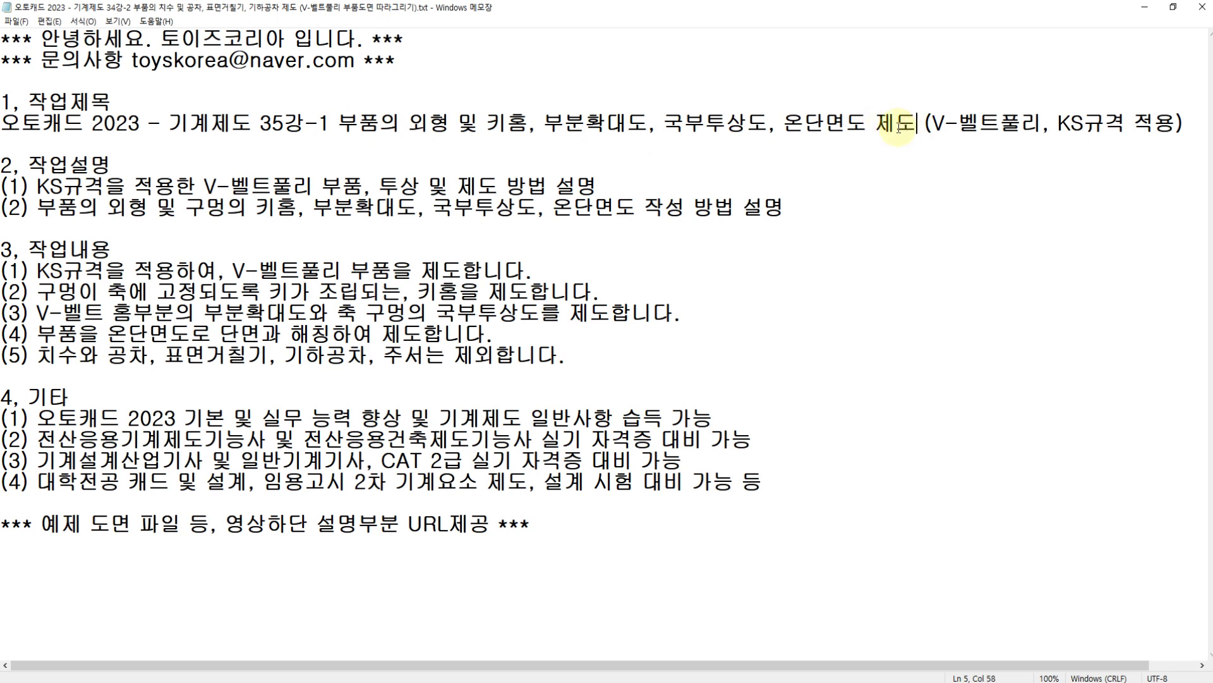
- Read the lesson notes on the V-belt pulley: title, KS-standard requirements, work contents and example-file notice
{"action": "left_click_drag", "start_coordinate": [933, 123], "coordinate": [1175, 122]}
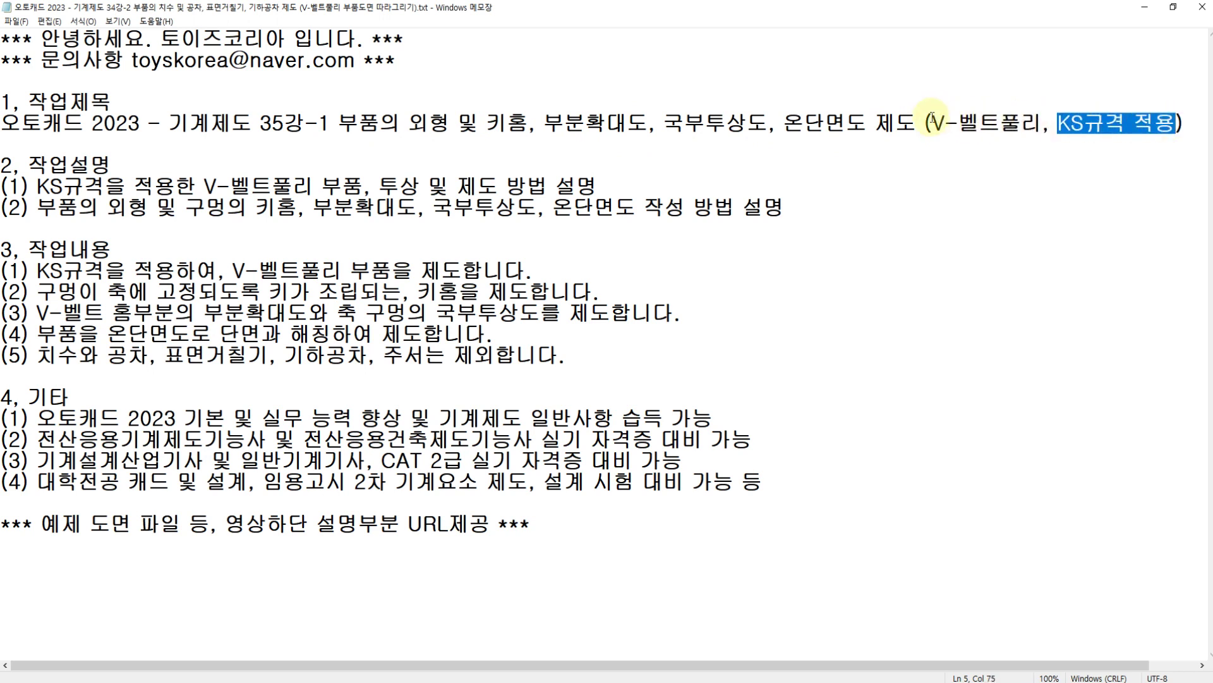
{"action": "left_click_drag", "start_coordinate": [933, 120], "coordinate": [1022, 120]}
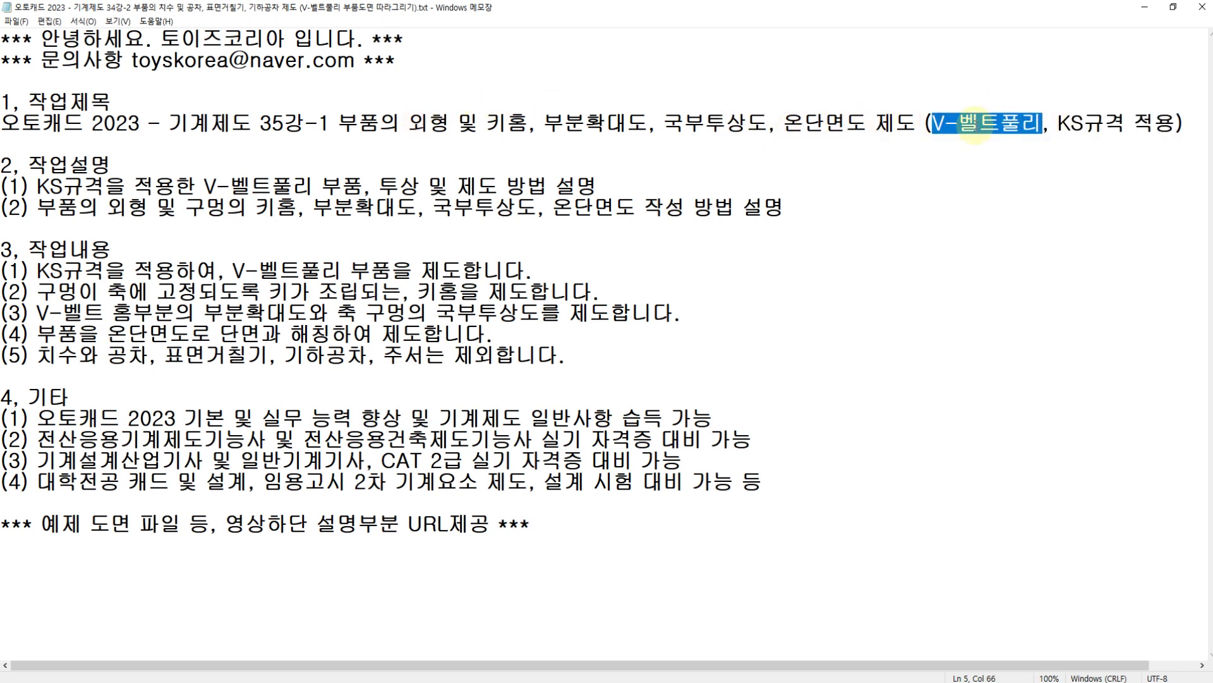
{"action": "left_click", "coordinate": [973, 124]}
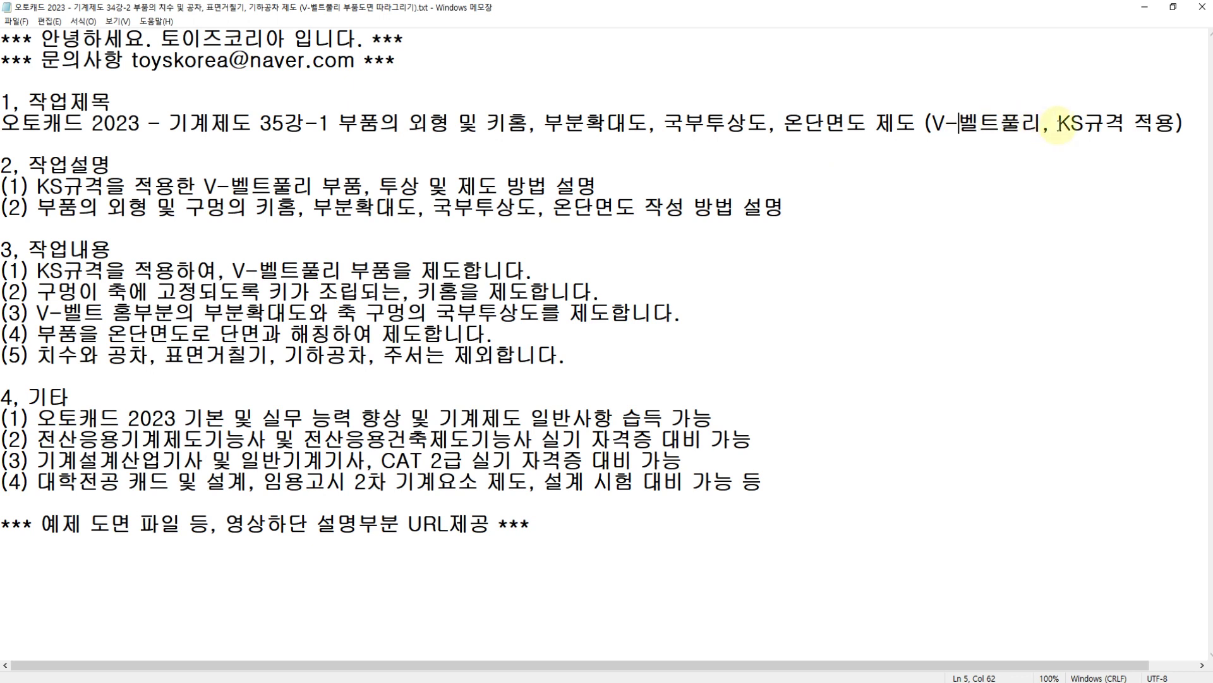
{"action": "left_click_drag", "start_coordinate": [1062, 125], "coordinate": [1112, 124]}
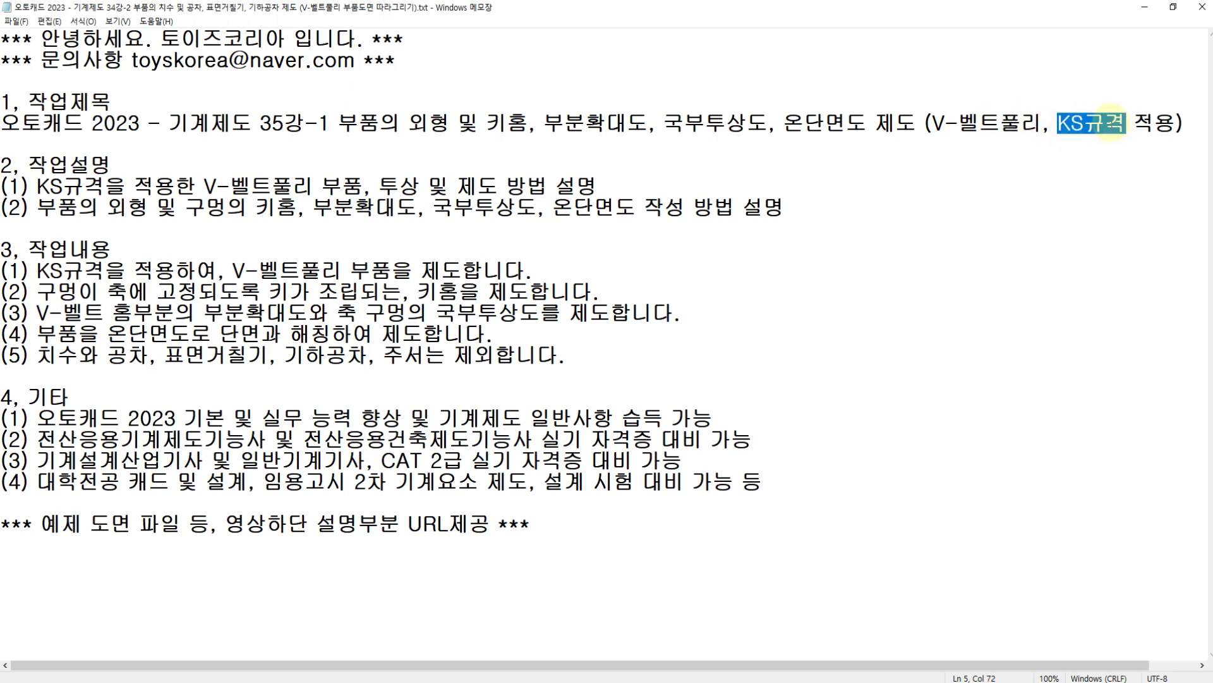
{"action": "left_click", "coordinate": [1057, 123]}
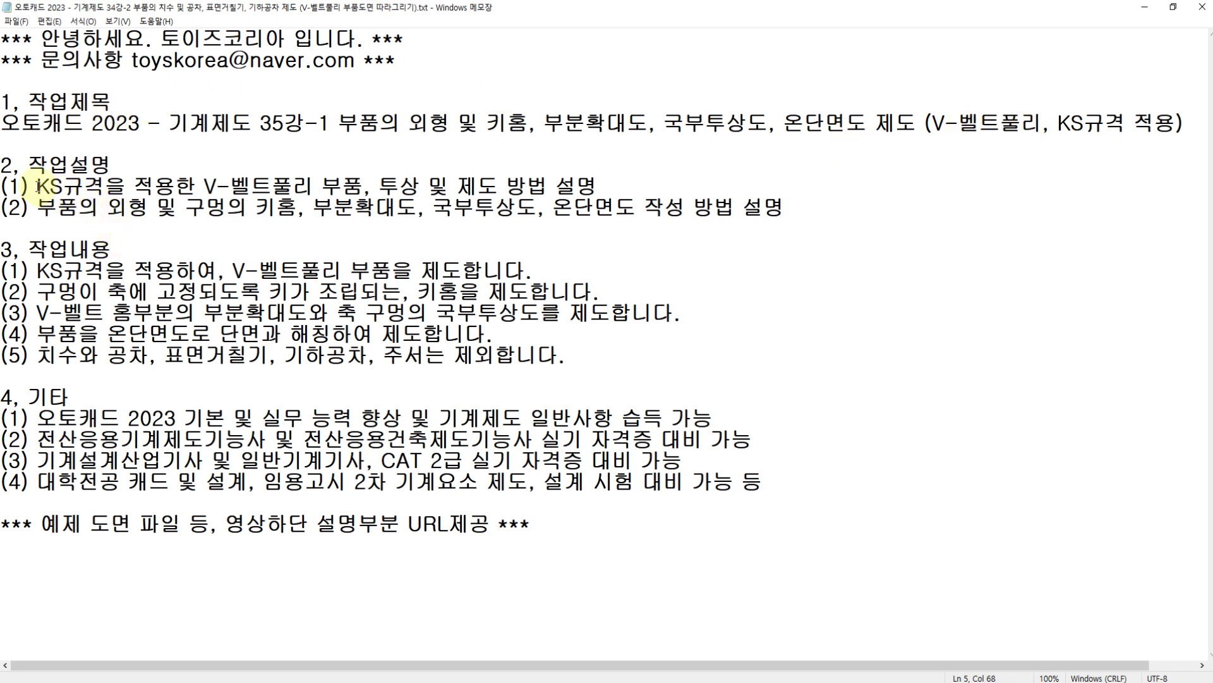
{"action": "left_click", "coordinate": [47, 186]}
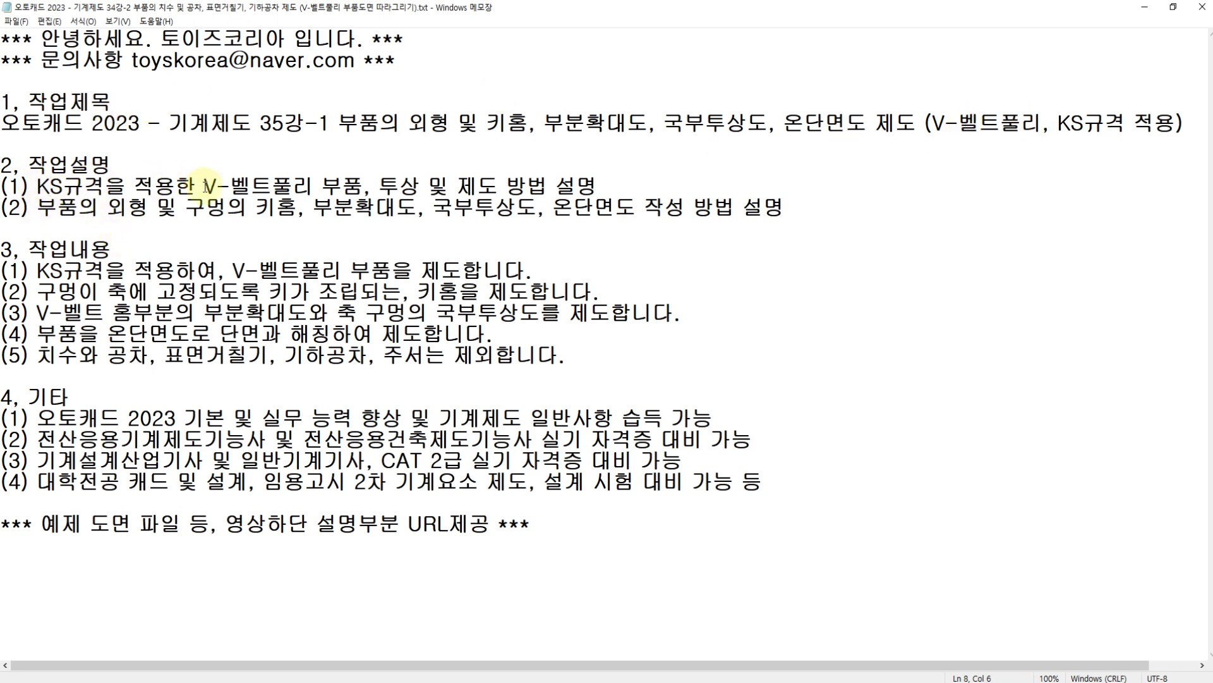
{"action": "left_click_drag", "start_coordinate": [203, 186], "coordinate": [577, 185]}
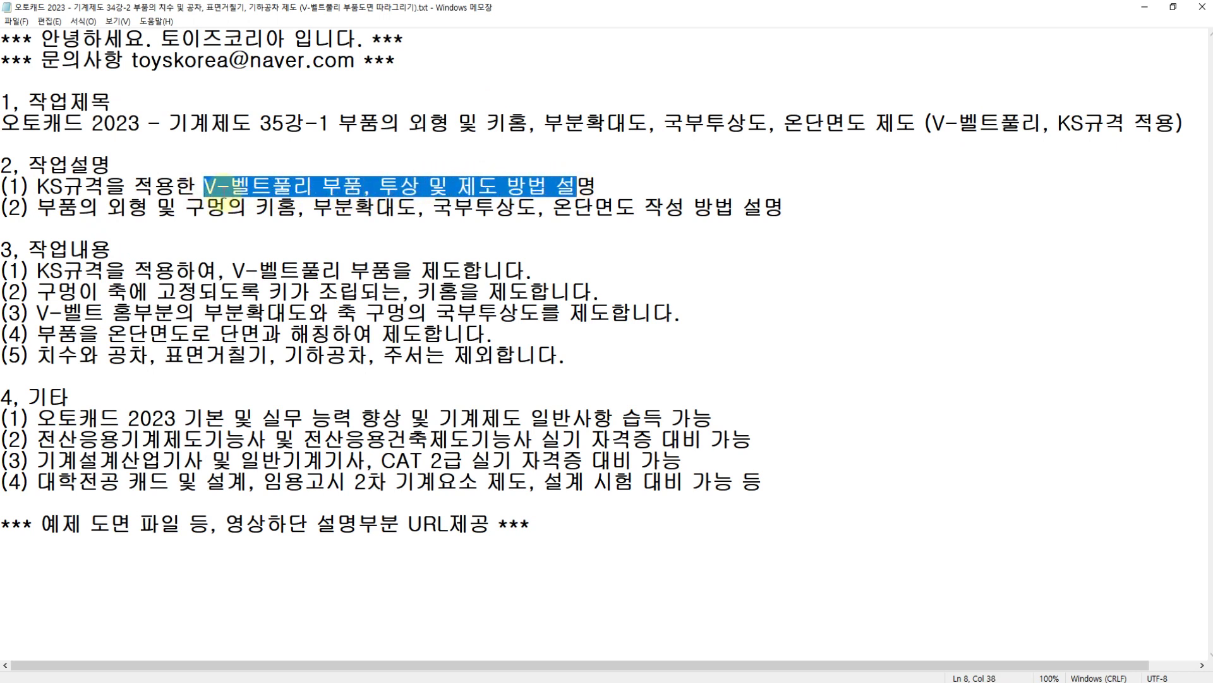
{"action": "left_click", "coordinate": [158, 206]}
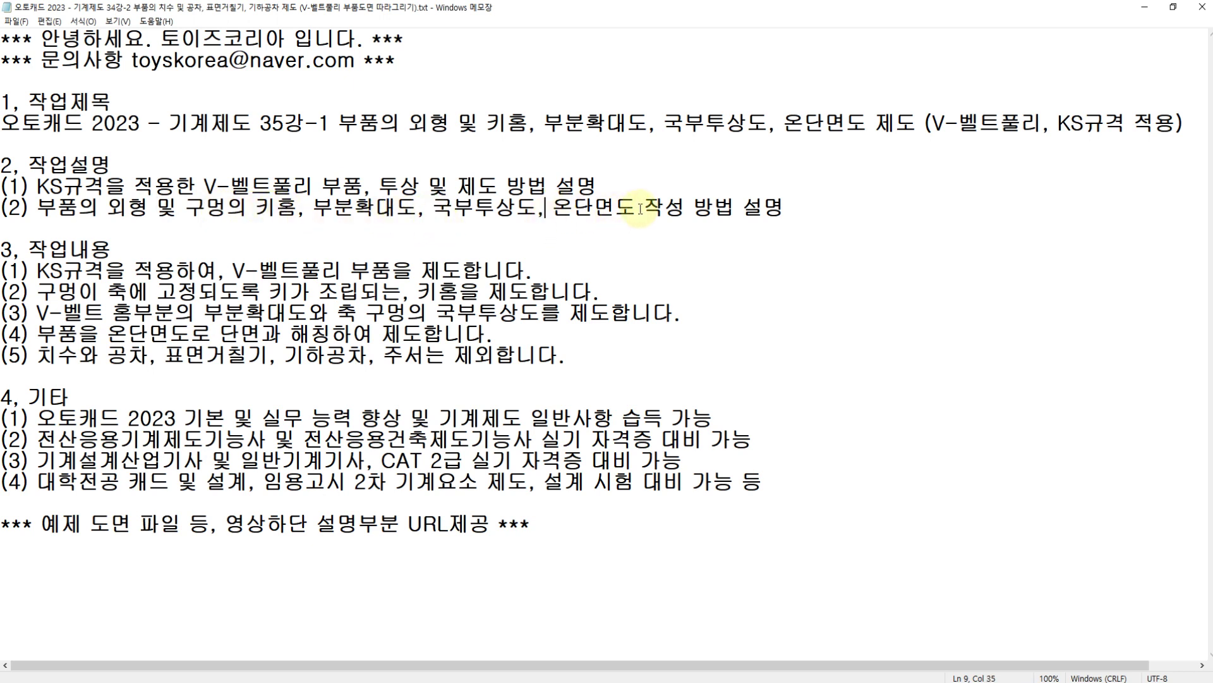
{"action": "left_click", "coordinate": [726, 207]}
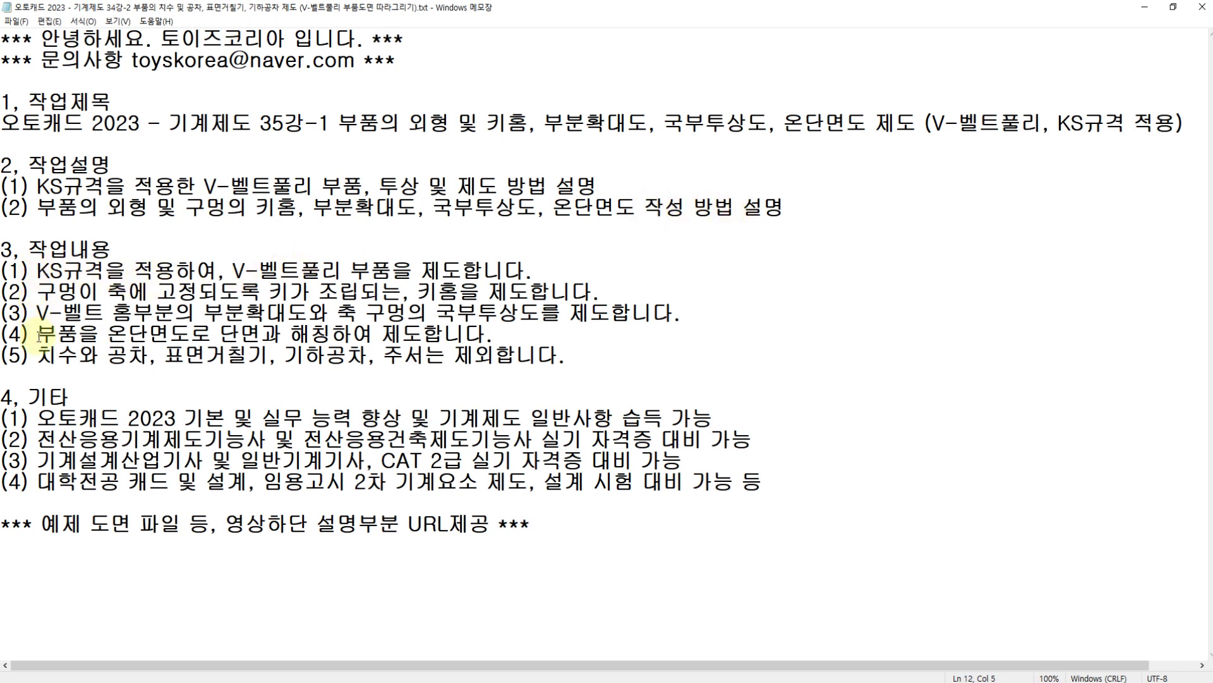
{"action": "left_click", "coordinate": [105, 270]}
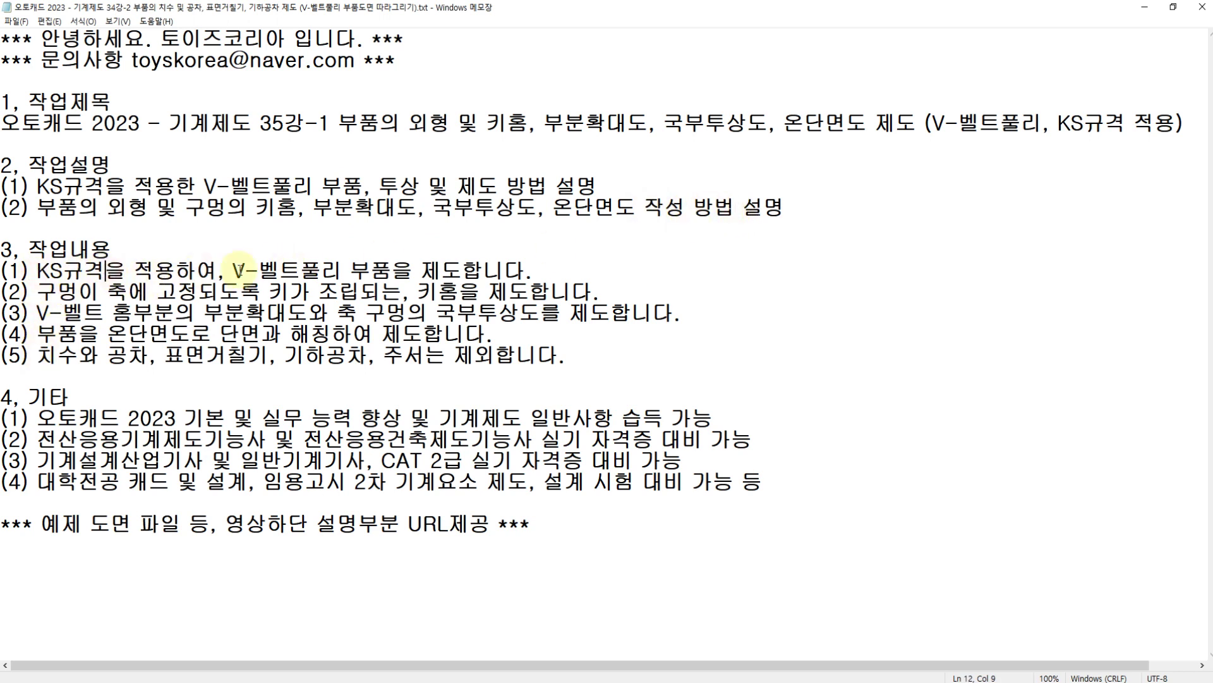
{"action": "left_click", "coordinate": [225, 271]}
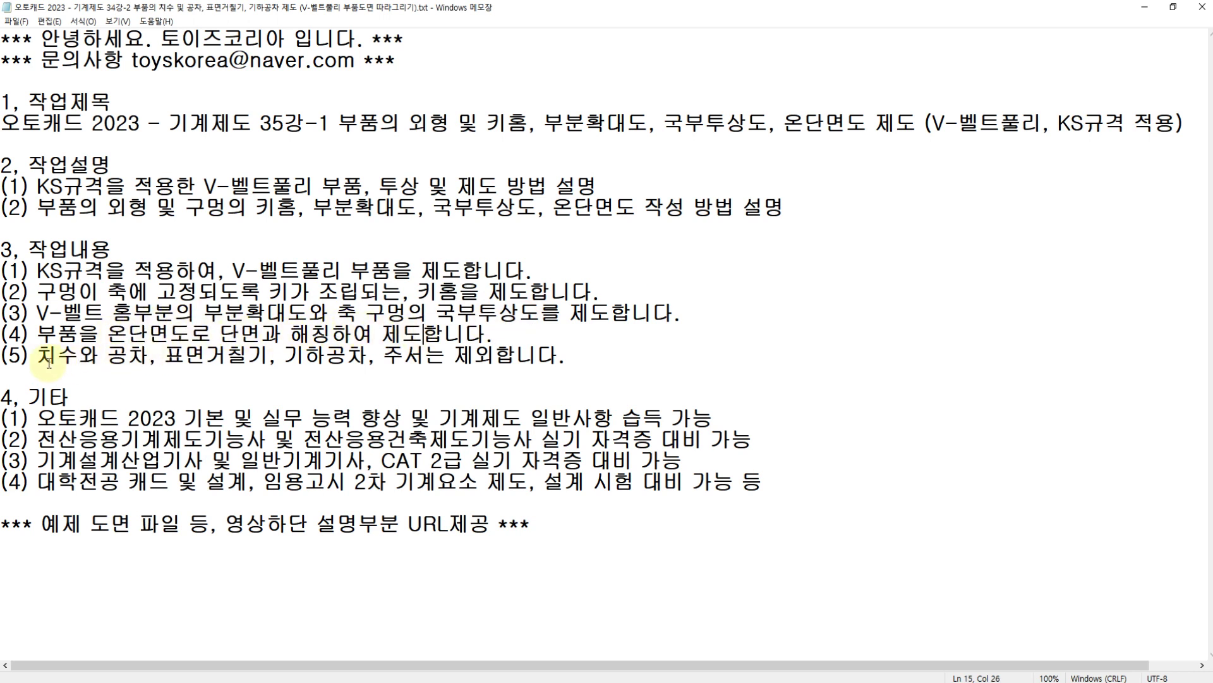
{"action": "mouse_move", "coordinate": [43, 359]}
{"action": "left_mouse_down"}
{"action": "mouse_move", "coordinate": [567, 364]}
{"action": "mouse_move", "coordinate": [51, 355]}
{"action": "left_mouse_up"}
{"action": "left_click", "coordinate": [573, 359]}
{"action": "left_click", "coordinate": [37, 358]}
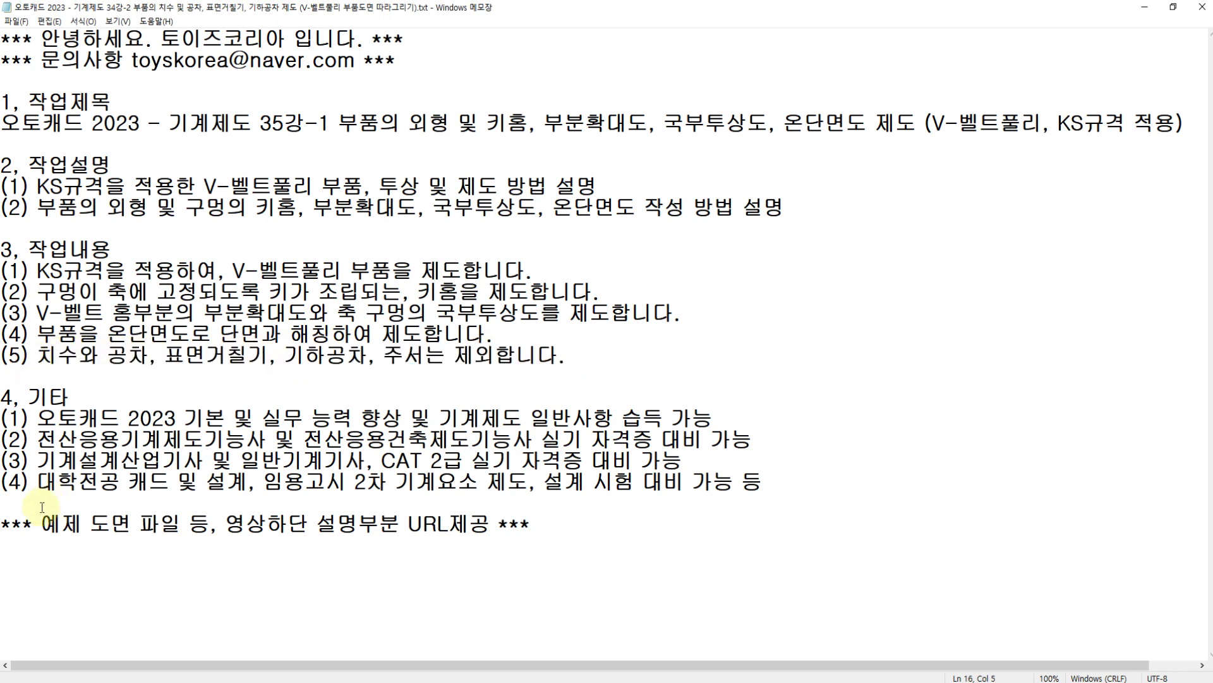
{"action": "left_click", "coordinate": [138, 524]}
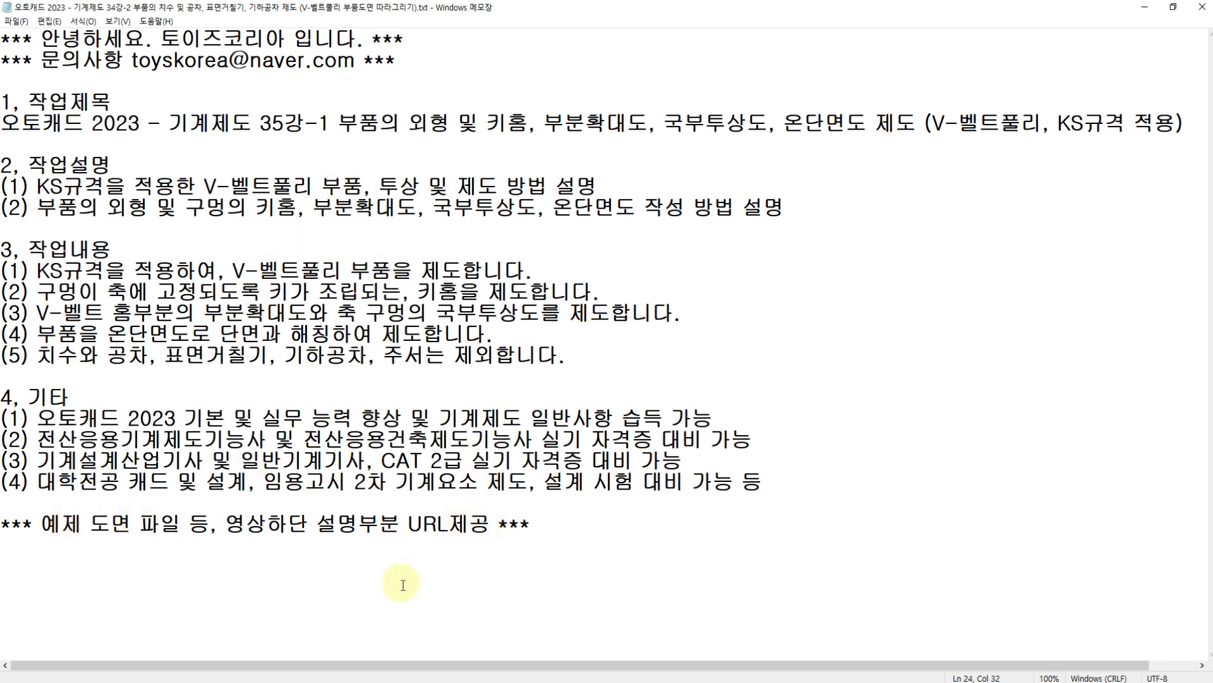
- Switch to AutoCAD, show the 4.V-벨트풀리(문제)_04 drawing and bring up Drawing1 with the empty sheet beside it
{"action": "key", "text": "alt+Tab"}
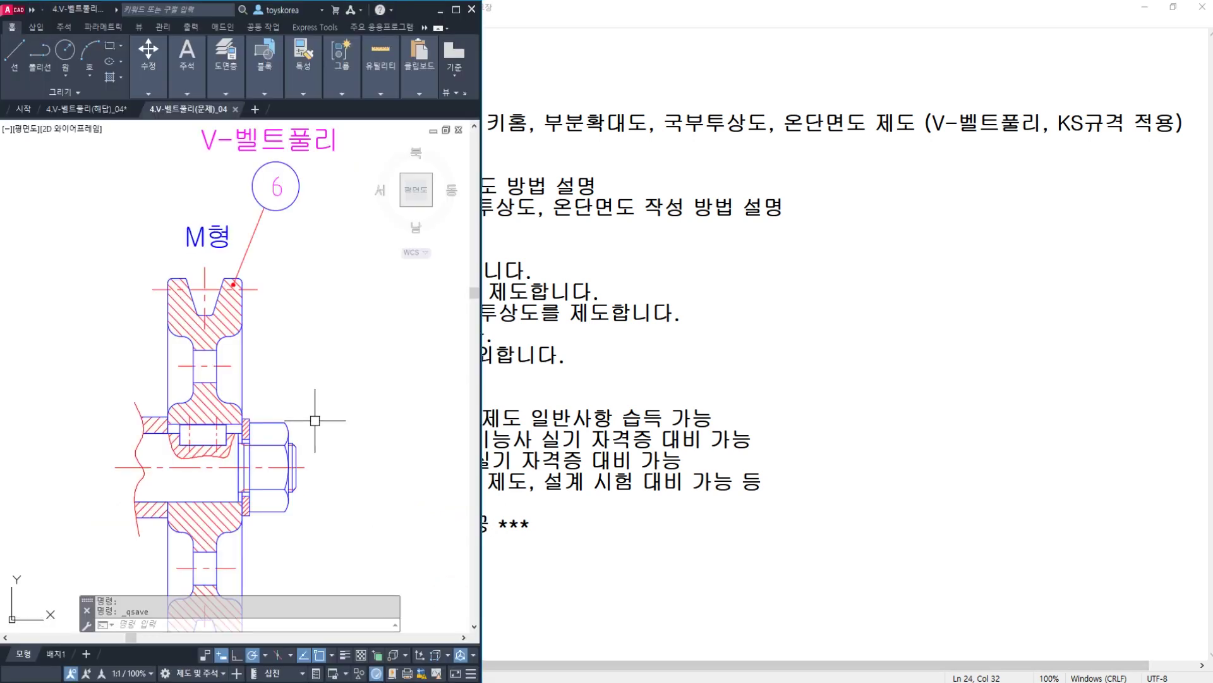
{"action": "middle_click_drag", "start_coordinate": [315, 421], "coordinate": [329, 381]}
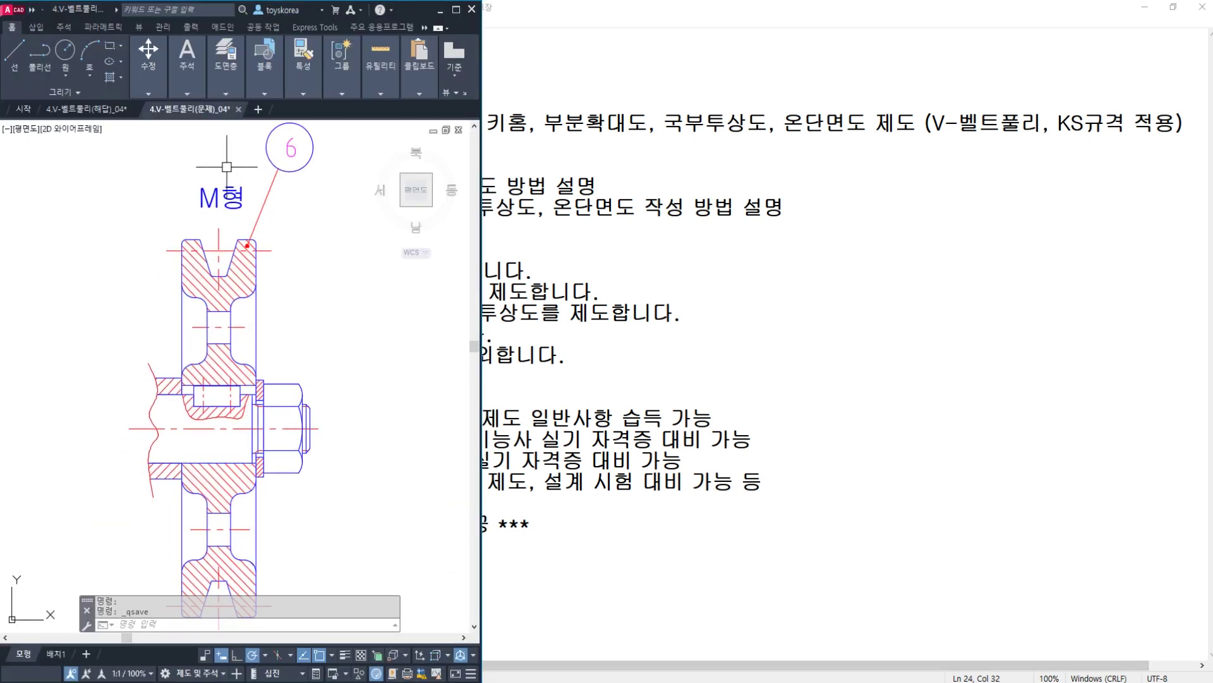
{"action": "left_click", "coordinate": [510, 647]}
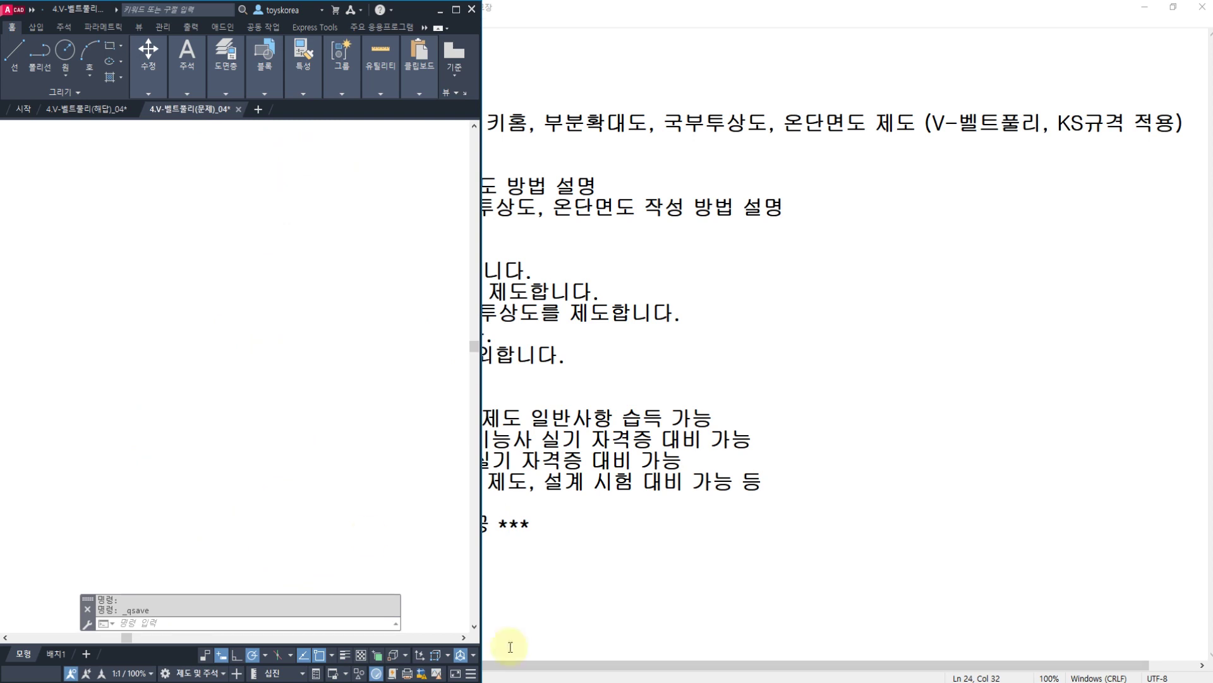
{"action": "key", "text": "ctrl+Tab"}
{"action": "middle_click_drag", "start_coordinate": [180, 330], "coordinate": [212, 356]}
{"action": "left_click", "coordinate": [185, 110]}
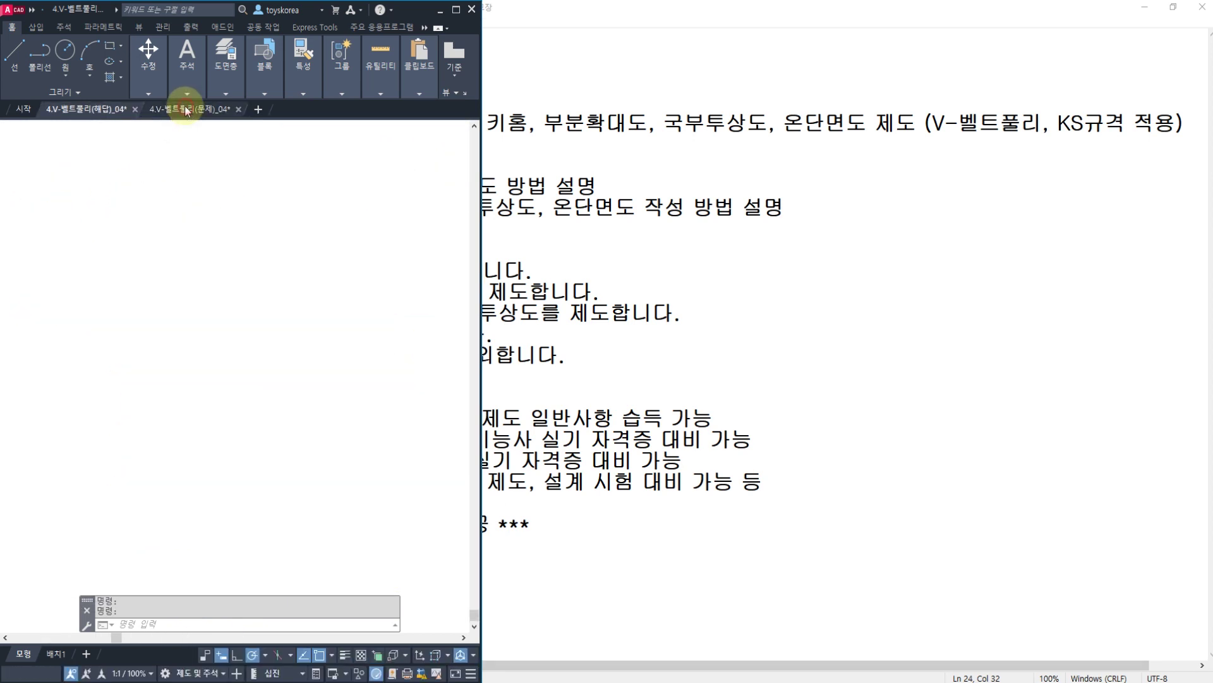
{"action": "left_click", "coordinate": [221, 289]}
{"action": "key", "text": "ctrl+Tab"}
{"action": "mouse_move", "coordinate": [206, 294]}
{"action": "middle_mouse_down"}
{"action": "mouse_move", "coordinate": [203, 281]}
{"action": "mouse_move", "coordinate": [196, 289]}
{"action": "middle_mouse_up"}
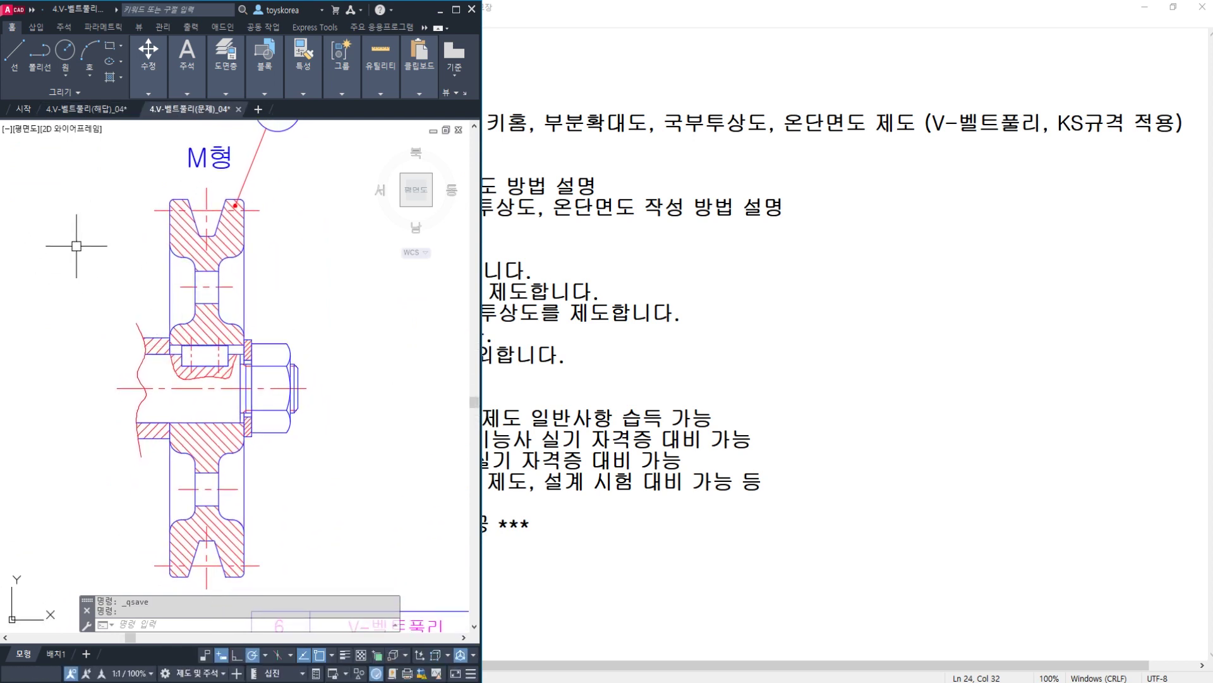
{"action": "mouse_move", "coordinate": [97, 247]}
{"action": "middle_mouse_down"}
{"action": "mouse_move", "coordinate": [109, 252]}
{"action": "mouse_move", "coordinate": [117, 225]}
{"action": "mouse_move", "coordinate": [113, 252]}
{"action": "mouse_move", "coordinate": [103, 263]}
{"action": "mouse_move", "coordinate": [95, 251]}
{"action": "middle_mouse_up"}
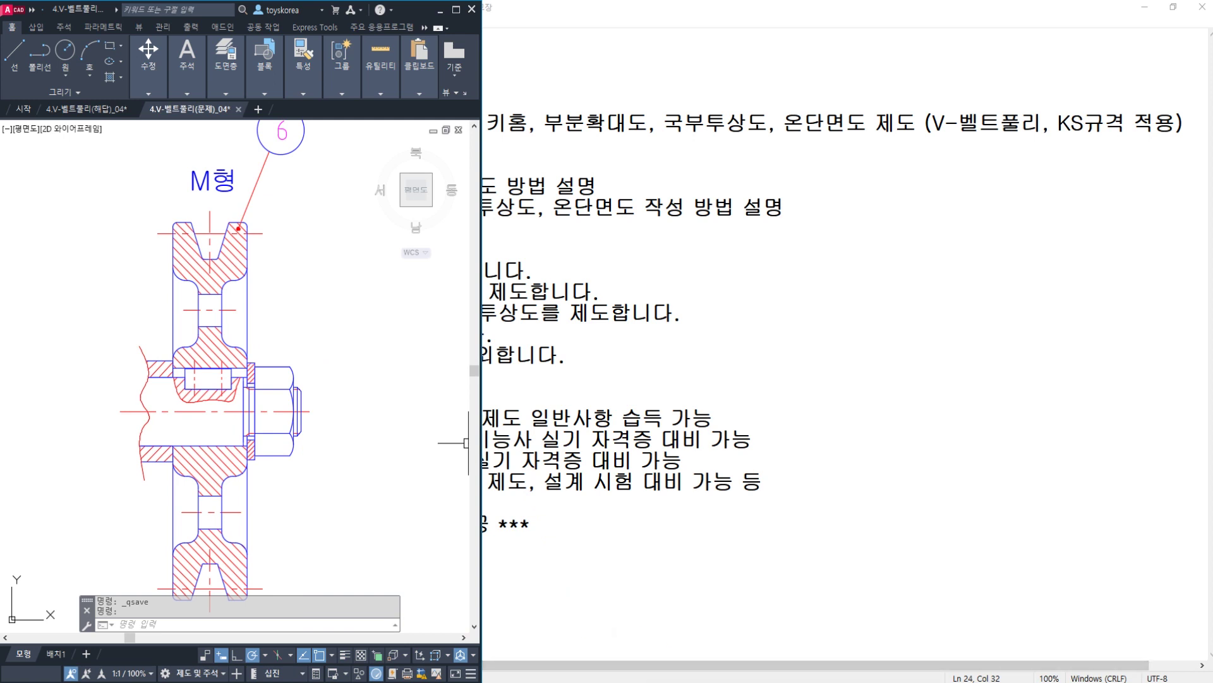
{"action": "key", "text": "alt+Tab"}
{"action": "middle_click_drag", "start_coordinate": [786, 264], "coordinate": [784, 254]}
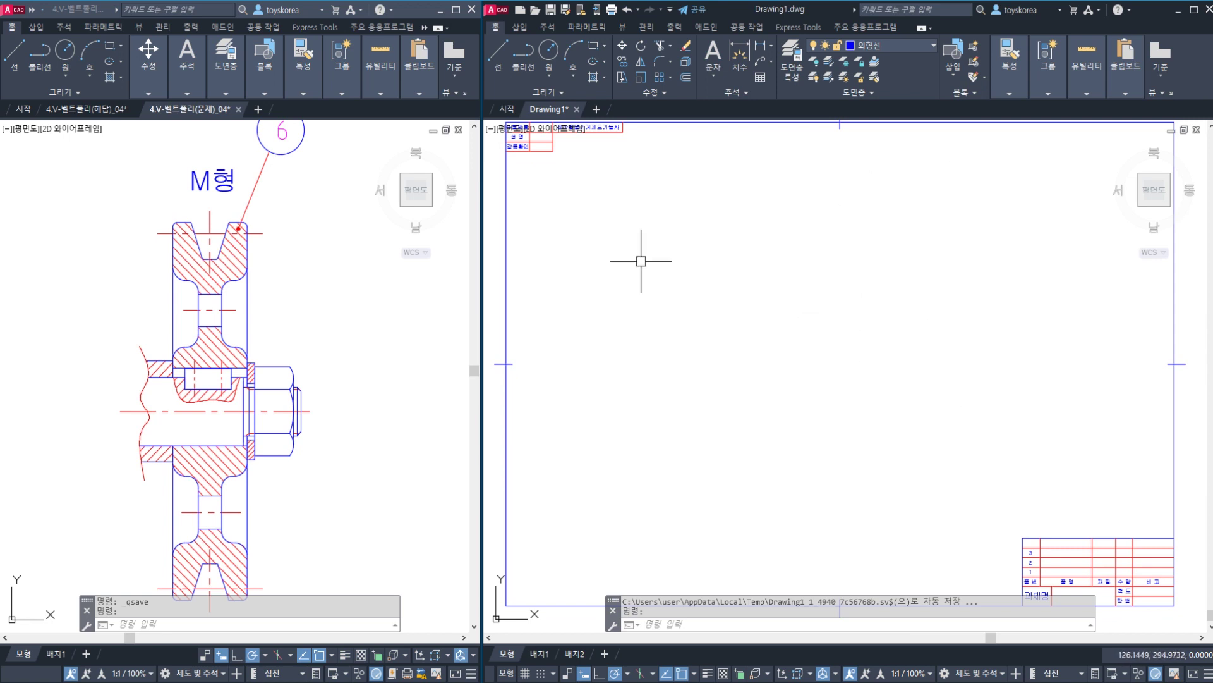
- Examine the M형 V-belt pulley (part 6) in the problem drawing, including its shaft, key, nut and title block
{"action": "left_click", "coordinate": [376, 345]}
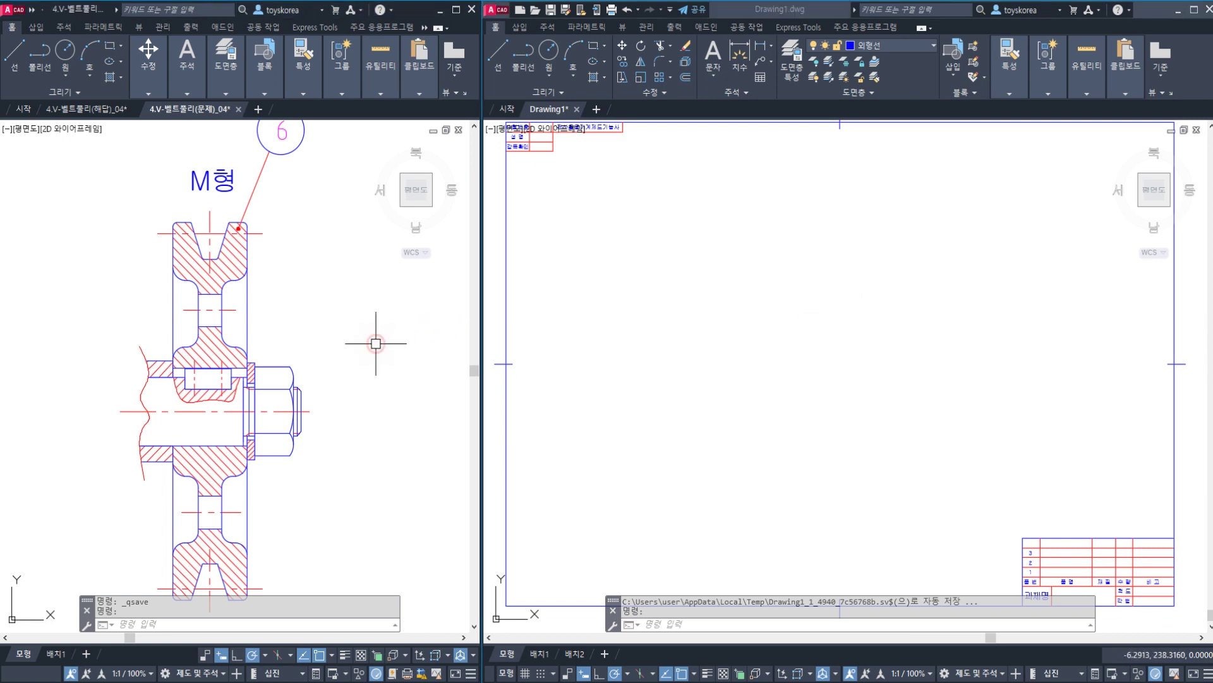
{"action": "mouse_move", "coordinate": [339, 306]}
{"action": "middle_mouse_down"}
{"action": "mouse_move", "coordinate": [331, 363]}
{"action": "mouse_move", "coordinate": [341, 330]}
{"action": "mouse_move", "coordinate": [316, 347]}
{"action": "mouse_move", "coordinate": [302, 385]}
{"action": "mouse_move", "coordinate": [311, 465]}
{"action": "mouse_move", "coordinate": [282, 487]}
{"action": "mouse_move", "coordinate": [304, 373]}
{"action": "mouse_move", "coordinate": [354, 339]}
{"action": "middle_mouse_up"}
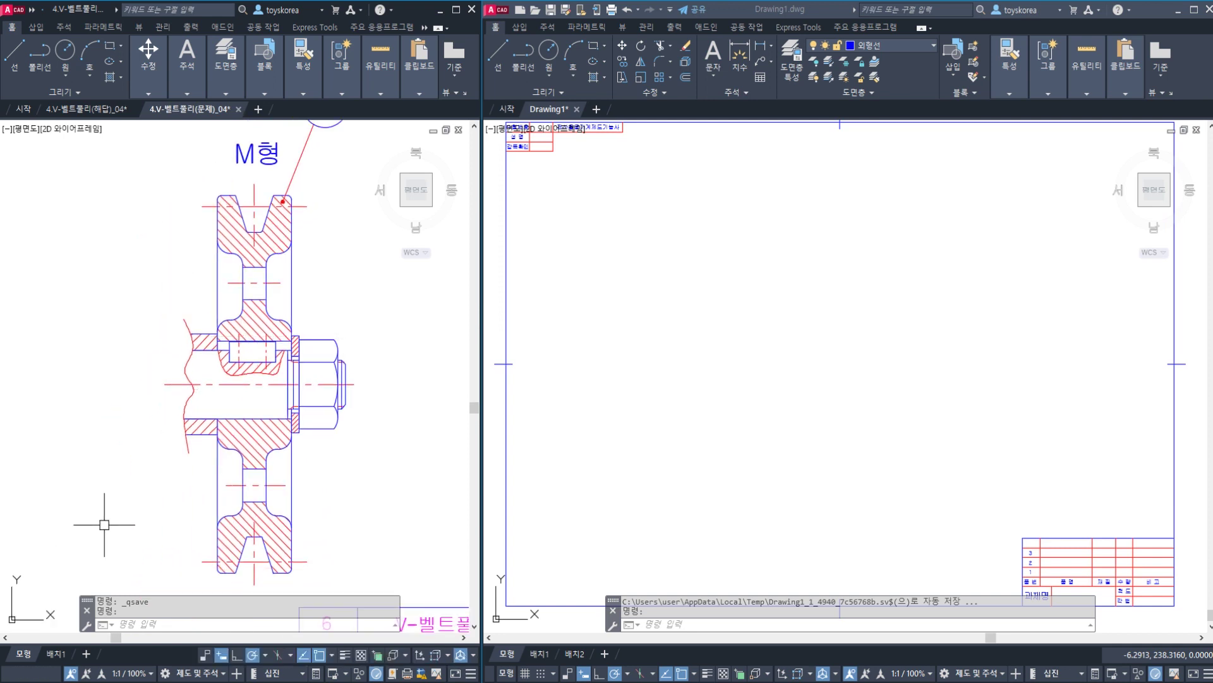
{"action": "left_click", "coordinate": [182, 323]}
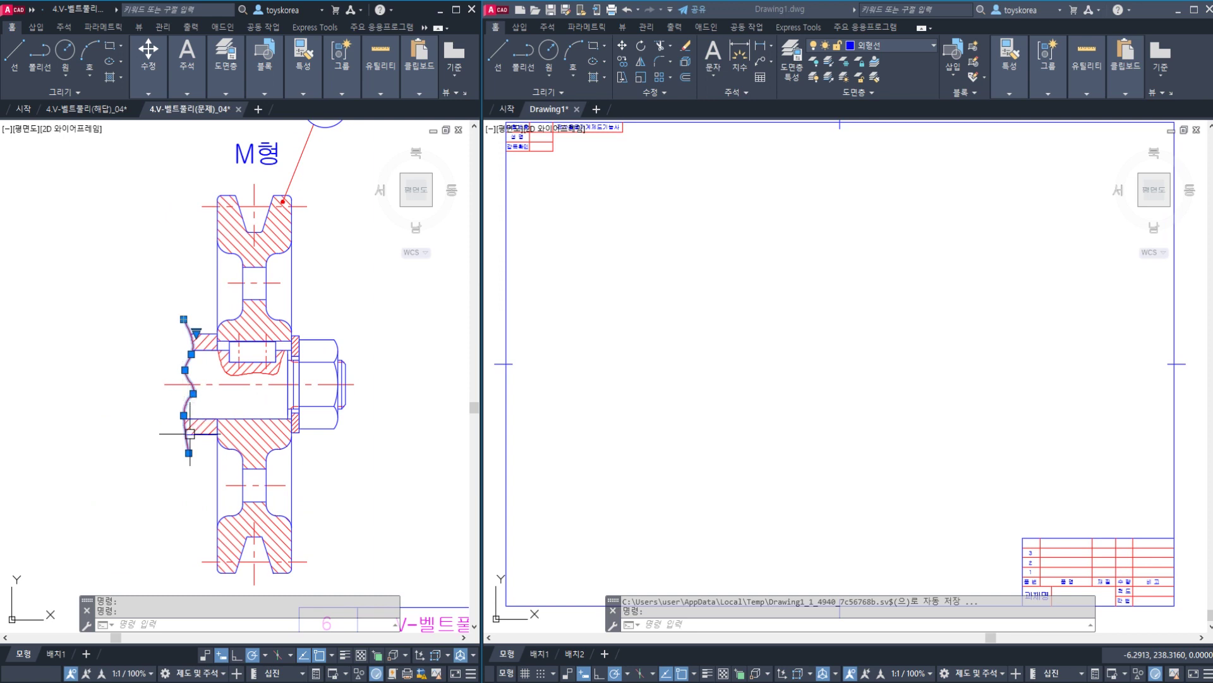
{"action": "key", "text": "Escape"}
{"action": "key", "text": "Escape"}
{"action": "middle_click_drag", "start_coordinate": [192, 460], "coordinate": [273, 490]}
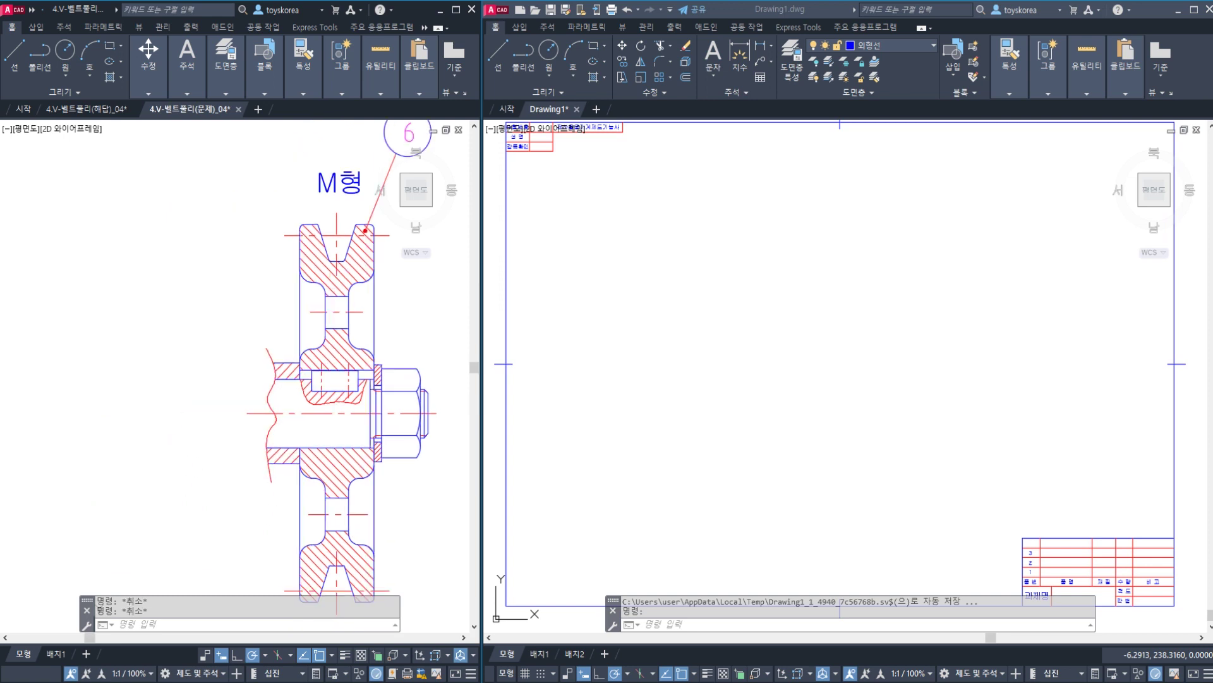
{"action": "left_click", "coordinate": [228, 309]}
{"action": "left_click", "coordinate": [288, 499]}
{"action": "key", "text": "Escape"}
{"action": "middle_click_drag", "start_coordinate": [261, 428], "coordinate": [247, 424]}
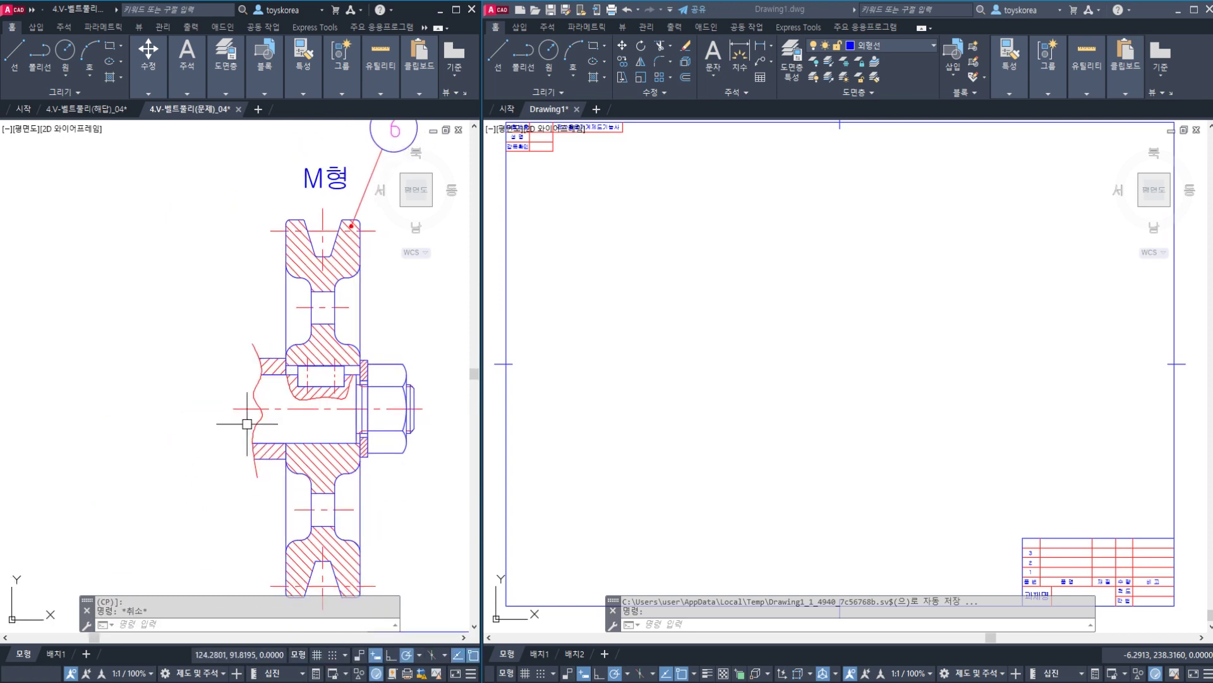
{"action": "left_click", "coordinate": [250, 422]}
{"action": "key", "text": "Escape"}
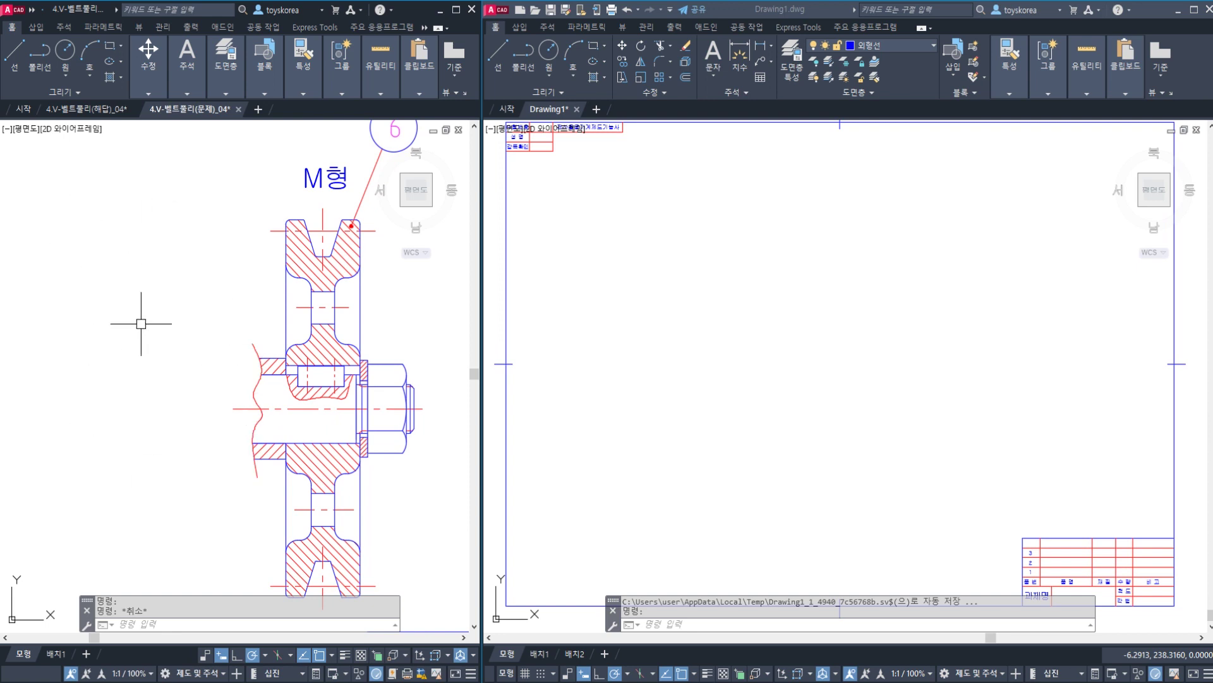
{"action": "scroll", "coordinate": [137, 311], "scroll_direction": "down", "scroll_amount": 2}
{"action": "middle_click_drag", "start_coordinate": [163, 265], "coordinate": [124, 272]}
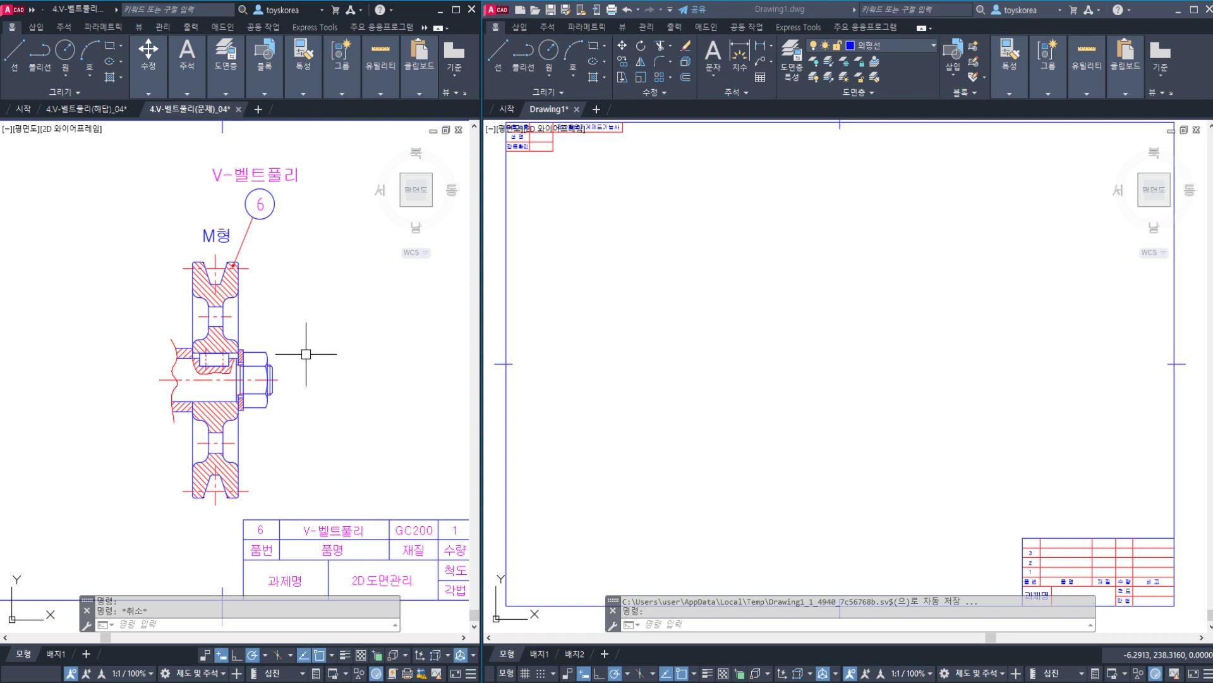
{"action": "scroll", "coordinate": [257, 229], "scroll_direction": "up", "scroll_amount": 2}
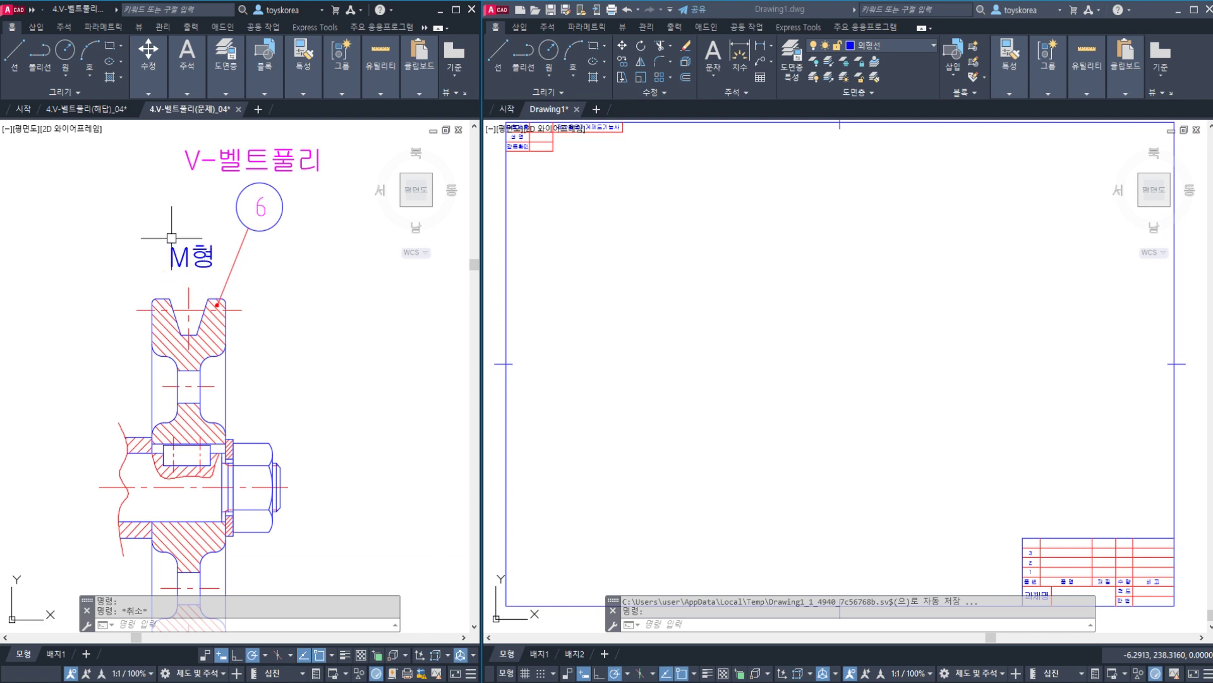
{"action": "middle_click_drag", "start_coordinate": [321, 349], "coordinate": [325, 316]}
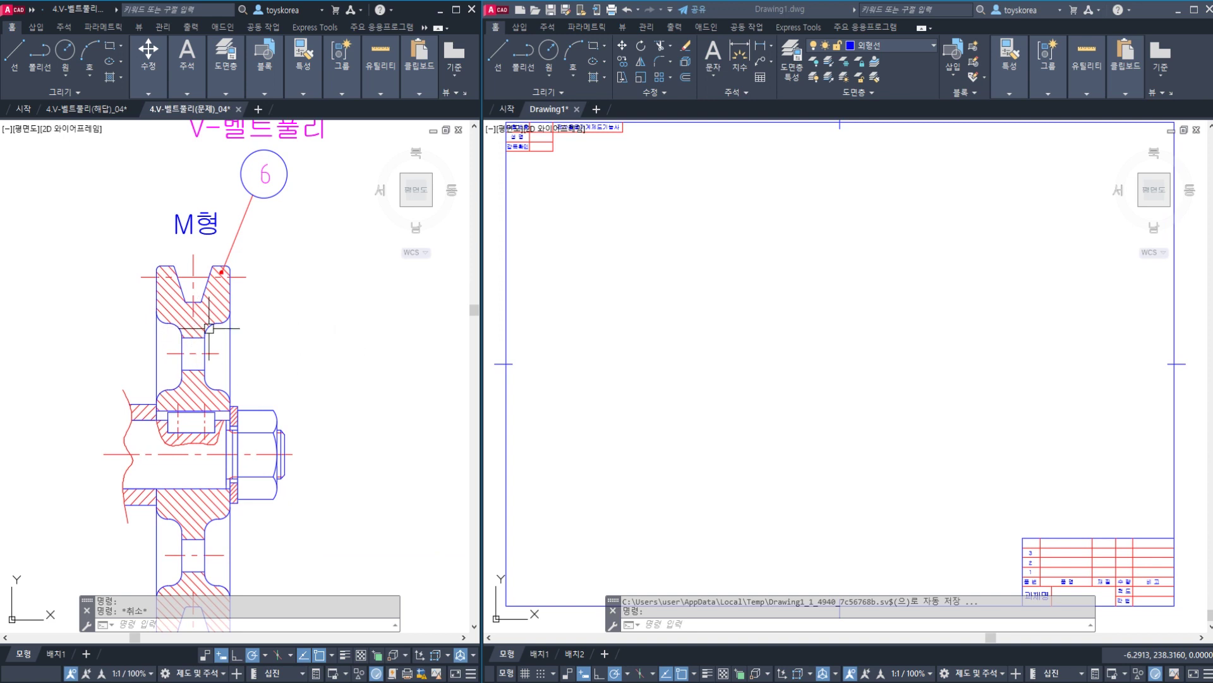
{"action": "middle_click_drag", "start_coordinate": [209, 328], "coordinate": [243, 288]}
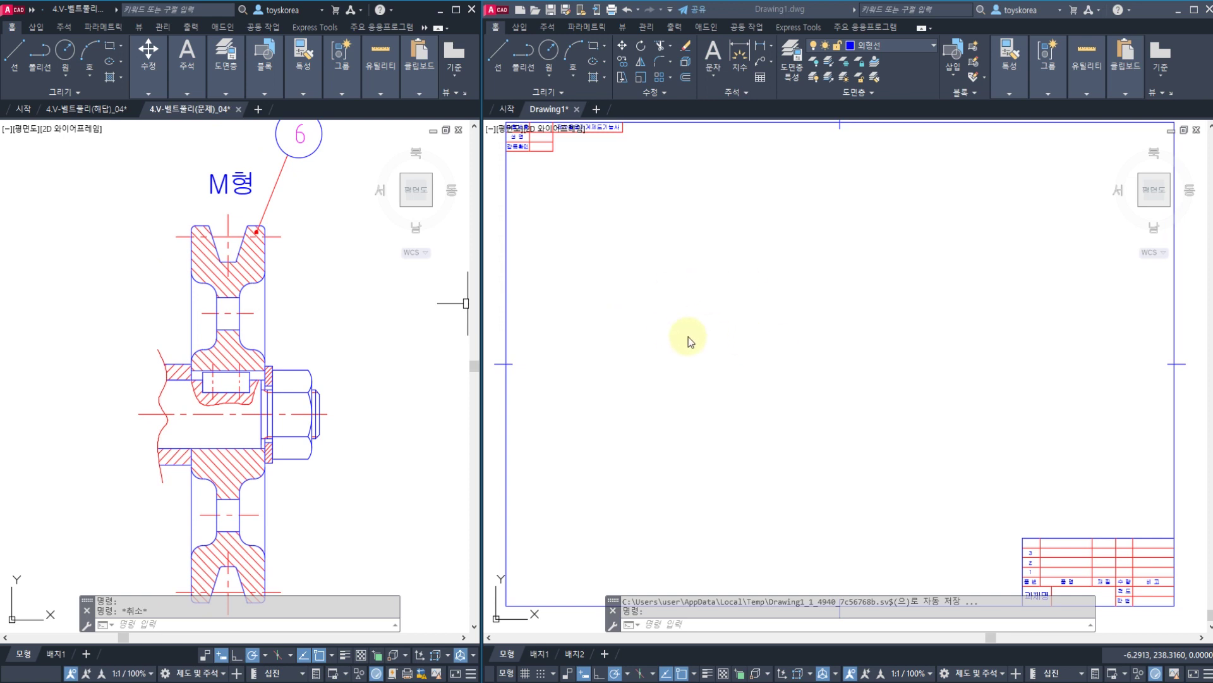
{"action": "left_click", "coordinate": [398, 322]}
{"action": "key", "text": "Escape"}
{"action": "key", "text": "Escape"}
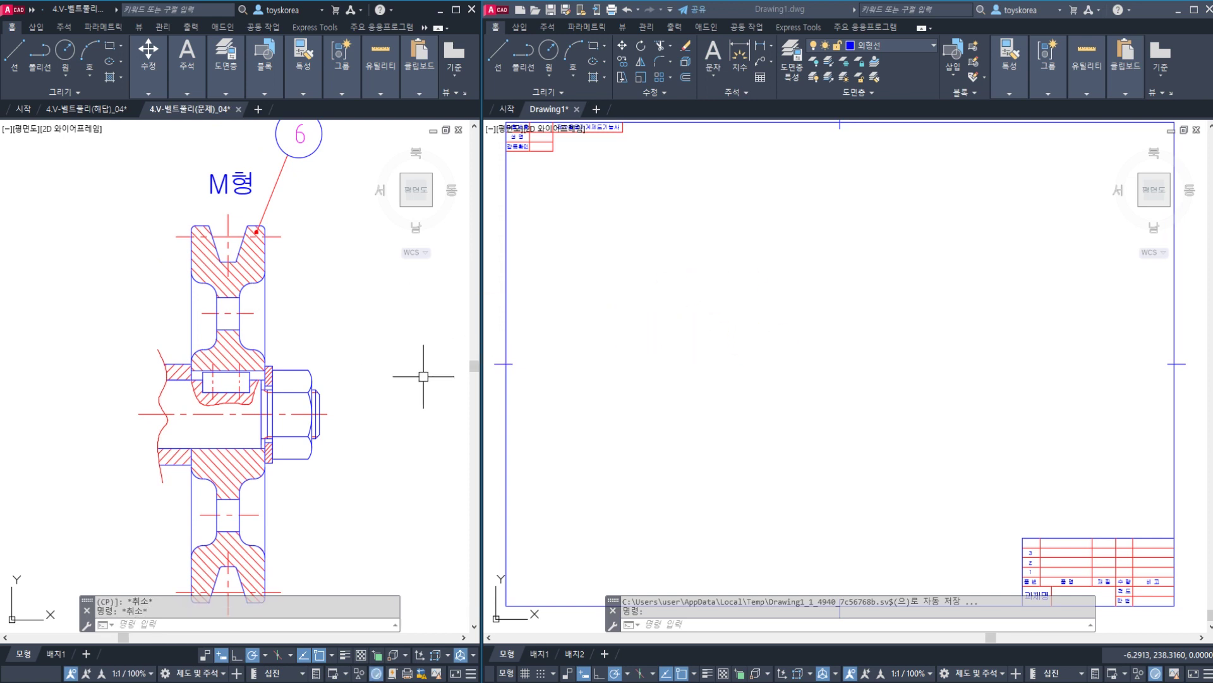
- Switch to the KS standards PDF and view section 40, V 벨트 풀리, with its groove diagram and size table
{"action": "key", "text": "alt+Tab"}
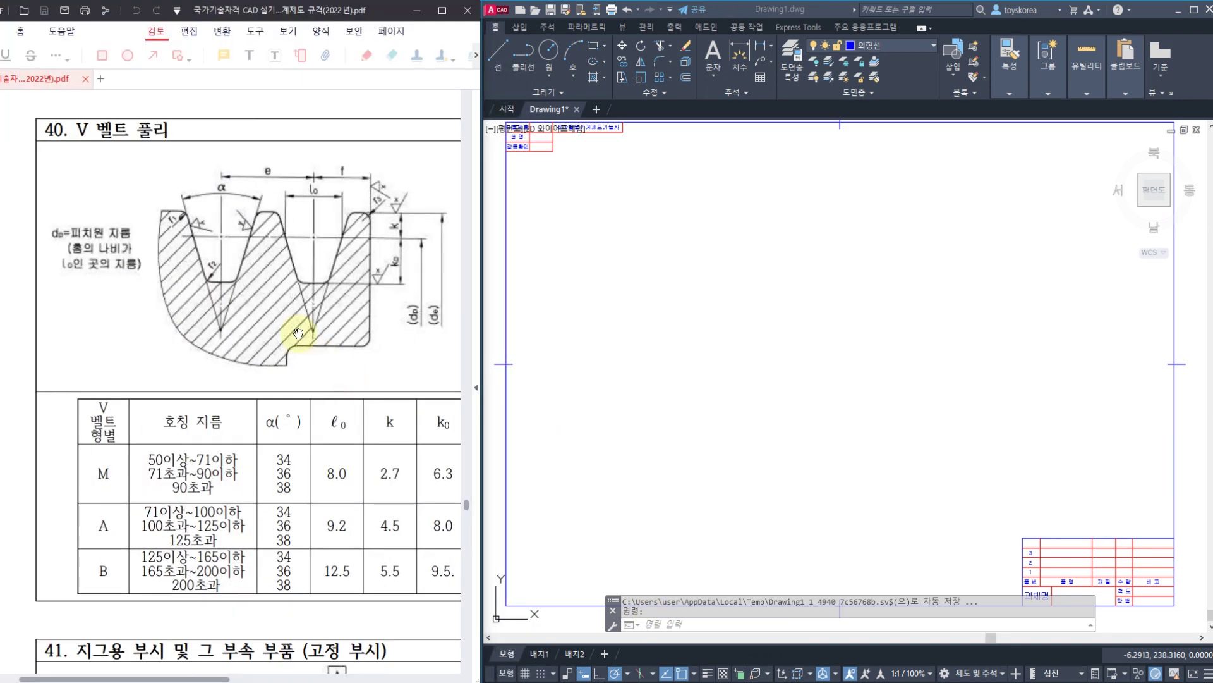
{"action": "left_click_drag", "start_coordinate": [177, 260], "coordinate": [202, 221]}
{"action": "key", "text": "ctrl+2"}
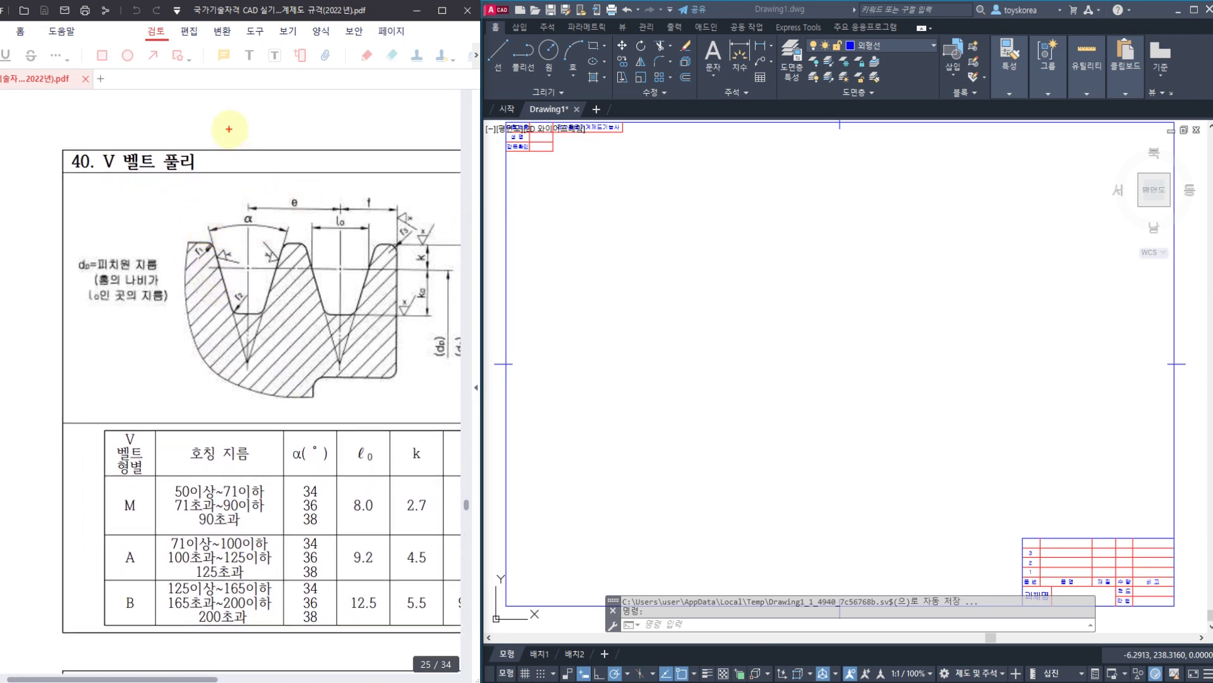
{"action": "left_click_drag", "start_coordinate": [240, 179], "coordinate": [700, 240]}
{"action": "left_click_drag", "start_coordinate": [668, 192], "coordinate": [699, 253]}
{"action": "mouse_move", "coordinate": [797, 184]}
{"action": "left_mouse_down"}
{"action": "mouse_move", "coordinate": [858, 259]}
{"action": "mouse_move", "coordinate": [867, 231]}
{"action": "left_mouse_up"}
{"action": "mouse_move", "coordinate": [763, 270]}
{"action": "left_mouse_down"}
{"action": "mouse_move", "coordinate": [865, 272]}
{"action": "mouse_move", "coordinate": [853, 304]}
{"action": "left_mouse_up"}
{"action": "left_click_drag", "start_coordinate": [868, 275], "coordinate": [879, 319]}
{"action": "mouse_move", "coordinate": [900, 194]}
{"action": "left_mouse_down"}
{"action": "mouse_move", "coordinate": [973, 237]}
{"action": "mouse_move", "coordinate": [983, 217]}
{"action": "mouse_move", "coordinate": [987, 246]}
{"action": "left_mouse_up"}
{"action": "mouse_move", "coordinate": [1001, 194]}
{"action": "left_mouse_down"}
{"action": "mouse_move", "coordinate": [1014, 287]}
{"action": "mouse_move", "coordinate": [960, 339]}
{"action": "mouse_move", "coordinate": [1043, 334]}
{"action": "left_mouse_up"}
{"action": "left_click_drag", "start_coordinate": [592, 381], "coordinate": [582, 475]}
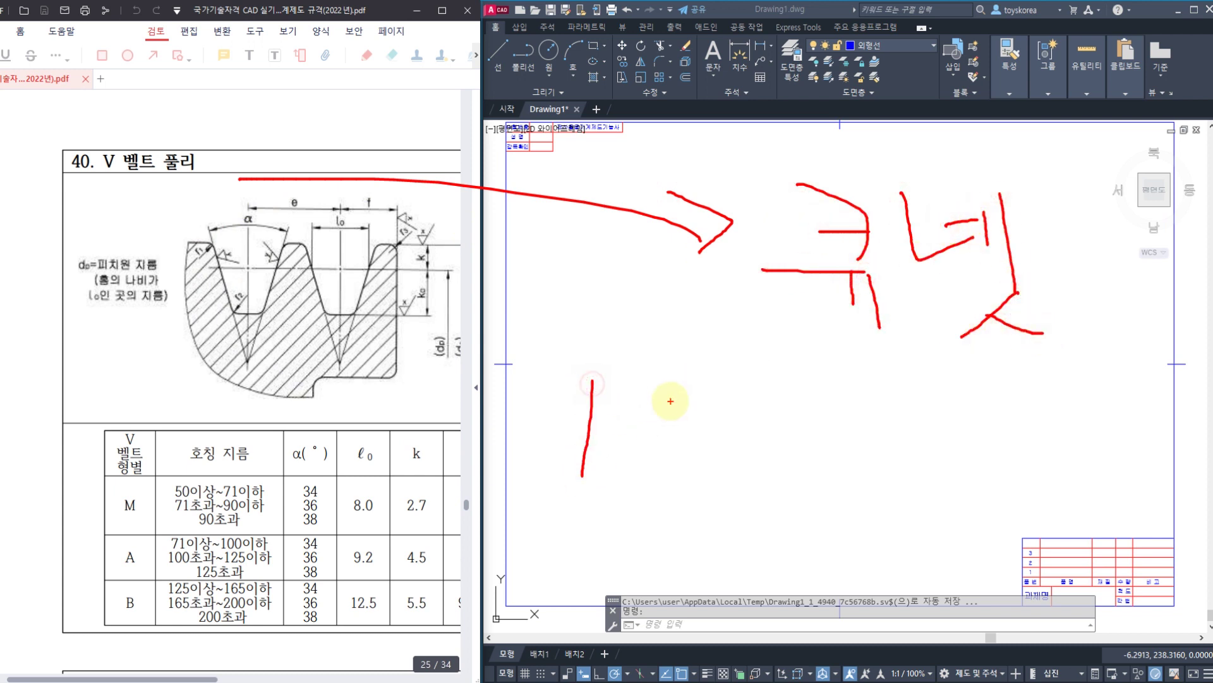
{"action": "left_click_drag", "start_coordinate": [670, 400], "coordinate": [669, 467]}
{"action": "mouse_move", "coordinate": [729, 401]}
{"action": "left_mouse_down"}
{"action": "mouse_move", "coordinate": [776, 398]}
{"action": "mouse_move", "coordinate": [680, 450]}
{"action": "left_mouse_up"}
{"action": "mouse_move", "coordinate": [794, 362]}
{"action": "left_mouse_down"}
{"action": "mouse_move", "coordinate": [800, 417]}
{"action": "mouse_move", "coordinate": [821, 421]}
{"action": "mouse_move", "coordinate": [795, 460]}
{"action": "mouse_move", "coordinate": [824, 468]}
{"action": "left_mouse_up"}
{"action": "left_click_drag", "start_coordinate": [842, 361], "coordinate": [855, 455]}
{"action": "left_click_drag", "start_coordinate": [879, 400], "coordinate": [907, 408]}
{"action": "mouse_move", "coordinate": [911, 393]}
{"action": "left_mouse_down"}
{"action": "mouse_move", "coordinate": [906, 448]}
{"action": "mouse_move", "coordinate": [930, 484]}
{"action": "left_mouse_up"}
{"action": "left_click_drag", "start_coordinate": [573, 495], "coordinate": [878, 491]}
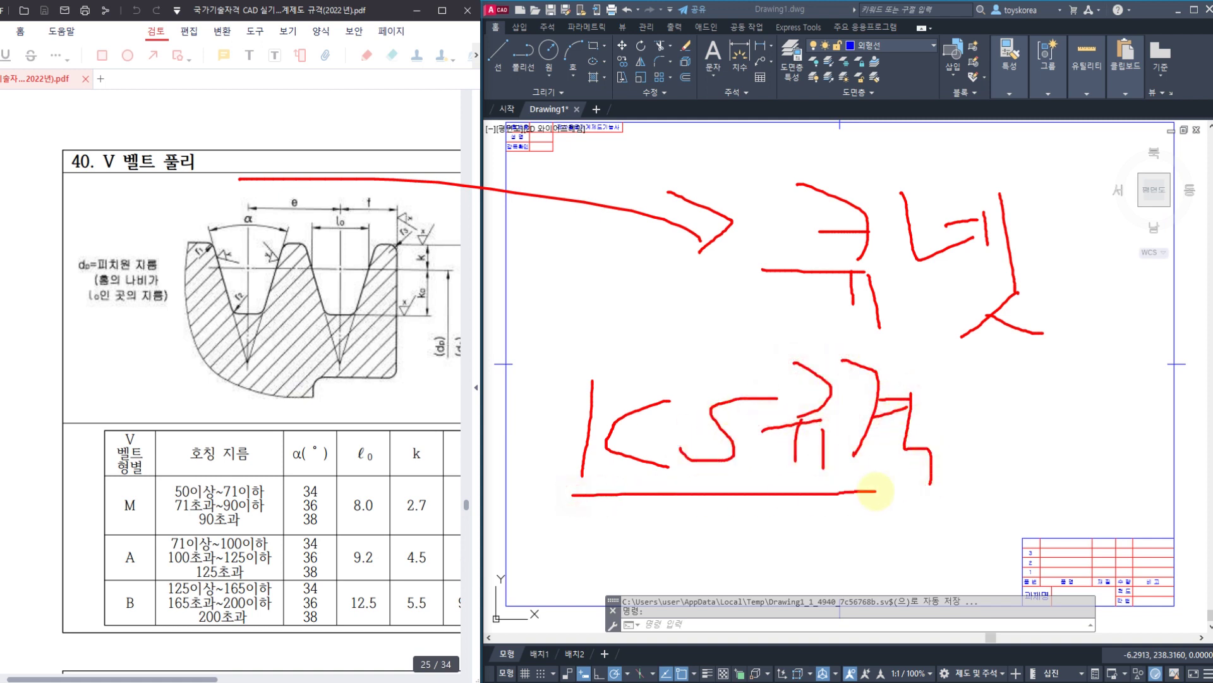
{"action": "mouse_move", "coordinate": [616, 557]}
{"action": "left_mouse_down"}
{"action": "mouse_move", "coordinate": [642, 555]}
{"action": "mouse_move", "coordinate": [686, 582]}
{"action": "mouse_move", "coordinate": [695, 555]}
{"action": "mouse_move", "coordinate": [775, 586]}
{"action": "left_mouse_up"}
{"action": "mouse_move", "coordinate": [779, 556]}
{"action": "left_mouse_down"}
{"action": "mouse_move", "coordinate": [794, 550]}
{"action": "mouse_move", "coordinate": [834, 576]}
{"action": "left_mouse_up"}
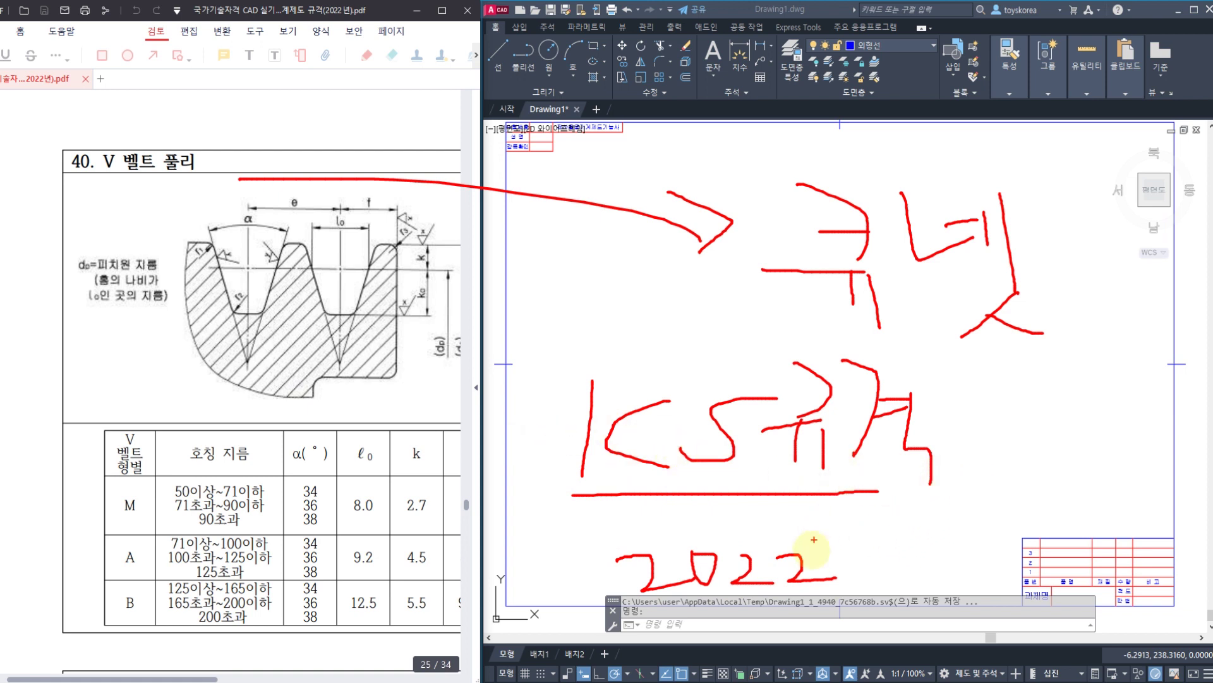
{"action": "mouse_move", "coordinate": [855, 583]}
{"action": "left_mouse_down"}
{"action": "mouse_move", "coordinate": [629, 585]}
{"action": "mouse_move", "coordinate": [795, 513]}
{"action": "mouse_move", "coordinate": [855, 585]}
{"action": "left_mouse_up"}
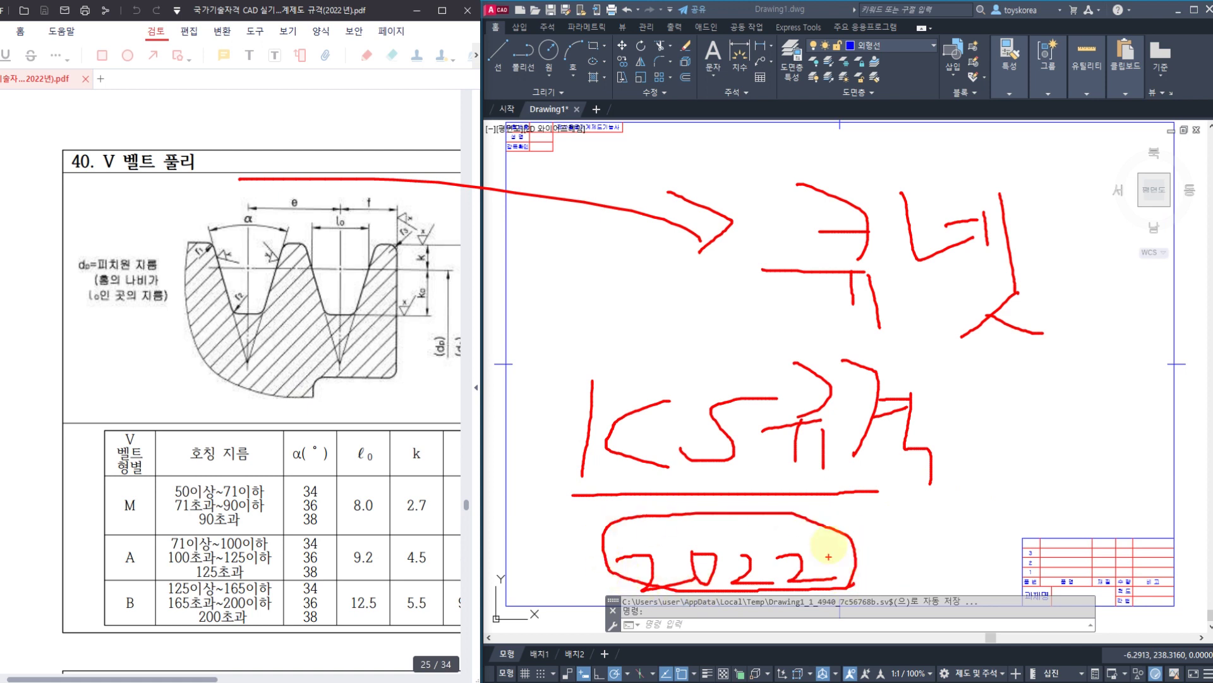
{"action": "left_click_drag", "start_coordinate": [865, 498], "coordinate": [974, 482]}
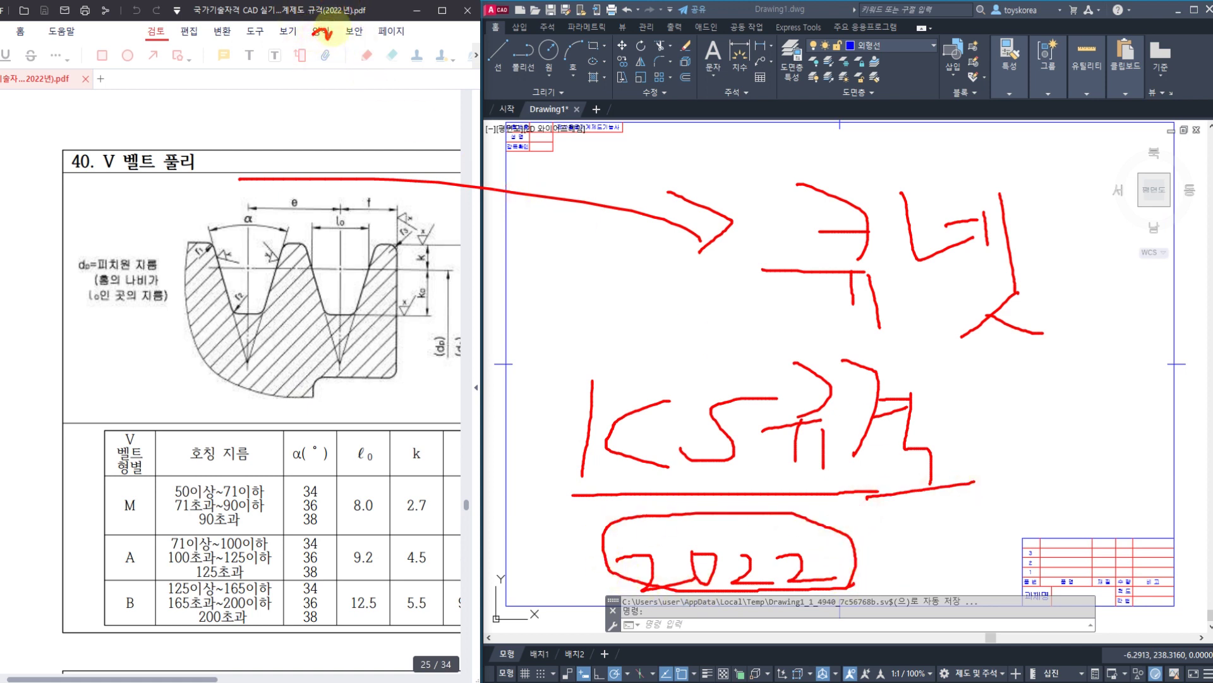
{"action": "mouse_move", "coordinate": [359, 19]}
{"action": "left_mouse_down"}
{"action": "mouse_move", "coordinate": [312, 7]}
{"action": "mouse_move", "coordinate": [369, 10]}
{"action": "left_mouse_up"}
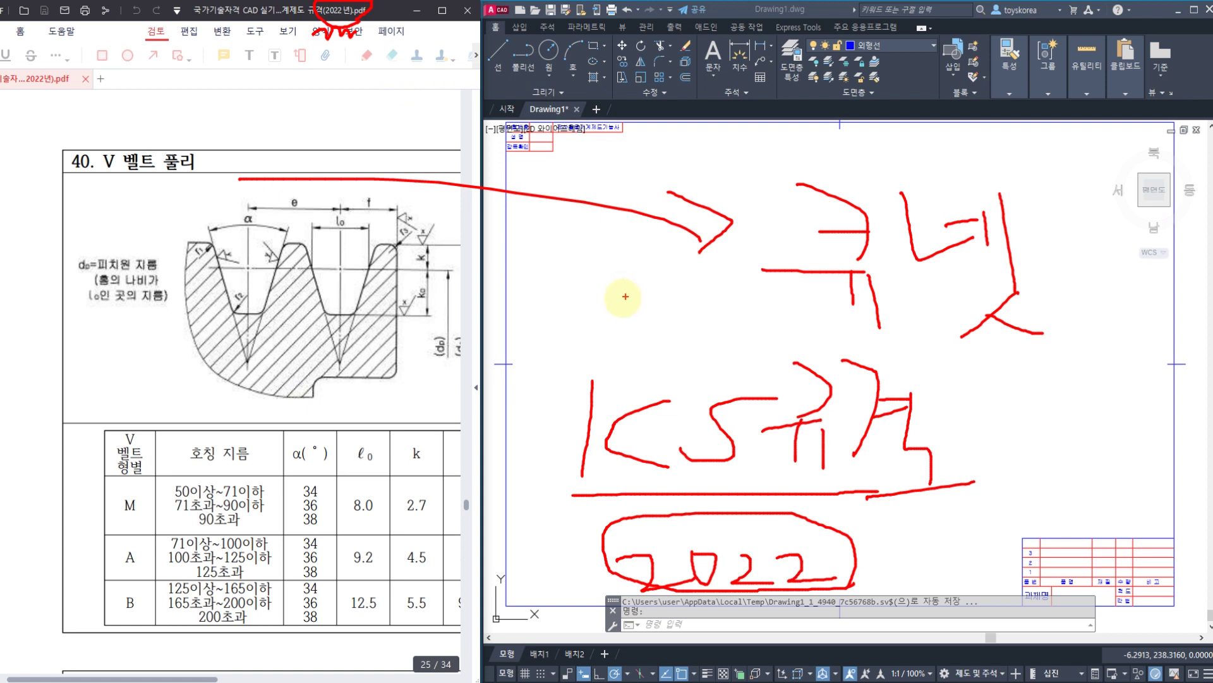
{"action": "key", "text": "Escape"}
- Go to the contents list on page 1 of the KS standards PDF and find entry 40, V 벨트 풀리
{"action": "mouse_move", "coordinate": [321, 324]}
{"action": "left_mouse_down"}
{"action": "mouse_move", "coordinate": [296, 315]}
{"action": "mouse_move", "coordinate": [291, 297]}
{"action": "left_mouse_up"}
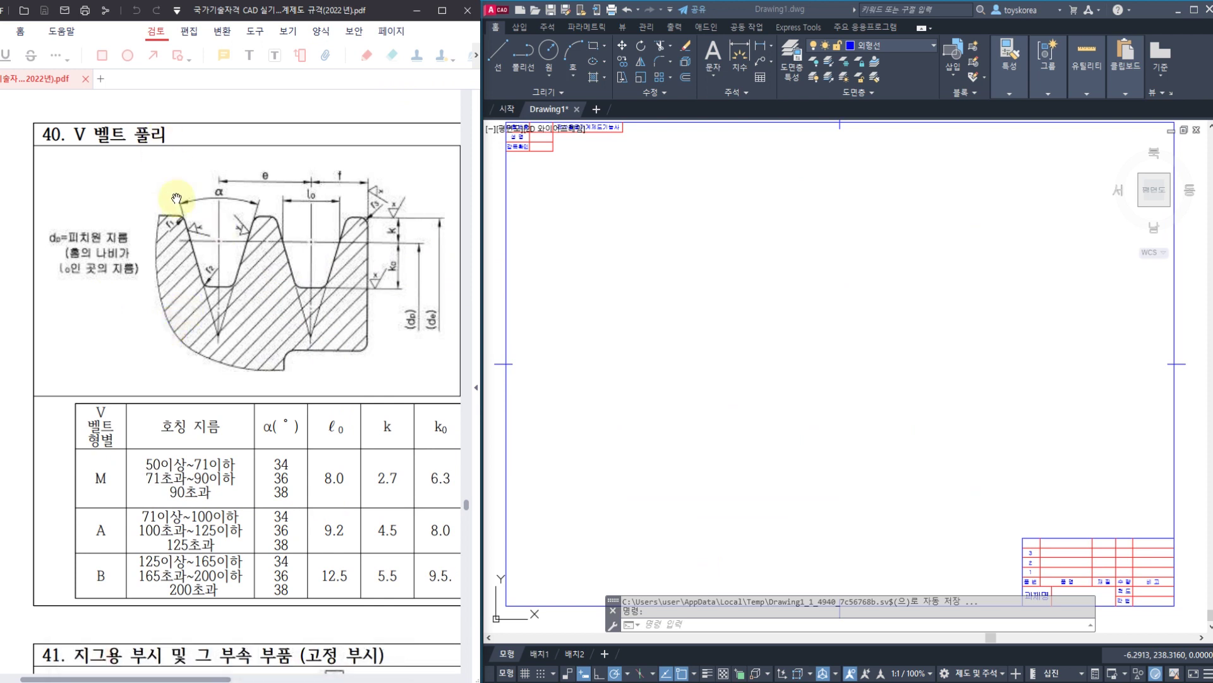
{"action": "left_click_drag", "start_coordinate": [178, 205], "coordinate": [162, 207]}
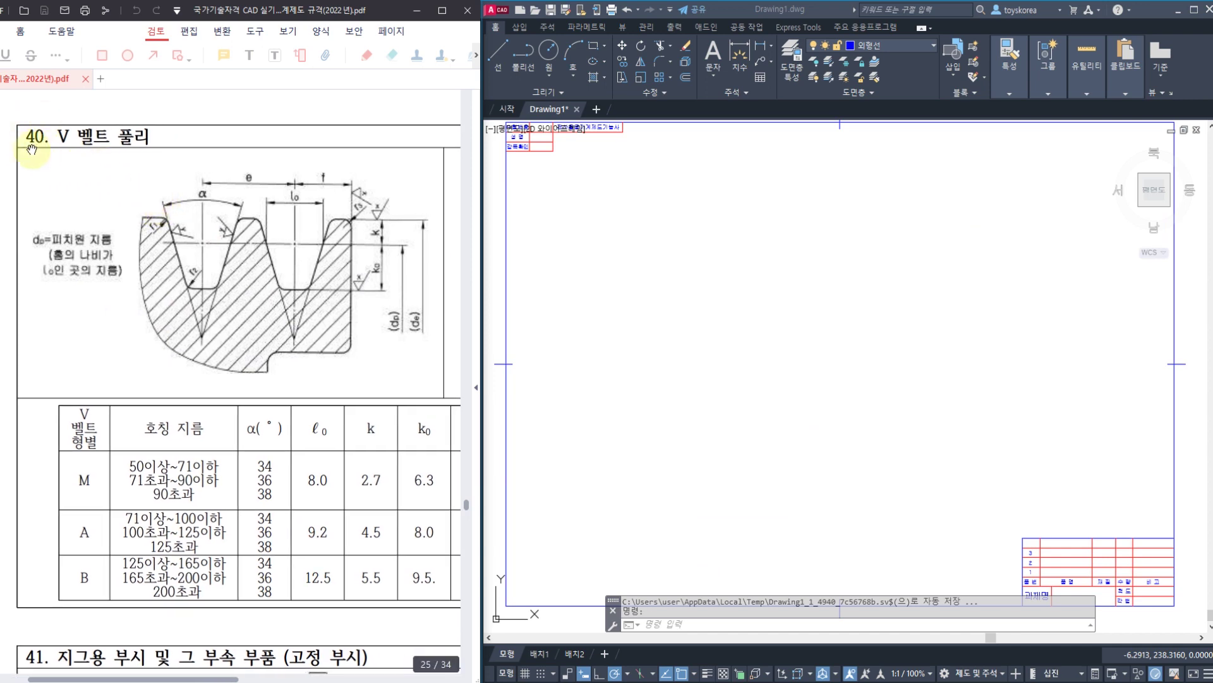
{"action": "scroll", "coordinate": [267, 256], "scroll_direction": "down", "scroll_amount": 5, "text": "ctrl"}
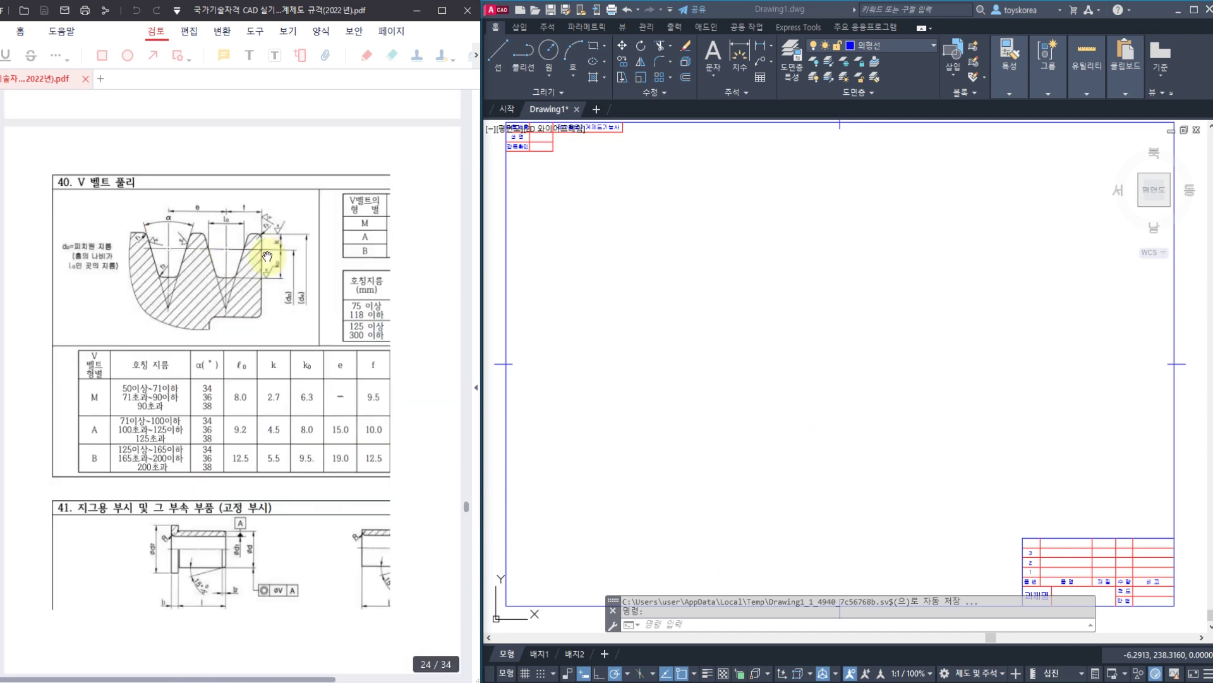
{"action": "left_click_drag", "start_coordinate": [466, 514], "coordinate": [474, 101]}
{"action": "scroll", "coordinate": [211, 114], "scroll_direction": "up", "scroll_amount": 5, "text": "ctrl"}
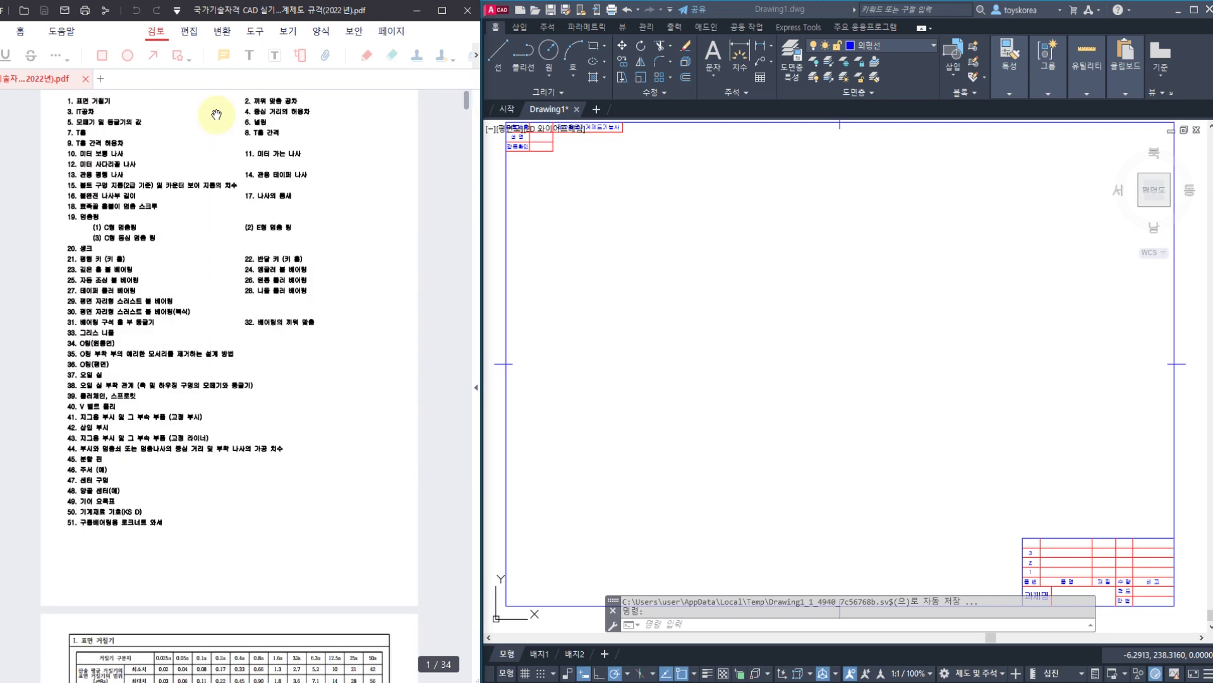
{"action": "left_click_drag", "start_coordinate": [201, 225], "coordinate": [265, 262]}
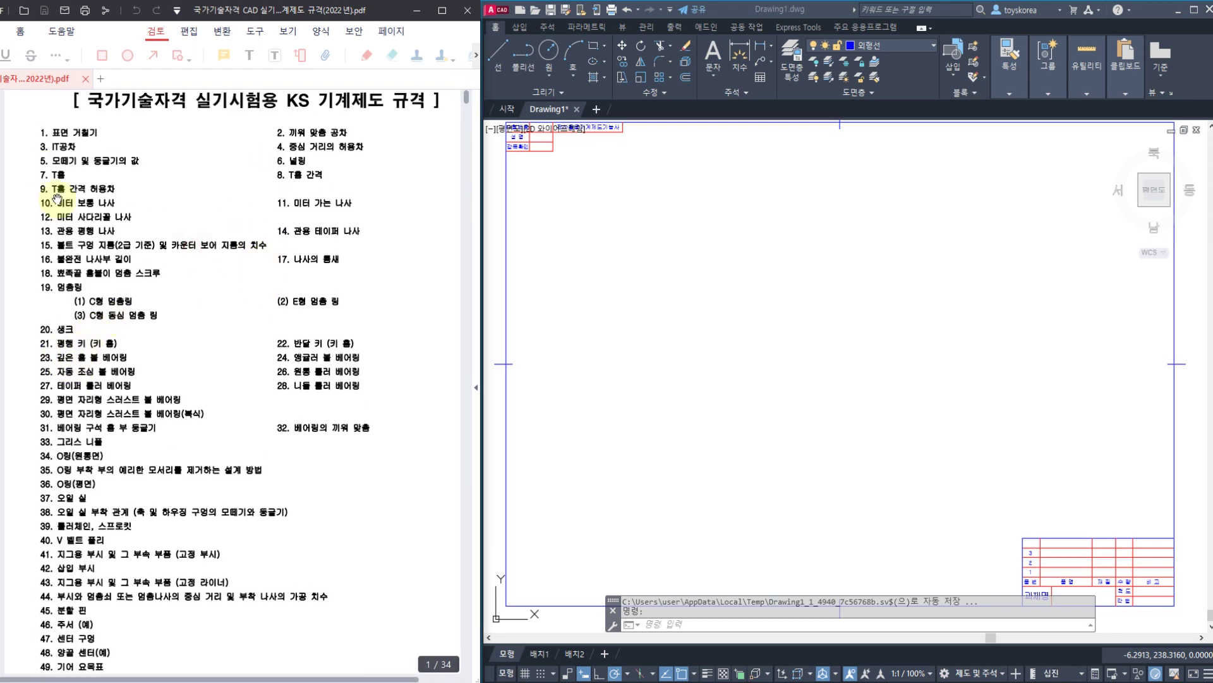
{"action": "scroll", "coordinate": [48, 303], "scroll_direction": "down", "scroll_amount": 3}
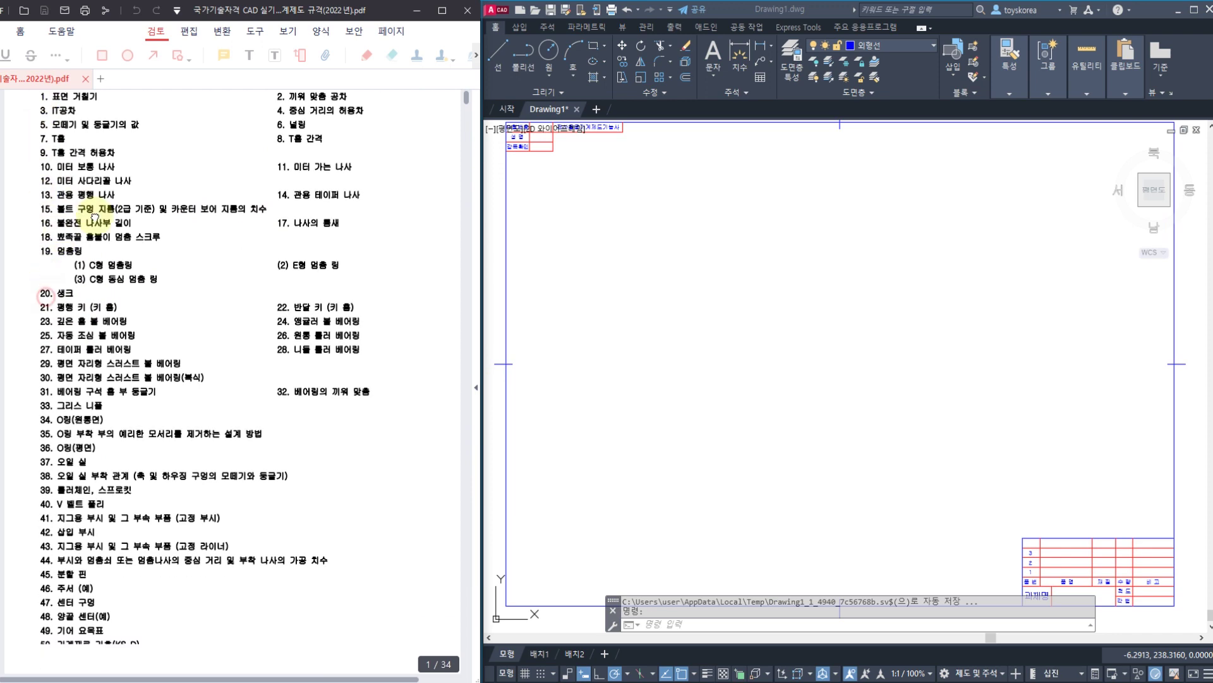
{"action": "scroll", "coordinate": [38, 430], "scroll_direction": "up", "scroll_amount": 2, "text": "ctrl"}
{"action": "scroll", "coordinate": [38, 429], "scroll_direction": "up", "scroll_amount": 3, "text": "ctrl"}
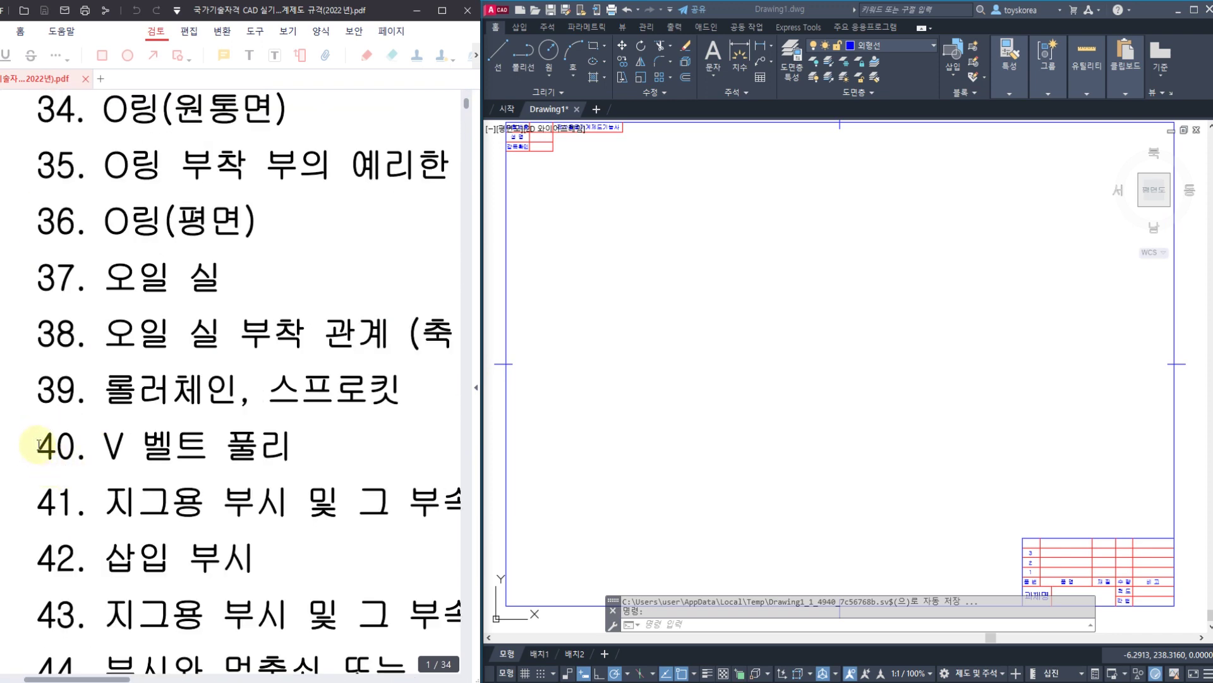
{"action": "mouse_move", "coordinate": [31, 473]}
{"action": "left_mouse_down"}
{"action": "mouse_move", "coordinate": [28, 405]}
{"action": "mouse_move", "coordinate": [334, 436]}
{"action": "mouse_move", "coordinate": [146, 480]}
{"action": "mouse_move", "coordinate": [47, 479]}
{"action": "left_mouse_up"}
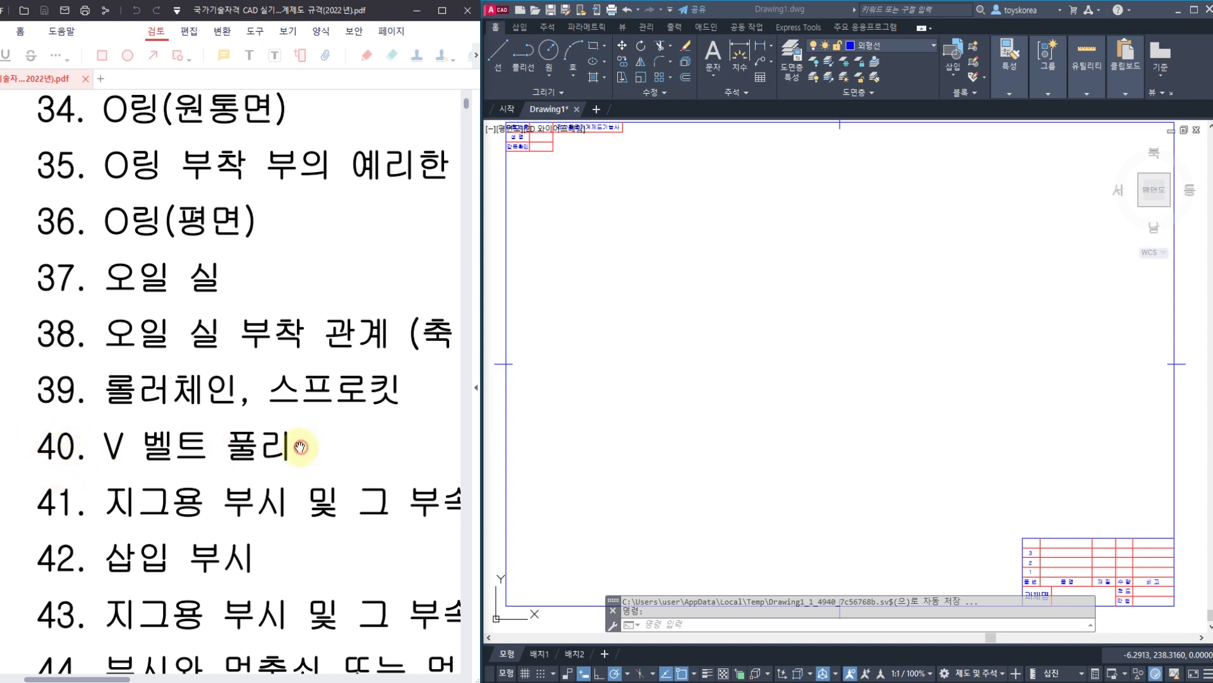
{"action": "scroll", "coordinate": [262, 446], "scroll_direction": "down", "scroll_amount": 1, "text": "ctrl"}
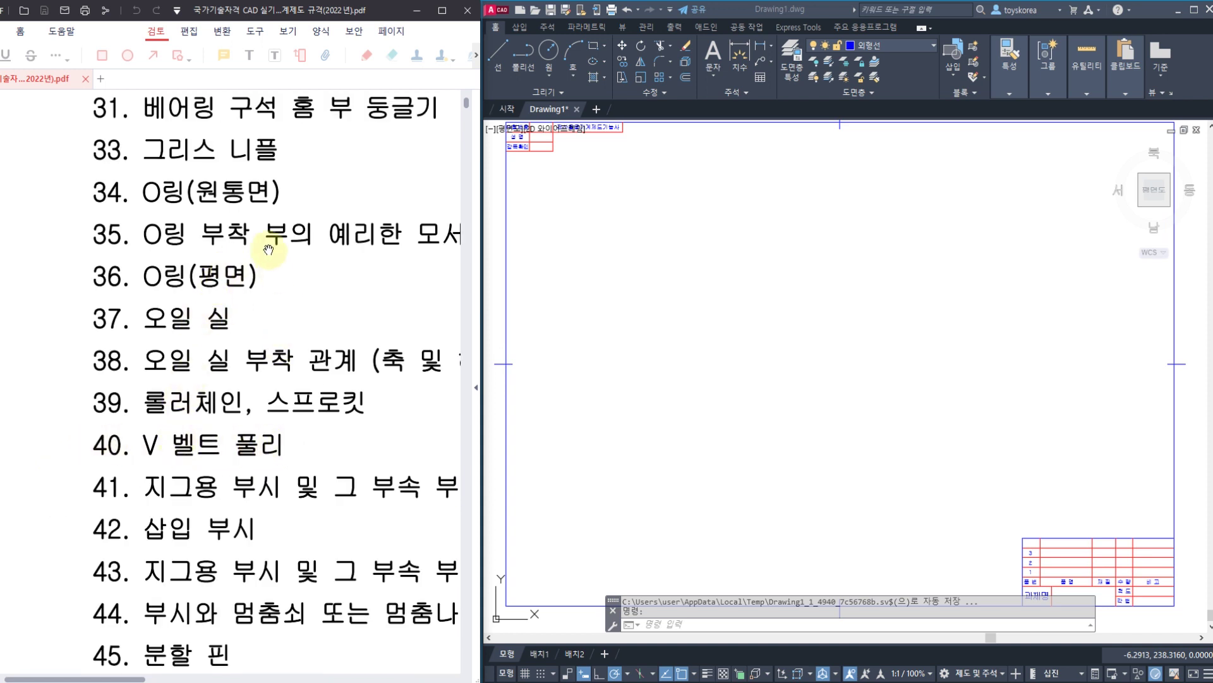
- Switch to AutoCAD and examine the V-groove rim and the hub and key area of the M형 pulley in the problem drawing
{"action": "mouse_move", "coordinate": [447, 638]}
{"action": "left_click", "coordinate": [404, 596]}
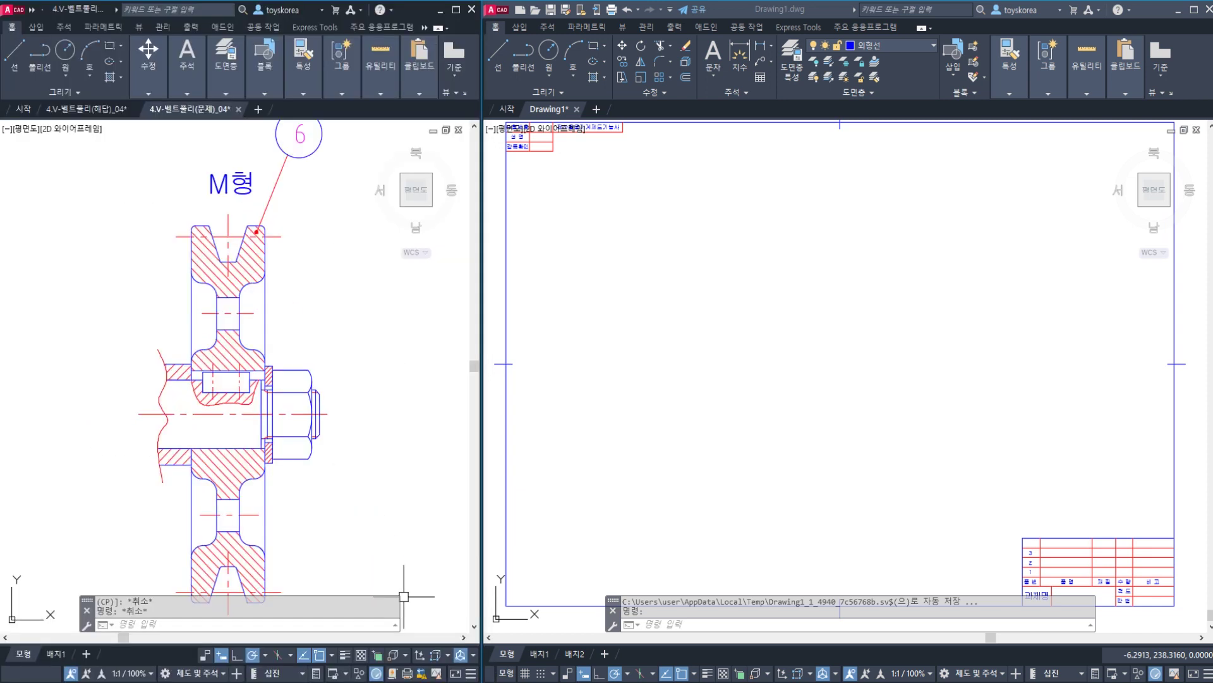
{"action": "middle_click_drag", "start_coordinate": [251, 417], "coordinate": [248, 407]}
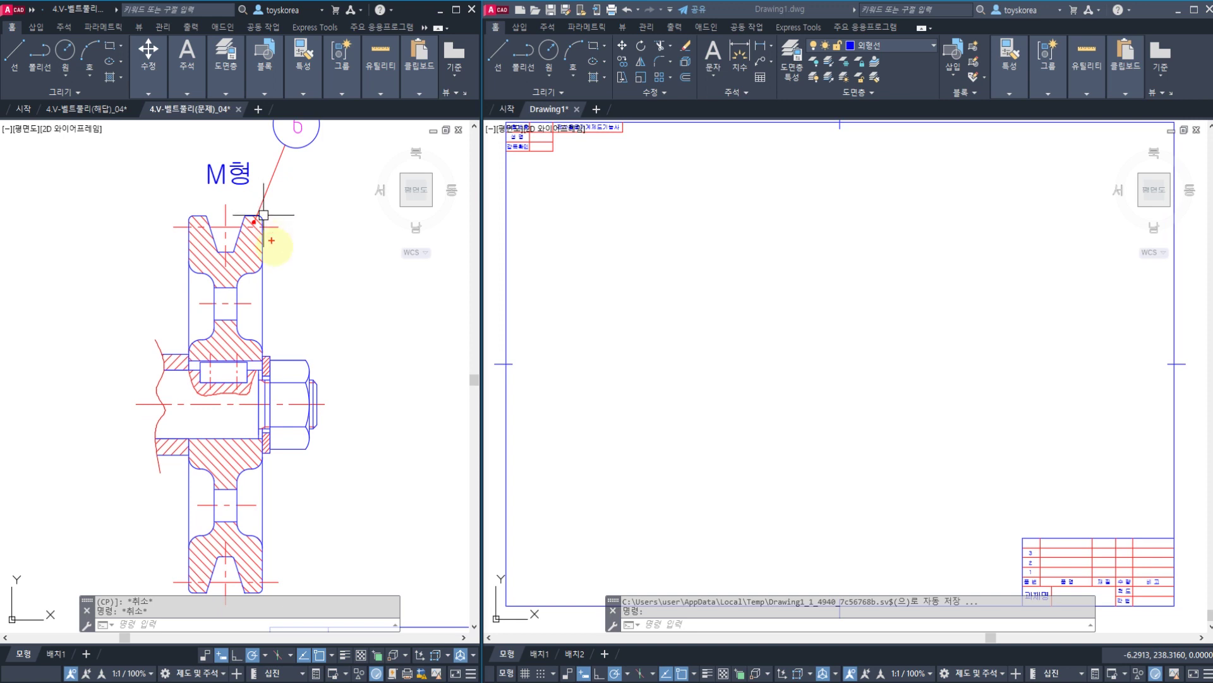
{"action": "mouse_move", "coordinate": [270, 238]}
{"action": "left_mouse_down"}
{"action": "mouse_move", "coordinate": [162, 246]}
{"action": "mouse_move", "coordinate": [287, 186]}
{"action": "mouse_move", "coordinate": [265, 259]}
{"action": "left_mouse_up"}
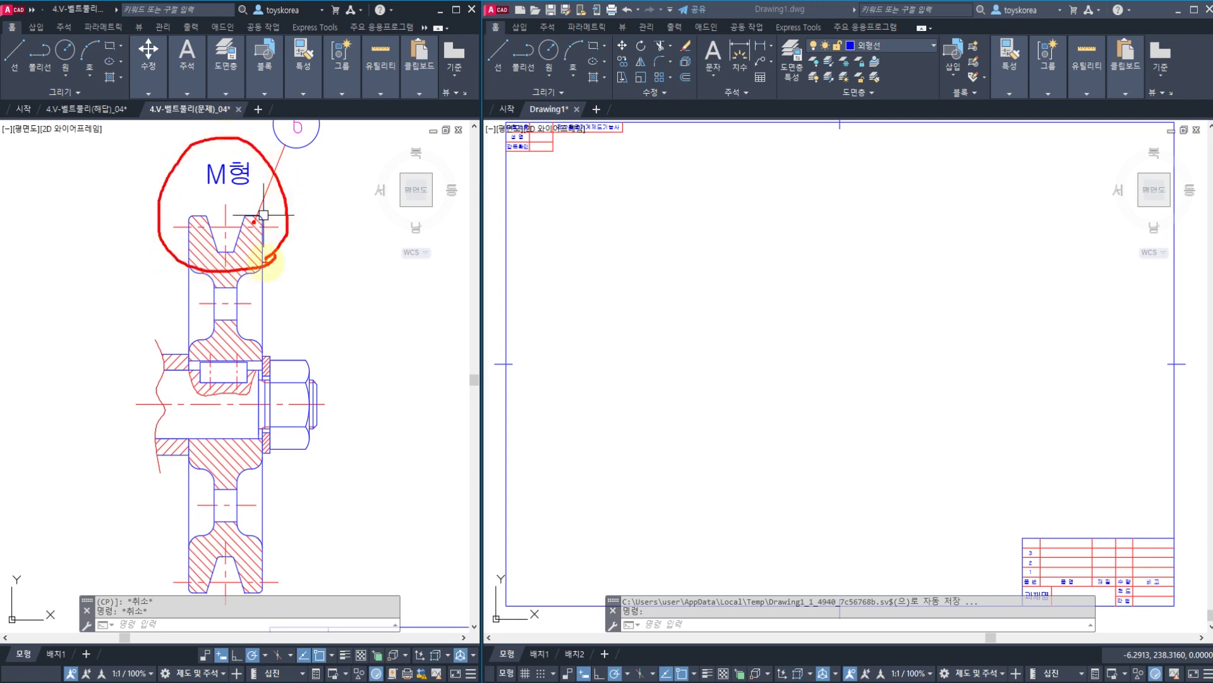
{"action": "mouse_move", "coordinate": [202, 455]}
{"action": "left_mouse_down"}
{"action": "mouse_move", "coordinate": [159, 365]}
{"action": "mouse_move", "coordinate": [290, 374]}
{"action": "mouse_move", "coordinate": [260, 450]}
{"action": "left_mouse_up"}
{"action": "mouse_move", "coordinate": [288, 261]}
{"action": "left_mouse_down"}
{"action": "mouse_move", "coordinate": [200, 260]}
{"action": "mouse_move", "coordinate": [189, 124]}
{"action": "mouse_move", "coordinate": [278, 221]}
{"action": "left_mouse_up"}
{"action": "mouse_move", "coordinate": [278, 460]}
{"action": "left_mouse_down"}
{"action": "mouse_move", "coordinate": [195, 451]}
{"action": "mouse_move", "coordinate": [266, 352]}
{"action": "mouse_move", "coordinate": [279, 418]}
{"action": "left_mouse_up"}
{"action": "key", "text": "Escape"}
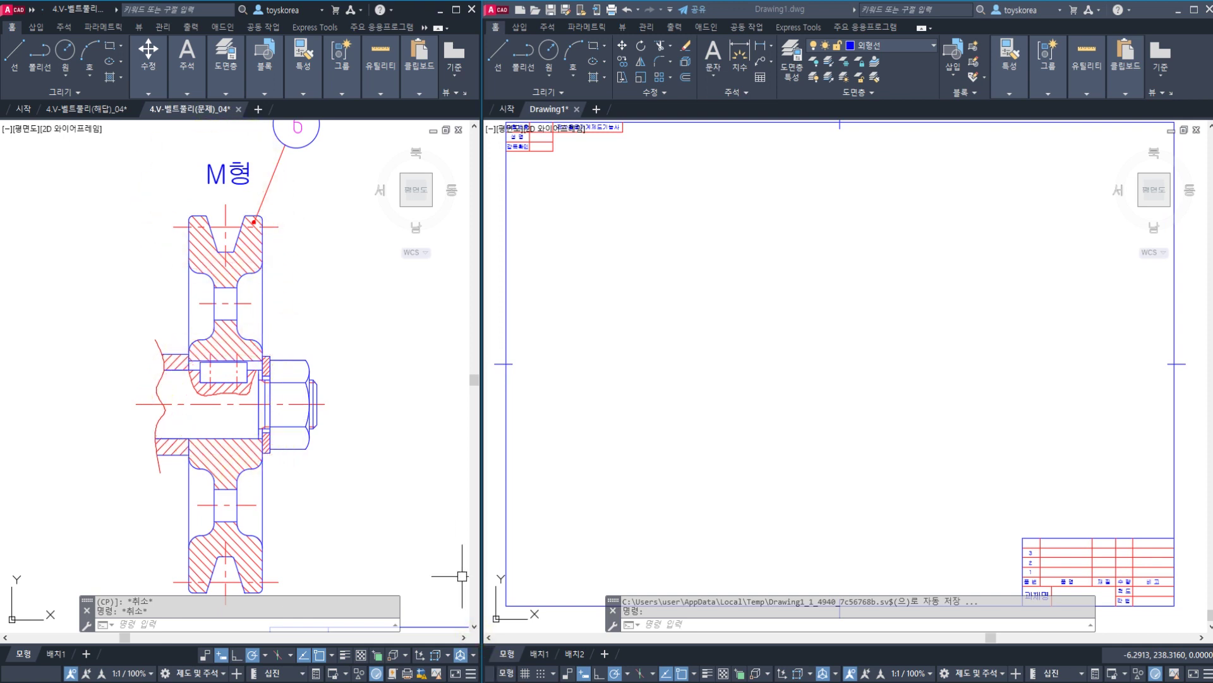
- Switch to the KS standards PDF and find entry 21, 평행 키 (키 홈), in the contents list
{"action": "key", "text": "alt+Tab"}
{"action": "scroll", "coordinate": [245, 392], "scroll_direction": "up", "scroll_amount": 6}
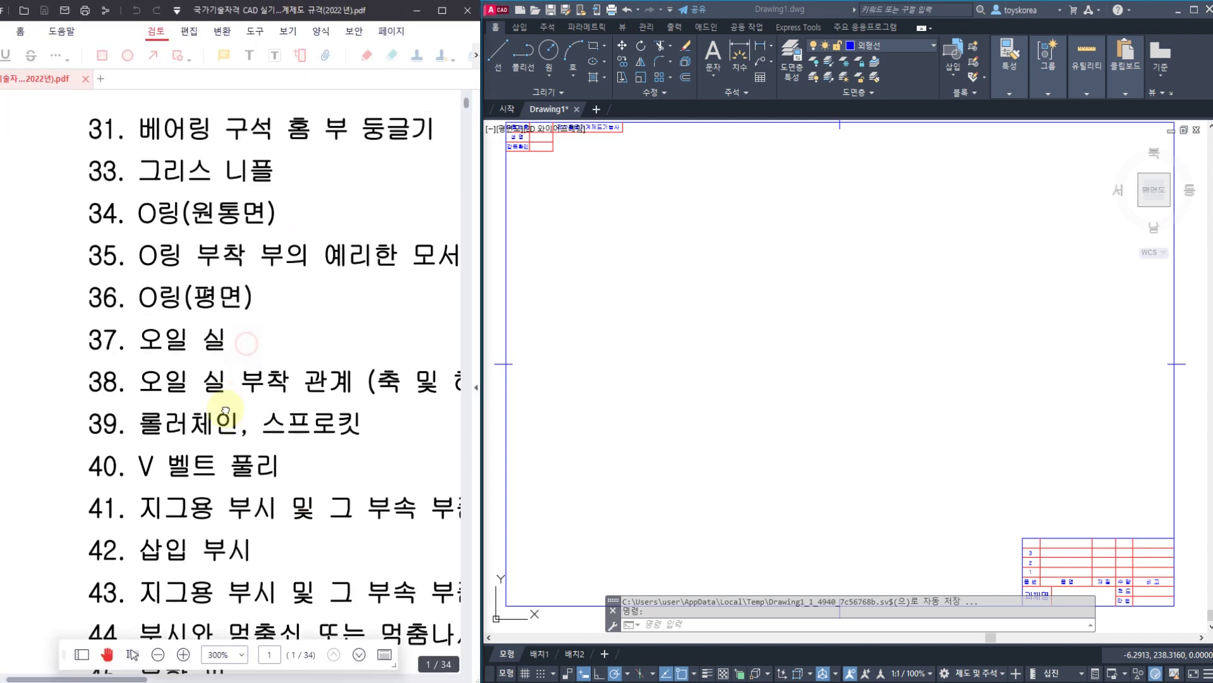
{"action": "scroll", "coordinate": [245, 392], "scroll_direction": "up", "scroll_amount": 1}
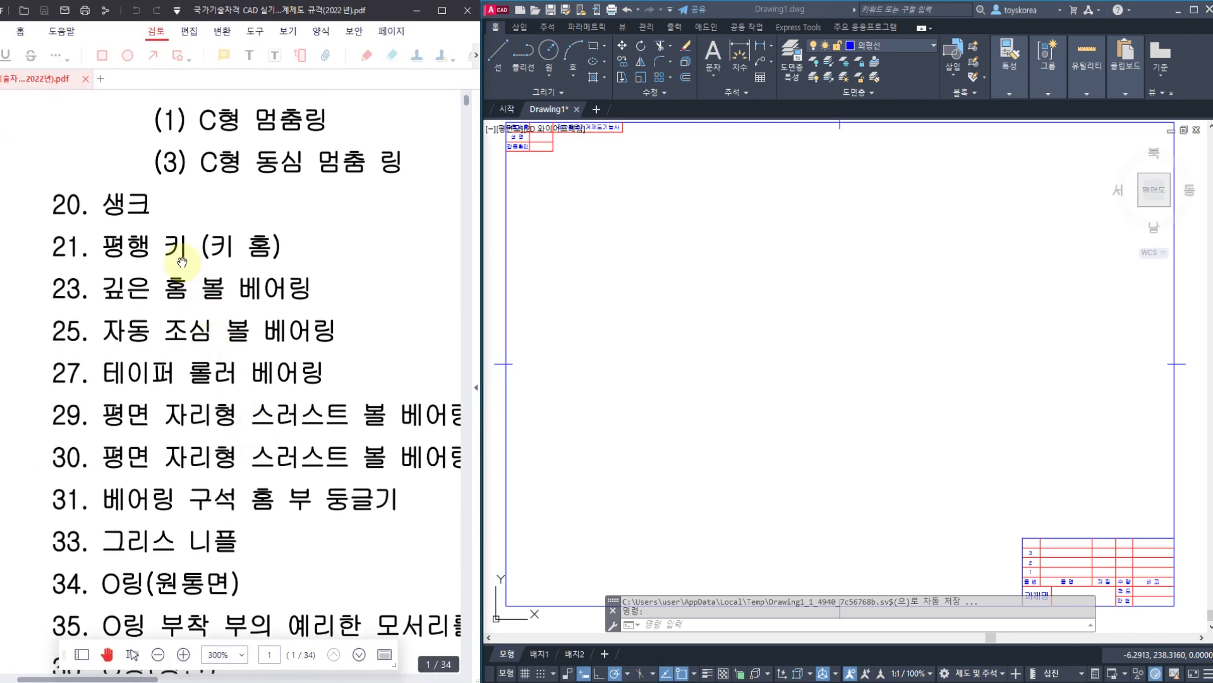
{"action": "scroll", "coordinate": [155, 303], "scroll_direction": "up", "scroll_amount": 1}
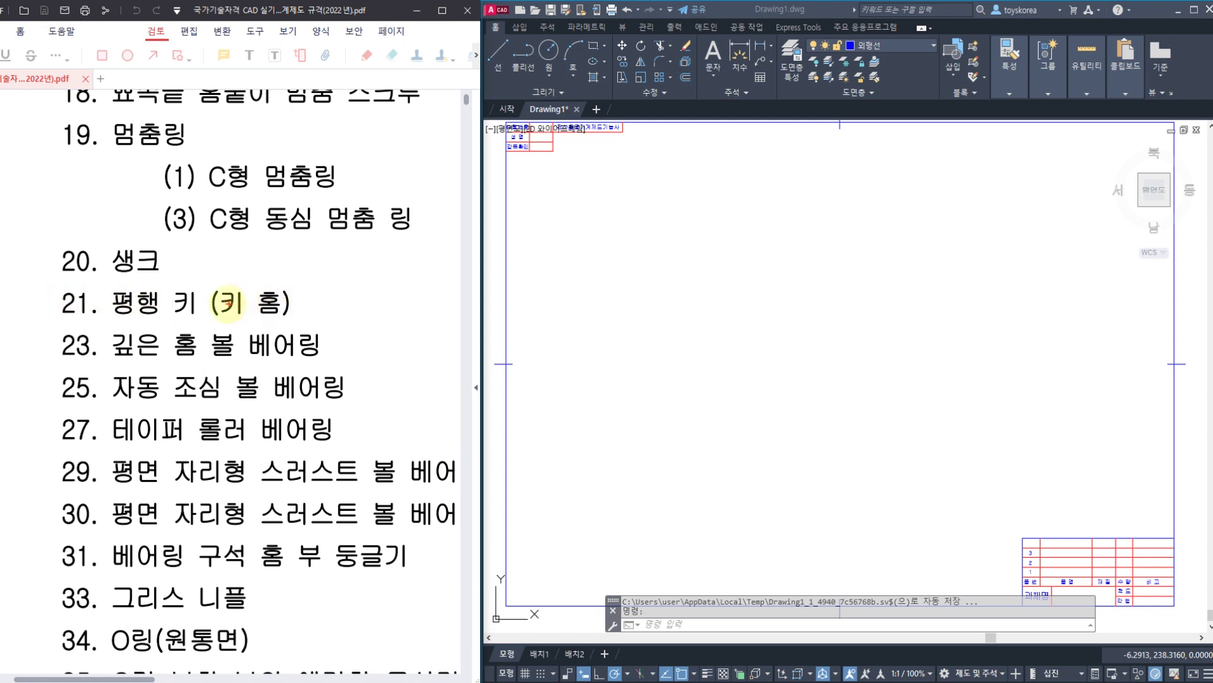
{"action": "mouse_move", "coordinate": [112, 327]}
{"action": "left_mouse_down"}
{"action": "mouse_move", "coordinate": [34, 287]}
{"action": "mouse_move", "coordinate": [98, 320]}
{"action": "mouse_move", "coordinate": [273, 325]}
{"action": "left_mouse_up"}
{"action": "mouse_move", "coordinate": [310, 285]}
{"action": "left_mouse_down"}
{"action": "mouse_move", "coordinate": [338, 292]}
{"action": "mouse_move", "coordinate": [369, 264]}
{"action": "left_mouse_up"}
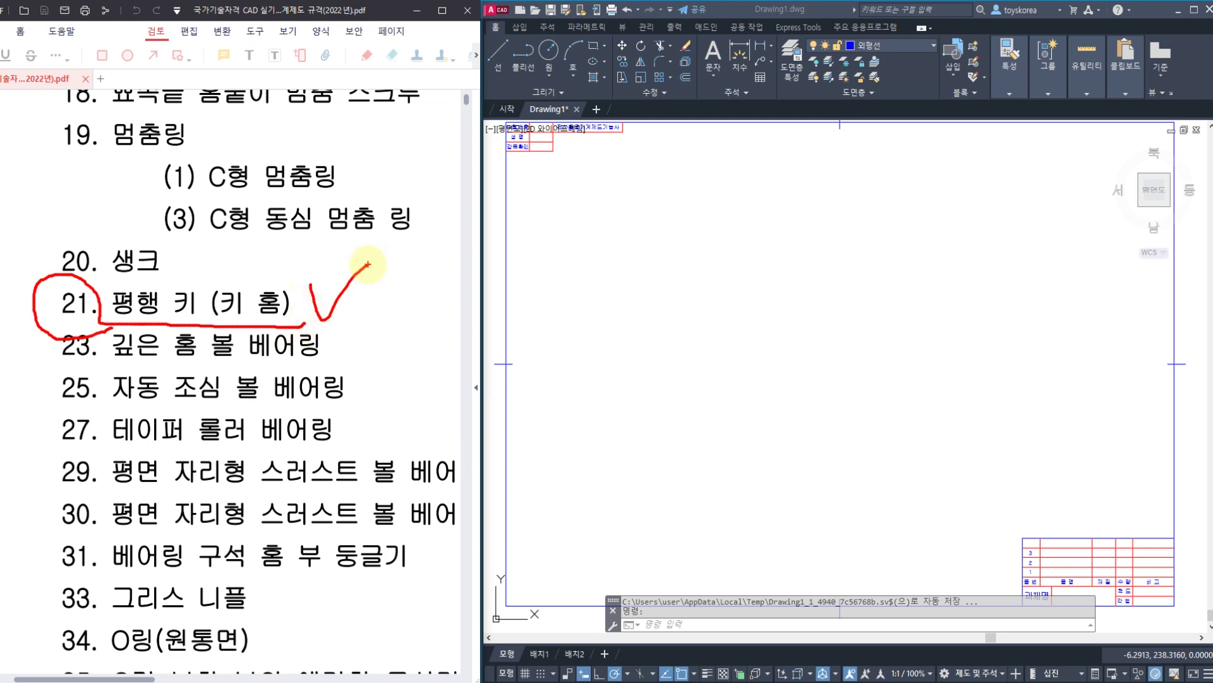
{"action": "key", "text": "Escape"}
- Locate the V 벨트 풀리 entry, number 40, further down the contents list
{"action": "left_click_drag", "start_coordinate": [229, 454], "coordinate": [230, 142]}
{"action": "left_click_drag", "start_coordinate": [155, 430], "coordinate": [162, 314]}
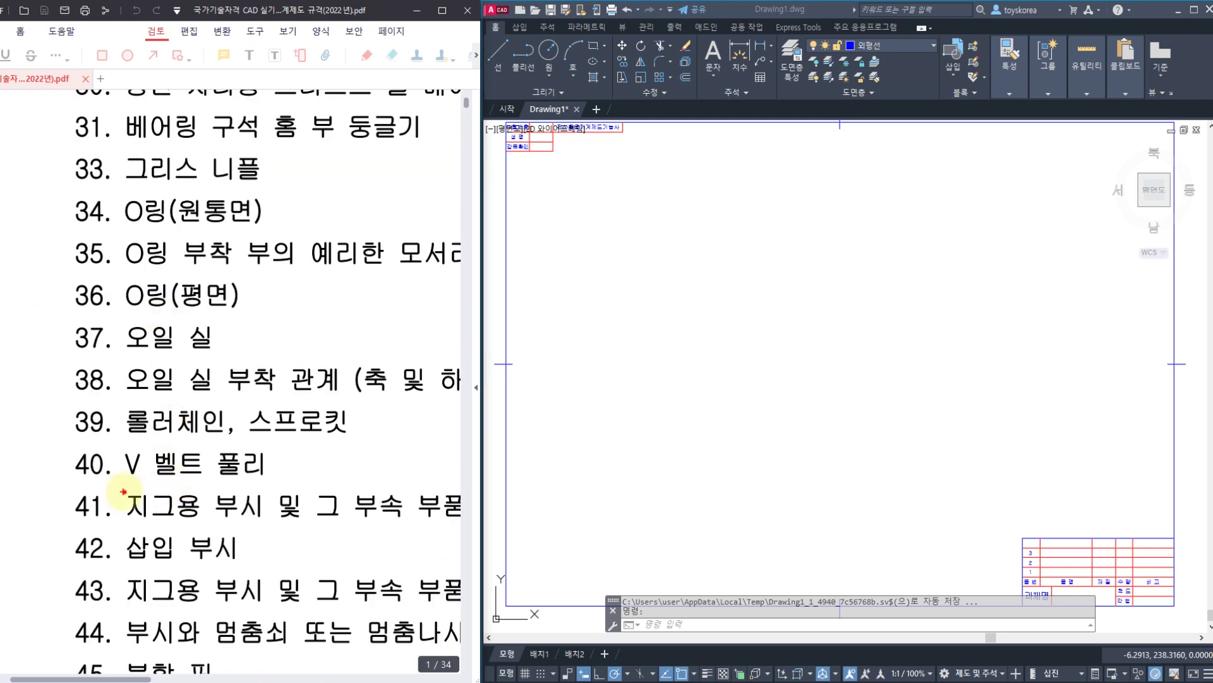
{"action": "mouse_move", "coordinate": [124, 491]}
{"action": "left_mouse_down"}
{"action": "mouse_move", "coordinate": [66, 417]}
{"action": "mouse_move", "coordinate": [319, 484]}
{"action": "mouse_move", "coordinate": [124, 493]}
{"action": "left_mouse_up"}
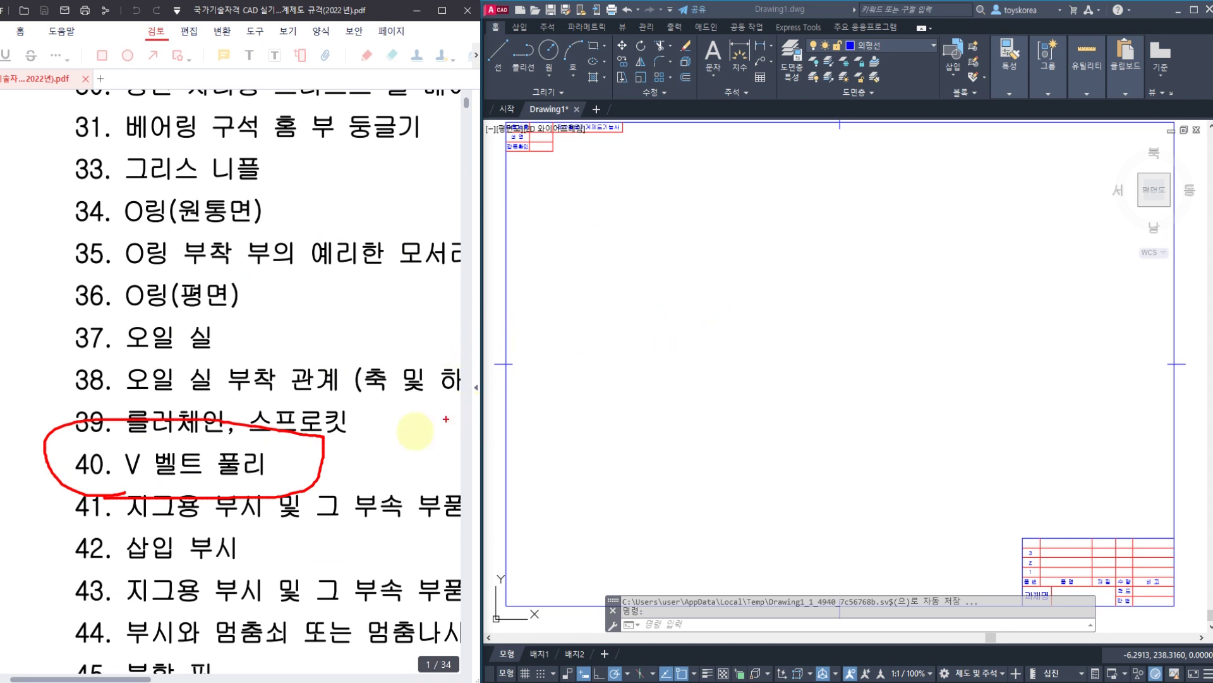
{"action": "left_click_drag", "start_coordinate": [286, 466], "coordinate": [346, 432]}
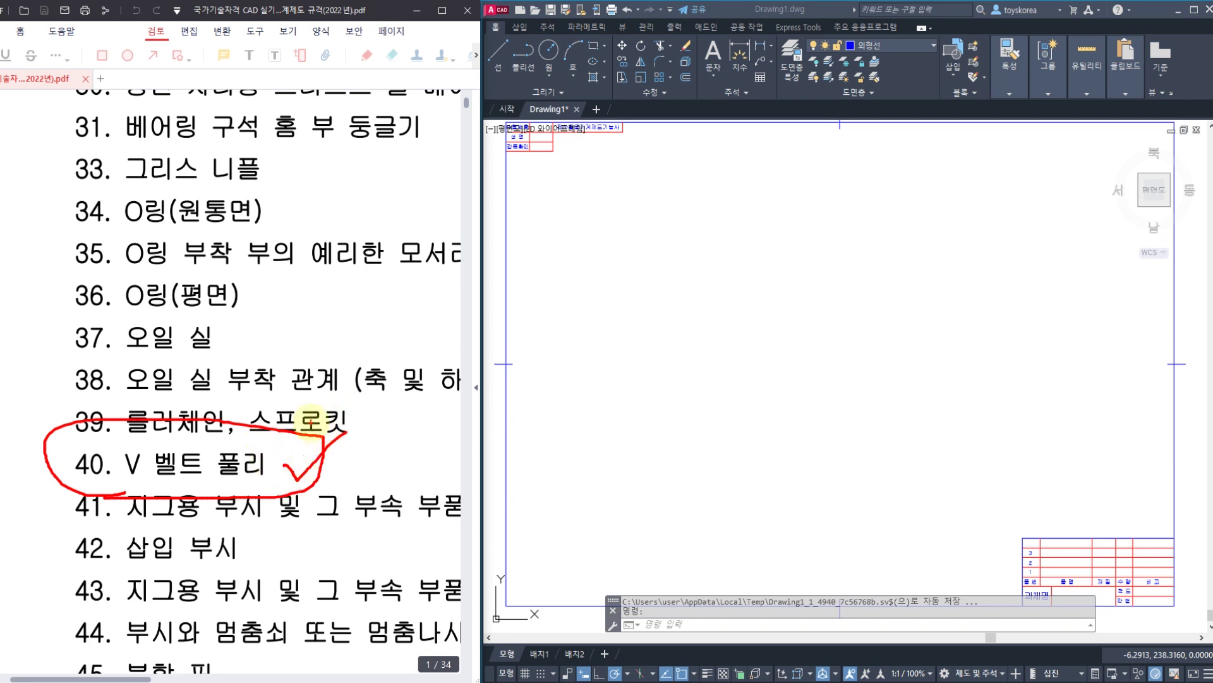
{"action": "key", "text": "Escape"}
- Bring up section 40, V 벨트 풀리, with its groove diagram and size table, and return to the problem drawing in AutoCAD
{"action": "scroll", "coordinate": [294, 443], "scroll_direction": "down", "scroll_amount": 2}
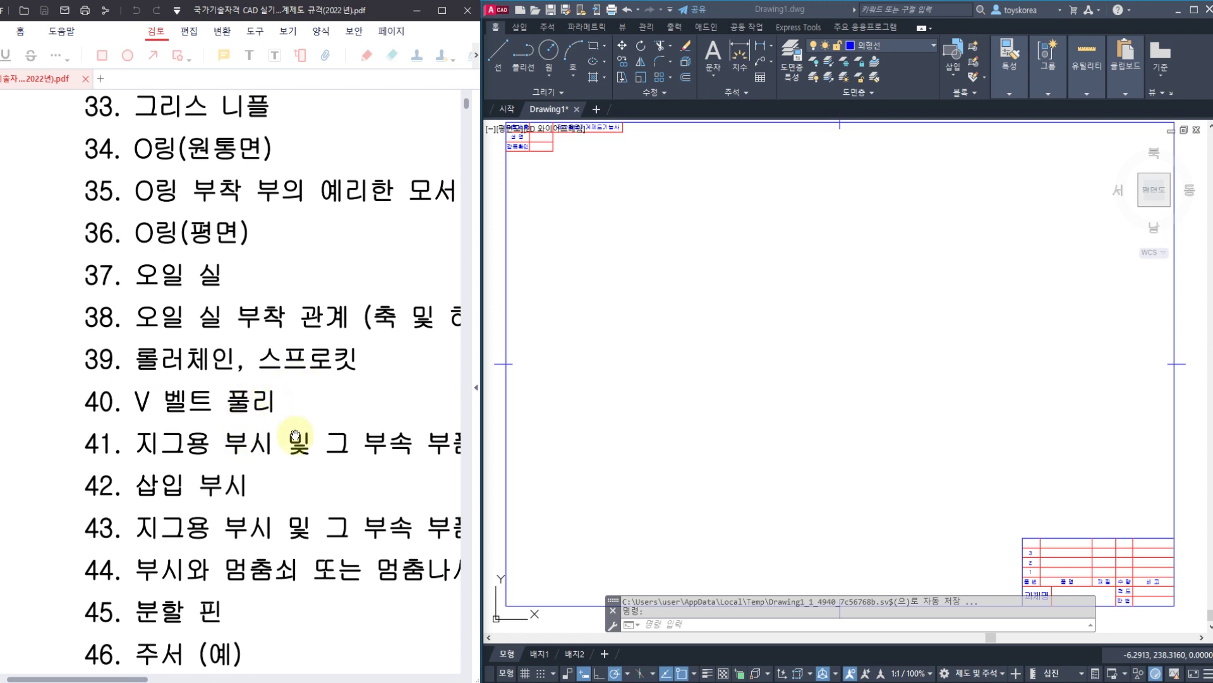
{"action": "scroll", "coordinate": [215, 385], "scroll_direction": "down", "scroll_amount": 5, "text": "ctrl"}
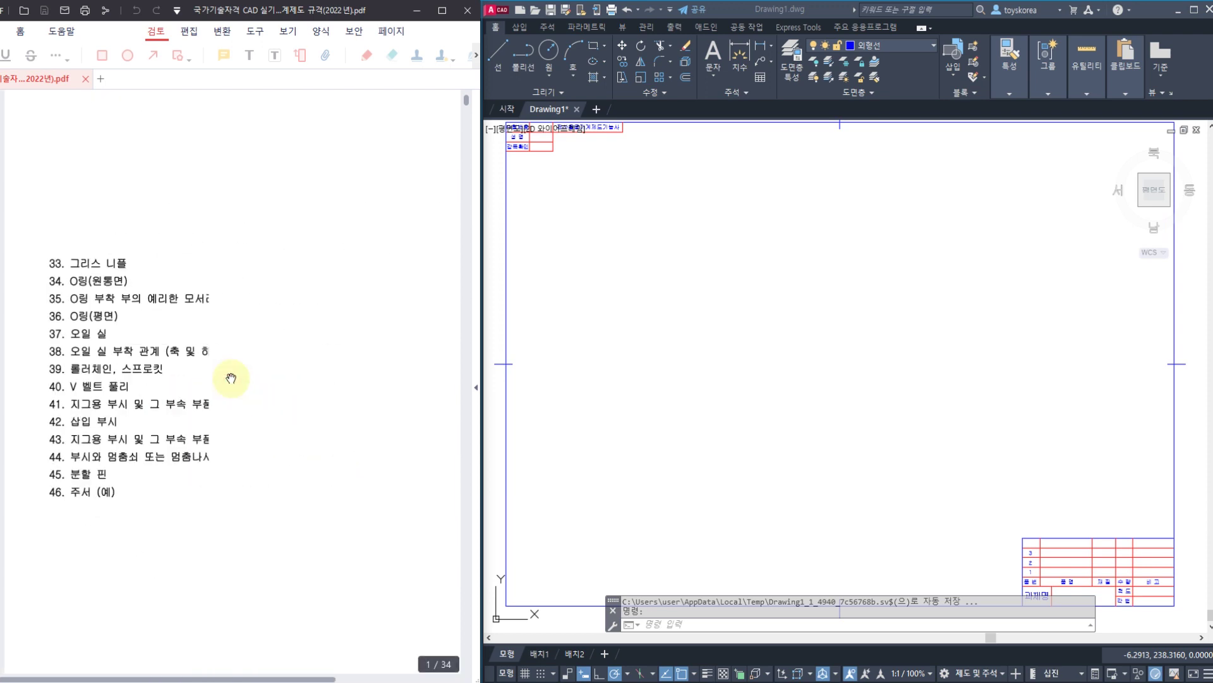
{"action": "scroll", "coordinate": [231, 378], "scroll_direction": "down", "scroll_amount": 3, "text": "ctrl"}
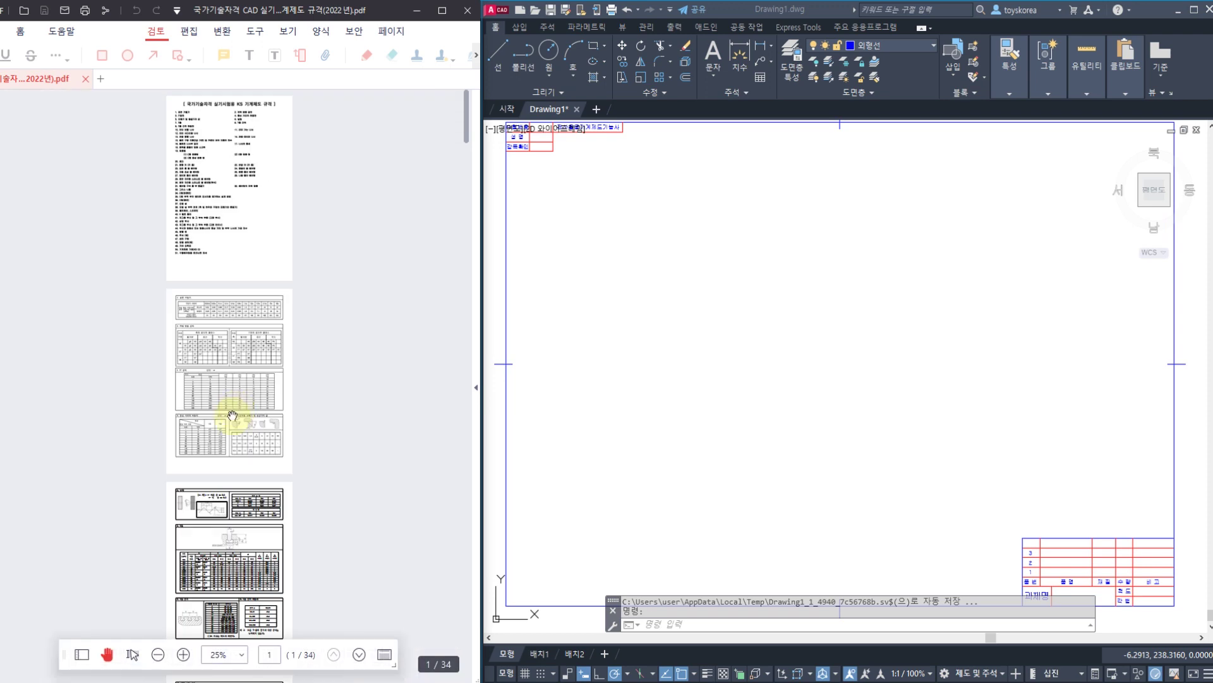
{"action": "scroll", "coordinate": [231, 420], "scroll_direction": "down", "scroll_amount": 10}
{"action": "left_click_drag", "start_coordinate": [463, 163], "coordinate": [159, 340]}
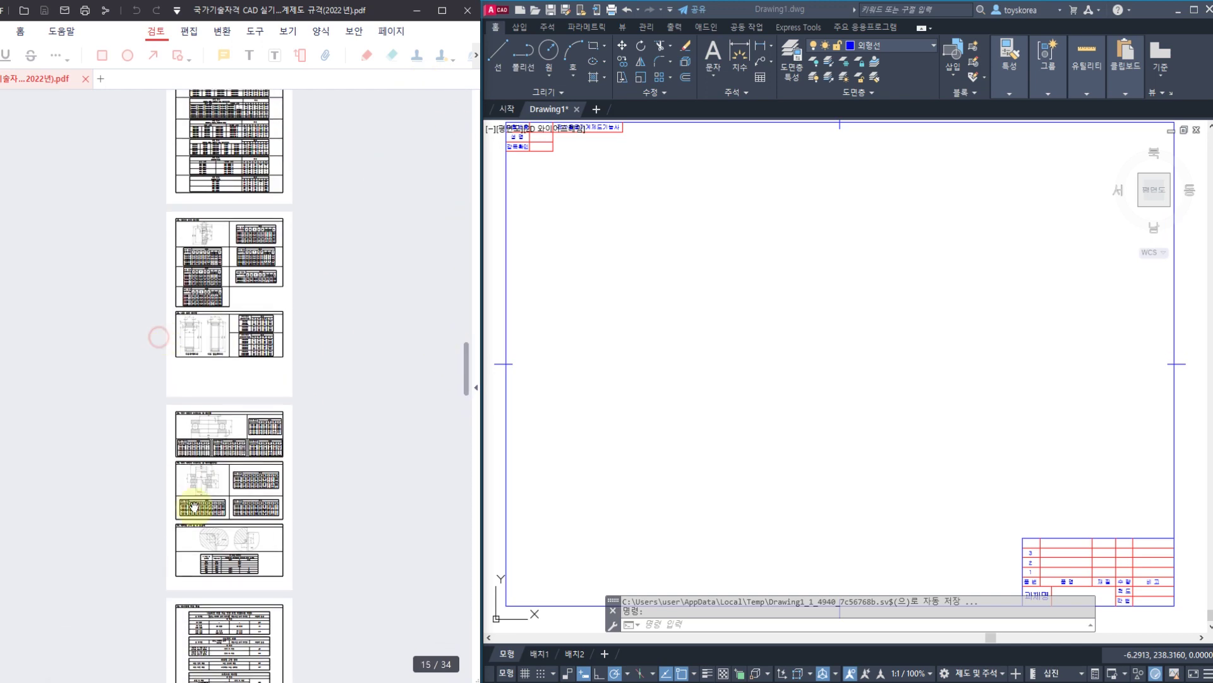
{"action": "scroll", "coordinate": [168, 455], "scroll_direction": "up", "scroll_amount": 2}
{"action": "scroll", "coordinate": [168, 455], "scroll_direction": "up", "scroll_amount": 3, "text": "ctrl"}
{"action": "left_click", "coordinate": [163, 447]}
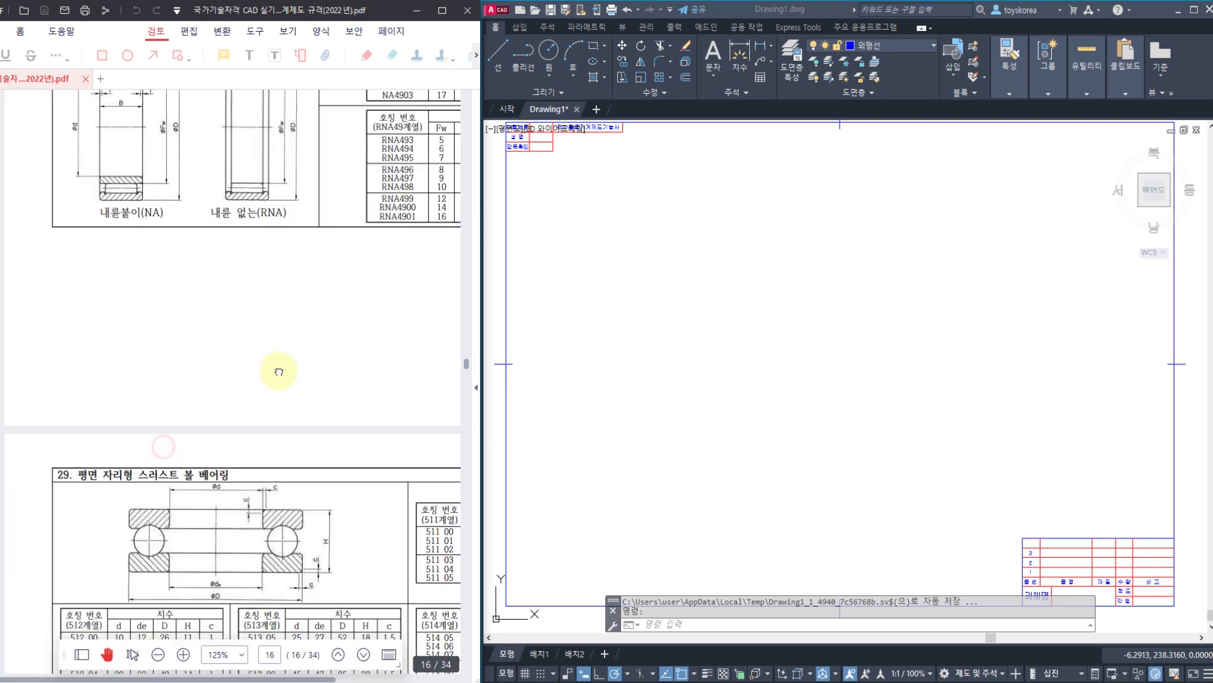
{"action": "scroll", "coordinate": [278, 324], "scroll_direction": "down", "scroll_amount": 3, "text": "ctrl"}
{"action": "scroll", "coordinate": [271, 352], "scroll_direction": "down", "scroll_amount": 5}
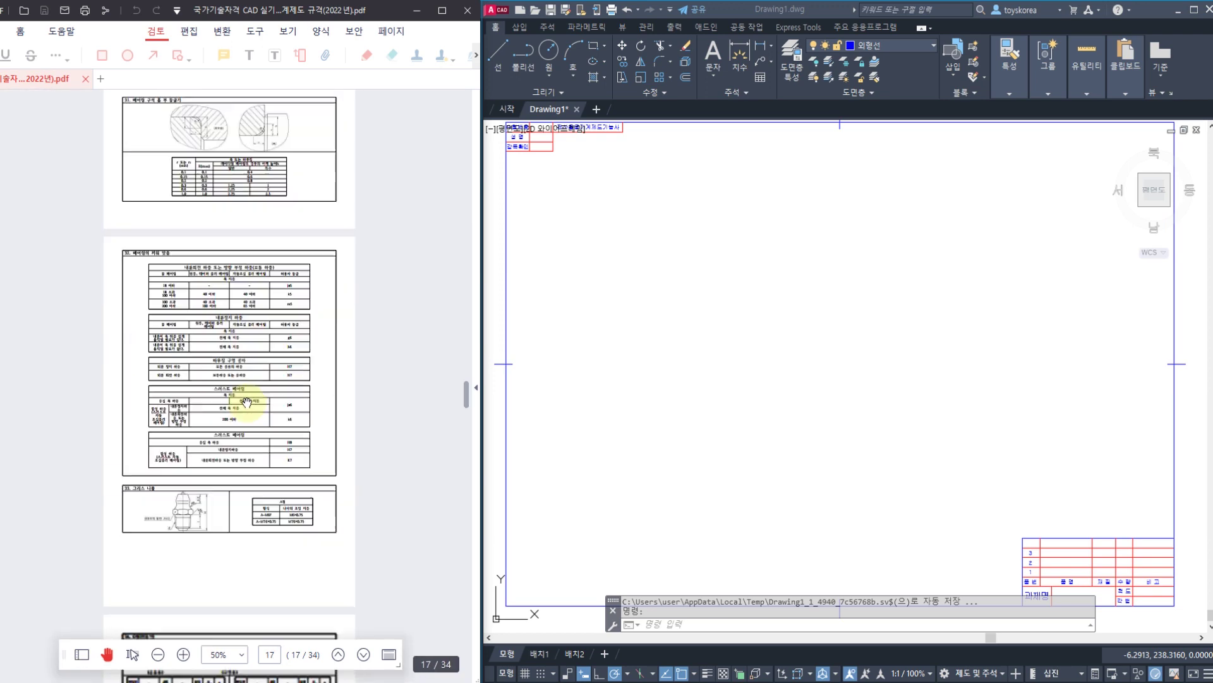
{"action": "scroll", "coordinate": [247, 401], "scroll_direction": "down", "scroll_amount": 15}
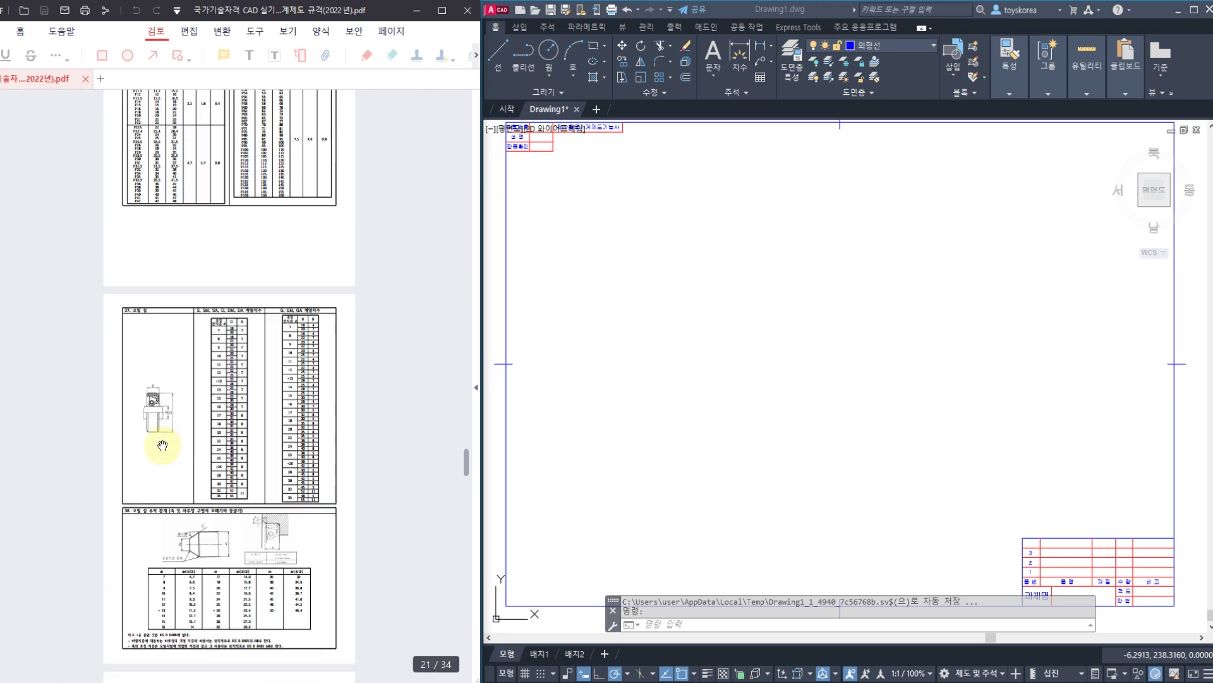
{"action": "scroll", "coordinate": [163, 446], "scroll_direction": "down", "scroll_amount": 12}
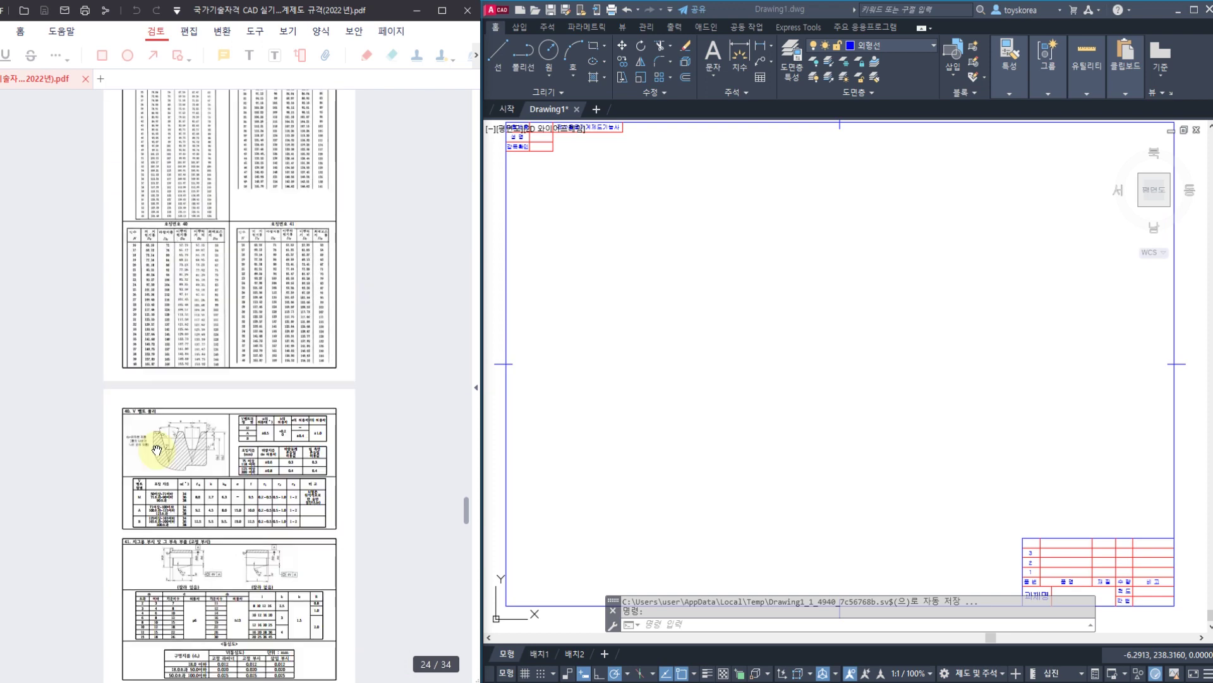
{"action": "scroll", "coordinate": [157, 450], "scroll_direction": "up", "scroll_amount": 3, "text": "ctrl"}
{"action": "scroll", "coordinate": [78, 462], "scroll_direction": "up", "scroll_amount": 2, "text": "ctrl"}
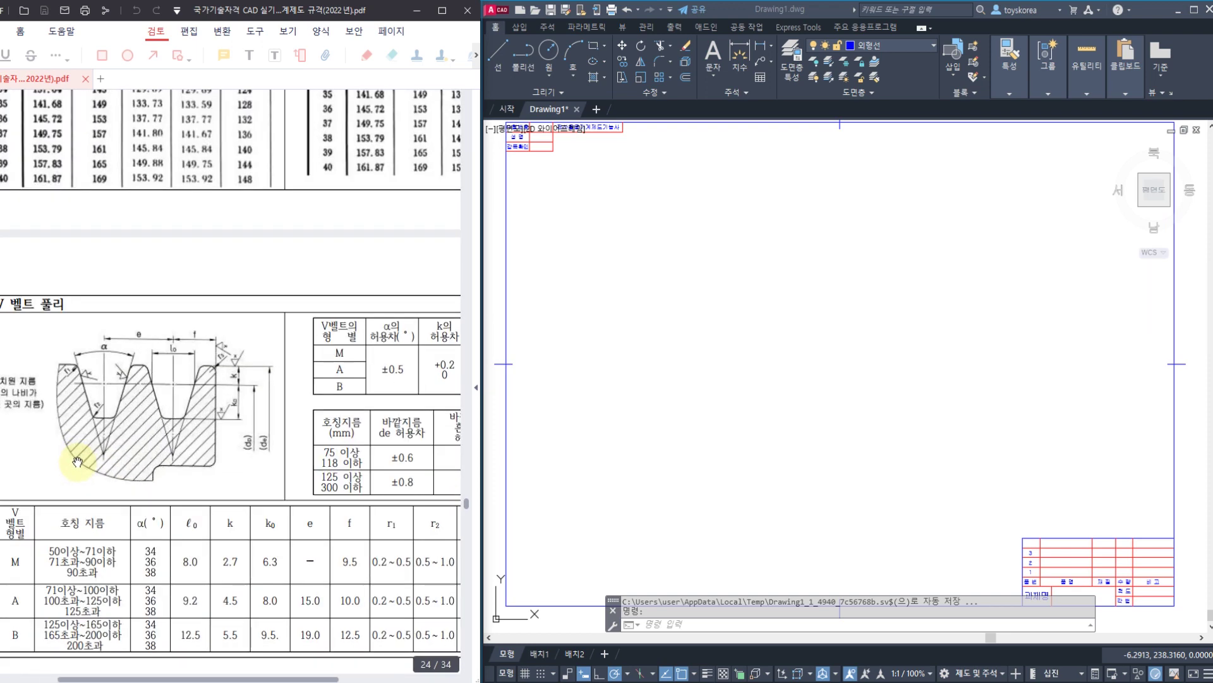
{"action": "scroll", "coordinate": [250, 373], "scroll_direction": "up", "scroll_amount": 2, "text": "ctrl"}
{"action": "left_click_drag", "start_coordinate": [249, 374], "coordinate": [266, 355]}
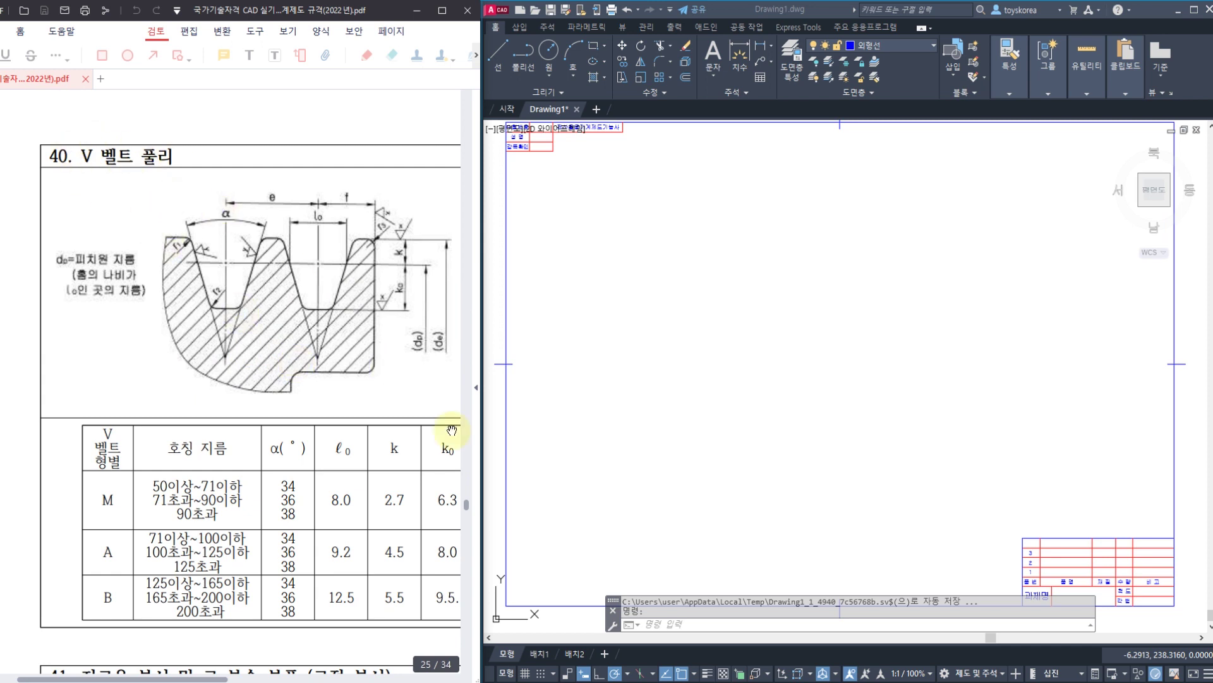
{"action": "key", "text": "alt+Tab"}
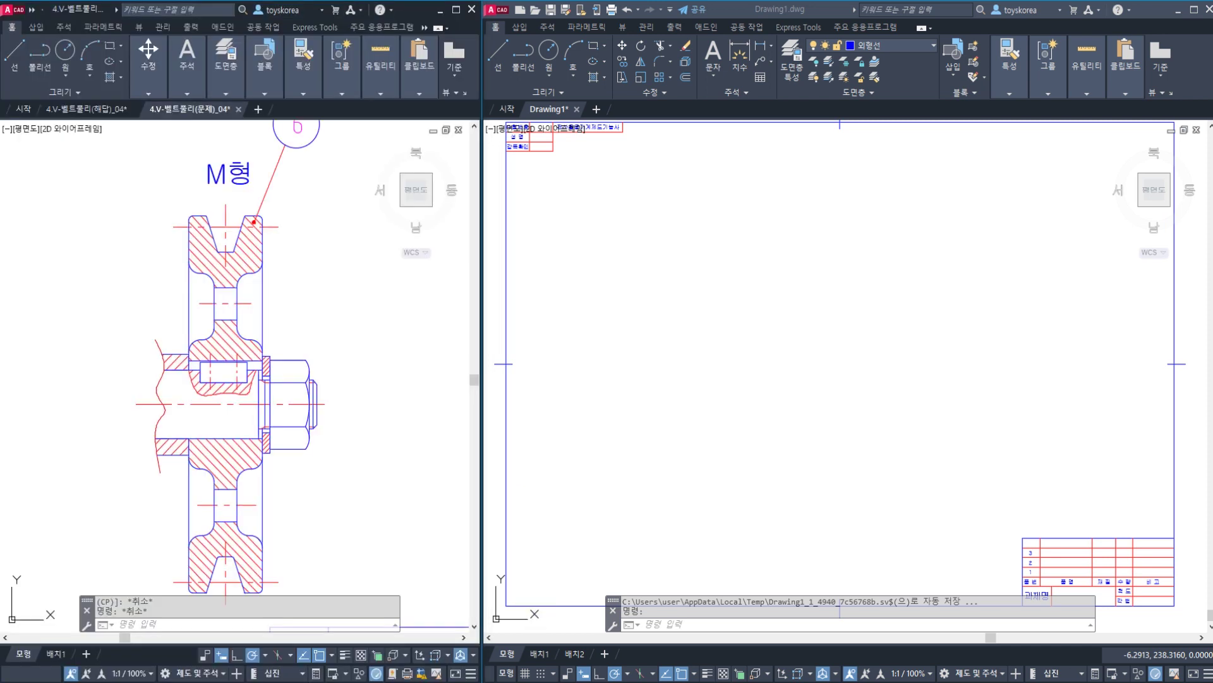
- Examine the M형 type designation and the pulley section beneath it in the problem drawing
{"action": "scroll", "coordinate": [345, 443], "scroll_direction": "down", "scroll_amount": 2}
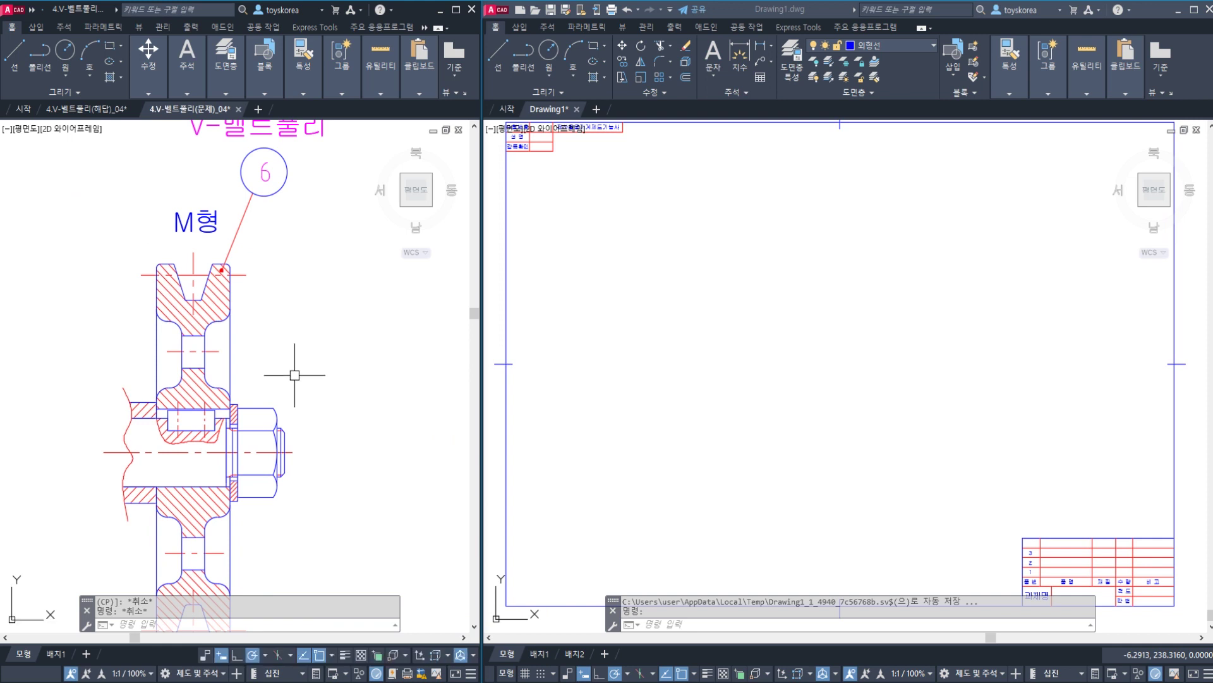
{"action": "scroll", "coordinate": [306, 371], "scroll_direction": "up", "scroll_amount": 2}
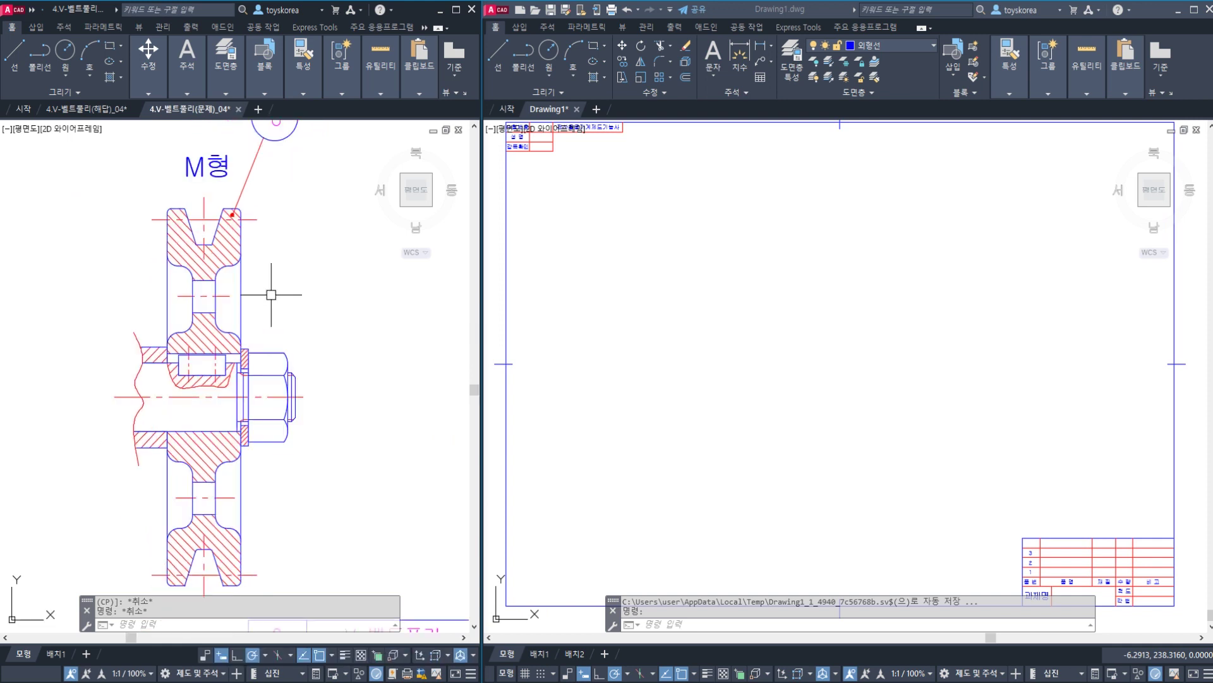
{"action": "mouse_move", "coordinate": [245, 184]}
{"action": "middle_mouse_down"}
{"action": "mouse_move", "coordinate": [219, 406]}
{"action": "mouse_move", "coordinate": [218, 311]}
{"action": "middle_mouse_up"}
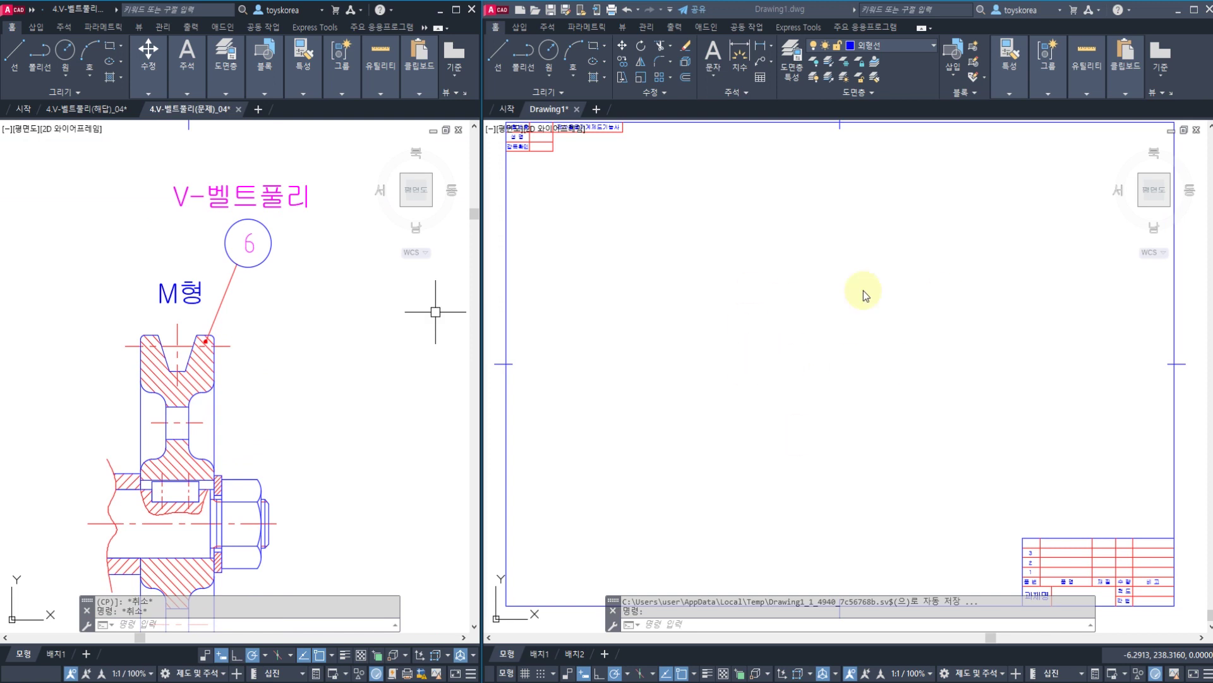
{"action": "middle_click_drag", "start_coordinate": [365, 384], "coordinate": [364, 384]}
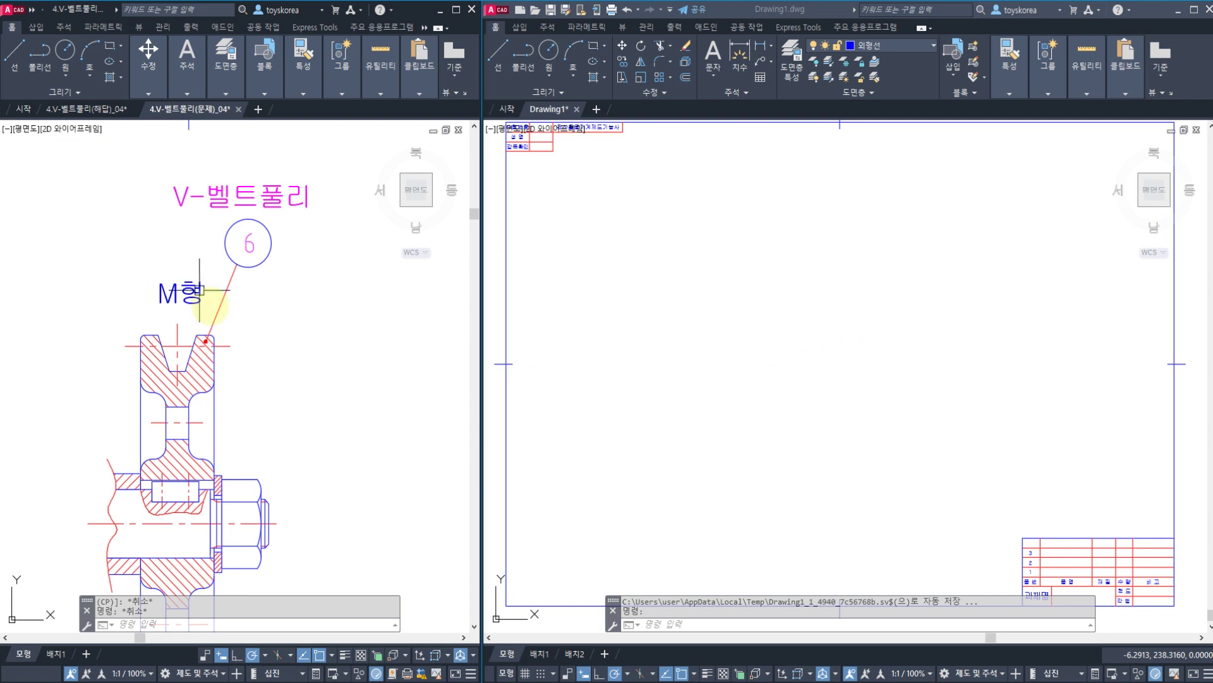
{"action": "mouse_move", "coordinate": [215, 281]}
{"action": "left_mouse_down"}
{"action": "mouse_move", "coordinate": [167, 326]}
{"action": "mouse_move", "coordinate": [201, 258]}
{"action": "mouse_move", "coordinate": [209, 316]}
{"action": "left_mouse_up"}
{"action": "left_click_drag", "start_coordinate": [296, 314], "coordinate": [275, 398]}
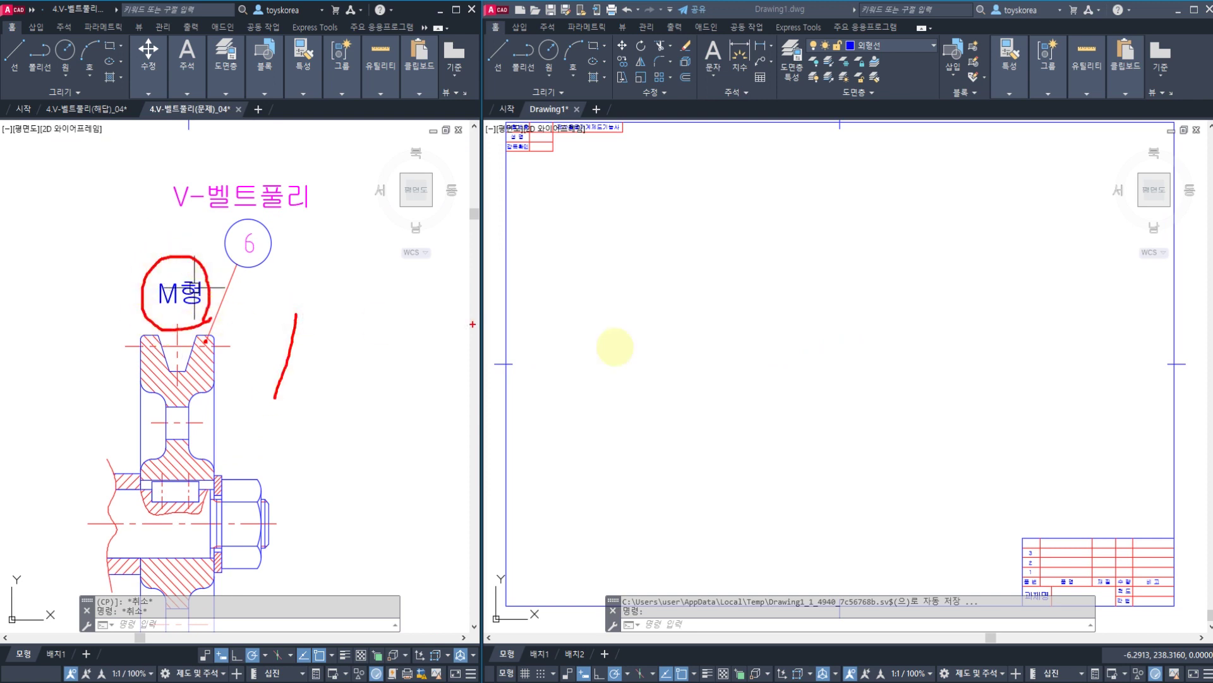
{"action": "left_click_drag", "start_coordinate": [625, 309], "coordinate": [627, 418]}
{"action": "mouse_move", "coordinate": [637, 308]}
{"action": "left_mouse_down"}
{"action": "mouse_move", "coordinate": [699, 320]}
{"action": "mouse_move", "coordinate": [707, 427]}
{"action": "mouse_move", "coordinate": [794, 306]}
{"action": "mouse_move", "coordinate": [752, 468]}
{"action": "left_mouse_up"}
{"action": "left_click", "coordinate": [295, 365]}
{"action": "mouse_move", "coordinate": [222, 379]}
{"action": "middle_mouse_down"}
{"action": "mouse_move", "coordinate": [237, 298]}
{"action": "mouse_move", "coordinate": [263, 266]}
{"action": "middle_mouse_up"}
{"action": "key", "text": "Escape"}
{"action": "key", "text": "Escape"}
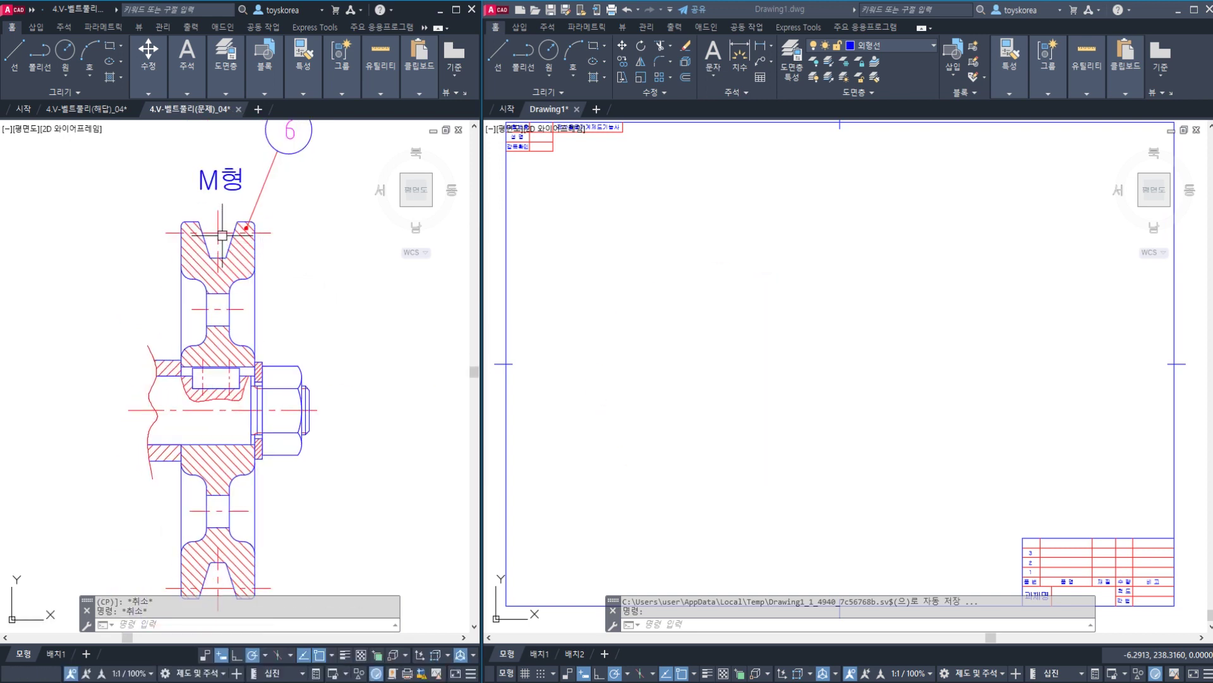
- Highlight the upper and lower pitch-circle lines of the pulley's V-groove rim, and clear the selection
{"action": "left_click", "coordinate": [221, 233]}
{"action": "middle_click_drag", "start_coordinate": [244, 364], "coordinate": [272, 317]}
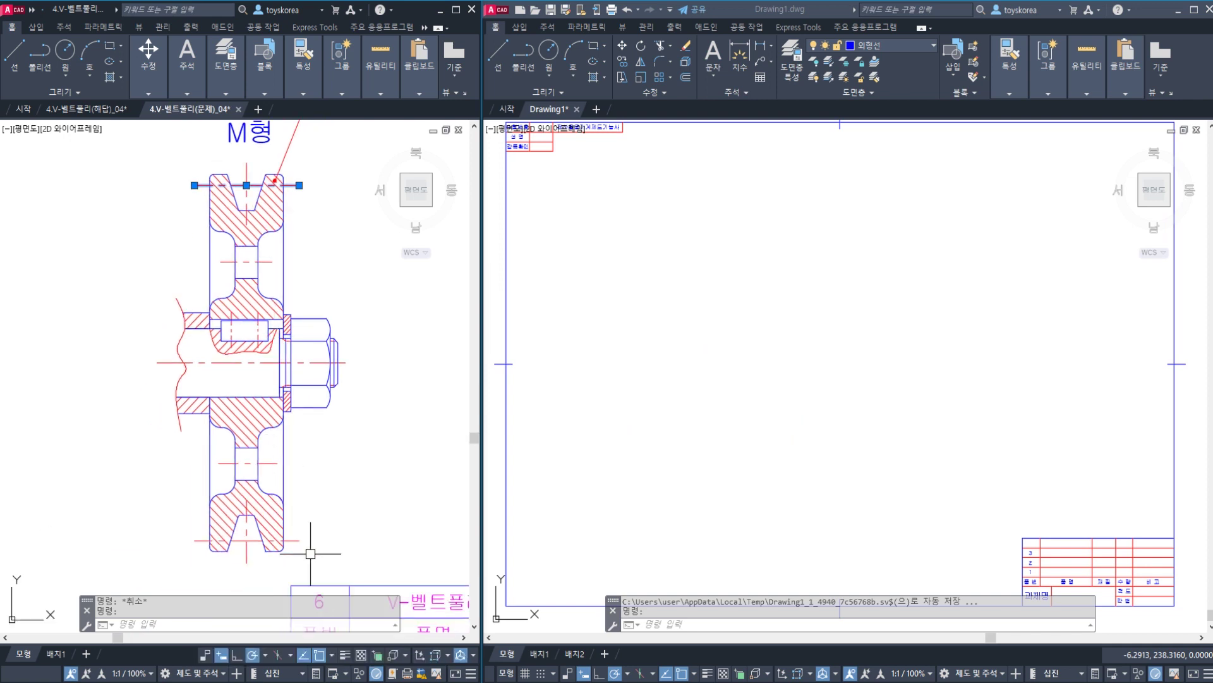
{"action": "left_click", "coordinate": [300, 540]}
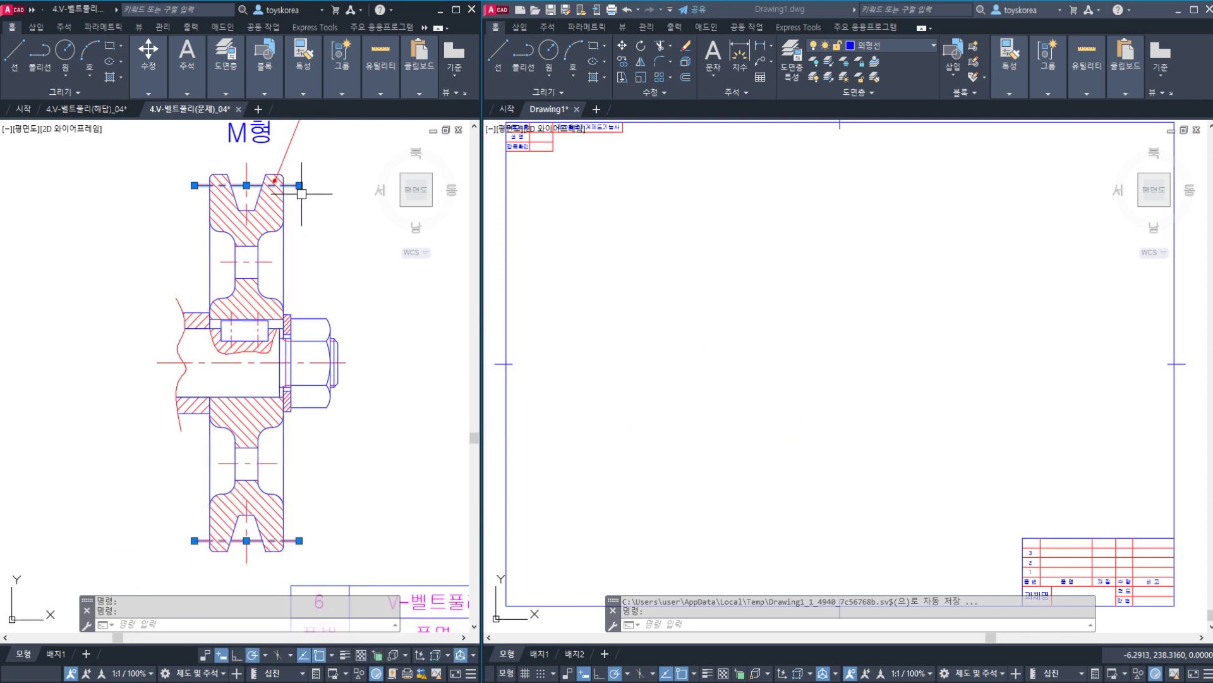
{"action": "key", "text": "Escape"}
{"action": "key", "text": "Escape"}
{"action": "middle_click_drag", "start_coordinate": [308, 224], "coordinate": [265, 252]}
- Add a vertical linear dimension between the upper and lower pitch-circle lines, placed to the right of the pulley section and nut
{"action": "type", "text": "d"}
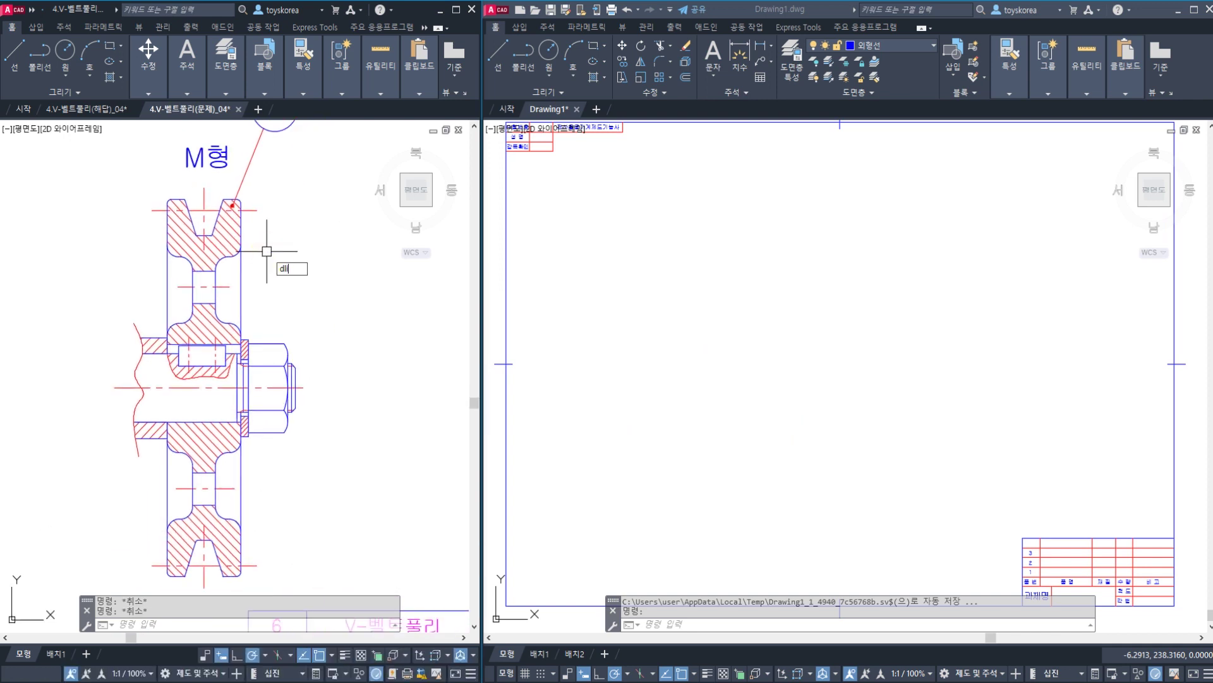
{"action": "type", "text": "li"}
{"action": "key", "text": "Return"}
{"action": "left_click", "coordinate": [256, 210]}
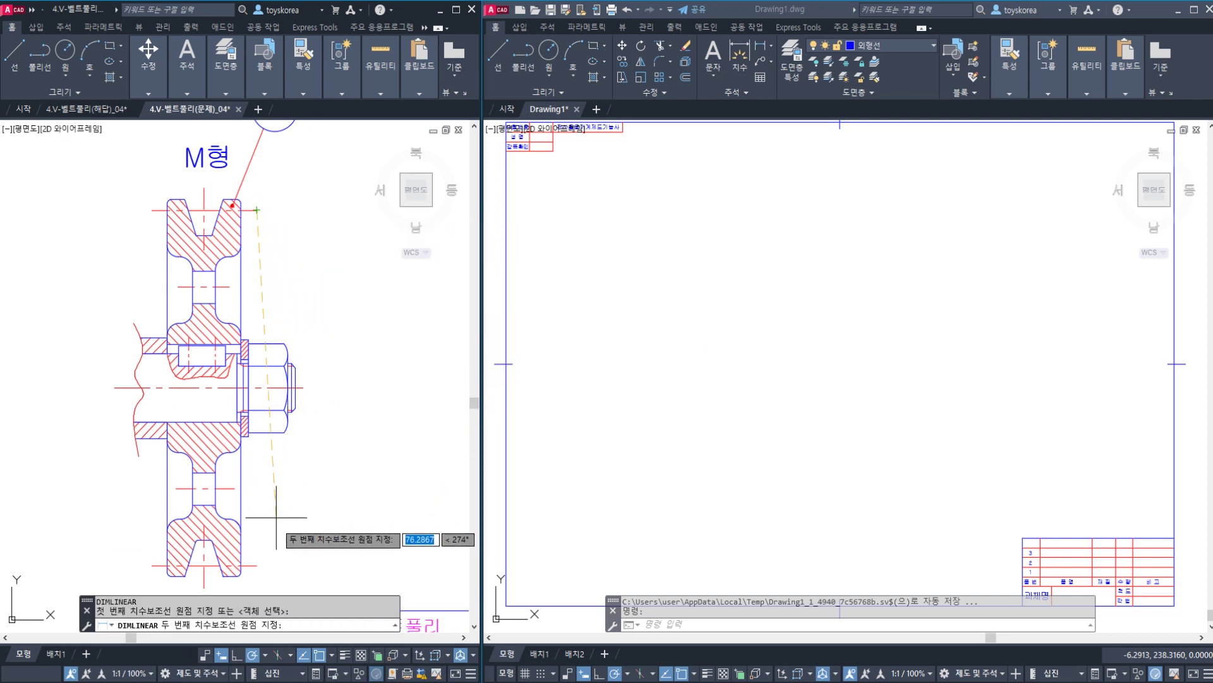
{"action": "left_click", "coordinate": [256, 565]}
{"action": "left_click", "coordinate": [346, 418]}
{"action": "key", "text": "Escape"}
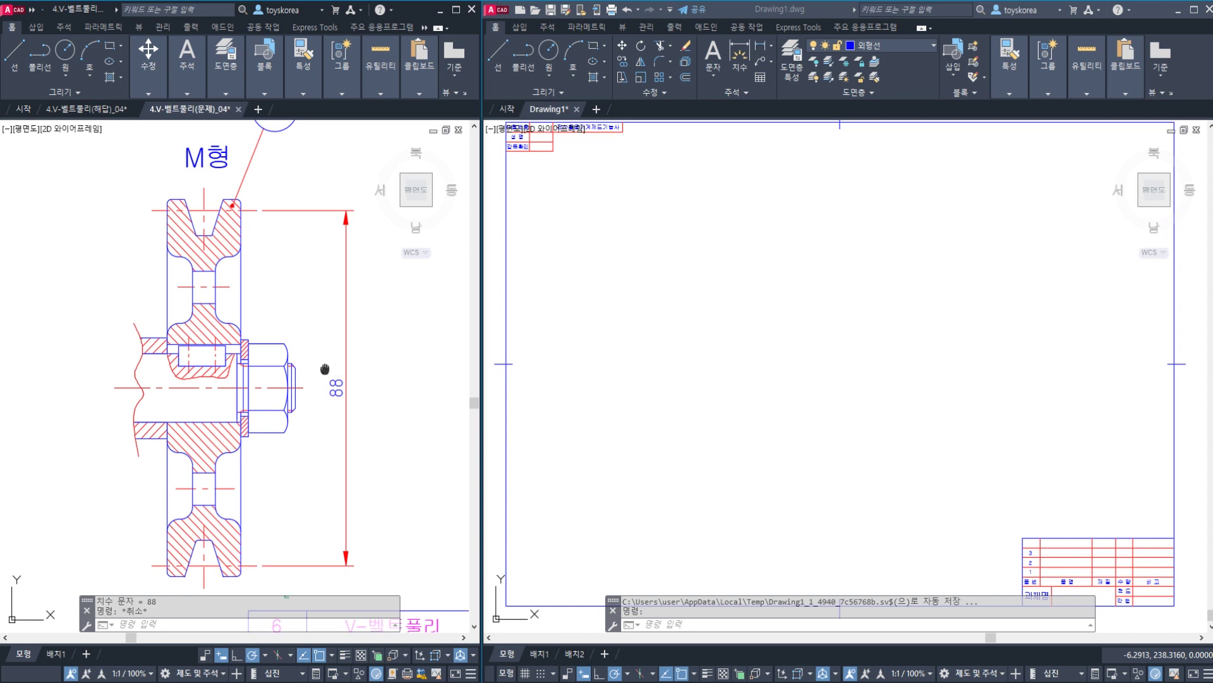
{"action": "mouse_move", "coordinate": [325, 369]}
{"action": "middle_mouse_down"}
{"action": "mouse_move", "coordinate": [328, 385]}
{"action": "mouse_move", "coordinate": [354, 358]}
{"action": "middle_mouse_up"}
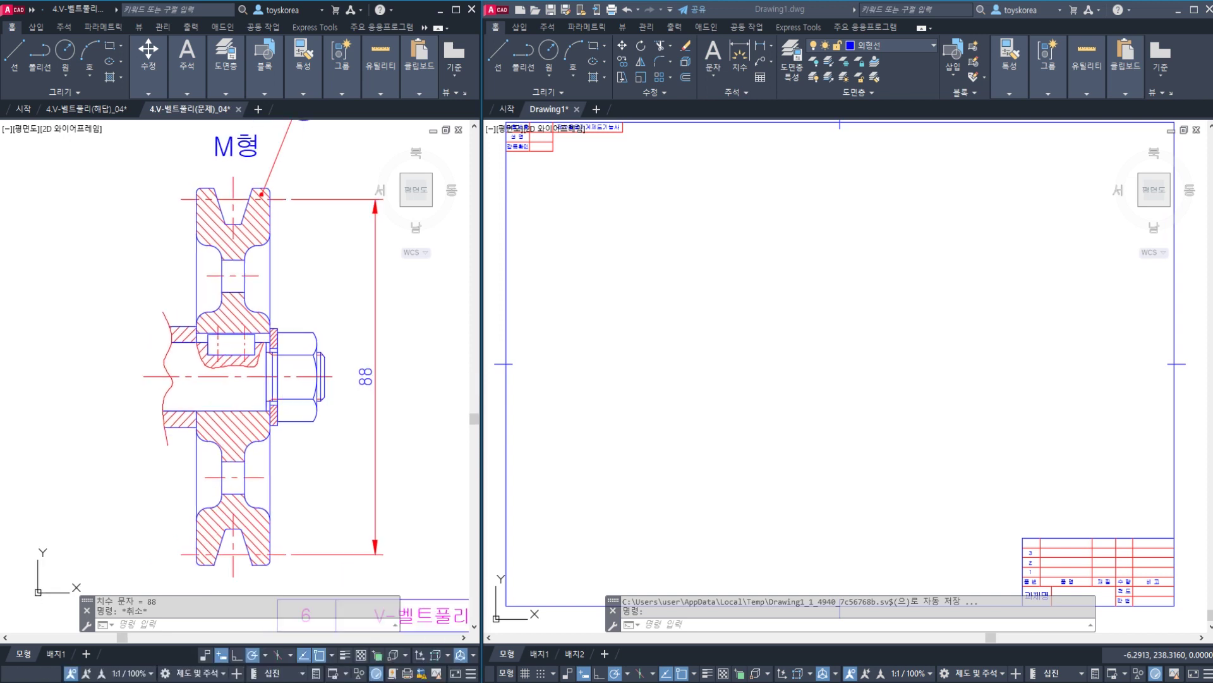
- Highlight the two pitch-circle lines spanned by the vertical dimension to check which diameter it represents
{"action": "left_click", "coordinate": [279, 199]}
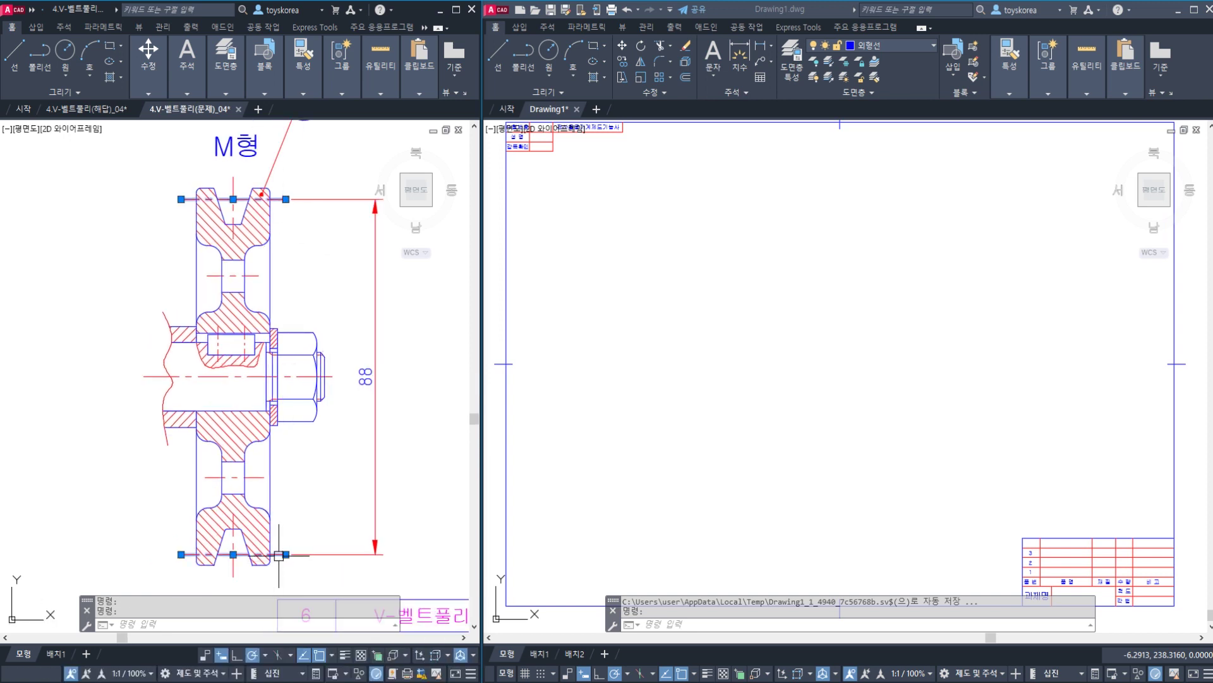
{"action": "key", "text": "Escape"}
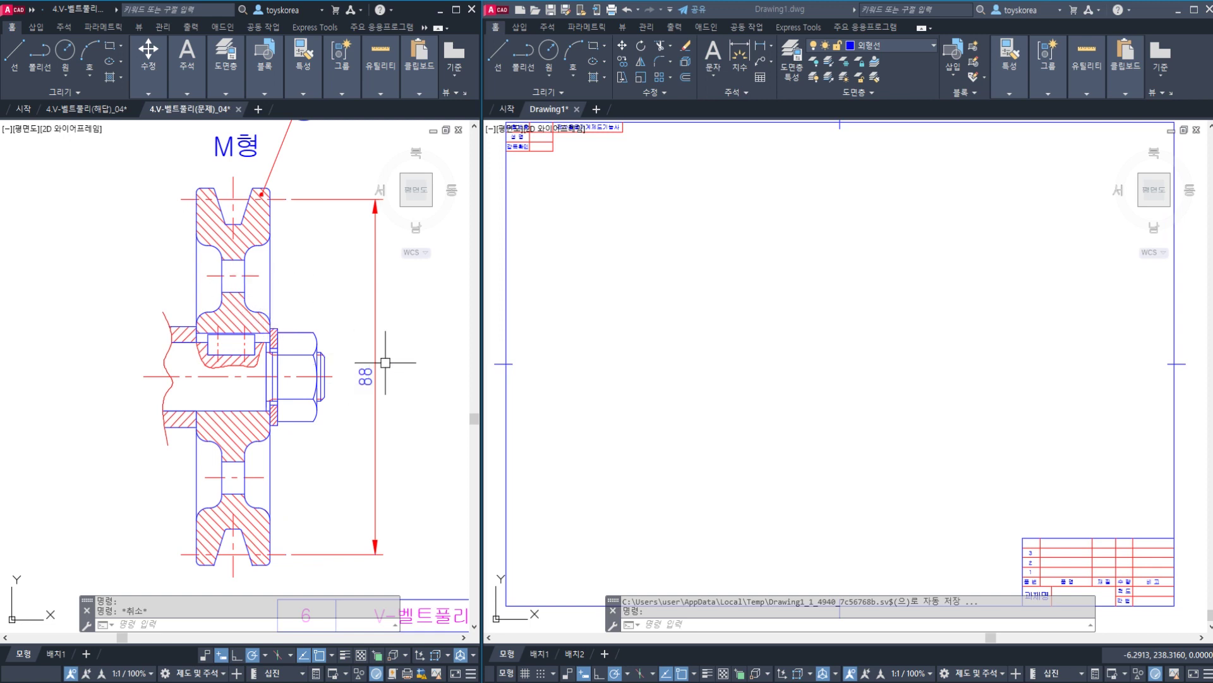
{"action": "left_click", "coordinate": [279, 200]}
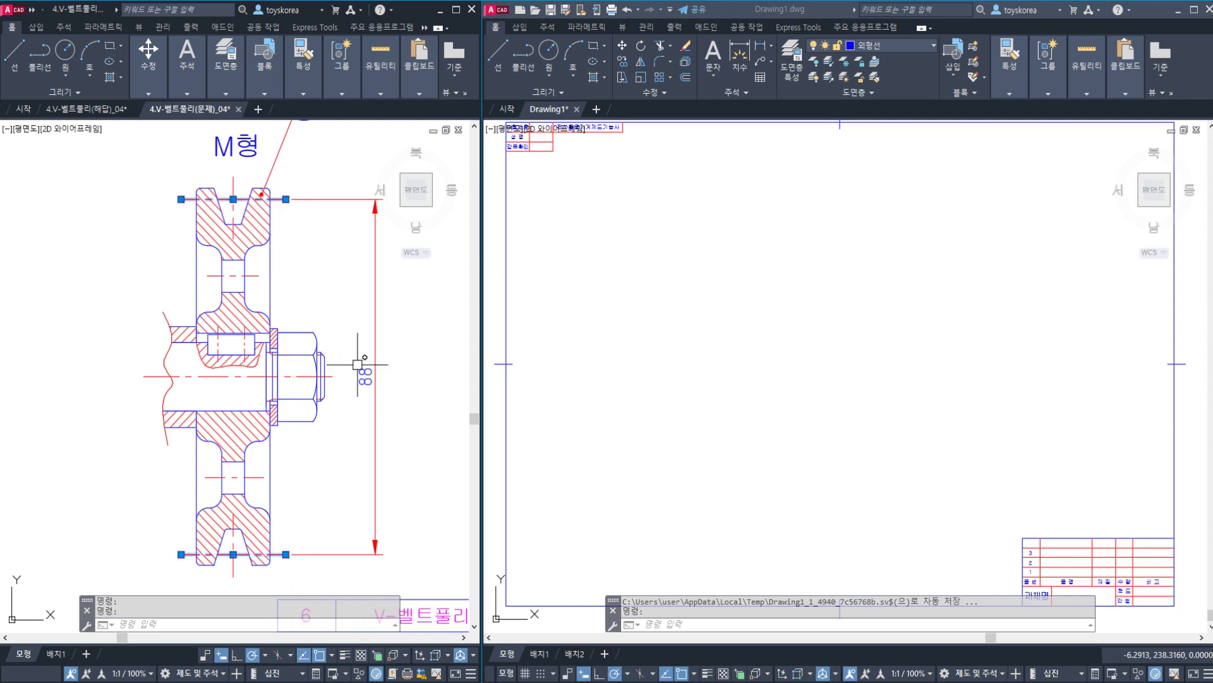
{"action": "mouse_move", "coordinate": [654, 201]}
{"action": "left_mouse_down"}
{"action": "mouse_move", "coordinate": [687, 235]}
{"action": "mouse_move", "coordinate": [691, 335]}
{"action": "left_mouse_up"}
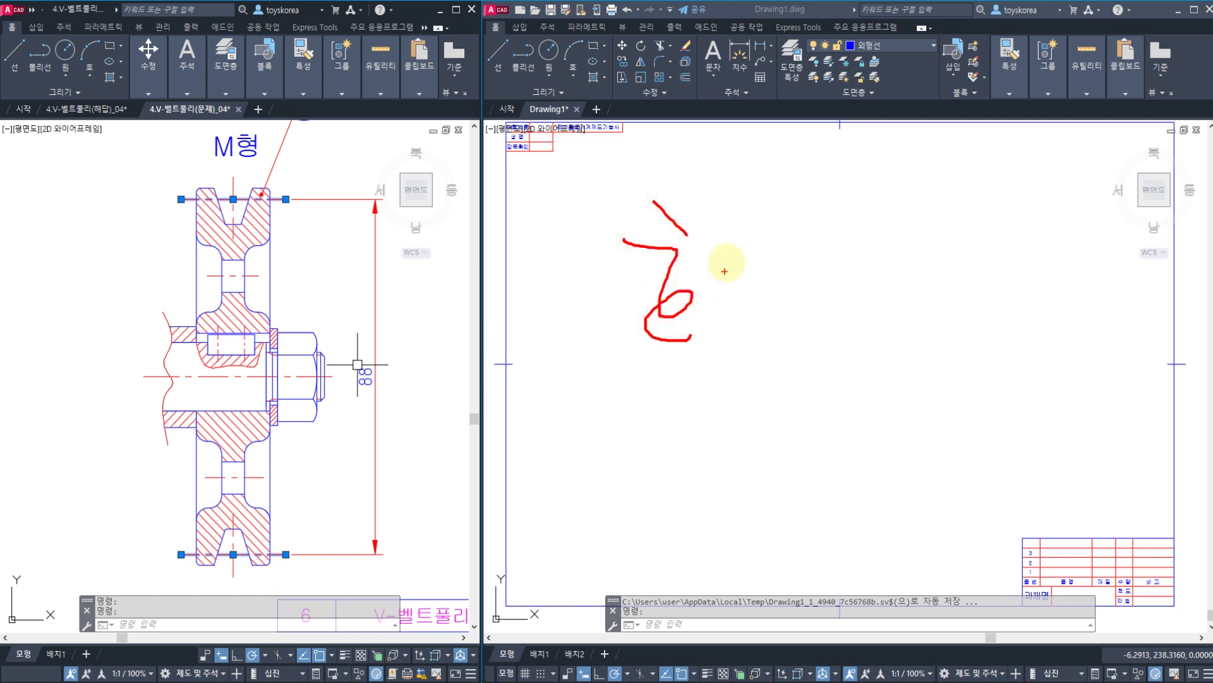
{"action": "mouse_move", "coordinate": [717, 239]}
{"action": "left_mouse_down"}
{"action": "mouse_move", "coordinate": [751, 297]}
{"action": "mouse_move", "coordinate": [801, 295]}
{"action": "left_mouse_up"}
{"action": "mouse_move", "coordinate": [808, 238]}
{"action": "left_mouse_down"}
{"action": "mouse_move", "coordinate": [820, 290]}
{"action": "mouse_move", "coordinate": [794, 302]}
{"action": "left_mouse_up"}
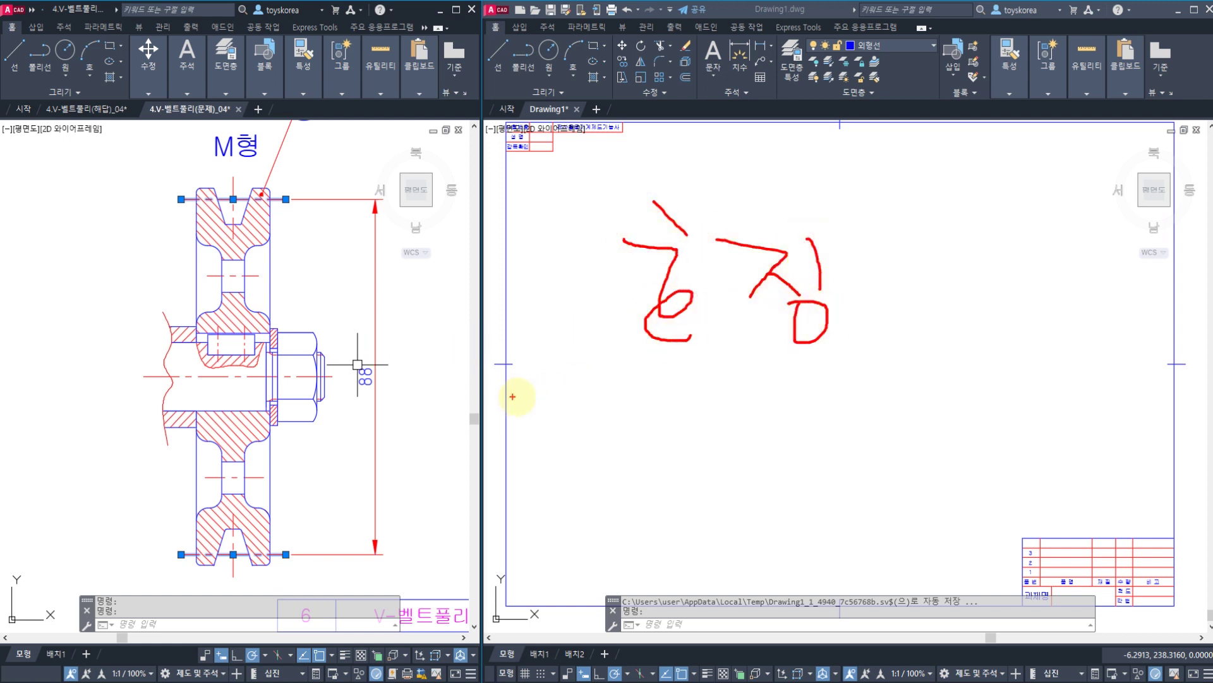
{"action": "mouse_move", "coordinate": [403, 394]}
{"action": "left_mouse_down"}
{"action": "mouse_move", "coordinate": [345, 414]}
{"action": "mouse_move", "coordinate": [398, 406]}
{"action": "left_mouse_up"}
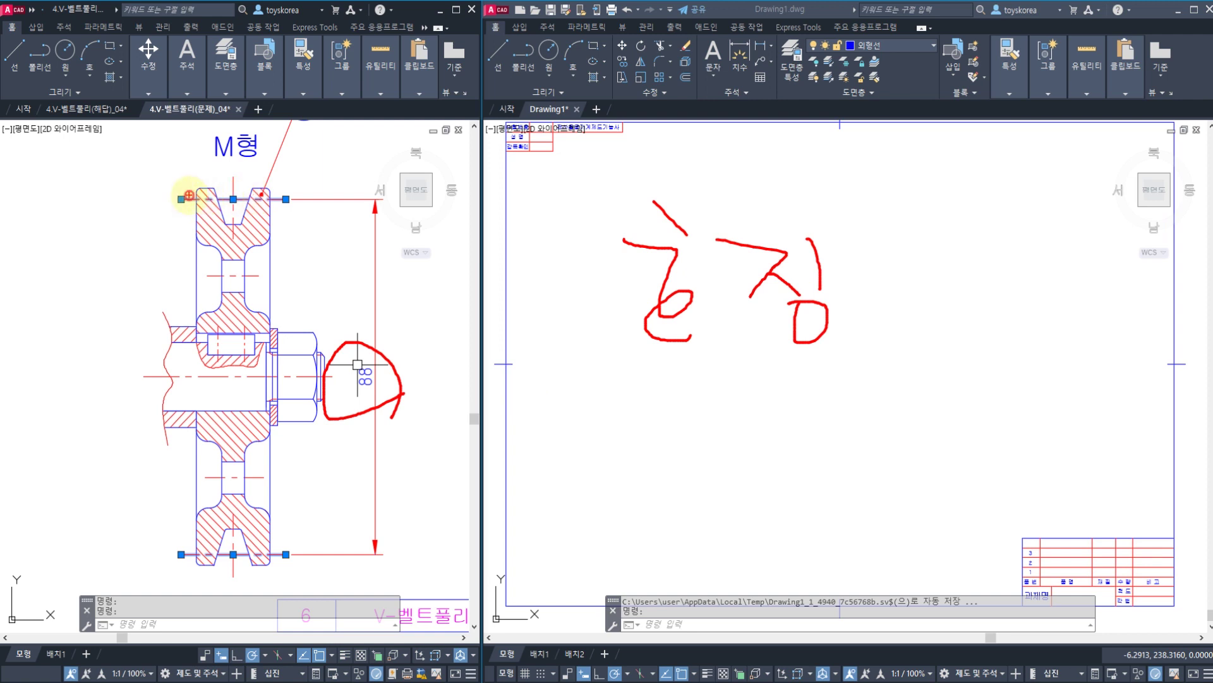
{"action": "left_click_drag", "start_coordinate": [188, 195], "coordinate": [307, 197]}
{"action": "left_click_drag", "start_coordinate": [180, 556], "coordinate": [308, 562]}
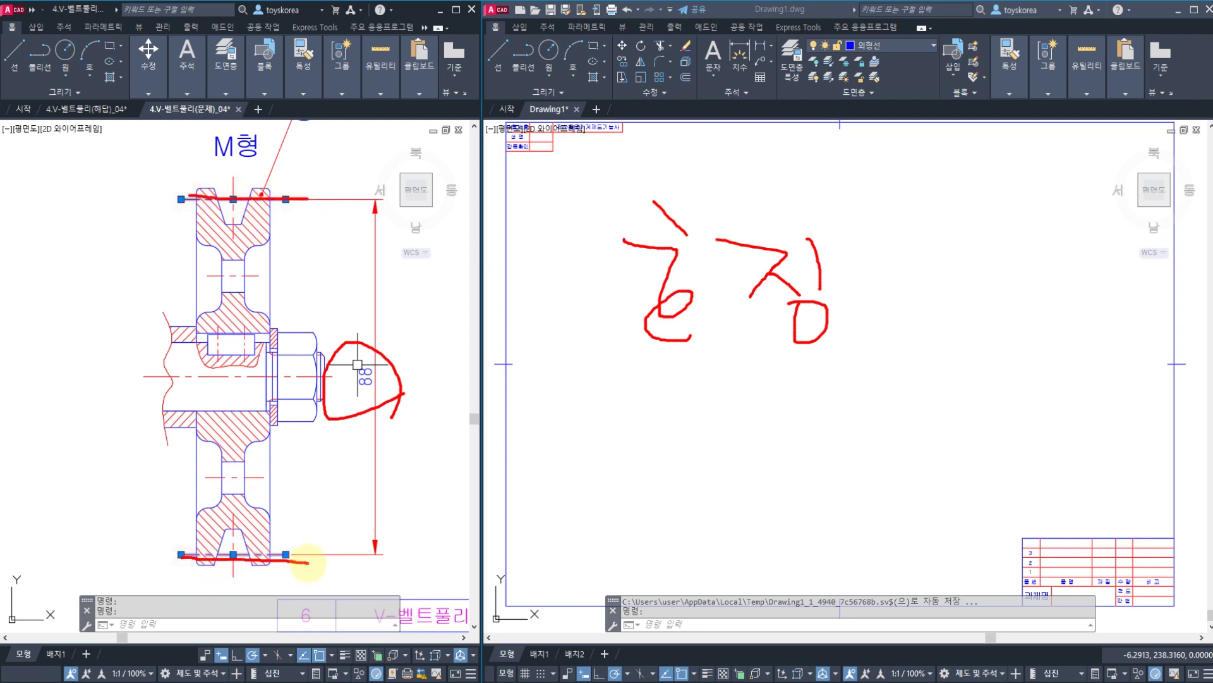
{"action": "mouse_move", "coordinate": [408, 410]}
{"action": "left_mouse_down"}
{"action": "mouse_move", "coordinate": [393, 379]}
{"action": "mouse_move", "coordinate": [387, 433]}
{"action": "left_mouse_up"}
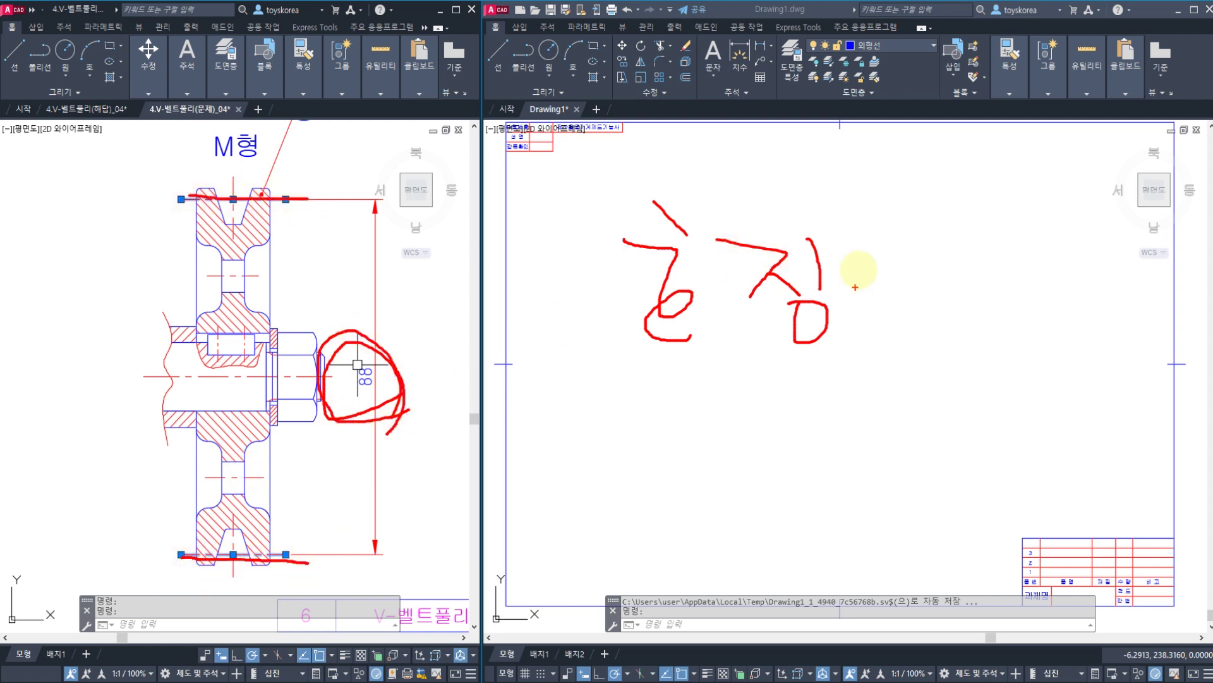
{"action": "mouse_move", "coordinate": [856, 257]}
{"action": "left_mouse_down"}
{"action": "mouse_move", "coordinate": [873, 322]}
{"action": "mouse_move", "coordinate": [942, 322]}
{"action": "left_mouse_up"}
{"action": "mouse_move", "coordinate": [953, 275]}
{"action": "left_mouse_down"}
{"action": "mouse_move", "coordinate": [905, 300]}
{"action": "mouse_move", "coordinate": [955, 280]}
{"action": "mouse_move", "coordinate": [969, 297]}
{"action": "left_mouse_up"}
{"action": "mouse_move", "coordinate": [960, 240]}
{"action": "left_mouse_down"}
{"action": "mouse_move", "coordinate": [964, 321]}
{"action": "mouse_move", "coordinate": [951, 351]}
{"action": "mouse_move", "coordinate": [982, 330]}
{"action": "left_mouse_up"}
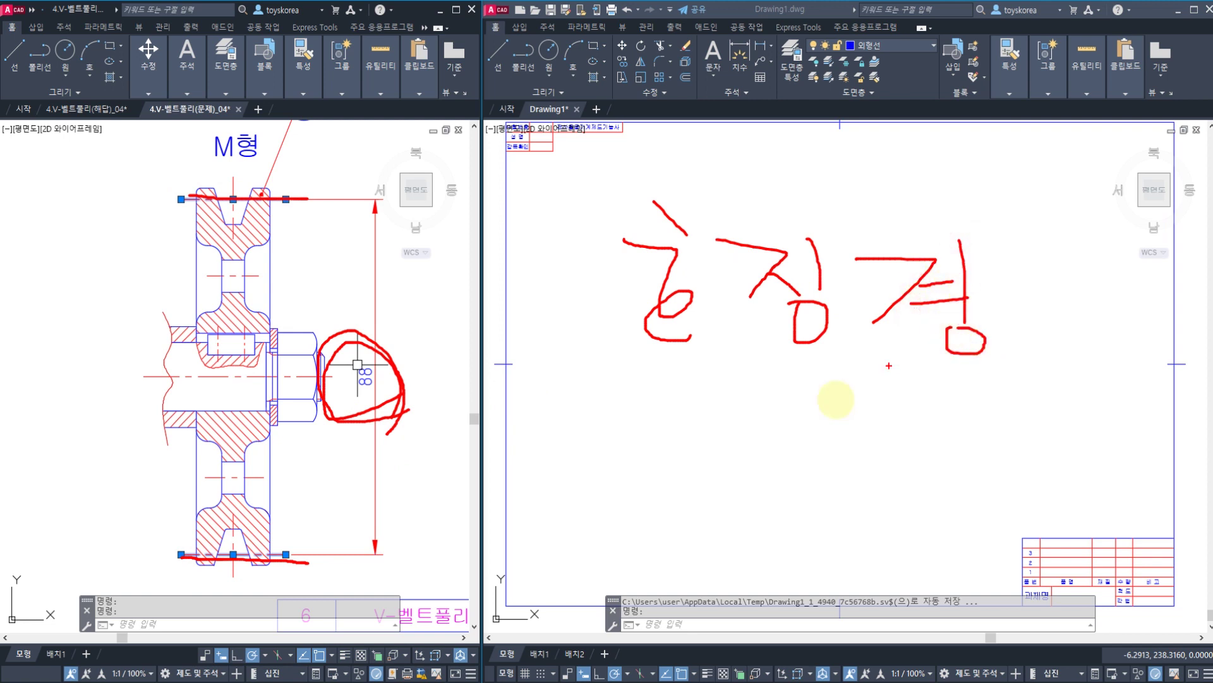
{"action": "left_click_drag", "start_coordinate": [639, 423], "coordinate": [692, 415]}
{"action": "mouse_move", "coordinate": [635, 451]}
{"action": "left_mouse_down"}
{"action": "mouse_move", "coordinate": [658, 506]}
{"action": "mouse_move", "coordinate": [681, 513]}
{"action": "left_mouse_up"}
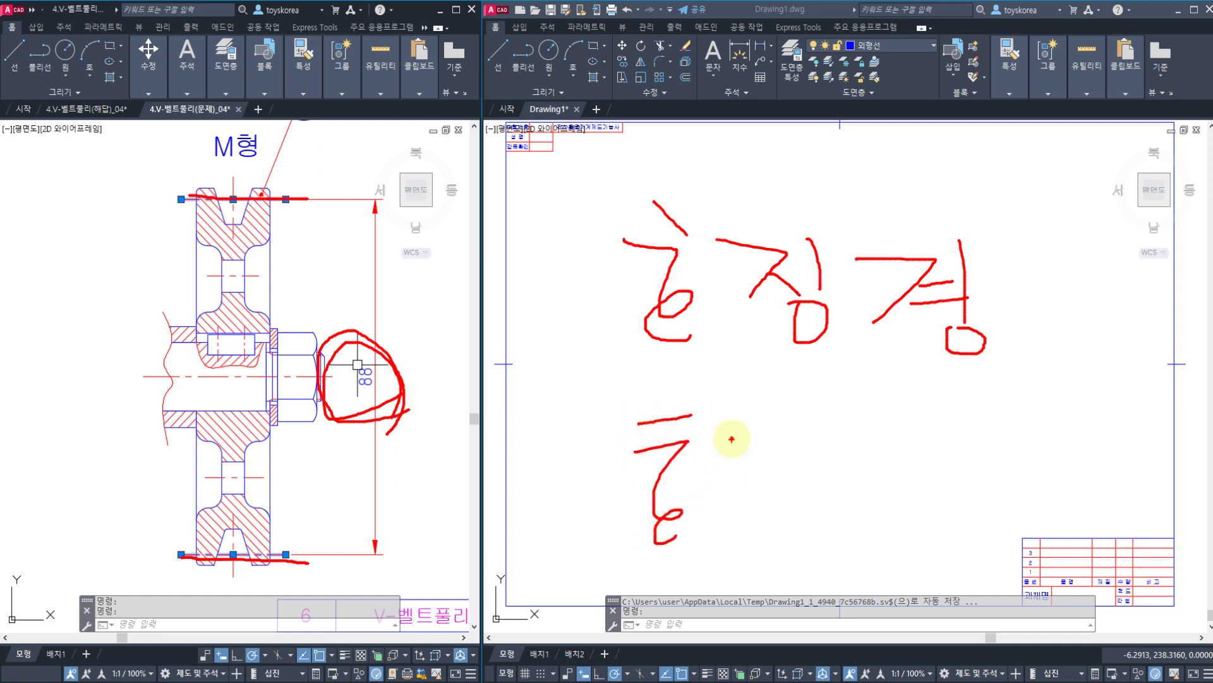
{"action": "left_click_drag", "start_coordinate": [730, 438], "coordinate": [760, 437]}
{"action": "mouse_move", "coordinate": [712, 468]}
{"action": "left_mouse_down"}
{"action": "mouse_move", "coordinate": [730, 510]}
{"action": "mouse_move", "coordinate": [785, 517]}
{"action": "left_mouse_up"}
{"action": "left_click_drag", "start_coordinate": [801, 453], "coordinate": [807, 529]}
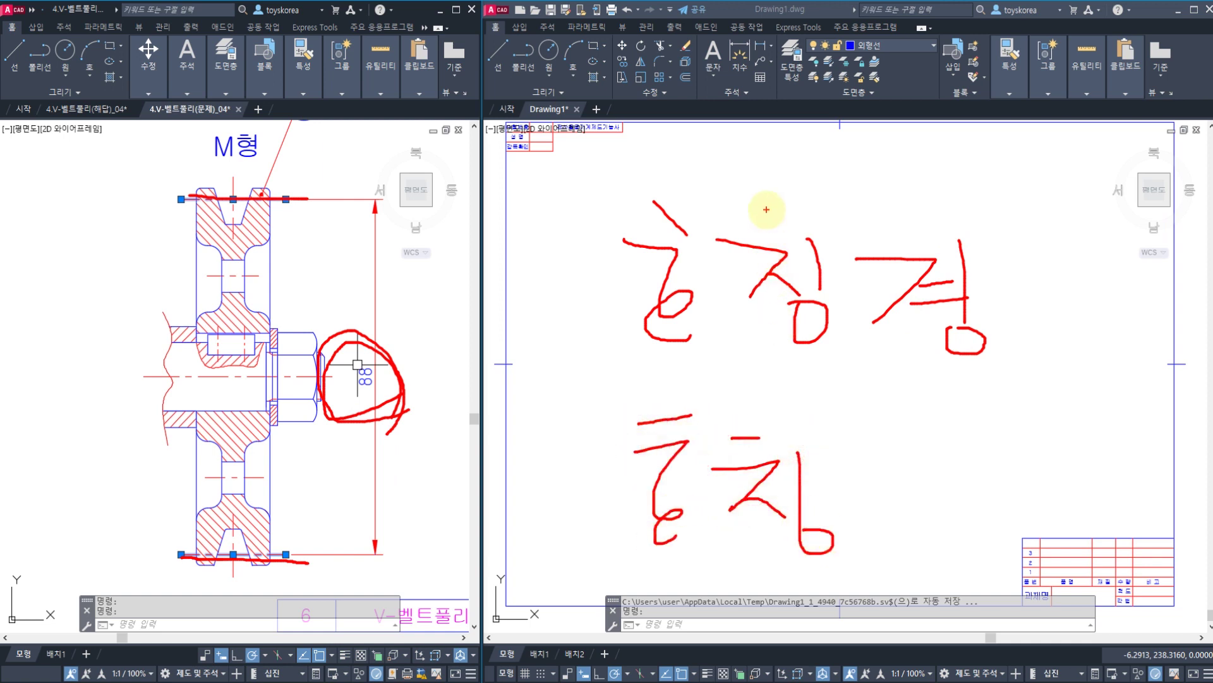
{"action": "left_click_drag", "start_coordinate": [765, 210], "coordinate": [764, 236]}
{"action": "mouse_move", "coordinate": [824, 390]}
{"action": "left_mouse_down"}
{"action": "mouse_move", "coordinate": [898, 472]}
{"action": "mouse_move", "coordinate": [859, 468]}
{"action": "left_mouse_up"}
{"action": "left_click_drag", "start_coordinate": [922, 406], "coordinate": [932, 587]}
{"action": "left_click_drag", "start_coordinate": [982, 447], "coordinate": [1076, 459]}
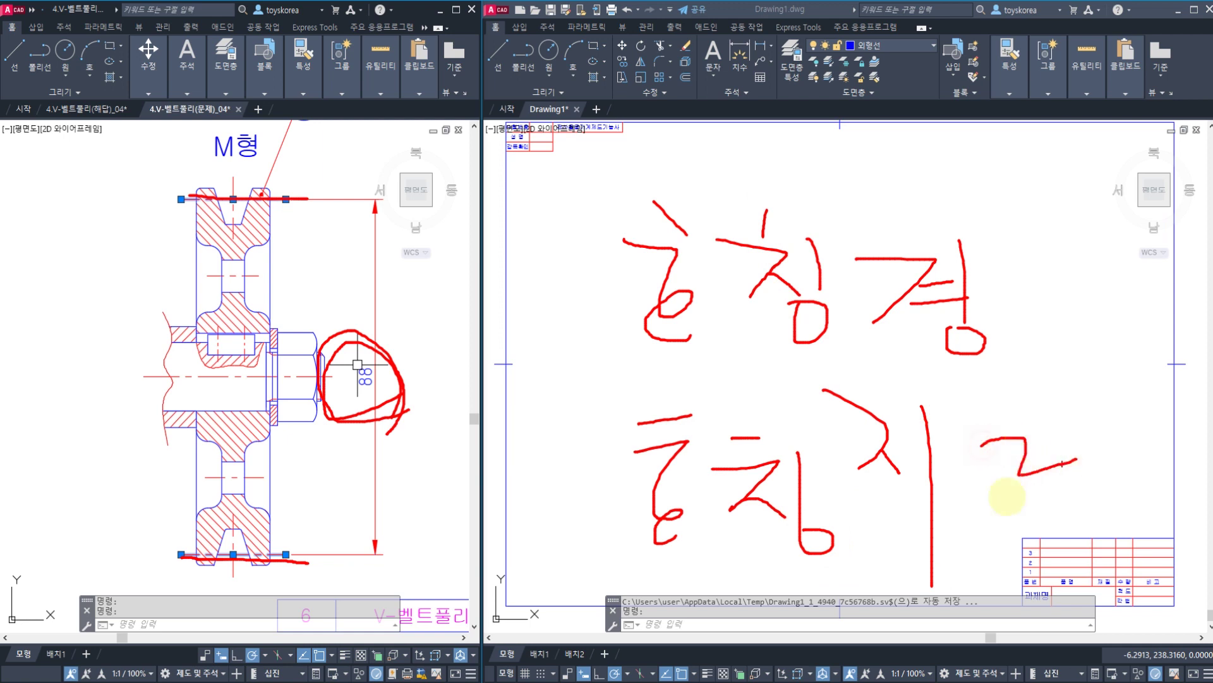
{"action": "left_click_drag", "start_coordinate": [972, 511], "coordinate": [1078, 495]}
{"action": "mouse_move", "coordinate": [1065, 513]}
{"action": "left_mouse_down"}
{"action": "mouse_move", "coordinate": [1050, 550]}
{"action": "mouse_move", "coordinate": [1090, 517]}
{"action": "left_mouse_up"}
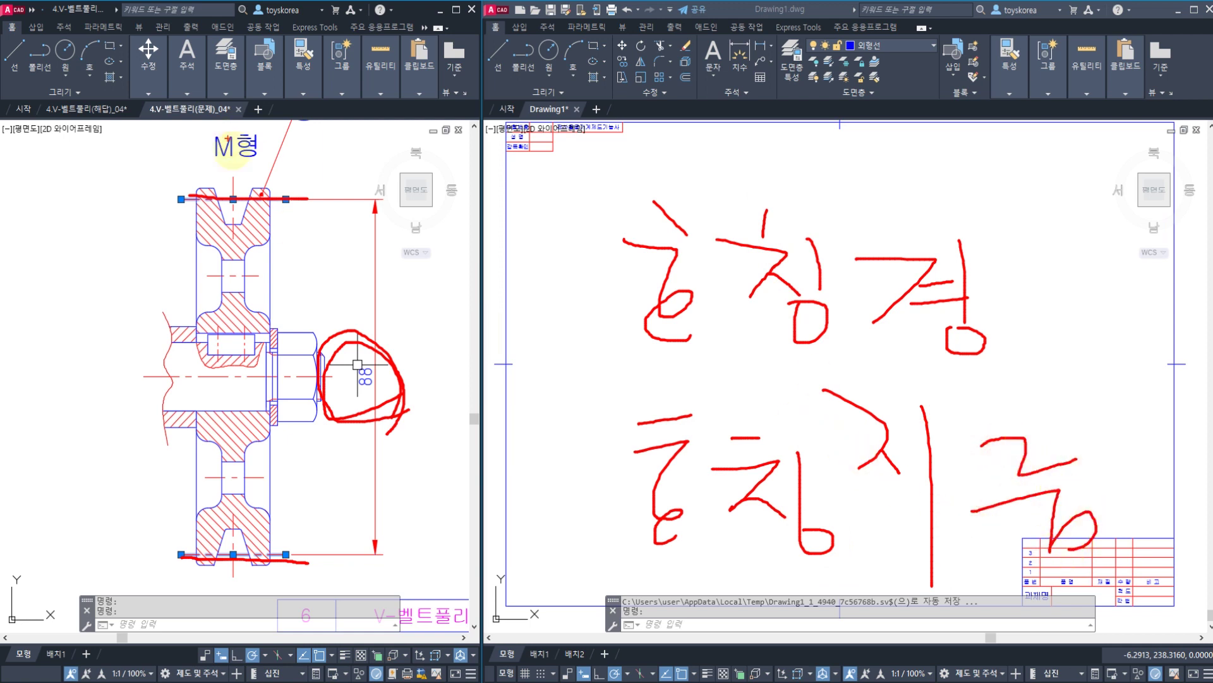
{"action": "mouse_move", "coordinate": [272, 176]}
{"action": "left_mouse_down"}
{"action": "mouse_move", "coordinate": [179, 136]}
{"action": "mouse_move", "coordinate": [273, 201]}
{"action": "left_mouse_up"}
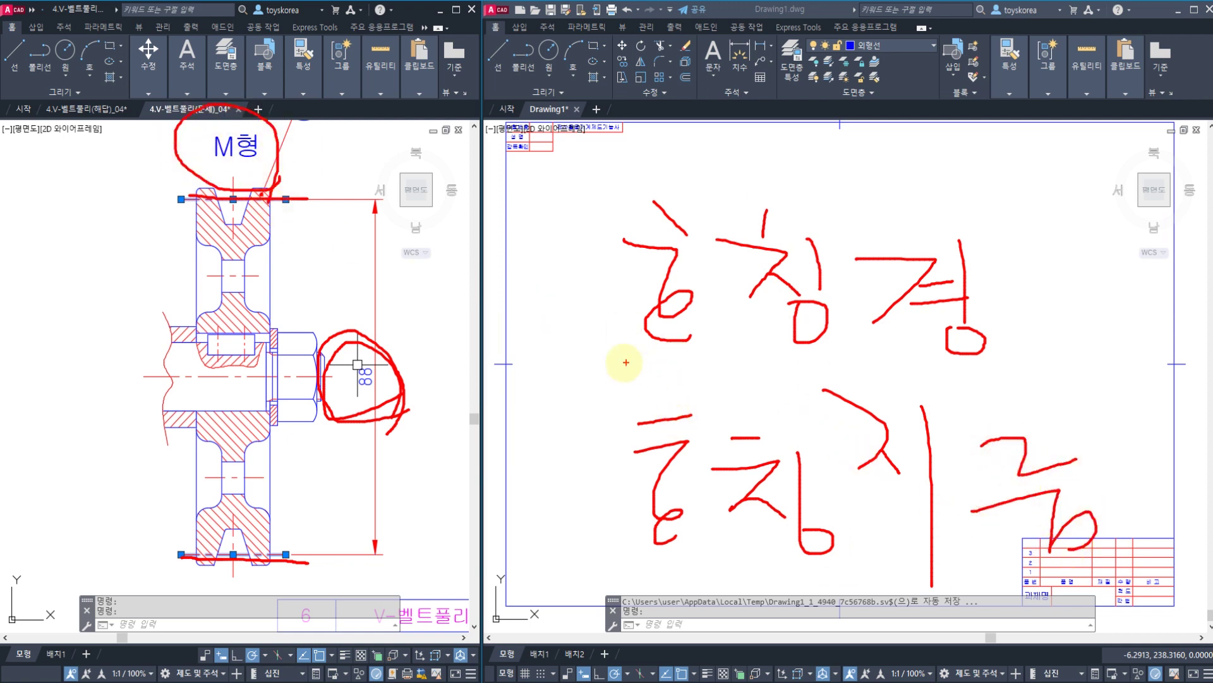
{"action": "mouse_move", "coordinate": [622, 362]}
{"action": "left_mouse_down"}
{"action": "mouse_move", "coordinate": [1056, 388]}
{"action": "mouse_move", "coordinate": [1101, 559]}
{"action": "mouse_move", "coordinate": [628, 504]}
{"action": "mouse_move", "coordinate": [986, 377]}
{"action": "mouse_move", "coordinate": [683, 157]}
{"action": "mouse_move", "coordinate": [613, 320]}
{"action": "left_mouse_up"}
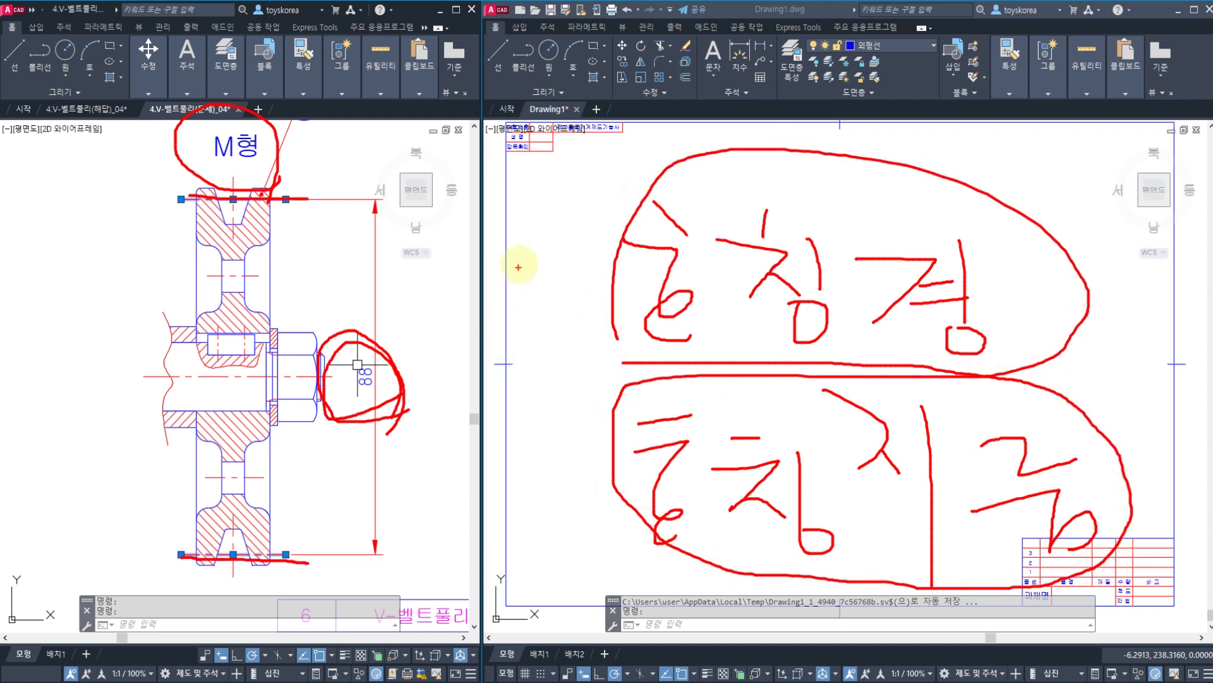
{"action": "key", "text": "Escape"}
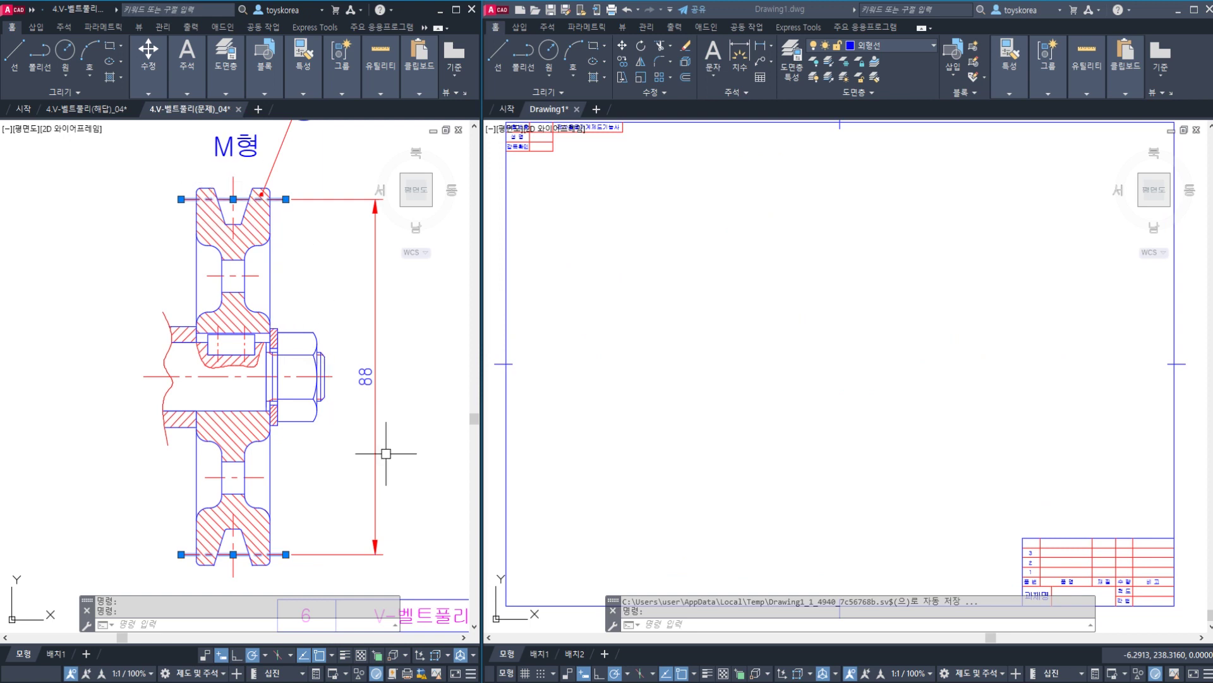
- Switch to the KS standards PDF and look up α, l0, k and k0 for M type in the V-belt pulley table's 71–90 diameter range
{"action": "key", "text": "alt+Tab"}
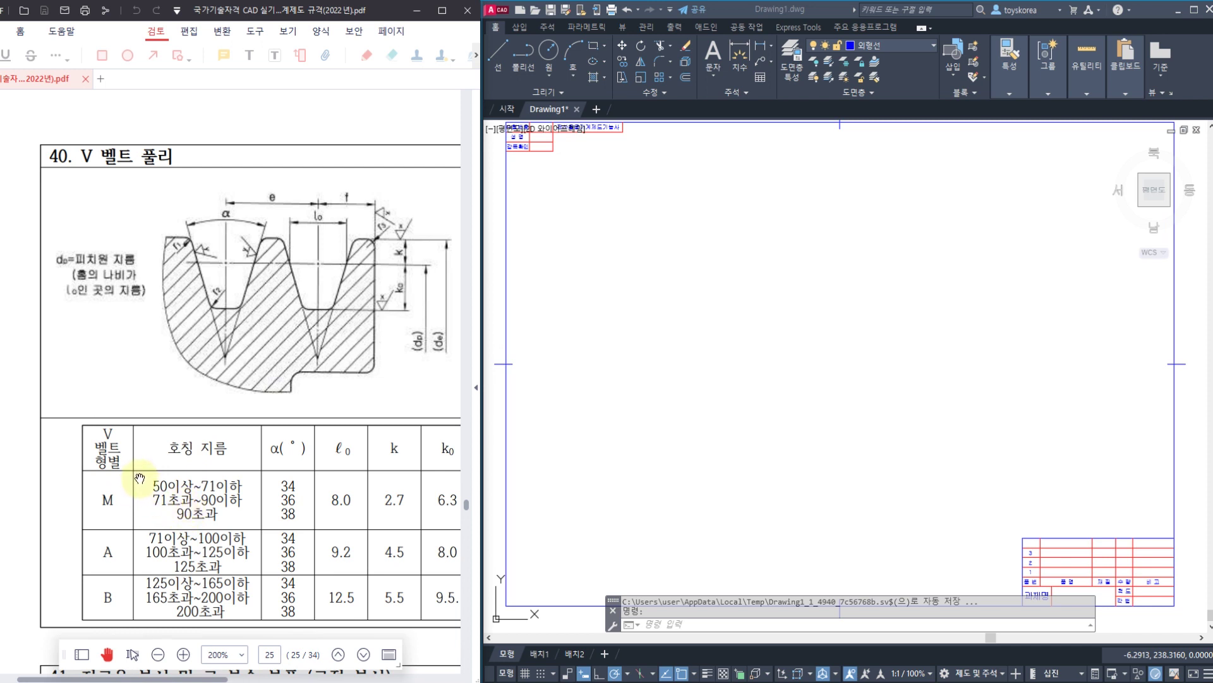
{"action": "left_click_drag", "start_coordinate": [81, 509], "coordinate": [258, 509]}
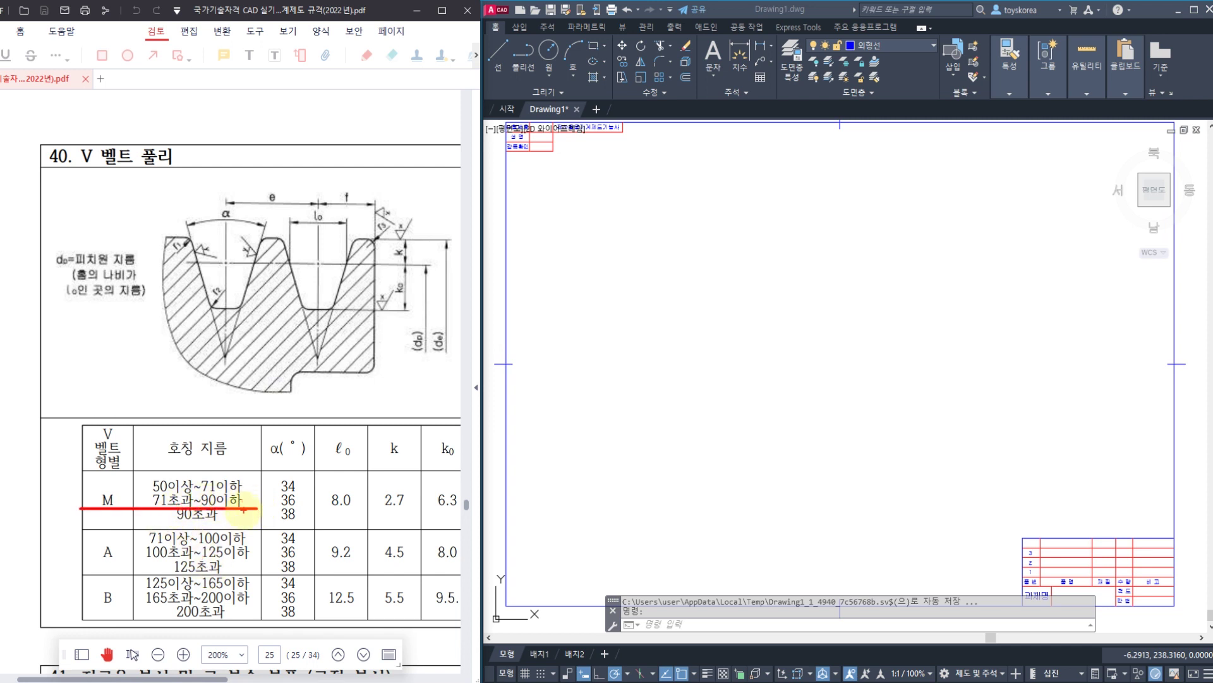
{"action": "mouse_move", "coordinate": [123, 502]}
{"action": "left_mouse_down"}
{"action": "mouse_move", "coordinate": [95, 527]}
{"action": "mouse_move", "coordinate": [117, 480]}
{"action": "mouse_move", "coordinate": [130, 509]}
{"action": "mouse_move", "coordinate": [460, 514]}
{"action": "left_mouse_up"}
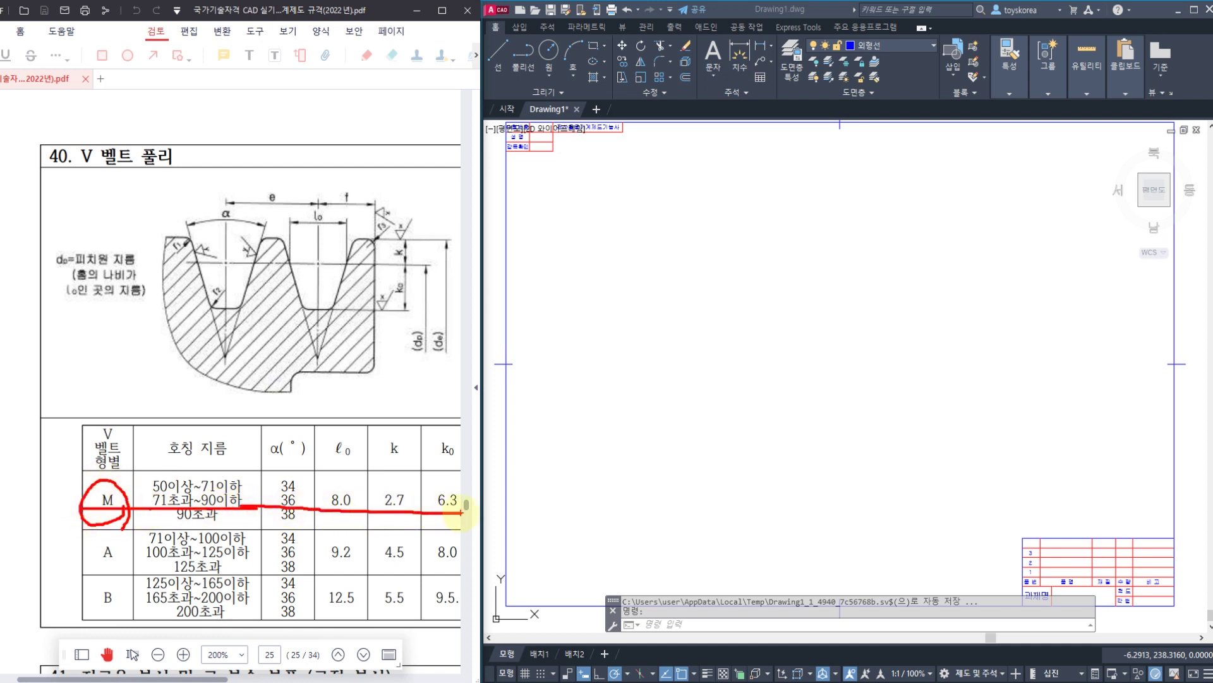
{"action": "mouse_move", "coordinate": [288, 467]}
{"action": "left_mouse_down"}
{"action": "mouse_move", "coordinate": [257, 439]}
{"action": "mouse_move", "coordinate": [314, 446]}
{"action": "left_mouse_up"}
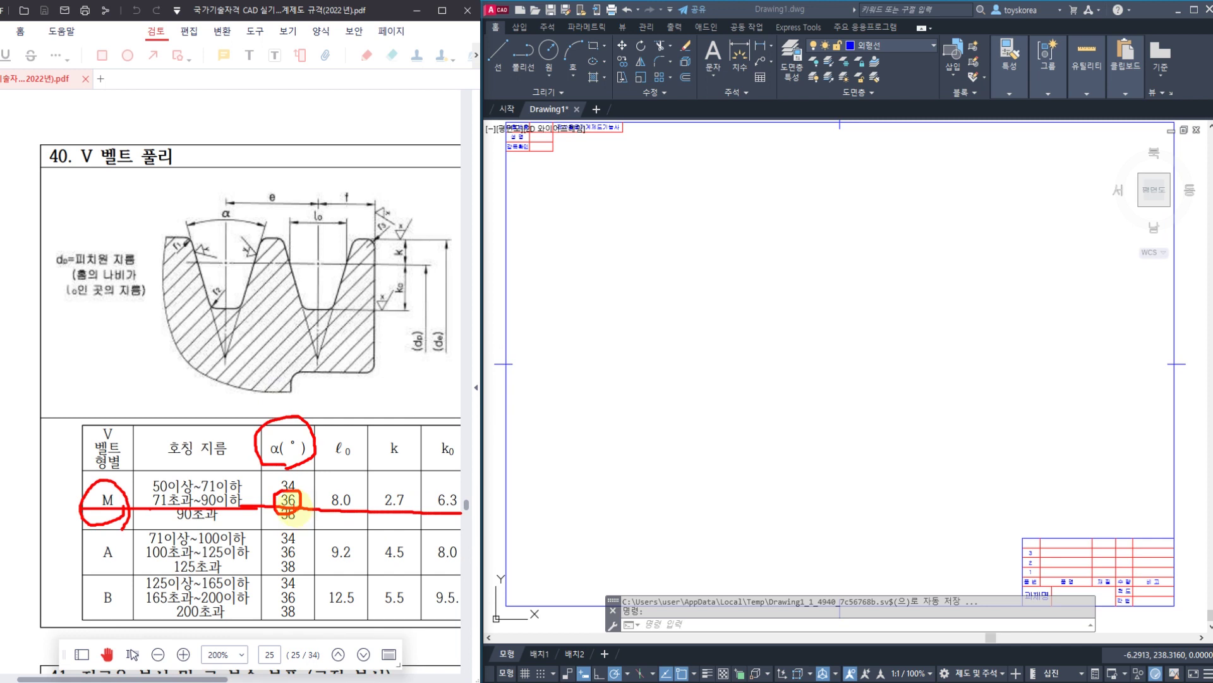
{"action": "mouse_move", "coordinate": [320, 455]}
{"action": "left_mouse_down"}
{"action": "mouse_move", "coordinate": [352, 422]}
{"action": "mouse_move", "coordinate": [357, 456]}
{"action": "left_mouse_up"}
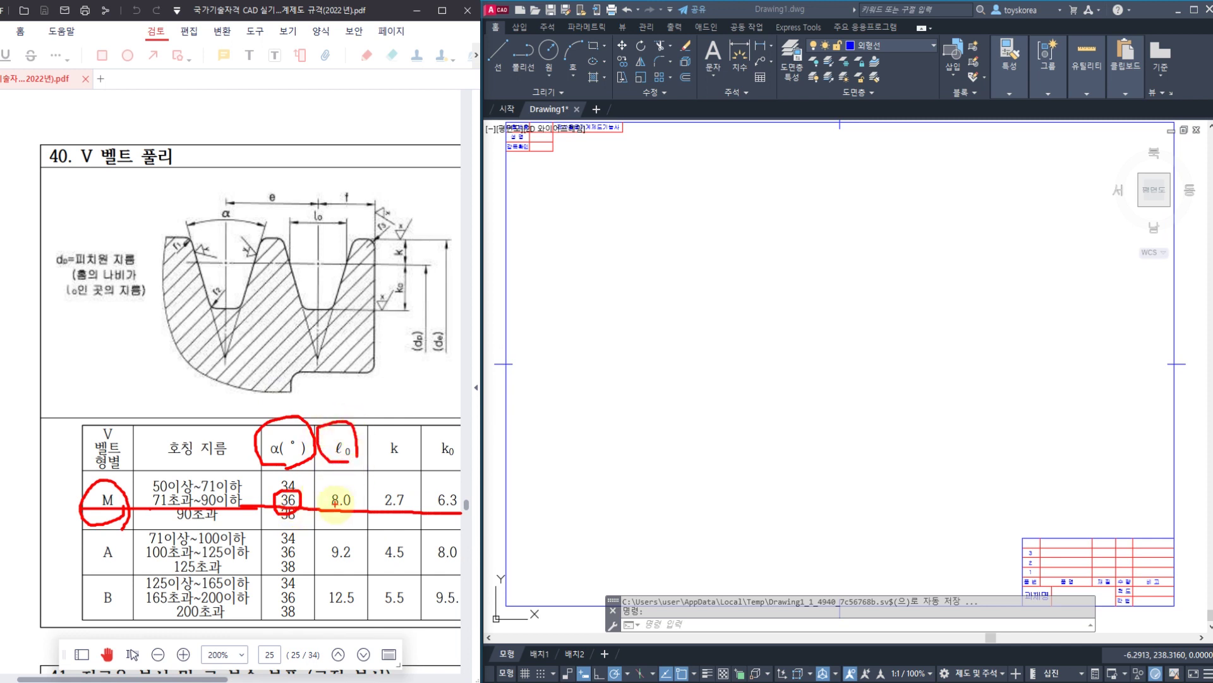
{"action": "mouse_move", "coordinate": [348, 514]}
{"action": "left_mouse_down"}
{"action": "mouse_move", "coordinate": [335, 485]}
{"action": "mouse_move", "coordinate": [379, 430]}
{"action": "mouse_move", "coordinate": [403, 469]}
{"action": "left_mouse_up"}
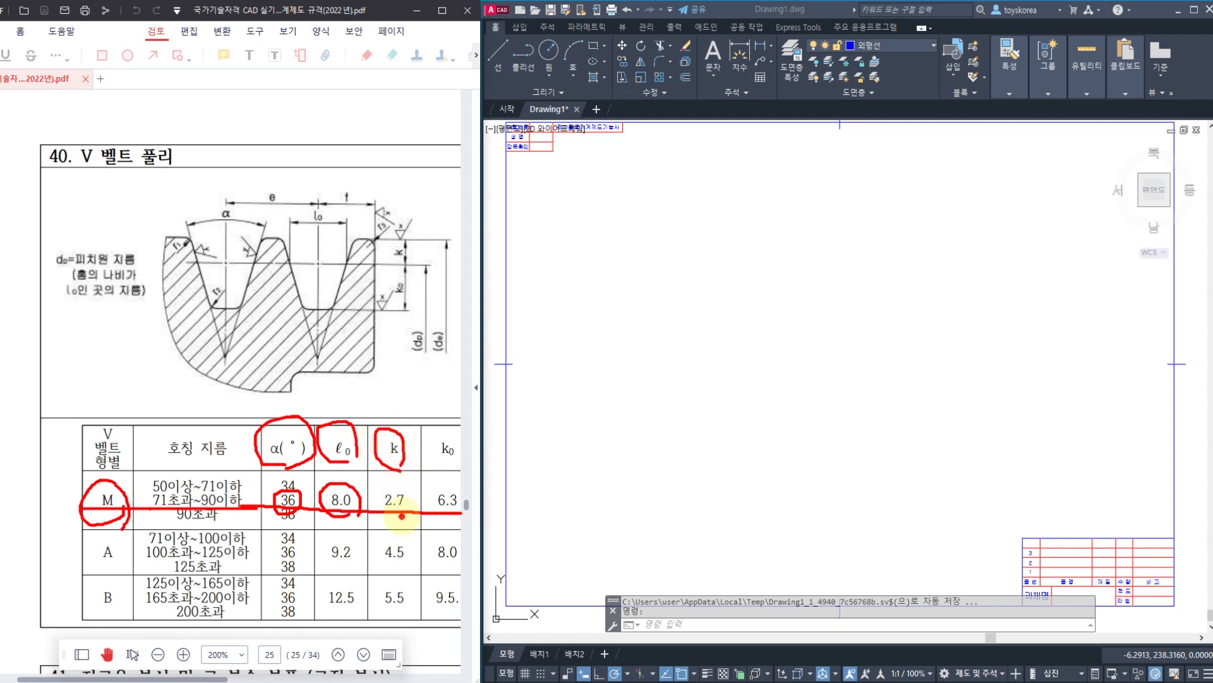
{"action": "mouse_move", "coordinate": [396, 516]}
{"action": "left_mouse_down"}
{"action": "mouse_move", "coordinate": [393, 479]}
{"action": "mouse_move", "coordinate": [412, 512]}
{"action": "left_mouse_up"}
{"action": "mouse_move", "coordinate": [461, 475]}
{"action": "left_mouse_down"}
{"action": "mouse_move", "coordinate": [431, 445]}
{"action": "mouse_move", "coordinate": [471, 464]}
{"action": "left_mouse_up"}
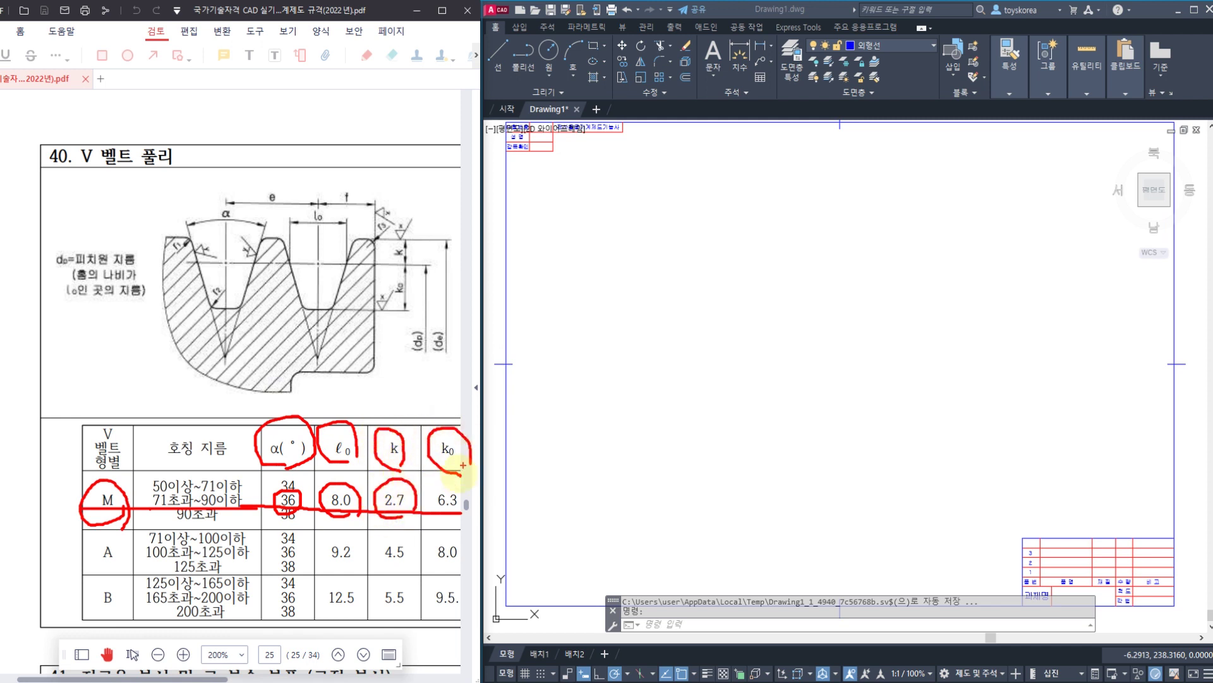
{"action": "mouse_move", "coordinate": [463, 511]}
{"action": "left_mouse_down"}
{"action": "mouse_move", "coordinate": [431, 513]}
{"action": "mouse_move", "coordinate": [451, 476]}
{"action": "left_mouse_up"}
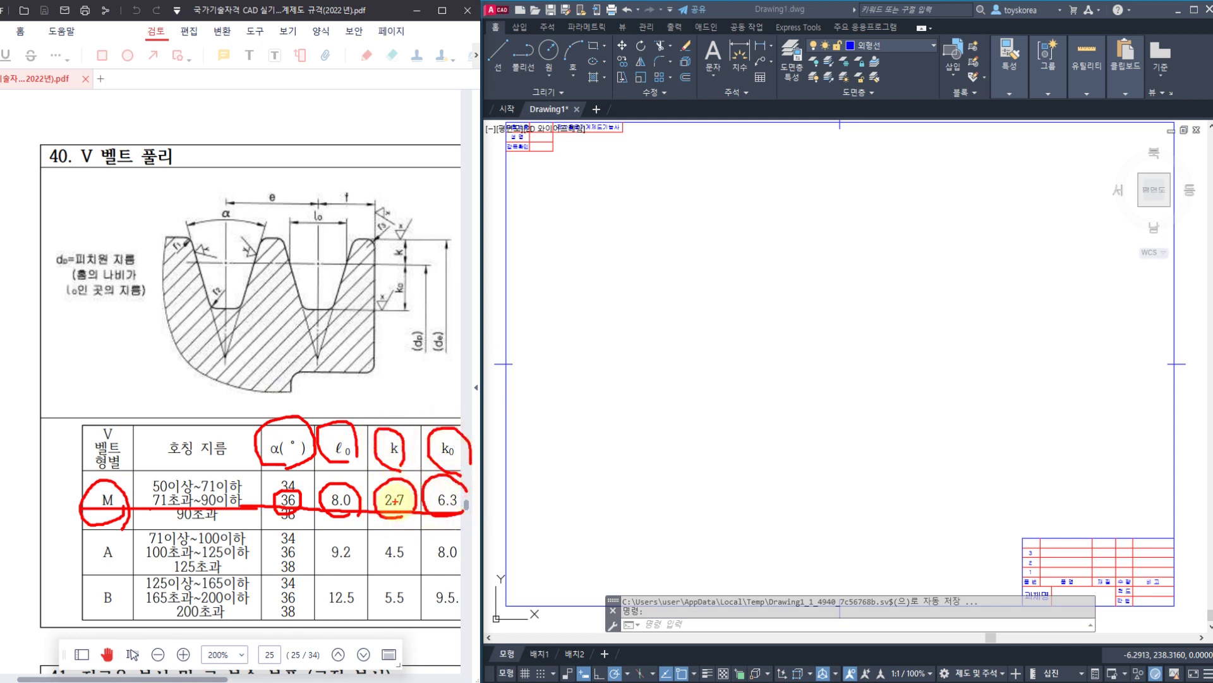
{"action": "left_click_drag", "start_coordinate": [386, 507], "coordinate": [406, 492]}
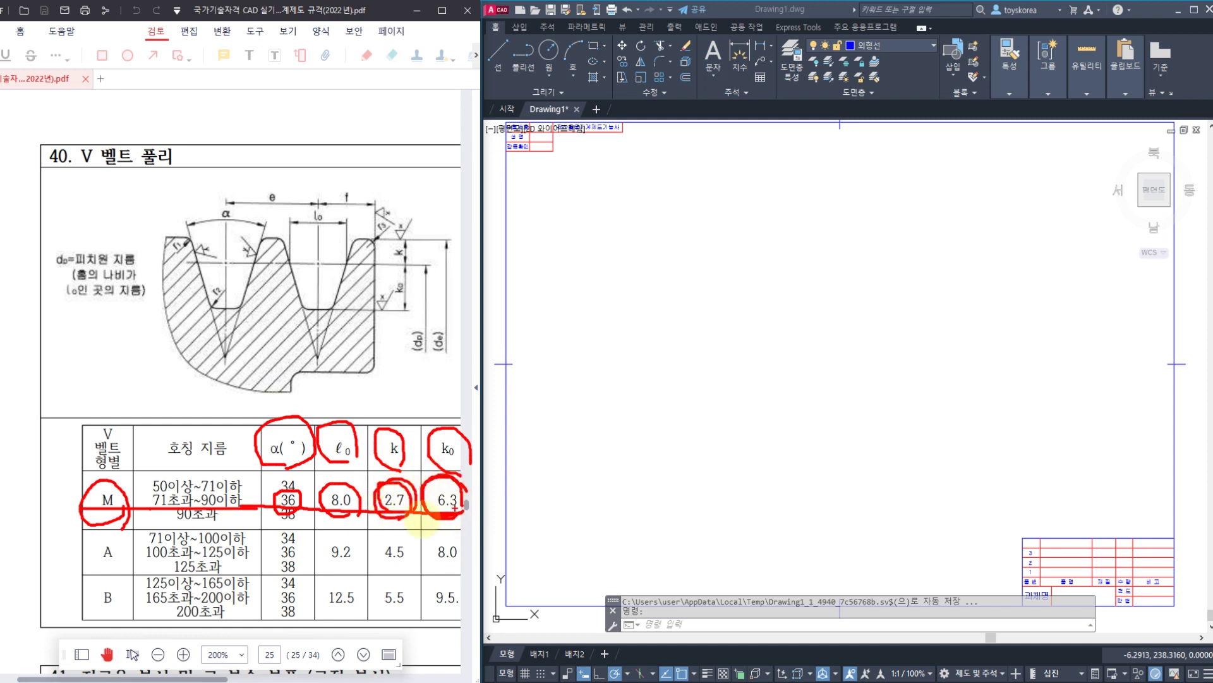
{"action": "key", "text": "Escape"}
- Check the table's remaining dimension columns, including f, and locate the groove angle α between the flanks in the groove figure
{"action": "left_click_drag", "start_coordinate": [364, 498], "coordinate": [159, 476]}
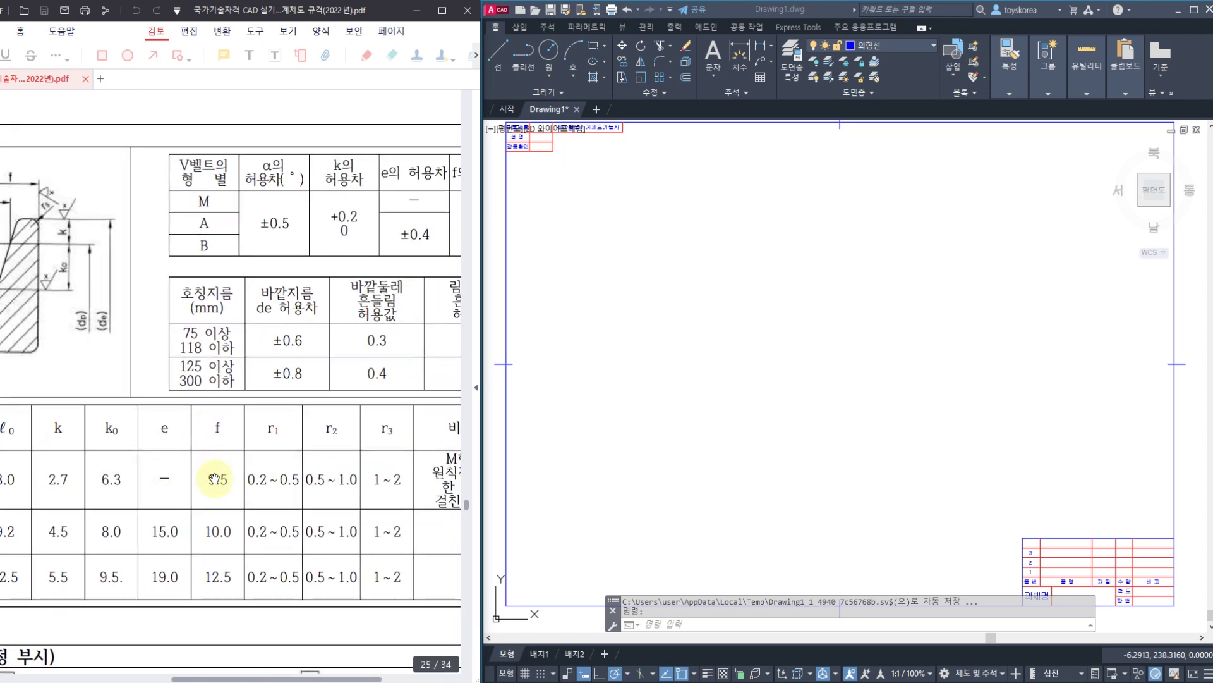
{"action": "mouse_move", "coordinate": [231, 445]}
{"action": "left_mouse_down"}
{"action": "mouse_move", "coordinate": [290, 436]}
{"action": "mouse_move", "coordinate": [335, 455]}
{"action": "left_mouse_up"}
{"action": "left_click_drag", "start_coordinate": [106, 455], "coordinate": [134, 446]}
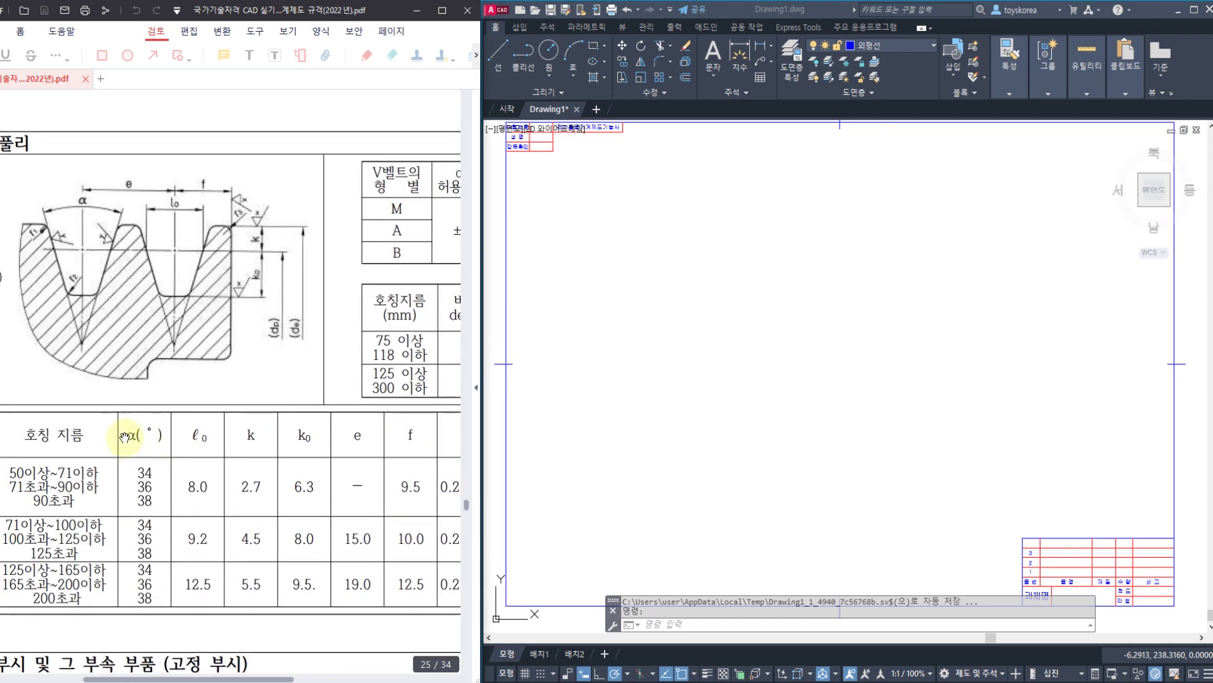
{"action": "left_click_drag", "start_coordinate": [258, 253], "coordinate": [309, 260]}
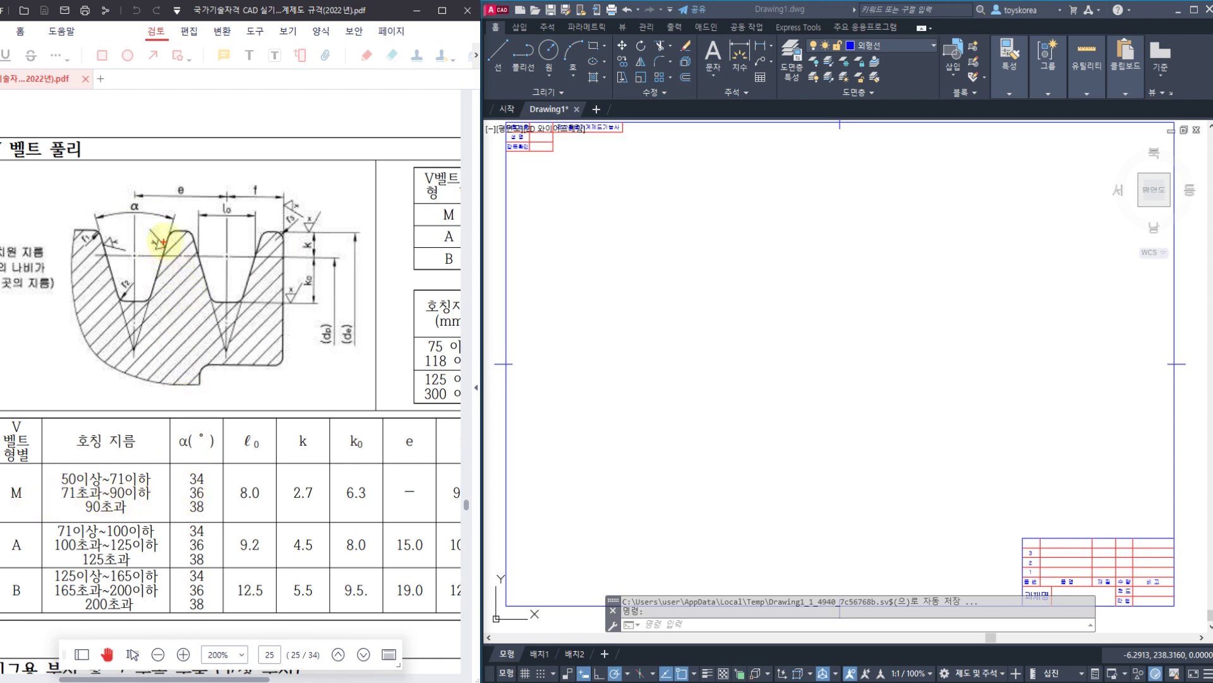
{"action": "left_click_drag", "start_coordinate": [98, 232], "coordinate": [120, 304]}
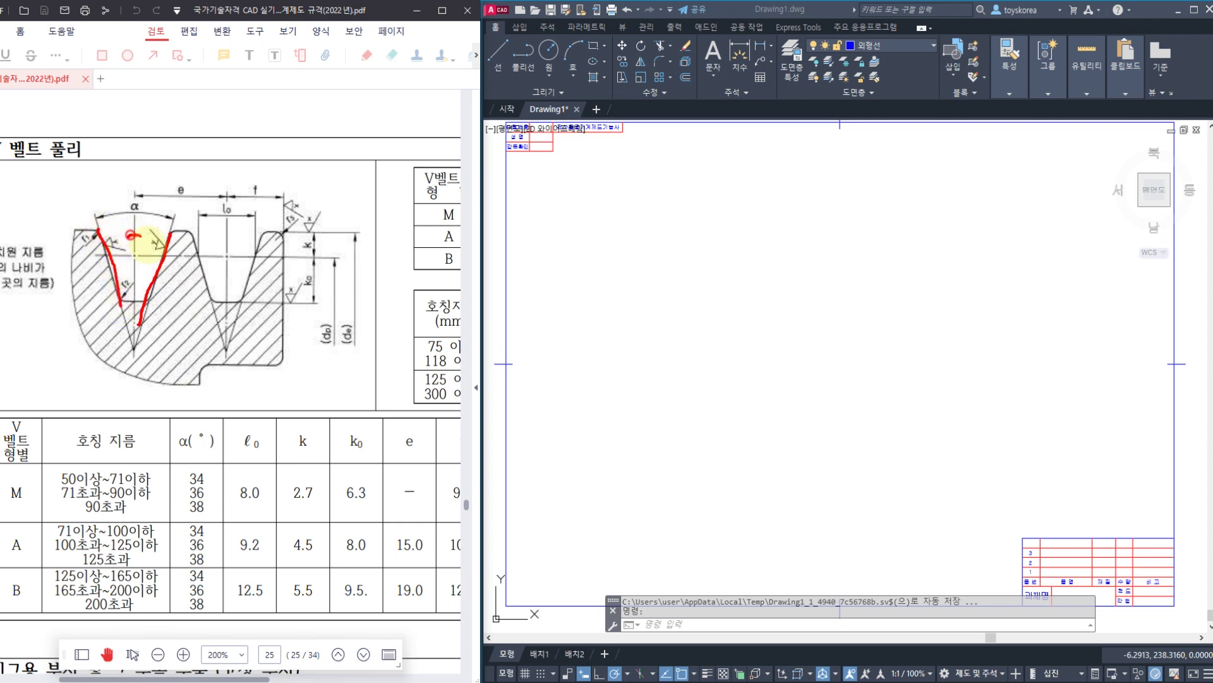
{"action": "mouse_move", "coordinate": [133, 235]}
{"action": "left_mouse_down"}
{"action": "mouse_move", "coordinate": [142, 269]}
{"action": "mouse_move", "coordinate": [228, 119]}
{"action": "mouse_move", "coordinate": [215, 114]}
{"action": "left_mouse_up"}
{"action": "mouse_move", "coordinate": [304, 112]}
{"action": "left_mouse_down"}
{"action": "mouse_move", "coordinate": [342, 120]}
{"action": "mouse_move", "coordinate": [319, 162]}
{"action": "left_mouse_up"}
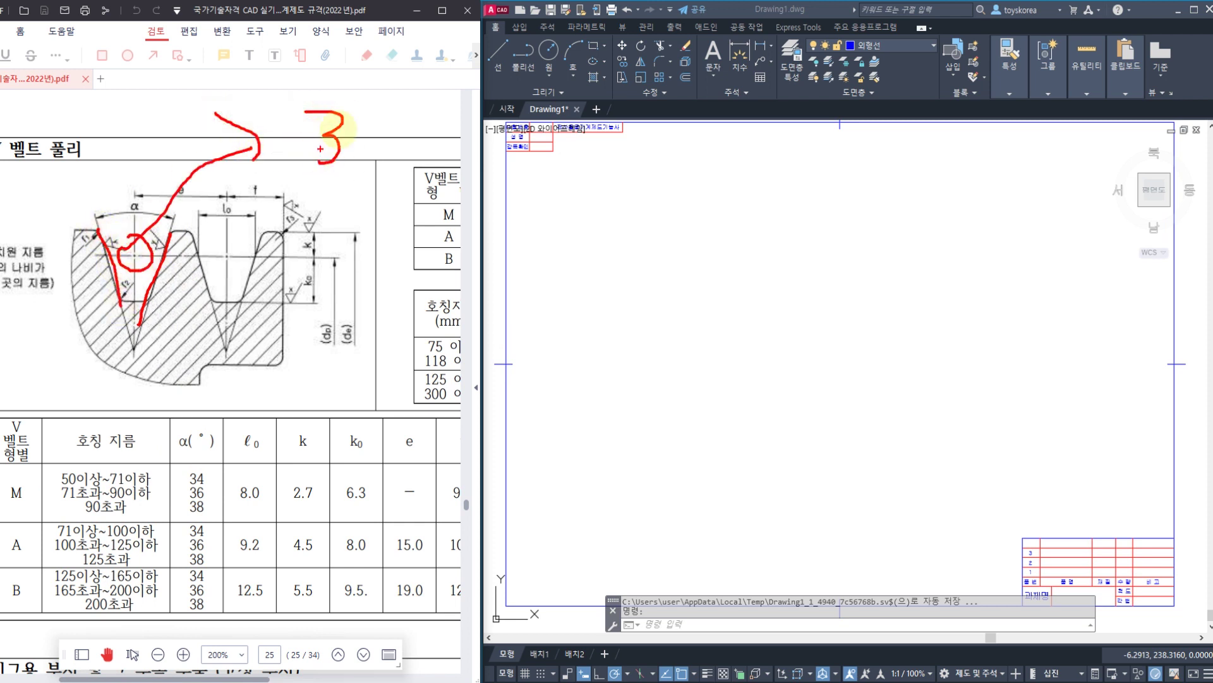
{"action": "left_click_drag", "start_coordinate": [414, 85], "coordinate": [397, 129]}
{"action": "left_click", "coordinate": [376, 133]}
{"action": "key", "text": "Escape"}
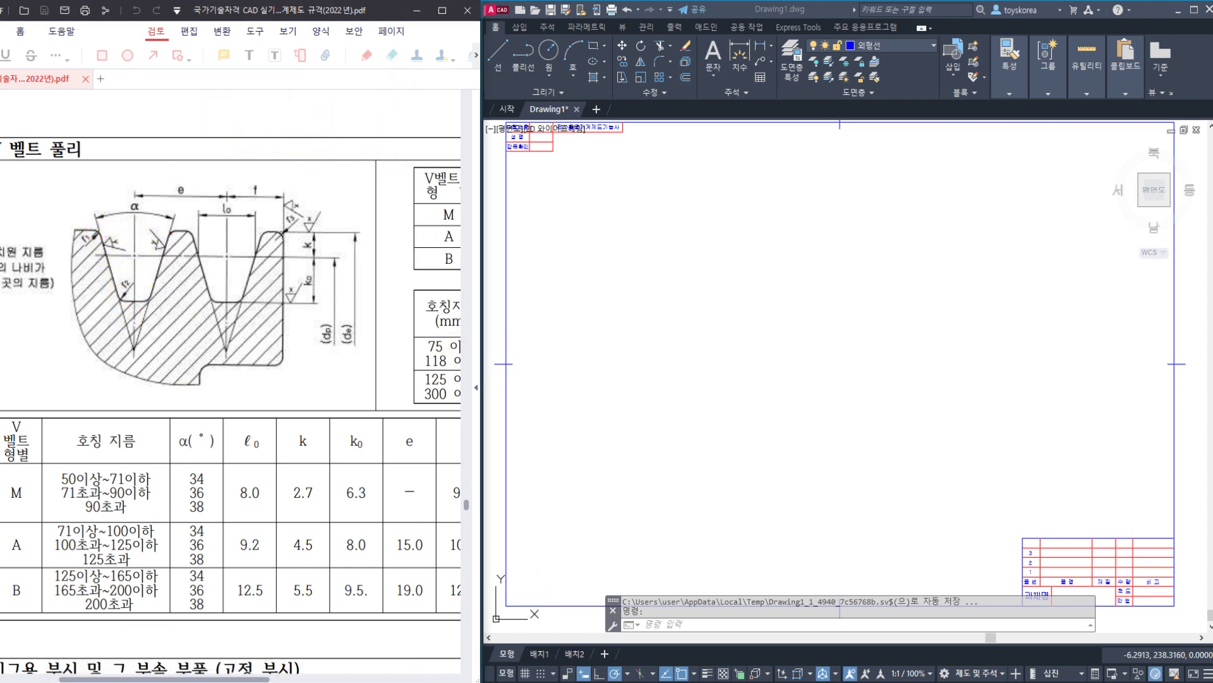
- Return to the problem drawing, highlight the two sloping flanks of the pulley's upper V-groove to examine their angle, and clear the selection
{"action": "key", "text": "alt+Tab"}
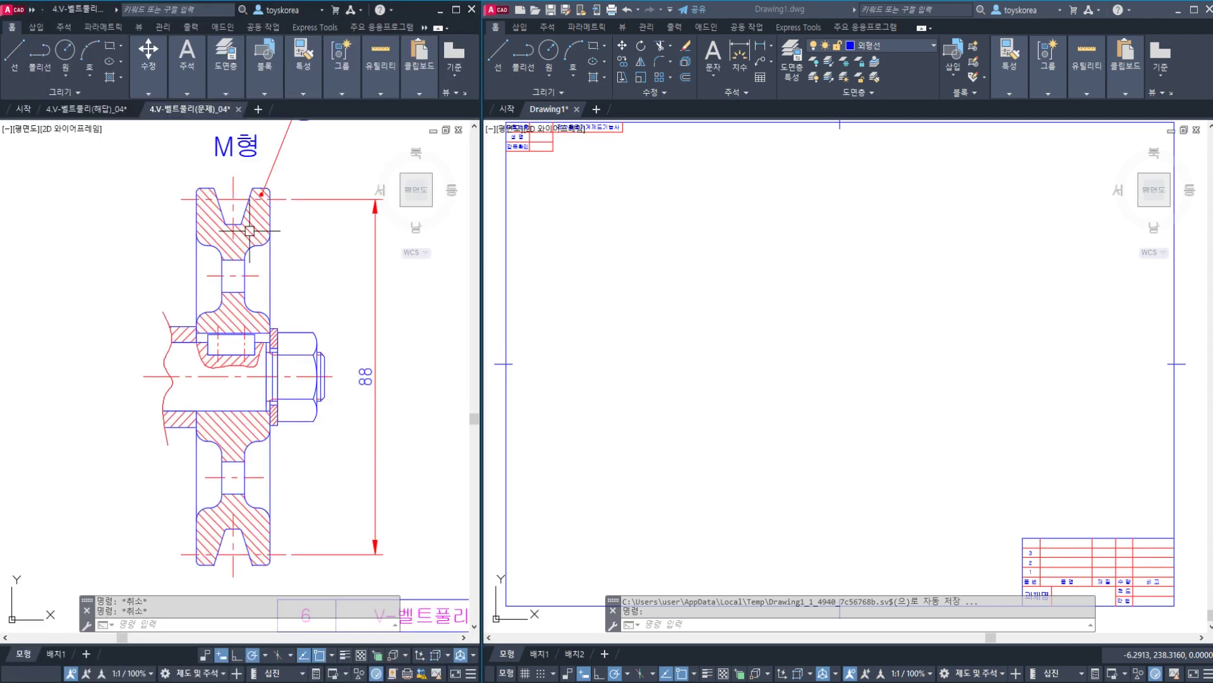
{"action": "middle_click_drag", "start_coordinate": [249, 227], "coordinate": [265, 270]}
{"action": "scroll", "coordinate": [265, 270], "scroll_direction": "up", "scroll_amount": 2}
{"action": "left_click", "coordinate": [252, 268]}
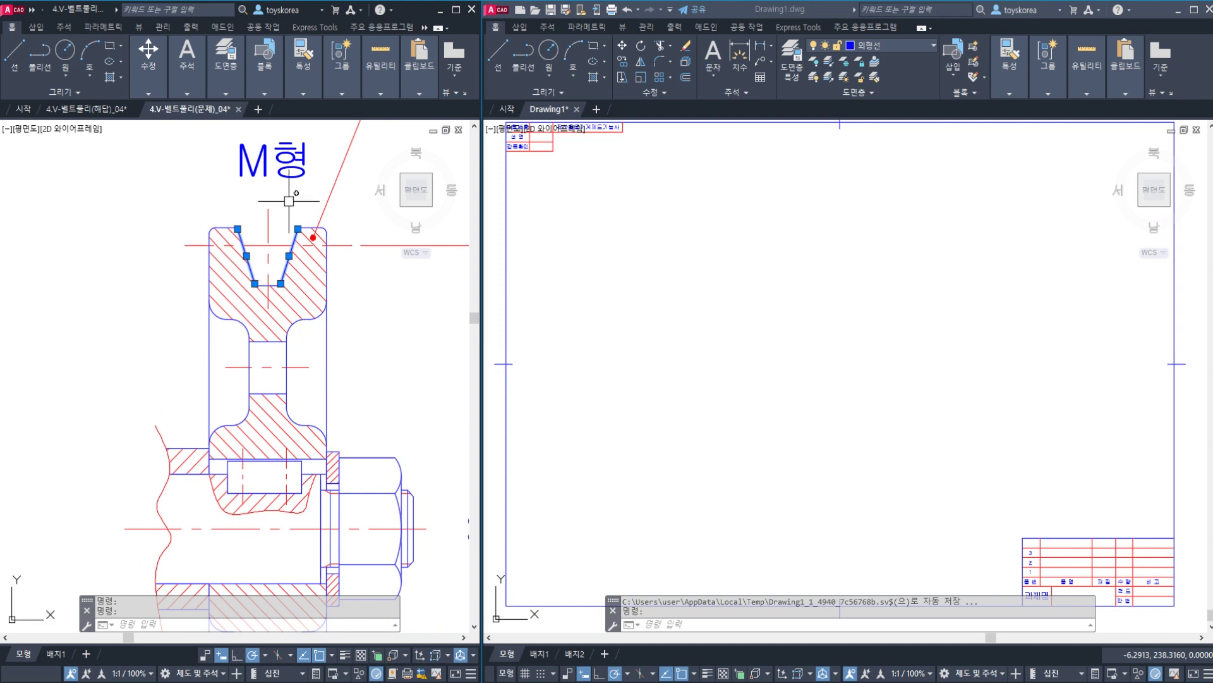
{"action": "mouse_move", "coordinate": [271, 259]}
{"action": "left_mouse_down"}
{"action": "mouse_move", "coordinate": [374, 259]}
{"action": "mouse_move", "coordinate": [376, 297]}
{"action": "left_mouse_up"}
{"action": "left_click_drag", "start_coordinate": [369, 327], "coordinate": [368, 379]}
{"action": "mouse_move", "coordinate": [427, 320]}
{"action": "left_mouse_down"}
{"action": "mouse_move", "coordinate": [436, 370]}
{"action": "mouse_move", "coordinate": [446, 322]}
{"action": "left_mouse_up"}
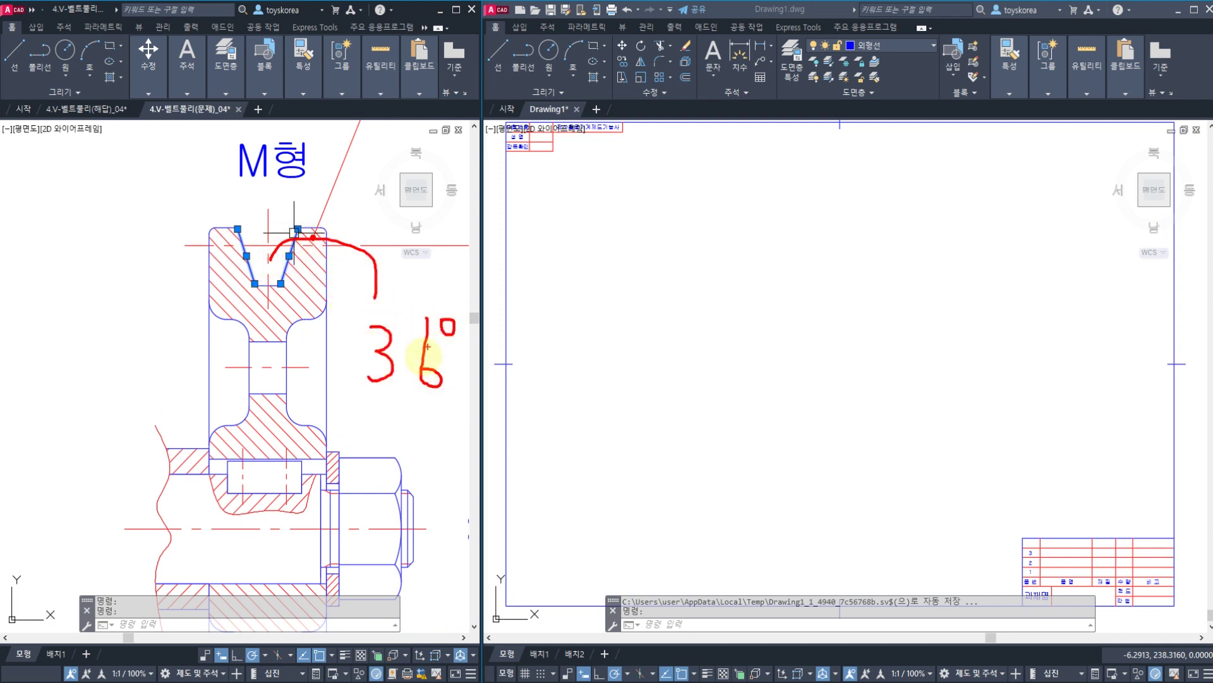
{"action": "mouse_move", "coordinate": [377, 391]}
{"action": "left_mouse_down"}
{"action": "mouse_move", "coordinate": [298, 264]}
{"action": "mouse_move", "coordinate": [676, 265]}
{"action": "left_mouse_up"}
{"action": "mouse_move", "coordinate": [664, 247]}
{"action": "left_mouse_down"}
{"action": "mouse_move", "coordinate": [690, 261]}
{"action": "mouse_move", "coordinate": [654, 296]}
{"action": "left_mouse_up"}
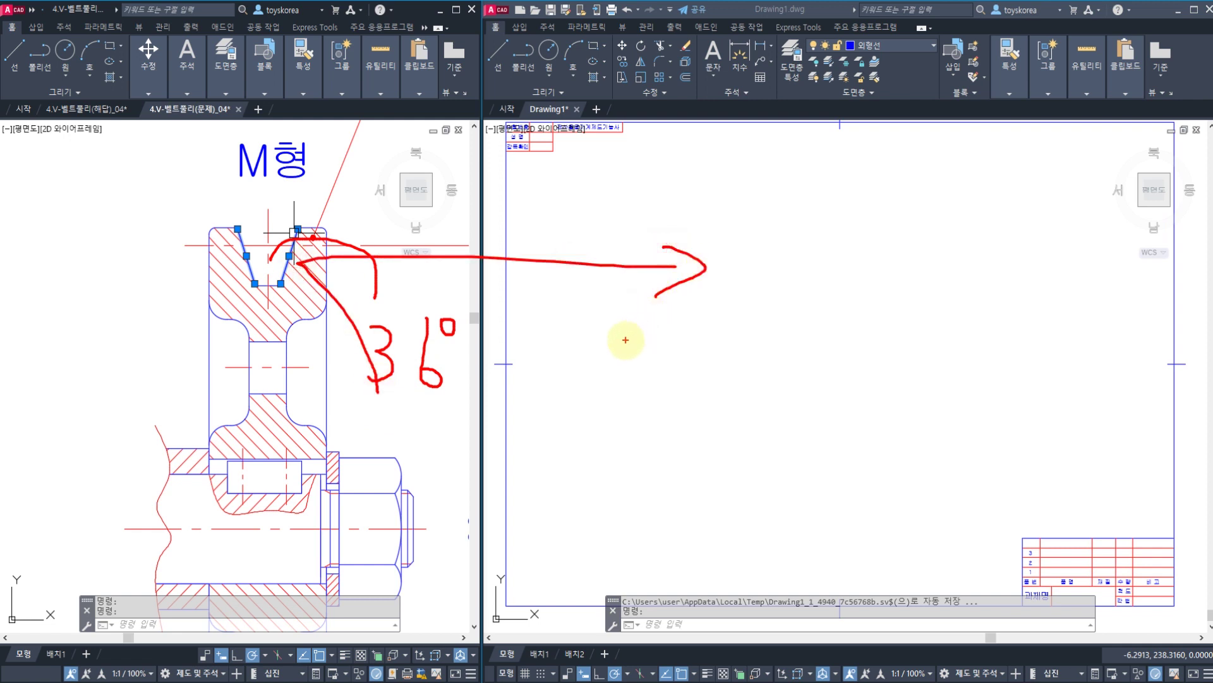
{"action": "key", "text": "Escape"}
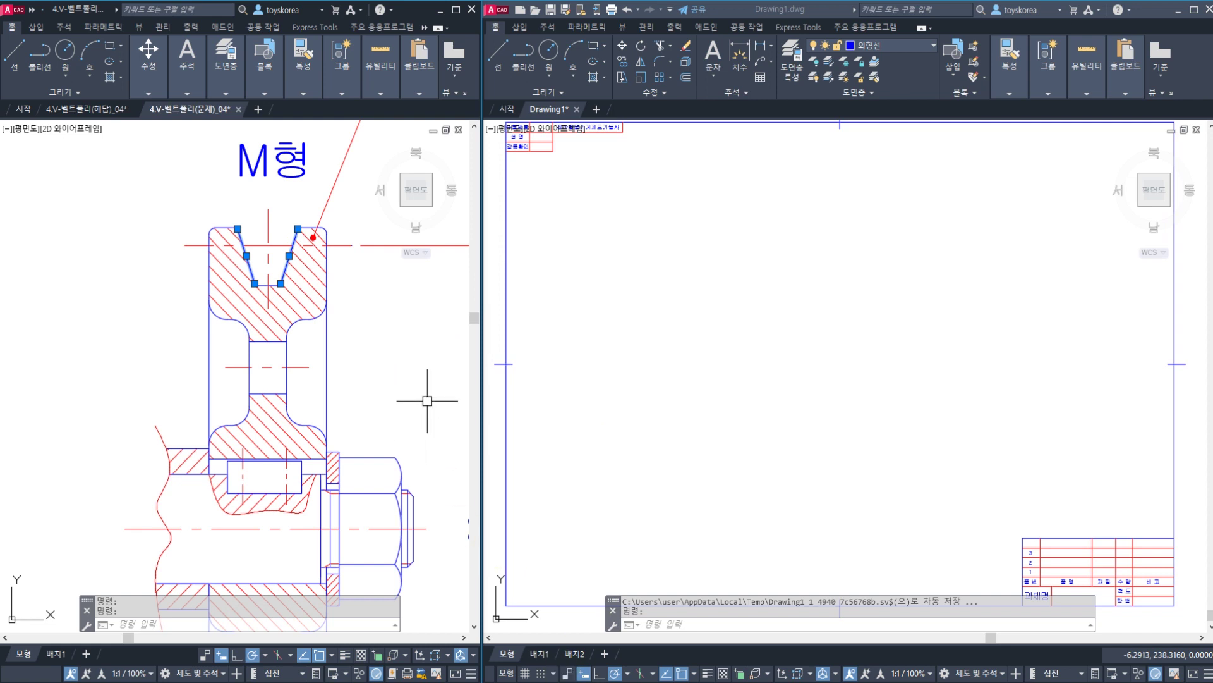
{"action": "key", "text": "Escape"}
{"action": "key", "text": "Escape"}
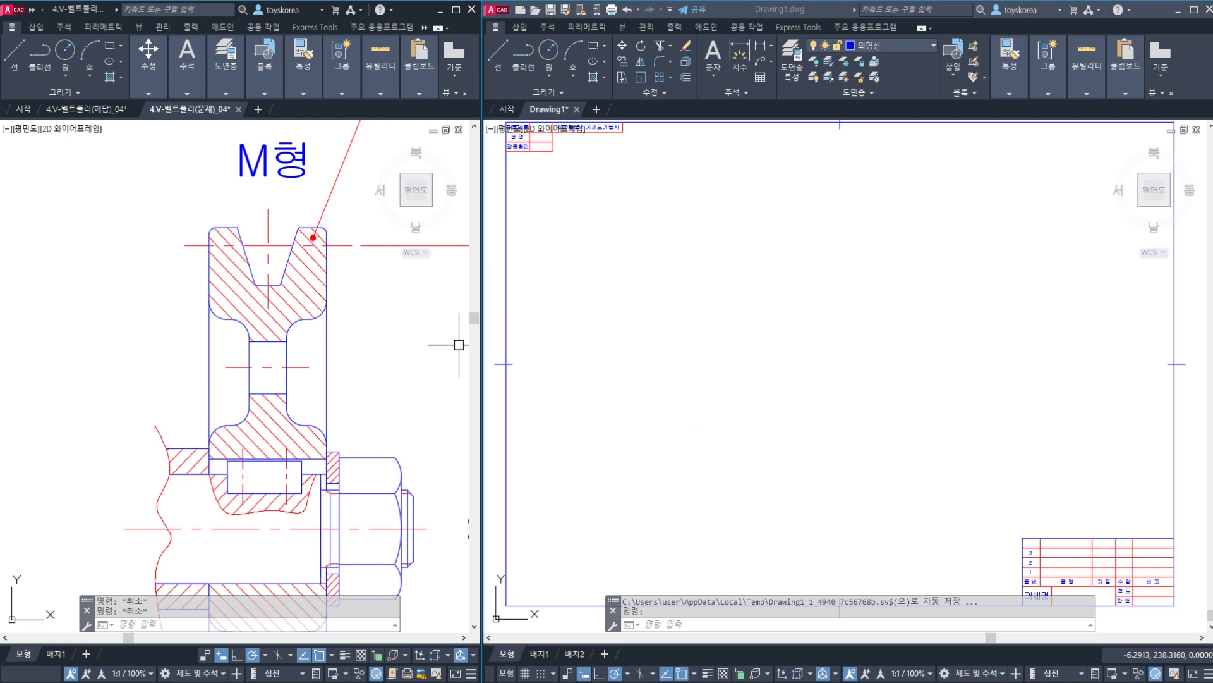
{"action": "left_click", "coordinate": [569, 681]}
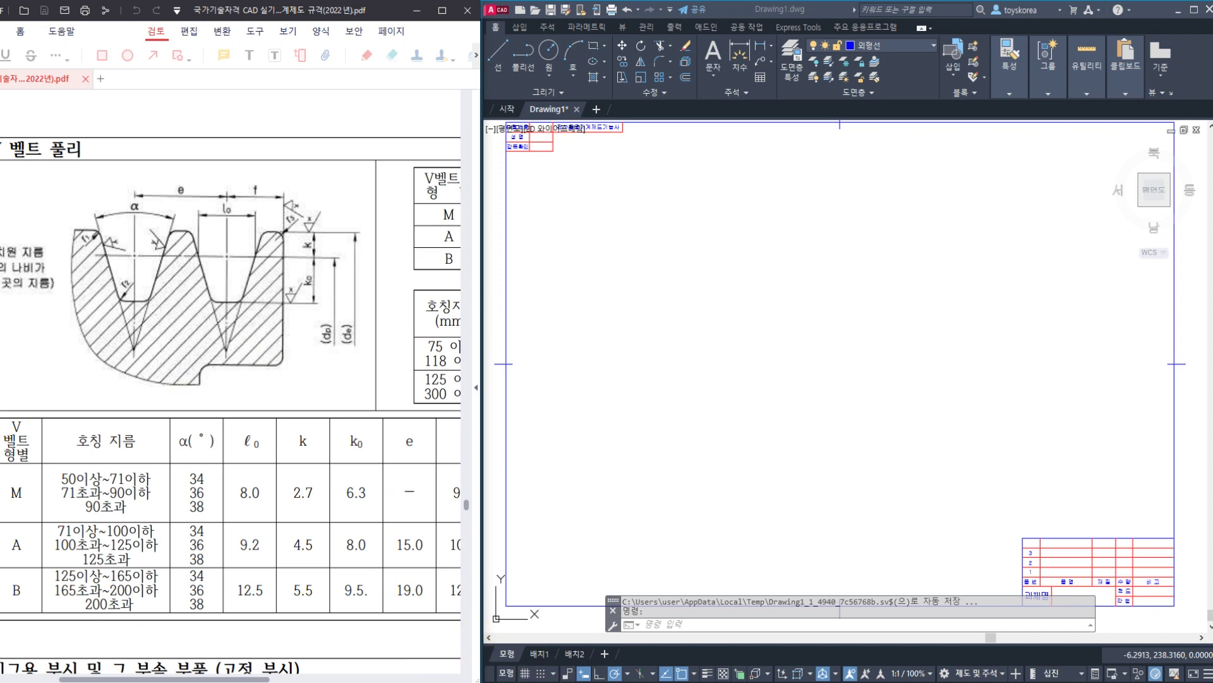
{"action": "key", "text": "alt+Tab"}
{"action": "scroll", "coordinate": [285, 311], "scroll_direction": "down", "scroll_amount": 2}
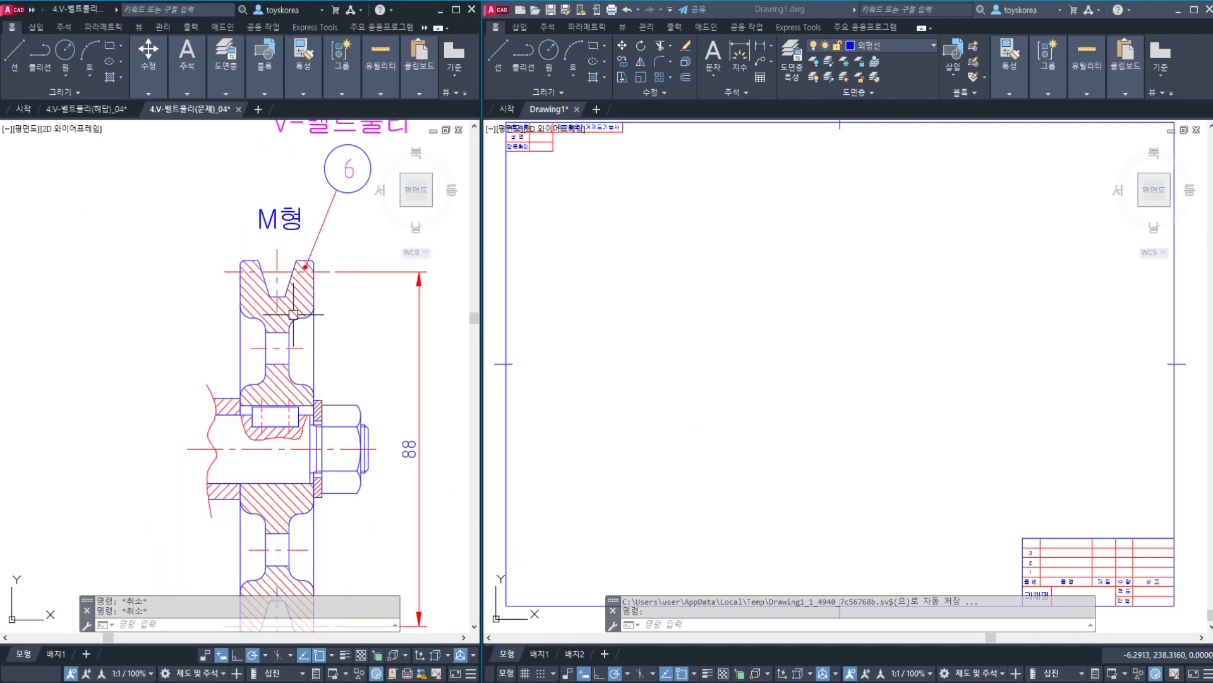
{"action": "scroll", "coordinate": [300, 333], "scroll_direction": "down", "scroll_amount": 1}
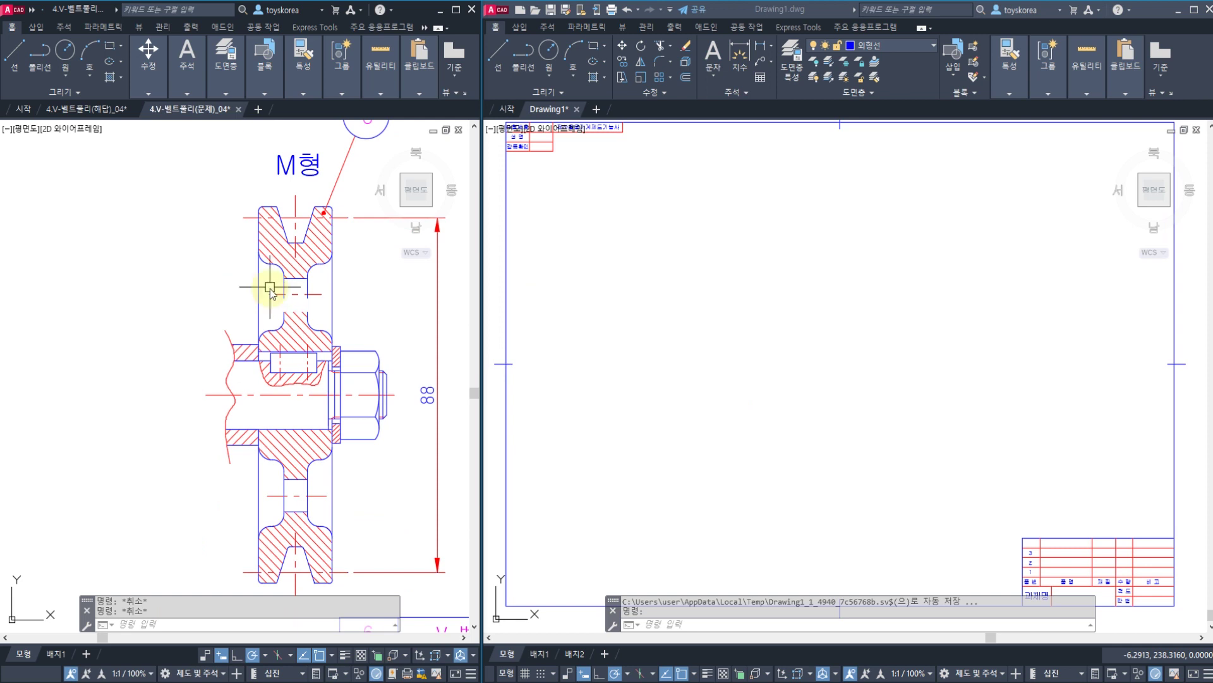
{"action": "key", "text": "Return"}
{"action": "key", "text": "Escape"}
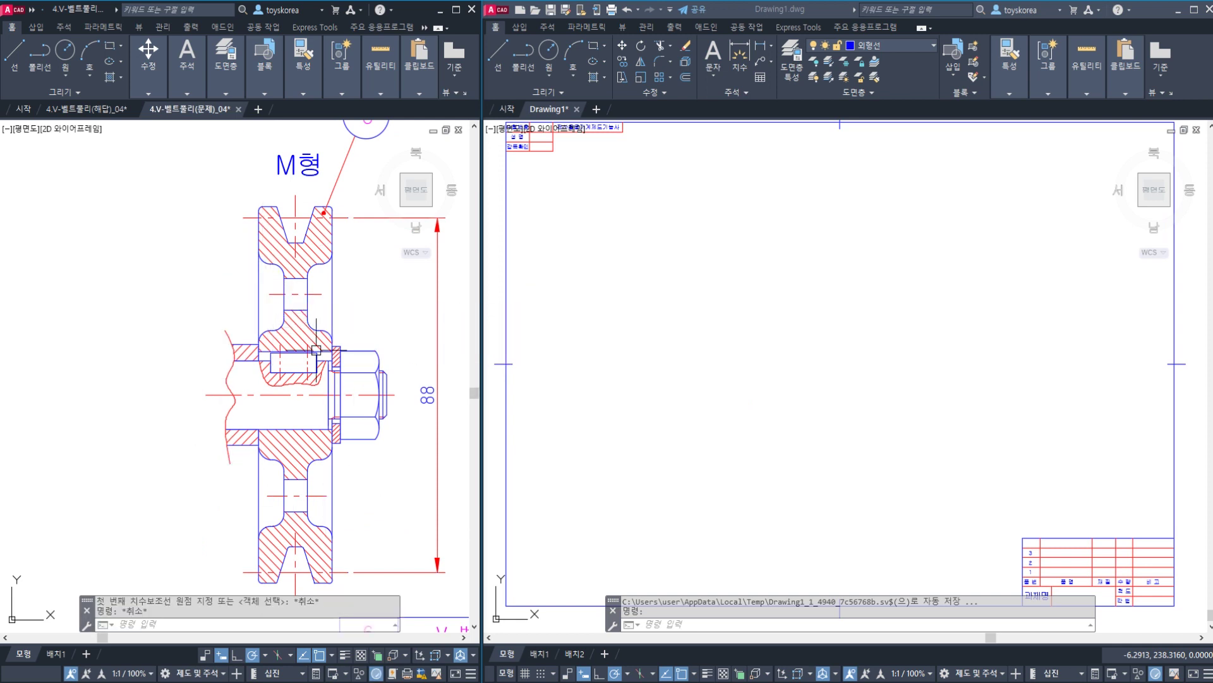
- Examine the pulley section's vertical and horizontal centre lines and their intersection as the starting reference for the new drawing
{"action": "left_click_drag", "start_coordinate": [297, 201], "coordinate": [292, 569]}
{"action": "left_click_drag", "start_coordinate": [158, 396], "coordinate": [411, 399]}
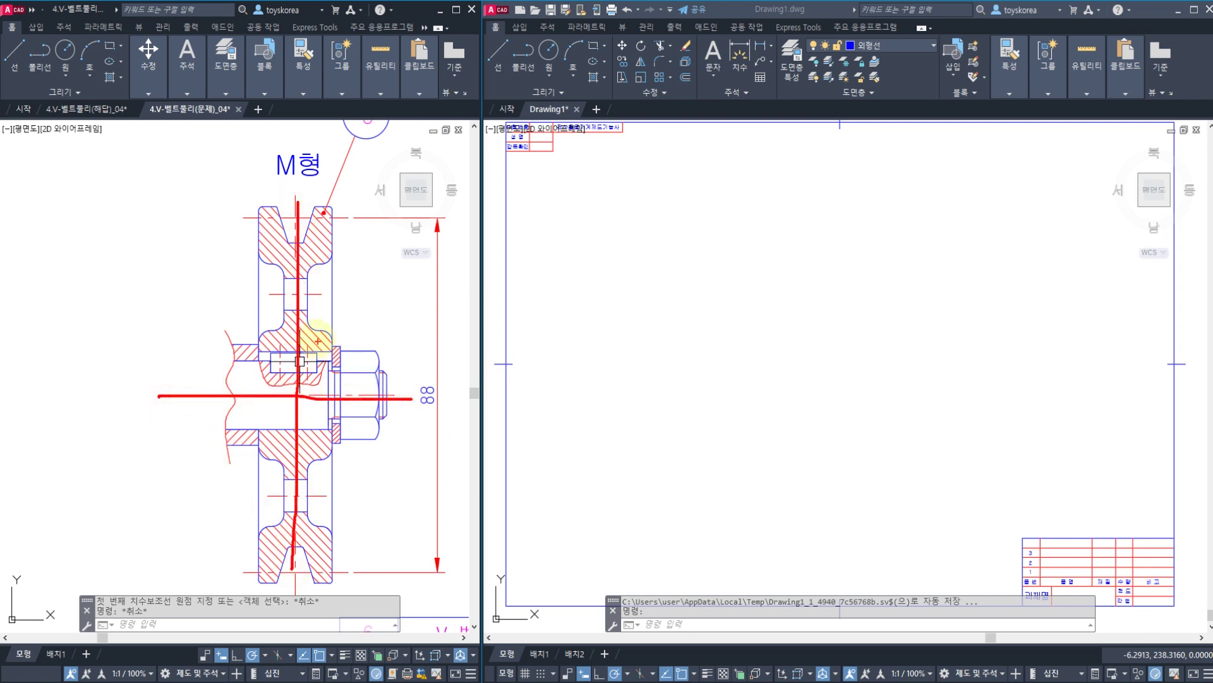
{"action": "mouse_move", "coordinate": [314, 328]}
{"action": "left_mouse_down"}
{"action": "mouse_move", "coordinate": [273, 328]}
{"action": "mouse_move", "coordinate": [327, 328]}
{"action": "left_mouse_up"}
{"action": "mouse_move", "coordinate": [323, 406]}
{"action": "left_mouse_down"}
{"action": "mouse_move", "coordinate": [324, 431]}
{"action": "mouse_move", "coordinate": [295, 392]}
{"action": "left_mouse_up"}
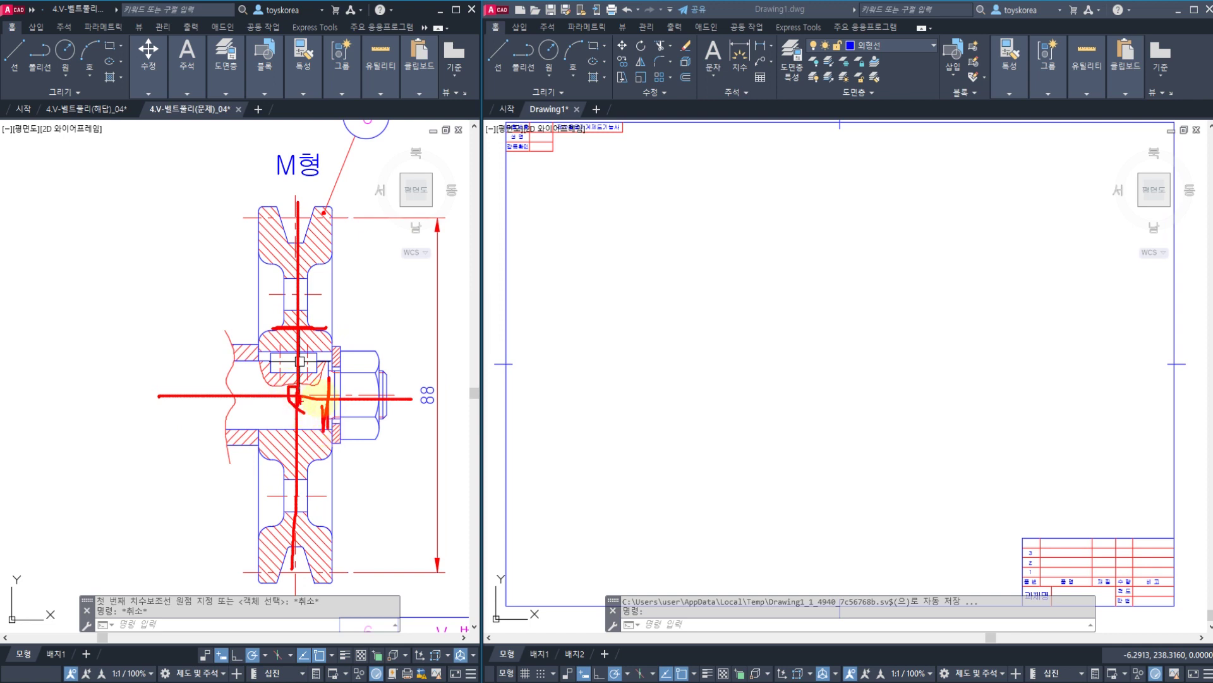
{"action": "left_click_drag", "start_coordinate": [594, 366], "coordinate": [1039, 370]}
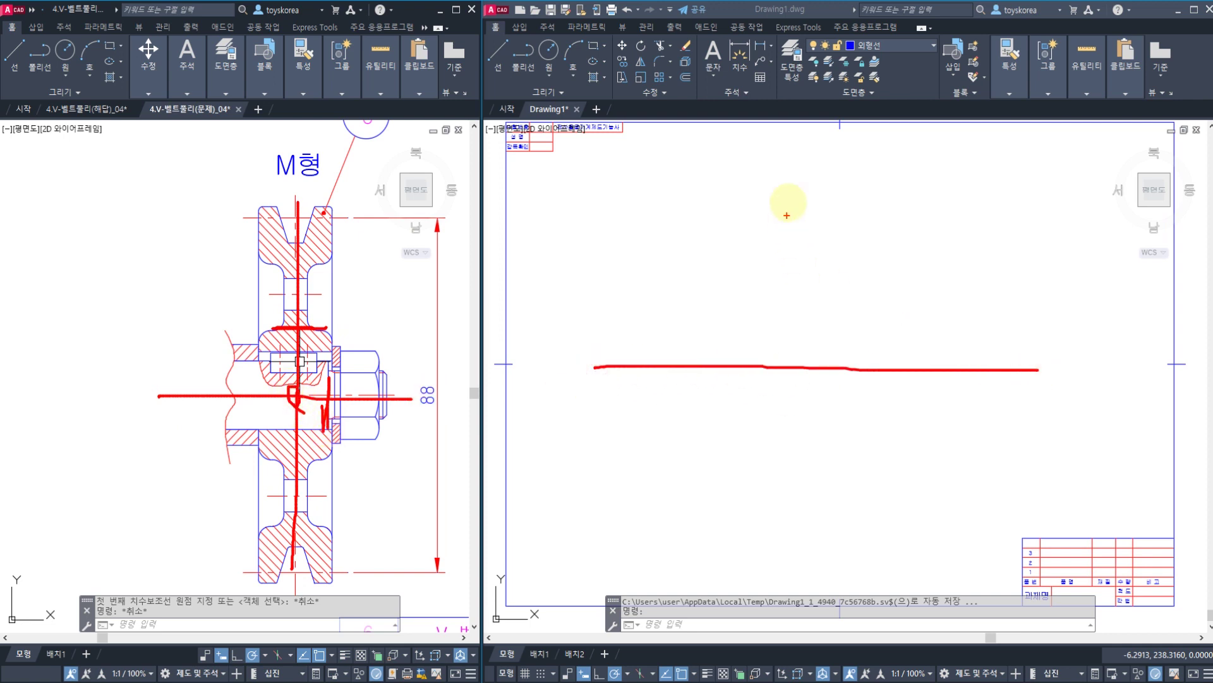
{"action": "mouse_move", "coordinate": [800, 178]}
{"action": "left_mouse_down"}
{"action": "mouse_move", "coordinate": [827, 454]}
{"action": "mouse_move", "coordinate": [822, 566]}
{"action": "left_mouse_up"}
{"action": "mouse_move", "coordinate": [829, 378]}
{"action": "left_mouse_down"}
{"action": "mouse_move", "coordinate": [819, 354]}
{"action": "mouse_move", "coordinate": [821, 376]}
{"action": "left_mouse_up"}
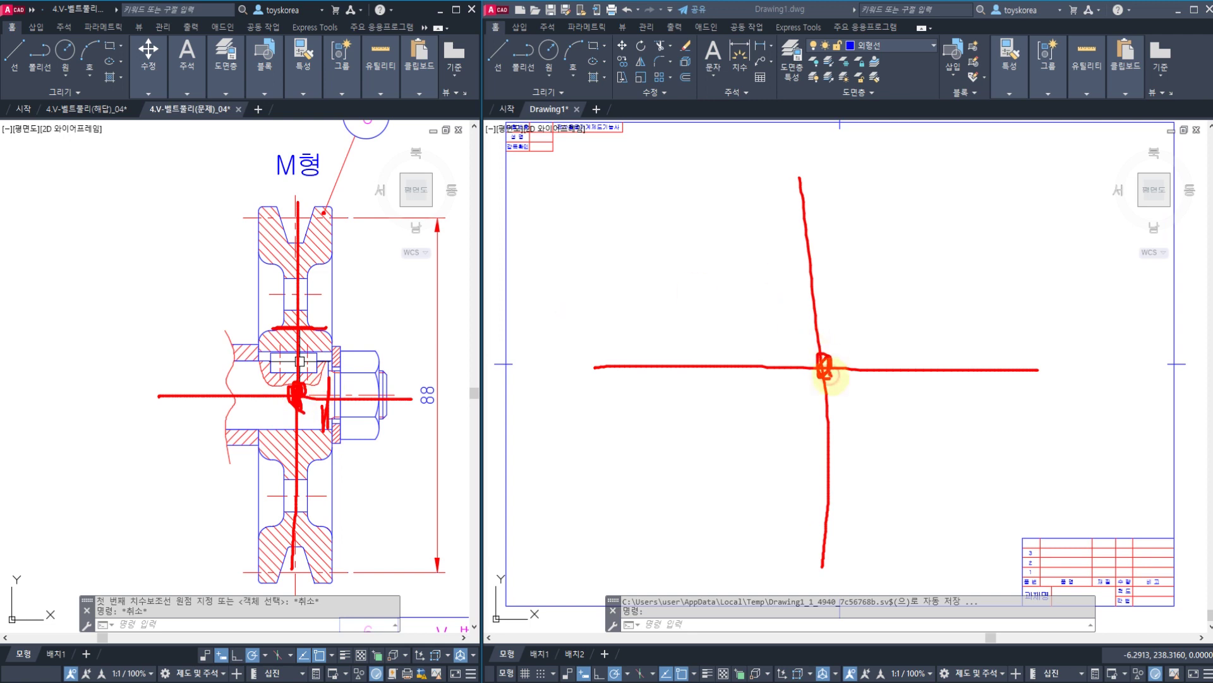
{"action": "mouse_move", "coordinate": [815, 201]}
{"action": "left_mouse_down"}
{"action": "mouse_move", "coordinate": [861, 202]}
{"action": "mouse_move", "coordinate": [860, 365]}
{"action": "left_mouse_up"}
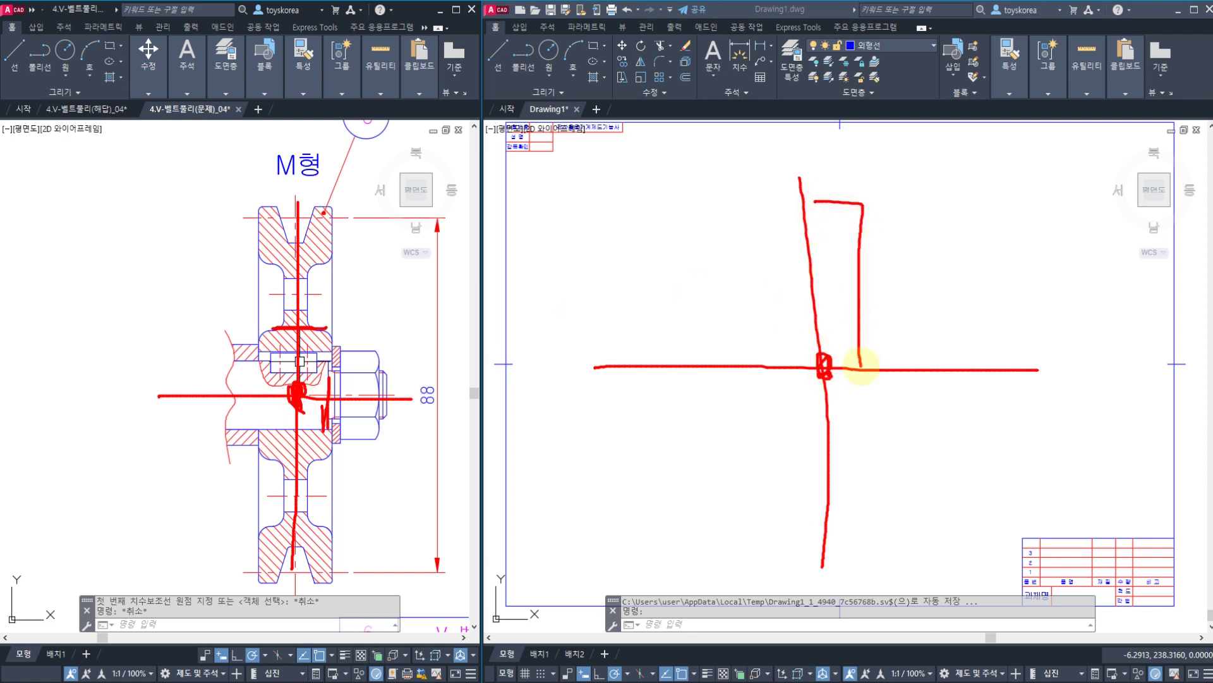
{"action": "mouse_move", "coordinate": [856, 244]}
{"action": "left_mouse_down"}
{"action": "mouse_move", "coordinate": [788, 217]}
{"action": "mouse_move", "coordinate": [761, 224]}
{"action": "left_mouse_up"}
{"action": "mouse_move", "coordinate": [752, 206]}
{"action": "left_mouse_down"}
{"action": "mouse_move", "coordinate": [752, 220]}
{"action": "mouse_move", "coordinate": [875, 241]}
{"action": "mouse_move", "coordinate": [748, 266]}
{"action": "mouse_move", "coordinate": [850, 256]}
{"action": "mouse_move", "coordinate": [802, 293]}
{"action": "mouse_move", "coordinate": [784, 459]}
{"action": "left_mouse_up"}
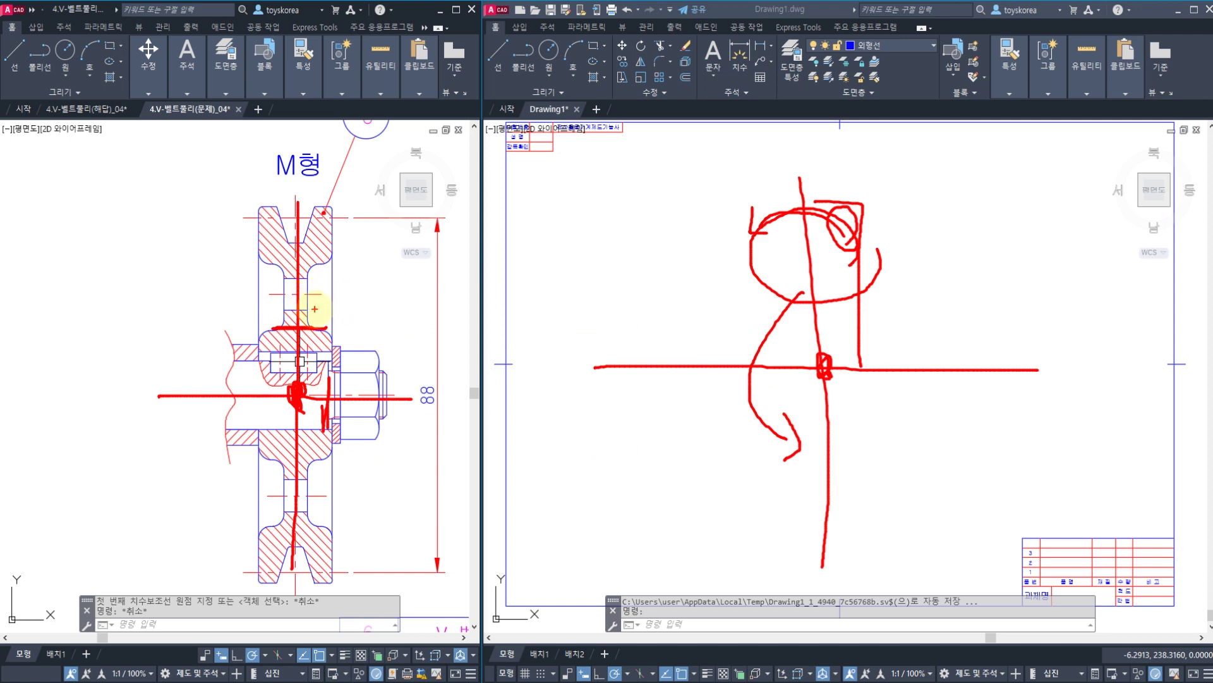
{"action": "key", "text": "Escape"}
{"action": "key", "text": "Escape"}
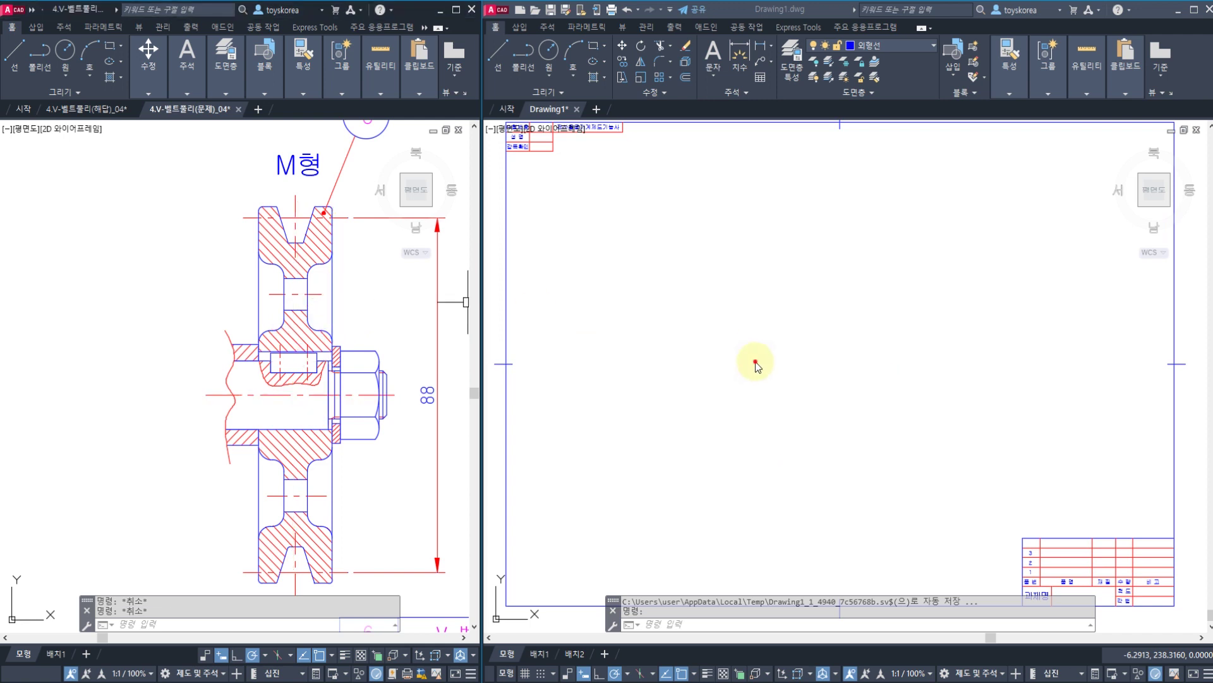
- In Drawing1, draw a horizontal and a vertical construction line crossing near the middle of the drawing frame
{"action": "left_click", "coordinate": [756, 361]}
{"action": "key", "text": "Escape"}
{"action": "key", "text": "Escape"}
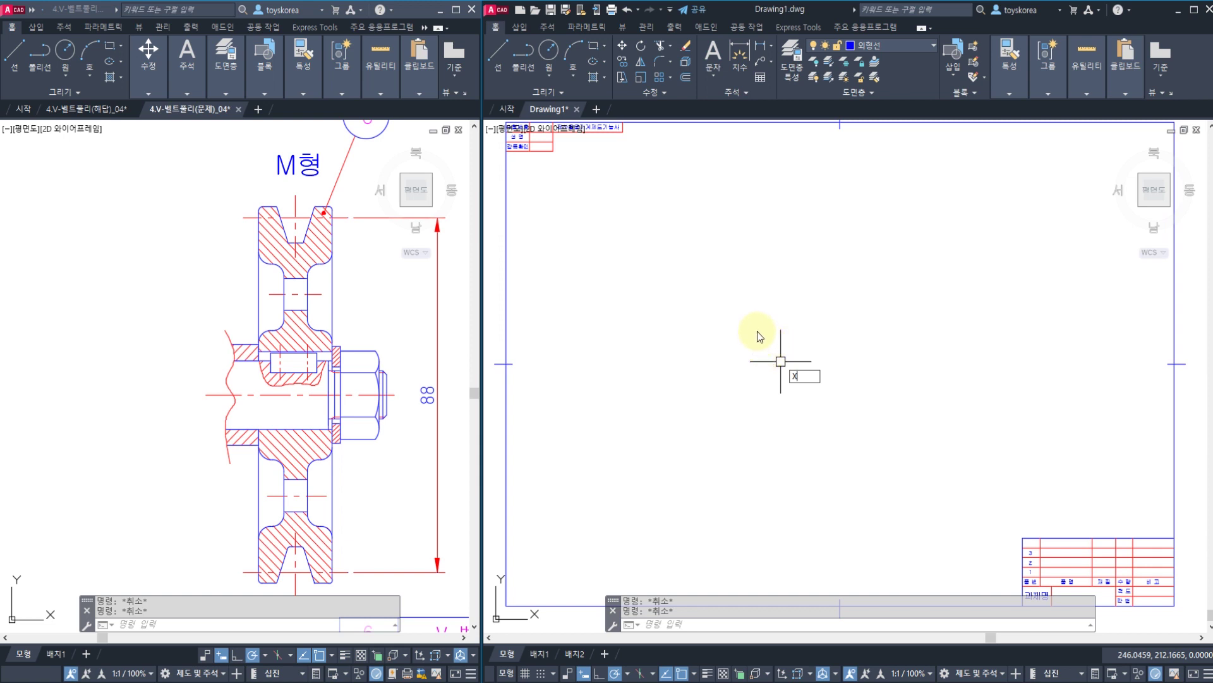
{"action": "type", "text": "L"}
{"action": "key", "text": "Return"}
{"action": "key", "text": "Escape"}
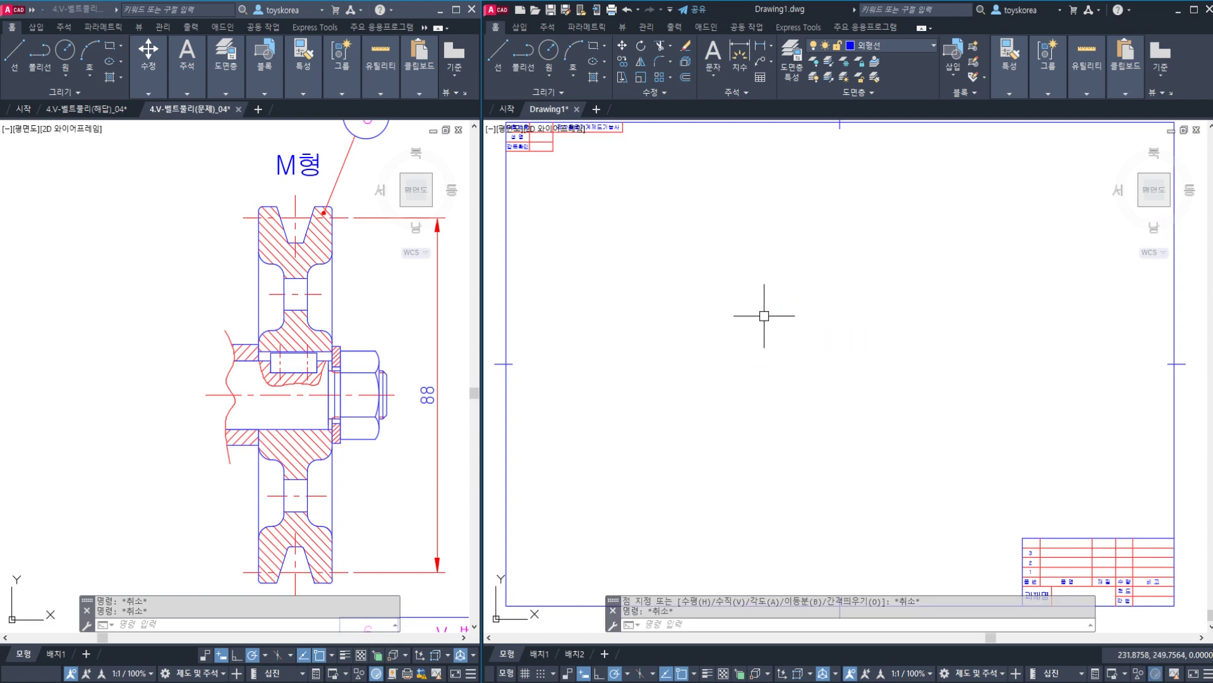
{"action": "type", "text": "XL"}
{"action": "key", "text": "Return"}
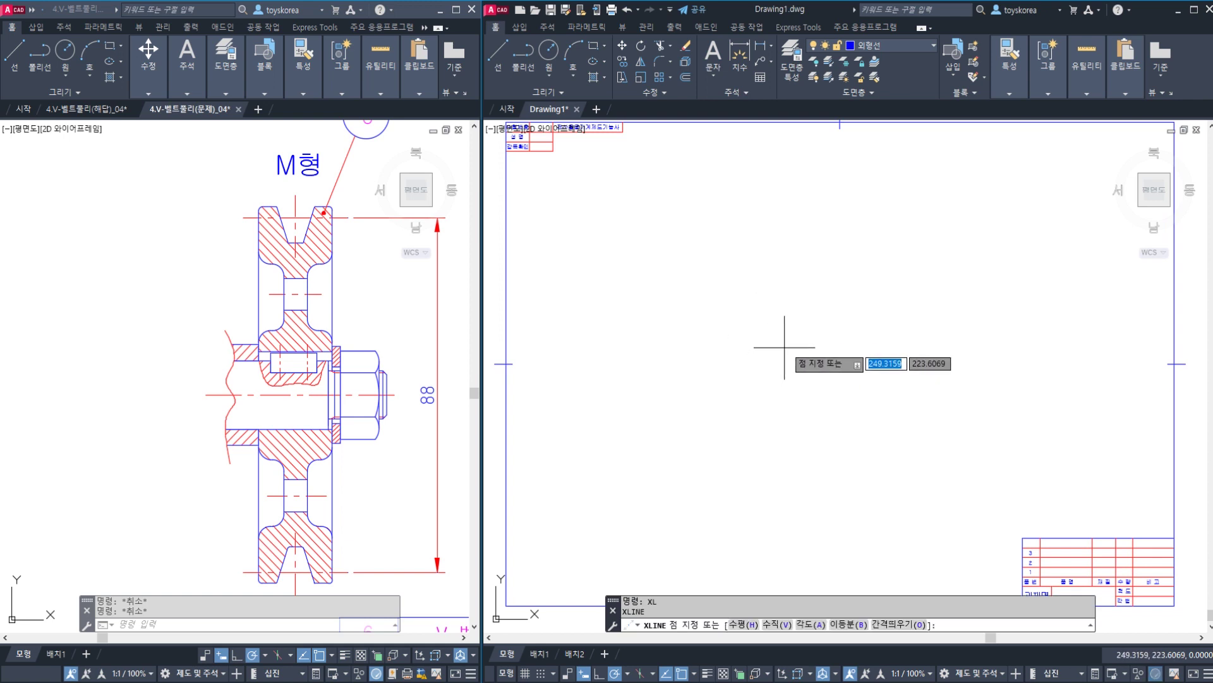
{"action": "left_click", "coordinate": [790, 336]}
{"action": "left_click", "coordinate": [812, 336]}
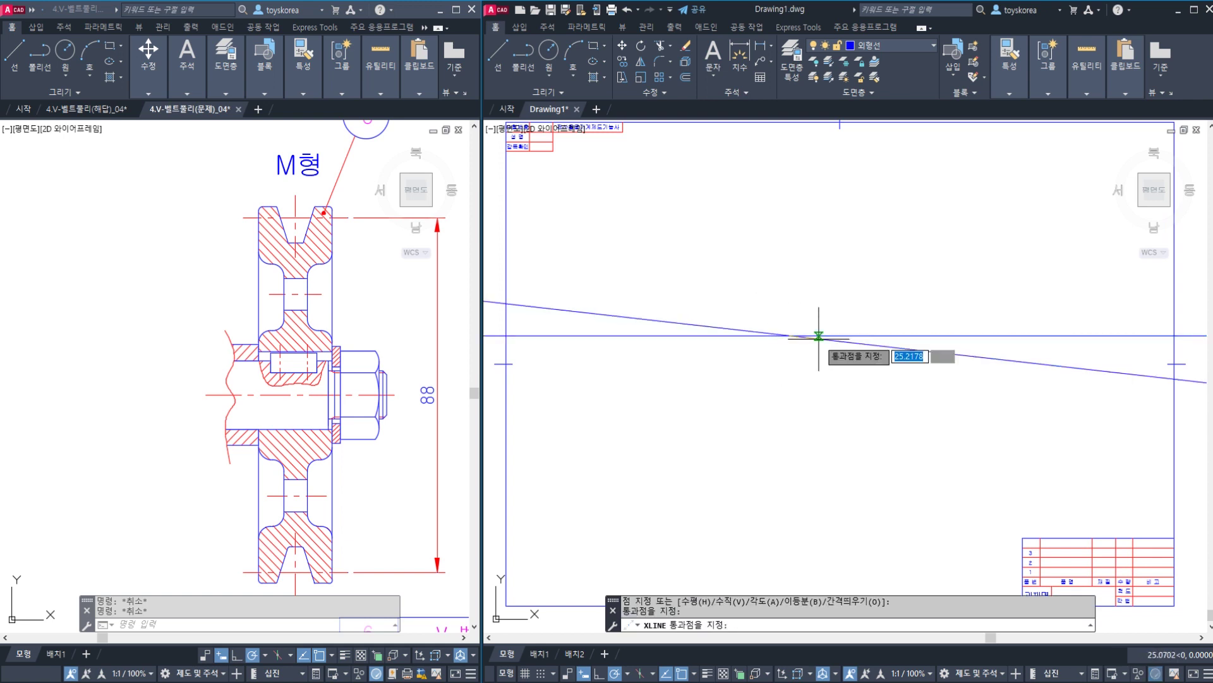
{"action": "left_click", "coordinate": [790, 304]}
{"action": "key", "text": "Escape"}
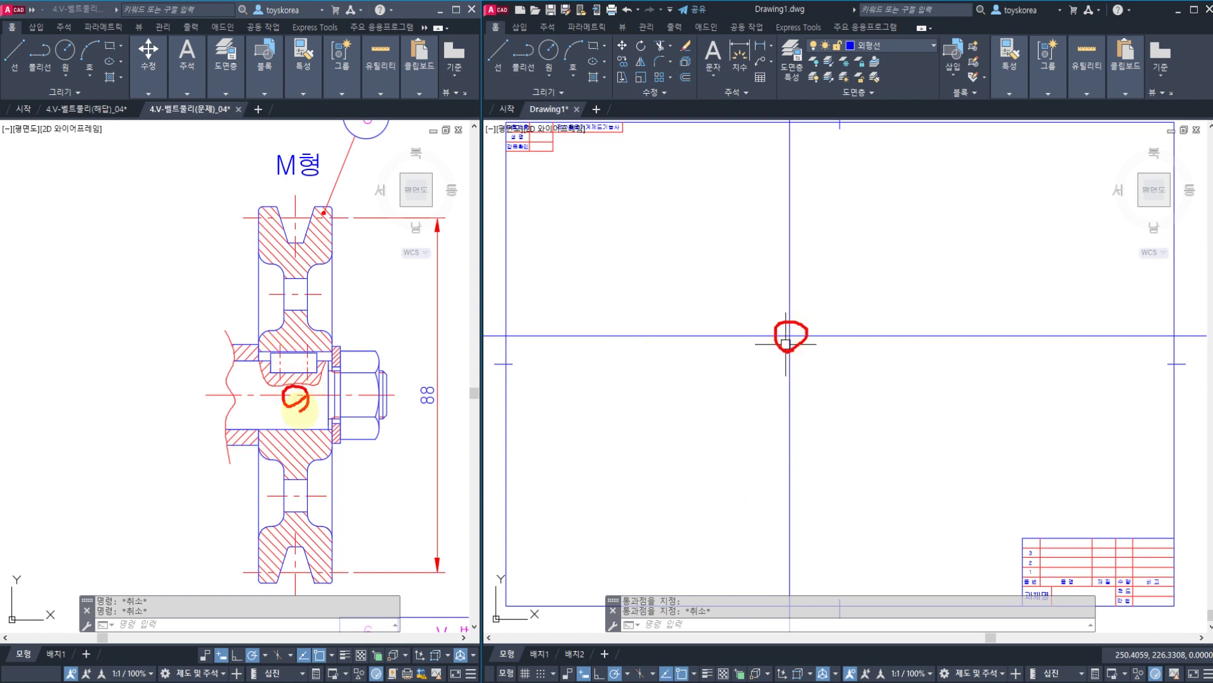
{"action": "key", "text": "Escape"}
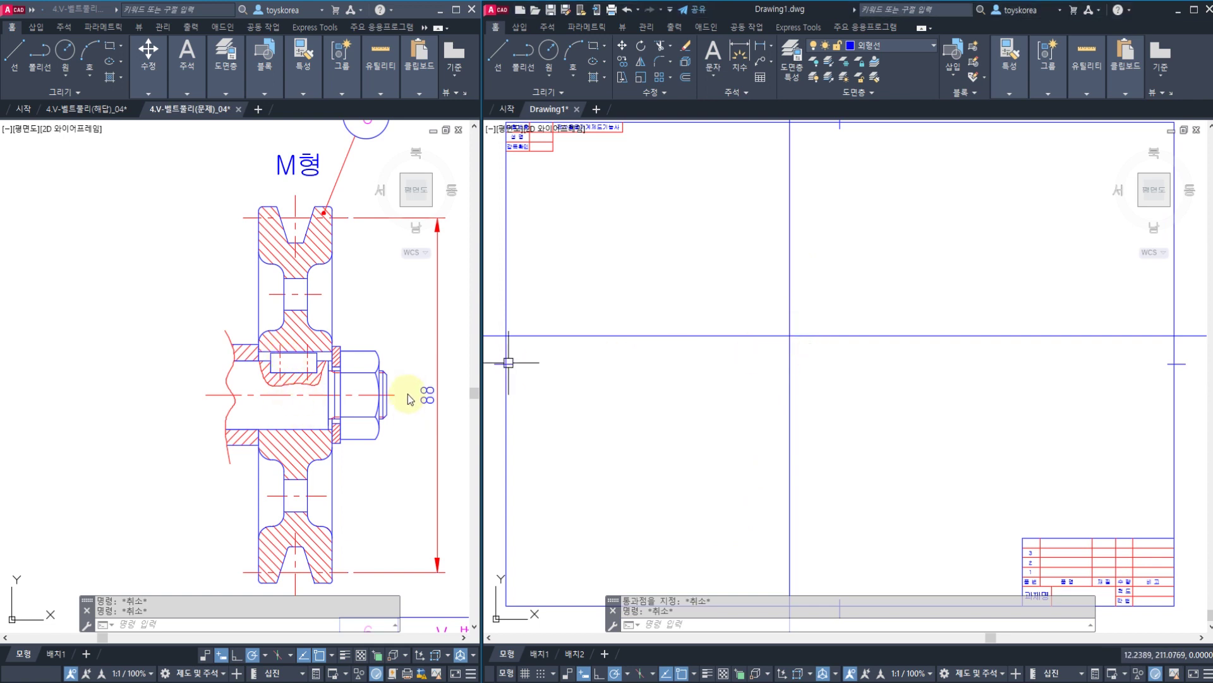
- In the problem drawing, examine the 88 dimension and the pulley half above the axis, and clear the selection
{"action": "left_click", "coordinate": [428, 381]}
{"action": "key", "text": "Escape"}
{"action": "left_click", "coordinate": [426, 394]}
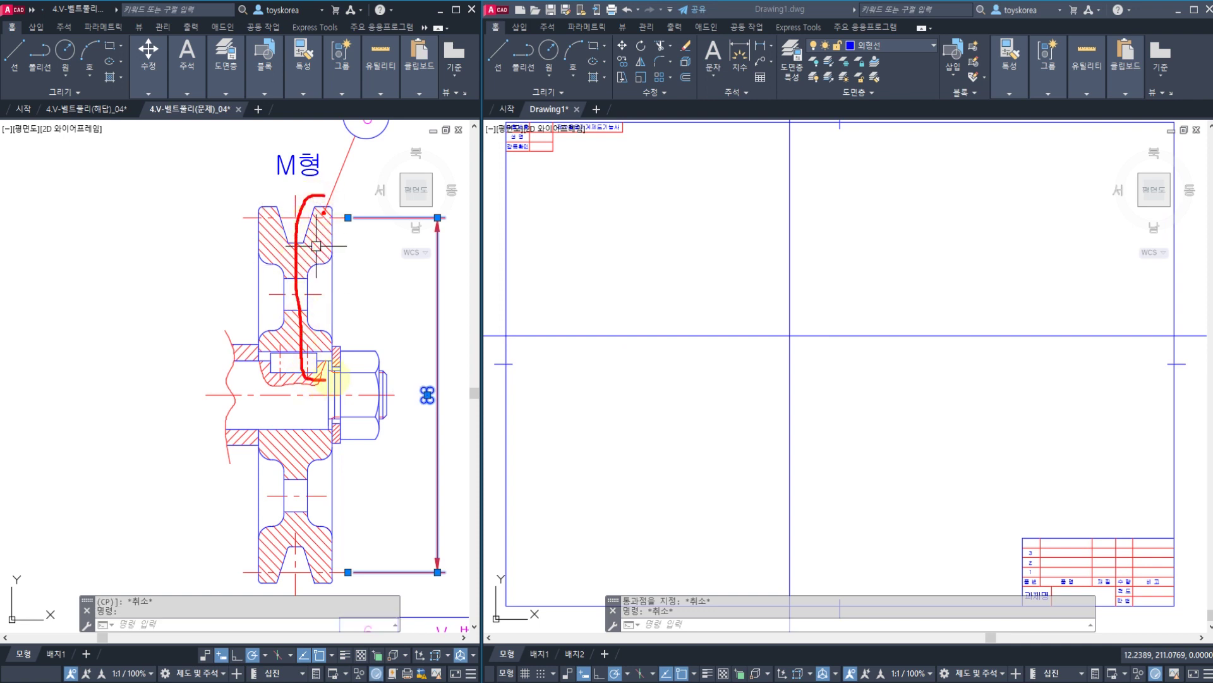
{"action": "mouse_move", "coordinate": [330, 380]}
{"action": "left_mouse_down"}
{"action": "mouse_move", "coordinate": [358, 210]}
{"action": "mouse_move", "coordinate": [311, 191]}
{"action": "left_mouse_up"}
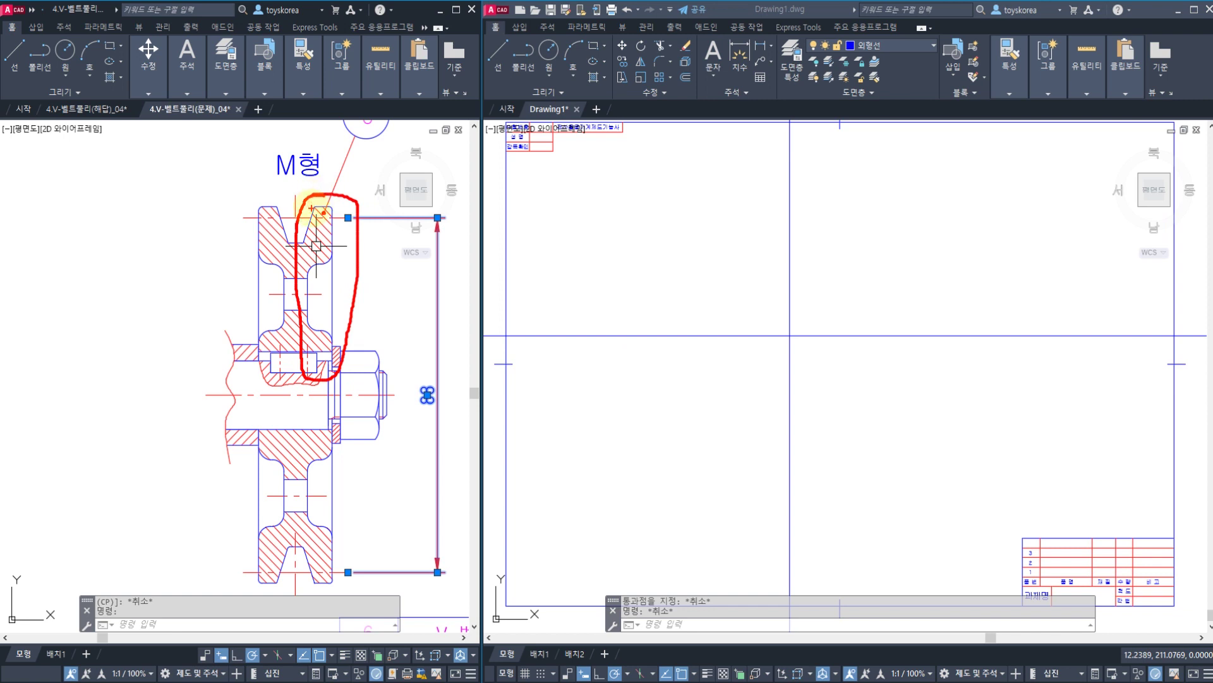
{"action": "key", "text": "Escape"}
{"action": "key", "text": "Escape"}
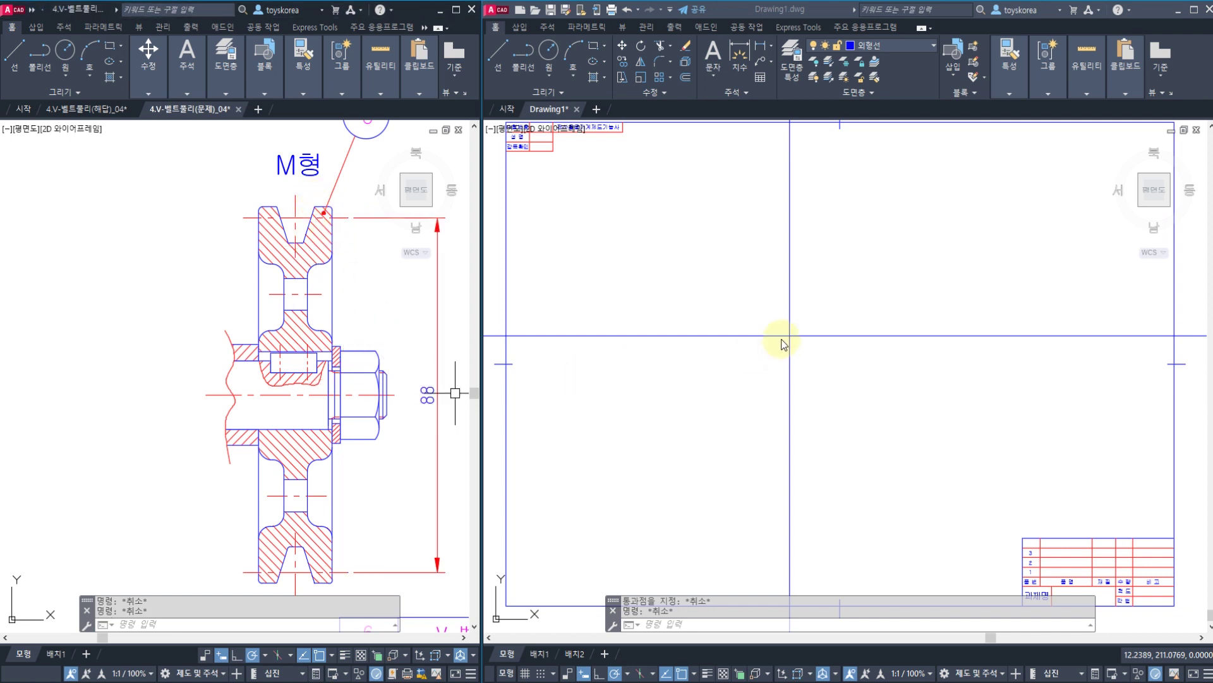
- In Drawing1, offset the horizontal construction line upward by 88/2 to mark the pulley's upper pitch line
{"action": "middle_click_drag", "start_coordinate": [828, 256], "coordinate": [801, 288]}
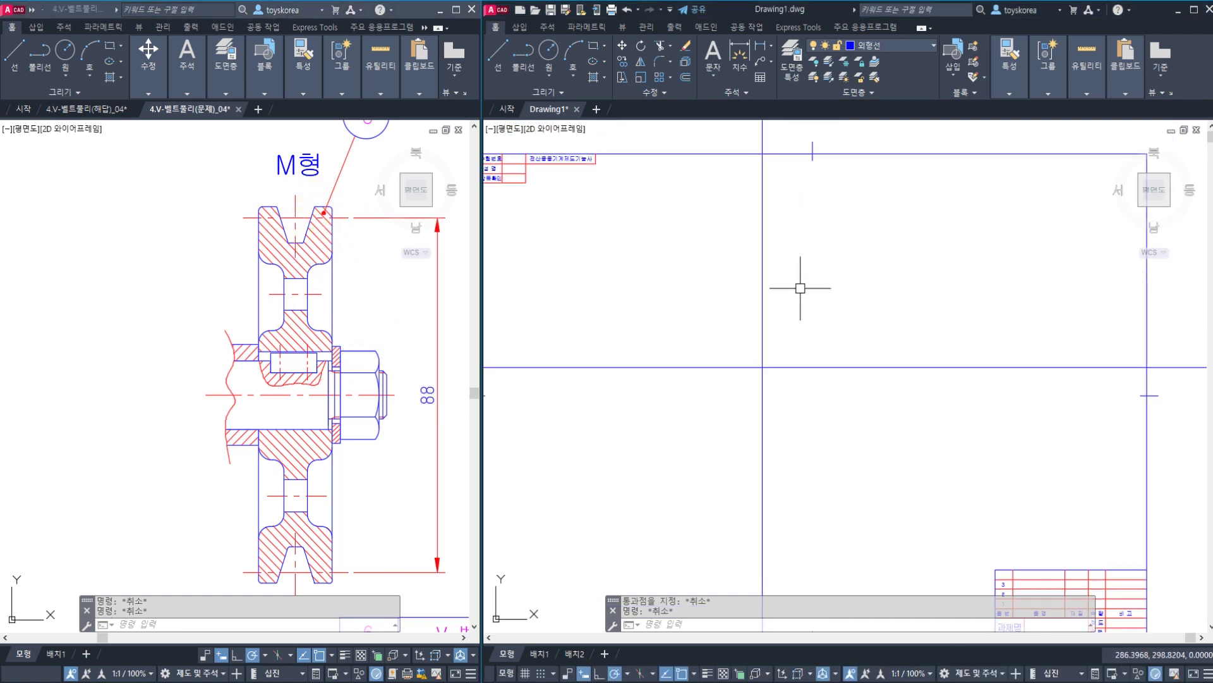
{"action": "type", "text": "o"}
{"action": "key", "text": "space"}
{"action": "type", "text": "8"}
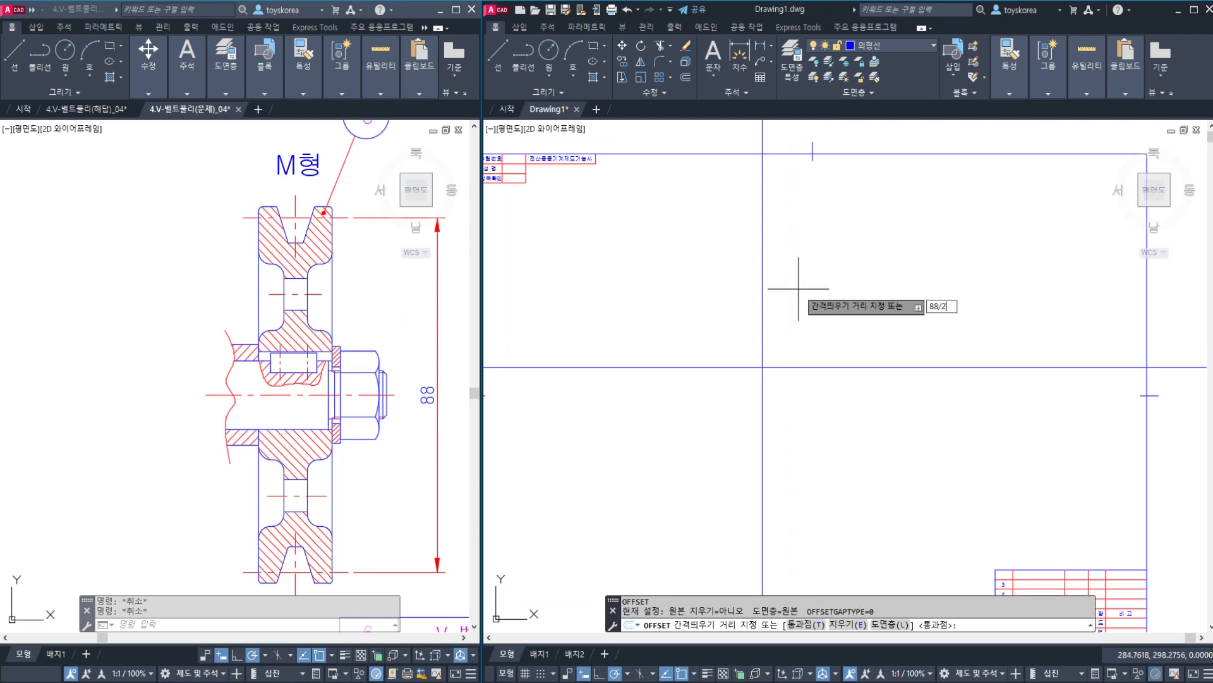
{"action": "type", "text": "8/2"}
{"action": "key", "text": "Return"}
{"action": "left_click", "coordinate": [809, 367]}
{"action": "left_click", "coordinate": [805, 331]}
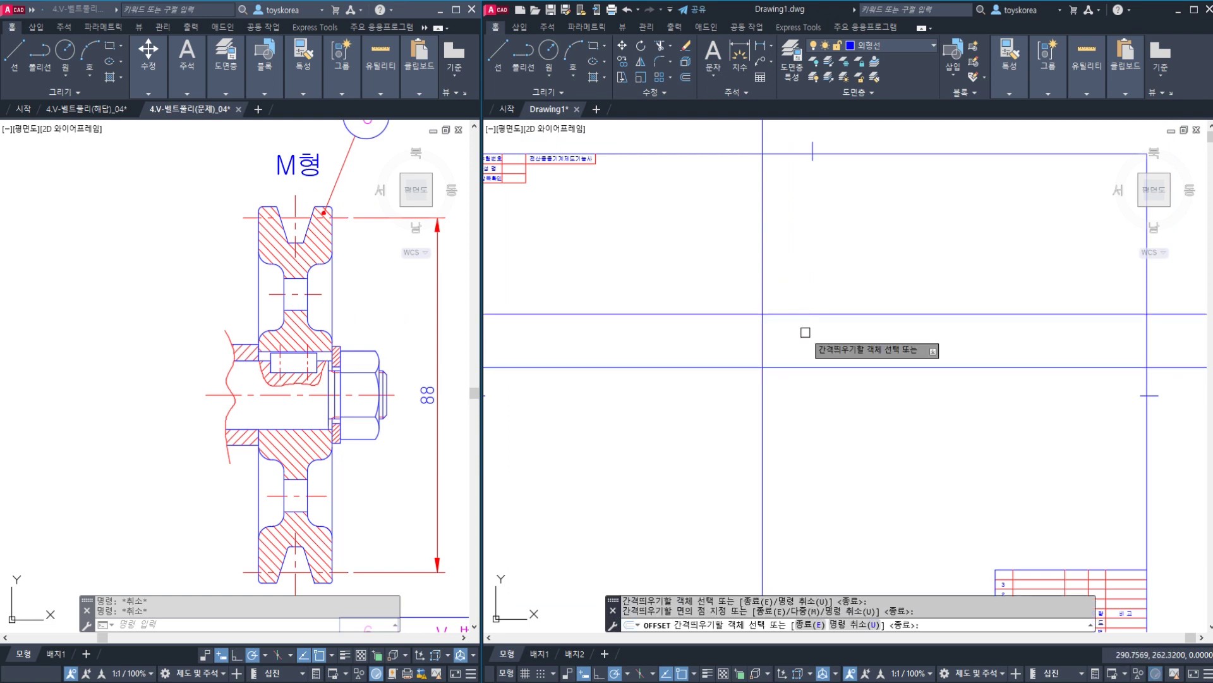
{"action": "key", "text": "Escape"}
- Compare the axis, vertical centre line and offset pitch line with the matching centre lines in the problem drawing, and clear the selections
{"action": "scroll", "coordinate": [766, 358], "scroll_direction": "up", "scroll_amount": 4}
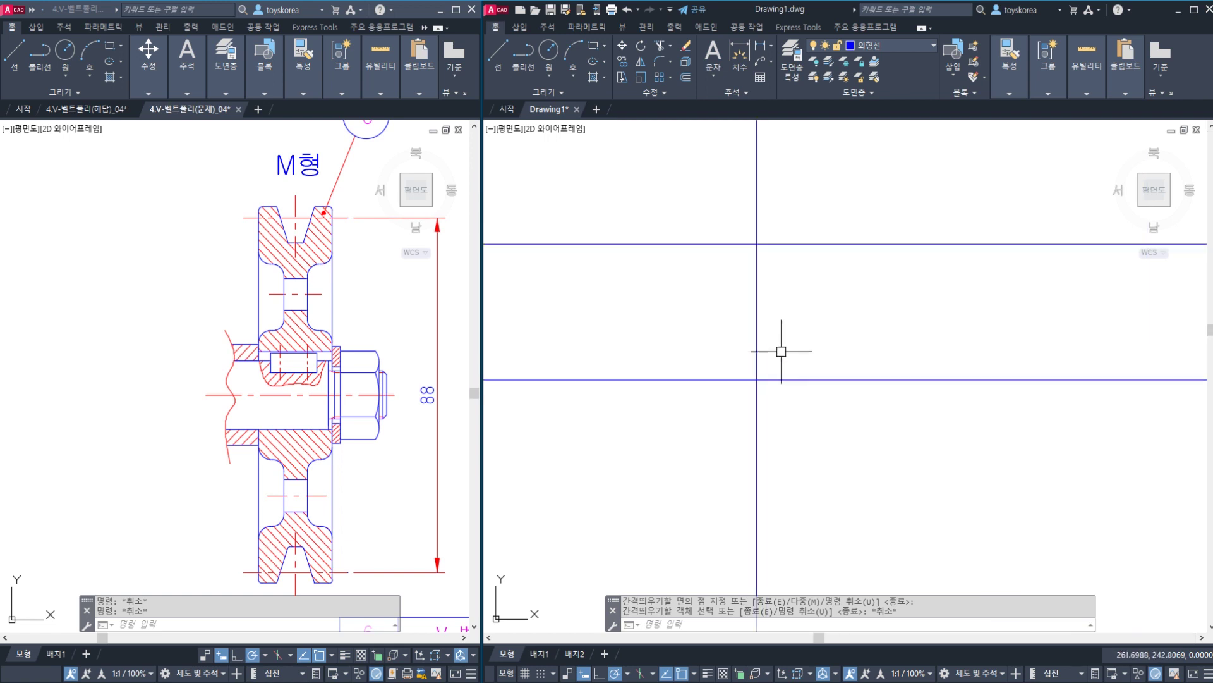
{"action": "scroll", "coordinate": [782, 350], "scroll_direction": "up", "scroll_amount": 3}
{"action": "scroll", "coordinate": [781, 350], "scroll_direction": "down", "scroll_amount": 1}
{"action": "left_click", "coordinate": [777, 446]}
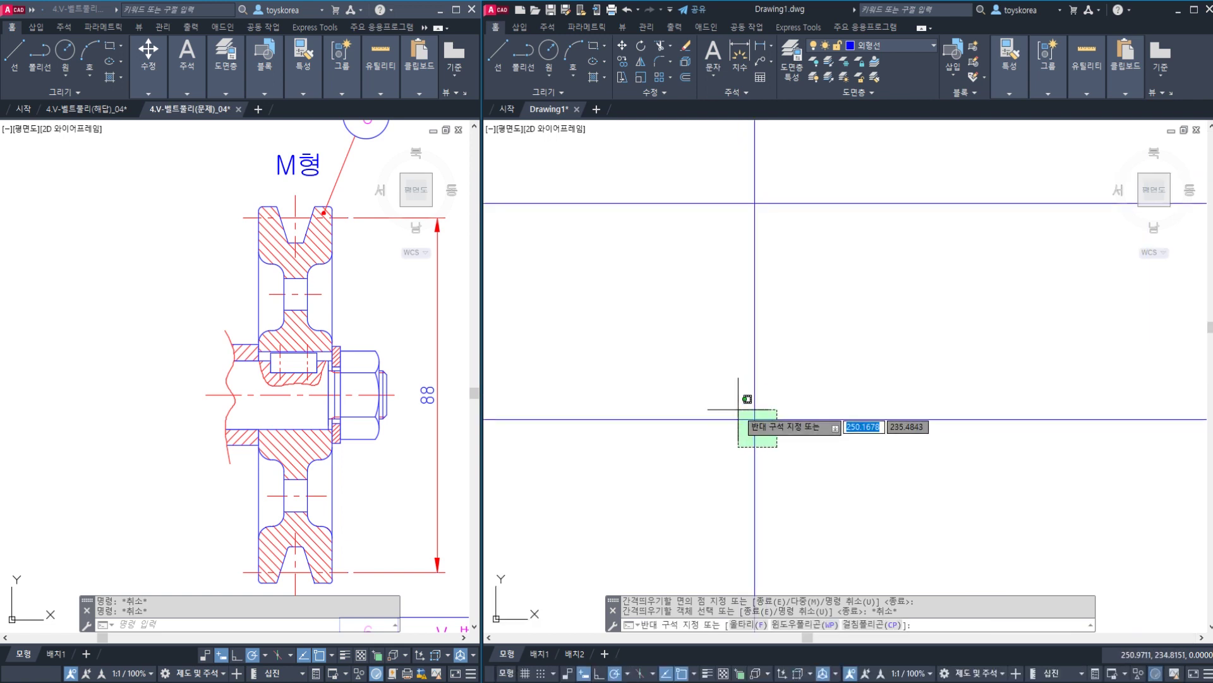
{"action": "left_click", "coordinate": [739, 410]}
{"action": "left_click", "coordinate": [827, 228]}
{"action": "left_click", "coordinate": [791, 184]}
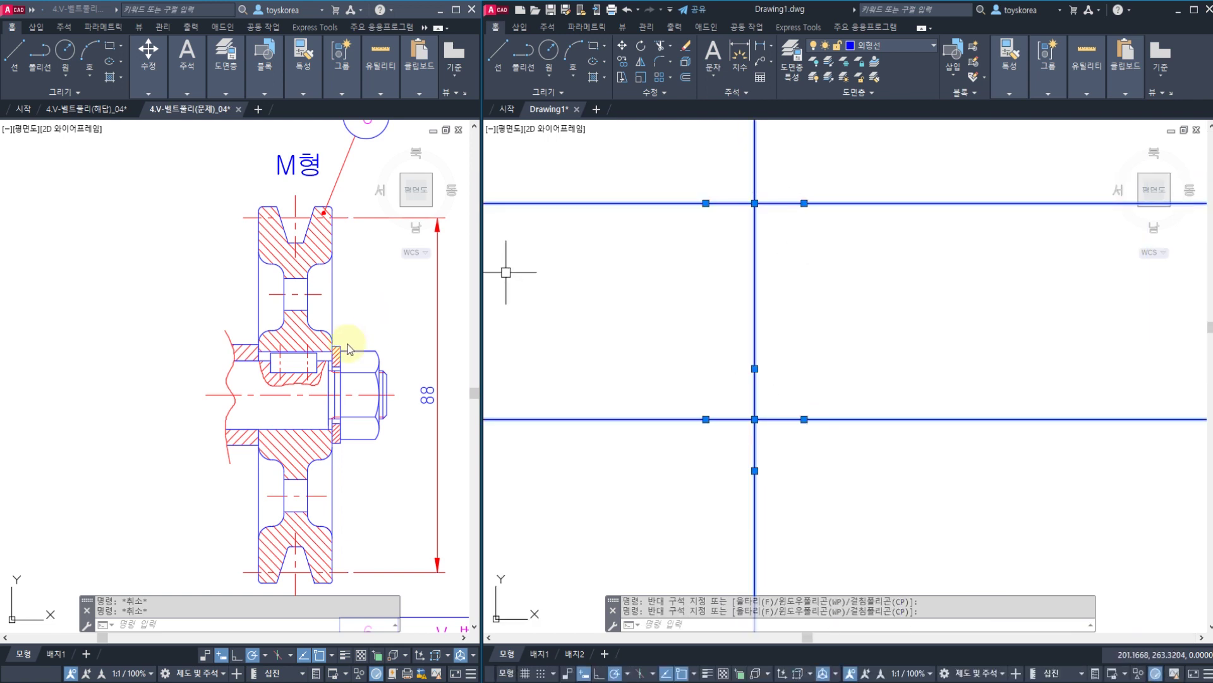
{"action": "left_click", "coordinate": [295, 203]}
{"action": "left_click", "coordinate": [302, 217]}
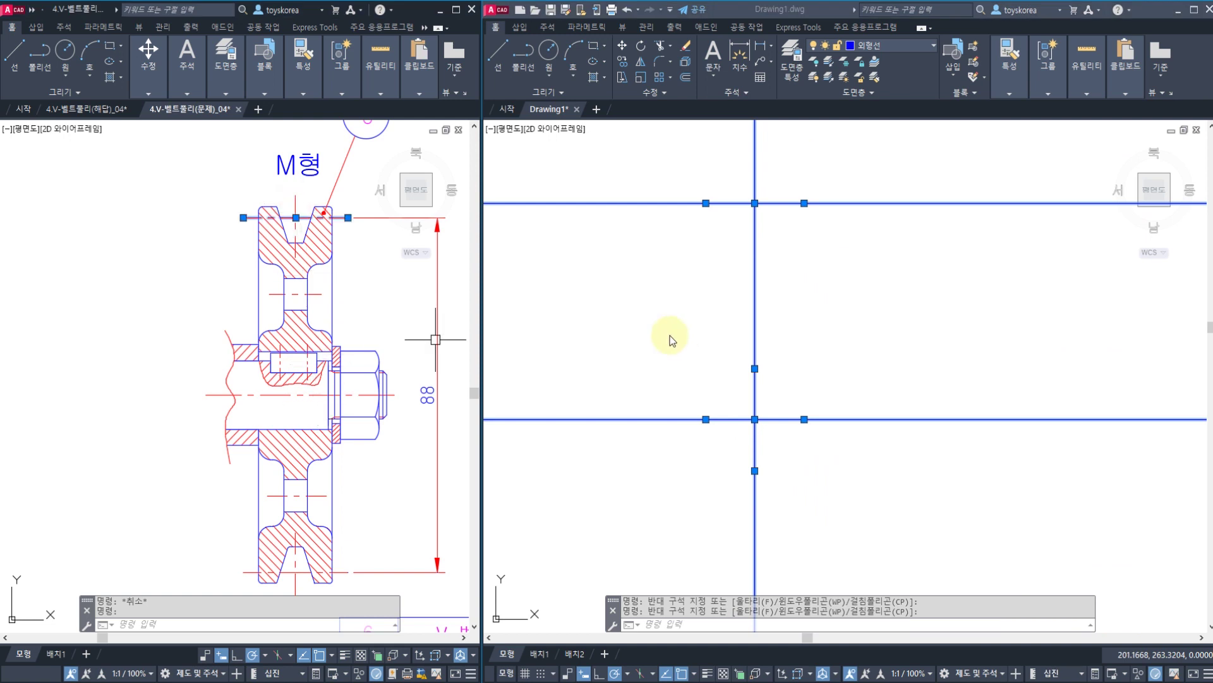
{"action": "key", "text": "Escape"}
{"action": "left_click", "coordinate": [687, 279]}
{"action": "key", "text": "Escape"}
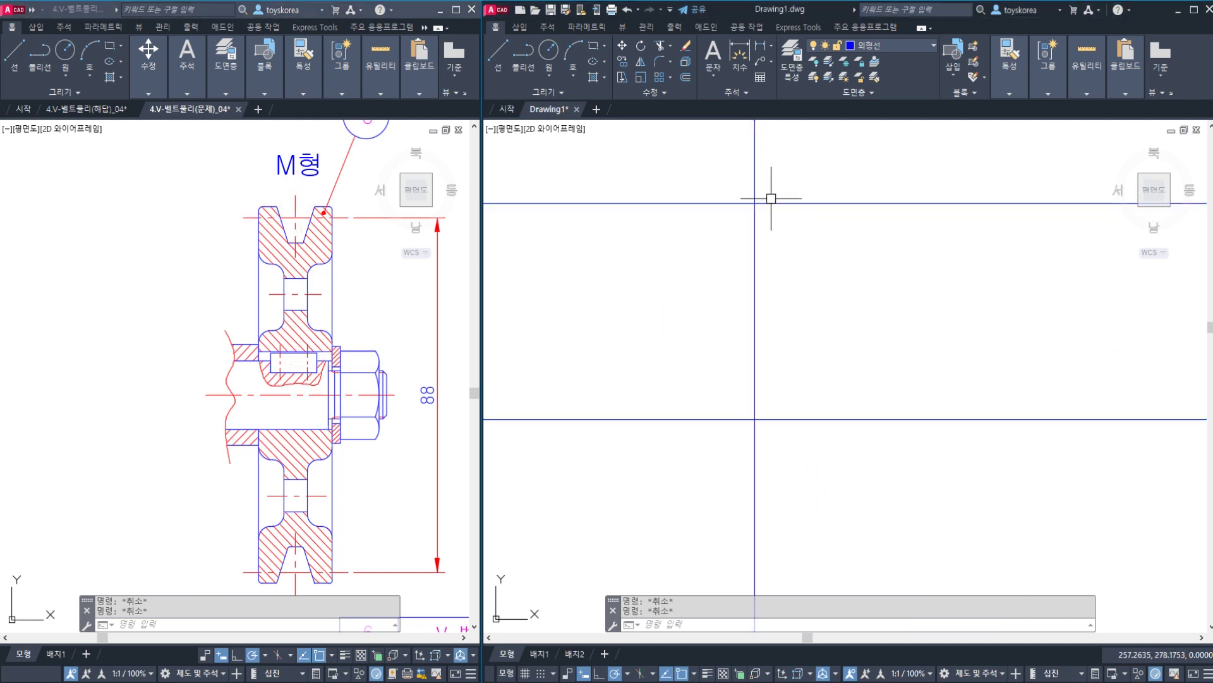
{"action": "left_click", "coordinate": [760, 203]}
{"action": "key", "text": "Escape"}
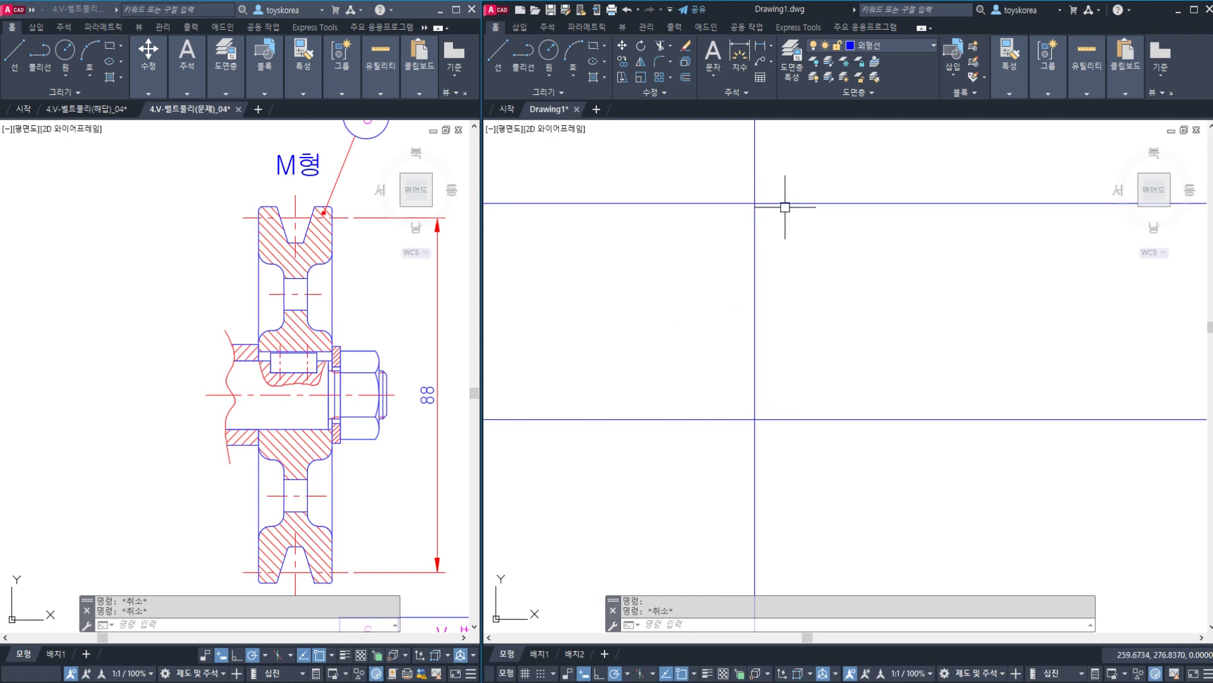
- Examine where the pulley's two side faces lie relative to the vertical centre line and relate their spacing to dimension f
{"action": "left_click", "coordinate": [695, 183]}
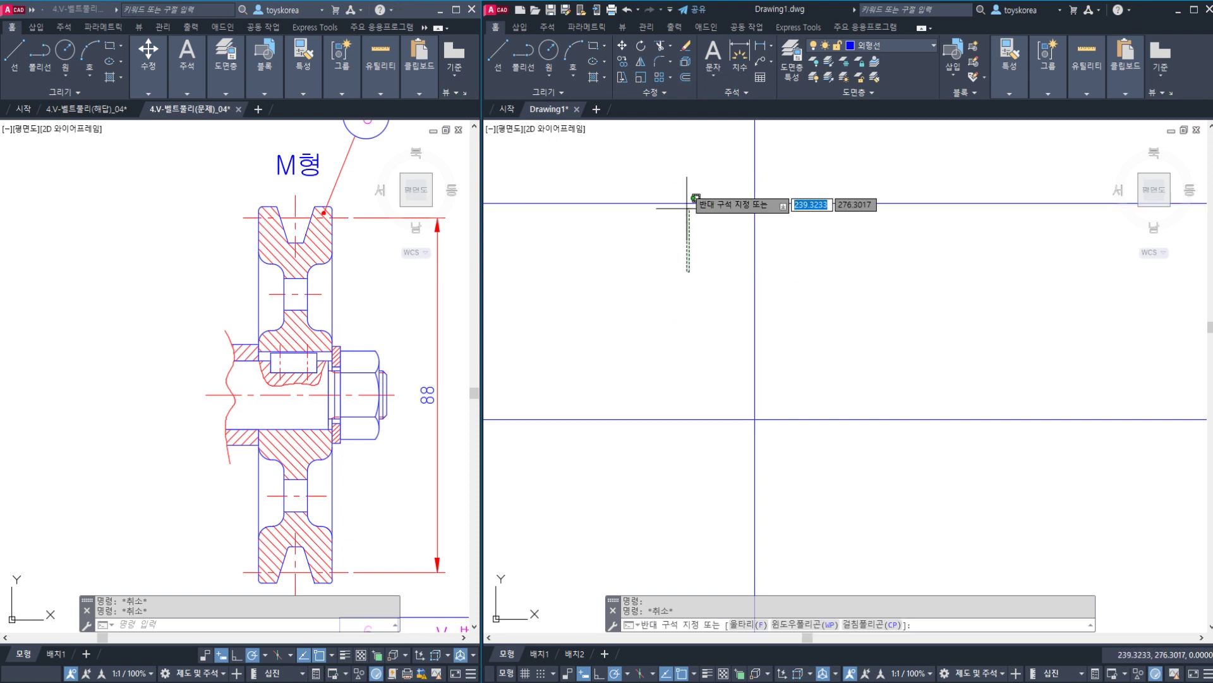
{"action": "key", "text": "Escape"}
{"action": "left_click_drag", "start_coordinate": [693, 147], "coordinate": [689, 414]}
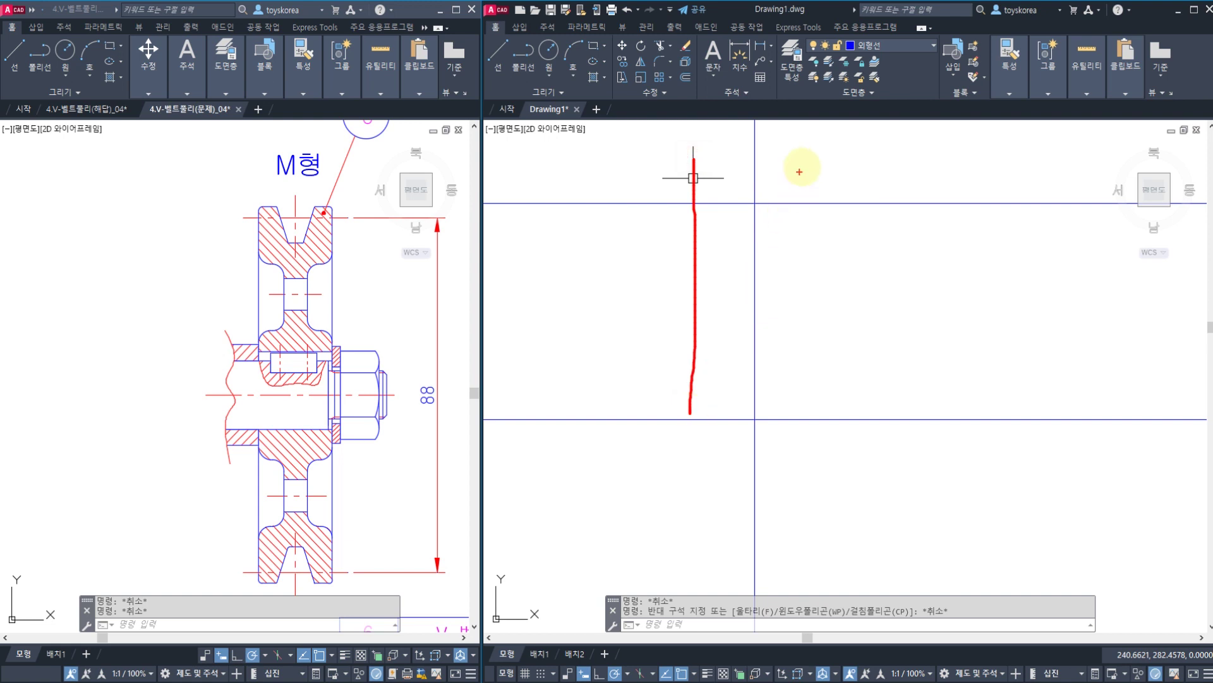
{"action": "left_click_drag", "start_coordinate": [804, 172], "coordinate": [809, 424]}
{"action": "left_click_drag", "start_coordinate": [255, 260], "coordinate": [255, 361]}
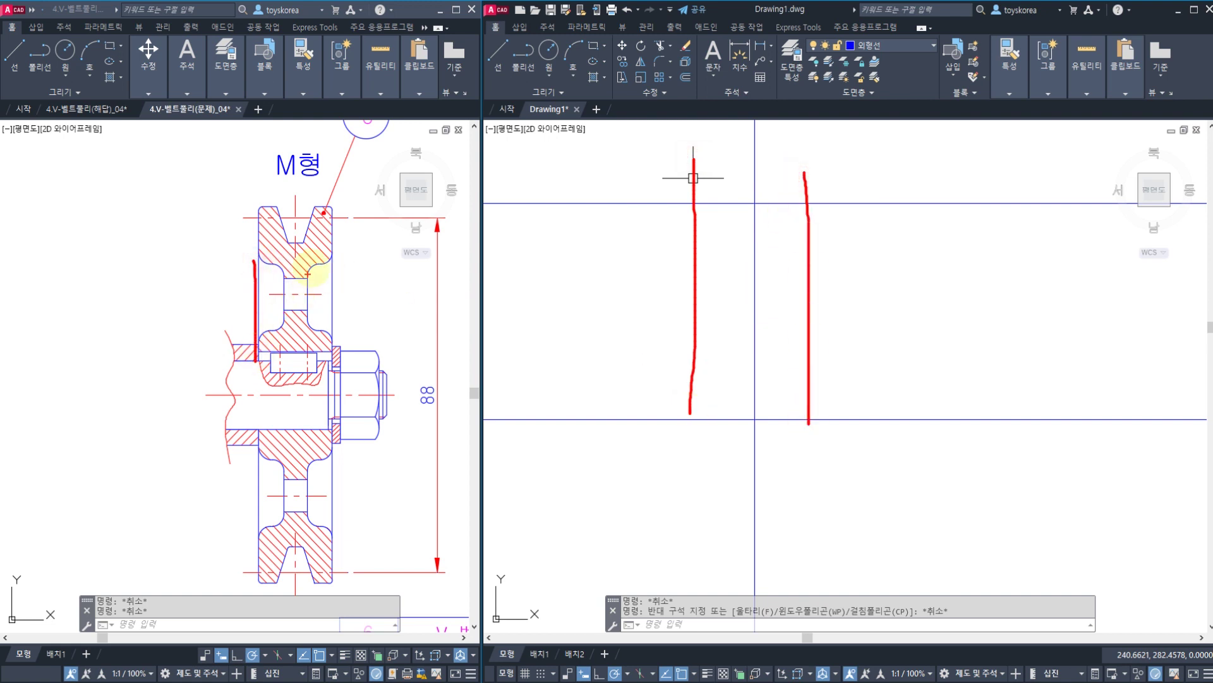
{"action": "left_click_drag", "start_coordinate": [330, 294], "coordinate": [329, 354]}
{"action": "mouse_move", "coordinate": [254, 302]}
{"action": "left_mouse_down"}
{"action": "mouse_move", "coordinate": [324, 300]}
{"action": "mouse_move", "coordinate": [296, 318]}
{"action": "mouse_move", "coordinate": [268, 311]}
{"action": "left_mouse_up"}
{"action": "mouse_move", "coordinate": [204, 290]}
{"action": "left_mouse_down"}
{"action": "mouse_move", "coordinate": [193, 268]}
{"action": "mouse_move", "coordinate": [149, 351]}
{"action": "left_mouse_up"}
{"action": "left_click_drag", "start_coordinate": [146, 306], "coordinate": [183, 295]}
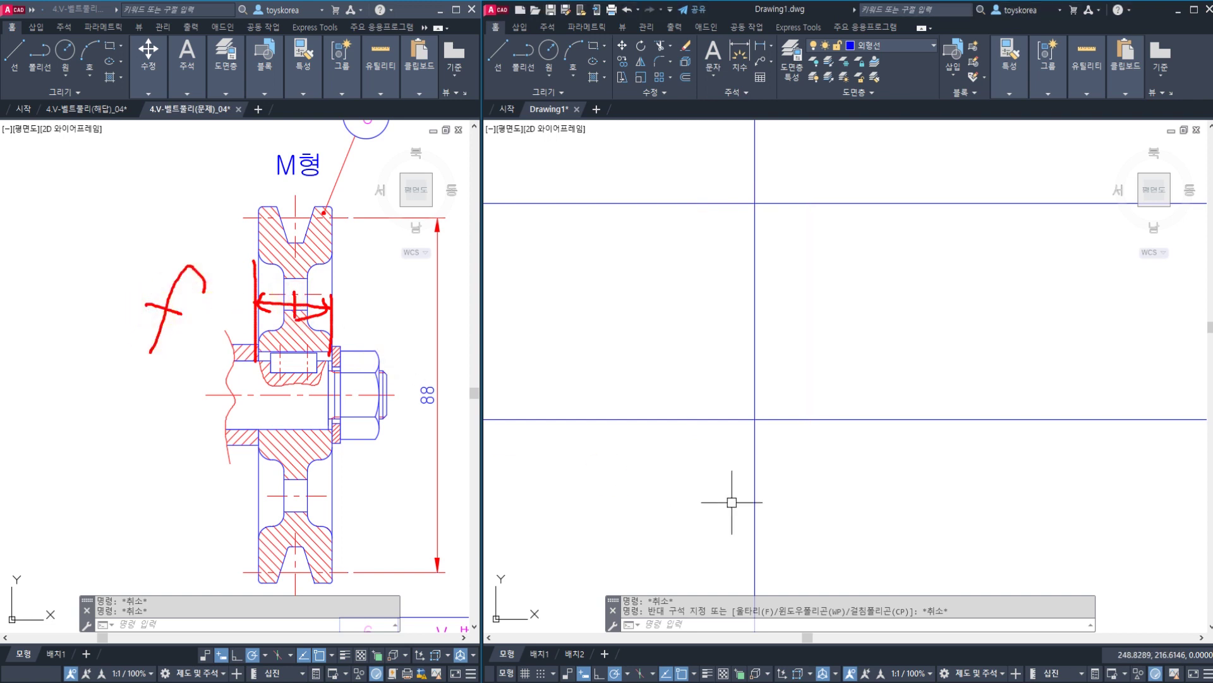
- Switch to the KS standards PDF, examine dimension f in the groove figure, and look up the M-type f value in the table
{"action": "key", "text": "alt+Tab"}
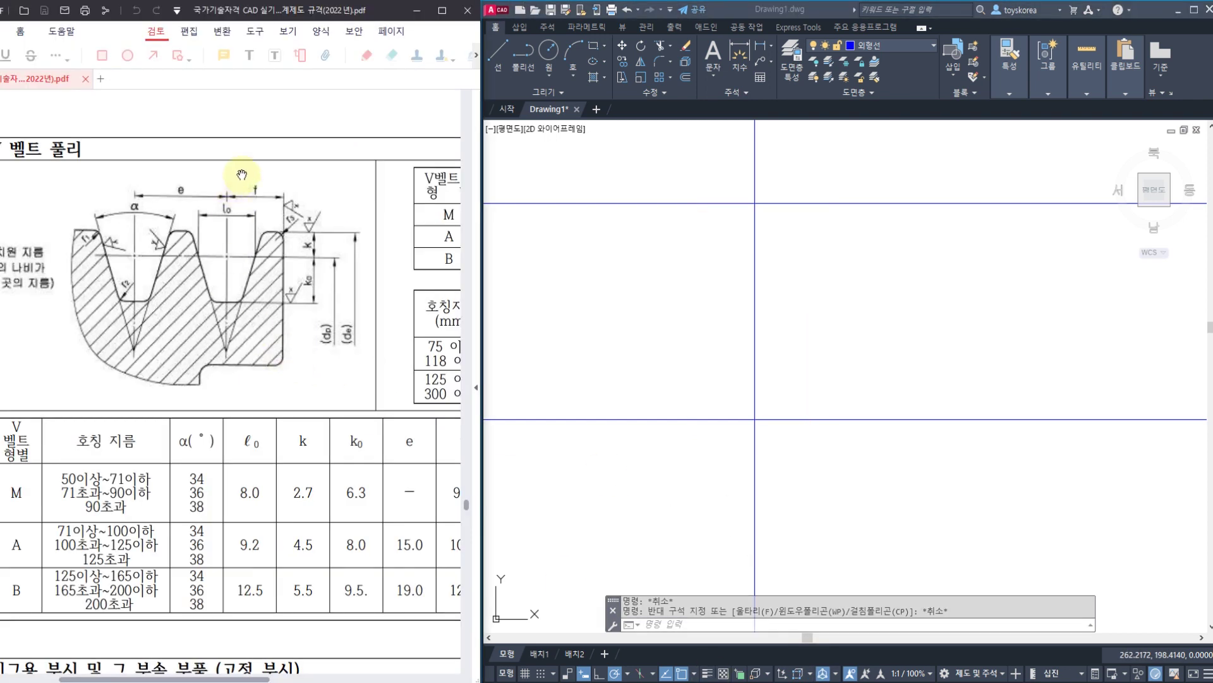
{"action": "left_click_drag", "start_coordinate": [266, 208], "coordinate": [254, 173]}
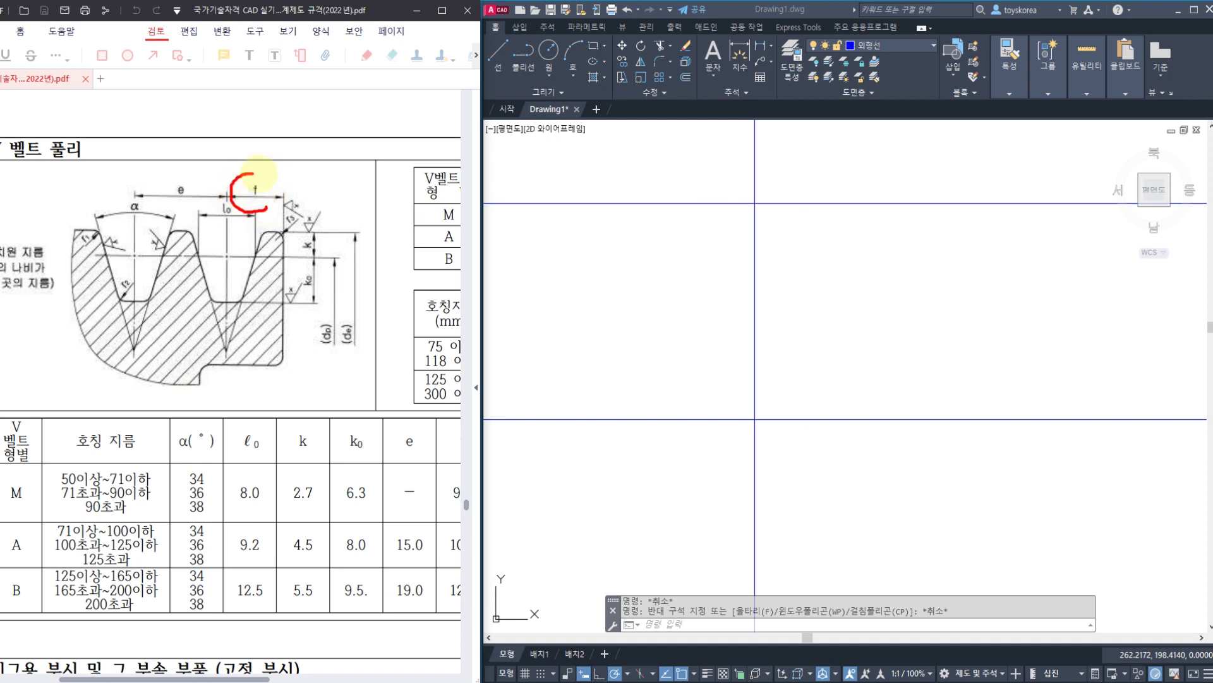
{"action": "left_click_drag", "start_coordinate": [226, 232], "coordinate": [231, 289]}
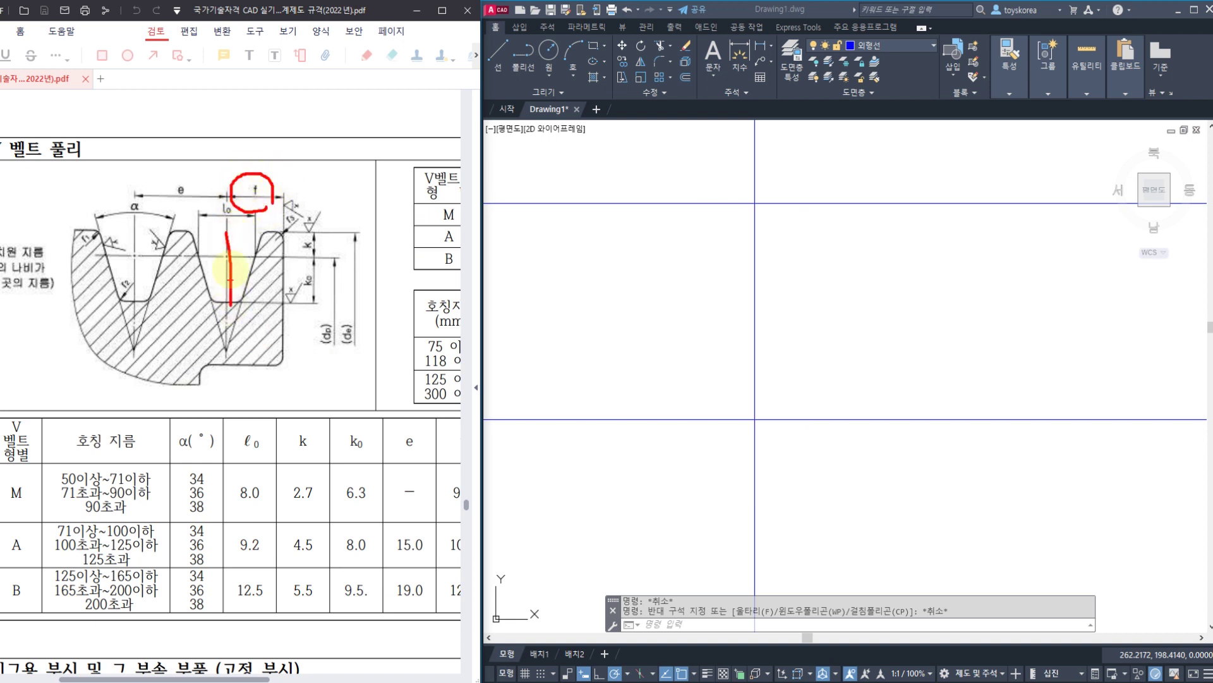
{"action": "left_click_drag", "start_coordinate": [228, 233], "coordinate": [229, 305]}
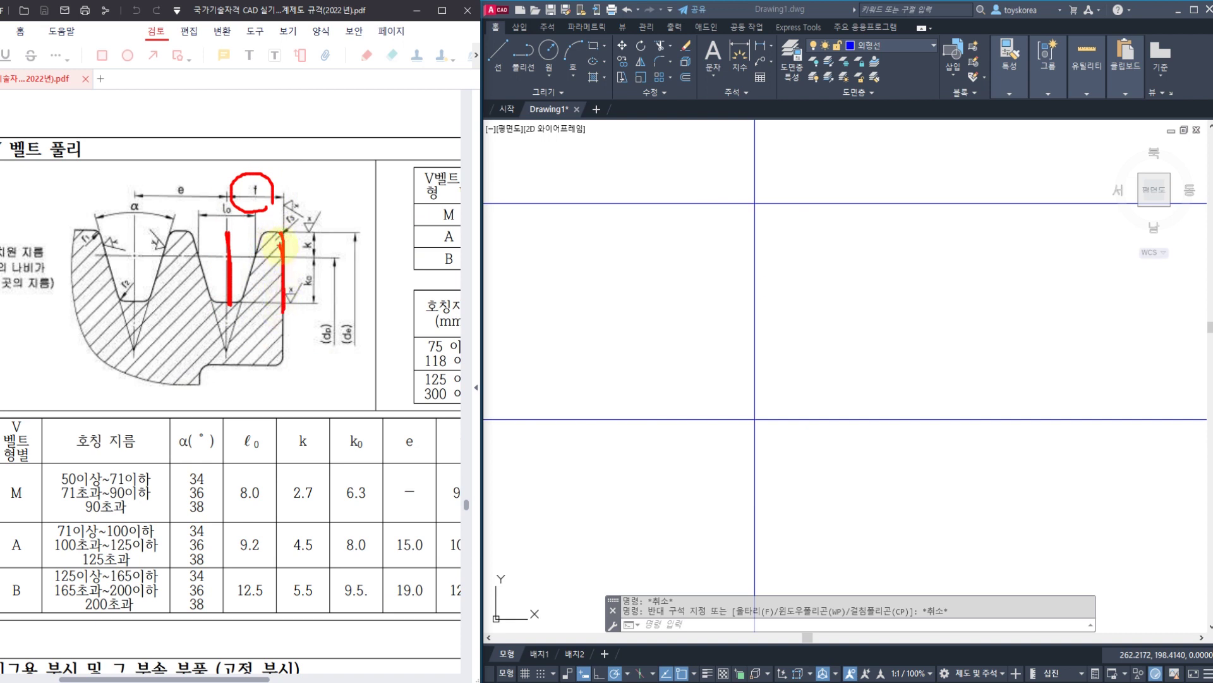
{"action": "mouse_move", "coordinate": [251, 203]}
{"action": "left_mouse_down"}
{"action": "mouse_move", "coordinate": [268, 172]}
{"action": "mouse_move", "coordinate": [268, 196]}
{"action": "left_mouse_up"}
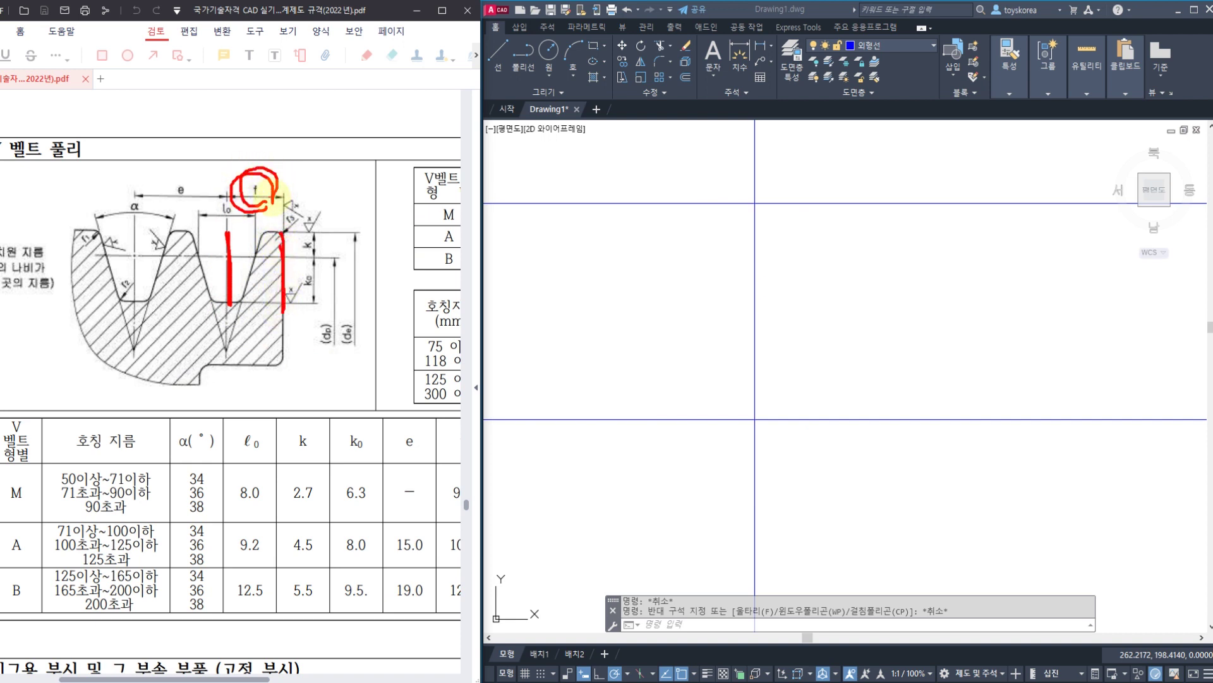
{"action": "right_click", "coordinate": [288, 495]}
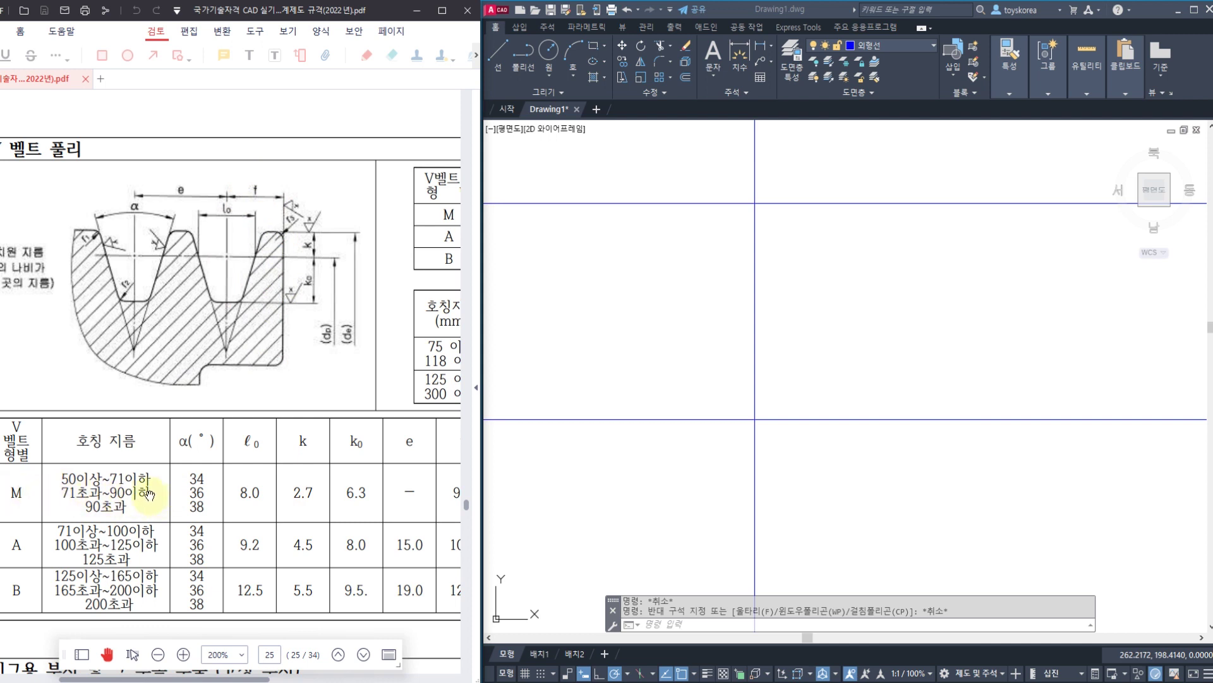
{"action": "scroll", "coordinate": [275, 501], "scroll_direction": "right", "scroll_amount": 3}
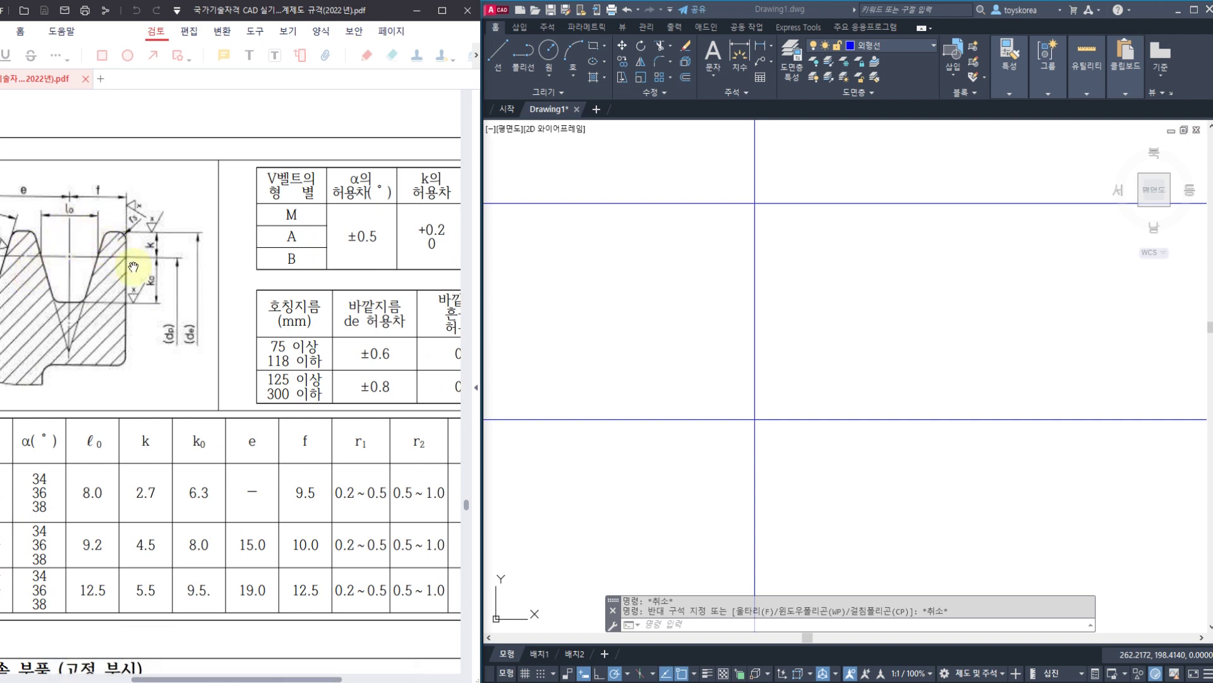
- Switch back to the problem drawing and identify the two vertical lines that form the pulley's side faces
{"action": "key", "text": "alt+Tab"}
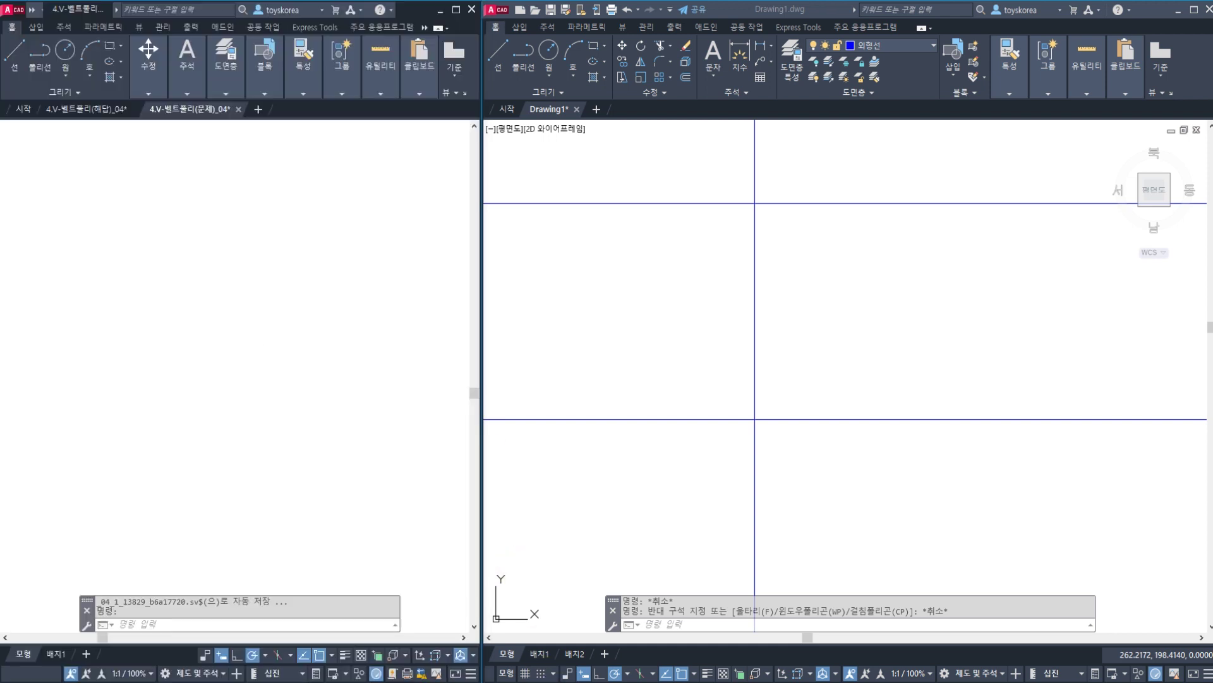
{"action": "key", "text": "Escape"}
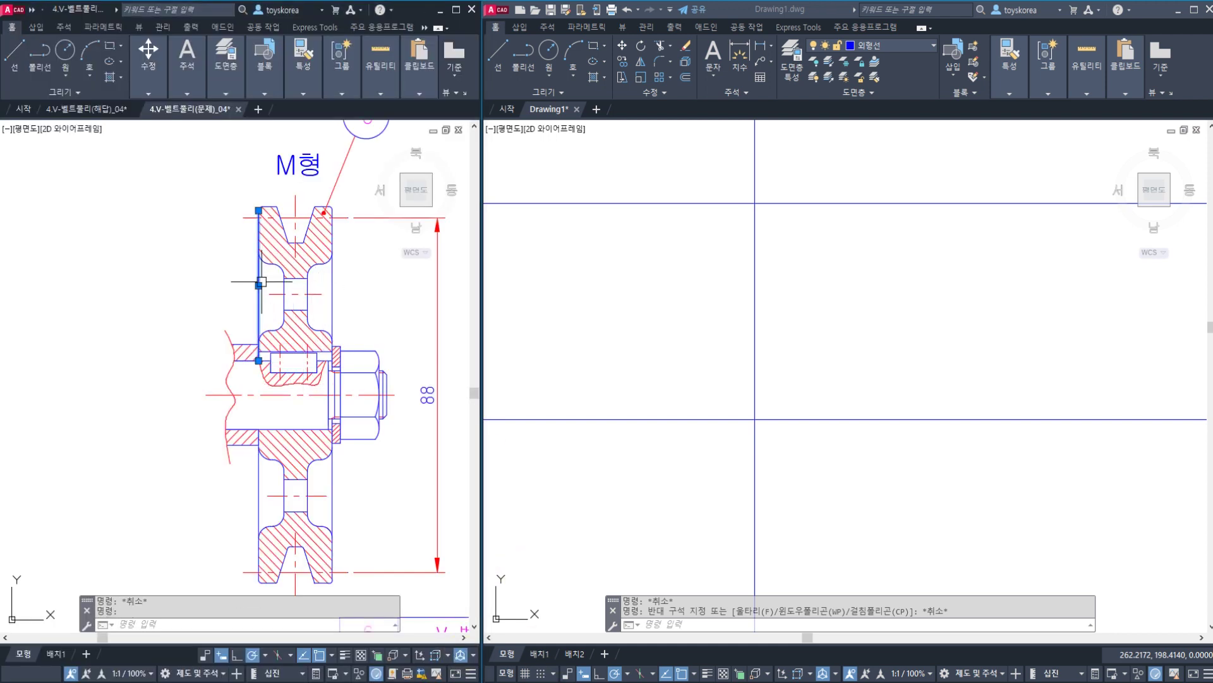
{"action": "left_click", "coordinate": [333, 285]}
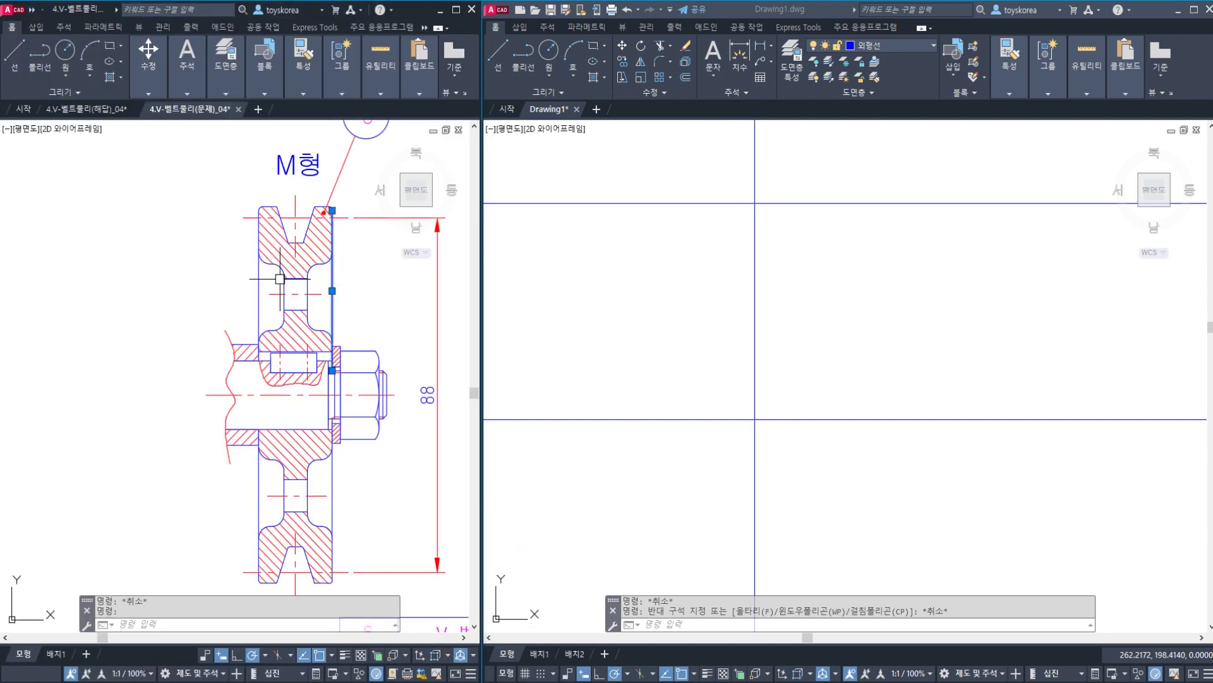
{"action": "key", "text": "Escape"}
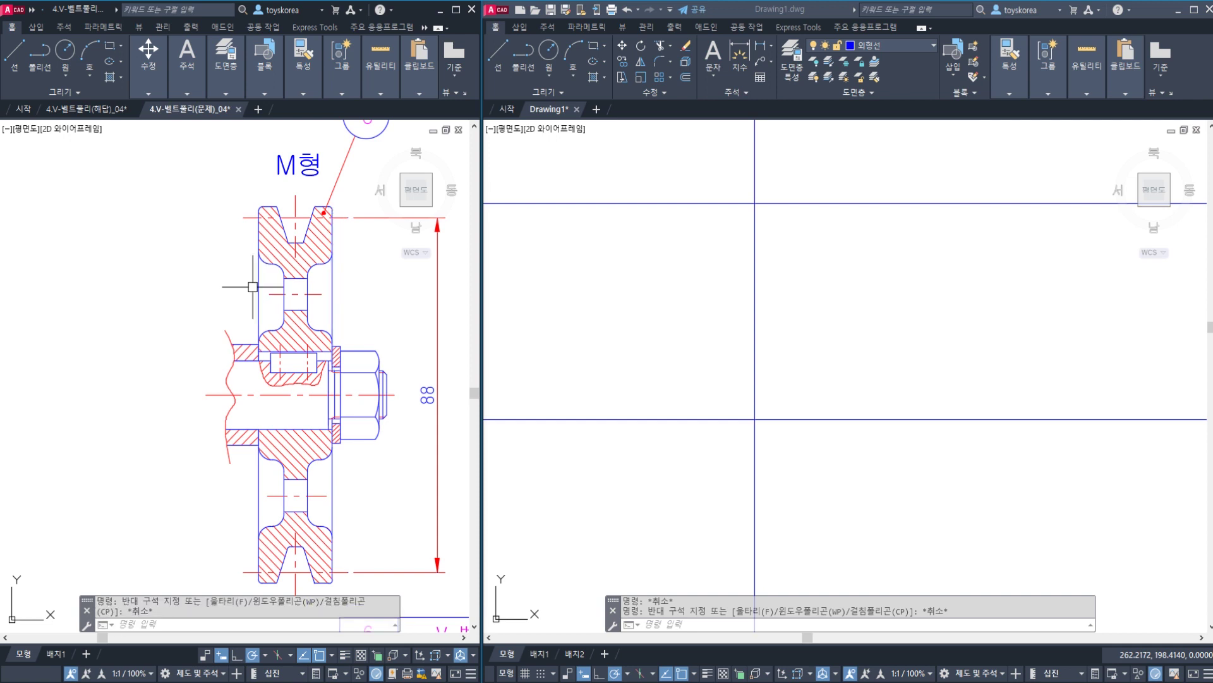
- Check the width between the pulley's two side faces in the problem drawing with a trial linear dimension
{"action": "type", "text": "DIMLI"}
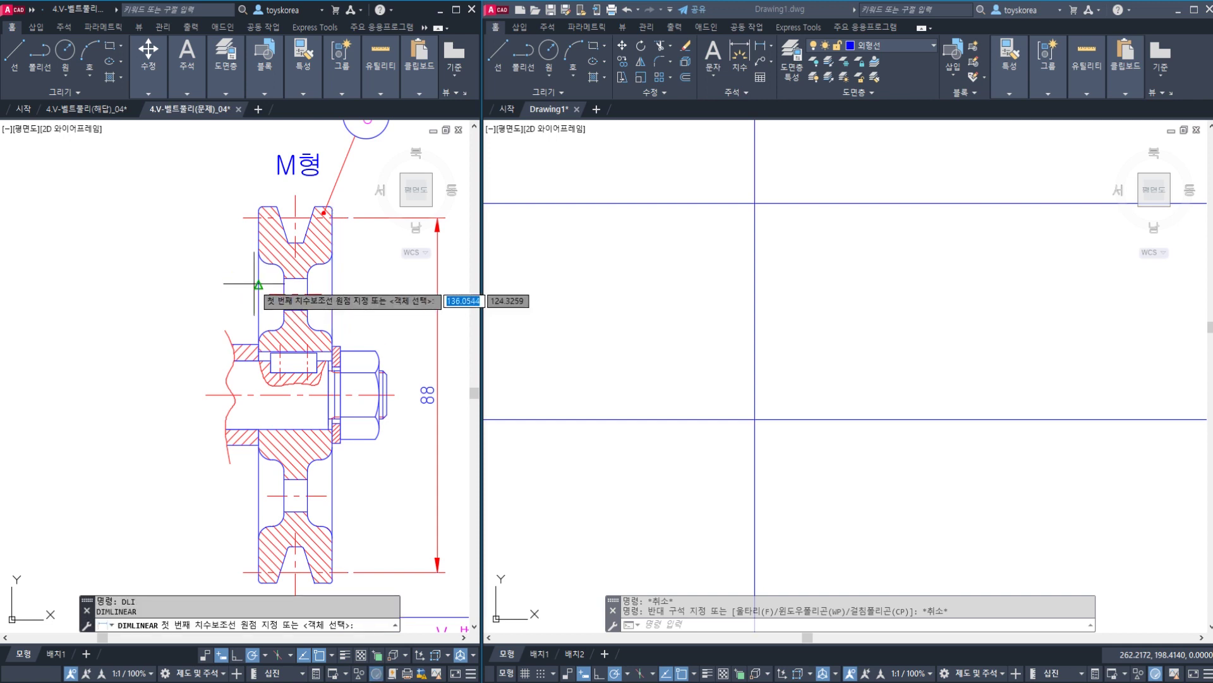
{"action": "key", "text": "Return"}
{"action": "left_click", "coordinate": [272, 276]}
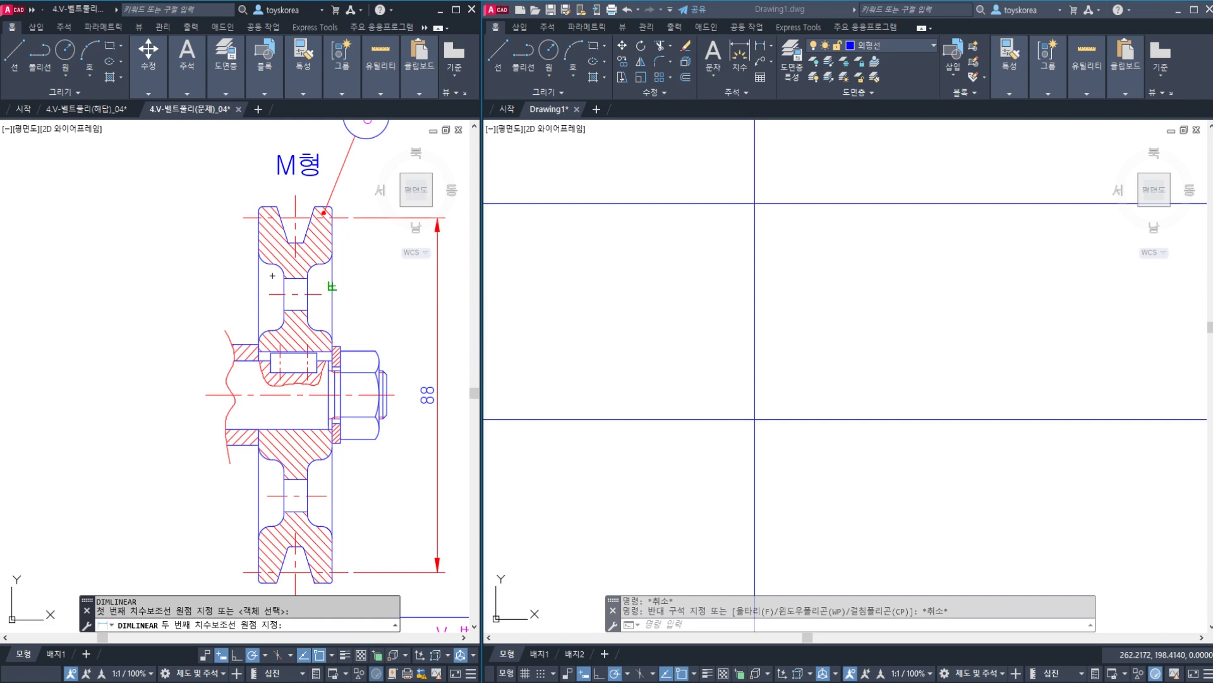
{"action": "left_click", "coordinate": [327, 270]}
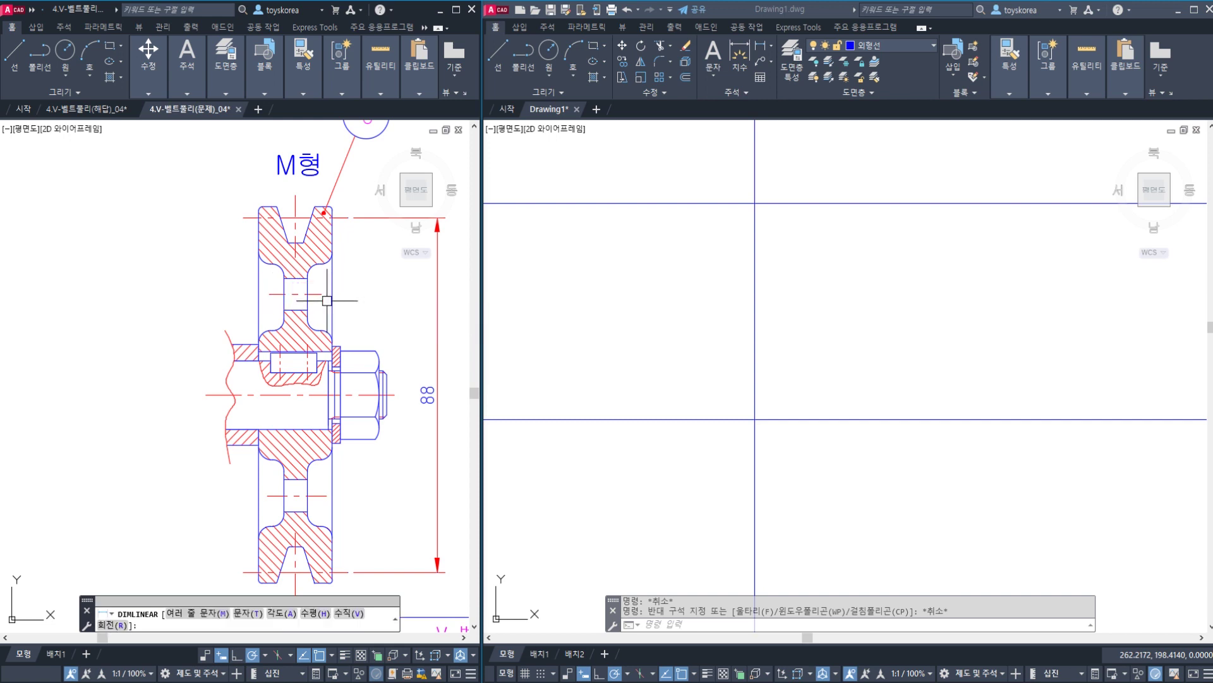
{"action": "key", "text": "Escape"}
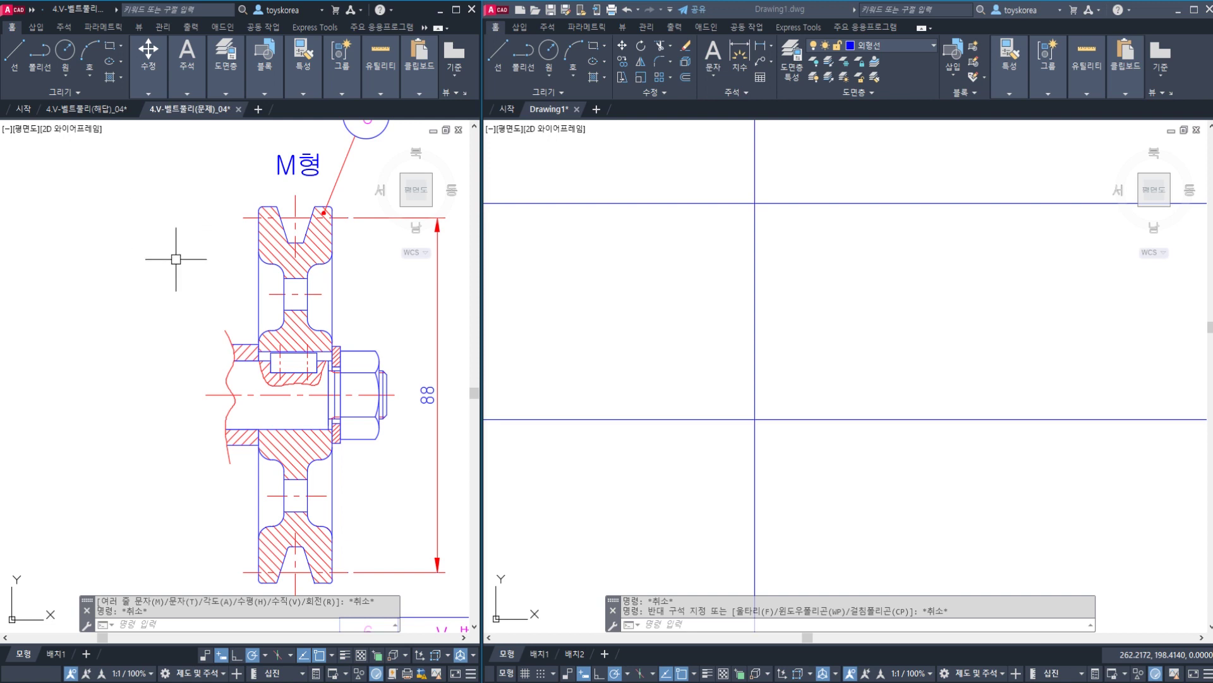
{"action": "key", "text": "Escape"}
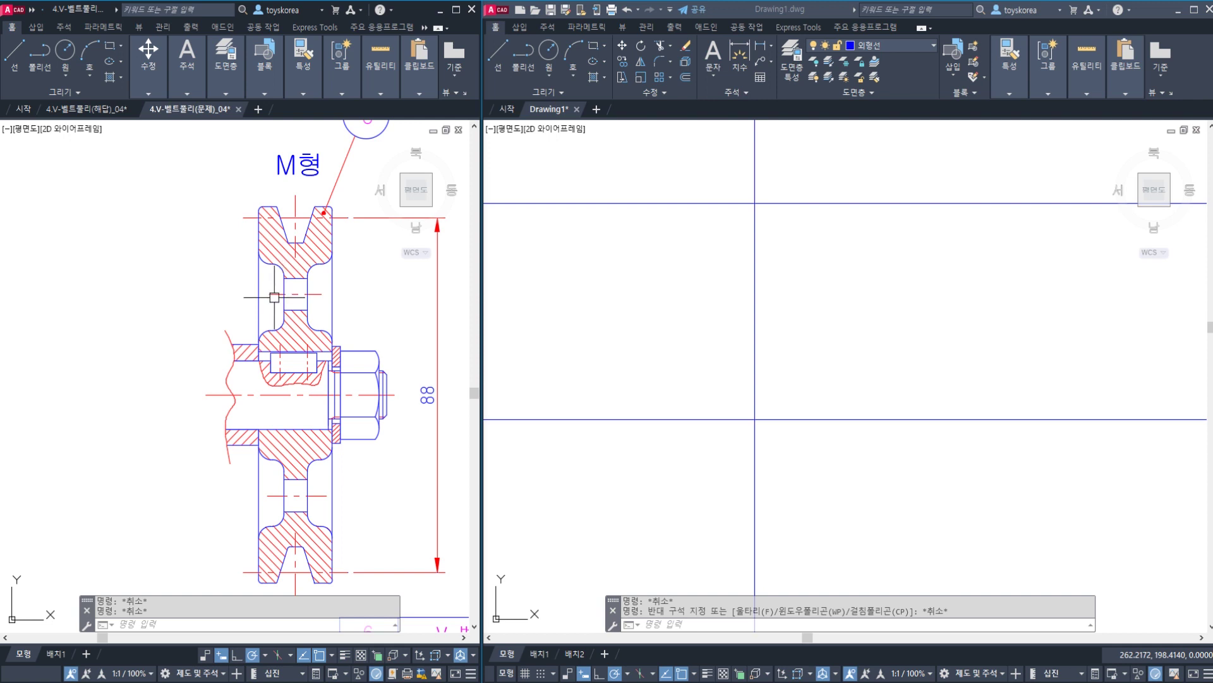
- In Drawing1, offset the vertical centre line 9.5 to the right to mark the pulley's right side face
{"action": "left_click", "coordinate": [789, 292]}
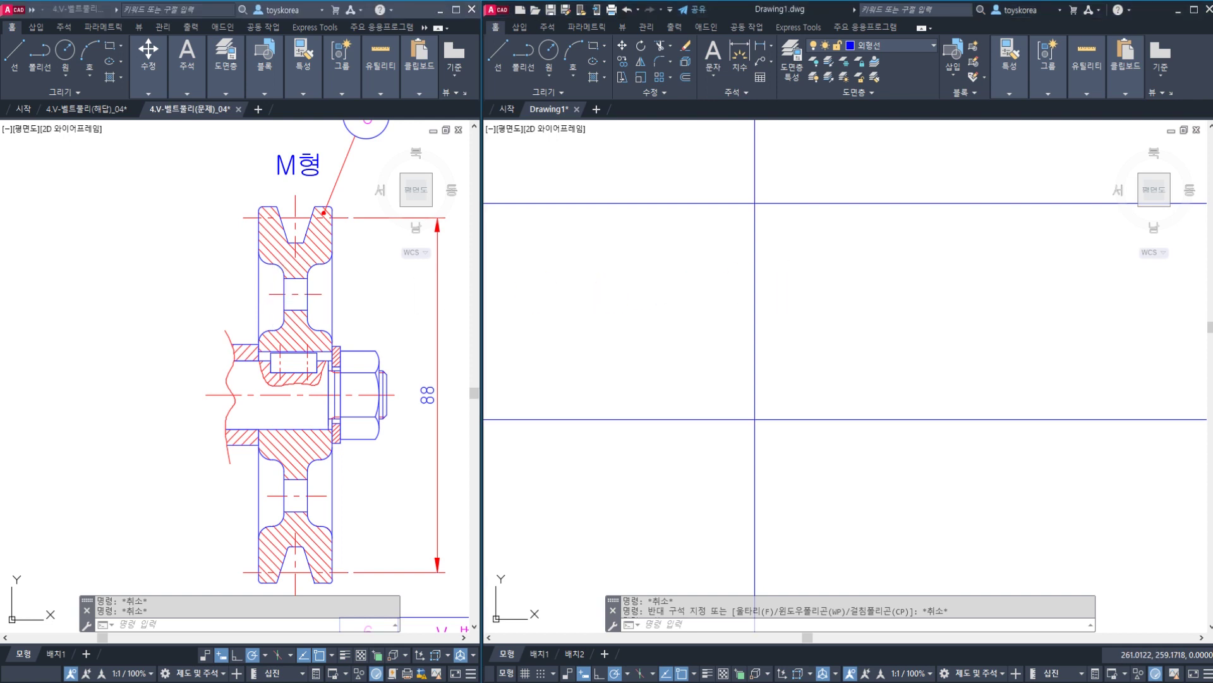
{"action": "middle_click_drag", "start_coordinate": [790, 292], "coordinate": [766, 306]}
{"action": "key", "text": "Escape"}
{"action": "key", "text": "Escape"}
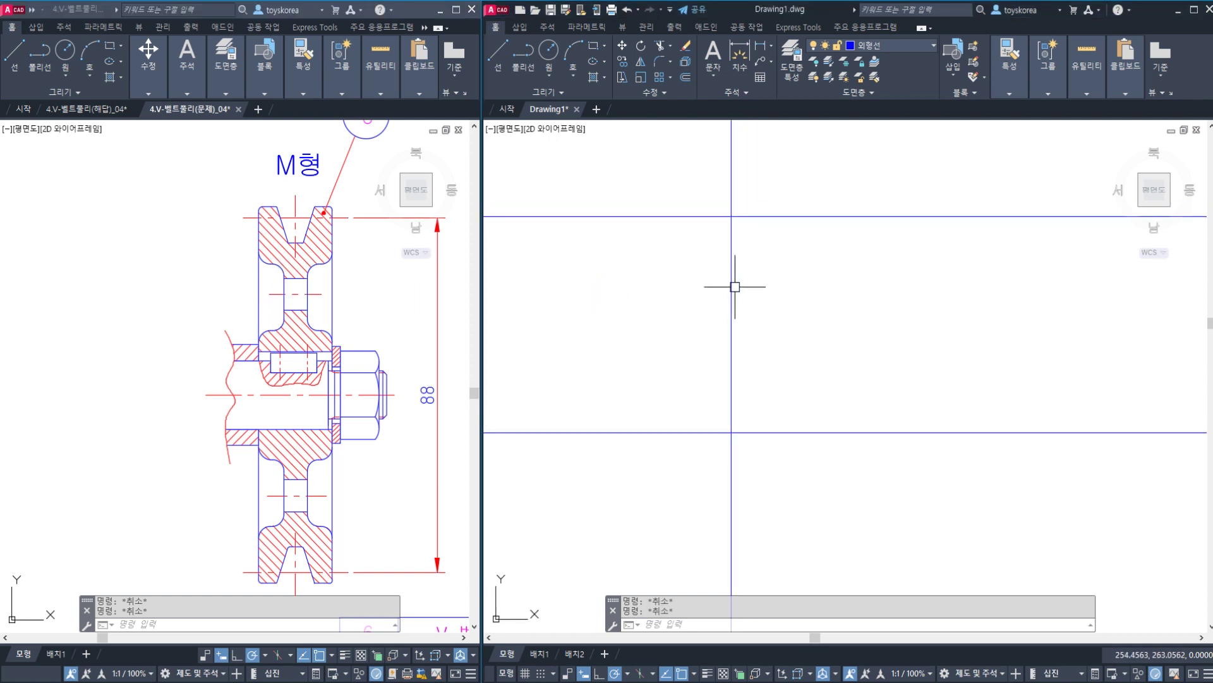
{"action": "type", "text": "o"}
{"action": "key", "text": "Return"}
{"action": "type", "text": "9"}
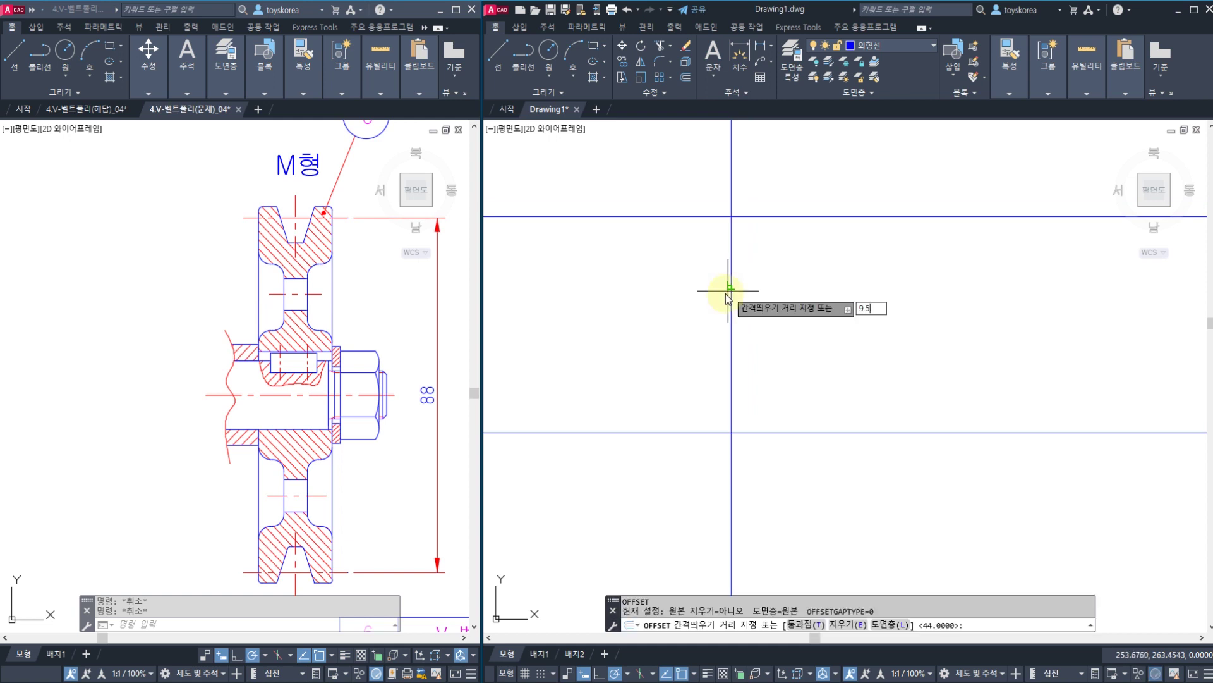
{"action": "type", "text": ".5"}
{"action": "key", "text": "Return"}
{"action": "left_click", "coordinate": [731, 285]}
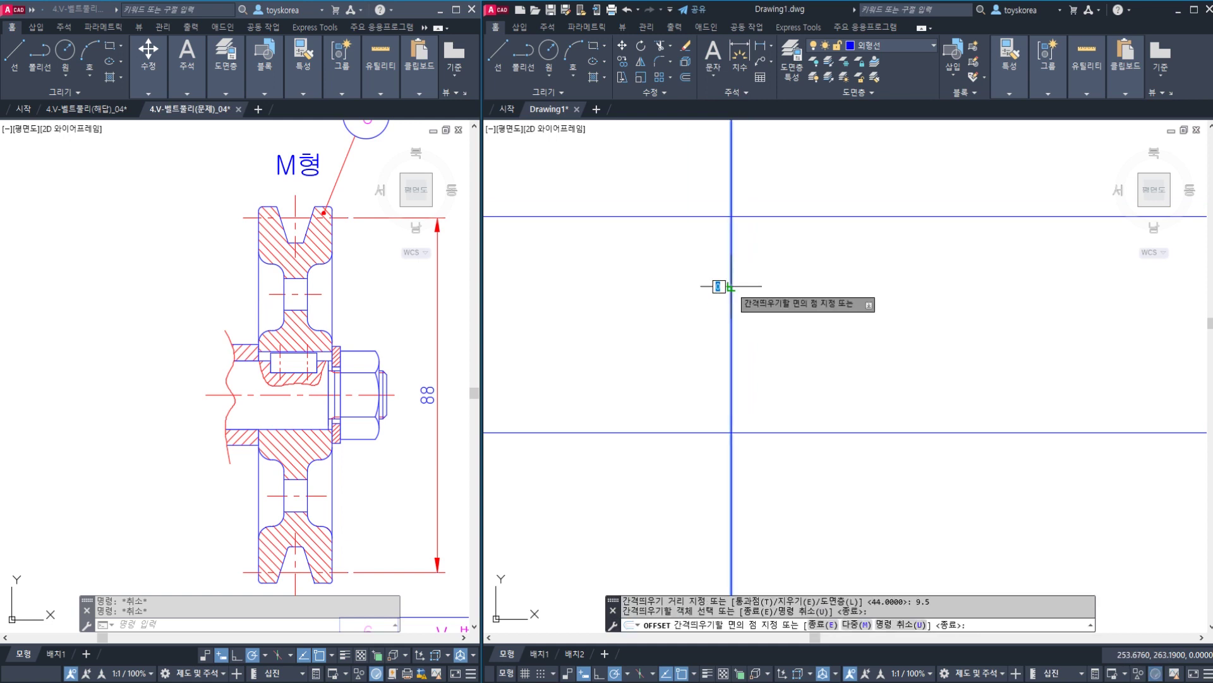
{"action": "left_click", "coordinate": [752, 278]}
{"action": "key", "text": "Escape"}
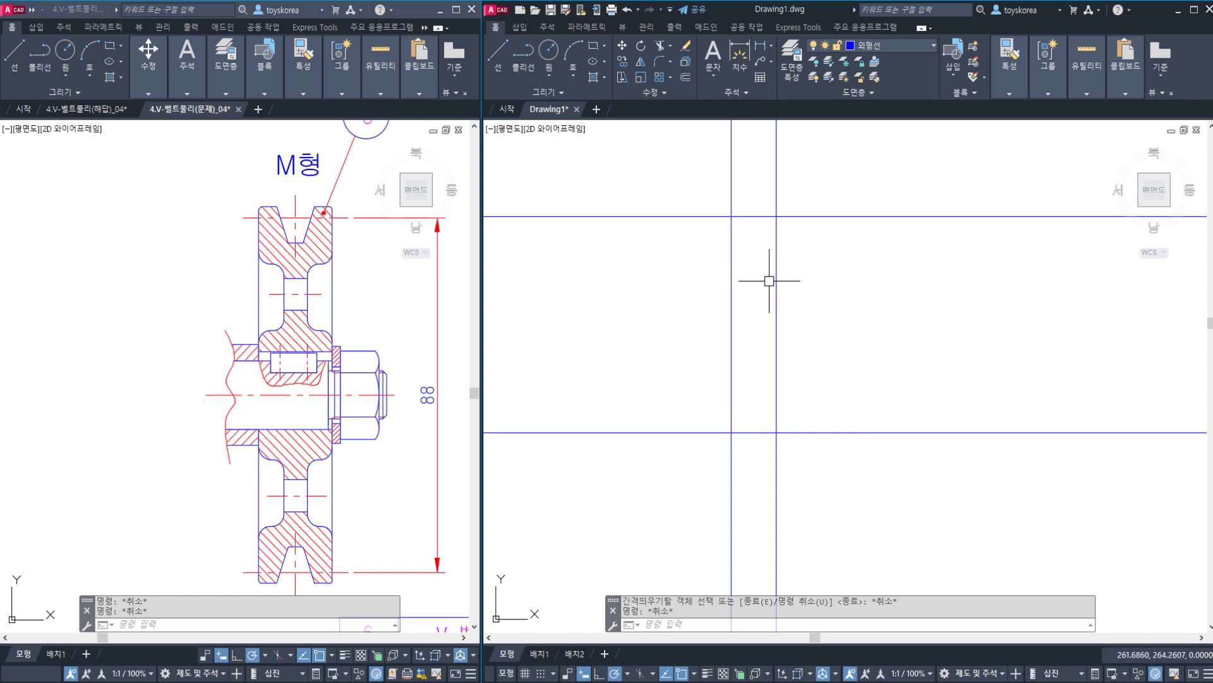
- Compare the new side face and pitch line with the problem drawing, and relate the rim top and groove bottom to dimensions k and k0
{"action": "left_click", "coordinate": [772, 278]}
{"action": "left_click", "coordinate": [780, 274]}
{"action": "left_click", "coordinate": [765, 215]}
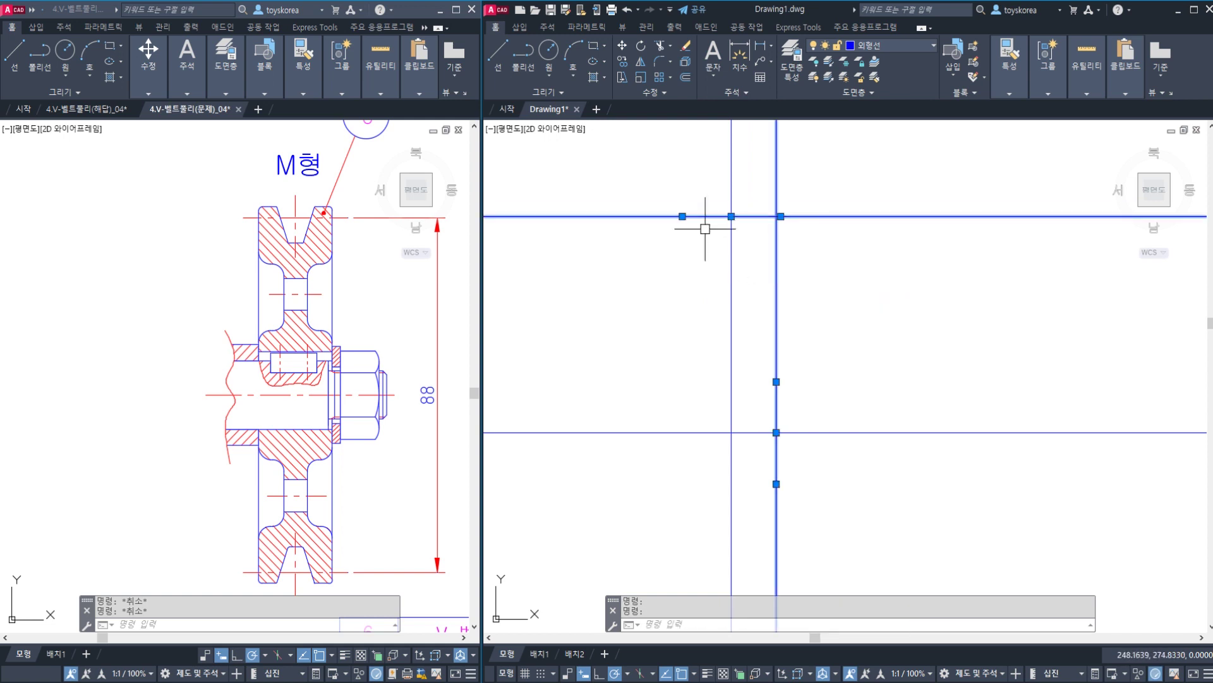
{"action": "left_click_drag", "start_coordinate": [335, 199], "coordinate": [330, 357]}
{"action": "left_click_drag", "start_coordinate": [283, 219], "coordinate": [362, 222]}
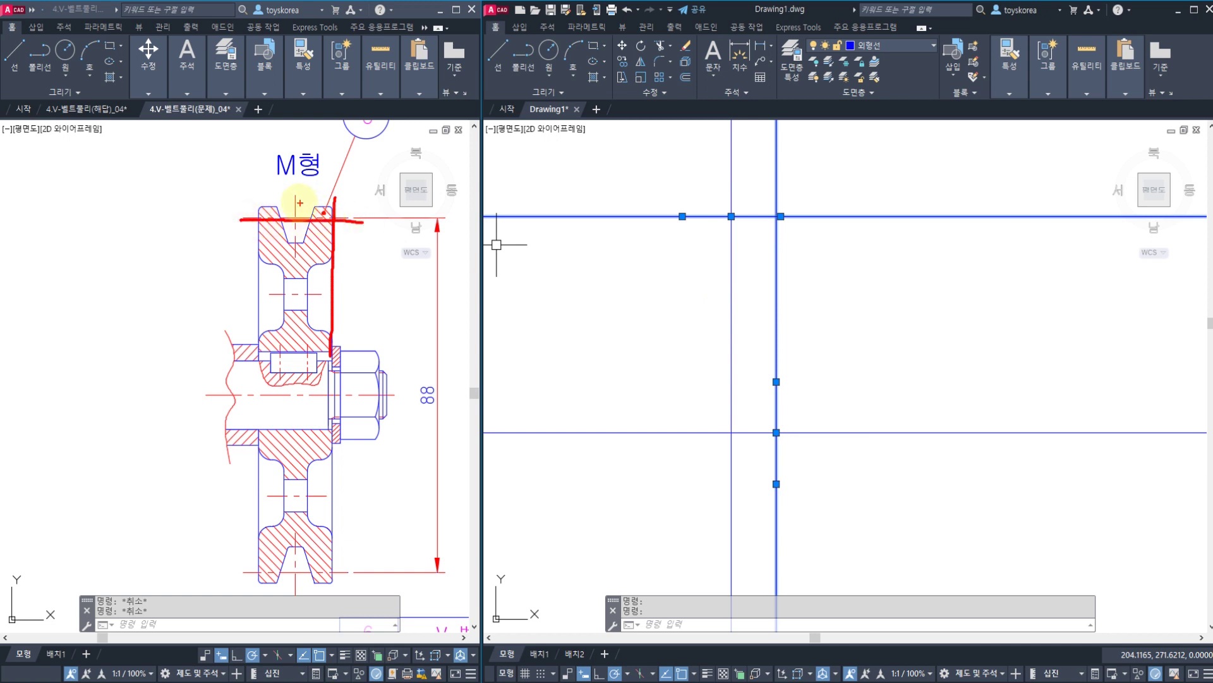
{"action": "left_click_drag", "start_coordinate": [300, 203], "coordinate": [361, 204]}
{"action": "left_click_drag", "start_coordinate": [280, 240], "coordinate": [355, 247]}
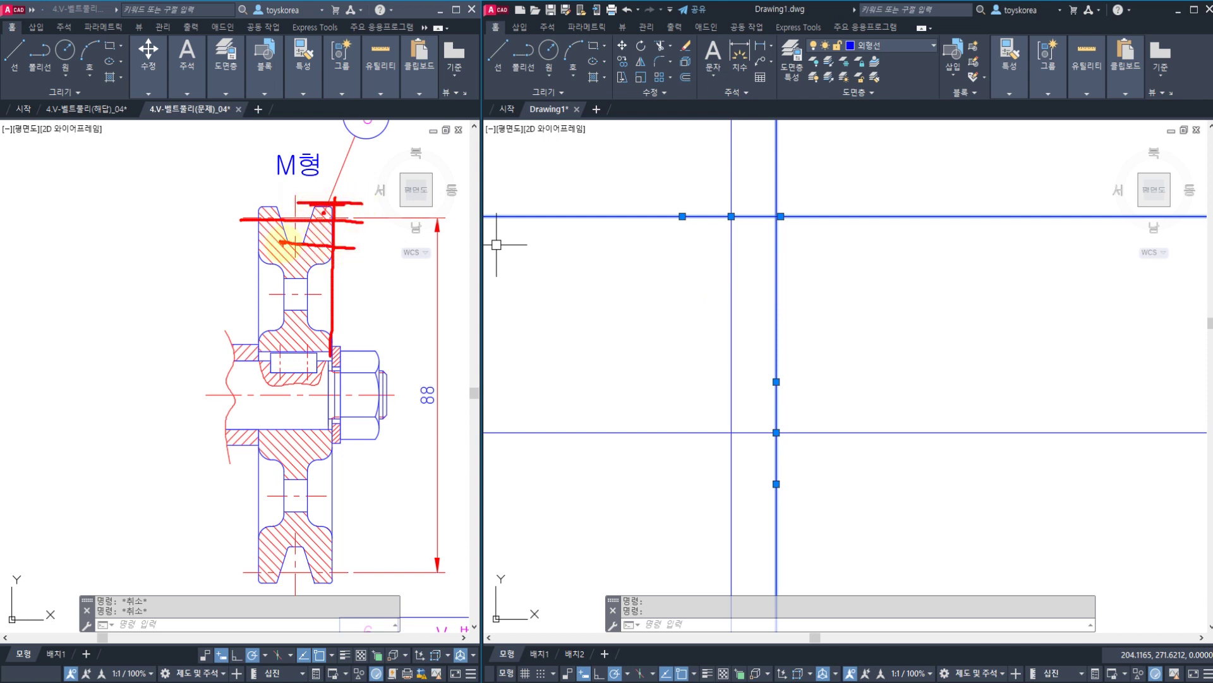
{"action": "left_click_drag", "start_coordinate": [357, 211], "coordinate": [455, 204]}
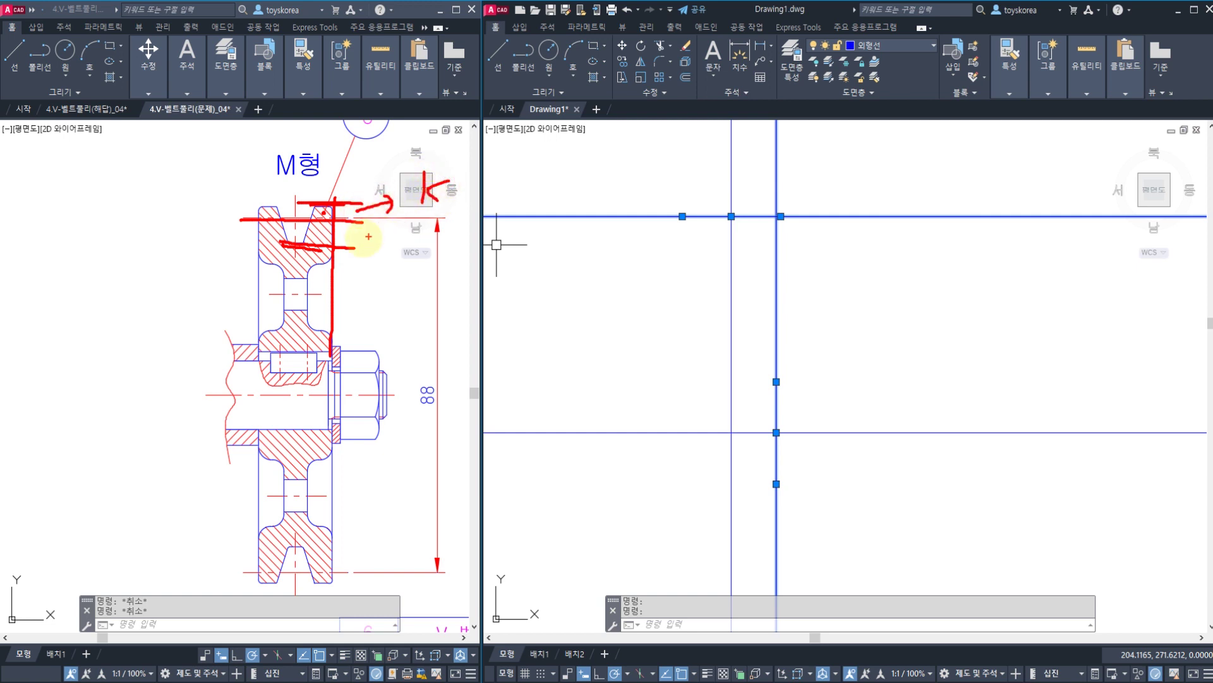
{"action": "mouse_move", "coordinate": [354, 239]}
{"action": "left_mouse_down"}
{"action": "mouse_move", "coordinate": [392, 268]}
{"action": "mouse_move", "coordinate": [403, 335]}
{"action": "mouse_move", "coordinate": [436, 321]}
{"action": "left_mouse_up"}
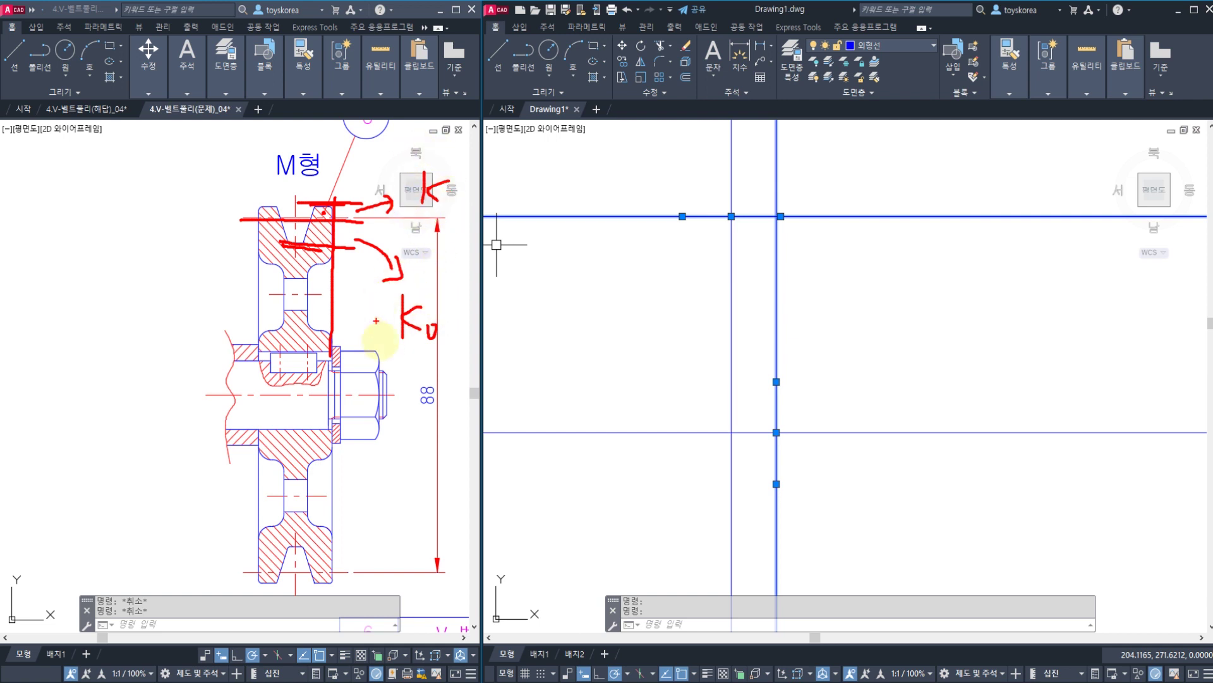
{"action": "key", "text": "Escape"}
- Switch to the KS standards PDF, locate k and k0 in the groove figure, and look up their M-type values in the table
{"action": "left_click", "coordinate": [552, 538]}
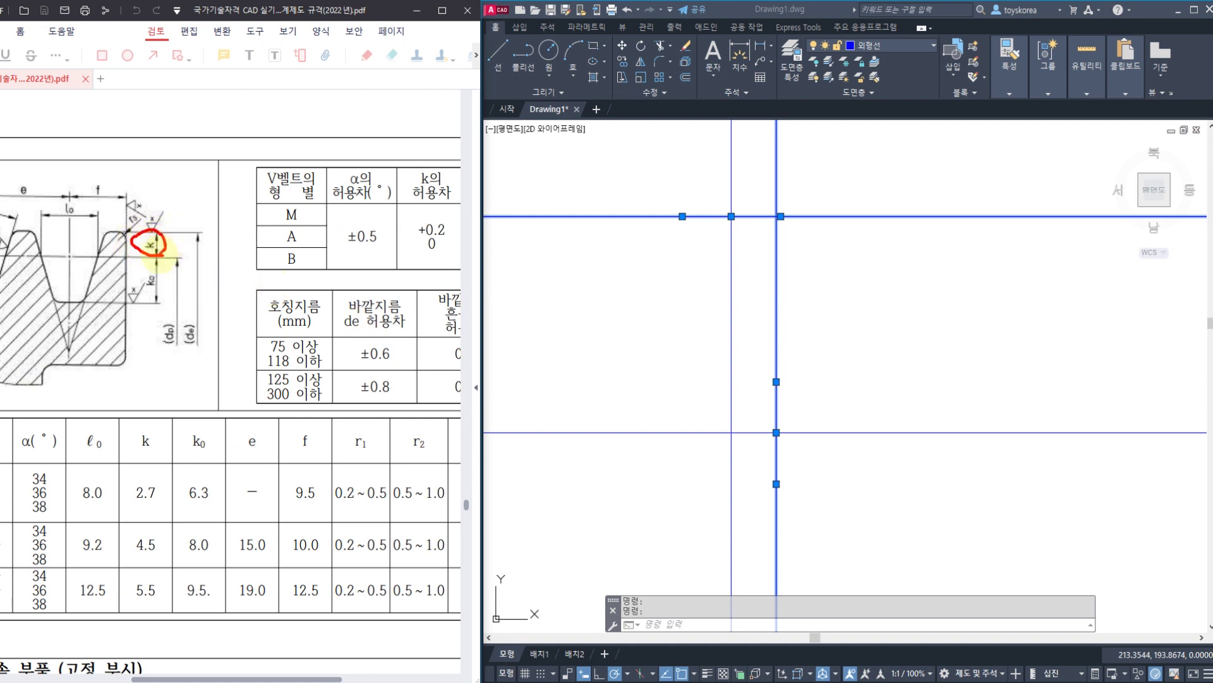
{"action": "left_click_drag", "start_coordinate": [137, 275], "coordinate": [169, 291]}
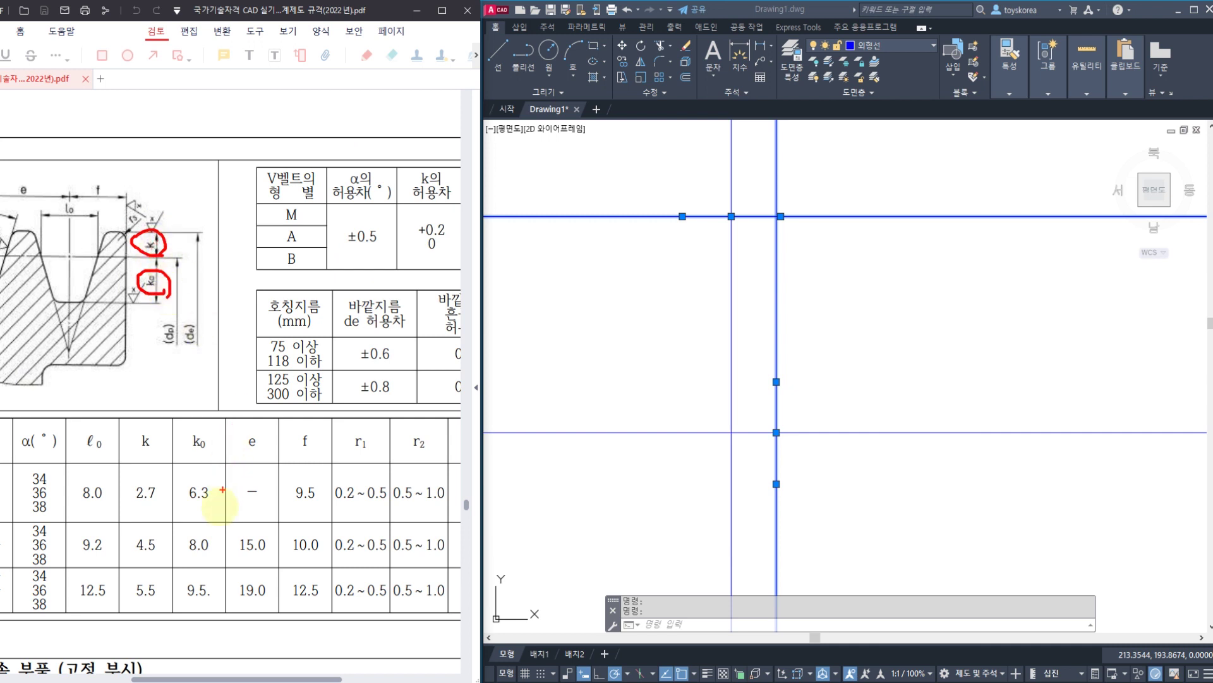
{"action": "mouse_move", "coordinate": [209, 540]}
{"action": "left_mouse_down"}
{"action": "mouse_move", "coordinate": [253, 527]}
{"action": "mouse_move", "coordinate": [377, 535]}
{"action": "left_mouse_up"}
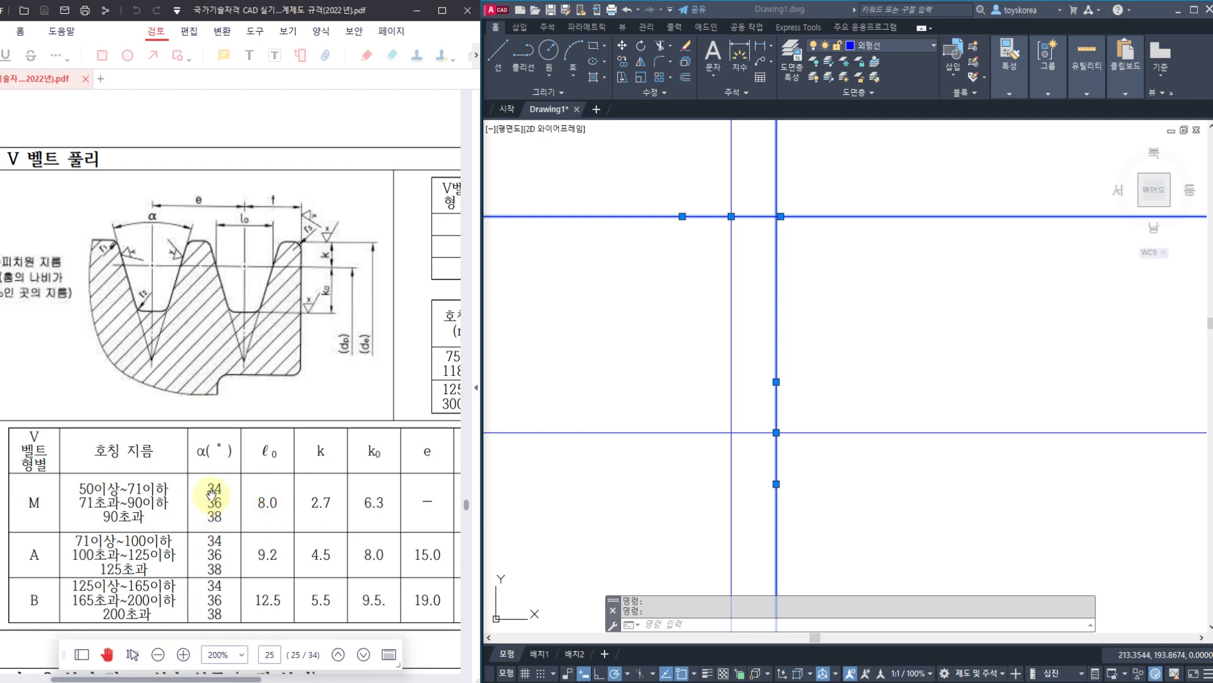
{"action": "left_click_drag", "start_coordinate": [339, 499], "coordinate": [297, 508]}
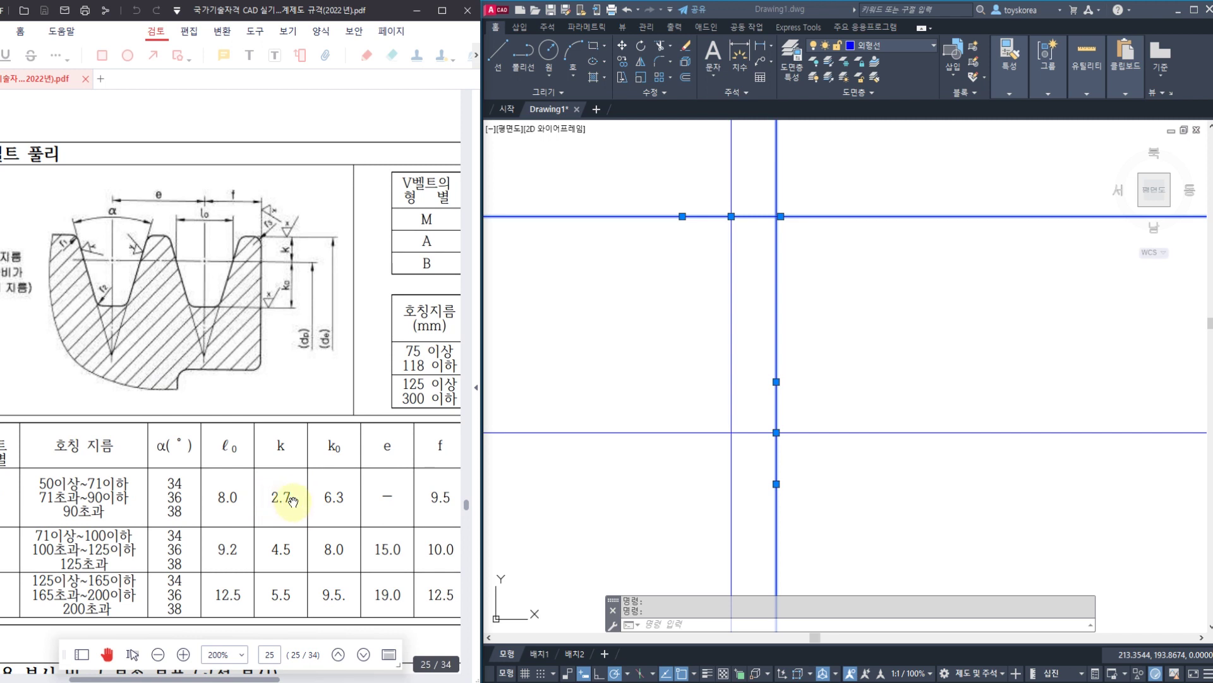
- In Drawing1, offset the horizontal pitch line upward by 2.7 to mark the pulley's outer edge
{"action": "left_click", "coordinate": [909, 303]}
{"action": "key", "text": "Escape"}
{"action": "left_click", "coordinate": [828, 217]}
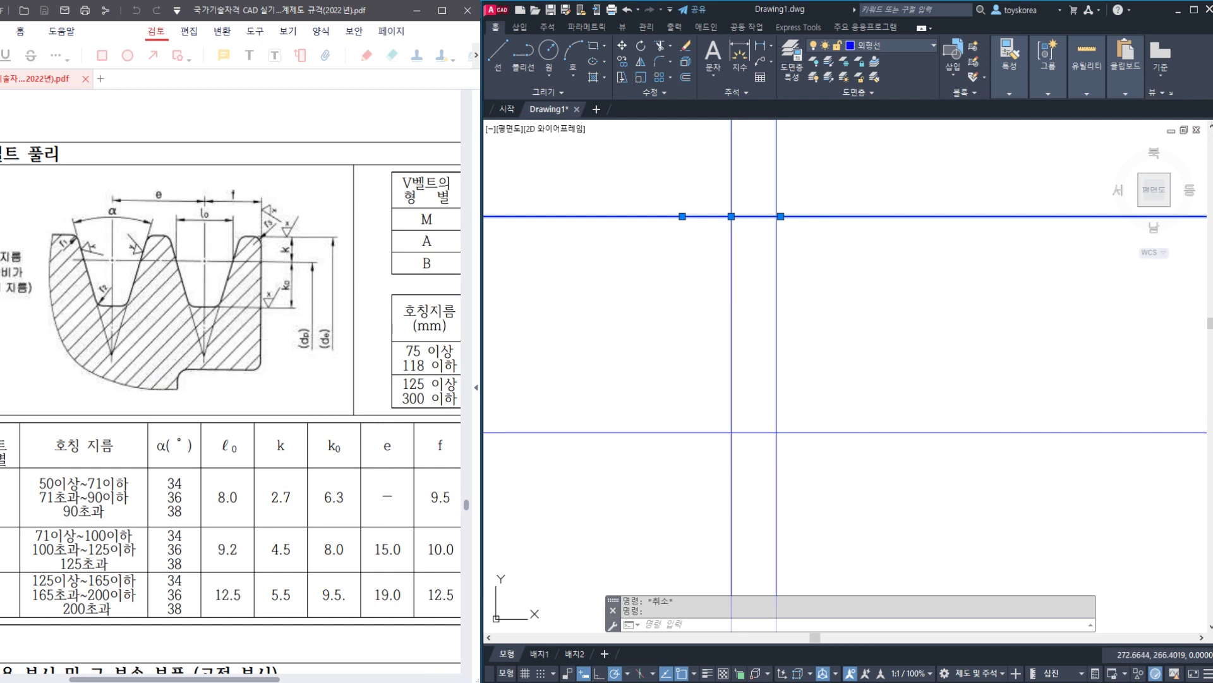
{"action": "key", "text": "Escape"}
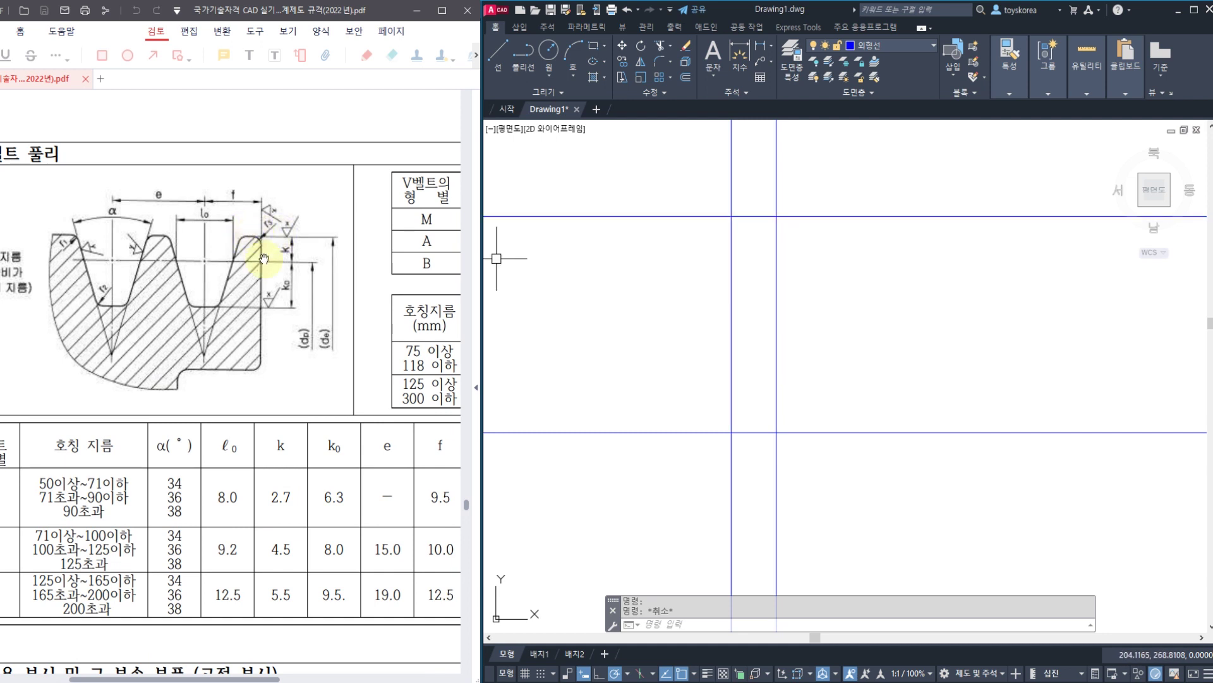
{"action": "left_click", "coordinate": [695, 267]}
{"action": "key", "text": "Escape"}
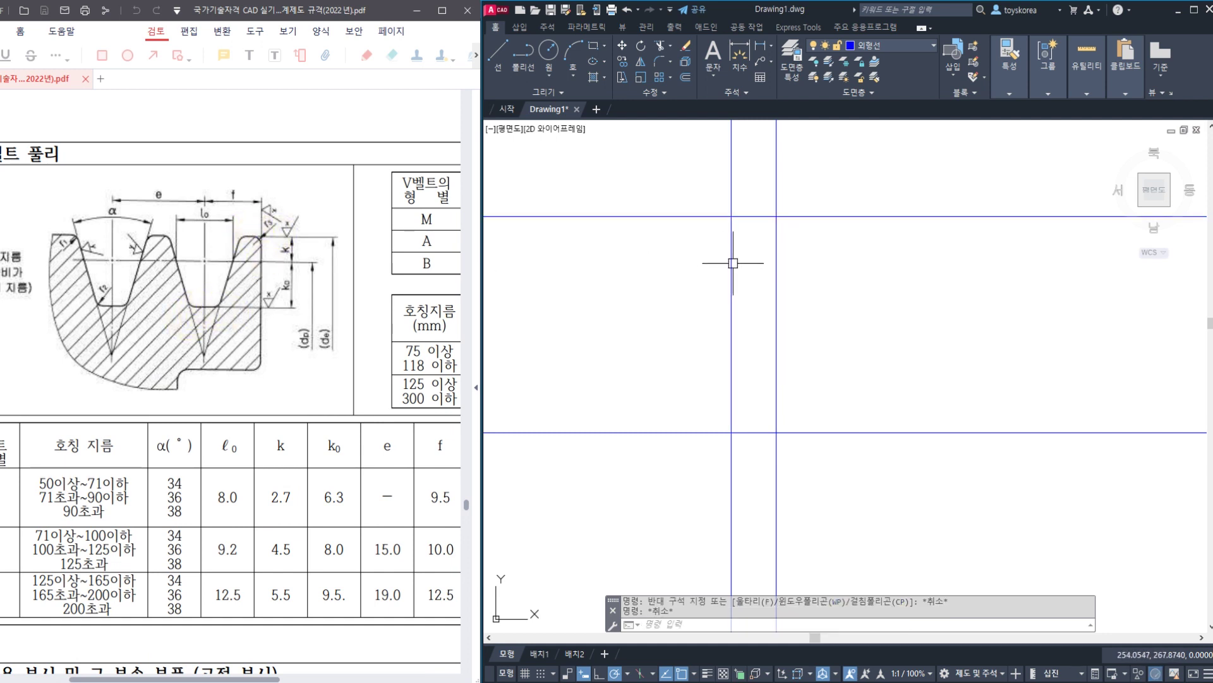
{"action": "type", "text": "o"}
{"action": "key", "text": "Return"}
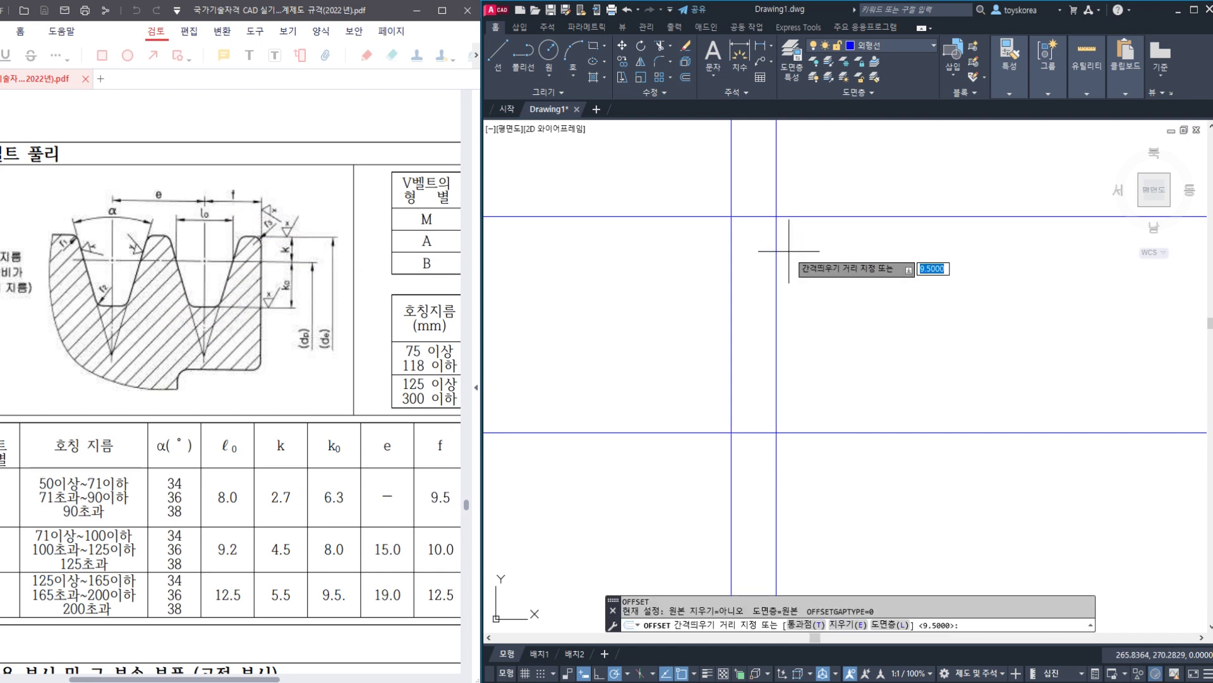
{"action": "type", "text": "2.7"}
{"action": "key", "text": "Return"}
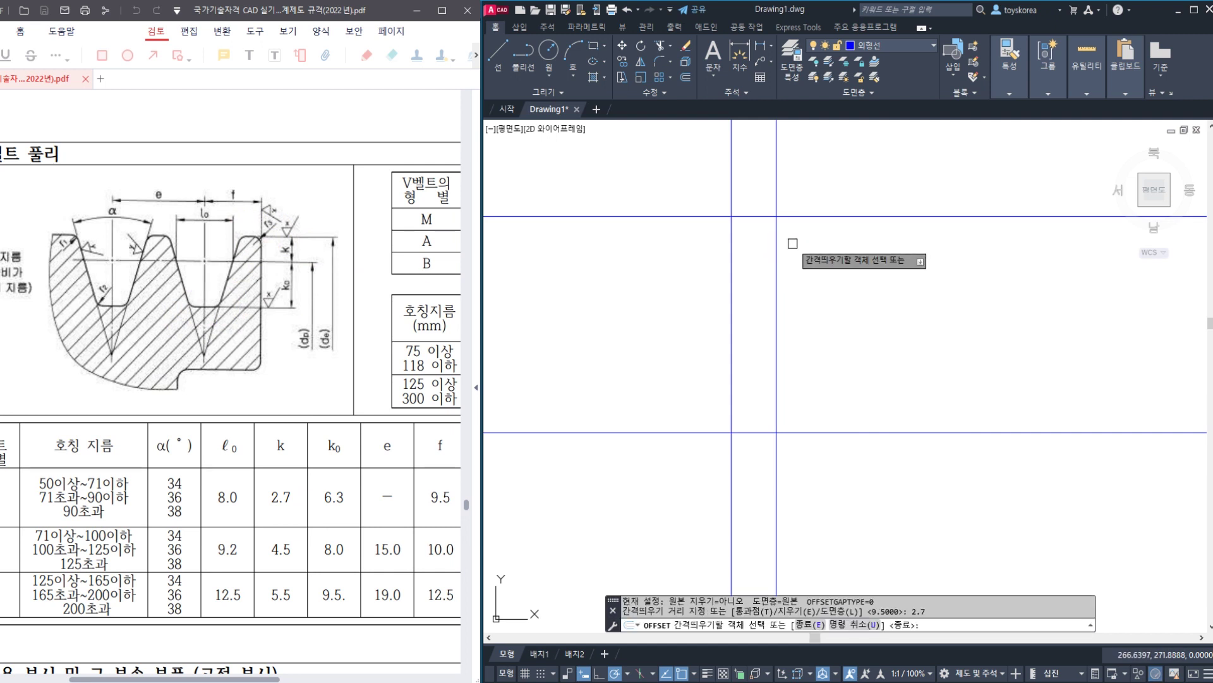
{"action": "left_click", "coordinate": [807, 216]}
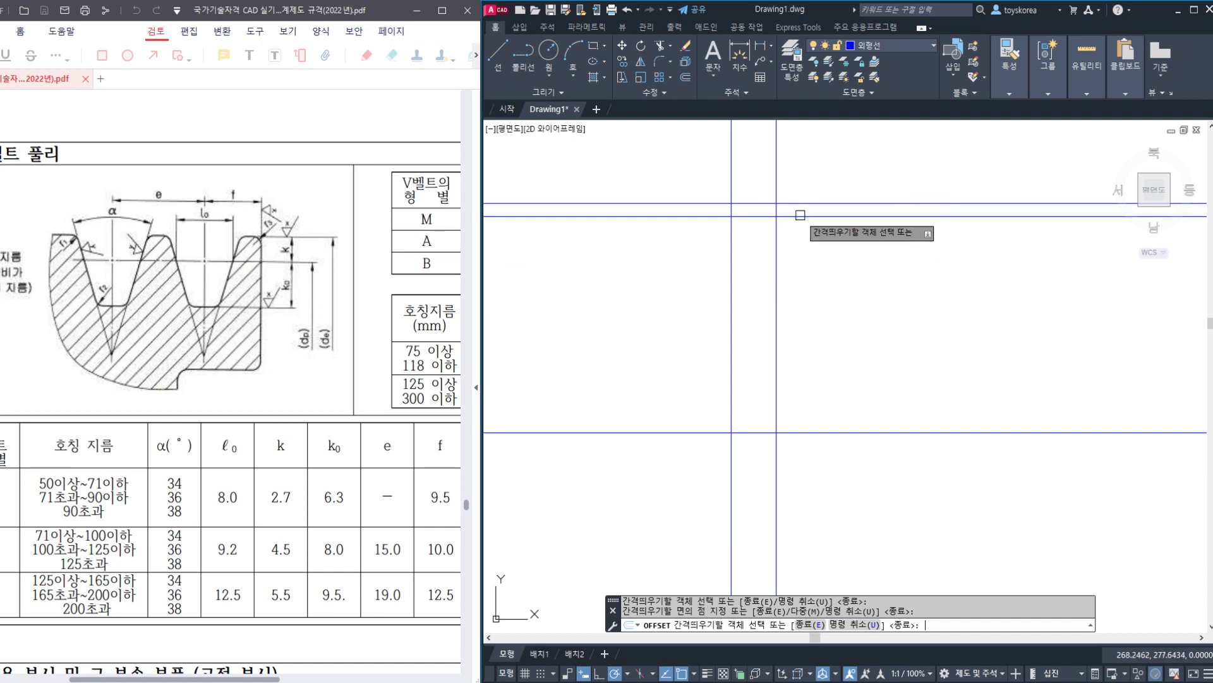
{"action": "key", "text": "Return"}
- Offset the pitch line downward by 6.3 to mark the bottom of the V-groove
{"action": "key", "text": "Return"}
{"action": "type", "text": "6.3"}
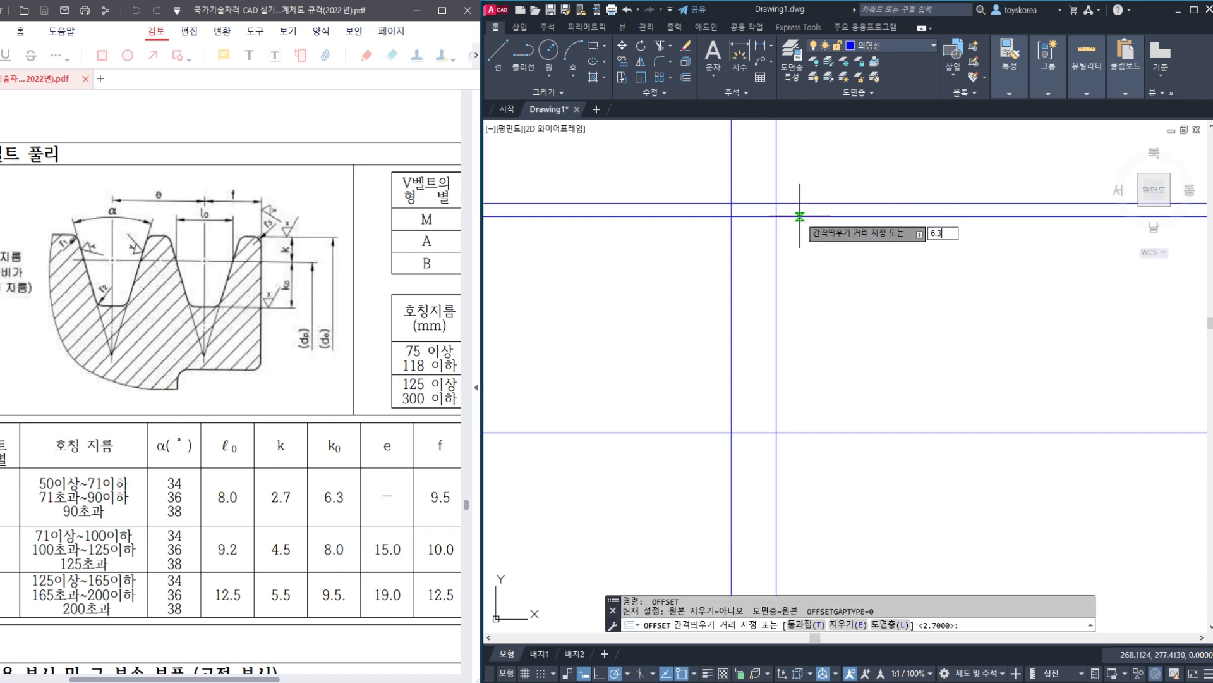
{"action": "key", "text": "Return"}
{"action": "left_click", "coordinate": [794, 216]}
{"action": "left_click", "coordinate": [792, 235]}
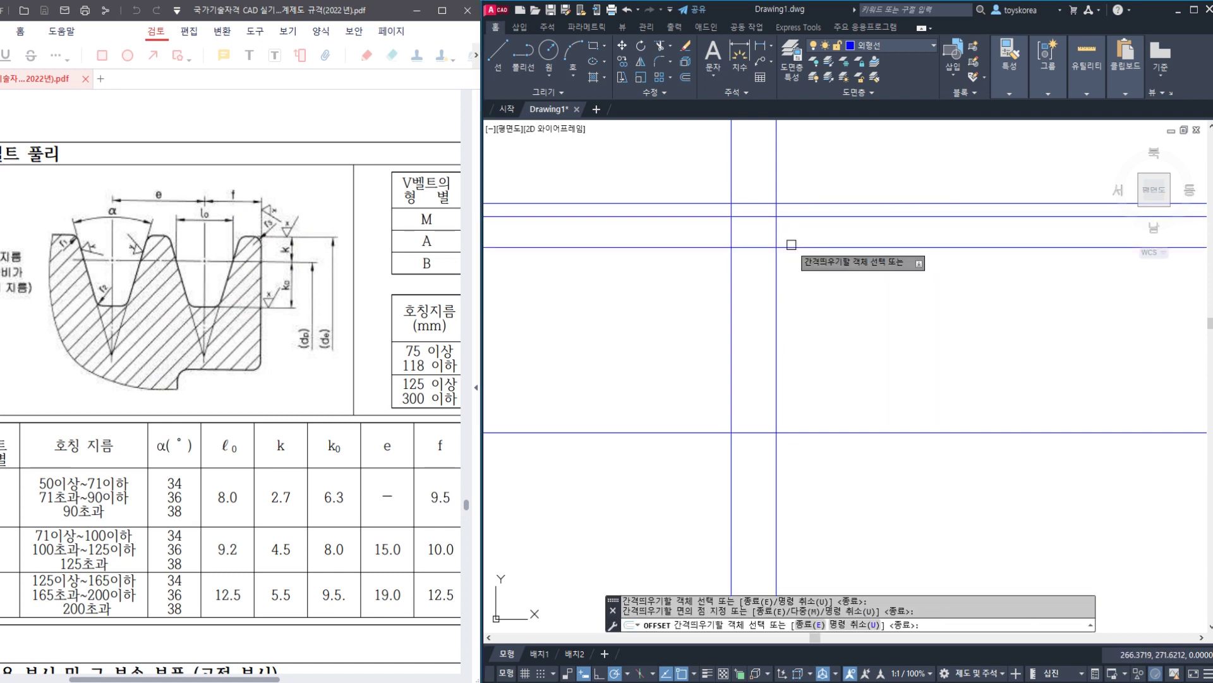
{"action": "key", "text": "Escape"}
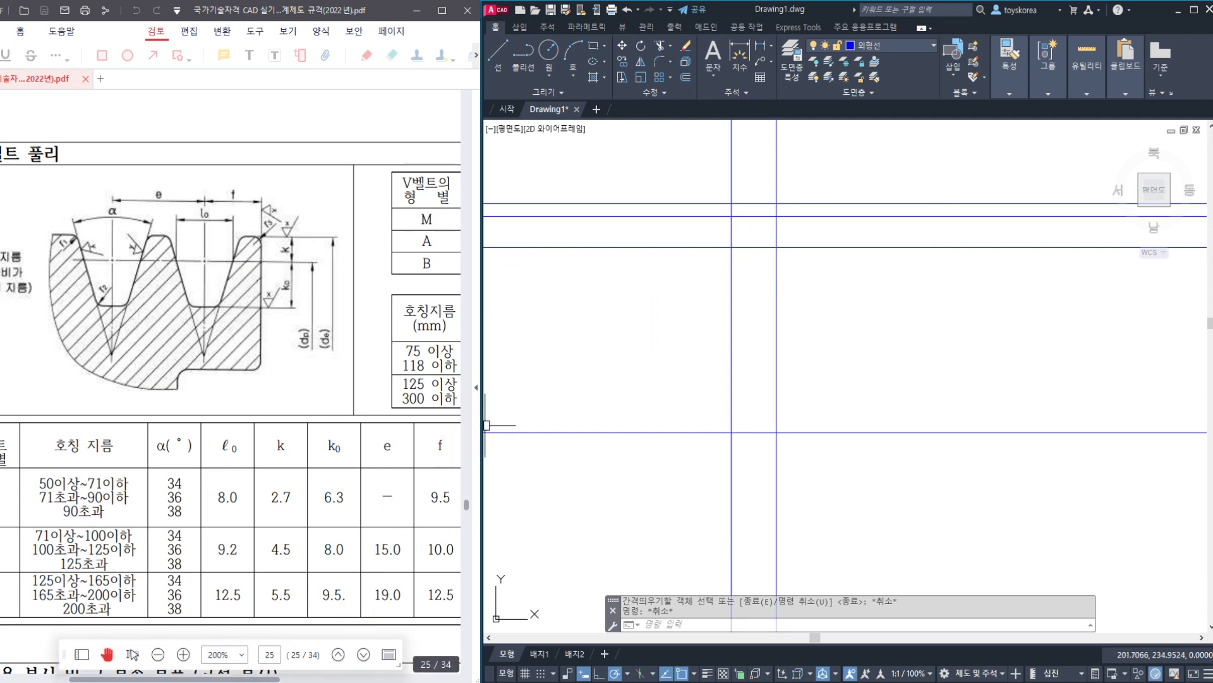
- Switch to the problem drawing and compare the pulley's rim top, pitch line, groove bottom and side face with the construction lines in Drawing1
{"action": "key", "text": "alt+Tab"}
{"action": "scroll", "coordinate": [318, 209], "scroll_direction": "up", "scroll_amount": 4}
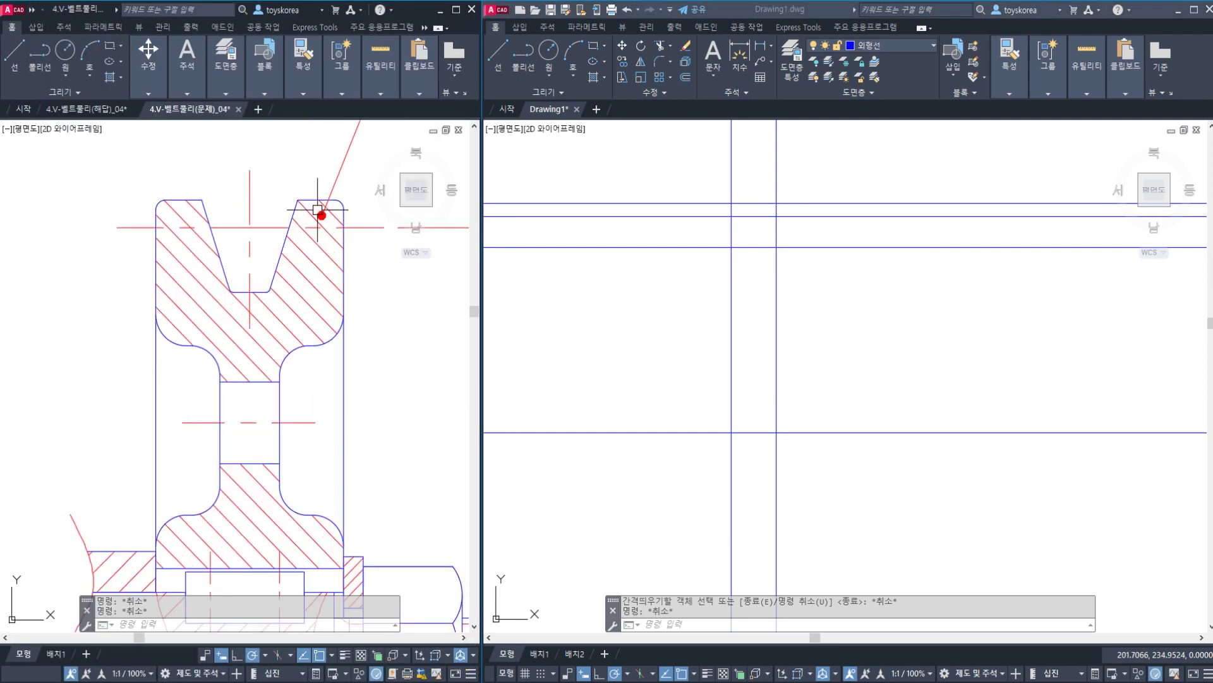
{"action": "left_click", "coordinate": [311, 195]}
{"action": "key", "text": "Escape"}
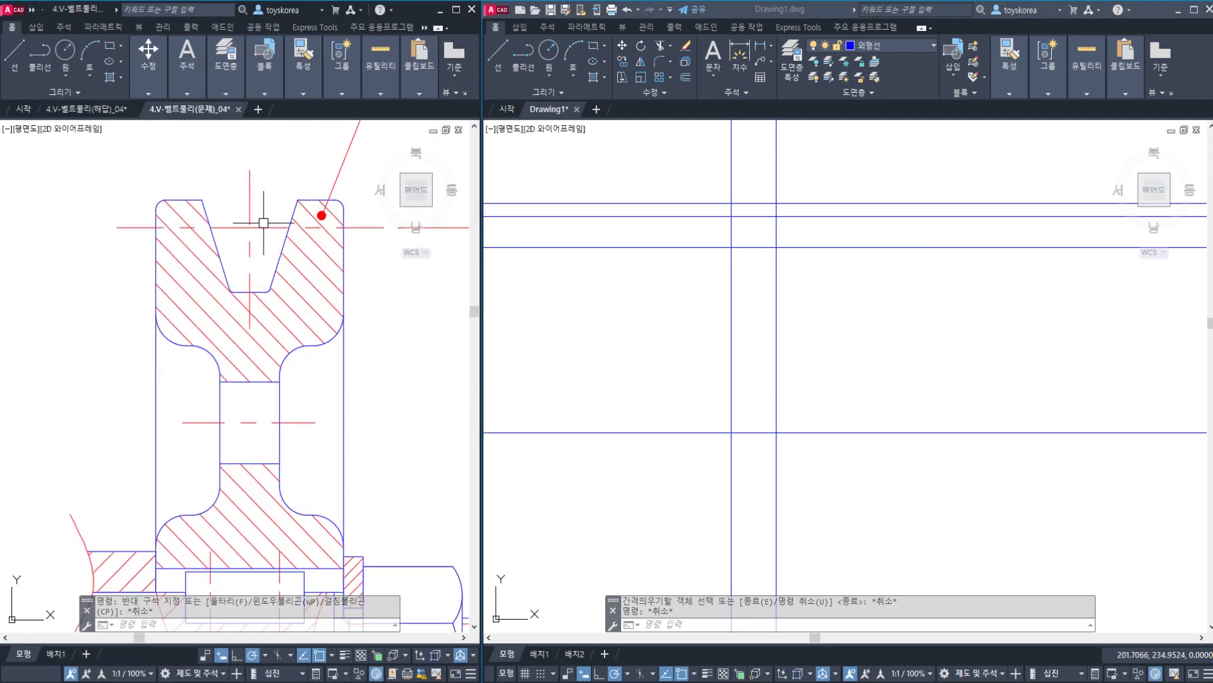
{"action": "left_click", "coordinate": [263, 227]}
{"action": "left_click", "coordinate": [311, 201]}
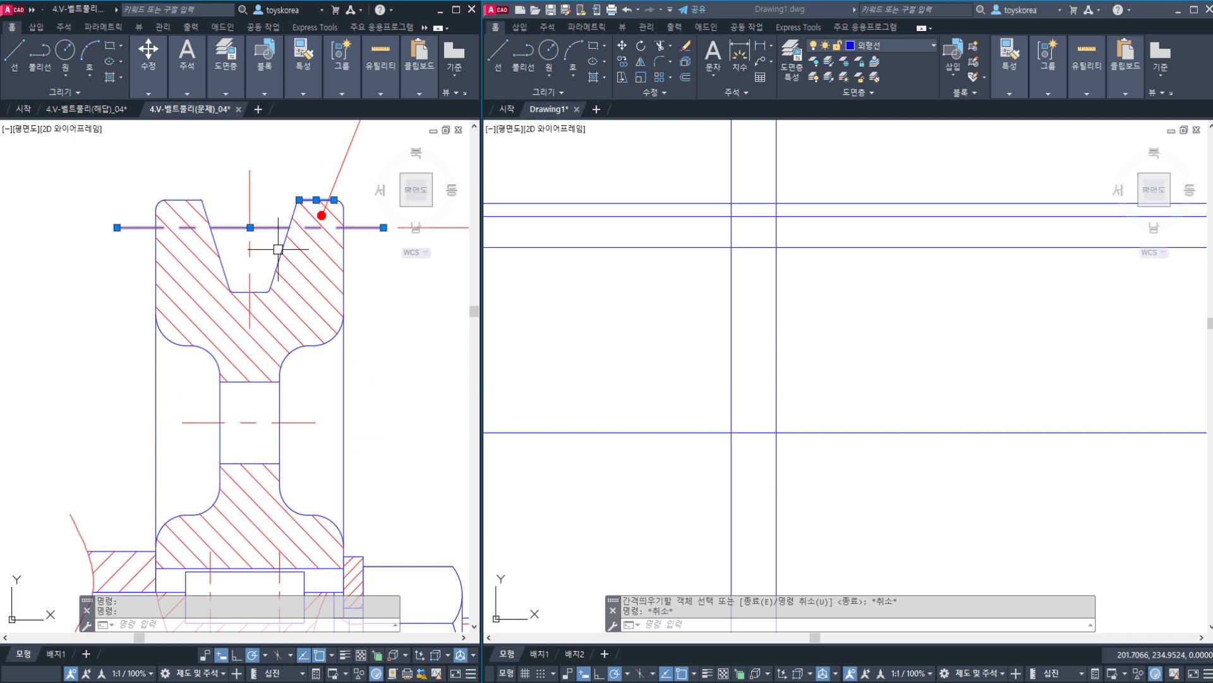
{"action": "key", "text": "Escape"}
{"action": "left_click", "coordinate": [256, 291]}
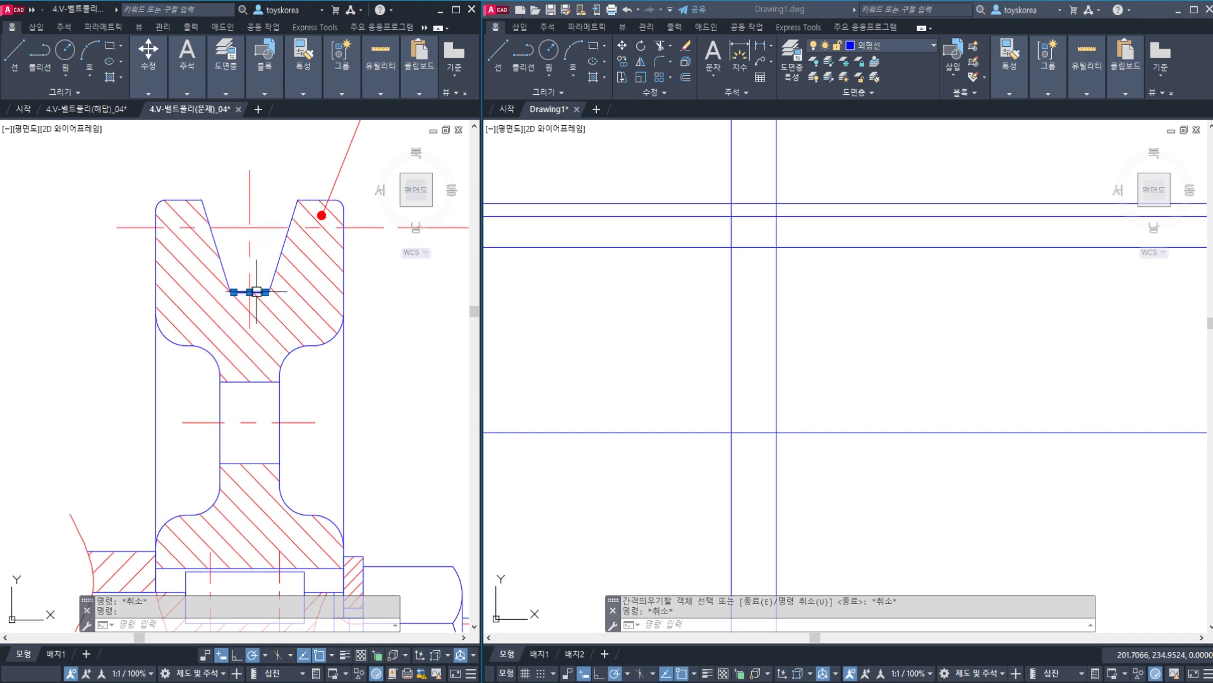
{"action": "left_click", "coordinate": [316, 199]}
{"action": "left_click", "coordinate": [263, 227]}
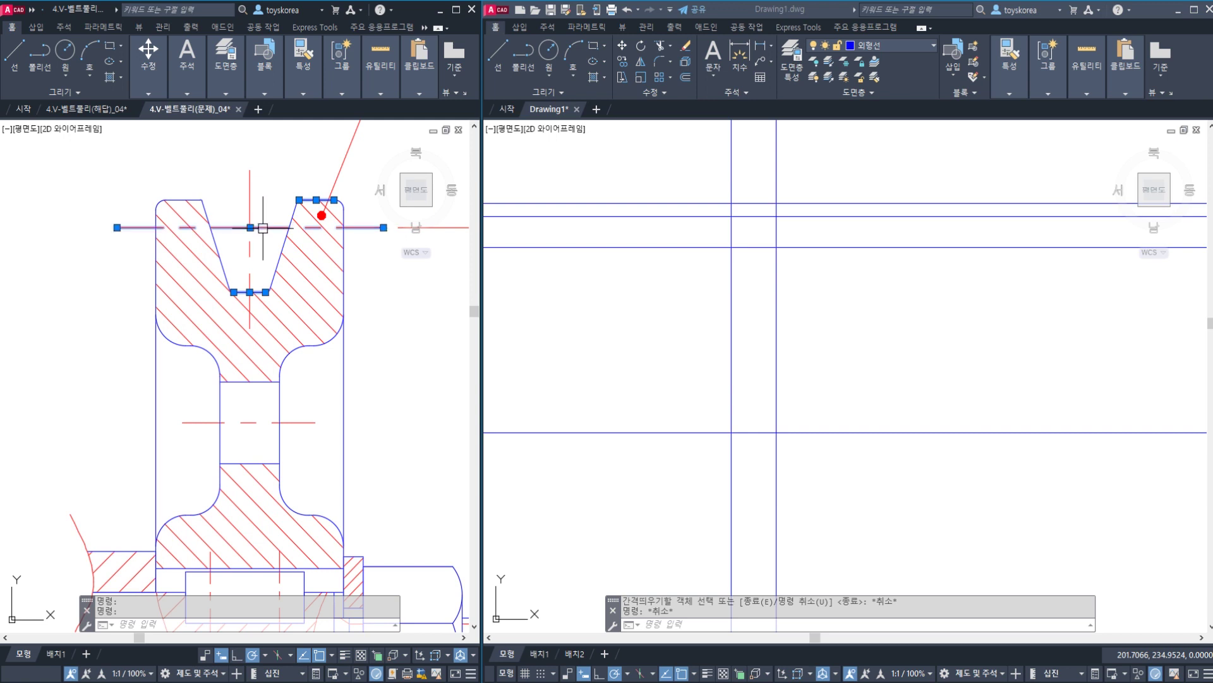
{"action": "left_click", "coordinate": [344, 363]}
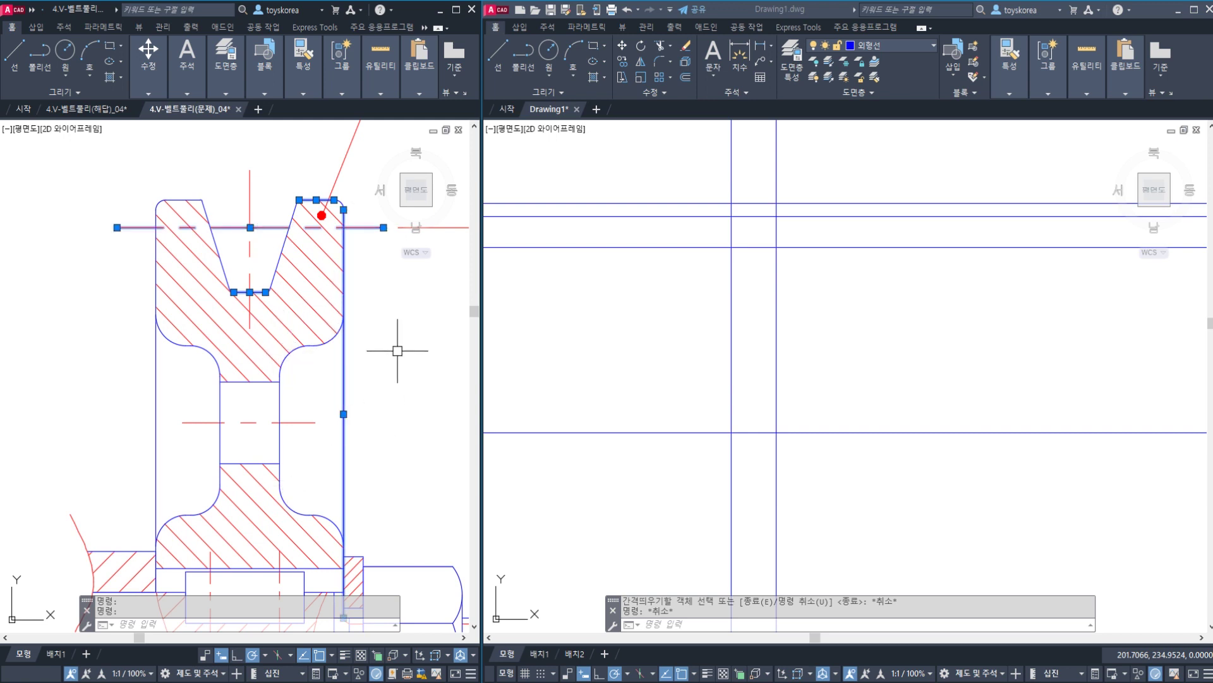
{"action": "key", "text": "Escape"}
- Try to join the outer-edge line and the side-face line in Drawing1 into a sharp corner with a zero-radius Fillet
{"action": "left_click", "coordinate": [726, 314]}
{"action": "key", "text": "Escape"}
{"action": "middle_click_drag", "start_coordinate": [709, 286], "coordinate": [723, 315]}
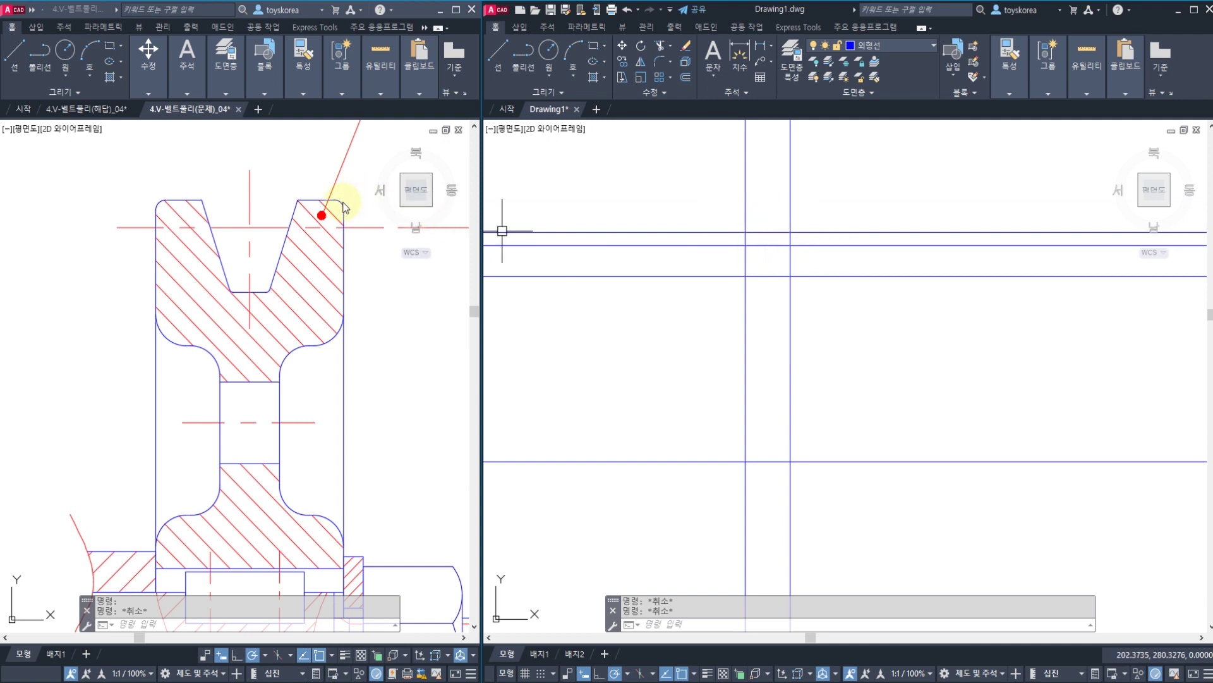
{"action": "scroll", "coordinate": [807, 232], "scroll_direction": "up", "scroll_amount": 2}
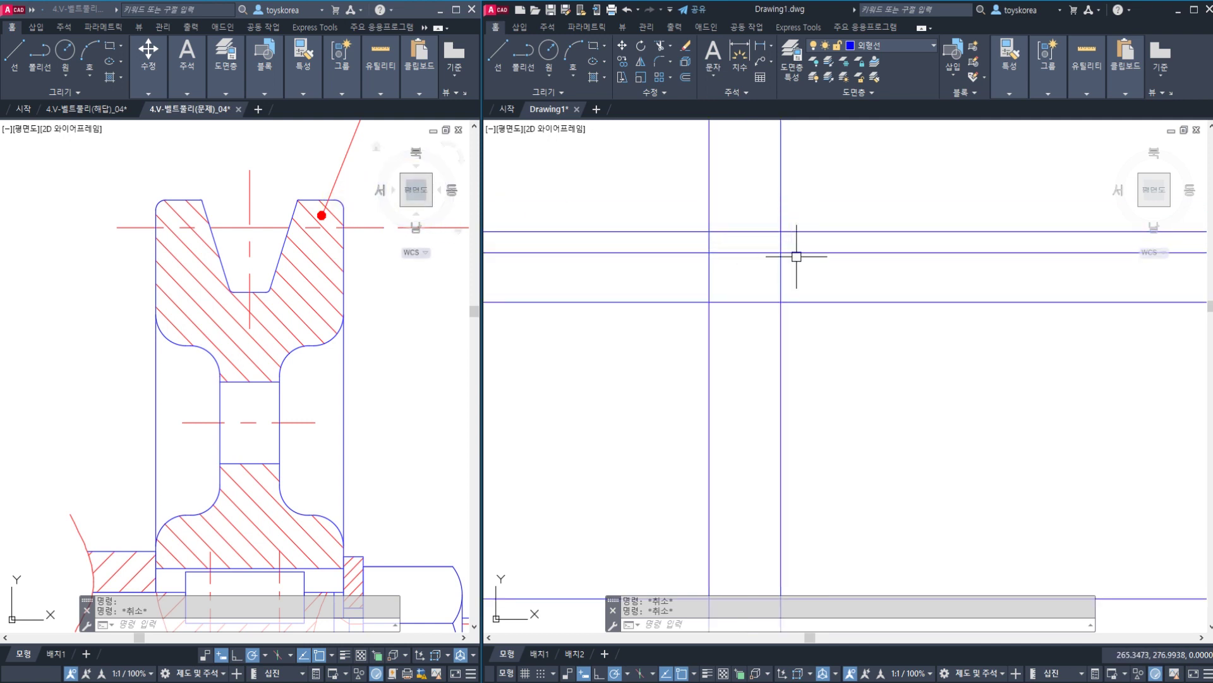
{"action": "left_click", "coordinate": [790, 241]}
{"action": "type", "text": "f"}
{"action": "key", "text": "space"}
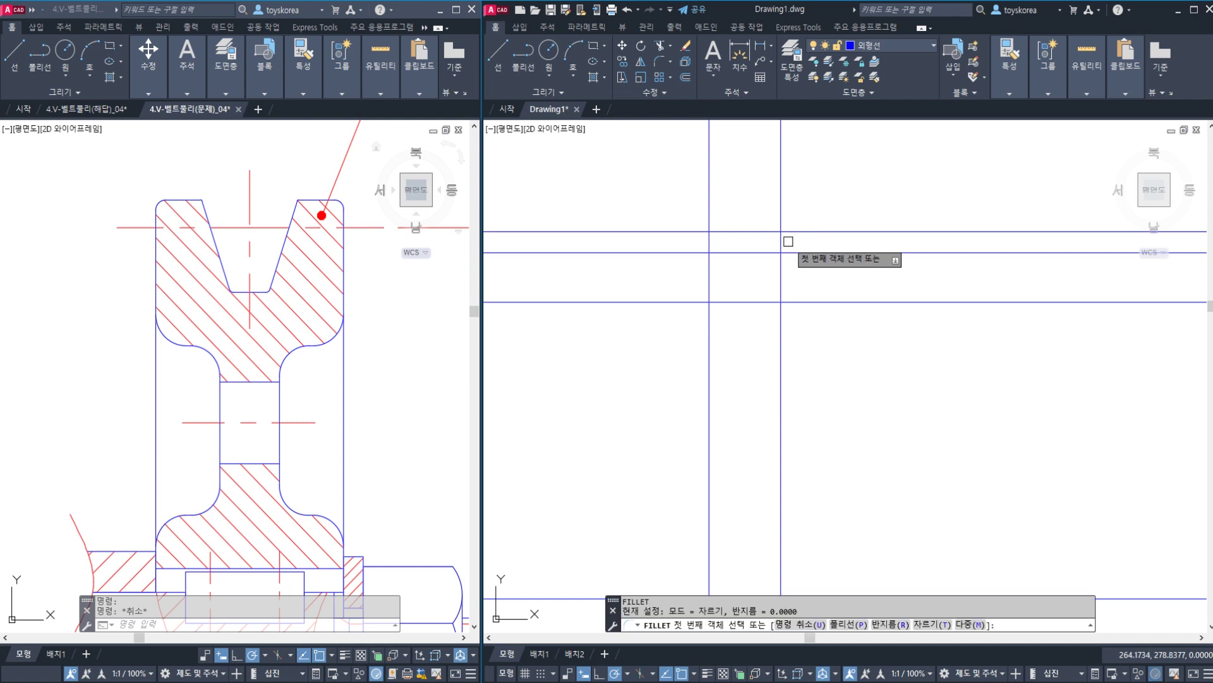
{"action": "left_click", "coordinate": [773, 233]}
{"action": "left_click", "coordinate": [779, 242]}
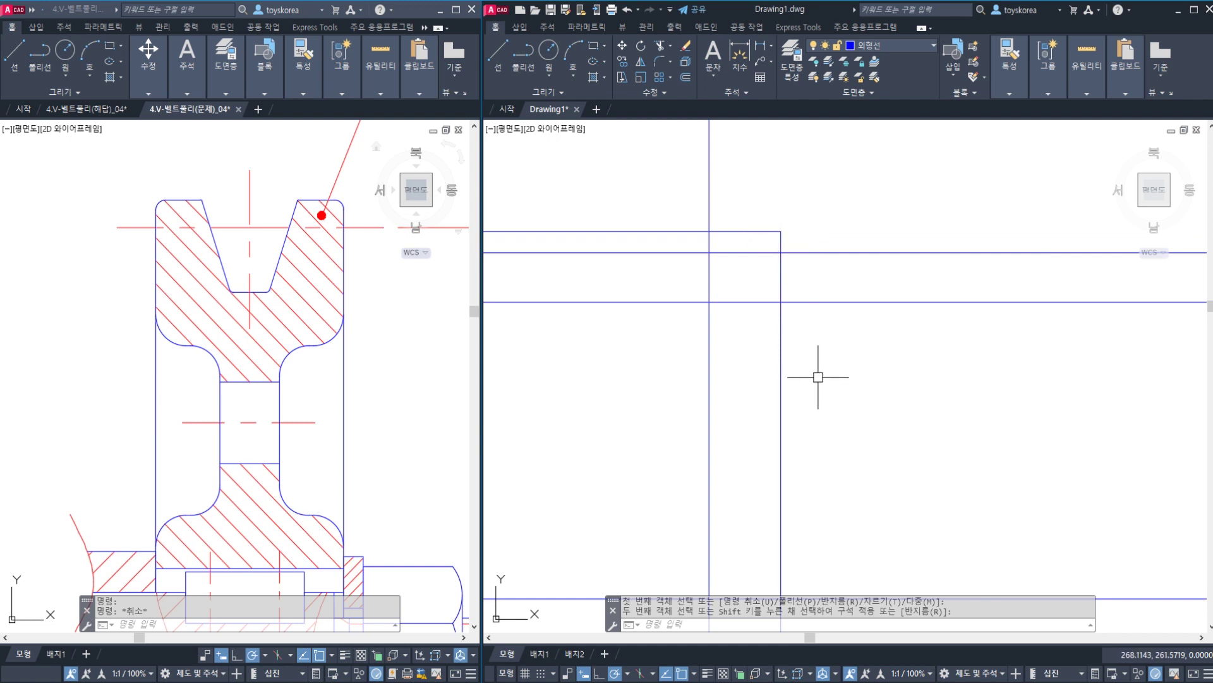
{"action": "key", "text": "ctrl+z"}
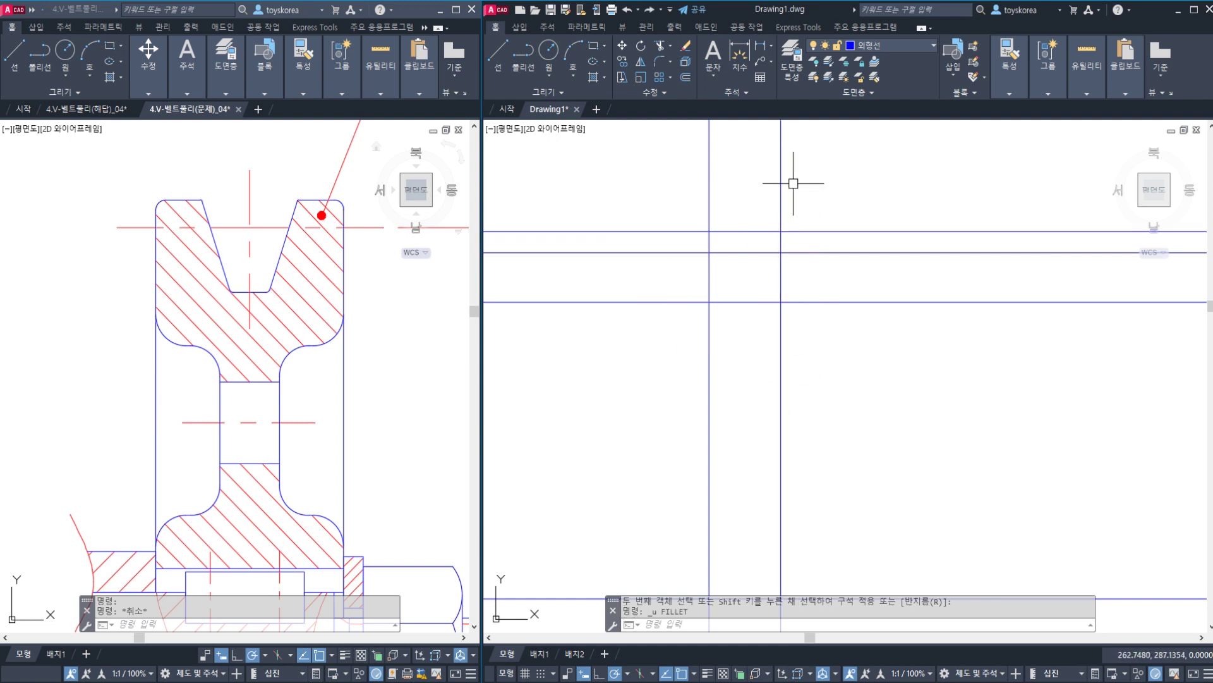
- Examine the two sloped groove flanks and the groove's vertical centre line in the problem drawing
{"action": "left_click", "coordinate": [378, 280]}
{"action": "key", "text": "Escape"}
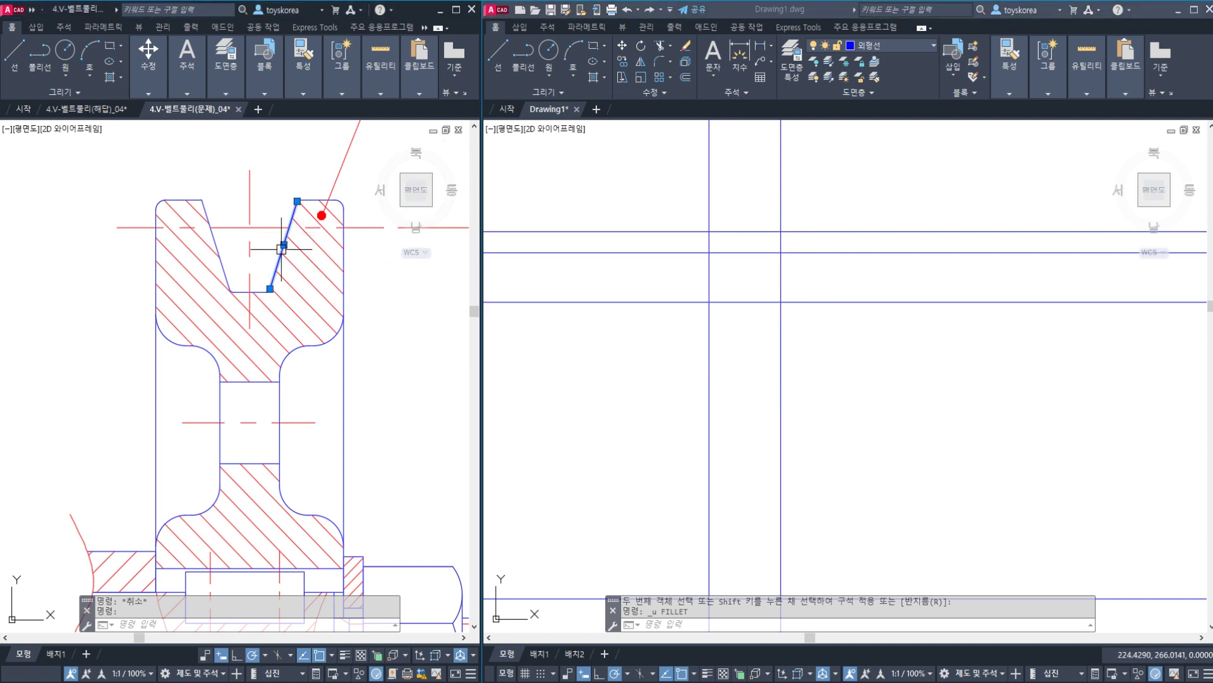
{"action": "left_click", "coordinate": [213, 237]}
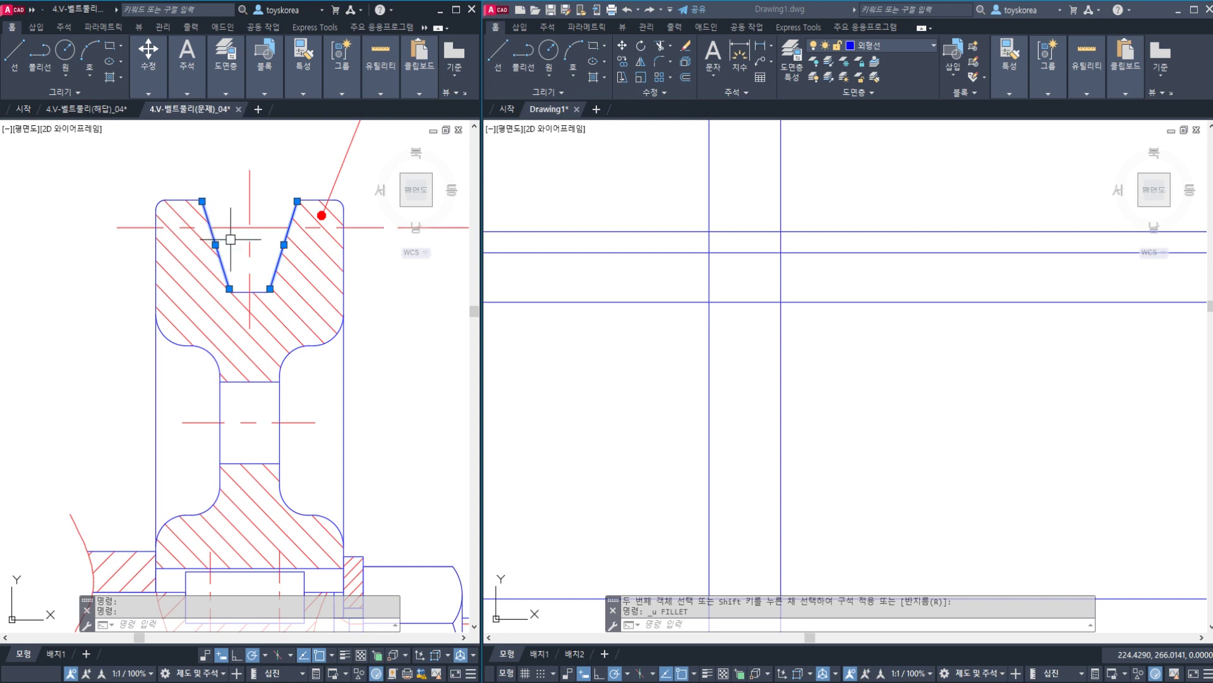
{"action": "key", "text": "Escape"}
{"action": "left_click", "coordinate": [249, 212]}
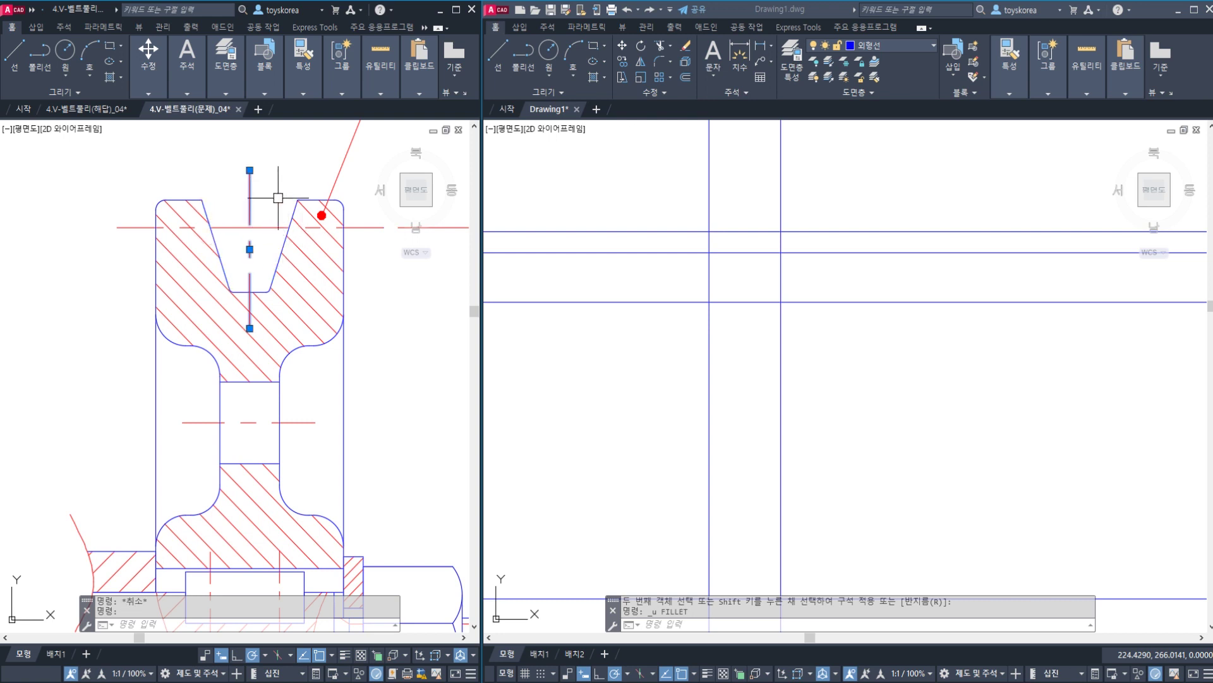
- Mark up the problem drawing to relate the groove flank to a vertical line through its pitch point, the centre line and the negative clockwise rotation direction
{"action": "key", "text": "ctrl+2"}
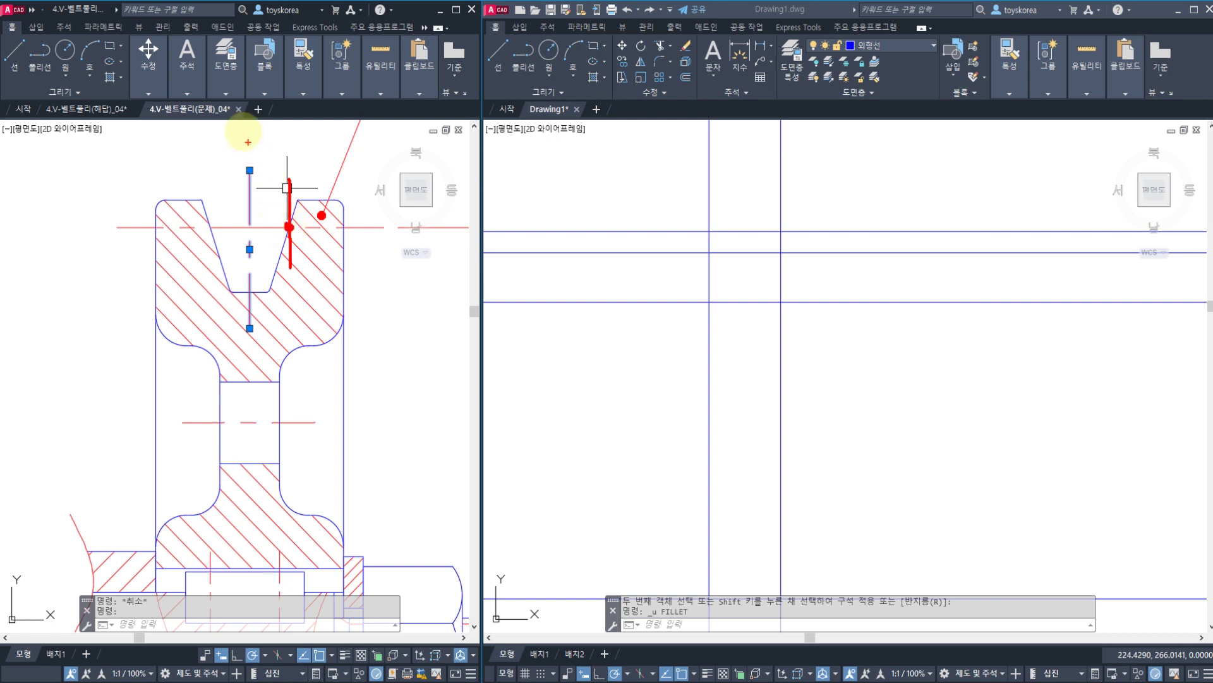
{"action": "left_click_drag", "start_coordinate": [249, 147], "coordinate": [259, 142]}
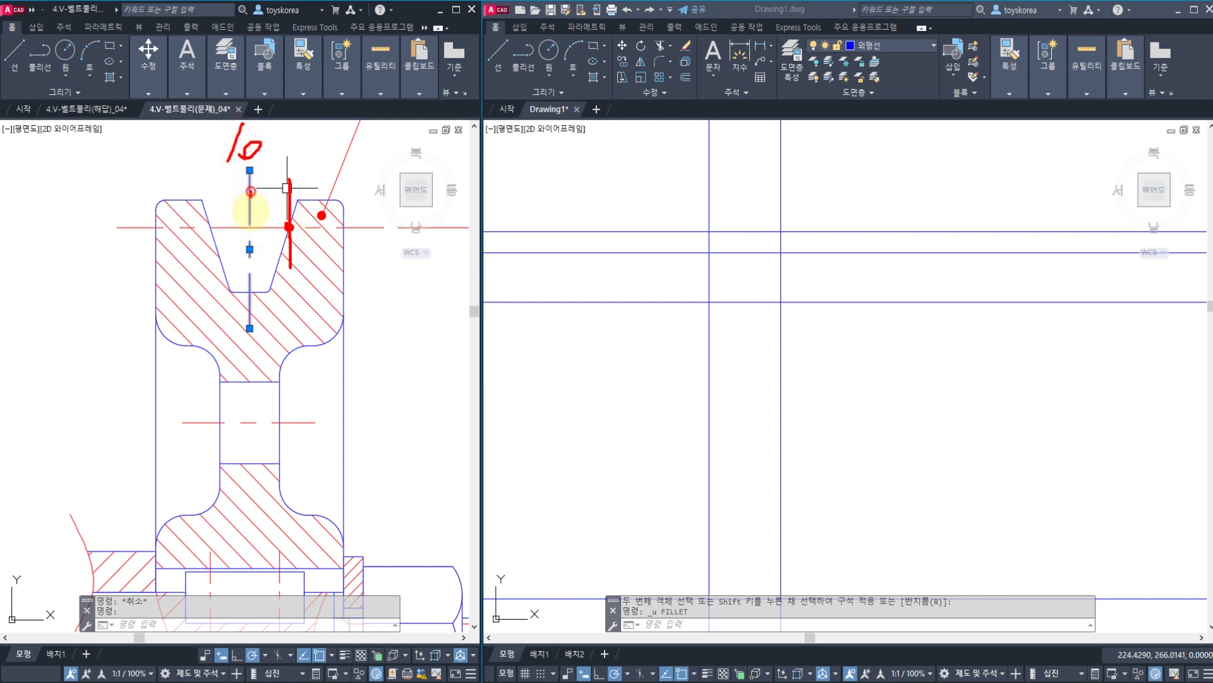
{"action": "left_click_drag", "start_coordinate": [251, 193], "coordinate": [250, 271]}
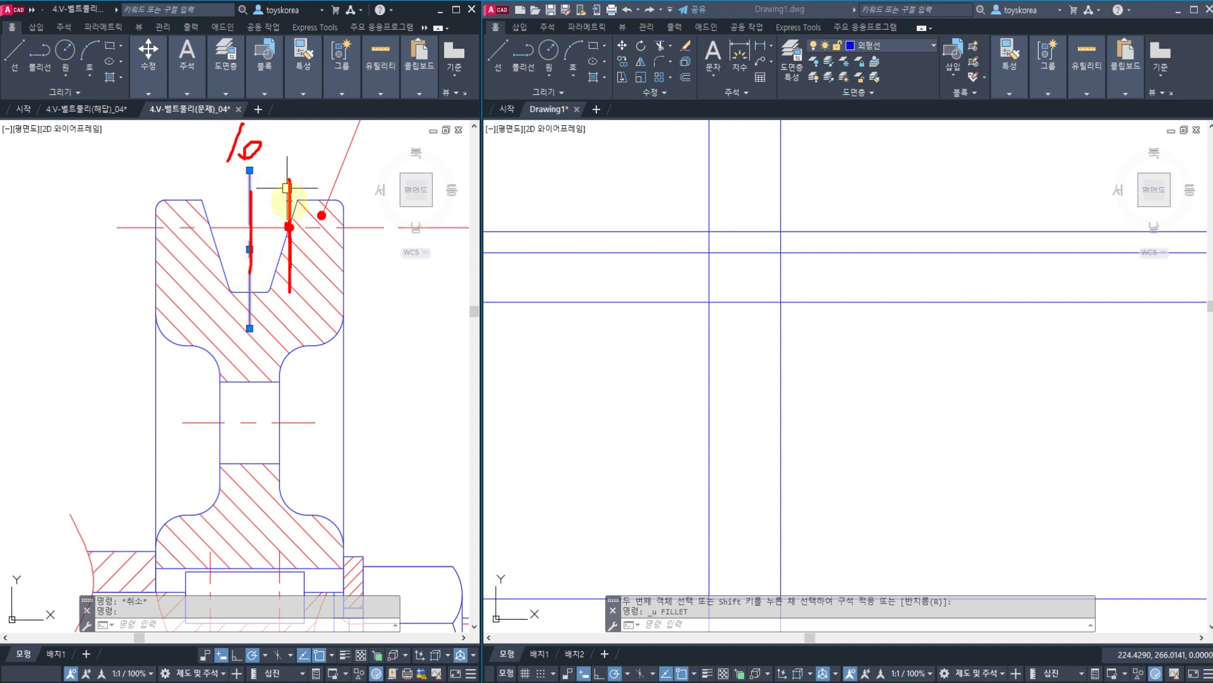
{"action": "left_click_drag", "start_coordinate": [316, 198], "coordinate": [322, 215]}
{"action": "left_click_drag", "start_coordinate": [322, 216], "coordinate": [304, 219]}
{"action": "left_click_drag", "start_coordinate": [294, 260], "coordinate": [273, 266]}
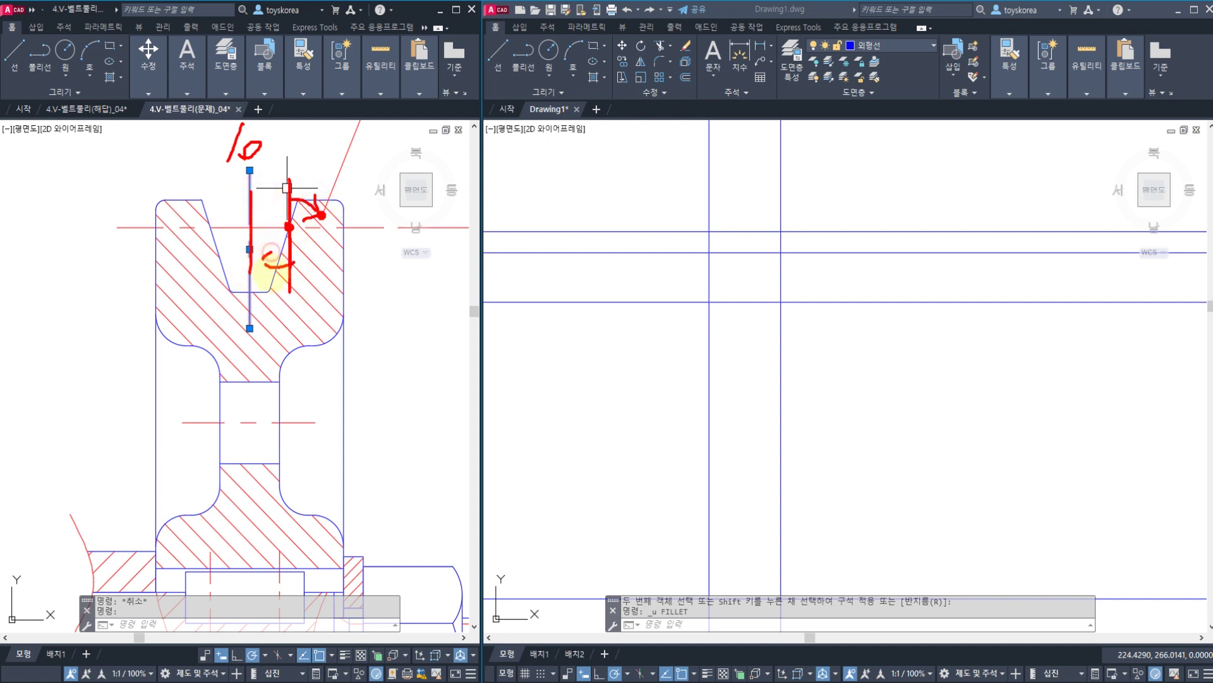
{"action": "mouse_move", "coordinate": [325, 307]}
{"action": "left_mouse_down"}
{"action": "mouse_move", "coordinate": [379, 305]}
{"action": "mouse_move", "coordinate": [382, 321]}
{"action": "left_mouse_up"}
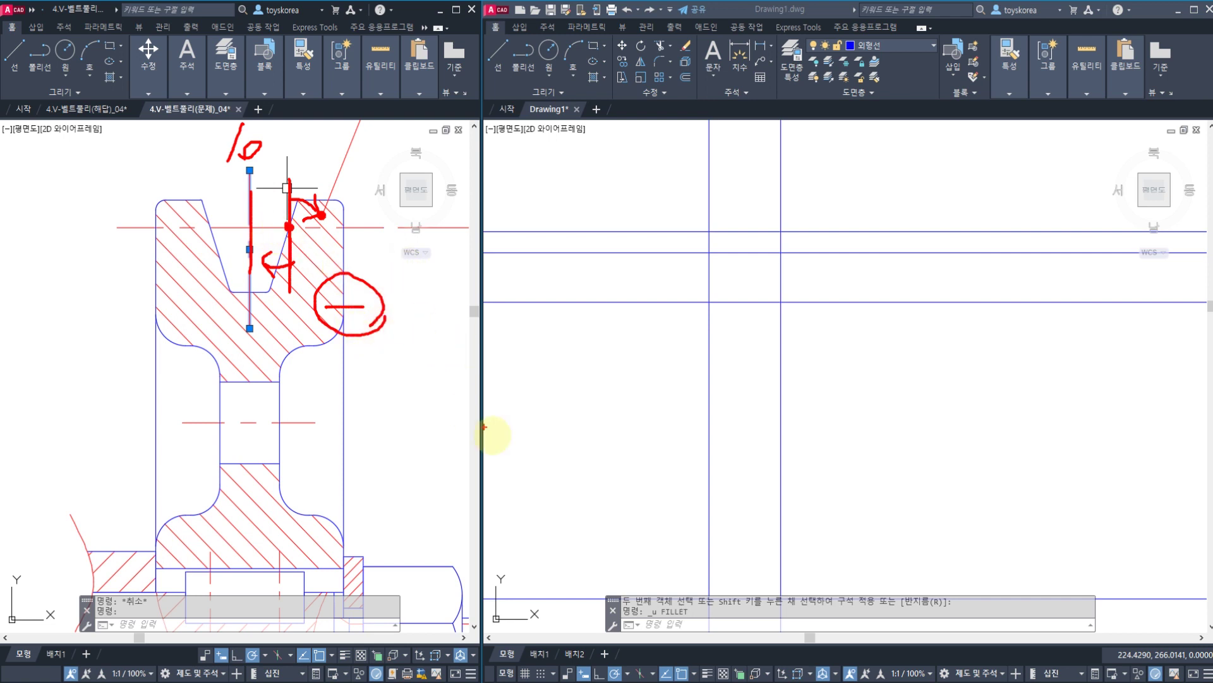
{"action": "mouse_move", "coordinate": [462, 347]}
{"action": "left_mouse_down"}
{"action": "mouse_move", "coordinate": [555, 406]}
{"action": "mouse_move", "coordinate": [582, 405]}
{"action": "left_mouse_up"}
{"action": "left_click_drag", "start_coordinate": [542, 490], "coordinate": [594, 487]}
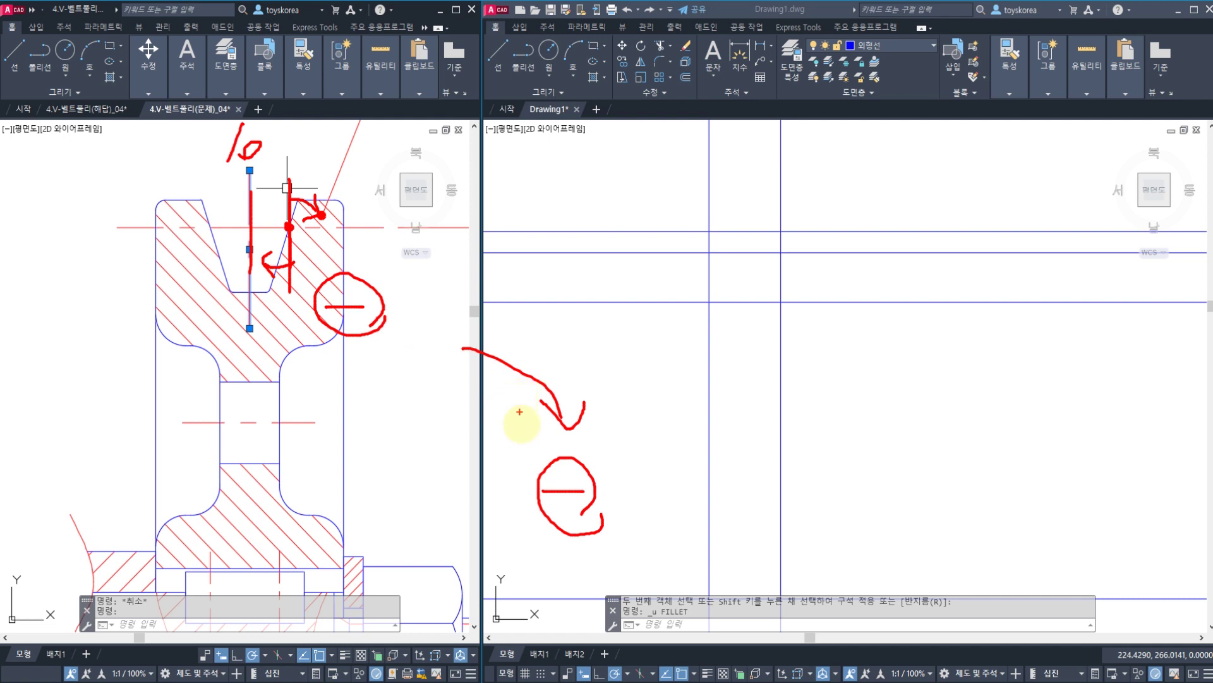
{"action": "key", "text": "Escape"}
{"action": "key", "text": "Escape"}
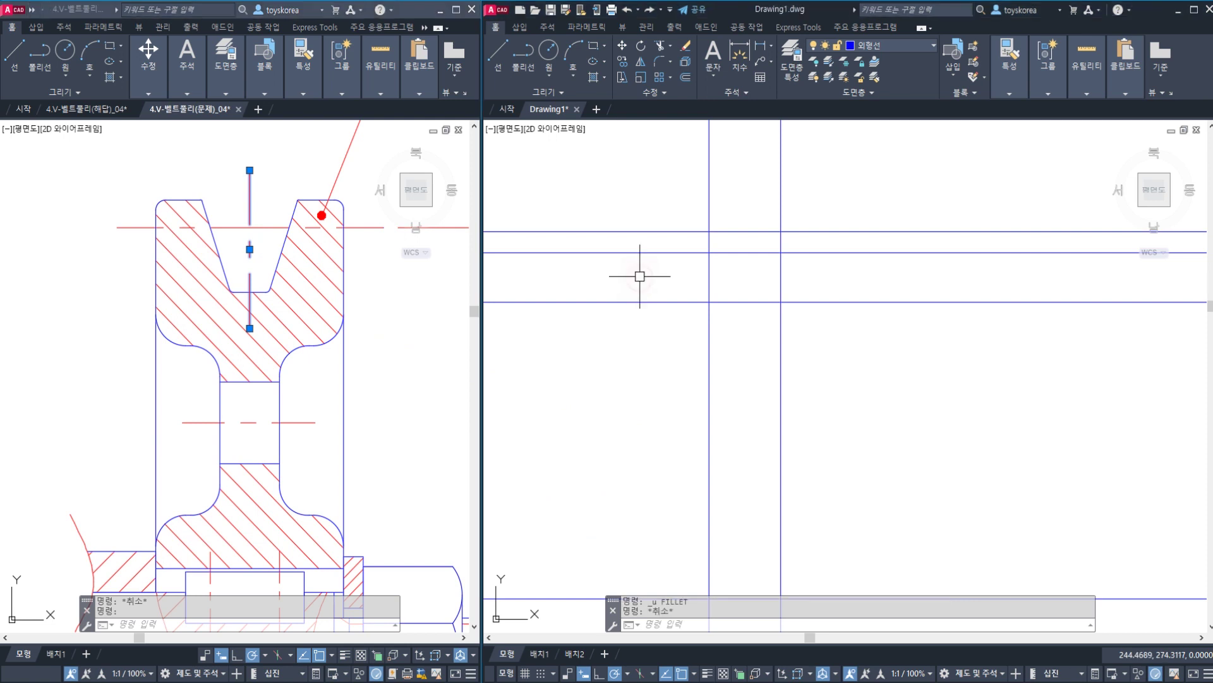
{"action": "left_click", "coordinate": [318, 296]}
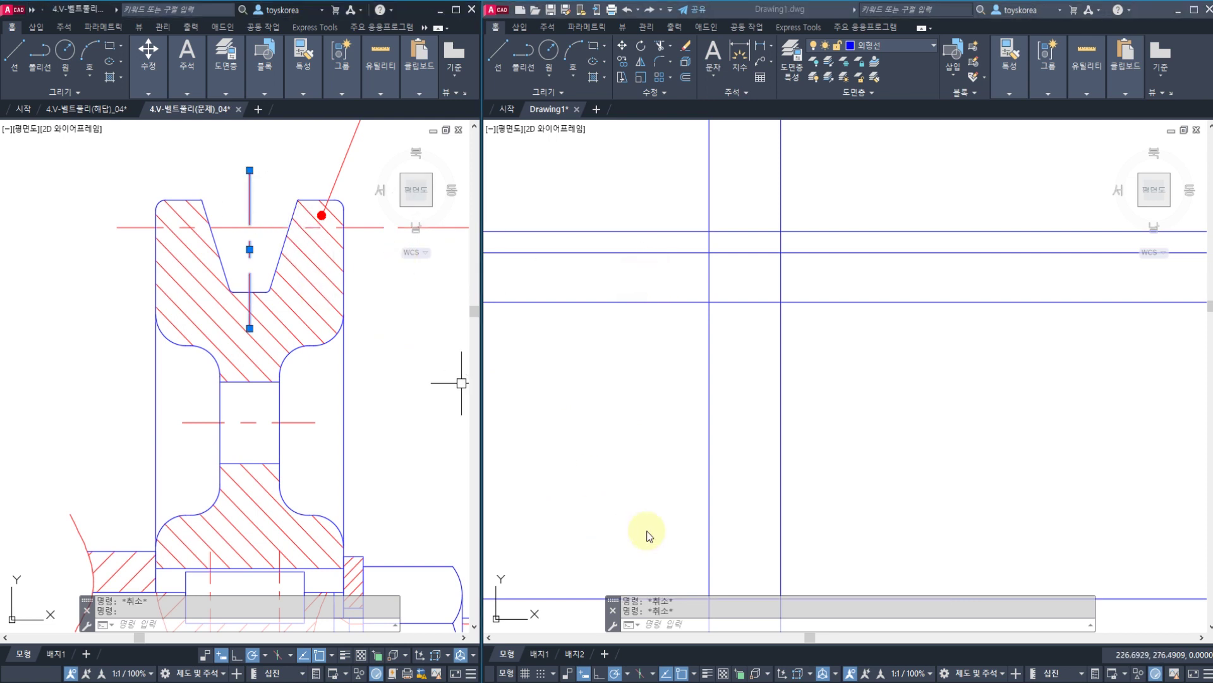
- Check l0 for the M type in the KS standards PDF and offset the groove's vertical centre line in Drawing1 by 4 toward the side face
{"action": "key", "text": "alt+Tab"}
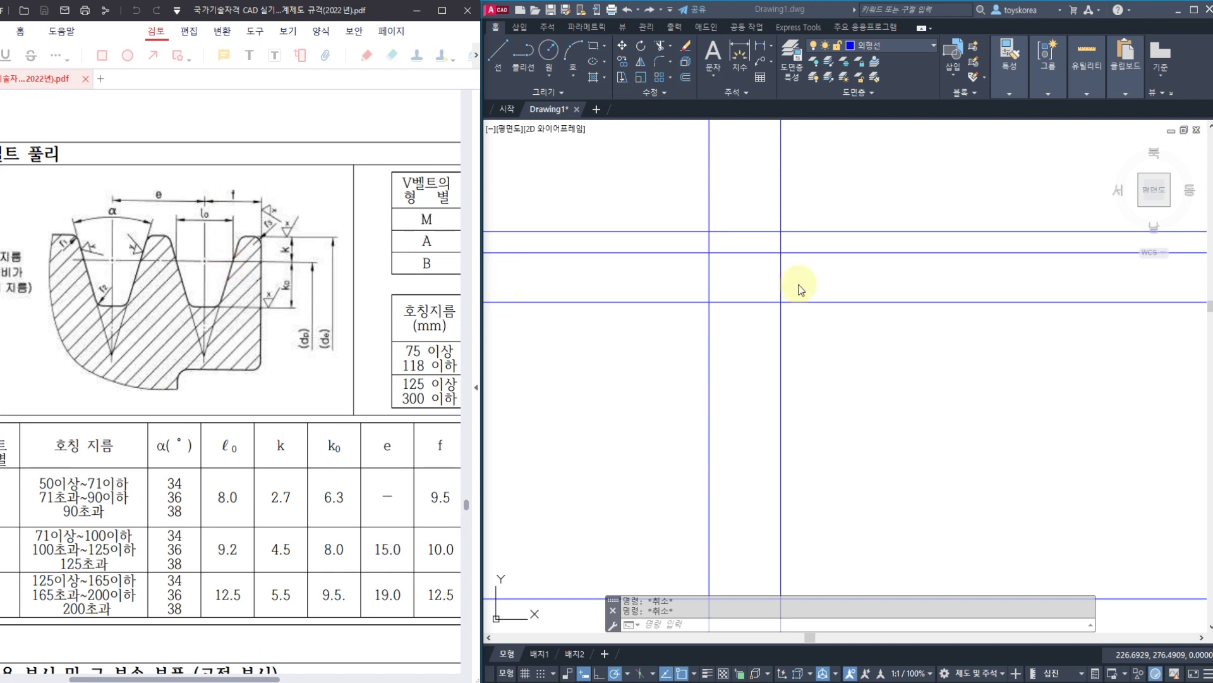
{"action": "left_click", "coordinate": [710, 271]}
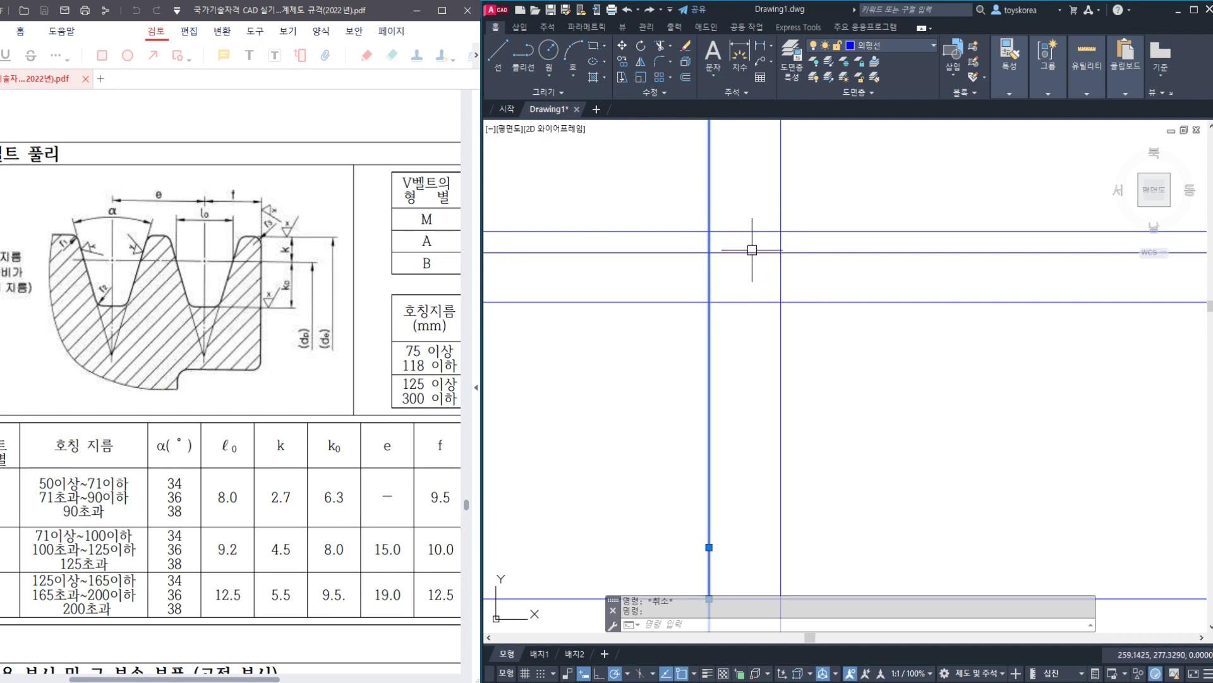
{"action": "key", "text": "Escape"}
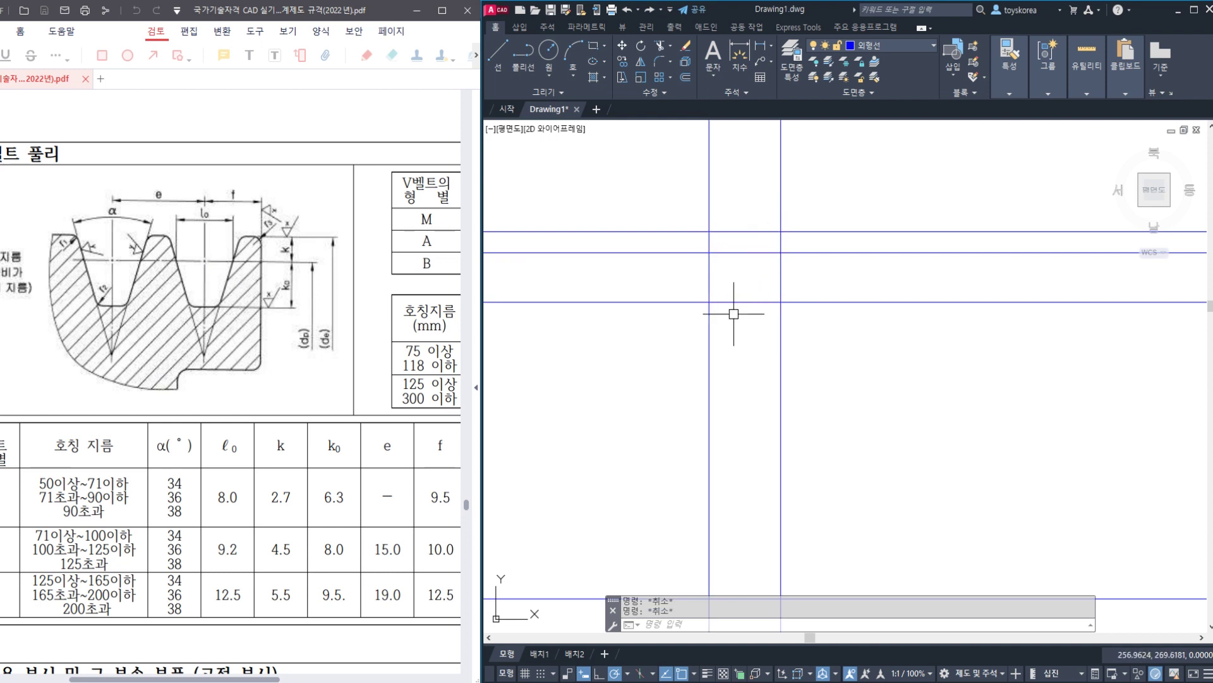
{"action": "type", "text": "o"}
{"action": "key", "text": "Return"}
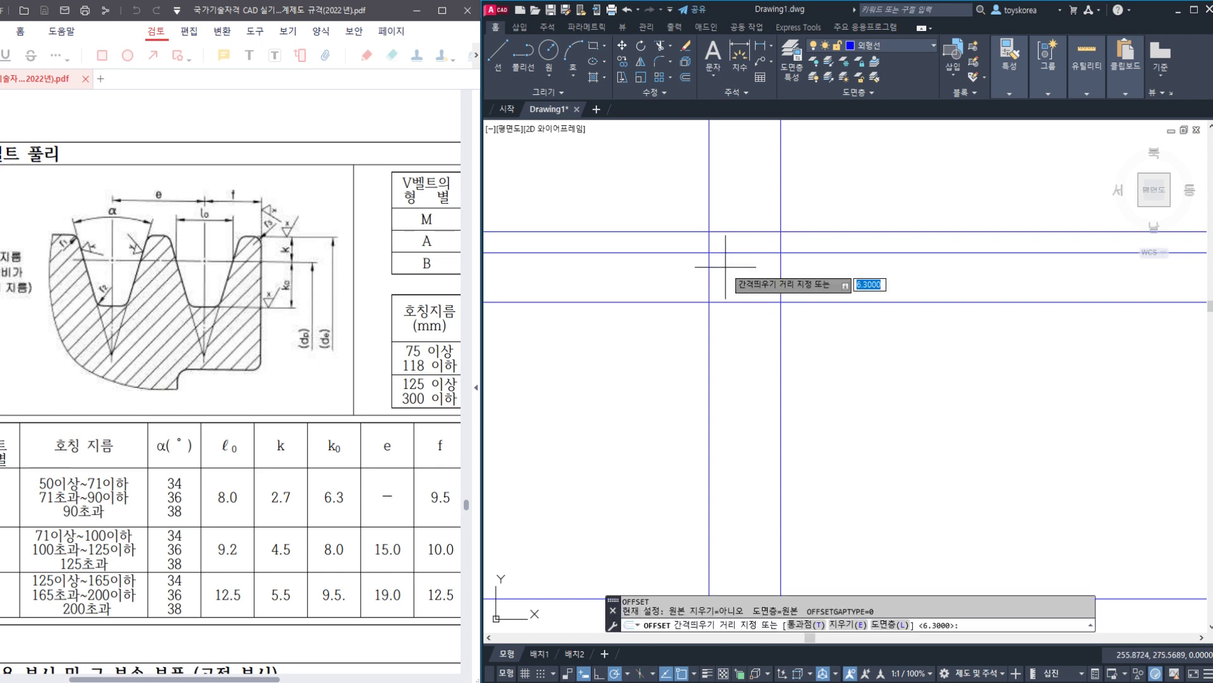
{"action": "key", "text": "Return"}
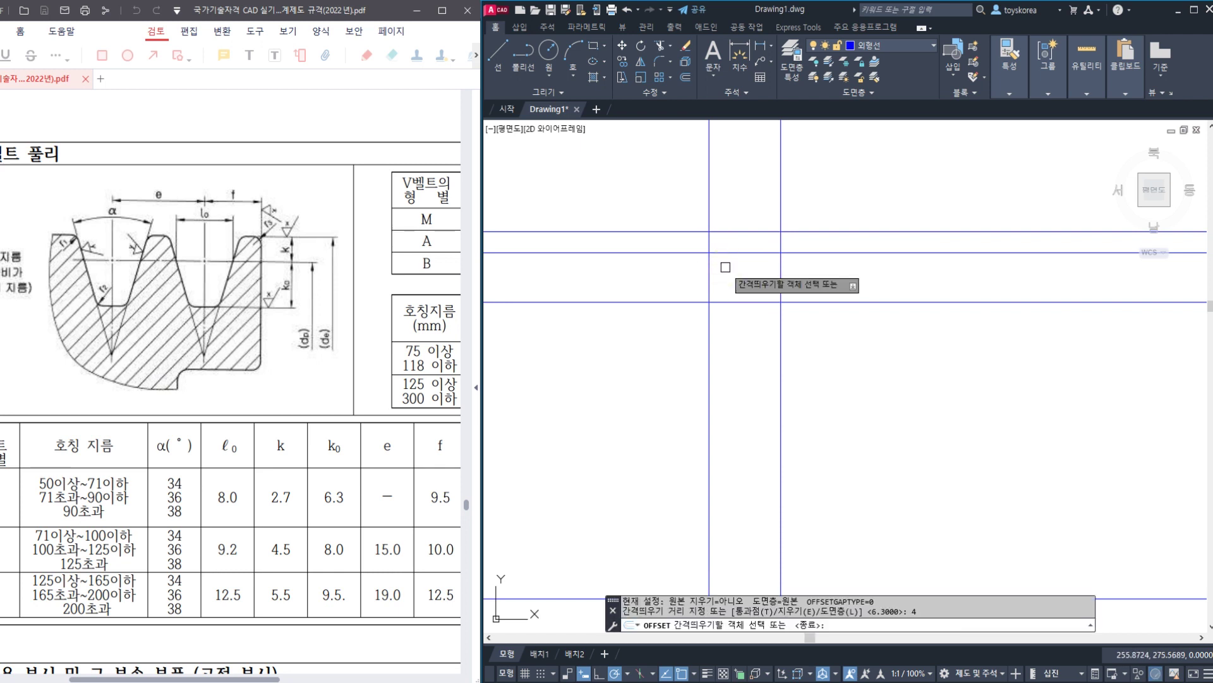
{"action": "left_click", "coordinate": [709, 276]}
{"action": "left_click", "coordinate": [730, 272]}
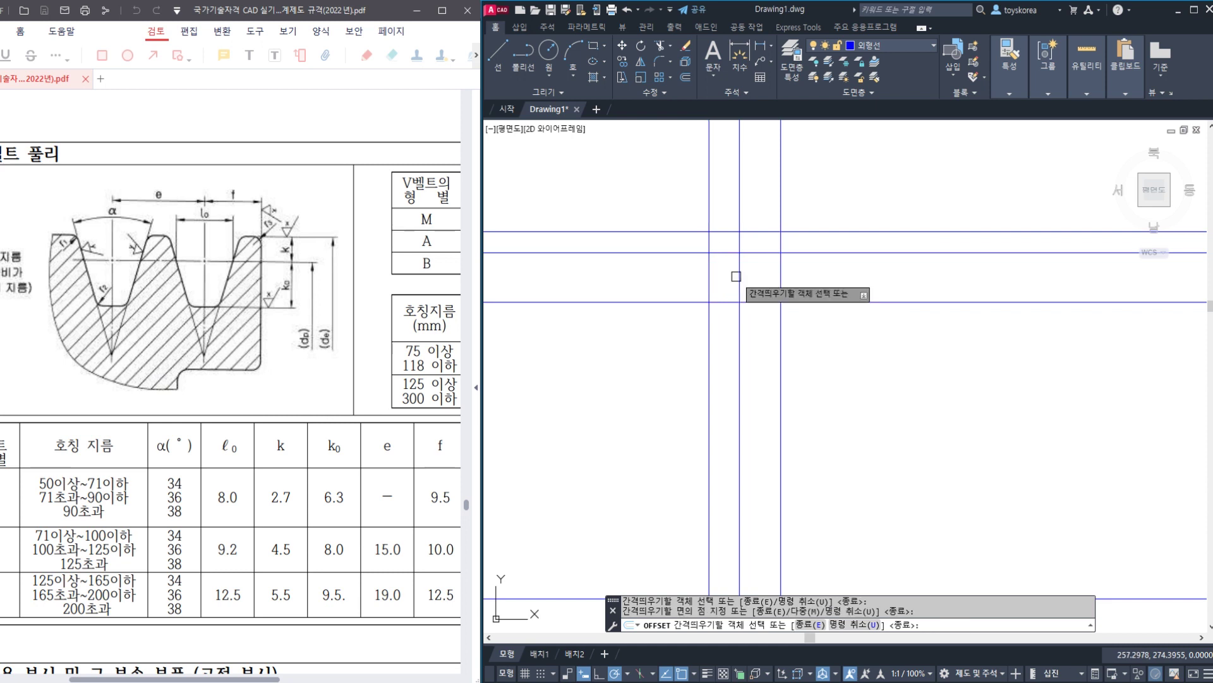
{"action": "key", "text": "Escape"}
- Relate the offset line to the groove flank in the KS figure and work out its rotation angle as 36°/2 = 18°
{"action": "left_click", "coordinate": [740, 263]}
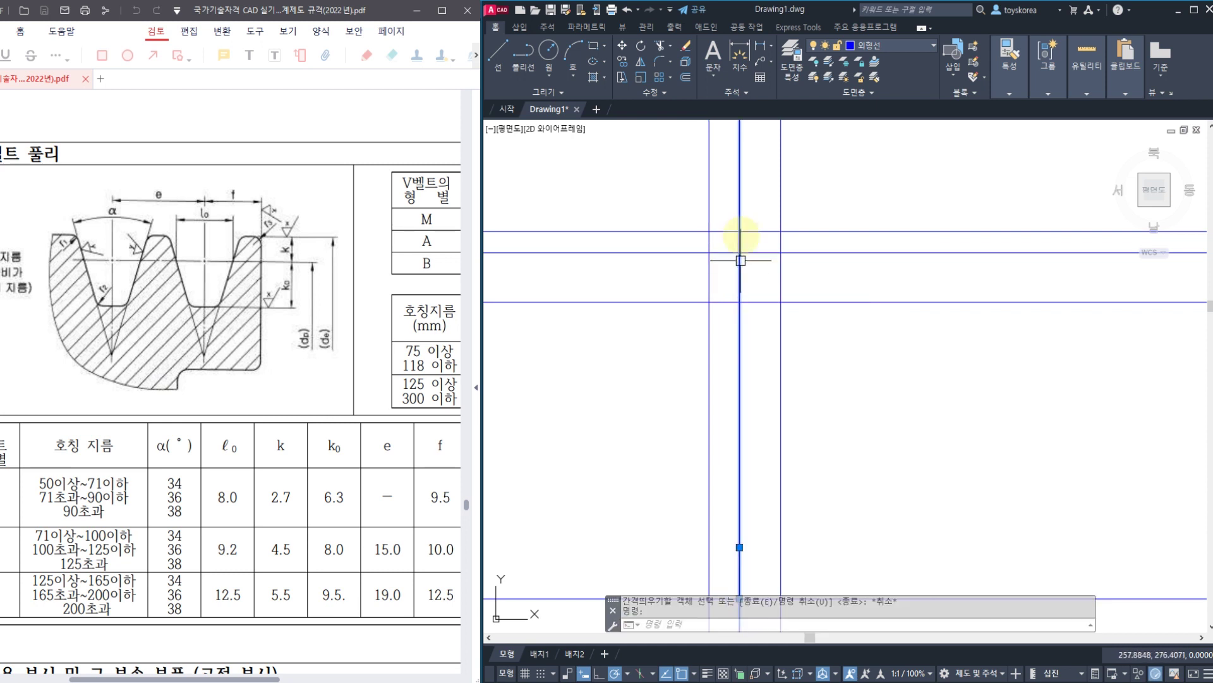
{"action": "left_click_drag", "start_coordinate": [741, 201], "coordinate": [750, 333]}
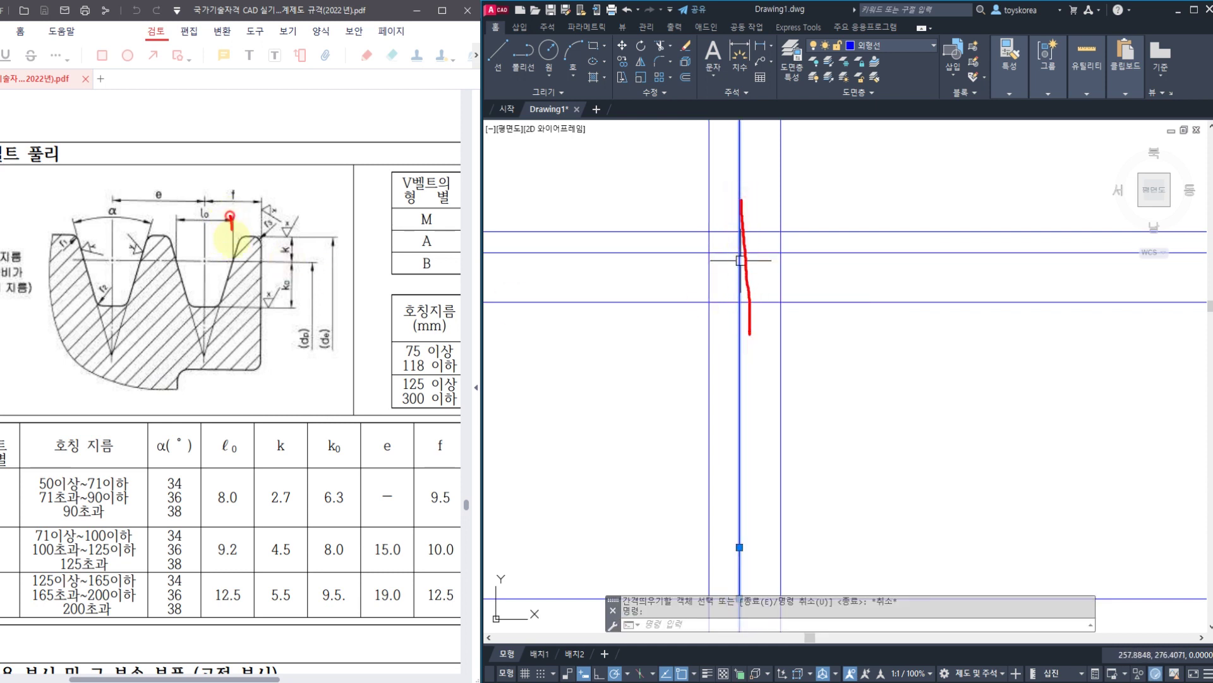
{"action": "left_click_drag", "start_coordinate": [243, 240], "coordinate": [227, 310]}
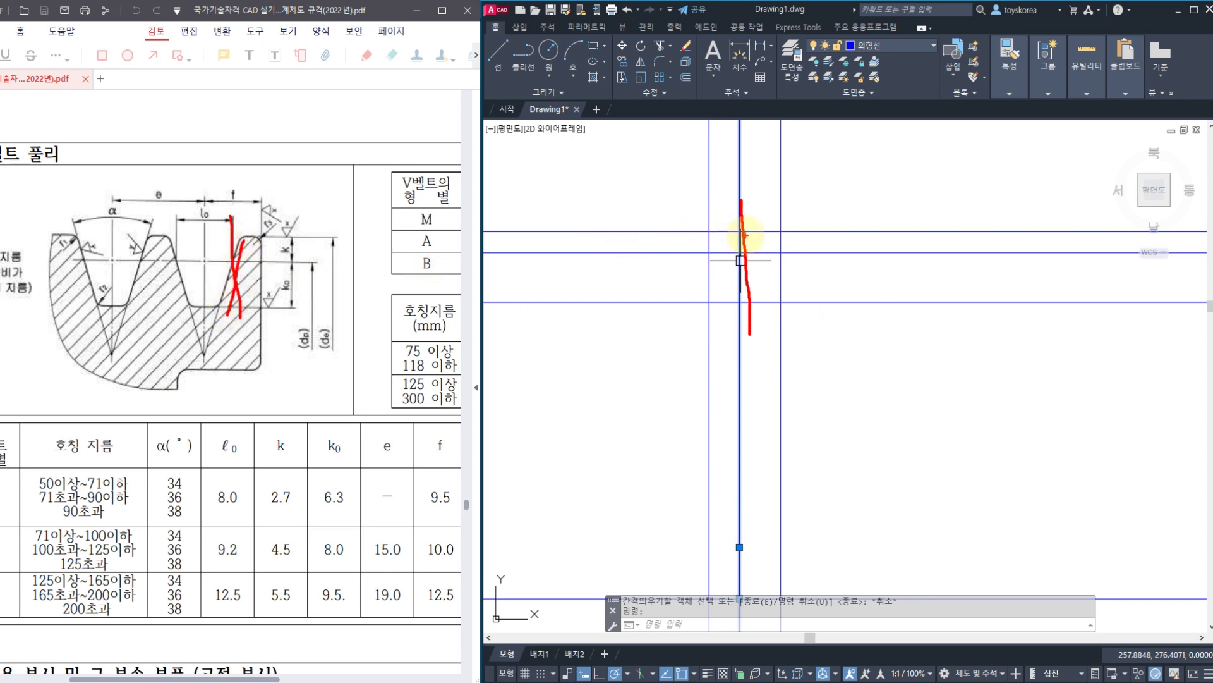
{"action": "mouse_move", "coordinate": [739, 174]}
{"action": "left_mouse_down"}
{"action": "mouse_move", "coordinate": [828, 149]}
{"action": "mouse_move", "coordinate": [923, 152]}
{"action": "mouse_move", "coordinate": [919, 238]}
{"action": "left_mouse_up"}
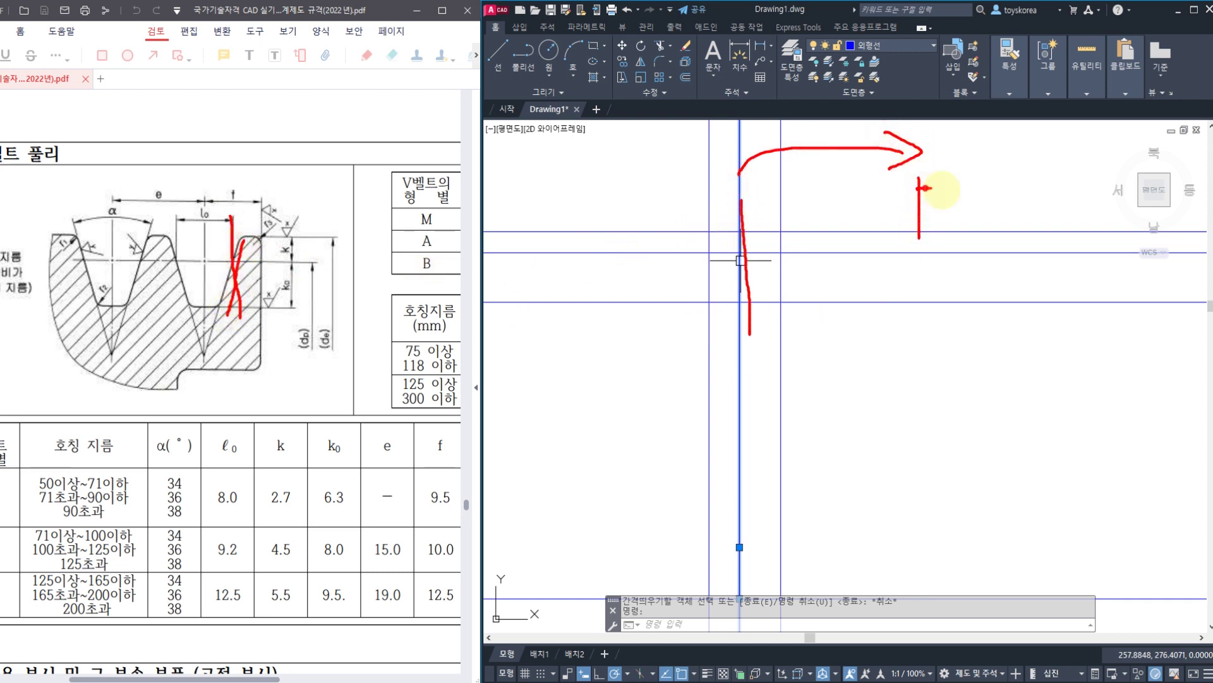
{"action": "mouse_move", "coordinate": [924, 188]}
{"action": "left_mouse_down"}
{"action": "mouse_move", "coordinate": [959, 239]}
{"action": "mouse_move", "coordinate": [1007, 228]}
{"action": "left_mouse_up"}
{"action": "left_click_drag", "start_coordinate": [924, 316], "coordinate": [917, 388]}
{"action": "mouse_move", "coordinate": [997, 311]}
{"action": "left_mouse_down"}
{"action": "mouse_move", "coordinate": [985, 392]}
{"action": "mouse_move", "coordinate": [983, 374]}
{"action": "mouse_move", "coordinate": [1020, 324]}
{"action": "mouse_move", "coordinate": [846, 478]}
{"action": "left_mouse_up"}
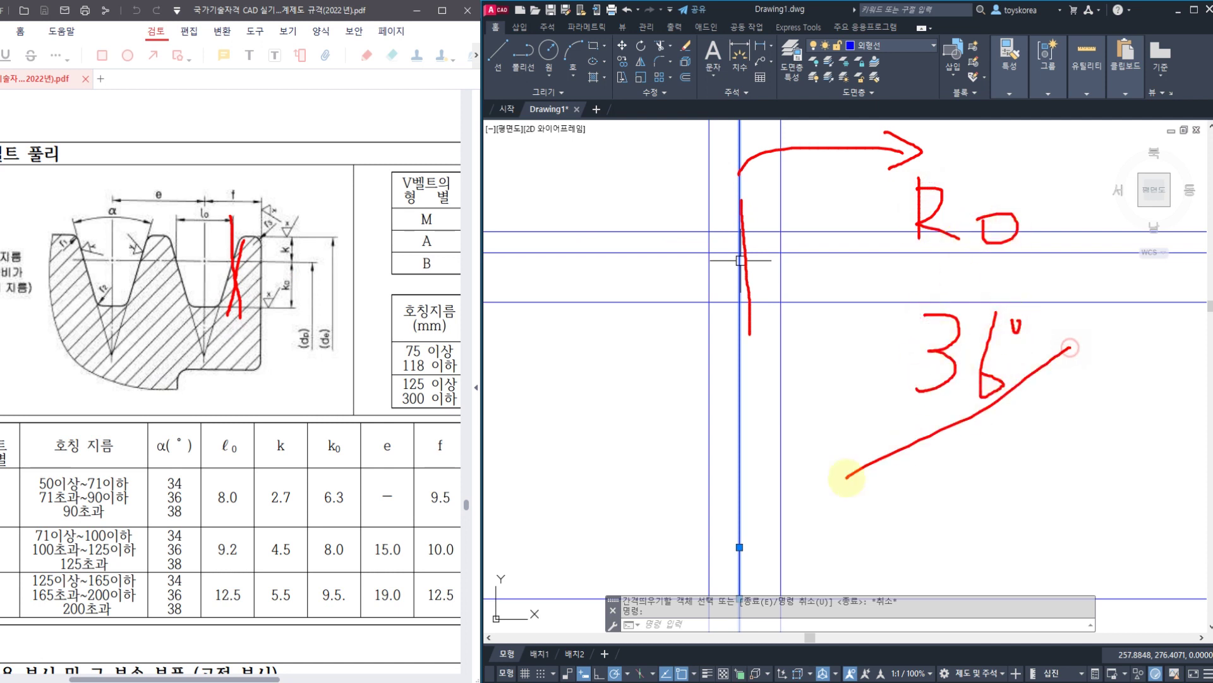
{"action": "left_click_drag", "start_coordinate": [974, 437], "coordinate": [991, 488]}
{"action": "left_click_drag", "start_coordinate": [848, 536], "coordinate": [891, 534]}
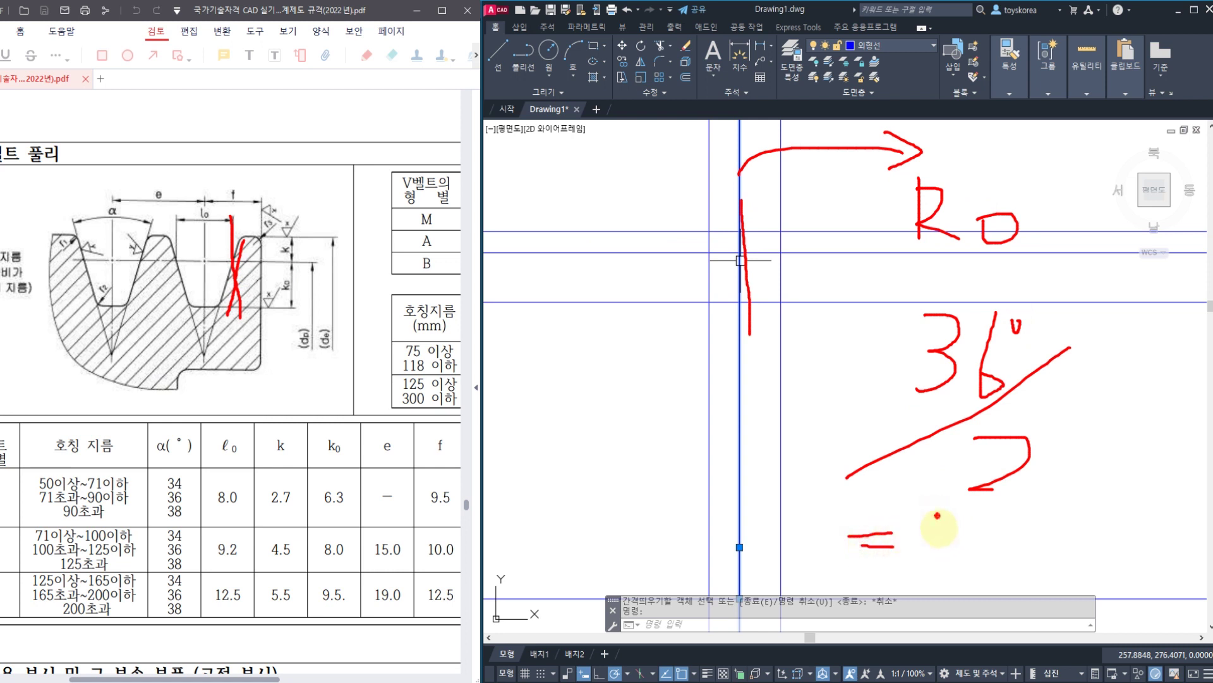
{"action": "left_click_drag", "start_coordinate": [938, 515], "coordinate": [933, 577]}
{"action": "mouse_move", "coordinate": [1010, 530]}
{"action": "left_mouse_down"}
{"action": "mouse_move", "coordinate": [997, 529]}
{"action": "mouse_move", "coordinate": [1019, 550]}
{"action": "mouse_move", "coordinate": [1040, 536]}
{"action": "mouse_move", "coordinate": [921, 560]}
{"action": "mouse_move", "coordinate": [1106, 534]}
{"action": "mouse_move", "coordinate": [1079, 577]}
{"action": "mouse_move", "coordinate": [1100, 563]}
{"action": "mouse_move", "coordinate": [1141, 574]}
{"action": "left_mouse_up"}
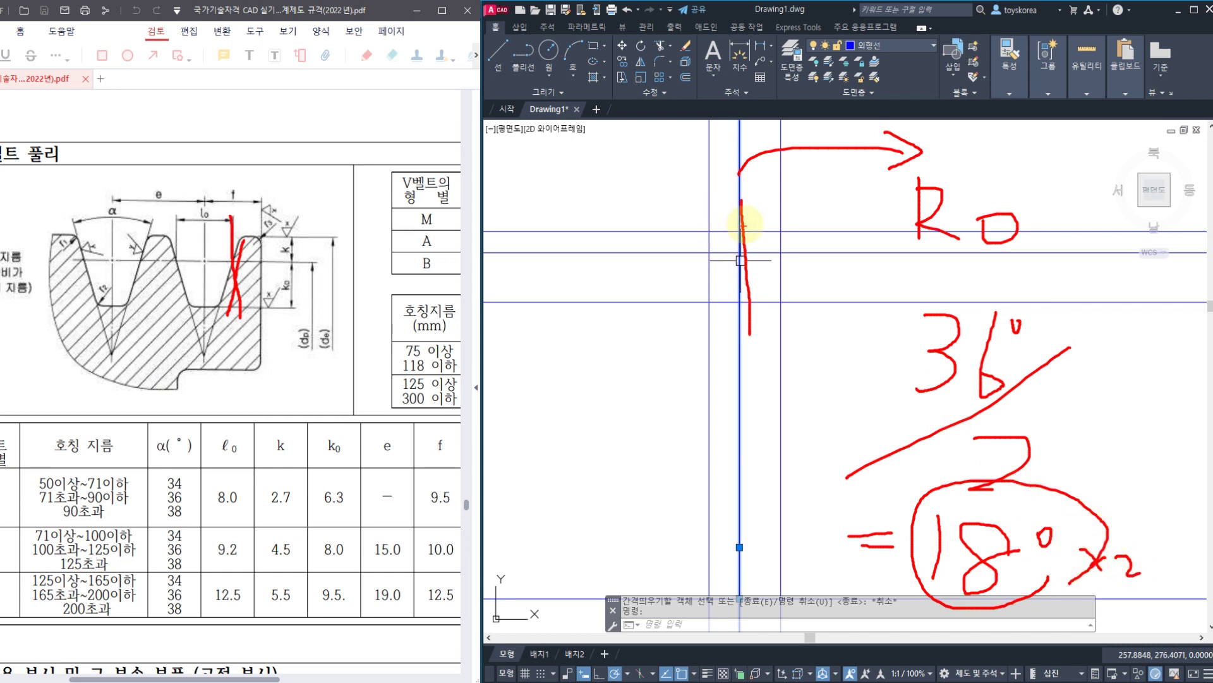
- Mark the offset vertical line's rotation into the groove flank as -18° at its crossing with the pitch line
{"action": "left_click_drag", "start_coordinate": [767, 314], "coordinate": [819, 315]}
{"action": "left_click_drag", "start_coordinate": [833, 273], "coordinate": [821, 330]}
{"action": "mouse_move", "coordinate": [865, 277]}
{"action": "left_mouse_down"}
{"action": "mouse_move", "coordinate": [859, 314]}
{"action": "mouse_move", "coordinate": [867, 280]}
{"action": "mouse_move", "coordinate": [836, 344]}
{"action": "left_mouse_up"}
{"action": "mouse_move", "coordinate": [790, 168]}
{"action": "left_mouse_down"}
{"action": "mouse_move", "coordinate": [761, 257]}
{"action": "mouse_move", "coordinate": [682, 377]}
{"action": "left_mouse_up"}
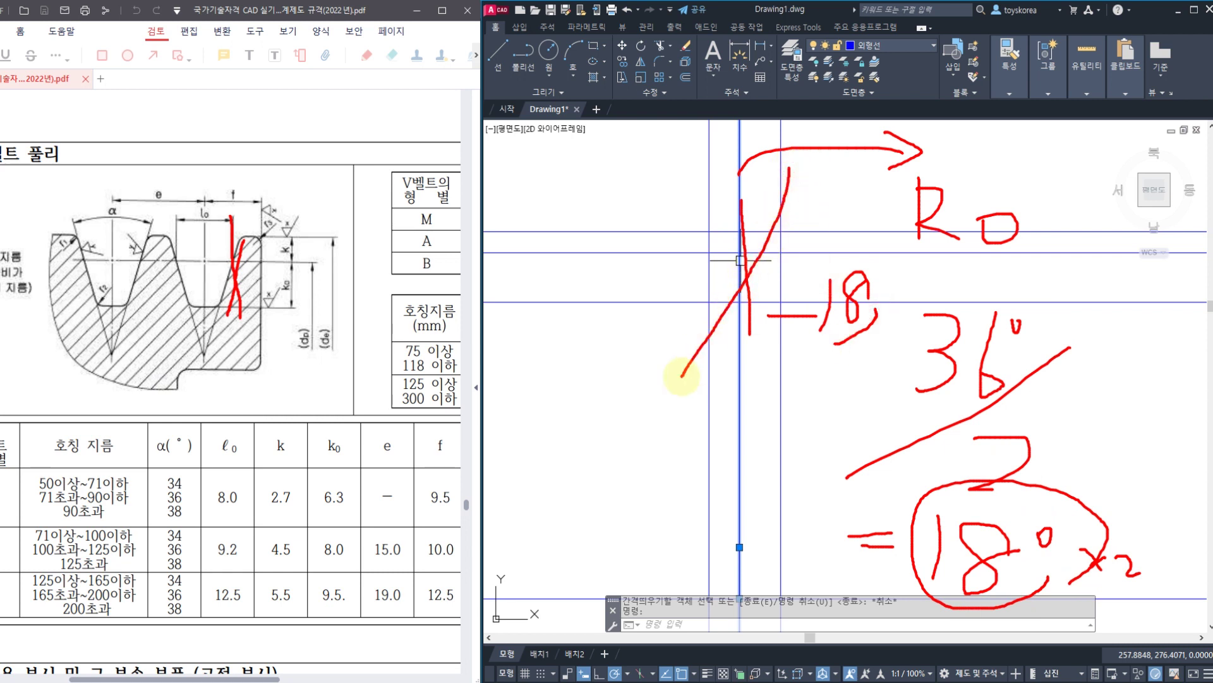
{"action": "key", "text": "Escape"}
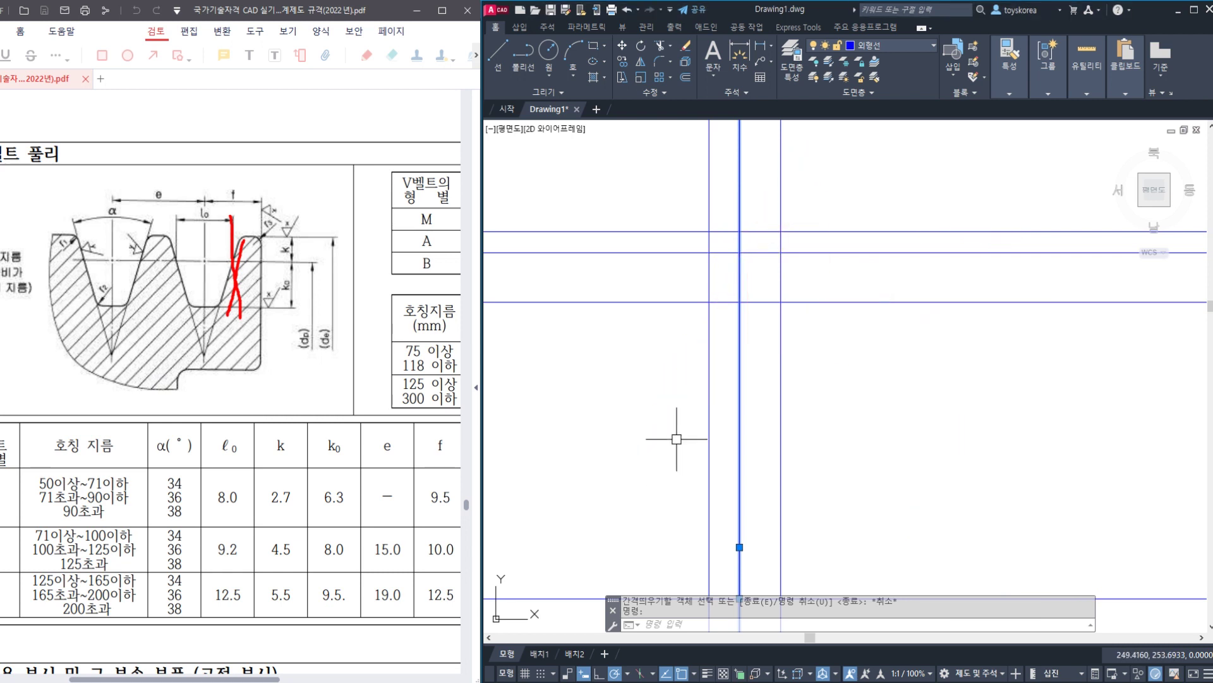
- Rotate the offset vertical line by -18° about its intersection with the pitch line to form the groove flank
{"action": "key", "text": "Escape"}
{"action": "key", "text": "Escape"}
{"action": "type", "text": "ro"}
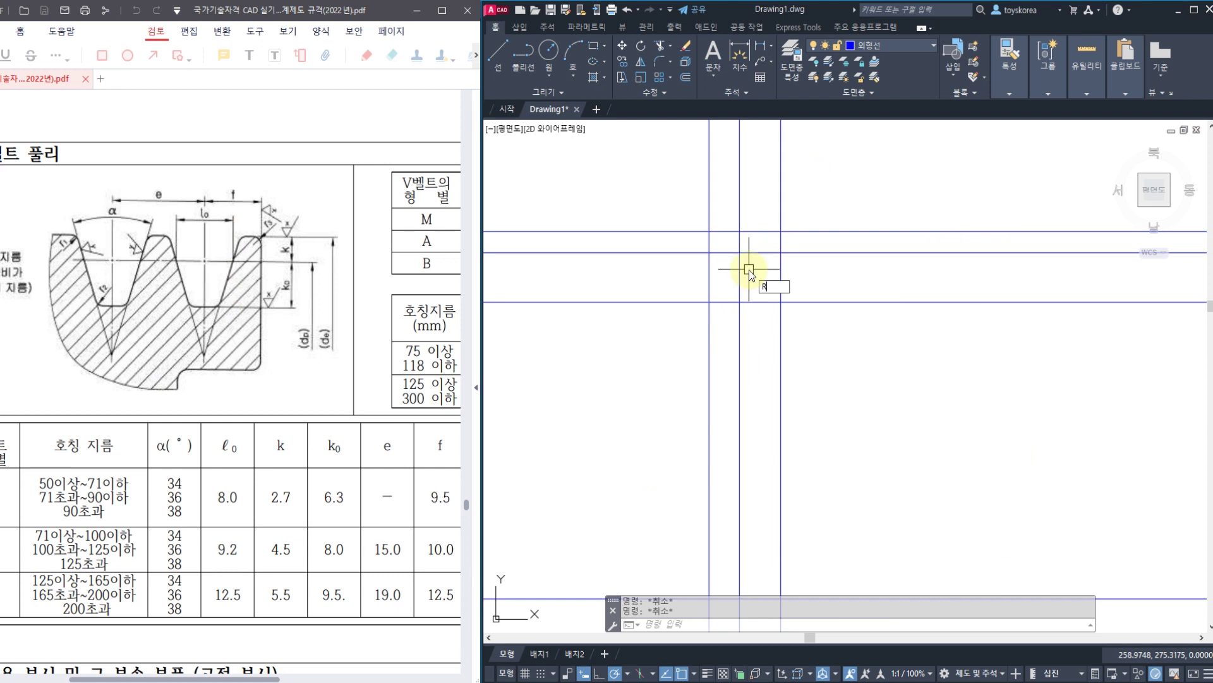
{"action": "key", "text": "Return"}
{"action": "left_click", "coordinate": [740, 269]}
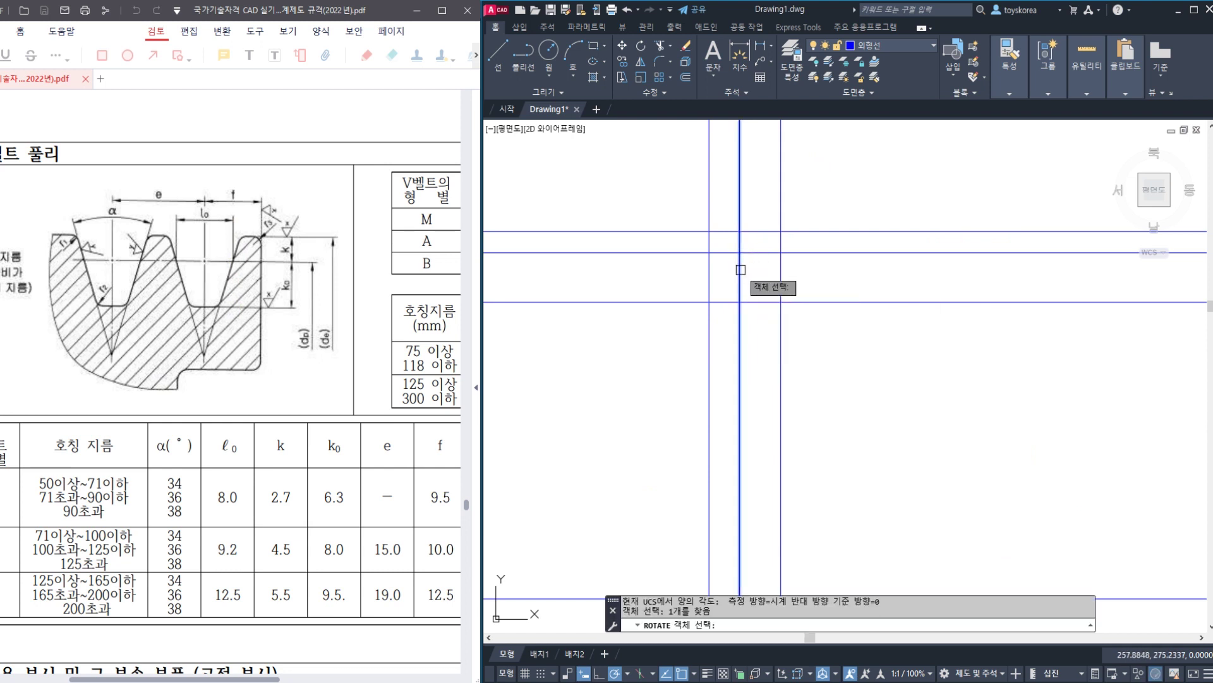
{"action": "key", "text": "Return"}
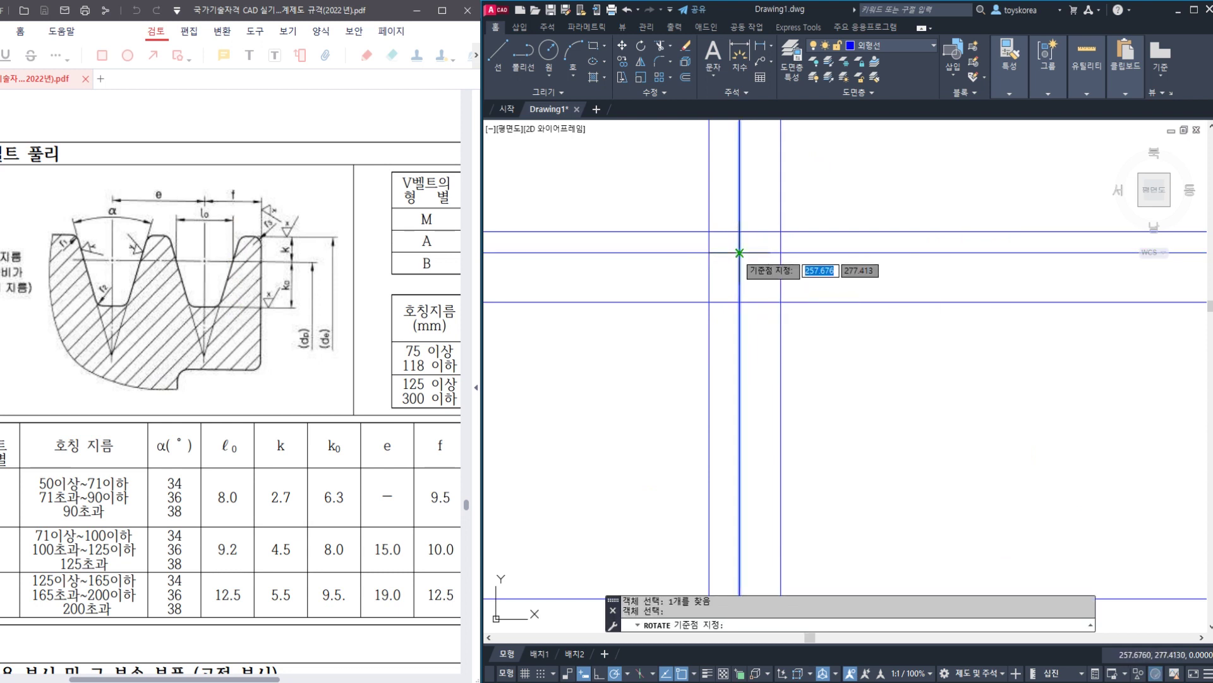
{"action": "left_click", "coordinate": [739, 252]}
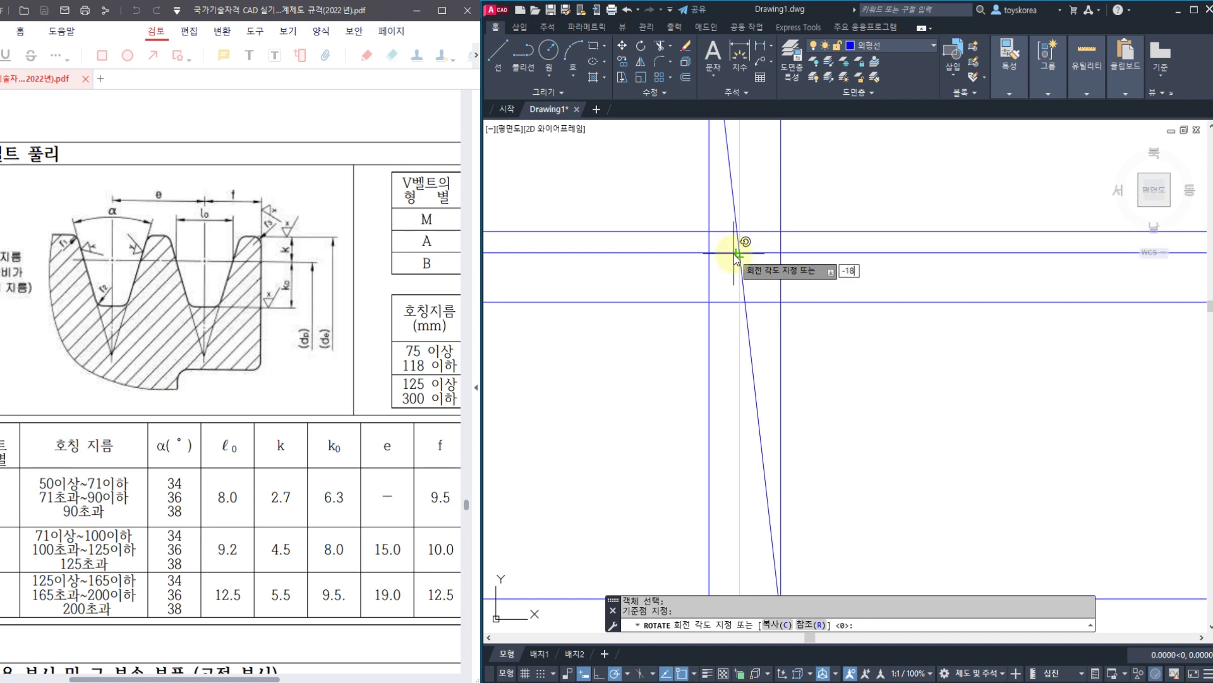
{"action": "key", "text": "Return"}
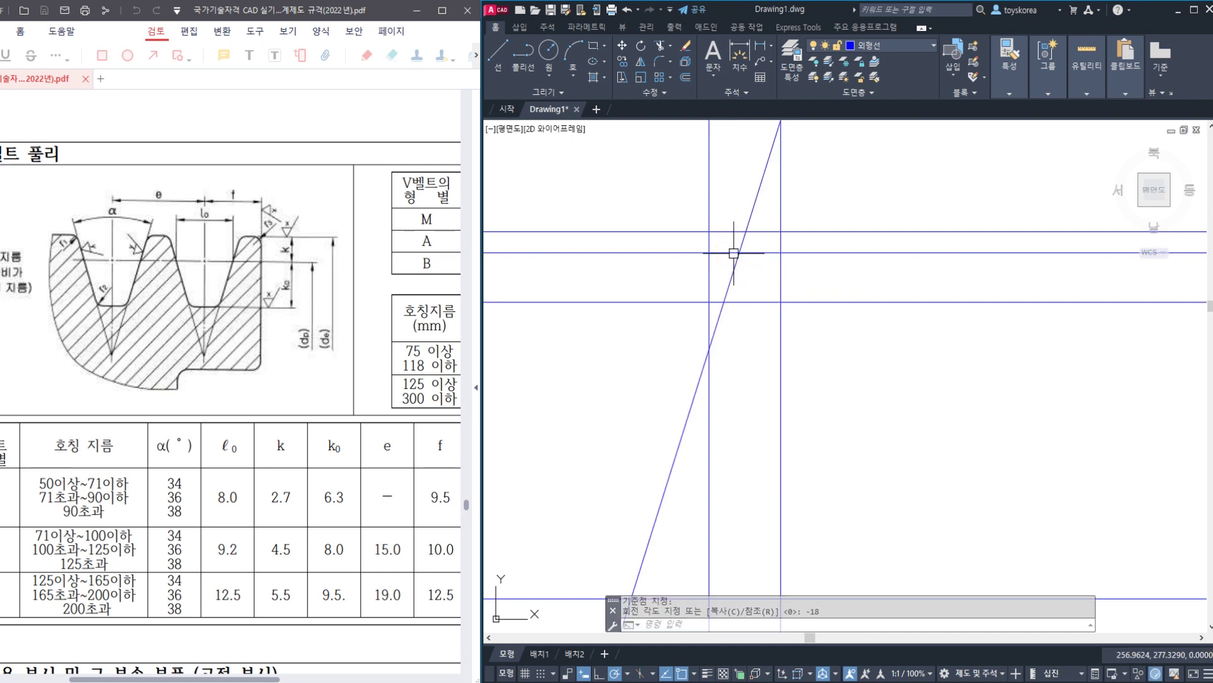
- Compare the rotated flank with the groove's centre line and save the drawing as Drawing1.dwg in the Documents folder
{"action": "left_click", "coordinate": [749, 225]}
{"action": "left_click", "coordinate": [709, 204]}
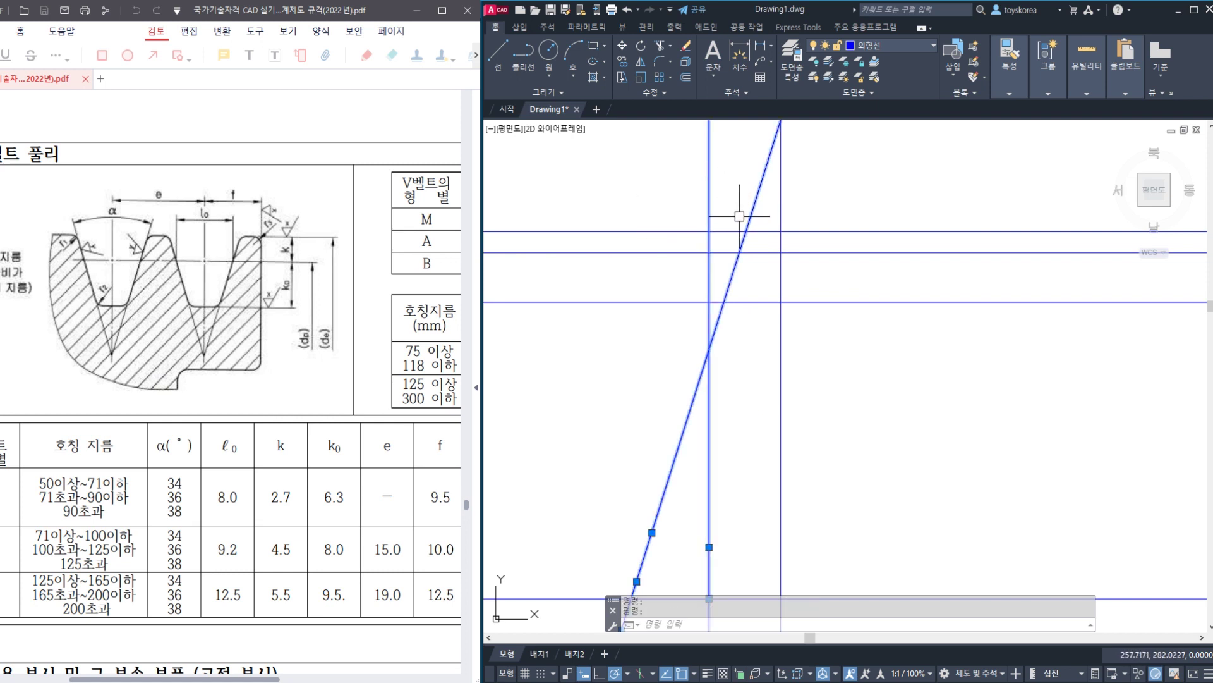
{"action": "key", "text": "Escape"}
{"action": "key", "text": "Escape"}
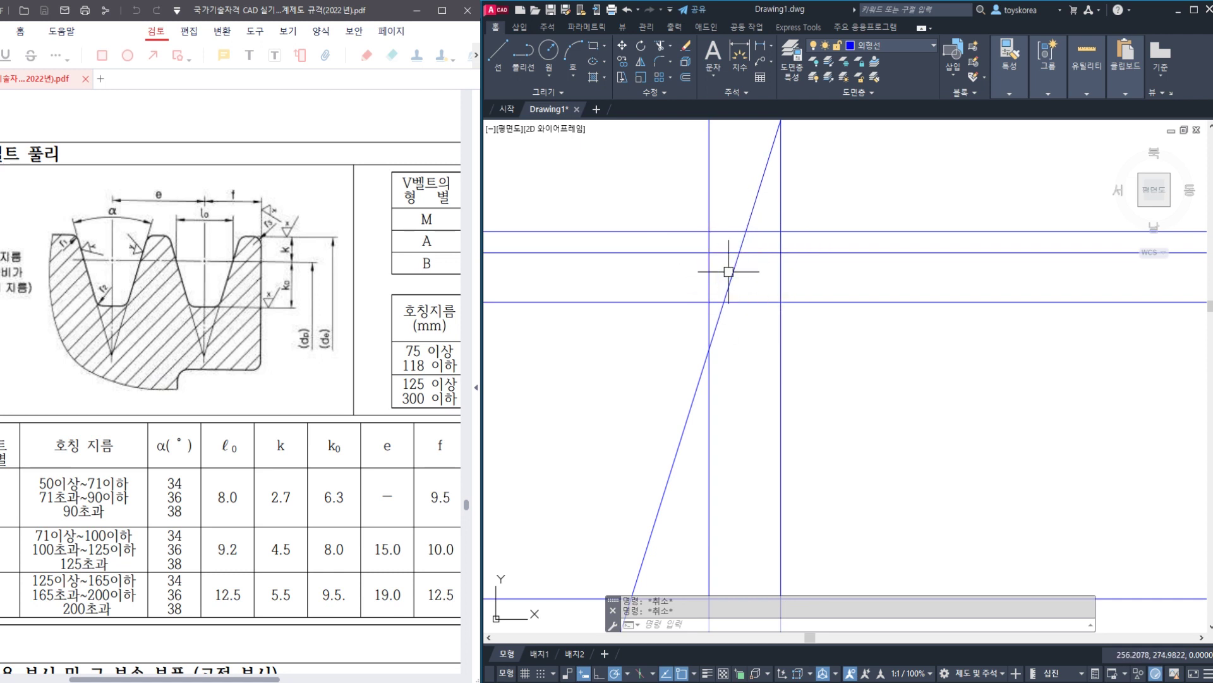
{"action": "key", "text": "ctrl+s"}
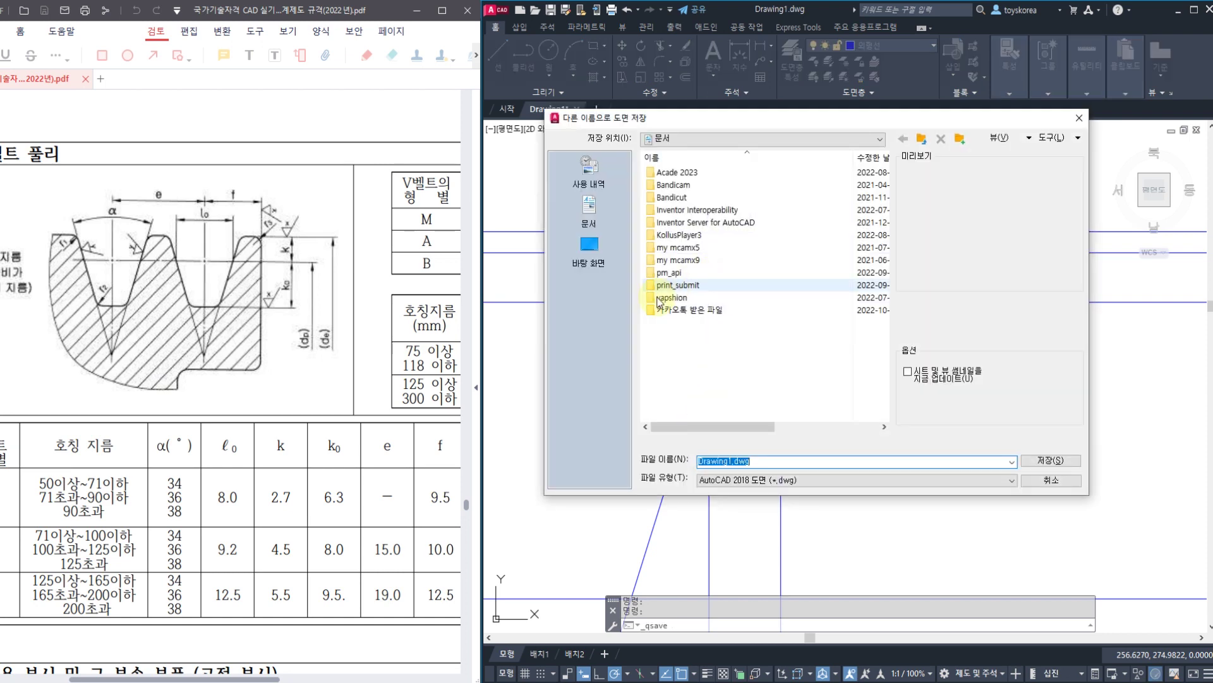
{"action": "left_click", "coordinate": [1042, 460]}
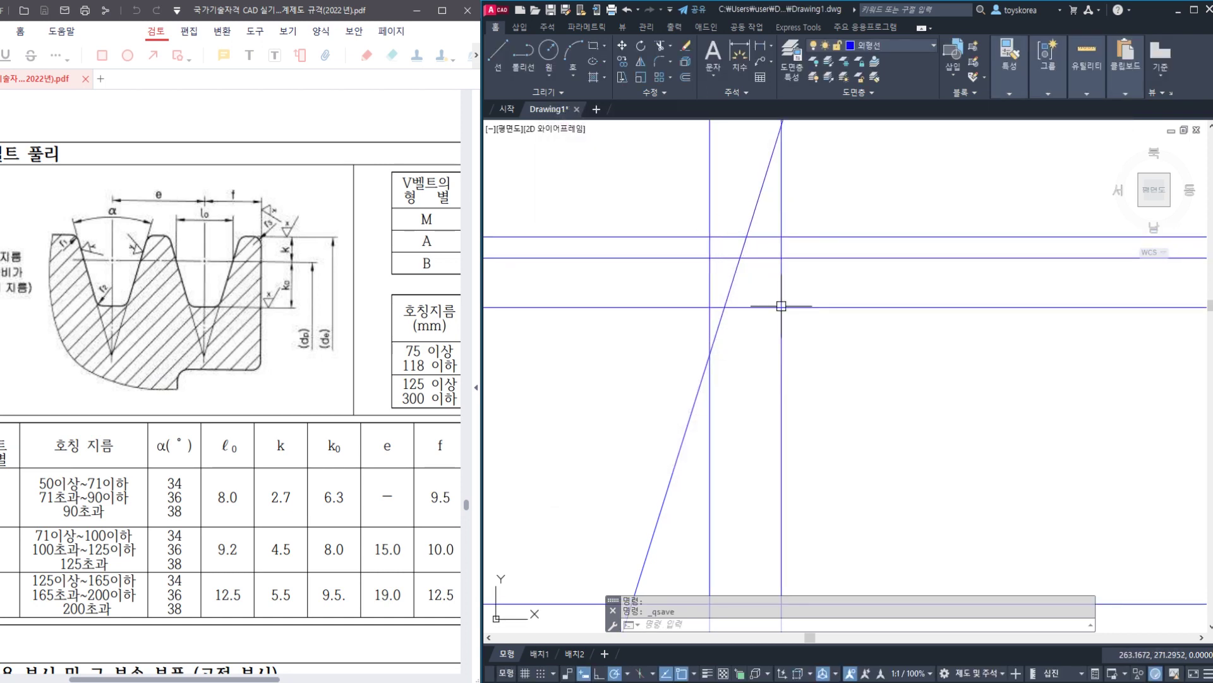
- Examine where r1, r2 and r3 sit in the KS V-belt pulley figure and find their columns in the table
{"action": "left_click_drag", "start_coordinate": [125, 214], "coordinate": [233, 263]}
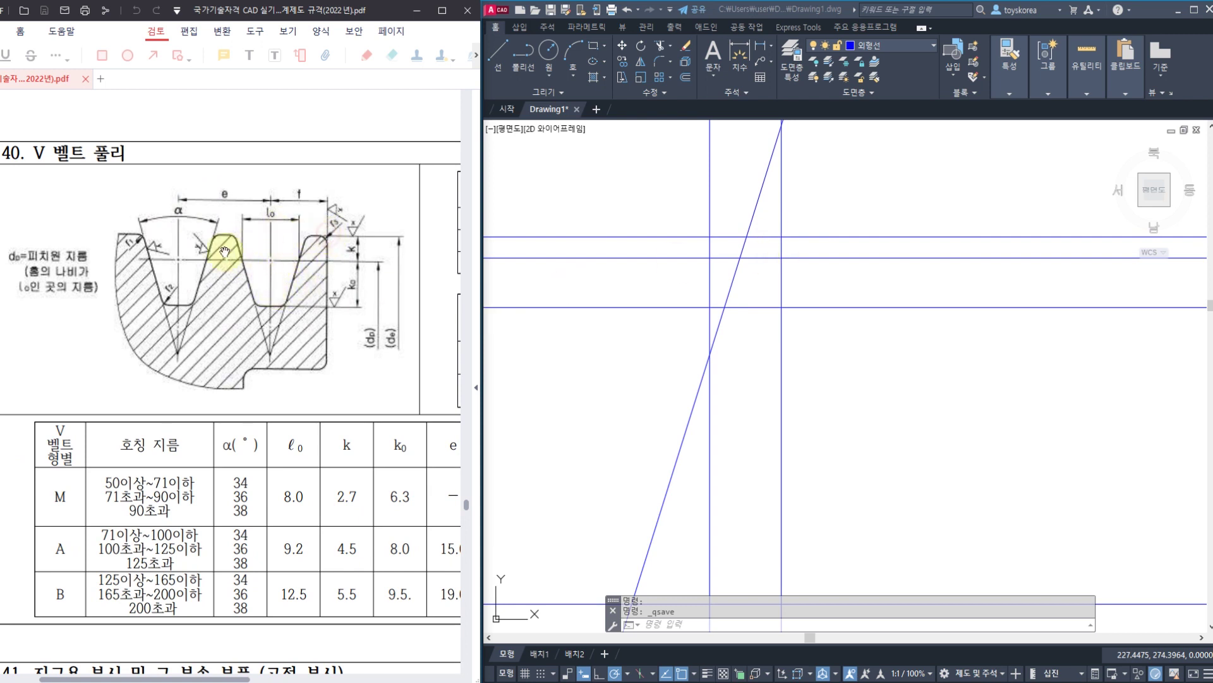
{"action": "scroll", "coordinate": [214, 273], "scroll_direction": "up", "scroll_amount": 3, "text": "ctrl"}
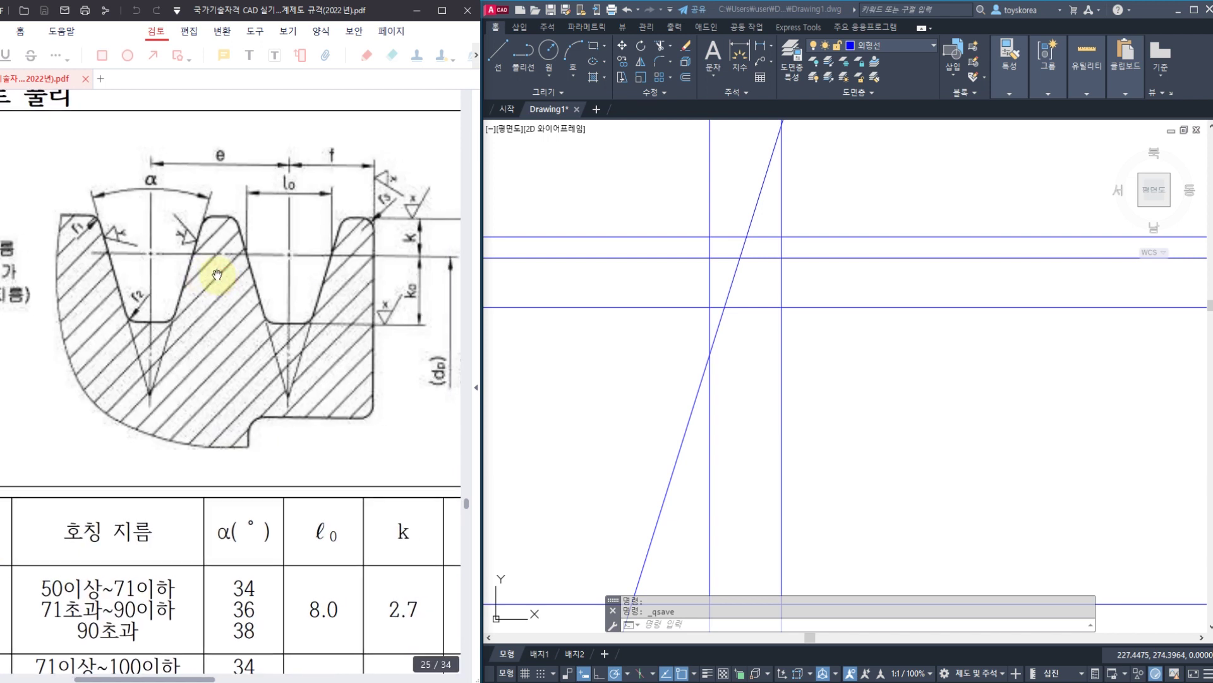
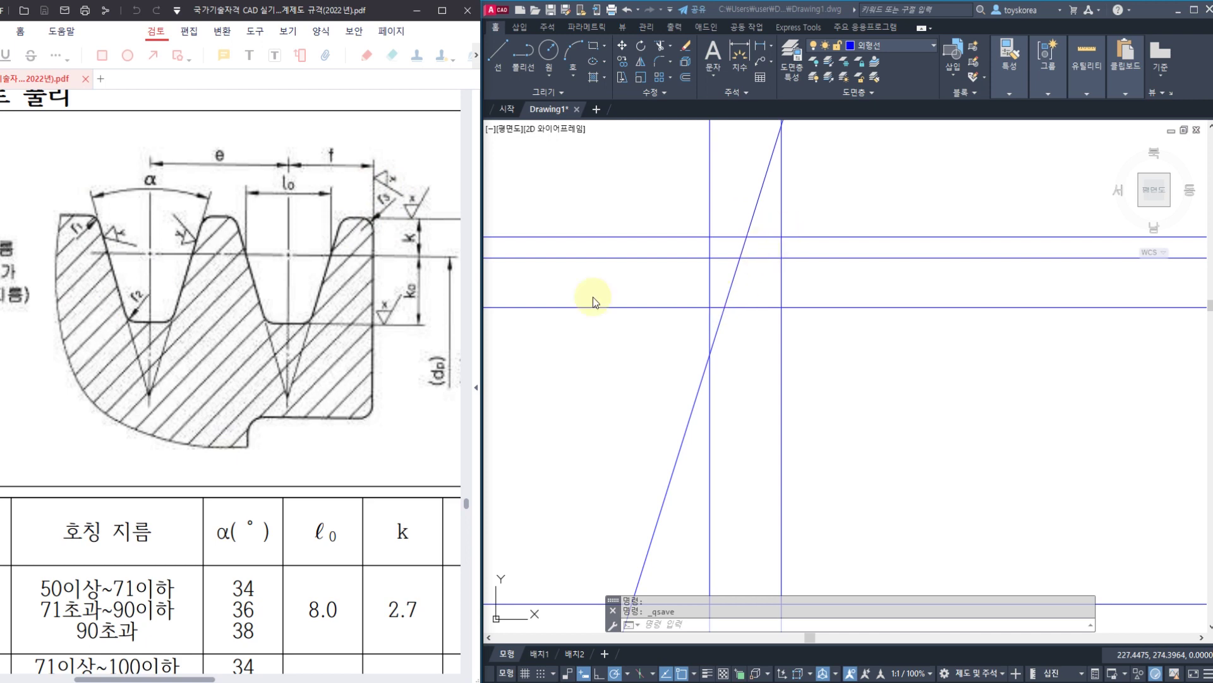
{"action": "left_click_drag", "start_coordinate": [295, 469], "coordinate": [125, 277]}
{"action": "left_click_drag", "start_coordinate": [298, 401], "coordinate": [70, 382]}
{"action": "left_click_drag", "start_coordinate": [265, 383], "coordinate": [117, 385]}
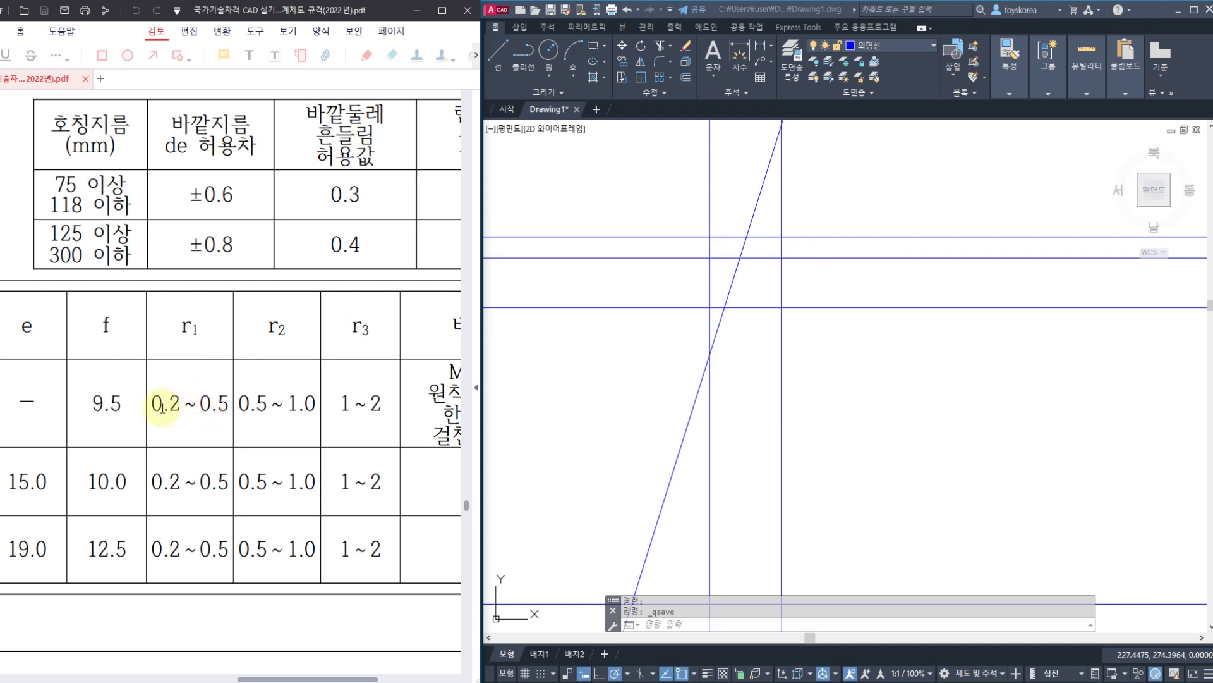
- Compare the r1, r2 and r3 ranges in the M-type row and mark the lower limits 0.2, 0.5 and 1
{"action": "mouse_move", "coordinate": [188, 411]}
{"action": "left_mouse_down"}
{"action": "mouse_move", "coordinate": [150, 379]}
{"action": "mouse_move", "coordinate": [184, 425]}
{"action": "left_mouse_up"}
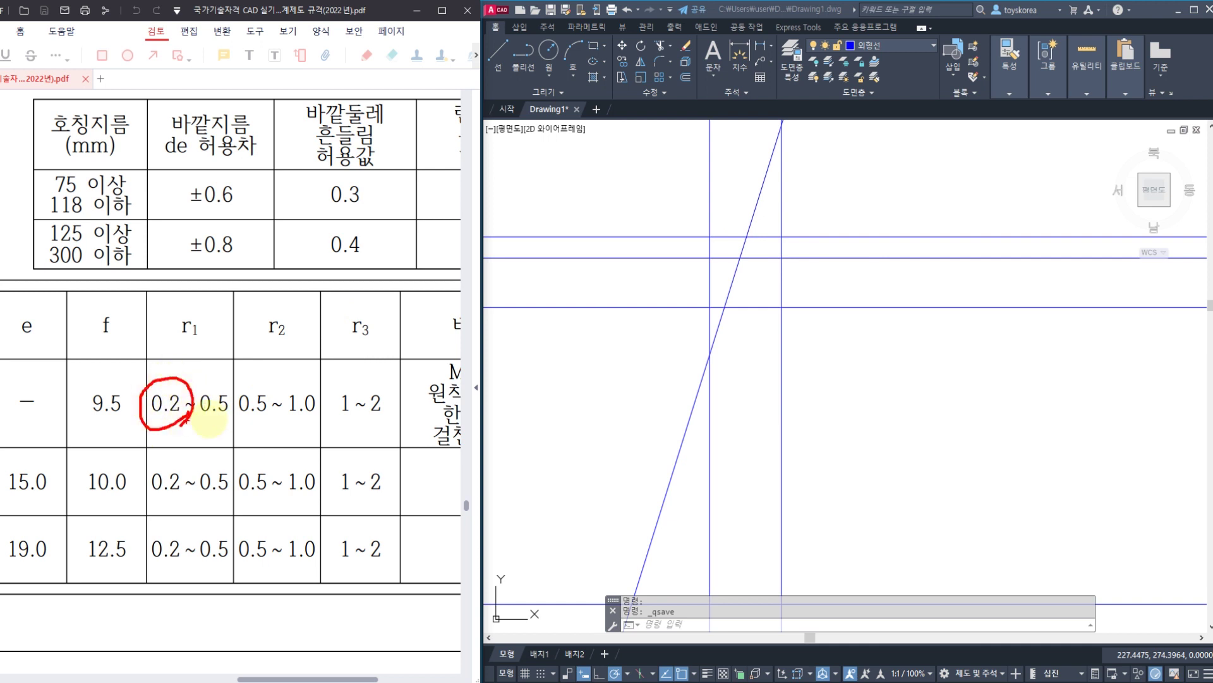
{"action": "mouse_move", "coordinate": [264, 390]}
{"action": "left_mouse_down"}
{"action": "mouse_move", "coordinate": [239, 422]}
{"action": "mouse_move", "coordinate": [251, 432]}
{"action": "left_mouse_up"}
{"action": "mouse_move", "coordinate": [359, 426]}
{"action": "left_mouse_down"}
{"action": "mouse_move", "coordinate": [352, 375]}
{"action": "mouse_move", "coordinate": [344, 432]}
{"action": "left_mouse_up"}
{"action": "left_click_drag", "start_coordinate": [210, 376], "coordinate": [309, 374]}
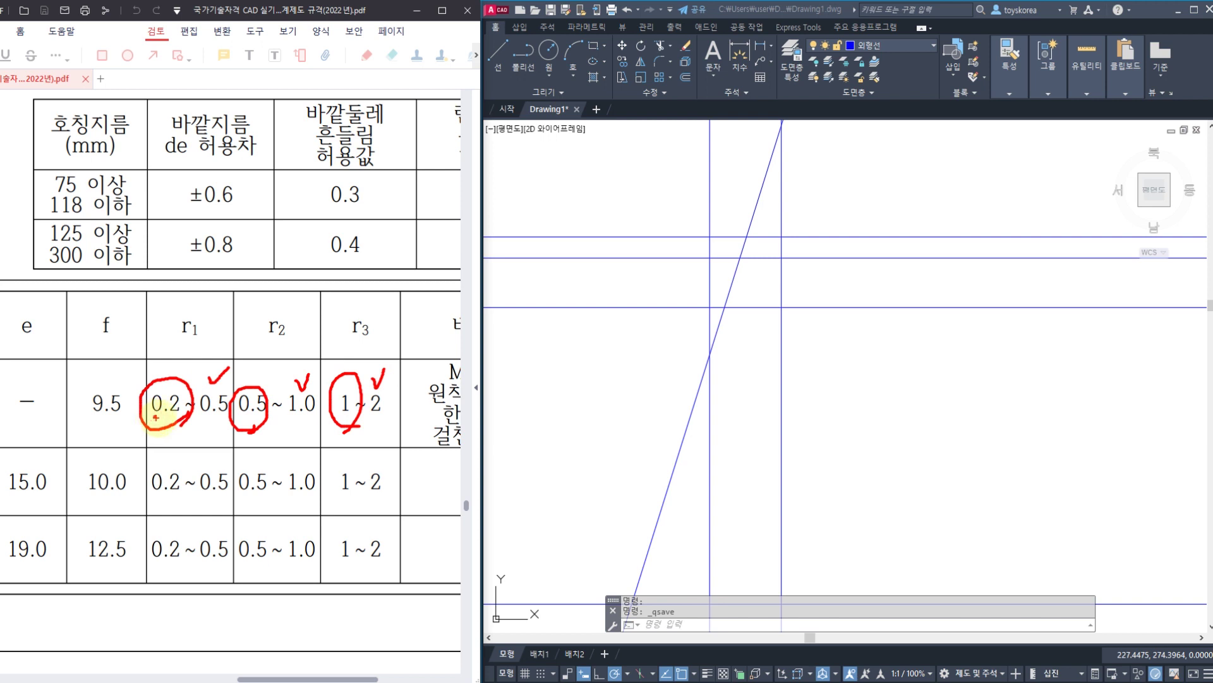
{"action": "left_click_drag", "start_coordinate": [155, 418], "coordinate": [276, 419]}
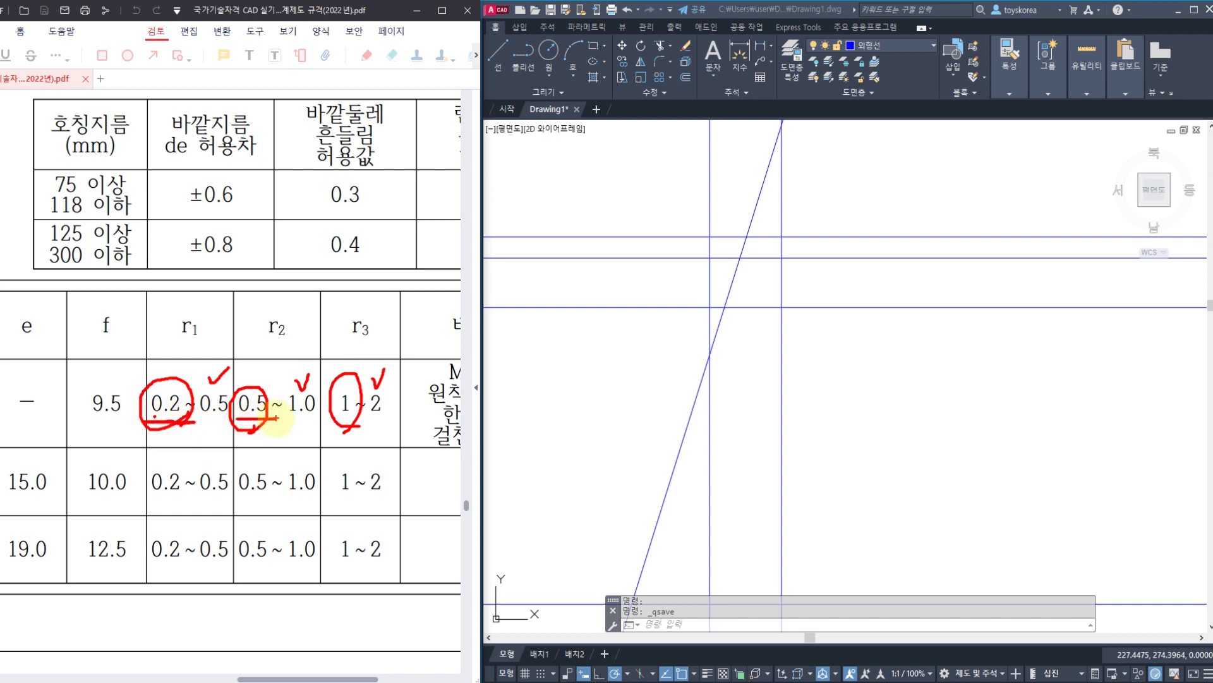
{"action": "left_click_drag", "start_coordinate": [198, 427], "coordinate": [223, 426]}
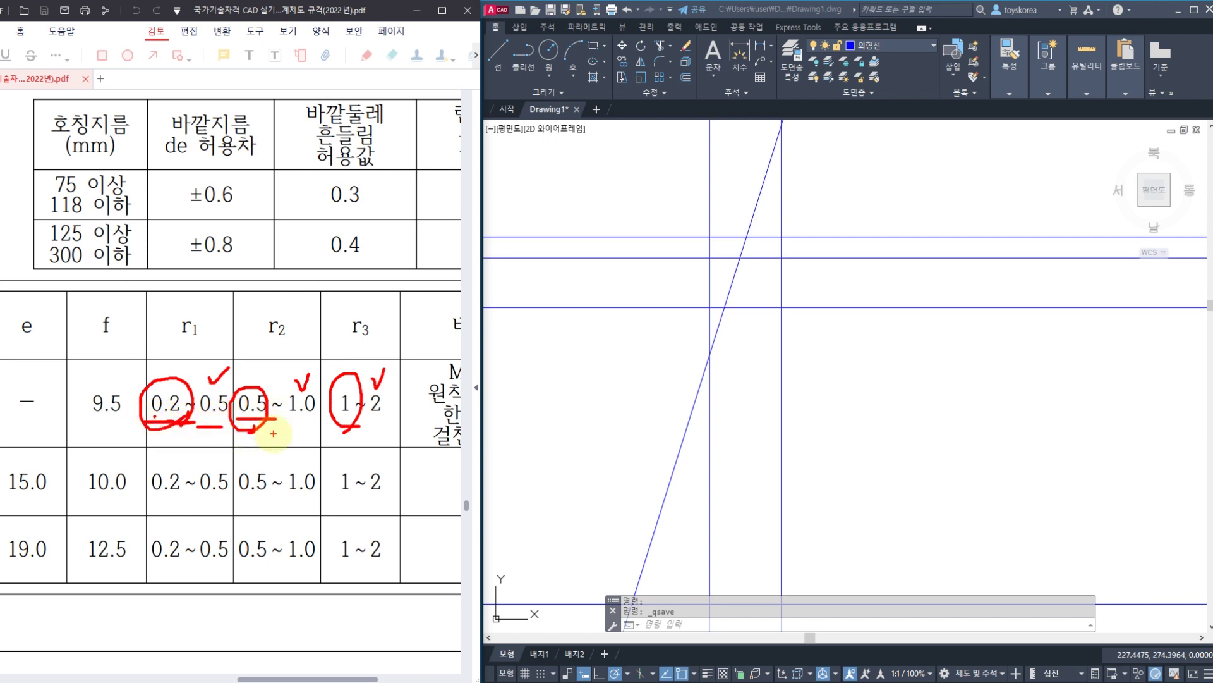
{"action": "mouse_move", "coordinate": [166, 454]}
{"action": "left_mouse_down"}
{"action": "mouse_move", "coordinate": [163, 466]}
{"action": "mouse_move", "coordinate": [158, 455]}
{"action": "left_mouse_up"}
{"action": "mouse_move", "coordinate": [181, 481]}
{"action": "left_mouse_down"}
{"action": "mouse_move", "coordinate": [211, 461]}
{"action": "mouse_move", "coordinate": [290, 513]}
{"action": "left_mouse_up"}
{"action": "mouse_move", "coordinate": [346, 455]}
{"action": "left_mouse_down"}
{"action": "mouse_move", "coordinate": [360, 485]}
{"action": "mouse_move", "coordinate": [381, 462]}
{"action": "left_mouse_up"}
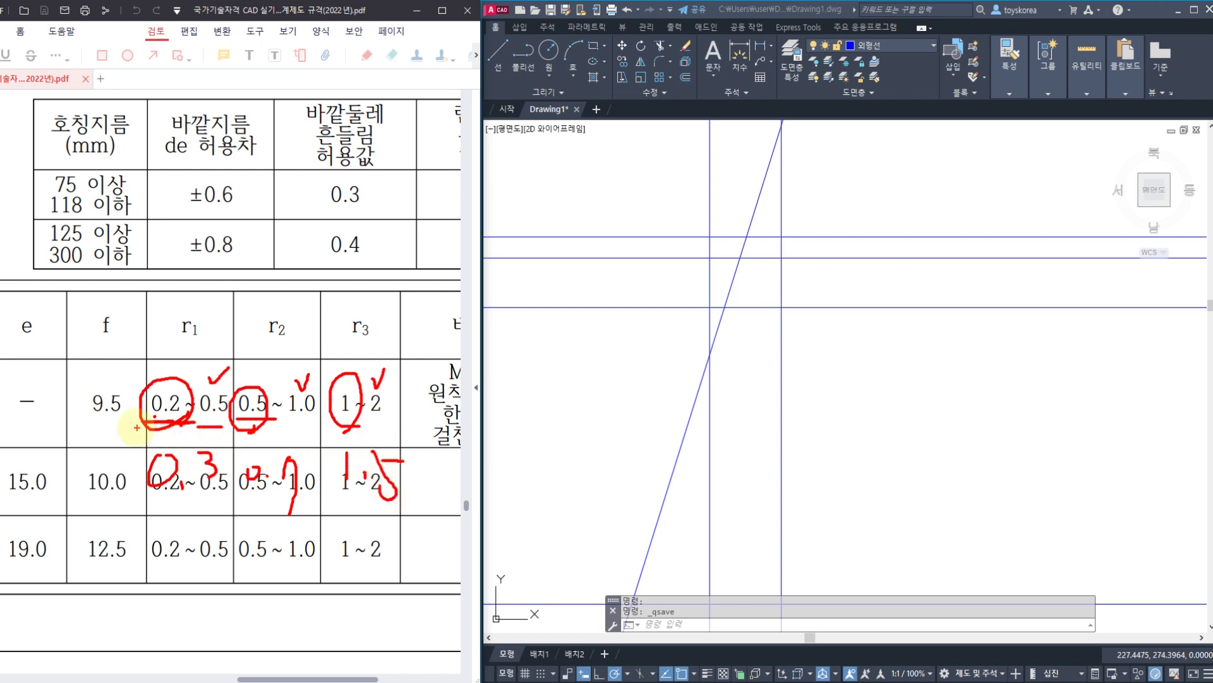
{"action": "left_click_drag", "start_coordinate": [136, 425], "coordinate": [429, 424]}
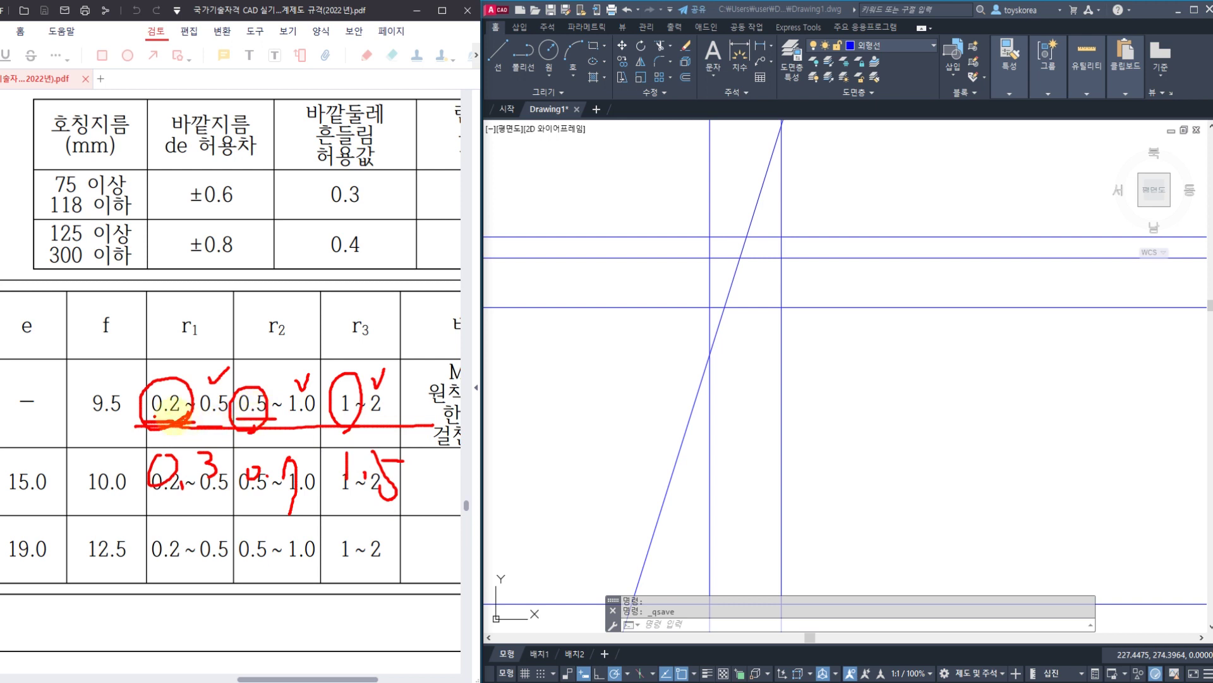
{"action": "key", "text": "Escape"}
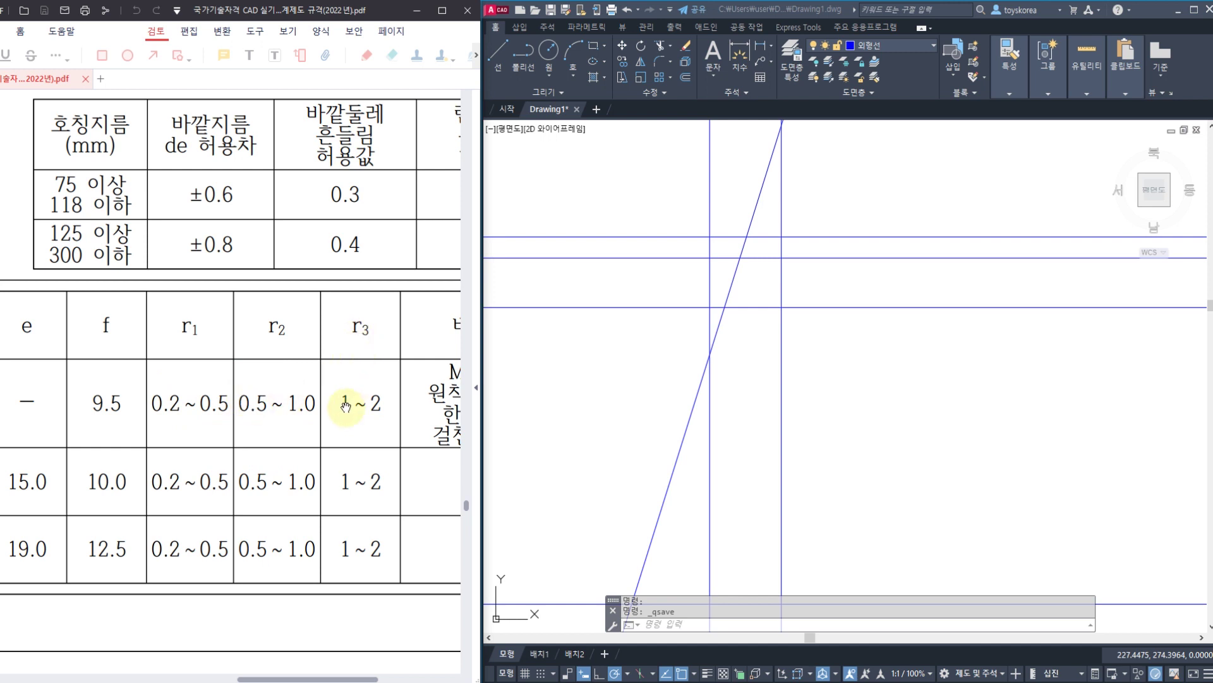
- Fillet the corner between the sloped groove flank and the outer rim line with a radius of 0.2
{"action": "left_click", "coordinate": [845, 314]}
{"action": "key", "text": "Escape"}
{"action": "key", "text": "Escape"}
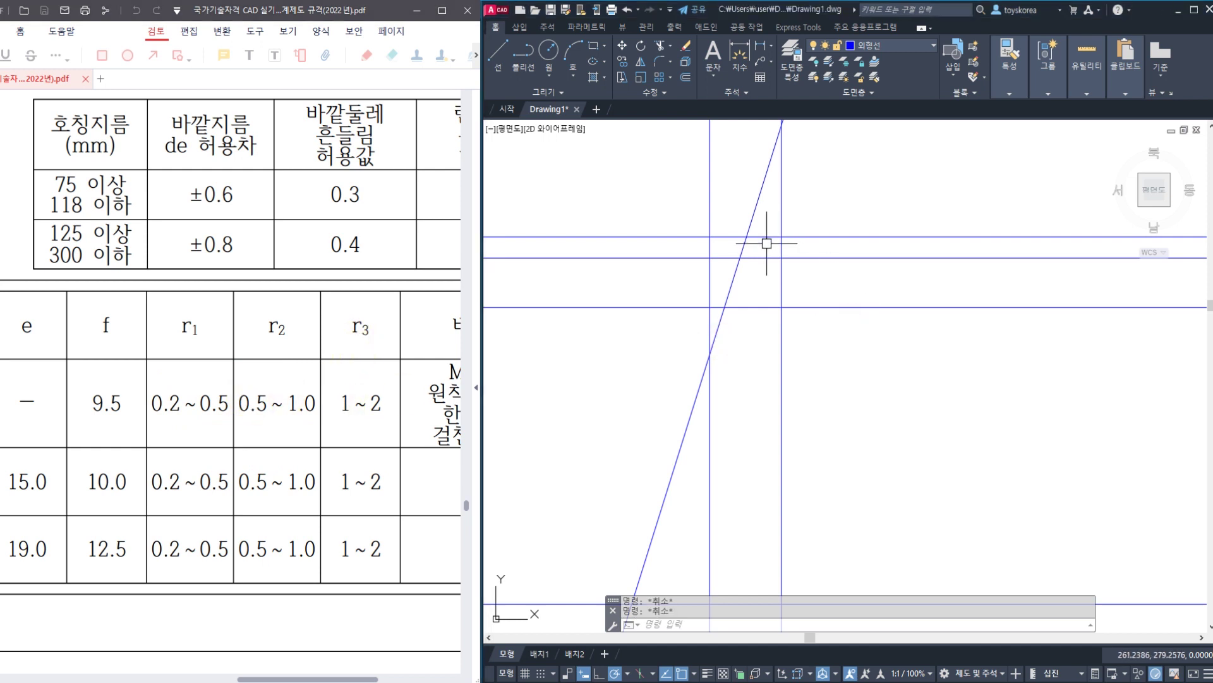
{"action": "scroll", "coordinate": [761, 243], "scroll_direction": "up", "scroll_amount": 4}
{"action": "type", "text": "f"}
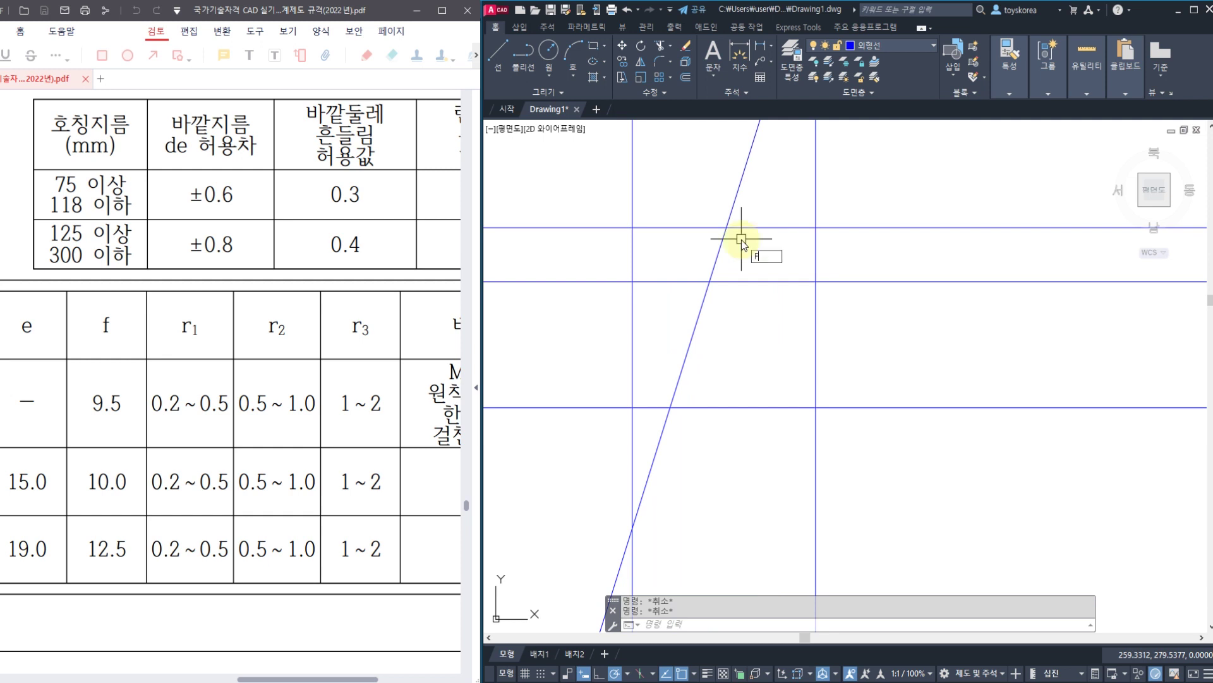
{"action": "key", "text": "Return"}
{"action": "type", "text": "r"}
{"action": "key", "text": "Return"}
{"action": "type", "text": "0."}
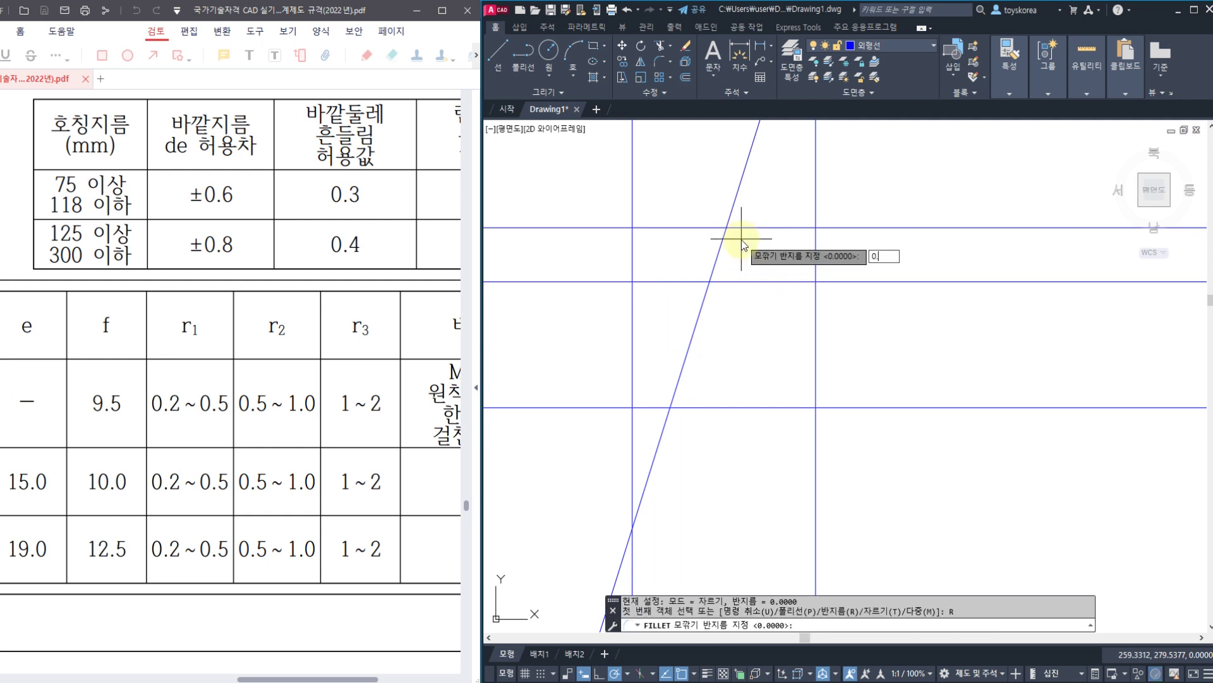
{"action": "type", "text": "2"}
{"action": "key", "text": "Return"}
{"action": "left_click", "coordinate": [721, 247]}
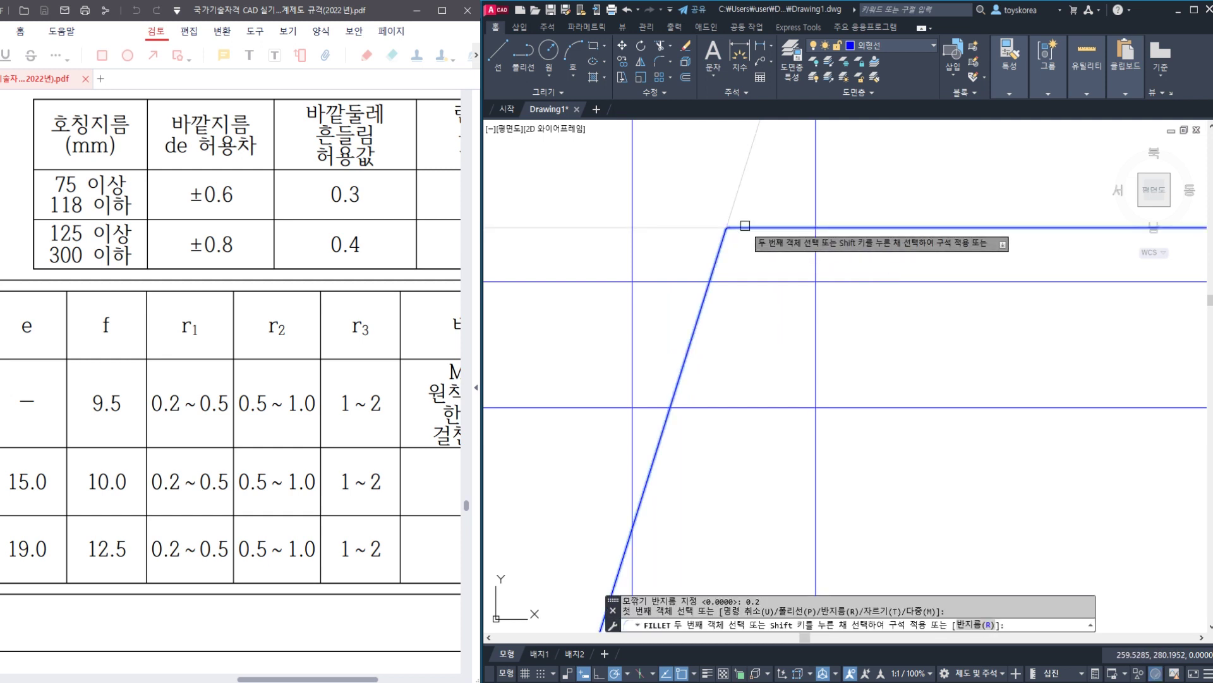
{"action": "left_click", "coordinate": [742, 226]}
- Fillet the corner between the sloped flank and the groove bottom line with a radius of 0.5
{"action": "key", "text": "Return"}
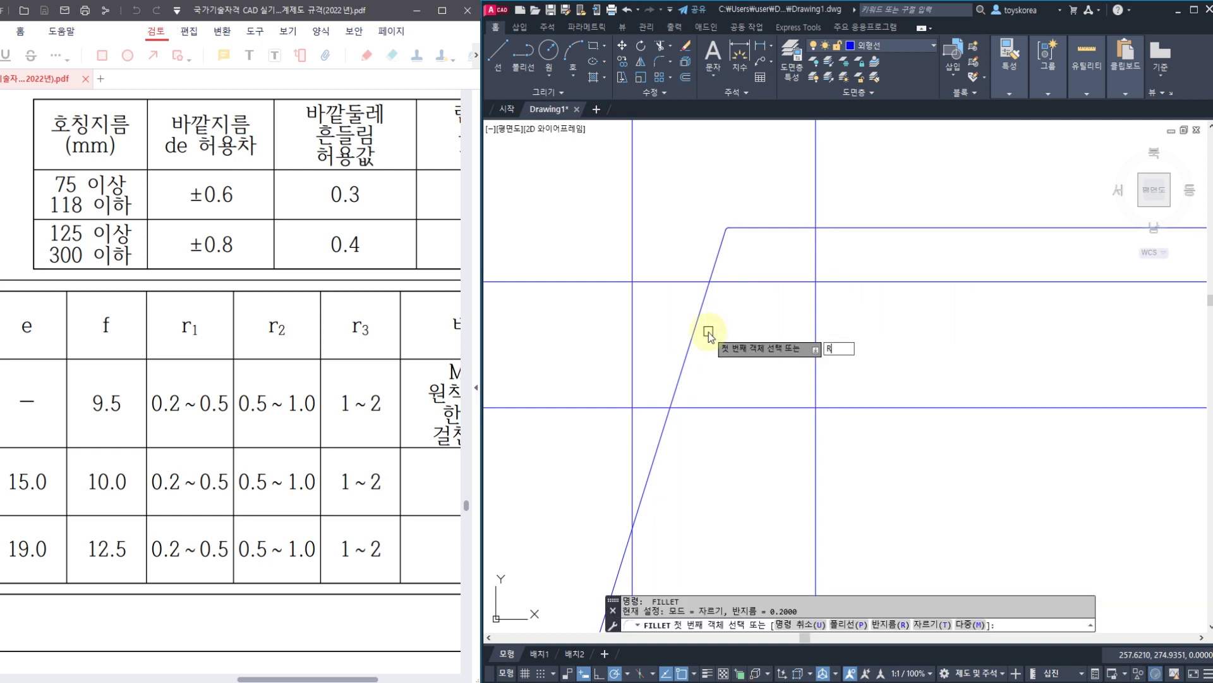
{"action": "type", "text": "R"}
{"action": "key", "text": "Return"}
{"action": "key", "text": "Return"}
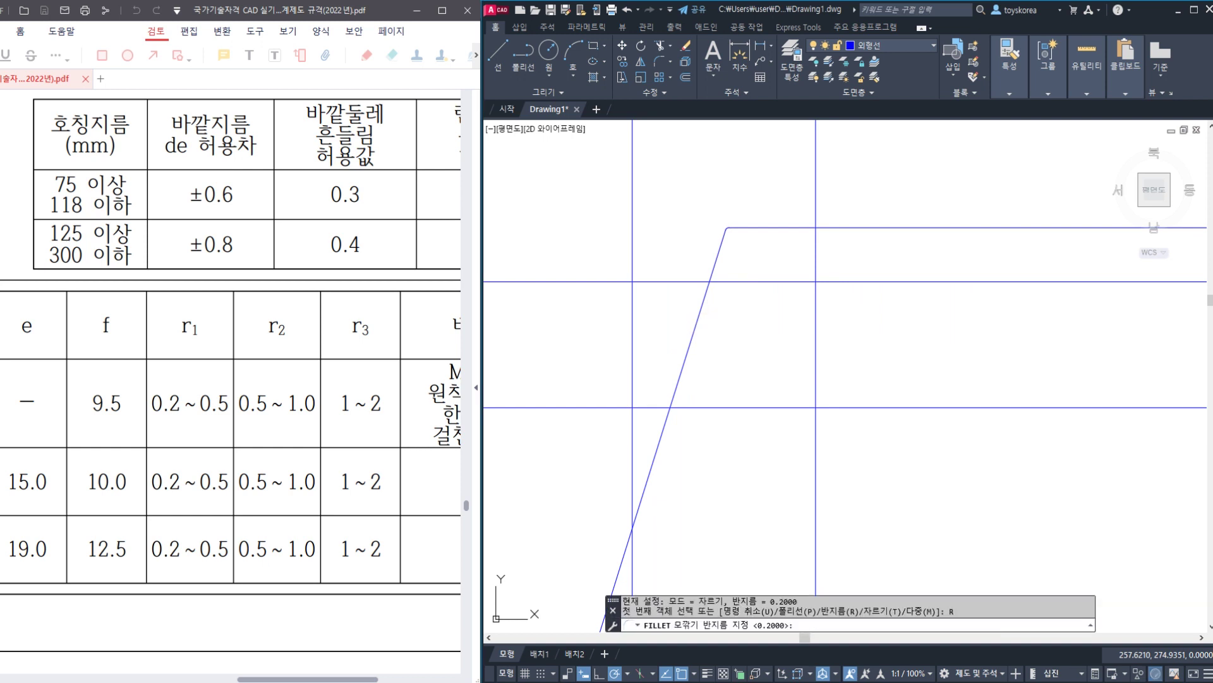
{"action": "left_click", "coordinate": [677, 382]}
{"action": "left_click", "coordinate": [651, 404]}
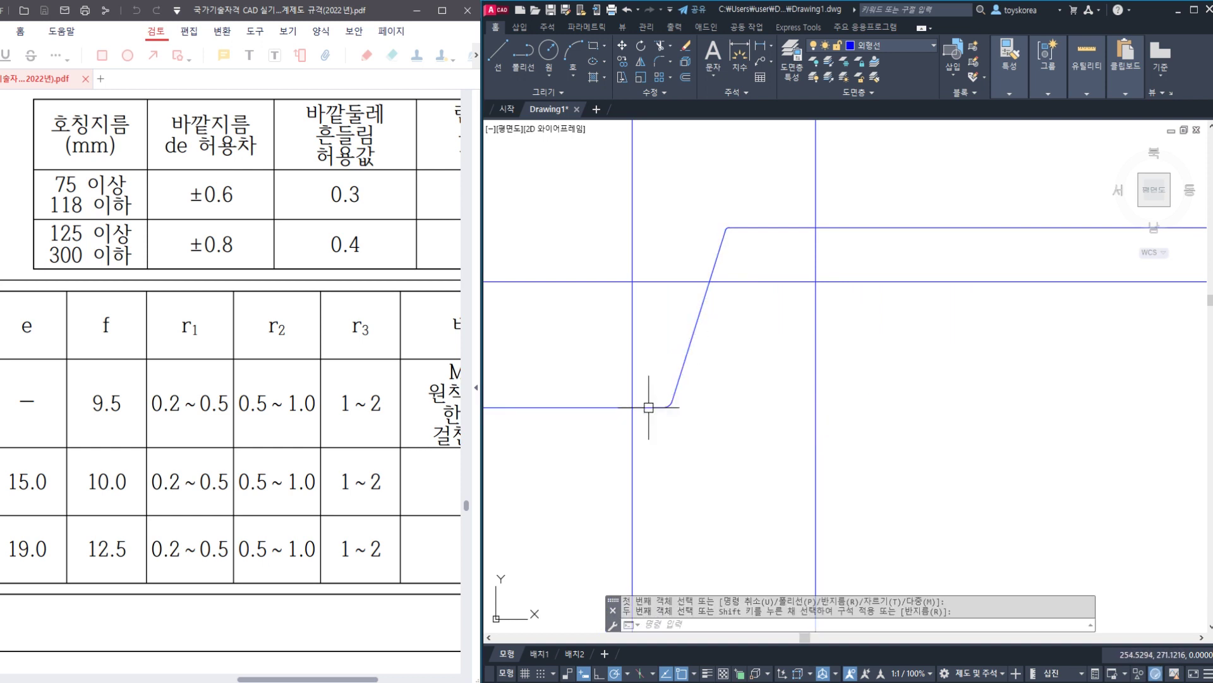
- Fillet the corner between the outer rim line and the vertical side face with a radius of 1
{"action": "key", "text": "Return"}
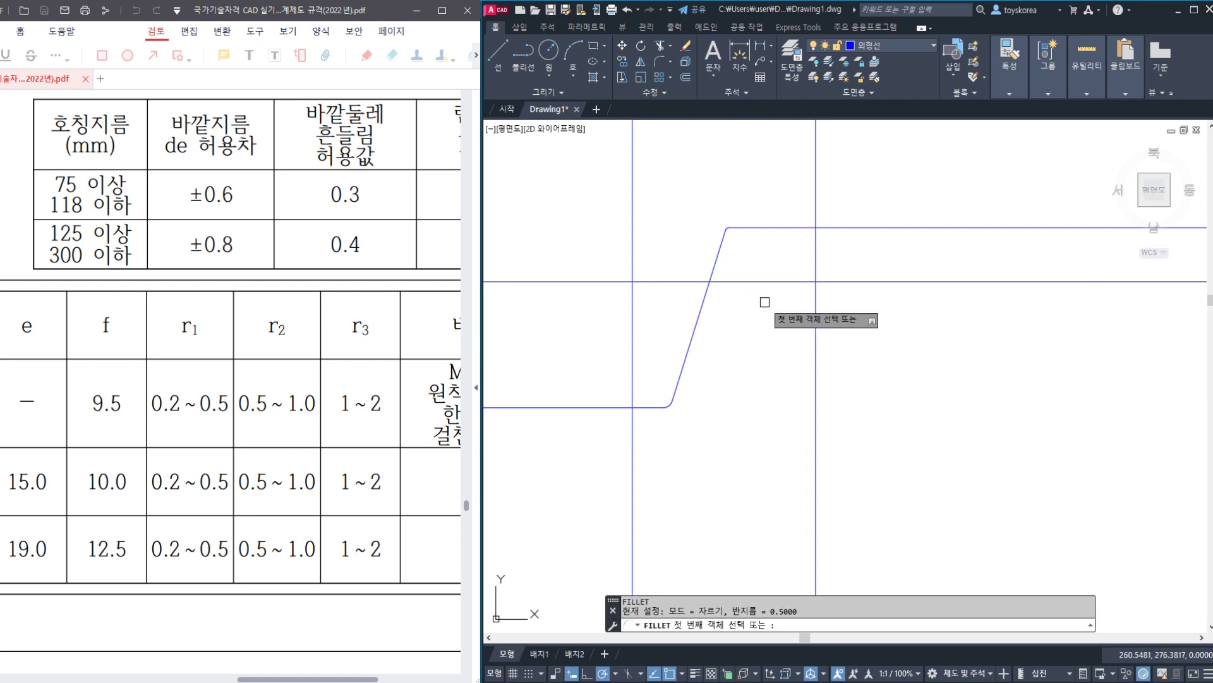
{"action": "type", "text": "R"}
{"action": "key", "text": "Return"}
{"action": "type", "text": "1"}
{"action": "key", "text": "Return"}
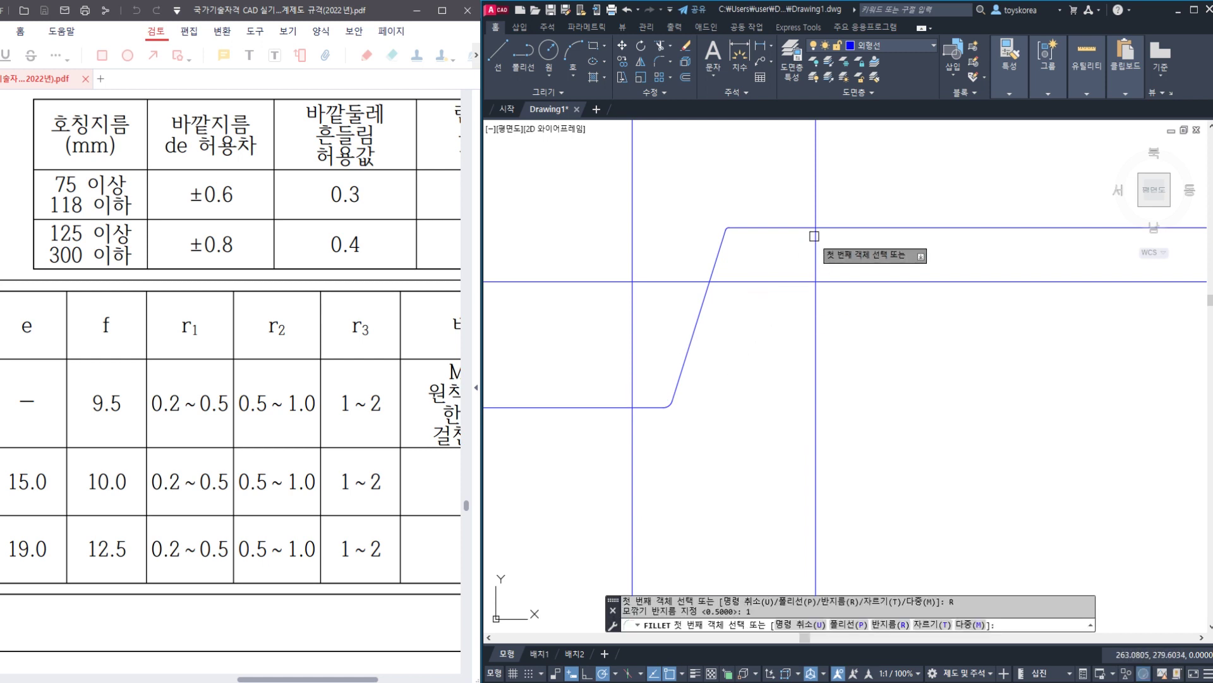
{"action": "left_click", "coordinate": [799, 224]}
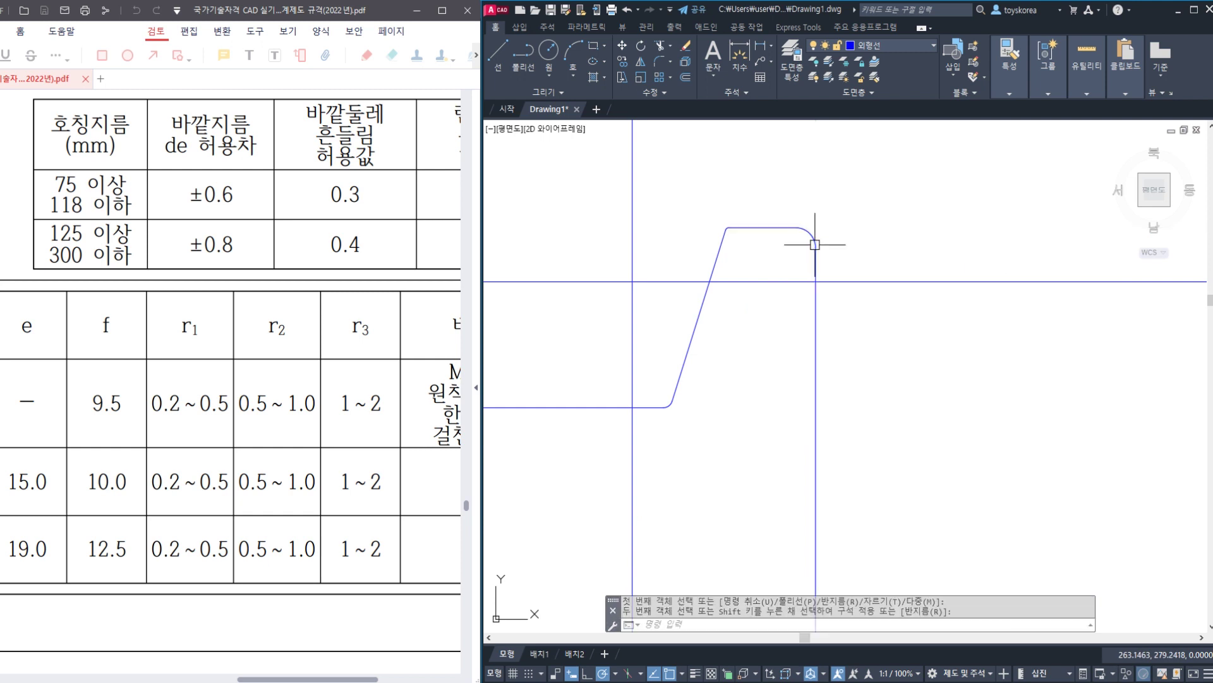
{"action": "left_click", "coordinate": [815, 246]}
{"action": "key", "text": "Escape"}
- Check the three fillet arcs at the groove edge, the groove bottom and the rim's outer corner
{"action": "left_click", "coordinate": [704, 190]}
{"action": "left_click", "coordinate": [737, 244]}
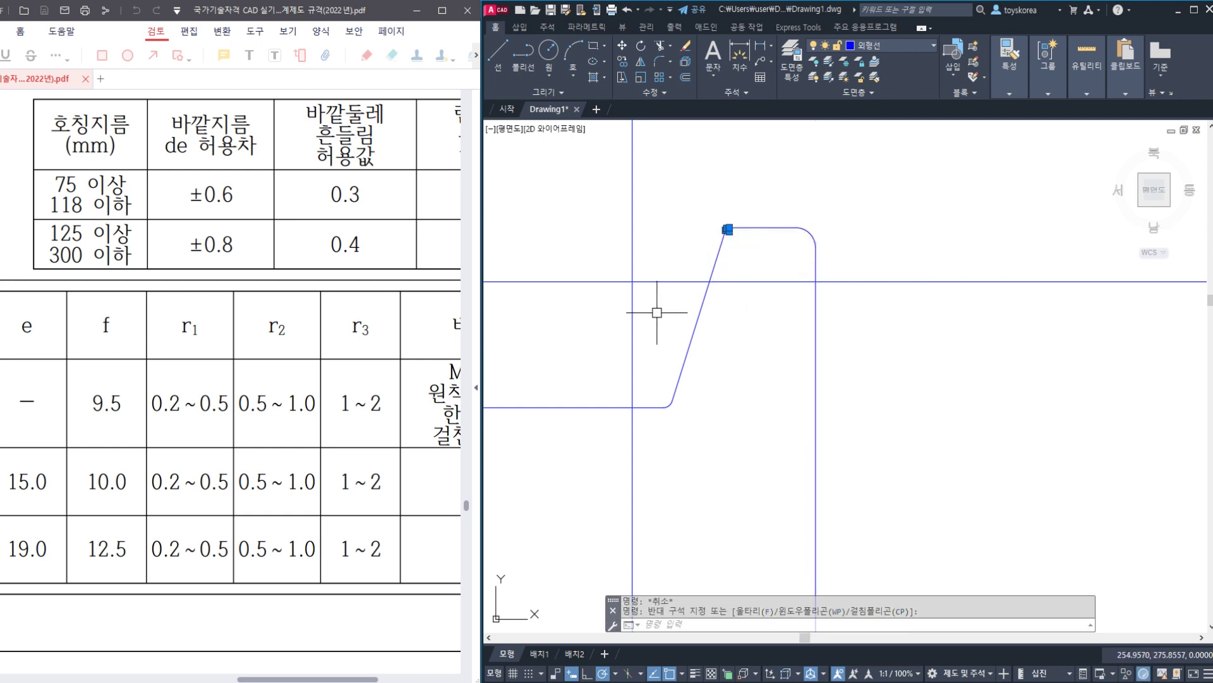
{"action": "left_click", "coordinate": [647, 339]}
{"action": "left_click", "coordinate": [688, 431]}
{"action": "left_click", "coordinate": [785, 203]}
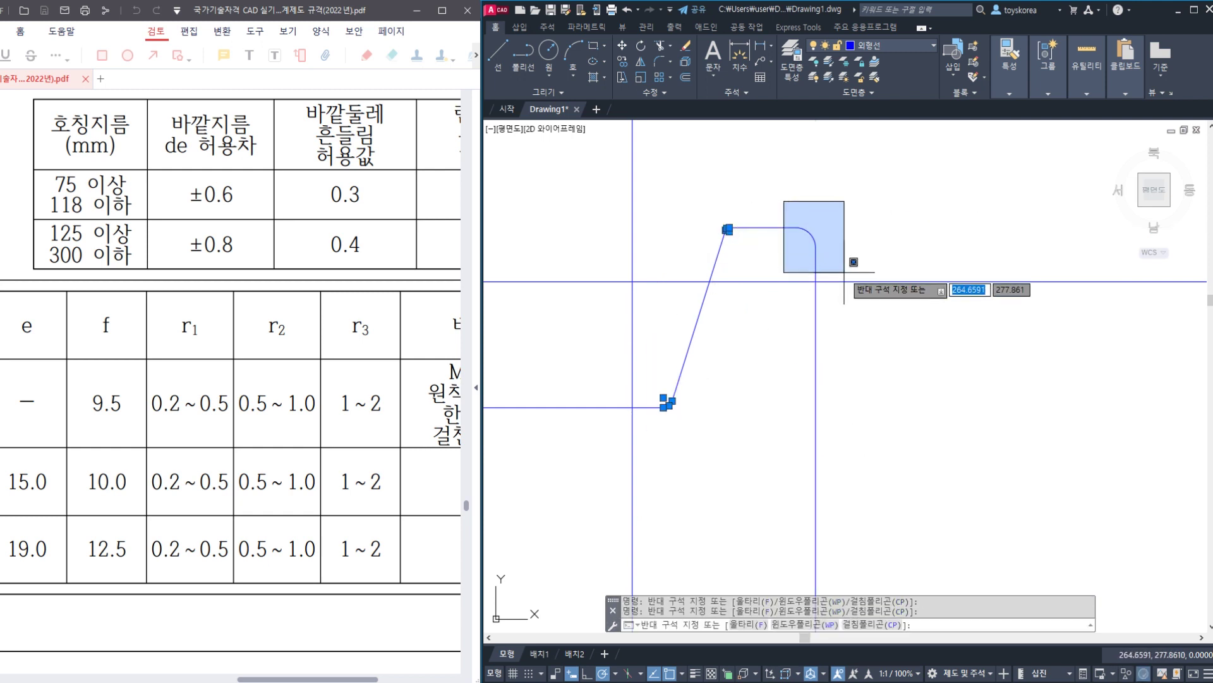
{"action": "left_click", "coordinate": [843, 268]}
{"action": "key", "text": "Escape"}
- Check the fillet at the rim's outer corner with a radius dimension, and erase that dimension
{"action": "type", "text": "dra"}
{"action": "key", "text": "Return"}
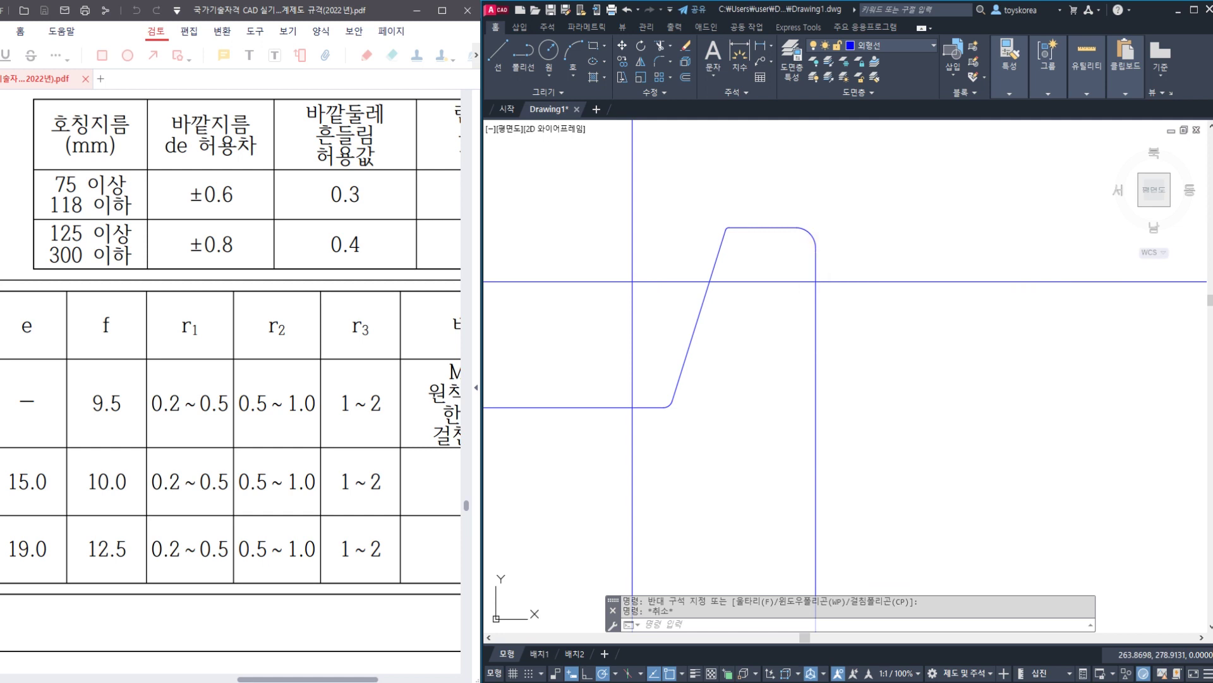
{"action": "left_click", "coordinate": [811, 234]}
{"action": "left_click", "coordinate": [833, 223]}
{"action": "middle_click_drag", "start_coordinate": [935, 122], "coordinate": [926, 196]}
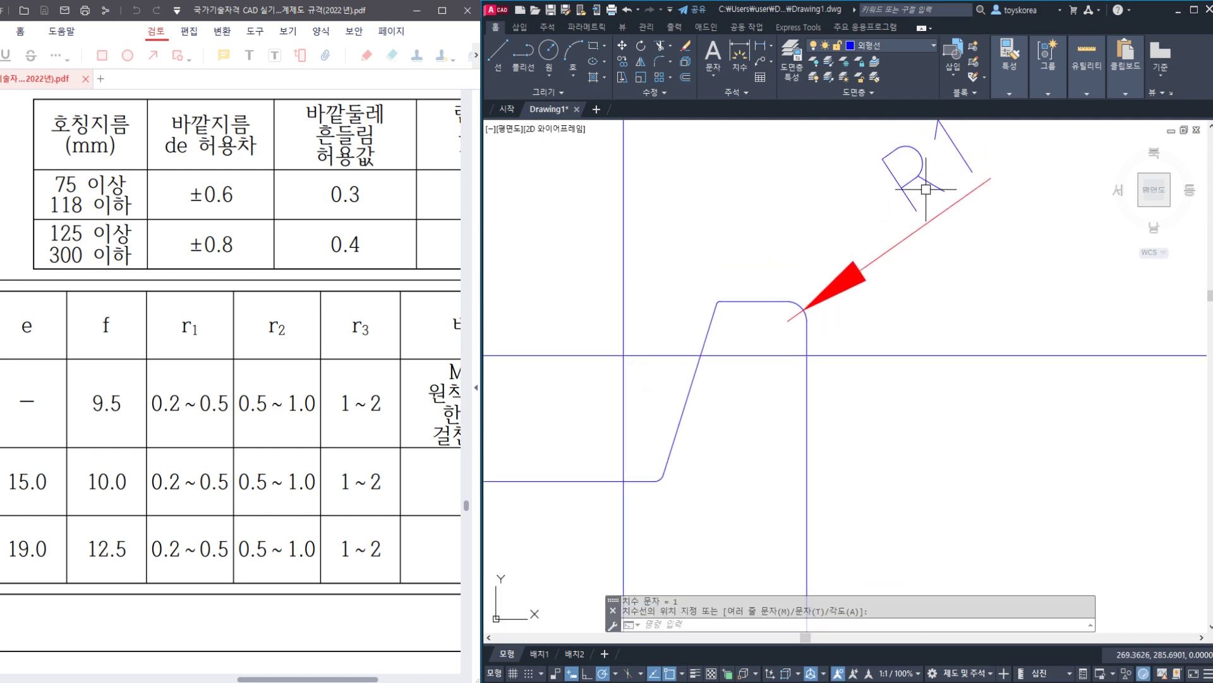
{"action": "type", "text": "e"}
{"action": "key", "text": "Return"}
{"action": "left_click", "coordinate": [922, 190]}
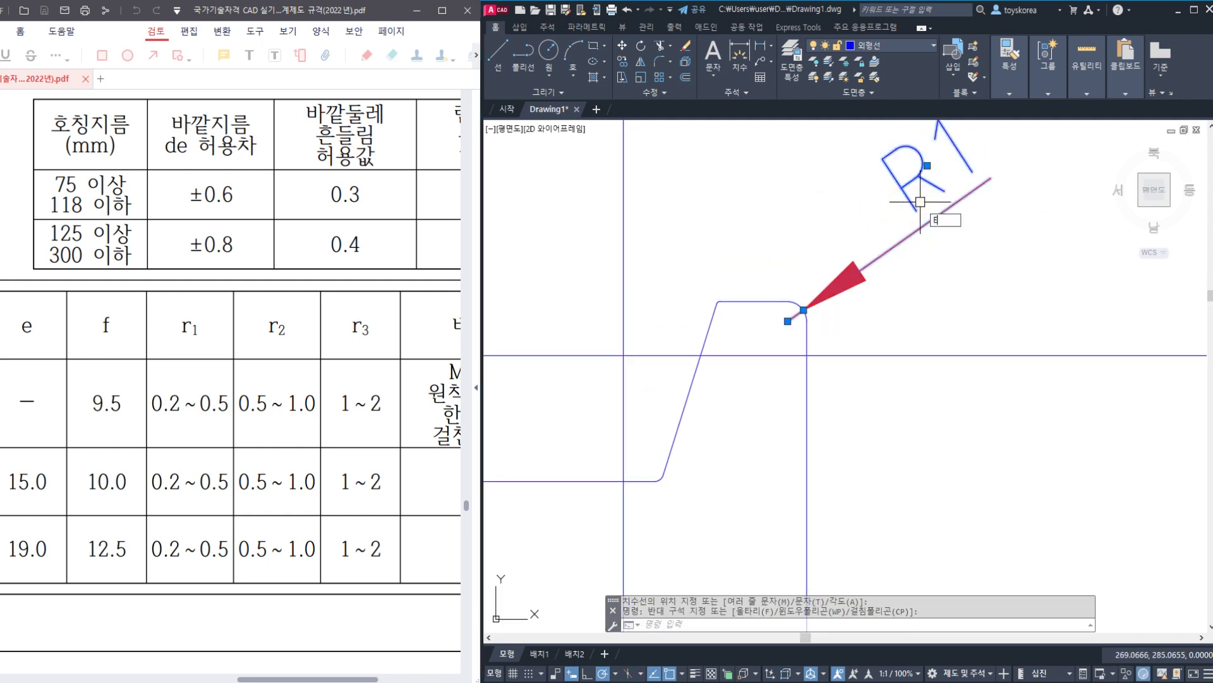
{"action": "key", "text": "Return"}
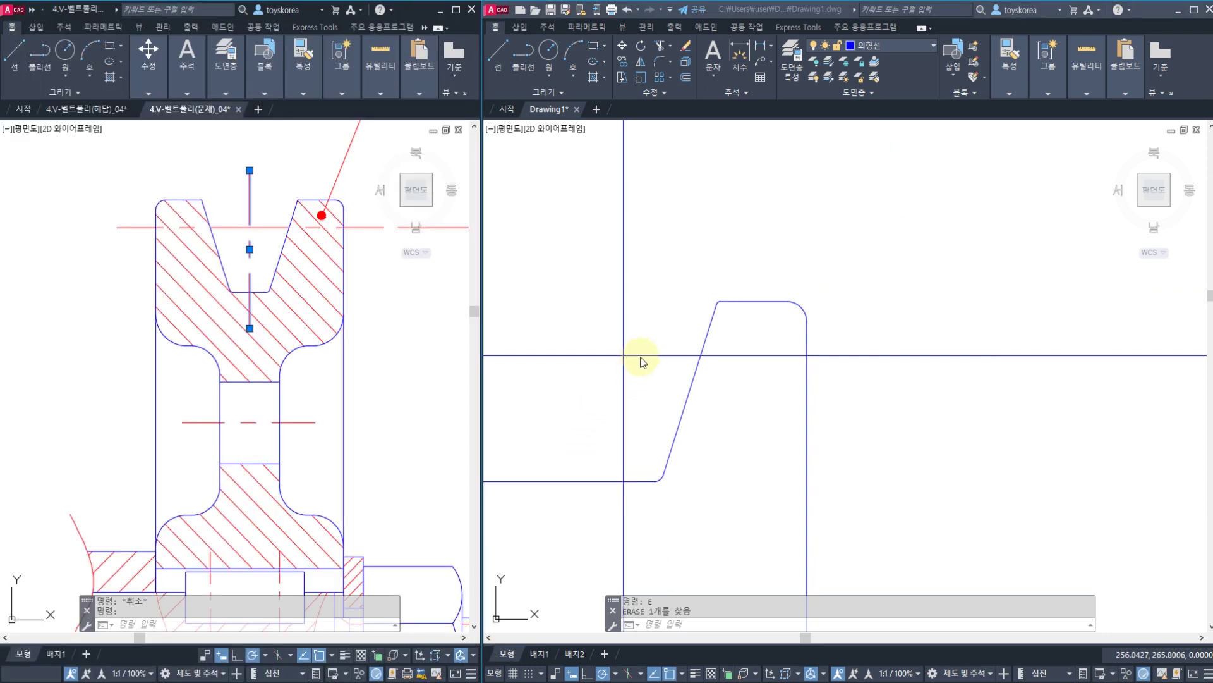
- Clear the selected groove centre line in the problem drawing, and save the pulley drawing Drawing1.dwg
{"action": "left_click", "coordinate": [326, 358]}
{"action": "middle_click_drag", "start_coordinate": [333, 335], "coordinate": [290, 425]}
{"action": "key", "text": "Escape"}
{"action": "key", "text": "Escape"}
{"action": "key", "text": "Escape"}
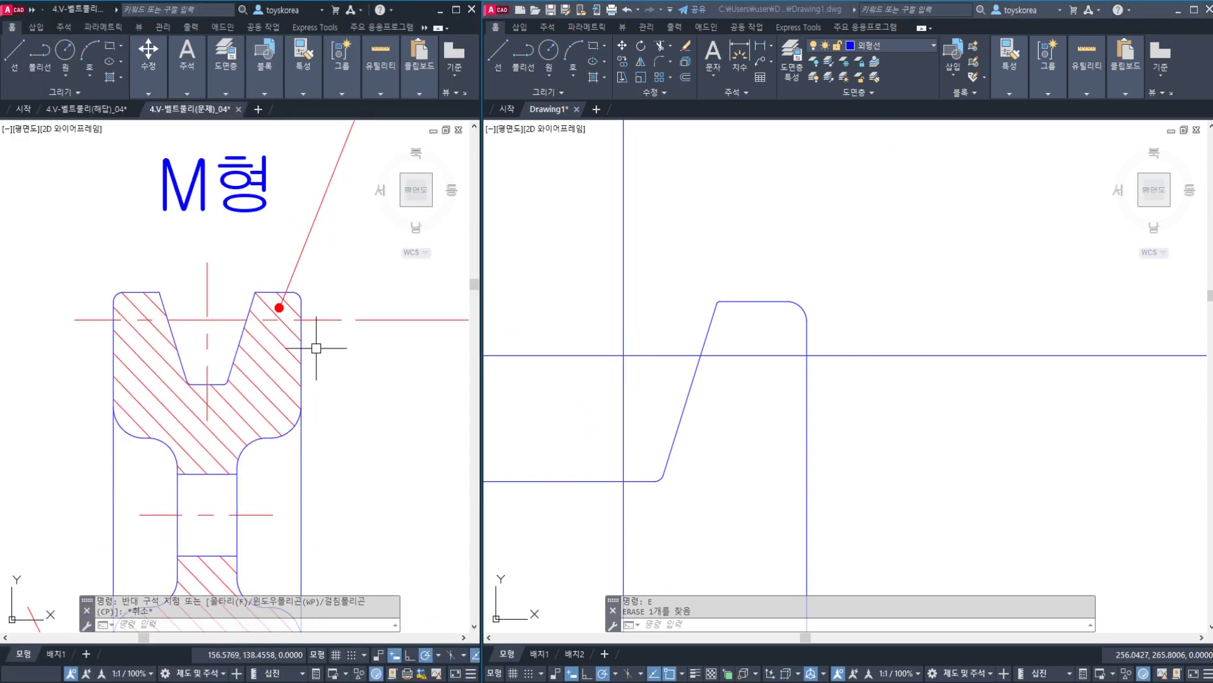
{"action": "scroll", "coordinate": [317, 347], "scroll_direction": "down", "scroll_amount": 2}
{"action": "middle_click_drag", "start_coordinate": [318, 347], "coordinate": [320, 394]}
{"action": "left_click", "coordinate": [661, 380]}
{"action": "key", "text": "Escape"}
{"action": "scroll", "coordinate": [679, 380], "scroll_direction": "down", "scroll_amount": 2}
{"action": "middle_click_drag", "start_coordinate": [681, 382], "coordinate": [783, 372]}
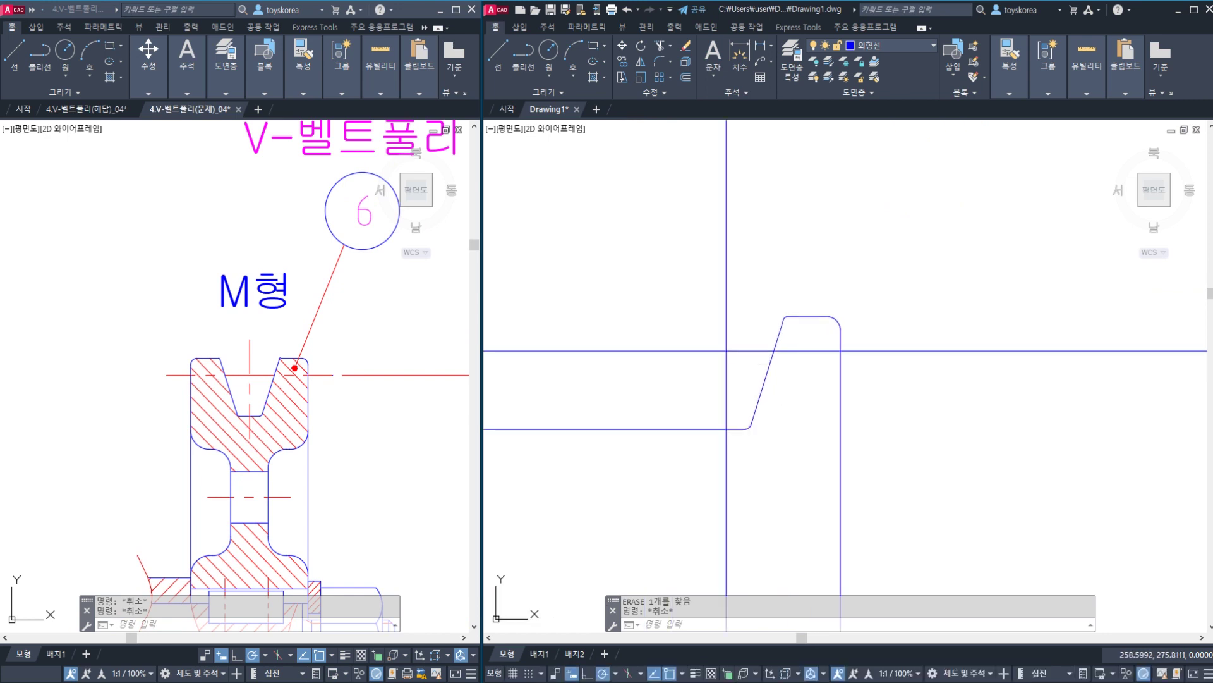
{"action": "key", "text": "ctrl+s"}
- Compare the problem drawing's pulley section below the groove with the V-belt pulley figure in the standards PDF
{"action": "middle_click_drag", "start_coordinate": [778, 392], "coordinate": [809, 317]}
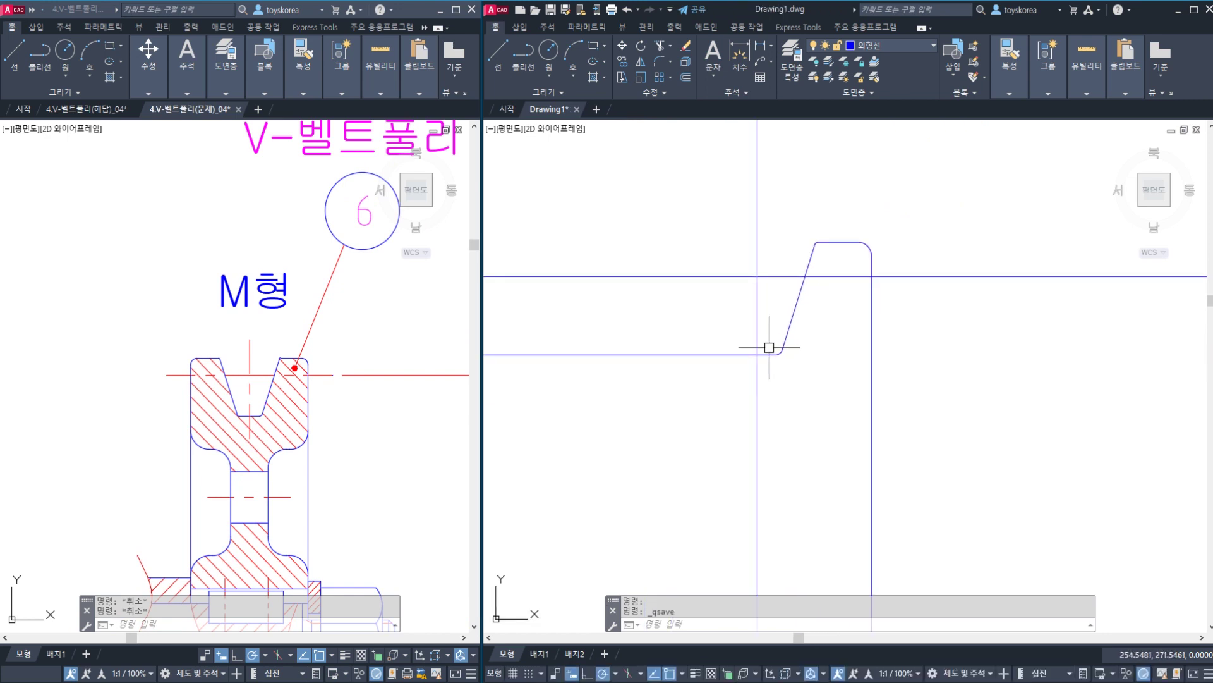
{"action": "middle_click_drag", "start_coordinate": [803, 375], "coordinate": [818, 215]}
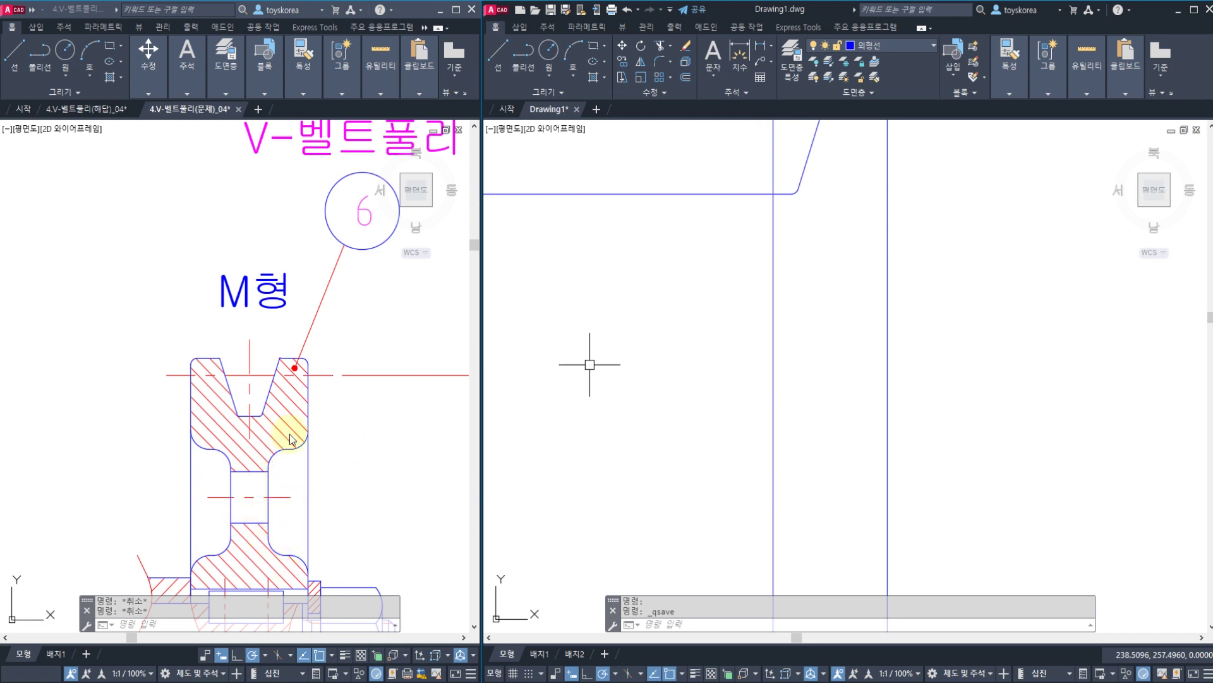
{"action": "scroll", "coordinate": [797, 323], "scroll_direction": "down", "scroll_amount": 2}
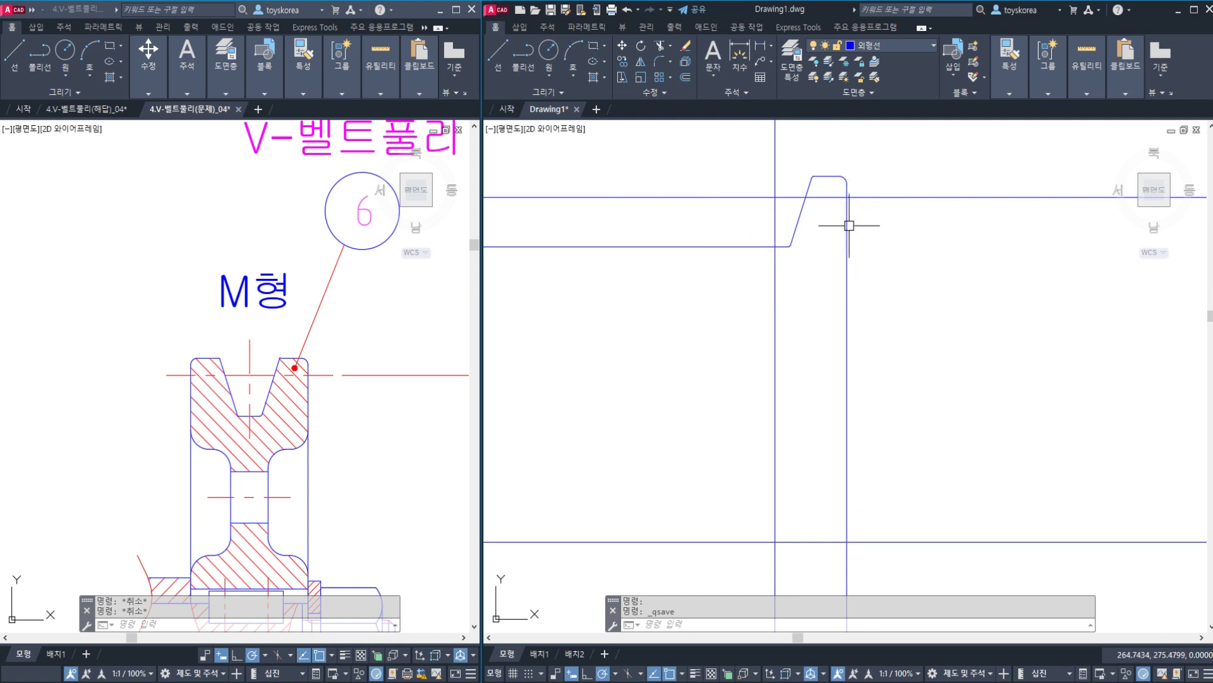
{"action": "middle_click_drag", "start_coordinate": [352, 470], "coordinate": [360, 365]}
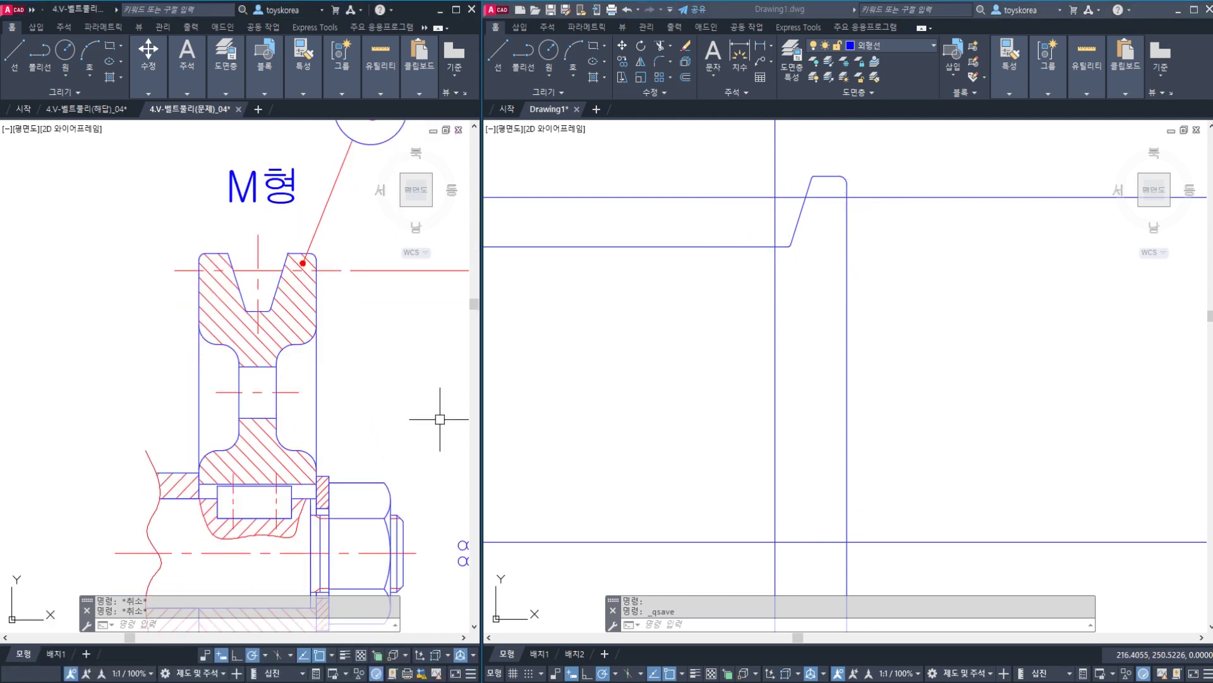
{"action": "left_click", "coordinate": [550, 681]}
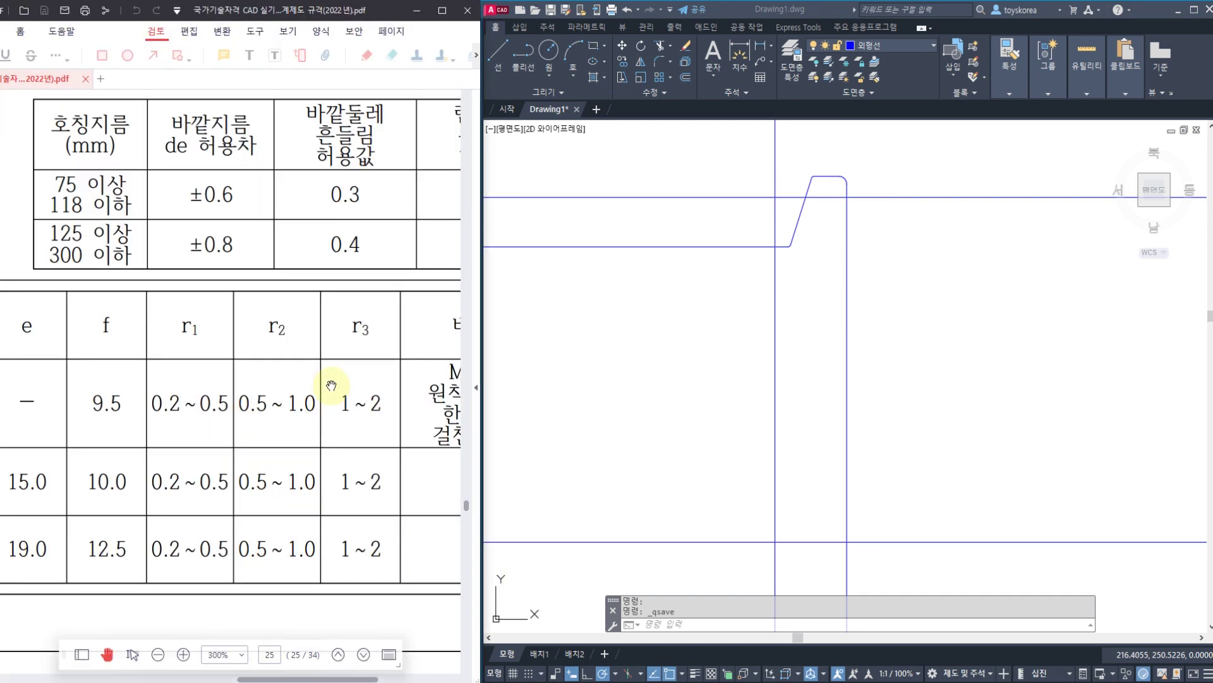
{"action": "left_click_drag", "start_coordinate": [244, 214], "coordinate": [437, 354]}
{"action": "mouse_move", "coordinate": [129, 269]}
{"action": "left_mouse_down"}
{"action": "mouse_move", "coordinate": [387, 360]}
{"action": "mouse_move", "coordinate": [436, 354]}
{"action": "left_mouse_up"}
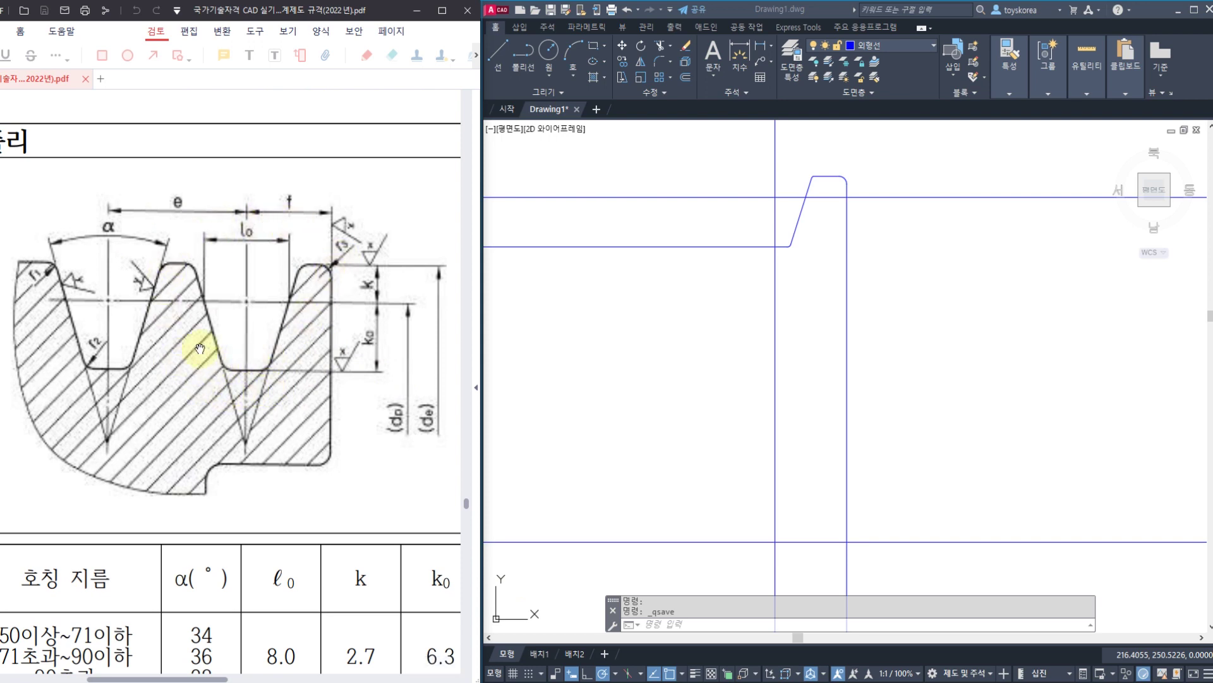
{"action": "left_click_drag", "start_coordinate": [261, 294], "coordinate": [357, 321]}
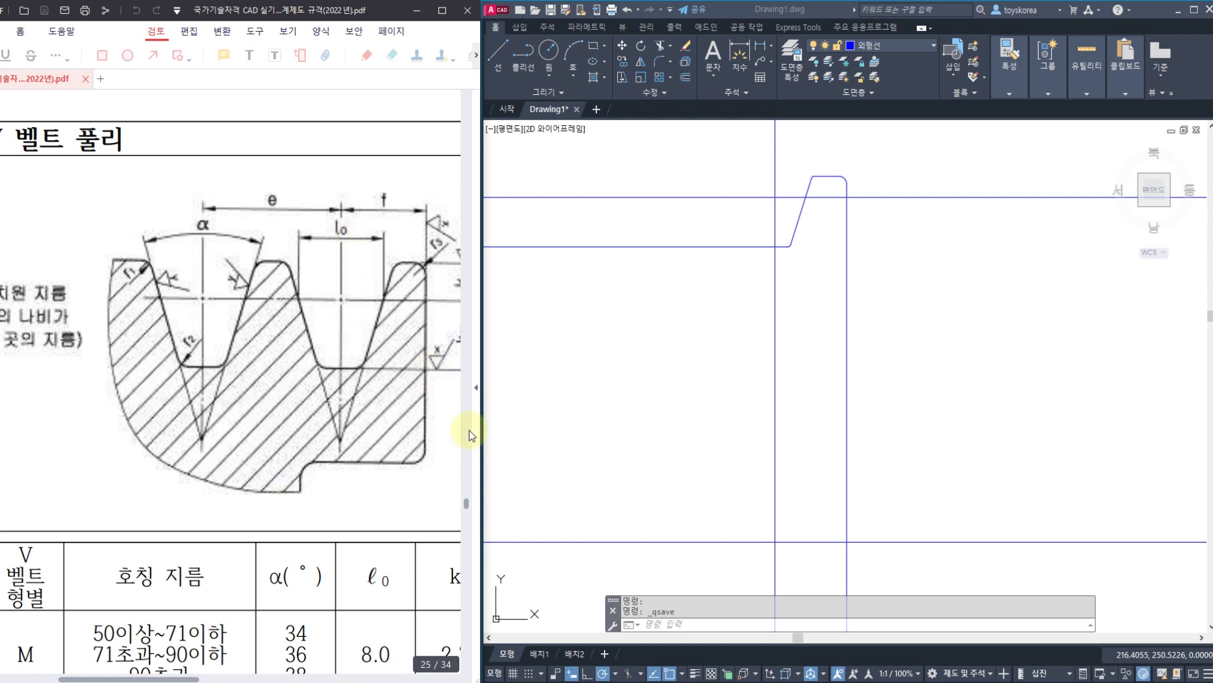
{"action": "key", "text": "alt+Tab"}
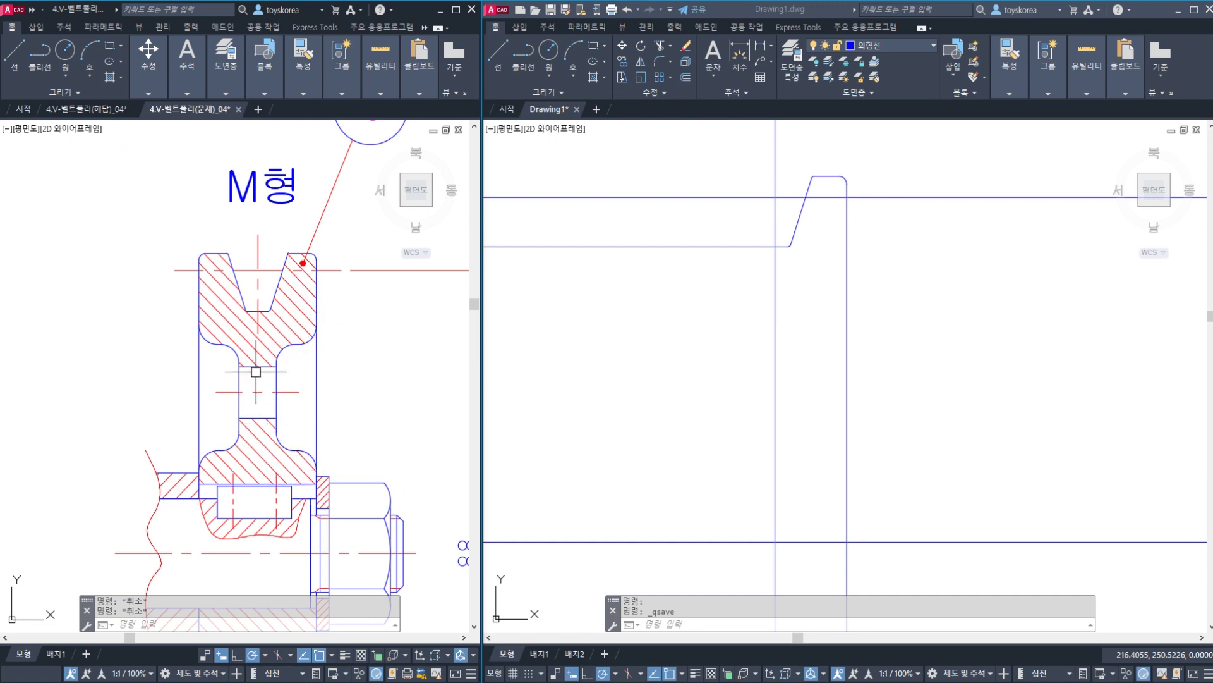
- In the problem drawing, add a vertical linear dimension across the rim's inner diameter, between its upper and lower recess edges
{"action": "mouse_move", "coordinate": [313, 404]}
{"action": "middle_mouse_down"}
{"action": "mouse_move", "coordinate": [276, 325]}
{"action": "mouse_move", "coordinate": [268, 348]}
{"action": "middle_mouse_up"}
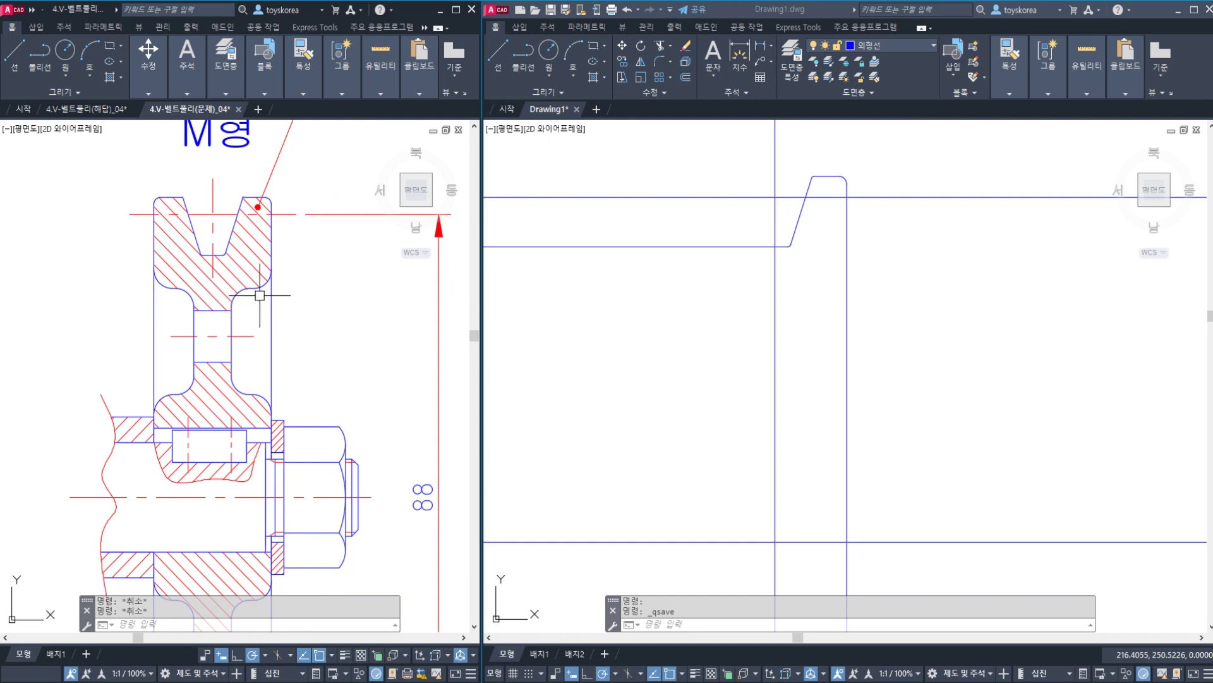
{"action": "middle_click_drag", "start_coordinate": [292, 282], "coordinate": [296, 263]}
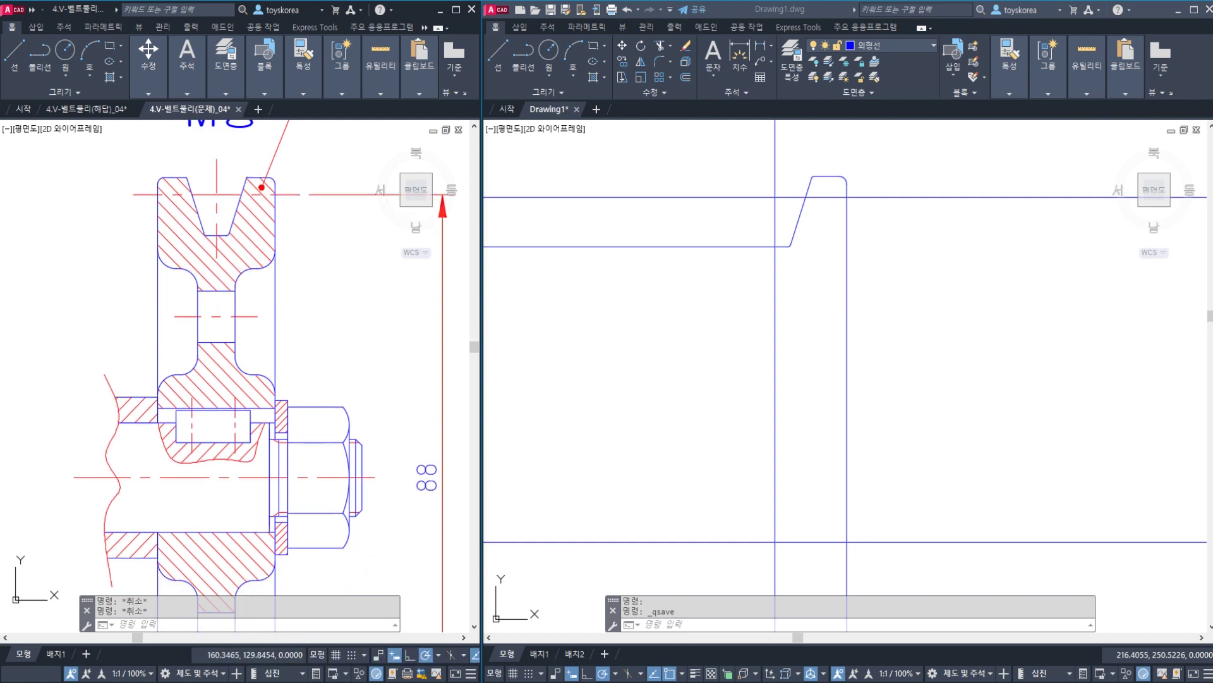
{"action": "type", "text": "LI"}
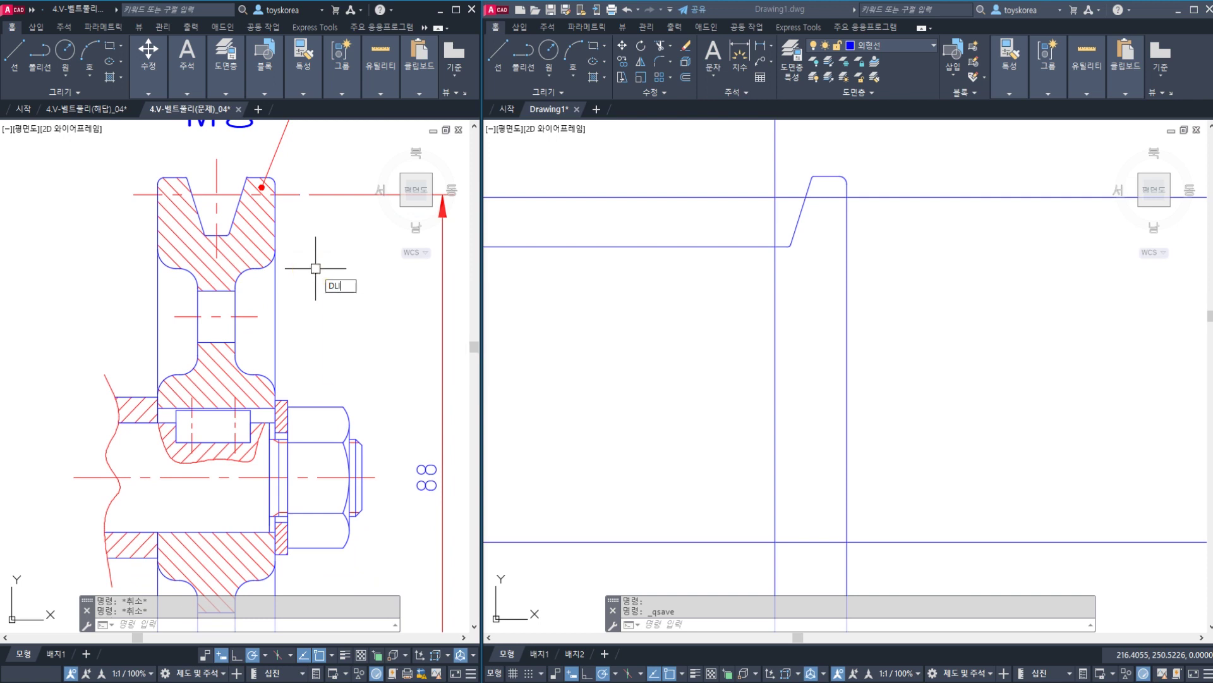
{"action": "key", "text": "Return"}
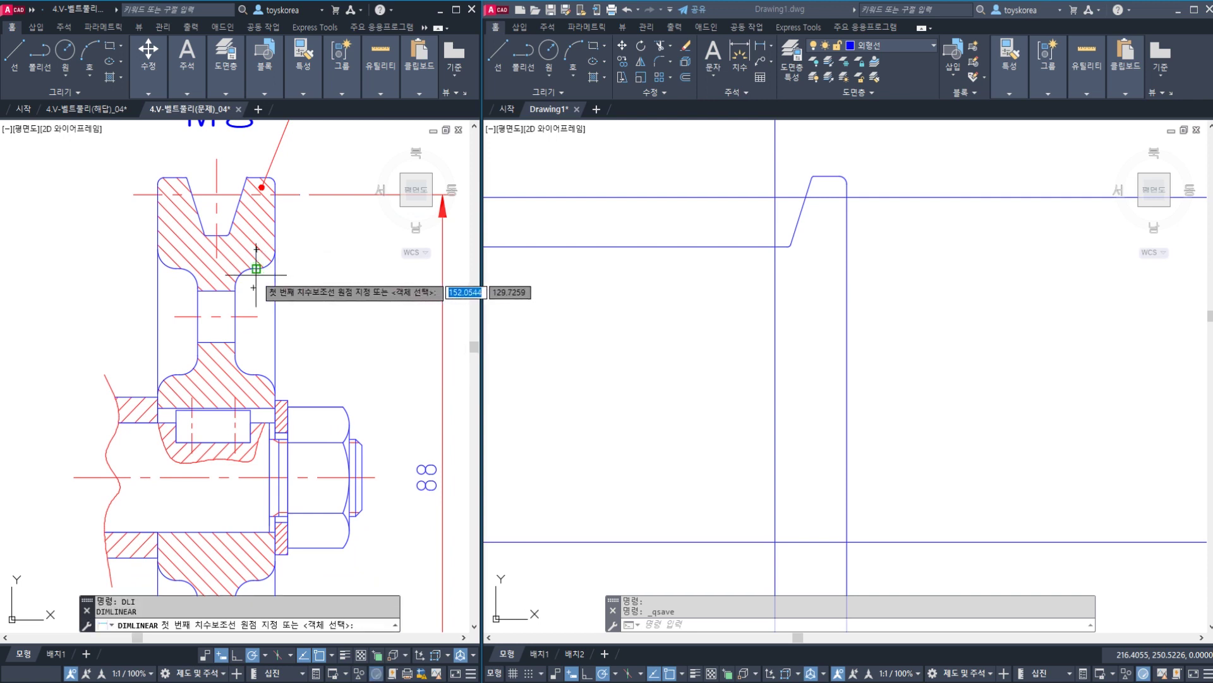
{"action": "left_click", "coordinate": [260, 268]}
{"action": "scroll", "coordinate": [260, 278], "scroll_direction": "down", "scroll_amount": 2}
{"action": "middle_click_drag", "start_coordinate": [263, 359], "coordinate": [263, 279]}
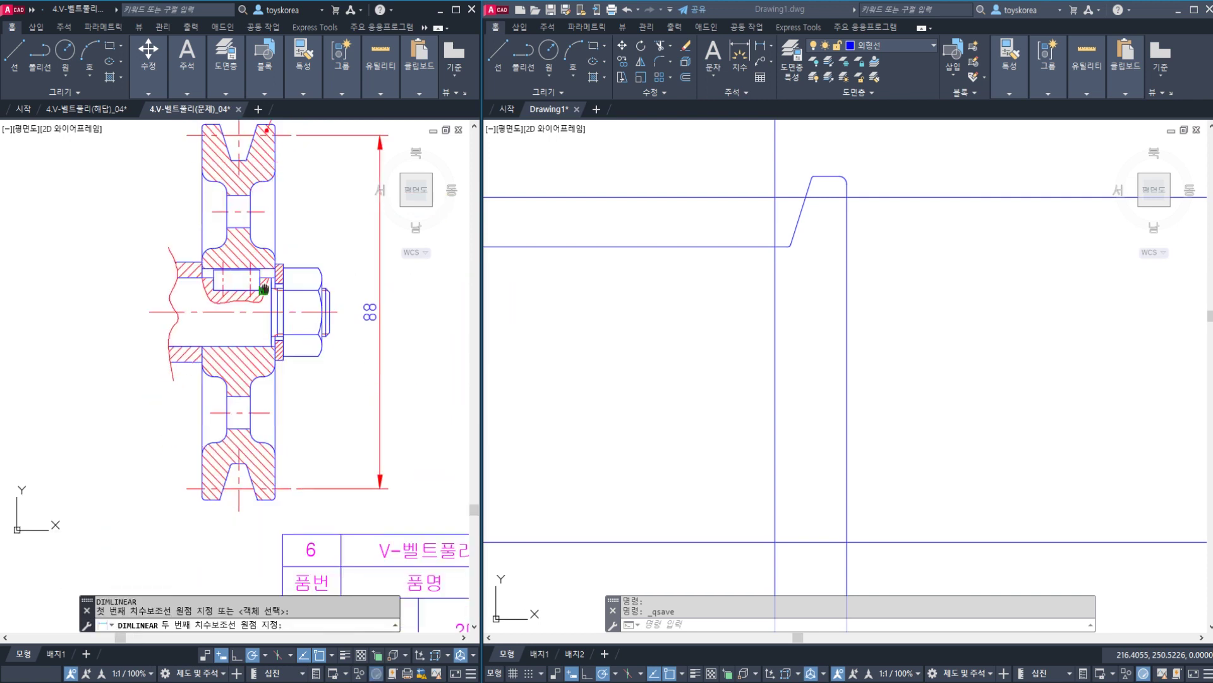
{"action": "left_click", "coordinate": [264, 439]}
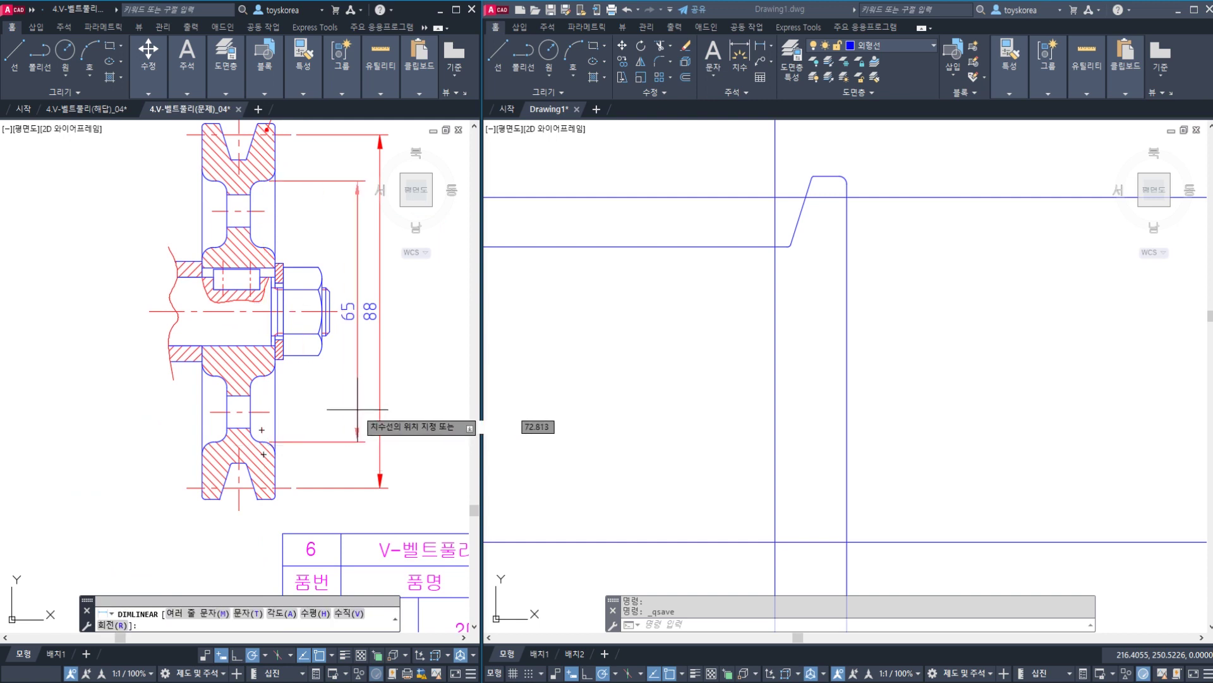
{"action": "left_click", "coordinate": [355, 409]}
- Add a vertical linear dimension across the pulley hub's outer diameter, placed inside the rim dimension
{"action": "key", "text": "Return"}
{"action": "scroll", "coordinate": [262, 248], "scroll_direction": "up", "scroll_amount": 2}
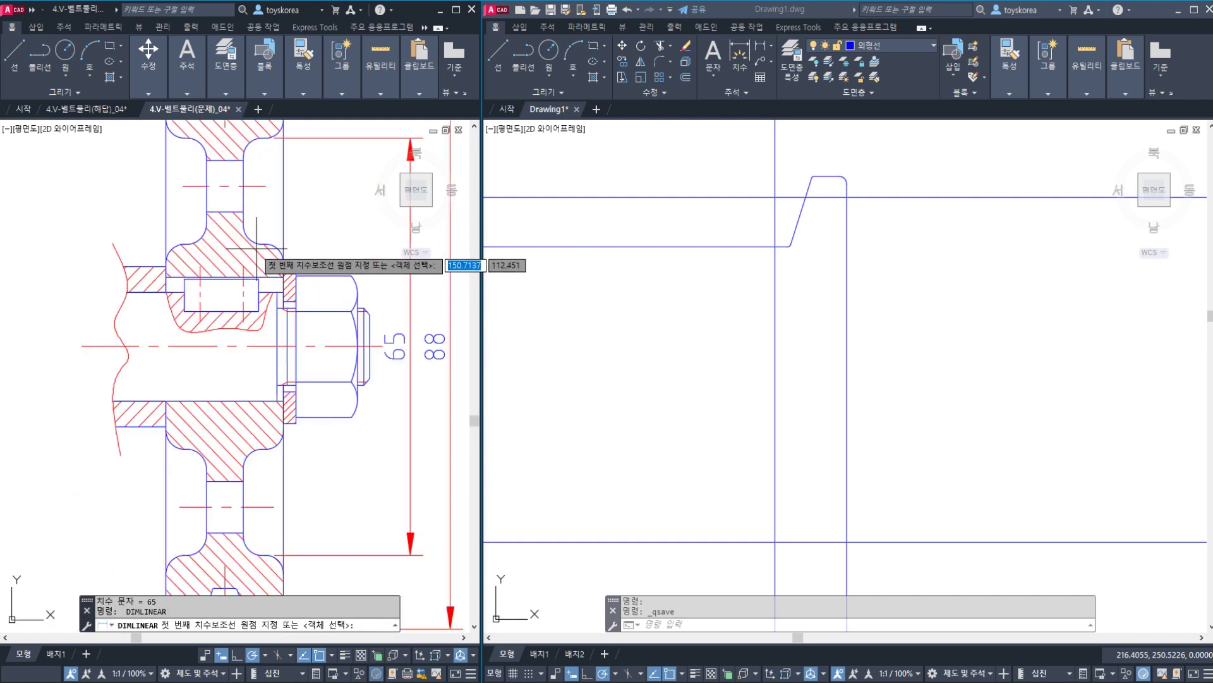
{"action": "left_click", "coordinate": [263, 263]}
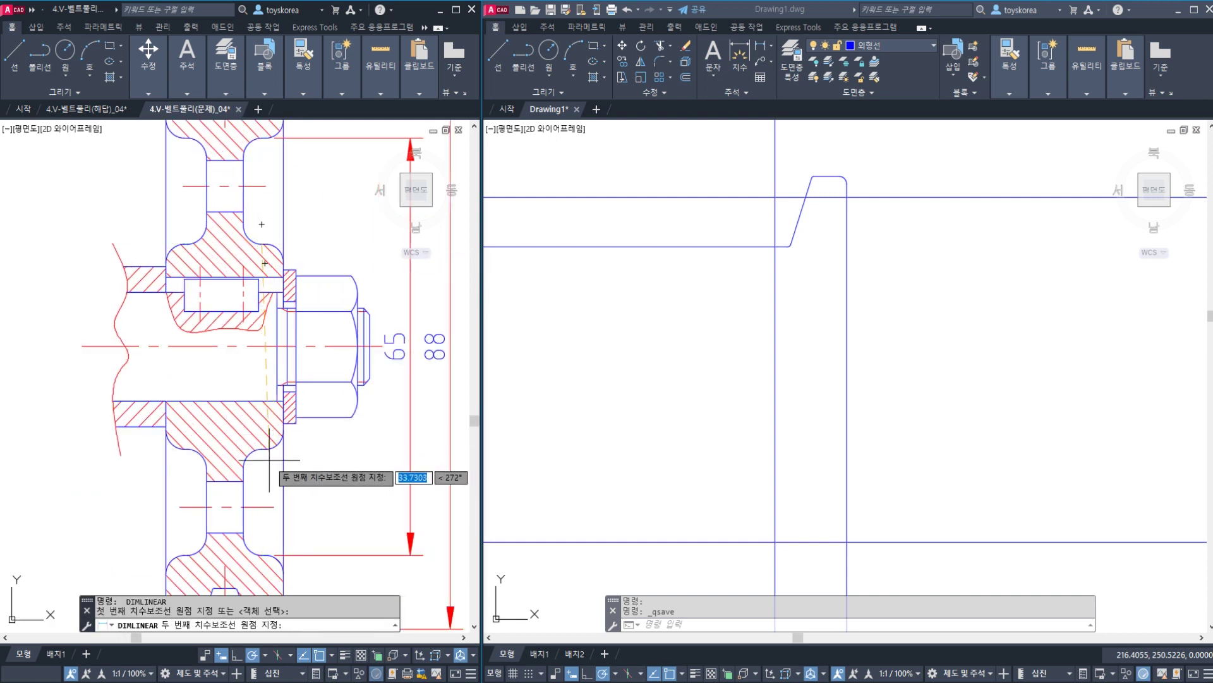
{"action": "left_click", "coordinate": [264, 437]}
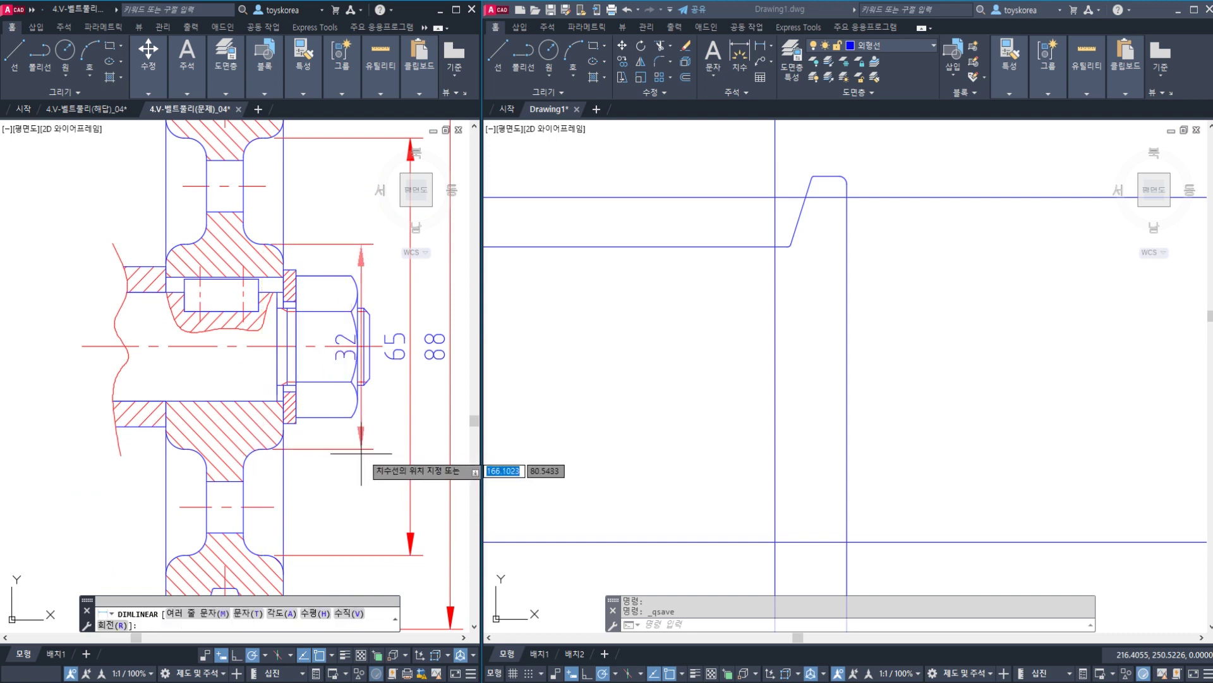
{"action": "left_click", "coordinate": [377, 433]}
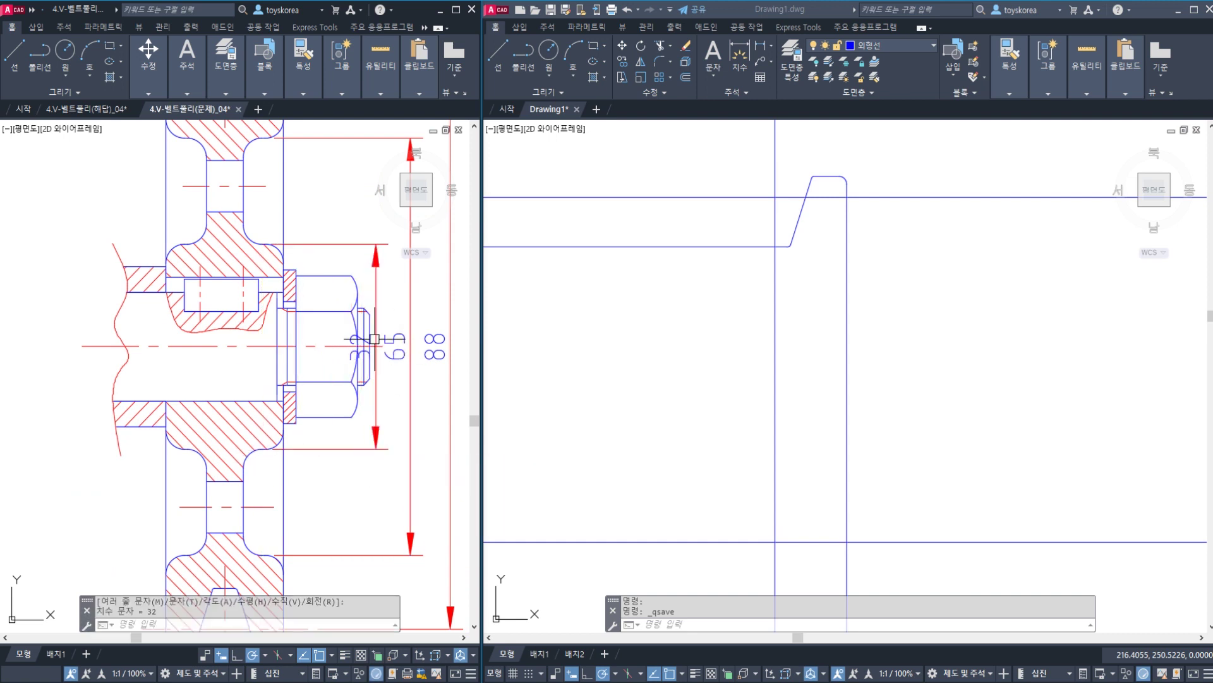
- Dimension the vertical distance between the centre lines of the two web holes, on the side opposite the nut
{"action": "key", "text": "Return"}
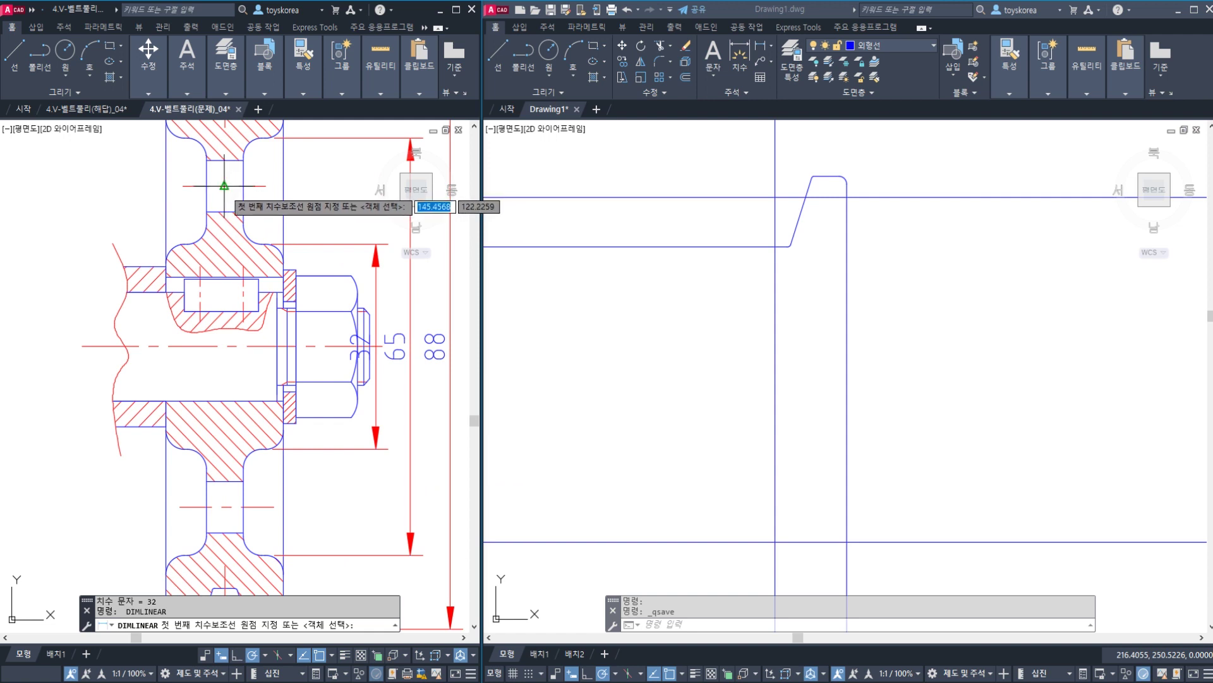
{"action": "left_click", "coordinate": [224, 186]}
{"action": "left_click", "coordinate": [225, 505]}
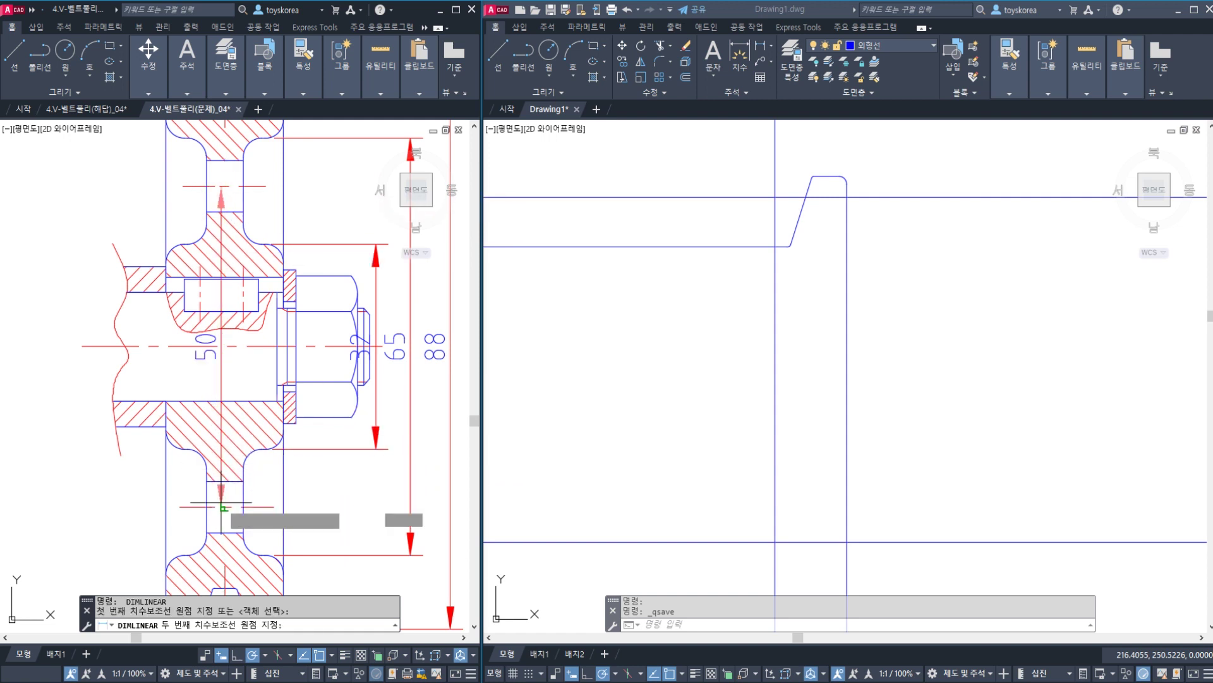
{"action": "left_click", "coordinate": [73, 497]}
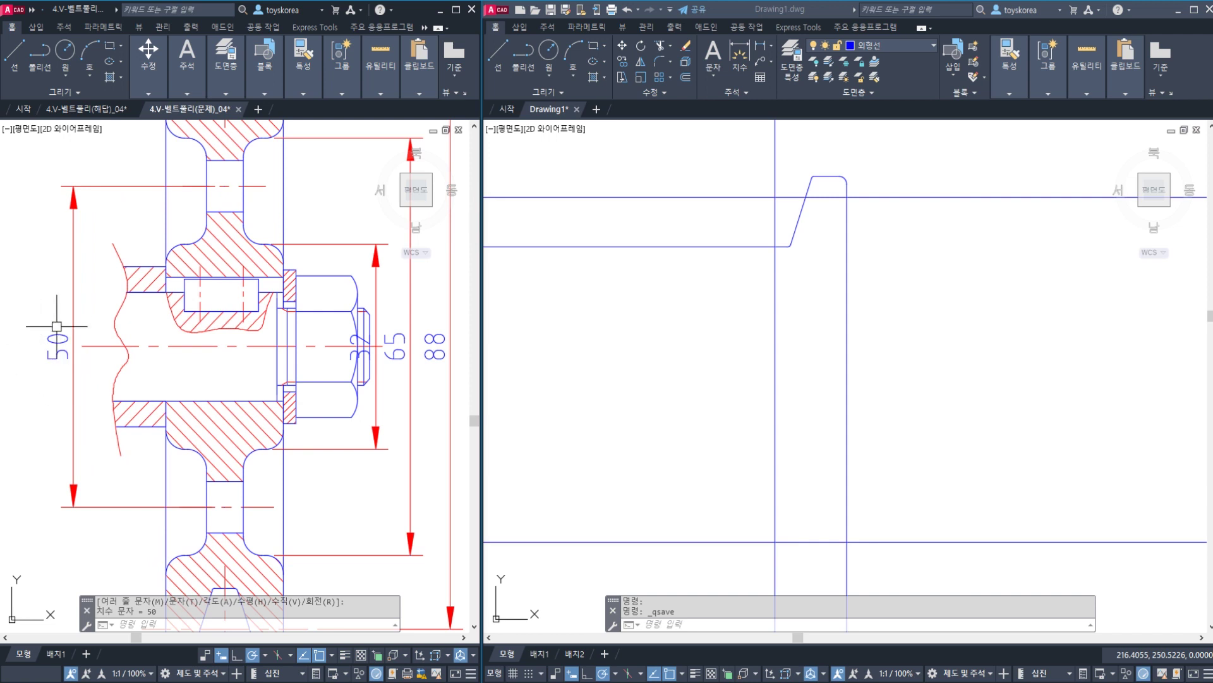
- Dimension the diameter of the upper web hole between its two horizontal edges
{"action": "key", "text": "Return"}
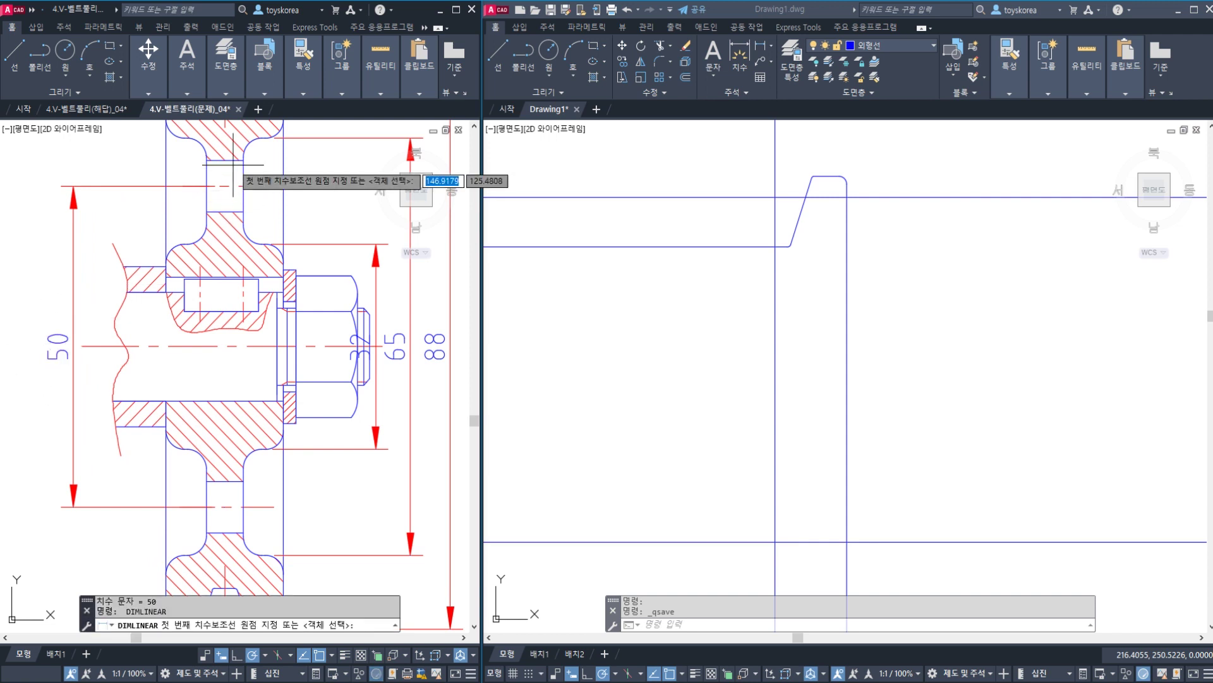
{"action": "left_click", "coordinate": [231, 161]}
{"action": "left_click", "coordinate": [232, 213]}
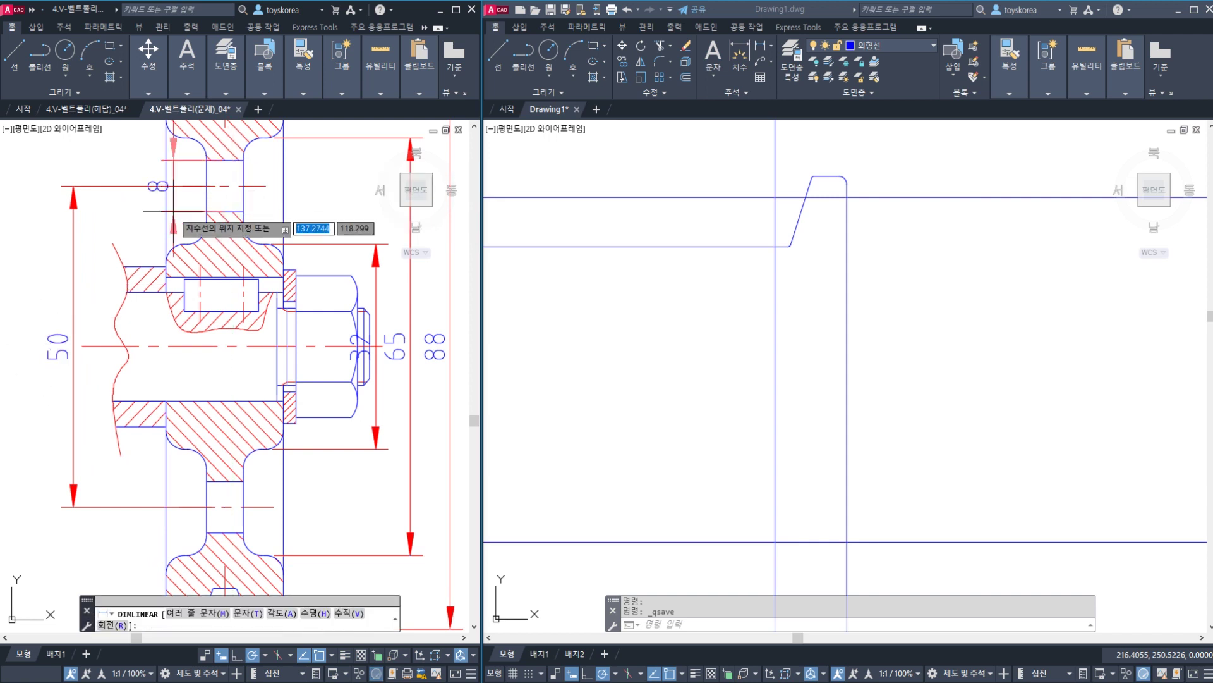
{"action": "left_click", "coordinate": [177, 208]}
- Inspect the fillet arc joining the rim's inner edge to the web above the upper web hole
{"action": "middle_click_drag", "start_coordinate": [198, 212], "coordinate": [169, 262]}
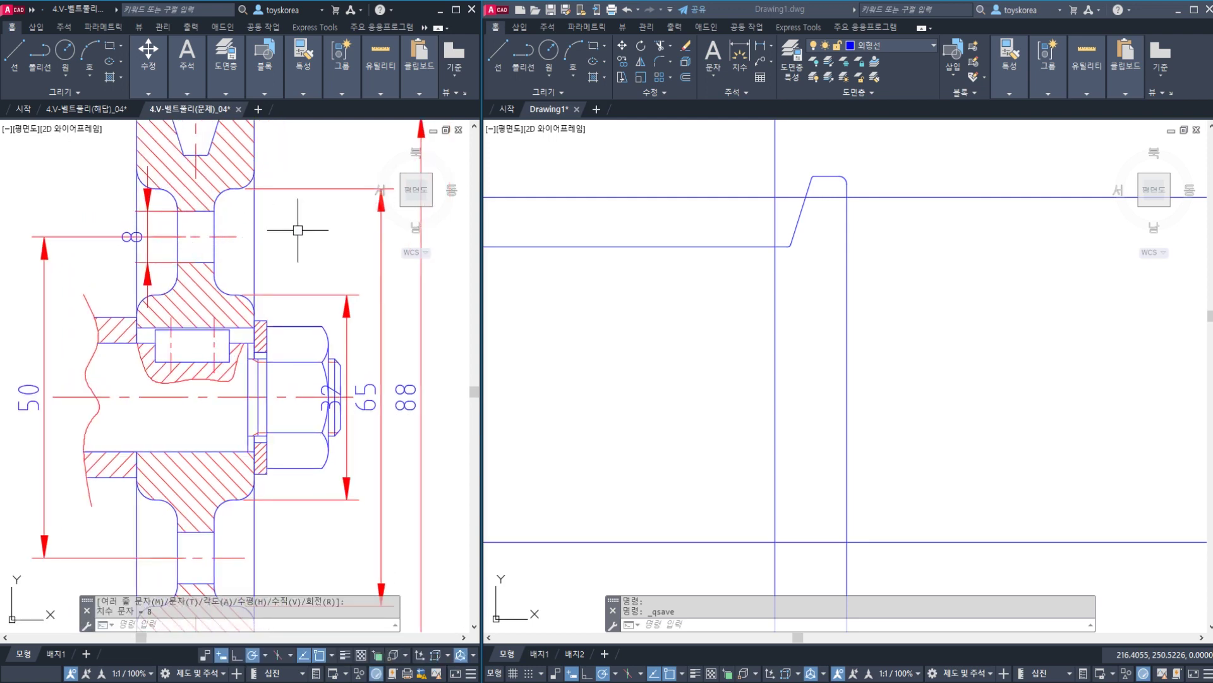
{"action": "scroll", "coordinate": [218, 186], "scroll_direction": "up", "scroll_amount": 3}
{"action": "left_click", "coordinate": [205, 198]}
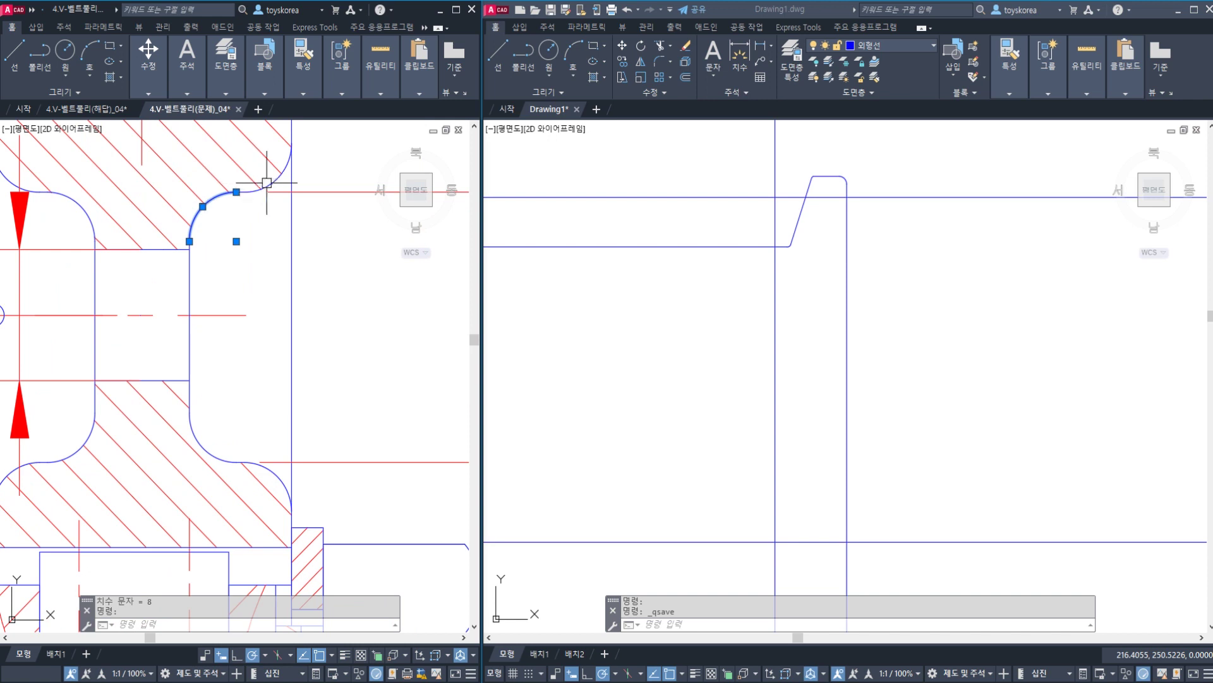
{"action": "key", "text": "Escape"}
{"action": "scroll", "coordinate": [253, 209], "scroll_direction": "down", "scroll_amount": 2}
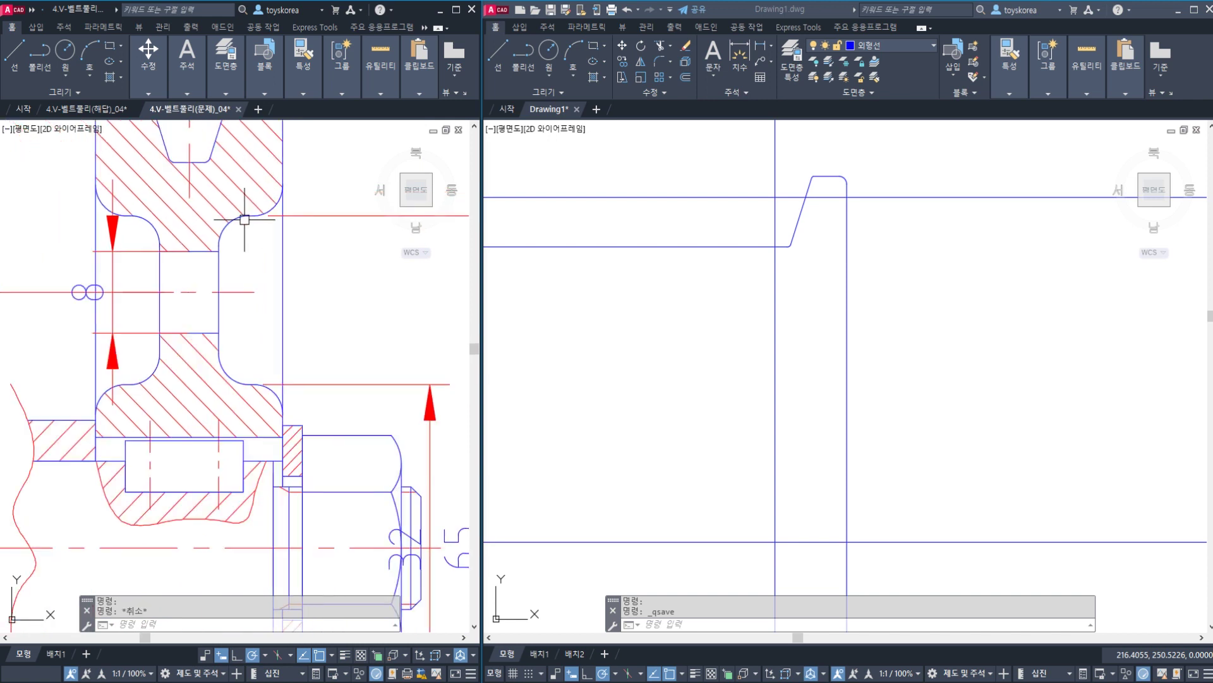
{"action": "scroll", "coordinate": [236, 252], "scroll_direction": "up", "scroll_amount": 2}
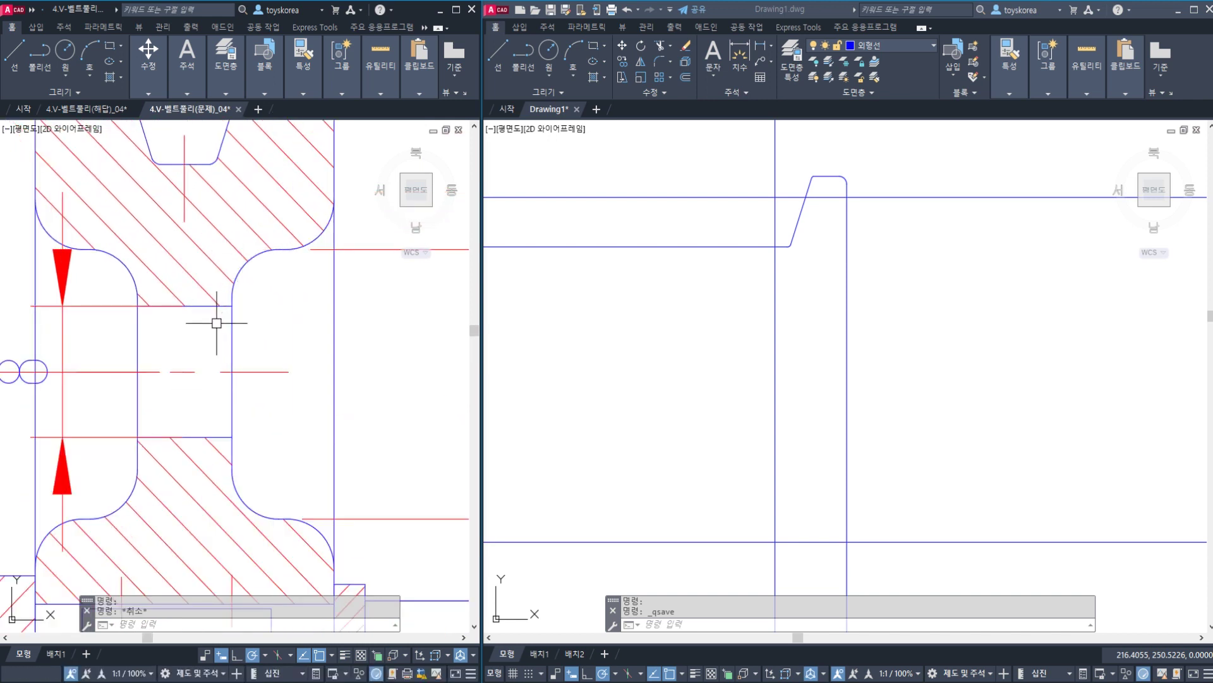
{"action": "type", "text": "DIMLI"}
{"action": "key", "text": "Return"}
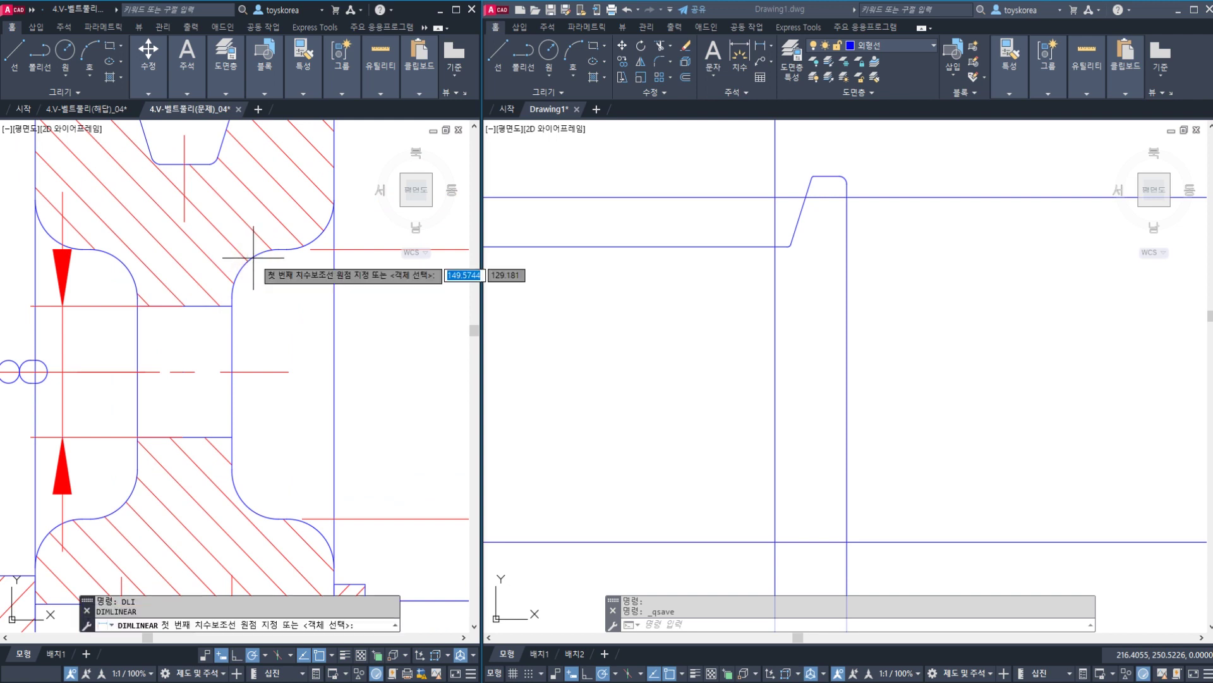
{"action": "left_click", "coordinate": [279, 254]}
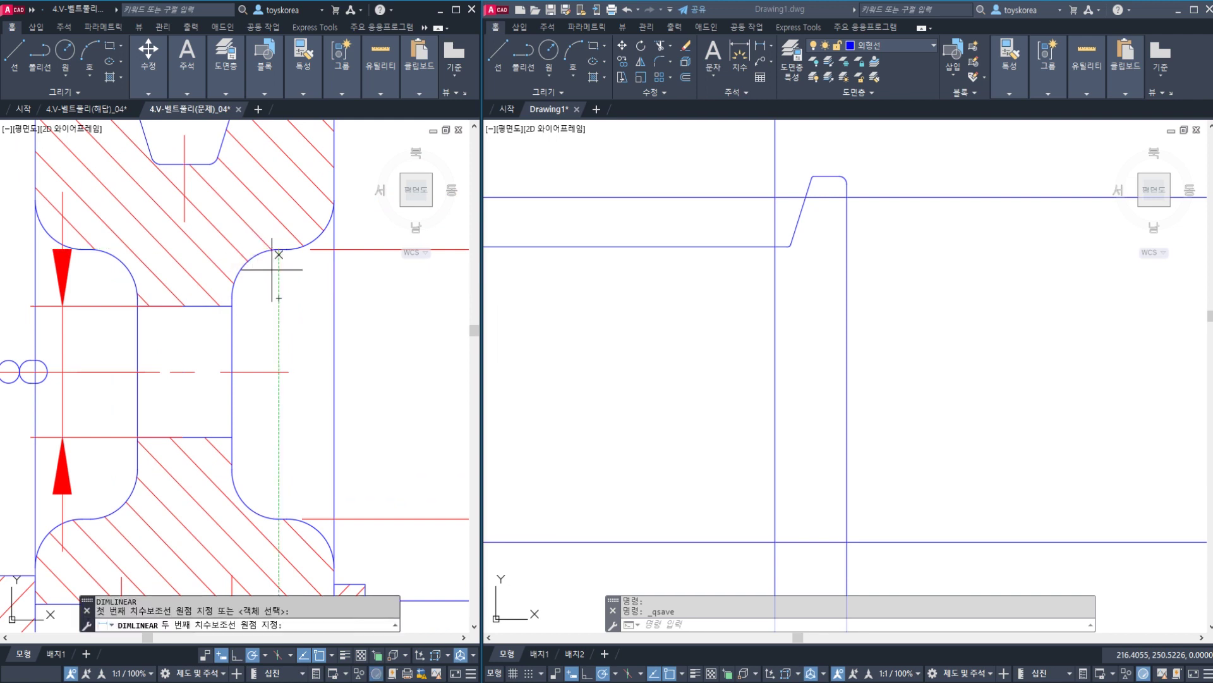
{"action": "left_click", "coordinate": [232, 306]}
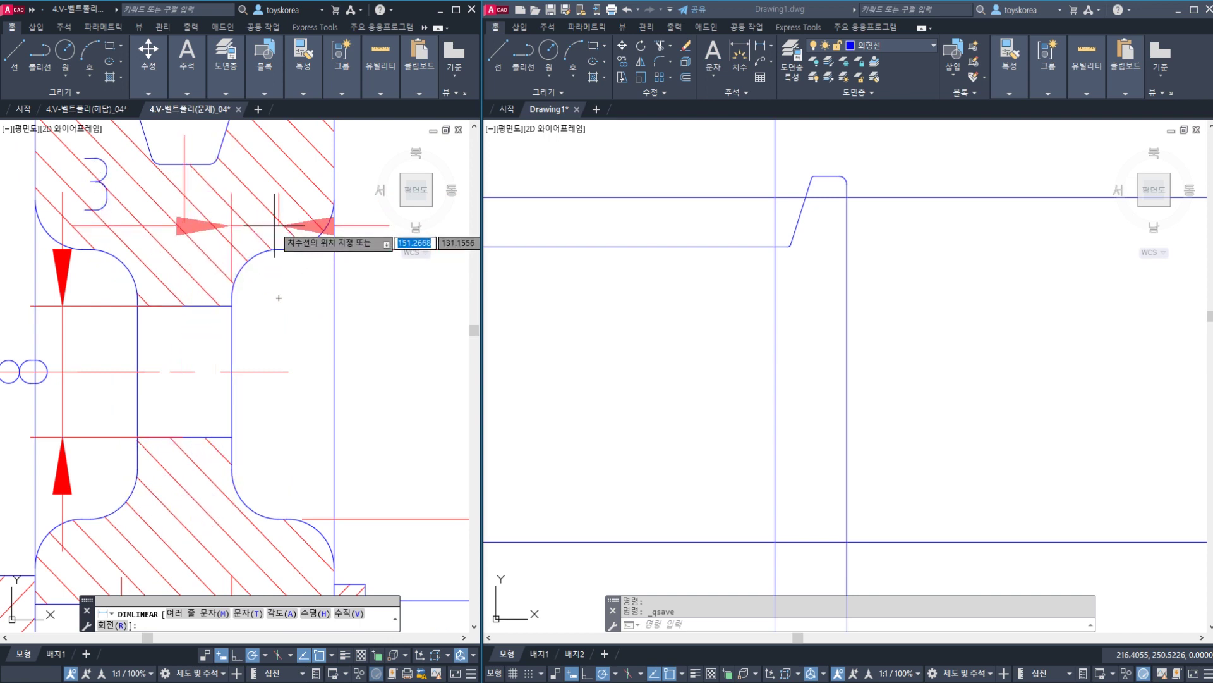
{"action": "key", "text": "Escape"}
{"action": "key", "text": "Escape"}
{"action": "middle_click_drag", "start_coordinate": [258, 268], "coordinate": [221, 314]}
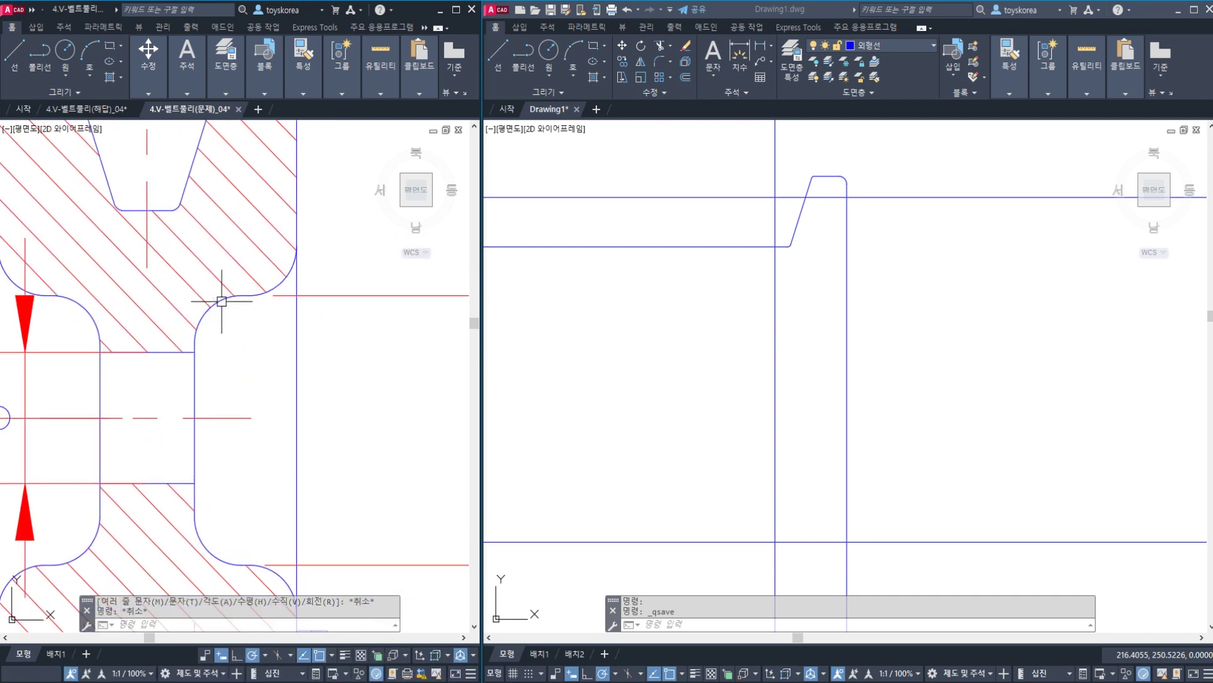
{"action": "scroll", "coordinate": [223, 302], "scroll_direction": "down", "scroll_amount": 2}
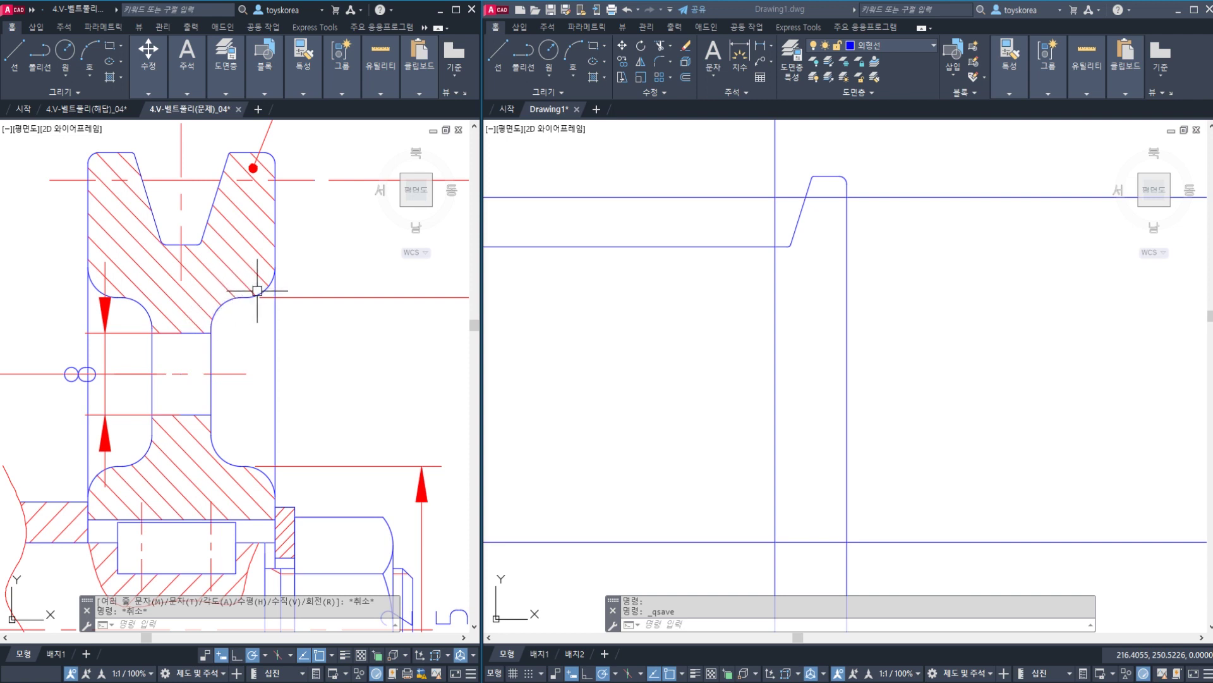
{"action": "scroll", "coordinate": [235, 361], "scroll_direction": "down", "scroll_amount": 3}
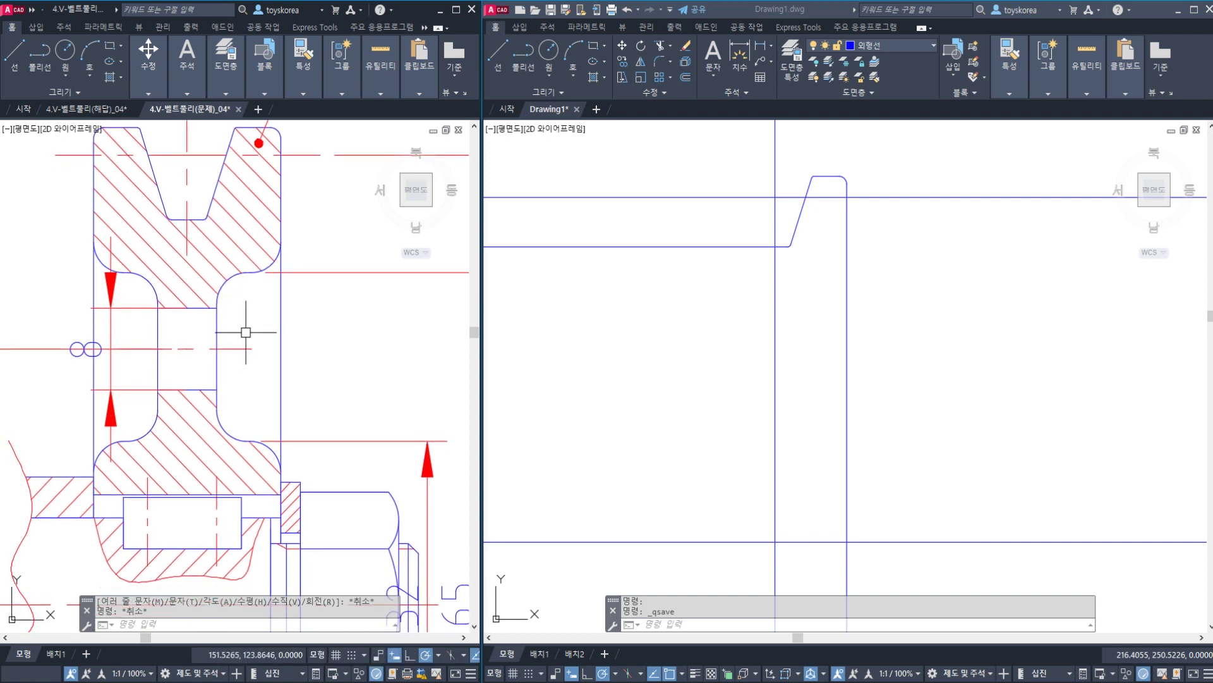
{"action": "scroll", "coordinate": [253, 324], "scroll_direction": "up", "scroll_amount": 1}
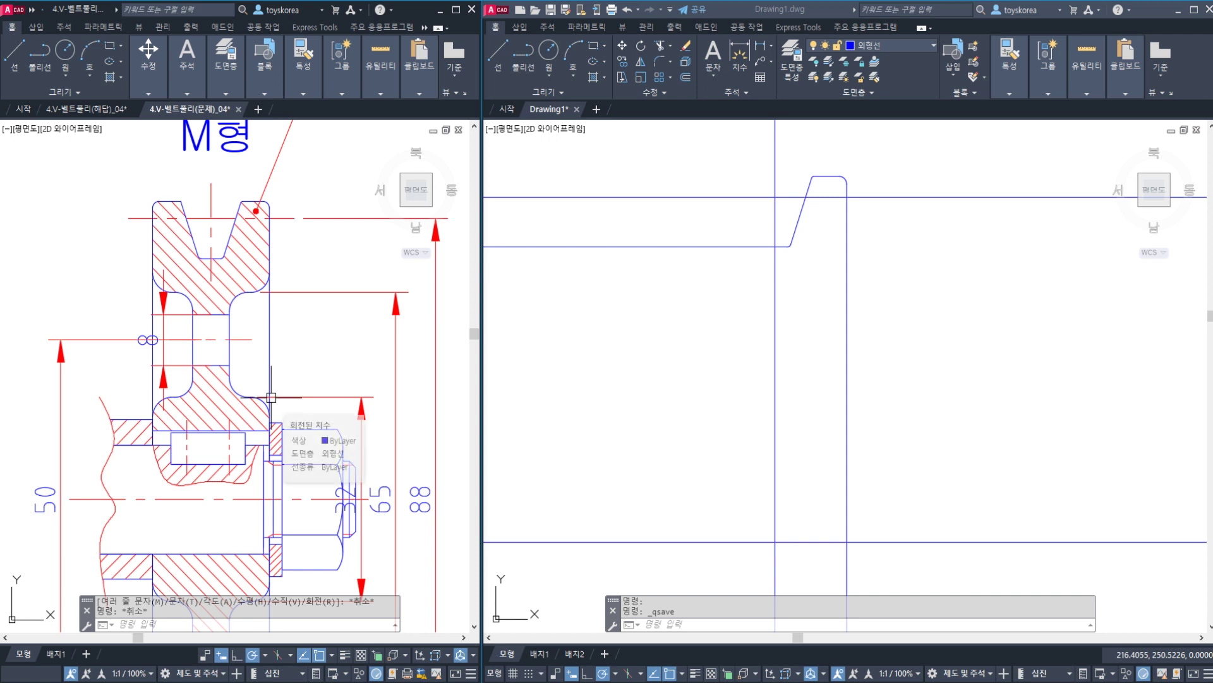
{"action": "mouse_move", "coordinate": [275, 308]}
{"action": "left_mouse_down"}
{"action": "mouse_move", "coordinate": [244, 249]}
{"action": "mouse_move", "coordinate": [298, 293]}
{"action": "mouse_move", "coordinate": [210, 275]}
{"action": "mouse_move", "coordinate": [401, 257]}
{"action": "mouse_move", "coordinate": [419, 323]}
{"action": "left_mouse_up"}
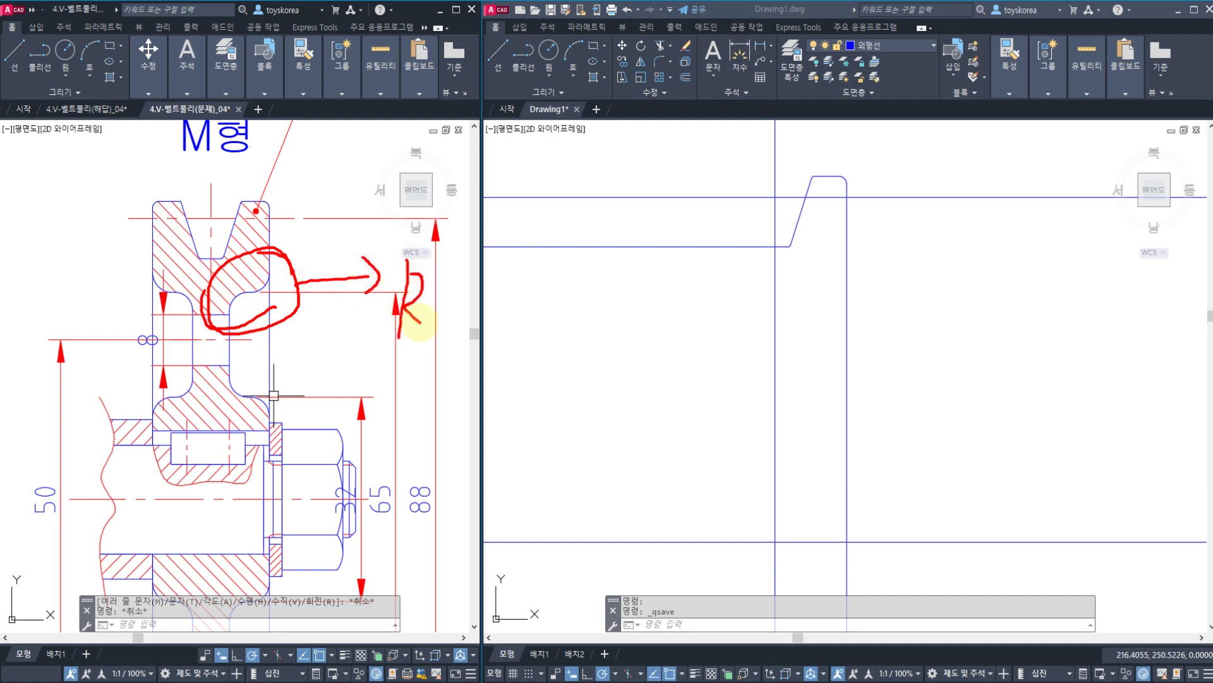
{"action": "key", "text": "Escape"}
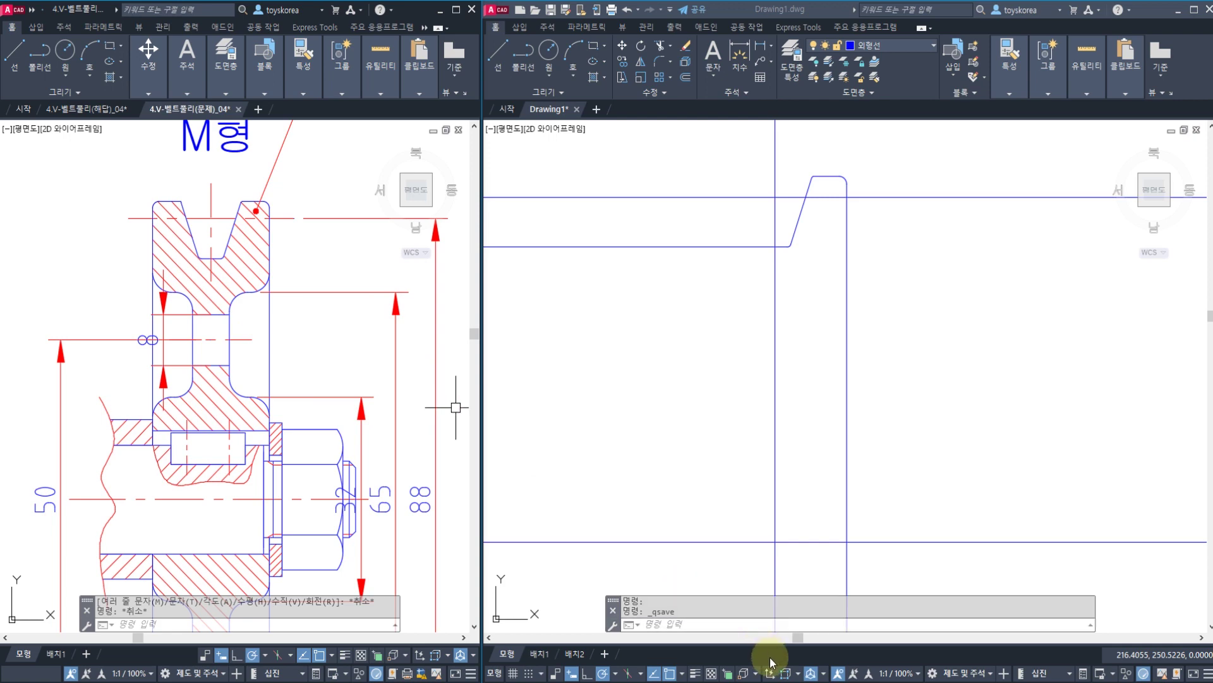
- Switch to the KS standards PDF and go from the V-belt pulley table to section 46, the example drawing notes
{"action": "left_click", "coordinate": [770, 680]}
{"action": "left_click", "coordinate": [309, 325]}
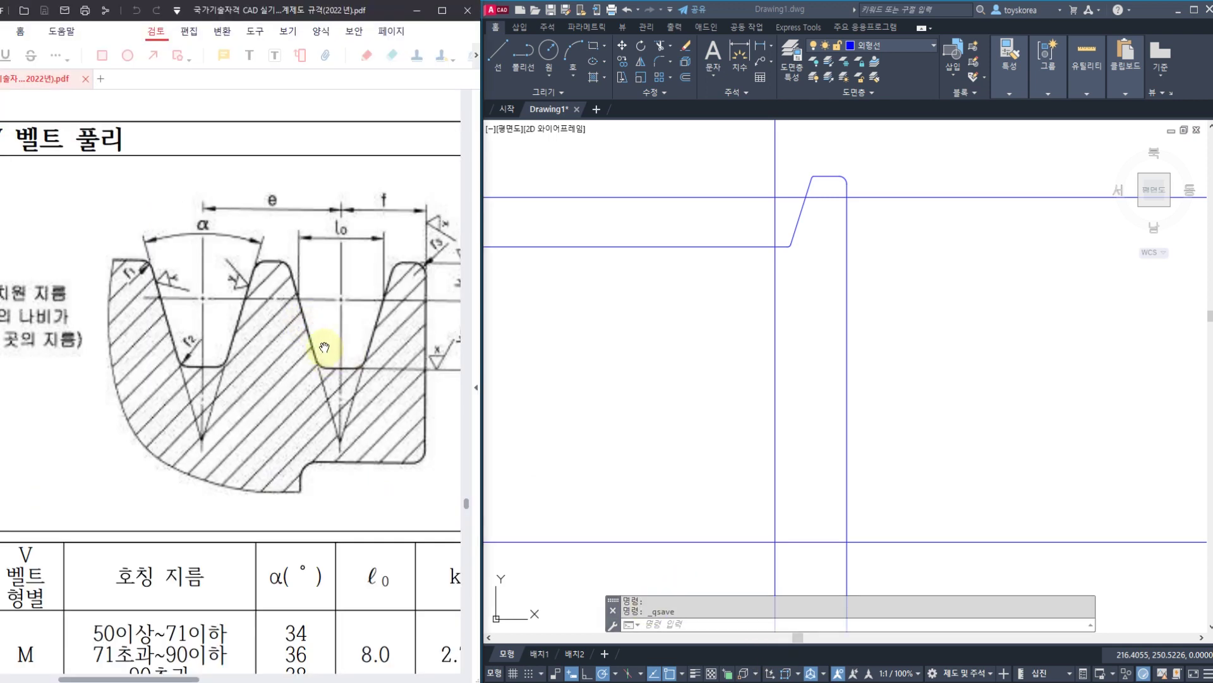
{"action": "scroll", "coordinate": [316, 342], "scroll_direction": "down", "scroll_amount": 4, "text": "ctrl"}
{"action": "scroll", "coordinate": [285, 360], "scroll_direction": "down", "scroll_amount": 10}
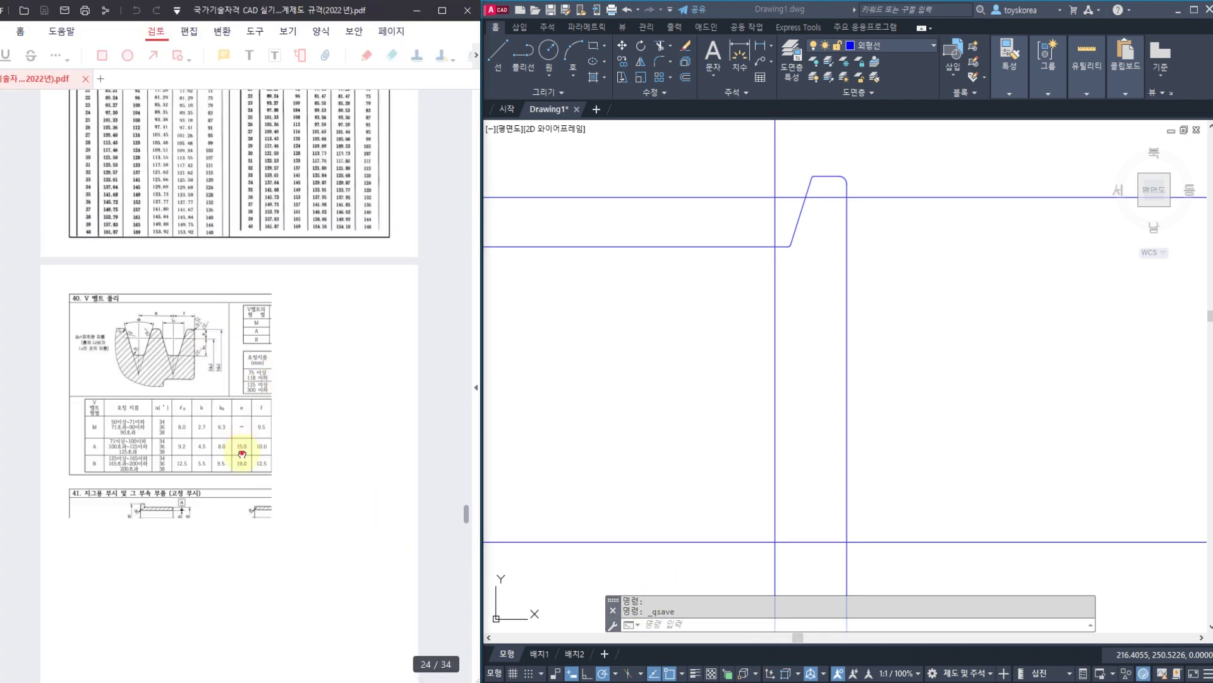
{"action": "scroll", "coordinate": [324, 138], "scroll_direction": "down", "scroll_amount": 15}
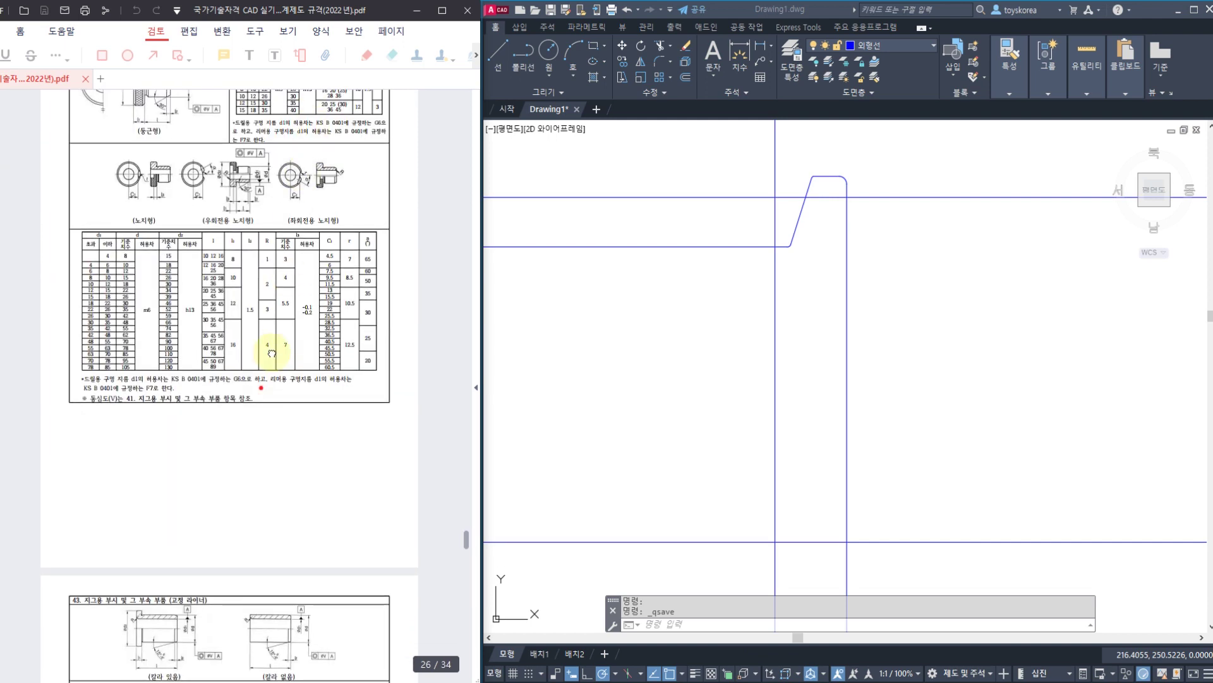
{"action": "scroll", "coordinate": [251, 382], "scroll_direction": "down", "scroll_amount": 3}
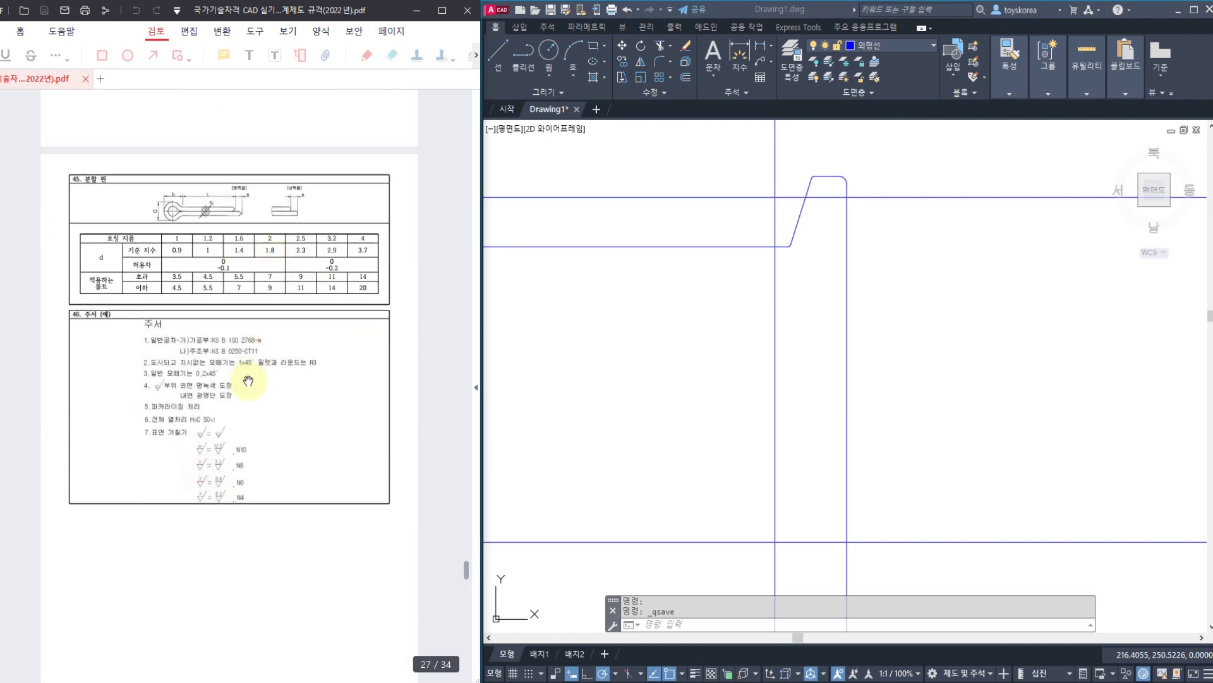
- Read note 2 of the example drawing notes for the values of unspecified chamfers, fillets and rounds
{"action": "scroll", "coordinate": [155, 345], "scroll_direction": "up", "scroll_amount": 3, "text": "ctrl"}
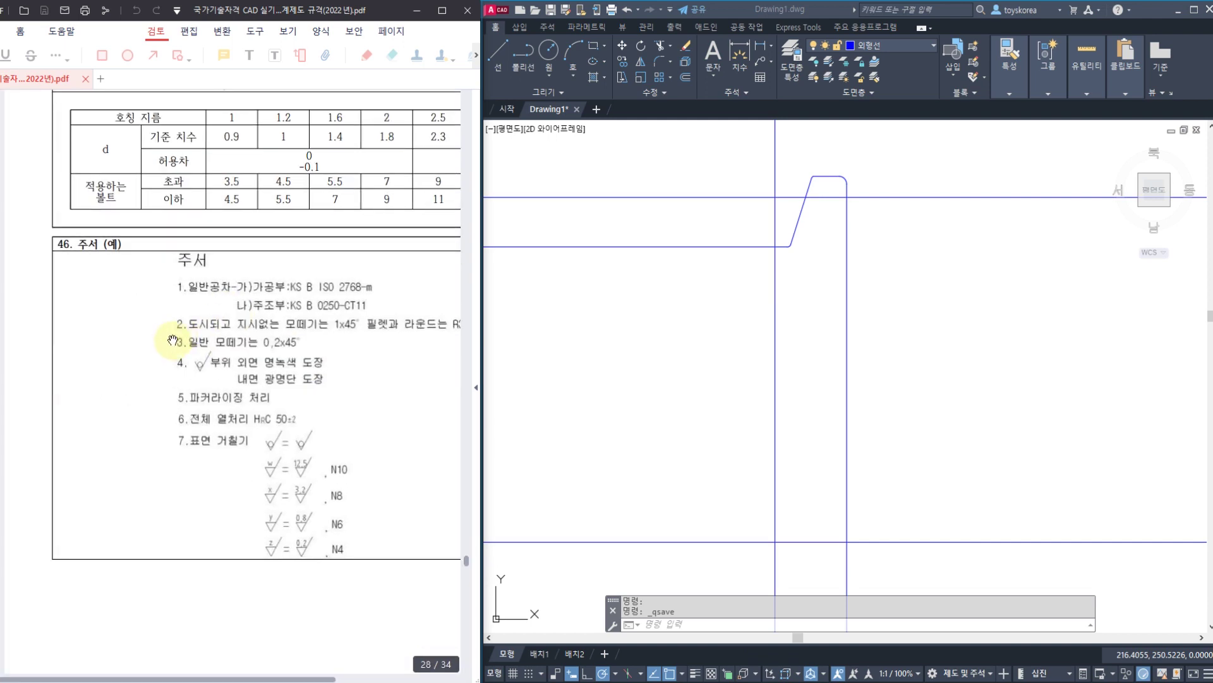
{"action": "scroll", "coordinate": [370, 348], "scroll_direction": "up", "scroll_amount": 1, "text": "ctrl"}
{"action": "scroll", "coordinate": [370, 348], "scroll_direction": "up", "scroll_amount": 1, "text": "ctrl"}
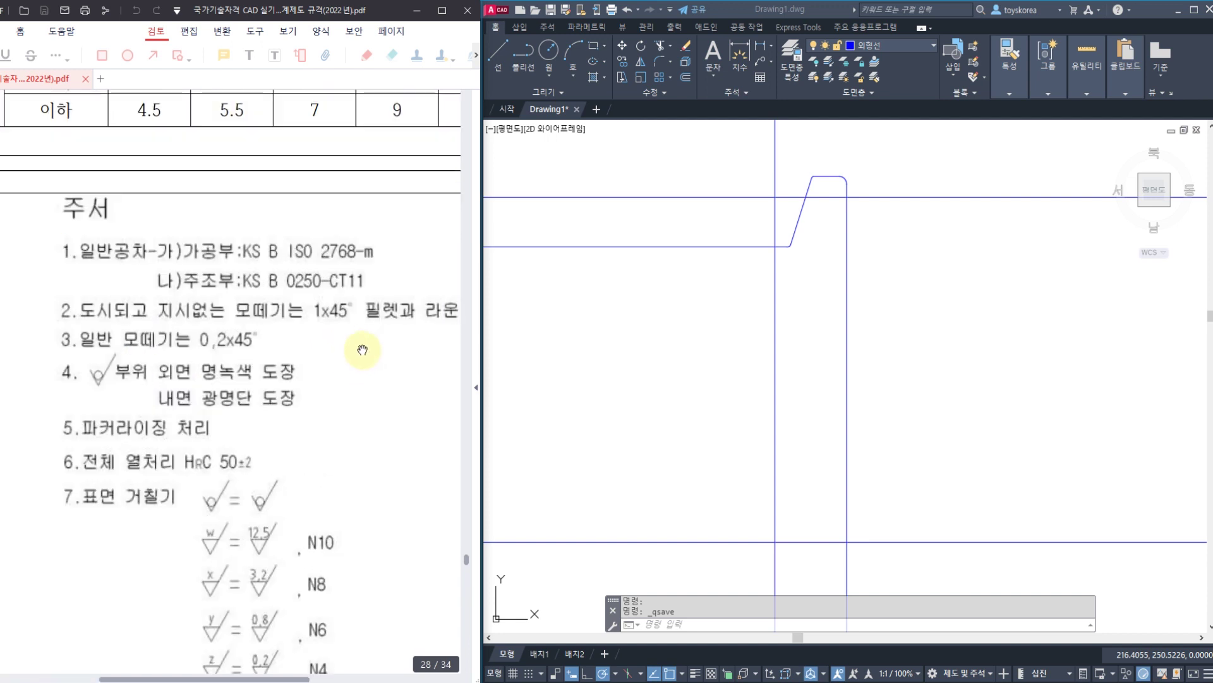
{"action": "left_click_drag", "start_coordinate": [352, 354], "coordinate": [296, 355]}
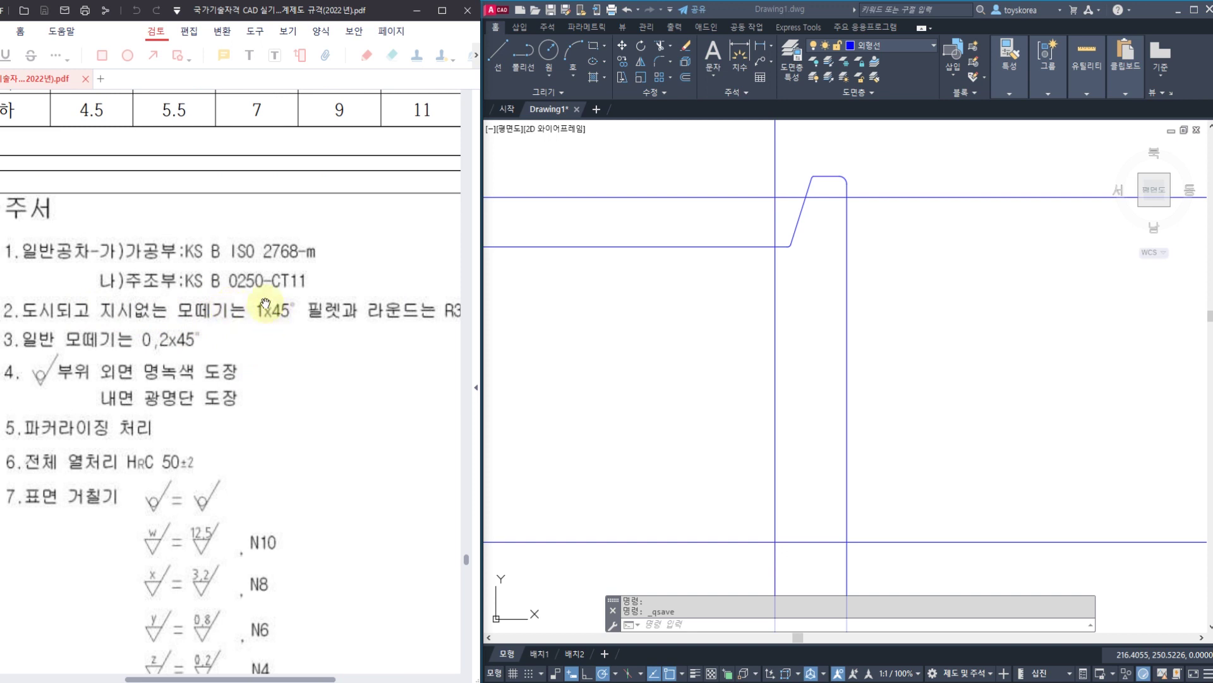
{"action": "left_click_drag", "start_coordinate": [323, 325], "coordinate": [354, 322]}
{"action": "left_click_drag", "start_coordinate": [165, 291], "coordinate": [332, 312]}
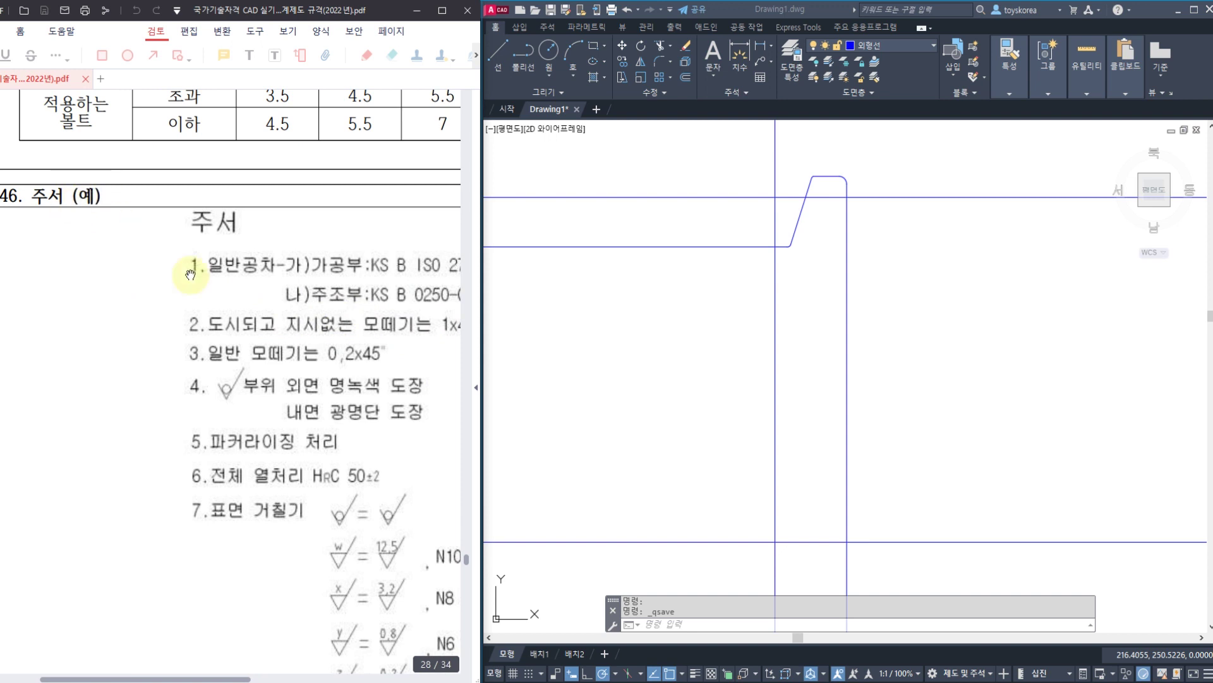
{"action": "left_click_drag", "start_coordinate": [228, 316], "coordinate": [56, 301]}
{"action": "left_click_drag", "start_coordinate": [249, 323], "coordinate": [193, 325]}
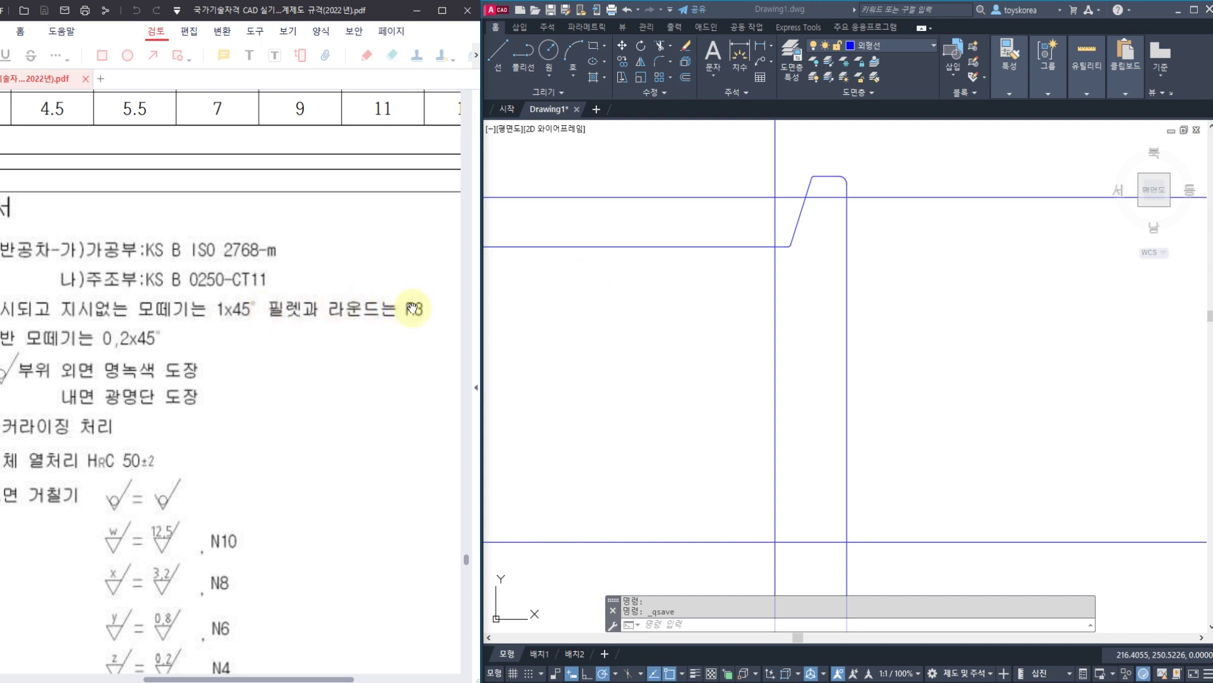
- Switch back to the AutoCAD problem drawing and examine the inner fillet and outer round arcs of the rim and hub recess
{"action": "key", "text": "alt+Tab"}
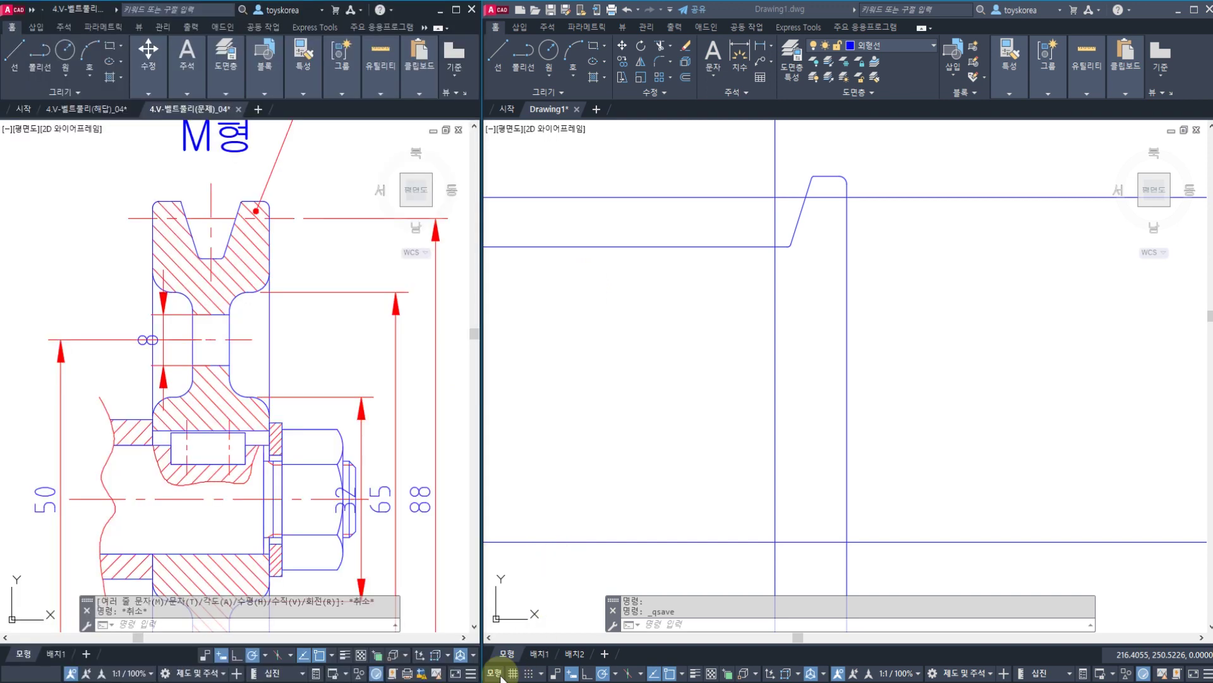
{"action": "left_click", "coordinate": [263, 290]}
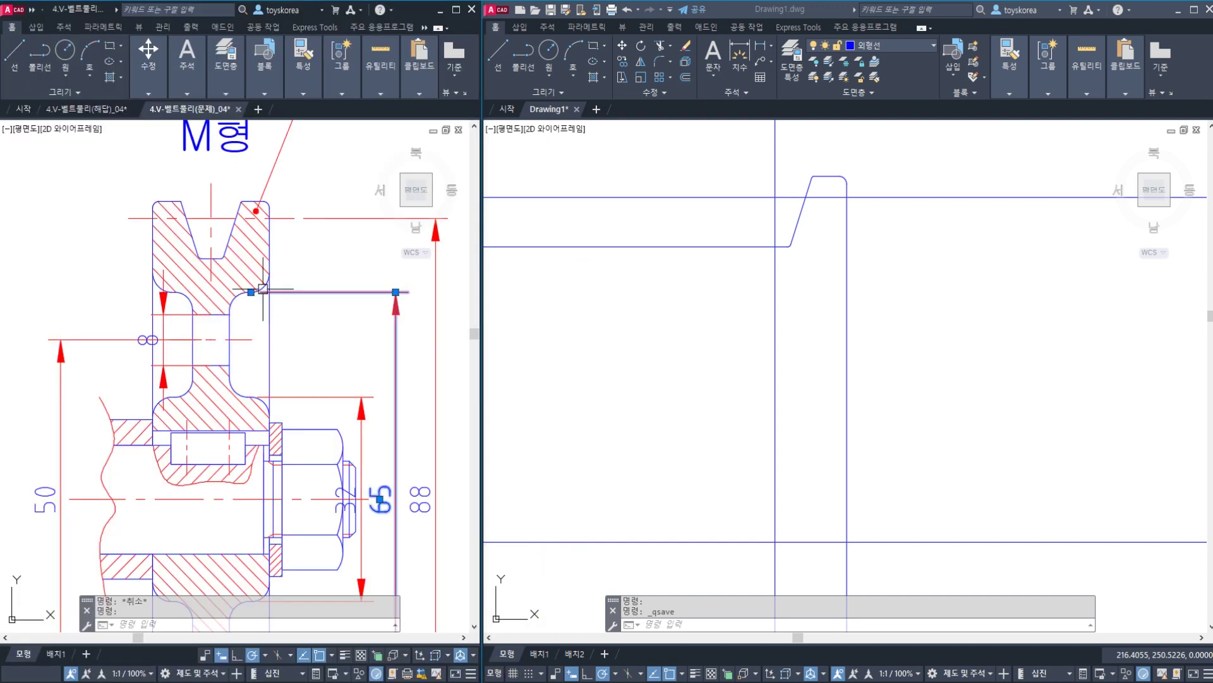
{"action": "left_click", "coordinate": [235, 297]}
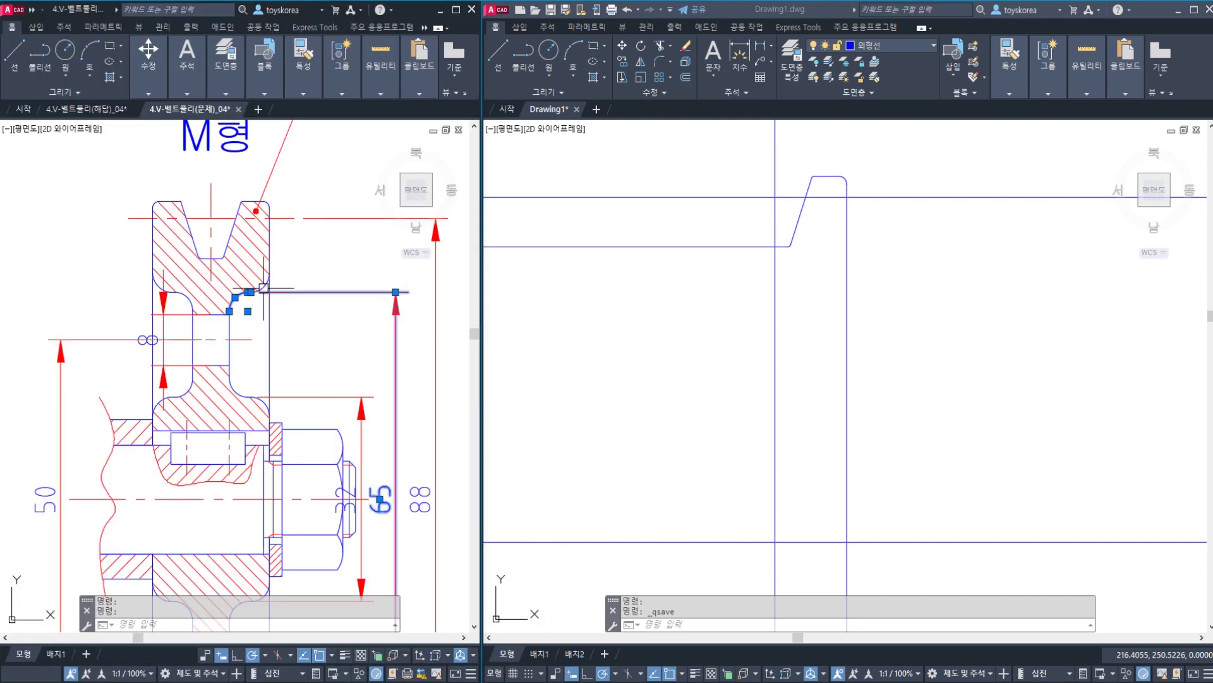
{"action": "key", "text": "Escape"}
{"action": "key", "text": "Escape"}
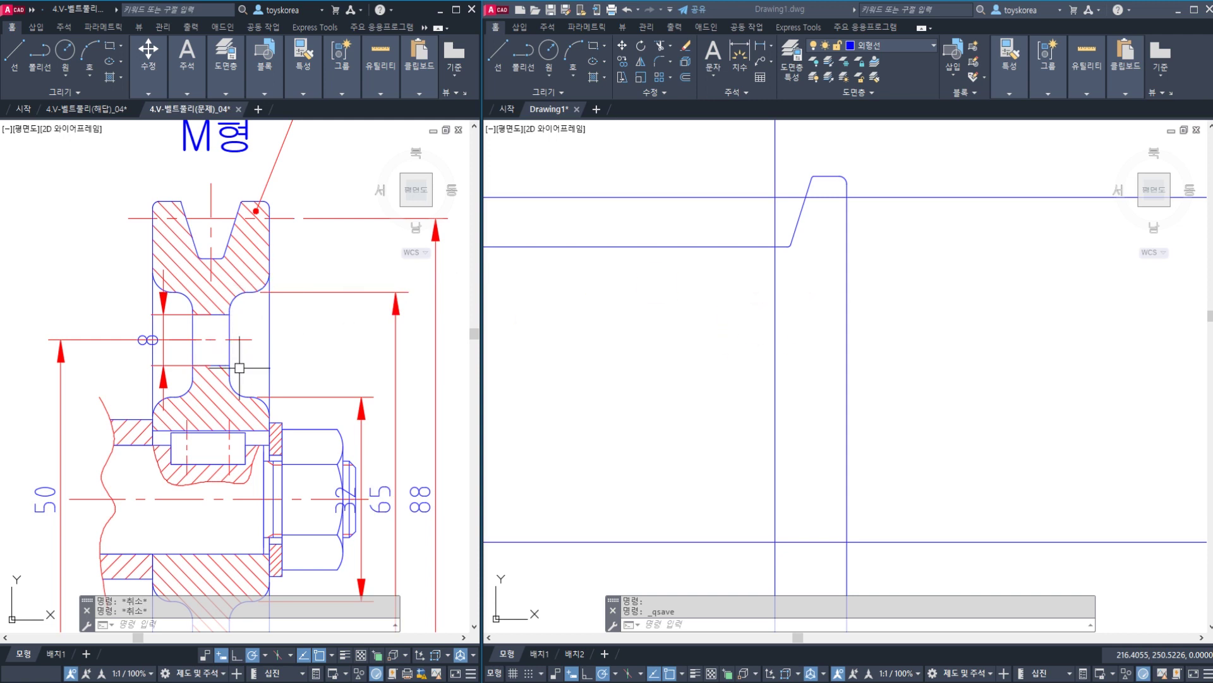
{"action": "scroll", "coordinate": [240, 368], "scroll_direction": "up", "scroll_amount": 3}
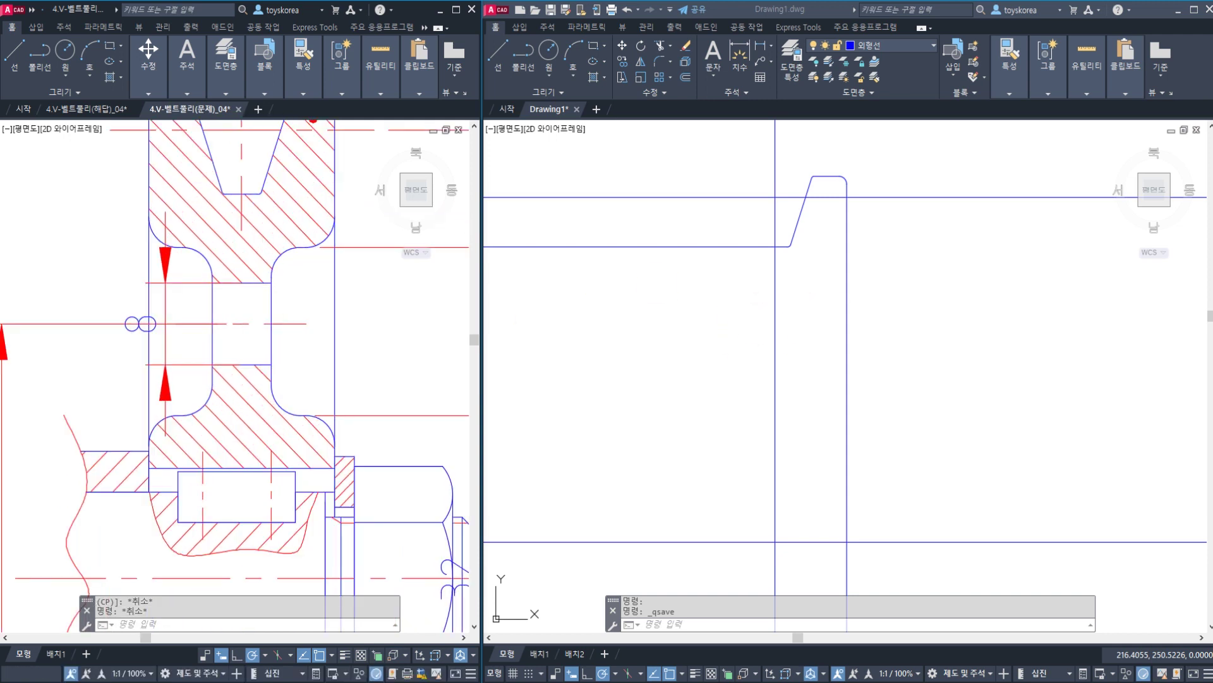
{"action": "scroll", "coordinate": [284, 339], "scroll_direction": "up", "scroll_amount": 2}
{"action": "scroll", "coordinate": [285, 338], "scroll_direction": "down", "scroll_amount": 2}
{"action": "middle_click_drag", "start_coordinate": [285, 316], "coordinate": [253, 332]}
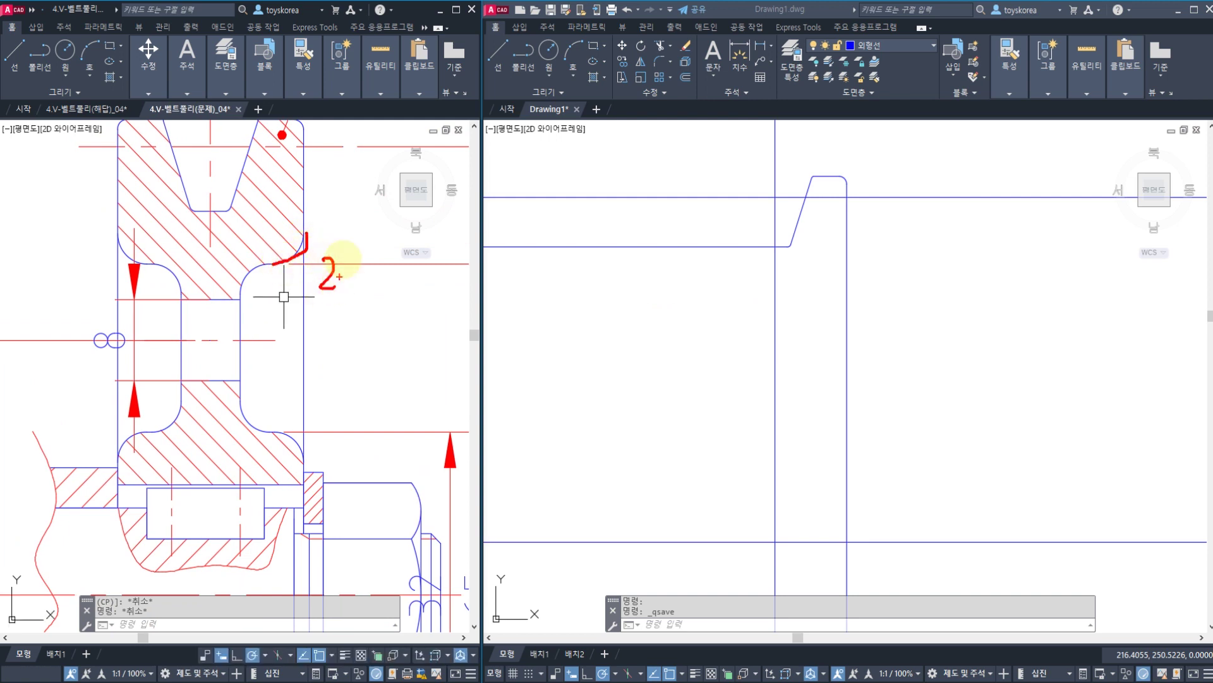
{"action": "mouse_move", "coordinate": [345, 257]}
{"action": "left_mouse_down"}
{"action": "mouse_move", "coordinate": [348, 301]}
{"action": "mouse_move", "coordinate": [377, 276]}
{"action": "left_mouse_up"}
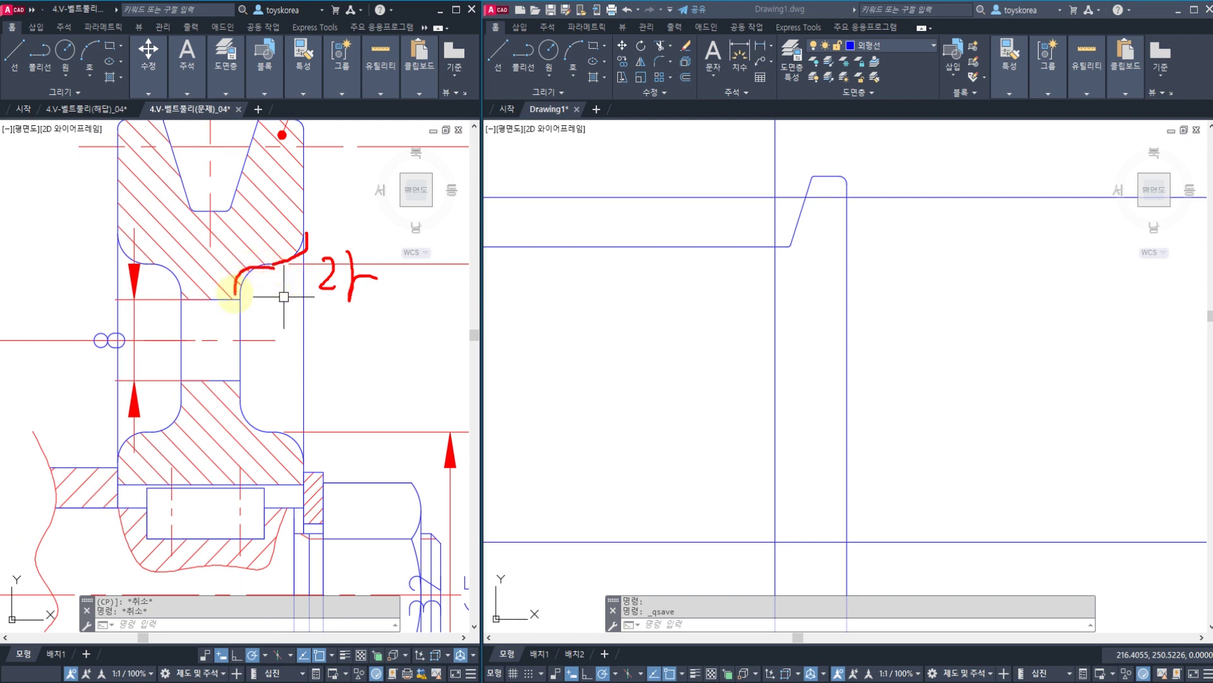
{"action": "left_click_drag", "start_coordinate": [254, 312], "coordinate": [276, 311]}
{"action": "left_click_drag", "start_coordinate": [262, 313], "coordinate": [271, 336]}
{"action": "mouse_move", "coordinate": [252, 341]}
{"action": "left_mouse_down"}
{"action": "mouse_move", "coordinate": [302, 337]}
{"action": "mouse_move", "coordinate": [307, 374]}
{"action": "left_mouse_up"}
{"action": "mouse_move", "coordinate": [497, 333]}
{"action": "left_mouse_down"}
{"action": "mouse_move", "coordinate": [617, 332]}
{"action": "mouse_move", "coordinate": [517, 434]}
{"action": "left_mouse_up"}
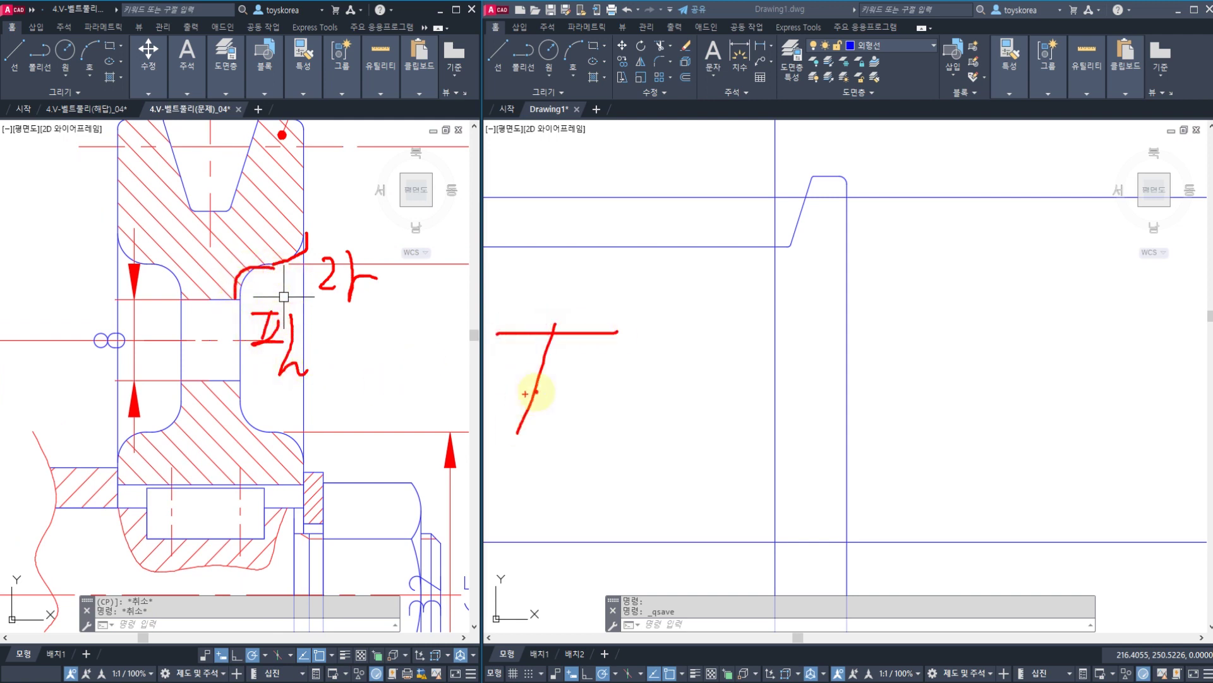
{"action": "left_click_drag", "start_coordinate": [533, 393], "coordinate": [591, 391]}
{"action": "left_click_drag", "start_coordinate": [583, 390], "coordinate": [580, 417]}
{"action": "left_click_drag", "start_coordinate": [610, 377], "coordinate": [630, 435]}
{"action": "left_click_drag", "start_coordinate": [674, 319], "coordinate": [670, 401]}
{"action": "mouse_move", "coordinate": [705, 301]}
{"action": "left_mouse_down"}
{"action": "mouse_move", "coordinate": [706, 379]}
{"action": "mouse_move", "coordinate": [730, 397]}
{"action": "mouse_move", "coordinate": [766, 386]}
{"action": "left_mouse_up"}
{"action": "mouse_move", "coordinate": [805, 298]}
{"action": "left_mouse_down"}
{"action": "mouse_move", "coordinate": [820, 399]}
{"action": "mouse_move", "coordinate": [827, 360]}
{"action": "left_mouse_up"}
{"action": "mouse_move", "coordinate": [905, 350]}
{"action": "left_mouse_down"}
{"action": "mouse_move", "coordinate": [1035, 404]}
{"action": "mouse_move", "coordinate": [1055, 496]}
{"action": "left_mouse_up"}
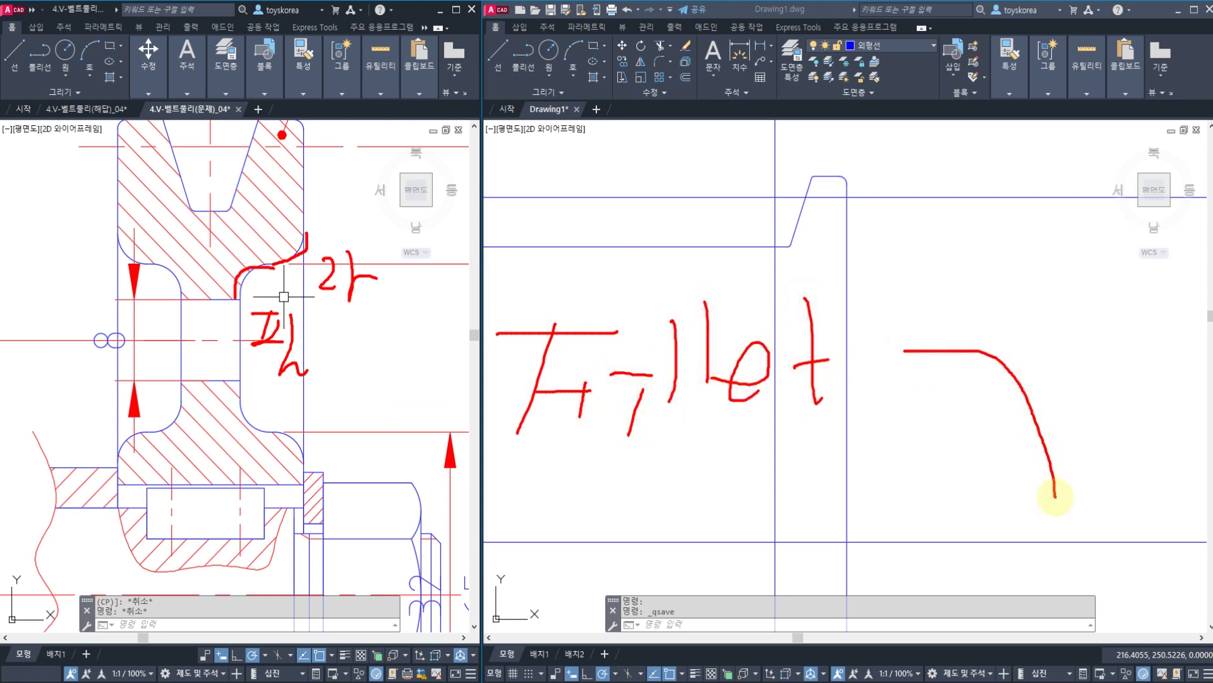
{"action": "mouse_move", "coordinate": [610, 478]}
{"action": "left_mouse_down"}
{"action": "mouse_move", "coordinate": [594, 547]}
{"action": "mouse_move", "coordinate": [661, 540]}
{"action": "mouse_move", "coordinate": [723, 513]}
{"action": "left_mouse_up"}
{"action": "left_click_drag", "start_coordinate": [754, 464], "coordinate": [588, 555]}
{"action": "left_click_drag", "start_coordinate": [555, 478], "coordinate": [695, 559]}
{"action": "mouse_move", "coordinate": [609, 428]}
{"action": "left_mouse_down"}
{"action": "mouse_move", "coordinate": [650, 252]}
{"action": "mouse_move", "coordinate": [863, 416]}
{"action": "mouse_move", "coordinate": [556, 435]}
{"action": "left_mouse_up"}
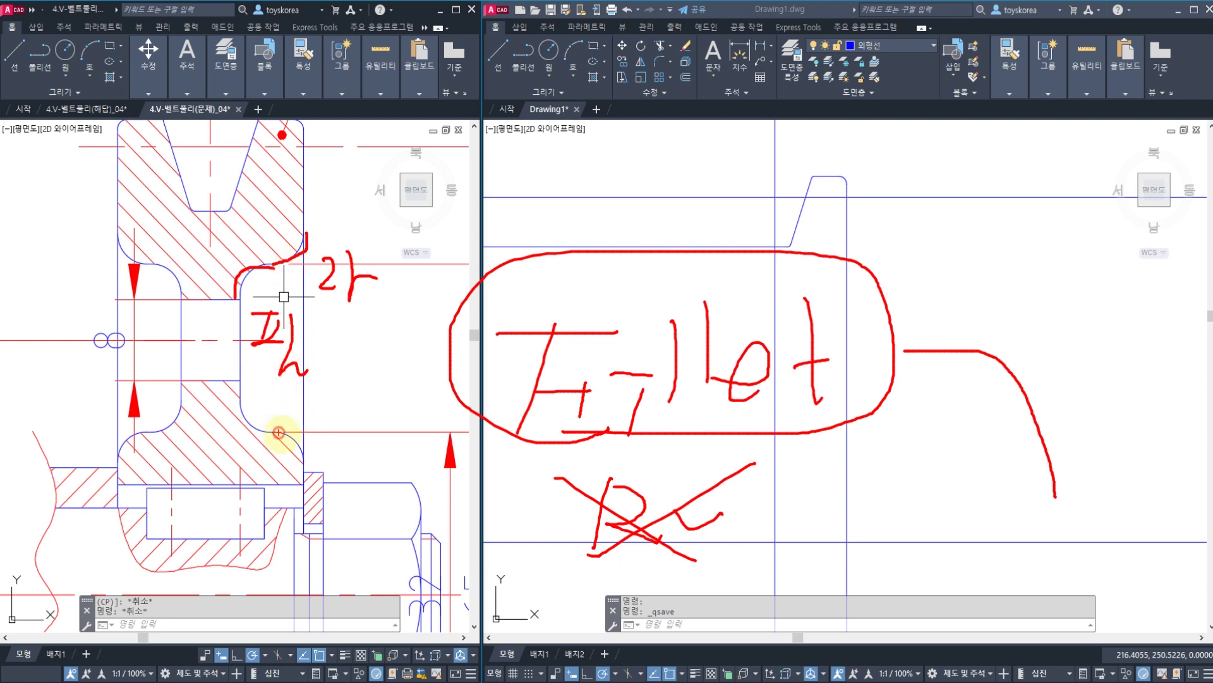
{"action": "mouse_move", "coordinate": [307, 458]}
{"action": "left_mouse_down"}
{"action": "mouse_move", "coordinate": [354, 416]}
{"action": "mouse_move", "coordinate": [350, 435]}
{"action": "left_mouse_up"}
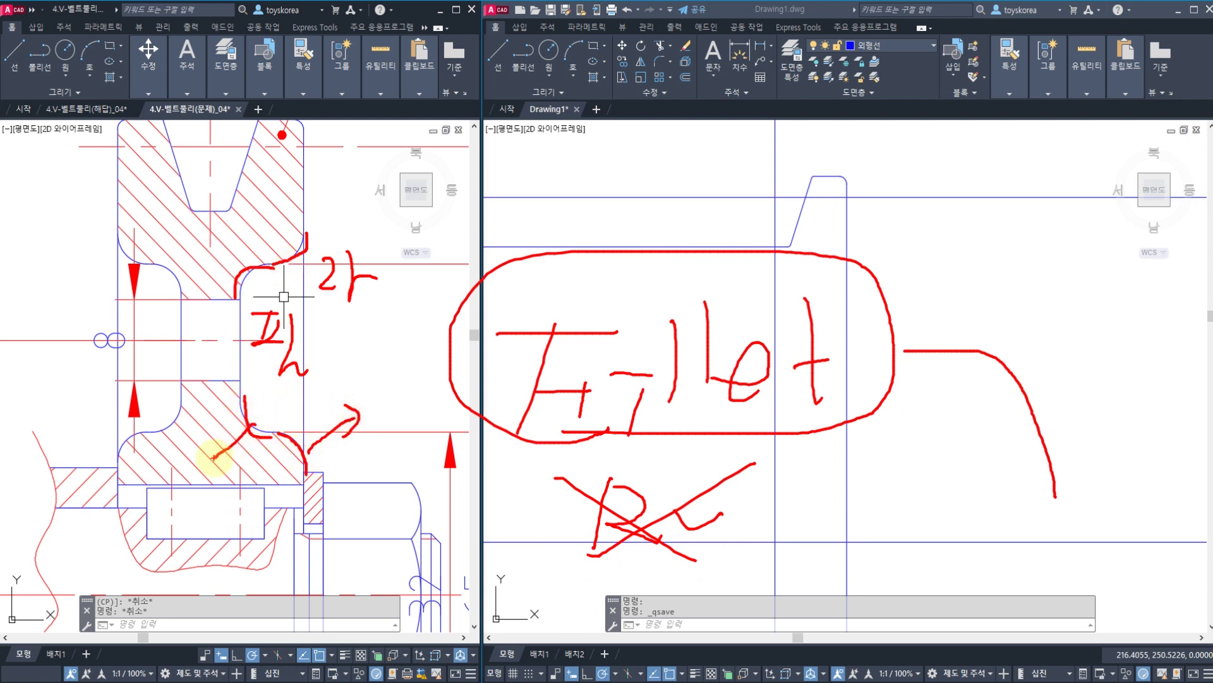
{"action": "key", "text": "Escape"}
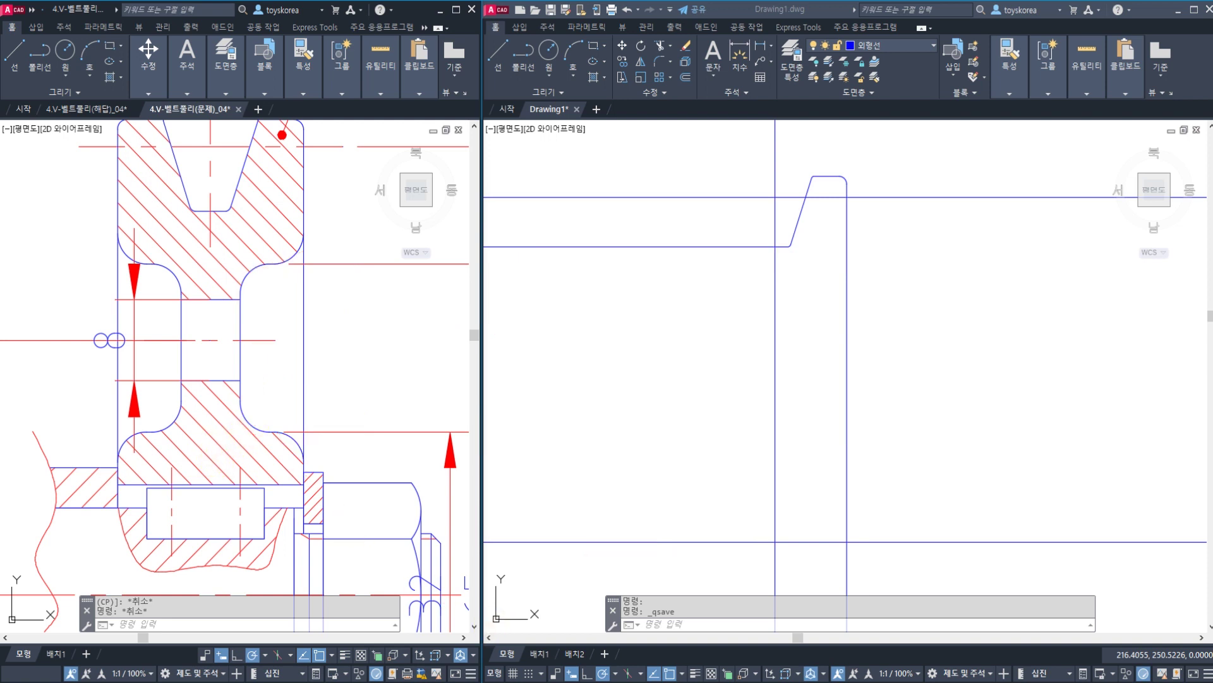
- Switch to the KS standards PDF, recheck note 2 for the fillet and round radius, and return to the AutoCAD problem drawing
{"action": "key", "text": "alt+Tab"}
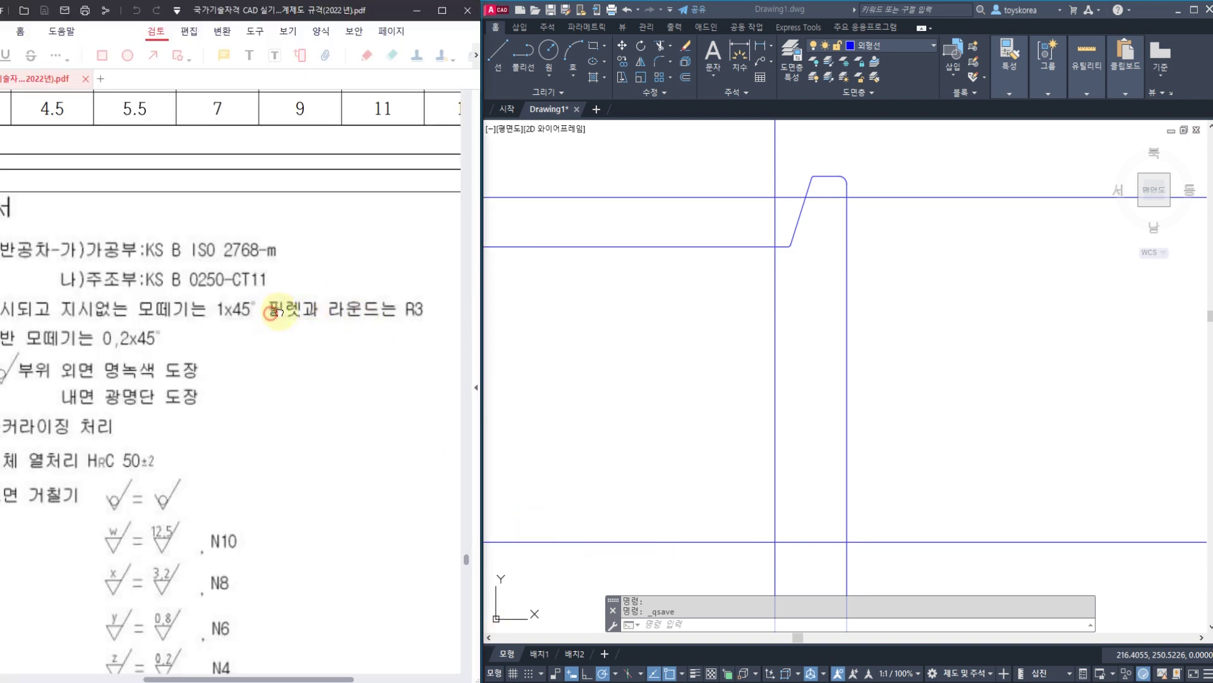
{"action": "left_click_drag", "start_coordinate": [279, 313], "coordinate": [303, 311]}
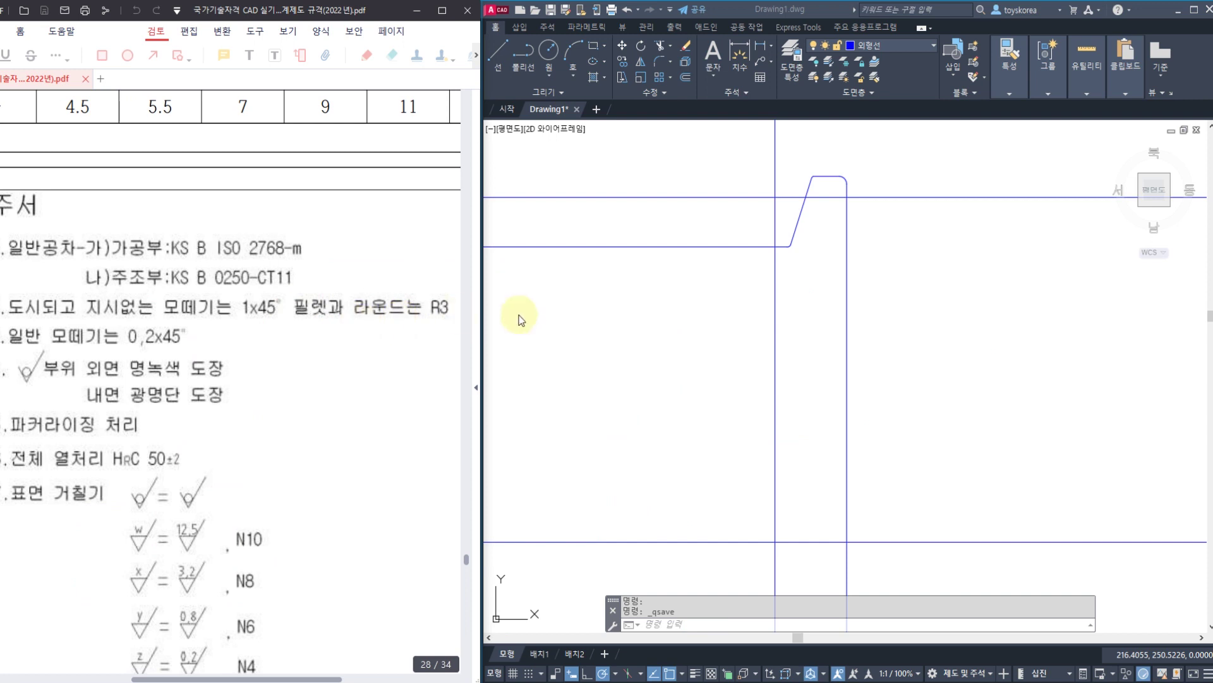
{"action": "left_click", "coordinate": [436, 673]}
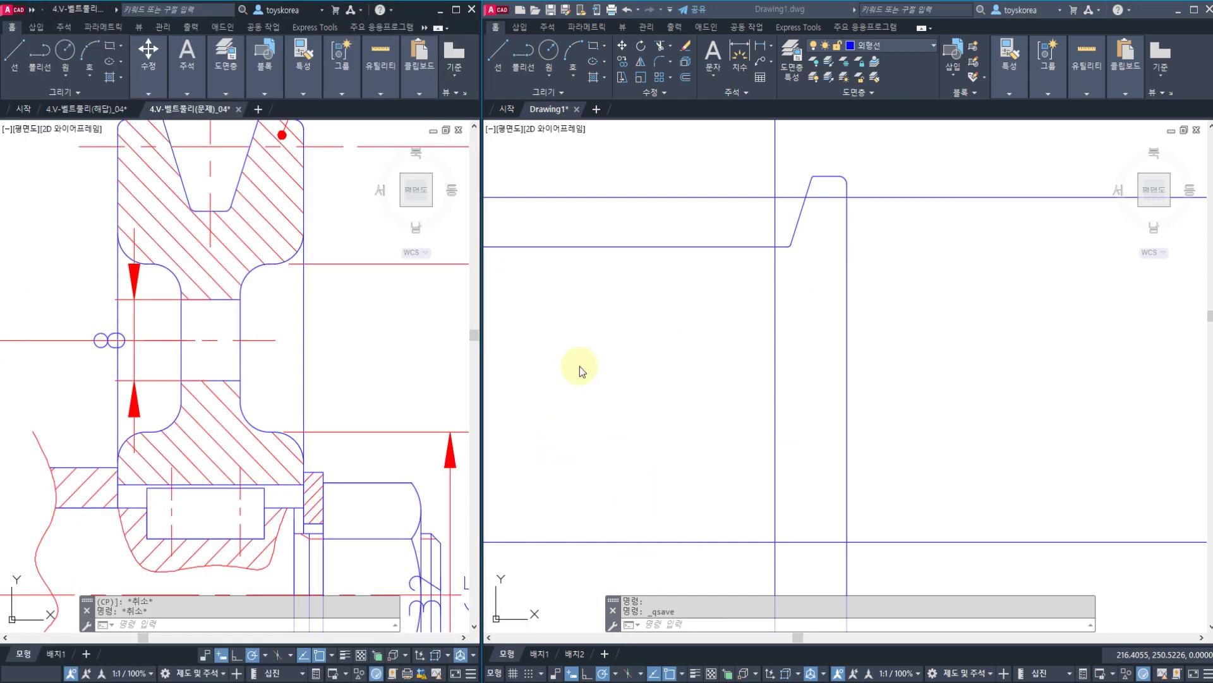
{"action": "key", "text": "Escape"}
{"action": "key", "text": "Escape"}
- Examine the rim's inner-diameter and the hub's outer-diameter dimensions on the problem drawing, selecting both
{"action": "middle_click_drag", "start_coordinate": [746, 275], "coordinate": [693, 291]}
{"action": "left_click", "coordinate": [354, 385]}
{"action": "key", "text": "Escape"}
{"action": "key", "text": "Escape"}
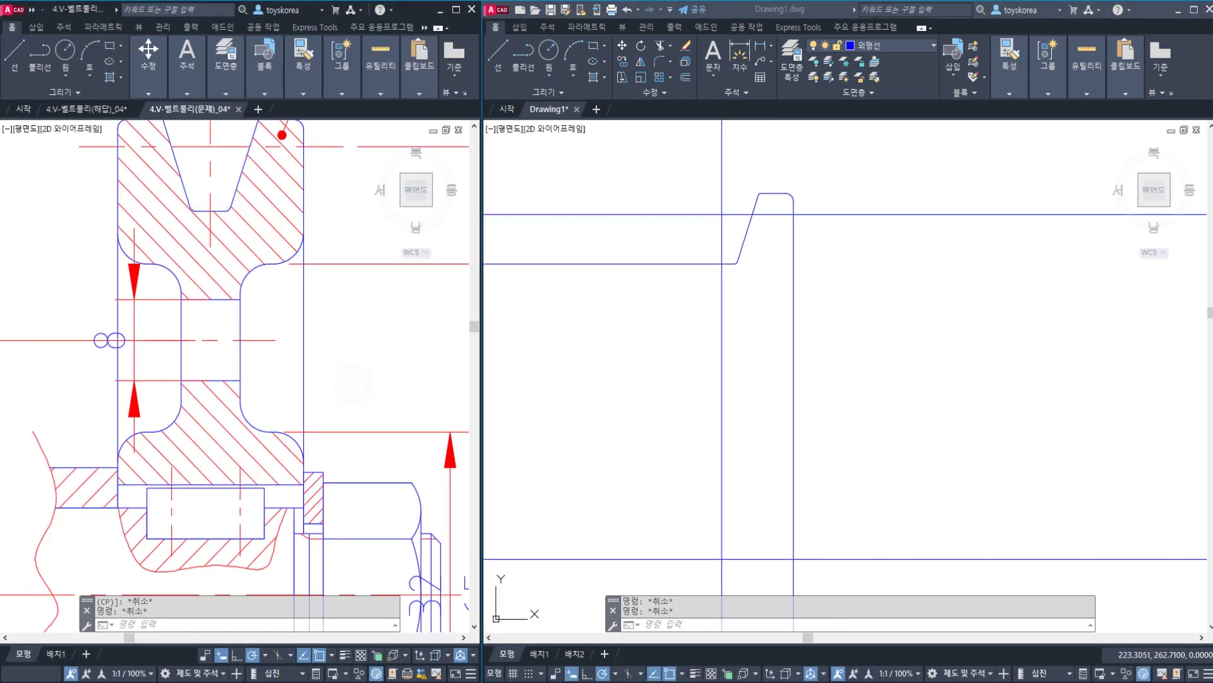
{"action": "scroll", "coordinate": [344, 404], "scroll_direction": "down", "scroll_amount": 2}
{"action": "middle_click_drag", "start_coordinate": [342, 409], "coordinate": [303, 338]}
{"action": "left_click", "coordinate": [406, 468]}
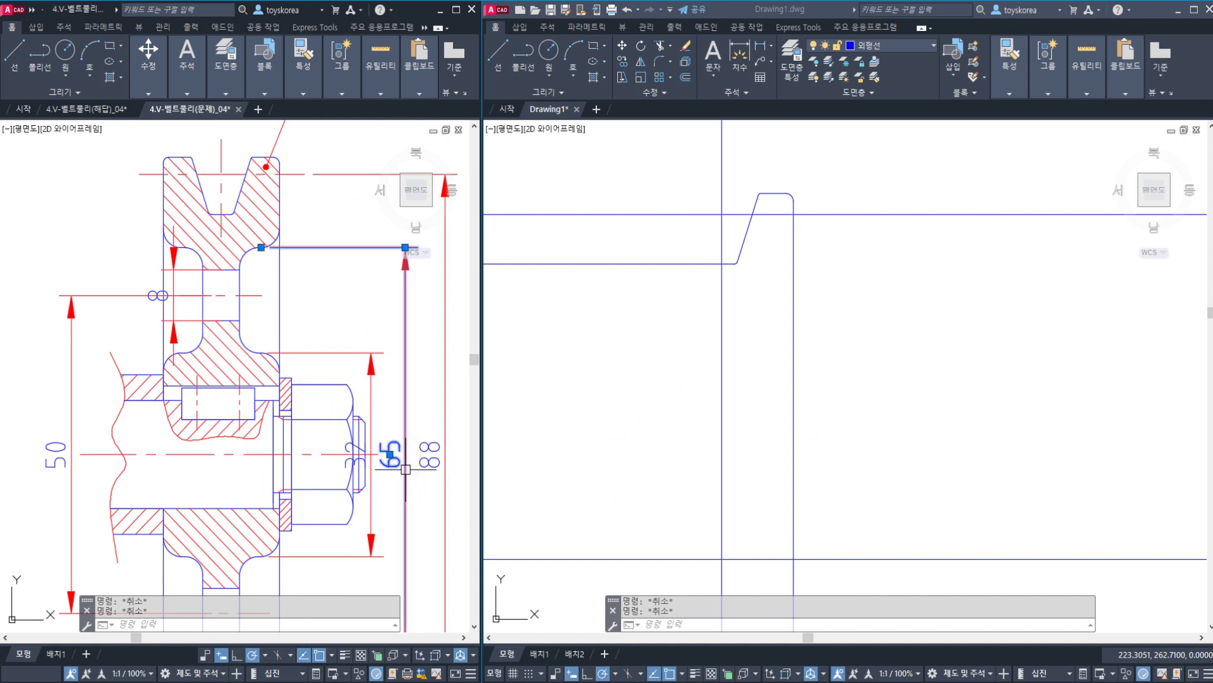
{"action": "left_click", "coordinate": [372, 408]}
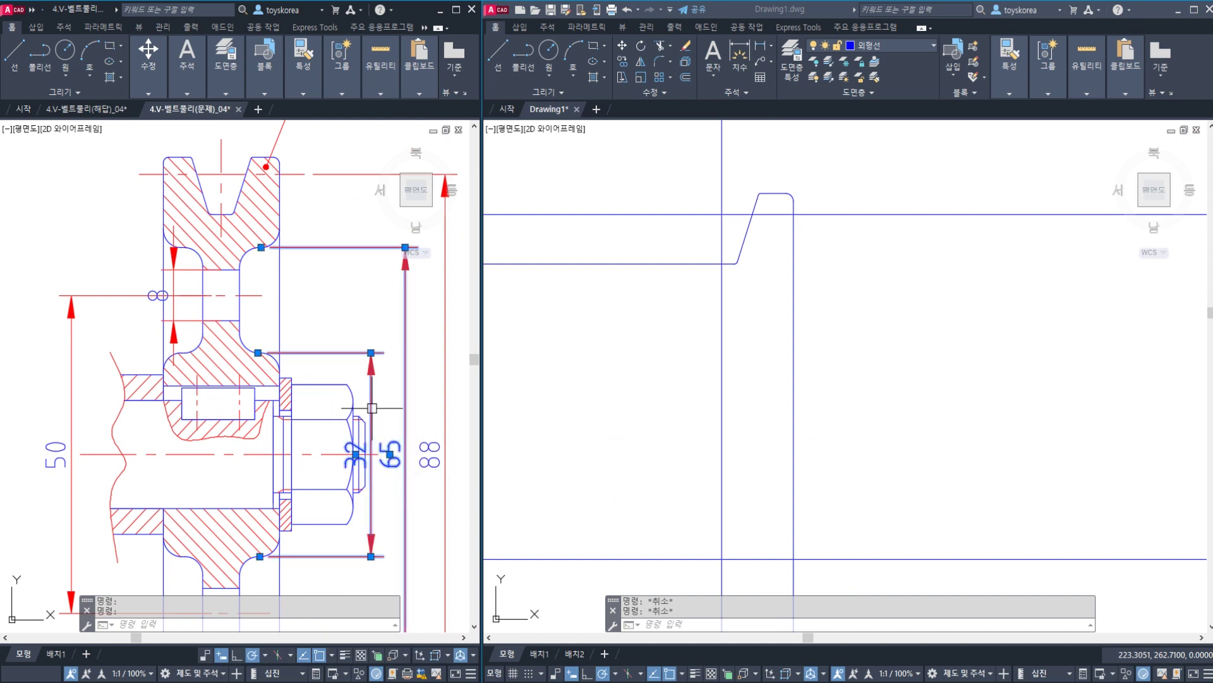
- Offset the horizontal centre line in Drawing1 upward by 65/2 for the rim's inner edge
{"action": "left_click", "coordinate": [575, 376]}
{"action": "middle_click_drag", "start_coordinate": [653, 418], "coordinate": [627, 314]}
{"action": "left_click", "coordinate": [650, 454]}
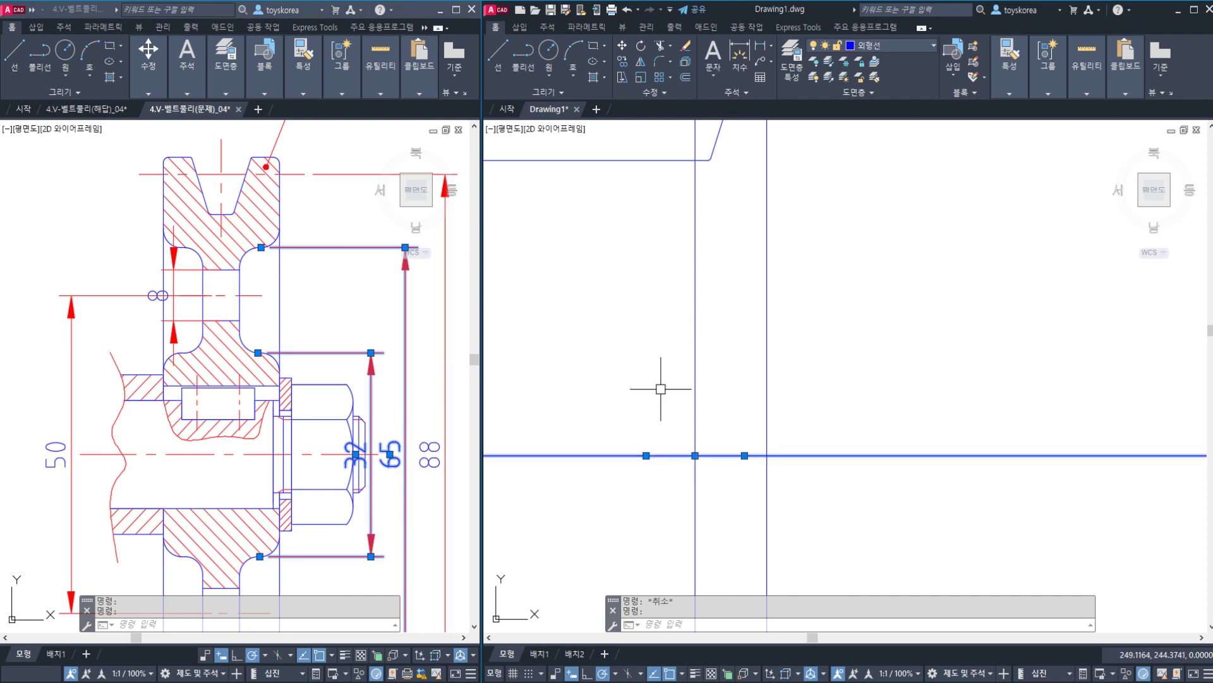
{"action": "key", "text": "Escape"}
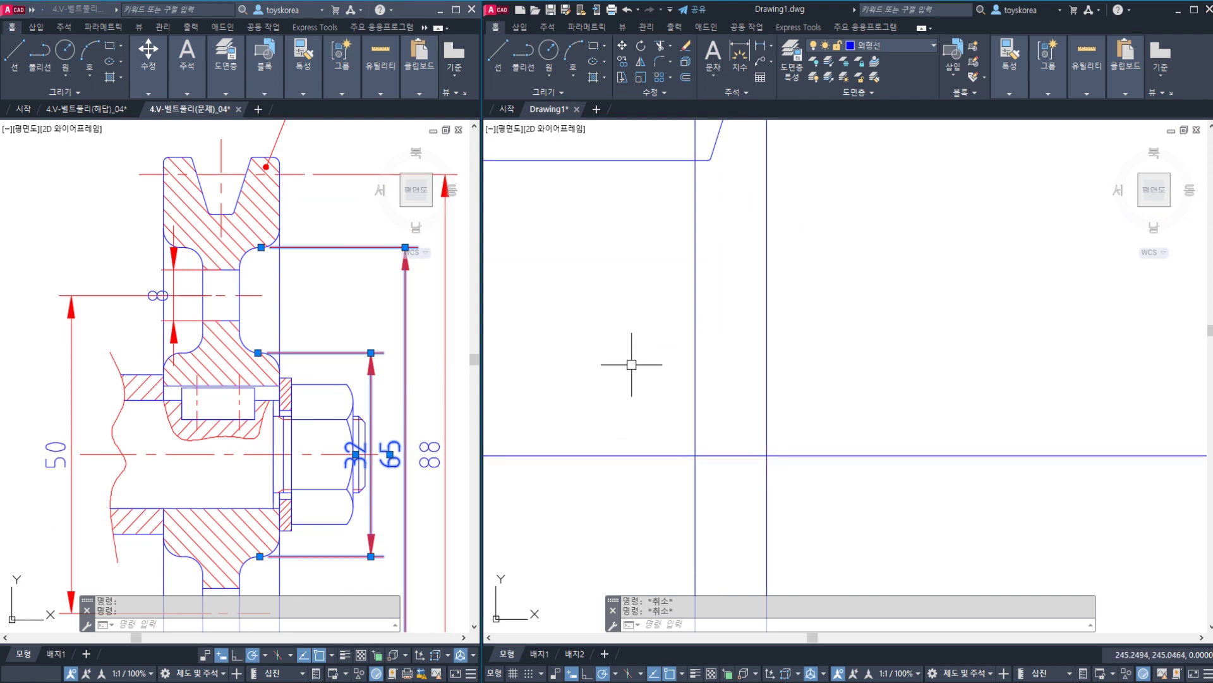
{"action": "type", "text": "O"}
{"action": "key", "text": "Return"}
{"action": "type", "text": "6"}
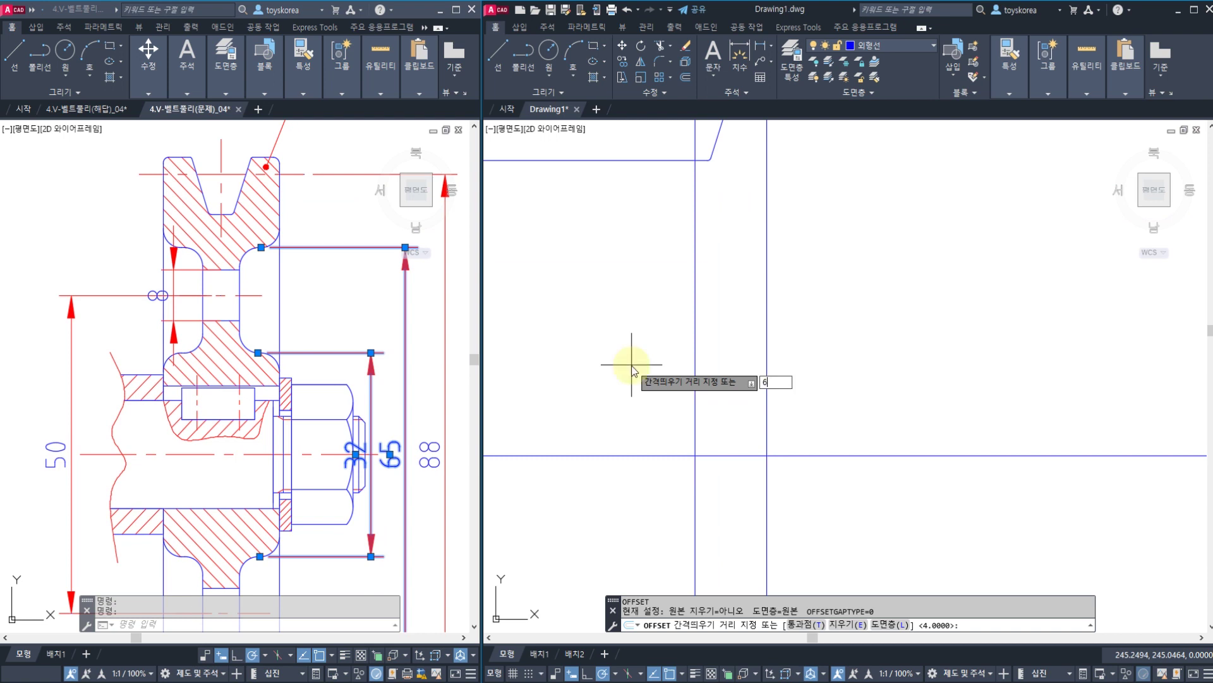
{"action": "type", "text": "5/2"}
{"action": "key", "text": "Return"}
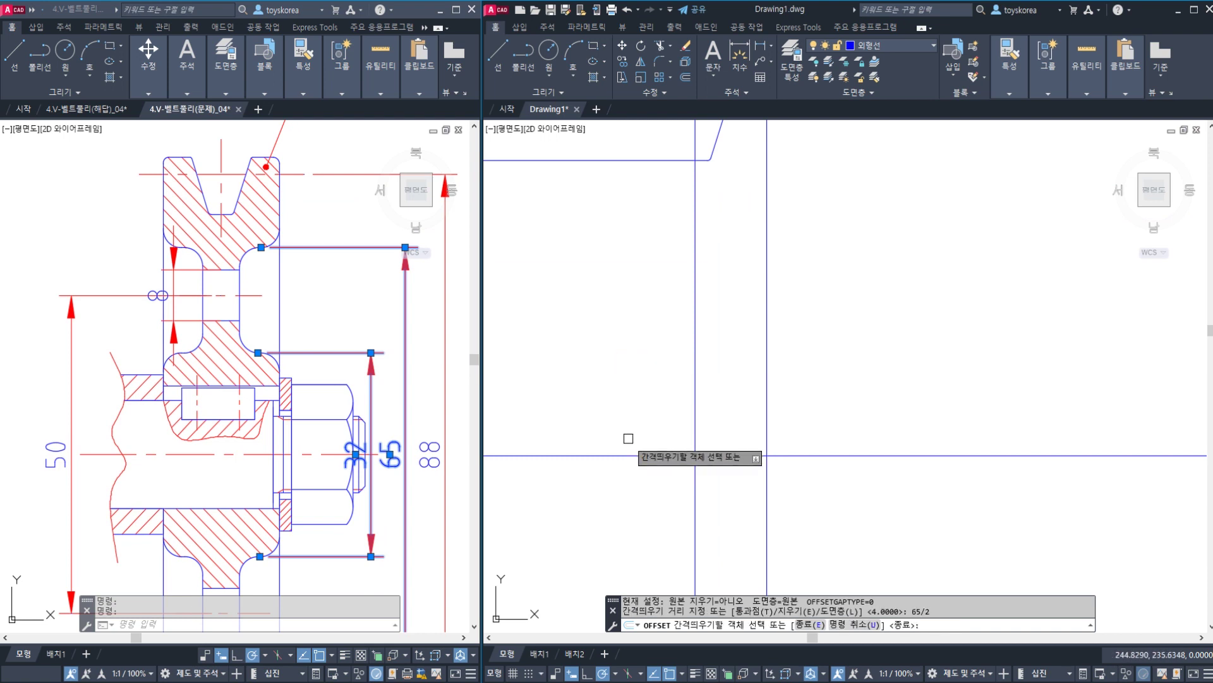
{"action": "left_click", "coordinate": [631, 455]}
{"action": "left_click", "coordinate": [633, 426]}
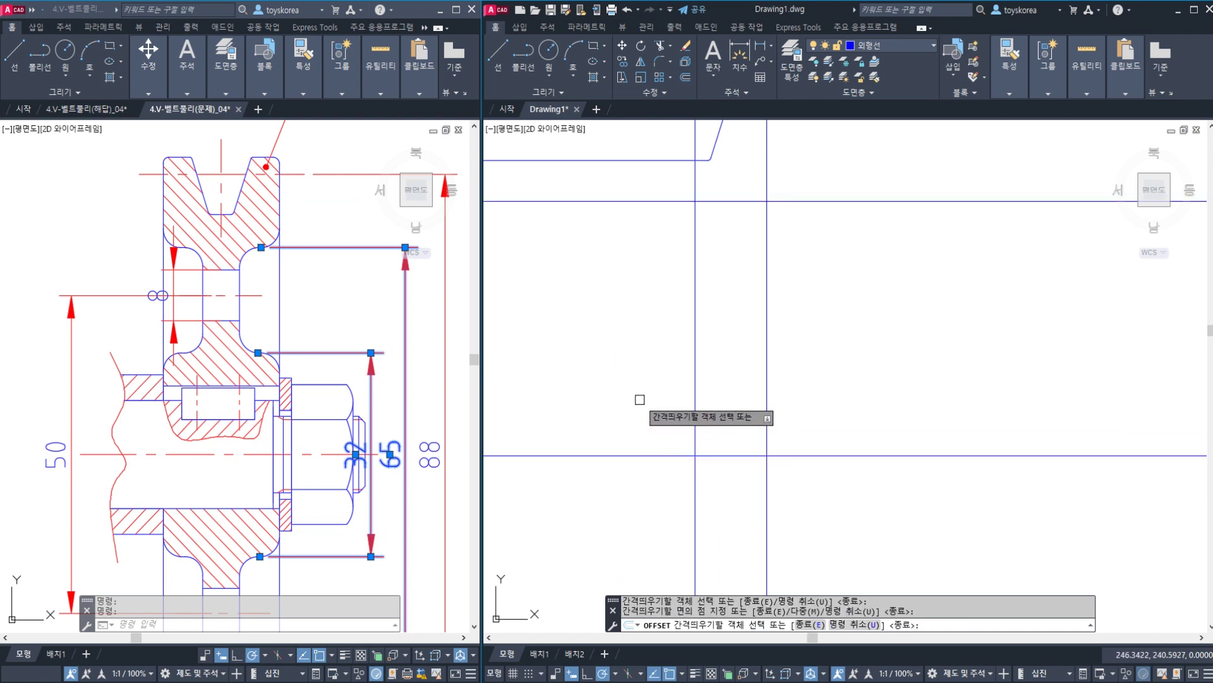
- Offset the horizontal centre line upward by 32/2 for the hub's outer edge
{"action": "key", "text": "Return"}
{"action": "key", "text": "Return"}
{"action": "type", "text": "32/2"}
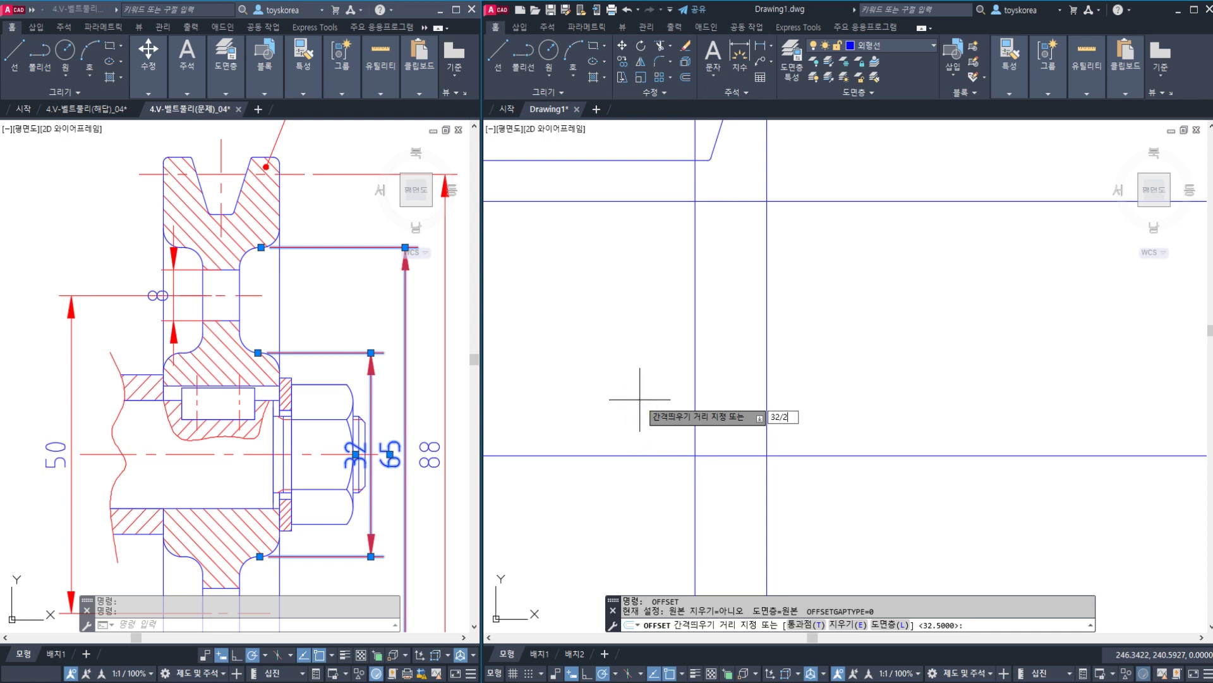
{"action": "key", "text": "Return"}
{"action": "left_click", "coordinate": [639, 455]}
{"action": "left_click", "coordinate": [642, 415]}
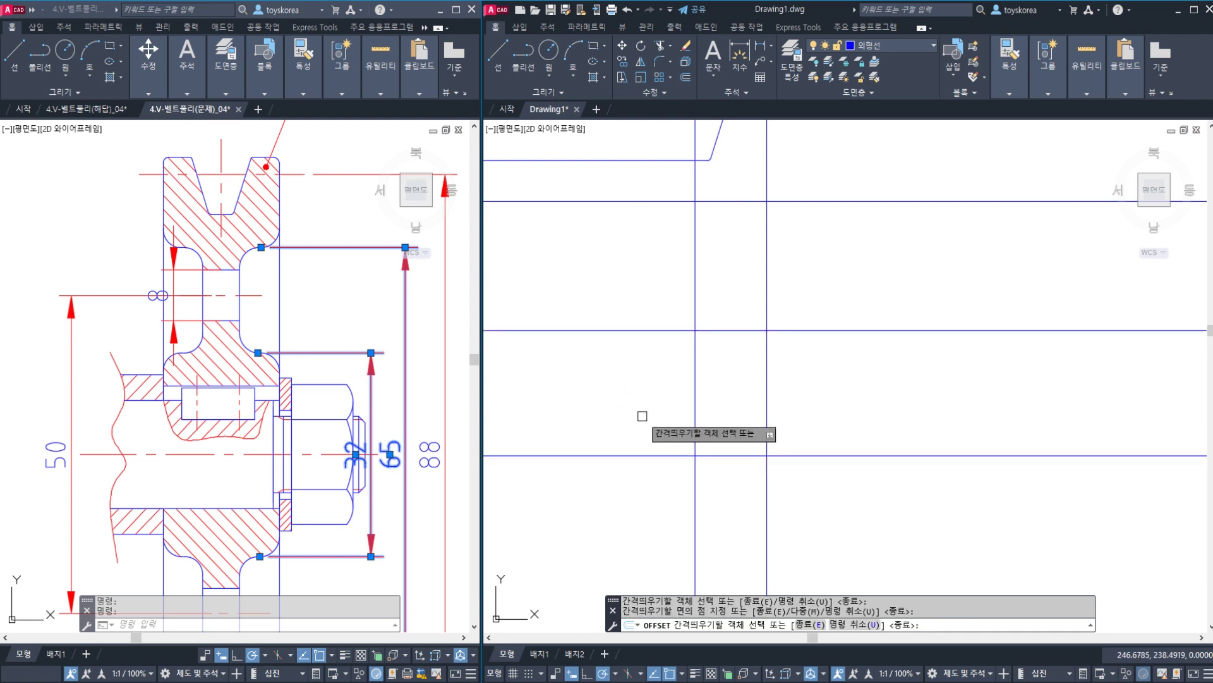
{"action": "key", "text": "Escape"}
- Compare the two new offset lines with the rim's inner edge and hub's outer edge on the problem drawing
{"action": "left_click", "coordinate": [734, 201]}
{"action": "left_click", "coordinate": [733, 300]}
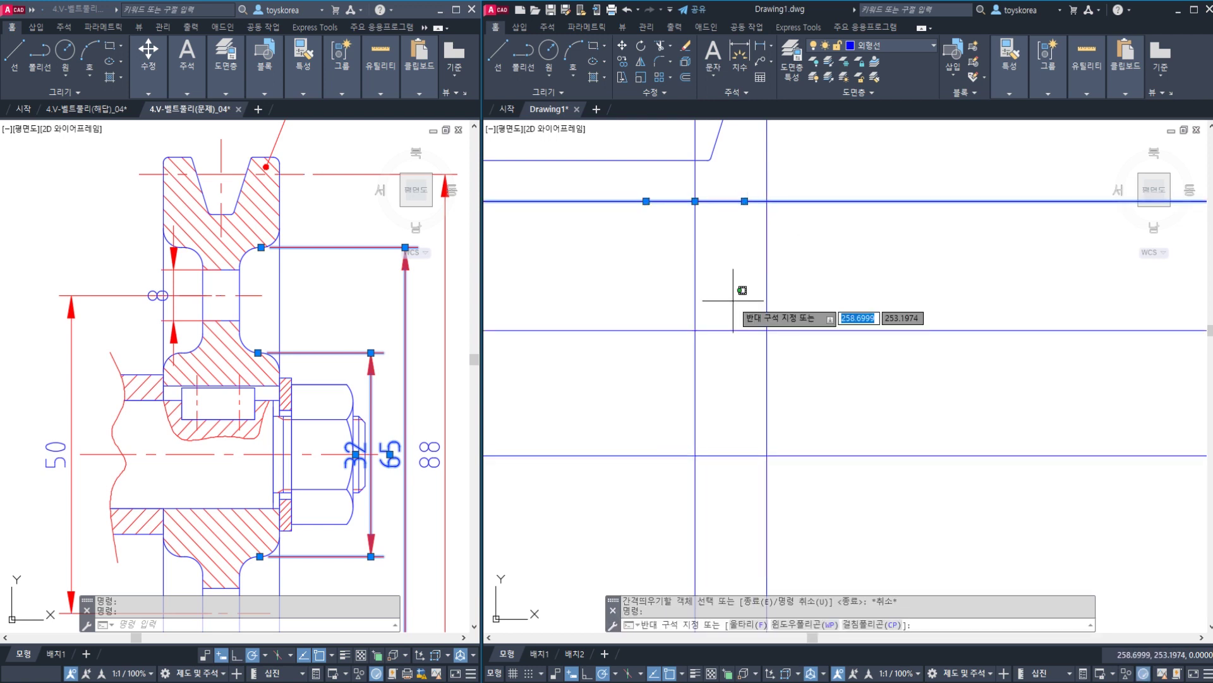
{"action": "left_click", "coordinate": [699, 352]}
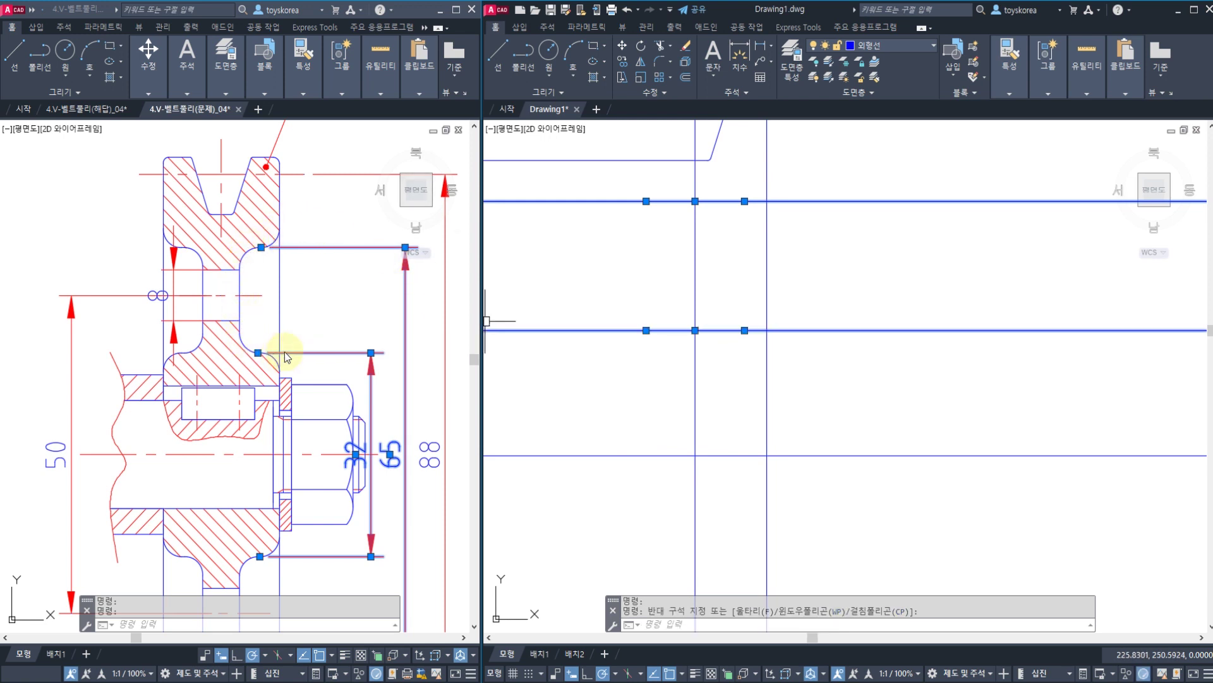
{"action": "key", "text": "Escape"}
{"action": "key", "text": "Escape"}
{"action": "left_click", "coordinate": [290, 297]}
{"action": "key", "text": "Escape"}
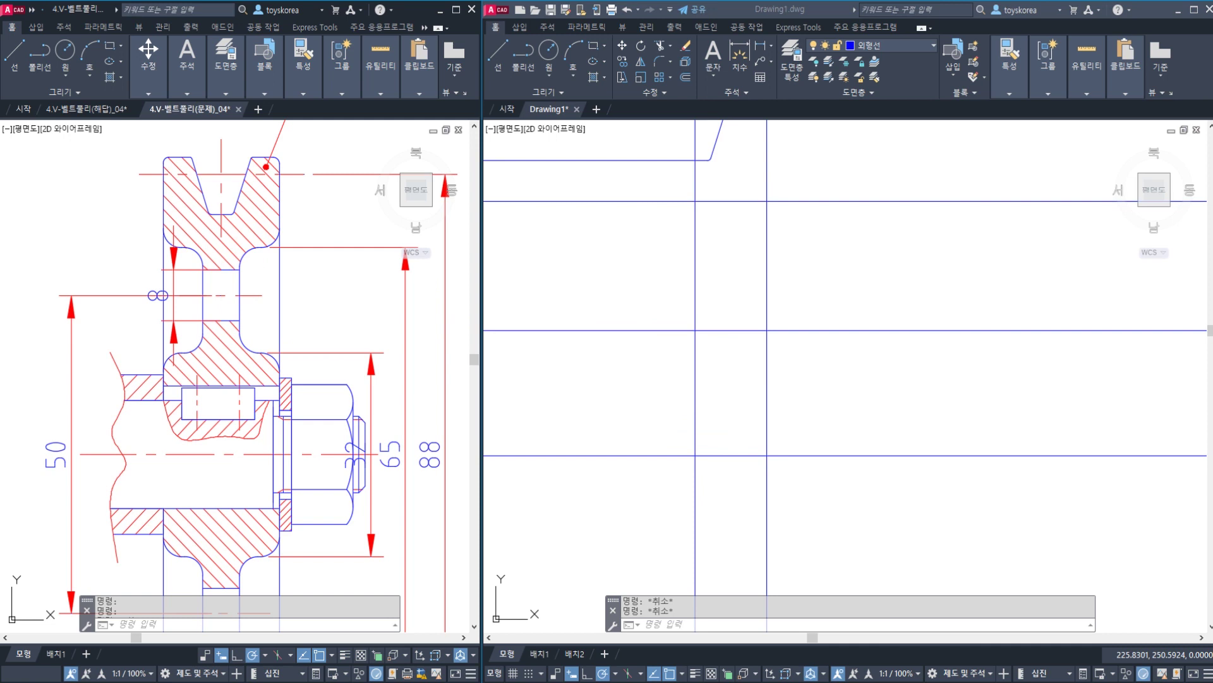
{"action": "left_click", "coordinate": [279, 275]}
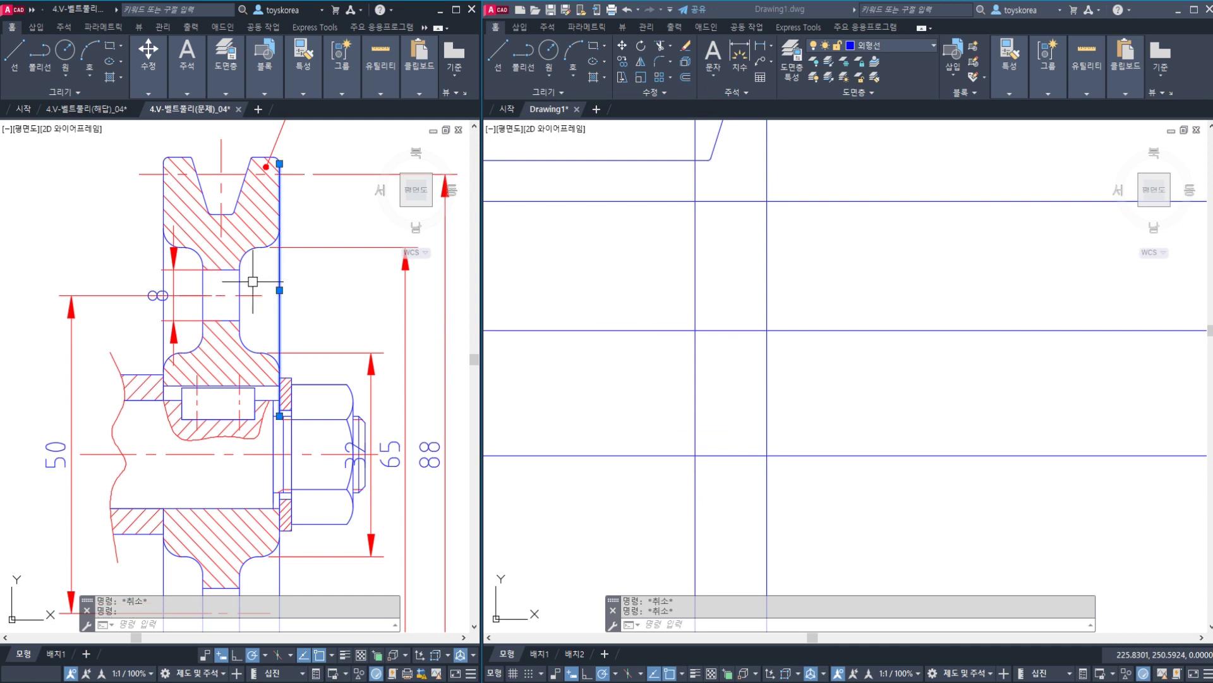
{"action": "key", "text": "Escape"}
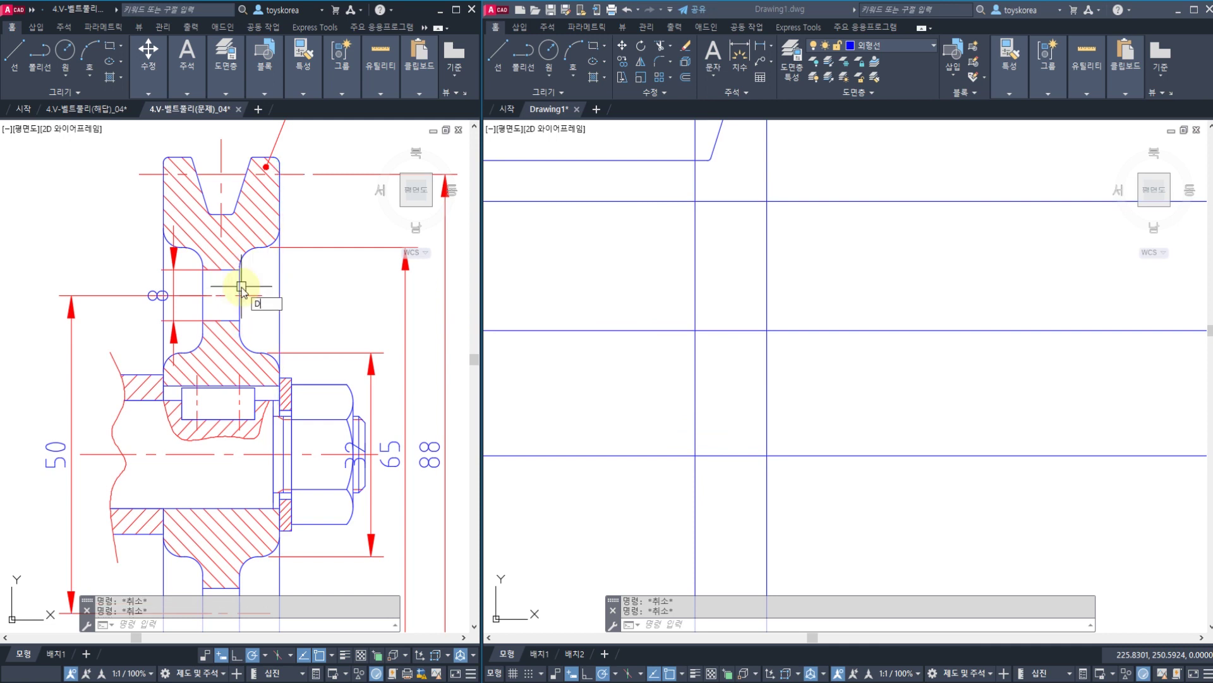
{"action": "key", "text": "Return"}
{"action": "left_click", "coordinate": [279, 286]}
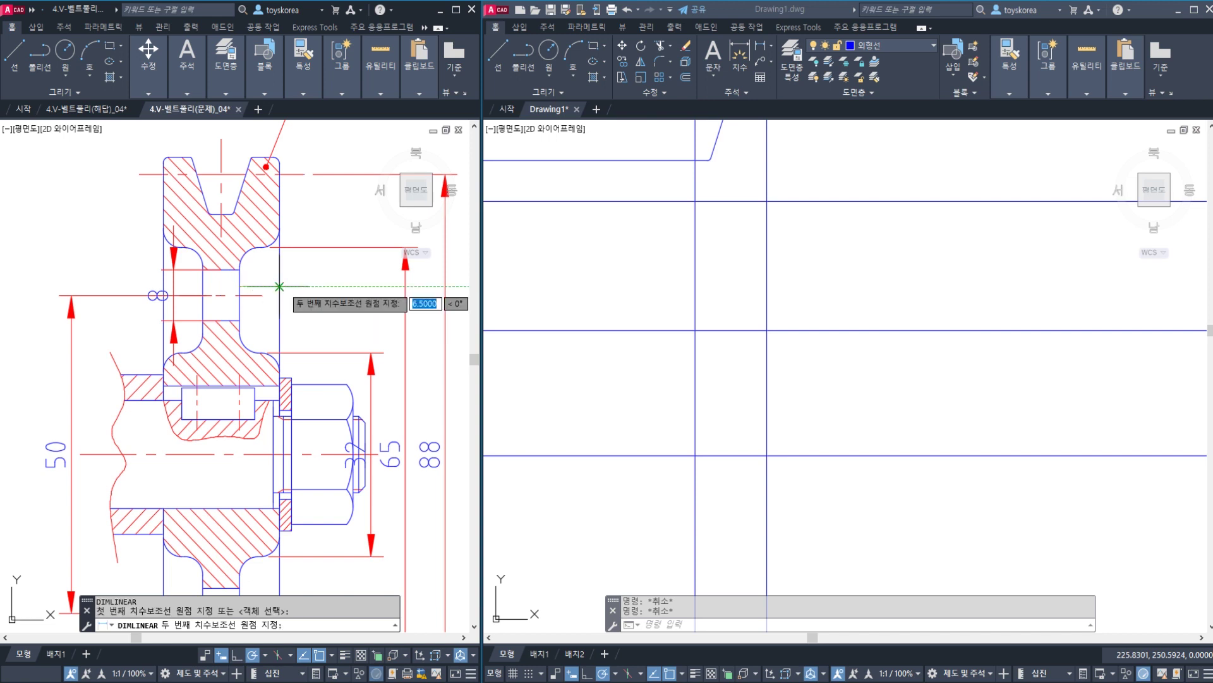
{"action": "key", "text": "Escape"}
- Add a horizontal linear dimension across the web thickness at the upper web hole on the problem drawing
{"action": "key", "text": "Return"}
{"action": "left_click", "coordinate": [240, 286]}
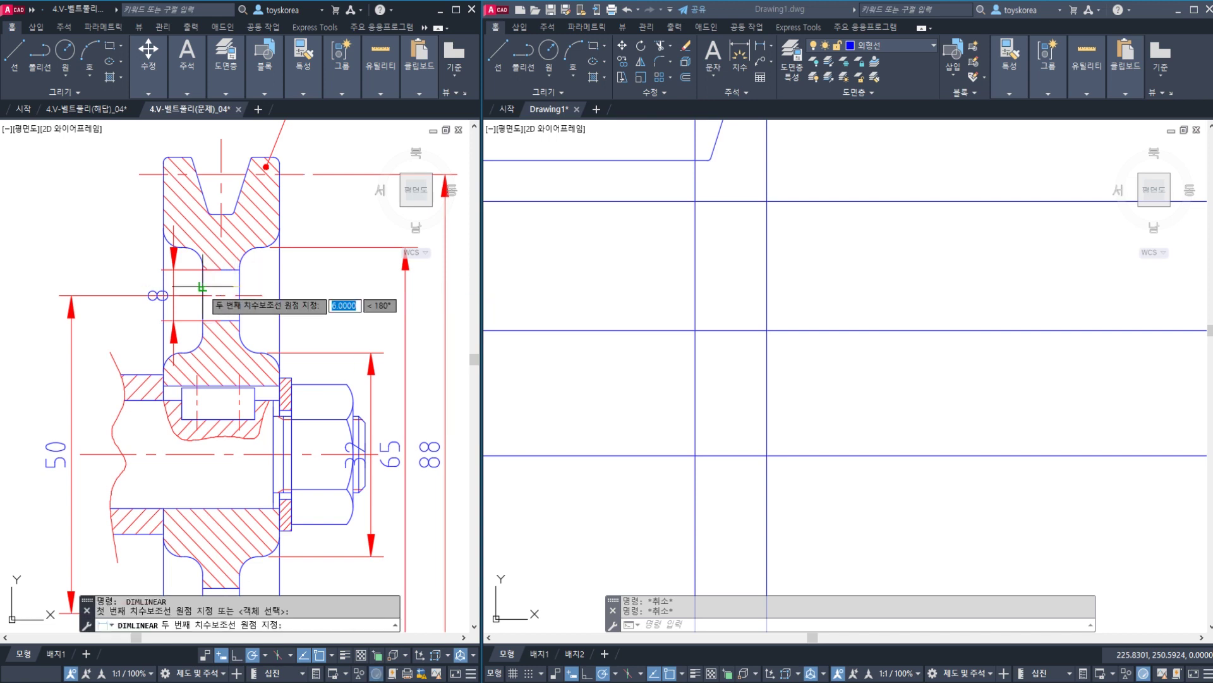
{"action": "left_click", "coordinate": [201, 288]}
{"action": "left_click", "coordinate": [201, 288]}
- Offset the vertical centre line in Drawing1 by 3 for half the web thickness
{"action": "left_click", "coordinate": [613, 325]}
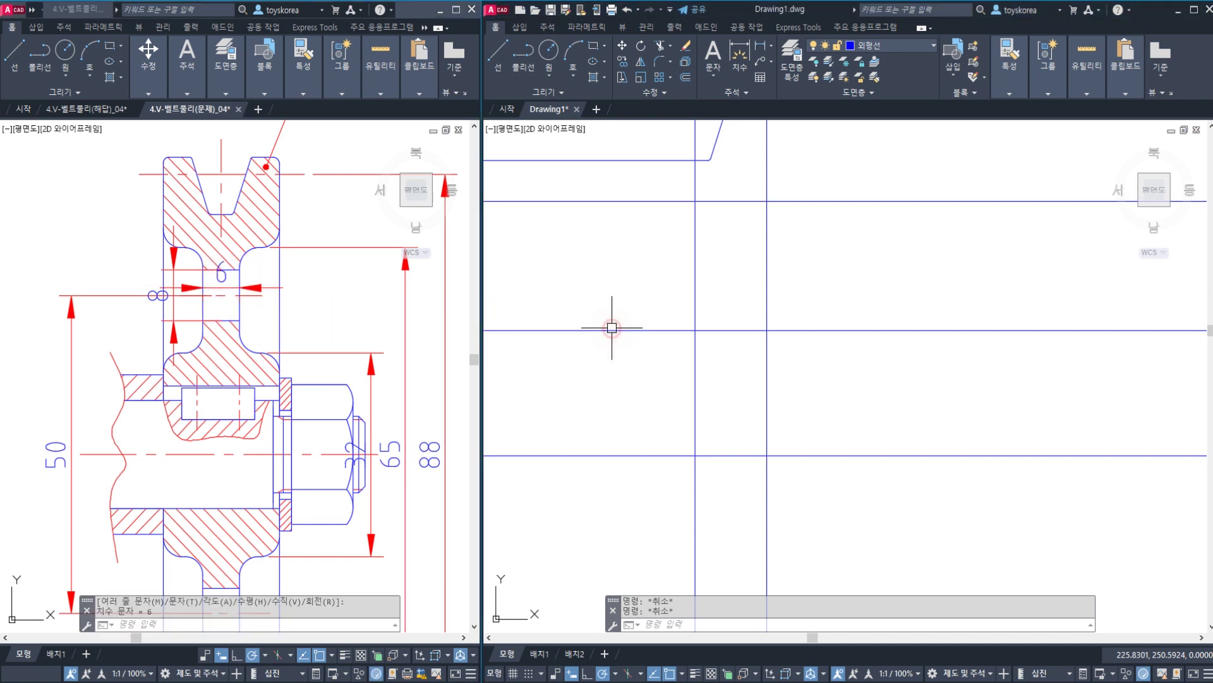
{"action": "left_click", "coordinate": [694, 258]}
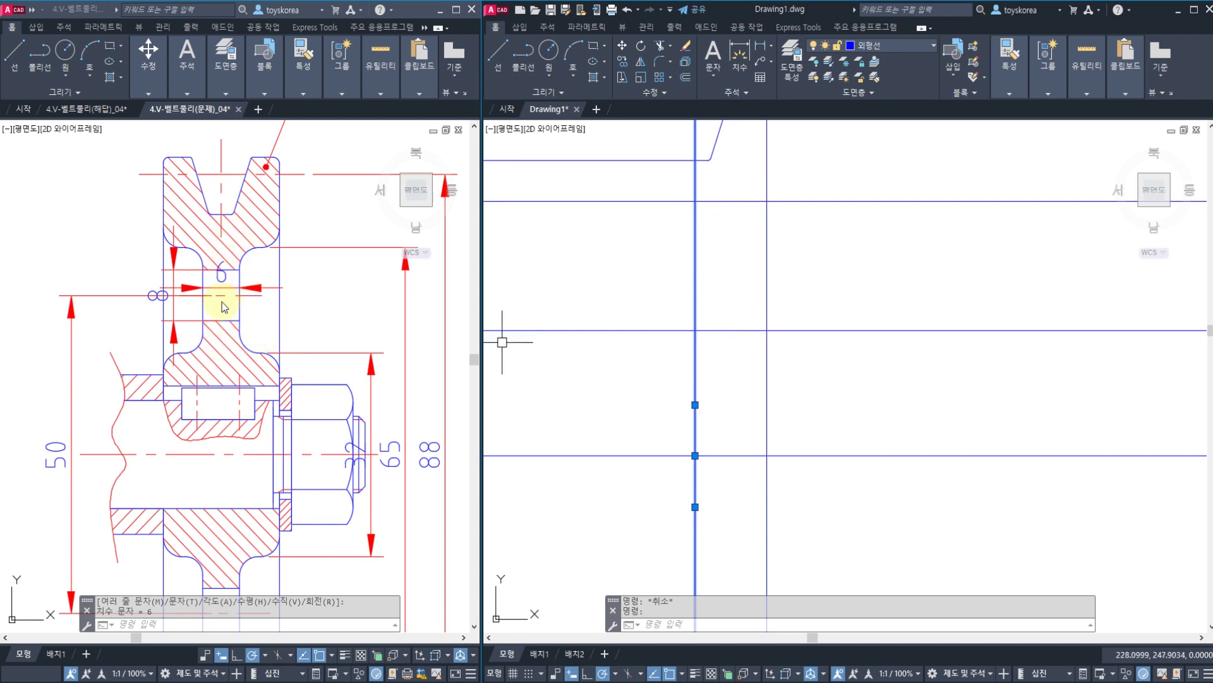
{"action": "key", "text": "Escape"}
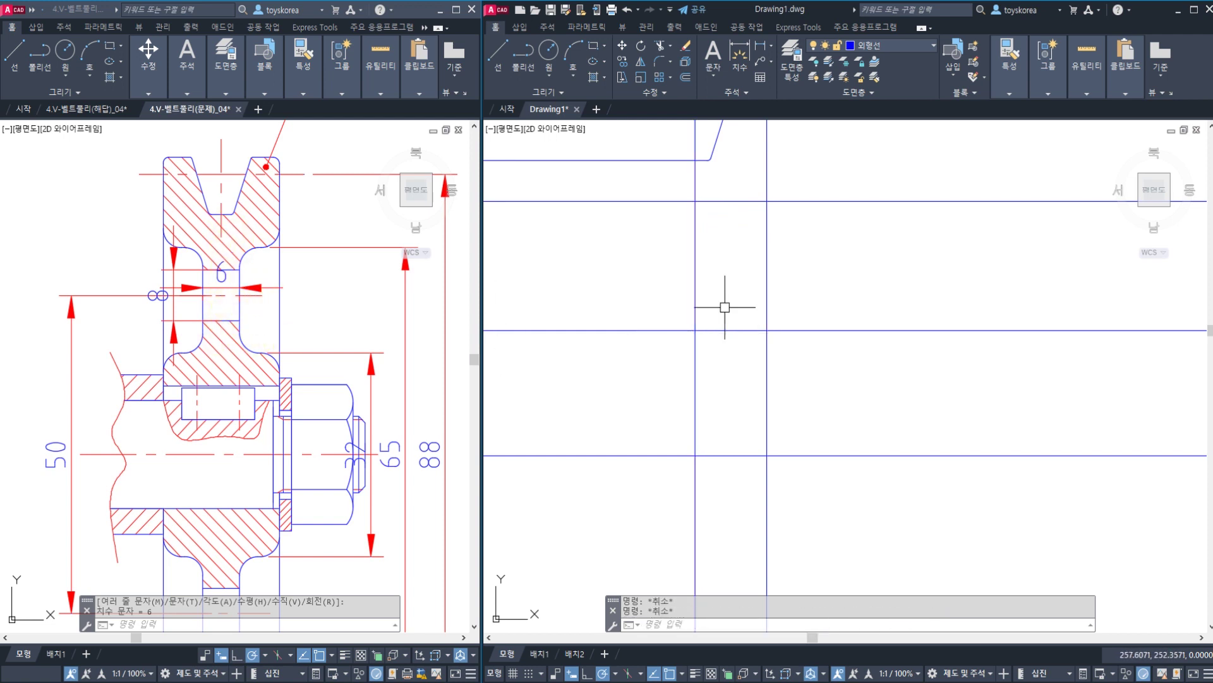
{"action": "type", "text": "o"}
{"action": "key", "text": "Return"}
{"action": "type", "text": "3"}
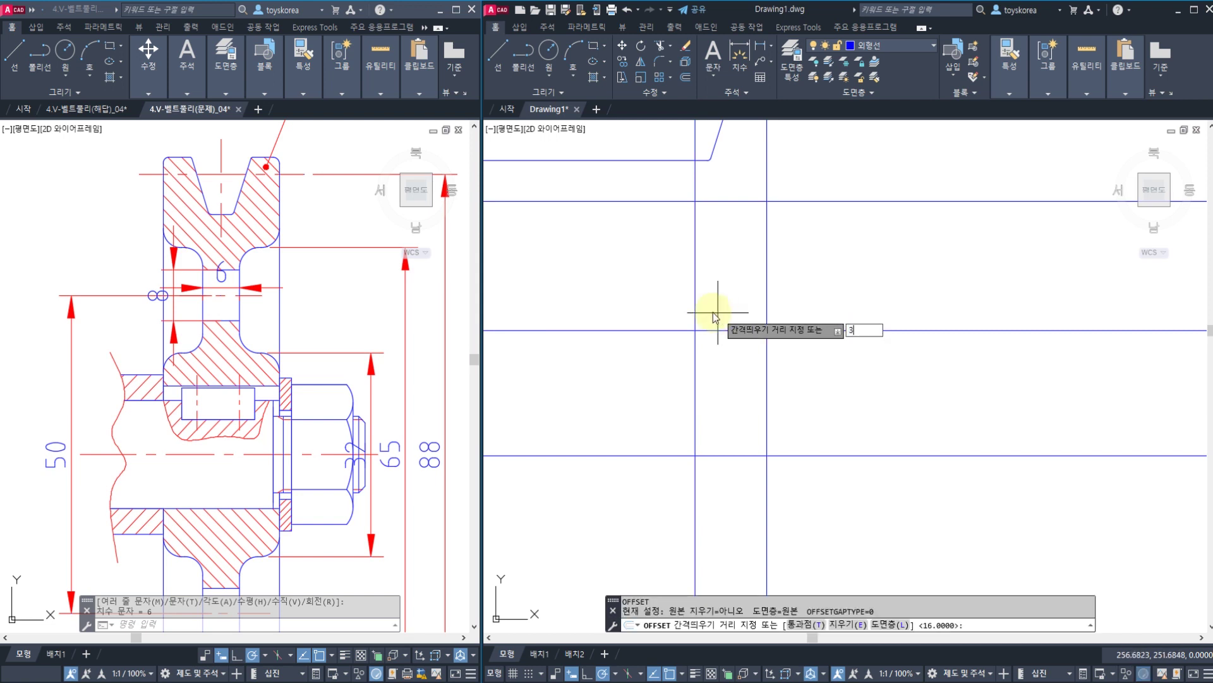
- Offset the pulley's vertical centre line 3 to the right for the web face
{"action": "key", "text": "Return"}
{"action": "left_click", "coordinate": [695, 291]}
{"action": "left_click", "coordinate": [705, 291]}
{"action": "key", "text": "Escape"}
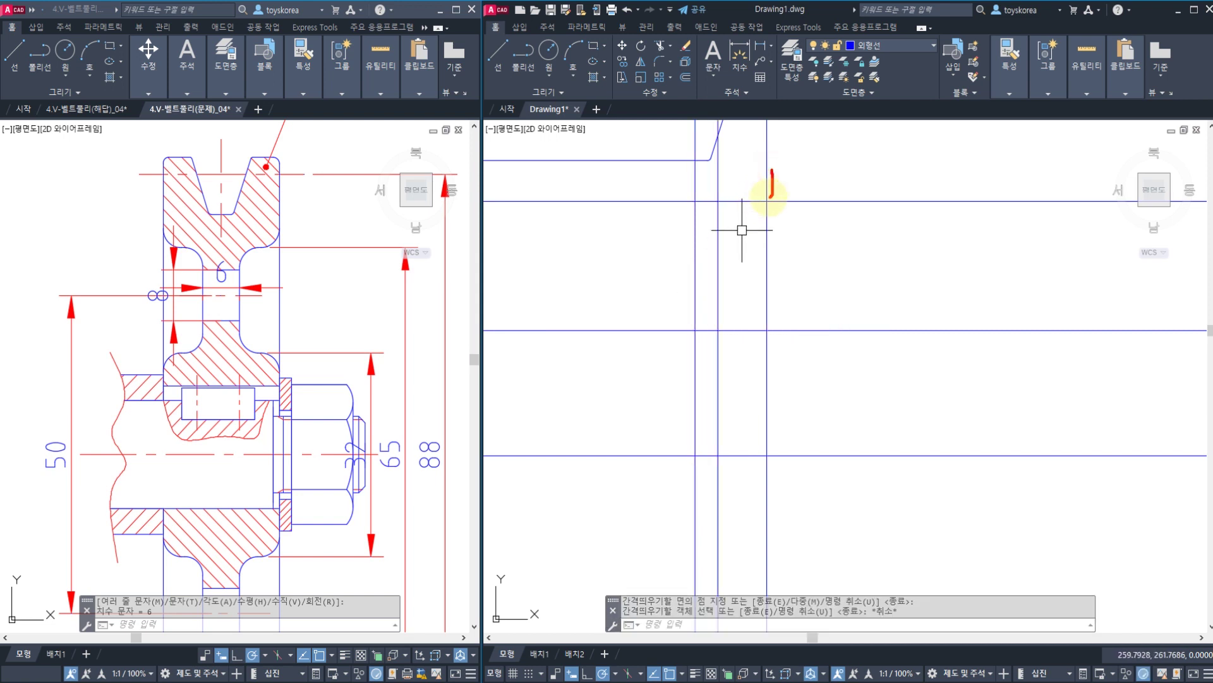
{"action": "mouse_move", "coordinate": [716, 224]}
{"action": "left_mouse_down"}
{"action": "mouse_move", "coordinate": [717, 303]}
{"action": "mouse_move", "coordinate": [782, 380]}
{"action": "left_mouse_up"}
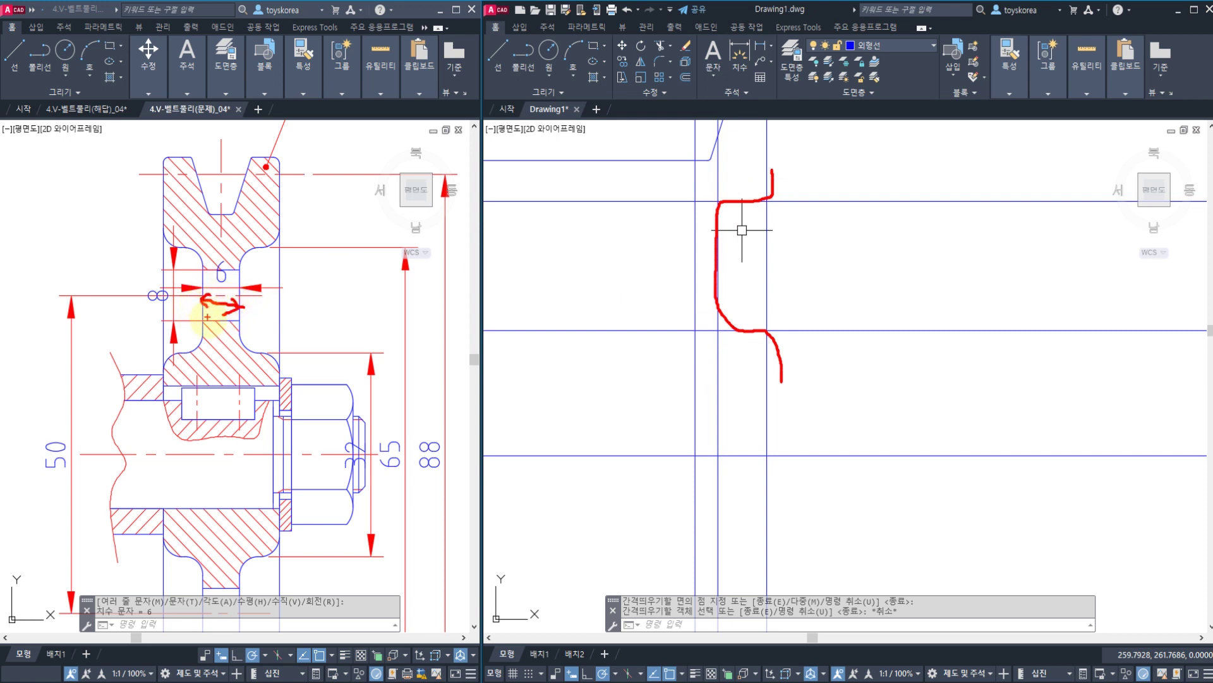
{"action": "key", "text": "Escape"}
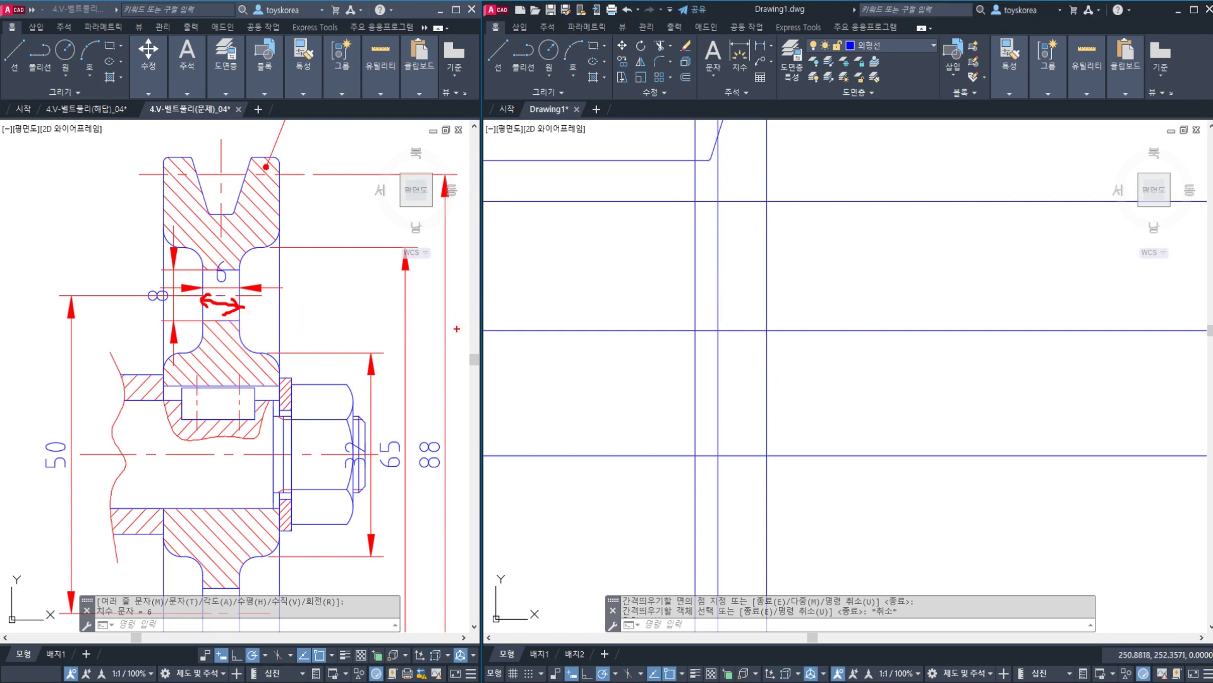
{"action": "key", "text": "Escape"}
{"action": "key", "text": "Escape"}
- Fillet the web face line with the recess's upper and lower horizontal lines at radius 3
{"action": "scroll", "coordinate": [763, 260], "scroll_direction": "down", "scroll_amount": 2}
{"action": "scroll", "coordinate": [760, 259], "scroll_direction": "up", "scroll_amount": 2}
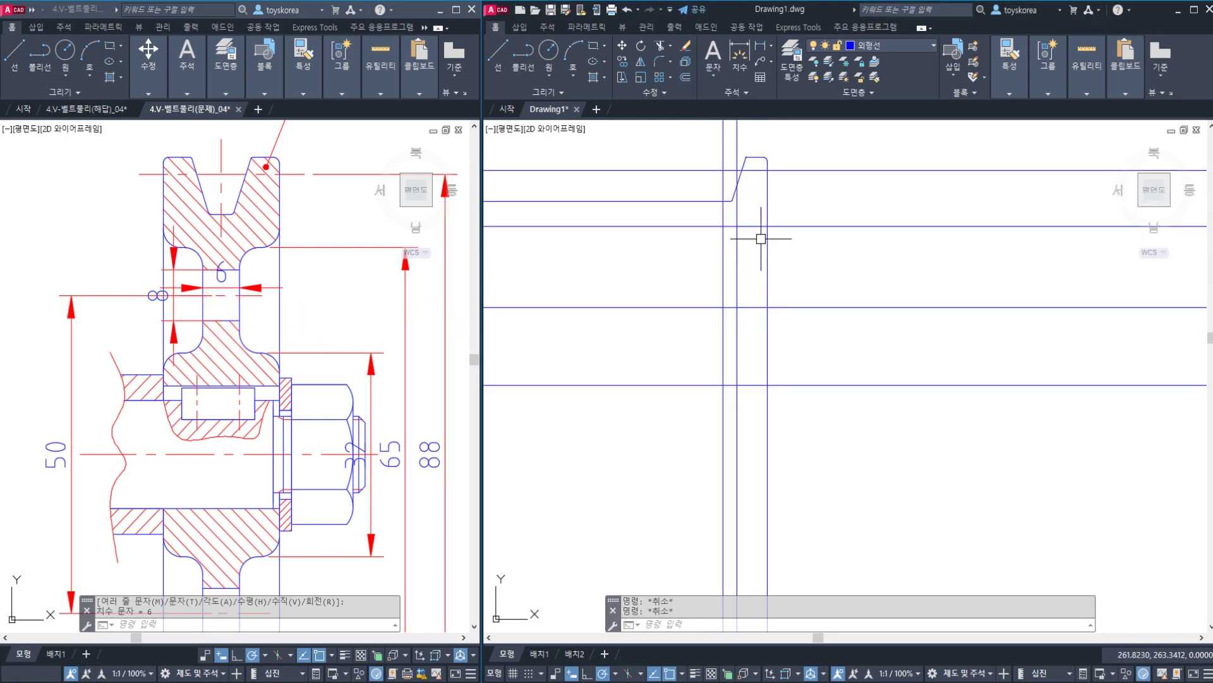
{"action": "type", "text": "F"}
{"action": "key", "text": "Return"}
{"action": "type", "text": "R"}
{"action": "key", "text": "Return"}
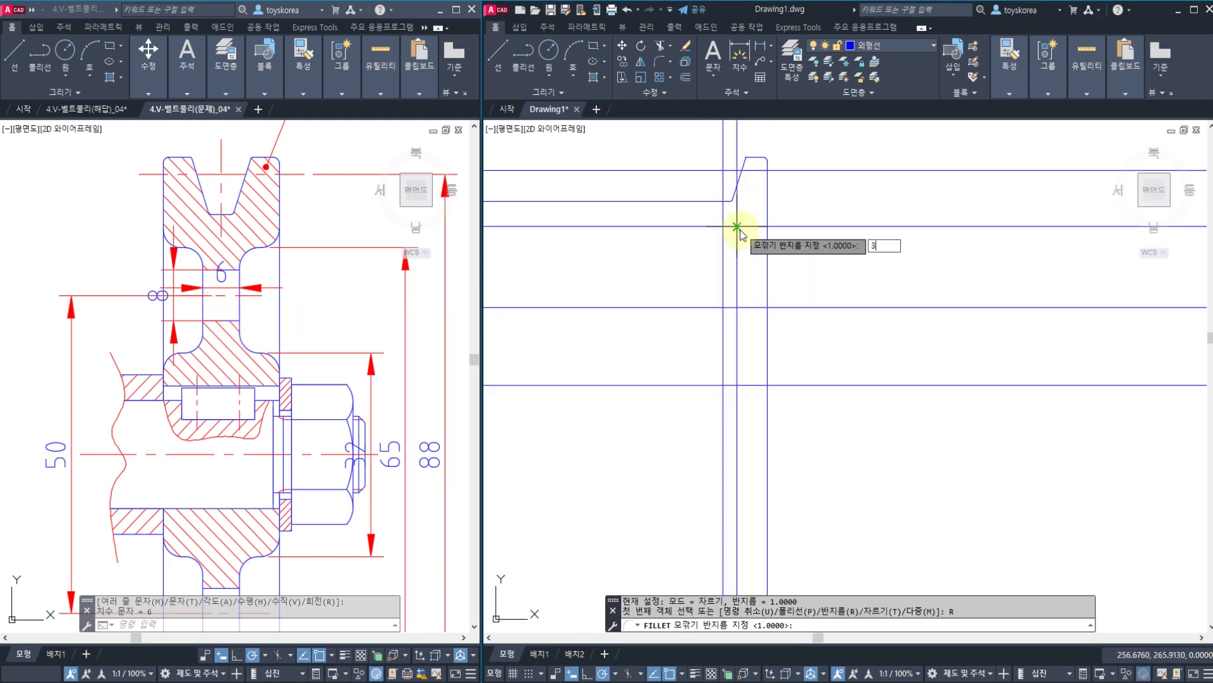
{"action": "type", "text": "3"}
{"action": "key", "text": "Return"}
{"action": "left_click", "coordinate": [755, 225]}
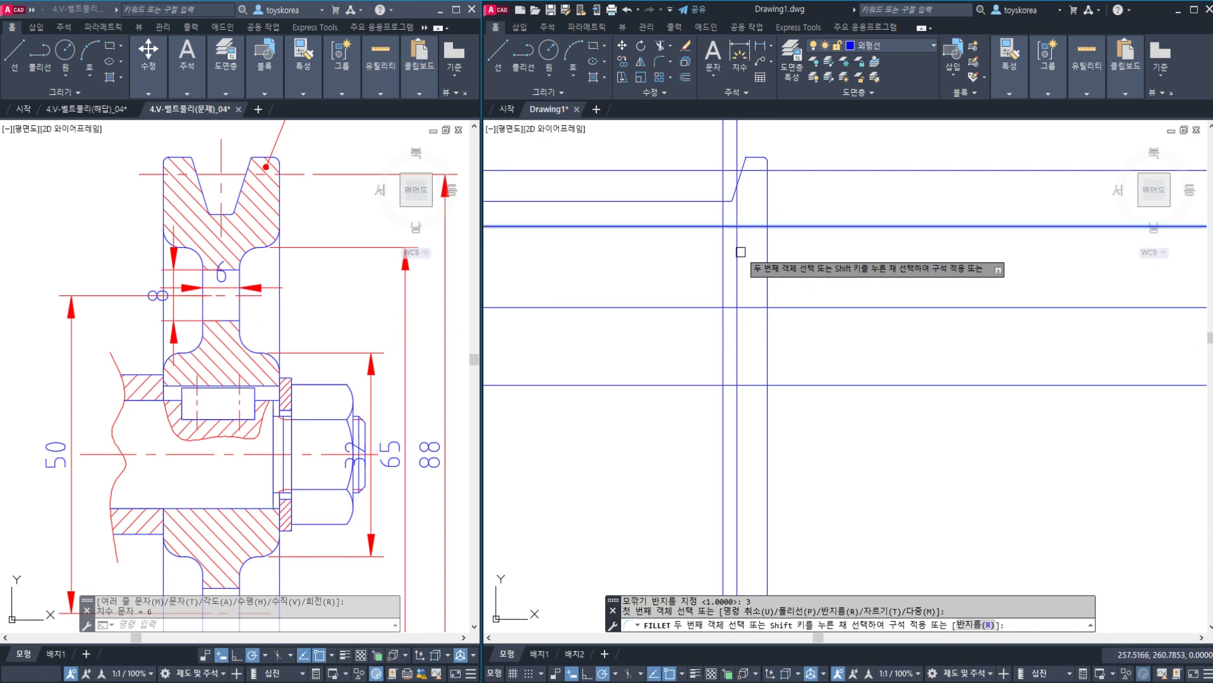
{"action": "left_click", "coordinate": [737, 262]}
{"action": "key", "text": "Return"}
{"action": "left_click", "coordinate": [736, 278]}
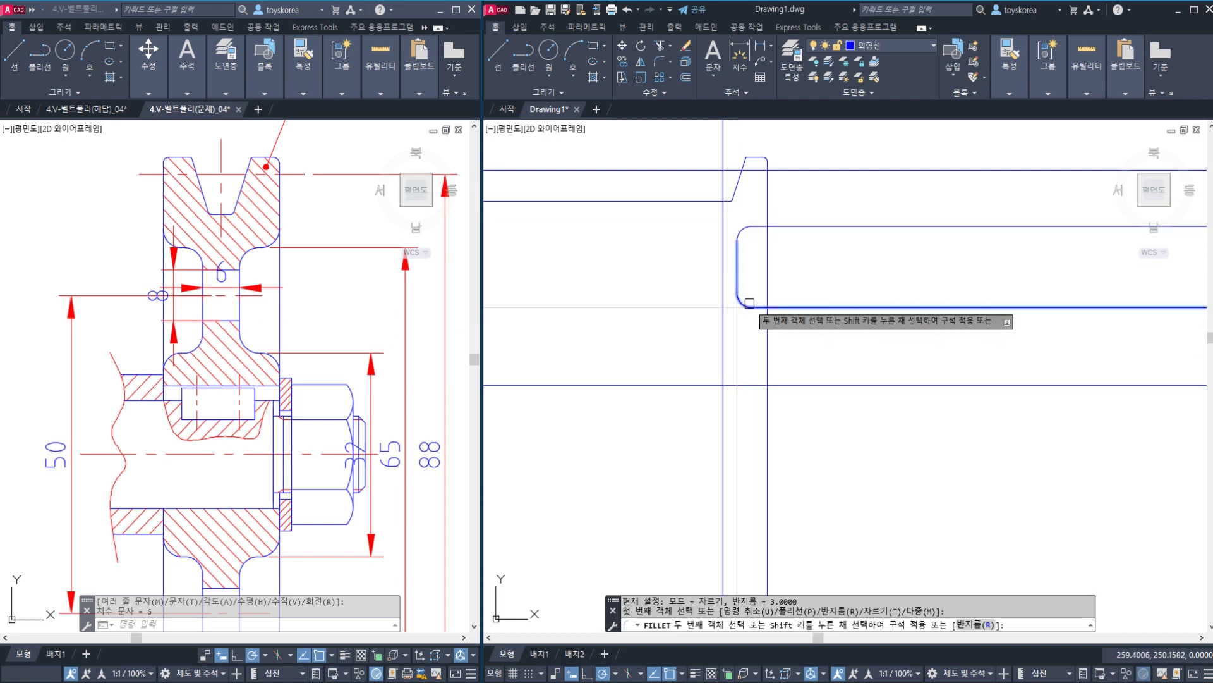
{"action": "left_click", "coordinate": [751, 303]}
{"action": "middle_click_drag", "start_coordinate": [766, 239], "coordinate": [761, 249]}
{"action": "scroll", "coordinate": [760, 249], "scroll_direction": "up", "scroll_amount": 2}
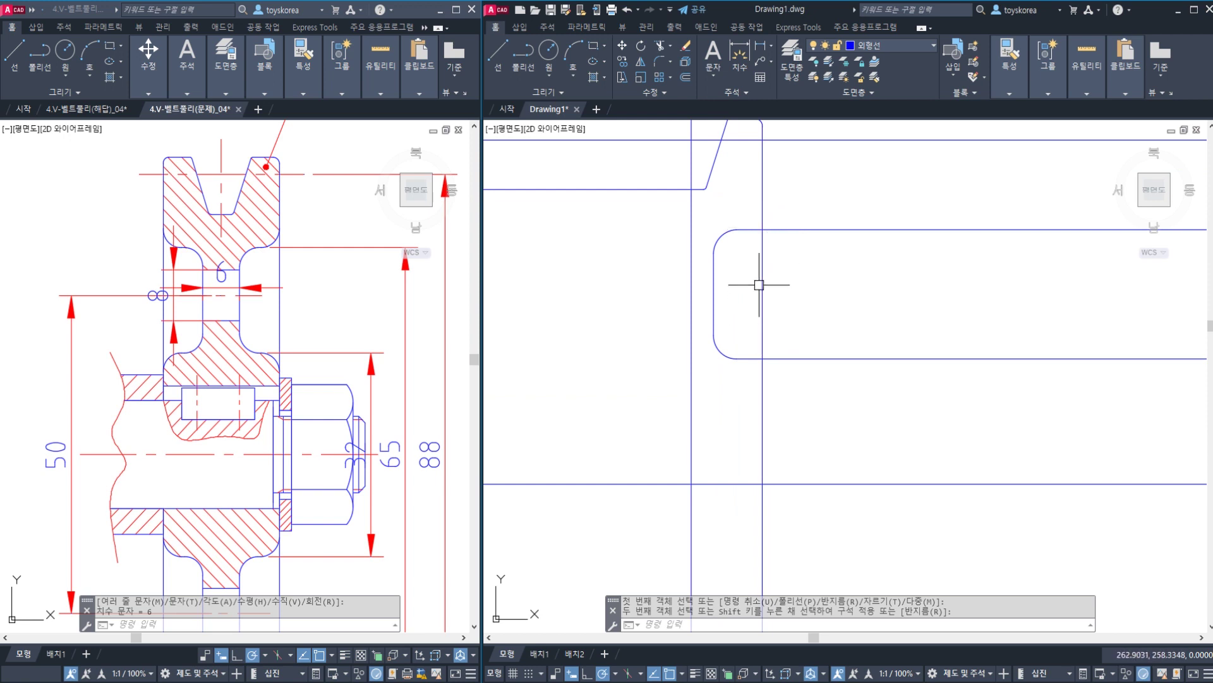
{"action": "key", "text": "Escape"}
{"action": "key", "text": "Escape"}
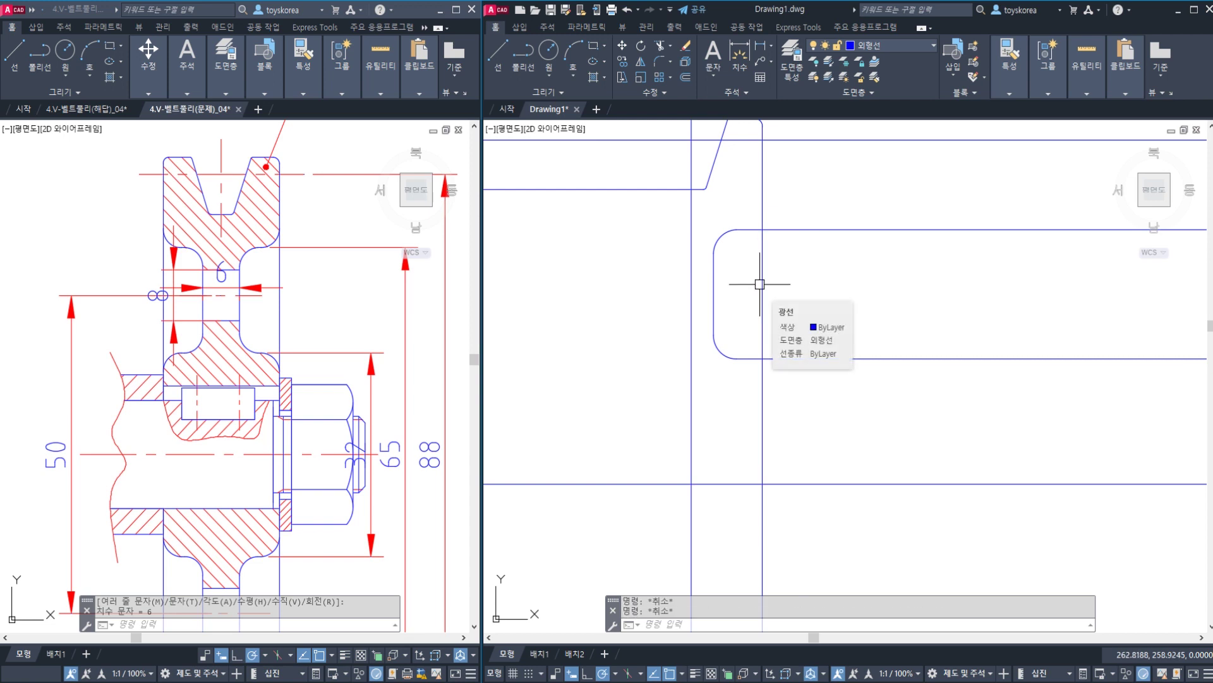
- Fillet the recess's upper horizontal line with the outer vertical face above it, using no-trim mode and radius 3
{"action": "type", "text": "f"}
{"action": "key", "text": "Return"}
{"action": "type", "text": "t"}
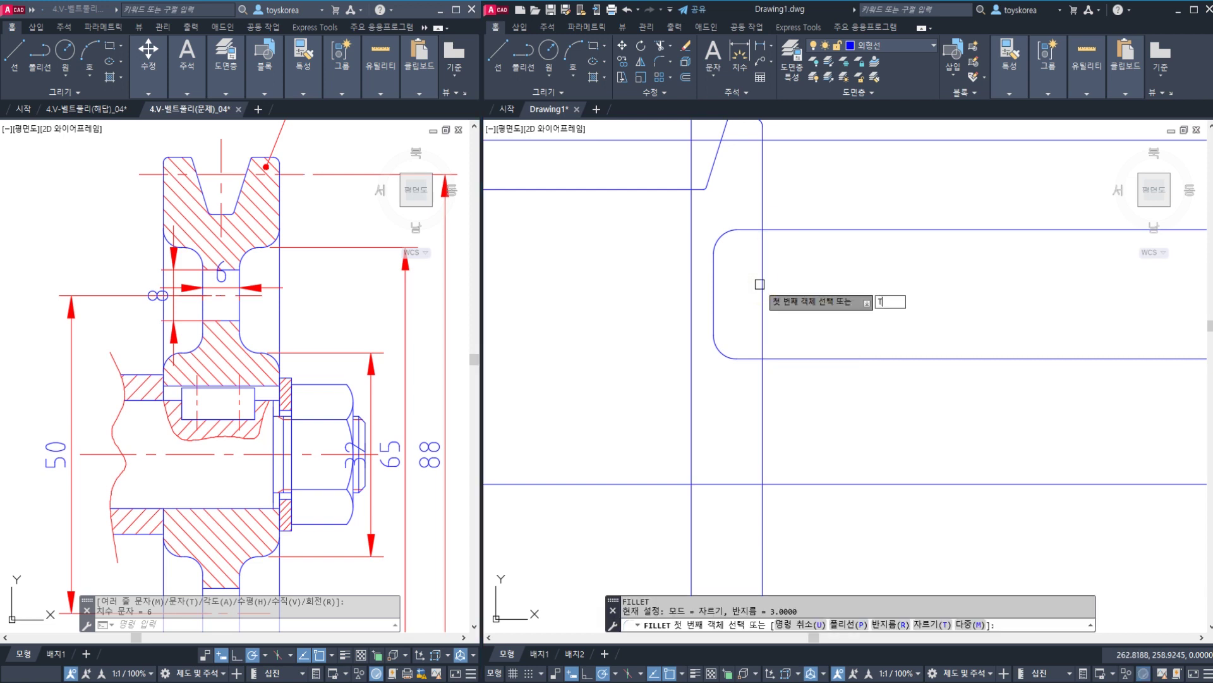
{"action": "key", "text": "Return"}
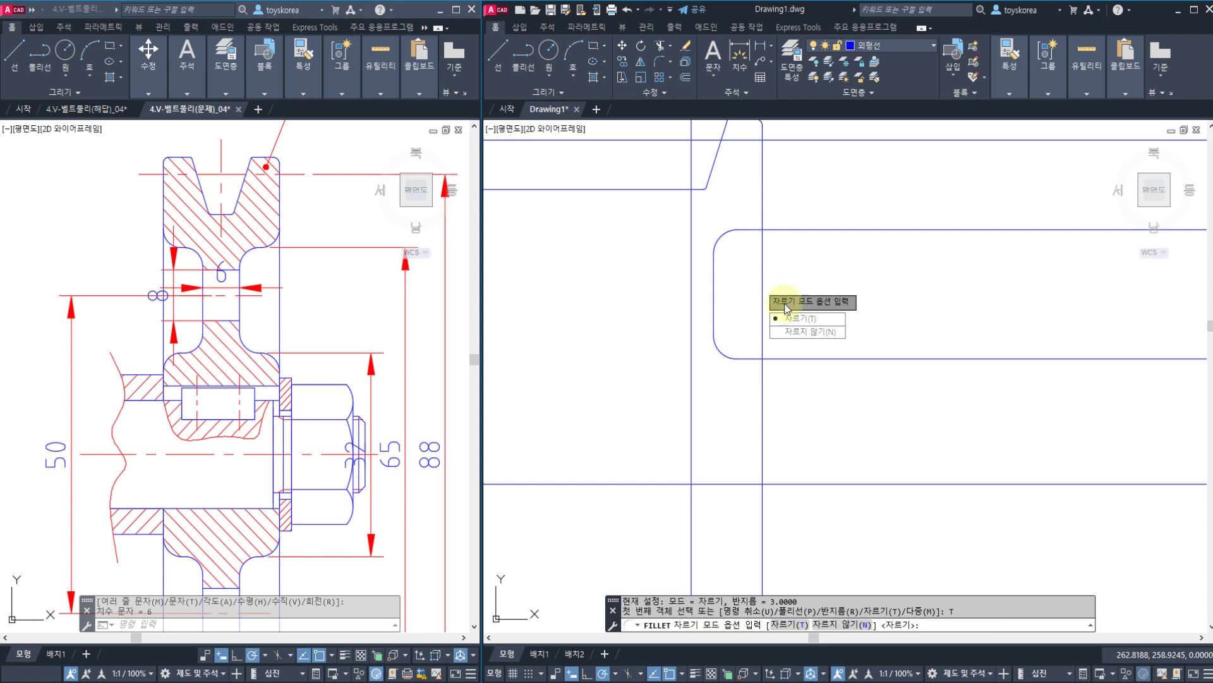
{"action": "left_click", "coordinate": [814, 333]}
{"action": "type", "text": "r"}
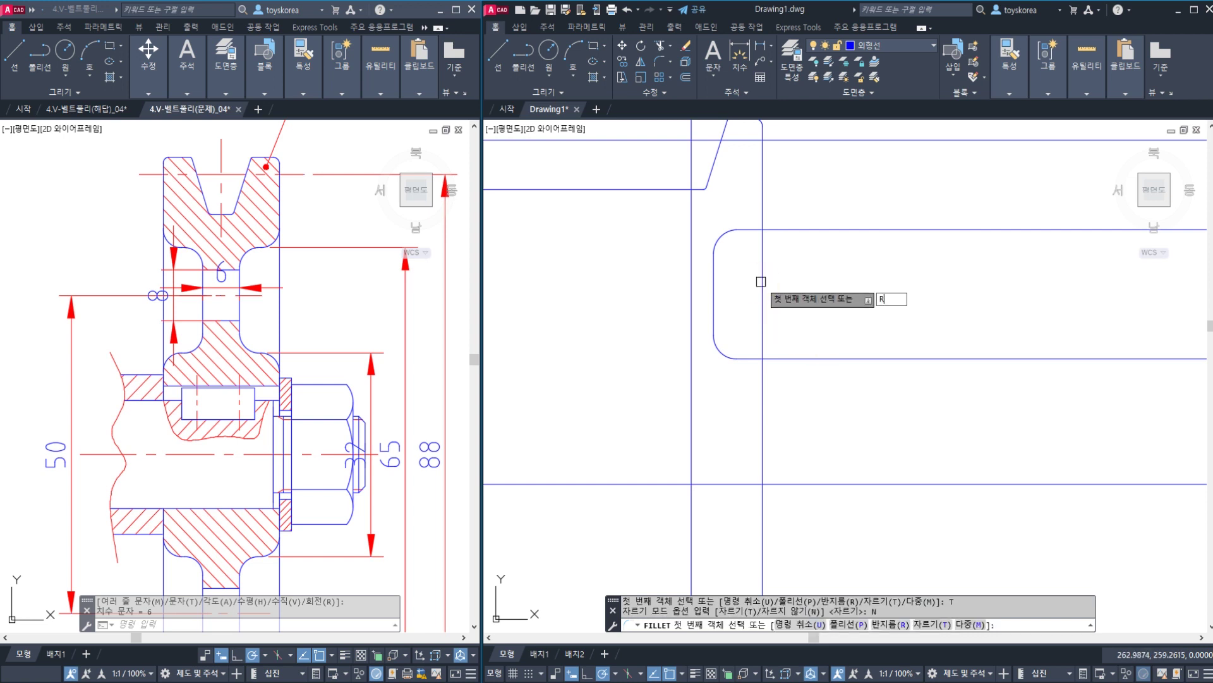
{"action": "key", "text": "Return"}
{"action": "type", "text": "3"}
{"action": "key", "text": "Return"}
{"action": "left_click", "coordinate": [749, 228]}
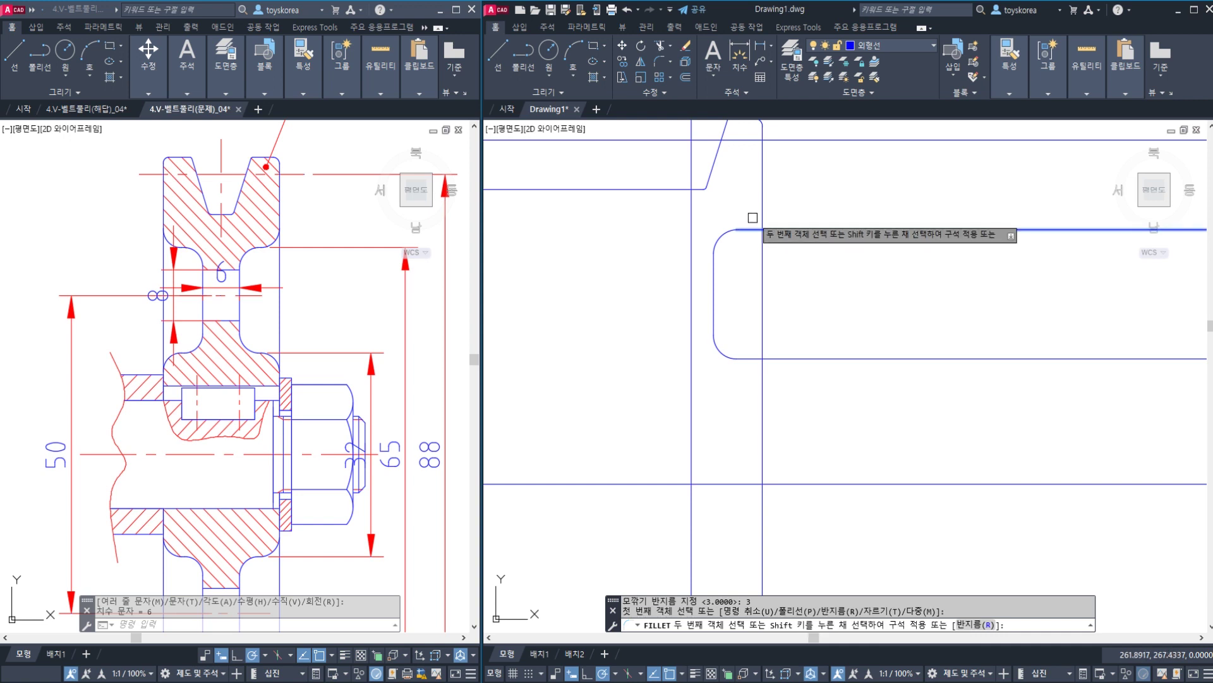
{"action": "left_click", "coordinate": [759, 203]}
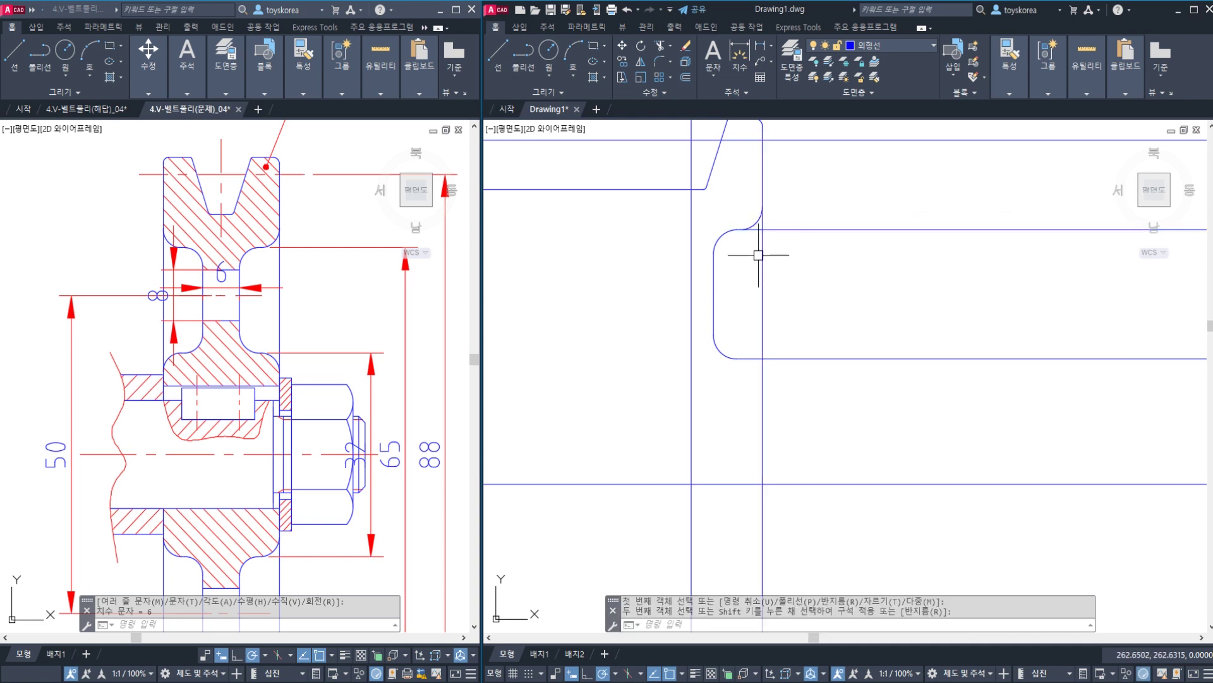
- Fillet the recess's lower horizontal line with the outer vertical face below it at radius 3, without trimming
{"action": "key", "text": "space"}
{"action": "left_click", "coordinate": [744, 358]}
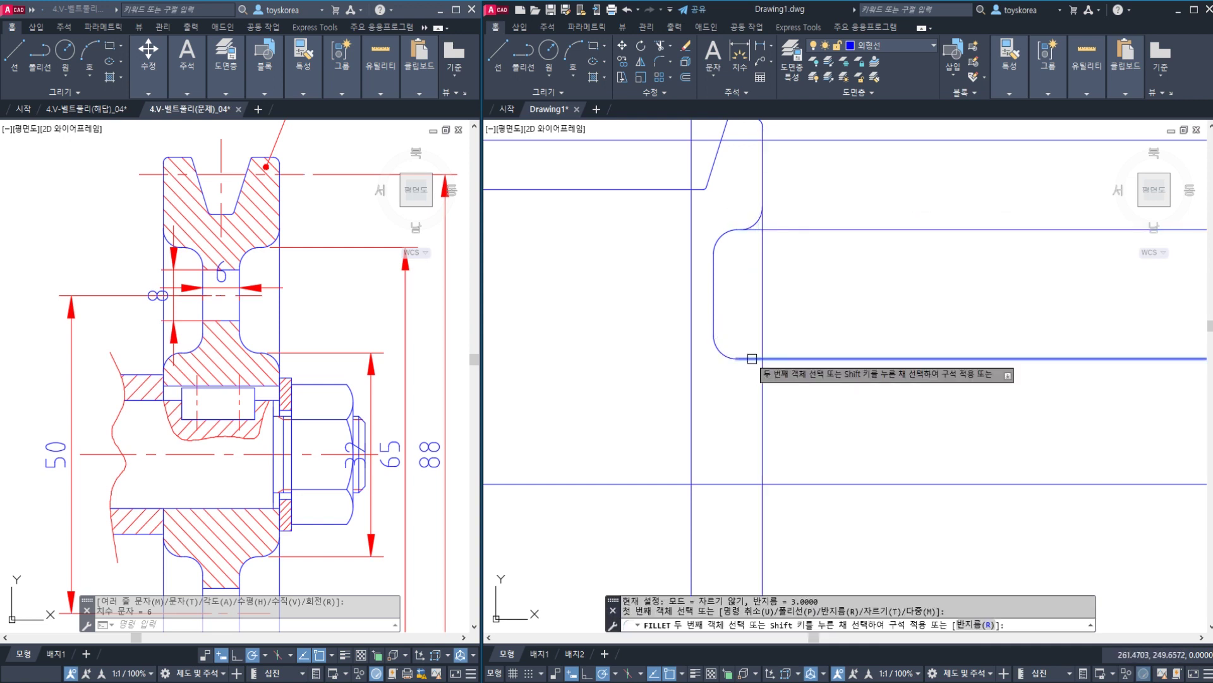
{"action": "left_click", "coordinate": [762, 377]}
- Trim the excess horizontal lines and the outer face line across the recess opening, and save the drawing
{"action": "scroll", "coordinate": [746, 231], "scroll_direction": "up", "scroll_amount": 2}
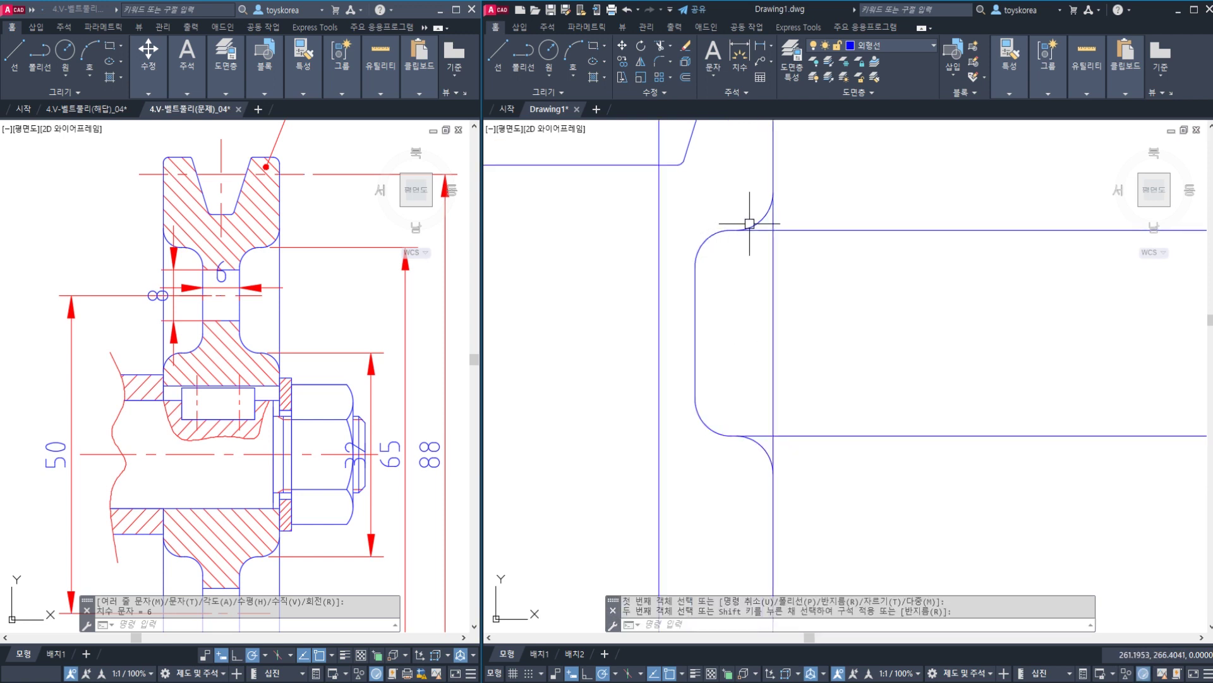
{"action": "key", "text": "space"}
{"action": "key", "text": "Return"}
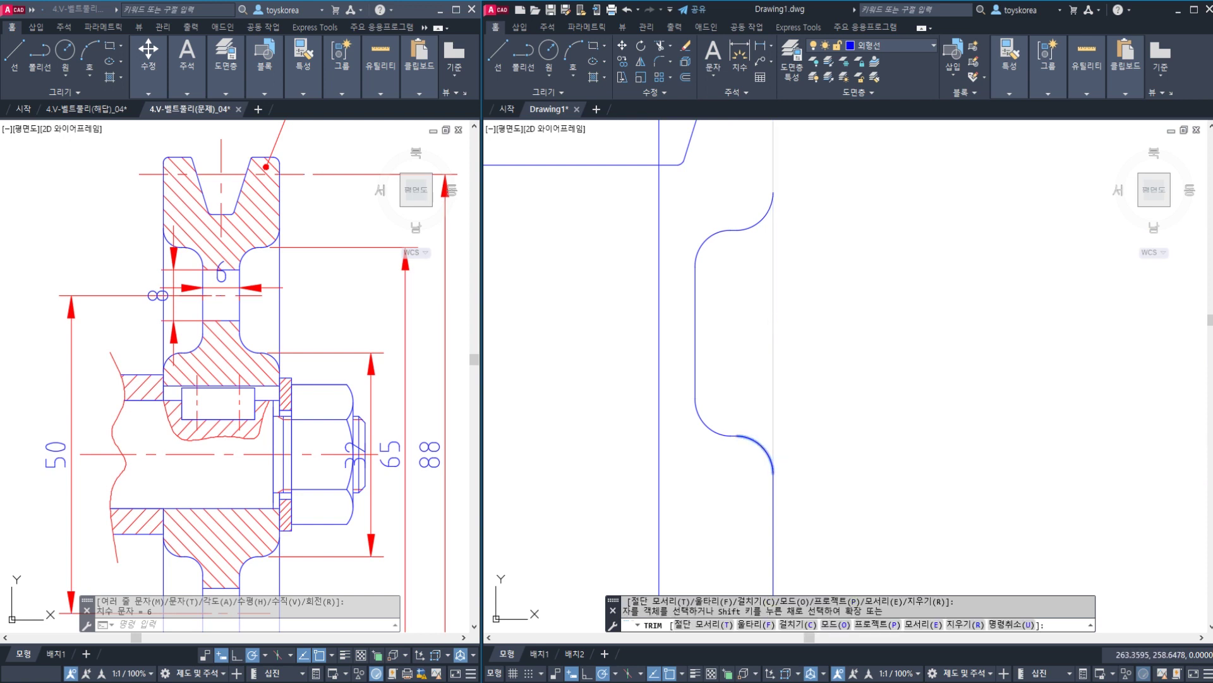
{"action": "key", "text": "Escape"}
{"action": "scroll", "coordinate": [777, 319], "scroll_direction": "down", "scroll_amount": 2}
{"action": "key", "text": "ctrl+s"}
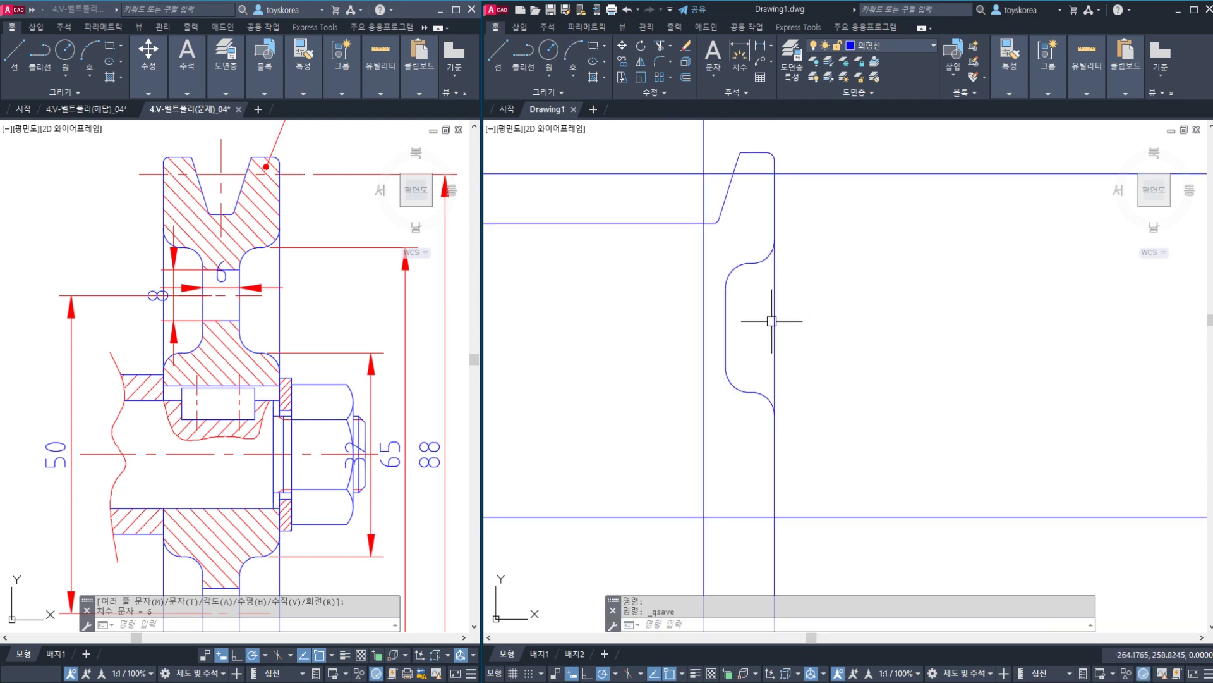
- Offset the pulley's horizontal centre line upward by 50/2 for the web hole's centre line
{"action": "left_click", "coordinate": [212, 295]}
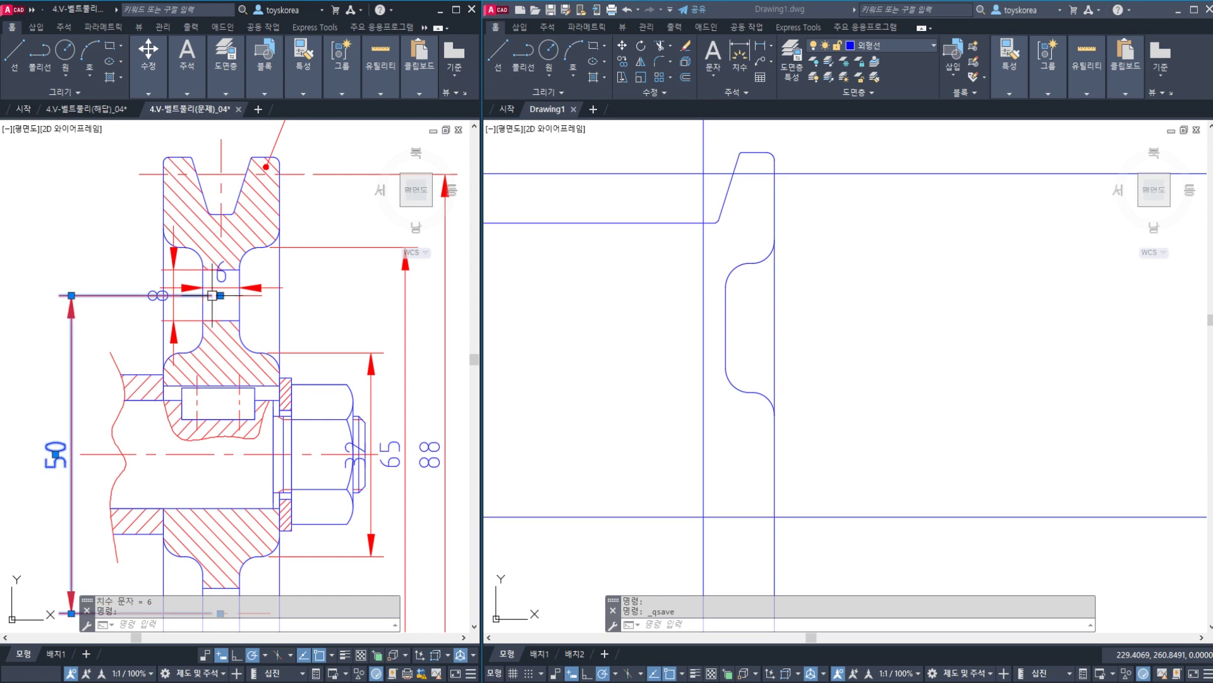
{"action": "middle_click_drag", "start_coordinate": [209, 295], "coordinate": [228, 284]}
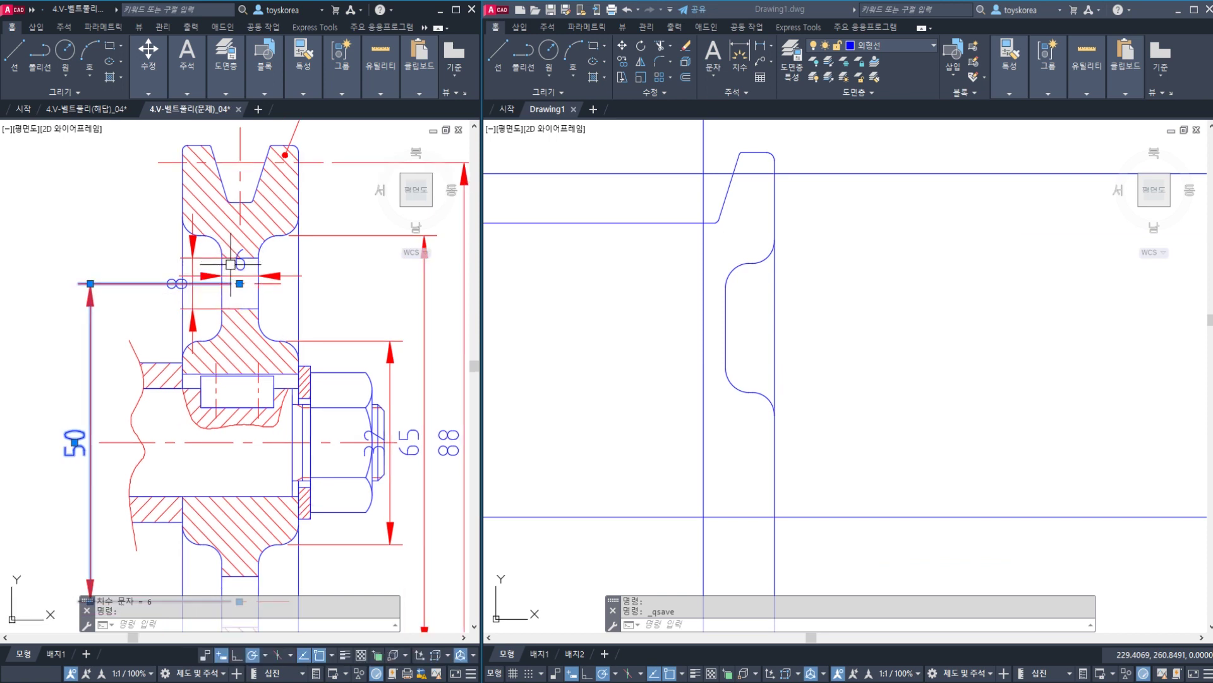
{"action": "mouse_move", "coordinate": [211, 366]}
{"action": "middle_mouse_down"}
{"action": "mouse_move", "coordinate": [248, 291]}
{"action": "mouse_move", "coordinate": [242, 323]}
{"action": "middle_mouse_up"}
{"action": "key", "text": "Escape"}
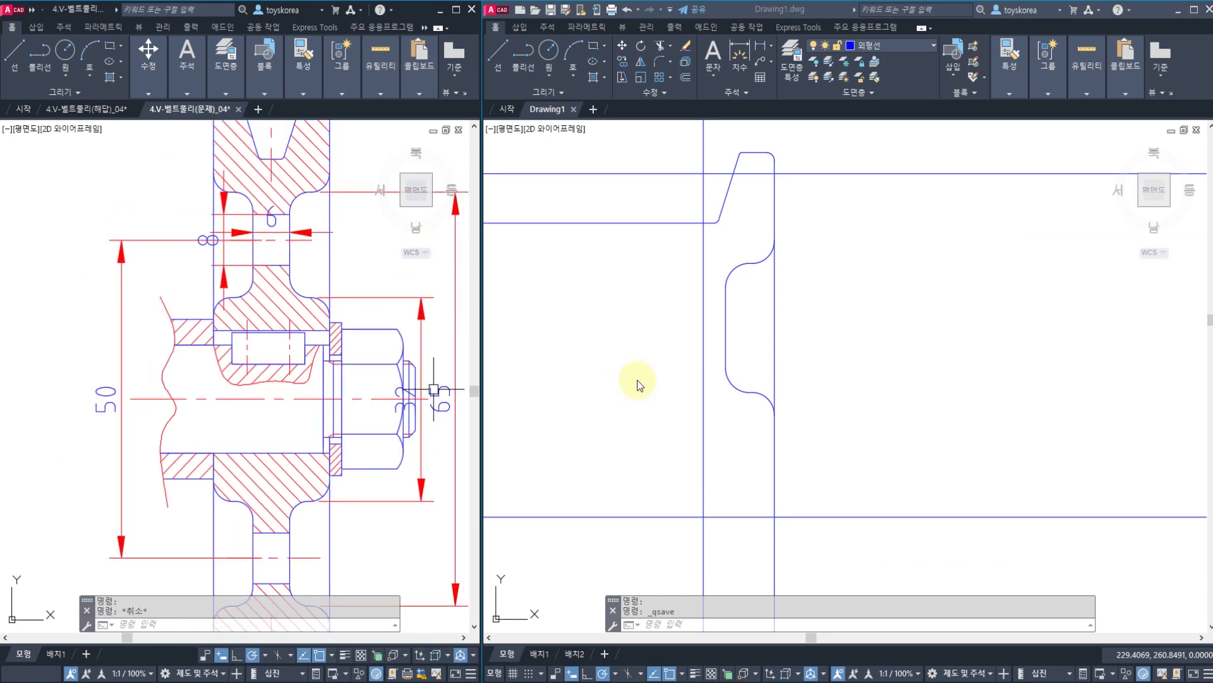
{"action": "scroll", "coordinate": [676, 428], "scroll_direction": "down", "scroll_amount": 2}
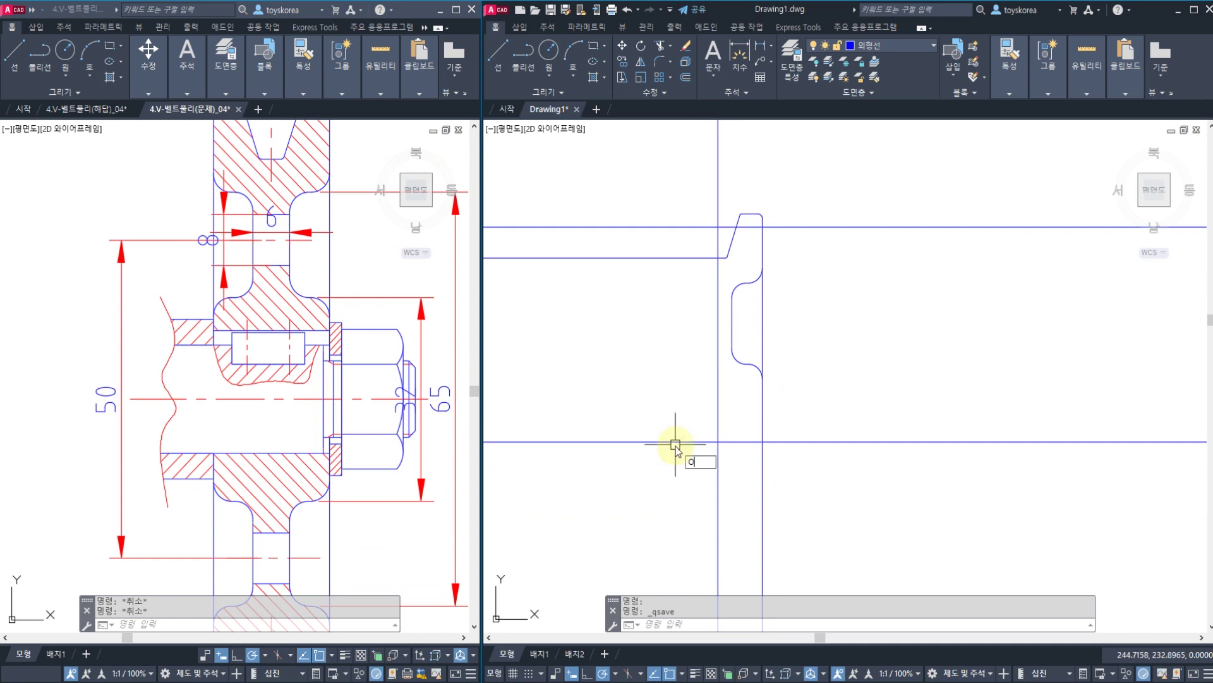
{"action": "key", "text": "Return"}
{"action": "type", "text": "50/2"}
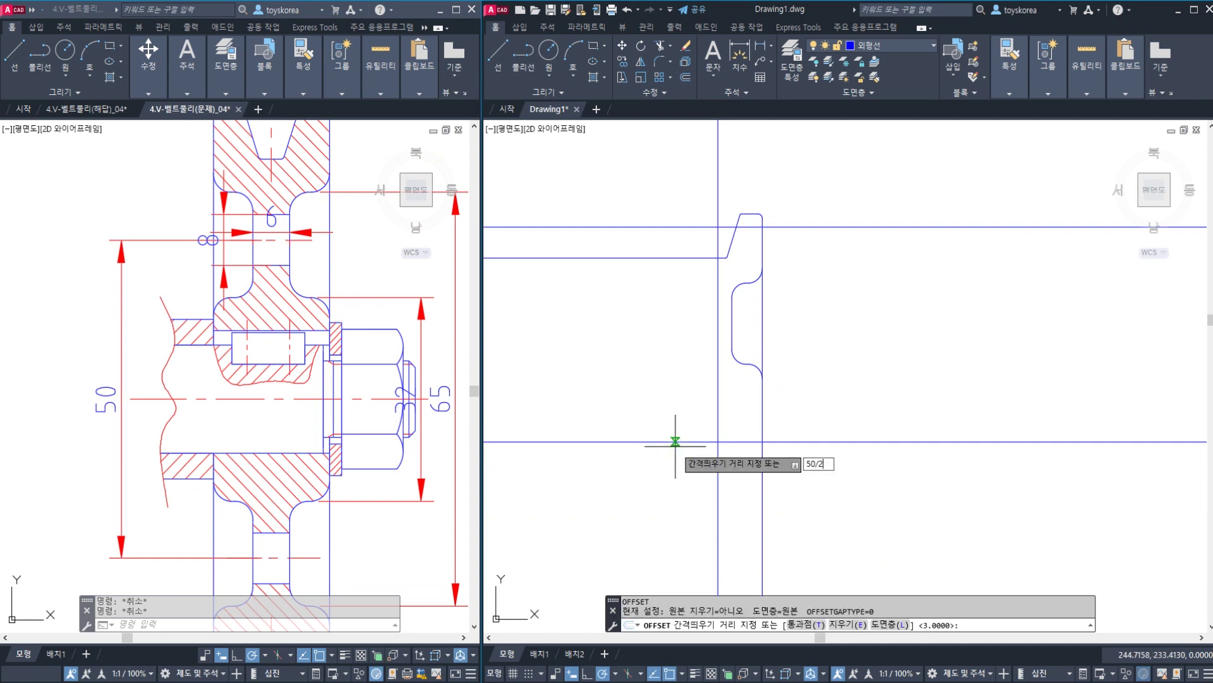
{"action": "key", "text": "Return"}
{"action": "left_click", "coordinate": [676, 441]}
{"action": "left_click", "coordinate": [708, 337]}
{"action": "key", "text": "Escape"}
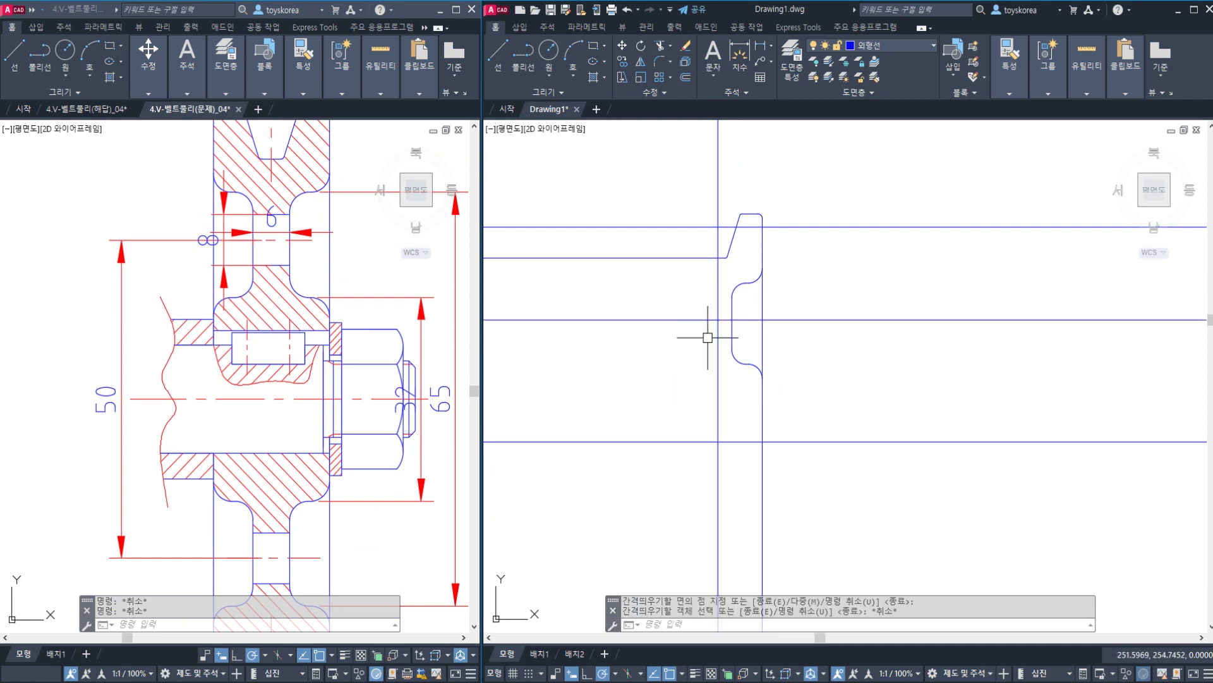
- Offset the web hole's centre line 4 upward for the hole's upper edge
{"action": "scroll", "coordinate": [739, 312], "scroll_direction": "up", "scroll_amount": 2}
{"action": "left_click", "coordinate": [753, 327]}
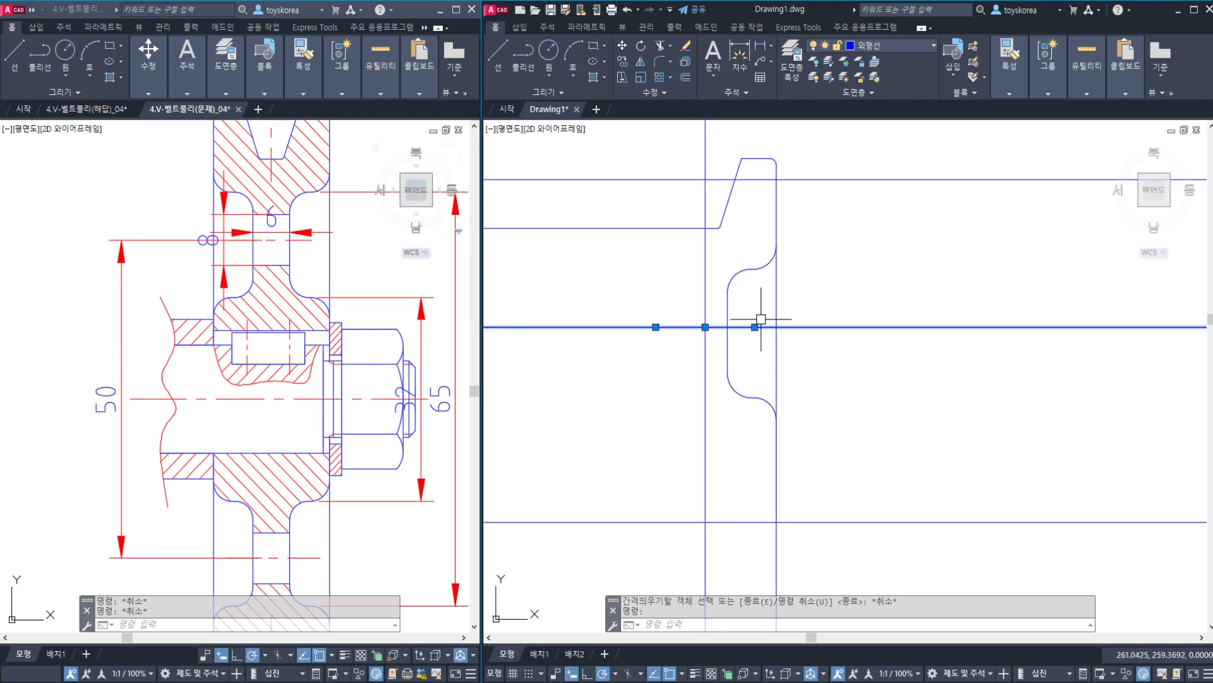
{"action": "key", "text": "Escape"}
{"action": "key", "text": "Escape"}
{"action": "scroll", "coordinate": [748, 328], "scroll_direction": "up", "scroll_amount": 4}
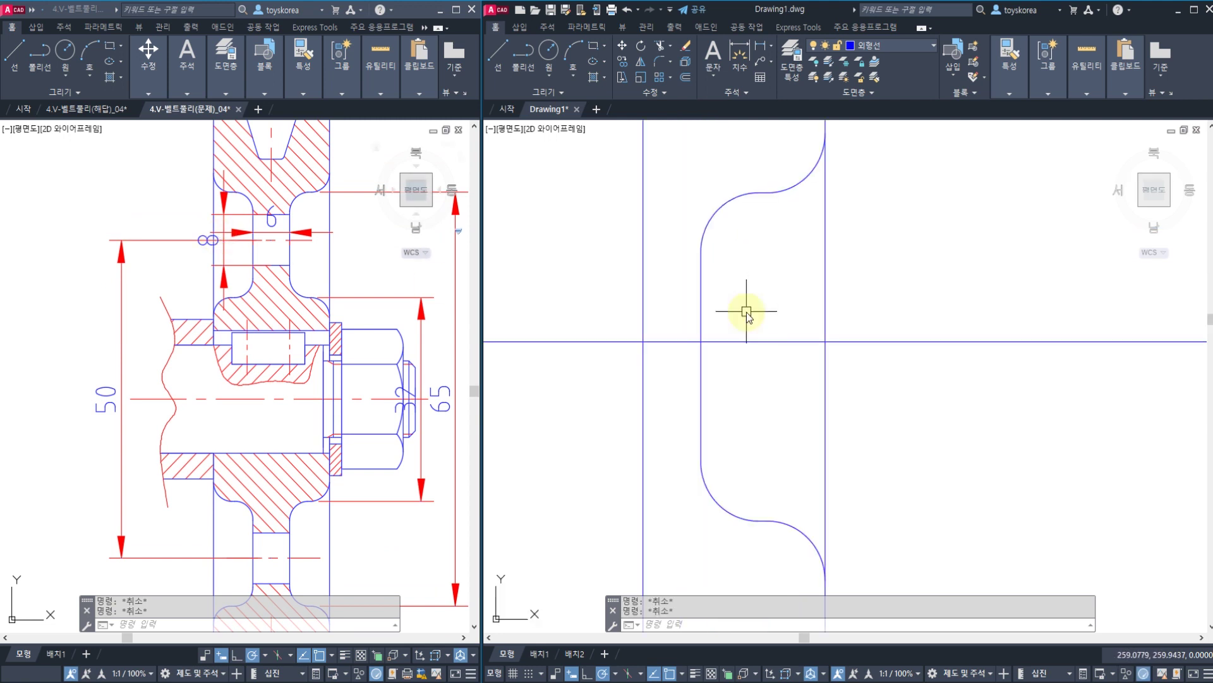
{"action": "key", "text": "Return"}
{"action": "type", "text": "4"}
{"action": "key", "text": "Return"}
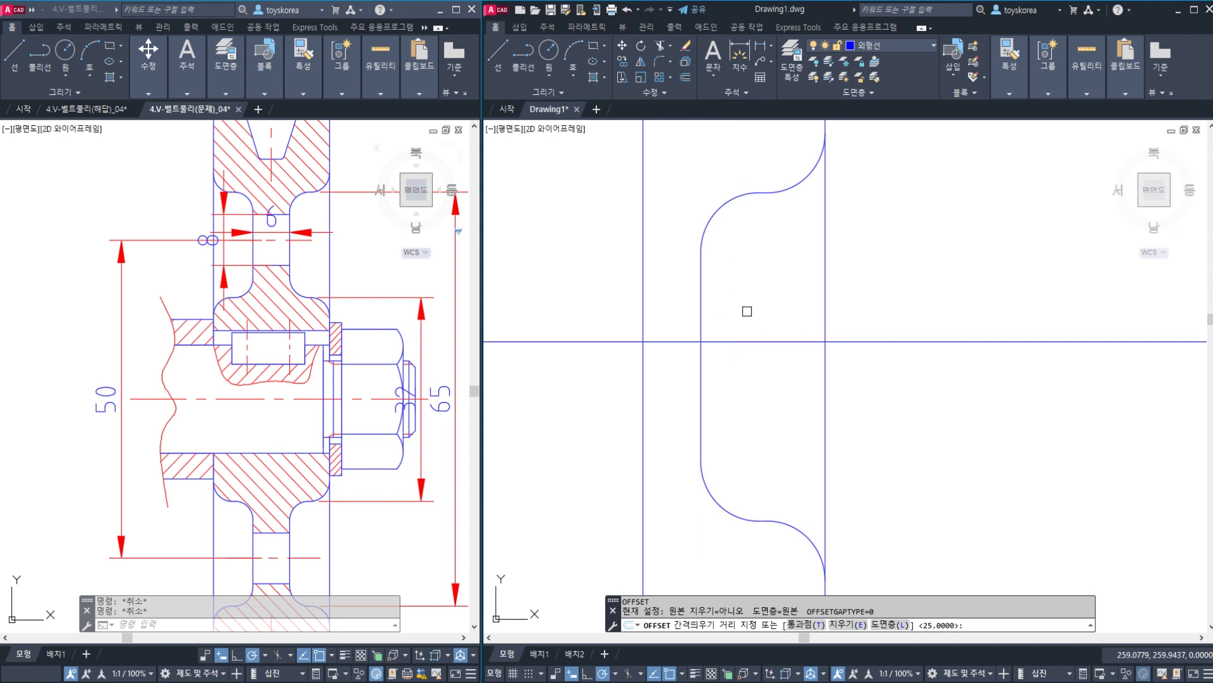
{"action": "left_click", "coordinate": [739, 341]}
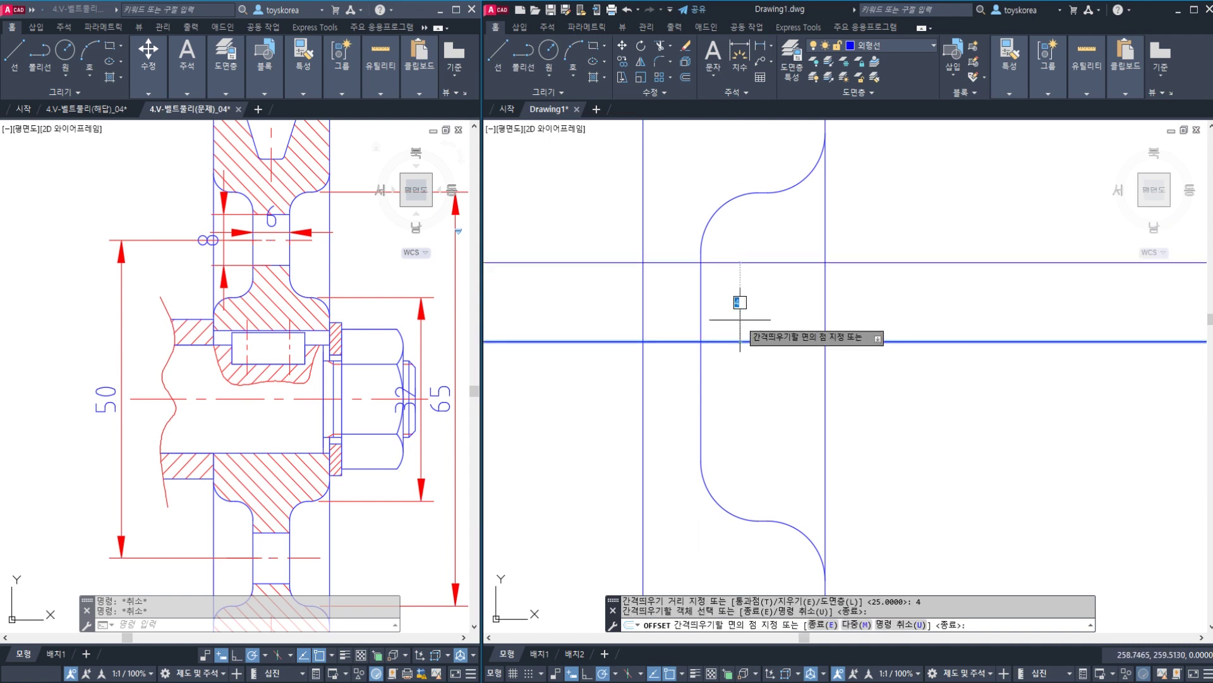
{"action": "left_click", "coordinate": [743, 313]}
{"action": "key", "text": "Escape"}
{"action": "scroll", "coordinate": [743, 314], "scroll_direction": "down", "scroll_amount": 4}
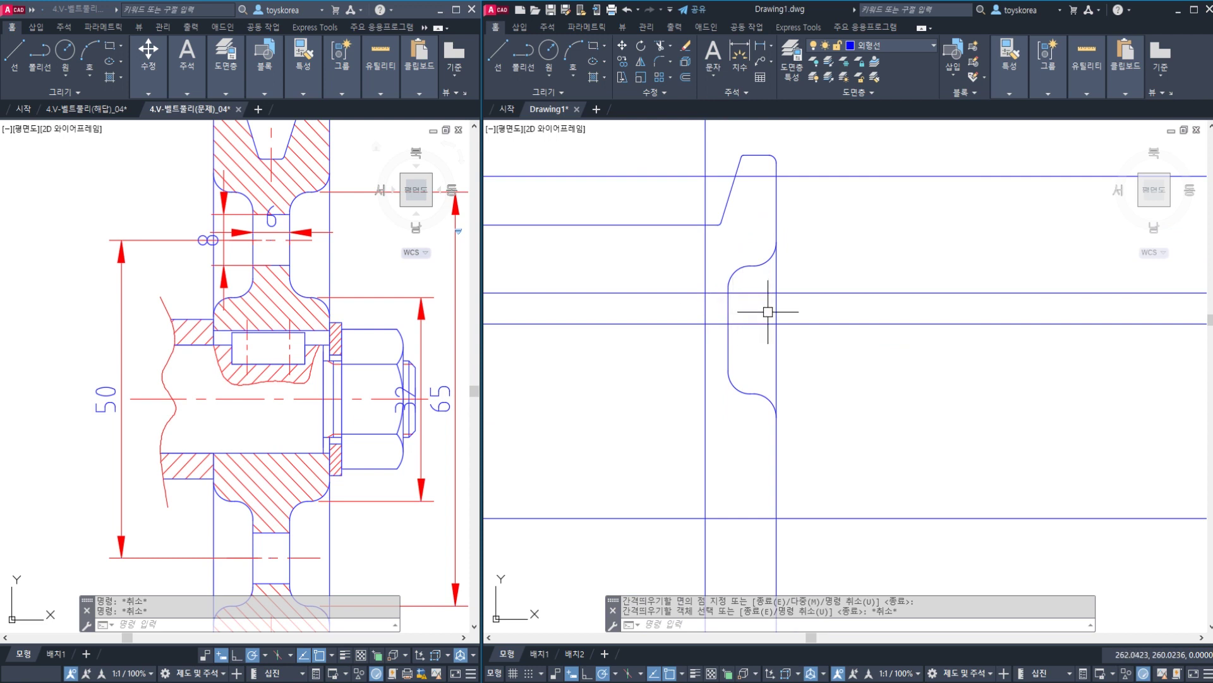
- Trim the hole's upper edge line beyond the right face of the web and save the drawing
{"action": "type", "text": "TR"}
{"action": "key", "text": "Return"}
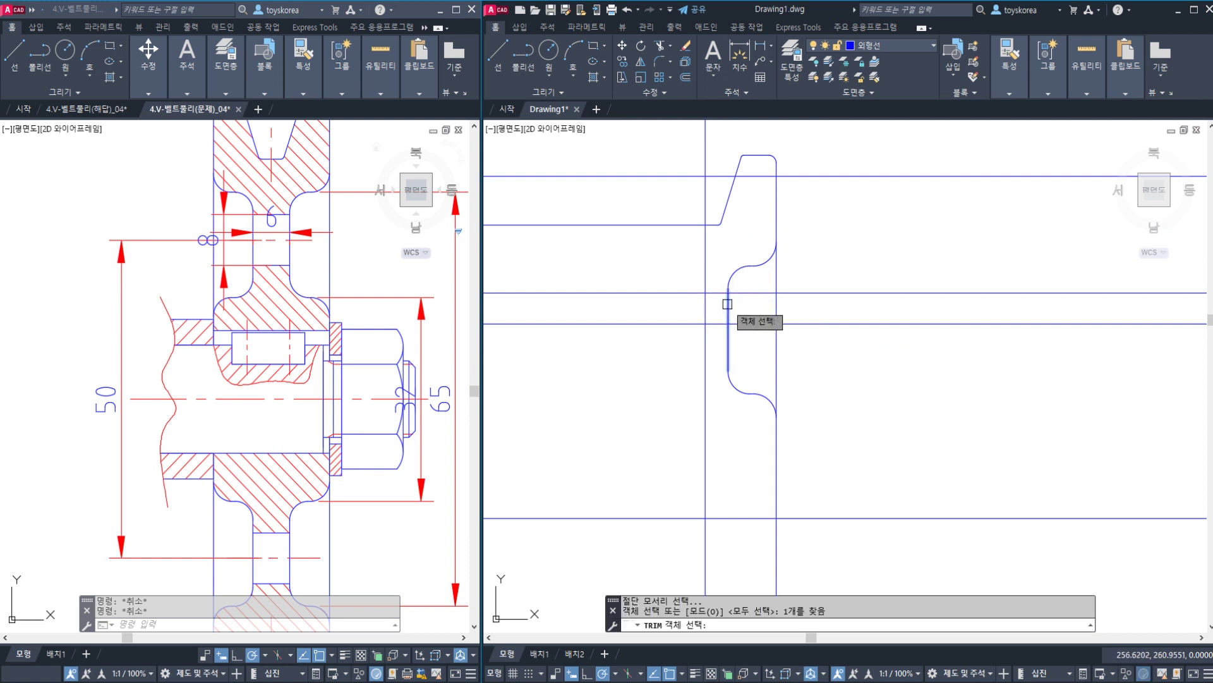
{"action": "key", "text": "Escape"}
{"action": "scroll", "coordinate": [727, 316], "scroll_direction": "down", "scroll_amount": 2}
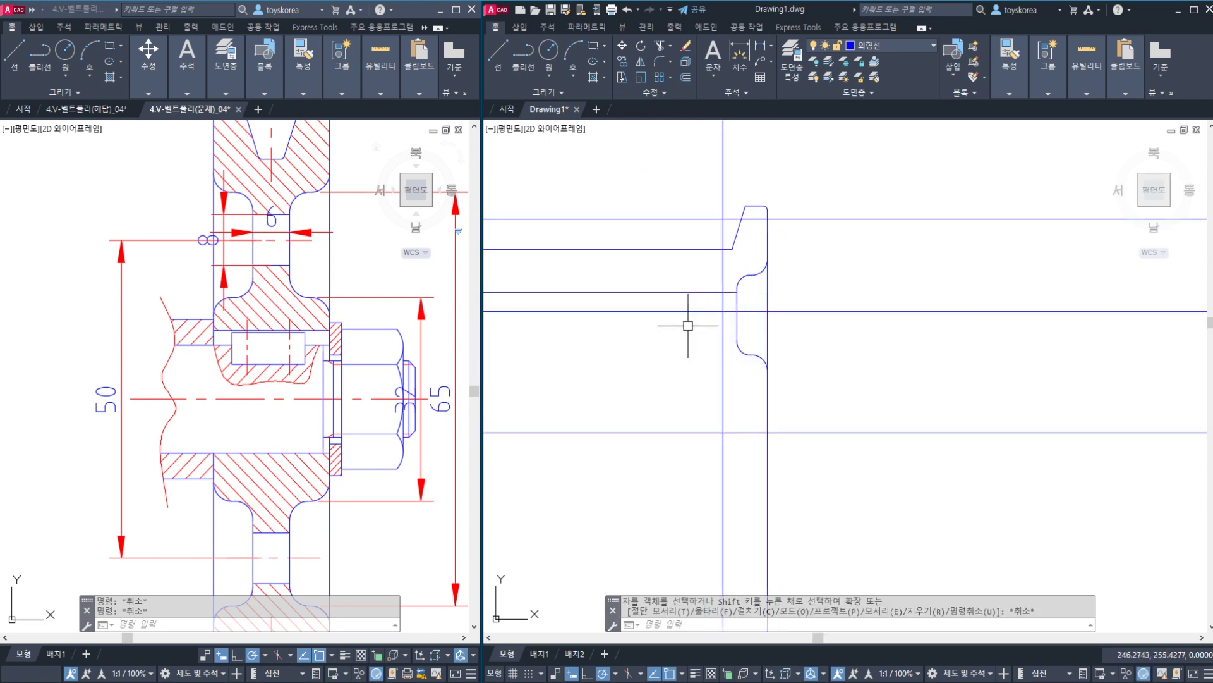
{"action": "key", "text": "ctrl+s"}
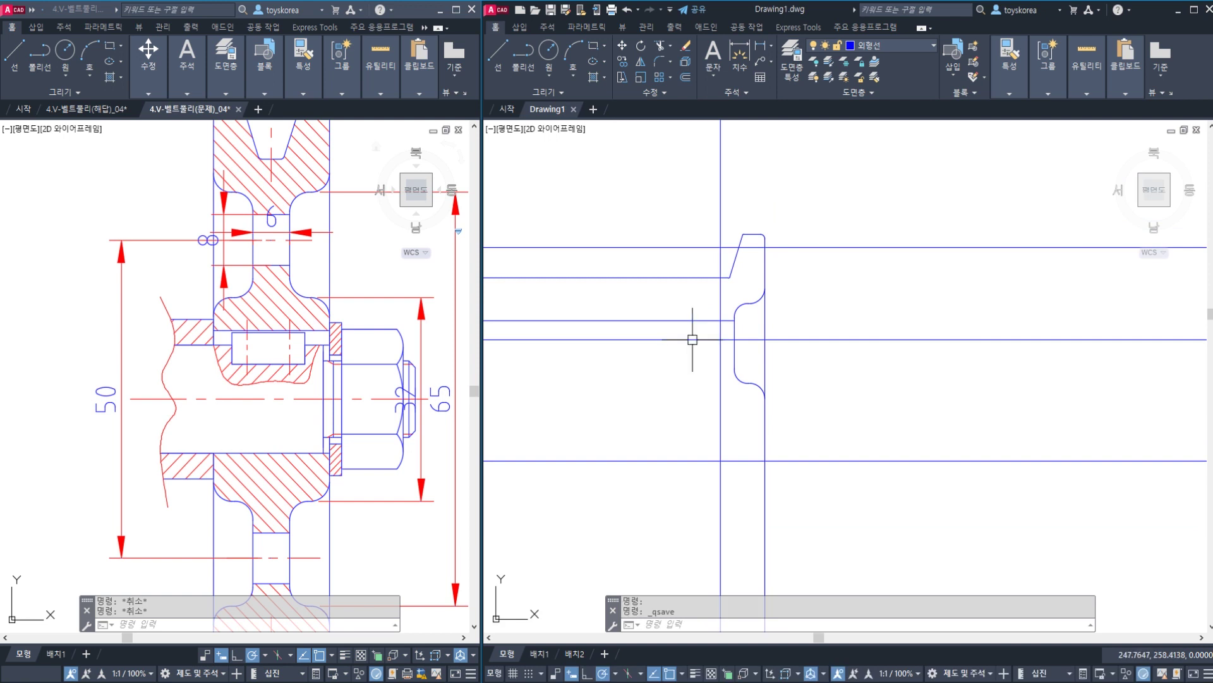
{"action": "scroll", "coordinate": [710, 323], "scroll_direction": "up", "scroll_amount": 2}
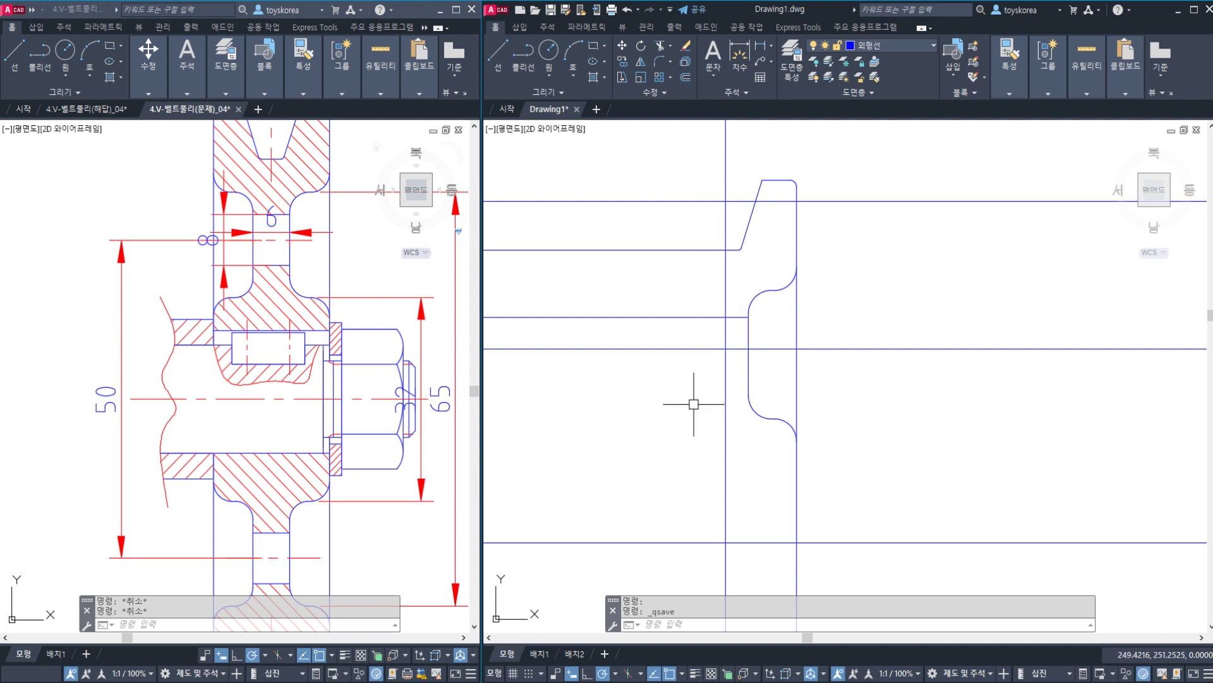
{"action": "middle_click_drag", "start_coordinate": [695, 405], "coordinate": [721, 343]}
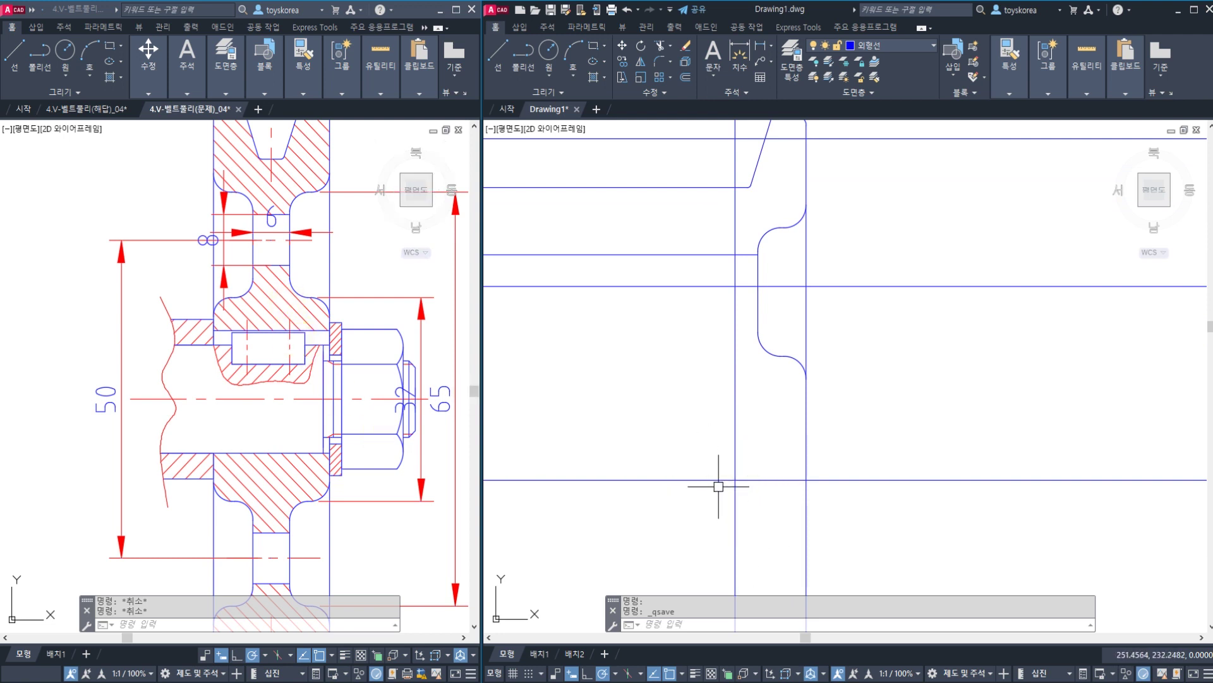
{"action": "scroll", "coordinate": [723, 468], "scroll_direction": "down", "scroll_amount": 2}
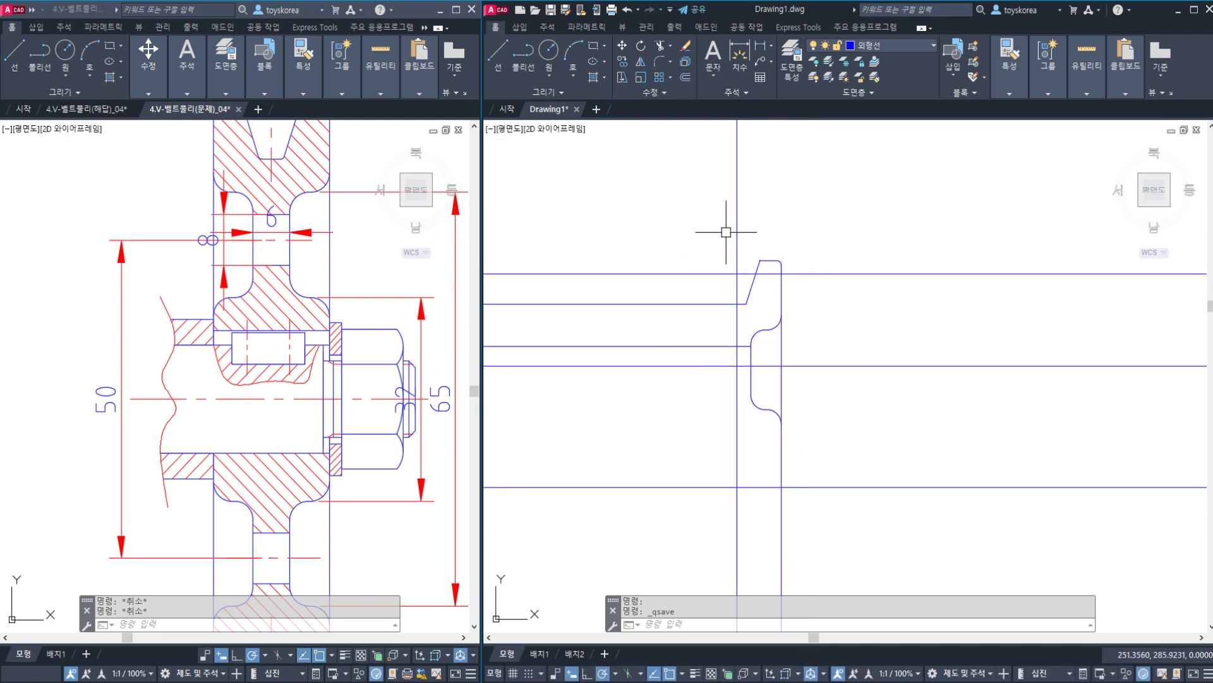
{"action": "scroll", "coordinate": [758, 336], "scroll_direction": "up", "scroll_amount": 2}
{"action": "left_click", "coordinate": [674, 177]}
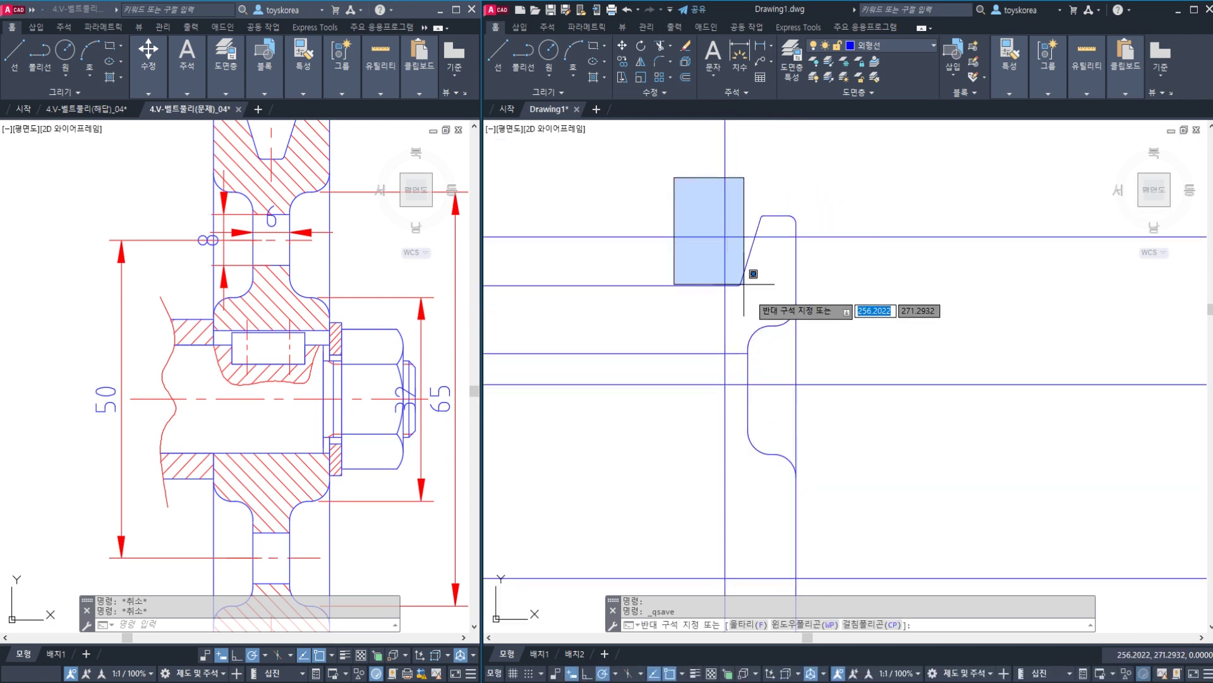
{"action": "key", "text": "Escape"}
{"action": "left_click", "coordinate": [834, 482]}
{"action": "left_click", "coordinate": [687, 202]}
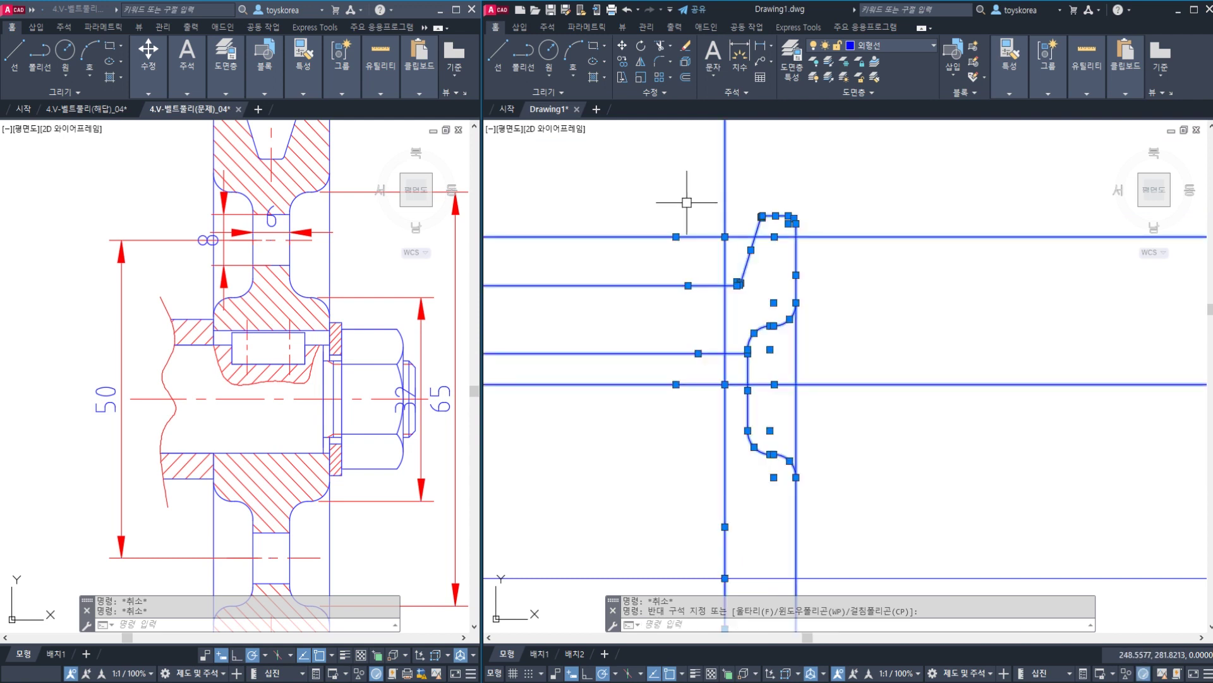
{"action": "key", "text": "Escape"}
{"action": "left_click", "coordinate": [853, 487]}
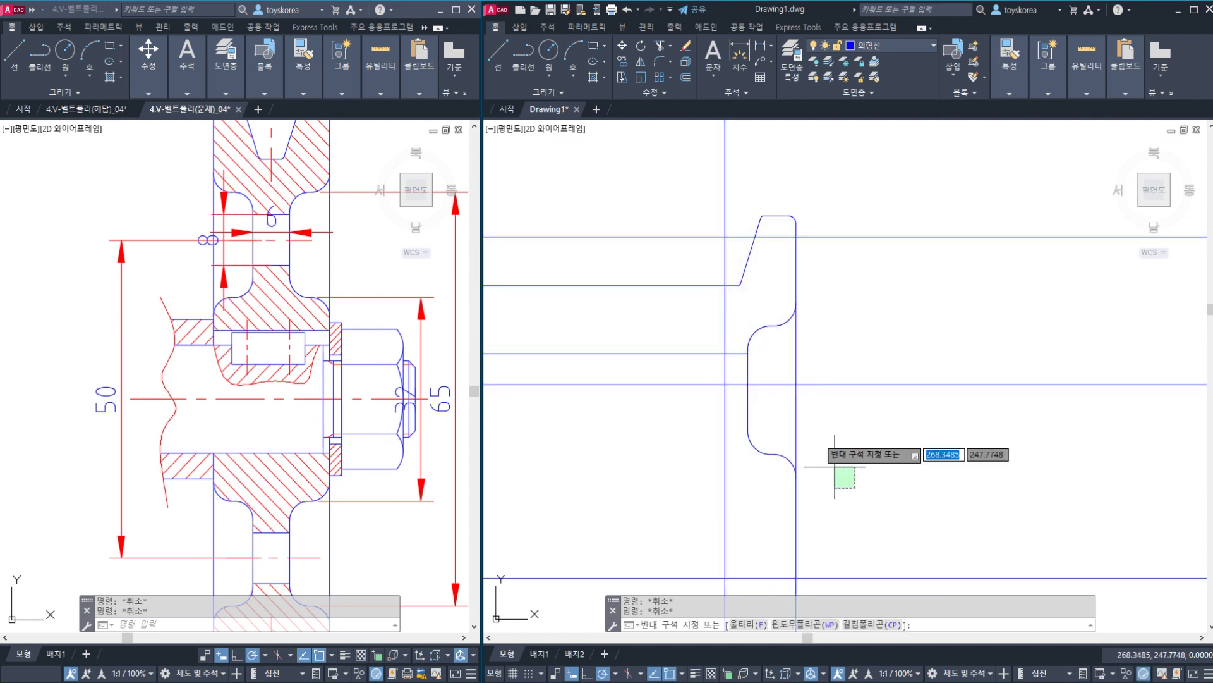
{"action": "left_click", "coordinate": [734, 294]}
{"action": "key", "text": "Escape"}
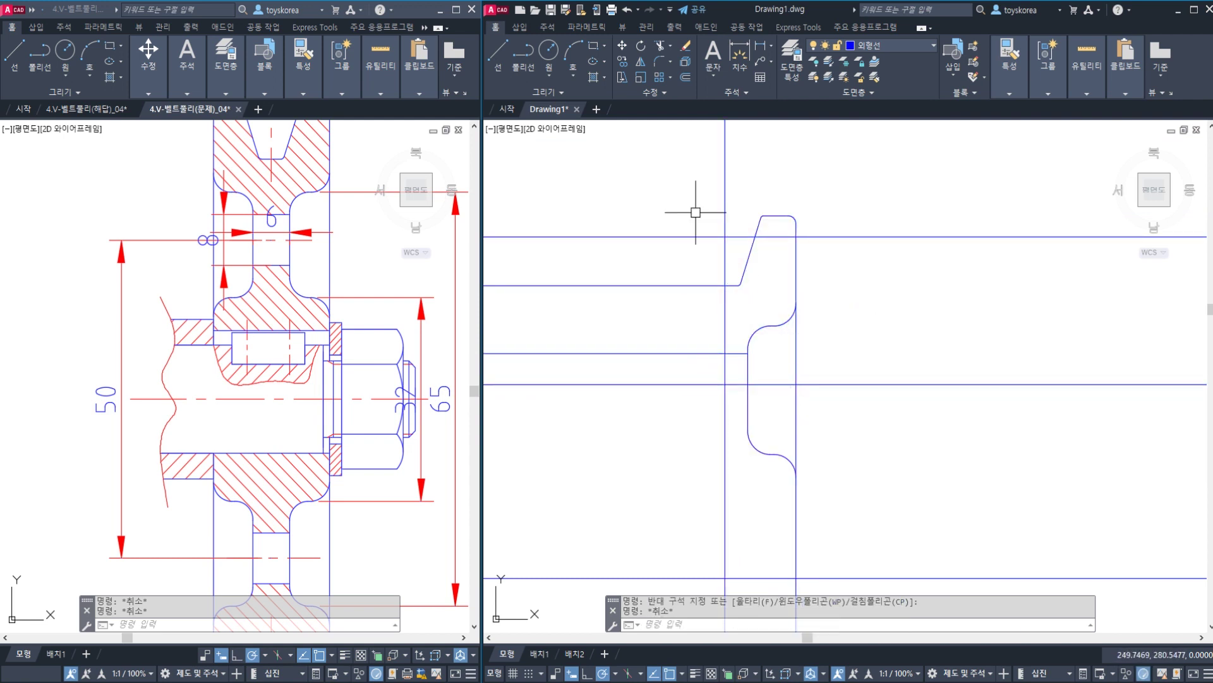
- Mirror the right-hand pulley profile, including its outer face line, about the vertical centre line and keep the source objects
{"action": "left_click", "coordinate": [675, 170]}
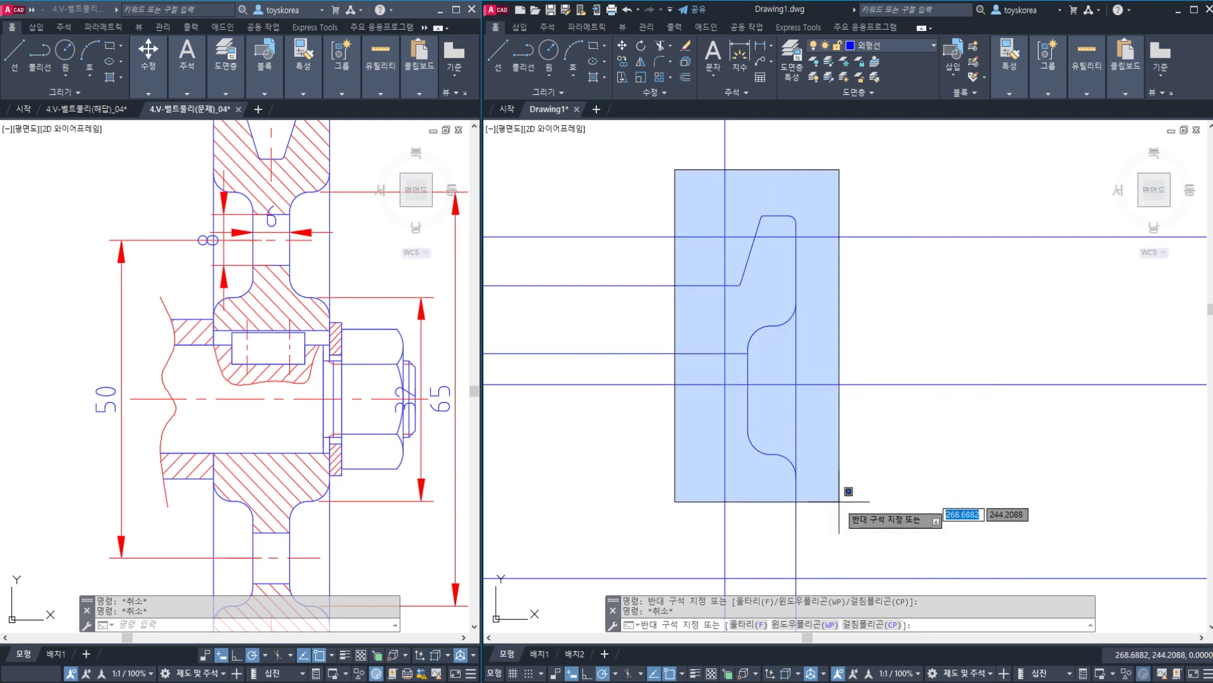
{"action": "left_click", "coordinate": [869, 546]}
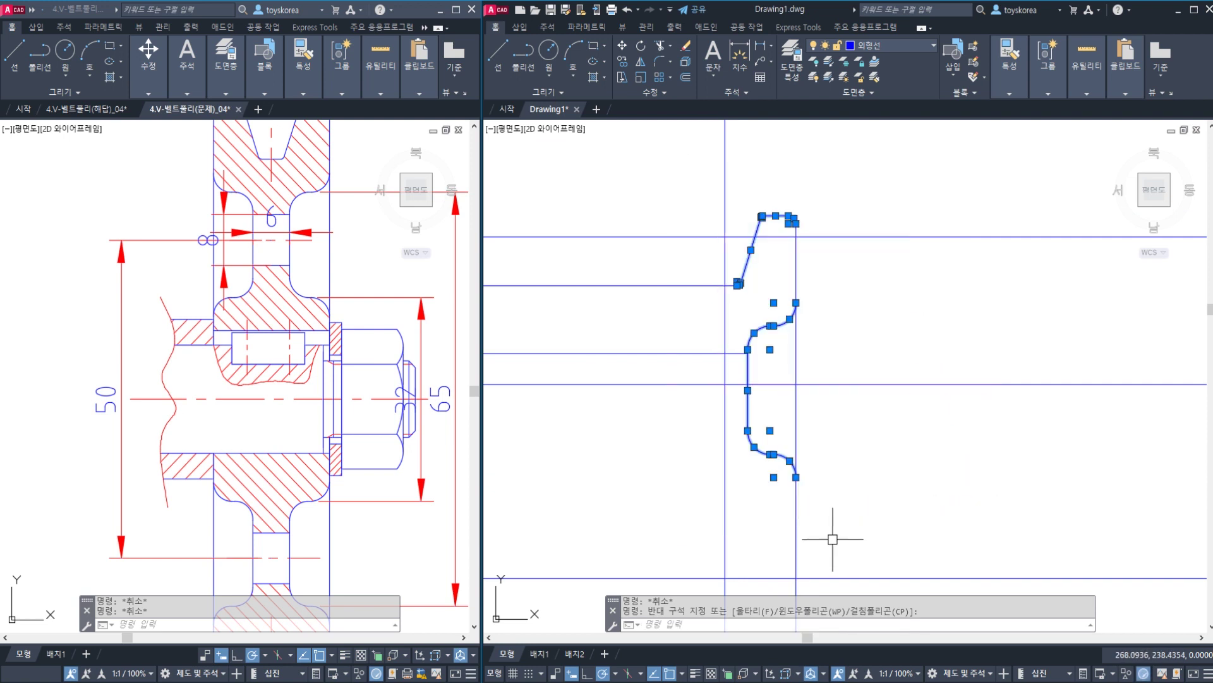
{"action": "left_click", "coordinate": [785, 538]}
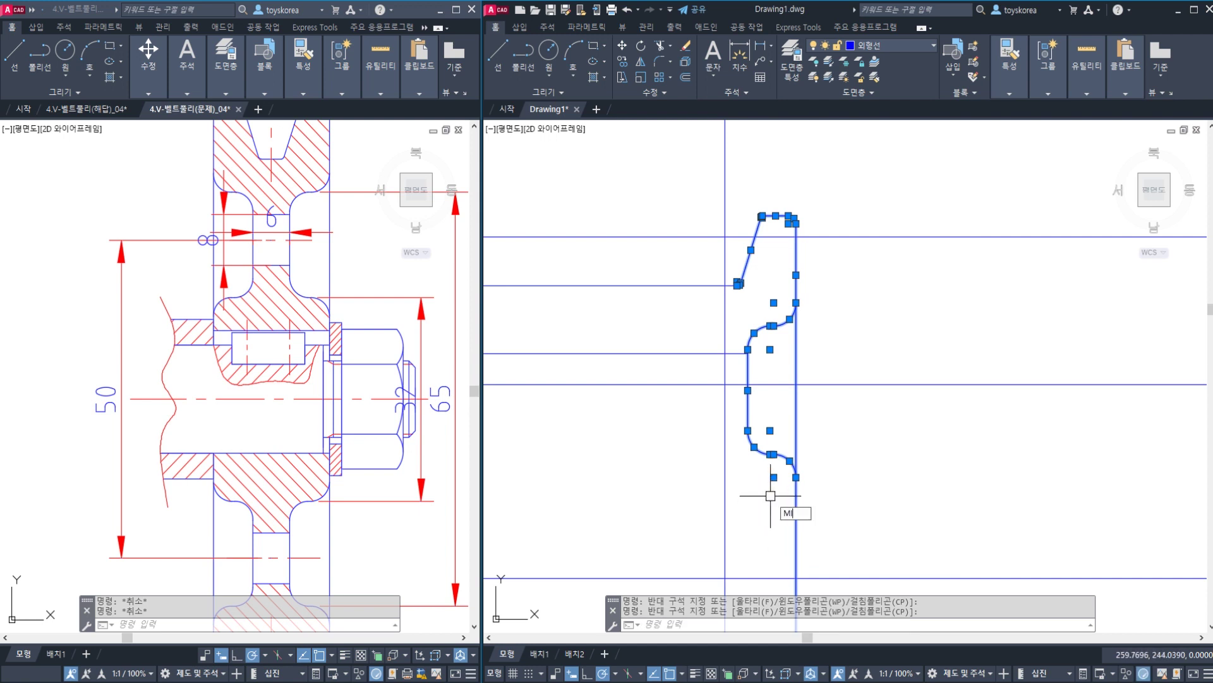
{"action": "type", "text": "MI"}
{"action": "key", "text": "Return"}
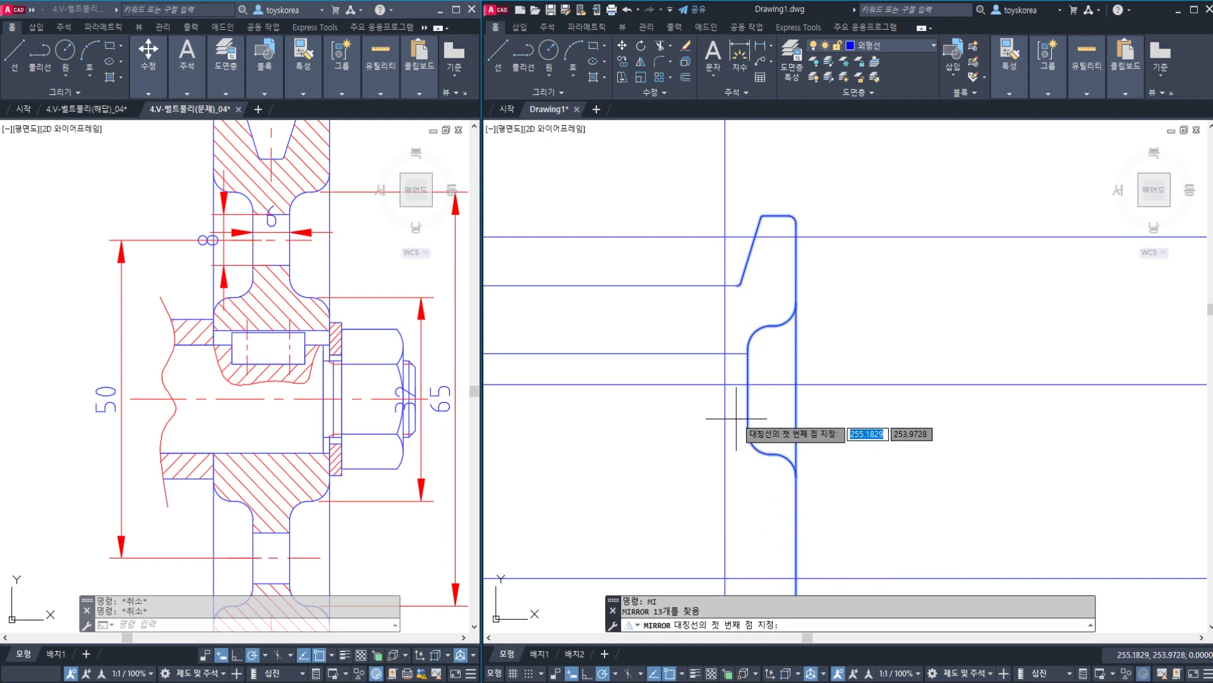
{"action": "left_click", "coordinate": [725, 383]}
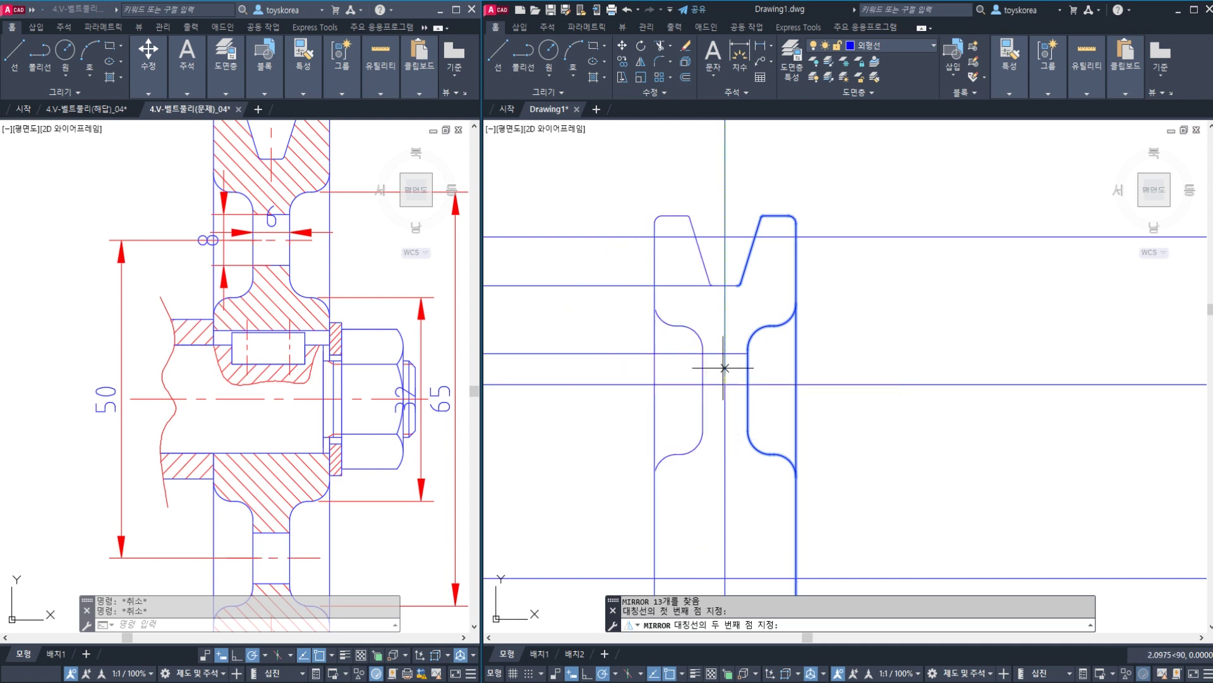
{"action": "left_click", "coordinate": [725, 346]}
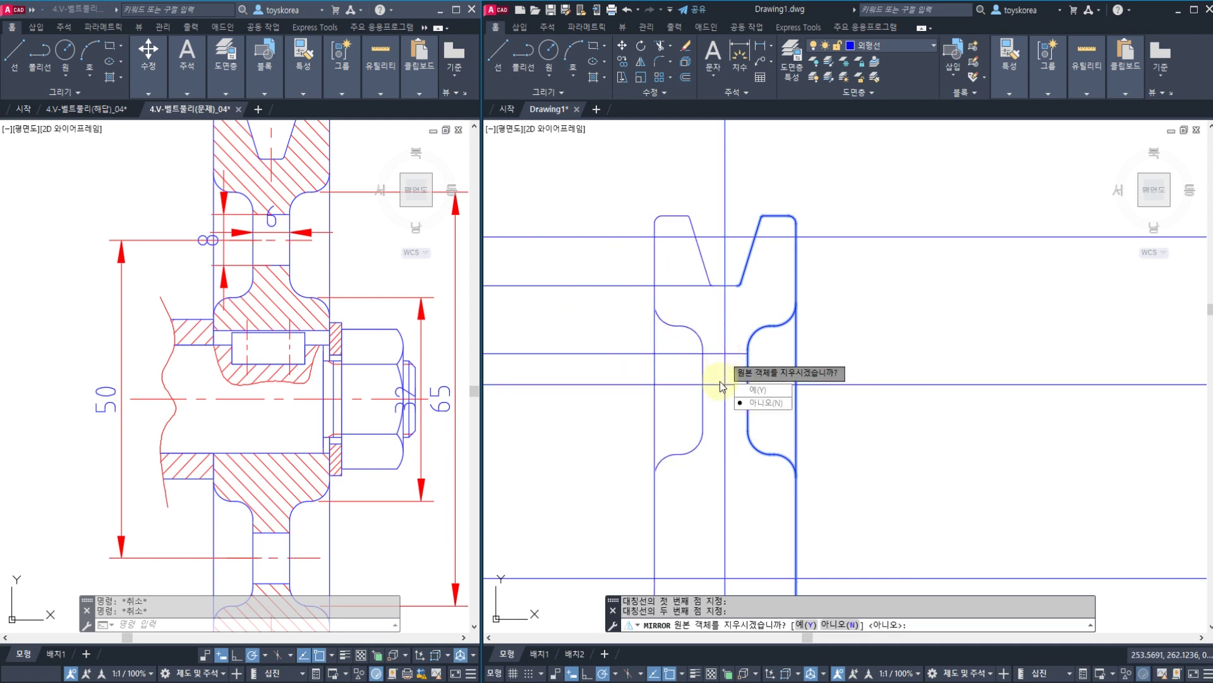
{"action": "key", "text": "Return"}
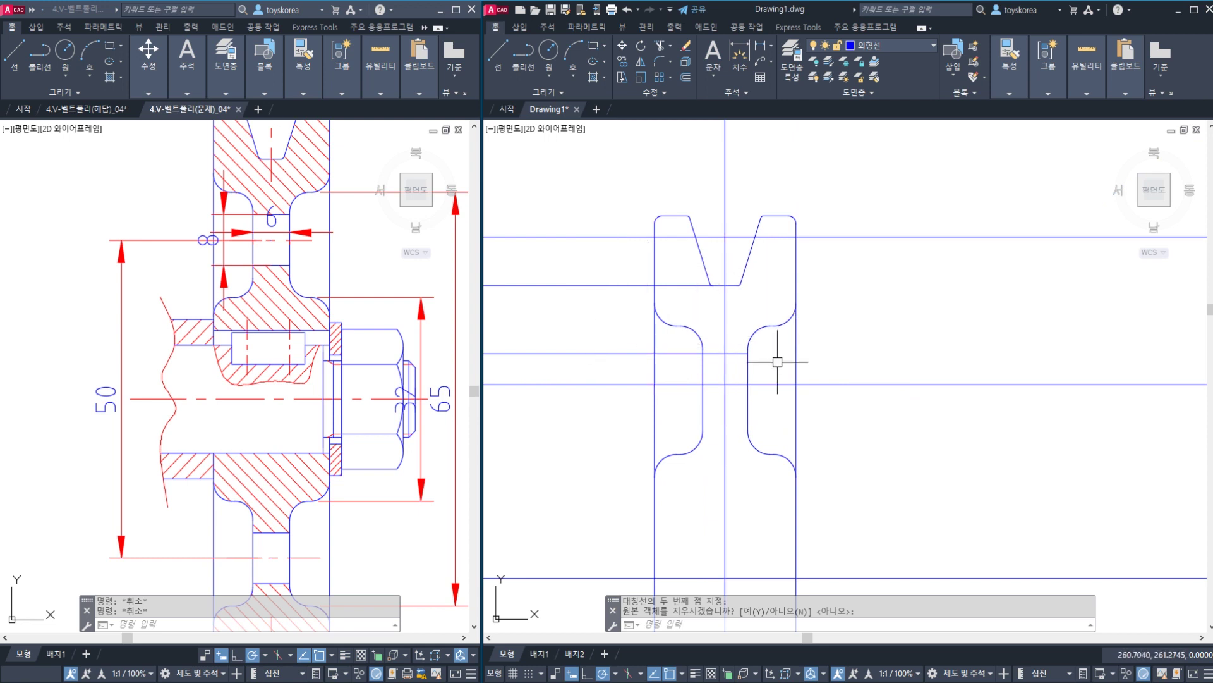
- Trim the V-groove's bottom line beyond the groove's left bottom fillet
{"action": "scroll", "coordinate": [691, 237], "scroll_direction": "up", "scroll_amount": 3}
{"action": "type", "text": "tr"}
{"action": "key", "text": "Return"}
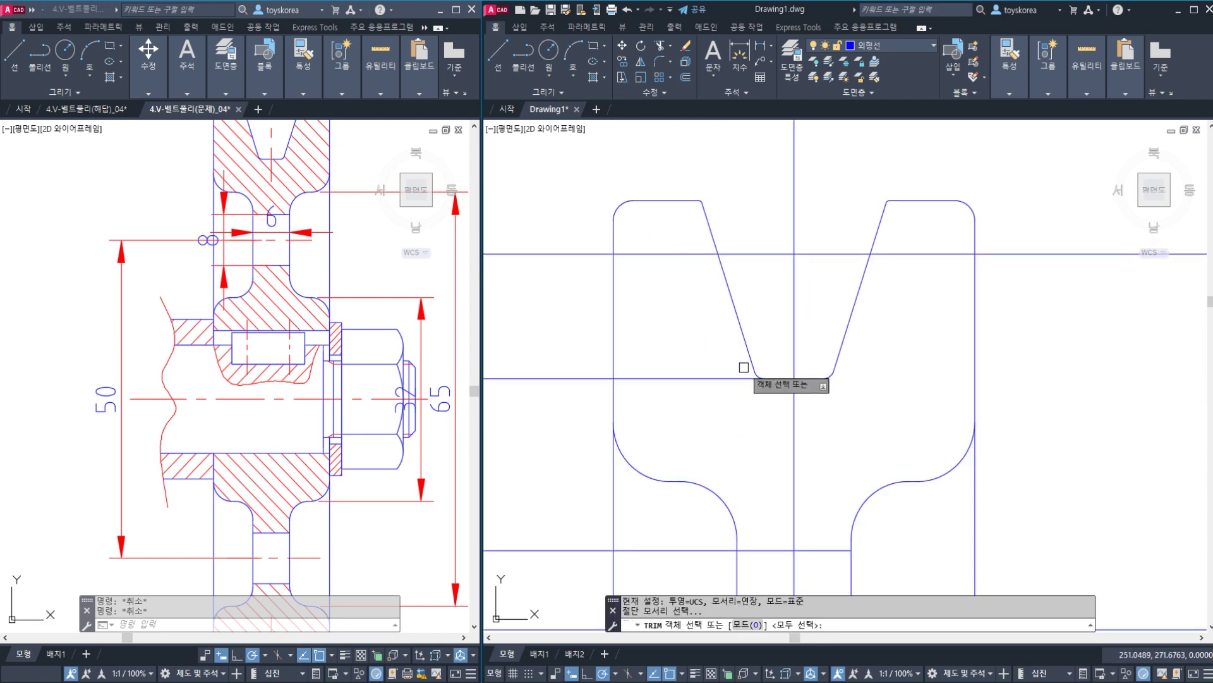
{"action": "scroll", "coordinate": [757, 377], "scroll_direction": "up", "scroll_amount": 2}
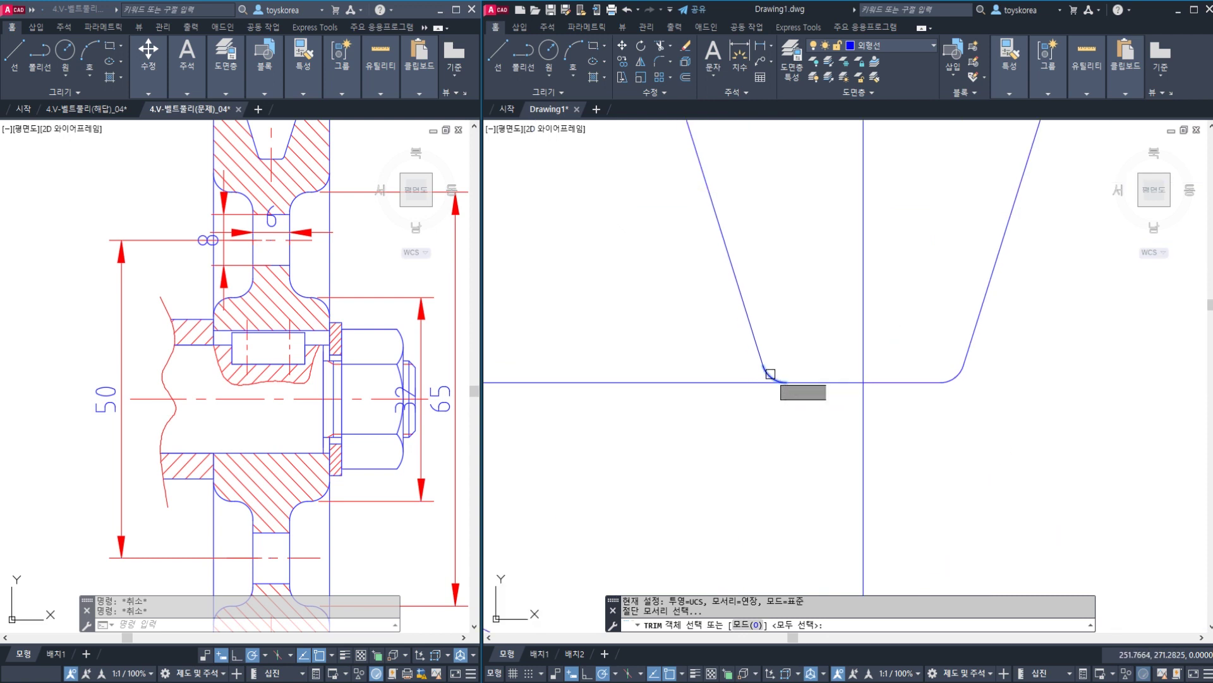
{"action": "key", "text": "Return"}
{"action": "scroll", "coordinate": [747, 383], "scroll_direction": "down", "scroll_amount": 3}
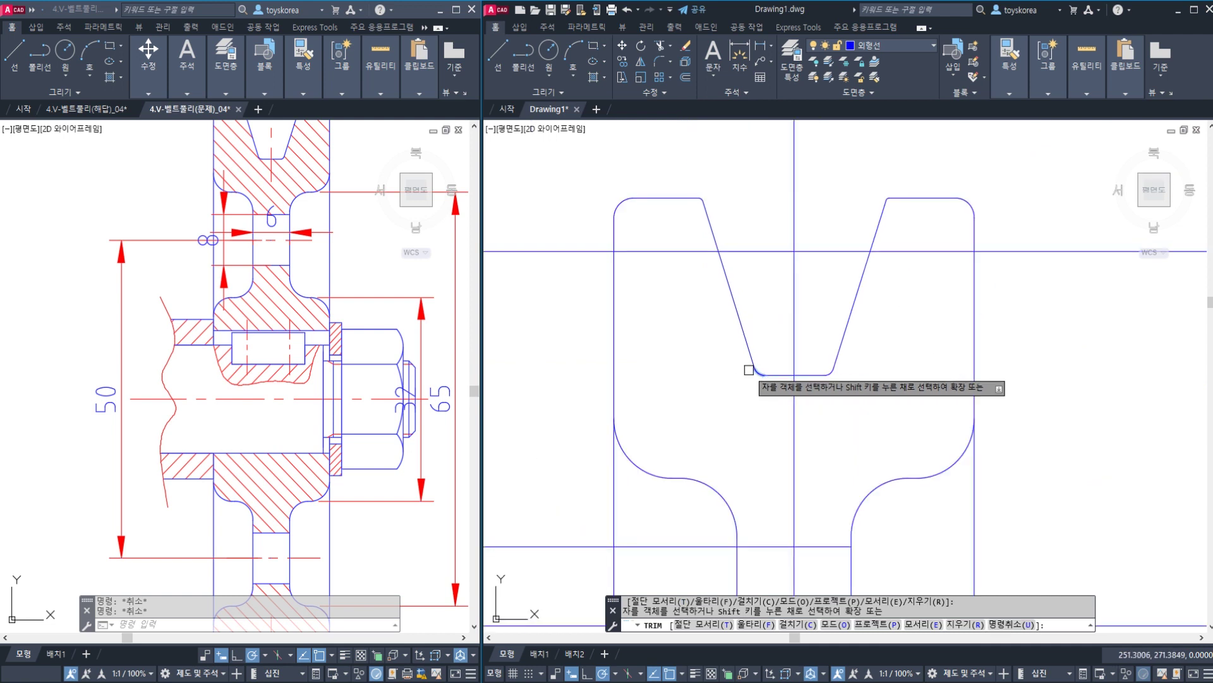
{"action": "key", "text": "Escape"}
- Trim the web hole's upper edge line beyond the left face of the web
{"action": "scroll", "coordinate": [726, 285], "scroll_direction": "up", "scroll_amount": 2}
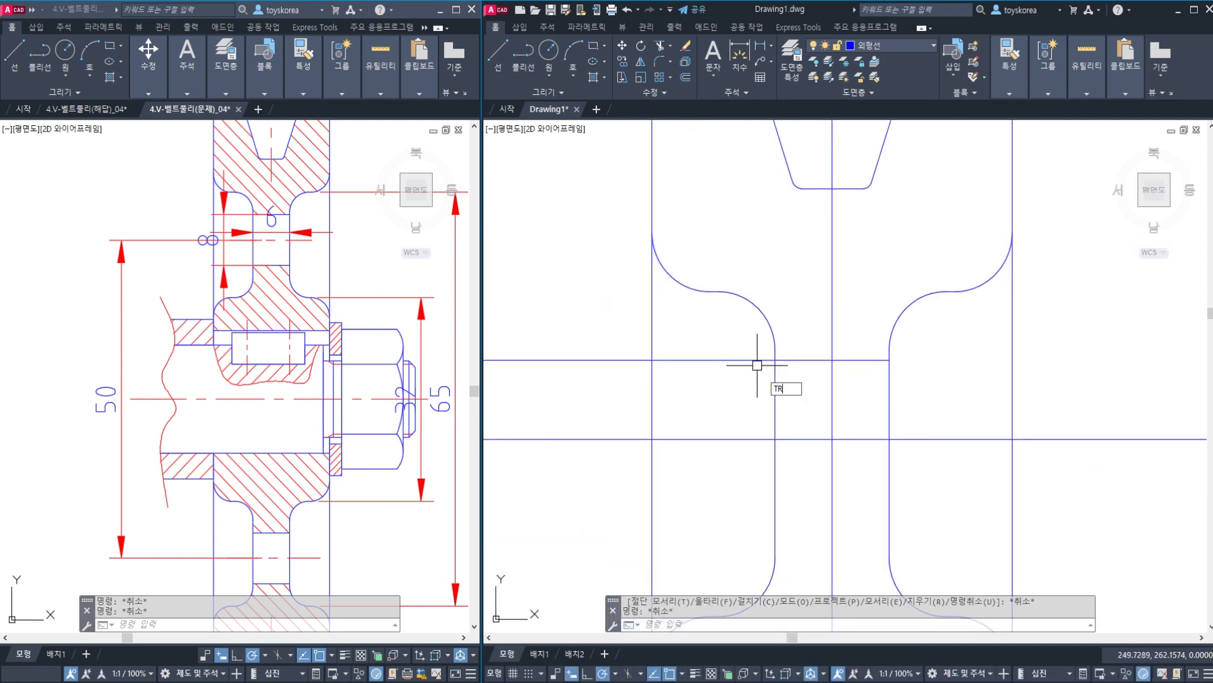
{"action": "type", "text": "TR"}
{"action": "key", "text": "Return"}
{"action": "key", "text": "Return"}
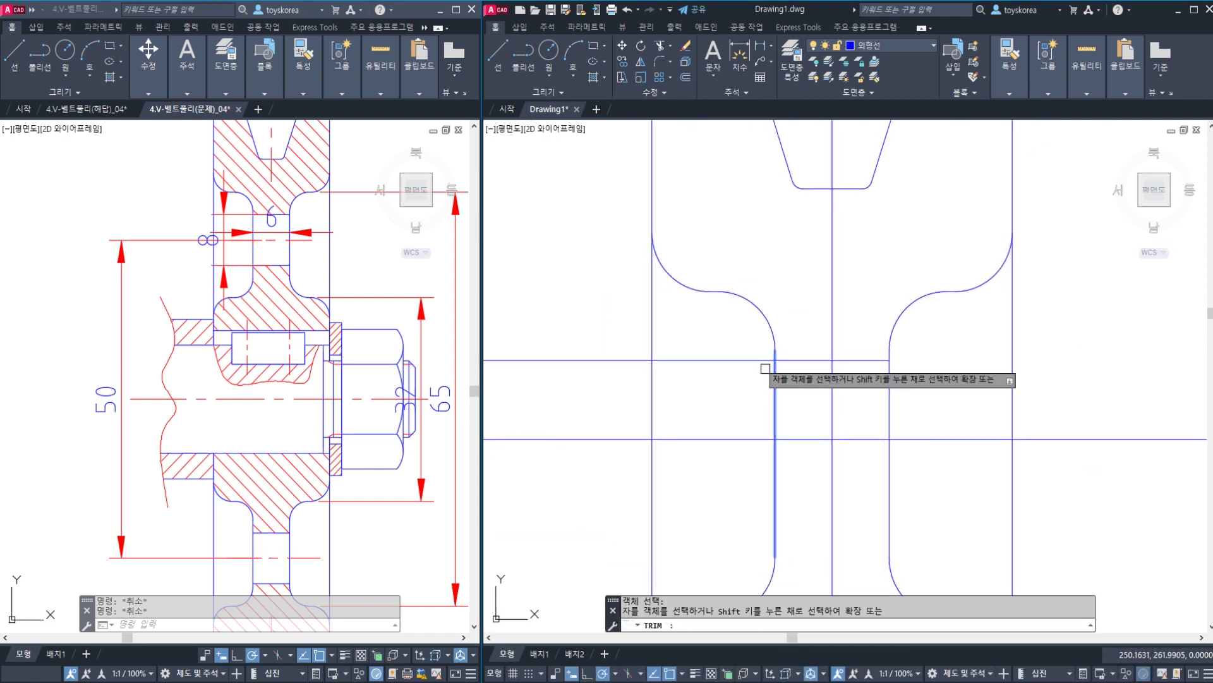
{"action": "left_click", "coordinate": [753, 360]}
{"action": "key", "text": "Escape"}
{"action": "scroll", "coordinate": [732, 378], "scroll_direction": "down", "scroll_amount": 2}
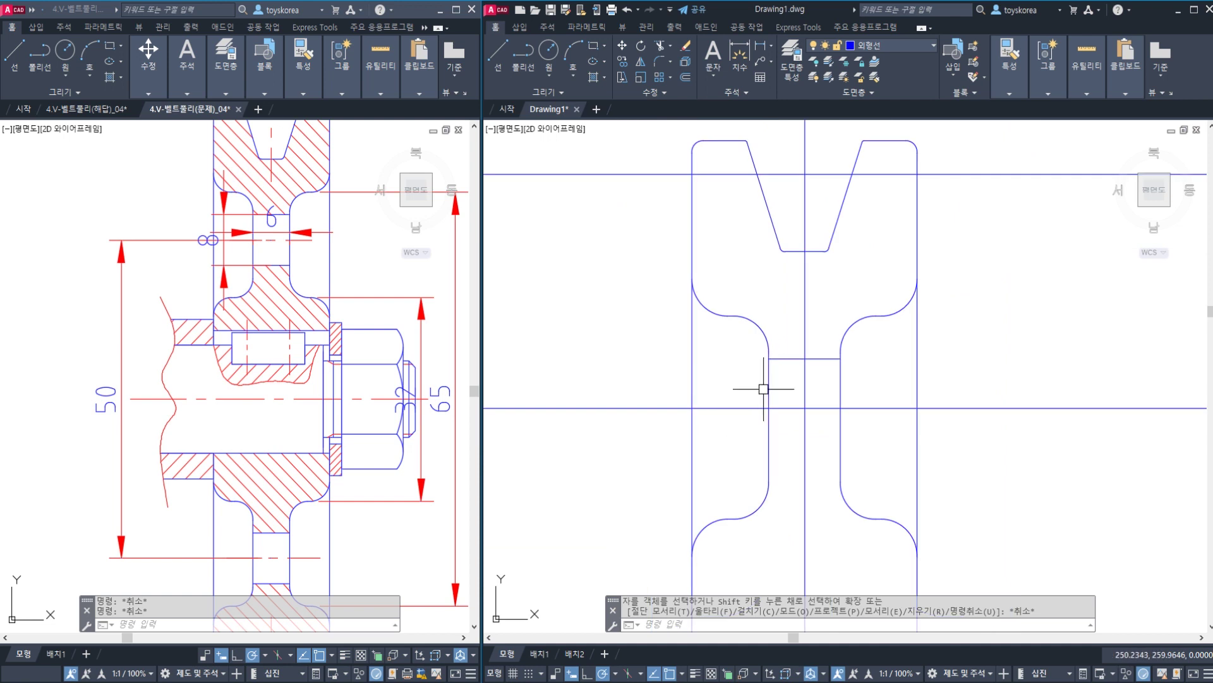
- Mirror the web hole's upper edge about the hole's centre line, keeping the original, and save the drawing
{"action": "left_click", "coordinate": [780, 358]}
{"action": "type", "text": "MI"}
{"action": "key", "text": "Return"}
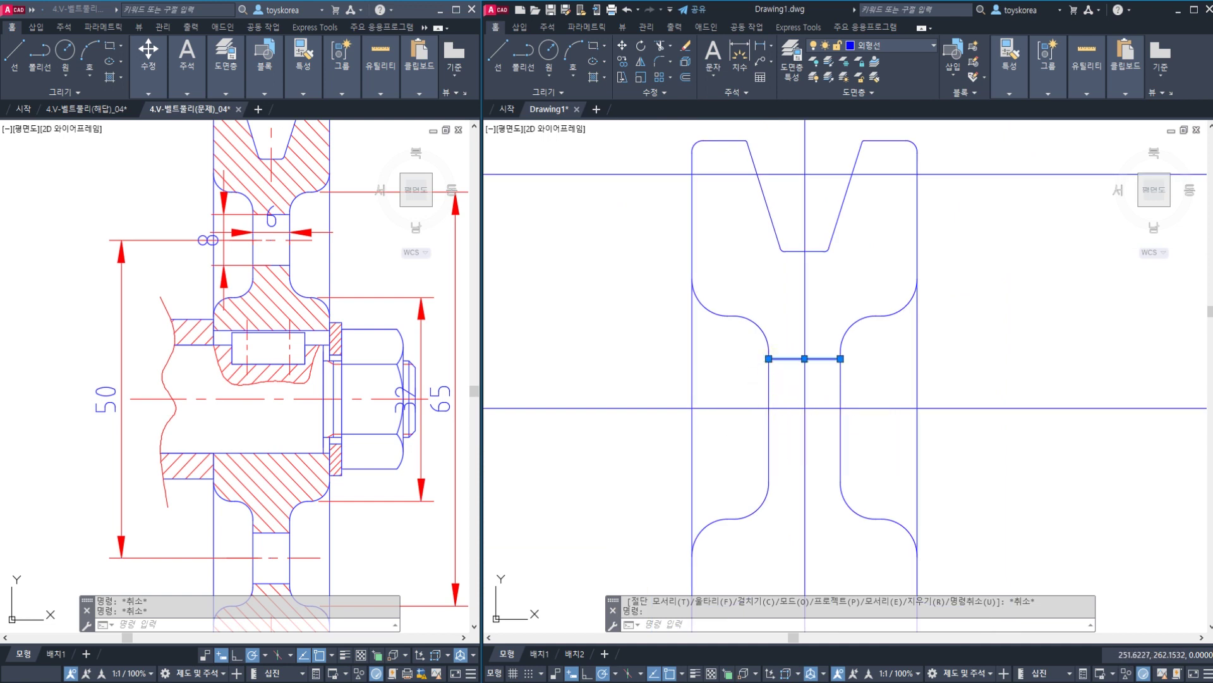
{"action": "left_click", "coordinate": [784, 408]}
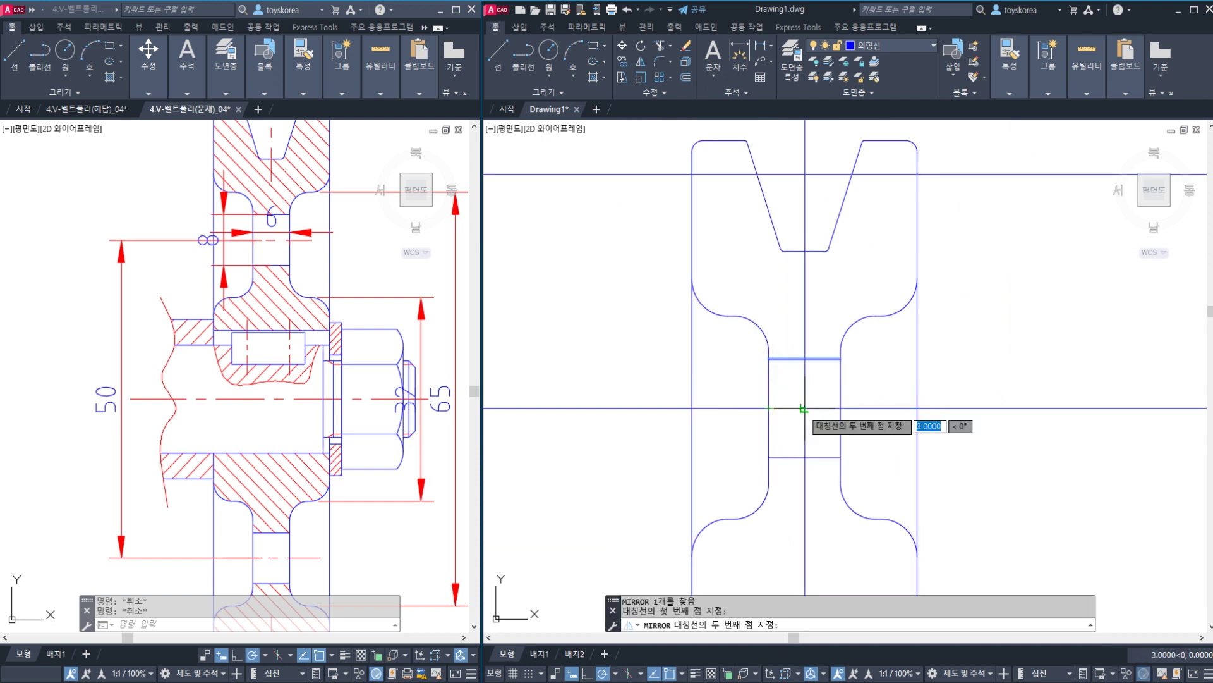
{"action": "left_click", "coordinate": [807, 407]}
{"action": "key", "text": "Return"}
{"action": "scroll", "coordinate": [771, 363], "scroll_direction": "down", "scroll_amount": 4}
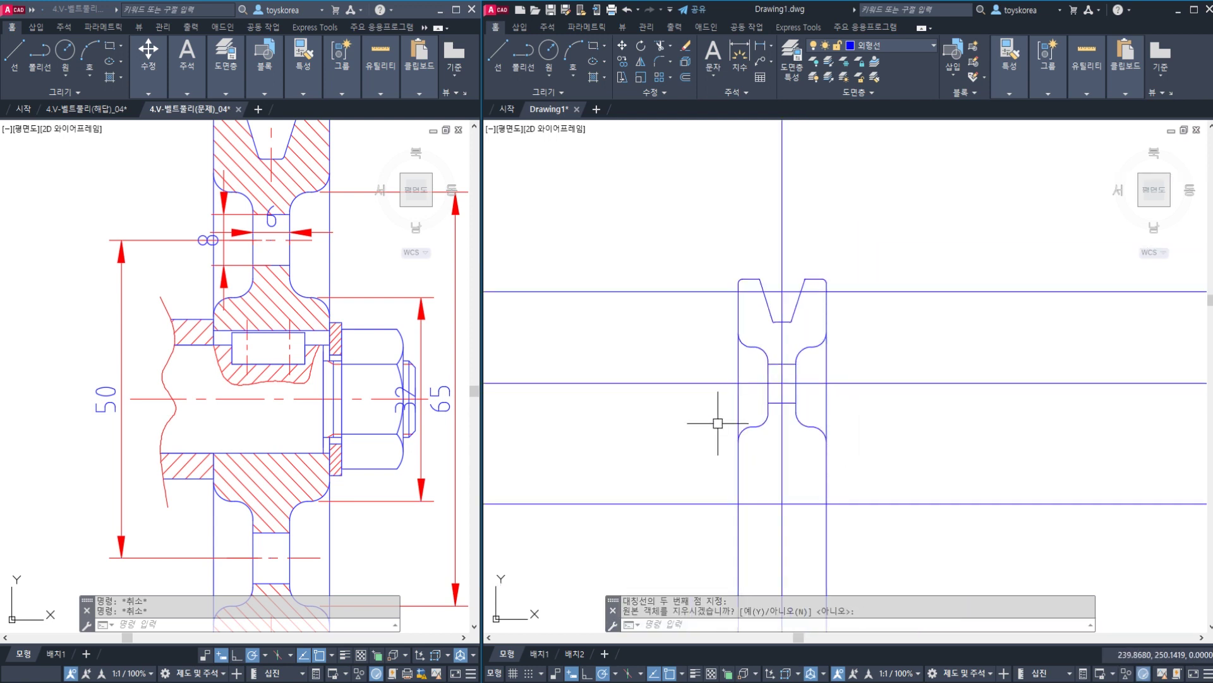
{"action": "middle_click_drag", "start_coordinate": [718, 423], "coordinate": [709, 385]}
{"action": "key", "text": "ctrl+s"}
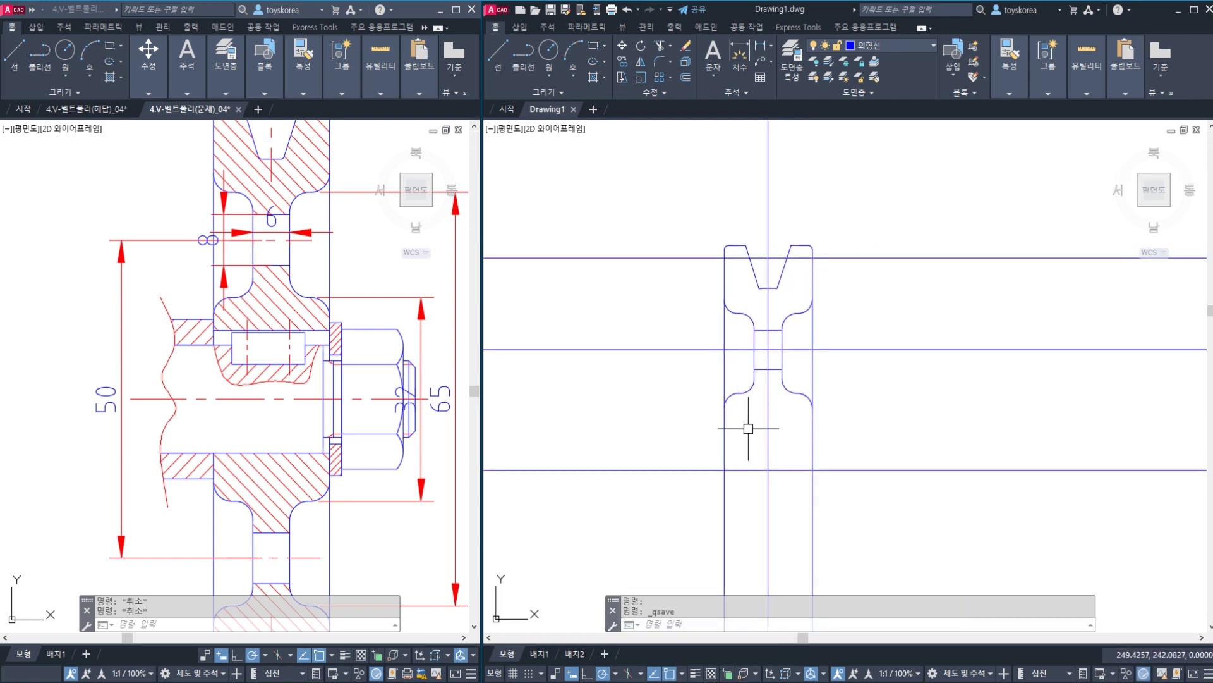
- Break the web hole's centre line on both sides of the web, leaving a short segment extending slightly past both web faces
{"action": "middle_click_drag", "start_coordinate": [748, 429], "coordinate": [739, 414]}
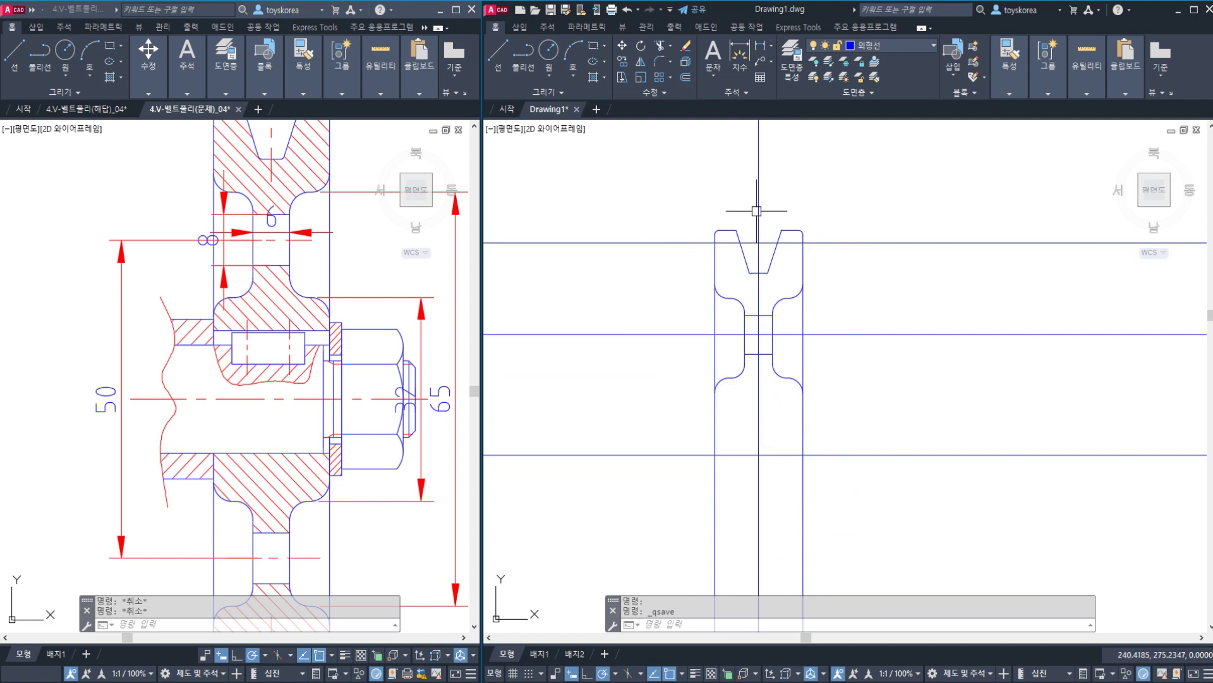
{"action": "key", "text": "Return"}
{"action": "scroll", "coordinate": [721, 335], "scroll_direction": "up", "scroll_amount": 4}
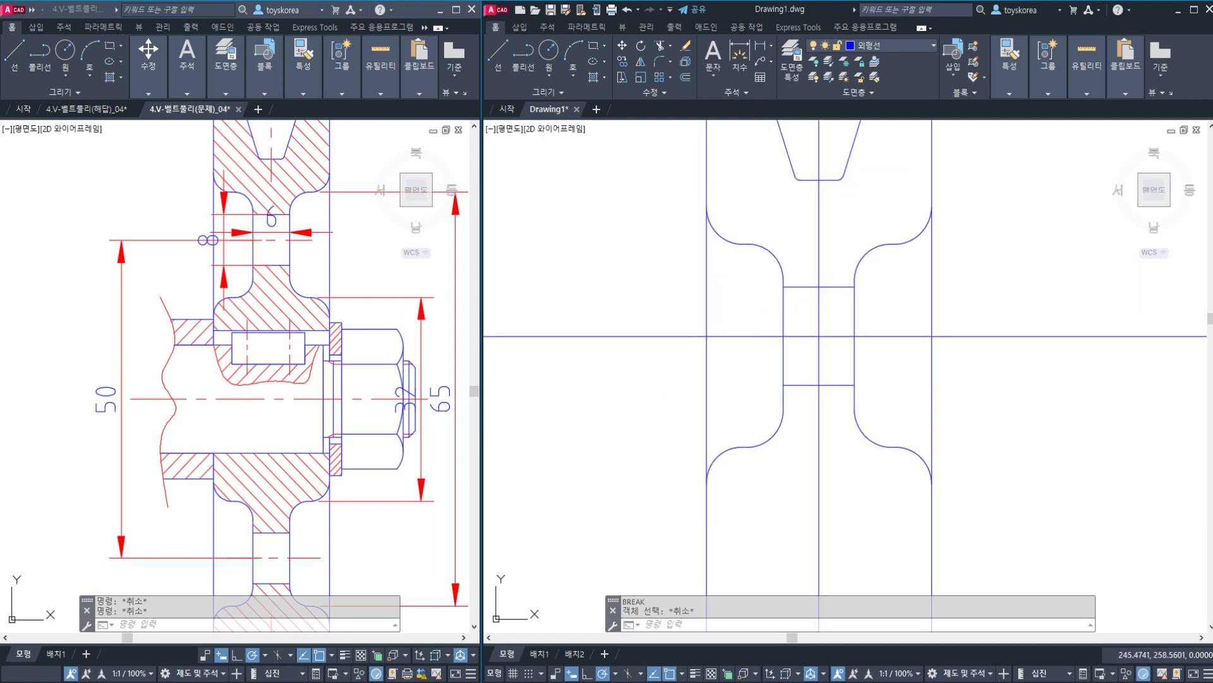
{"action": "key", "text": "Escape"}
{"action": "key", "text": "Return"}
{"action": "left_click", "coordinate": [741, 336]}
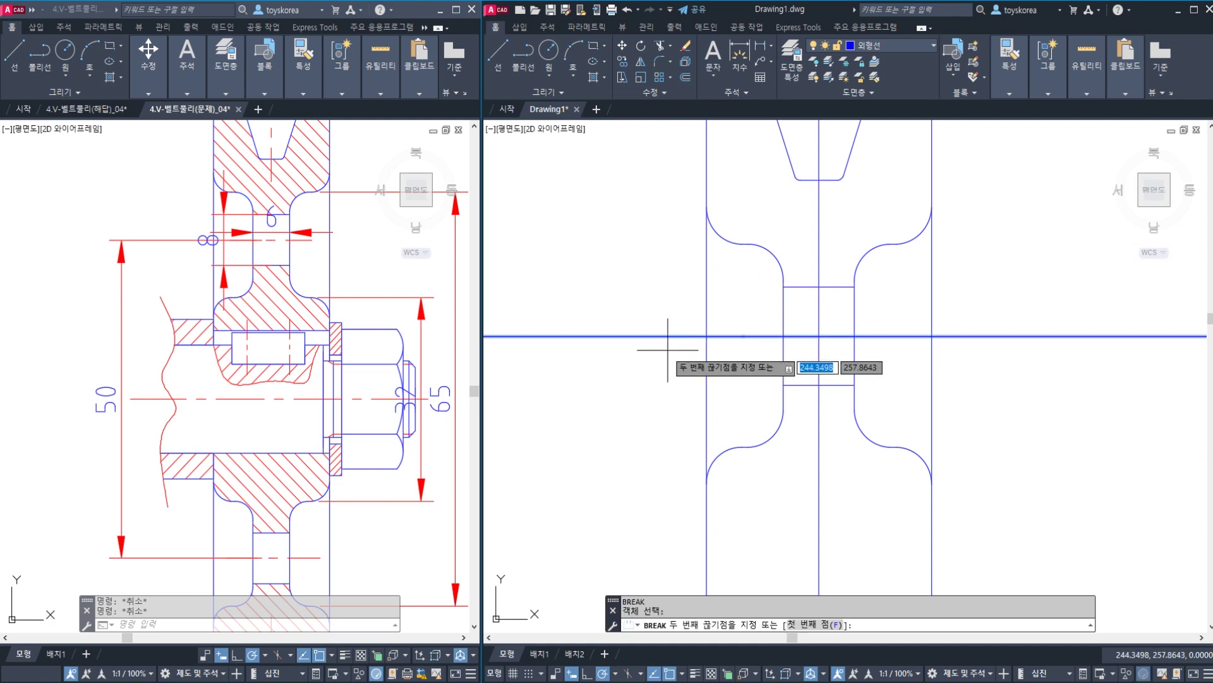
{"action": "key", "text": "Return"}
{"action": "left_click", "coordinate": [893, 337]}
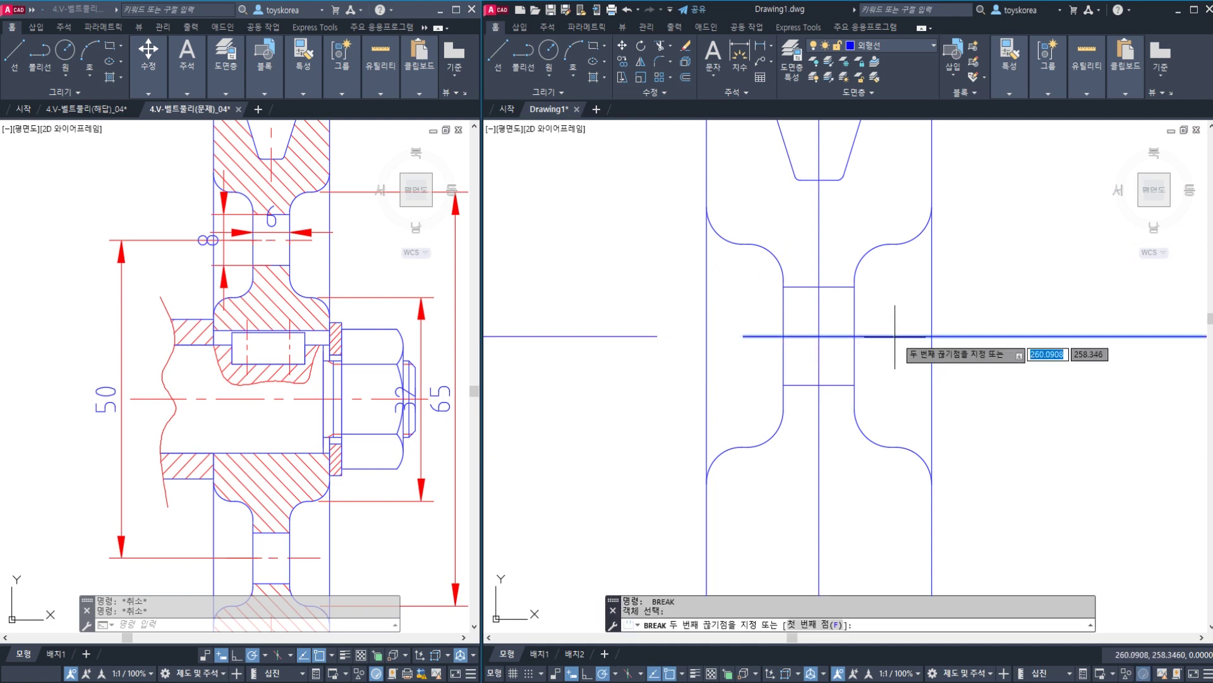
{"action": "left_click", "coordinate": [958, 342]}
{"action": "key", "text": "Escape"}
- Delete the leftover outer pieces of the web hole's centre line on both sides of the pulley
{"action": "left_click", "coordinate": [969, 341]}
{"action": "left_click", "coordinate": [959, 333]}
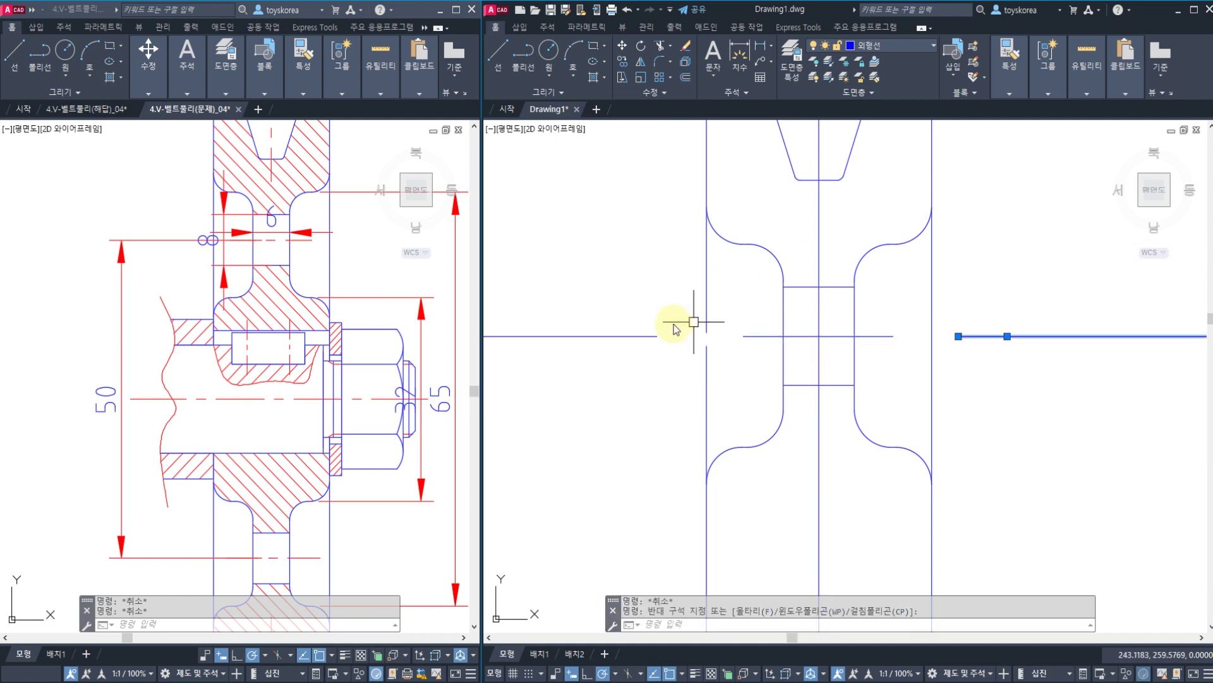
{"action": "key", "text": "Delete"}
{"action": "left_click", "coordinate": [638, 336]}
{"action": "key", "text": "Delete"}
- Move the web hole's short centre line to the 중심선 layer and clear the selection
{"action": "left_click", "coordinate": [768, 336]}
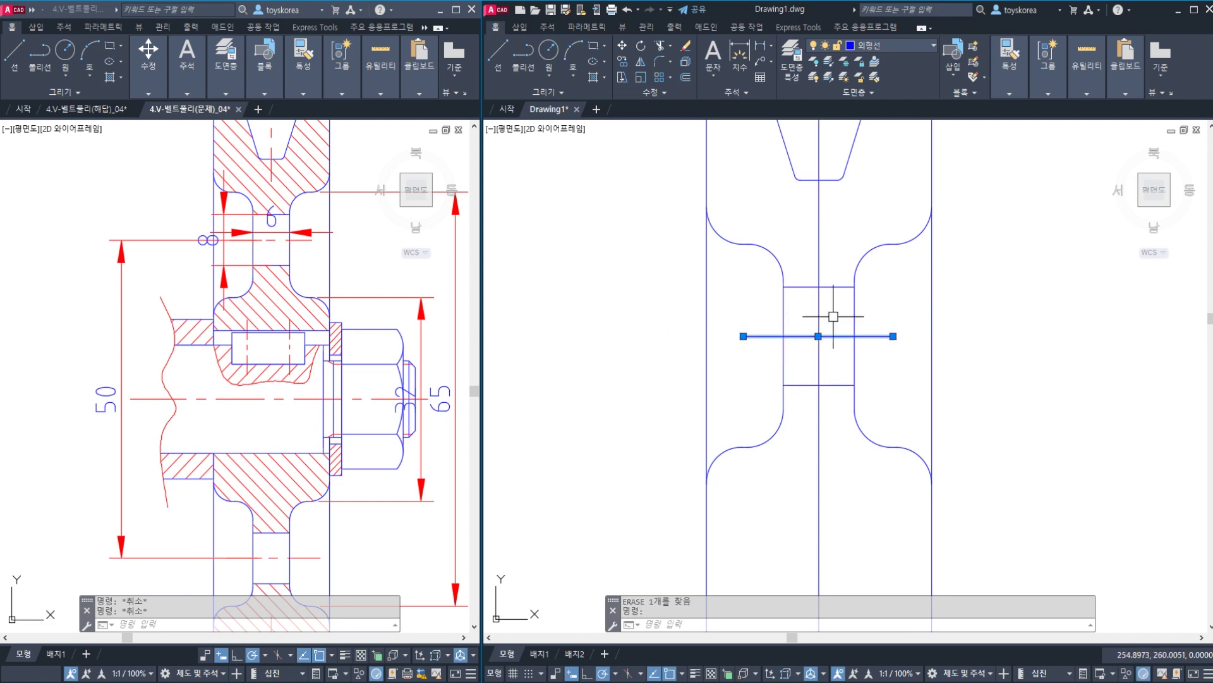
{"action": "left_click", "coordinate": [890, 46]}
{"action": "left_click", "coordinate": [876, 188]}
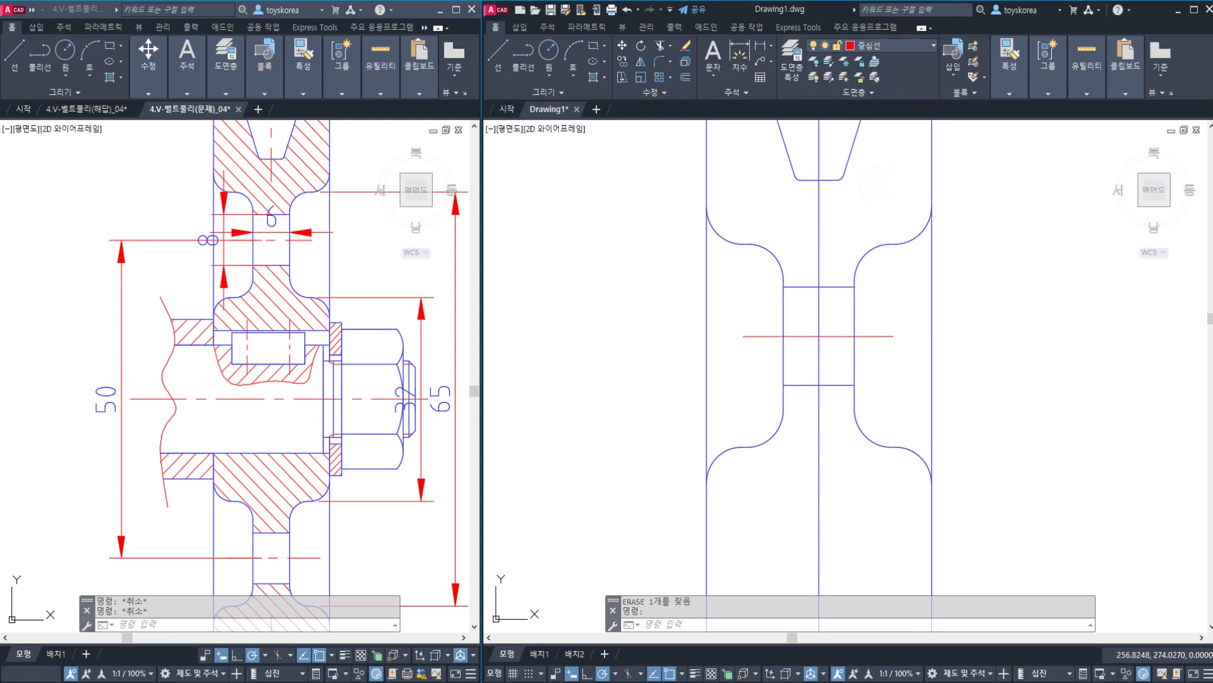
{"action": "key", "text": "Escape"}
{"action": "key", "text": "Escape"}
{"action": "scroll", "coordinate": [815, 327], "scroll_direction": "down", "scroll_amount": 4}
{"action": "scroll", "coordinate": [815, 327], "scroll_direction": "up", "scroll_amount": 2}
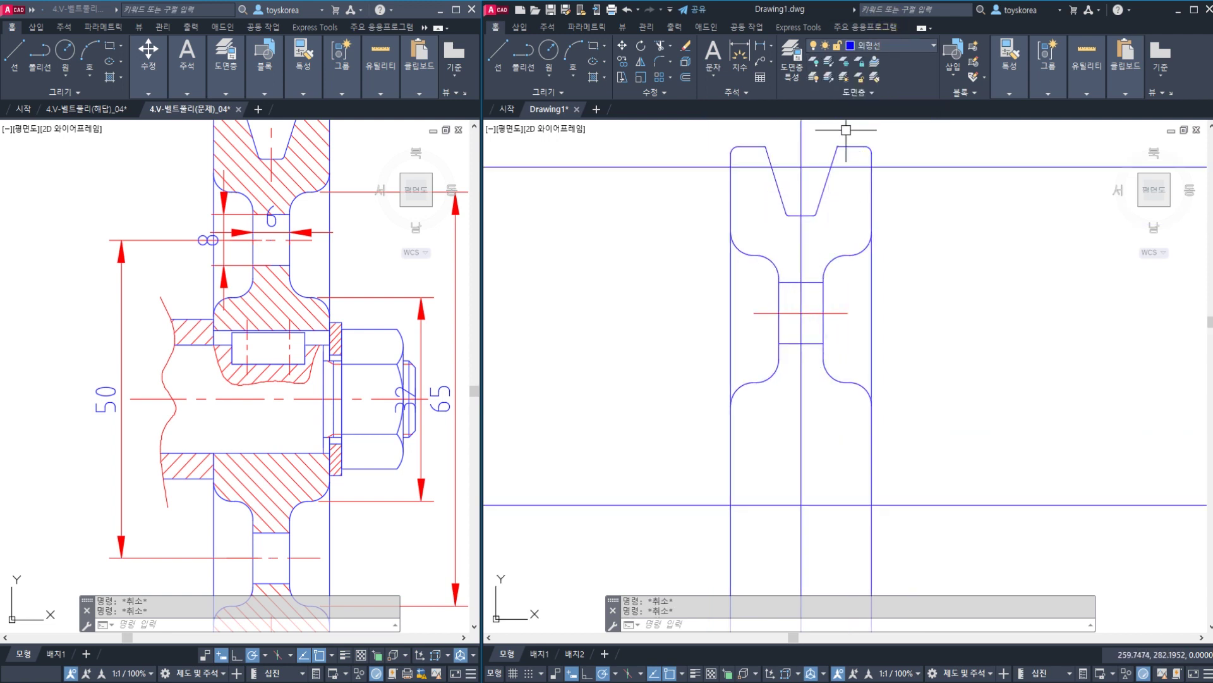
{"action": "left_click", "coordinate": [837, 313]}
{"action": "key", "text": "Escape"}
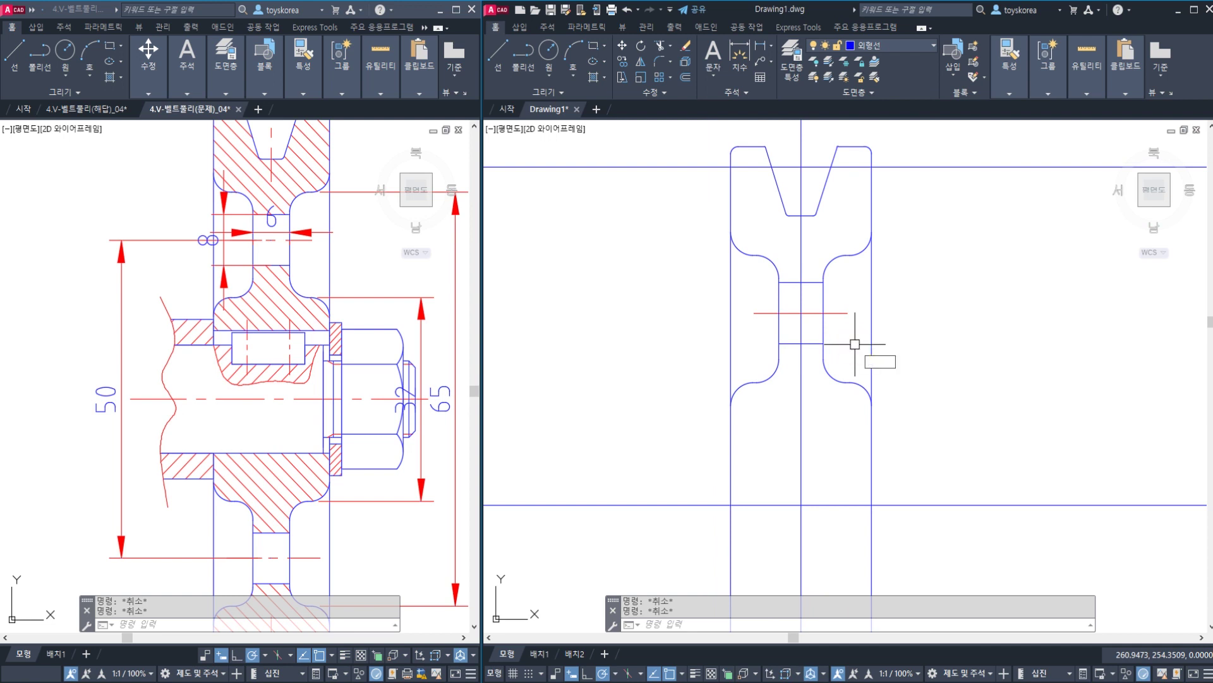
{"action": "type", "text": "LTS"}
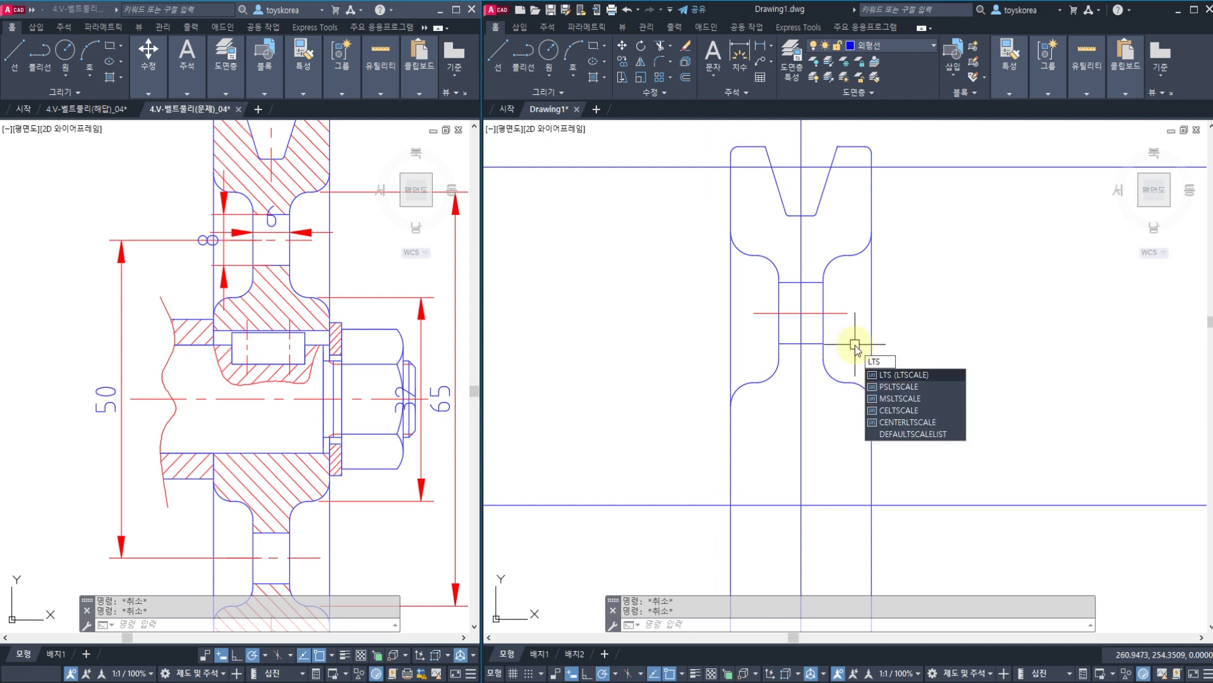
{"action": "key", "text": "Return"}
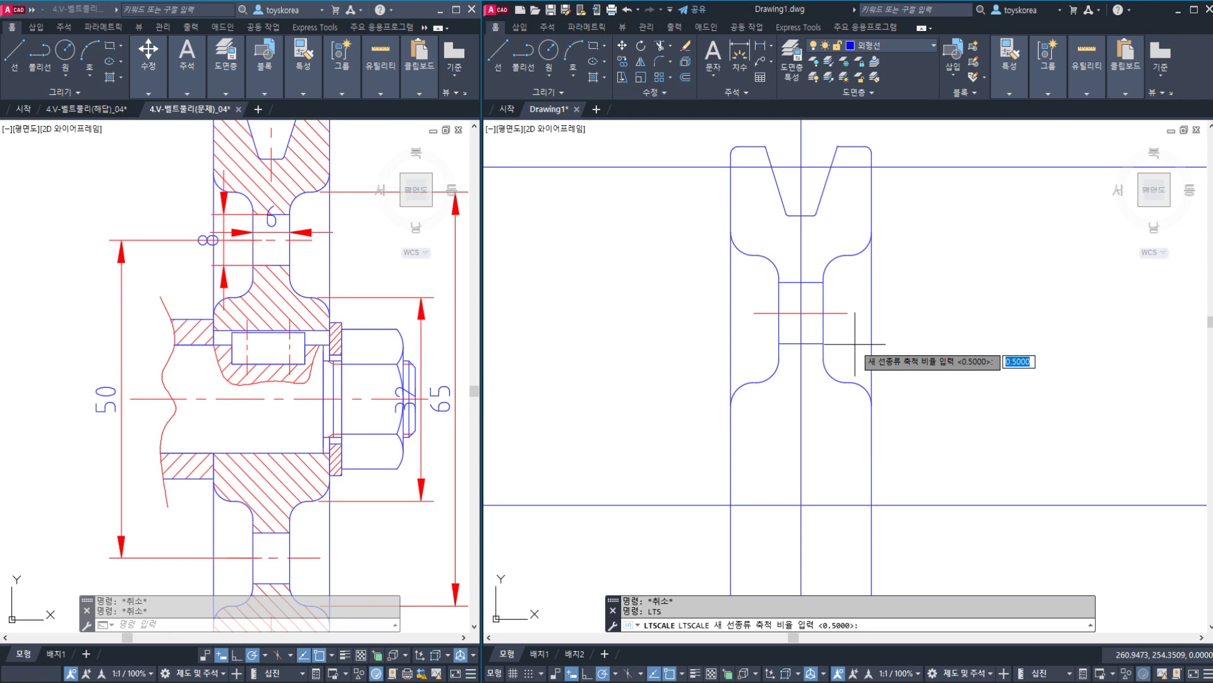
{"action": "key", "text": "Escape"}
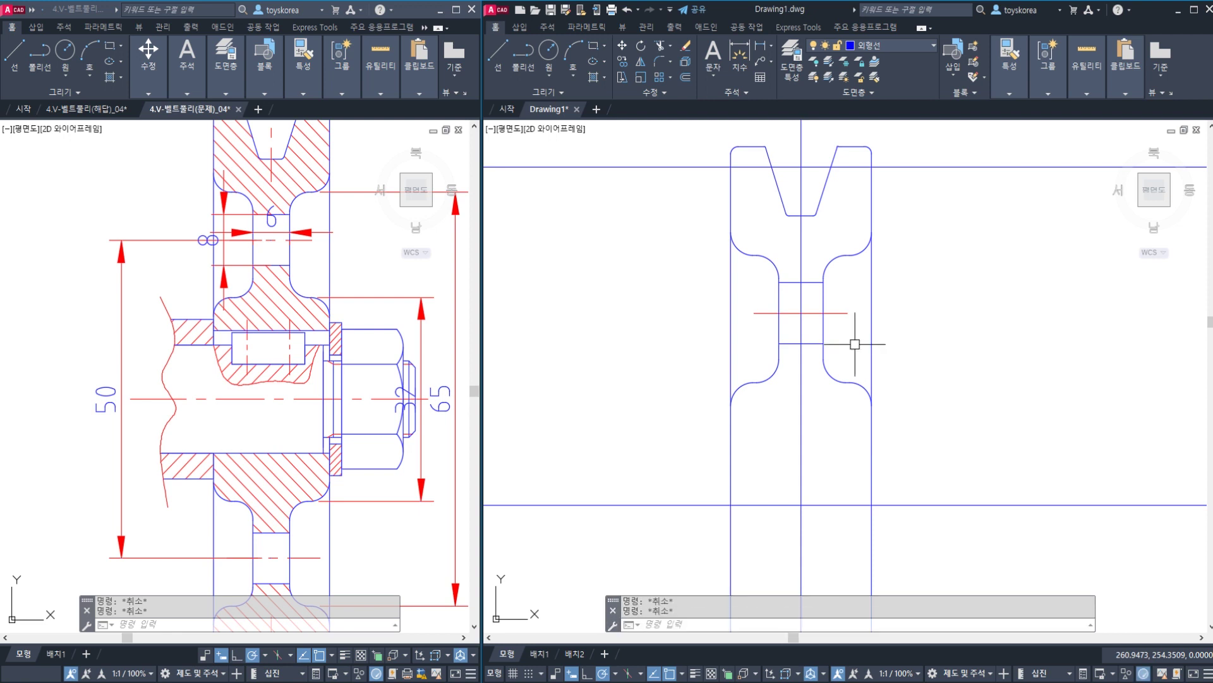
- Set the global linetype scale (LTSCALE) to 0.25
{"action": "type", "text": "LTS"}
{"action": "key", "text": "Return"}
{"action": "type", "text": "0.25"}
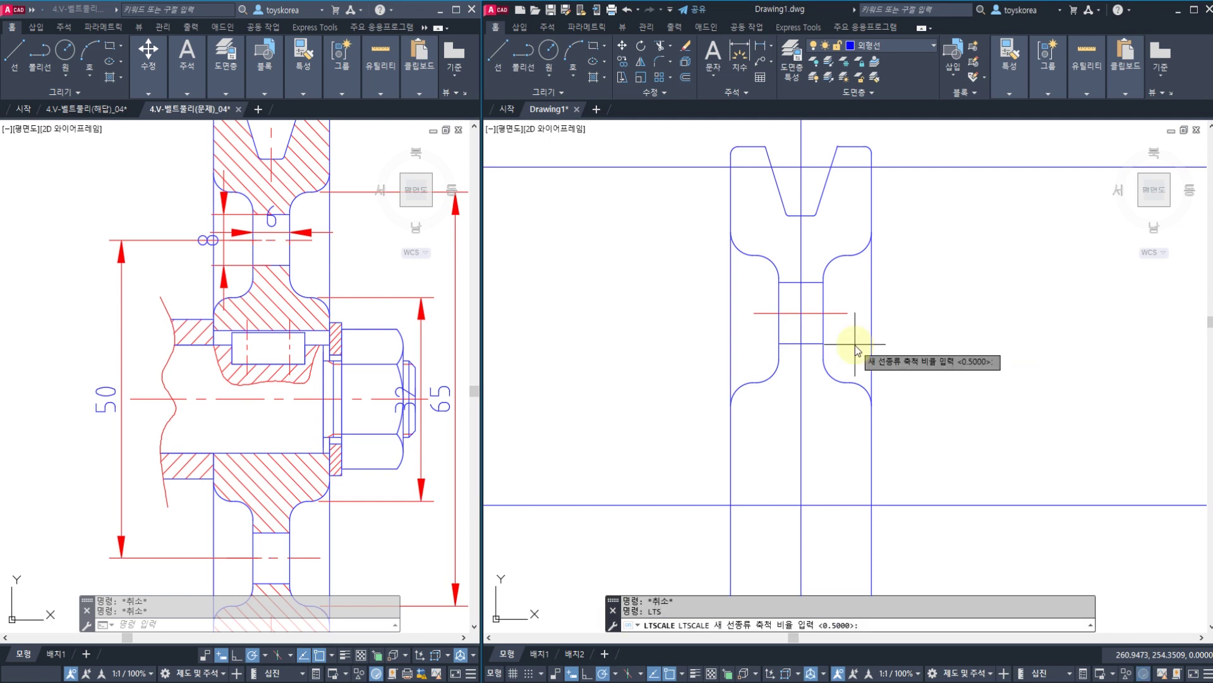
{"action": "key", "text": "Return"}
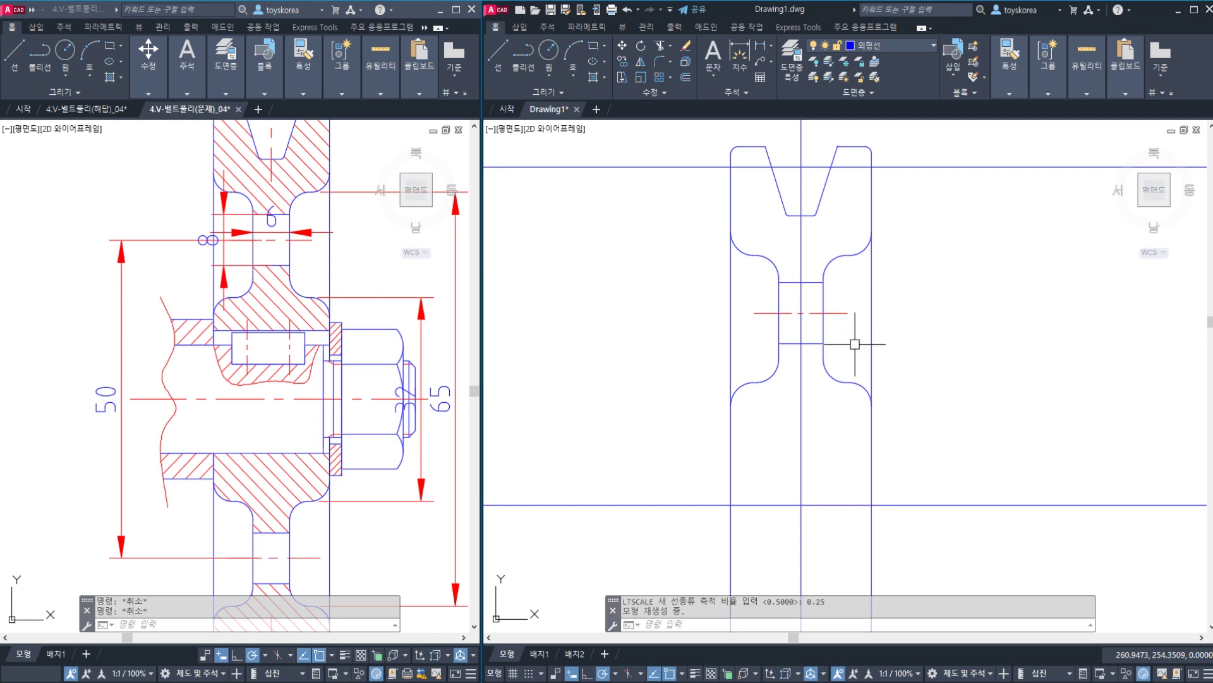
- Try to move the pulley's horizontal axis line to the 중심선 layer, and undo the layer change
{"action": "scroll", "coordinate": [855, 344], "scroll_direction": "down", "scroll_amount": 2}
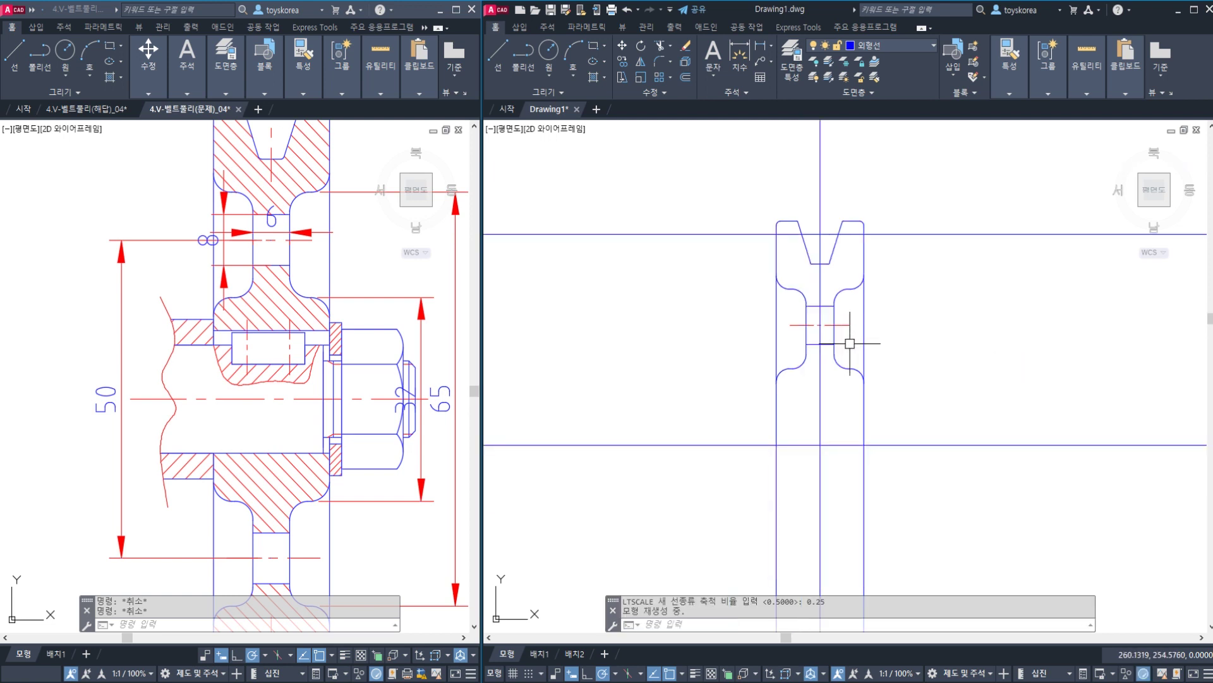
{"action": "left_click", "coordinate": [910, 412]}
{"action": "left_click", "coordinate": [882, 460]}
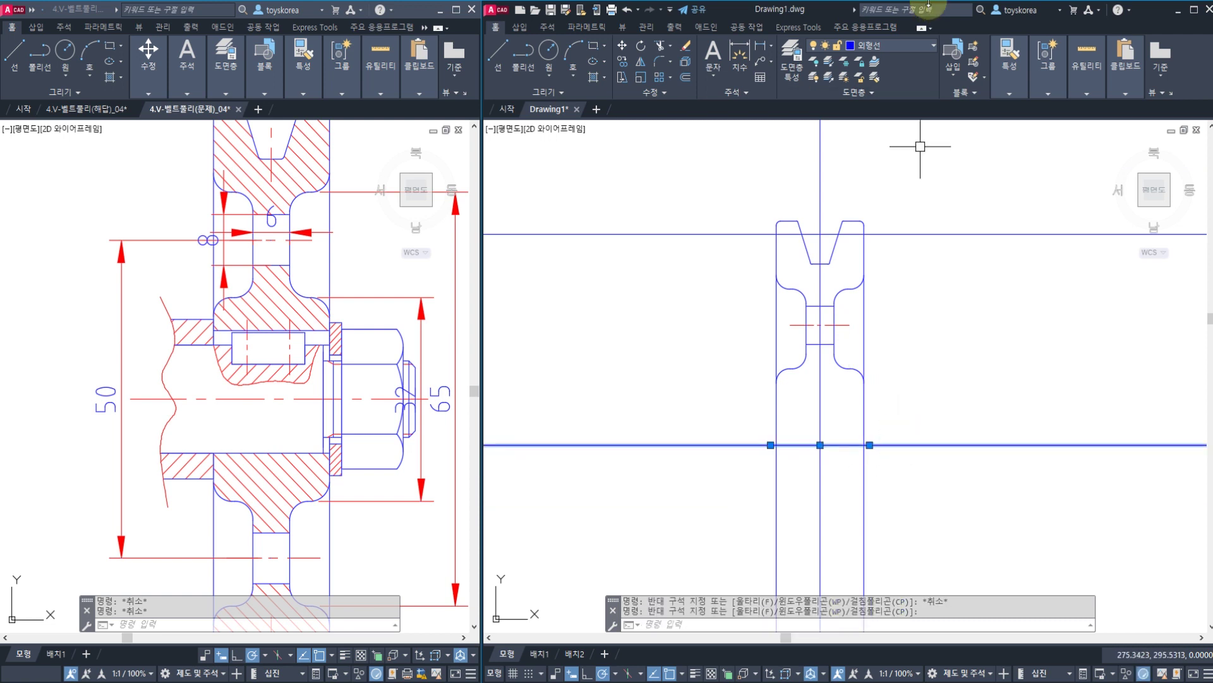
{"action": "left_click", "coordinate": [909, 49]}
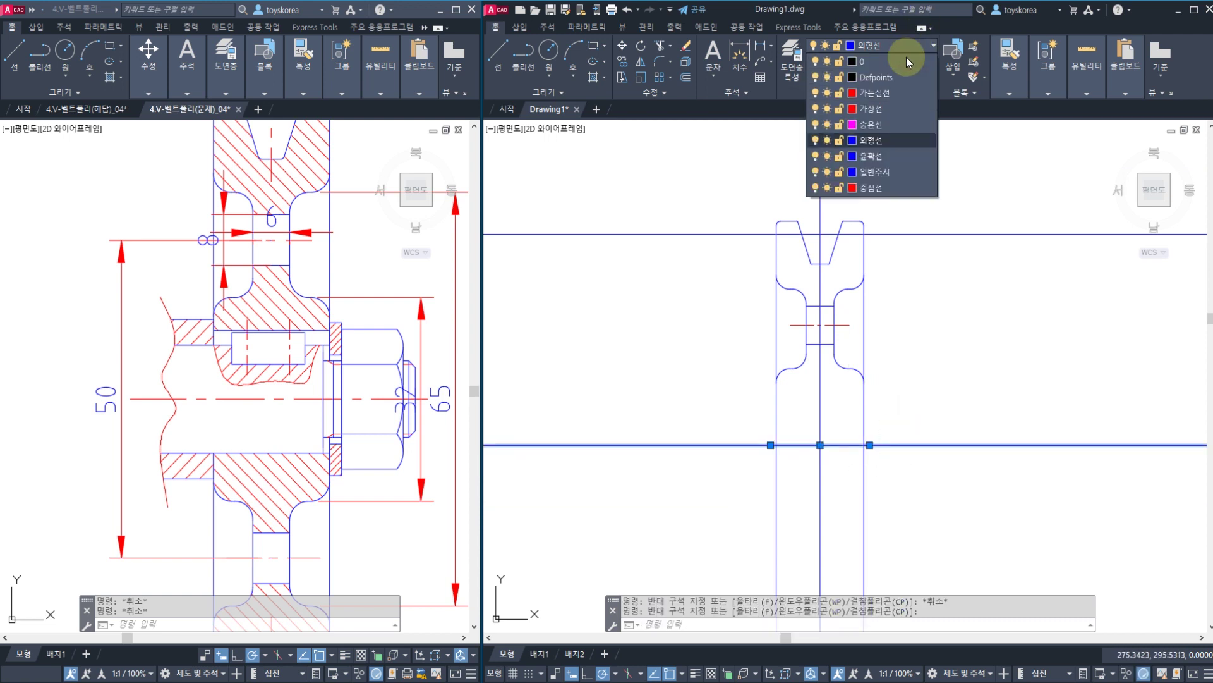
{"action": "left_click", "coordinate": [871, 187]}
{"action": "key", "text": "Escape"}
{"action": "key", "text": "ctrl+z"}
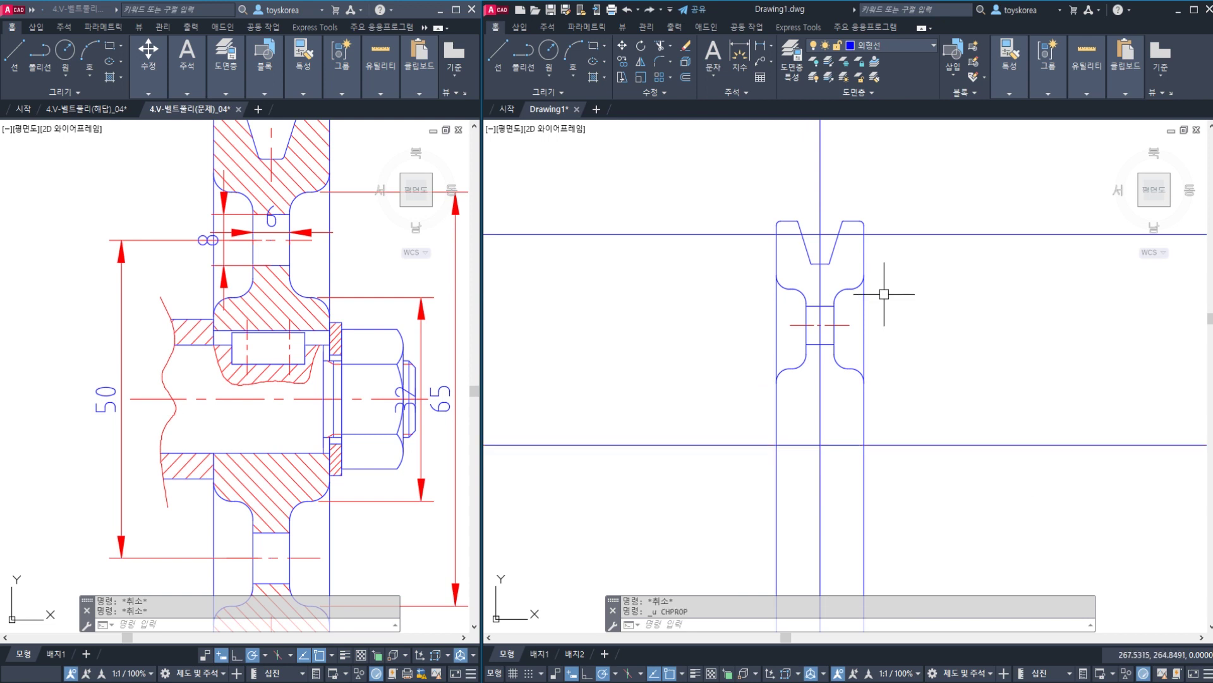
- Check the current global linetype scale (LTSCALE) and leave the command without entering a value
{"action": "type", "text": "LT"}
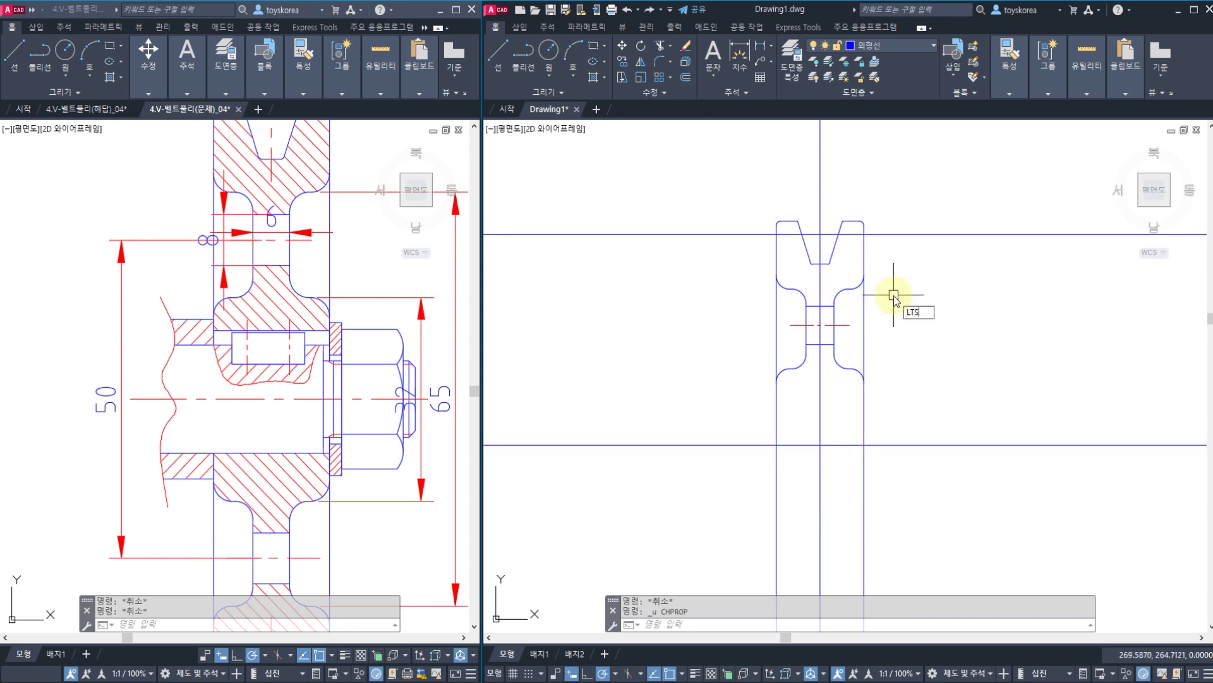
{"action": "type", "text": "S"}
{"action": "key", "text": "Return"}
{"action": "key", "text": "Escape"}
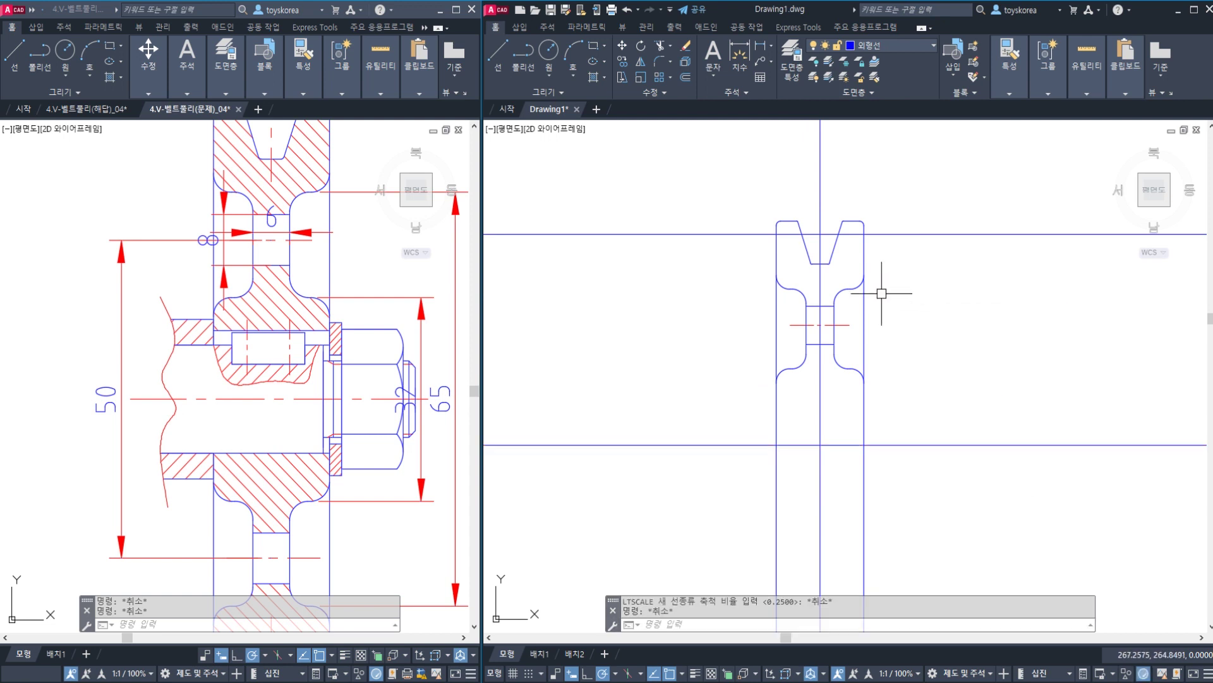
- Examine the properties of the web hole's short centre line, including its layer and linetype scale
{"action": "scroll", "coordinate": [790, 339], "scroll_direction": "up", "scroll_amount": 4}
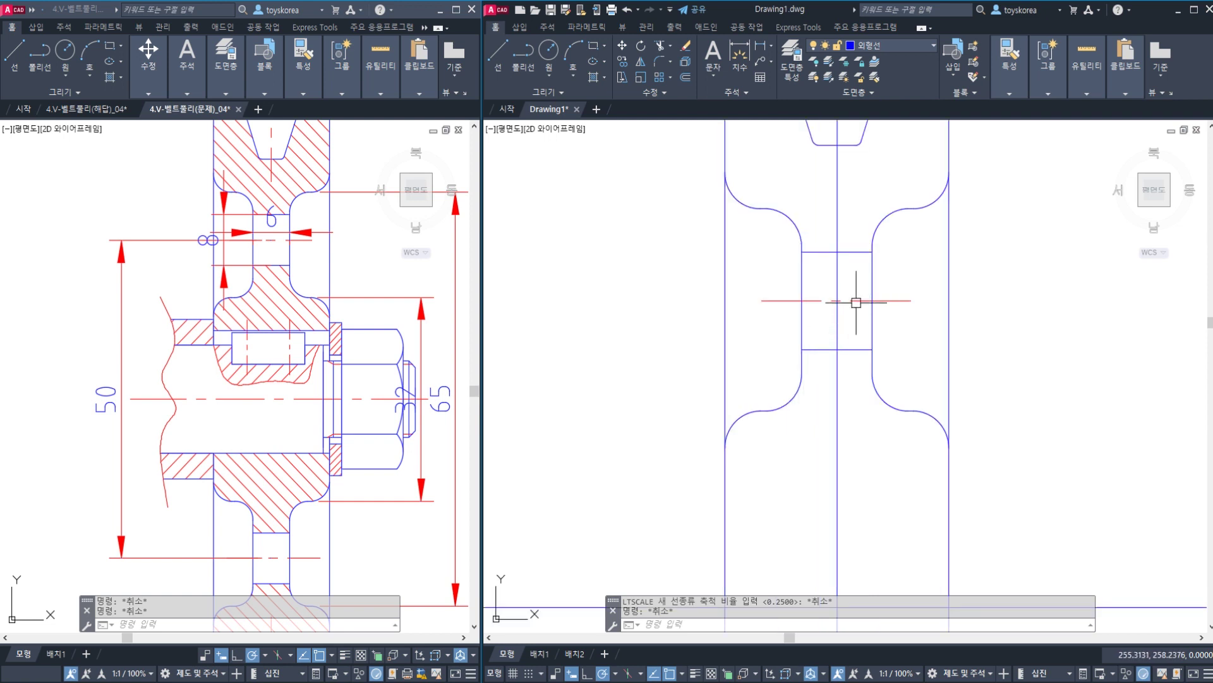
{"action": "left_click", "coordinate": [855, 300]}
{"action": "type", "text": "CH"}
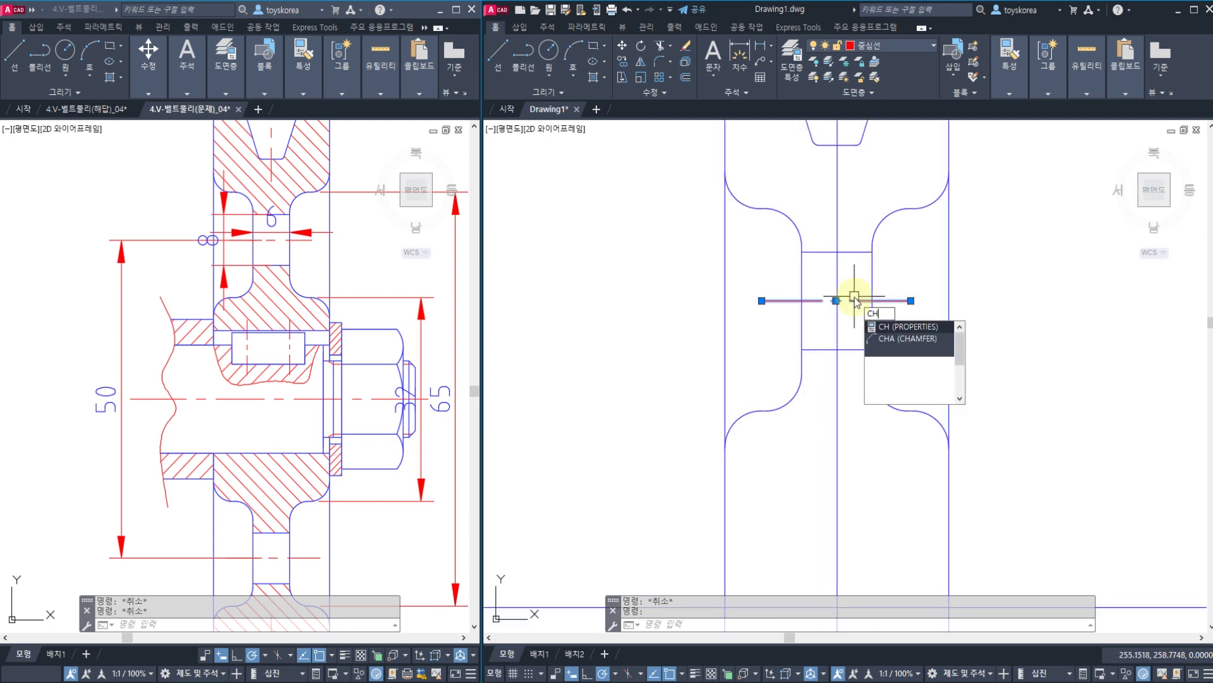
{"action": "key", "text": "Return"}
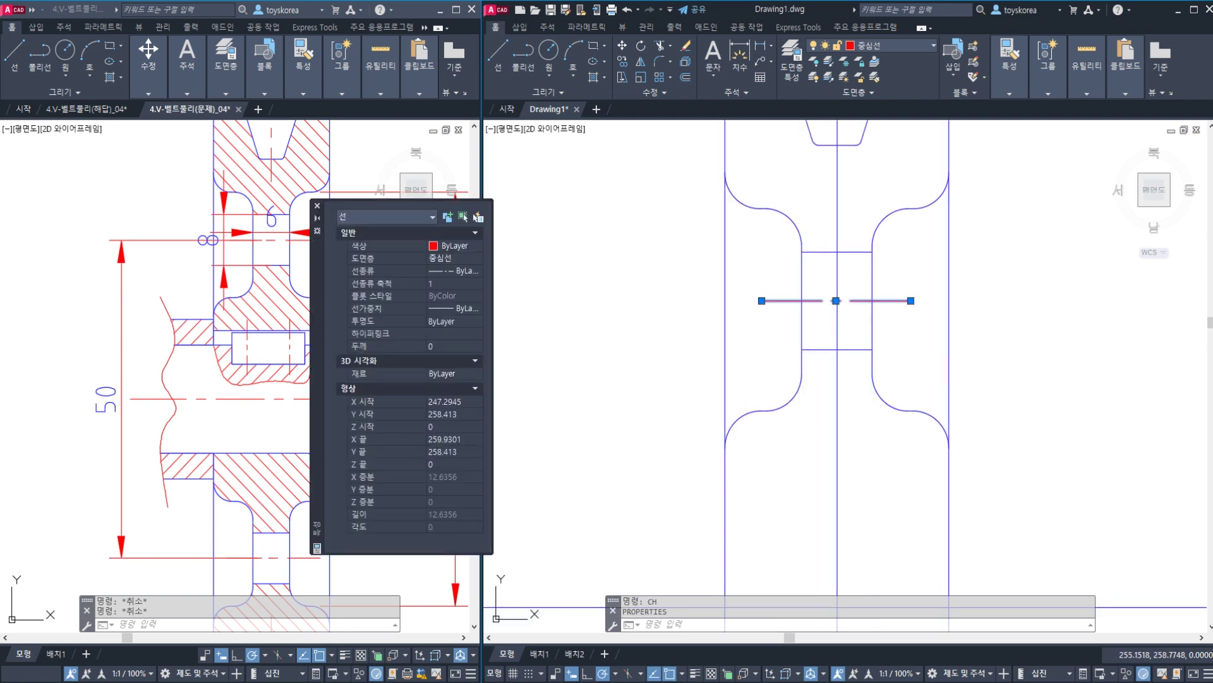
{"action": "left_click", "coordinate": [318, 206]}
{"action": "key", "text": "Escape"}
{"action": "key", "text": "Escape"}
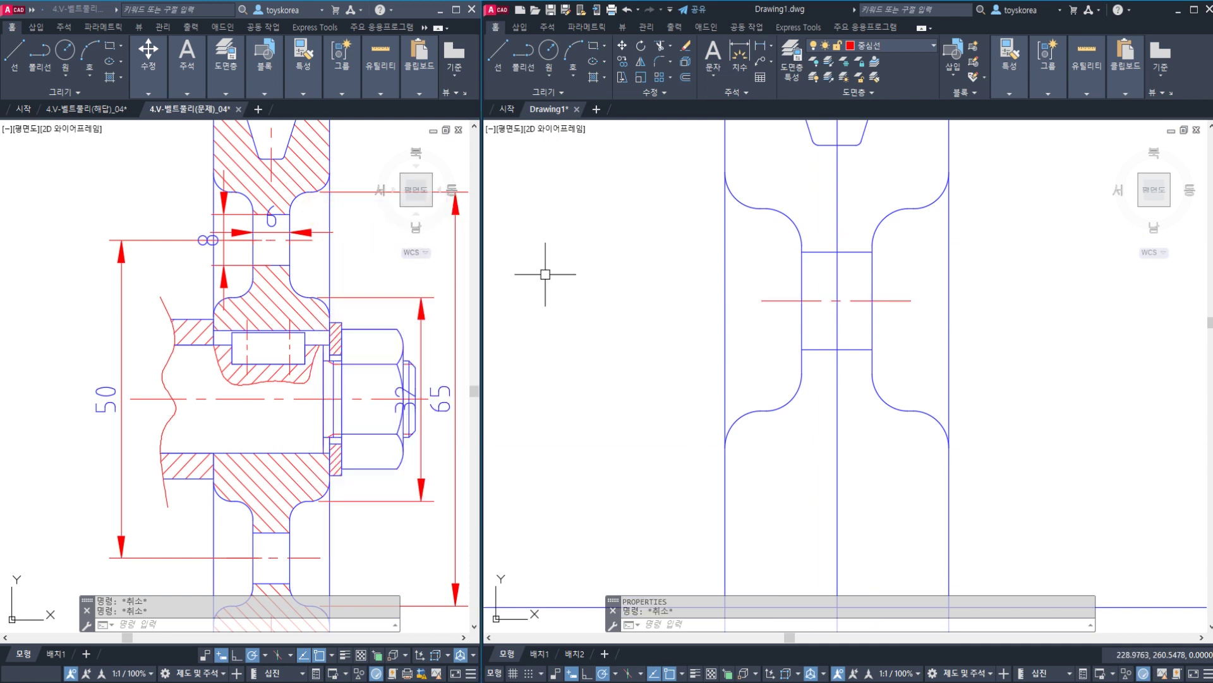
- Save the drawing
{"action": "scroll", "coordinate": [577, 277], "scroll_direction": "down", "scroll_amount": 2}
{"action": "middle_click_drag", "start_coordinate": [607, 294], "coordinate": [607, 321]}
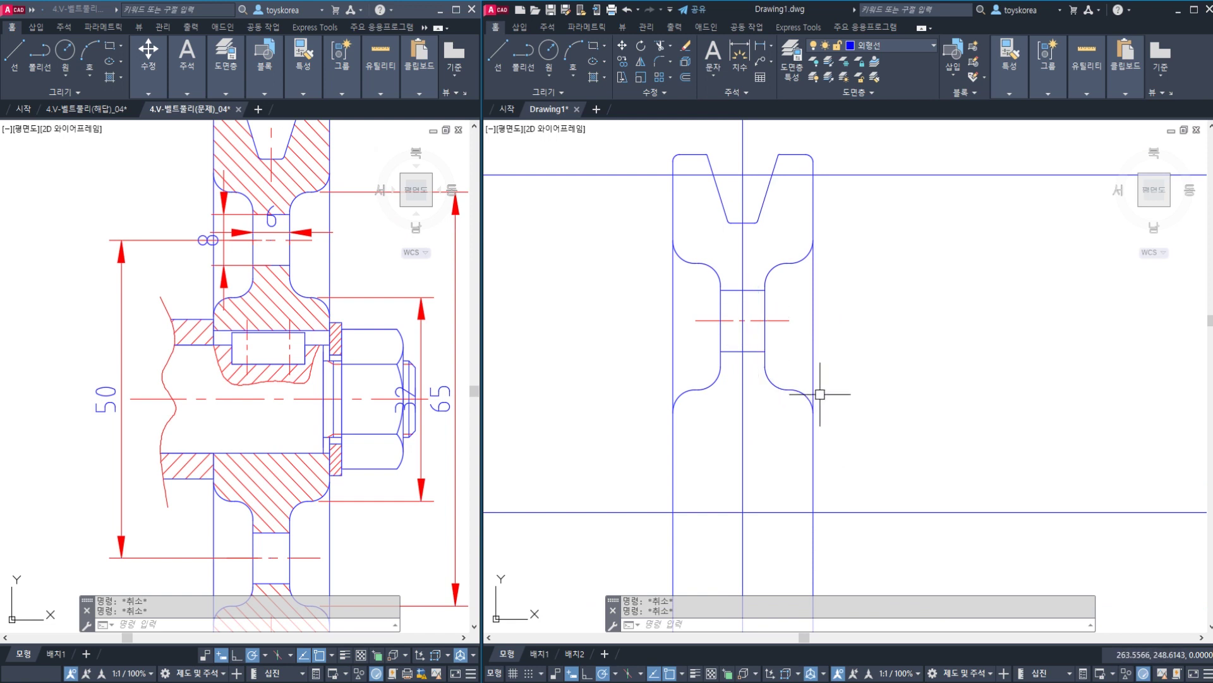
{"action": "key", "text": "ctrl+s"}
{"action": "scroll", "coordinate": [840, 389], "scroll_direction": "down", "scroll_amount": 2}
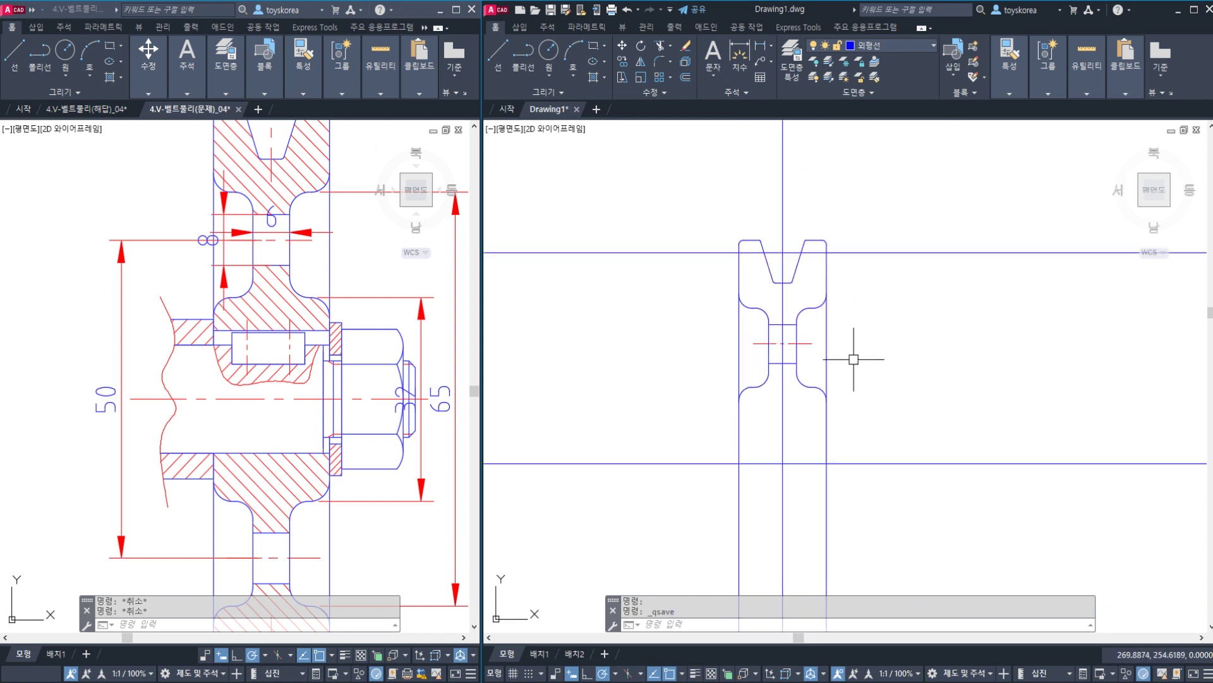
{"action": "left_click", "coordinate": [688, 317]}
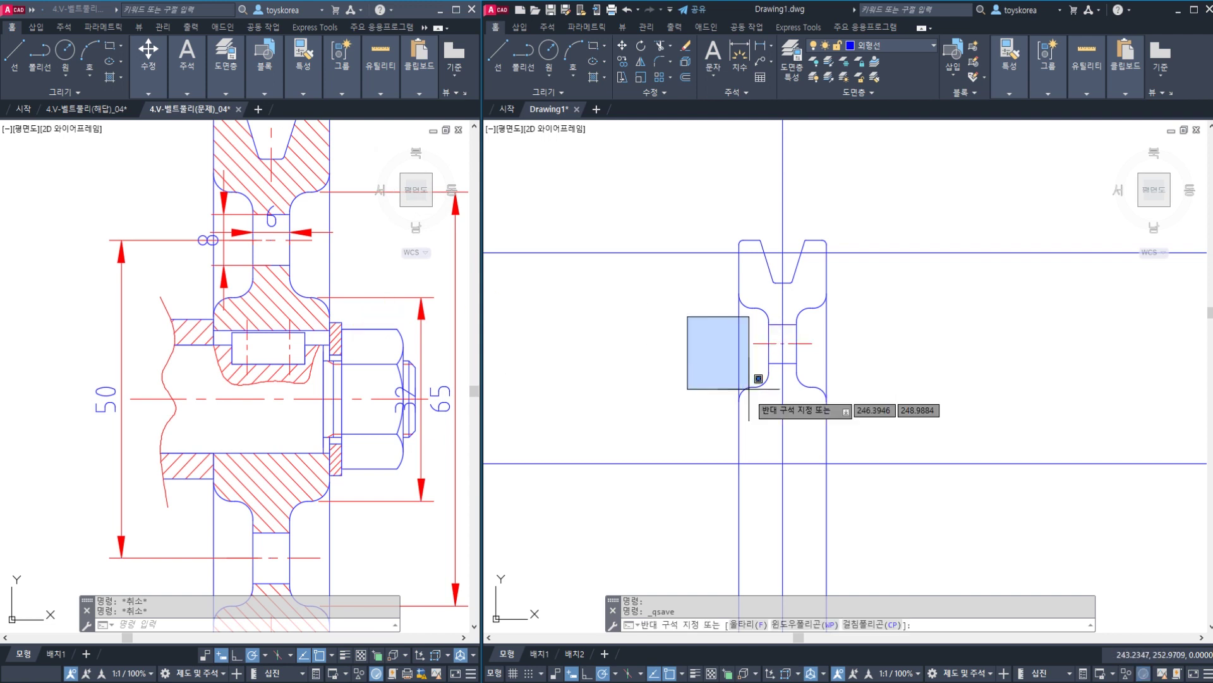
{"action": "key", "text": "Escape"}
{"action": "key", "text": "Escape"}
{"action": "middle_click_drag", "start_coordinate": [753, 416], "coordinate": [734, 366]}
{"action": "key", "text": "Escape"}
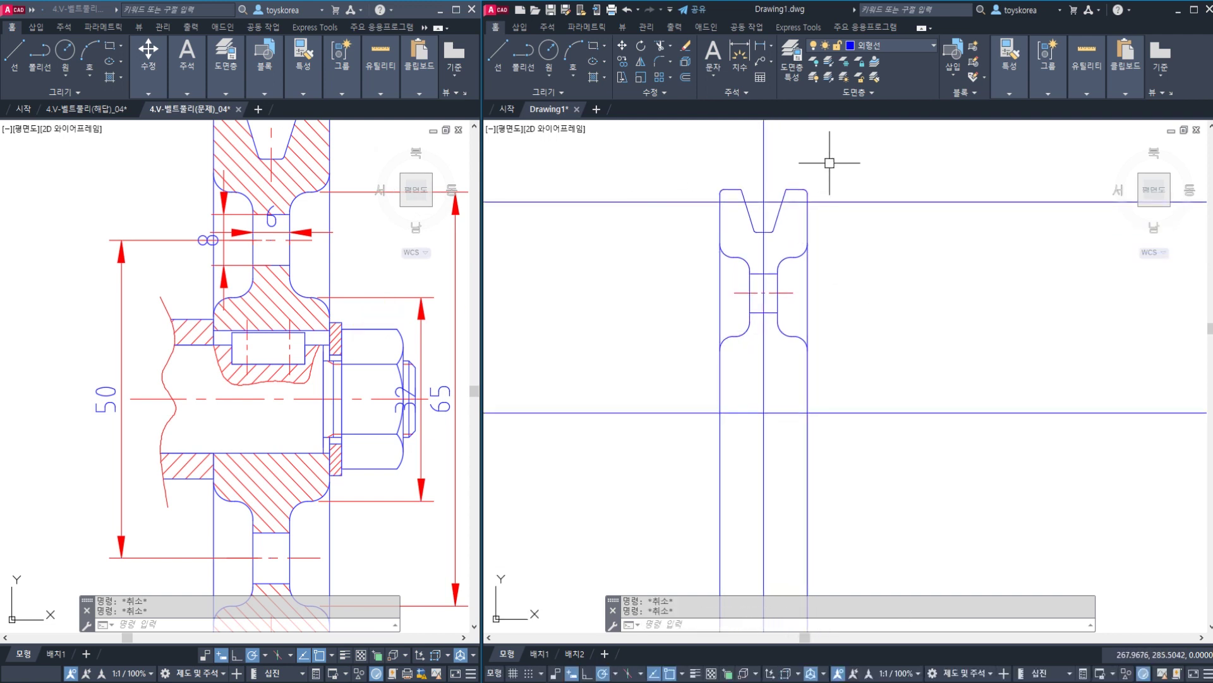
- Break the horizontal pitch line through the V-groove on both sides of the rim, leaving a segment extending slightly past both faces
{"action": "middle_click_drag", "start_coordinate": [829, 163], "coordinate": [832, 191]}
{"action": "middle_click_drag", "start_coordinate": [400, 262], "coordinate": [375, 342]}
{"action": "scroll", "coordinate": [719, 225], "scroll_direction": "up", "scroll_amount": 2}
{"action": "type", "text": "BR"}
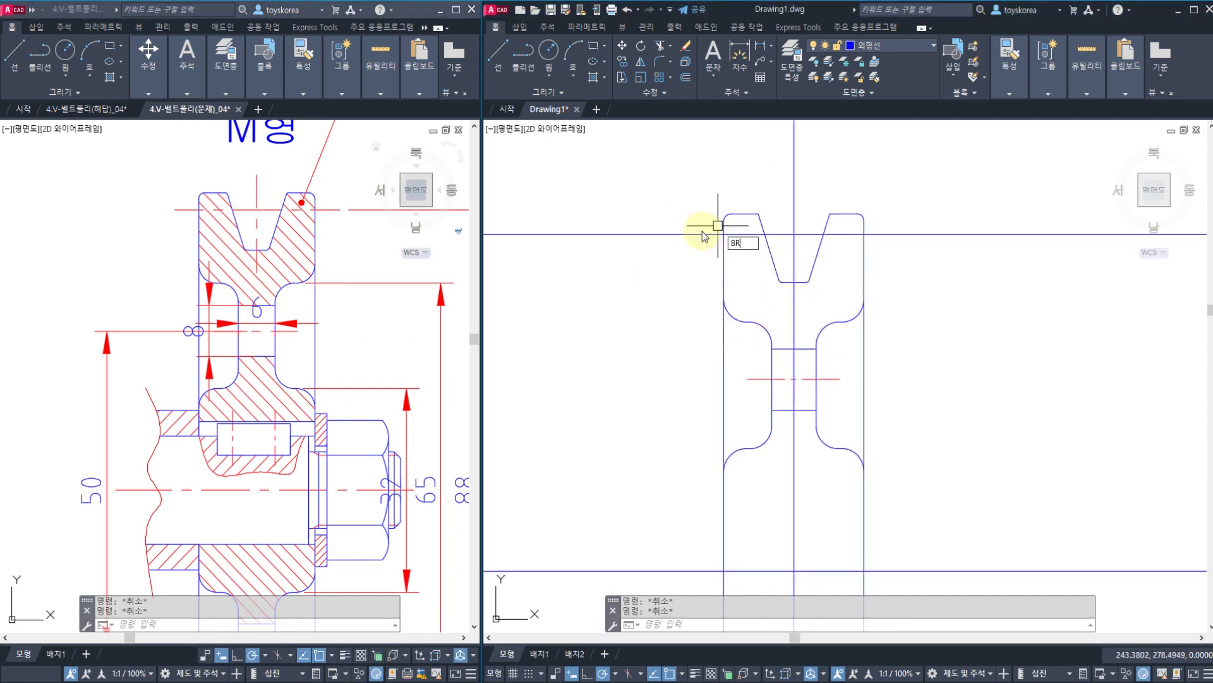
{"action": "key", "text": "Return"}
{"action": "left_click", "coordinate": [670, 228]}
{"action": "left_click", "coordinate": [671, 234]}
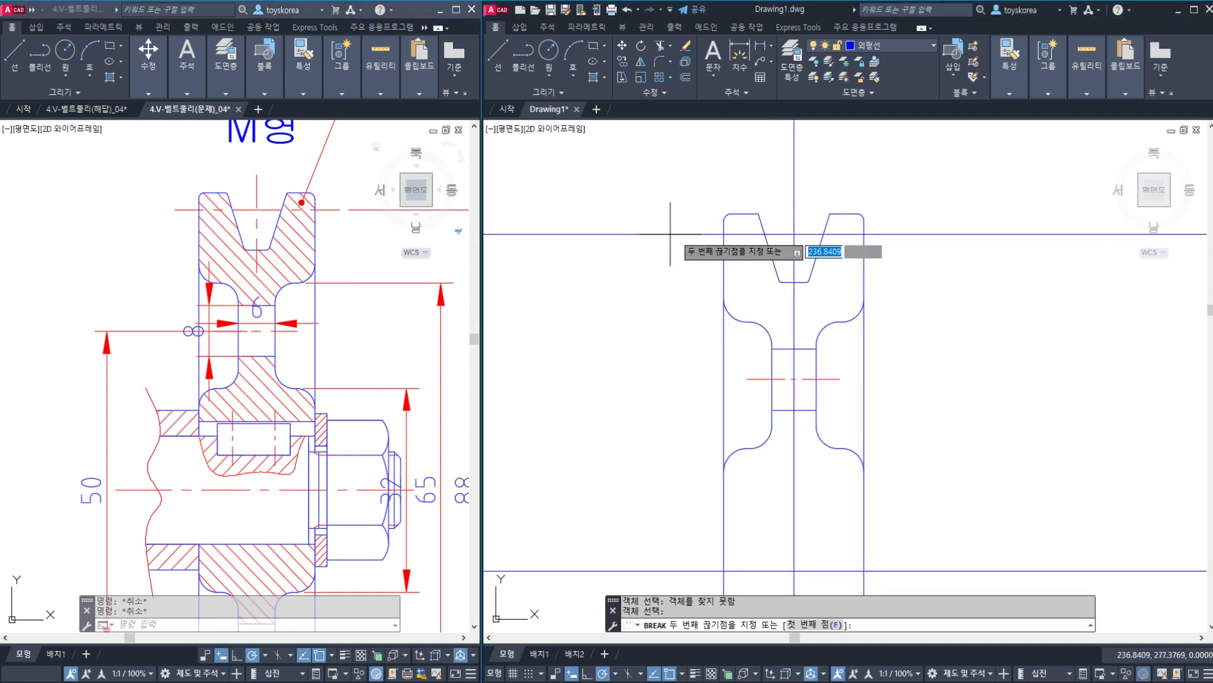
{"action": "left_click", "coordinate": [706, 233]}
{"action": "key", "text": "Return"}
{"action": "left_click", "coordinate": [954, 235]}
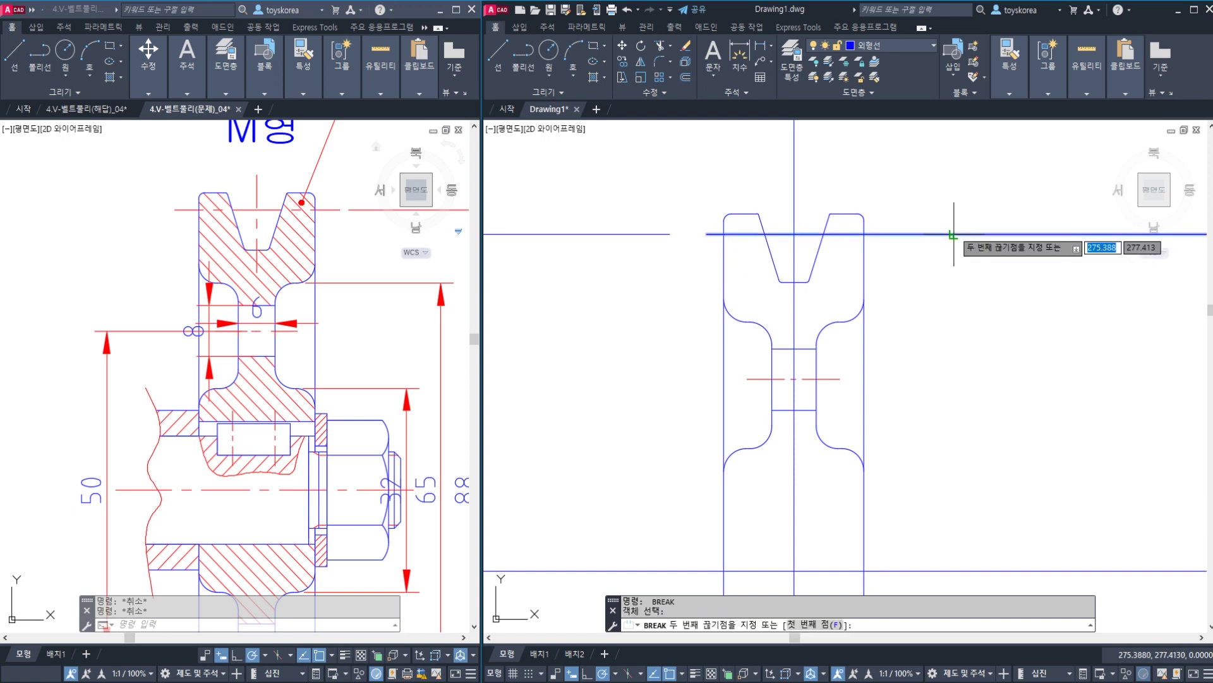
{"action": "left_click", "coordinate": [882, 234]}
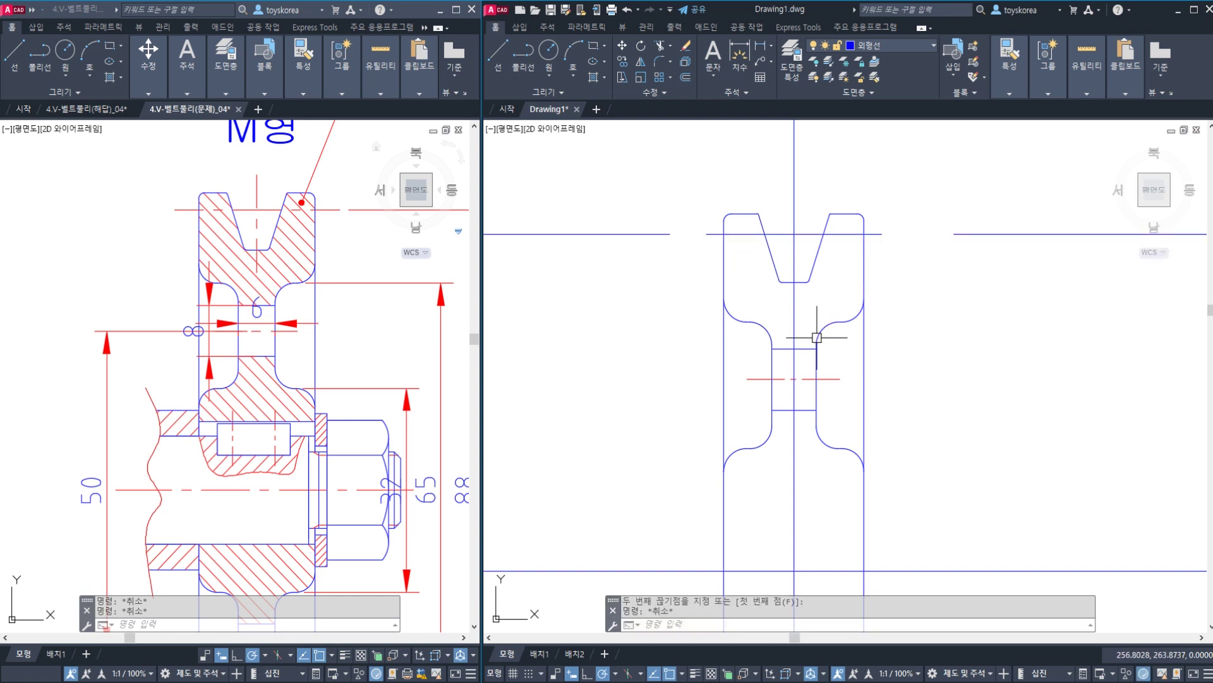
- Match the properties of the web hole's centre line onto the short pitch line through the V-groove
{"action": "type", "text": "MA"}
{"action": "key", "text": "Return"}
{"action": "left_click", "coordinate": [821, 379]}
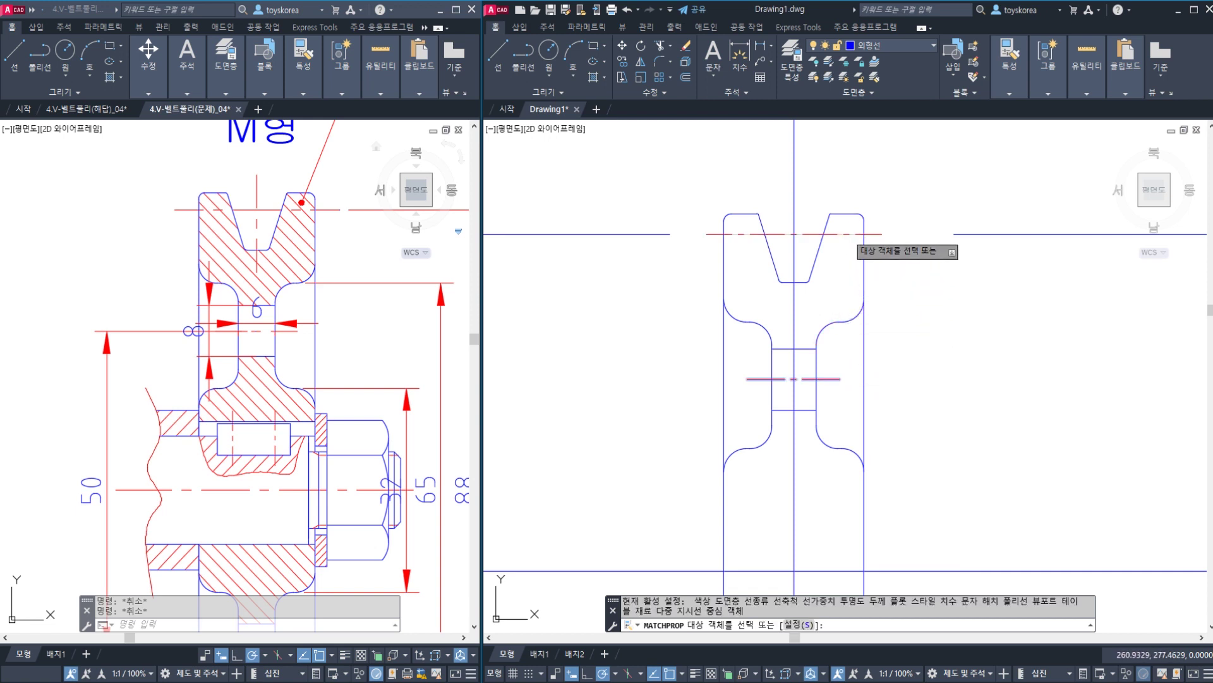
{"action": "left_click", "coordinate": [849, 235]}
{"action": "key", "text": "Escape"}
{"action": "key", "text": "Escape"}
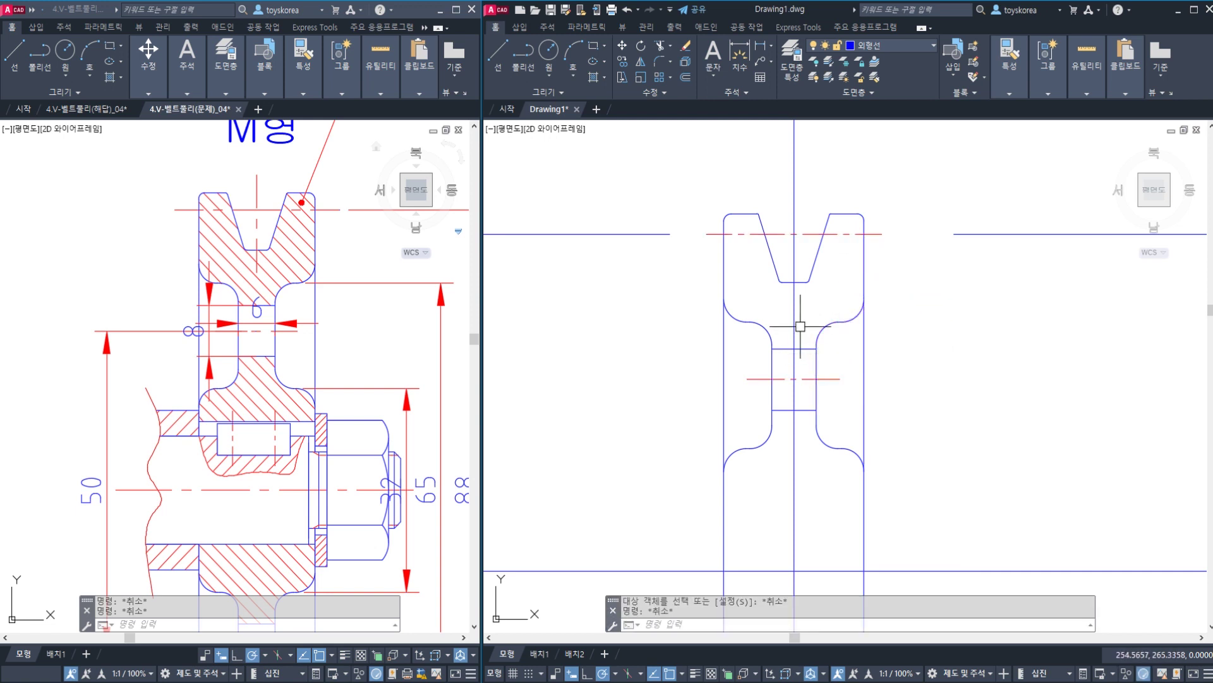
- Erase the leftover outer pieces of the pitch line on both sides of the rim
{"action": "left_click", "coordinate": [622, 234]}
{"action": "type", "text": "e"}
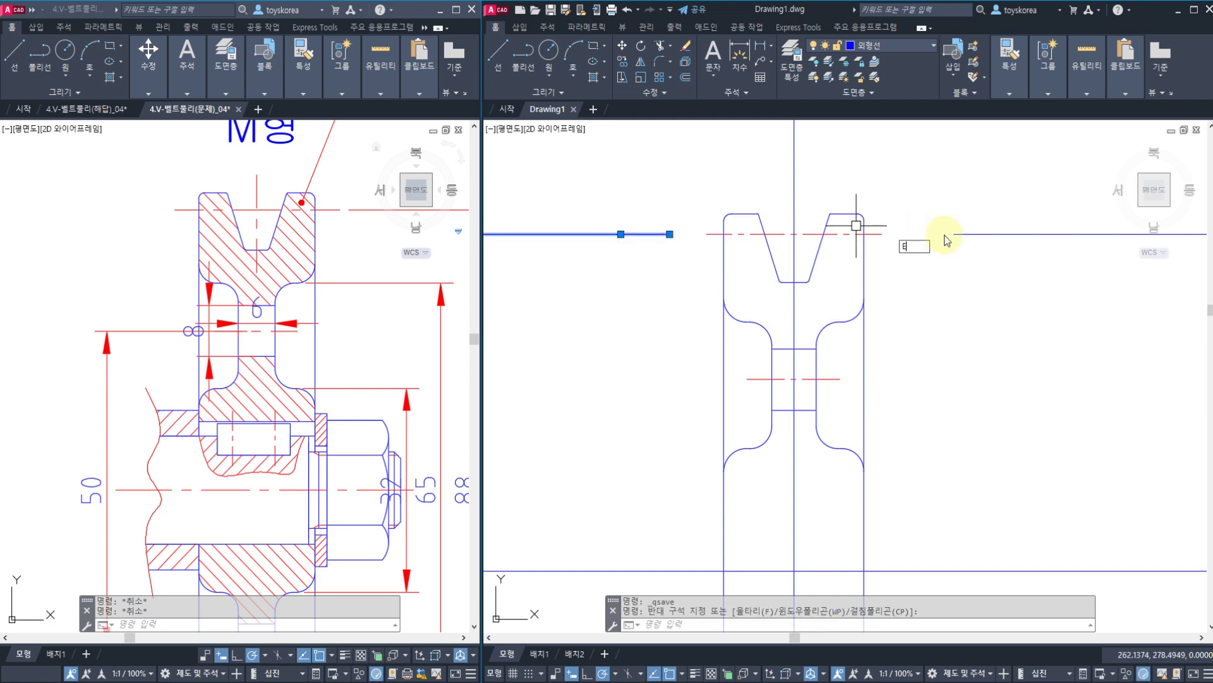
{"action": "key", "text": "Return"}
{"action": "left_click", "coordinate": [965, 235]}
{"action": "type", "text": "e"}
{"action": "key", "text": "Return"}
{"action": "left_click", "coordinate": [802, 187]}
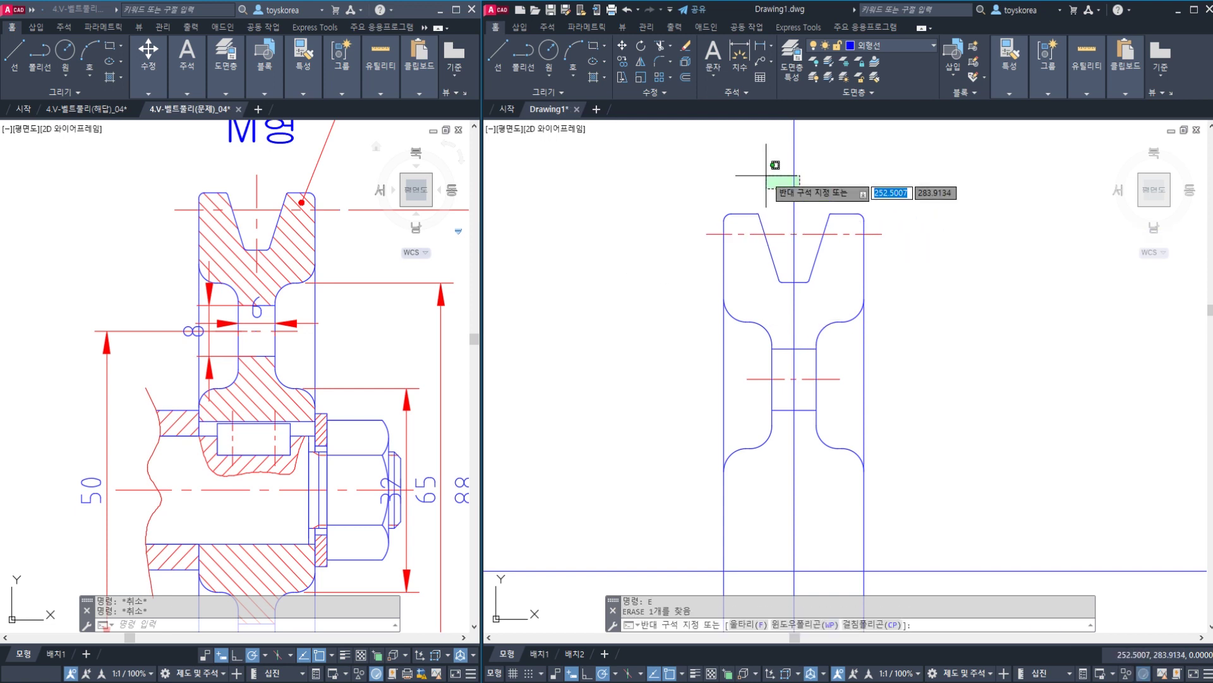
{"action": "left_click", "coordinate": [766, 174]}
{"action": "key", "text": "Escape"}
{"action": "key", "text": "Escape"}
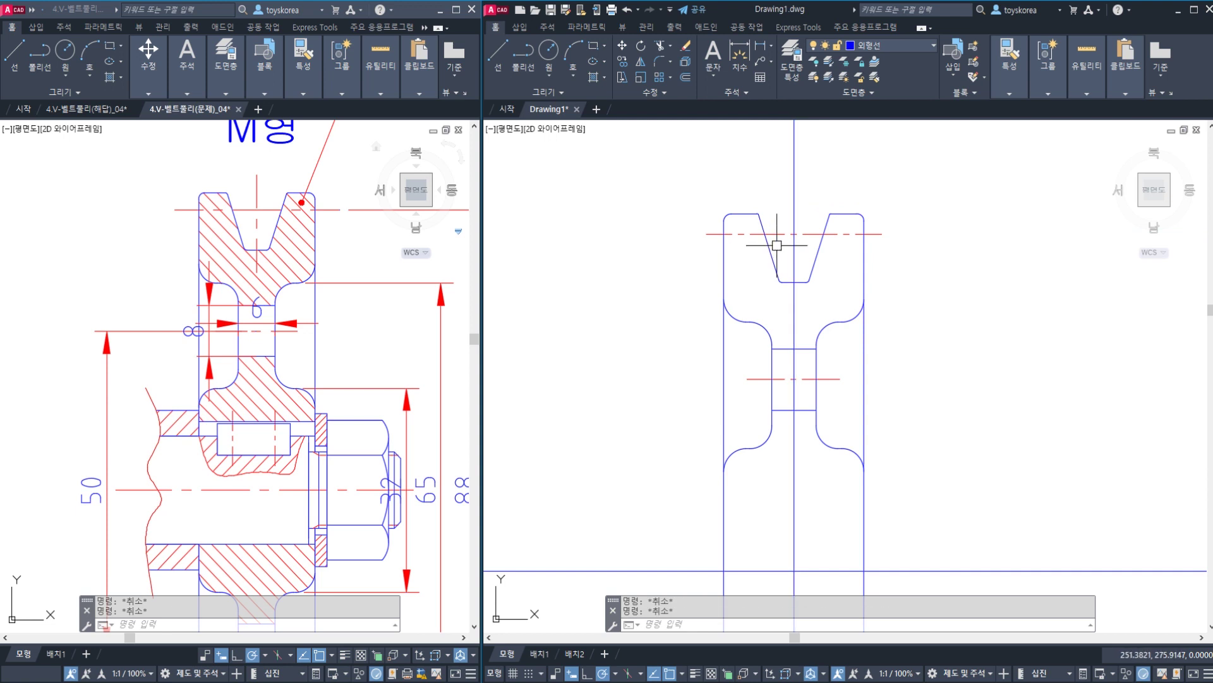
- Mirror the upper rim and web profile with its centre lines about the horizontal axis, keeping the original objects
{"action": "scroll", "coordinate": [707, 273], "scroll_direction": "down", "scroll_amount": 2}
{"action": "left_click", "coordinate": [653, 173]}
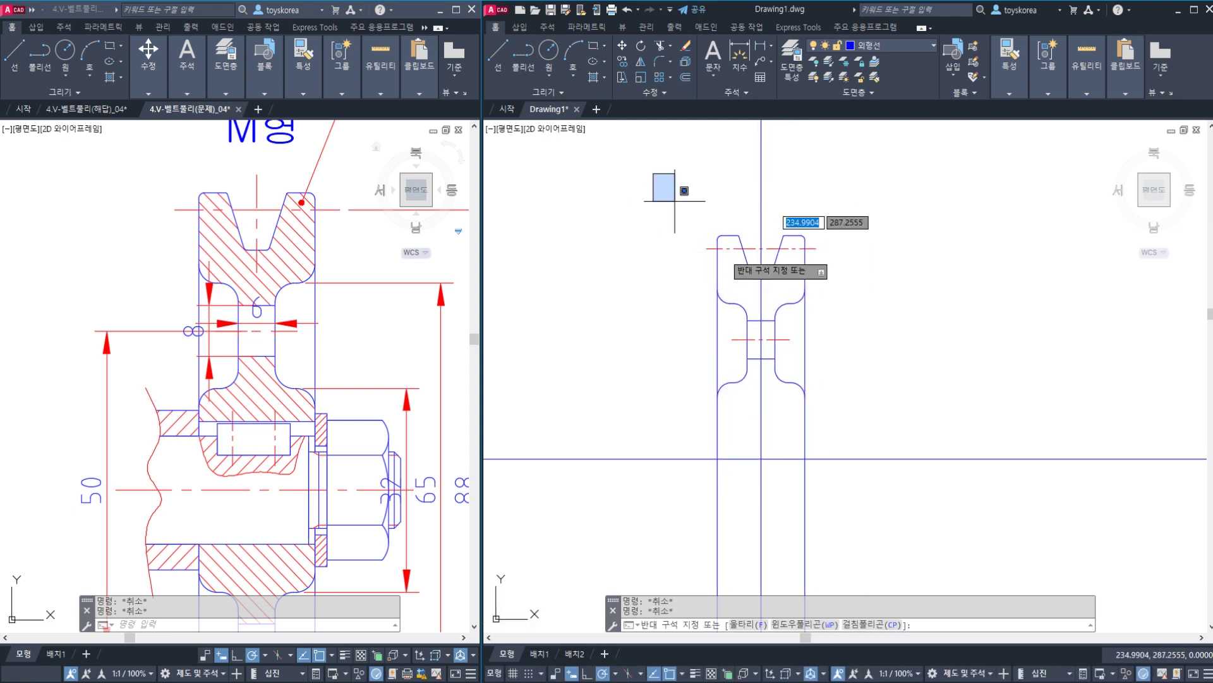
{"action": "left_click", "coordinate": [846, 438]}
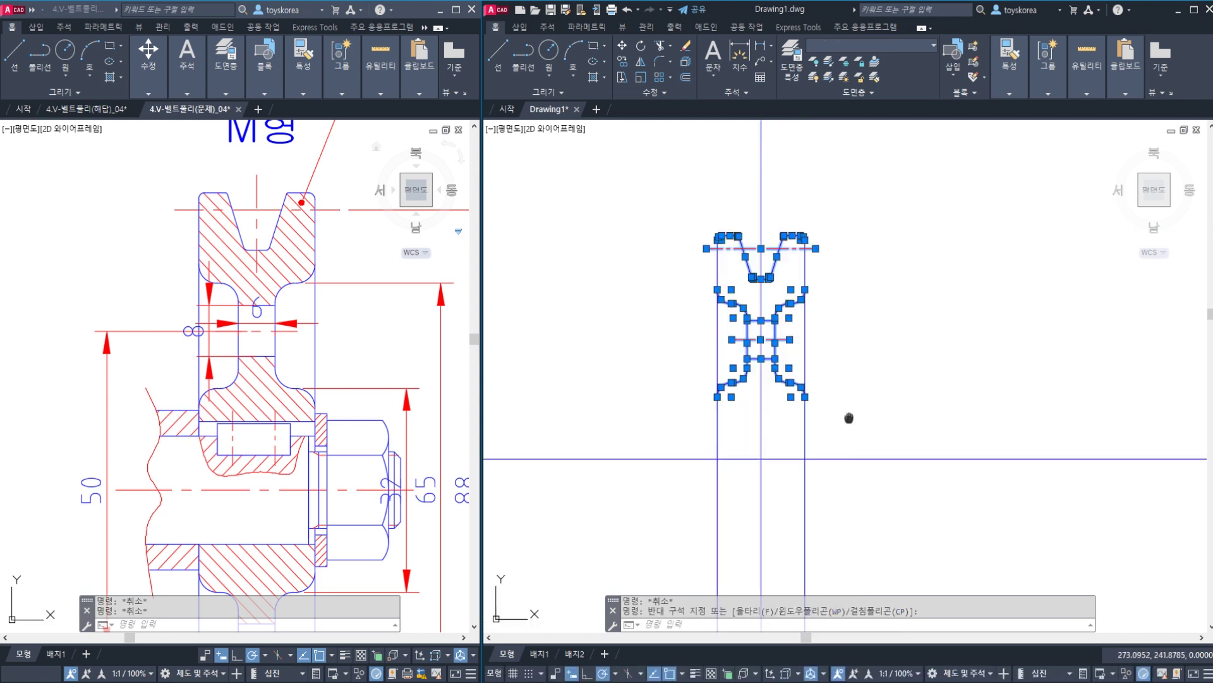
{"action": "middle_click_drag", "start_coordinate": [850, 417], "coordinate": [856, 380]}
{"action": "key", "text": "Return"}
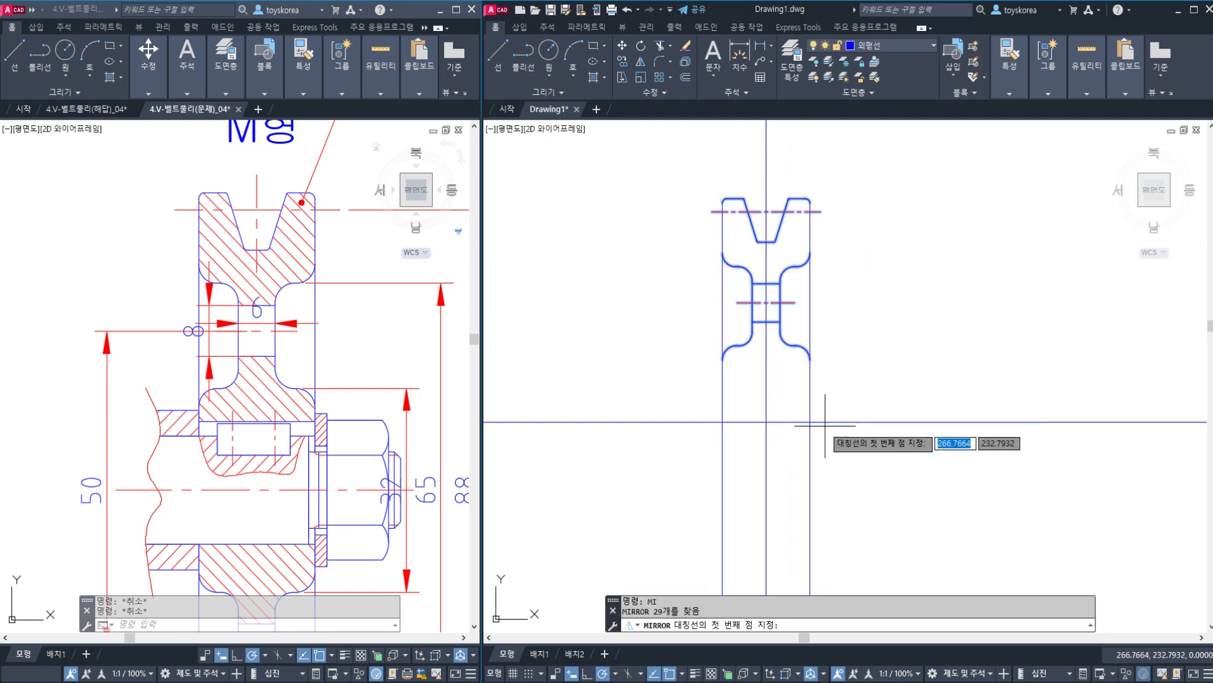
{"action": "left_click", "coordinate": [810, 421]}
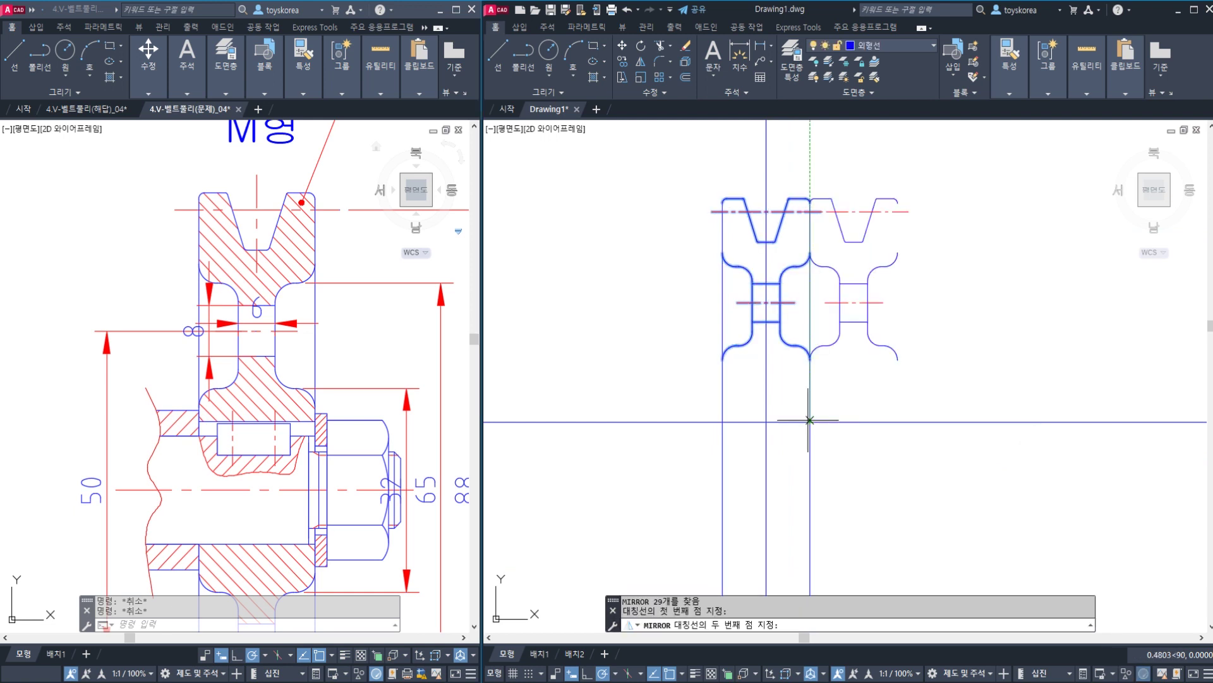
{"action": "left_click", "coordinate": [725, 422]}
{"action": "key", "text": "Return"}
{"action": "scroll", "coordinate": [759, 377], "scroll_direction": "down", "scroll_amount": 2}
{"action": "middle_click_drag", "start_coordinate": [758, 377], "coordinate": [766, 343]}
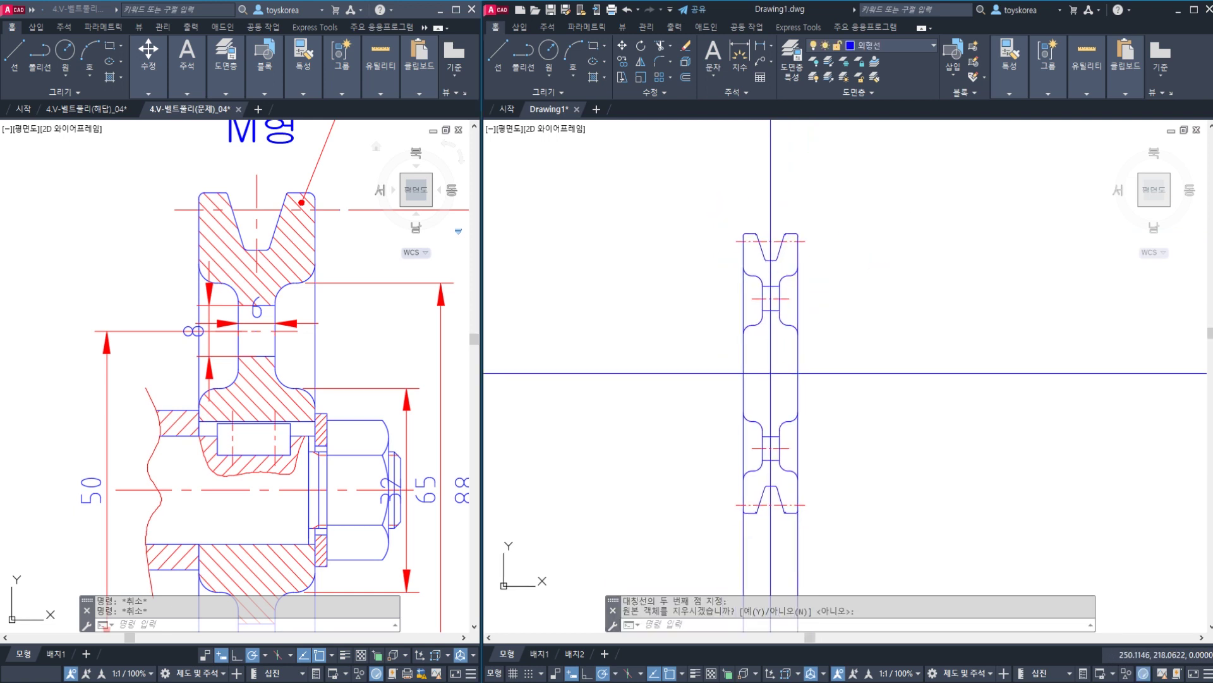
- Trim both vertical side lines below the lower rim, using its two outer corner arcs as cutting edges
{"action": "scroll", "coordinate": [748, 528], "scroll_direction": "up", "scroll_amount": 4}
{"action": "scroll", "coordinate": [748, 528], "scroll_direction": "up", "scroll_amount": 4}
{"action": "type", "text": "tr"}
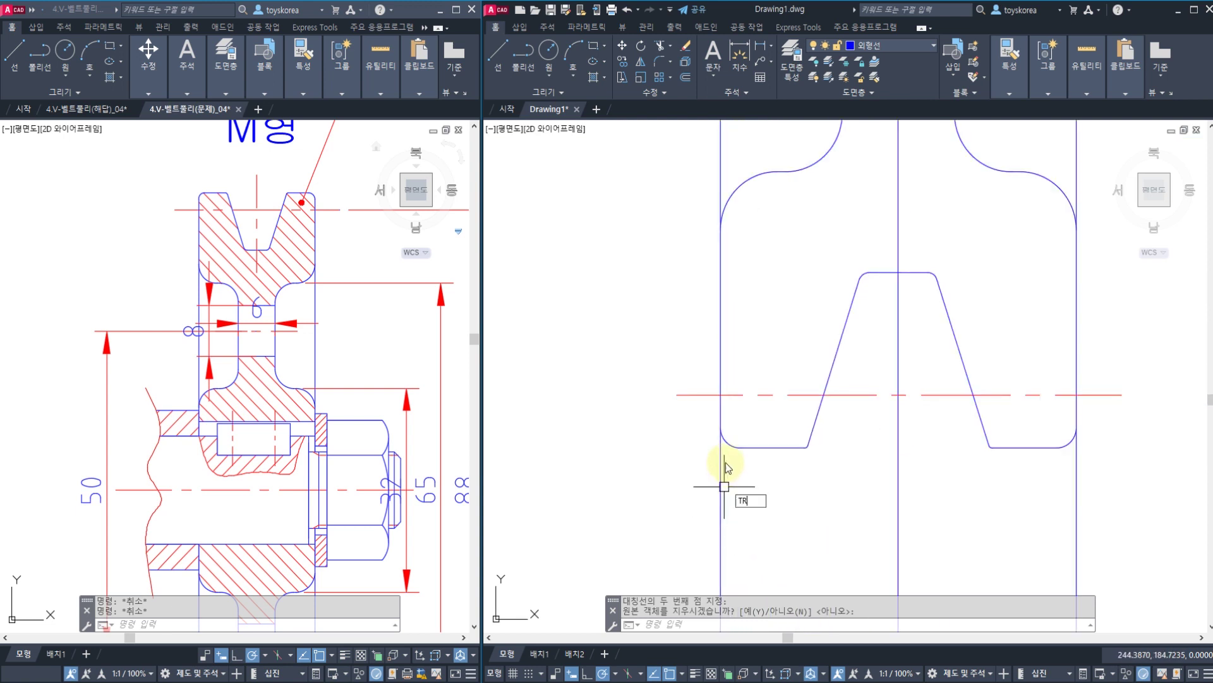
{"action": "key", "text": "Return"}
{"action": "left_click", "coordinate": [727, 443]}
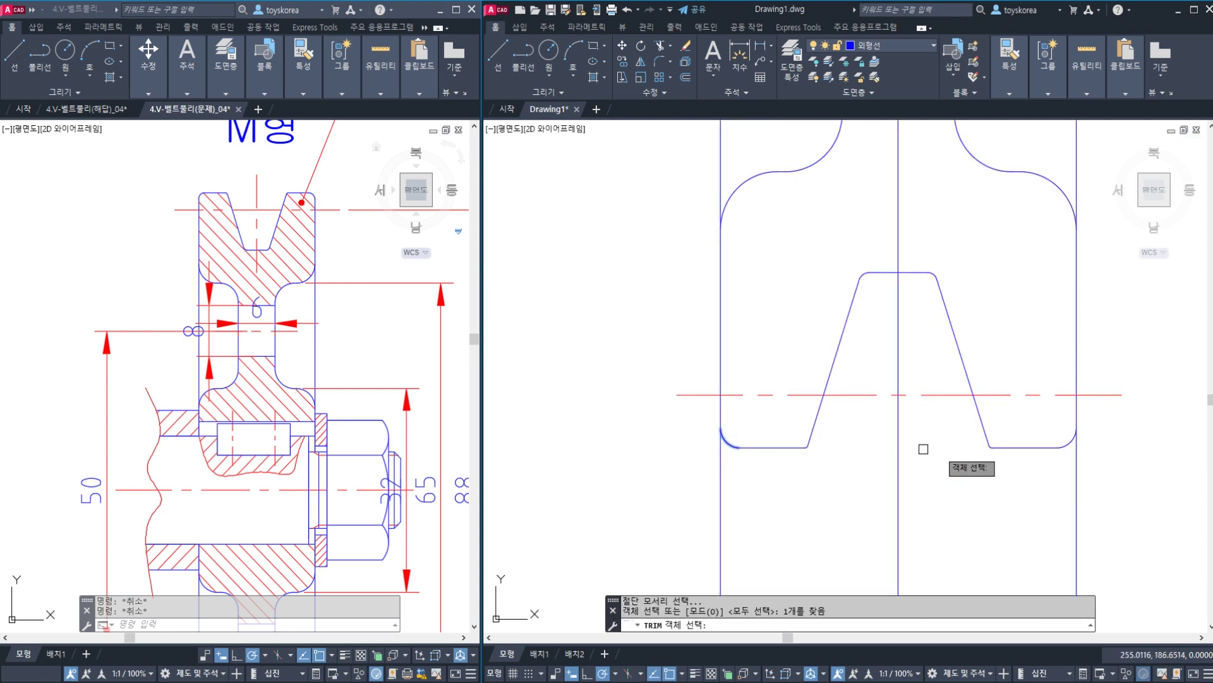
{"action": "left_click", "coordinate": [1065, 443]}
{"action": "key", "text": "Return"}
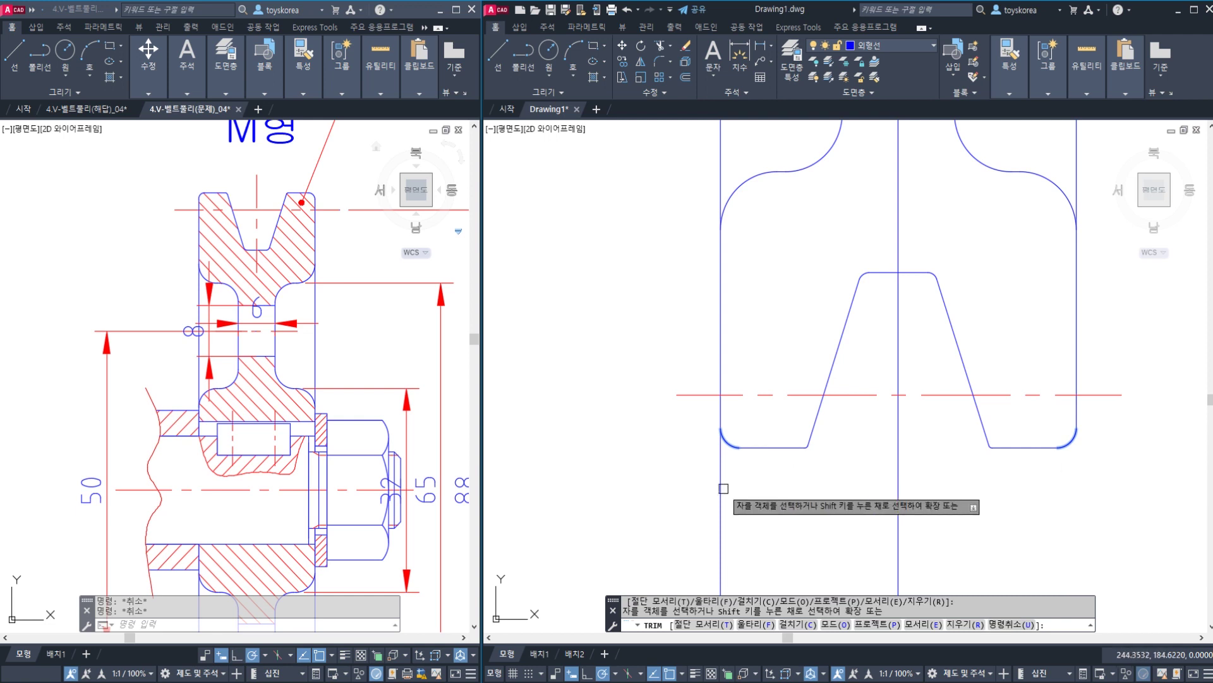
{"action": "key", "text": "Escape"}
- Save the drawing with the mirrored and trimmed pulley section
{"action": "scroll", "coordinate": [742, 481], "scroll_direction": "down", "scroll_amount": 5}
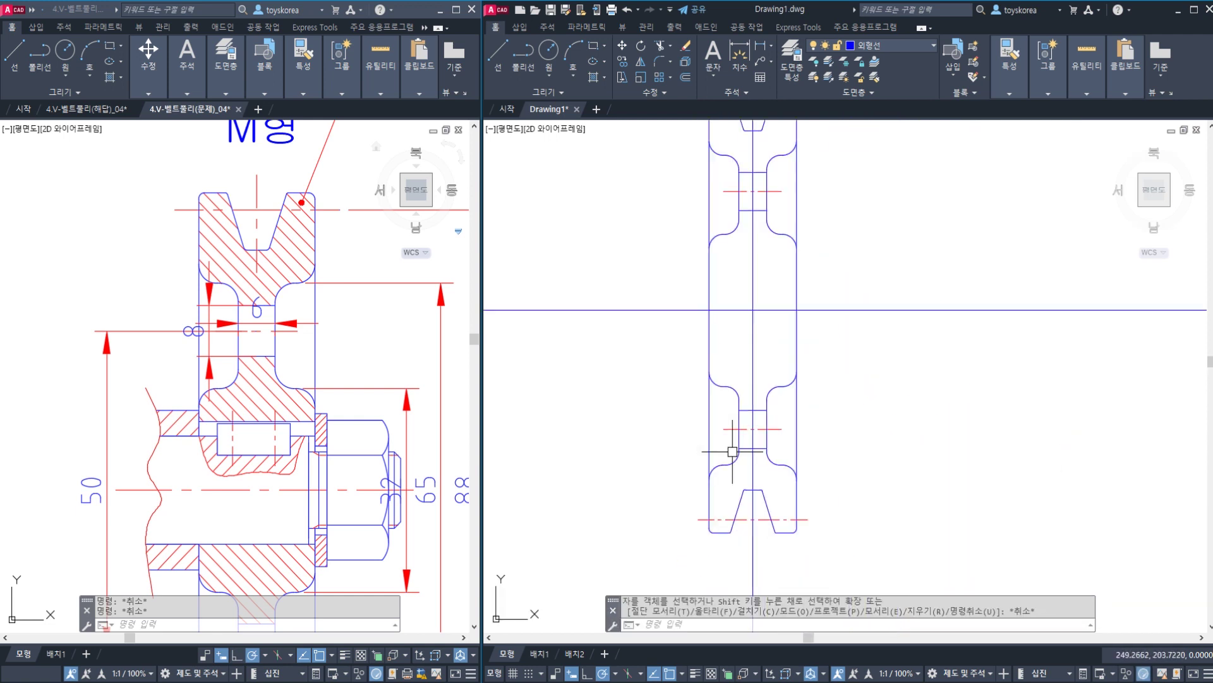
{"action": "middle_click_drag", "start_coordinate": [770, 404], "coordinate": [761, 456]}
{"action": "key", "text": "ctrl+s"}
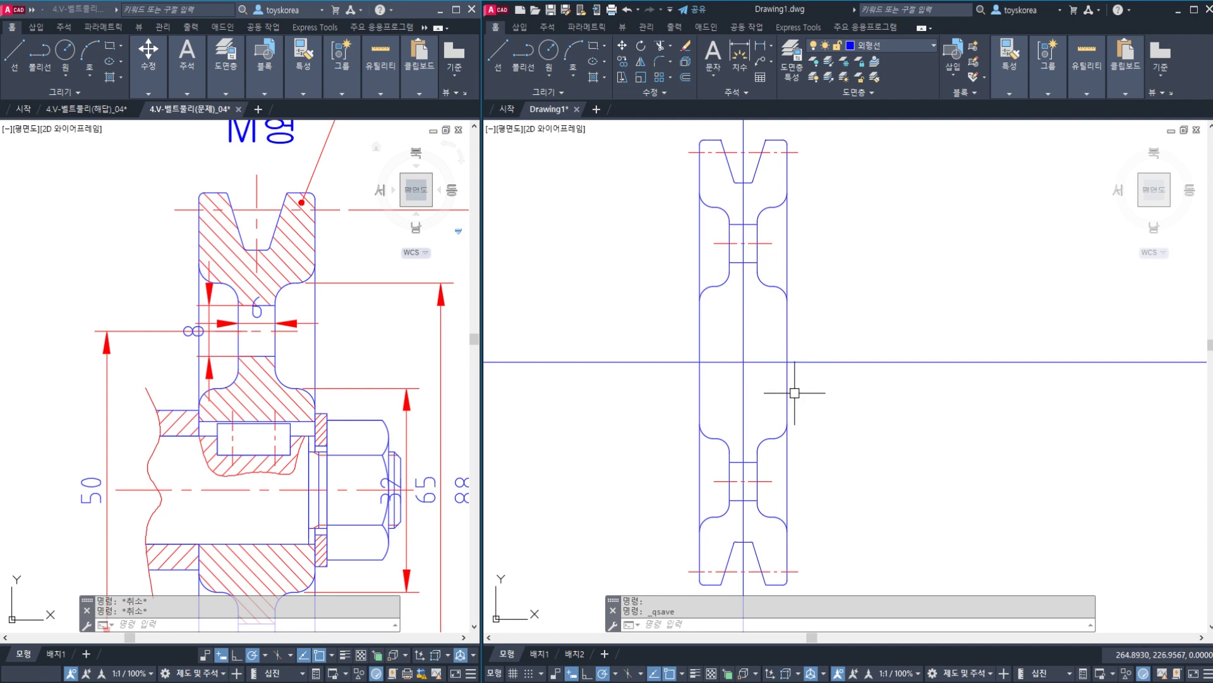
{"action": "middle_click_drag", "start_coordinate": [807, 371], "coordinate": [820, 352]}
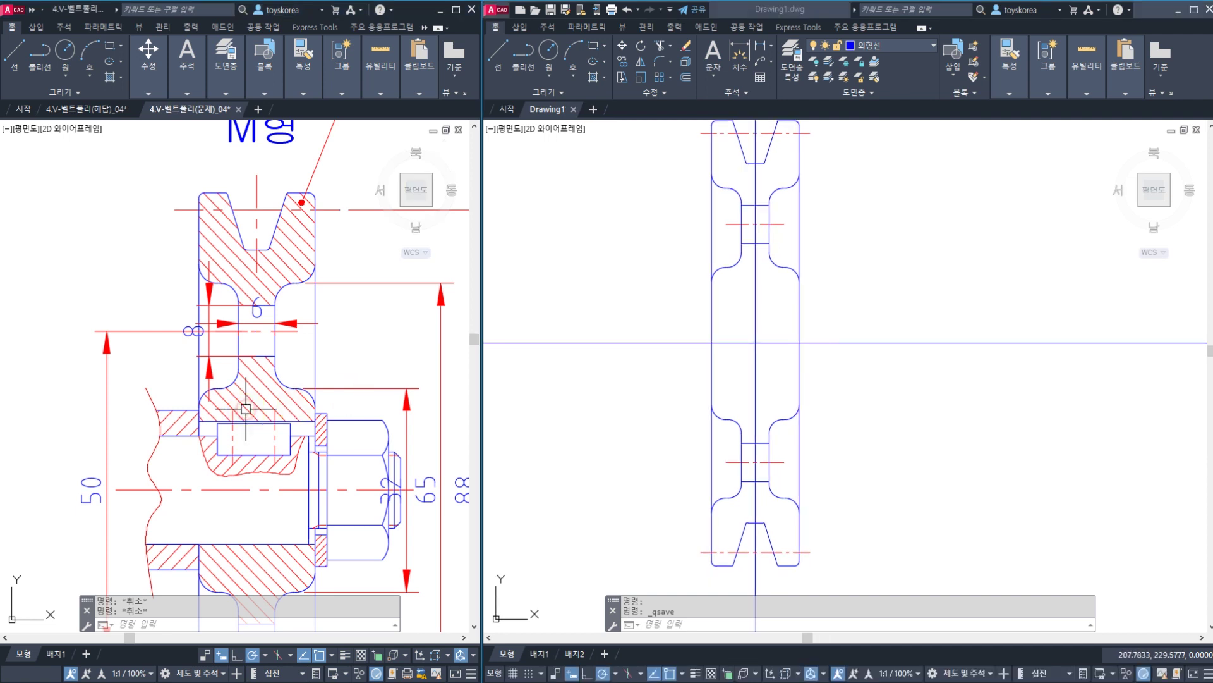
{"action": "mouse_move", "coordinate": [268, 418]}
{"action": "middle_mouse_down"}
{"action": "mouse_move", "coordinate": [280, 330]}
{"action": "mouse_move", "coordinate": [313, 363]}
{"action": "mouse_move", "coordinate": [286, 397]}
{"action": "mouse_move", "coordinate": [254, 361]}
{"action": "middle_mouse_up"}
{"action": "left_click", "coordinate": [717, 372]}
{"action": "scroll", "coordinate": [730, 365], "scroll_direction": "up", "scroll_amount": 2}
{"action": "key", "text": "Escape"}
{"action": "key", "text": "Escape"}
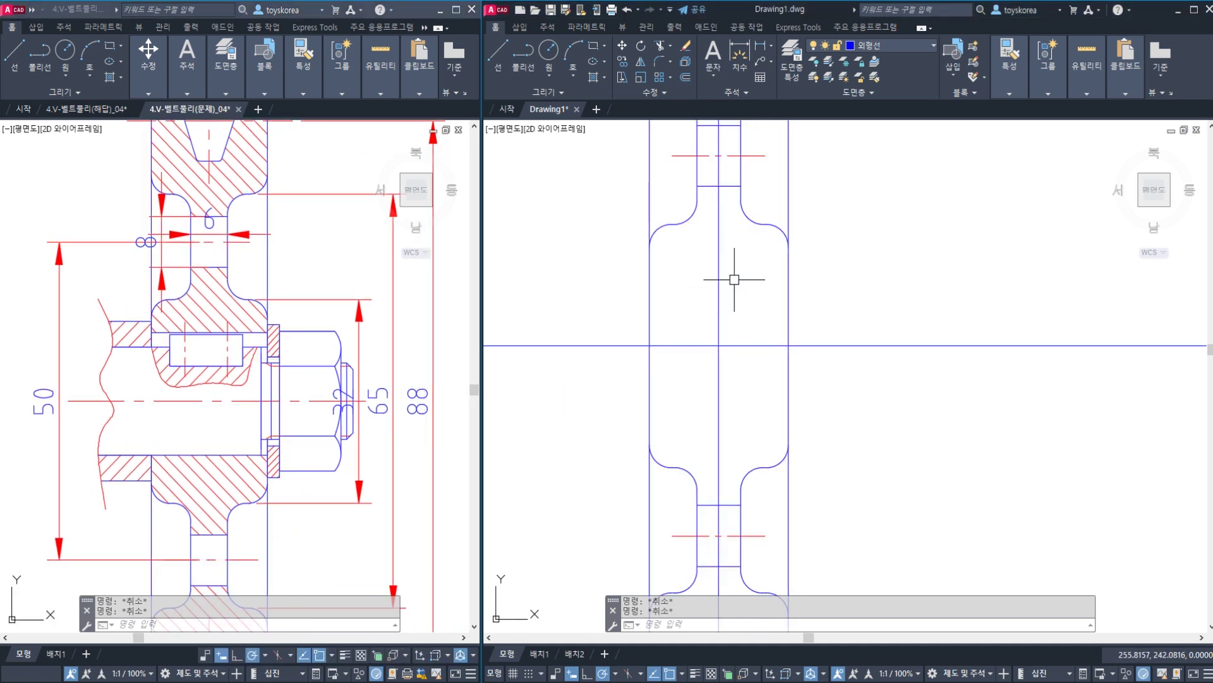
{"action": "middle_click_drag", "start_coordinate": [1032, 330], "coordinate": [953, 326]}
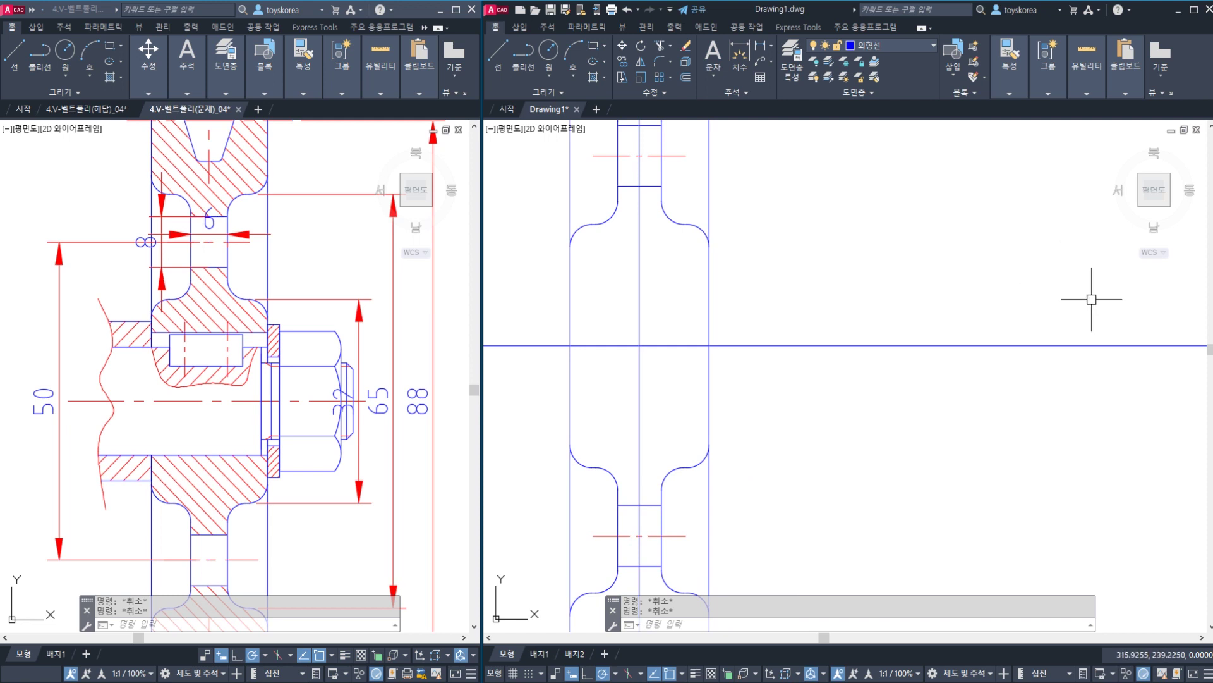
{"action": "left_click", "coordinate": [268, 380]}
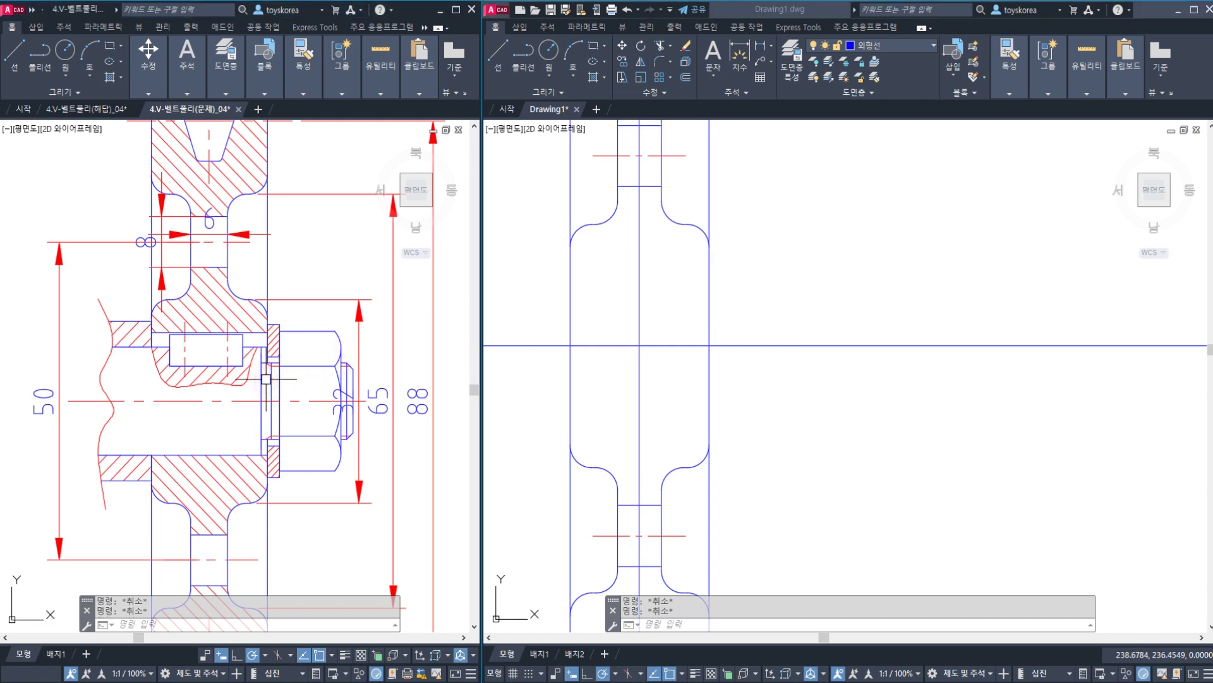
{"action": "left_click", "coordinate": [757, 353]}
{"action": "middle_click_drag", "start_coordinate": [747, 331], "coordinate": [760, 330]}
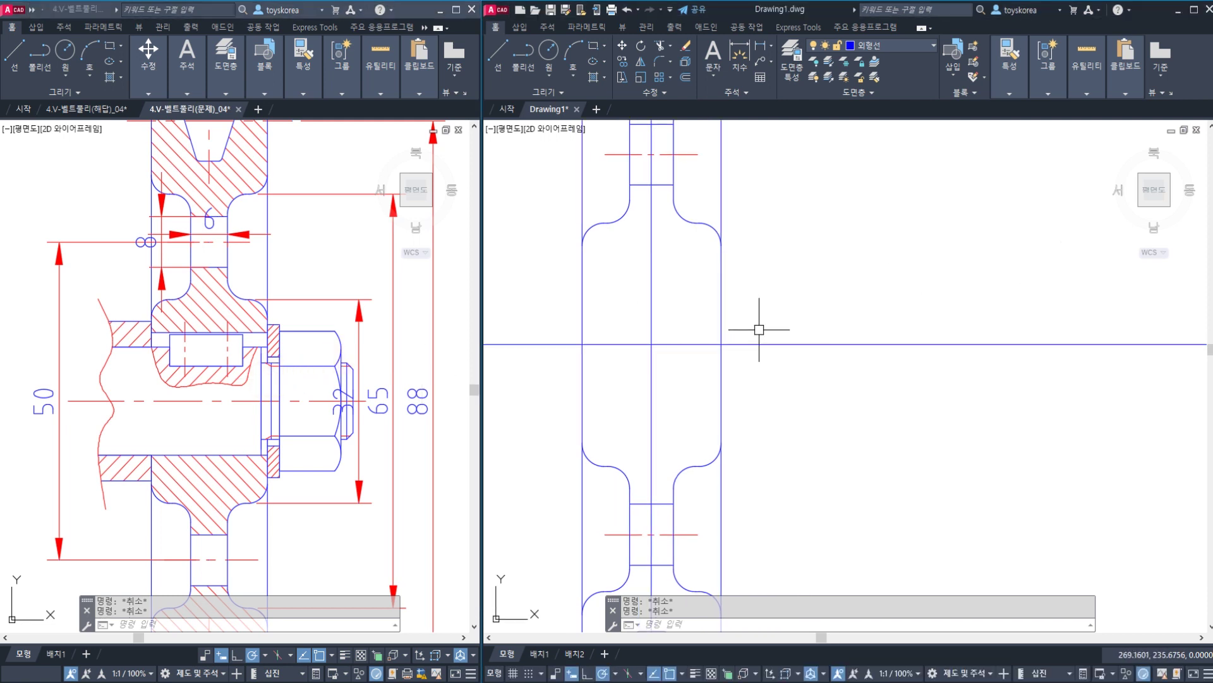
{"action": "middle_click_drag", "start_coordinate": [662, 348], "coordinate": [674, 349]}
- In the reference drawing, add a vertical linear dimension across the shaft diameter inside the hub, placing it near the hub's middle
{"action": "left_click", "coordinate": [275, 376]}
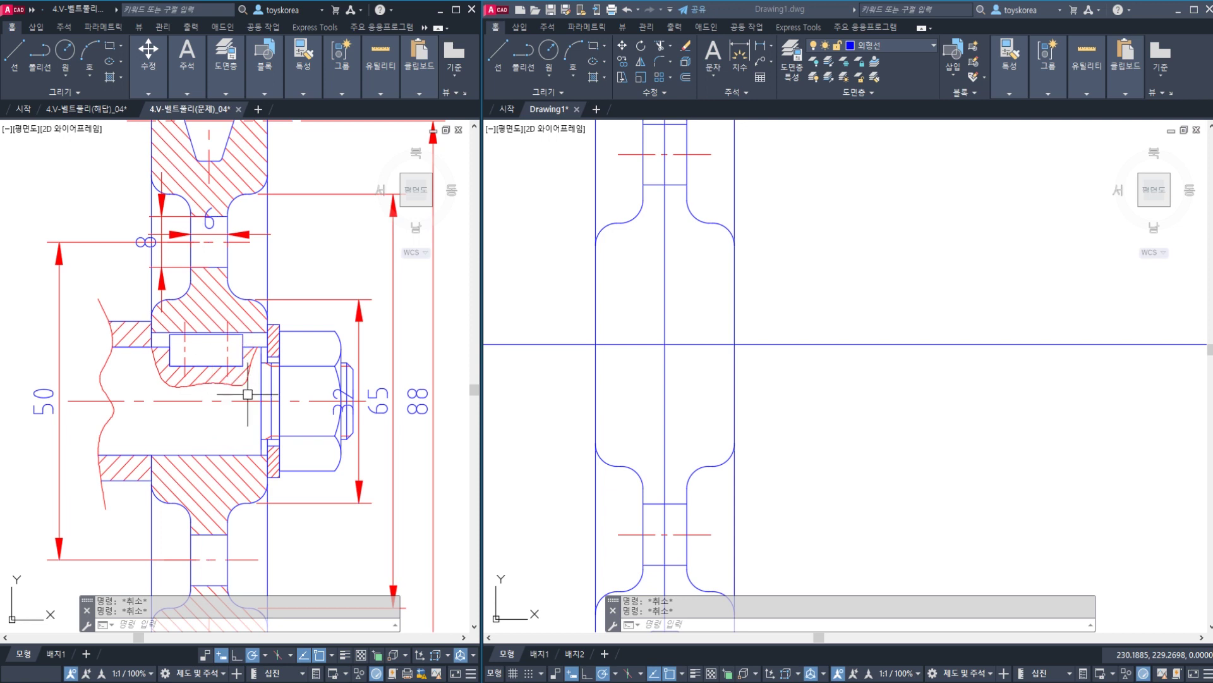
{"action": "type", "text": "DLI"}
{"action": "key", "text": "Return"}
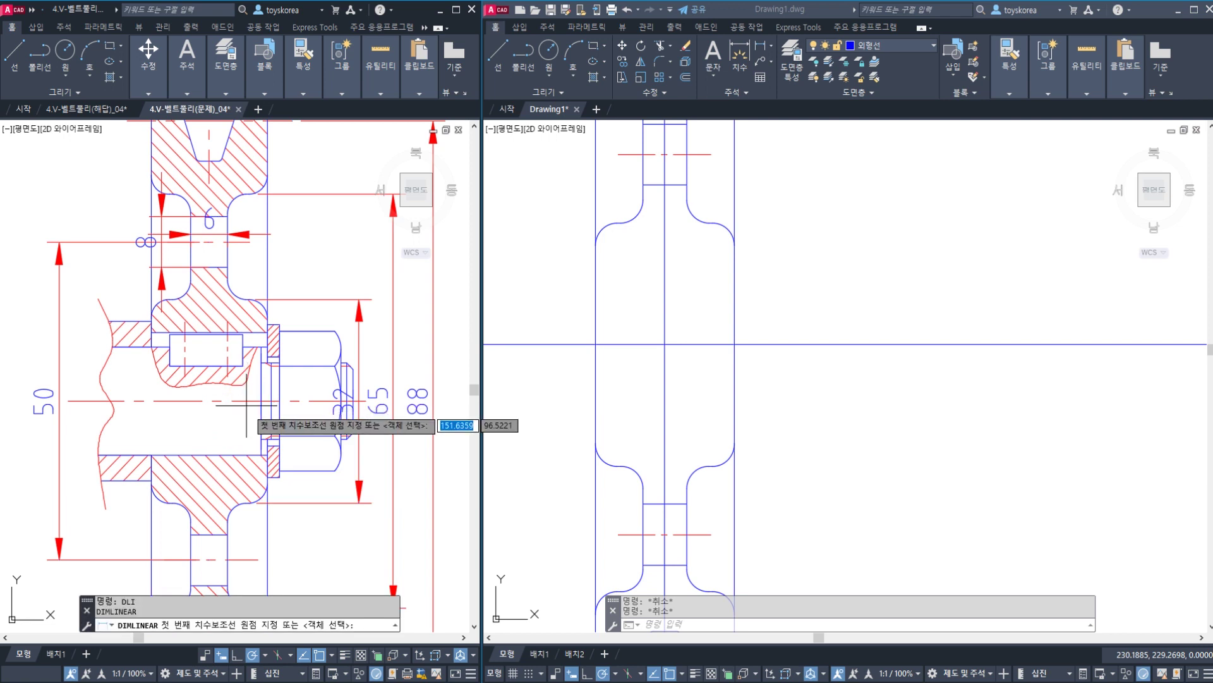
{"action": "key", "text": "Escape"}
{"action": "key", "text": "Return"}
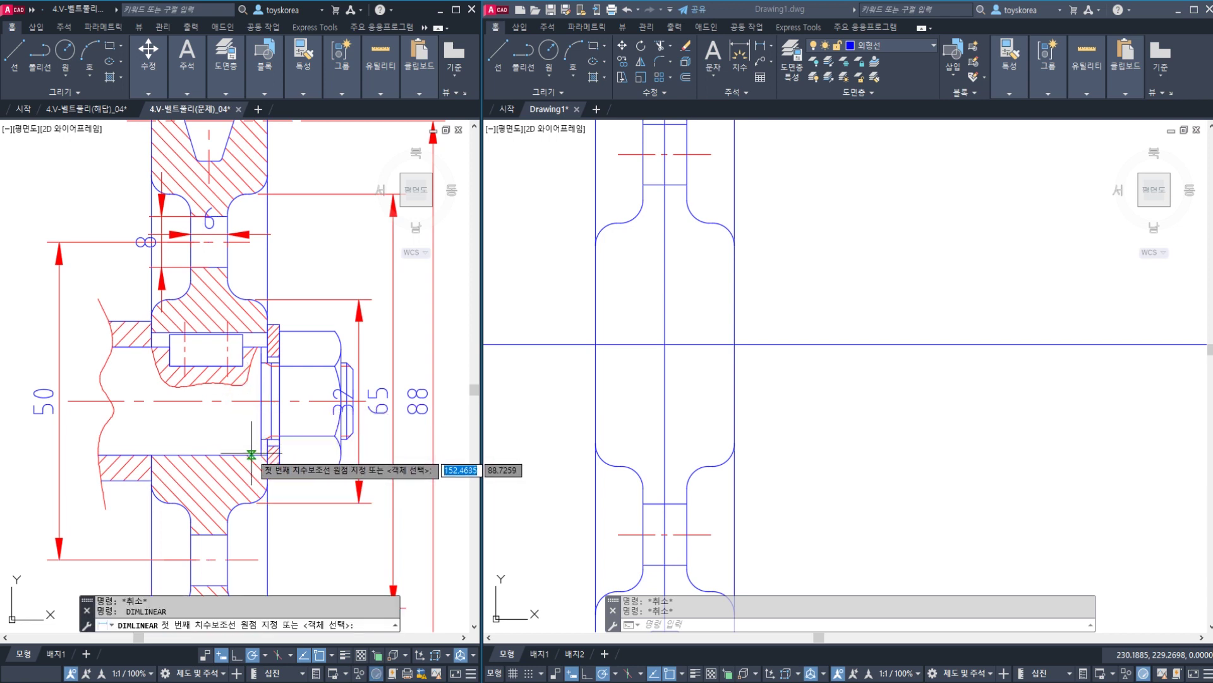
{"action": "left_click", "coordinate": [251, 455]}
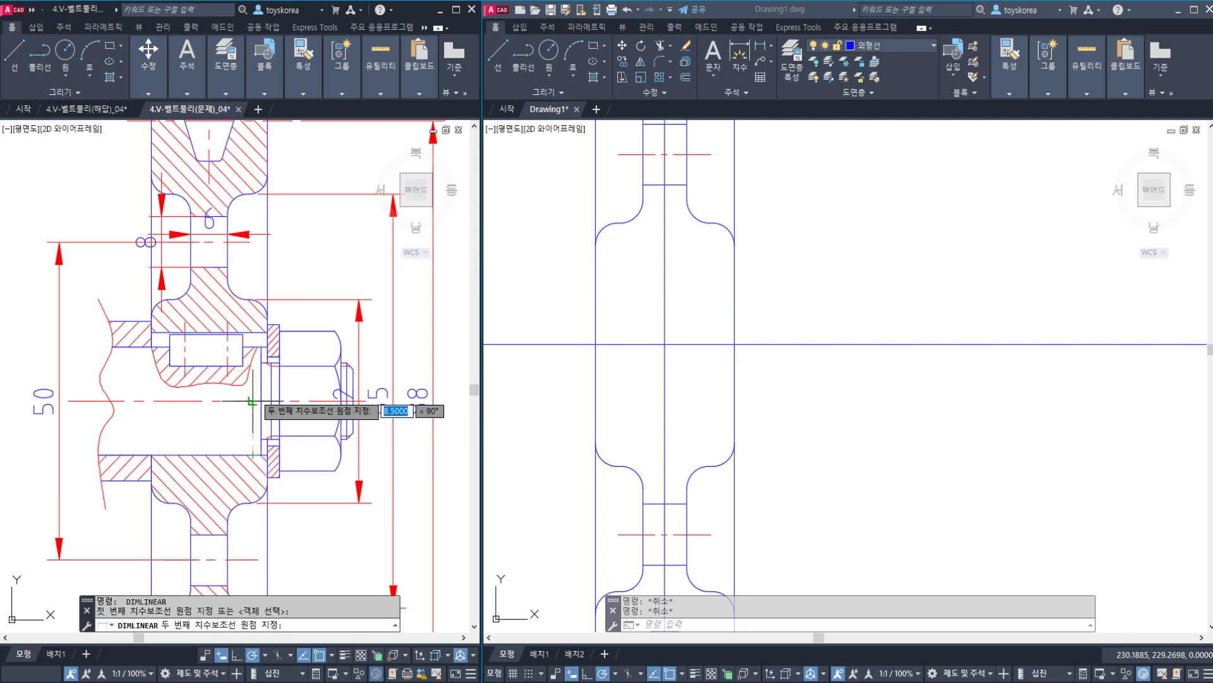
{"action": "left_click", "coordinate": [252, 348]}
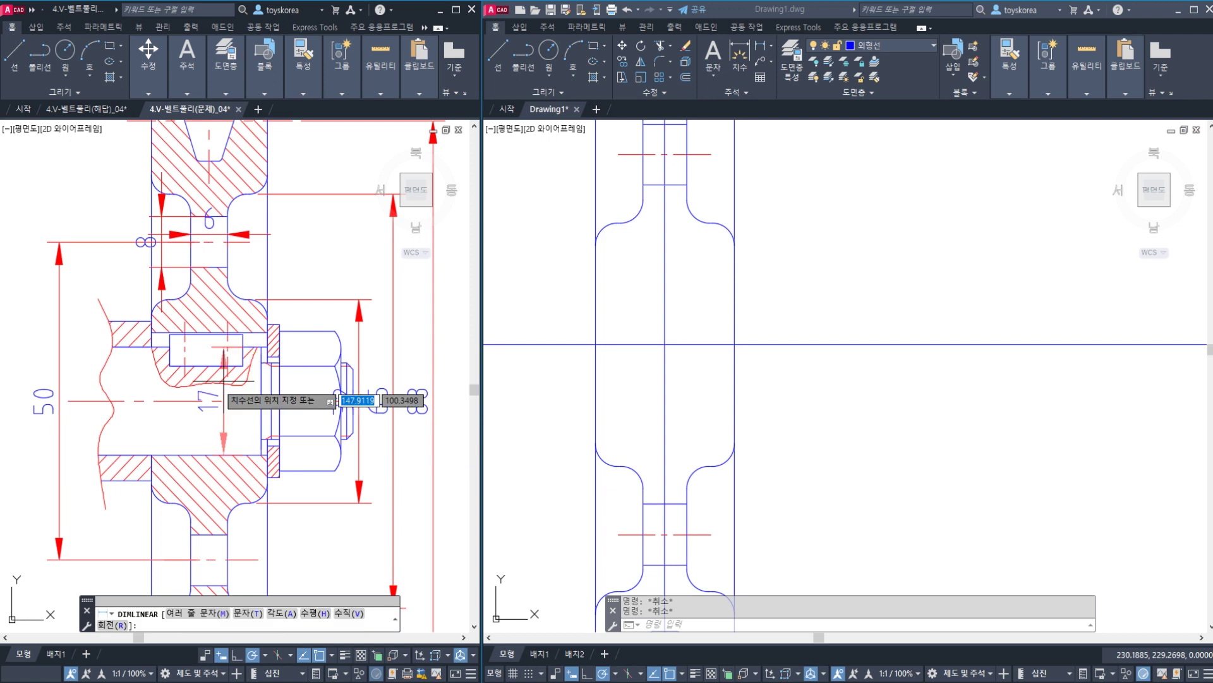
{"action": "left_click", "coordinate": [200, 420]}
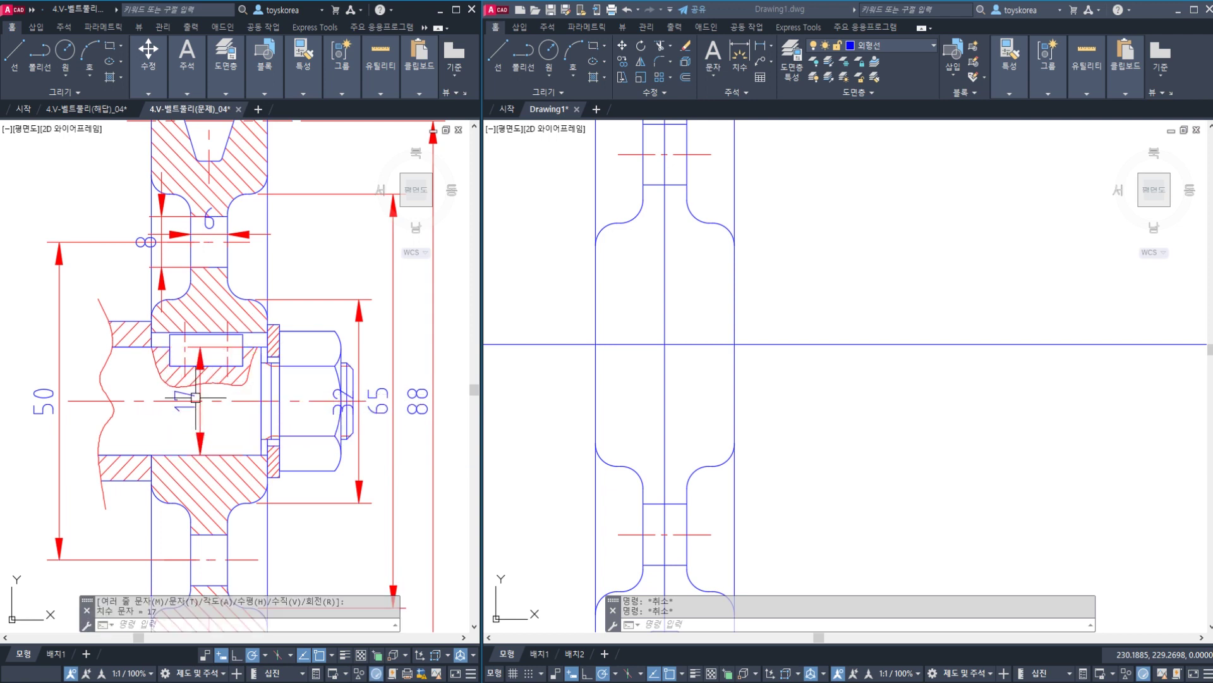
{"action": "left_click", "coordinate": [889, 380]}
{"action": "middle_click_drag", "start_coordinate": [879, 377], "coordinate": [837, 379]}
{"action": "middle_click_drag", "start_coordinate": [740, 354], "coordinate": [736, 353]}
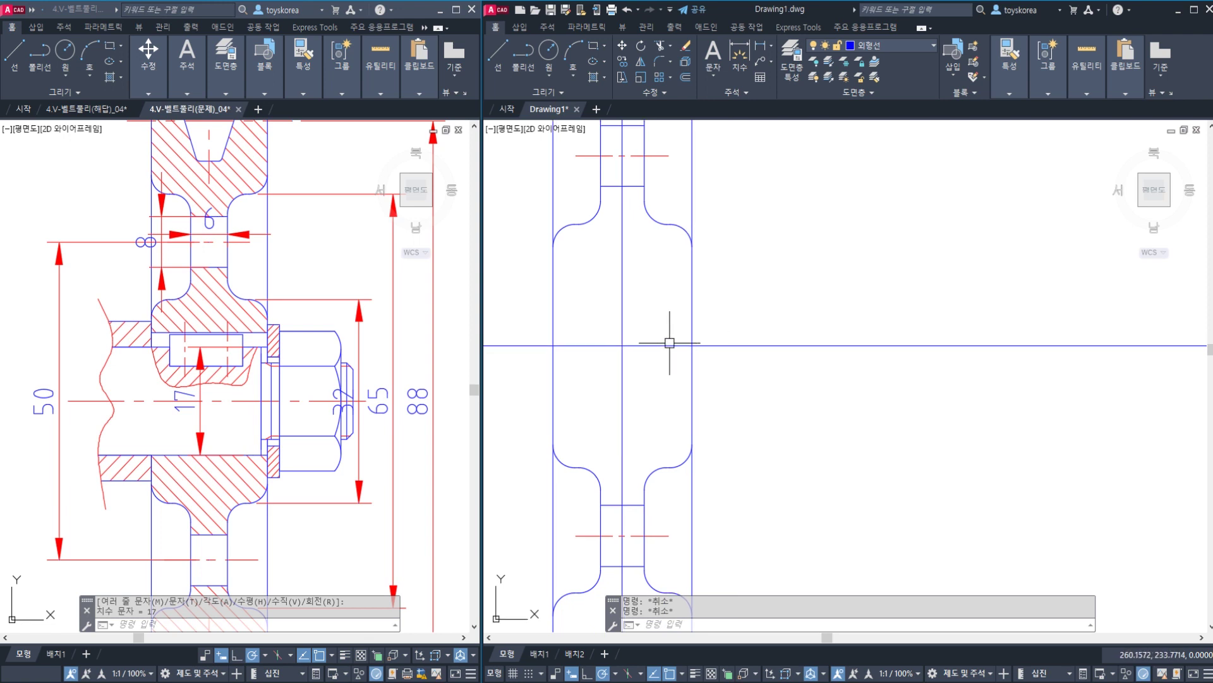
{"action": "left_click_drag", "start_coordinate": [548, 396], "coordinate": [689, 396]}
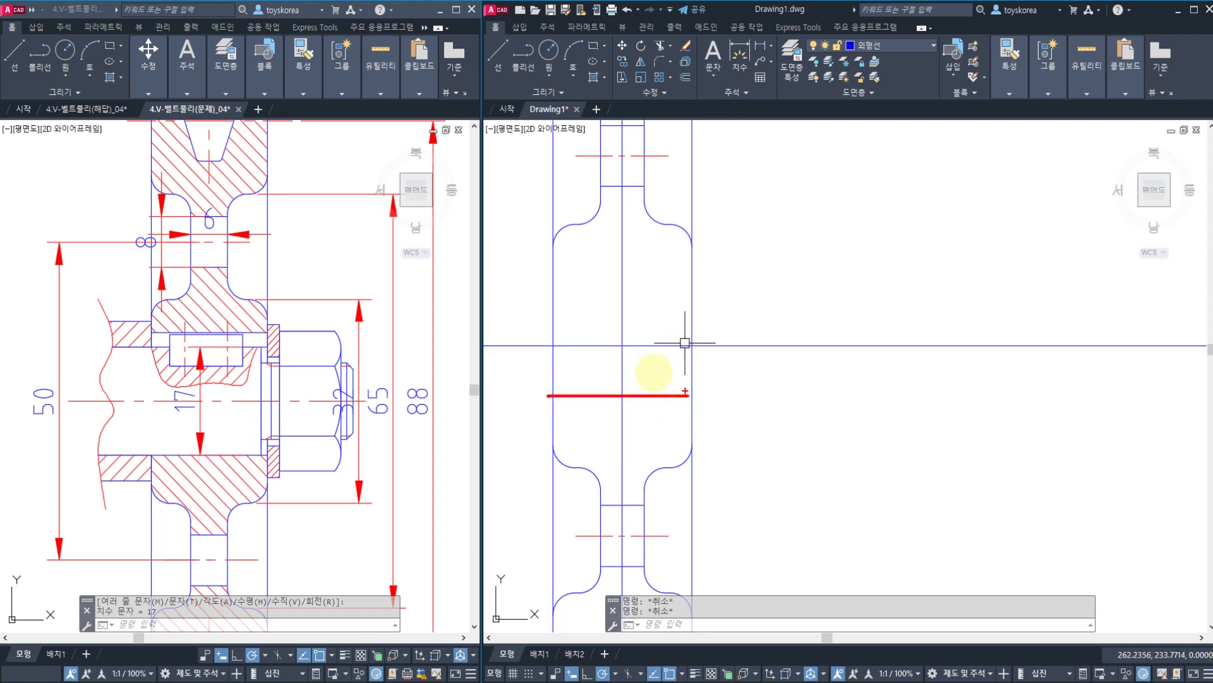
{"action": "left_click_drag", "start_coordinate": [547, 291], "coordinate": [695, 294]}
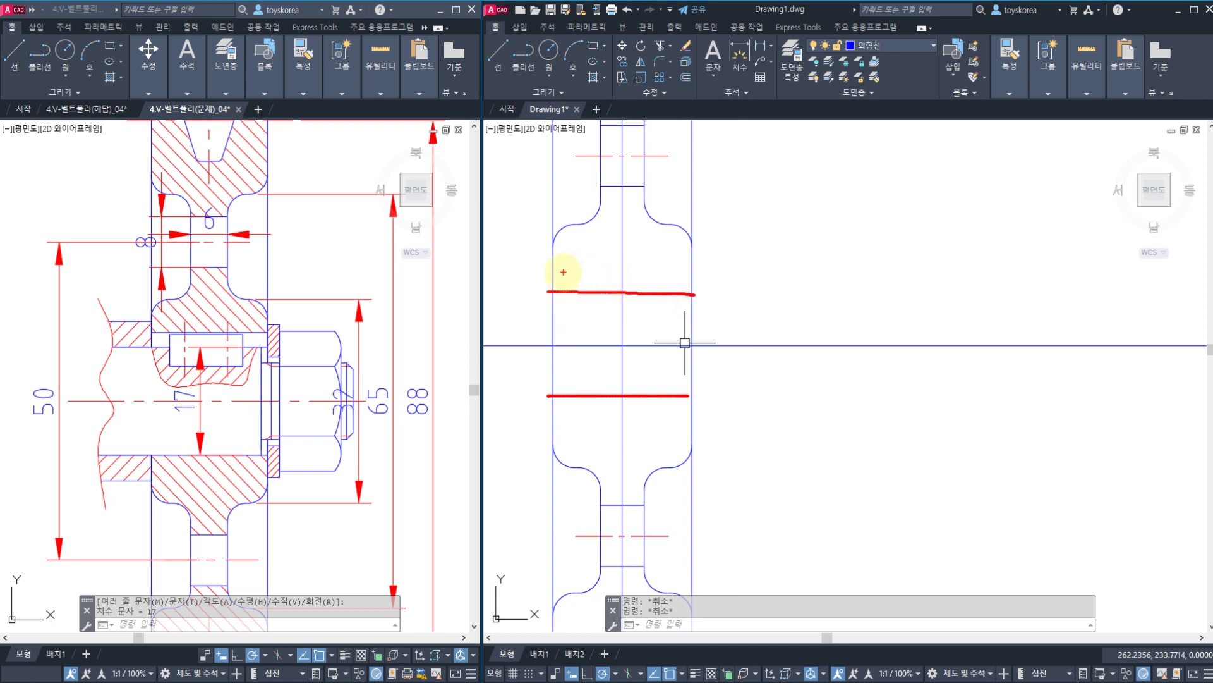
{"action": "left_click_drag", "start_coordinate": [550, 271], "coordinate": [689, 269]}
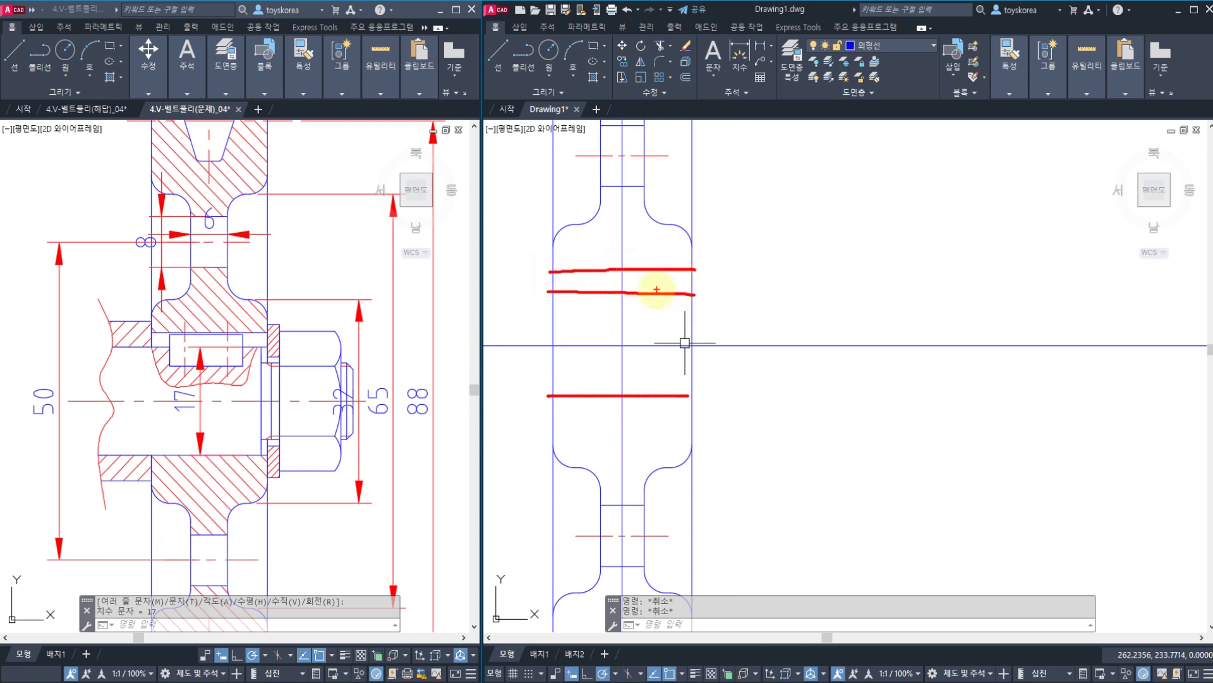
{"action": "mouse_move", "coordinate": [663, 284]}
{"action": "left_mouse_down"}
{"action": "mouse_move", "coordinate": [654, 305]}
{"action": "mouse_move", "coordinate": [665, 286]}
{"action": "left_mouse_up"}
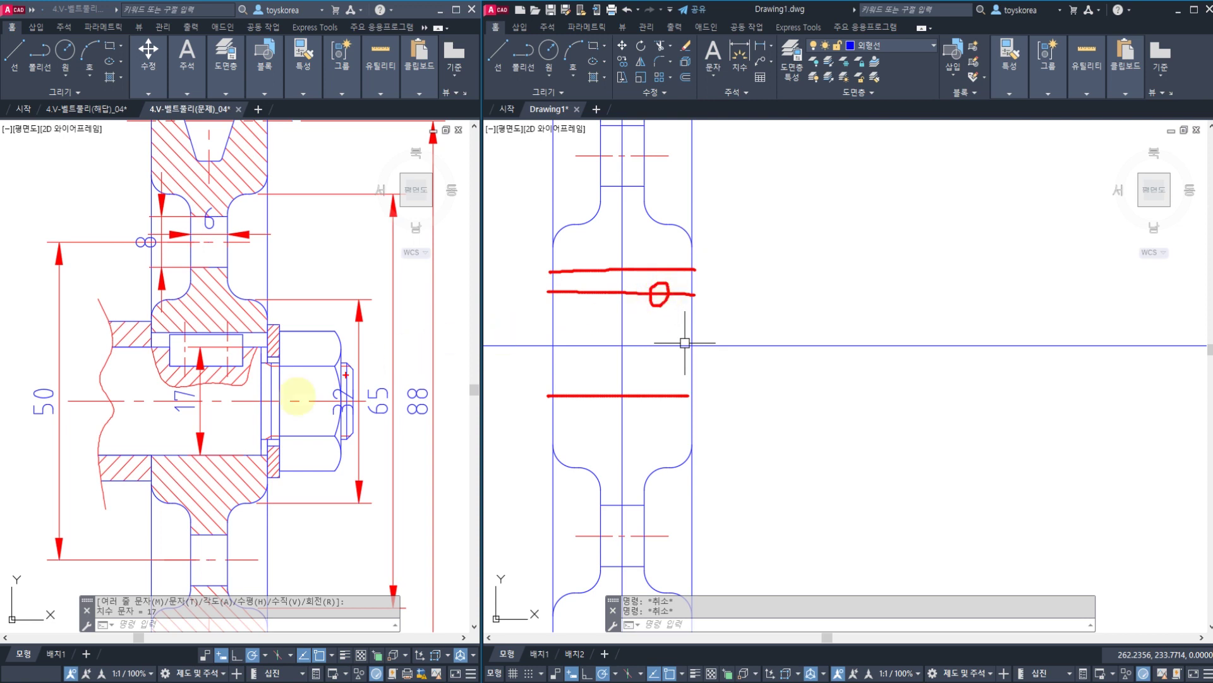
{"action": "left_click_drag", "start_coordinate": [196, 424], "coordinate": [170, 380]}
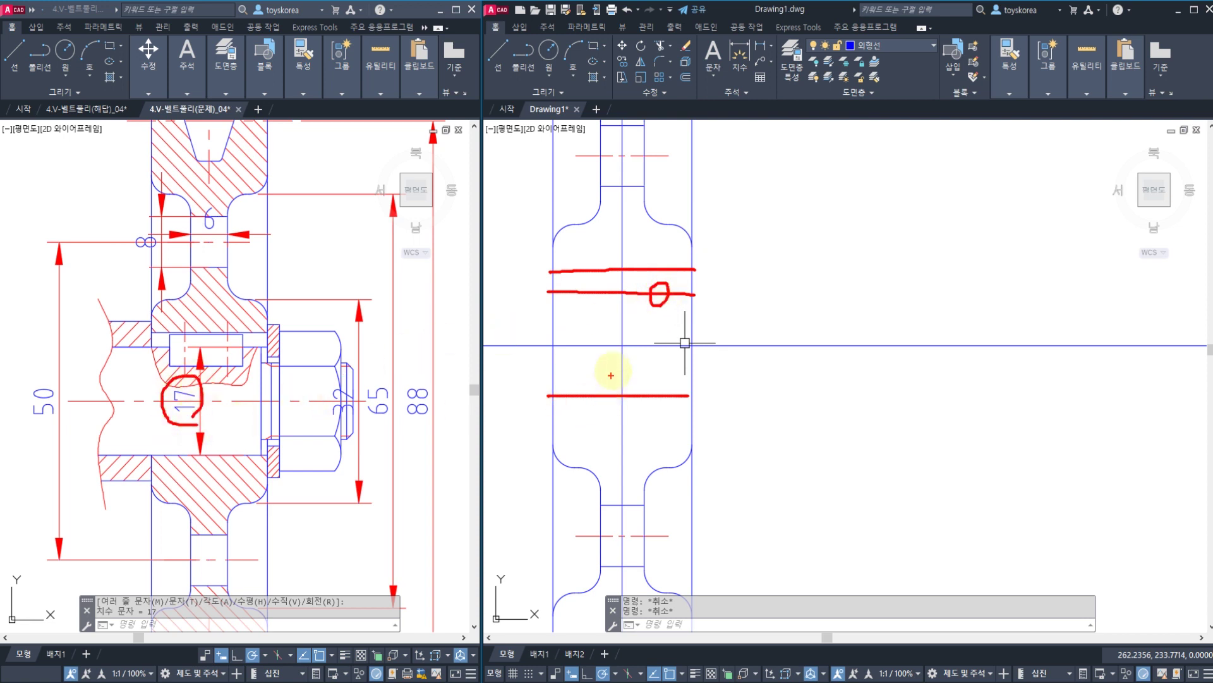
{"action": "left_click_drag", "start_coordinate": [600, 350], "coordinate": [598, 381]}
{"action": "left_click_drag", "start_coordinate": [638, 346], "coordinate": [645, 301]}
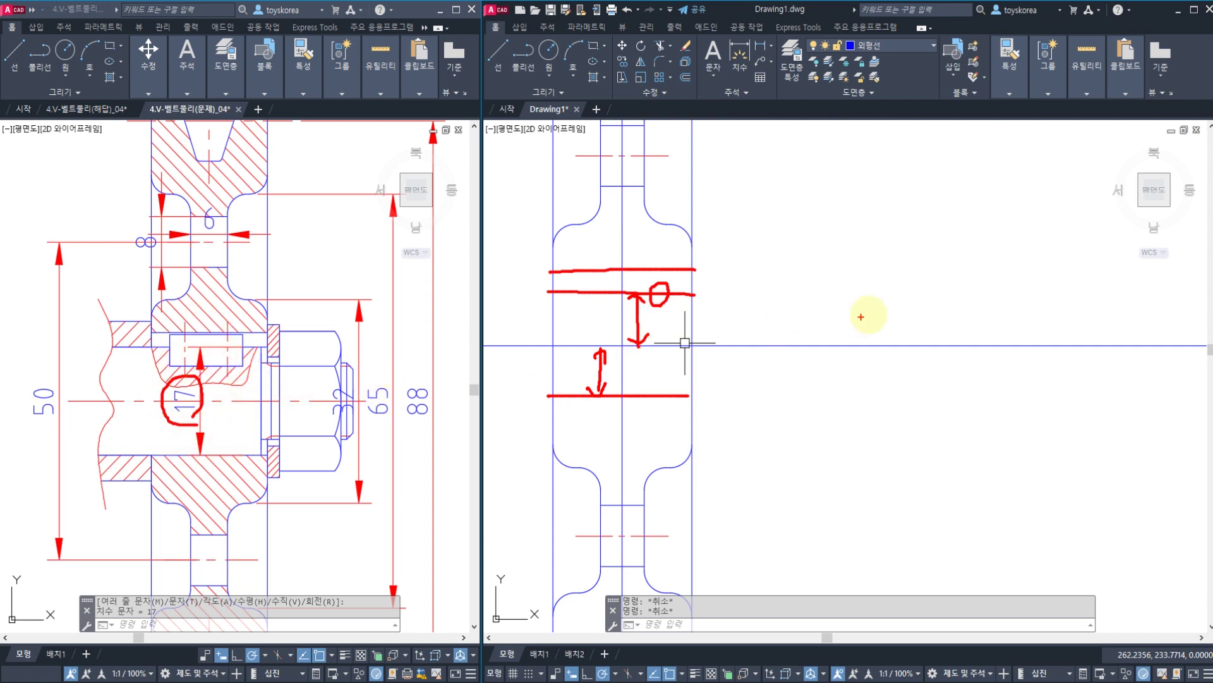
{"action": "left_click_drag", "start_coordinate": [709, 365], "coordinate": [814, 355]}
{"action": "left_click_drag", "start_coordinate": [990, 204], "coordinate": [964, 527]}
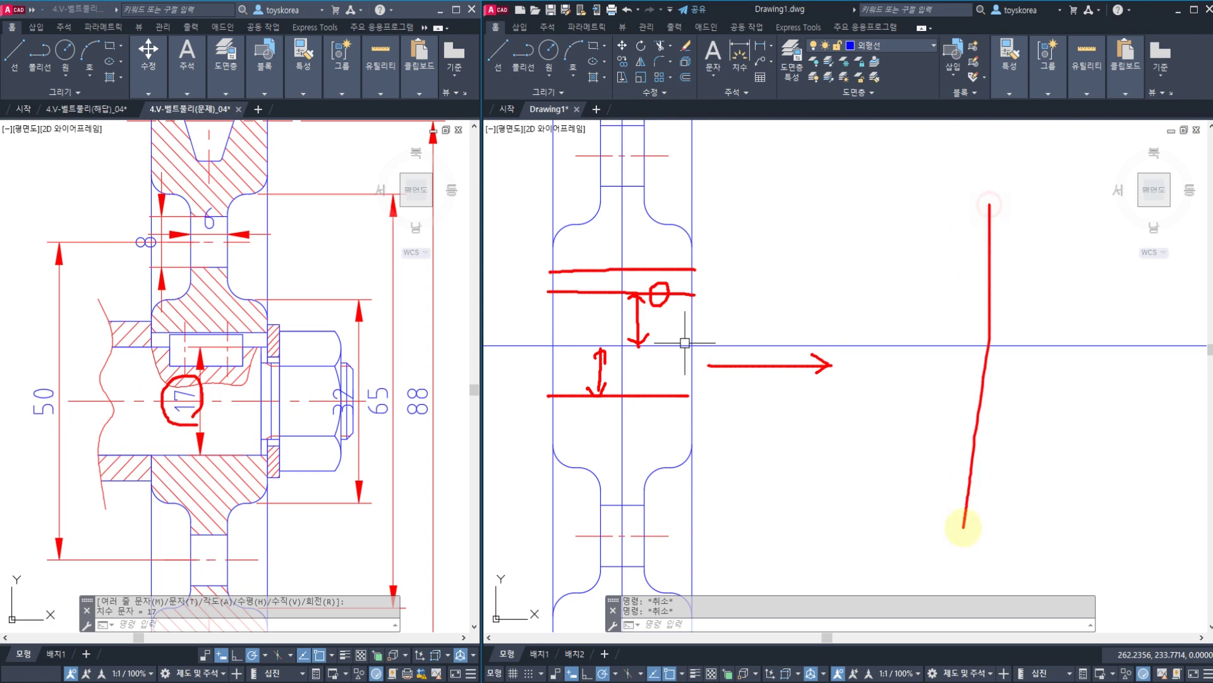
{"action": "mouse_move", "coordinate": [989, 268]}
{"action": "left_mouse_down"}
{"action": "mouse_move", "coordinate": [1011, 269]}
{"action": "mouse_move", "coordinate": [1063, 326]}
{"action": "mouse_move", "coordinate": [1040, 397]}
{"action": "mouse_move", "coordinate": [988, 410]}
{"action": "mouse_move", "coordinate": [755, 404]}
{"action": "left_mouse_up"}
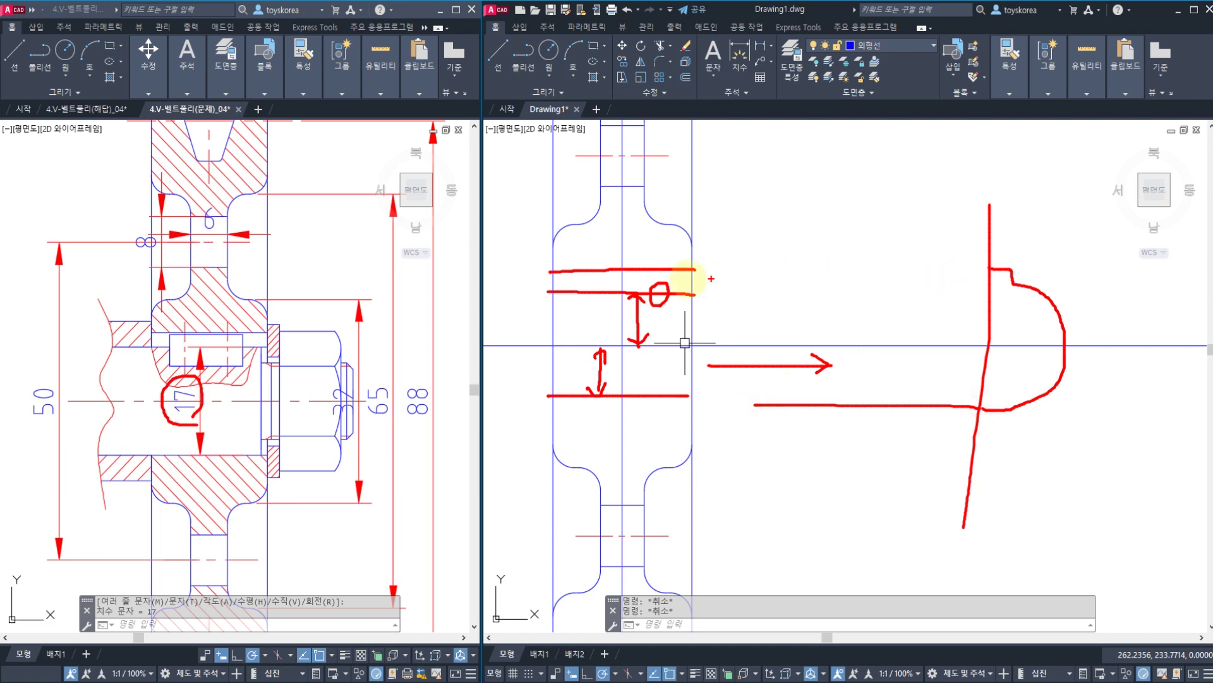
{"action": "mouse_move", "coordinate": [693, 302]}
{"action": "left_mouse_down"}
{"action": "mouse_move", "coordinate": [687, 281]}
{"action": "mouse_move", "coordinate": [647, 292]}
{"action": "mouse_move", "coordinate": [693, 267]}
{"action": "left_mouse_up"}
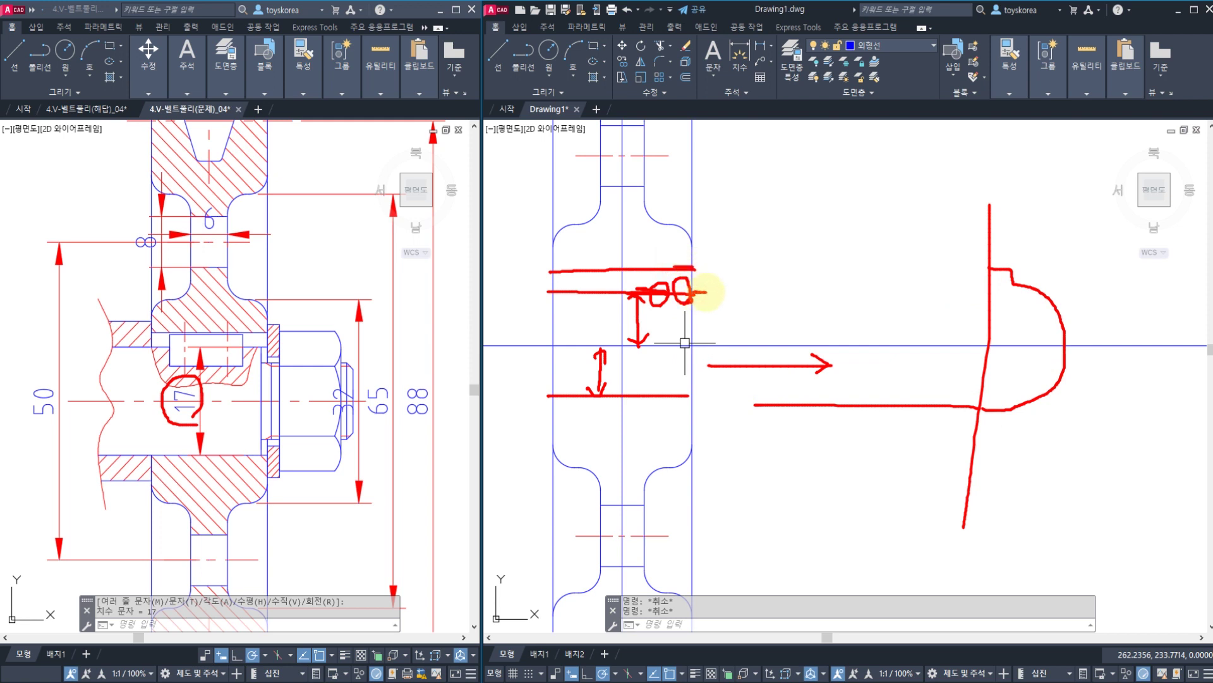
{"action": "left_click_drag", "start_coordinate": [1012, 286], "coordinate": [908, 285]}
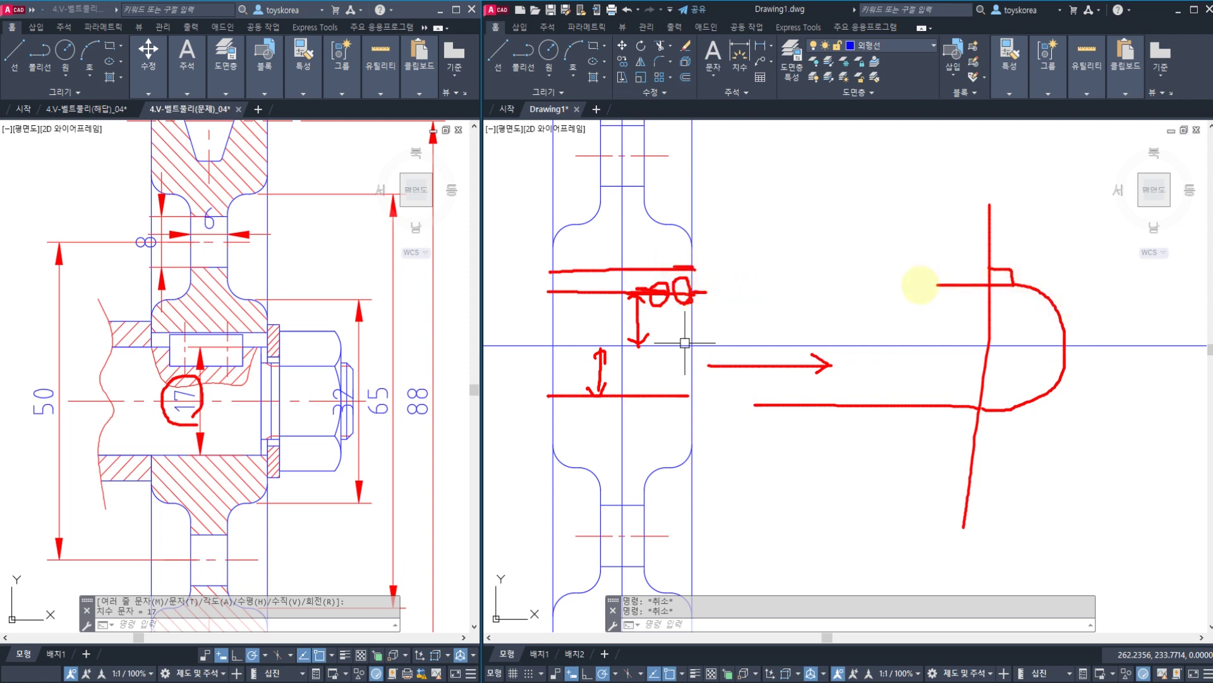
{"action": "left_click_drag", "start_coordinate": [966, 412], "coordinate": [973, 392]}
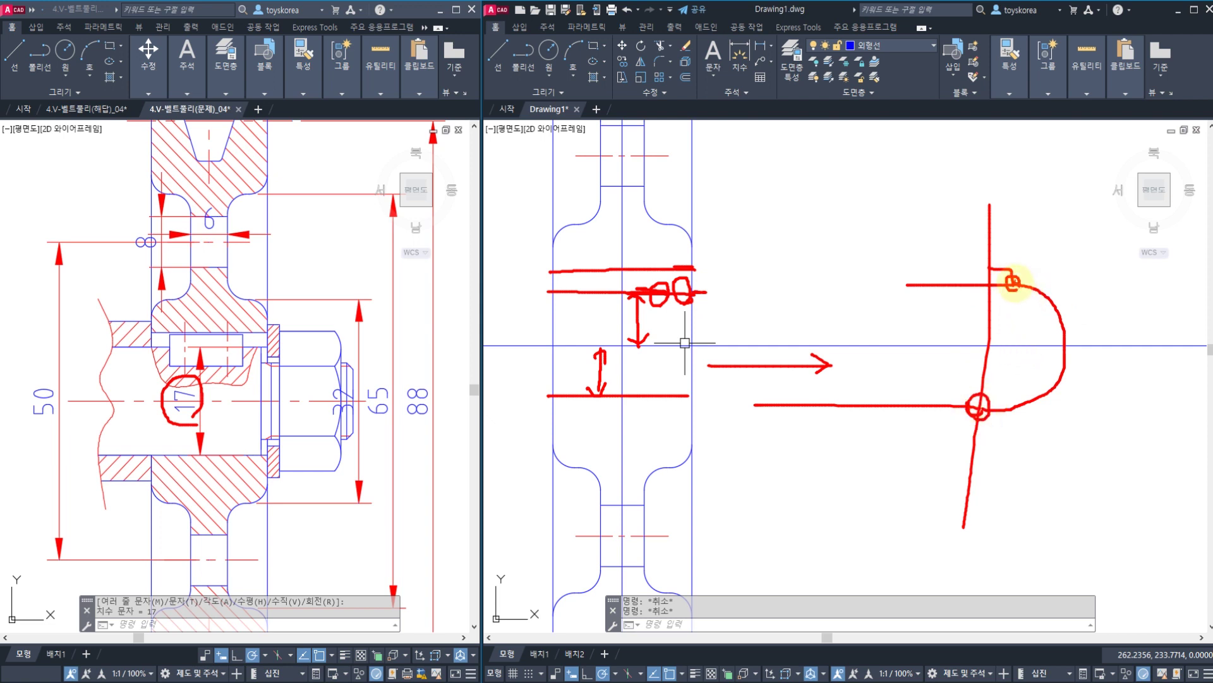
{"action": "left_click_drag", "start_coordinate": [1013, 282], "coordinate": [915, 284]}
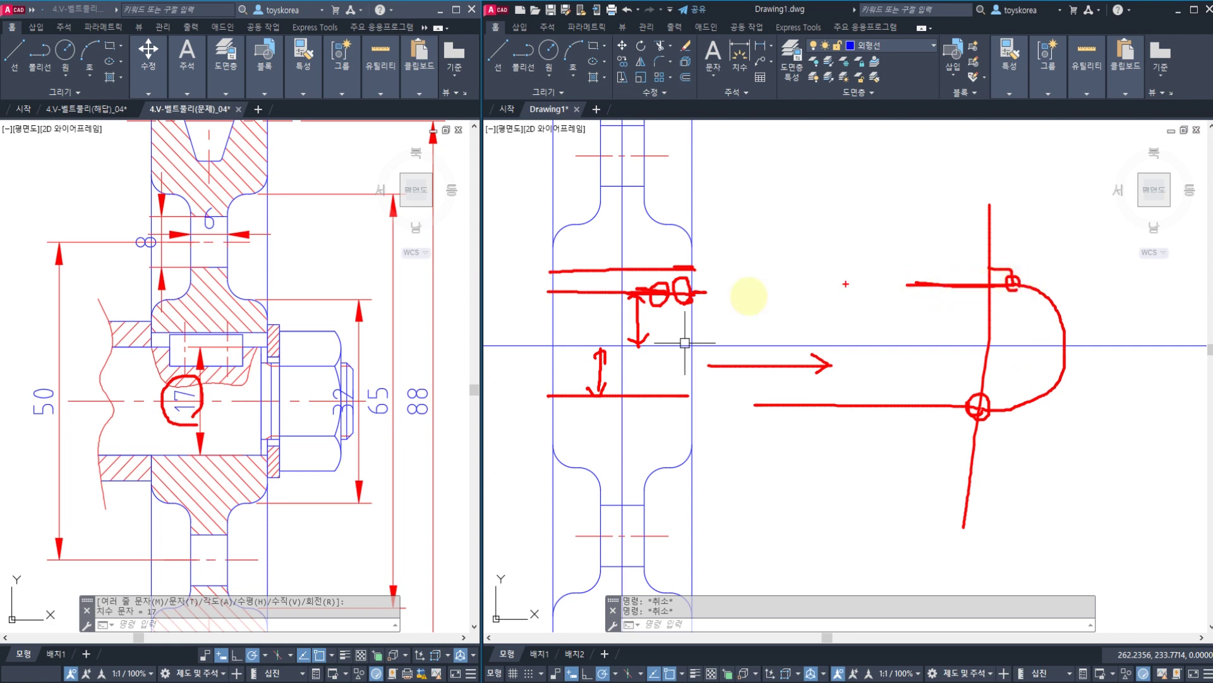
{"action": "left_click_drag", "start_coordinate": [572, 295], "coordinate": [567, 336]}
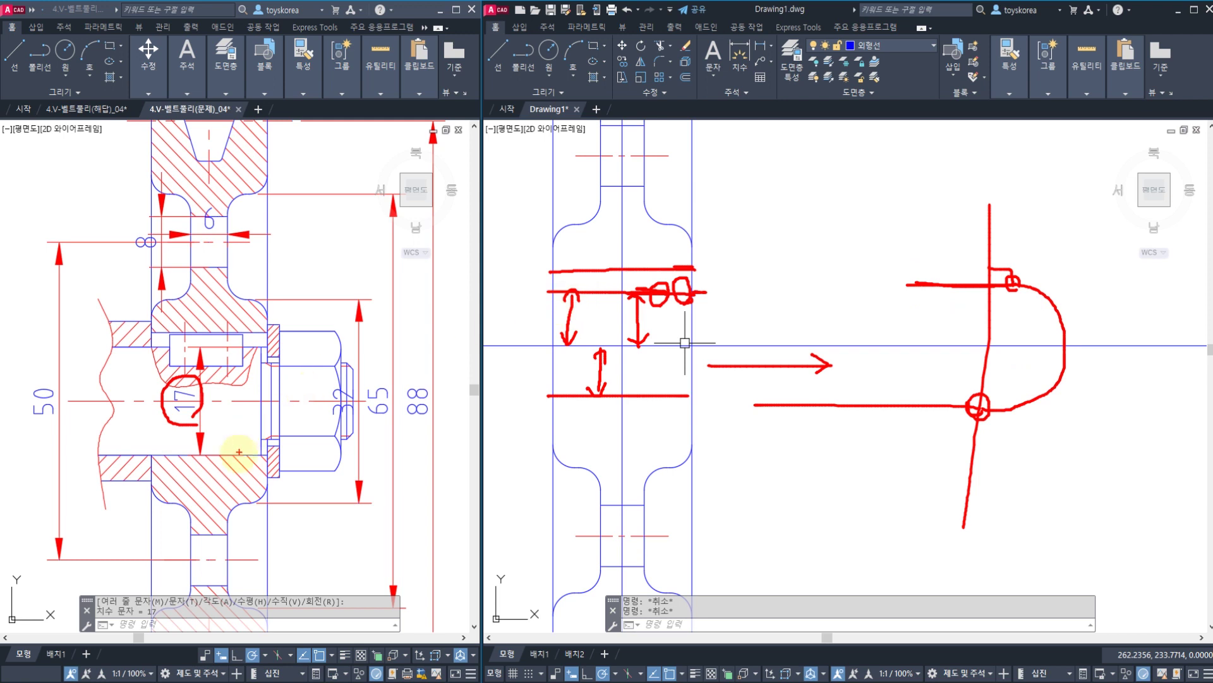
{"action": "mouse_move", "coordinate": [235, 460]}
{"action": "left_mouse_down"}
{"action": "mouse_move", "coordinate": [149, 412]}
{"action": "mouse_move", "coordinate": [198, 420]}
{"action": "left_mouse_up"}
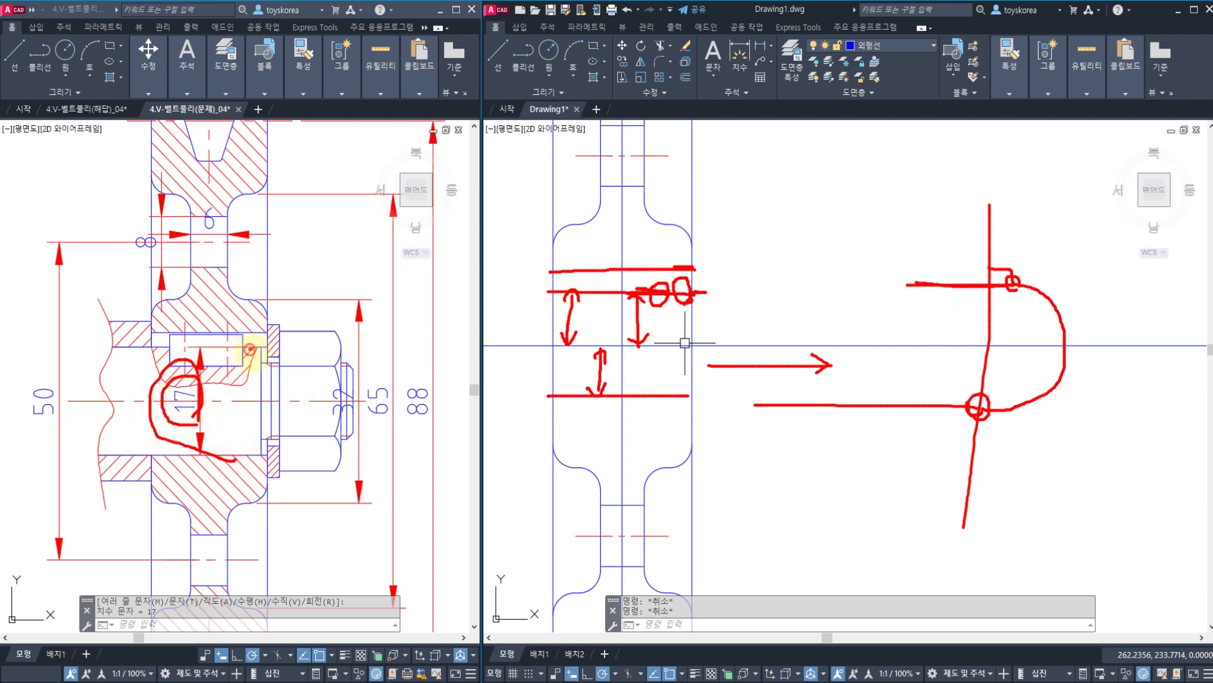
{"action": "mouse_move", "coordinate": [243, 400]}
{"action": "left_mouse_down"}
{"action": "mouse_move", "coordinate": [240, 430]}
{"action": "mouse_move", "coordinate": [276, 453]}
{"action": "left_mouse_up"}
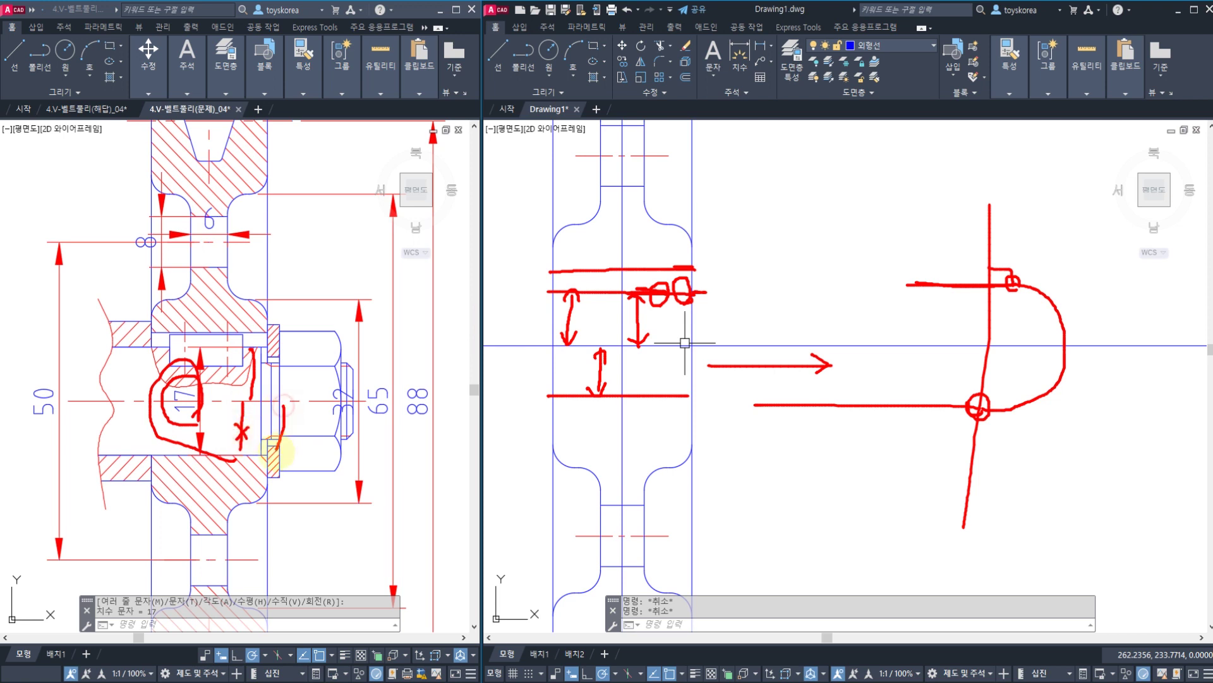
{"action": "left_click_drag", "start_coordinate": [284, 387], "coordinate": [279, 348]}
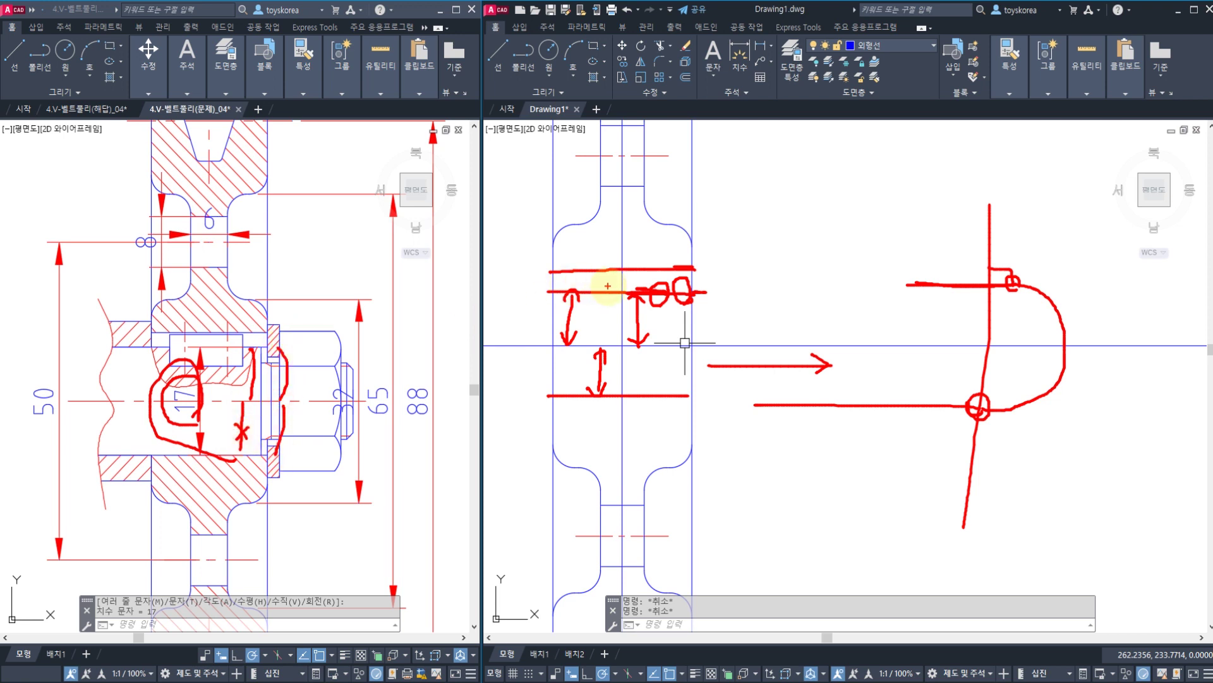
{"action": "key", "text": "Escape"}
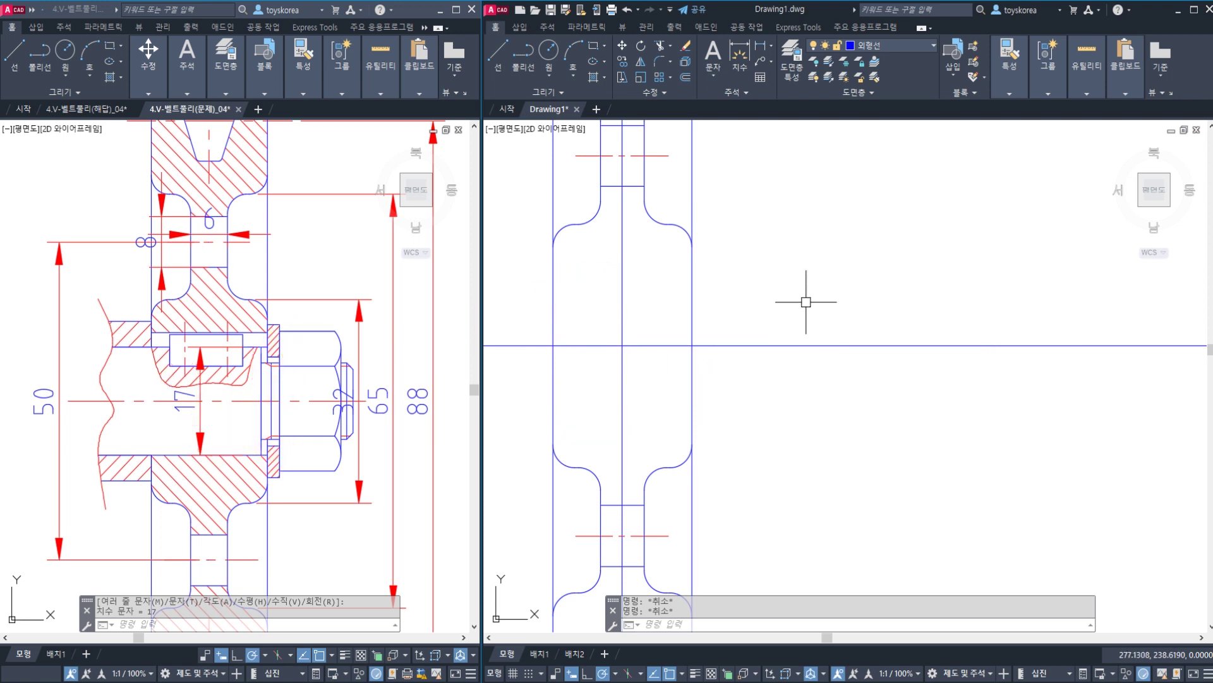
- In the pulley drawing, offset the horizontal axis line downward by 17/2 for the lower edge of the shaft bore
{"action": "mouse_move", "coordinate": [784, 314]}
{"action": "middle_mouse_down"}
{"action": "mouse_move", "coordinate": [848, 282]}
{"action": "mouse_move", "coordinate": [826, 308]}
{"action": "mouse_move", "coordinate": [844, 339]}
{"action": "middle_mouse_up"}
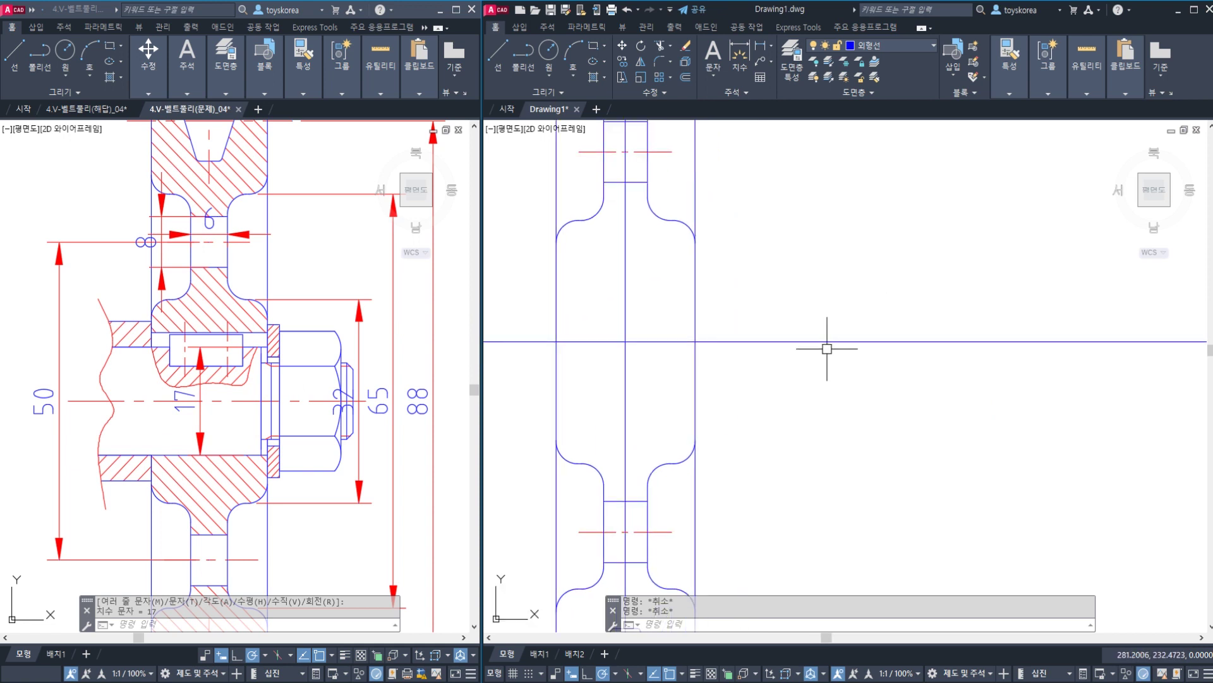
{"action": "type", "text": "o"}
{"action": "key", "text": "Return"}
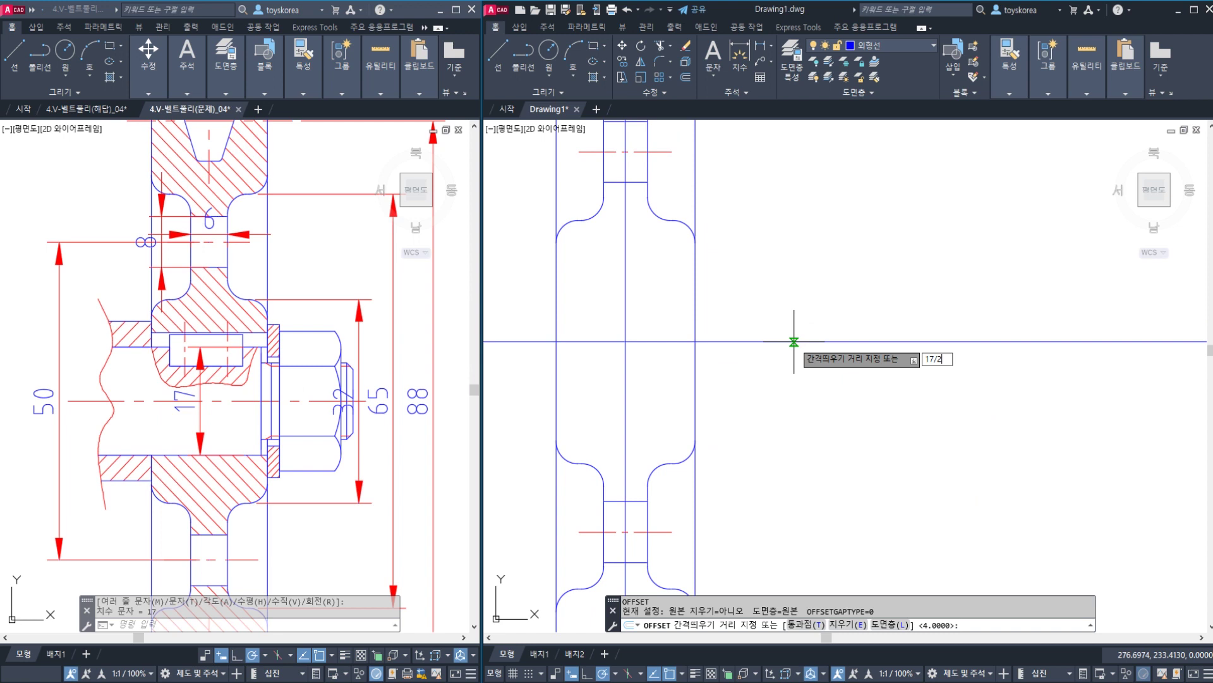
{"action": "type", "text": "17/2"}
{"action": "key", "text": "Return"}
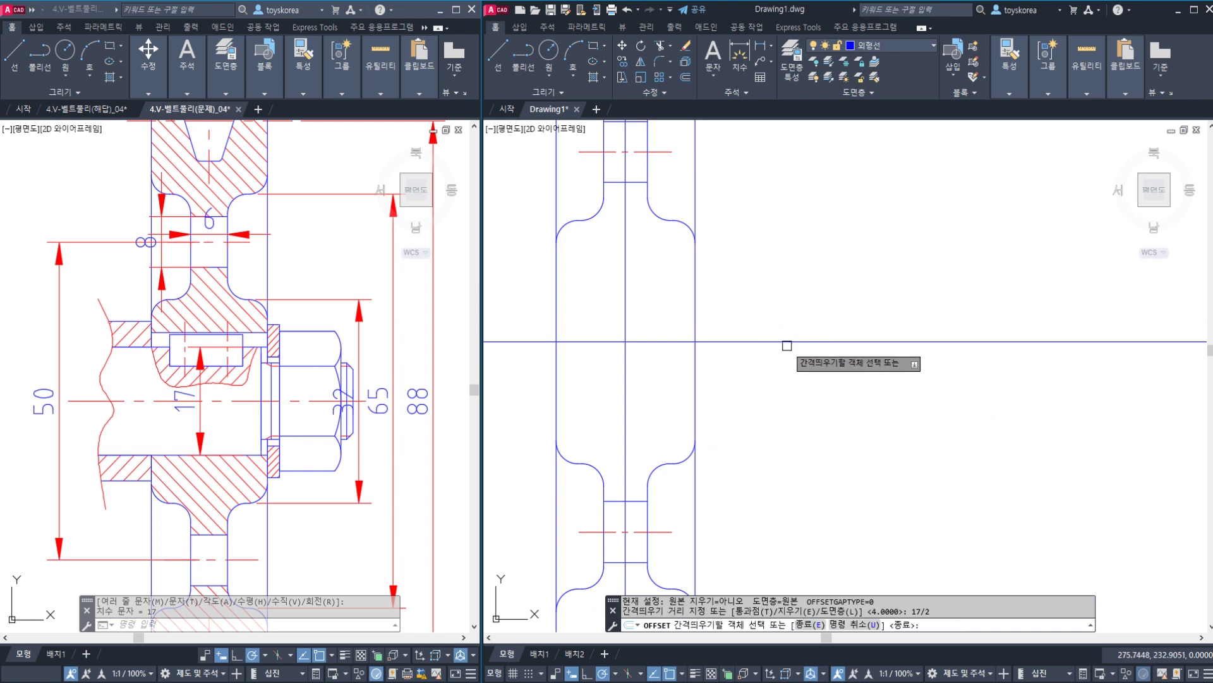
{"action": "left_click", "coordinate": [789, 342]}
{"action": "left_click", "coordinate": [779, 367]}
{"action": "key", "text": "Escape"}
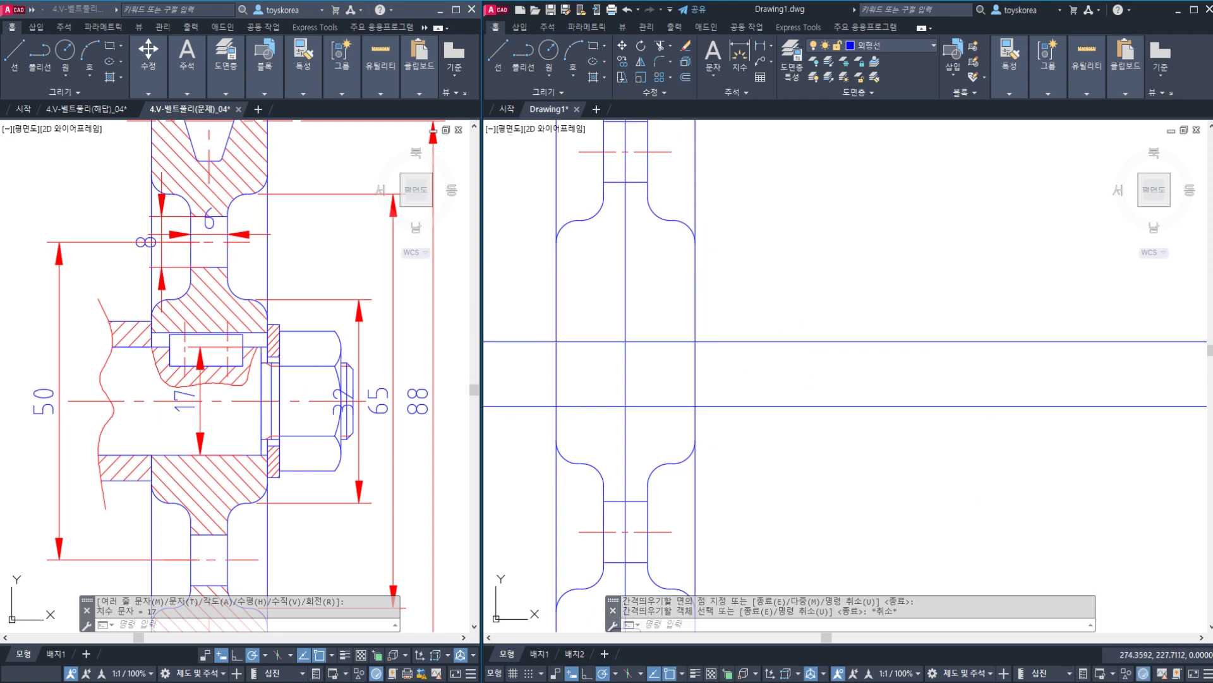
{"action": "left_click", "coordinate": [767, 407]}
{"action": "key", "text": "Escape"}
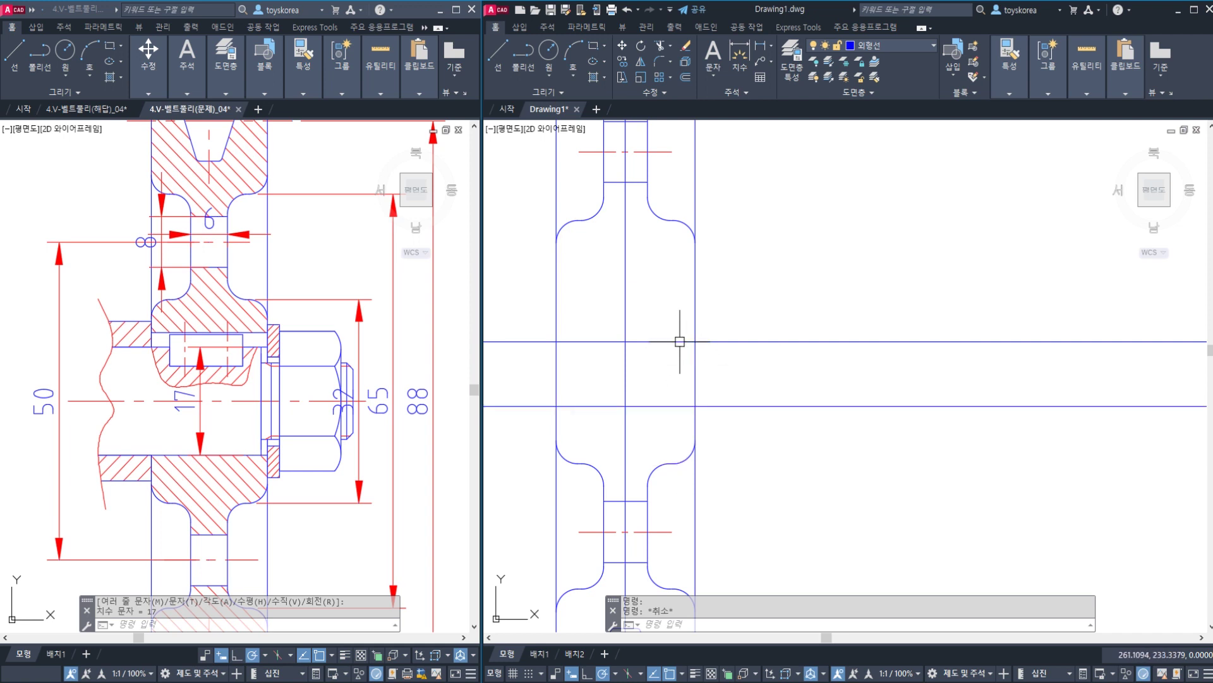
{"action": "left_click", "coordinate": [680, 340]}
{"action": "left_click", "coordinate": [675, 407]}
{"action": "key", "text": "Escape"}
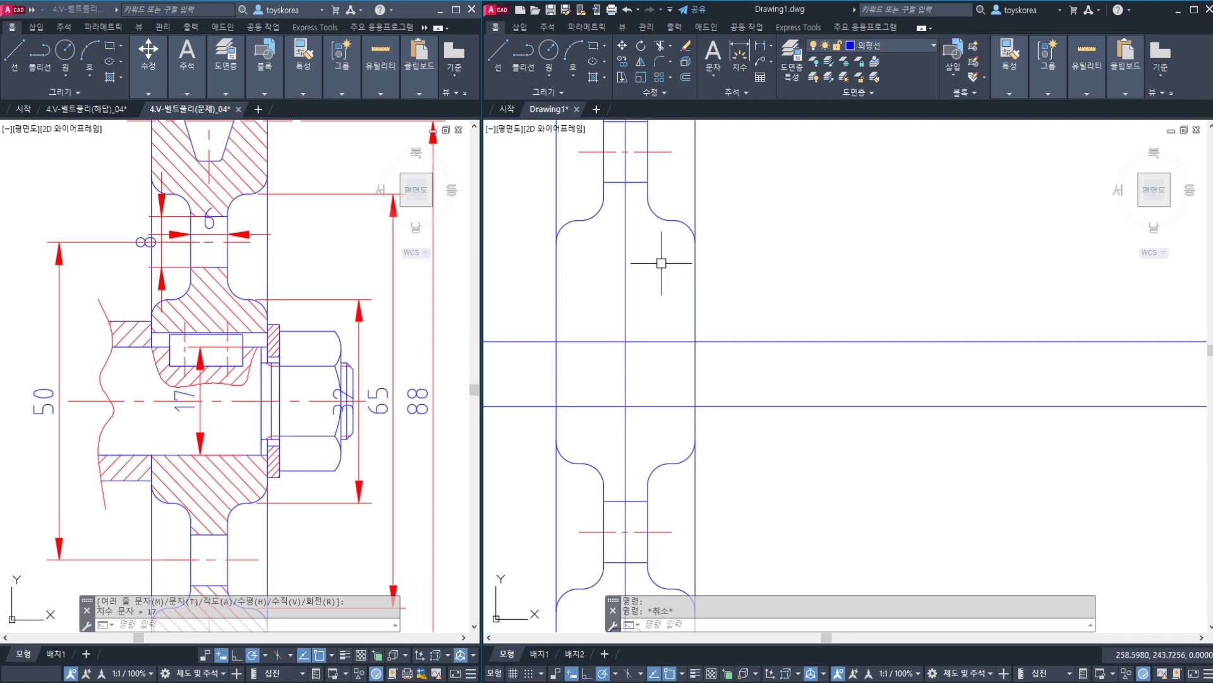
{"action": "left_click", "coordinate": [658, 341]}
{"action": "left_click", "coordinate": [625, 326]}
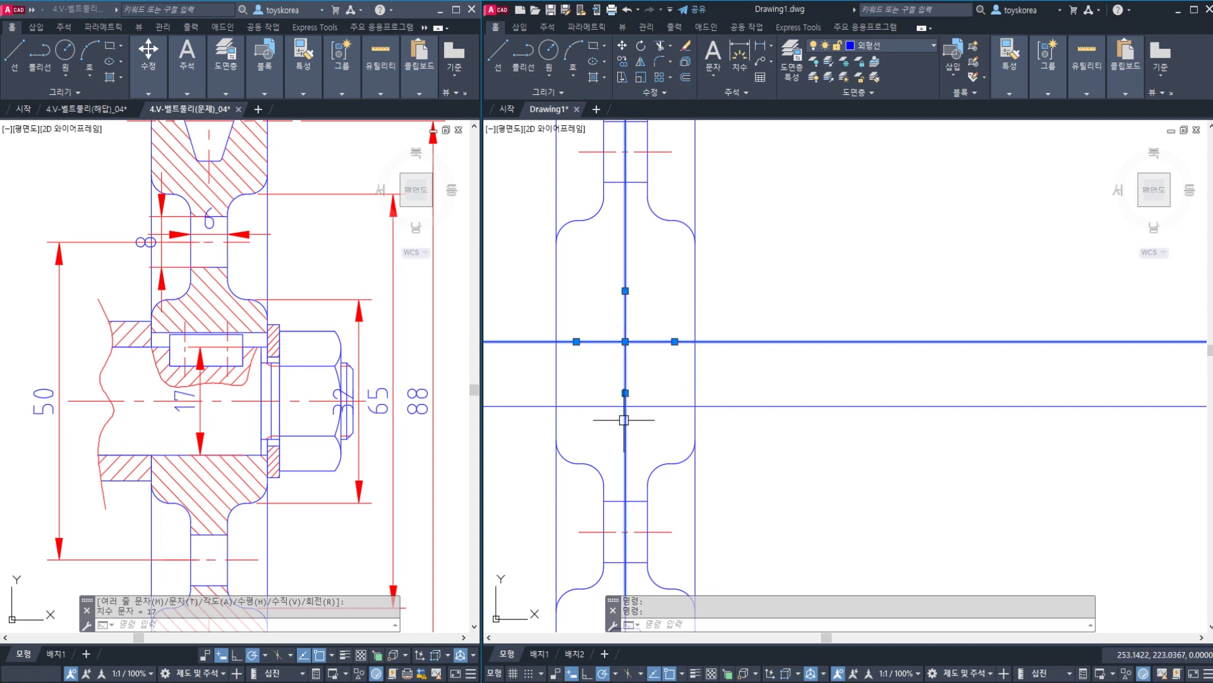
{"action": "key", "text": "Escape"}
{"action": "left_click", "coordinate": [650, 405]}
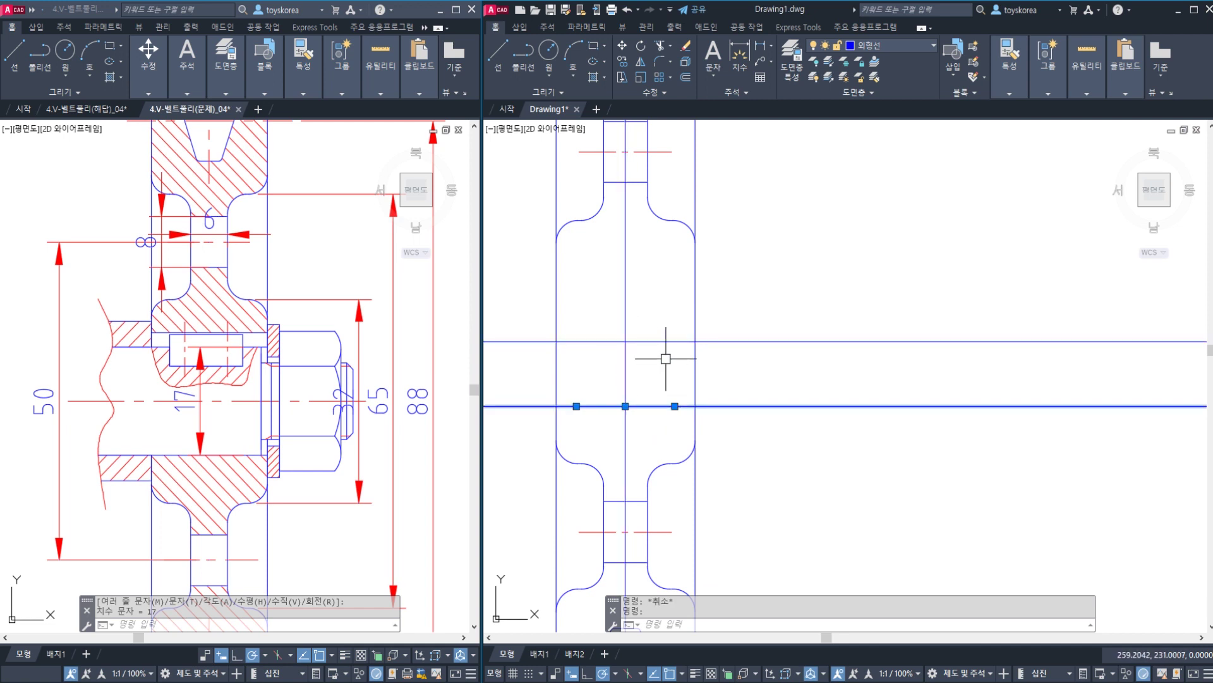
- Draw a vertical construction line across the horizontal axis line, in the empty area beside the pulley section
{"action": "key", "text": "Escape"}
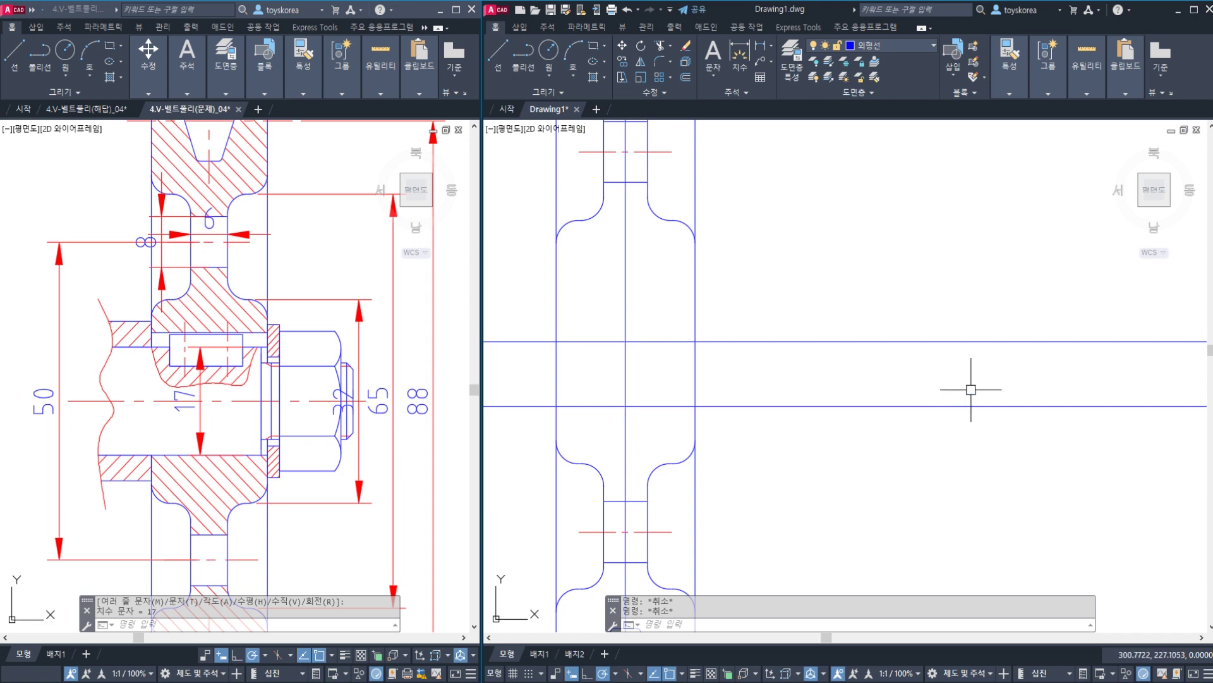
{"action": "type", "text": "XL"}
{"action": "key", "text": "Return"}
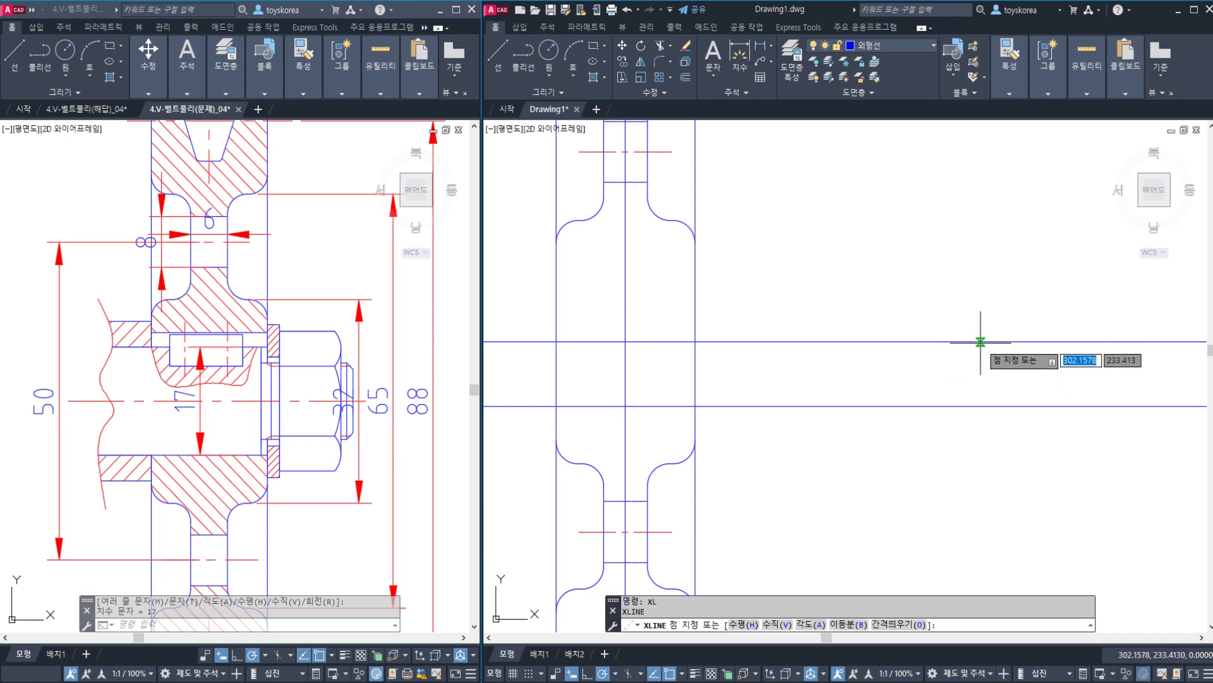
{"action": "left_click", "coordinate": [981, 342]}
{"action": "left_click", "coordinate": [978, 316]}
{"action": "key", "text": "Escape"}
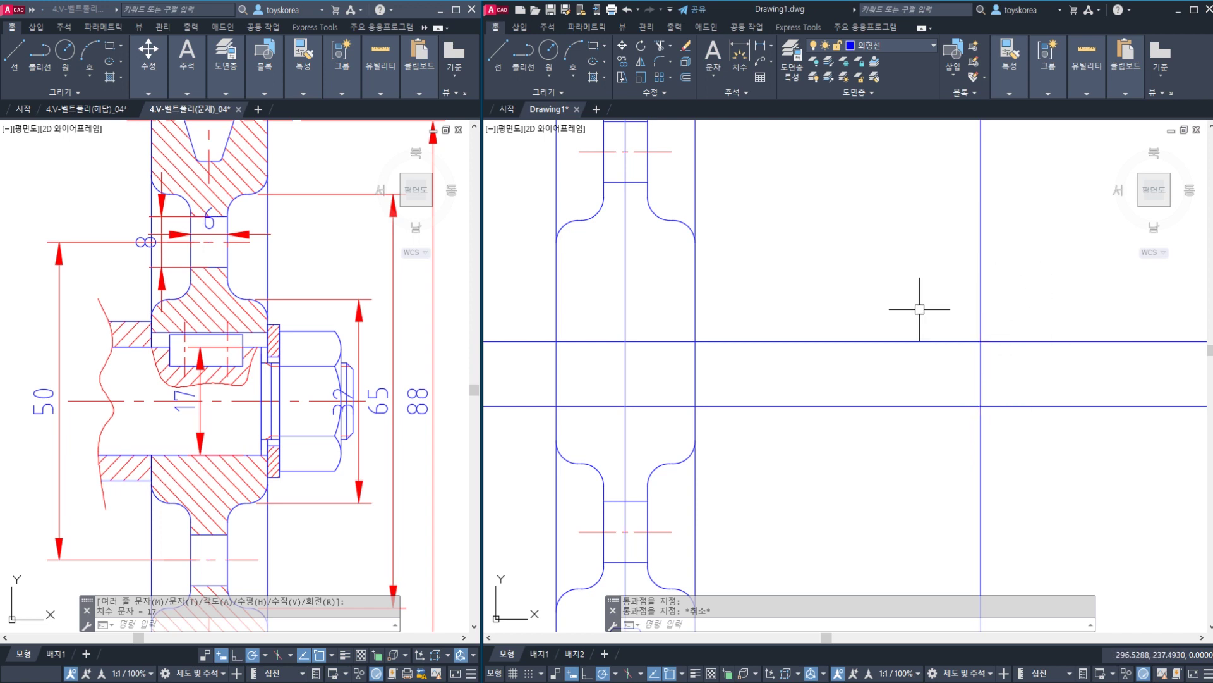
- Draw a circle centred where the new vertical line crosses the axis, with its radius reaching the lower bore line
{"action": "type", "text": "C"}
{"action": "key", "text": "Return"}
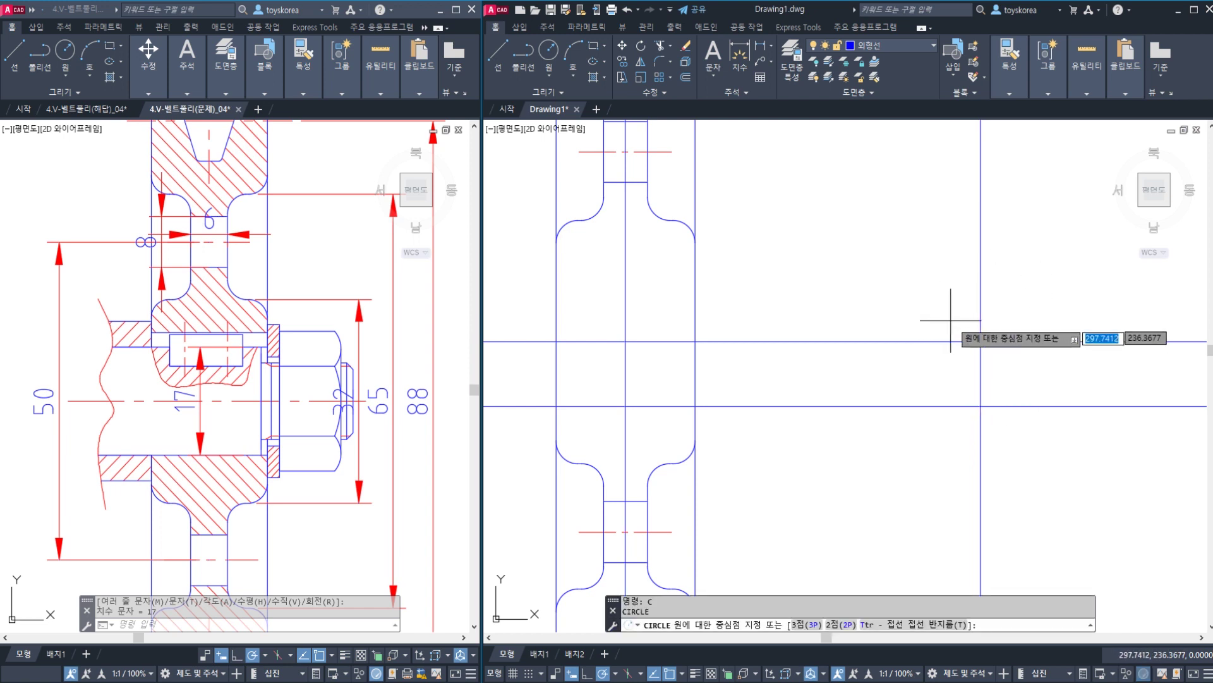
{"action": "left_click", "coordinate": [980, 341]}
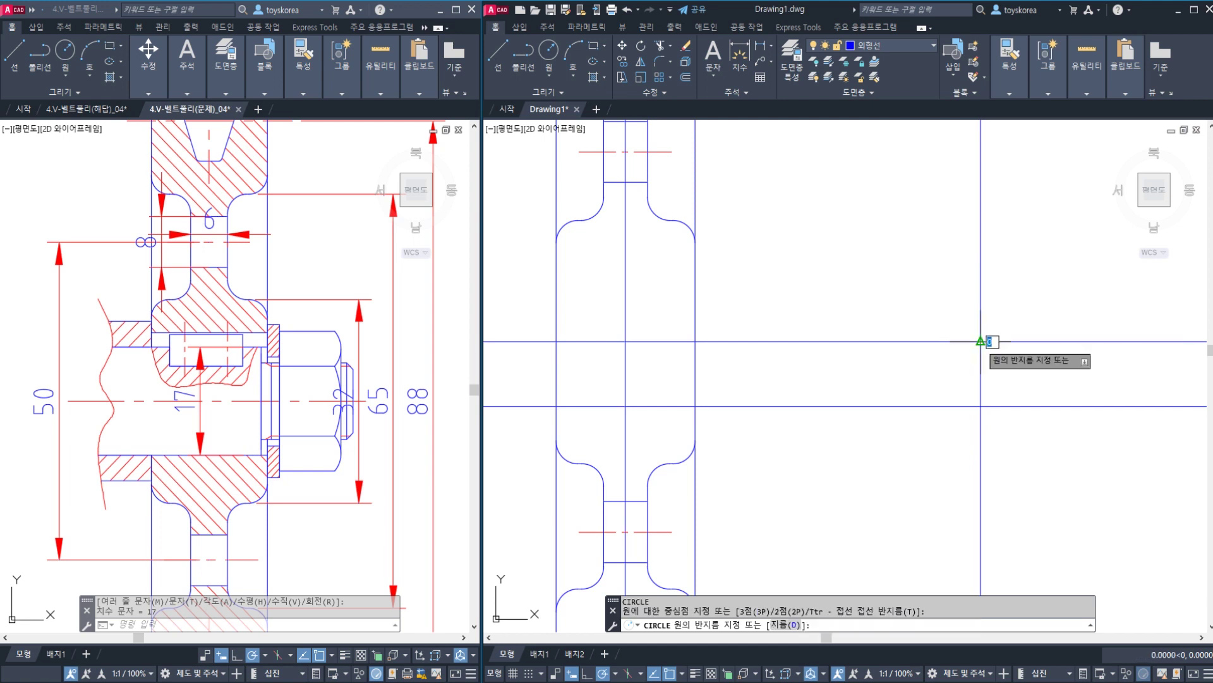
{"action": "left_click", "coordinate": [980, 406]}
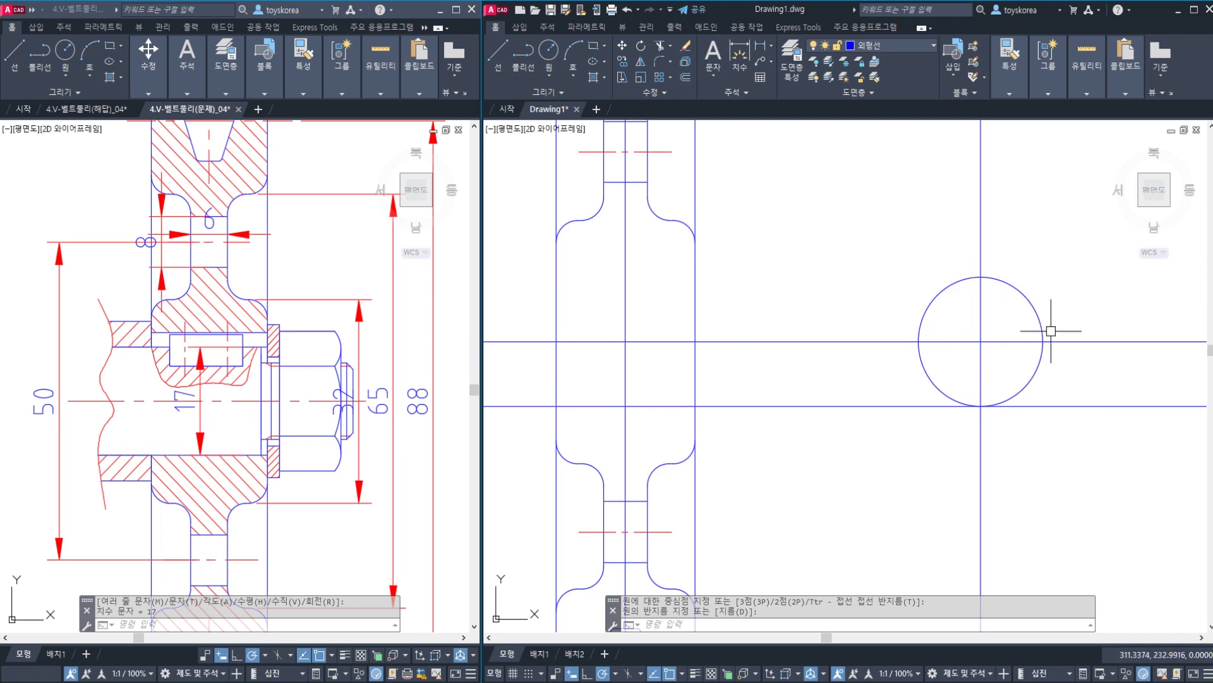
{"action": "left_click", "coordinate": [846, 342]}
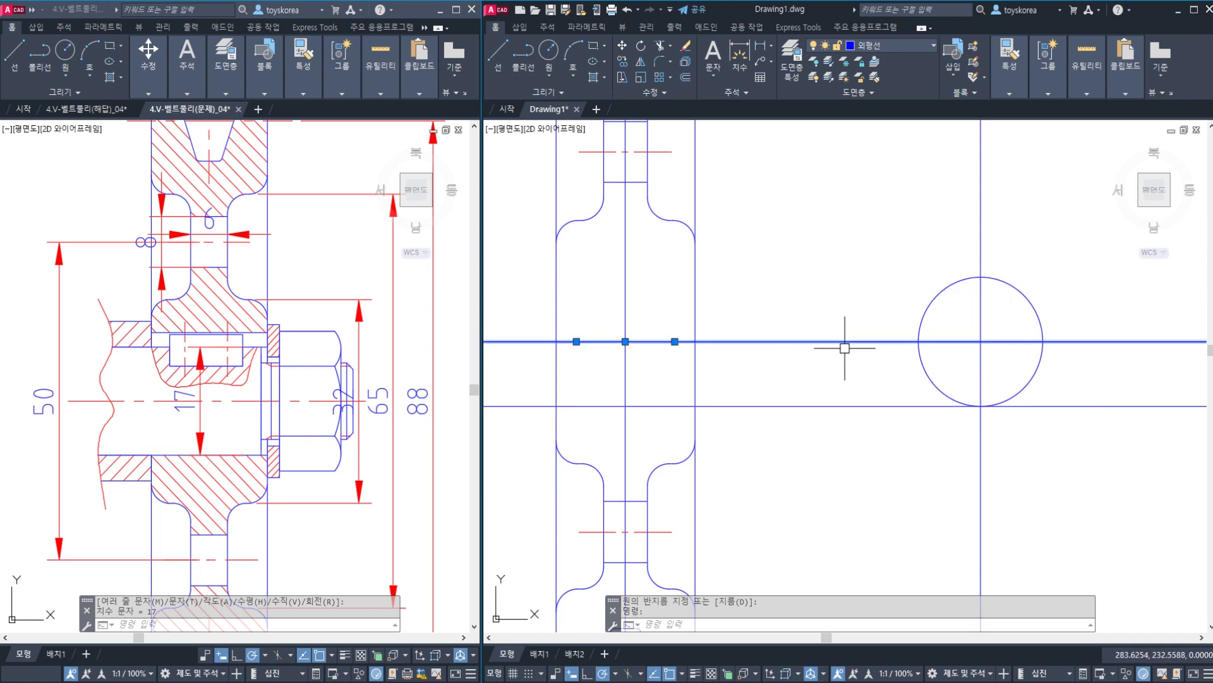
{"action": "left_click", "coordinate": [846, 405]}
{"action": "key", "text": "Escape"}
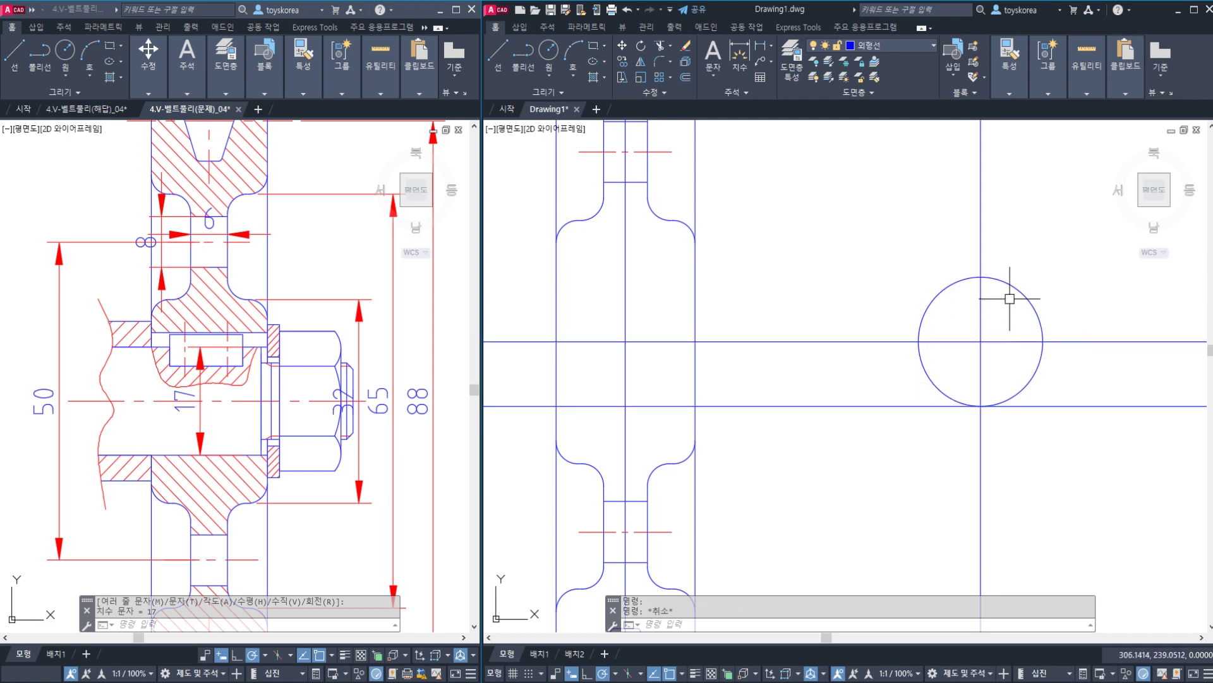
- Check the shaft circle's size with a temporary diameter dimension, and erase that dimension
{"action": "type", "text": "I"}
{"action": "key", "text": "Return"}
{"action": "left_click", "coordinate": [1010, 289]}
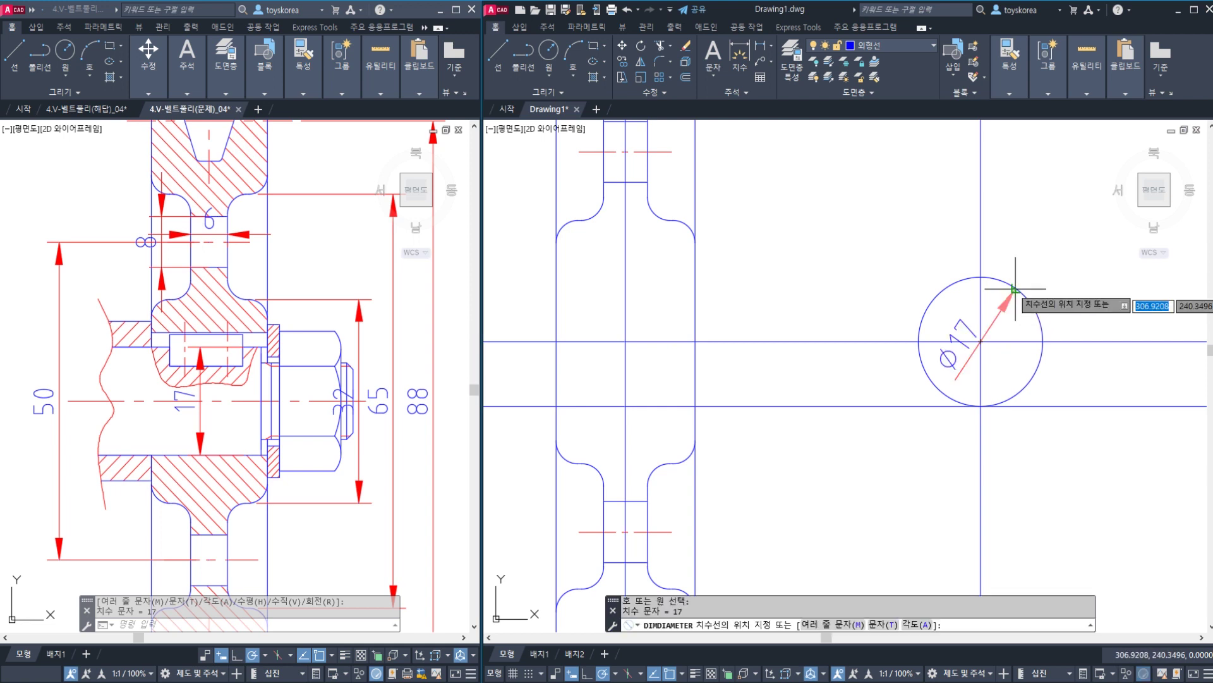
{"action": "left_click", "coordinate": [1023, 266]}
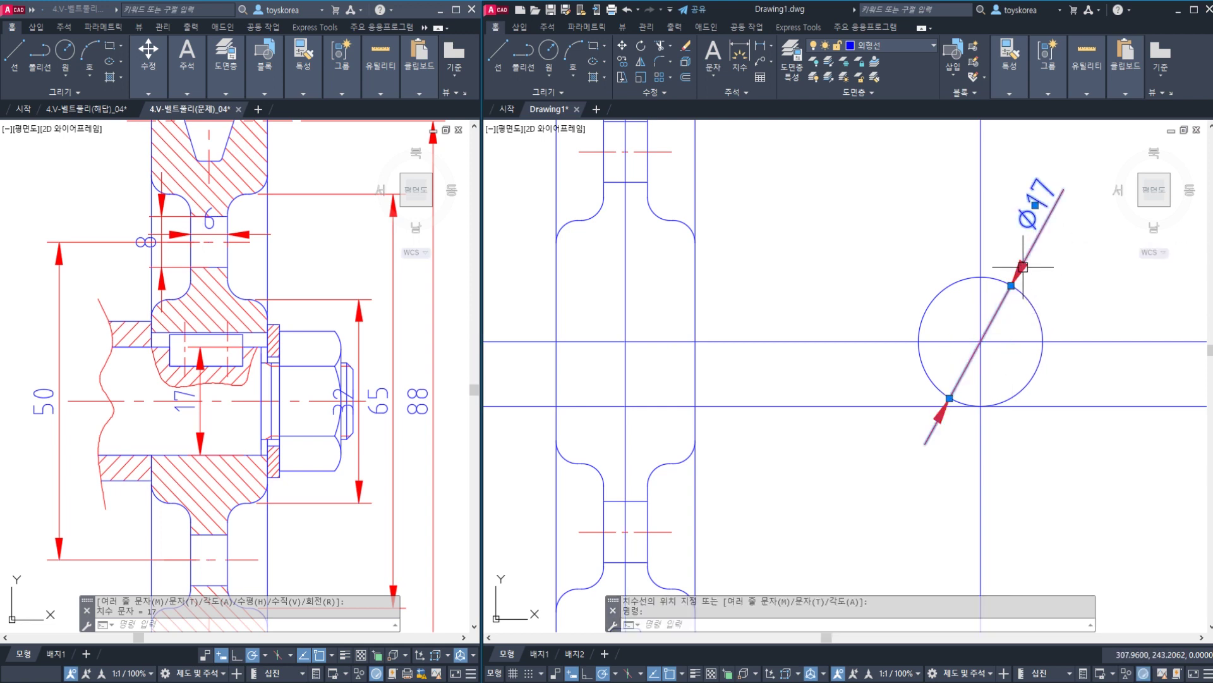
{"action": "key", "text": "Return"}
{"action": "middle_click_drag", "start_coordinate": [1014, 297], "coordinate": [997, 298]}
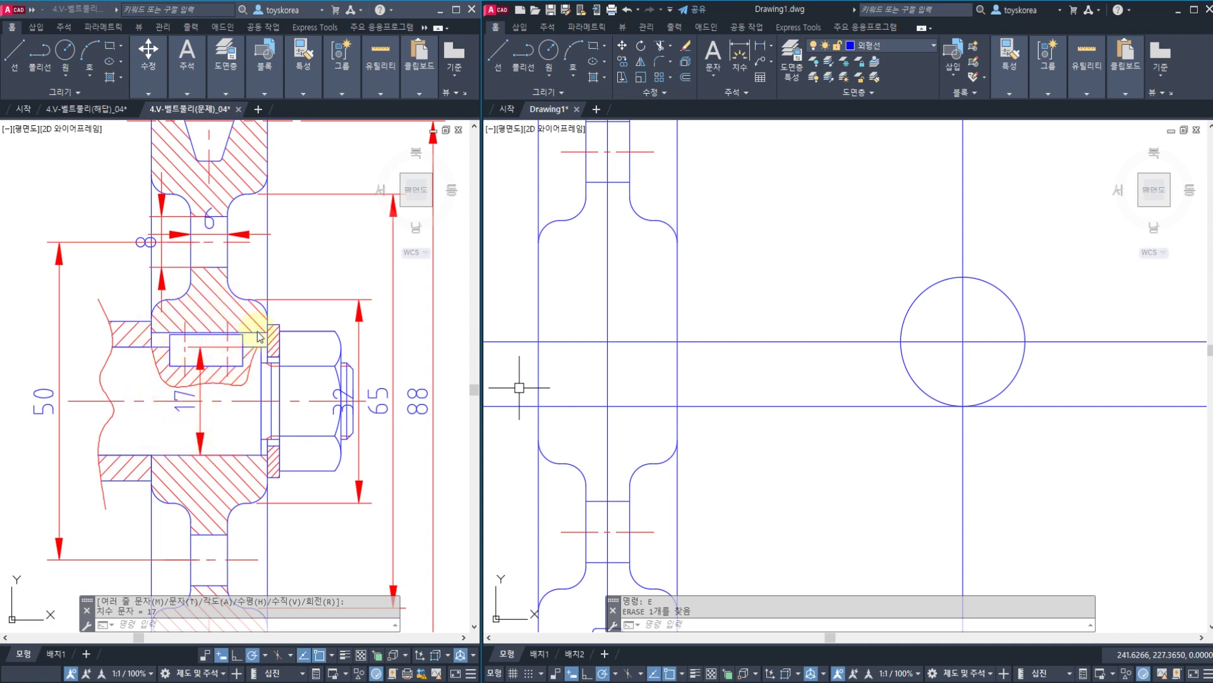
{"action": "left_click", "coordinate": [198, 417]}
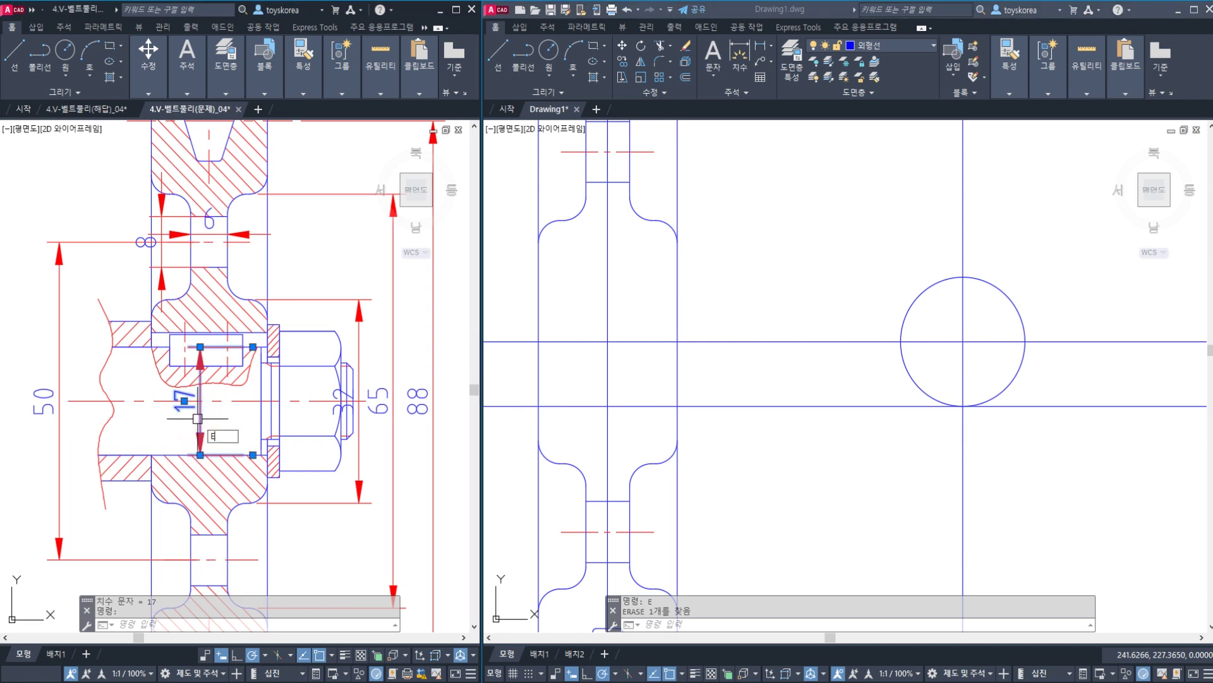
{"action": "key", "text": "Return"}
{"action": "key", "text": "ctrl+z"}
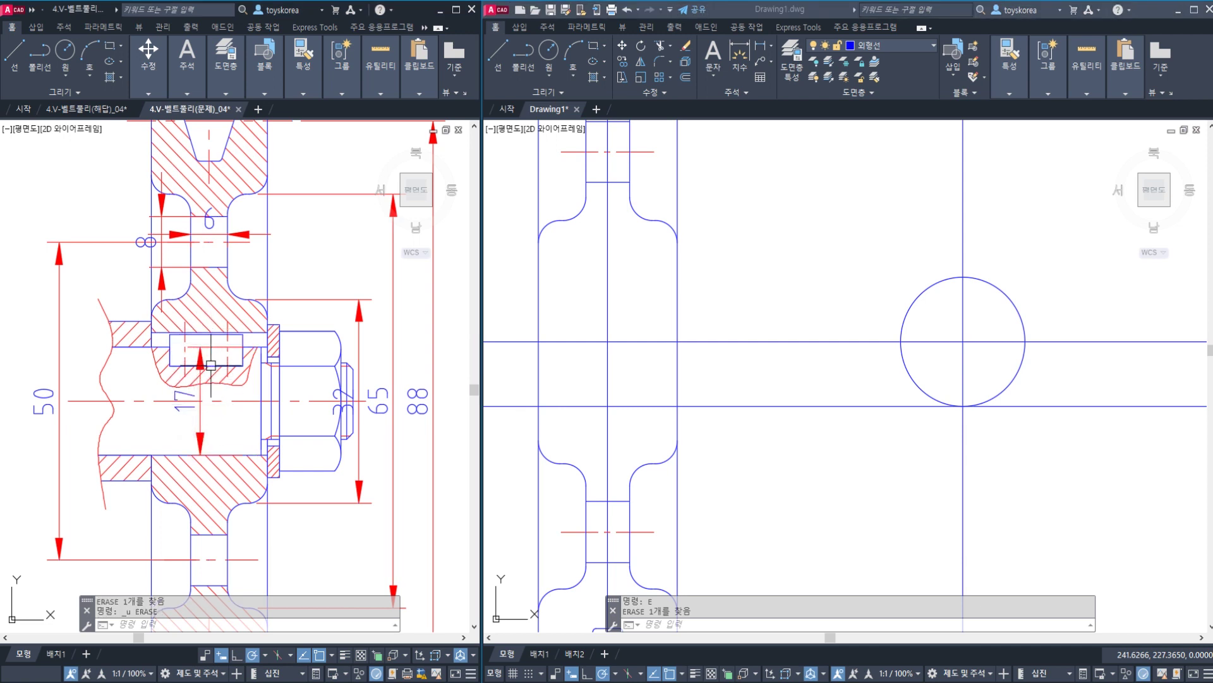
- Examine the key and the broken-out shaft section inside the hub of the reference drawing
{"action": "scroll", "coordinate": [141, 357], "scroll_direction": "up", "scroll_amount": 2}
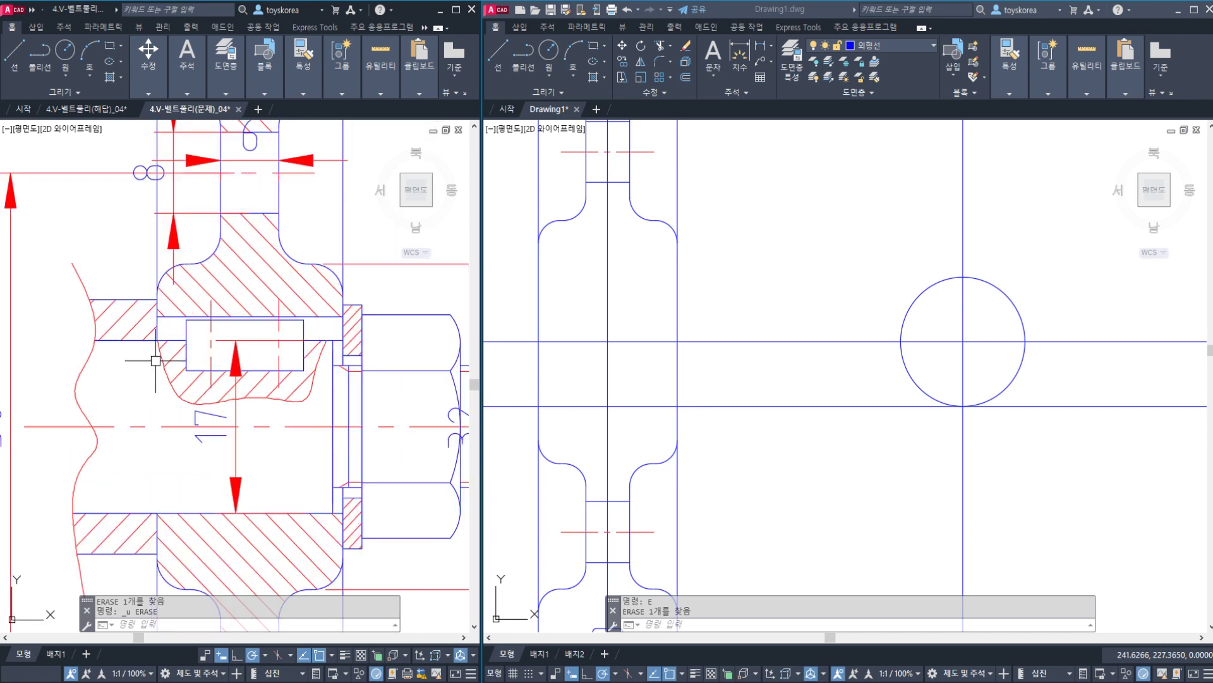
{"action": "scroll", "coordinate": [140, 363], "scroll_direction": "up", "scroll_amount": 2}
{"action": "left_click", "coordinate": [169, 352]}
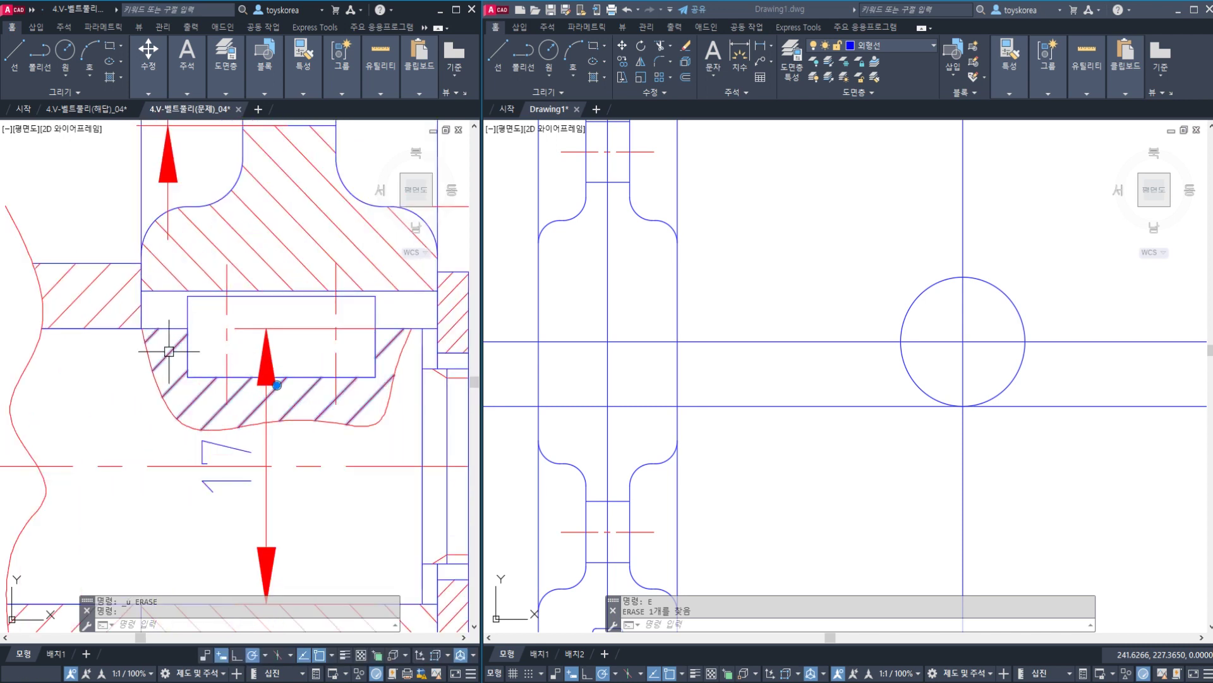
{"action": "key", "text": "Escape"}
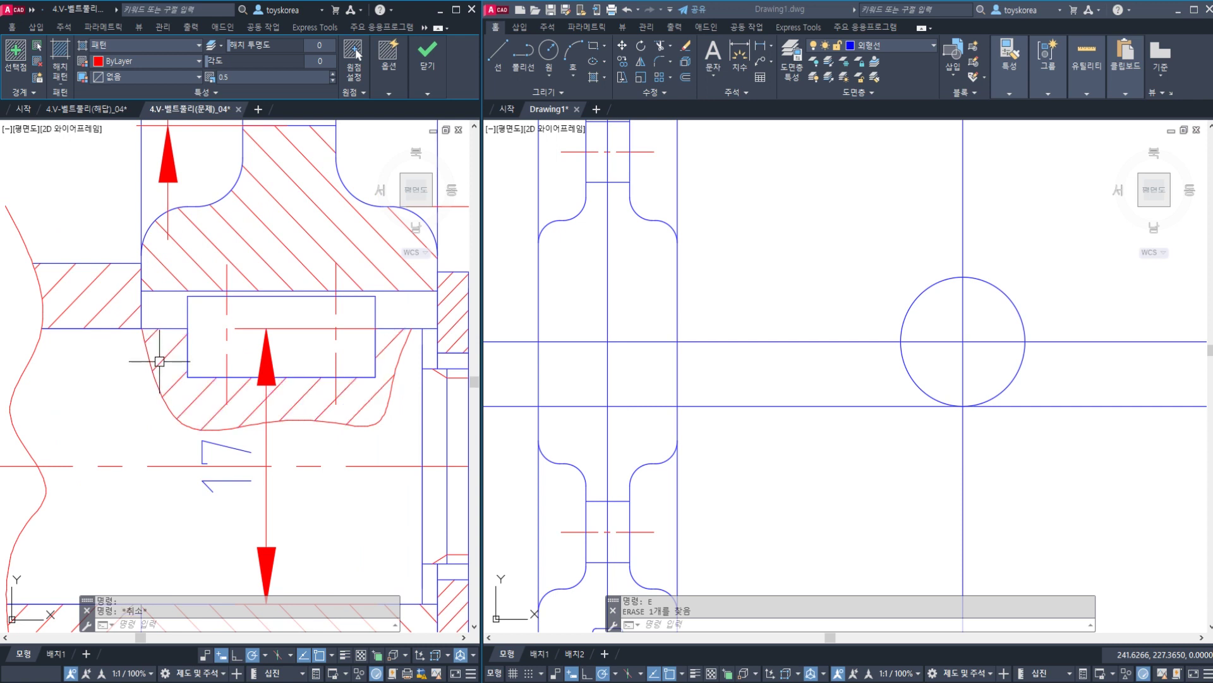
{"action": "left_click", "coordinate": [163, 359]}
{"action": "key", "text": "Escape"}
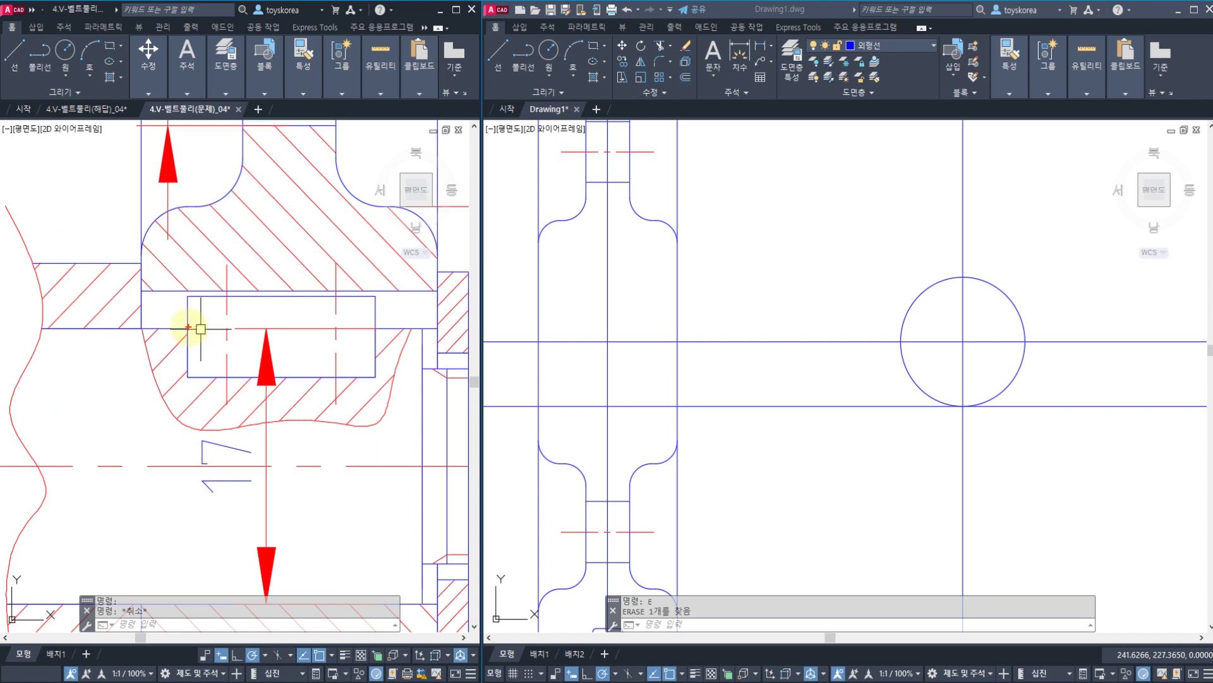
{"action": "left_click_drag", "start_coordinate": [187, 299], "coordinate": [189, 371]}
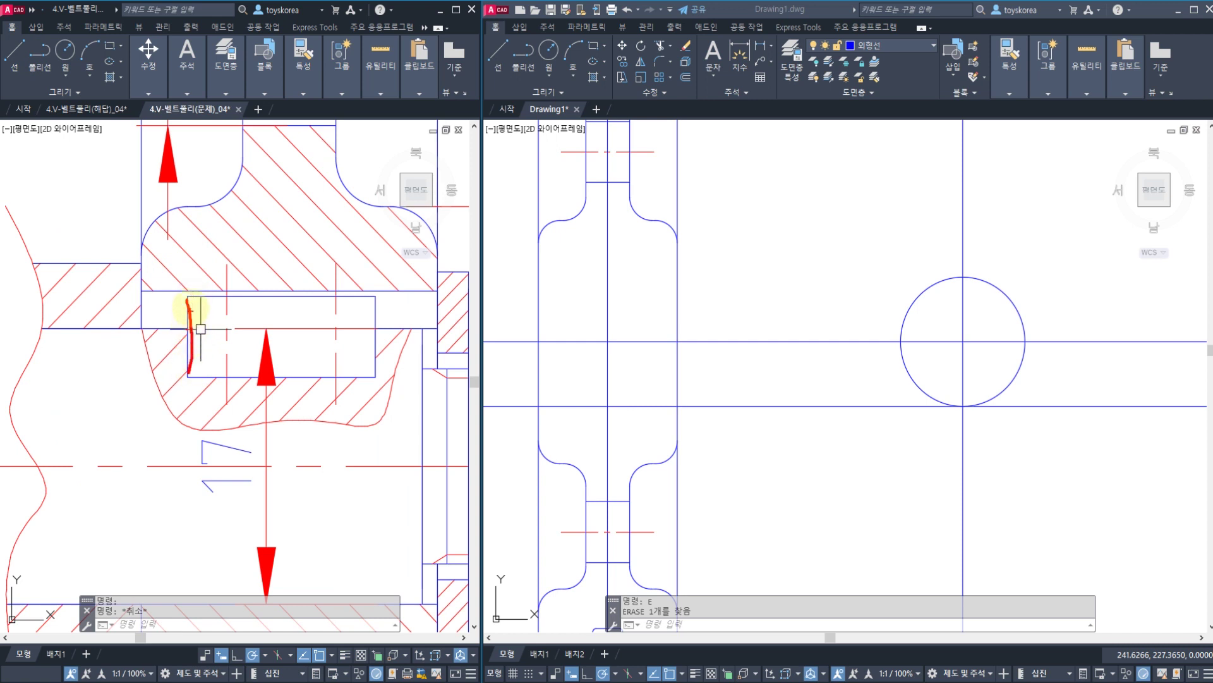
{"action": "mouse_move", "coordinate": [189, 300]}
{"action": "left_mouse_down"}
{"action": "mouse_move", "coordinate": [352, 297]}
{"action": "mouse_move", "coordinate": [369, 347]}
{"action": "mouse_move", "coordinate": [369, 373]}
{"action": "mouse_move", "coordinate": [195, 373]}
{"action": "left_mouse_up"}
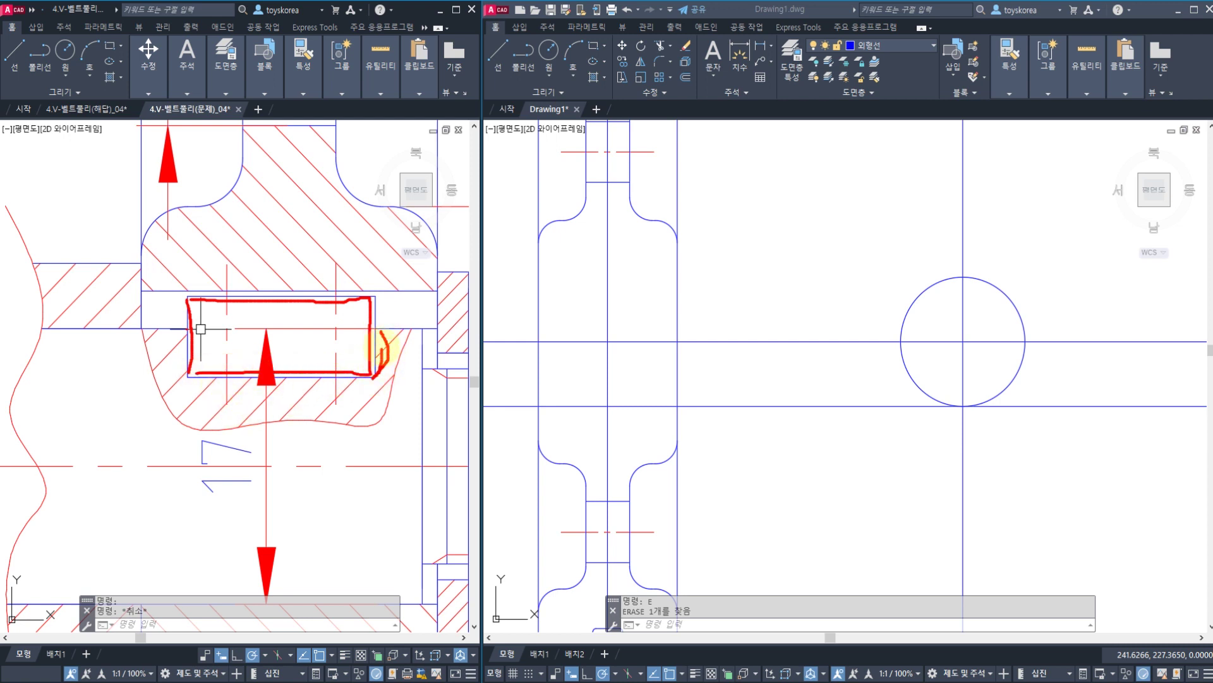
{"action": "mouse_move", "coordinate": [385, 366]}
{"action": "left_mouse_down"}
{"action": "mouse_move", "coordinate": [378, 292]}
{"action": "mouse_move", "coordinate": [379, 338]}
{"action": "mouse_move", "coordinate": [368, 306]}
{"action": "mouse_move", "coordinate": [320, 347]}
{"action": "mouse_move", "coordinate": [330, 324]}
{"action": "mouse_move", "coordinate": [340, 349]}
{"action": "left_mouse_up"}
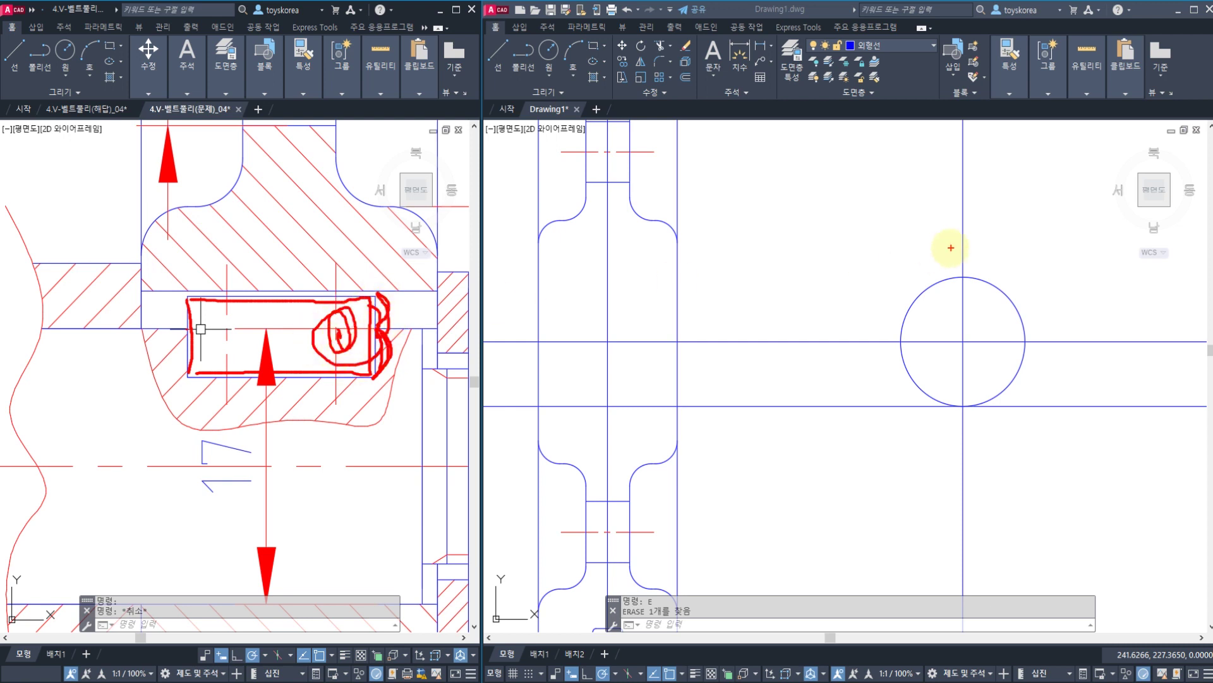
{"action": "left_click_drag", "start_coordinate": [772, 215], "coordinate": [767, 301]}
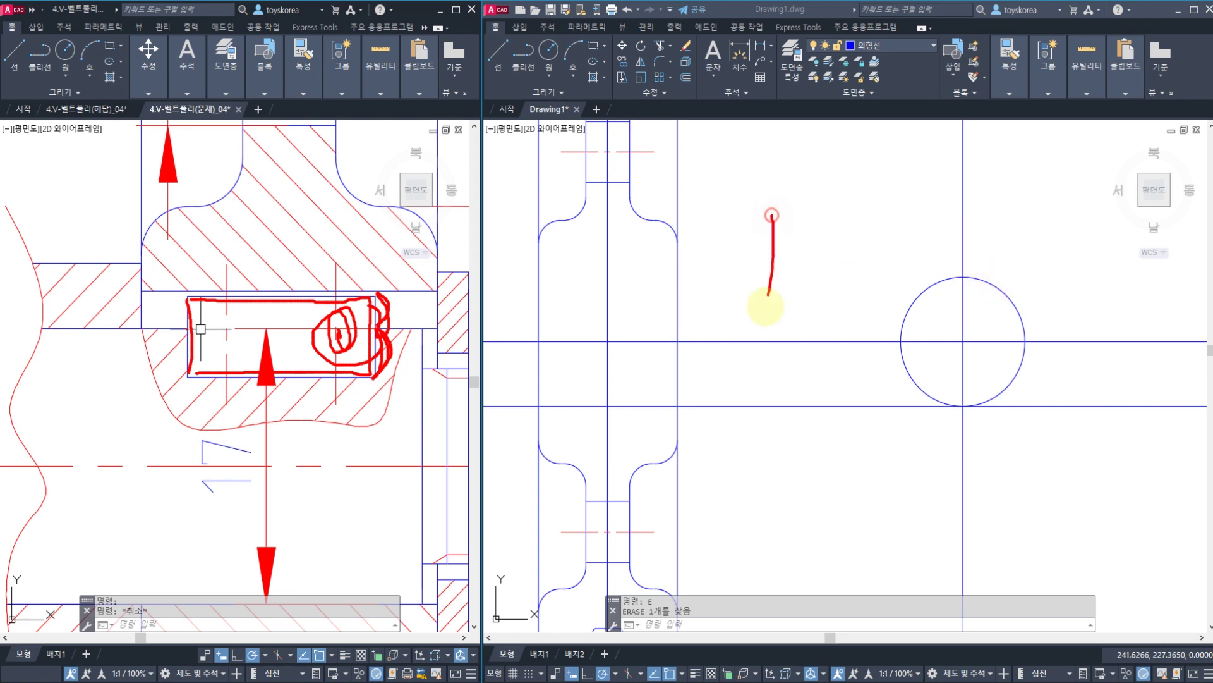
{"action": "left_click_drag", "start_coordinate": [807, 248], "coordinate": [821, 290]}
{"action": "mouse_move", "coordinate": [878, 240]}
{"action": "left_mouse_down"}
{"action": "mouse_move", "coordinate": [862, 293]}
{"action": "mouse_move", "coordinate": [819, 313]}
{"action": "left_mouse_up"}
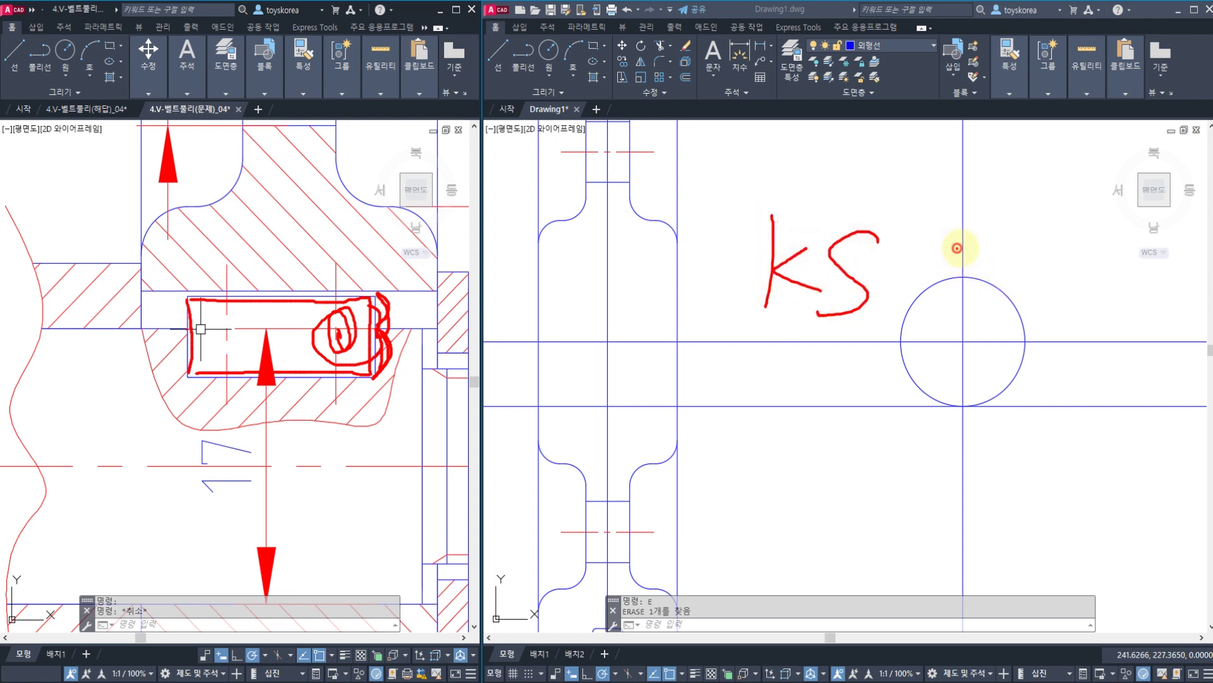
{"action": "mouse_move", "coordinate": [957, 248]}
{"action": "left_mouse_down"}
{"action": "mouse_move", "coordinate": [987, 248]}
{"action": "mouse_move", "coordinate": [992, 278]}
{"action": "mouse_move", "coordinate": [997, 249]}
{"action": "mouse_move", "coordinate": [997, 297]}
{"action": "left_mouse_up"}
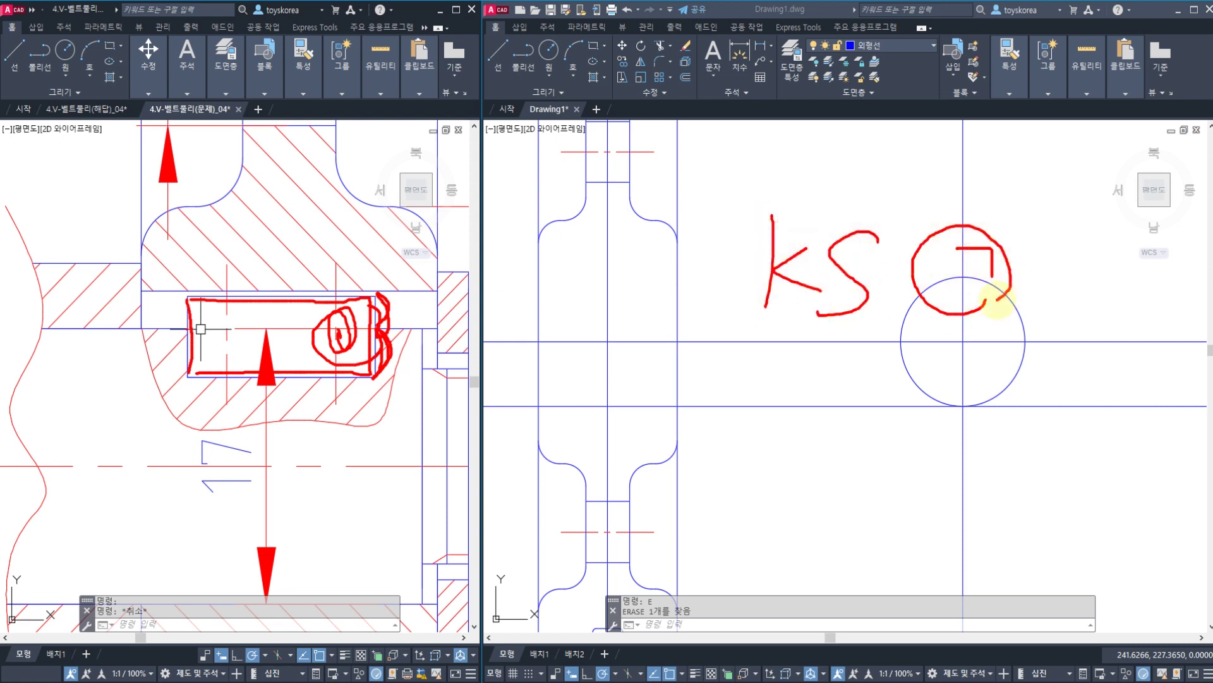
{"action": "mouse_move", "coordinate": [860, 319]}
{"action": "left_mouse_down"}
{"action": "mouse_move", "coordinate": [677, 238]}
{"action": "mouse_move", "coordinate": [885, 306]}
{"action": "mouse_move", "coordinate": [840, 329]}
{"action": "left_mouse_up"}
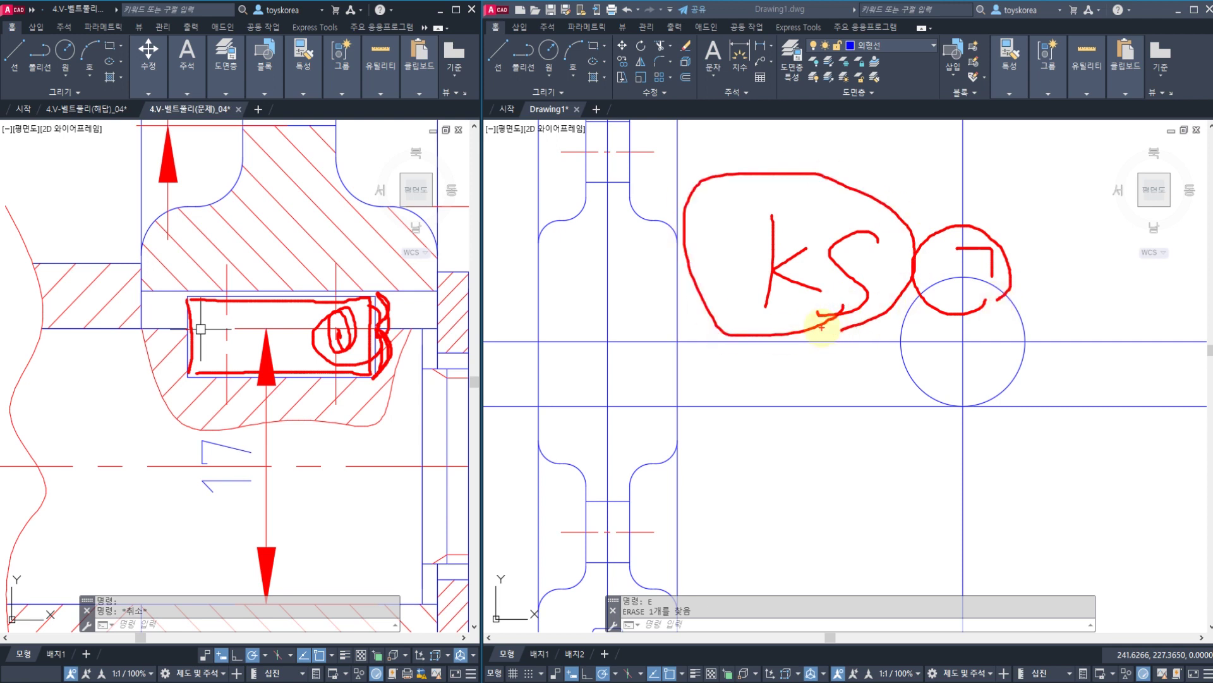
{"action": "key", "text": "Escape"}
{"action": "key", "text": "Escape"}
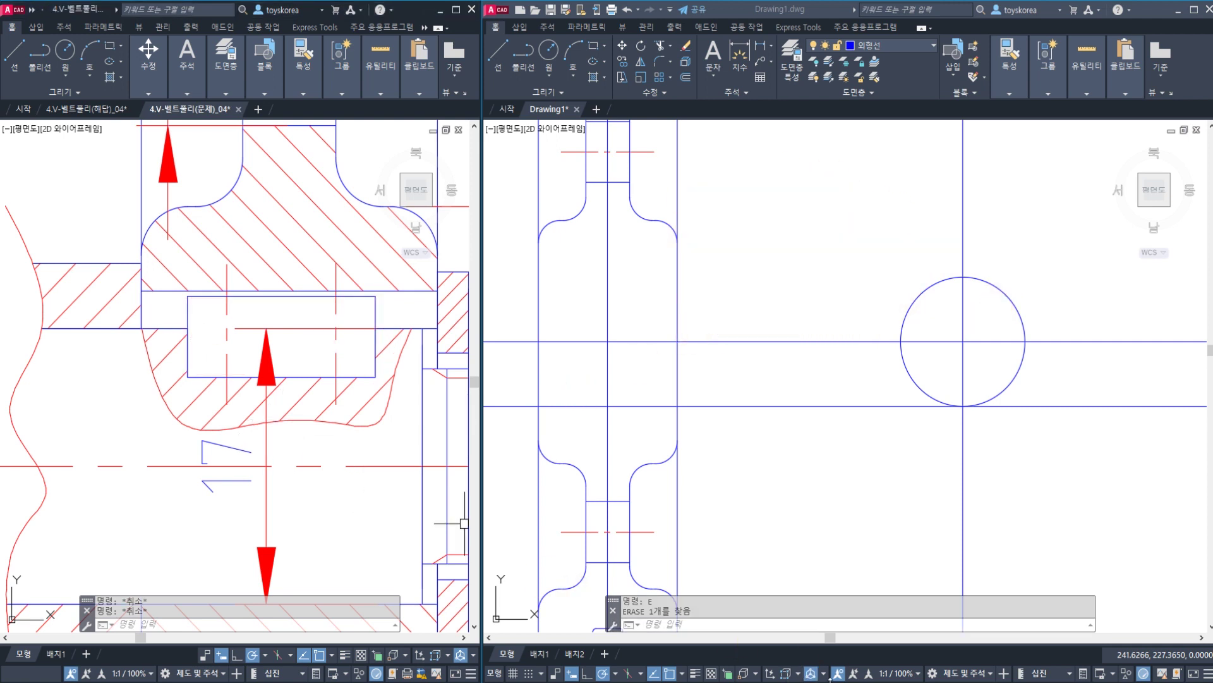
- Switch to the CAD drafting standards PDF and find section 21 on parallel keys and keyways, on page 10
{"action": "key", "text": "alt+Tab"}
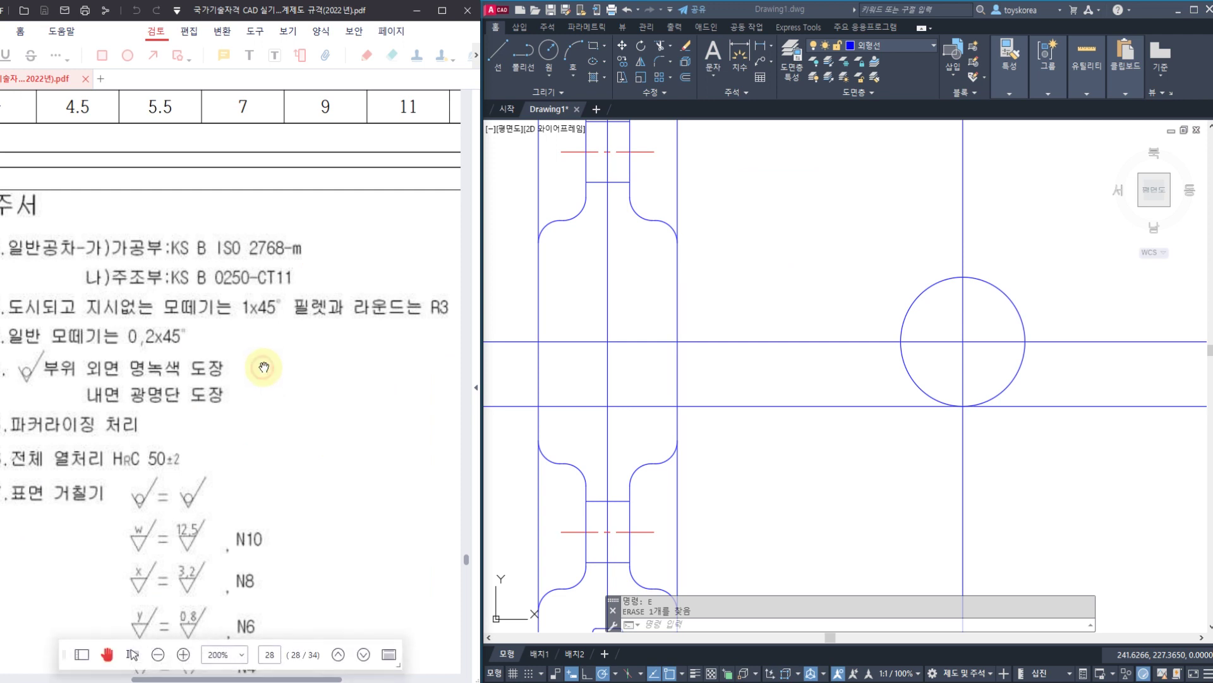
{"action": "scroll", "coordinate": [284, 349], "scroll_direction": "down", "scroll_amount": 1, "text": "ctrl"}
{"action": "scroll", "coordinate": [283, 348], "scroll_direction": "down", "scroll_amount": 6, "text": "ctrl"}
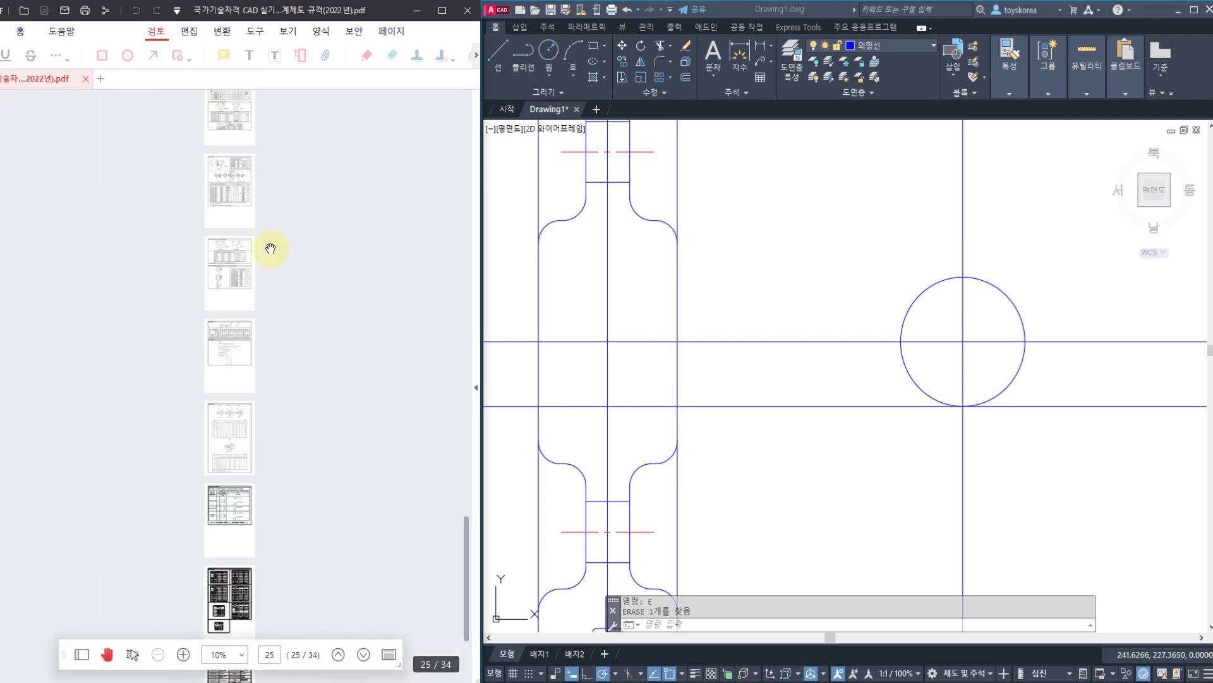
{"action": "left_click_drag", "start_coordinate": [298, 222], "coordinate": [314, 537]}
{"action": "left_click_drag", "start_coordinate": [284, 244], "coordinate": [279, 544]}
{"action": "left_click_drag", "start_coordinate": [287, 266], "coordinate": [307, 530]}
{"action": "left_click_drag", "start_coordinate": [293, 334], "coordinate": [270, 290]}
{"action": "scroll", "coordinate": [202, 278], "scroll_direction": "up", "scroll_amount": 5, "text": "ctrl"}
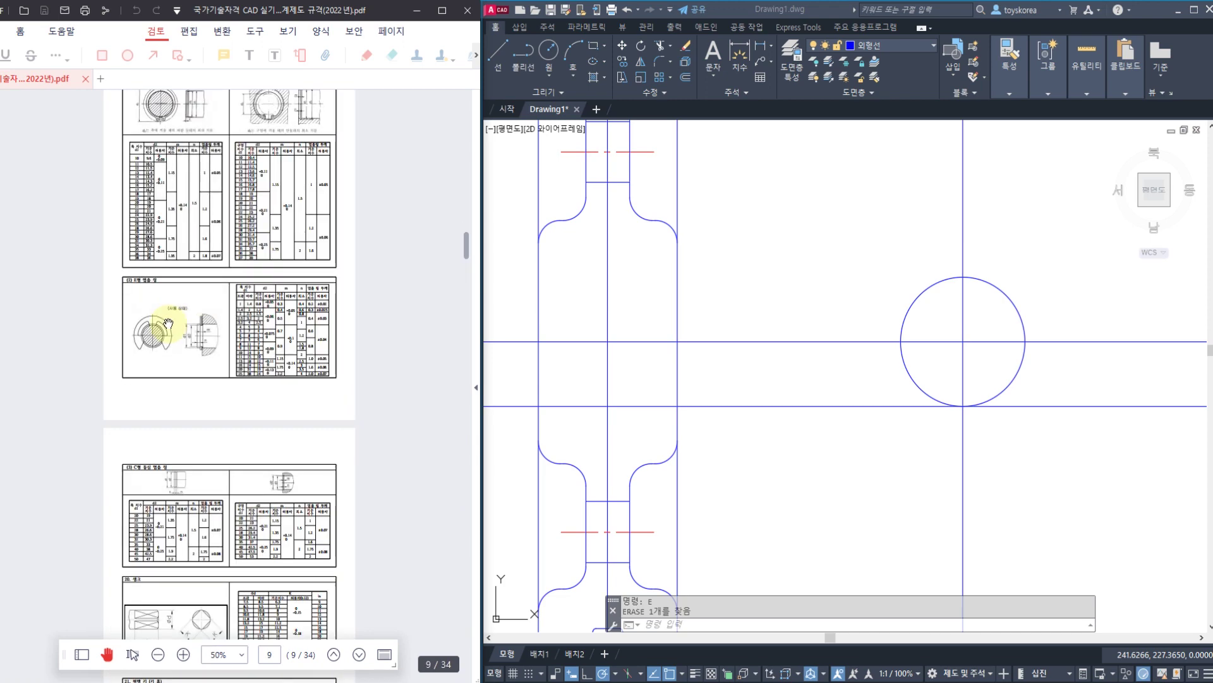
{"action": "mouse_move", "coordinate": [218, 483]}
{"action": "left_mouse_down"}
{"action": "mouse_move", "coordinate": [233, 238]}
{"action": "mouse_move", "coordinate": [231, 474]}
{"action": "left_mouse_up"}
{"action": "left_click_drag", "start_coordinate": [244, 225], "coordinate": [237, 260]}
{"action": "left_click_drag", "start_coordinate": [193, 455], "coordinate": [231, 202]}
{"action": "left_click_drag", "start_coordinate": [233, 413], "coordinate": [258, 321]}
{"action": "scroll", "coordinate": [258, 321], "scroll_direction": "down", "scroll_amount": 3}
{"action": "scroll", "coordinate": [48, 543], "scroll_direction": "up", "scroll_amount": 2, "text": "ctrl"}
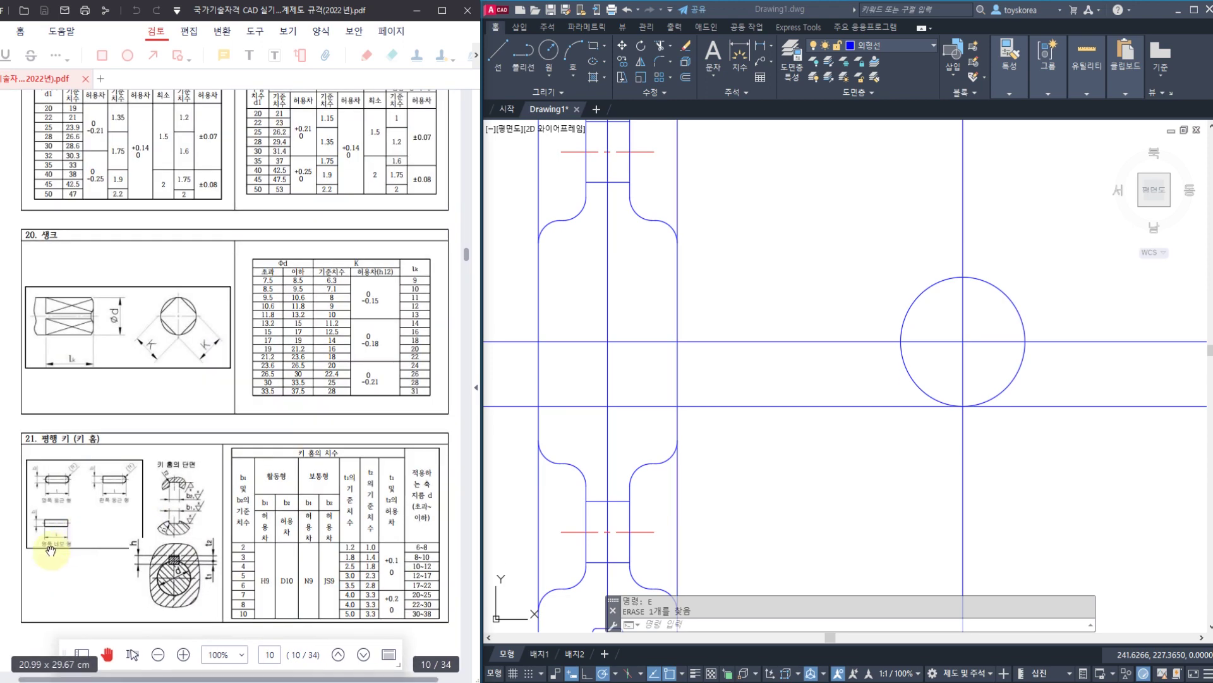
- Examine the keyway section figure and the keyway dimension table, including the applicable shaft diameter d column
{"action": "scroll", "coordinate": [49, 555], "scroll_direction": "down", "scroll_amount": 2}
{"action": "scroll", "coordinate": [141, 388], "scroll_direction": "up", "scroll_amount": 2, "text": "ctrl"}
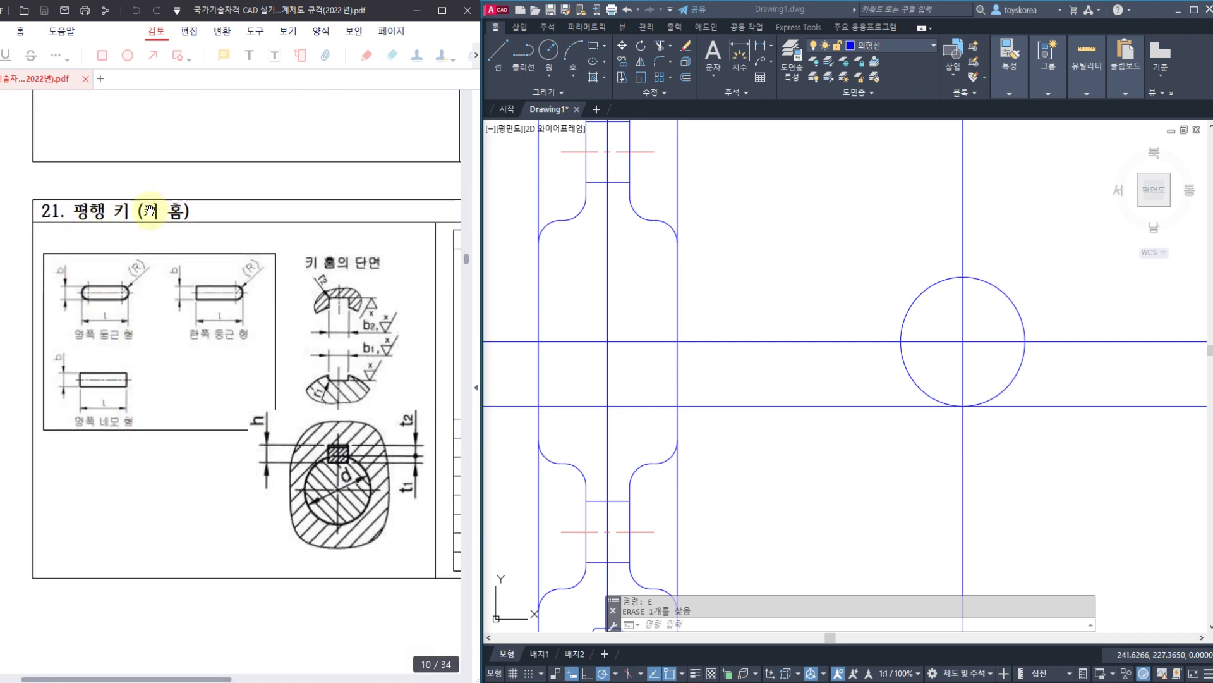
{"action": "scroll", "coordinate": [198, 396], "scroll_direction": "down", "scroll_amount": 1}
{"action": "scroll", "coordinate": [198, 396], "scroll_direction": "right", "scroll_amount": 2}
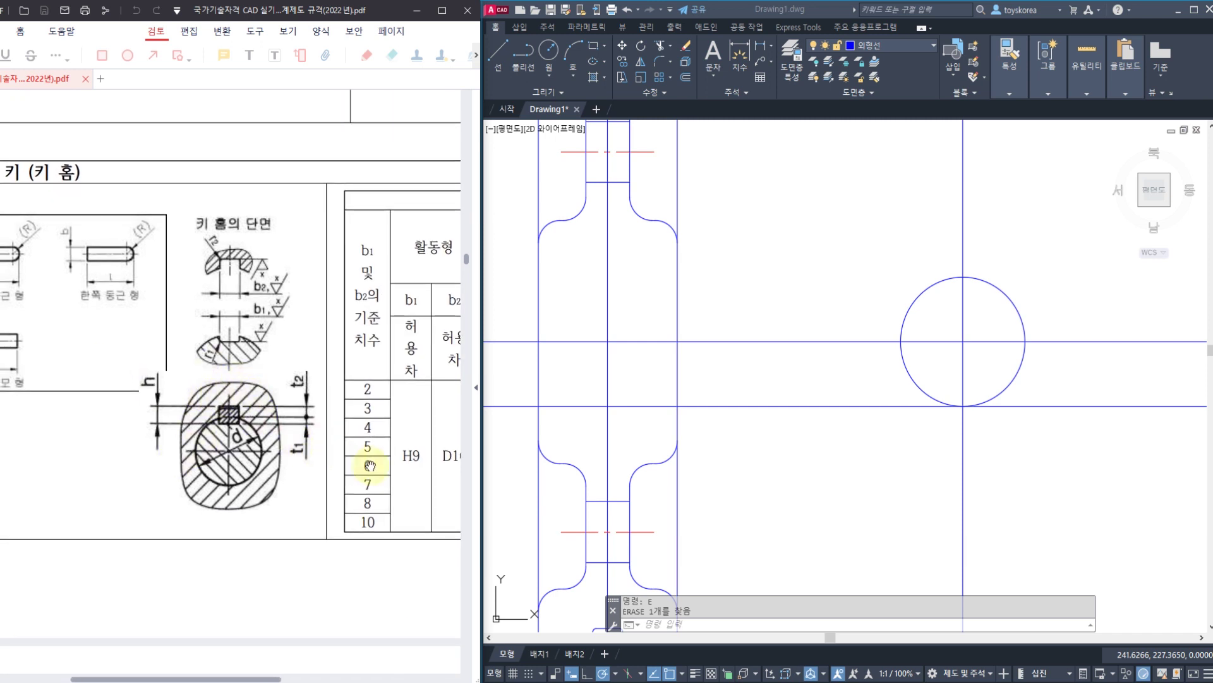
{"action": "left_click_drag", "start_coordinate": [366, 455], "coordinate": [73, 462]}
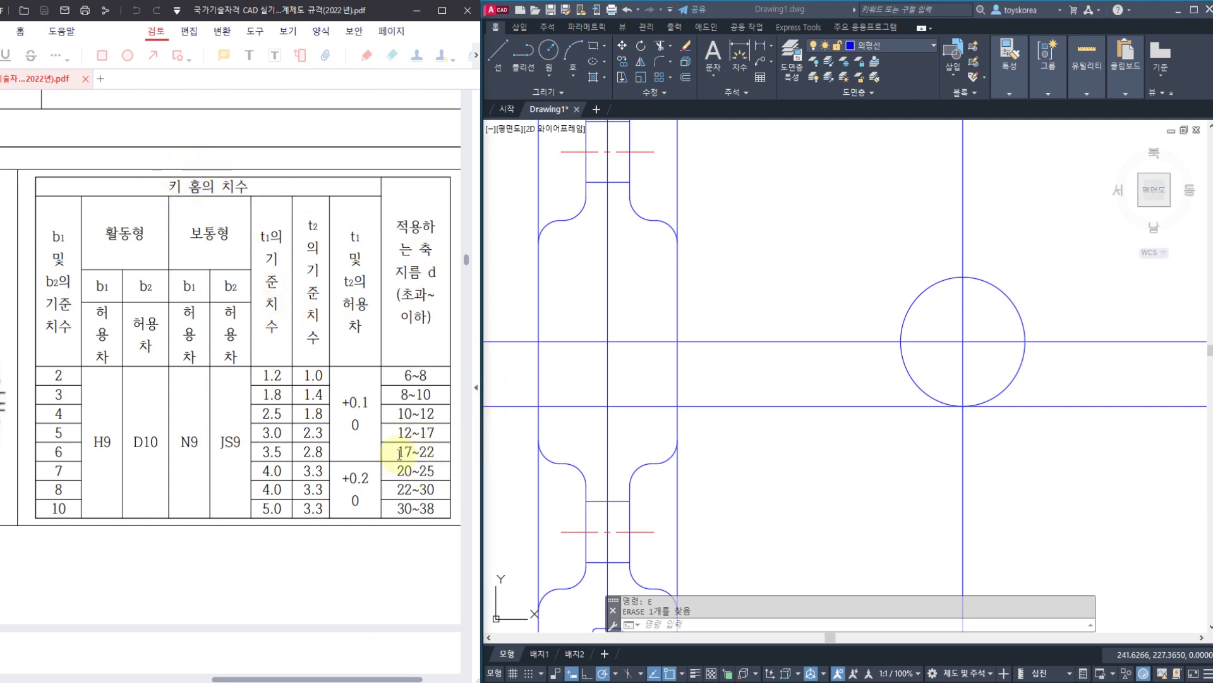
{"action": "mouse_move", "coordinate": [698, 412]}
{"action": "left_mouse_down"}
{"action": "mouse_move", "coordinate": [727, 451]}
{"action": "mouse_move", "coordinate": [699, 409]}
{"action": "left_mouse_up"}
{"action": "left_click_drag", "start_coordinate": [725, 386], "coordinate": [683, 524]}
{"action": "mouse_move", "coordinate": [772, 406]}
{"action": "left_mouse_down"}
{"action": "mouse_move", "coordinate": [792, 484]}
{"action": "mouse_move", "coordinate": [823, 464]}
{"action": "left_mouse_up"}
{"action": "mouse_move", "coordinate": [801, 407]}
{"action": "left_mouse_down"}
{"action": "mouse_move", "coordinate": [862, 412]}
{"action": "mouse_move", "coordinate": [857, 529]}
{"action": "left_mouse_up"}
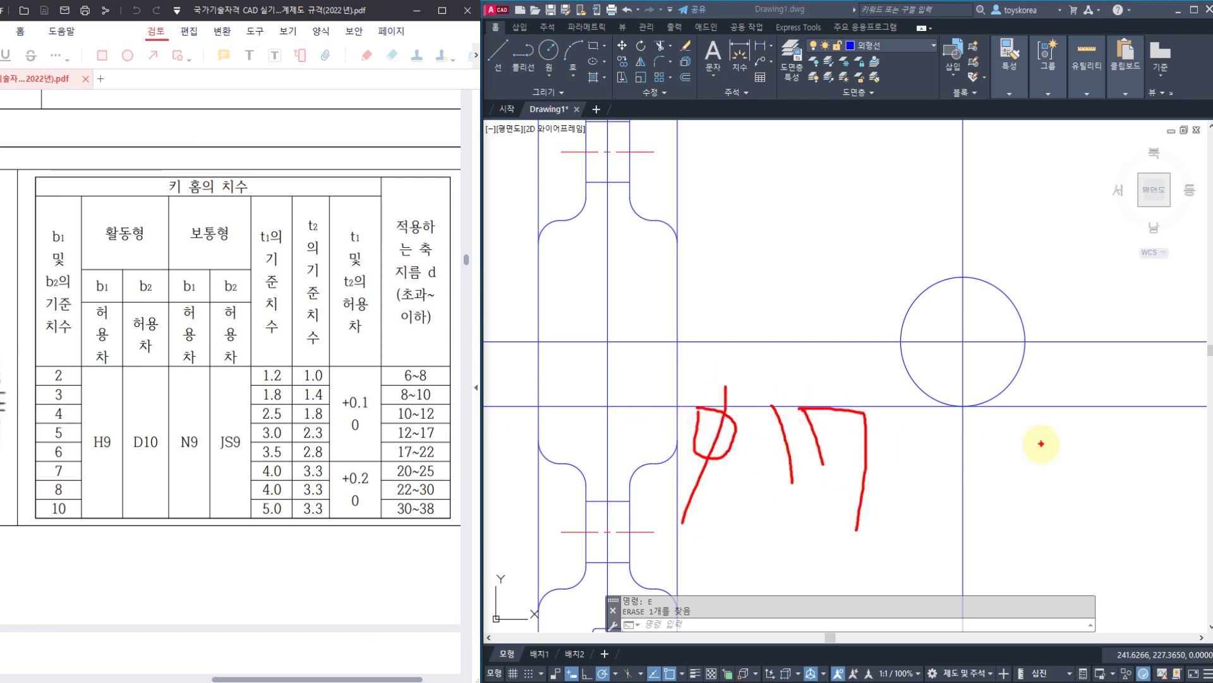
{"action": "mouse_move", "coordinate": [1042, 443]}
{"action": "left_mouse_down"}
{"action": "mouse_move", "coordinate": [986, 233]}
{"action": "mouse_move", "coordinate": [1007, 464]}
{"action": "left_mouse_up"}
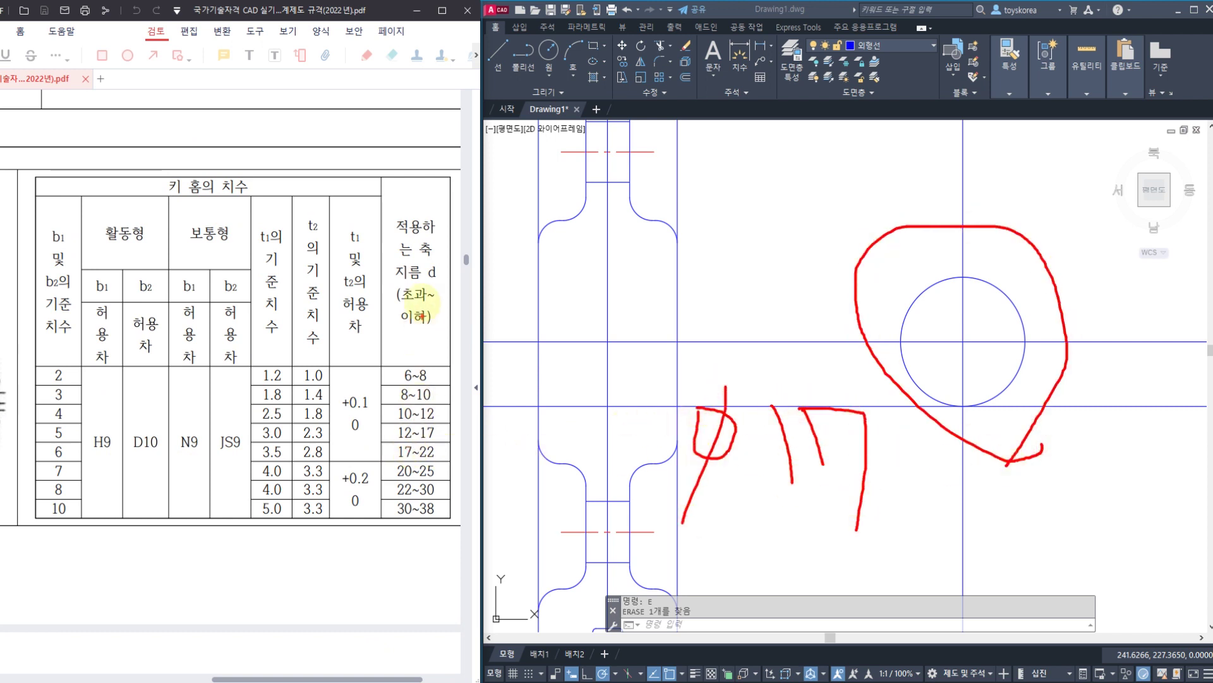
{"action": "mouse_move", "coordinate": [438, 343]}
{"action": "left_mouse_down"}
{"action": "mouse_move", "coordinate": [422, 347]}
{"action": "mouse_move", "coordinate": [383, 305]}
{"action": "mouse_move", "coordinate": [393, 196]}
{"action": "mouse_move", "coordinate": [448, 213]}
{"action": "mouse_move", "coordinate": [452, 322]}
{"action": "left_mouse_up"}
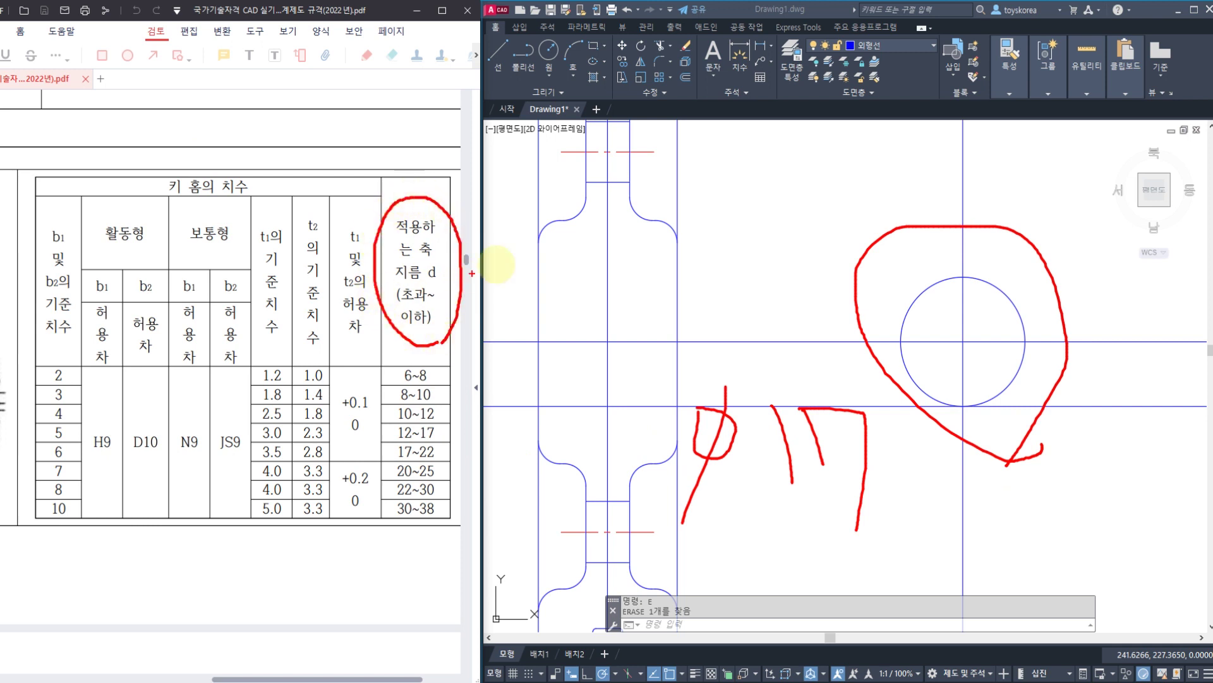
- Read the keyway dimension table rows for shaft diameters 12~17 and 17~22 to determine b, t1 and t2 for the 17 mm shaft
{"action": "mouse_move", "coordinate": [673, 279]}
{"action": "left_mouse_down"}
{"action": "mouse_move", "coordinate": [481, 287]}
{"action": "mouse_move", "coordinate": [469, 312]}
{"action": "left_mouse_up"}
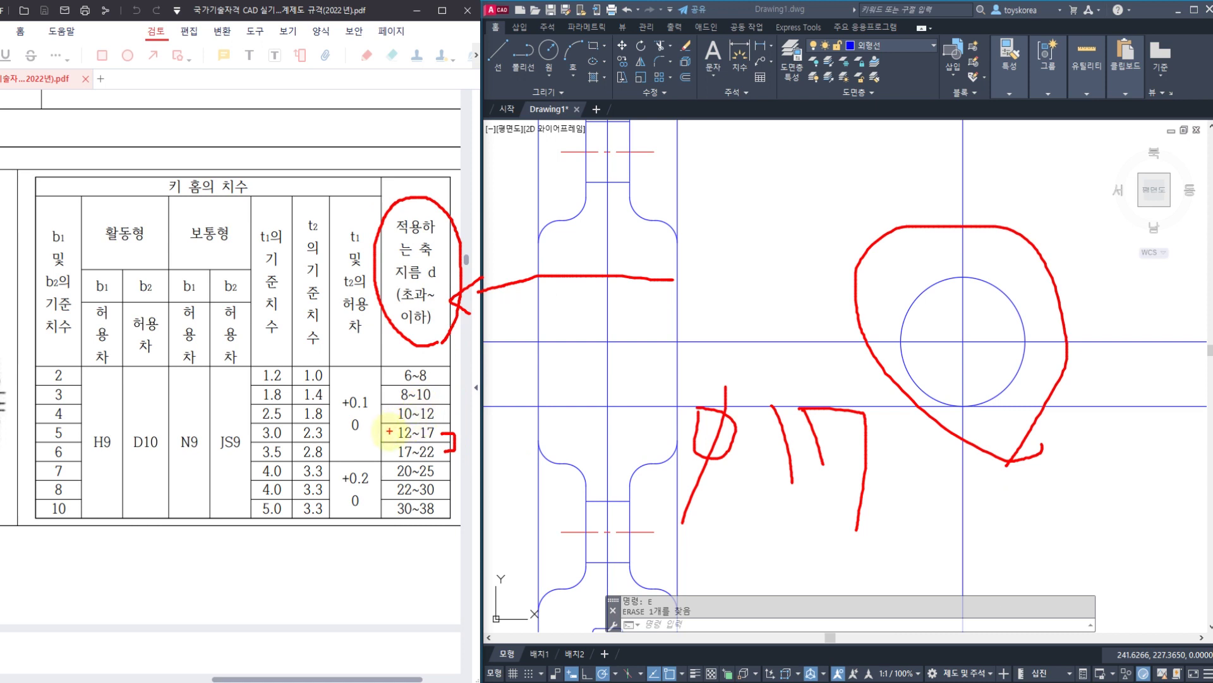
{"action": "left_click", "coordinate": [388, 452]}
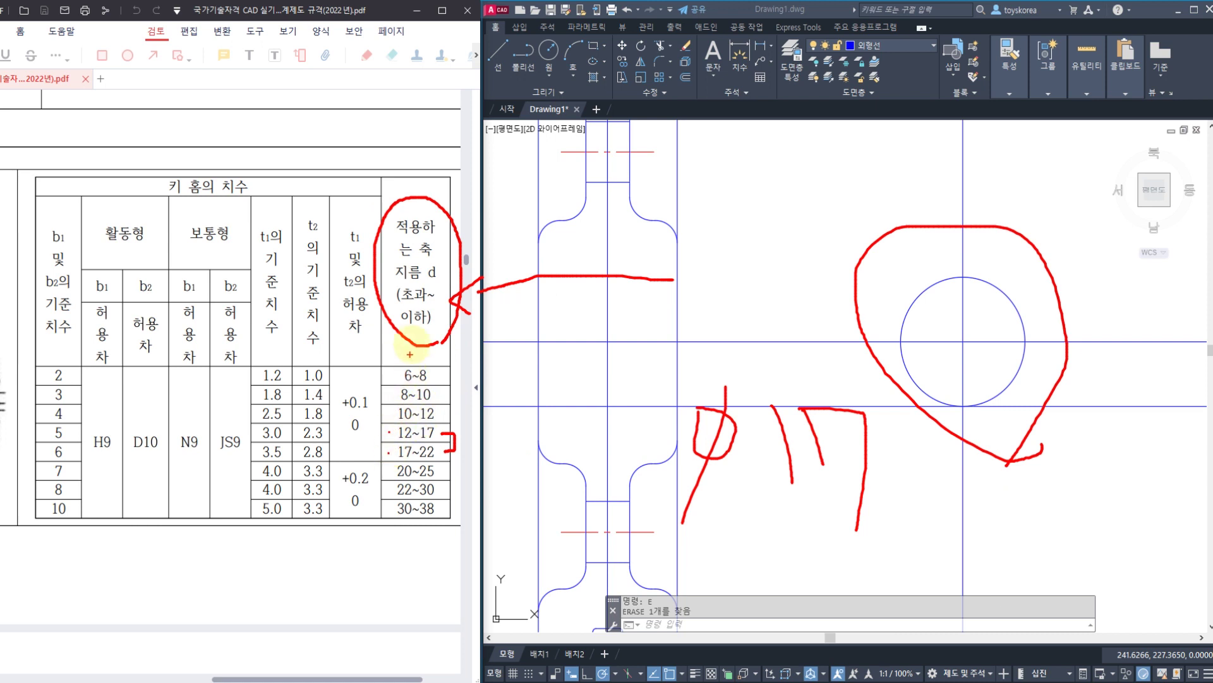
{"action": "mouse_move", "coordinate": [401, 307]}
{"action": "left_mouse_down"}
{"action": "mouse_move", "coordinate": [428, 307]}
{"action": "mouse_move", "coordinate": [429, 327]}
{"action": "left_mouse_up"}
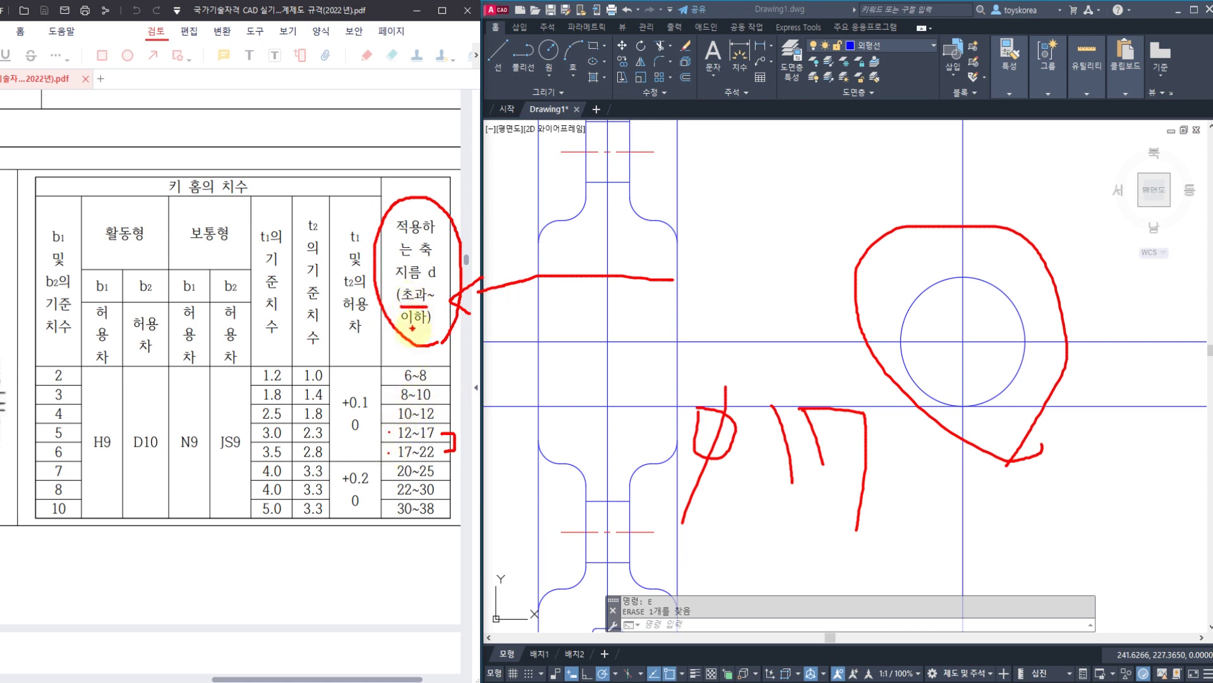
{"action": "left_click_drag", "start_coordinate": [394, 436], "coordinate": [218, 442]}
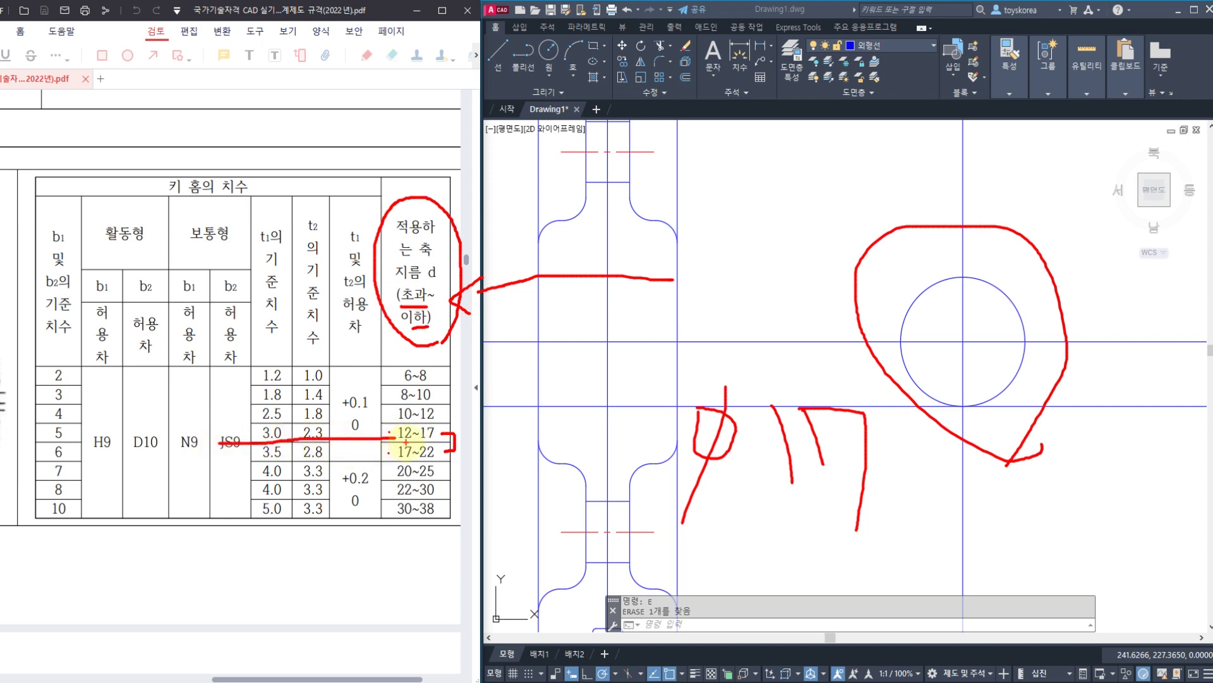
{"action": "left_click_drag", "start_coordinate": [343, 441], "coordinate": [287, 441]}
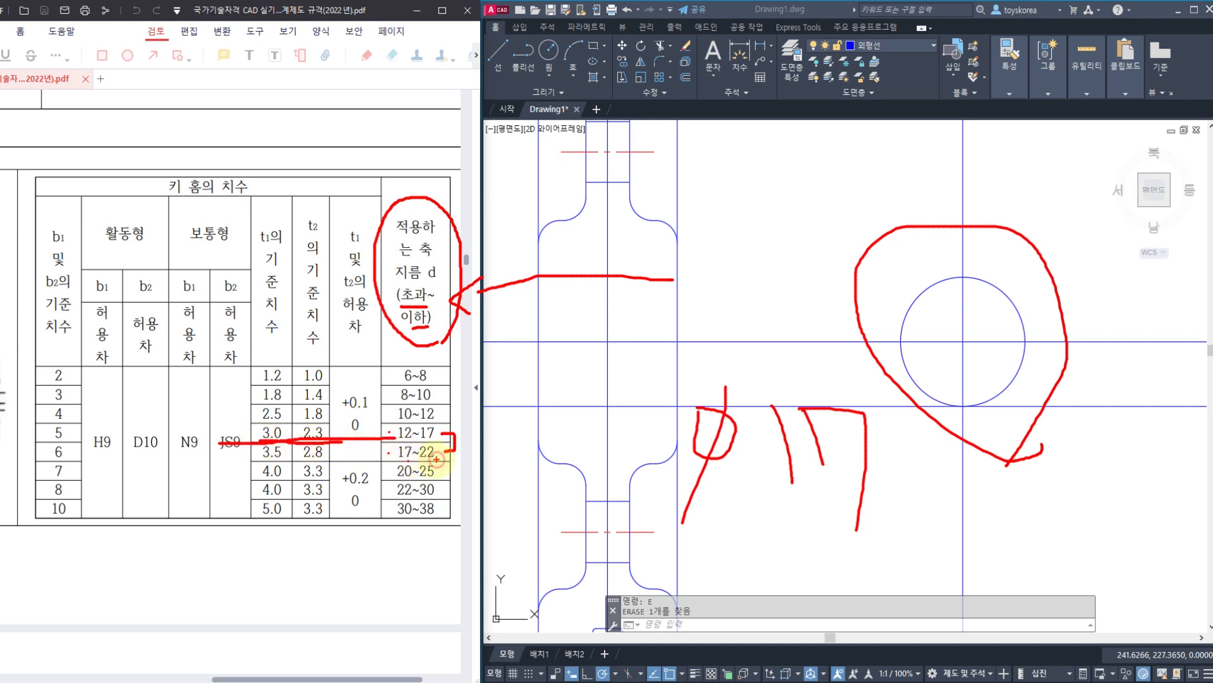
{"action": "left_click_drag", "start_coordinate": [434, 462], "coordinate": [260, 452]}
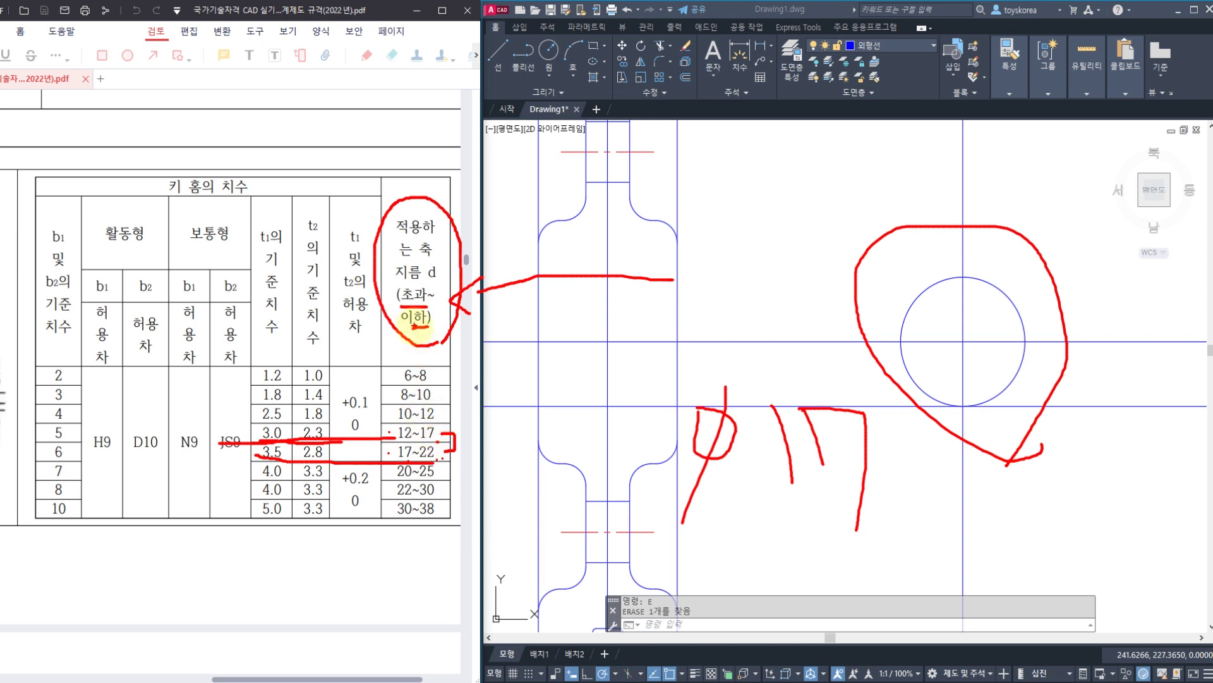
{"action": "mouse_move", "coordinate": [418, 326]}
{"action": "left_mouse_down"}
{"action": "mouse_move", "coordinate": [436, 297]}
{"action": "mouse_move", "coordinate": [420, 323]}
{"action": "left_mouse_up"}
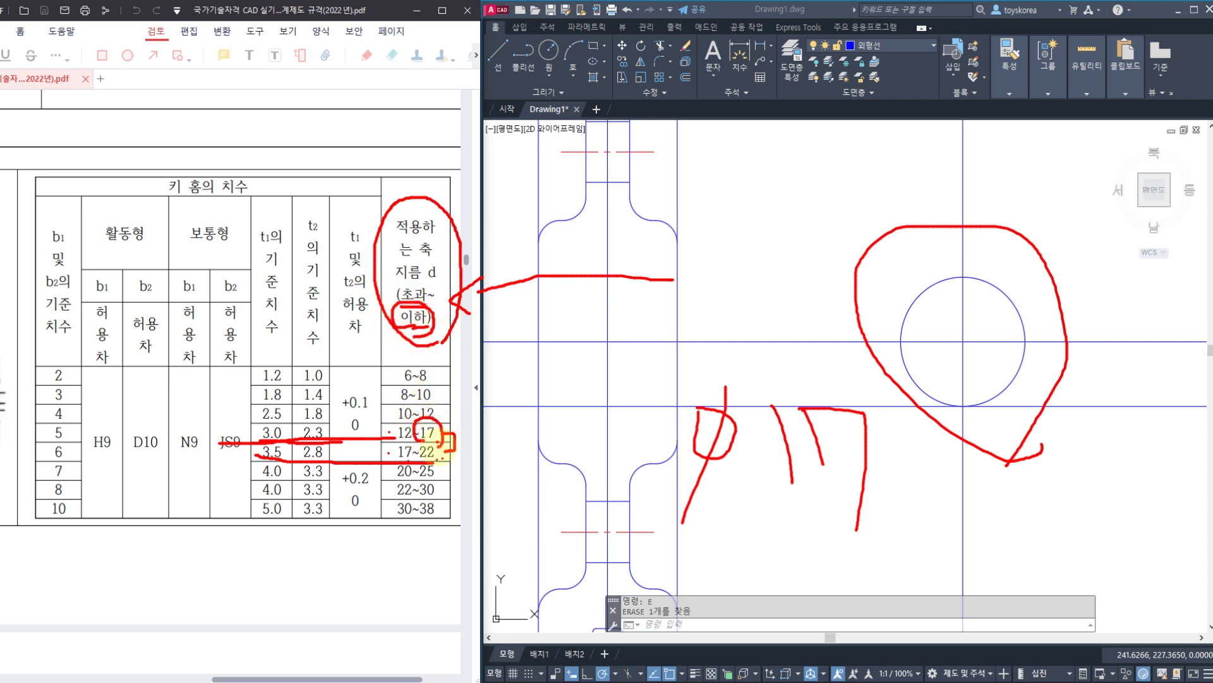
{"action": "mouse_move", "coordinate": [286, 436]}
{"action": "left_mouse_down"}
{"action": "mouse_move", "coordinate": [269, 445]}
{"action": "mouse_move", "coordinate": [287, 420]}
{"action": "left_mouse_up"}
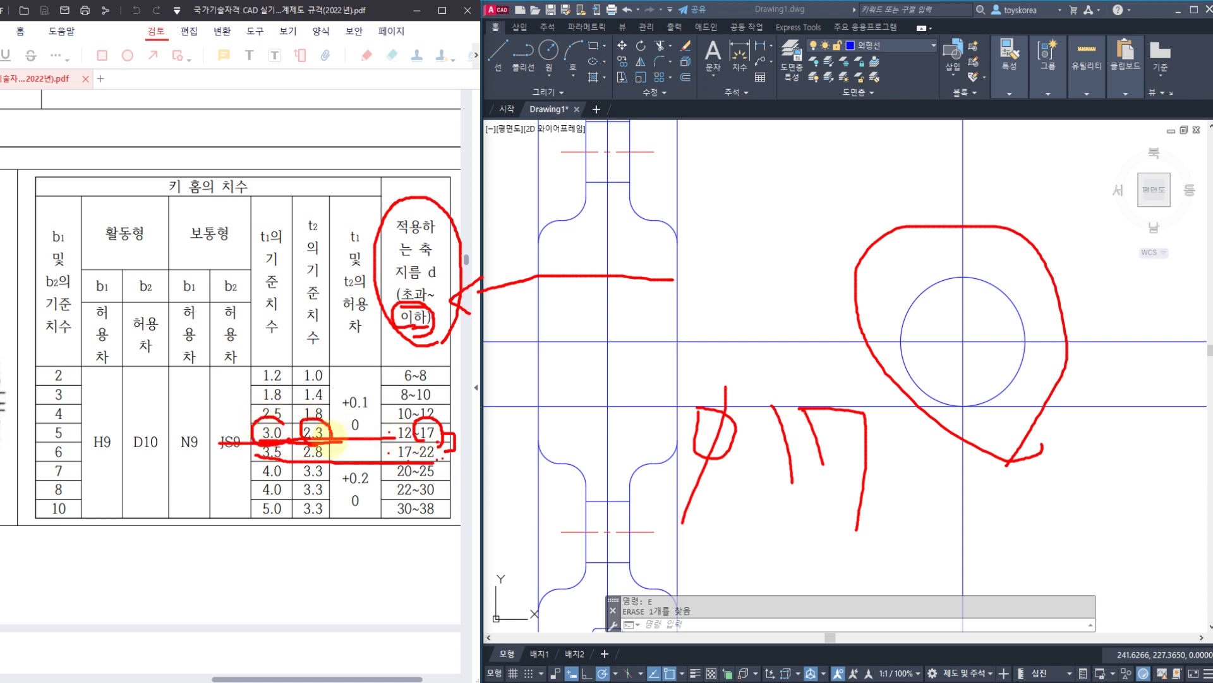
{"action": "mouse_move", "coordinate": [81, 434]}
{"action": "left_mouse_down"}
{"action": "mouse_move", "coordinate": [69, 443]}
{"action": "mouse_move", "coordinate": [42, 427]}
{"action": "left_mouse_up"}
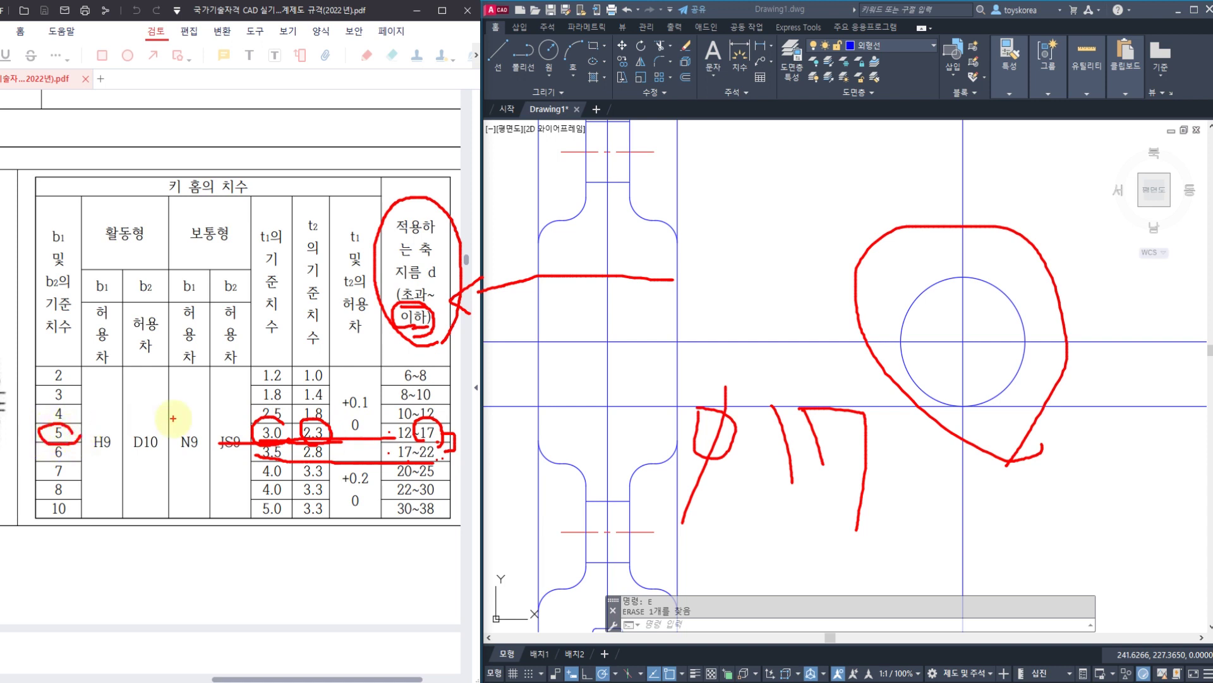
{"action": "key", "text": "Escape"}
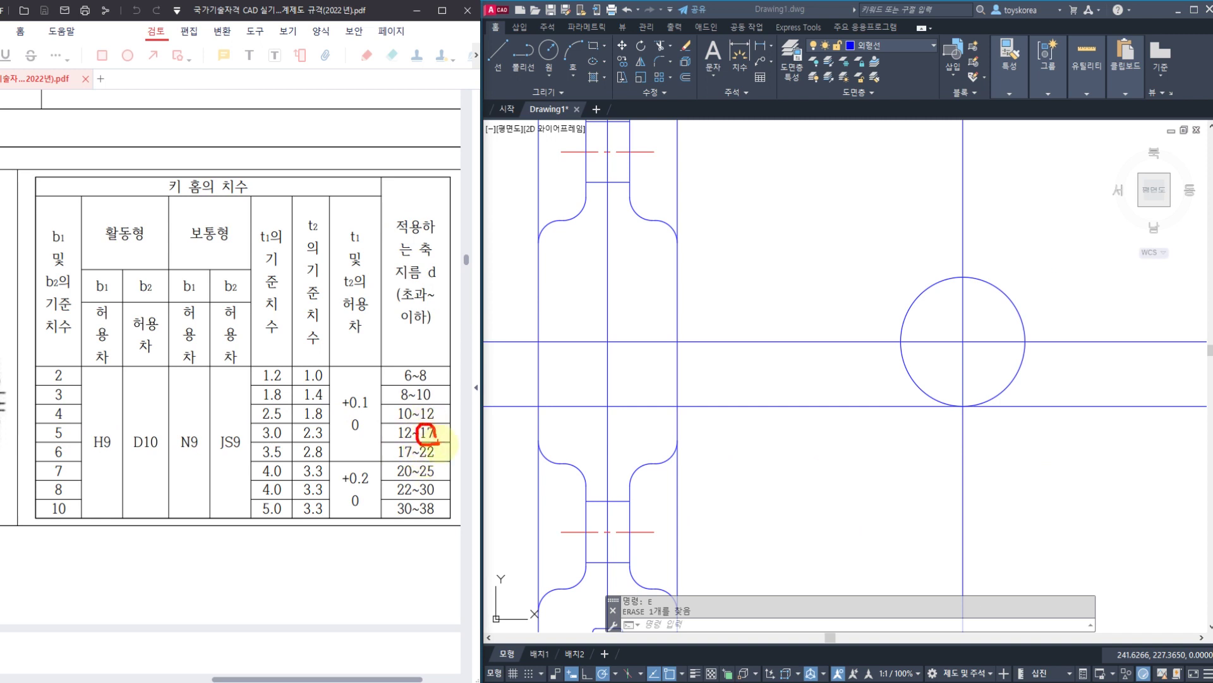
{"action": "left_click_drag", "start_coordinate": [441, 444], "coordinate": [26, 442]}
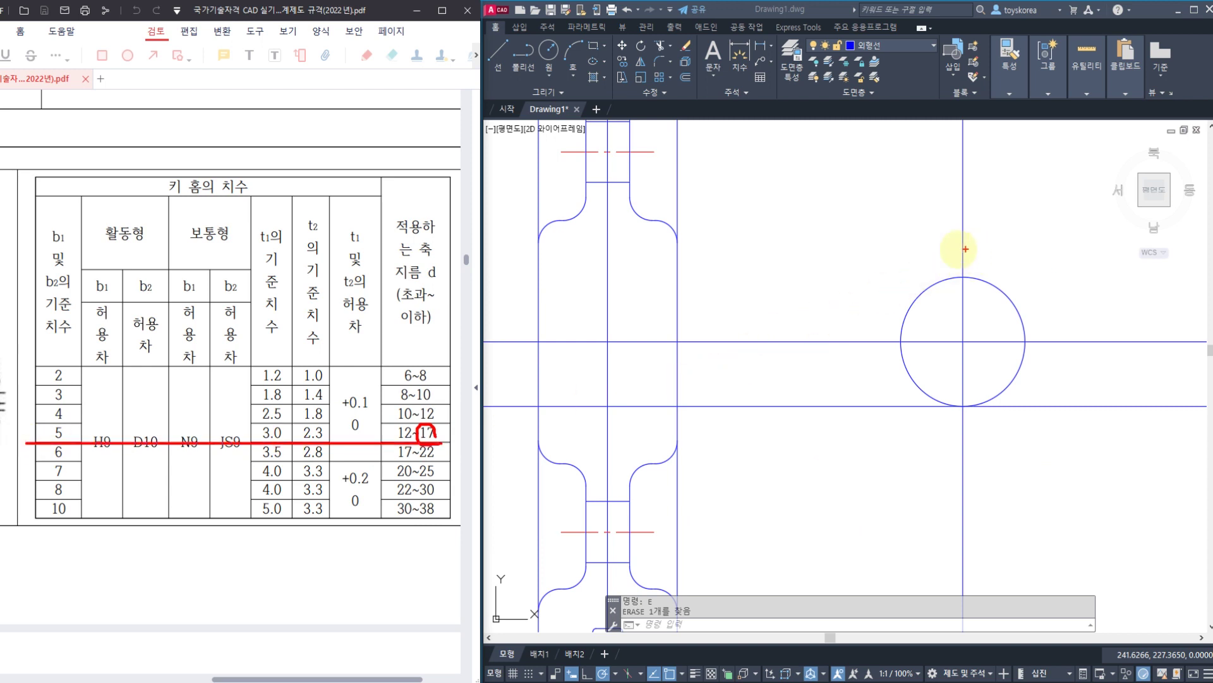
- Examine where the keyway's width and depth fall above the top of the shaft circle in the drawing
{"action": "mouse_move", "coordinate": [957, 249]}
{"action": "left_mouse_down"}
{"action": "mouse_move", "coordinate": [977, 265]}
{"action": "mouse_move", "coordinate": [978, 292]}
{"action": "left_mouse_up"}
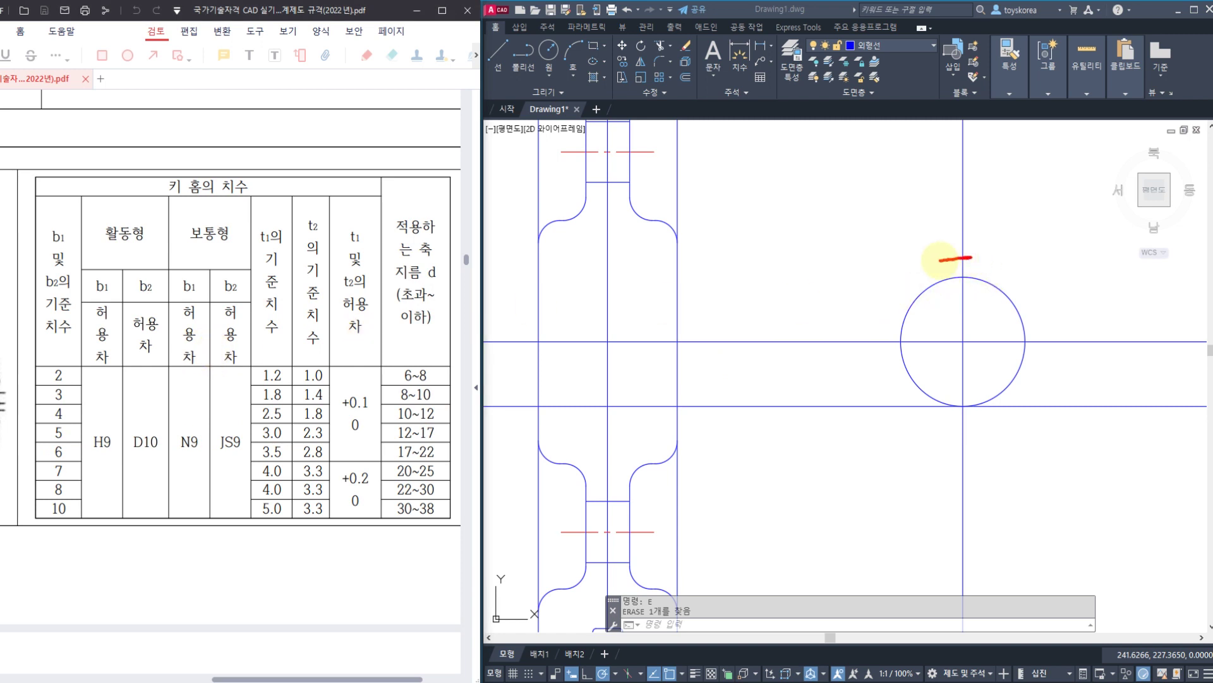
{"action": "left_click_drag", "start_coordinate": [939, 260], "coordinate": [985, 259]}
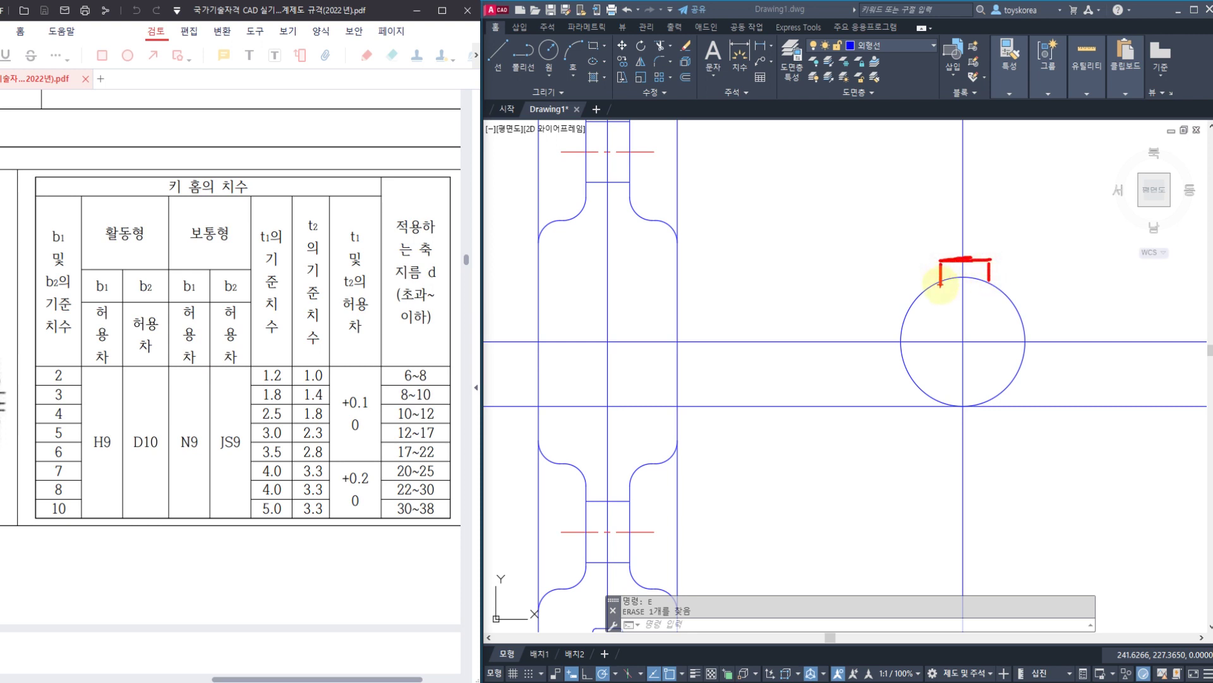
{"action": "mouse_move", "coordinate": [936, 260]}
{"action": "left_mouse_down"}
{"action": "mouse_move", "coordinate": [821, 260]}
{"action": "mouse_move", "coordinate": [848, 284]}
{"action": "mouse_move", "coordinate": [946, 201]}
{"action": "left_mouse_up"}
{"action": "mouse_move", "coordinate": [986, 242]}
{"action": "left_mouse_down"}
{"action": "mouse_move", "coordinate": [998, 203]}
{"action": "mouse_move", "coordinate": [1009, 224]}
{"action": "mouse_move", "coordinate": [977, 229]}
{"action": "left_mouse_up"}
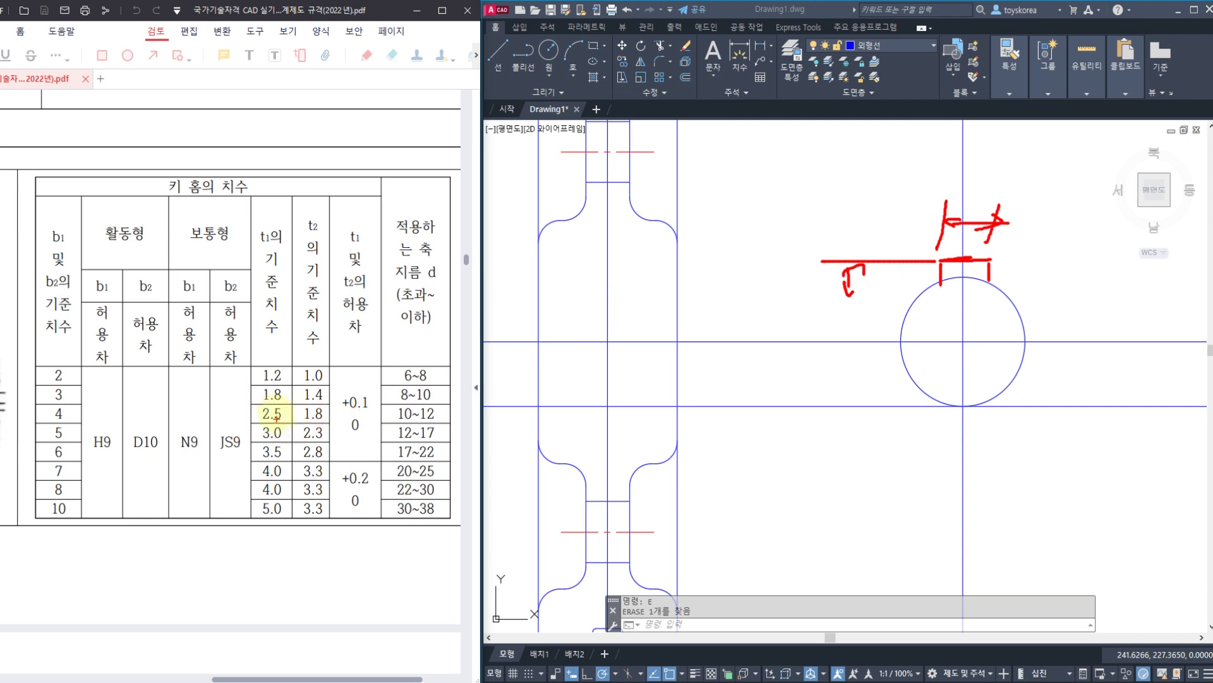
{"action": "key", "text": "e"}
- Examine the shaft and hub areas in the keyway section figure and which of the depths t1 and t2 belongs to each
{"action": "left_click_drag", "start_coordinate": [155, 420], "coordinate": [357, 422]}
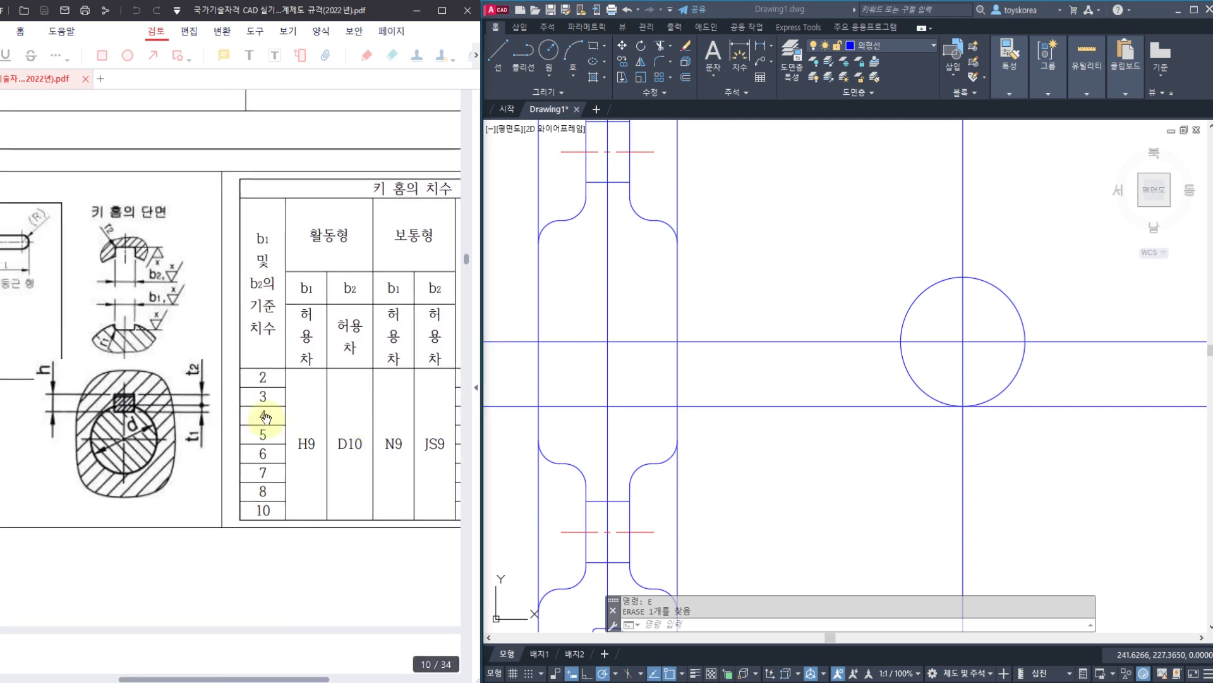
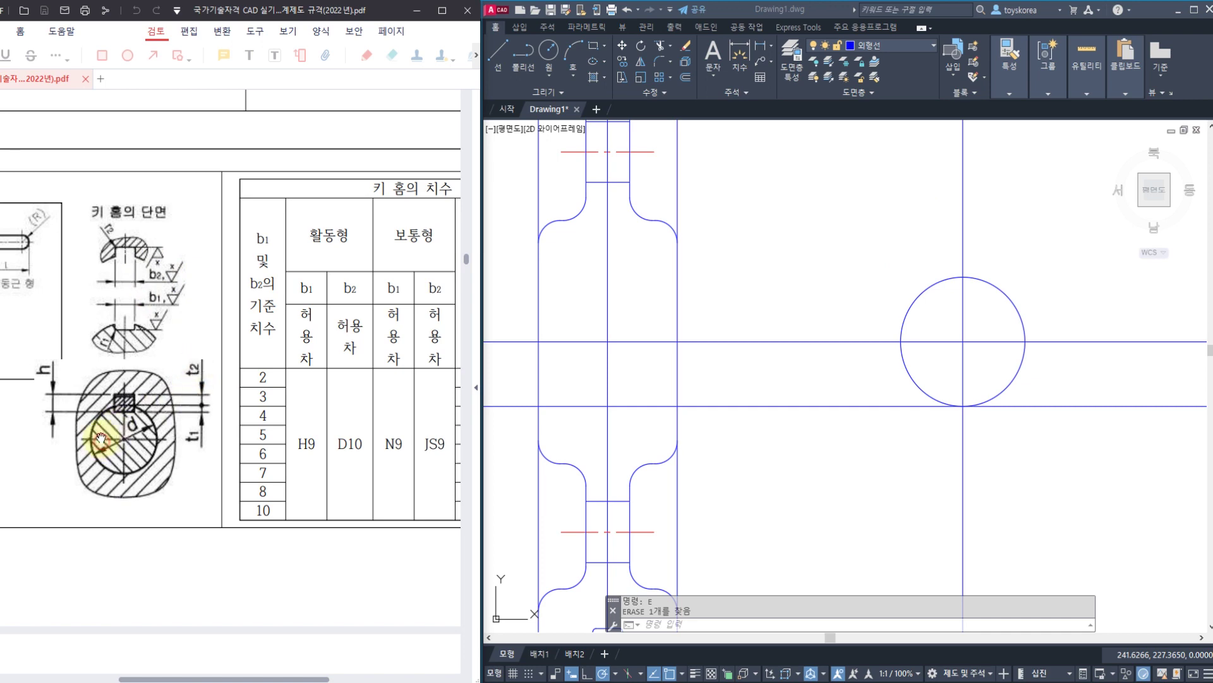
{"action": "scroll", "coordinate": [108, 428], "scroll_direction": "up", "scroll_amount": 3, "text": "ctrl"}
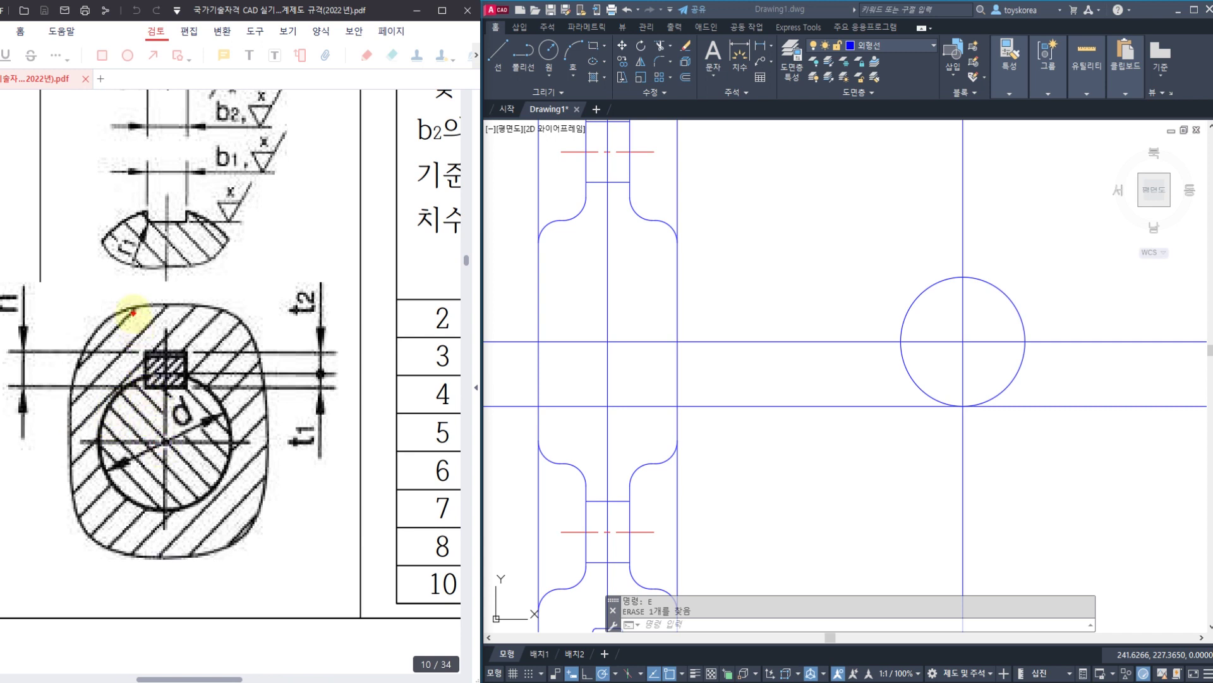
{"action": "mouse_move", "coordinate": [133, 312]}
{"action": "left_mouse_down"}
{"action": "mouse_move", "coordinate": [82, 348]}
{"action": "mouse_move", "coordinate": [89, 370]}
{"action": "mouse_move", "coordinate": [76, 384]}
{"action": "mouse_move", "coordinate": [161, 456]}
{"action": "mouse_move", "coordinate": [155, 501]}
{"action": "mouse_move", "coordinate": [218, 485]}
{"action": "mouse_move", "coordinate": [119, 430]}
{"action": "mouse_move", "coordinate": [198, 411]}
{"action": "mouse_move", "coordinate": [172, 460]}
{"action": "left_mouse_up"}
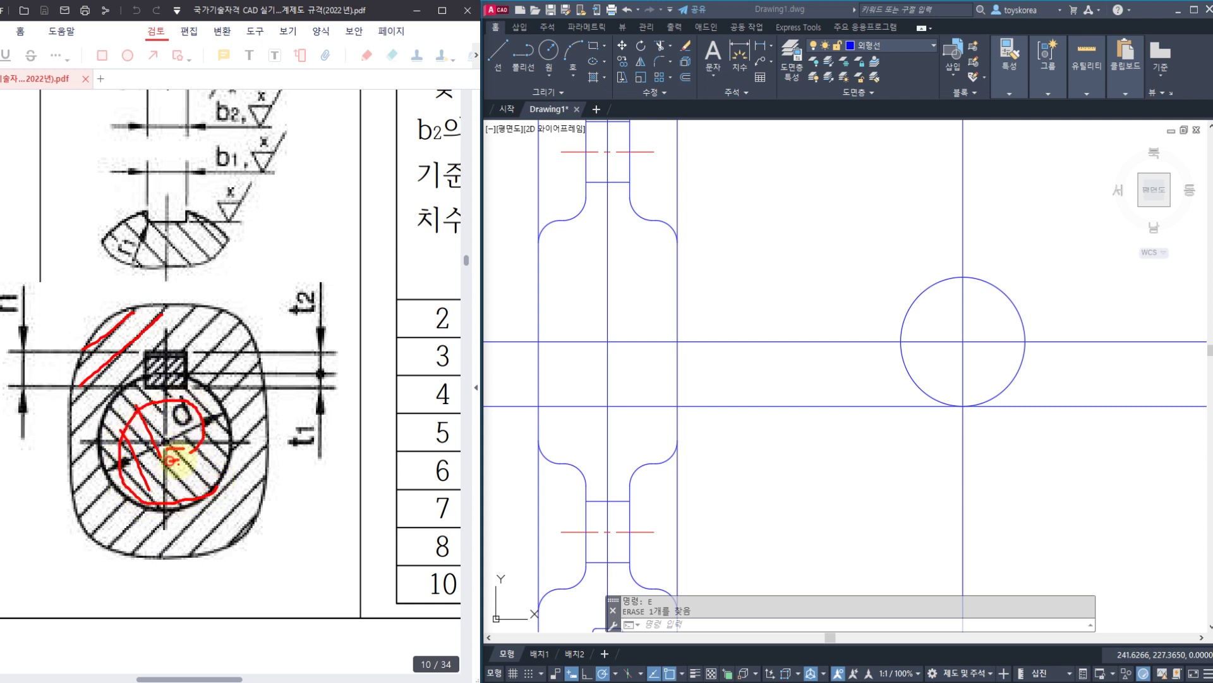
{"action": "mouse_move", "coordinate": [974, 383]}
{"action": "left_mouse_down"}
{"action": "mouse_move", "coordinate": [932, 311]}
{"action": "mouse_move", "coordinate": [1000, 346]}
{"action": "mouse_move", "coordinate": [948, 335]}
{"action": "mouse_move", "coordinate": [976, 346]}
{"action": "left_mouse_up"}
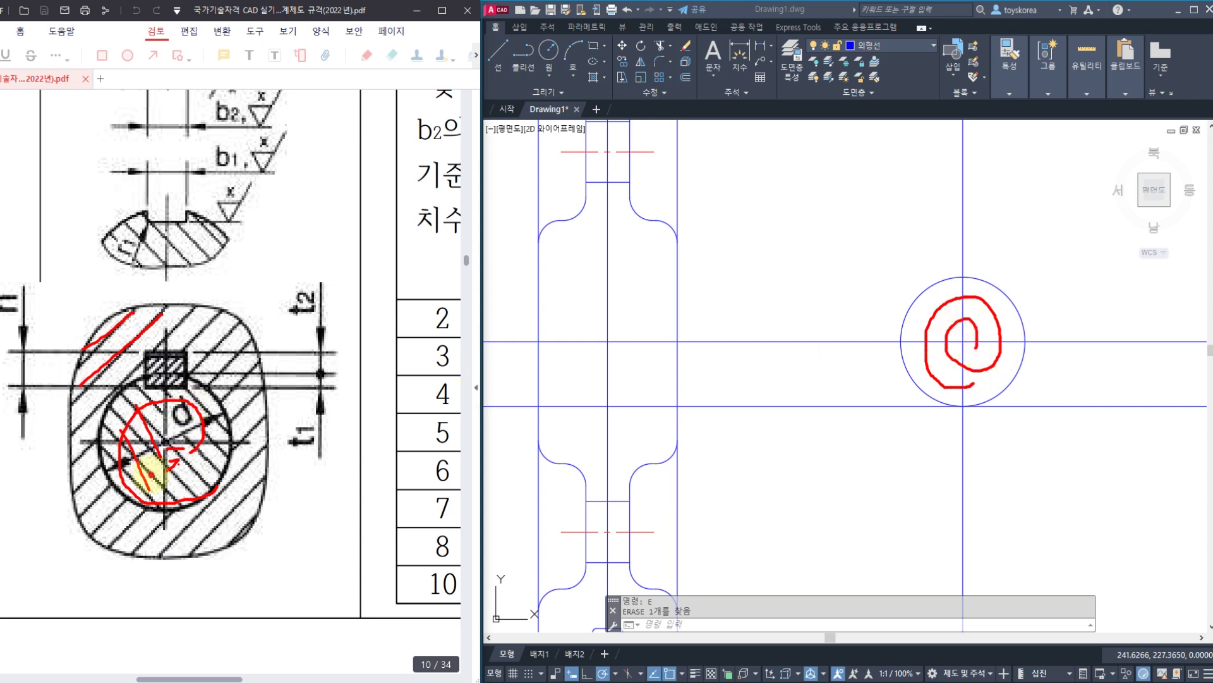
{"action": "mouse_move", "coordinate": [152, 474]}
{"action": "left_mouse_down"}
{"action": "mouse_move", "coordinate": [179, 460]}
{"action": "mouse_move", "coordinate": [170, 452]}
{"action": "left_mouse_up"}
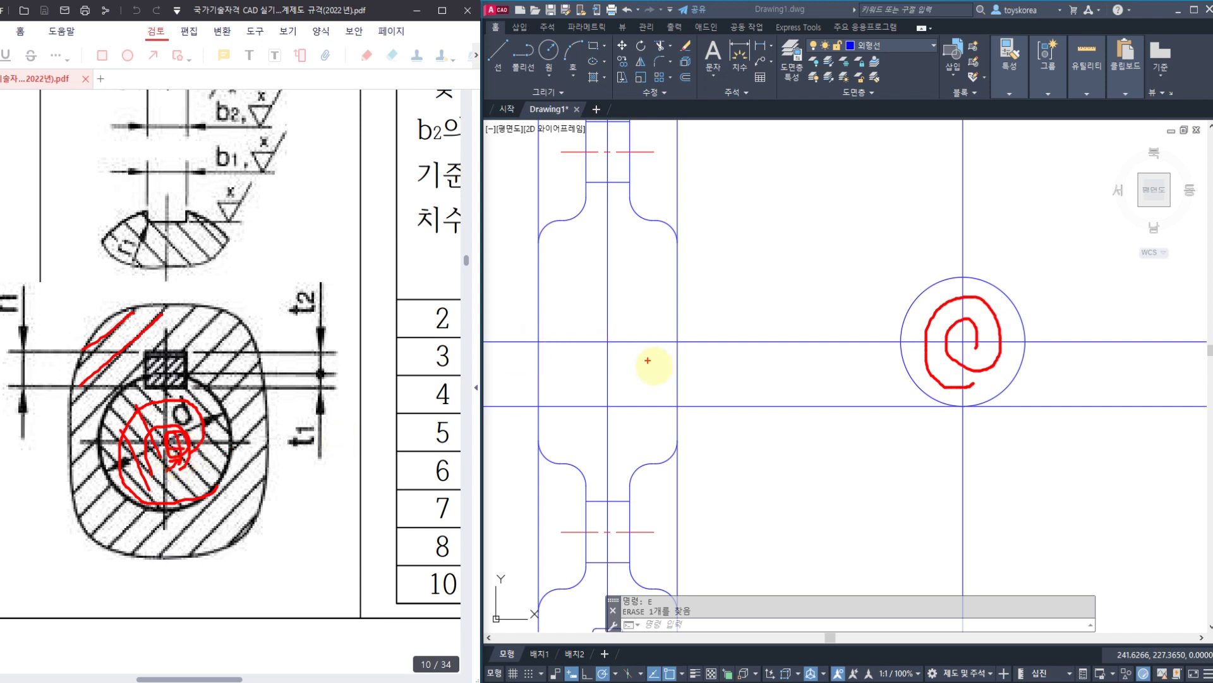
{"action": "mouse_move", "coordinate": [657, 368]}
{"action": "left_mouse_down"}
{"action": "mouse_move", "coordinate": [592, 314]}
{"action": "mouse_move", "coordinate": [639, 366]}
{"action": "left_mouse_up"}
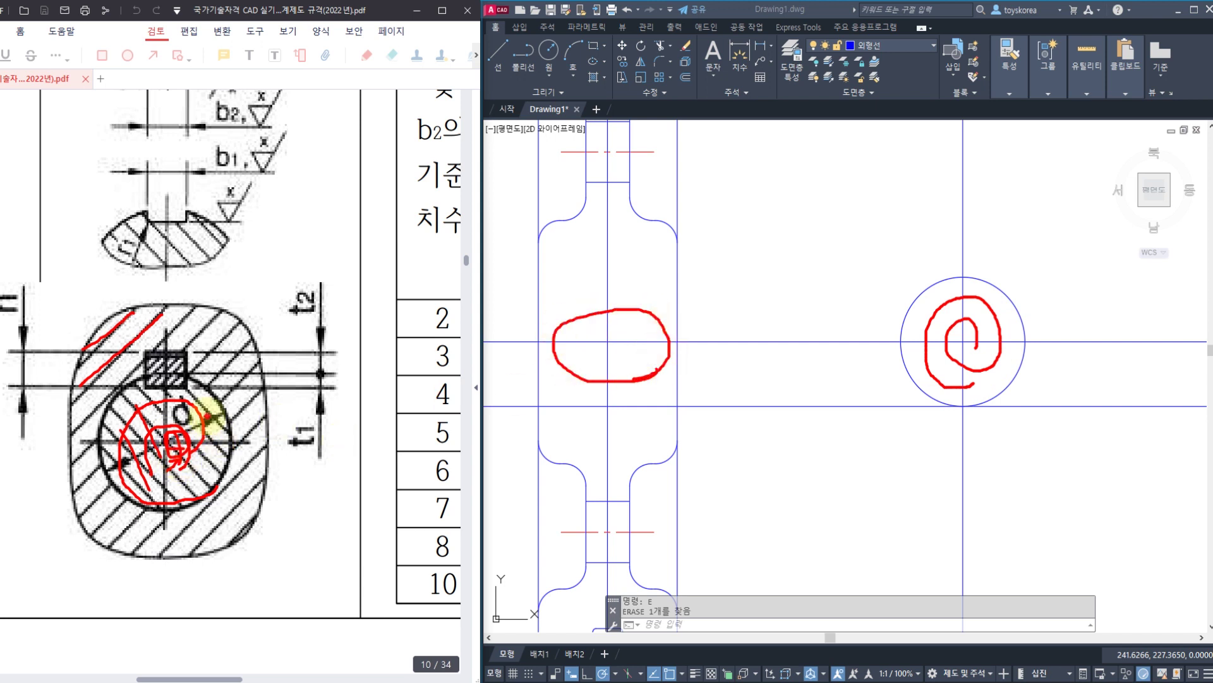
{"action": "left_click_drag", "start_coordinate": [195, 412], "coordinate": [193, 442]}
{"action": "mouse_move", "coordinate": [316, 422]}
{"action": "left_mouse_down"}
{"action": "mouse_move", "coordinate": [320, 439]}
{"action": "mouse_move", "coordinate": [278, 433]}
{"action": "mouse_move", "coordinate": [317, 439]}
{"action": "mouse_move", "coordinate": [285, 458]}
{"action": "mouse_move", "coordinate": [323, 450]}
{"action": "left_mouse_up"}
{"action": "mouse_move", "coordinate": [331, 323]}
{"action": "left_mouse_down"}
{"action": "mouse_move", "coordinate": [272, 304]}
{"action": "mouse_move", "coordinate": [320, 268]}
{"action": "mouse_move", "coordinate": [332, 314]}
{"action": "left_mouse_up"}
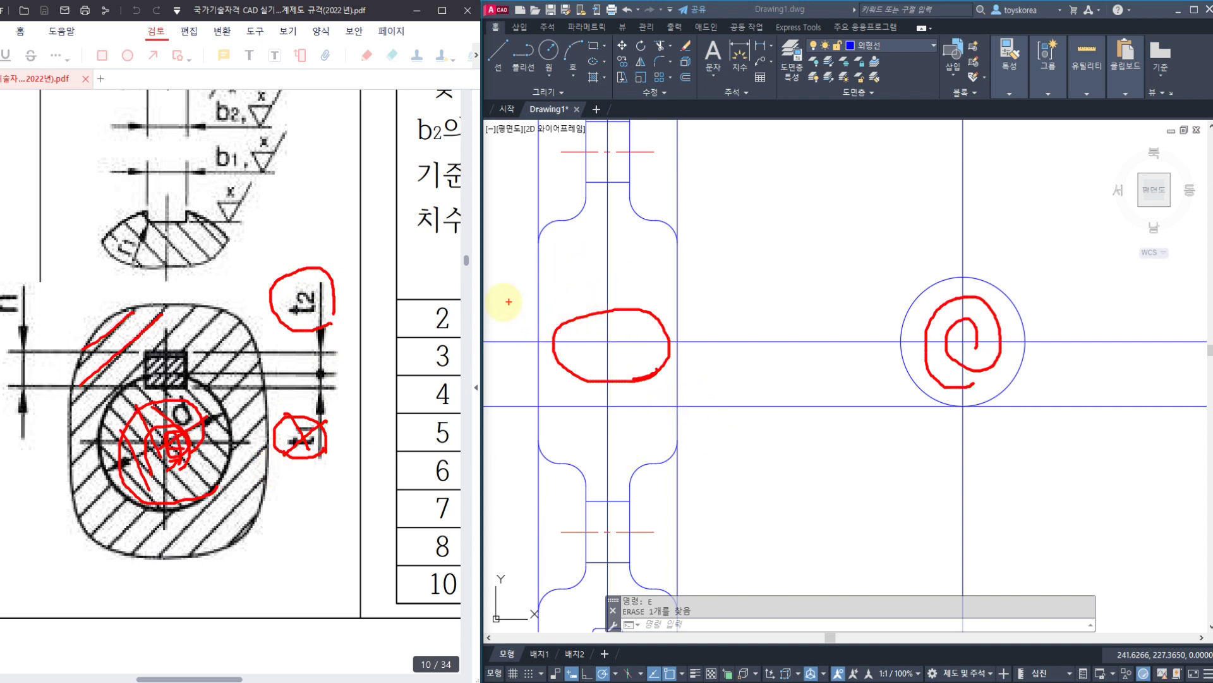
- Compare the figure's keyway depth t2 with the pulley hub section and the top quadrant of the shaft circle
{"action": "left_click_drag", "start_coordinate": [503, 302], "coordinate": [665, 302]}
{"action": "left_click_drag", "start_coordinate": [537, 375], "coordinate": [677, 381]}
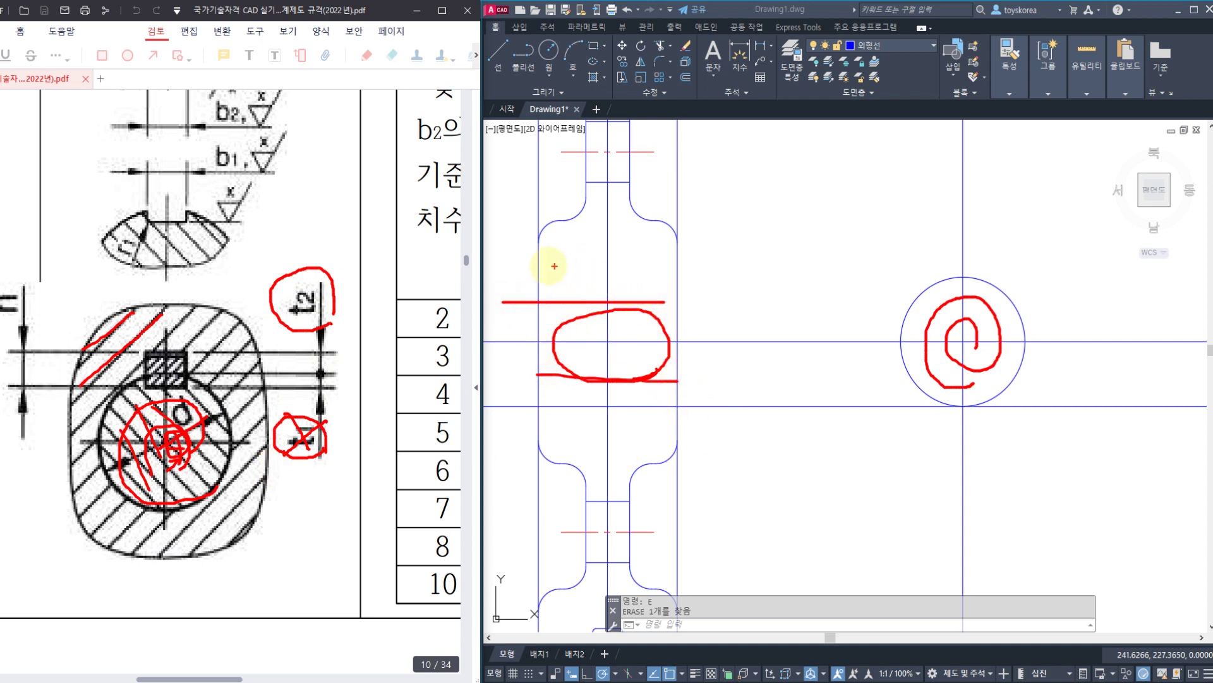
{"action": "mouse_move", "coordinate": [547, 264]}
{"action": "left_mouse_down"}
{"action": "mouse_move", "coordinate": [639, 168]}
{"action": "mouse_move", "coordinate": [576, 247]}
{"action": "left_mouse_up"}
{"action": "mouse_move", "coordinate": [604, 419]}
{"action": "left_mouse_down"}
{"action": "mouse_move", "coordinate": [620, 504]}
{"action": "mouse_move", "coordinate": [602, 410]}
{"action": "left_mouse_up"}
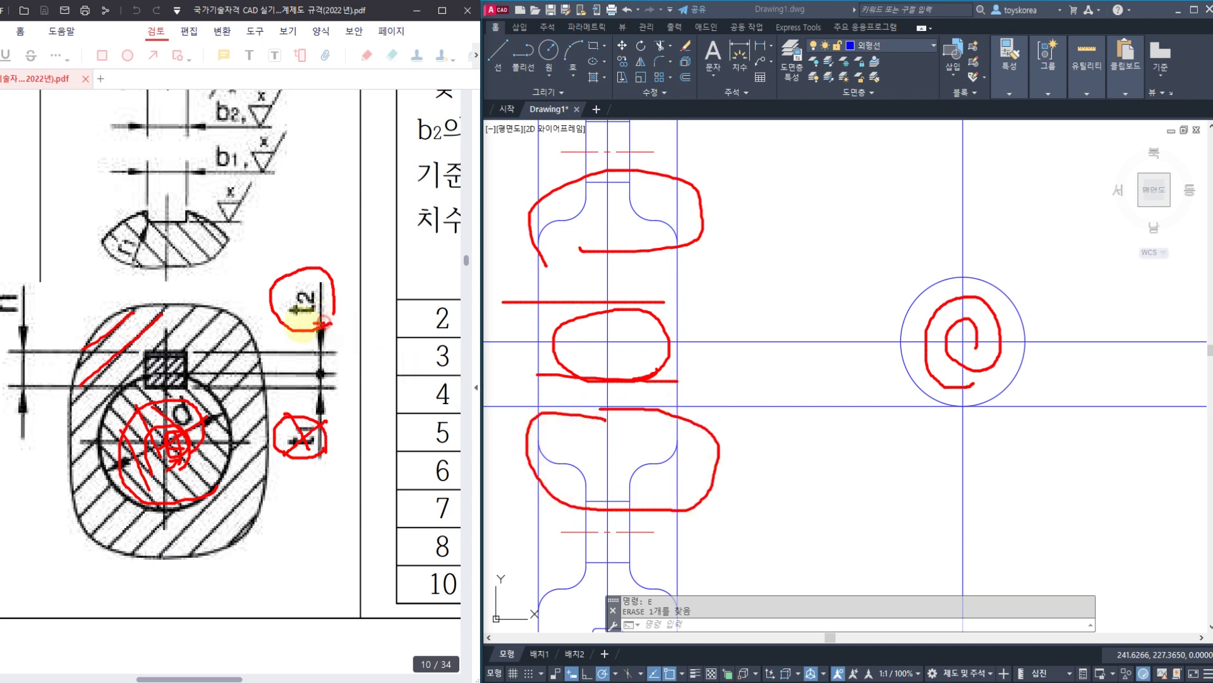
{"action": "mouse_move", "coordinate": [322, 324]}
{"action": "left_mouse_down"}
{"action": "mouse_move", "coordinate": [291, 262]}
{"action": "mouse_move", "coordinate": [322, 328]}
{"action": "left_mouse_up"}
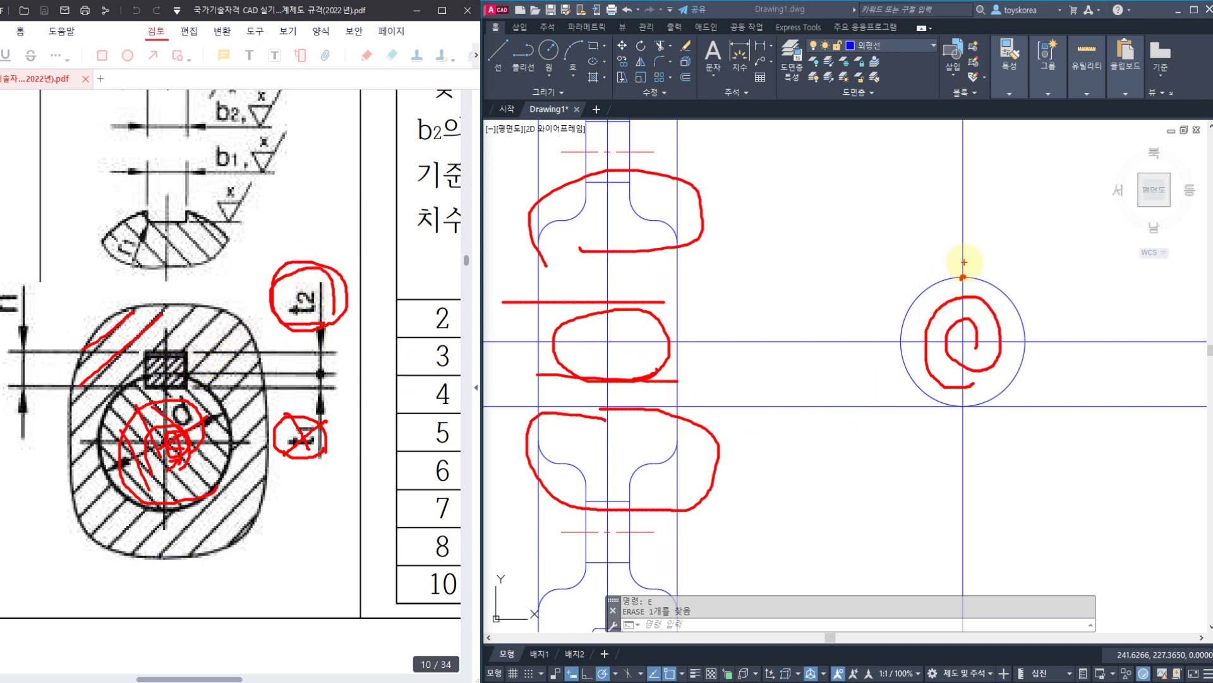
{"action": "left_click_drag", "start_coordinate": [938, 260], "coordinate": [1103, 254]}
{"action": "left_click_drag", "start_coordinate": [971, 278], "coordinate": [1105, 275]}
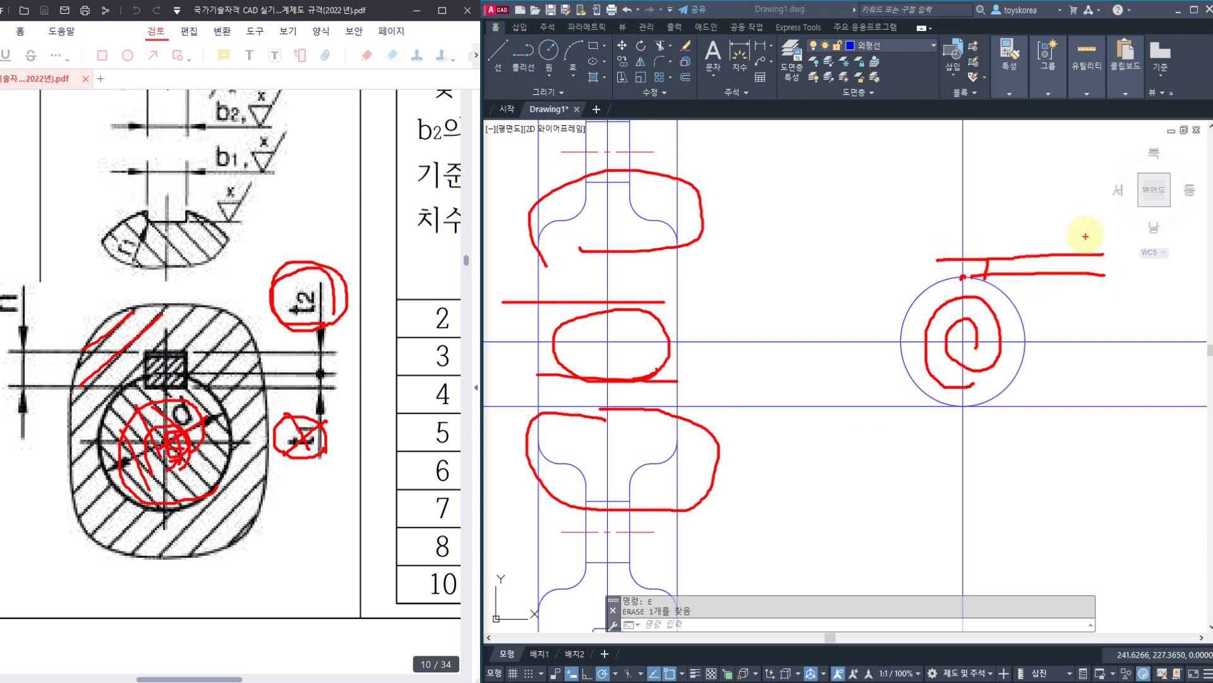
{"action": "mouse_move", "coordinate": [1082, 229]}
{"action": "left_mouse_down"}
{"action": "mouse_move", "coordinate": [1084, 352]}
{"action": "mouse_move", "coordinate": [1105, 357]}
{"action": "mouse_move", "coordinate": [1091, 335]}
{"action": "mouse_move", "coordinate": [1142, 359]}
{"action": "left_mouse_up"}
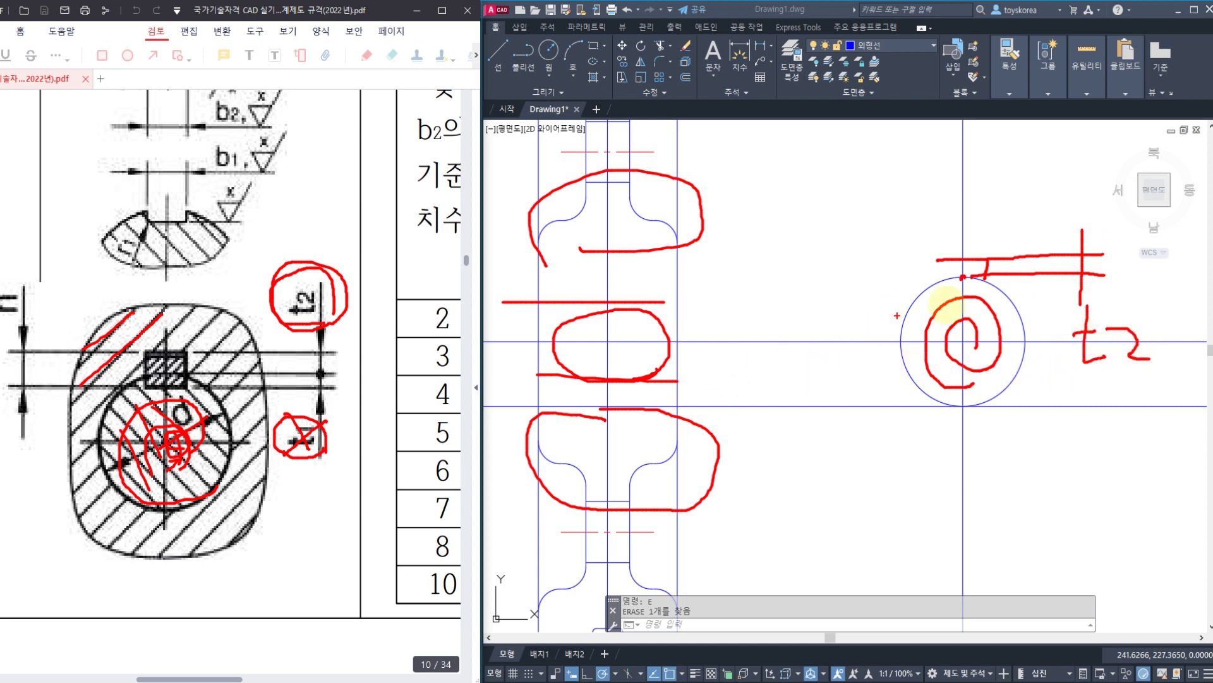
{"action": "left_click_drag", "start_coordinate": [940, 206], "coordinate": [951, 259]}
{"action": "left_click_drag", "start_coordinate": [992, 207], "coordinate": [986, 249]}
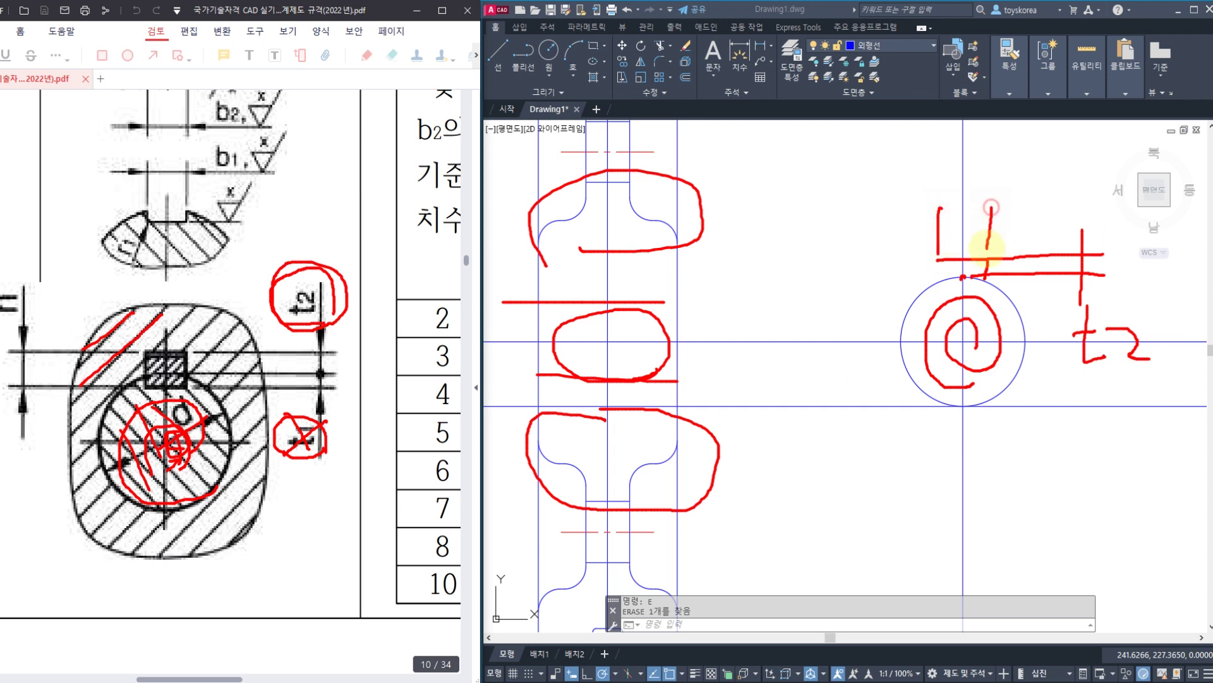
{"action": "key", "text": "Escape"}
- Examine the keyway widths b1 and b2 in the section figures and match the hub's b2 and t2 to the shaft circle
{"action": "left_click_drag", "start_coordinate": [238, 215], "coordinate": [268, 352]}
{"action": "mouse_move", "coordinate": [228, 412]}
{"action": "left_mouse_down"}
{"action": "mouse_move", "coordinate": [165, 399]}
{"action": "mouse_move", "coordinate": [201, 399]}
{"action": "left_mouse_up"}
{"action": "mouse_move", "coordinate": [202, 216]}
{"action": "left_mouse_down"}
{"action": "mouse_move", "coordinate": [182, 227]}
{"action": "mouse_move", "coordinate": [229, 169]}
{"action": "mouse_move", "coordinate": [234, 217]}
{"action": "mouse_move", "coordinate": [250, 190]}
{"action": "left_mouse_up"}
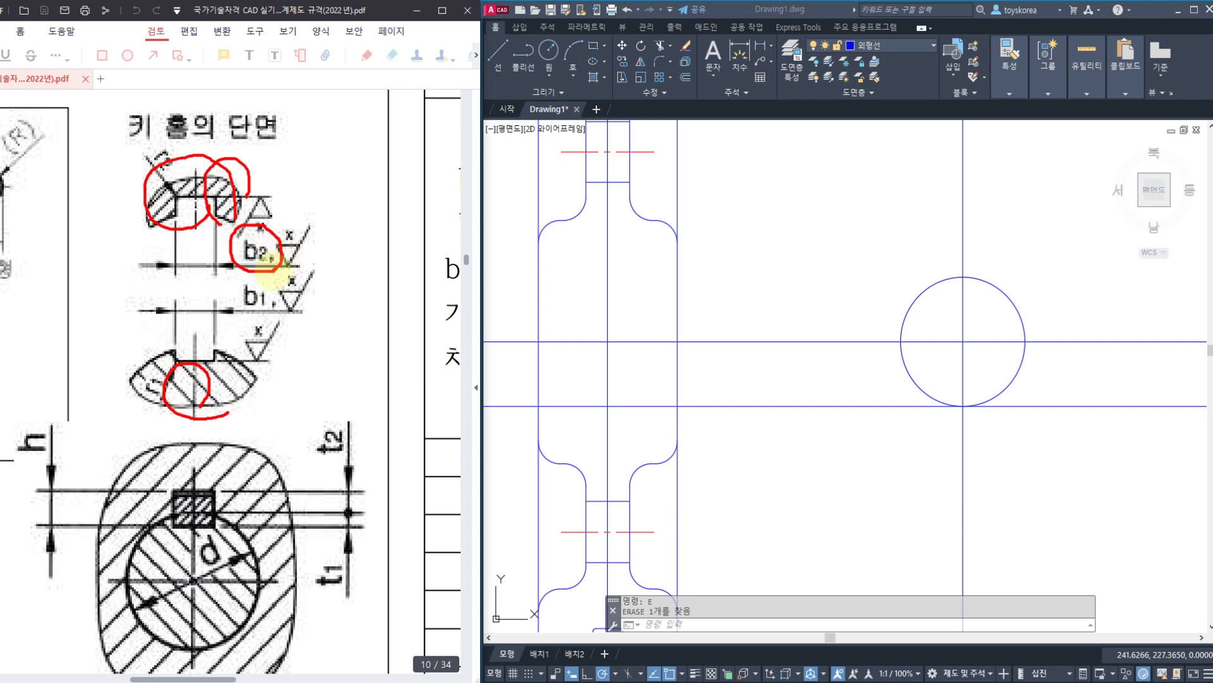
{"action": "mouse_move", "coordinate": [933, 253]}
{"action": "left_mouse_down"}
{"action": "mouse_move", "coordinate": [996, 279]}
{"action": "mouse_move", "coordinate": [1008, 256]}
{"action": "left_mouse_up"}
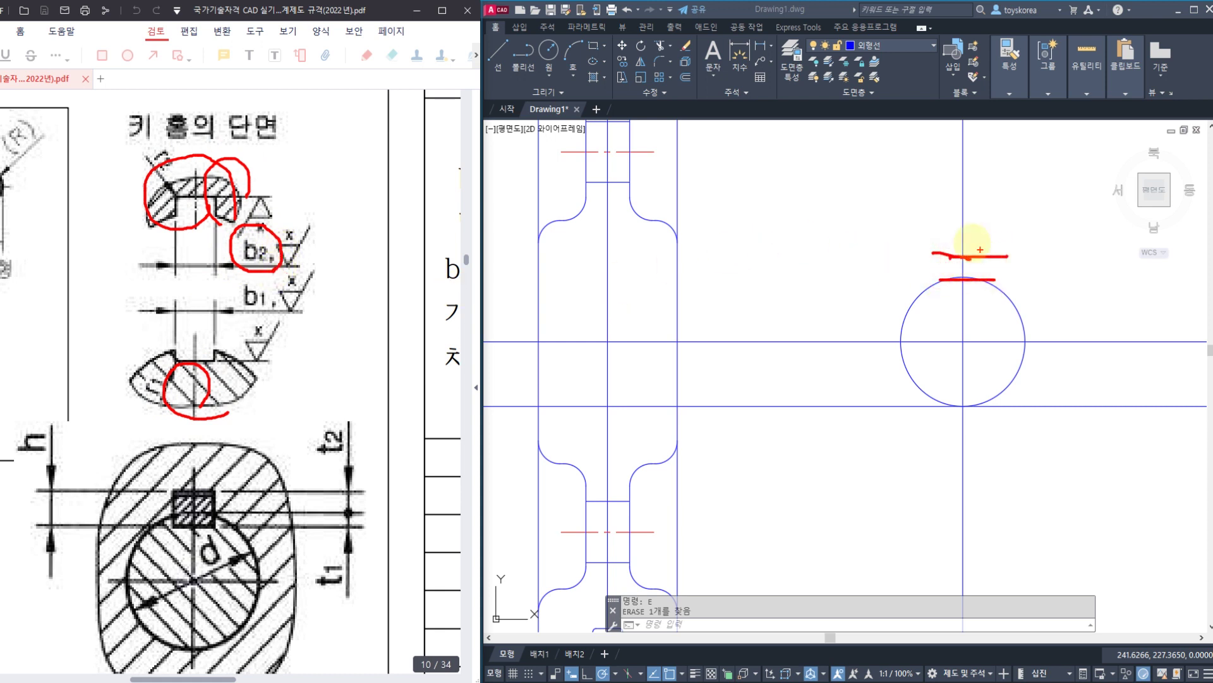
{"action": "left_click_drag", "start_coordinate": [943, 204], "coordinate": [943, 256]}
{"action": "left_click_drag", "start_coordinate": [989, 203], "coordinate": [989, 258]}
{"action": "mouse_move", "coordinate": [981, 178]}
{"action": "left_mouse_down"}
{"action": "mouse_move", "coordinate": [987, 225]}
{"action": "mouse_move", "coordinate": [1046, 217]}
{"action": "left_mouse_up"}
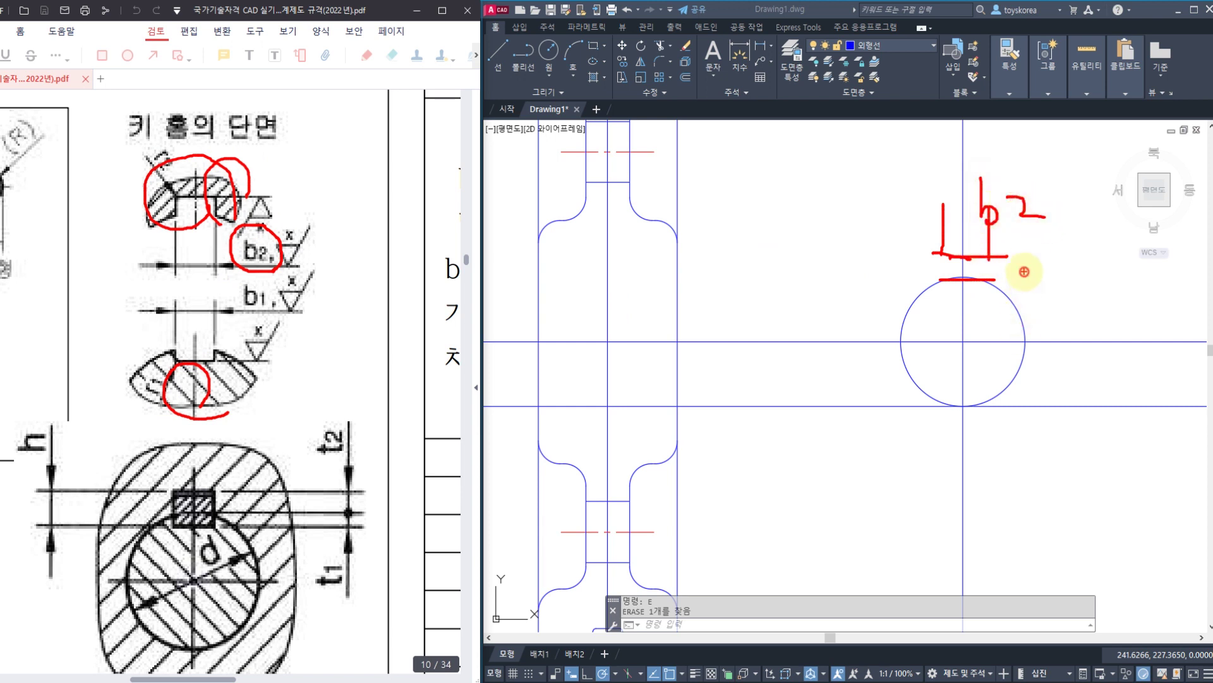
{"action": "mouse_move", "coordinate": [1025, 273]}
{"action": "left_mouse_down"}
{"action": "mouse_move", "coordinate": [1044, 310]}
{"action": "mouse_move", "coordinate": [1044, 288]}
{"action": "mouse_move", "coordinate": [1080, 311]}
{"action": "left_mouse_up"}
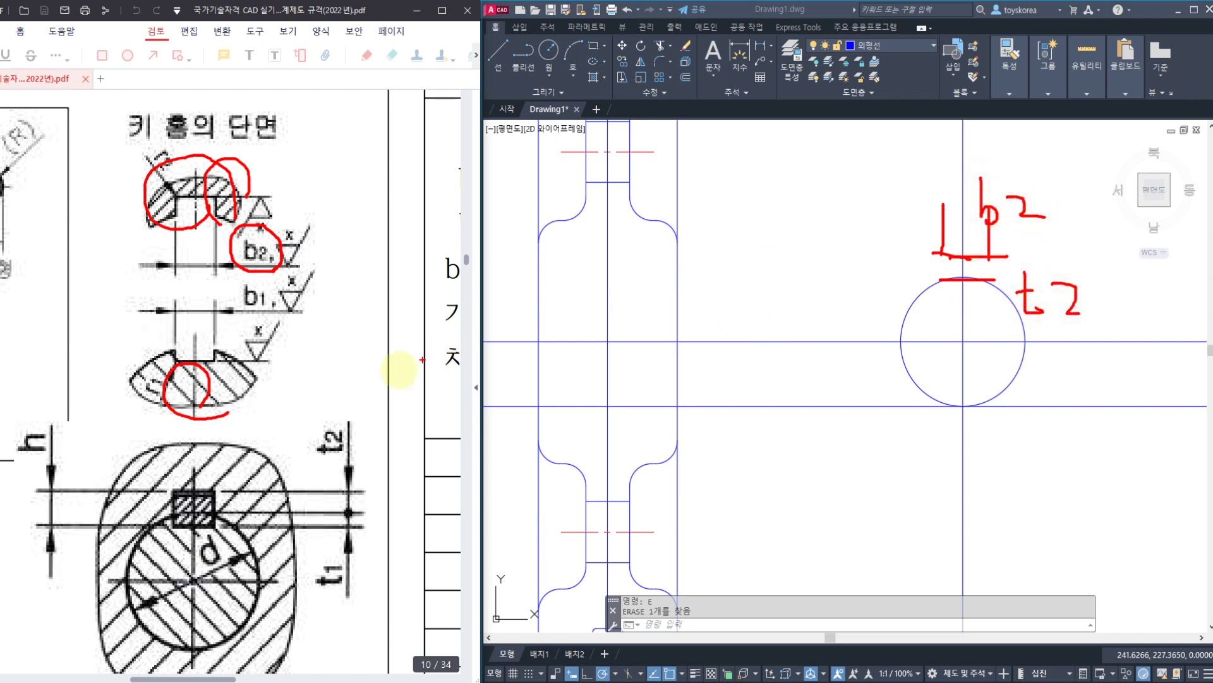
{"action": "mouse_move", "coordinate": [128, 466]}
{"action": "left_mouse_down"}
{"action": "mouse_move", "coordinate": [171, 457]}
{"action": "mouse_move", "coordinate": [248, 469]}
{"action": "mouse_move", "coordinate": [293, 557]}
{"action": "mouse_move", "coordinate": [275, 634]}
{"action": "mouse_move", "coordinate": [139, 651]}
{"action": "mouse_move", "coordinate": [116, 560]}
{"action": "left_mouse_up"}
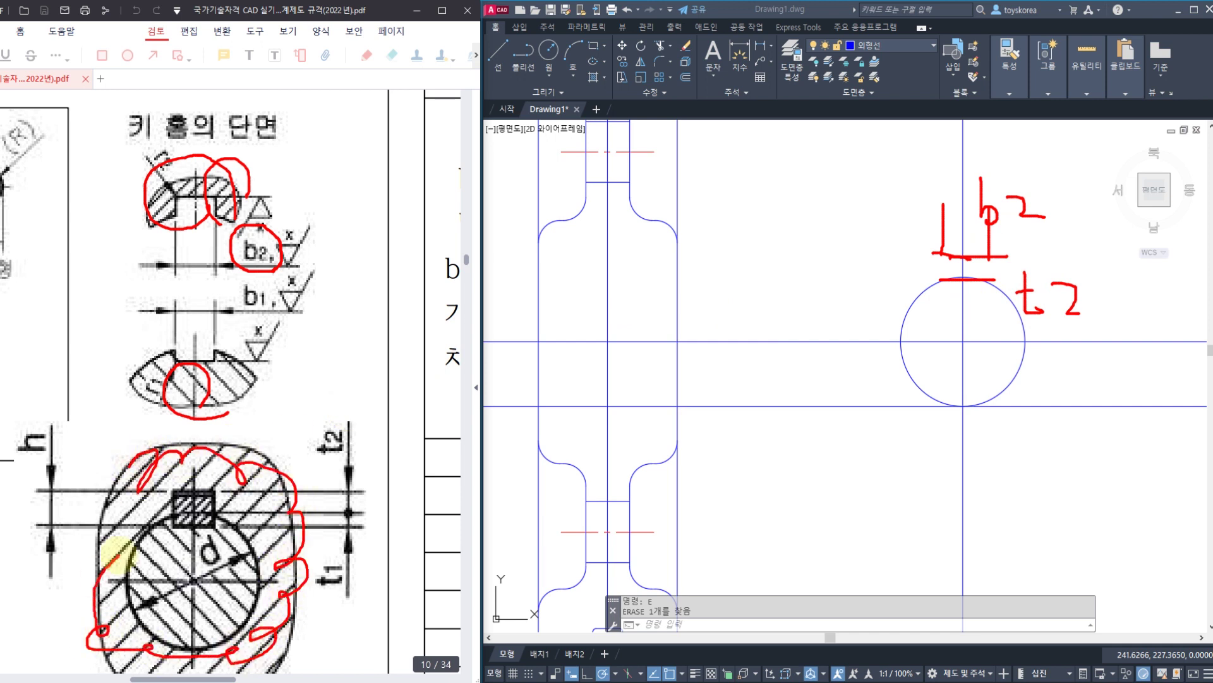
{"action": "mouse_move", "coordinate": [248, 453]}
{"action": "left_mouse_down"}
{"action": "mouse_move", "coordinate": [357, 382]}
{"action": "mouse_move", "coordinate": [398, 313]}
{"action": "mouse_move", "coordinate": [395, 407]}
{"action": "mouse_move", "coordinate": [430, 379]}
{"action": "mouse_move", "coordinate": [469, 398]}
{"action": "left_mouse_up"}
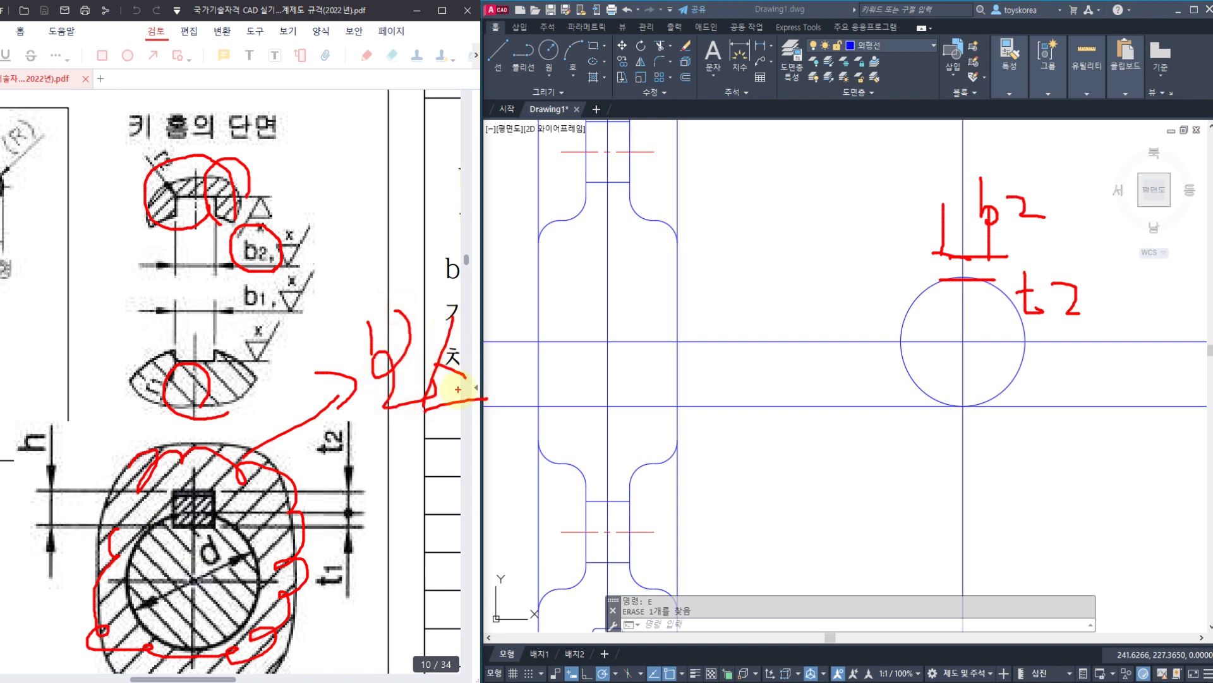
{"action": "key", "text": "Escape"}
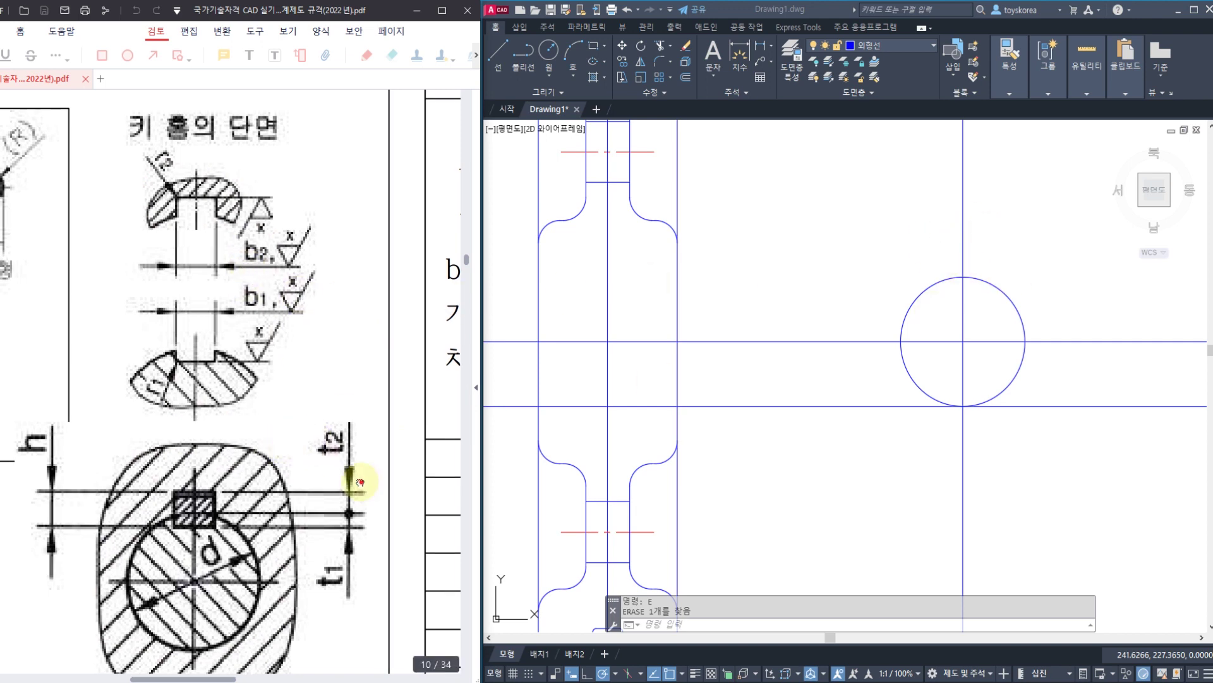
- Look up the hub keyway depth t2 for the 17 mm shaft in the keyway table and relate it to the shaft circle's top quadrant
{"action": "left_click_drag", "start_coordinate": [359, 482], "coordinate": [93, 400]}
{"action": "scroll", "coordinate": [97, 401], "scroll_direction": "down", "scroll_amount": 3, "text": "ctrl"}
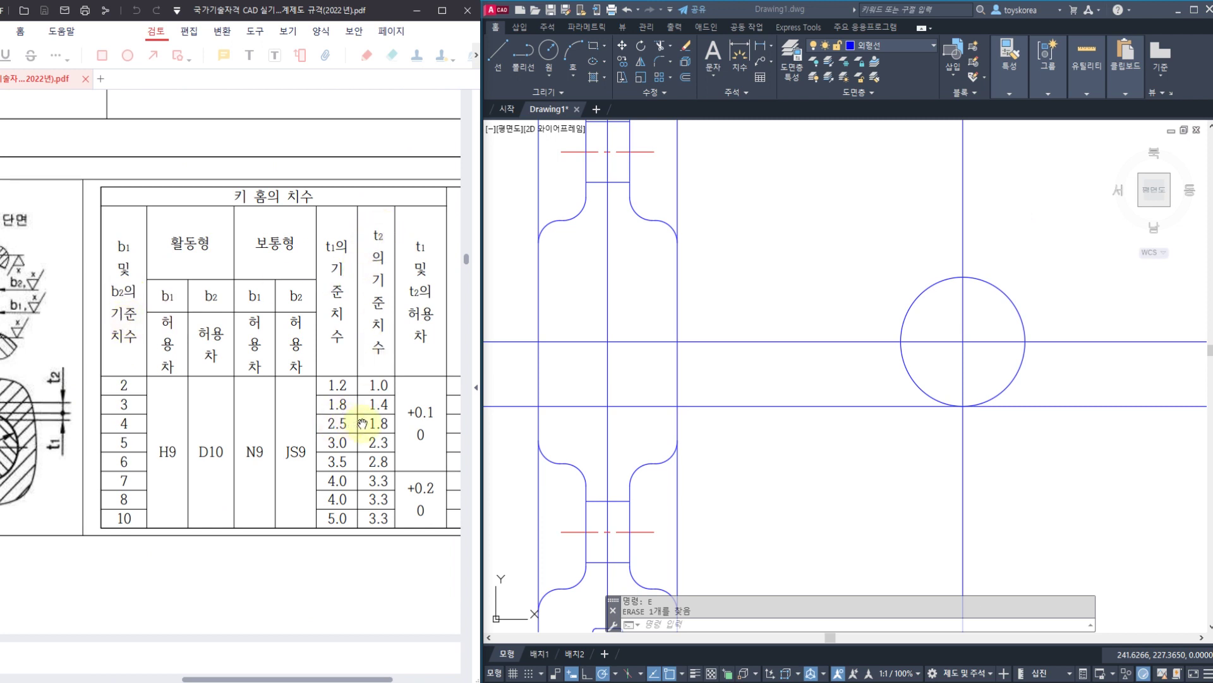
{"action": "scroll", "coordinate": [354, 430], "scroll_direction": "right", "scroll_amount": 2}
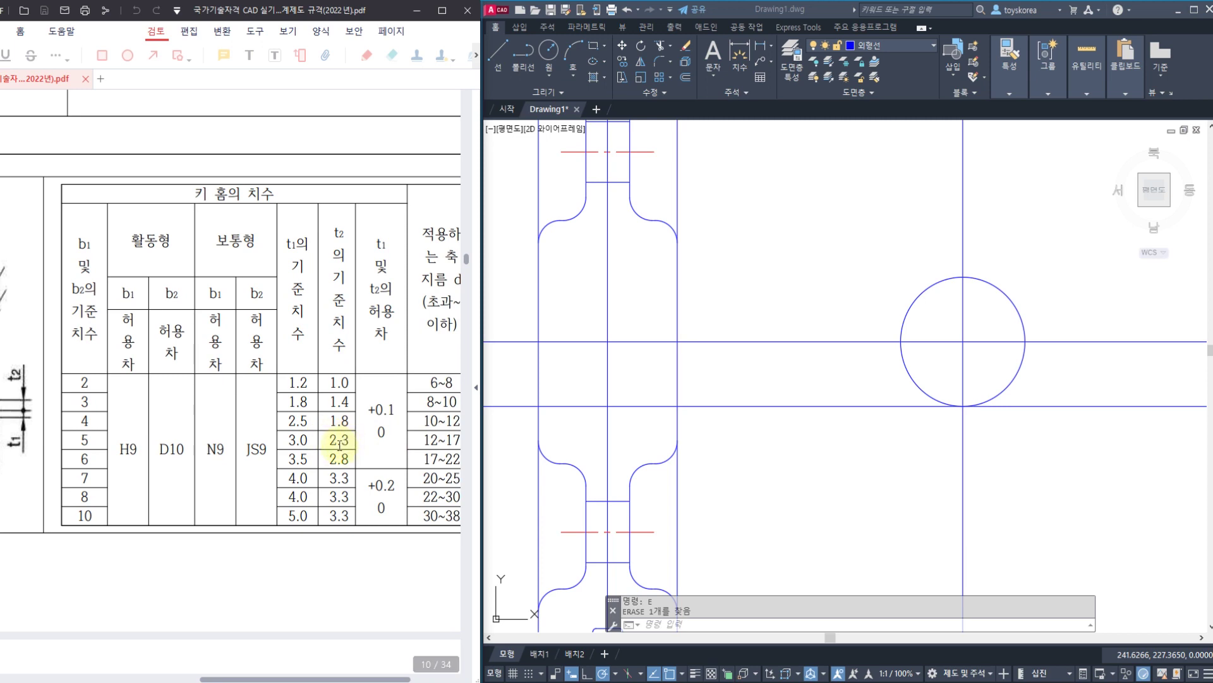
{"action": "scroll", "coordinate": [125, 366], "scroll_direction": "left", "scroll_amount": 5}
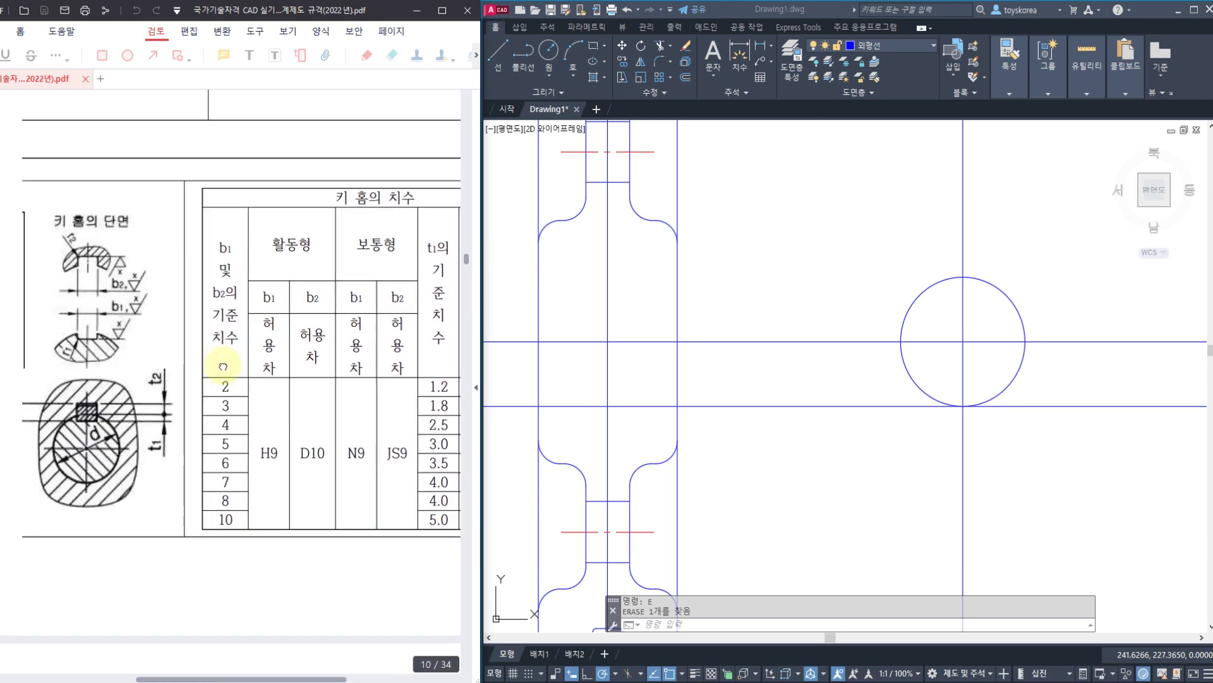
{"action": "scroll", "coordinate": [54, 407], "scroll_direction": "up", "scroll_amount": 2, "text": "ctrl"}
{"action": "scroll", "coordinate": [59, 419], "scroll_direction": "up", "scroll_amount": 1, "text": "ctrl"}
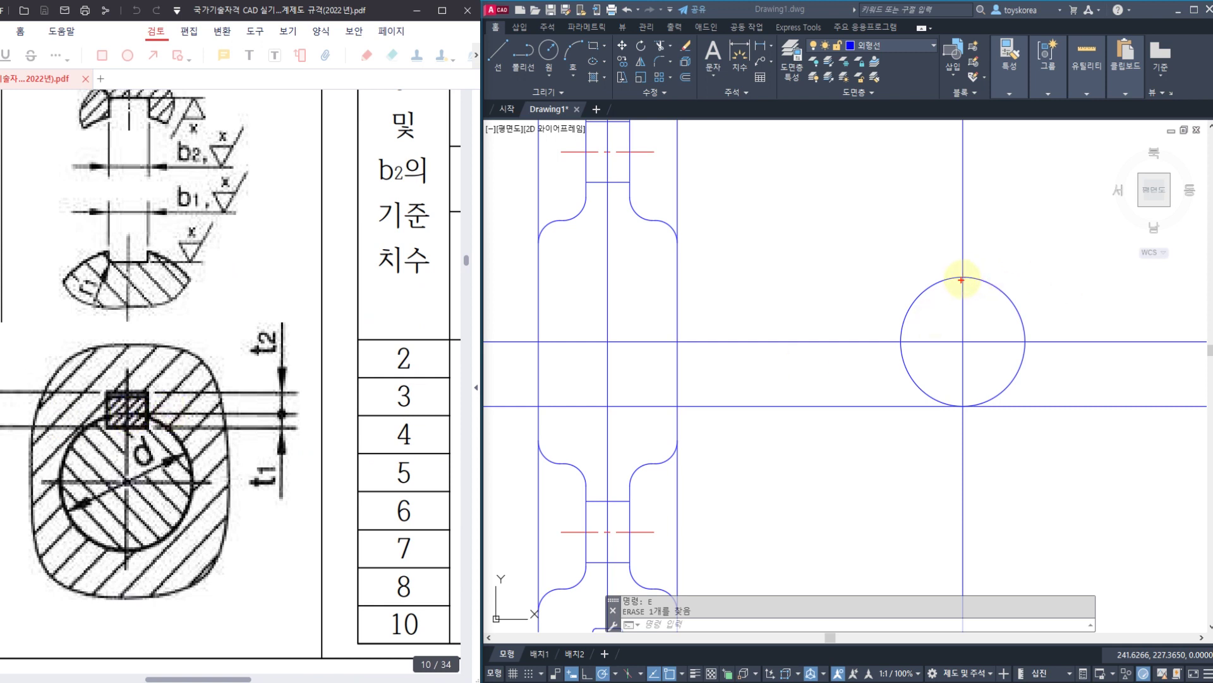
{"action": "left_click_drag", "start_coordinate": [944, 258], "coordinate": [1109, 275]}
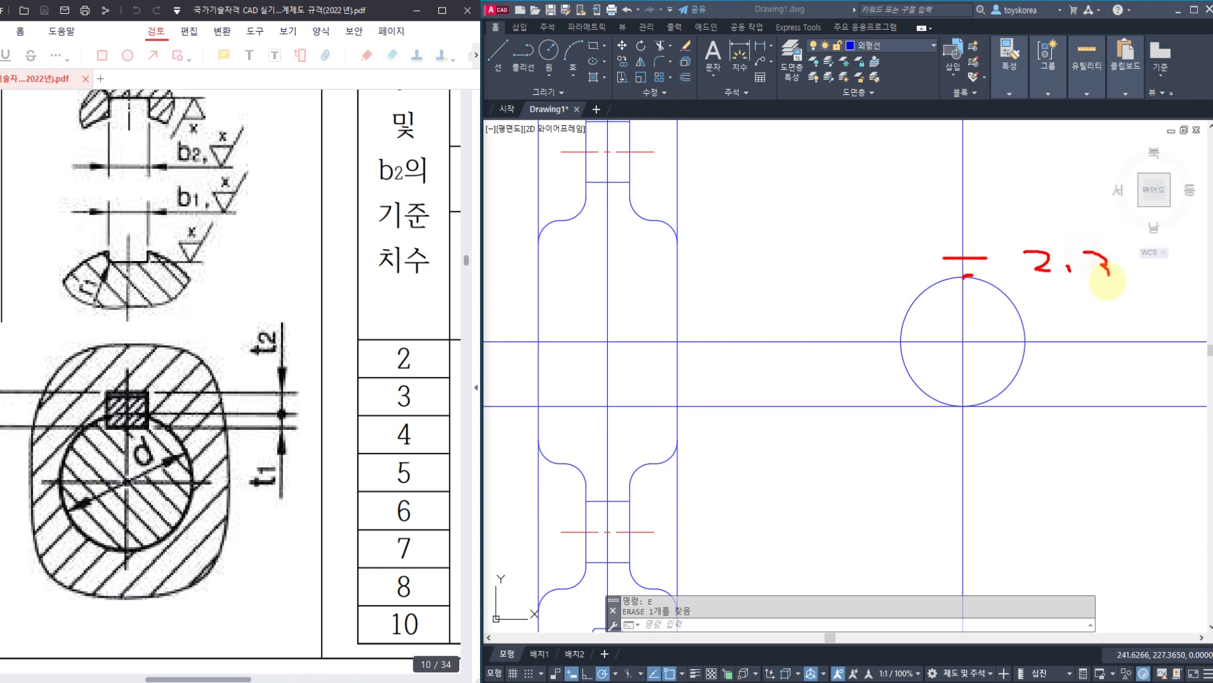
{"action": "key", "text": "Escape"}
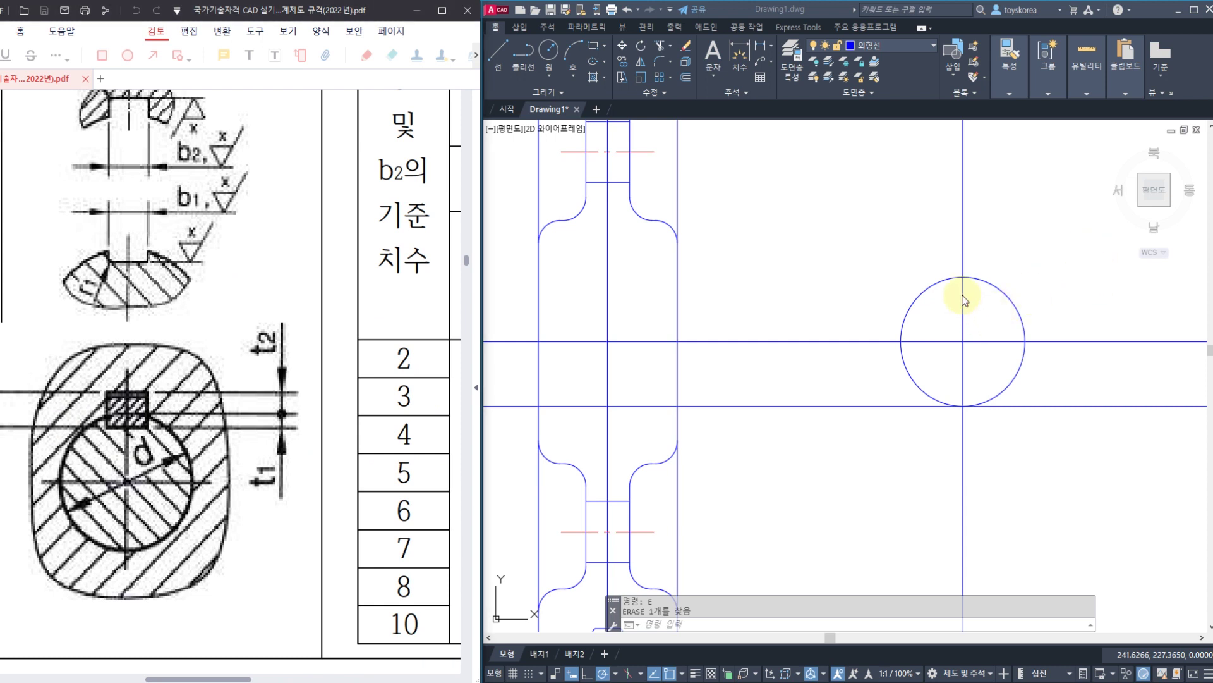
{"action": "left_click", "coordinate": [960, 280]}
{"action": "key", "text": "Escape"}
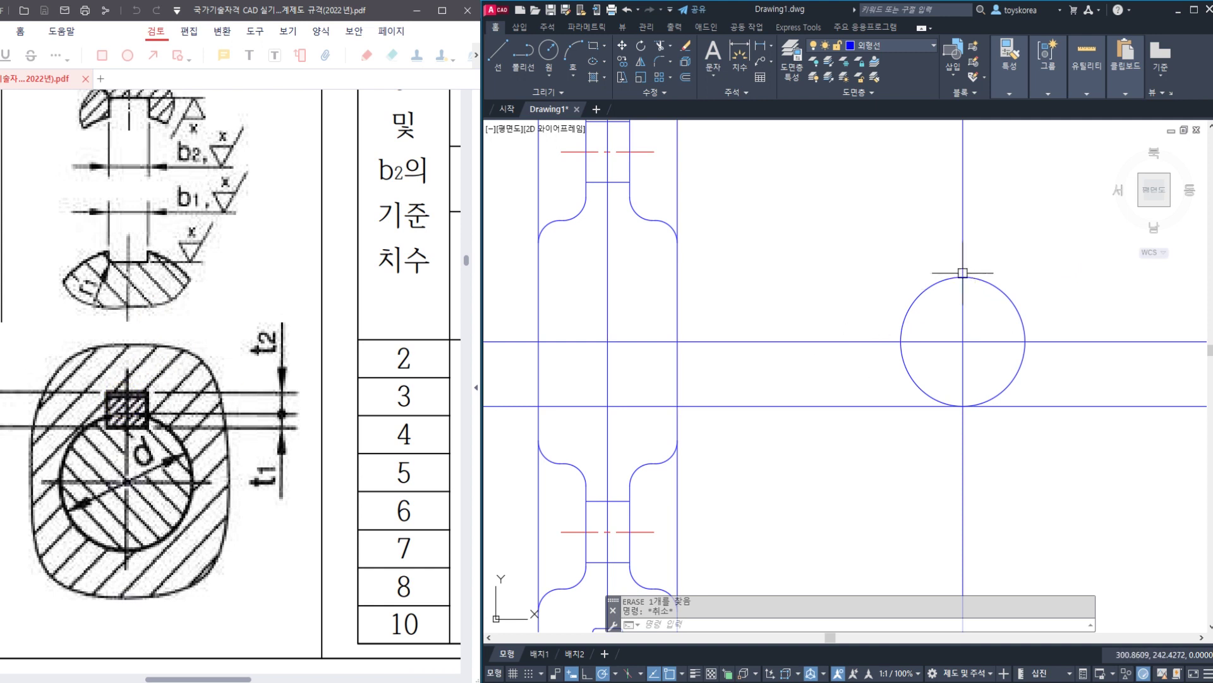
{"action": "key", "text": "Escape"}
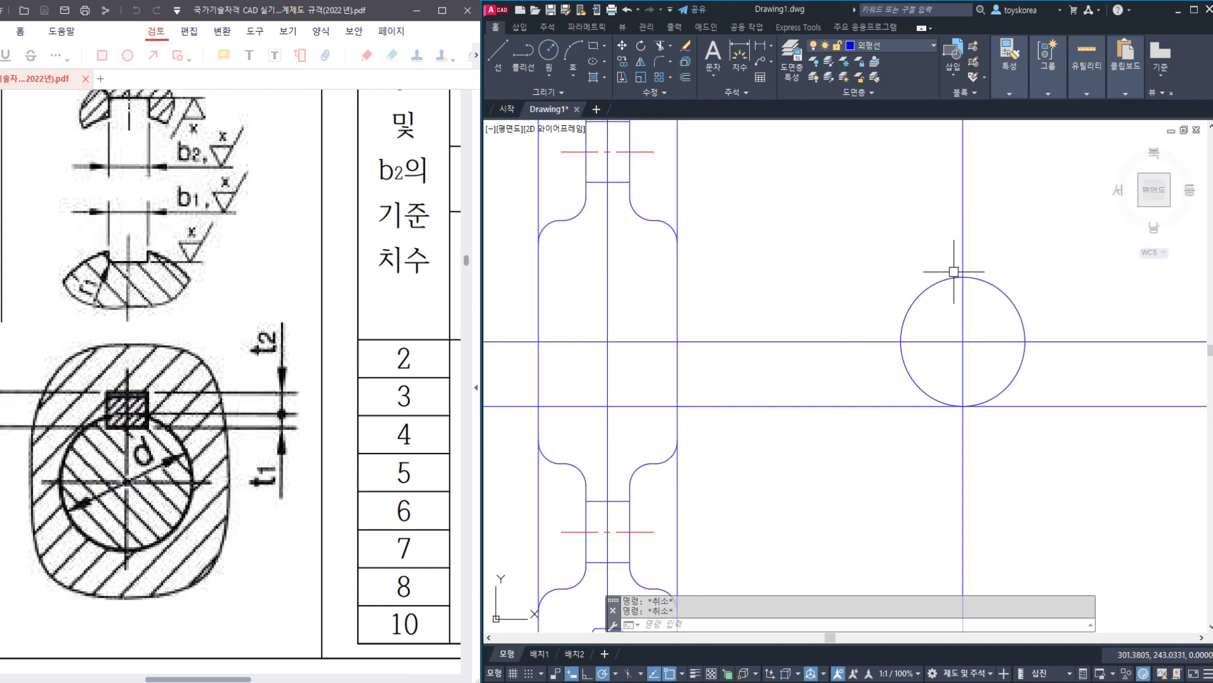
- Draw a horizontal construction line through the top quadrant of the shaft circle
{"action": "type", "text": "xl"}
{"action": "key", "text": "Return"}
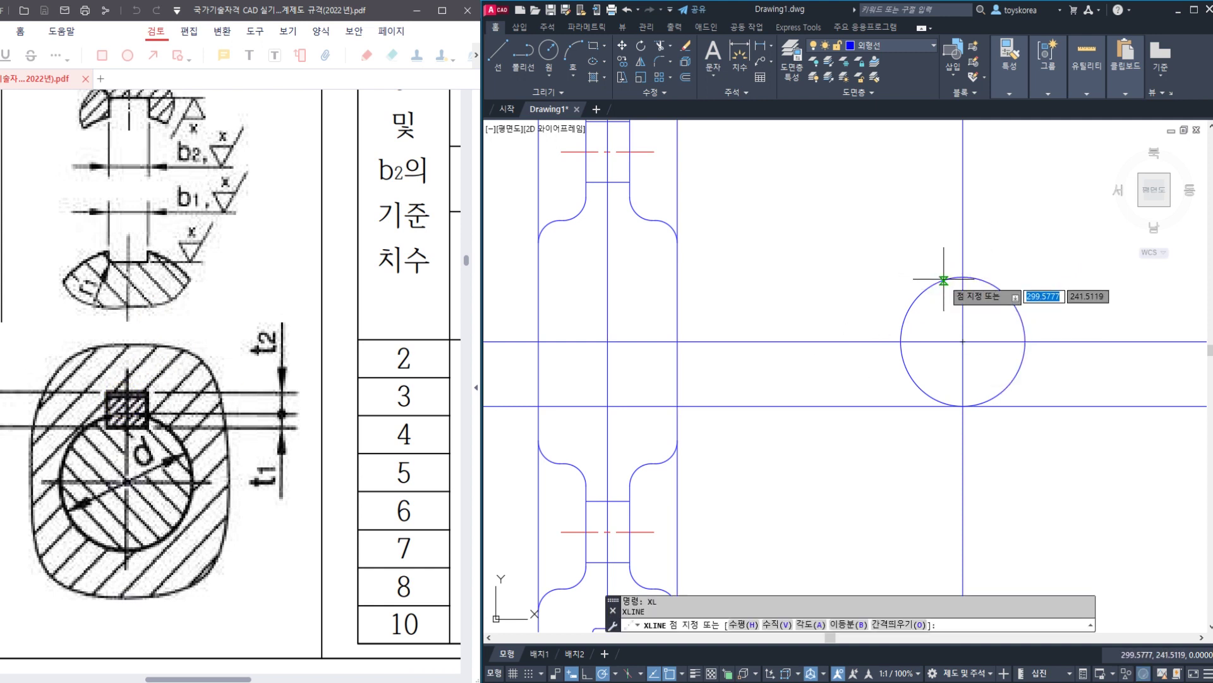
{"action": "left_click", "coordinate": [963, 278]}
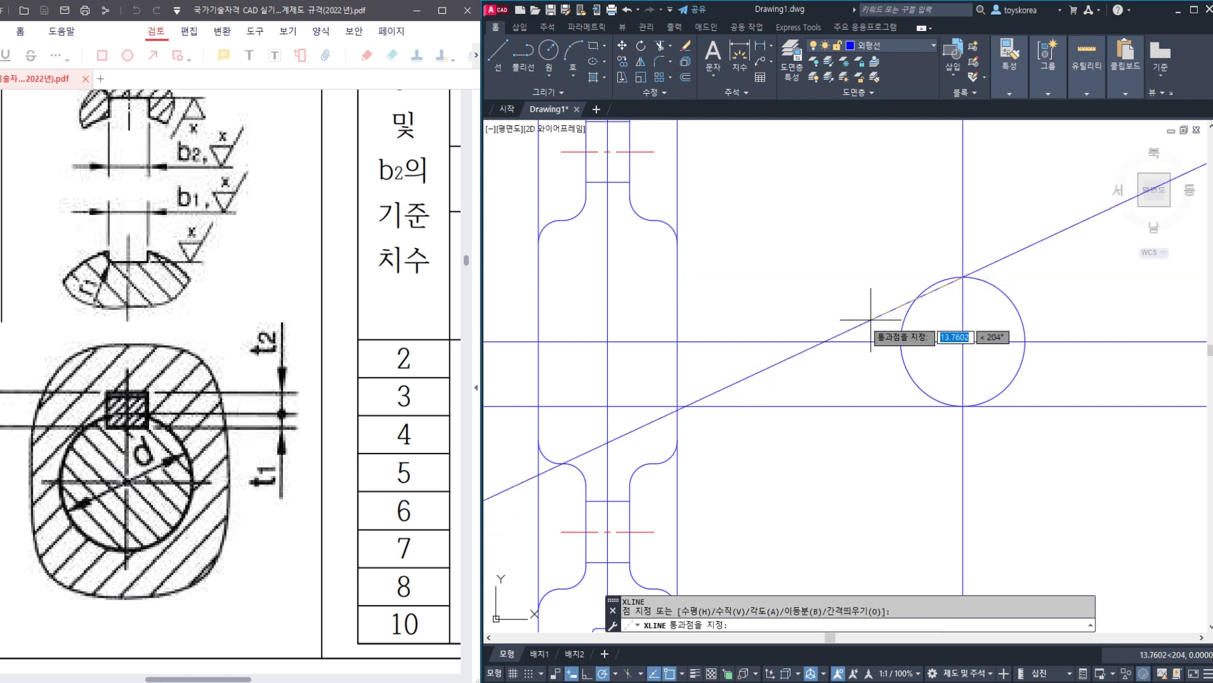
{"action": "left_click", "coordinate": [850, 278]}
{"action": "key", "text": "Escape"}
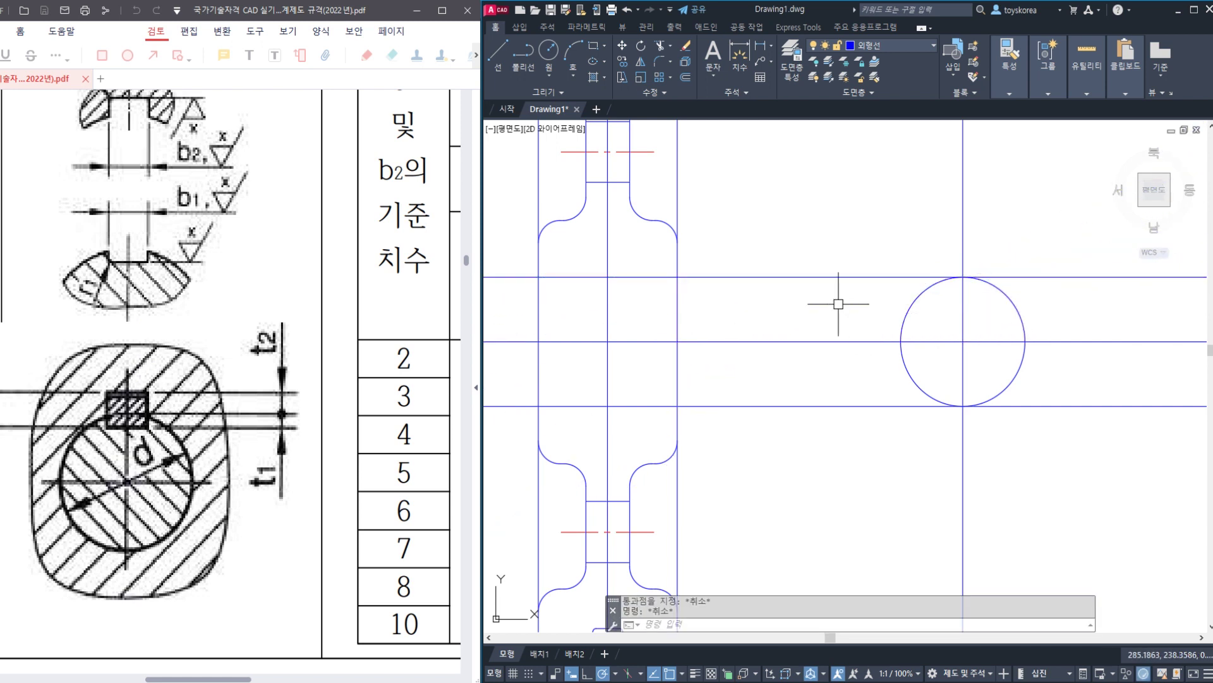
- Offset the construction line at the top of the shaft circle upward by 2.3 mm for the keyway depth
{"action": "type", "text": "o"}
{"action": "key", "text": "Return"}
{"action": "type", "text": "2"}
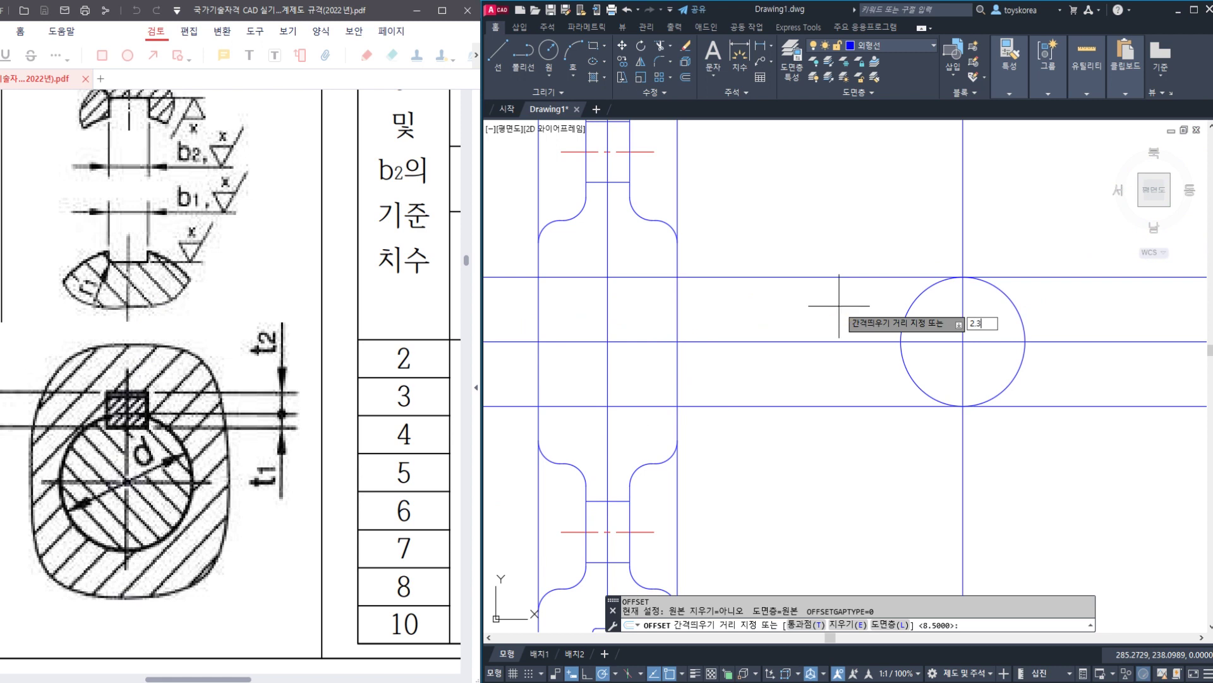
{"action": "type", "text": ".3"}
{"action": "key", "text": "Return"}
{"action": "left_click", "coordinate": [863, 277]}
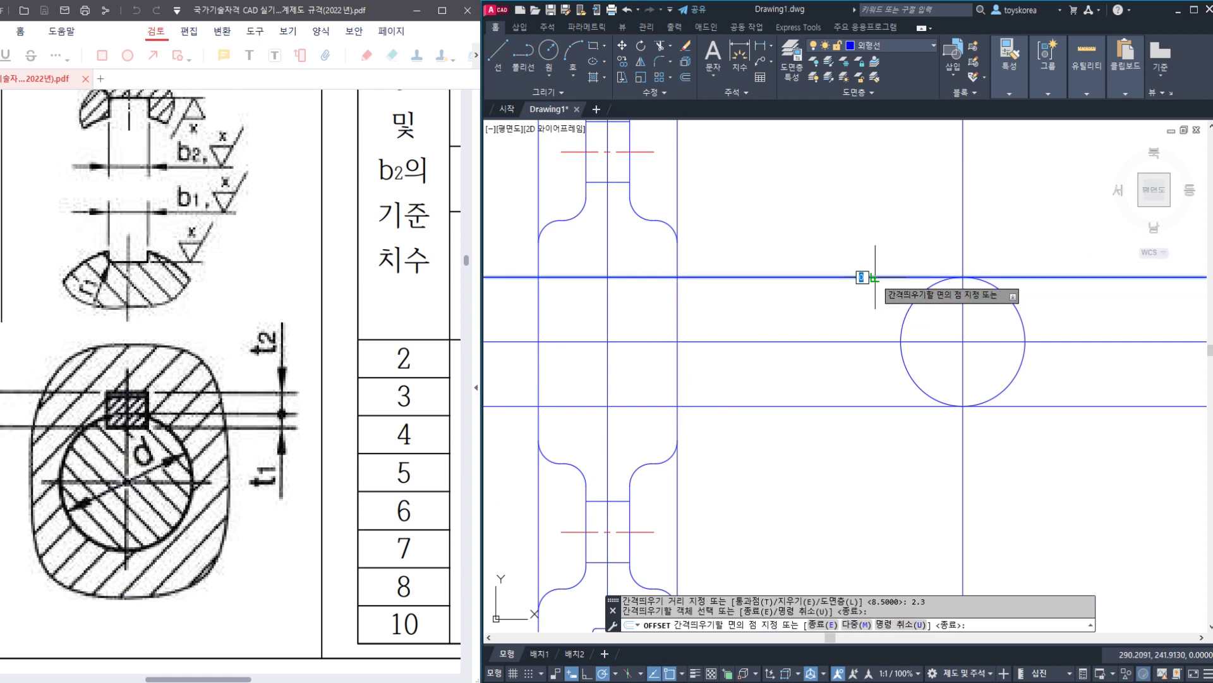
{"action": "left_click", "coordinate": [892, 253]}
{"action": "key", "text": "Escape"}
{"action": "left_click", "coordinate": [948, 259]}
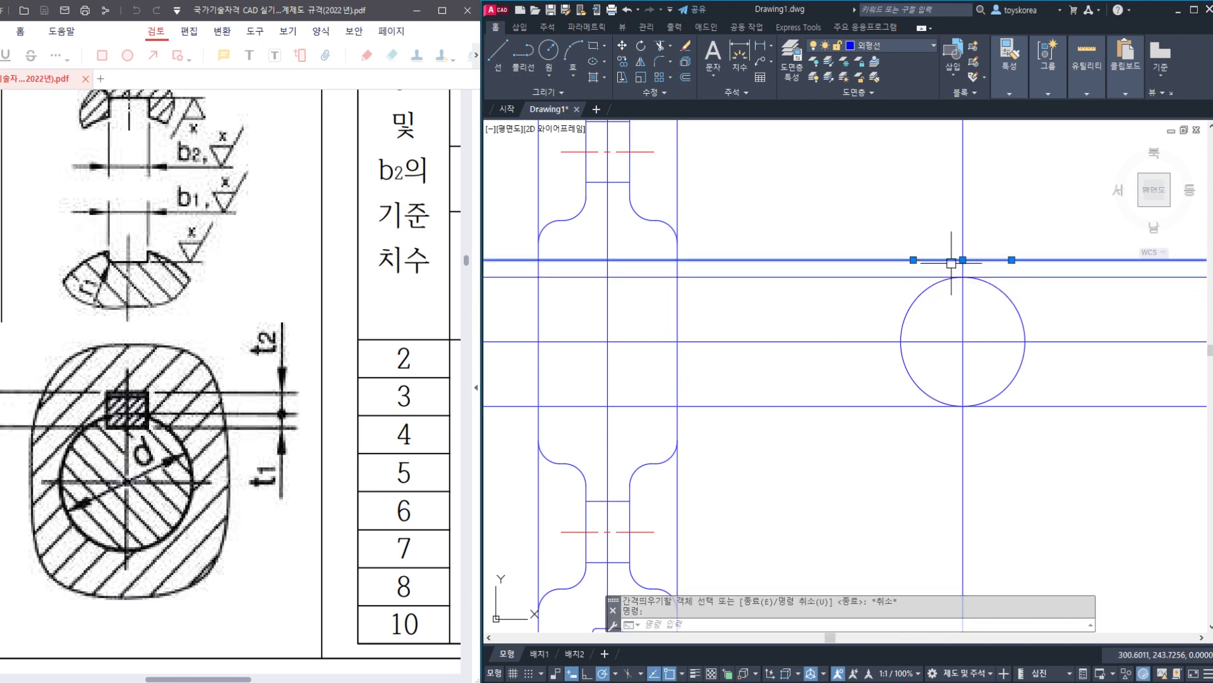
{"action": "left_click", "coordinate": [1005, 276]}
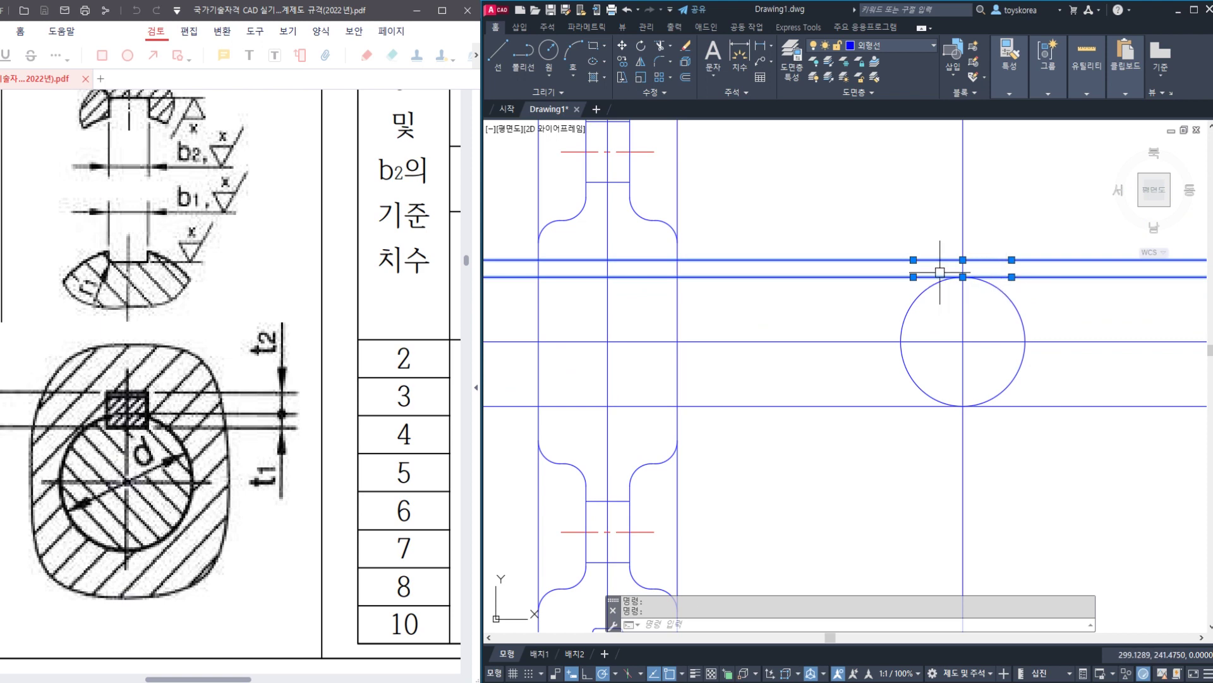
{"action": "key", "text": "Escape"}
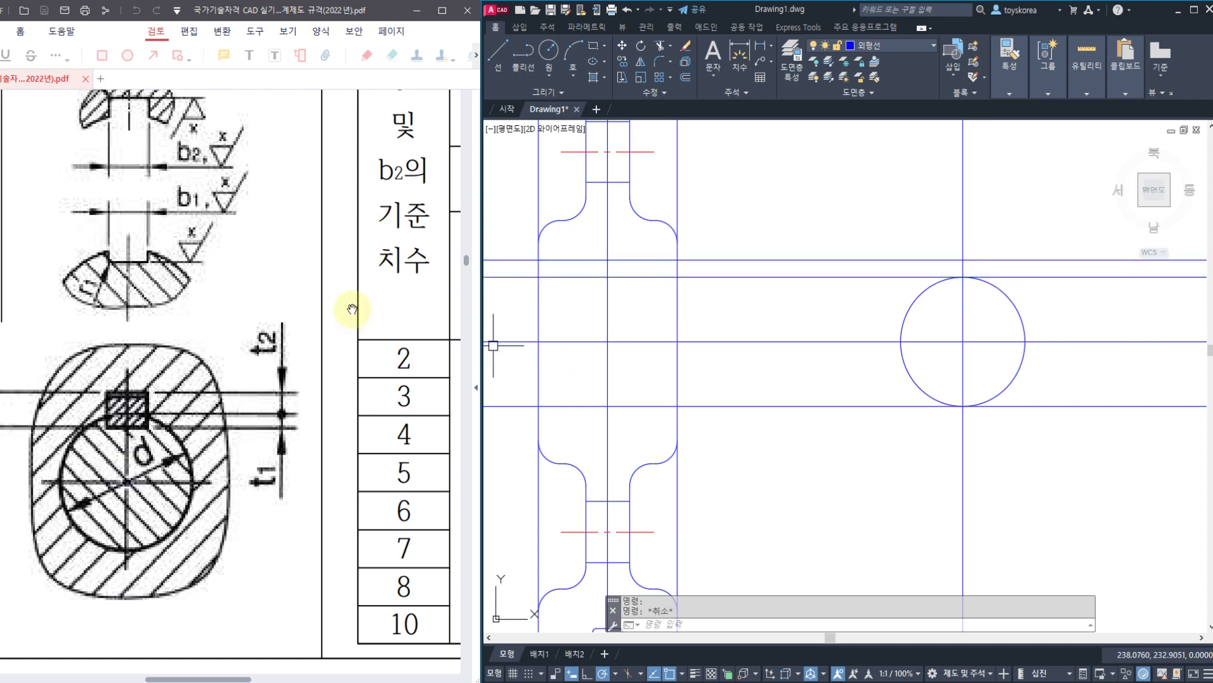
- Look up the keyway width b2 for the 12~17 mm shaft diameter range in the keyway table
{"action": "left_click_drag", "start_coordinate": [285, 279], "coordinate": [278, 342]}
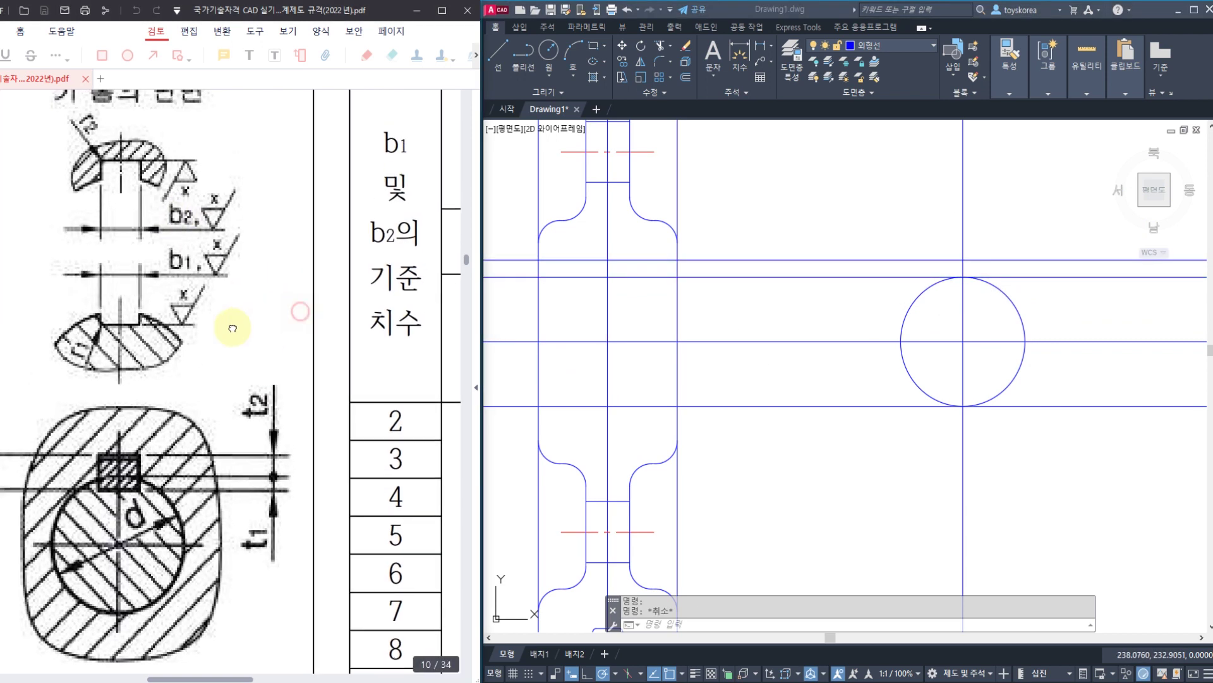
{"action": "left_click_drag", "start_coordinate": [361, 231], "coordinate": [290, 244]}
{"action": "left_click_drag", "start_coordinate": [369, 487], "coordinate": [165, 455]}
{"action": "scroll", "coordinate": [165, 455], "scroll_direction": "down", "scroll_amount": 3, "text": "ctrl"}
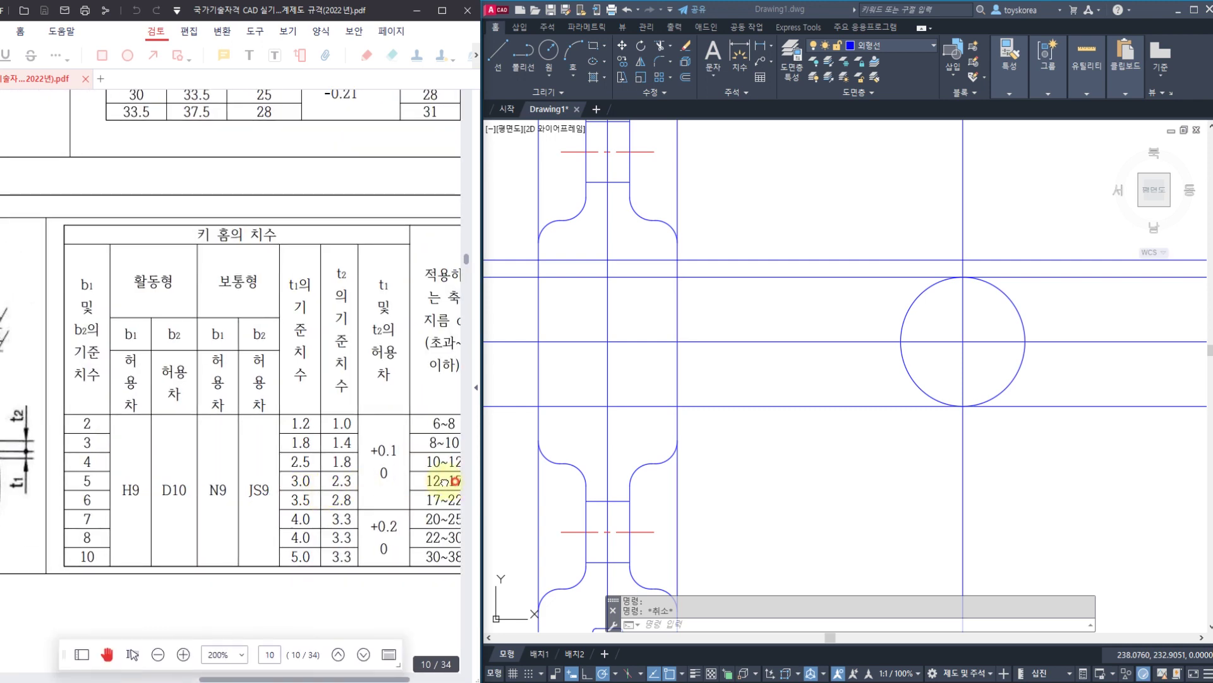
{"action": "left_click_drag", "start_coordinate": [444, 481], "coordinate": [425, 479]}
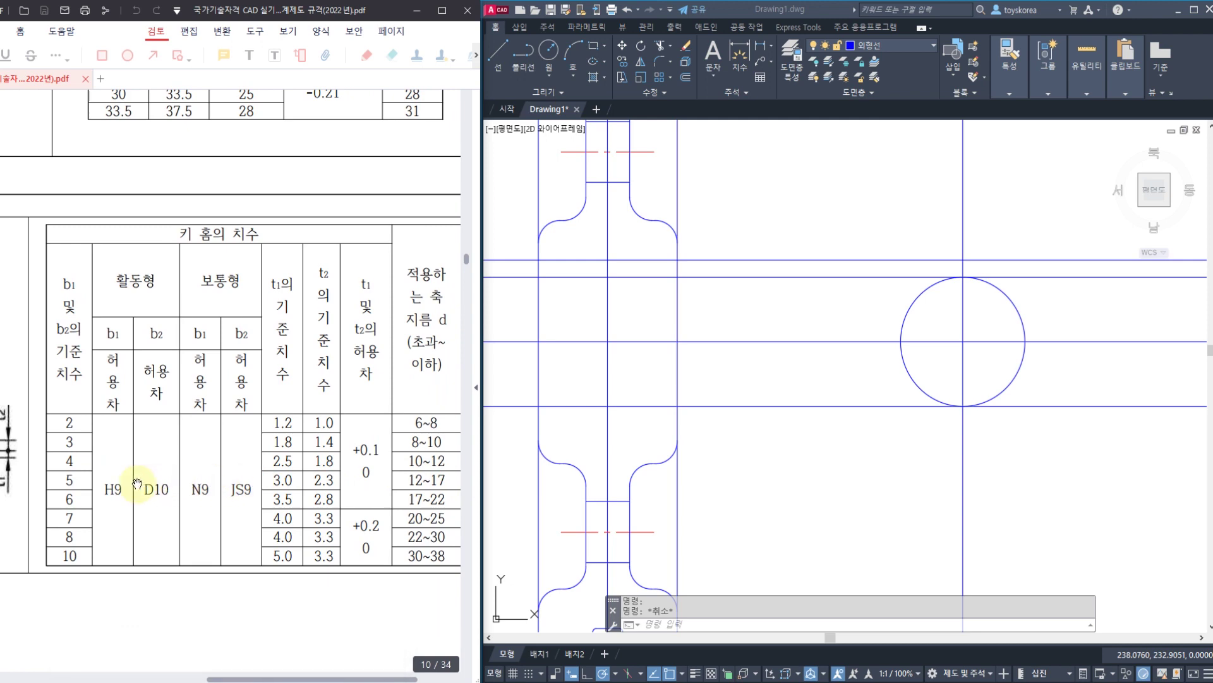
{"action": "left_click_drag", "start_coordinate": [43, 449], "coordinate": [221, 471]}
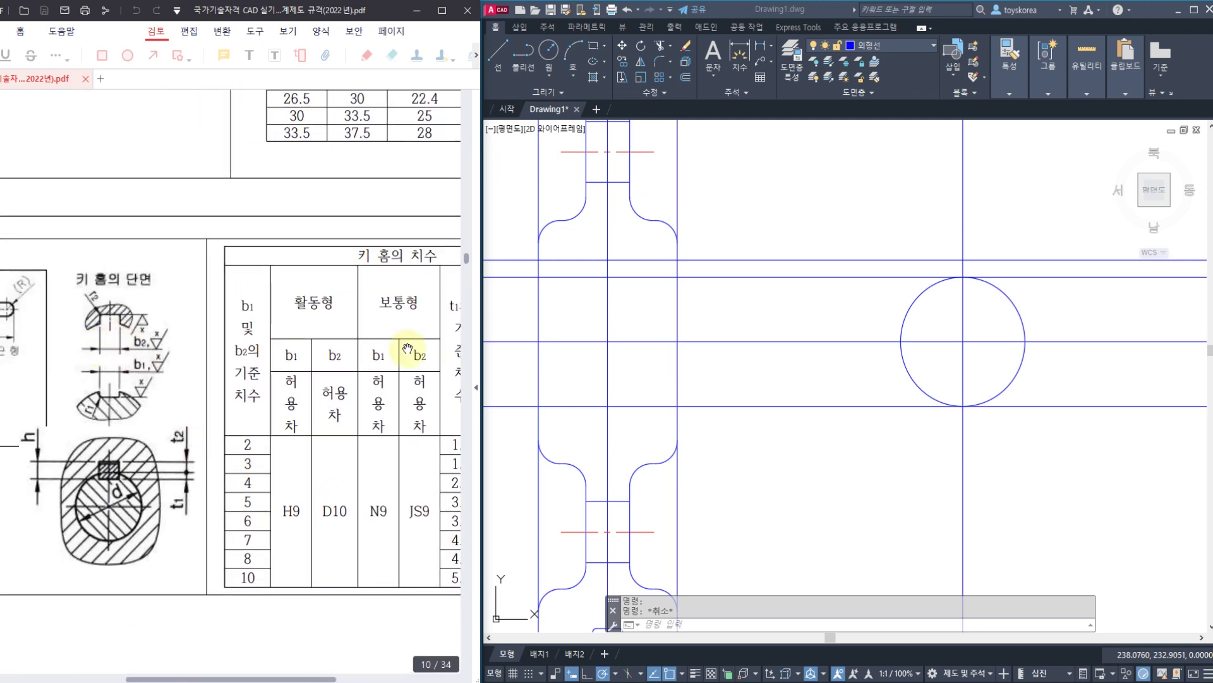
{"action": "key", "text": "Escape"}
- Offset the shaft circle's vertical centre line to the right by 5/2 mm for half the keyway width
{"action": "middle_click_drag", "start_coordinate": [967, 290], "coordinate": [886, 301]}
{"action": "scroll", "coordinate": [887, 301], "scroll_direction": "up", "scroll_amount": 2}
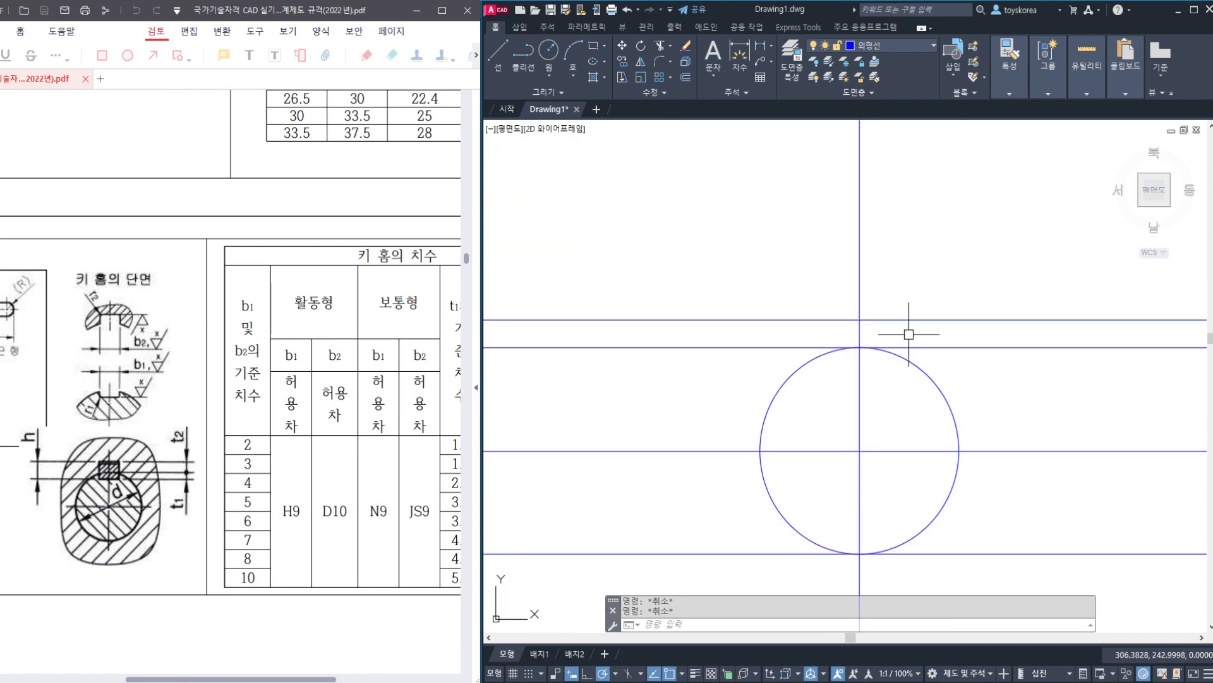
{"action": "type", "text": "o"}
{"action": "key", "text": "Return"}
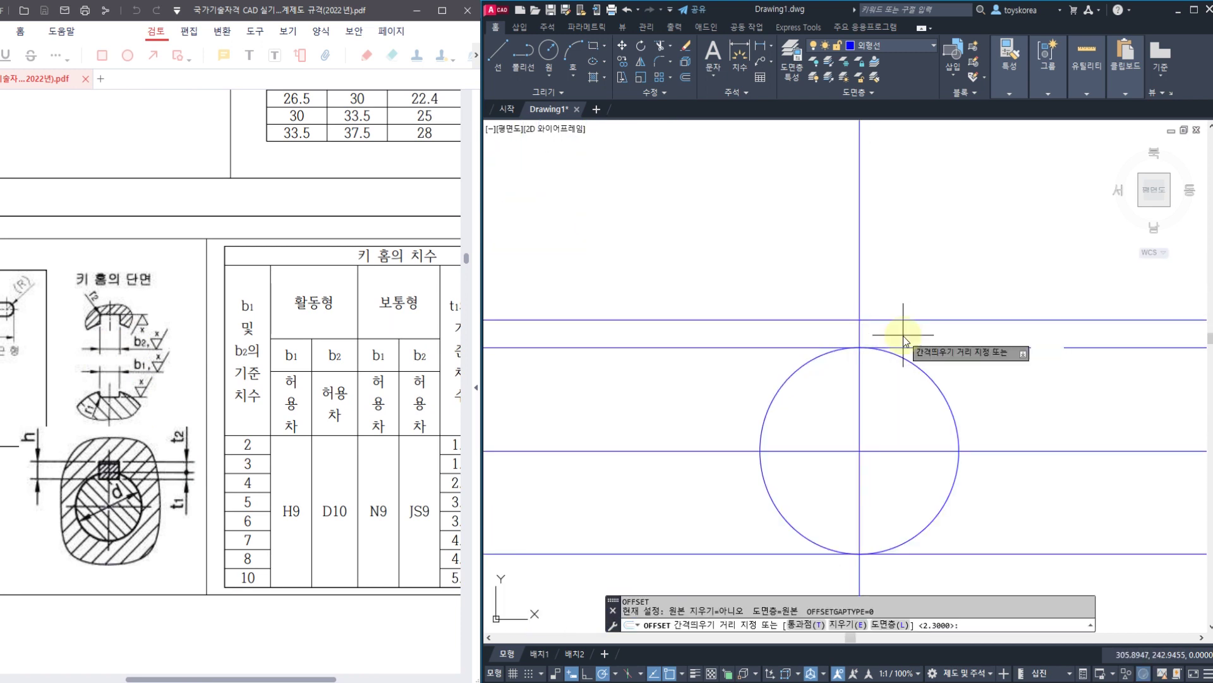
{"action": "key", "text": "Return"}
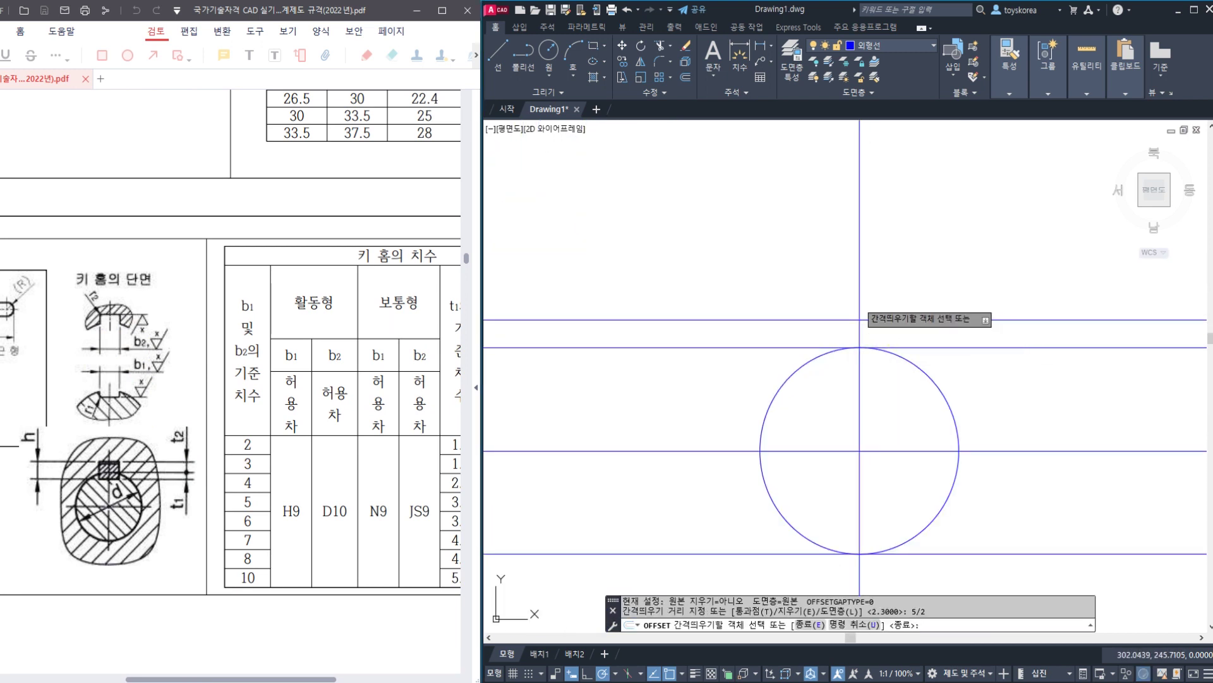
{"action": "left_click", "coordinate": [862, 305]}
{"action": "left_click", "coordinate": [891, 309]}
{"action": "key", "text": "Escape"}
{"action": "left_click", "coordinate": [890, 302]}
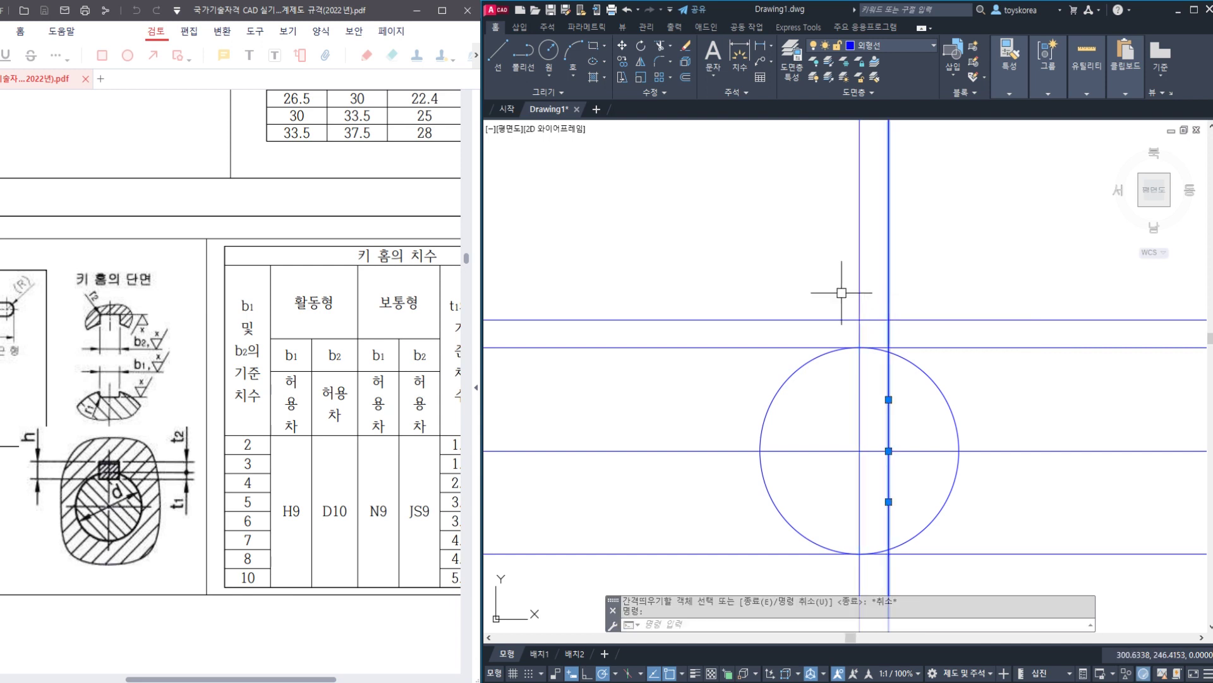
{"action": "key", "text": "Escape"}
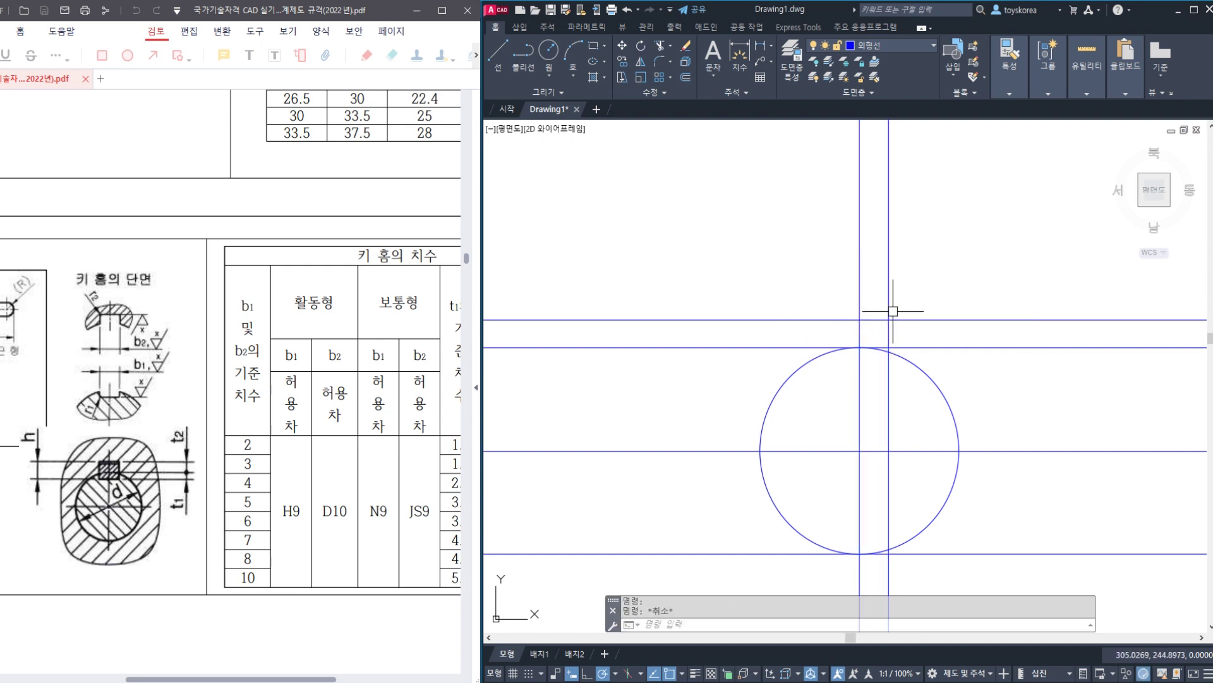
{"action": "left_click", "coordinate": [894, 319]}
{"action": "left_click", "coordinate": [894, 300]}
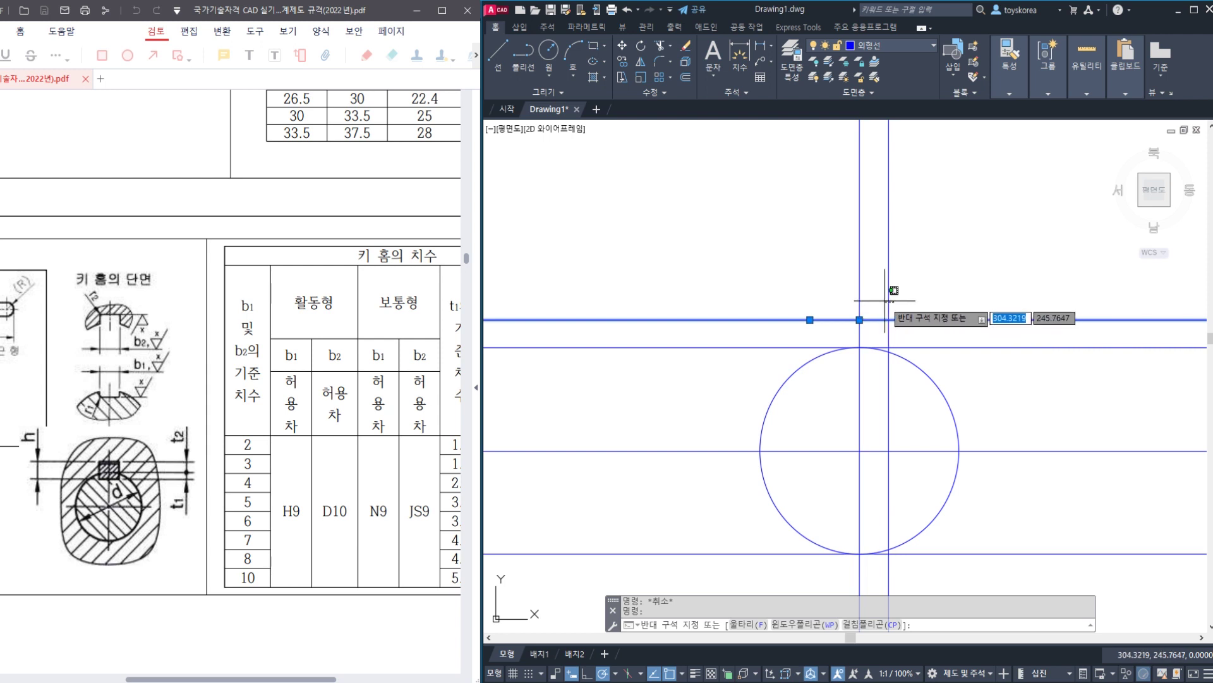
{"action": "left_click", "coordinate": [881, 306]}
{"action": "key", "text": "Escape"}
{"action": "left_click", "coordinate": [904, 320]}
{"action": "key", "text": "Escape"}
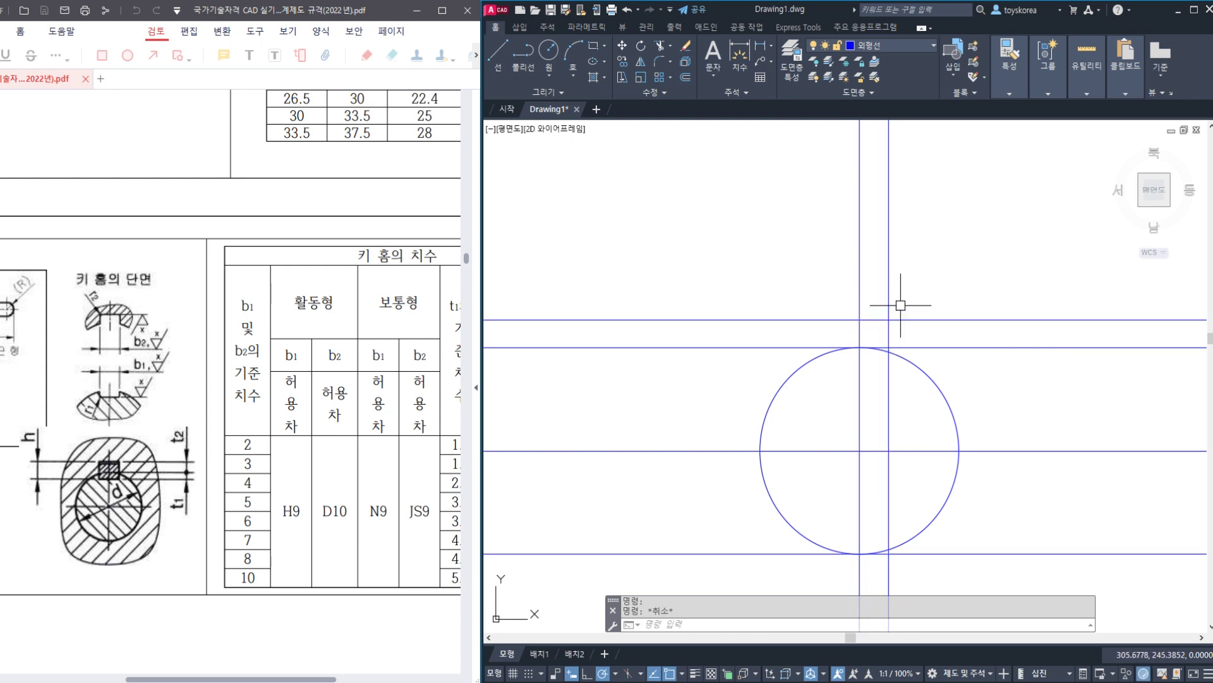
{"action": "left_click", "coordinate": [889, 299]}
{"action": "key", "text": "Escape"}
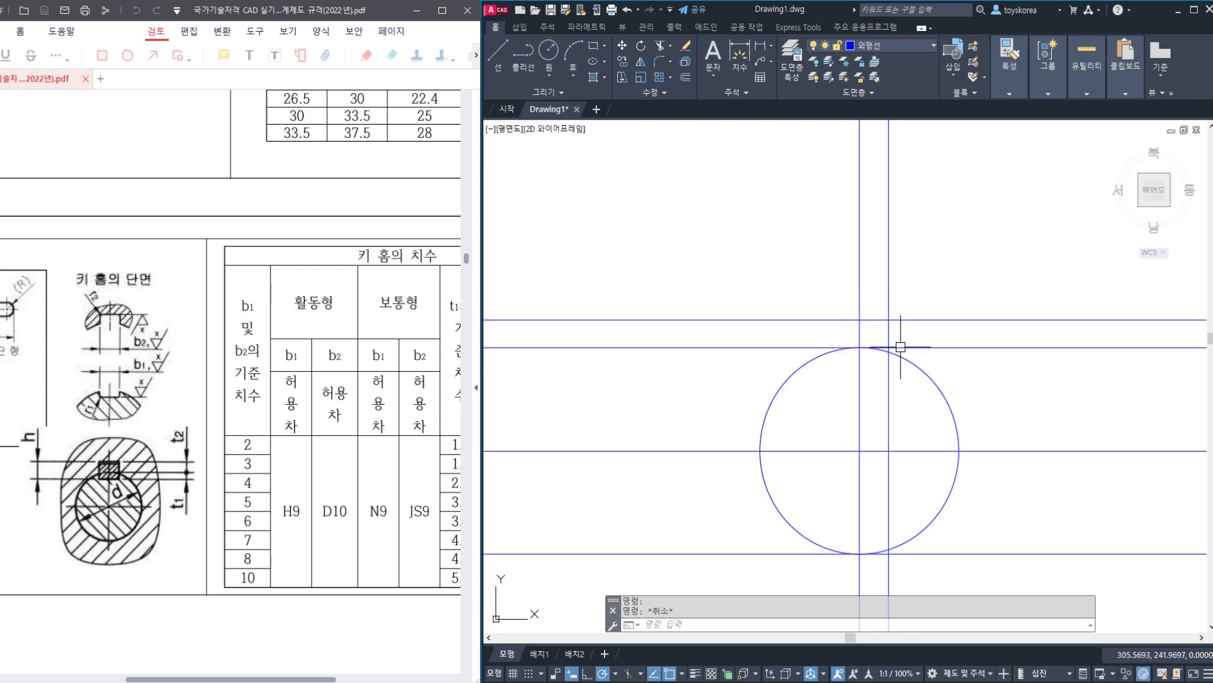
- Join the keyway's top line and right side line in a sharp corner with Fillet
{"action": "key", "text": "Return"}
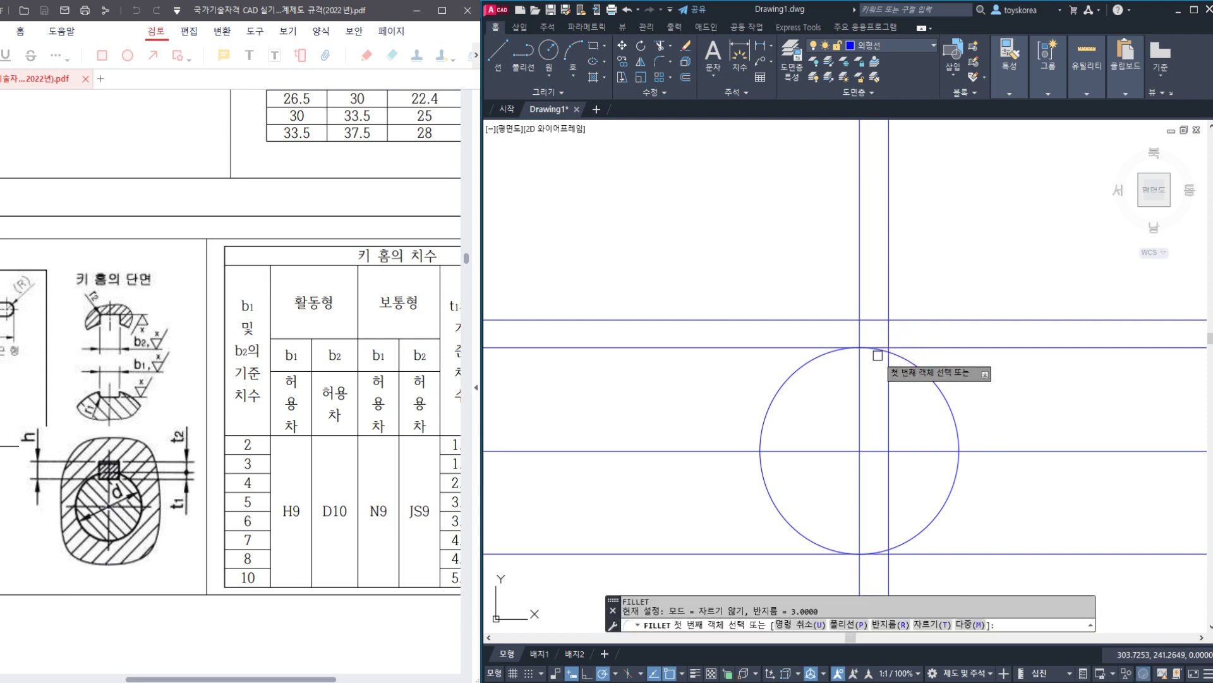
{"action": "key", "text": "Escape"}
{"action": "key", "text": "Return"}
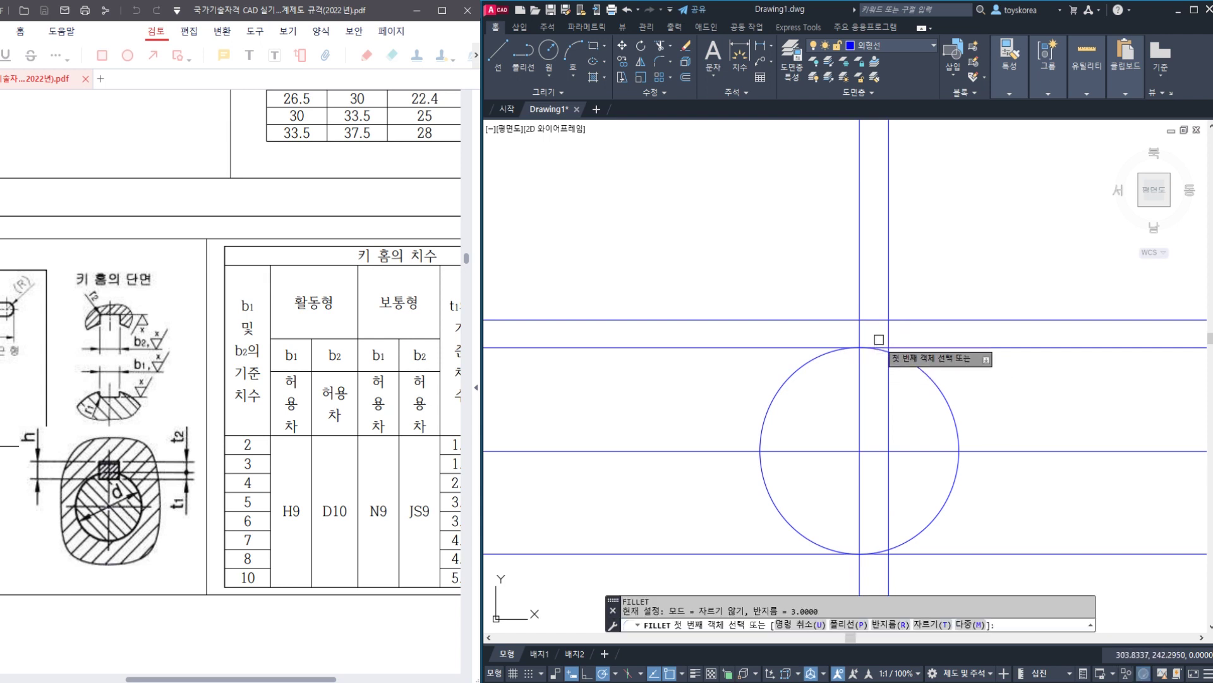
{"action": "left_click", "coordinate": [877, 320]}
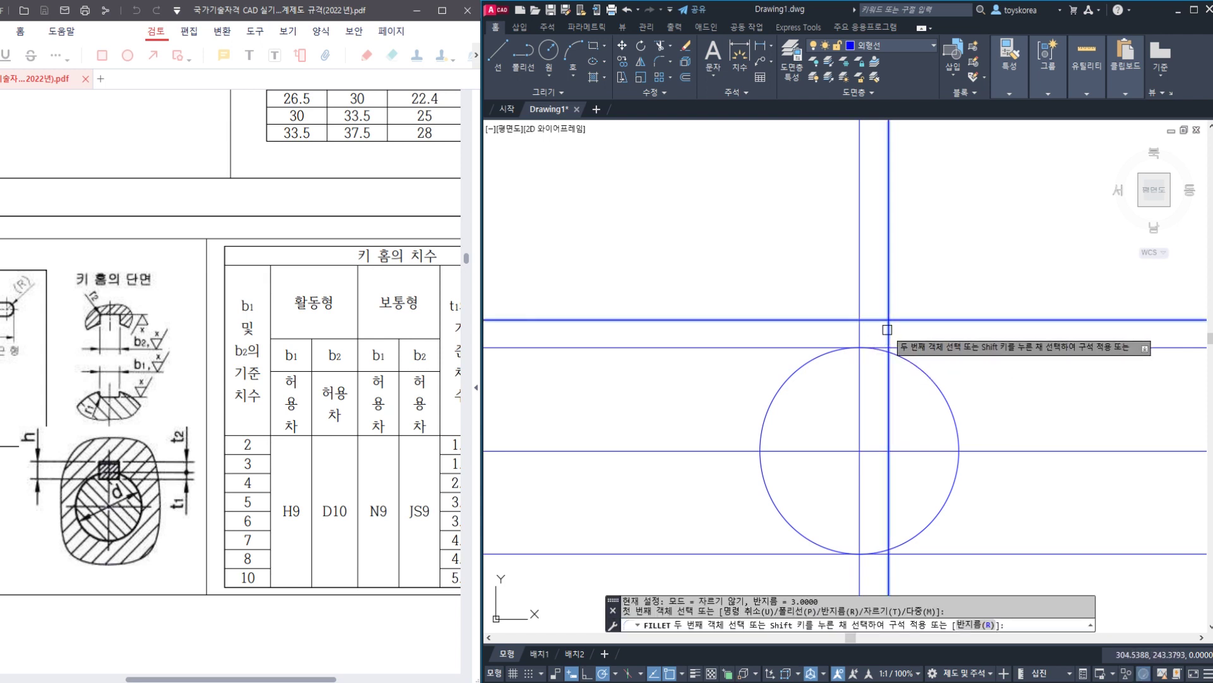
{"action": "left_click", "coordinate": [887, 329]}
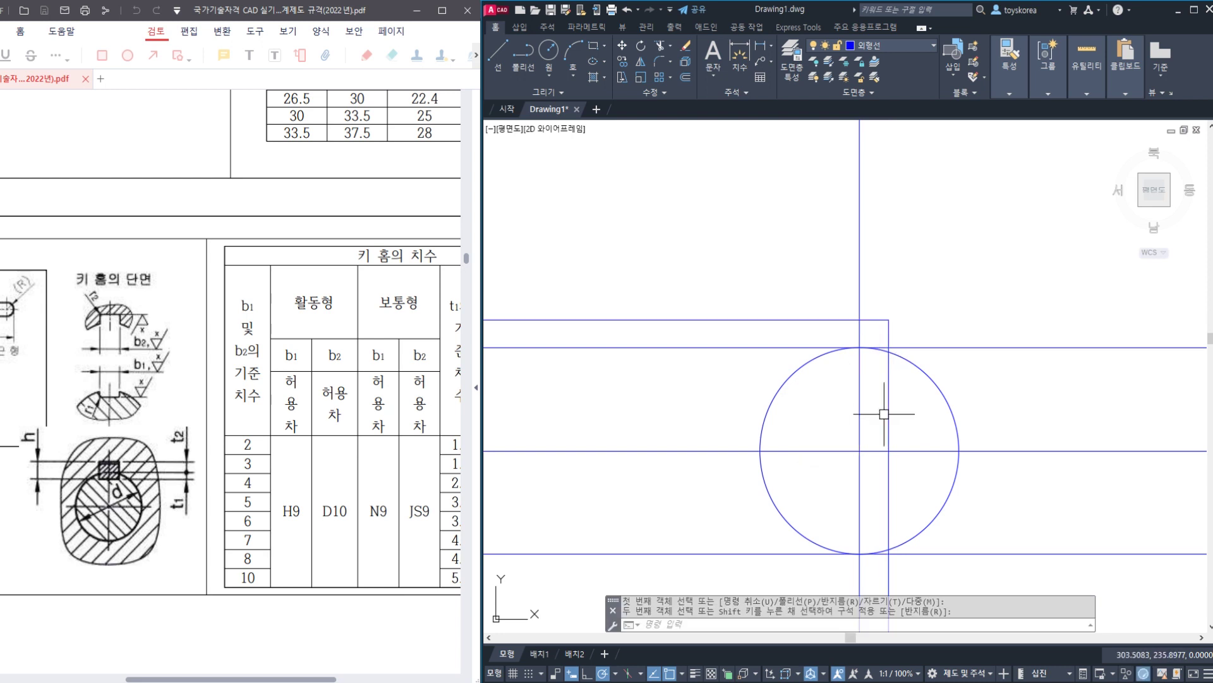
- Erase the horizontal construction line tangent to the top of the shaft circle
{"action": "left_click", "coordinate": [936, 346]}
{"action": "type", "text": "E"}
{"action": "key", "text": "Return"}
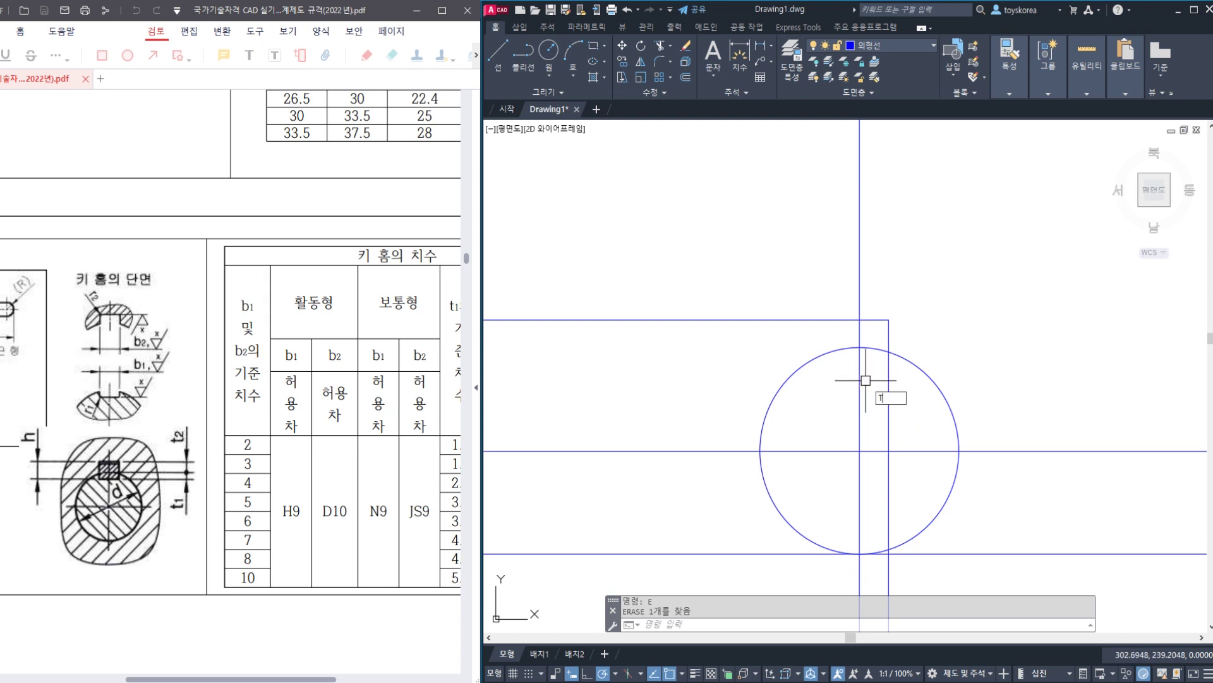
- Trim away the left half of the shaft circle at its vertical centre line
{"action": "type", "text": "tr"}
{"action": "key", "text": "Return"}
{"action": "left_click", "coordinate": [833, 356]}
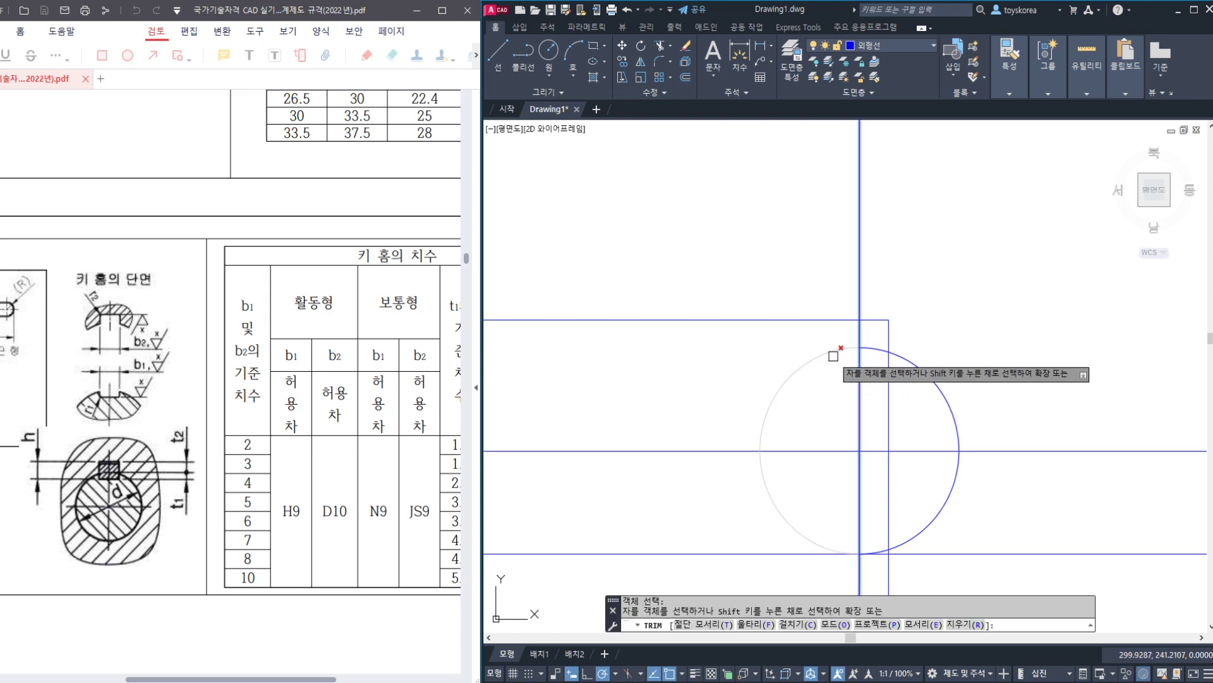
{"action": "key", "text": "Escape"}
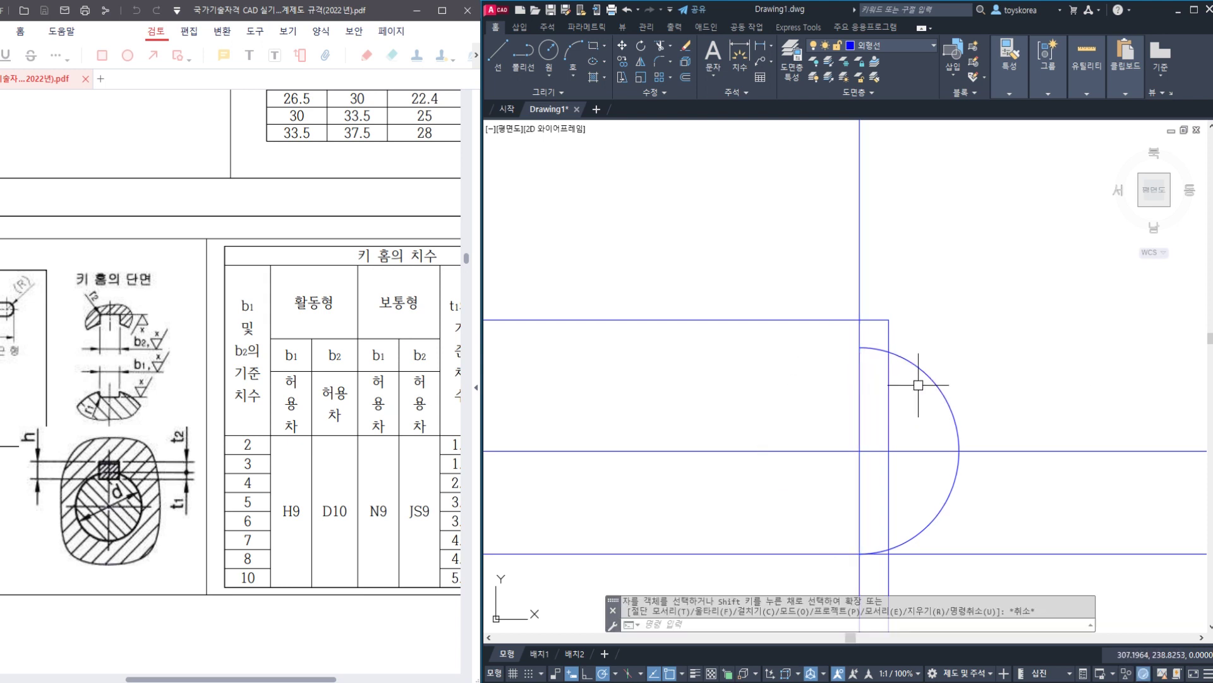
- Trim the keyway's side line below the shaft arc and the arc portion inside the keyway, leaving an open keyway corner
{"action": "type", "text": "TR"}
{"action": "key", "text": "Return"}
{"action": "left_click", "coordinate": [910, 364]}
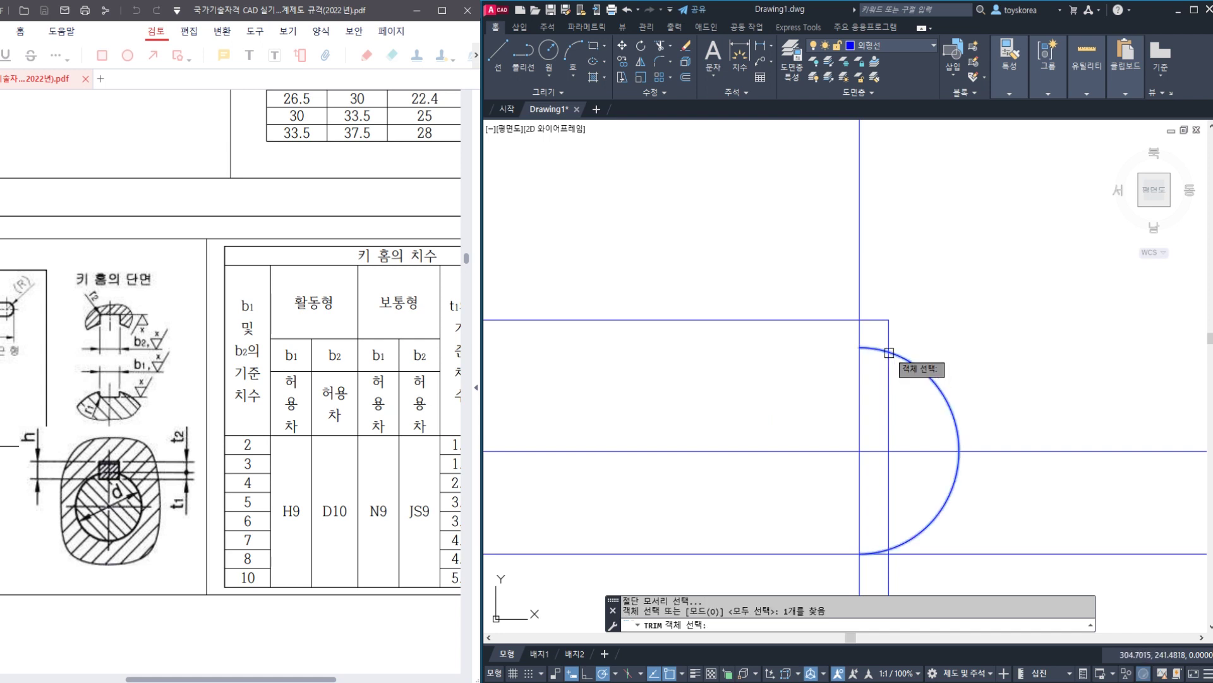
{"action": "left_click", "coordinate": [888, 348]}
{"action": "key", "text": "Return"}
{"action": "left_click", "coordinate": [886, 372]}
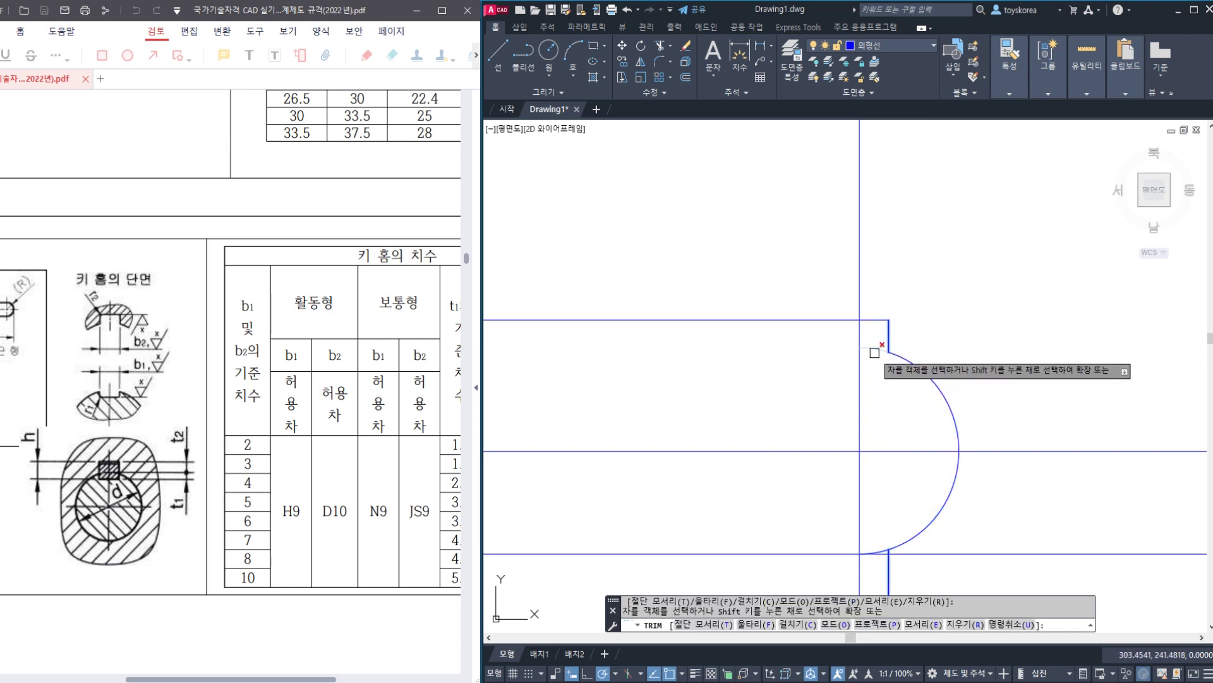
{"action": "left_click", "coordinate": [875, 347]}
{"action": "key", "text": "Escape"}
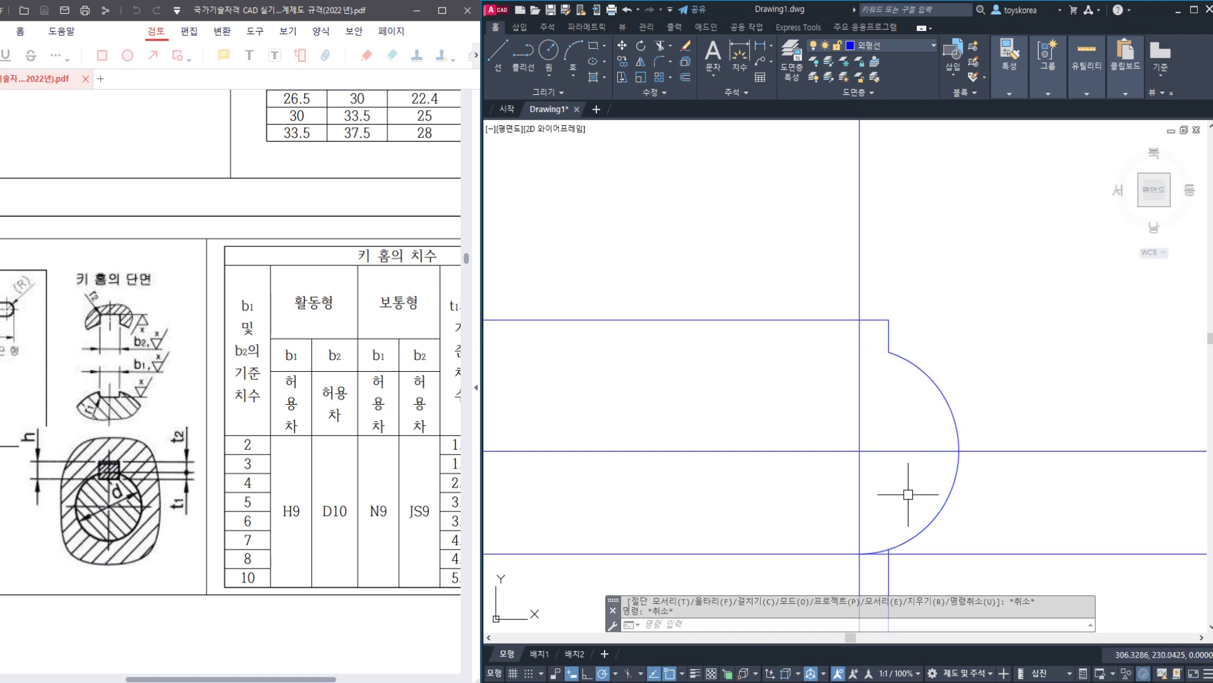
- Erase the leftover piece of the keyway side line below the shaft arc
{"action": "middle_click_drag", "start_coordinate": [907, 503], "coordinate": [912, 423]}
{"action": "left_click", "coordinate": [894, 496]}
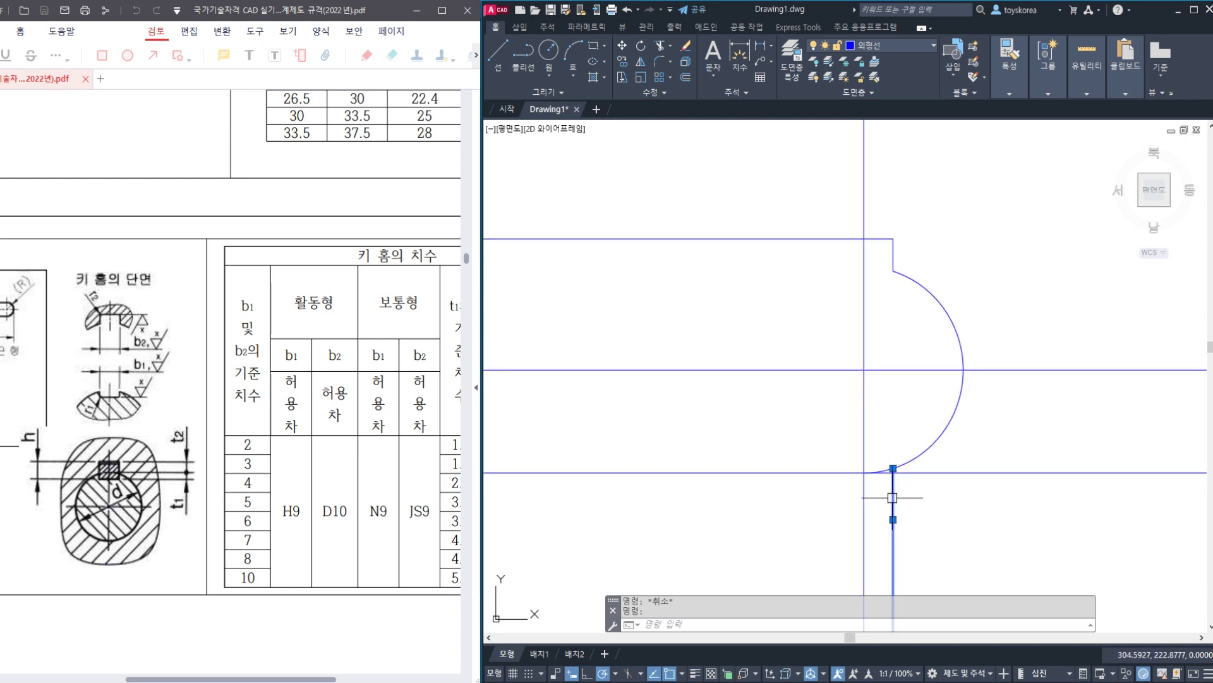
{"action": "type", "text": "E"}
{"action": "key", "text": "Return"}
{"action": "scroll", "coordinate": [868, 319], "scroll_direction": "down", "scroll_amount": 2}
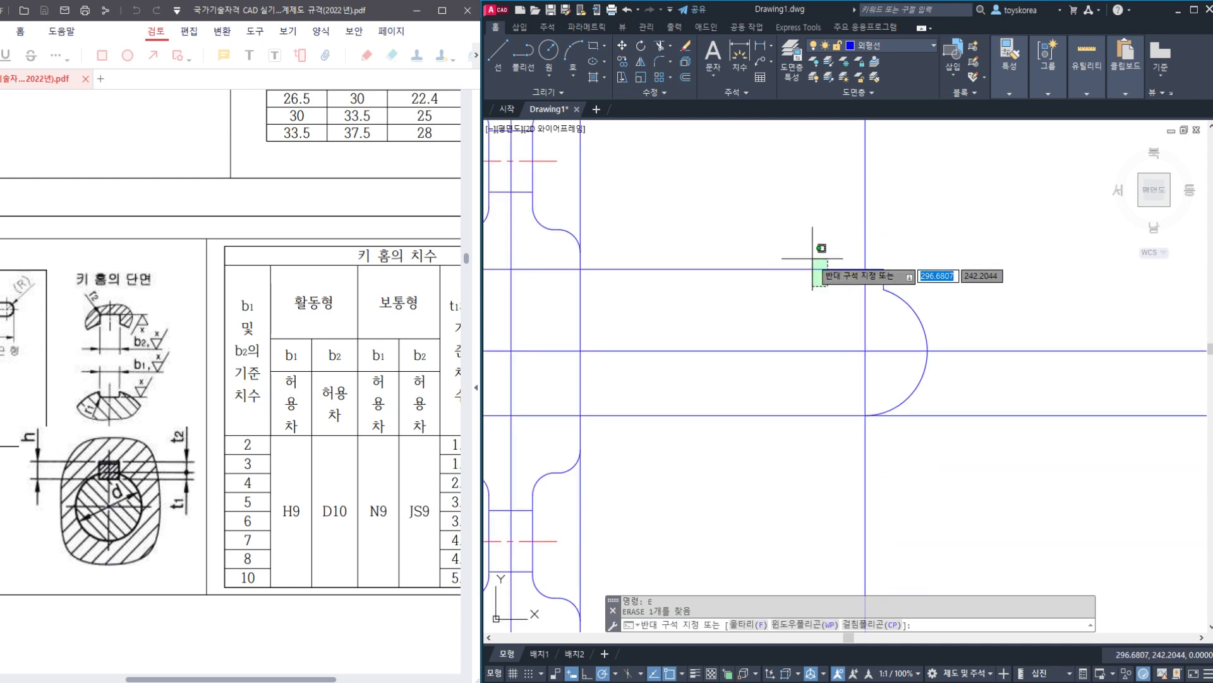
{"action": "left_click", "coordinate": [814, 269]}
{"action": "key", "text": "Escape"}
{"action": "left_click", "coordinate": [855, 270]}
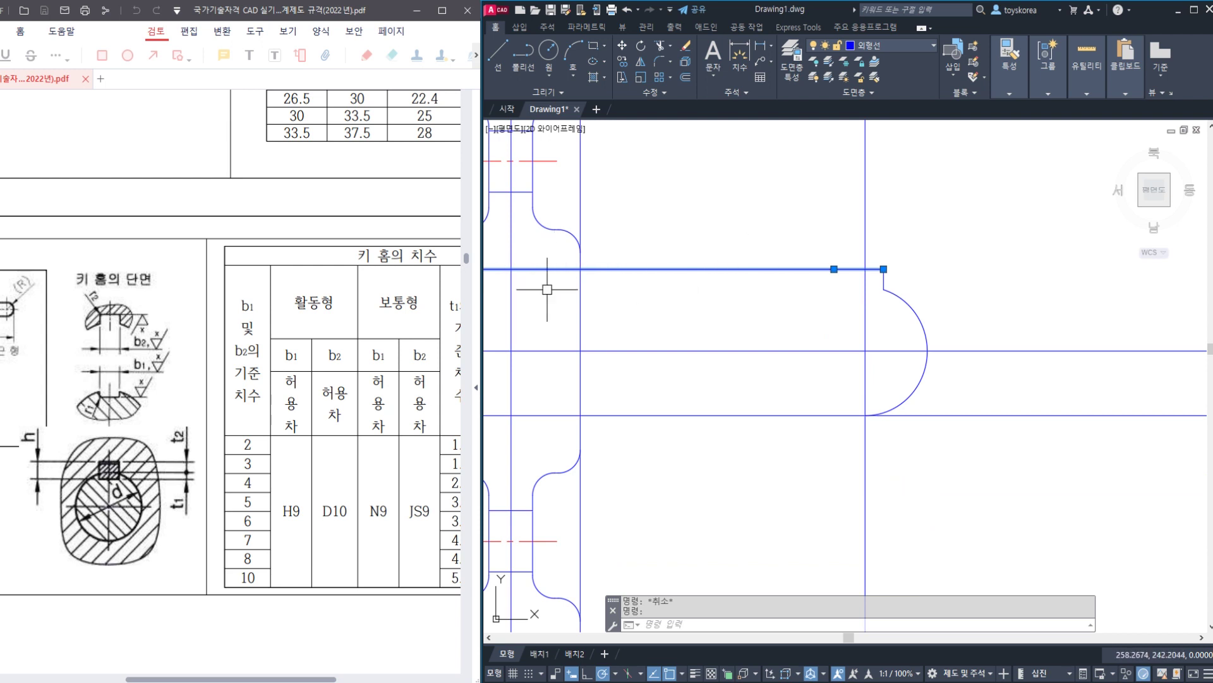
{"action": "key", "text": "Escape"}
{"action": "left_click", "coordinate": [728, 427]}
{"action": "left_click", "coordinate": [706, 403]}
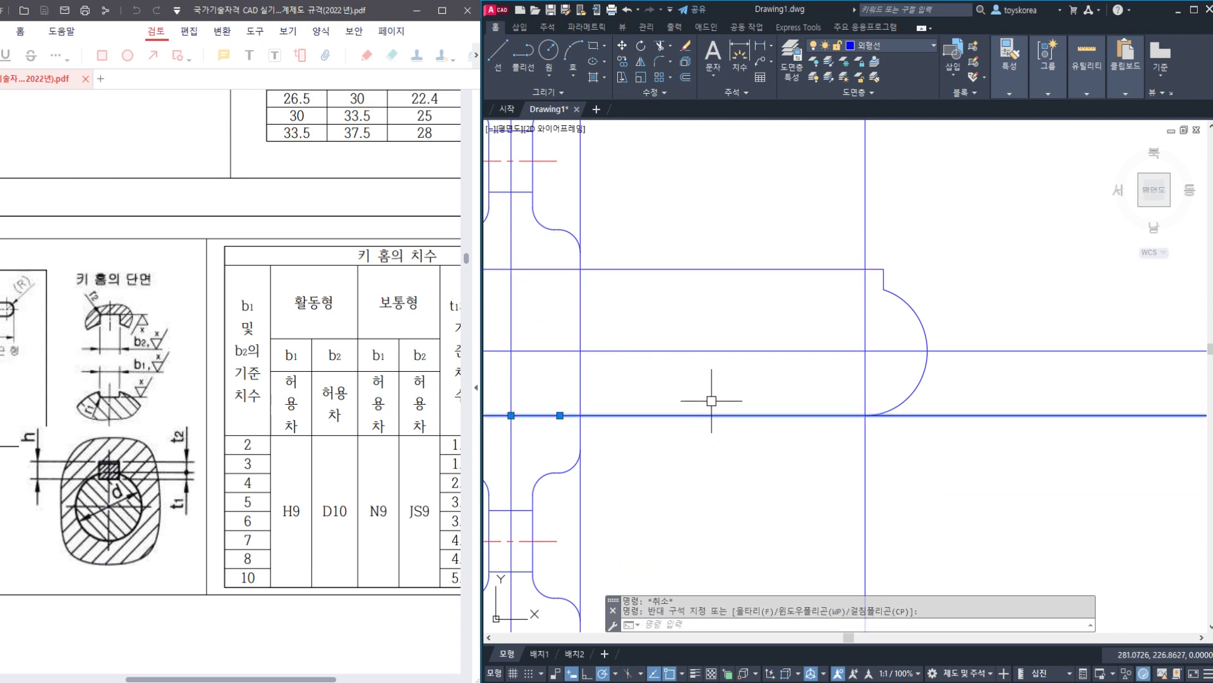
{"action": "key", "text": "Escape"}
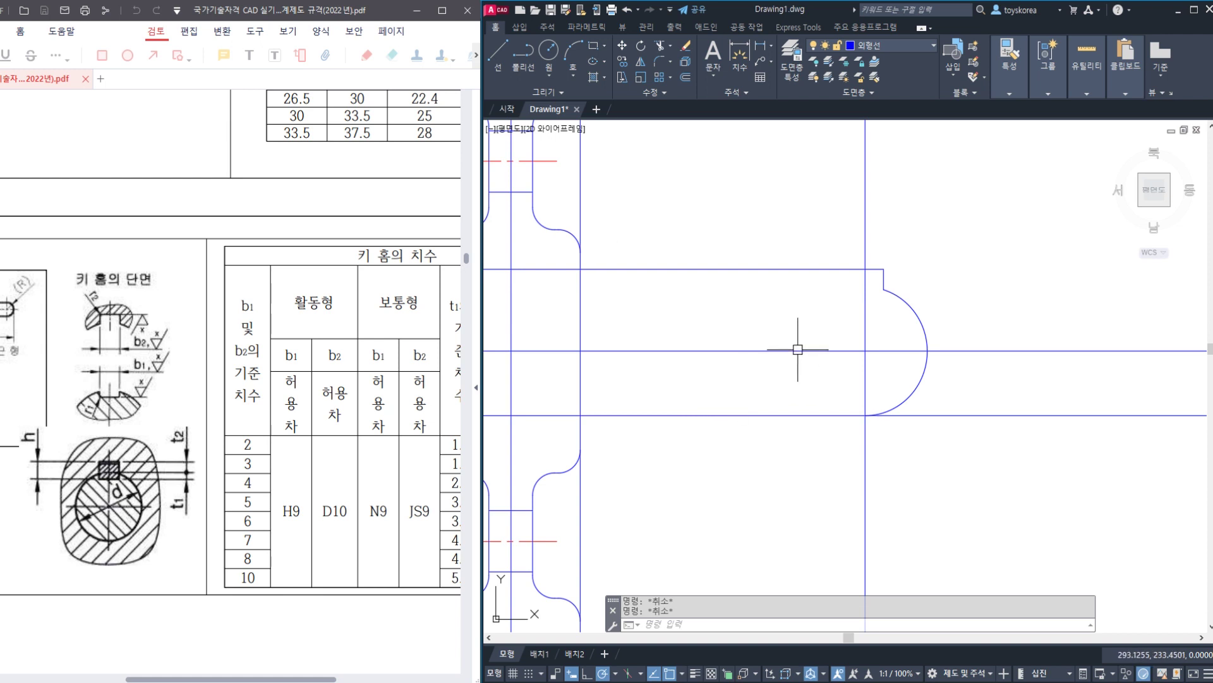
{"action": "middle_click_drag", "start_coordinate": [798, 349], "coordinate": [852, 363]}
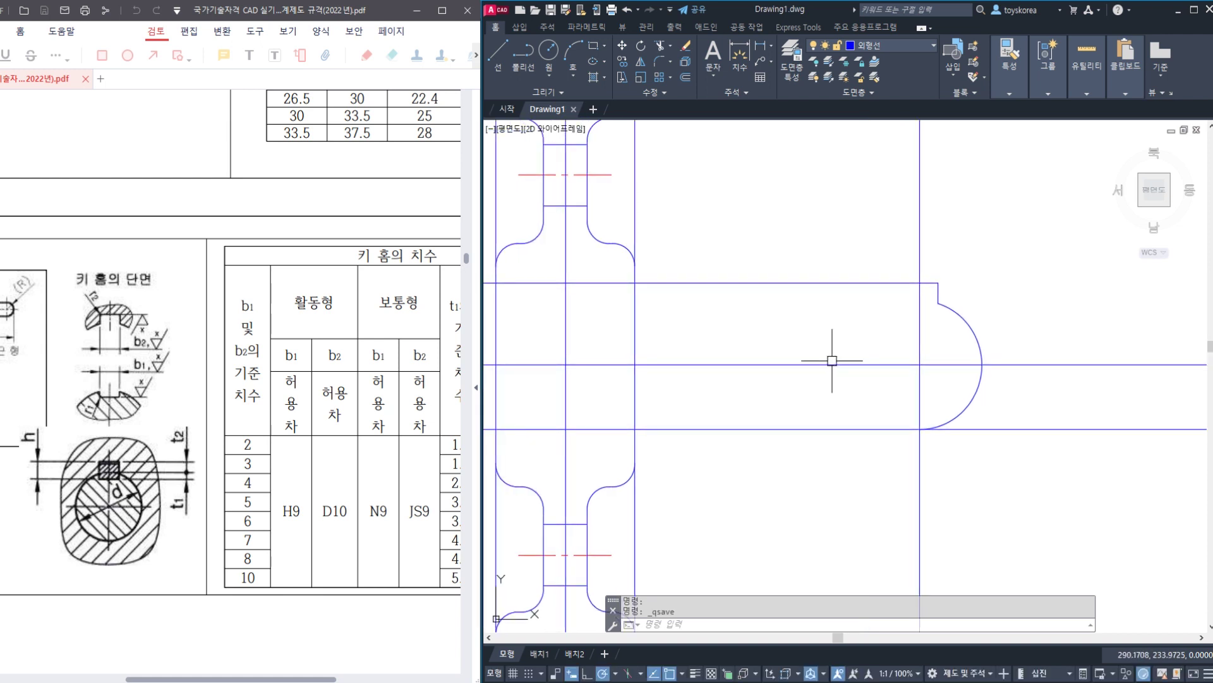
- Examine the keyway section figure and the keyway dimension table in the reference PDF for b2, t2 and shaft diameter
{"action": "left_click", "coordinate": [62, 422]}
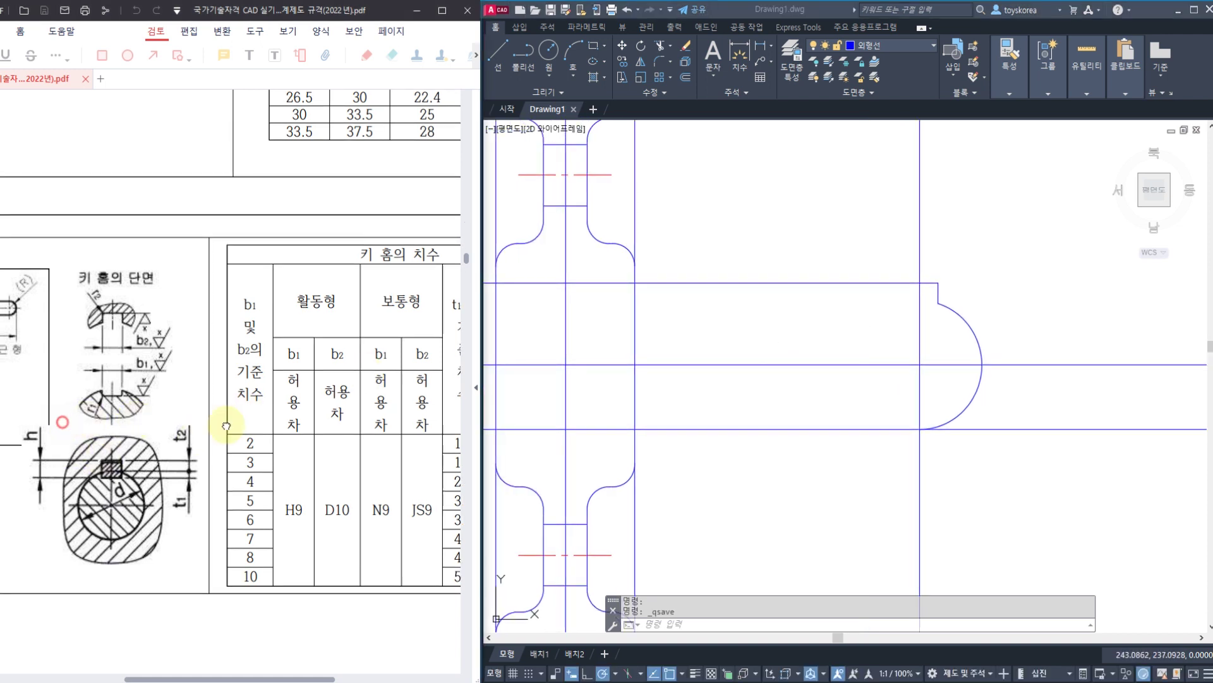
{"action": "scroll", "coordinate": [306, 419], "scroll_direction": "down", "scroll_amount": 3, "text": "ctrl"}
{"action": "scroll", "coordinate": [203, 420], "scroll_direction": "up", "scroll_amount": 3, "text": "ctrl"}
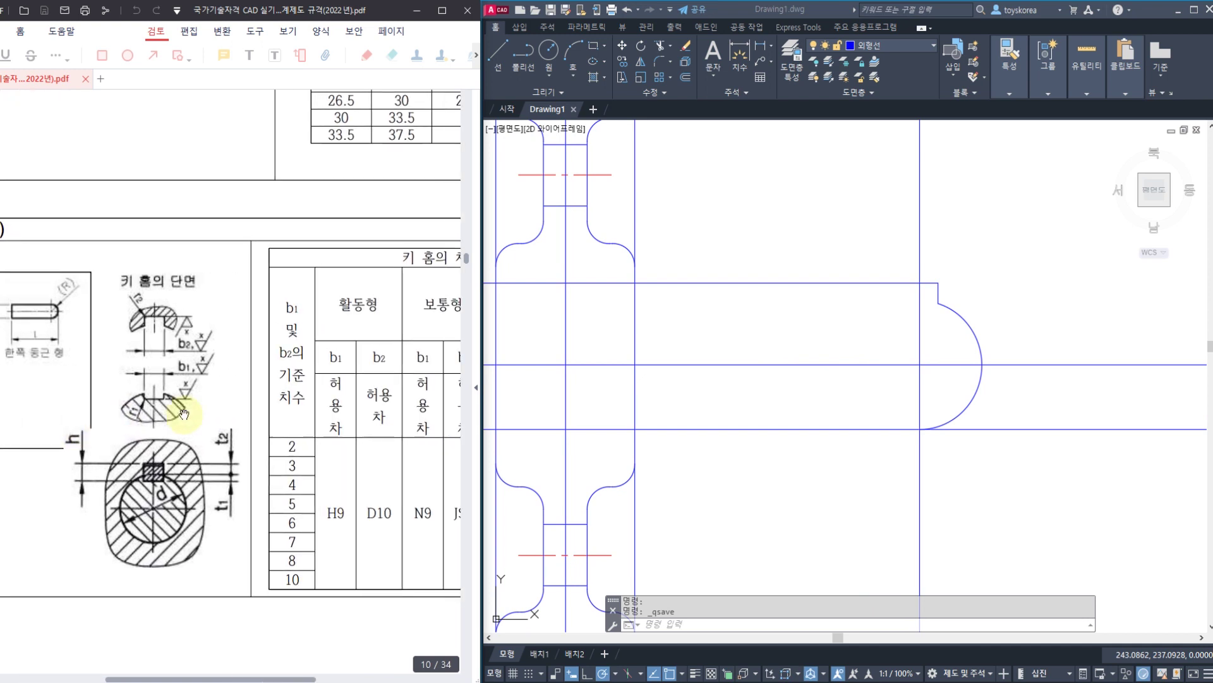
{"action": "left_click_drag", "start_coordinate": [313, 430], "coordinate": [163, 428]}
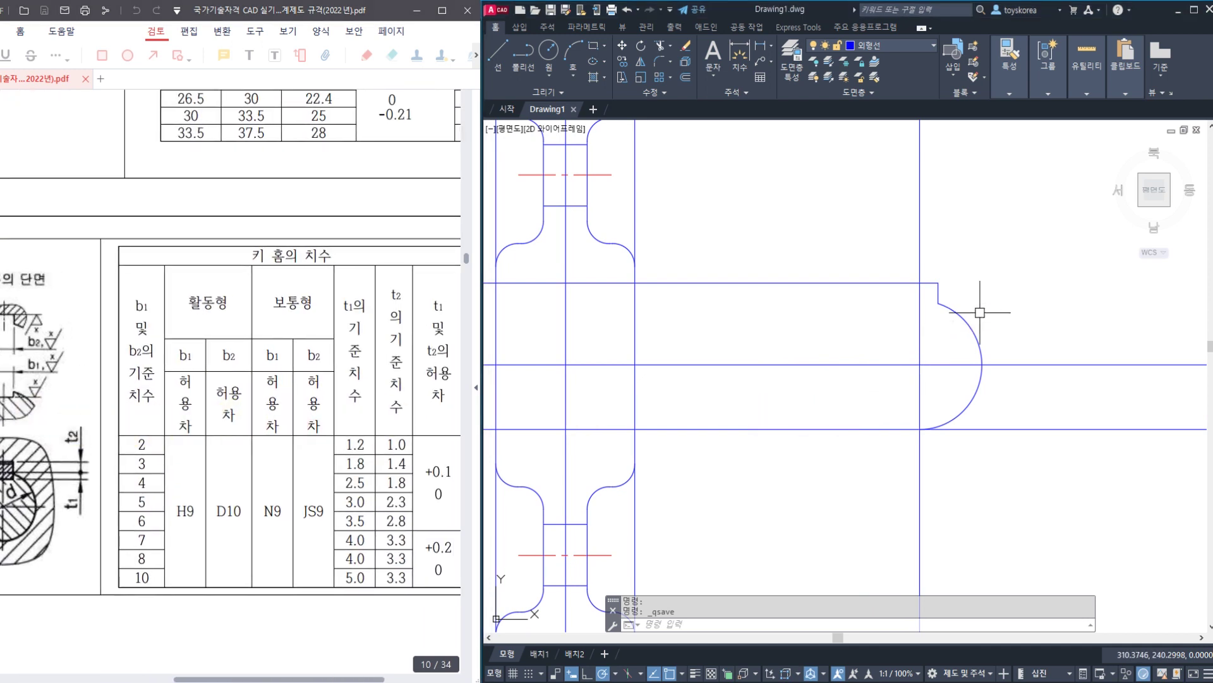
{"action": "key", "text": "Escape"}
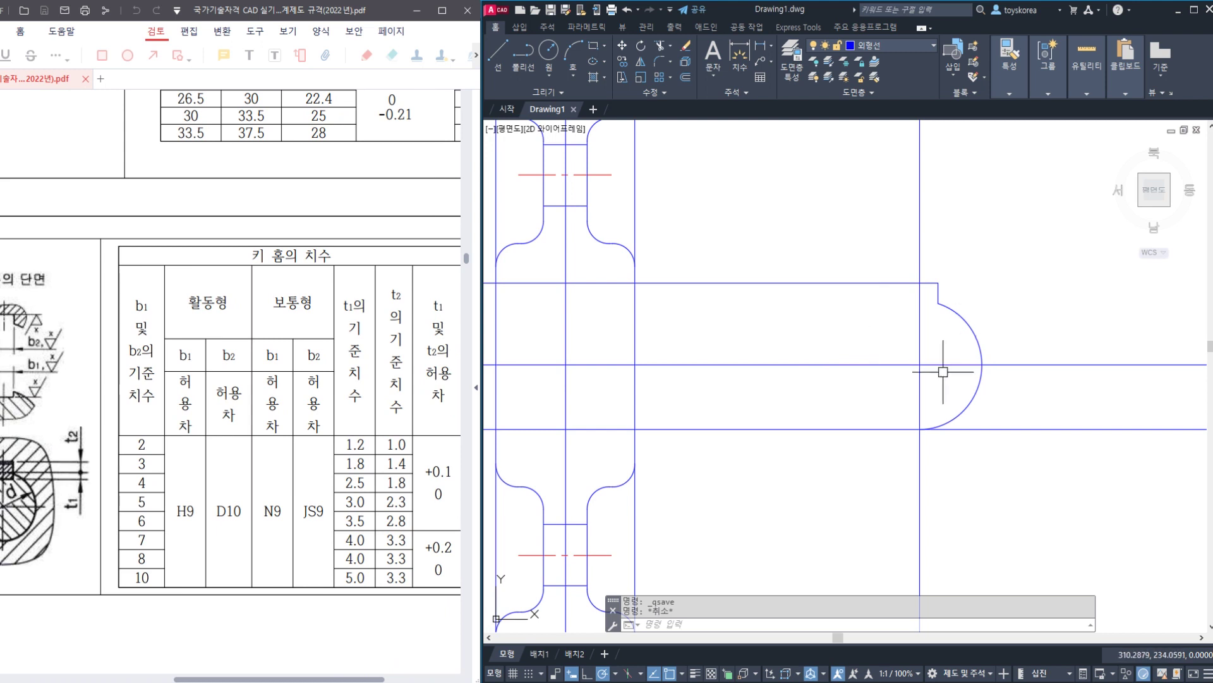
{"action": "left_click_drag", "start_coordinate": [331, 463], "coordinate": [253, 450]}
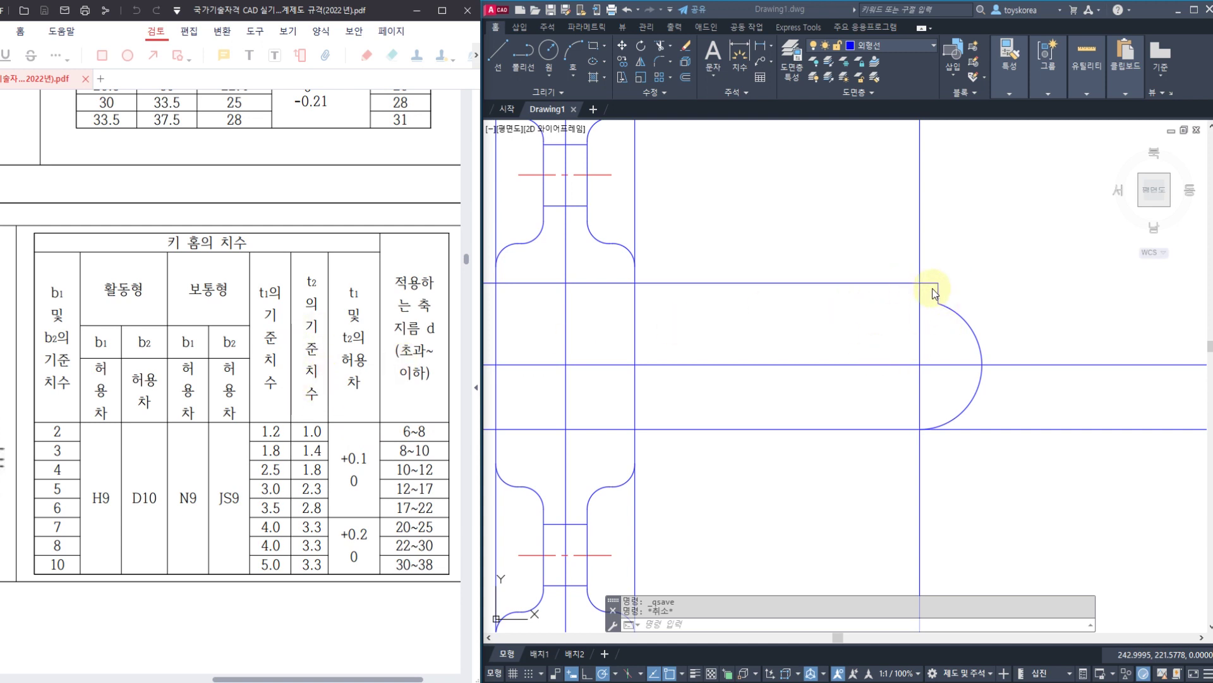
- Draw a horizontal construction line through the point where the keyway side meets the shaft arc
{"action": "left_click", "coordinate": [873, 309]}
{"action": "key", "text": "Escape"}
{"action": "type", "text": "X"}
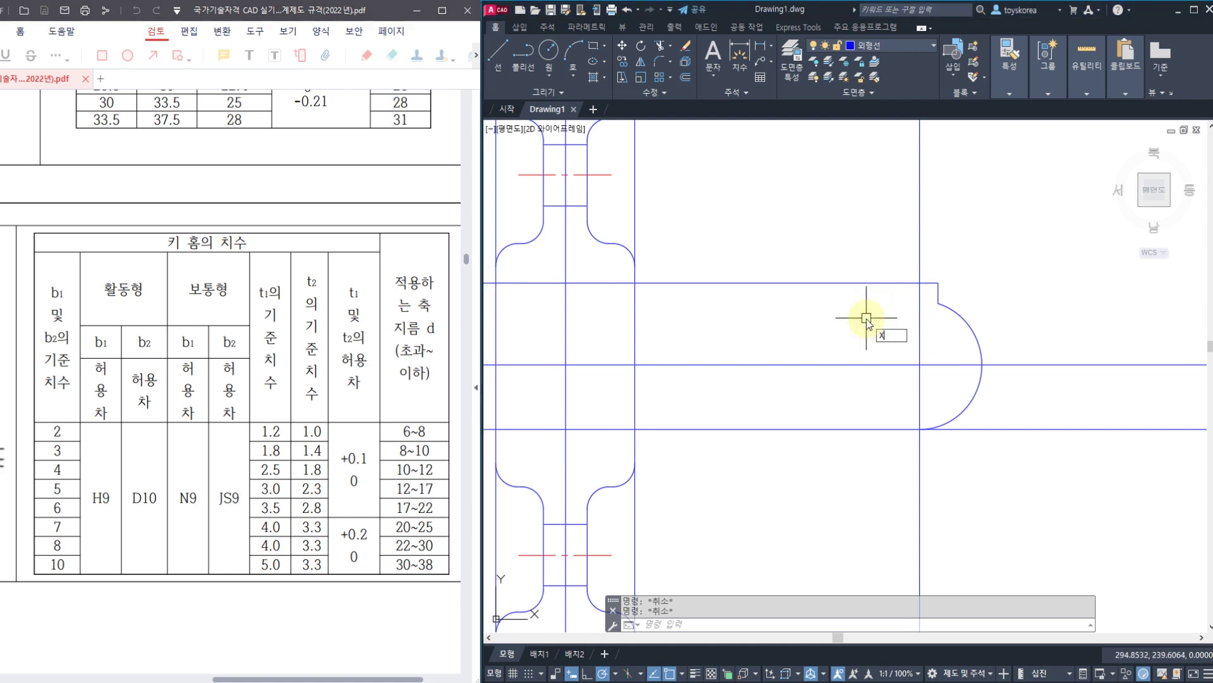
{"action": "type", "text": "L"}
{"action": "key", "text": "Return"}
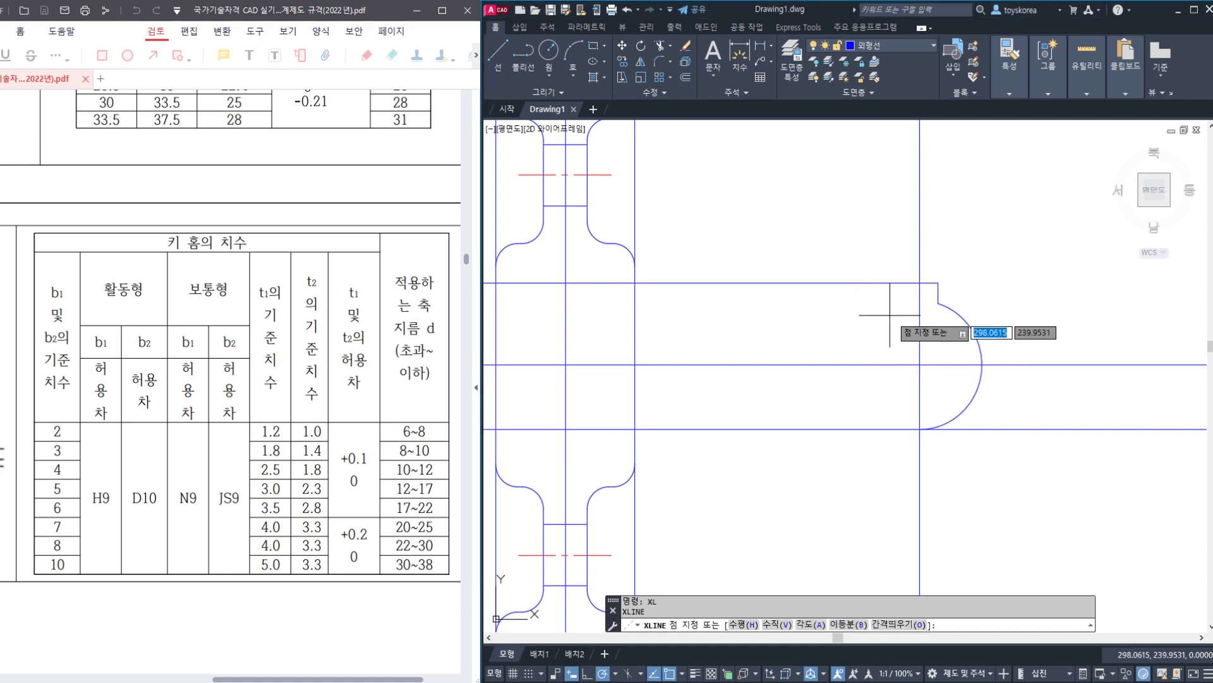
{"action": "left_click", "coordinate": [938, 304]}
{"action": "left_click", "coordinate": [832, 303]}
{"action": "key", "text": "Escape"}
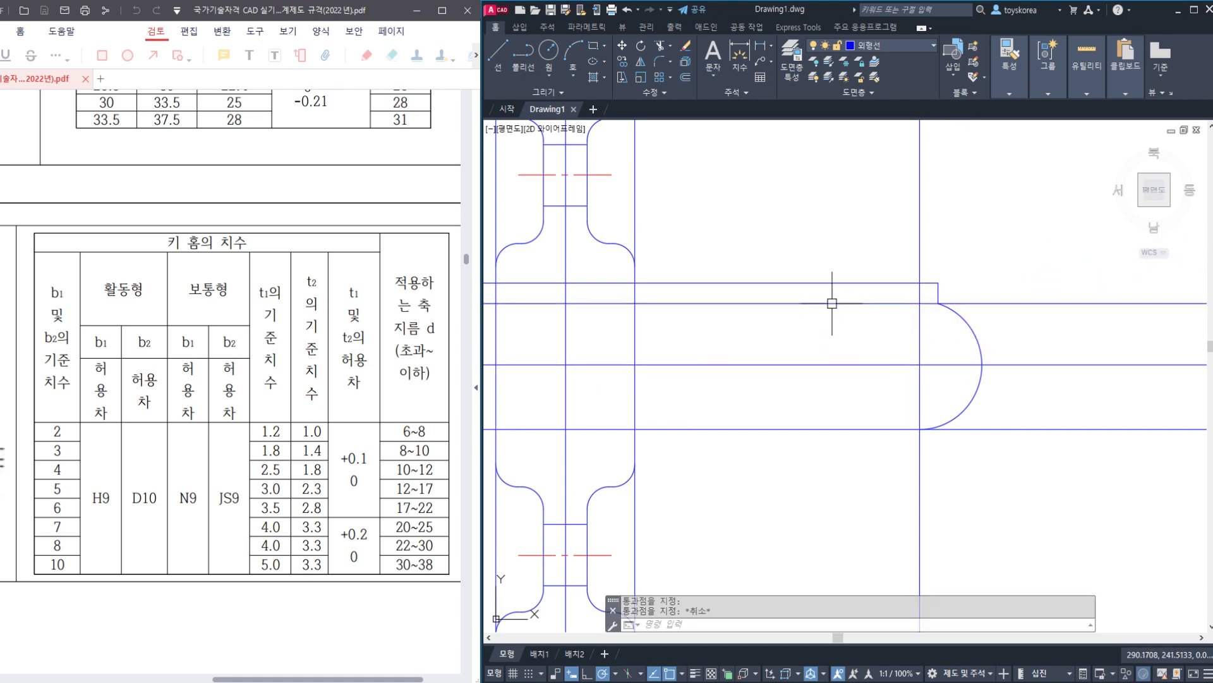
{"action": "key", "text": "Escape"}
- Add linear dimensions from the horizontal centre line to the bore's bottom line and to the keyway edge construction line
{"action": "middle_click_drag", "start_coordinate": [623, 342], "coordinate": [707, 328]}
{"action": "type", "text": "DLI"}
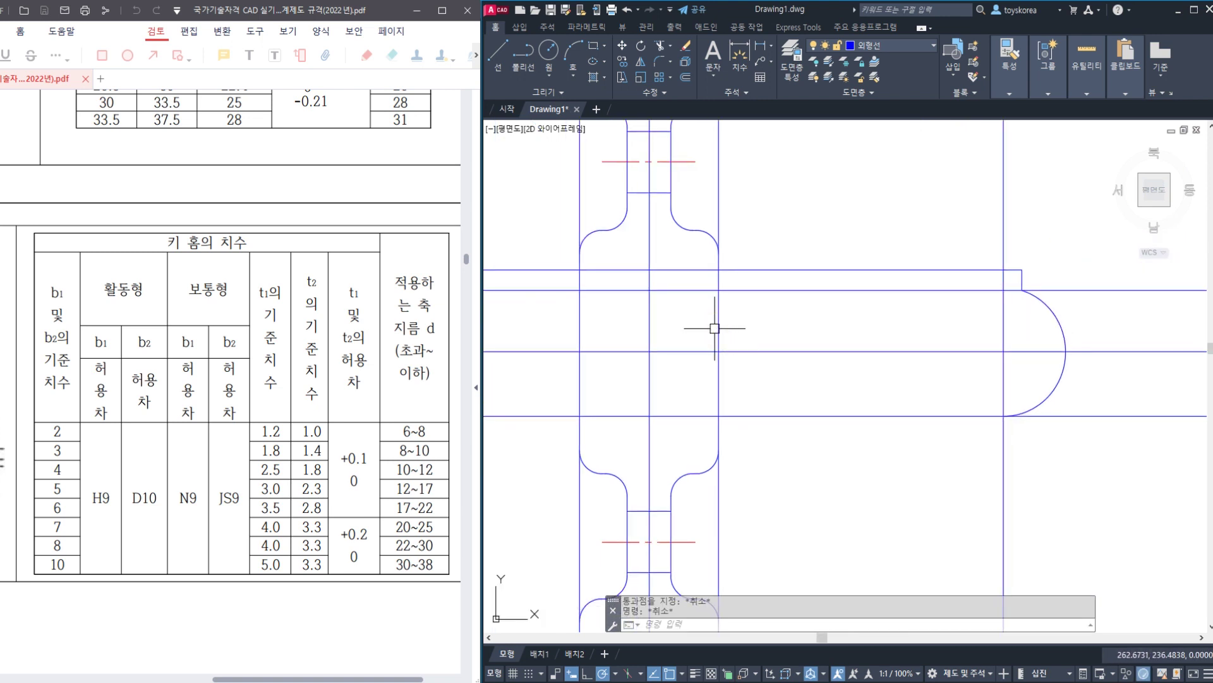
{"action": "key", "text": "Return"}
{"action": "left_click", "coordinate": [700, 352]}
{"action": "left_click", "coordinate": [698, 416]}
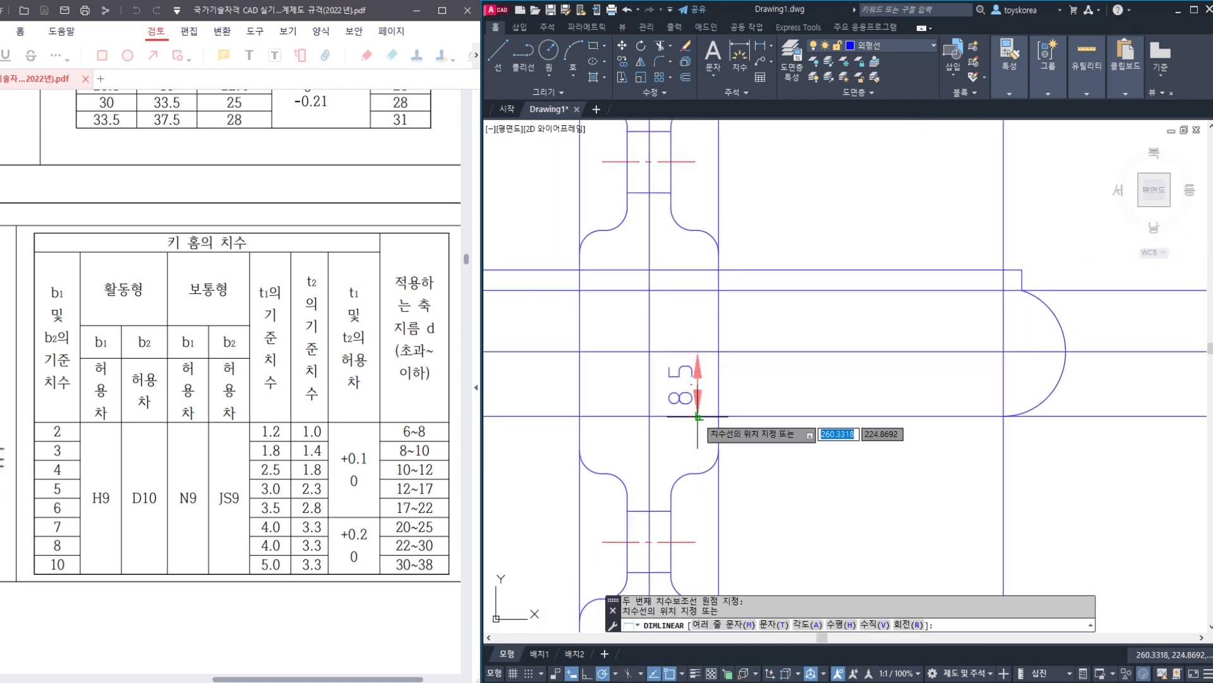
{"action": "left_click", "coordinate": [750, 404]}
{"action": "key", "text": "Return"}
{"action": "left_click", "coordinate": [794, 352]}
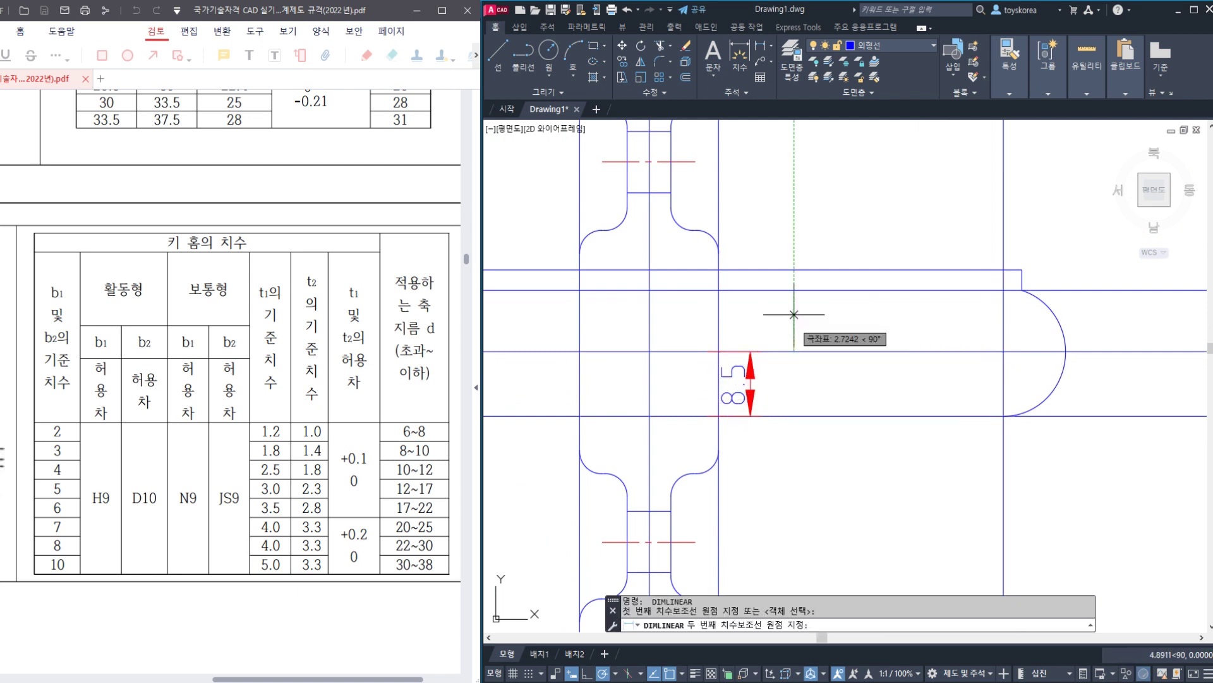
{"action": "left_click", "coordinate": [794, 290]}
{"action": "left_click", "coordinate": [811, 319]}
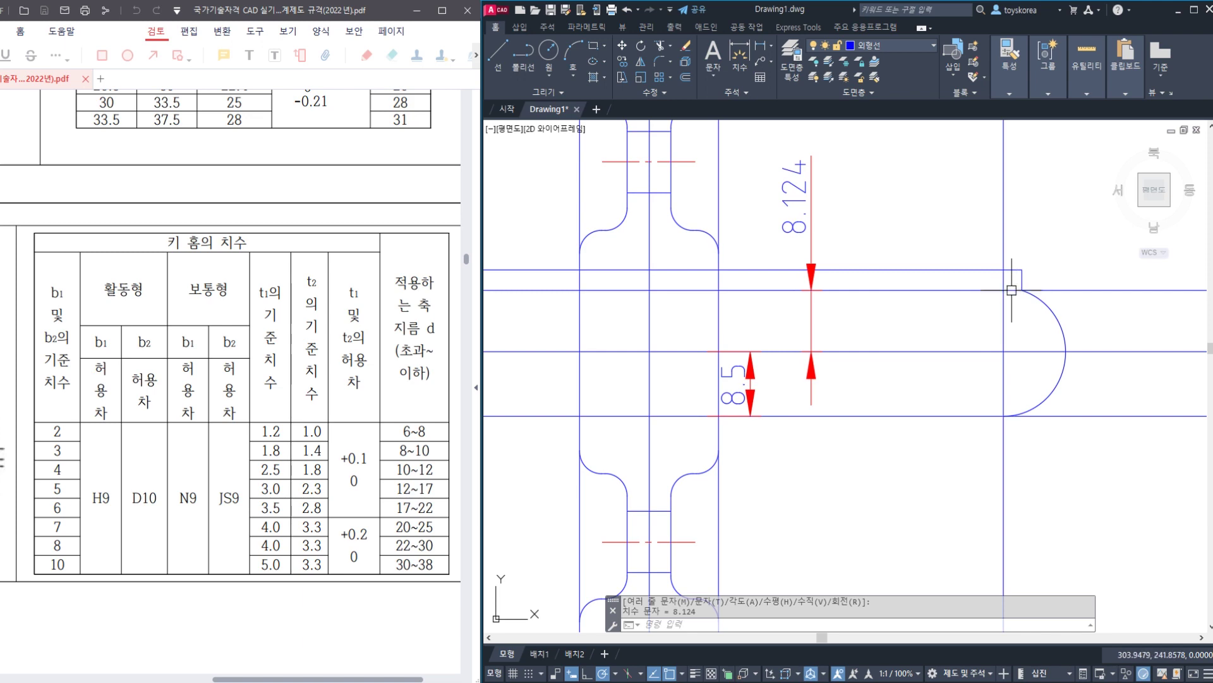
- Erase the two vertical check dimensions beside the hub
{"action": "left_click", "coordinate": [967, 287]}
{"action": "left_click", "coordinate": [761, 341]}
{"action": "key", "text": "Delete"}
{"action": "left_click", "coordinate": [748, 376]}
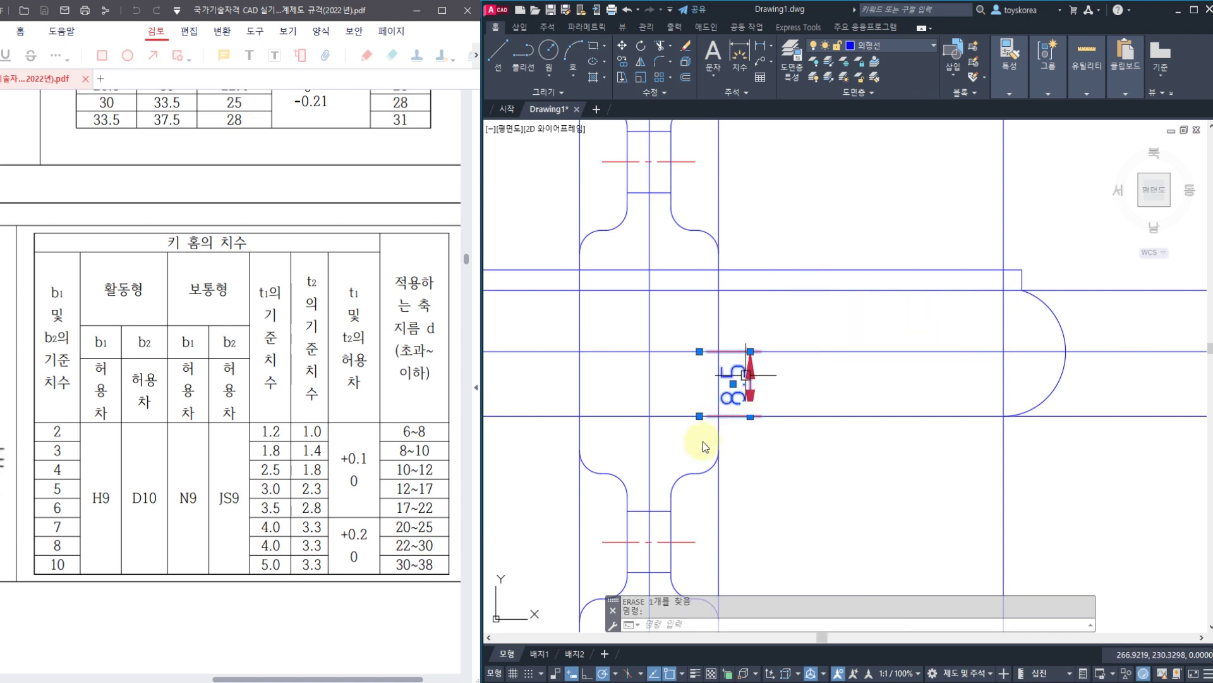
{"action": "type", "text": "e"}
{"action": "key", "text": "Return"}
- Switch from the reference PDF to the V-belt pulley problem drawing and examine the whole hub section
{"action": "key", "text": "alt+Tab"}
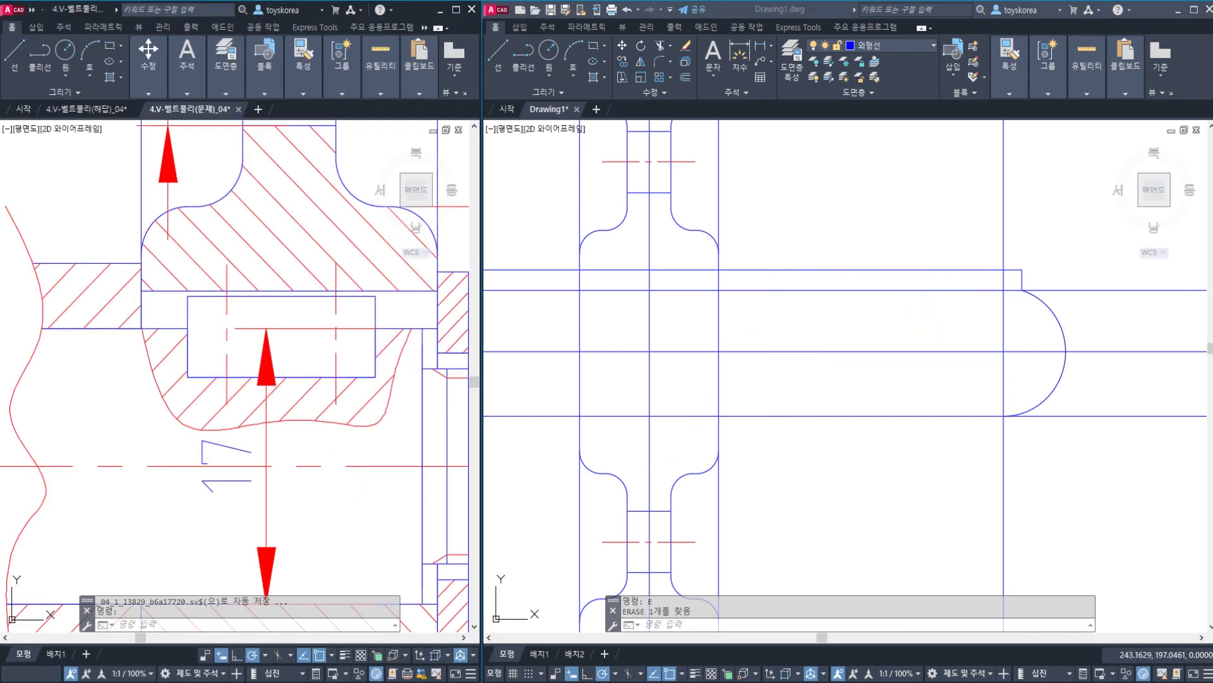
{"action": "key", "text": "Escape"}
{"action": "scroll", "coordinate": [244, 435], "scroll_direction": "down", "scroll_amount": 5}
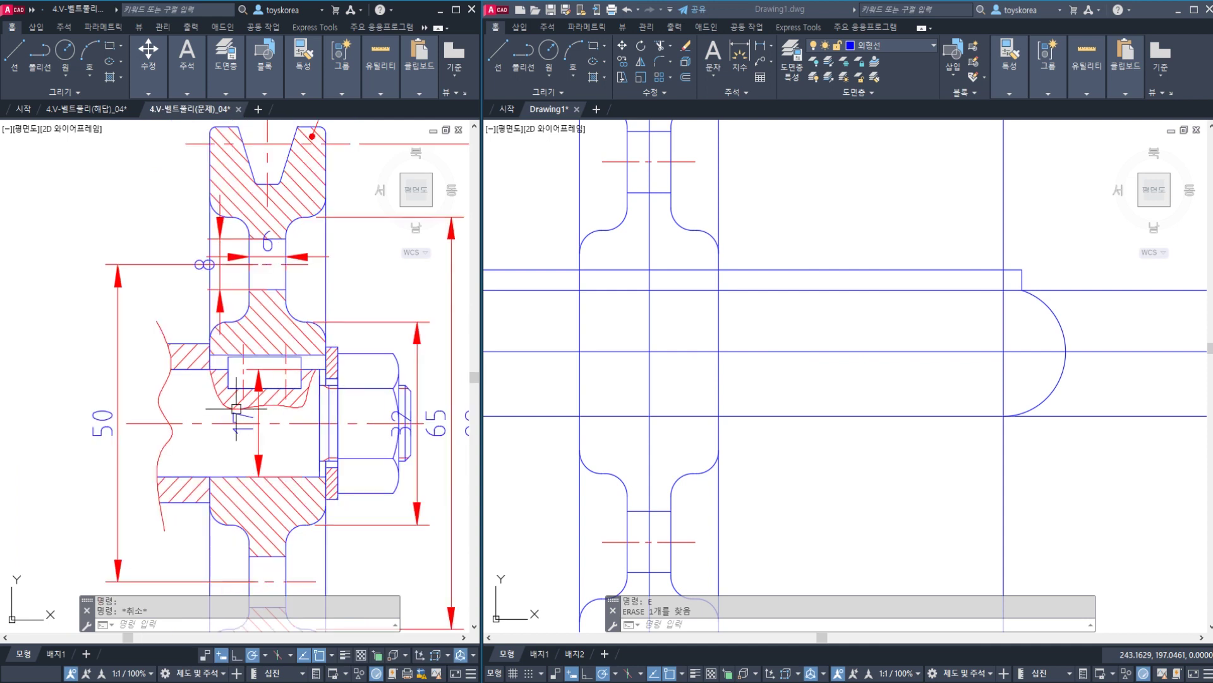
{"action": "left_click", "coordinate": [740, 301]}
{"action": "key", "text": "Escape"}
{"action": "key", "text": "Escape"}
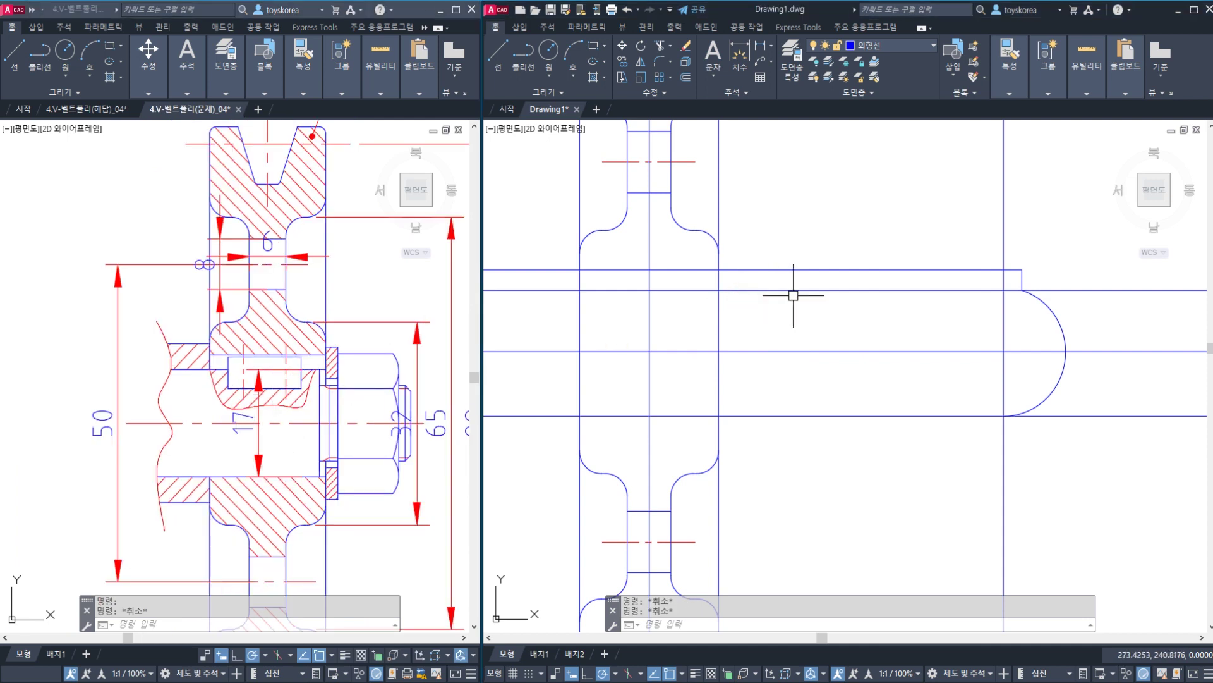
- Trim the keyway edge construction line beyond the hub's right face
{"action": "middle_click_drag", "start_coordinate": [834, 307], "coordinate": [767, 346]}
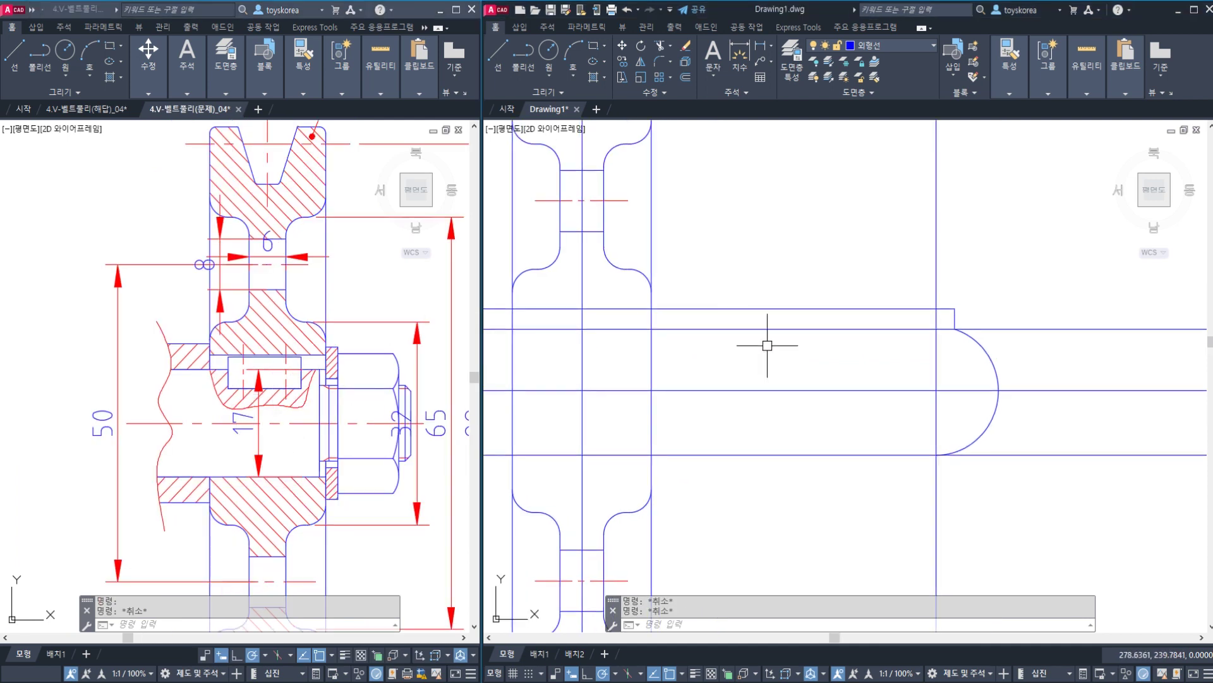
{"action": "key", "text": "Return"}
{"action": "left_click", "coordinate": [651, 342]}
{"action": "key", "text": "Return"}
{"action": "left_click", "coordinate": [661, 329]}
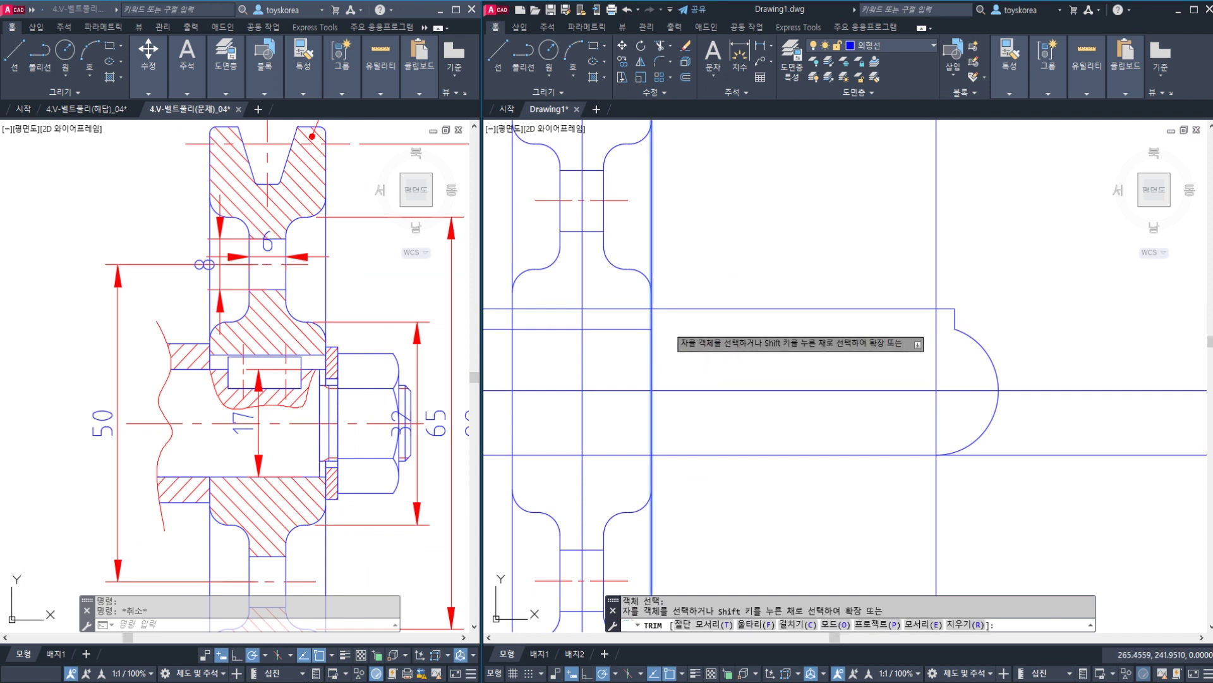
{"action": "key", "text": "Escape"}
- Trim the keyway's top line between the hub's right face and the vertical centre line of the half shaft circle
{"action": "middle_click_drag", "start_coordinate": [666, 439], "coordinate": [672, 439]}
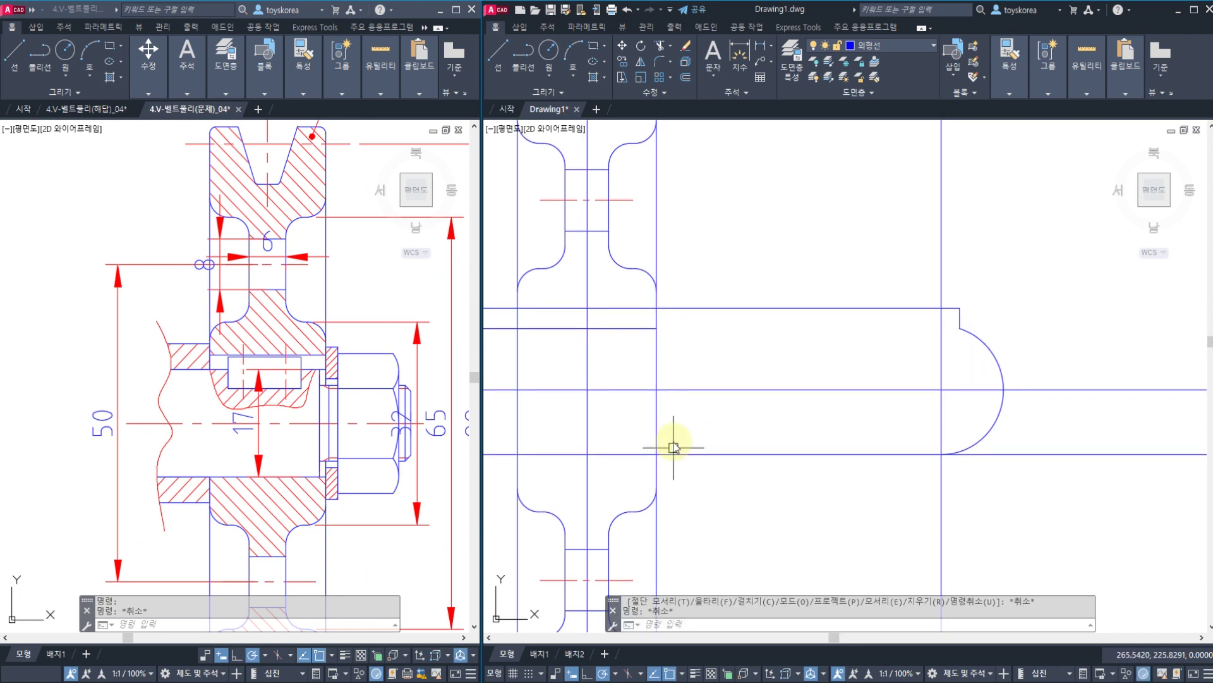
{"action": "key", "text": "Escape"}
{"action": "type", "text": "tr"}
{"action": "key", "text": "Return"}
{"action": "left_click", "coordinate": [953, 363]}
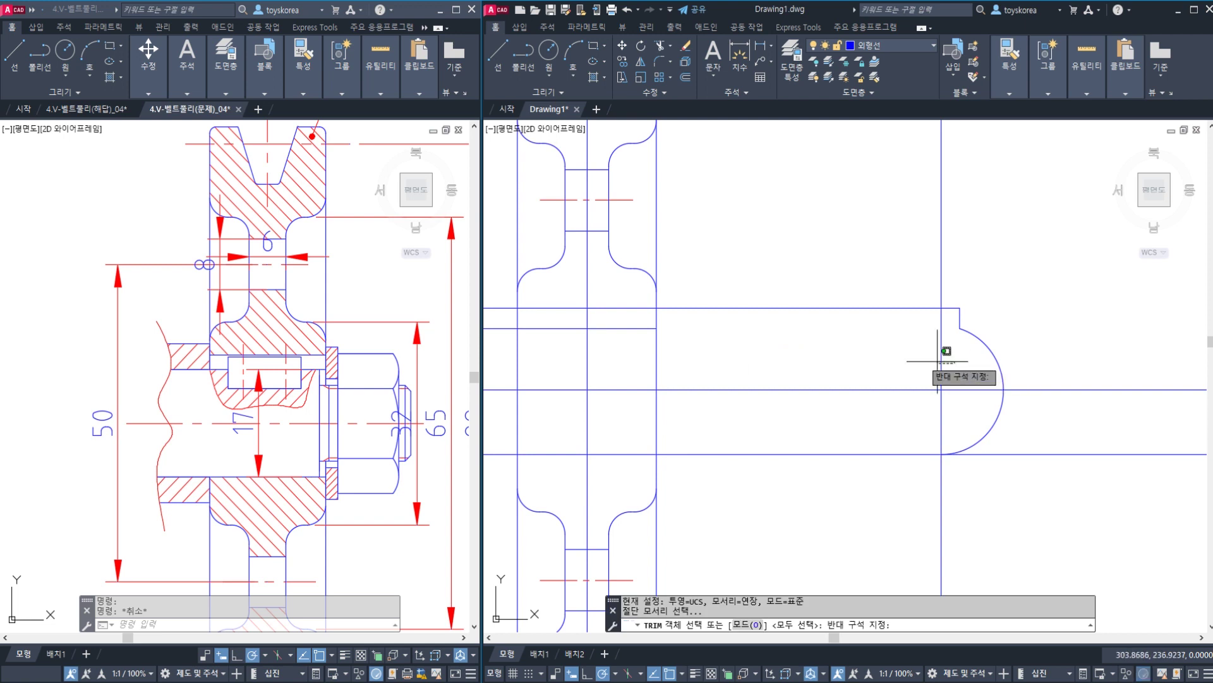
{"action": "left_click", "coordinate": [902, 361]}
{"action": "left_click", "coordinate": [731, 363]}
{"action": "left_click", "coordinate": [620, 361]}
{"action": "key", "text": "Return"}
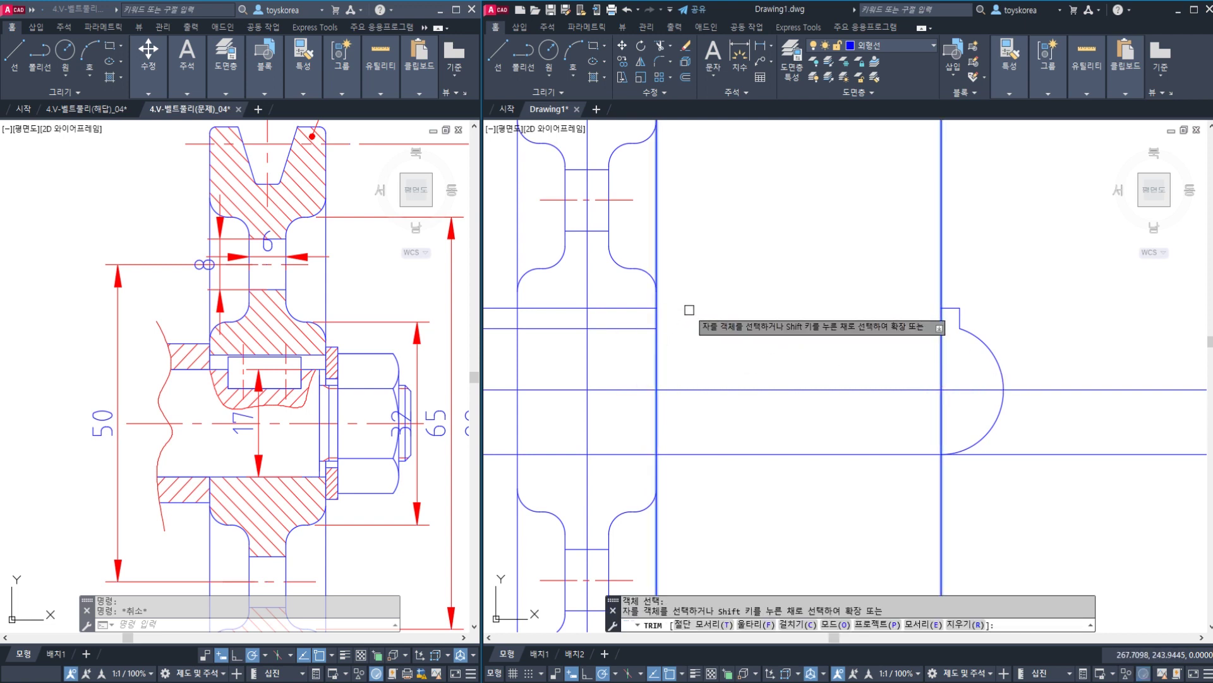
{"action": "left_click", "coordinate": [690, 309]}
{"action": "key", "text": "Escape"}
{"action": "key", "text": "Escape"}
- Trim the bore's bottom line beyond the hub's right face
{"action": "key", "text": "Return"}
{"action": "left_click", "coordinate": [657, 466]}
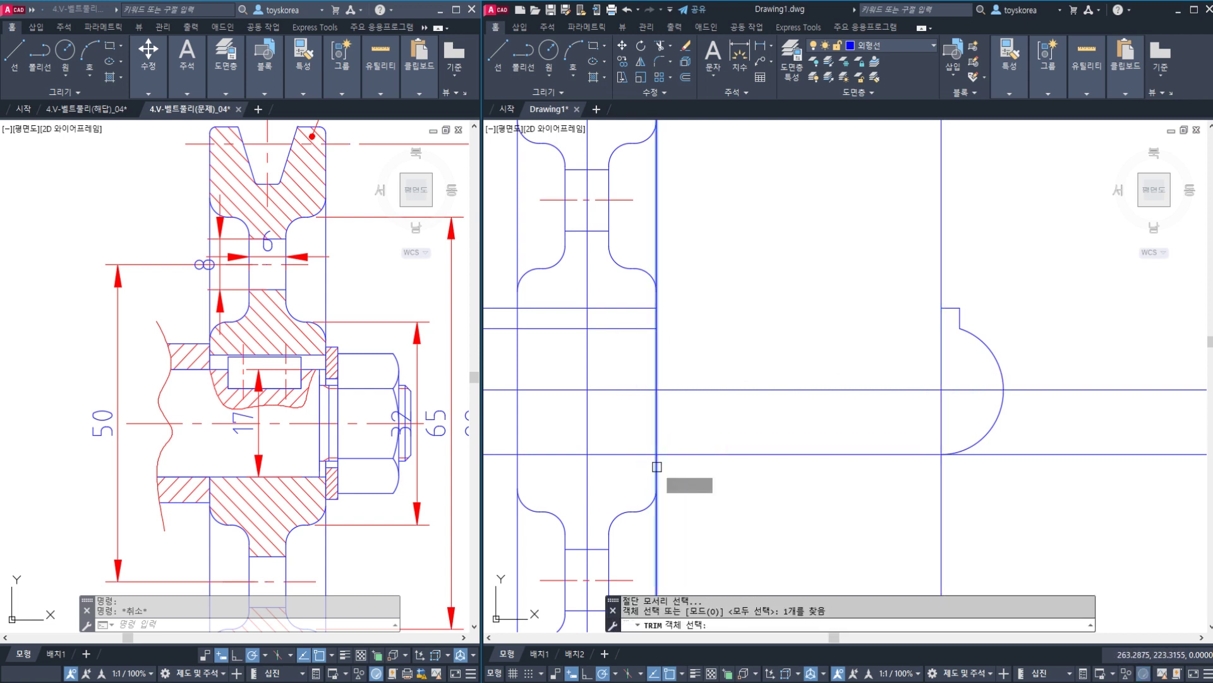
{"action": "key", "text": "Return"}
{"action": "left_click", "coordinate": [676, 453]}
{"action": "key", "text": "Escape"}
- Trim the bore's bottom line and the two keyway lines extending beyond the hub's left face
{"action": "middle_click_drag", "start_coordinate": [552, 449], "coordinate": [637, 438]}
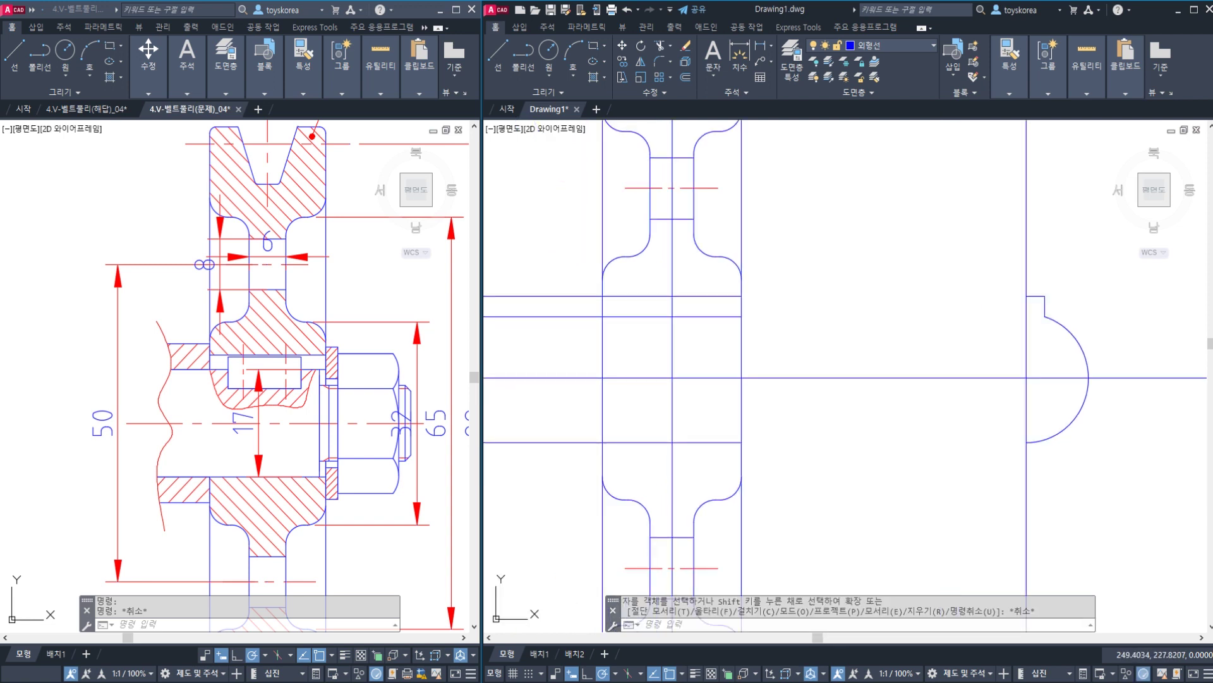
{"action": "key", "text": "Return"}
{"action": "left_click", "coordinate": [617, 390]}
{"action": "left_click", "coordinate": [588, 406]}
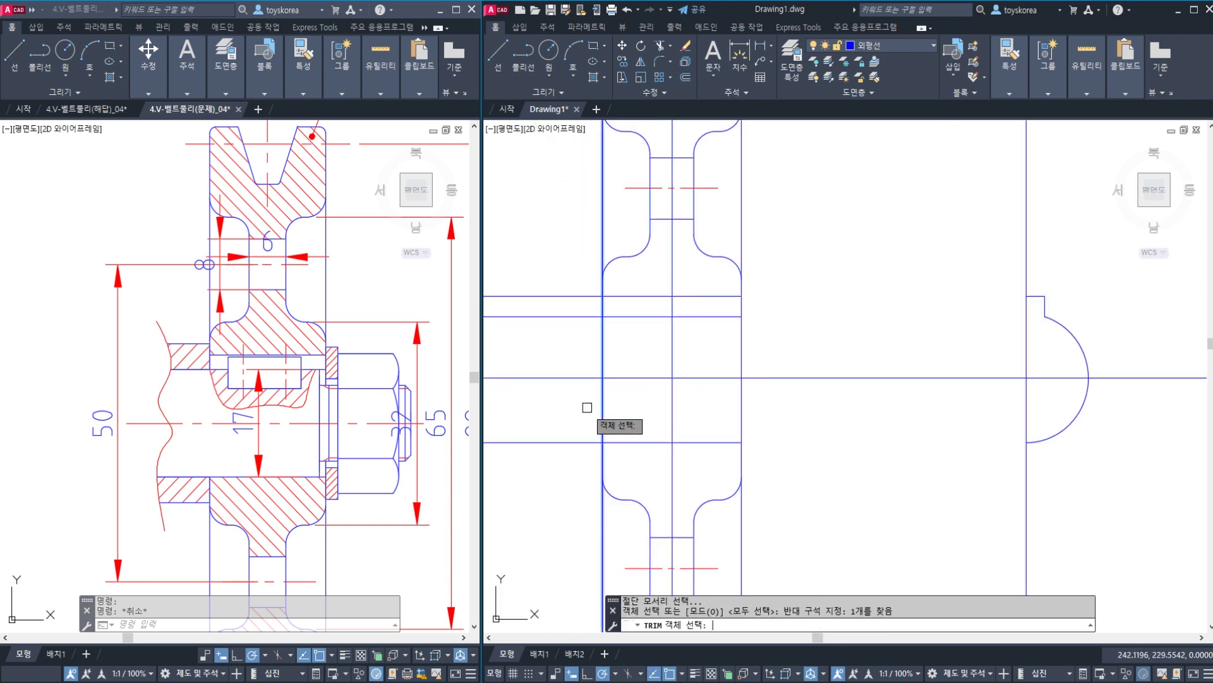
{"action": "key", "text": "Return"}
{"action": "left_click", "coordinate": [582, 415]}
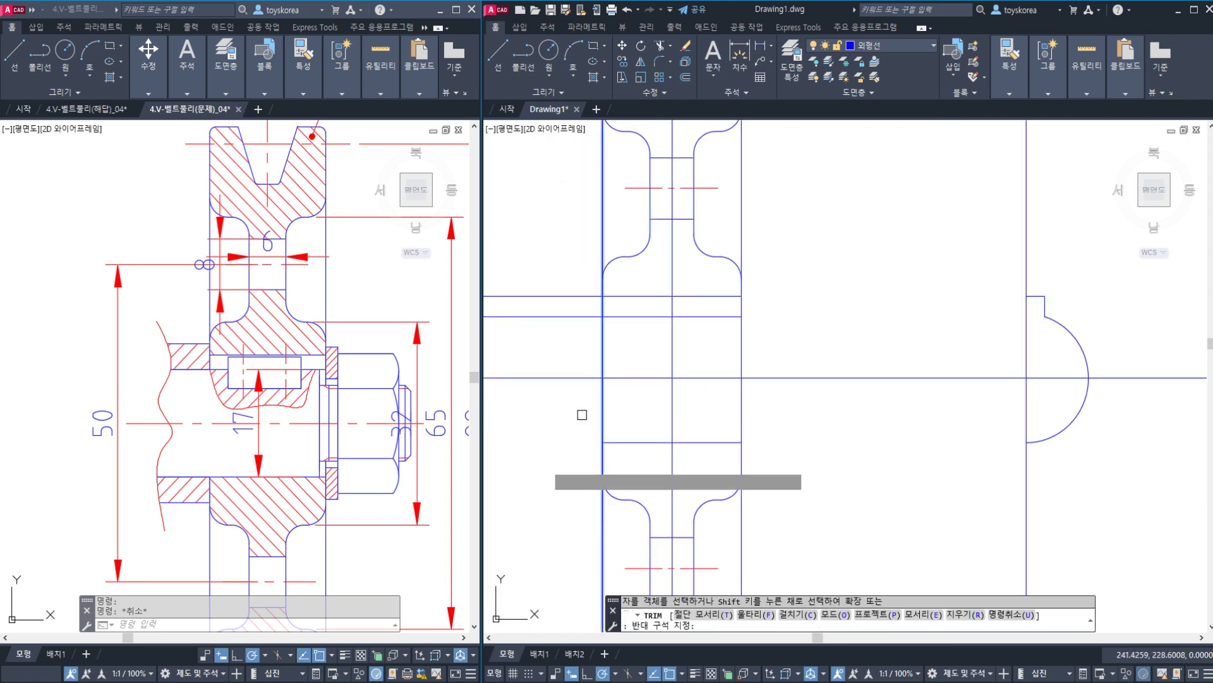
{"action": "left_click", "coordinate": [566, 347]}
{"action": "left_click", "coordinate": [541, 272]}
{"action": "key", "text": "Return"}
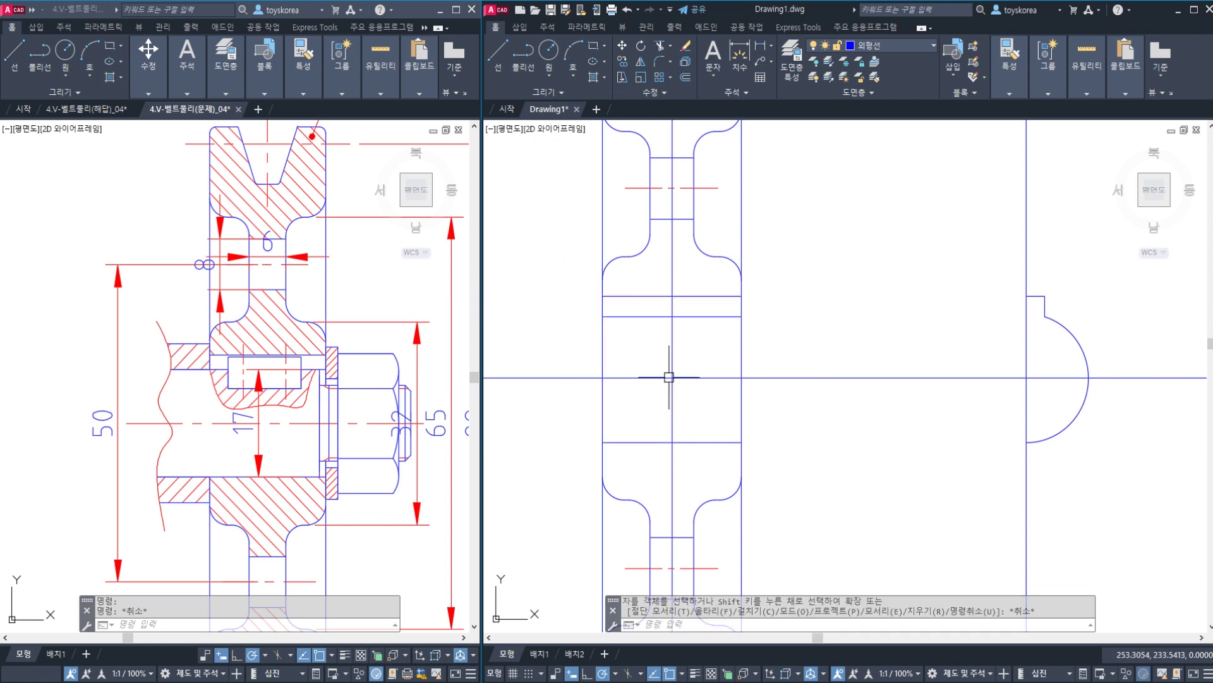
- Save the drawing with the trimmed pulley section and half side view
{"action": "key", "text": "ctrl+s"}
{"action": "scroll", "coordinate": [703, 379], "scroll_direction": "down", "scroll_amount": 2}
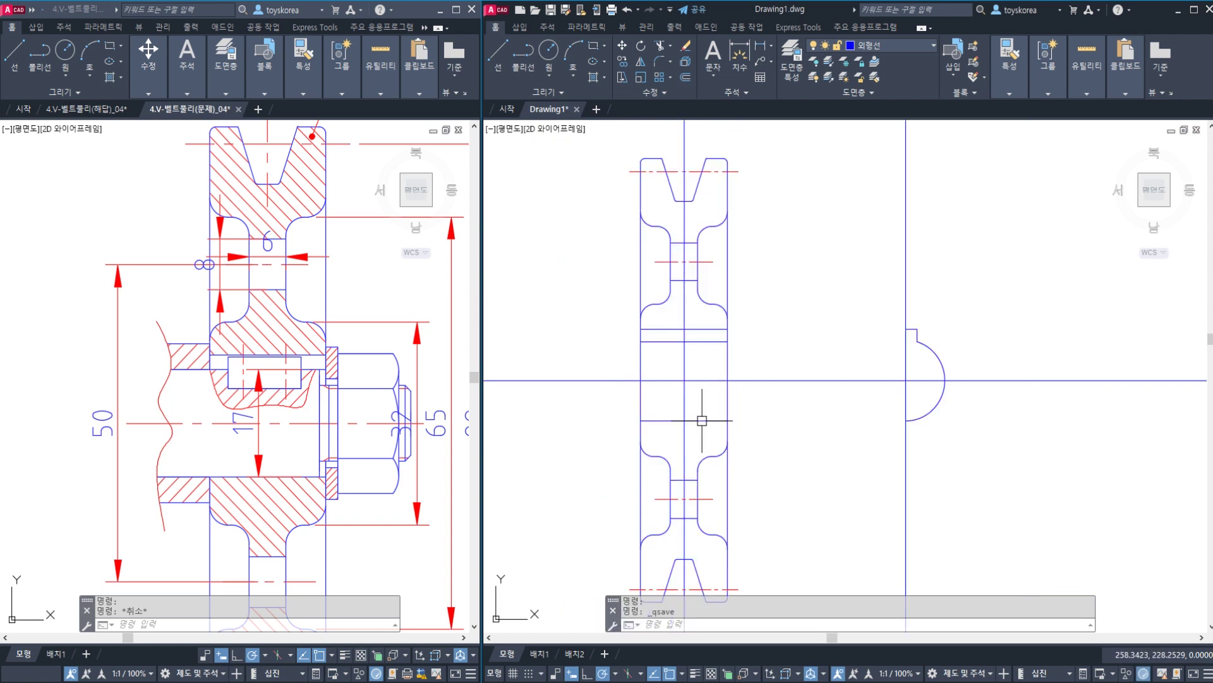
{"action": "mouse_move", "coordinate": [709, 414]}
{"action": "middle_mouse_down"}
{"action": "mouse_move", "coordinate": [710, 379]}
{"action": "mouse_move", "coordinate": [794, 358]}
{"action": "mouse_move", "coordinate": [744, 385]}
{"action": "middle_mouse_up"}
{"action": "key", "text": "ctrl+s"}
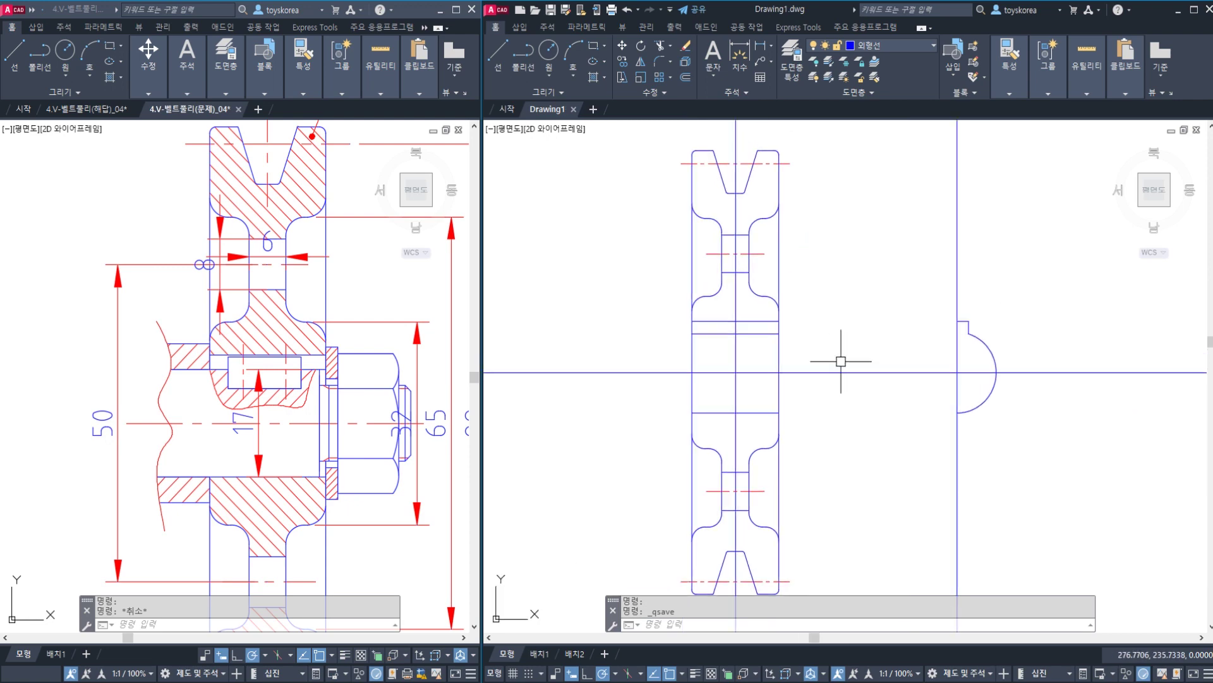
- Examine the bore and keyway in the reference drawing against the pulley section and its half side view
{"action": "scroll", "coordinate": [199, 405], "scroll_direction": "down", "scroll_amount": 6}
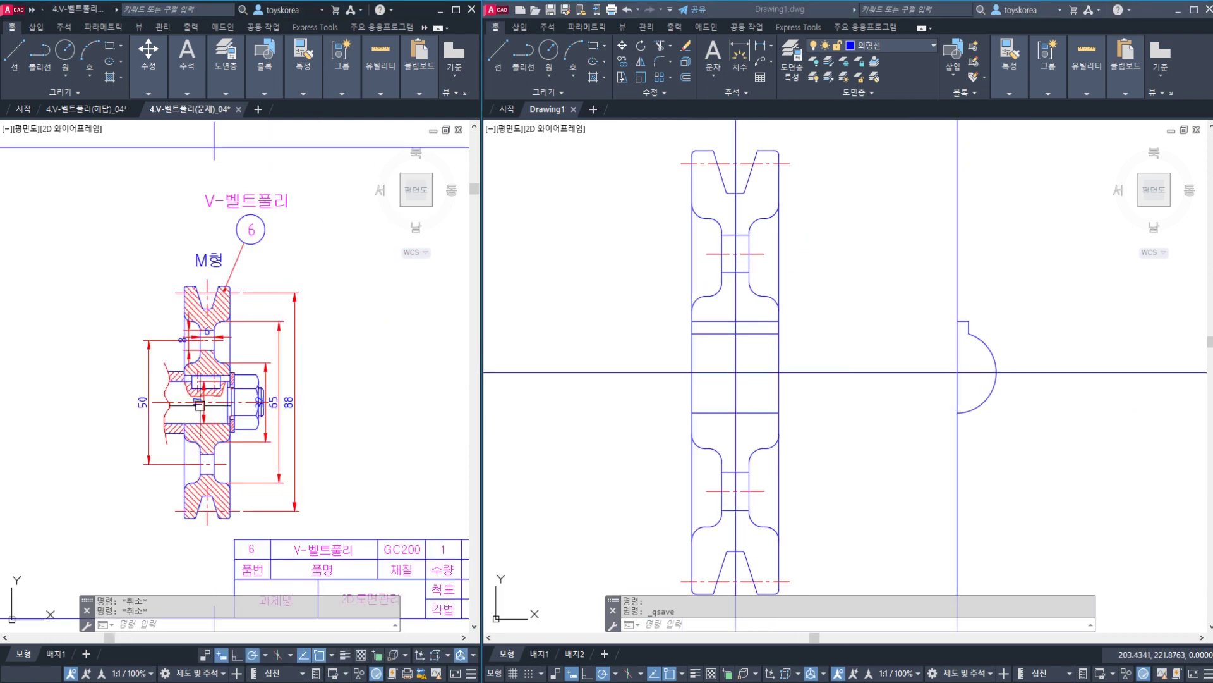
{"action": "scroll", "coordinate": [199, 405], "scroll_direction": "up", "scroll_amount": 5}
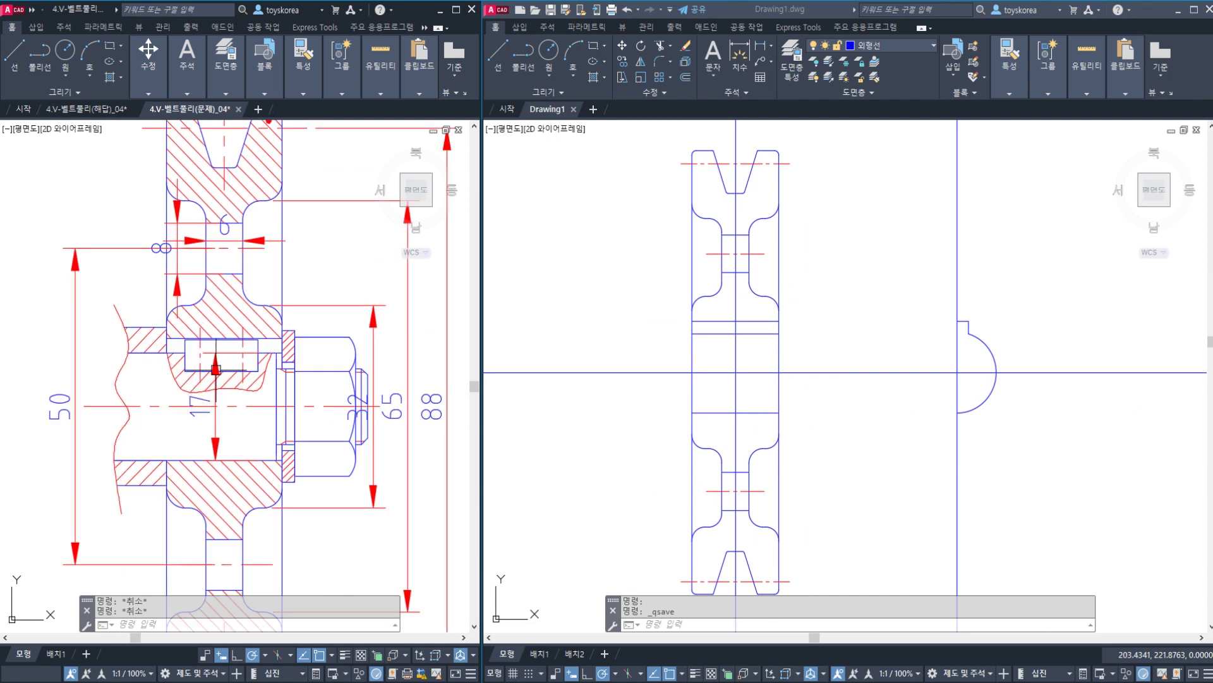
{"action": "middle_click_drag", "start_coordinate": [224, 409], "coordinate": [205, 406]}
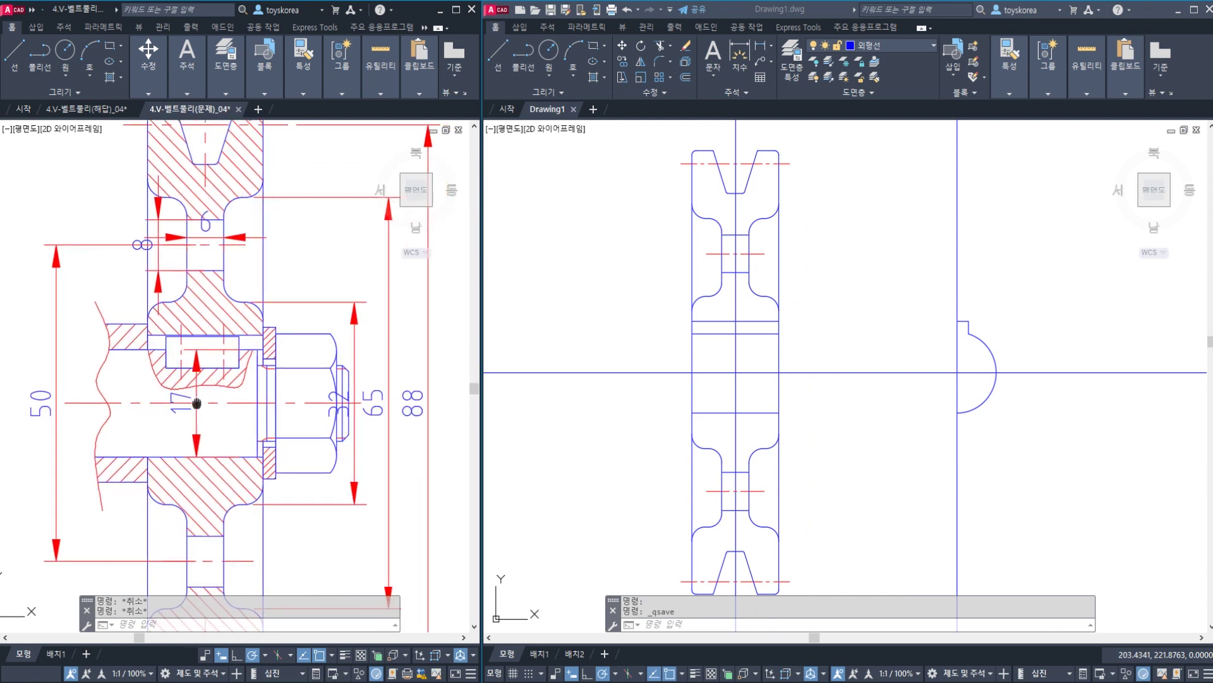
{"action": "left_click", "coordinate": [588, 318]}
{"action": "key", "text": "Escape"}
{"action": "key", "text": "Escape"}
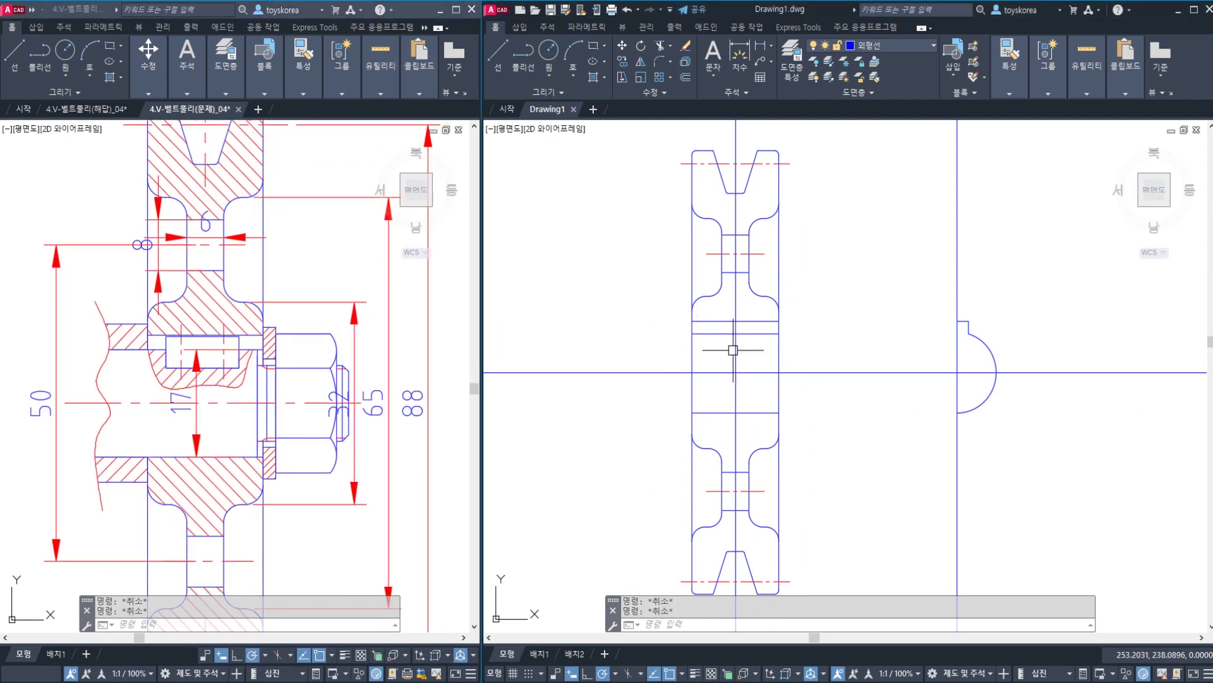
{"action": "middle_click_drag", "start_coordinate": [878, 364], "coordinate": [822, 367]}
{"action": "middle_click_drag", "start_coordinate": [949, 402], "coordinate": [905, 392]}
{"action": "scroll", "coordinate": [844, 379], "scroll_direction": "down", "scroll_amount": 2}
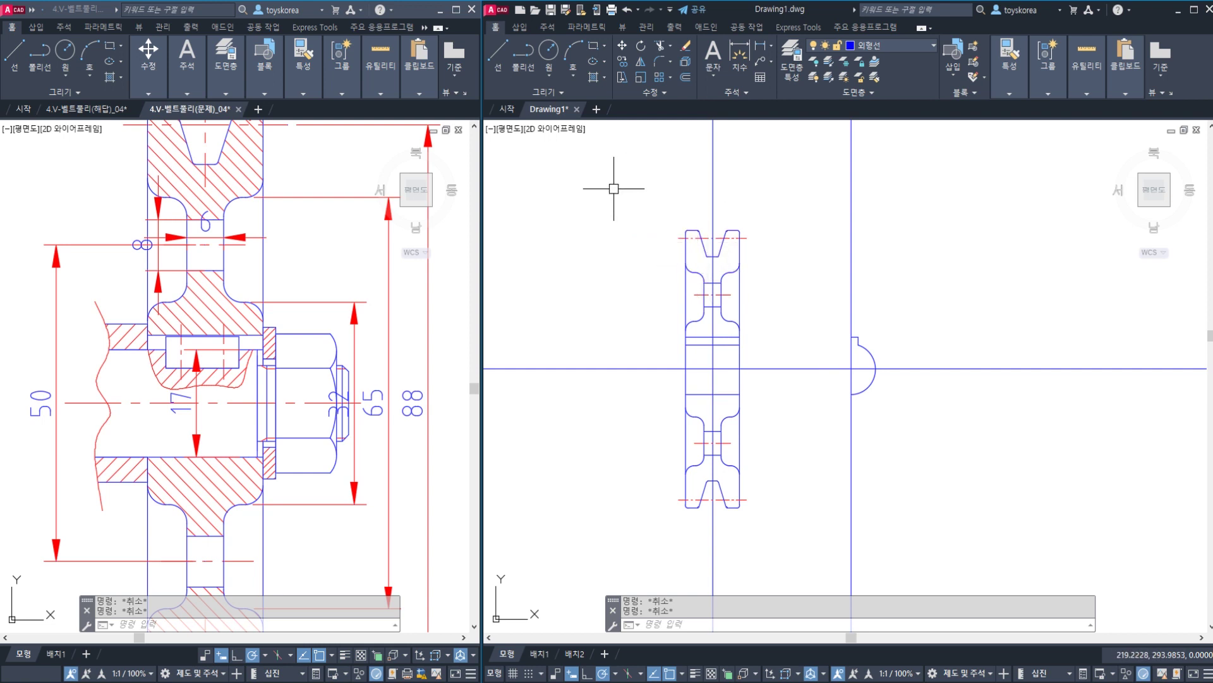
- Mirror the half bore and keyway outline about its vertical centre line, keeping the original objects
{"action": "scroll", "coordinate": [855, 403], "scroll_direction": "up", "scroll_amount": 1}
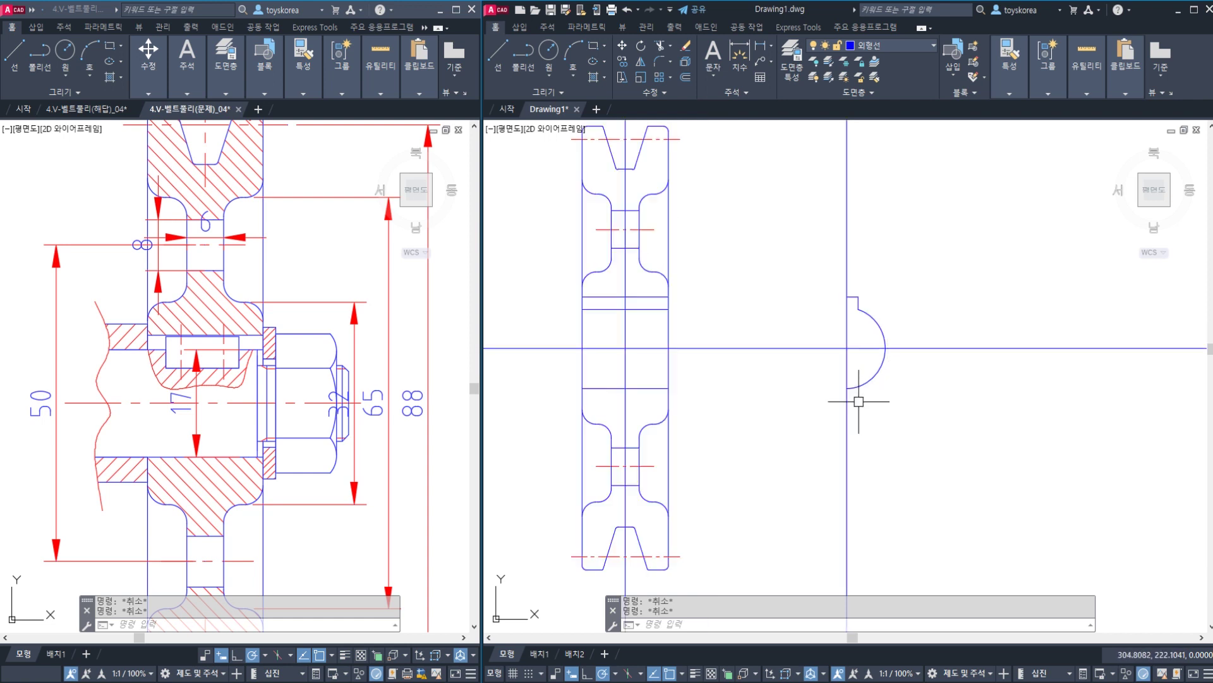
{"action": "scroll", "coordinate": [842, 392], "scroll_direction": "up", "scroll_amount": 1}
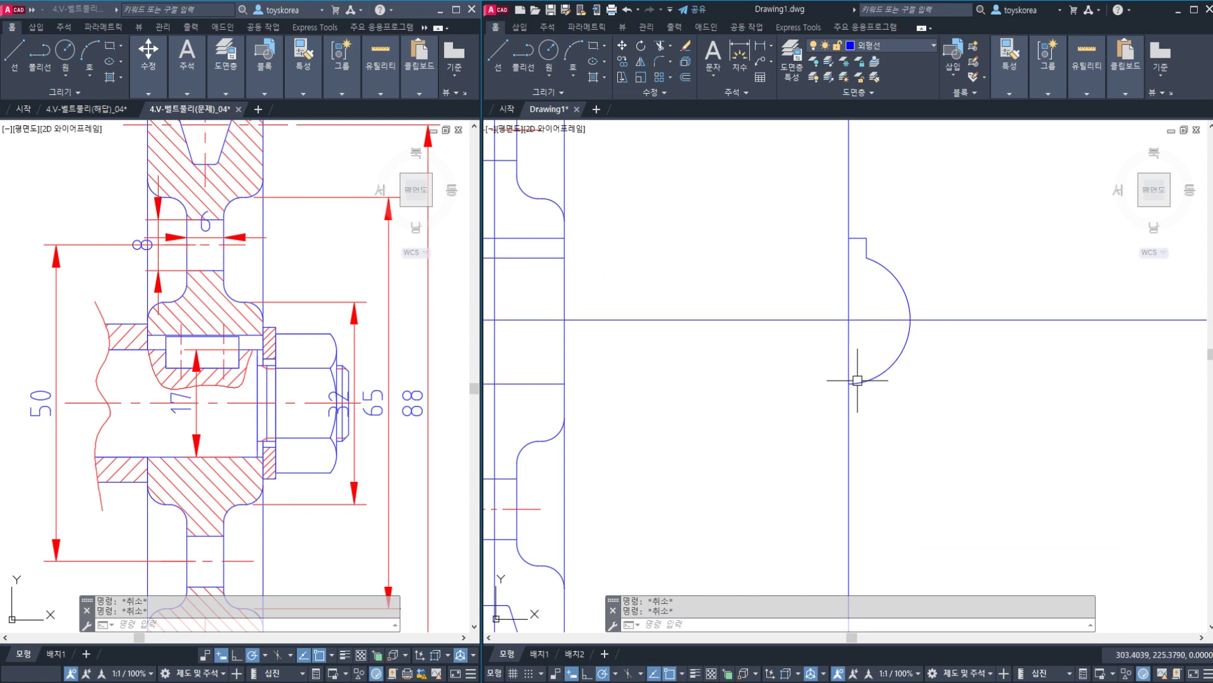
{"action": "left_click", "coordinate": [824, 194]}
{"action": "left_click", "coordinate": [925, 395]}
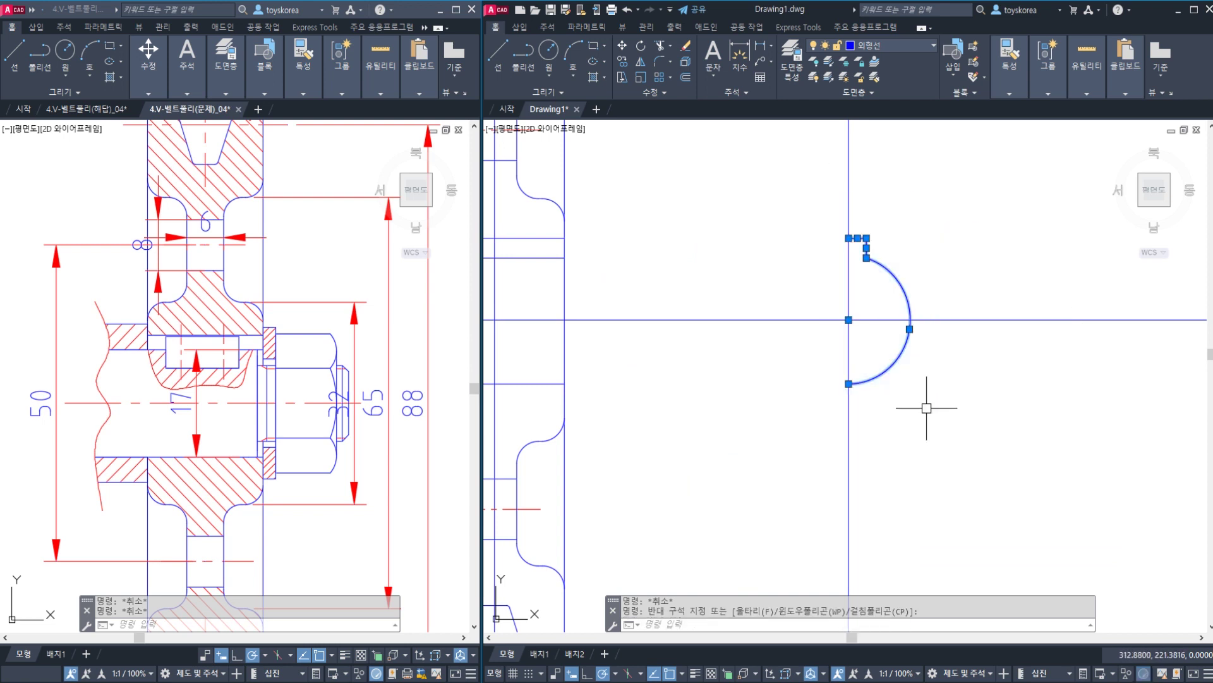
{"action": "type", "text": "MI"}
{"action": "key", "text": "Return"}
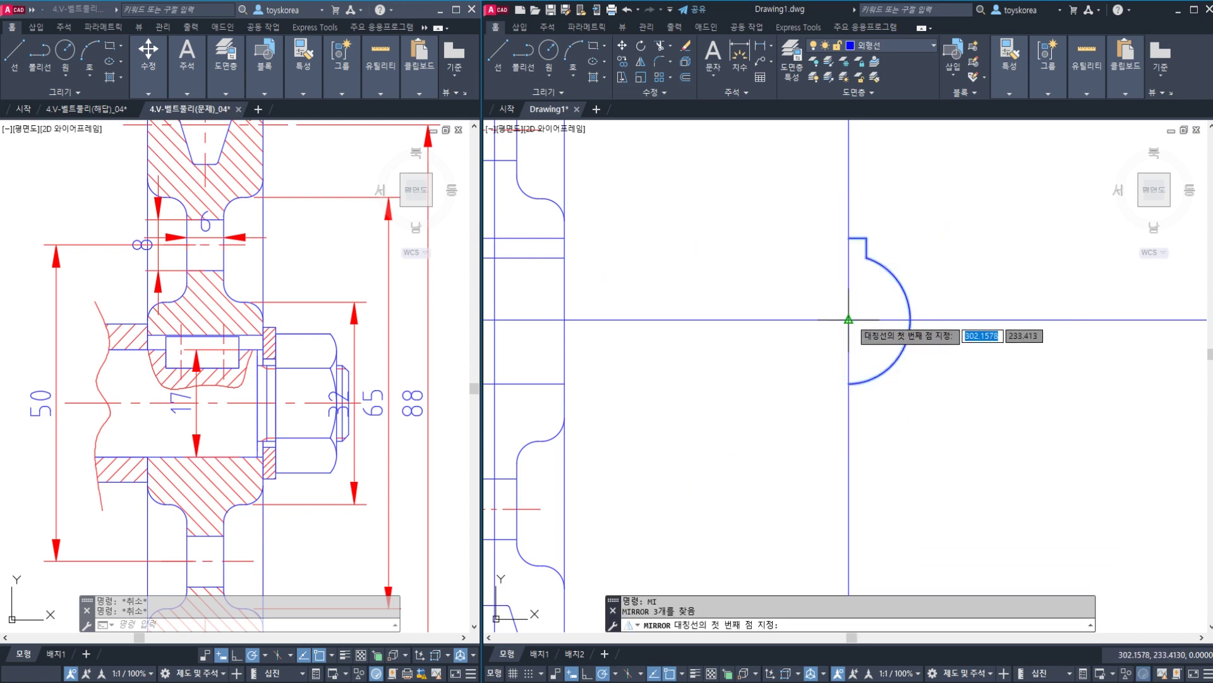
{"action": "left_click", "coordinate": [849, 320]}
{"action": "left_click", "coordinate": [834, 372]}
{"action": "key", "text": "Return"}
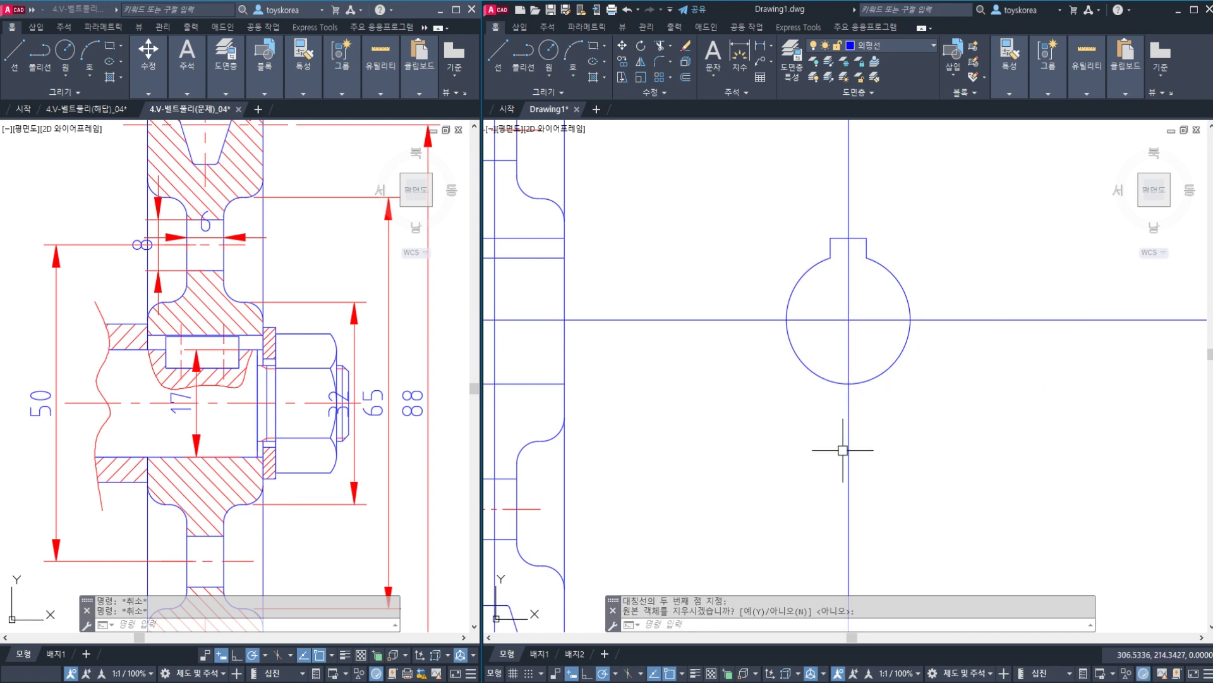
{"action": "middle_click_drag", "start_coordinate": [645, 386], "coordinate": [736, 374]}
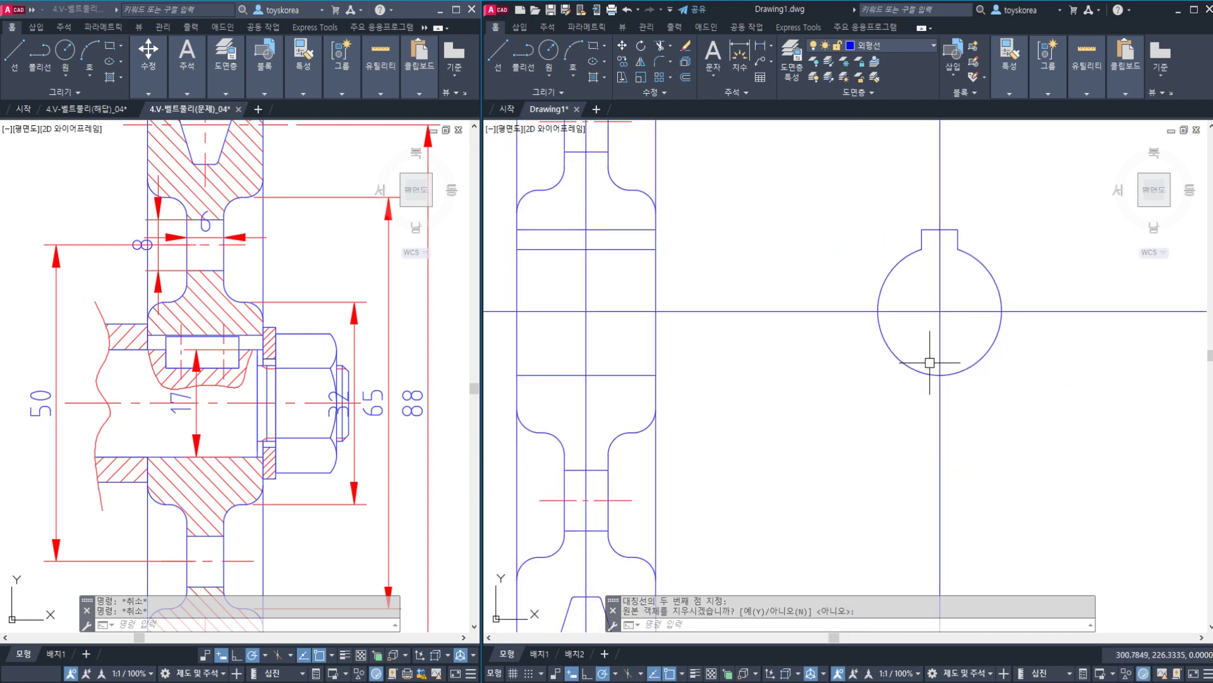
- Undo the mirroring of the bore and keyway outline
{"action": "key", "text": "ctrl+z"}
{"action": "key", "text": "ctrl+z"}
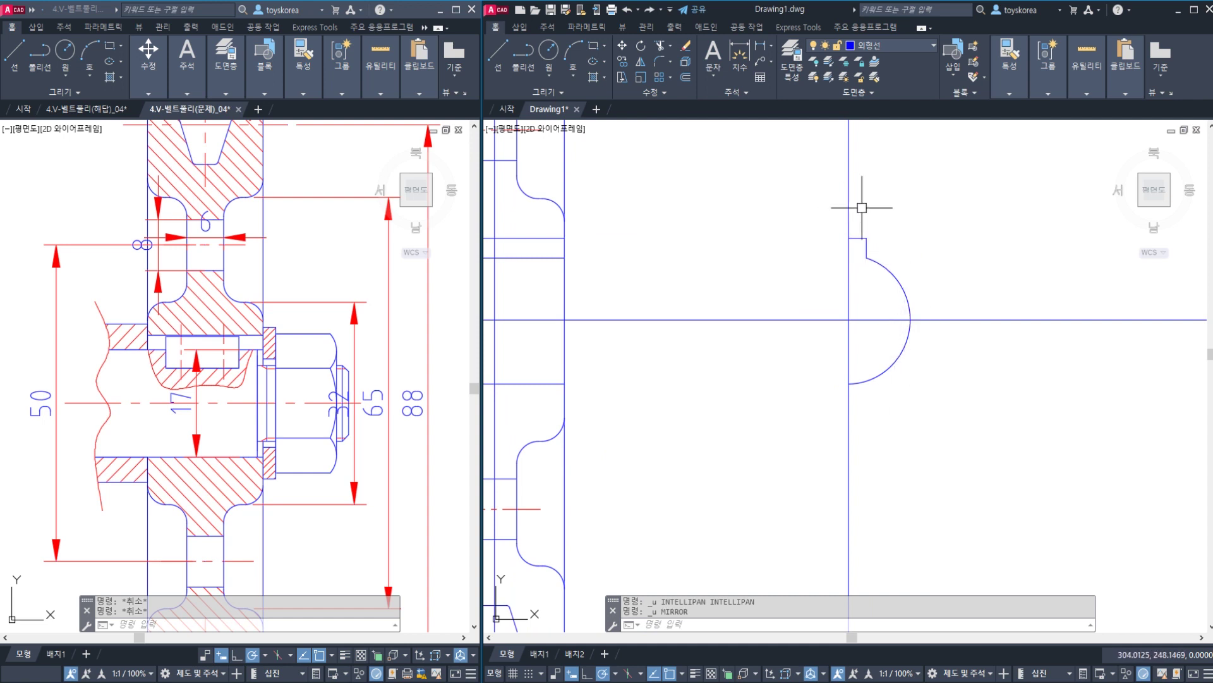
{"action": "key", "text": "ctrl+y"}
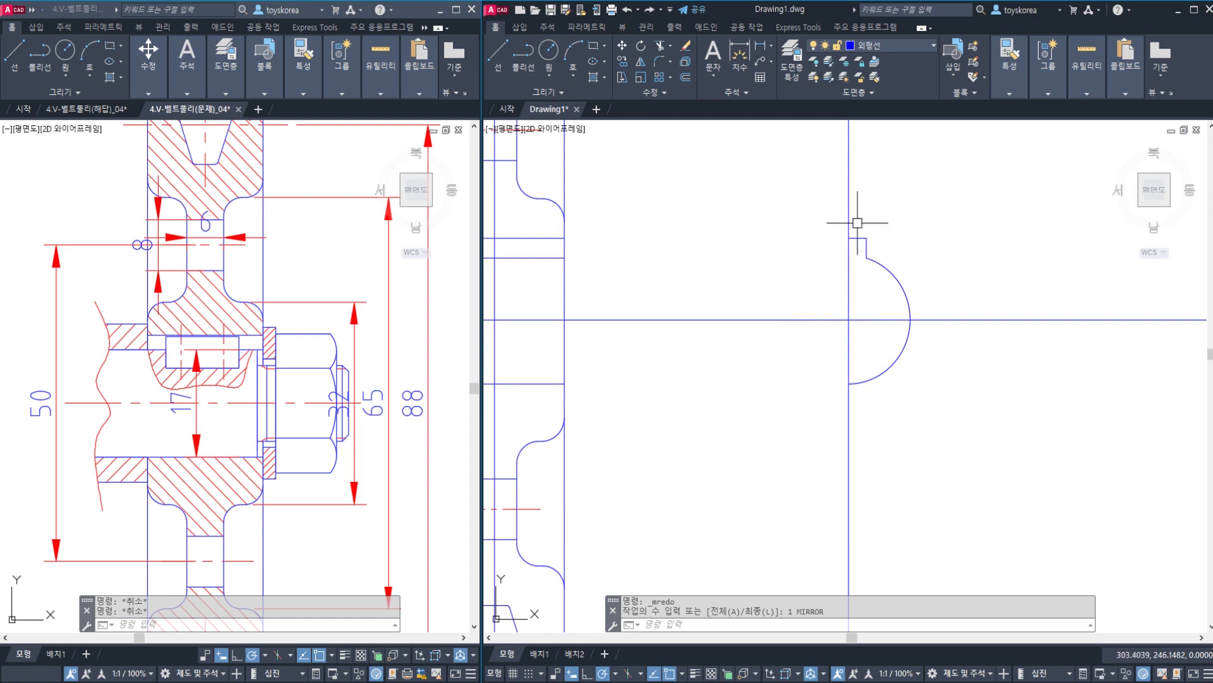
{"action": "key", "text": "ctrl+z"}
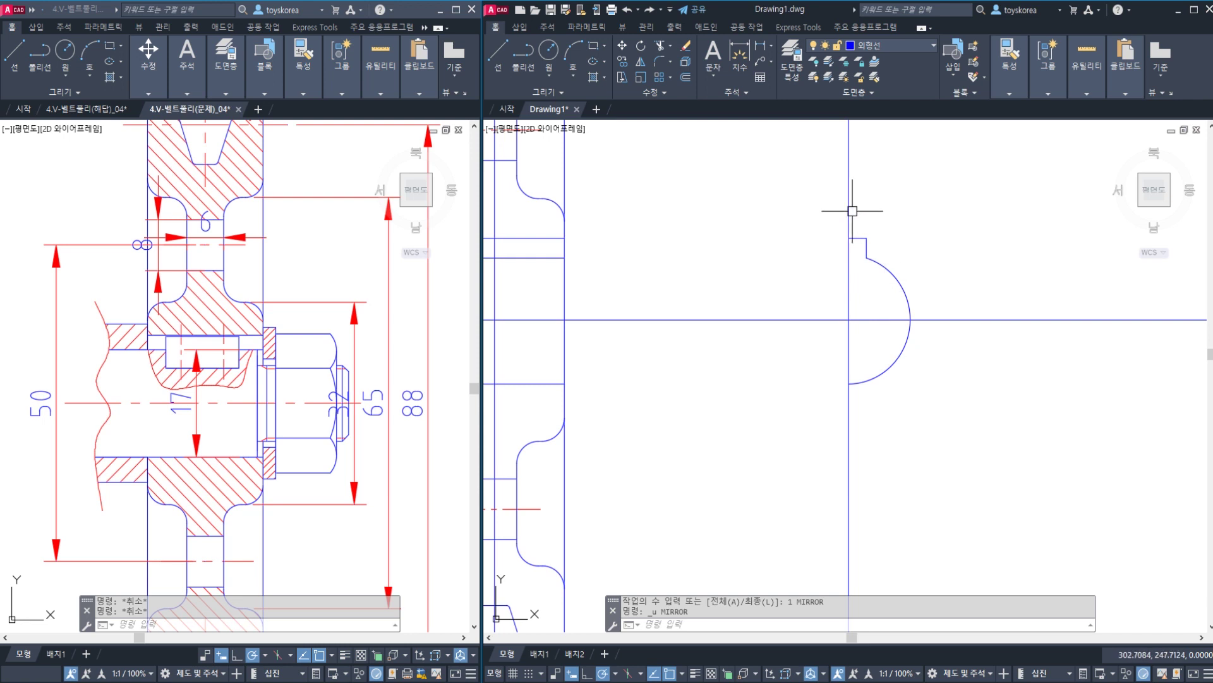
- Break the vertical line of the half side view just above the keyway and just below the bore arc
{"action": "type", "text": "B"}
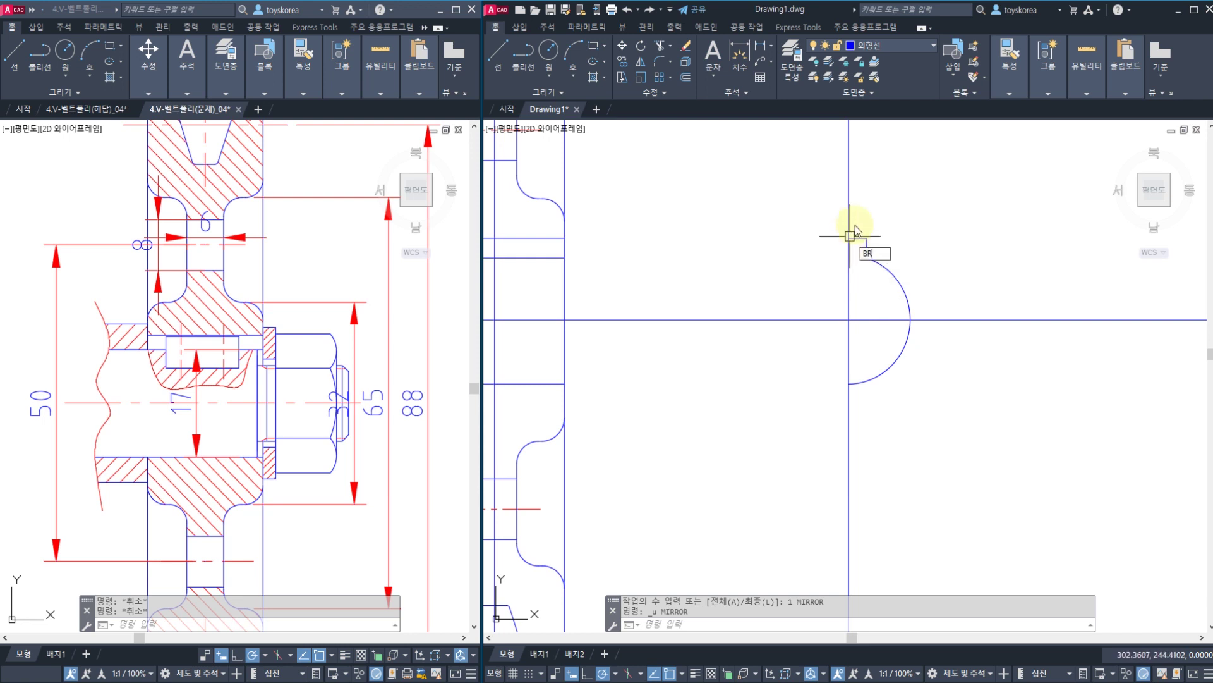
{"action": "type", "text": "R"}
{"action": "key", "text": "Return"}
{"action": "left_click", "coordinate": [849, 182]}
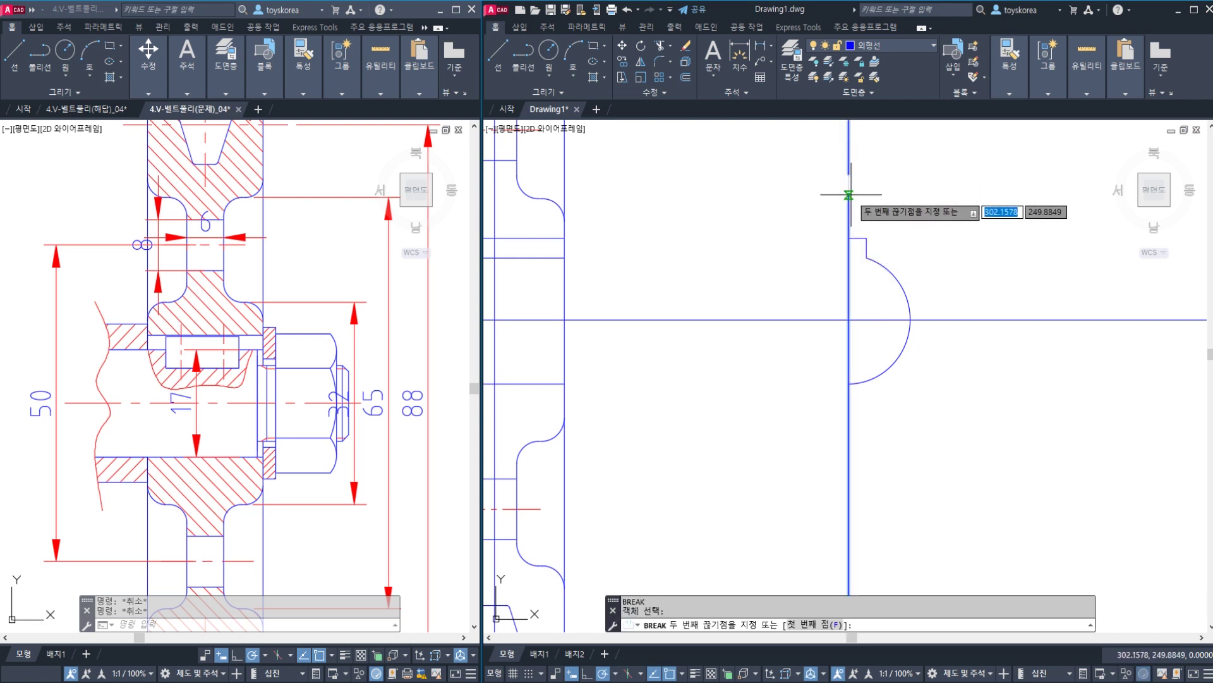
{"action": "left_click", "coordinate": [849, 195]}
{"action": "key", "text": "Return"}
{"action": "left_click", "coordinate": [847, 450]}
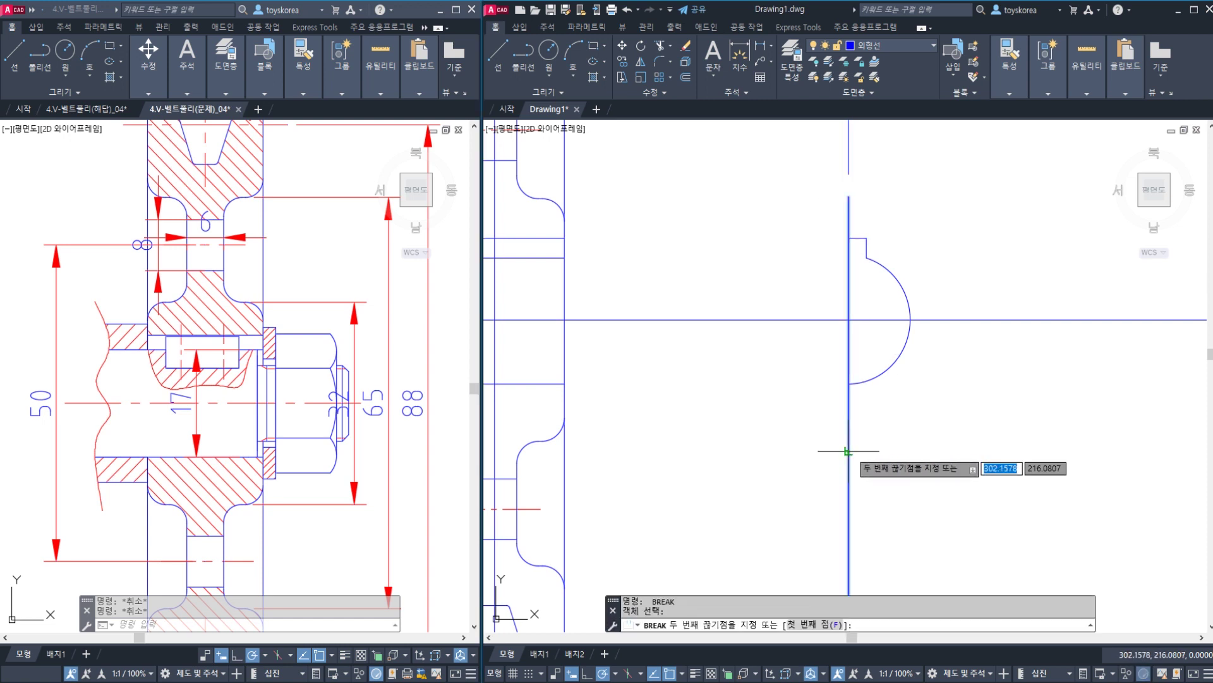
{"action": "left_click", "coordinate": [848, 429]}
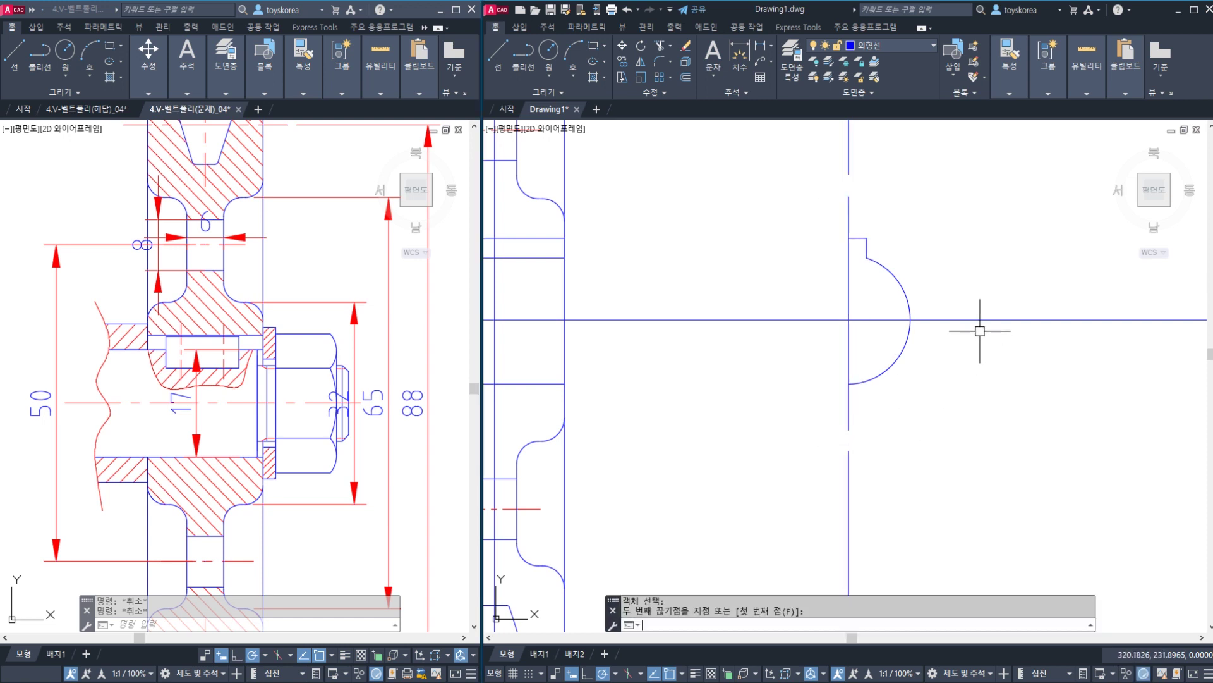
- Break the horizontal line just outside the bore arc and a short distance before the half view's vertical line
{"action": "left_click", "coordinate": [929, 320]}
{"action": "key", "text": "Escape"}
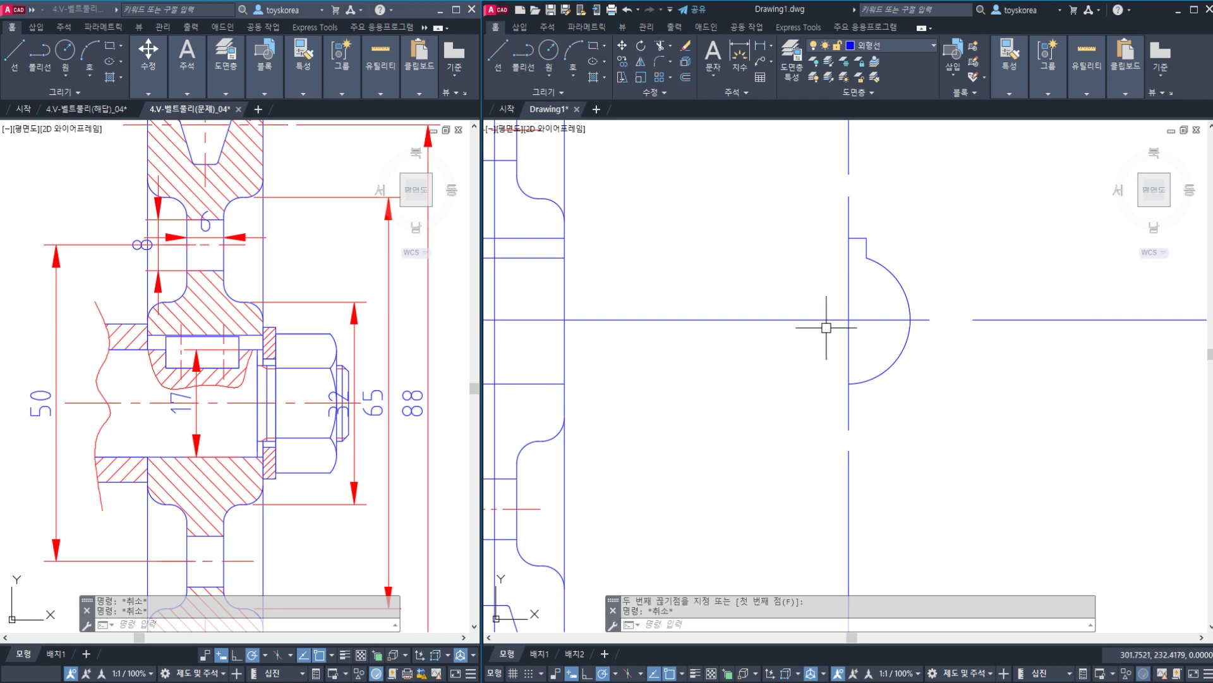
{"action": "key", "text": "Return"}
{"action": "left_click", "coordinate": [828, 322]}
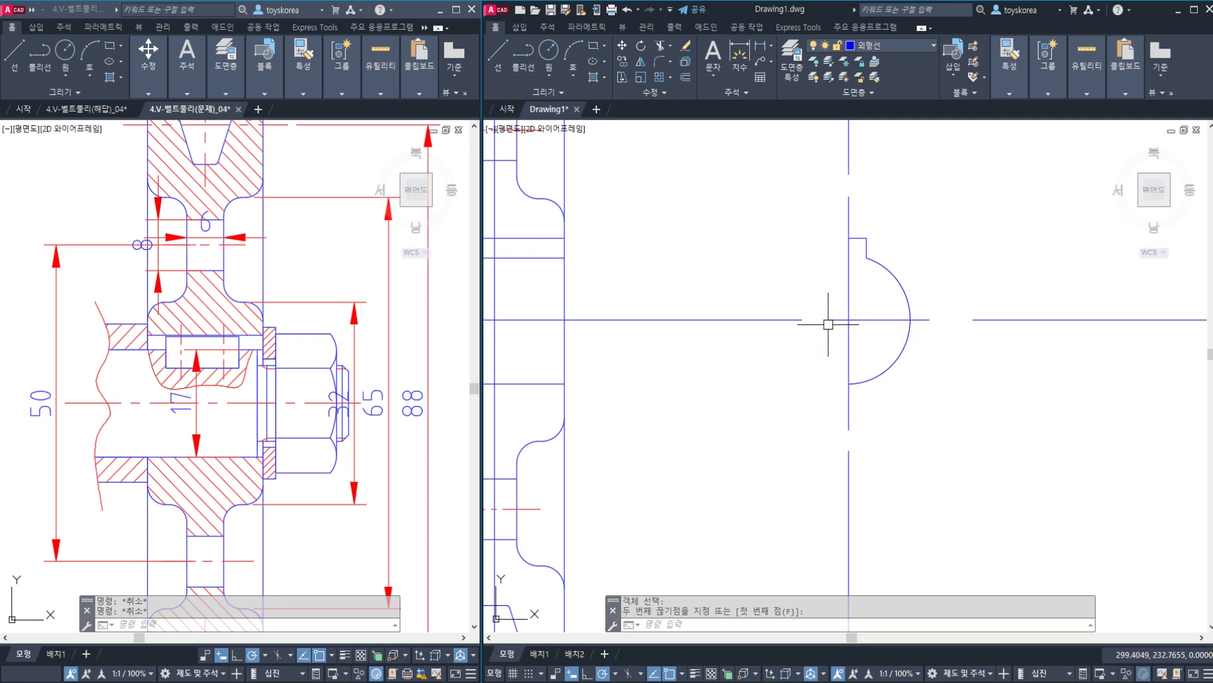
{"action": "key", "text": "Escape"}
- Erase the leftover horizontal segment beyond the bore arc and the vertical segments above and below the half view
{"action": "left_click", "coordinate": [1049, 320]}
{"action": "key", "text": "Delete"}
{"action": "left_click", "coordinate": [848, 161]}
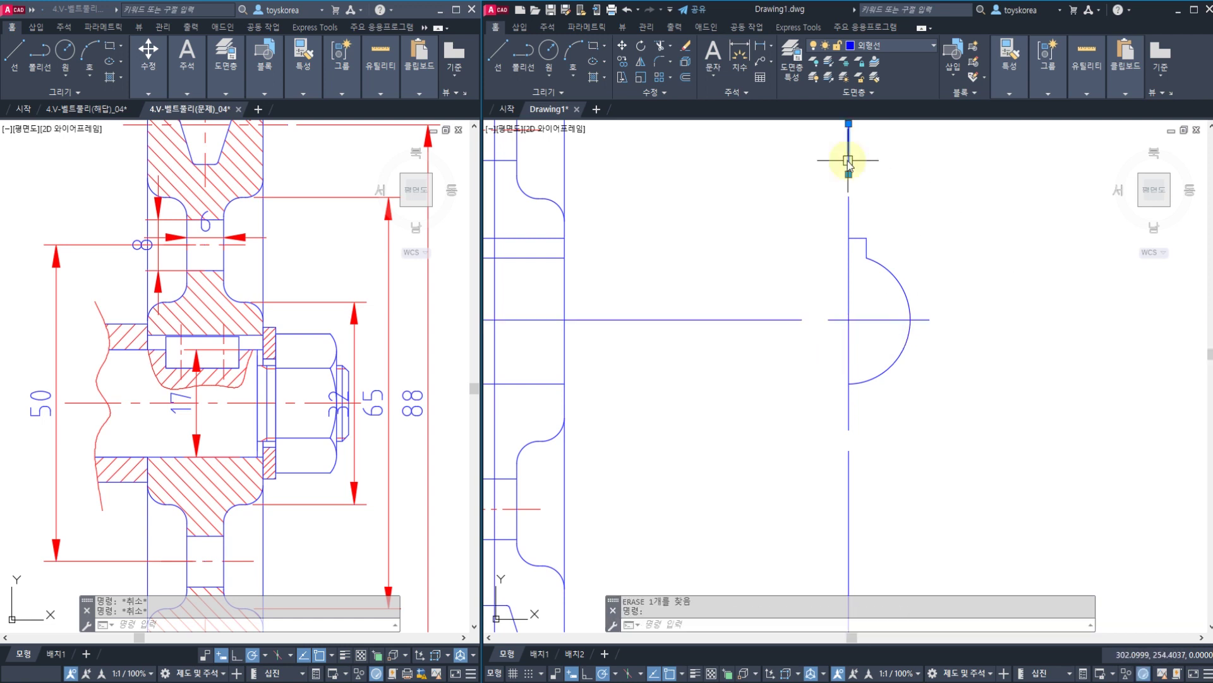
{"action": "type", "text": "E"}
{"action": "key", "text": "Return"}
{"action": "left_click", "coordinate": [849, 477]}
{"action": "key", "text": "Delete"}
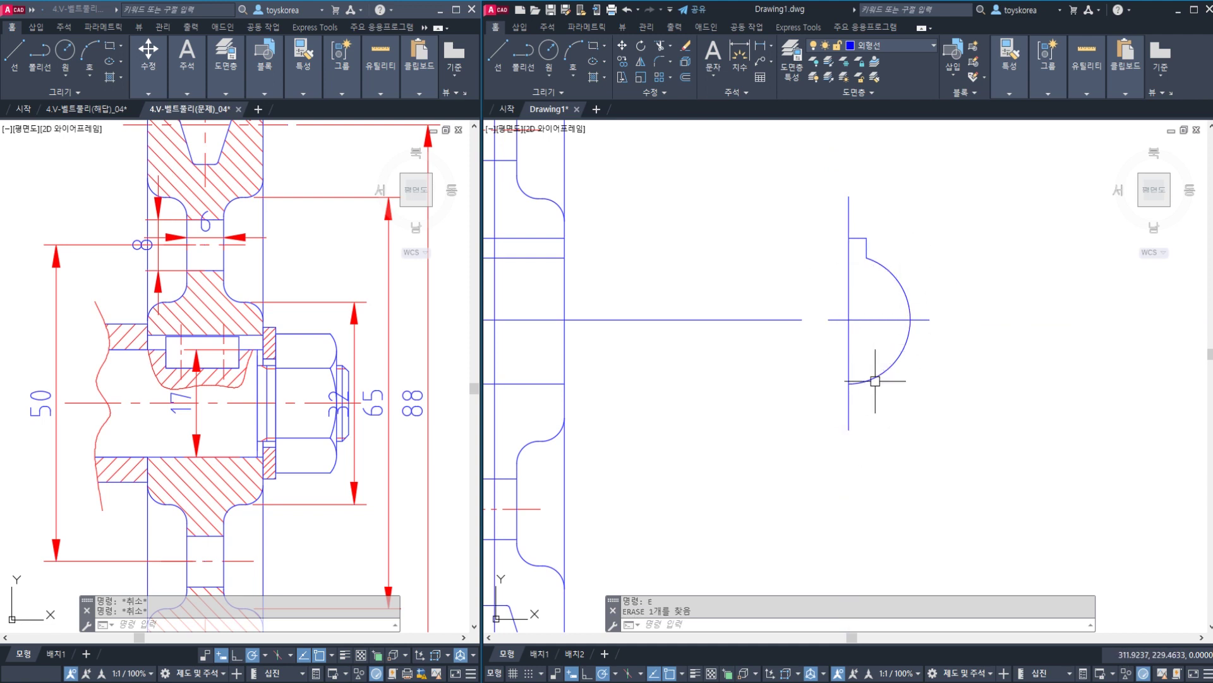
- Assign the half view's vertical and horizontal centre lines to the 중심선 layer
{"action": "left_click", "coordinate": [863, 345]}
{"action": "left_click", "coordinate": [837, 311]}
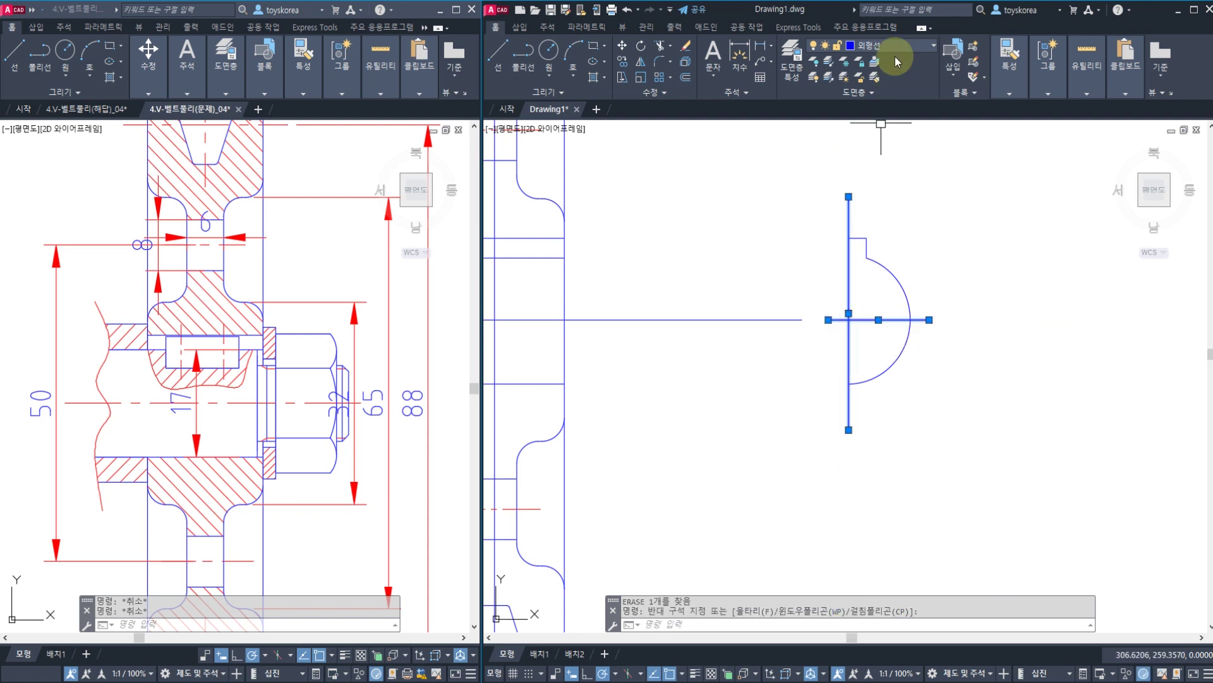
{"action": "middle_click_drag", "start_coordinate": [713, 247], "coordinate": [737, 325]}
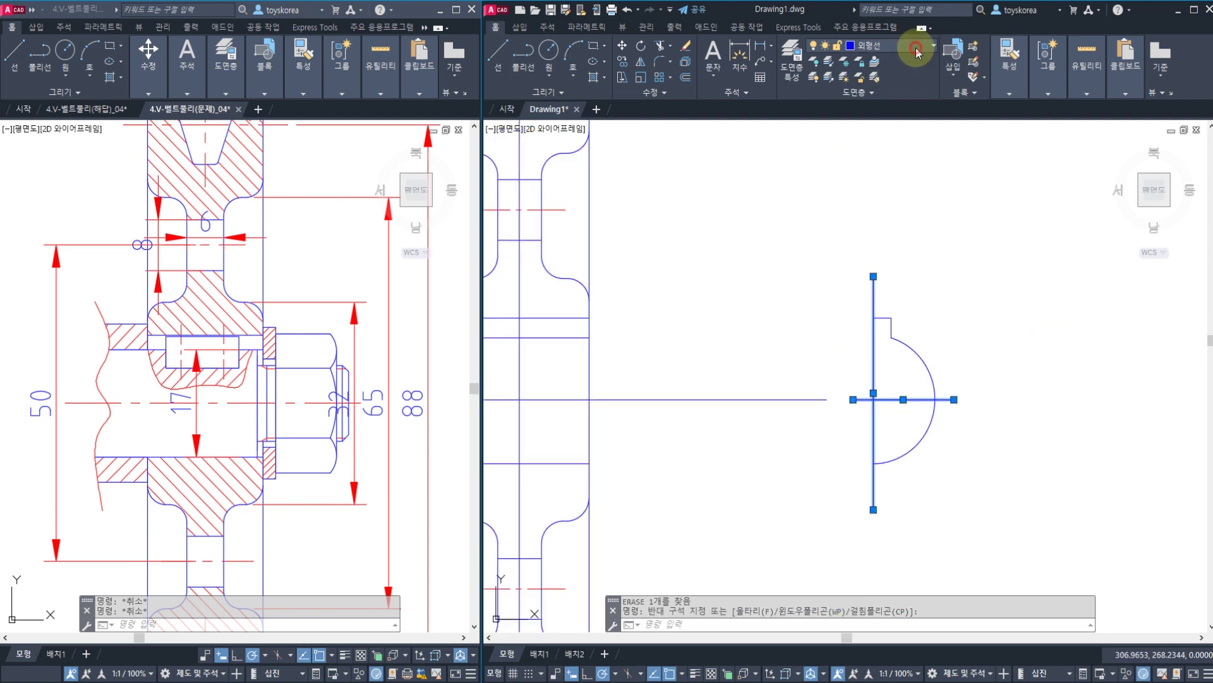
{"action": "left_click", "coordinate": [918, 53]}
{"action": "left_click", "coordinate": [865, 192]}
{"action": "key", "text": "Escape"}
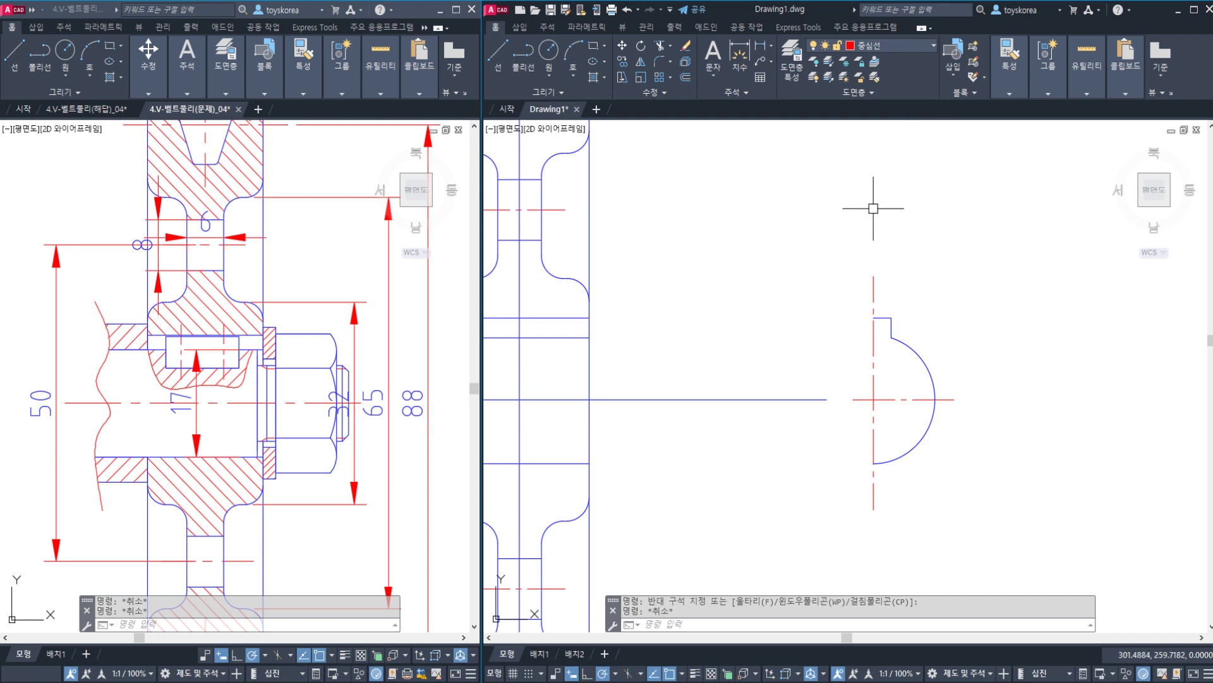
- Draw a 4 mm horizontal line rightward from the vertical centre line, above the keyway
{"action": "scroll", "coordinate": [997, 304], "scroll_direction": "up", "scroll_amount": 2}
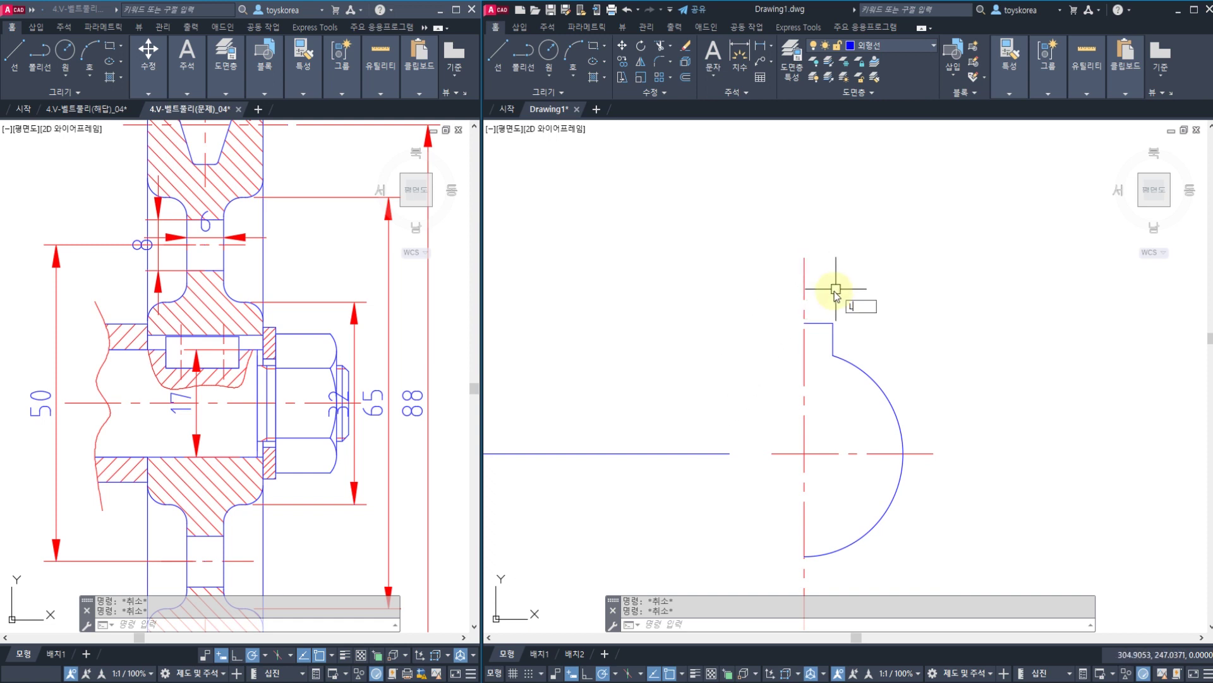
{"action": "key", "text": "Return"}
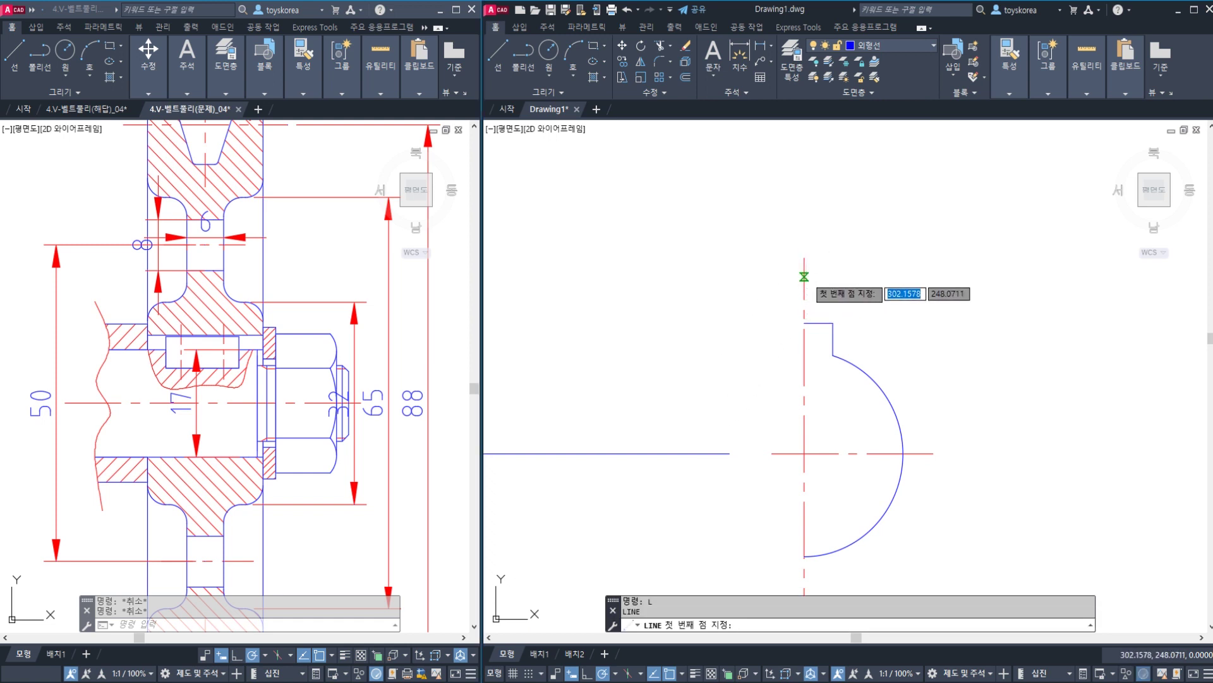
{"action": "left_click", "coordinate": [804, 276]}
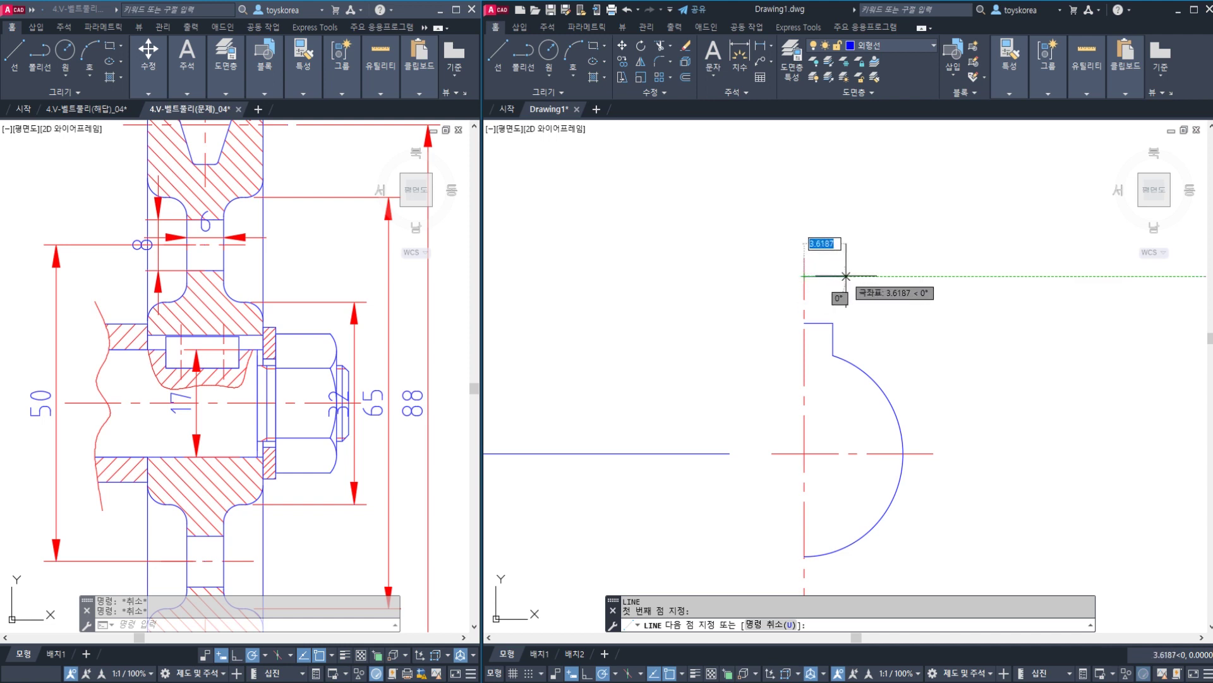
{"action": "type", "text": "4"}
{"action": "key", "text": "Return"}
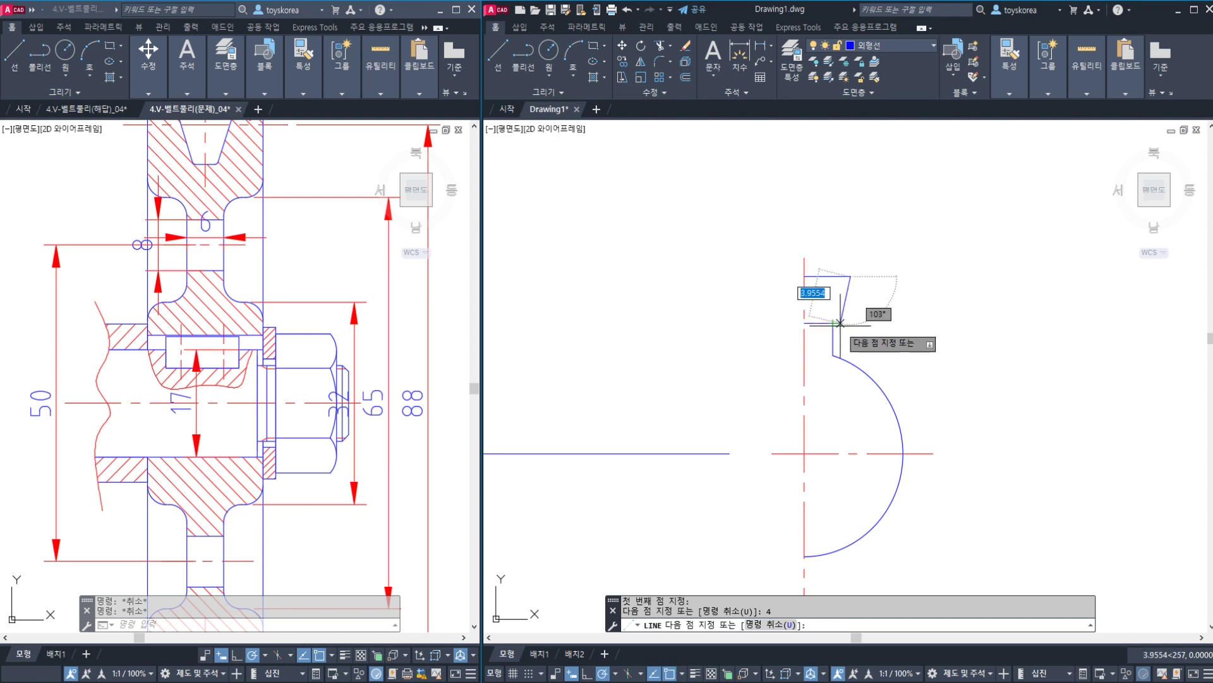
{"action": "key", "text": "Escape"}
- Assign the short horizontal line above the keyway to the 가는실선 layer
{"action": "left_click", "coordinate": [835, 276]}
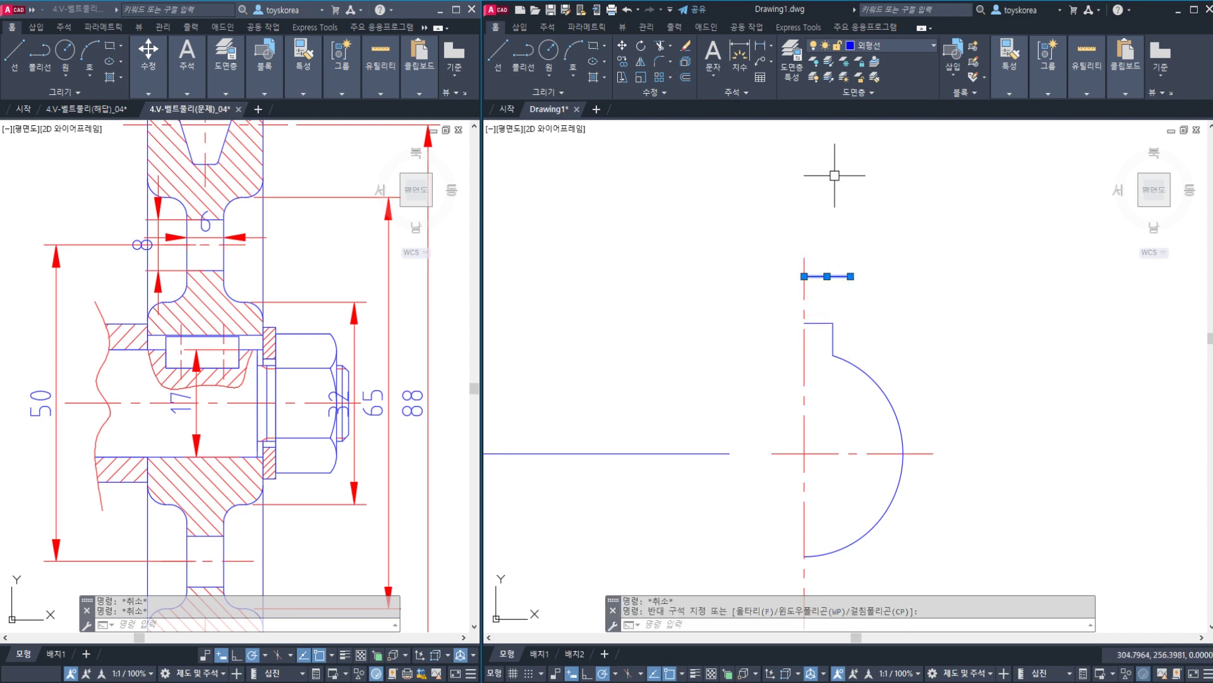
{"action": "left_click", "coordinate": [879, 48]}
{"action": "left_click", "coordinate": [877, 93]}
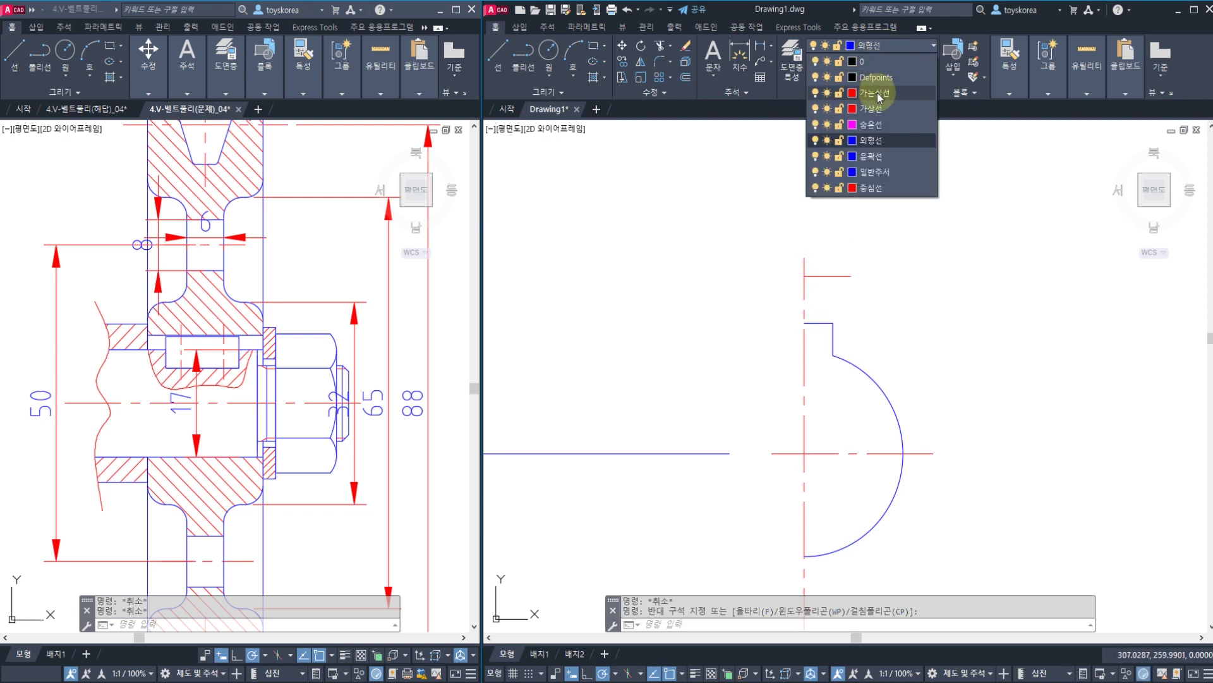
{"action": "key", "text": "Escape"}
- Move the short horizontal line above the keyway so its midpoint sits on the vertical centre line
{"action": "type", "text": "m"}
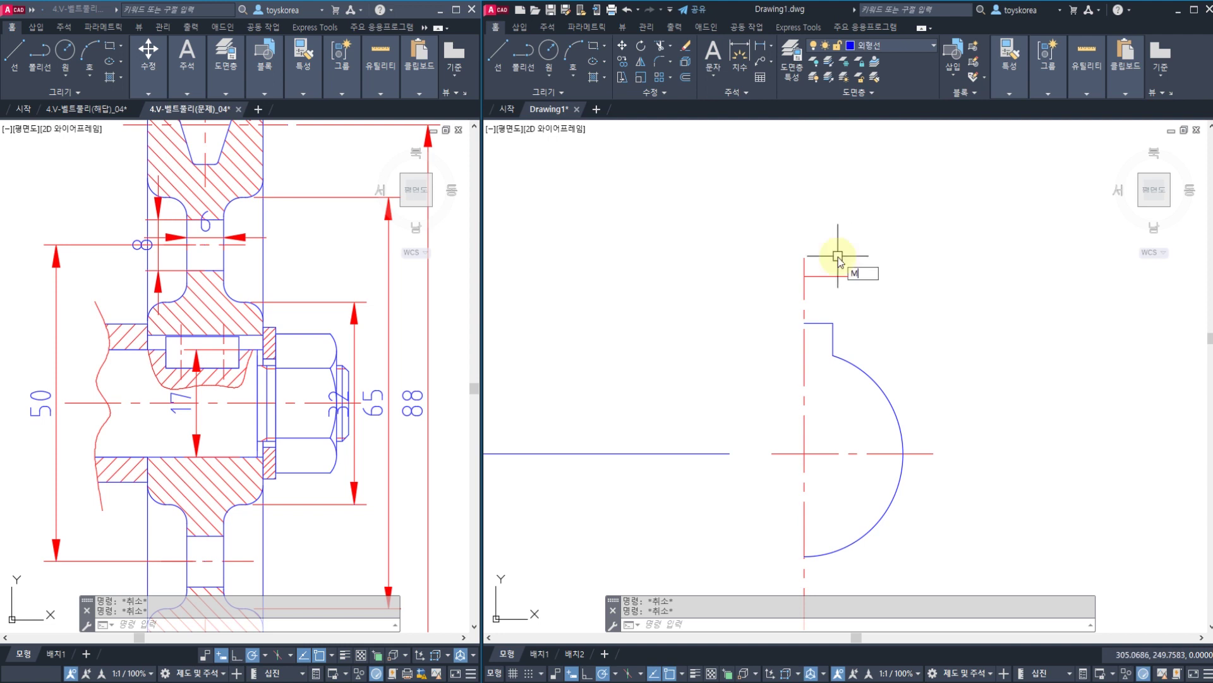
{"action": "key", "text": "Return"}
{"action": "key", "text": "Return"}
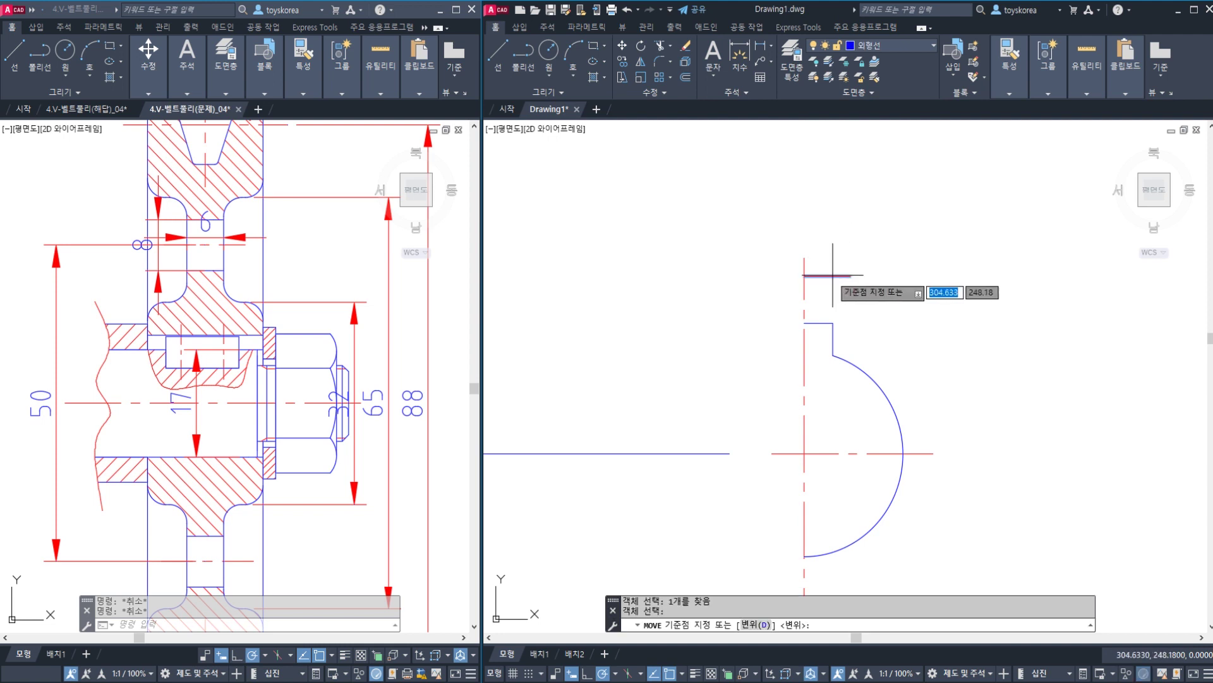
{"action": "left_click", "coordinate": [828, 276]}
{"action": "key", "text": "Escape"}
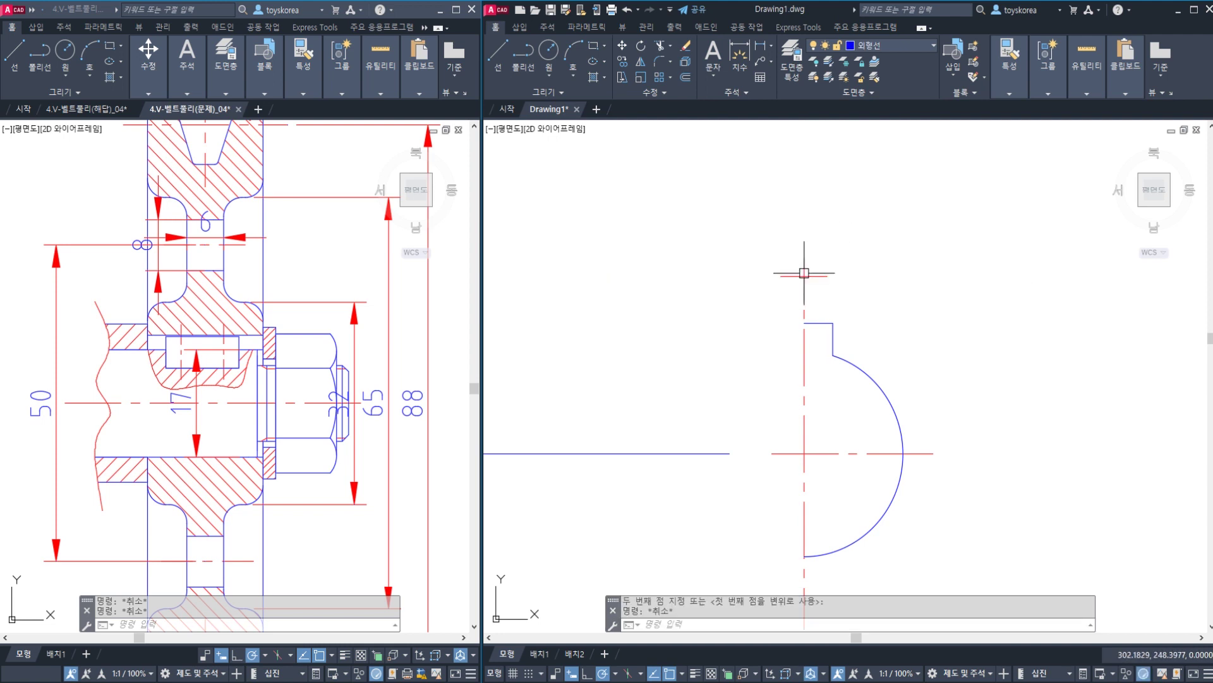
- Copy the short horizontal line about 1.25 mm straight down to form a pair of symmetry marks
{"action": "left_click", "coordinate": [820, 276]}
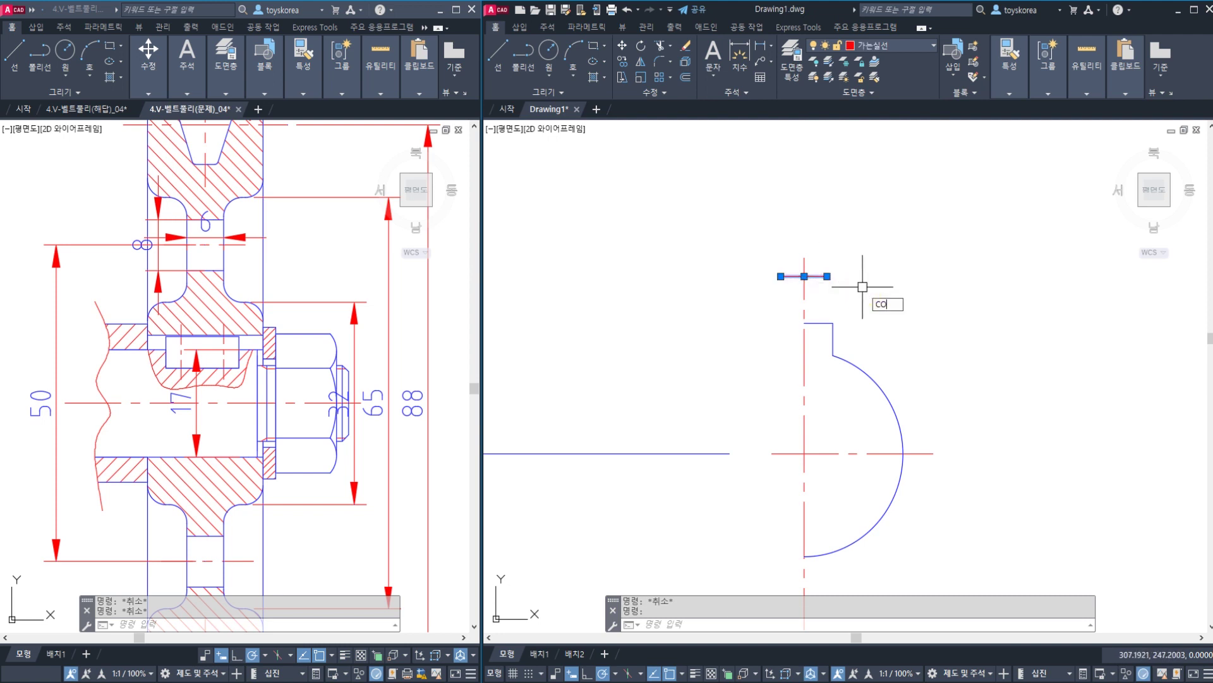
{"action": "type", "text": "co"}
{"action": "key", "text": "Return"}
{"action": "left_click", "coordinate": [861, 278]}
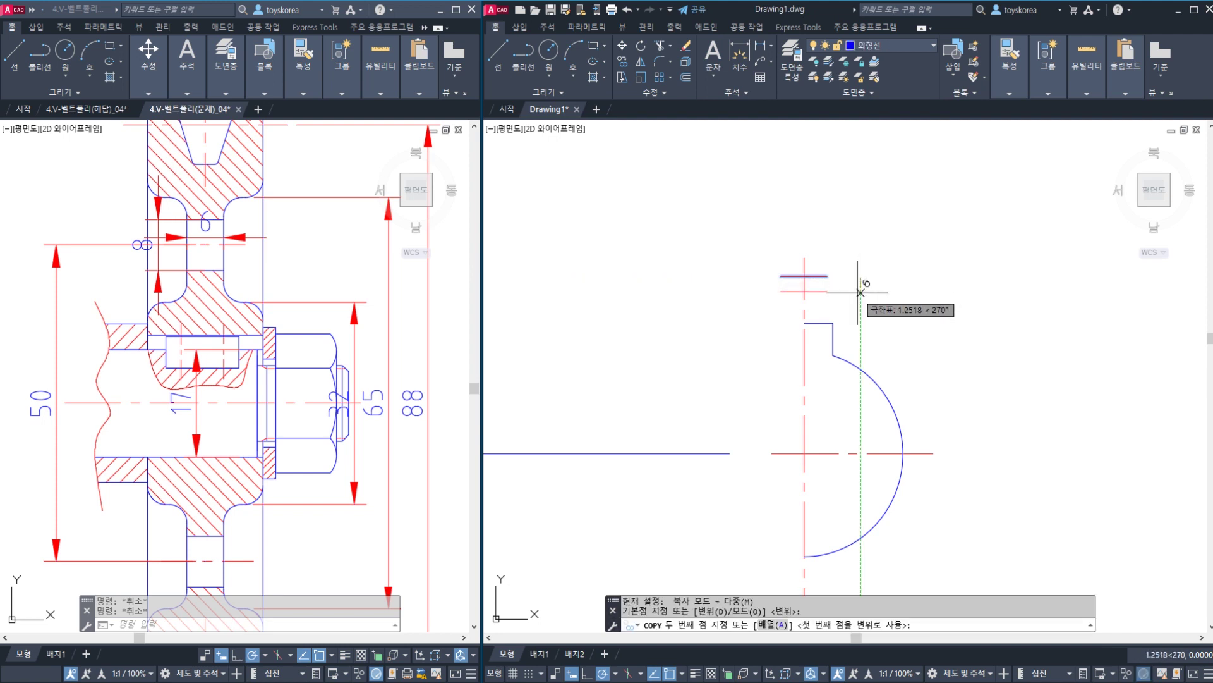
{"action": "left_click", "coordinate": [861, 292]}
{"action": "key", "text": "Escape"}
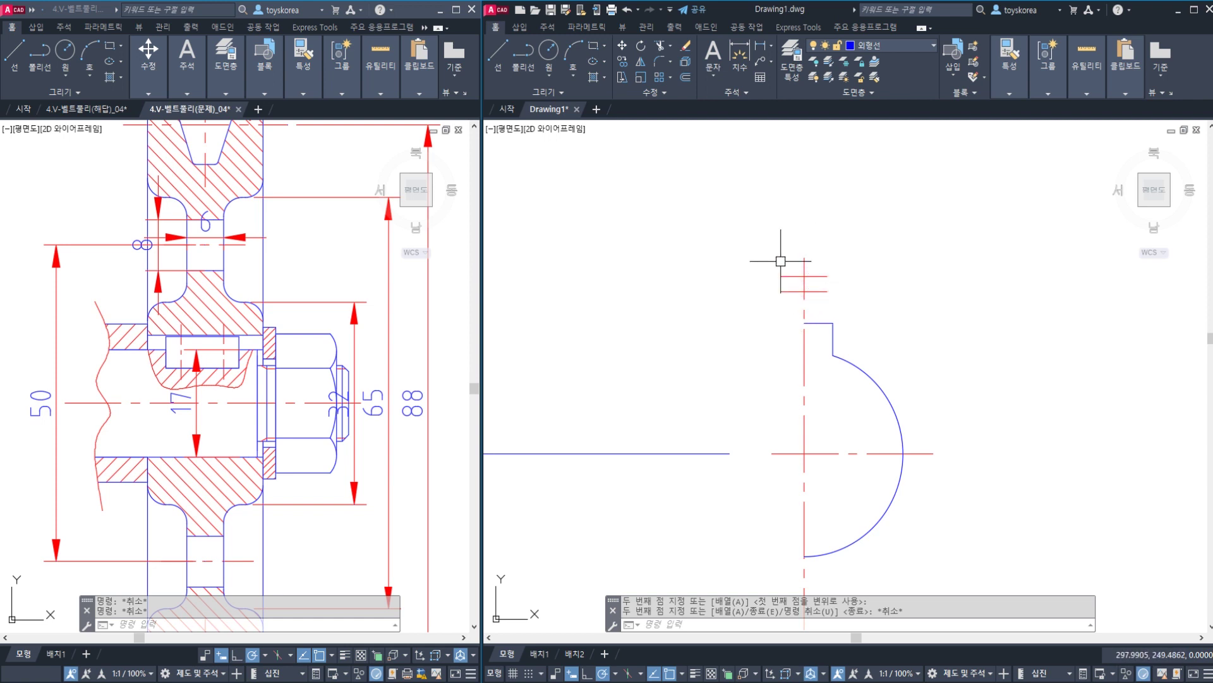
- Try stretching the right ends of both symmetry marks about 6.3 mm outward
{"action": "type", "text": "s"}
{"action": "key", "text": "Return"}
{"action": "left_click", "coordinate": [837, 301]}
{"action": "left_click", "coordinate": [821, 255]}
{"action": "key", "text": "Return"}
{"action": "left_click", "coordinate": [825, 206]}
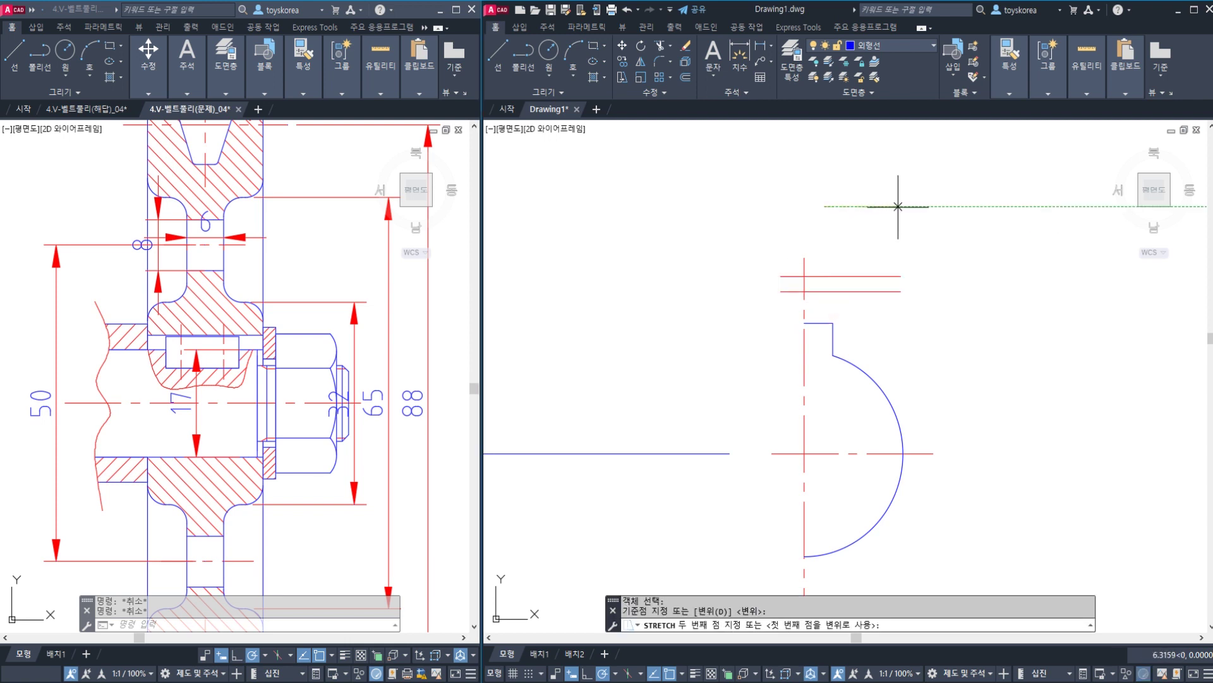
{"action": "key", "text": "Escape"}
- Try stretching the left ends of both symmetry marks outward, and undo both stretches
{"action": "key", "text": "Return"}
{"action": "left_click", "coordinate": [799, 306]}
{"action": "left_click", "coordinate": [781, 203]}
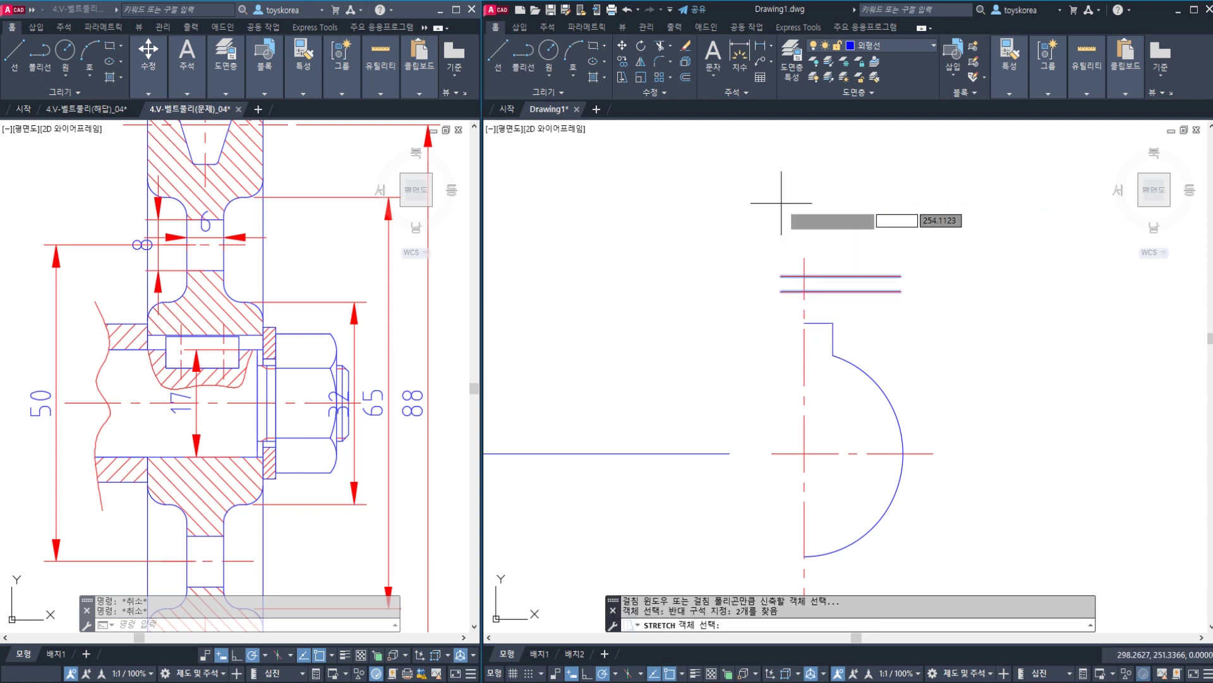
{"action": "key", "text": "Return"}
{"action": "left_click", "coordinate": [781, 203]}
{"action": "key", "text": "Escape"}
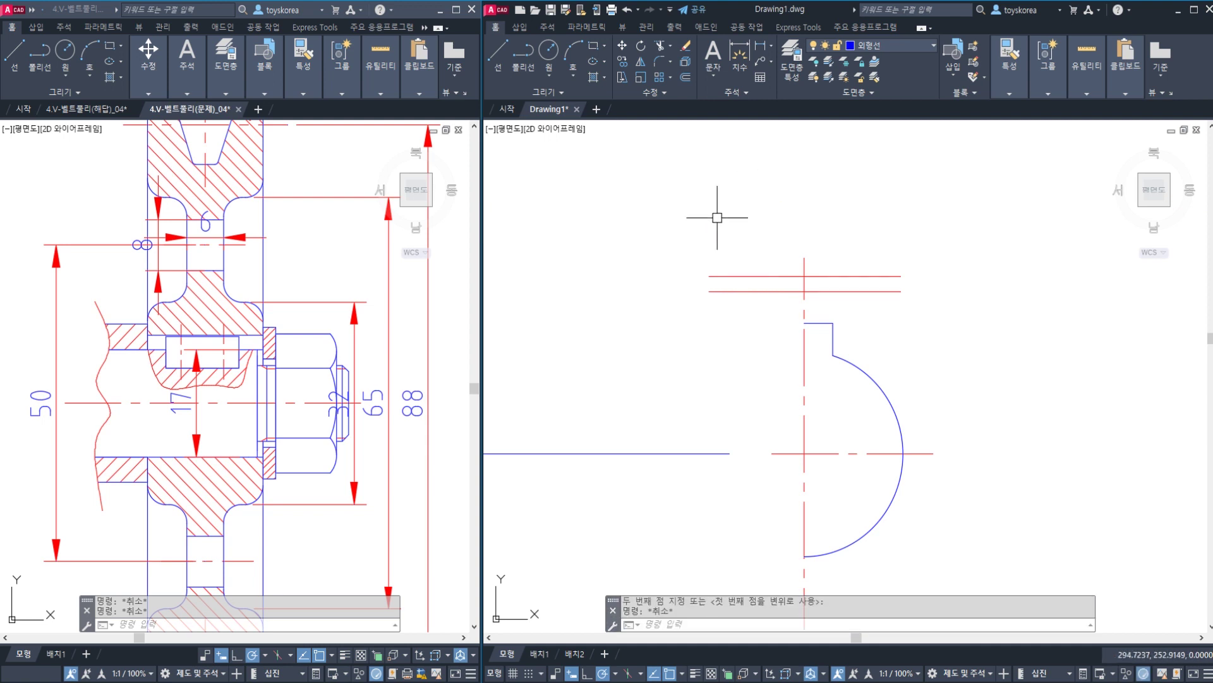
{"action": "scroll", "coordinate": [672, 357], "scroll_direction": "down", "scroll_amount": 2}
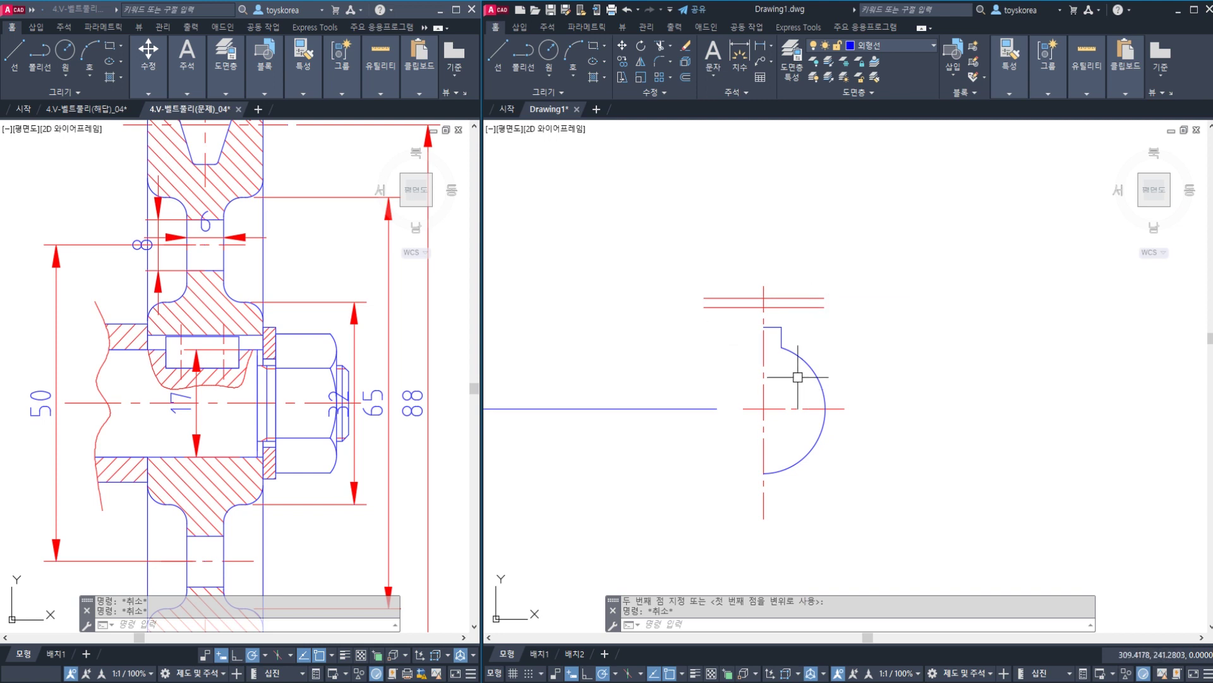
{"action": "key", "text": "ctrl+z"}
{"action": "key", "text": "ctrl+z"}
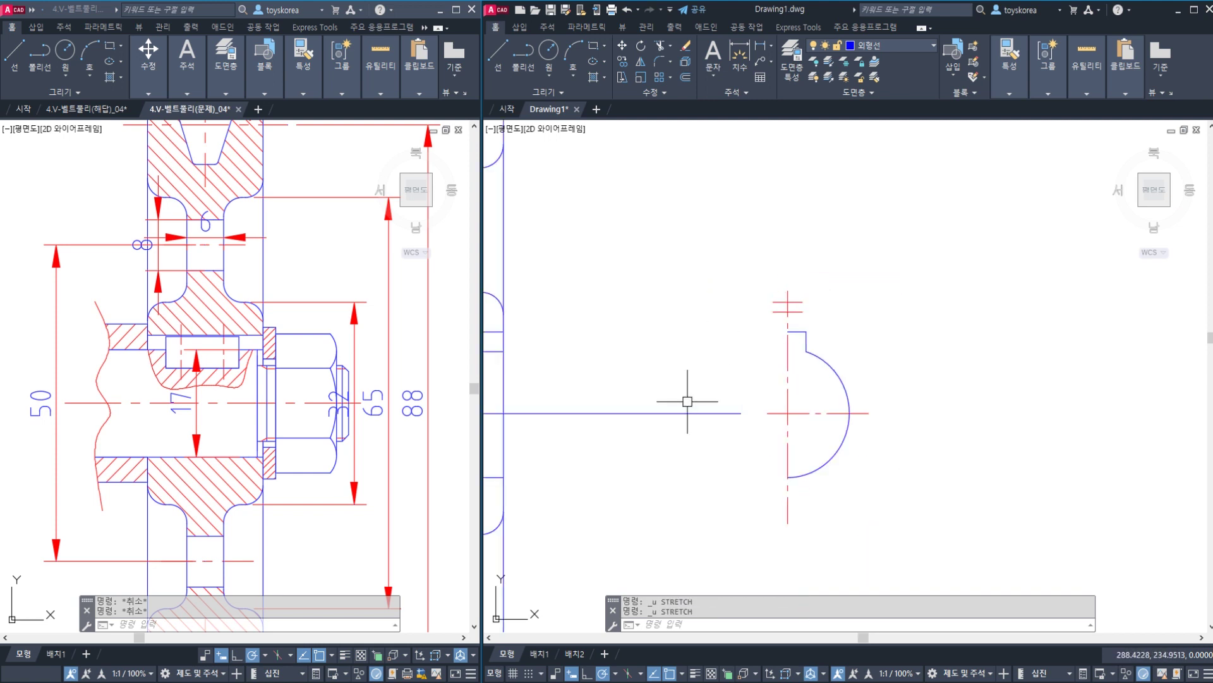
- Copy the pair of symmetry marks about 25.7 mm straight down below the bore arc and save the drawing
{"action": "scroll", "coordinate": [736, 354], "scroll_direction": "up", "scroll_amount": 2}
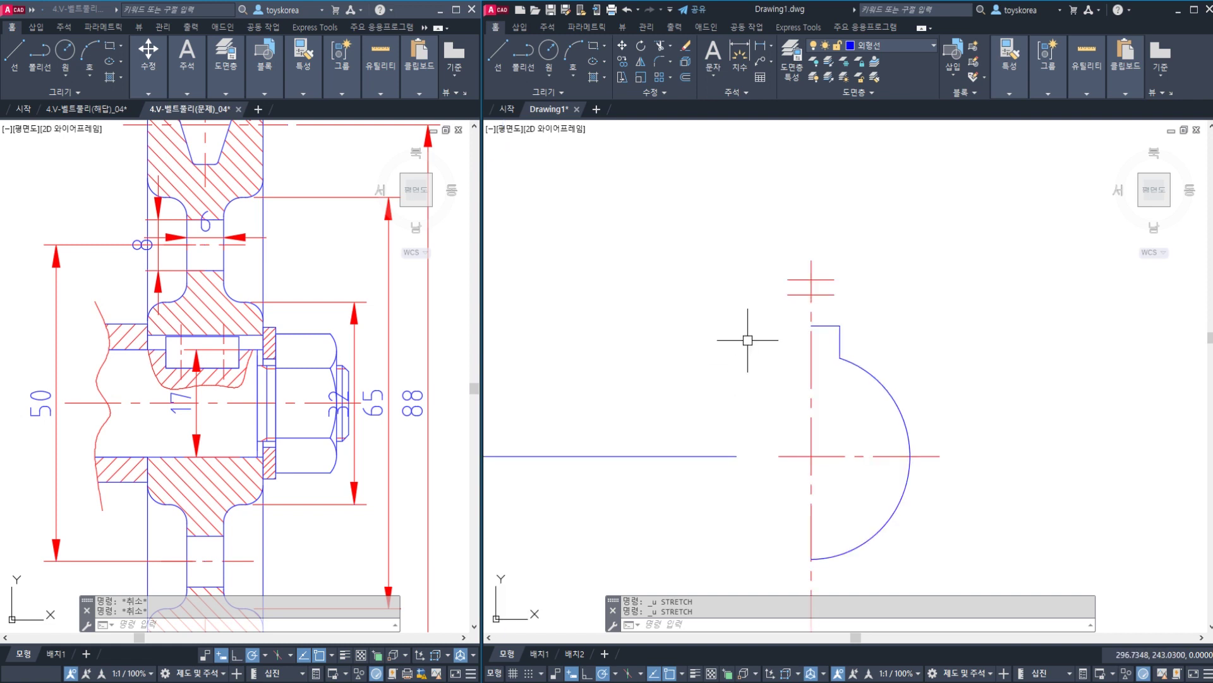
{"action": "left_click", "coordinate": [728, 247]}
{"action": "left_click", "coordinate": [857, 310]}
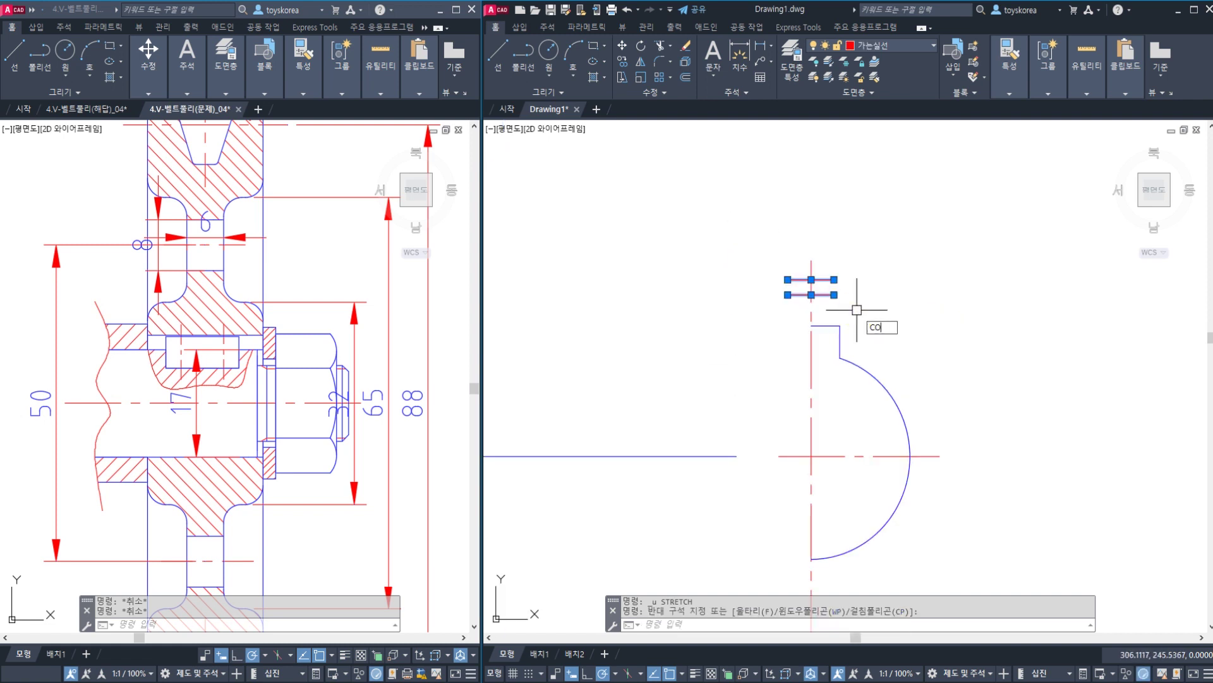
{"action": "type", "text": "co"}
{"action": "key", "text": "Return"}
{"action": "left_click", "coordinate": [859, 279]}
{"action": "middle_click_drag", "start_coordinate": [863, 392], "coordinate": [873, 230]}
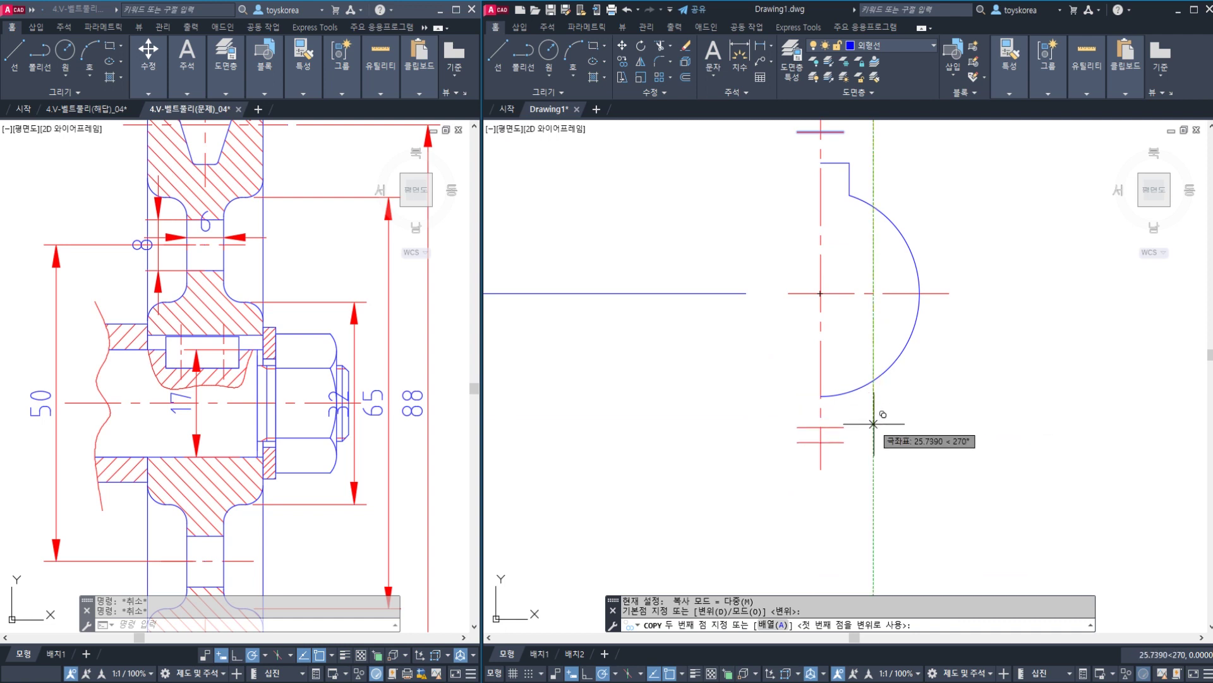
{"action": "left_click", "coordinate": [874, 425]}
{"action": "key", "text": "Escape"}
{"action": "scroll", "coordinate": [884, 349], "scroll_direction": "down", "scroll_amount": 2}
{"action": "middle_click_drag", "start_coordinate": [870, 293], "coordinate": [869, 333]}
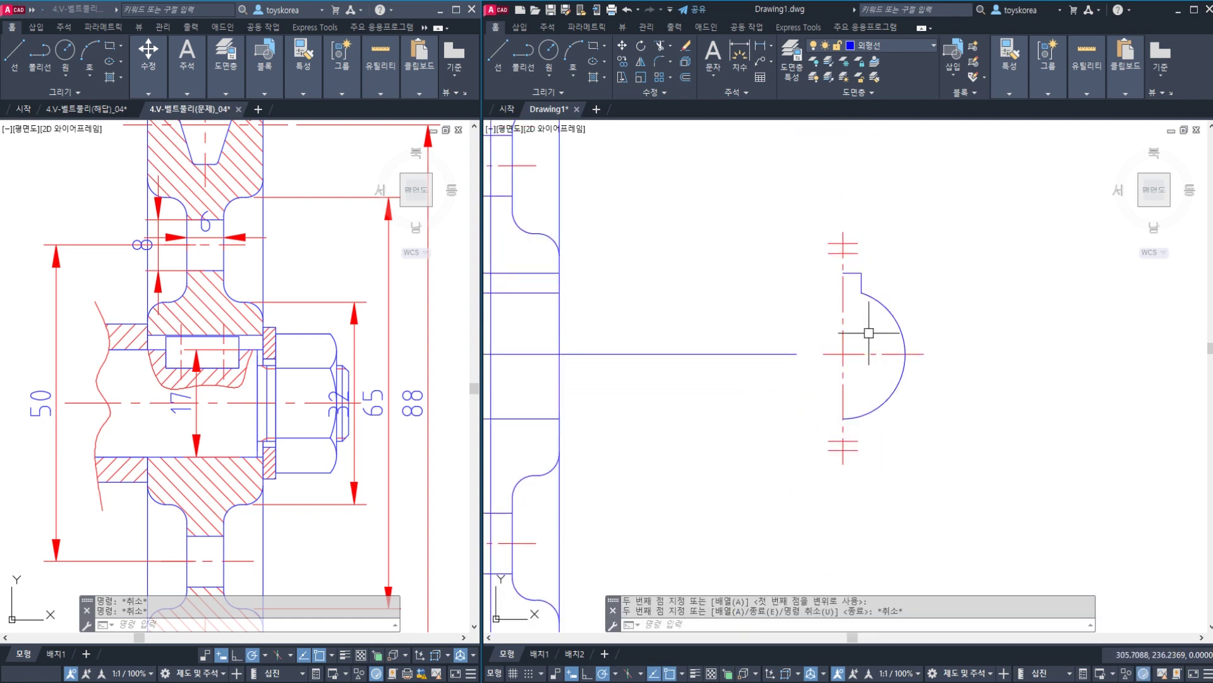
{"action": "key", "text": "ctrl+s"}
- Break the horizontal axis line just beyond the pulley section's right side, removing the portion toward the half view
{"action": "middle_click_drag", "start_coordinate": [643, 379], "coordinate": [814, 380]}
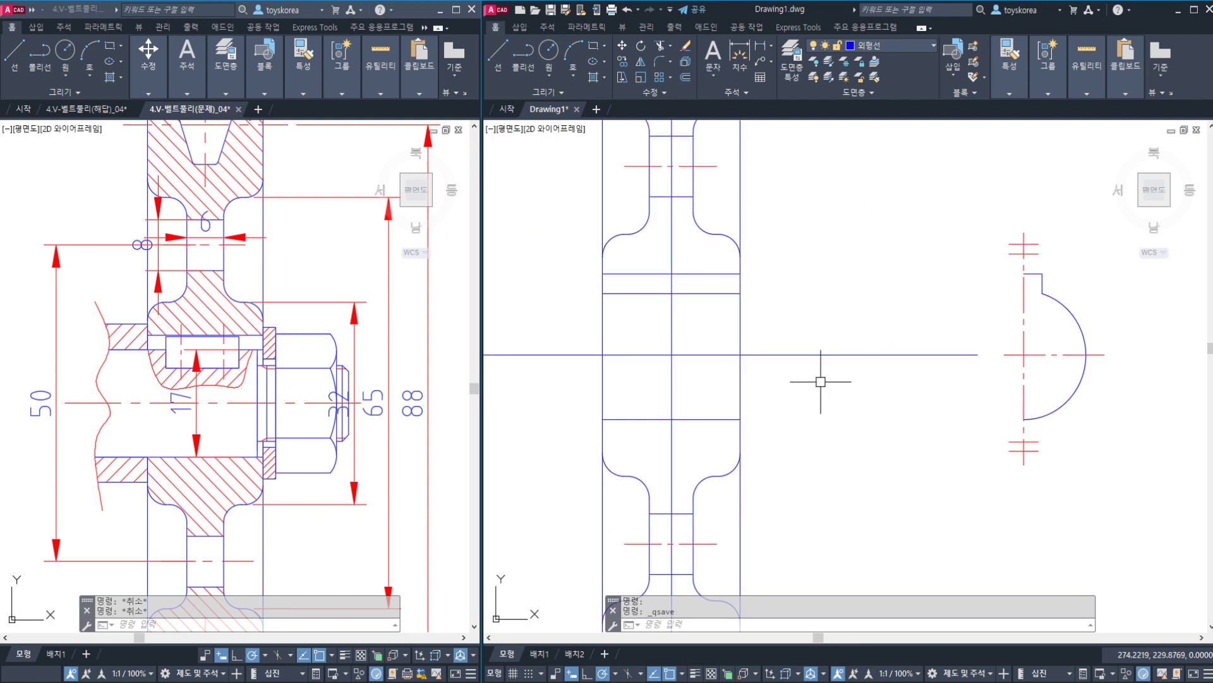
{"action": "type", "text": "br"}
{"action": "key", "text": "Return"}
{"action": "left_click", "coordinate": [764, 356]}
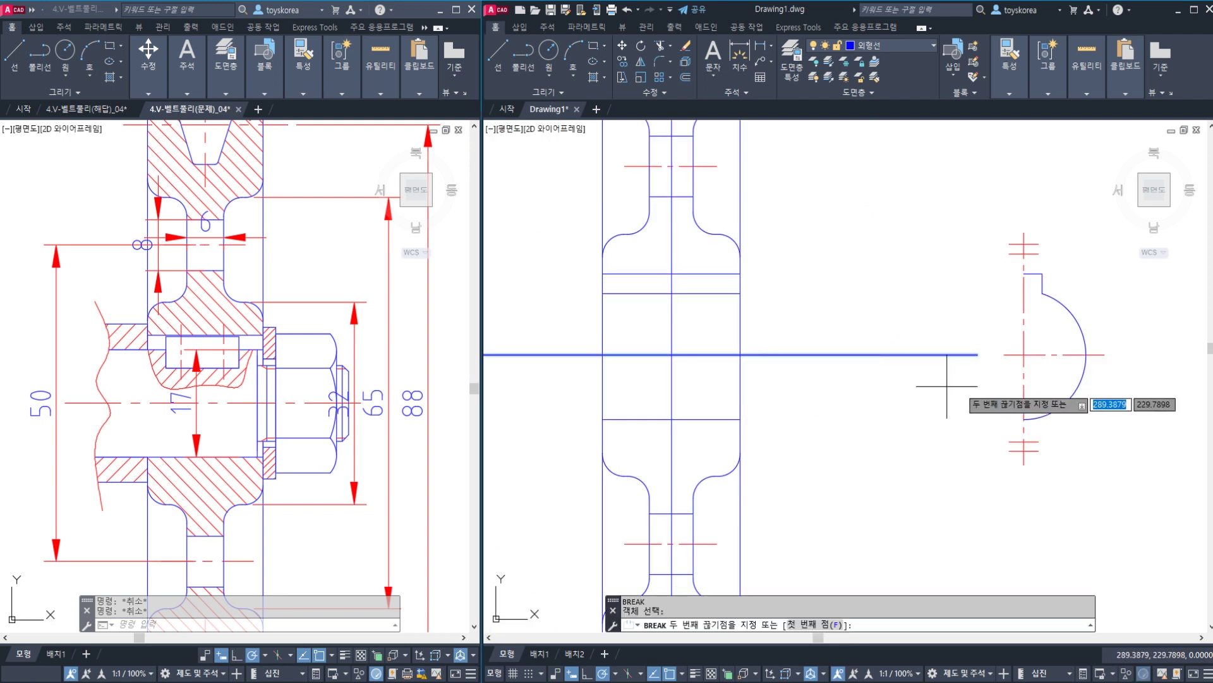
{"action": "left_click", "coordinate": [1005, 395]}
{"action": "key", "text": "Escape"}
- Break the horizontal axis line just outside the pulley section's left side and erase the leftover segment
{"action": "middle_click_drag", "start_coordinate": [561, 361], "coordinate": [726, 366]}
{"action": "key", "text": "space"}
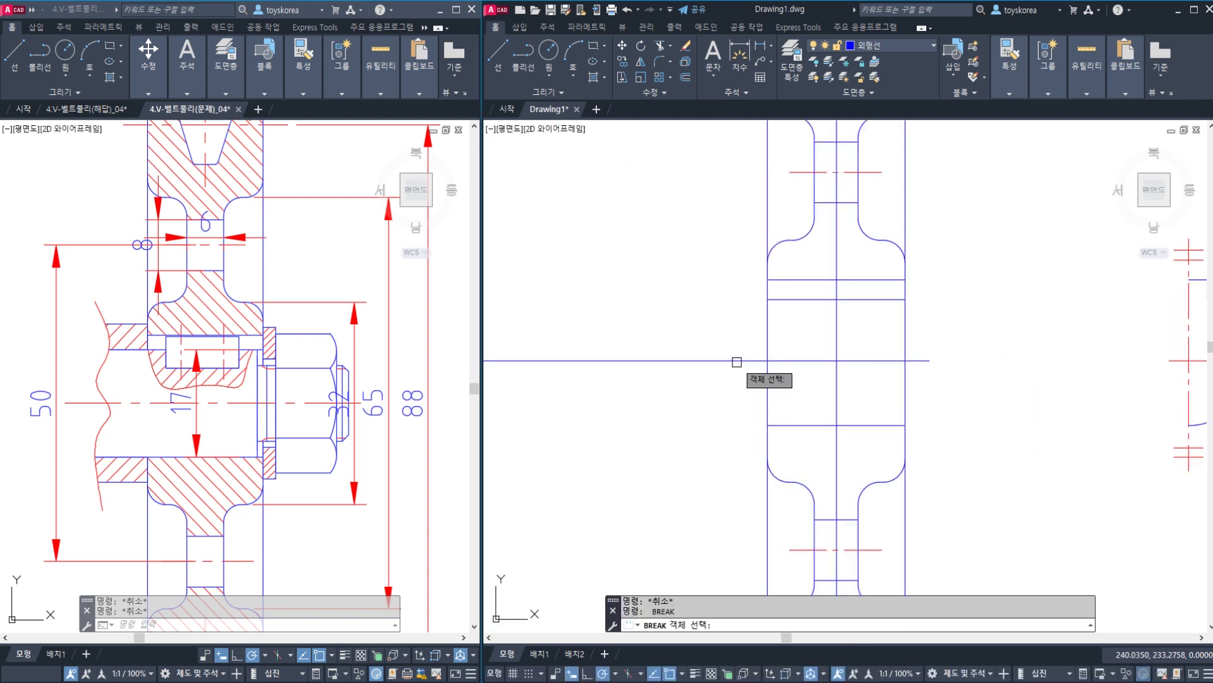
{"action": "left_click", "coordinate": [743, 360]}
{"action": "left_click", "coordinate": [698, 365]}
{"action": "left_click", "coordinate": [706, 388]}
{"action": "left_click", "coordinate": [659, 347]}
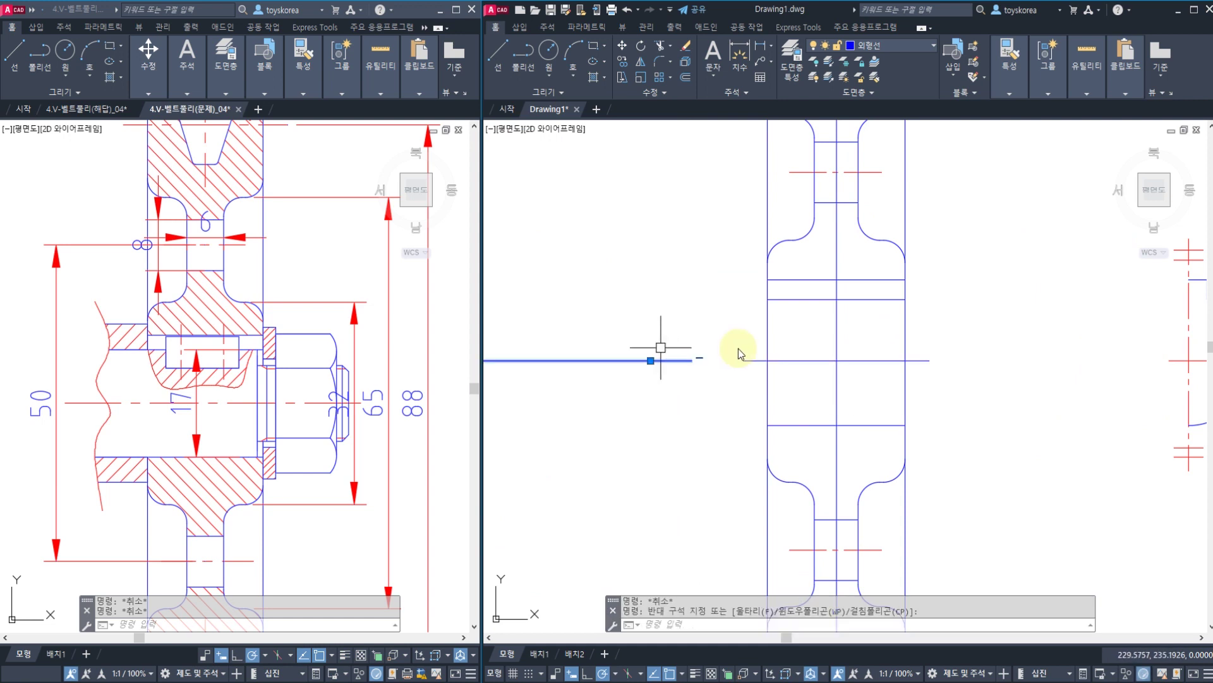
{"action": "type", "text": "e"}
{"action": "key", "text": "space"}
- Break the pulley section's vertical axis line just above the upper V-groove
{"action": "scroll", "coordinate": [741, 347], "scroll_direction": "down", "scroll_amount": 5}
{"action": "middle_click_drag", "start_coordinate": [800, 209], "coordinate": [784, 255]}
{"action": "type", "text": "br"}
{"action": "key", "text": "space"}
{"action": "scroll", "coordinate": [776, 240], "scroll_direction": "up", "scroll_amount": 4}
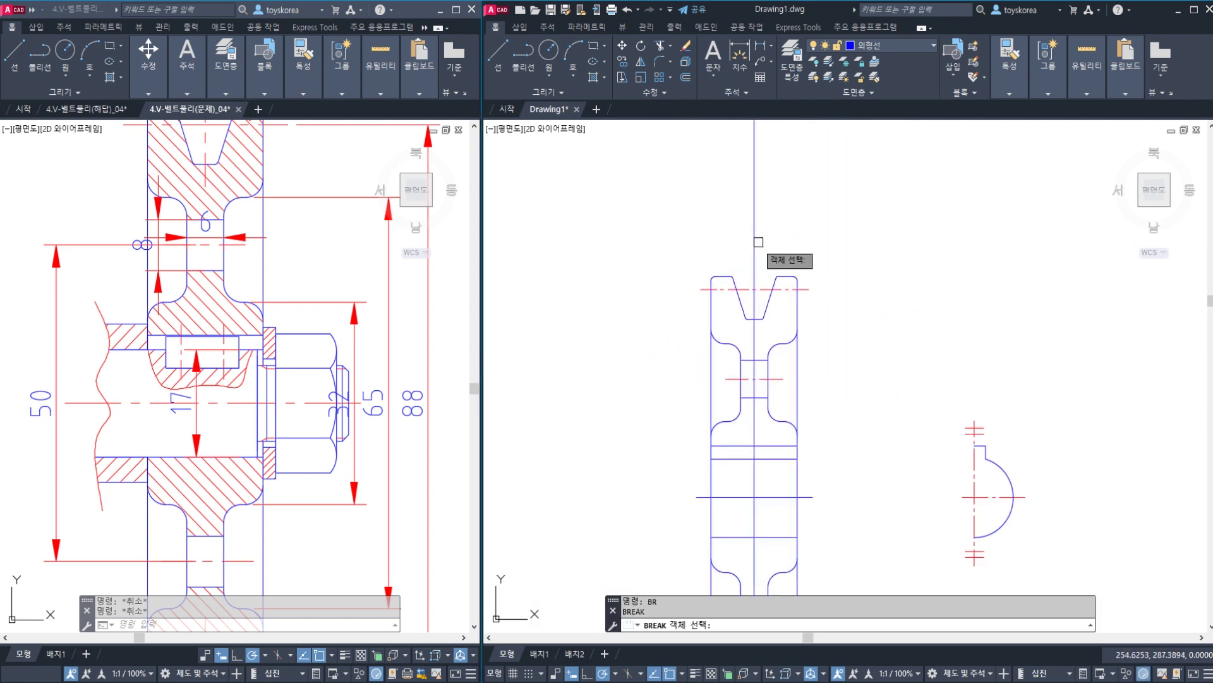
{"action": "left_click", "coordinate": [755, 261]}
{"action": "key", "text": "Escape"}
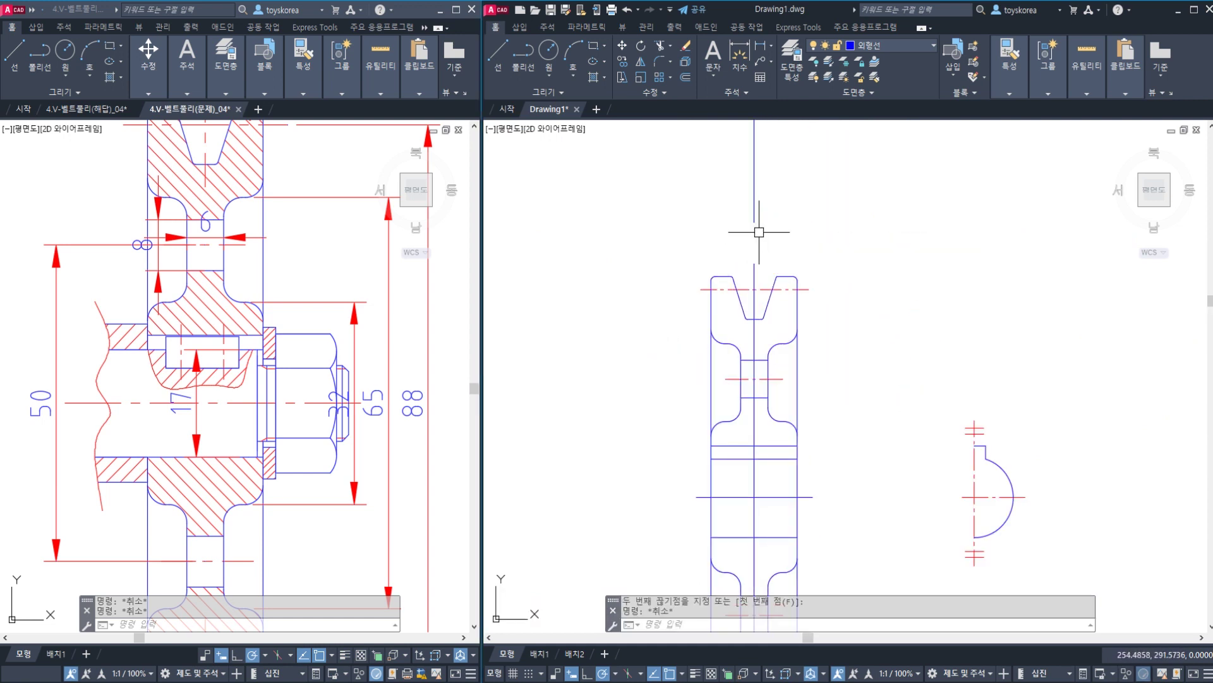
- Break the vertical axis line just below the lower V-groove and erase the leftover segments beyond the pulley
{"action": "middle_click_drag", "start_coordinate": [778, 421], "coordinate": [796, 237]}
{"action": "type", "text": "br"}
{"action": "key", "text": "space"}
{"action": "left_click", "coordinate": [774, 565]}
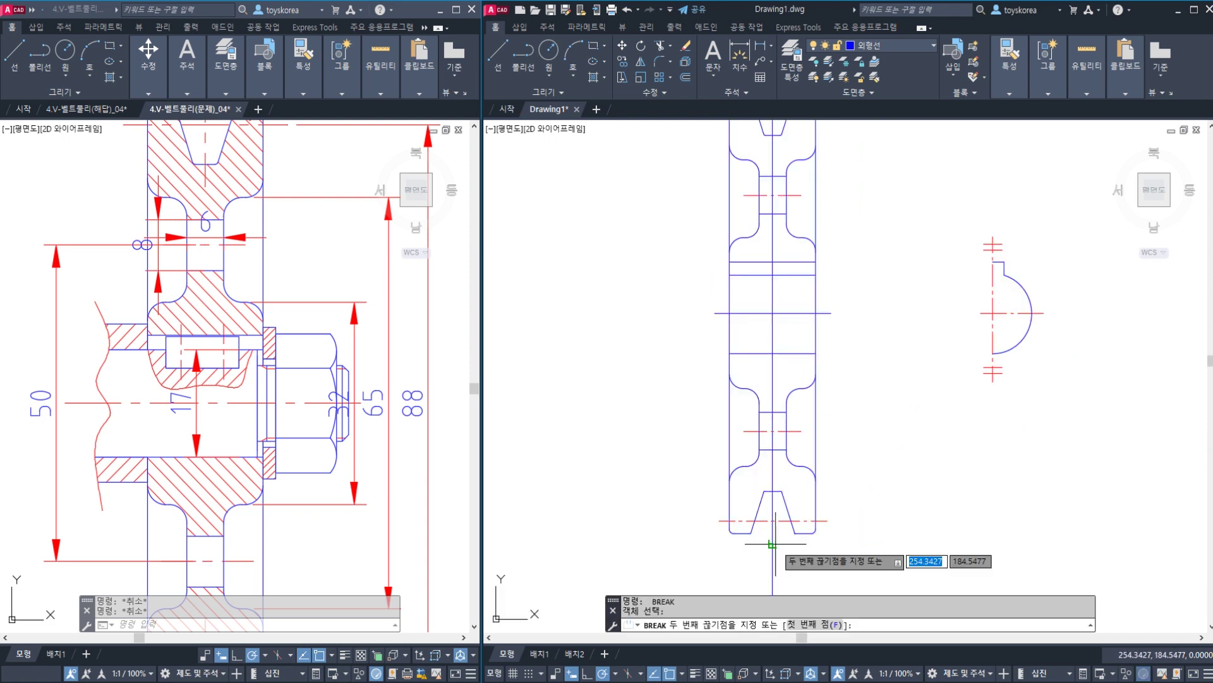
{"action": "key", "text": "Escape"}
{"action": "left_click", "coordinate": [775, 556]}
{"action": "type", "text": "e"}
{"action": "key", "text": "space"}
{"action": "middle_click_drag", "start_coordinate": [782, 131], "coordinate": [786, 245]}
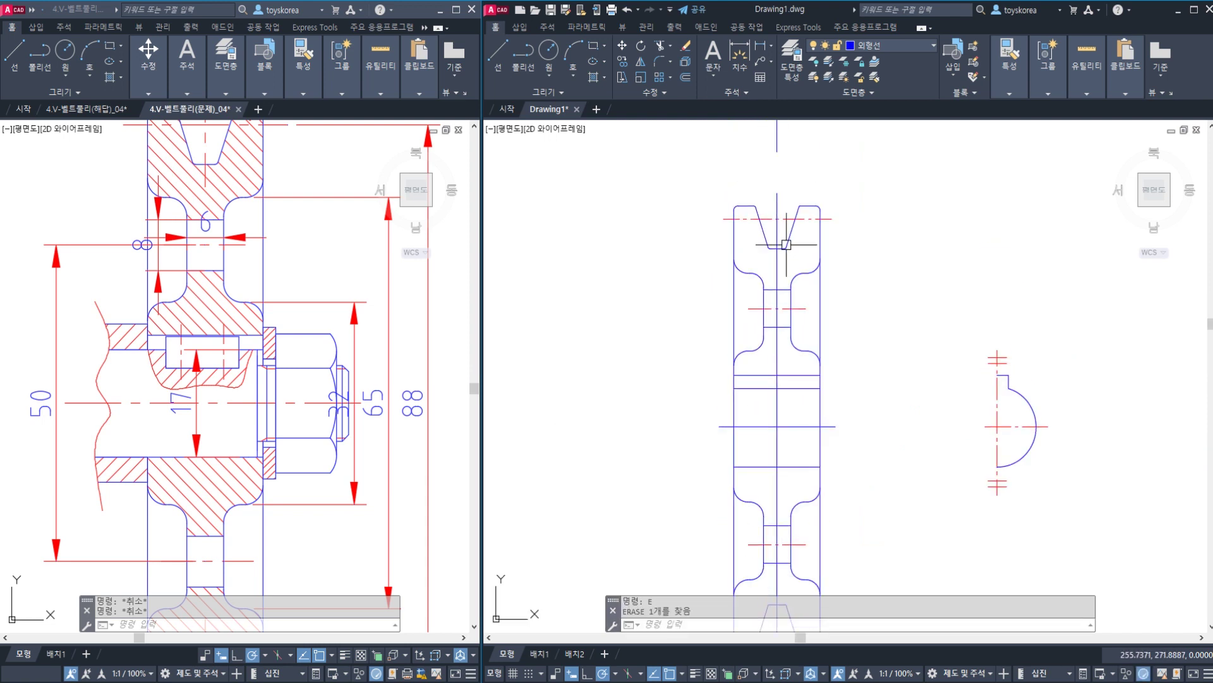
- Match the pulley's vertical and horizontal axis lines to the lower hole's centre line properties, and save the drawing
{"action": "middle_click_drag", "start_coordinate": [777, 461], "coordinate": [773, 440]}
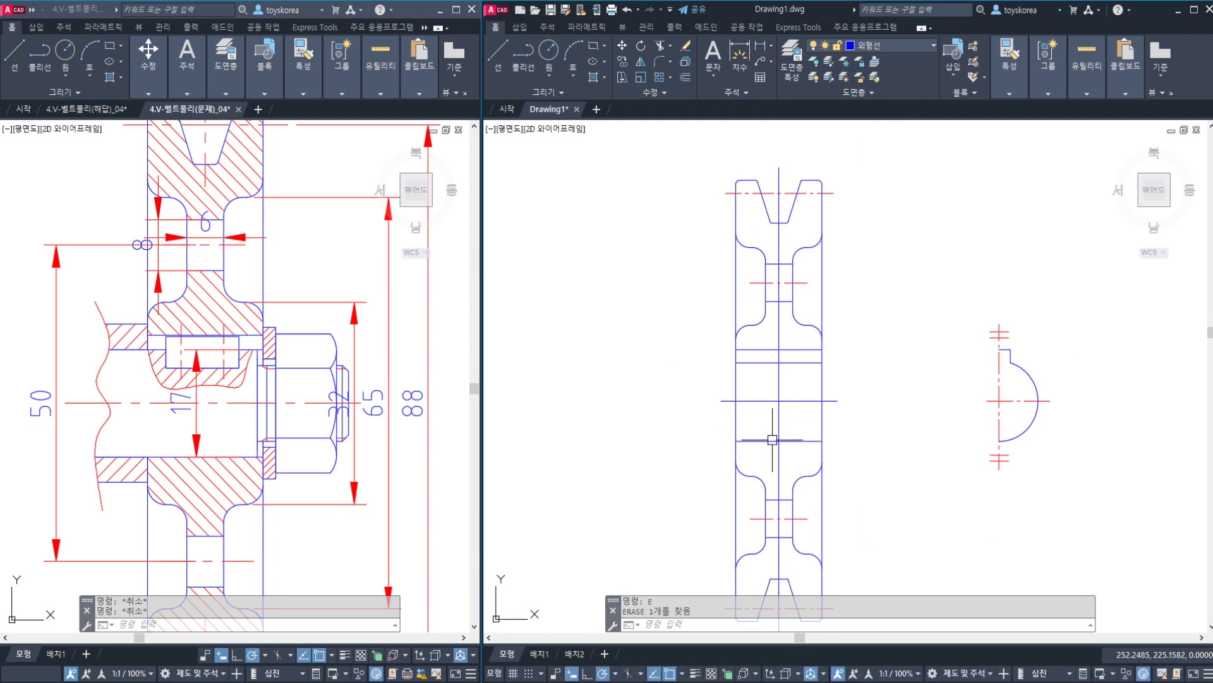
{"action": "key", "text": "space"}
{"action": "left_click", "coordinate": [805, 518]}
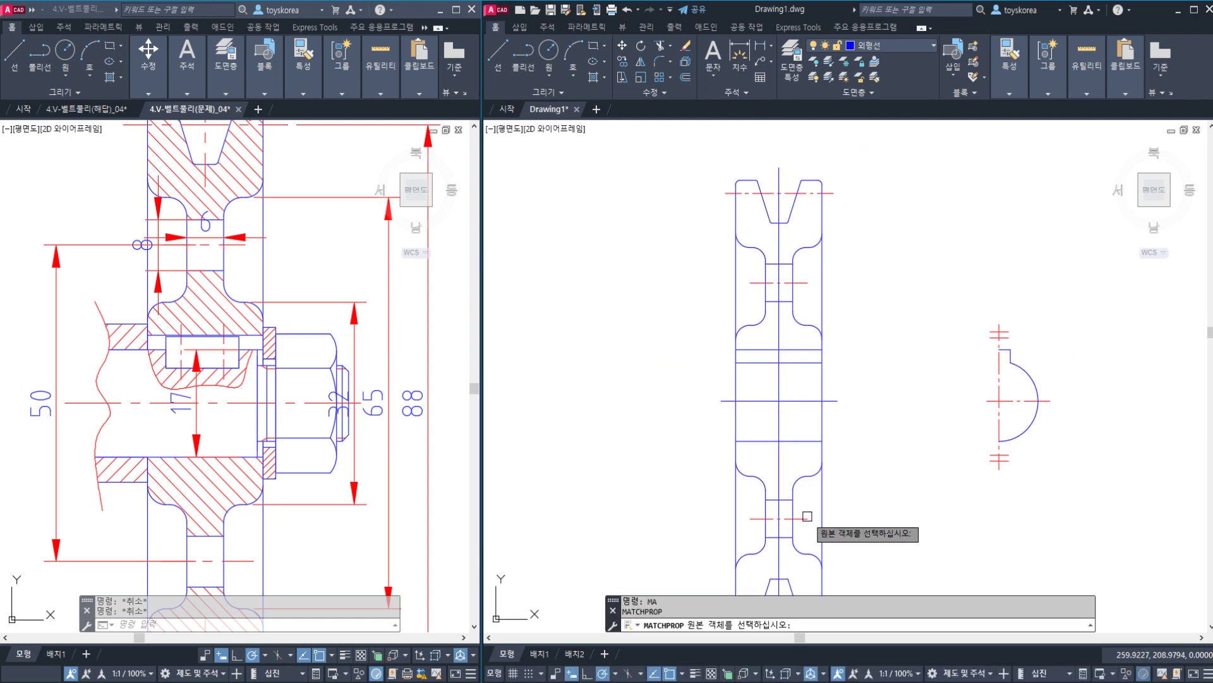
{"action": "left_click", "coordinate": [789, 417]}
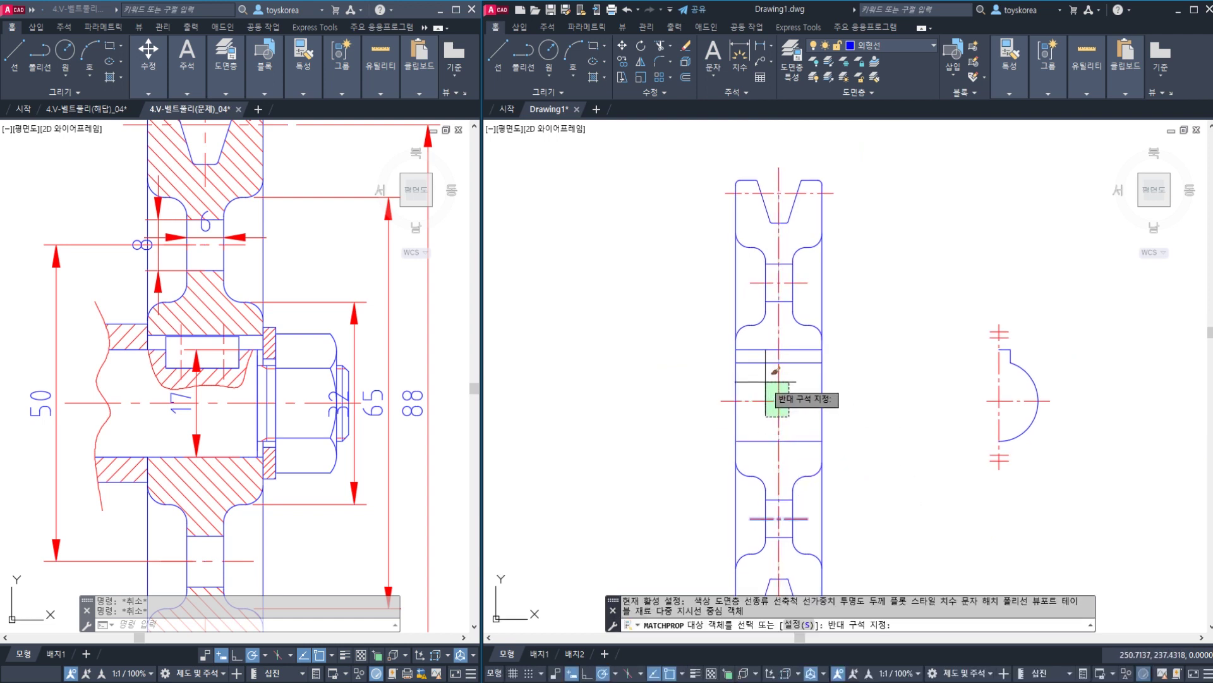
{"action": "left_click", "coordinate": [765, 382]}
{"action": "key", "text": "Escape"}
{"action": "middle_click_drag", "start_coordinate": [841, 468], "coordinate": [853, 413]}
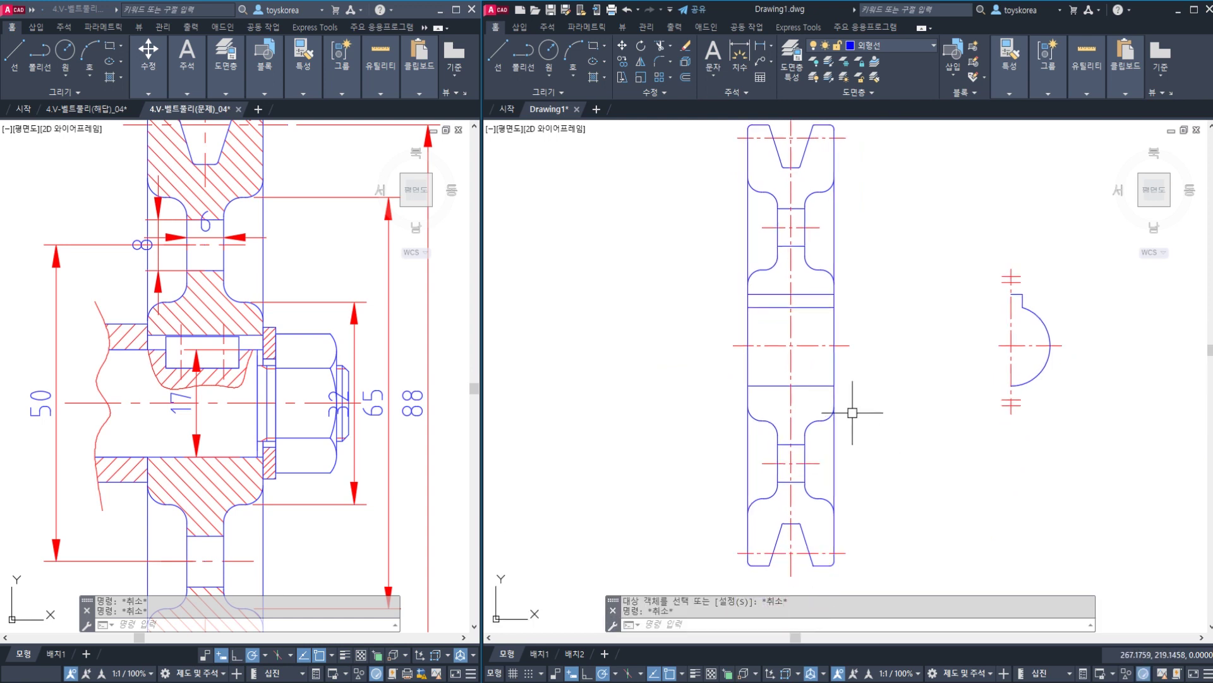
{"action": "key", "text": "ctrl+s"}
{"action": "middle_click_drag", "start_coordinate": [893, 350], "coordinate": [883, 373]}
{"action": "scroll", "coordinate": [273, 444], "scroll_direction": "down", "scroll_amount": 2}
{"action": "left_click", "coordinate": [273, 441]}
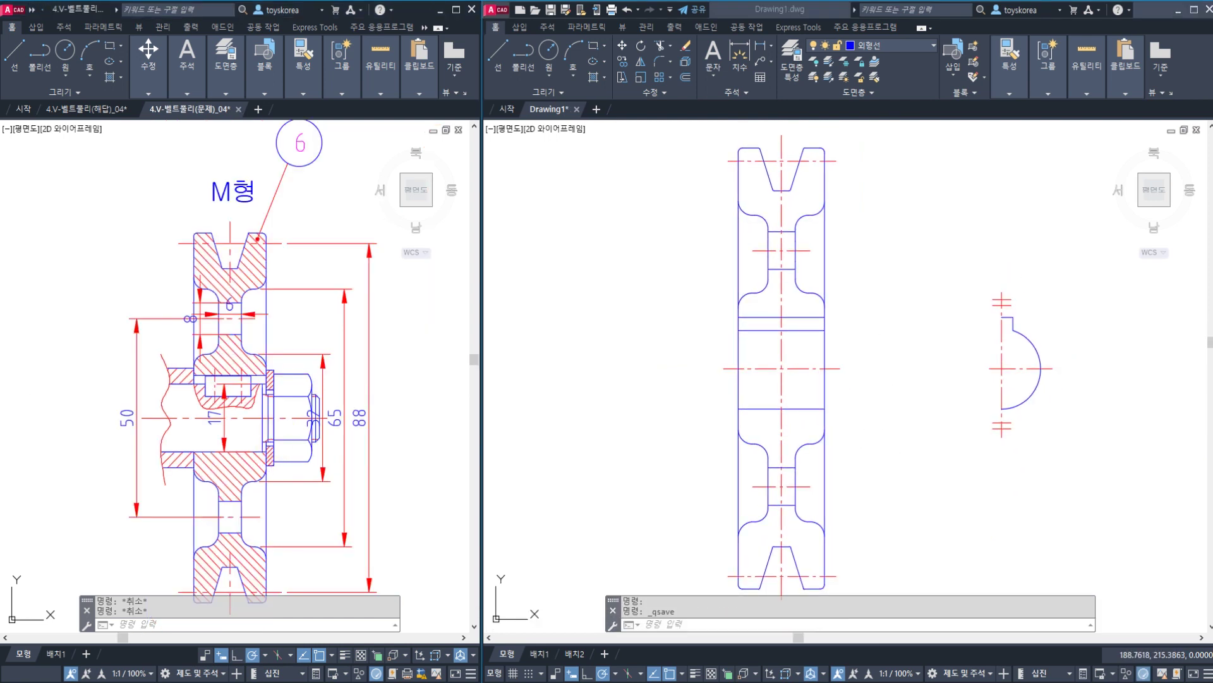
{"action": "left_click", "coordinate": [821, 375]}
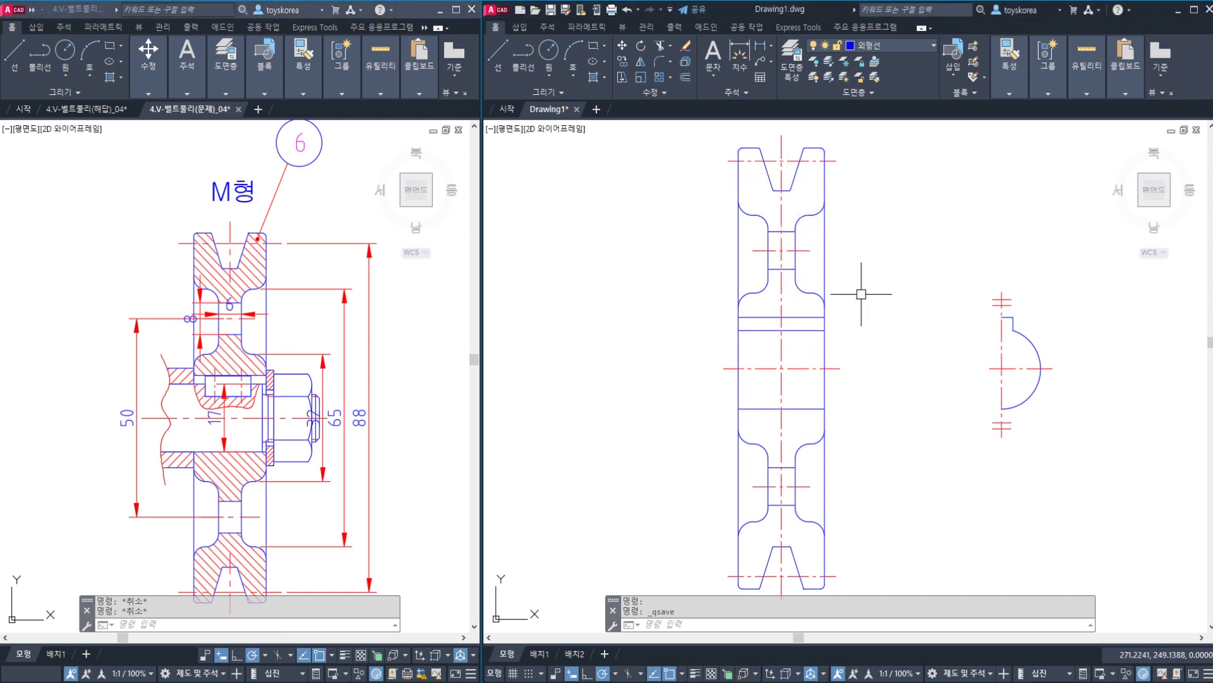
{"action": "mouse_move", "coordinate": [742, 455]}
{"action": "middle_mouse_down"}
{"action": "mouse_move", "coordinate": [720, 375]}
{"action": "mouse_move", "coordinate": [731, 417]}
{"action": "middle_mouse_up"}
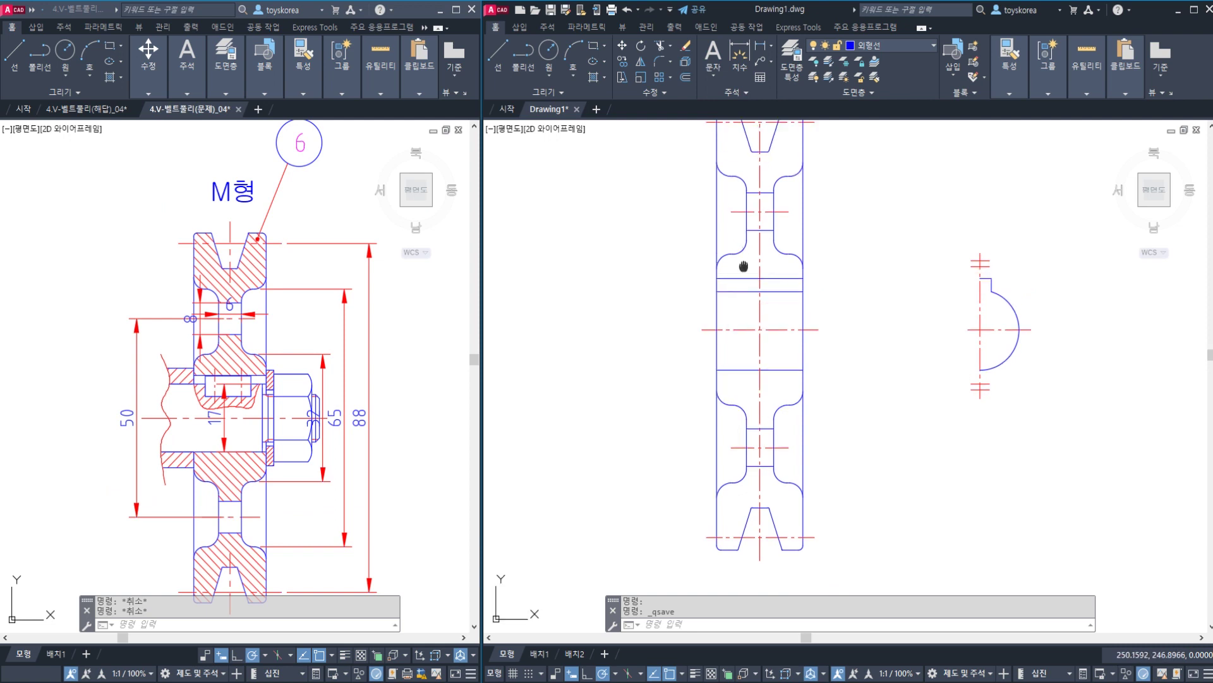
{"action": "mouse_move", "coordinate": [731, 265]}
{"action": "middle_mouse_down"}
{"action": "mouse_move", "coordinate": [745, 330]}
{"action": "mouse_move", "coordinate": [780, 289]}
{"action": "middle_mouse_up"}
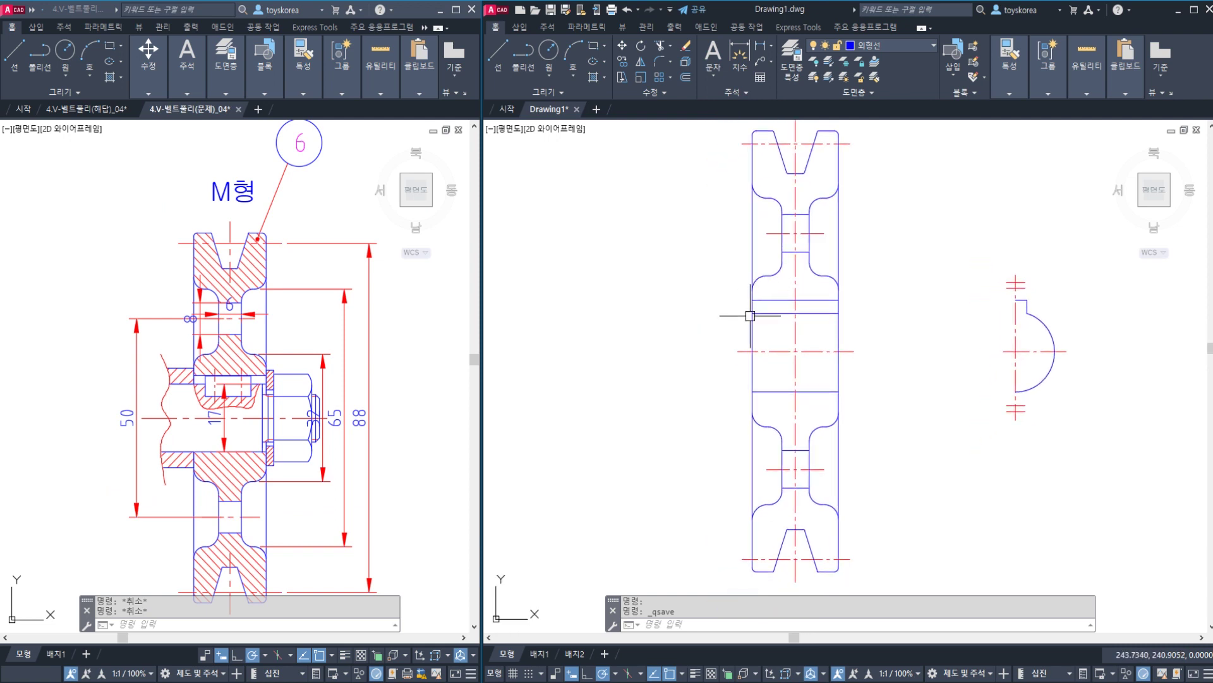
{"action": "scroll", "coordinate": [750, 316], "scroll_direction": "up", "scroll_amount": 2}
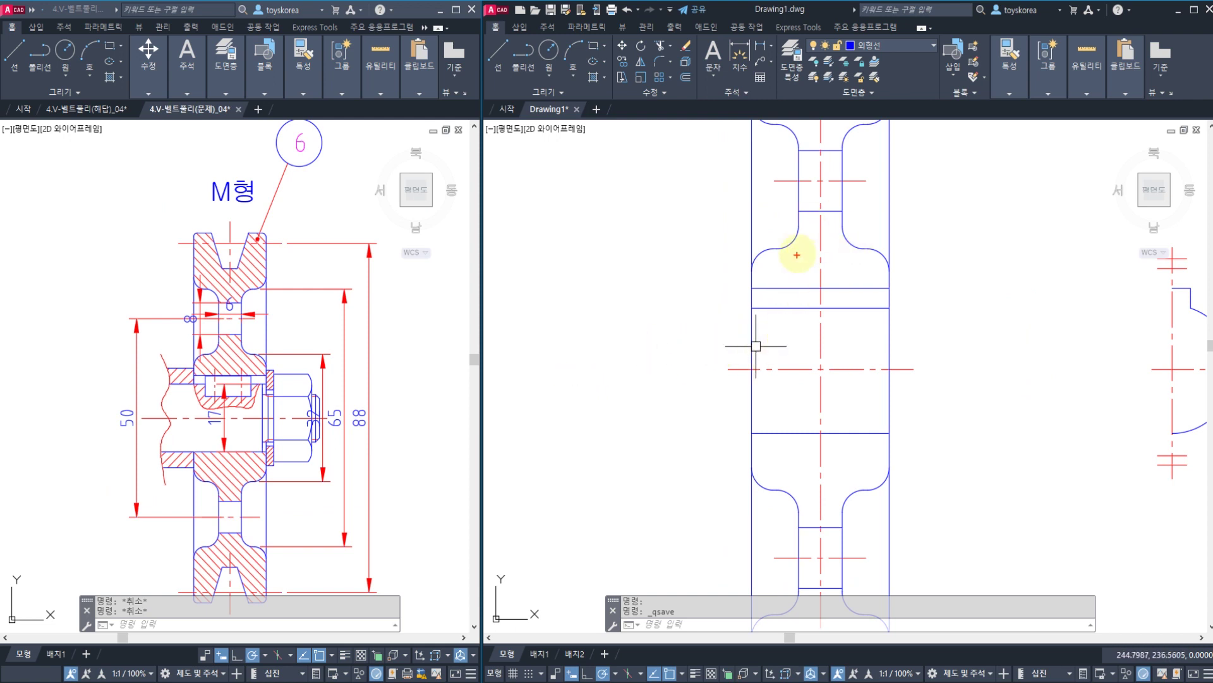
{"action": "mouse_move", "coordinate": [556, 329]}
{"action": "left_mouse_down"}
{"action": "mouse_move", "coordinate": [720, 322]}
{"action": "mouse_move", "coordinate": [721, 425]}
{"action": "mouse_move", "coordinate": [524, 428]}
{"action": "left_mouse_up"}
{"action": "mouse_move", "coordinate": [805, 329]}
{"action": "left_mouse_down"}
{"action": "mouse_move", "coordinate": [663, 334]}
{"action": "mouse_move", "coordinate": [691, 368]}
{"action": "left_mouse_up"}
{"action": "left_click_drag", "start_coordinate": [588, 389], "coordinate": [788, 389]}
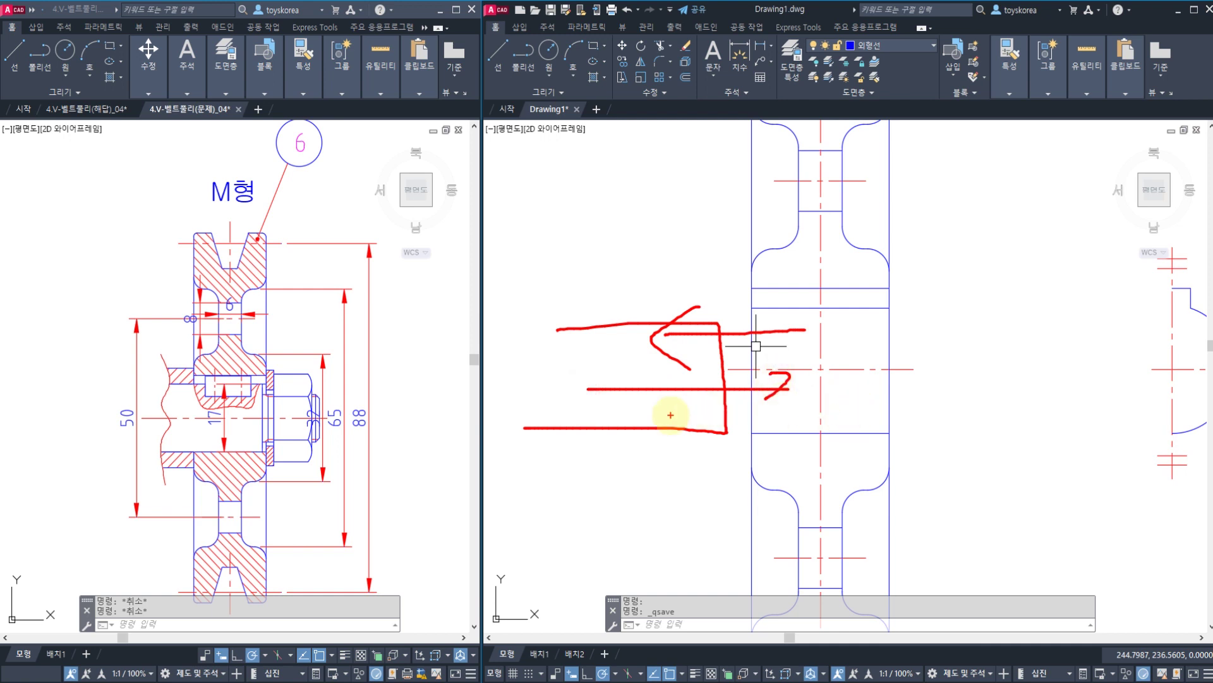
{"action": "mouse_move", "coordinate": [235, 468]}
{"action": "left_mouse_down"}
{"action": "mouse_move", "coordinate": [169, 323]}
{"action": "mouse_move", "coordinate": [294, 490]}
{"action": "left_mouse_up"}
{"action": "left_click_drag", "start_coordinate": [163, 388], "coordinate": [312, 387]}
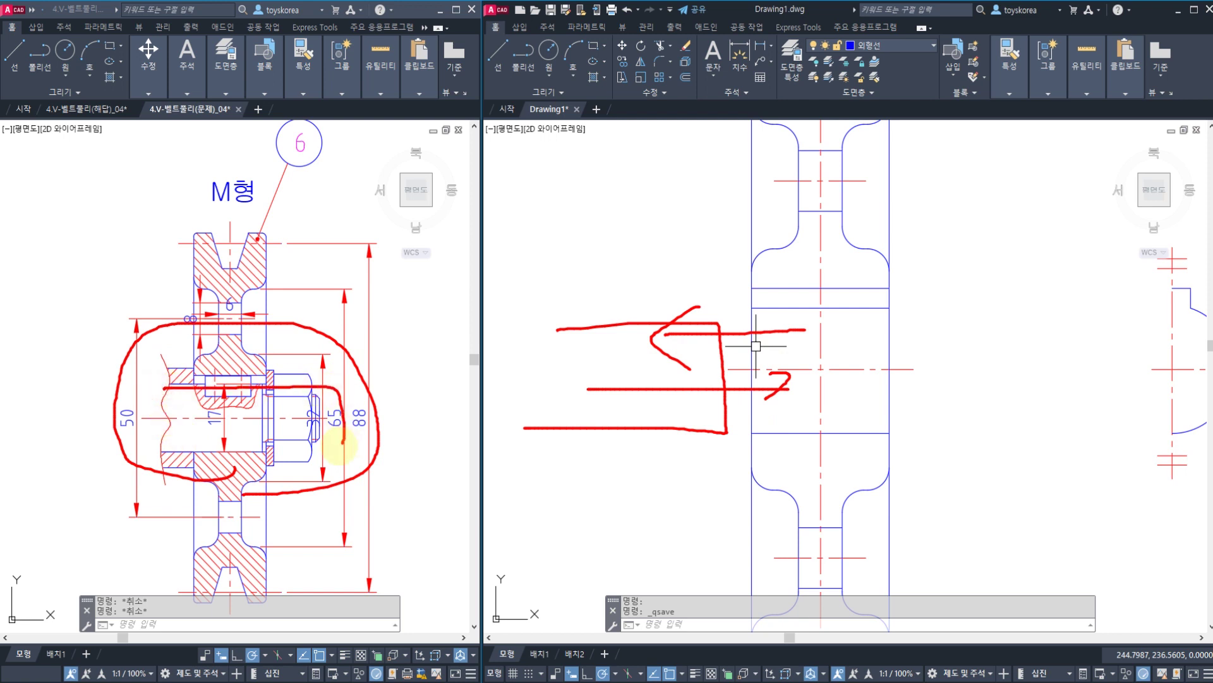
{"action": "left_click_drag", "start_coordinate": [342, 443], "coordinate": [158, 439]}
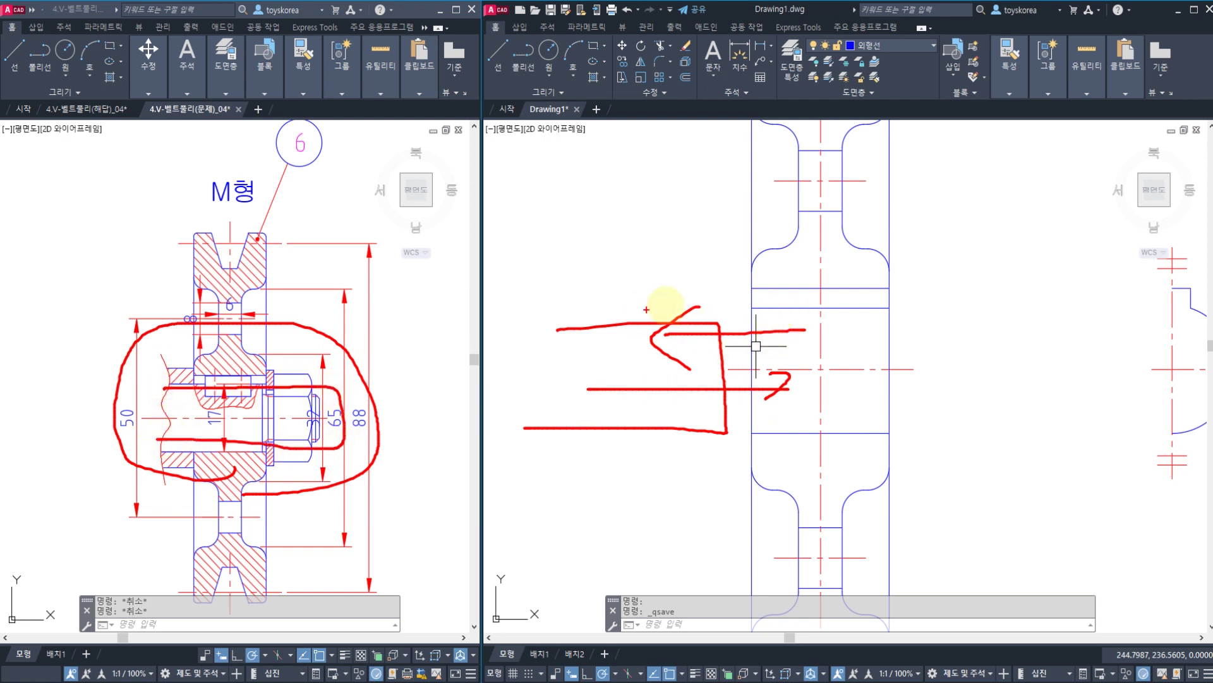
{"action": "mouse_move", "coordinate": [629, 299]}
{"action": "left_mouse_down"}
{"action": "mouse_move", "coordinate": [774, 283]}
{"action": "mouse_move", "coordinate": [755, 302]}
{"action": "left_mouse_up"}
{"action": "left_click_drag", "start_coordinate": [1040, 285], "coordinate": [944, 307]}
{"action": "mouse_move", "coordinate": [826, 276]}
{"action": "left_mouse_down"}
{"action": "mouse_move", "coordinate": [986, 294]}
{"action": "mouse_move", "coordinate": [927, 344]}
{"action": "mouse_move", "coordinate": [907, 274]}
{"action": "left_mouse_up"}
{"action": "left_click_drag", "start_coordinate": [914, 343], "coordinate": [928, 310]}
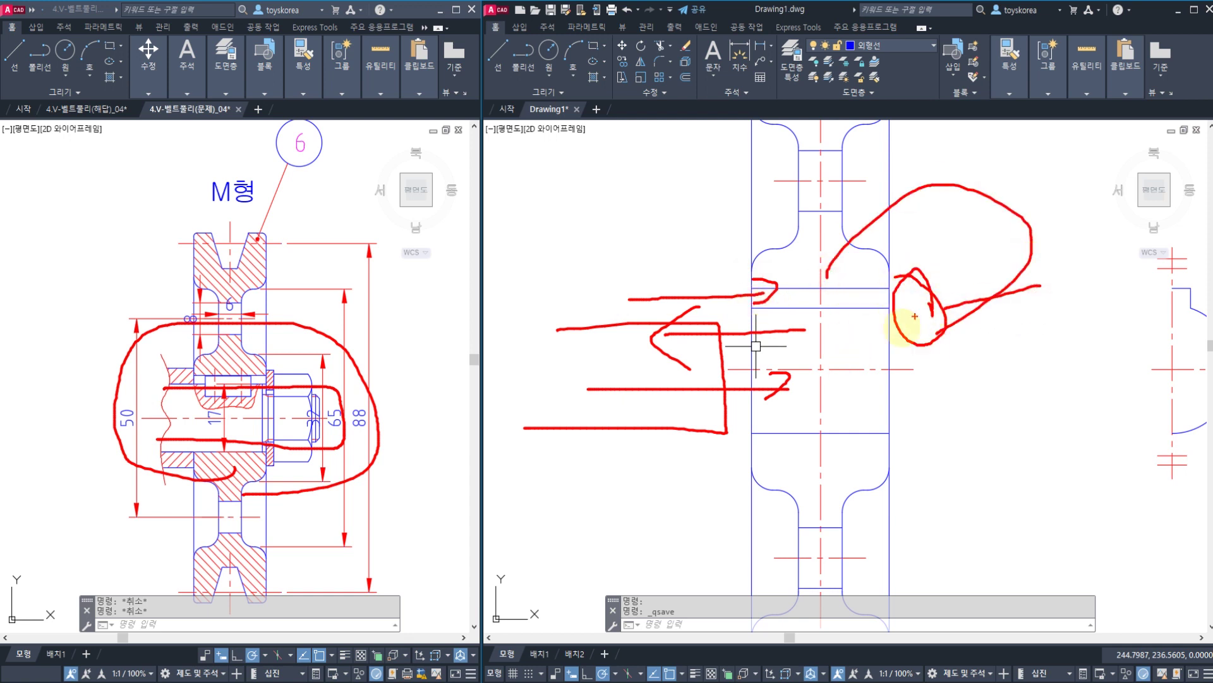
{"action": "left_click_drag", "start_coordinate": [820, 455], "coordinate": [795, 475]}
{"action": "mouse_move", "coordinate": [795, 456]}
{"action": "left_mouse_down"}
{"action": "mouse_move", "coordinate": [819, 471]}
{"action": "mouse_move", "coordinate": [849, 448]}
{"action": "left_mouse_up"}
{"action": "mouse_move", "coordinate": [814, 393]}
{"action": "left_mouse_down"}
{"action": "mouse_move", "coordinate": [660, 392]}
{"action": "mouse_move", "coordinate": [679, 411]}
{"action": "left_mouse_up"}
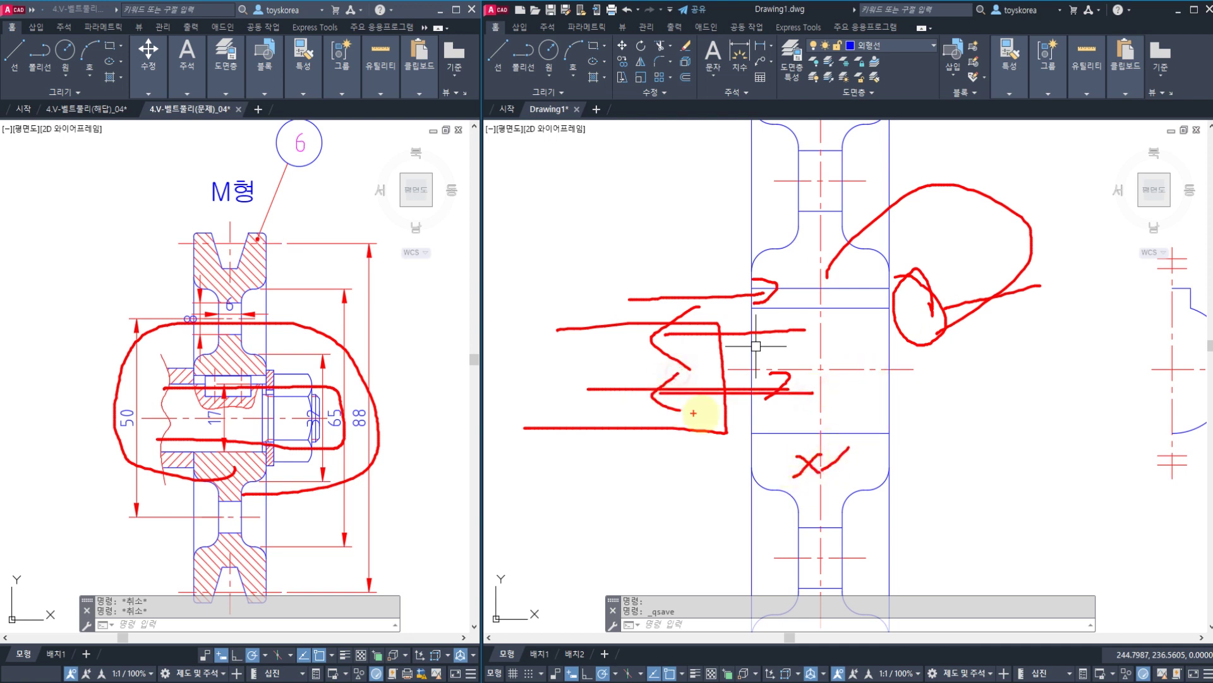
{"action": "mouse_move", "coordinate": [863, 402]}
{"action": "left_mouse_down"}
{"action": "mouse_move", "coordinate": [995, 397]}
{"action": "mouse_move", "coordinate": [976, 410]}
{"action": "left_mouse_up"}
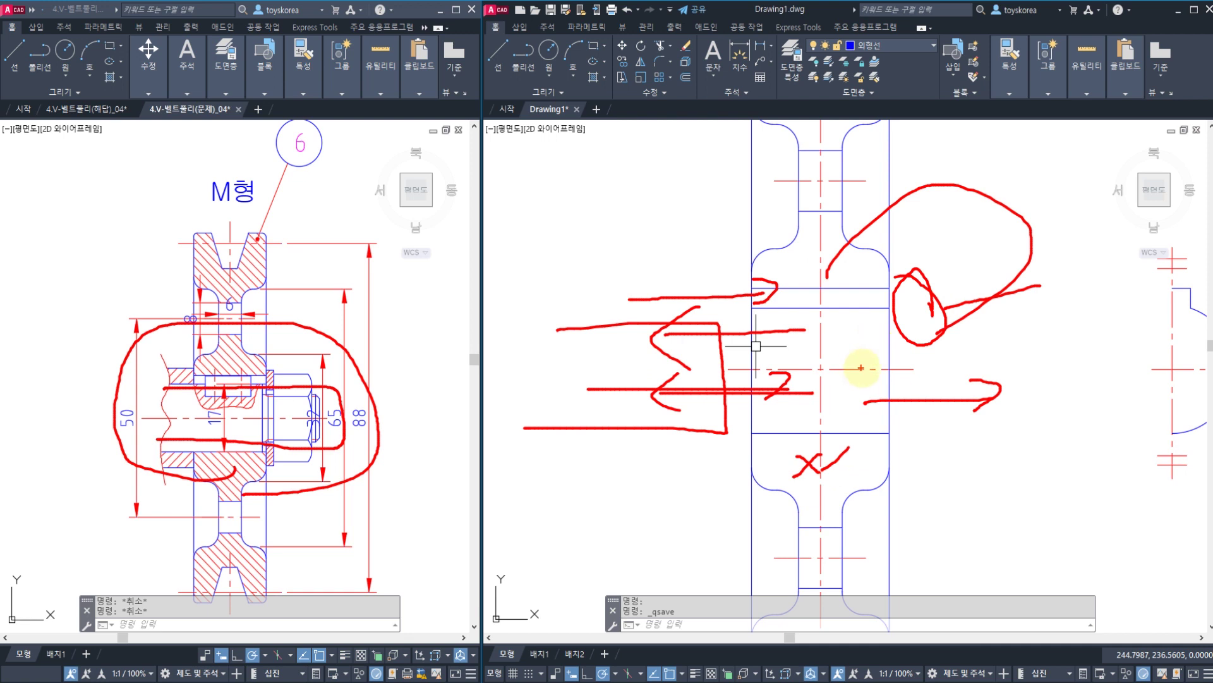
{"action": "key", "text": "Escape"}
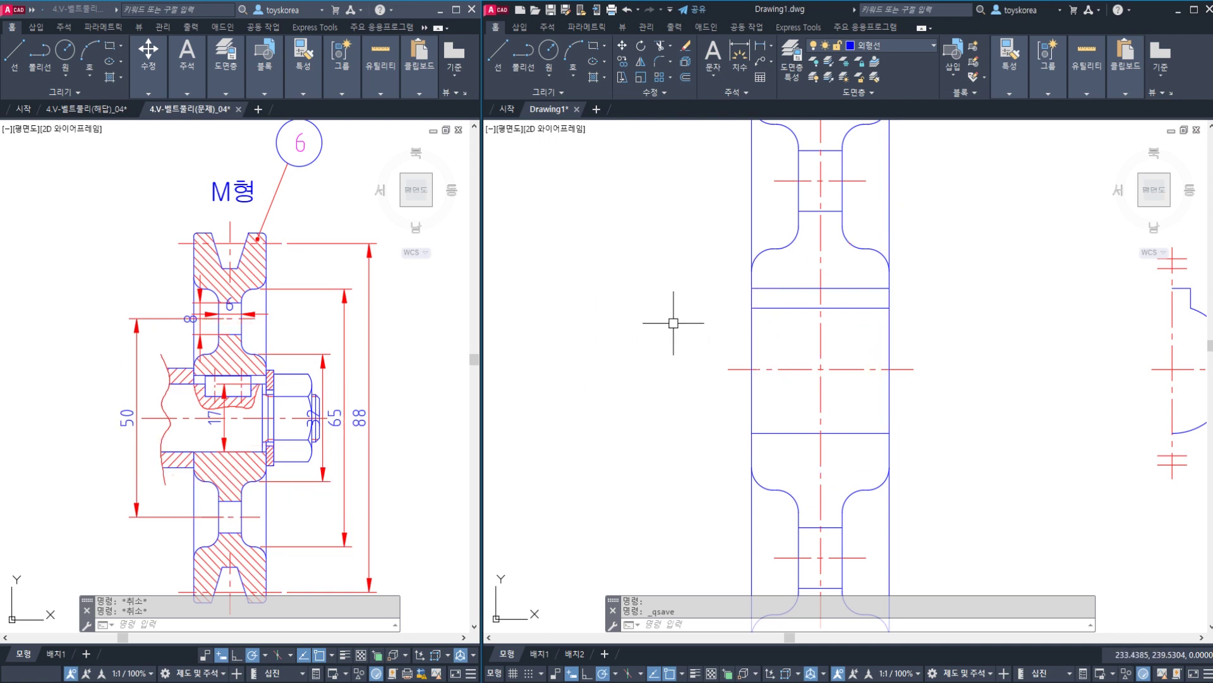
{"action": "key", "text": "ctrl+2"}
{"action": "mouse_move", "coordinate": [527, 205]}
{"action": "left_mouse_down"}
{"action": "mouse_move", "coordinate": [517, 256]}
{"action": "mouse_move", "coordinate": [580, 284]}
{"action": "left_mouse_up"}
{"action": "mouse_move", "coordinate": [588, 209]}
{"action": "left_mouse_down"}
{"action": "mouse_move", "coordinate": [673, 203]}
{"action": "mouse_move", "coordinate": [667, 275]}
{"action": "left_mouse_up"}
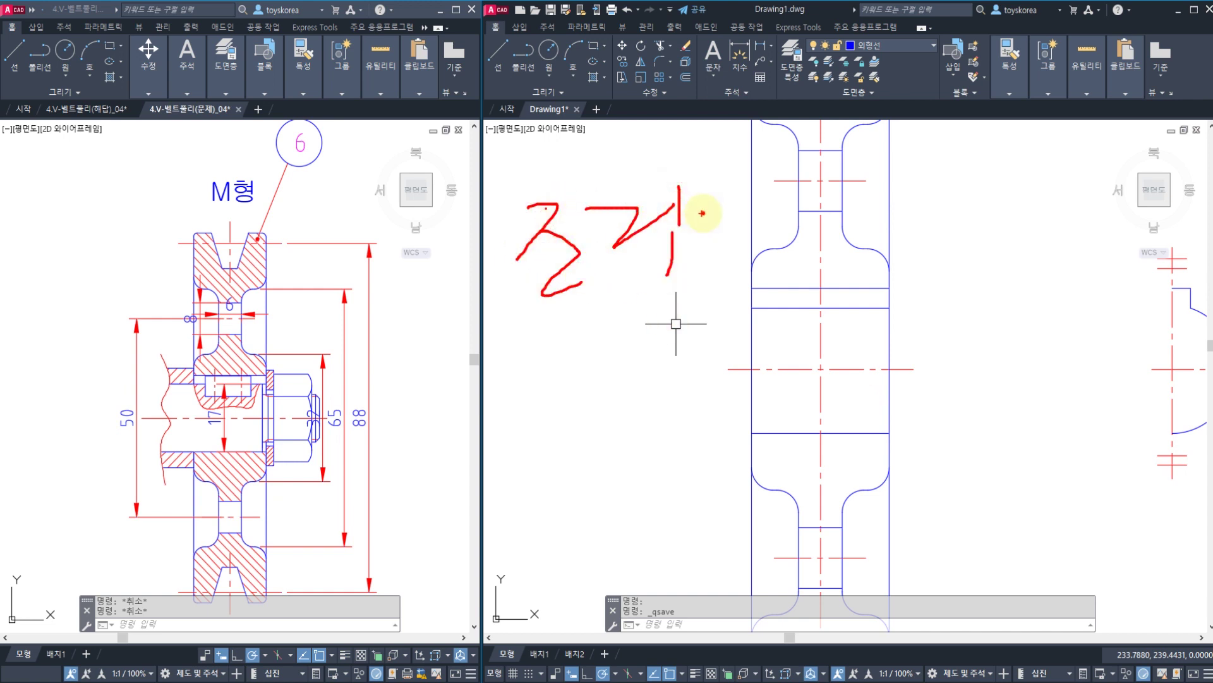
{"action": "left_click_drag", "start_coordinate": [704, 213], "coordinate": [709, 244]}
{"action": "mouse_move", "coordinate": [544, 329]}
{"action": "left_mouse_down"}
{"action": "mouse_move", "coordinate": [583, 351]}
{"action": "mouse_move", "coordinate": [583, 408]}
{"action": "mouse_move", "coordinate": [597, 393]}
{"action": "left_mouse_up"}
{"action": "mouse_move", "coordinate": [613, 335]}
{"action": "left_mouse_down"}
{"action": "mouse_move", "coordinate": [632, 340]}
{"action": "mouse_move", "coordinate": [619, 371]}
{"action": "left_mouse_up"}
{"action": "left_click_drag", "start_coordinate": [651, 303], "coordinate": [539, 415]}
{"action": "left_click_drag", "start_coordinate": [535, 322], "coordinate": [663, 391]}
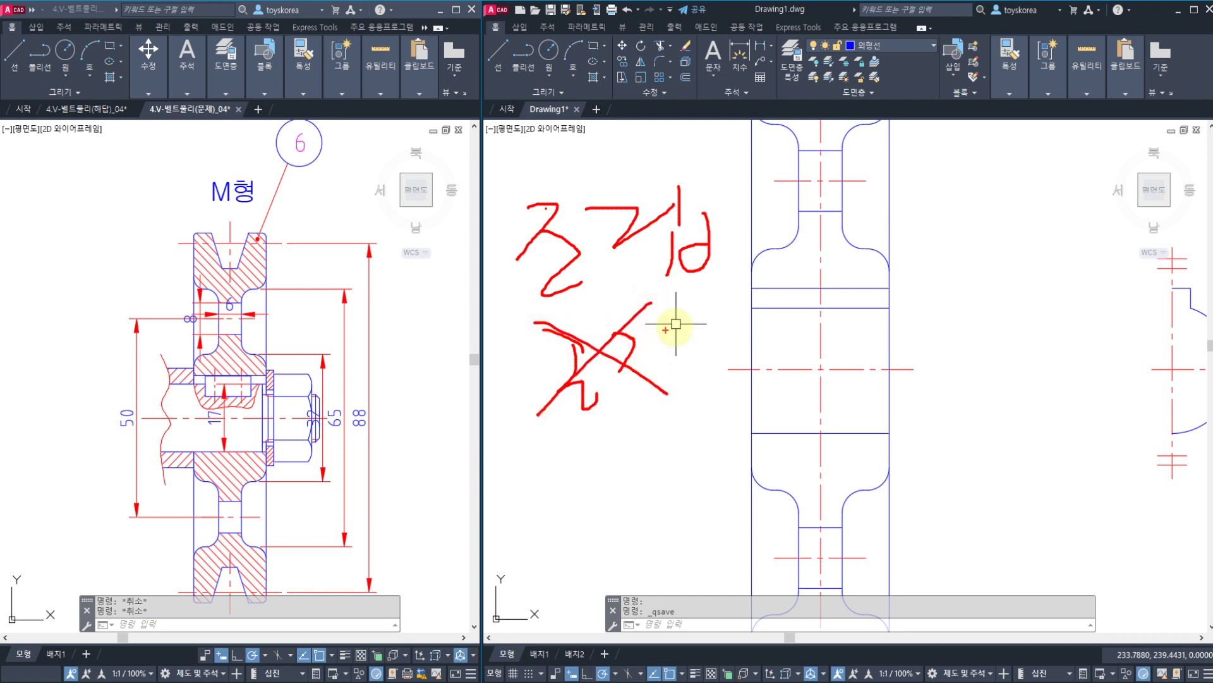
{"action": "mouse_move", "coordinate": [692, 316]}
{"action": "left_mouse_down"}
{"action": "mouse_move", "coordinate": [468, 271]}
{"action": "mouse_move", "coordinate": [718, 304]}
{"action": "mouse_move", "coordinate": [676, 346]}
{"action": "left_mouse_up"}
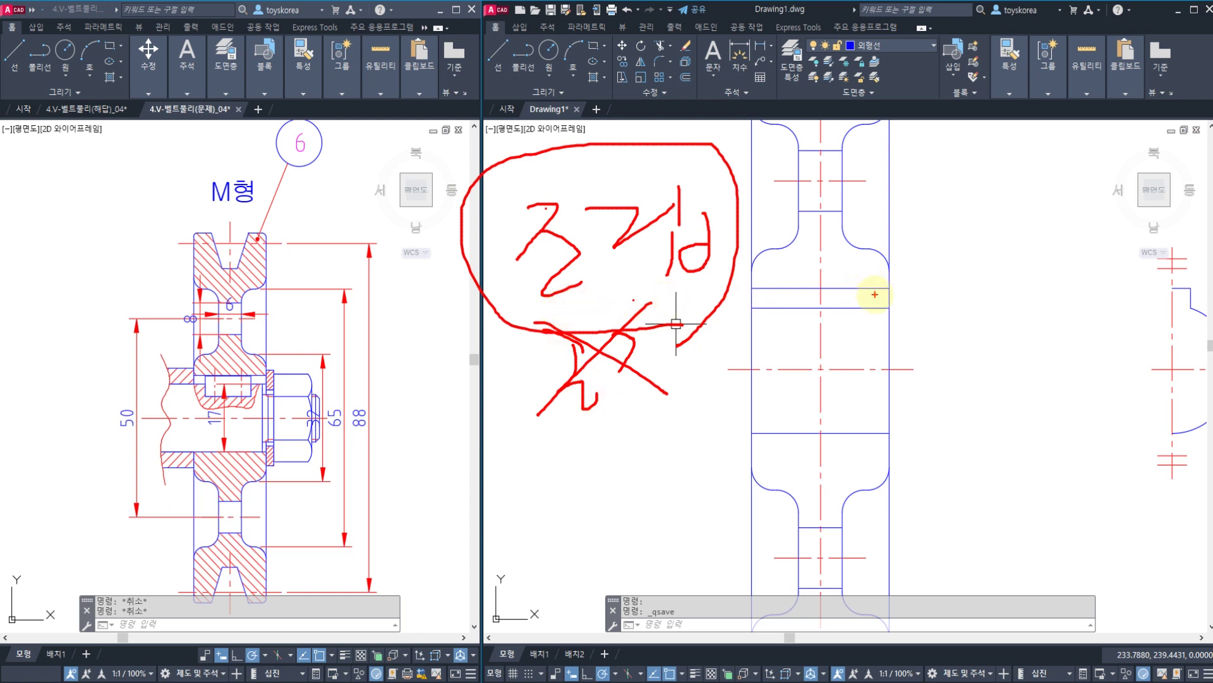
{"action": "left_click_drag", "start_coordinate": [821, 280], "coordinate": [814, 261]}
{"action": "mouse_move", "coordinate": [862, 247]}
{"action": "left_mouse_down"}
{"action": "mouse_move", "coordinate": [875, 317]}
{"action": "mouse_move", "coordinate": [926, 278]}
{"action": "left_mouse_up"}
{"action": "mouse_move", "coordinate": [865, 333]}
{"action": "left_mouse_down"}
{"action": "mouse_move", "coordinate": [869, 382]}
{"action": "mouse_move", "coordinate": [881, 383]}
{"action": "left_mouse_up"}
{"action": "left_click_drag", "start_coordinate": [950, 304], "coordinate": [952, 309]}
{"action": "left_click_drag", "start_coordinate": [1028, 227], "coordinate": [1011, 294]}
{"action": "left_click_drag", "start_coordinate": [1024, 259], "coordinate": [1056, 275]}
{"action": "left_click_drag", "start_coordinate": [940, 339], "coordinate": [1088, 323]}
{"action": "left_click_drag", "start_coordinate": [1022, 324], "coordinate": [1026, 378]}
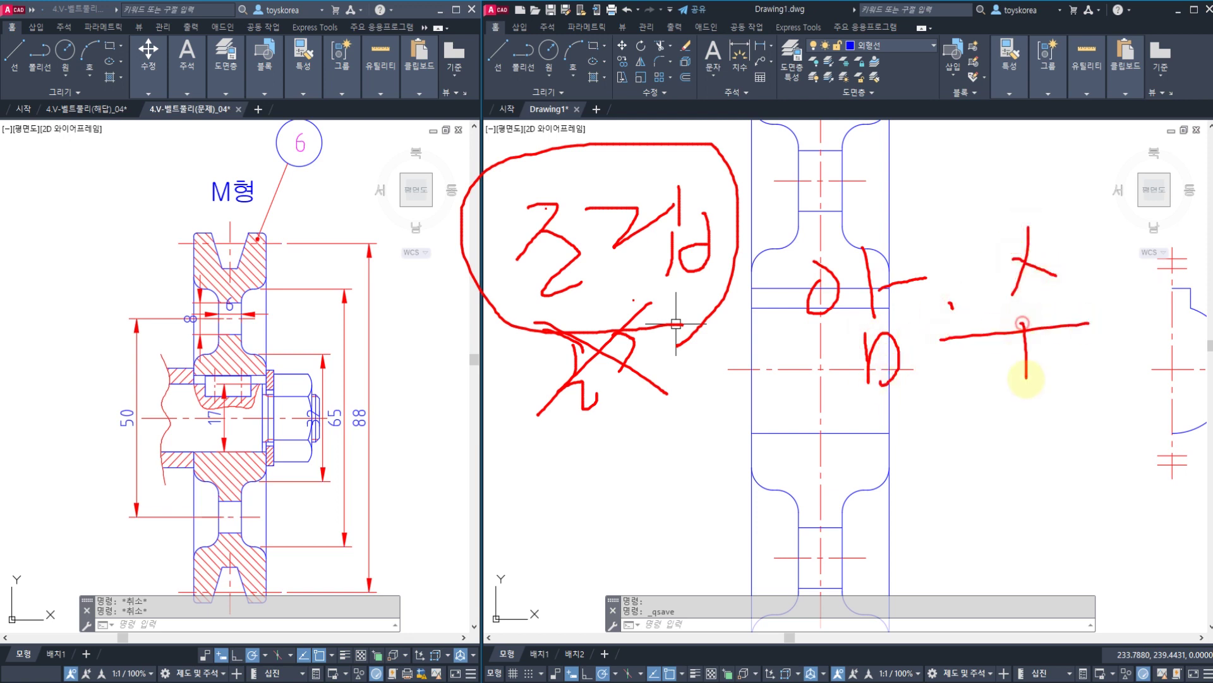
{"action": "left_click", "coordinate": [769, 473]}
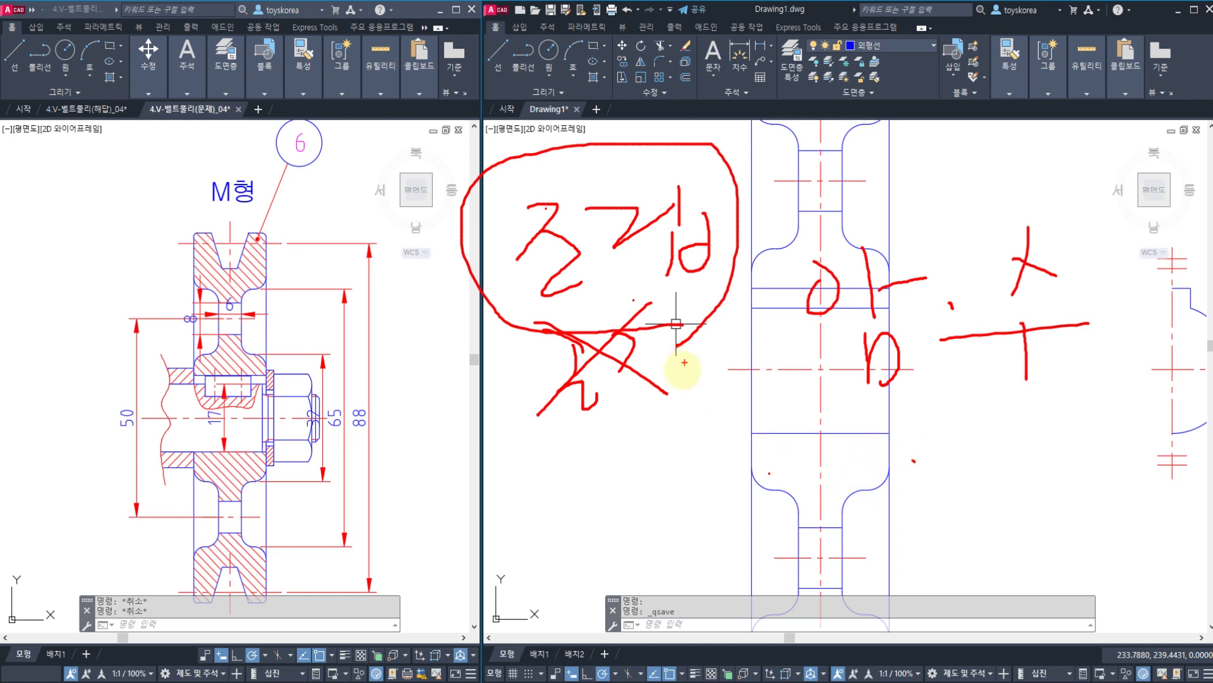
{"action": "mouse_move", "coordinate": [599, 447]}
{"action": "left_mouse_down"}
{"action": "mouse_move", "coordinate": [634, 444]}
{"action": "mouse_move", "coordinate": [640, 475]}
{"action": "left_mouse_up"}
{"action": "mouse_move", "coordinate": [559, 509]}
{"action": "left_mouse_down"}
{"action": "mouse_move", "coordinate": [629, 498]}
{"action": "mouse_move", "coordinate": [634, 547]}
{"action": "left_mouse_up"}
{"action": "mouse_move", "coordinate": [711, 455]}
{"action": "left_mouse_down"}
{"action": "mouse_move", "coordinate": [701, 503]}
{"action": "mouse_move", "coordinate": [733, 500]}
{"action": "left_mouse_up"}
{"action": "left_click_drag", "start_coordinate": [742, 471], "coordinate": [743, 498]}
{"action": "mouse_move", "coordinate": [787, 422]}
{"action": "left_mouse_down"}
{"action": "mouse_move", "coordinate": [789, 498]}
{"action": "mouse_move", "coordinate": [805, 479]}
{"action": "left_mouse_up"}
{"action": "left_click_drag", "start_coordinate": [917, 415], "coordinate": [942, 451]}
{"action": "left_click_drag", "start_coordinate": [897, 452], "coordinate": [948, 450]}
{"action": "left_click_drag", "start_coordinate": [942, 457], "coordinate": [936, 517]}
{"action": "left_click_drag", "start_coordinate": [999, 436], "coordinate": [1035, 467]}
{"action": "mouse_move", "coordinate": [1001, 466]}
{"action": "left_mouse_down"}
{"action": "mouse_move", "coordinate": [1034, 465]}
{"action": "mouse_move", "coordinate": [1052, 447]}
{"action": "left_mouse_up"}
{"action": "left_click_drag", "start_coordinate": [1052, 436], "coordinate": [1053, 467]}
{"action": "left_click_drag", "start_coordinate": [1116, 467], "coordinate": [1113, 392]}
{"action": "left_click_drag", "start_coordinate": [1113, 392], "coordinate": [1141, 412]}
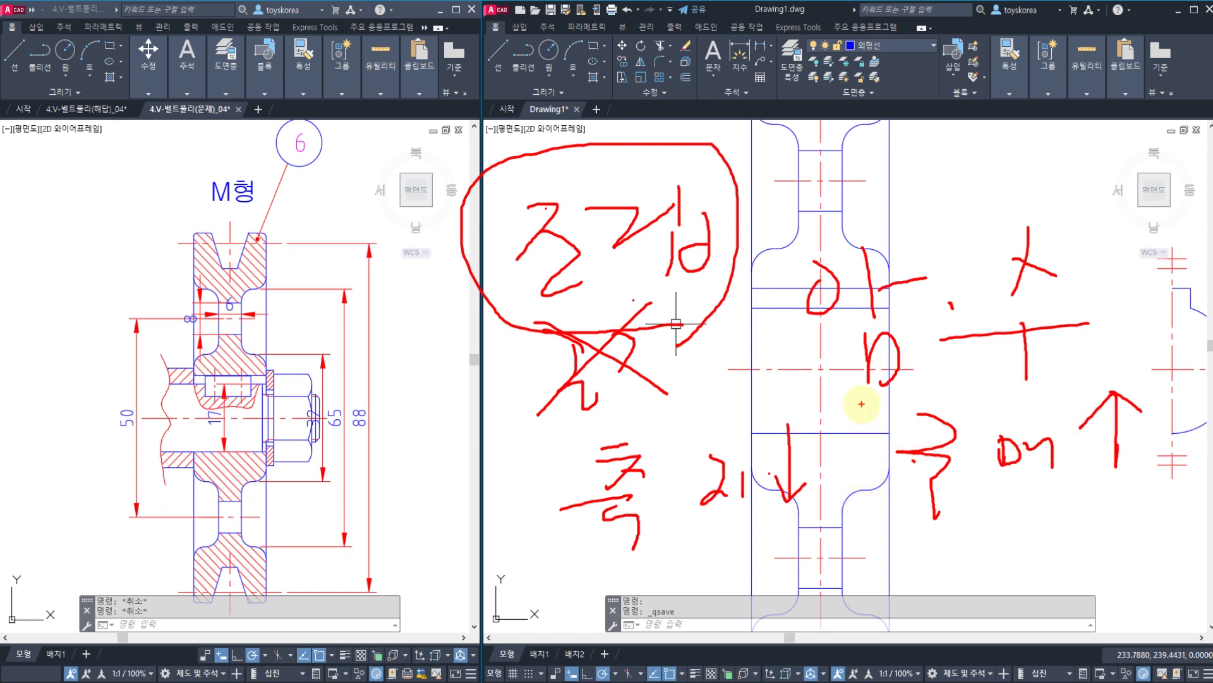
{"action": "mouse_move", "coordinate": [788, 526]}
{"action": "left_mouse_down"}
{"action": "mouse_move", "coordinate": [577, 556]}
{"action": "mouse_move", "coordinate": [809, 450]}
{"action": "mouse_move", "coordinate": [749, 569]}
{"action": "left_mouse_up"}
{"action": "mouse_move", "coordinate": [1098, 482]}
{"action": "left_mouse_down"}
{"action": "mouse_move", "coordinate": [880, 505]}
{"action": "mouse_move", "coordinate": [1152, 419]}
{"action": "mouse_move", "coordinate": [1125, 520]}
{"action": "left_mouse_up"}
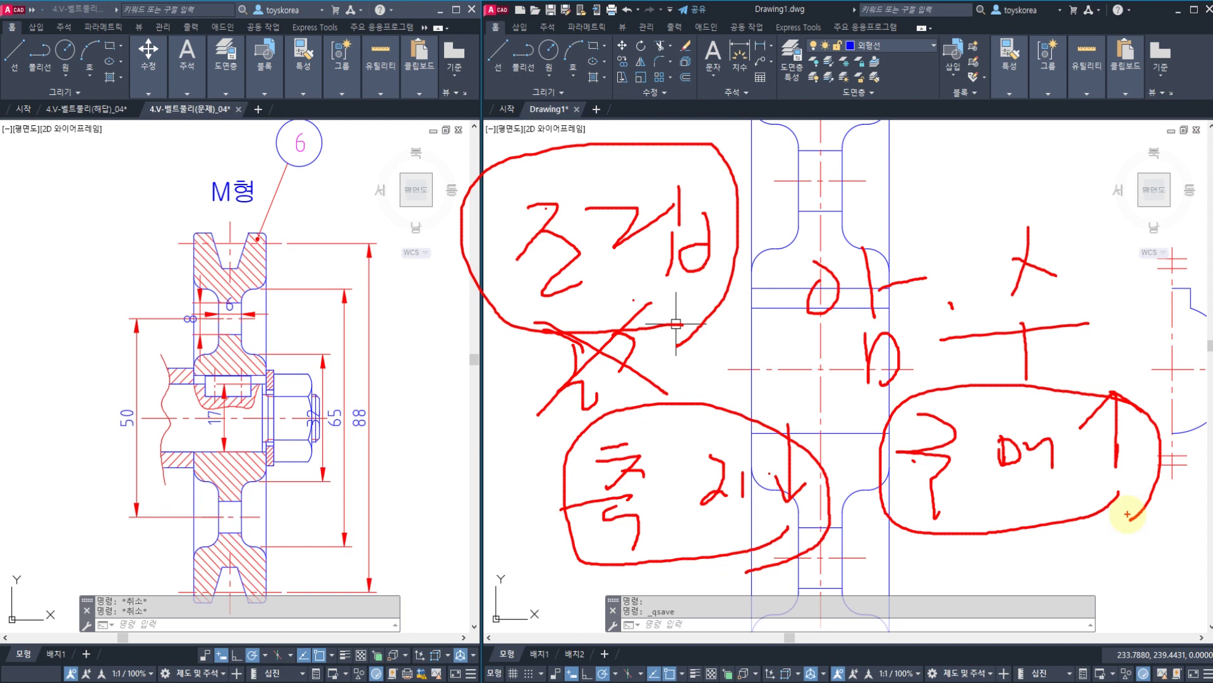
{"action": "key", "text": "Escape"}
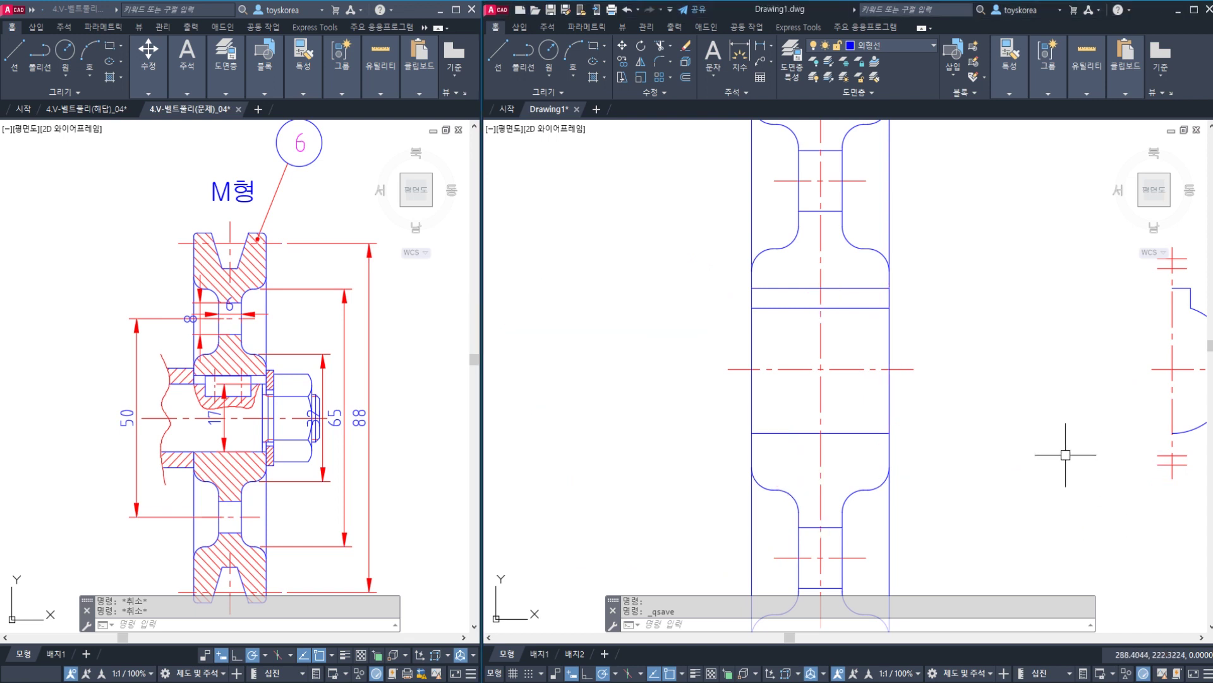
{"action": "left_click", "coordinate": [244, 422]}
{"action": "scroll", "coordinate": [244, 422], "scroll_direction": "up", "scroll_amount": 2}
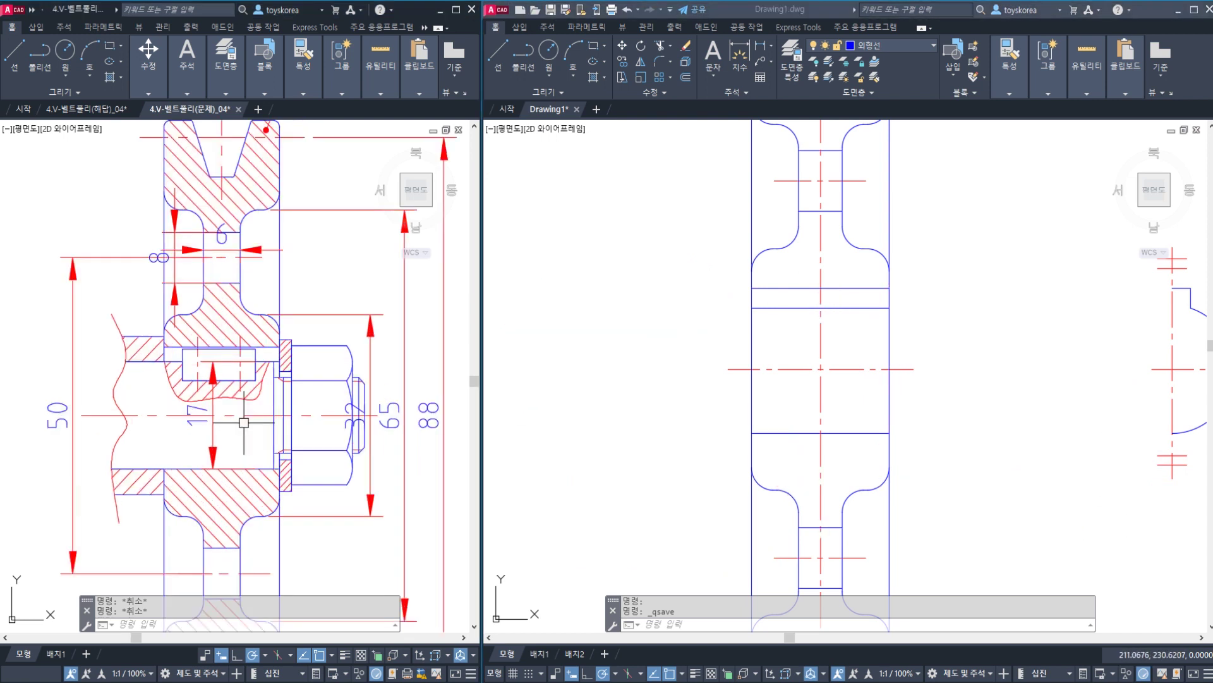
{"action": "left_click", "coordinate": [271, 390]}
{"action": "key", "text": "Escape"}
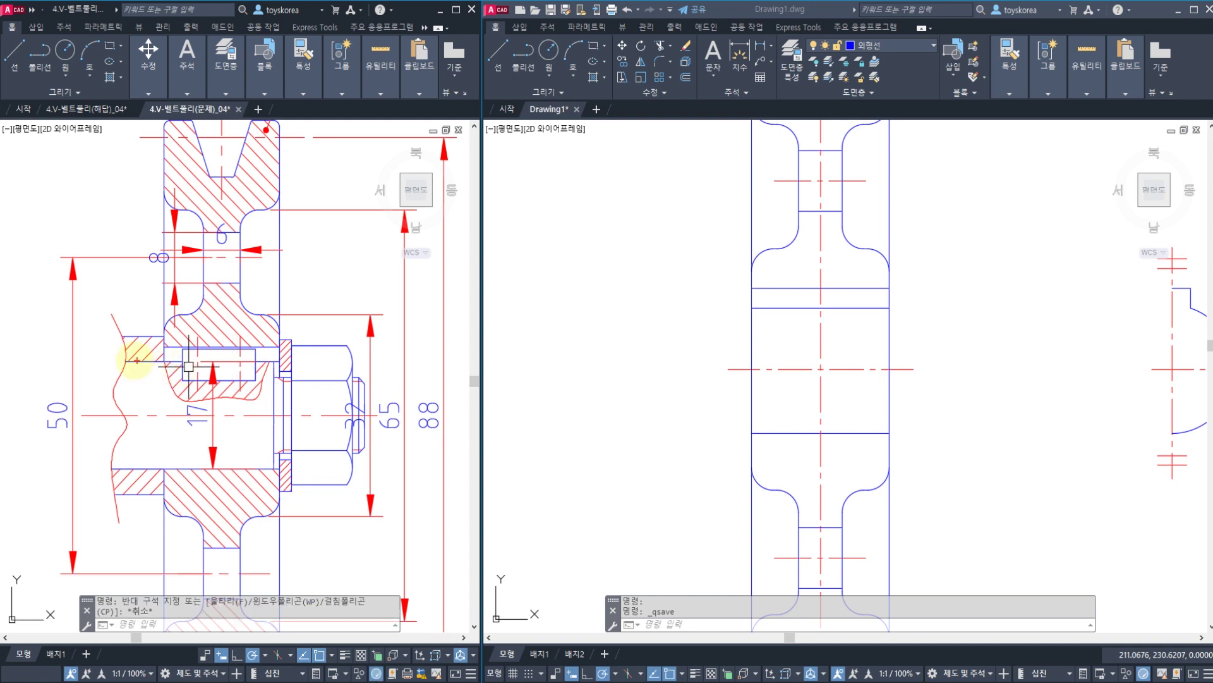
{"action": "mouse_move", "coordinate": [136, 360]}
{"action": "left_mouse_down"}
{"action": "mouse_move", "coordinate": [286, 367]}
{"action": "mouse_move", "coordinate": [287, 443]}
{"action": "left_mouse_up"}
{"action": "left_click_drag", "start_coordinate": [210, 465], "coordinate": [131, 469]}
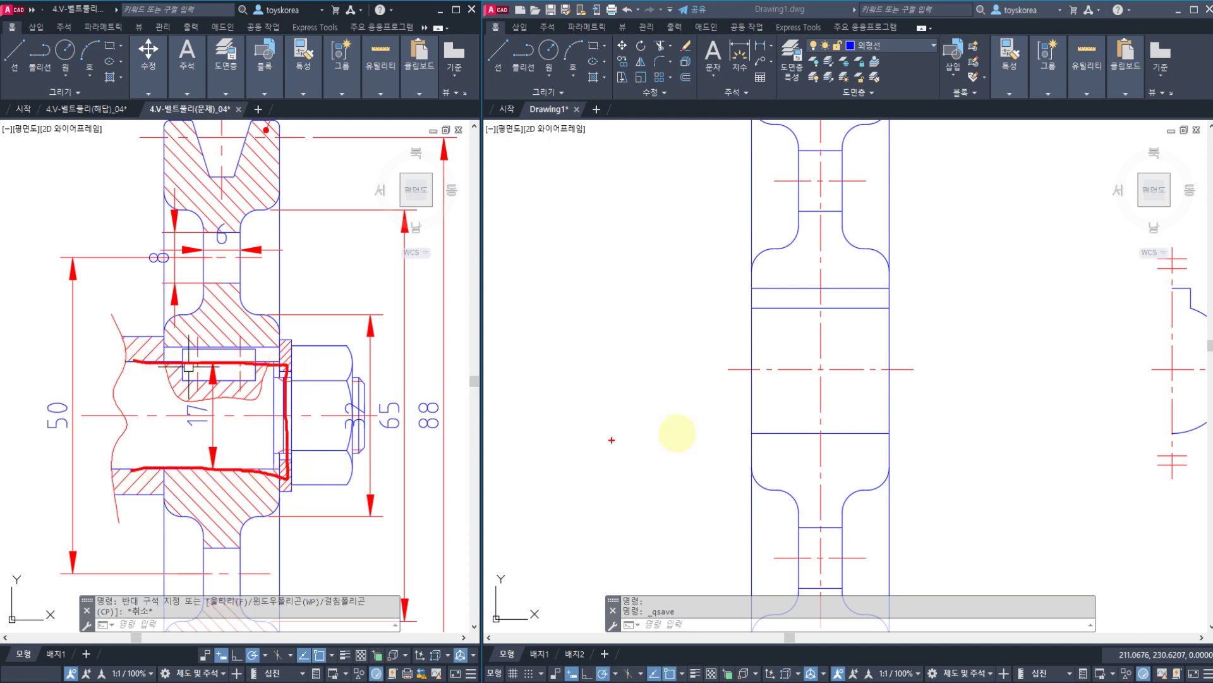
{"action": "left_click_drag", "start_coordinate": [897, 311], "coordinate": [746, 314]}
{"action": "left_click_drag", "start_coordinate": [752, 433], "coordinate": [892, 441]}
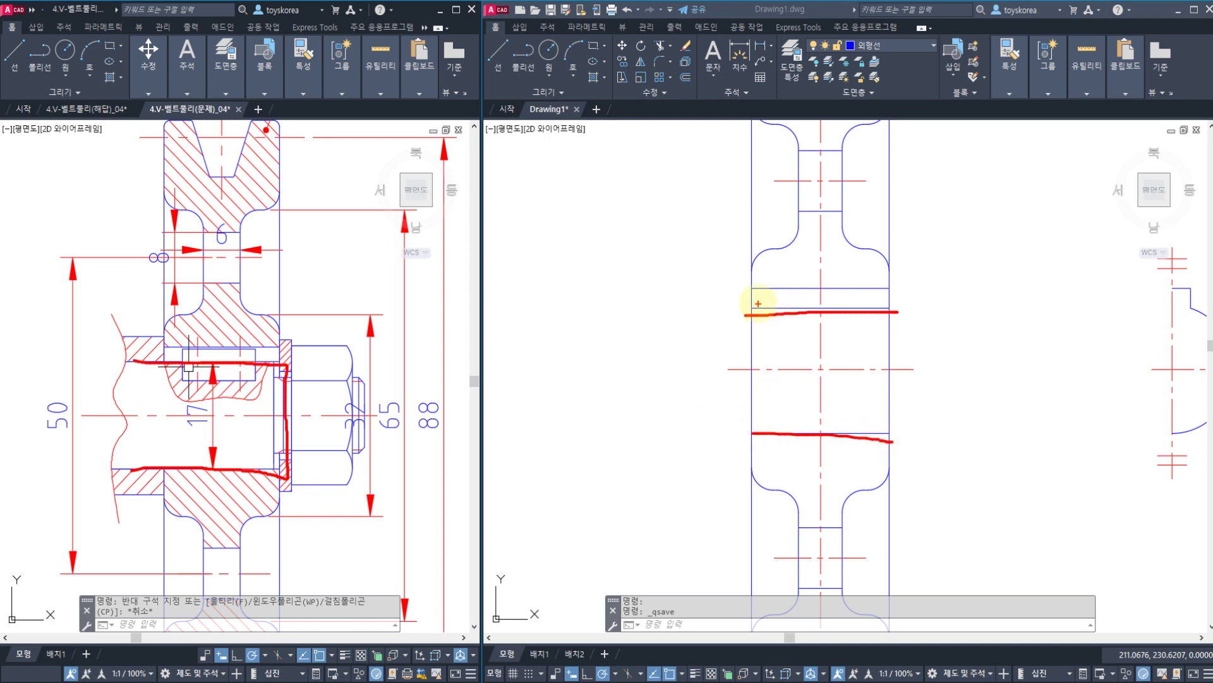
{"action": "left_click_drag", "start_coordinate": [753, 297], "coordinate": [760, 314]}
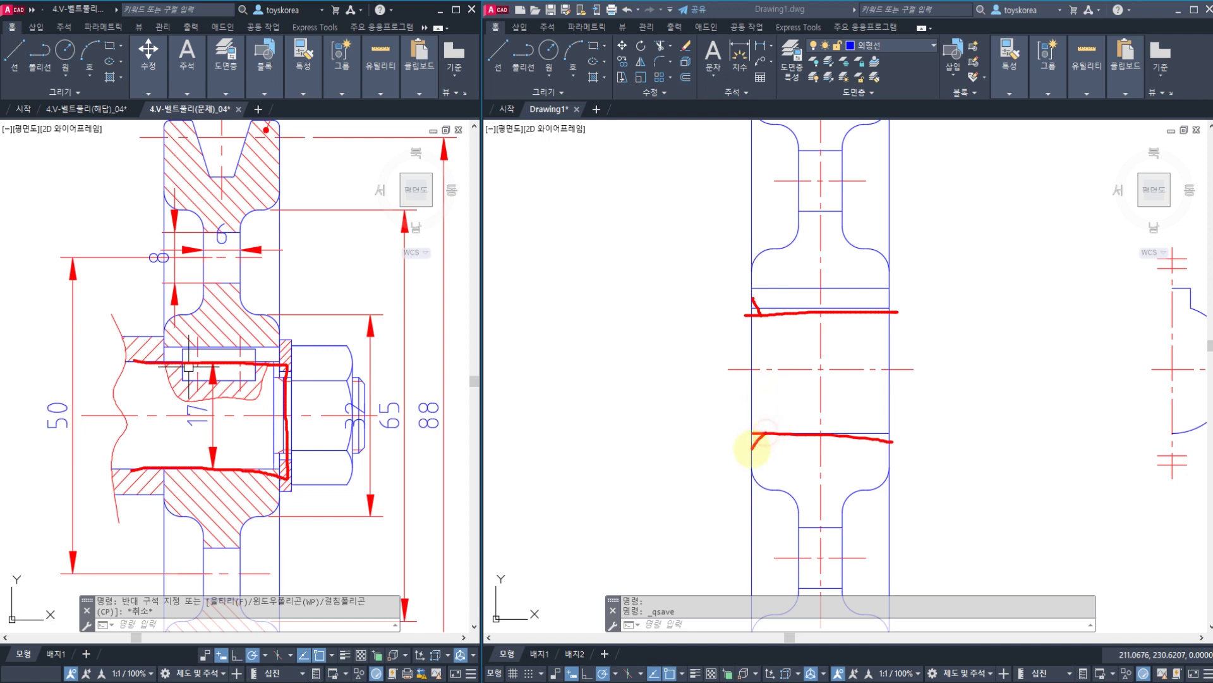
{"action": "mouse_move", "coordinate": [761, 422]}
{"action": "left_mouse_down"}
{"action": "mouse_move", "coordinate": [727, 434]}
{"action": "mouse_move", "coordinate": [769, 430]}
{"action": "left_mouse_up"}
{"action": "left_click_drag", "start_coordinate": [773, 290], "coordinate": [742, 302]}
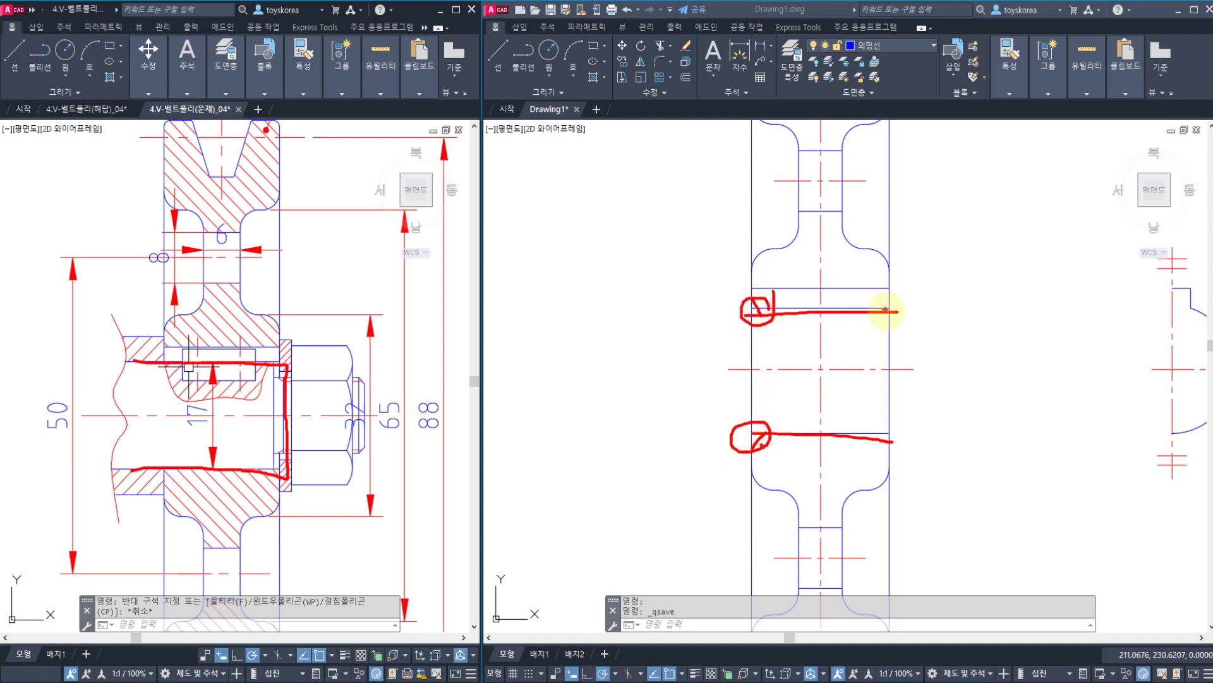
{"action": "left_click_drag", "start_coordinate": [884, 450], "coordinate": [885, 435]}
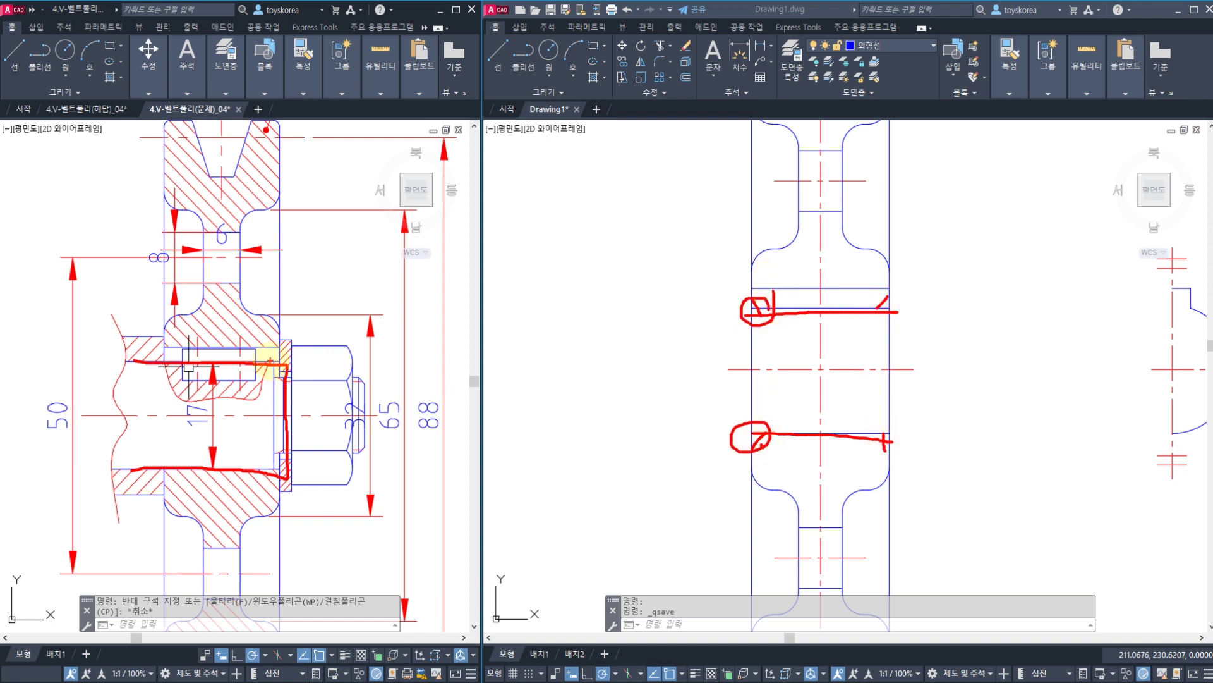
{"action": "mouse_move", "coordinate": [285, 371]}
{"action": "left_mouse_down"}
{"action": "mouse_move", "coordinate": [285, 468]}
{"action": "mouse_move", "coordinate": [273, 367]}
{"action": "mouse_move", "coordinate": [272, 474]}
{"action": "mouse_move", "coordinate": [286, 467]}
{"action": "left_mouse_up"}
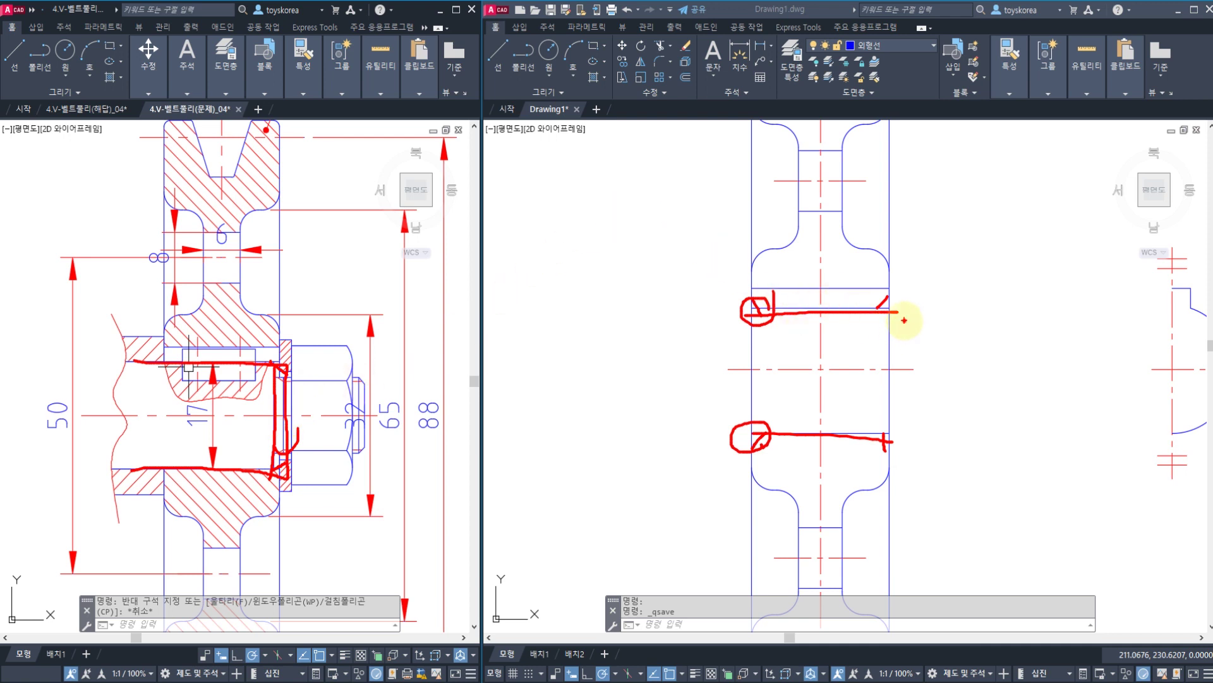
{"action": "mouse_move", "coordinate": [897, 417]}
{"action": "left_mouse_down"}
{"action": "mouse_move", "coordinate": [856, 434]}
{"action": "mouse_move", "coordinate": [907, 436]}
{"action": "mouse_move", "coordinate": [910, 456]}
{"action": "left_mouse_up"}
{"action": "mouse_move", "coordinate": [957, 329]}
{"action": "left_mouse_down"}
{"action": "mouse_move", "coordinate": [957, 363]}
{"action": "mouse_move", "coordinate": [969, 345]}
{"action": "left_mouse_up"}
{"action": "mouse_move", "coordinate": [953, 340]}
{"action": "left_mouse_down"}
{"action": "mouse_move", "coordinate": [951, 411]}
{"action": "mouse_move", "coordinate": [1014, 403]}
{"action": "mouse_move", "coordinate": [945, 411]}
{"action": "left_mouse_up"}
{"action": "mouse_move", "coordinate": [945, 410]}
{"action": "left_mouse_down"}
{"action": "mouse_move", "coordinate": [948, 312]}
{"action": "mouse_move", "coordinate": [1029, 407]}
{"action": "left_mouse_up"}
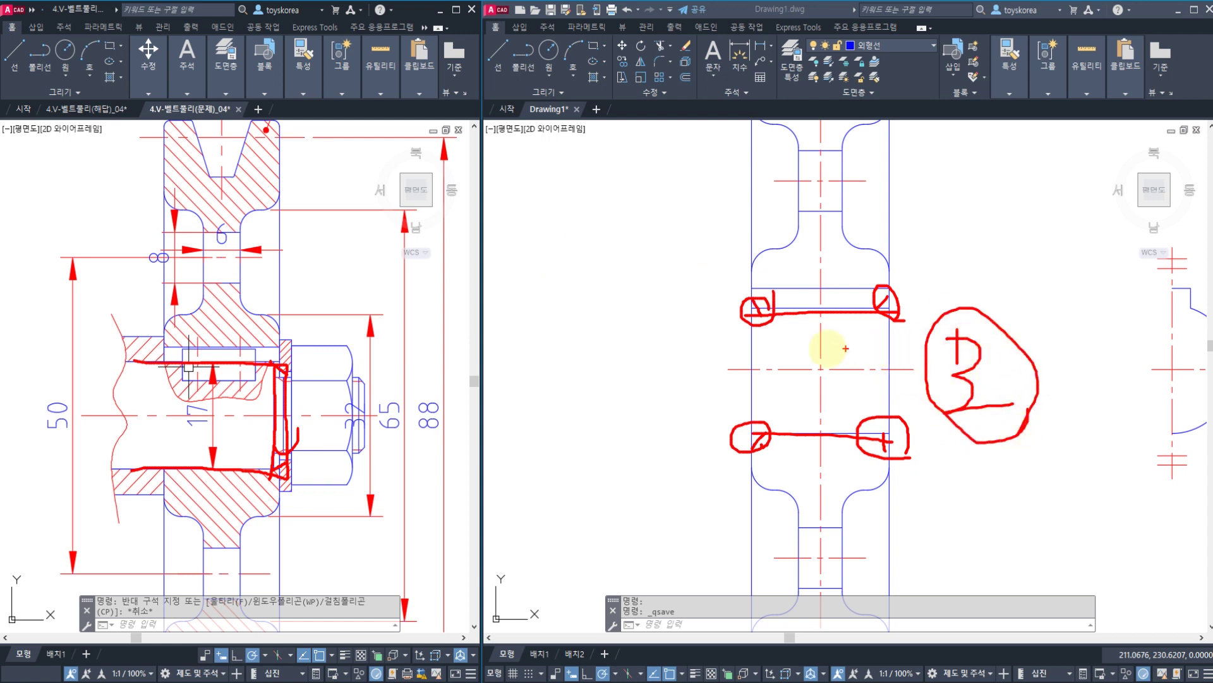
{"action": "key", "text": "Escape"}
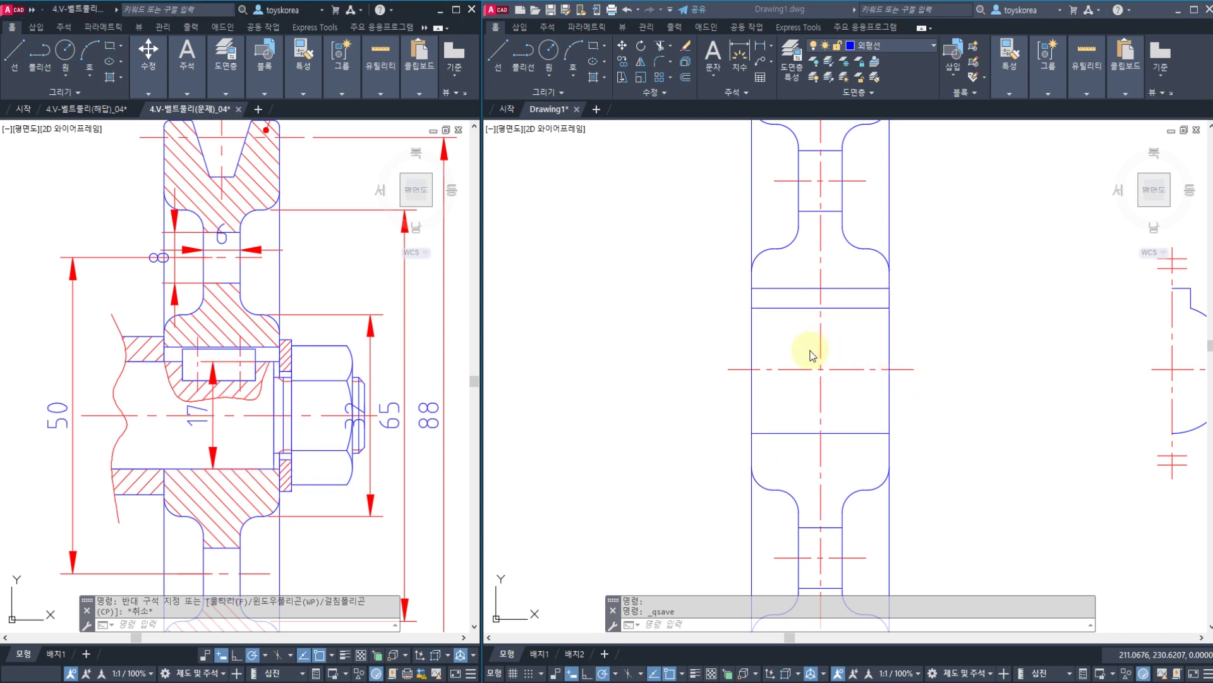
{"action": "left_click", "coordinate": [812, 355]}
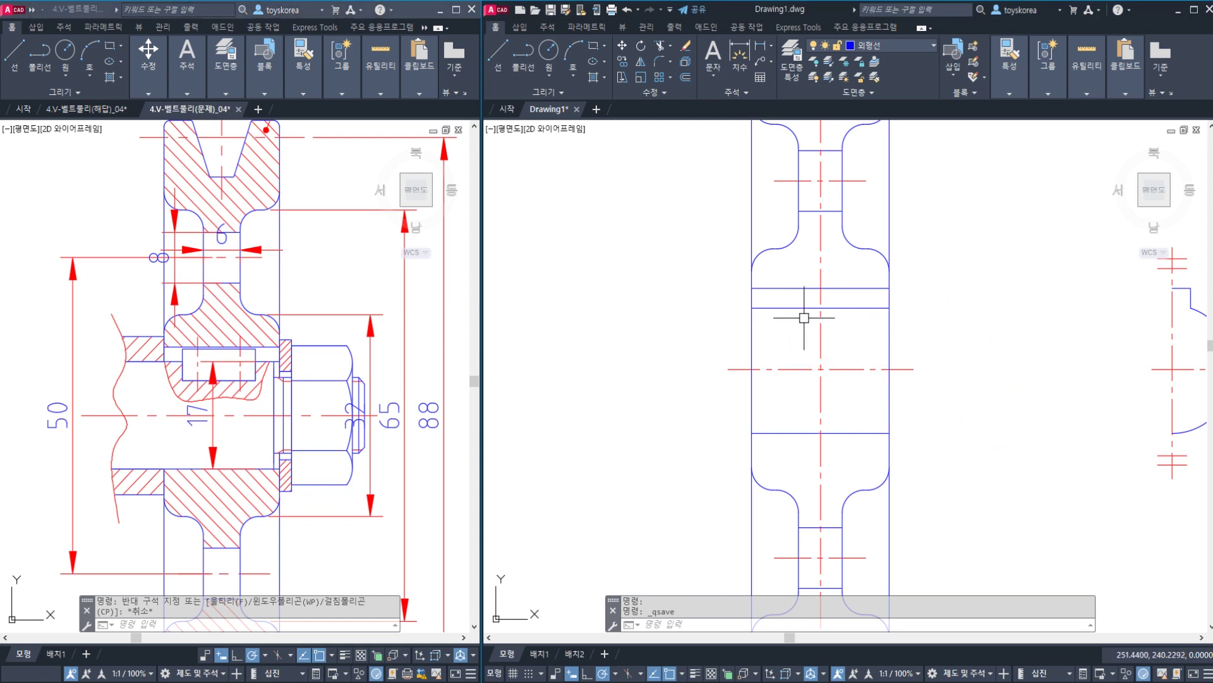
{"action": "key", "text": "Escape"}
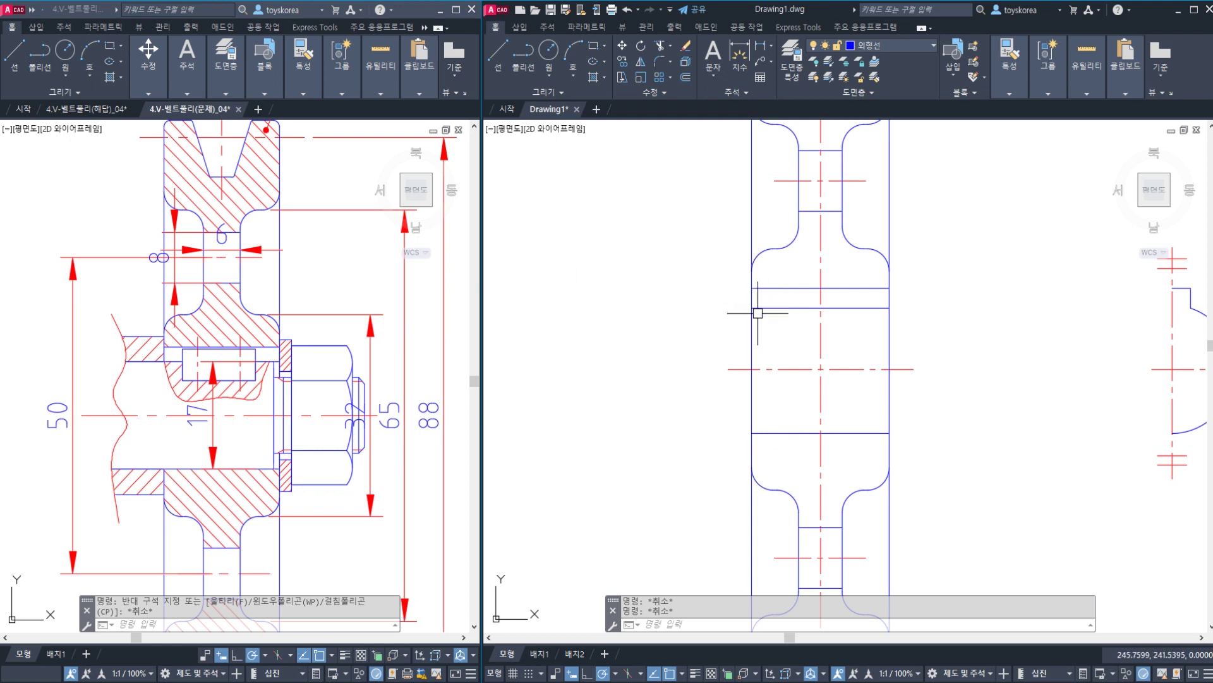
- Switch to the CAD drafting standards PDF and examine the chamfer and fillet sizes in the general notes on page 28
{"action": "key", "text": "alt+Tab"}
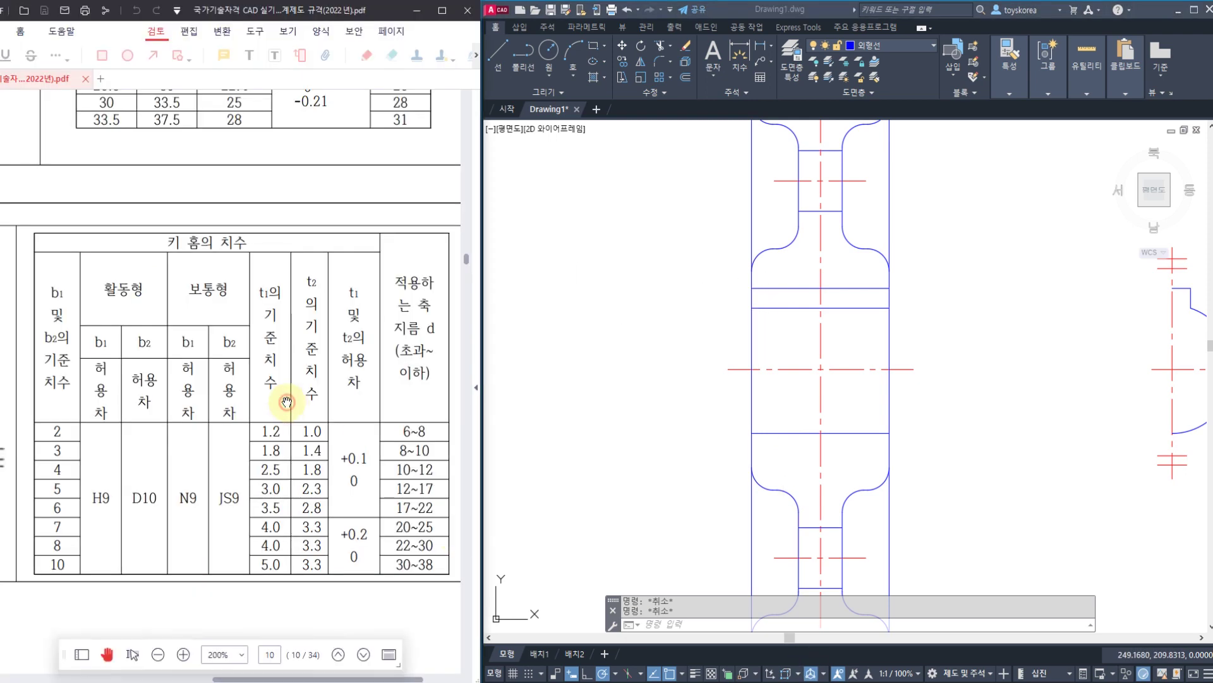
{"action": "scroll", "coordinate": [310, 348], "scroll_direction": "down", "scroll_amount": 5, "text": "ctrl"}
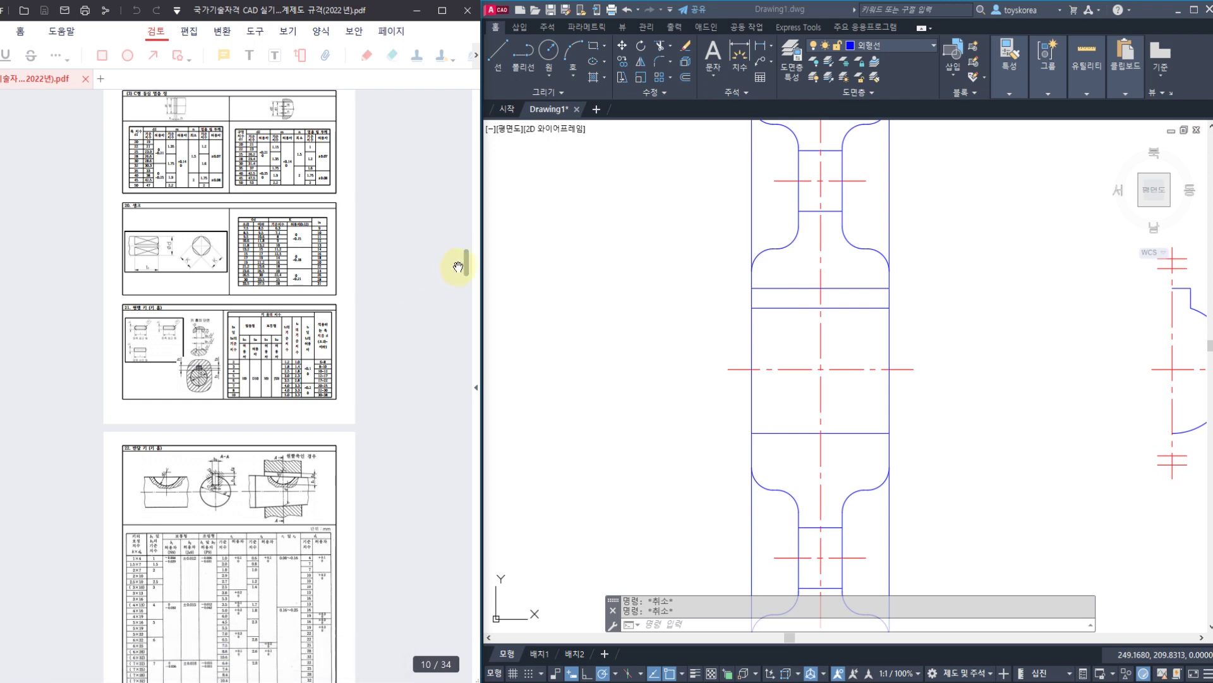
{"action": "left_click_drag", "start_coordinate": [464, 273], "coordinate": [446, 582]}
{"action": "scroll", "coordinate": [190, 162], "scroll_direction": "up", "scroll_amount": 10, "text": "ctrl"}
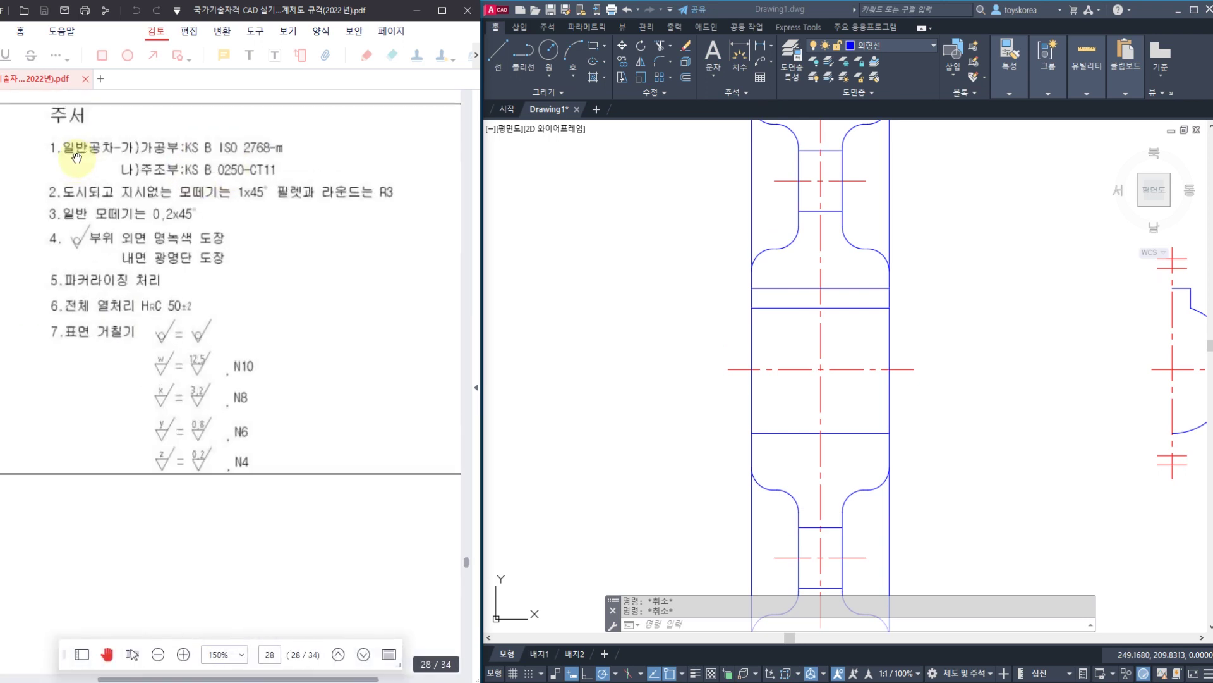
{"action": "left_click_drag", "start_coordinate": [77, 175], "coordinate": [78, 280]}
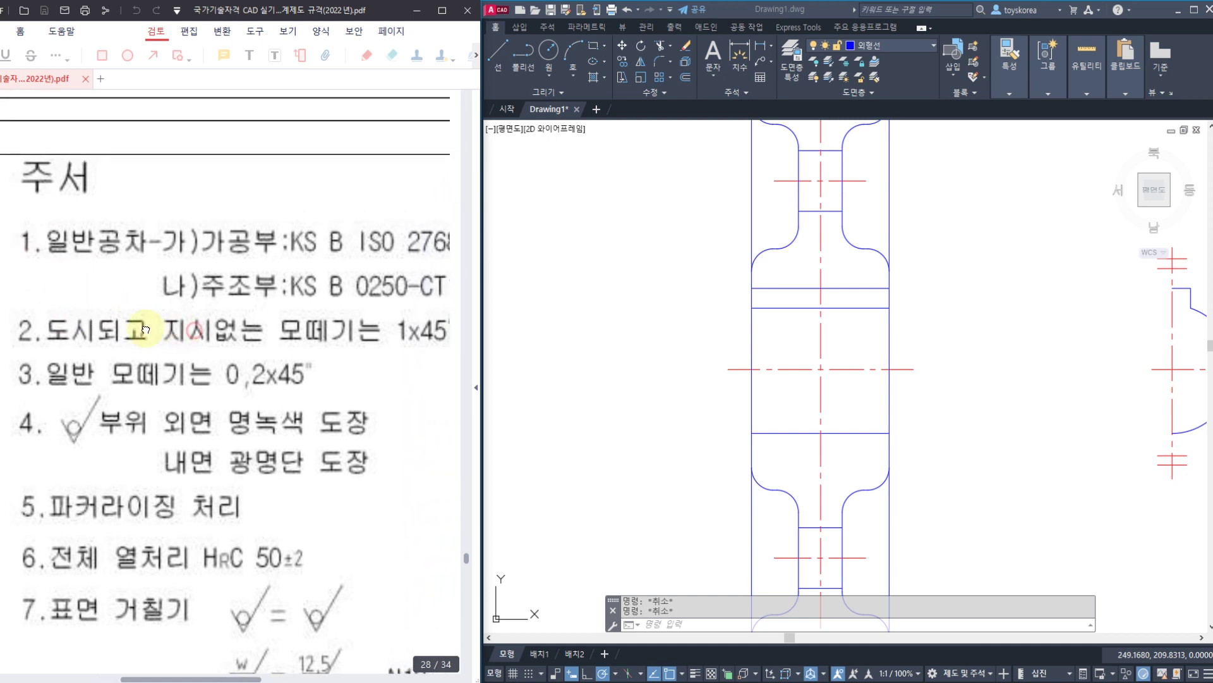
{"action": "left_click_drag", "start_coordinate": [379, 329], "coordinate": [309, 323]}
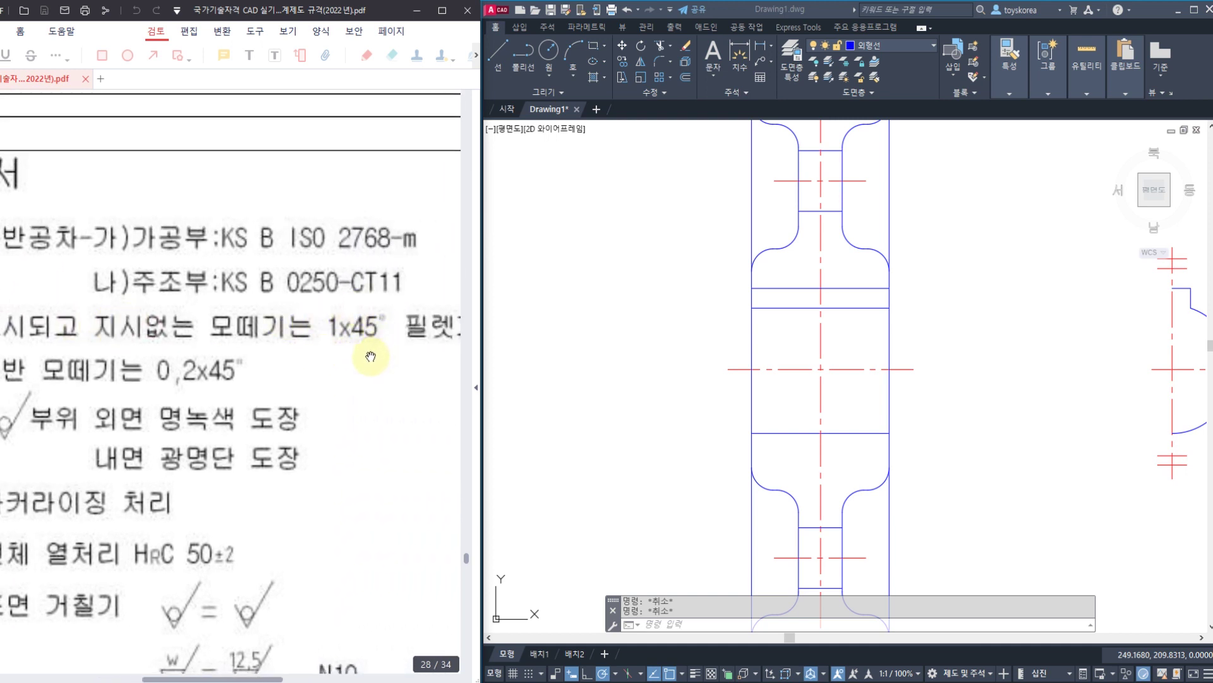
- Back in AutoCAD, add radius dimensions to the web's right inner fillet and the hub's left outer fillet, just above the bore
{"action": "left_click", "coordinate": [752, 351]}
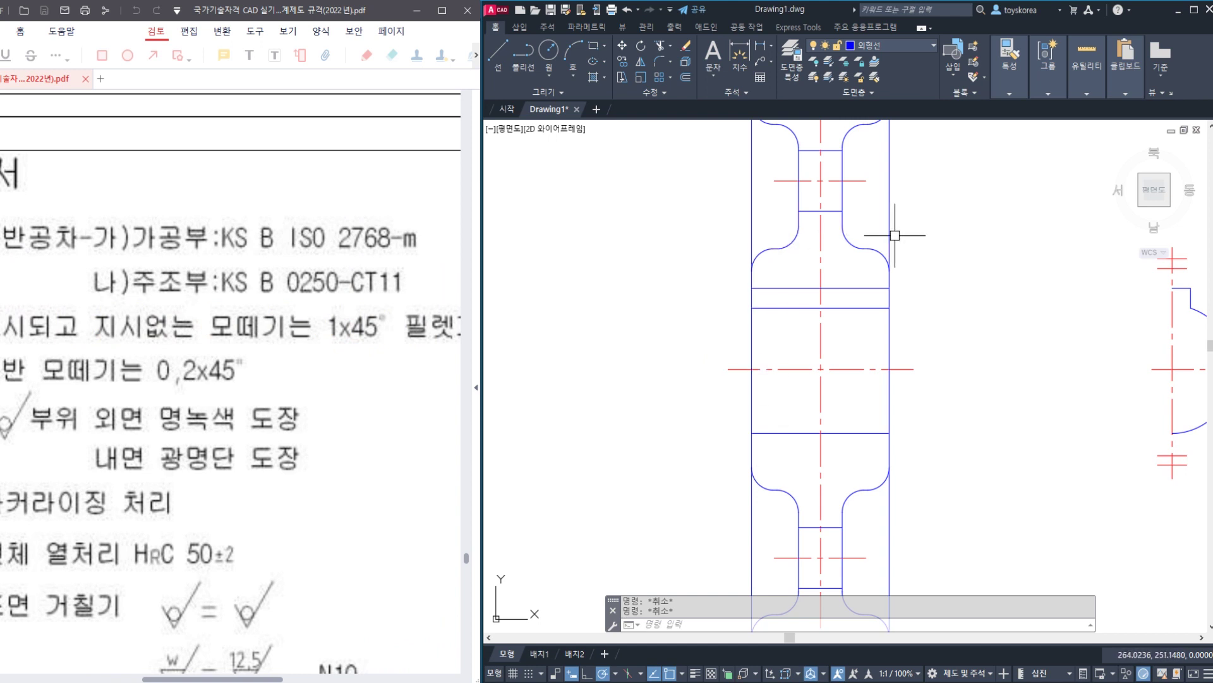
{"action": "middle_click_drag", "start_coordinate": [896, 236], "coordinate": [869, 277]}
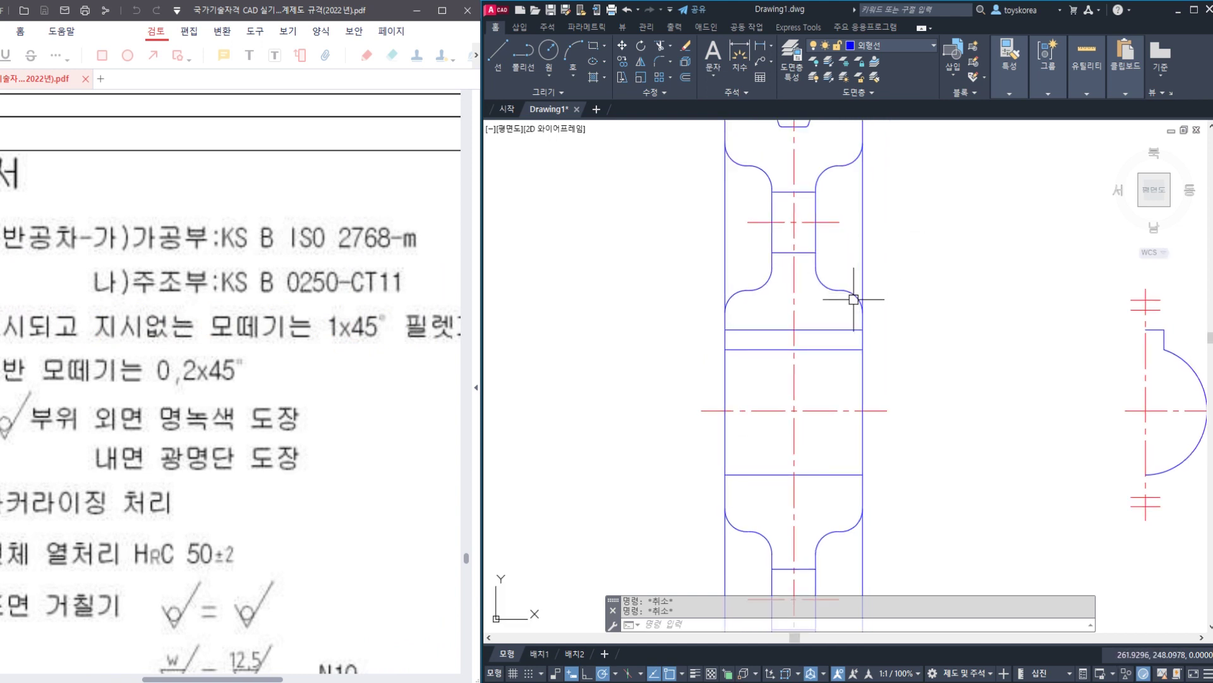
{"action": "left_click", "coordinate": [822, 283]}
{"action": "key", "text": "Escape"}
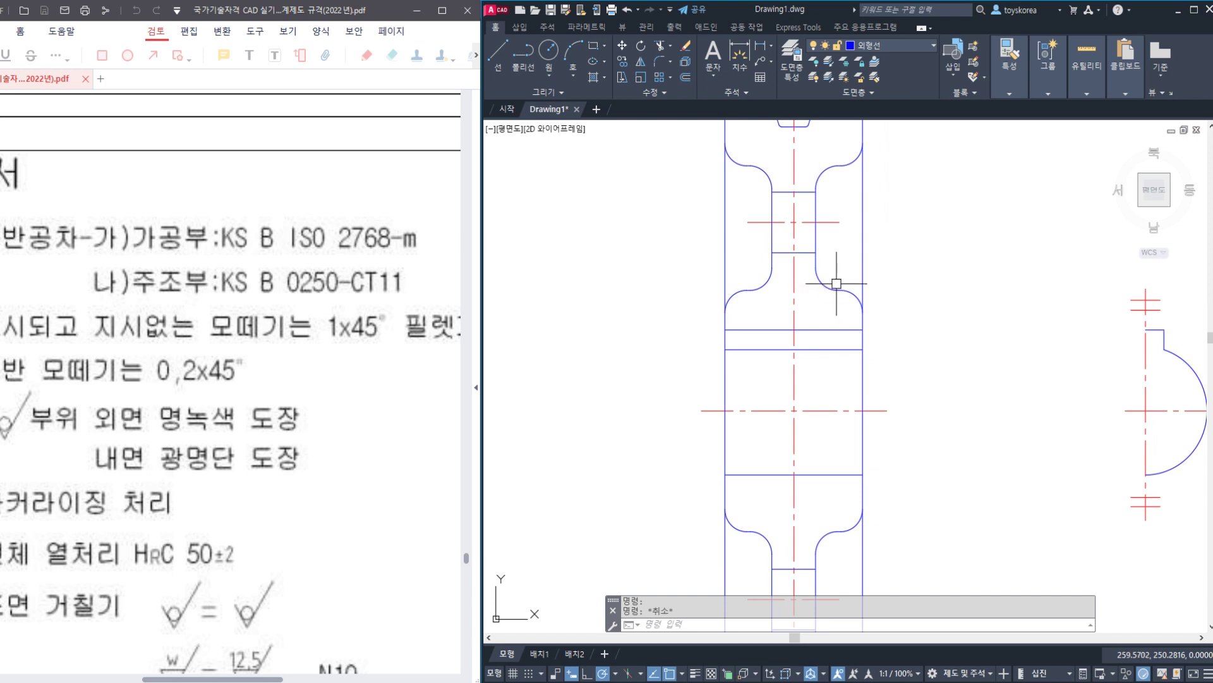
{"action": "type", "text": "DRA"}
{"action": "key", "text": "Return"}
{"action": "left_click", "coordinate": [837, 278]}
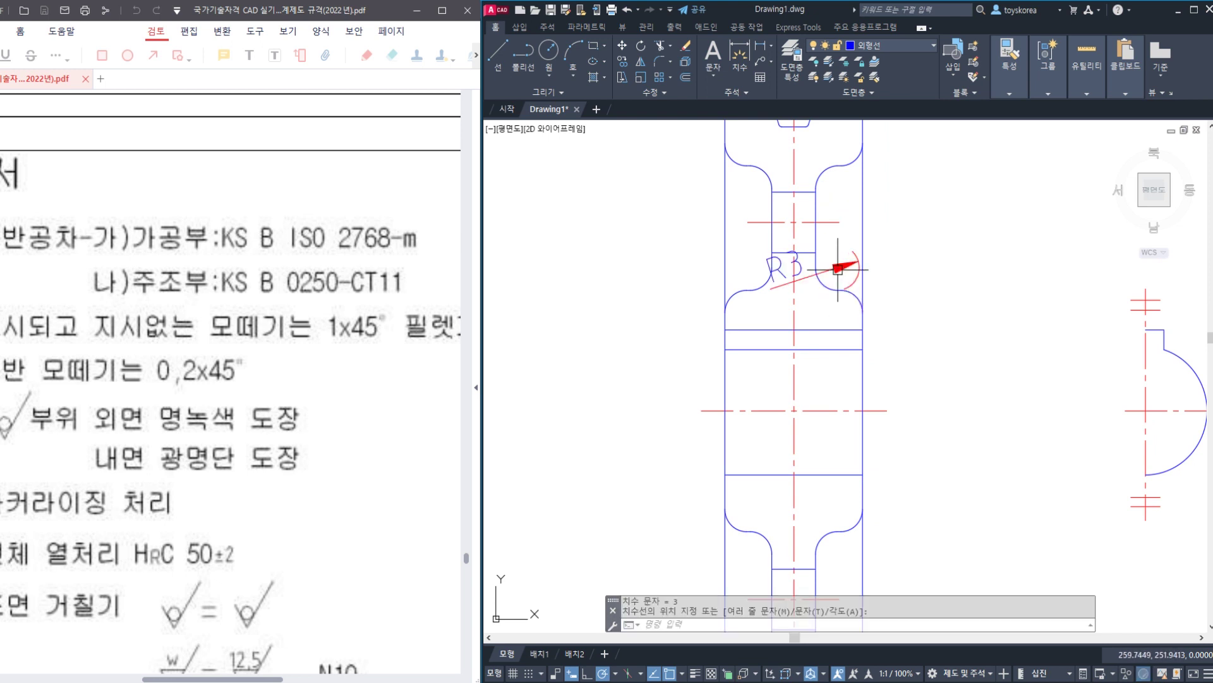
{"action": "key", "text": "space"}
{"action": "left_click", "coordinate": [737, 292]}
{"action": "left_click", "coordinate": [693, 287]}
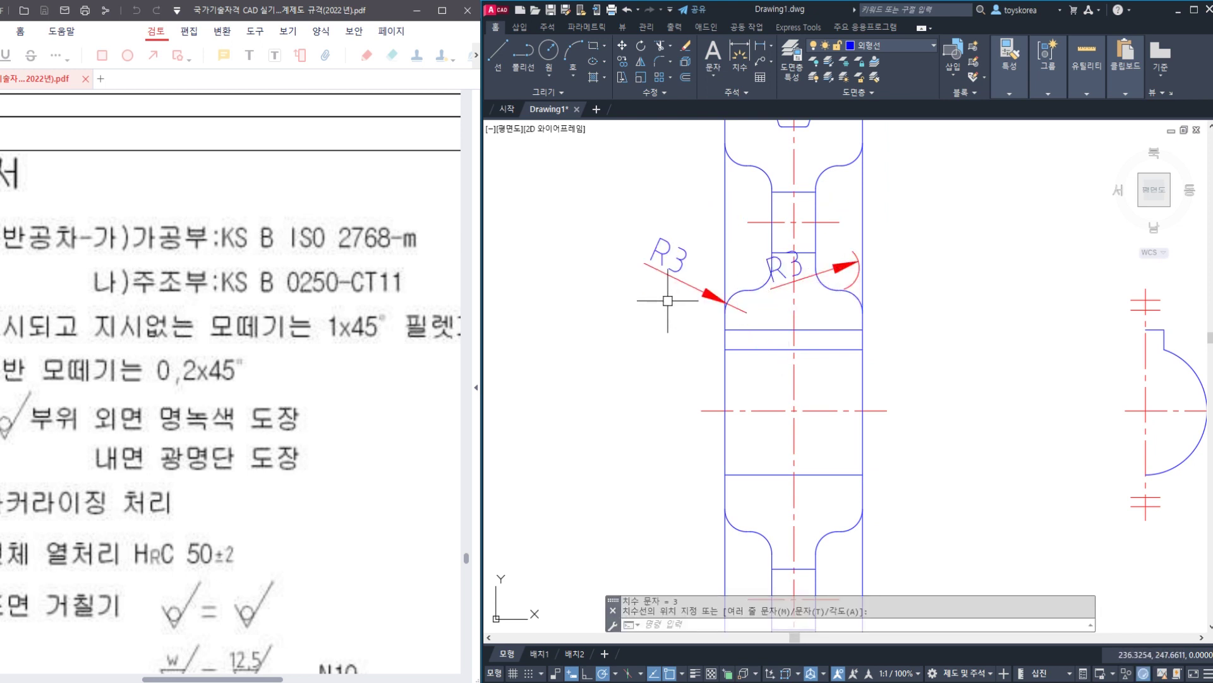
- Erase the two R3 radius dimensions from the web and hub fillets
{"action": "left_click", "coordinate": [685, 282]}
{"action": "left_click", "coordinate": [821, 276]}
{"action": "type", "text": "E"}
{"action": "key", "text": "Return"}
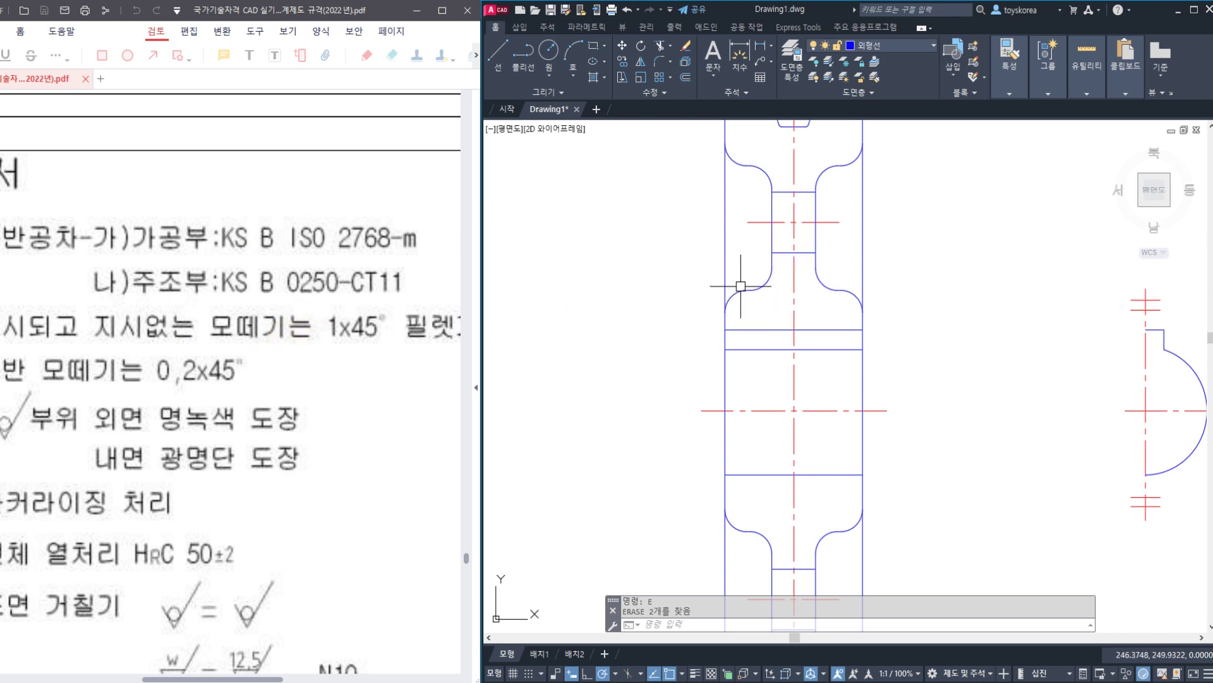
{"action": "middle_click_drag", "start_coordinate": [764, 393], "coordinate": [768, 330]}
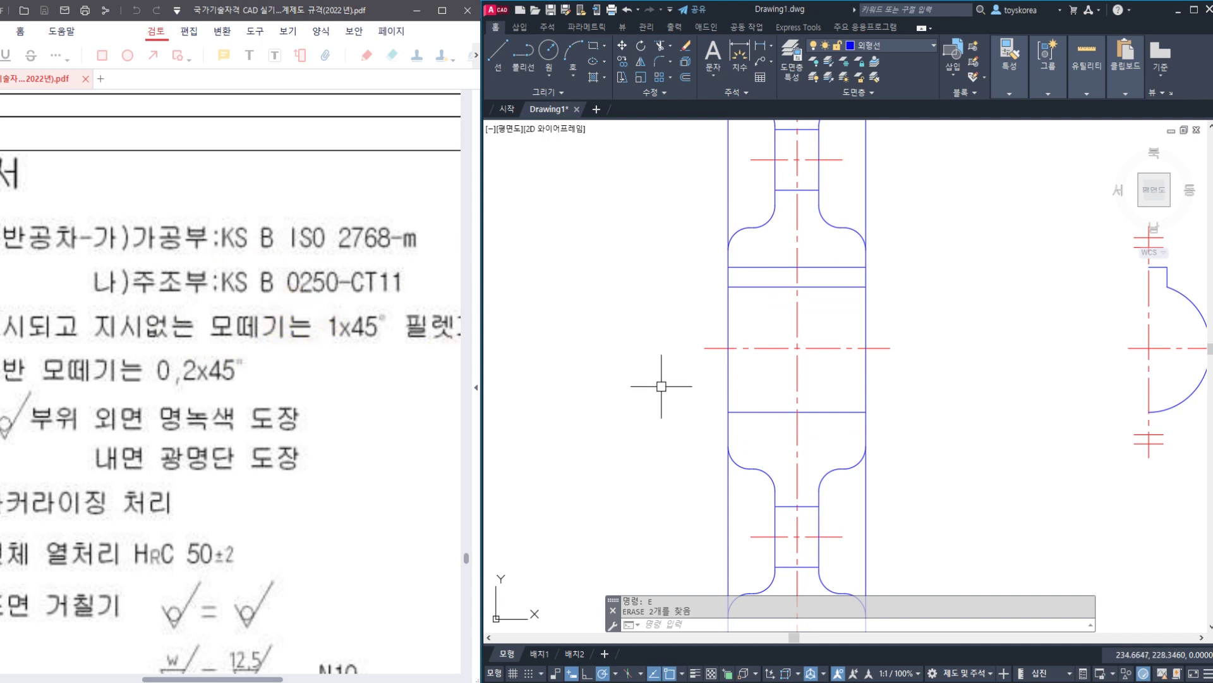
{"action": "key", "text": "Escape"}
{"action": "key", "text": "Escape"}
{"action": "scroll", "coordinate": [796, 303], "scroll_direction": "up", "scroll_amount": 2}
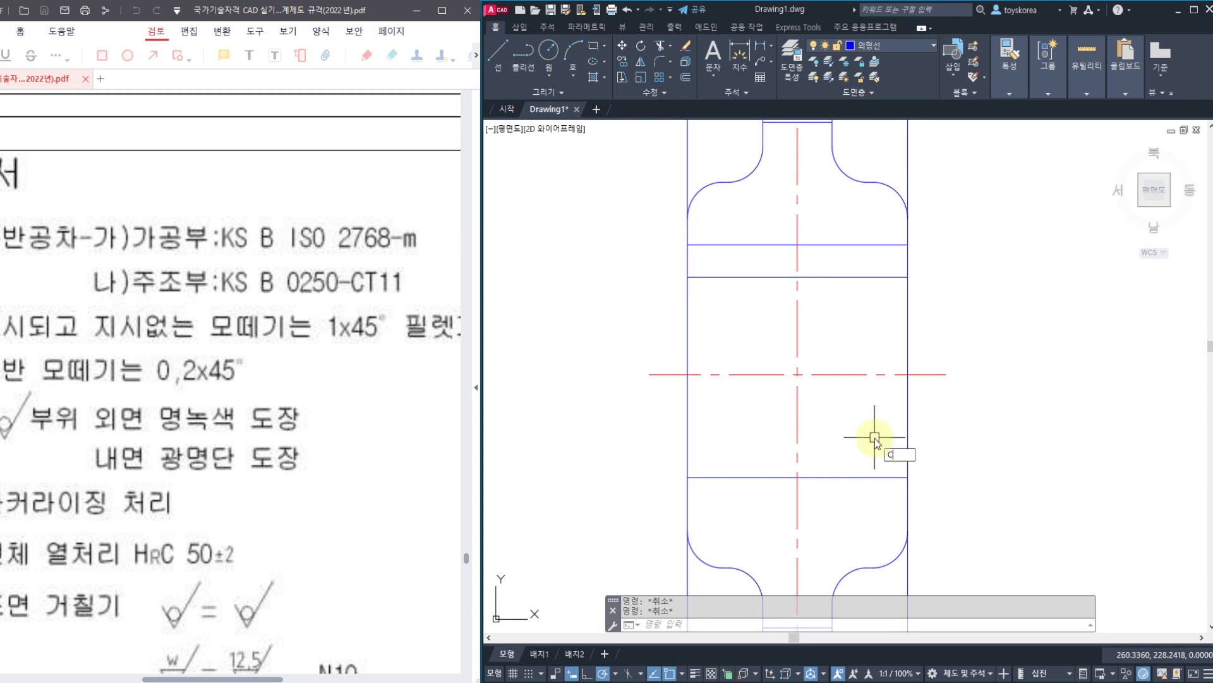
{"action": "key", "text": "Escape"}
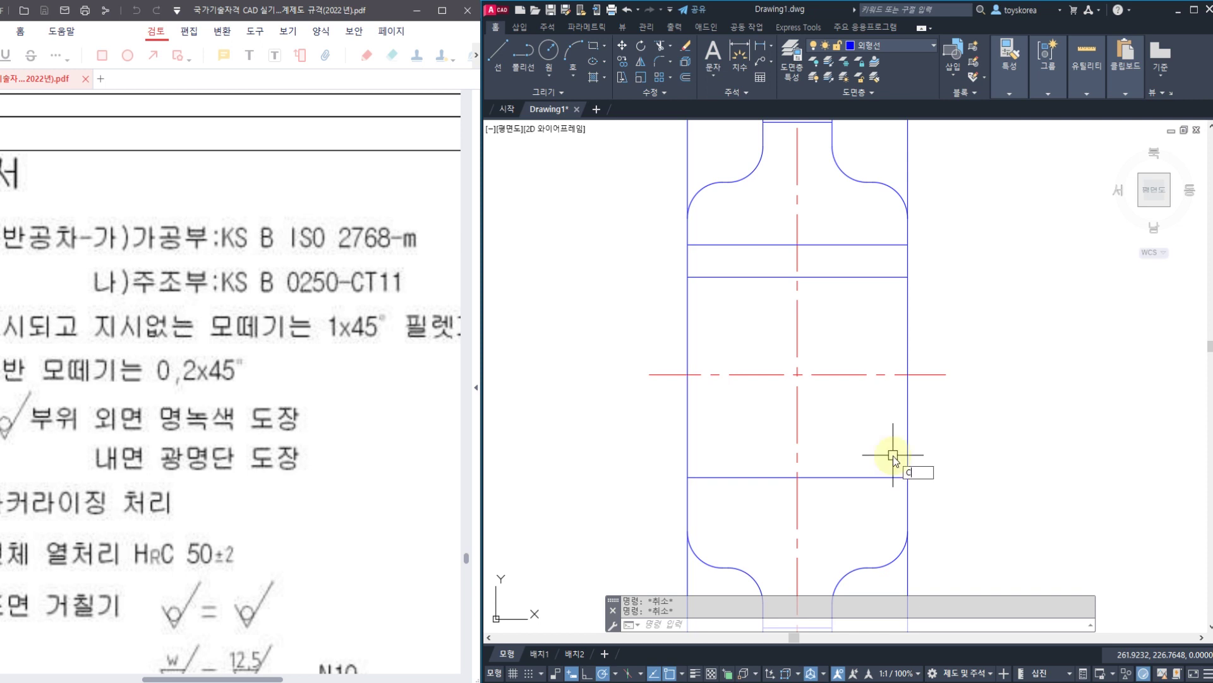
{"action": "key", "text": "Return"}
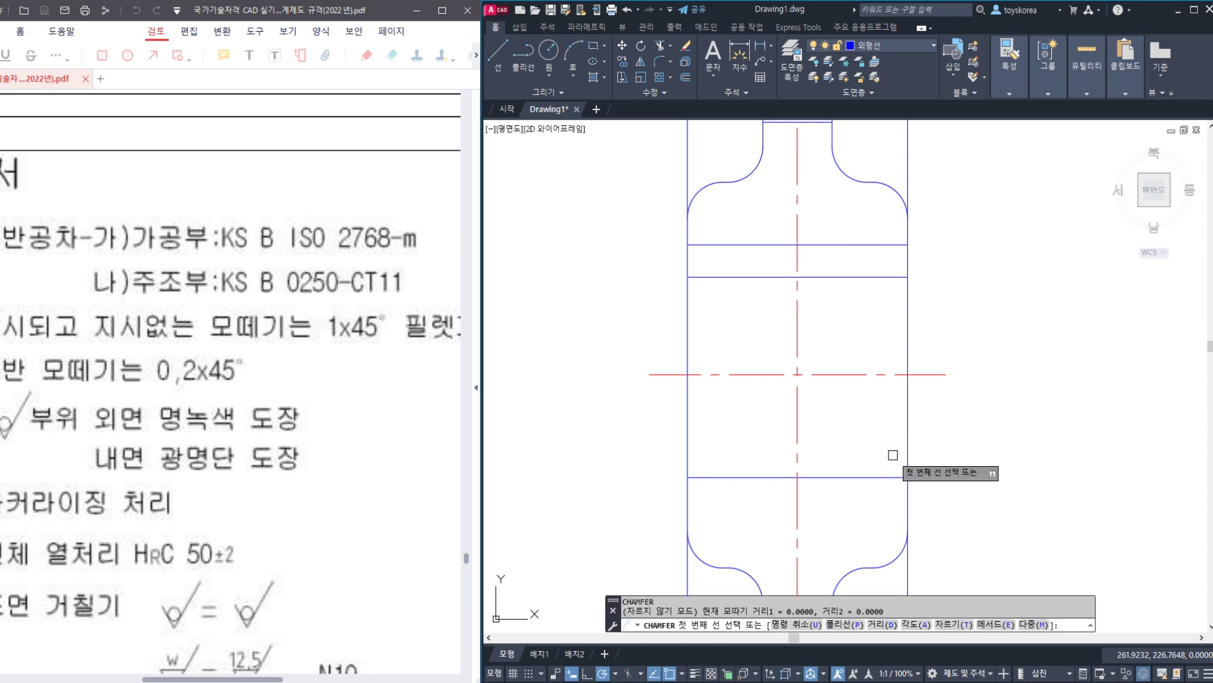
{"action": "type", "text": "t"}
{"action": "key", "text": "Return"}
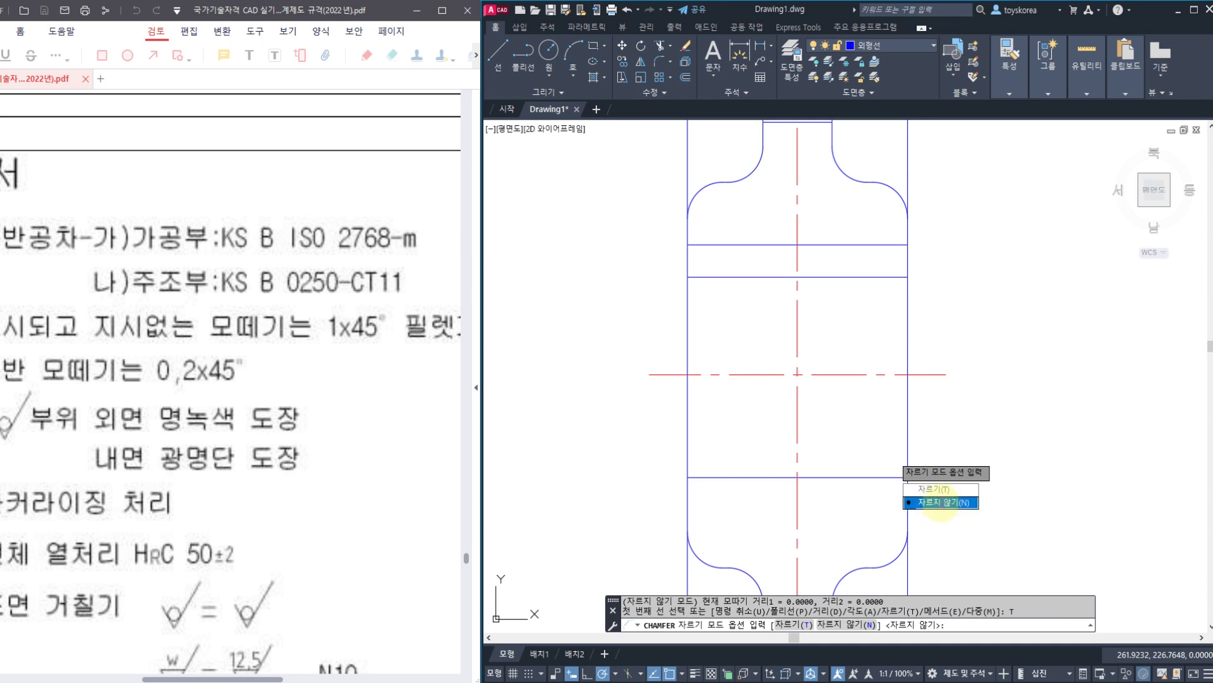
{"action": "key", "text": "Escape"}
{"action": "key", "text": "Escape"}
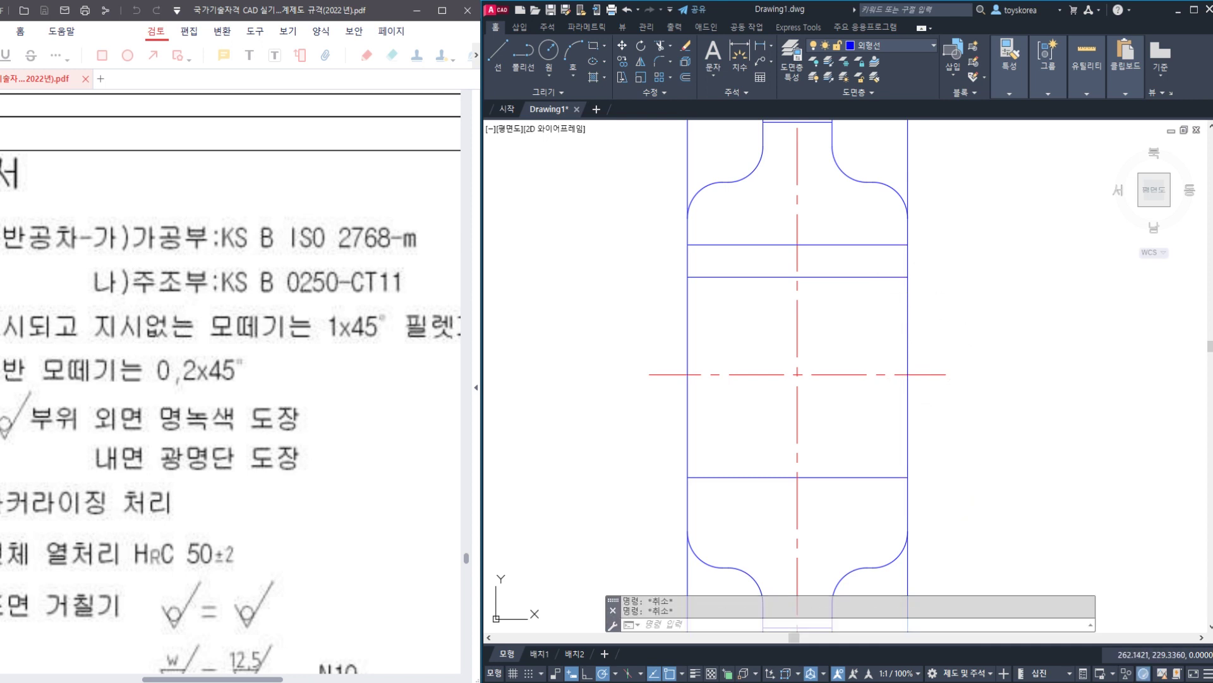
- Chamfer the upper and lower bore corners at the hub's right face with distances of 1, without trimming the edges
{"action": "type", "text": "cha"}
{"action": "key", "text": "Return"}
{"action": "type", "text": "d"}
{"action": "key", "text": "Return"}
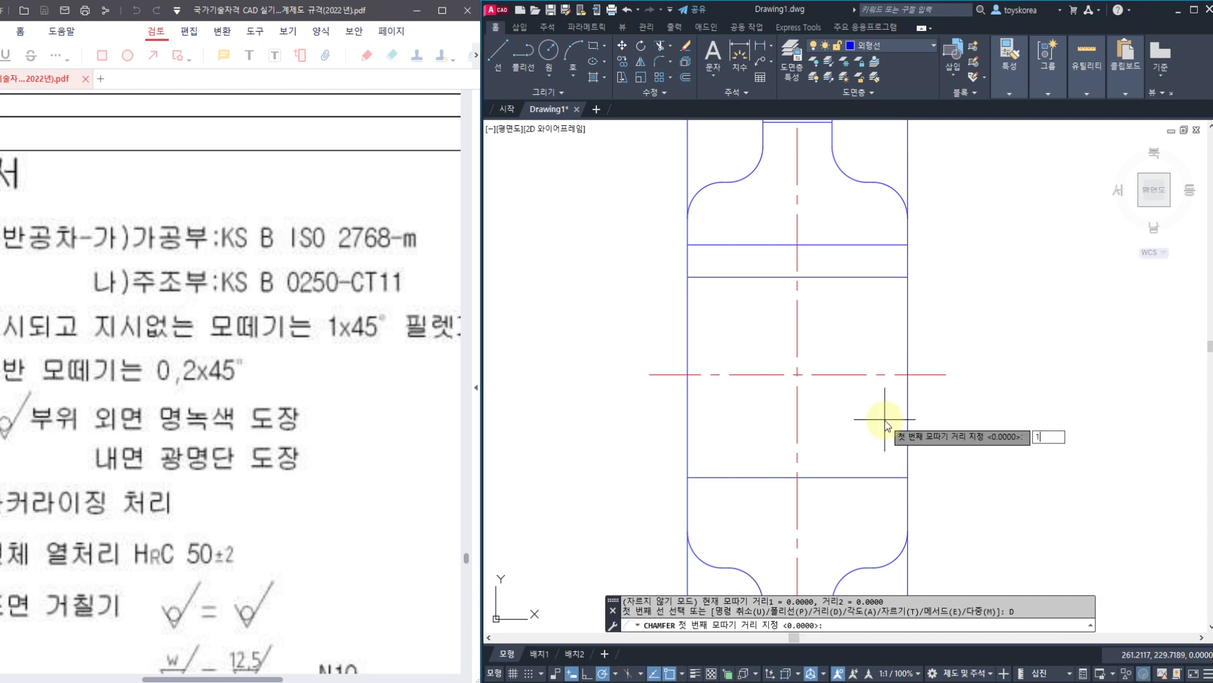
{"action": "key", "text": "Return"}
{"action": "key", "text": "Return"}
{"action": "left_click", "coordinate": [889, 276]}
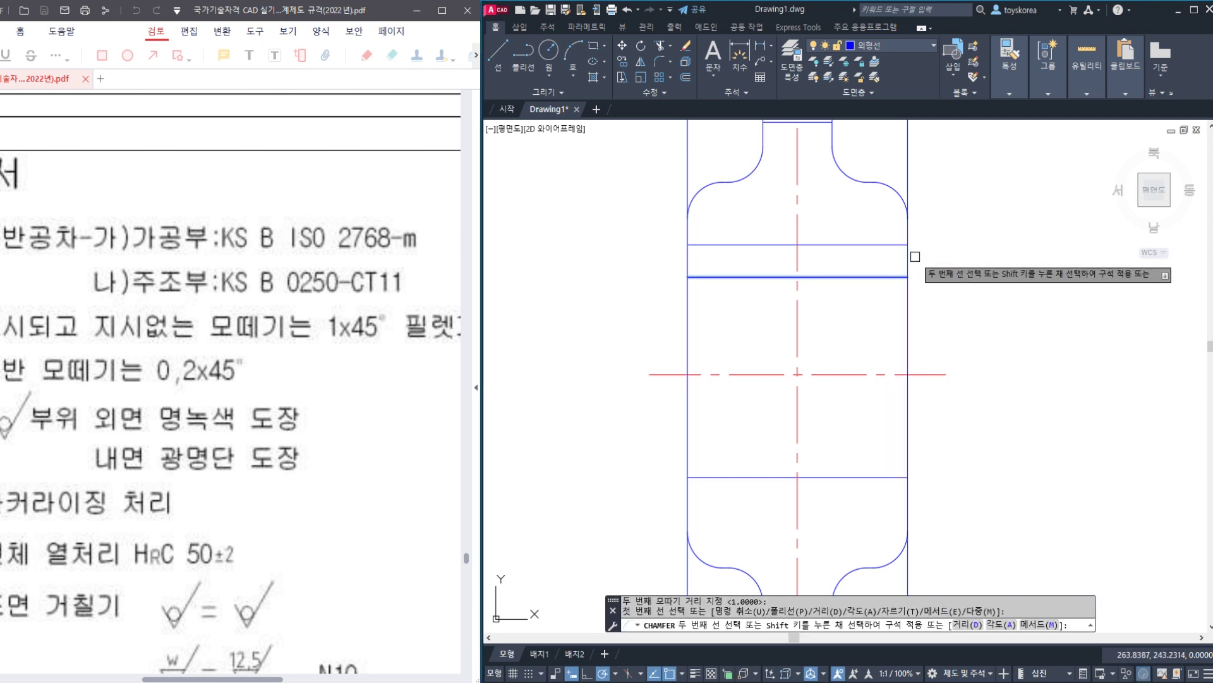
{"action": "left_click", "coordinate": [908, 260]}
{"action": "key", "text": "Return"}
{"action": "left_click", "coordinate": [893, 477]}
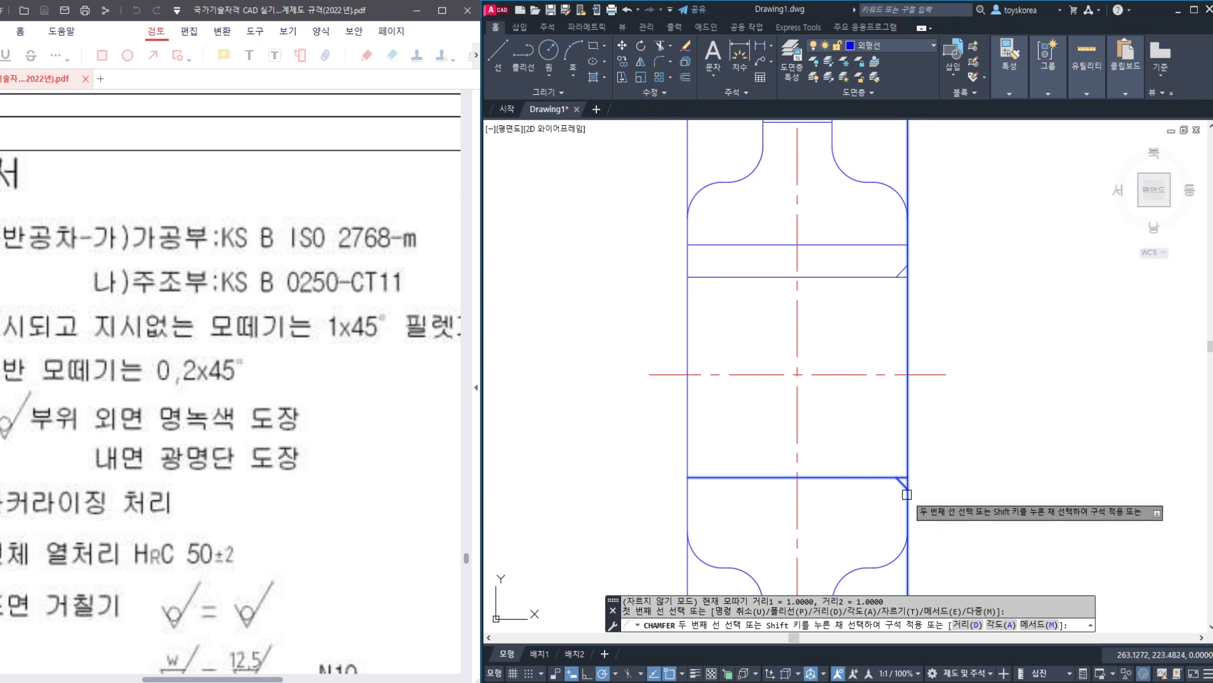
{"action": "left_click", "coordinate": [906, 494]}
- Chamfer the lower and upper bore corners at the hub's left face with the same distances of 1
{"action": "key", "text": "Return"}
{"action": "left_click", "coordinate": [700, 478]}
{"action": "left_click", "coordinate": [689, 498]}
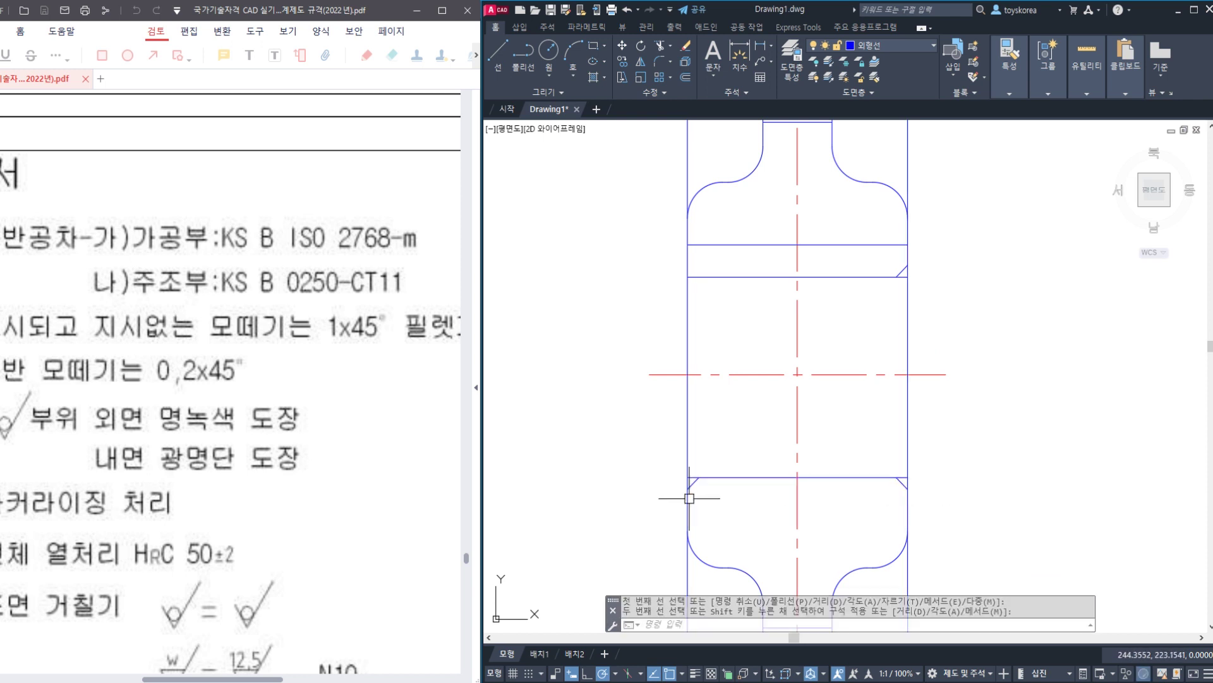
{"action": "key", "text": "Return"}
{"action": "left_click", "coordinate": [702, 276]}
{"action": "left_click", "coordinate": [687, 262]}
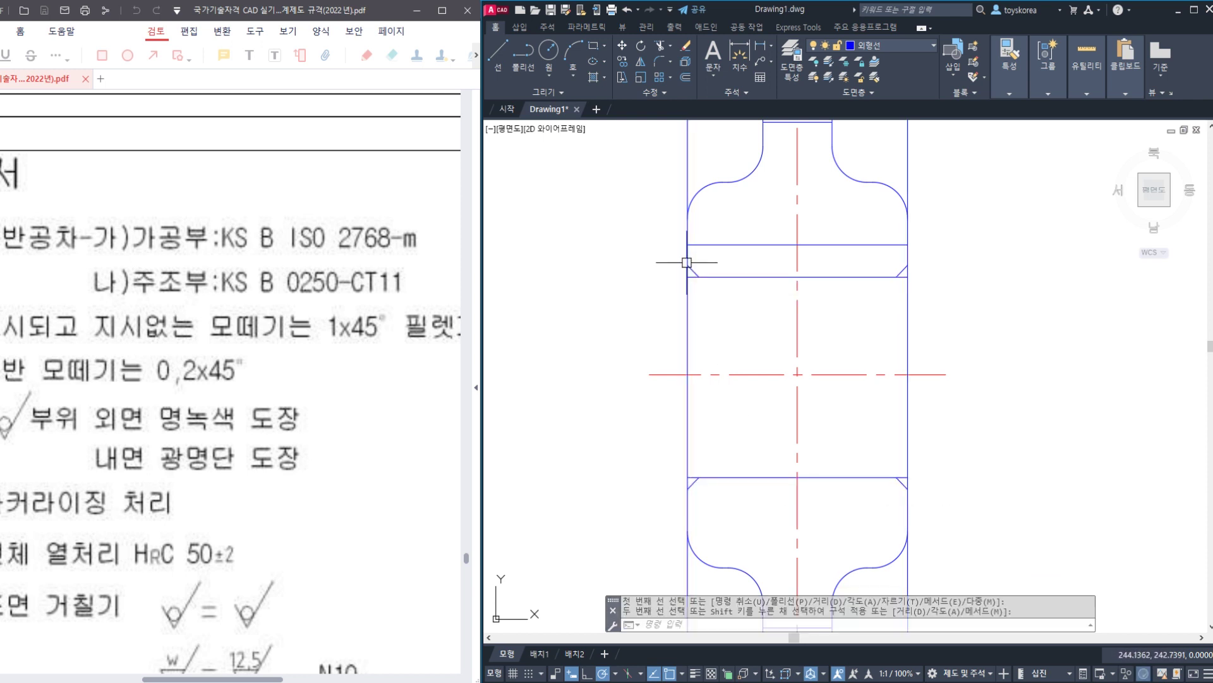
{"action": "key", "text": "Escape"}
{"action": "key", "text": "Escape"}
{"action": "scroll", "coordinate": [891, 300], "scroll_direction": "up", "scroll_amount": 2}
{"action": "type", "text": "T"}
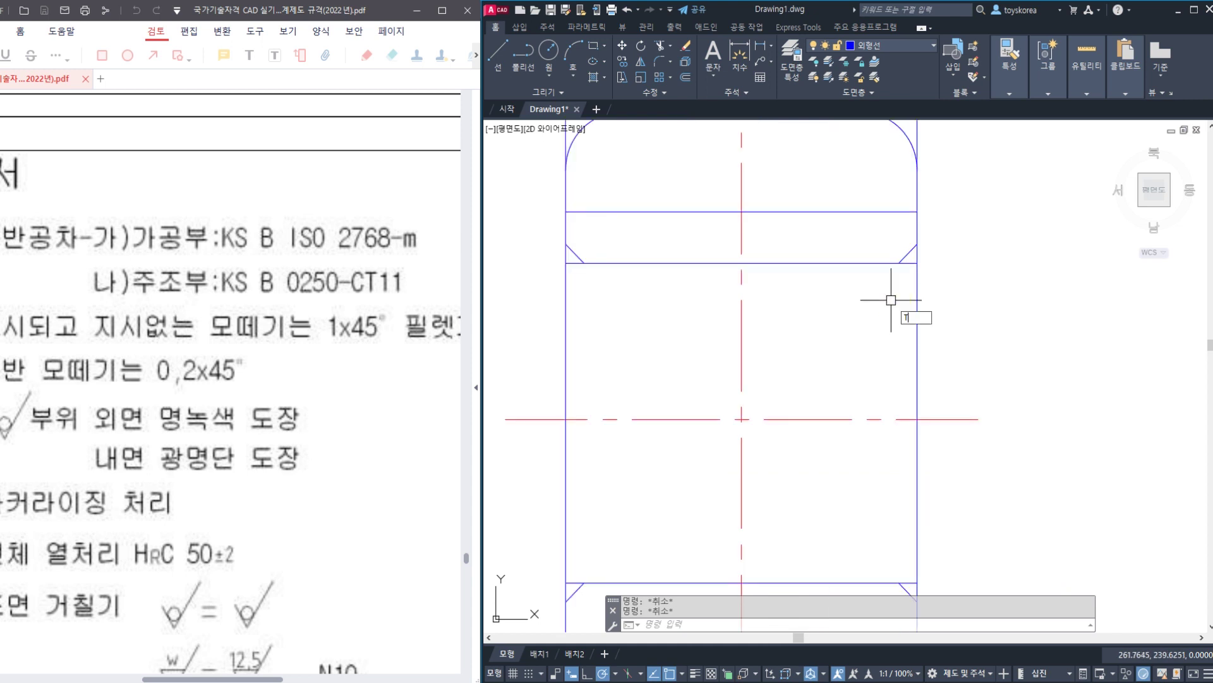
{"action": "type", "text": "R"}
{"action": "key", "text": "Return"}
{"action": "key", "text": "Escape"}
{"action": "key", "text": "Escape"}
- Draw a vertical line joining the inner ends of the two chamfers on the bore's right side
{"action": "type", "text": "L"}
{"action": "key", "text": "Return"}
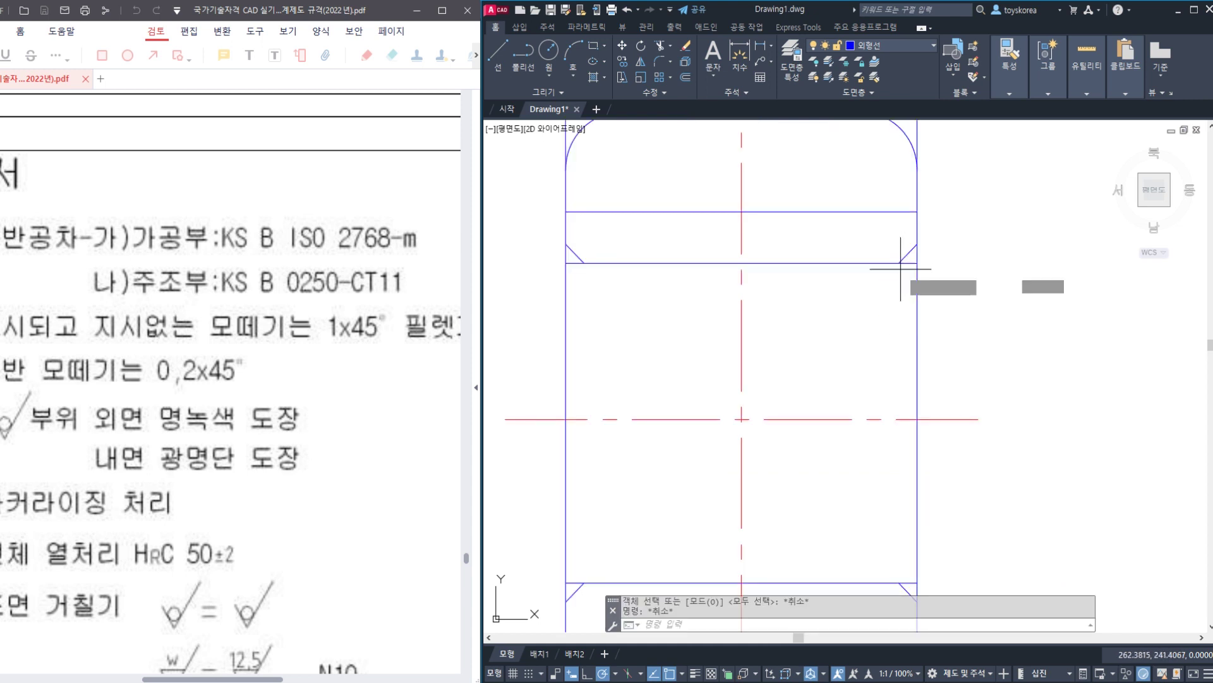
{"action": "left_click", "coordinate": [898, 263]}
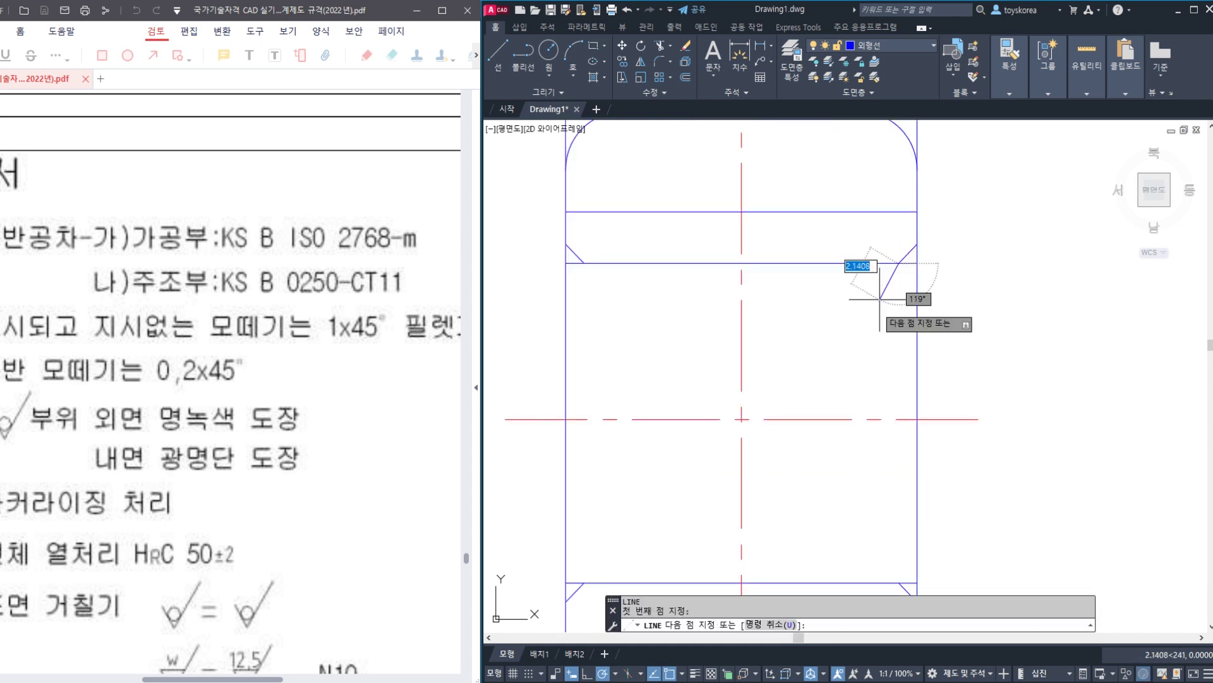
{"action": "left_click", "coordinate": [898, 582]}
{"action": "key", "text": "Return"}
{"action": "key", "text": "Return"}
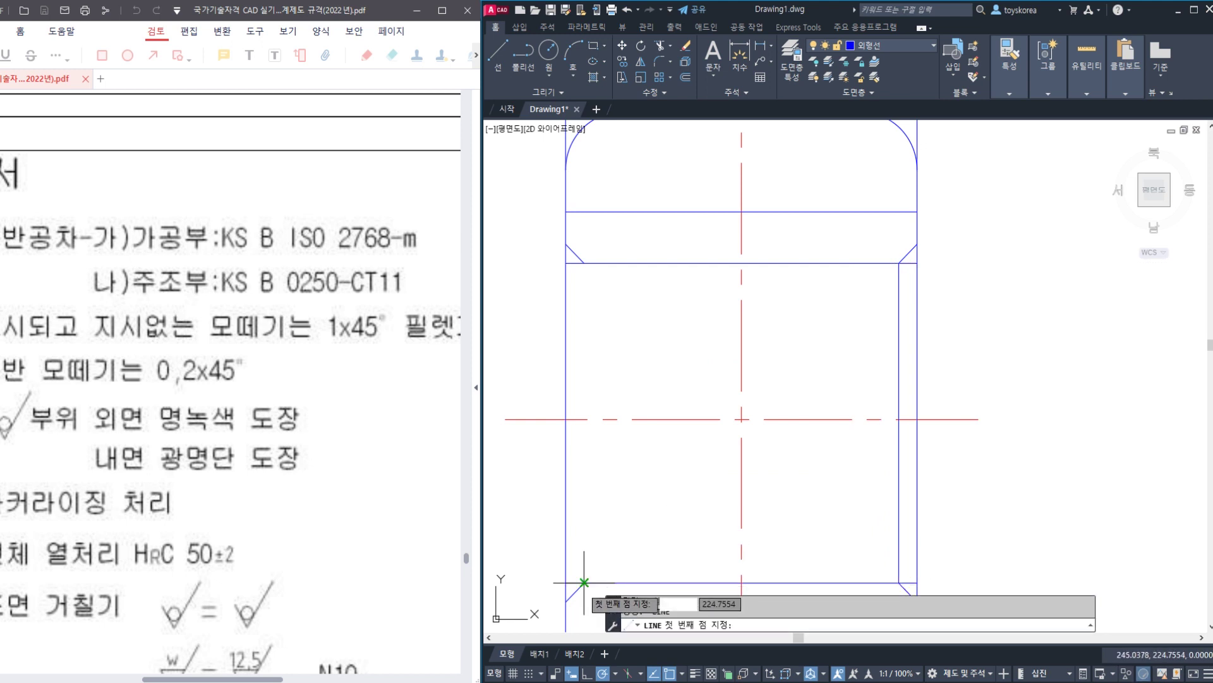
{"action": "left_click", "coordinate": [584, 583]}
{"action": "key", "text": "Escape"}
{"action": "left_click", "coordinate": [584, 263]}
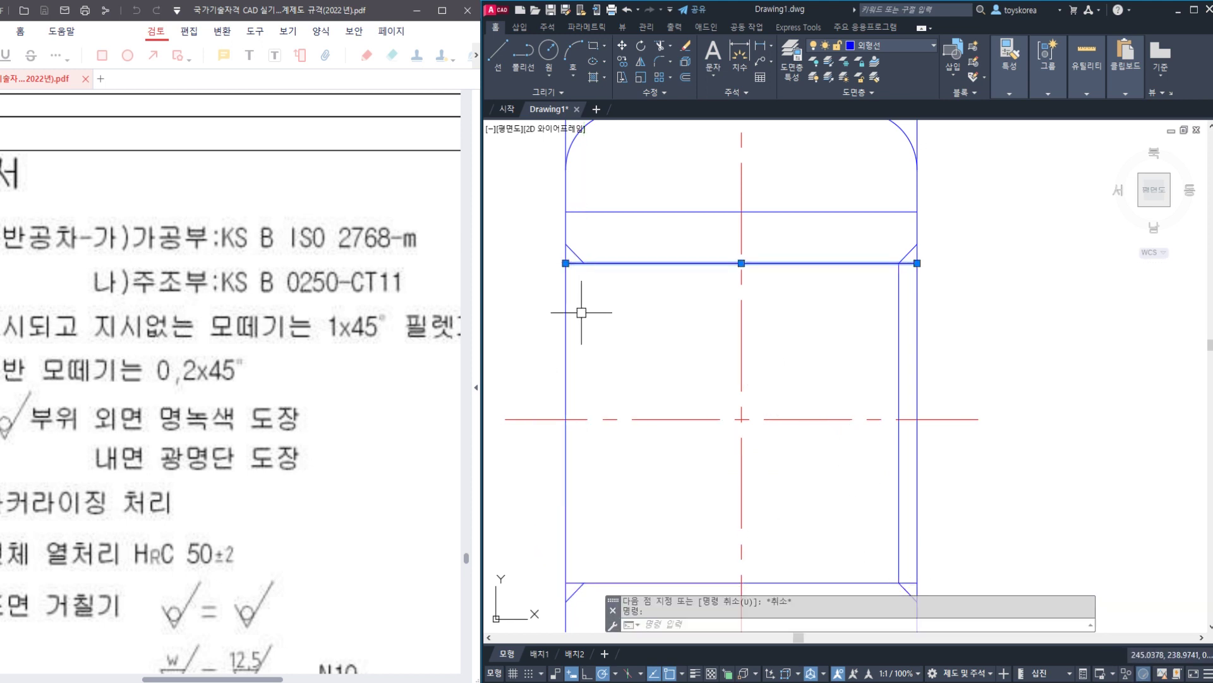
{"action": "key", "text": "Escape"}
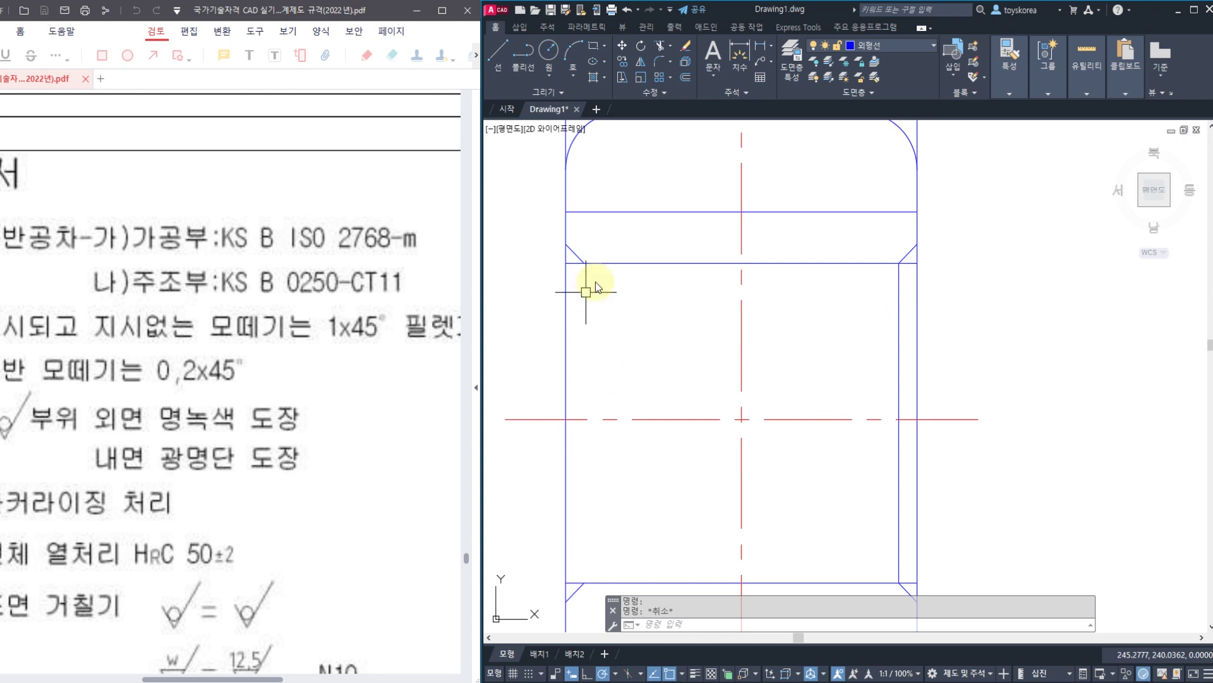
- Draw a vertical line joining the inner ends of the two chamfers on the bore's left side
{"action": "type", "text": "l"}
{"action": "key", "text": "Return"}
{"action": "left_click", "coordinate": [584, 263]}
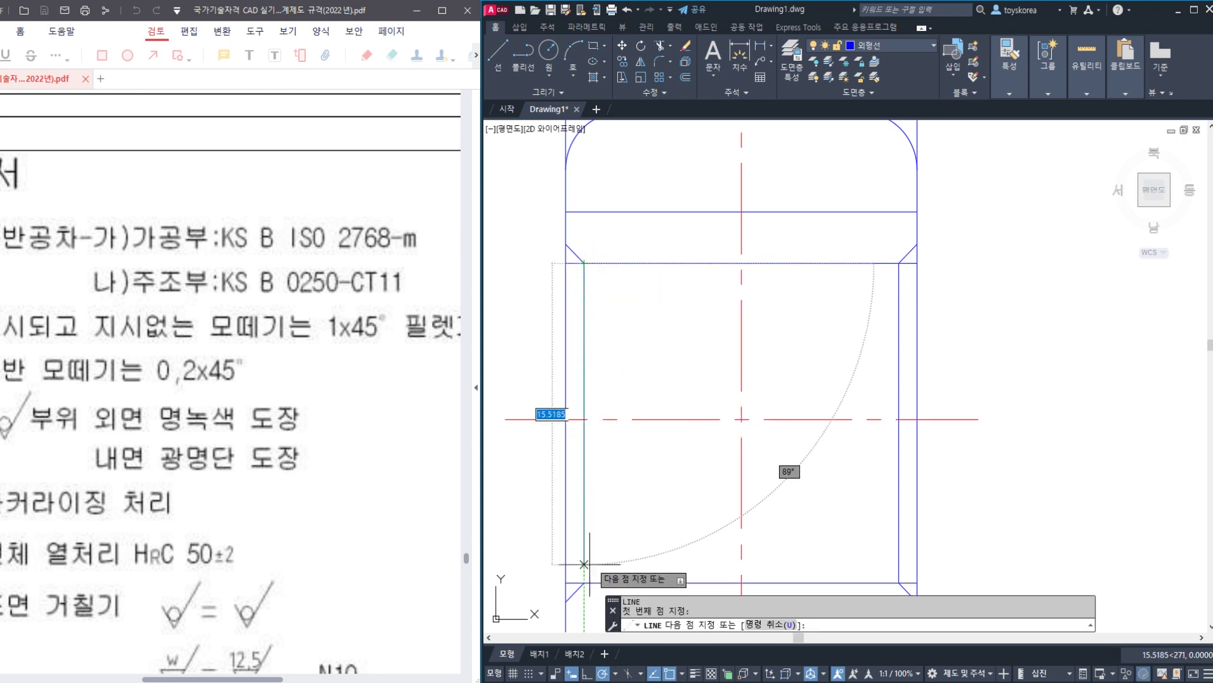
{"action": "key", "text": "Escape"}
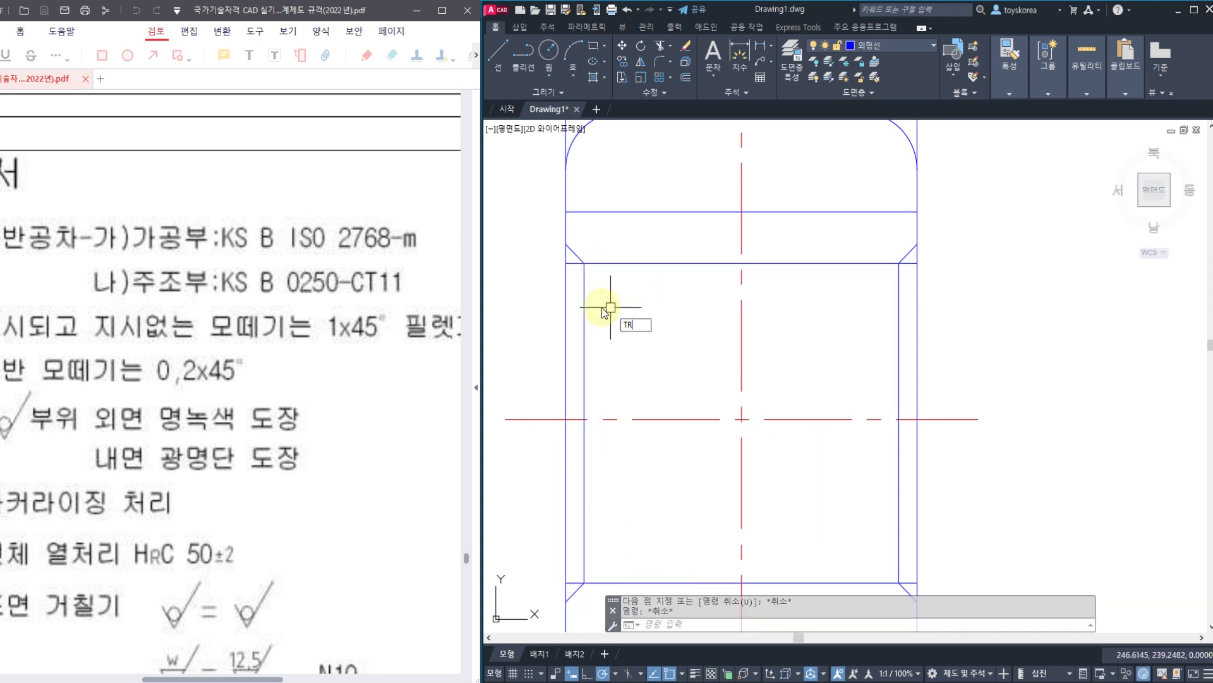
- Trim the bore edge ends that extend beyond the two vertical chamfer lines, and save the drawing
{"action": "type", "text": "tr"}
{"action": "key", "text": "Return"}
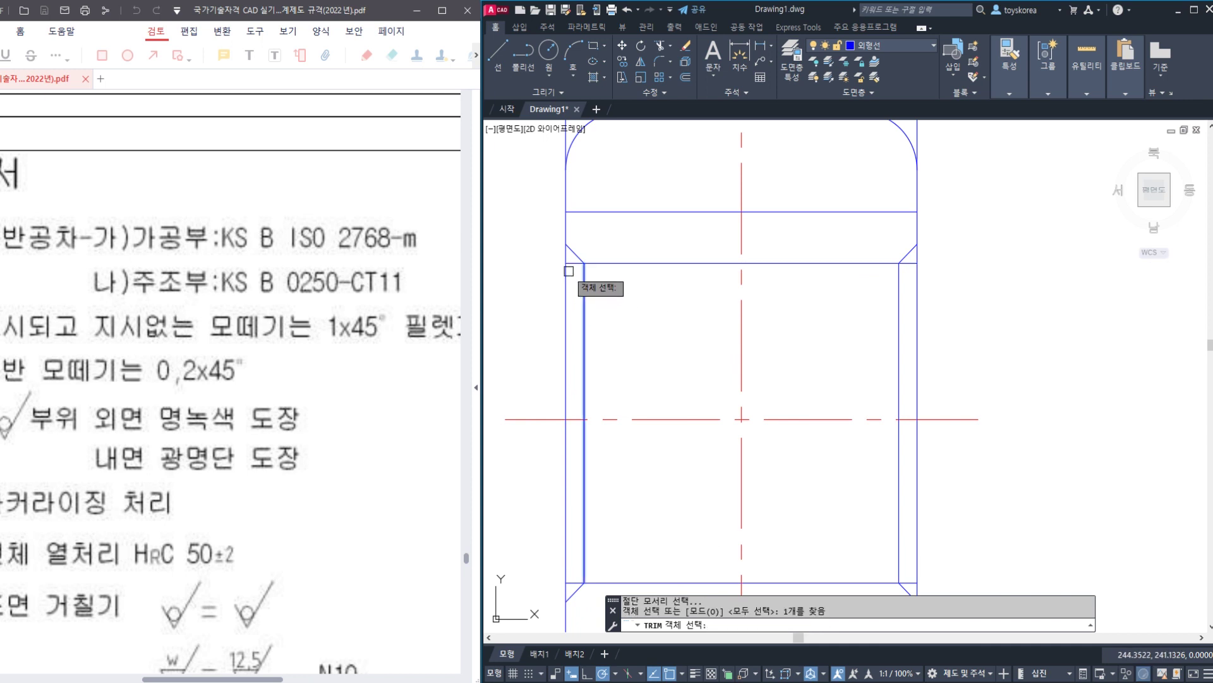
{"action": "key", "text": "Return"}
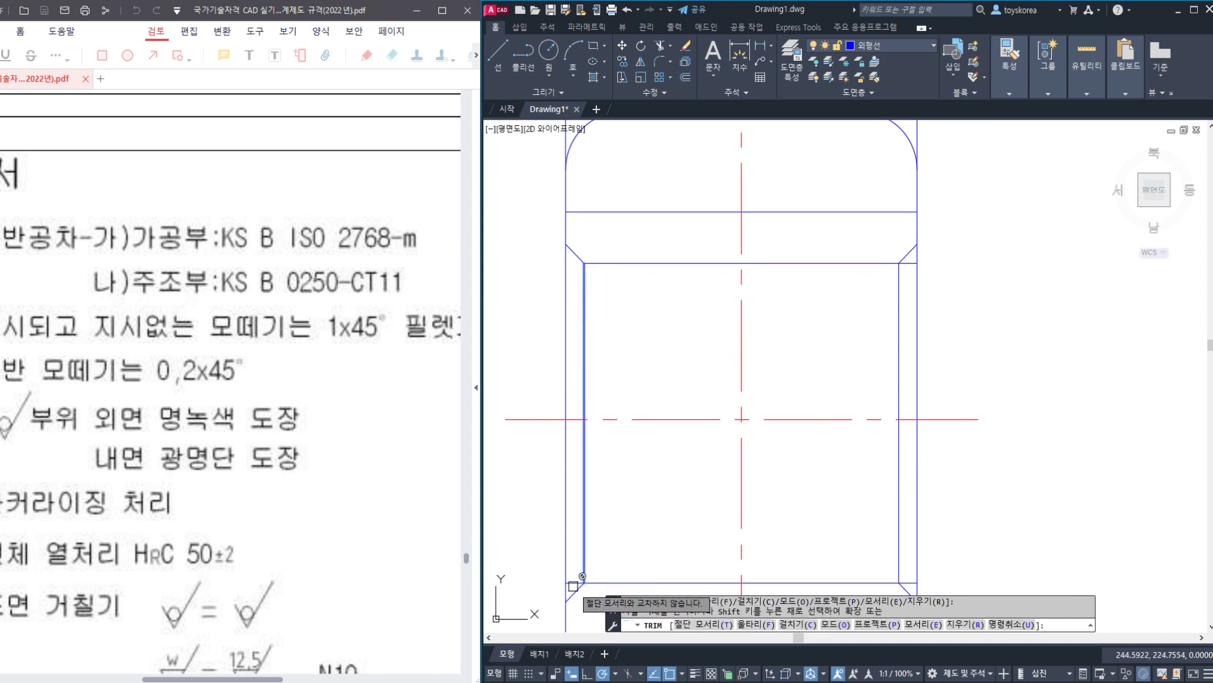
{"action": "key", "text": "Return"}
{"action": "key", "text": "Return"}
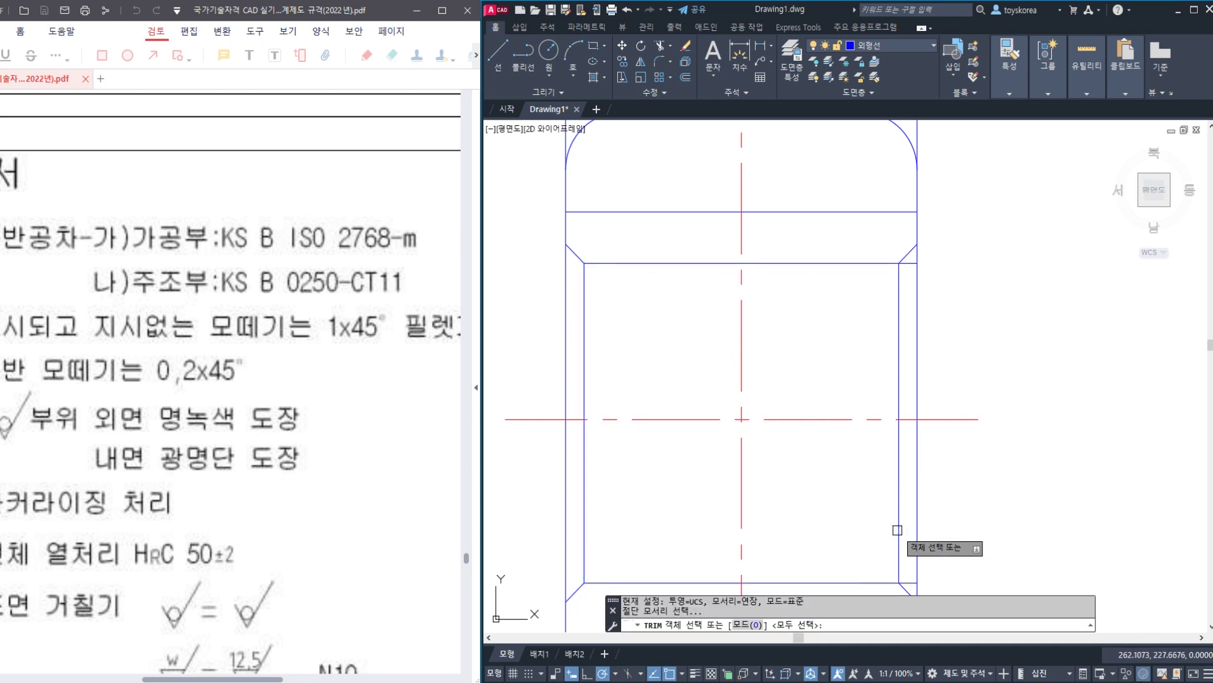
{"action": "left_click", "coordinate": [910, 578]}
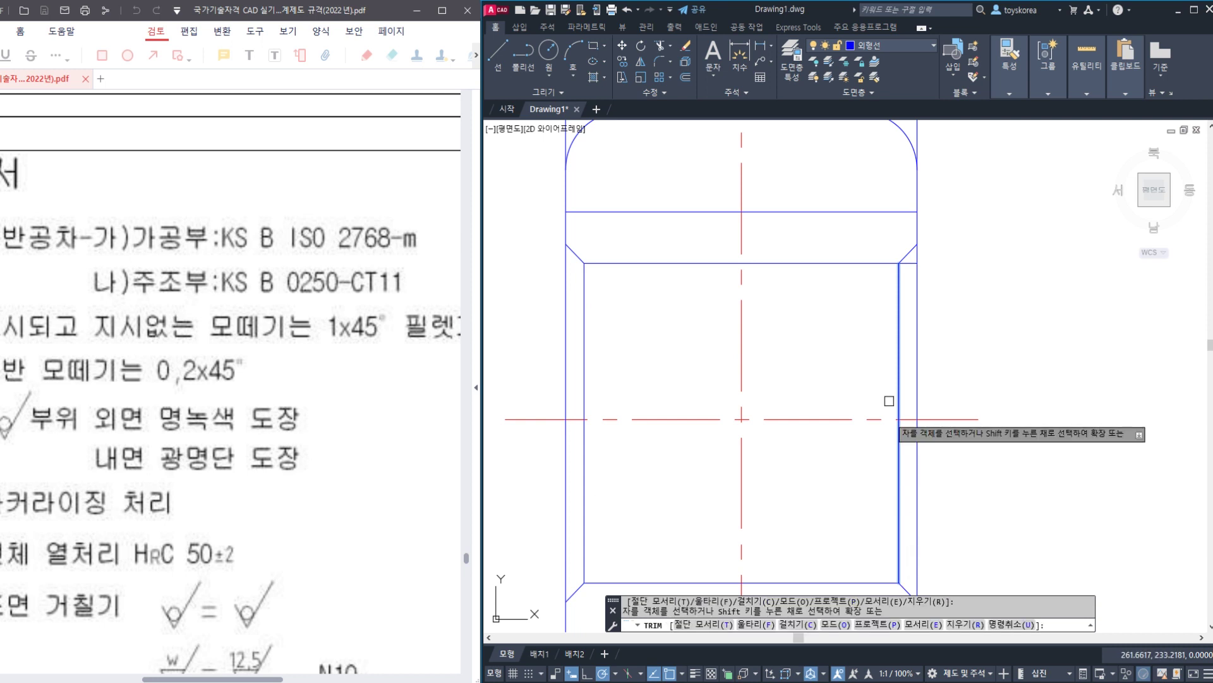
{"action": "key", "text": "Return"}
{"action": "scroll", "coordinate": [821, 341], "scroll_direction": "down", "scroll_amount": 3}
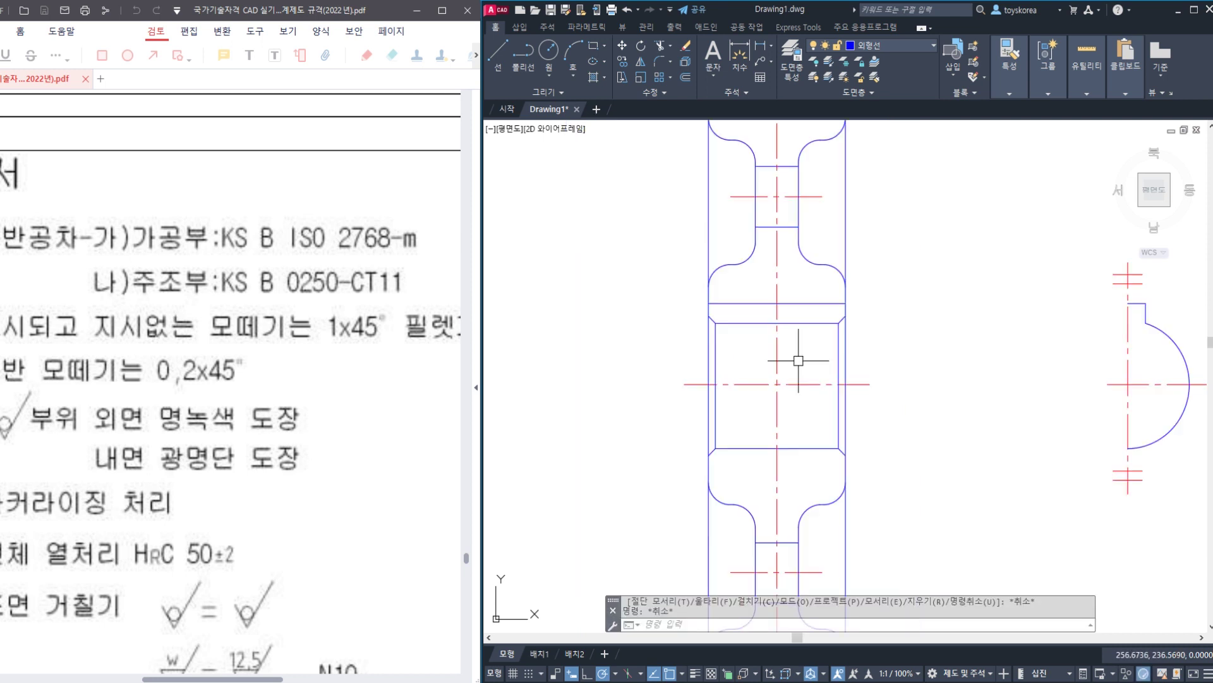
{"action": "key", "text": "ctrl+s"}
- Draw a horizontal construction line from the outer end of the bore's lower right chamfer across to the keyway side view
{"action": "middle_click_drag", "start_coordinate": [787, 353], "coordinate": [760, 360]}
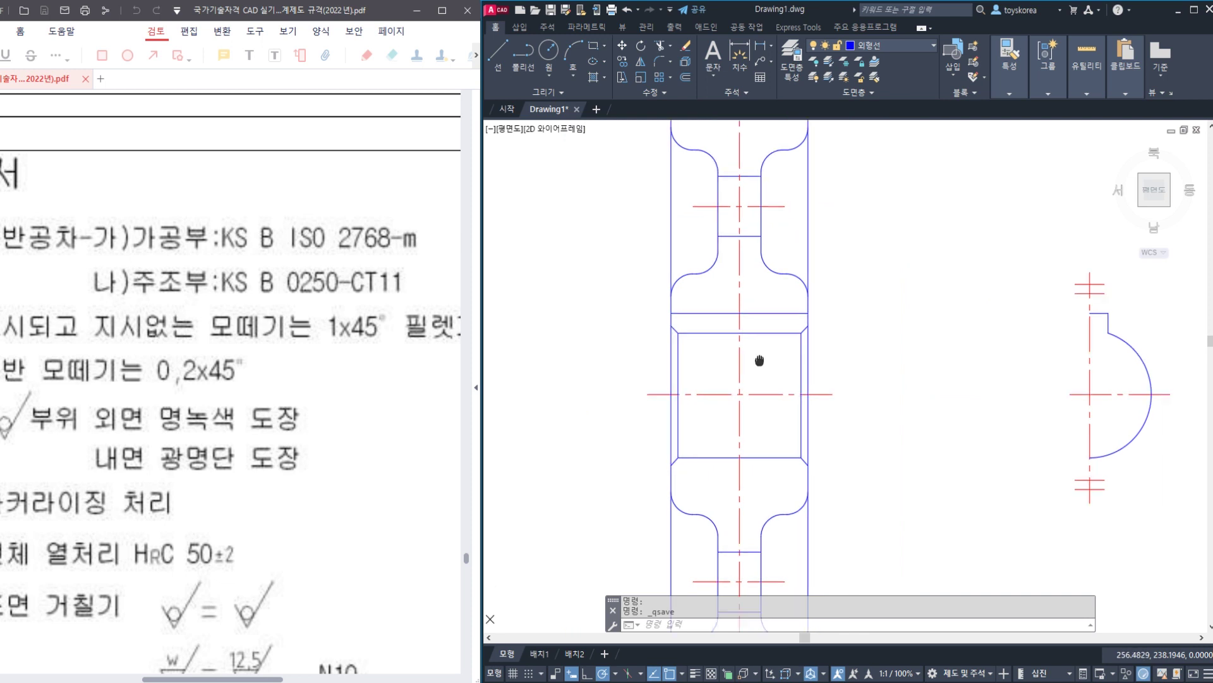
{"action": "middle_click_drag", "start_coordinate": [874, 374], "coordinate": [856, 370]}
{"action": "type", "text": "XL"}
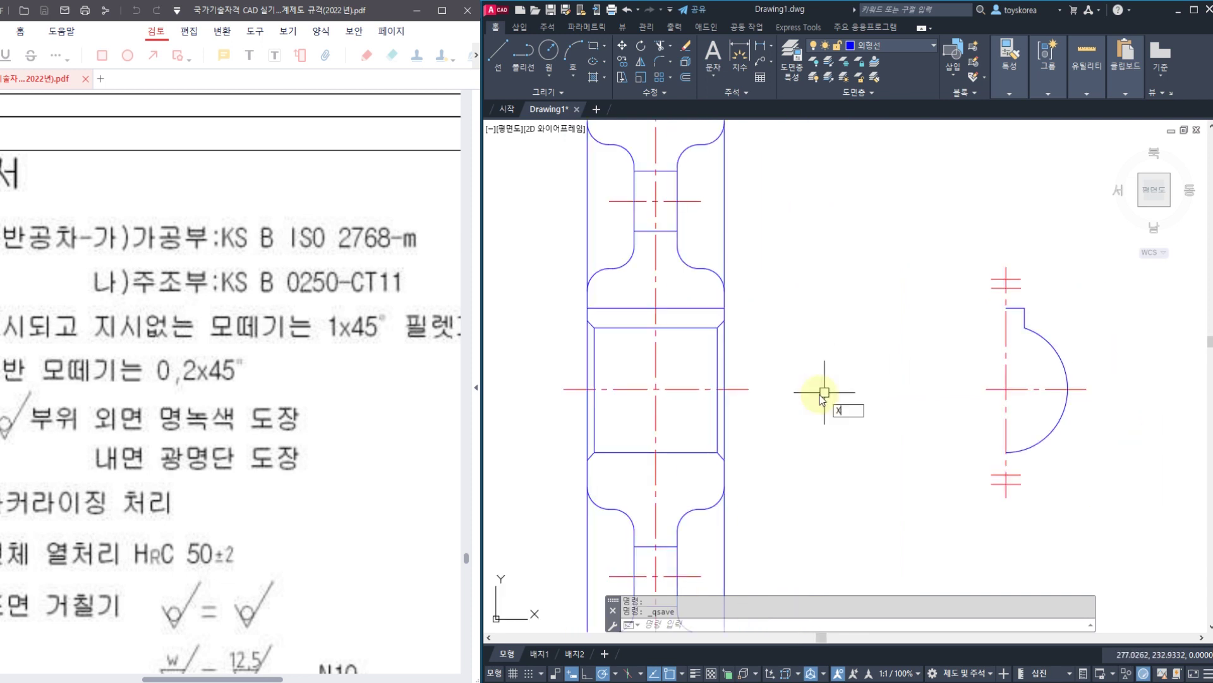
{"action": "key", "text": "Return"}
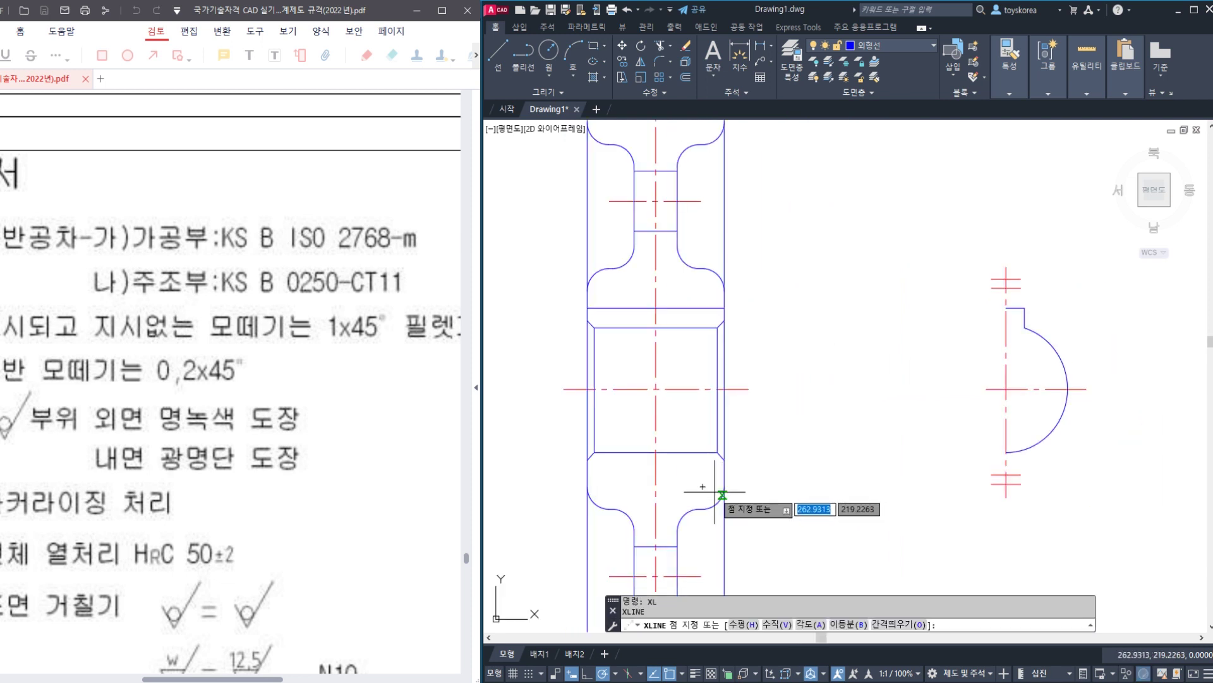
{"action": "left_click", "coordinate": [723, 460]}
{"action": "left_click", "coordinate": [767, 461]}
{"action": "key", "text": "Escape"}
{"action": "key", "text": "Escape"}
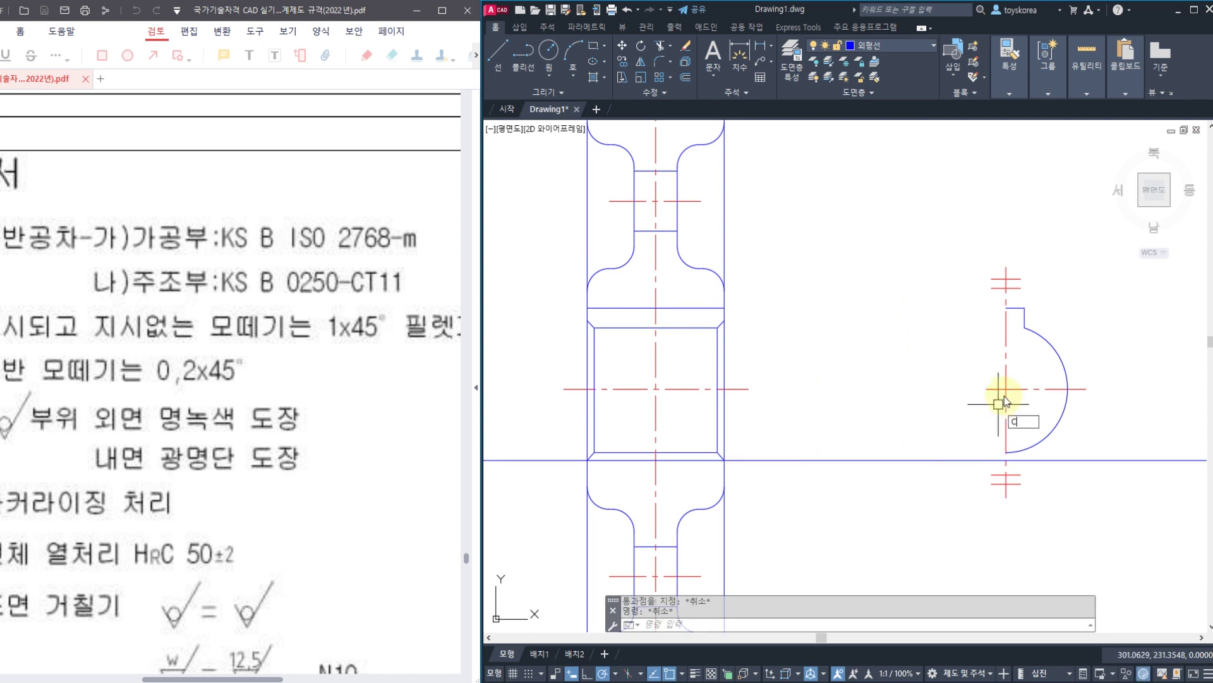
- Draw a circle of radius 9.5 centred on the side view's bore centre, reaching down to the construction line
{"action": "key", "text": "Return"}
{"action": "left_click", "coordinate": [1007, 389]}
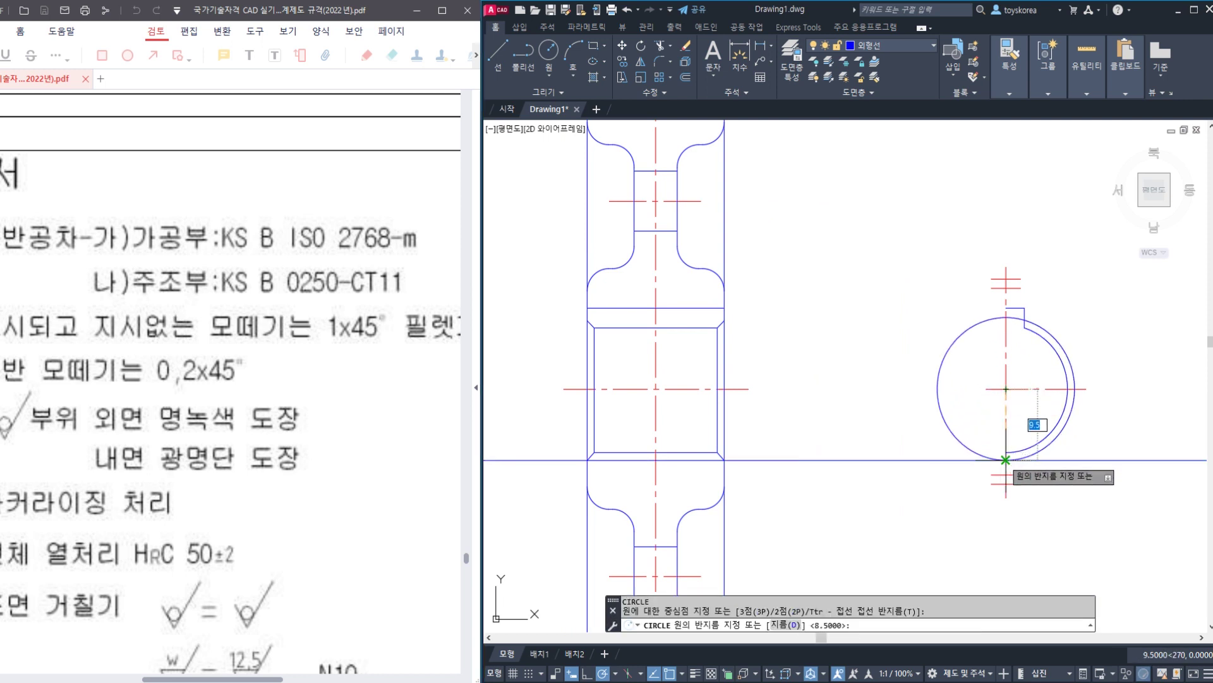
{"action": "left_click", "coordinate": [1006, 460]}
- Trim away the left half of the chamfer circle at the side view's vertical centreline
{"action": "type", "text": "tr"}
{"action": "key", "text": "Return"}
{"action": "left_click", "coordinate": [1025, 318]}
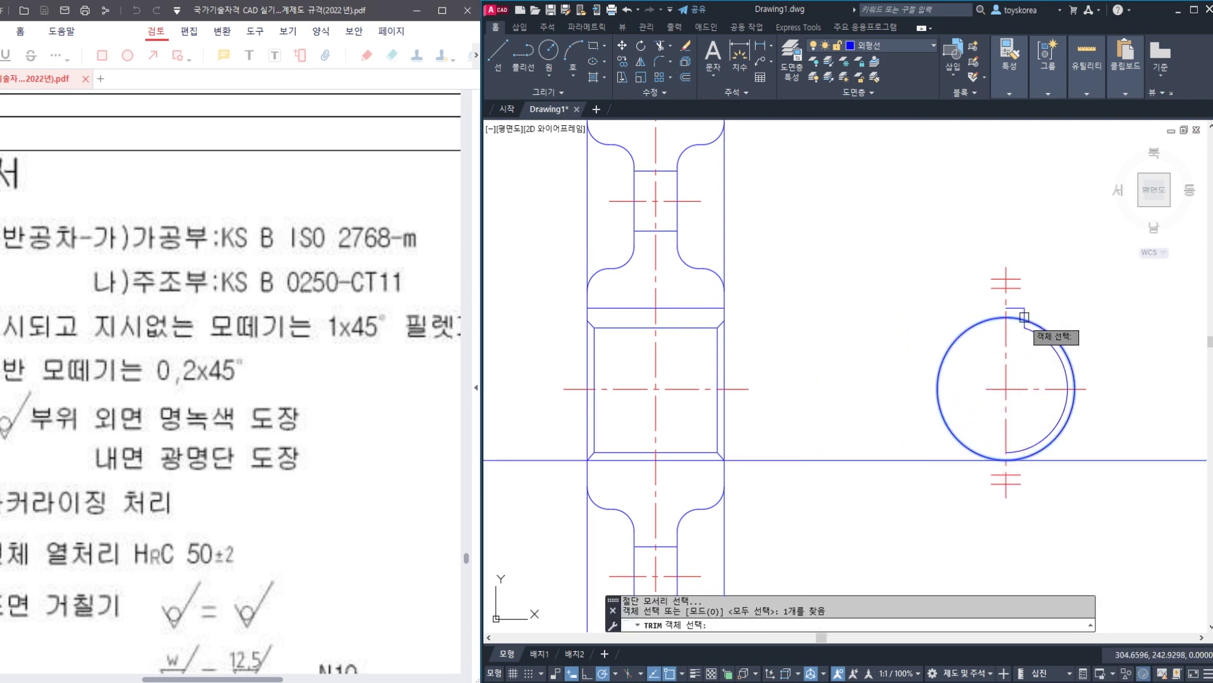
{"action": "scroll", "coordinate": [1024, 318], "scroll_direction": "up", "scroll_amount": 2}
{"action": "left_click", "coordinate": [1019, 323]}
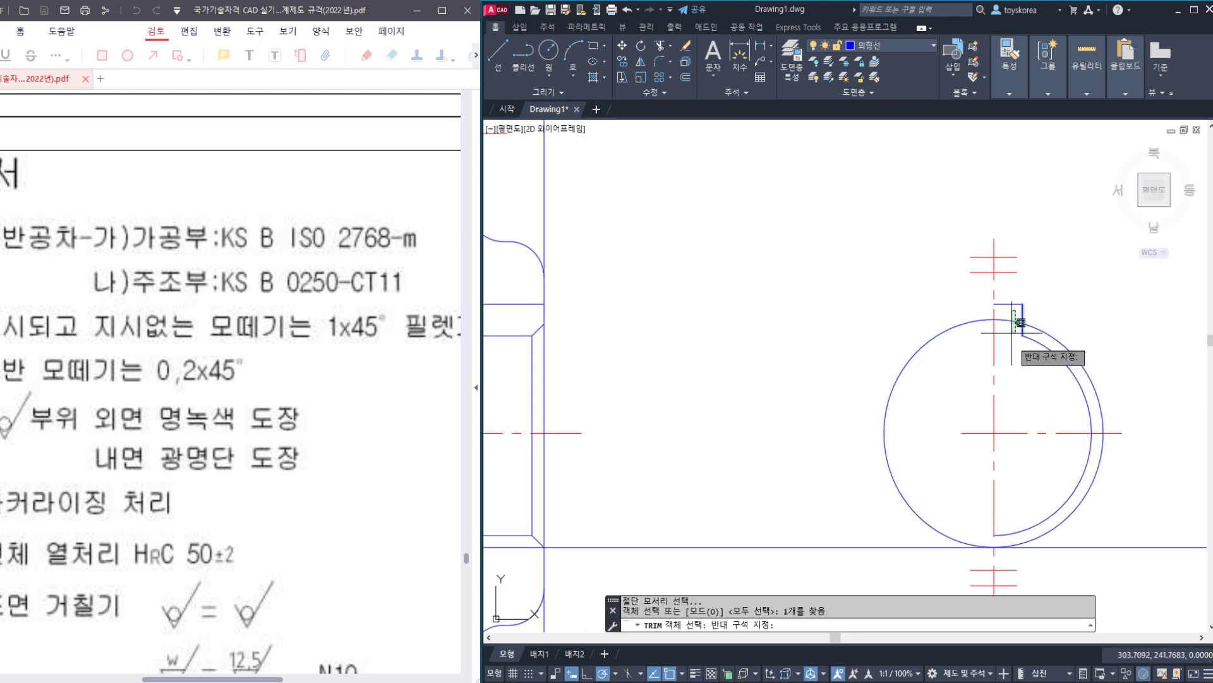
{"action": "left_click", "coordinate": [1023, 325]}
{"action": "left_click", "coordinate": [962, 538]}
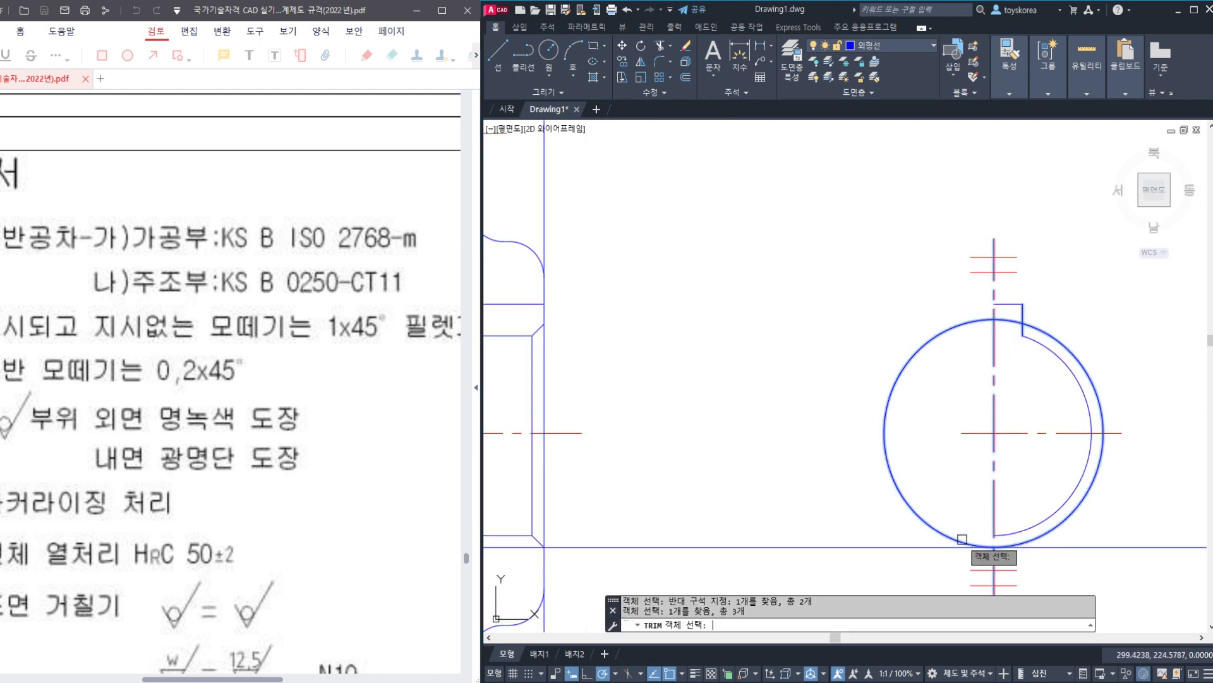
{"action": "key", "text": "Return"}
{"action": "left_click", "coordinate": [962, 539]}
{"action": "key", "text": "Escape"}
- Trim the piece of the outer chamfer arc that lies inside the half keyway
{"action": "key", "text": "Return"}
{"action": "left_click", "coordinate": [1025, 313]}
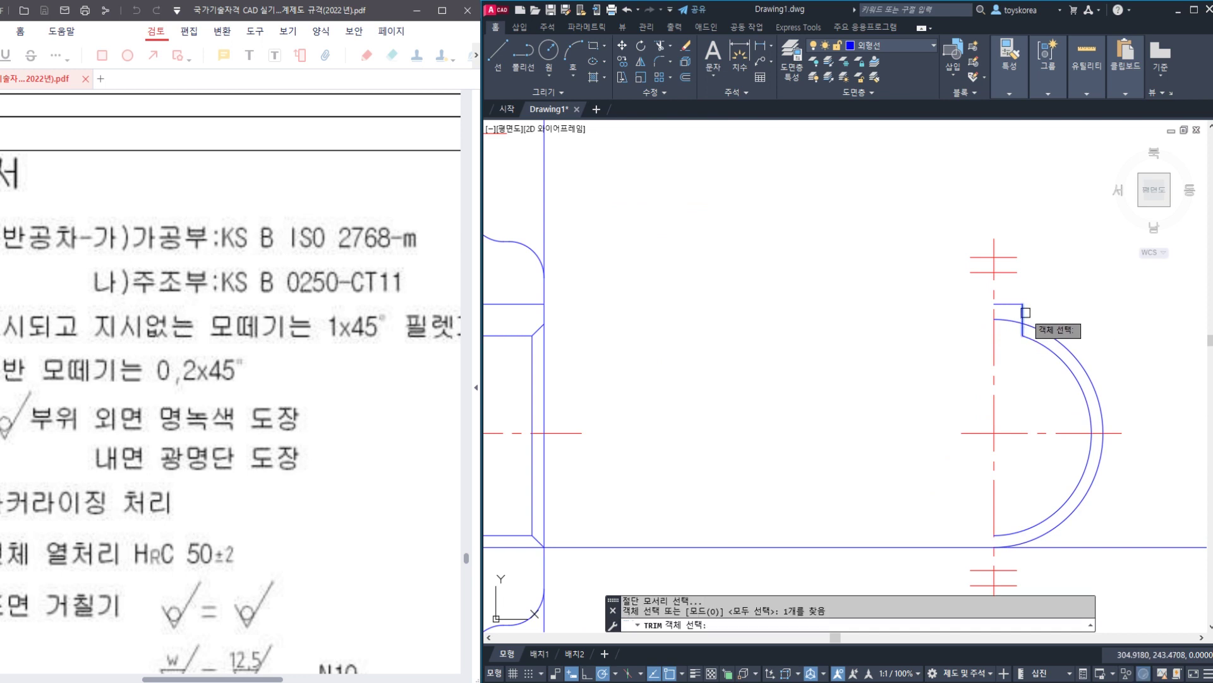
{"action": "key", "text": "Return"}
{"action": "key", "text": "Escape"}
{"action": "scroll", "coordinate": [1008, 324], "scroll_direction": "down", "scroll_amount": 2}
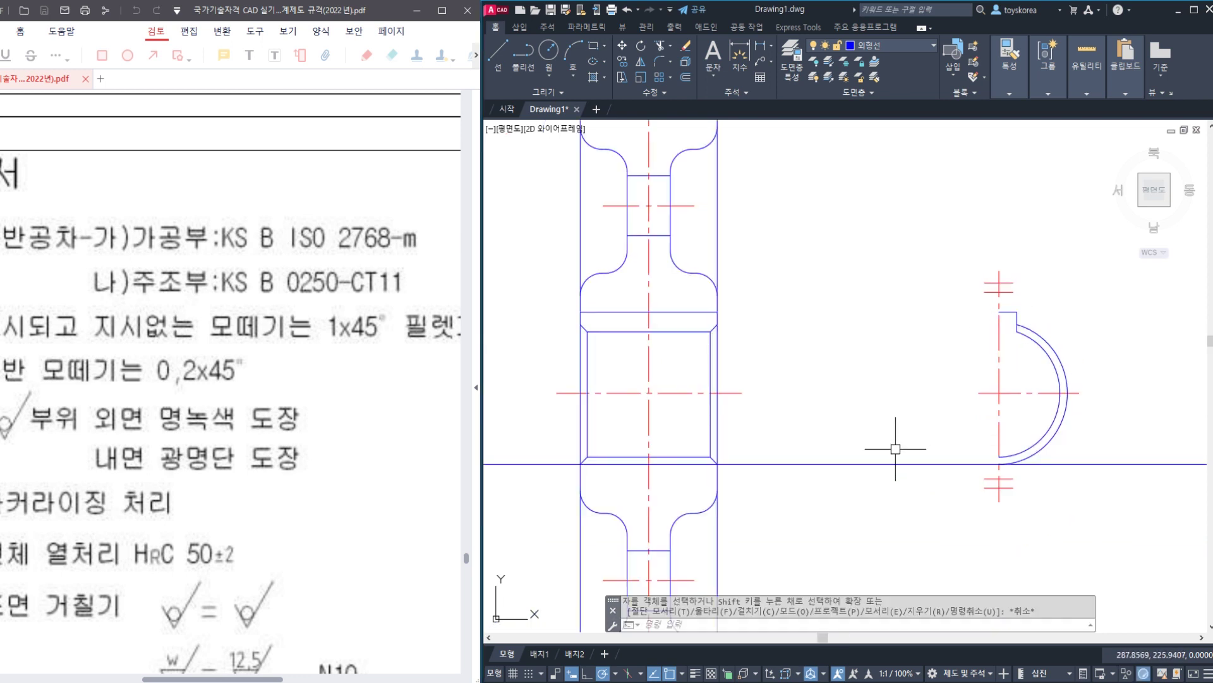
- Erase the outer chamfer arc from the keyway side view, keeping the inner bore arc
{"action": "left_click", "coordinate": [1027, 334]}
{"action": "key", "text": "Escape"}
{"action": "left_click", "coordinate": [1037, 359]}
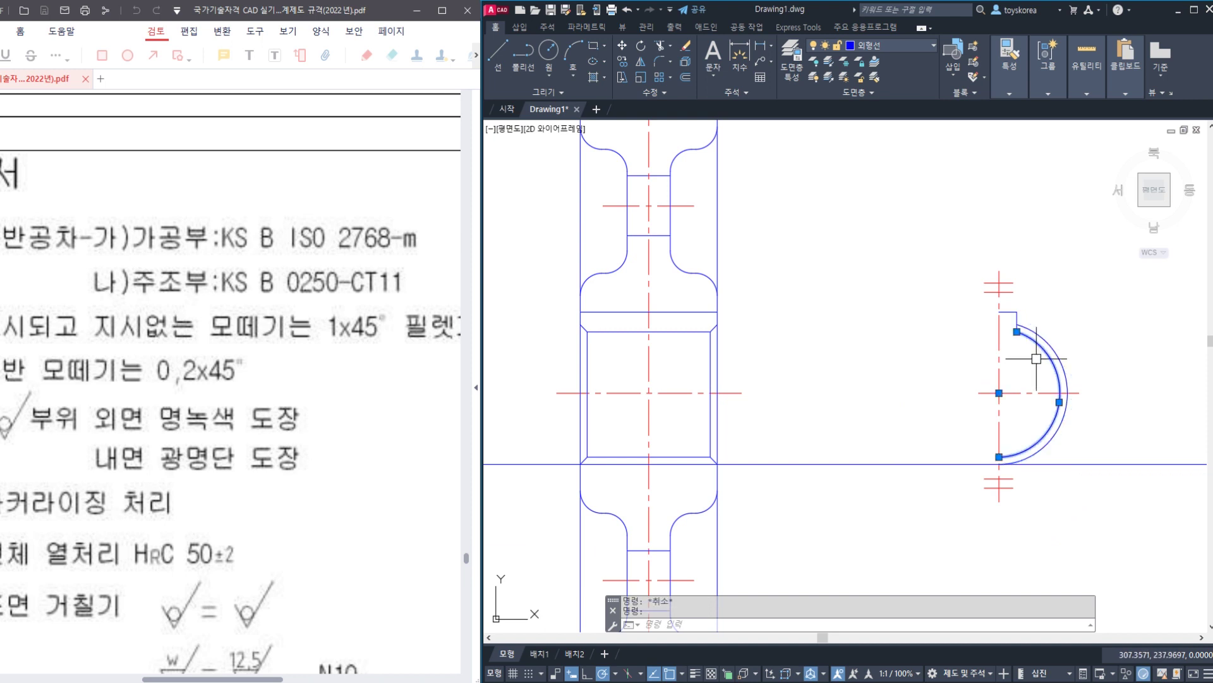
{"action": "key", "text": "Escape"}
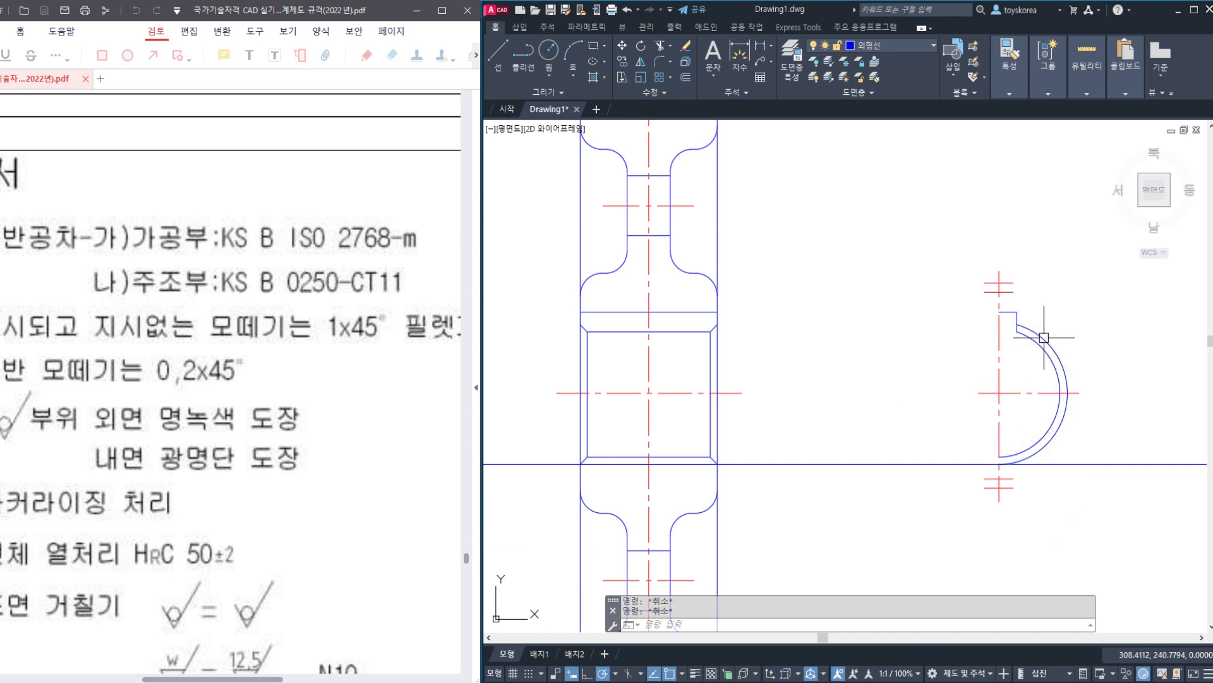
{"action": "left_click", "coordinate": [1044, 337]}
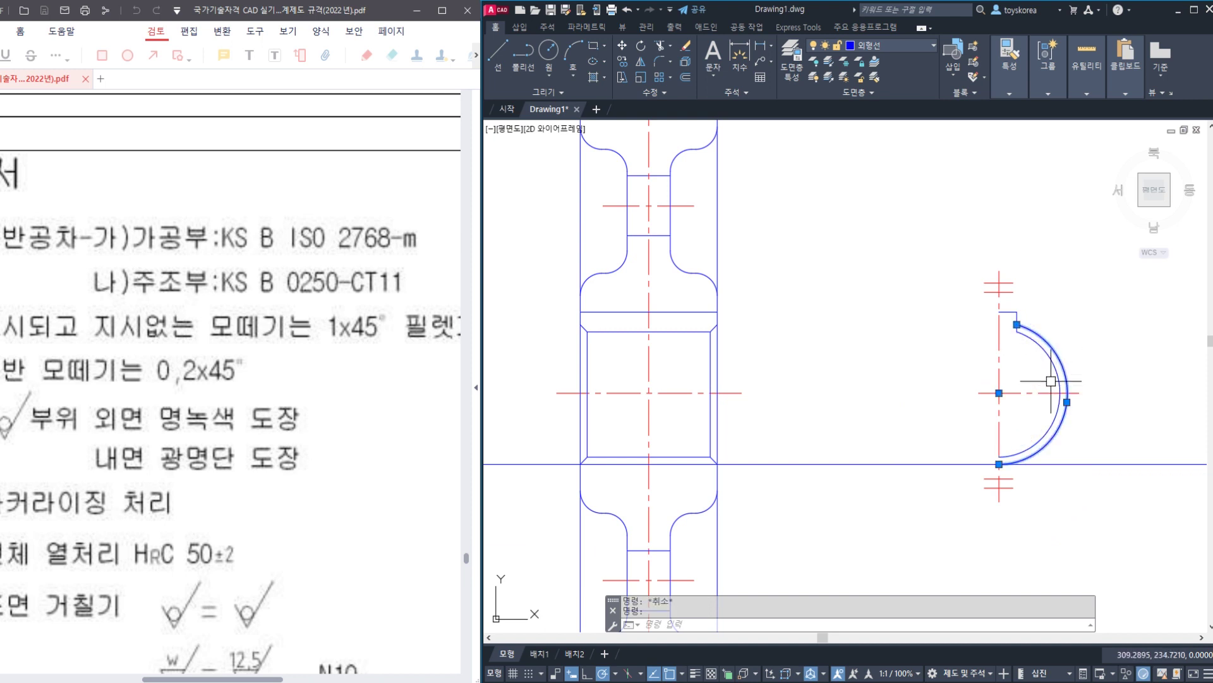
{"action": "type", "text": "e"}
{"action": "key", "text": "Return"}
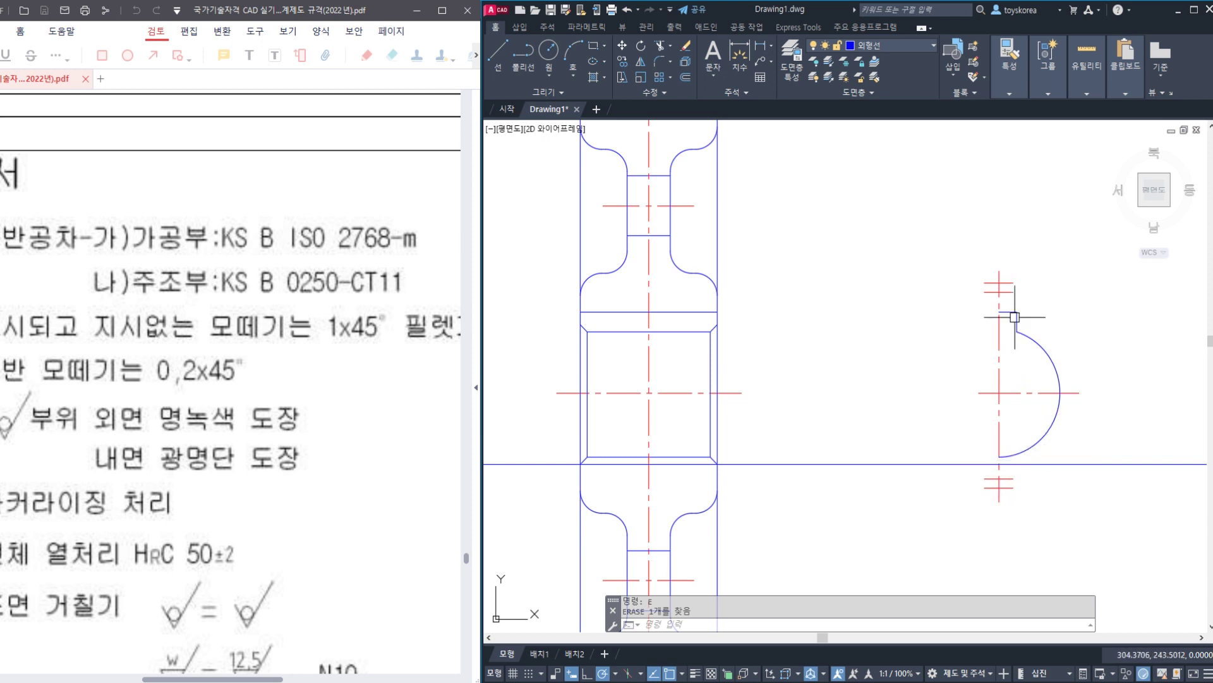
{"action": "key", "text": "Escape"}
{"action": "key", "text": "Escape"}
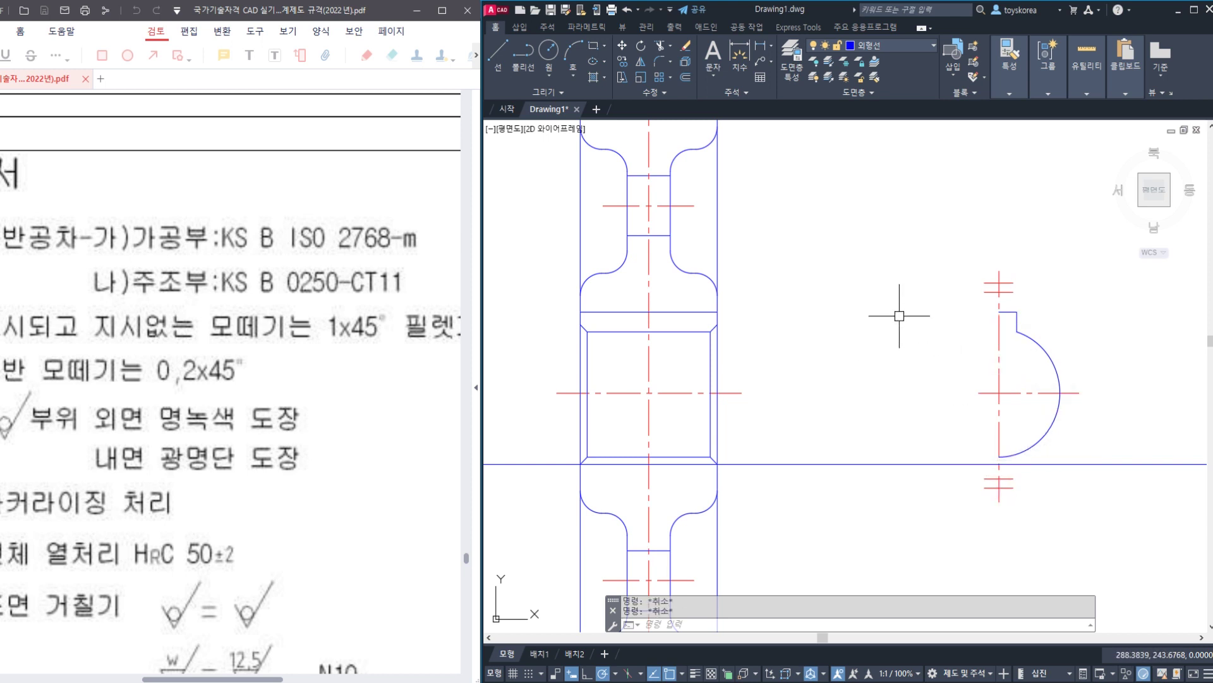
- Try erasing the horizontal construction line that runs to the keyway side view, and undo the erasure
{"action": "scroll", "coordinate": [897, 328], "scroll_direction": "down", "scroll_amount": 2}
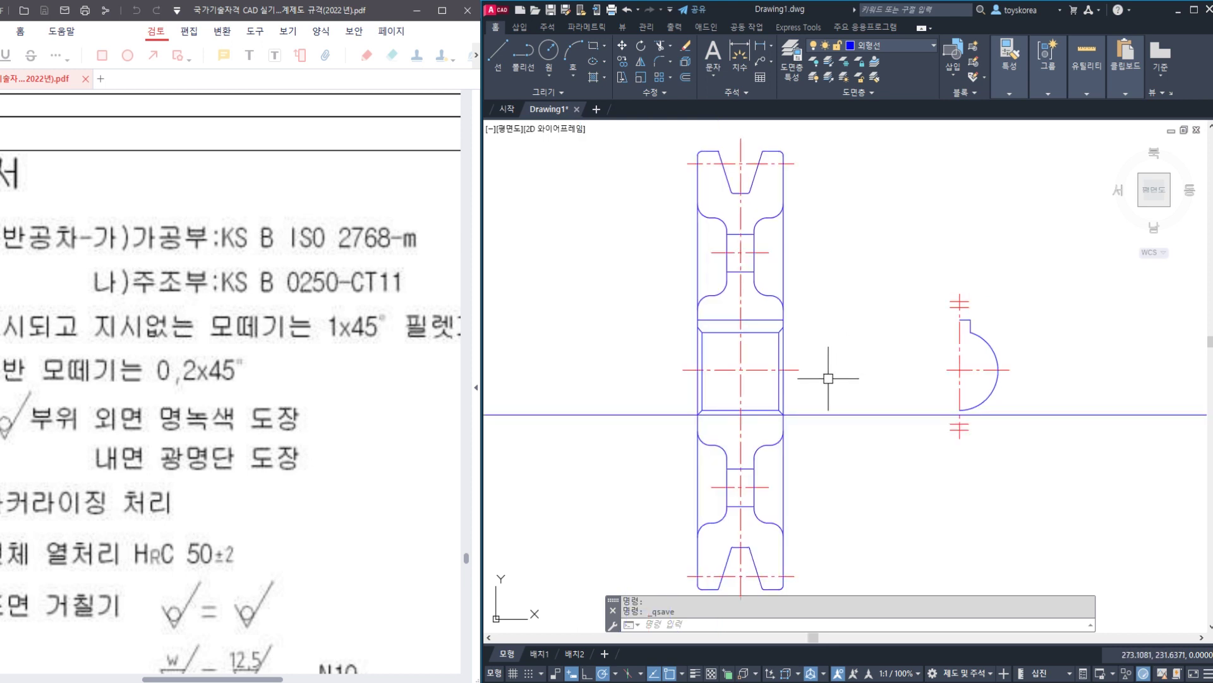
{"action": "left_click", "coordinate": [905, 393]}
{"action": "left_click", "coordinate": [884, 447]}
{"action": "type", "text": "E"}
{"action": "key", "text": "Return"}
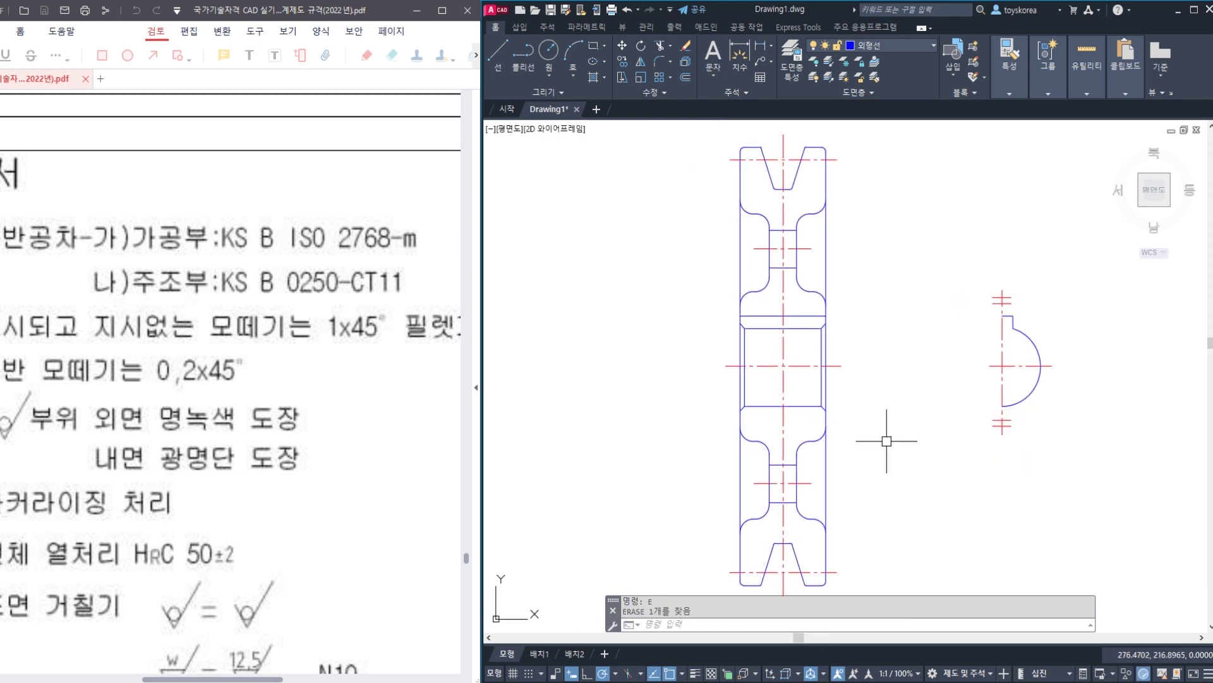
{"action": "scroll", "coordinate": [881, 417], "scroll_direction": "up", "scroll_amount": 1}
{"action": "key", "text": "ctrl+z"}
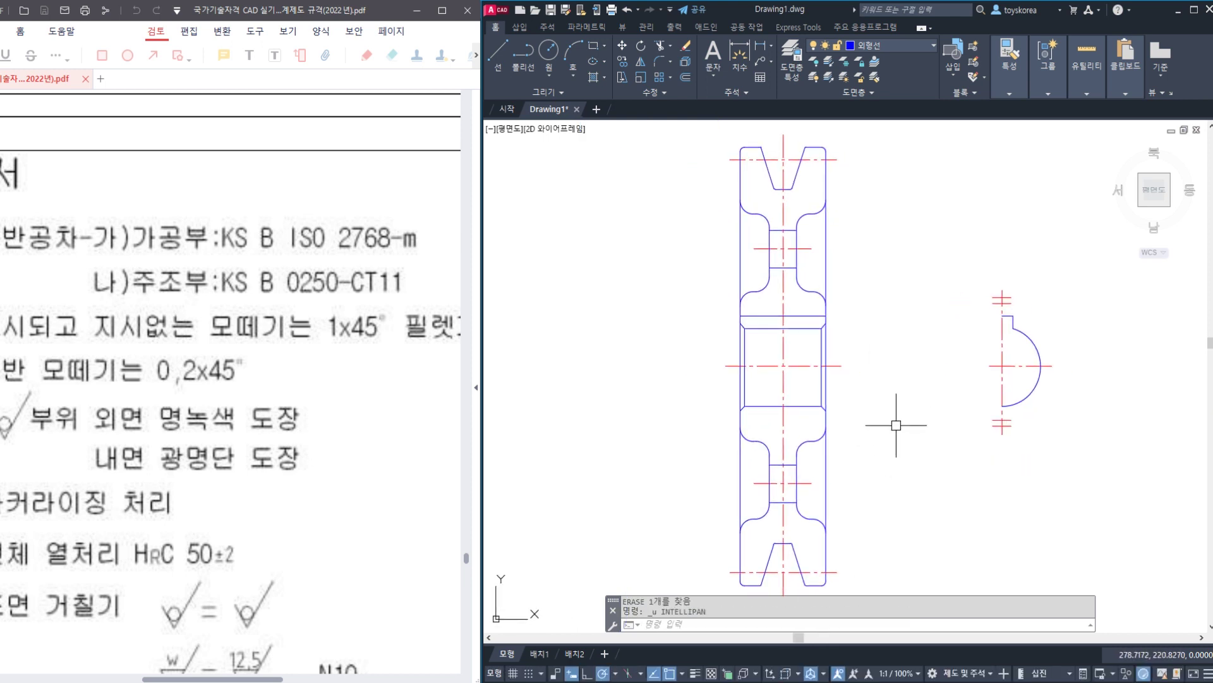
{"action": "key", "text": "ctrl+z"}
- Erase the horizontal construction line at the bore's lower chamfer and save the drawing
{"action": "left_click", "coordinate": [887, 412]}
{"action": "type", "text": "E"}
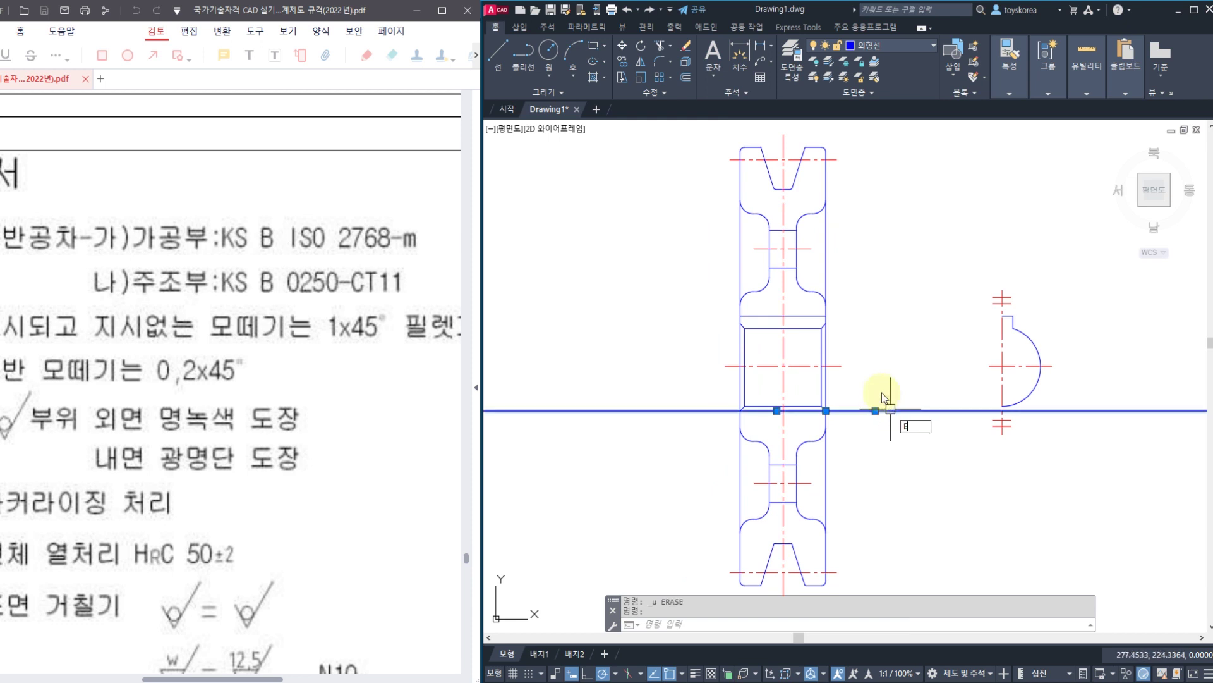
{"action": "key", "text": "Return"}
{"action": "key", "text": "ctrl+s"}
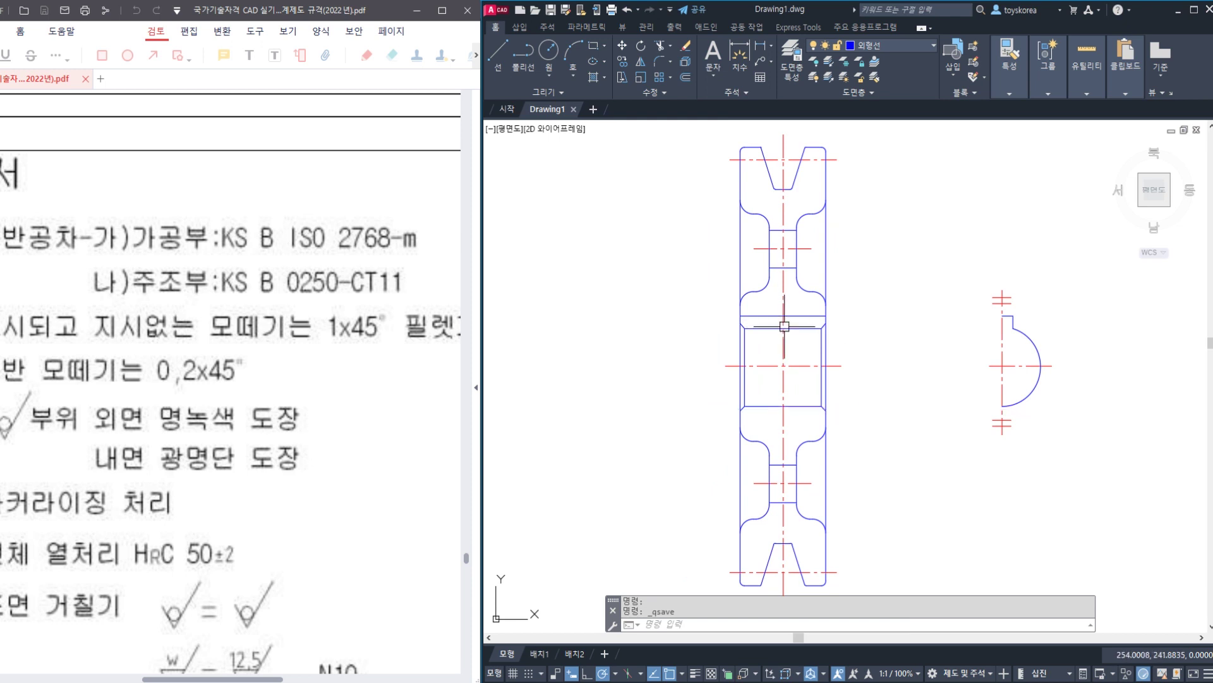
- Bring up the V-belt pulley problem drawing in place of the PDF and compare its section with the drawn pulley
{"action": "middle_click_drag", "start_coordinate": [784, 326], "coordinate": [763, 326]}
{"action": "scroll", "coordinate": [761, 350], "scroll_direction": "up", "scroll_amount": 2}
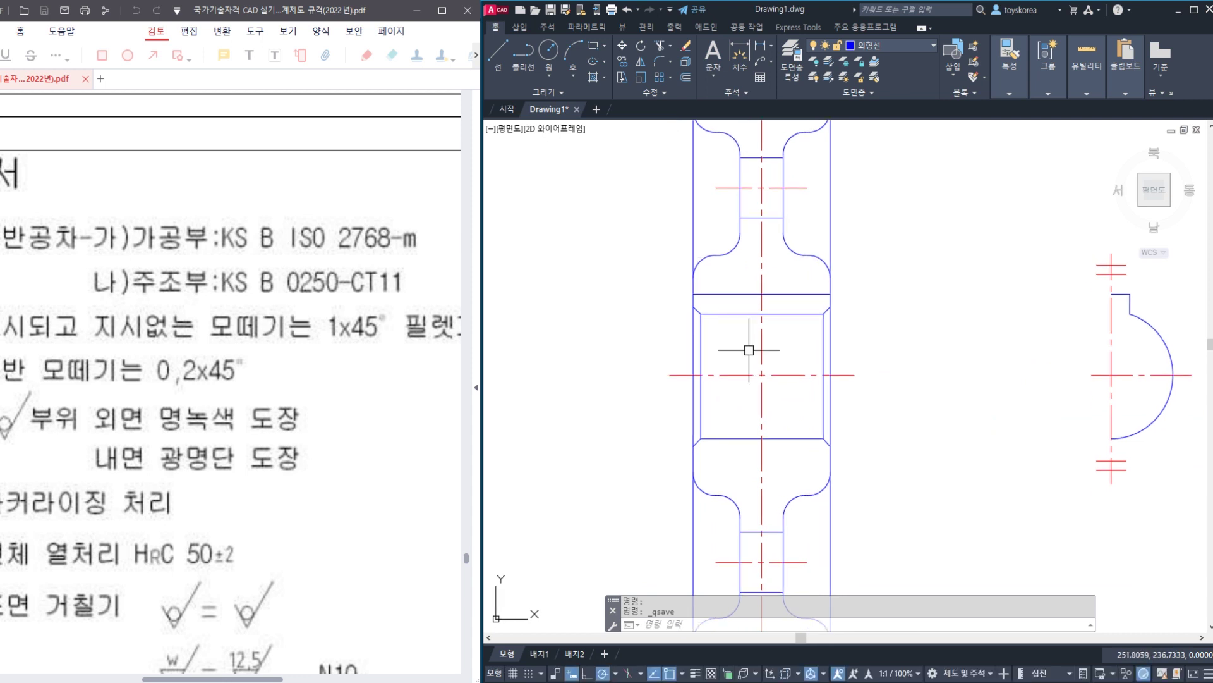
{"action": "mouse_move", "coordinate": [415, 656]}
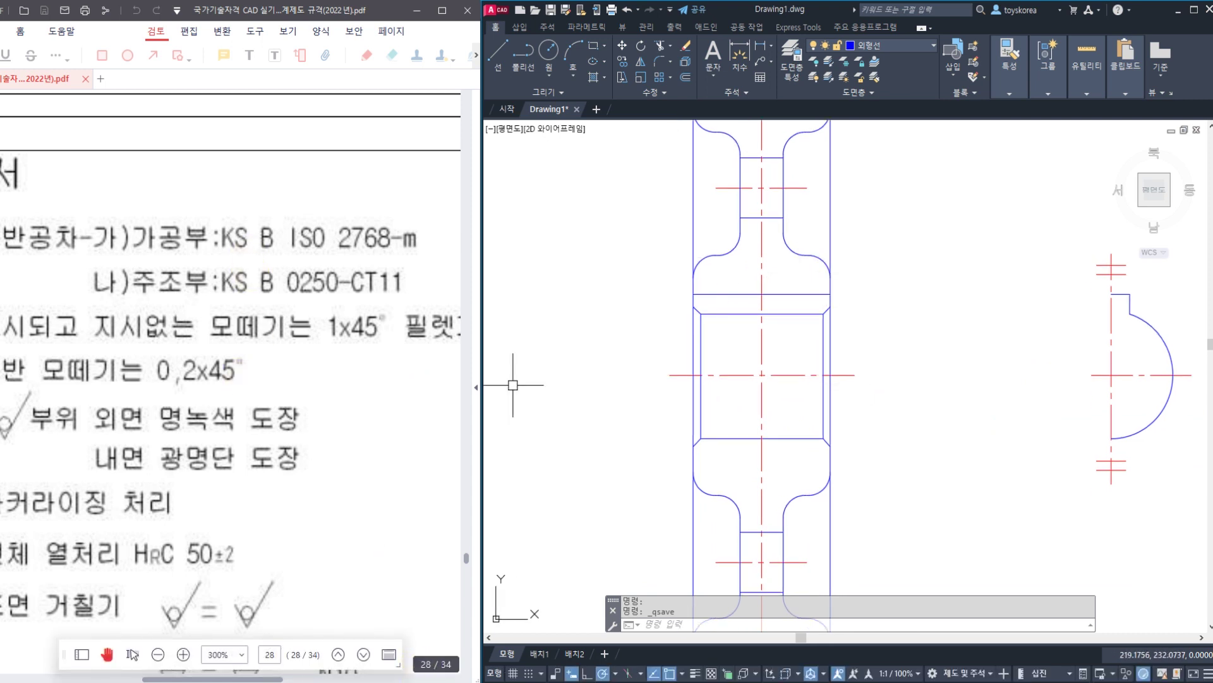
{"action": "key", "text": "alt+Tab"}
{"action": "left_click", "coordinate": [669, 364]}
{"action": "key", "text": "Escape"}
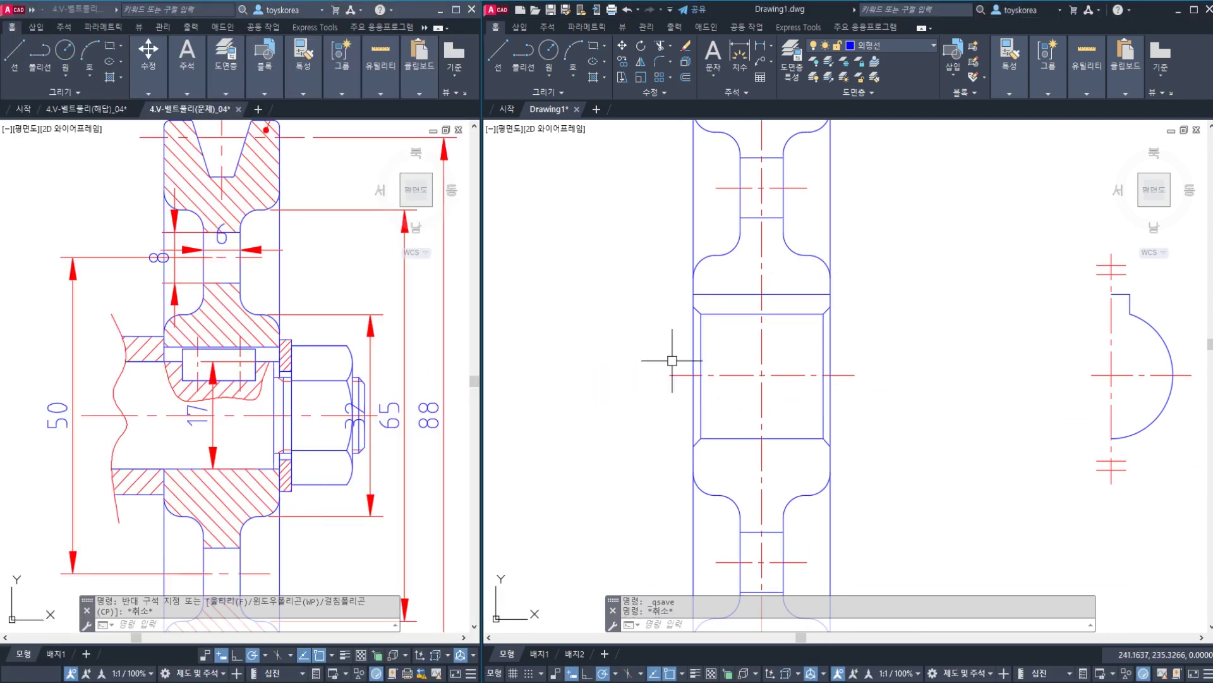
{"action": "scroll", "coordinate": [672, 361], "scroll_direction": "down", "scroll_amount": 2}
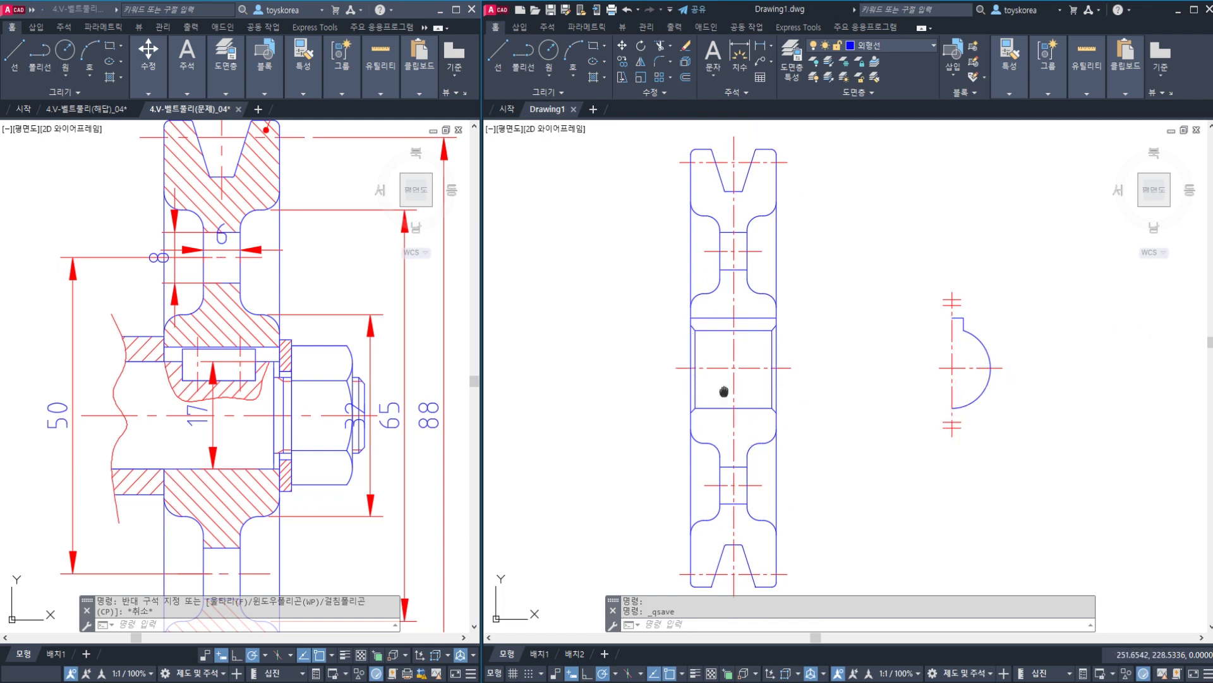
{"action": "middle_click_drag", "start_coordinate": [724, 391], "coordinate": [725, 391]}
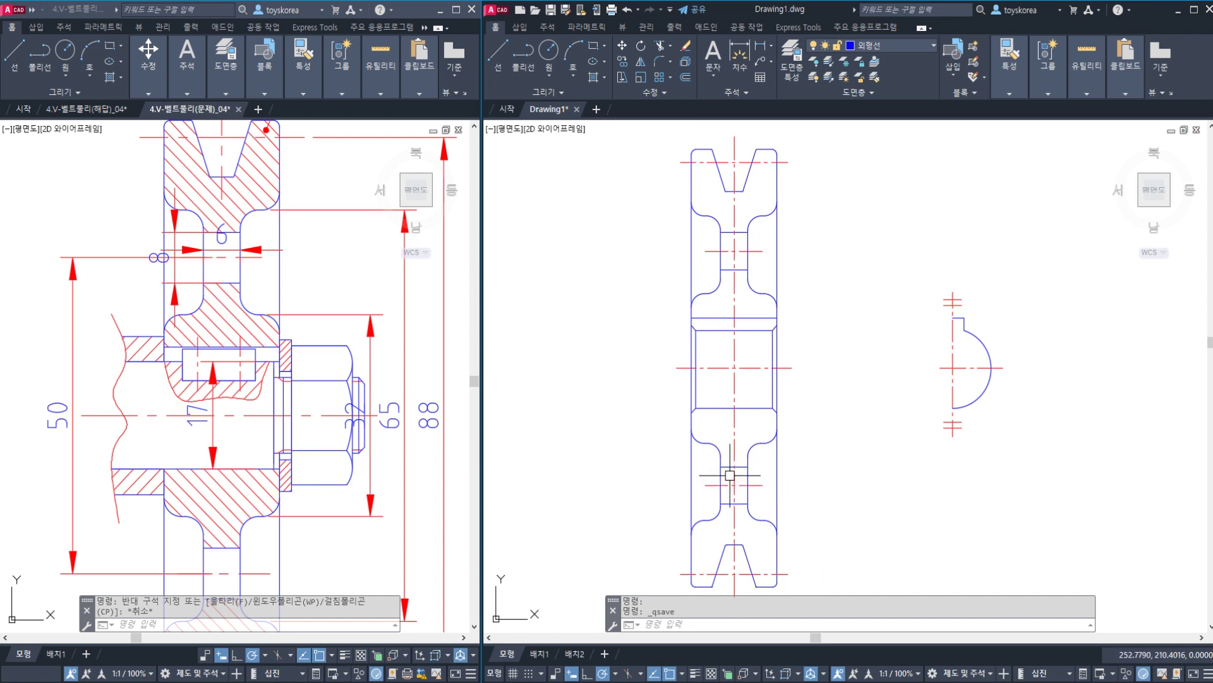
{"action": "middle_click_drag", "start_coordinate": [713, 197], "coordinate": [720, 237]}
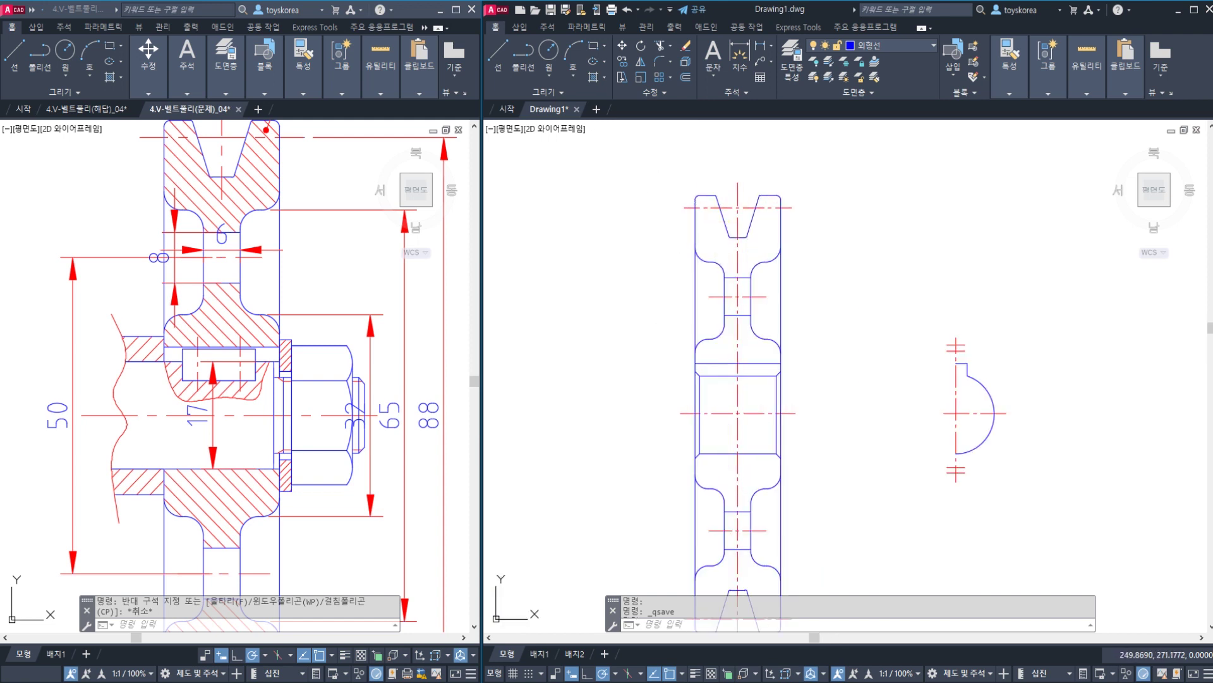
- Hatch the upper rim and upper hub regions of the pulley section with ANSI31, on both sides of the vertical centreline
{"action": "type", "text": "h"}
{"action": "key", "text": "Return"}
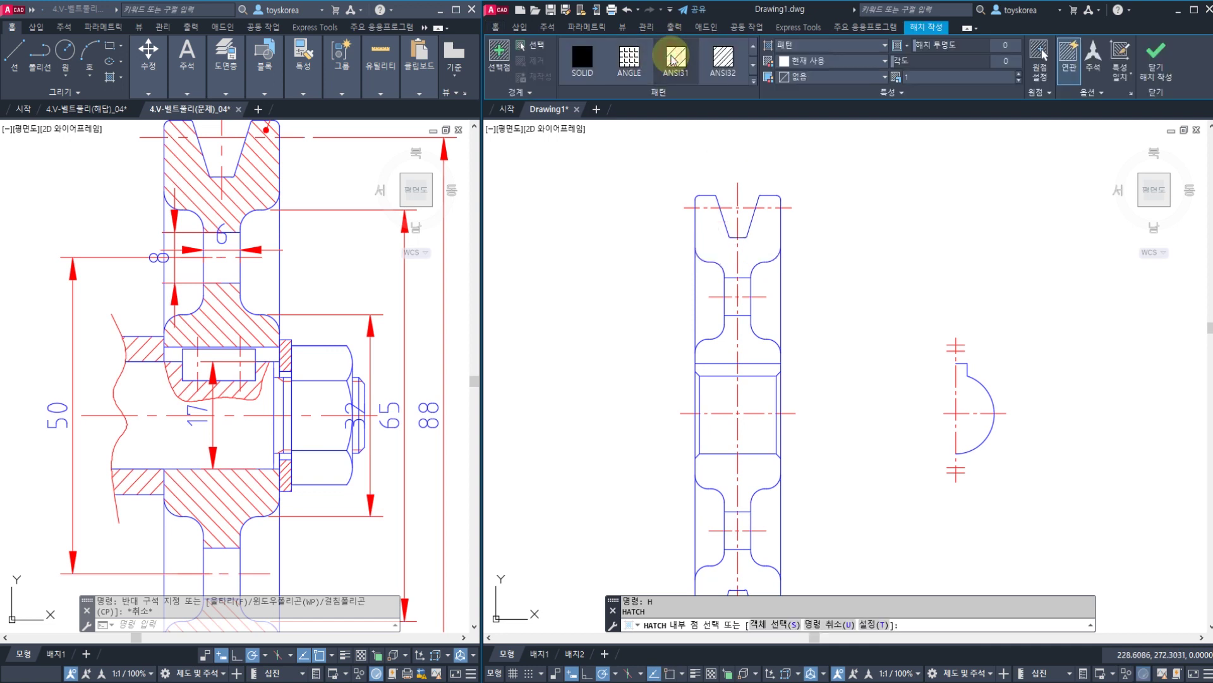
{"action": "scroll", "coordinate": [717, 200], "scroll_direction": "up", "scroll_amount": 2}
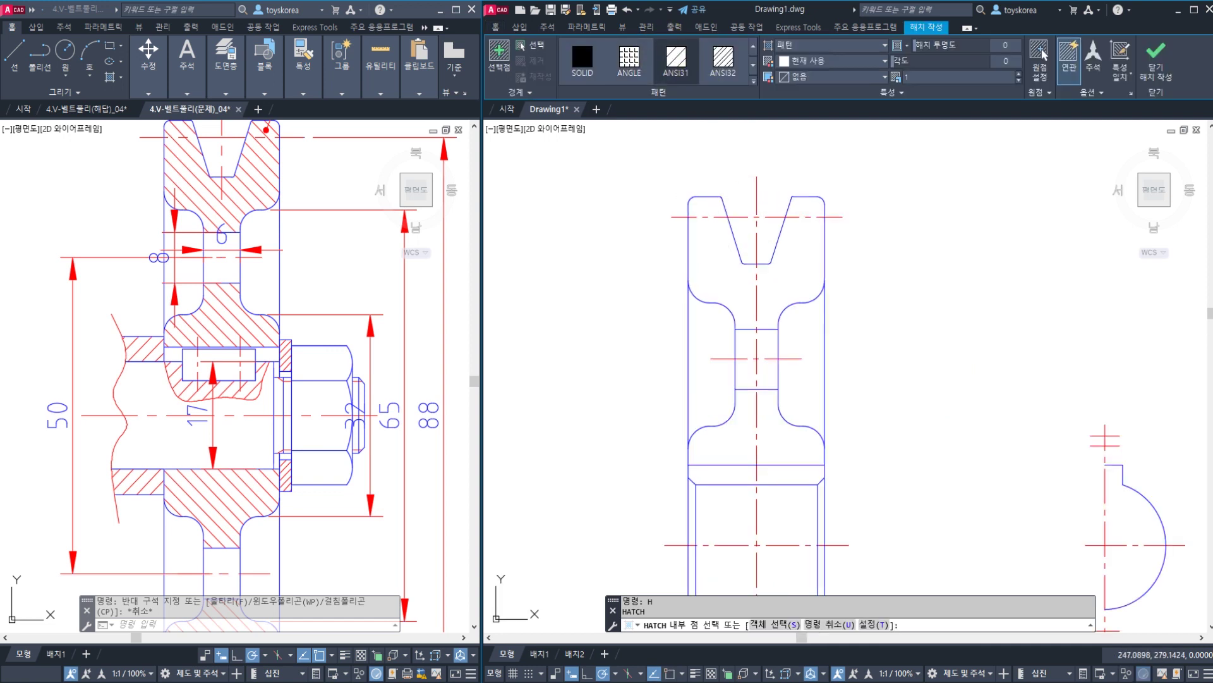
{"action": "left_click", "coordinate": [709, 203]}
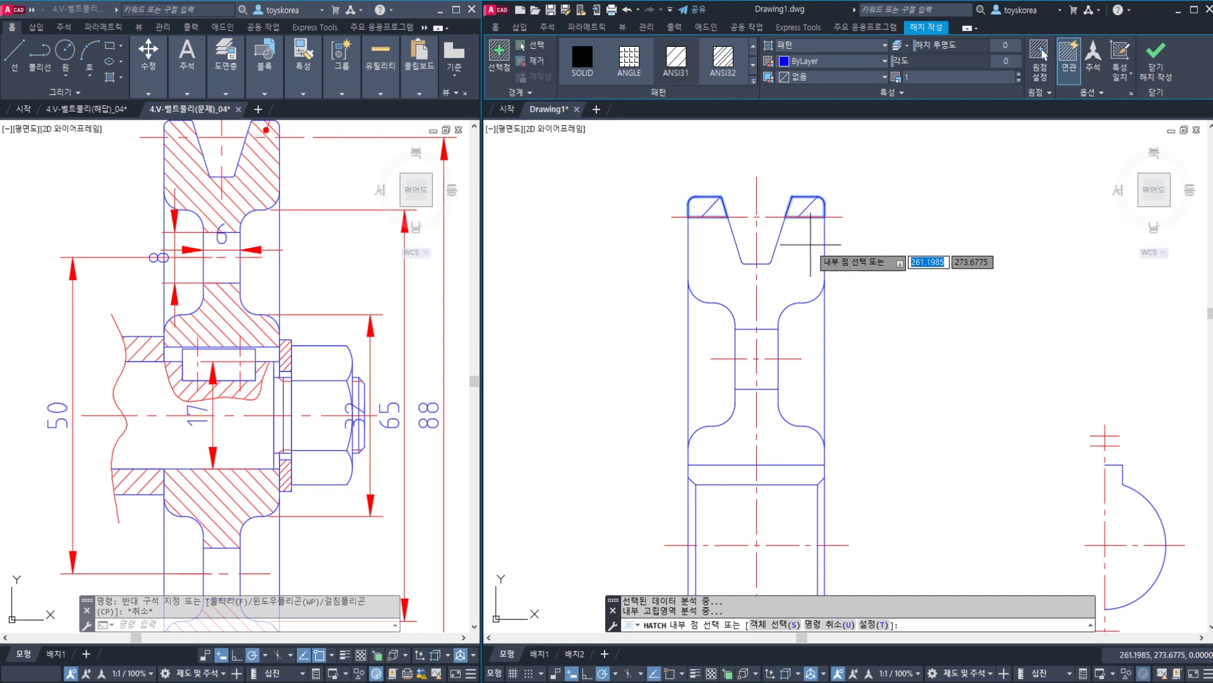
{"action": "left_click", "coordinate": [810, 245]}
{"action": "left_click", "coordinate": [741, 275]}
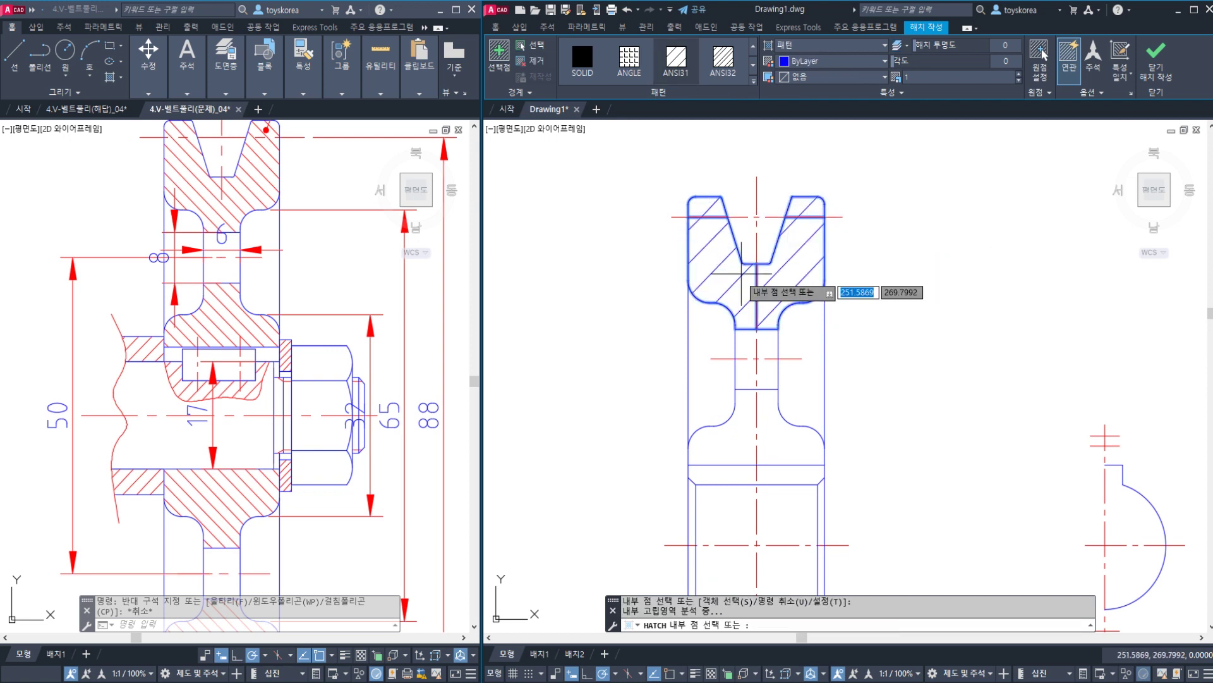
{"action": "middle_click_drag", "start_coordinate": [815, 395], "coordinate": [811, 218]}
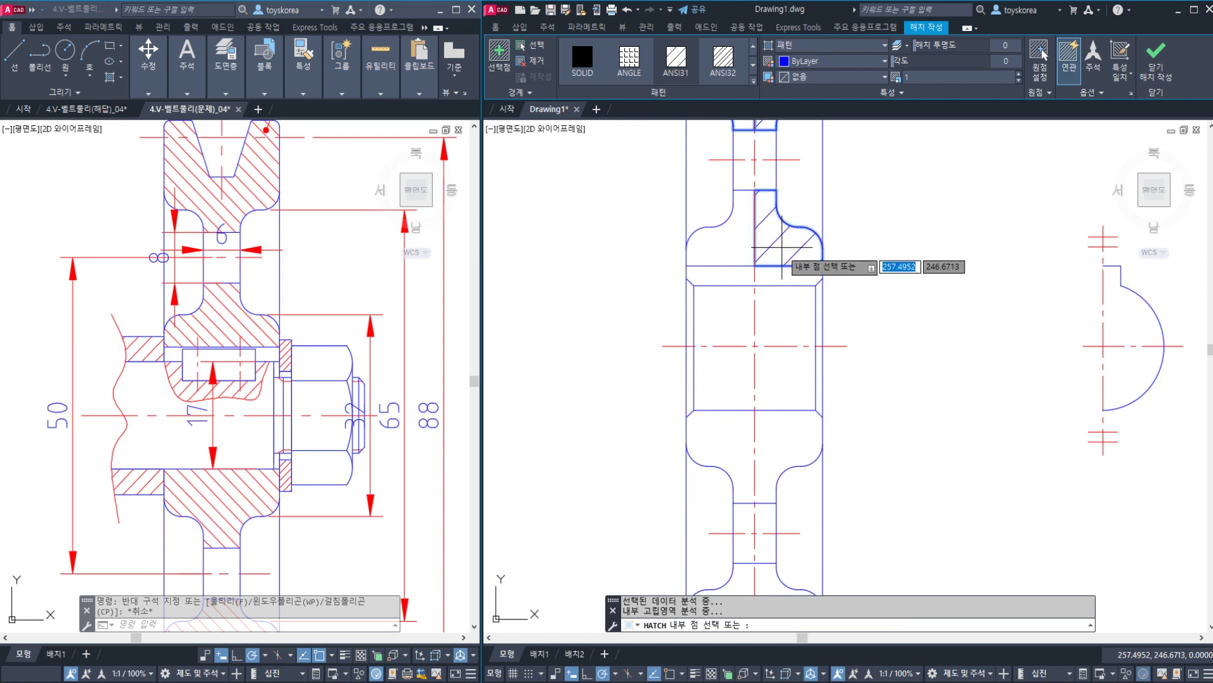
{"action": "left_click", "coordinate": [780, 247]}
{"action": "left_click", "coordinate": [742, 247]}
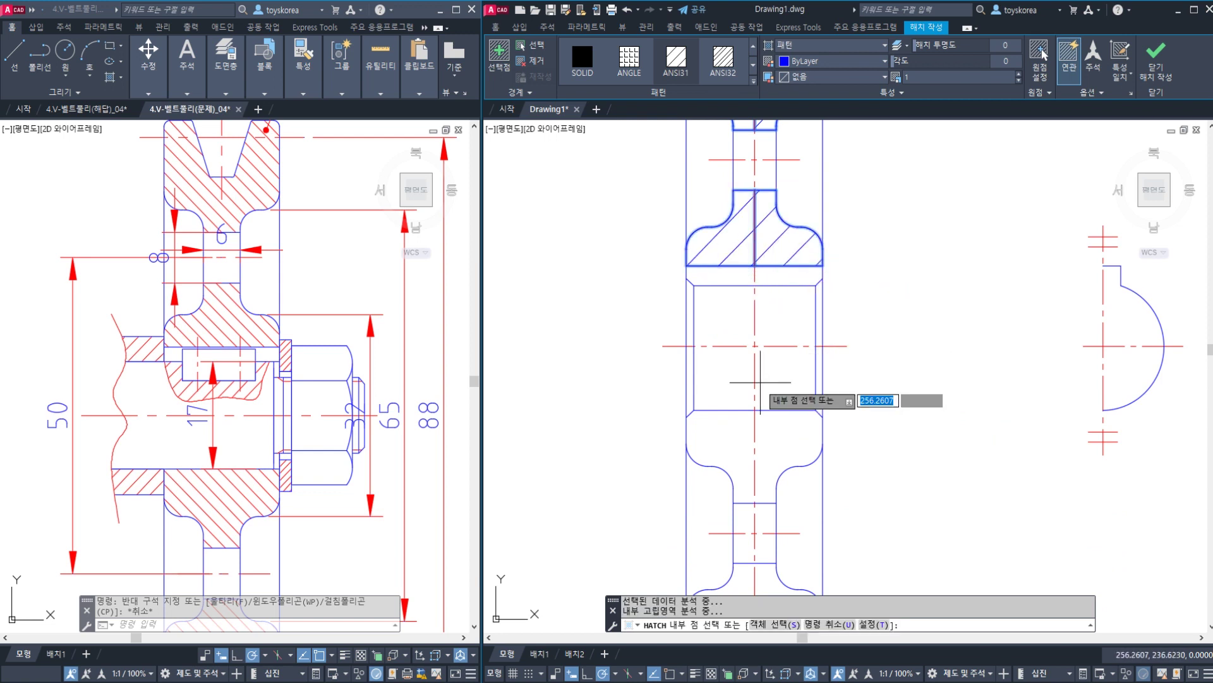
- Add the lower hub and lower rim regions on both sides of the centreline to the hatch
{"action": "left_click", "coordinate": [764, 381]}
{"action": "middle_click_drag", "start_coordinate": [765, 382], "coordinate": [762, 258]}
{"action": "left_click", "coordinate": [734, 313]}
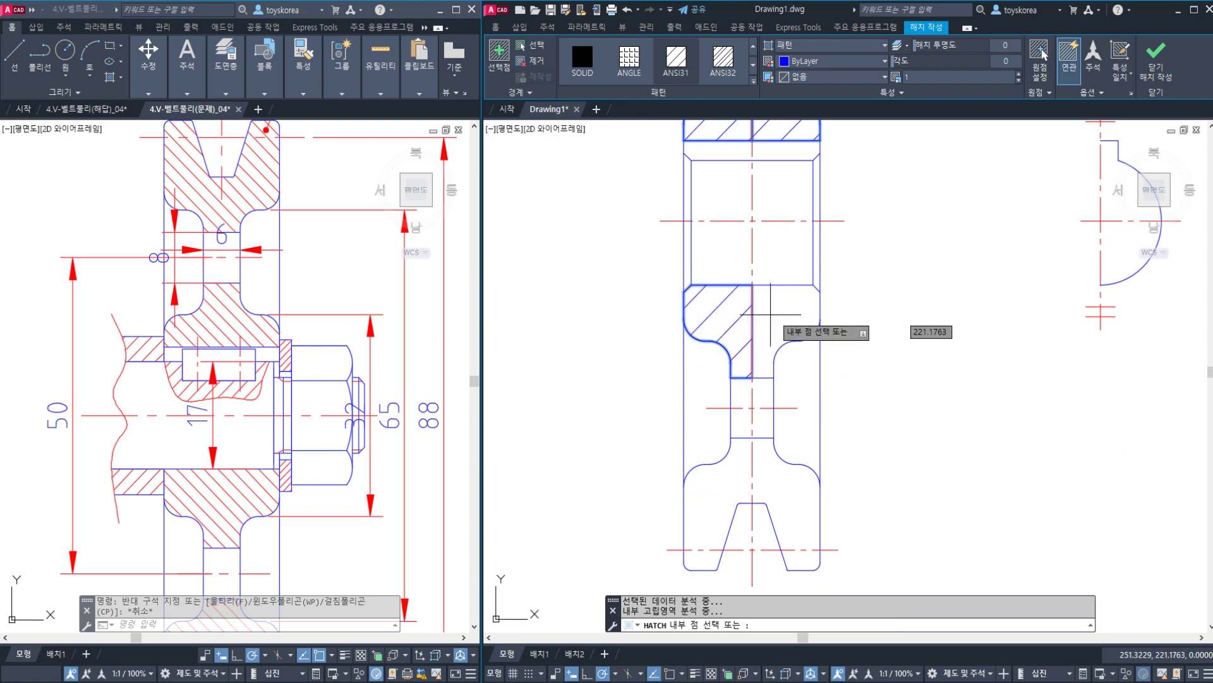
{"action": "left_click", "coordinate": [773, 313]}
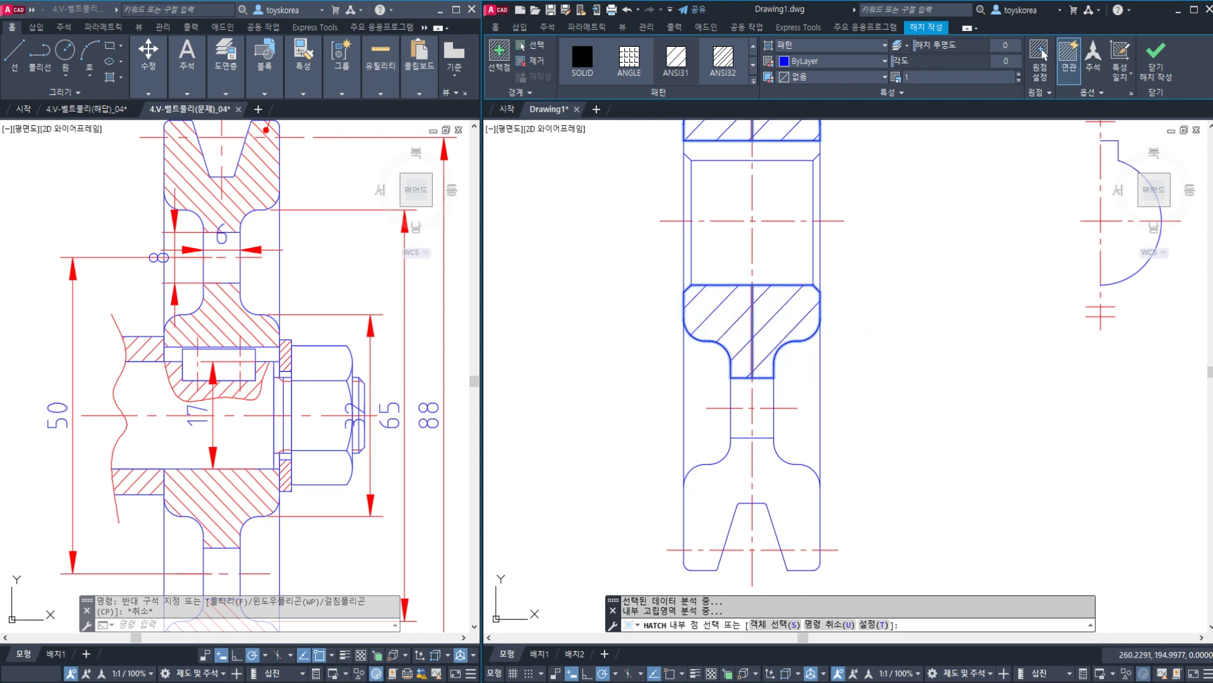
{"action": "left_click", "coordinate": [799, 508]}
{"action": "left_click", "coordinate": [708, 520]}
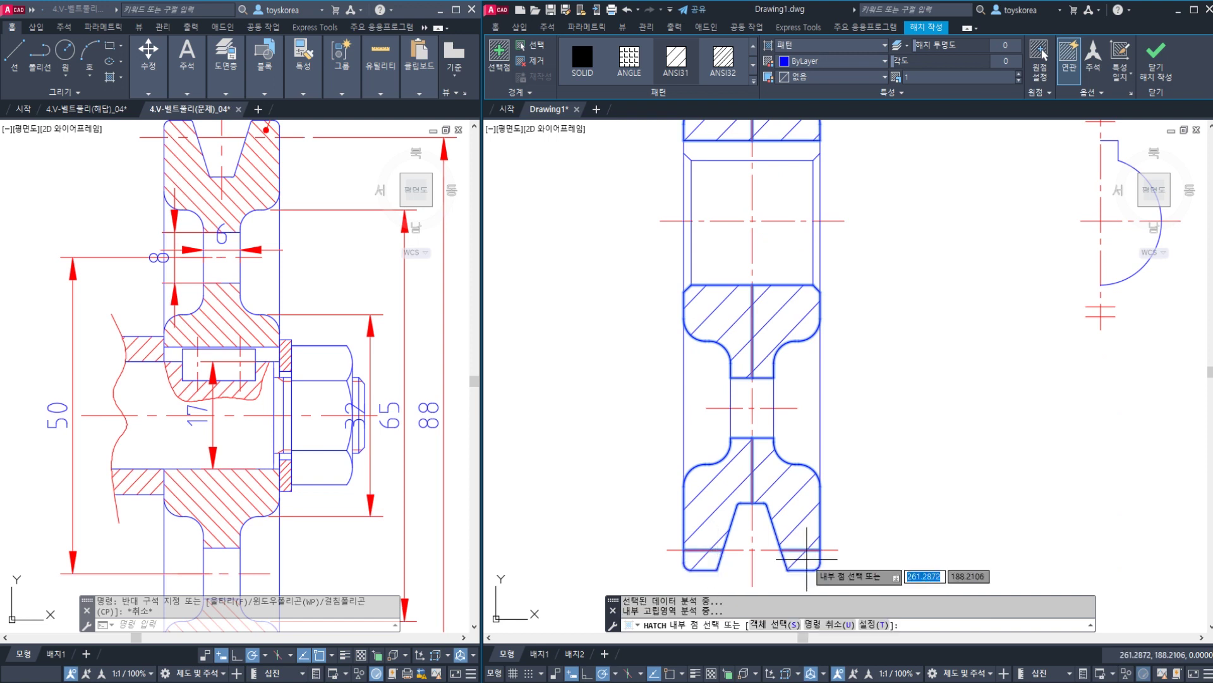
- Put the pulley section hatch on the 가는실선 layer and finish the hatch
{"action": "scroll", "coordinate": [802, 429], "scroll_direction": "down", "scroll_amount": 2}
{"action": "middle_click_drag", "start_coordinate": [779, 307], "coordinate": [751, 379]}
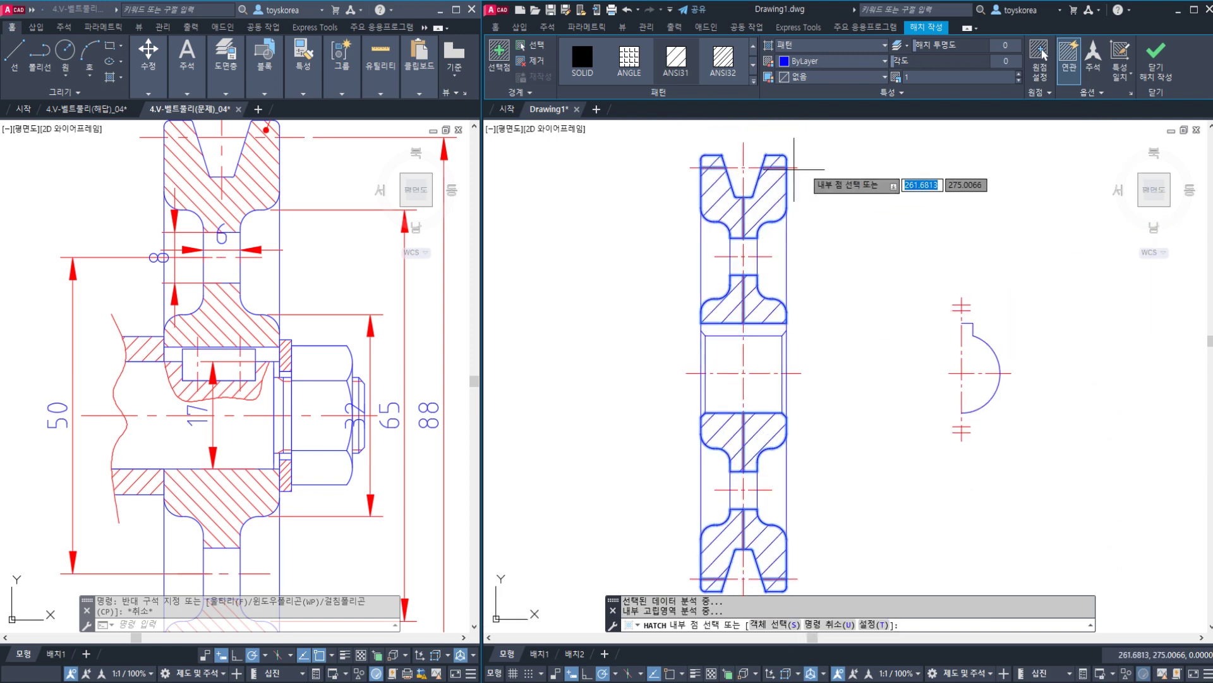
{"action": "left_click", "coordinate": [888, 93]}
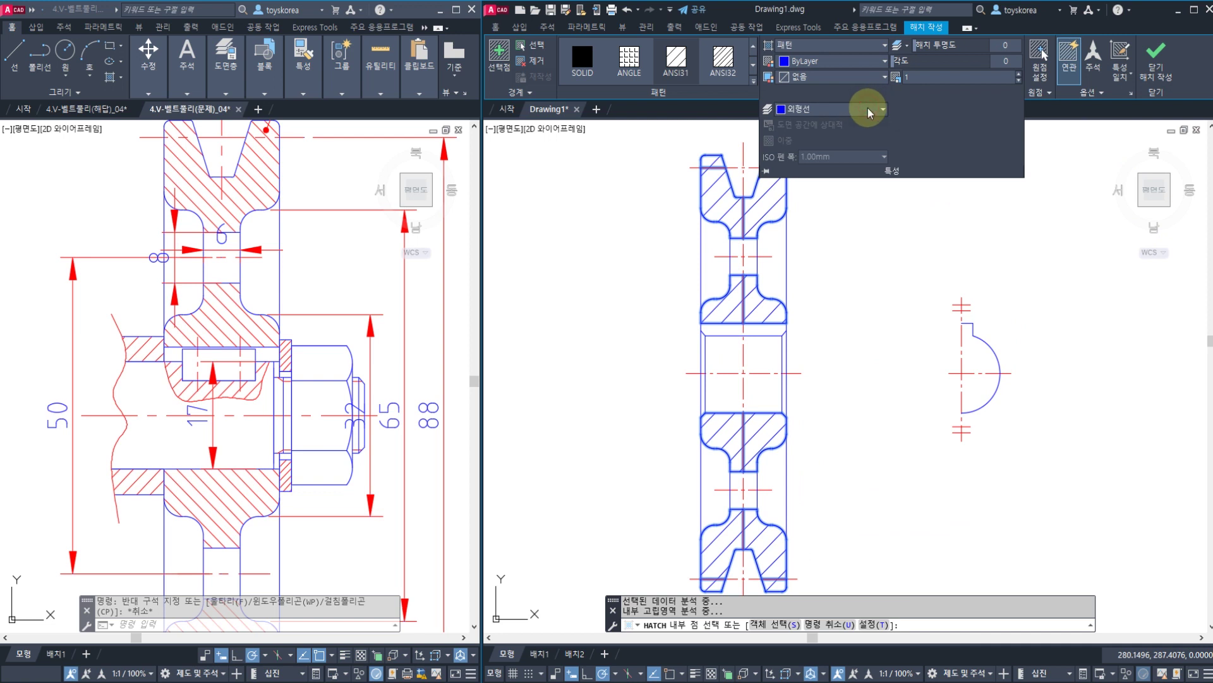
{"action": "left_click", "coordinate": [875, 110]}
{"action": "left_click", "coordinate": [809, 165]}
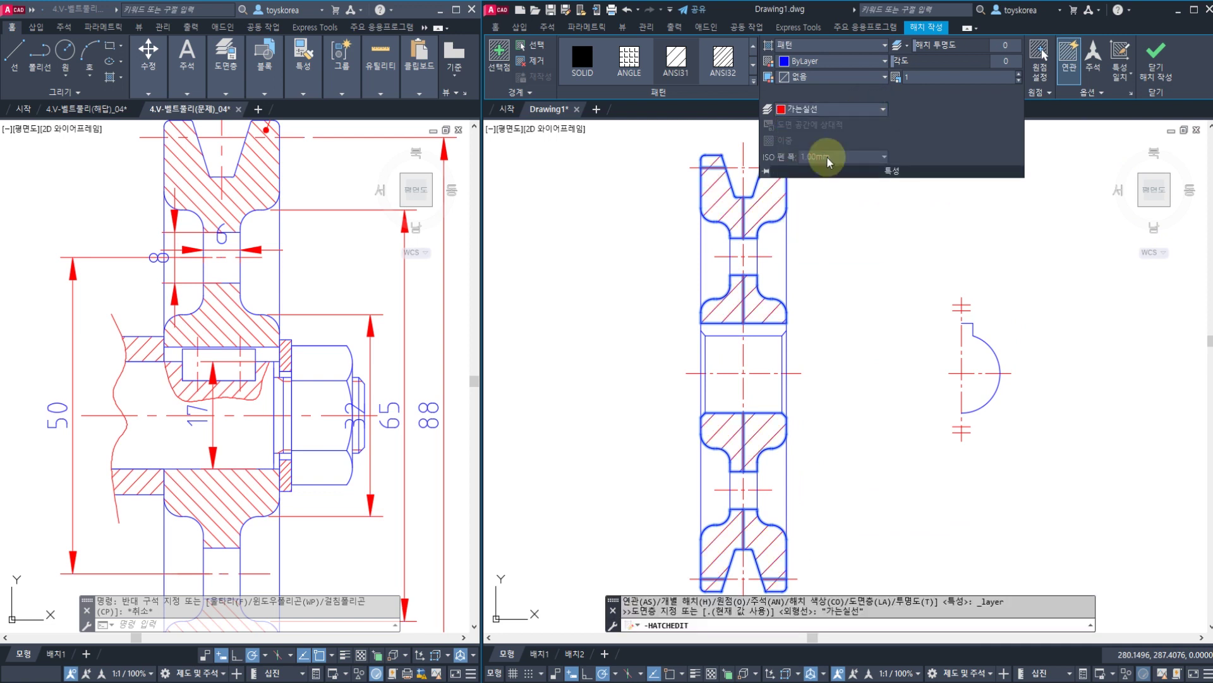
{"action": "key", "text": "Escape"}
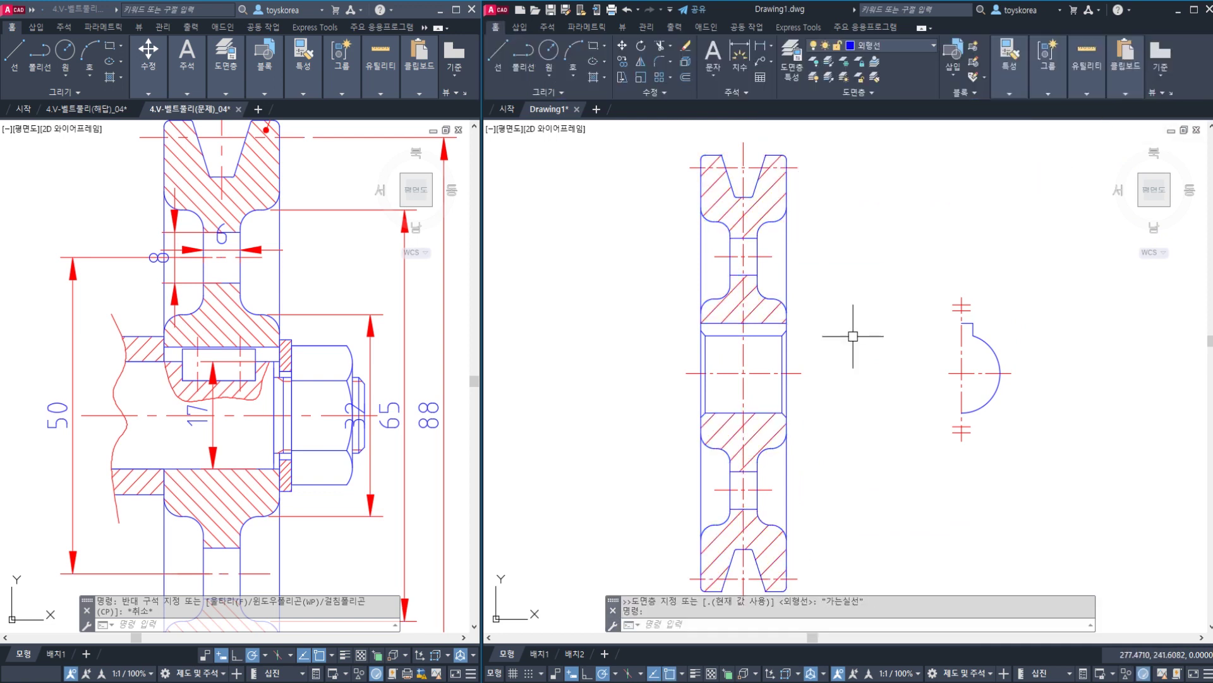
{"action": "scroll", "coordinate": [840, 361], "scroll_direction": "down", "scroll_amount": 2}
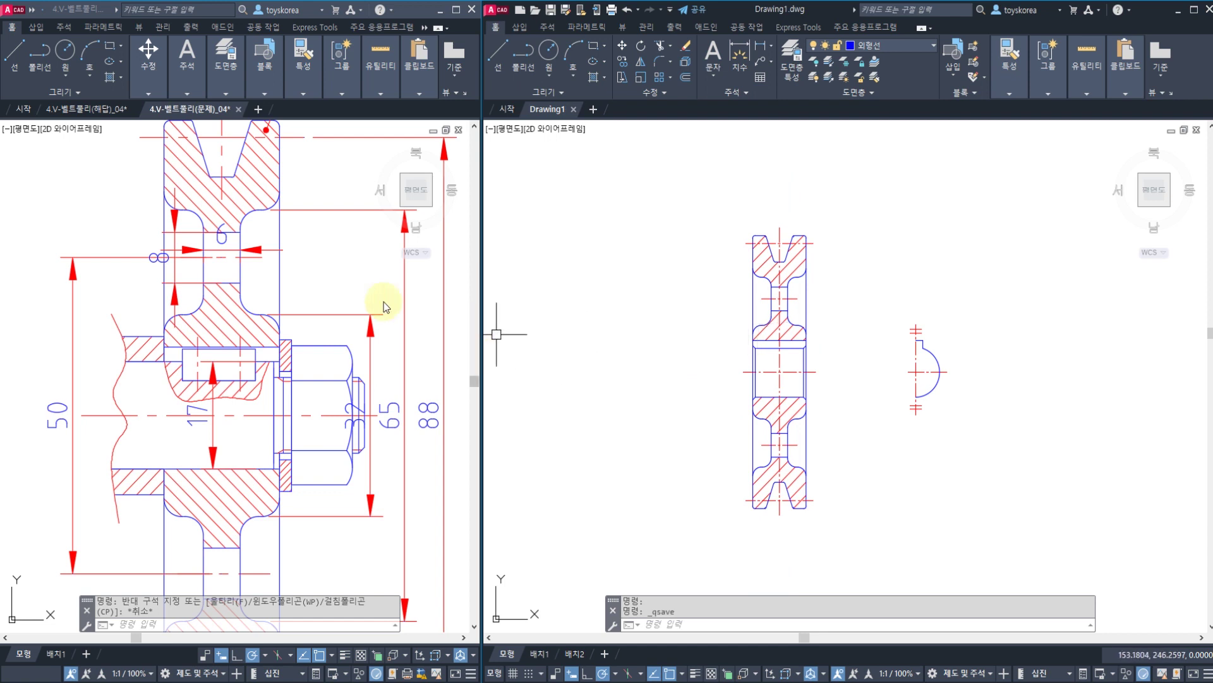
- Add a radius dimension to the small round where the upper rim's left top edge meets the V-groove
{"action": "left_click", "coordinate": [541, 266]}
{"action": "key", "text": "Escape"}
{"action": "key", "text": "Escape"}
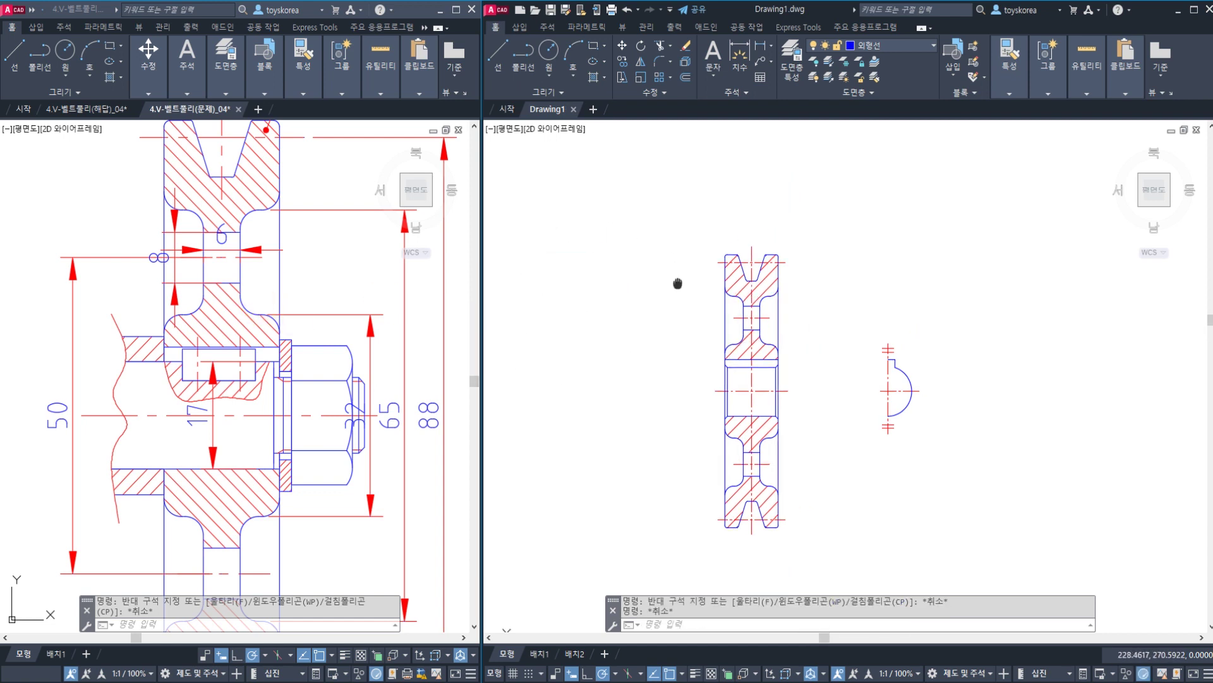
{"action": "scroll", "coordinate": [706, 258], "scroll_direction": "up", "scroll_amount": 4}
{"action": "scroll", "coordinate": [764, 281], "scroll_direction": "up", "scroll_amount": 2}
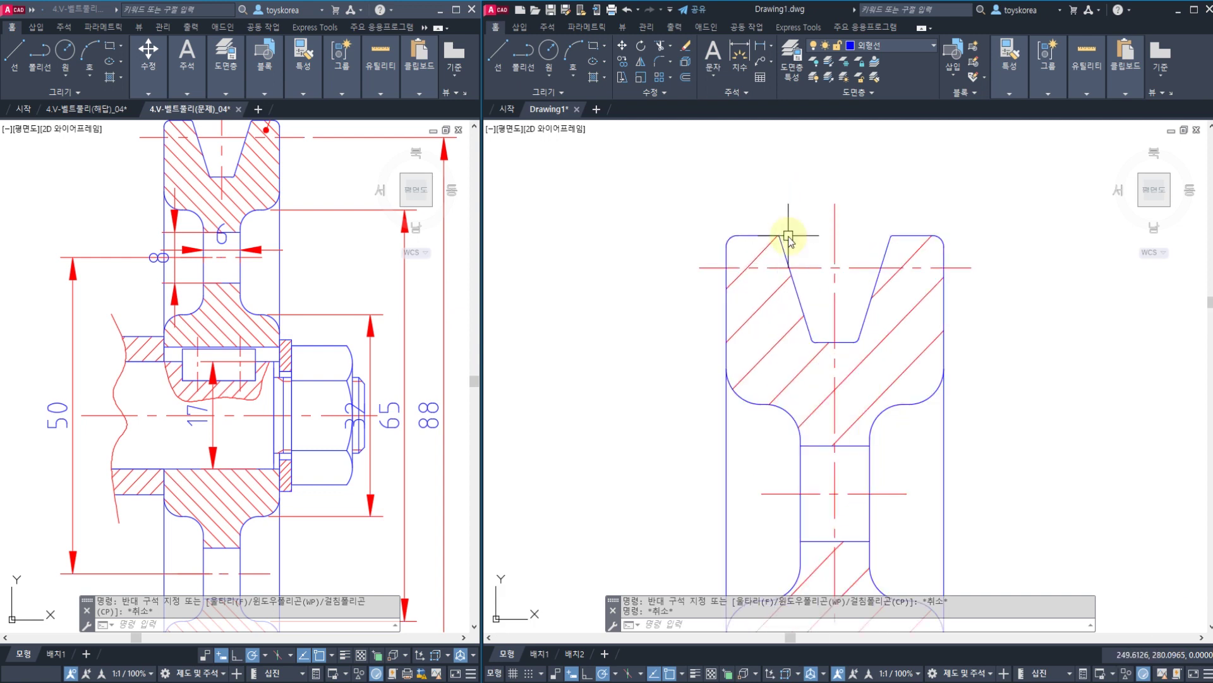
{"action": "type", "text": "DRA"}
{"action": "key", "text": "Return"}
{"action": "scroll", "coordinate": [788, 237], "scroll_direction": "up", "scroll_amount": 6}
{"action": "key", "text": "Escape"}
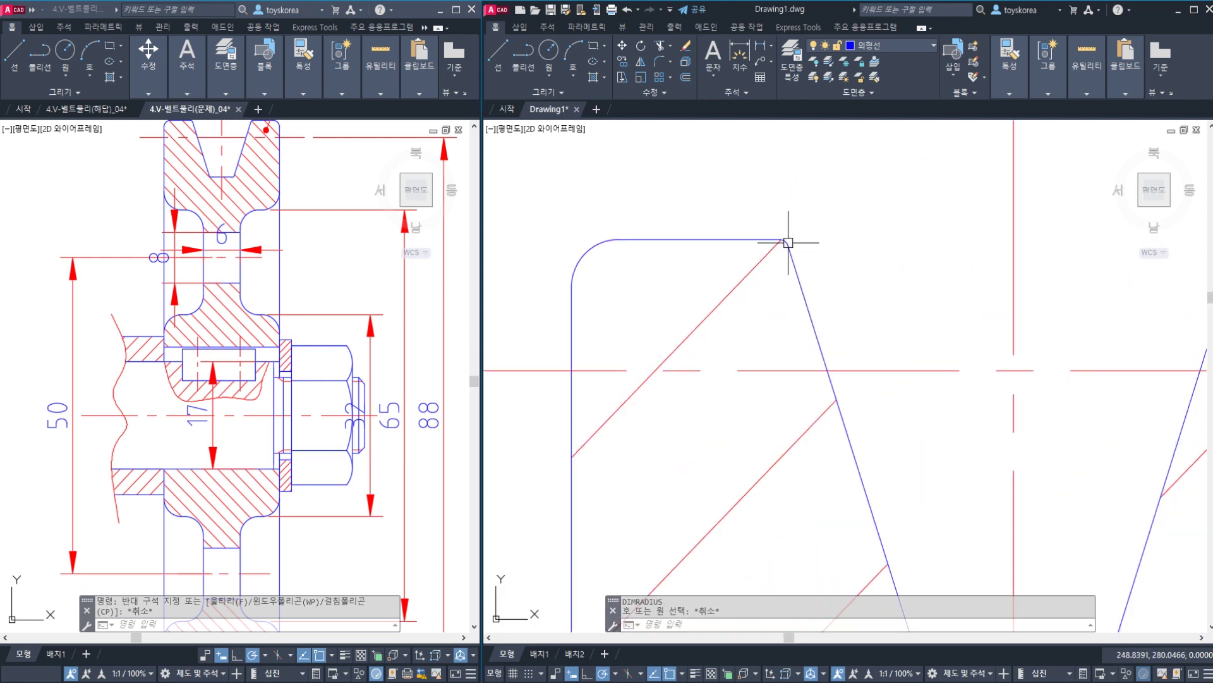
{"action": "type", "text": "DRA"}
{"action": "key", "text": "Return"}
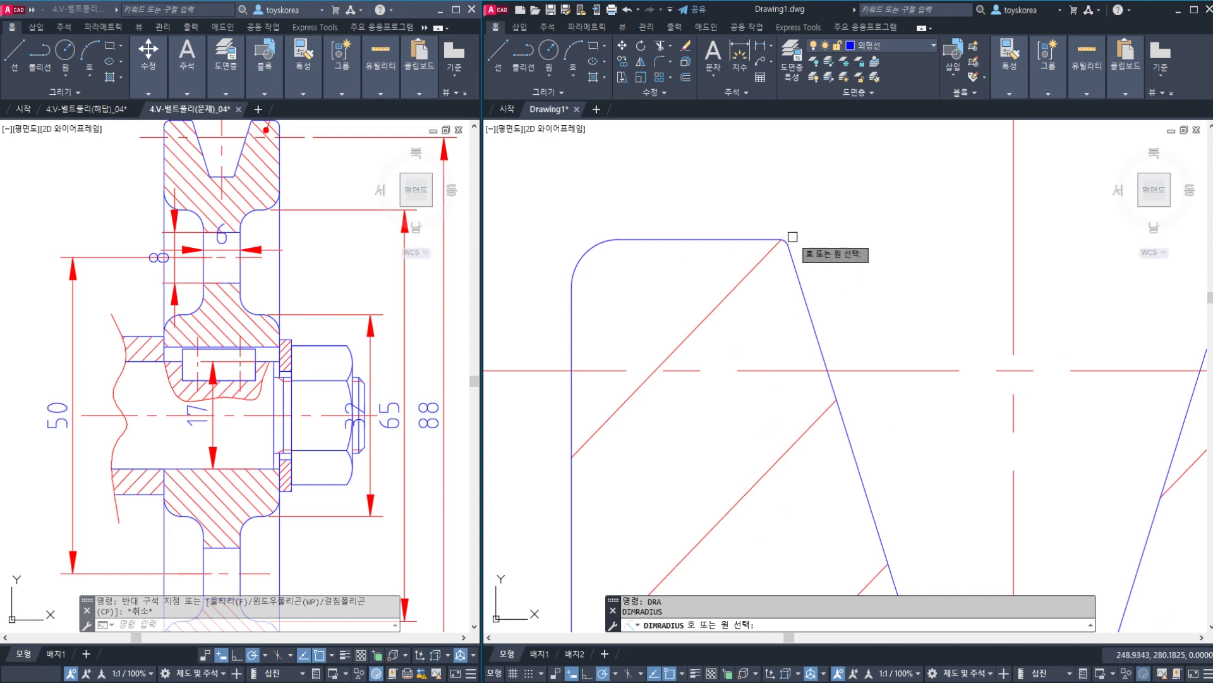
{"action": "left_click", "coordinate": [787, 238]}
- Add a radius dimension to the rounded outer corner at the upper rim's left side
{"action": "key", "text": "space"}
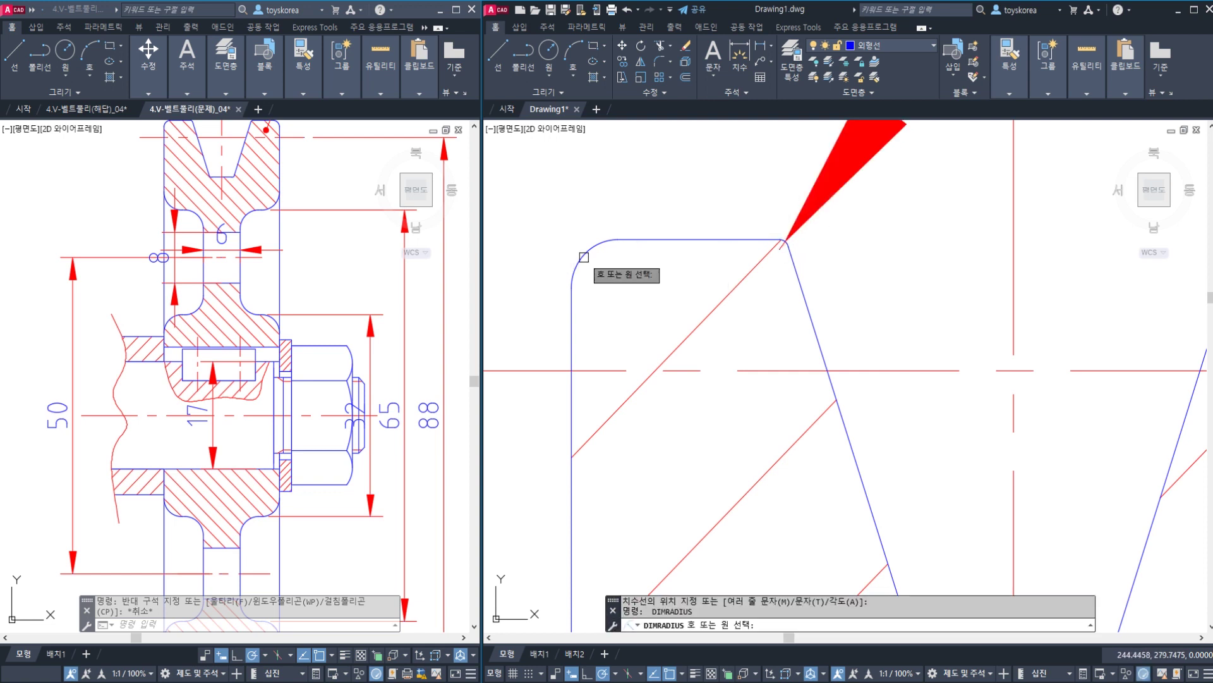
{"action": "left_click", "coordinate": [584, 256]}
{"action": "left_click", "coordinate": [573, 228]}
{"action": "scroll", "coordinate": [581, 235], "scroll_direction": "down", "scroll_amount": 4}
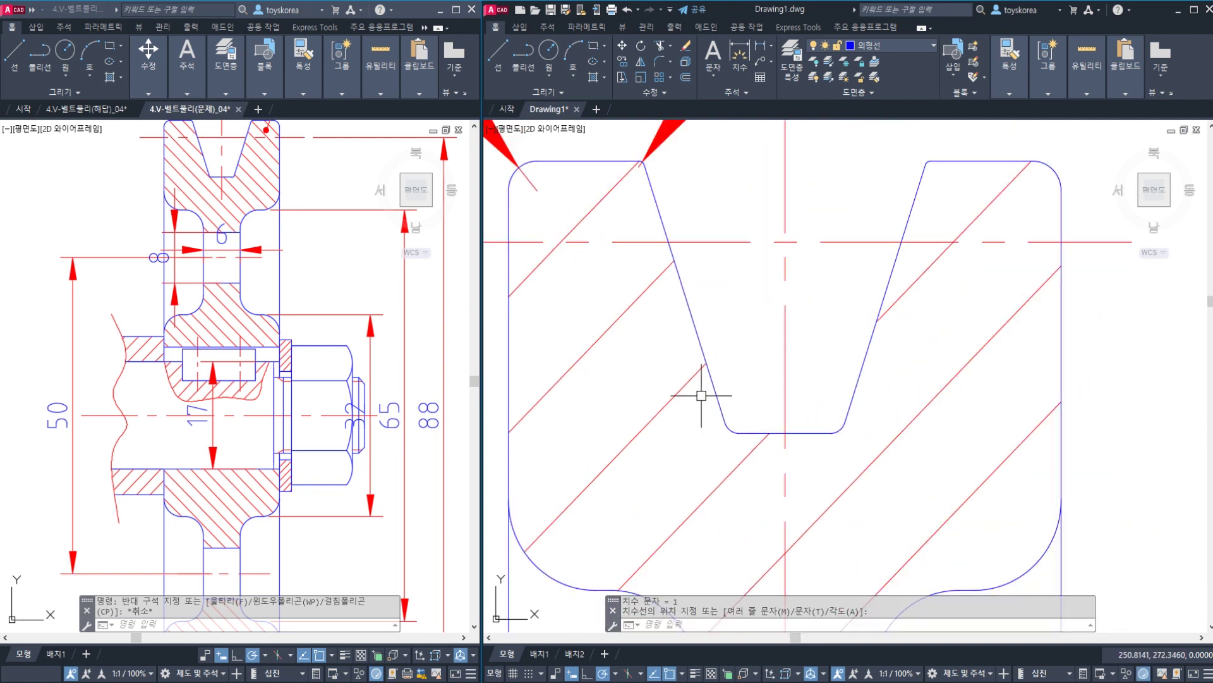
- Add a radius dimension to the round at the left end of the upper V-groove's bottom
{"action": "key", "text": "space"}
{"action": "scroll", "coordinate": [720, 410], "scroll_direction": "up", "scroll_amount": 4}
{"action": "left_click", "coordinate": [714, 422]}
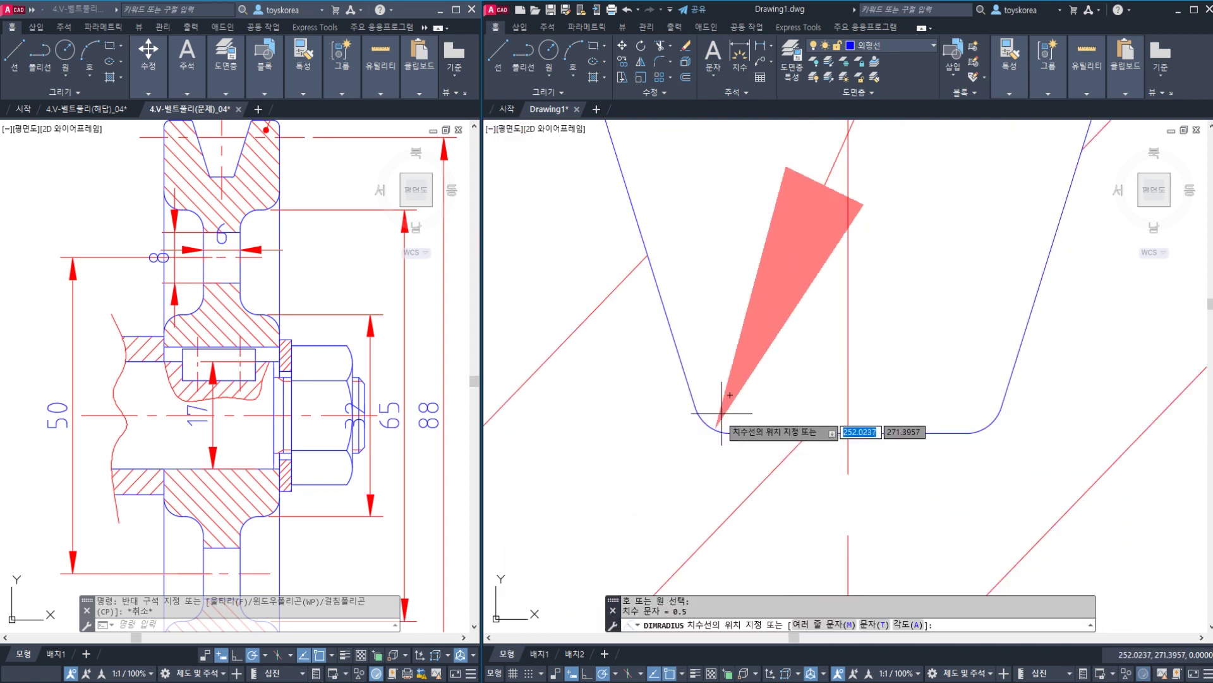
{"action": "left_click", "coordinate": [717, 420]}
{"action": "scroll", "coordinate": [727, 411], "scroll_direction": "down", "scroll_amount": 4}
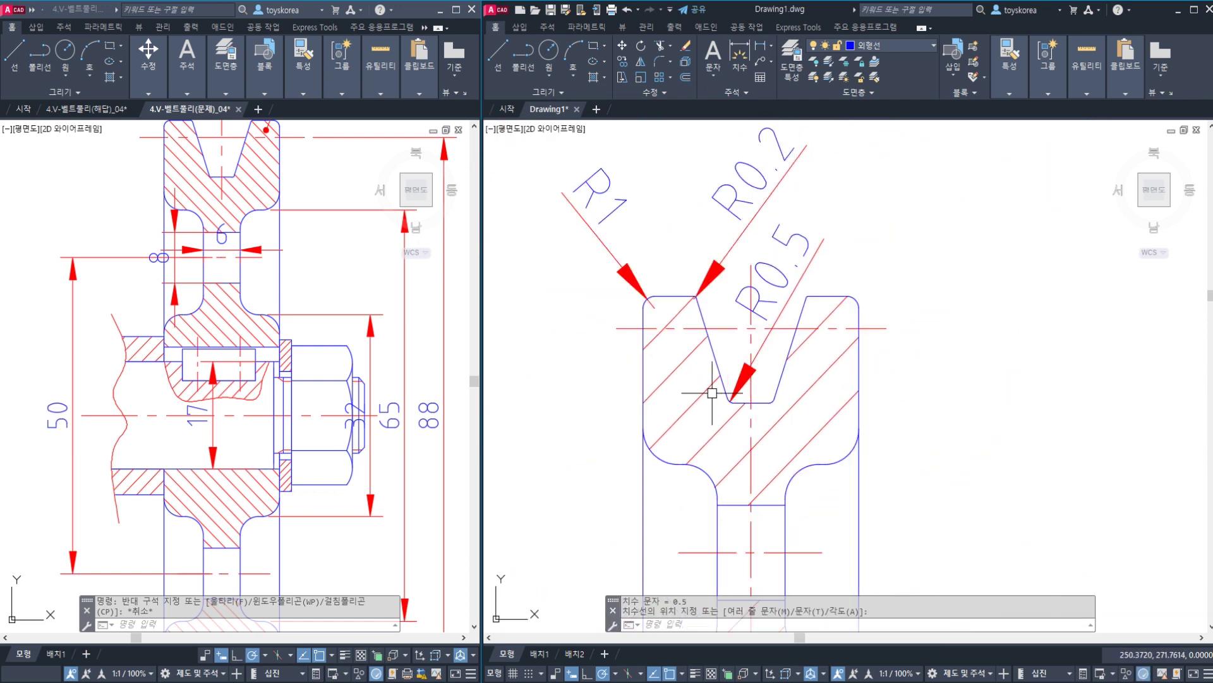
{"action": "middle_click_drag", "start_coordinate": [684, 238], "coordinate": [681, 279]}
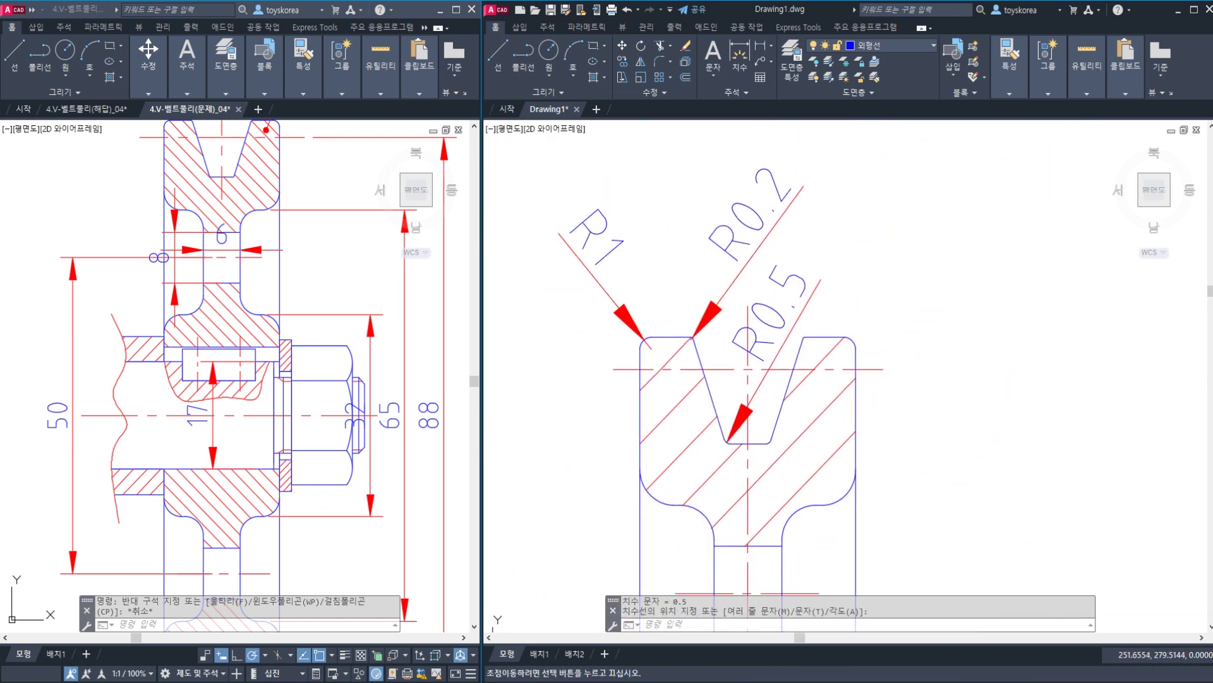
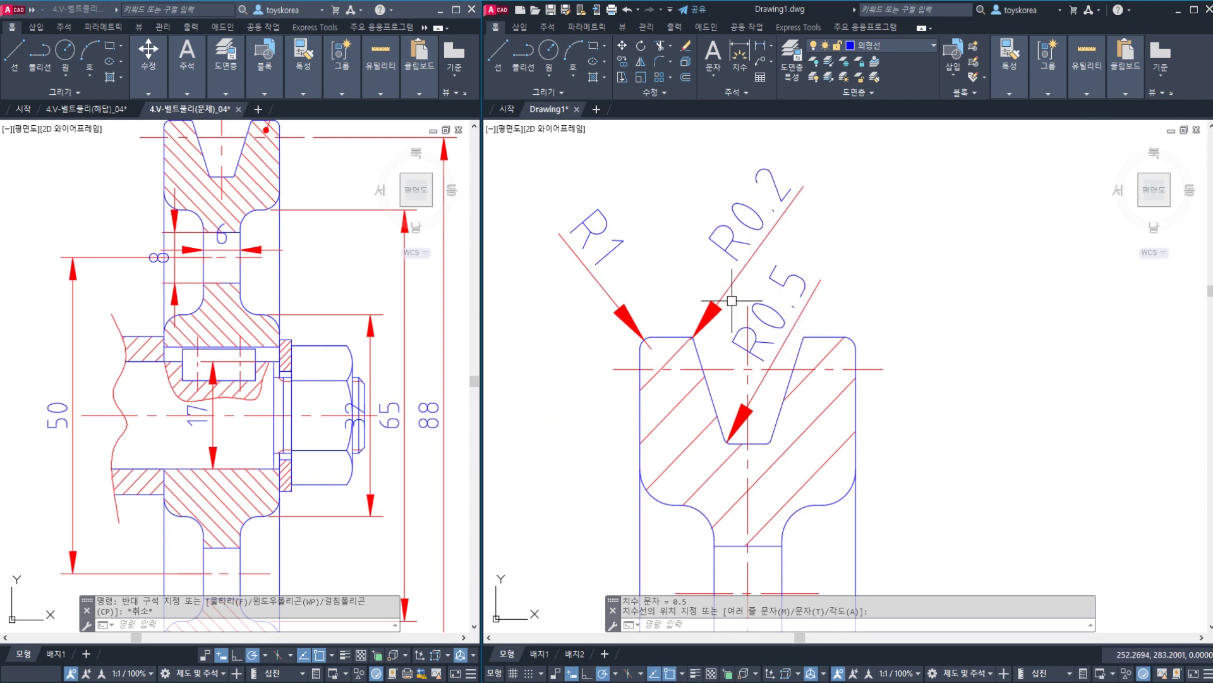
- Undo the three radius dimensions placed on the upper rim and V-groove rounds
{"action": "key", "text": "Escape"}
{"action": "scroll", "coordinate": [717, 440], "scroll_direction": "up", "scroll_amount": 5}
{"action": "key", "text": "ctrl+z"}
{"action": "key", "text": "ctrl+z"}
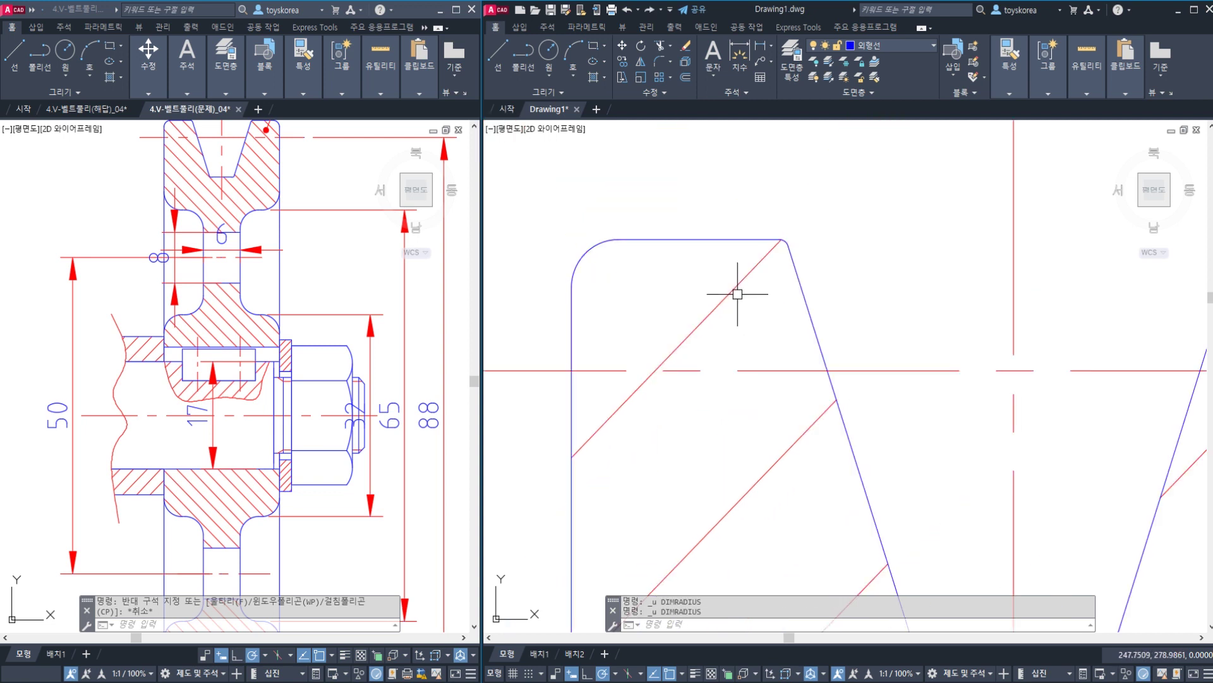
- Try a circle around the left half of the upper rim and undo it
{"action": "scroll", "coordinate": [740, 323], "scroll_direction": "down", "scroll_amount": 5}
{"action": "key", "text": "Return"}
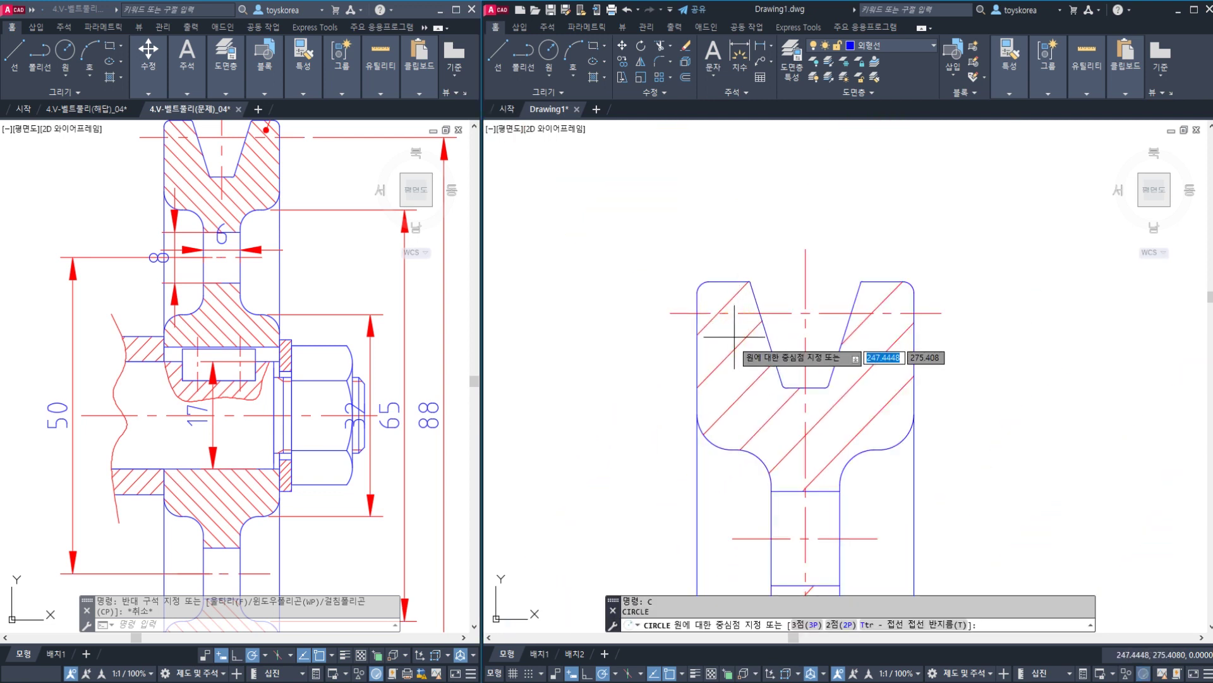
{"action": "left_click", "coordinate": [733, 339]}
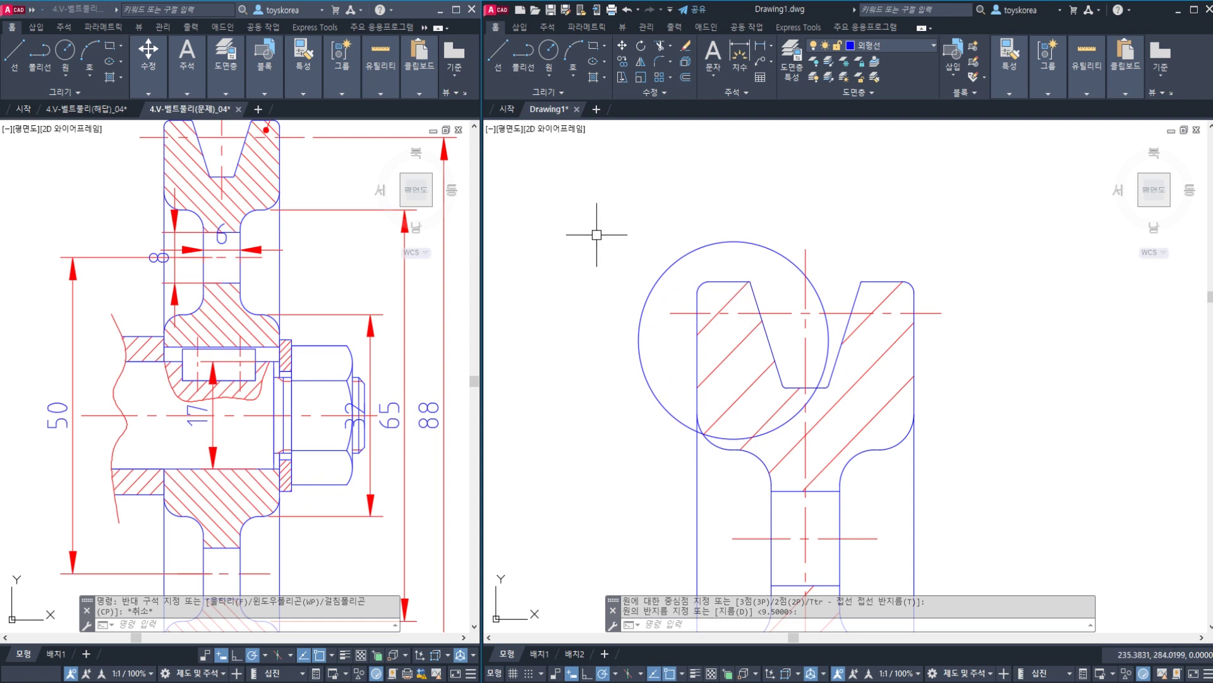
{"action": "key", "text": "Escape"}
{"action": "key", "text": "Escape"}
{"action": "key", "text": "ctrl+z"}
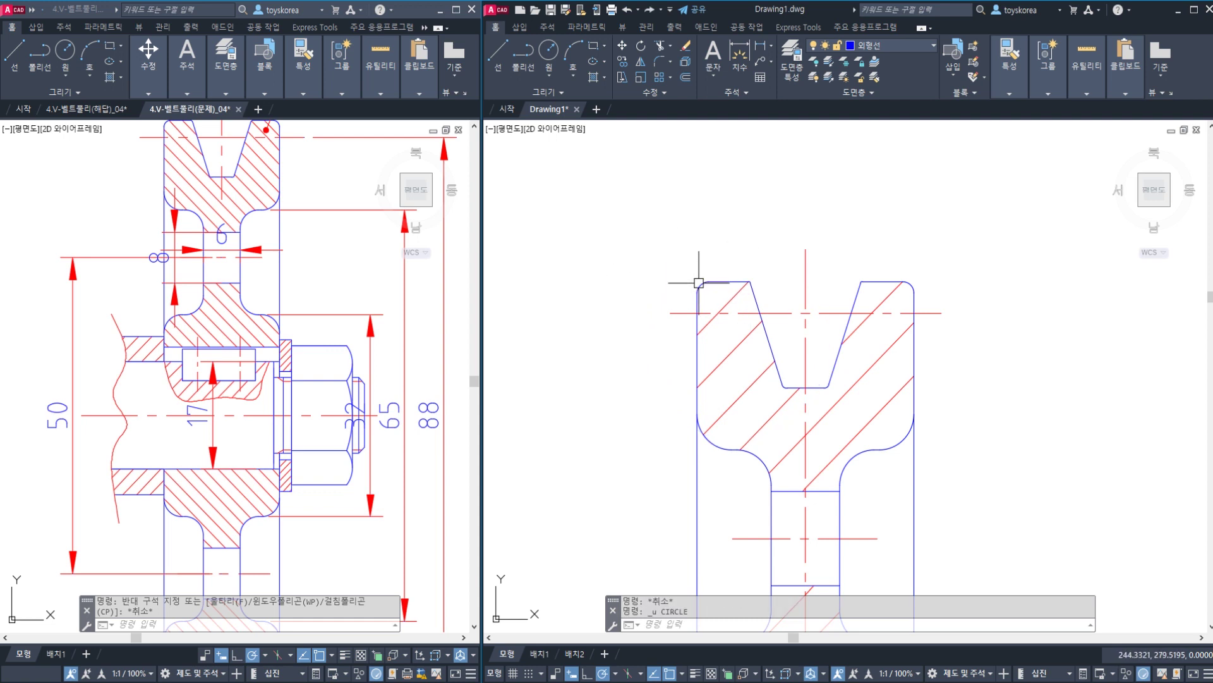
- Try another circle, about 7 mm in radius, around the upper rim's left half and erase it
{"action": "middle_click_drag", "start_coordinate": [730, 297], "coordinate": [741, 286]}
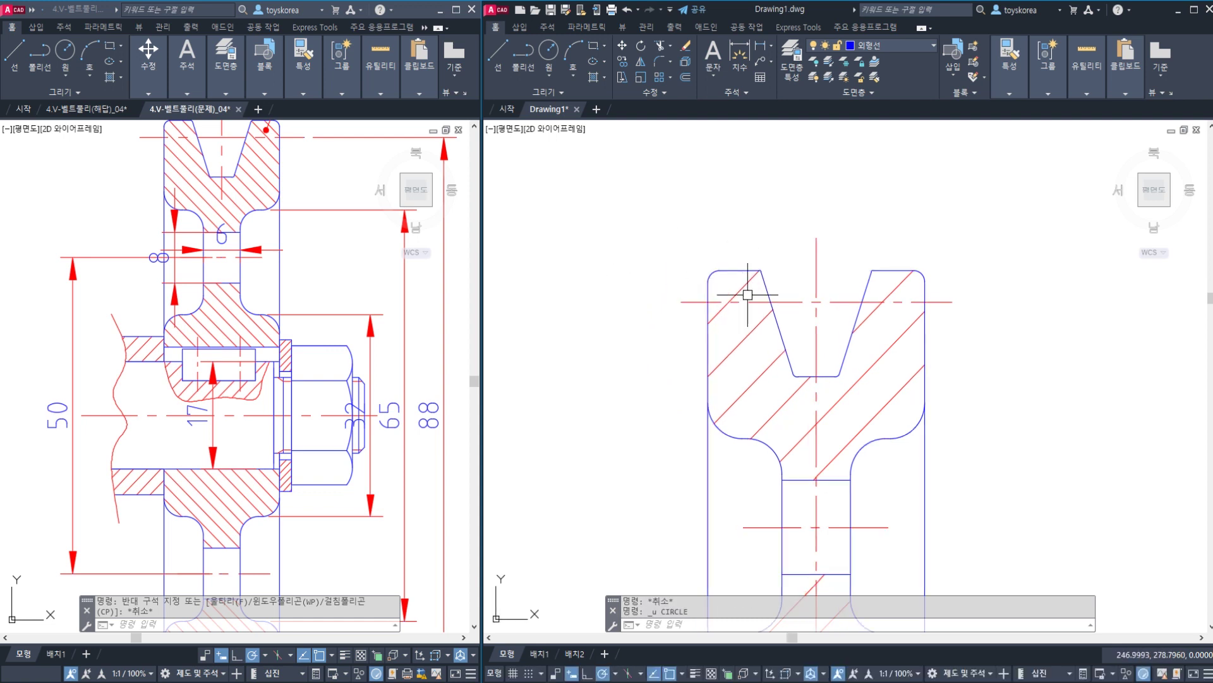
{"action": "type", "text": "c"}
{"action": "key", "text": "Return"}
{"action": "left_click", "coordinate": [742, 332]}
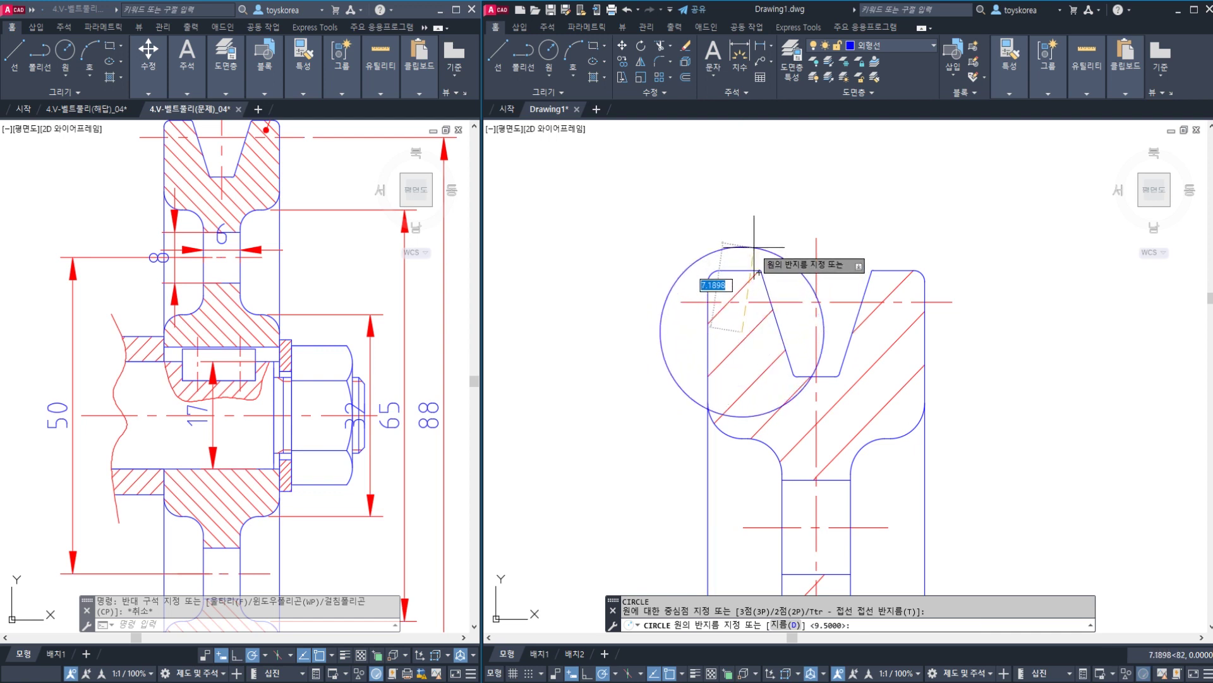
{"action": "left_click", "coordinate": [761, 250]}
{"action": "key", "text": "Escape"}
{"action": "key", "text": "Escape"}
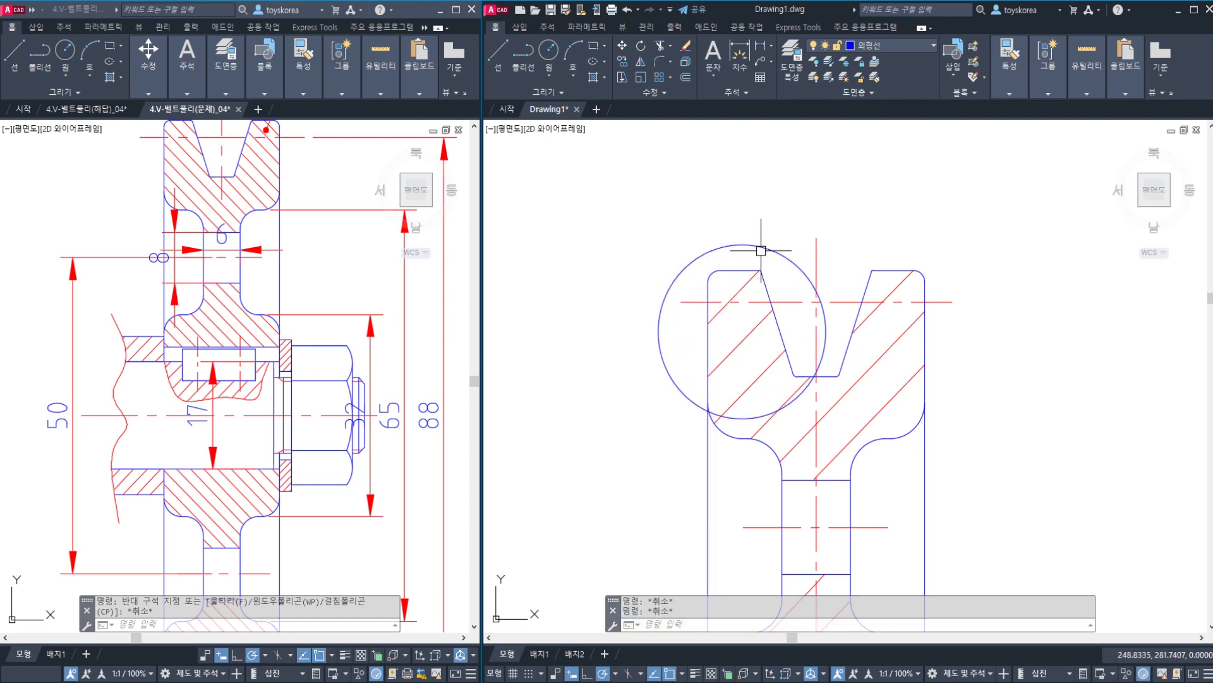
{"action": "left_click", "coordinate": [762, 246]}
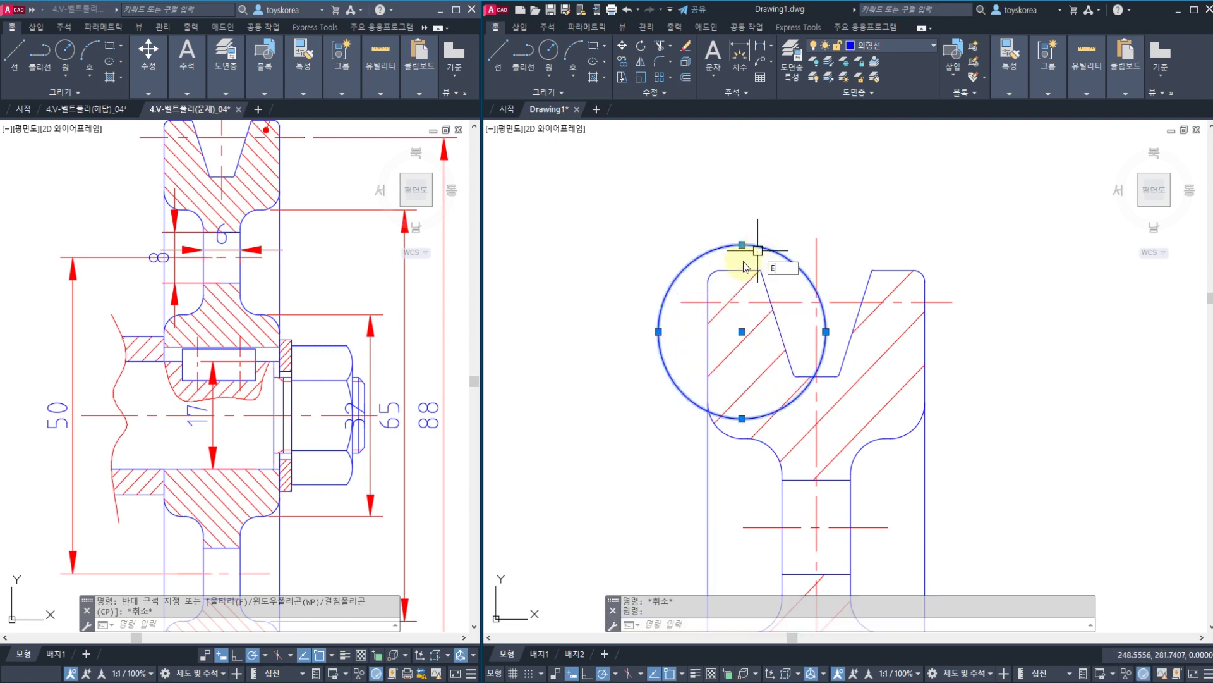
{"action": "type", "text": "E"}
{"action": "key", "text": "Return"}
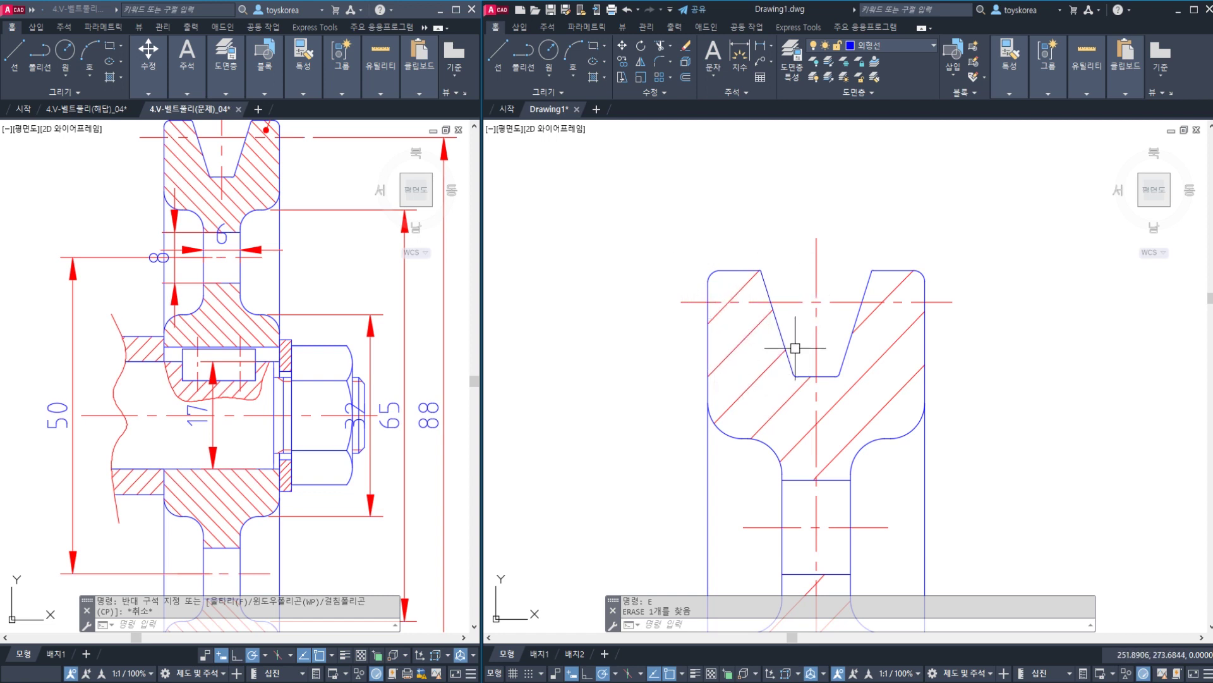
- Draw an upright ellipse, about 10 mm wide and 17 mm high, around the left half of the upper rim
{"action": "middle_click_drag", "start_coordinate": [534, 258], "coordinate": [669, 285]}
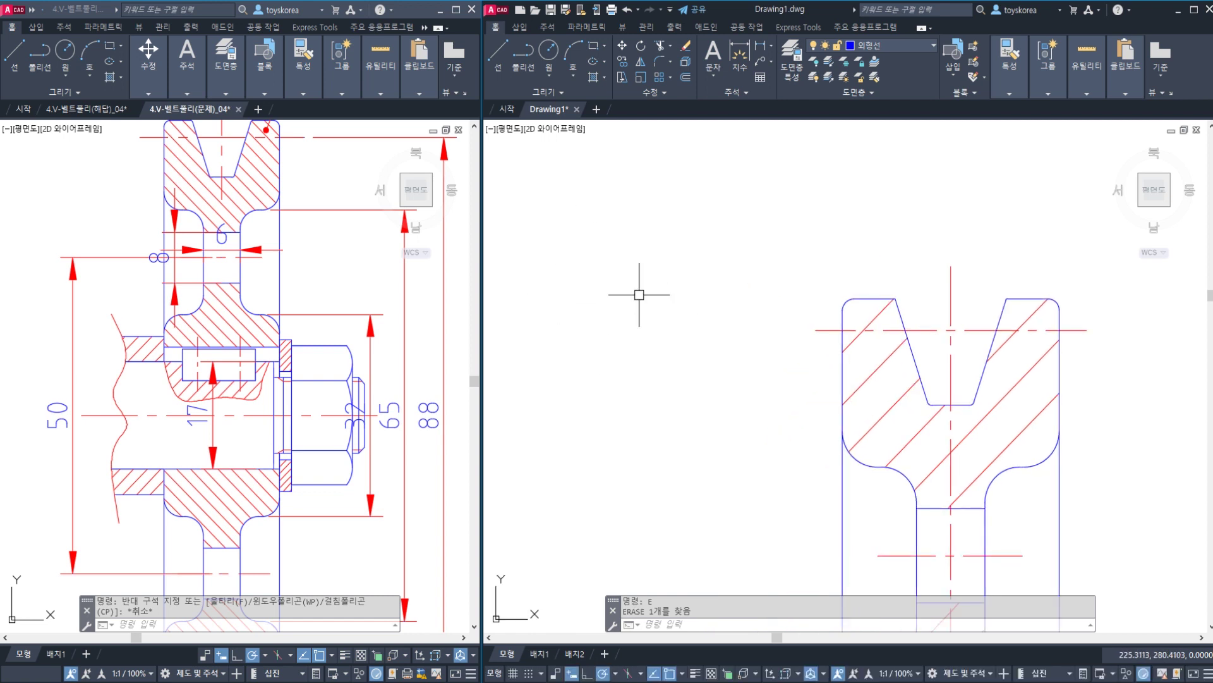
{"action": "scroll", "coordinate": [635, 319], "scroll_direction": "down", "scroll_amount": 3}
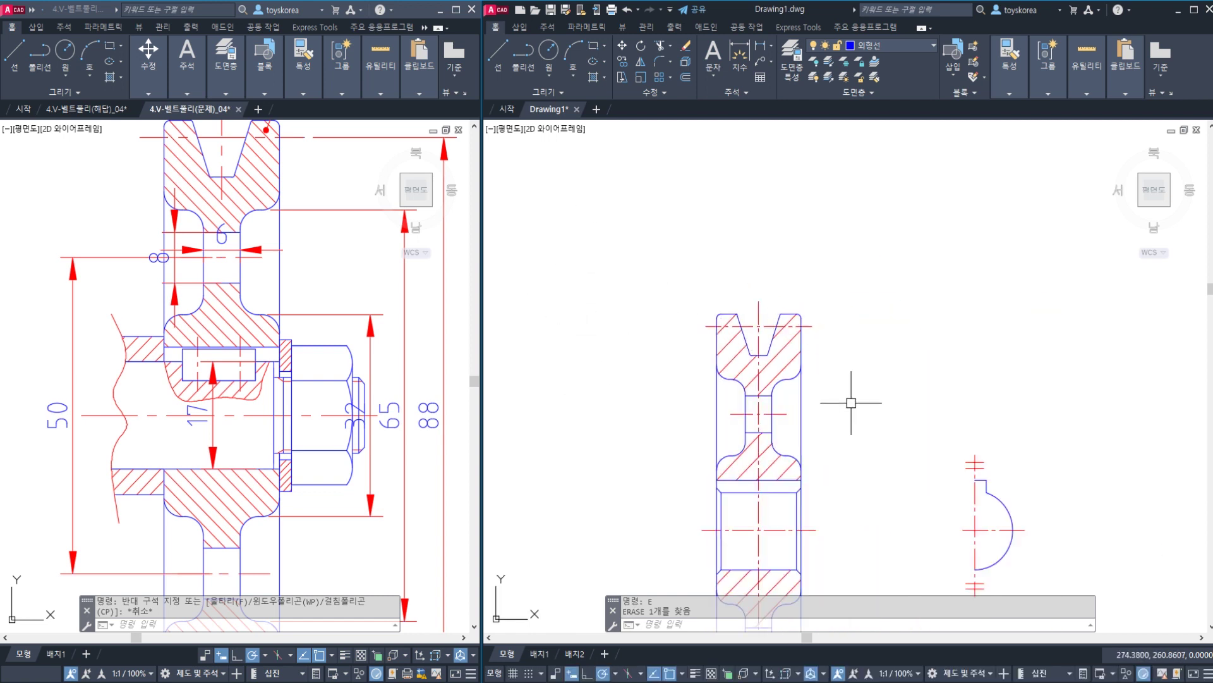
{"action": "middle_click_drag", "start_coordinate": [849, 401], "coordinate": [891, 249]}
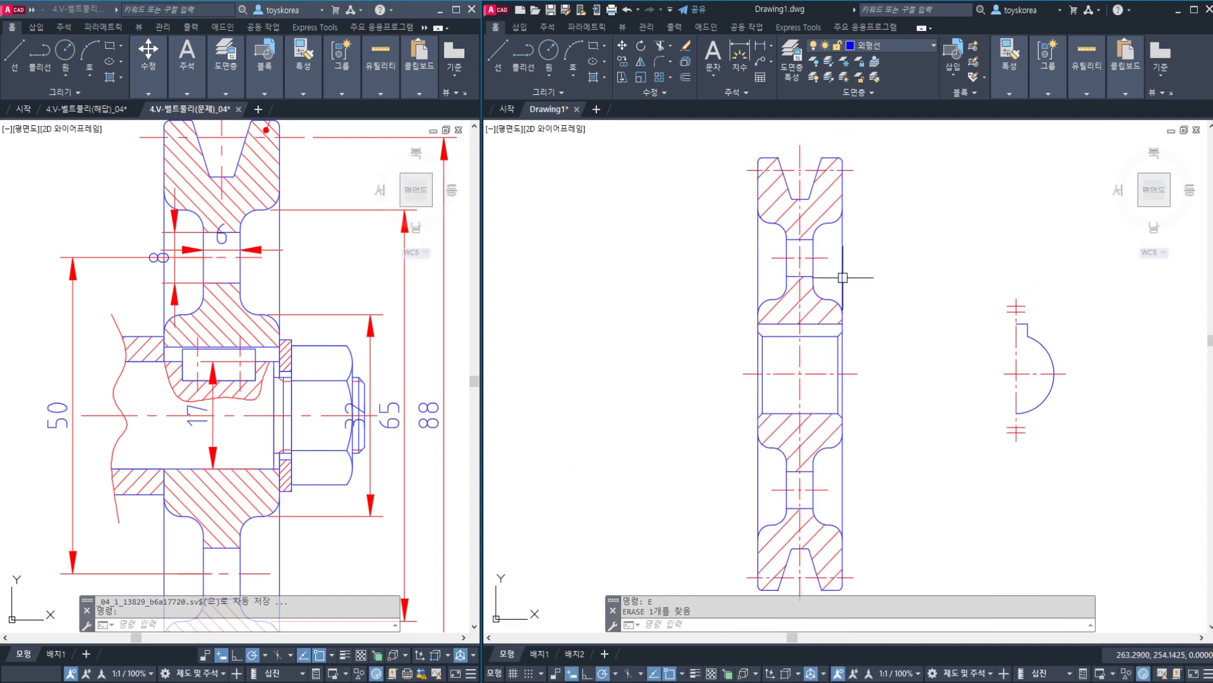
{"action": "scroll", "coordinate": [769, 240], "scroll_direction": "up", "scroll_amount": 4}
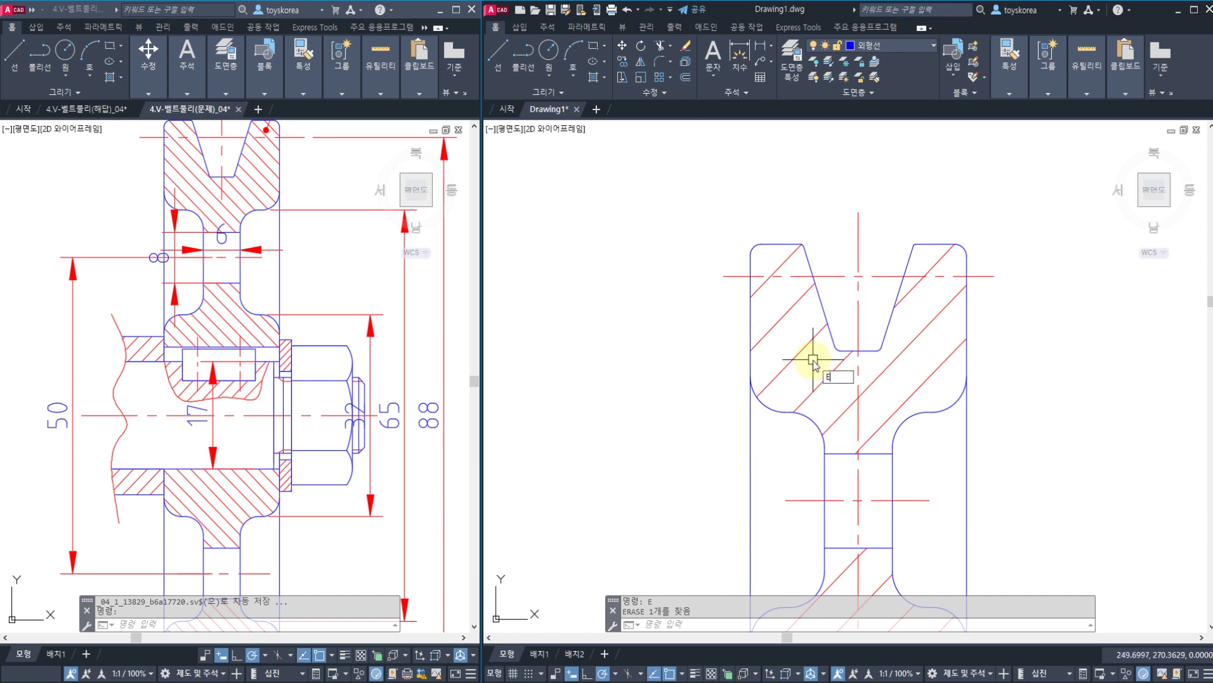
{"action": "type", "text": "L"}
{"action": "key", "text": "Return"}
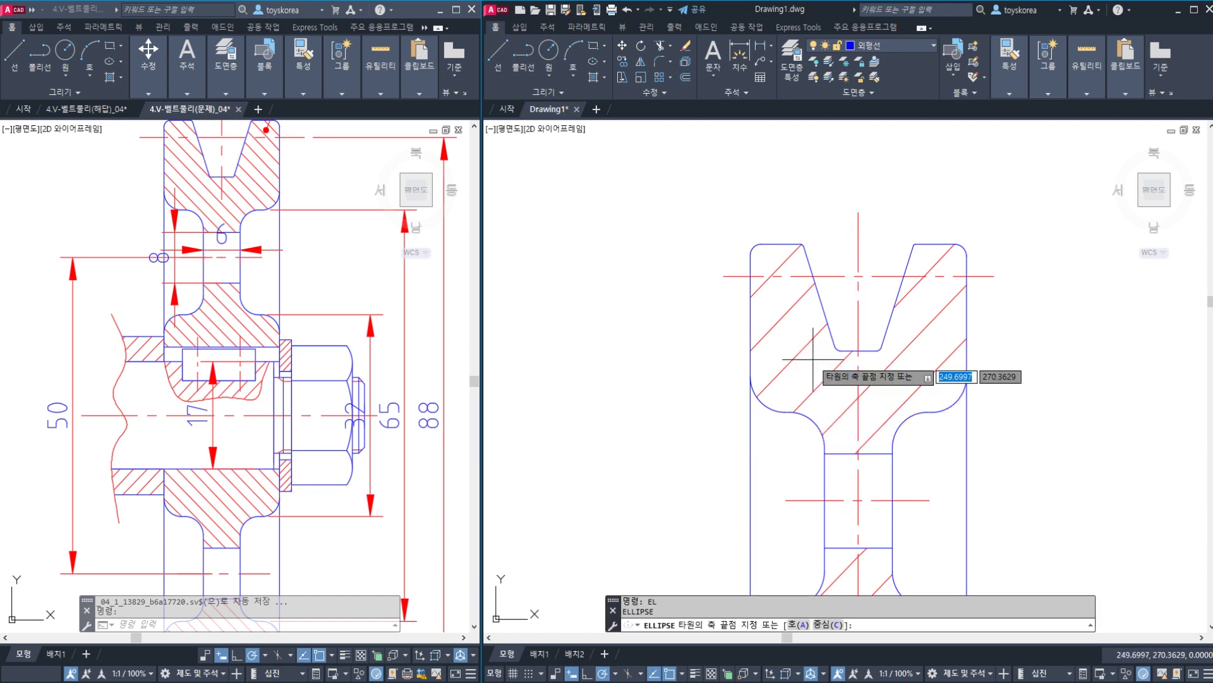
{"action": "left_click", "coordinate": [725, 305]}
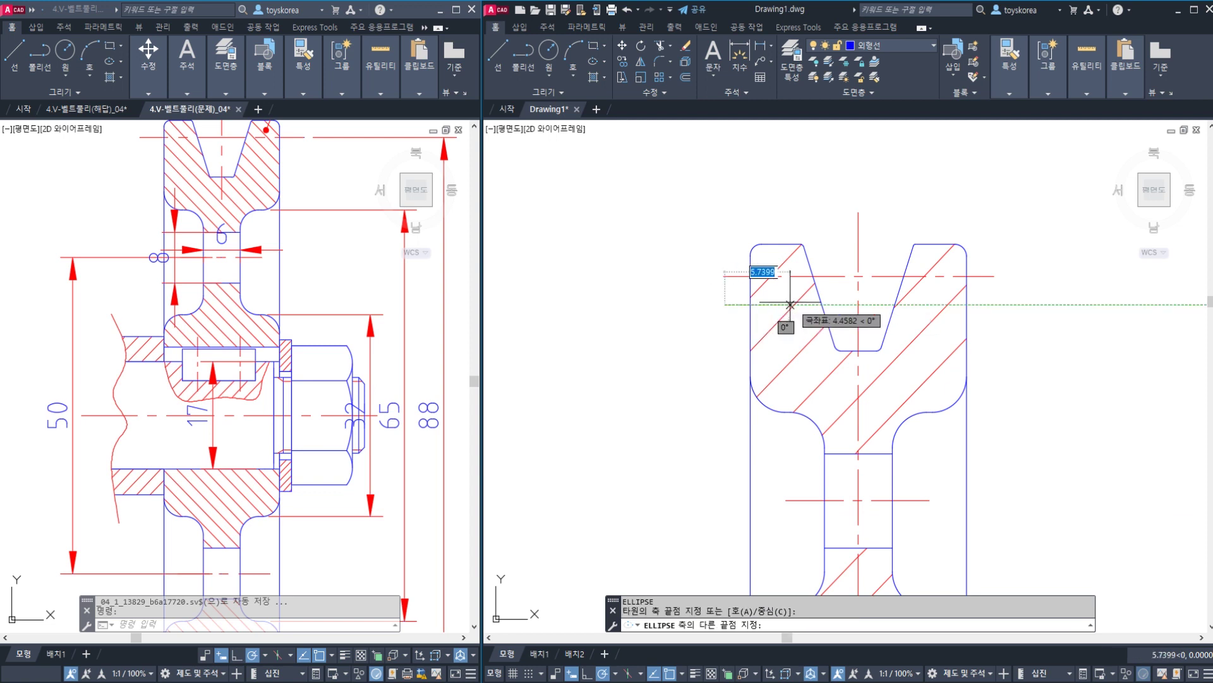
{"action": "left_click", "coordinate": [841, 305]}
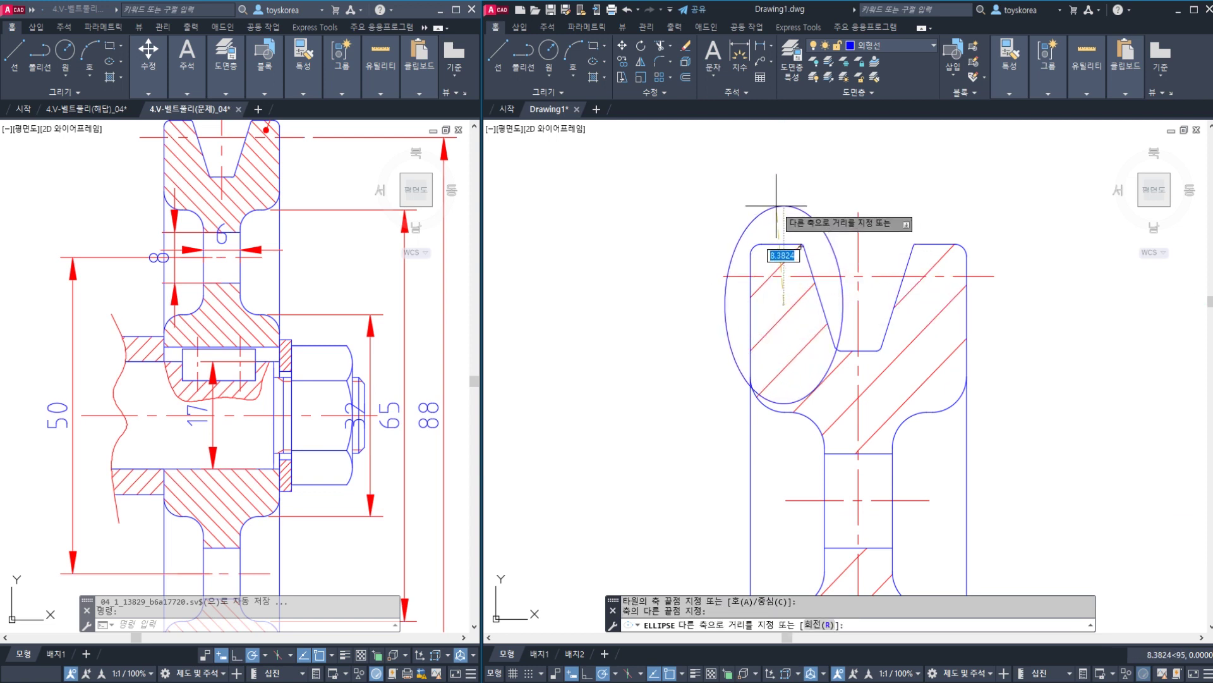
{"action": "left_click", "coordinate": [784, 204]}
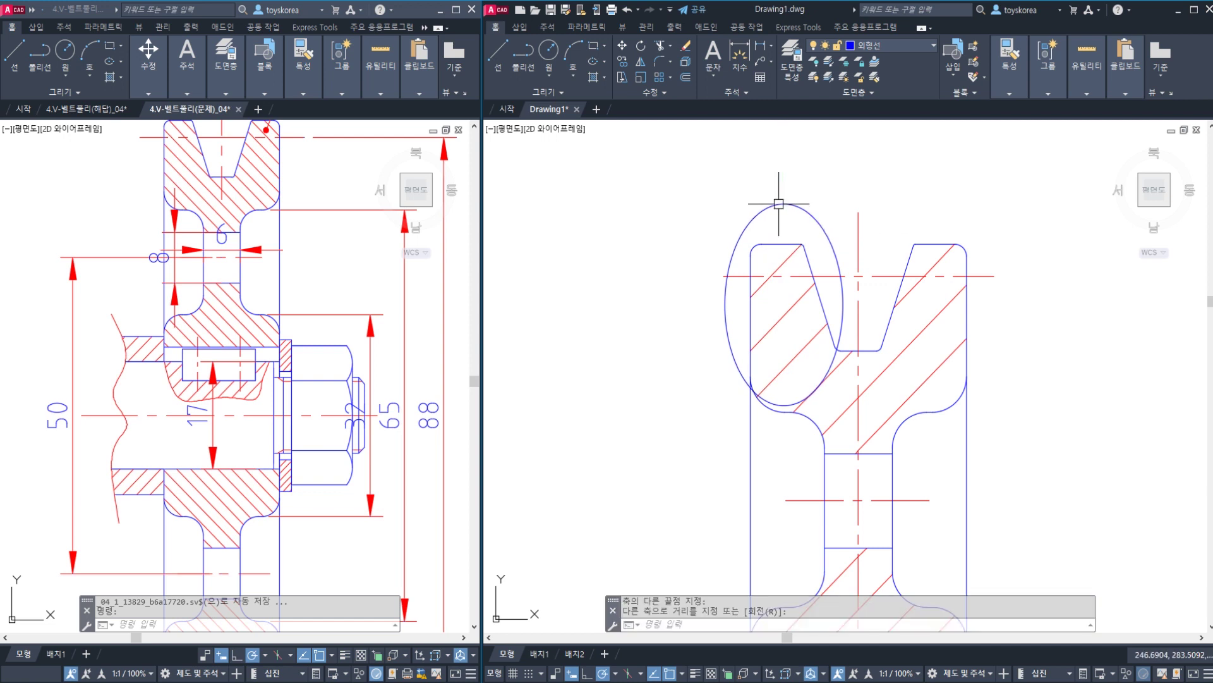
- Move the detail ellipse slightly to the right to centre it on the rim's left half
{"action": "type", "text": "M"}
{"action": "key", "text": "Return"}
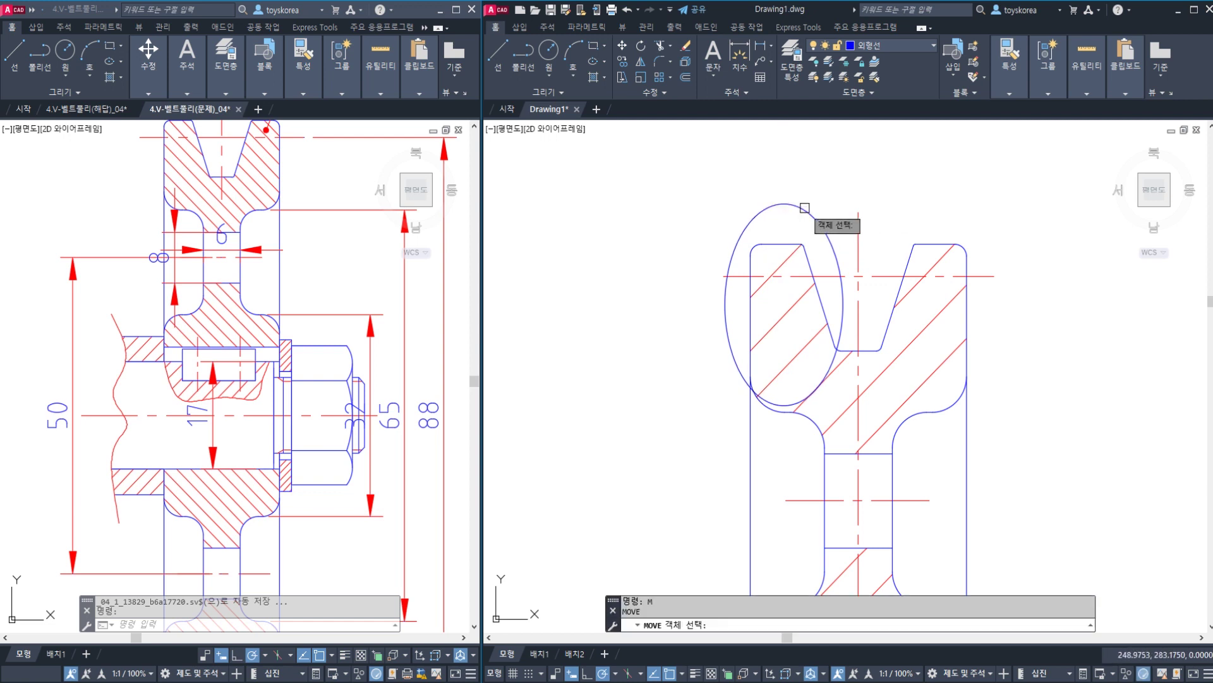
{"action": "left_click", "coordinate": [801, 215]}
{"action": "key", "text": "Return"}
{"action": "left_click", "coordinate": [738, 146]}
{"action": "left_click", "coordinate": [741, 146]}
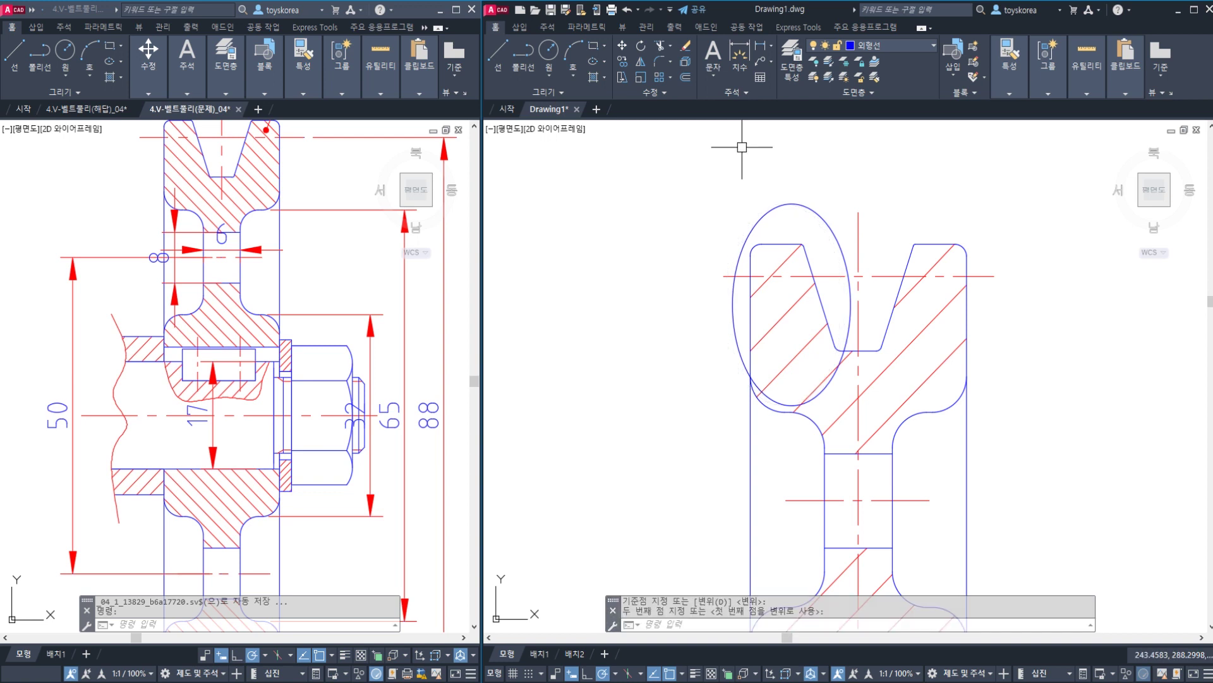
- Widen the detail ellipse by stretching its left quadrant point slightly outward
{"action": "left_click", "coordinate": [733, 298]}
{"action": "left_click", "coordinate": [732, 304]}
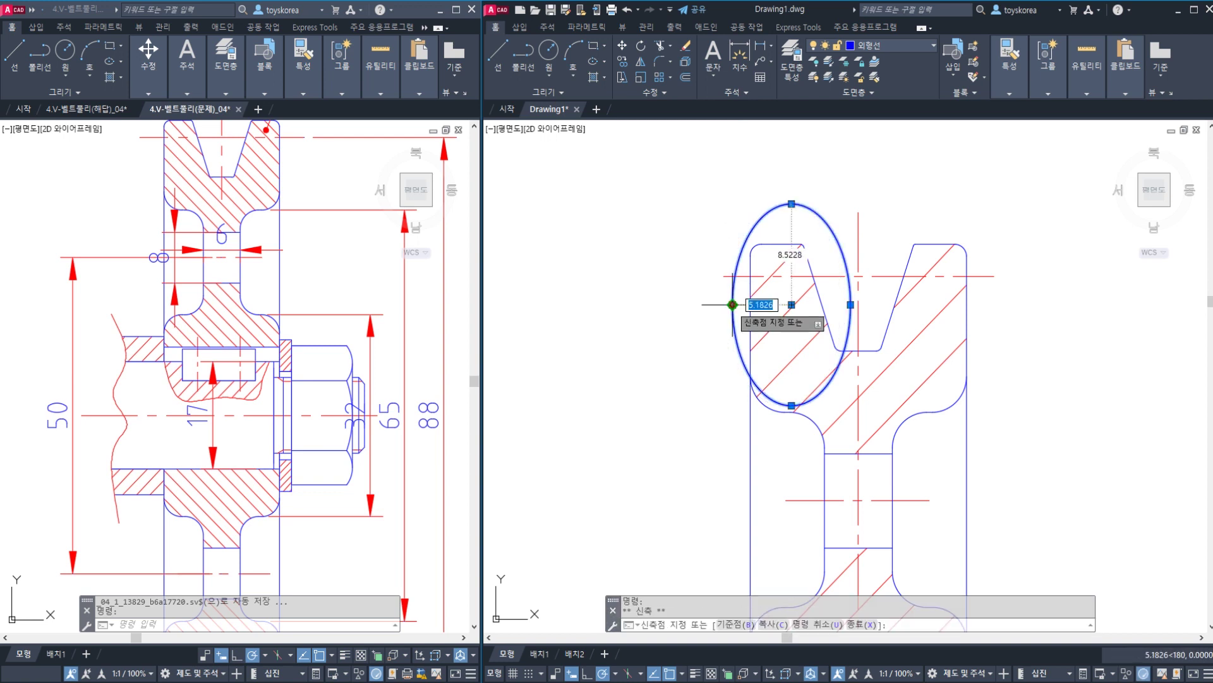
{"action": "left_click", "coordinate": [722, 305]}
{"action": "key", "text": "Escape"}
{"action": "key", "text": "Escape"}
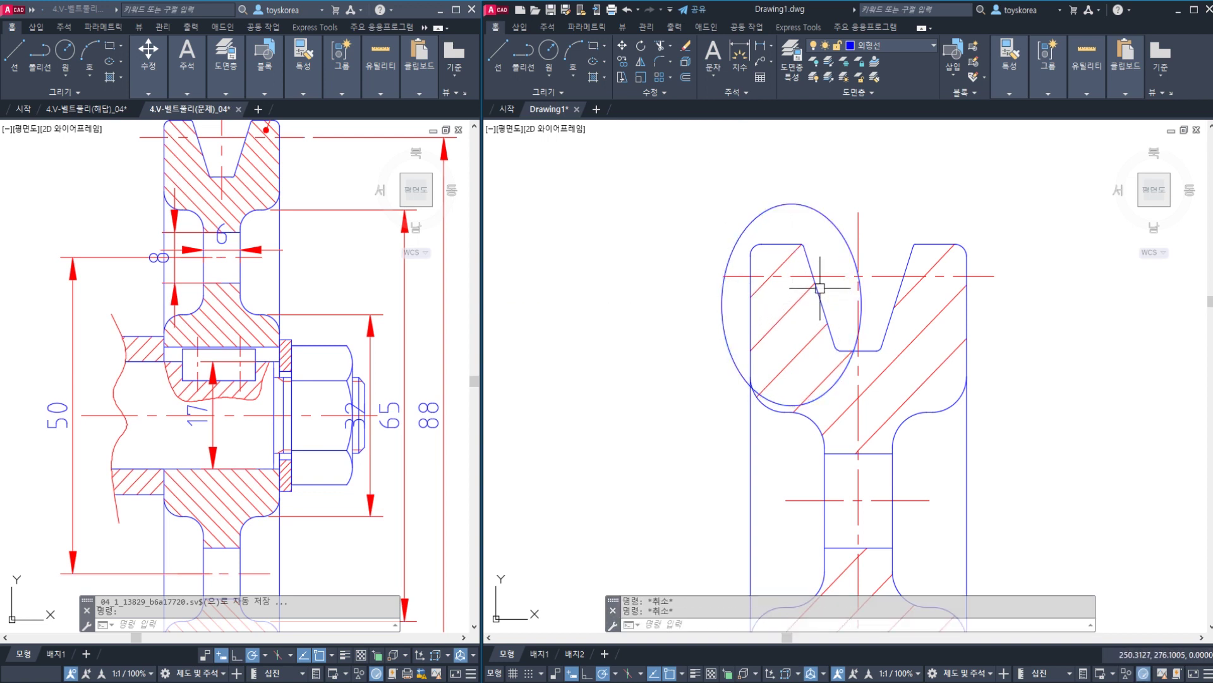
- Move the detail ellipse slightly straight up over the rim's left half and select it again
{"action": "left_click", "coordinate": [822, 395]}
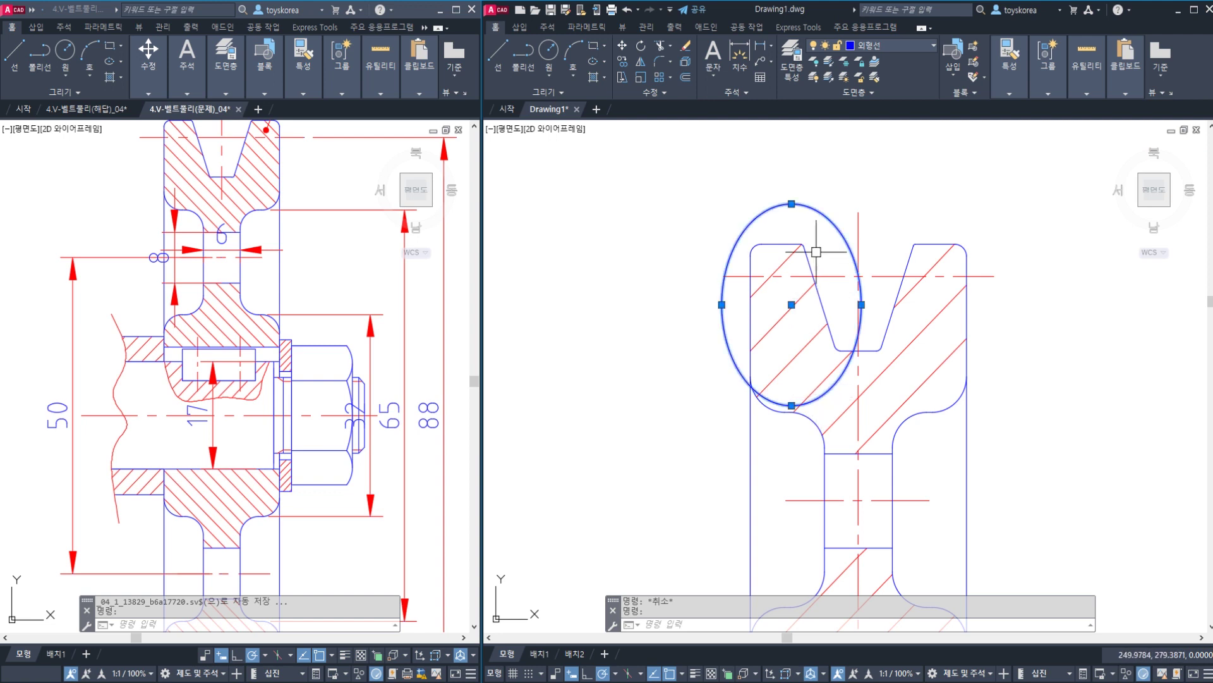
{"action": "type", "text": "M"}
{"action": "key", "text": "Return"}
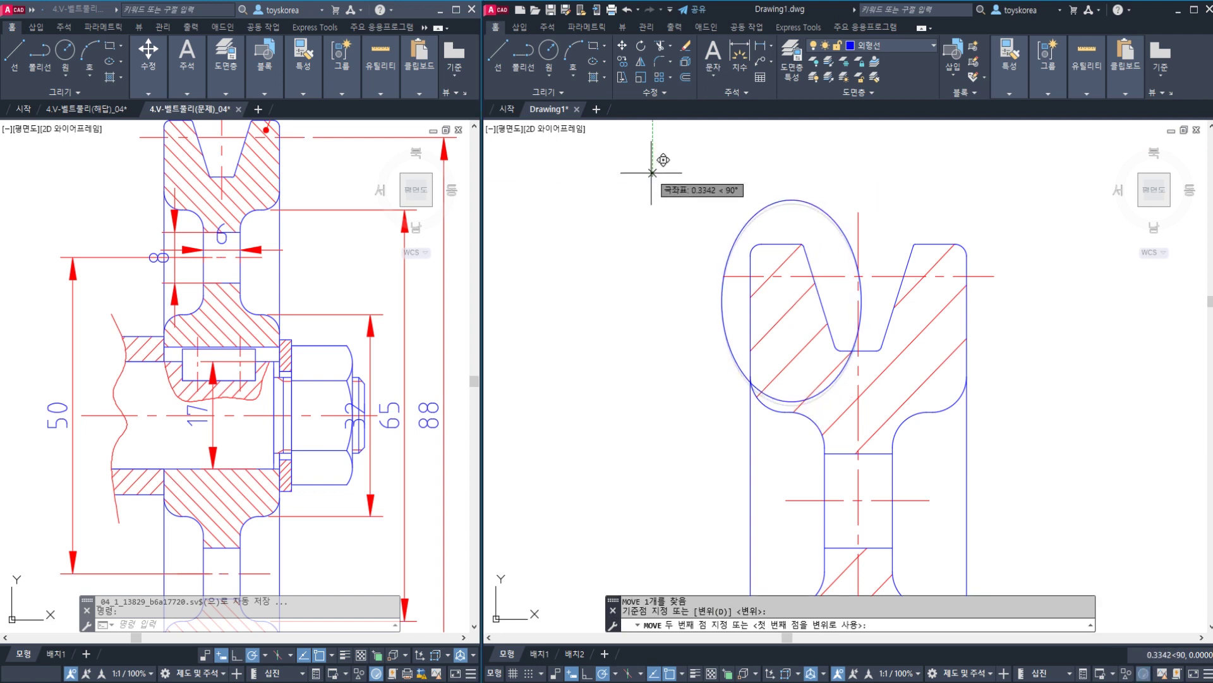
{"action": "key", "text": "Escape"}
{"action": "left_click", "coordinate": [746, 221]}
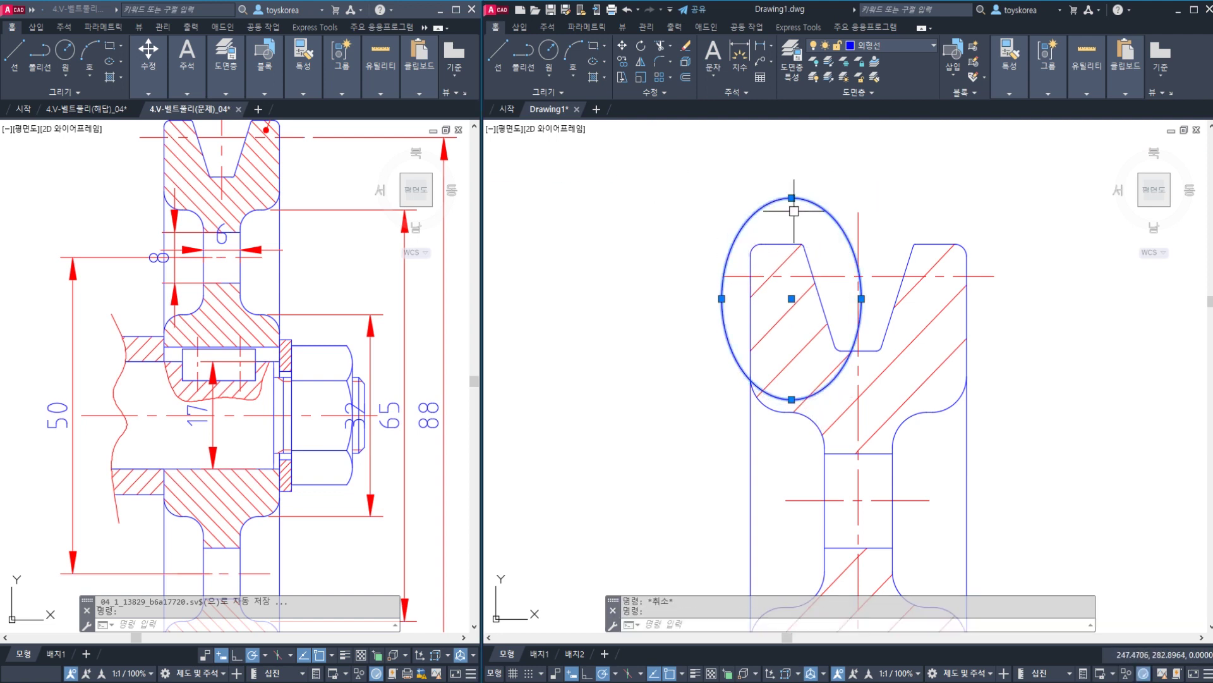
{"action": "key", "text": "ctrl+2"}
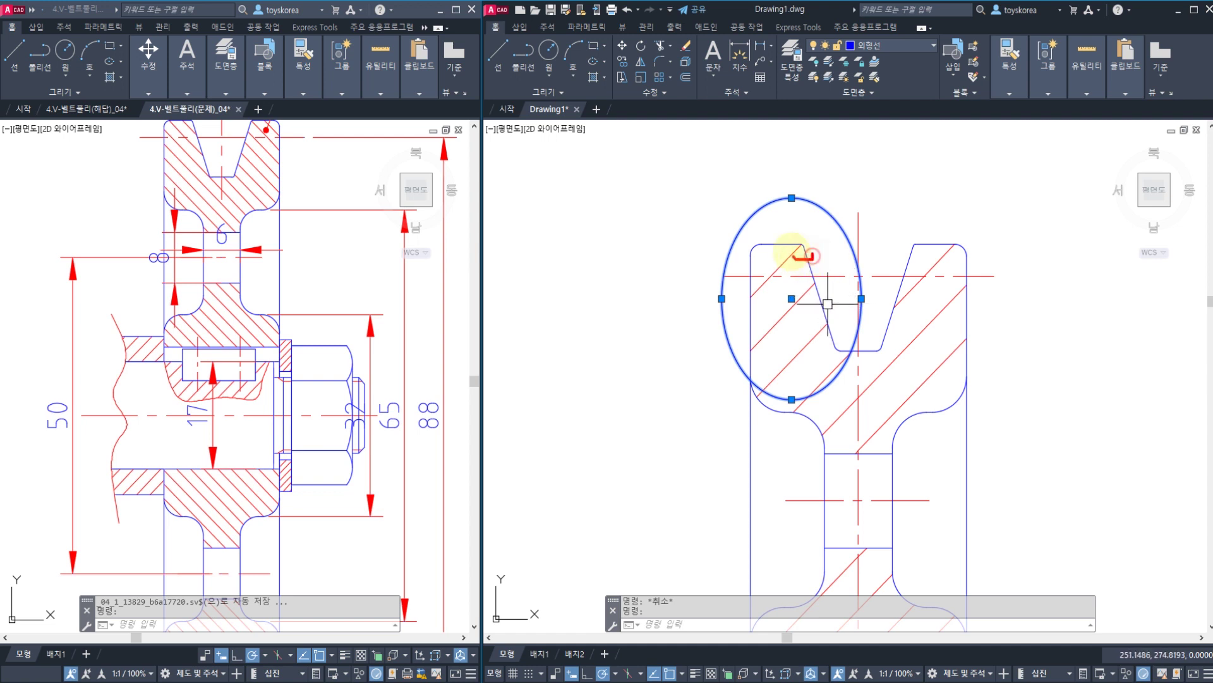
{"action": "left_click_drag", "start_coordinate": [795, 252], "coordinate": [807, 232]}
{"action": "left_click", "coordinate": [839, 356]}
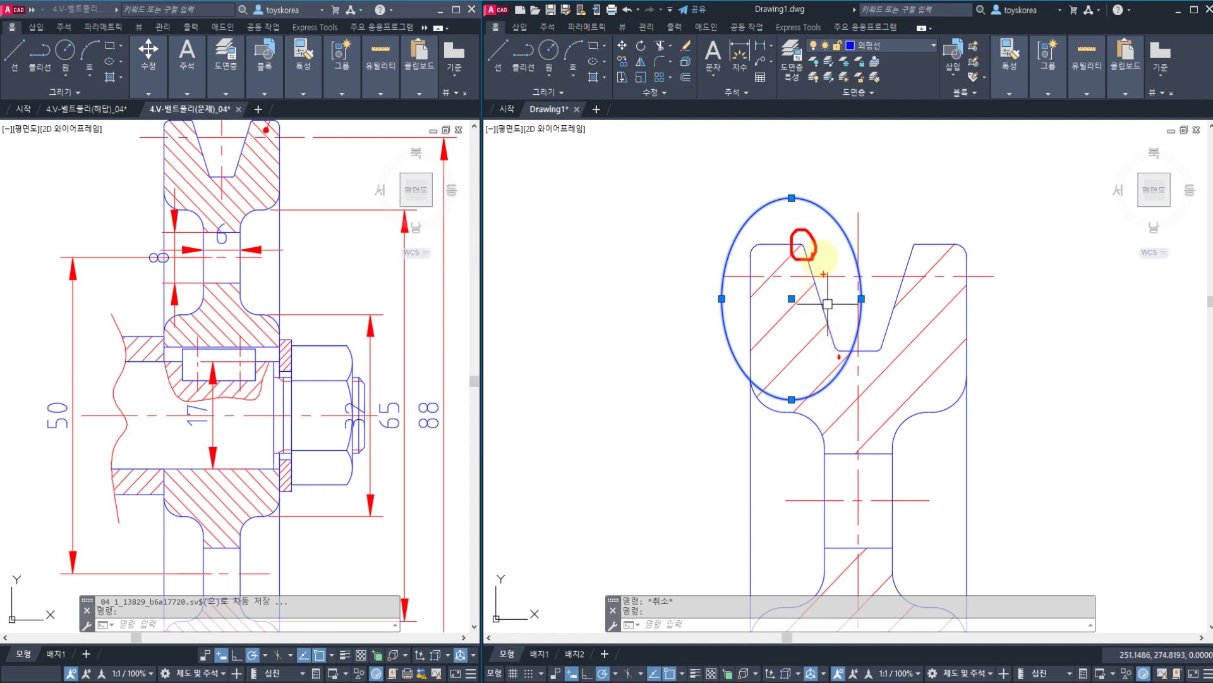
{"action": "left_click_drag", "start_coordinate": [828, 354], "coordinate": [847, 351]}
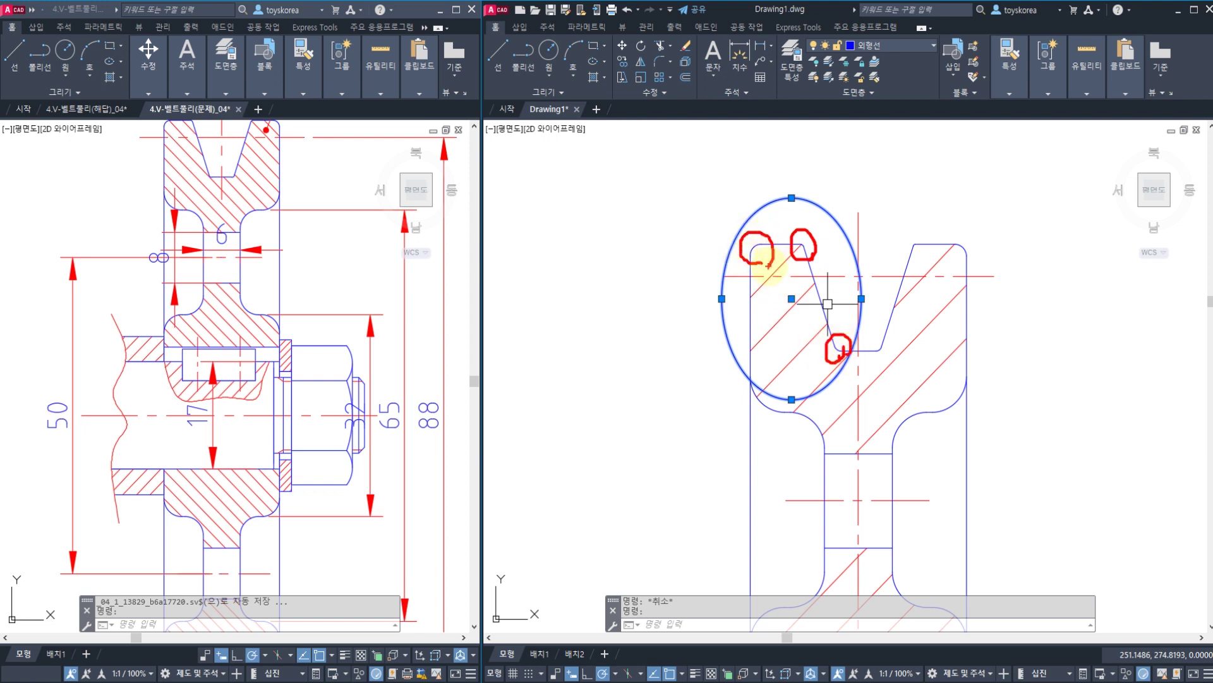
{"action": "mouse_move", "coordinate": [845, 383]}
{"action": "left_mouse_down"}
{"action": "mouse_move", "coordinate": [779, 394]}
{"action": "mouse_move", "coordinate": [752, 180]}
{"action": "mouse_move", "coordinate": [875, 351]}
{"action": "mouse_move", "coordinate": [824, 415]}
{"action": "left_mouse_up"}
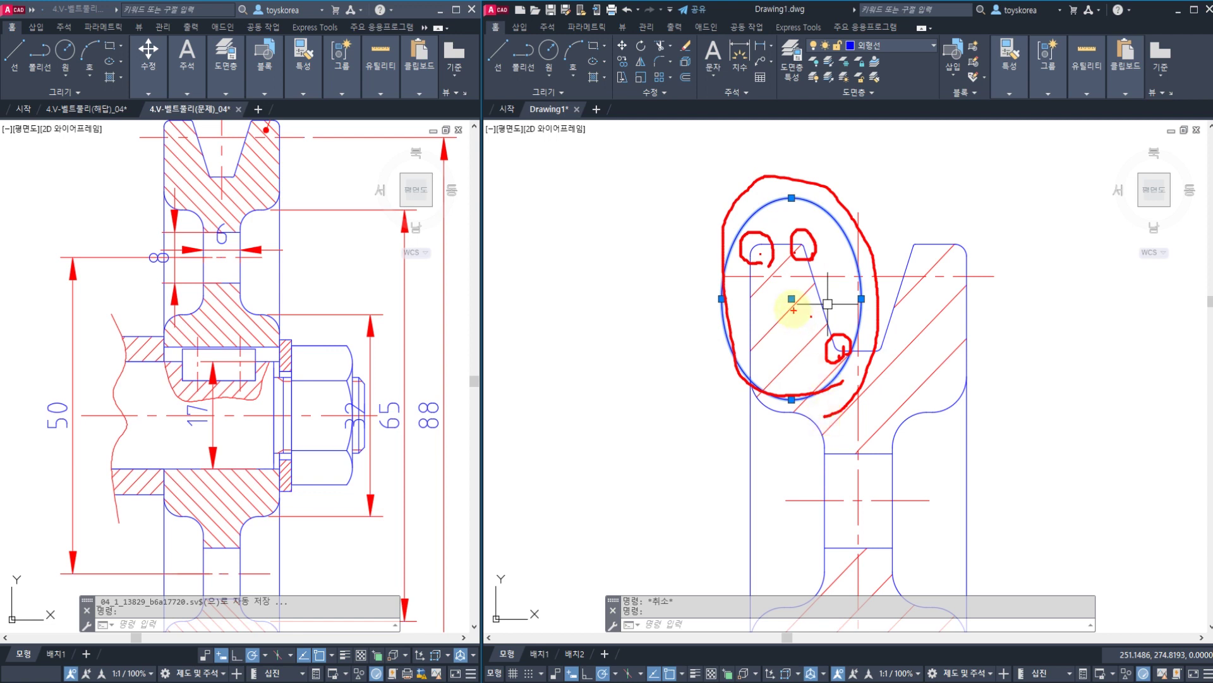
{"action": "left_click_drag", "start_coordinate": [756, 240], "coordinate": [673, 147]}
{"action": "left_click_drag", "start_coordinate": [814, 244], "coordinate": [874, 155]}
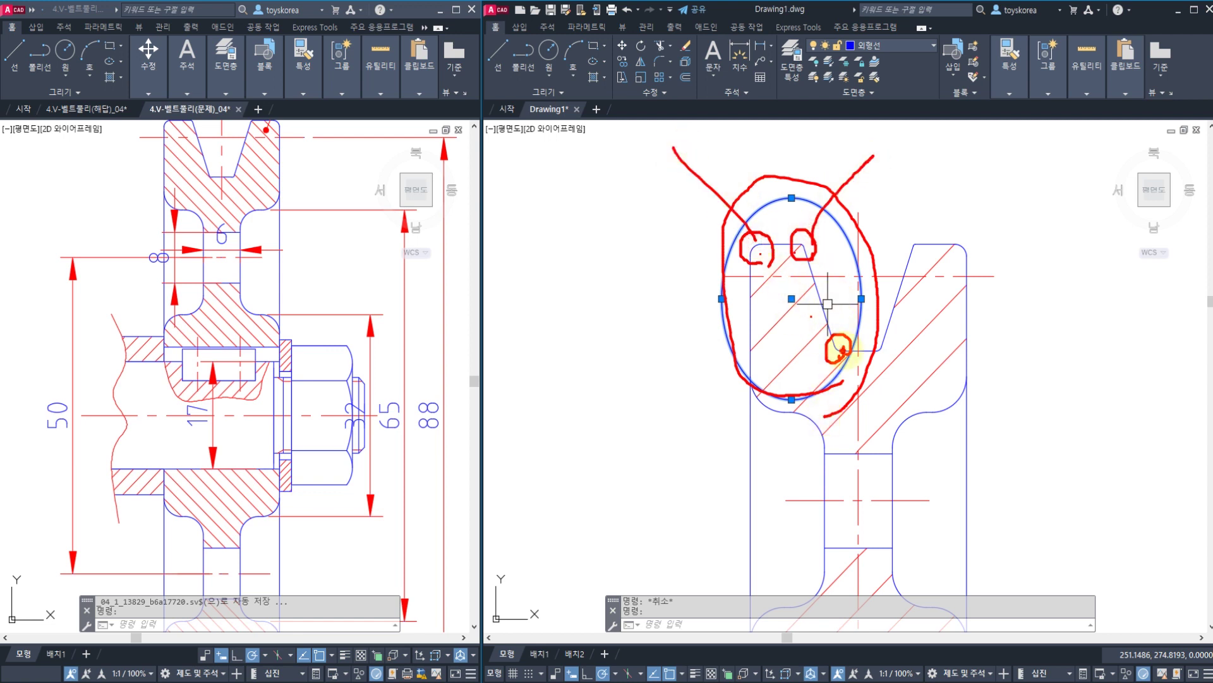
{"action": "left_click_drag", "start_coordinate": [844, 347], "coordinate": [941, 346]}
{"action": "mouse_move", "coordinate": [752, 336]}
{"action": "left_mouse_down"}
{"action": "mouse_move", "coordinate": [587, 378]}
{"action": "mouse_move", "coordinate": [624, 386]}
{"action": "left_mouse_up"}
{"action": "mouse_move", "coordinate": [559, 455]}
{"action": "left_mouse_down"}
{"action": "mouse_move", "coordinate": [626, 482]}
{"action": "mouse_move", "coordinate": [693, 465]}
{"action": "mouse_move", "coordinate": [657, 553]}
{"action": "left_mouse_up"}
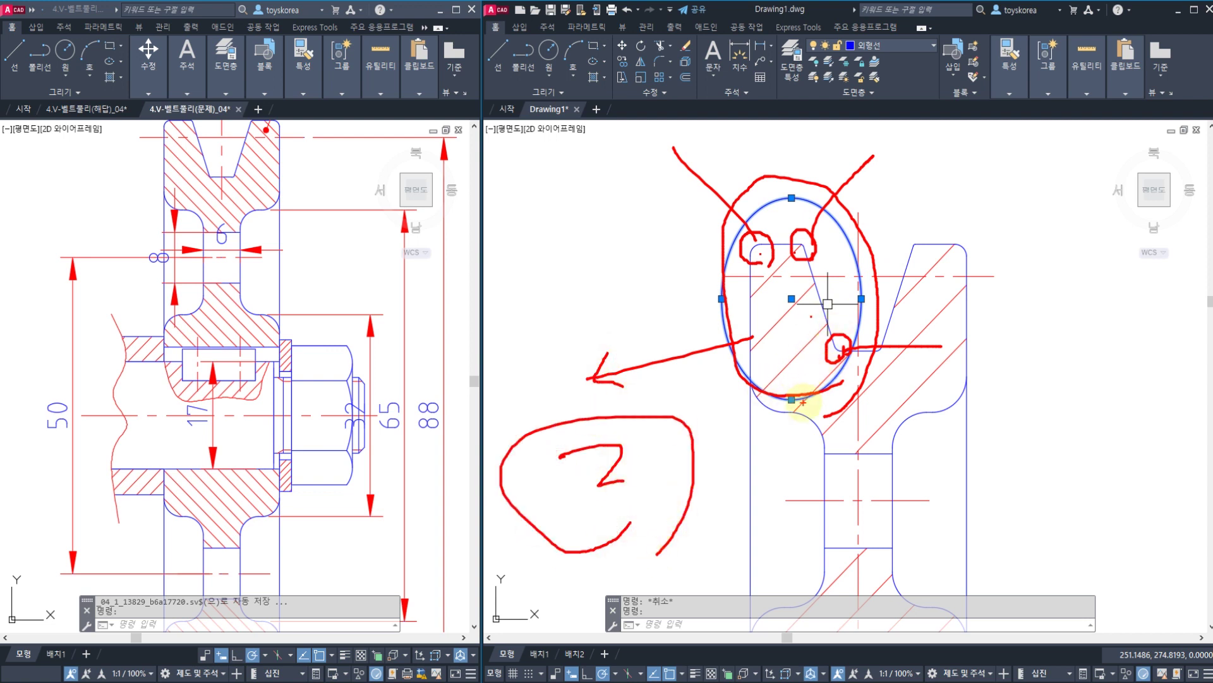
{"action": "left_click_drag", "start_coordinate": [803, 403], "coordinate": [729, 325]}
{"action": "mouse_move", "coordinate": [770, 264]}
{"action": "left_mouse_down"}
{"action": "mouse_move", "coordinate": [746, 231]}
{"action": "mouse_move", "coordinate": [774, 258]}
{"action": "mouse_move", "coordinate": [808, 245]}
{"action": "left_mouse_up"}
{"action": "left_click_drag", "start_coordinate": [840, 329], "coordinate": [836, 363]}
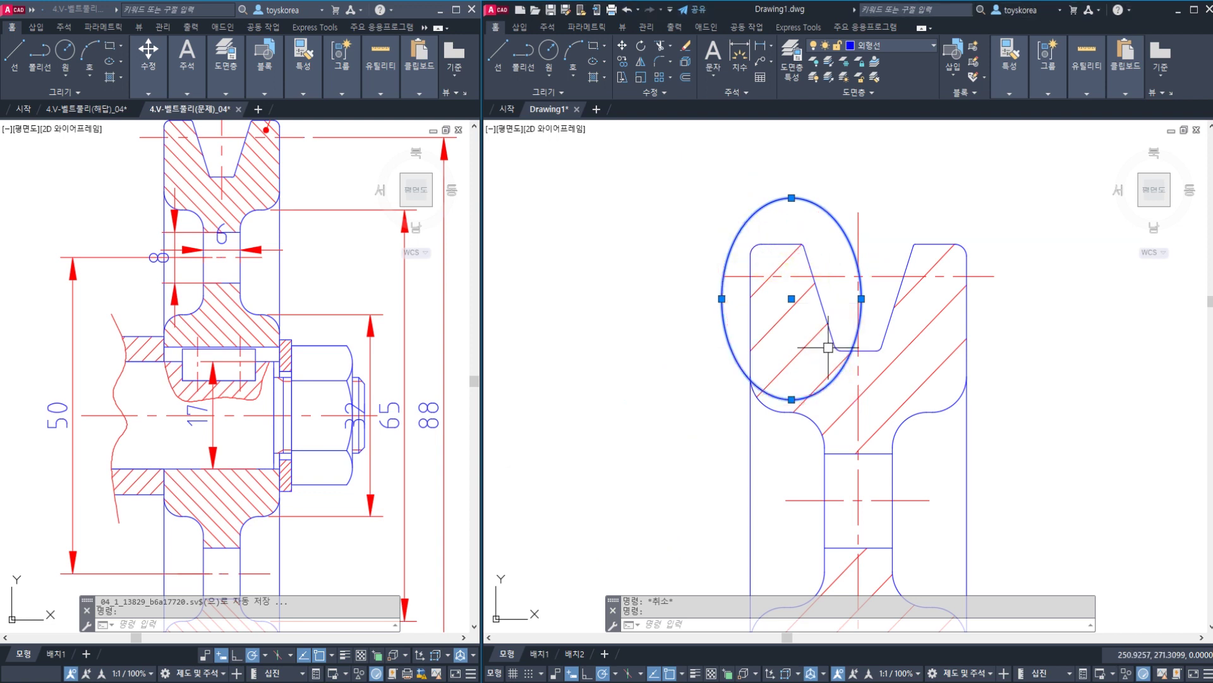
- Put the detail ellipse on the 가는실선 layer and save the drawing
{"action": "key", "text": "Escape"}
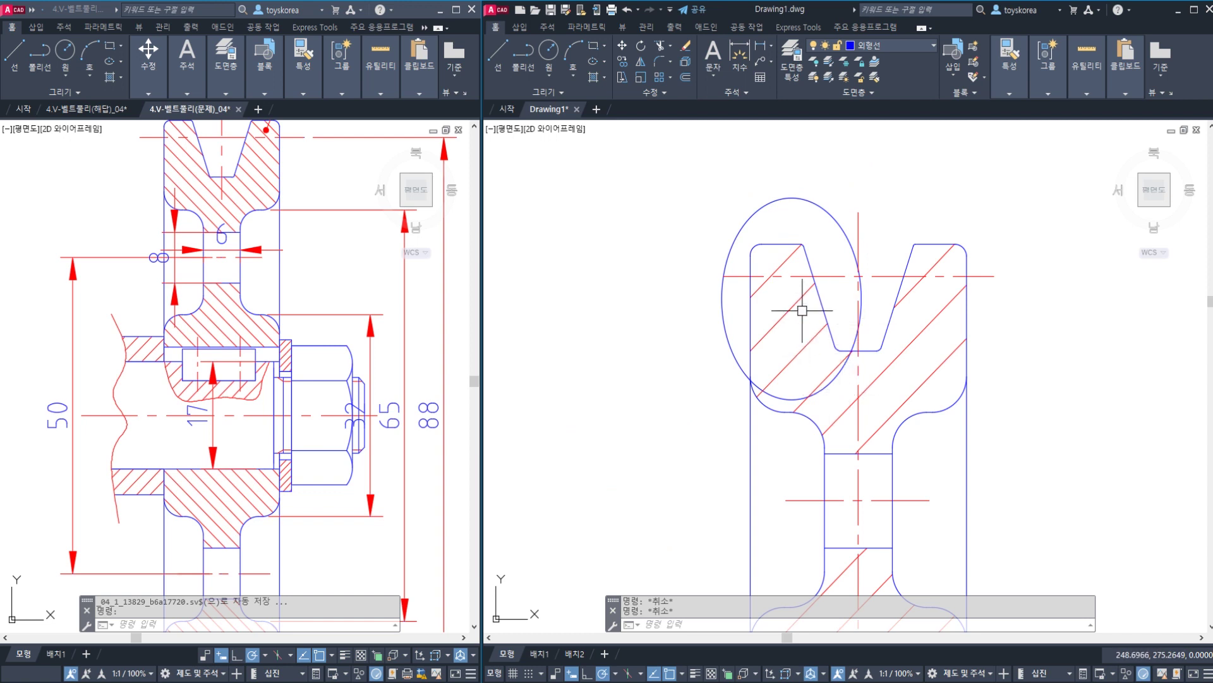
{"action": "left_click", "coordinate": [746, 221]}
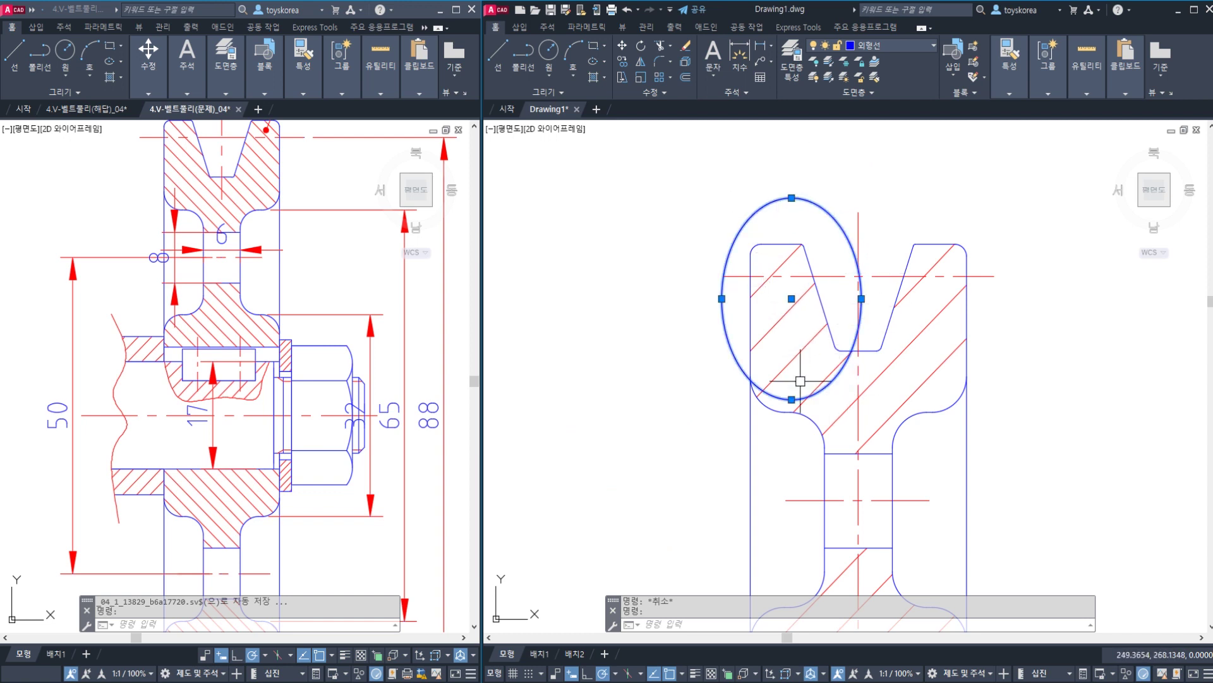
{"action": "left_click", "coordinate": [885, 44]}
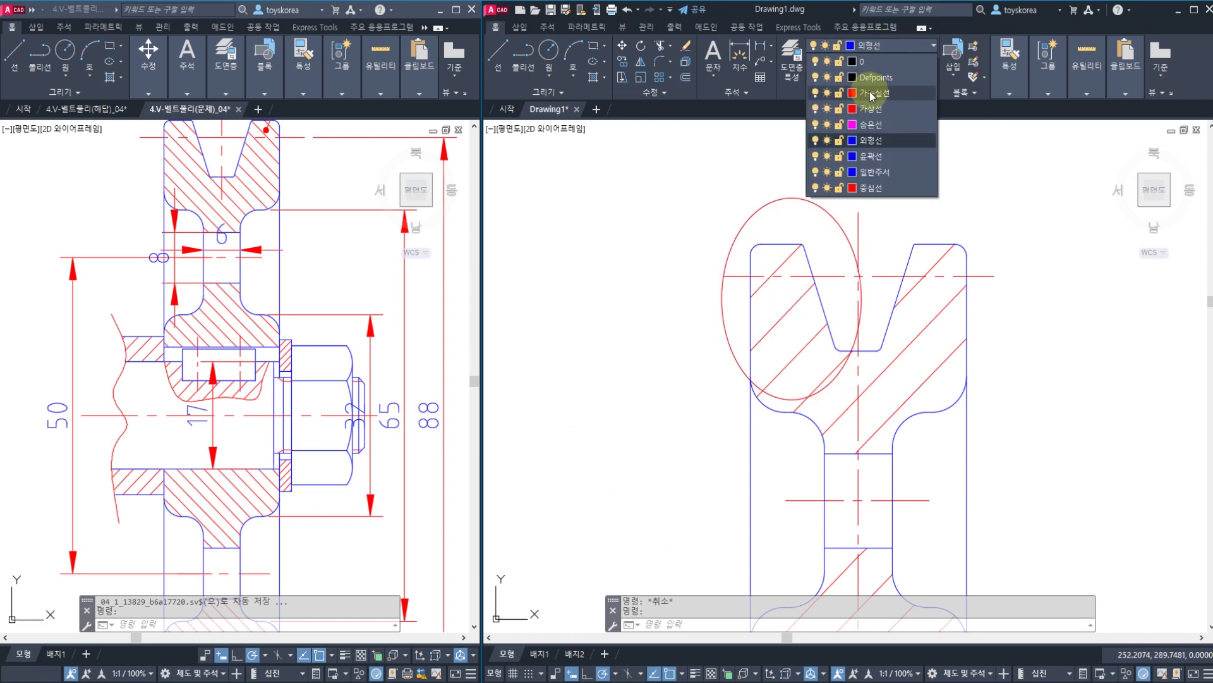
{"action": "left_click", "coordinate": [871, 93]}
{"action": "key", "text": "Escape"}
{"action": "middle_click_drag", "start_coordinate": [778, 301], "coordinate": [838, 344]}
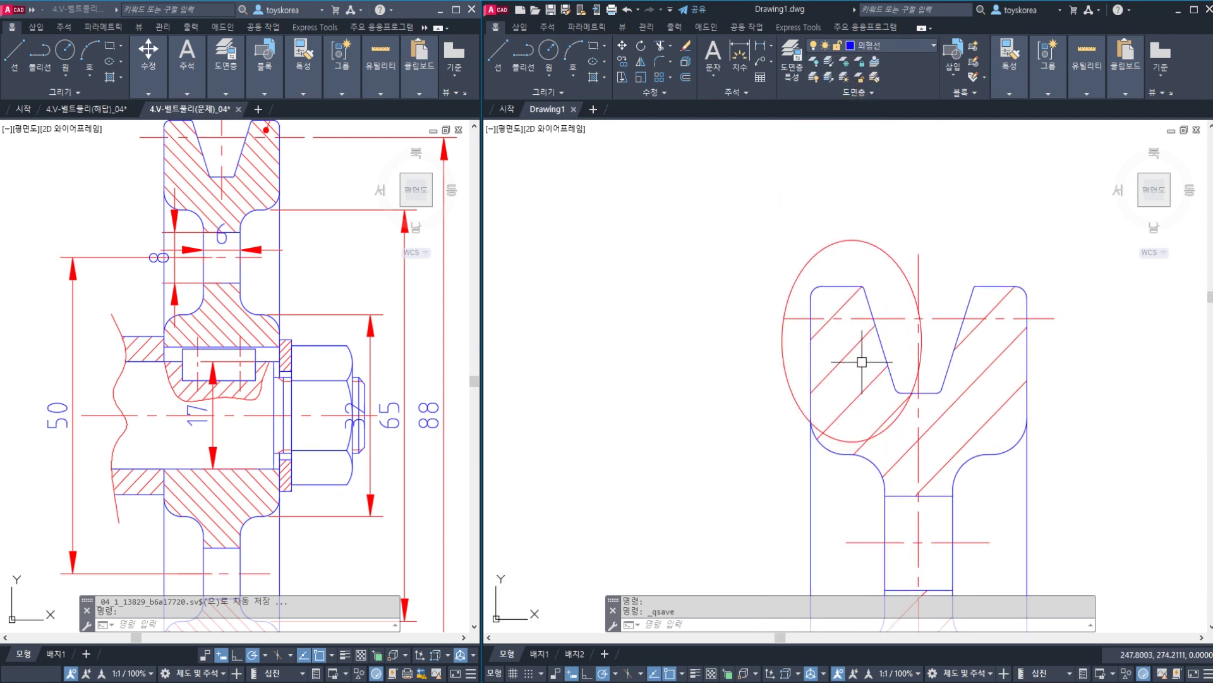
- Copy the detail ellipse with the rim geometry and hatch crossing it about 52 mm to the upper left of the pulley section
{"action": "middle_click_drag", "start_coordinate": [895, 420], "coordinate": [882, 413]}
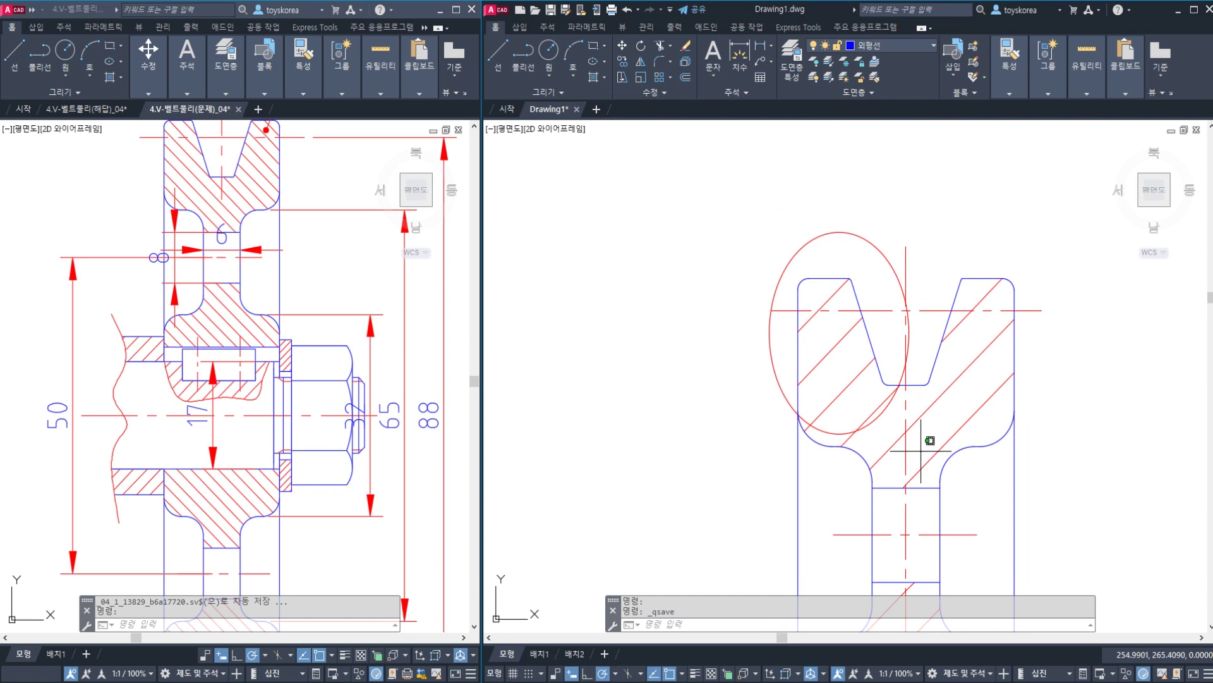
{"action": "left_click", "coordinate": [921, 450]}
{"action": "left_click", "coordinate": [763, 211]}
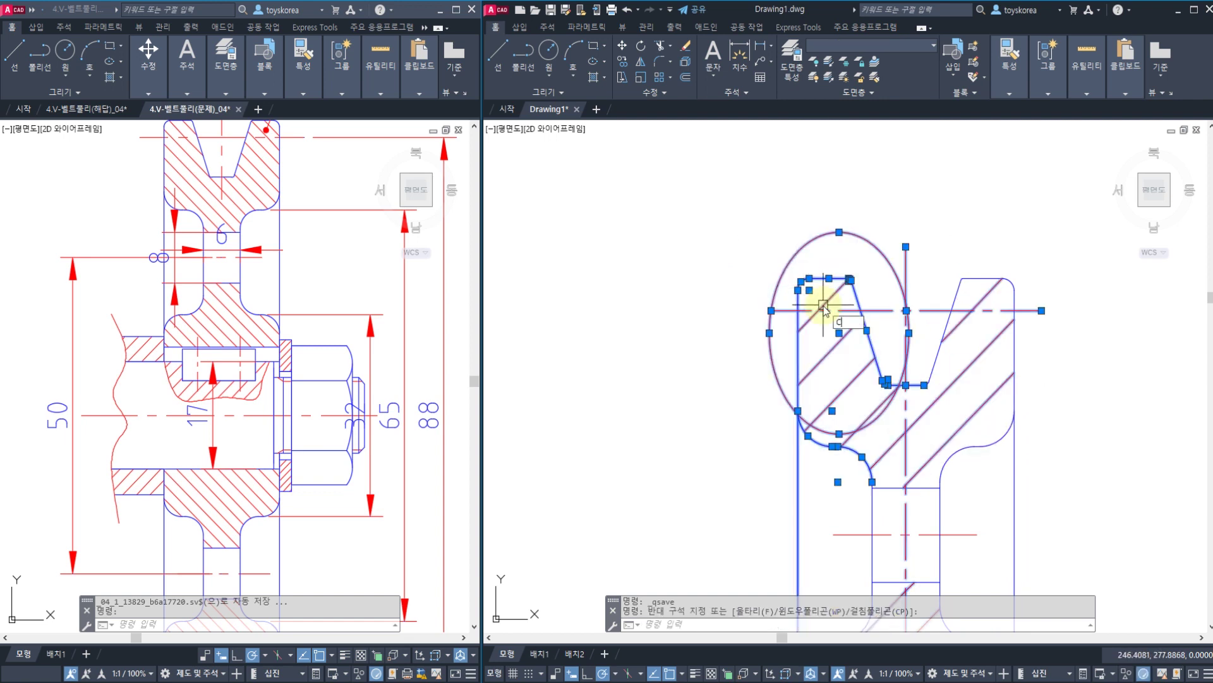
{"action": "type", "text": "o"}
{"action": "key", "text": "Return"}
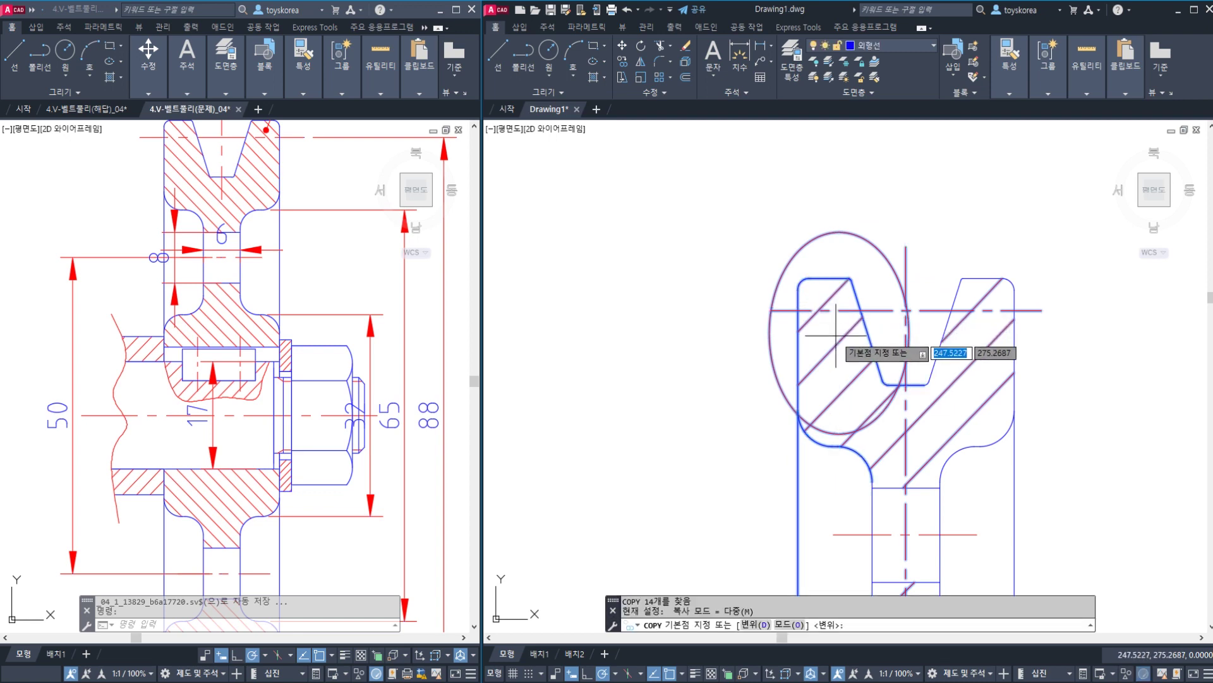
{"action": "left_click", "coordinate": [836, 335]}
{"action": "scroll", "coordinate": [822, 329], "scroll_direction": "down", "scroll_amount": 2}
{"action": "middle_click_drag", "start_coordinate": [689, 300], "coordinate": [806, 331]}
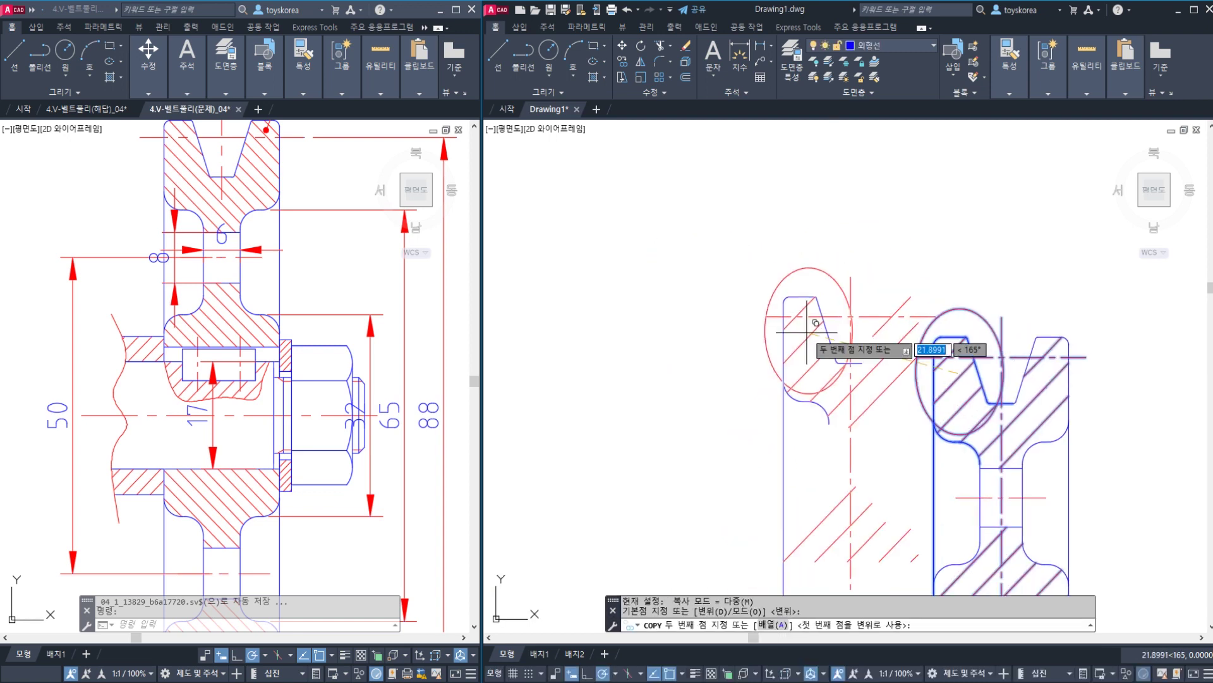
{"action": "scroll", "coordinate": [807, 332], "scroll_direction": "down", "scroll_amount": 4}
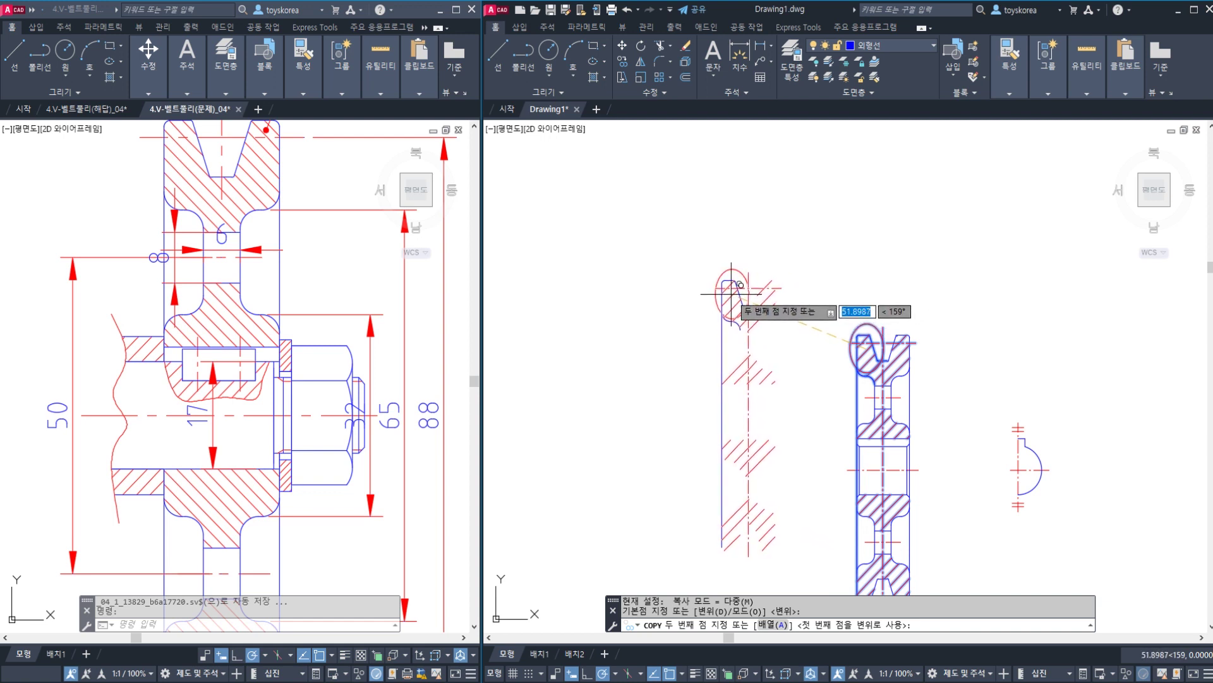
{"action": "left_click", "coordinate": [730, 300]}
{"action": "key", "text": "Escape"}
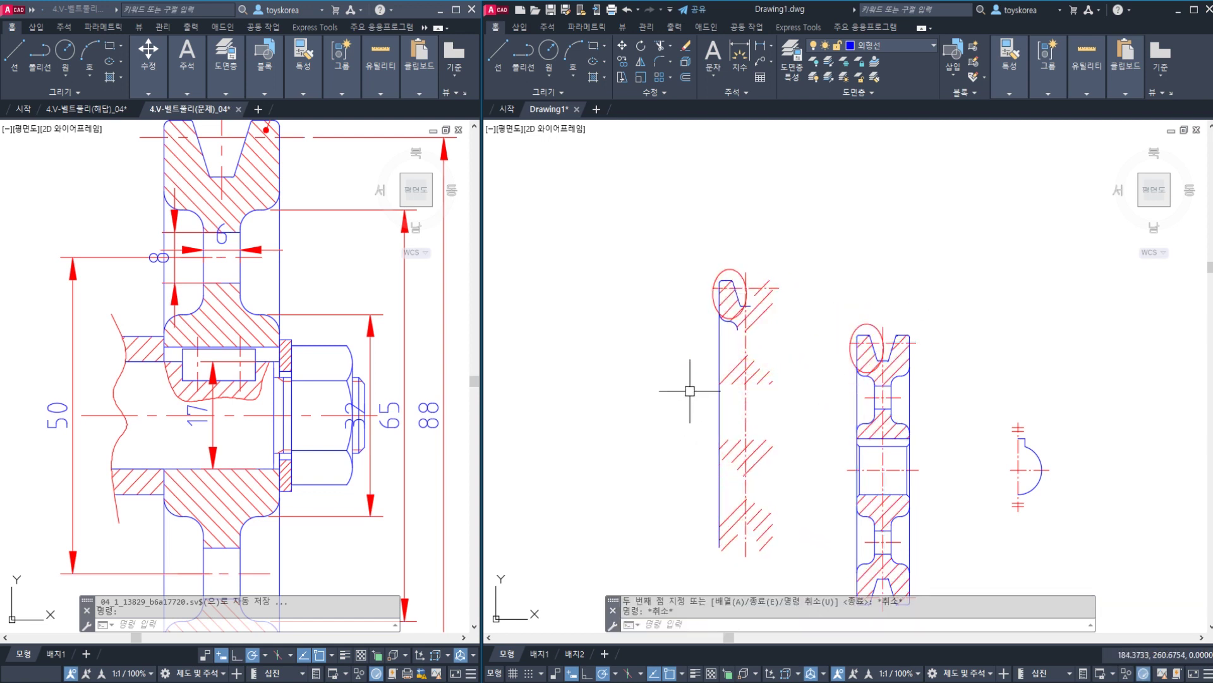
- Trim the copied centre lines, groove bottom, outer edge, corner arc and hatch outside the ellipse, using the copied ellipse as cutting edge
{"action": "scroll", "coordinate": [736, 278], "scroll_direction": "up", "scroll_amount": 5}
{"action": "type", "text": "TR"}
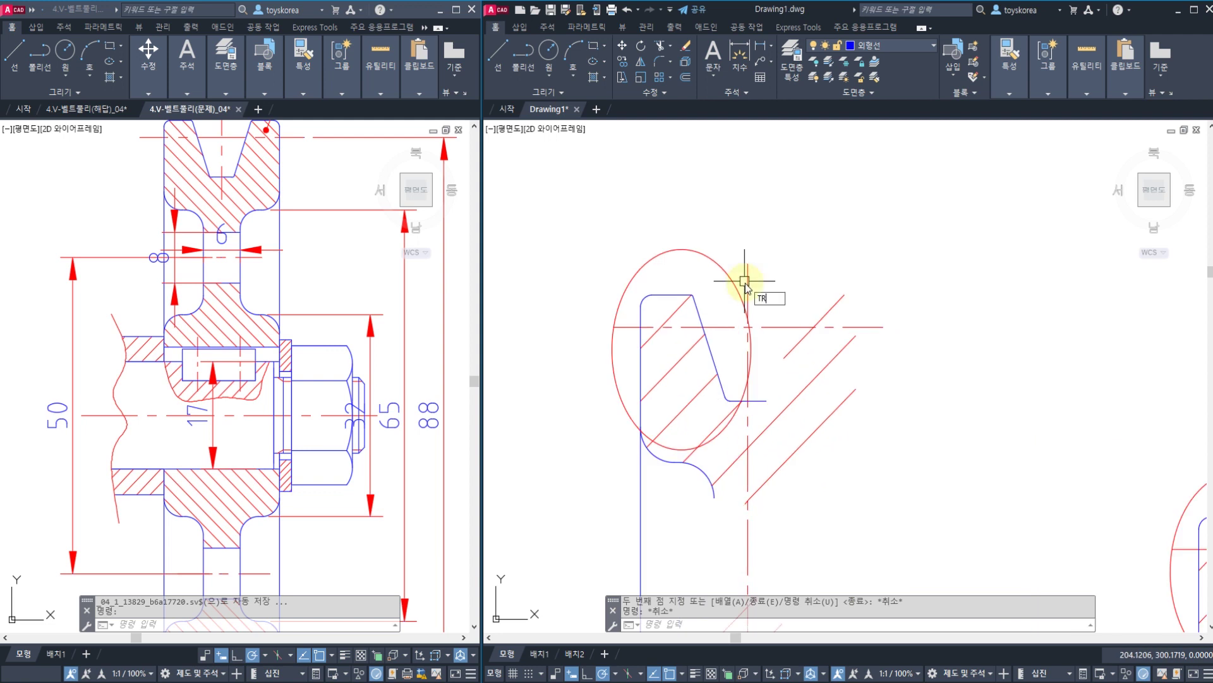
{"action": "key", "text": "Return"}
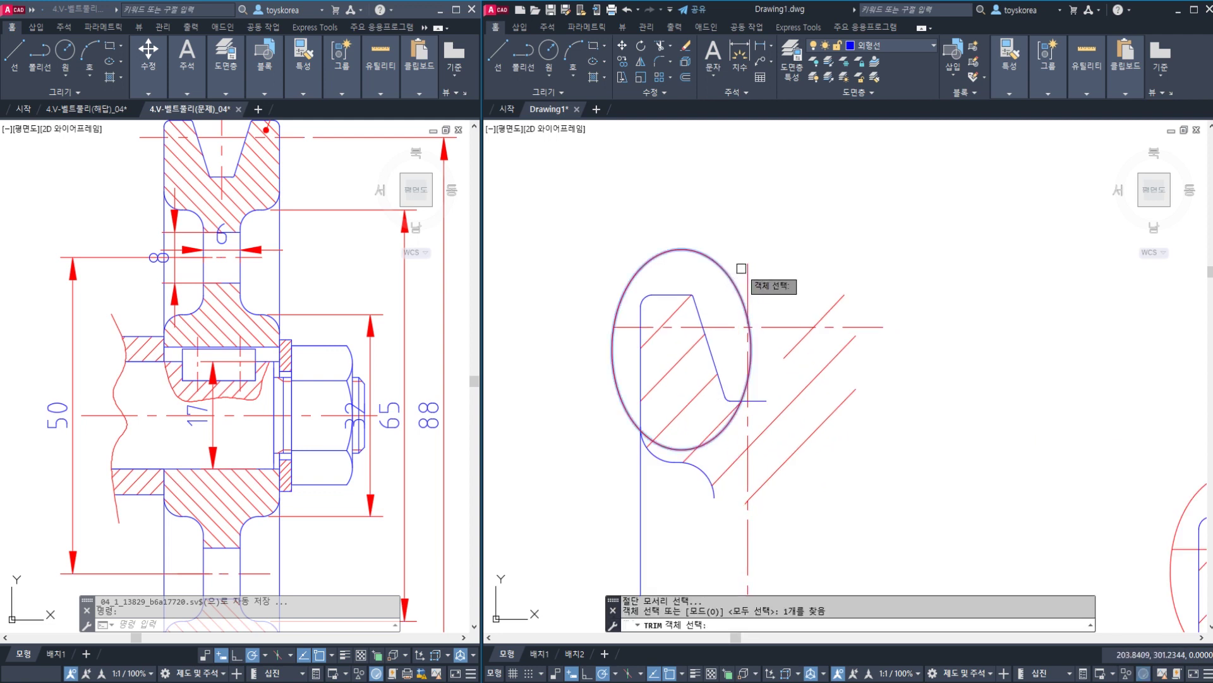
{"action": "left_click", "coordinate": [770, 326]}
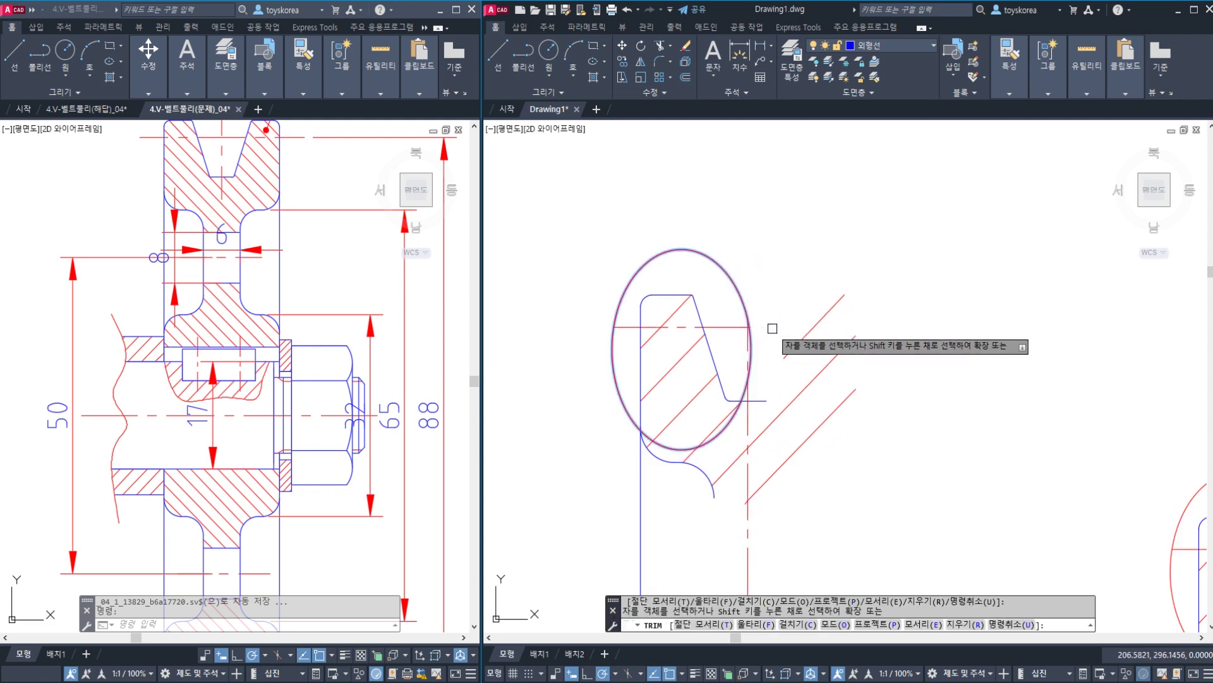
{"action": "left_click", "coordinate": [748, 388]}
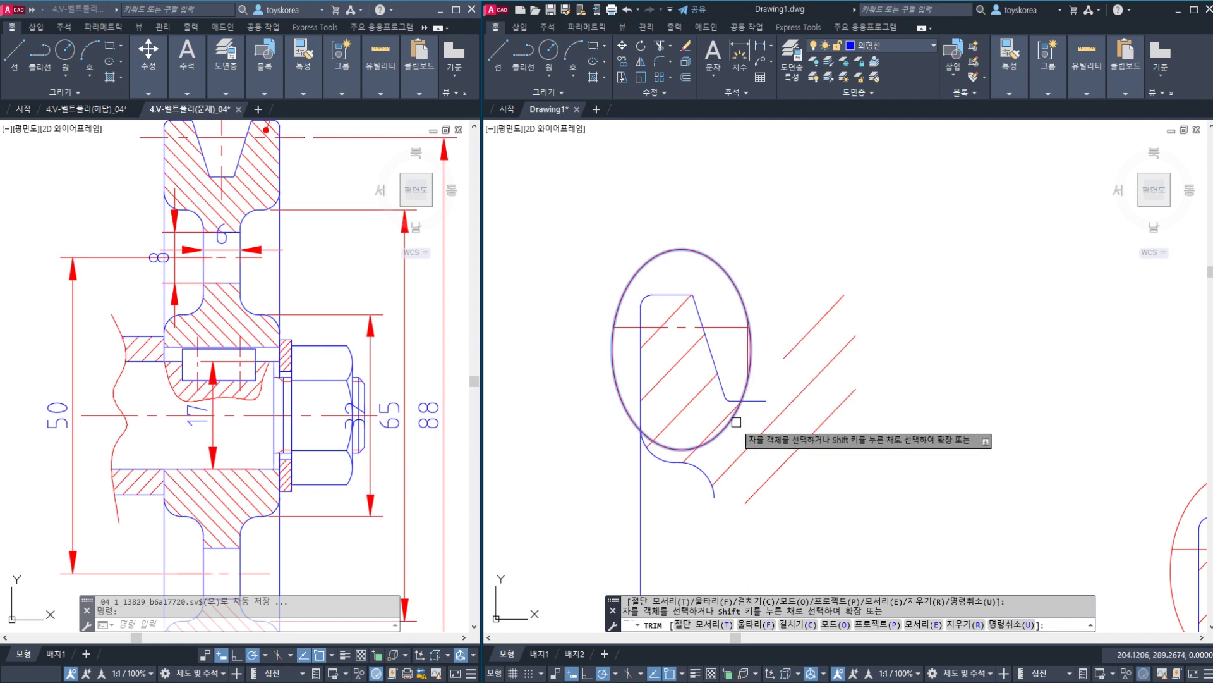
{"action": "left_click", "coordinate": [695, 450]}
{"action": "scroll", "coordinate": [755, 392], "scroll_direction": "up", "scroll_amount": 2}
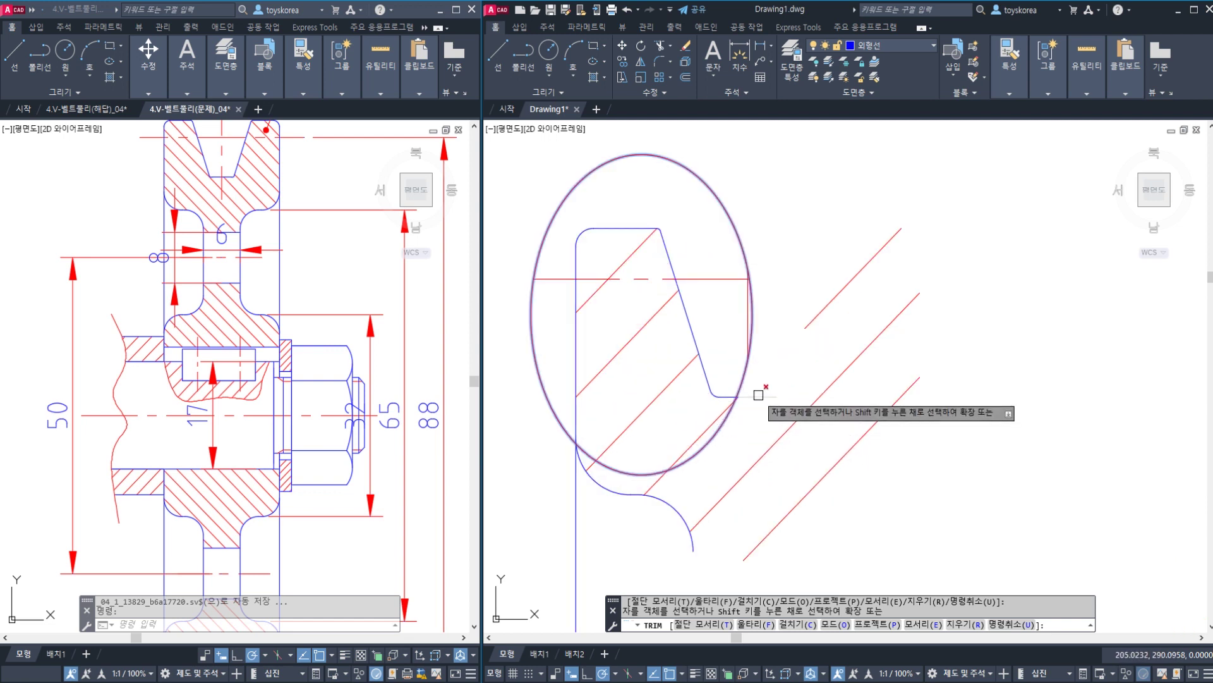
{"action": "left_click", "coordinate": [758, 395]}
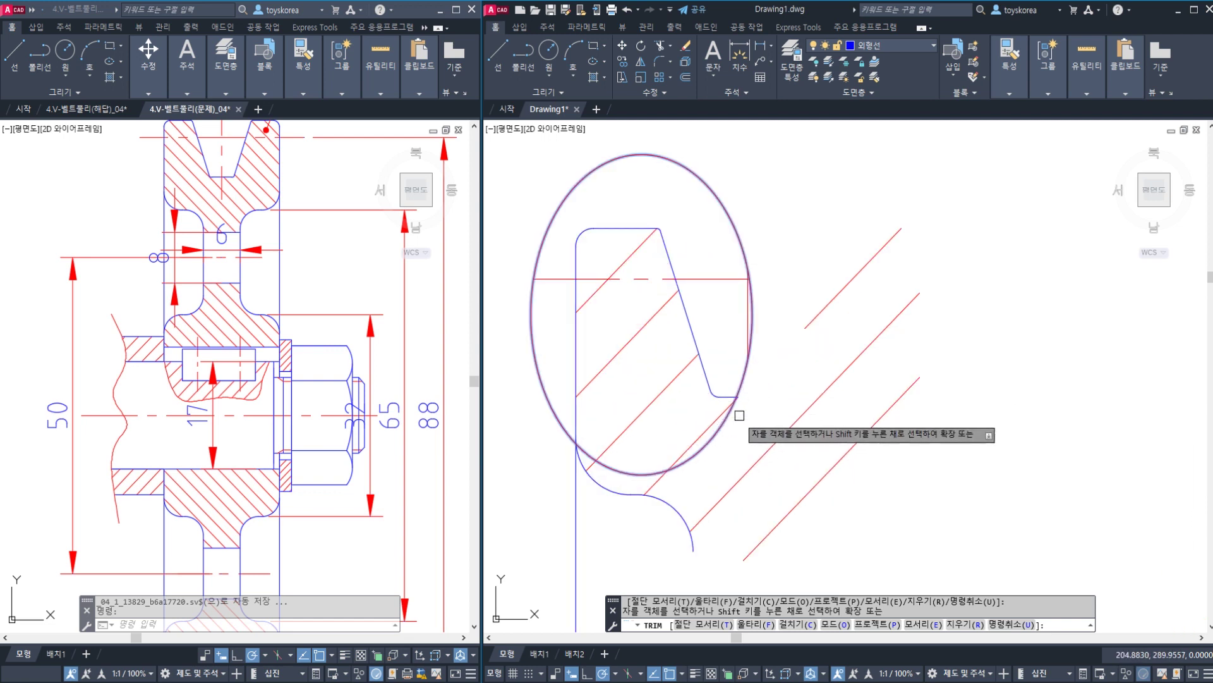
{"action": "left_click", "coordinate": [575, 485]}
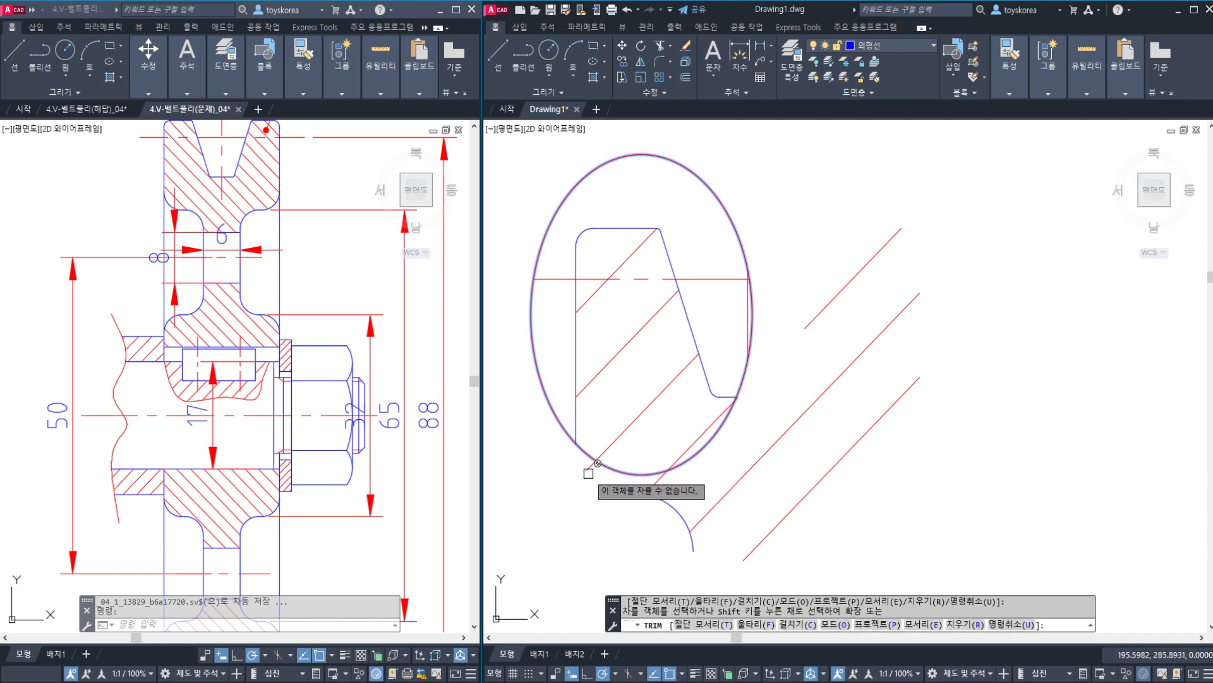
{"action": "left_click", "coordinate": [588, 474]}
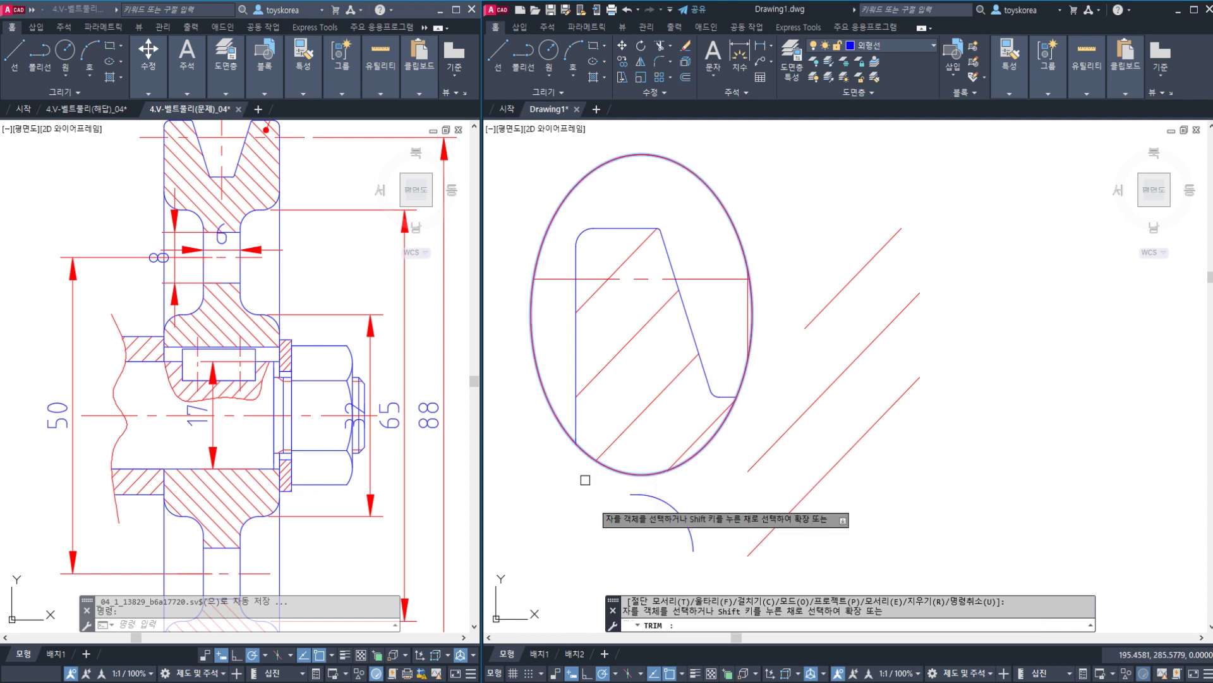
{"action": "key", "text": "Escape"}
{"action": "key", "text": "Escape"}
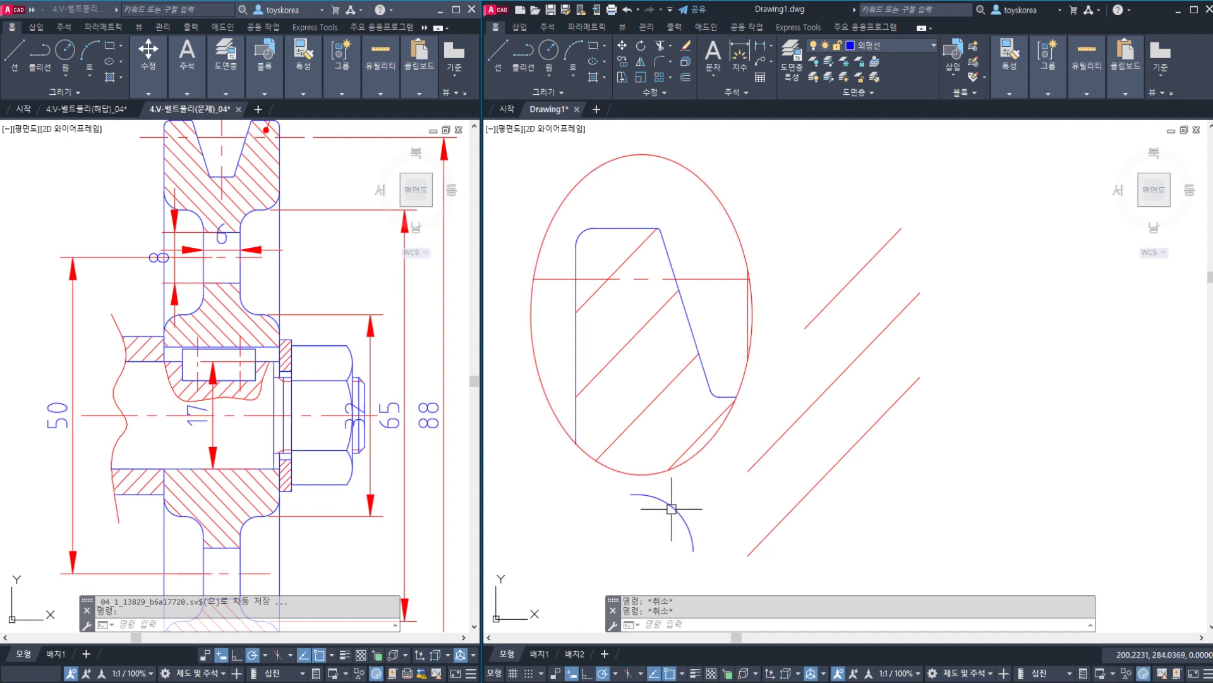
- Erase the leftover fillet arc and the short line fragment below the copied detail ellipse
{"action": "left_click", "coordinate": [675, 507]}
{"action": "key", "text": "Delete"}
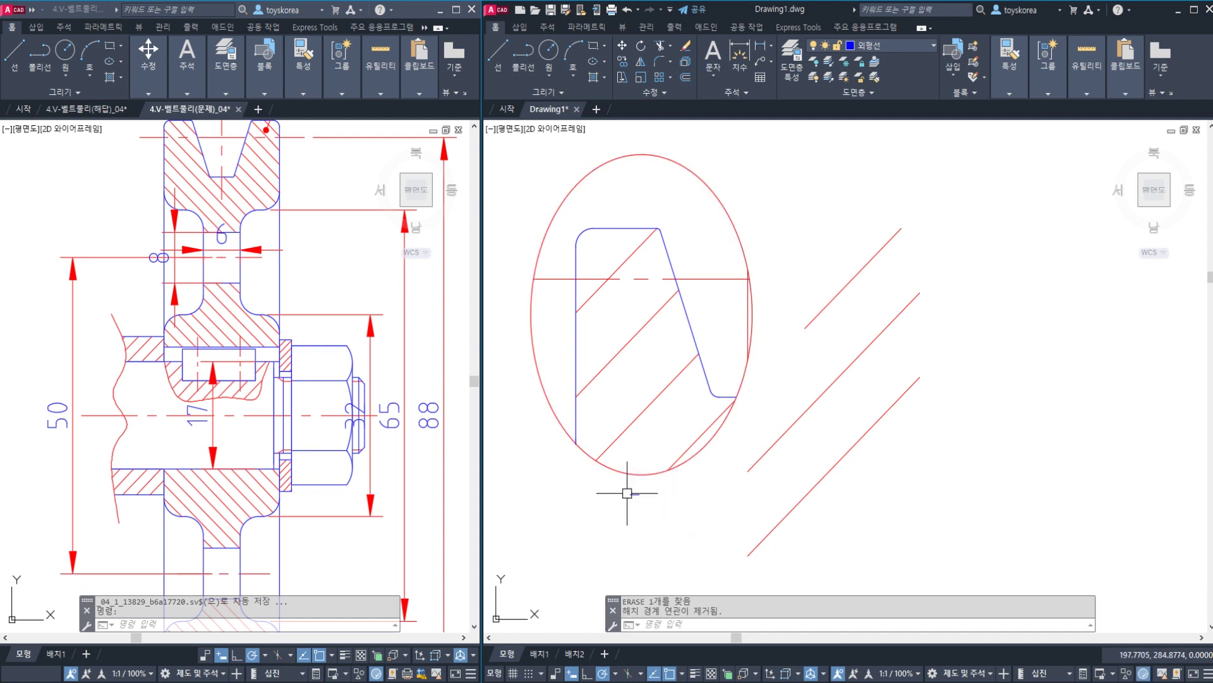
{"action": "left_click", "coordinate": [630, 493]}
{"action": "type", "text": "e"}
{"action": "key", "text": "space"}
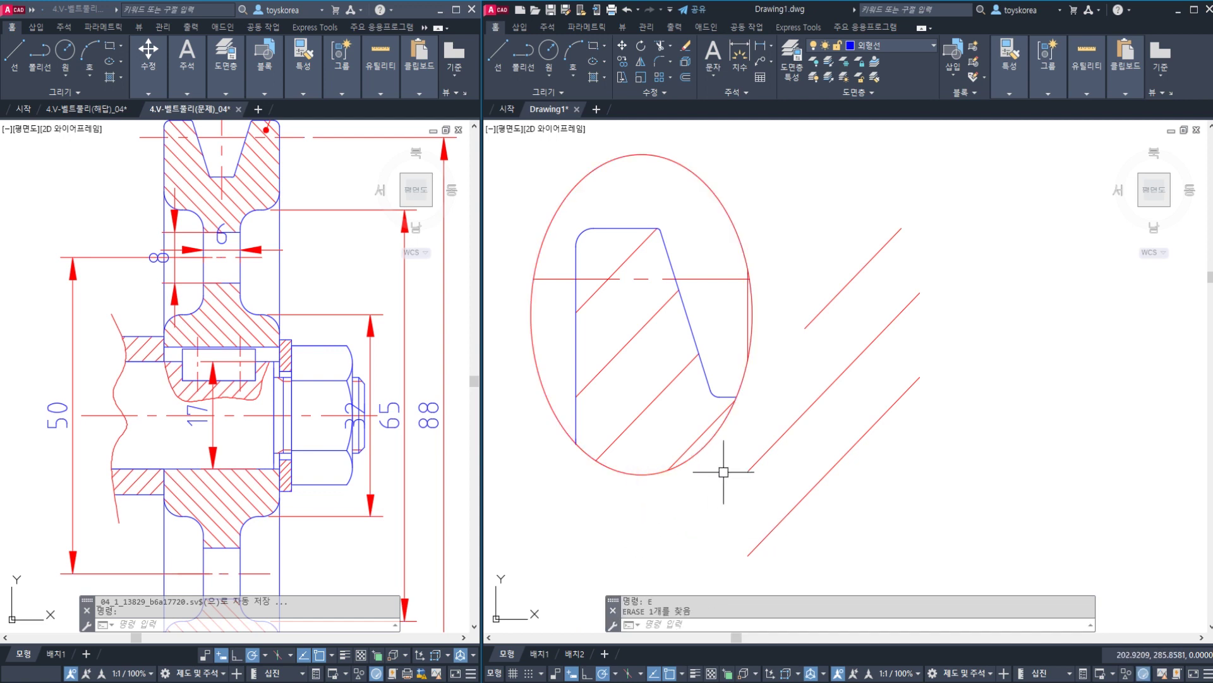
- Try erasing the copied detail's entire hatch and undo the erasure
{"action": "left_click", "coordinate": [768, 451]}
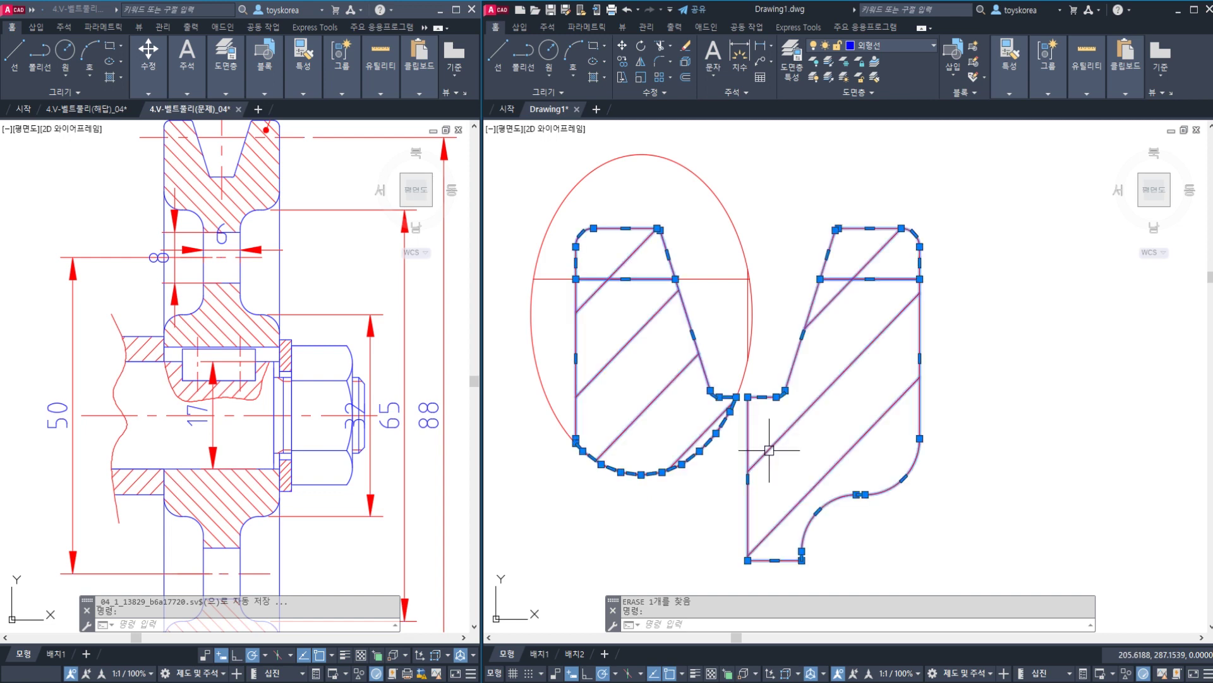
{"action": "type", "text": "e"}
{"action": "key", "text": "space"}
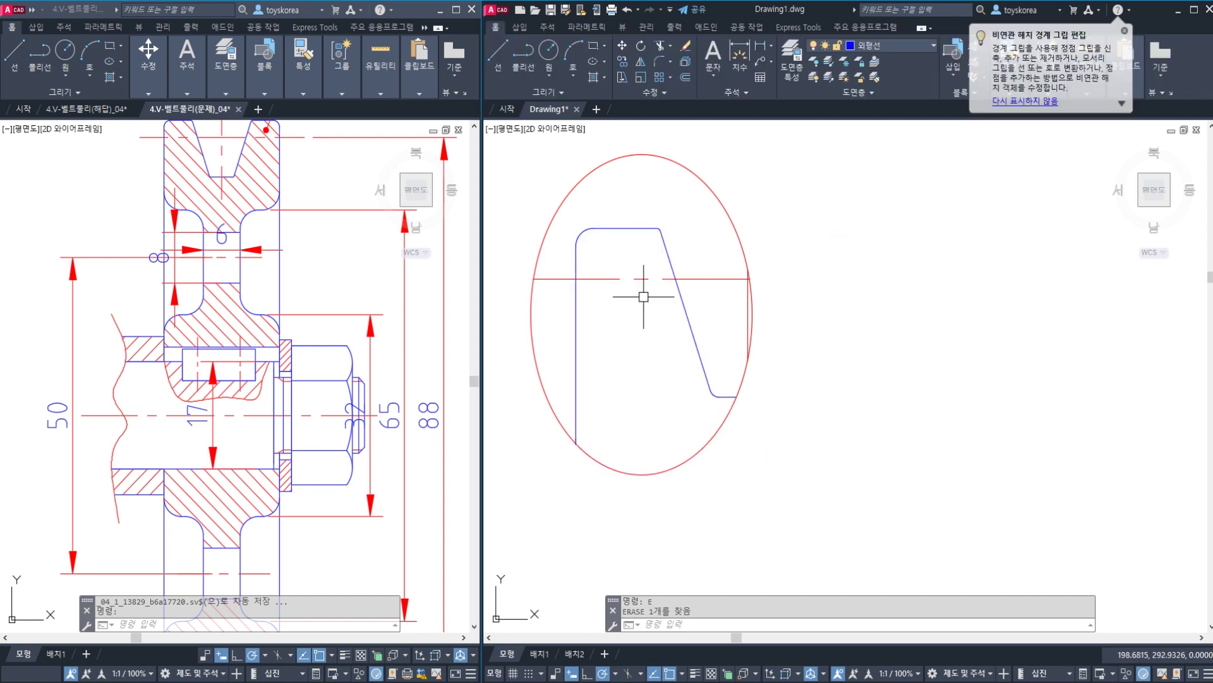
{"action": "key", "text": "ctrl+z"}
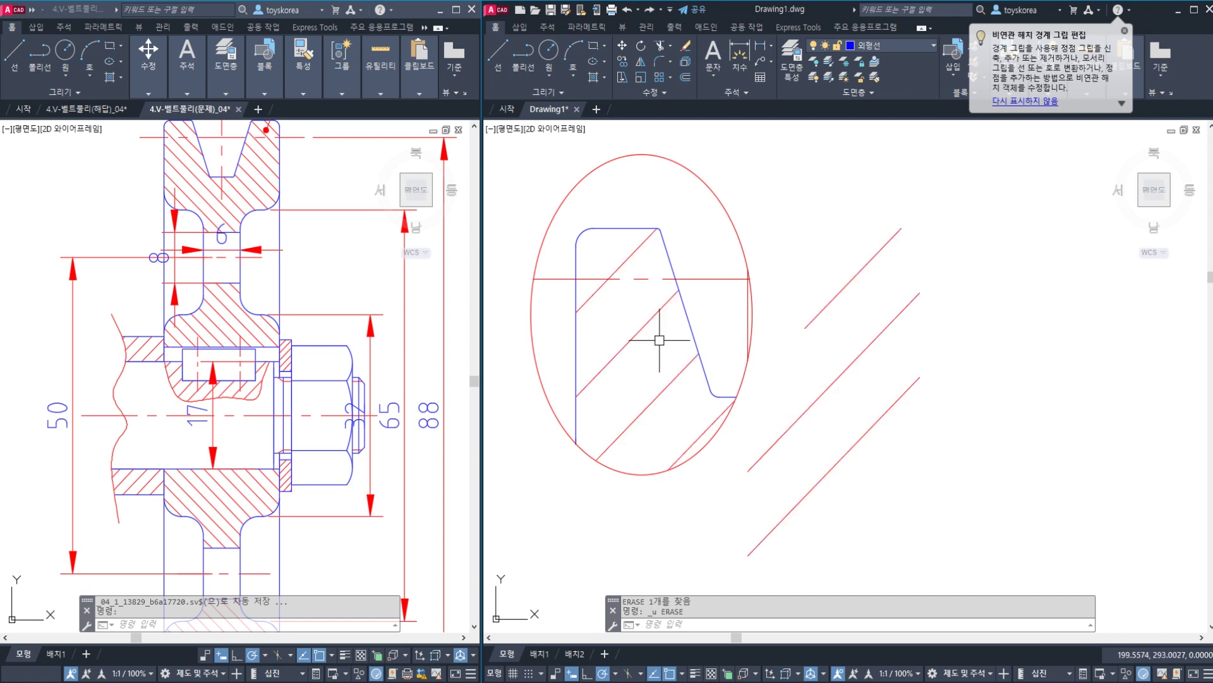
- Explode the copied hatch into separate lines and erase the stray ones to the right of the detail ellipse
{"action": "left_click", "coordinate": [676, 378]}
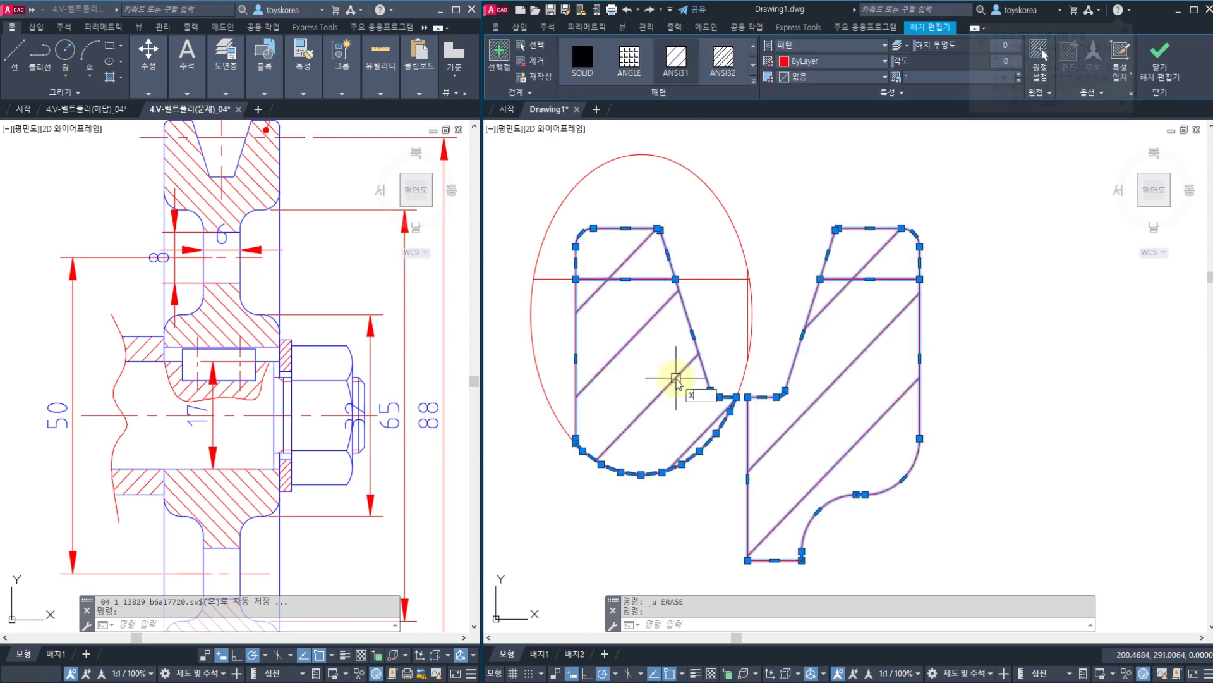
{"action": "key", "text": "Return"}
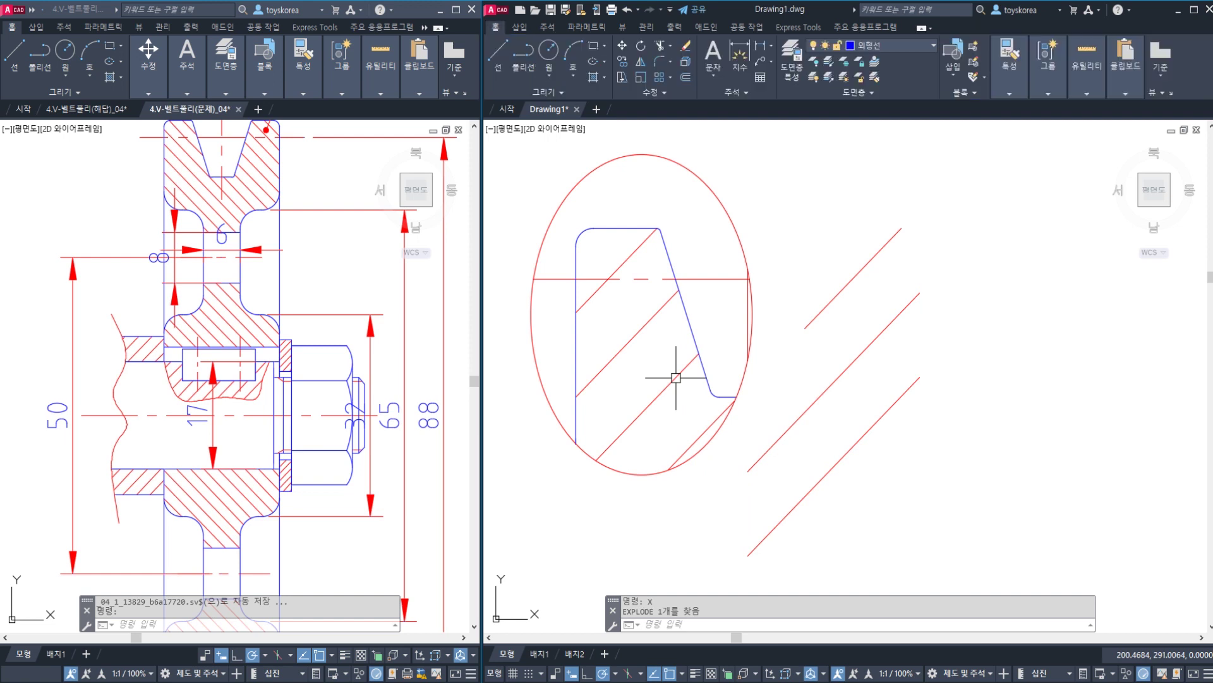
{"action": "left_click", "coordinate": [1024, 493]}
{"action": "left_click", "coordinate": [854, 239]}
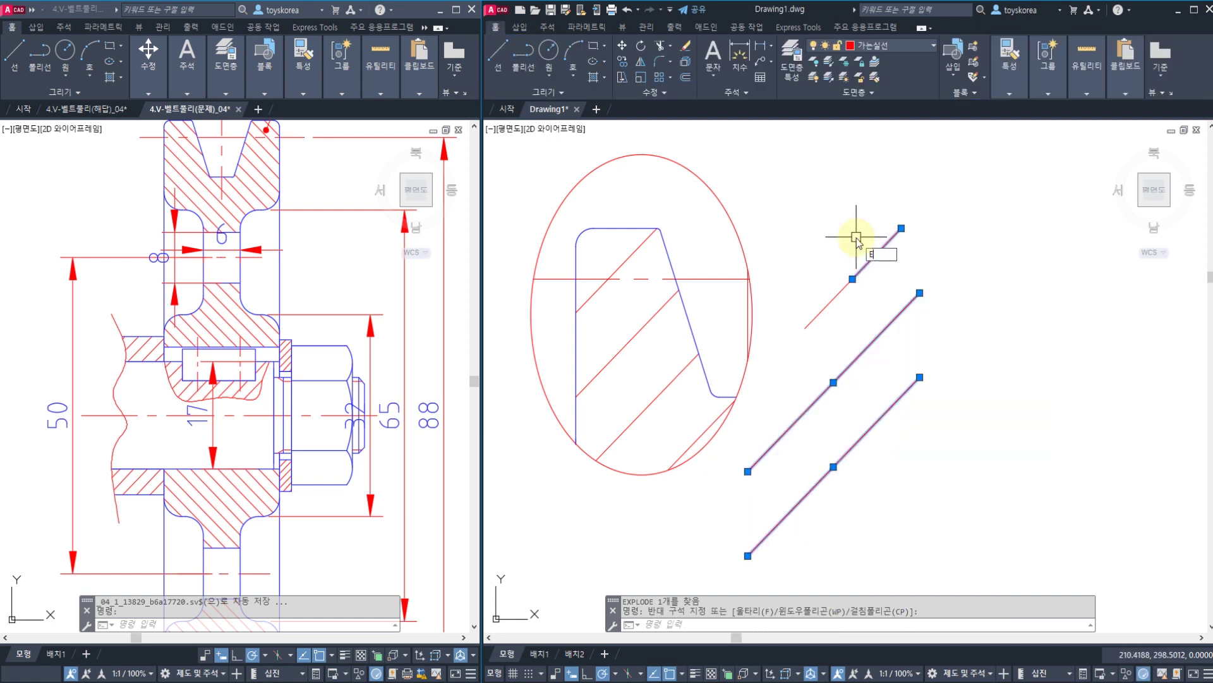
{"action": "type", "text": "e"}
{"action": "key", "text": "Return"}
{"action": "left_click", "coordinate": [892, 325]}
{"action": "left_click", "coordinate": [807, 240]}
{"action": "type", "text": "e"}
{"action": "key", "text": "Return"}
- Erase the remaining groups of stray hatch lines below the copied detail and save the drawing
{"action": "scroll", "coordinate": [807, 246], "scroll_direction": "down", "scroll_amount": 8}
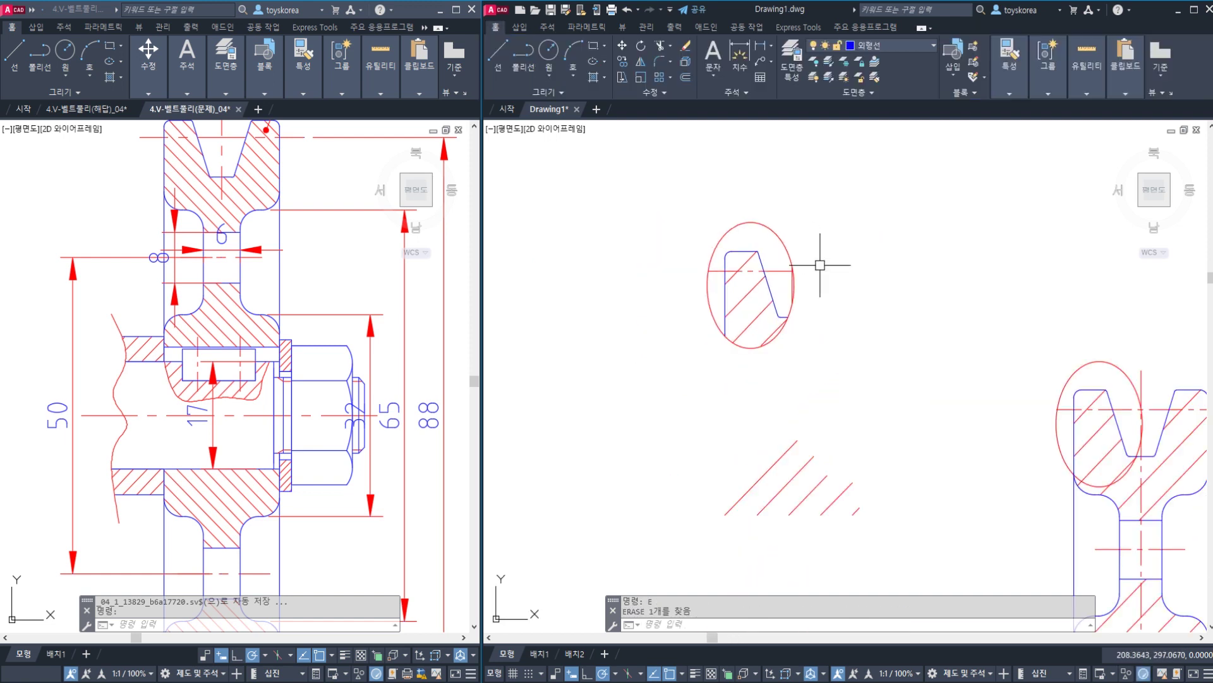
{"action": "middle_click_drag", "start_coordinate": [811, 372], "coordinate": [781, 298]}
{"action": "left_click", "coordinate": [825, 491]}
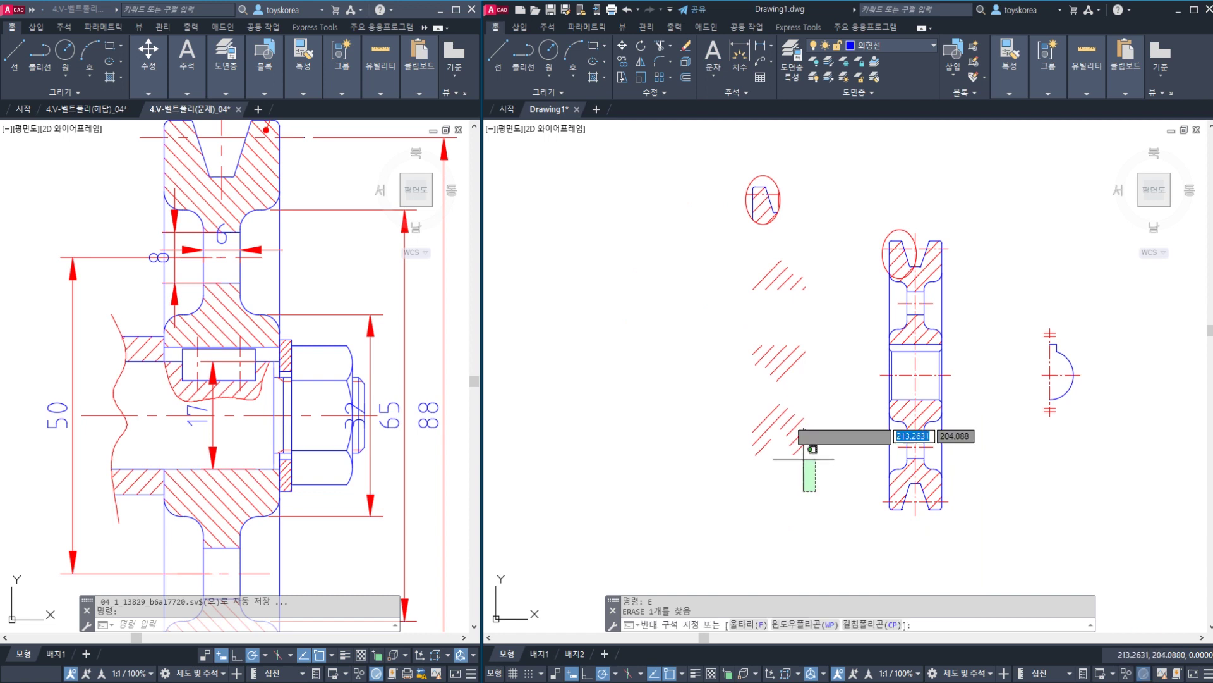
{"action": "left_click", "coordinate": [710, 248]}
{"action": "type", "text": "e"}
{"action": "key", "text": "Return"}
{"action": "scroll", "coordinate": [748, 257], "scroll_direction": "up", "scroll_amount": 4}
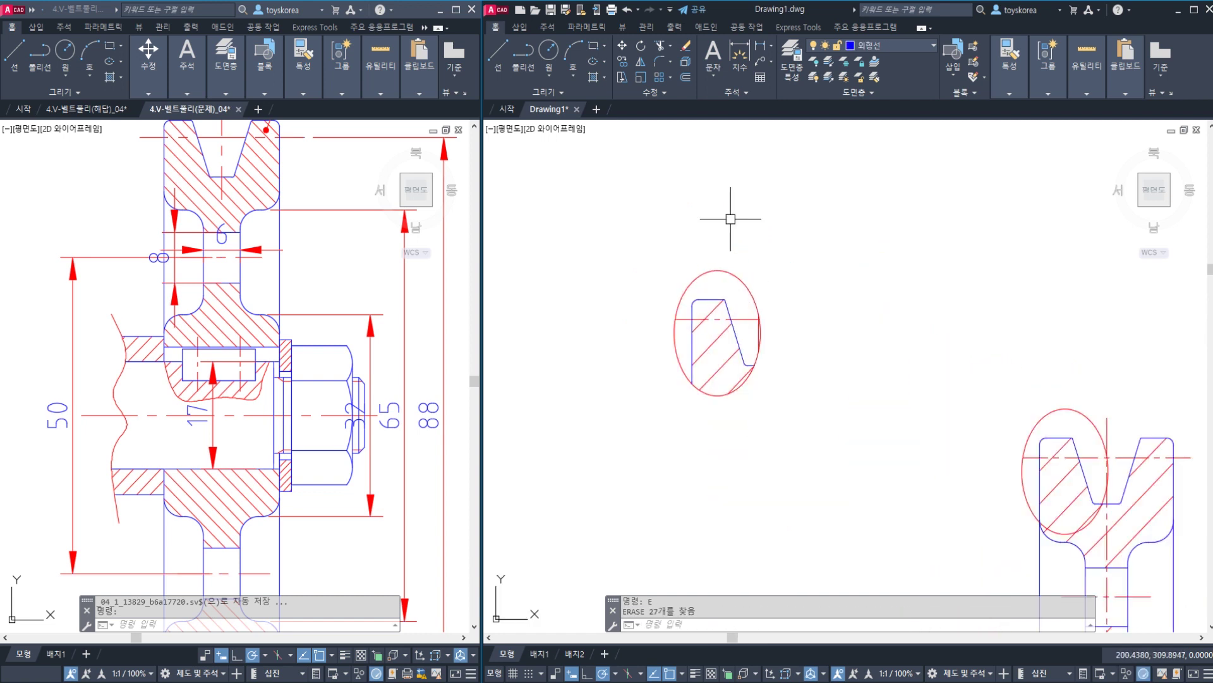
{"action": "middle_click_drag", "start_coordinate": [784, 335], "coordinate": [769, 300]}
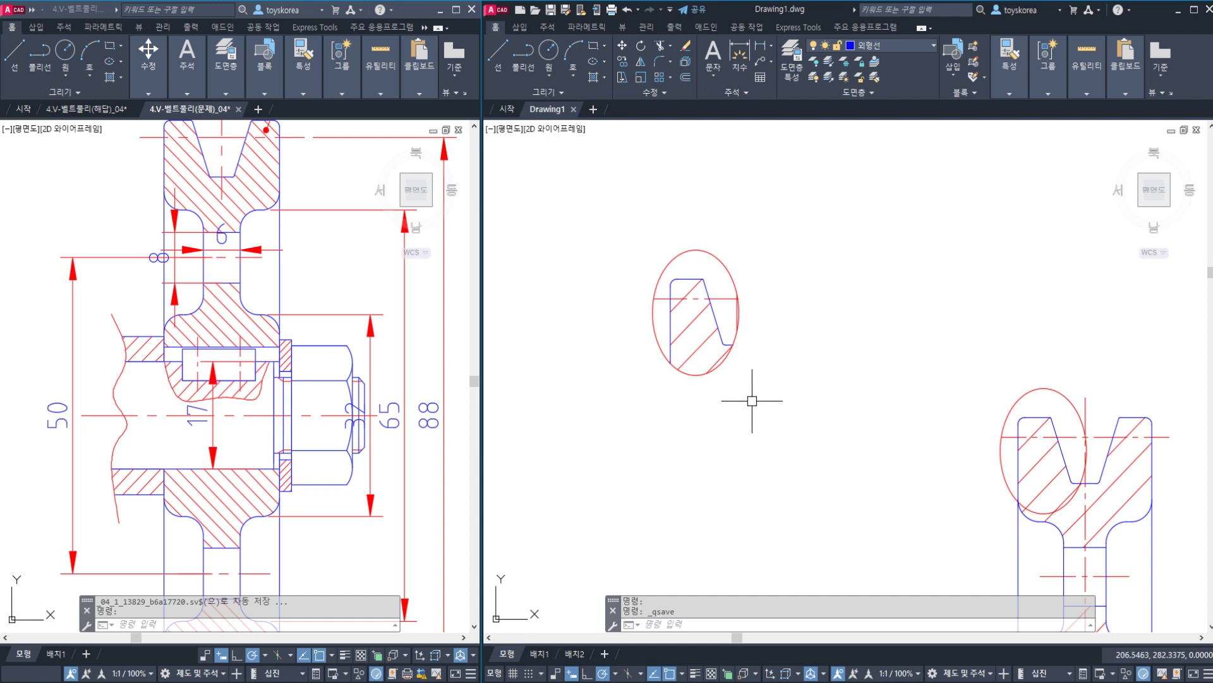
{"action": "key", "text": "Escape"}
{"action": "type", "text": "C"}
{"action": "key", "text": "Return"}
{"action": "type", "text": "SC"}
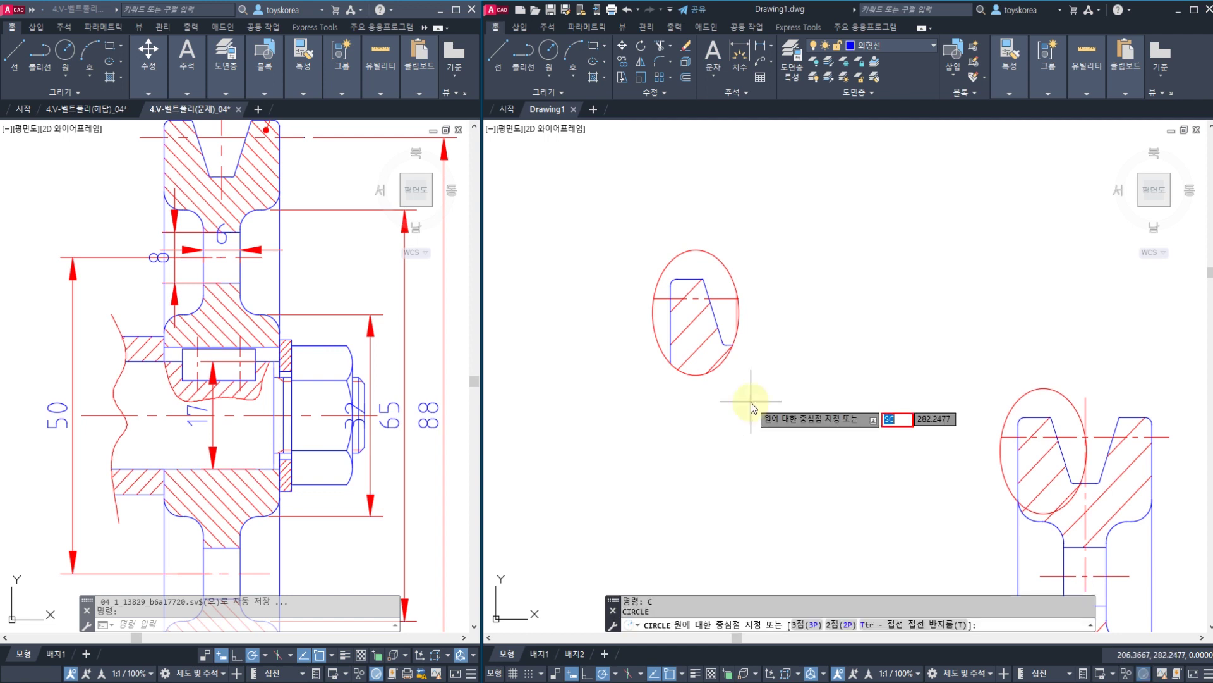
{"action": "key", "text": "Escape"}
{"action": "key", "text": "Escape"}
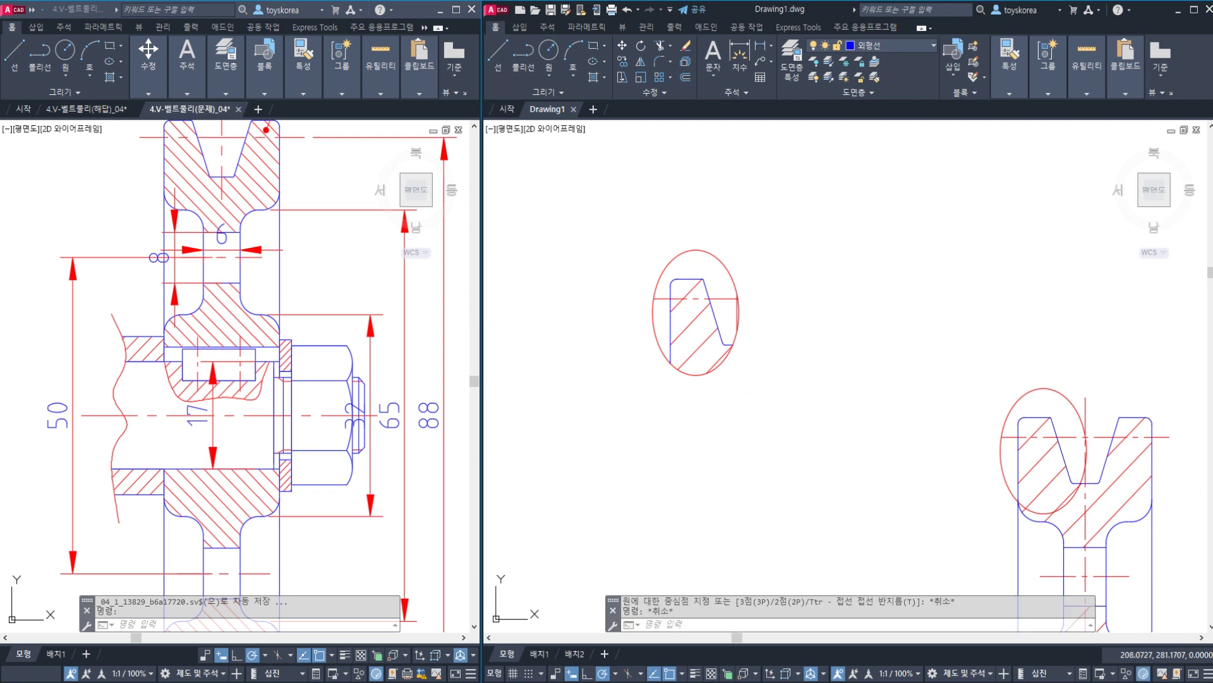
- Scale the whole copied detail by a factor of 2 from the ellipse's top quadrant
{"action": "type", "text": "SC"}
{"action": "key", "text": "Return"}
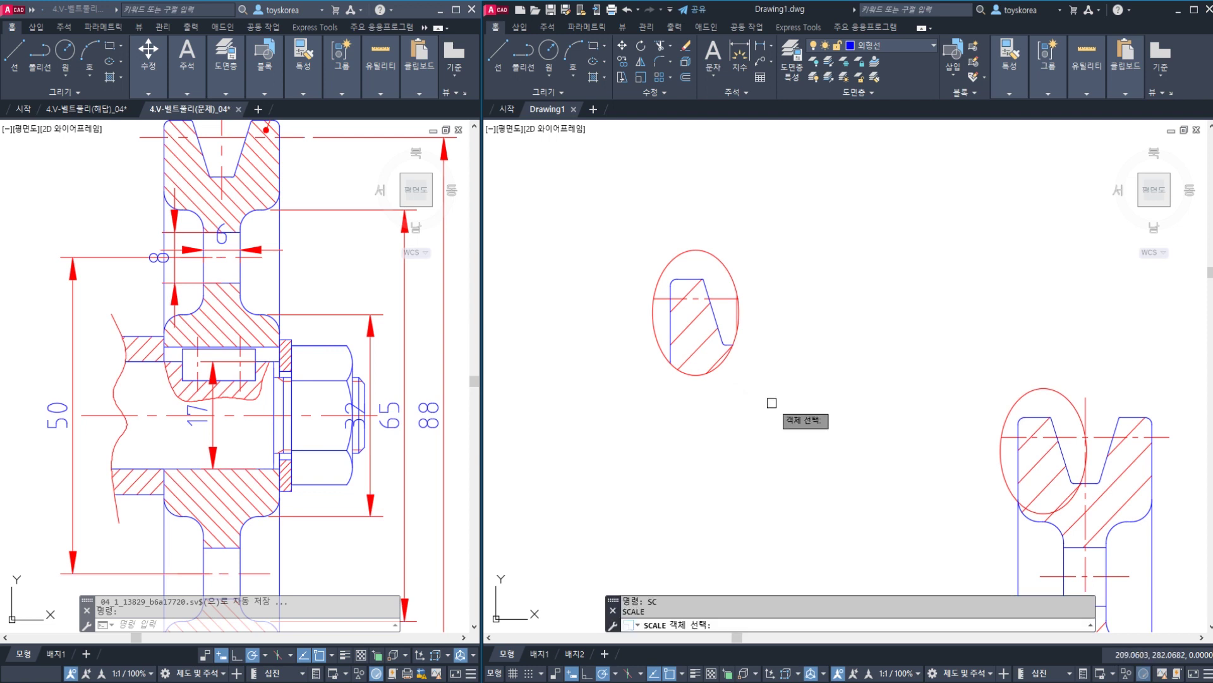
{"action": "left_click", "coordinate": [772, 407]}
{"action": "left_click", "coordinate": [705, 292]}
{"action": "key", "text": "Return"}
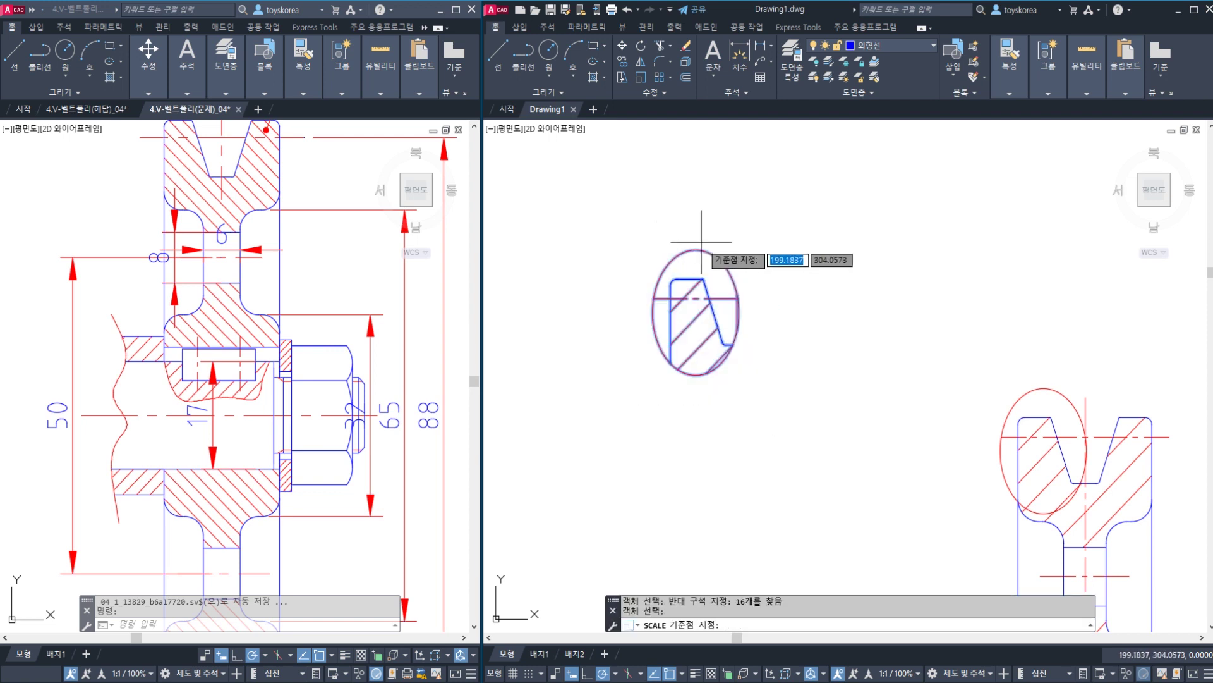
{"action": "left_click", "coordinate": [696, 250]}
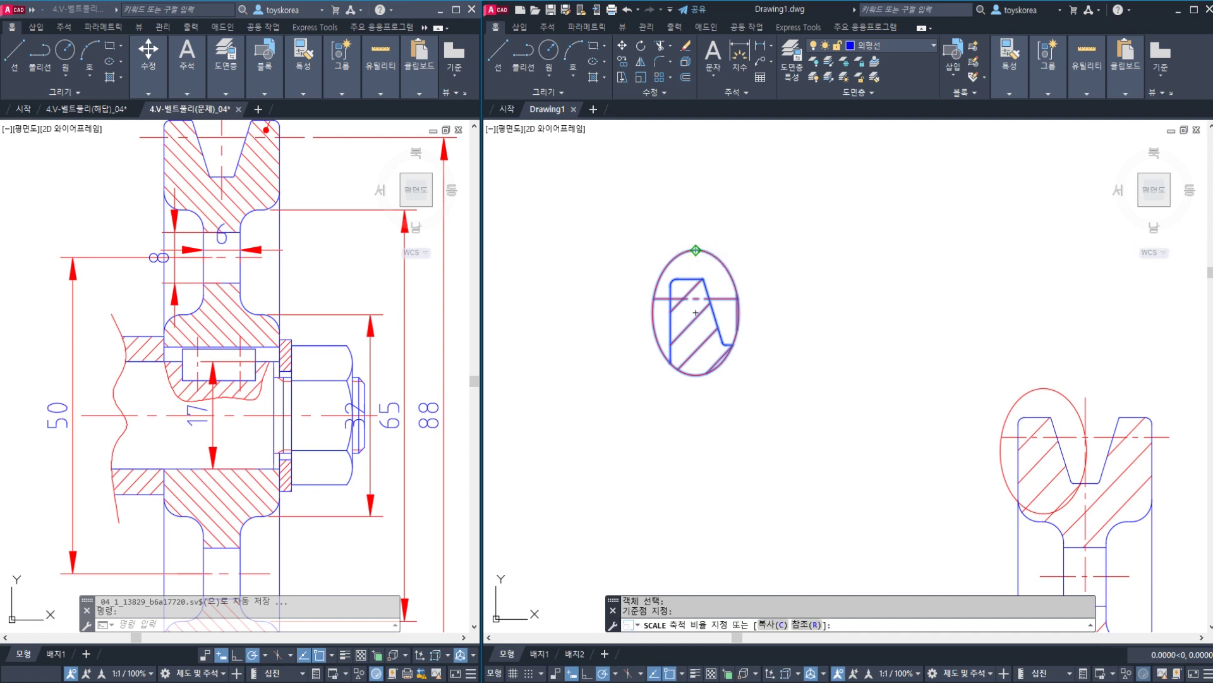
{"action": "type", "text": "2"}
{"action": "key", "text": "Return"}
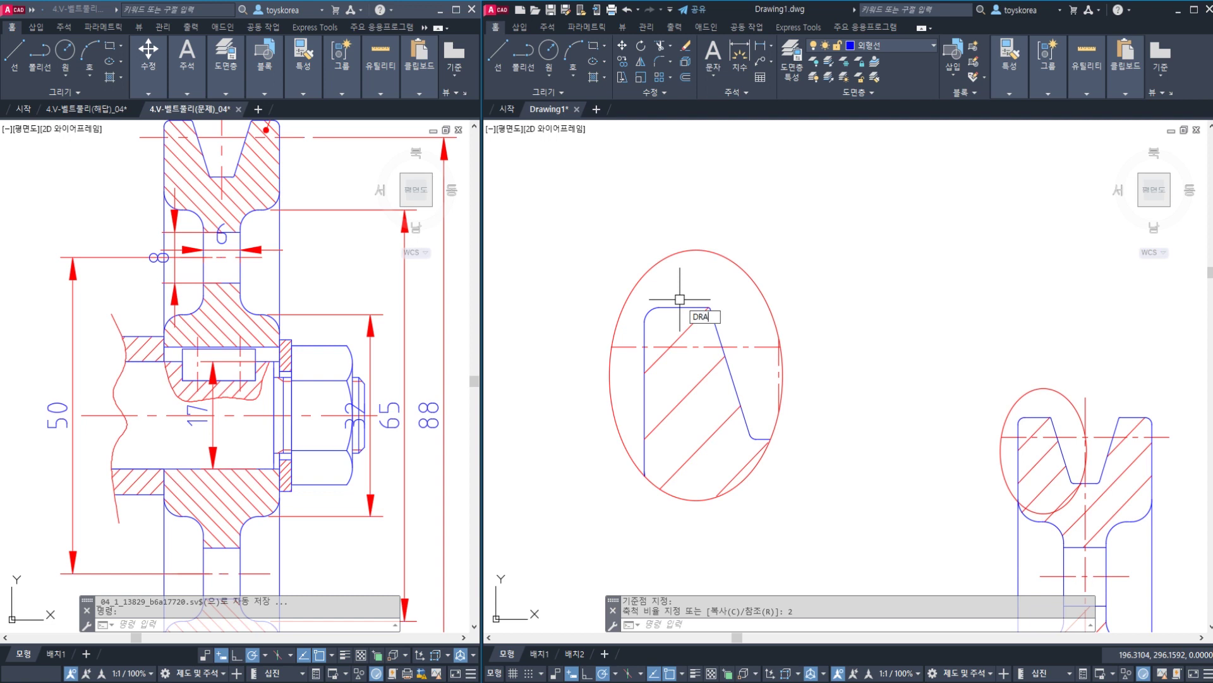
- Try a radius dimension on the rounded outer rim corner of the enlarged detail and remove it
{"action": "type", "text": "DRA"}
{"action": "key", "text": "Return"}
{"action": "left_click", "coordinate": [656, 314]}
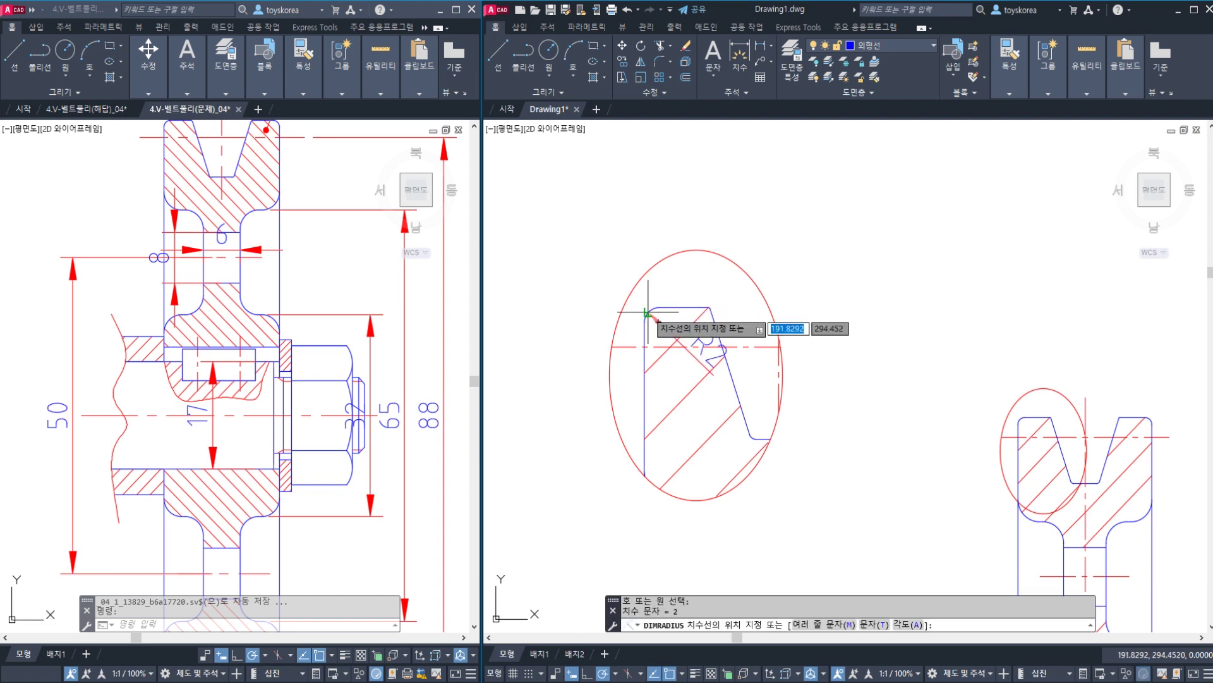
{"action": "left_click", "coordinate": [615, 283]}
{"action": "left_click", "coordinate": [615, 265]}
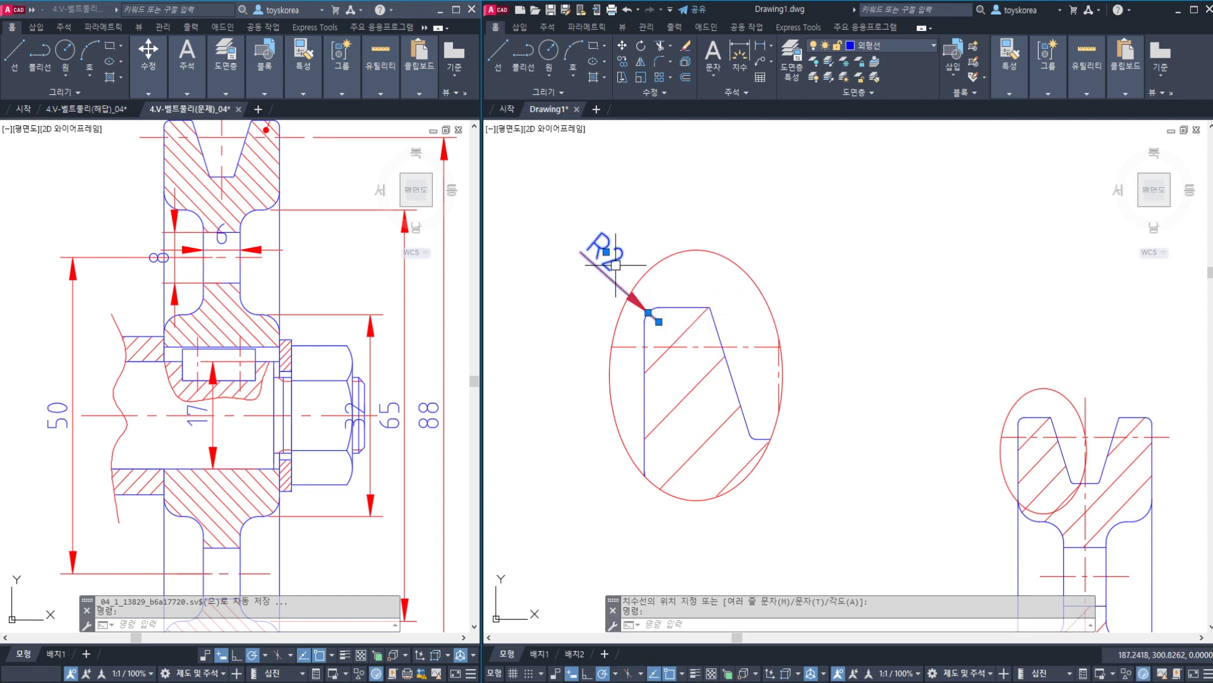
{"action": "key", "text": "Escape"}
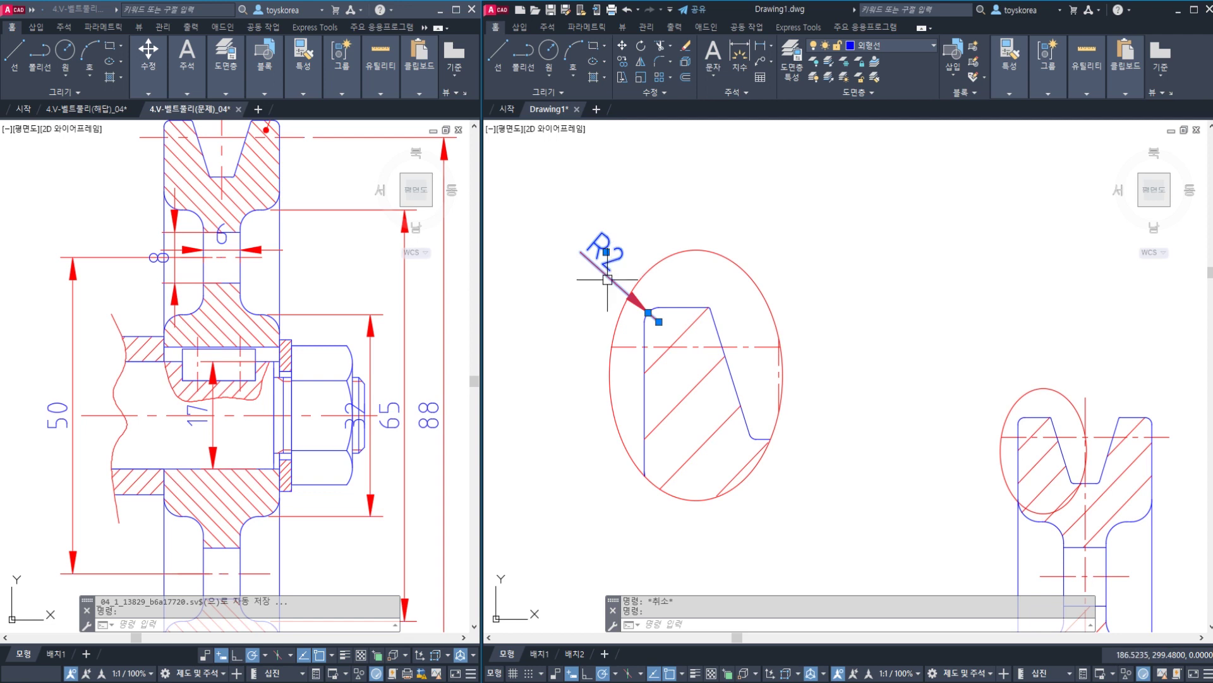
{"action": "key", "text": "Escape"}
{"action": "key", "text": "Escape"}
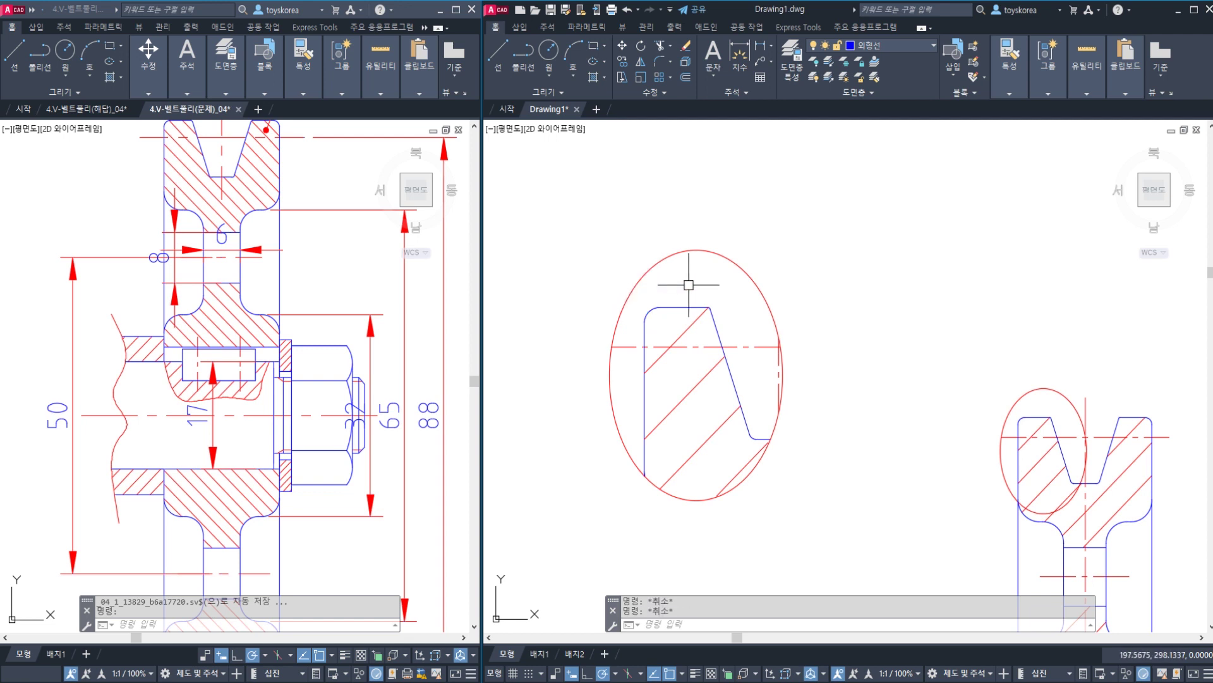
- Save the drawing with the enlarged detail
{"action": "middle_click_drag", "start_coordinate": [803, 368], "coordinate": [831, 320]}
{"action": "key", "text": "ctrl+s"}
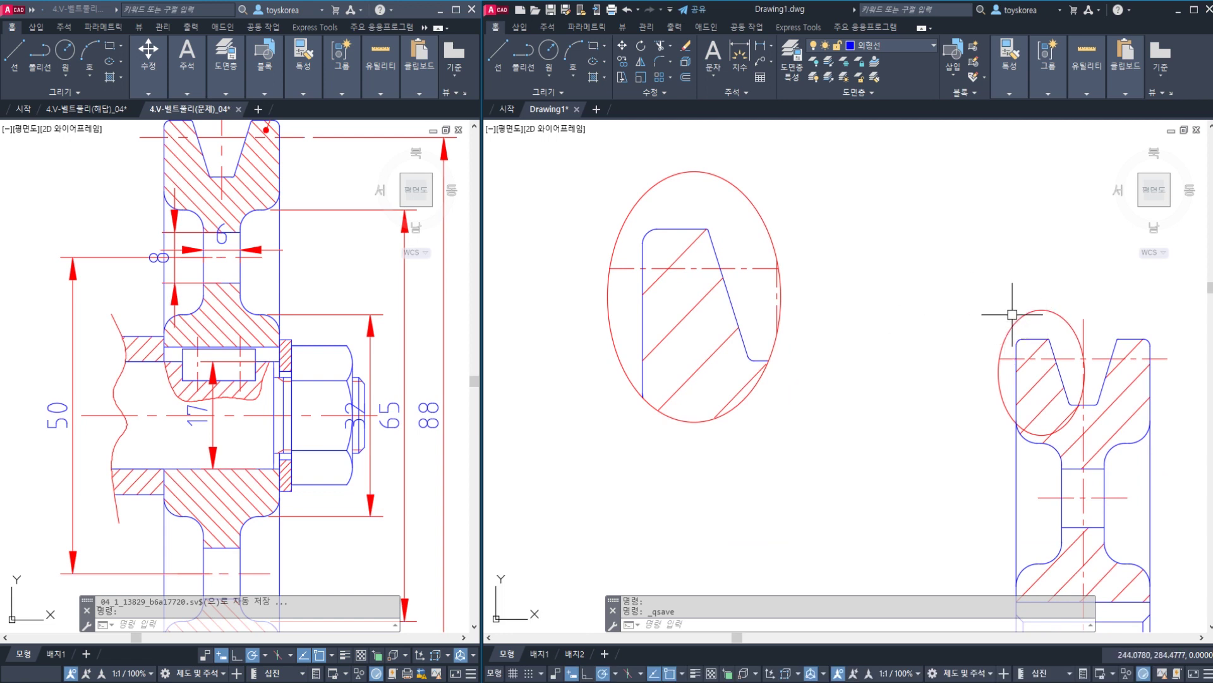
{"action": "left_click", "coordinate": [1011, 333]}
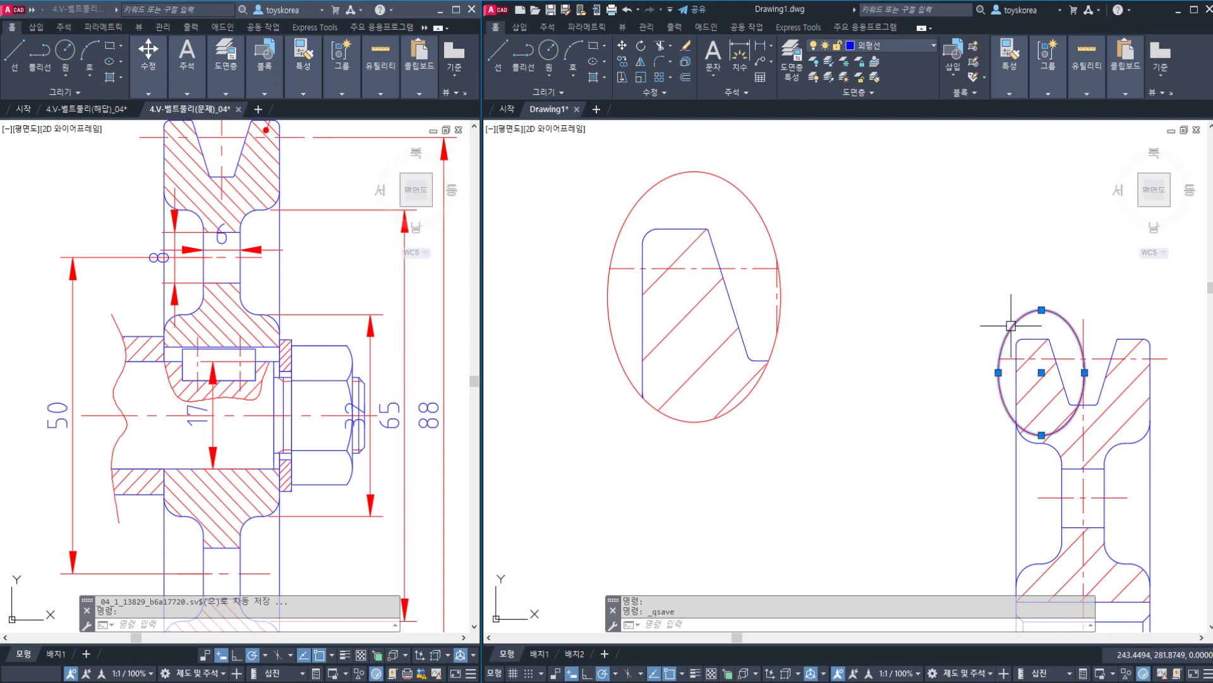
{"action": "key", "text": "Escape"}
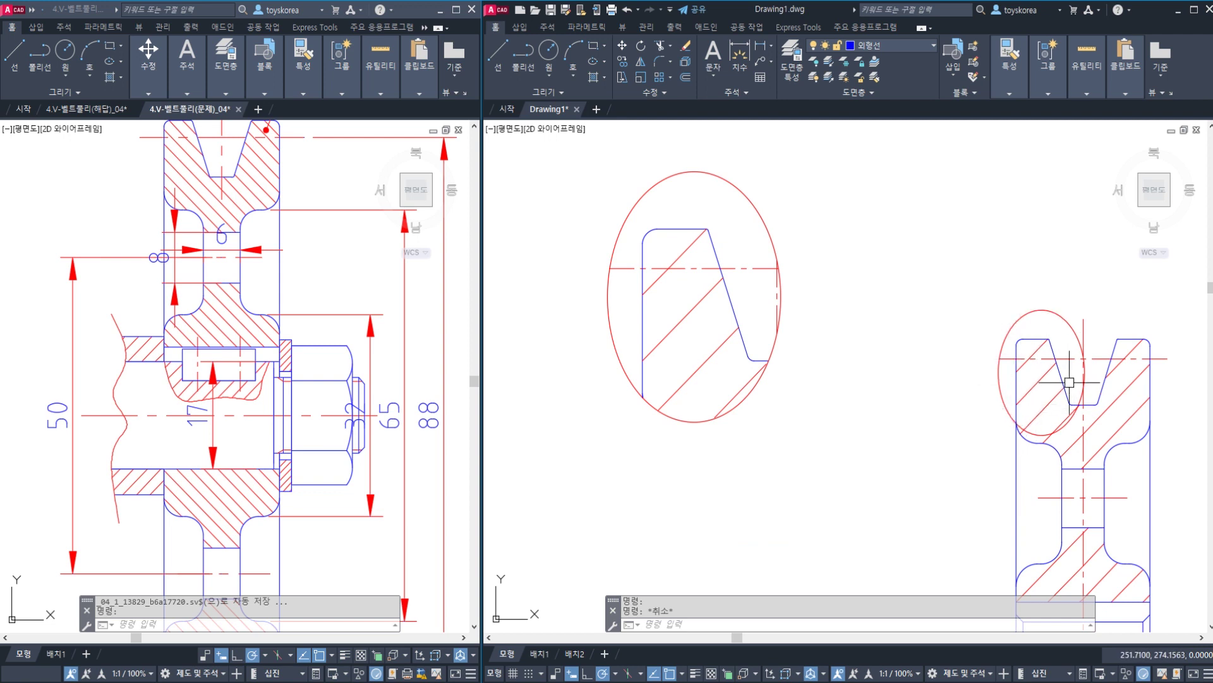
- Add the multiline text A with a height of 3.5 beside the small detail ellipse on the pulley section
{"action": "scroll", "coordinate": [677, 284], "scroll_direction": "down", "scroll_amount": 4}
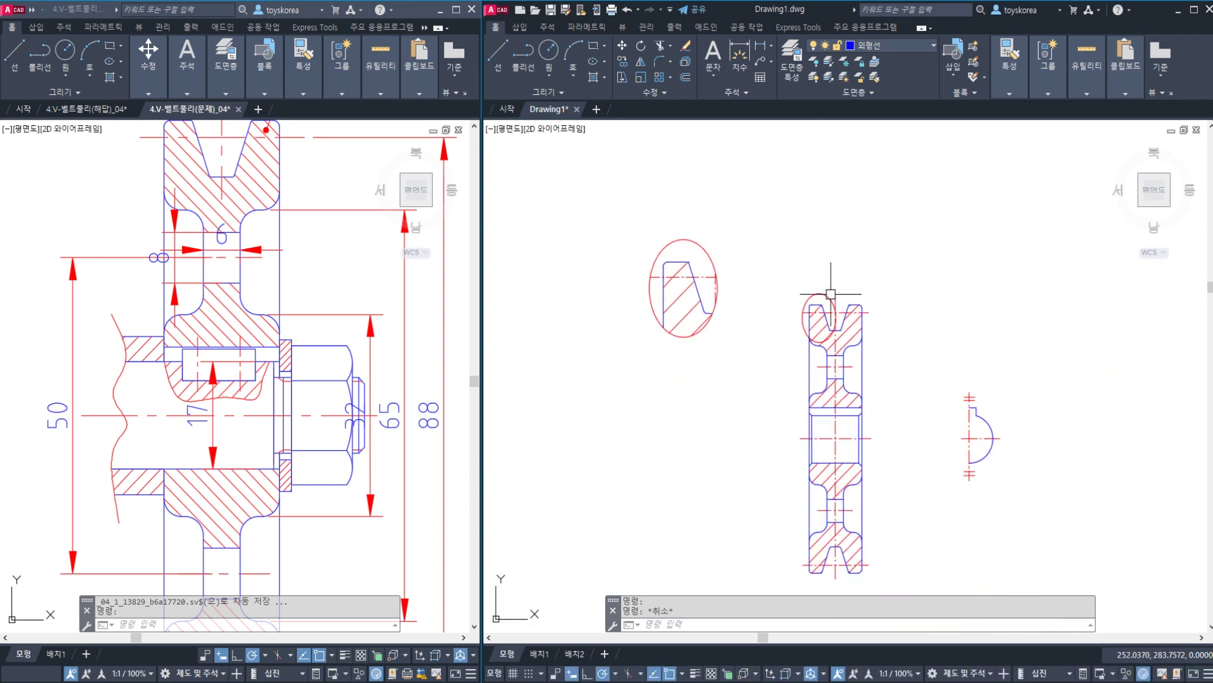
{"action": "scroll", "coordinate": [812, 313], "scroll_direction": "up", "scroll_amount": 2}
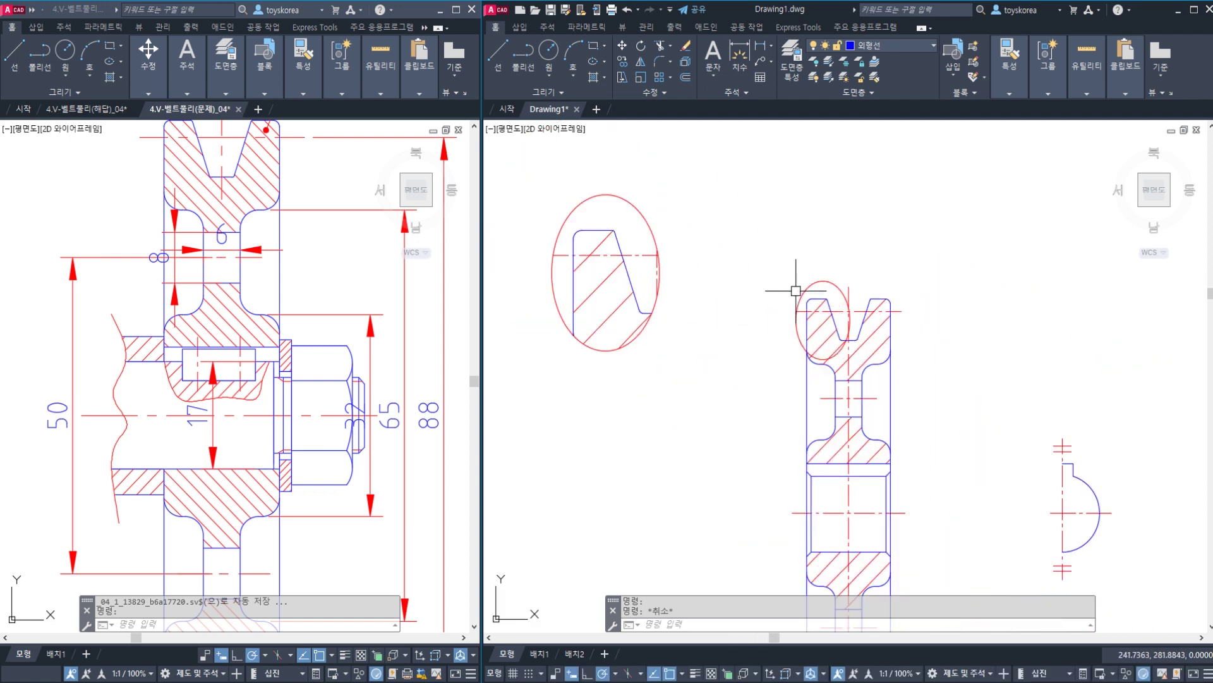
{"action": "type", "text": "t"}
{"action": "key", "text": "Return"}
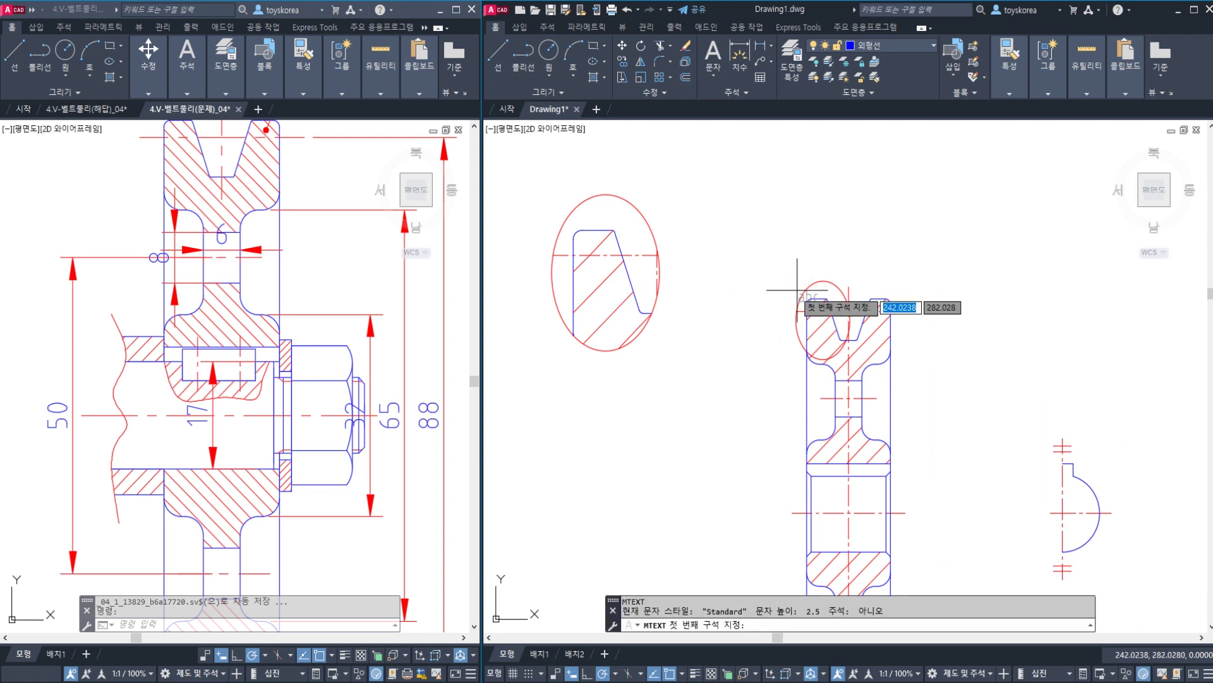
{"action": "scroll", "coordinate": [795, 287], "scroll_direction": "up", "scroll_amount": 4}
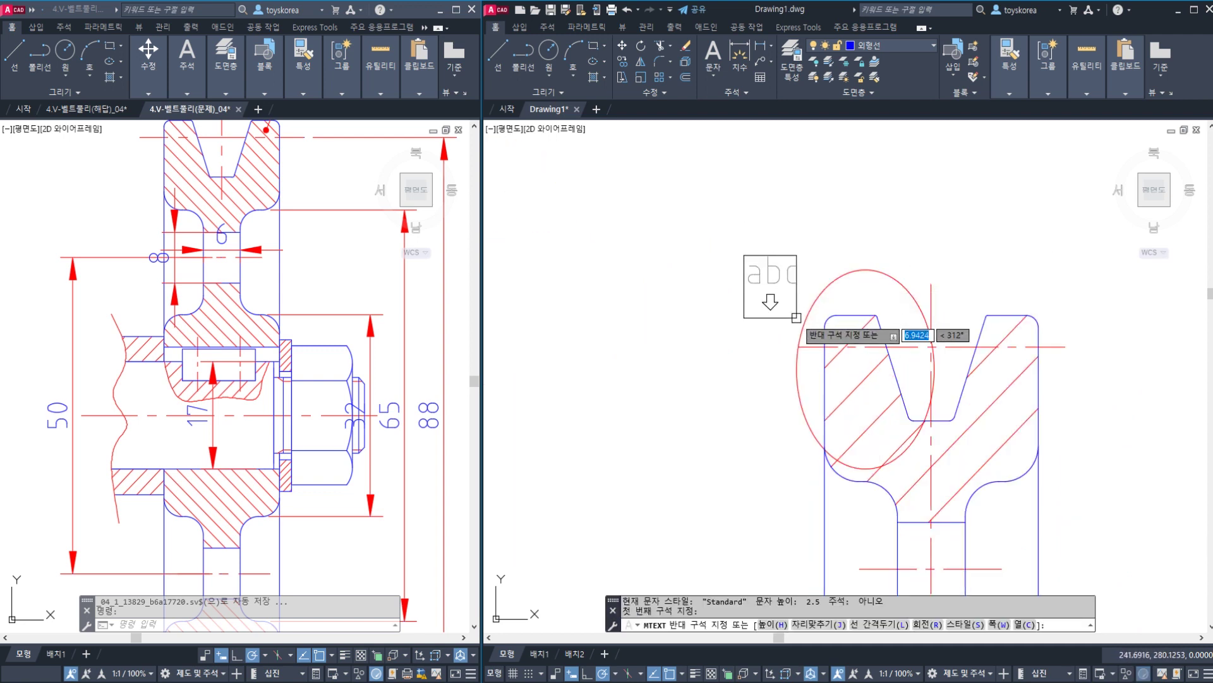
{"action": "left_click", "coordinate": [768, 314]}
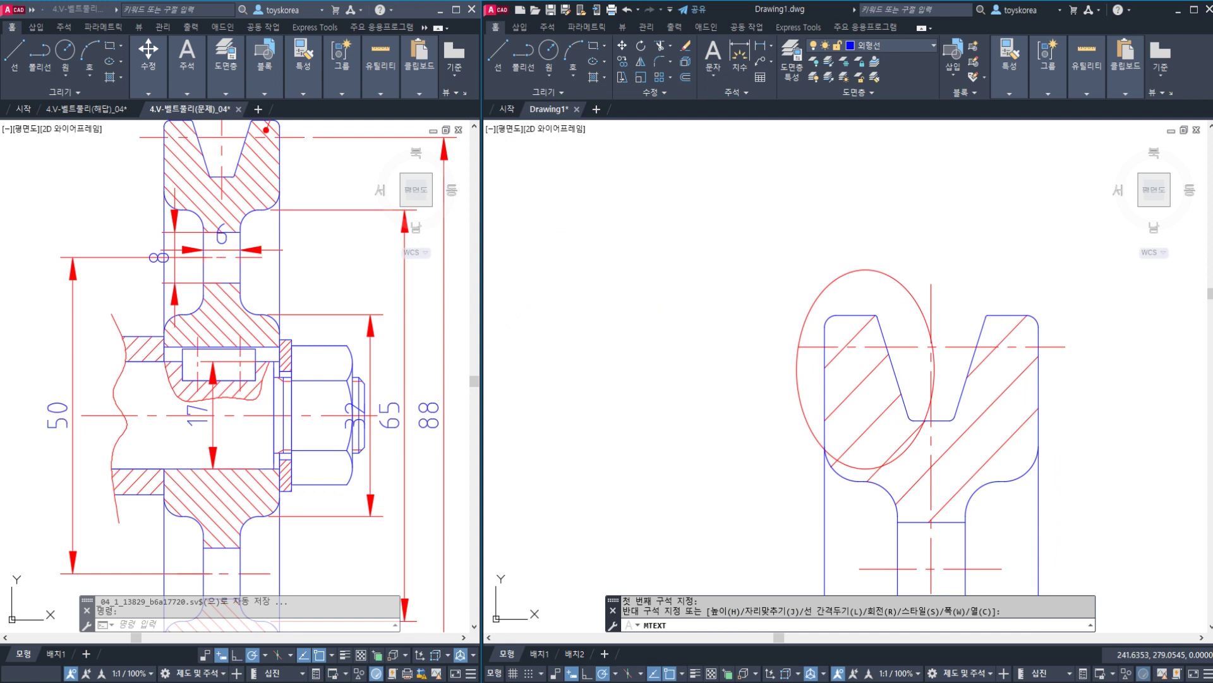
{"action": "left_click", "coordinate": [796, 332]}
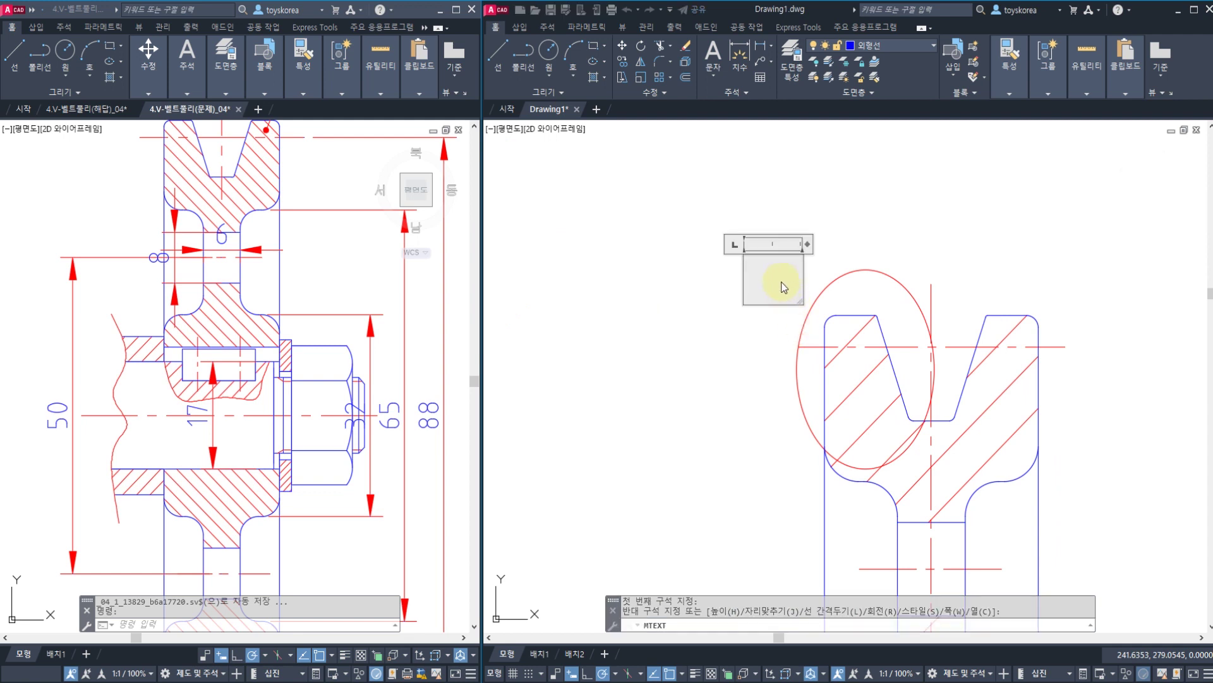
{"action": "type", "text": "A"}
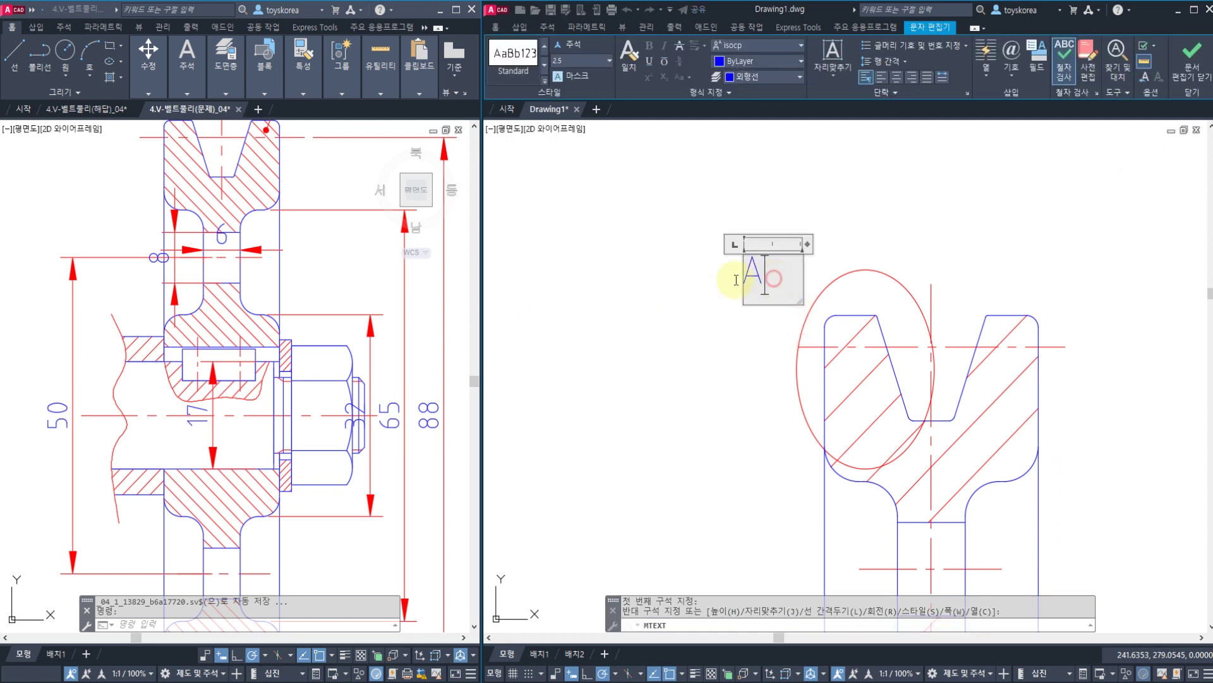
{"action": "left_click_drag", "start_coordinate": [767, 272], "coordinate": [717, 278]}
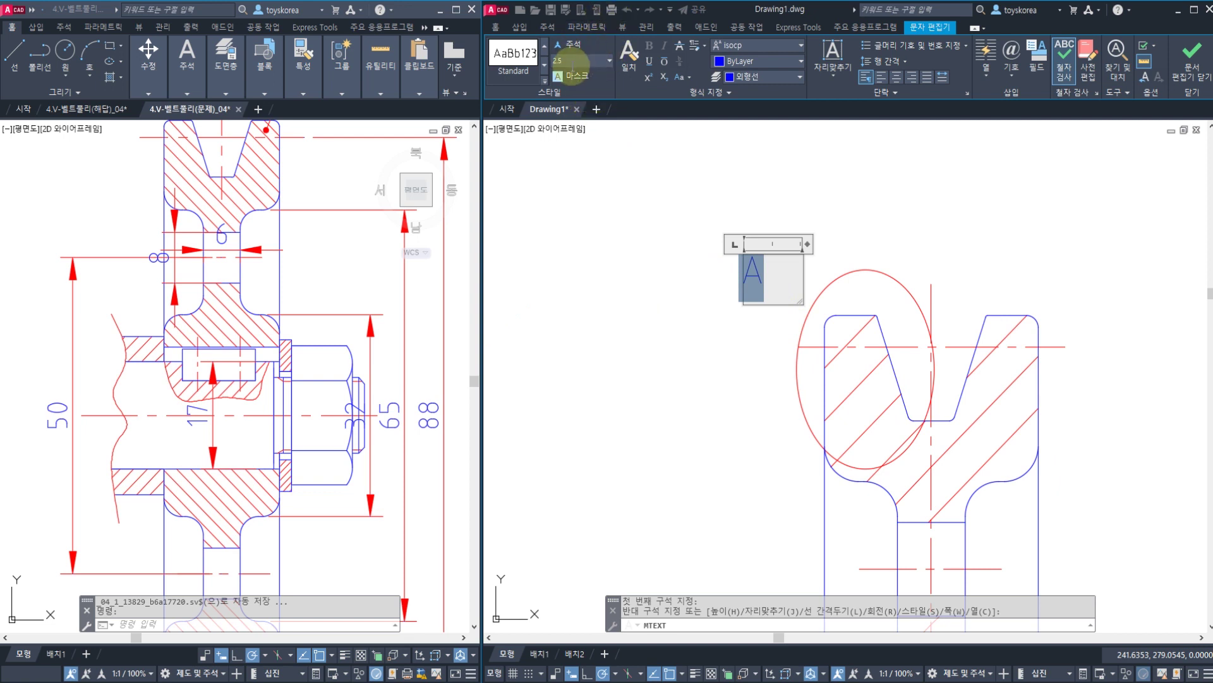
{"action": "type", "text": "3.5"}
{"action": "key", "text": "Return"}
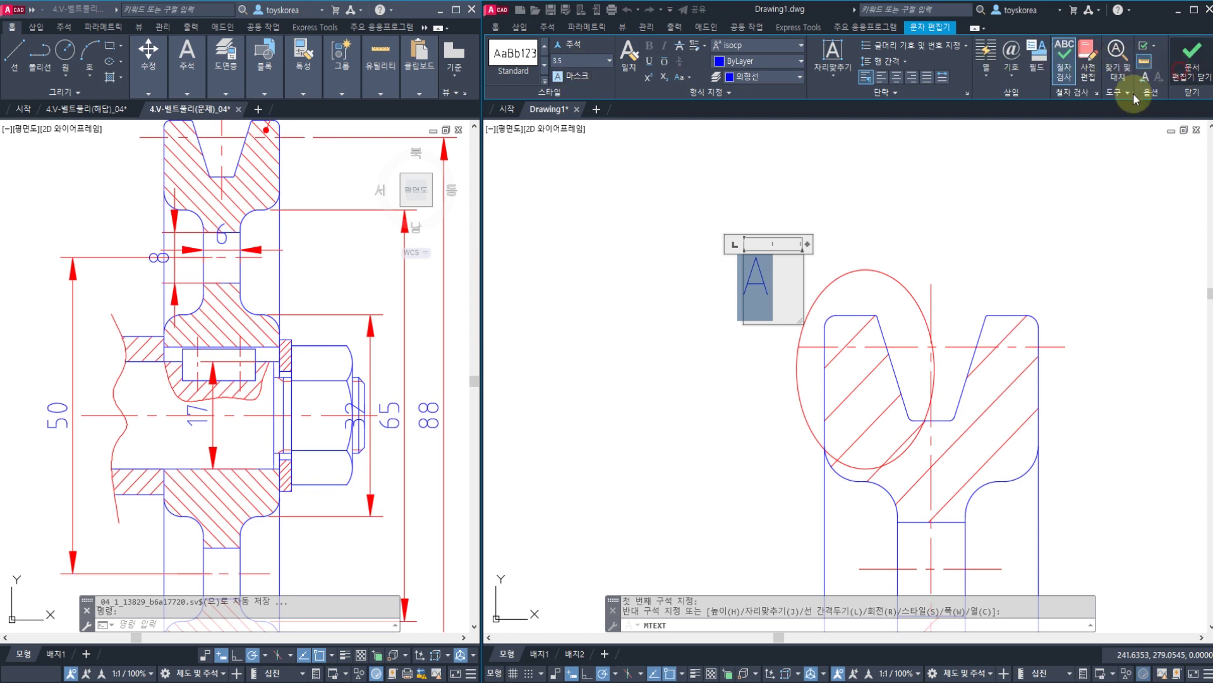
{"action": "left_click", "coordinate": [1177, 75]}
- Move the letter A horizontally about 3 mm closer to the small detail ellipse
{"action": "type", "text": "M"}
{"action": "key", "text": "Return"}
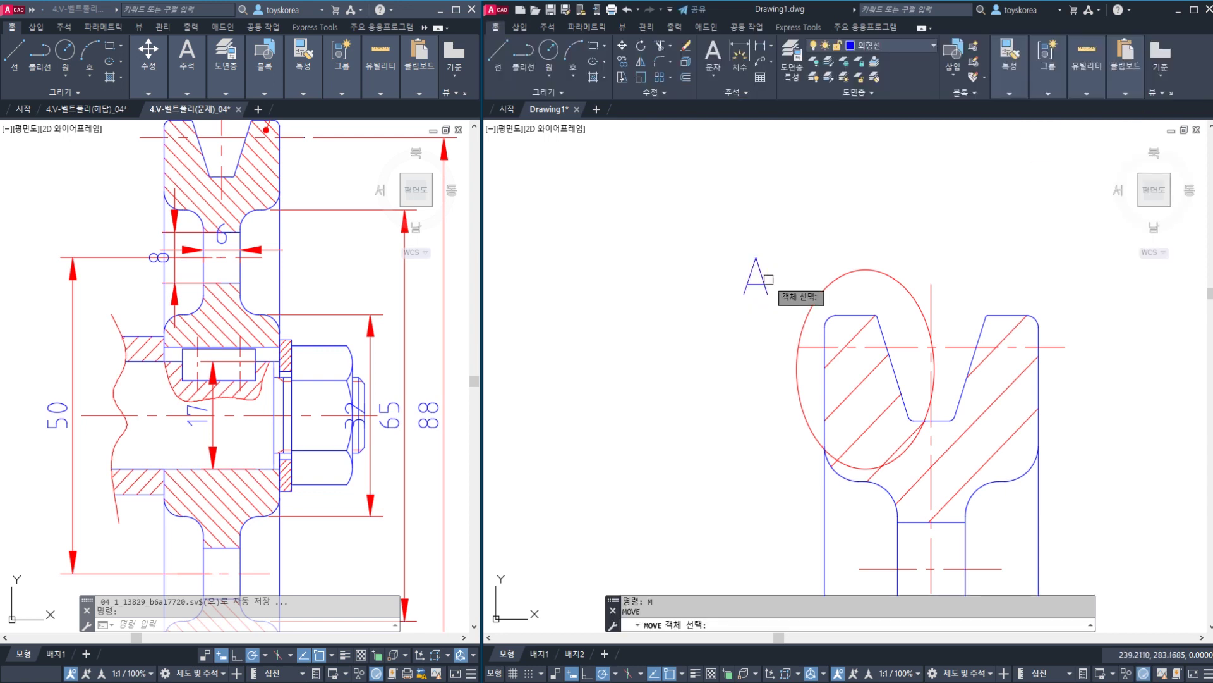
{"action": "left_click", "coordinate": [762, 276]}
{"action": "key", "text": "Return"}
{"action": "left_click", "coordinate": [769, 206]}
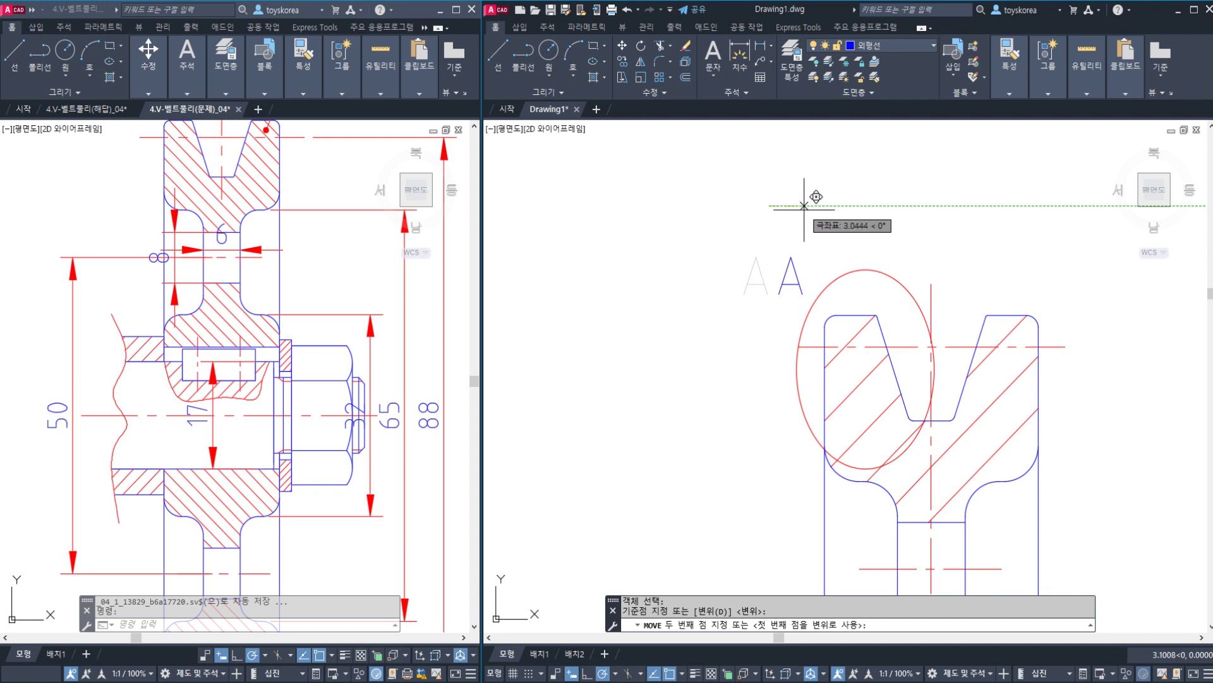
{"action": "left_click", "coordinate": [804, 215]}
{"action": "scroll", "coordinate": [998, 326], "scroll_direction": "down", "scroll_amount": 2}
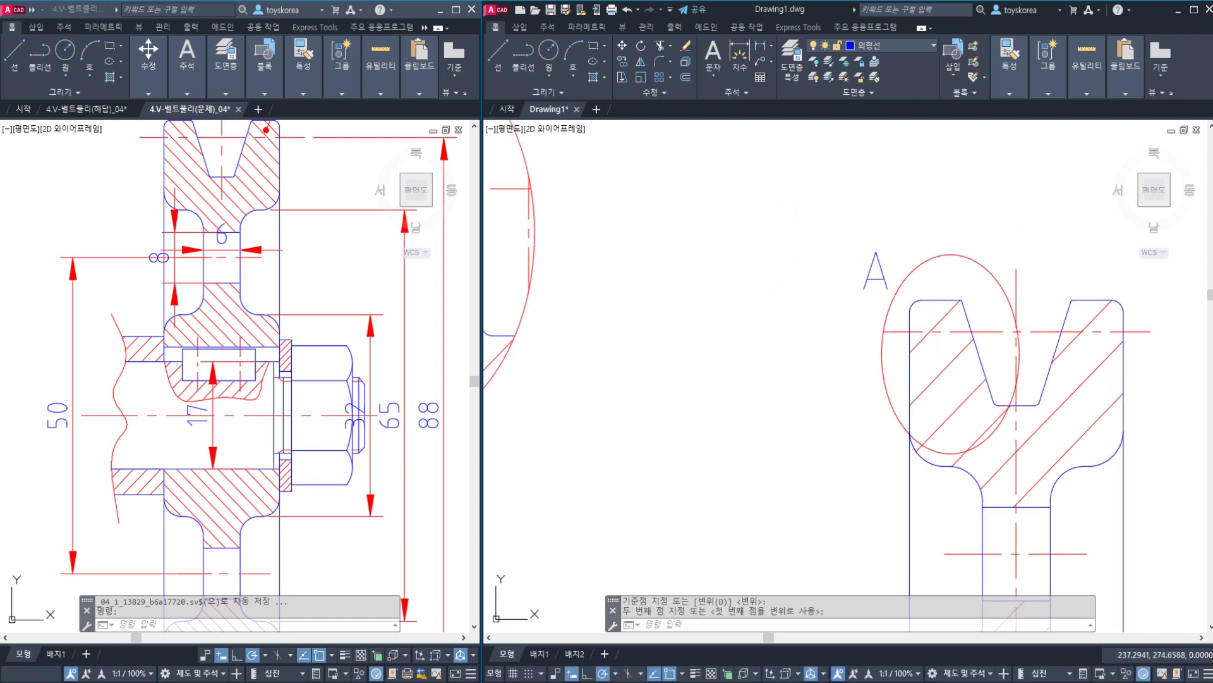
- Copy the letter A to just below the enlarged detail ellipse
{"action": "left_click", "coordinate": [925, 407]}
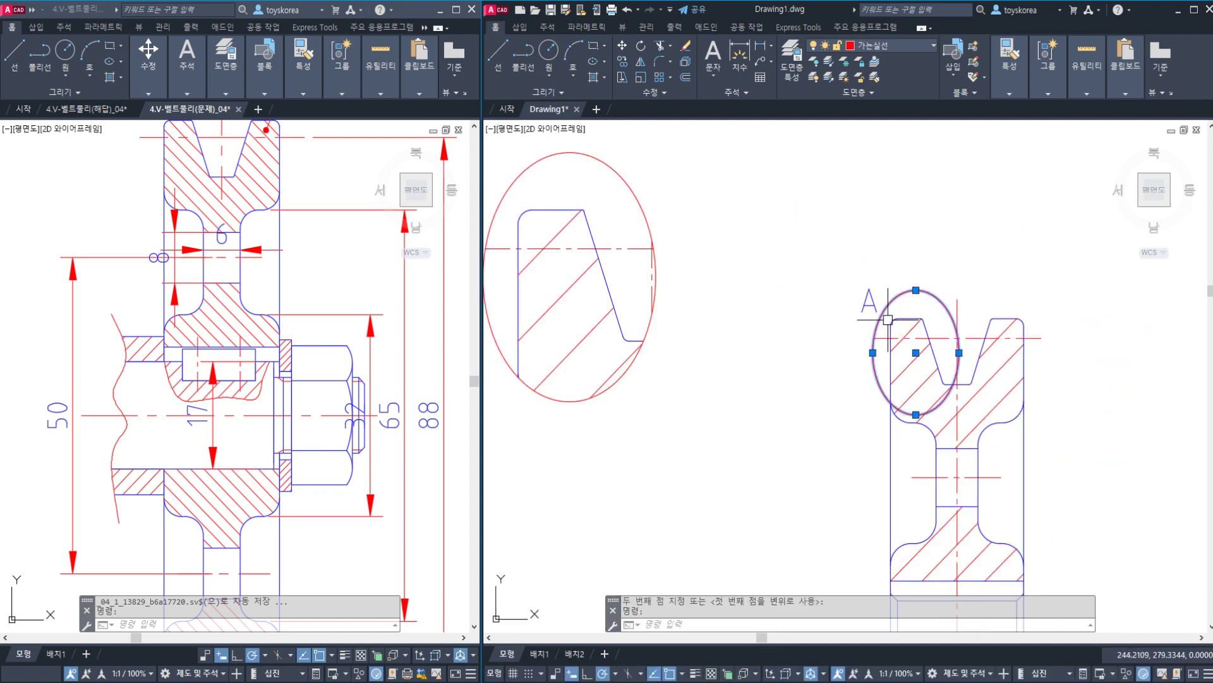
{"action": "key", "text": "Escape"}
{"action": "left_click", "coordinate": [878, 299]}
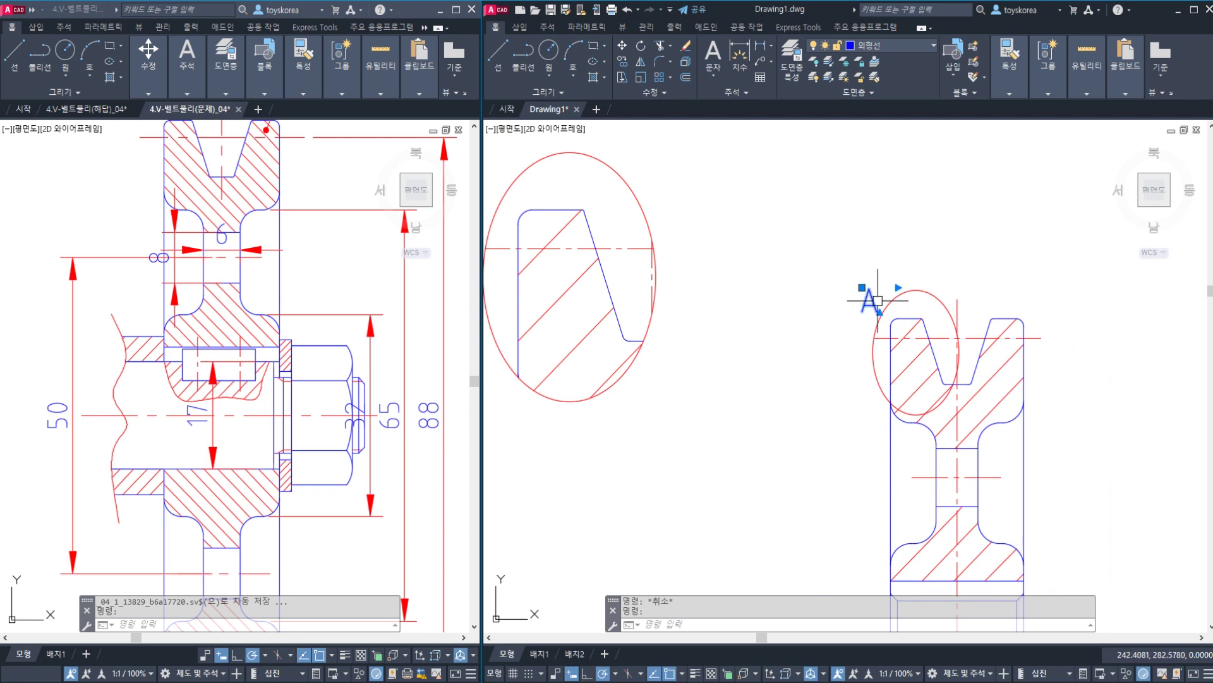
{"action": "type", "text": "co"}
{"action": "key", "text": "Return"}
{"action": "left_click", "coordinate": [874, 301]}
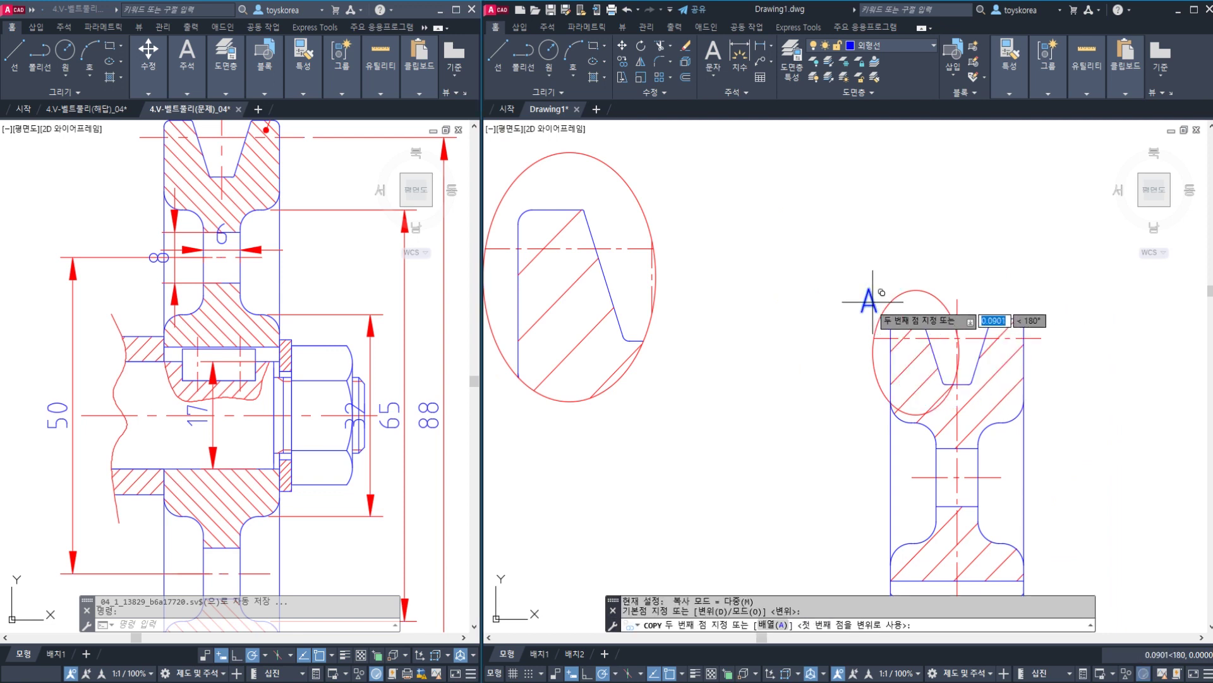
{"action": "middle_click_drag", "start_coordinate": [556, 420], "coordinate": [656, 401]}
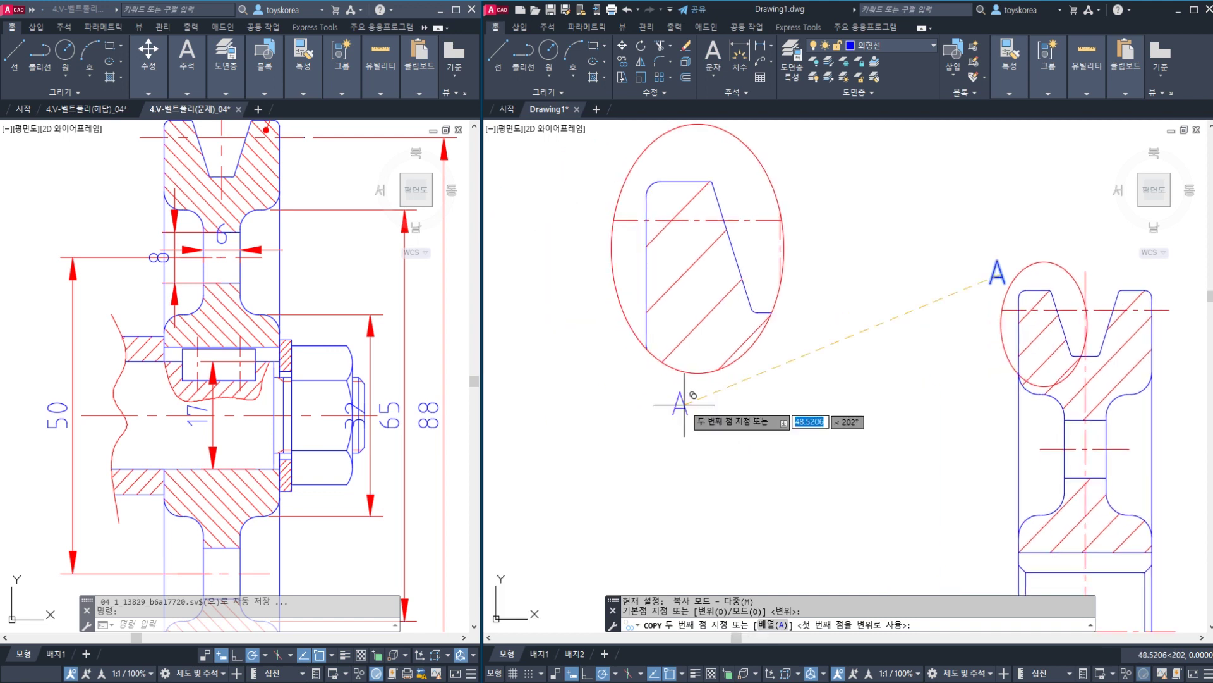
{"action": "left_click", "coordinate": [652, 404]}
{"action": "key", "text": "Escape"}
{"action": "key", "text": "Escape"}
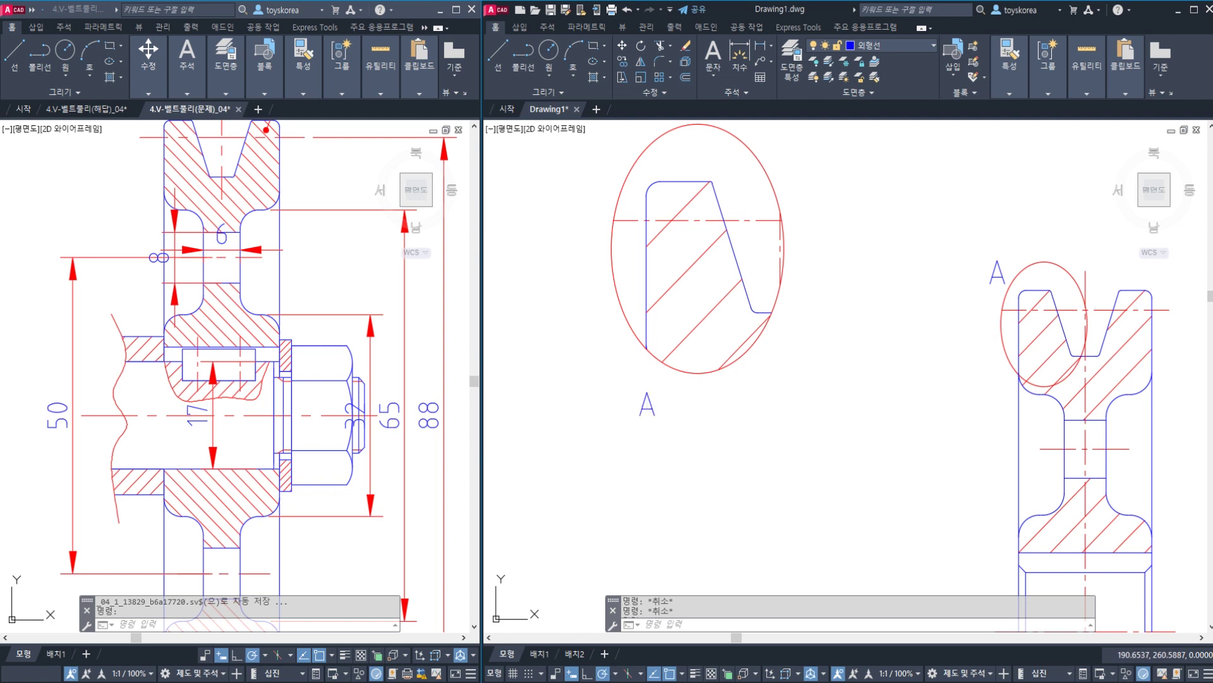
- Widen the text frame of the letter A below the enlarged detail ellipse by a little over 20 mm
{"action": "left_click", "coordinate": [653, 412]}
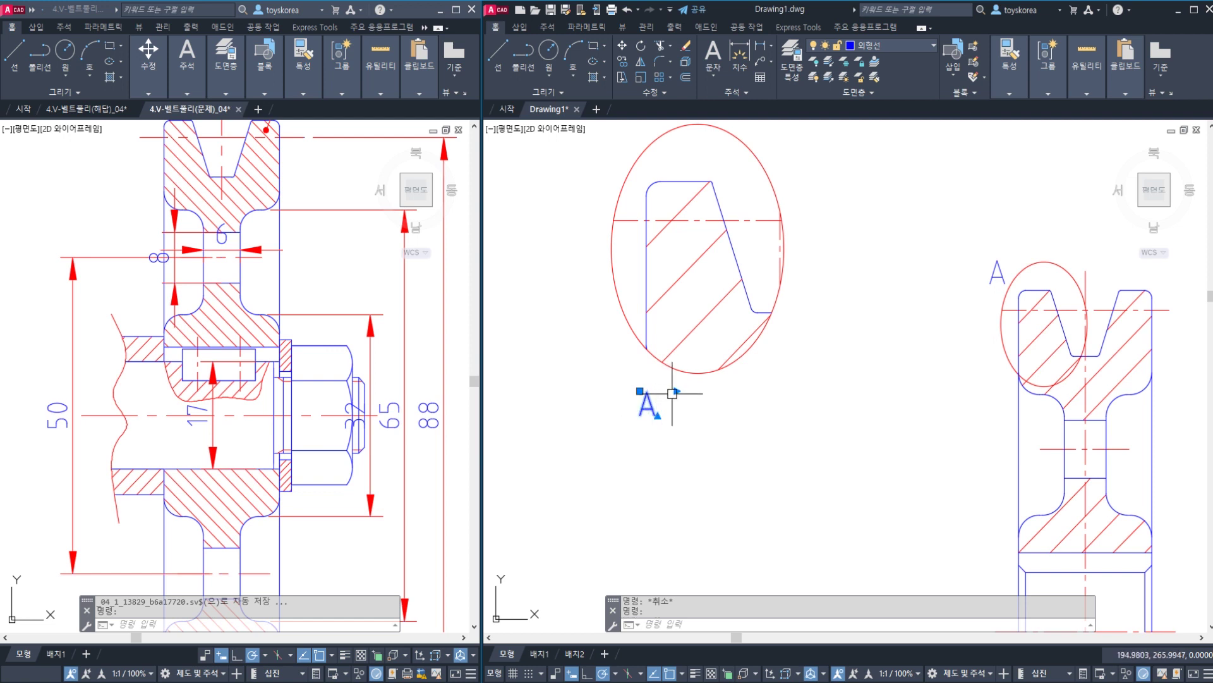
{"action": "left_click", "coordinate": [676, 391]}
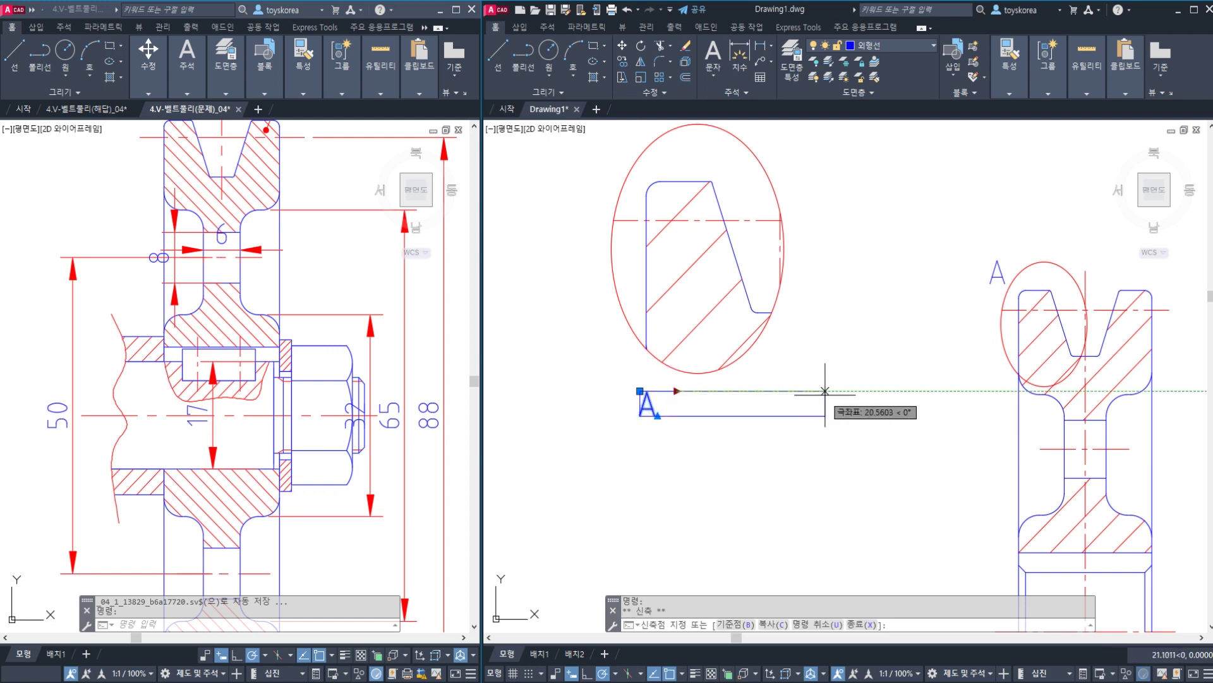
{"action": "key", "text": "Escape"}
{"action": "key", "text": "Escape"}
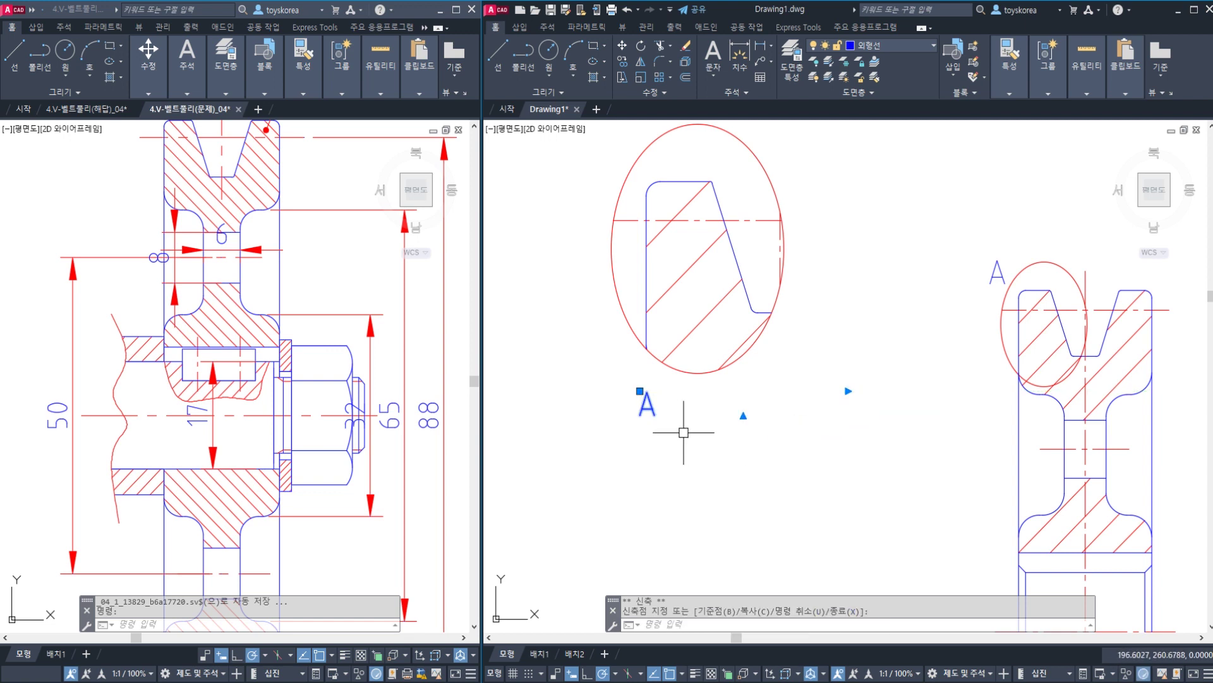
- Expand the A below the enlarged detail into a two-line label reading DETAIL - A and SCALE (2:1)
{"action": "left_click", "coordinate": [650, 410]}
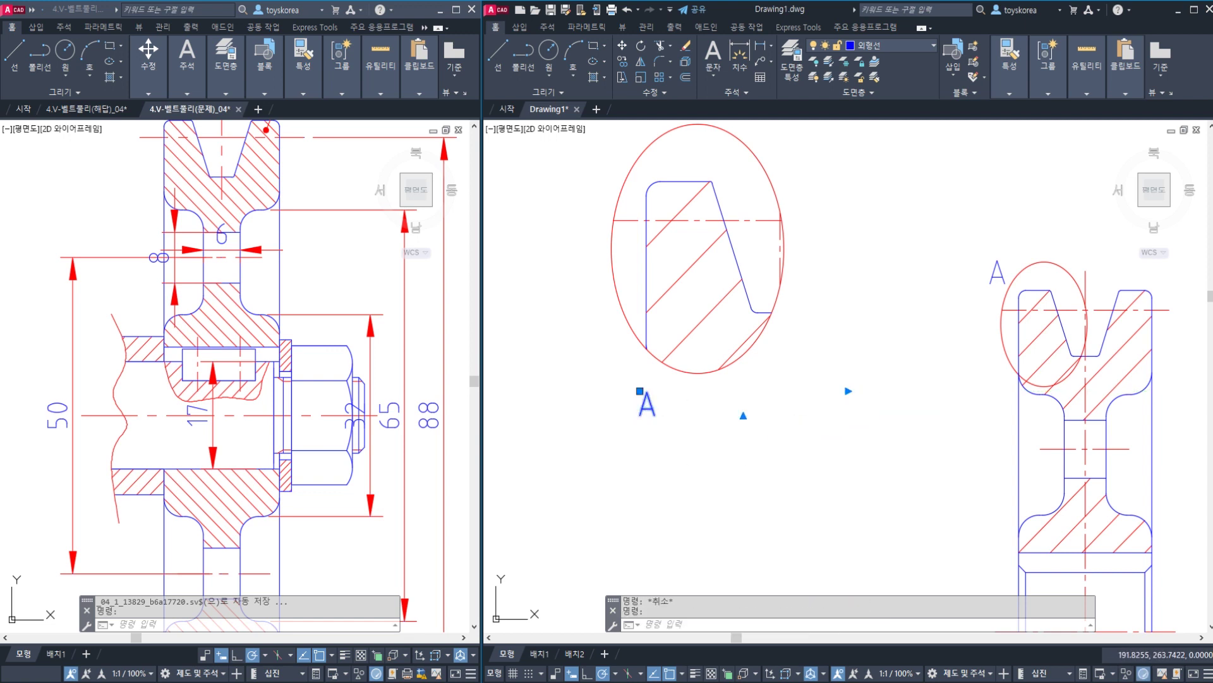
{"action": "double_click", "coordinate": [647, 404]}
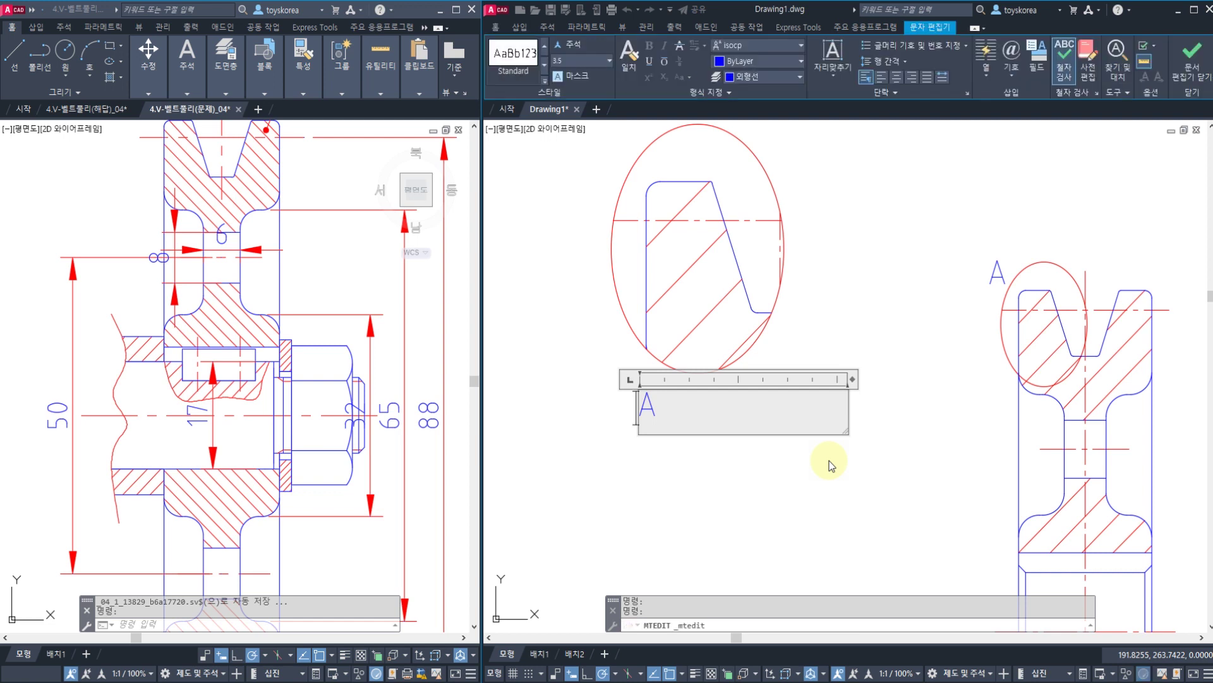
{"action": "type", "text": "DETA"}
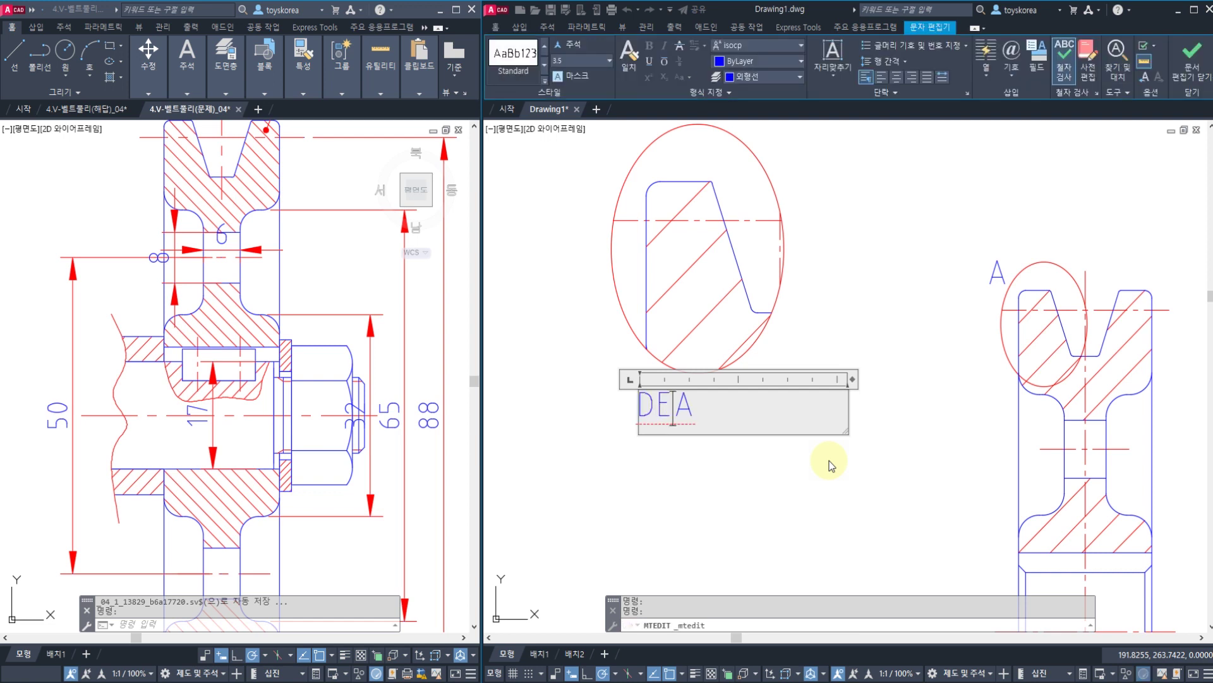
{"action": "type", "text": "IL - A"}
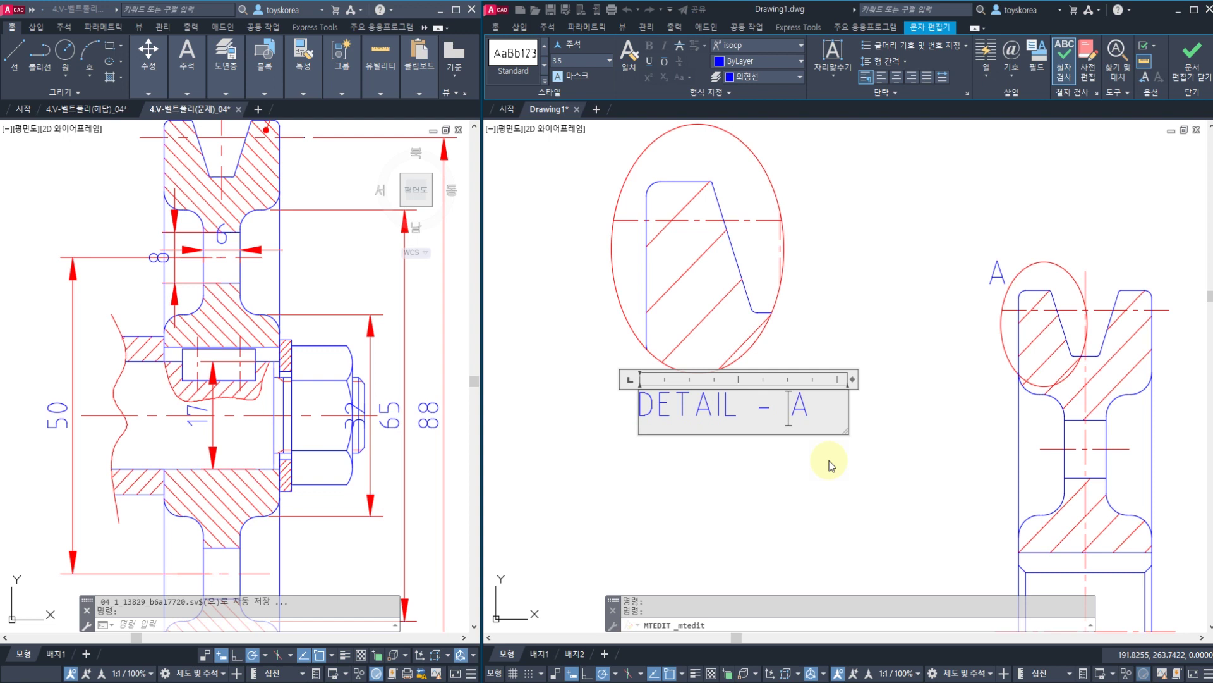
{"action": "key", "text": "End"}
{"action": "key", "text": "Return"}
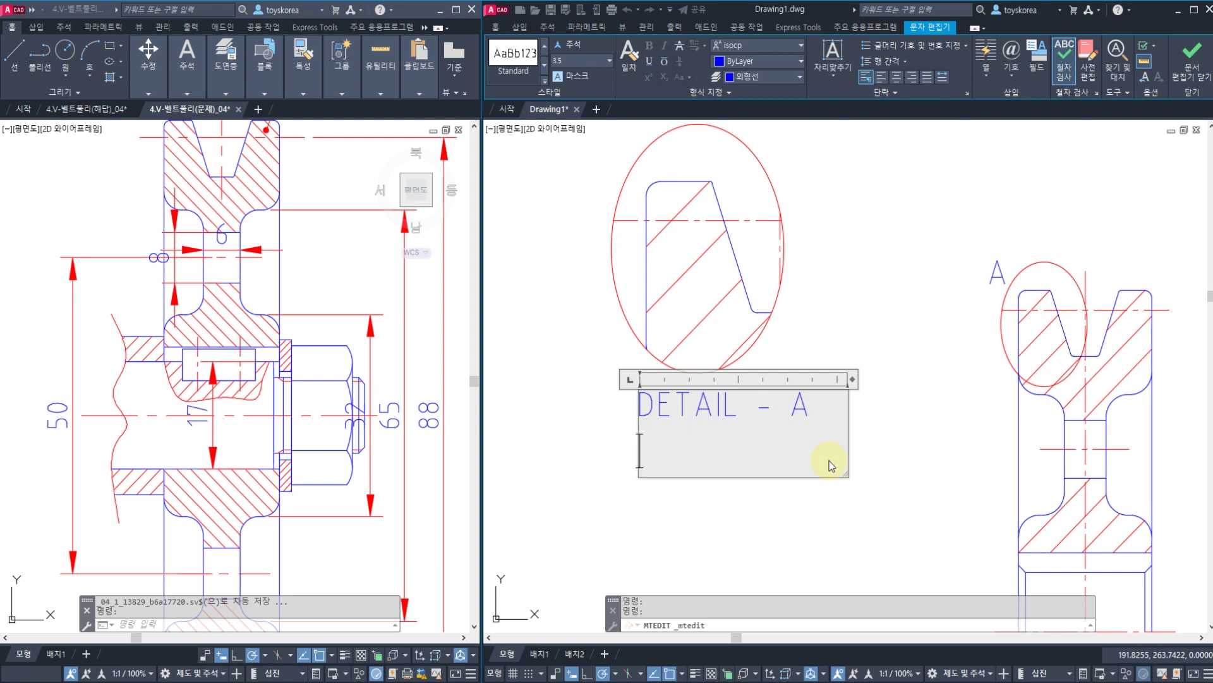
{"action": "type", "text": "SCALE (2"}
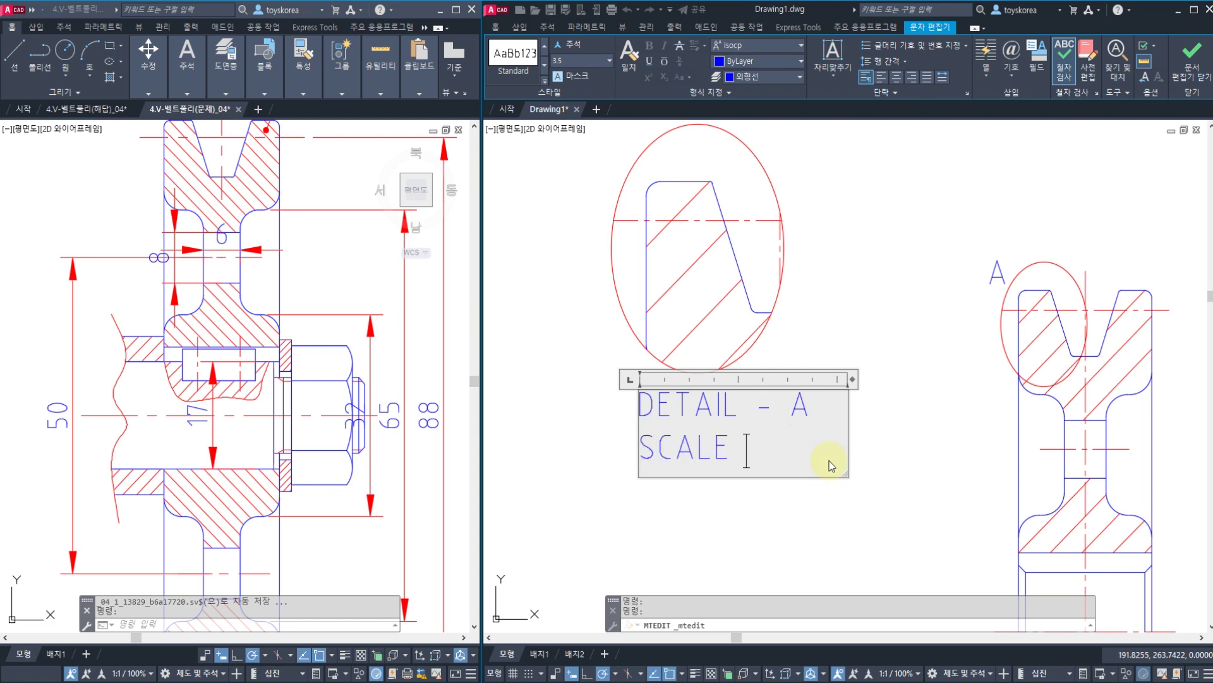
{"action": "type", "text": ":1"}
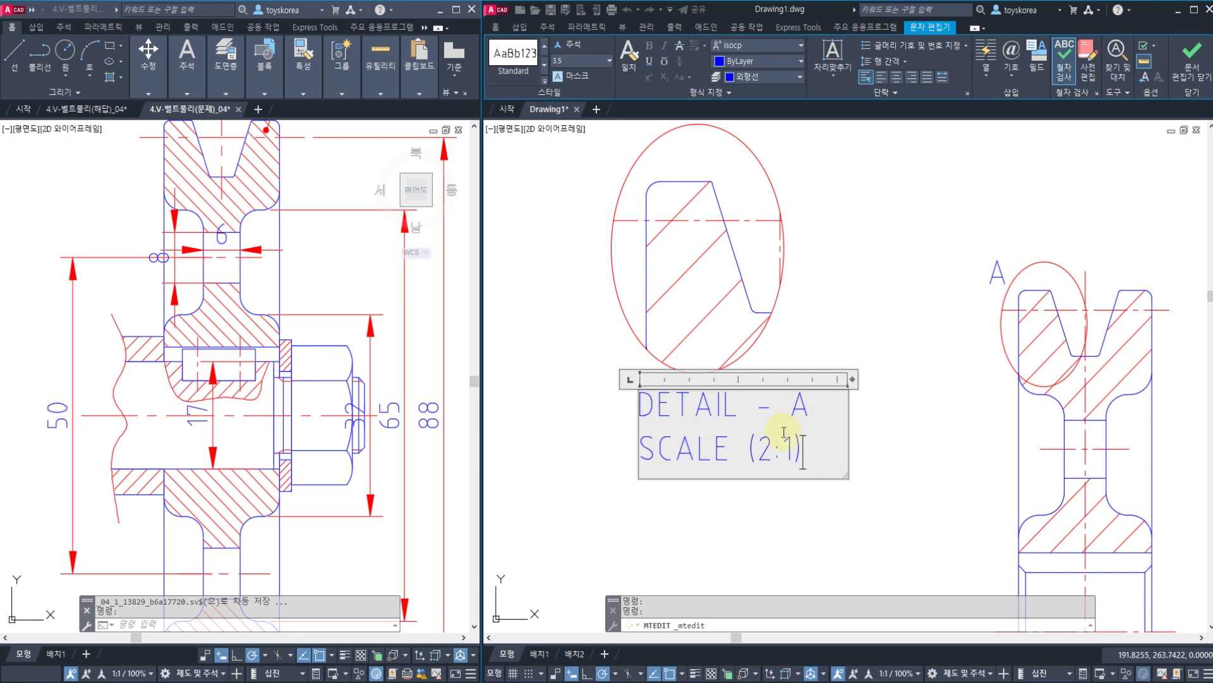
- Try the Korean words 상세 and 확대도 in place of DETAIL on the label's first line and restore the DETAIL - wording
{"action": "left_click_drag", "start_coordinate": [737, 404], "coordinate": [647, 400]}
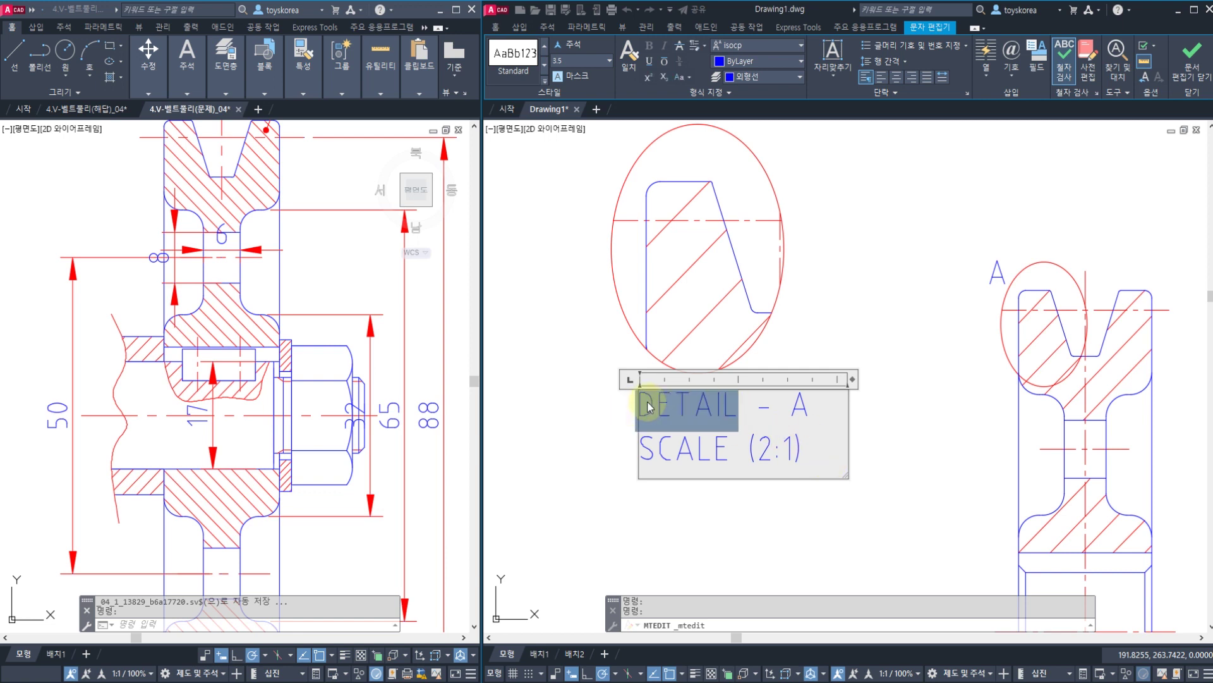
{"action": "type", "text": "상세"}
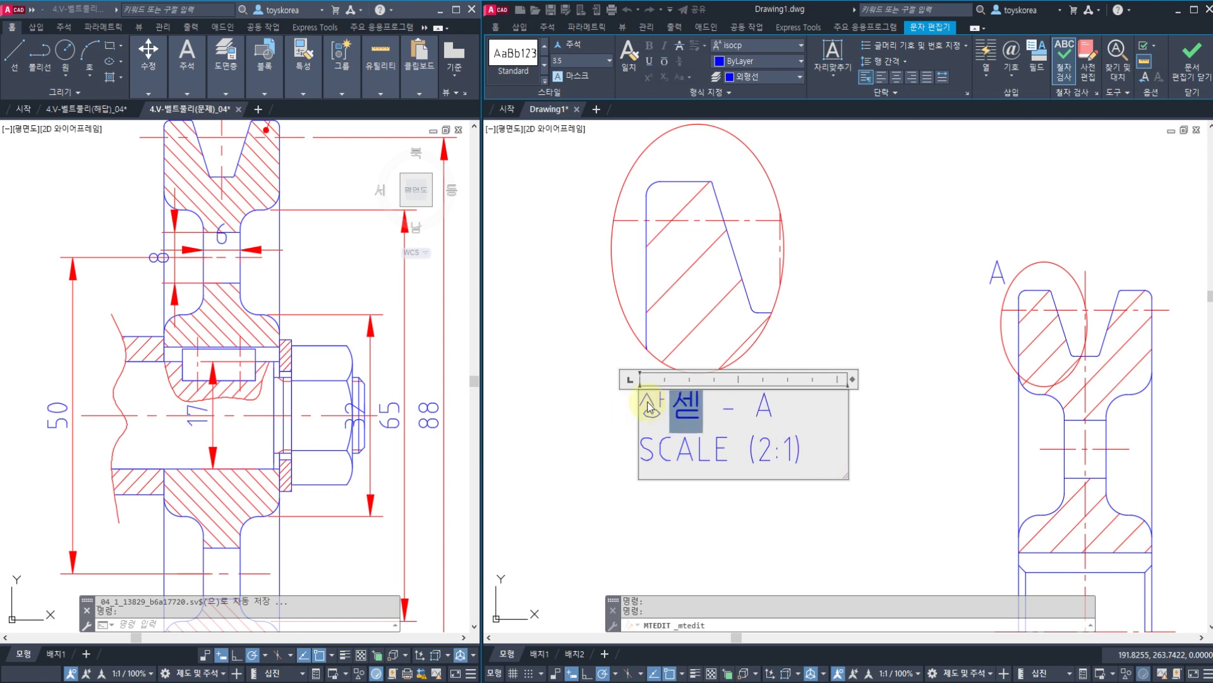
{"action": "key", "text": "BackSpace"}
{"action": "key", "text": "BackSpace"}
{"action": "key", "text": "BackSpace"}
{"action": "key", "text": "BackSpace"}
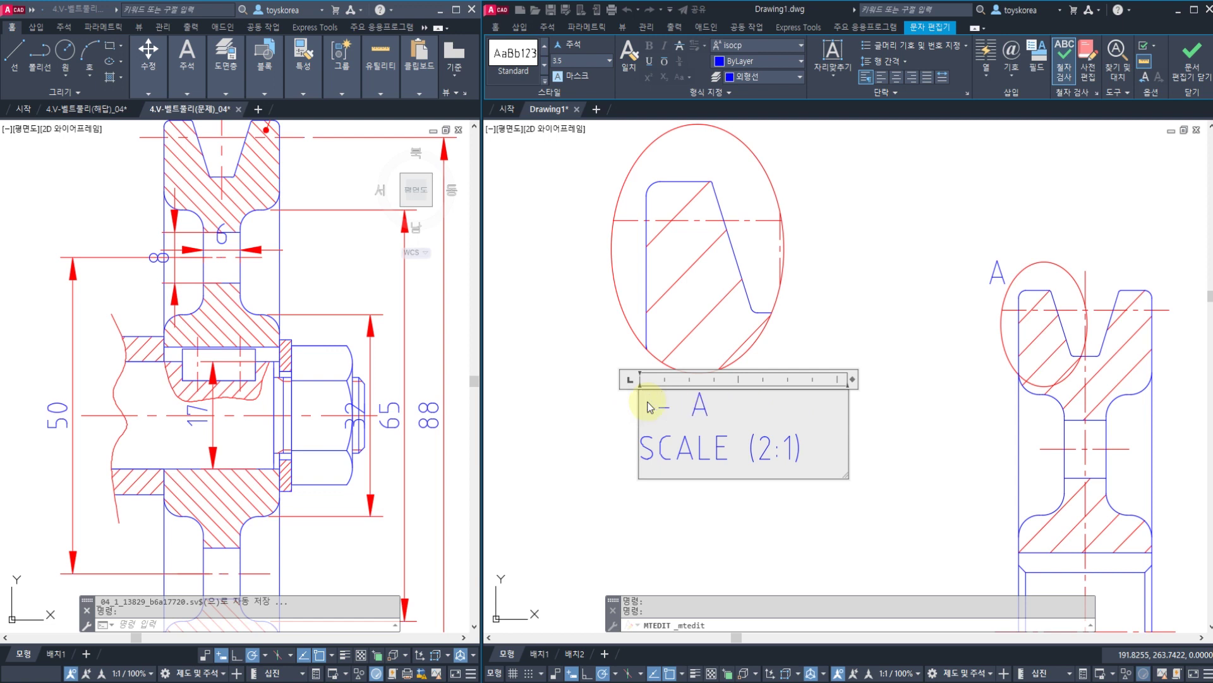
{"action": "type", "text": "확대도"}
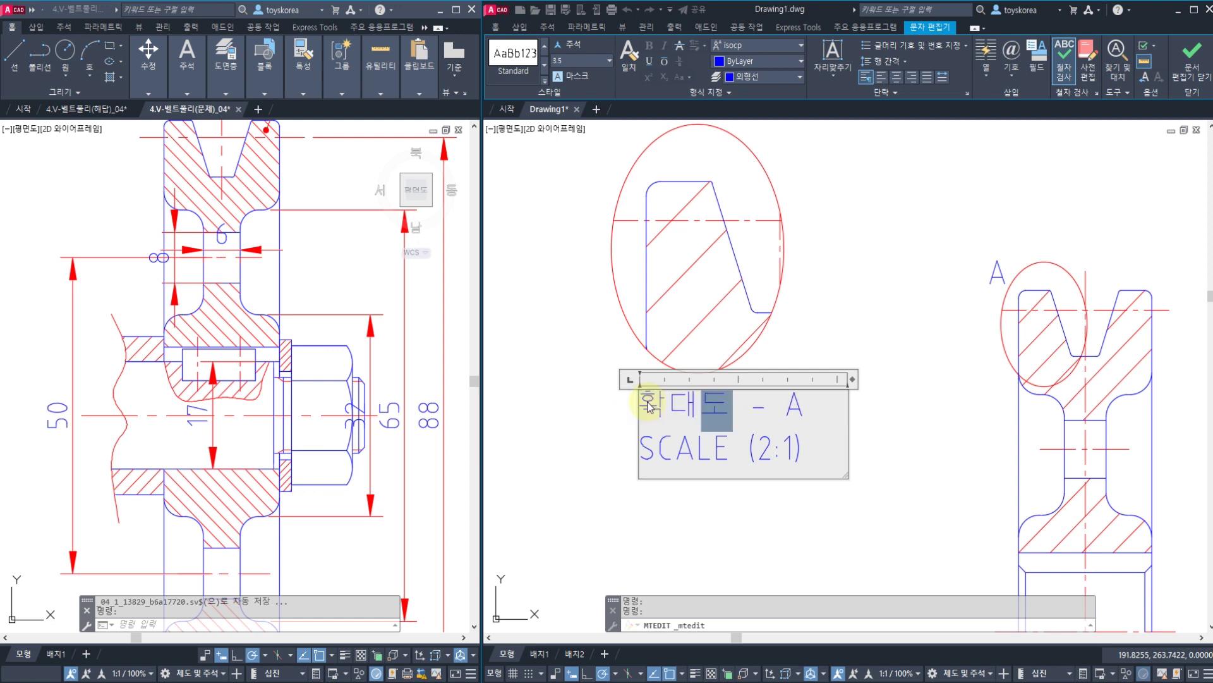
{"action": "key", "text": "BackSpace"}
{"action": "key", "text": "BackSpace"}
{"action": "key", "text": "BackSpace"}
{"action": "key", "text": "BackSpace"}
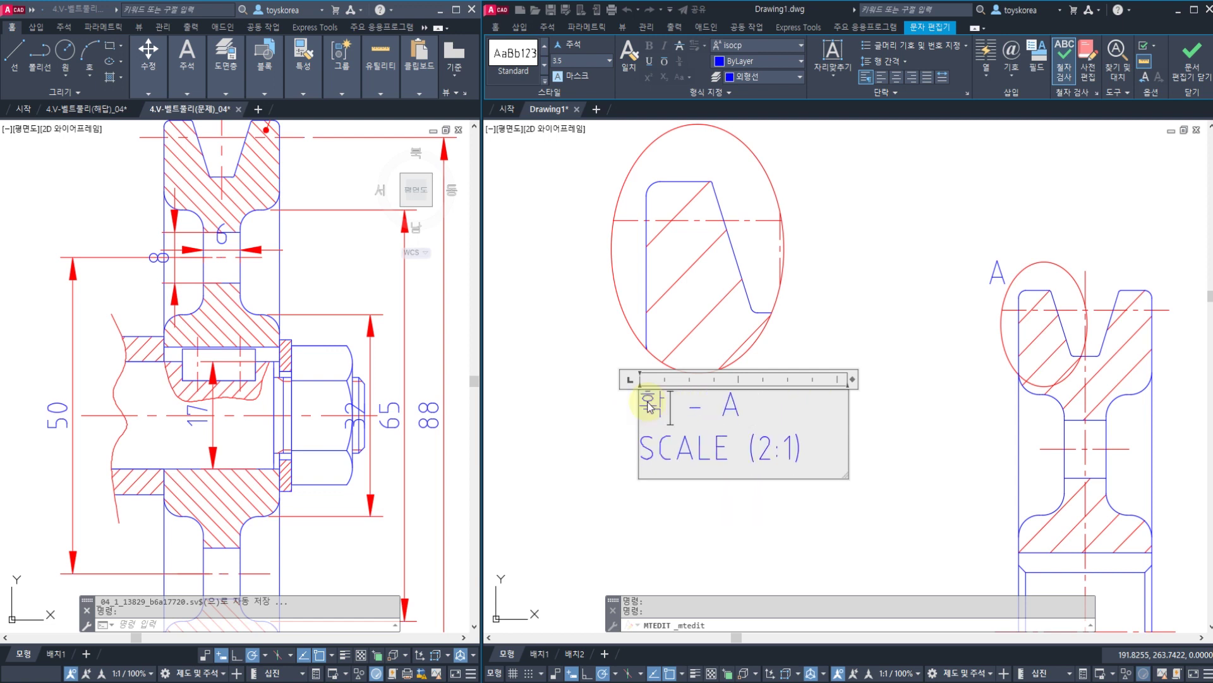
{"action": "type", "text": "ㅅ"}
{"action": "key", "text": "Delete"}
{"action": "type", "text": "ㅇㄷ"}
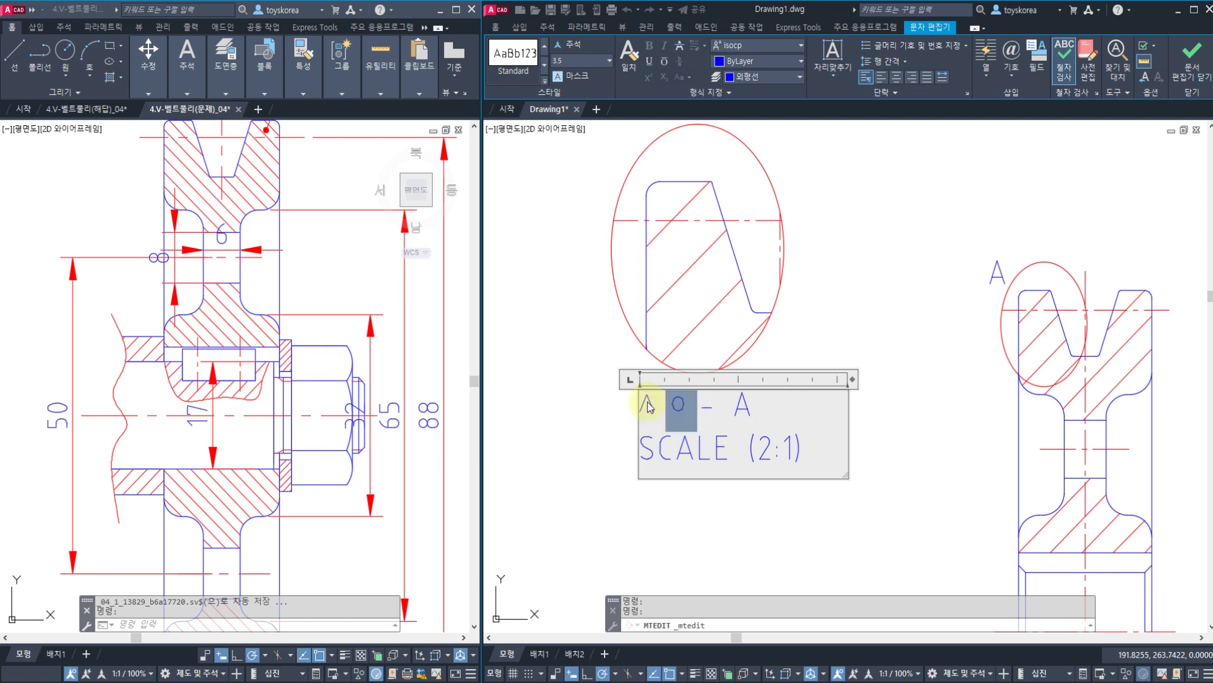
{"action": "key", "text": "Delete"}
{"action": "key", "text": "Delete"}
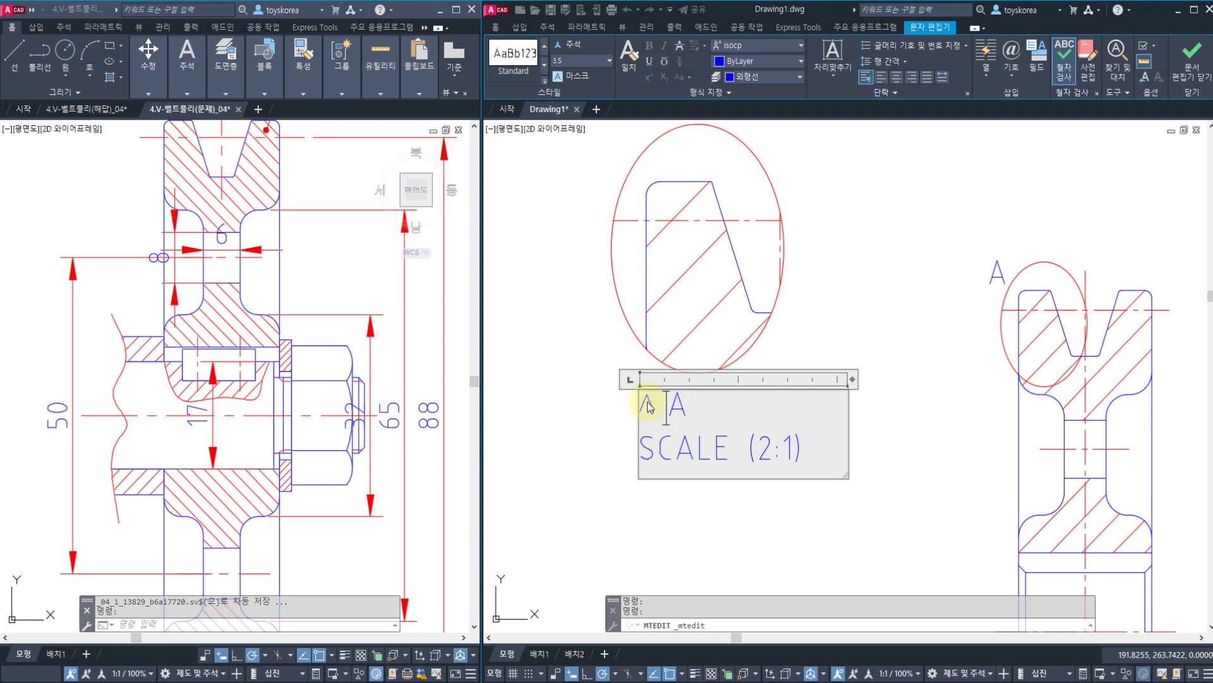
{"action": "type", "text": "DETAI"}
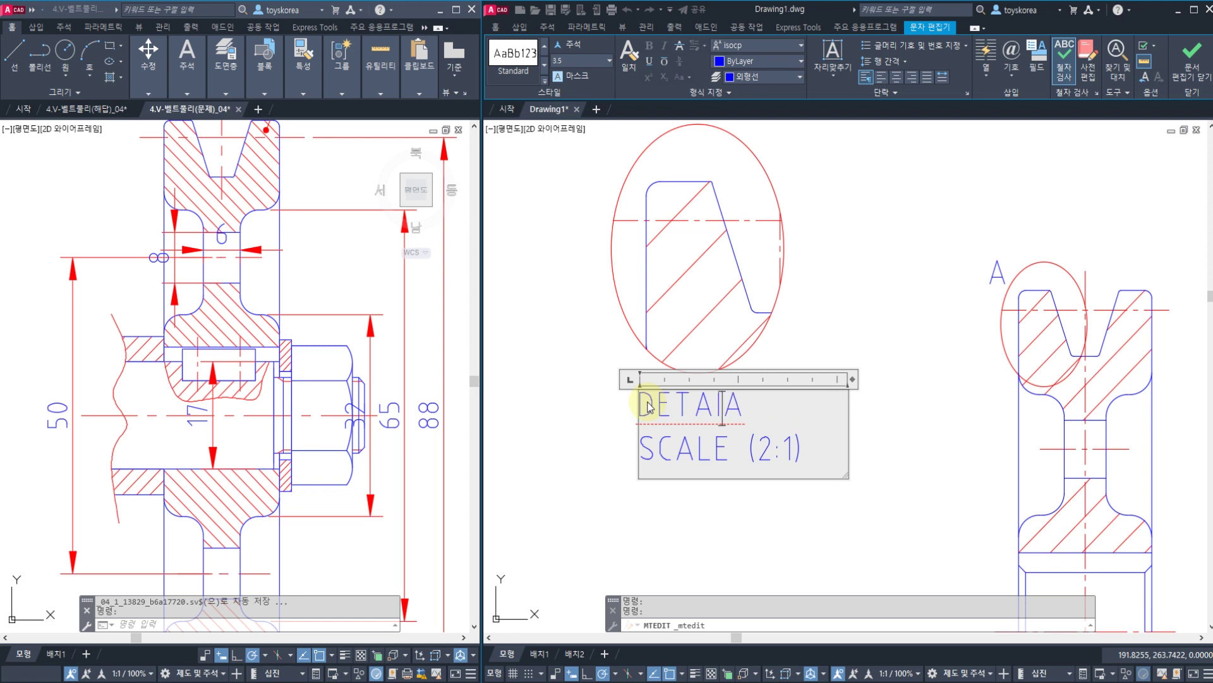
{"action": "type", "text": "L -"}
- Set the justification of the whole two-line detail label to middle center (MC) and finish editing the text
{"action": "key", "text": "ctrl+a"}
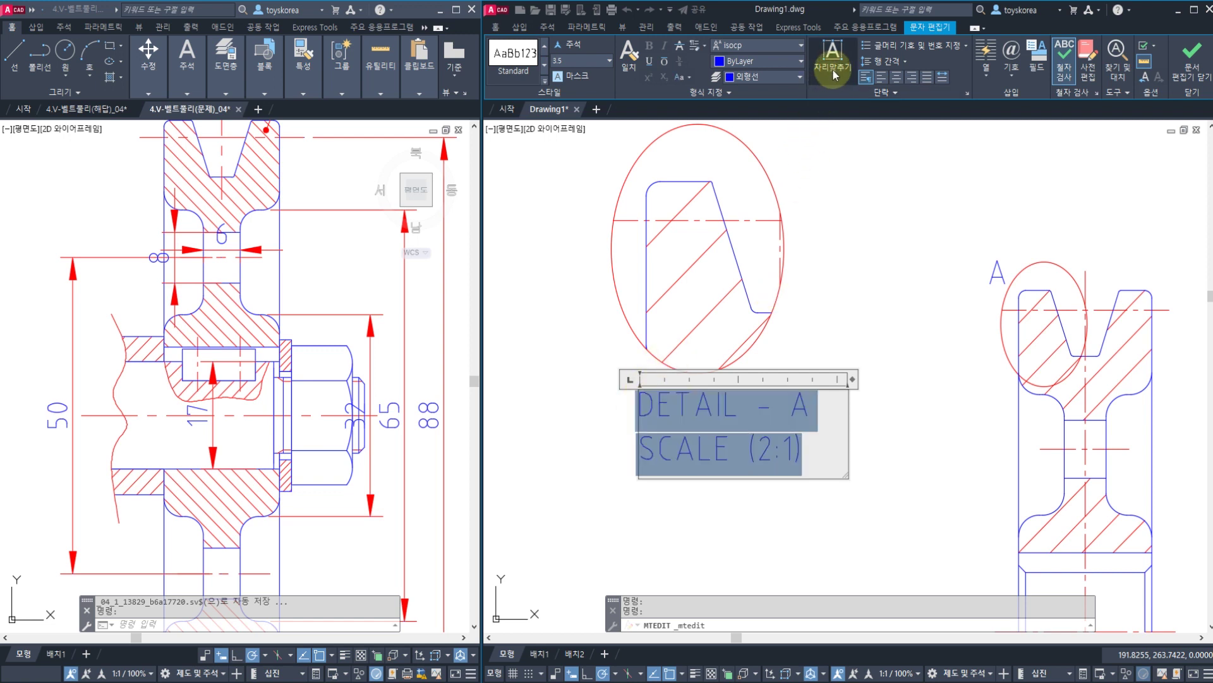
{"action": "left_click", "coordinate": [832, 66]}
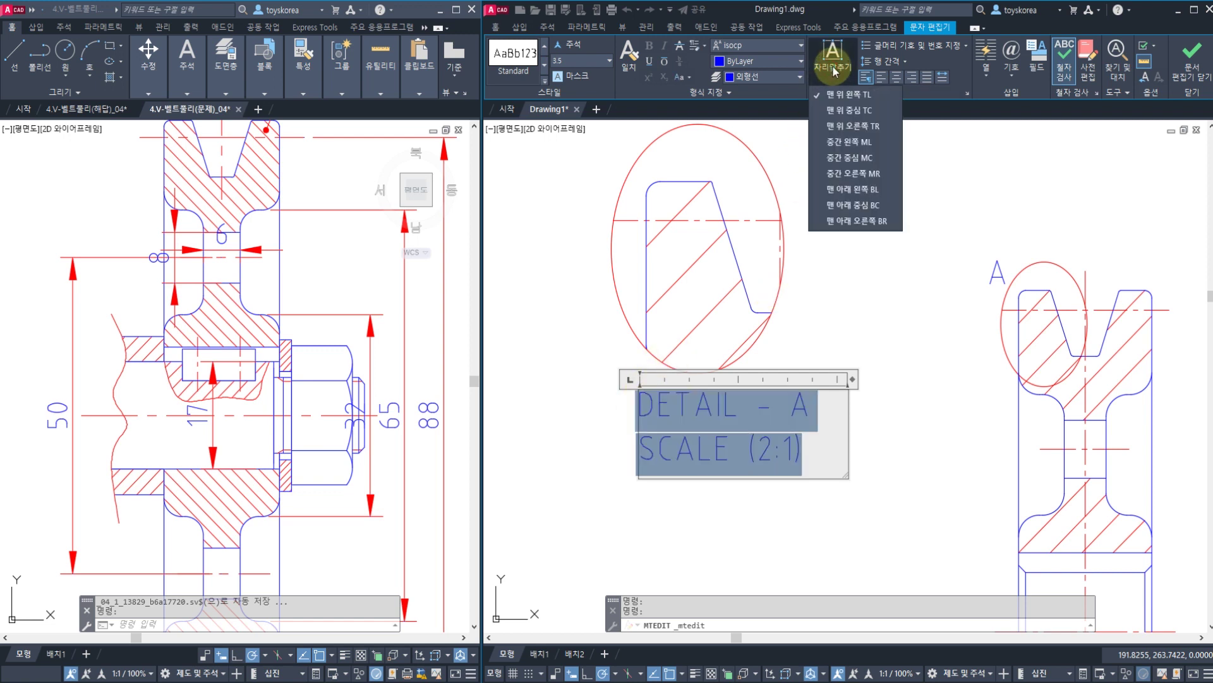
{"action": "left_click", "coordinate": [852, 157]}
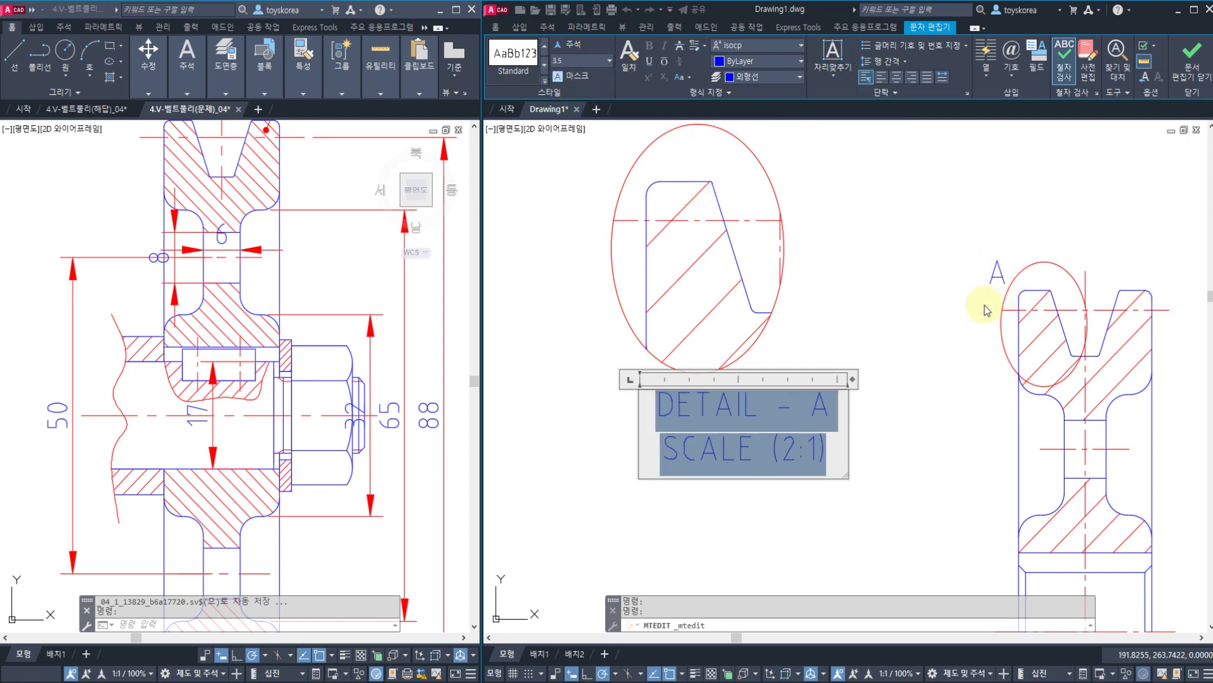
{"action": "left_click", "coordinate": [1185, 74]}
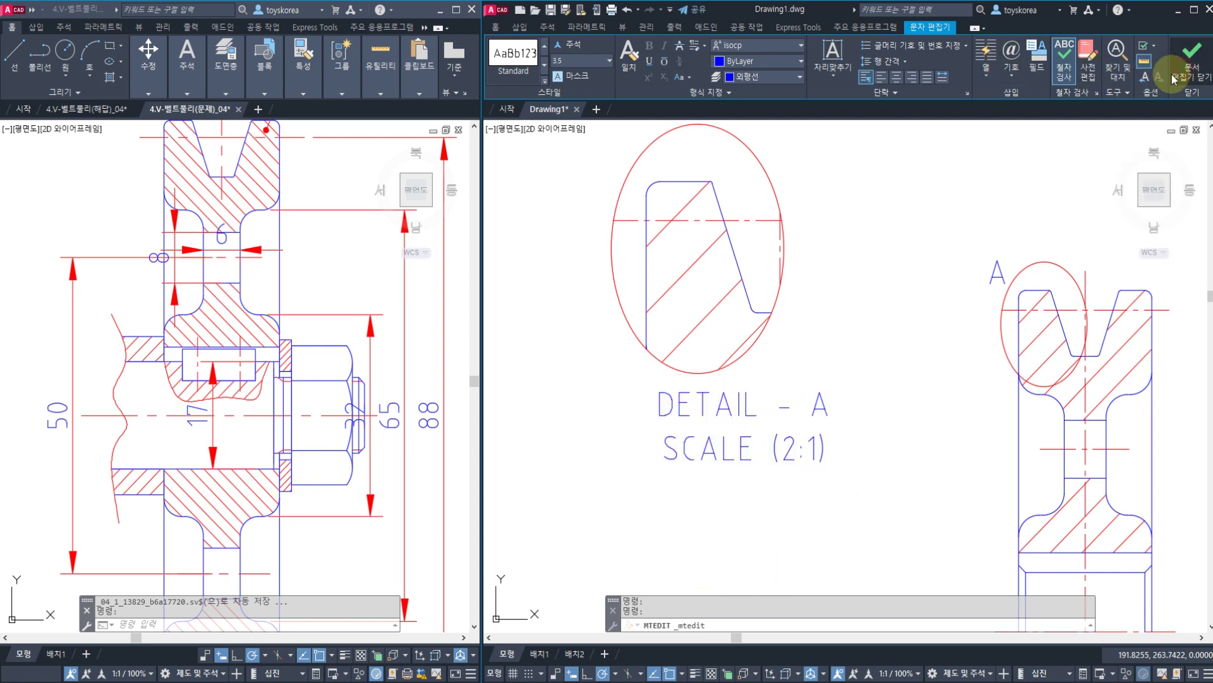
- Move the detail label horizontally about 5 mm to the left so it is centred below the enlarged ellipse
{"action": "type", "text": "M"}
{"action": "key", "text": "Return"}
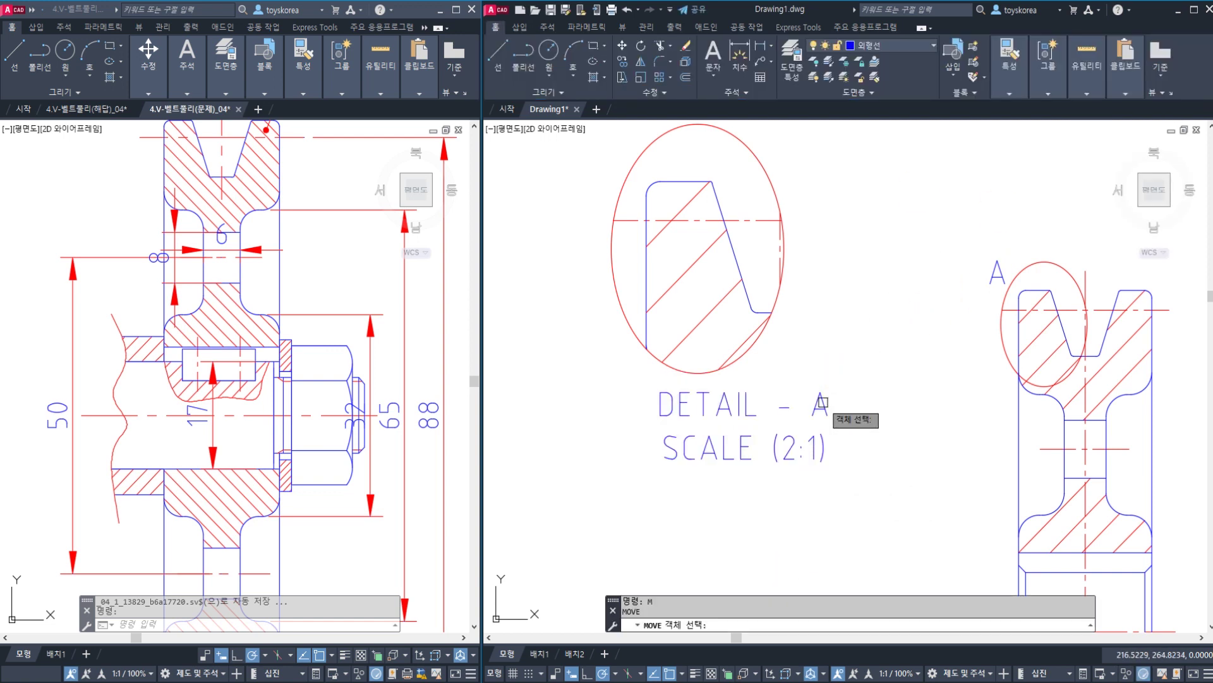
{"action": "left_click", "coordinate": [821, 407]}
{"action": "key", "text": "Return"}
{"action": "left_click", "coordinate": [745, 504]}
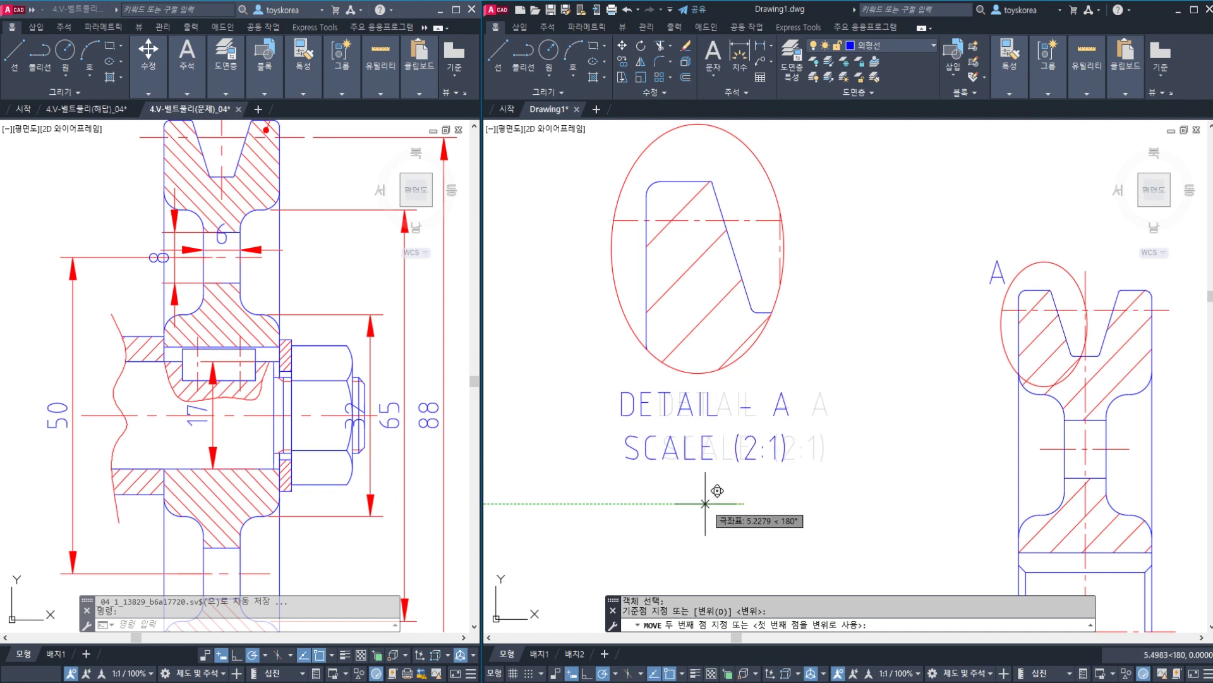
{"action": "key", "text": "Escape"}
- Save the drawing with the labelled detail view
{"action": "scroll", "coordinate": [842, 365], "scroll_direction": "down", "scroll_amount": 3}
{"action": "middle_click_drag", "start_coordinate": [842, 365], "coordinate": [803, 342]}
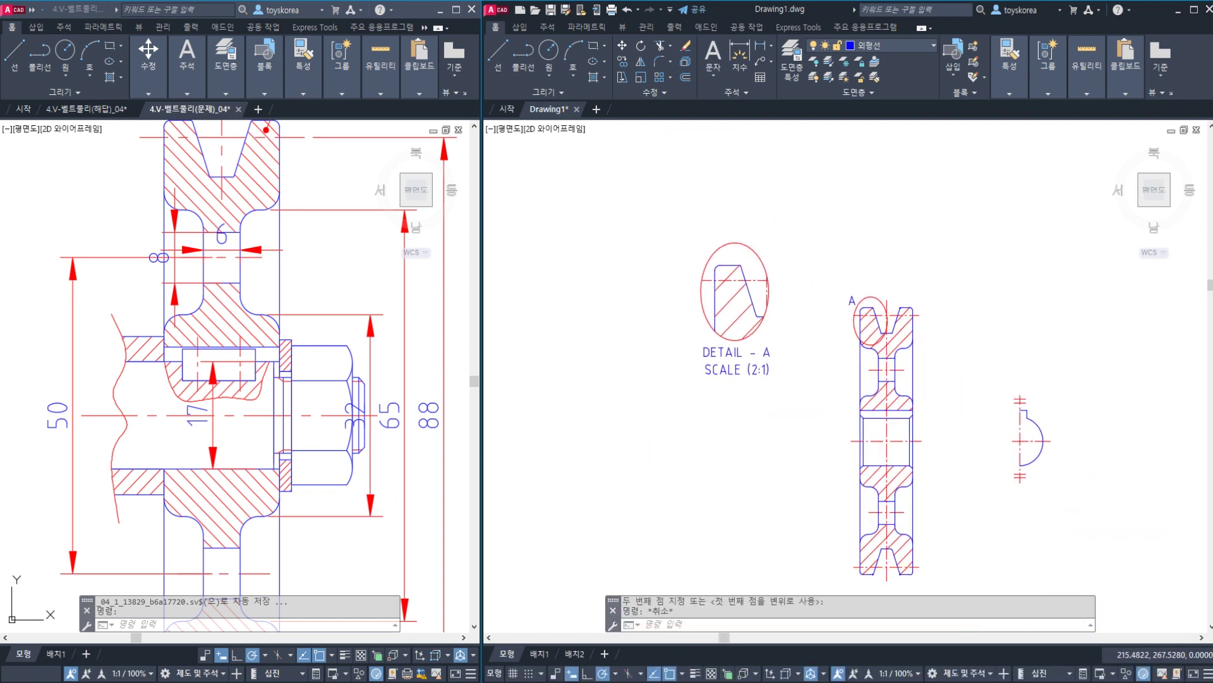
{"action": "middle_click_drag", "start_coordinate": [783, 420], "coordinate": [716, 409]}
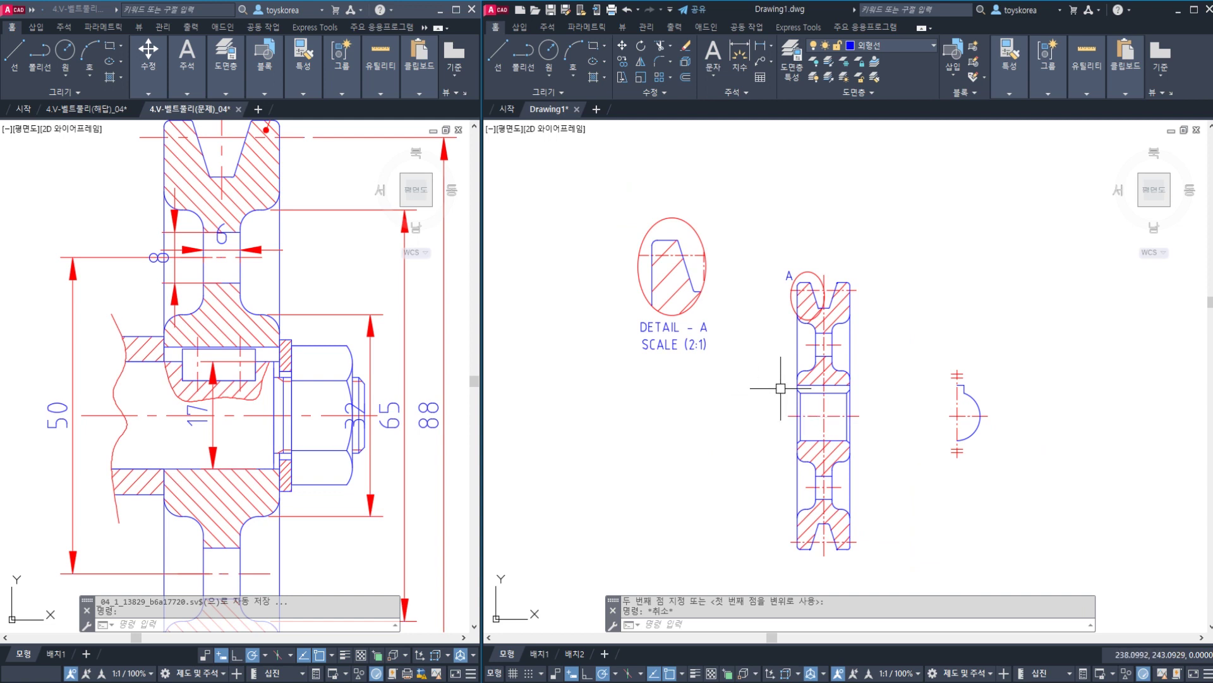
{"action": "scroll", "coordinate": [781, 398], "scroll_direction": "up", "scroll_amount": 3}
{"action": "middle_click_drag", "start_coordinate": [760, 396], "coordinate": [779, 383]}
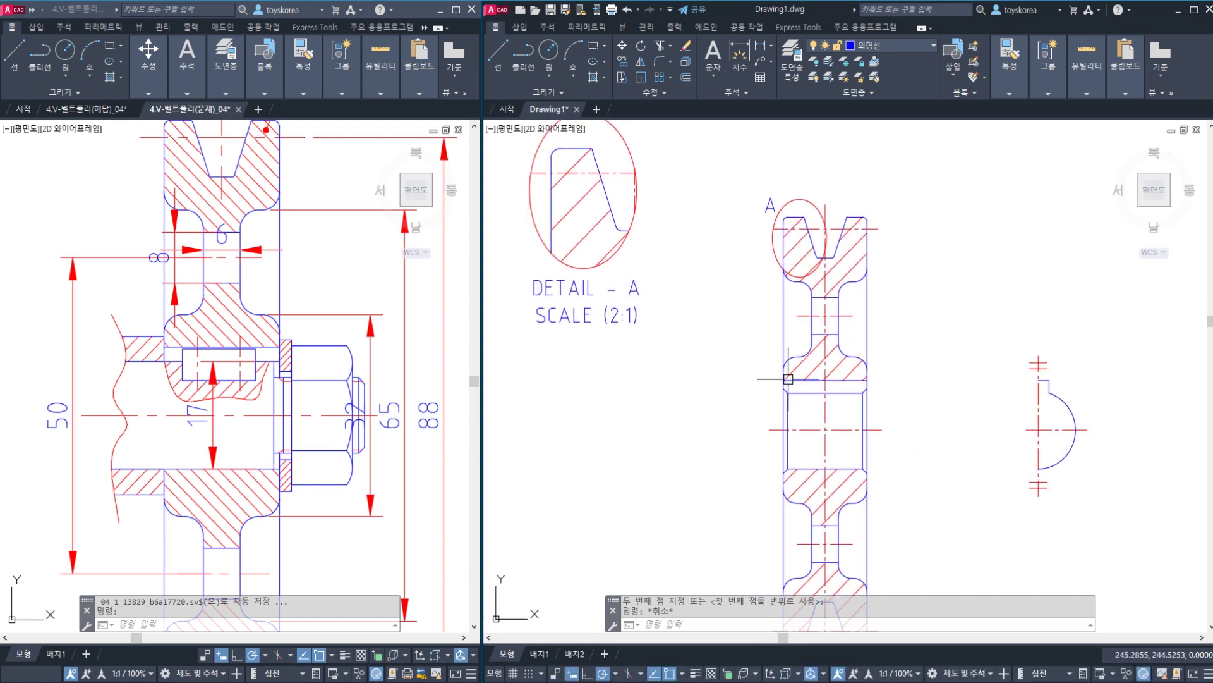
{"action": "key", "text": "ctrl+s"}
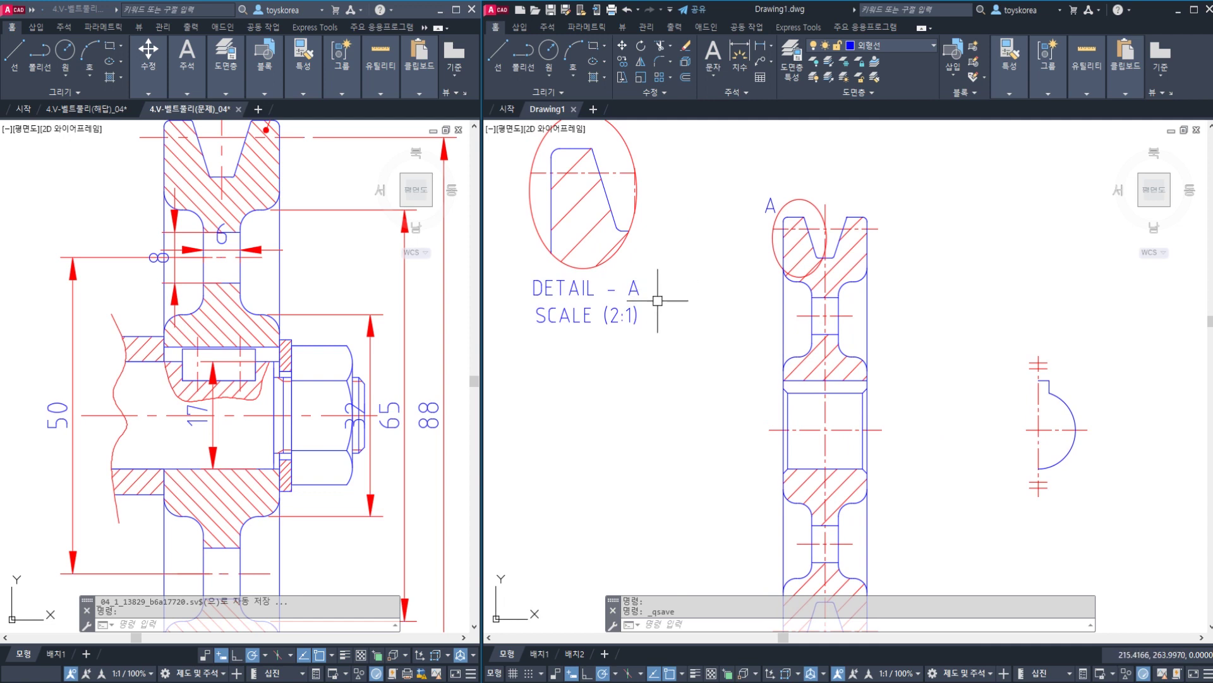
{"action": "mouse_move", "coordinate": [708, 379]}
{"action": "middle_mouse_down"}
{"action": "mouse_move", "coordinate": [739, 377]}
{"action": "mouse_move", "coordinate": [745, 316]}
{"action": "mouse_move", "coordinate": [699, 314]}
{"action": "middle_mouse_up"}
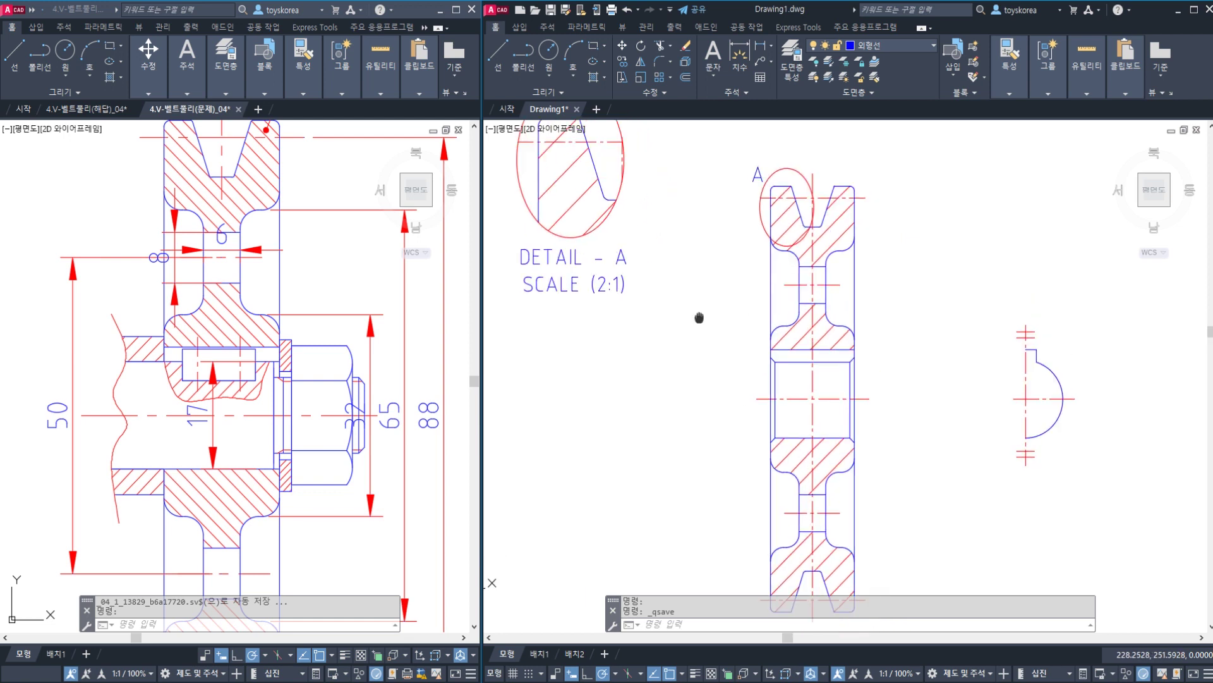
{"action": "scroll", "coordinate": [799, 307], "scroll_direction": "down", "scroll_amount": 2}
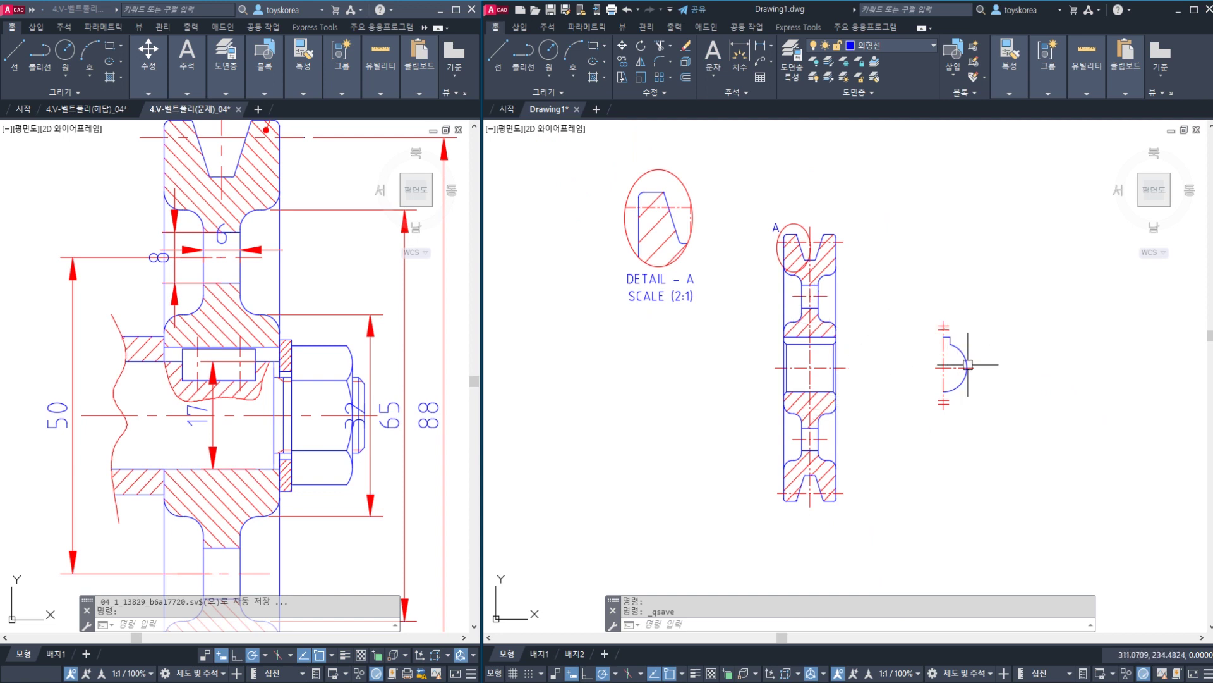
{"action": "scroll", "coordinate": [967, 364], "scroll_direction": "up", "scroll_amount": 2}
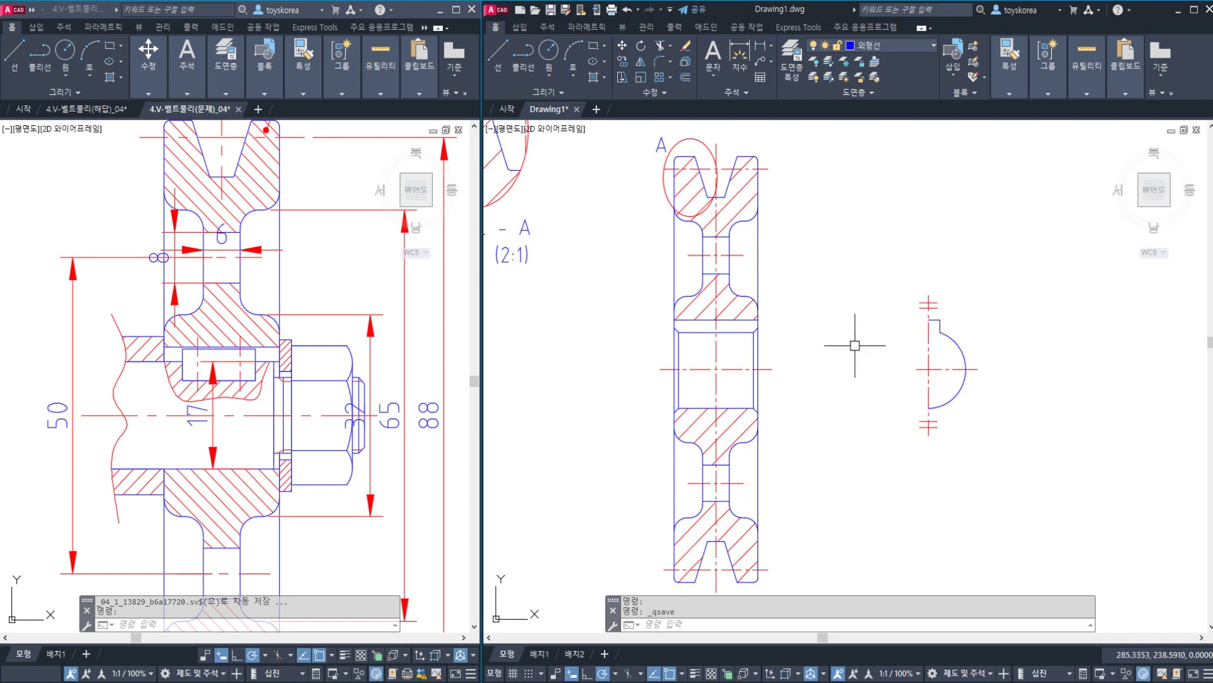
{"action": "middle_click_drag", "start_coordinate": [655, 347], "coordinate": [756, 427]}
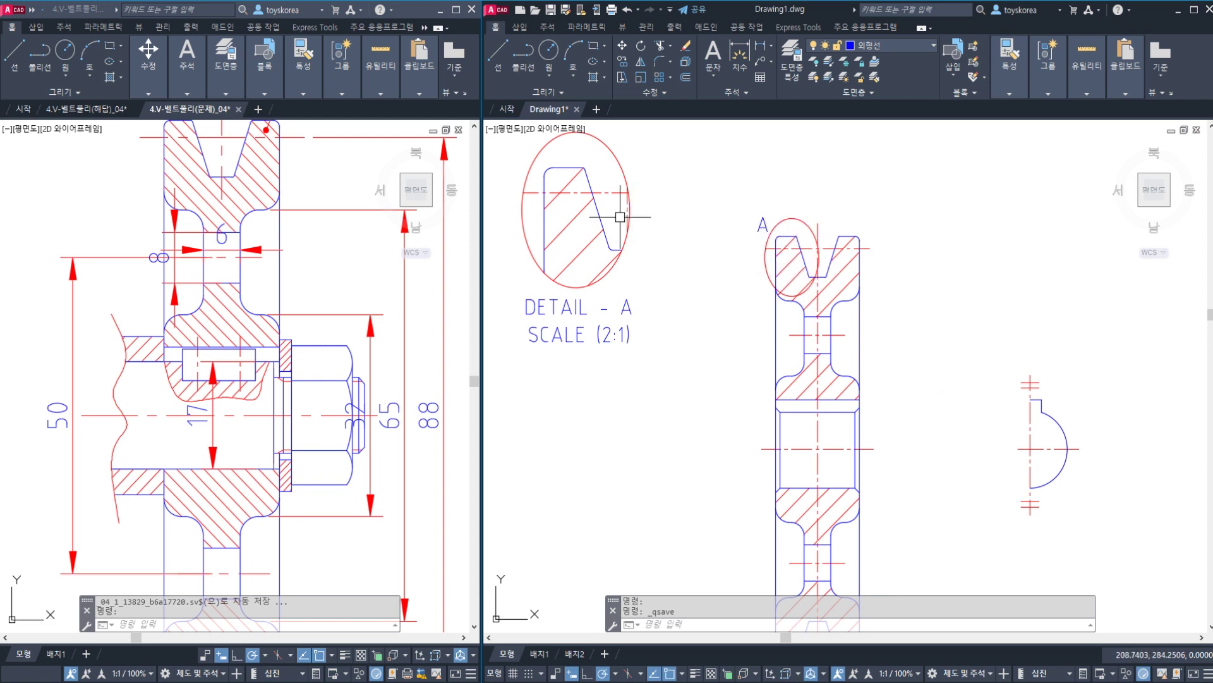
{"action": "middle_click_drag", "start_coordinate": [577, 210], "coordinate": [595, 245]}
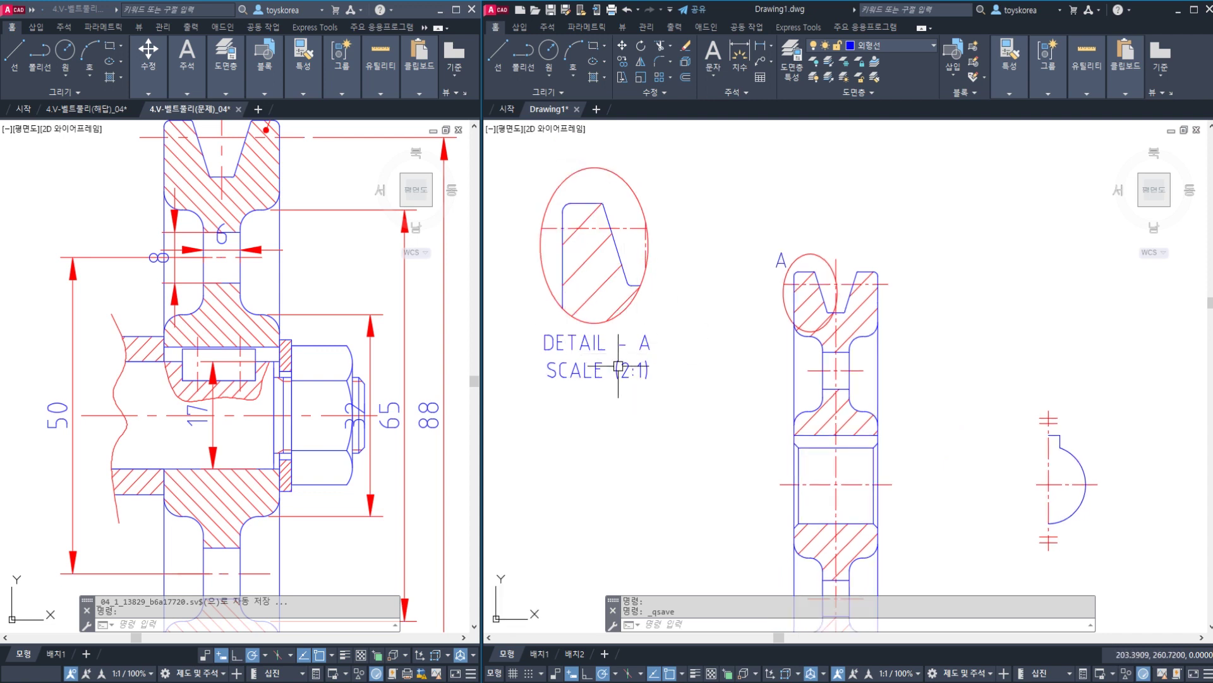
{"action": "mouse_move", "coordinate": [733, 367]}
{"action": "middle_mouse_down"}
{"action": "mouse_move", "coordinate": [704, 241]}
{"action": "mouse_move", "coordinate": [703, 266]}
{"action": "mouse_move", "coordinate": [758, 294]}
{"action": "middle_mouse_up"}
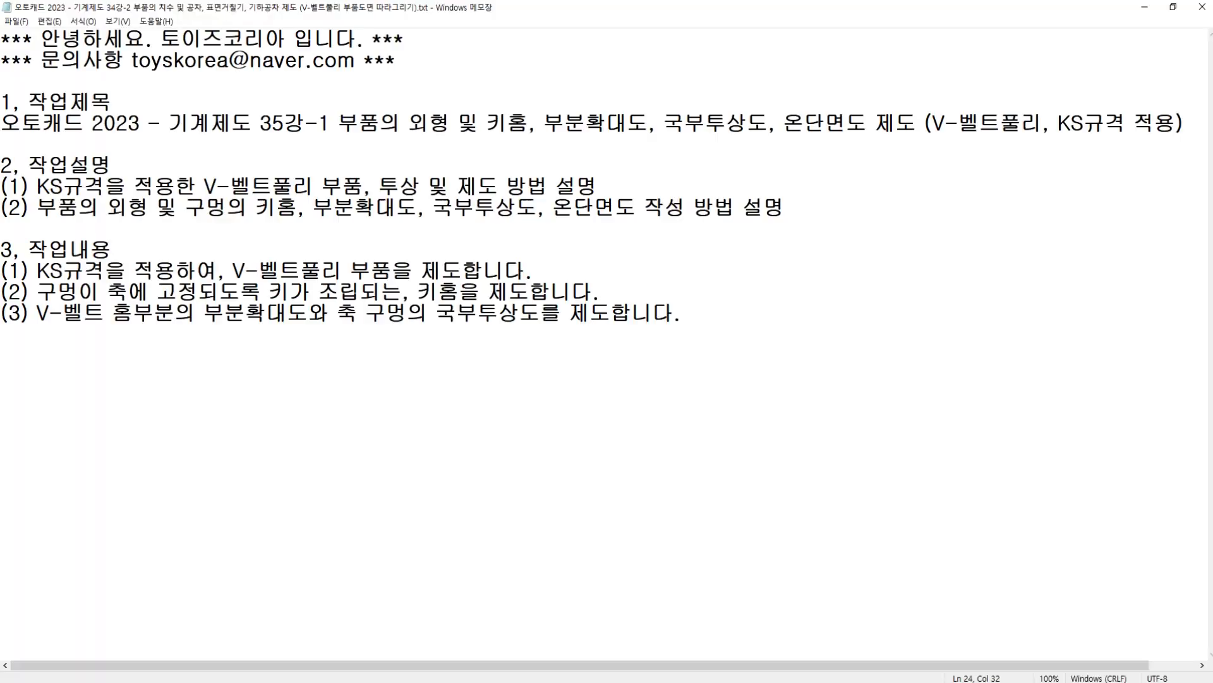
{"action": "left_click", "coordinate": [137, 141]}
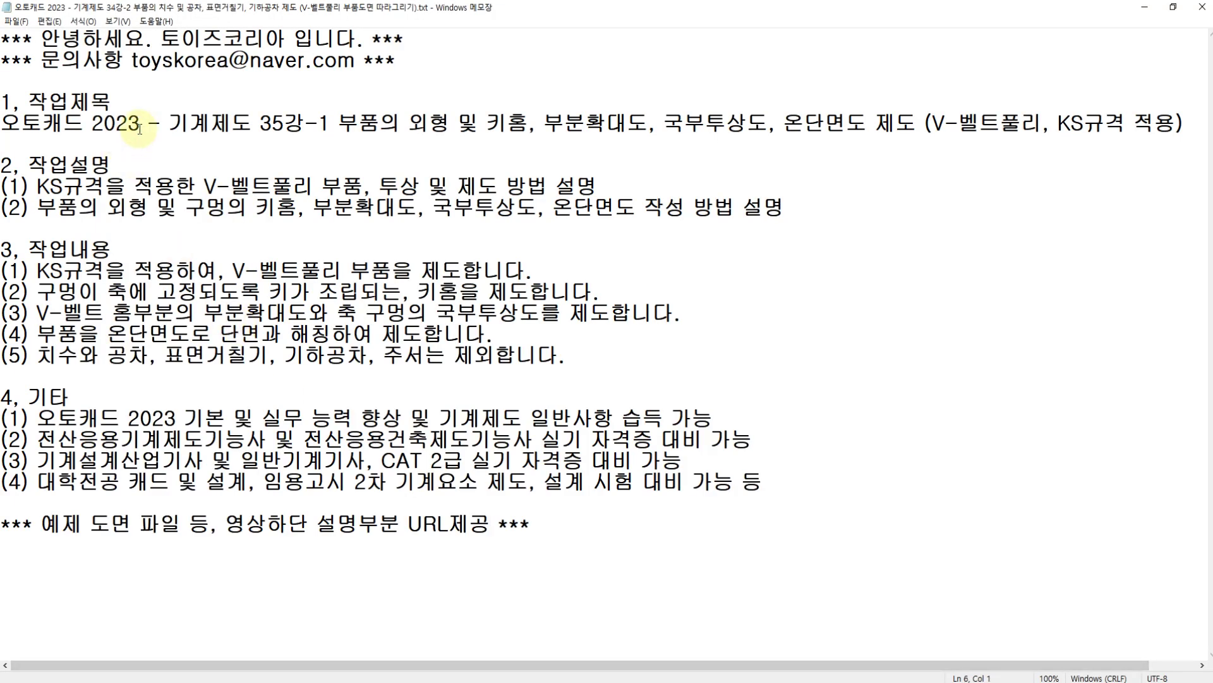
- Review the 35강-1 lesson title and work description for the pulley's outline, keyway, enlarged detail, partial view and full section
{"action": "left_click_drag", "start_coordinate": [261, 122], "coordinate": [321, 122]}
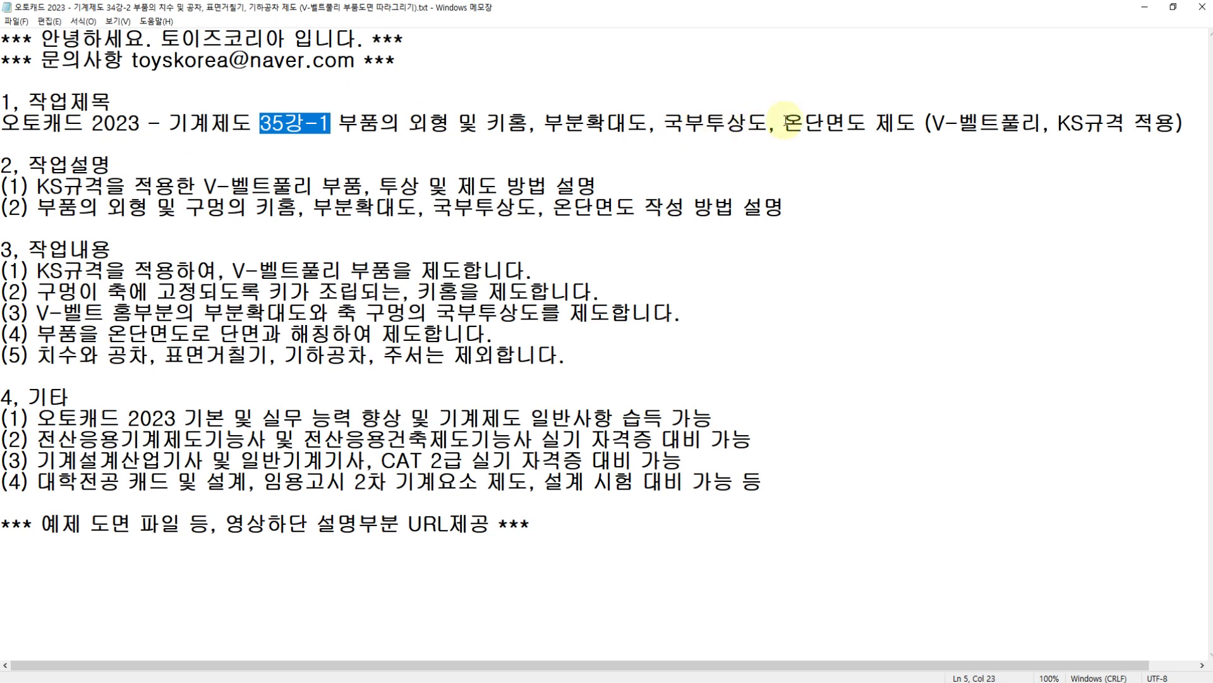
{"action": "left_click", "coordinate": [912, 128]}
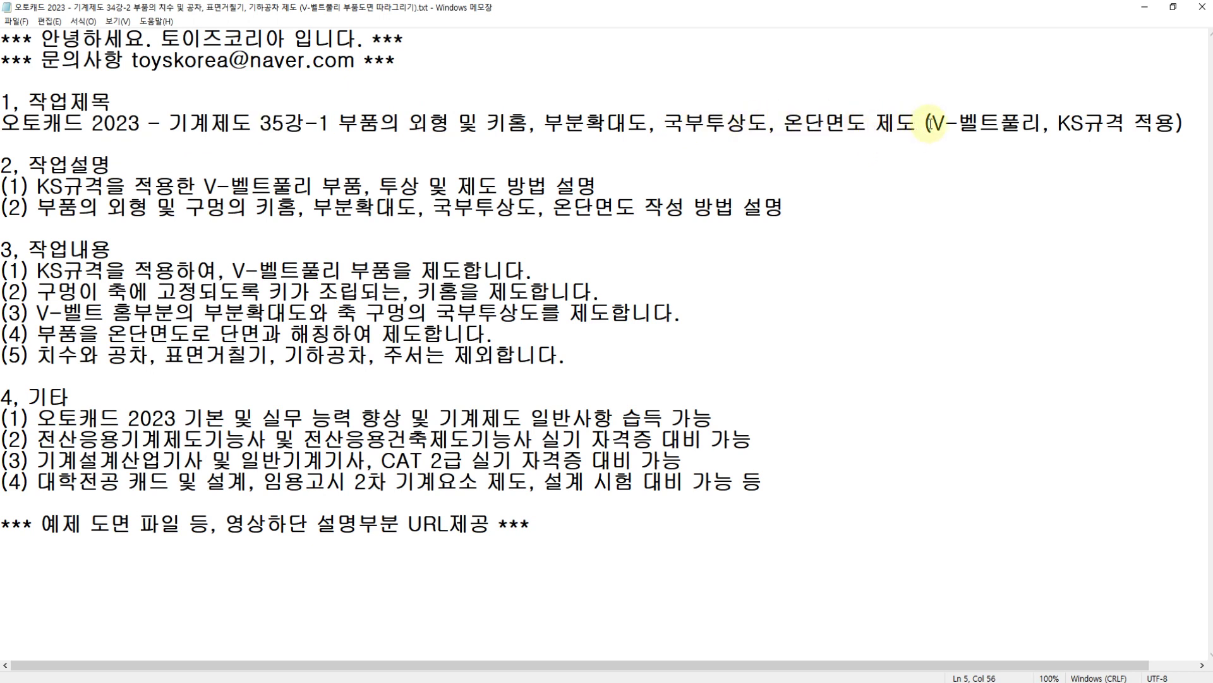
{"action": "left_click_drag", "start_coordinate": [932, 123], "coordinate": [1113, 117]}
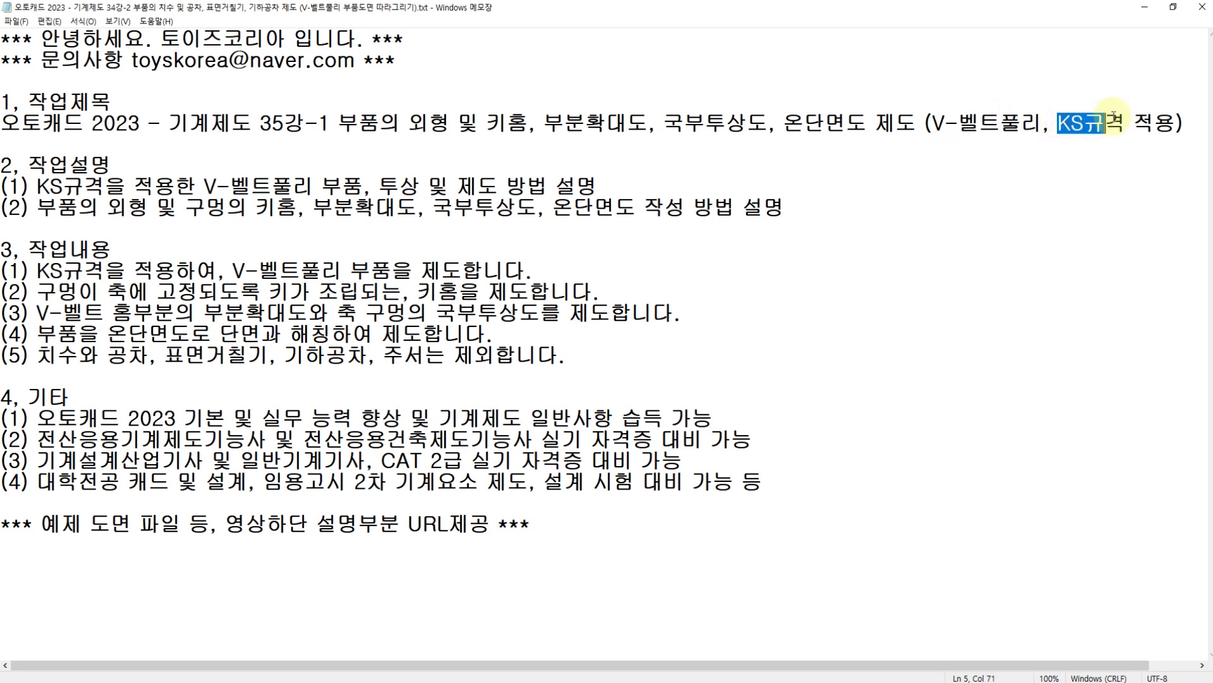
{"action": "left_click", "coordinate": [1049, 129]}
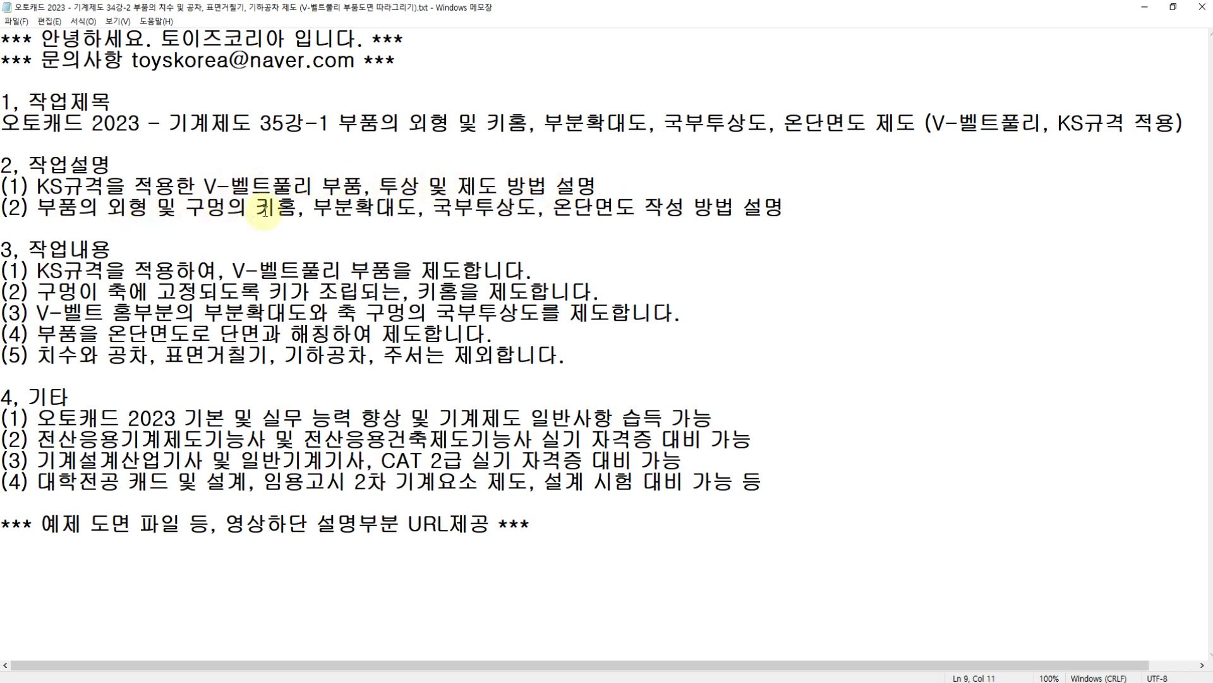
{"action": "left_click", "coordinate": [401, 208]}
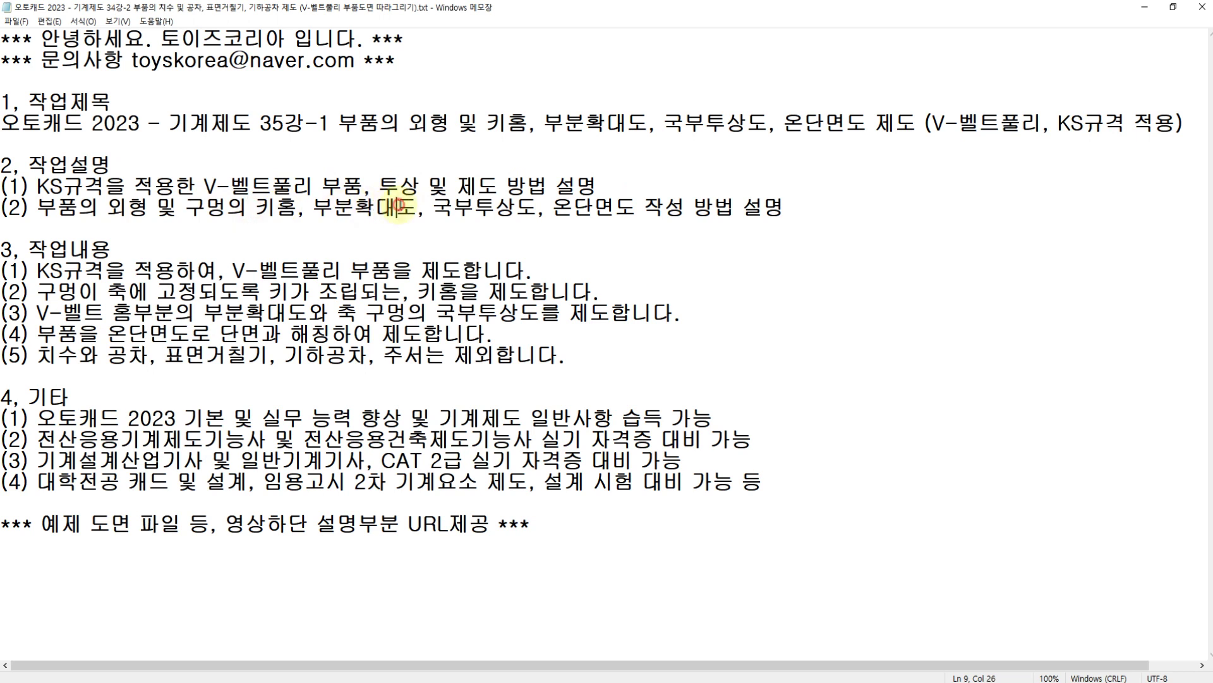
{"action": "left_click", "coordinate": [495, 208]}
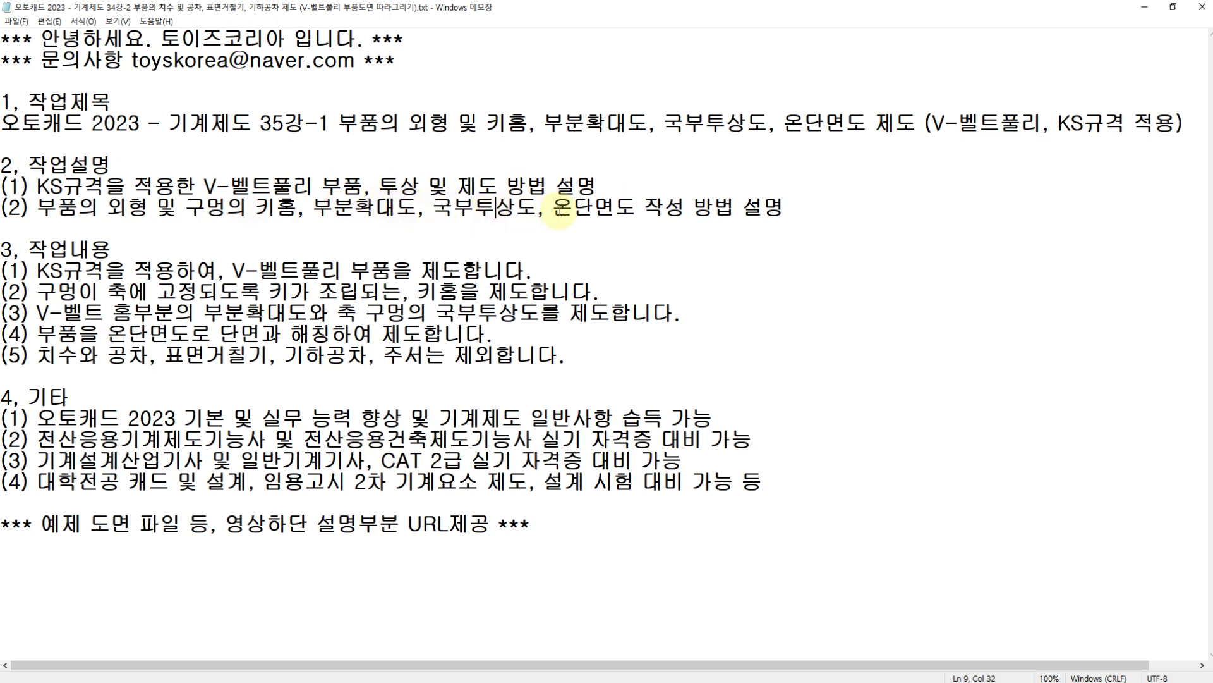
{"action": "left_click", "coordinate": [738, 209]}
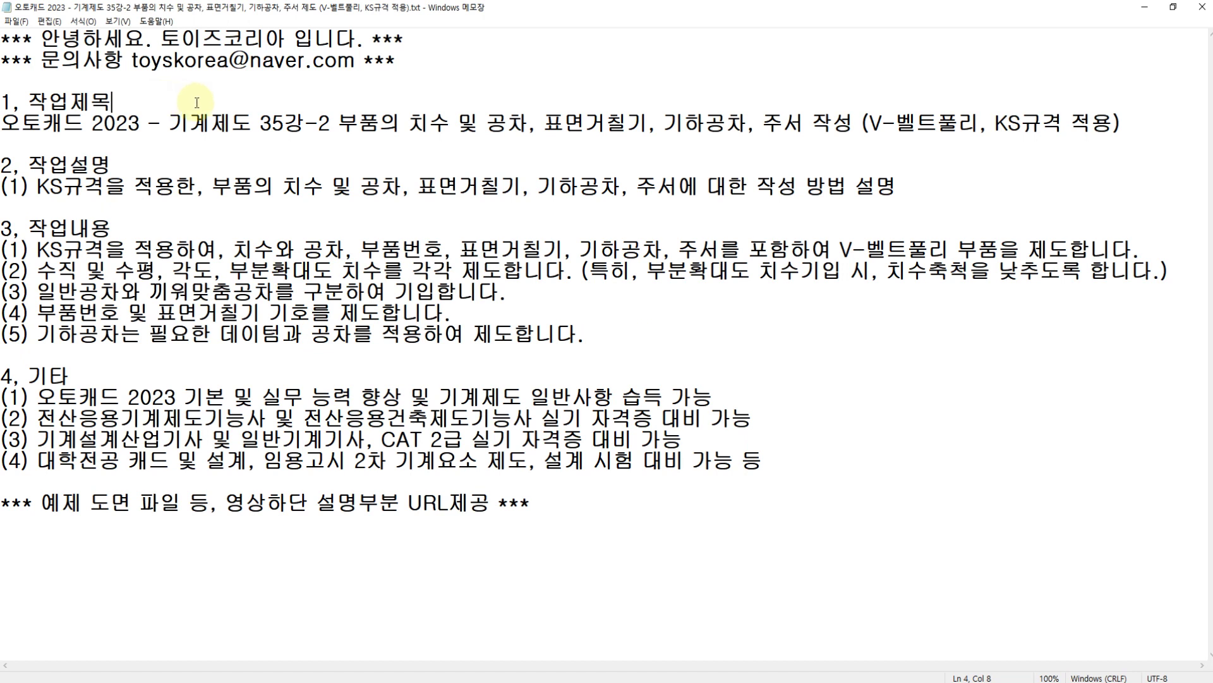
- Read the 35강-2 lesson title and work description on the V-belt pulley's dimensions, tolerances, surface roughness, geometric tolerances and notes
{"action": "left_click_drag", "start_coordinate": [259, 123], "coordinate": [329, 124]}
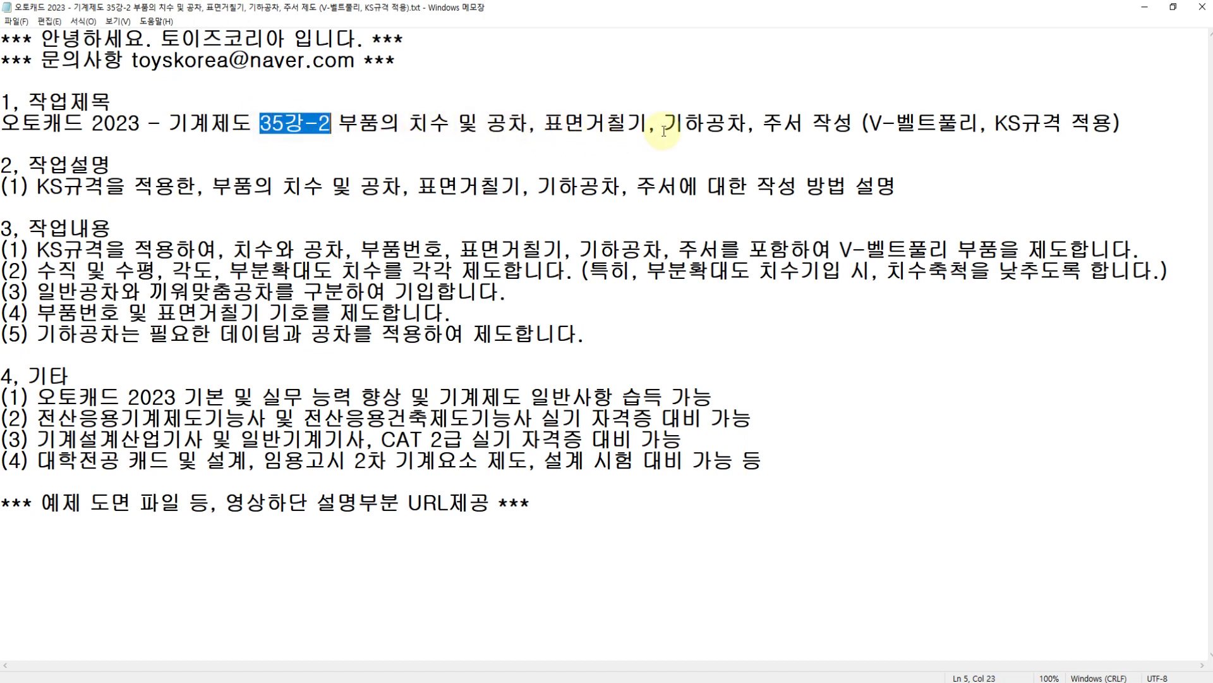
{"action": "left_click", "coordinate": [852, 123]}
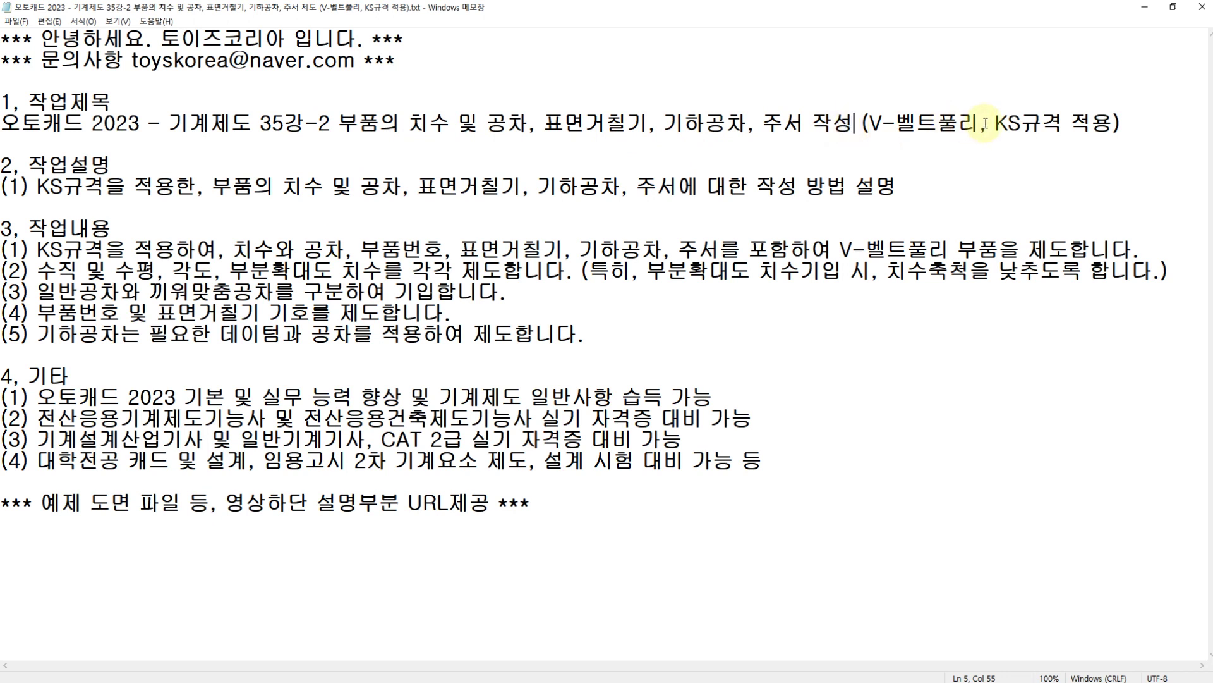
{"action": "left_click_drag", "start_coordinate": [992, 122], "coordinate": [1114, 122]}
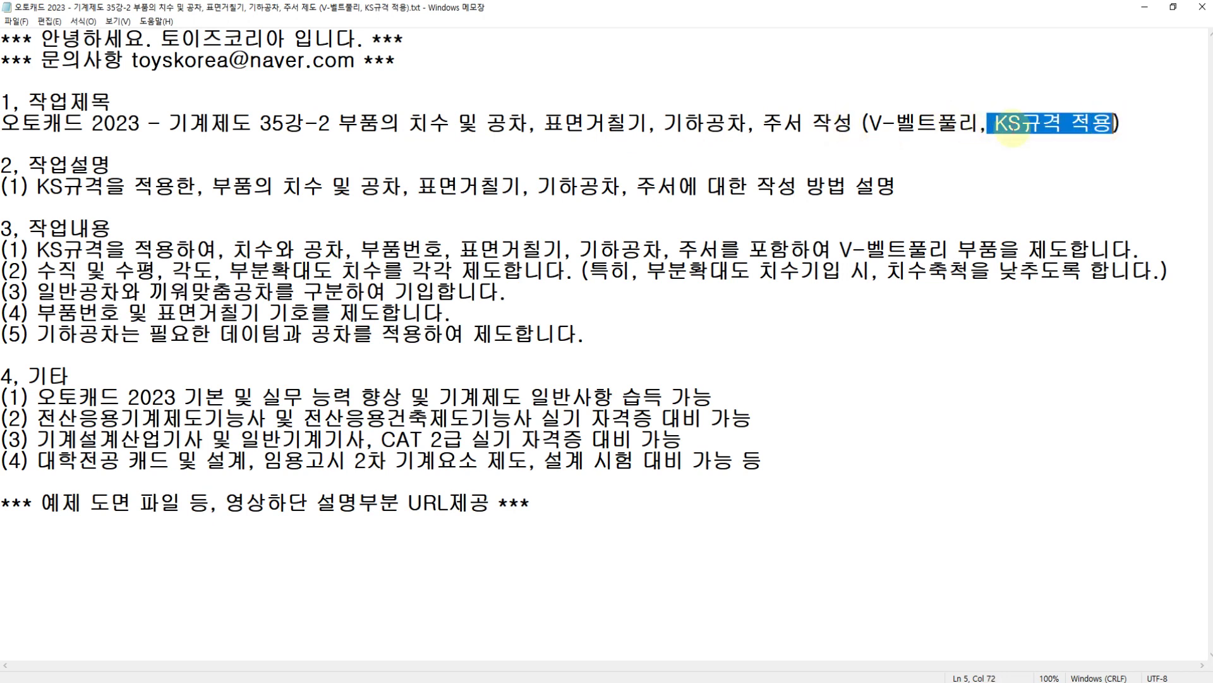
{"action": "left_click_drag", "start_coordinate": [981, 122], "coordinate": [885, 120]}
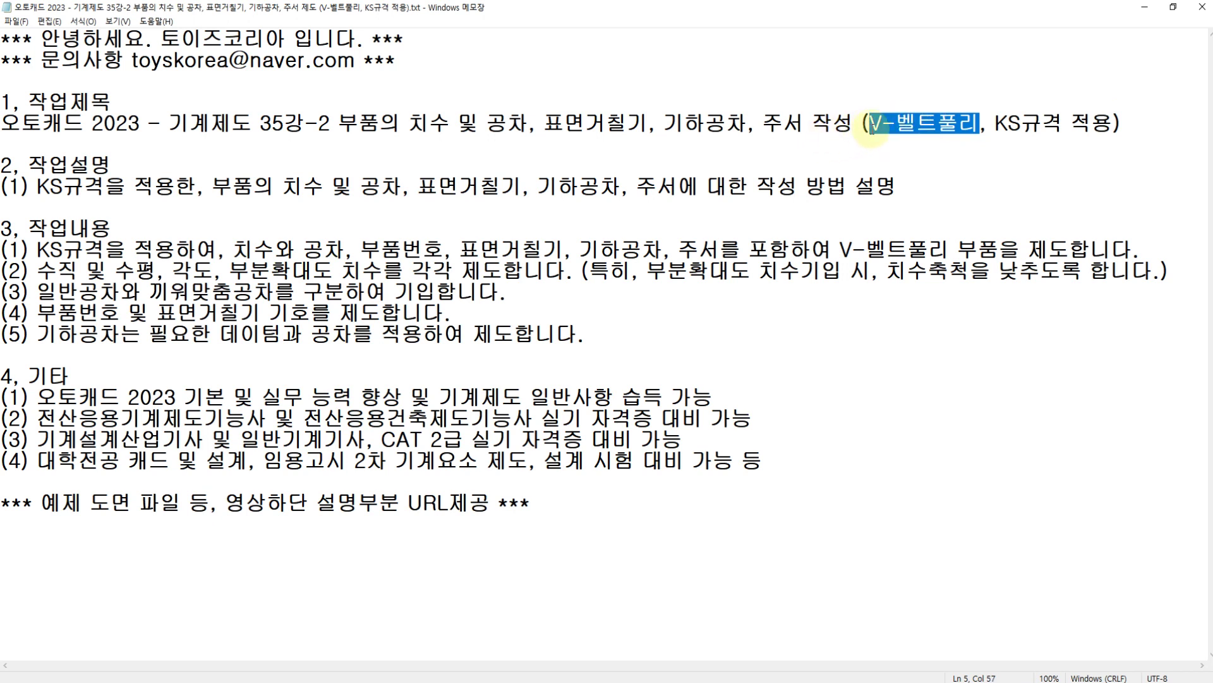
{"action": "left_click", "coordinate": [429, 124]}
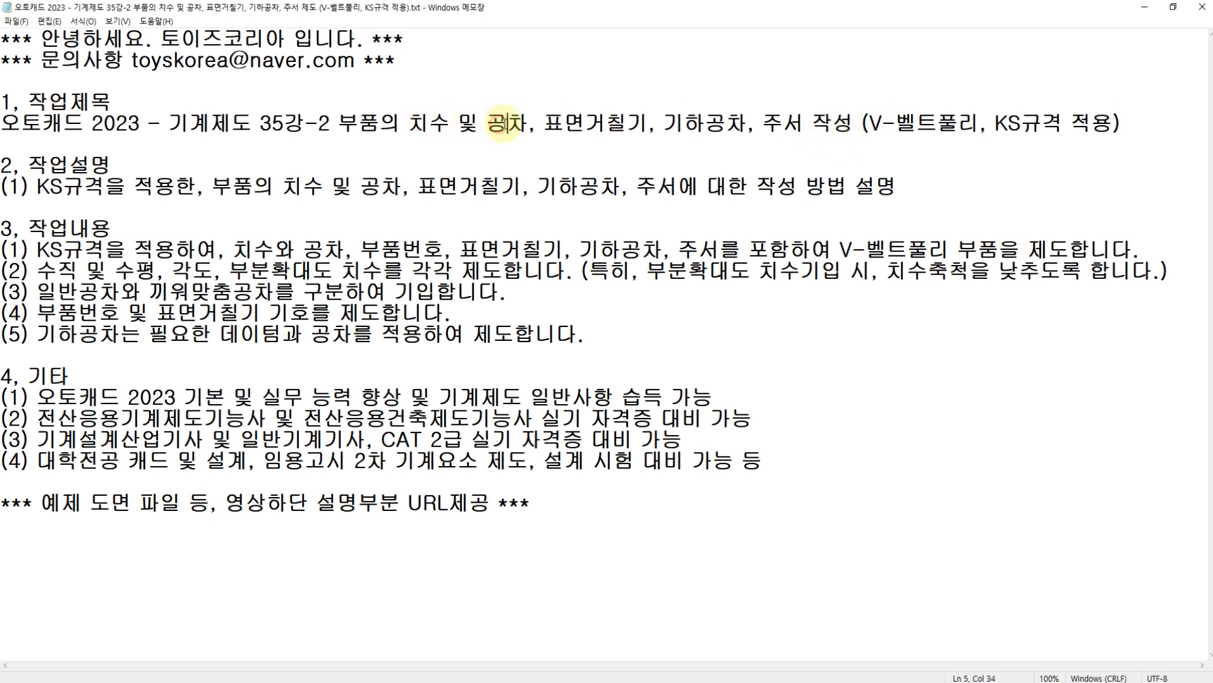
{"action": "left_click", "coordinate": [687, 124]}
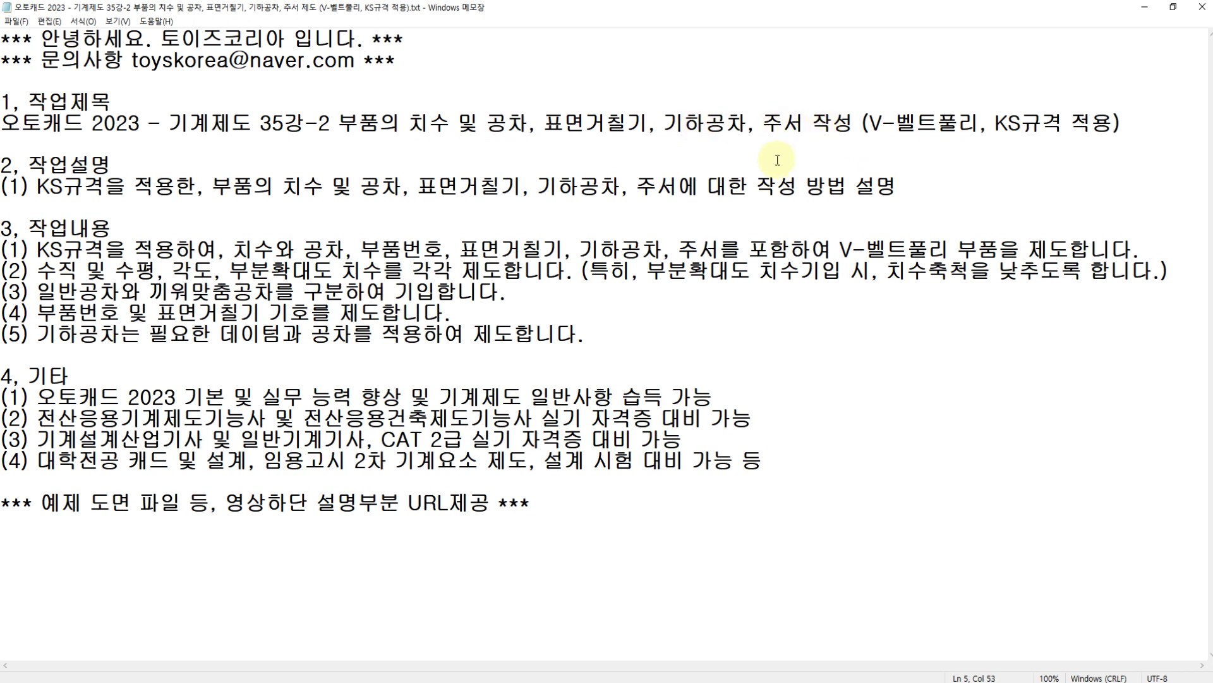
{"action": "left_click_drag", "start_coordinate": [36, 186], "coordinate": [901, 187]}
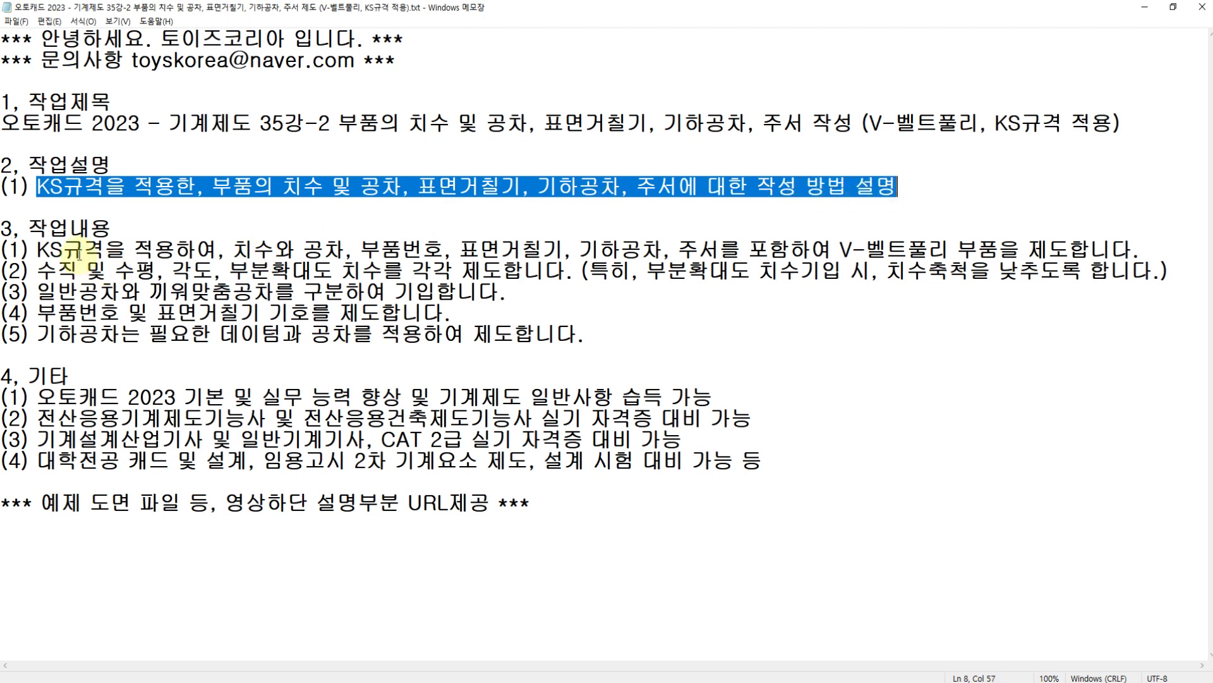
- Read work item (1) on which KS-based annotations to include when drafting the V-belt pulley part
{"action": "left_click_drag", "start_coordinate": [29, 249], "coordinate": [172, 249]}
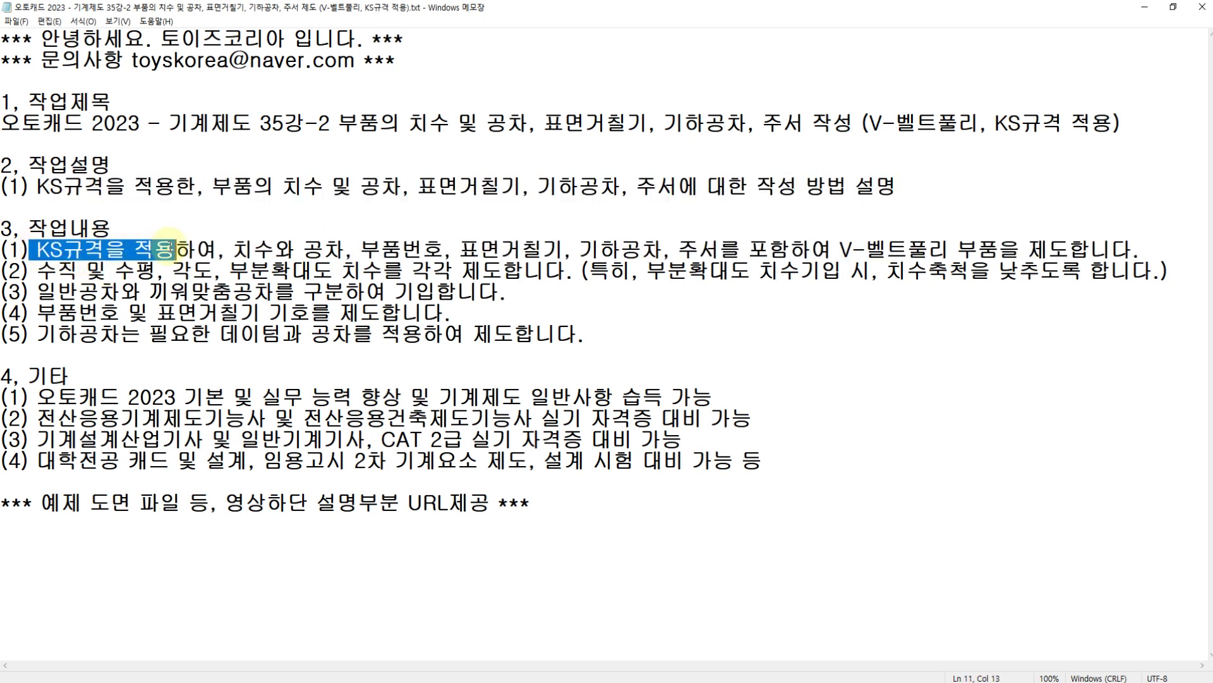
{"action": "left_click", "coordinate": [175, 246]}
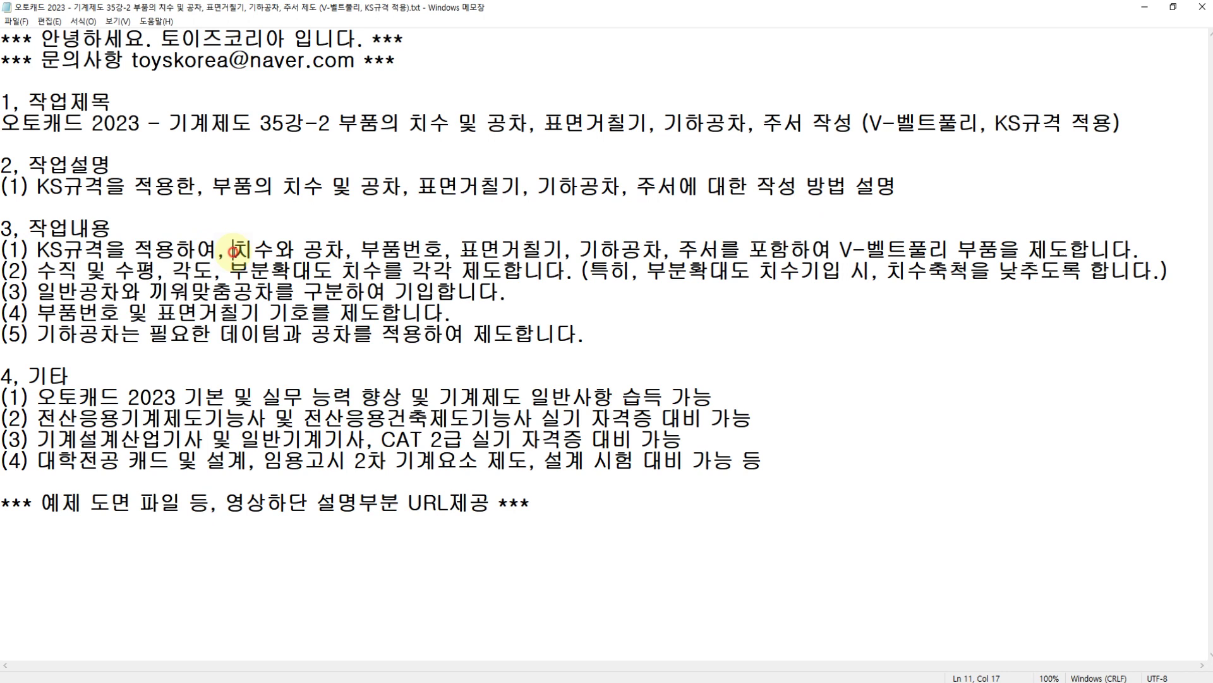
{"action": "left_click", "coordinate": [346, 250]}
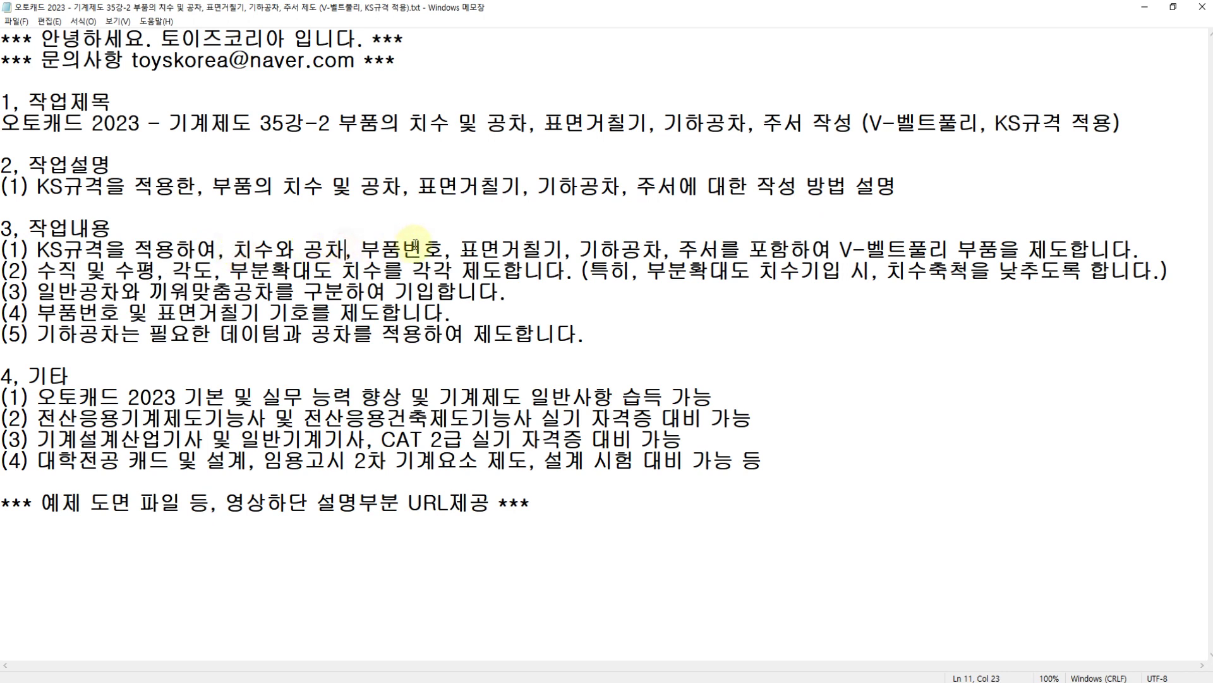
{"action": "left_click", "coordinate": [564, 250]}
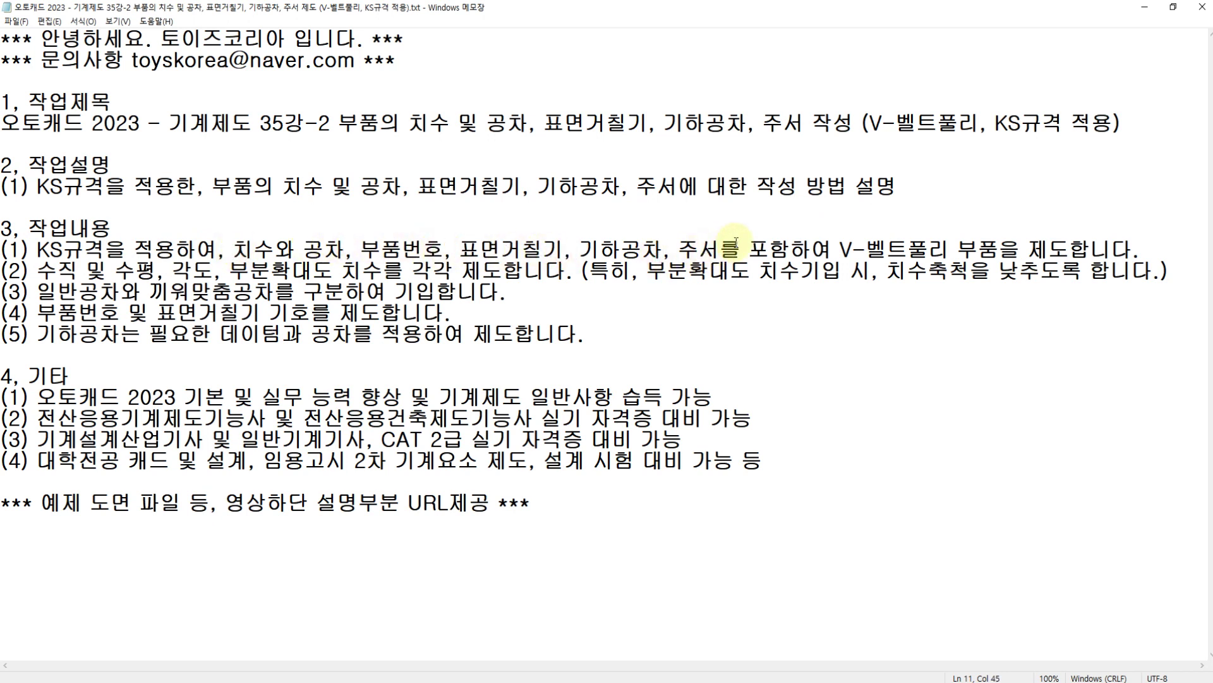
{"action": "left_click", "coordinate": [833, 246]}
{"action": "left_click_drag", "start_coordinate": [836, 248], "coordinate": [1049, 250]}
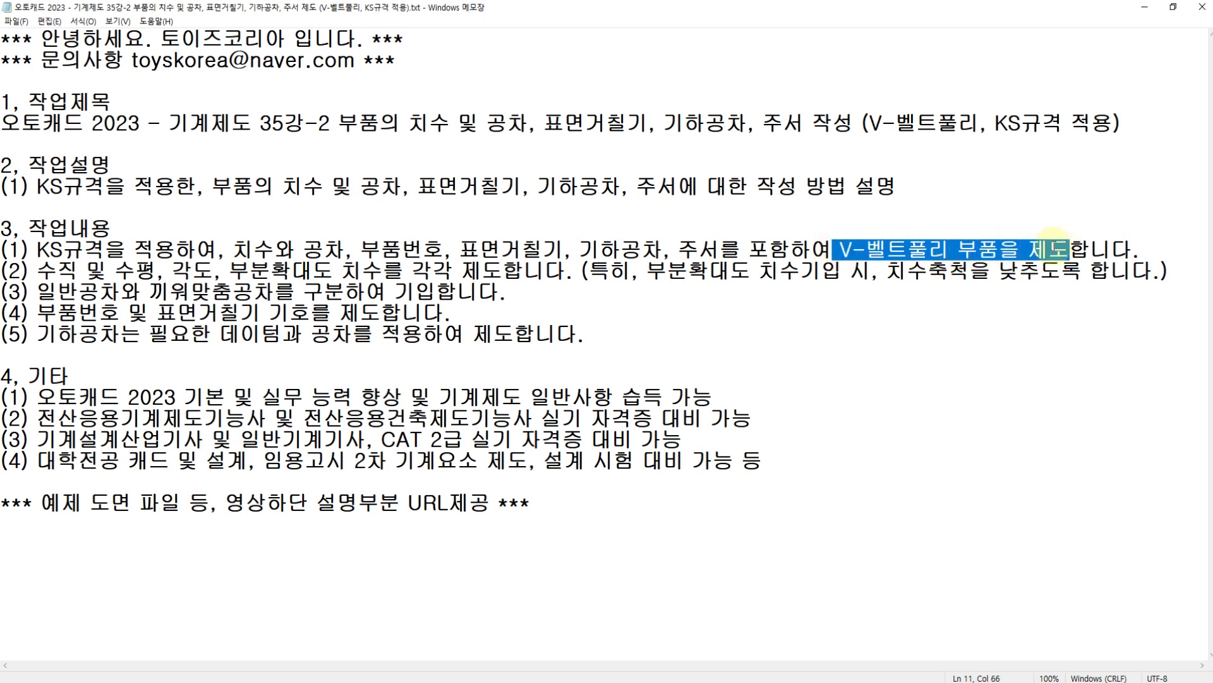
{"action": "left_click_drag", "start_coordinate": [833, 248], "coordinate": [1000, 248]}
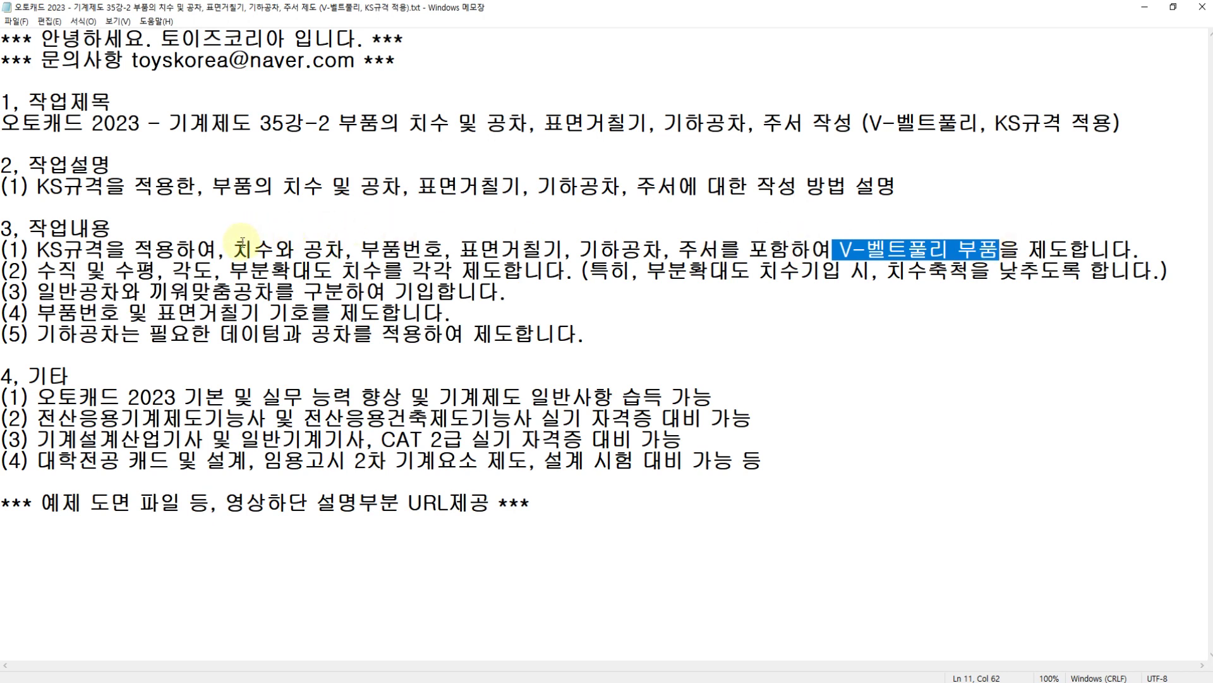
{"action": "left_click_drag", "start_coordinate": [242, 246], "coordinate": [789, 248]}
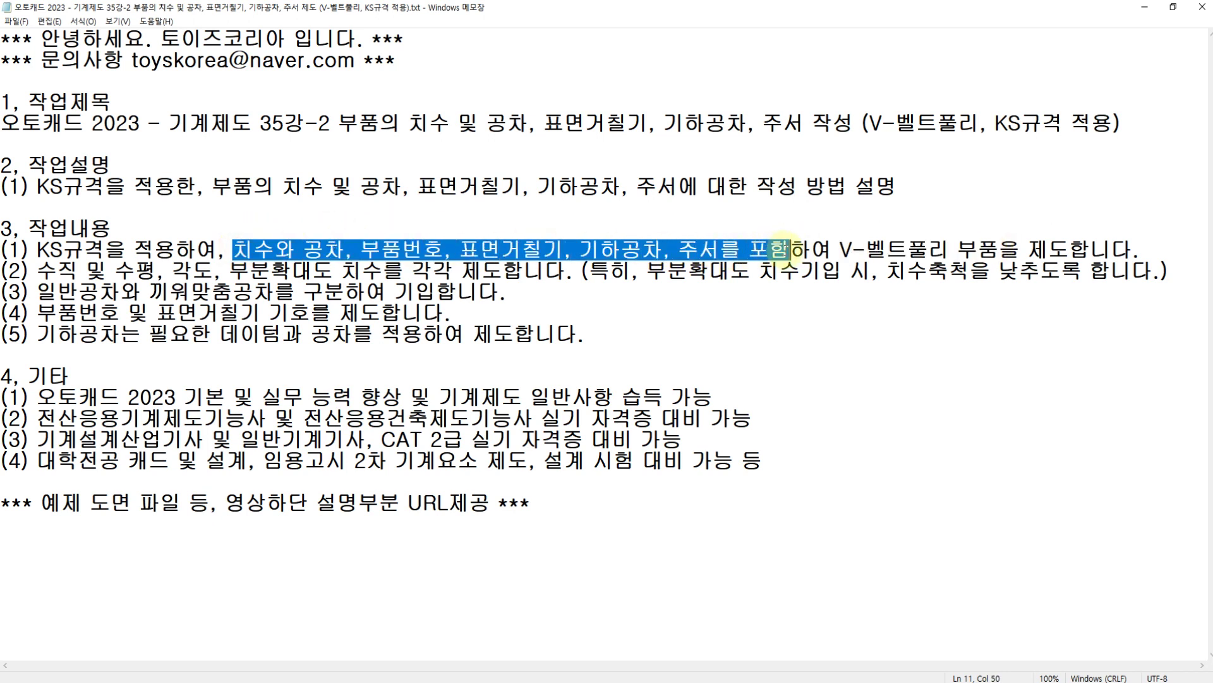
- Read work items (2) to (5) on dimension types, detail-view dimension scale, fits, symbols and datums, and the closing note on example files
{"action": "left_click", "coordinate": [41, 272]}
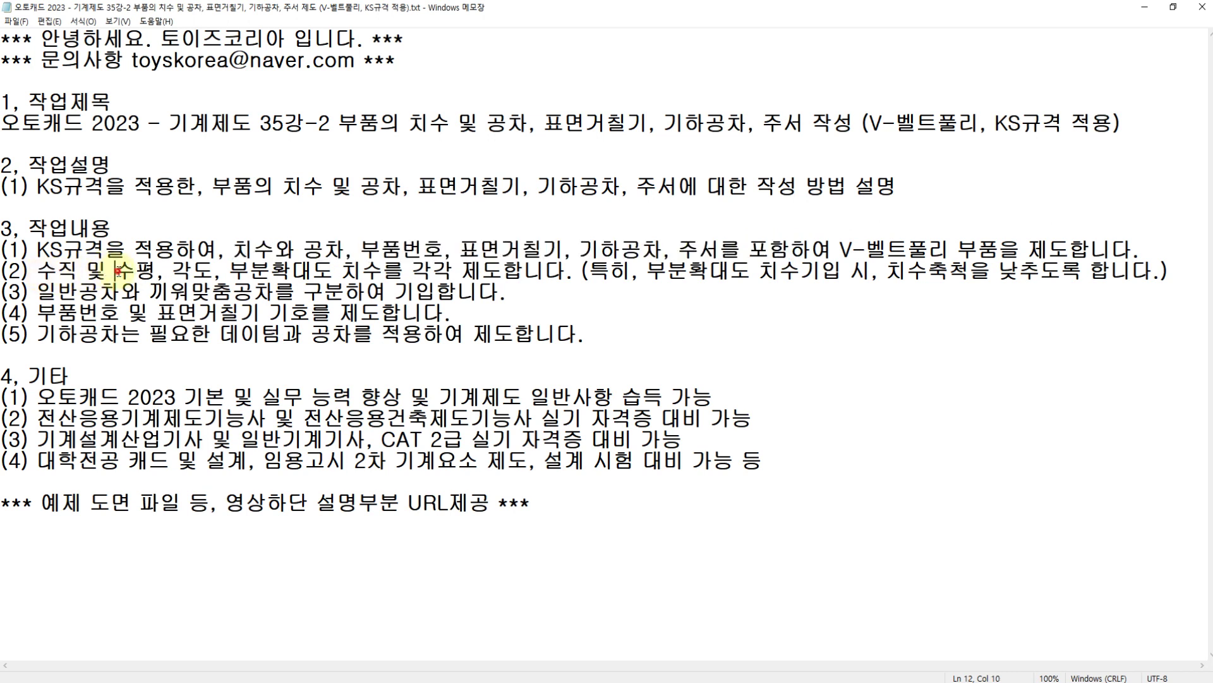
{"action": "left_click", "coordinate": [383, 272]}
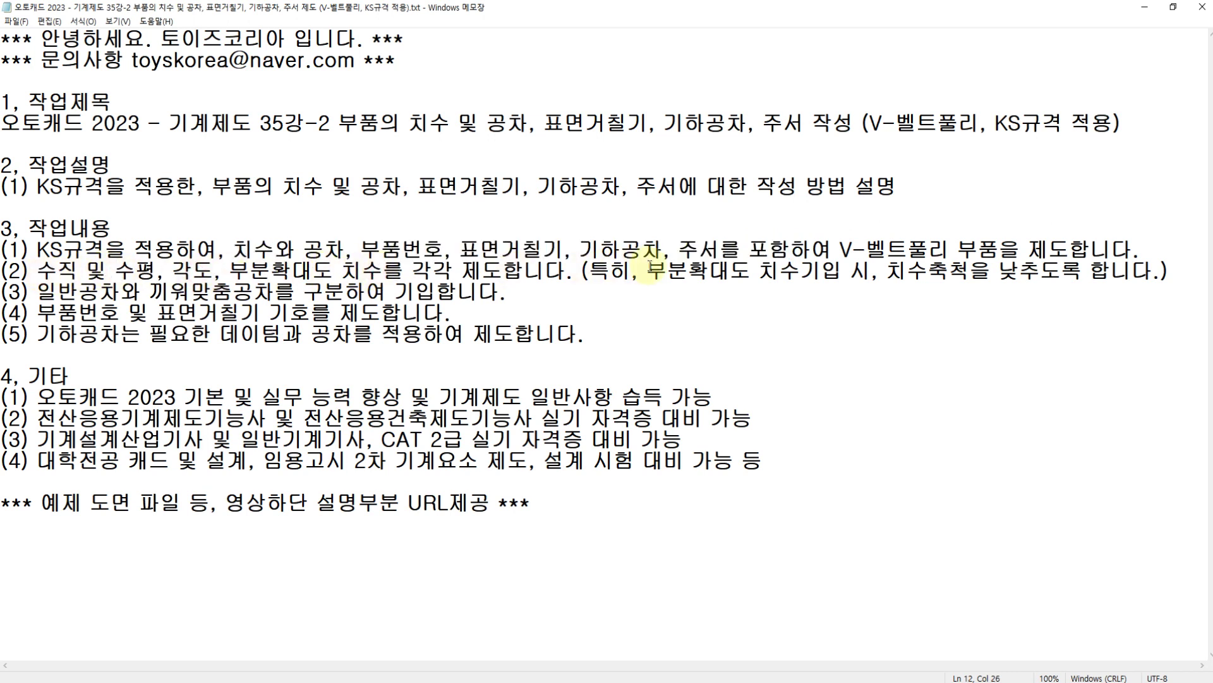
{"action": "left_click_drag", "start_coordinate": [646, 271], "coordinate": [948, 273]}
{"action": "left_click", "coordinate": [750, 273]}
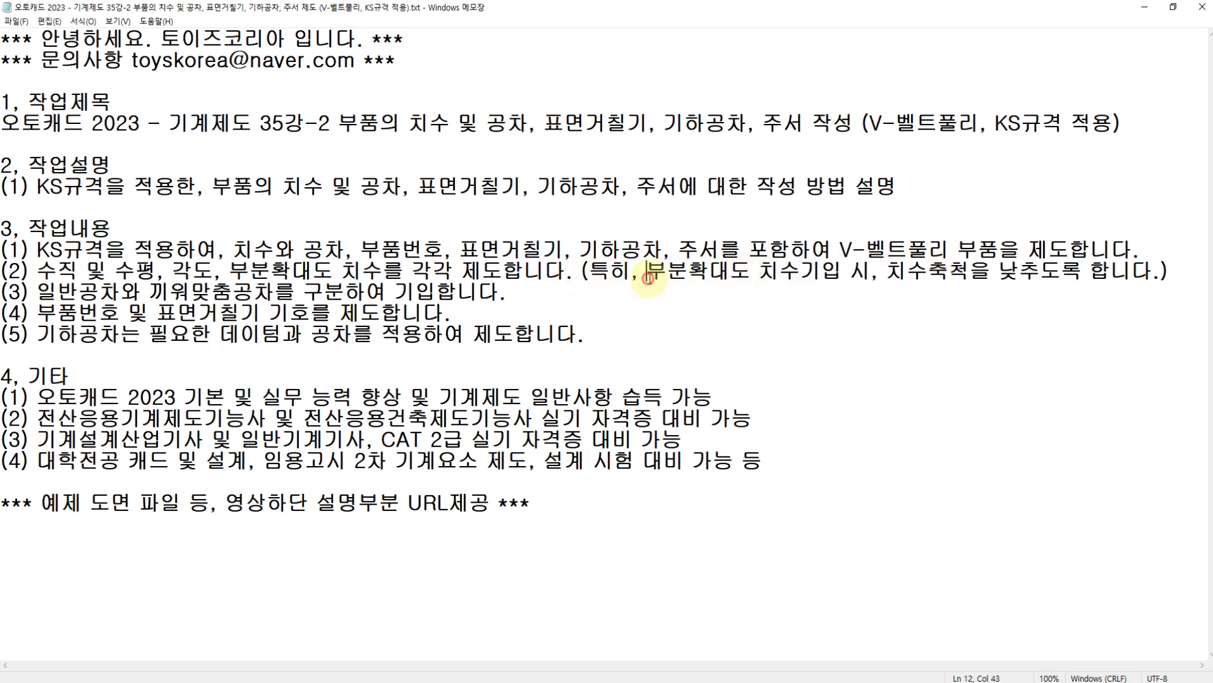
{"action": "left_click_drag", "start_coordinate": [646, 272], "coordinate": [752, 274]}
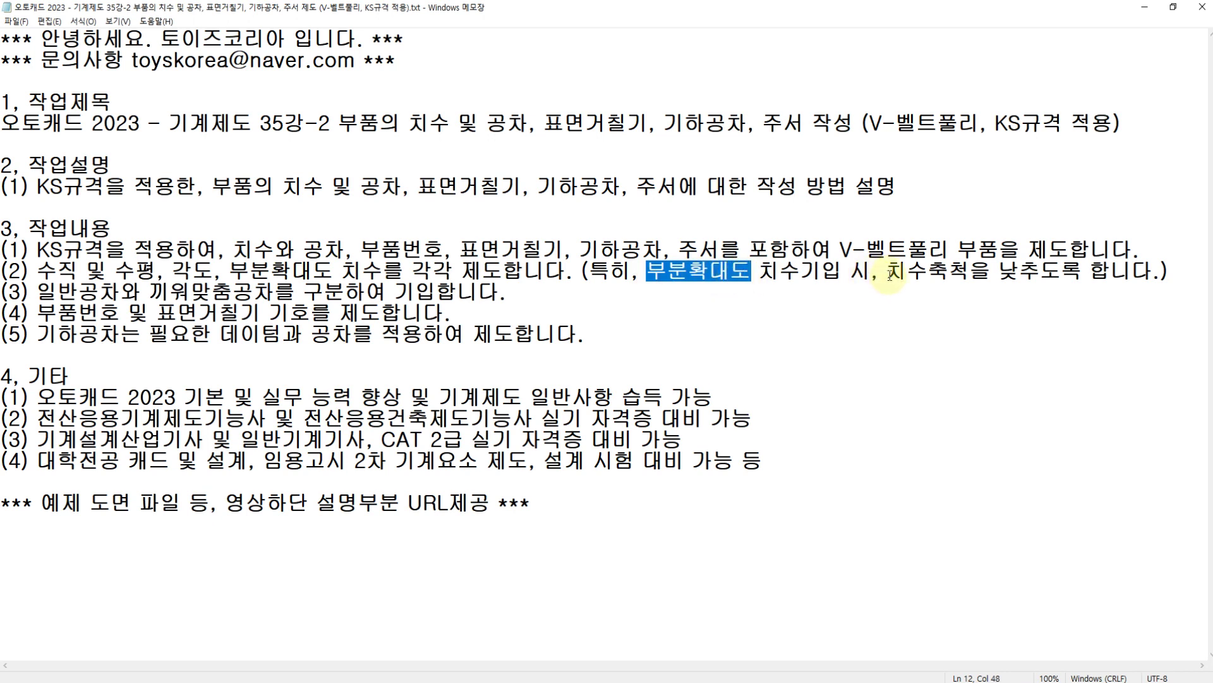
{"action": "left_click_drag", "start_coordinate": [889, 273], "coordinate": [964, 278]}
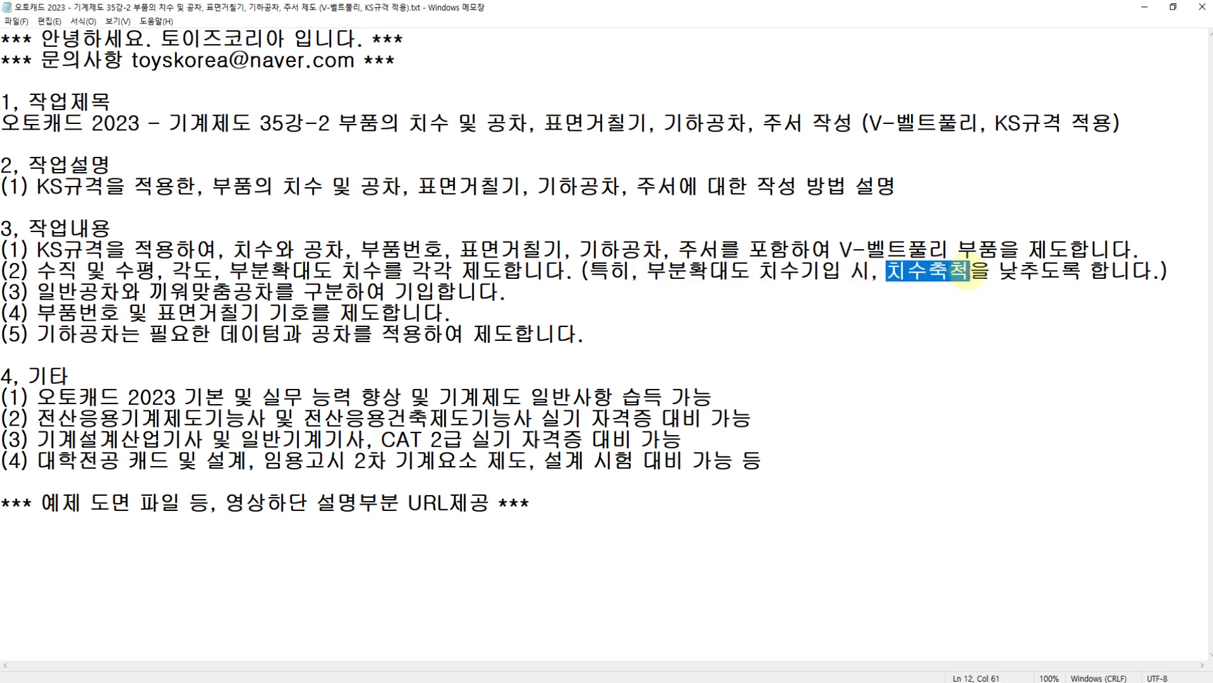
{"action": "left_click", "coordinate": [120, 291]}
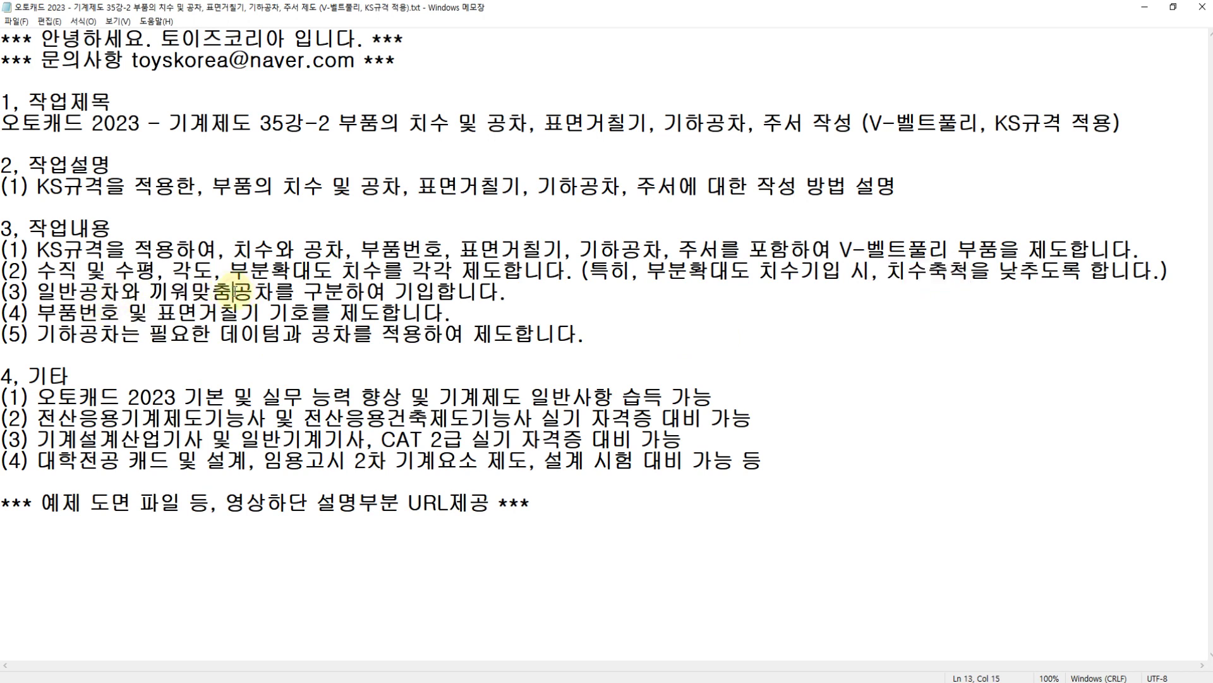
{"action": "left_click", "coordinate": [122, 311]}
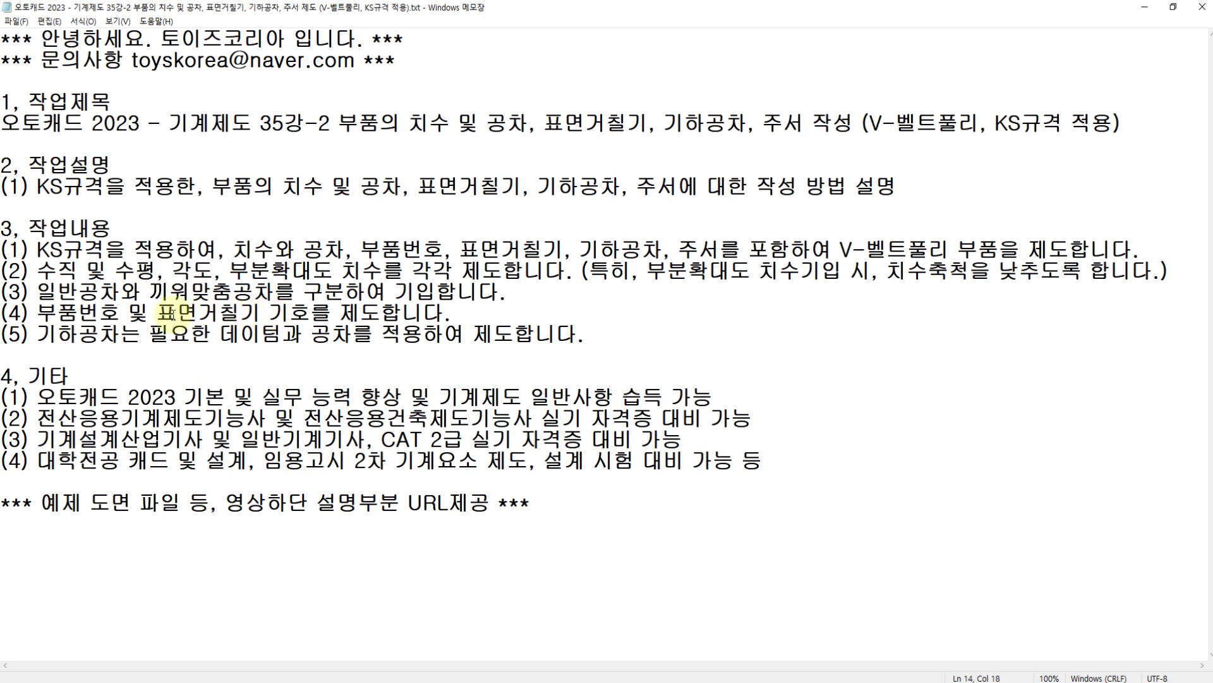
{"action": "left_click_drag", "start_coordinate": [158, 312], "coordinate": [382, 312]}
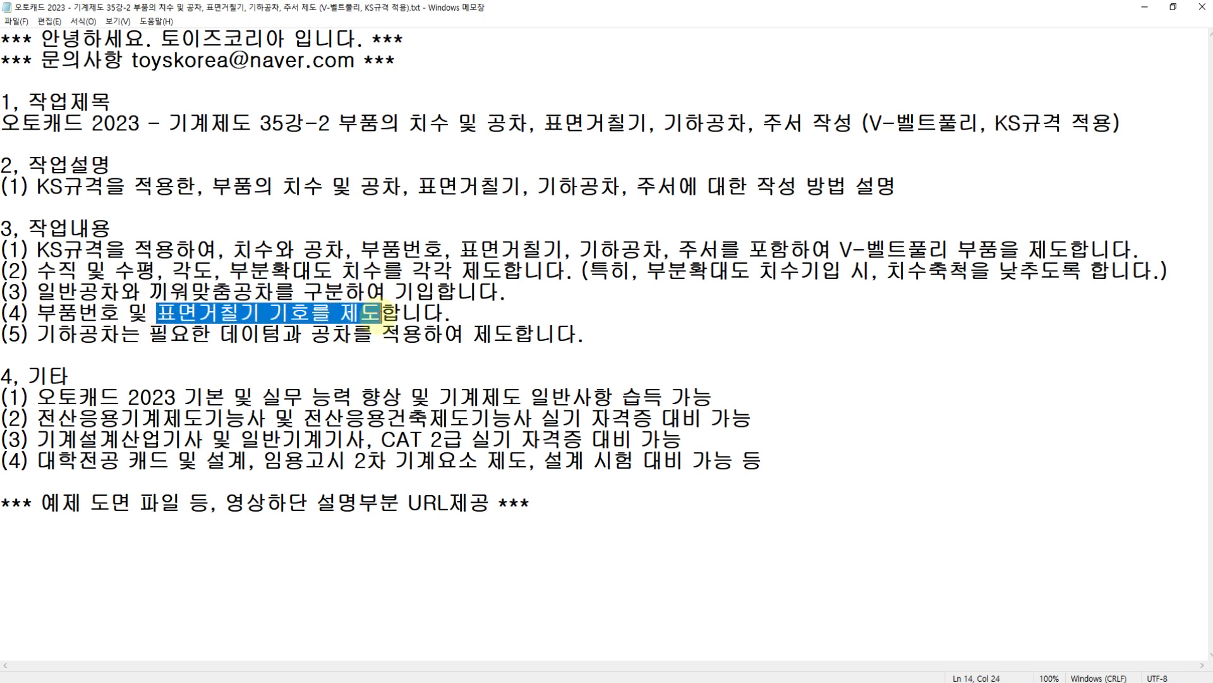
{"action": "left_click", "coordinate": [139, 333]}
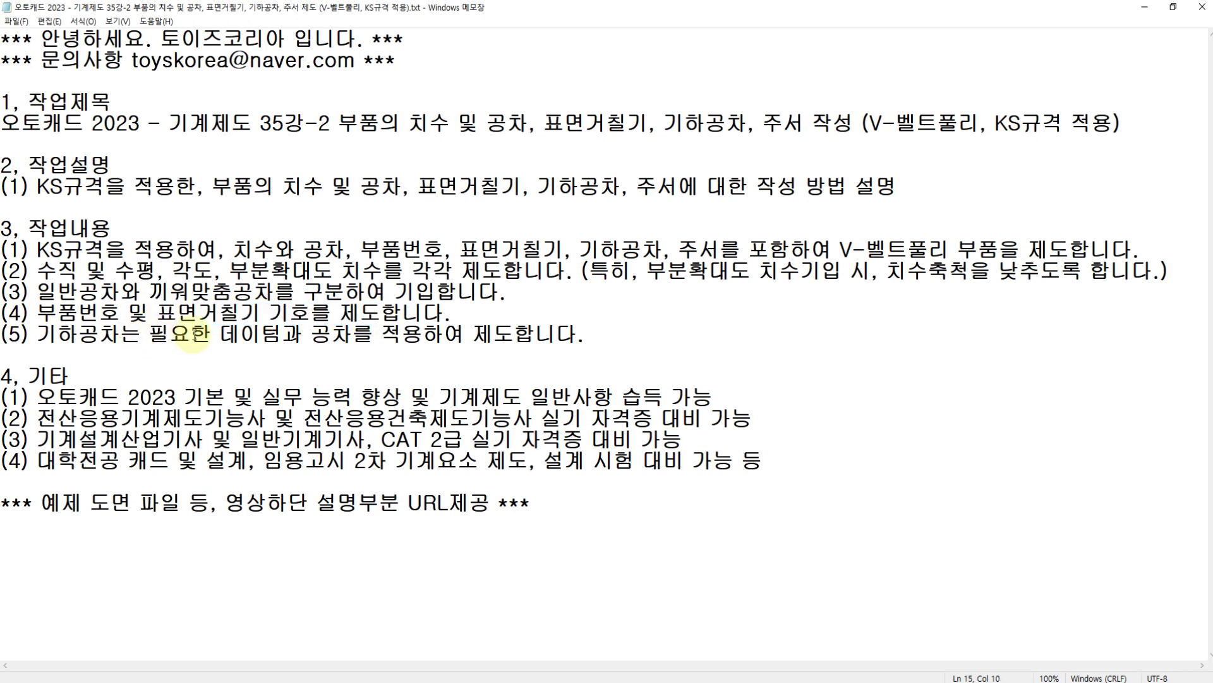
{"action": "left_click", "coordinate": [213, 335]}
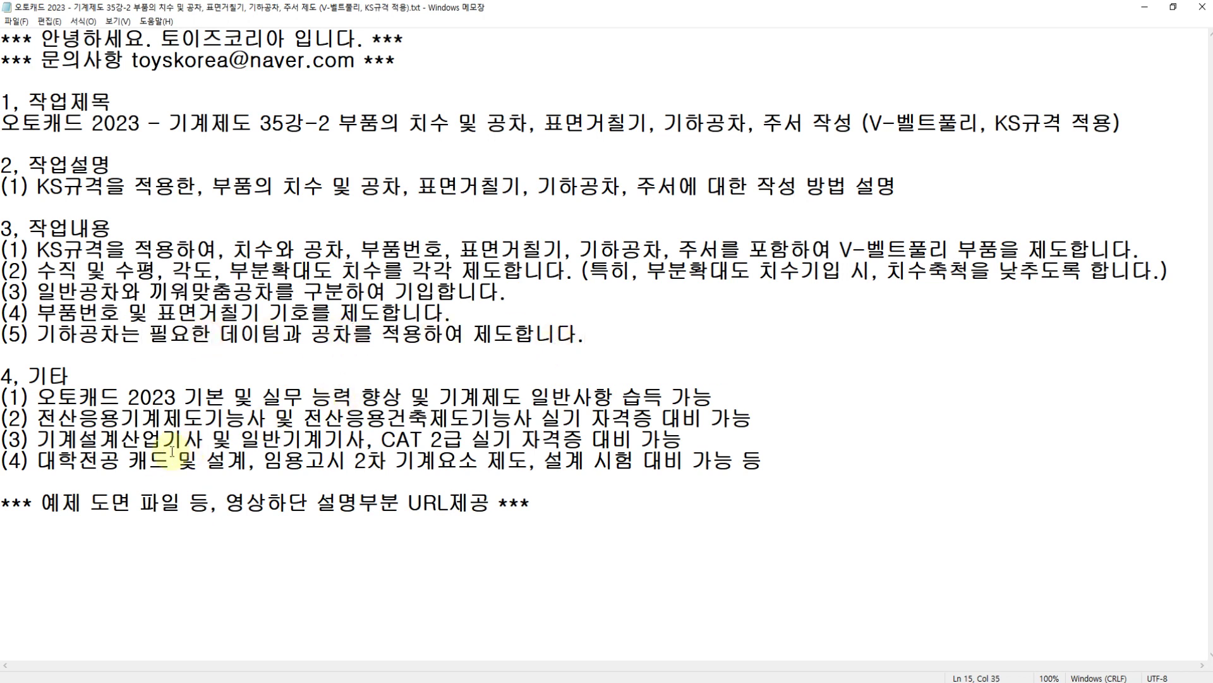
{"action": "left_click", "coordinate": [81, 493]}
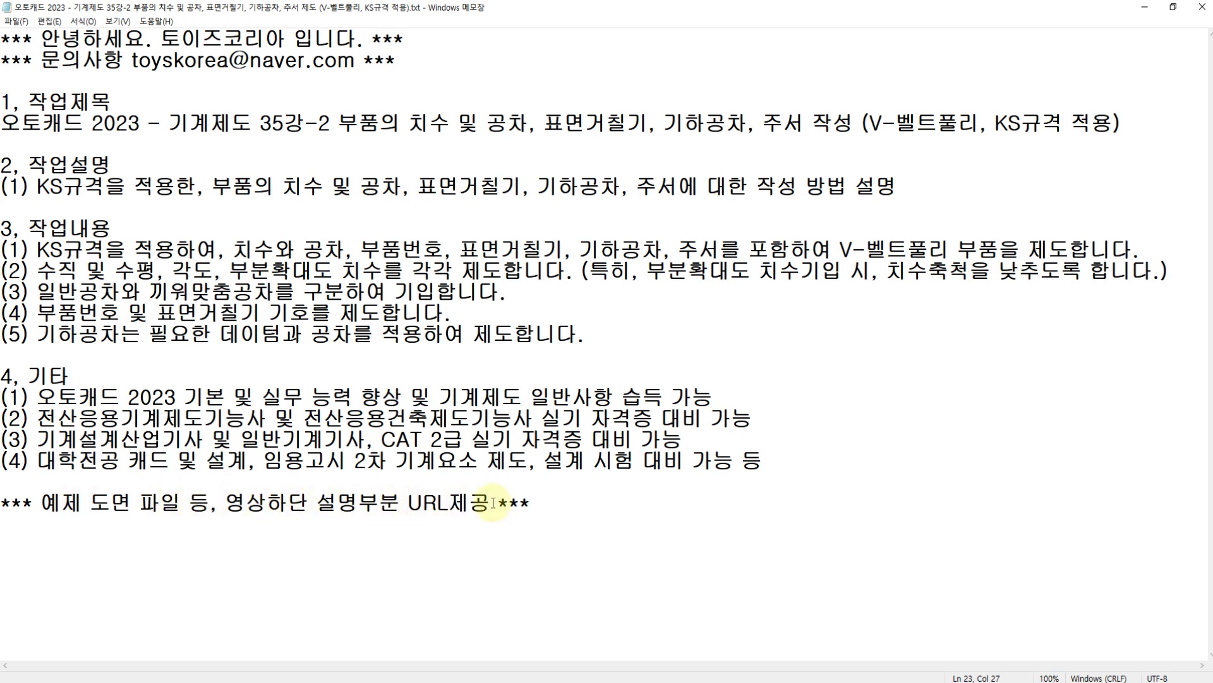
{"action": "left_click_drag", "start_coordinate": [499, 506], "coordinate": [338, 125]}
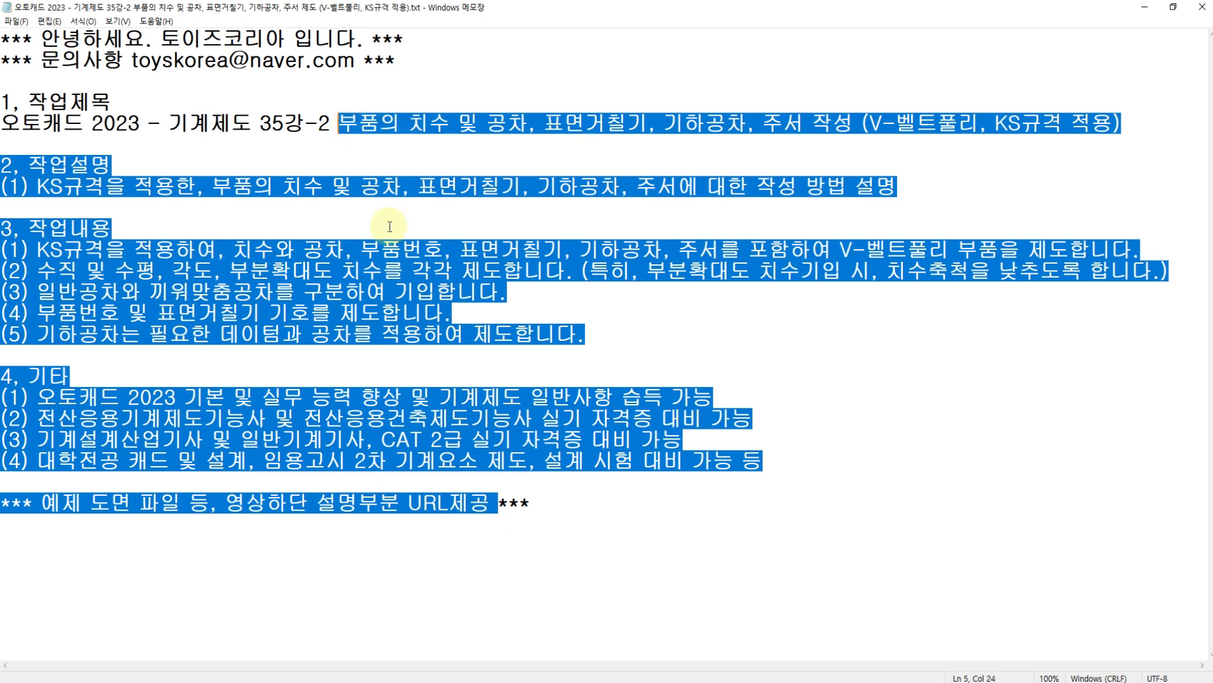
- Switch to AutoCAD and examine the M-type V-belt pulley, part 6, in the reference assembly drawing
{"action": "key", "text": "alt+Tab"}
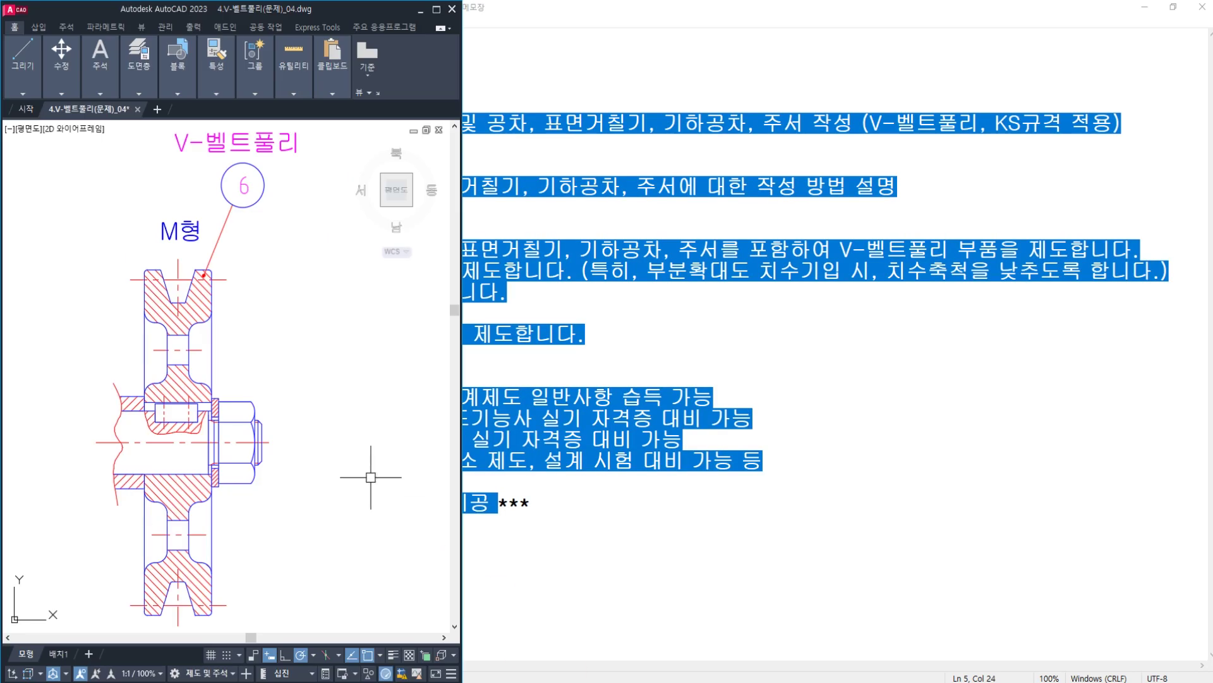
{"action": "mouse_move", "coordinate": [317, 477]}
{"action": "middle_mouse_down"}
{"action": "mouse_move", "coordinate": [331, 455]}
{"action": "mouse_move", "coordinate": [350, 461]}
{"action": "middle_mouse_up"}
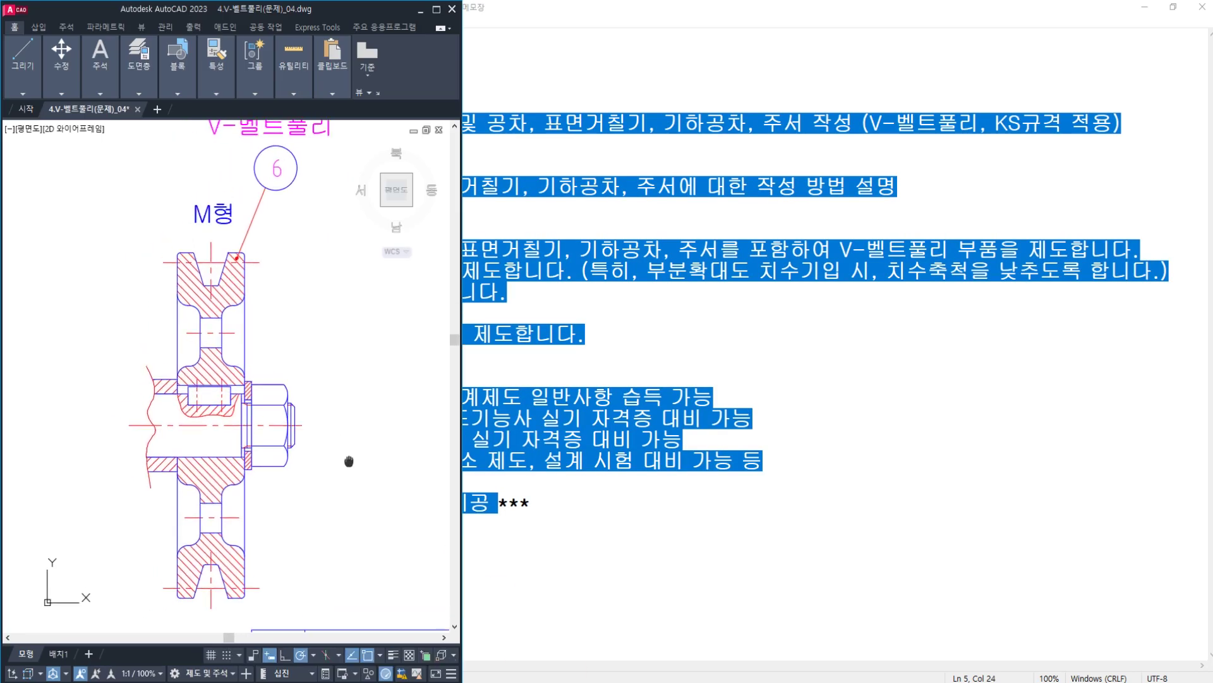
{"action": "middle_click_drag", "start_coordinate": [189, 414], "coordinate": [245, 399]}
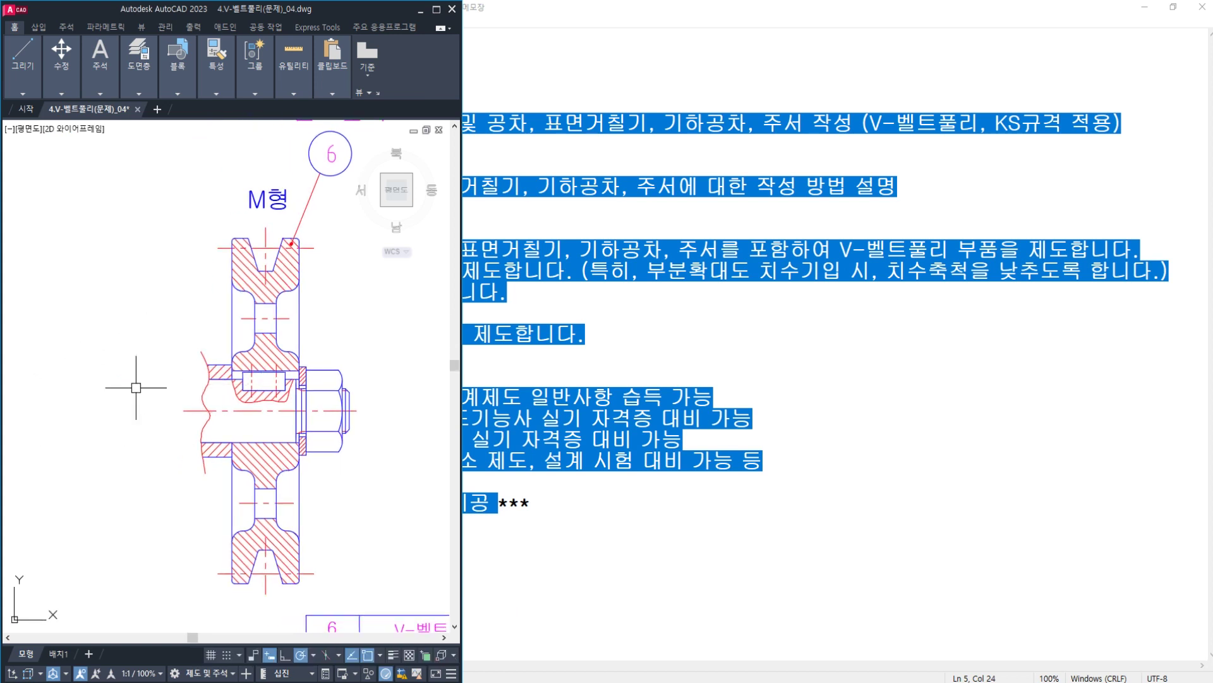
{"action": "mouse_move", "coordinate": [112, 385]}
{"action": "middle_mouse_down"}
{"action": "mouse_move", "coordinate": [79, 389]}
{"action": "mouse_move", "coordinate": [36, 427]}
{"action": "middle_mouse_up"}
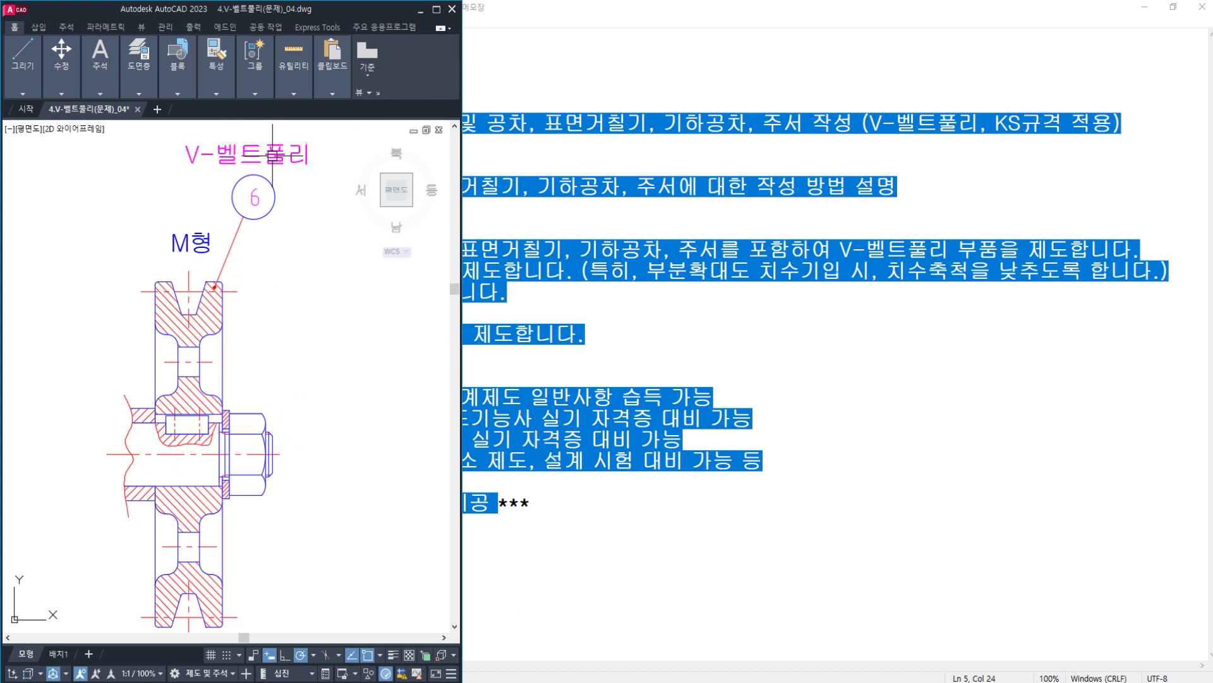
{"action": "middle_click_drag", "start_coordinate": [246, 284], "coordinate": [254, 244]}
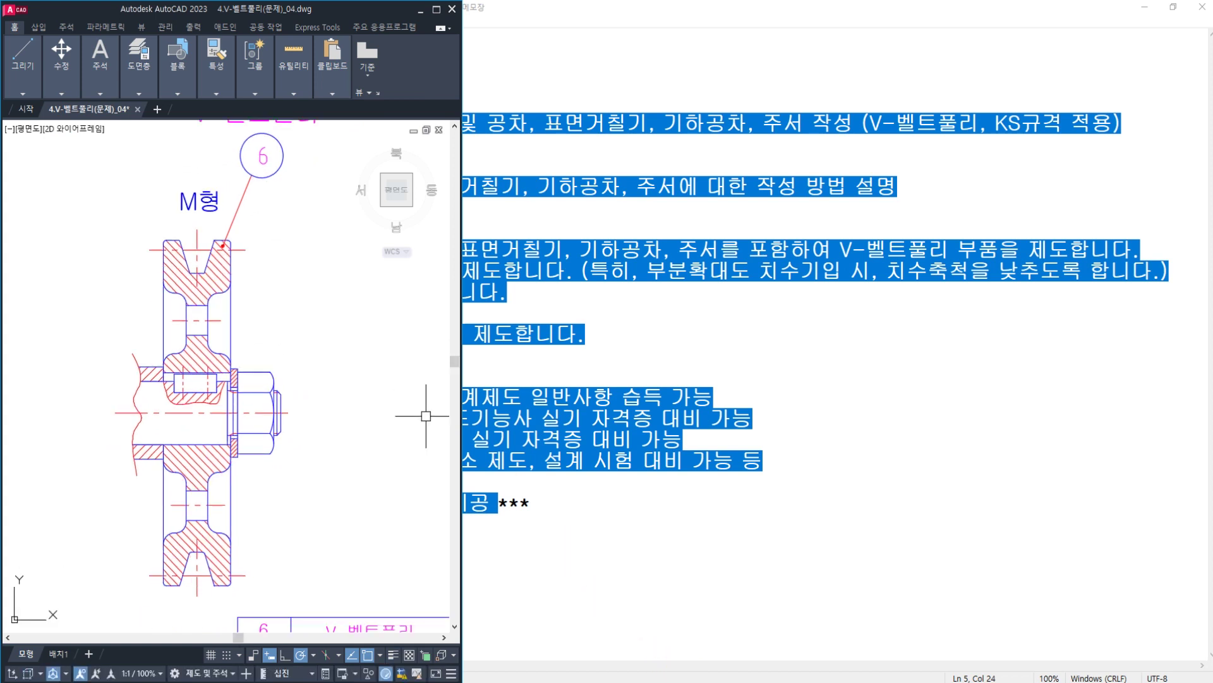
- Examine the pulley's full section, detail A and partial keyway view in the working drawing and their placement on the sheet
{"action": "left_click", "coordinate": [696, 651]}
{"action": "middle_click_drag", "start_coordinate": [674, 388], "coordinate": [690, 410]}
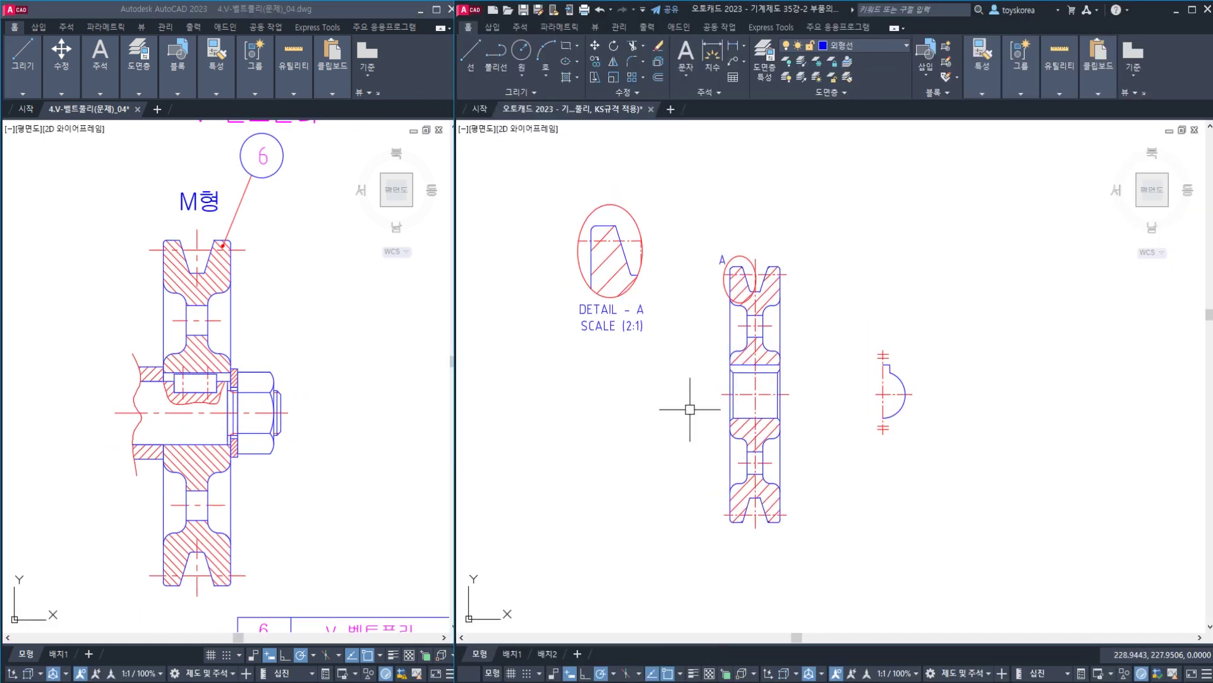
{"action": "scroll", "coordinate": [691, 410], "scroll_direction": "up", "scroll_amount": 2}
{"action": "mouse_move", "coordinate": [639, 446]}
{"action": "middle_mouse_down"}
{"action": "mouse_move", "coordinate": [634, 477]}
{"action": "mouse_move", "coordinate": [645, 477]}
{"action": "middle_mouse_up"}
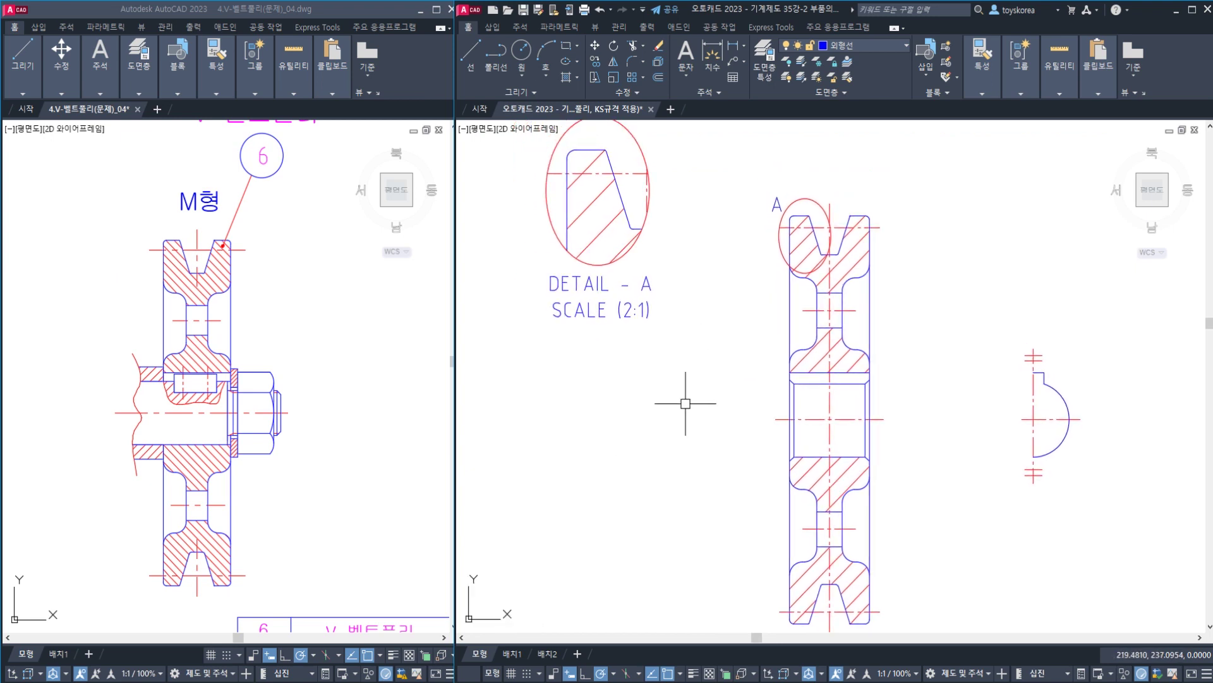
{"action": "left_click", "coordinate": [656, 371]}
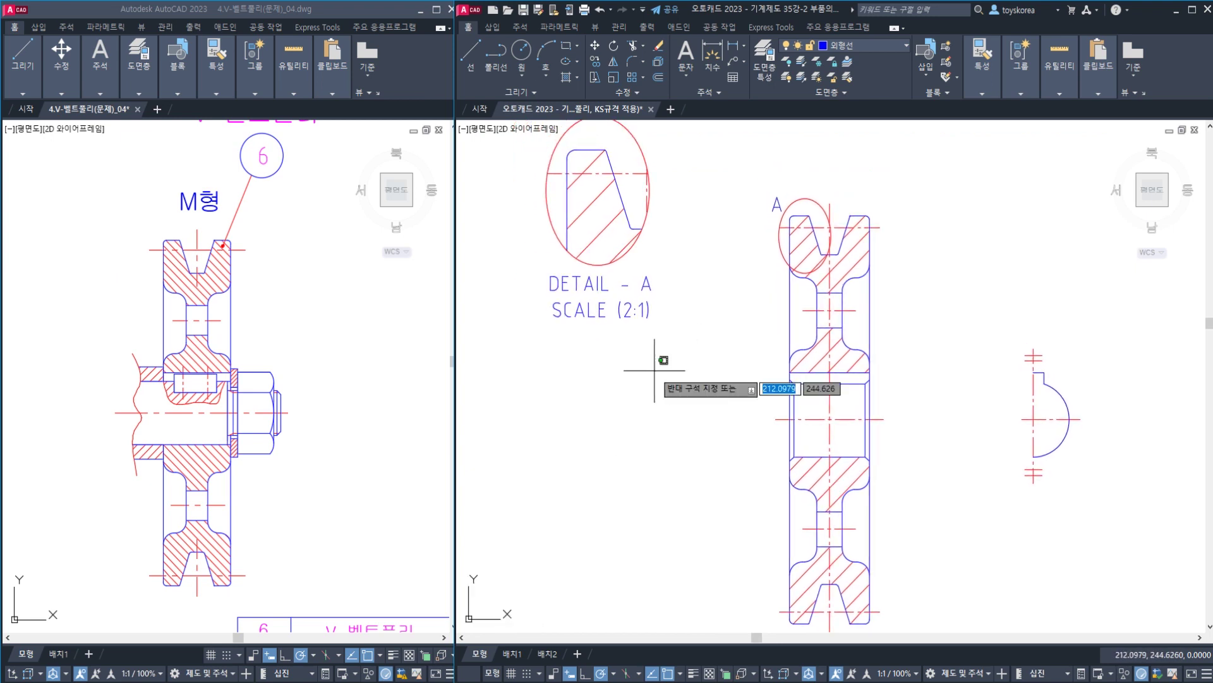
{"action": "left_click", "coordinate": [465, 398]}
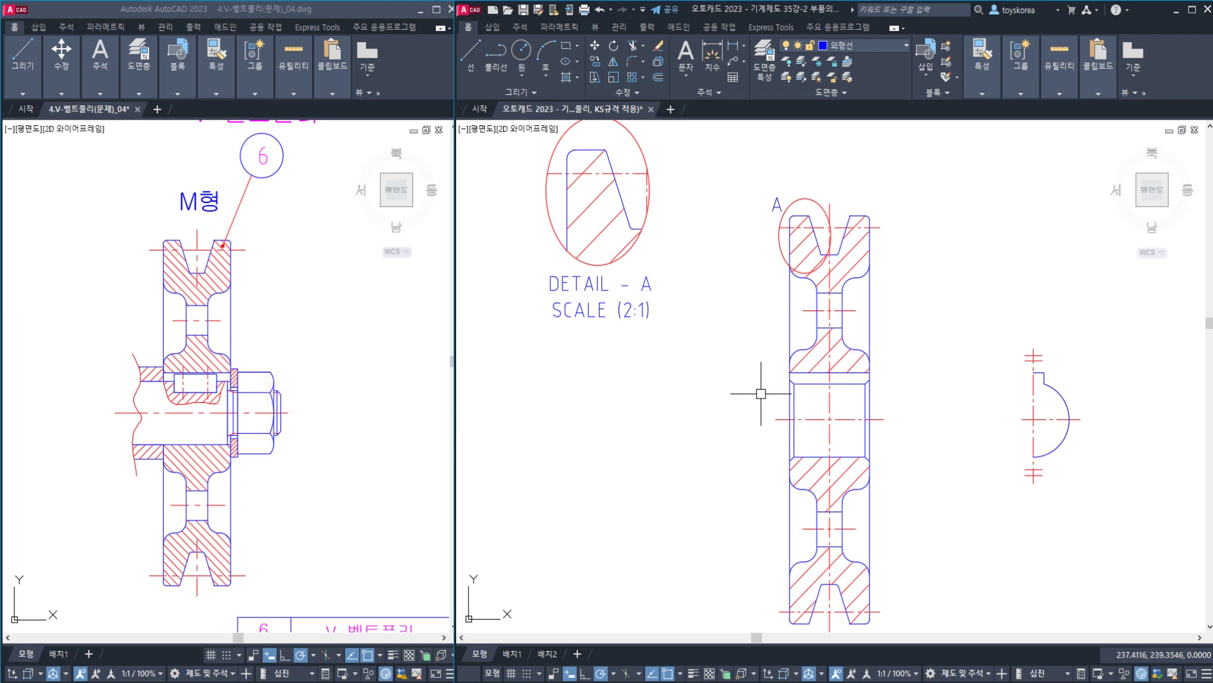
{"action": "mouse_move", "coordinate": [761, 393]}
{"action": "middle_mouse_down"}
{"action": "mouse_move", "coordinate": [693, 371]}
{"action": "mouse_move", "coordinate": [731, 360]}
{"action": "mouse_move", "coordinate": [726, 374]}
{"action": "mouse_move", "coordinate": [710, 366]}
{"action": "middle_mouse_up"}
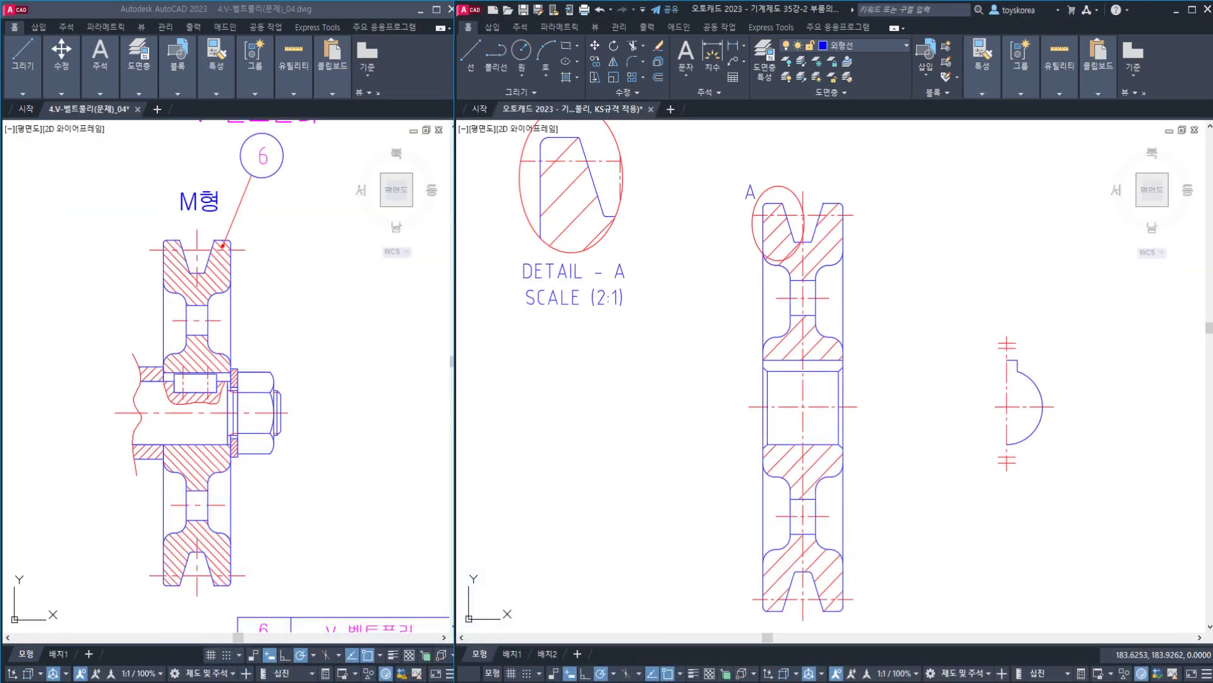
{"action": "mouse_move", "coordinate": [673, 448]}
{"action": "middle_mouse_down"}
{"action": "mouse_move", "coordinate": [718, 419]}
{"action": "mouse_move", "coordinate": [623, 425]}
{"action": "middle_mouse_up"}
{"action": "scroll", "coordinate": [622, 425], "scroll_direction": "down", "scroll_amount": 2}
{"action": "scroll", "coordinate": [623, 424], "scroll_direction": "down", "scroll_amount": 2}
{"action": "mouse_move", "coordinate": [623, 474]}
{"action": "middle_mouse_down"}
{"action": "mouse_move", "coordinate": [737, 449]}
{"action": "mouse_move", "coordinate": [668, 385]}
{"action": "middle_mouse_up"}
{"action": "scroll", "coordinate": [737, 471], "scroll_direction": "down", "scroll_amount": 3}
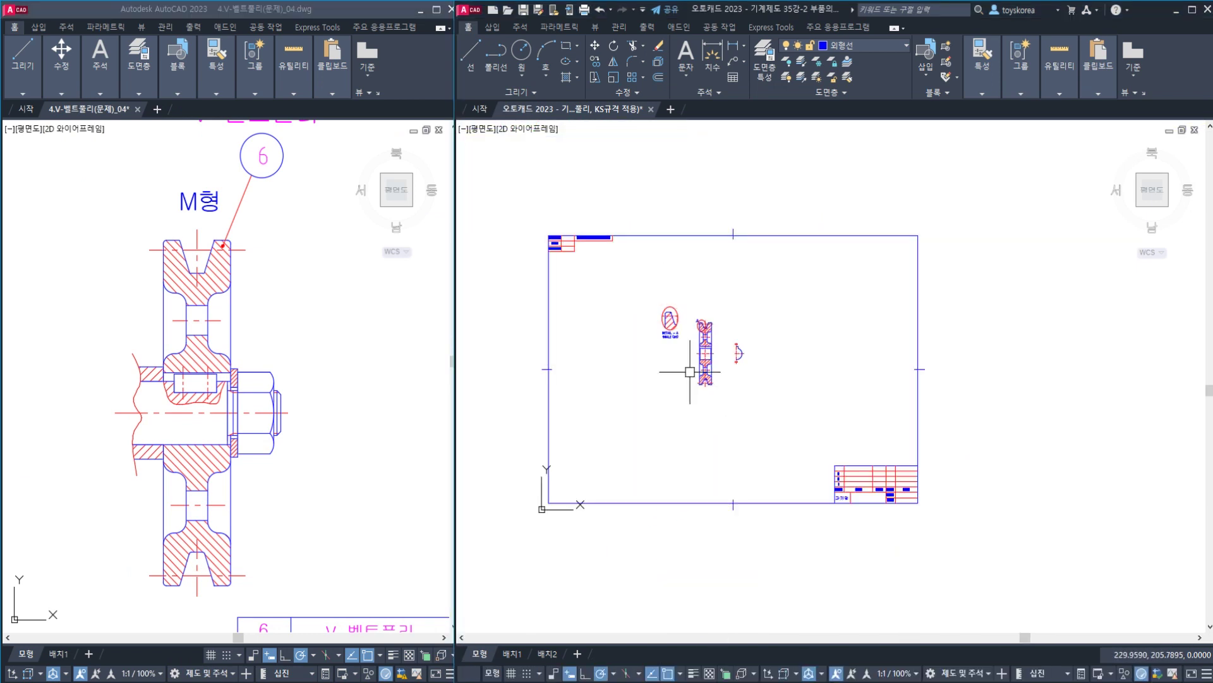
{"action": "scroll", "coordinate": [706, 339], "scroll_direction": "up", "scroll_amount": 8}
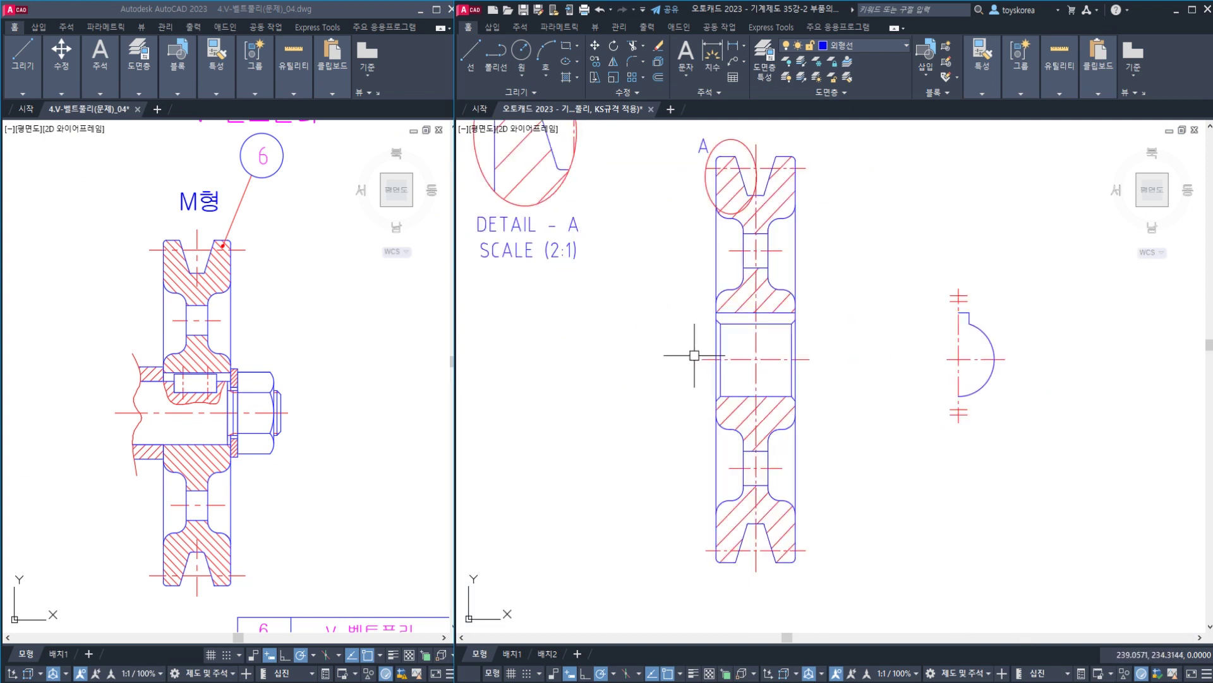
- Move the partial keyway view horizontally farther to the right of the pulley's full section, keeping it aligned with the bore centreline
{"action": "middle_click_drag", "start_coordinate": [666, 382], "coordinate": [664, 392]}
{"action": "middle_click_drag", "start_coordinate": [742, 372], "coordinate": [666, 400]}
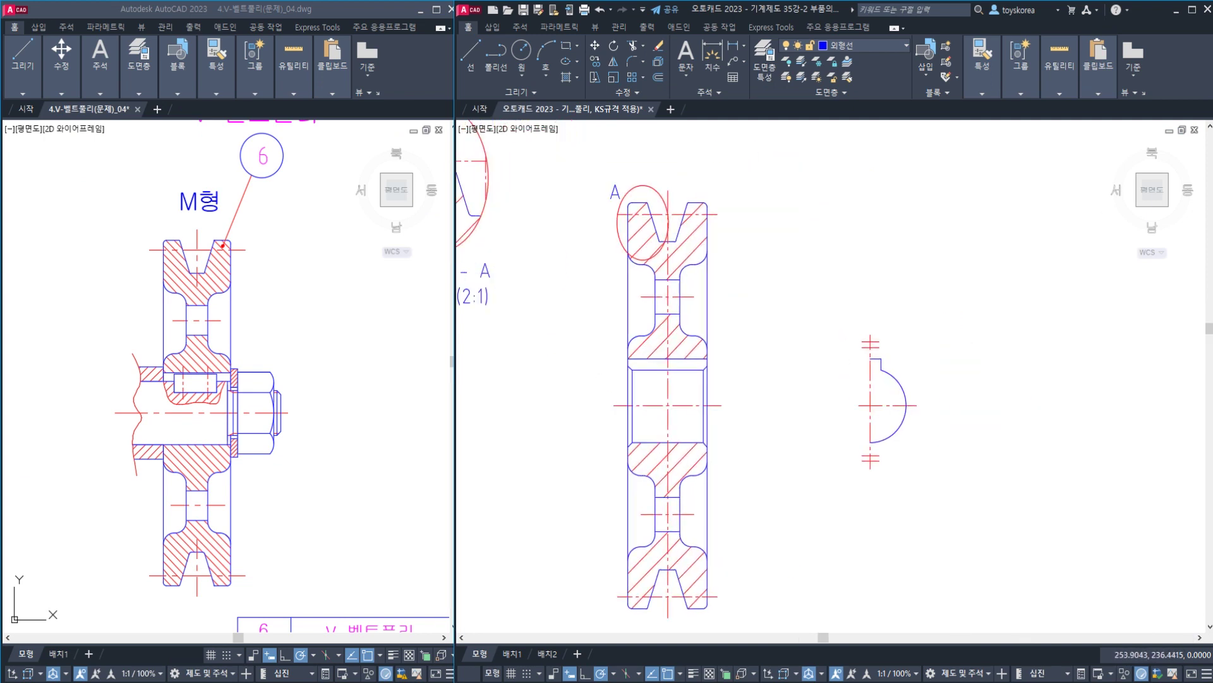
{"action": "left_click_drag", "start_coordinate": [958, 508], "coordinate": [815, 295]}
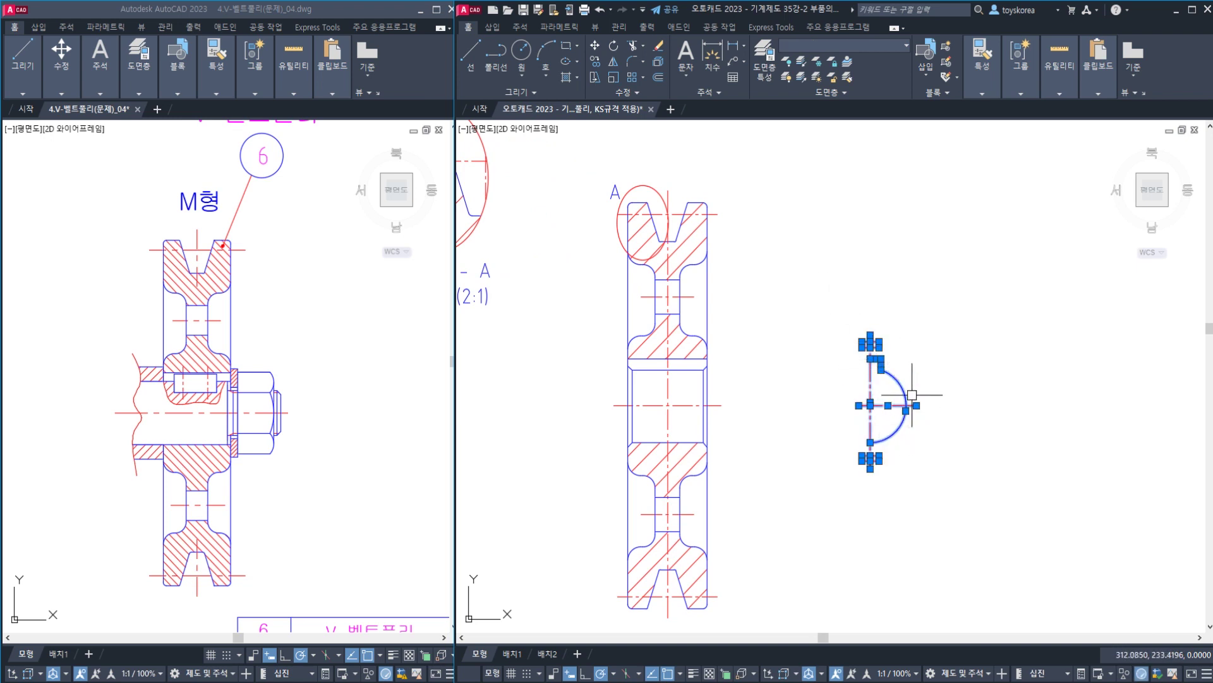
{"action": "key", "text": "Return"}
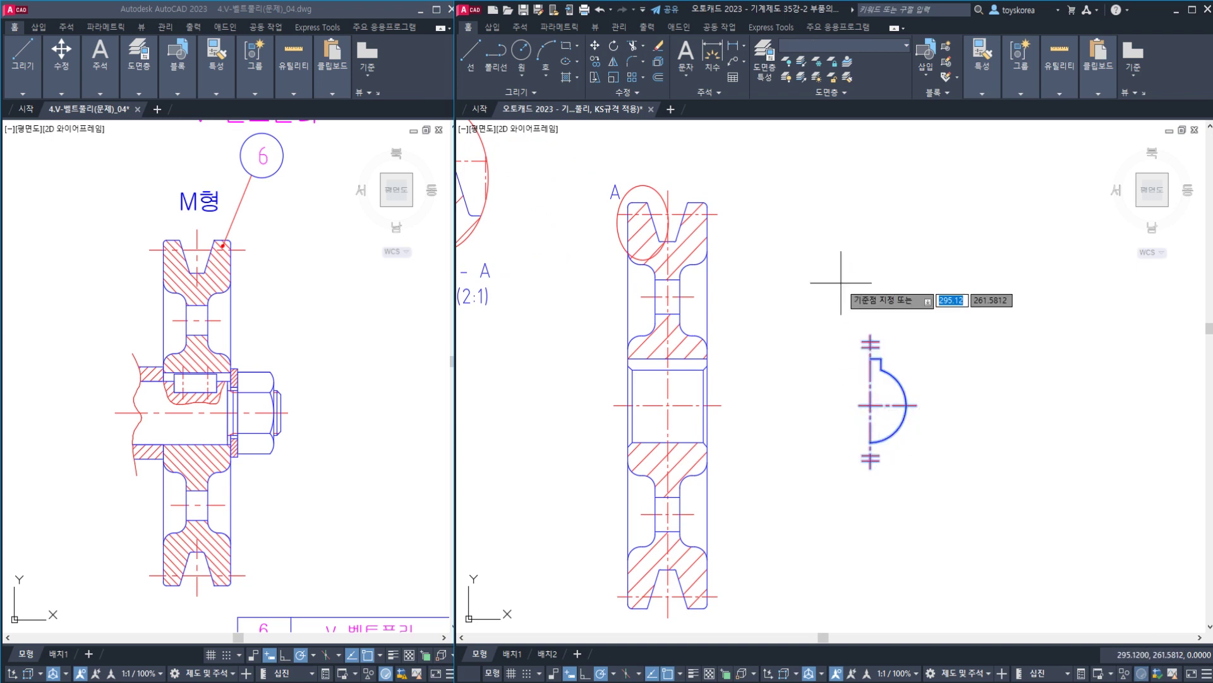
{"action": "left_click", "coordinate": [825, 274]}
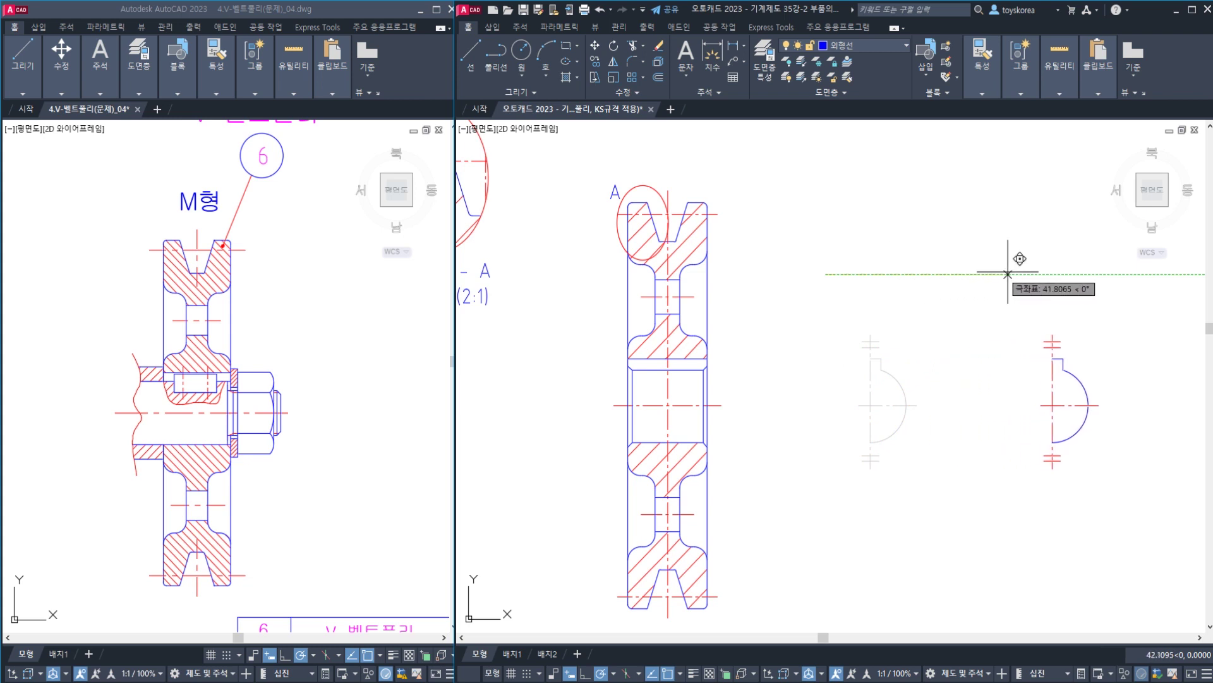
{"action": "left_click", "coordinate": [1029, 270]}
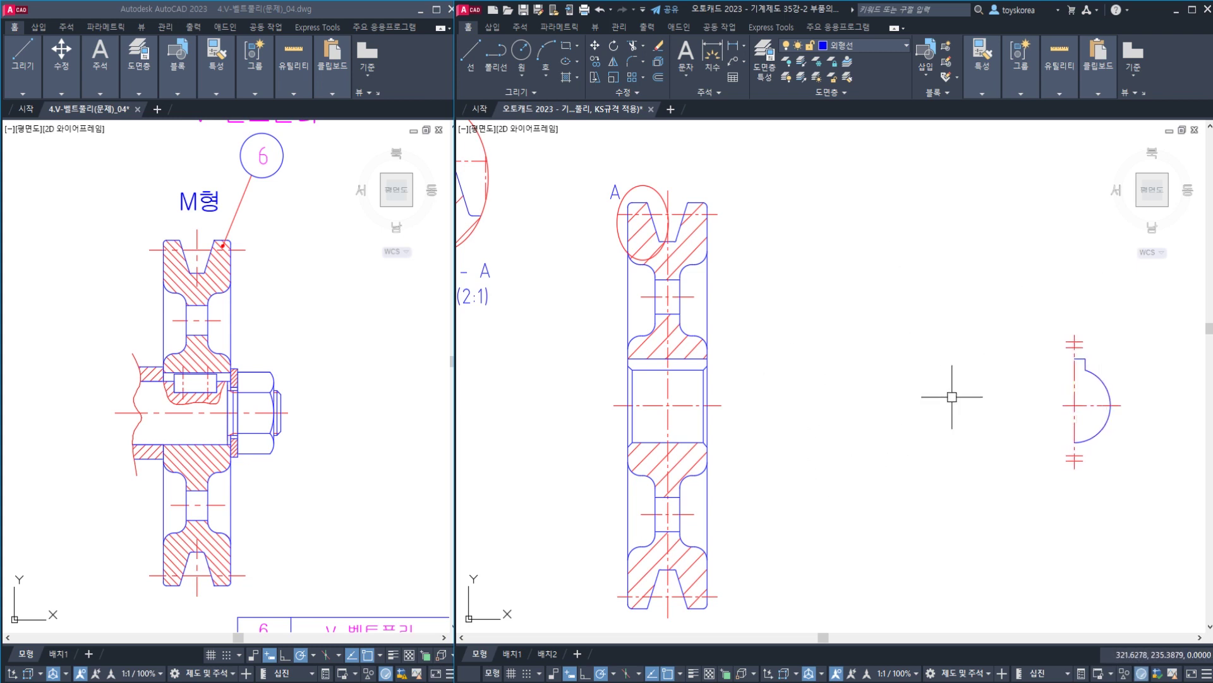
- Examine the full section from the upper rim groove to the lower rim, including its outer edge and vertical centreline
{"action": "mouse_move", "coordinate": [805, 401]}
{"action": "middle_mouse_down"}
{"action": "mouse_move", "coordinate": [789, 401]}
{"action": "mouse_move", "coordinate": [813, 409]}
{"action": "middle_mouse_up"}
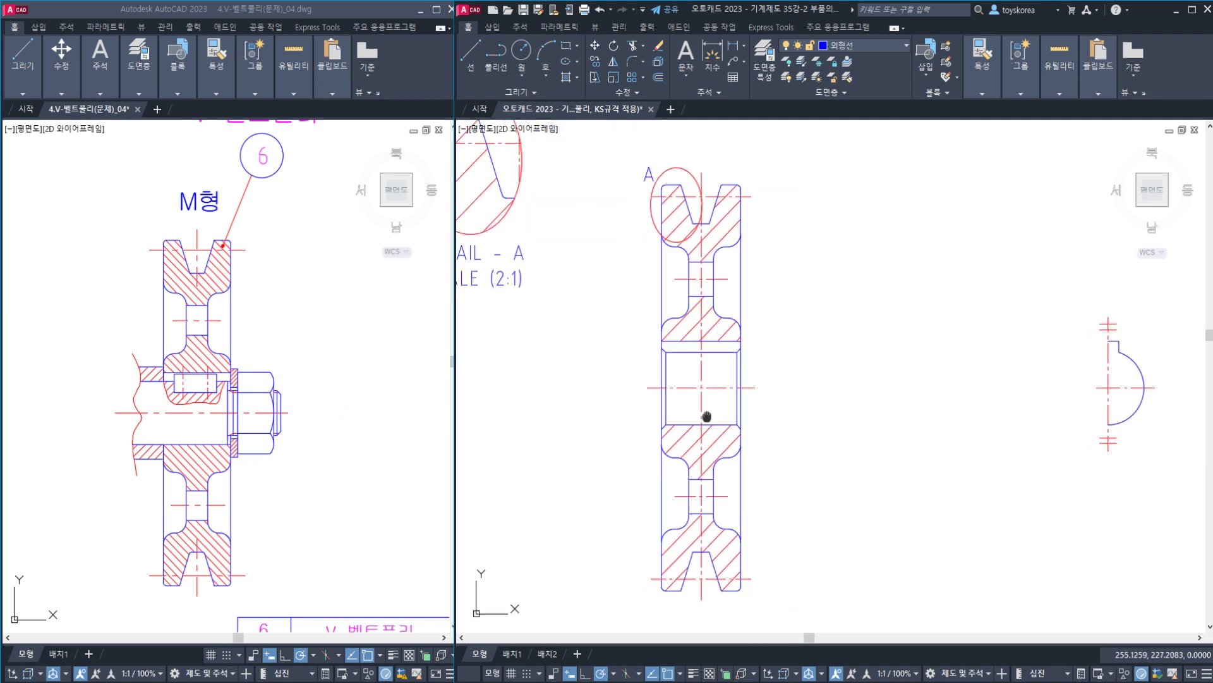
{"action": "middle_click_drag", "start_coordinate": [661, 392], "coordinate": [639, 401]}
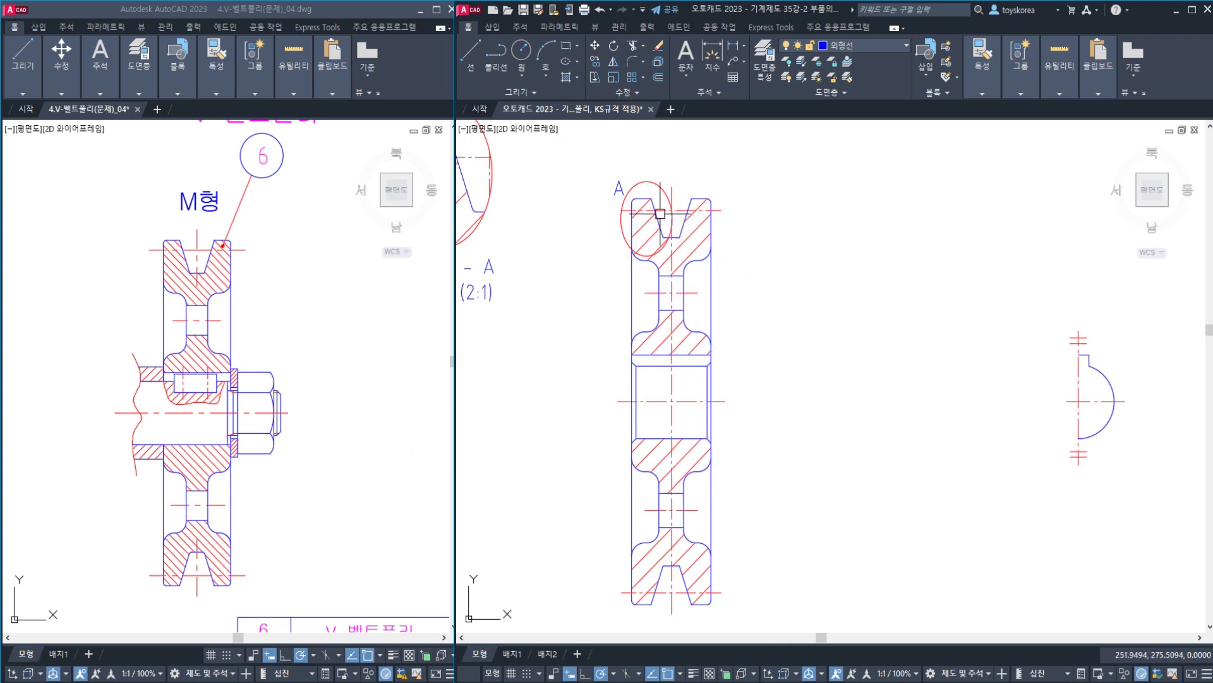
{"action": "middle_click_drag", "start_coordinate": [651, 411], "coordinate": [647, 302]}
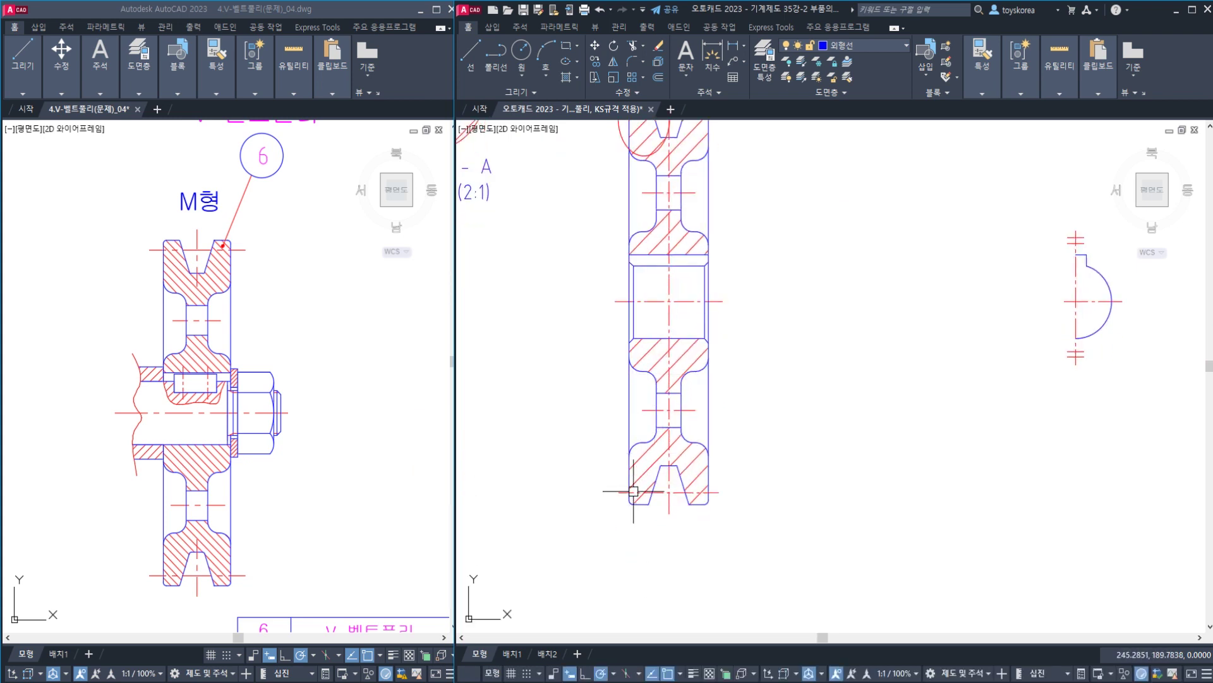
{"action": "left_click", "coordinate": [628, 419]}
{"action": "left_click", "coordinate": [669, 421]}
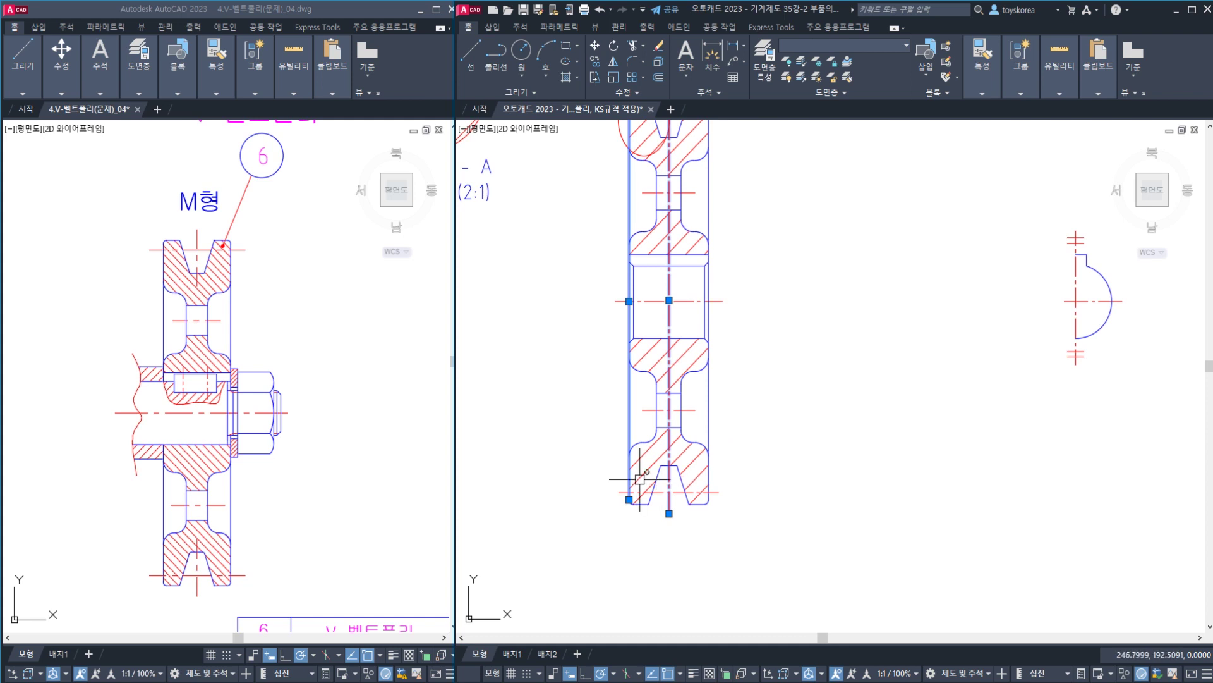
{"action": "key", "text": "Escape"}
{"action": "middle_click_drag", "start_coordinate": [666, 425], "coordinate": [626, 503]}
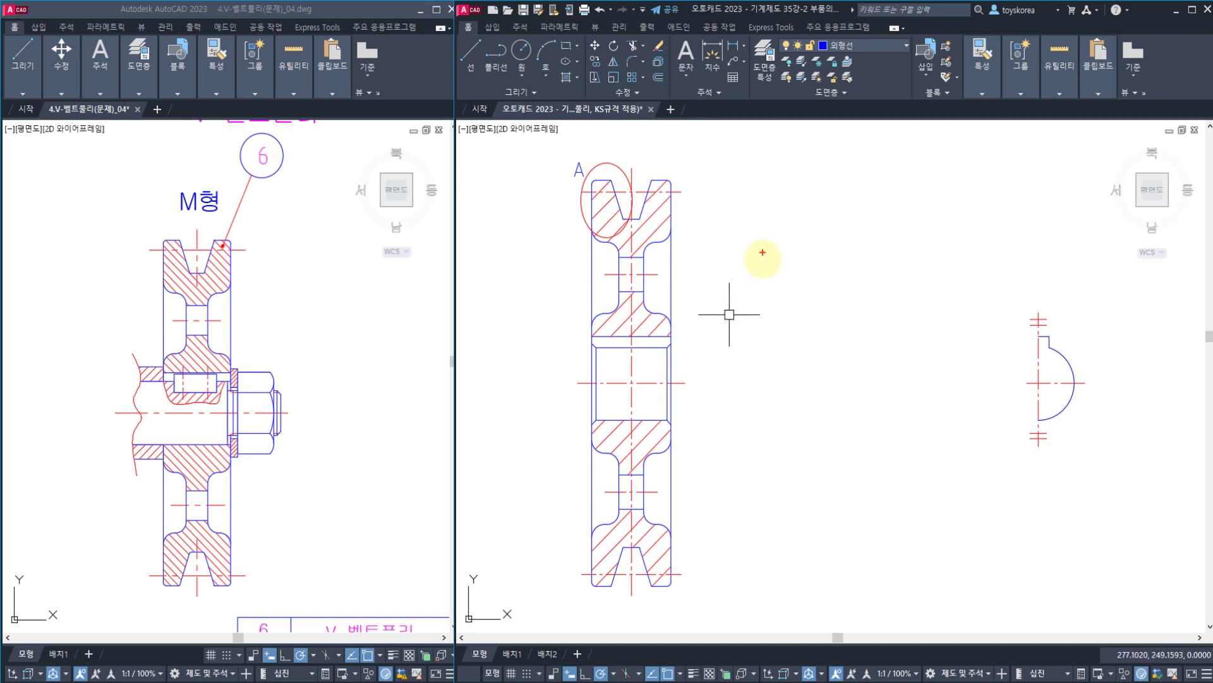
{"action": "mouse_move", "coordinate": [753, 213]}
{"action": "left_mouse_down"}
{"action": "mouse_move", "coordinate": [765, 300]}
{"action": "mouse_move", "coordinate": [756, 290]}
{"action": "left_mouse_up"}
{"action": "mouse_move", "coordinate": [749, 257]}
{"action": "left_mouse_down"}
{"action": "mouse_move", "coordinate": [710, 276]}
{"action": "mouse_move", "coordinate": [804, 294]}
{"action": "mouse_move", "coordinate": [947, 264]}
{"action": "left_mouse_up"}
{"action": "left_click_drag", "start_coordinate": [915, 242], "coordinate": [944, 272]}
{"action": "mouse_move", "coordinate": [977, 259]}
{"action": "left_mouse_down"}
{"action": "mouse_move", "coordinate": [1049, 232]}
{"action": "mouse_move", "coordinate": [1013, 299]}
{"action": "left_mouse_up"}
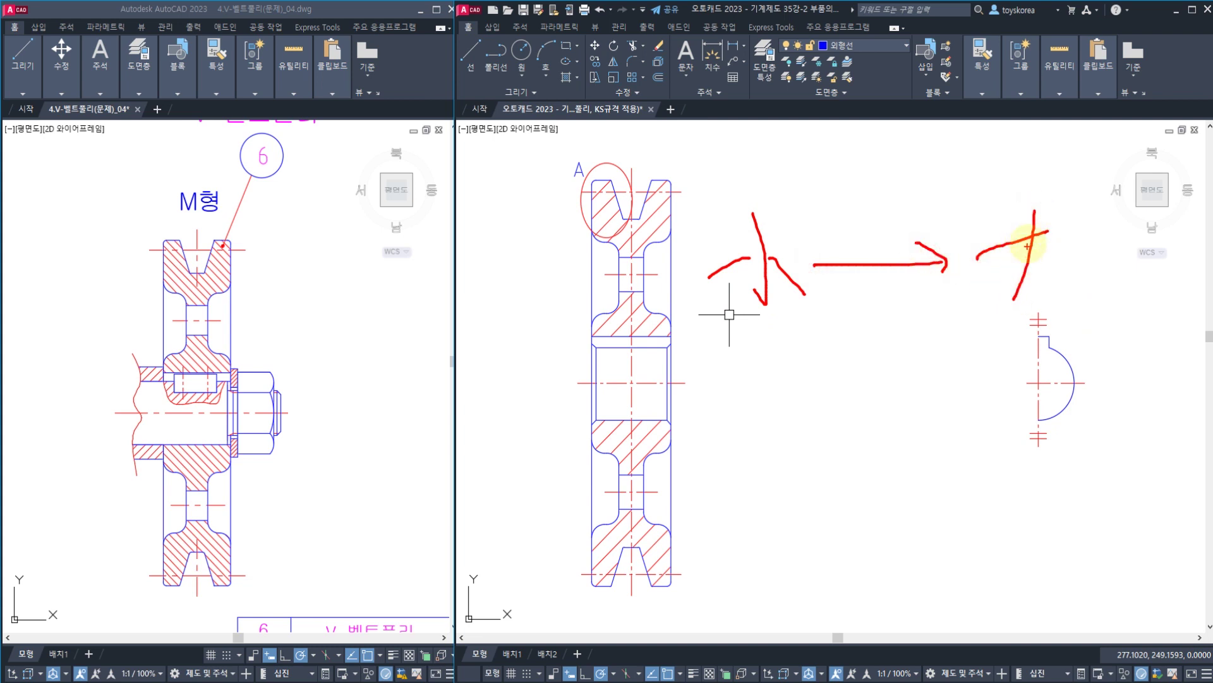
{"action": "mouse_move", "coordinate": [1030, 235]}
{"action": "left_mouse_down"}
{"action": "mouse_move", "coordinate": [1083, 271]}
{"action": "mouse_move", "coordinate": [1089, 291]}
{"action": "left_mouse_up"}
{"action": "mouse_move", "coordinate": [772, 344]}
{"action": "left_mouse_down"}
{"action": "mouse_move", "coordinate": [1051, 335]}
{"action": "mouse_move", "coordinate": [1043, 348]}
{"action": "left_mouse_up"}
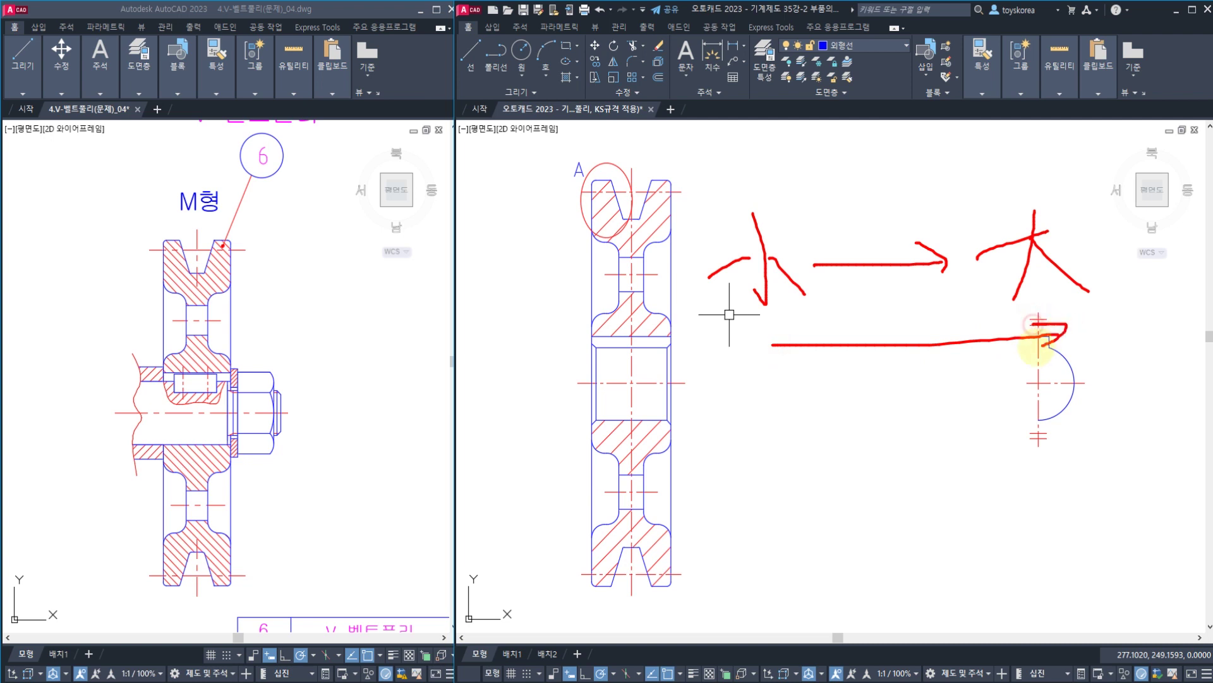
{"action": "key", "text": "Escape"}
{"action": "key", "text": "ctrl+2"}
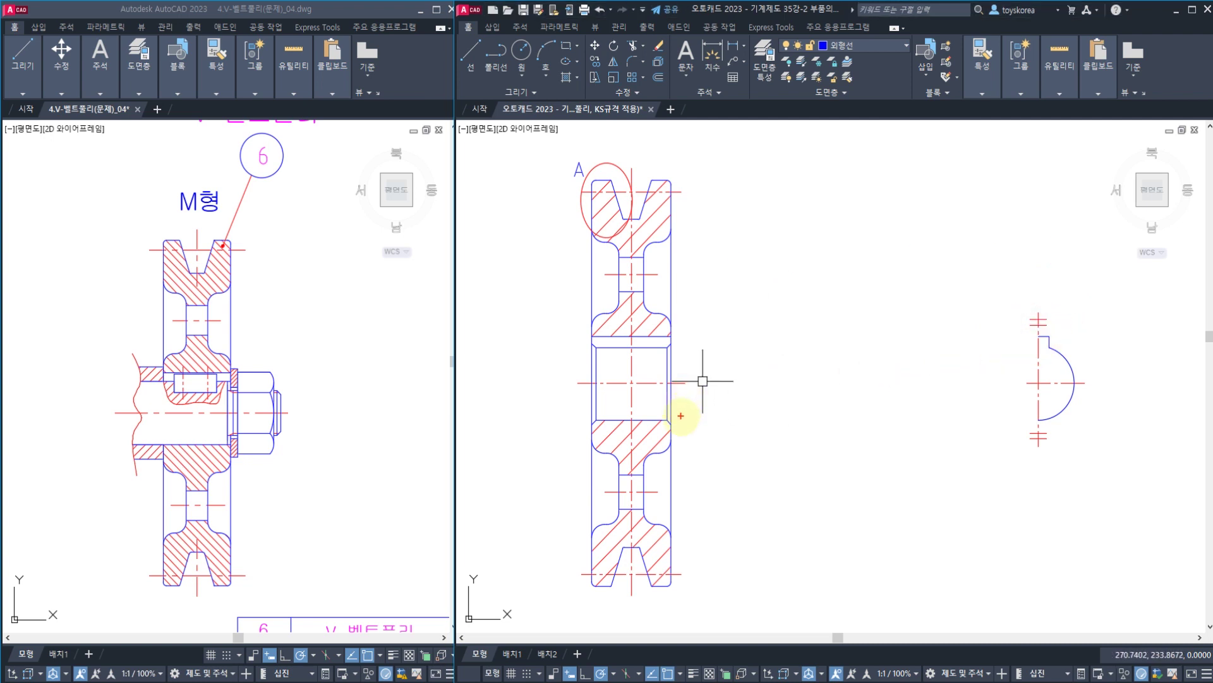
{"action": "mouse_move", "coordinate": [681, 416]}
{"action": "left_mouse_down"}
{"action": "mouse_move", "coordinate": [657, 378]}
{"action": "mouse_move", "coordinate": [698, 379]}
{"action": "mouse_move", "coordinate": [676, 406]}
{"action": "left_mouse_up"}
{"action": "left_click_drag", "start_coordinate": [678, 451], "coordinate": [712, 447]}
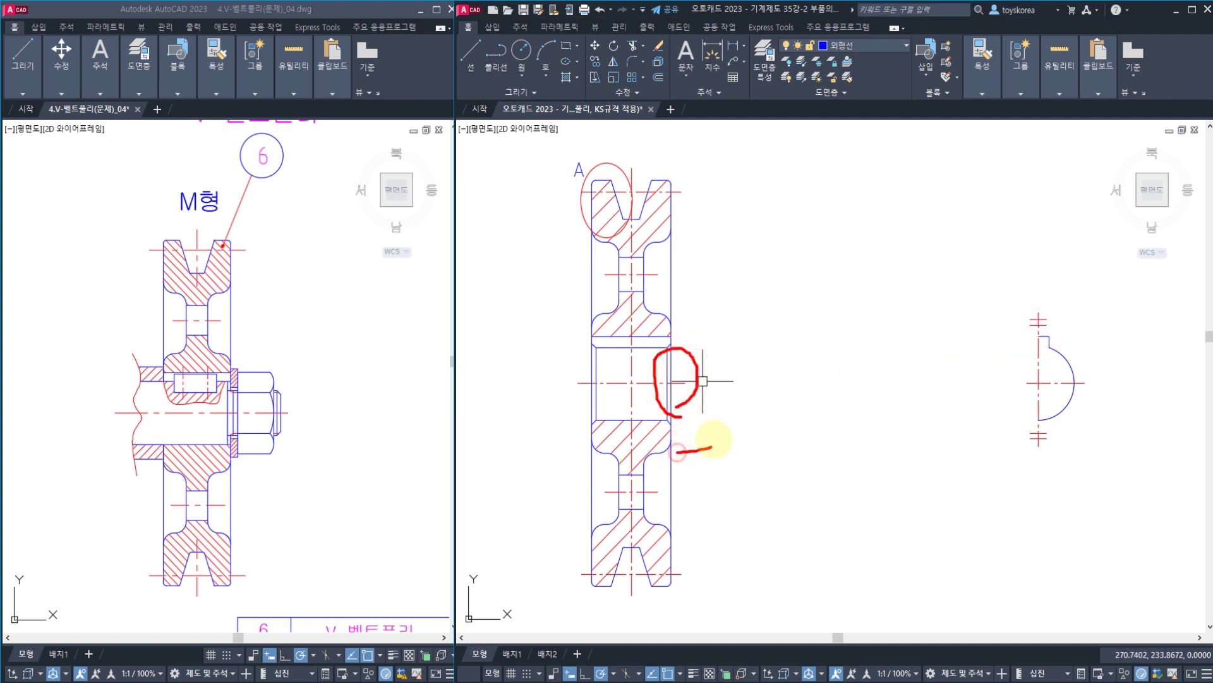
{"action": "mouse_move", "coordinate": [665, 314]}
{"action": "left_mouse_down"}
{"action": "mouse_move", "coordinate": [693, 314]}
{"action": "mouse_move", "coordinate": [725, 280]}
{"action": "left_mouse_up"}
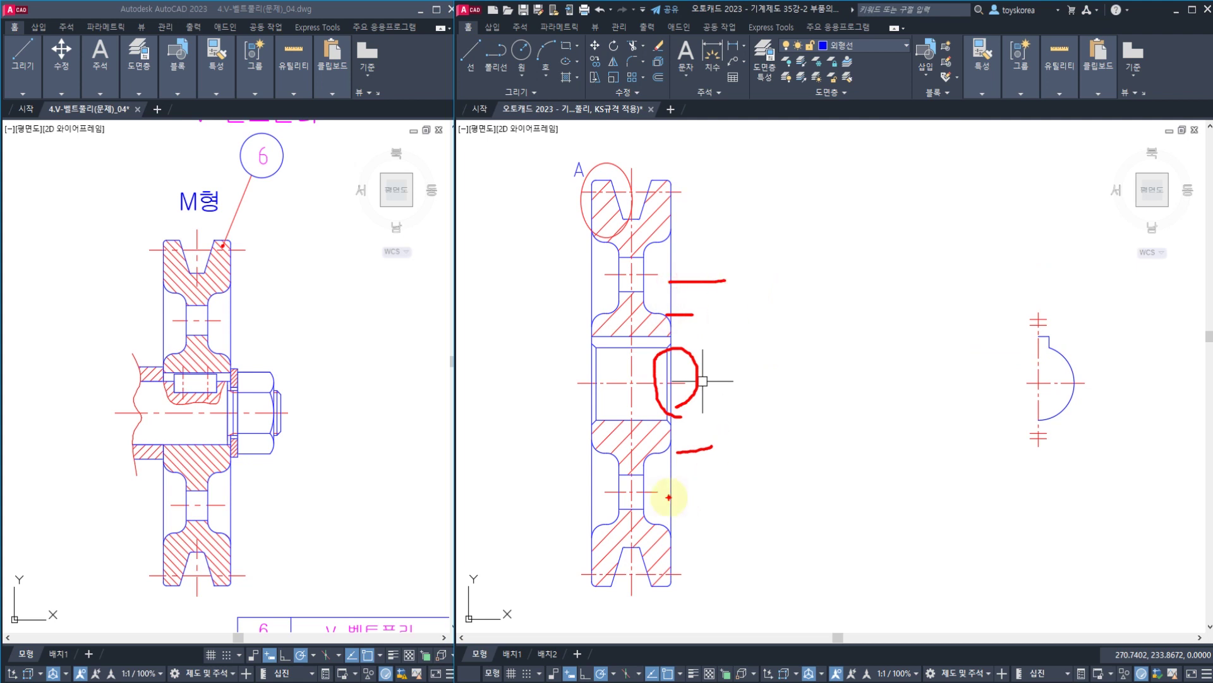
{"action": "left_click_drag", "start_coordinate": [668, 497], "coordinate": [732, 496]}
{"action": "left_click_drag", "start_coordinate": [667, 242], "coordinate": [710, 242]}
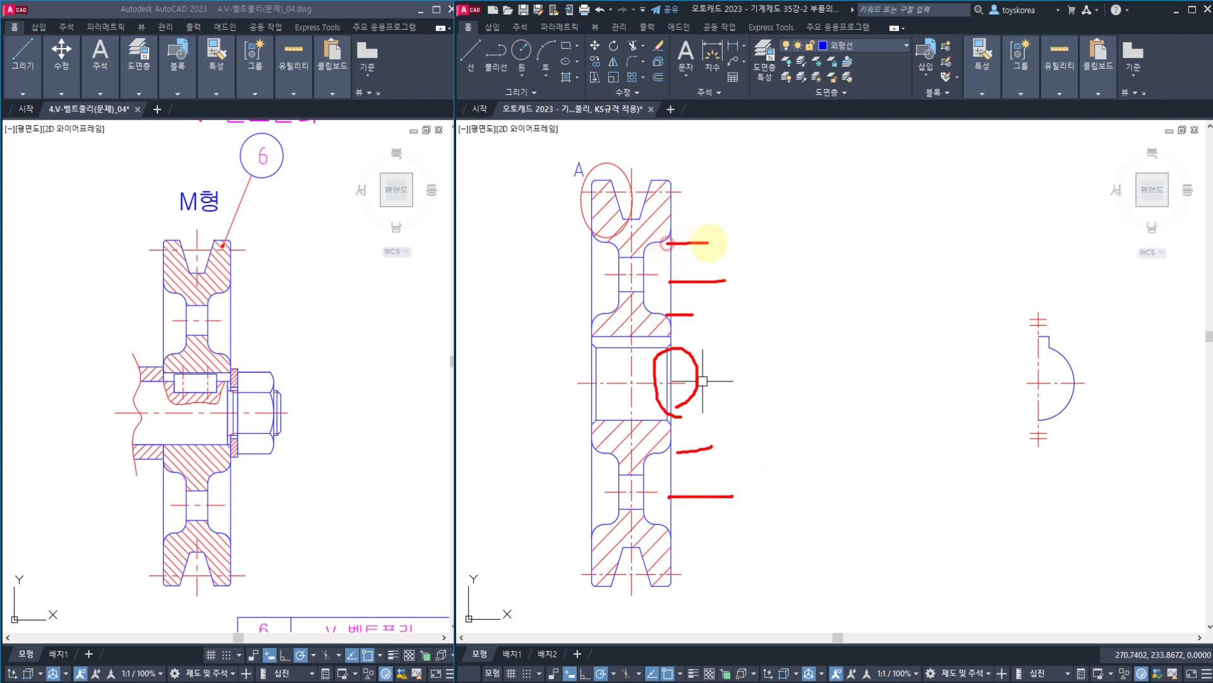
{"action": "left_click_drag", "start_coordinate": [673, 529], "coordinate": [688, 526]}
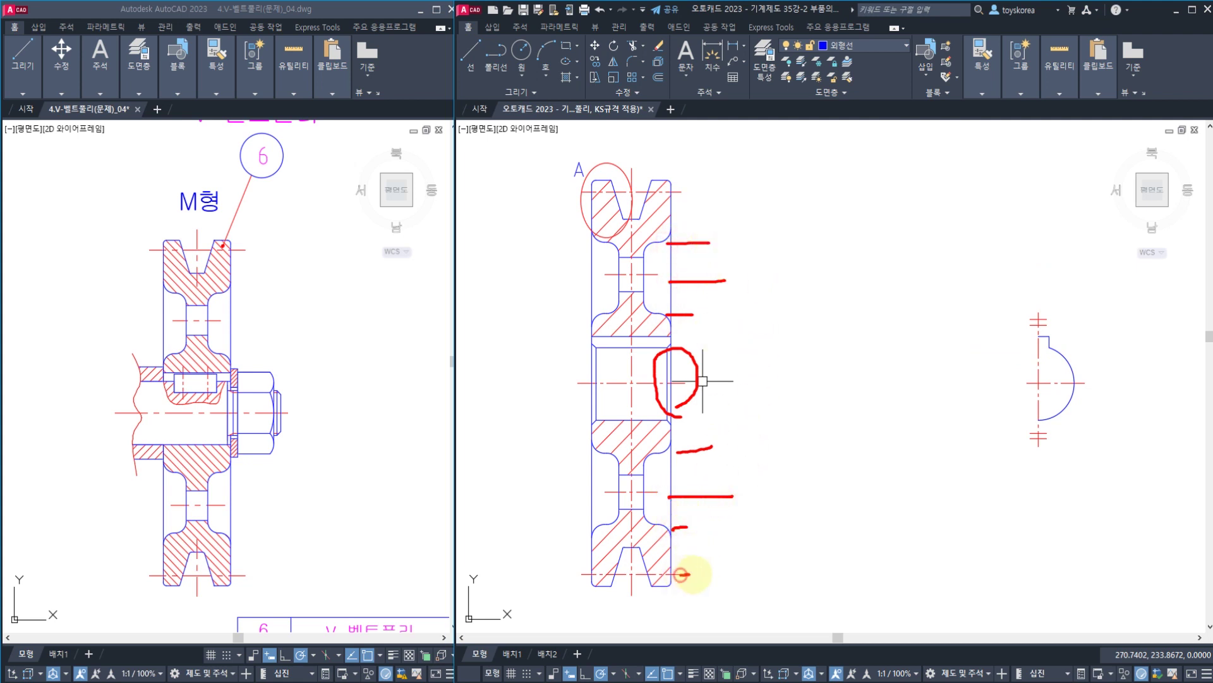
{"action": "left_click_drag", "start_coordinate": [680, 574], "coordinate": [753, 578]}
{"action": "left_click_drag", "start_coordinate": [675, 190], "coordinate": [760, 187]}
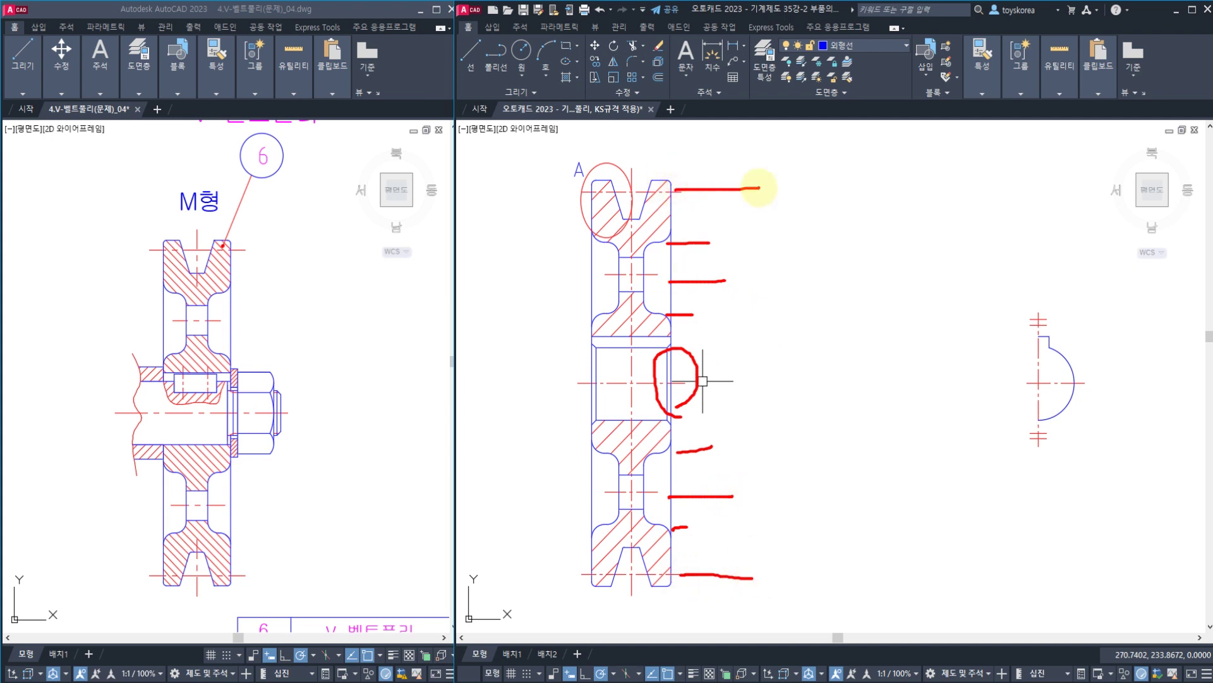
{"action": "left_click_drag", "start_coordinate": [670, 178], "coordinate": [731, 176]}
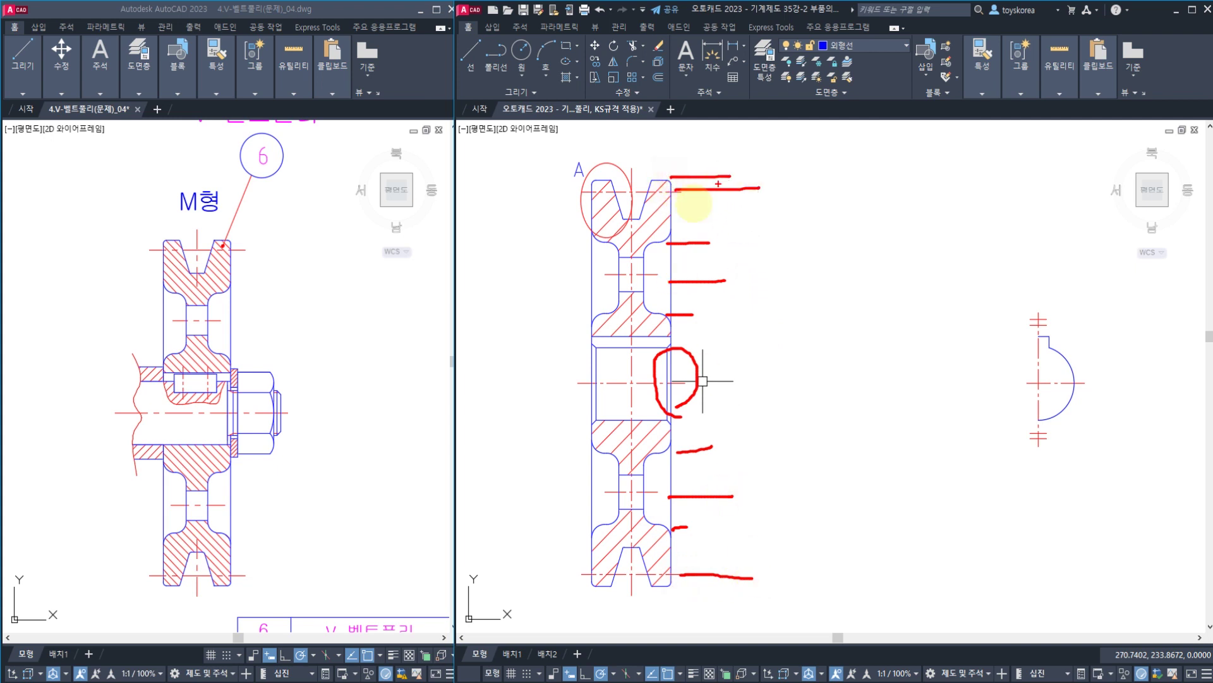
{"action": "left_click_drag", "start_coordinate": [649, 217], "coordinate": [724, 215]}
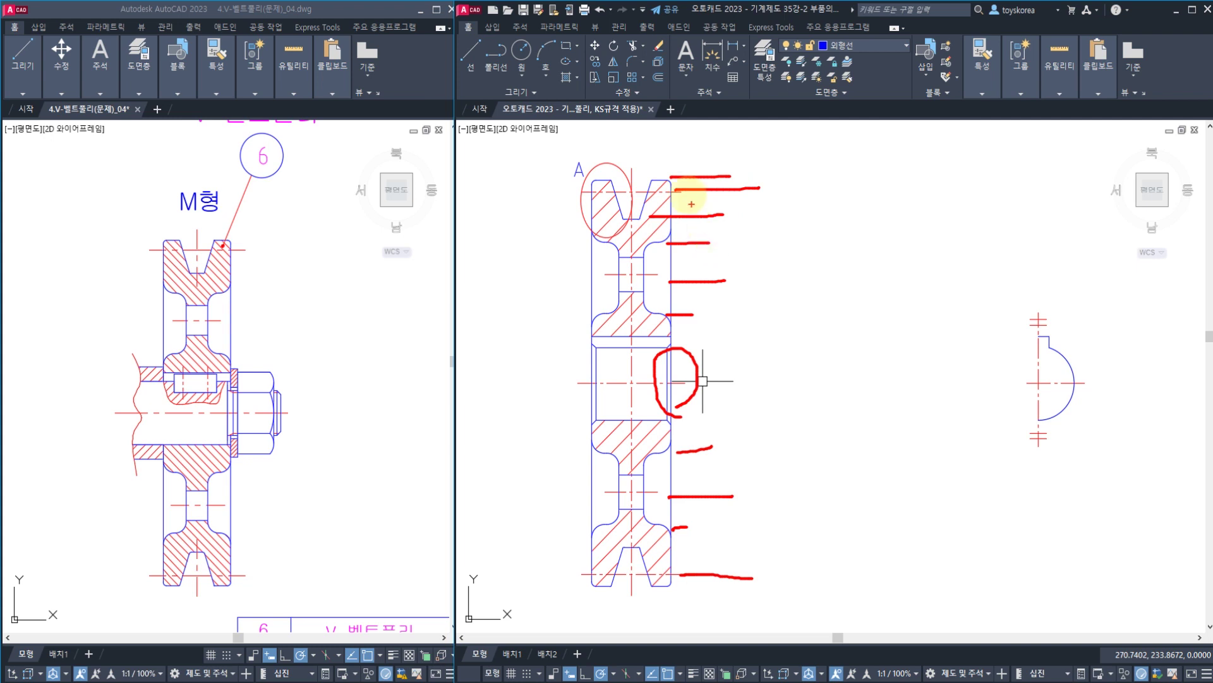
{"action": "left_click_drag", "start_coordinate": [649, 184], "coordinate": [680, 112]}
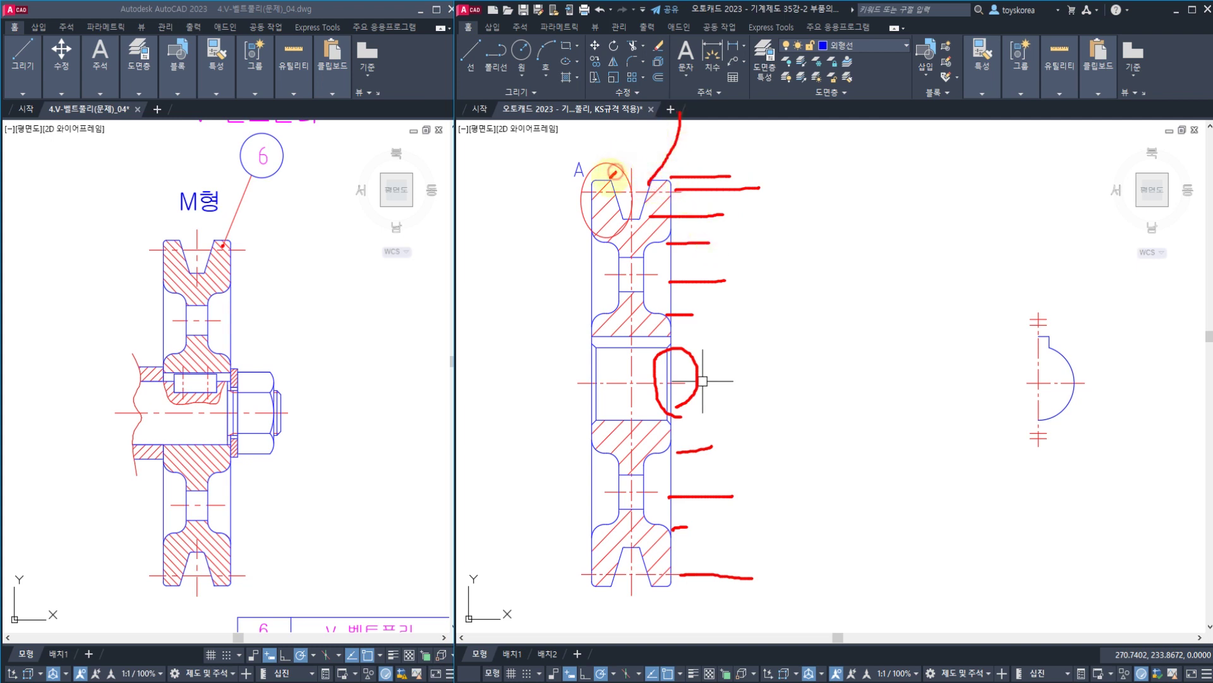
{"action": "left_click_drag", "start_coordinate": [614, 171], "coordinate": [601, 121]}
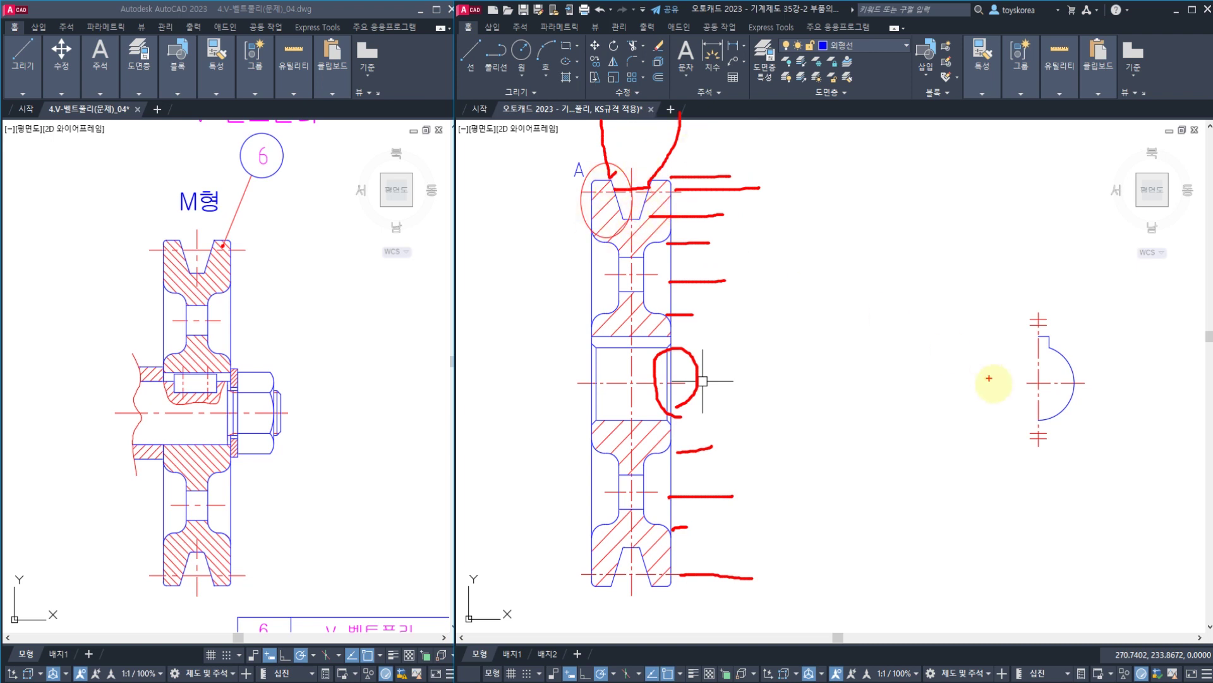
{"action": "left_click_drag", "start_coordinate": [1036, 421], "coordinate": [917, 425]}
{"action": "left_click_drag", "start_coordinate": [1026, 341], "coordinate": [947, 342]}
{"action": "mouse_move", "coordinate": [1051, 334]}
{"action": "left_mouse_down"}
{"action": "mouse_move", "coordinate": [1051, 289]}
{"action": "mouse_move", "coordinate": [1082, 300]}
{"action": "left_mouse_up"}
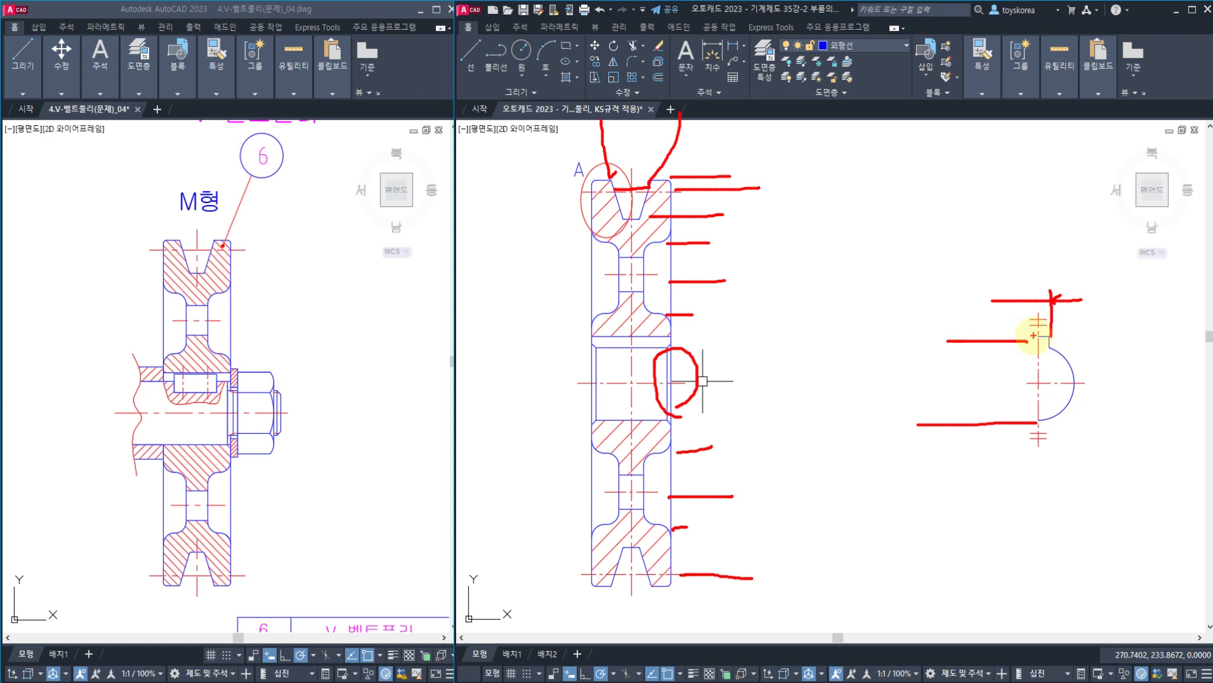
- Examine the lower web hole in the full section and the rim and groove corner rounds in detail A
{"action": "mouse_move", "coordinate": [618, 496]}
{"action": "left_mouse_down"}
{"action": "mouse_move", "coordinate": [556, 511]}
{"action": "mouse_move", "coordinate": [537, 536]}
{"action": "mouse_move", "coordinate": [500, 533]}
{"action": "left_mouse_up"}
{"action": "left_click_drag", "start_coordinate": [637, 502], "coordinate": [640, 505]}
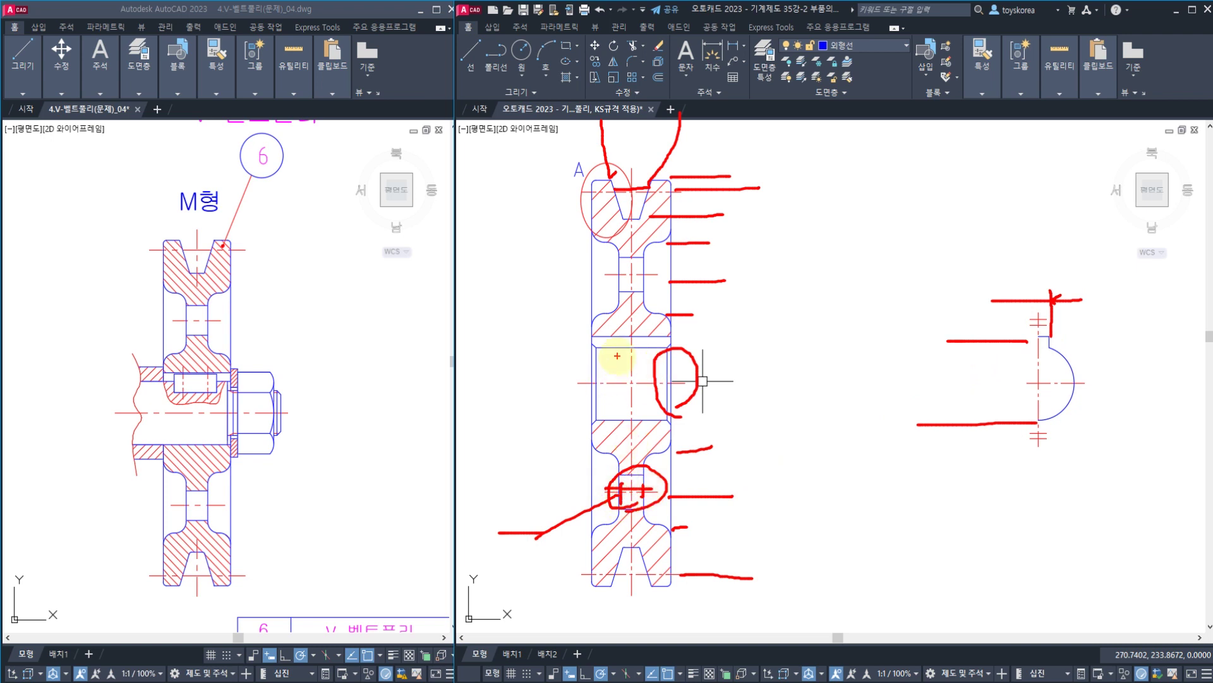
{"action": "key", "text": "Escape"}
{"action": "mouse_move", "coordinate": [555, 316]}
{"action": "middle_mouse_down"}
{"action": "mouse_move", "coordinate": [674, 333]}
{"action": "mouse_move", "coordinate": [777, 375]}
{"action": "middle_mouse_up"}
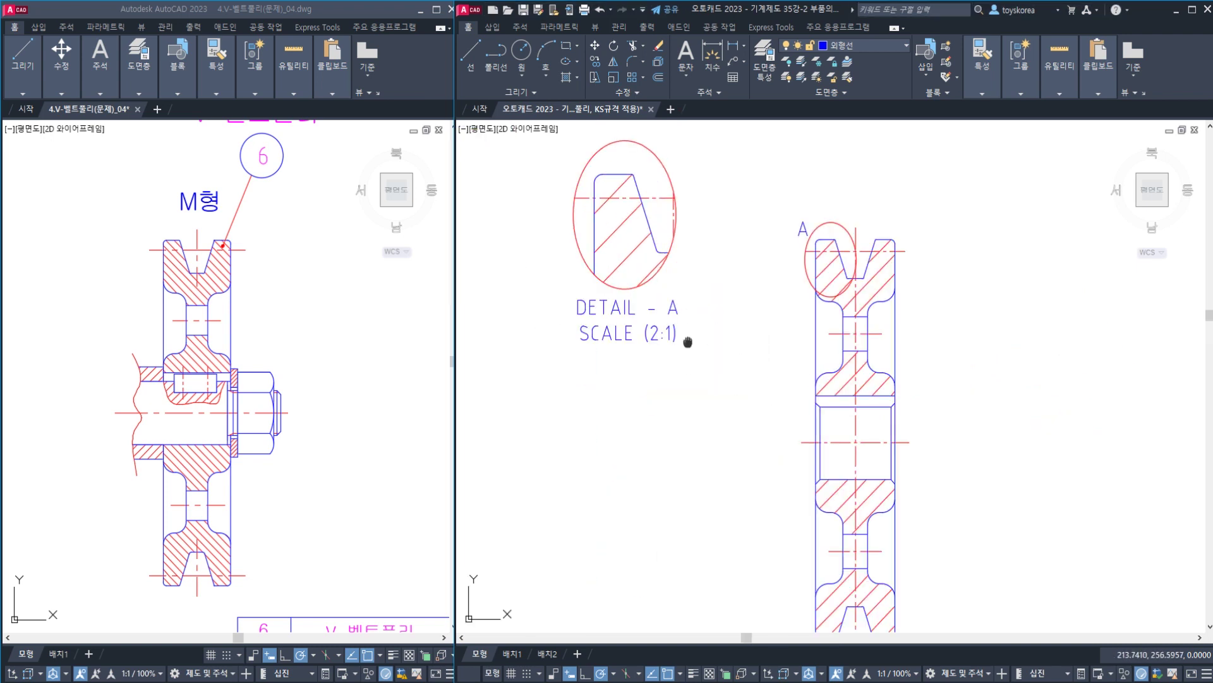
{"action": "middle_click_drag", "start_coordinate": [688, 342], "coordinate": [666, 394]}
{"action": "scroll", "coordinate": [587, 220], "scroll_direction": "up", "scroll_amount": 2}
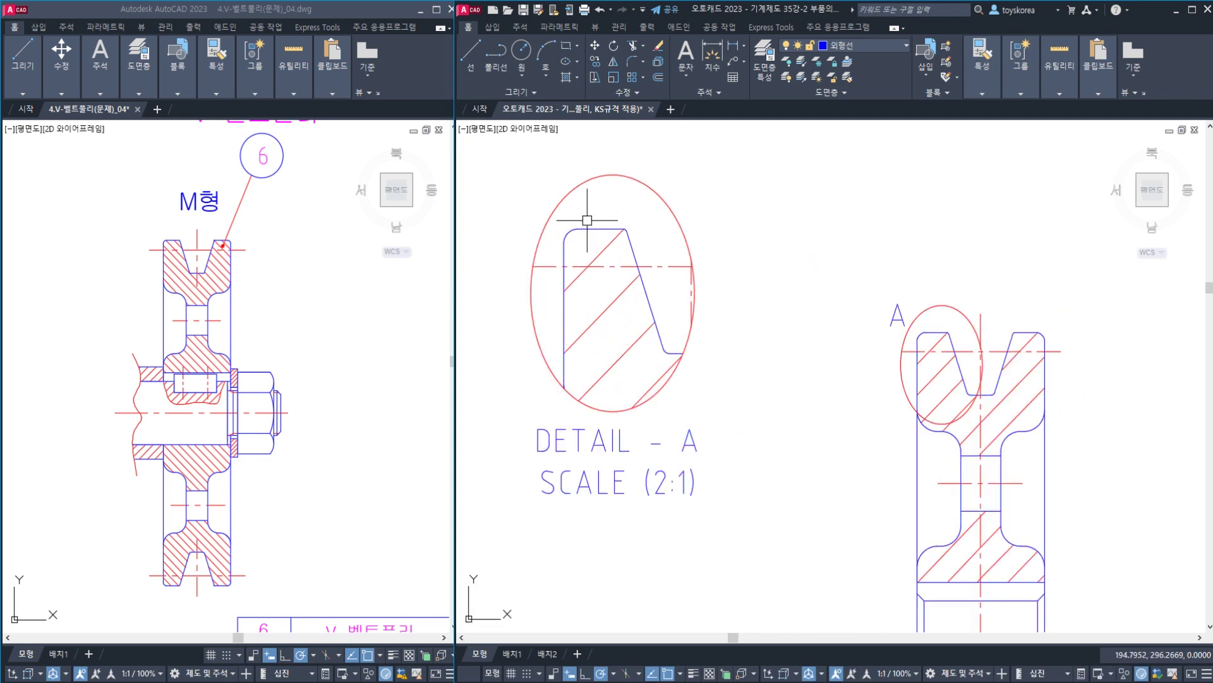
{"action": "left_click", "coordinate": [568, 232]}
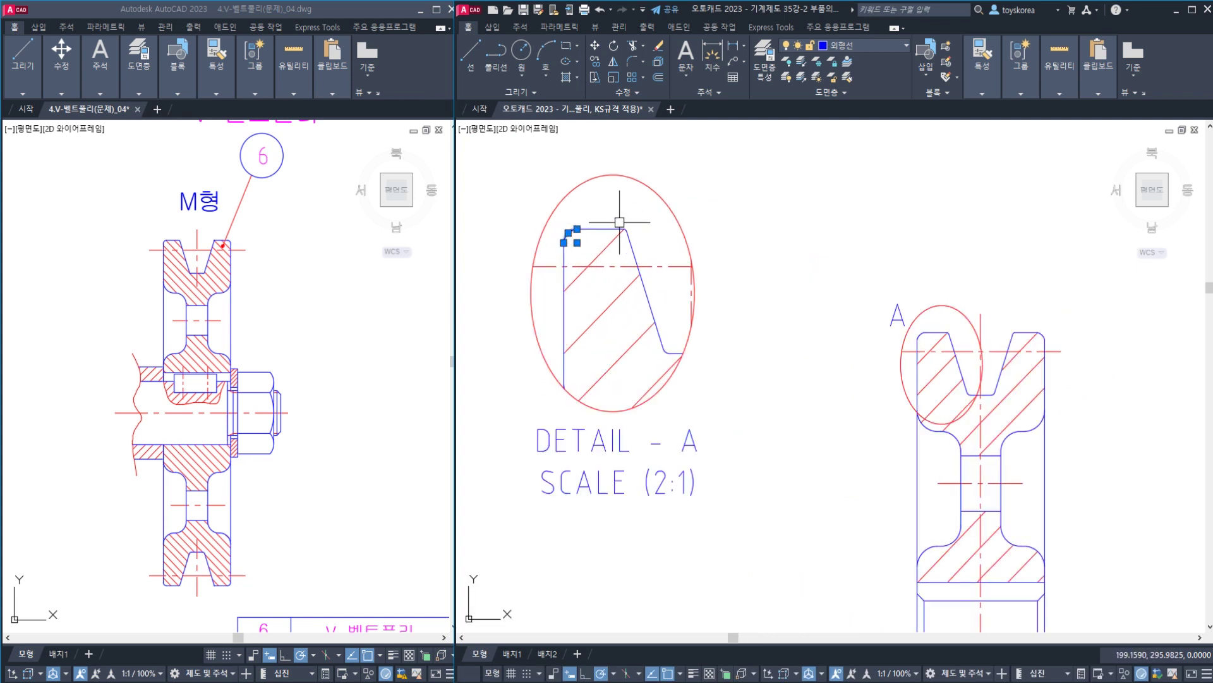
{"action": "scroll", "coordinate": [625, 228], "scroll_direction": "up", "scroll_amount": 3}
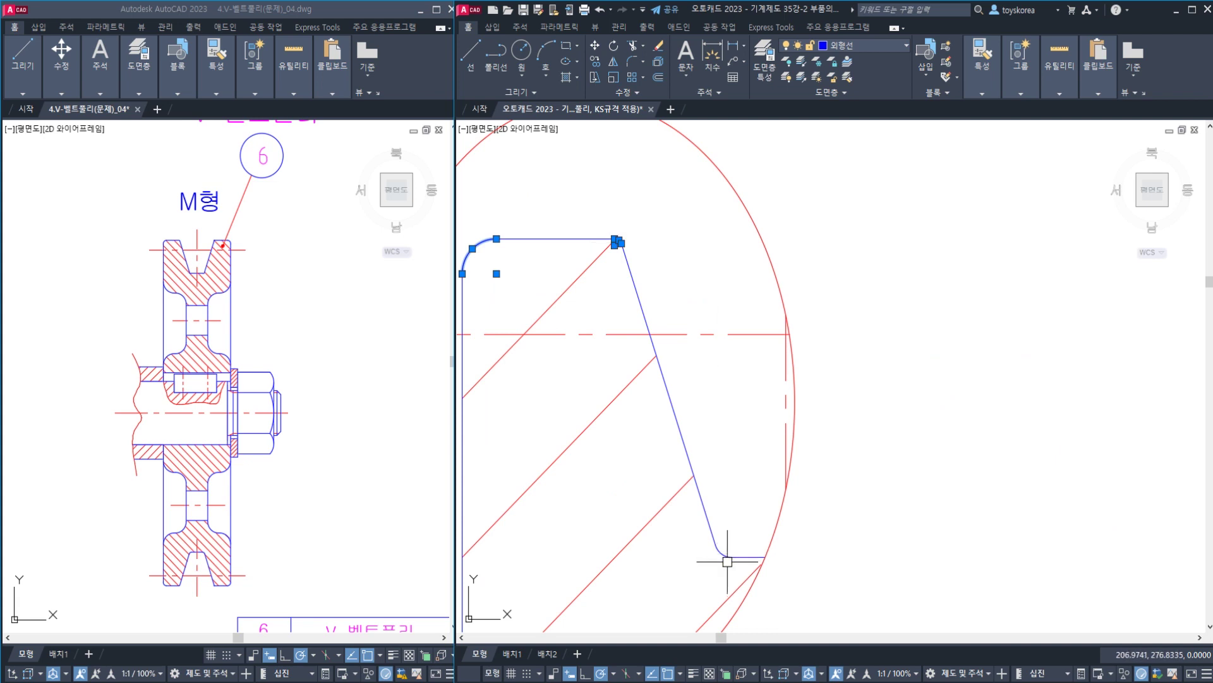
{"action": "left_click", "coordinate": [715, 546]}
{"action": "scroll", "coordinate": [671, 436], "scroll_direction": "down", "scroll_amount": 4}
{"action": "key", "text": "Escape"}
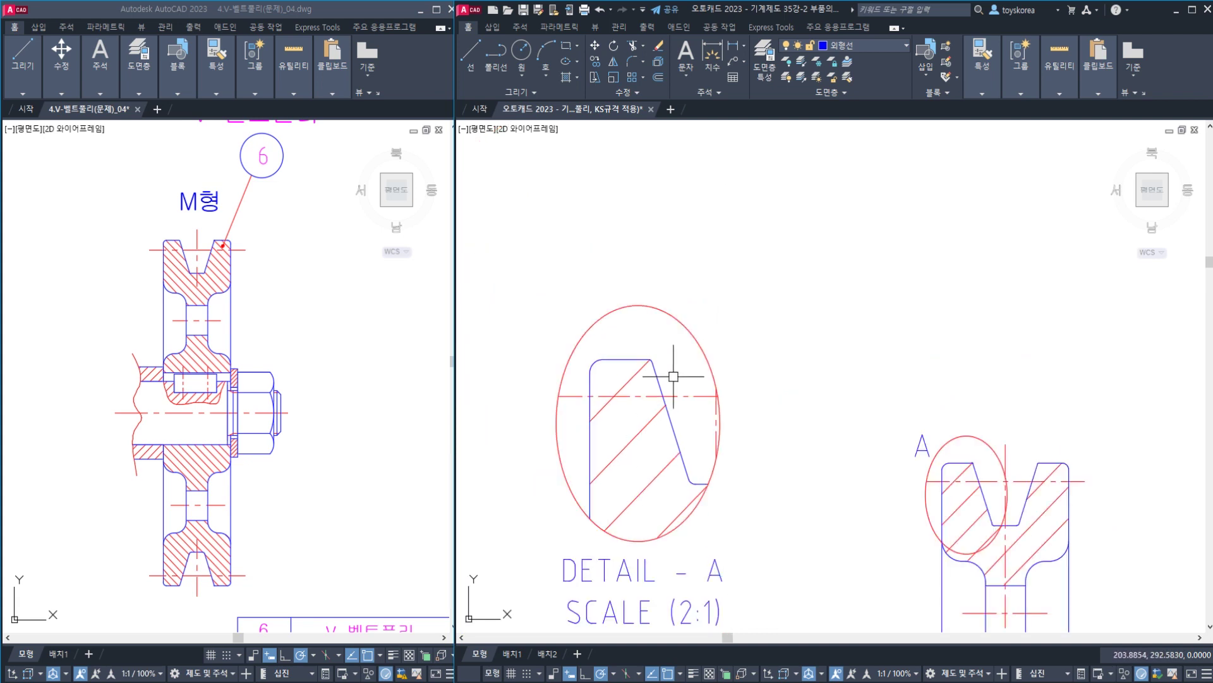
- Examine the full section's bore, comparing its upper and lower edges against the horizontal centreline
{"action": "middle_click_drag", "start_coordinate": [723, 419], "coordinate": [670, 279]}
{"action": "mouse_move", "coordinate": [784, 393]}
{"action": "middle_mouse_down"}
{"action": "mouse_move", "coordinate": [696, 304]}
{"action": "mouse_move", "coordinate": [653, 286]}
{"action": "middle_mouse_up"}
{"action": "middle_click_drag", "start_coordinate": [764, 347], "coordinate": [634, 292]}
{"action": "scroll", "coordinate": [637, 296], "scroll_direction": "down", "scroll_amount": 2}
{"action": "middle_click_drag", "start_coordinate": [648, 387], "coordinate": [665, 398]}
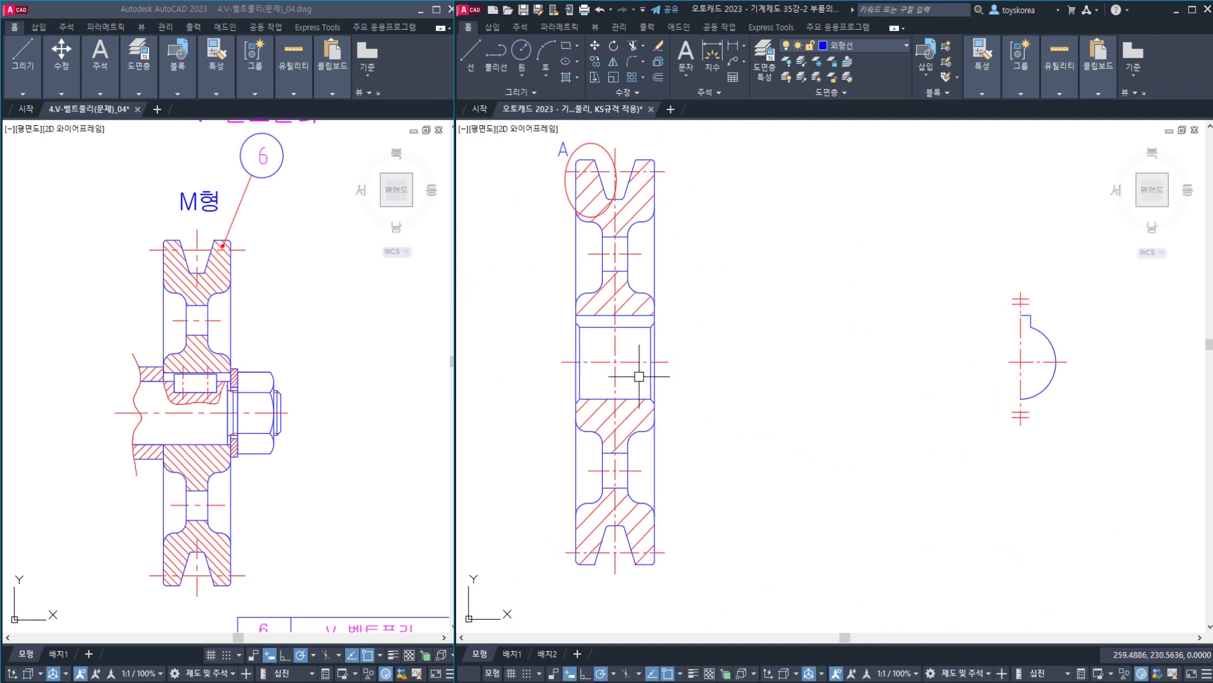
{"action": "left_click", "coordinate": [635, 396]}
{"action": "key", "text": "Escape"}
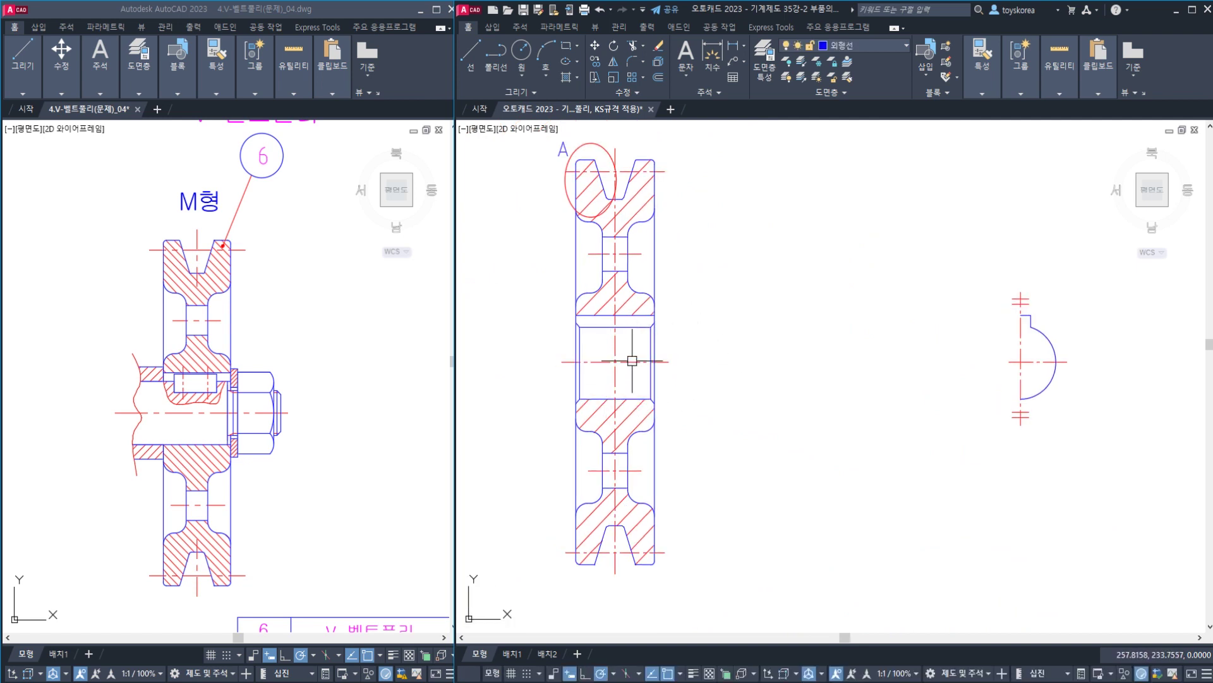
{"action": "scroll", "coordinate": [632, 361], "scroll_direction": "up", "scroll_amount": 2}
{"action": "left_click", "coordinate": [634, 361]}
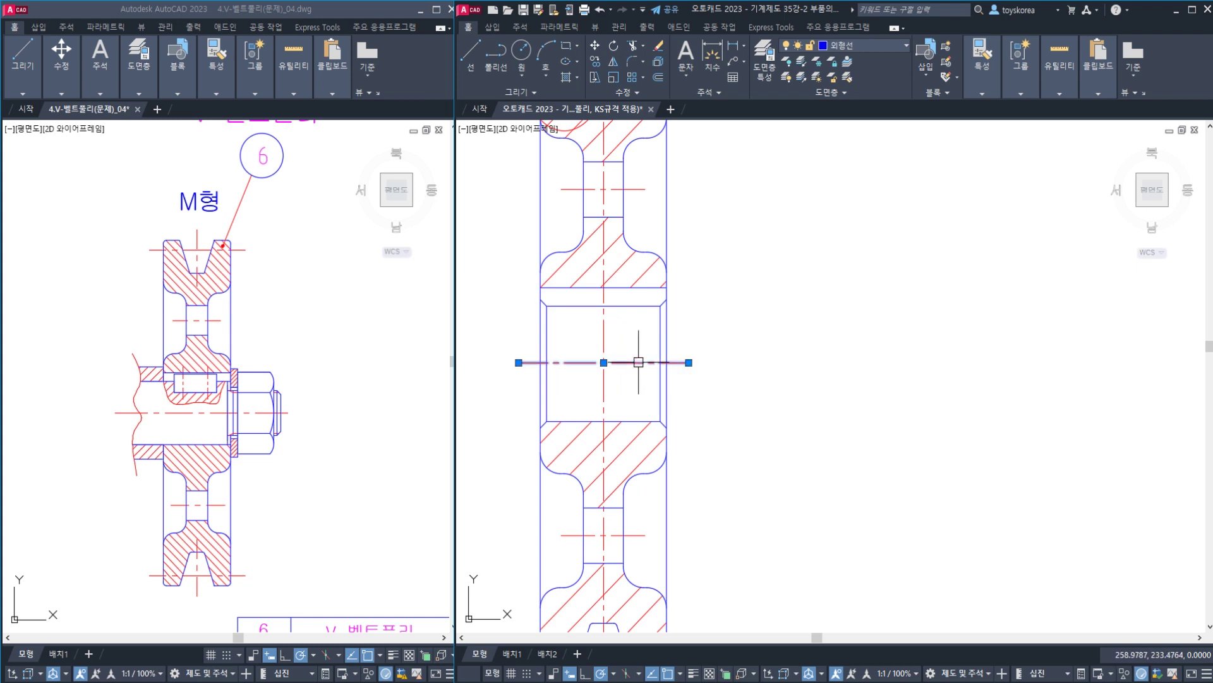
{"action": "key", "text": "Escape"}
{"action": "left_click", "coordinate": [631, 362]}
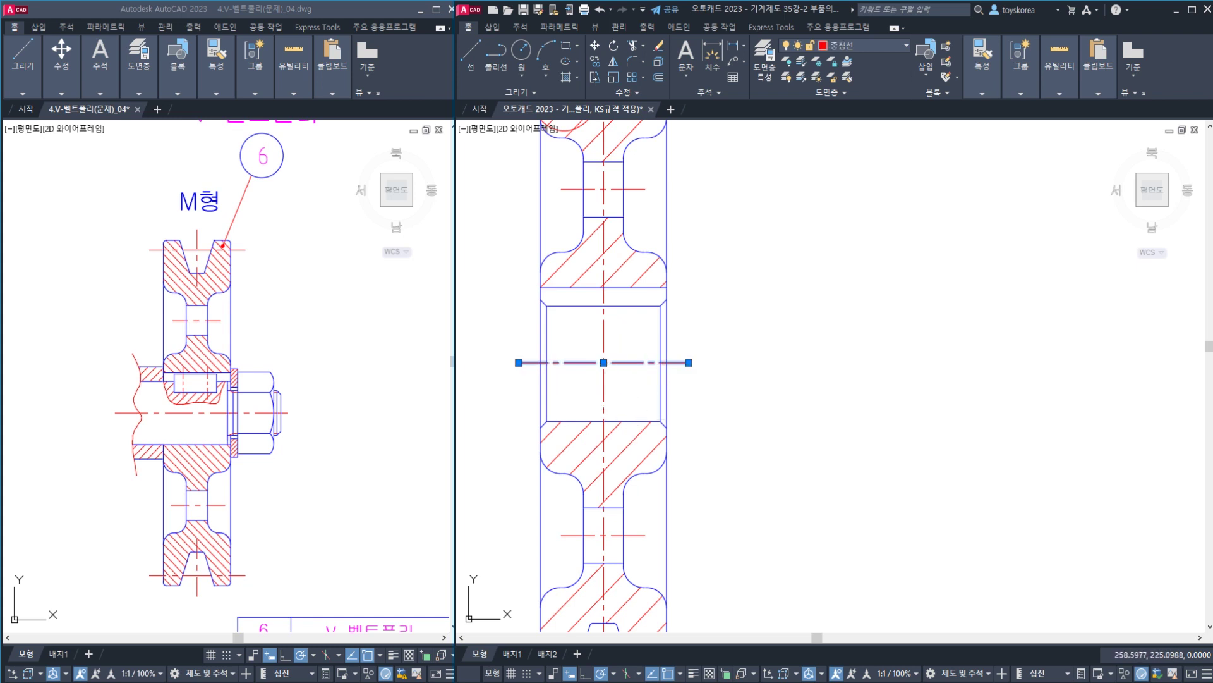
{"action": "left_click", "coordinate": [632, 420]}
{"action": "key", "text": "Escape"}
{"action": "left_click", "coordinate": [631, 362]}
{"action": "left_click", "coordinate": [635, 305]}
{"action": "key", "text": "Escape"}
{"action": "middle_click_drag", "start_coordinate": [726, 347], "coordinate": [574, 350]}
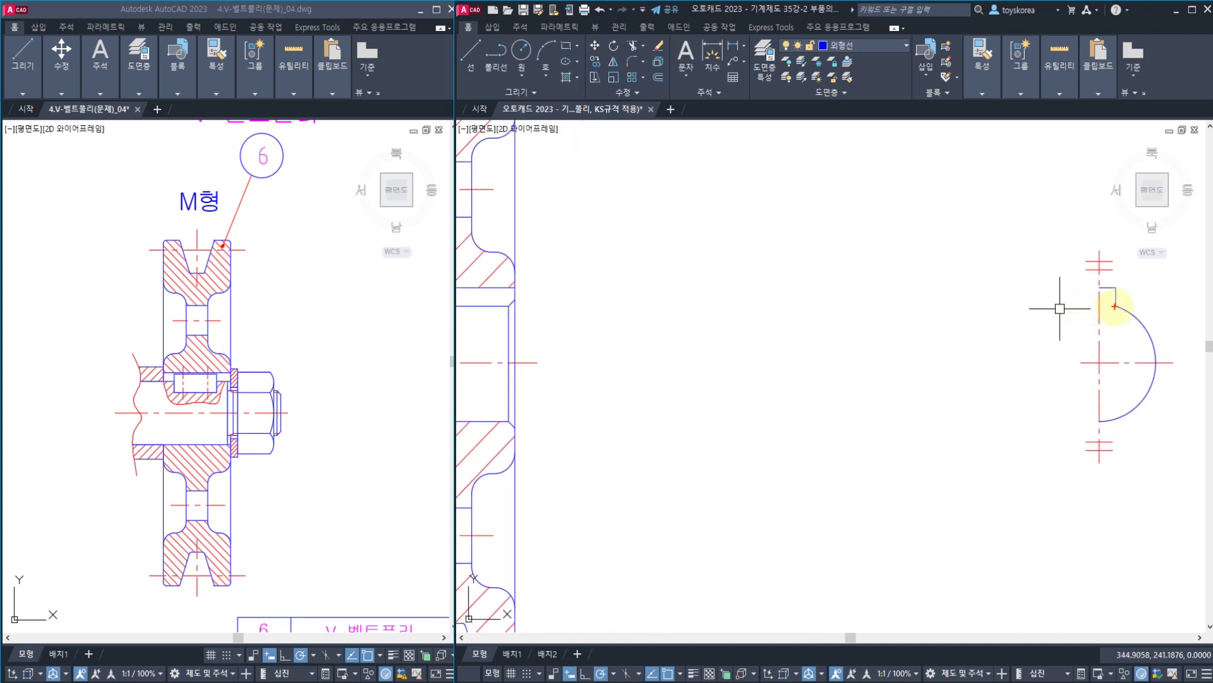
- Examine how the keyway corner in the partial view projects onto the full section's upper bore edge, and where the bore diameter dimension belongs
{"action": "mouse_move", "coordinate": [1114, 307]}
{"action": "left_mouse_down"}
{"action": "mouse_move", "coordinate": [632, 320]}
{"action": "mouse_move", "coordinate": [521, 308]}
{"action": "left_mouse_up"}
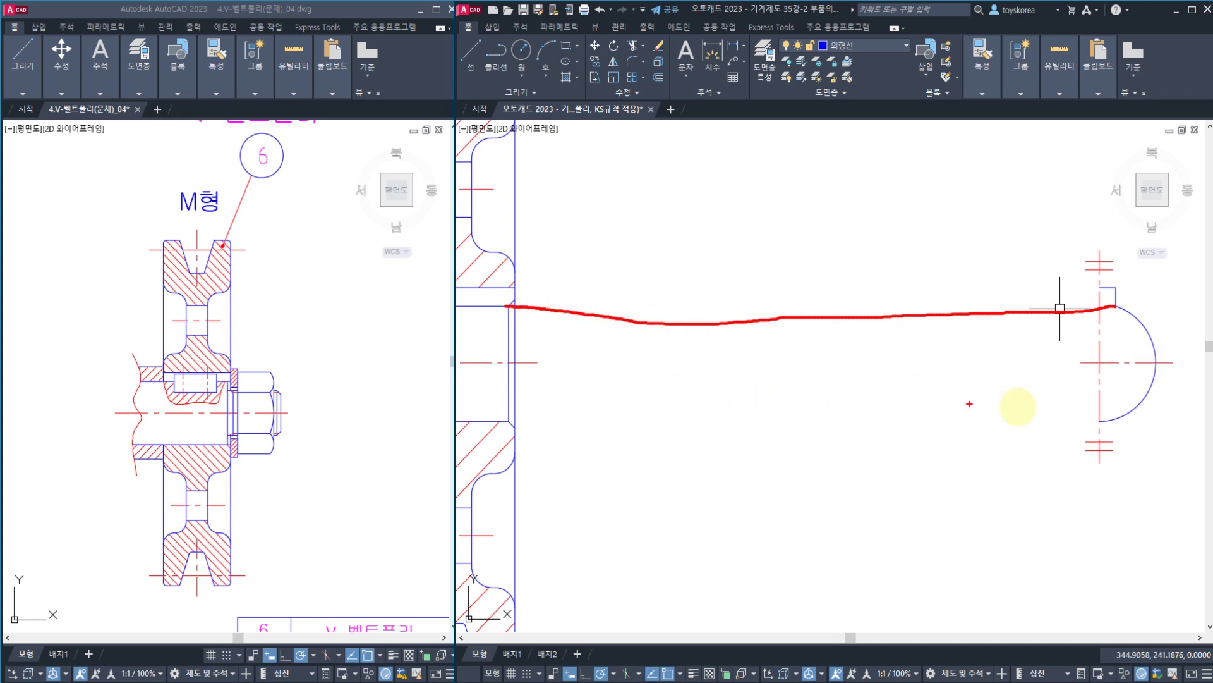
{"action": "left_click_drag", "start_coordinate": [1090, 361], "coordinate": [1106, 360]}
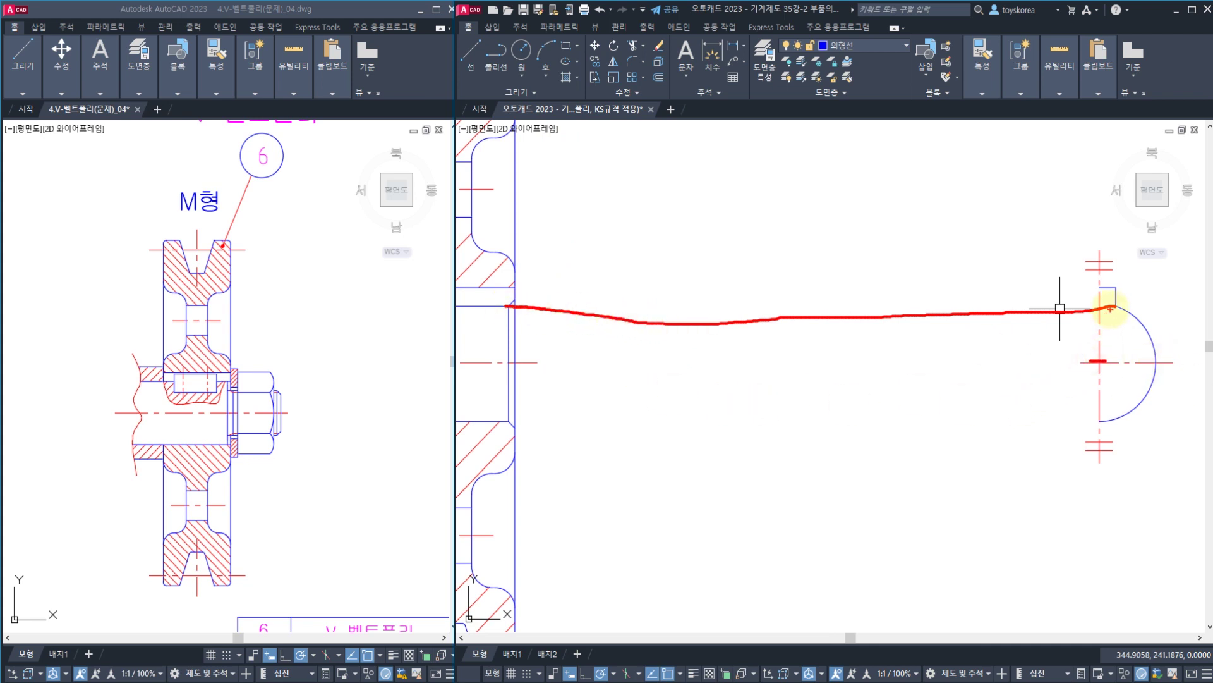
{"action": "mouse_move", "coordinate": [956, 365]}
{"action": "left_mouse_down"}
{"action": "mouse_move", "coordinate": [978, 343]}
{"action": "mouse_move", "coordinate": [999, 343]}
{"action": "left_mouse_up"}
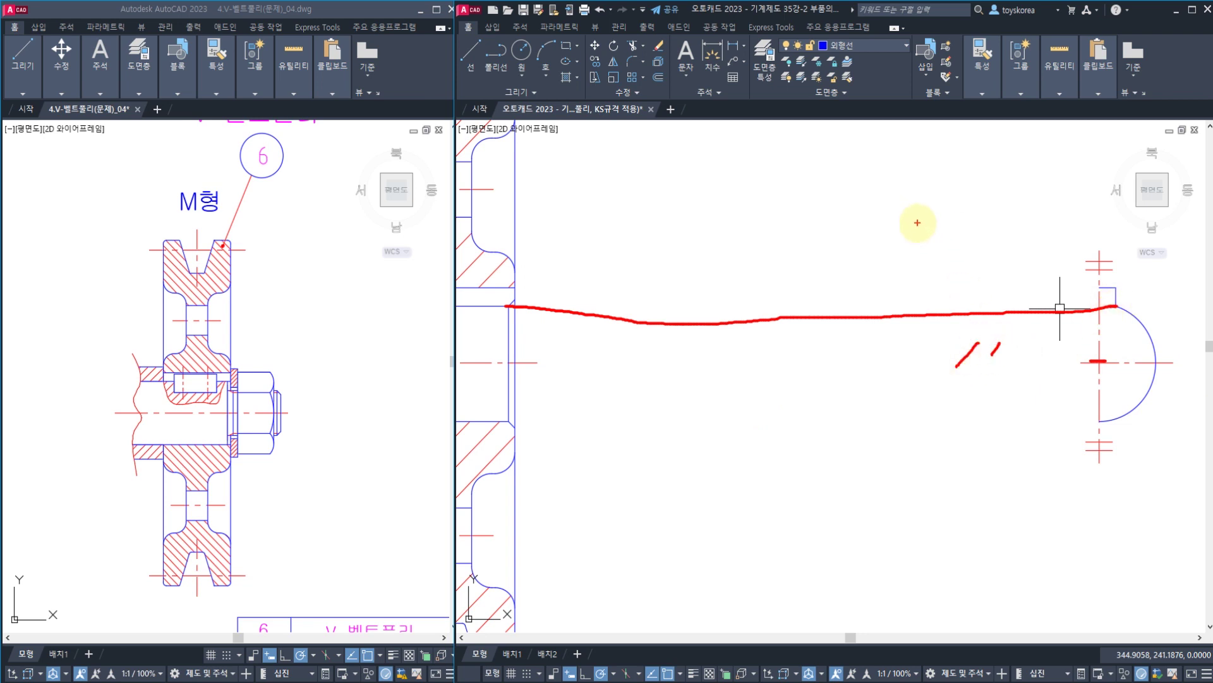
{"action": "mouse_move", "coordinate": [918, 222]}
{"action": "left_mouse_down"}
{"action": "mouse_move", "coordinate": [935, 163]}
{"action": "mouse_move", "coordinate": [947, 207]}
{"action": "left_mouse_up"}
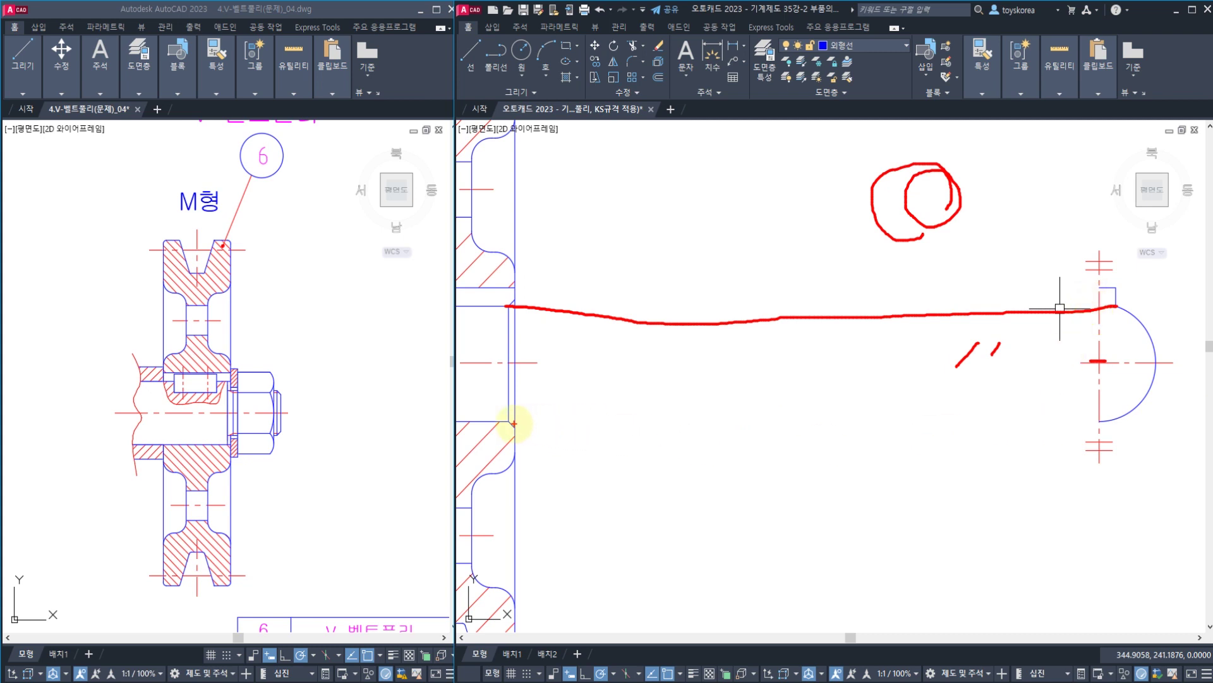
{"action": "left_click_drag", "start_coordinate": [513, 423], "coordinate": [646, 417]}
{"action": "mouse_move", "coordinate": [607, 316]}
{"action": "left_mouse_down"}
{"action": "mouse_move", "coordinate": [606, 411]}
{"action": "mouse_move", "coordinate": [618, 398]}
{"action": "left_mouse_up"}
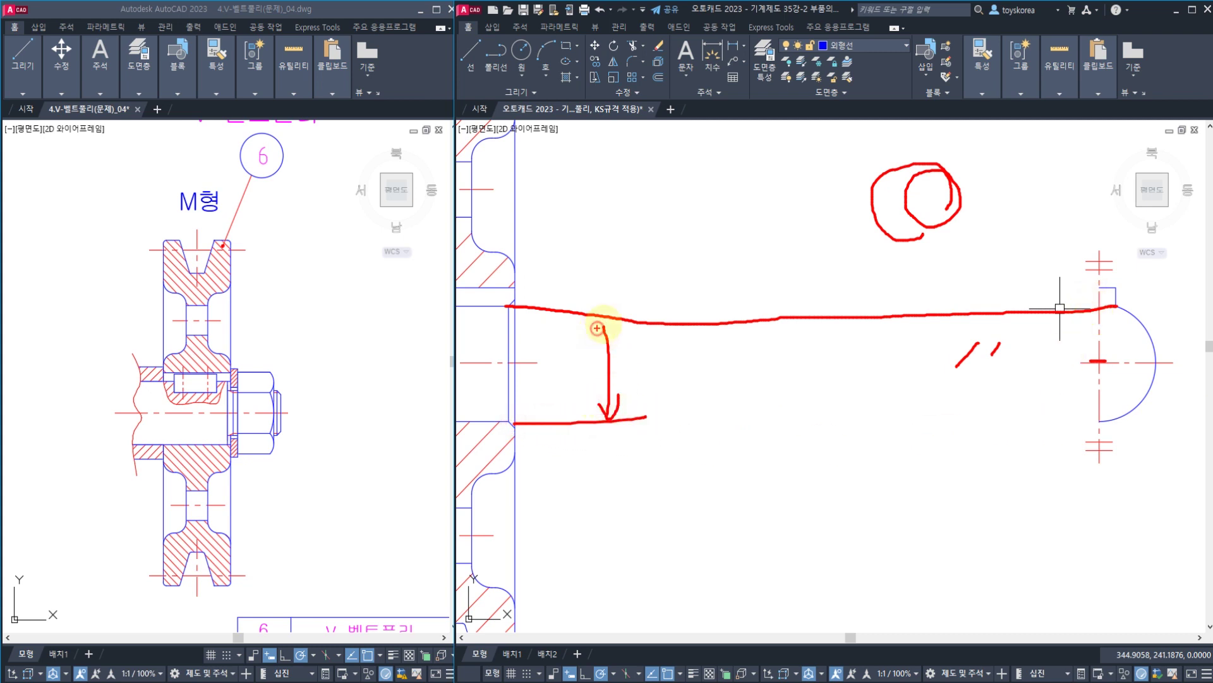
{"action": "left_click_drag", "start_coordinate": [598, 328], "coordinate": [626, 335]}
{"action": "left_click_drag", "start_coordinate": [639, 417], "coordinate": [787, 427]}
{"action": "mouse_move", "coordinate": [740, 327]}
{"action": "left_mouse_down"}
{"action": "mouse_move", "coordinate": [738, 432]}
{"action": "mouse_move", "coordinate": [672, 380]}
{"action": "mouse_move", "coordinate": [723, 414]}
{"action": "left_mouse_up"}
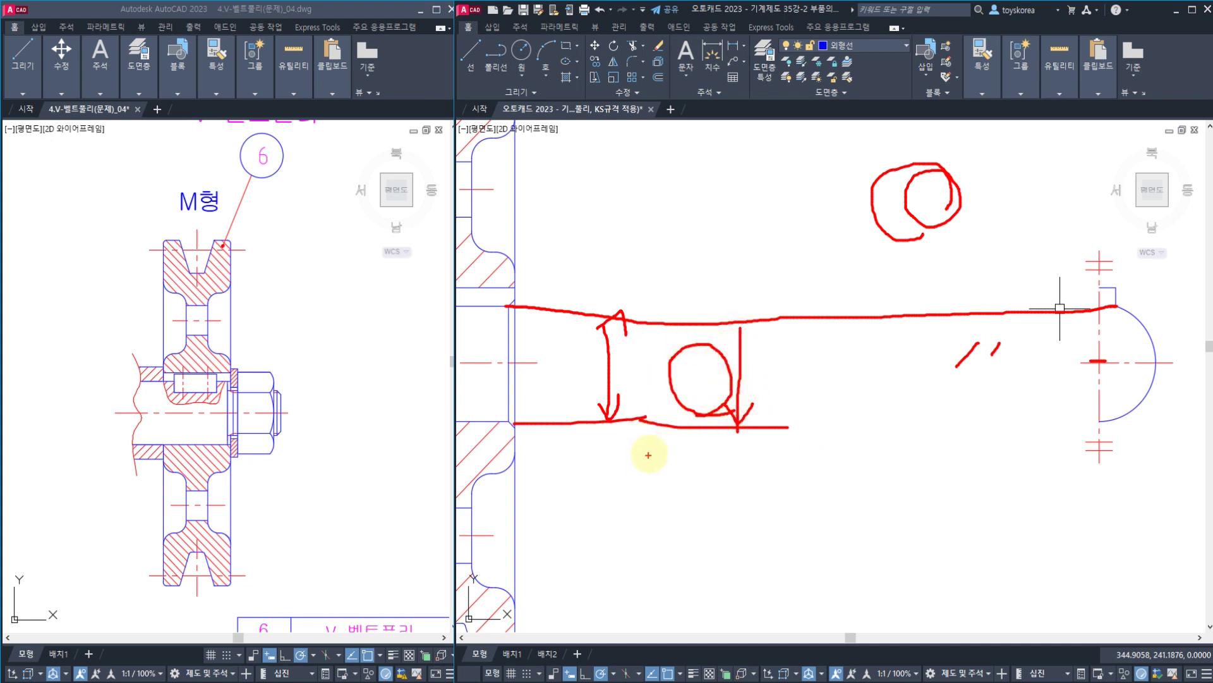
{"action": "key", "text": "Escape"}
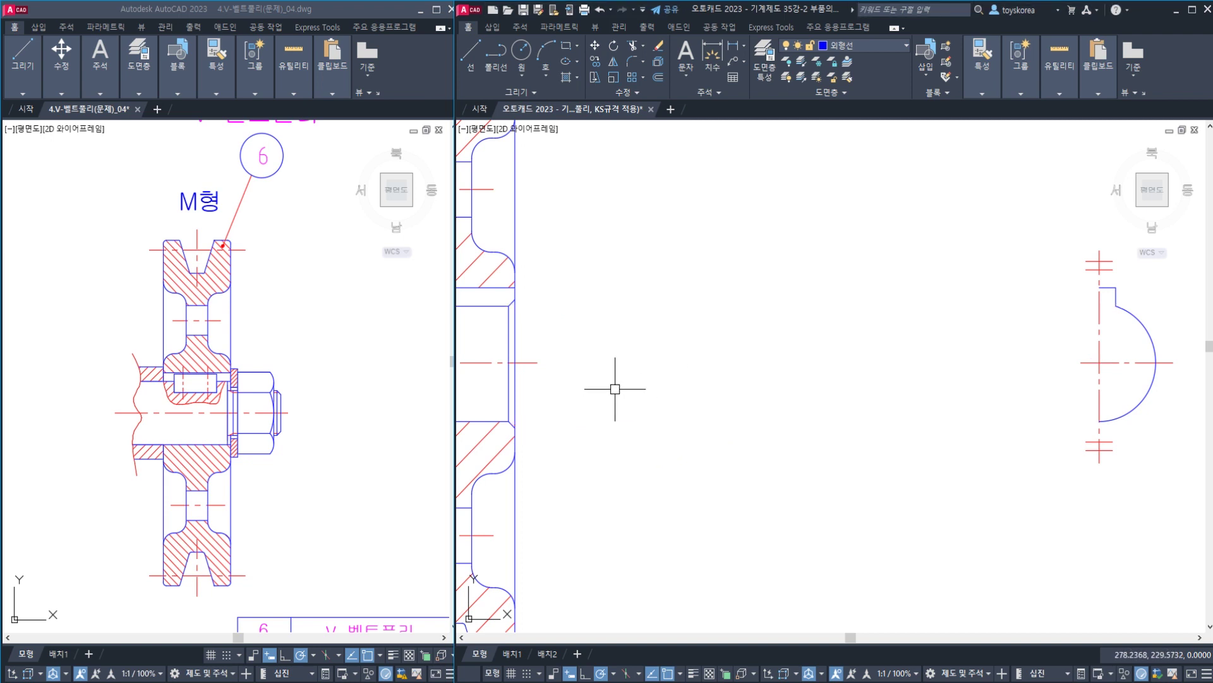
- Measure from the bore centreline to the lower bore edge with a temporary linear dimension, and delete the dimension
{"action": "middle_click_drag", "start_coordinate": [616, 390], "coordinate": [723, 360]}
{"action": "scroll", "coordinate": [616, 311], "scroll_direction": "up", "scroll_amount": 2}
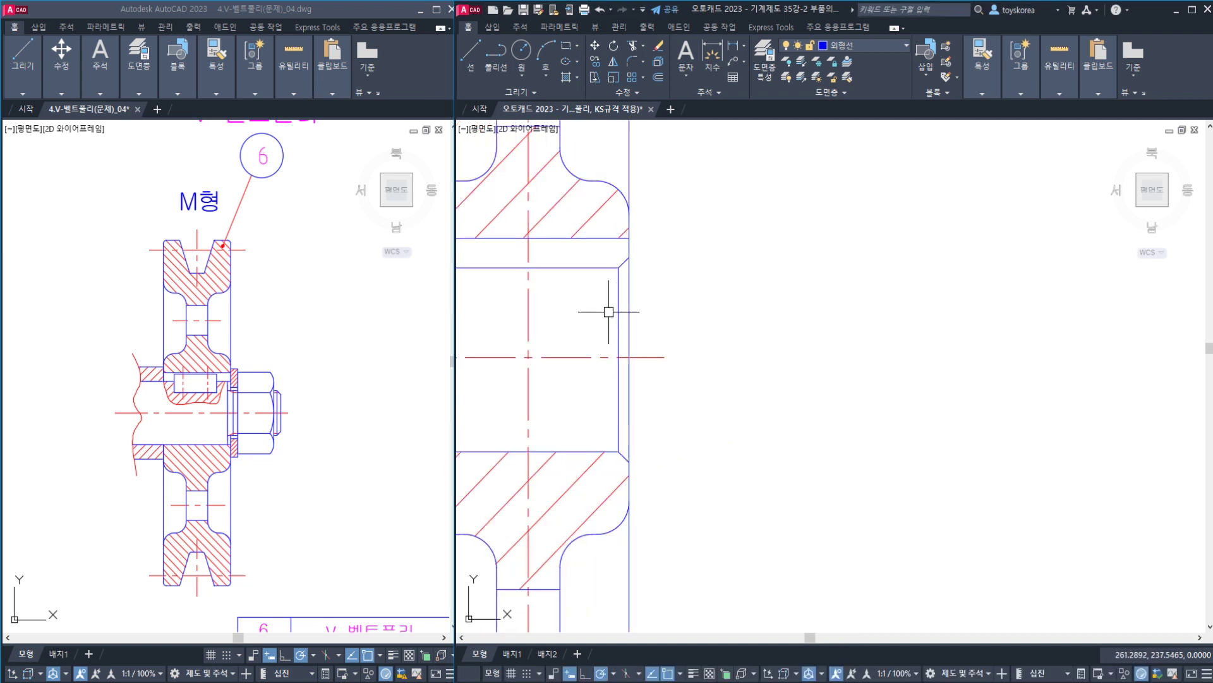
{"action": "left_click", "coordinate": [630, 434]}
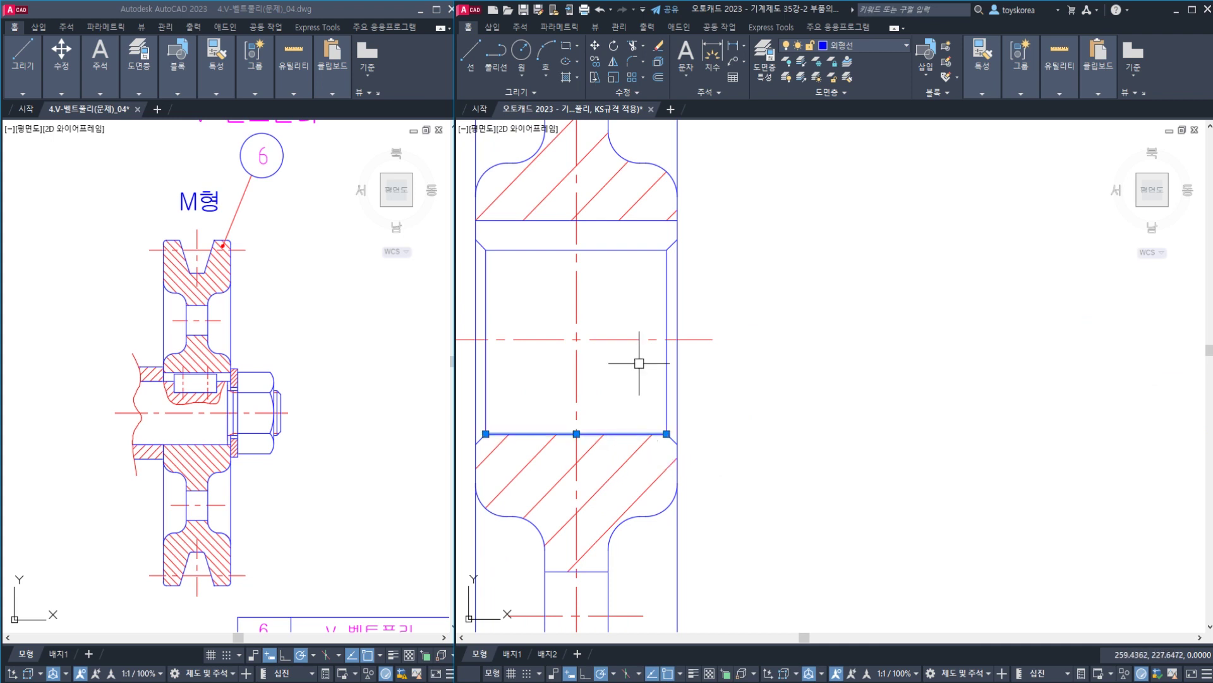
{"action": "left_click", "coordinate": [624, 340]}
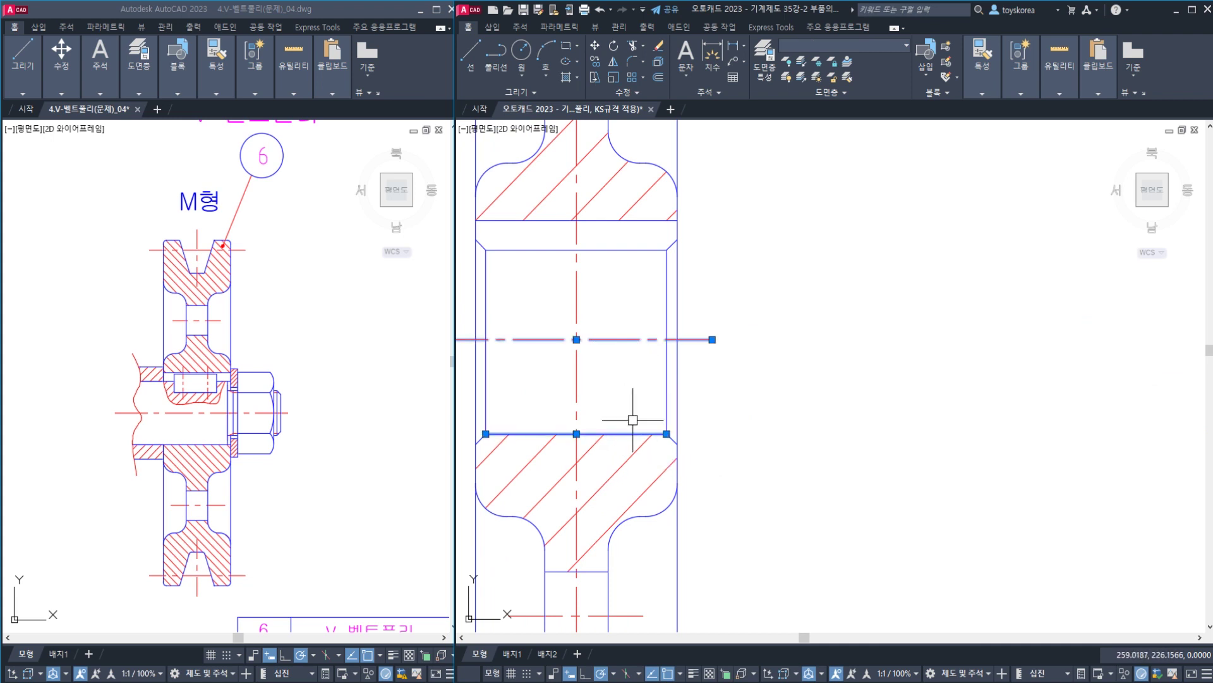
{"action": "key", "text": "Escape"}
{"action": "type", "text": "DLI"}
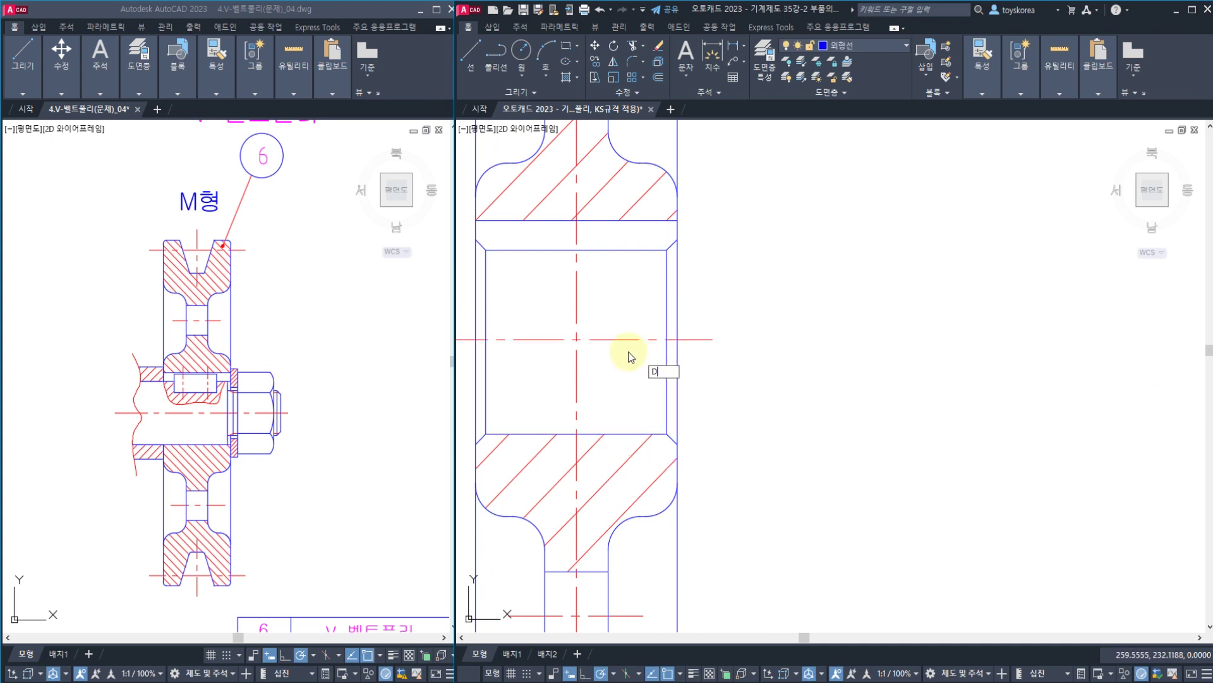
{"action": "key", "text": "Return"}
{"action": "left_click", "coordinate": [623, 340]}
{"action": "left_click", "coordinate": [623, 434]}
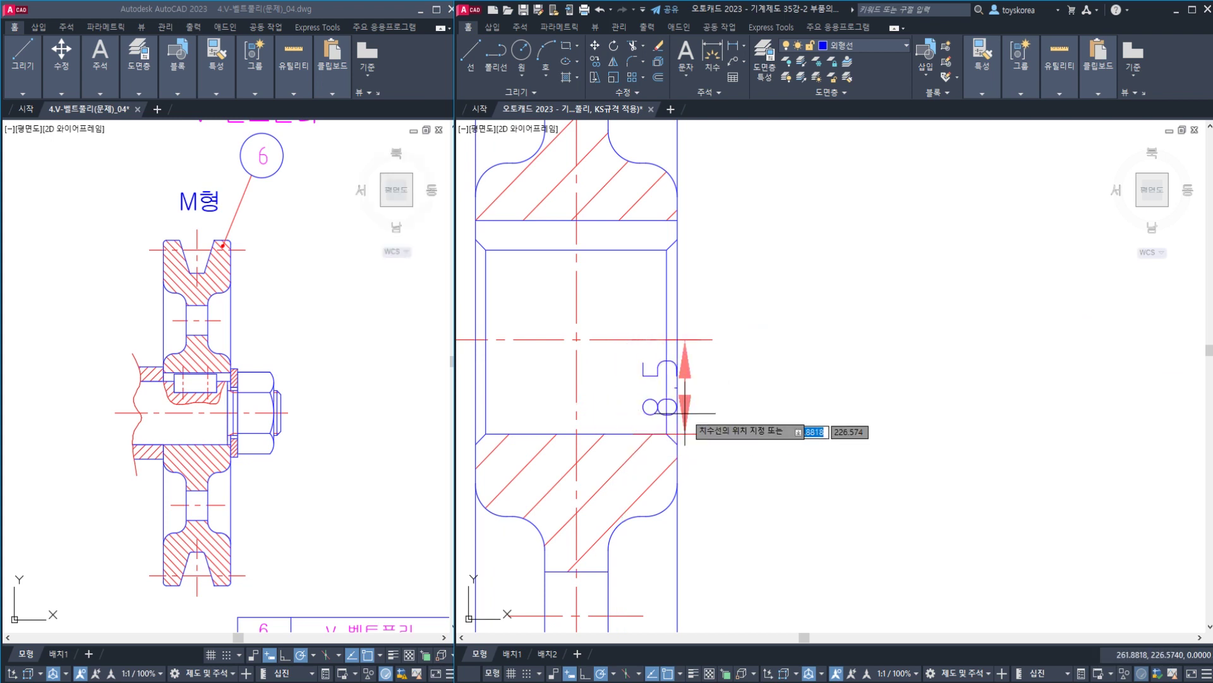
{"action": "left_click", "coordinate": [749, 386]}
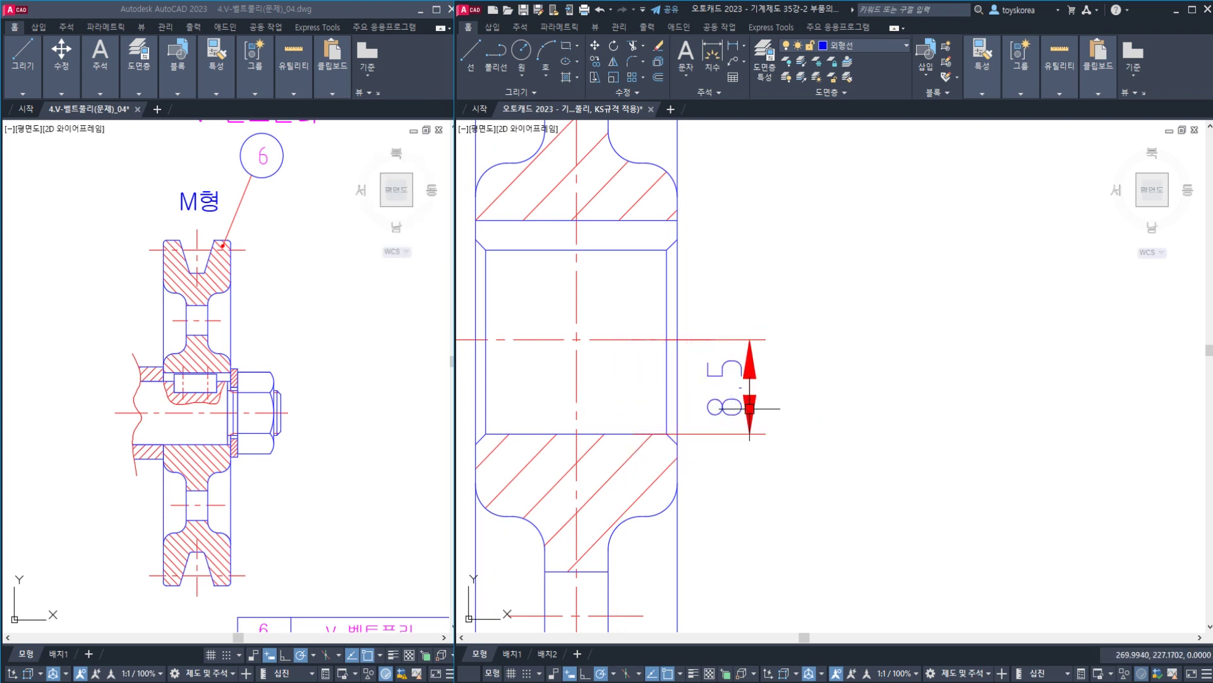
{"action": "left_click", "coordinate": [725, 363]}
{"action": "key", "text": "Delete"}
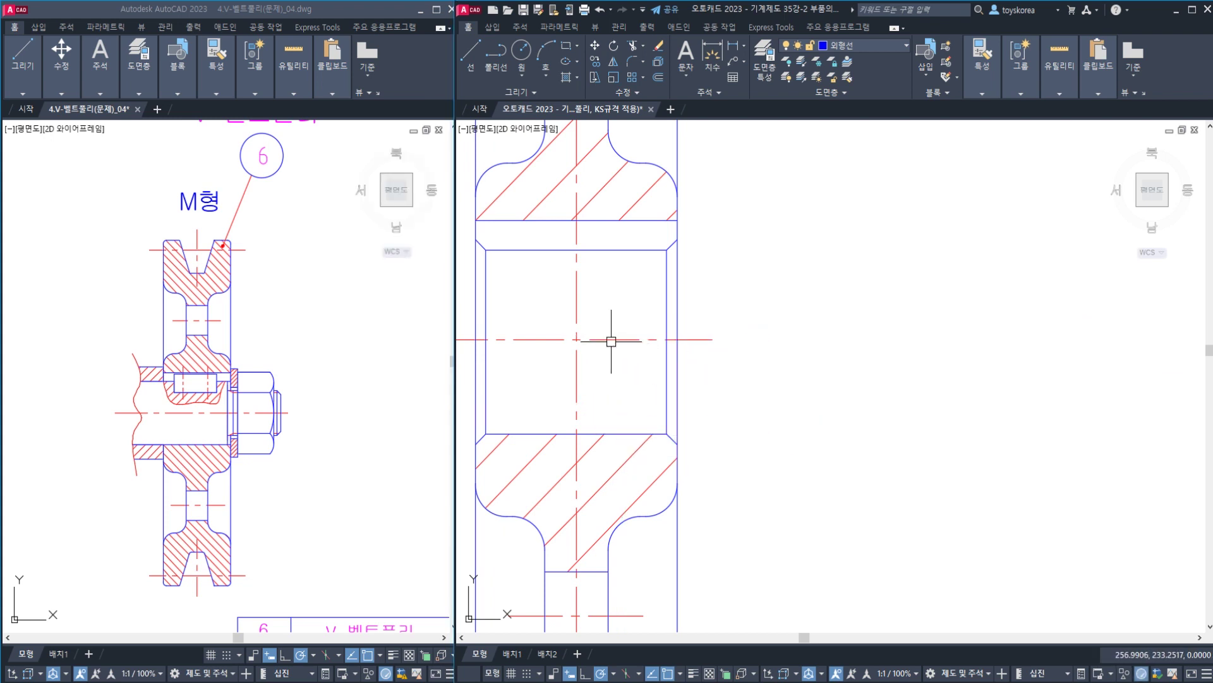
- Measure between the lower and upper bore edges at the chamfer corners with a temporary linear dimension, and delete the dimension
{"action": "left_click", "coordinate": [611, 340]}
{"action": "left_click", "coordinate": [619, 434]}
{"action": "key", "text": "Escape"}
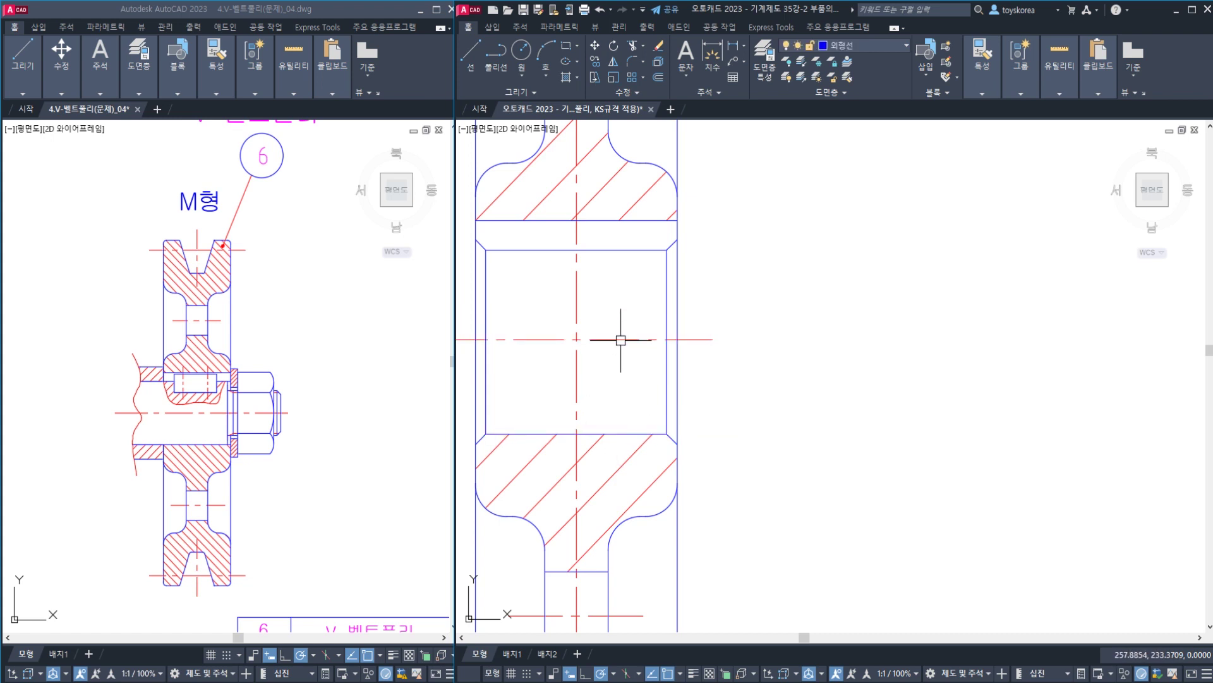
{"action": "left_click", "coordinate": [620, 340]}
{"action": "left_click", "coordinate": [620, 252]}
{"action": "key", "text": "Escape"}
{"action": "type", "text": "D"}
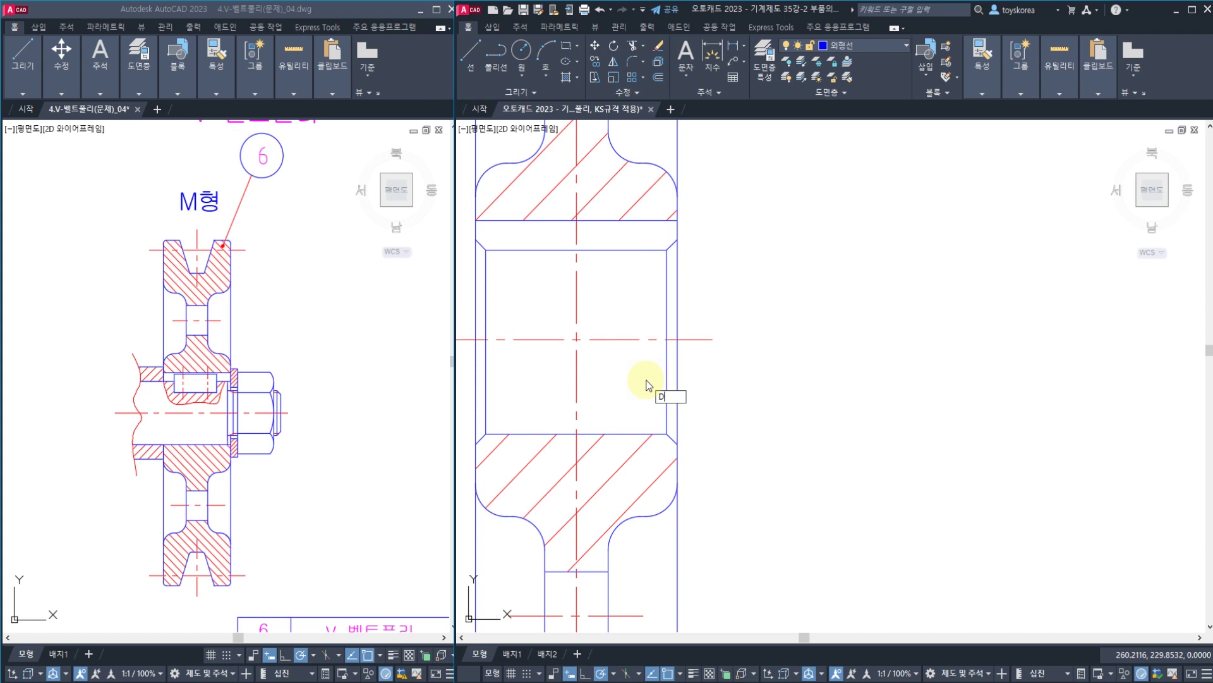
{"action": "type", "text": "LI"}
{"action": "key", "text": "Return"}
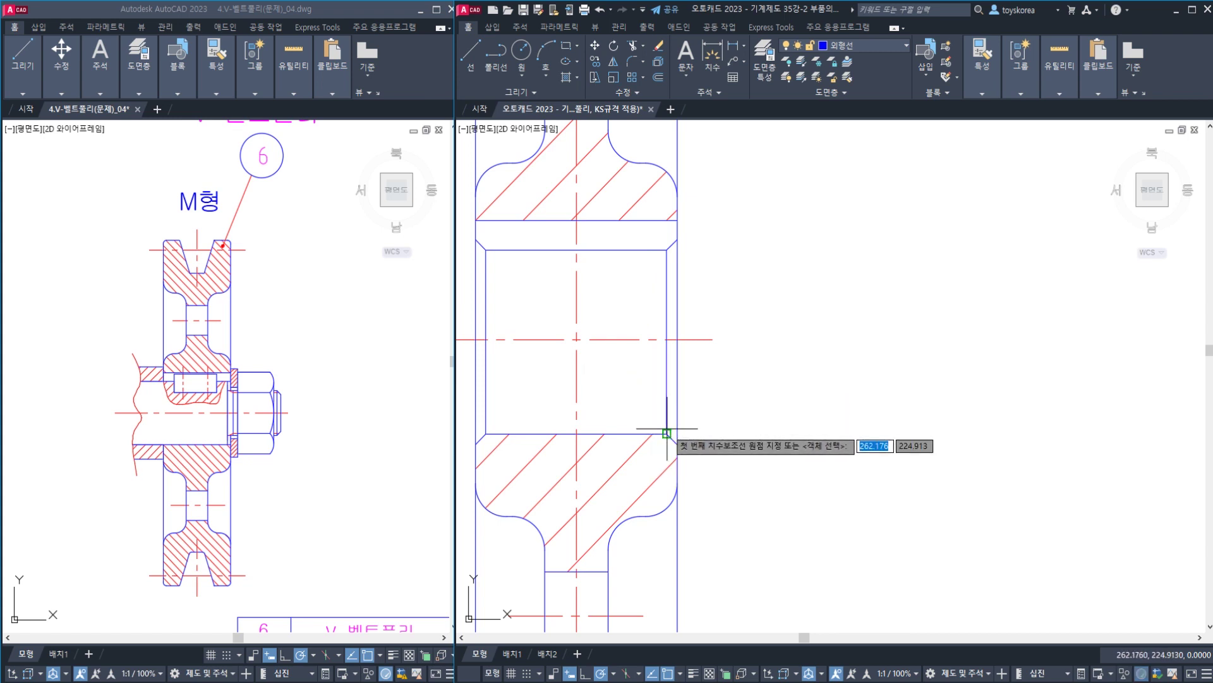
{"action": "left_click", "coordinate": [667, 433]}
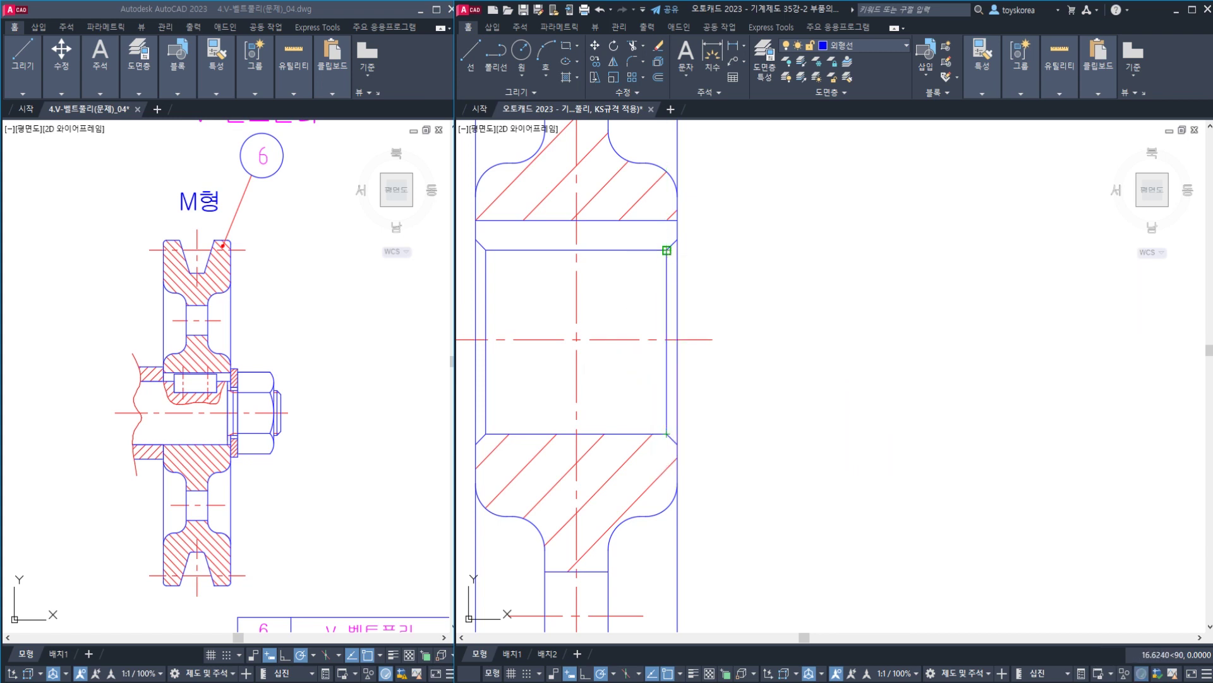
{"action": "left_click", "coordinate": [667, 250]}
{"action": "left_click", "coordinate": [787, 316]}
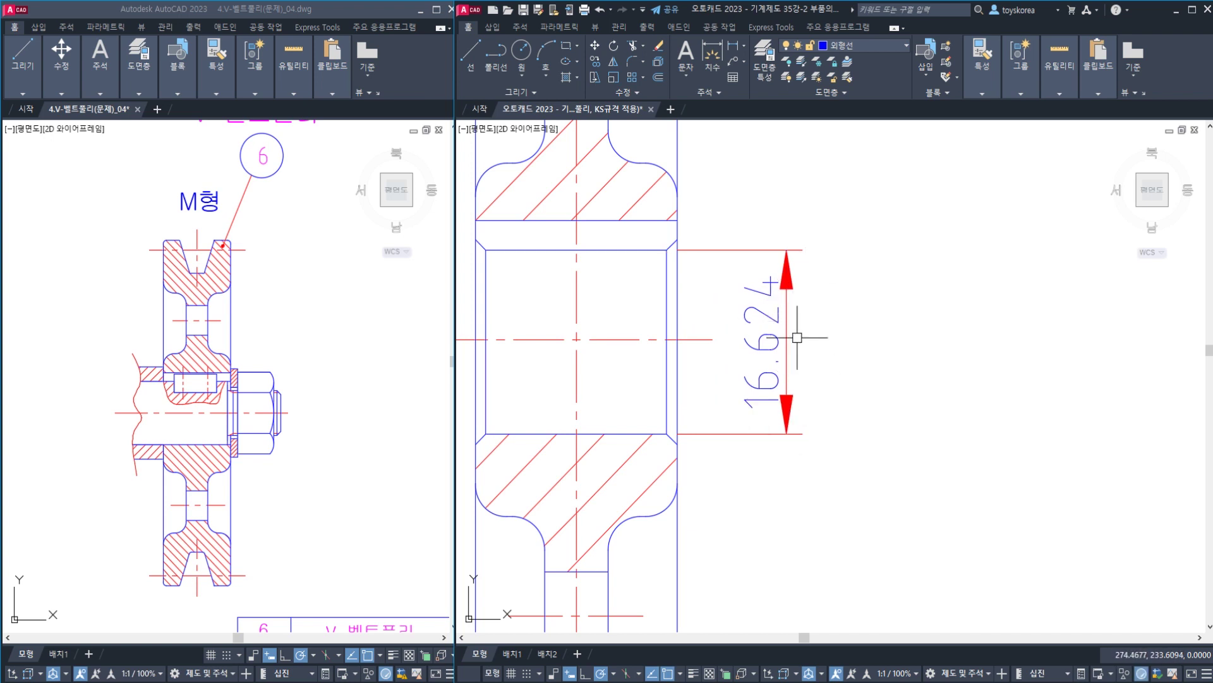
{"action": "left_click", "coordinate": [786, 324]}
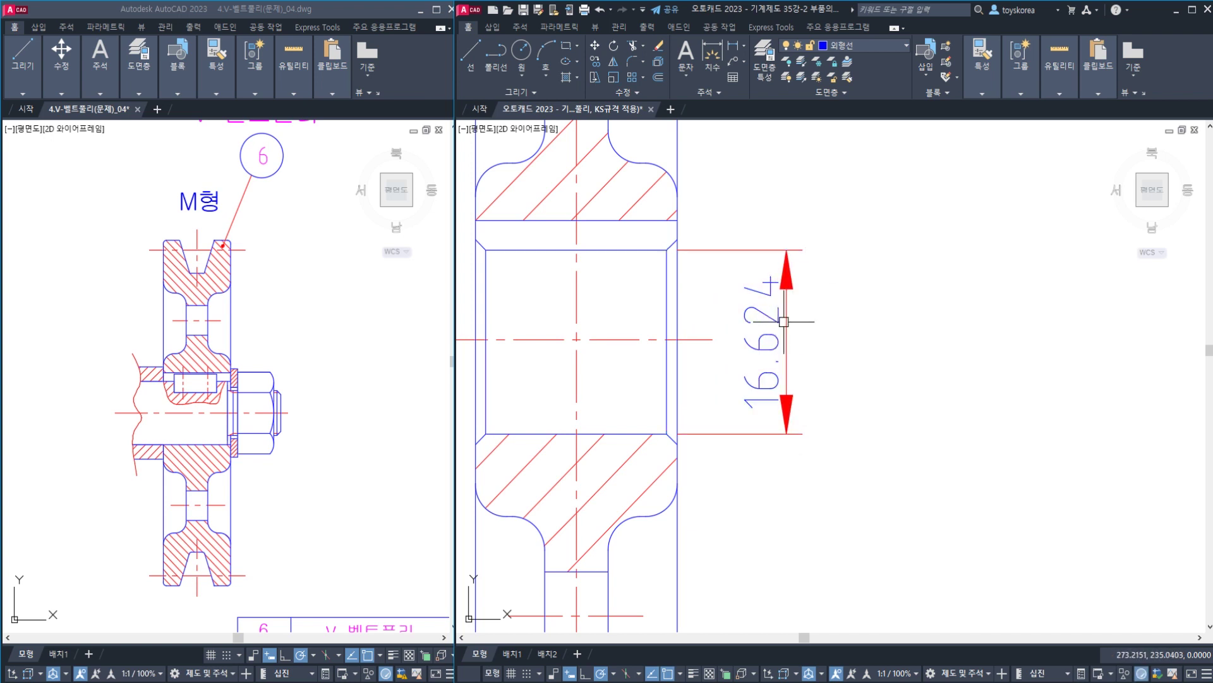
{"action": "key", "text": "Return"}
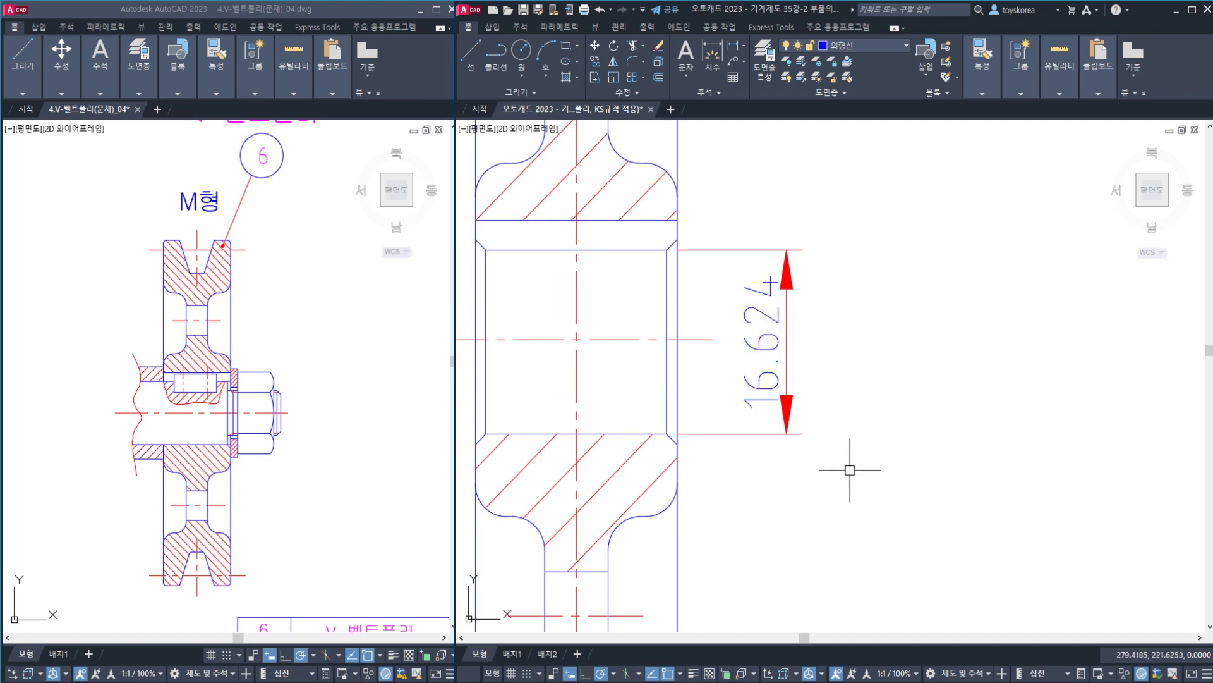
{"action": "left_click", "coordinate": [924, 478]}
{"action": "left_click", "coordinate": [736, 210]}
{"action": "key", "text": "Delete"}
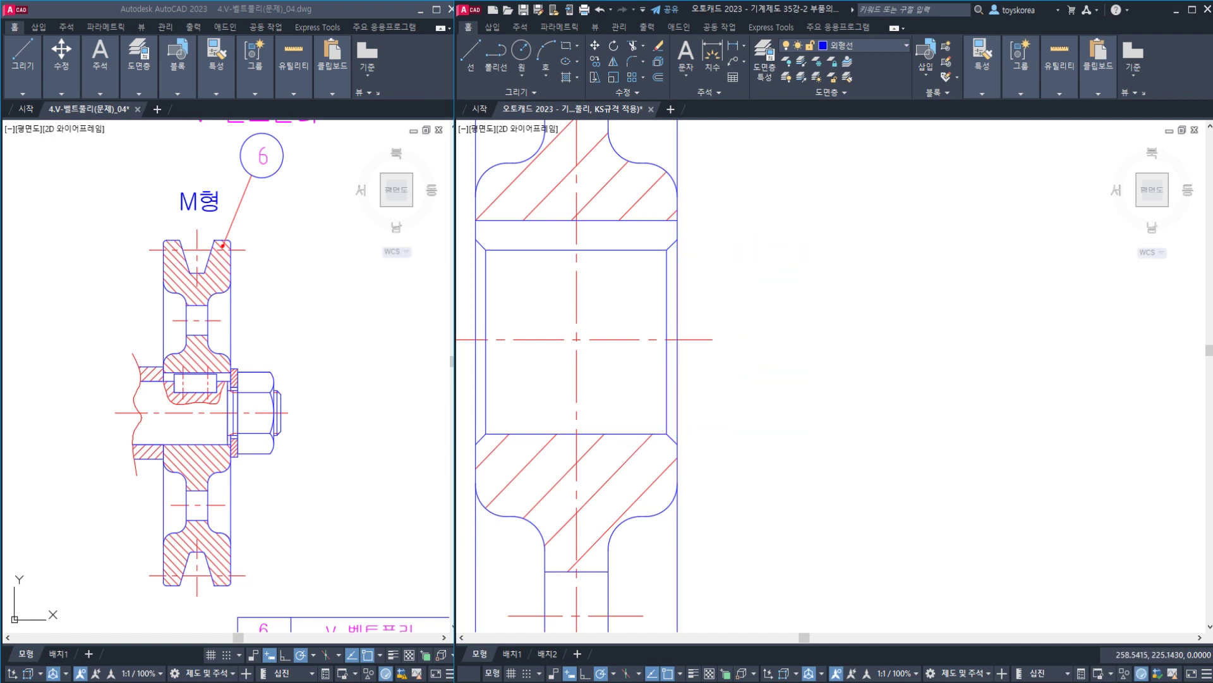
- Mirror the full section's lower bore edge about the horizontal centreline, keeping the original line
{"action": "scroll", "coordinate": [629, 432], "scroll_direction": "up", "scroll_amount": 2}
{"action": "left_click", "coordinate": [629, 434]}
{"action": "type", "text": "M"}
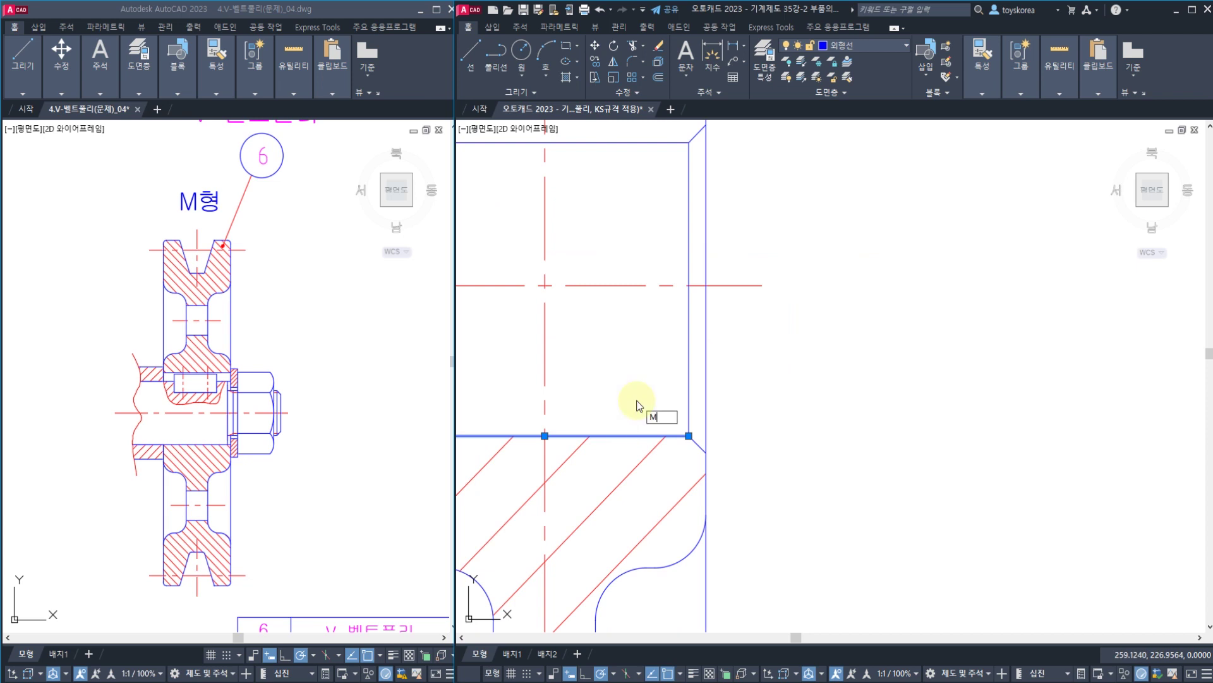
{"action": "type", "text": "I"}
{"action": "key", "text": "Return"}
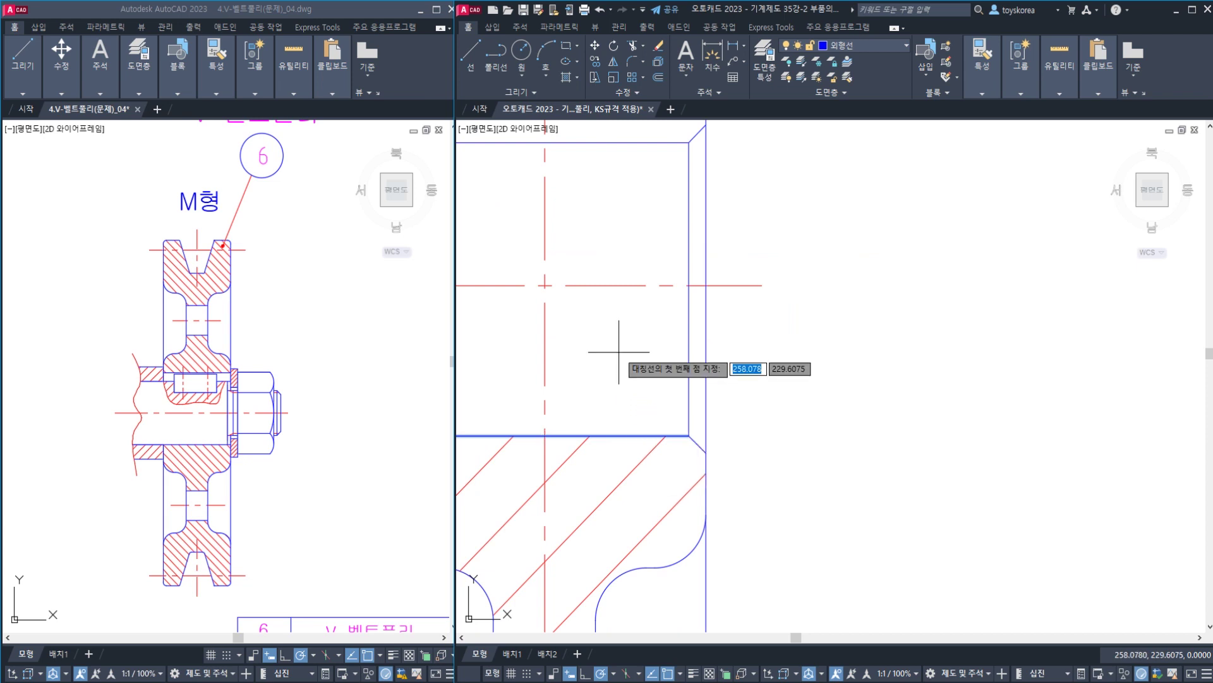
{"action": "scroll", "coordinate": [555, 292], "scroll_direction": "down", "scroll_amount": 2}
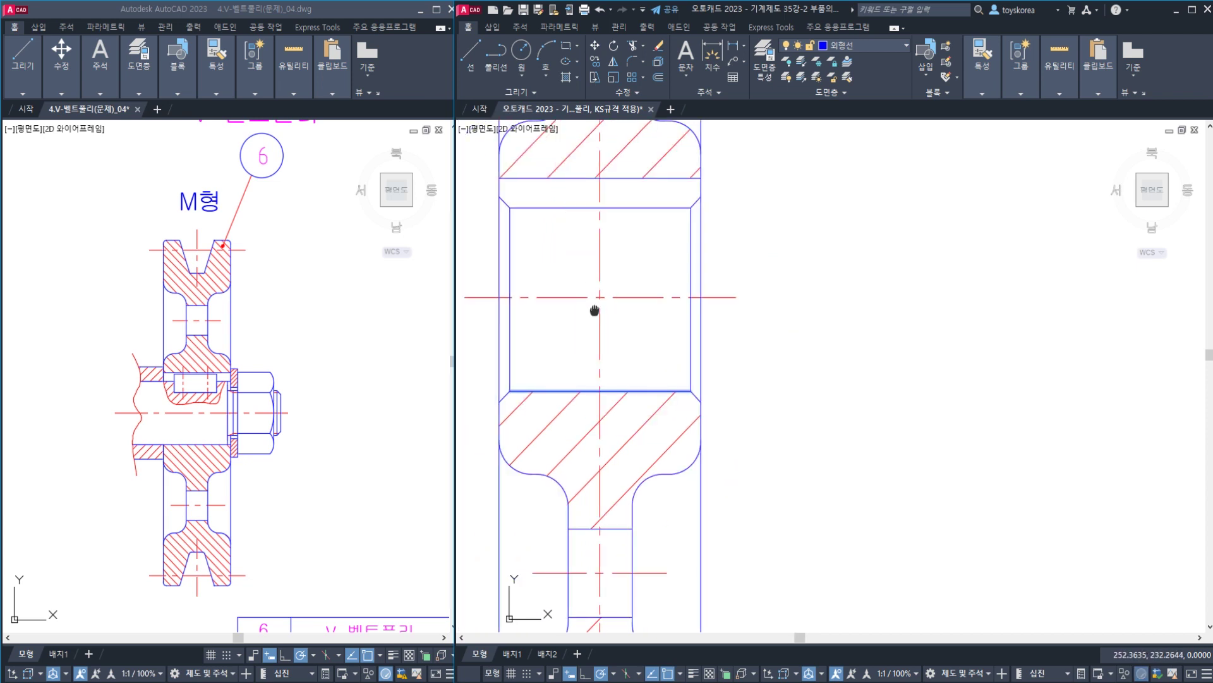
{"action": "left_click", "coordinate": [475, 297]}
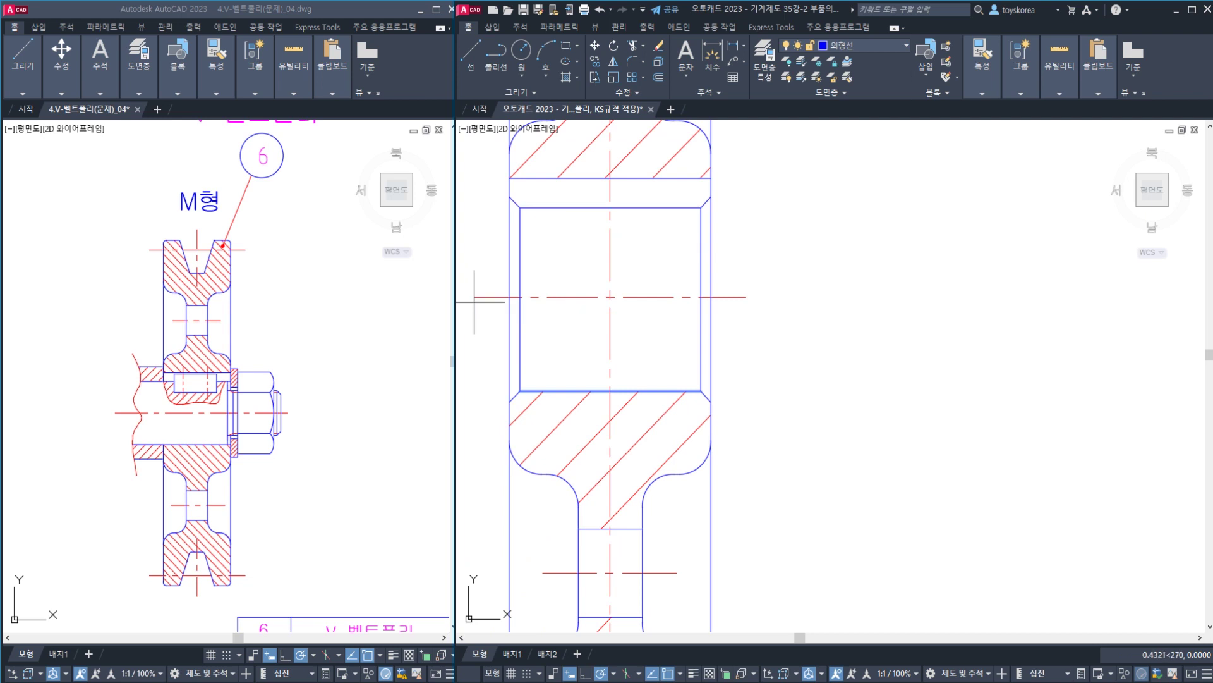
{"action": "left_click", "coordinate": [742, 298]}
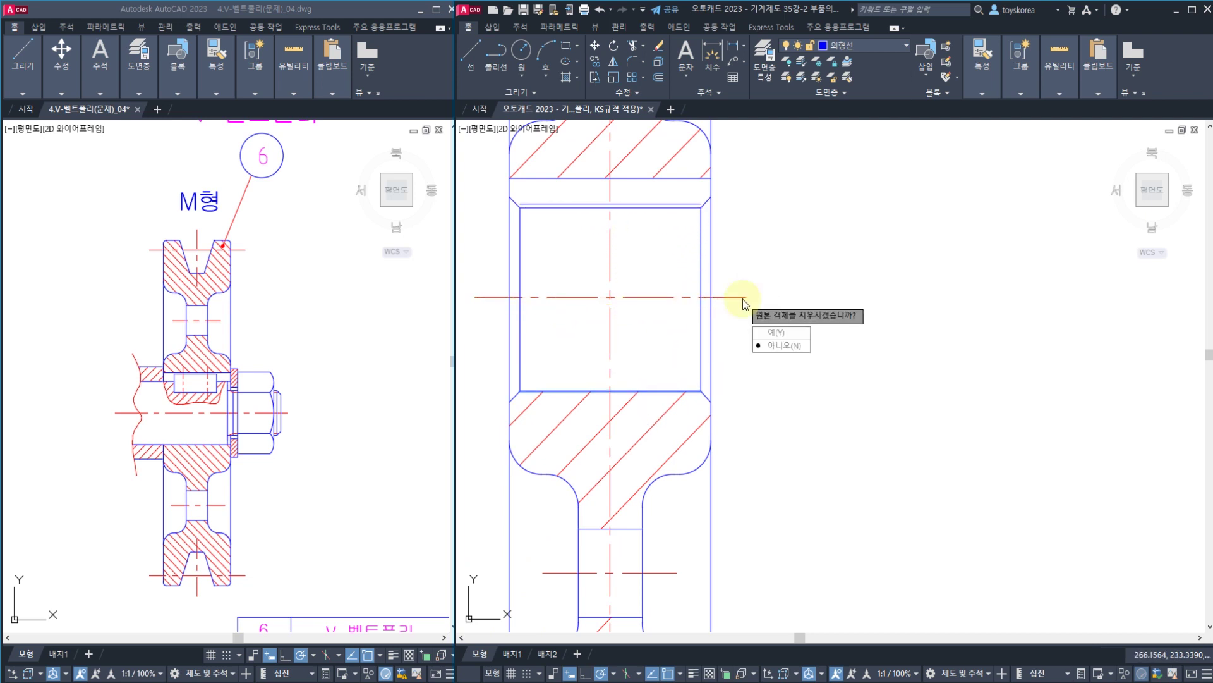
{"action": "right_click", "coordinate": [692, 443]}
- Compare the mirrored upper line with the lower bore edge and begin a dimension between them
{"action": "scroll", "coordinate": [727, 184], "scroll_direction": "up", "scroll_amount": 2}
{"action": "left_click", "coordinate": [664, 213]}
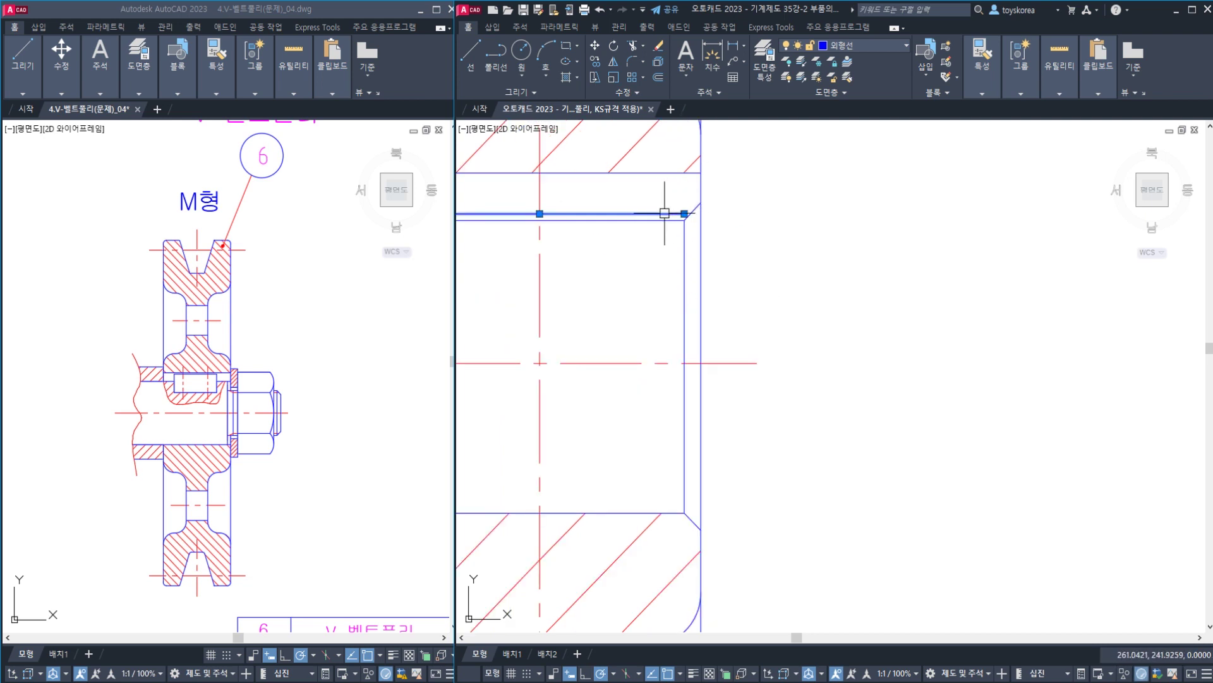
{"action": "left_click", "coordinate": [662, 509]}
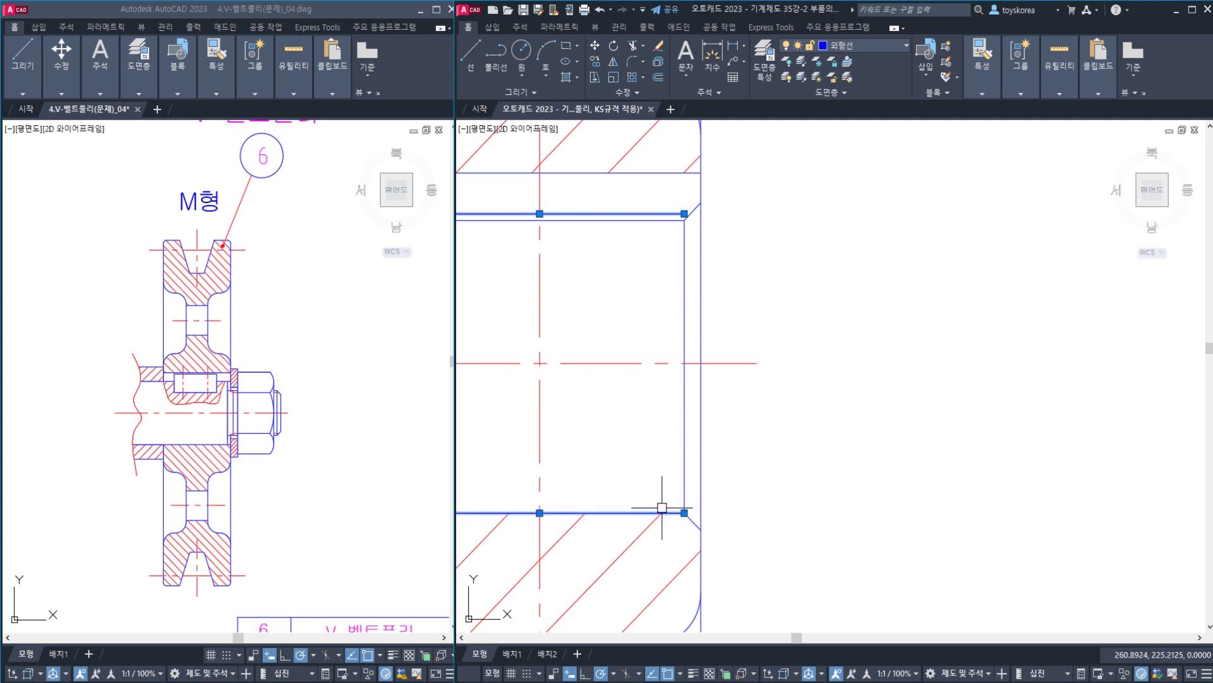
{"action": "key", "text": "Escape"}
{"action": "type", "text": "D"}
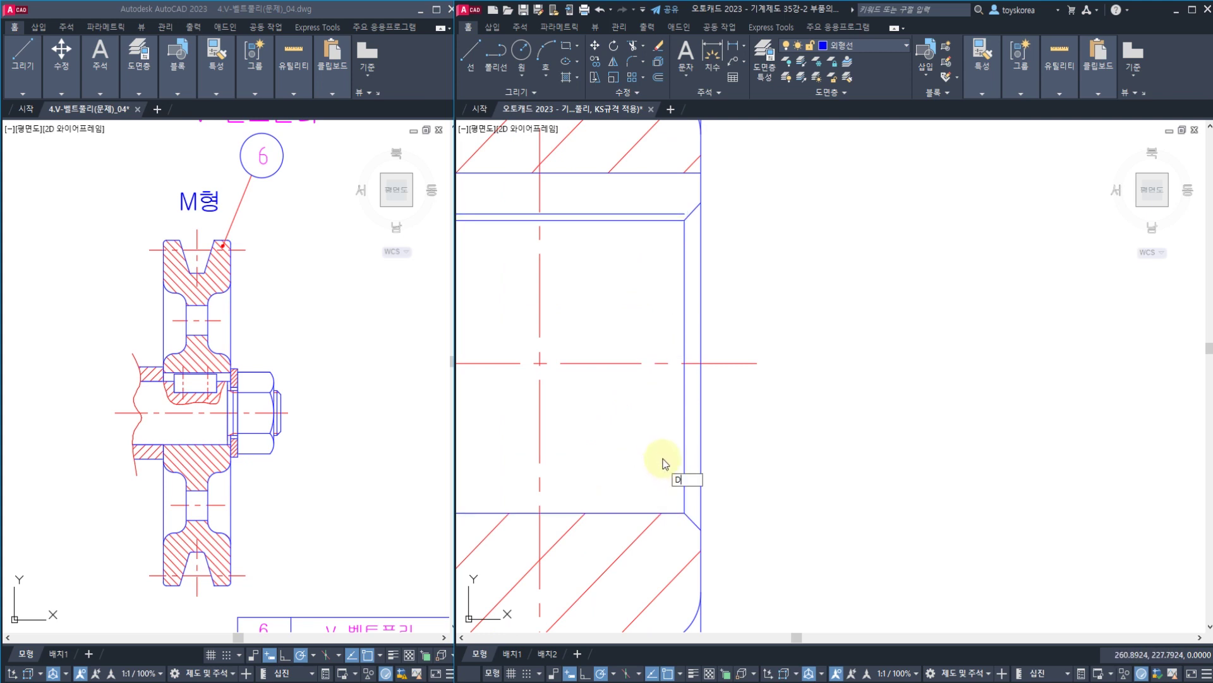
- Add a vertical linear dimension for the shaft bore diameter beside the pulley section, between its lower and upper edges
{"action": "type", "text": "LI"}
{"action": "key", "text": "Return"}
{"action": "left_click", "coordinate": [683, 513]}
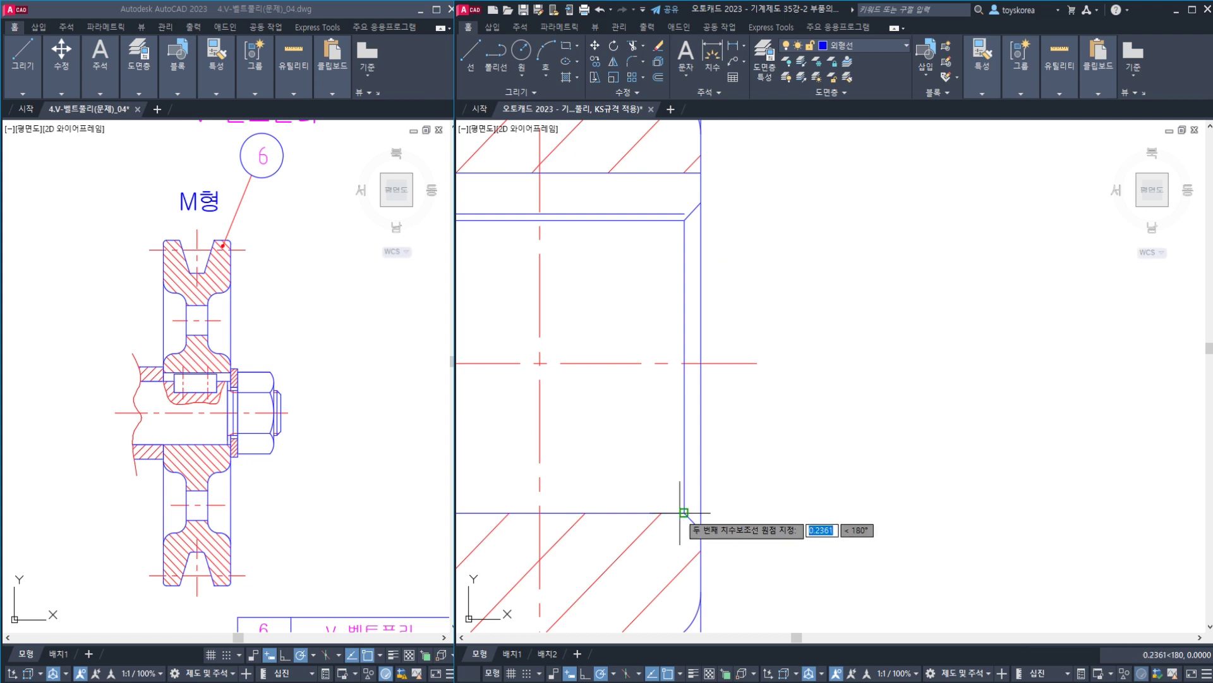
{"action": "left_click", "coordinate": [675, 213]}
{"action": "scroll", "coordinate": [759, 250], "scroll_direction": "down", "scroll_amount": 4}
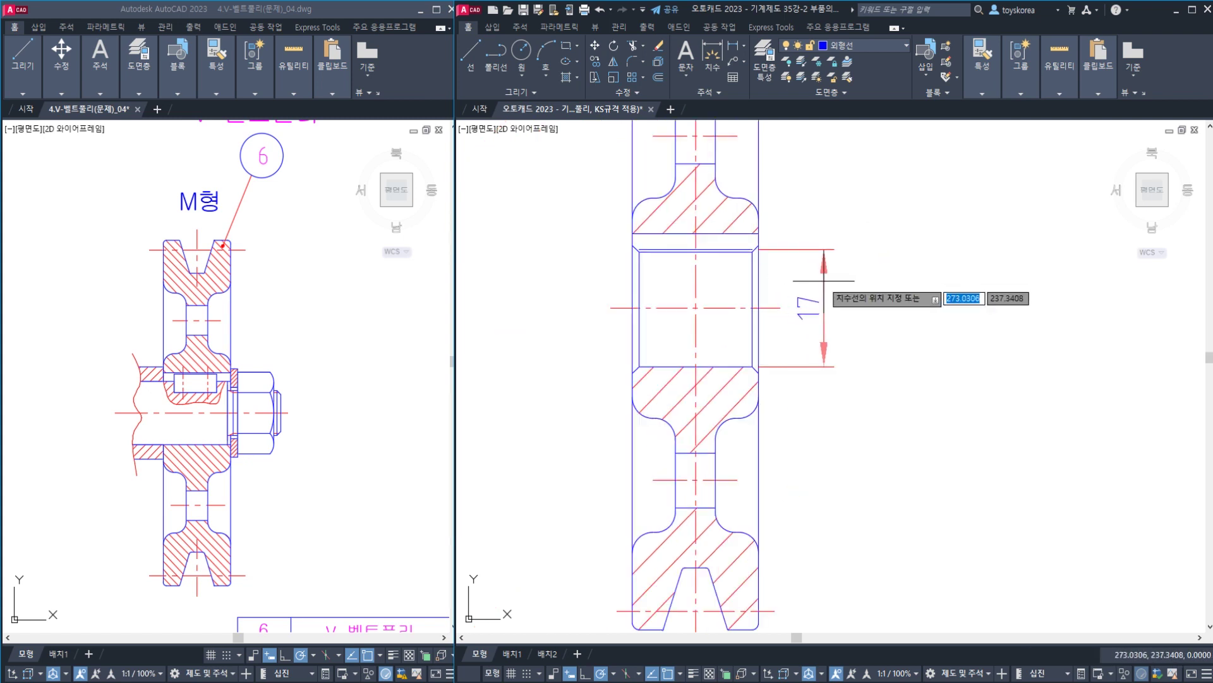
{"action": "middle_click_drag", "start_coordinate": [824, 281], "coordinate": [787, 320]}
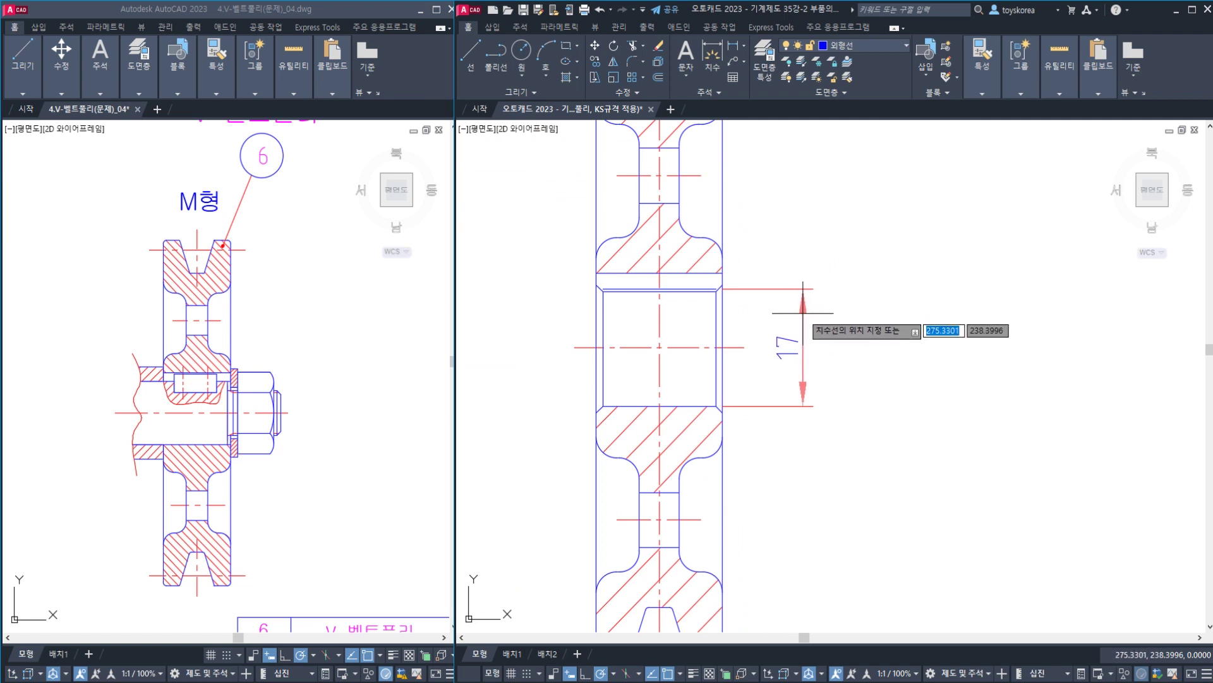
{"action": "left_click", "coordinate": [802, 313]}
{"action": "scroll", "coordinate": [707, 291], "scroll_direction": "up", "scroll_amount": 5}
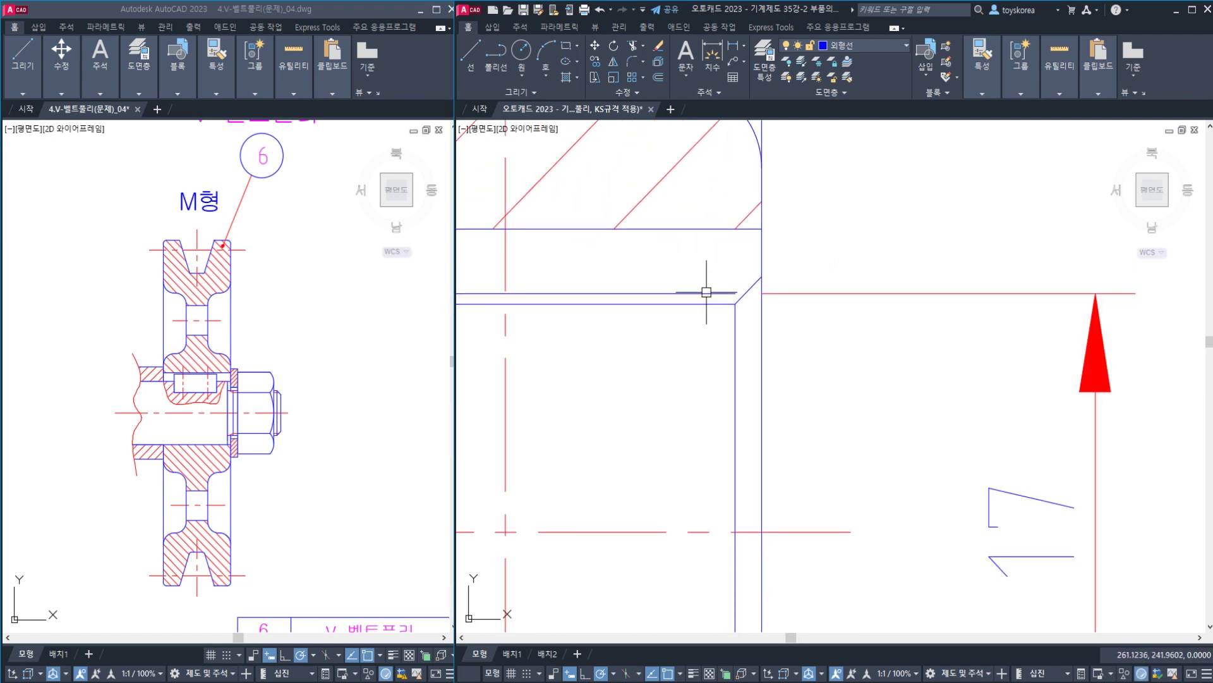
{"action": "scroll", "coordinate": [723, 301], "scroll_direction": "down", "scroll_amount": 4}
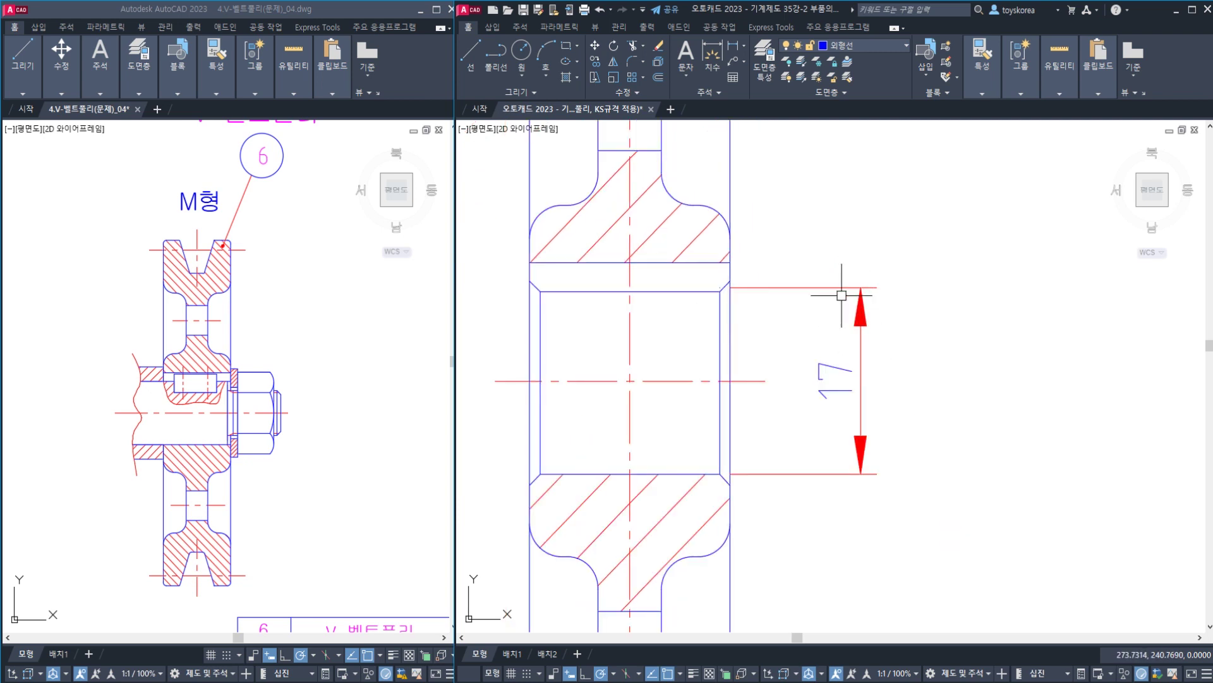
{"action": "middle_click_drag", "start_coordinate": [854, 326], "coordinate": [820, 312]}
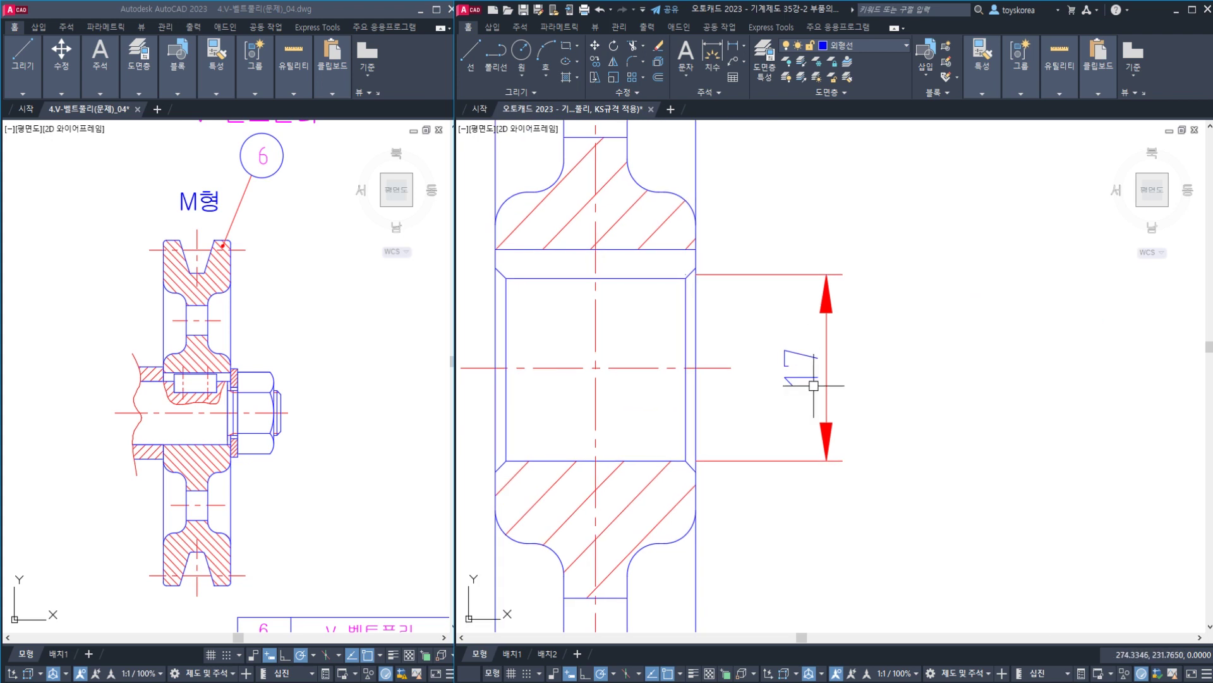
- Explode the bore diameter dimension and delete its upper arrowhead and upper extension line, leaving a half dimension
{"action": "left_click", "coordinate": [828, 366]}
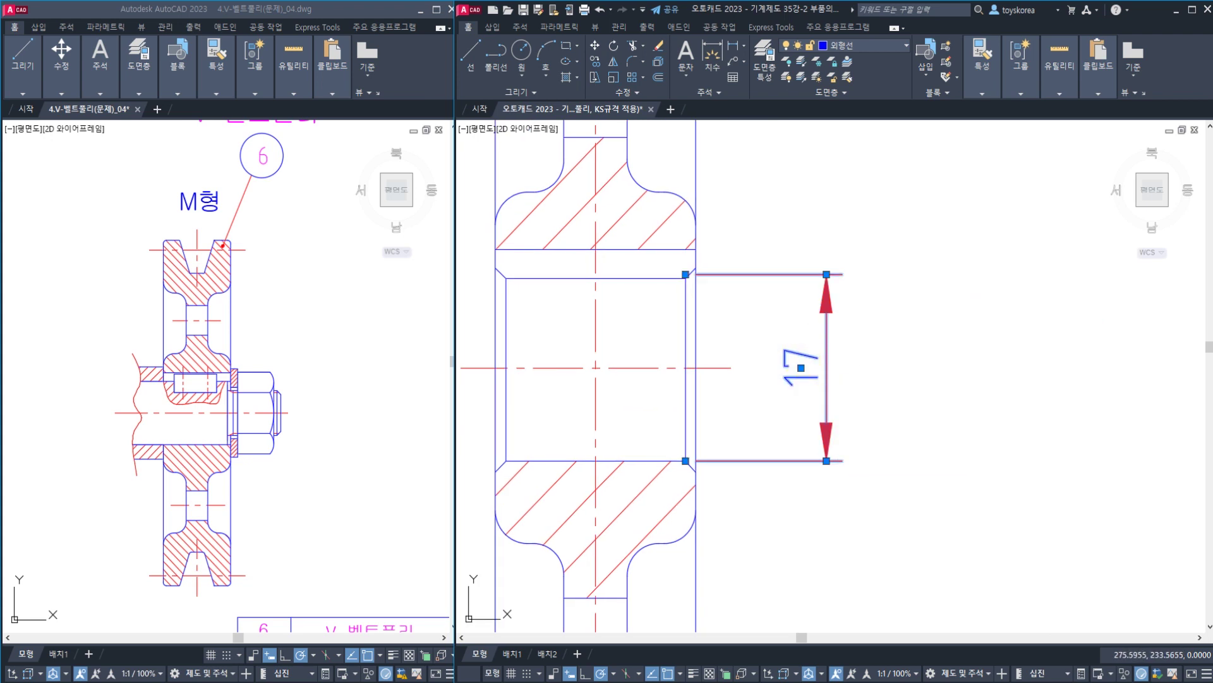
{"action": "key", "text": "Escape"}
{"action": "key", "text": "Escape"}
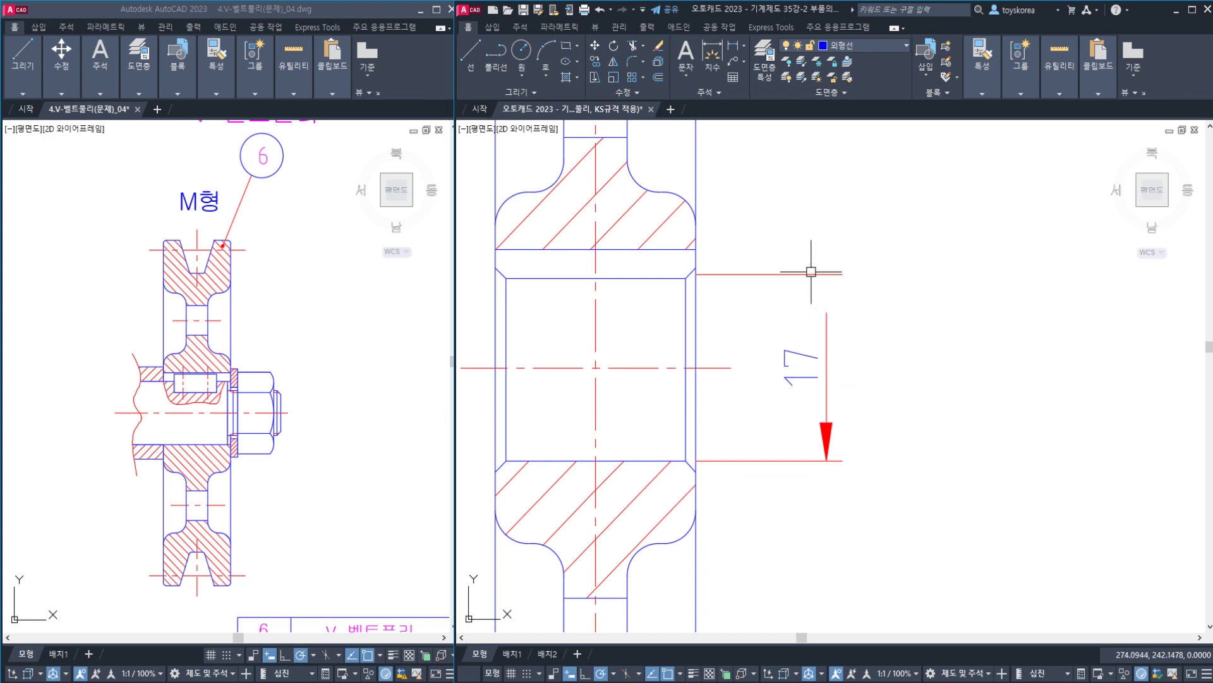
{"action": "left_click", "coordinate": [807, 275]}
{"action": "key", "text": "Delete"}
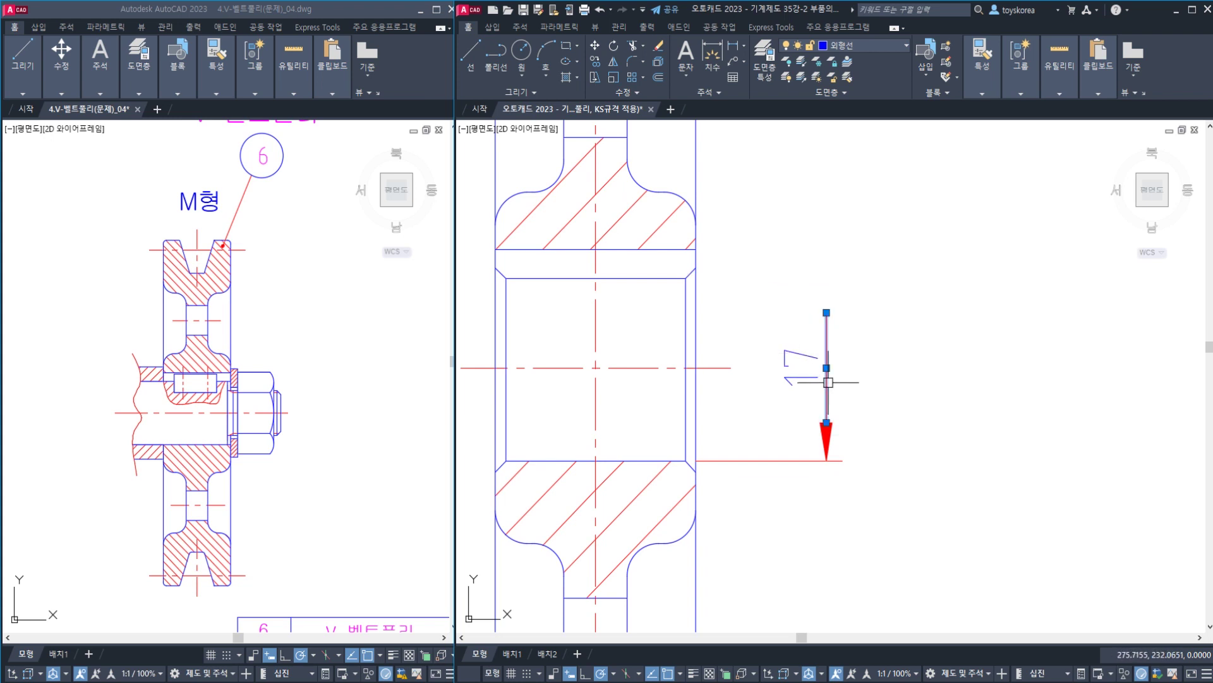
{"action": "key", "text": "Escape"}
{"action": "left_click", "coordinate": [803, 374]}
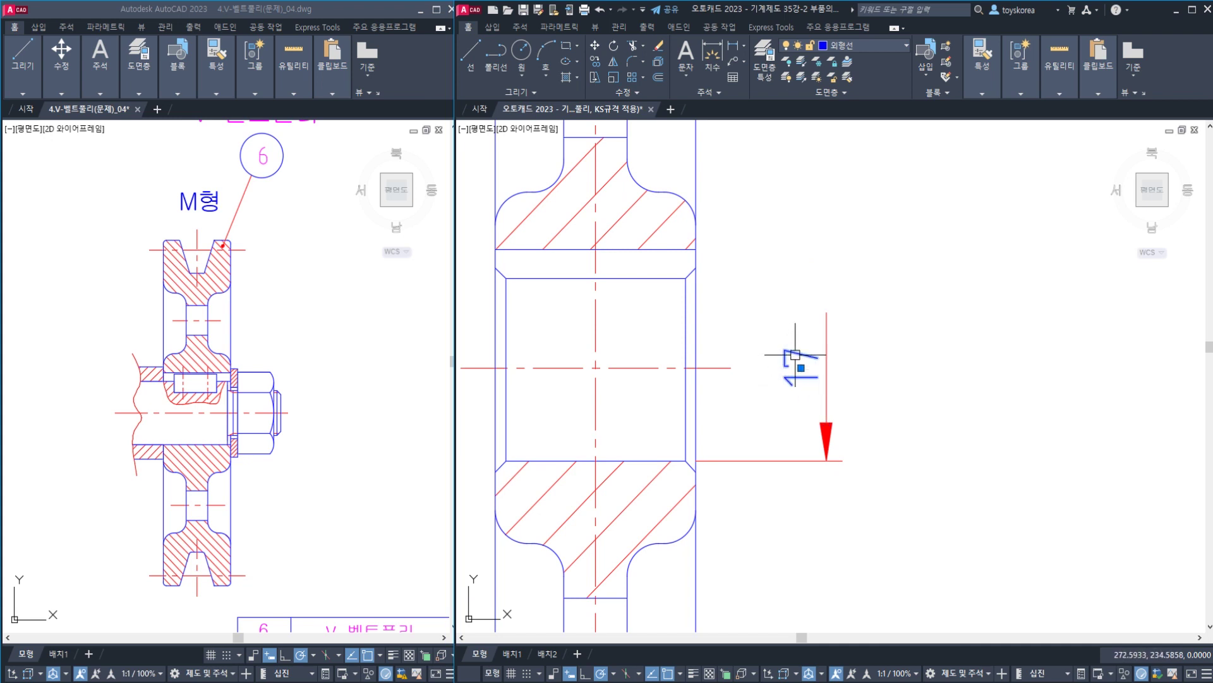
{"action": "key", "text": "Escape"}
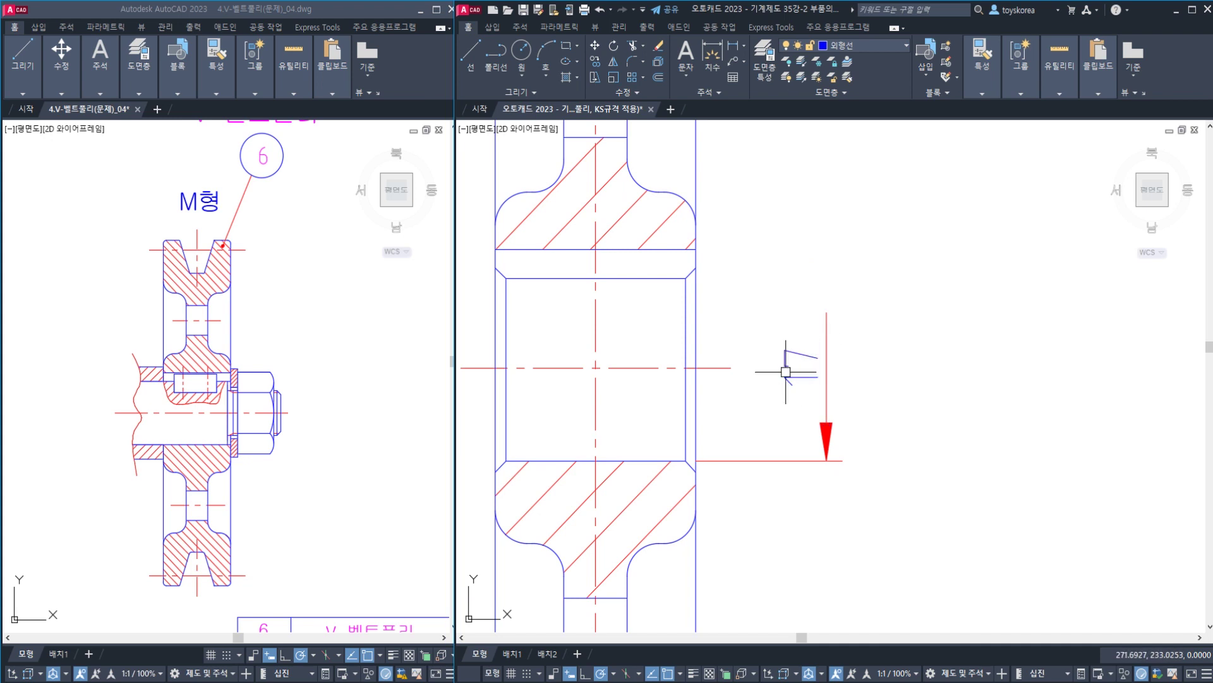
- Add a vertical linear dimension for the hub's outer diameter, placed outside the bore dimension
{"action": "middle_click_drag", "start_coordinate": [819, 389], "coordinate": [744, 385]}
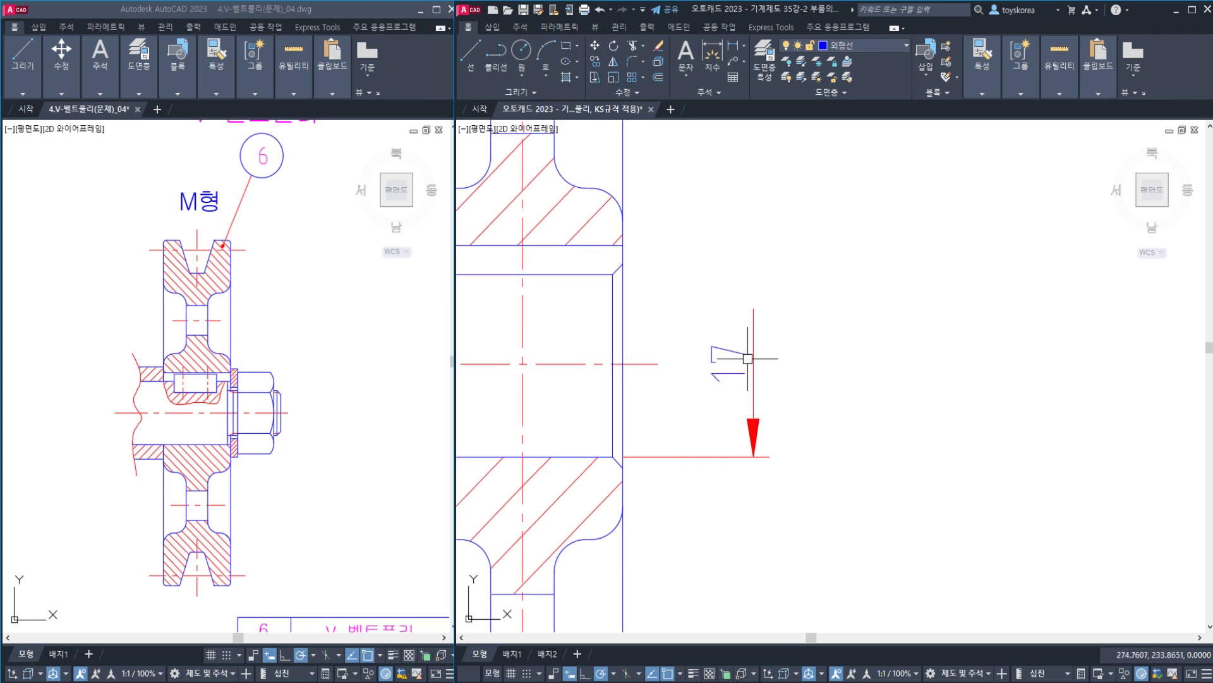
{"action": "scroll", "coordinate": [744, 372], "scroll_direction": "down", "scroll_amount": 2}
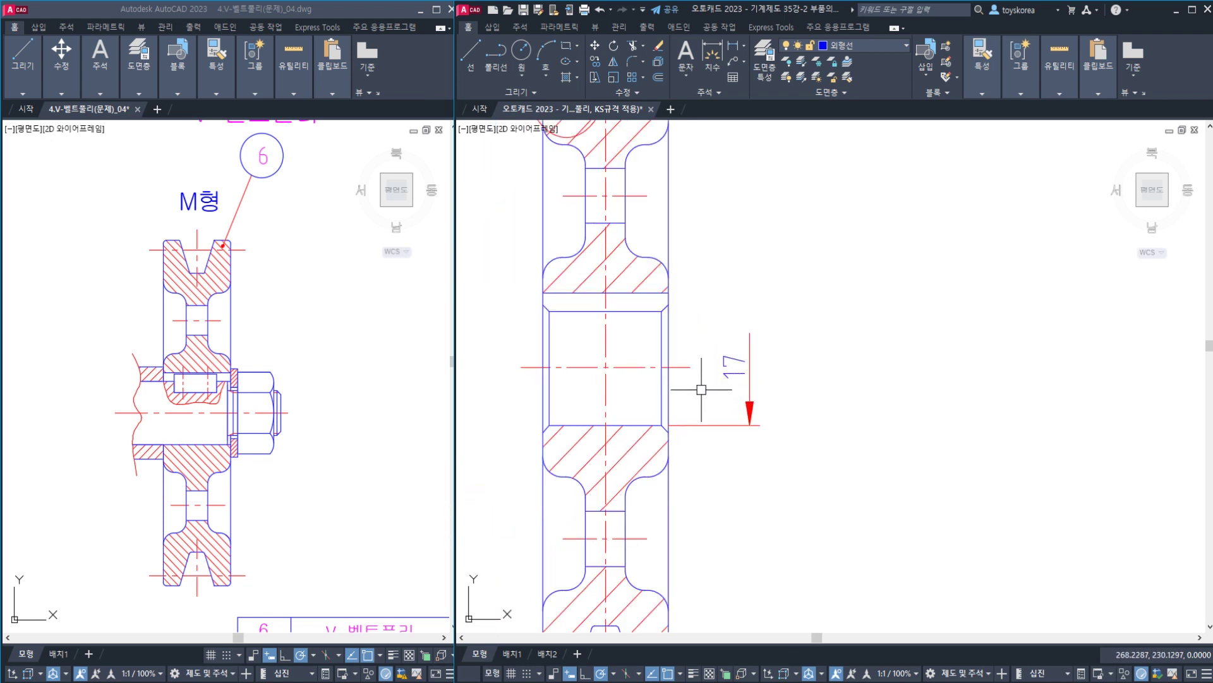
{"action": "type", "text": "DLI"}
{"action": "key", "text": "Return"}
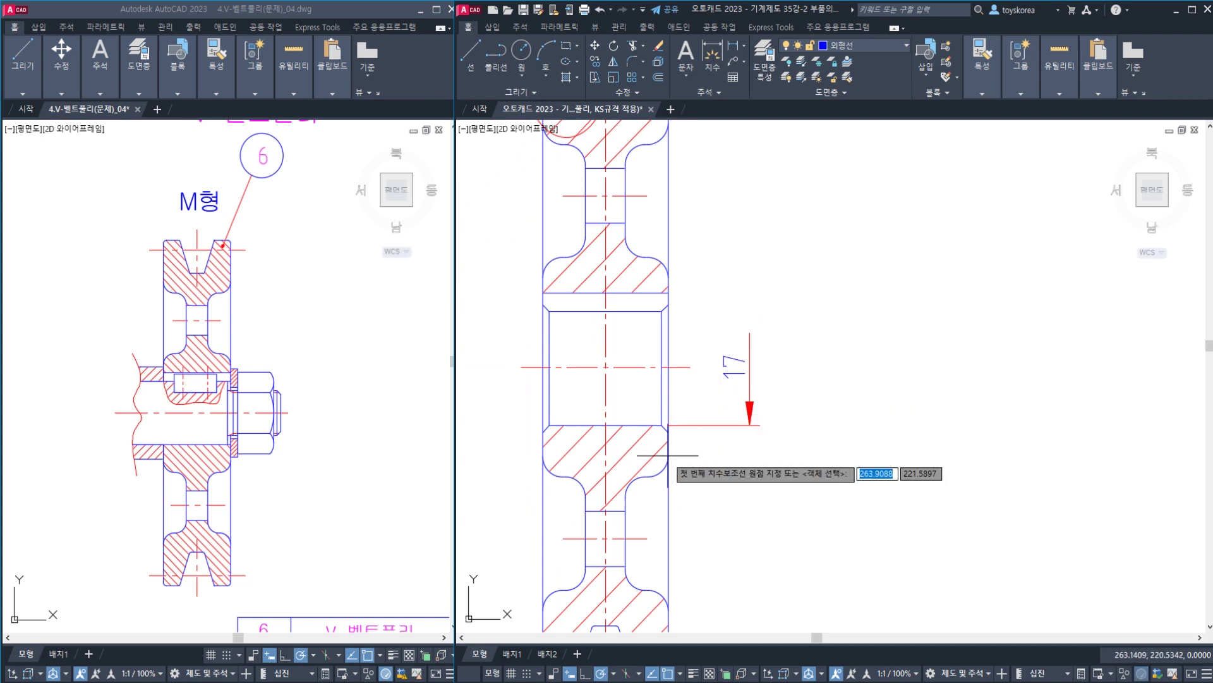
{"action": "left_click", "coordinate": [648, 477]}
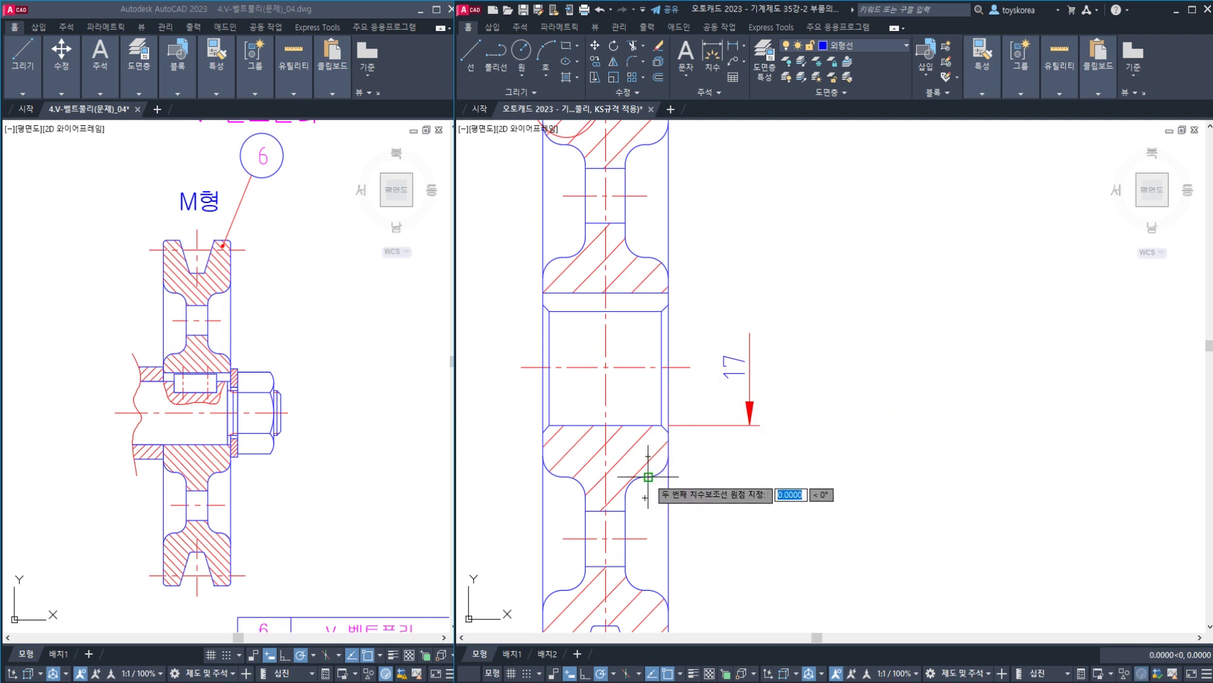
{"action": "left_click", "coordinate": [648, 256]}
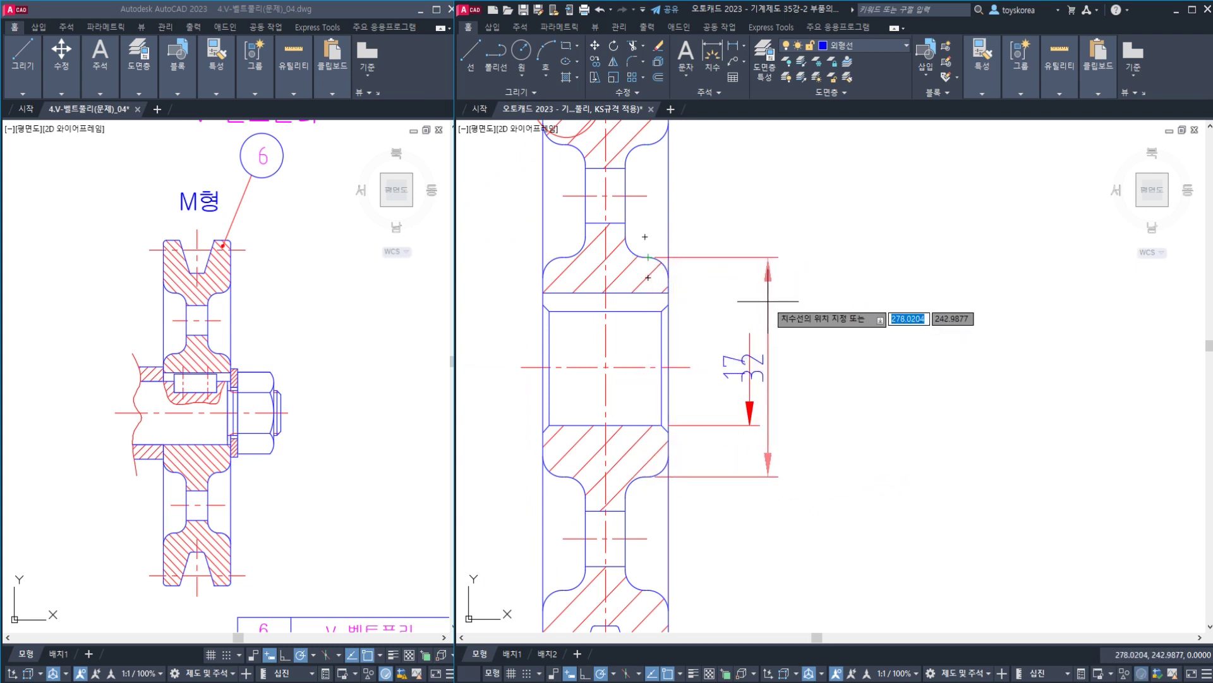
{"action": "left_click", "coordinate": [805, 304]}
{"action": "left_click", "coordinate": [751, 375]}
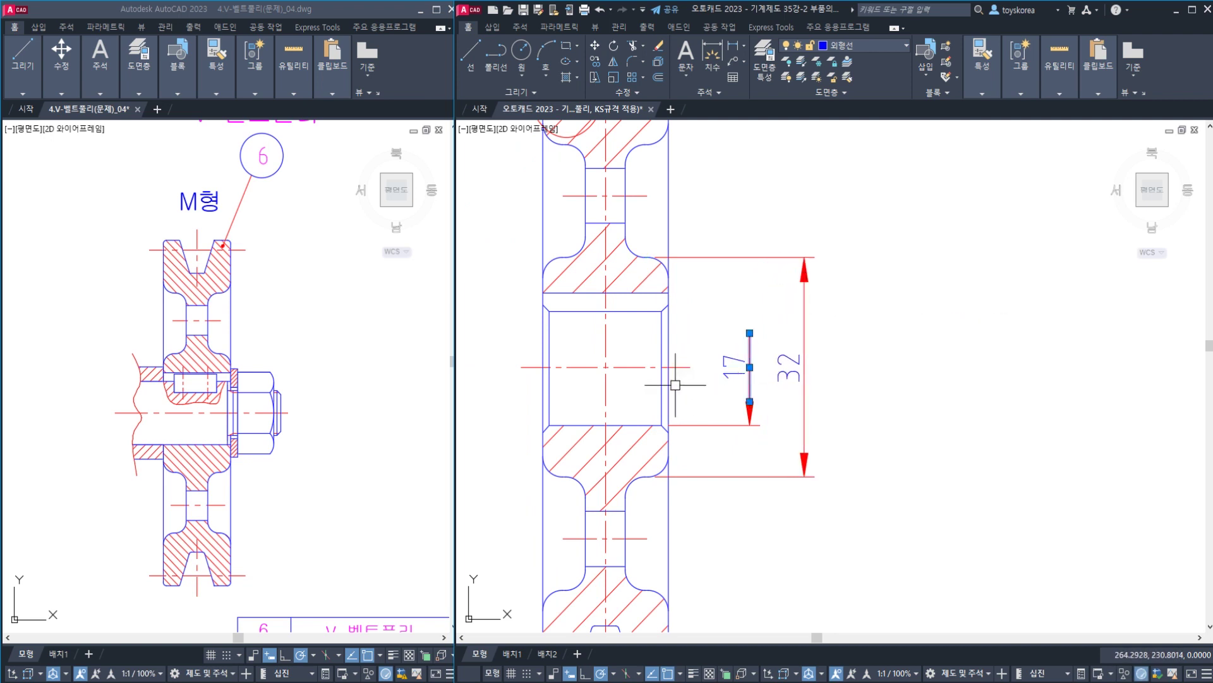
{"action": "key", "text": "ctrl+2"}
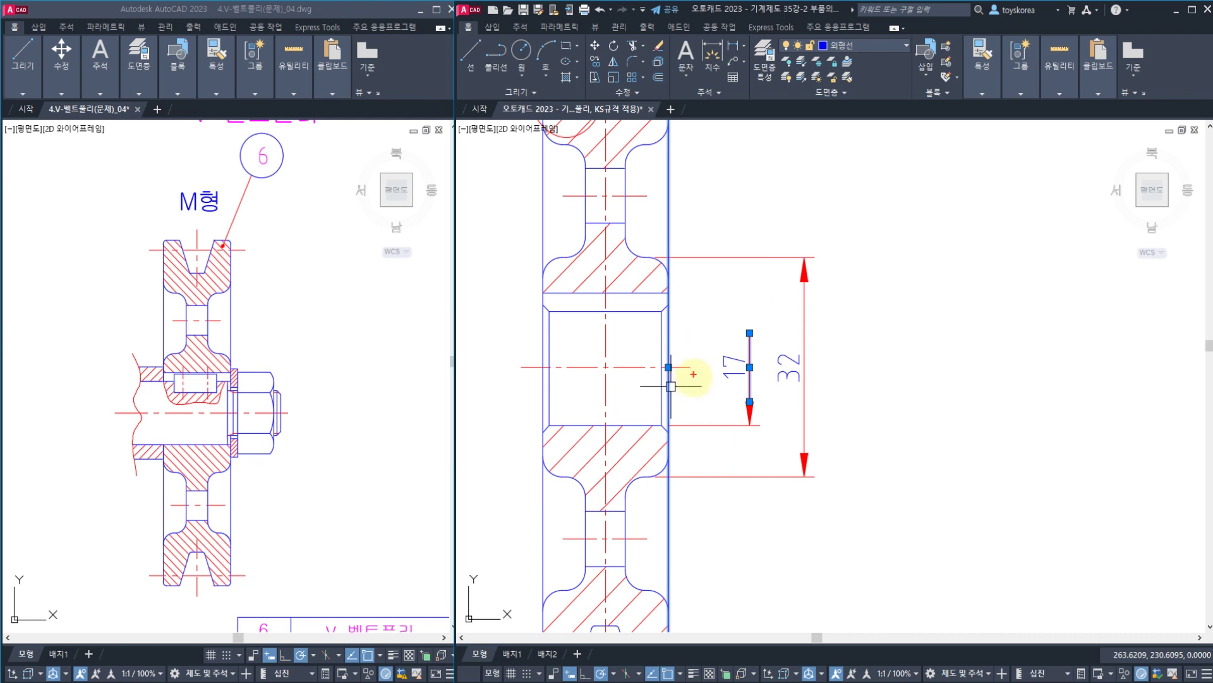
{"action": "mouse_move", "coordinate": [695, 381]}
{"action": "left_mouse_down"}
{"action": "mouse_move", "coordinate": [669, 353]}
{"action": "mouse_move", "coordinate": [685, 380]}
{"action": "mouse_move", "coordinate": [701, 369]}
{"action": "mouse_move", "coordinate": [743, 382]}
{"action": "mouse_move", "coordinate": [686, 399]}
{"action": "mouse_move", "coordinate": [745, 393]}
{"action": "mouse_move", "coordinate": [701, 390]}
{"action": "mouse_move", "coordinate": [714, 420]}
{"action": "mouse_move", "coordinate": [760, 419]}
{"action": "mouse_move", "coordinate": [765, 387]}
{"action": "mouse_move", "coordinate": [791, 388]}
{"action": "mouse_move", "coordinate": [747, 335]}
{"action": "mouse_move", "coordinate": [799, 309]}
{"action": "mouse_move", "coordinate": [836, 334]}
{"action": "left_mouse_up"}
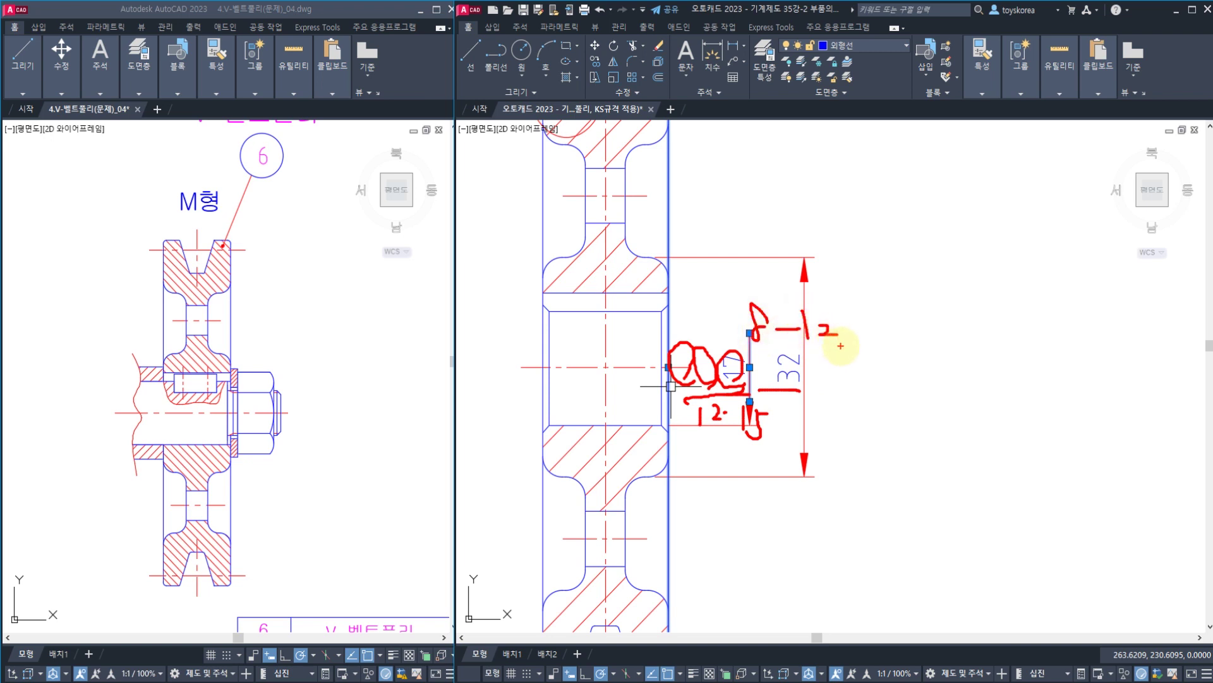
{"action": "key", "text": "Escape"}
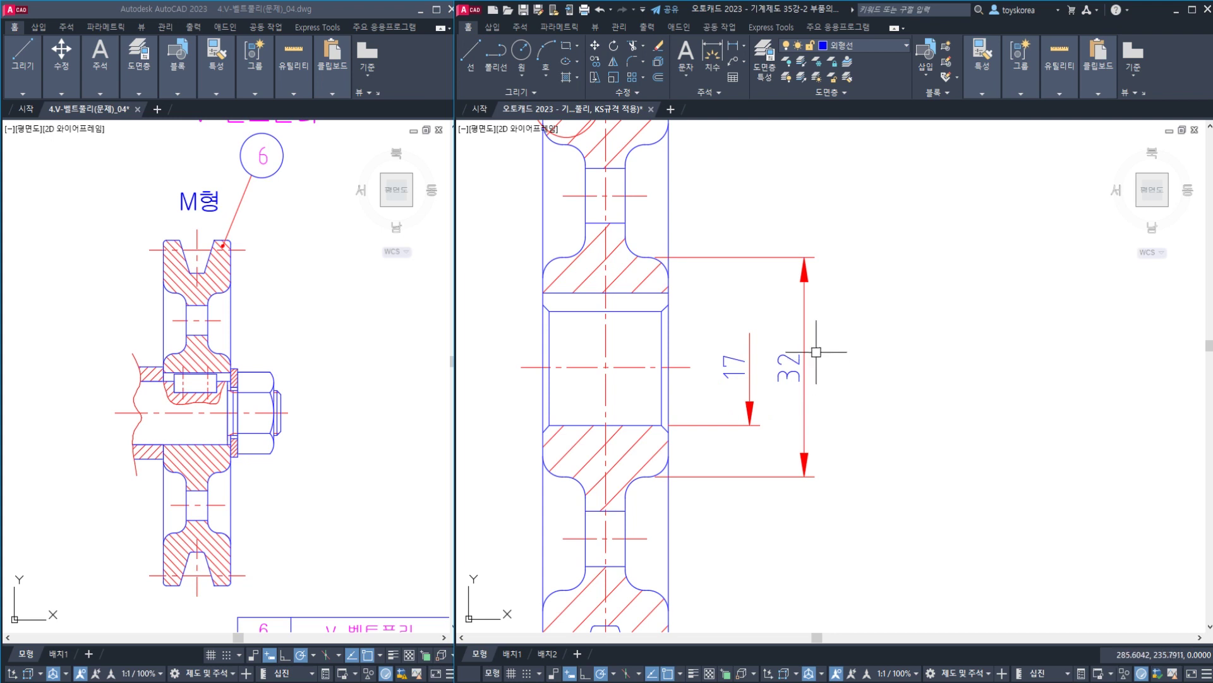
- Dimension the vertical distance between the upper and lower web hole centre lines, placed outside the hub dimension
{"action": "middle_click_drag", "start_coordinate": [816, 352], "coordinate": [807, 344]}
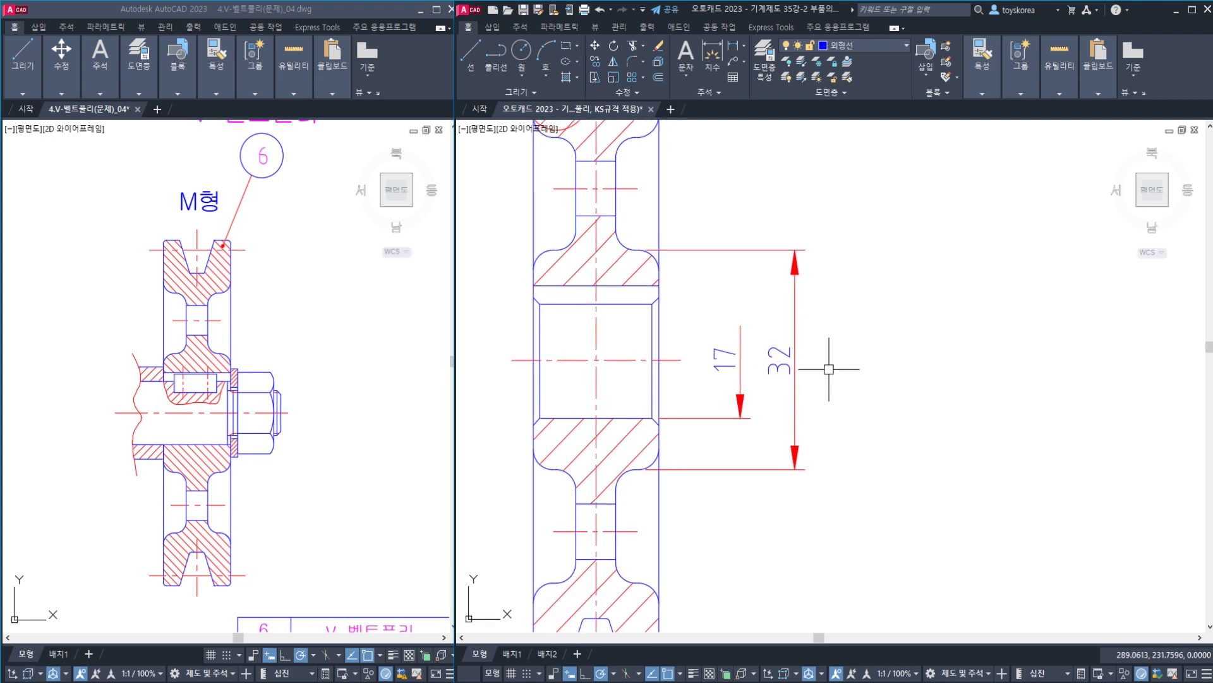
{"action": "scroll", "coordinate": [806, 370], "scroll_direction": "down", "scroll_amount": 2}
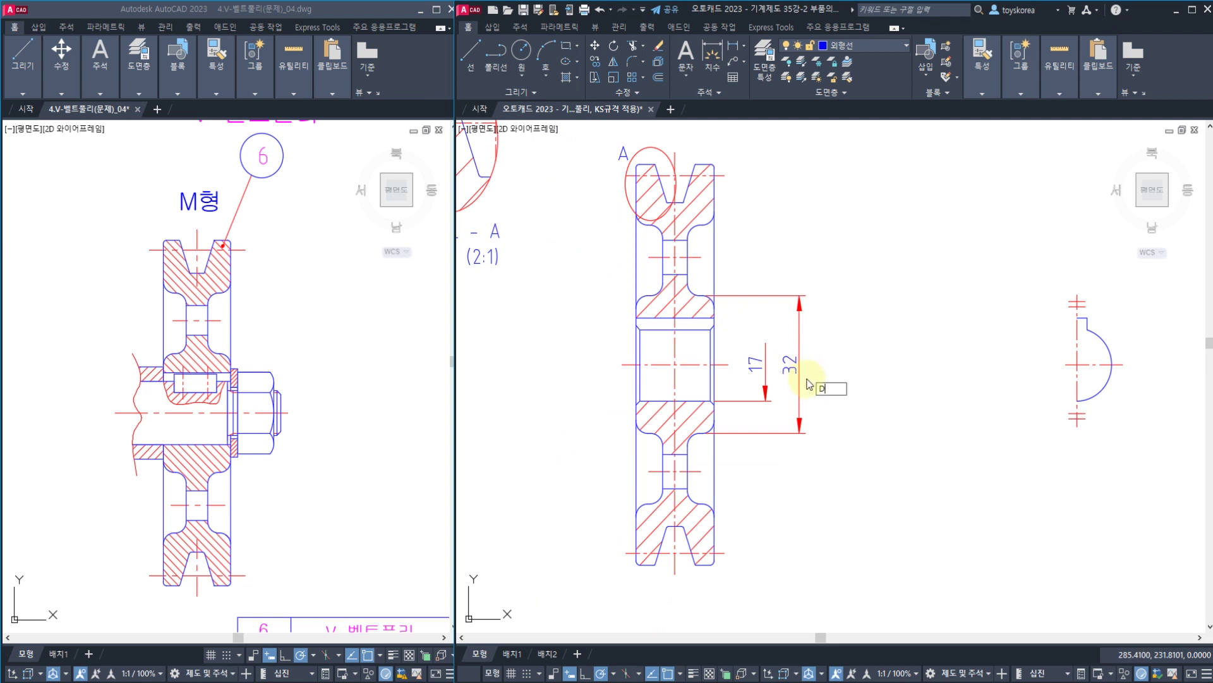
{"action": "type", "text": "LI"}
{"action": "key", "text": "Return"}
{"action": "left_click", "coordinate": [701, 471]}
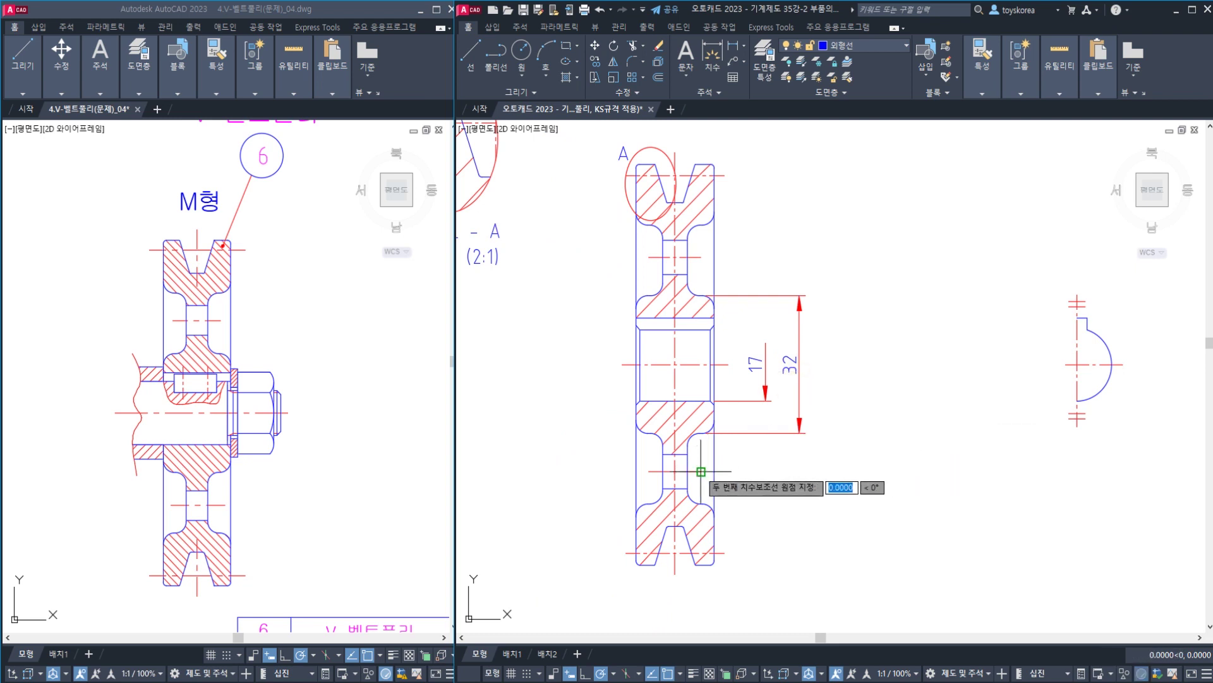
{"action": "left_click", "coordinate": [700, 257]}
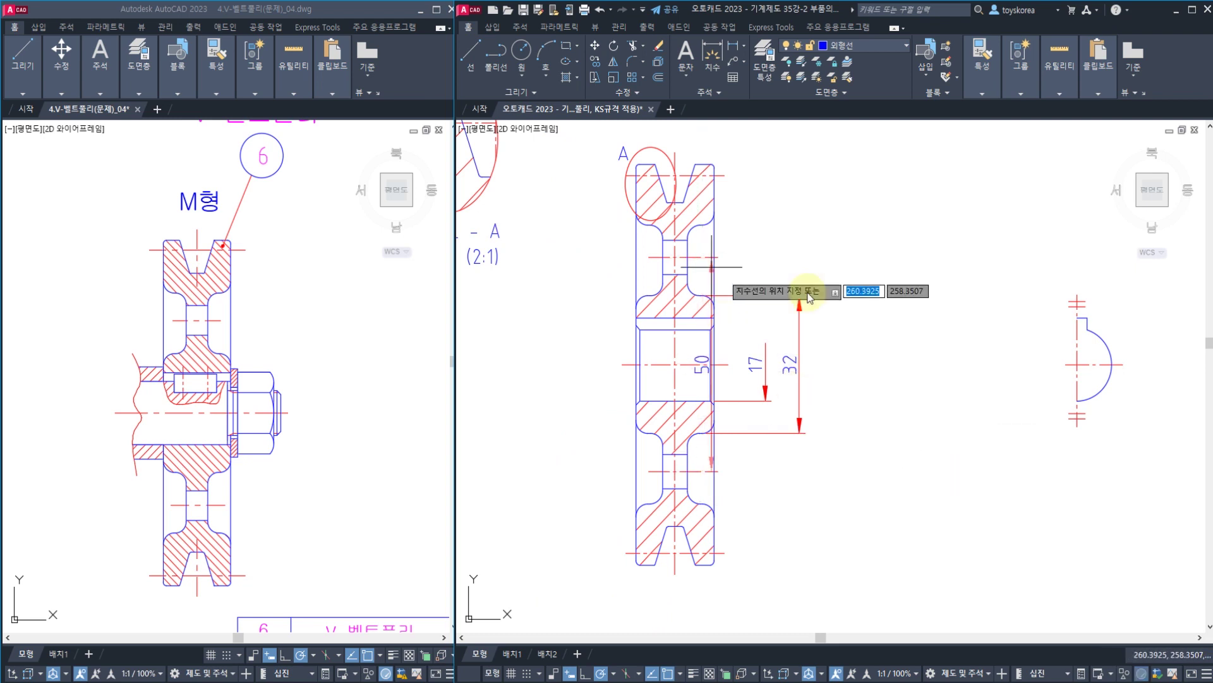
{"action": "left_click", "coordinate": [836, 313]}
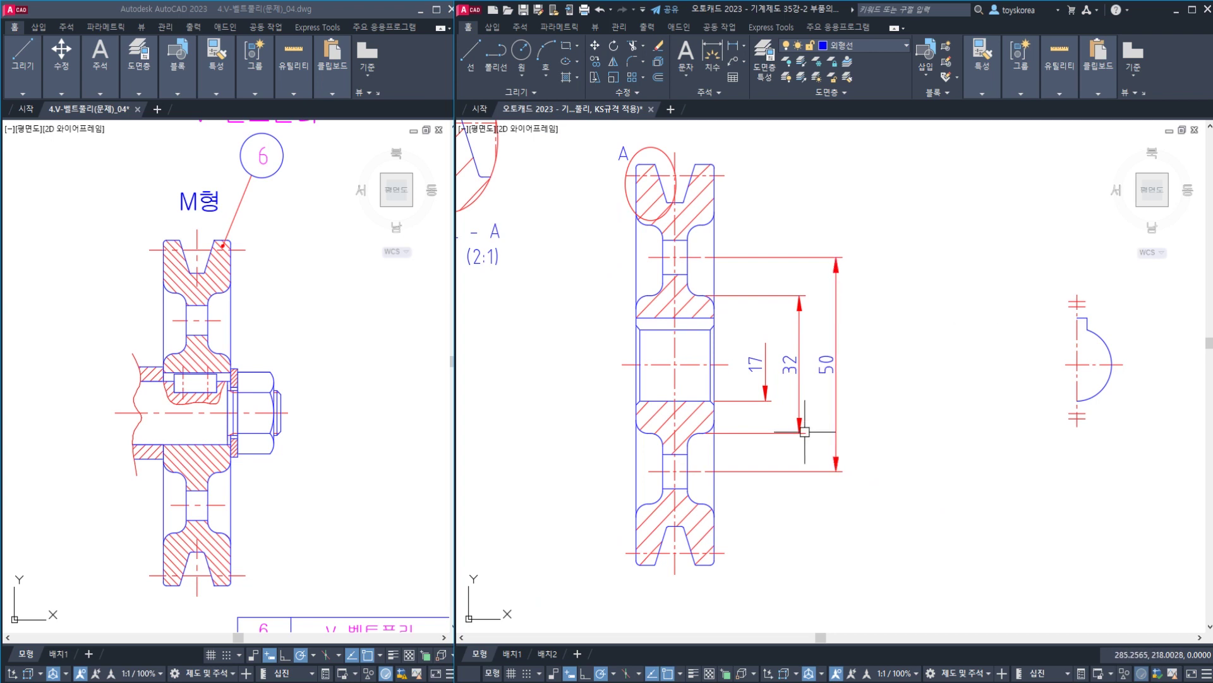
- Dimension the rim's inner diameter between its lower and upper edges, placed outside the hole spacing dimension
{"action": "scroll", "coordinate": [700, 495], "scroll_direction": "up", "scroll_amount": 2}
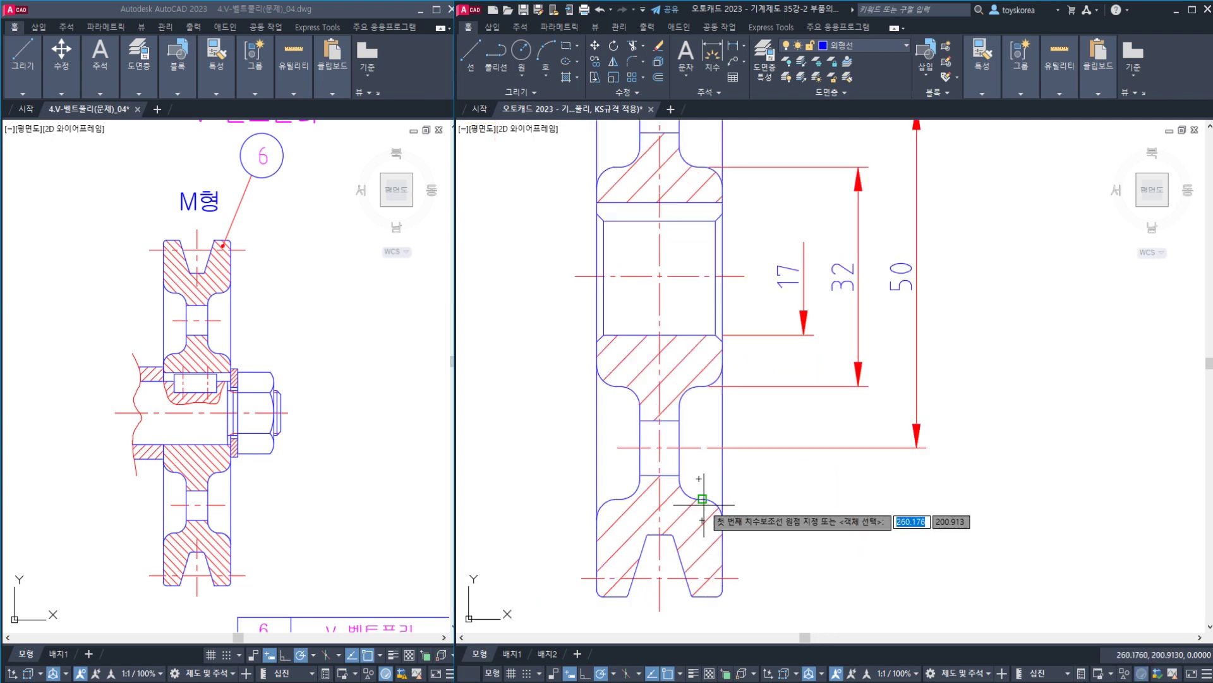
{"action": "middle_click_drag", "start_coordinate": [719, 299], "coordinate": [719, 424]}
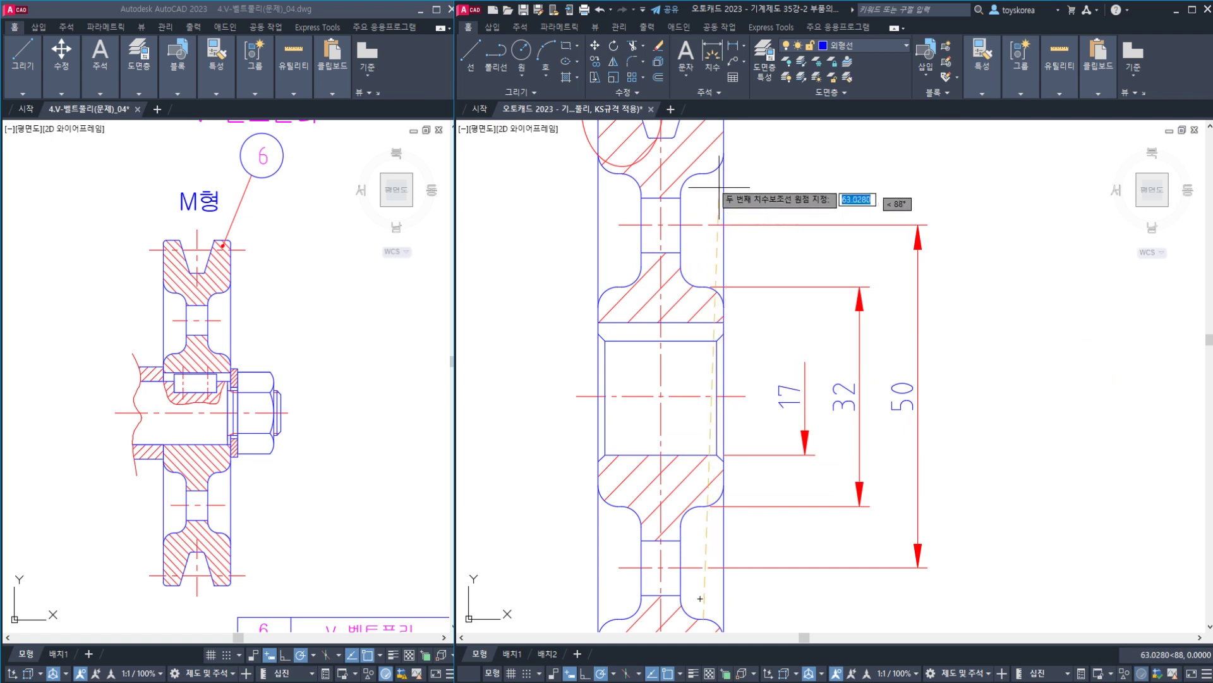
{"action": "left_click", "coordinate": [700, 173]}
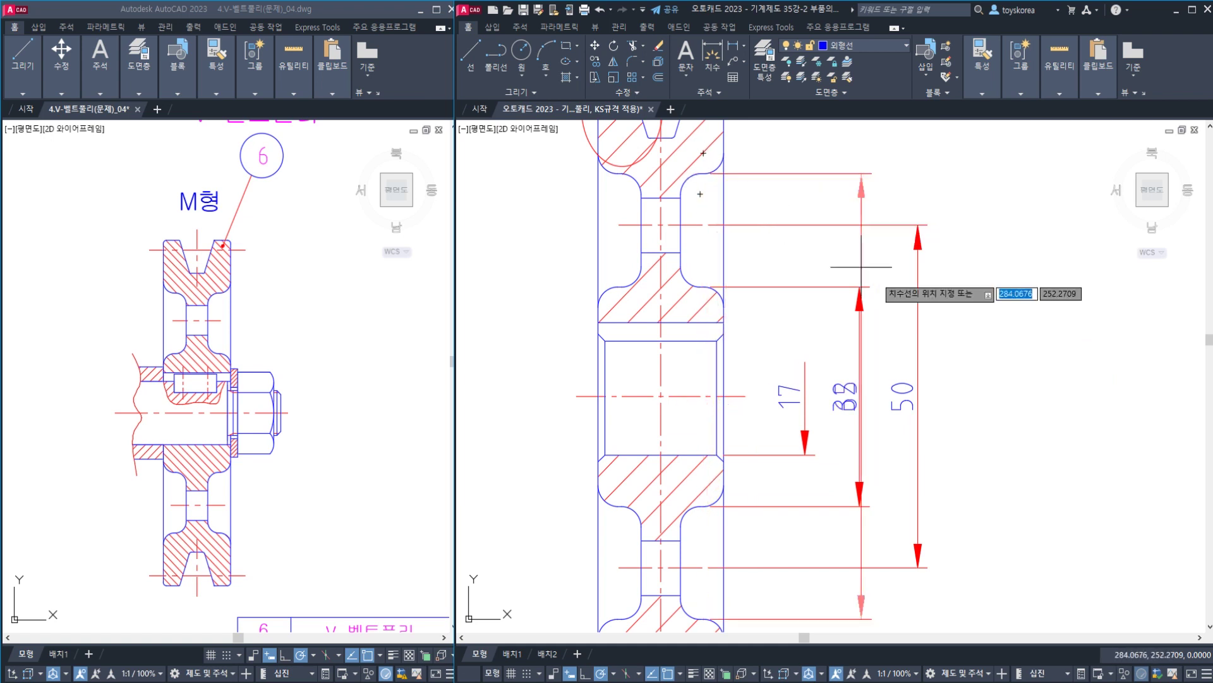
{"action": "left_click", "coordinate": [972, 343]}
- Dimension the pulley's pitch diameter between the upper and lower groove centre lines, placed outside the rim's inner diameter dimension
{"action": "scroll", "coordinate": [821, 347], "scroll_direction": "down", "scroll_amount": 2}
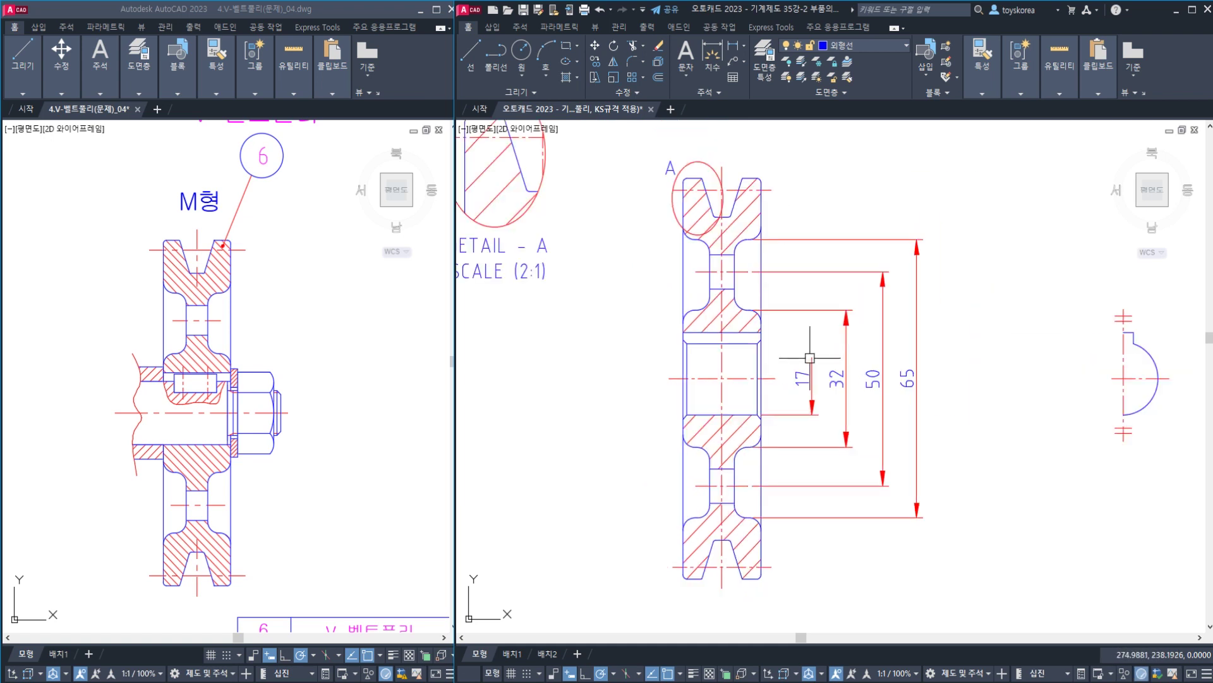
{"action": "scroll", "coordinate": [802, 354], "scroll_direction": "down", "scroll_amount": 2}
{"action": "scroll", "coordinate": [784, 350], "scroll_direction": "up", "scroll_amount": 2}
{"action": "key", "text": "space"}
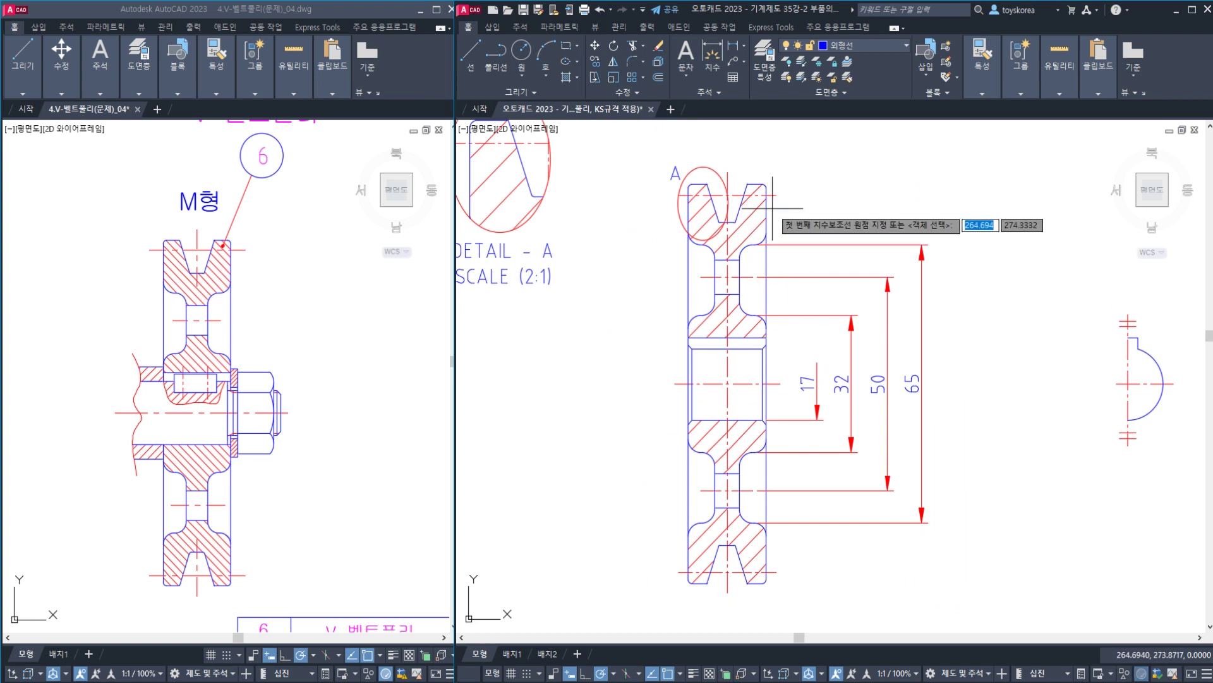
{"action": "left_click", "coordinate": [776, 196]}
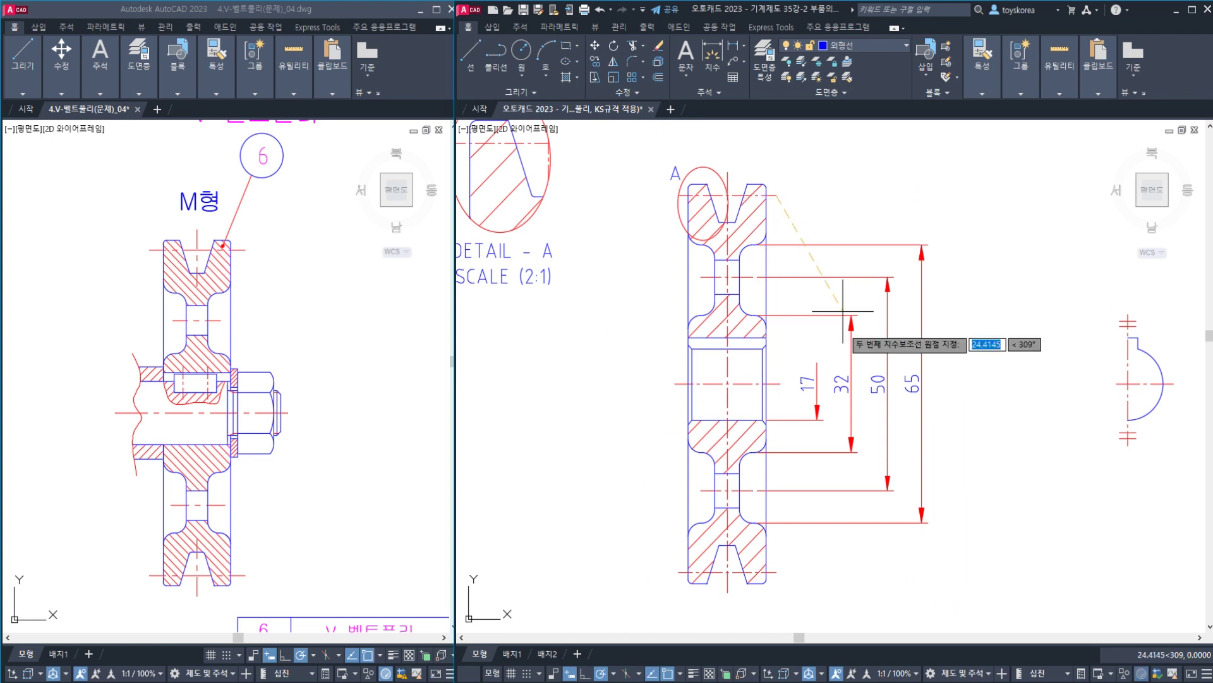
{"action": "left_click", "coordinate": [776, 573]}
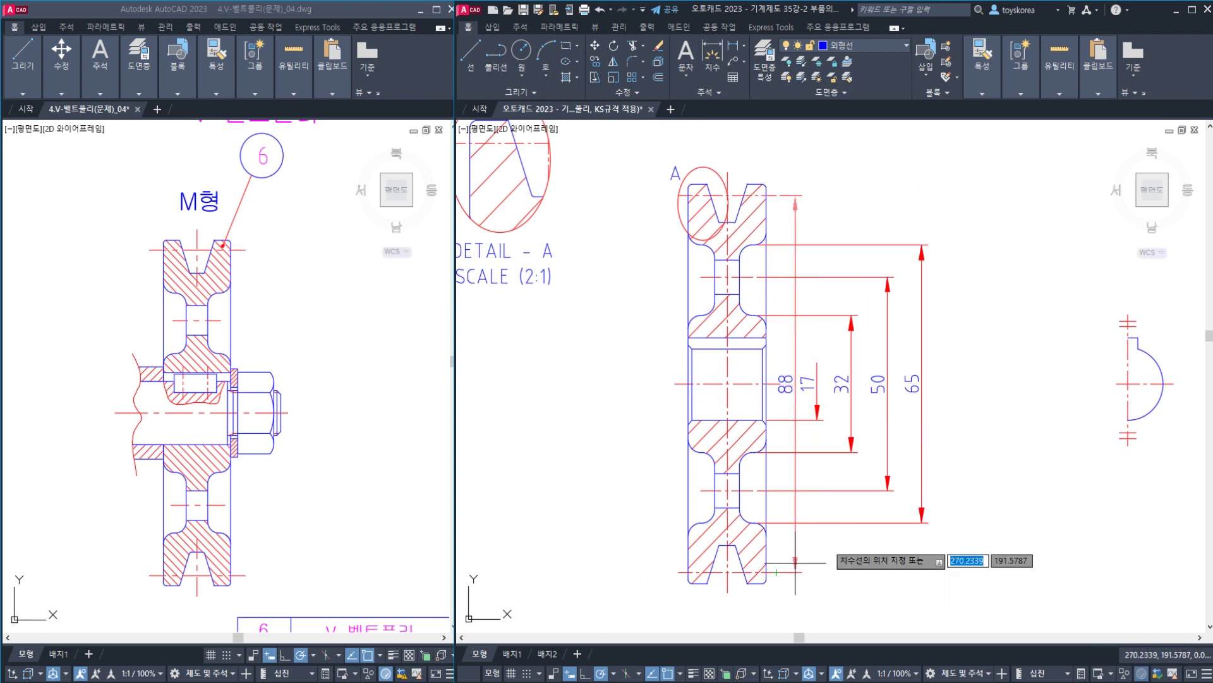
{"action": "left_click", "coordinate": [959, 490]}
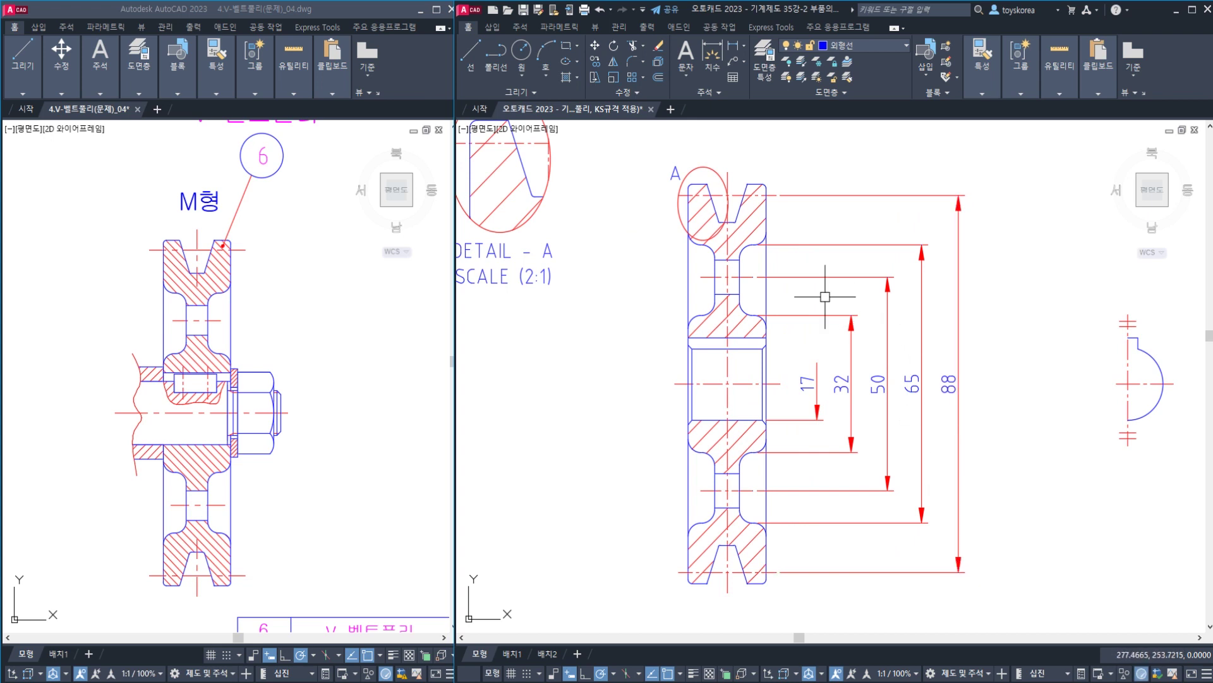
- Dimension the pulley's outside diameter between the upper and lower rim edges, placed outside the pitch diameter dimension
{"action": "key", "text": "space"}
{"action": "scroll", "coordinate": [763, 198], "scroll_direction": "up", "scroll_amount": 2}
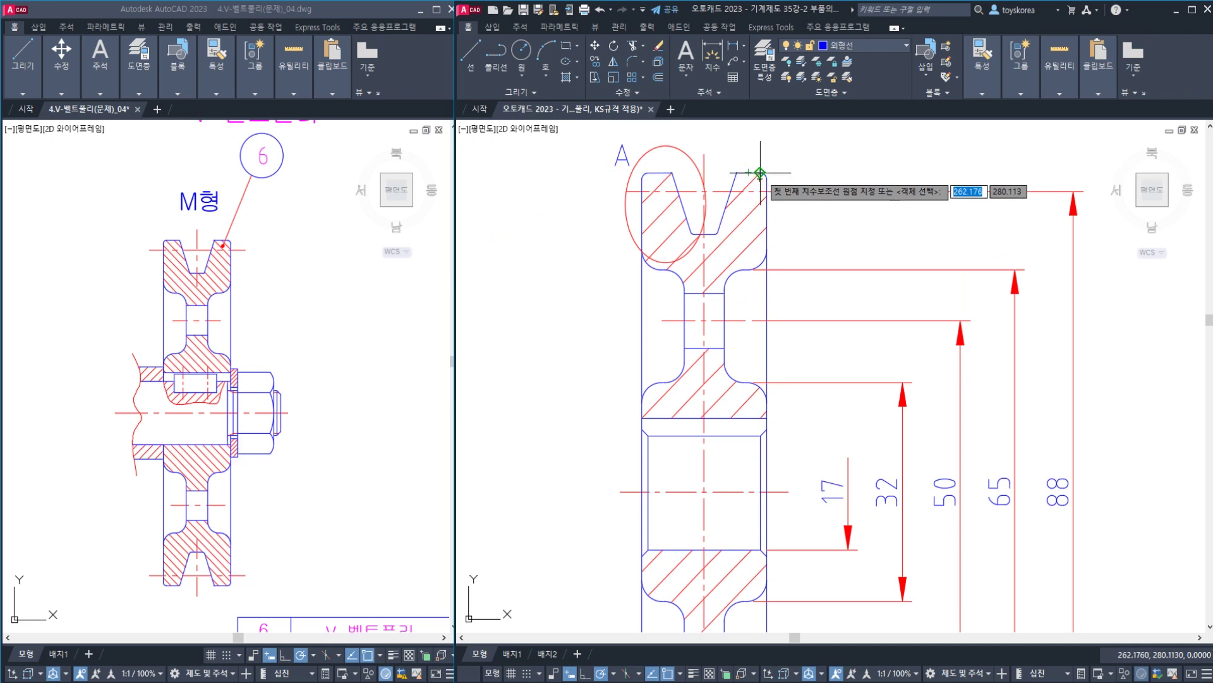
{"action": "left_click", "coordinate": [760, 172]}
{"action": "scroll", "coordinate": [760, 172], "scroll_direction": "down", "scroll_amount": 4}
{"action": "scroll", "coordinate": [749, 443], "scroll_direction": "up", "scroll_amount": 4}
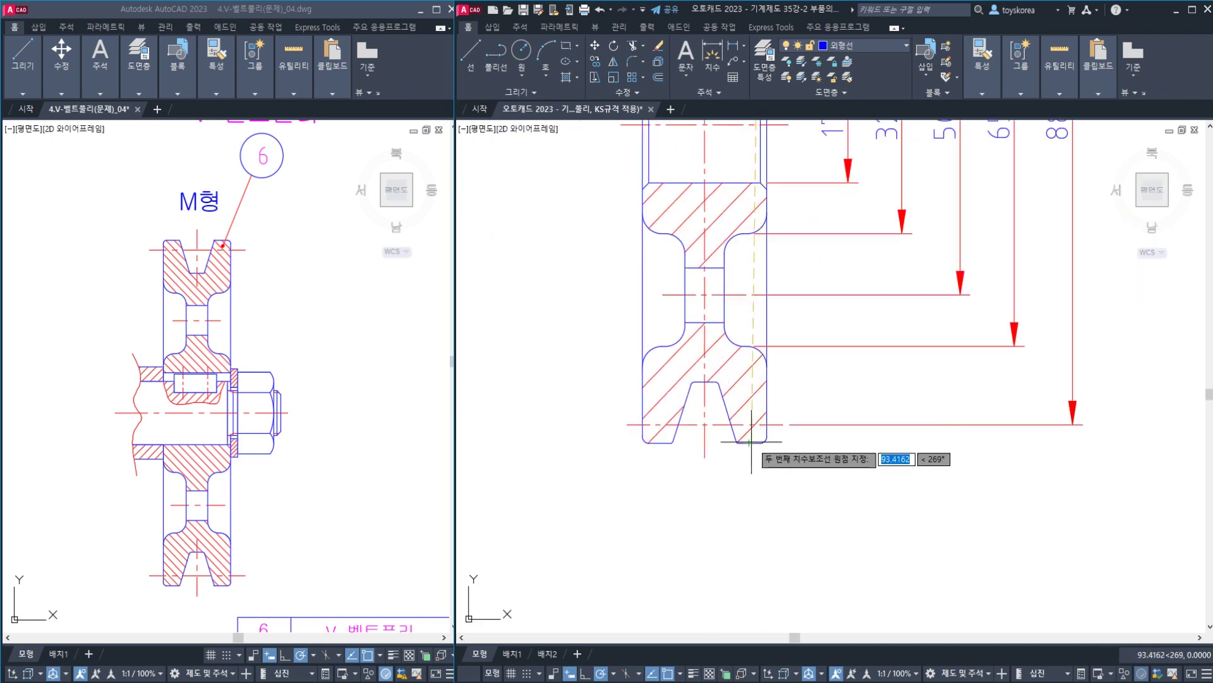
{"action": "left_click", "coordinate": [751, 442]}
{"action": "scroll", "coordinate": [761, 430], "scroll_direction": "down", "scroll_amount": 3}
{"action": "scroll", "coordinate": [822, 395], "scroll_direction": "up", "scroll_amount": 2}
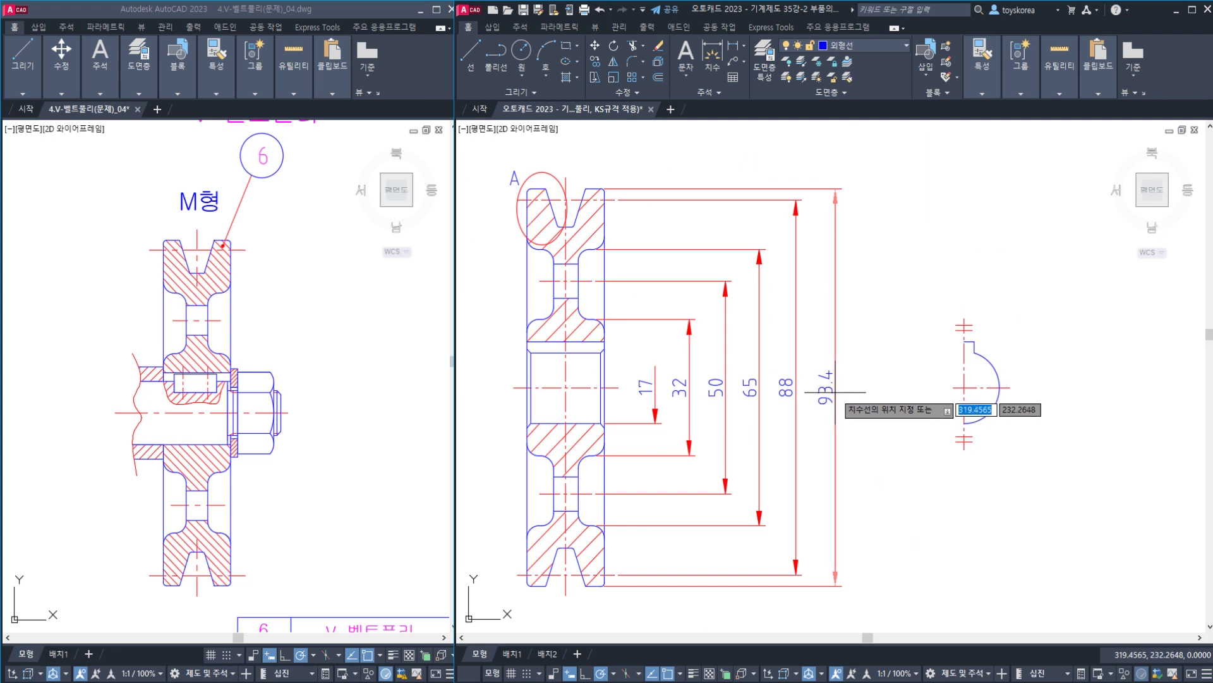
{"action": "left_click", "coordinate": [835, 392]}
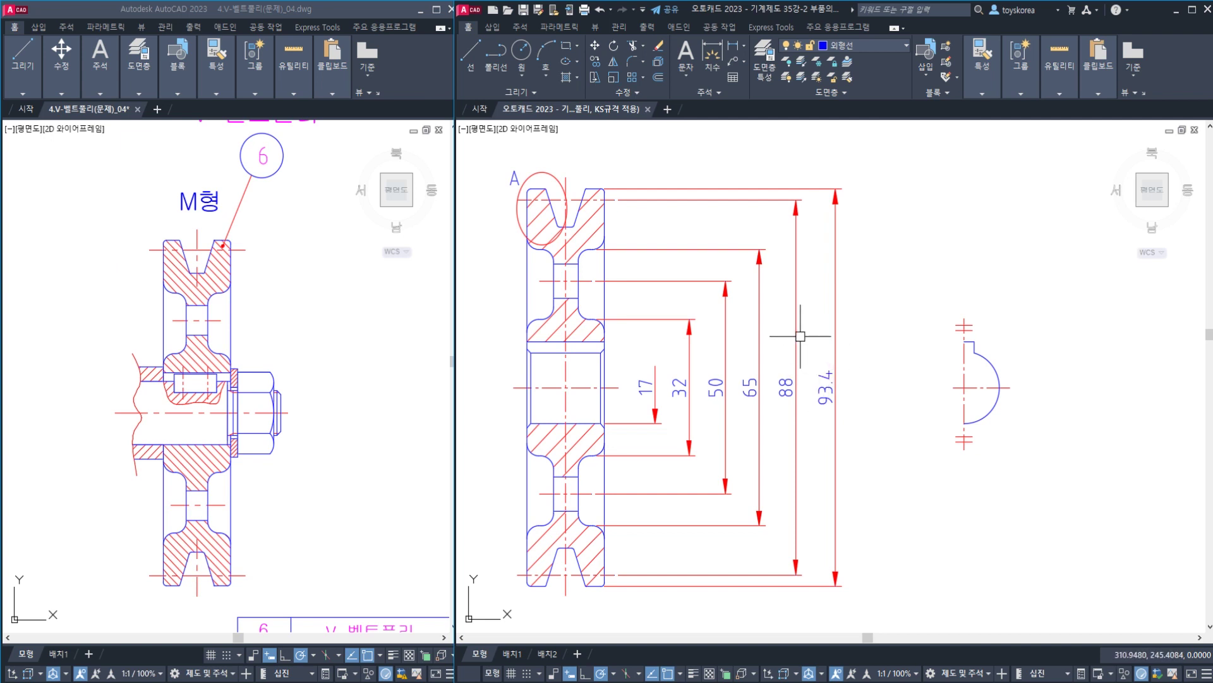
{"action": "scroll", "coordinate": [740, 345], "scroll_direction": "up", "scroll_amount": 4}
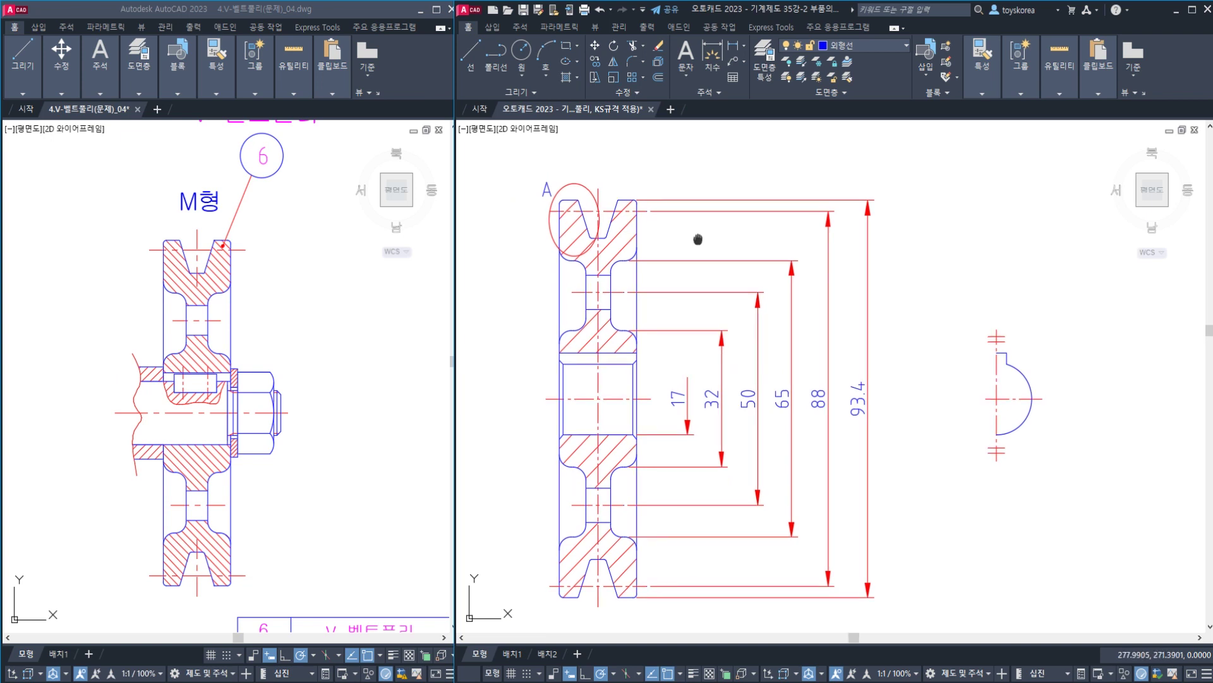
{"action": "middle_click_drag", "start_coordinate": [651, 305], "coordinate": [687, 288]}
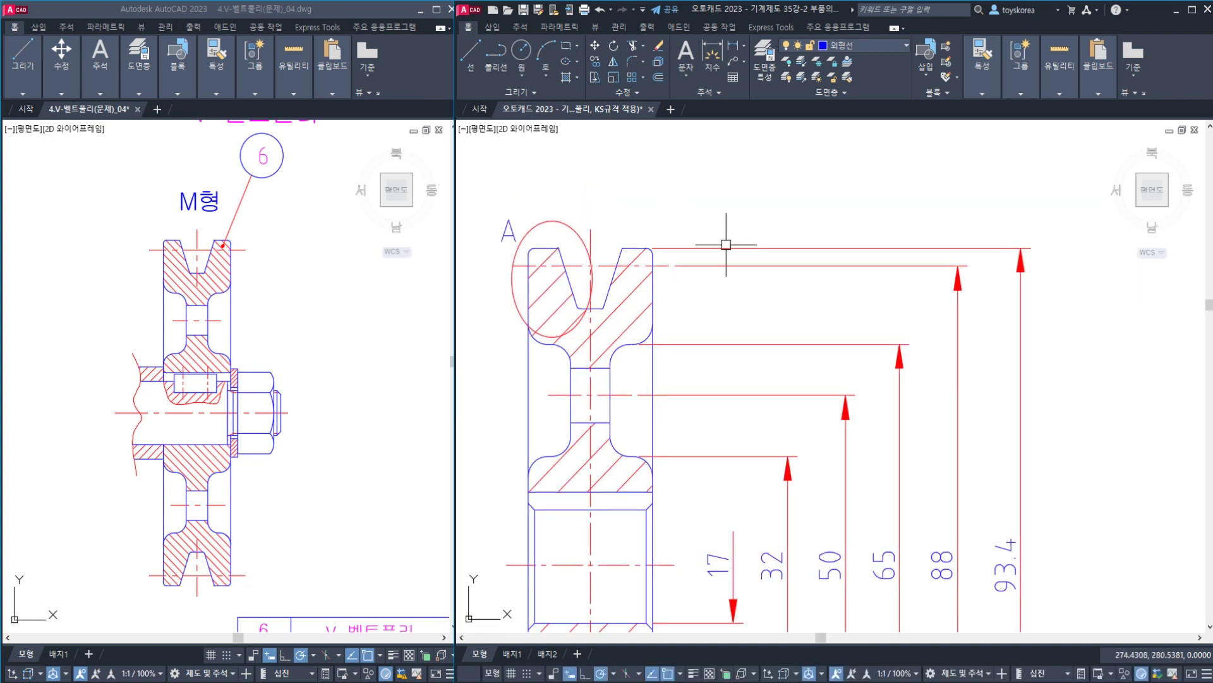
{"action": "left_click", "coordinate": [697, 260]}
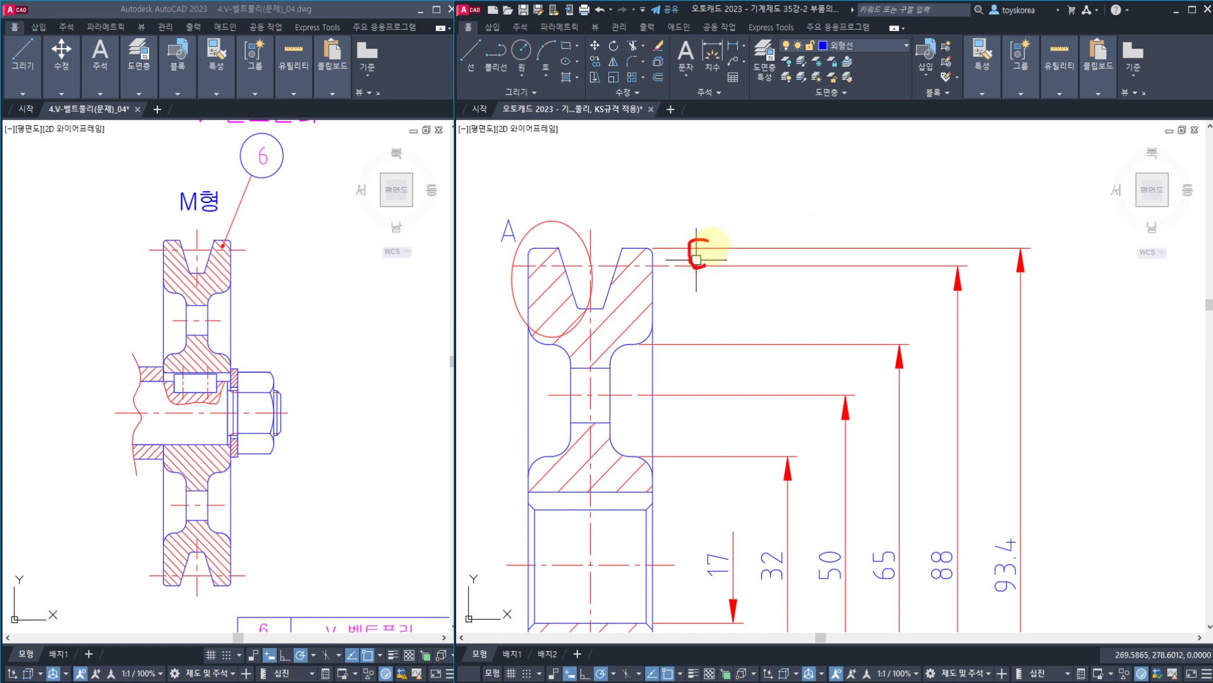
{"action": "mouse_move", "coordinate": [693, 281]}
{"action": "left_mouse_down"}
{"action": "mouse_move", "coordinate": [688, 293]}
{"action": "mouse_move", "coordinate": [712, 266]}
{"action": "left_mouse_up"}
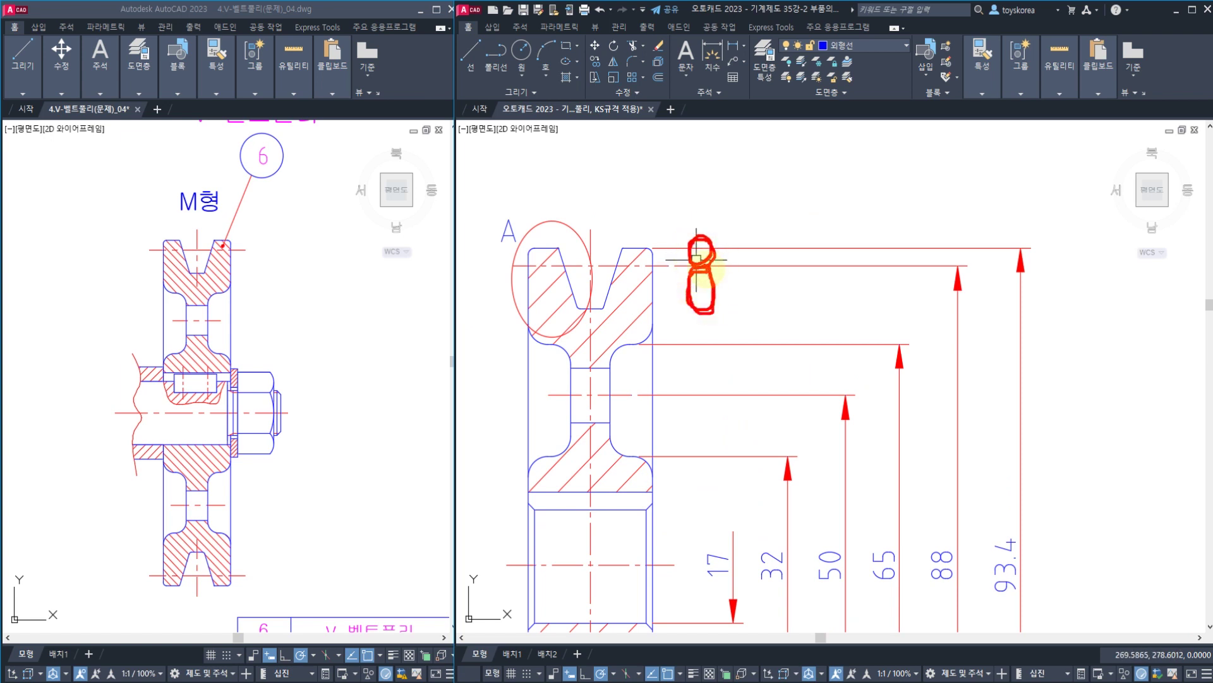
{"action": "key", "text": "Escape"}
- Switch to the KS standards PDF and examine the V-belt pulley groove diagram together with its dimension table
{"action": "left_click", "coordinate": [569, 682]}
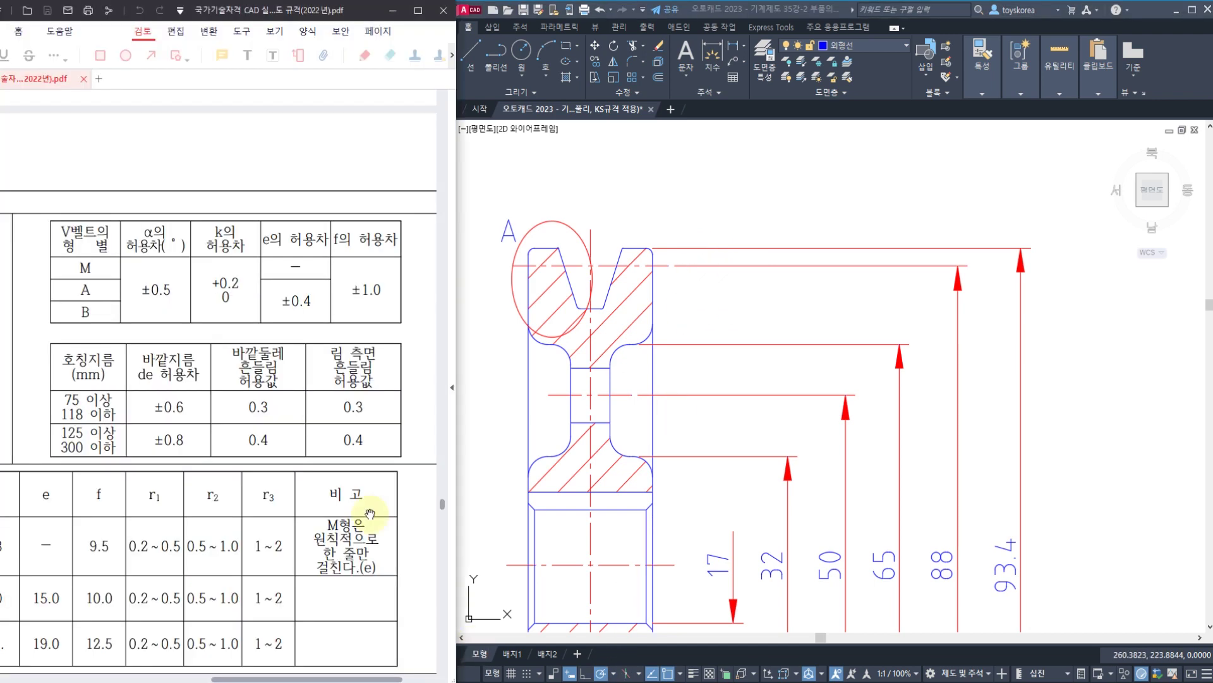
{"action": "left_click_drag", "start_coordinate": [266, 357], "coordinate": [398, 373]}
{"action": "left_click_drag", "start_coordinate": [163, 350], "coordinate": [285, 341]}
{"action": "left_click_drag", "start_coordinate": [195, 309], "coordinate": [246, 286]}
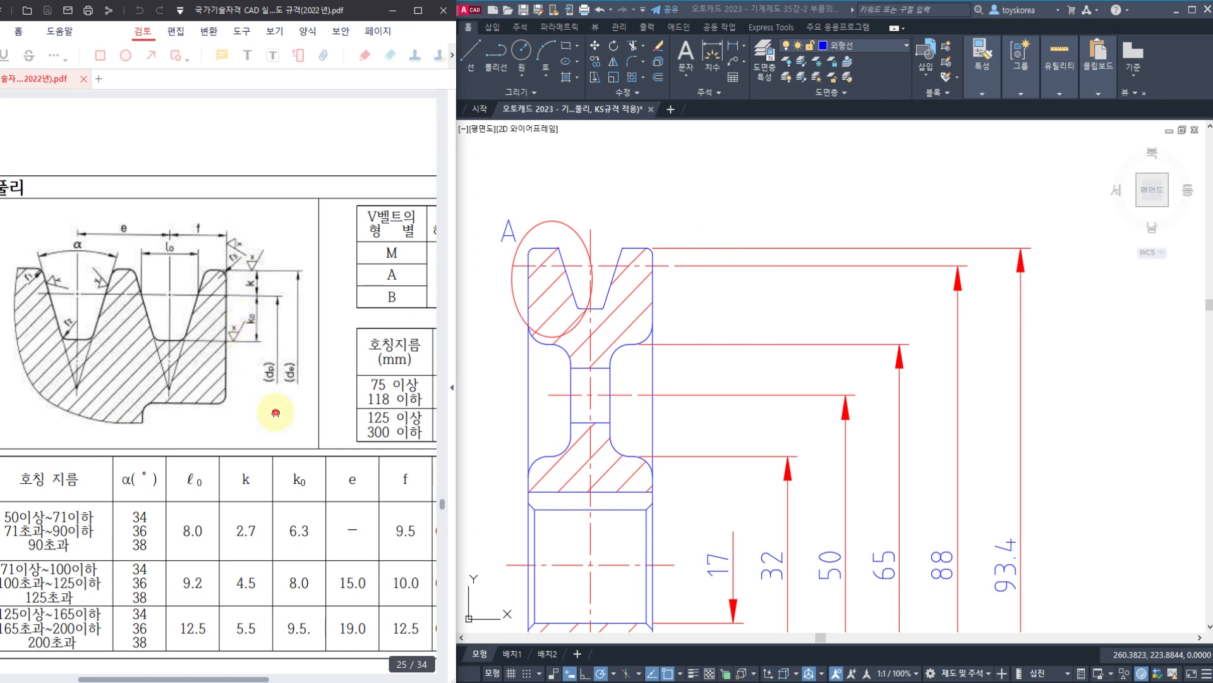
{"action": "scroll", "coordinate": [265, 442], "scroll_direction": "down", "scroll_amount": 1}
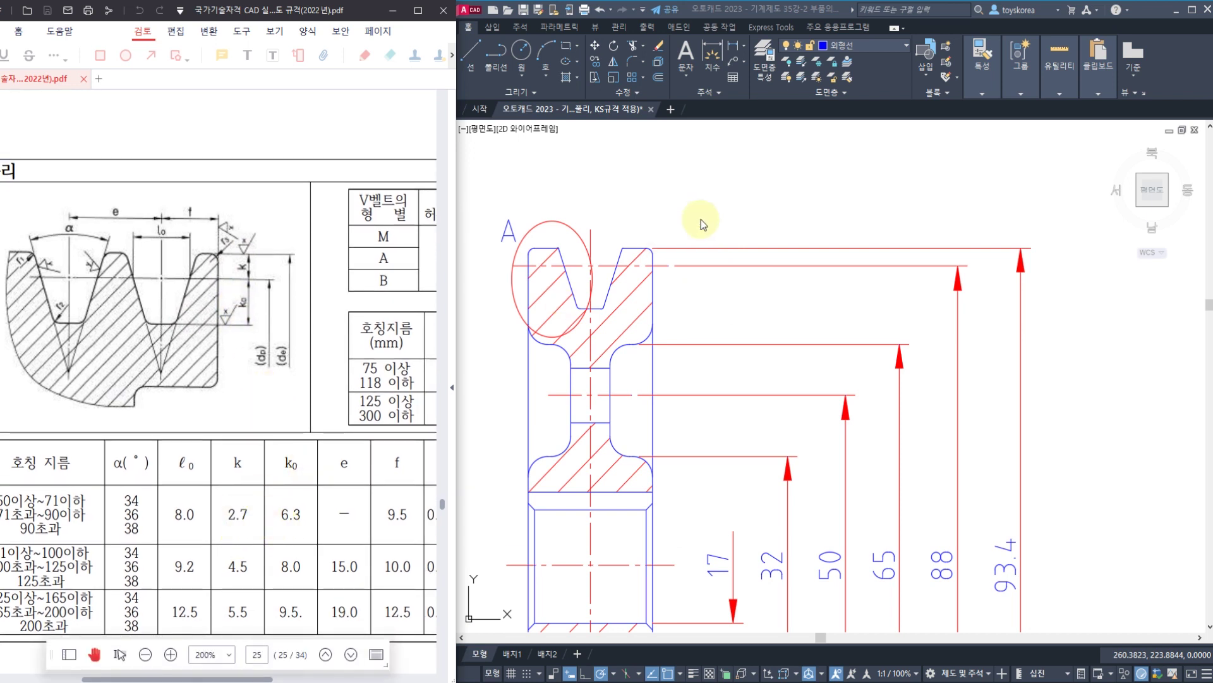
- Add a vertical linear dimension between the rim's upper edge and the groove's pitch line, aligned with the bore dimension
{"action": "middle_click_drag", "start_coordinate": [714, 245], "coordinate": [723, 230]}
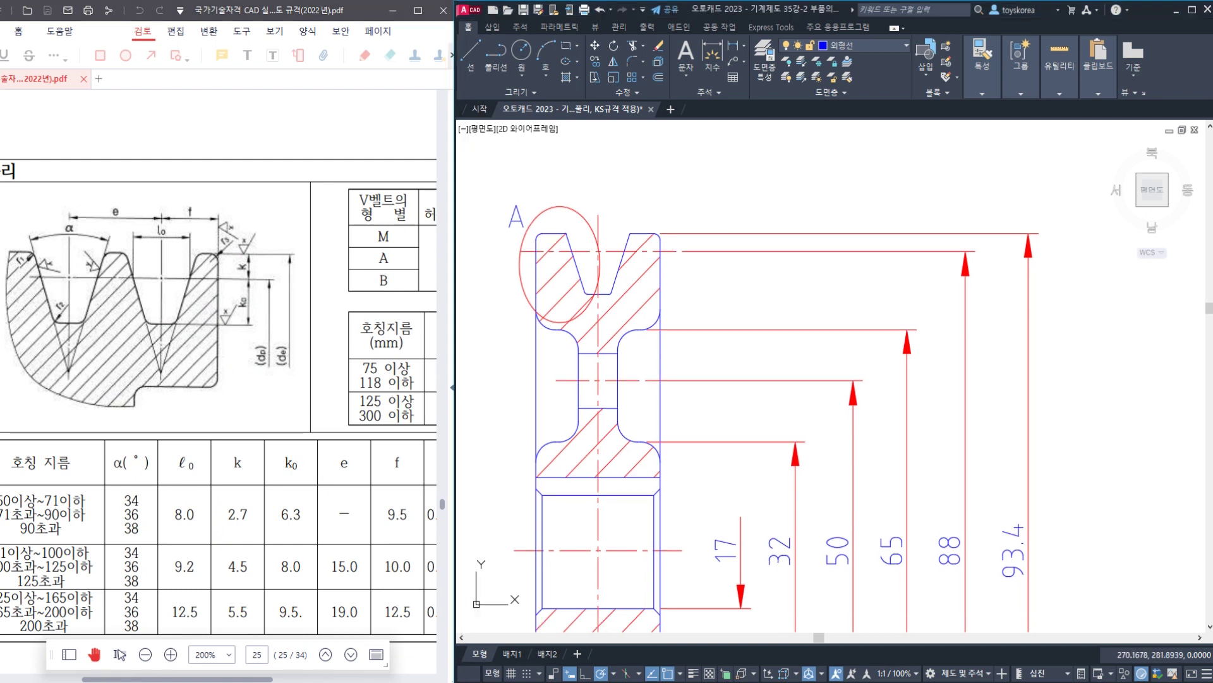
{"action": "type", "text": "DLI"}
{"action": "key", "text": "Return"}
{"action": "scroll", "coordinate": [689, 237], "scroll_direction": "up", "scroll_amount": 2}
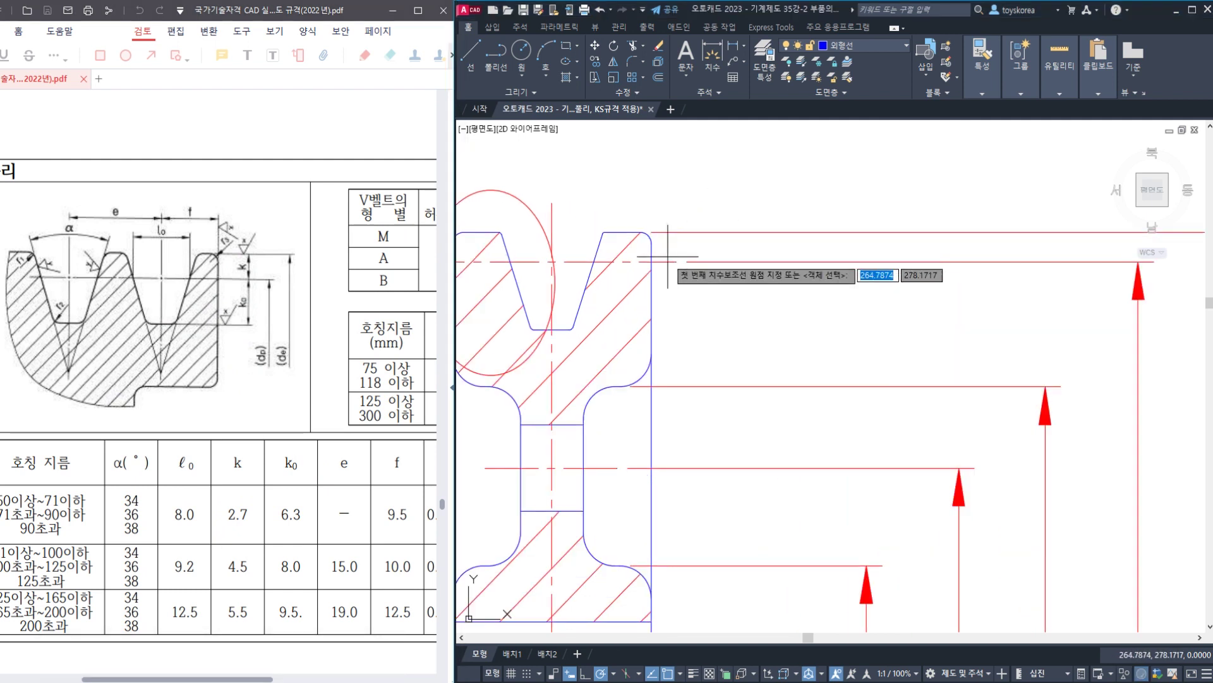
{"action": "left_click", "coordinate": [640, 232]}
{"action": "scroll", "coordinate": [724, 262], "scroll_direction": "down", "scroll_amount": 2}
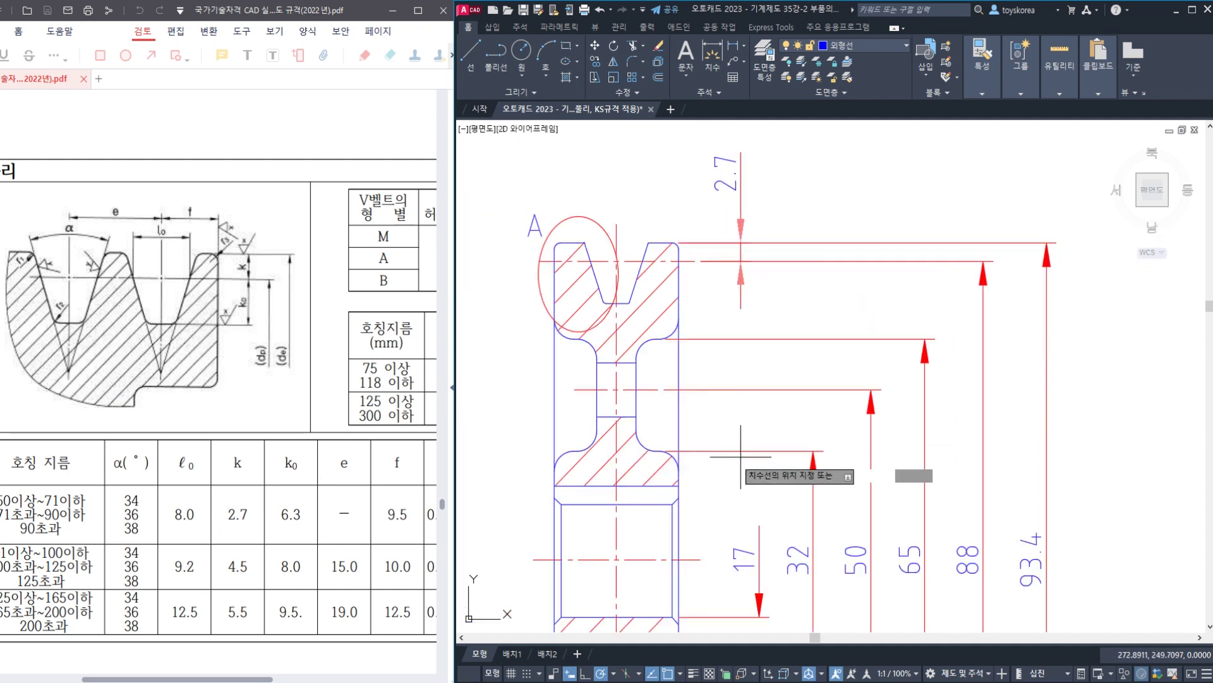
{"action": "left_click", "coordinate": [759, 524]}
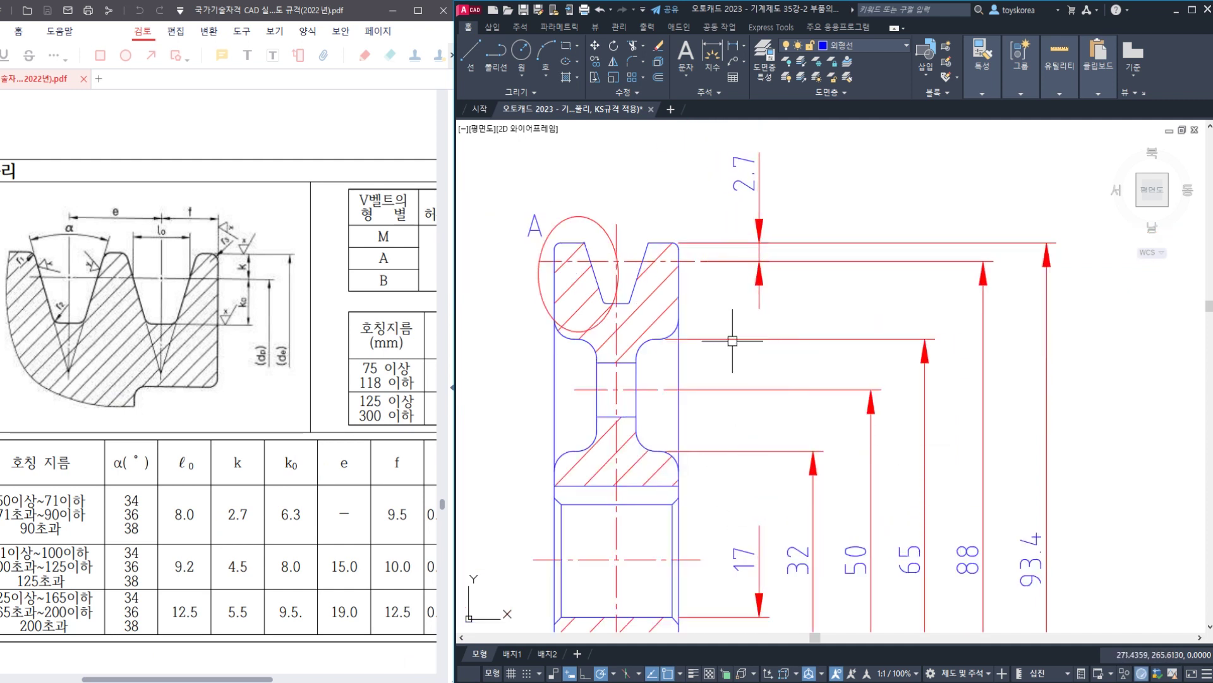
- Dimension the vertical distance from the groove bottom to the pitch line, aligned with the hub diameter dimension
{"action": "key", "text": "space"}
{"action": "scroll", "coordinate": [624, 320], "scroll_direction": "up", "scroll_amount": 4}
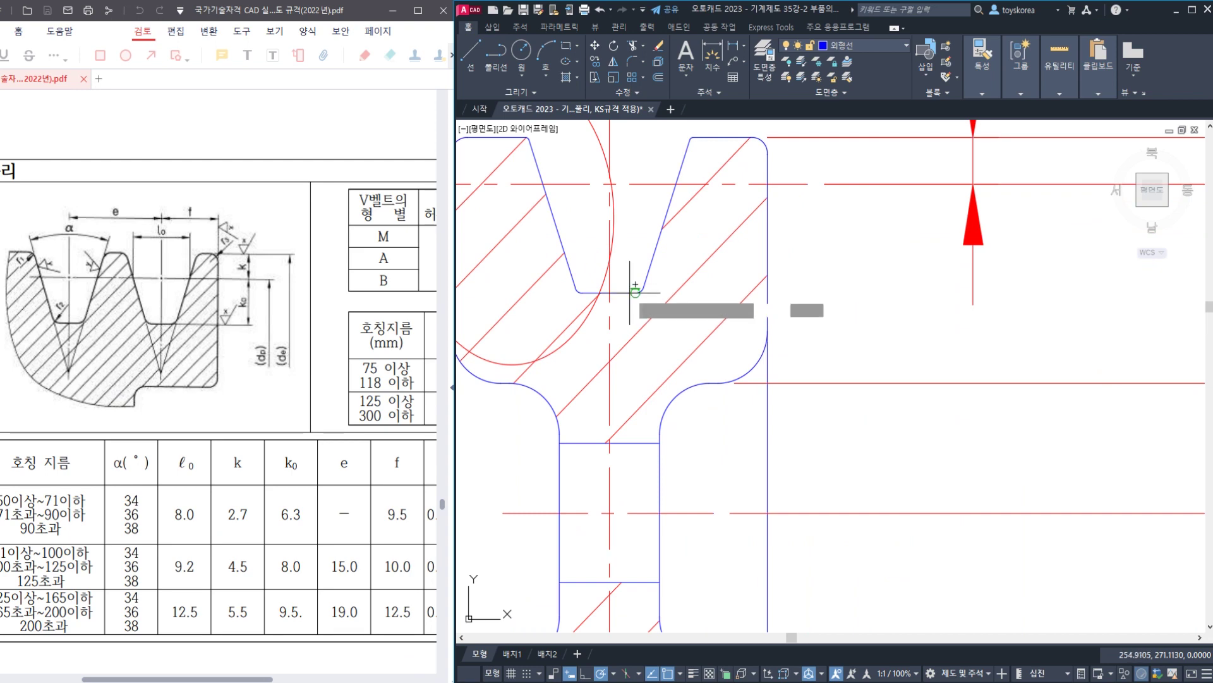
{"action": "left_click", "coordinate": [636, 290]}
{"action": "left_click", "coordinate": [767, 184]}
{"action": "scroll", "coordinate": [801, 240], "scroll_direction": "down", "scroll_amount": 4}
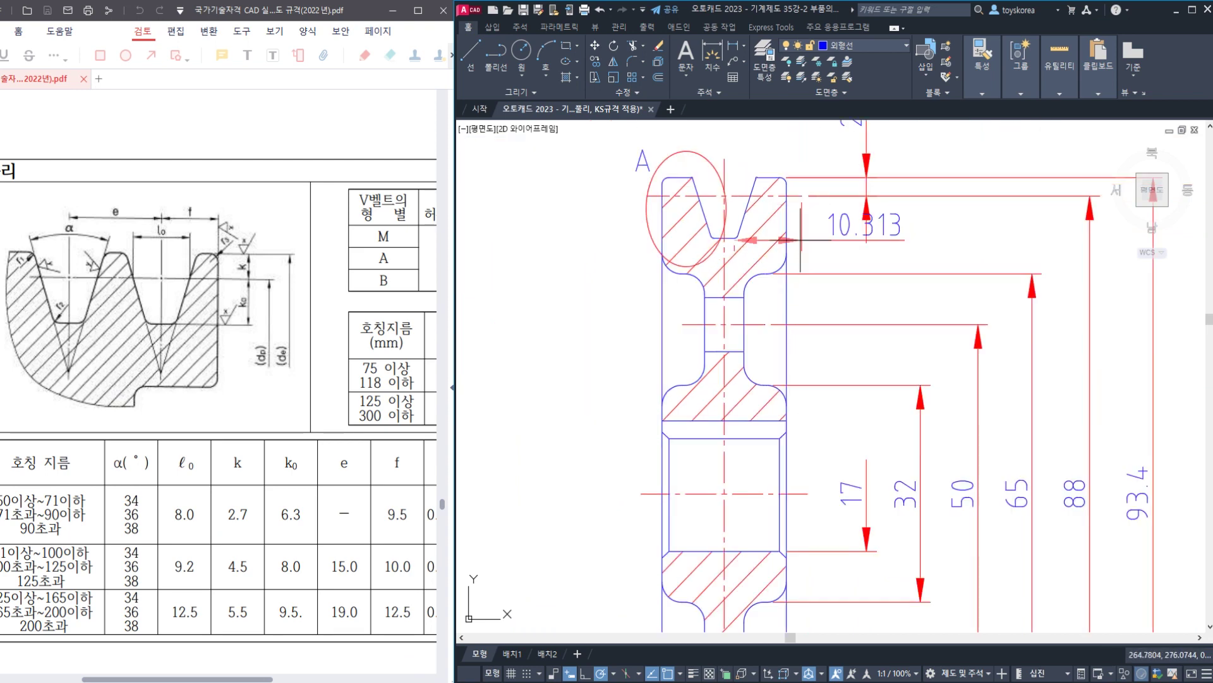
{"action": "middle_click_drag", "start_coordinate": [868, 261], "coordinate": [754, 424]}
{"action": "scroll", "coordinate": [793, 398], "scroll_direction": "up", "scroll_amount": 1}
{"action": "scroll", "coordinate": [793, 415], "scroll_direction": "down", "scroll_amount": 2}
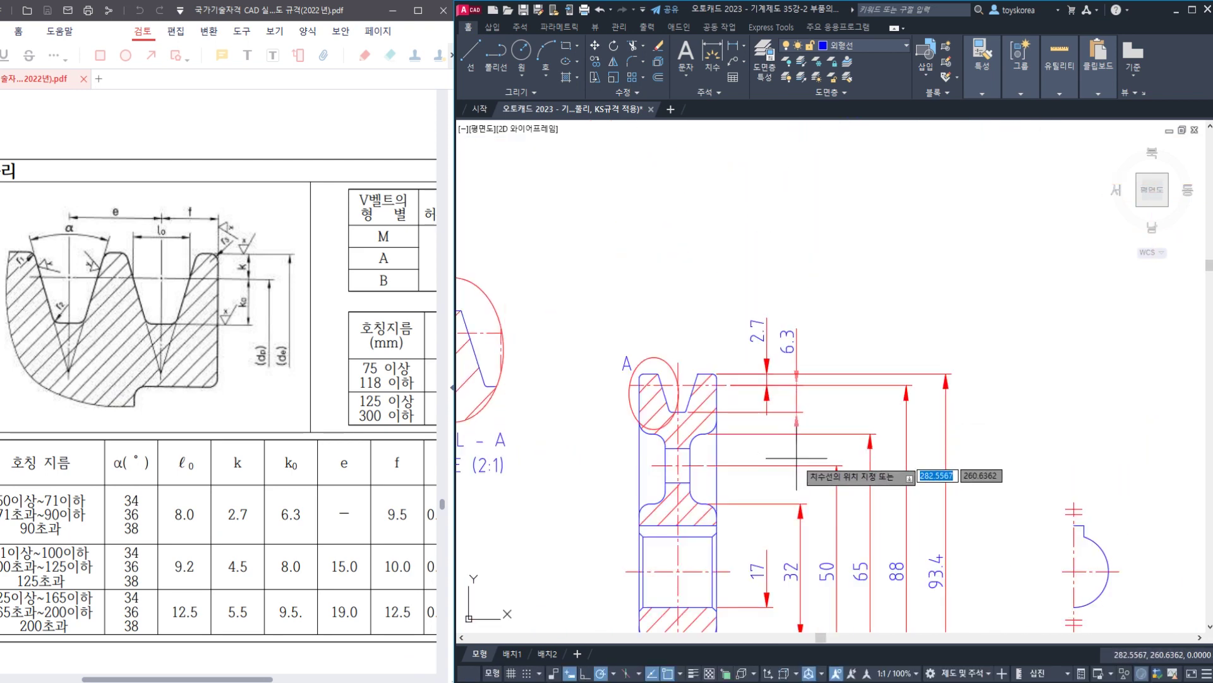
{"action": "left_click", "coordinate": [800, 496]}
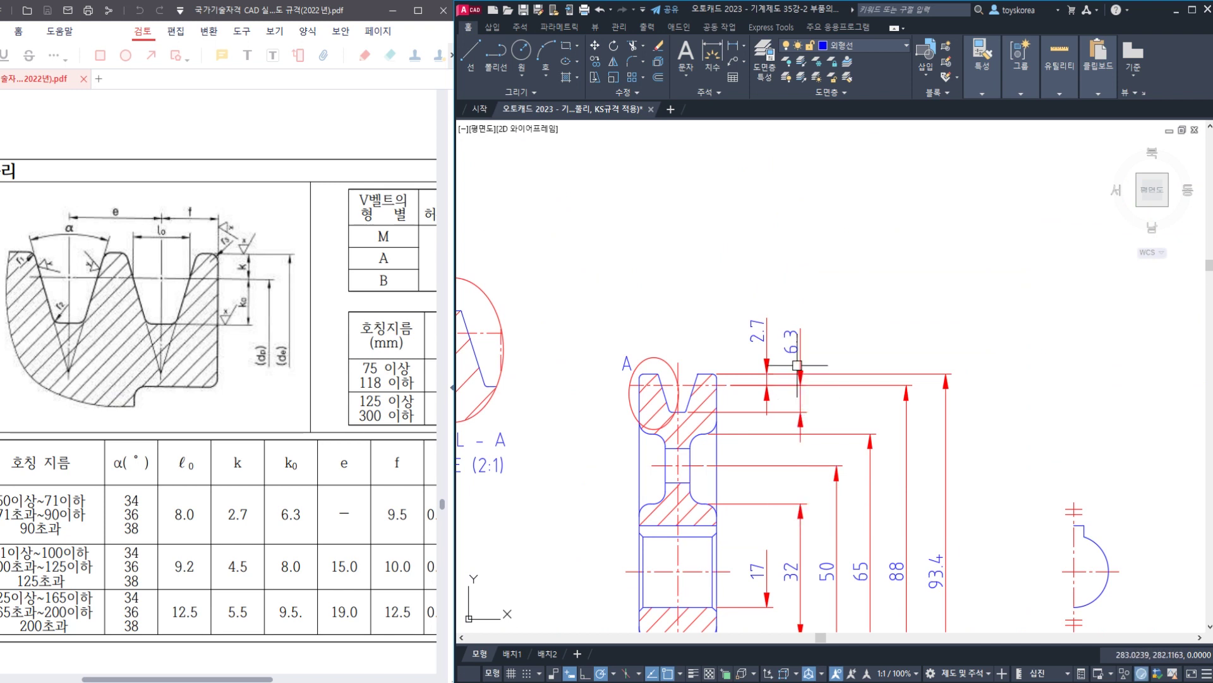
- Move the text of the groove bottom-to-pitch-line dimension to the middle of its dimension line, between the extension lines
{"action": "scroll", "coordinate": [797, 365], "scroll_direction": "up", "scroll_amount": 2}
{"action": "left_click", "coordinate": [791, 339]}
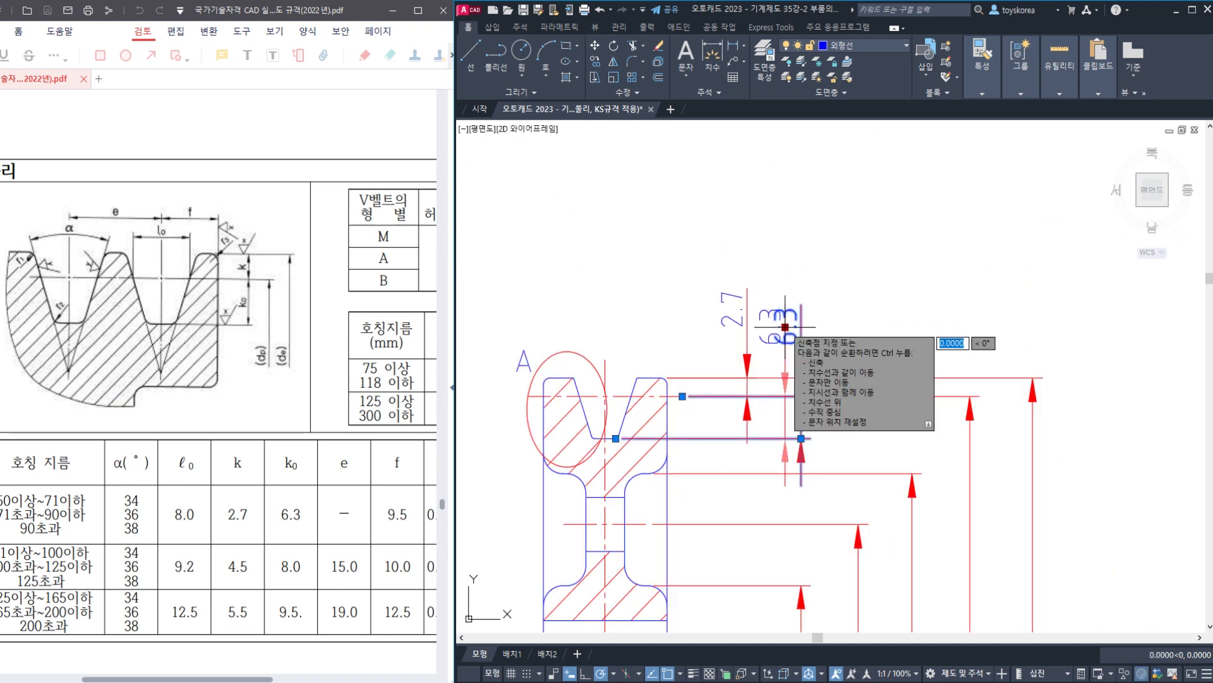
{"action": "left_click", "coordinate": [785, 327]}
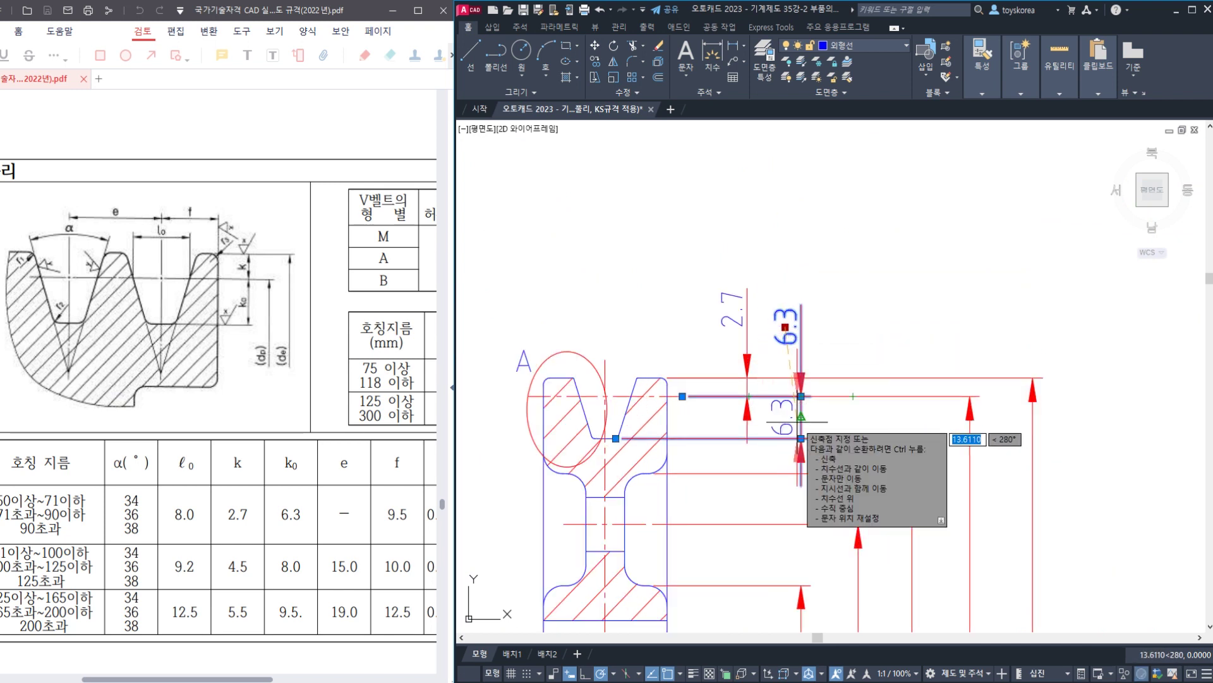
{"action": "left_click", "coordinate": [800, 416]}
{"action": "key", "text": "Escape"}
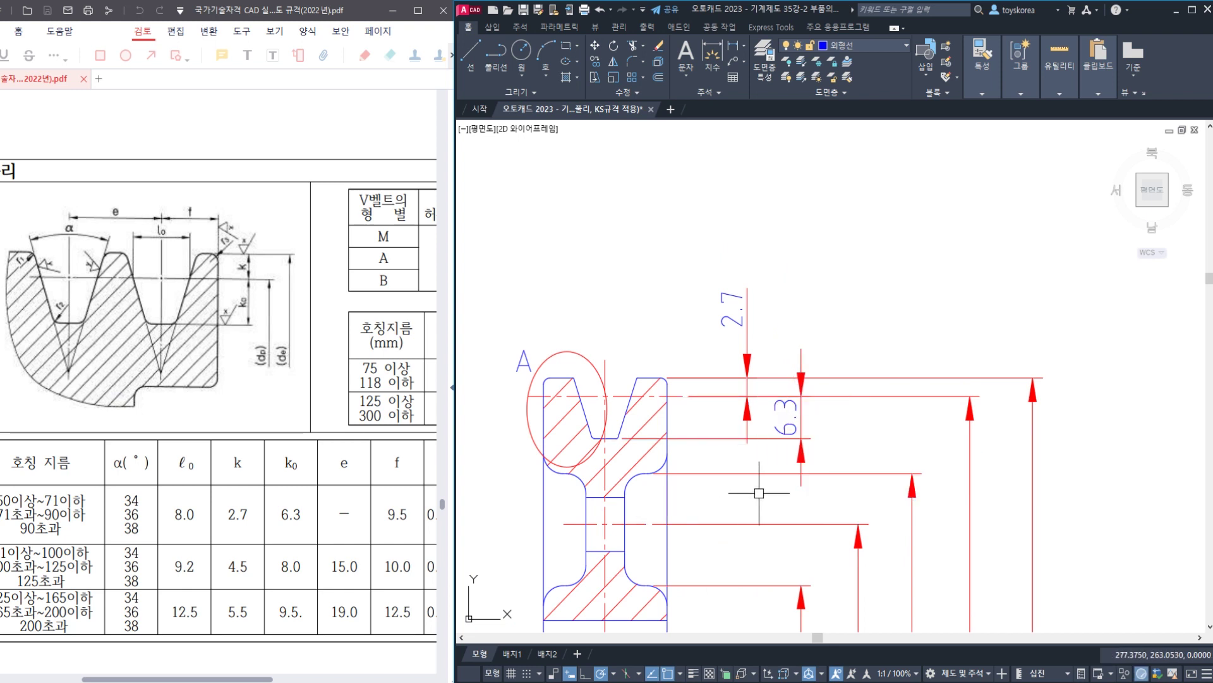
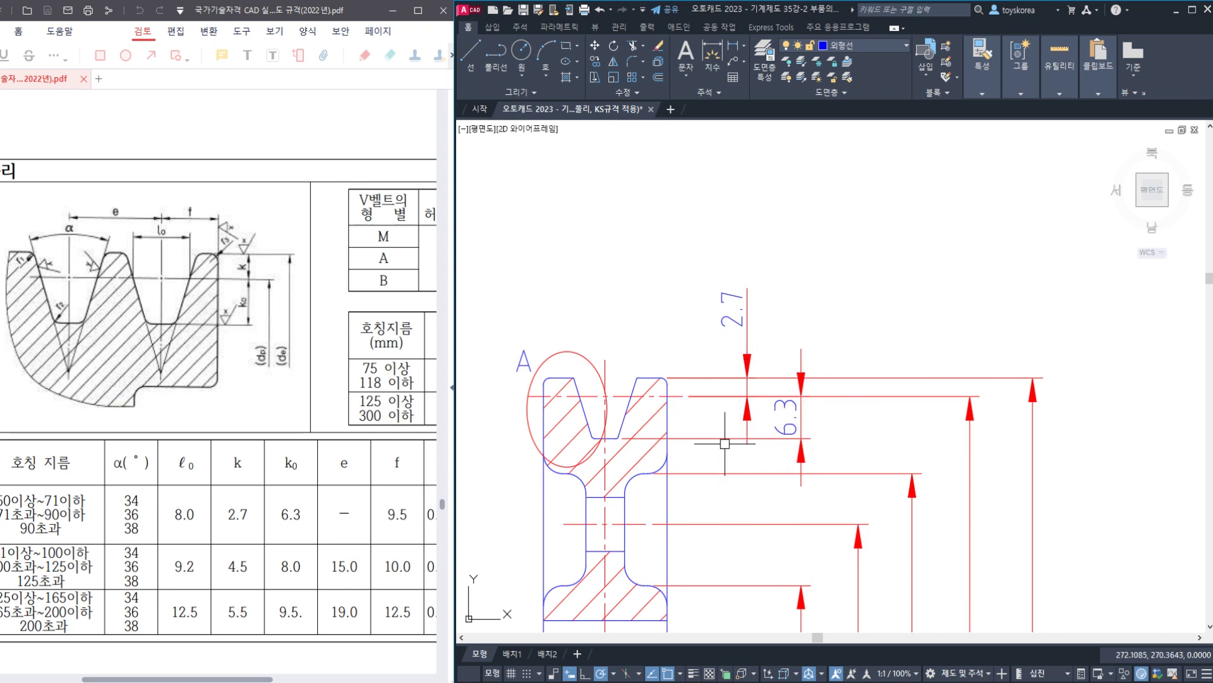
- Add a horizontal linear dimension for the upper groove's width at the pitch line, placed above the pulley
{"action": "middle_click_drag", "start_coordinate": [724, 443], "coordinate": [771, 403]}
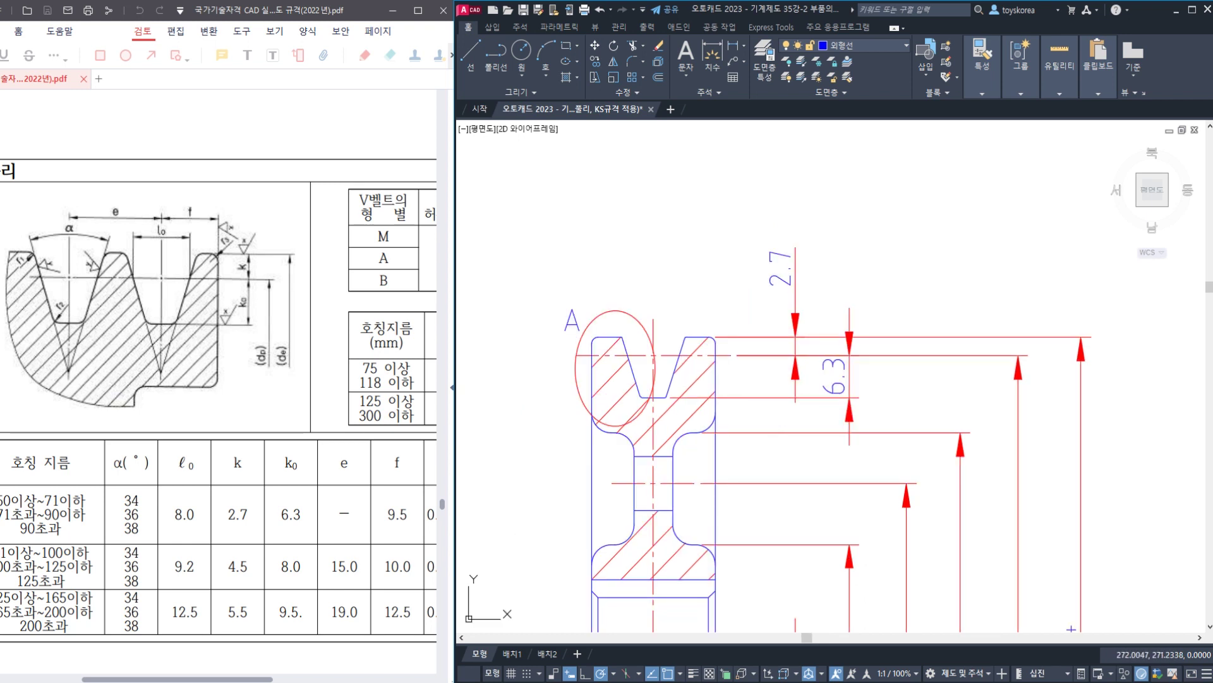
{"action": "scroll", "coordinate": [766, 387], "scroll_direction": "down", "scroll_amount": 2}
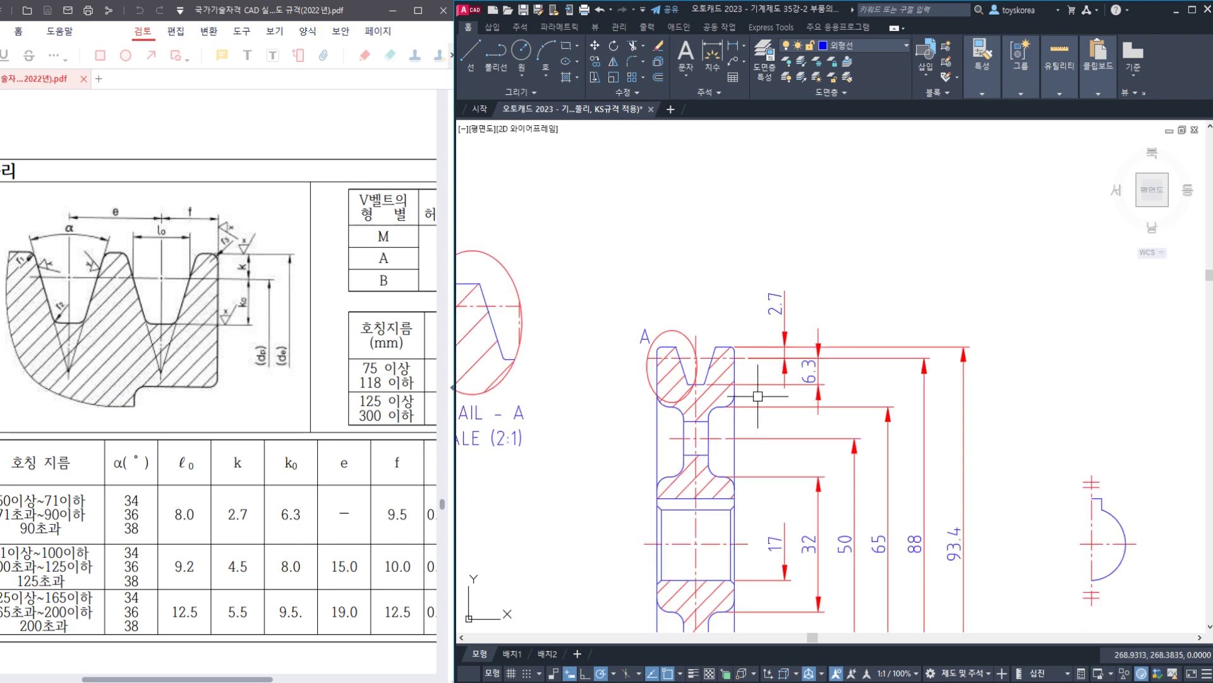
{"action": "scroll", "coordinate": [759, 391], "scroll_direction": "up", "scroll_amount": 2}
{"action": "mouse_move", "coordinate": [633, 276]}
{"action": "middle_mouse_down"}
{"action": "mouse_move", "coordinate": [663, 294]}
{"action": "mouse_move", "coordinate": [689, 376]}
{"action": "middle_mouse_up"}
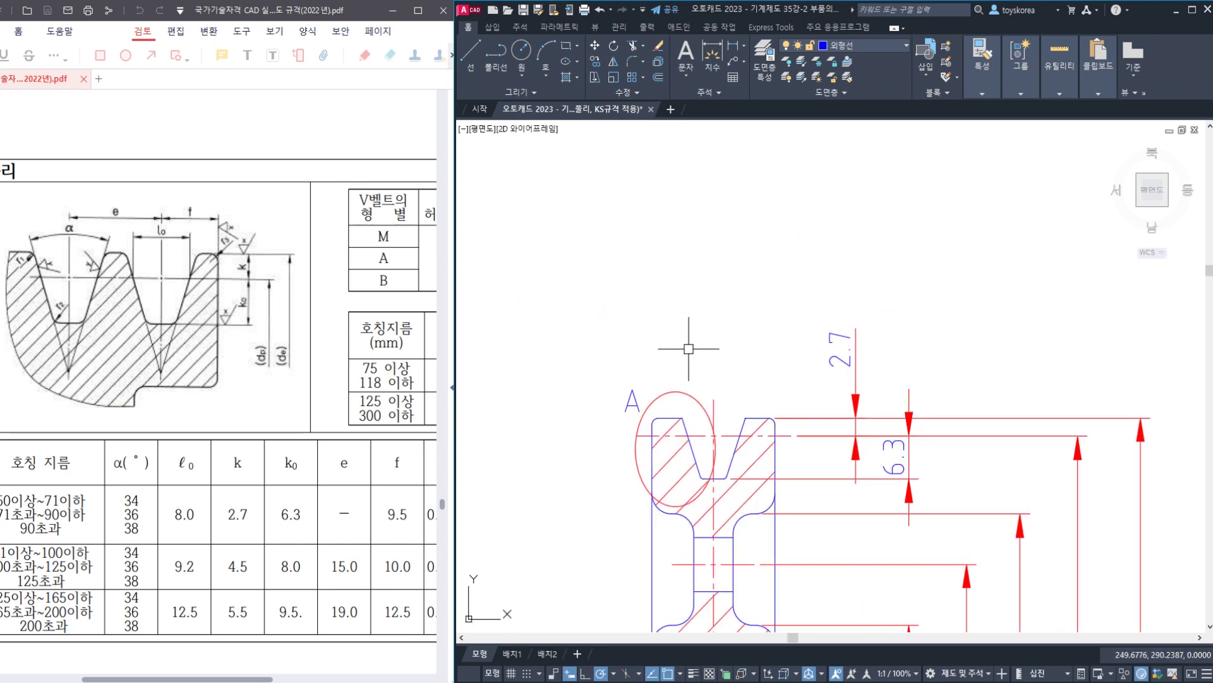
{"action": "type", "text": "DLI"}
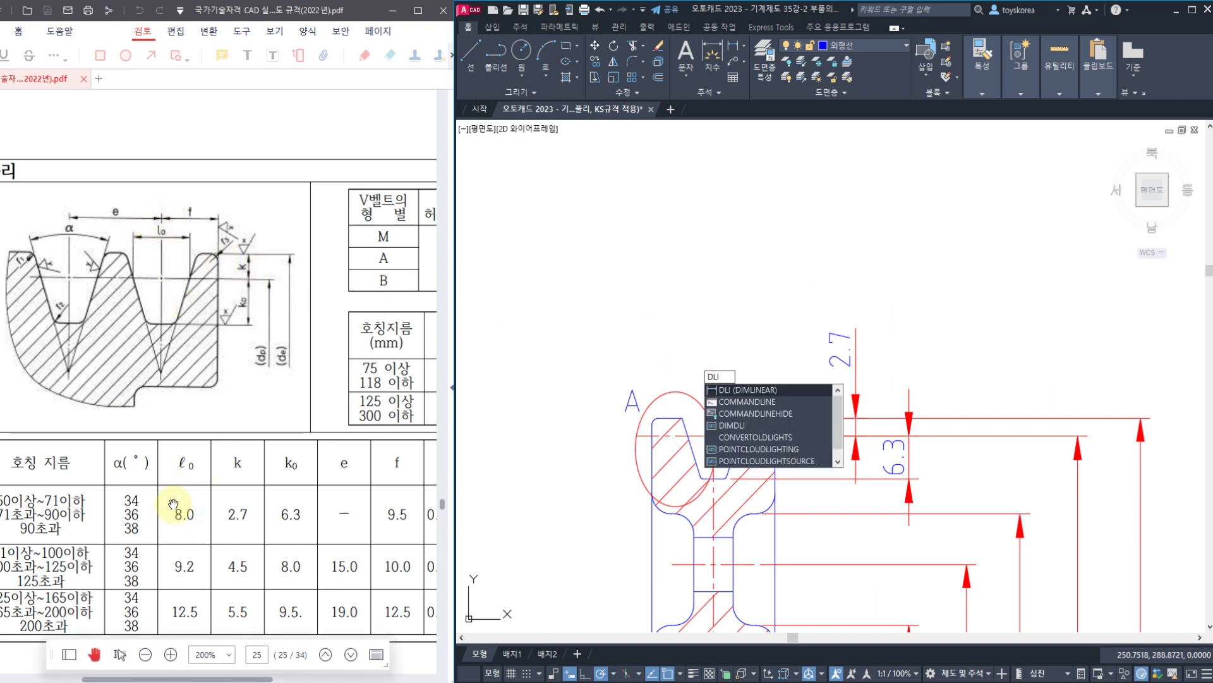
{"action": "key", "text": "Return"}
{"action": "type", "text": "D"}
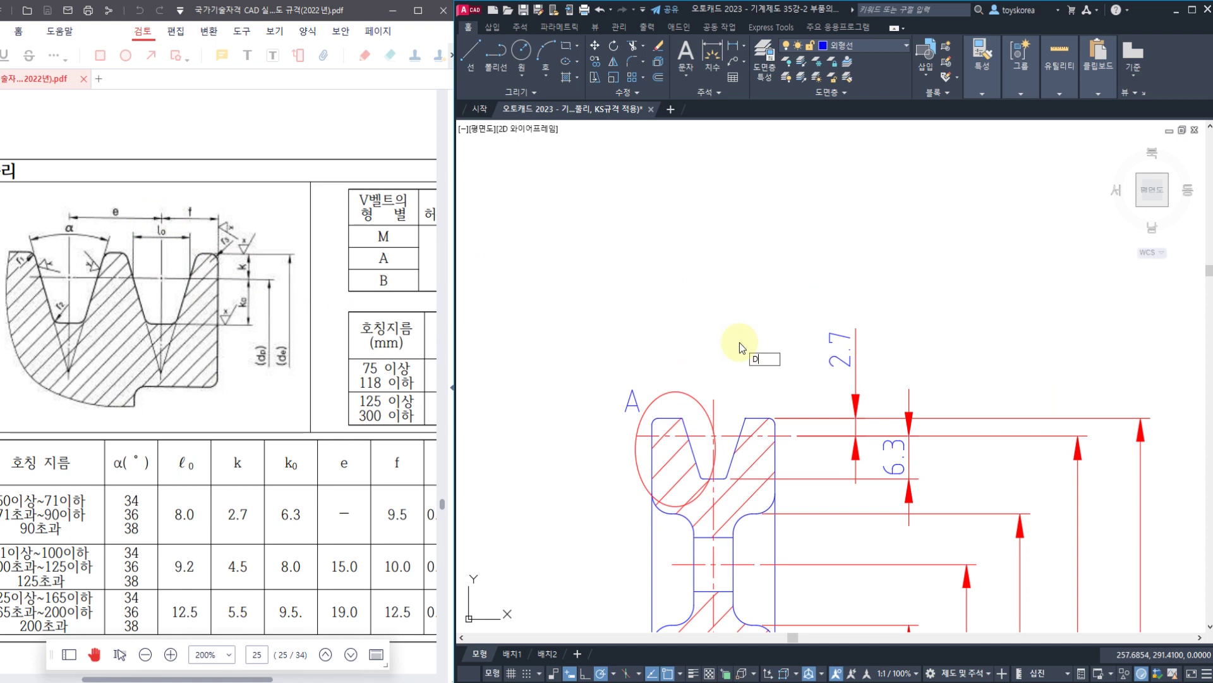
{"action": "type", "text": "LI"}
{"action": "key", "text": "Return"}
{"action": "left_click", "coordinate": [690, 435]}
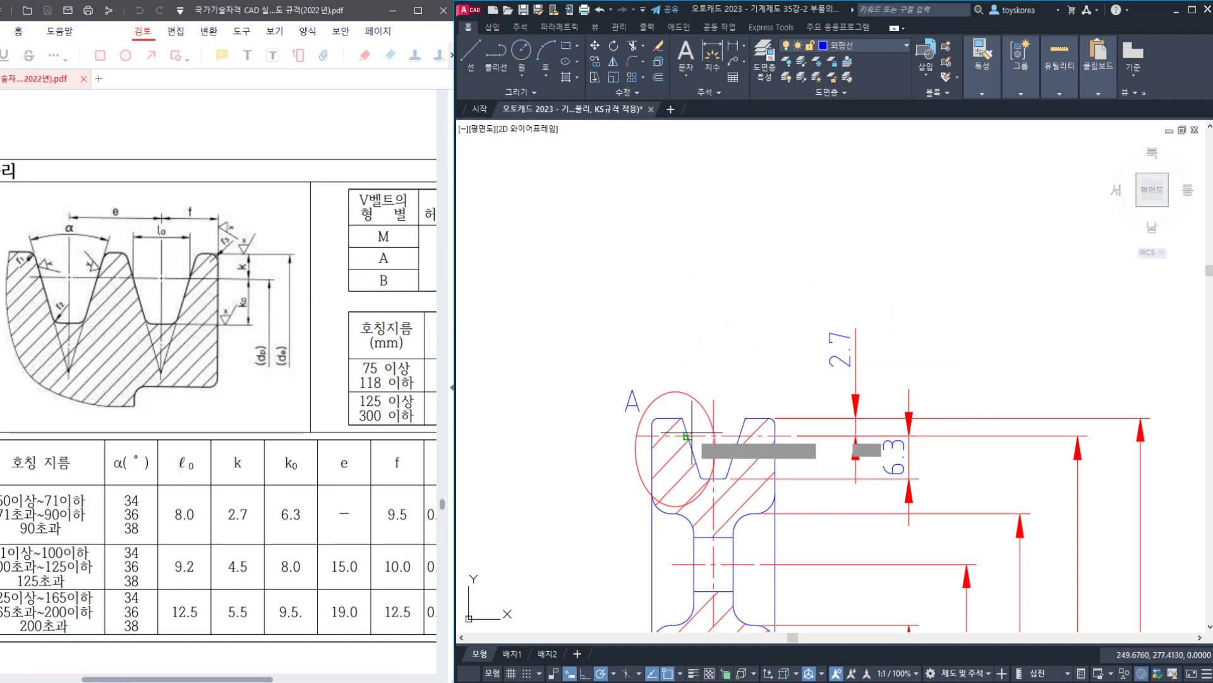
{"action": "left_click", "coordinate": [740, 435]}
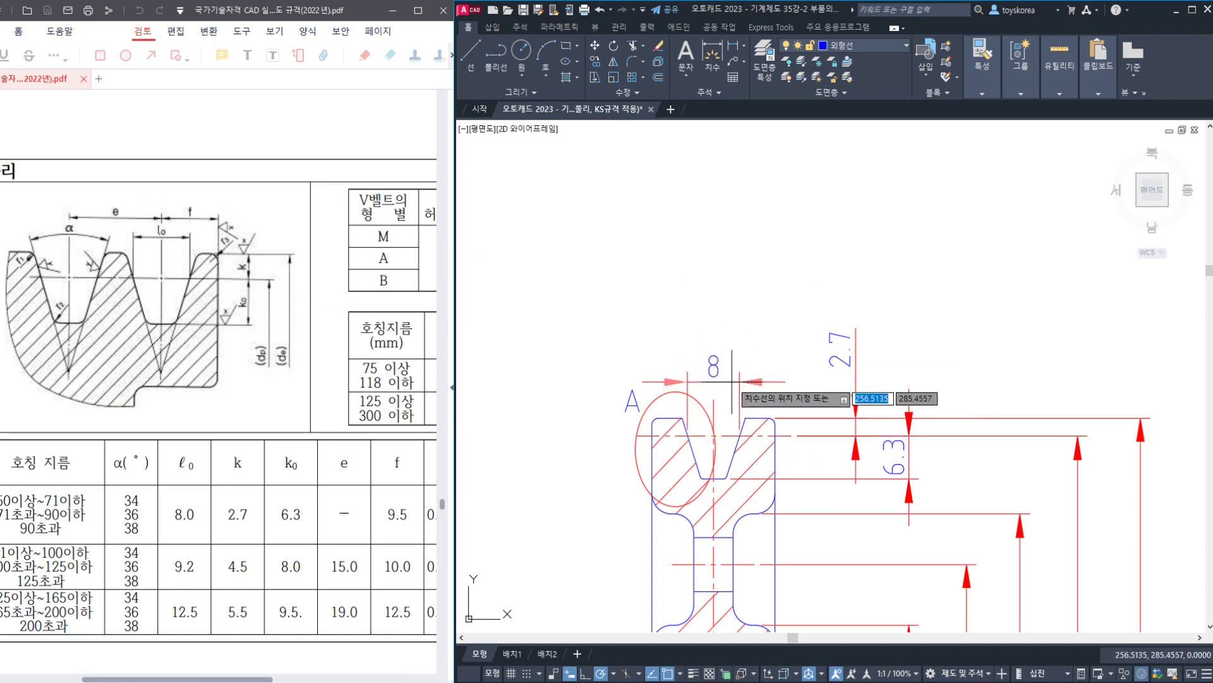
{"action": "left_click", "coordinate": [740, 326]}
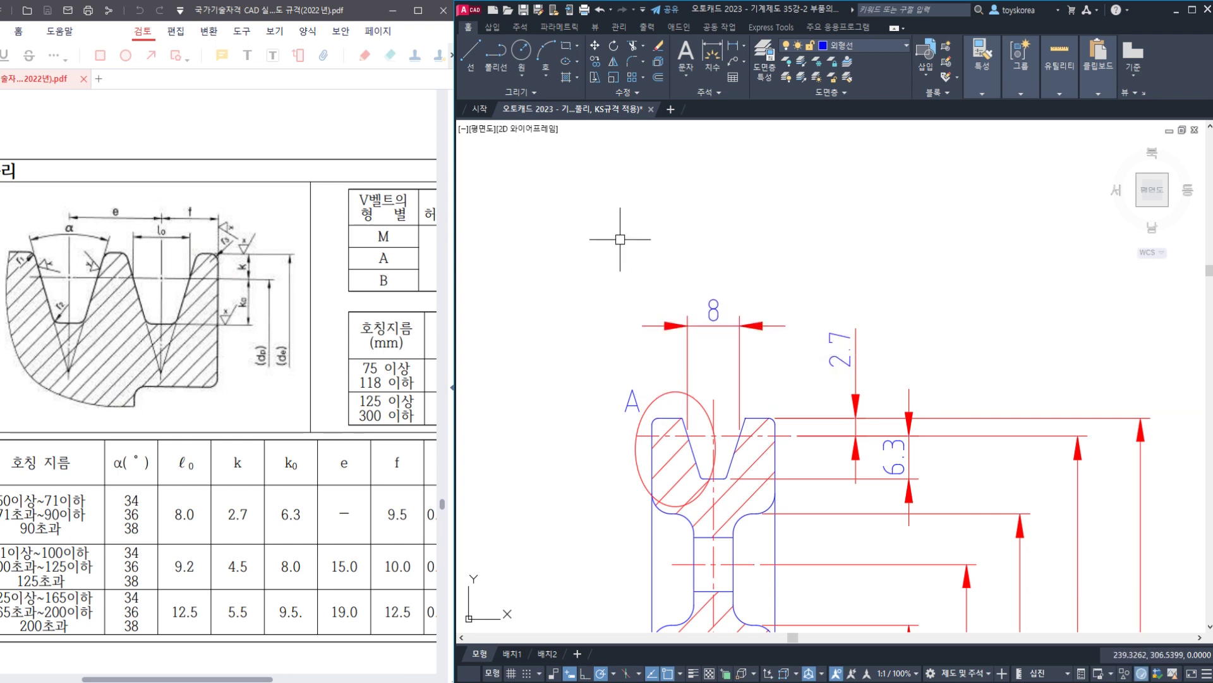
- Add an angular dimension between the two sloped flanks of the upper groove, placed above the groove width dimension
{"action": "left_click", "coordinate": [715, 310]}
{"action": "type", "text": "DAN"}
{"action": "key", "text": "Return"}
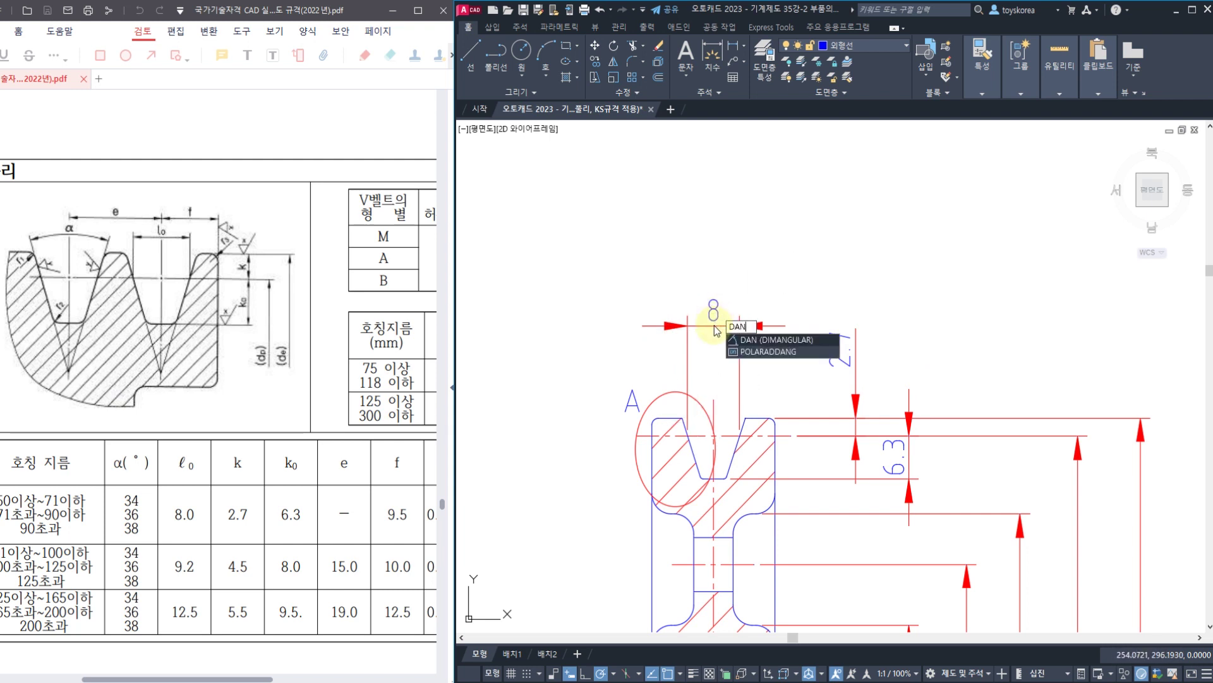
{"action": "left_click", "coordinate": [692, 447]}
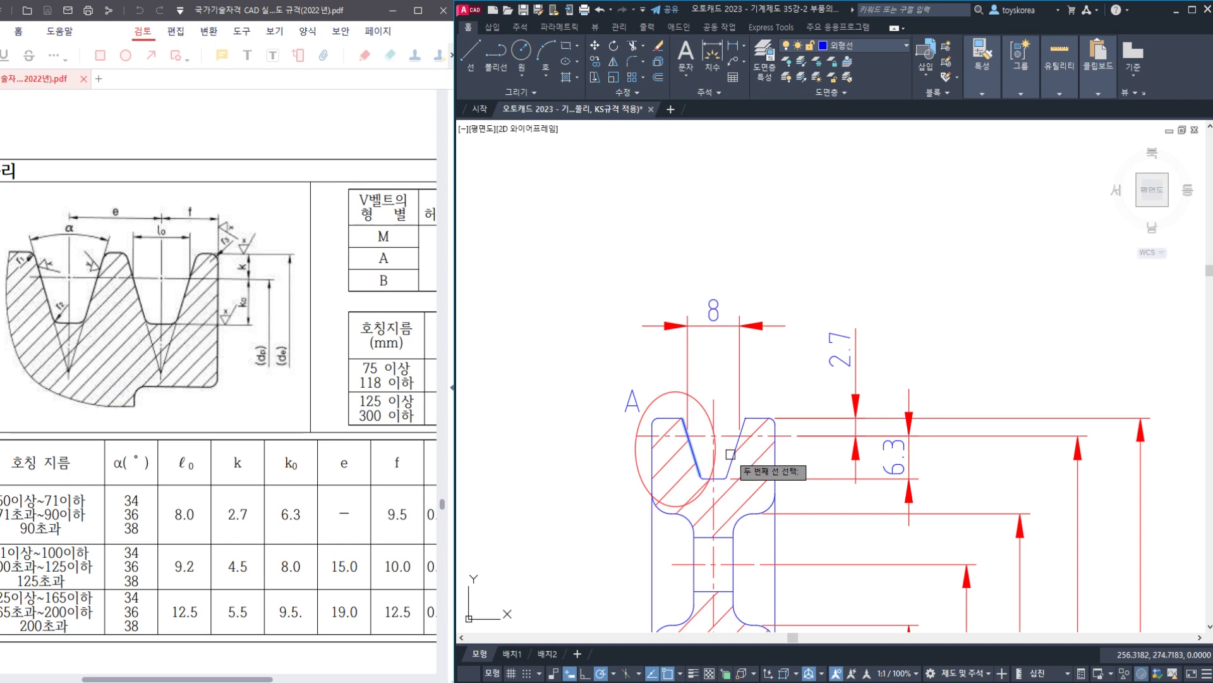
{"action": "left_click", "coordinate": [732, 456]}
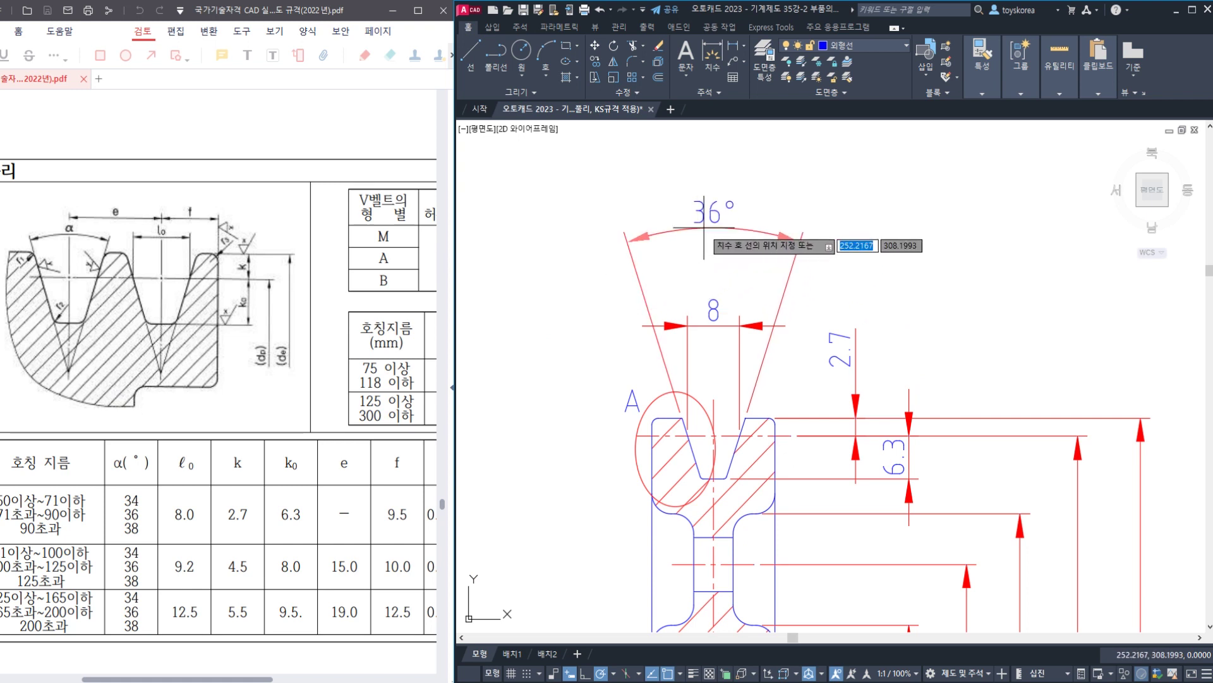
{"action": "left_click", "coordinate": [705, 225]}
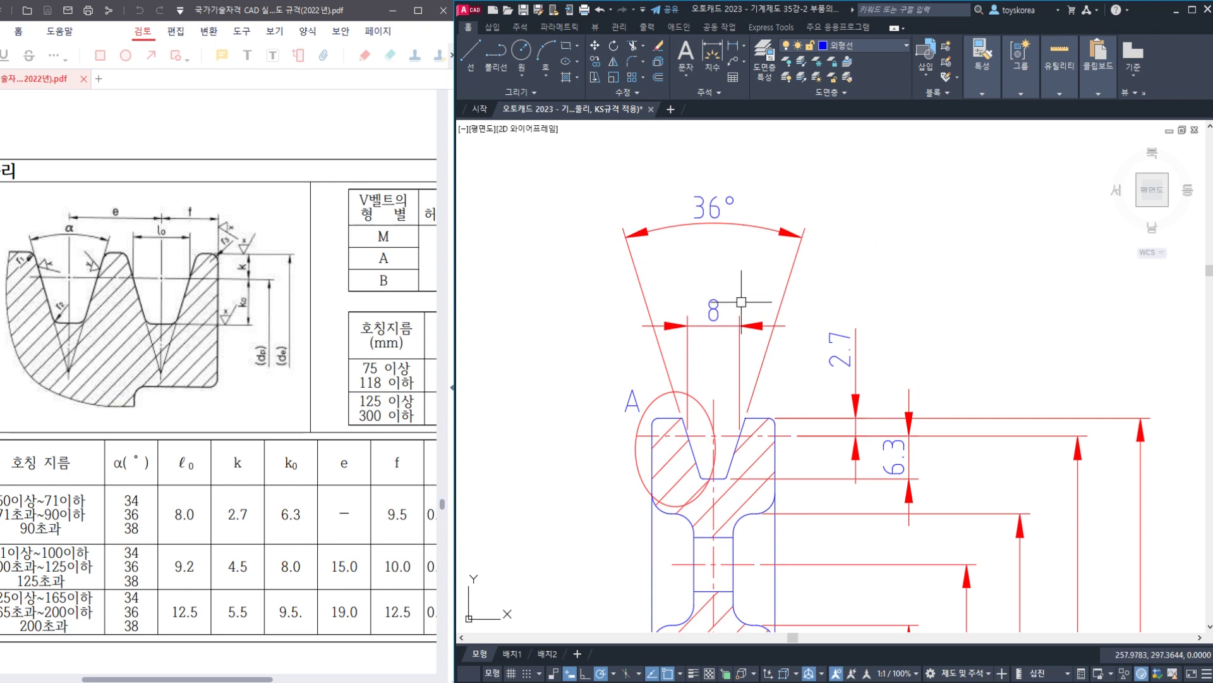
- Switch from the KS standard PDF to the assembly drawing and examine the pulley's web holes
{"action": "middle_click_drag", "start_coordinate": [723, 373], "coordinate": [787, 348]}
{"action": "middle_click_drag", "start_coordinate": [803, 451], "coordinate": [777, 344]}
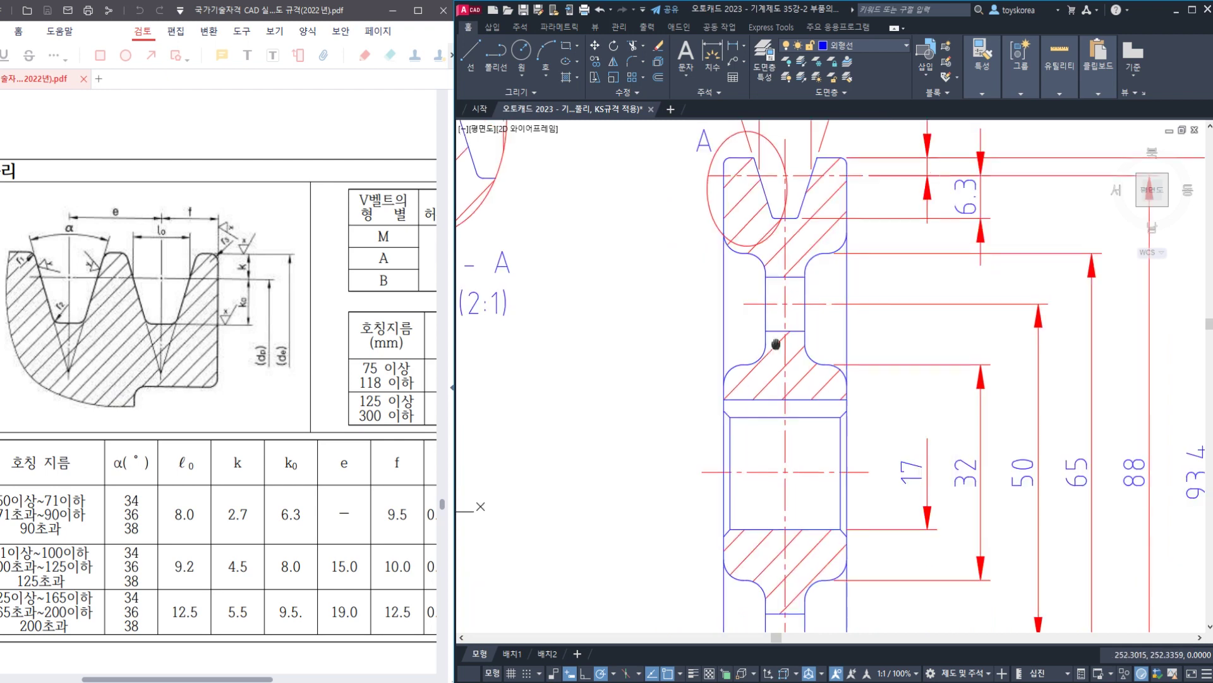
{"action": "key", "text": "alt+Tab"}
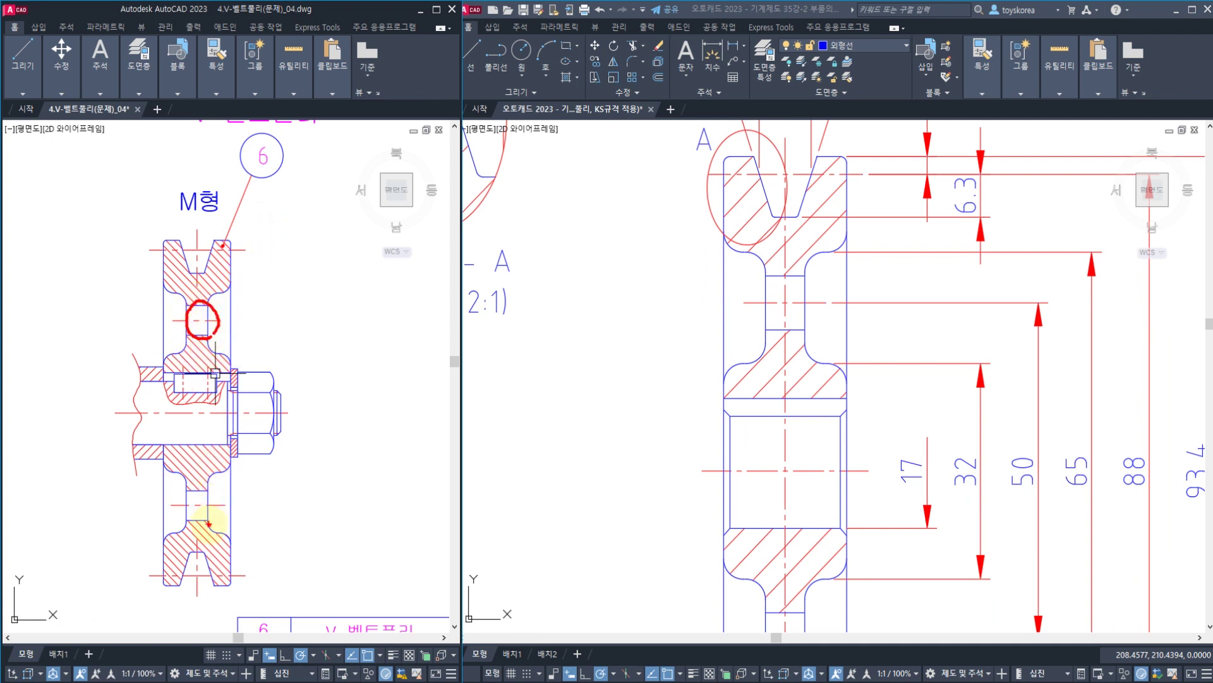
{"action": "mouse_move", "coordinate": [306, 276]}
{"action": "left_mouse_down"}
{"action": "mouse_move", "coordinate": [312, 306]}
{"action": "mouse_move", "coordinate": [355, 310]}
{"action": "left_mouse_up"}
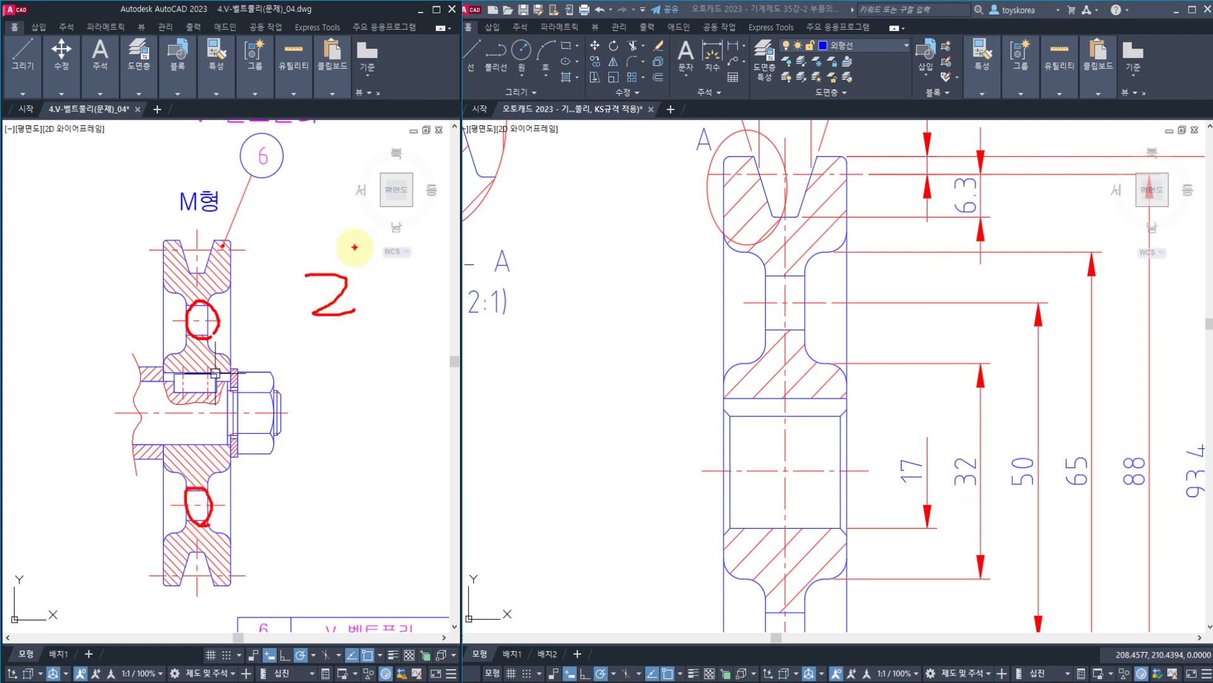
{"action": "mouse_move", "coordinate": [355, 248]}
{"action": "left_mouse_down"}
{"action": "mouse_move", "coordinate": [316, 320]}
{"action": "mouse_move", "coordinate": [370, 403]}
{"action": "left_mouse_up"}
{"action": "left_click_drag", "start_coordinate": [359, 358], "coordinate": [353, 425]}
{"action": "mouse_move", "coordinate": [355, 353]}
{"action": "left_mouse_down"}
{"action": "mouse_move", "coordinate": [319, 387]}
{"action": "mouse_move", "coordinate": [353, 454]}
{"action": "left_mouse_up"}
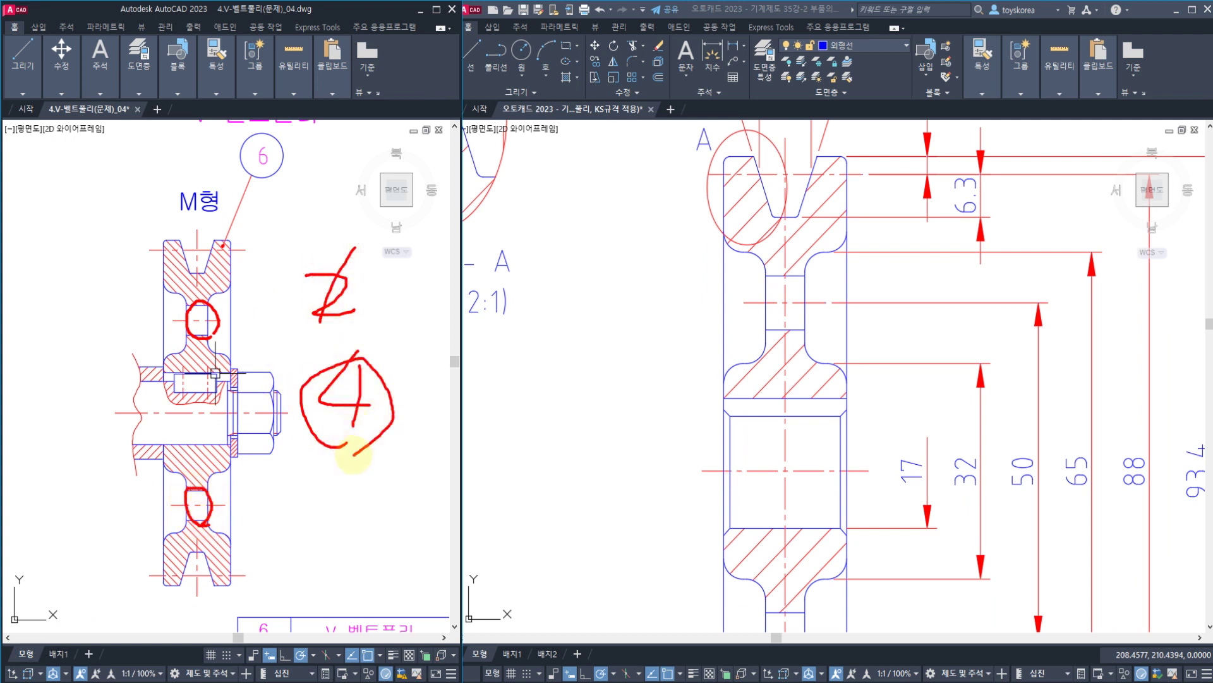
{"action": "mouse_move", "coordinate": [316, 507]}
{"action": "left_mouse_down"}
{"action": "mouse_move", "coordinate": [321, 537]}
{"action": "mouse_move", "coordinate": [389, 534]}
{"action": "left_mouse_up"}
{"action": "mouse_move", "coordinate": [433, 480]}
{"action": "left_mouse_down"}
{"action": "mouse_move", "coordinate": [474, 518]}
{"action": "mouse_move", "coordinate": [429, 540]}
{"action": "left_mouse_up"}
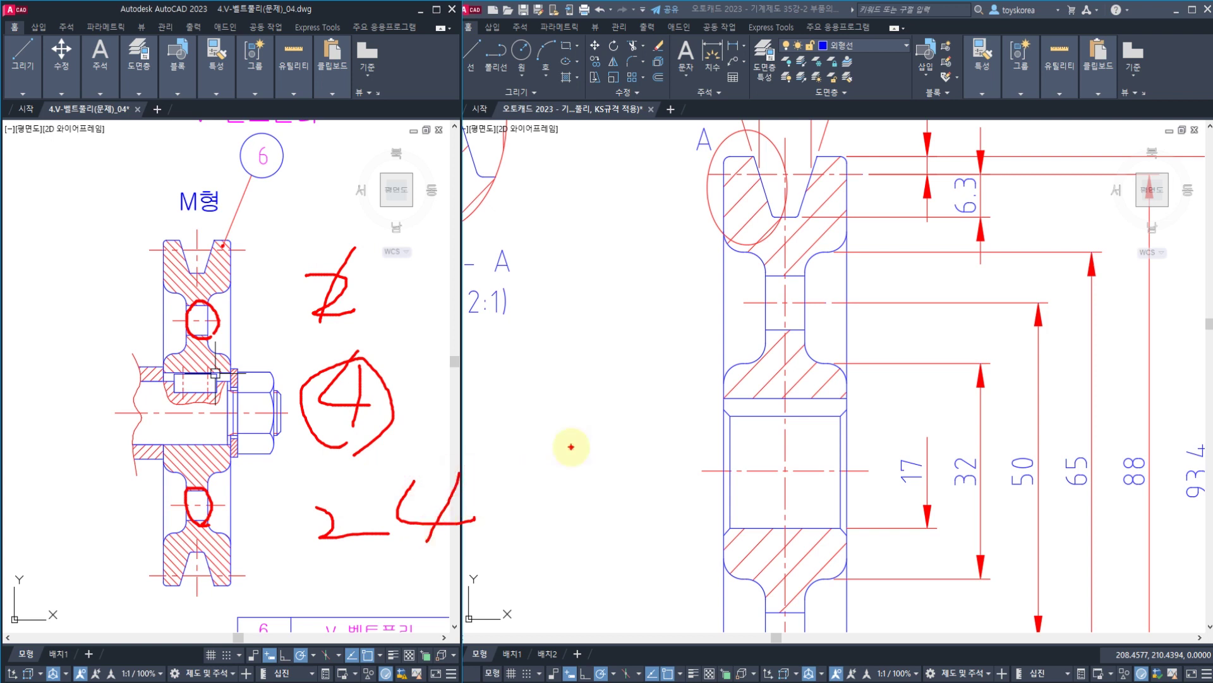
{"action": "left_click_drag", "start_coordinate": [572, 446], "coordinate": [553, 490]}
{"action": "mouse_move", "coordinate": [702, 472]}
{"action": "left_mouse_down"}
{"action": "mouse_move", "coordinate": [668, 489]}
{"action": "mouse_move", "coordinate": [670, 475]}
{"action": "left_mouse_up"}
{"action": "left_click_drag", "start_coordinate": [748, 429], "coordinate": [741, 475]}
{"action": "mouse_move", "coordinate": [760, 435]}
{"action": "left_mouse_down"}
{"action": "mouse_move", "coordinate": [784, 455]}
{"action": "mouse_move", "coordinate": [825, 446]}
{"action": "left_mouse_up"}
{"action": "left_click_drag", "start_coordinate": [536, 323], "coordinate": [582, 341]}
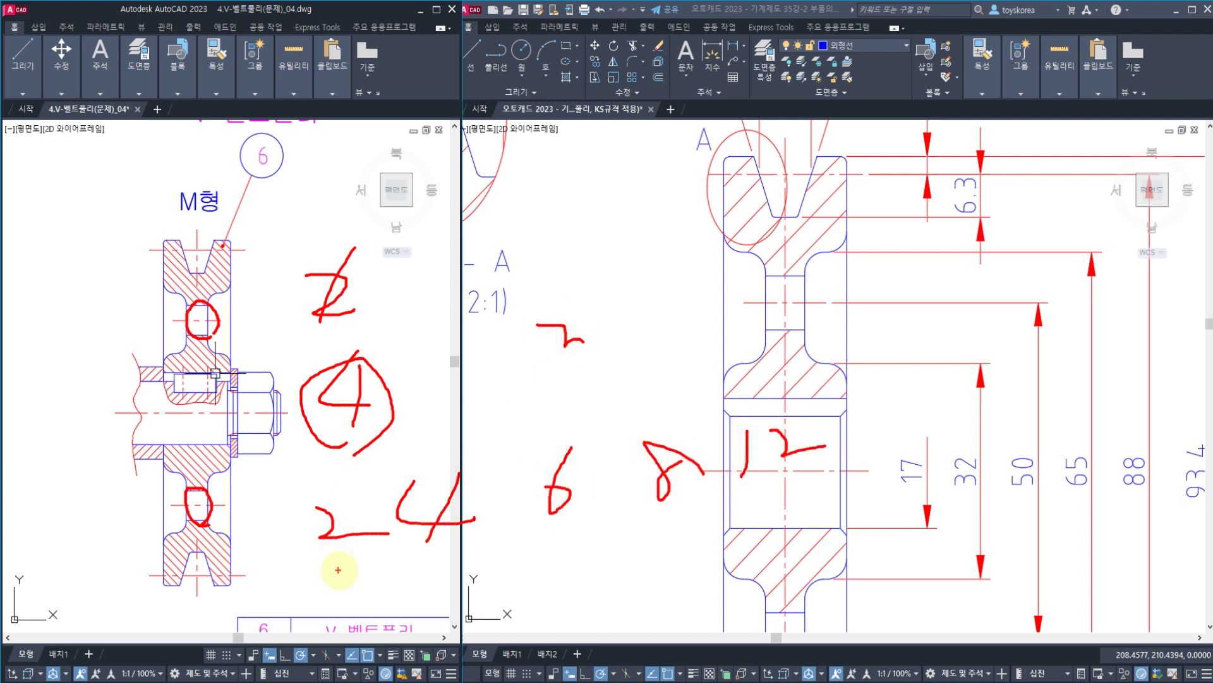
{"action": "mouse_move", "coordinate": [341, 568]}
{"action": "left_mouse_down"}
{"action": "mouse_move", "coordinate": [482, 487]}
{"action": "mouse_move", "coordinate": [393, 537]}
{"action": "left_mouse_up"}
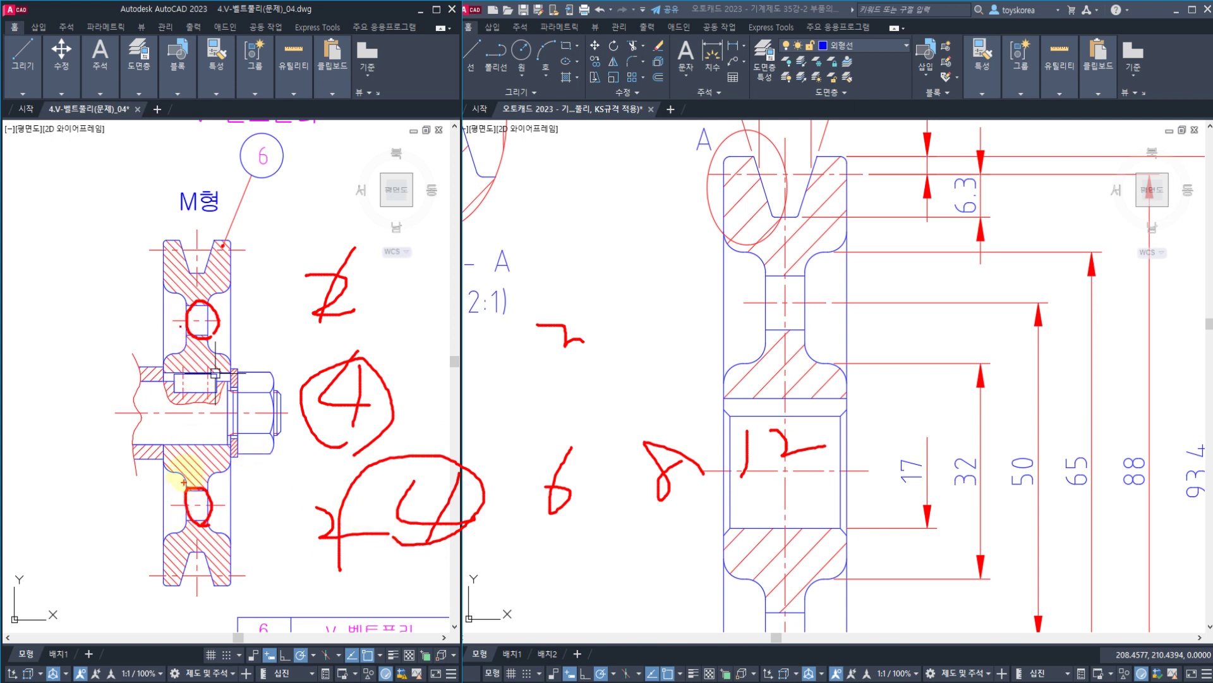
{"action": "mouse_move", "coordinate": [117, 292]}
{"action": "left_mouse_down"}
{"action": "mouse_move", "coordinate": [116, 326]}
{"action": "mouse_move", "coordinate": [93, 364]}
{"action": "left_mouse_up"}
{"action": "left_click_drag", "start_coordinate": [70, 415], "coordinate": [112, 387]}
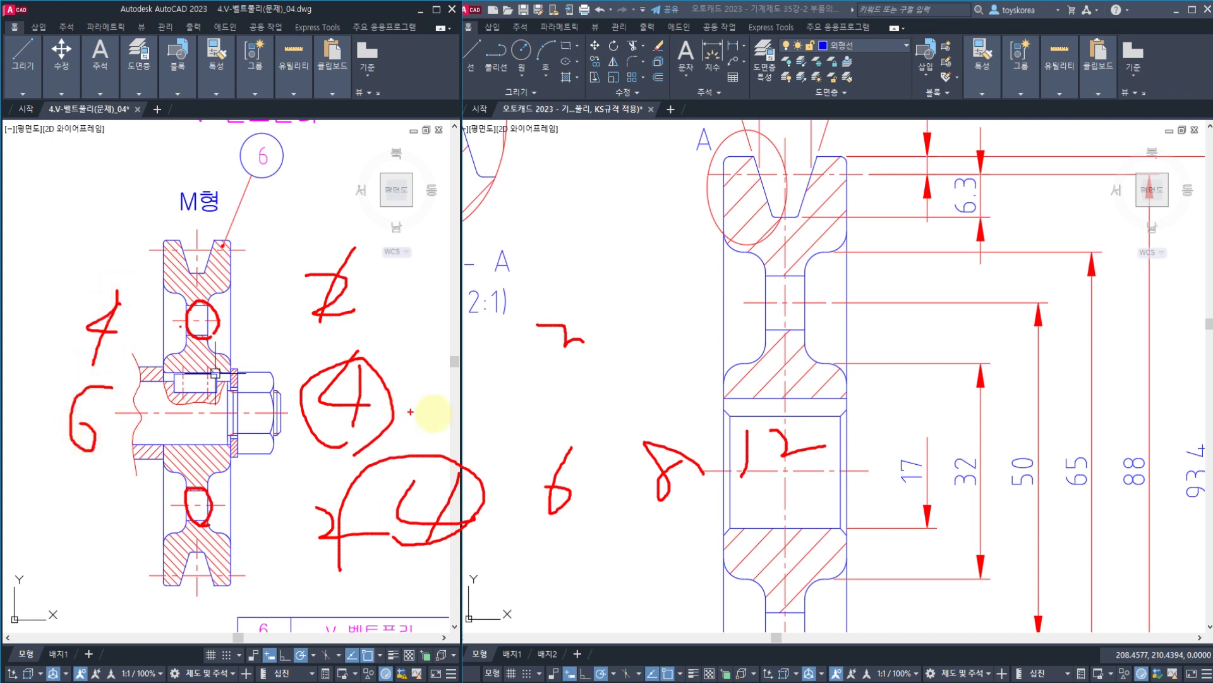
{"action": "mouse_move", "coordinate": [567, 361]}
{"action": "left_mouse_down"}
{"action": "mouse_move", "coordinate": [555, 405]}
{"action": "mouse_move", "coordinate": [588, 428]}
{"action": "left_mouse_up"}
{"action": "mouse_move", "coordinate": [603, 362]}
{"action": "left_mouse_down"}
{"action": "mouse_move", "coordinate": [627, 349]}
{"action": "mouse_move", "coordinate": [536, 412]}
{"action": "left_mouse_up"}
{"action": "left_click_drag", "start_coordinate": [539, 372], "coordinate": [618, 419]}
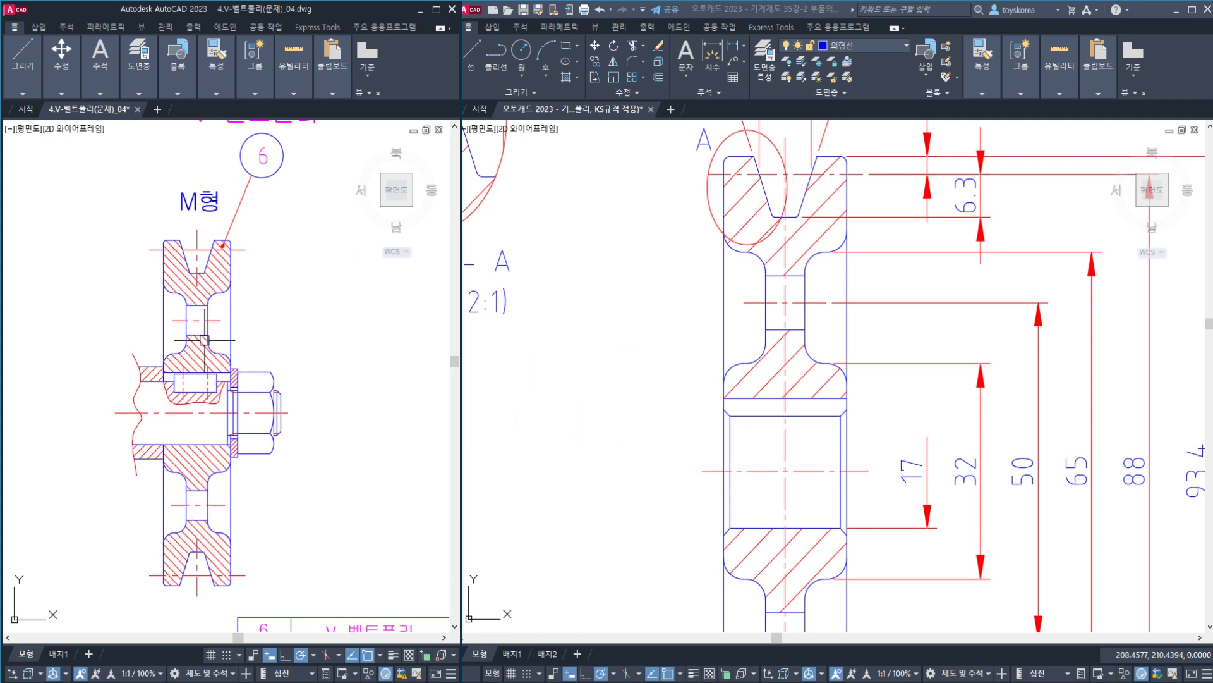
- In the part drawing, span a vertical linear dimension across the upper web hole's diameter at the web's left face
{"action": "left_click", "coordinate": [623, 376]}
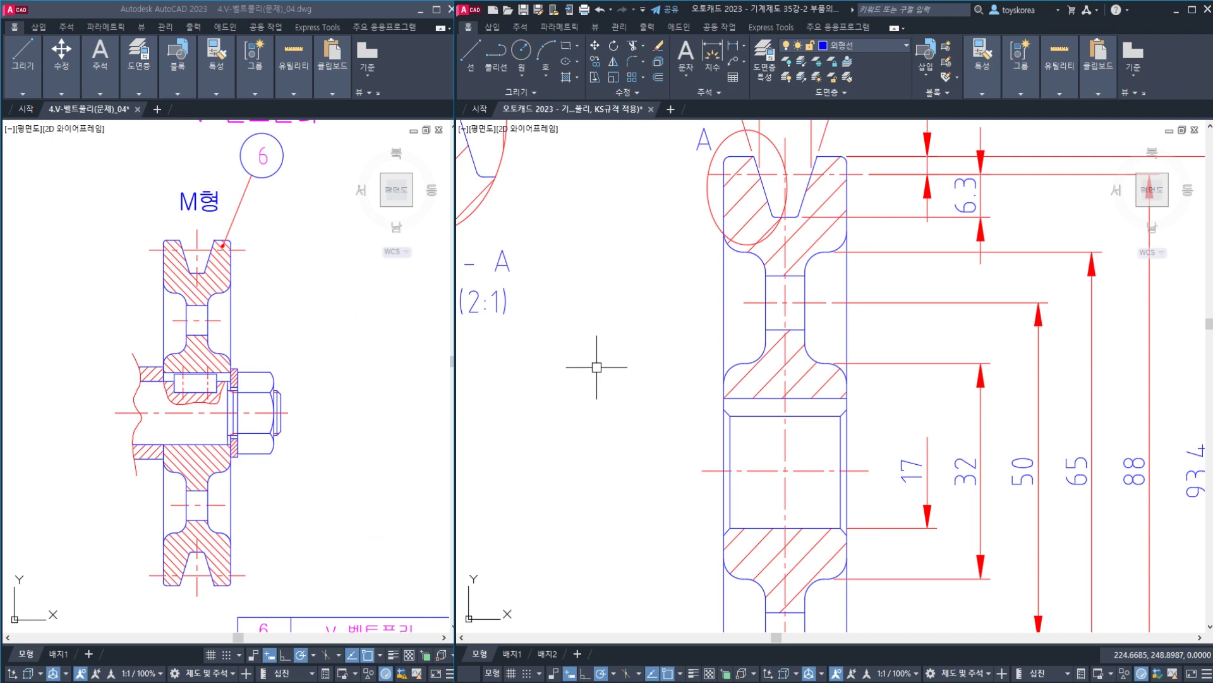
{"action": "scroll", "coordinate": [629, 341], "scroll_direction": "down", "scroll_amount": 4}
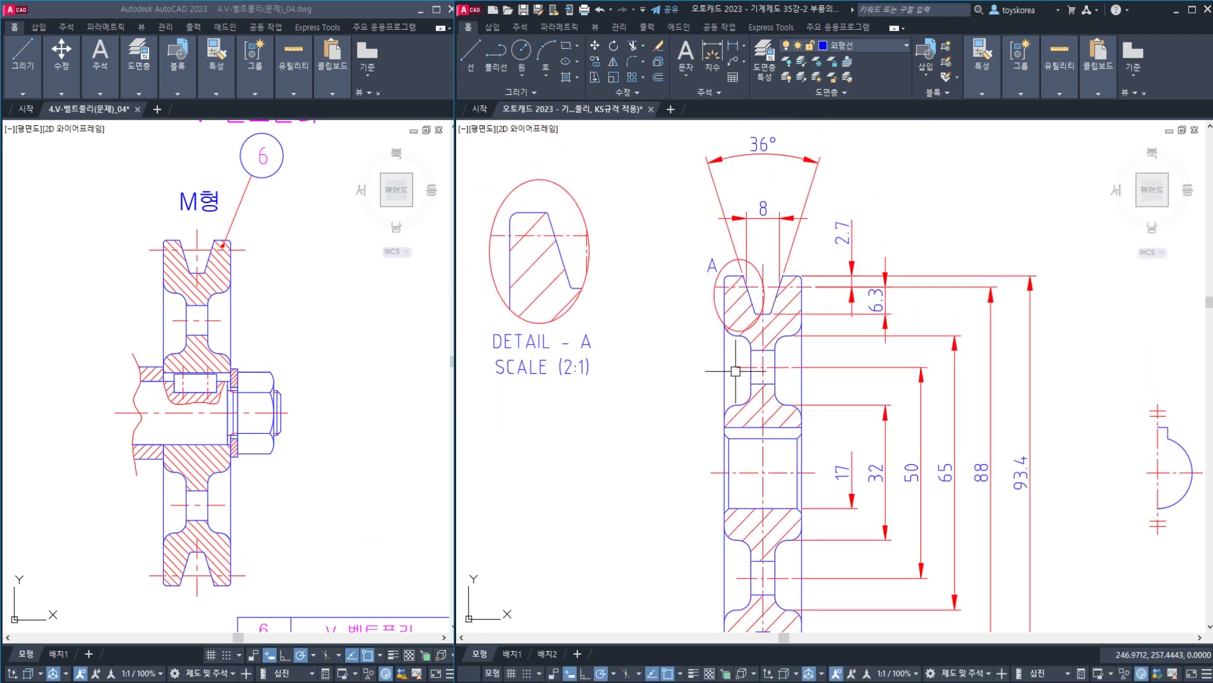
{"action": "scroll", "coordinate": [830, 383], "scroll_direction": "up", "scroll_amount": 2}
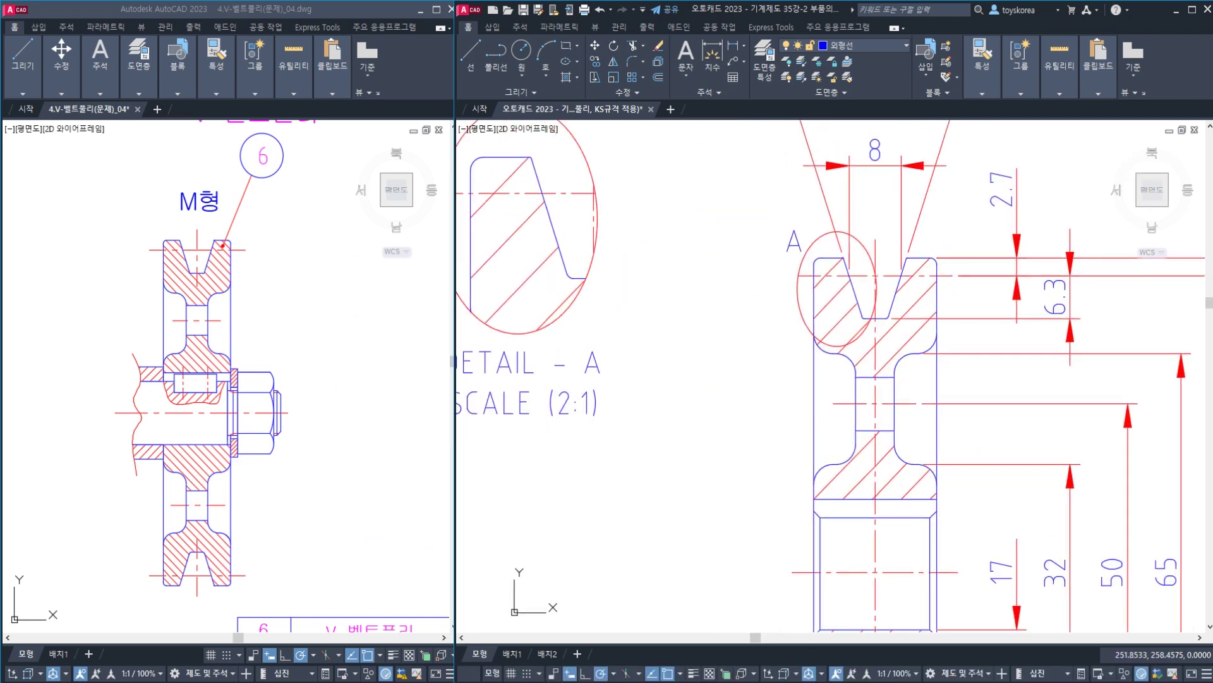
{"action": "type", "text": "DLI"}
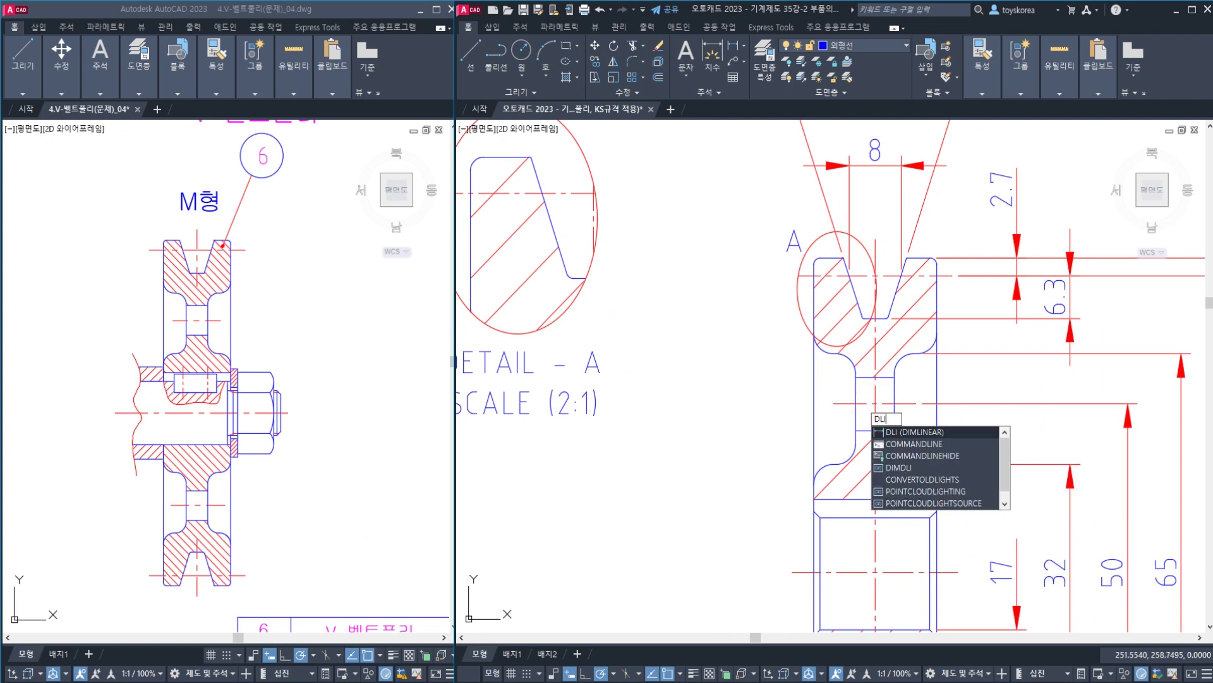
{"action": "key", "text": "Return"}
{"action": "left_click", "coordinate": [856, 430]}
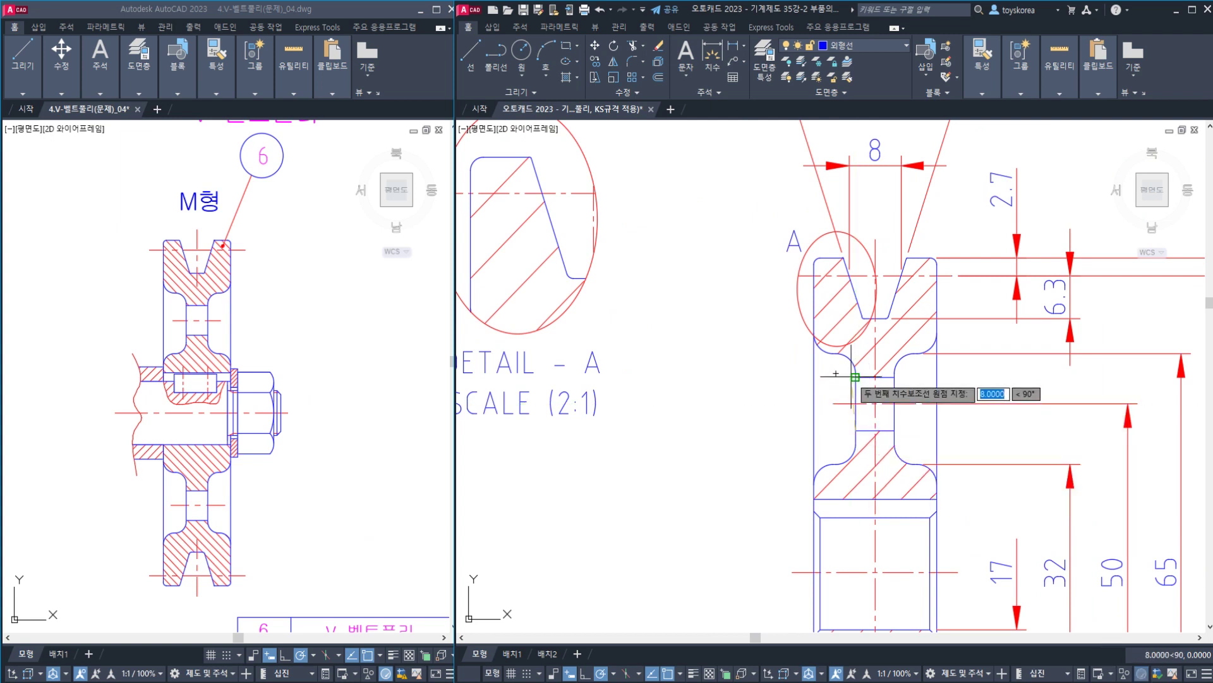
{"action": "left_click", "coordinate": [855, 377]}
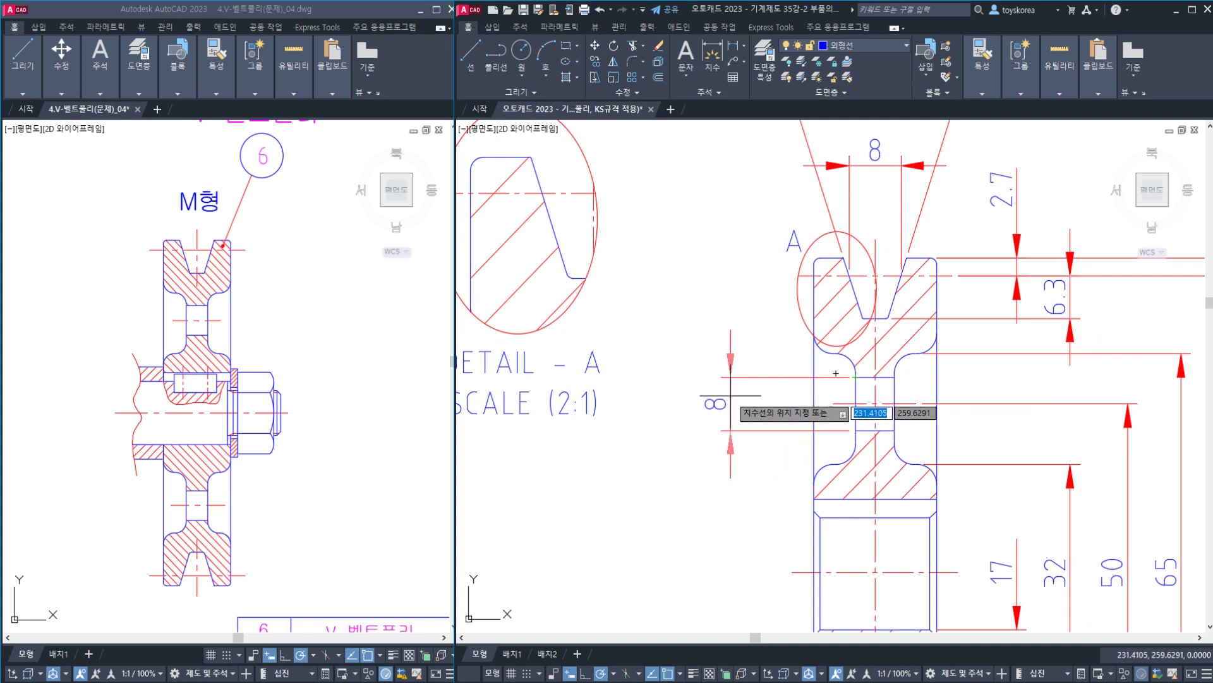
- Prefix the hole dimension's text with 4-Ø and place the dimension to the left of the pulley, with its text above the arrows
{"action": "type", "text": "M"}
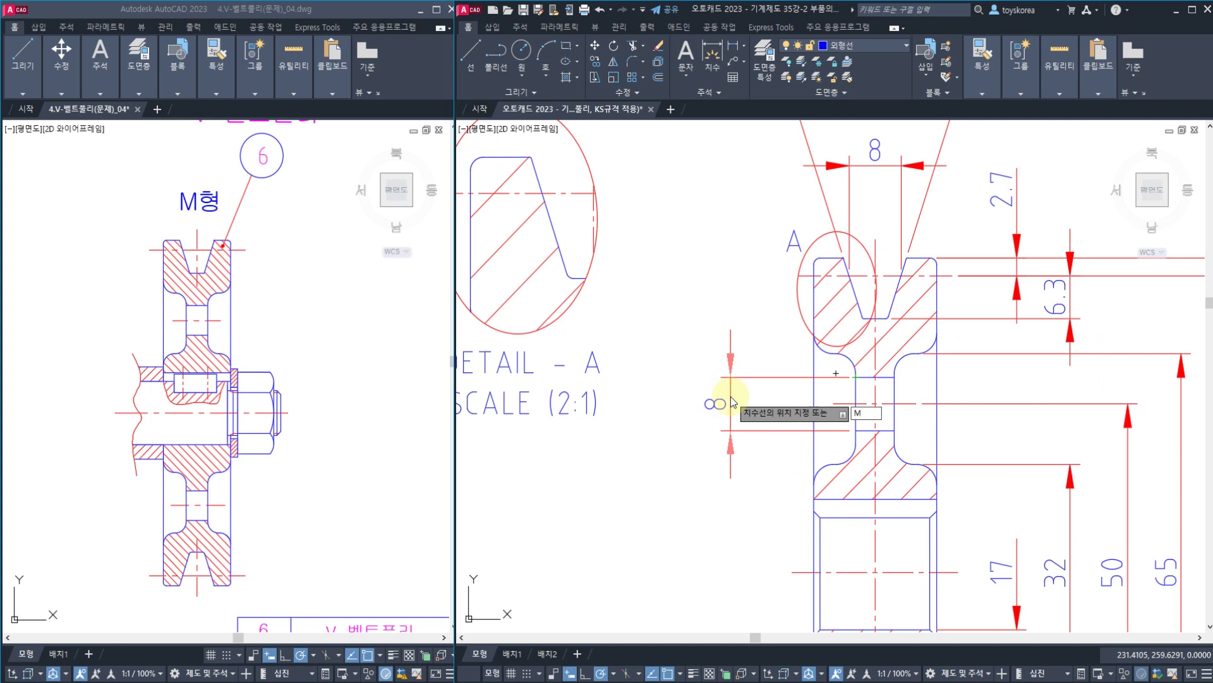
{"action": "key", "text": "Return"}
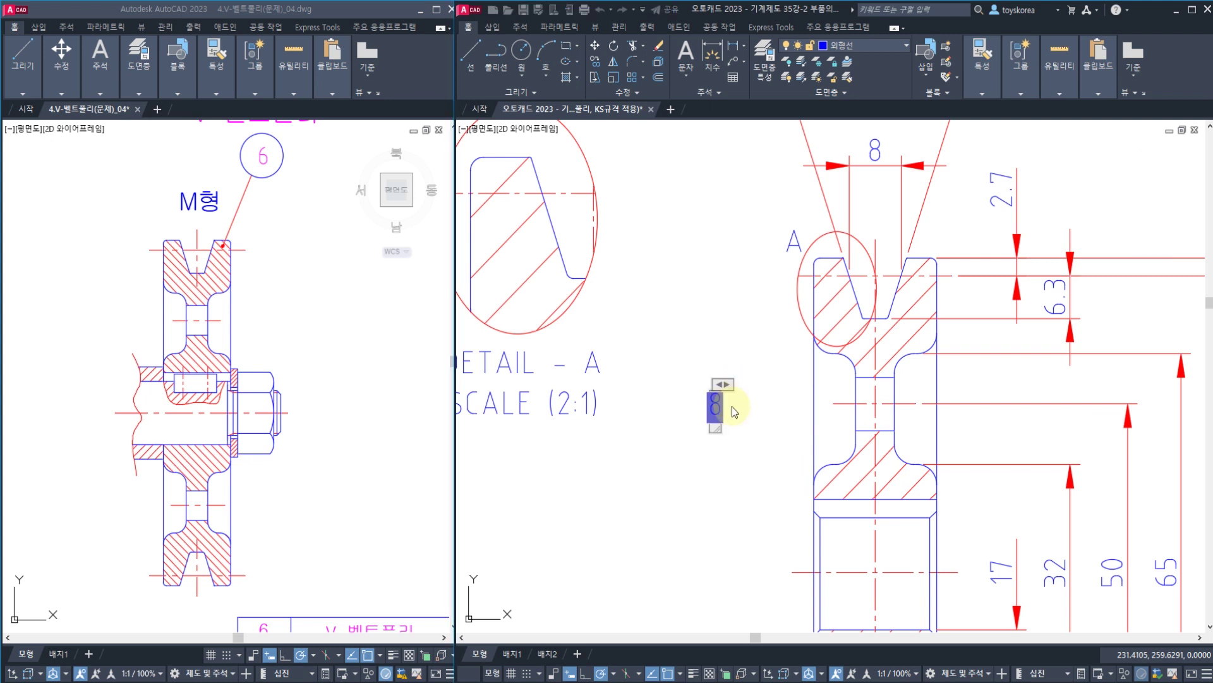
{"action": "key", "text": "Home"}
{"action": "type", "text": "4-"}
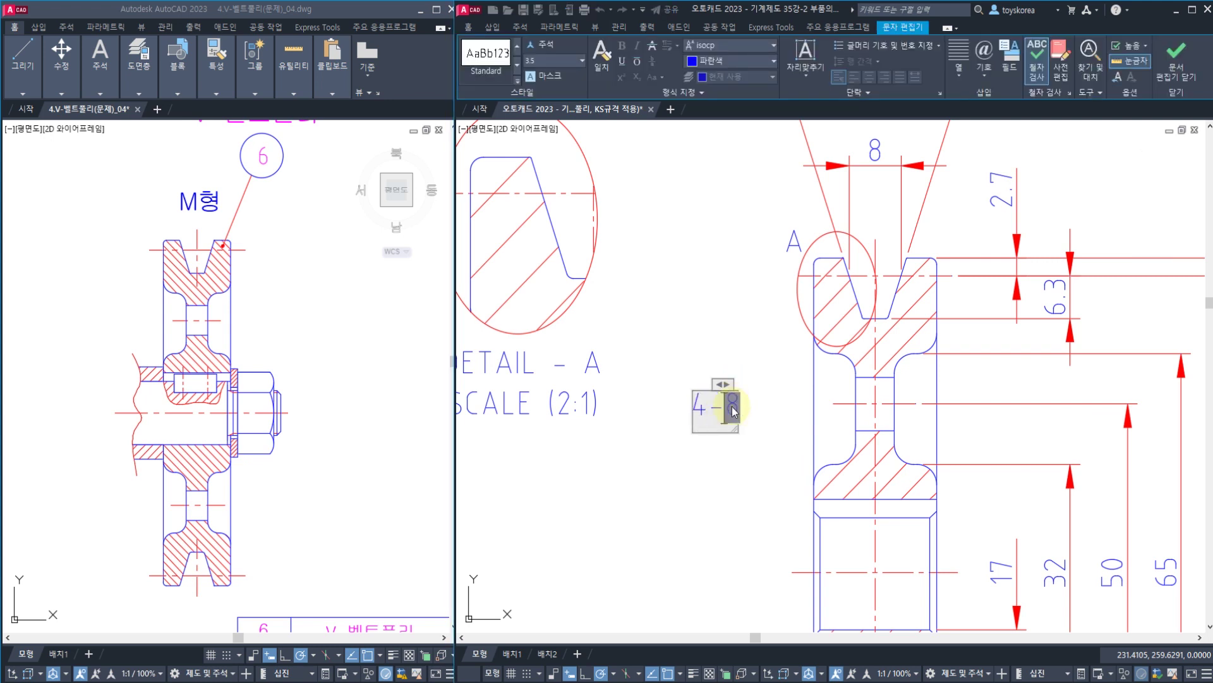
{"action": "type", "text": "%%c"}
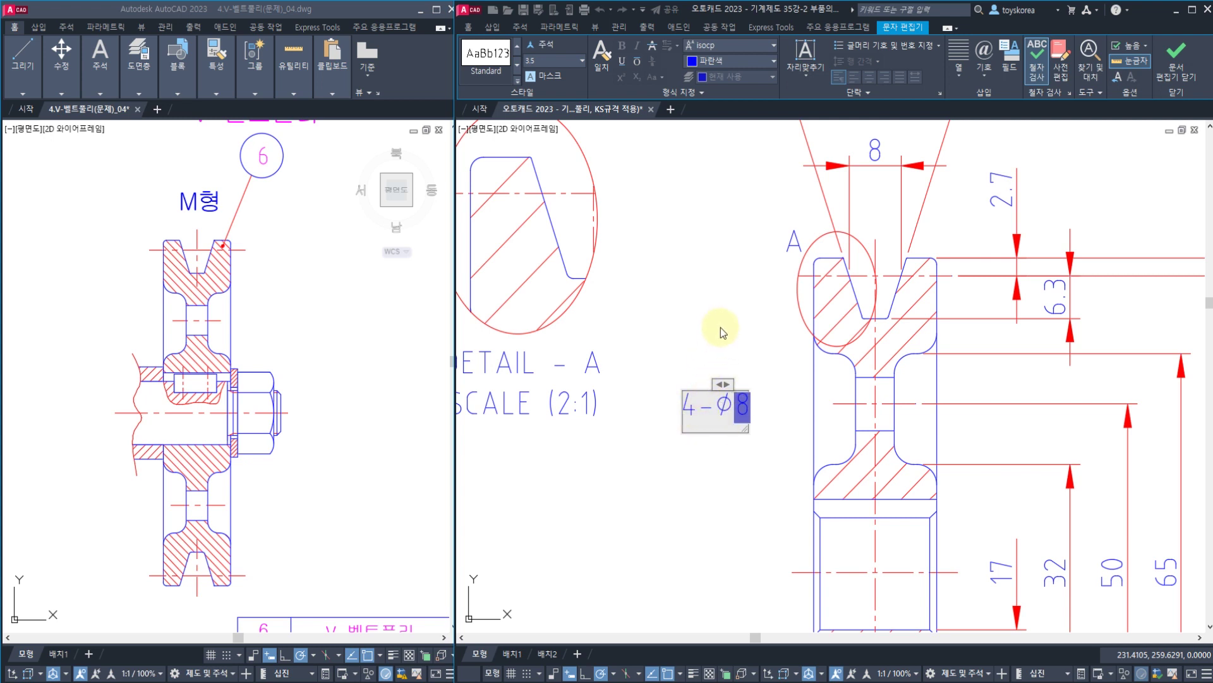
{"action": "left_click", "coordinate": [1176, 62]}
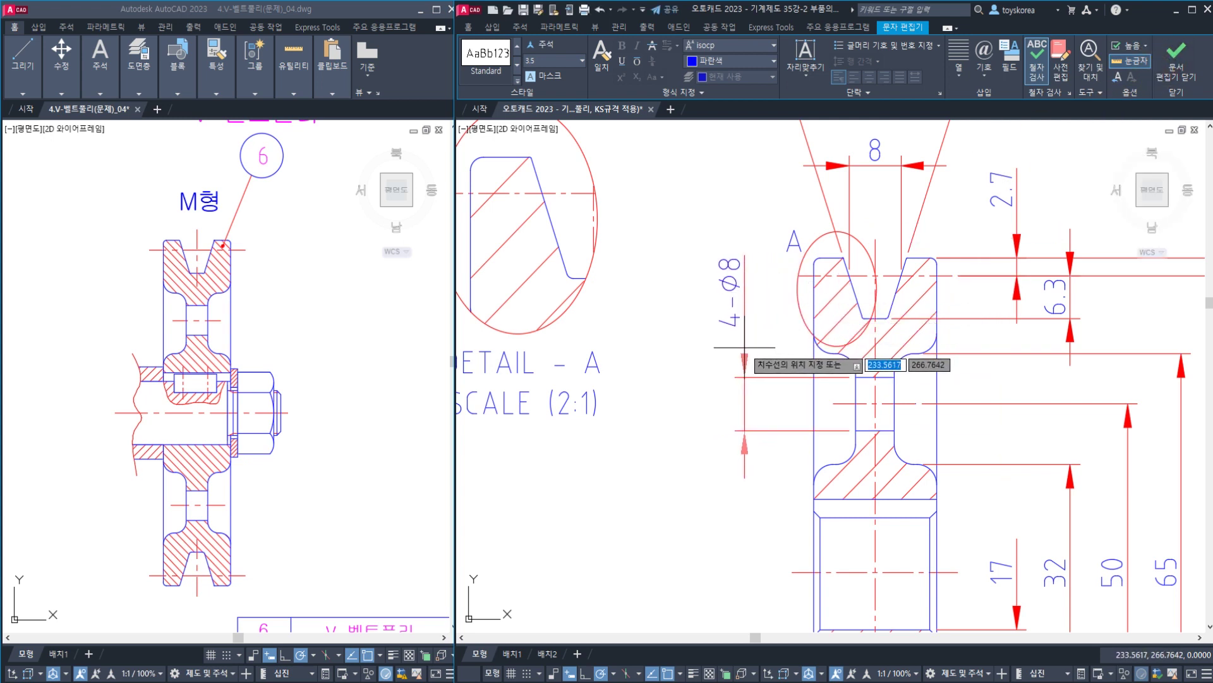
{"action": "left_click", "coordinate": [744, 360]}
{"action": "middle_click_drag", "start_coordinate": [731, 425], "coordinate": [720, 420]}
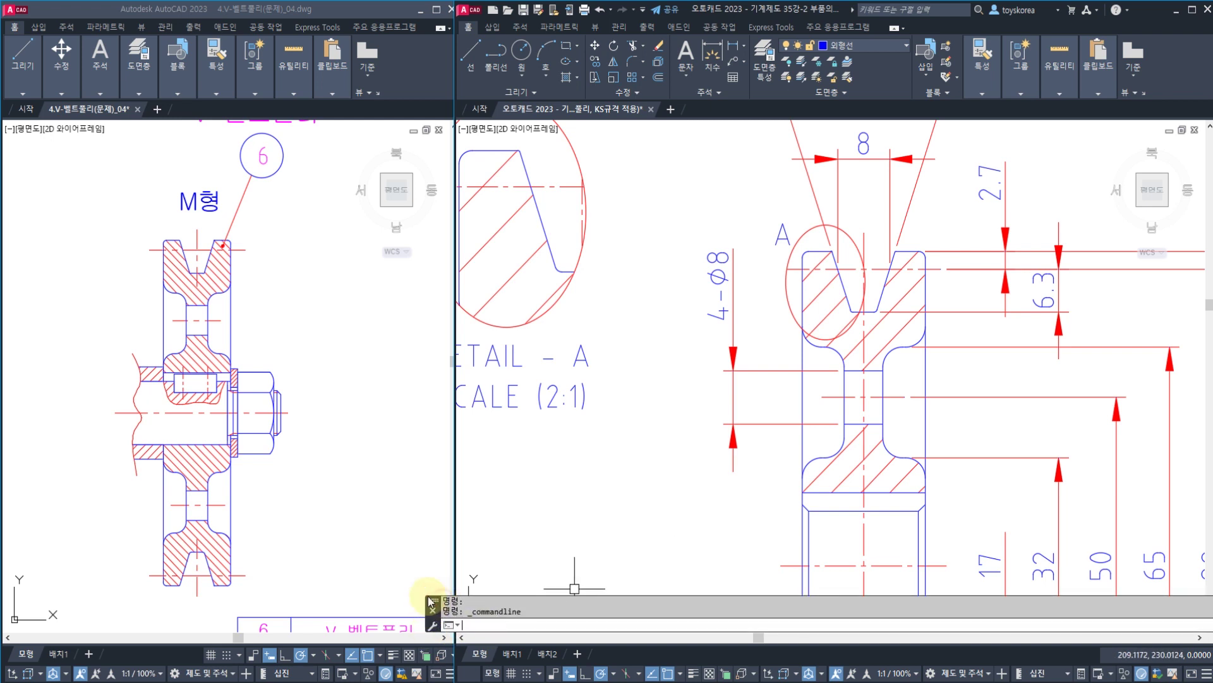
- Float the command line window, shorten it, and place it inside the drawing area below the pulley view
{"action": "left_click_drag", "start_coordinate": [443, 605], "coordinate": [329, 558]}
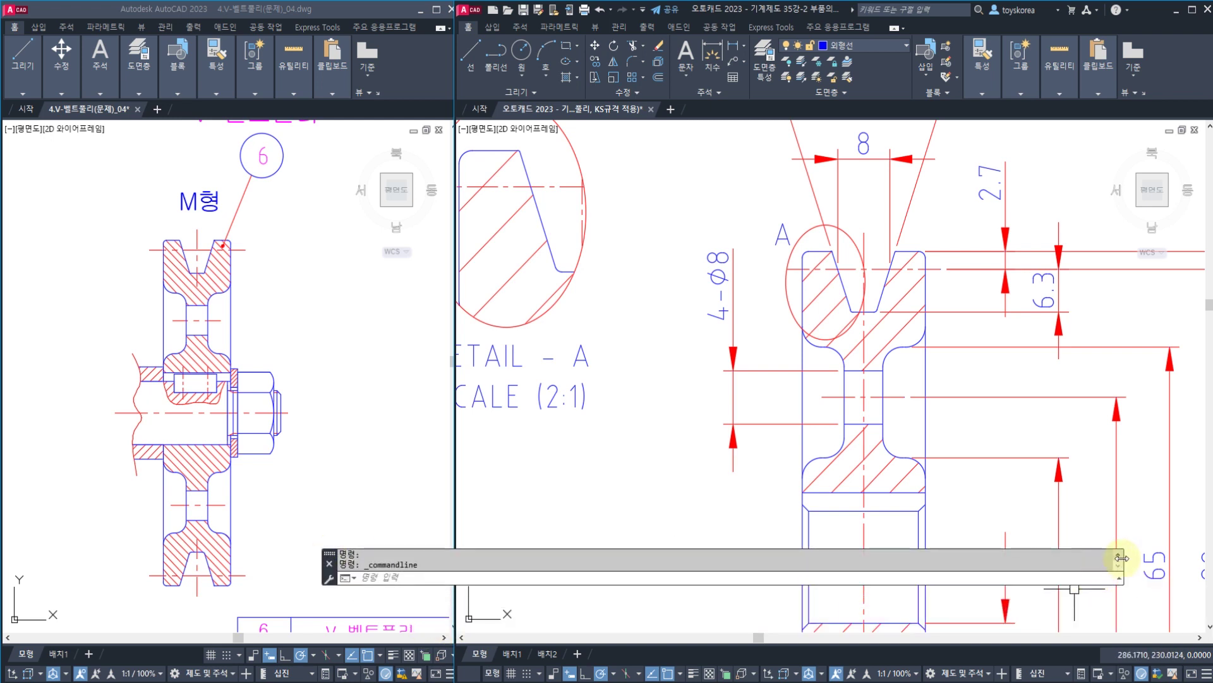
{"action": "left_click_drag", "start_coordinate": [1122, 559], "coordinate": [918, 563]}
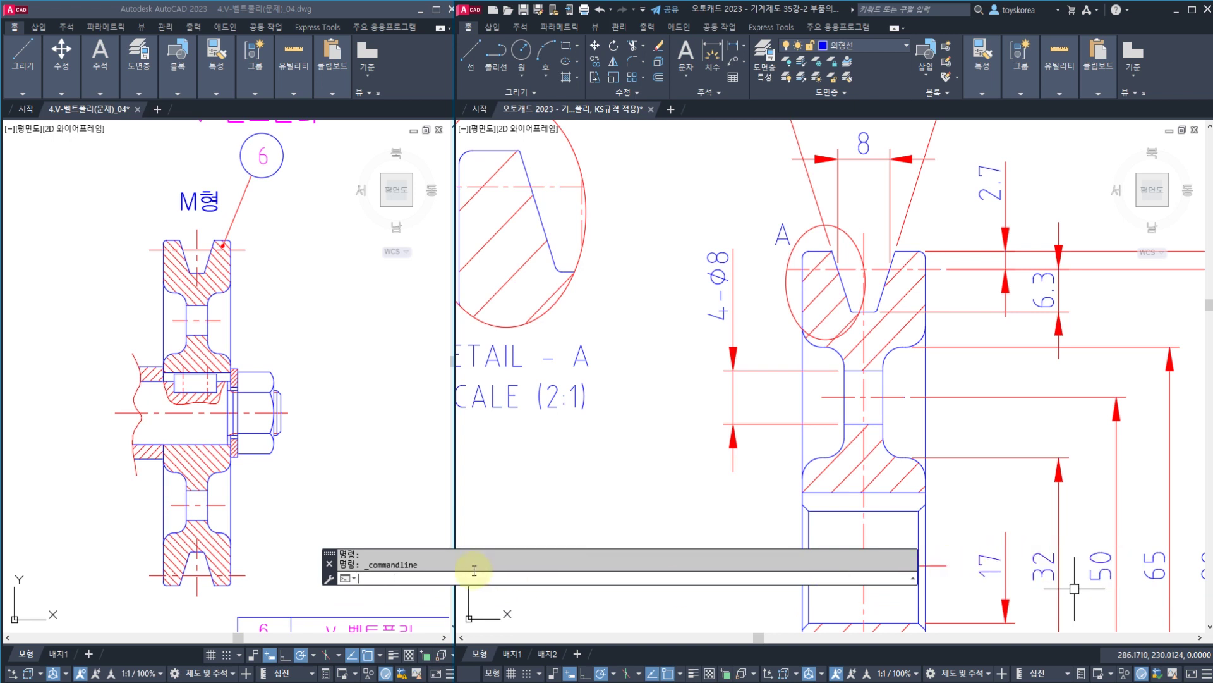
{"action": "mouse_move", "coordinate": [331, 558]}
{"action": "left_mouse_down"}
{"action": "mouse_move", "coordinate": [455, 570]}
{"action": "mouse_move", "coordinate": [515, 603]}
{"action": "mouse_move", "coordinate": [547, 600]}
{"action": "left_mouse_up"}
{"action": "left_click", "coordinate": [621, 507]}
{"action": "key", "text": "Escape"}
{"action": "key", "text": "Escape"}
{"action": "key", "text": "Escape"}
- Add a horizontal linear dimension for the web's thickness, placed across the lower web hole
{"action": "middle_click_drag", "start_coordinate": [648, 507], "coordinate": [652, 415]}
{"action": "scroll", "coordinate": [715, 392], "scroll_direction": "down", "scroll_amount": 3}
{"action": "scroll", "coordinate": [715, 392], "scroll_direction": "up", "scroll_amount": 1}
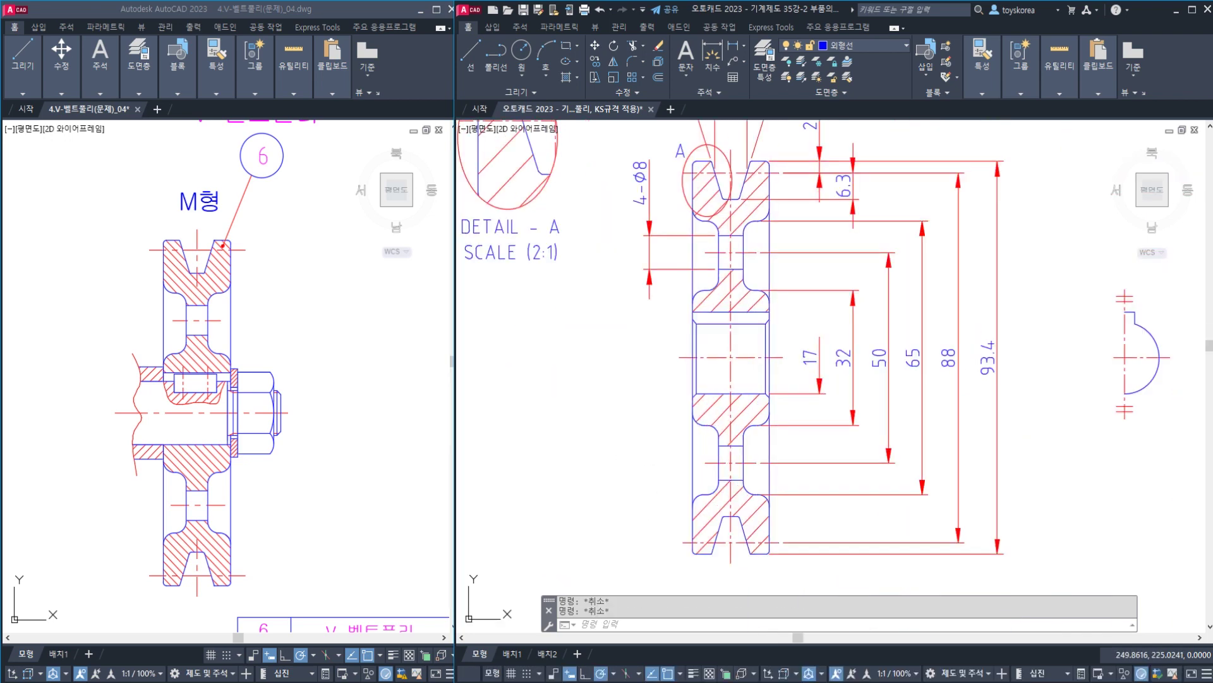
{"action": "middle_click_drag", "start_coordinate": [740, 461], "coordinate": [738, 425]}
{"action": "scroll", "coordinate": [696, 414], "scroll_direction": "up", "scroll_amount": 2}
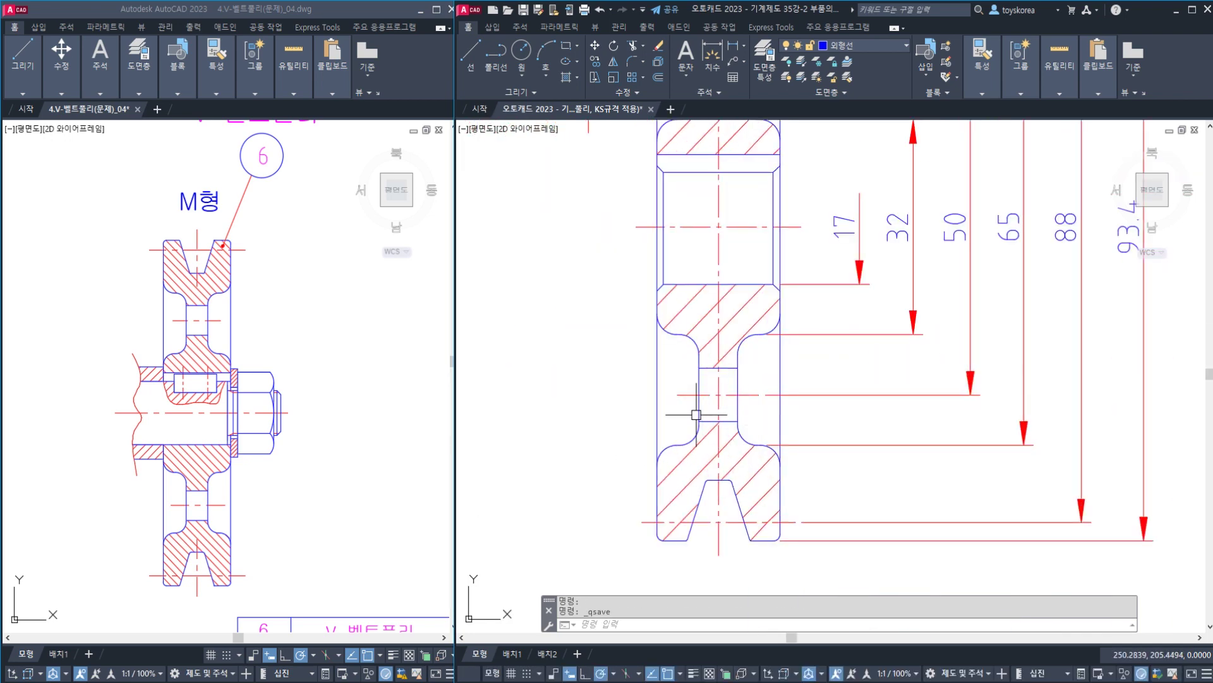
{"action": "key", "text": "Return"}
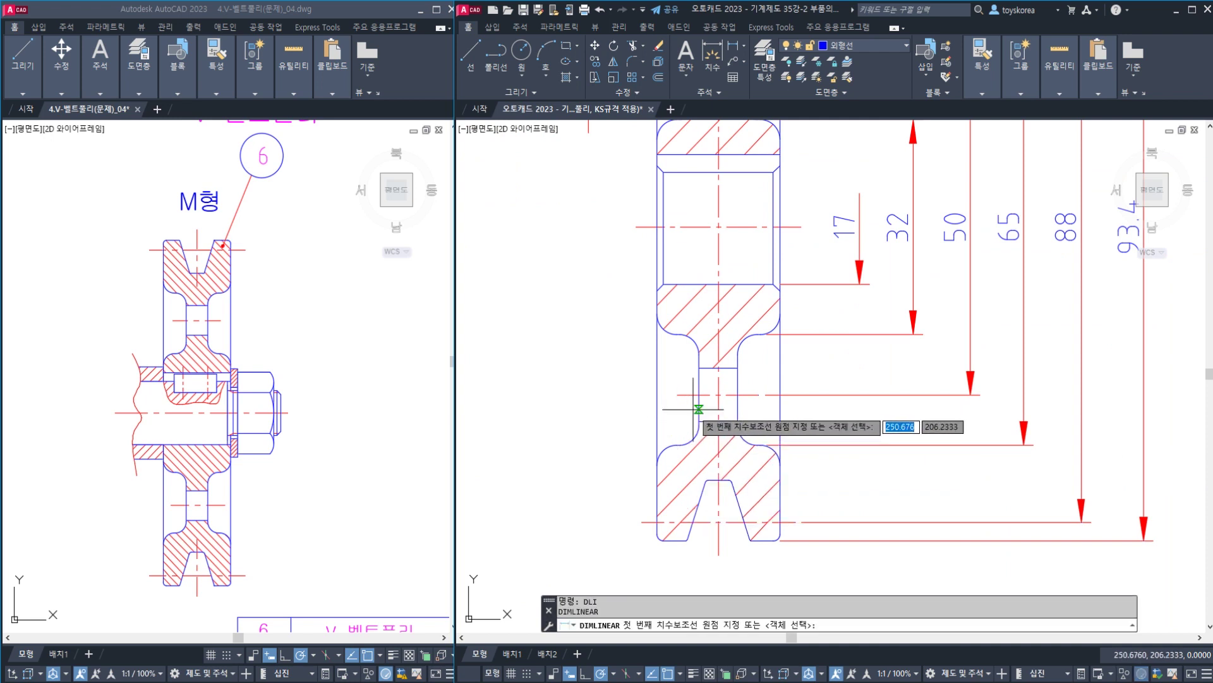
{"action": "left_click", "coordinate": [714, 410]}
{"action": "left_click", "coordinate": [737, 409]}
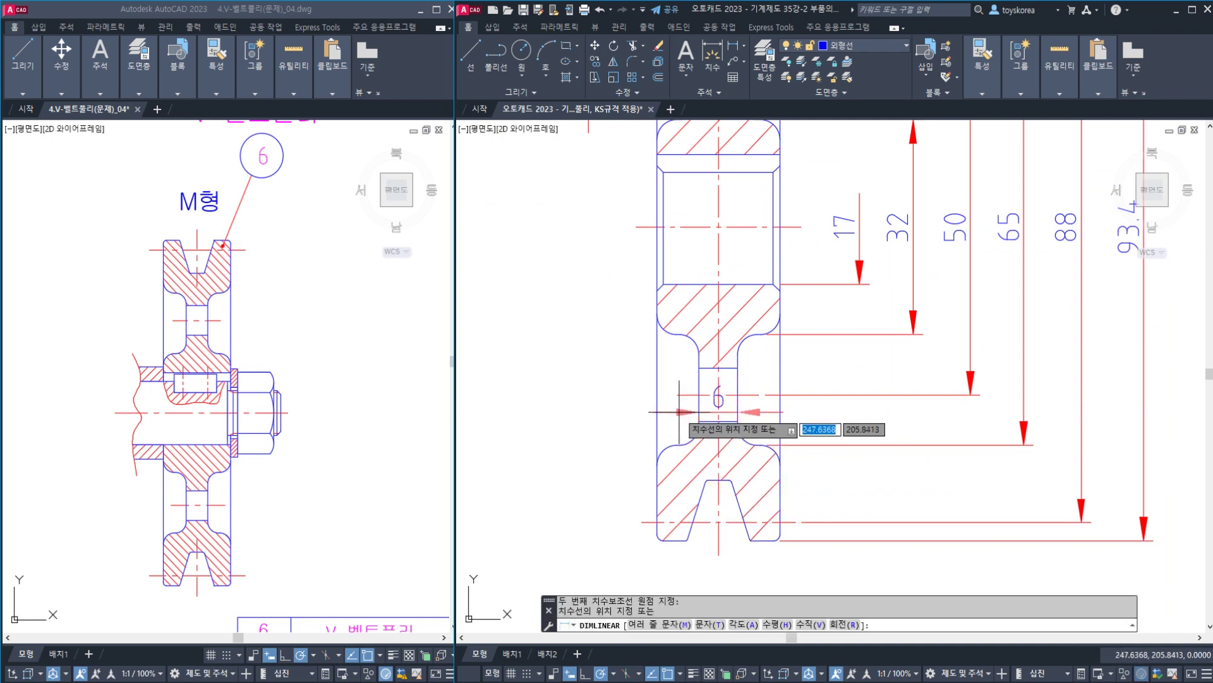
{"action": "left_click", "coordinate": [705, 408]}
- Move the web thickness dimension's text outside the pulley, beyond its left face
{"action": "left_click", "coordinate": [716, 400]}
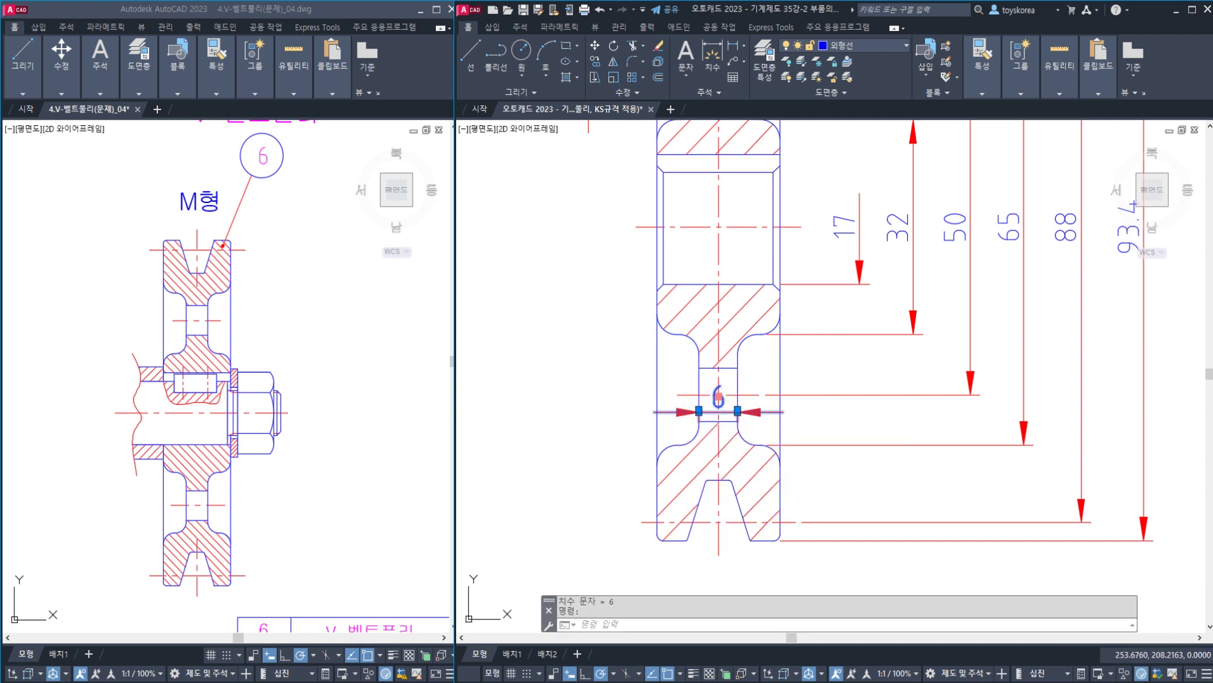
{"action": "left_click", "coordinate": [718, 397]}
{"action": "left_click", "coordinate": [638, 397]}
{"action": "key", "text": "Escape"}
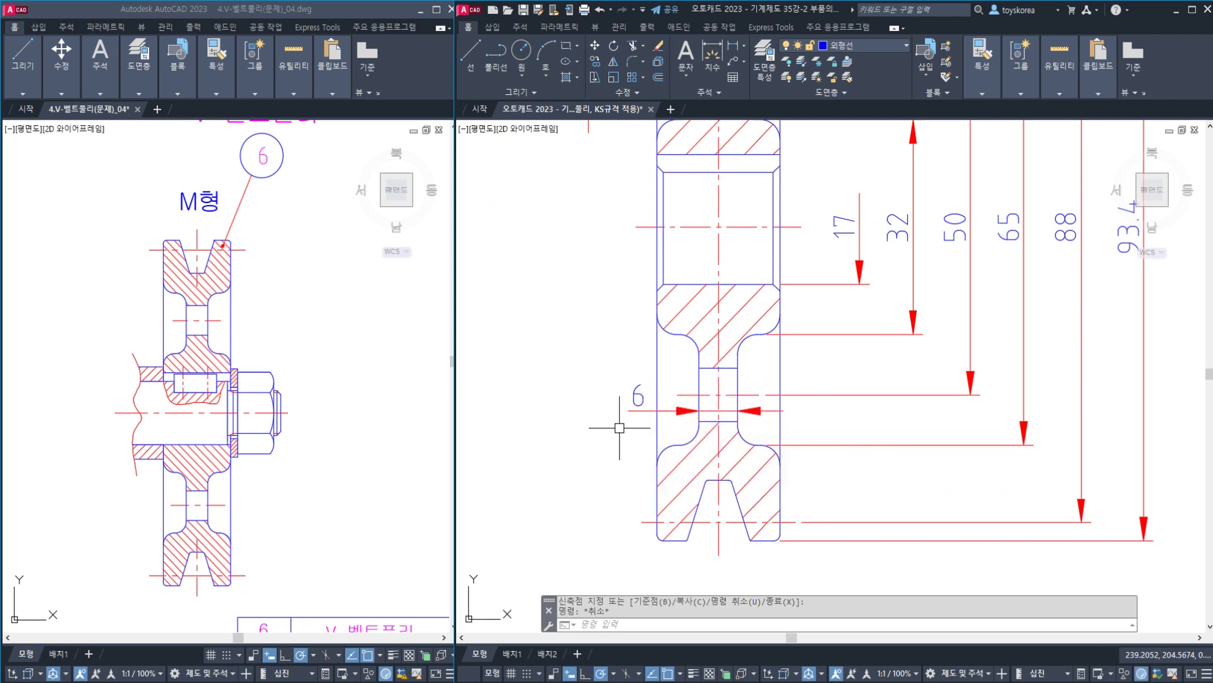
- Add a horizontal linear dimension from the rim's left face to the lower groove's centerline, placed below the pulley
{"action": "middle_click_drag", "start_coordinate": [651, 480], "coordinate": [665, 422]}
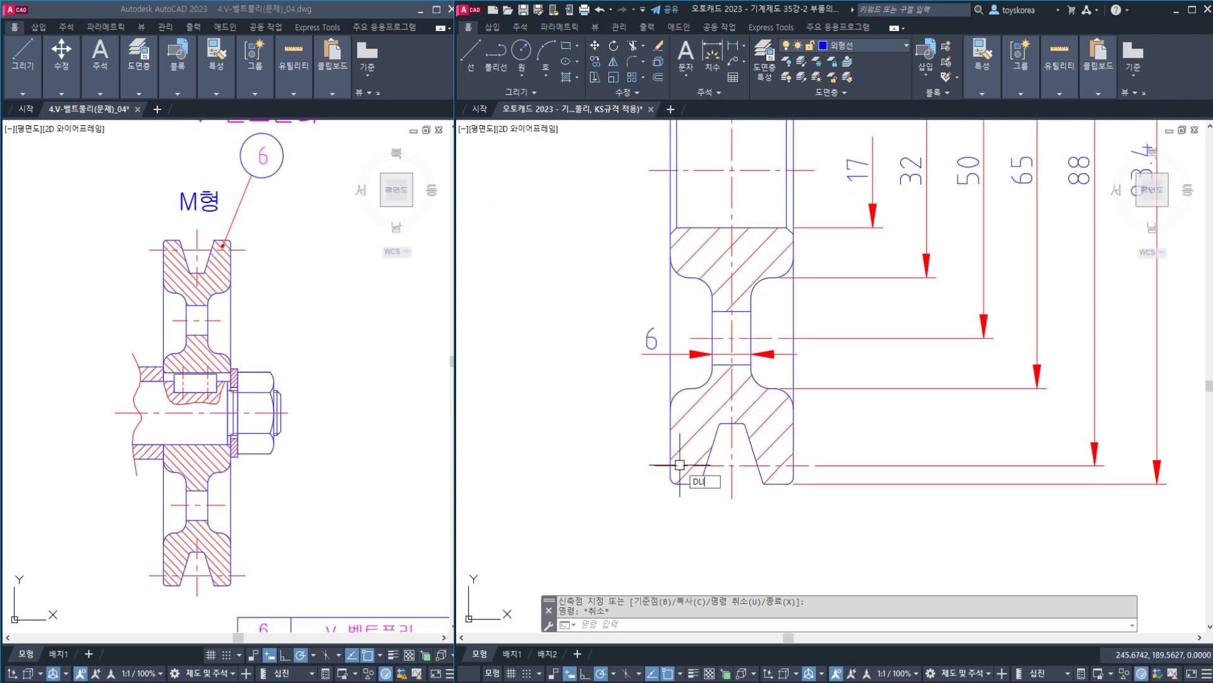
{"action": "type", "text": "DLI"}
{"action": "key", "text": "Return"}
{"action": "scroll", "coordinate": [679, 467], "scroll_direction": "up", "scroll_amount": 4}
{"action": "left_click", "coordinate": [669, 473]}
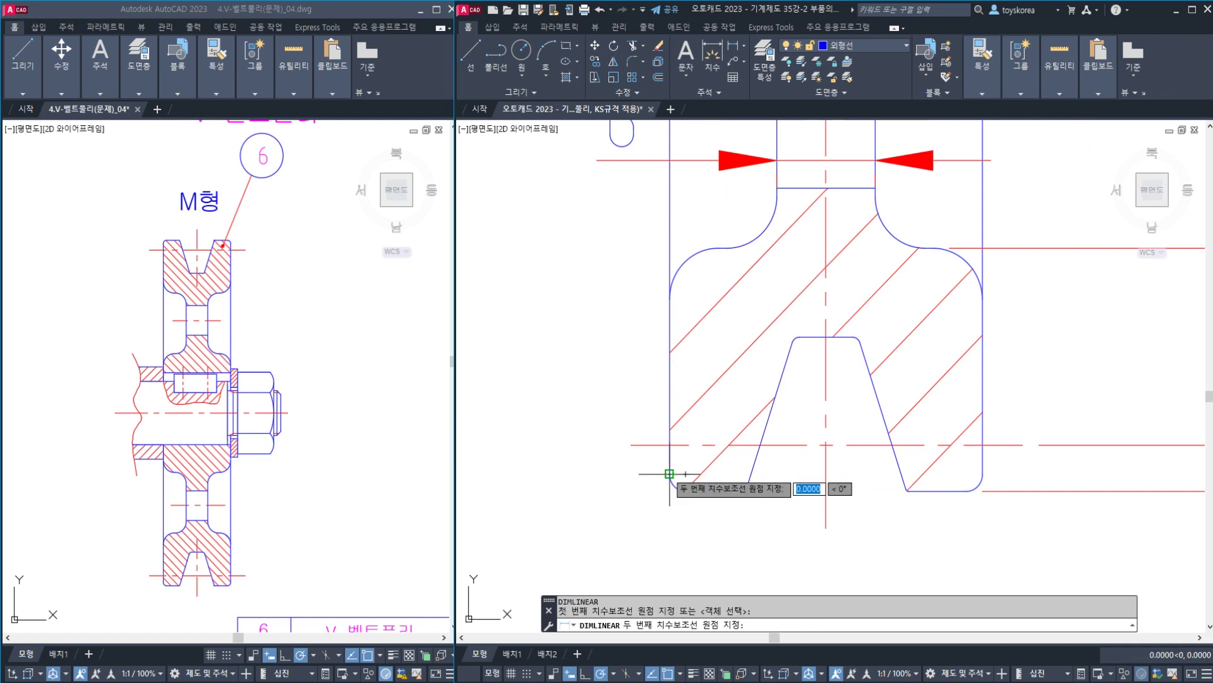
{"action": "left_click", "coordinate": [826, 528]}
{"action": "scroll", "coordinate": [794, 496], "scroll_direction": "down", "scroll_amount": 4}
{"action": "middle_click_drag", "start_coordinate": [732, 552], "coordinate": [732, 472]}
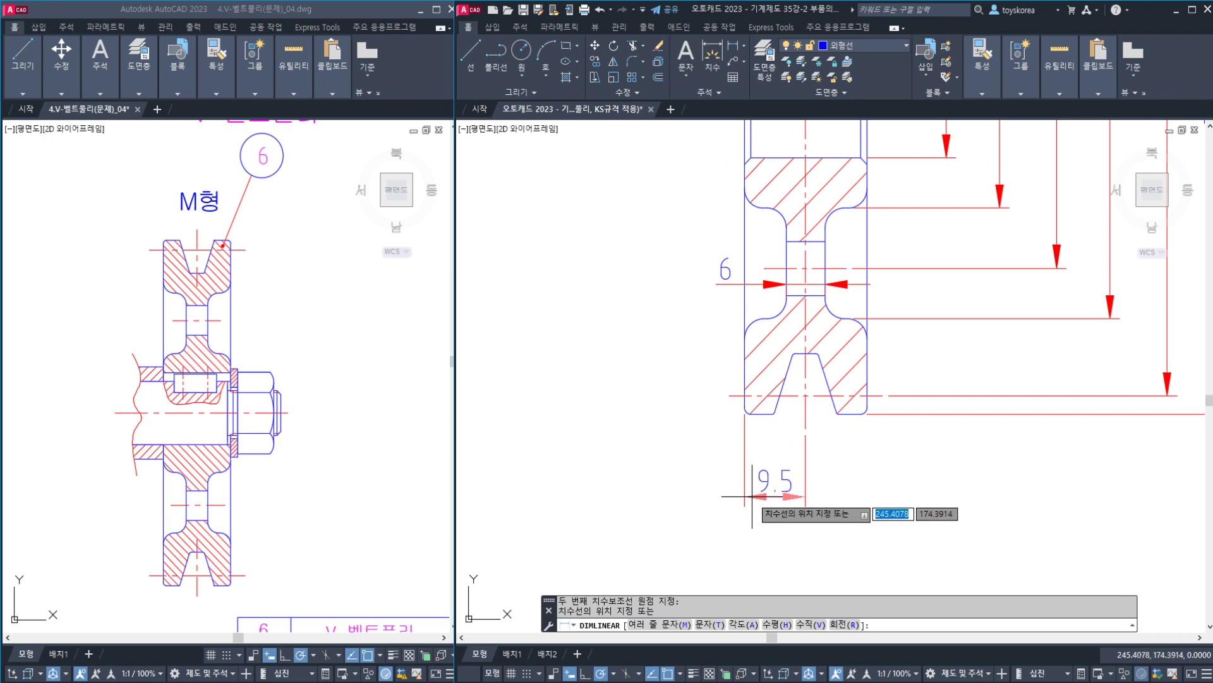
{"action": "left_click", "coordinate": [752, 497]}
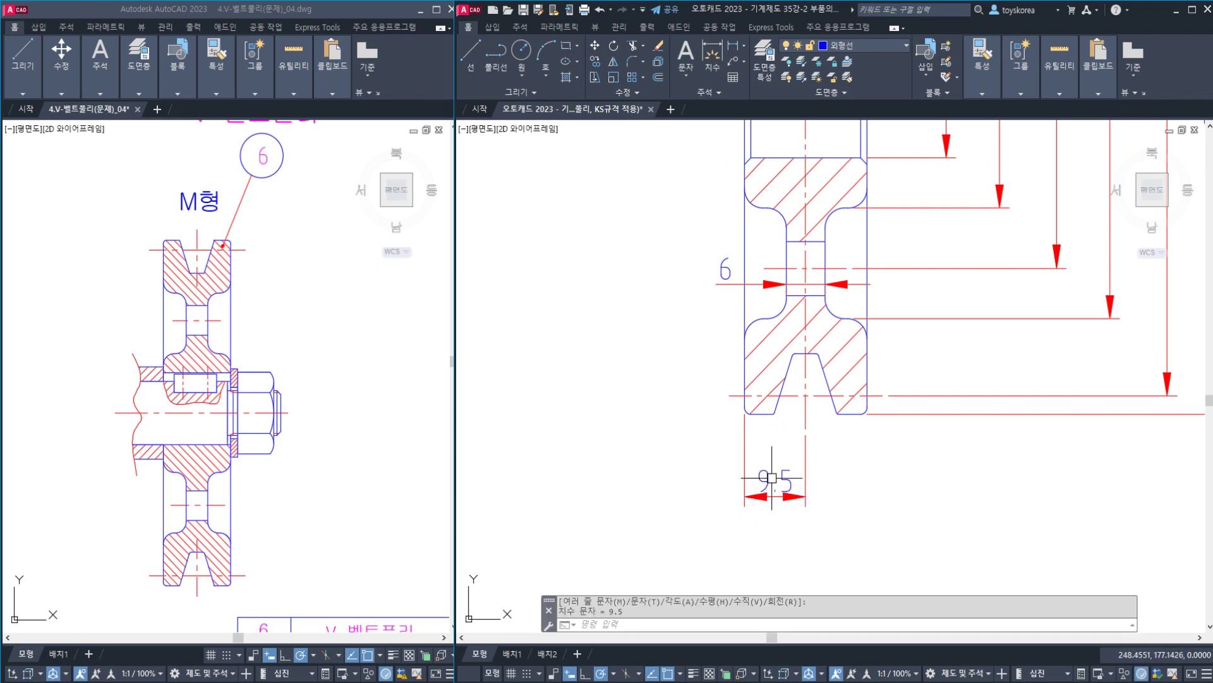
- Switch to the KS standards PDF and check the M-type V-belt pulley's f value in the groove dimension table
{"action": "key", "text": "alt+Tab"}
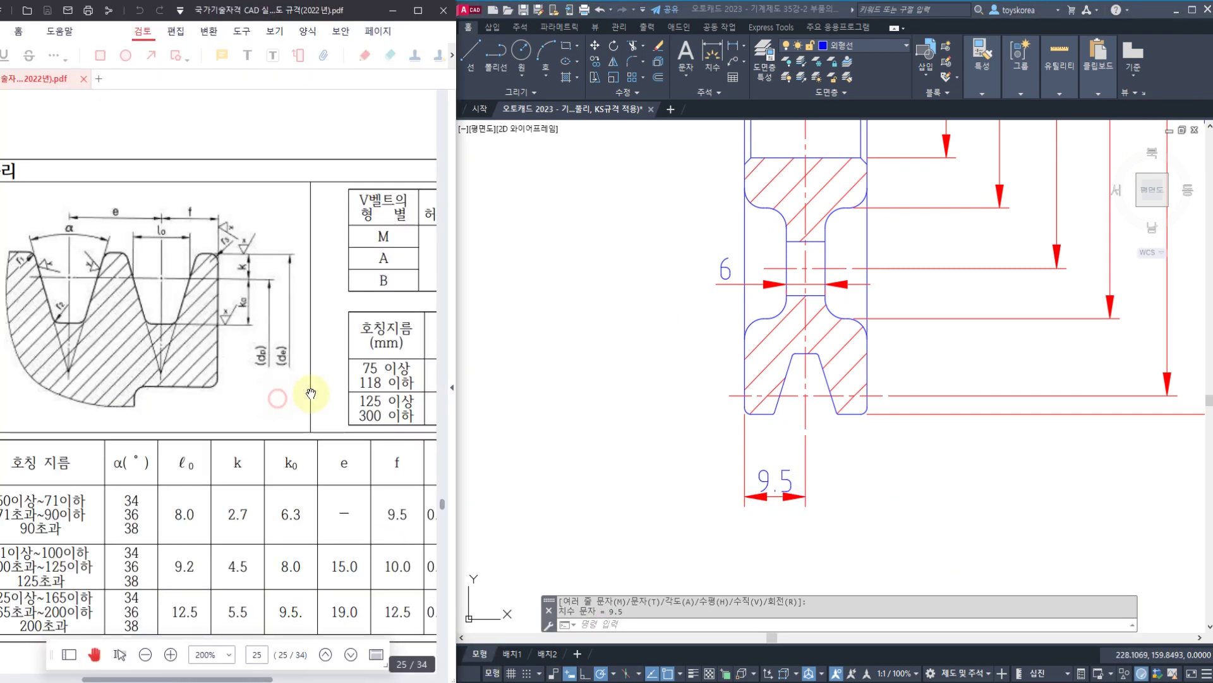
{"action": "left_click_drag", "start_coordinate": [354, 393], "coordinate": [321, 343]}
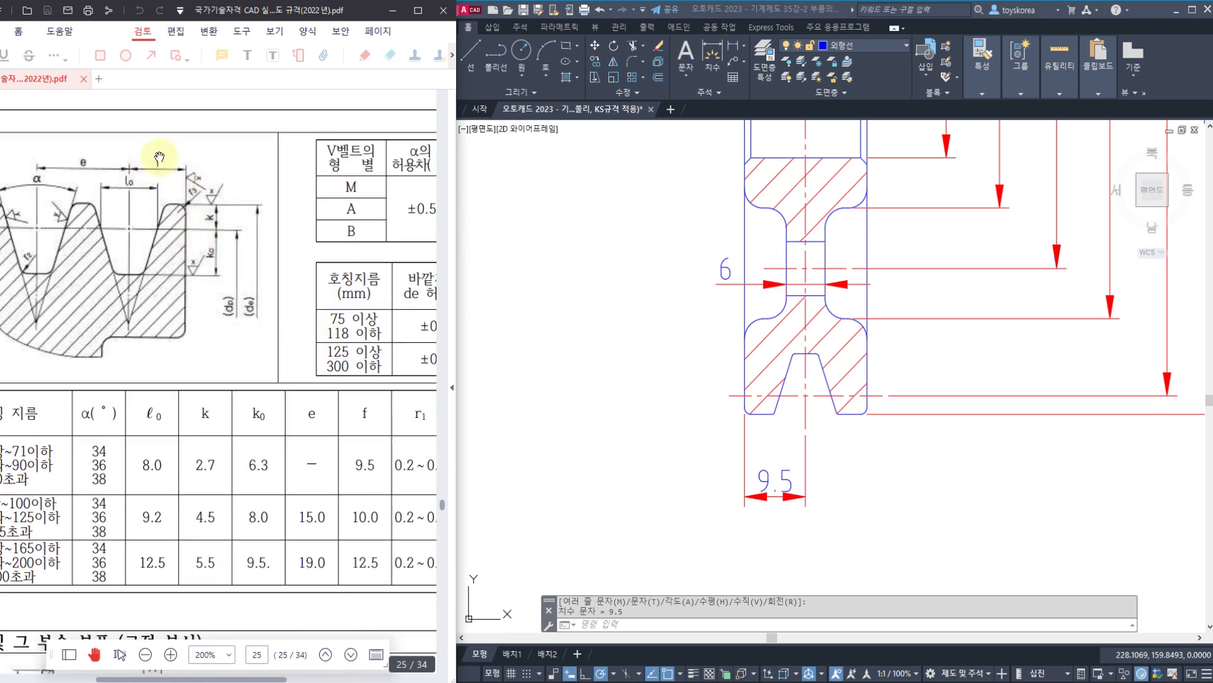
{"action": "left_click_drag", "start_coordinate": [181, 340], "coordinate": [233, 343]}
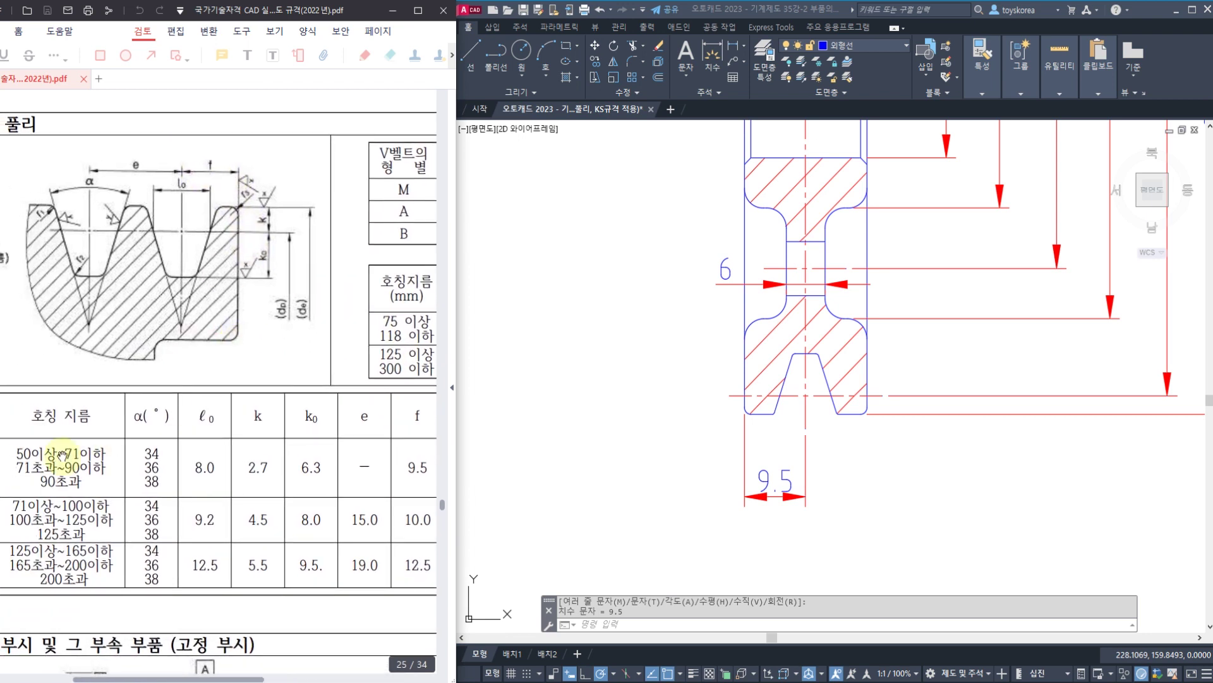
{"action": "left_click_drag", "start_coordinate": [158, 469], "coordinate": [143, 470]}
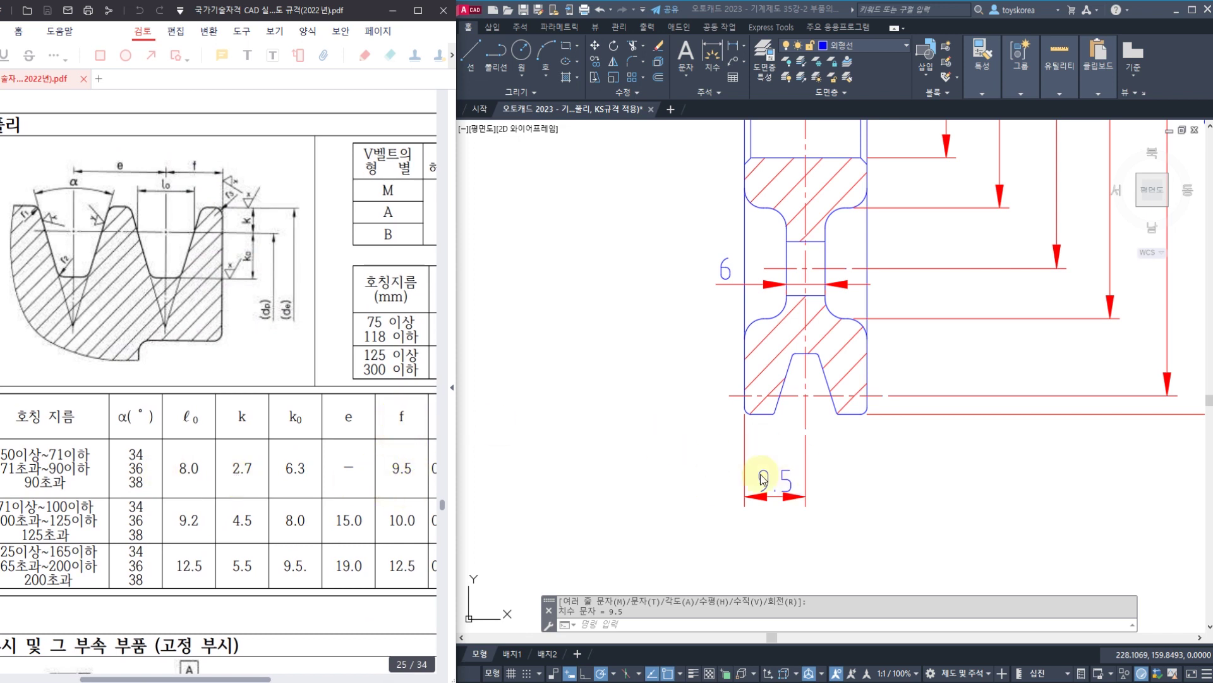
- In AutoCAD, add a horizontal linear dimension for the rim's overall width, placed below the groove centre distance dimension
{"action": "key", "text": "Escape"}
{"action": "key", "text": "Escape"}
{"action": "middle_click_drag", "start_coordinate": [693, 458], "coordinate": [645, 419]}
{"action": "type", "text": "DIMLI"}
{"action": "key", "text": "Return"}
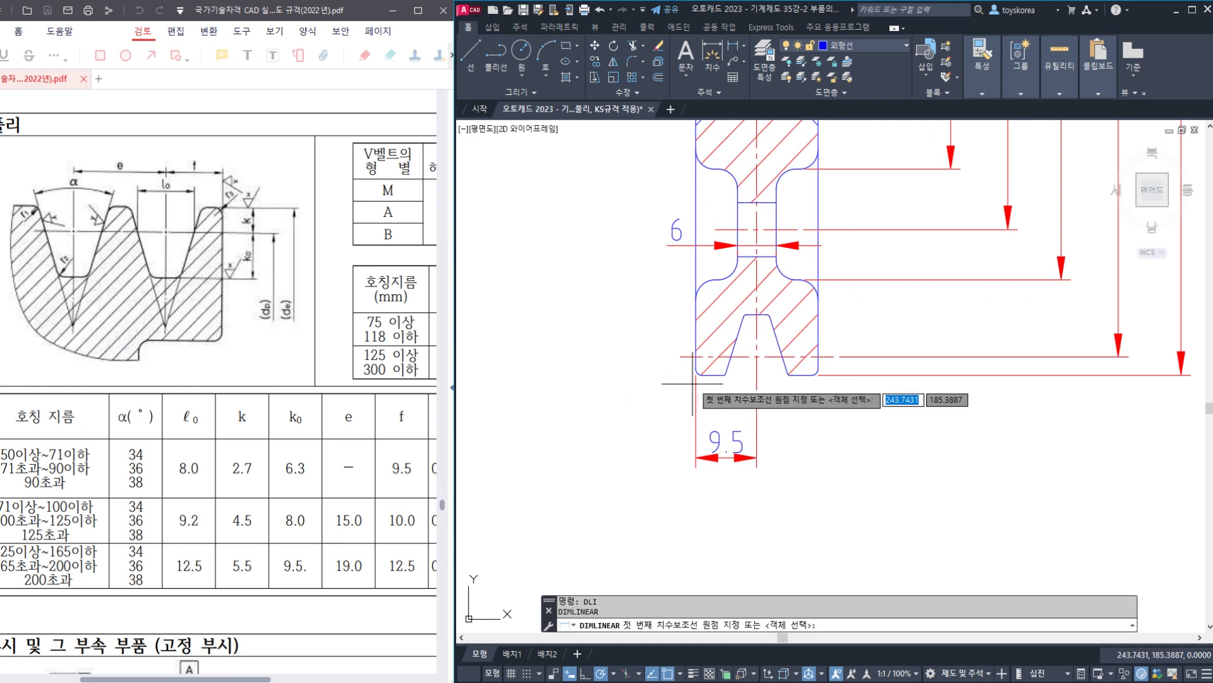
{"action": "left_click", "coordinate": [702, 367]}
{"action": "left_click", "coordinate": [820, 367]}
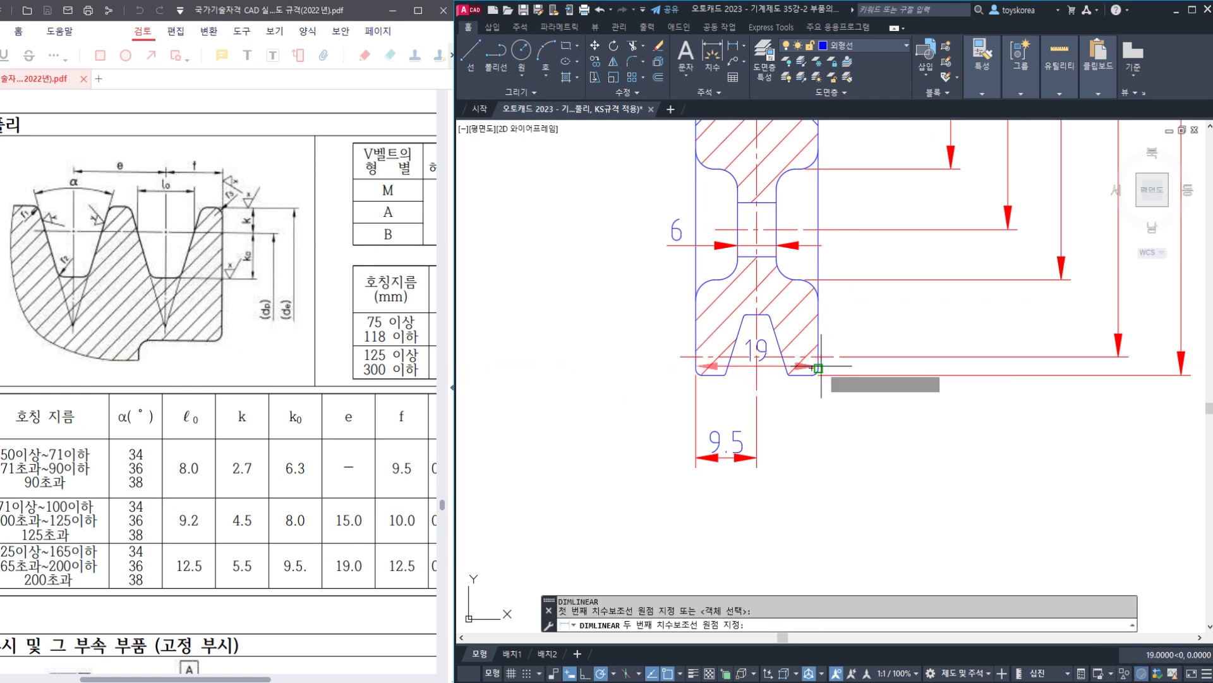
{"action": "left_click", "coordinate": [797, 518]}
{"action": "scroll", "coordinate": [737, 390], "scroll_direction": "down", "scroll_amount": 5}
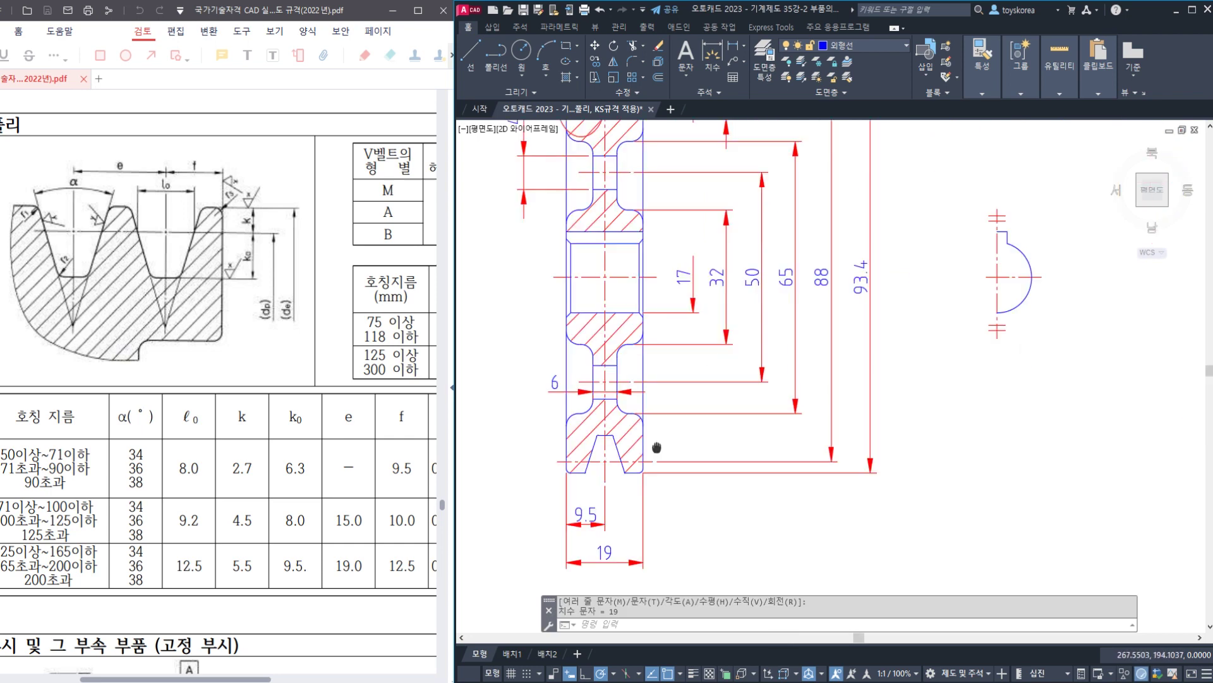
- Add a vertical linear dimension from the bore's lowest point to the keyway's top edge, placed left of the partial bore view
{"action": "scroll", "coordinate": [718, 370], "scroll_direction": "up", "scroll_amount": 5}
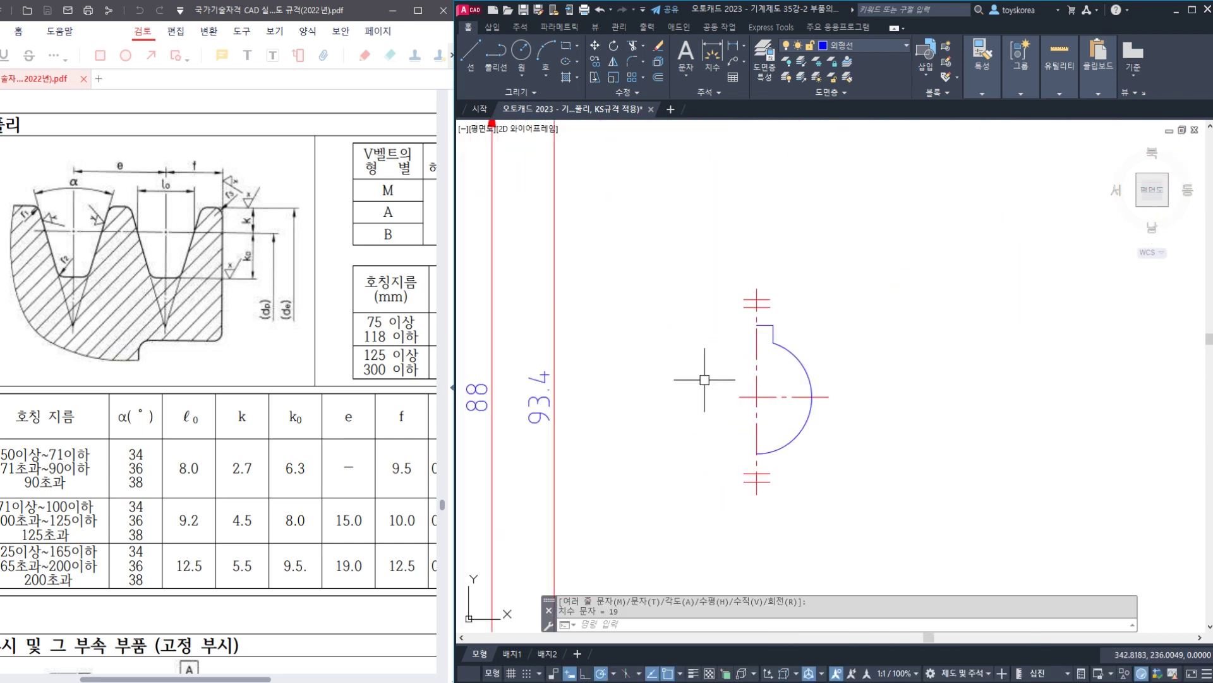
{"action": "type", "text": "DLI"}
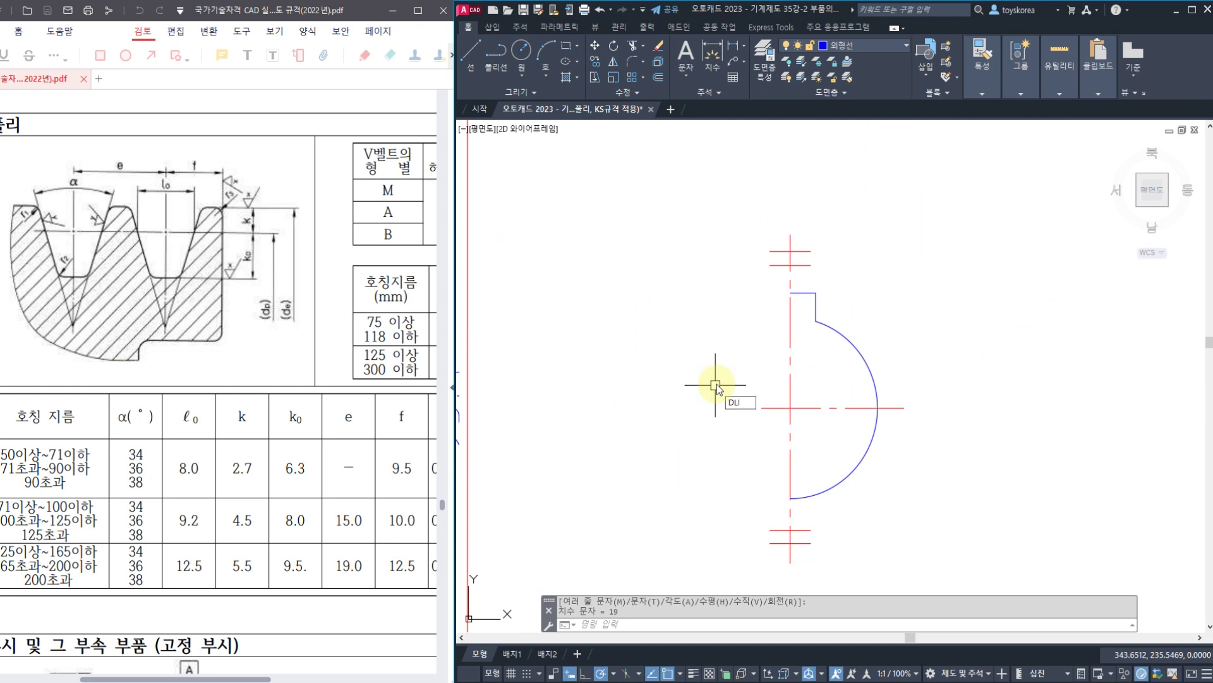
{"action": "key", "text": "Return"}
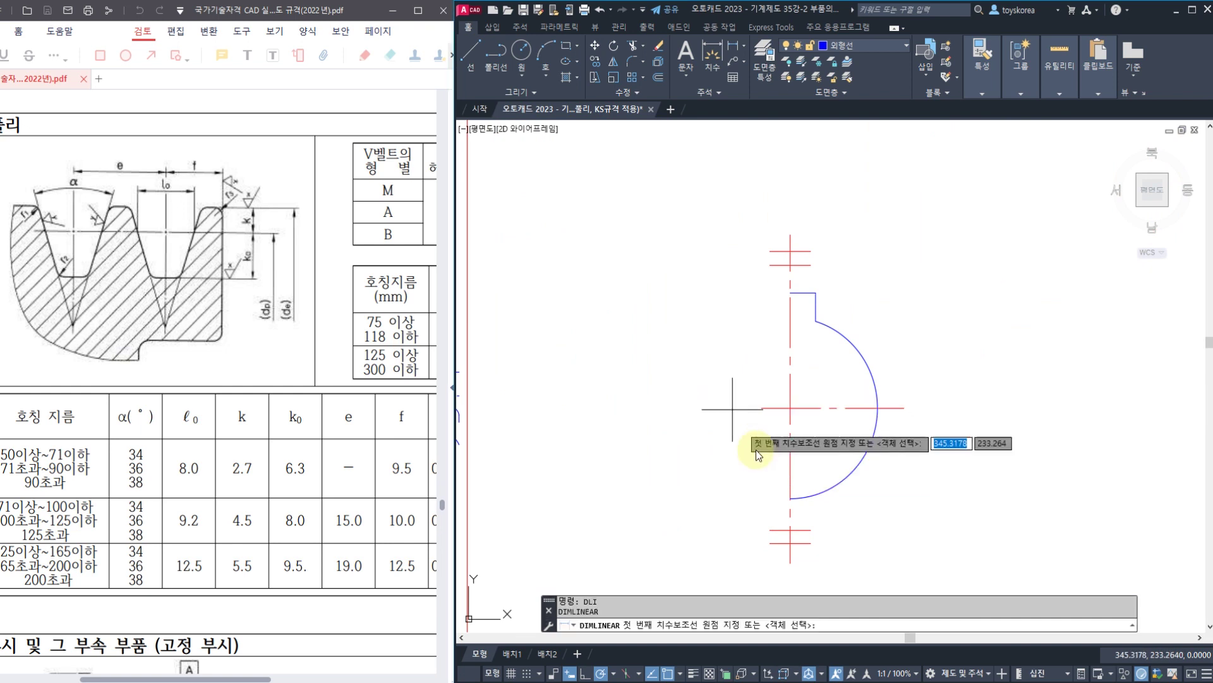
{"action": "left_click", "coordinate": [790, 498]}
{"action": "left_click", "coordinate": [790, 292]}
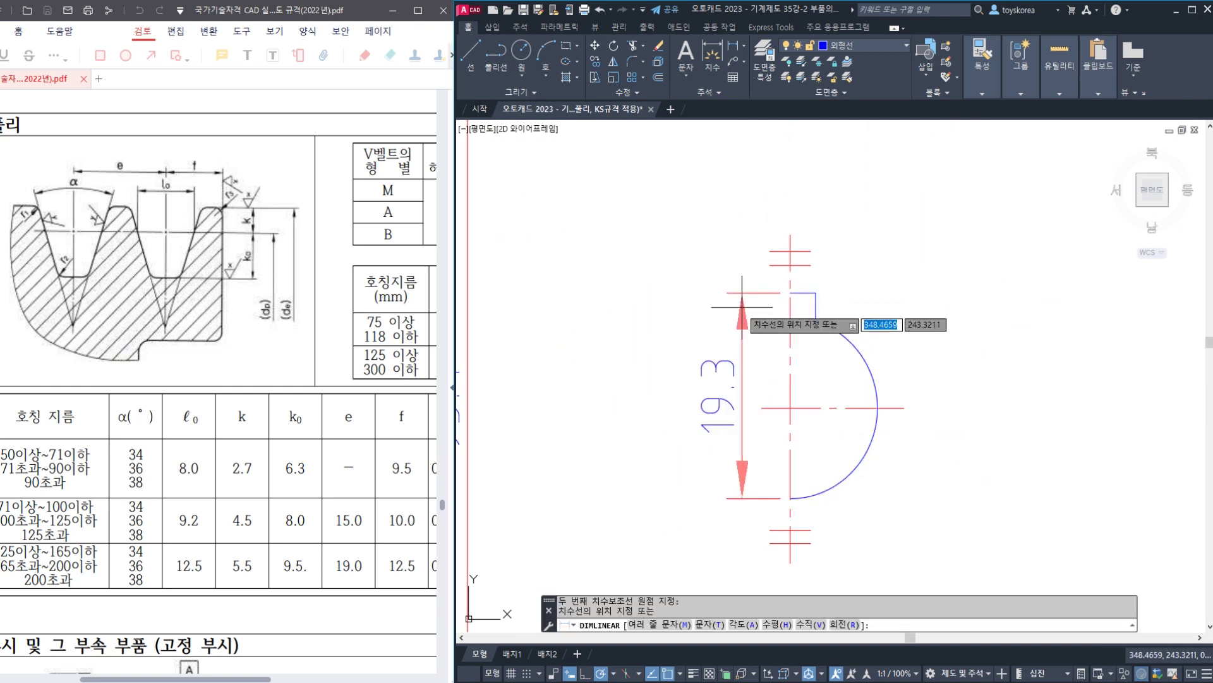
{"action": "left_click", "coordinate": [678, 322]}
{"action": "middle_click_drag", "start_coordinate": [798, 300], "coordinate": [783, 407]}
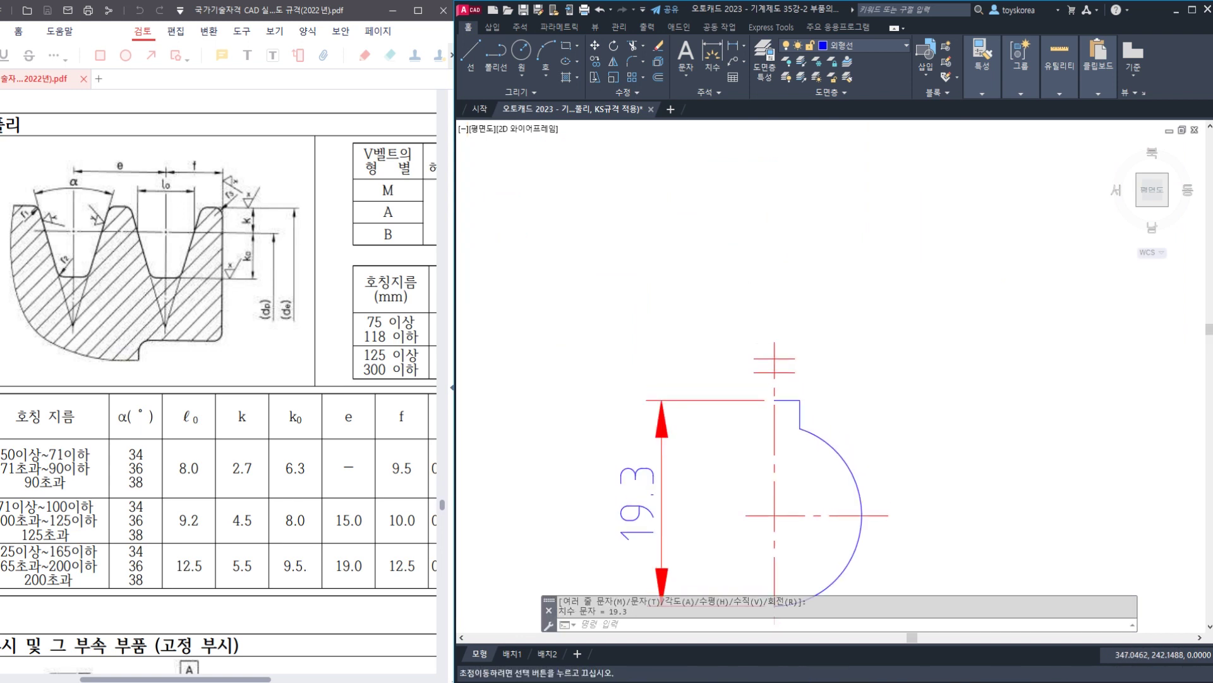
{"action": "scroll", "coordinate": [792, 406], "scroll_direction": "up", "scroll_amount": 2}
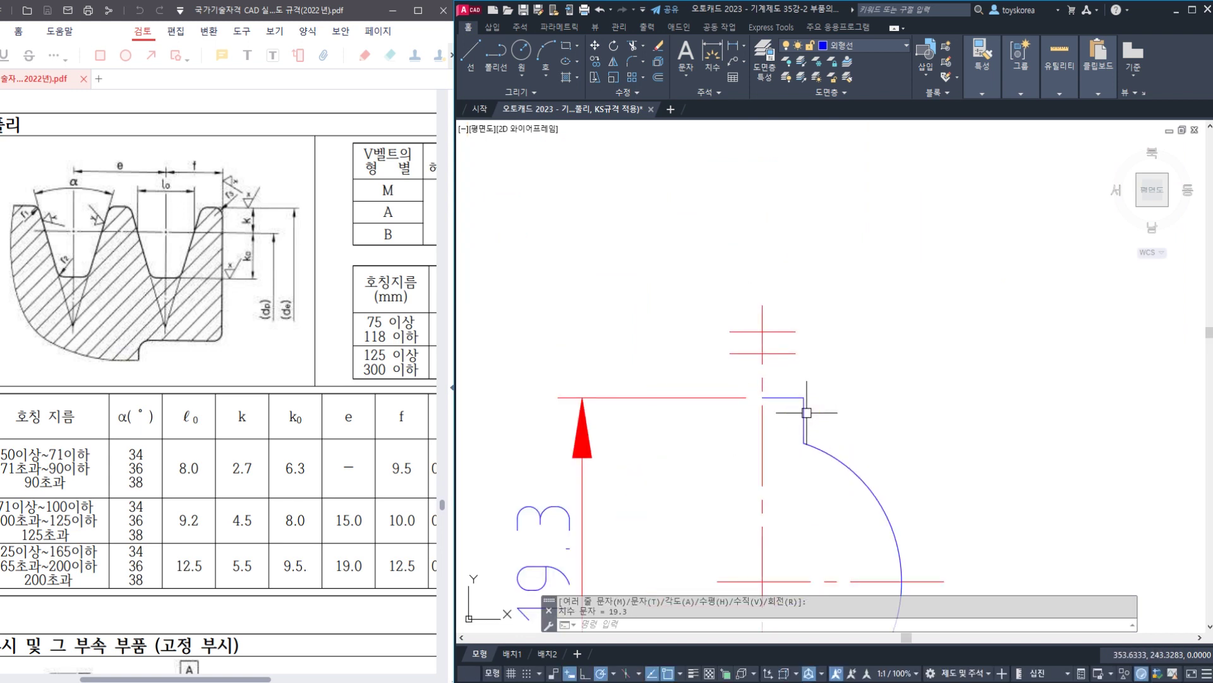
{"action": "key", "text": "space"}
{"action": "left_click", "coordinate": [804, 397]}
{"action": "left_click", "coordinate": [762, 306]}
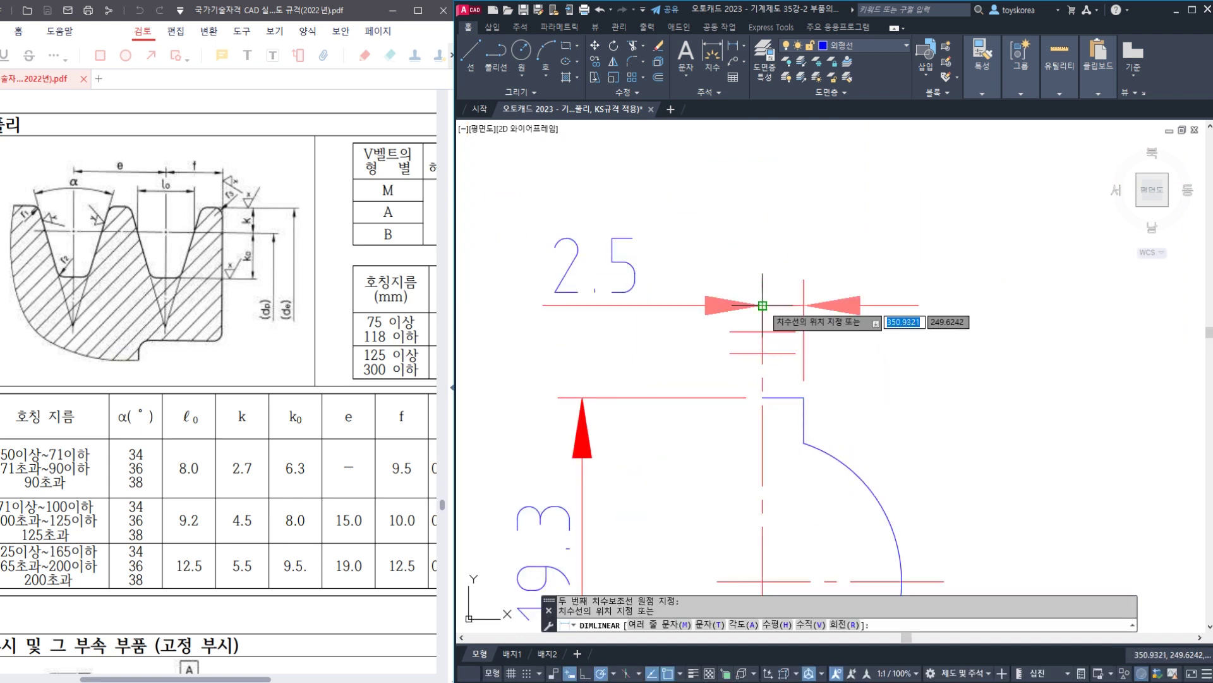
{"action": "key", "text": "Escape"}
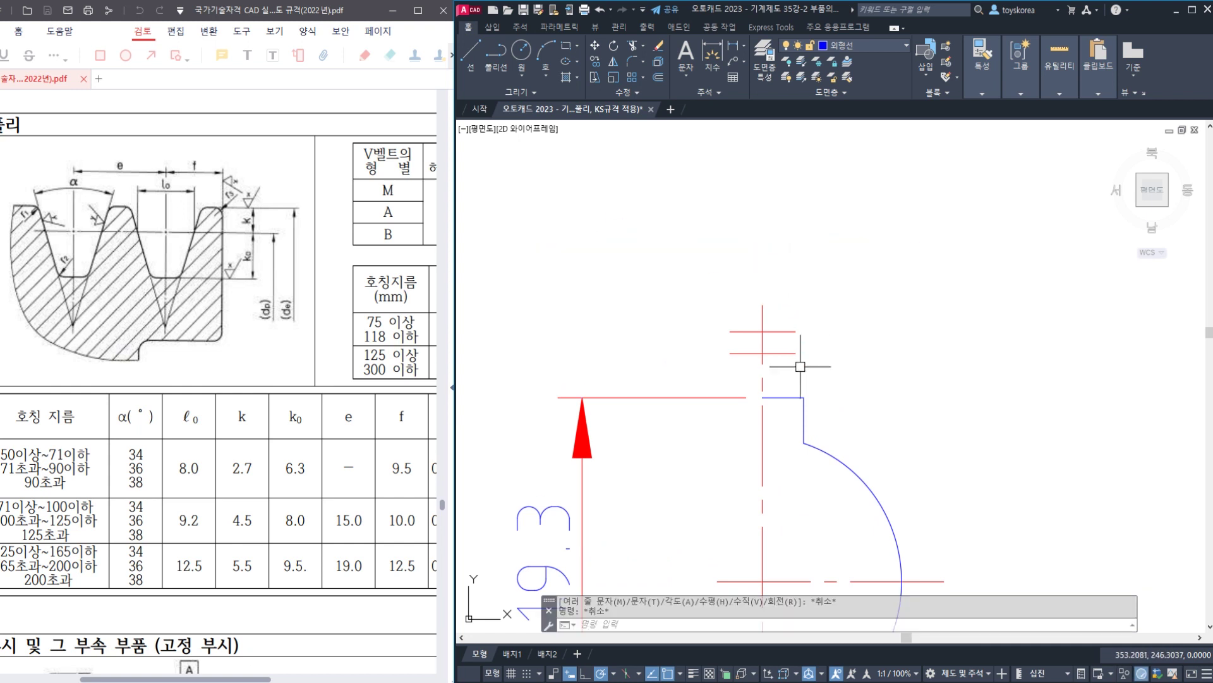
{"action": "left_click", "coordinate": [804, 418]}
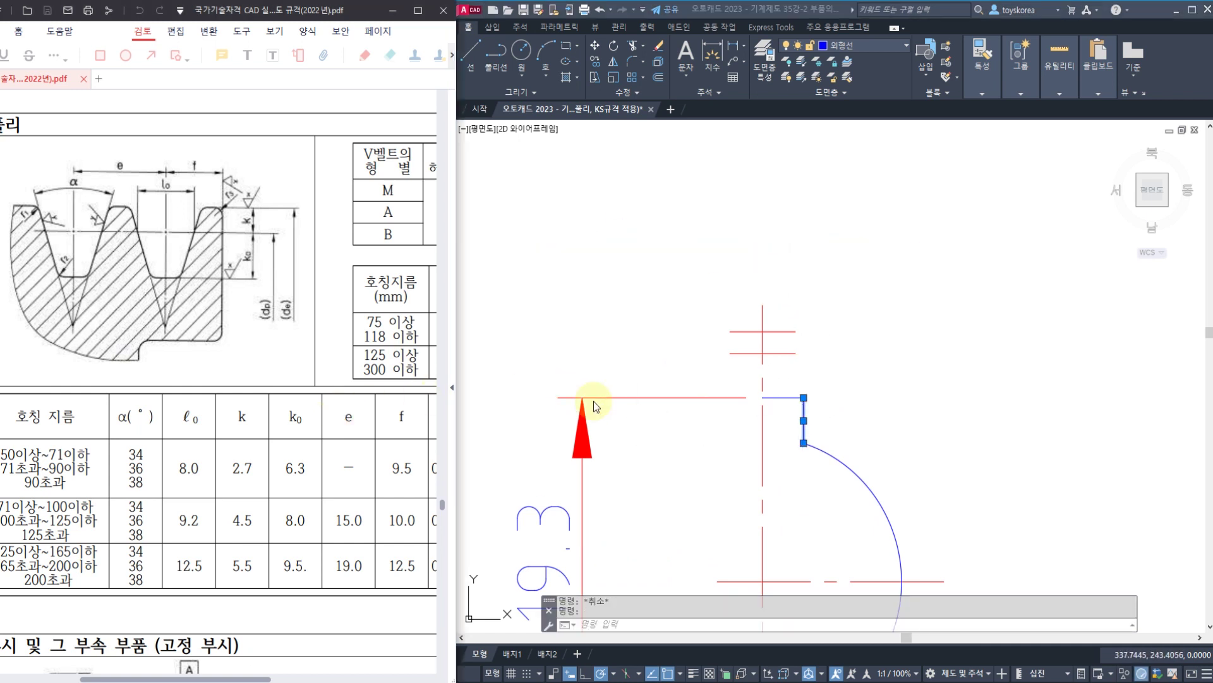
{"action": "mouse_move", "coordinate": [724, 455]}
{"action": "left_mouse_down"}
{"action": "mouse_move", "coordinate": [741, 395]}
{"action": "mouse_move", "coordinate": [804, 443]}
{"action": "left_mouse_up"}
{"action": "mouse_move", "coordinate": [739, 278]}
{"action": "left_mouse_down"}
{"action": "mouse_move", "coordinate": [713, 287]}
{"action": "mouse_move", "coordinate": [785, 248]}
{"action": "left_mouse_up"}
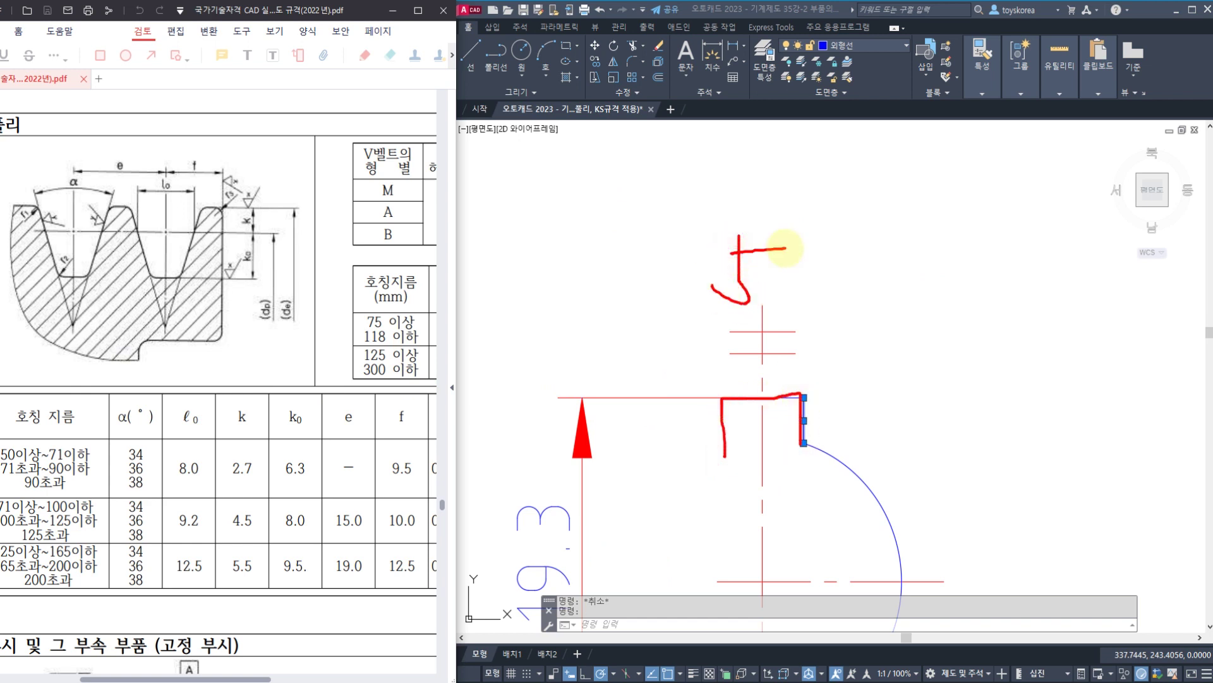
{"action": "left_click_drag", "start_coordinate": [807, 300], "coordinate": [809, 406]}
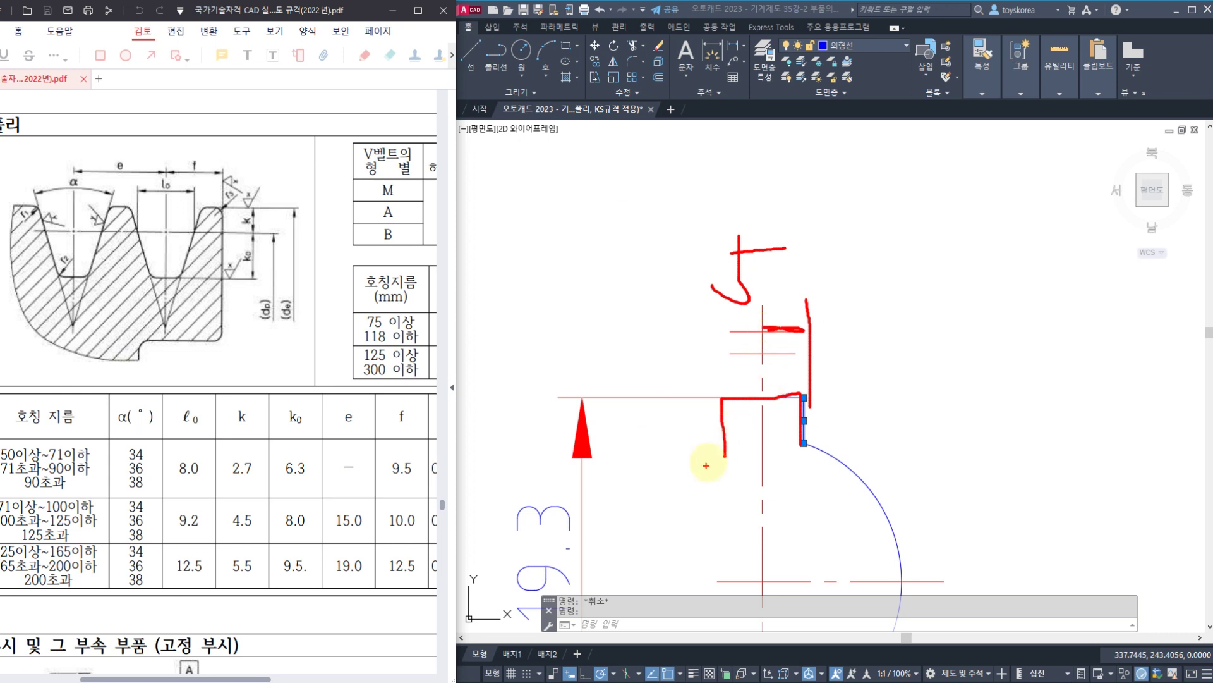
{"action": "left_click_drag", "start_coordinate": [722, 449], "coordinate": [626, 537]}
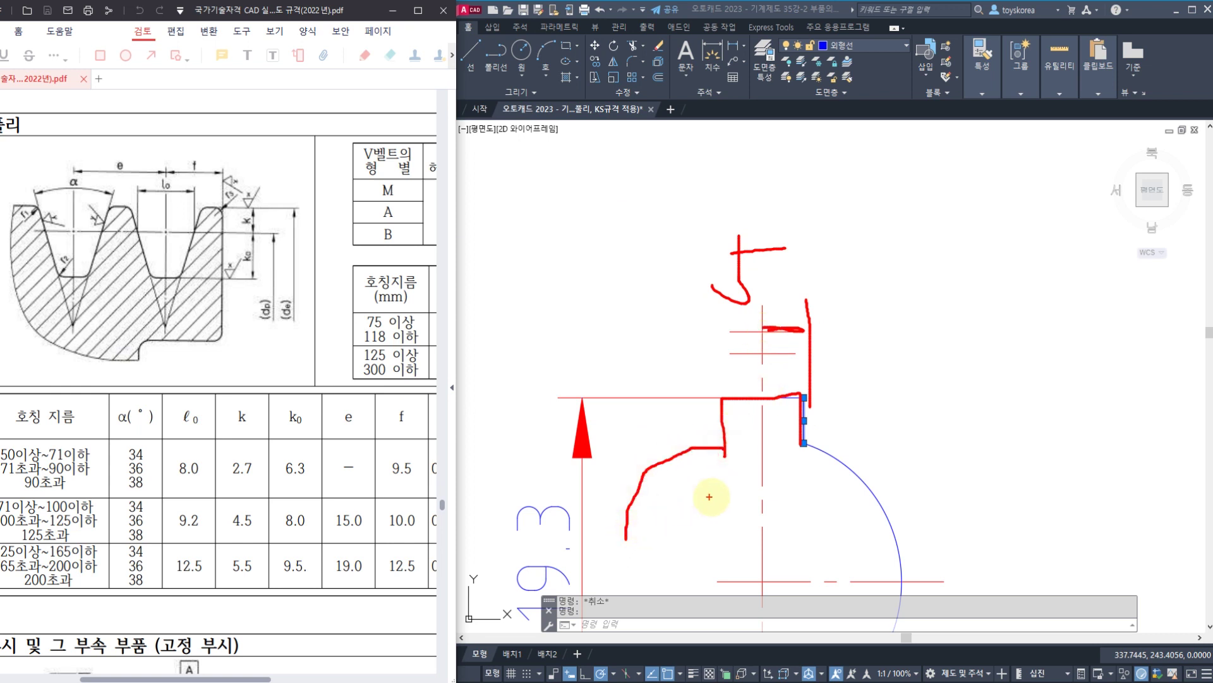
{"action": "mouse_move", "coordinate": [742, 384]}
{"action": "left_mouse_down"}
{"action": "mouse_move", "coordinate": [696, 468]}
{"action": "mouse_move", "coordinate": [626, 534]}
{"action": "left_mouse_up"}
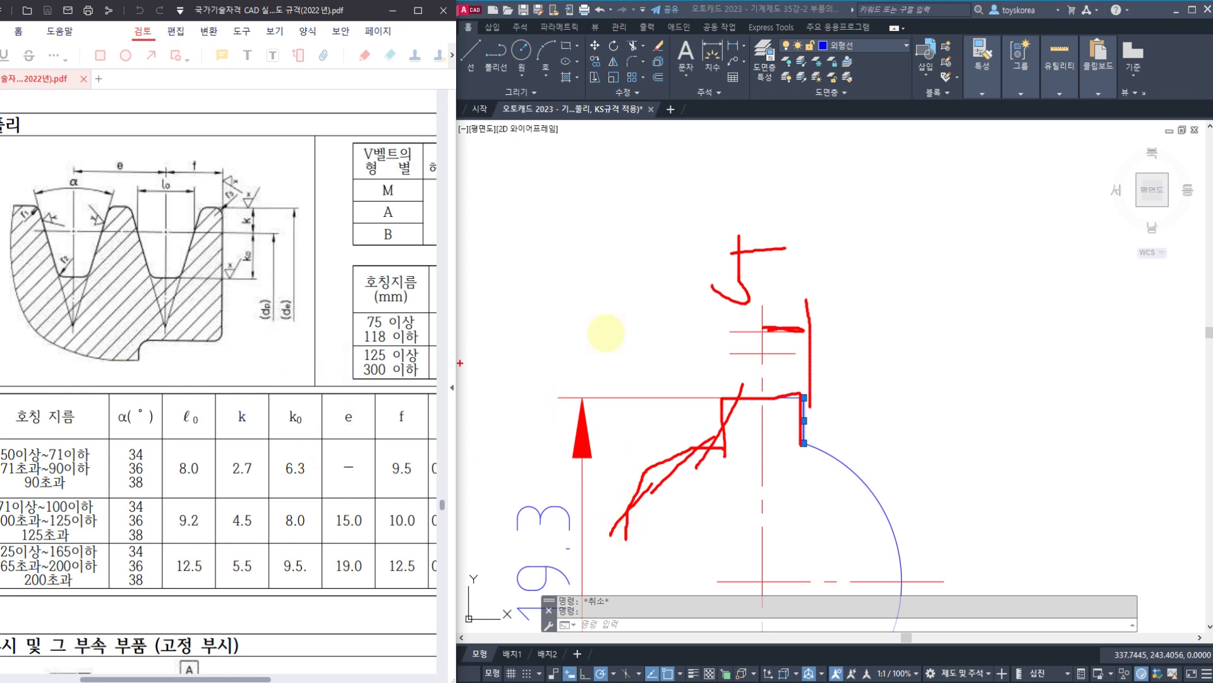
{"action": "key", "text": "Escape"}
{"action": "key", "text": "Escape"}
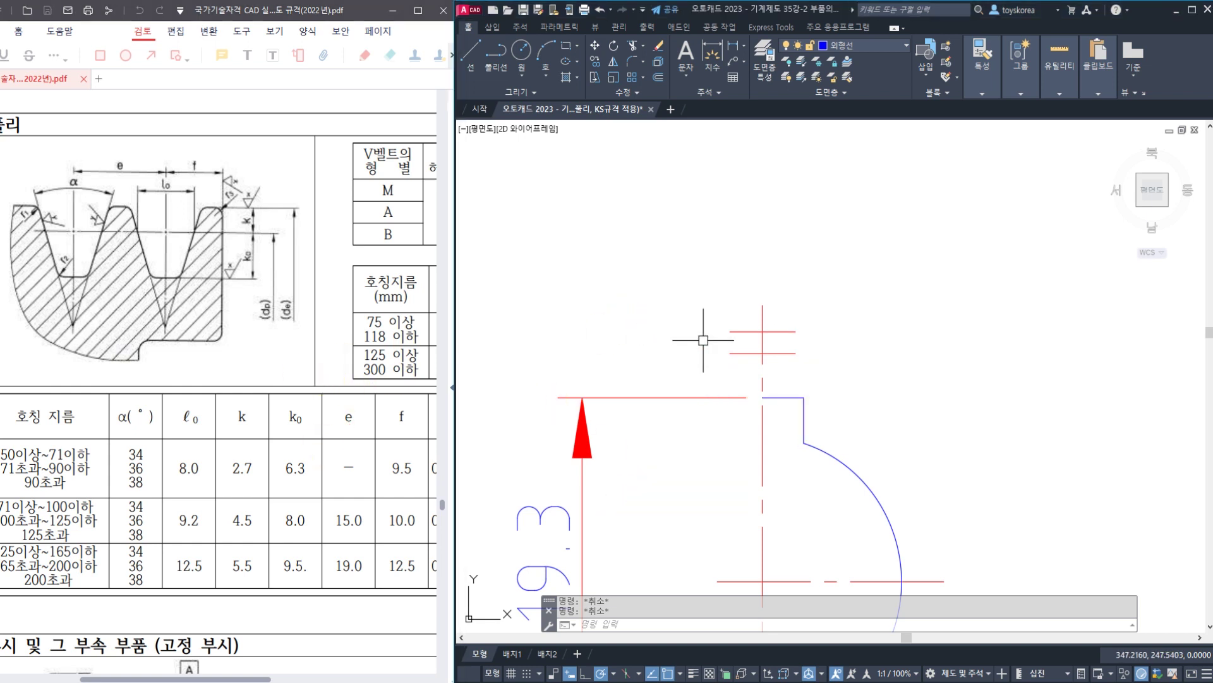
{"action": "left_click", "coordinate": [634, 355]}
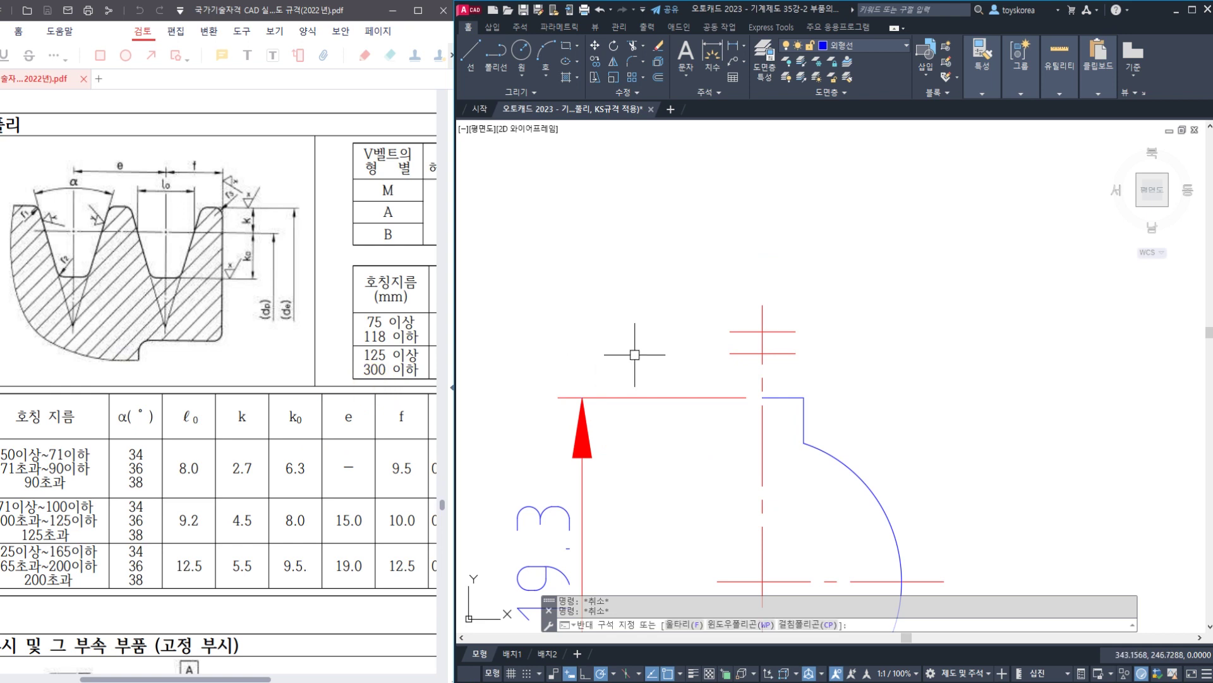
{"action": "key", "text": "Escape"}
{"action": "key", "text": "Escape"}
- Mirror the keyway's vertical side line about the vertical centerline of the partial bore view, keeping the original line
{"action": "middle_click_drag", "start_coordinate": [732, 350], "coordinate": [714, 353]}
{"action": "left_click", "coordinate": [787, 414]}
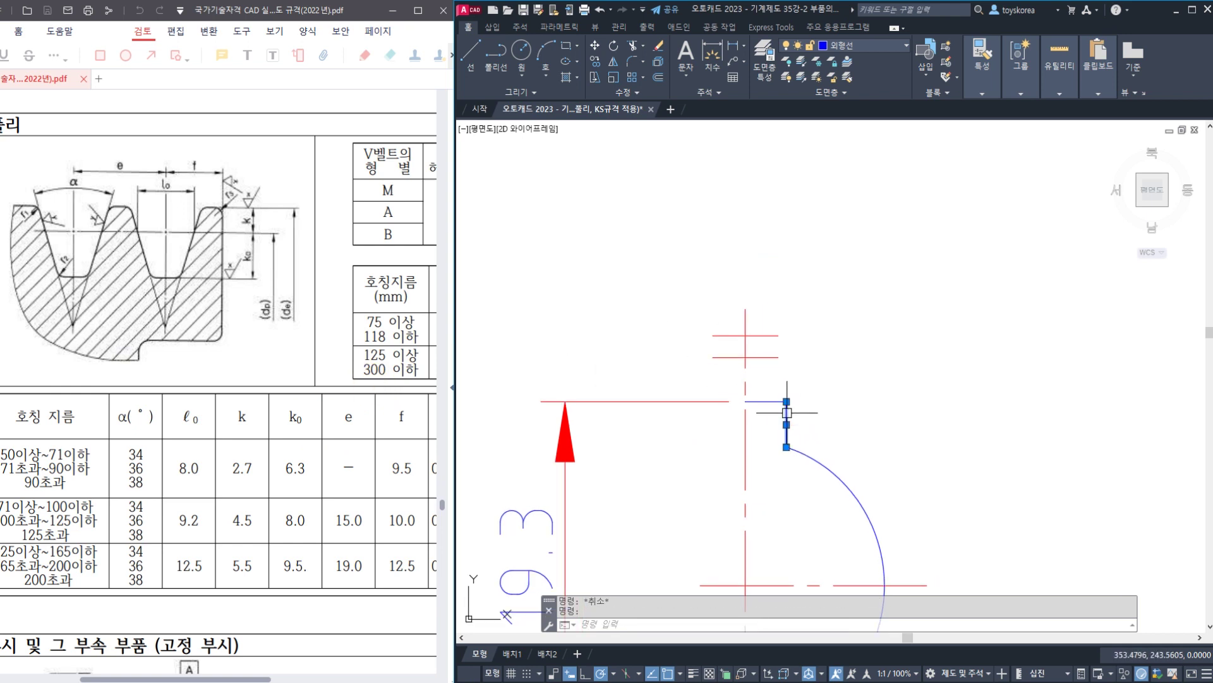
{"action": "type", "text": "MI"}
{"action": "key", "text": "Return"}
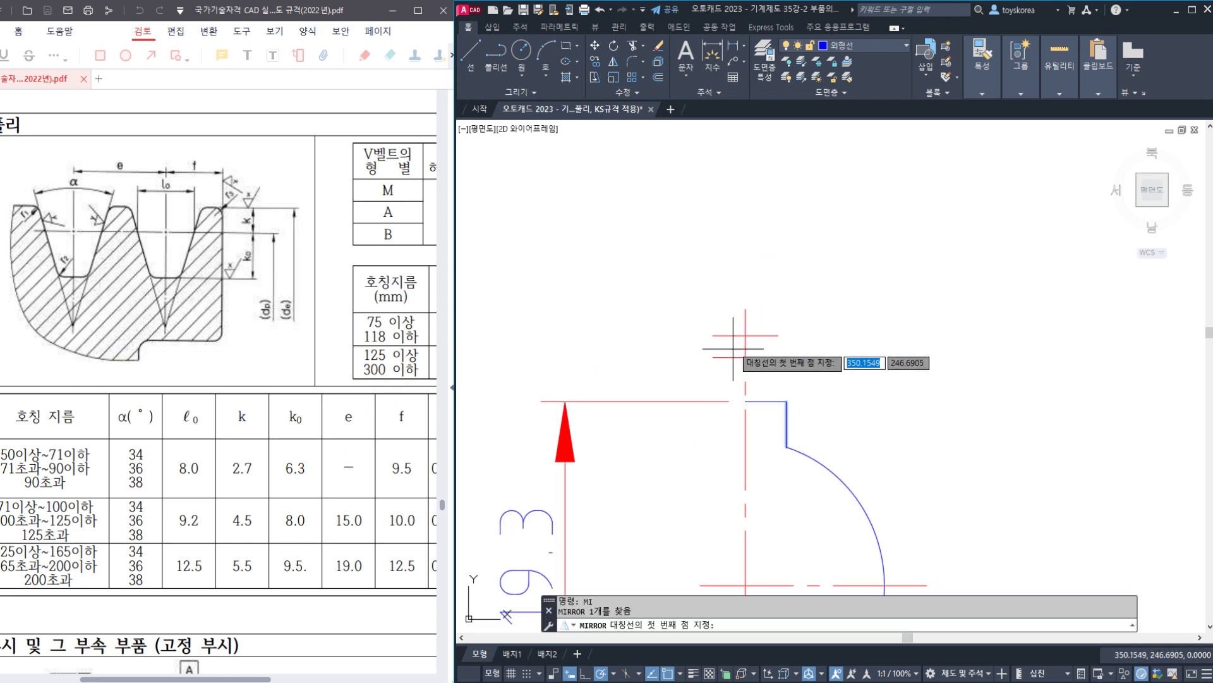
{"action": "left_click", "coordinate": [746, 309]}
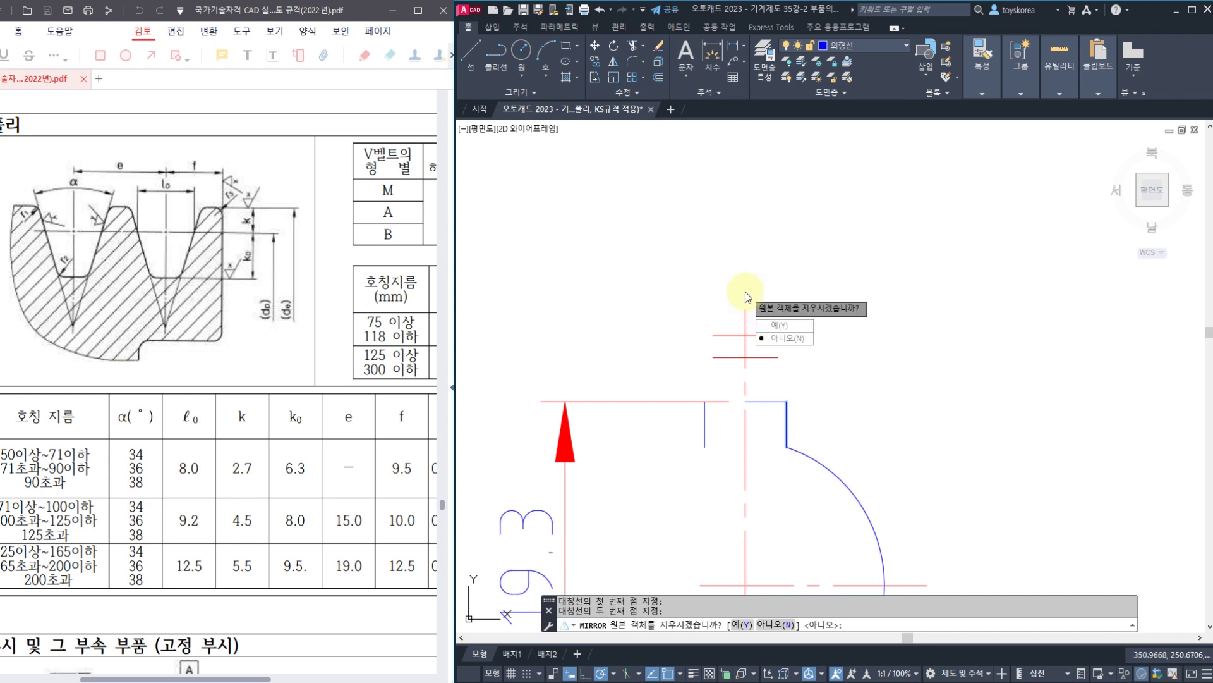
{"action": "left_click", "coordinate": [746, 292]}
{"action": "key", "text": "Return"}
{"action": "left_click", "coordinate": [705, 418]}
{"action": "key", "text": "Escape"}
{"action": "key", "text": "Escape"}
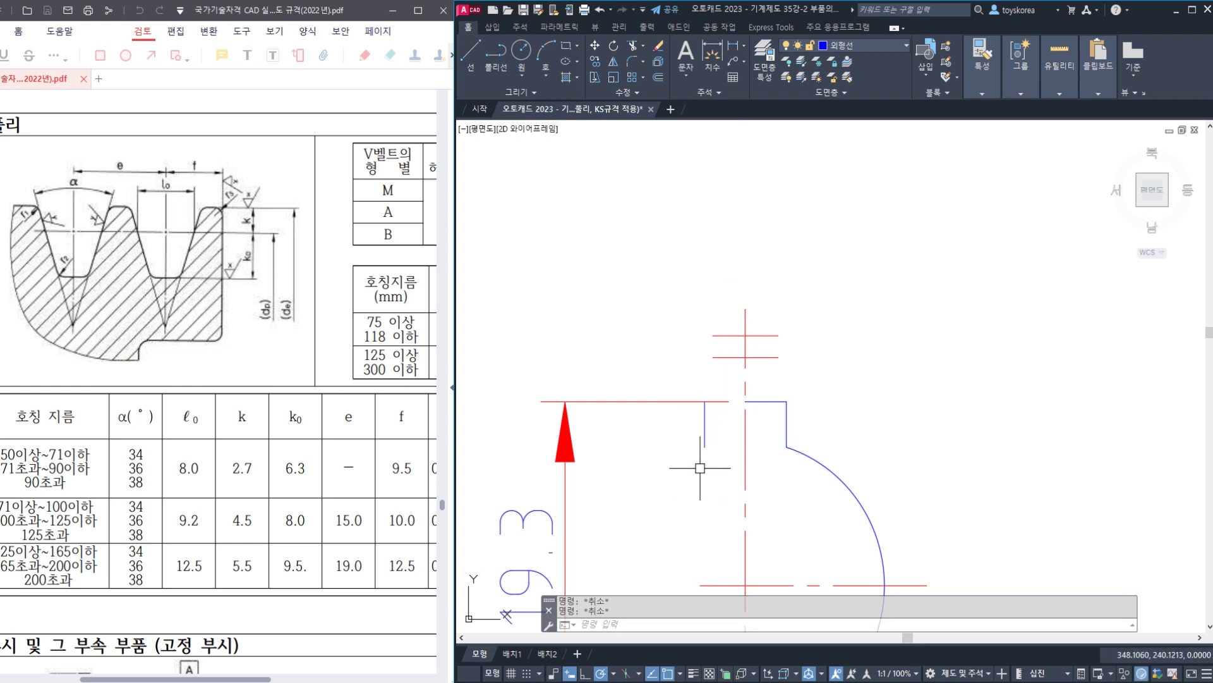
- Add a horizontal linear dimension for the full keyway width between the two side lines, placed above the symmetry marks
{"action": "type", "text": "DLI"}
{"action": "key", "text": "Return"}
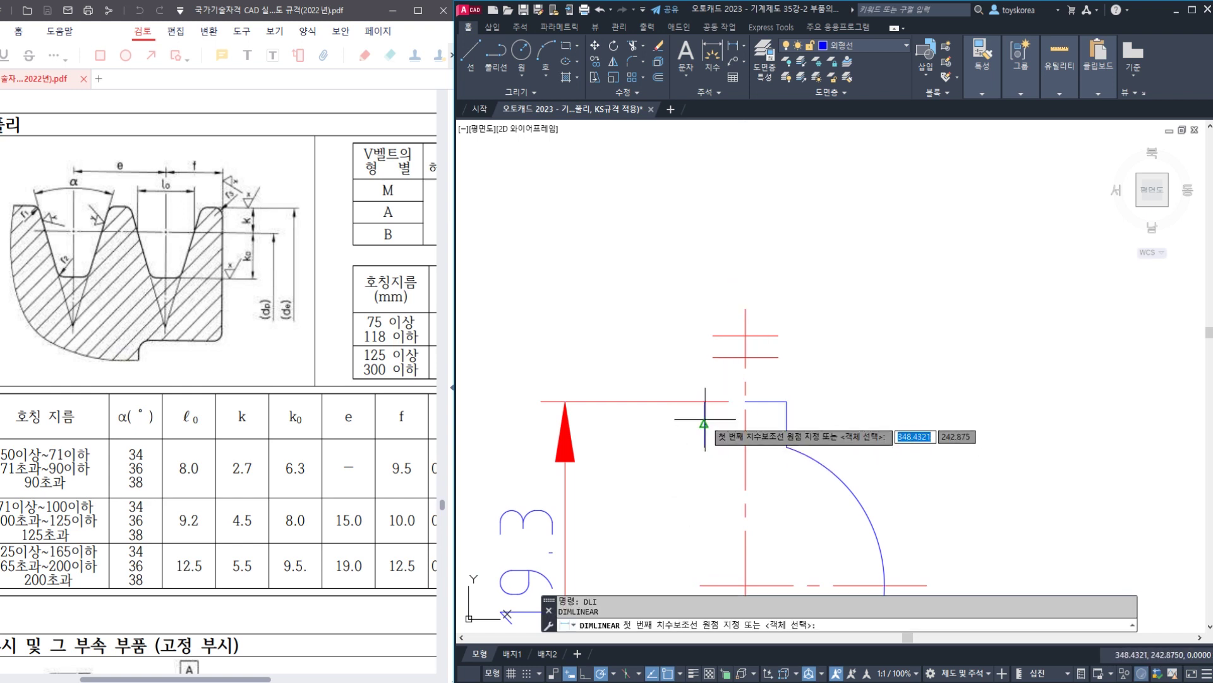
{"action": "left_click", "coordinate": [705, 400]}
{"action": "left_click", "coordinate": [777, 401]}
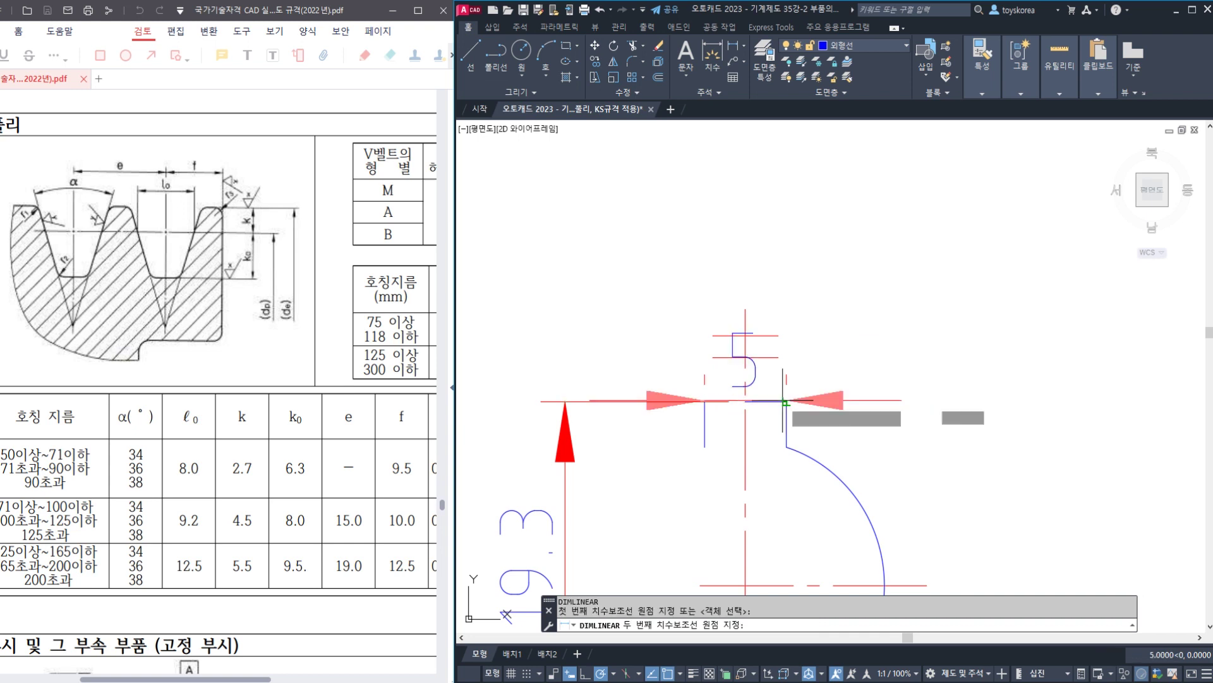
{"action": "scroll", "coordinate": [777, 399], "scroll_direction": "down", "scroll_amount": 3}
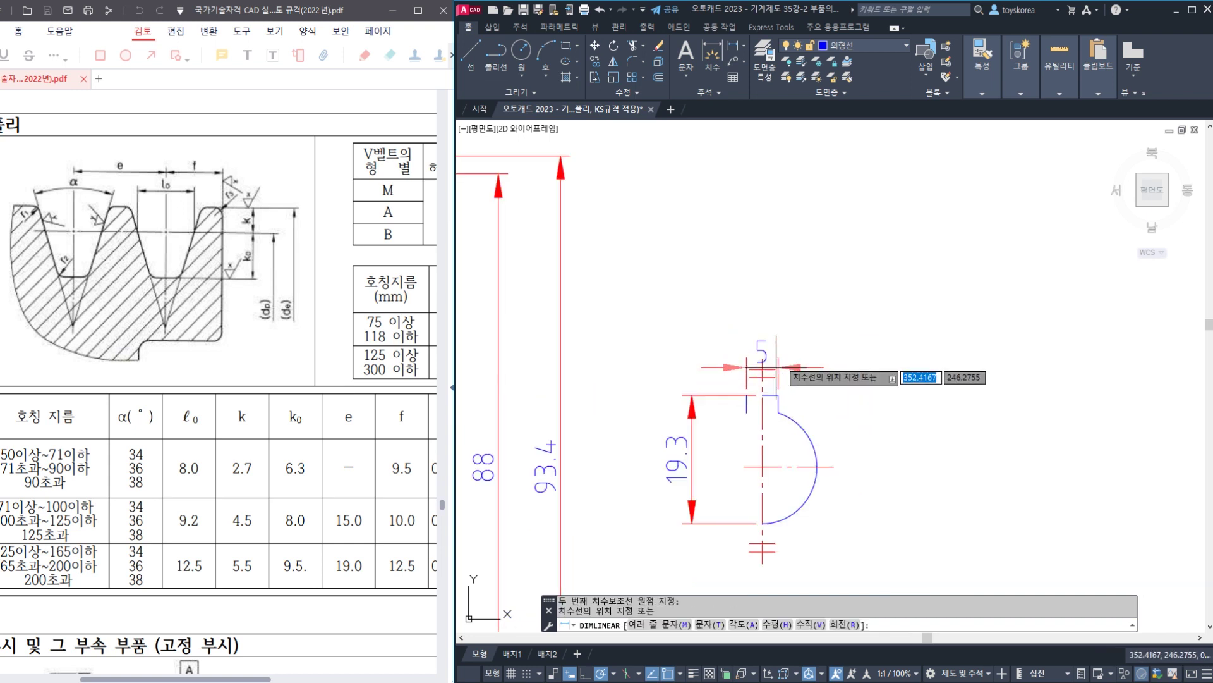
{"action": "left_click", "coordinate": [773, 309]}
- Move the keyway width dimension's text outside the extension lines, to the right of the right arrowhead
{"action": "left_click", "coordinate": [767, 296]}
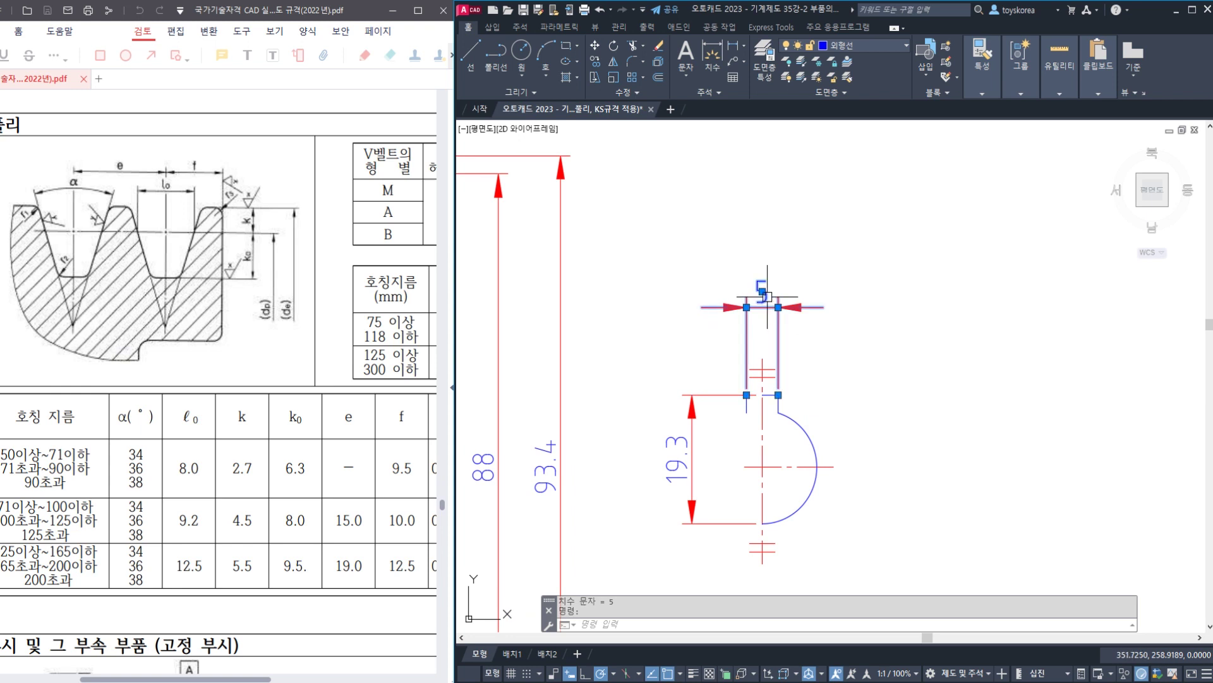
{"action": "left_click", "coordinate": [832, 293]}
{"action": "key", "text": "Escape"}
{"action": "key", "text": "Escape"}
- Explode the keyway width dimension into separate objects
{"action": "left_click", "coordinate": [748, 325]}
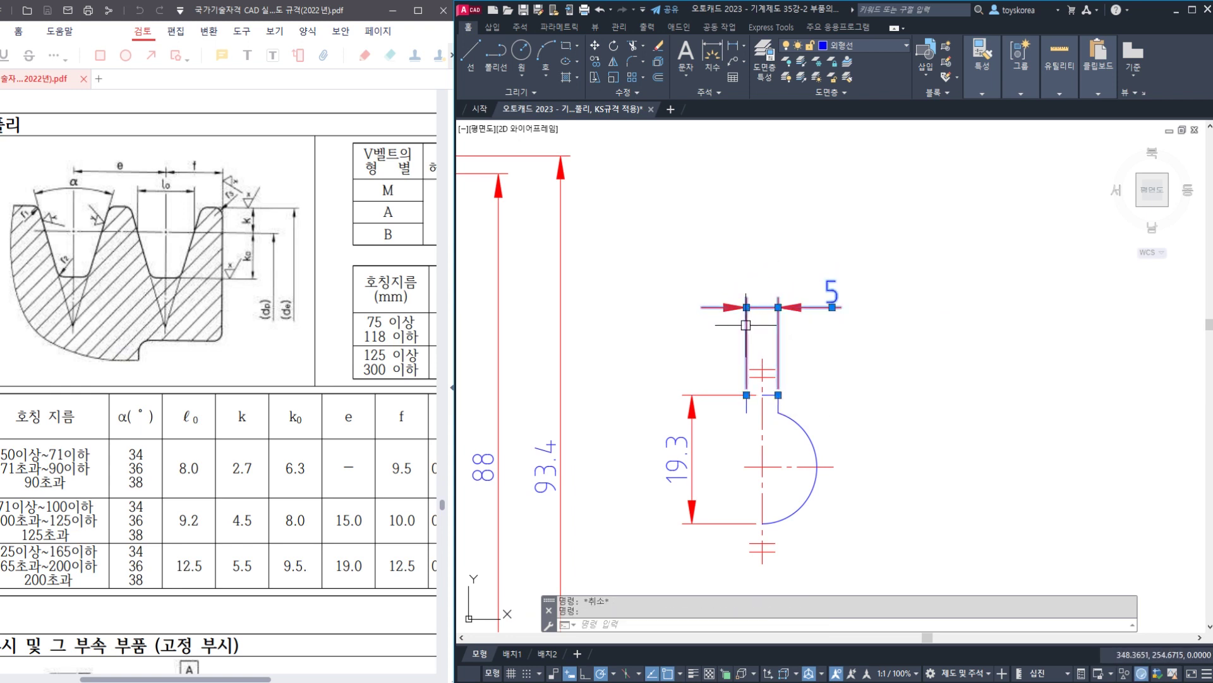
{"action": "type", "text": "x"}
{"action": "key", "text": "Return"}
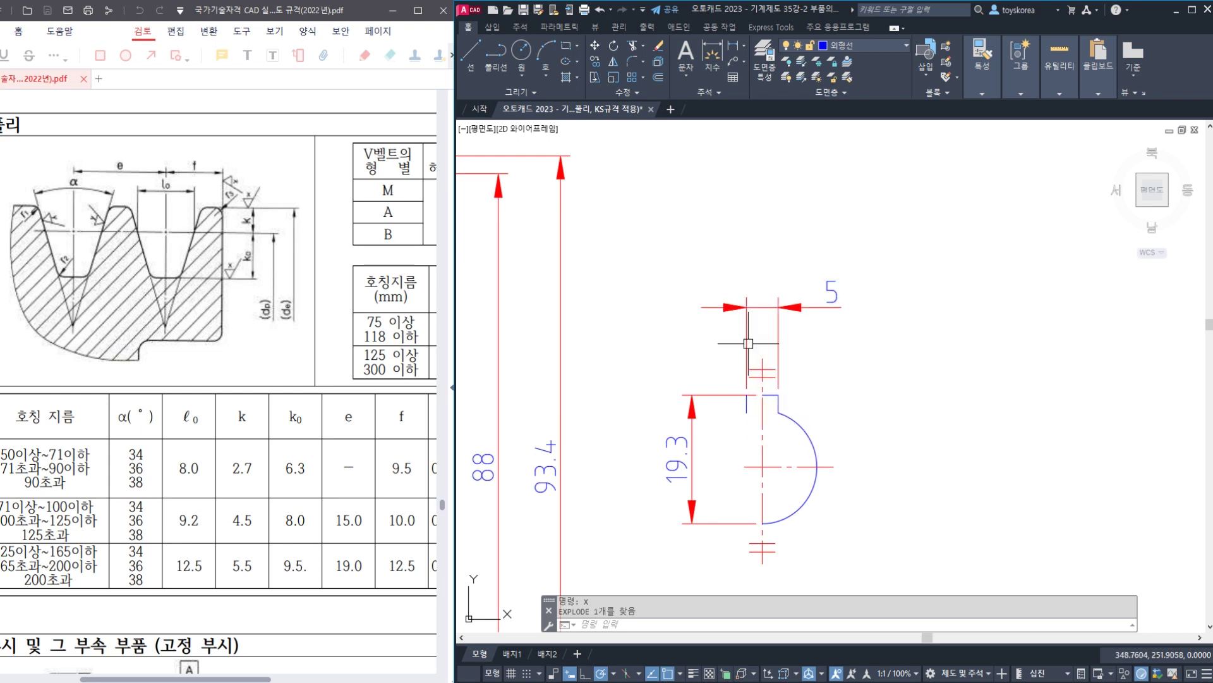
- Erase the exploded keyway dimension's left extension line, left arrowhead and outer left dimension line segment, and save the drawing
{"action": "left_click", "coordinate": [748, 336]}
{"action": "type", "text": "E"}
{"action": "key", "text": "Return"}
{"action": "left_click", "coordinate": [666, 277]}
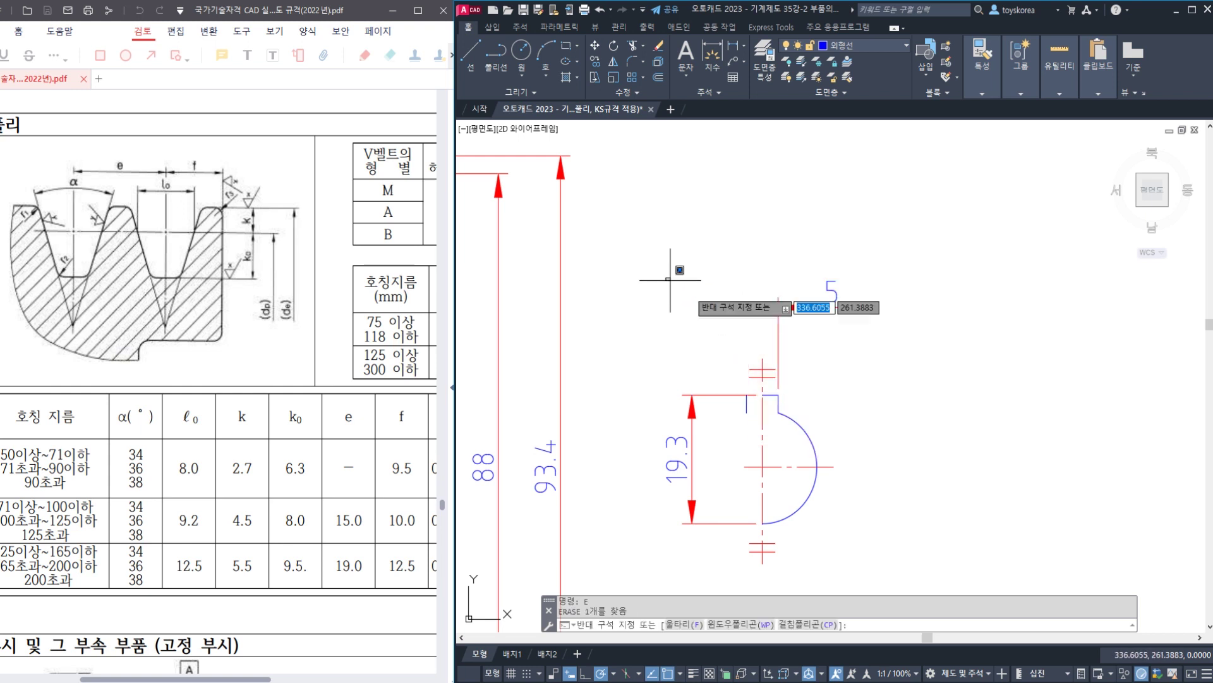
{"action": "left_click", "coordinate": [746, 326]}
{"action": "key", "text": "Return"}
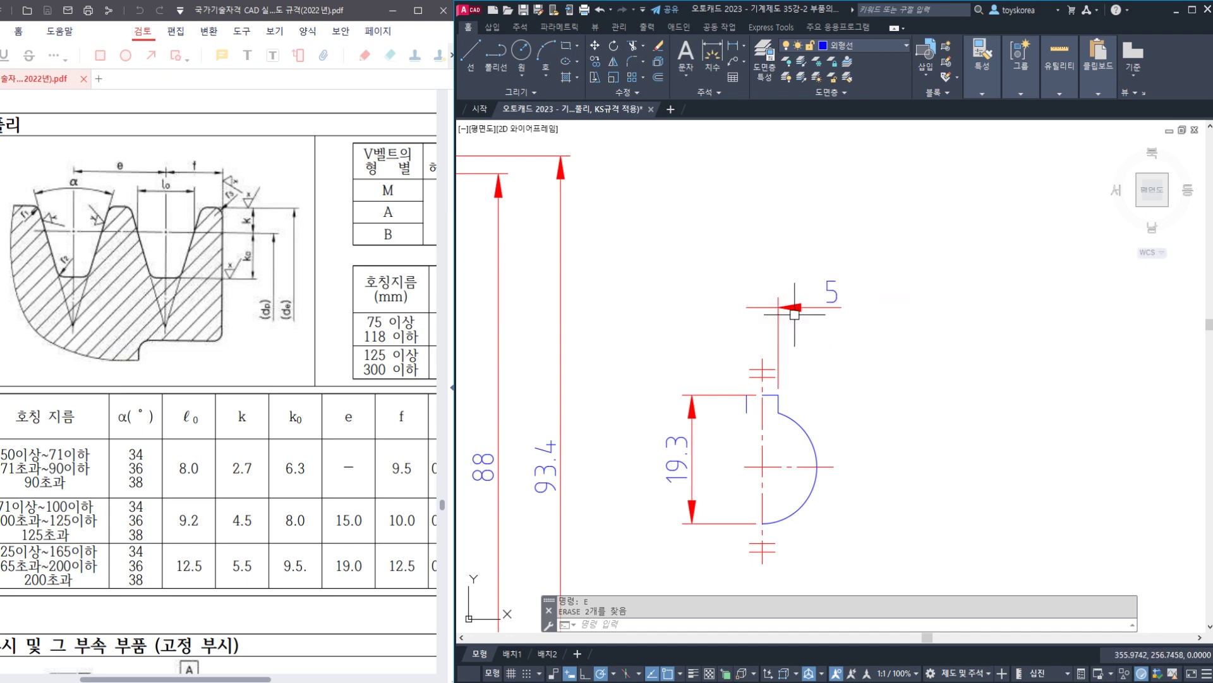
{"action": "scroll", "coordinate": [792, 329], "scroll_direction": "down", "scroll_amount": 5}
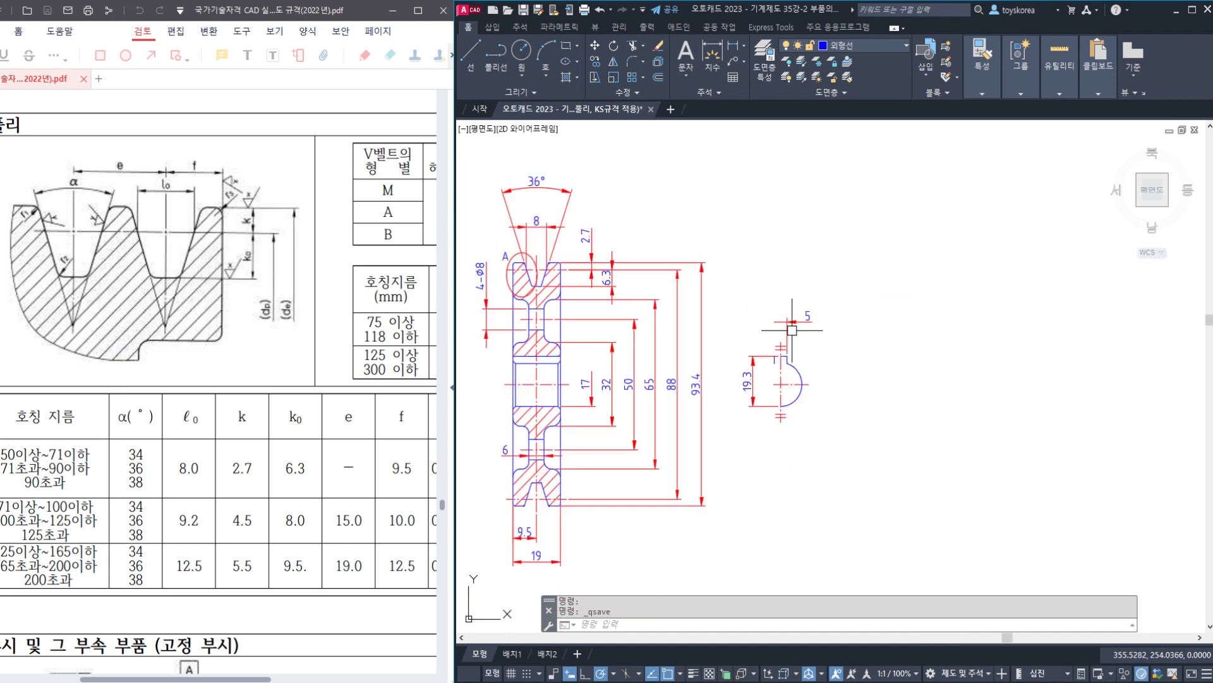
- Zoom in on Detail A and read the work note about lowering the dimension scale for enlarged-detail dimensions
{"action": "scroll", "coordinate": [617, 288], "scroll_direction": "up", "scroll_amount": 2}
{"action": "scroll", "coordinate": [616, 288], "scroll_direction": "up", "scroll_amount": 1}
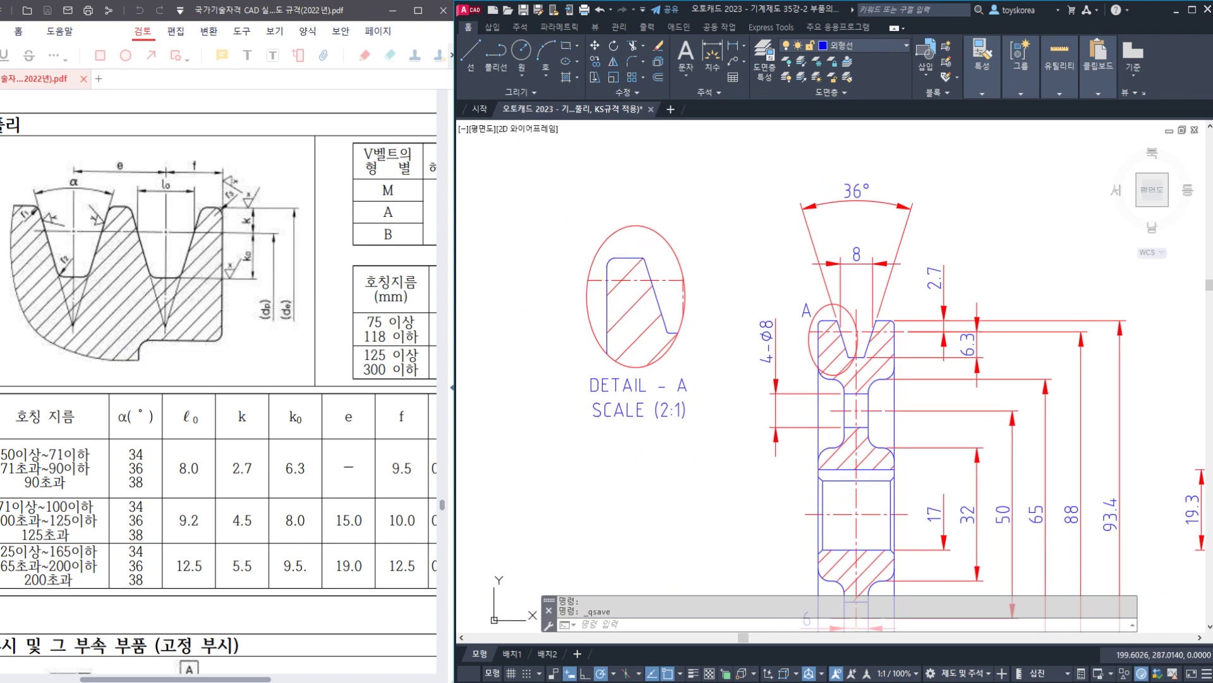
{"action": "scroll", "coordinate": [604, 301], "scroll_direction": "up", "scroll_amount": 3}
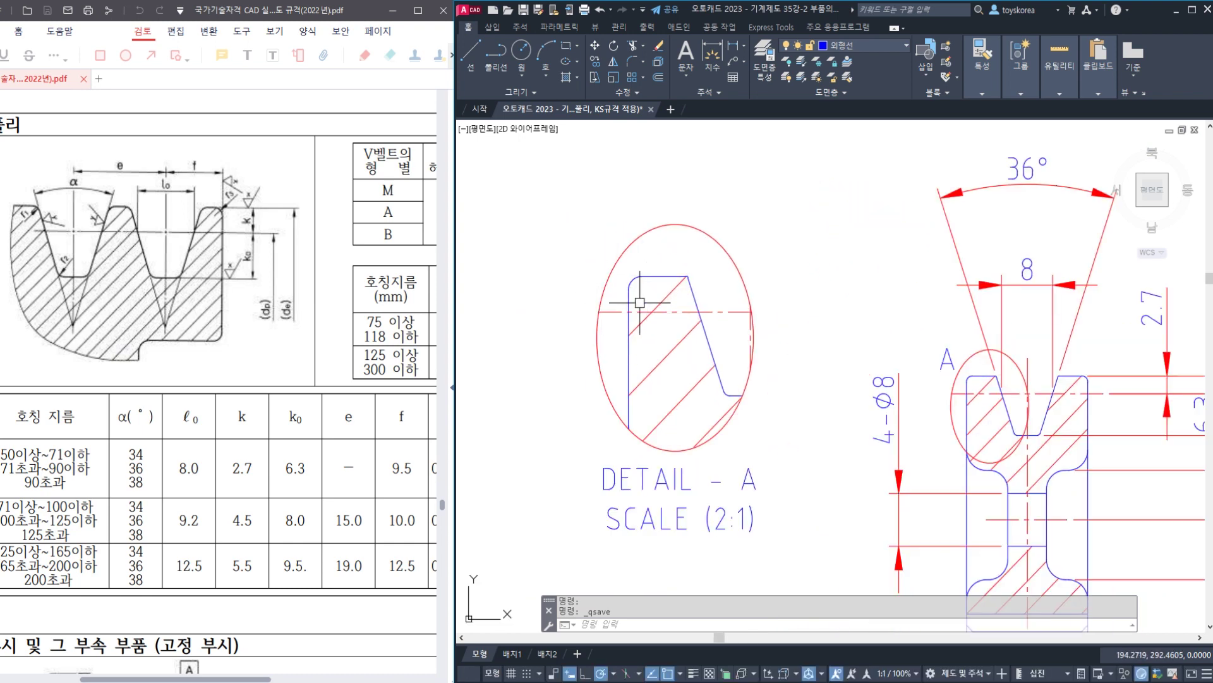
{"action": "left_click", "coordinate": [442, 661]}
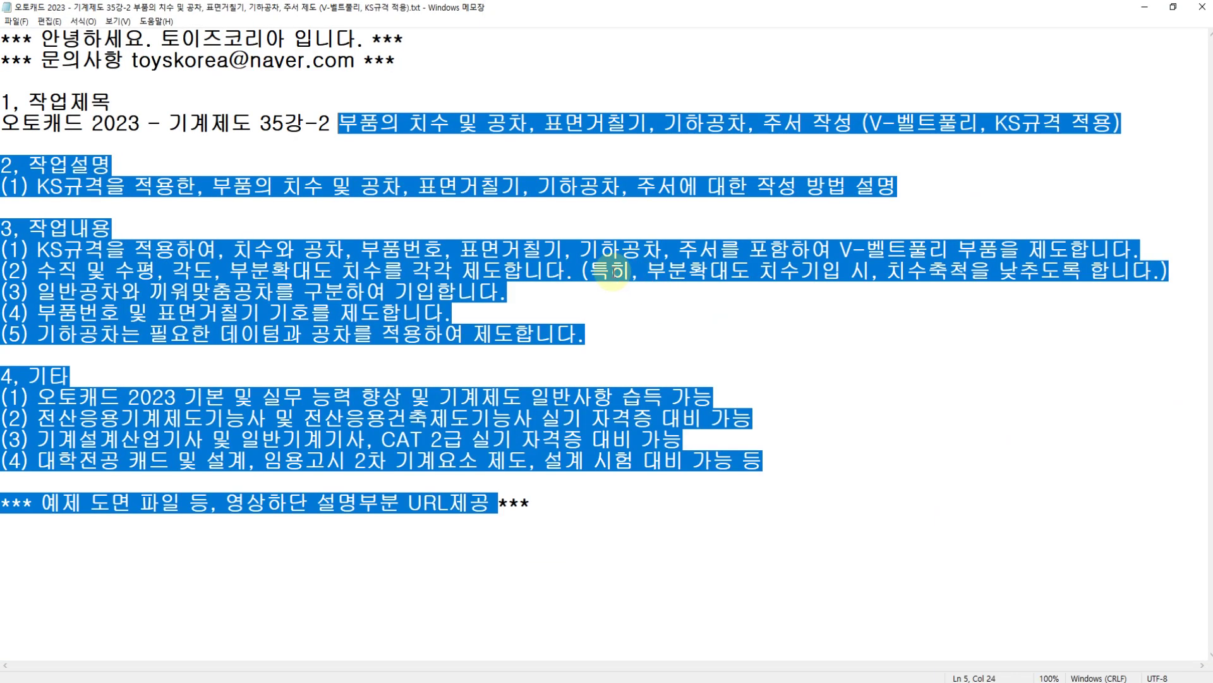
{"action": "left_click", "coordinate": [616, 272]}
{"action": "left_click_drag", "start_coordinate": [645, 272], "coordinate": [1139, 273]}
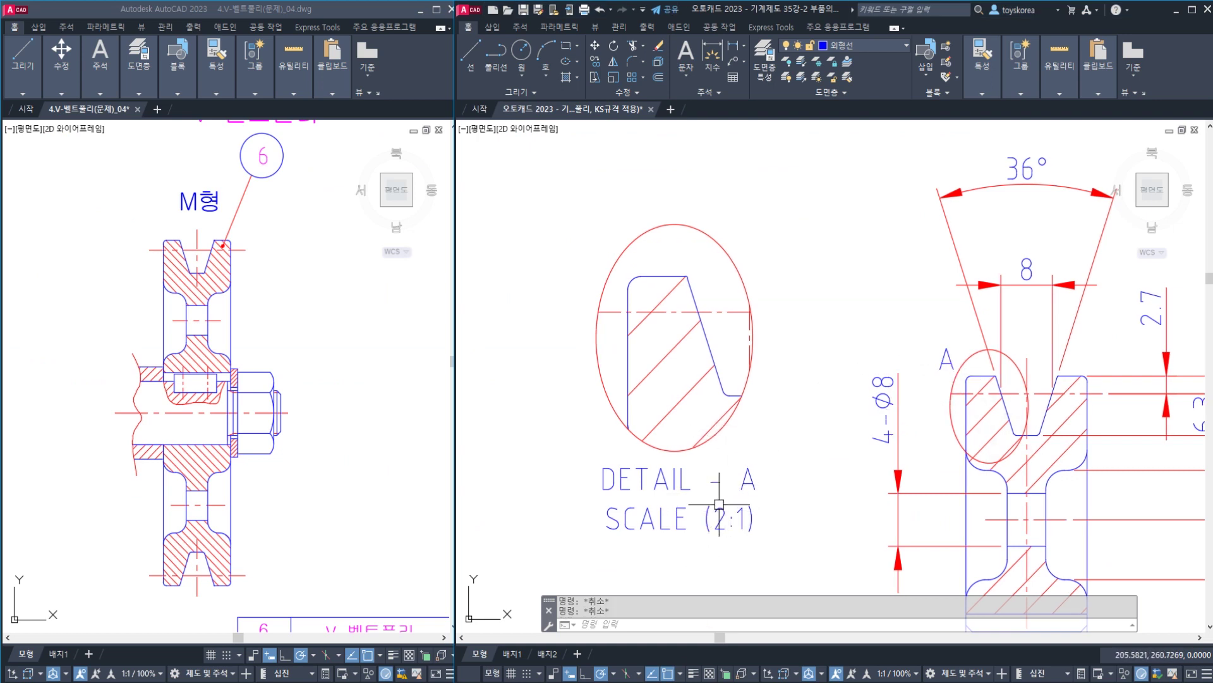
{"action": "key", "text": "space"}
{"action": "left_click", "coordinate": [633, 282]}
{"action": "key", "text": "Escape"}
{"action": "key", "text": "Escape"}
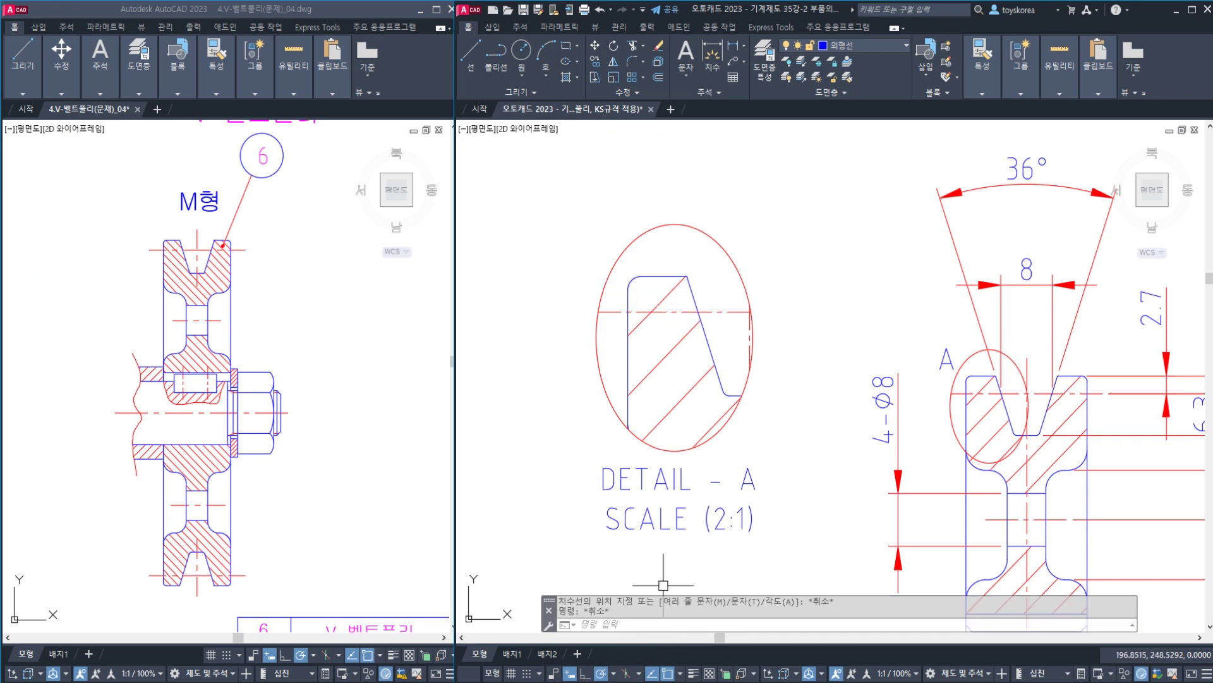
- Look up the M-type corner radii r1, r2 and r3 in the KS V-belt pulley standard table
{"action": "left_click", "coordinate": [597, 681]}
{"action": "left_click_drag", "start_coordinate": [318, 441], "coordinate": [313, 442]}
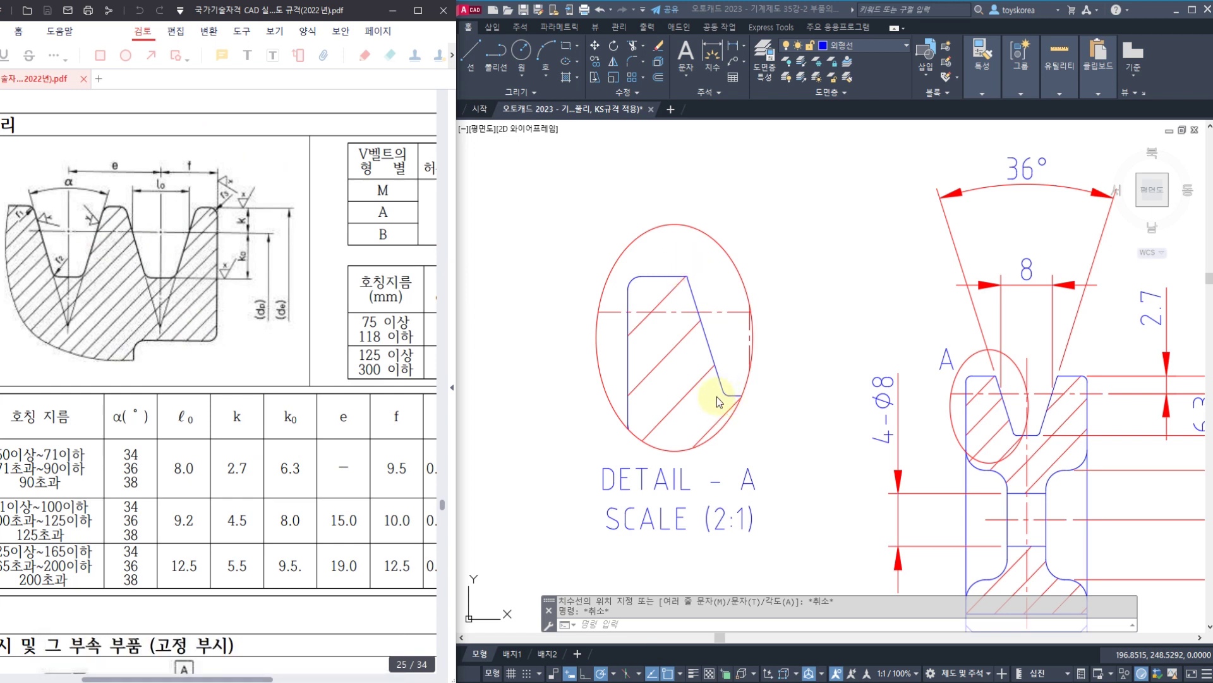
{"action": "left_click_drag", "start_coordinate": [367, 471], "coordinate": [196, 472]}
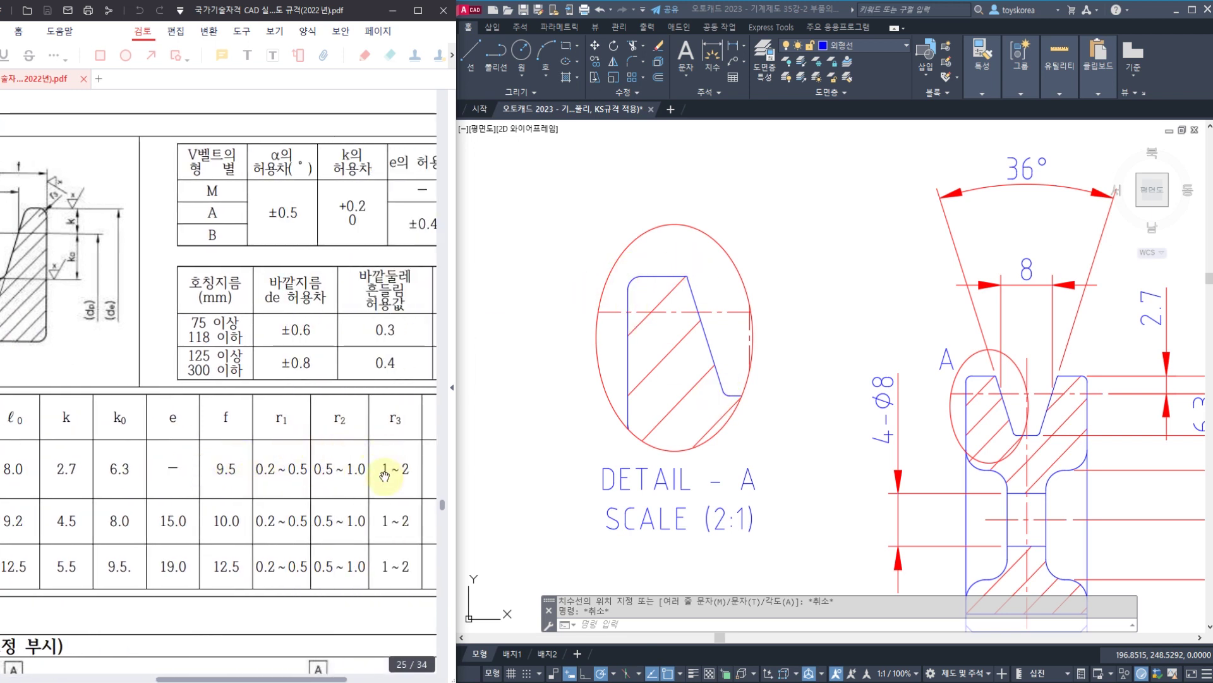
{"action": "left_click", "coordinate": [635, 290]}
{"action": "key", "text": "Escape"}
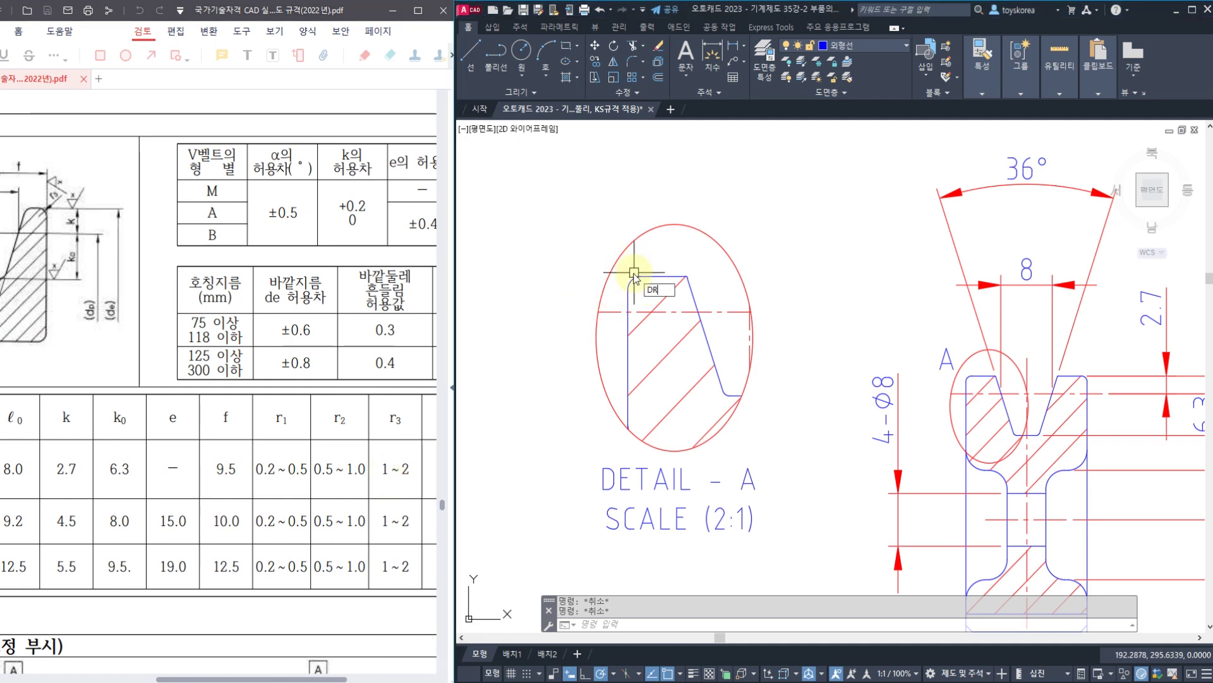
- Add a radius dimension to Detail A's rounded outer rim corner, placing its text outside the detail boundary
{"action": "type", "text": "dra"}
{"action": "key", "text": "Return"}
{"action": "left_click", "coordinate": [634, 273]}
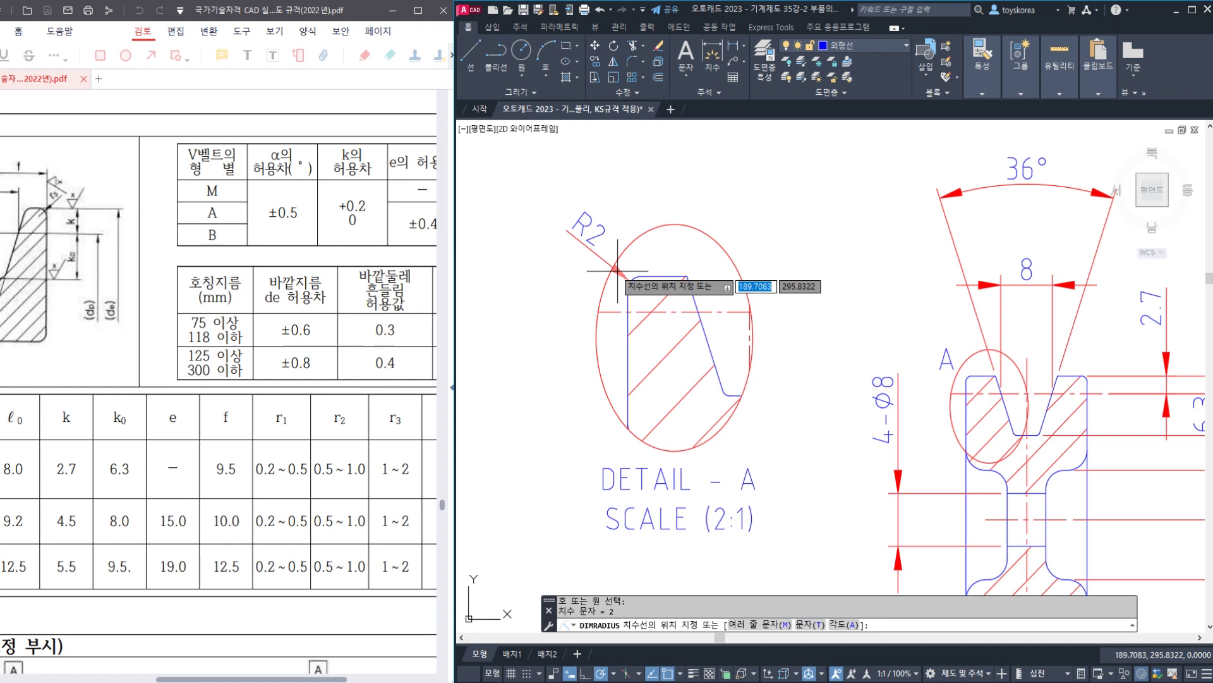
{"action": "left_click", "coordinate": [592, 246]}
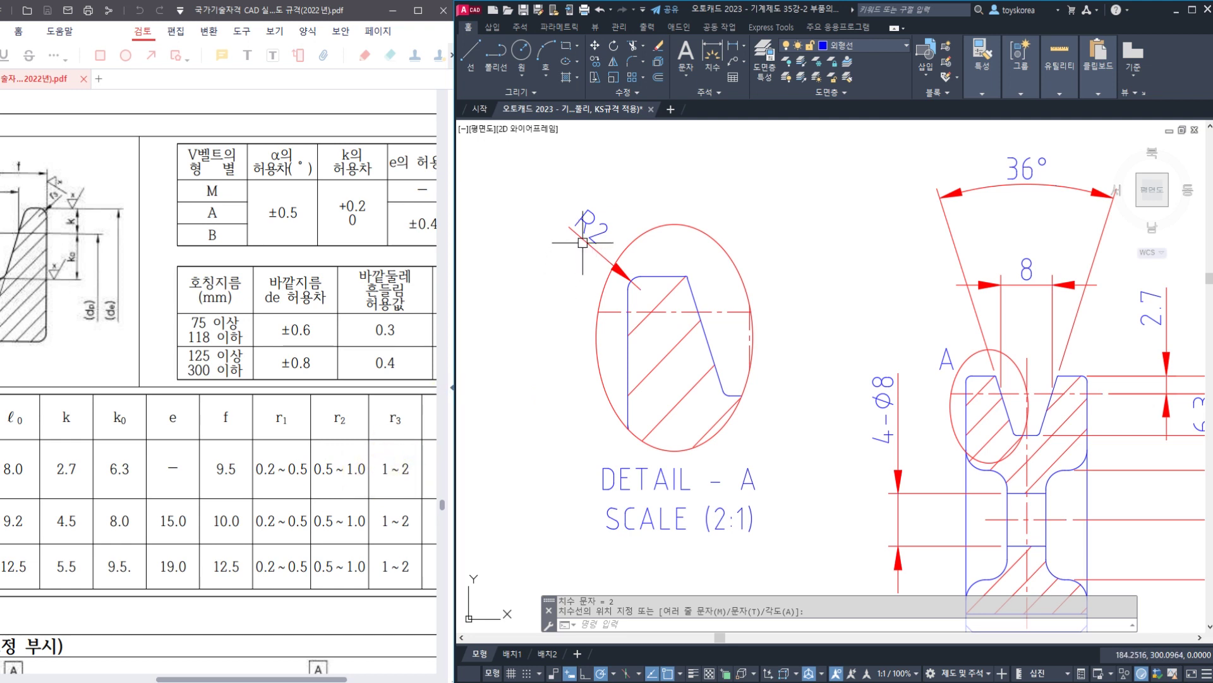
- Add a radius dimension to the small fillet at the groove's top edge in Detail A, with the text outside the boundary
{"action": "scroll", "coordinate": [621, 264], "scroll_direction": "up", "scroll_amount": 2}
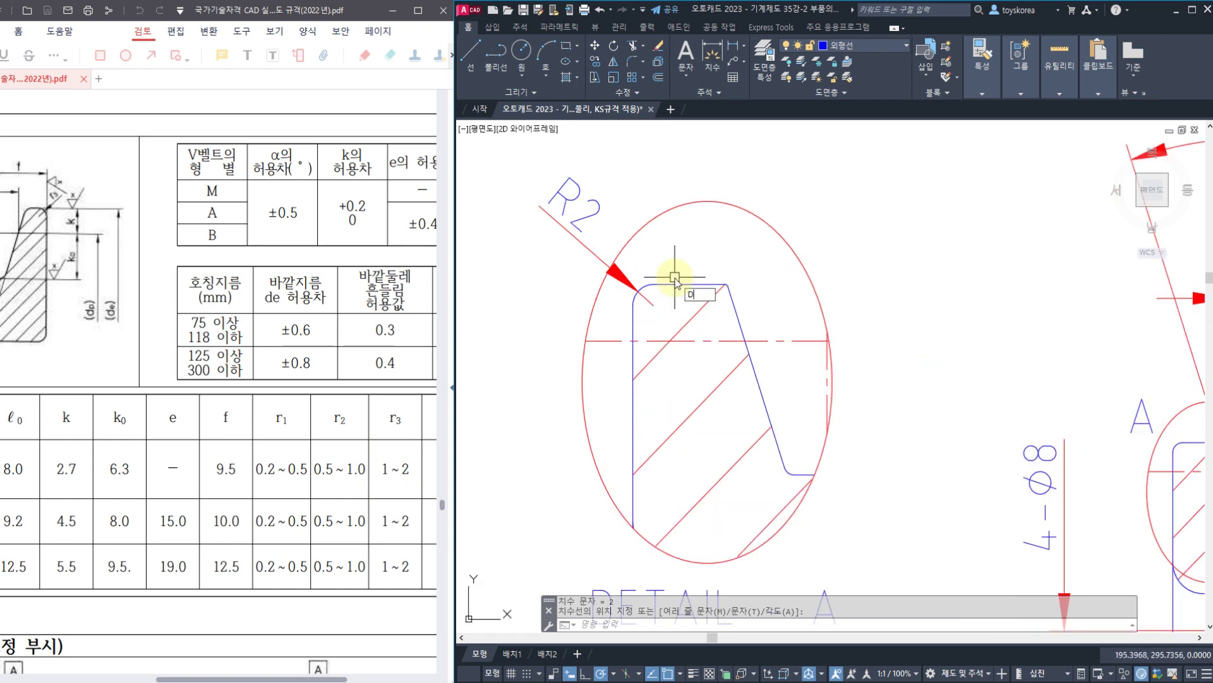
{"action": "key", "text": "Return"}
{"action": "scroll", "coordinate": [728, 280], "scroll_direction": "up", "scroll_amount": 2}
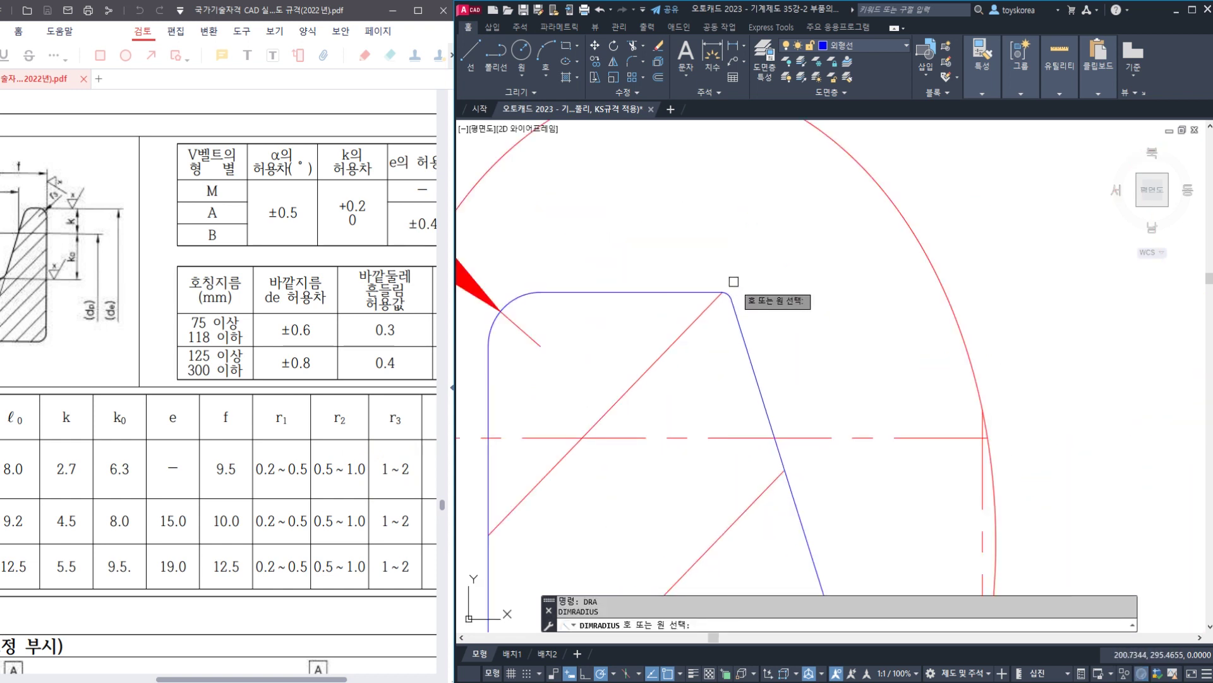
{"action": "left_click", "coordinate": [728, 293]}
{"action": "left_click", "coordinate": [754, 256]}
{"action": "scroll", "coordinate": [755, 255], "scroll_direction": "down", "scroll_amount": 1}
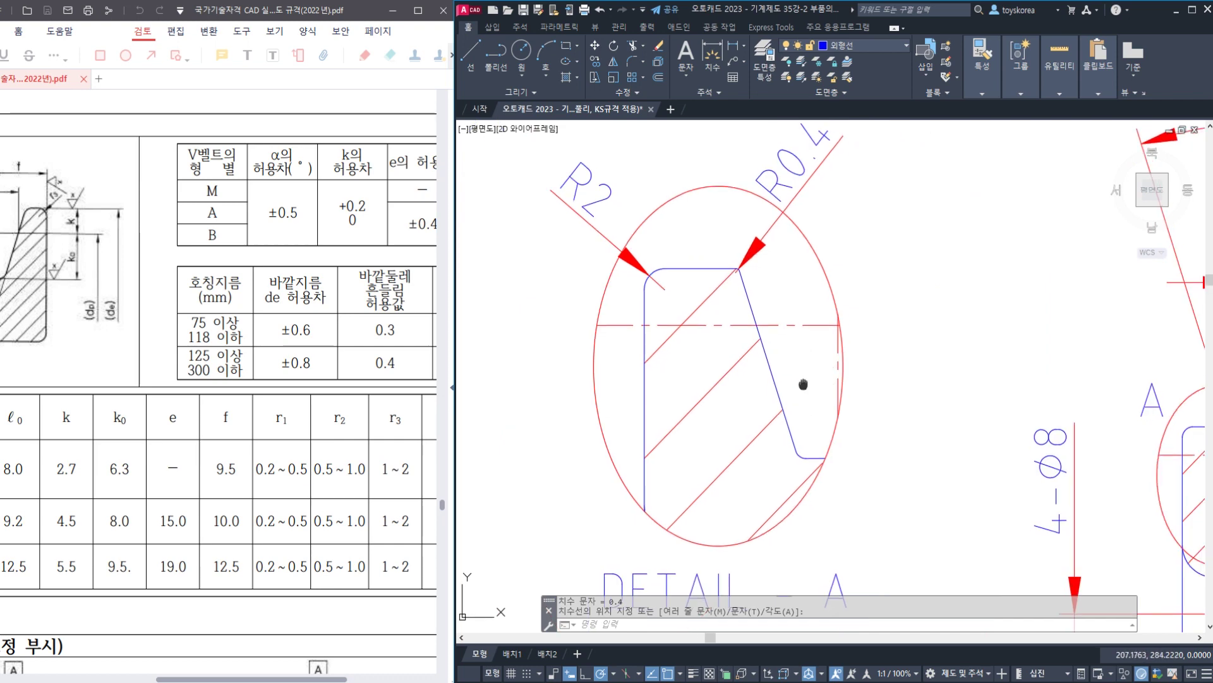
- Add a radius dimension to the fillet at the groove bottom in Detail A, with its text extending up through the groove opening
{"action": "scroll", "coordinate": [805, 379], "scroll_direction": "up", "scroll_amount": 1}
{"action": "key", "text": "Return"}
{"action": "left_click", "coordinate": [759, 462]}
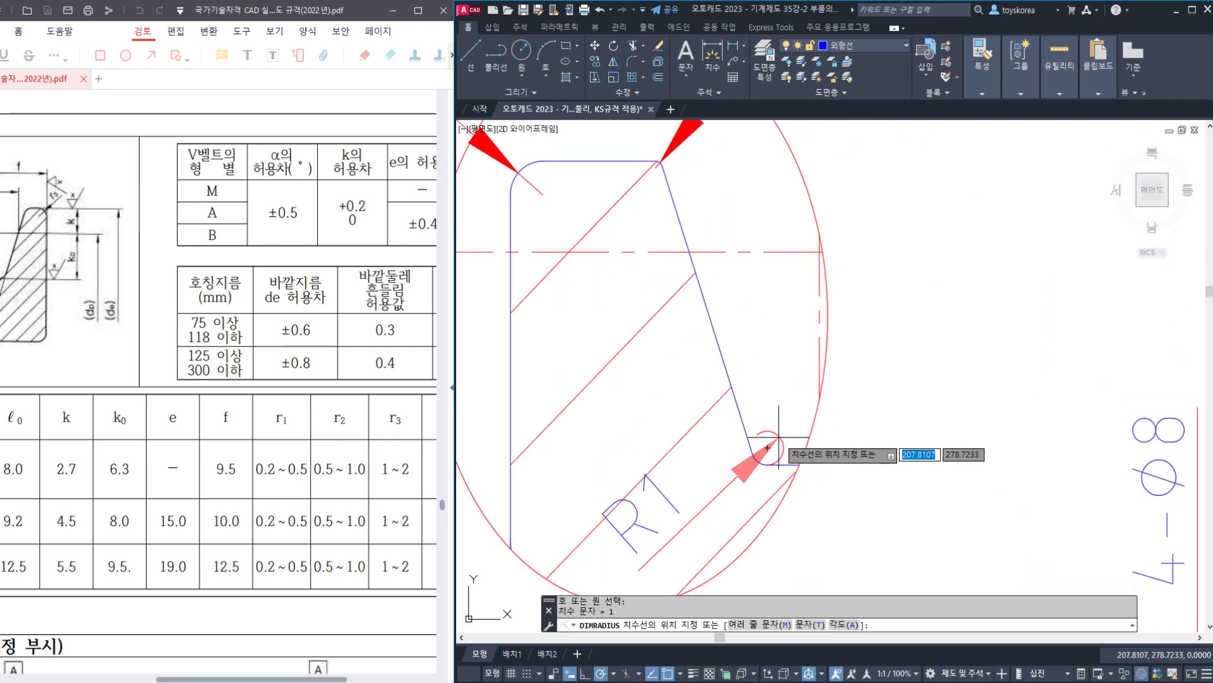
{"action": "scroll", "coordinate": [760, 458], "scroll_direction": "up", "scroll_amount": 8}
{"action": "left_click", "coordinate": [711, 511]}
{"action": "scroll", "coordinate": [733, 462], "scroll_direction": "down", "scroll_amount": 2}
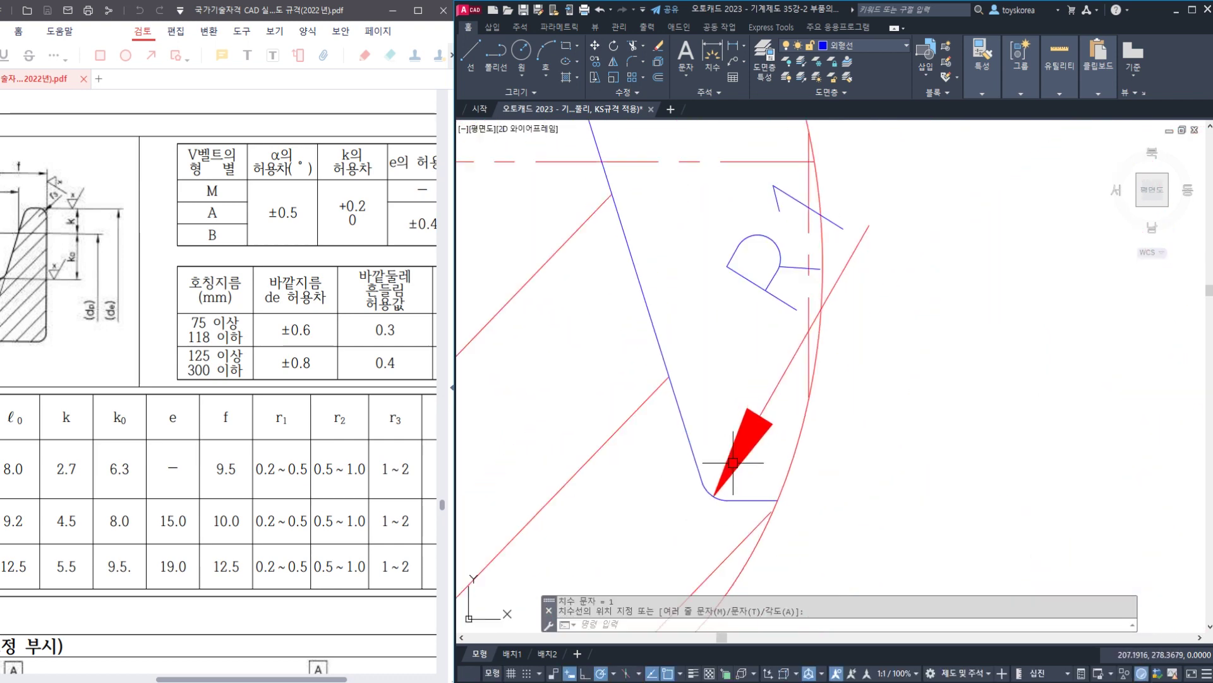
- Reposition the groove-bottom radius dimension so its leader slants slightly further outward from the sloped groove wall
{"action": "scroll", "coordinate": [764, 314], "scroll_direction": "down", "scroll_amount": 6}
{"action": "left_click", "coordinate": [769, 330]}
{"action": "key", "text": "Escape"}
{"action": "left_click", "coordinate": [771, 330]}
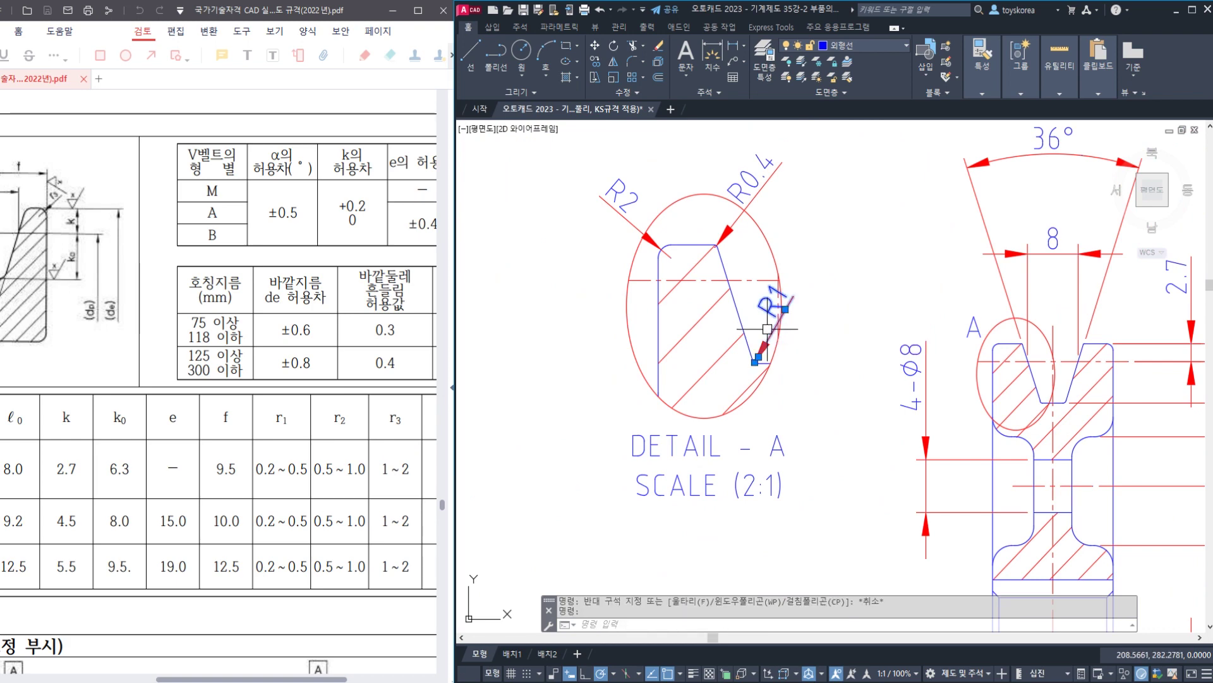
{"action": "scroll", "coordinate": [781, 312], "scroll_direction": "up", "scroll_amount": 4}
{"action": "left_click", "coordinate": [790, 306]}
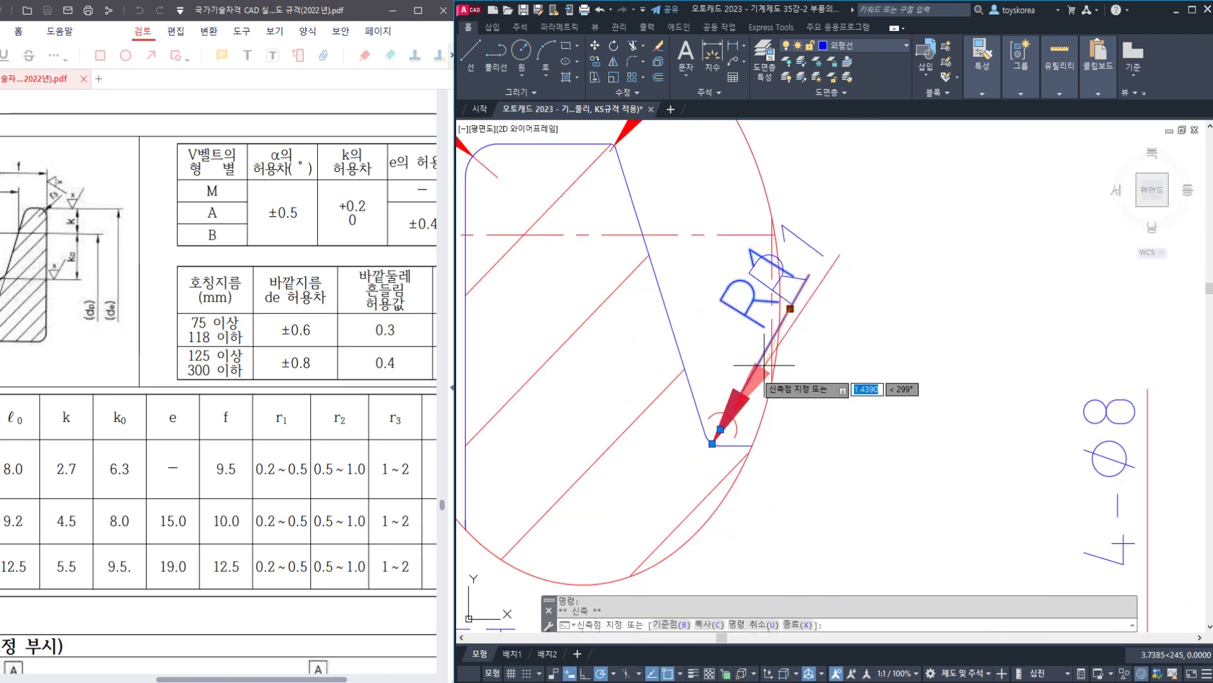
{"action": "scroll", "coordinate": [740, 408], "scroll_direction": "down", "scroll_amount": 3}
{"action": "scroll", "coordinate": [733, 417], "scroll_direction": "up", "scroll_amount": 5}
{"action": "right_click", "coordinate": [731, 419]}
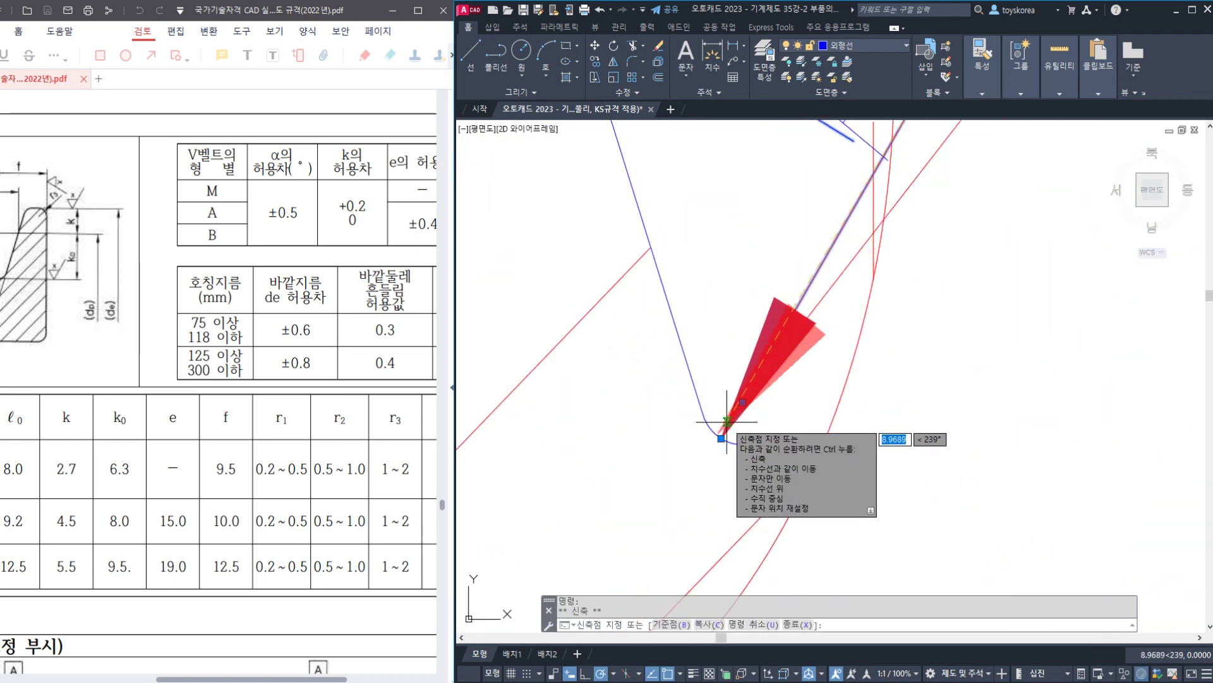
{"action": "key", "text": "Escape"}
{"action": "key", "text": "Escape"}
{"action": "scroll", "coordinate": [759, 377], "scroll_direction": "down", "scroll_amount": 4}
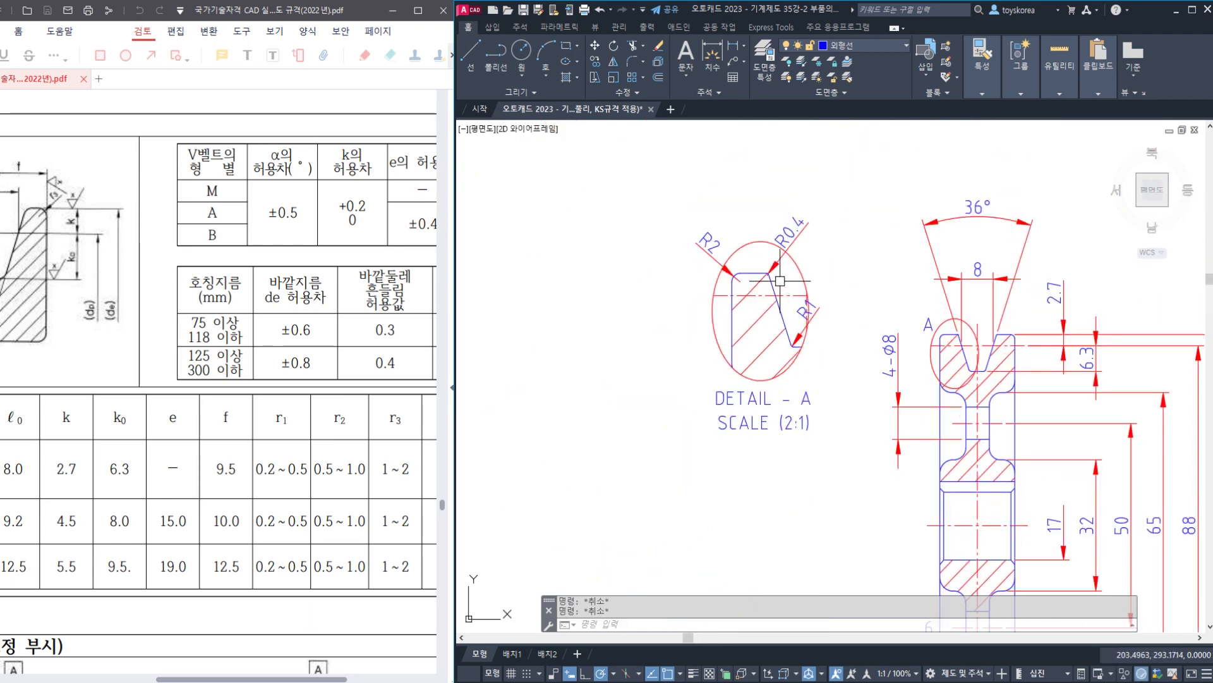
- Select the three radius dimensions in Detail A and bring up their primary-unit properties
{"action": "scroll", "coordinate": [900, 211], "scroll_direction": "up", "scroll_amount": 6}
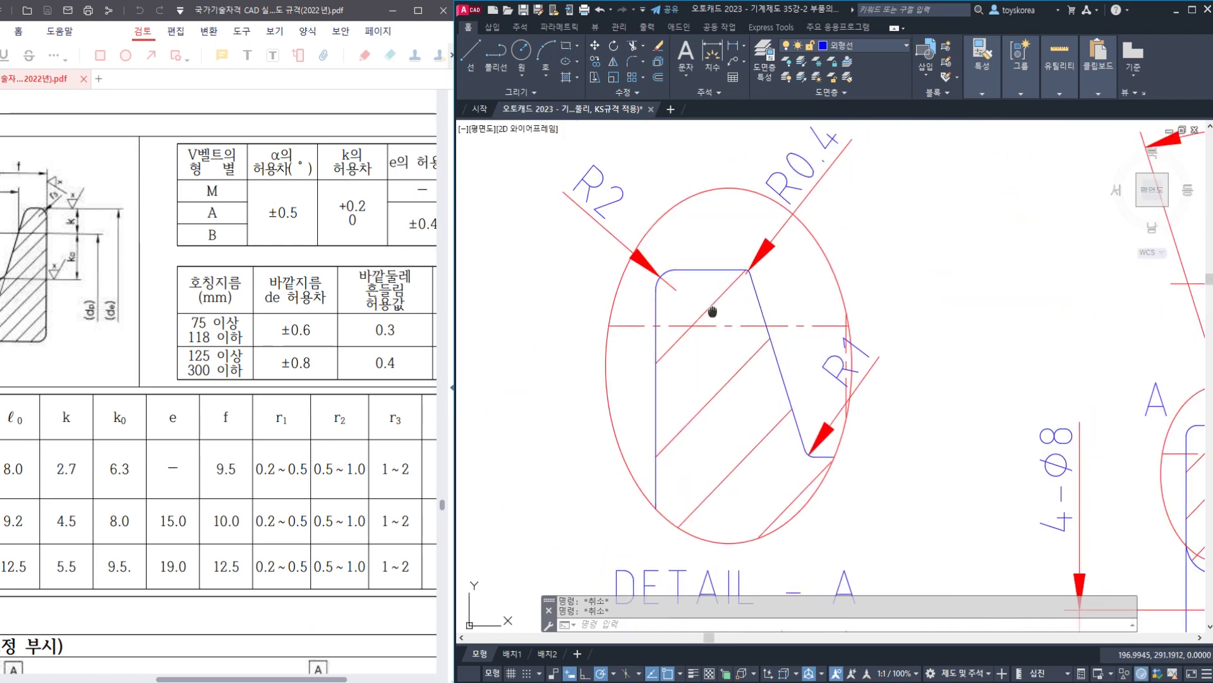
{"action": "type", "text": "ch"}
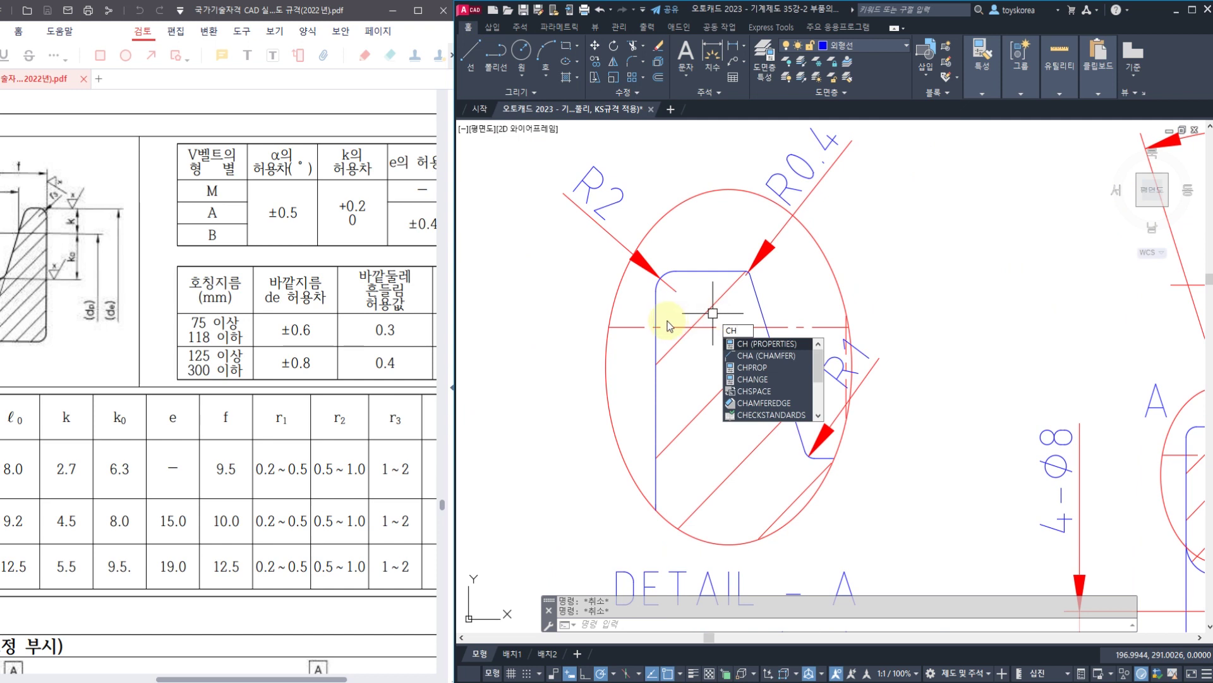
{"action": "key", "text": "Escape"}
{"action": "type", "text": "ch"}
{"action": "key", "text": "Return"}
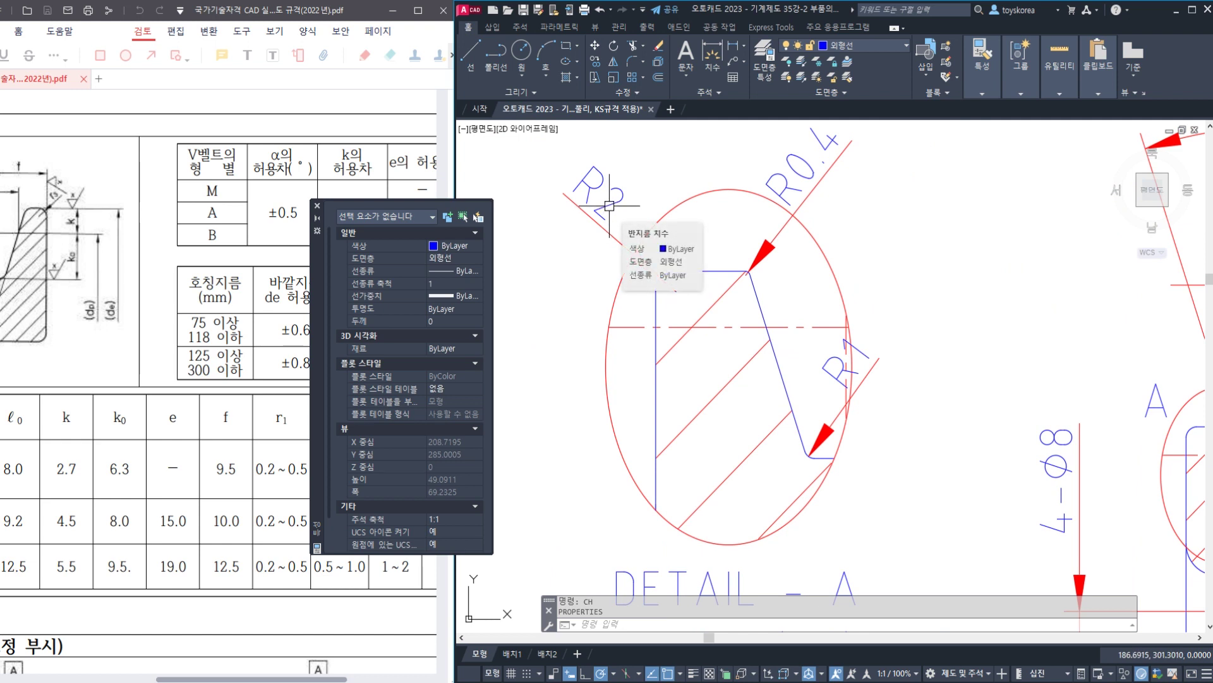
{"action": "left_click", "coordinate": [609, 205]}
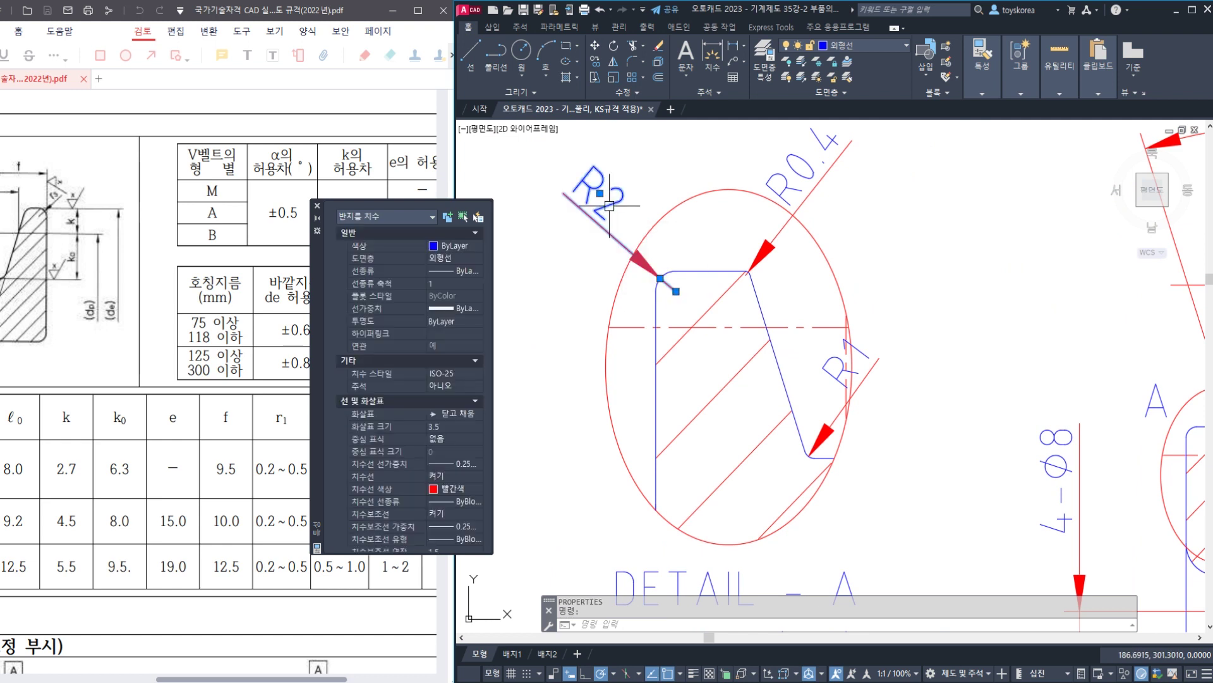
{"action": "left_click", "coordinate": [826, 153]}
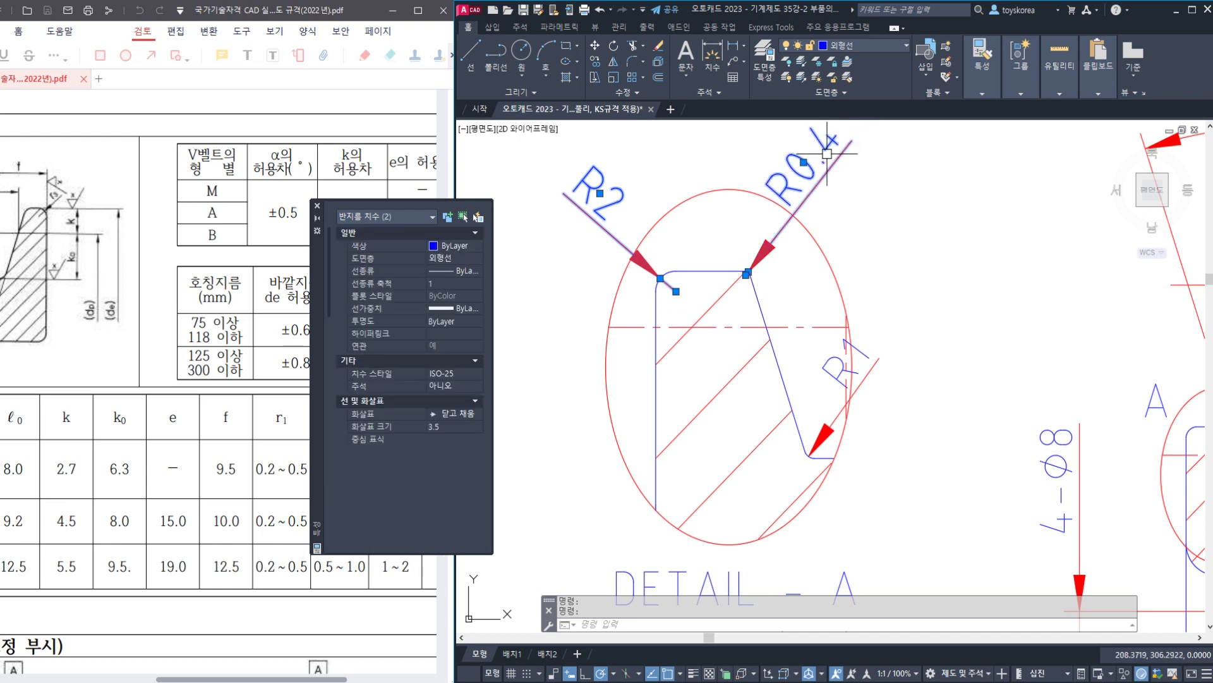
{"action": "left_click", "coordinate": [876, 363]}
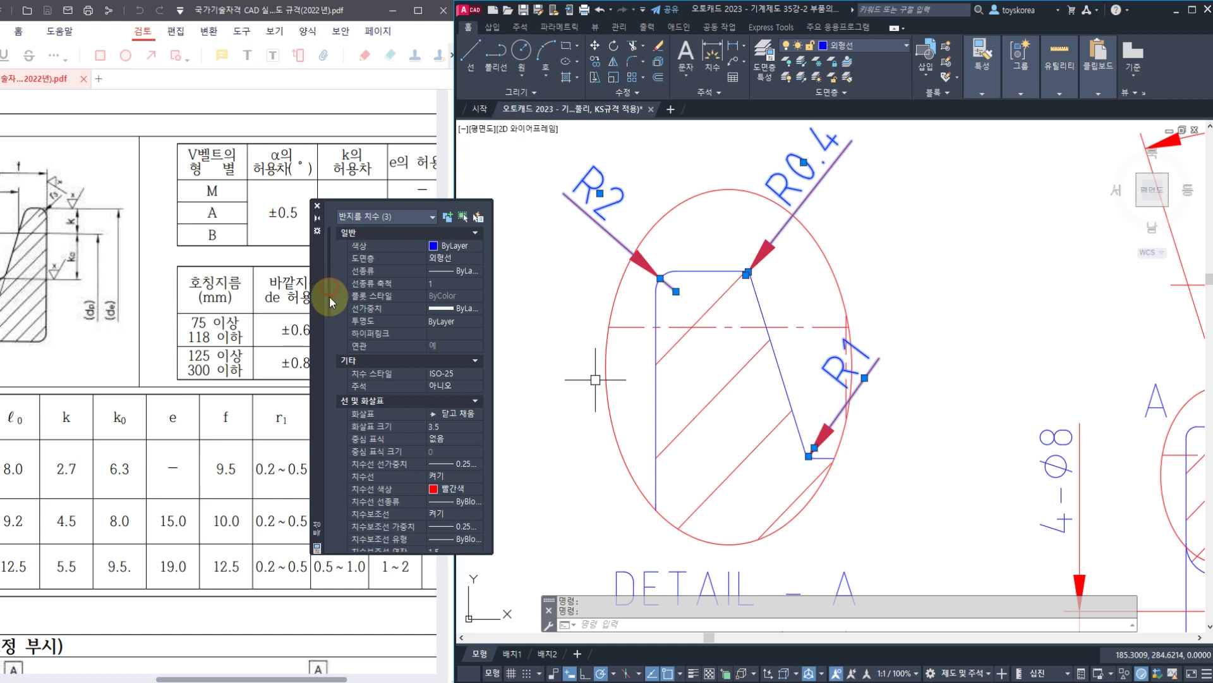
{"action": "left_click_drag", "start_coordinate": [328, 297], "coordinate": [332, 426]}
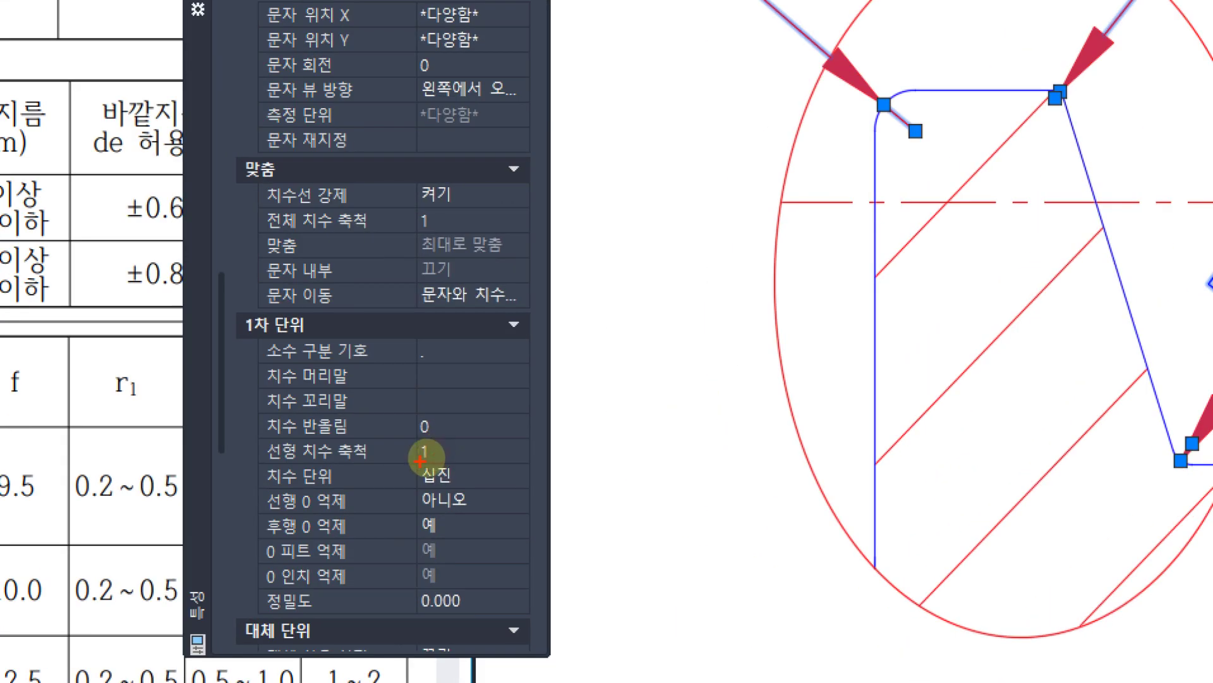
{"action": "left_click_drag", "start_coordinate": [426, 459], "coordinate": [357, 435]}
{"action": "left_click_drag", "start_coordinate": [297, 344], "coordinate": [338, 325]}
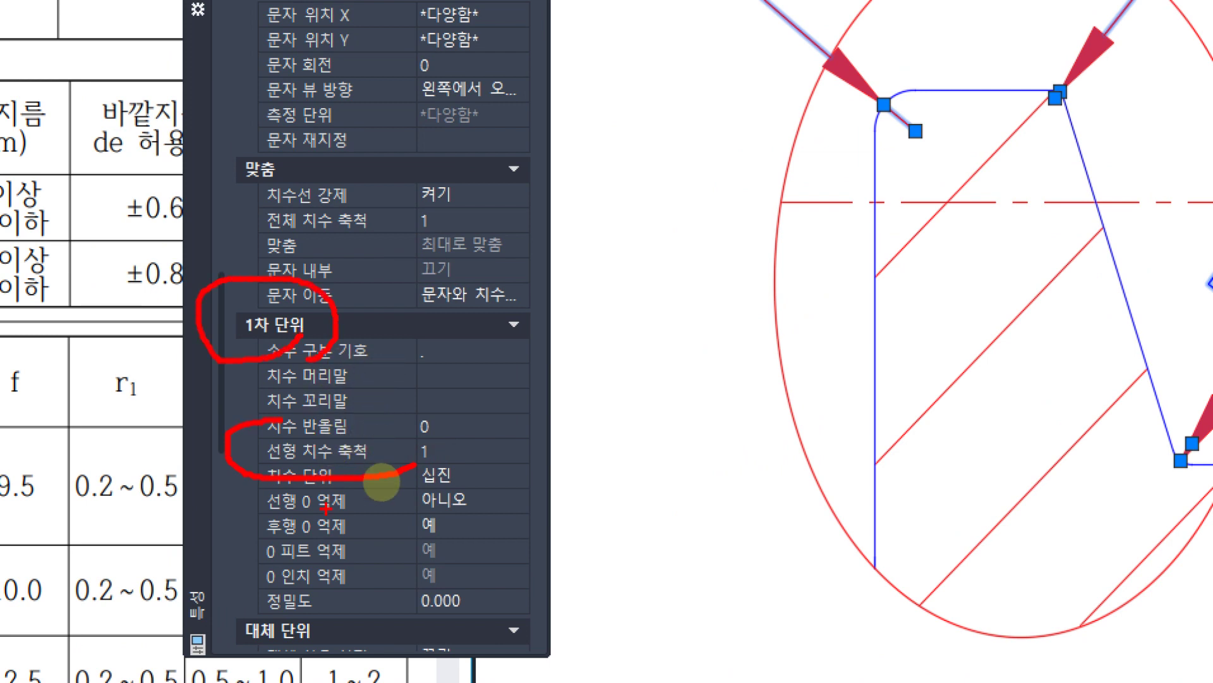
{"action": "mouse_move", "coordinate": [362, 471]}
{"action": "left_mouse_down"}
{"action": "mouse_move", "coordinate": [426, 425]}
{"action": "mouse_move", "coordinate": [455, 476]}
{"action": "mouse_move", "coordinate": [461, 460]}
{"action": "mouse_move", "coordinate": [651, 417]}
{"action": "mouse_move", "coordinate": [641, 455]}
{"action": "left_mouse_up"}
{"action": "left_click_drag", "start_coordinate": [733, 430], "coordinate": [749, 462]}
{"action": "left_click", "coordinate": [790, 521]}
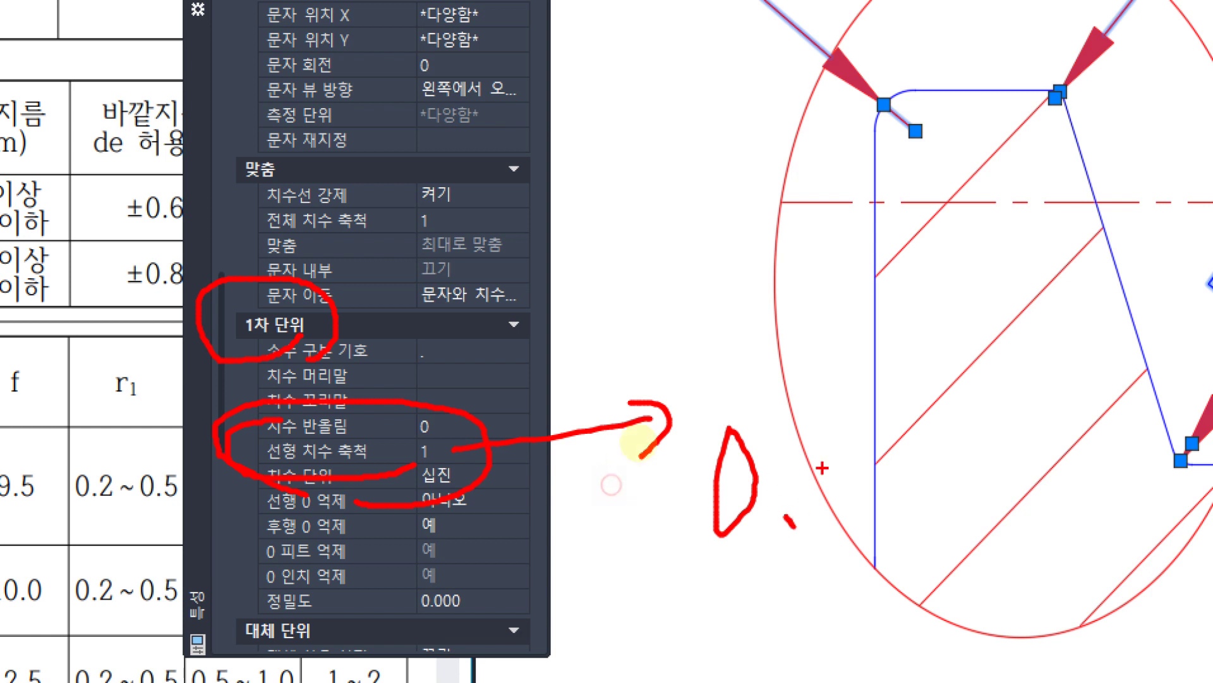
{"action": "mouse_move", "coordinate": [855, 397]}
{"action": "left_mouse_down"}
{"action": "mouse_move", "coordinate": [872, 534]}
{"action": "mouse_move", "coordinate": [837, 523]}
{"action": "left_mouse_up"}
{"action": "left_click_drag", "start_coordinate": [857, 401], "coordinate": [945, 402]}
{"action": "mouse_move", "coordinate": [673, 28]}
{"action": "left_mouse_down"}
{"action": "mouse_move", "coordinate": [721, 101]}
{"action": "mouse_move", "coordinate": [693, 218]}
{"action": "left_mouse_up"}
{"action": "mouse_move", "coordinate": [670, 183]}
{"action": "left_mouse_down"}
{"action": "mouse_move", "coordinate": [692, 221]}
{"action": "mouse_move", "coordinate": [720, 193]}
{"action": "left_mouse_up"}
{"action": "left_click_drag", "start_coordinate": [698, 259], "coordinate": [692, 353]}
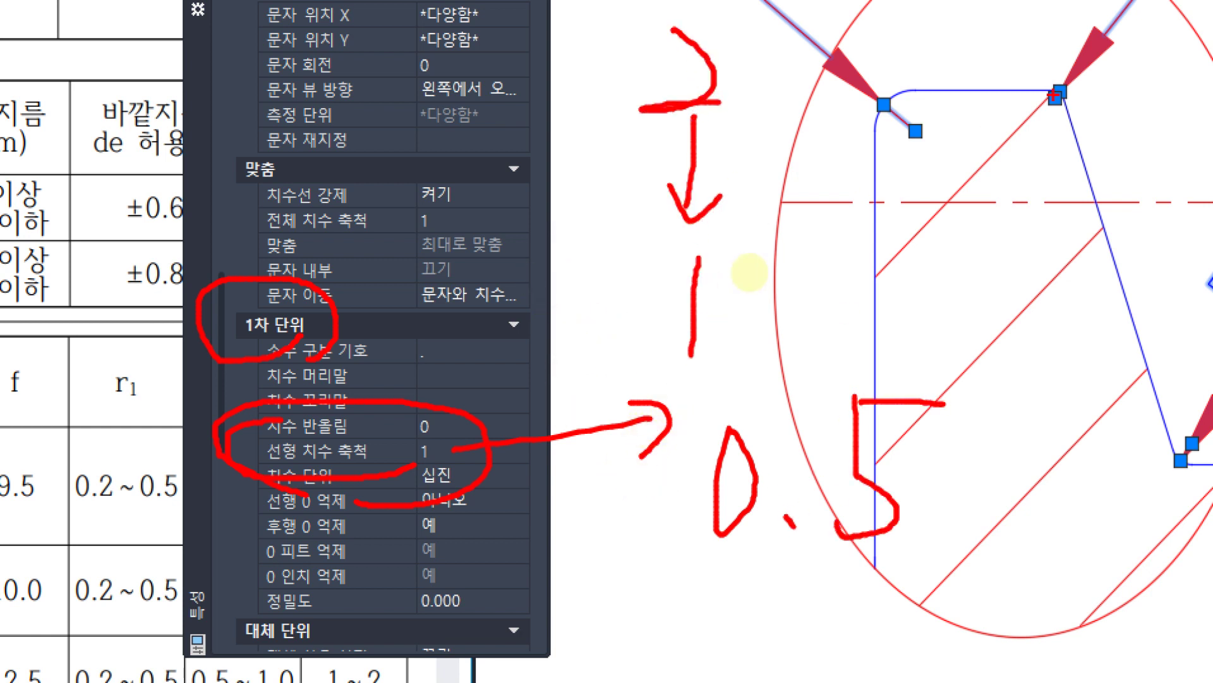
{"action": "left_click_drag", "start_coordinate": [1040, 114], "coordinate": [1021, 146]}
{"action": "left_click_drag", "start_coordinate": [1117, 82], "coordinate": [1168, 131]}
{"action": "left_click_drag", "start_coordinate": [1158, 79], "coordinate": [1065, 285]}
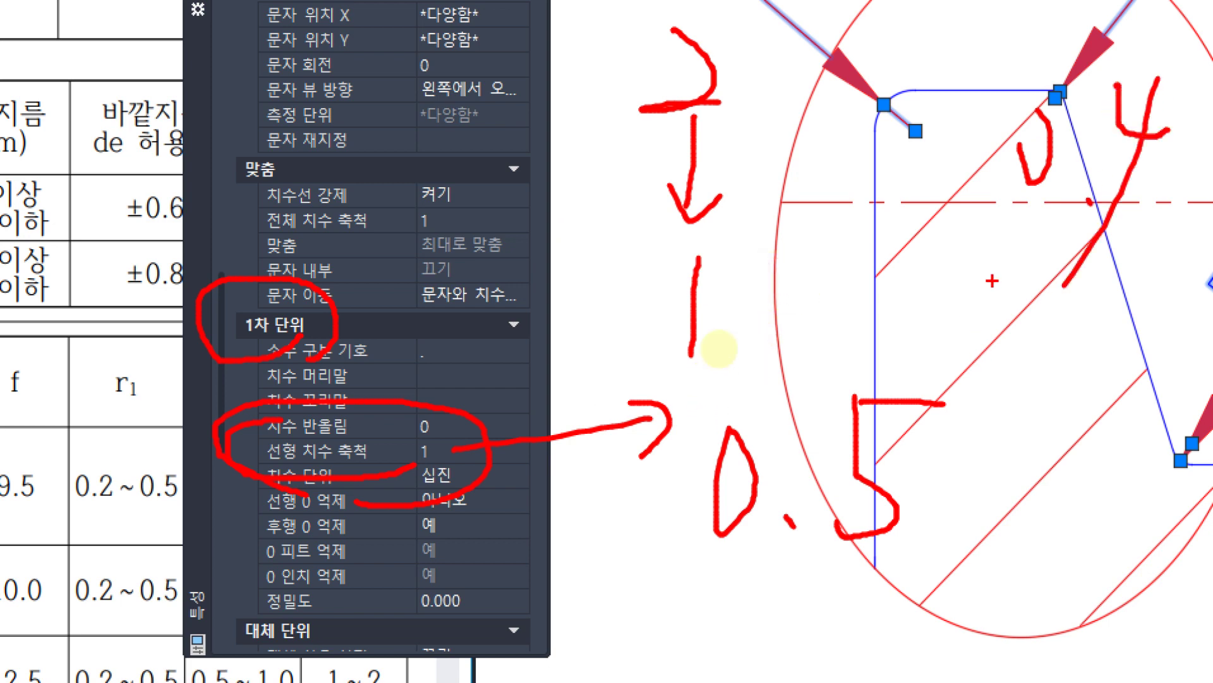
{"action": "left_click_drag", "start_coordinate": [1002, 218], "coordinate": [1025, 218]}
{"action": "key", "text": "Escape"}
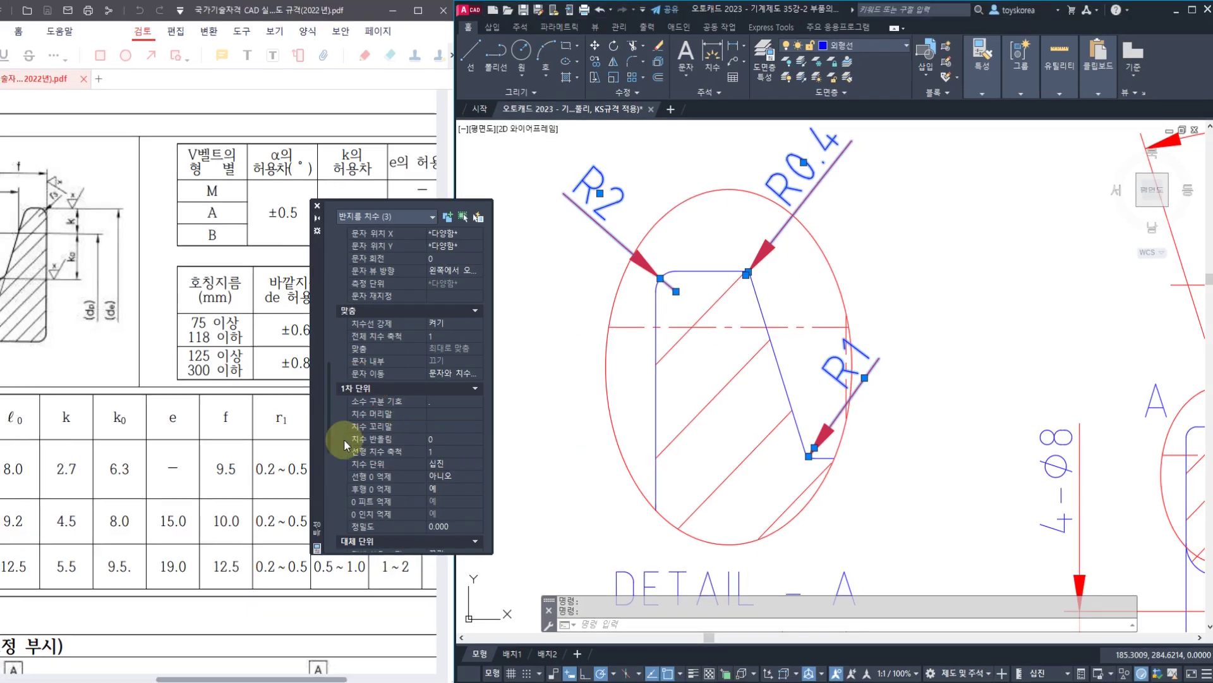
- Set the linear dimension scale of the three selected radius dimensions to 0.5, then close their properties and deselect them
{"action": "left_click", "coordinate": [421, 450]}
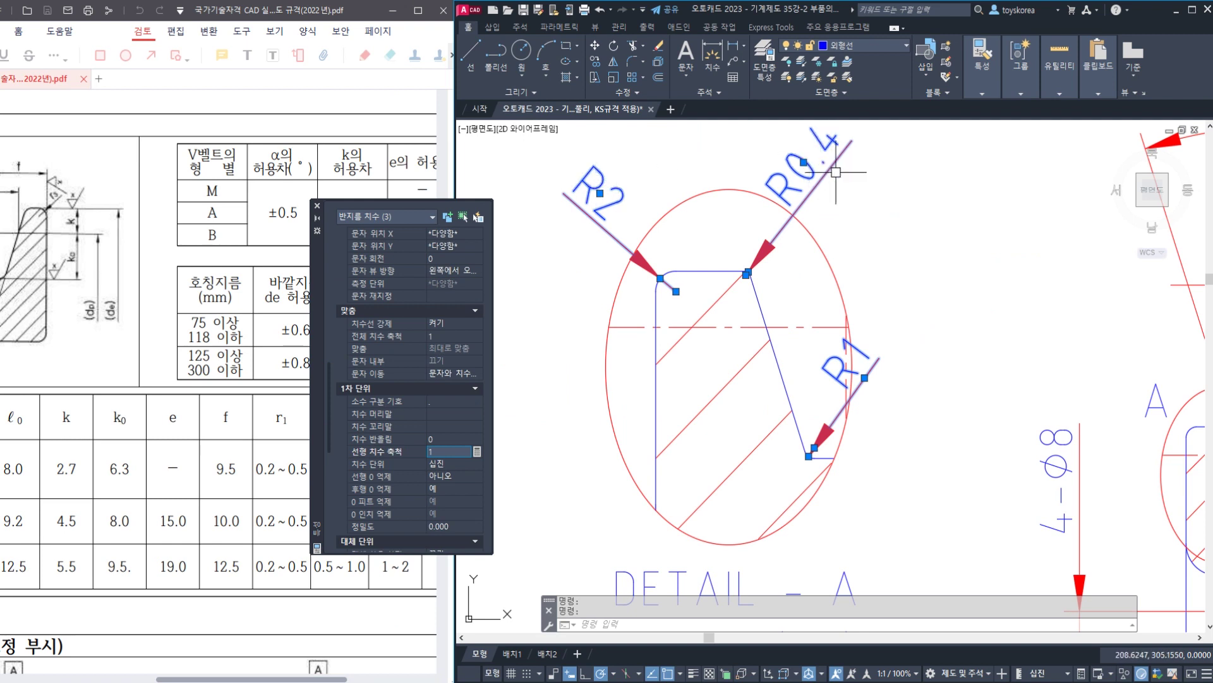
{"action": "left_click_drag", "start_coordinate": [451, 452], "coordinate": [386, 452]}
{"action": "type", "text": "0"}
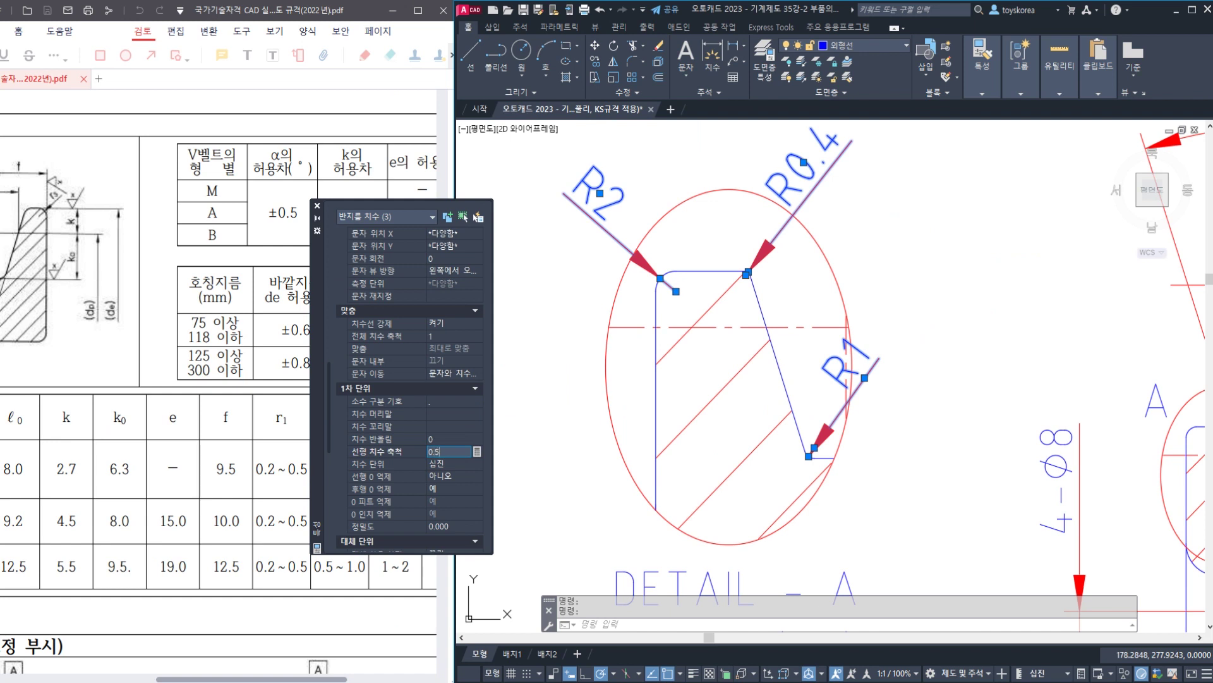
{"action": "type", "text": ".5"}
{"action": "key", "text": "Return"}
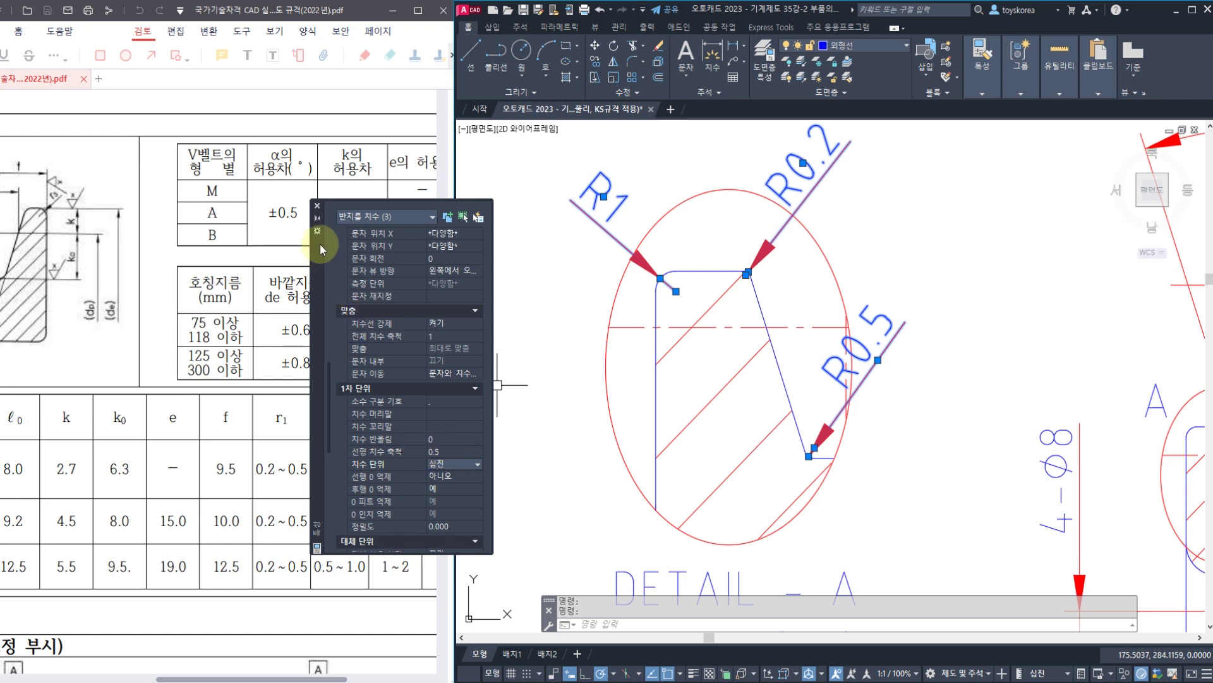
{"action": "left_click", "coordinate": [317, 206]}
{"action": "key", "text": "Escape"}
{"action": "key", "text": "Escape"}
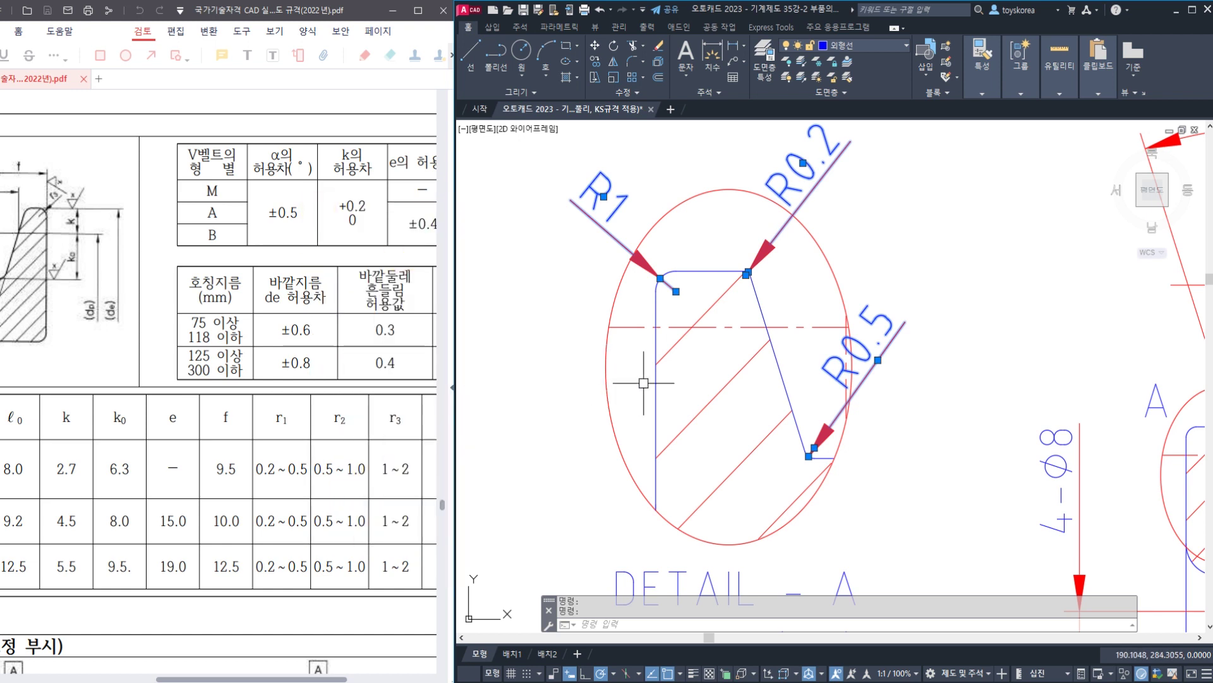
- Save the drawing with the rescaled Detail A radius dimensions
{"action": "scroll", "coordinate": [677, 392], "scroll_direction": "down", "scroll_amount": 2}
{"action": "scroll", "coordinate": [687, 381], "scroll_direction": "down", "scroll_amount": 2}
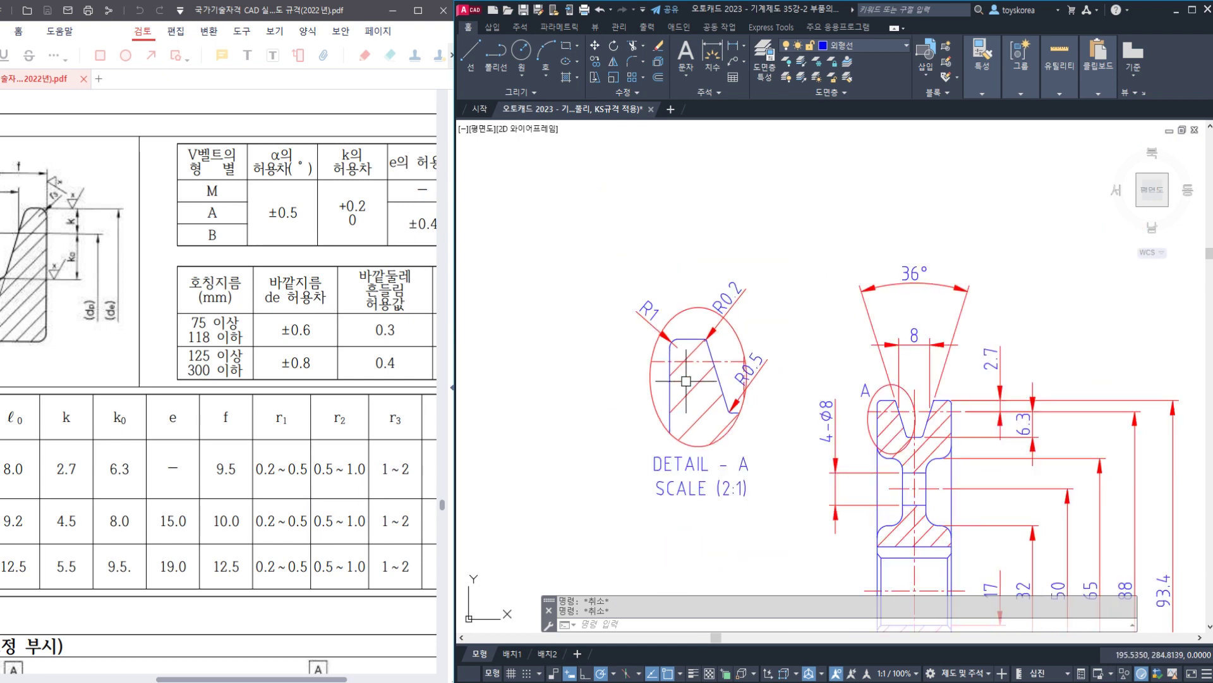
{"action": "key", "text": "ctrl+s"}
{"action": "scroll", "coordinate": [721, 398], "scroll_direction": "down", "scroll_amount": 2}
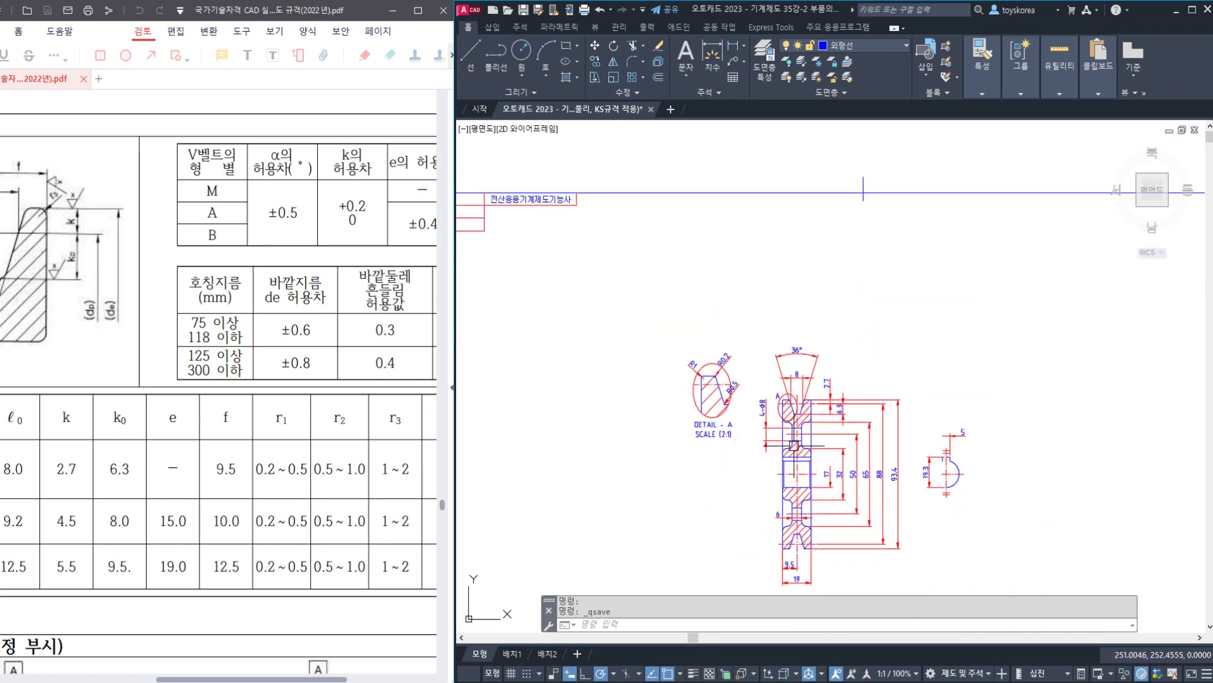
{"action": "middle_click_drag", "start_coordinate": [794, 446], "coordinate": [704, 319]}
{"action": "scroll", "coordinate": [709, 326], "scroll_direction": "up", "scroll_amount": 1}
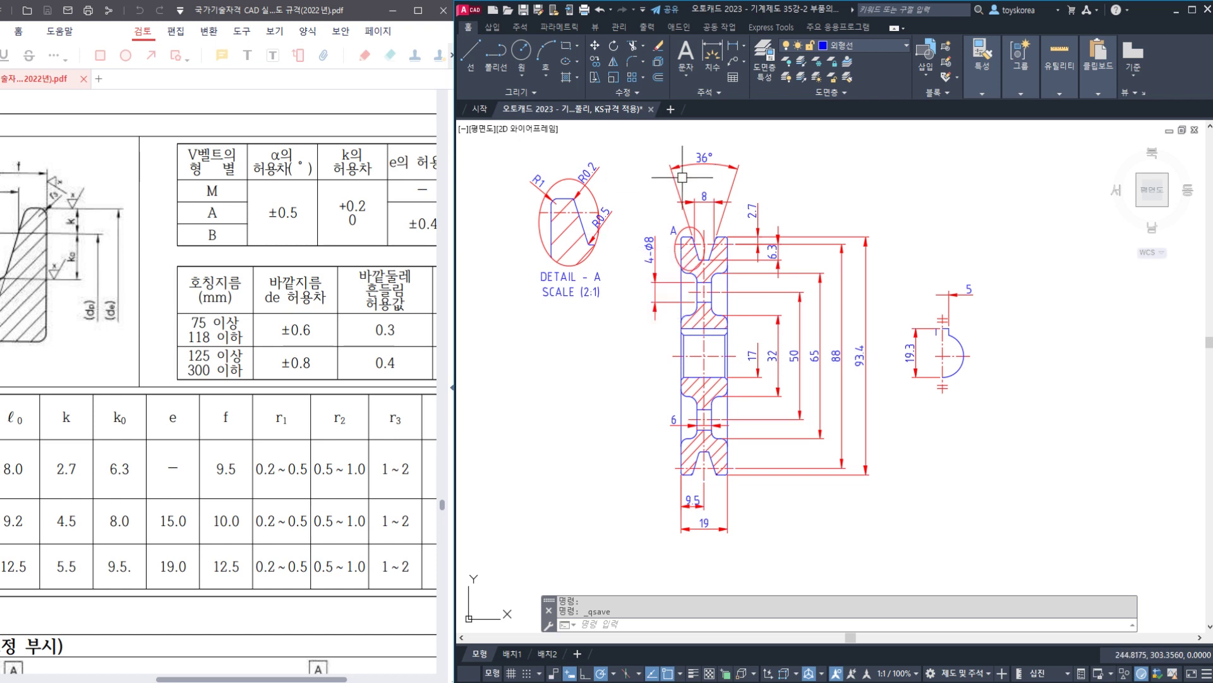
{"action": "scroll", "coordinate": [751, 344], "scroll_direction": "up", "scroll_amount": 4}
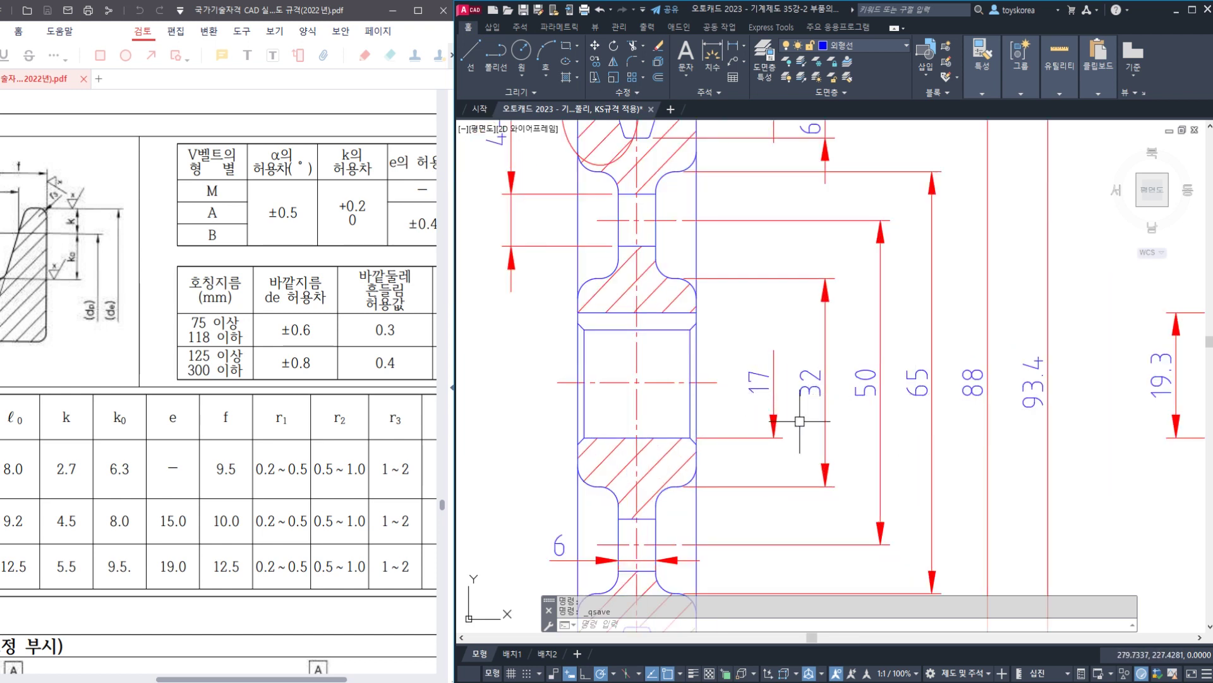
{"action": "left_click", "coordinate": [757, 389]}
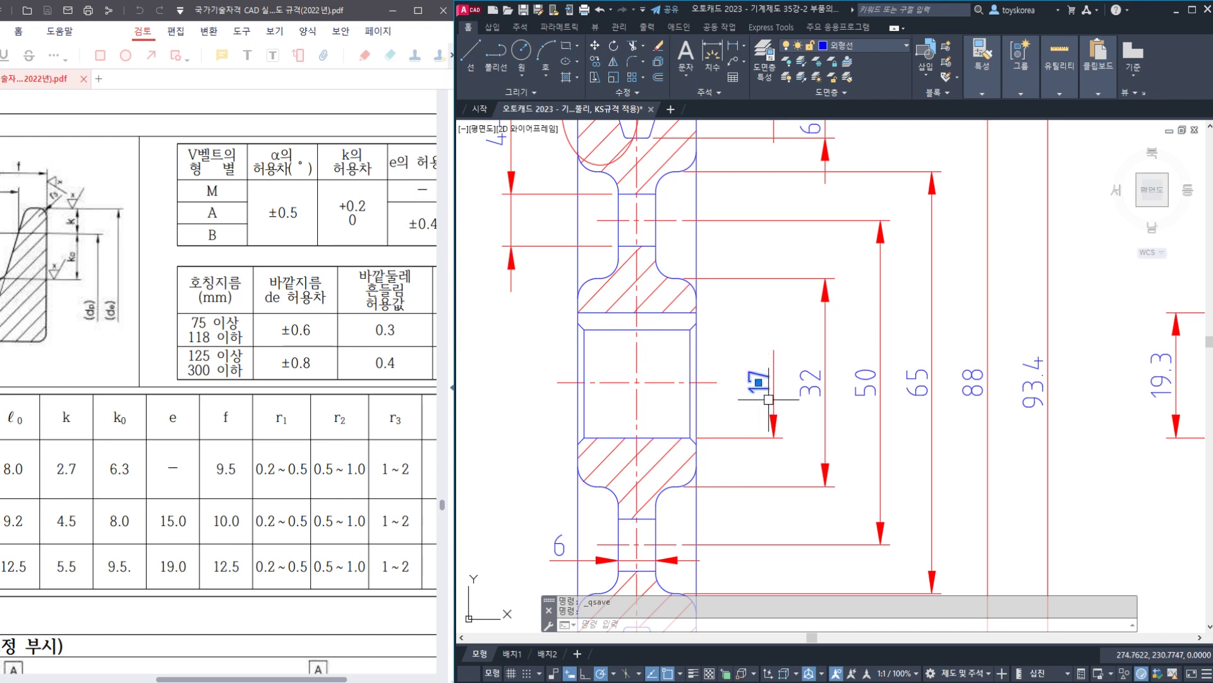
{"action": "key", "text": "Escape"}
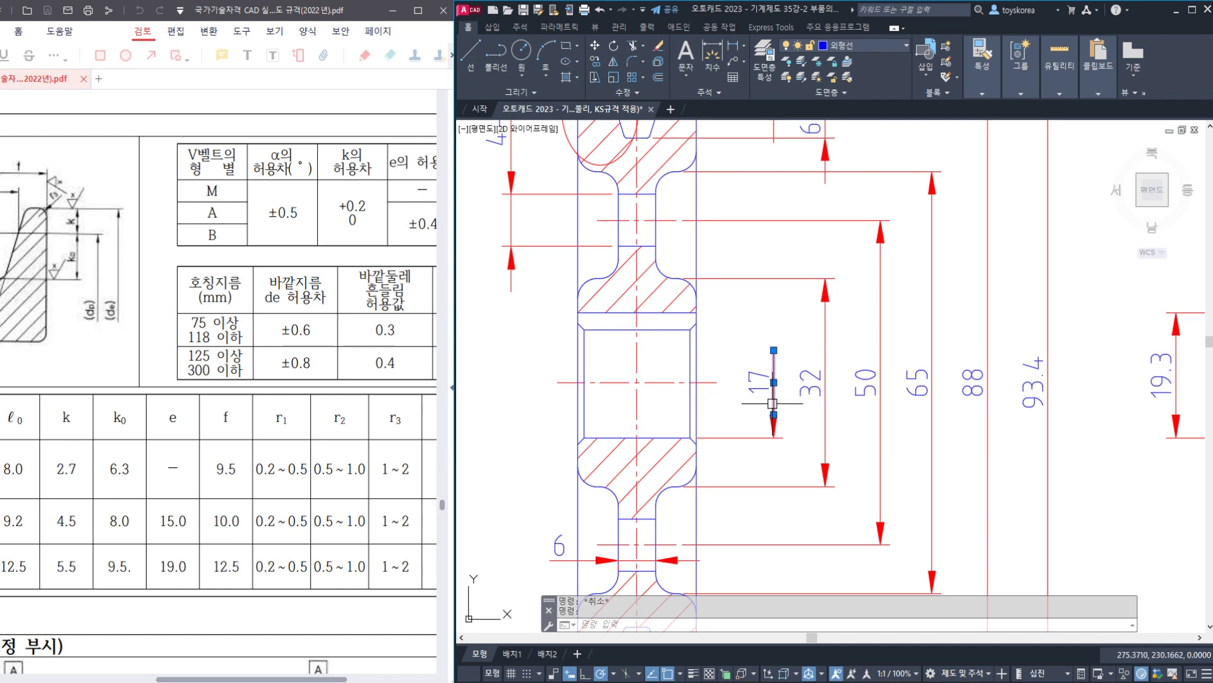
{"action": "key", "text": "Escape"}
{"action": "left_click", "coordinate": [765, 399]}
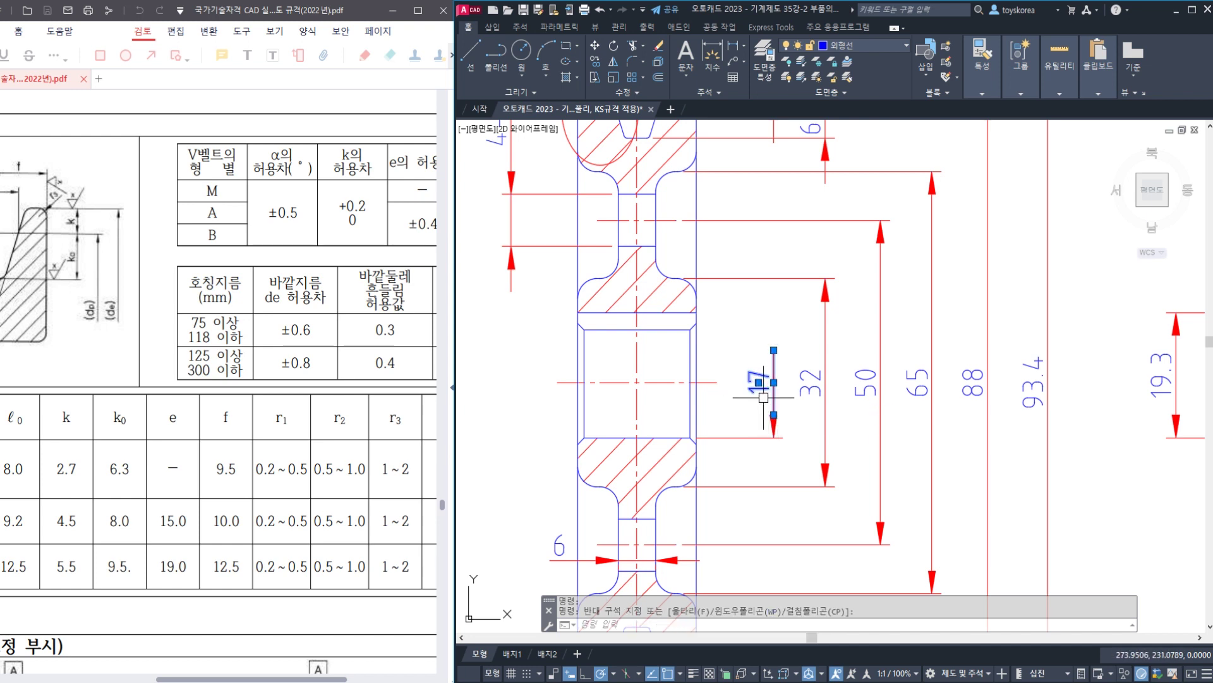
{"action": "key", "text": "Escape"}
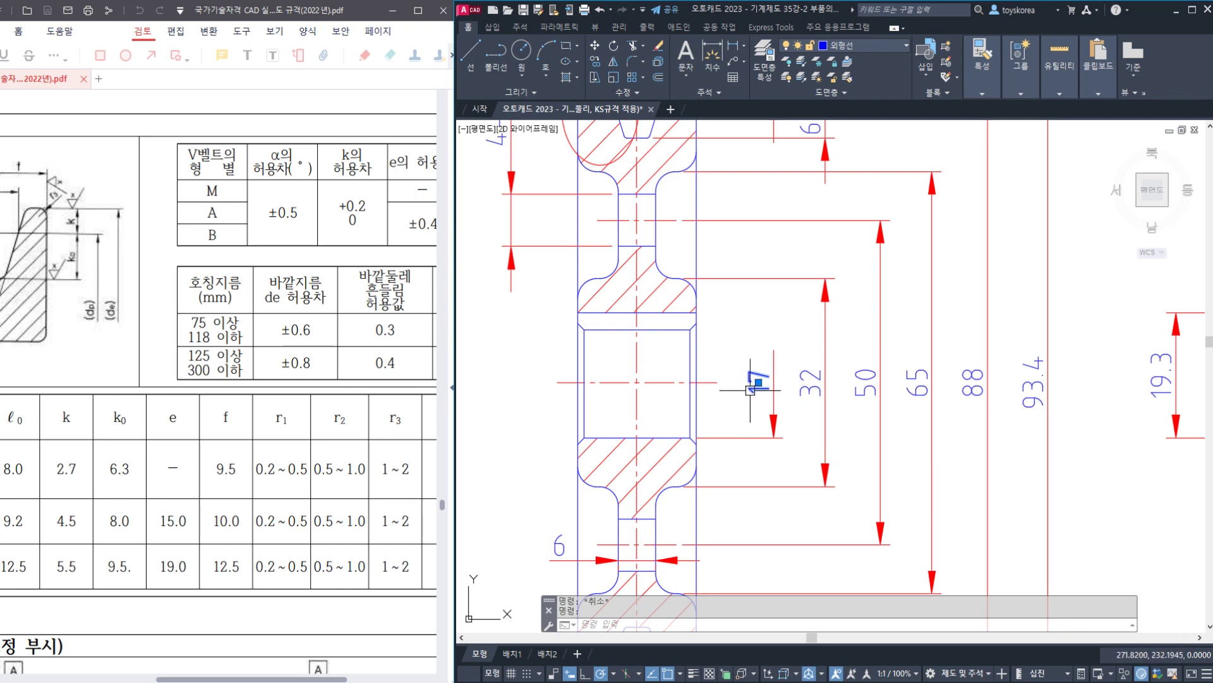
{"action": "left_click", "coordinate": [809, 383]}
{"action": "left_click", "coordinate": [864, 382]}
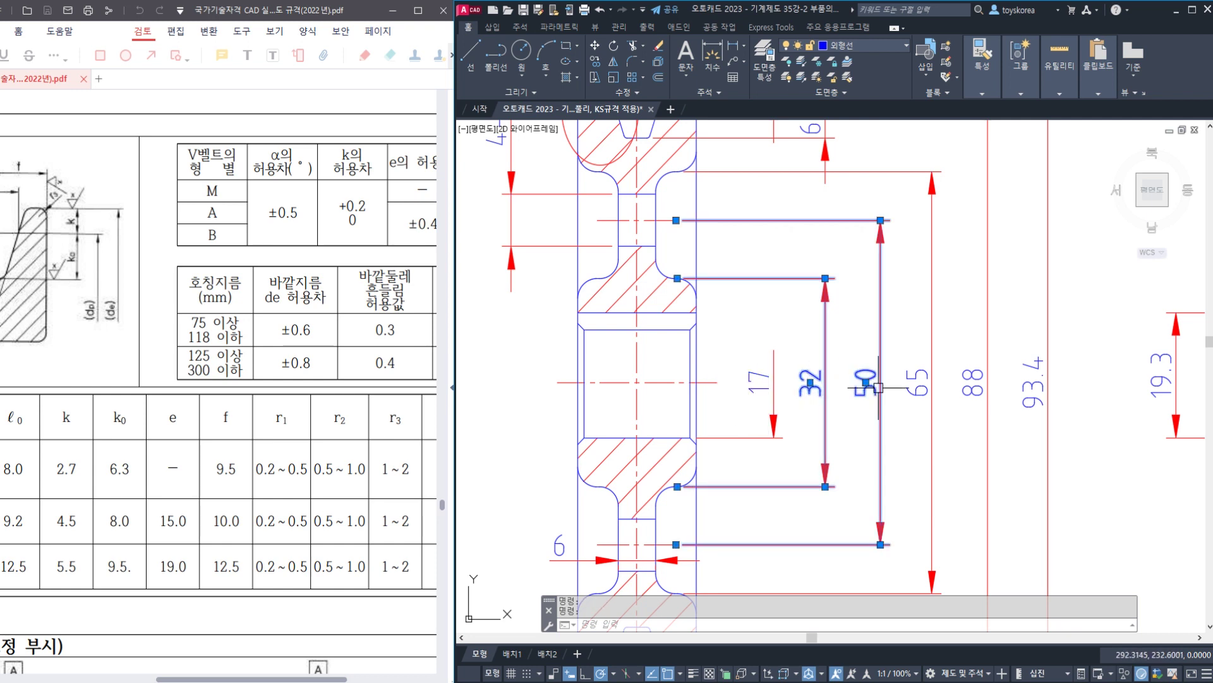
{"action": "left_click", "coordinate": [916, 383]}
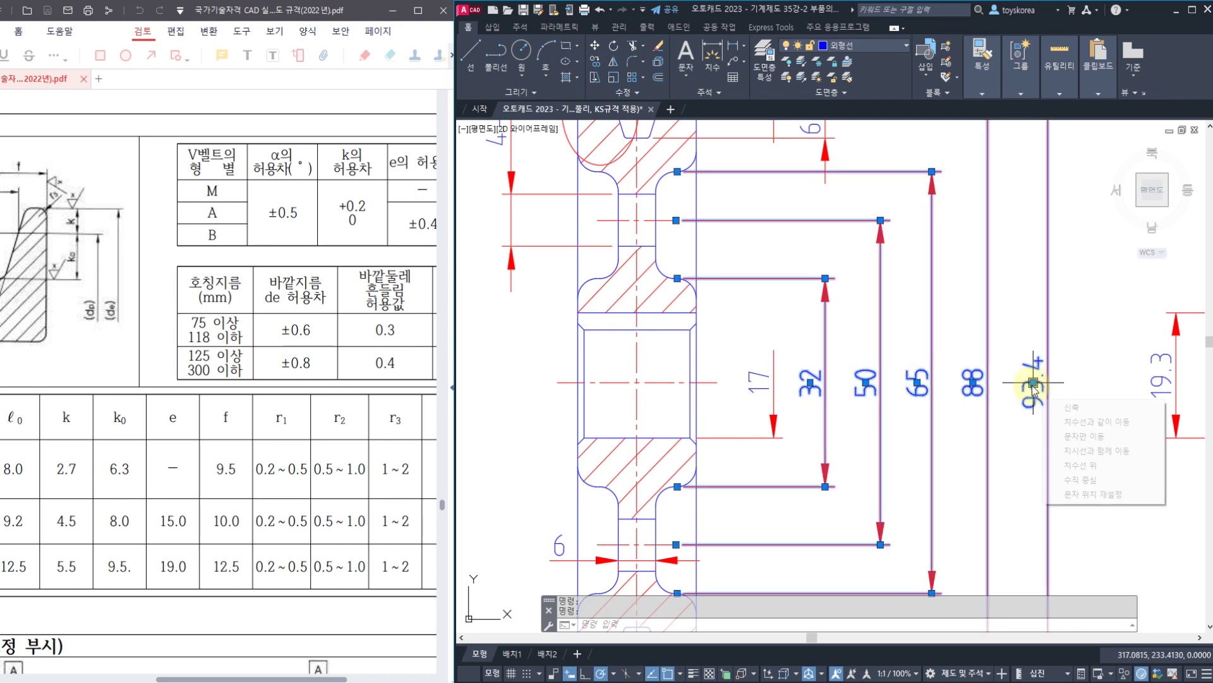
{"action": "key", "text": "Escape"}
- Give the 32 hub dimension in the section view the dimension prefix %%c through its properties, then close them and deselect it
{"action": "type", "text": "ch"}
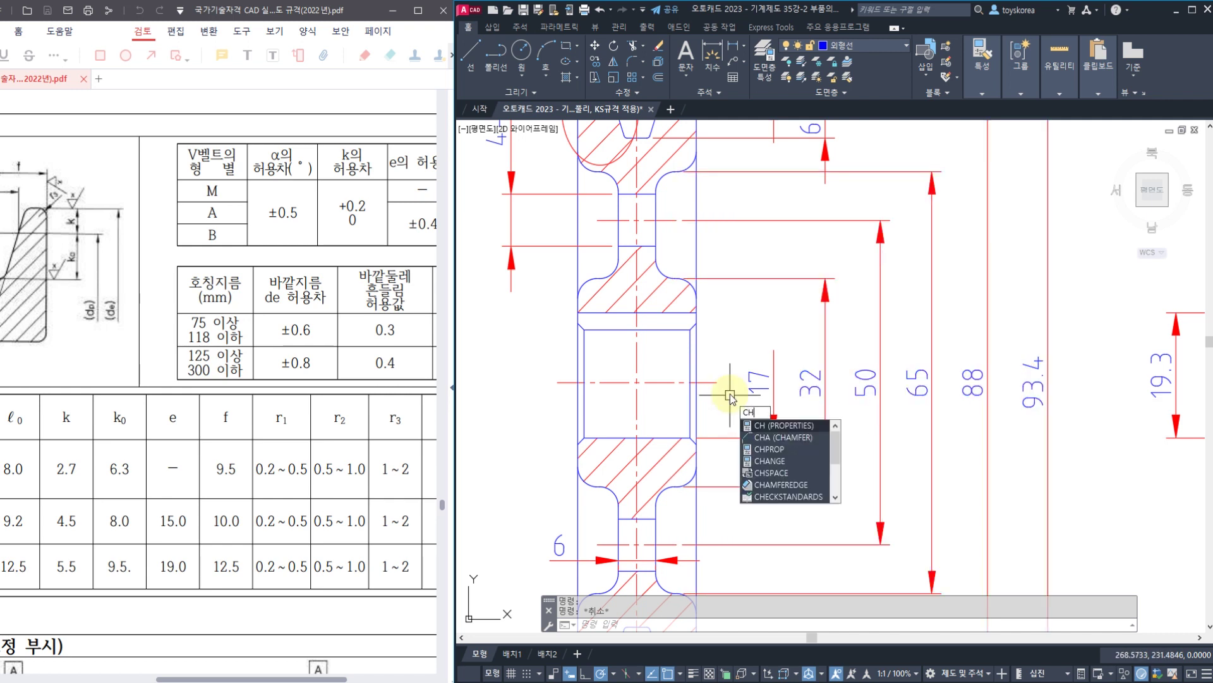
{"action": "key", "text": "Return"}
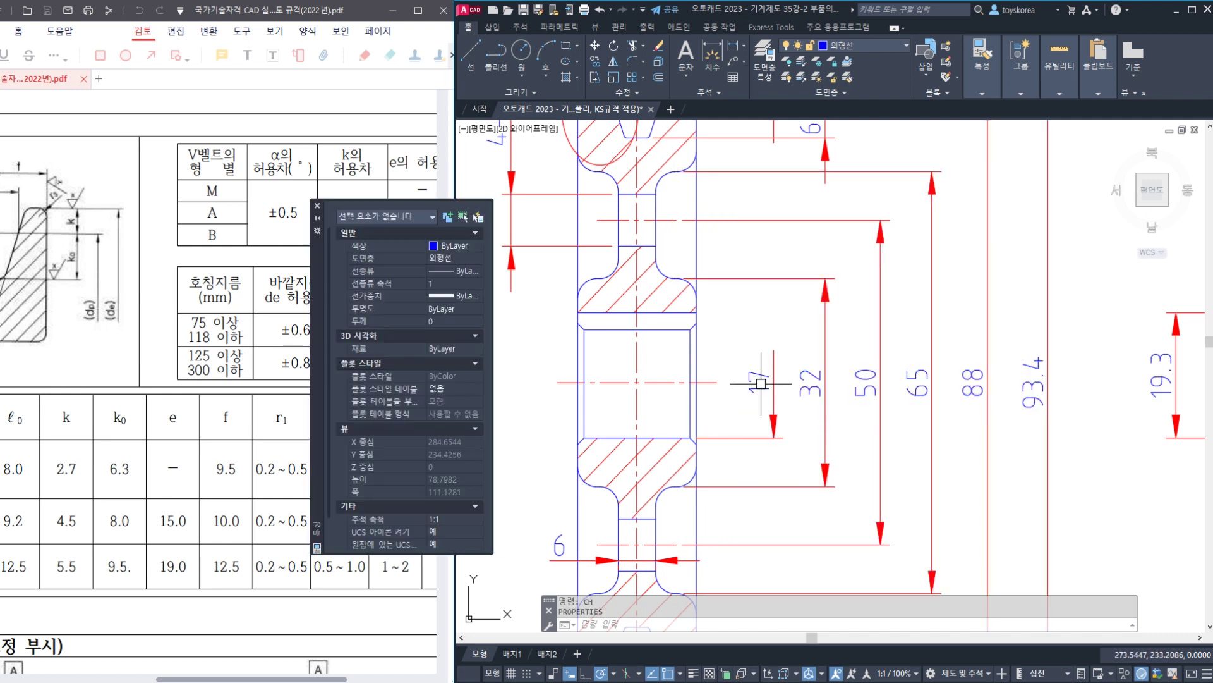
{"action": "left_click", "coordinate": [809, 383]}
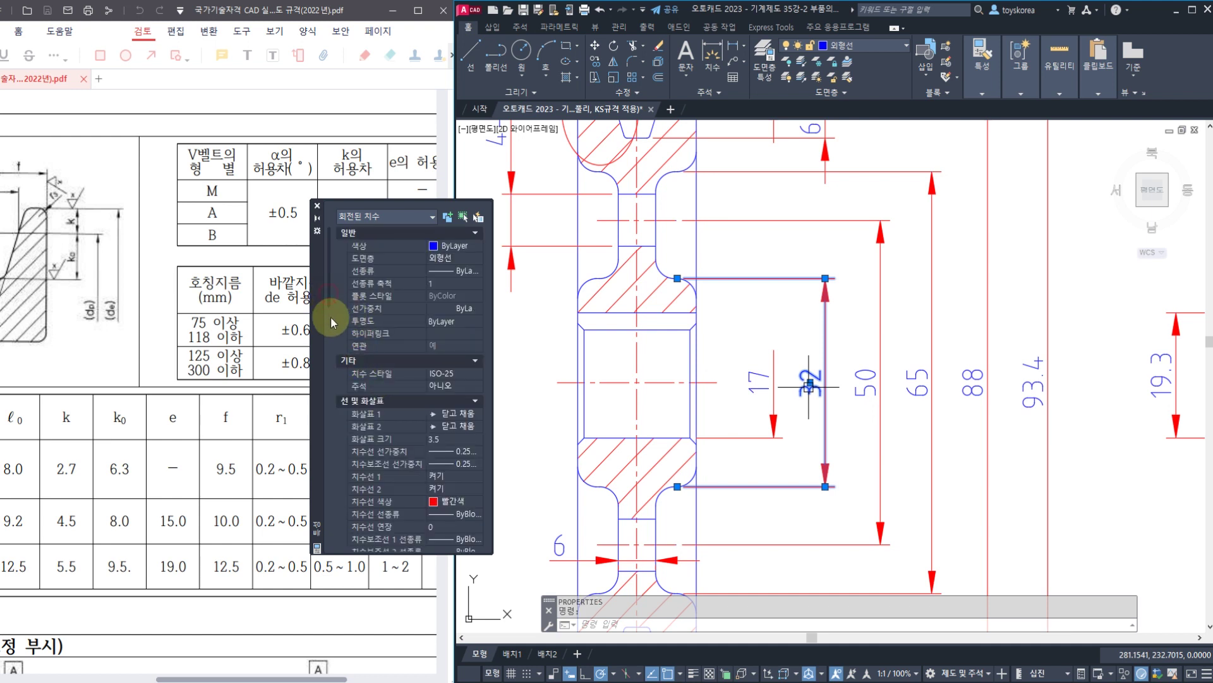
{"action": "left_click_drag", "start_coordinate": [331, 317], "coordinate": [325, 441]}
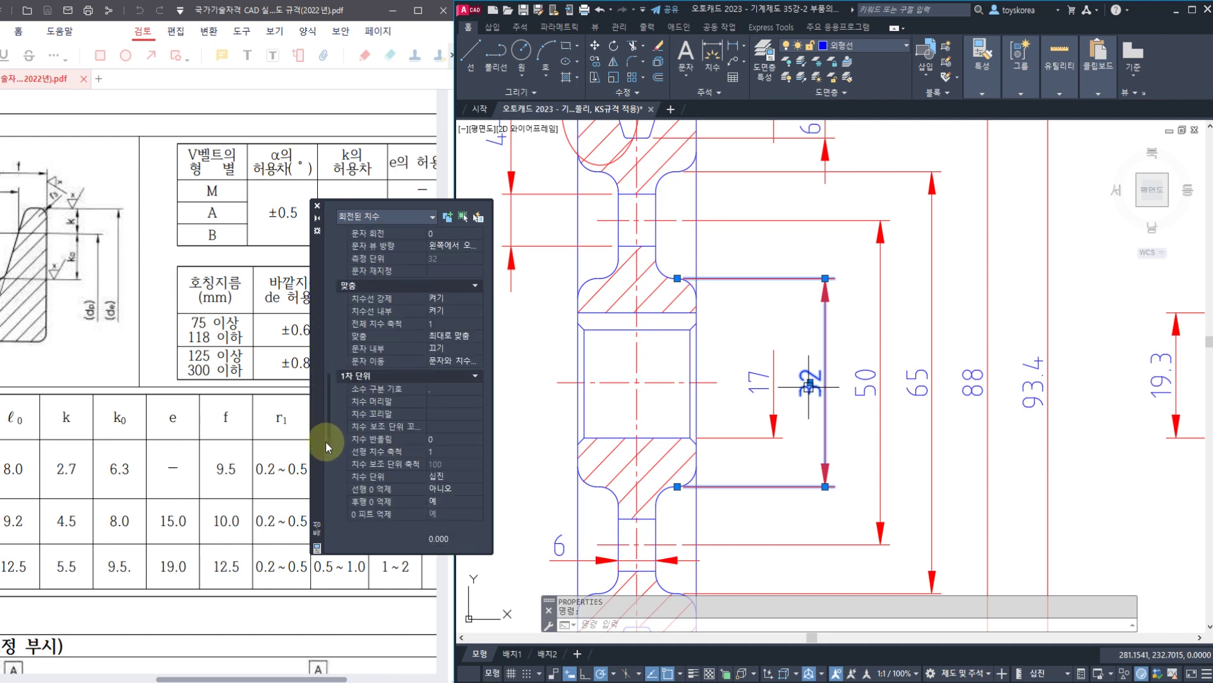
{"action": "left_click", "coordinate": [446, 402]}
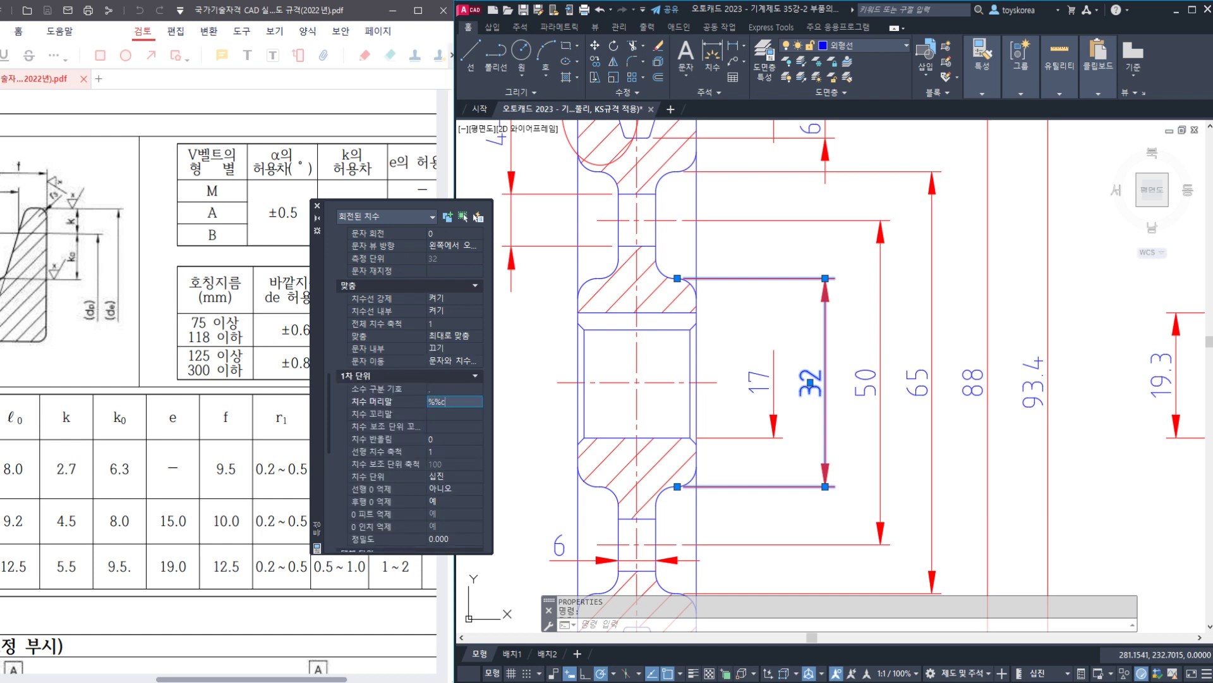
{"action": "type", "text": "%%c"}
{"action": "key", "text": "Return"}
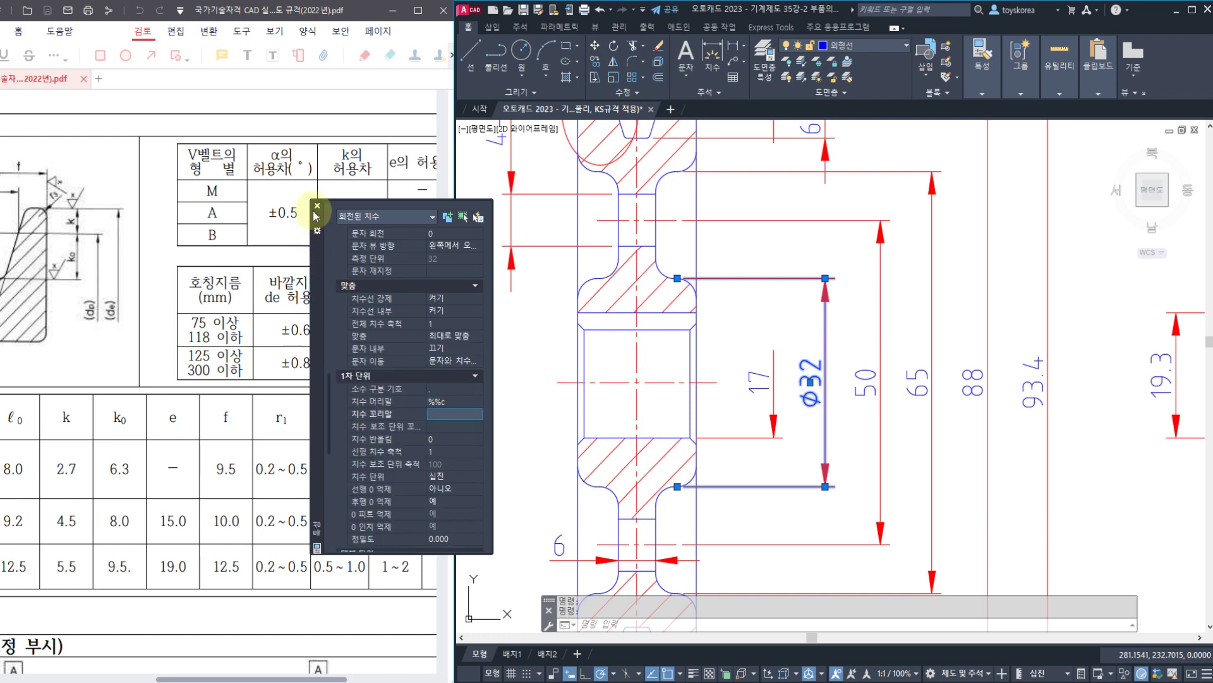
{"action": "left_click", "coordinate": [316, 206]}
{"action": "key", "text": "Escape"}
{"action": "key", "text": "Escape"}
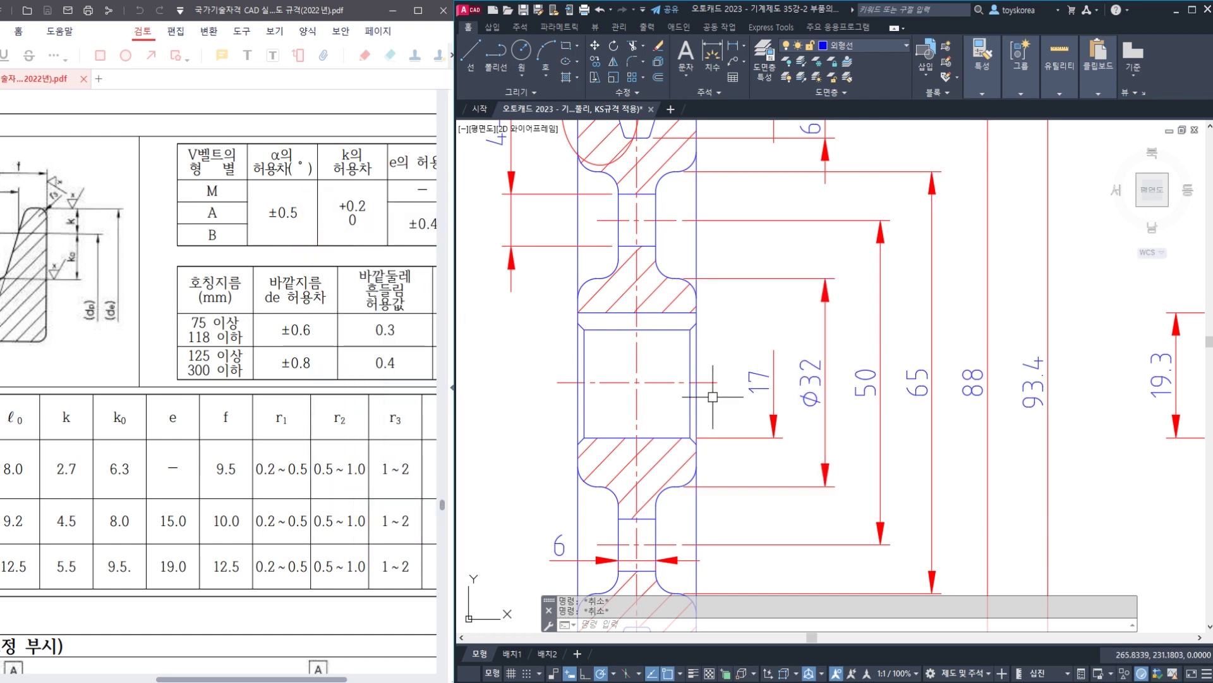
- Match the 50, 65, 88 and 93.4 dimensions to the properties of the Ø32 hub dimension and save the drawing
{"action": "type", "text": "MA"}
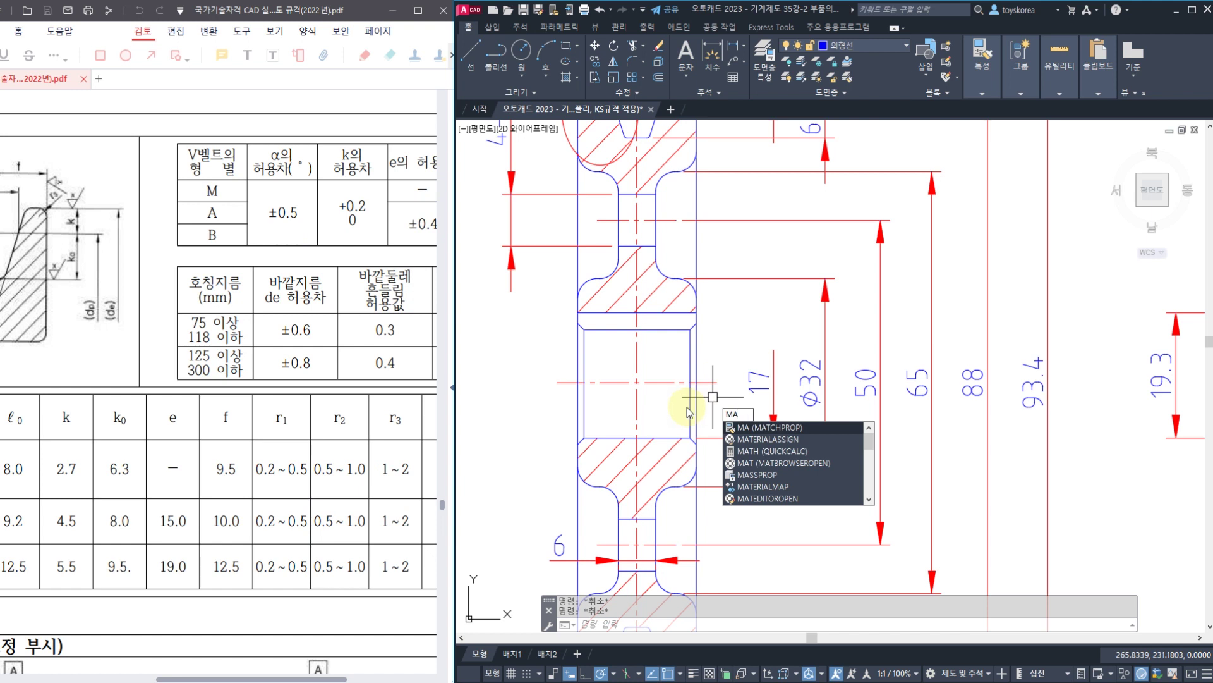
{"action": "key", "text": "Escape"}
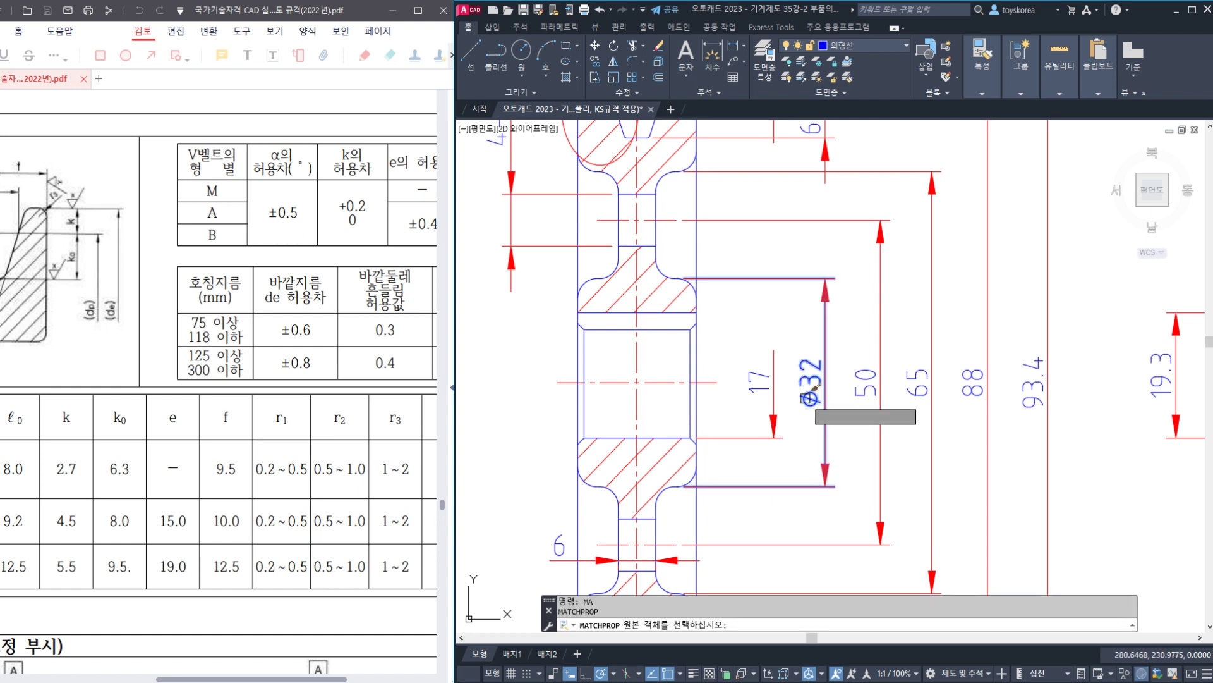
{"action": "left_click", "coordinate": [805, 400]}
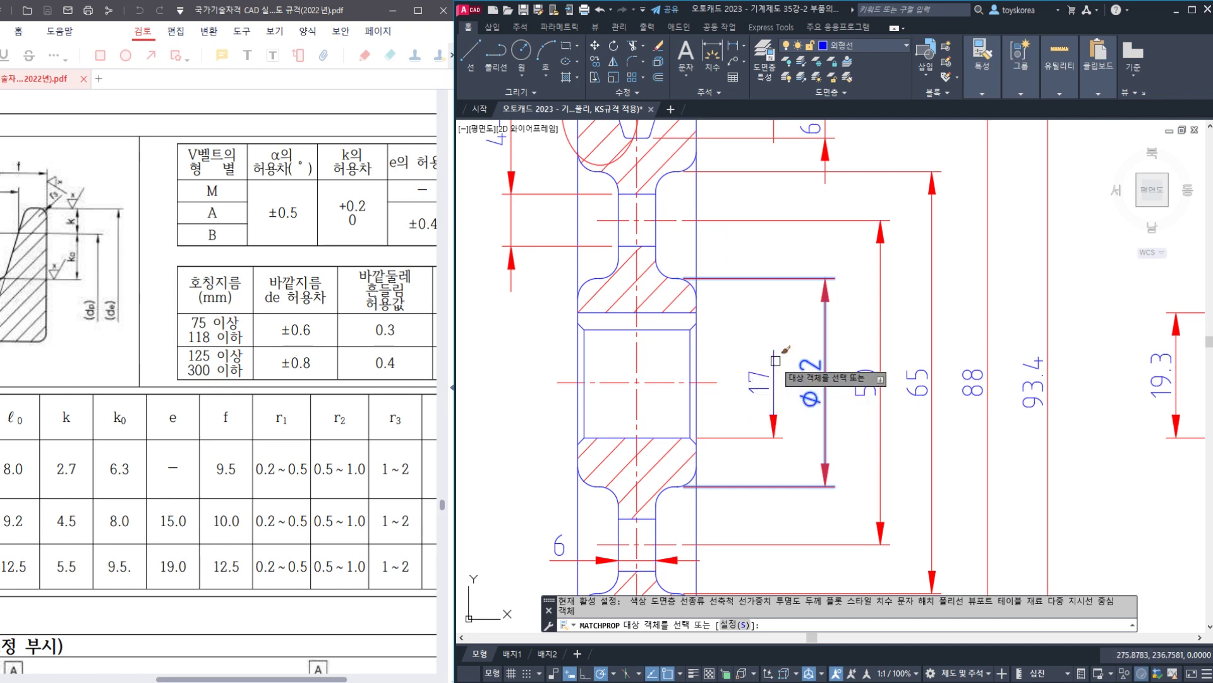
{"action": "left_click", "coordinate": [1076, 433]}
{"action": "left_click", "coordinate": [854, 354]}
{"action": "key", "text": "Escape"}
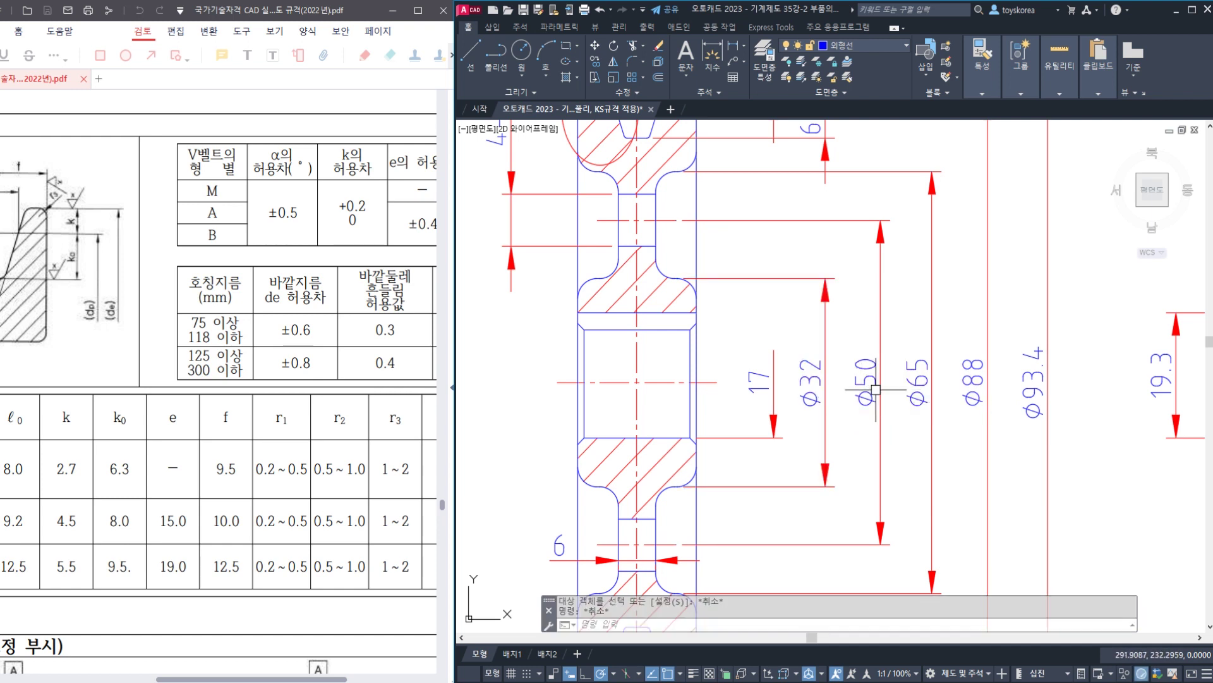
{"action": "key", "text": "ctrl+s"}
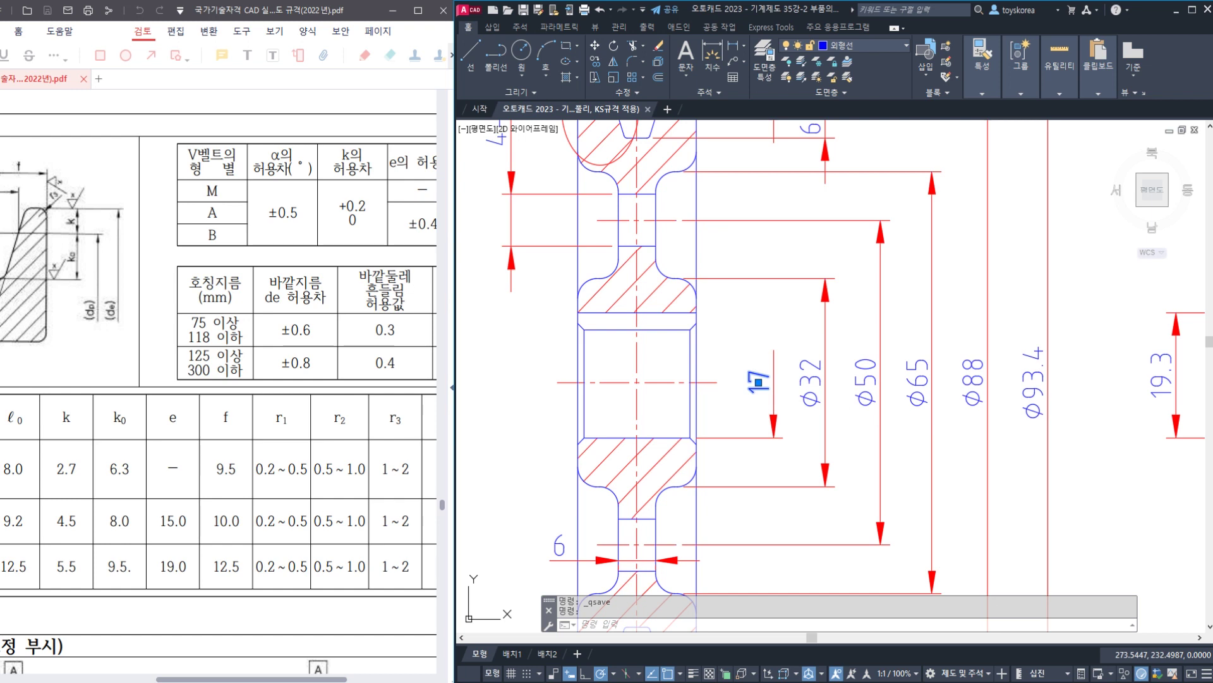
- Insert the diameter symbol %%c before the bore's 17 dimension text in the section view and save the drawing
{"action": "double_click", "coordinate": [758, 382]}
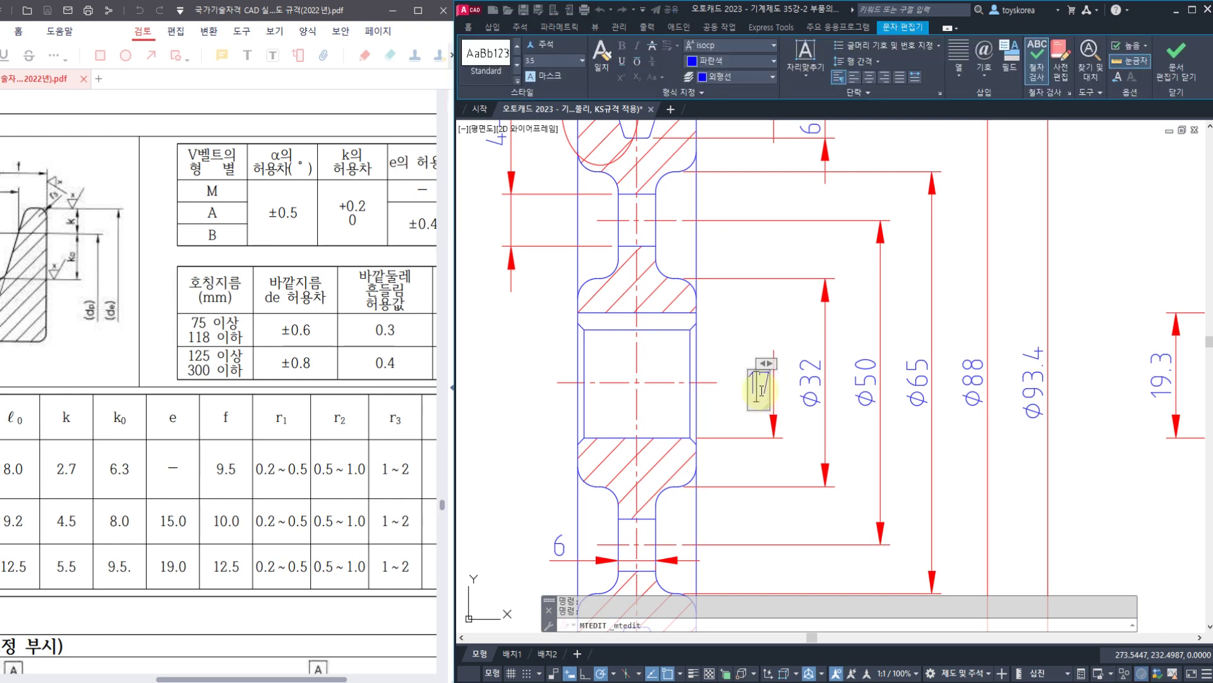
{"action": "type", "text": "%%c"}
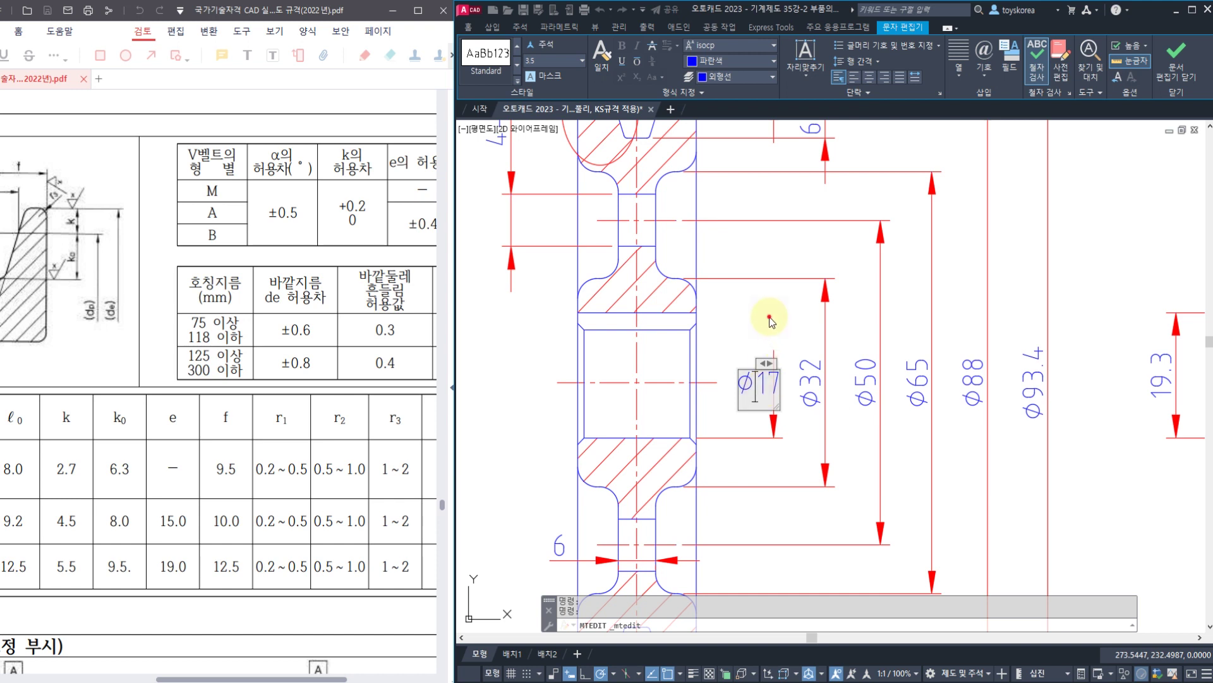
{"action": "key", "text": "Escape"}
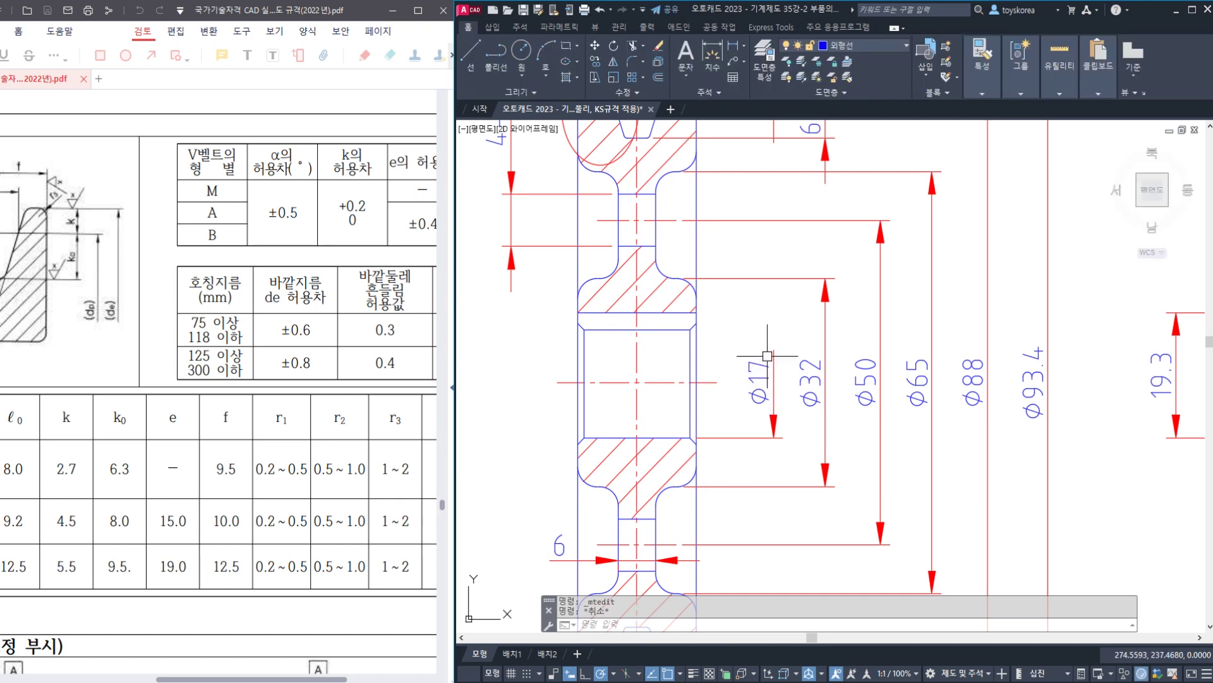
{"action": "key", "text": "ctrl+s"}
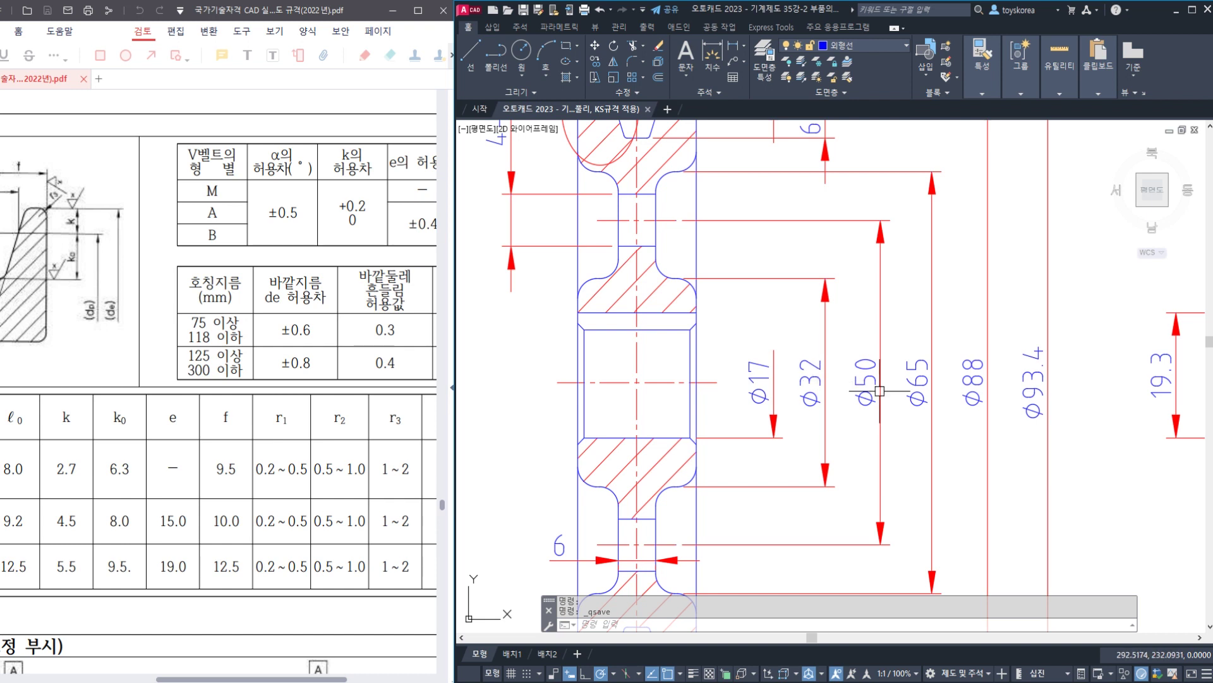
- Erase the short leftover vertical line beside the keyway, on the dimension side of the partial bore view's centerline
{"action": "middle_click_drag", "start_coordinate": [821, 380], "coordinate": [698, 376]}
{"action": "middle_click_drag", "start_coordinate": [1036, 378], "coordinate": [861, 397]}
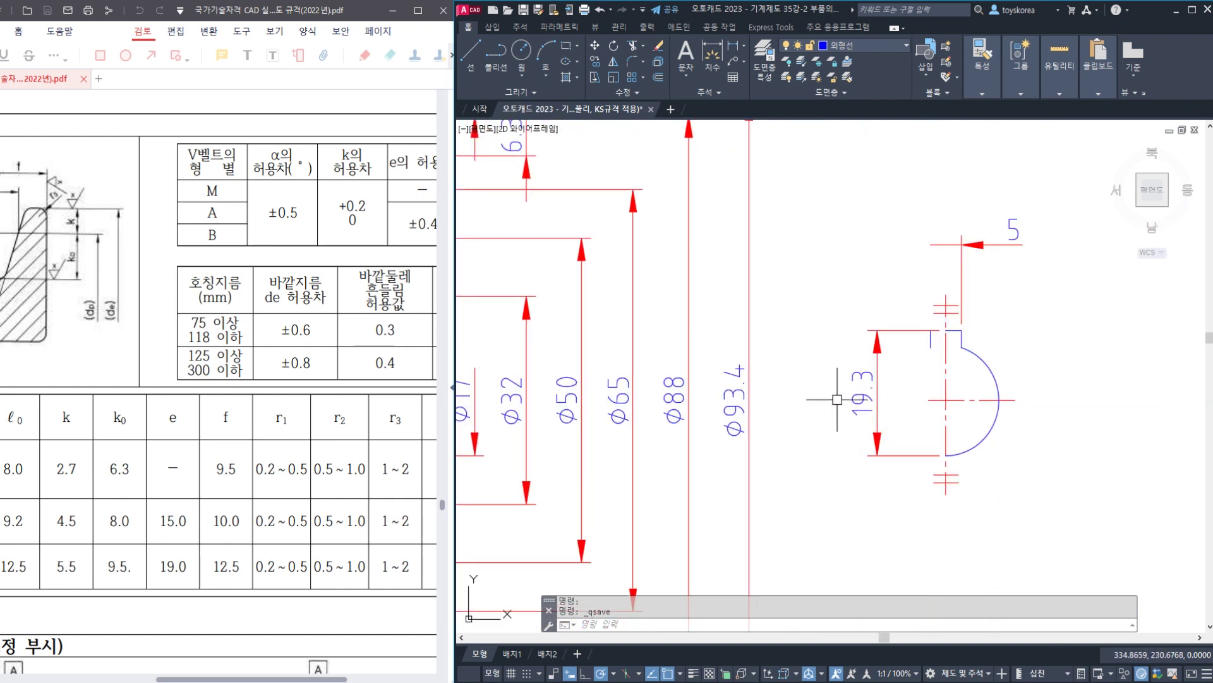
{"action": "left_click", "coordinate": [930, 339]}
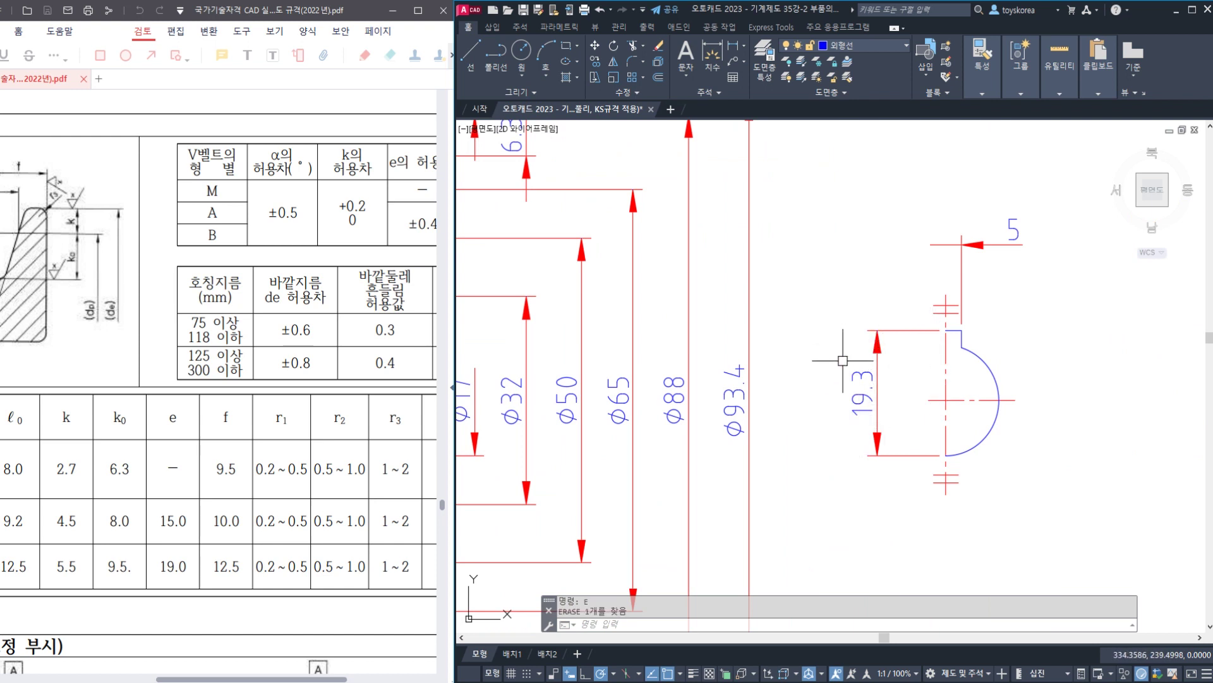
{"action": "left_click", "coordinate": [863, 395]}
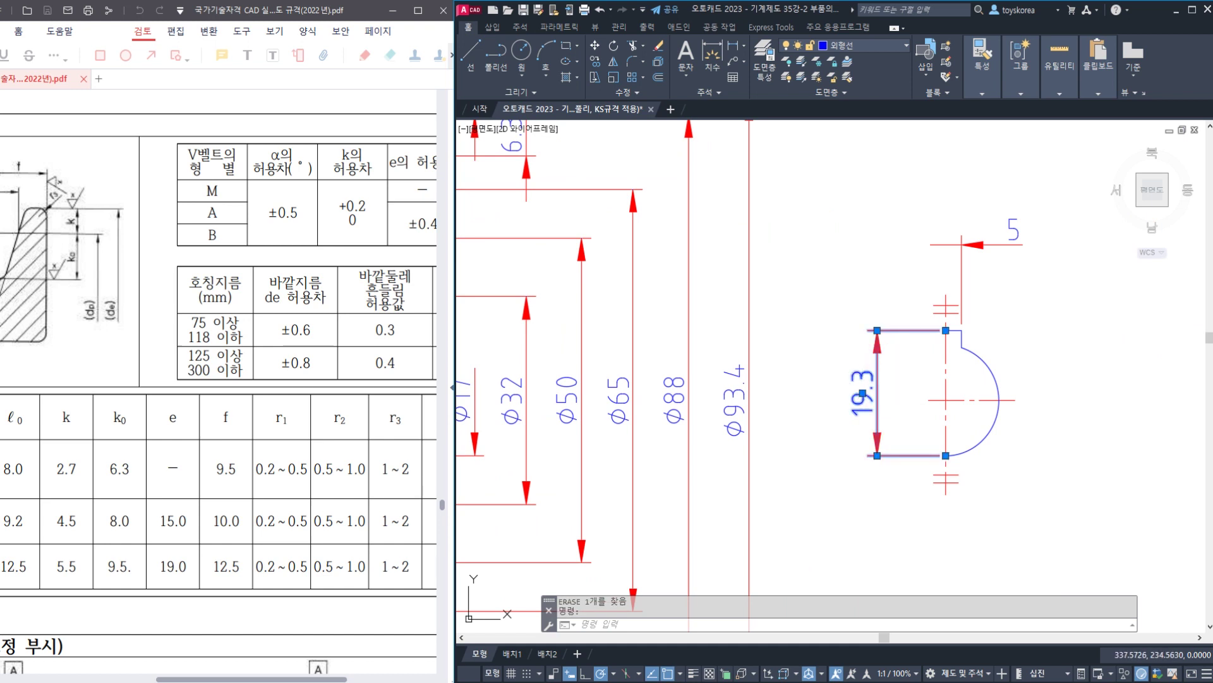
{"action": "double_click", "coordinate": [863, 393]}
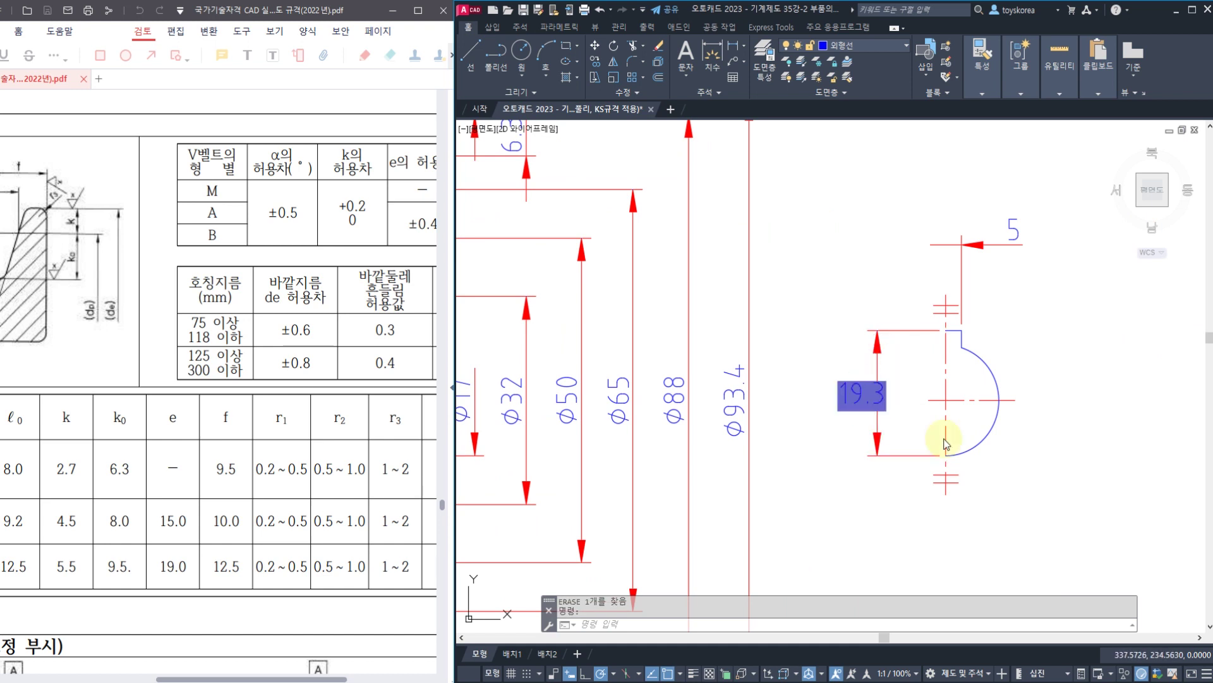
{"action": "key", "text": "Escape"}
{"action": "key", "text": "Escape"}
- Try matching the partial bore view's 19.3 keyway height dimension to the Ø93.4 dimension's properties, and undo the match
{"action": "type", "text": "ma"}
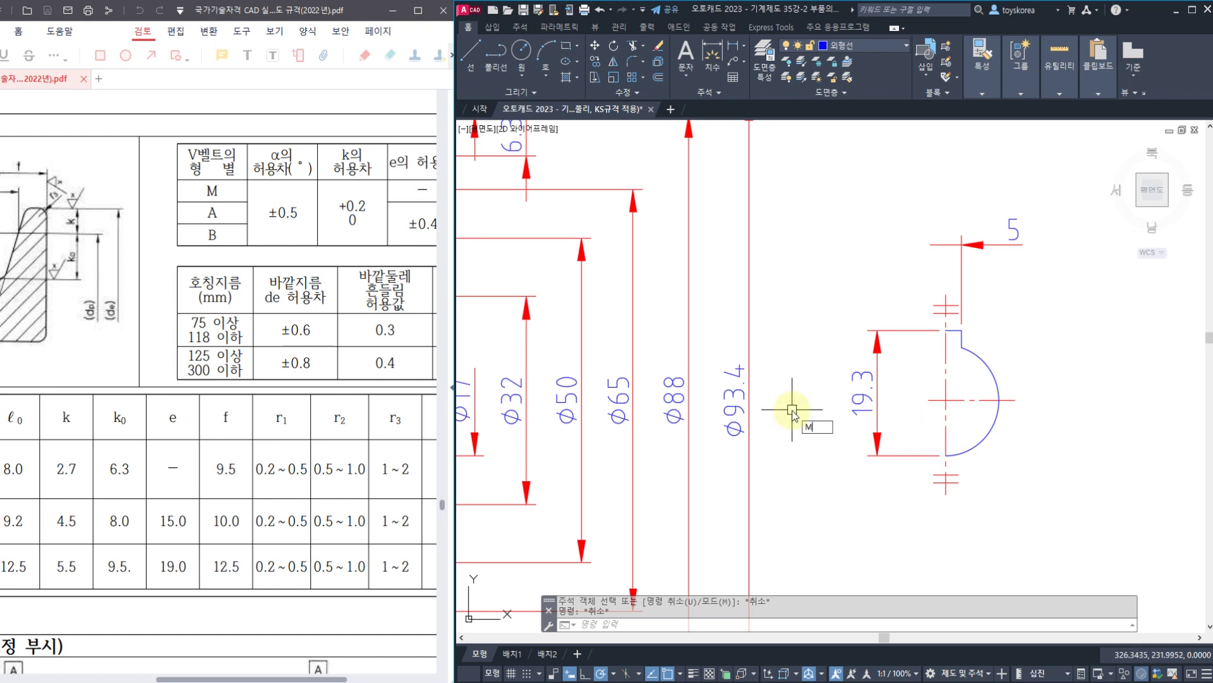
{"action": "key", "text": "Return"}
{"action": "left_click", "coordinate": [749, 405]}
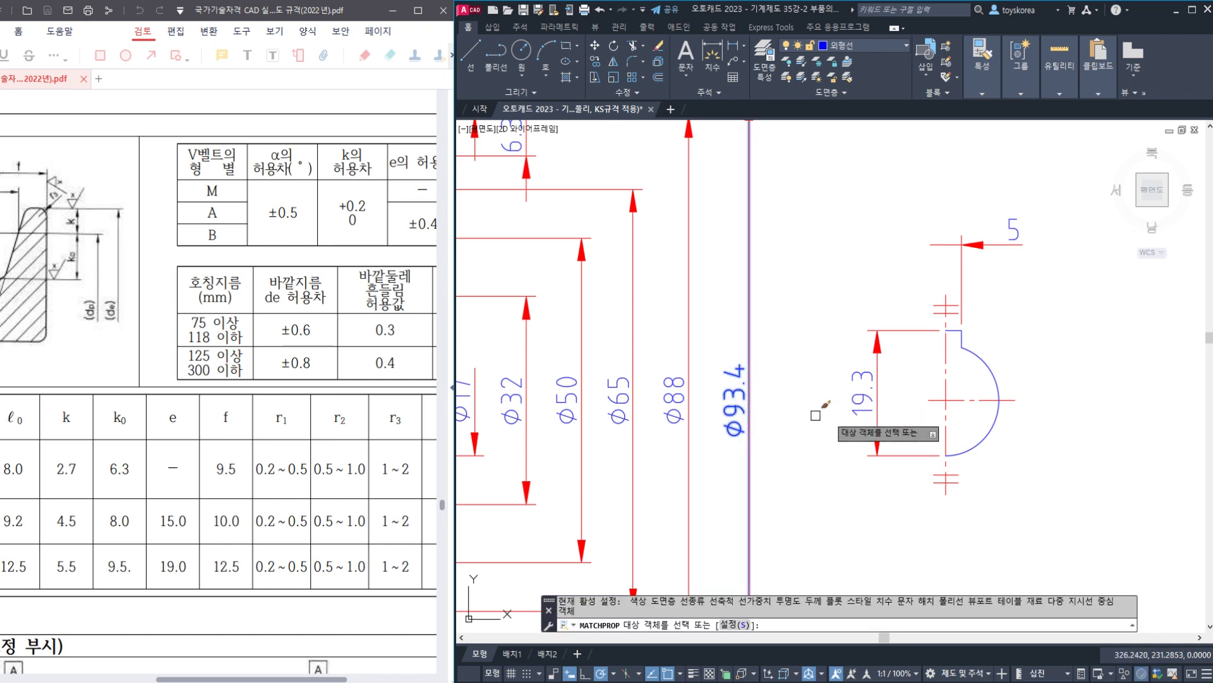
{"action": "left_click", "coordinate": [864, 397]}
{"action": "key", "text": "Escape"}
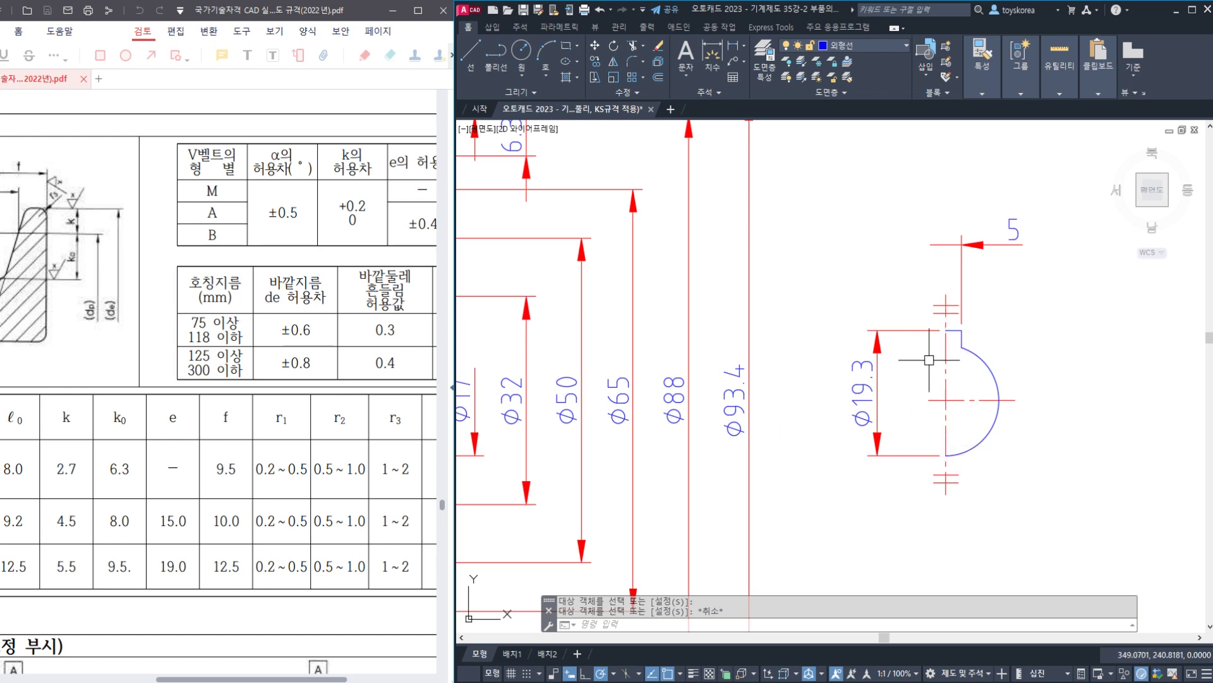
{"action": "key", "text": "ctrl+z"}
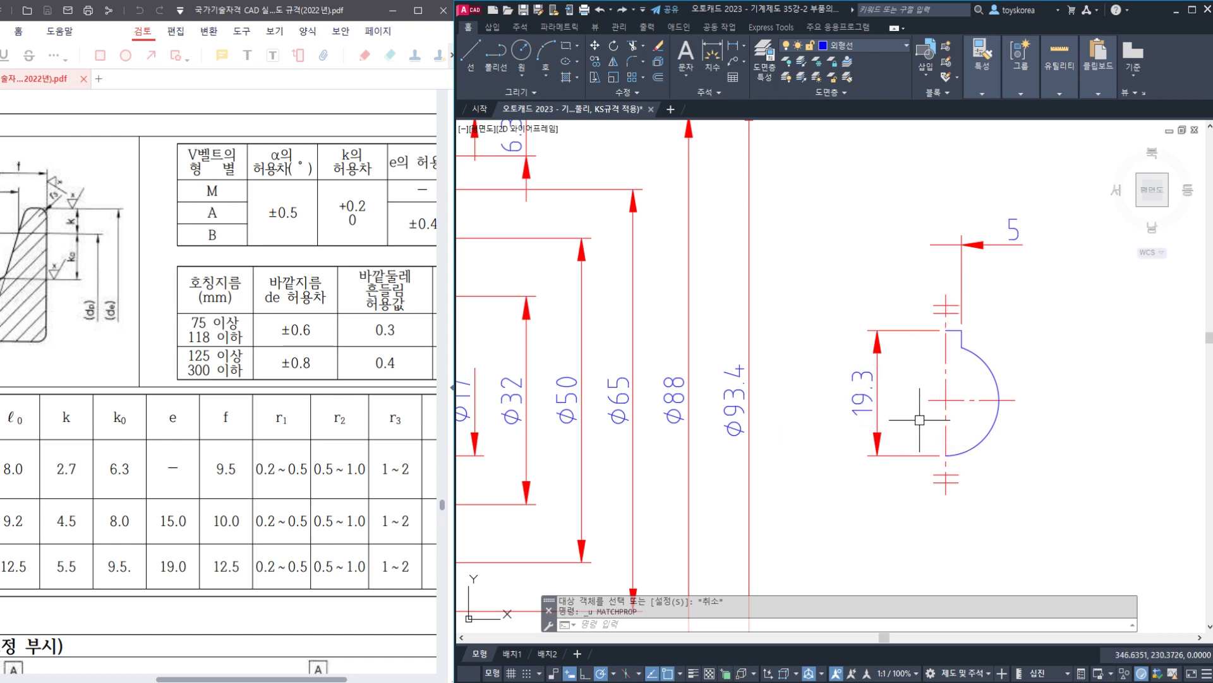
- Save the drawing with the cleaned-up partial bore view
{"action": "key", "text": "ctrl+s"}
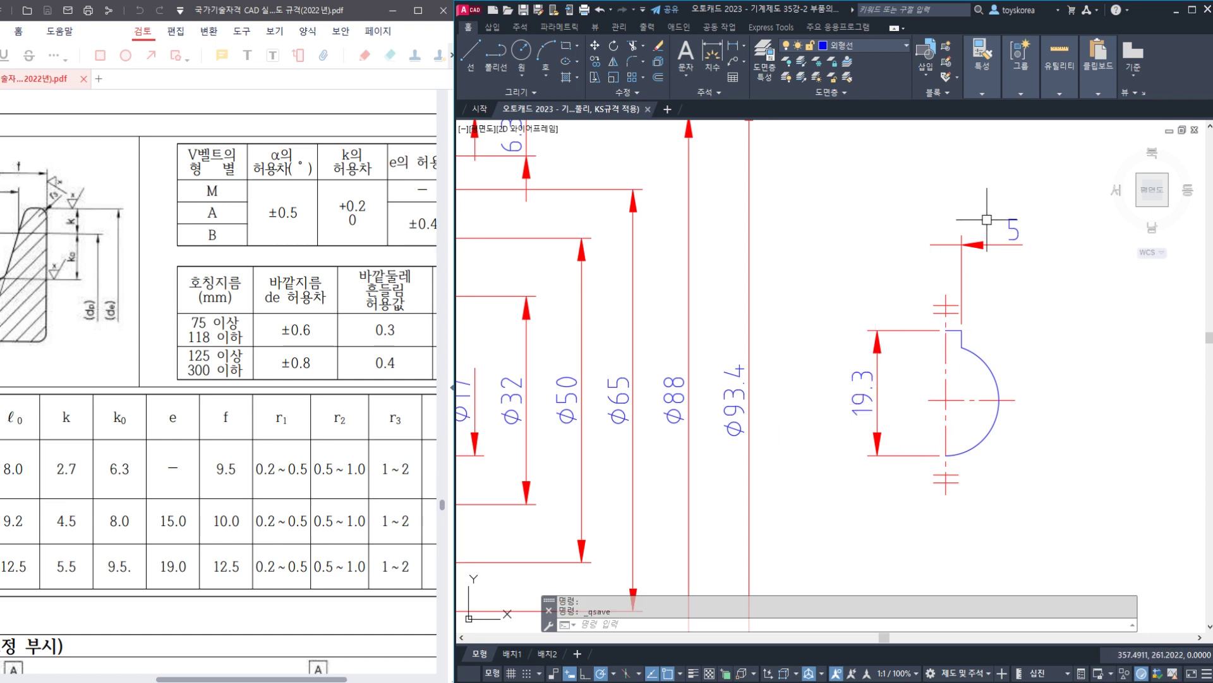
- Check the dimensions across the section view and partial bore view, and save the drawing
{"action": "left_click", "coordinate": [805, 250]}
{"action": "key", "text": "Escape"}
{"action": "scroll", "coordinate": [708, 258], "scroll_direction": "down", "scroll_amount": 2}
{"action": "middle_click_drag", "start_coordinate": [626, 239], "coordinate": [857, 391]}
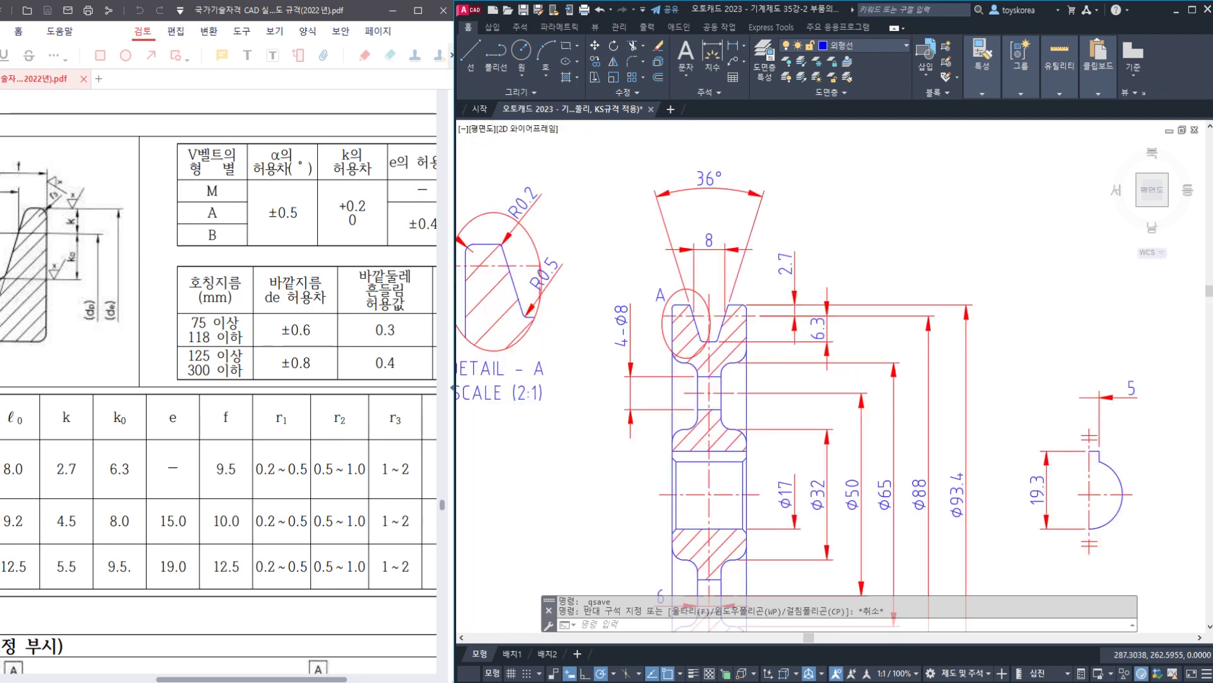
{"action": "mouse_move", "coordinate": [697, 260]}
{"action": "middle_mouse_down"}
{"action": "mouse_move", "coordinate": [777, 314]}
{"action": "mouse_move", "coordinate": [786, 277]}
{"action": "middle_mouse_up"}
{"action": "middle_click_drag", "start_coordinate": [820, 459], "coordinate": [780, 216]}
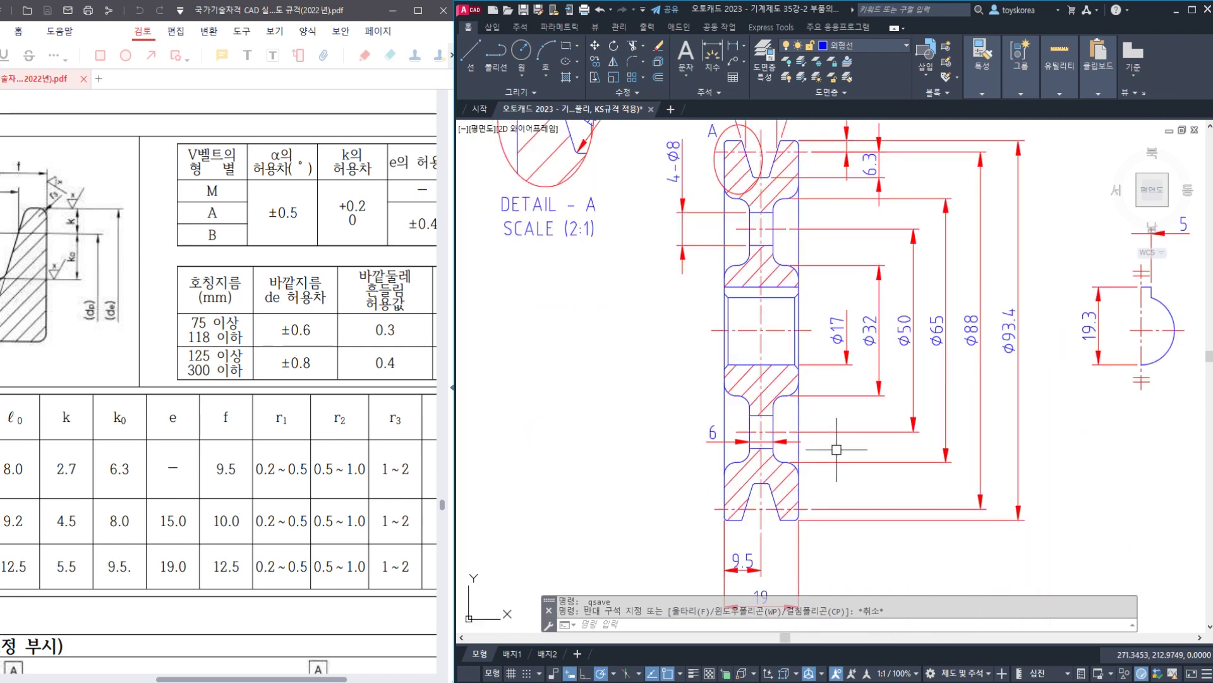
{"action": "mouse_move", "coordinate": [832, 407]}
{"action": "middle_mouse_down"}
{"action": "mouse_move", "coordinate": [832, 312]}
{"action": "mouse_move", "coordinate": [707, 490]}
{"action": "middle_mouse_up"}
{"action": "middle_click_drag", "start_coordinate": [720, 357], "coordinate": [720, 399]}
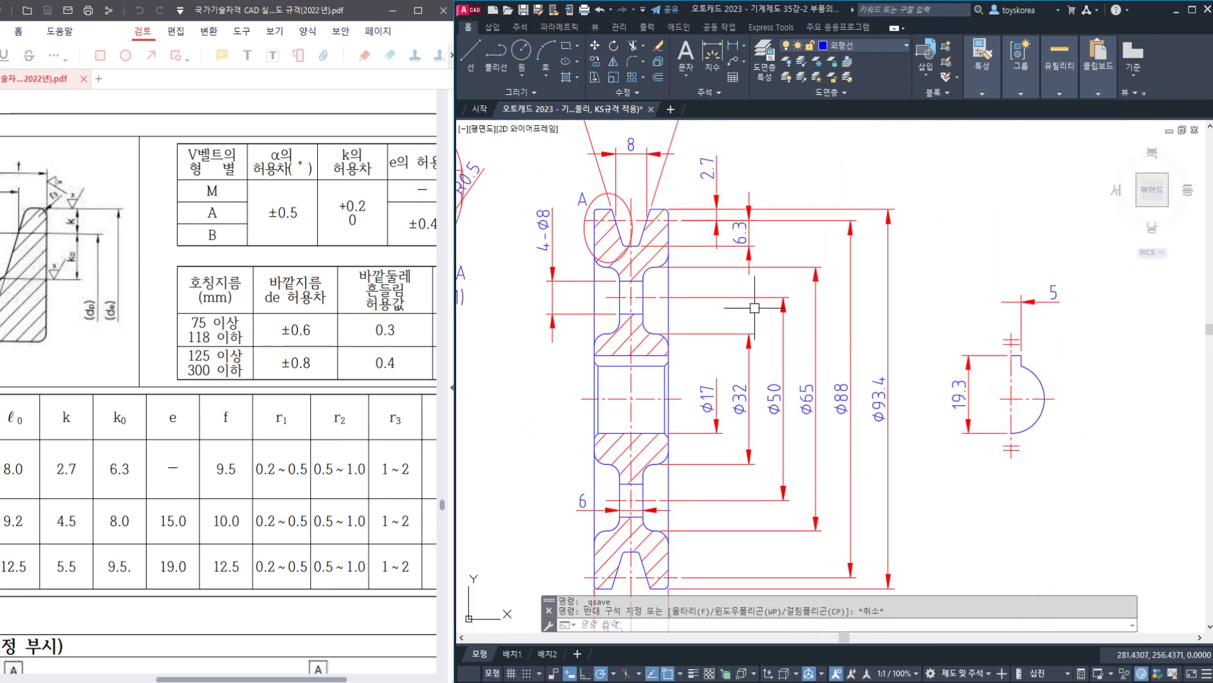
{"action": "key", "text": "ctrl+s"}
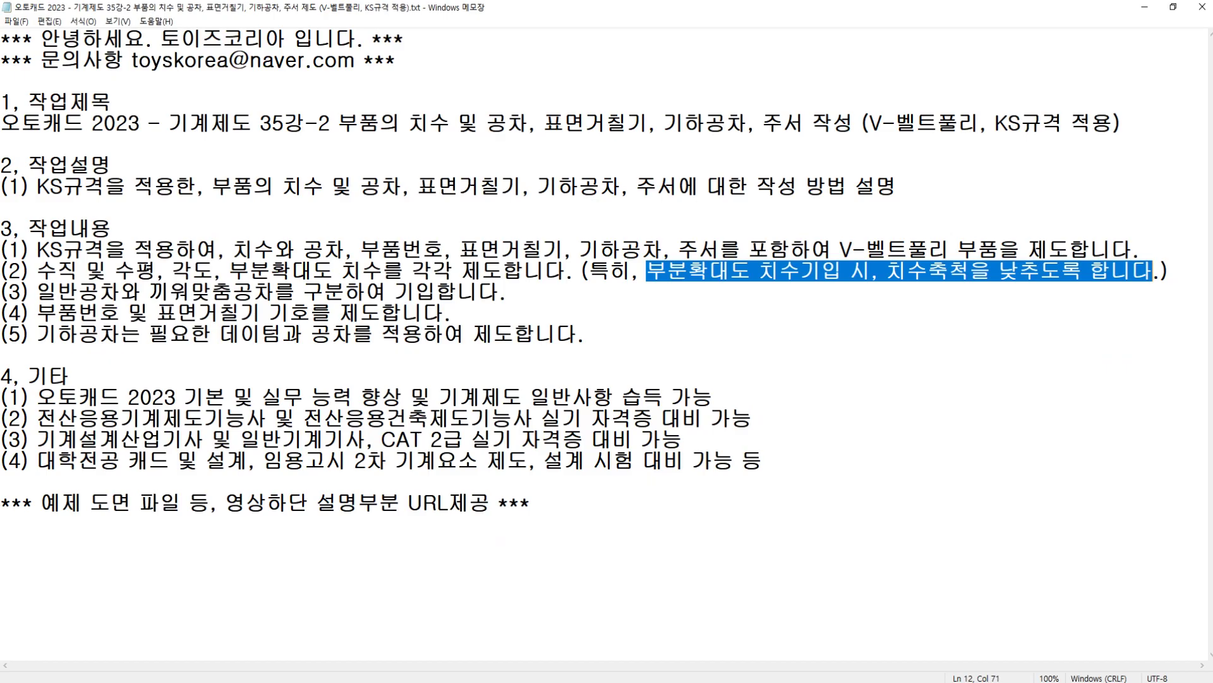
- Read the task notes in Notepad on entering general tolerances and fit tolerances (끼워맞춤공차) separately
{"action": "left_click", "coordinate": [304, 334]}
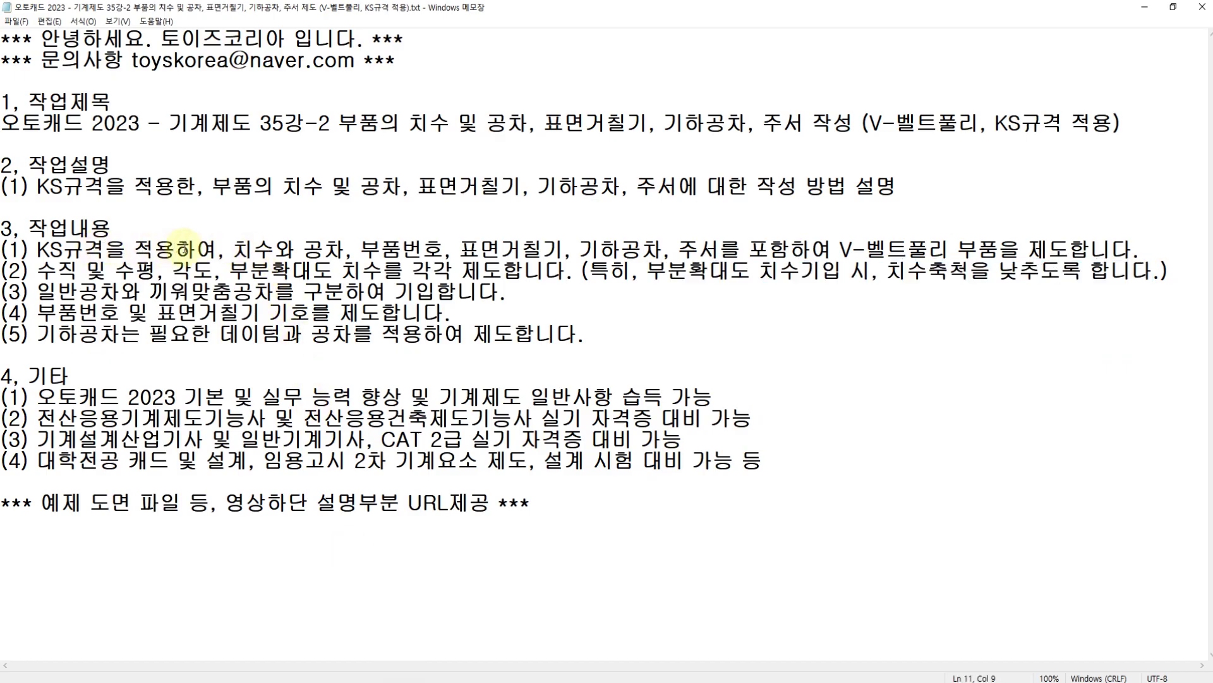
{"action": "left_click_drag", "start_coordinate": [275, 248], "coordinate": [273, 292]}
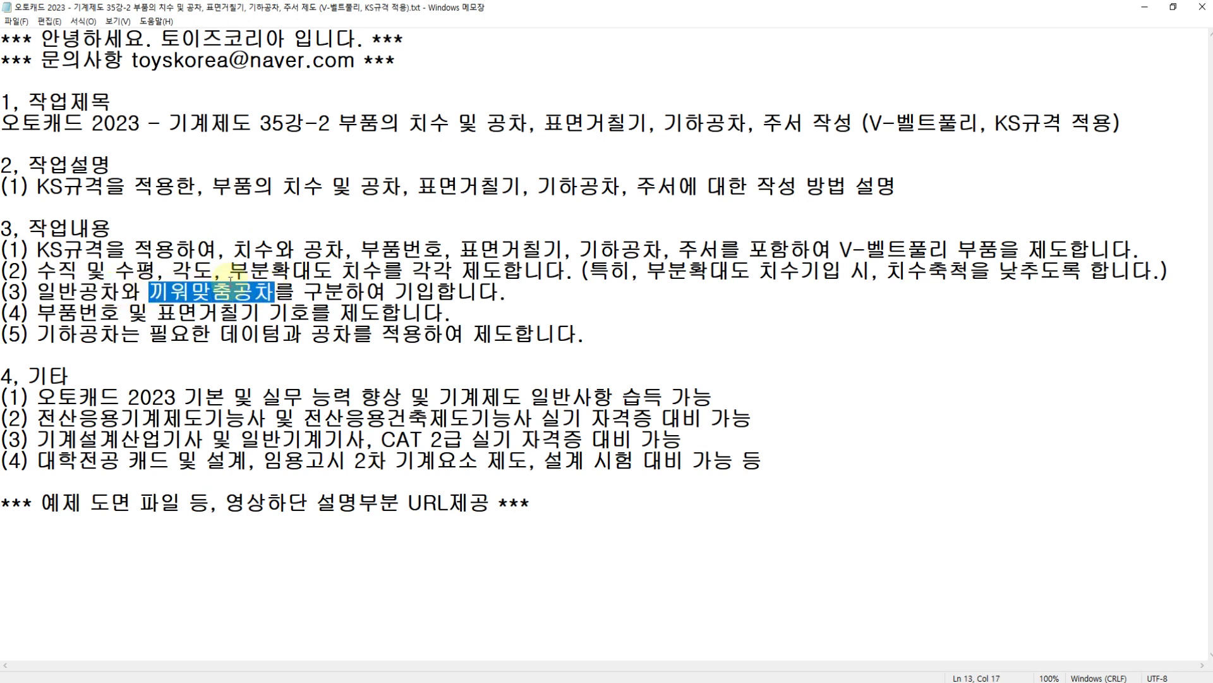
{"action": "left_click", "coordinate": [152, 286]}
{"action": "left_click", "coordinate": [190, 272]}
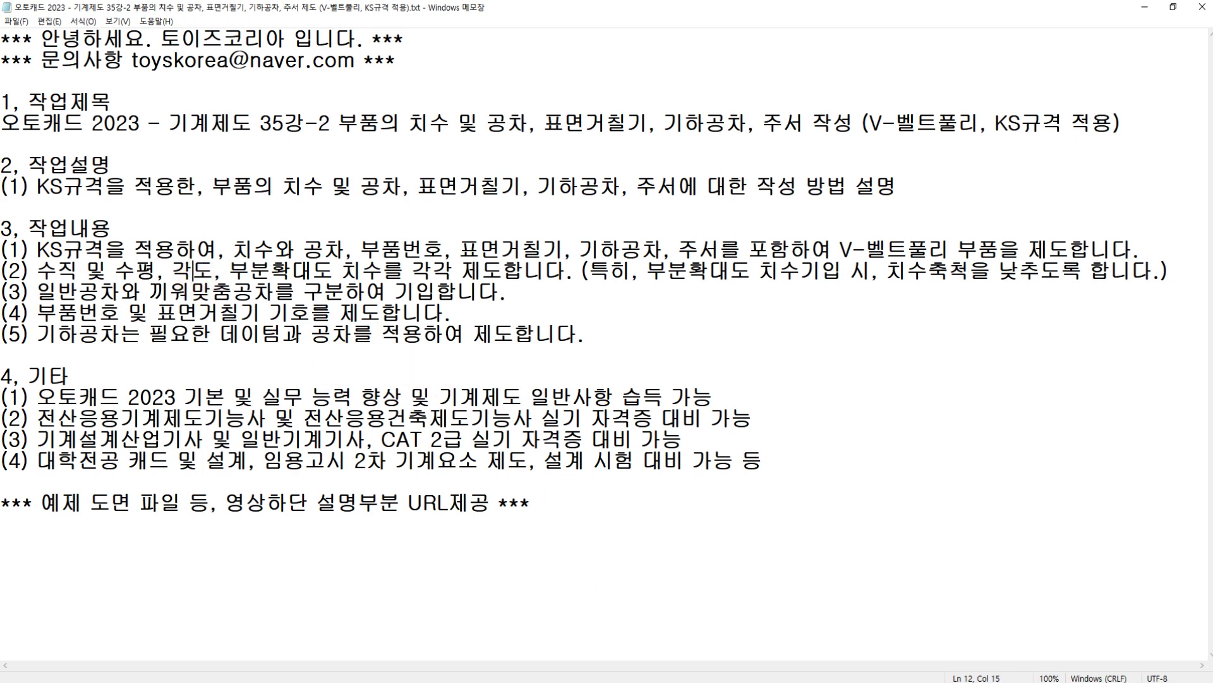
- Switch back to AutoCAD and examine the Ø17 bore in the section view against the partial bore view
{"action": "key", "text": "alt+Tab"}
{"action": "key", "text": "alt+Tab"}
{"action": "scroll", "coordinate": [735, 466], "scroll_direction": "up", "scroll_amount": 8}
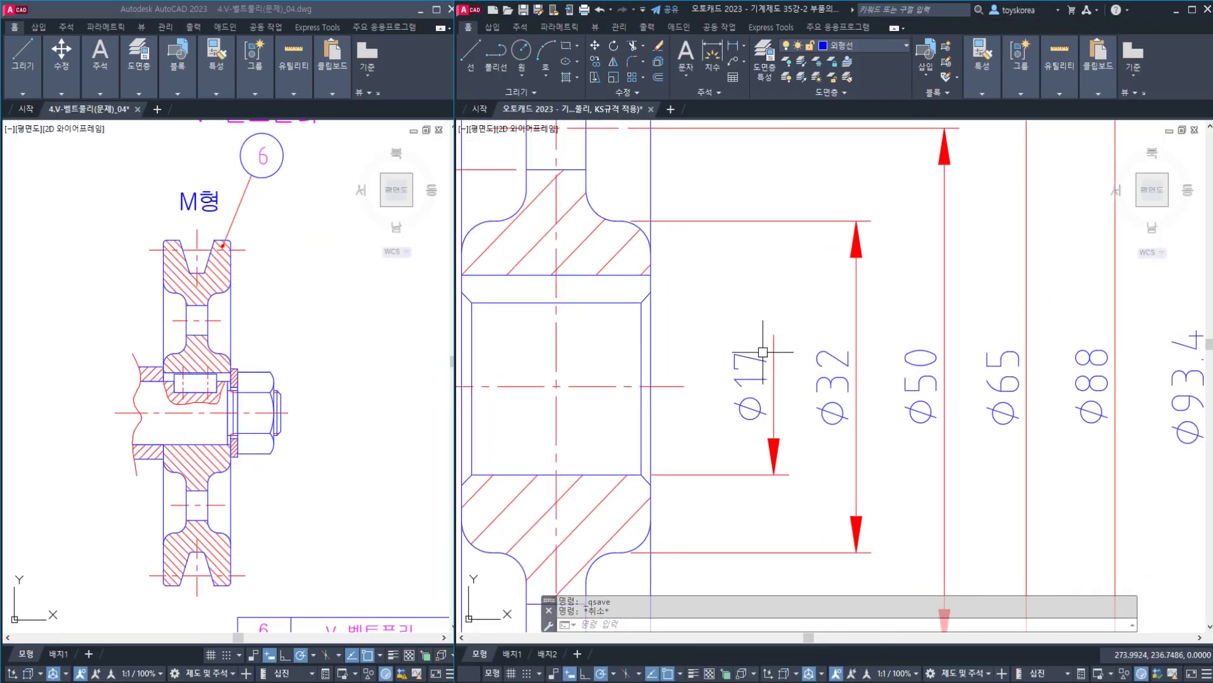
{"action": "middle_click_drag", "start_coordinate": [698, 368], "coordinate": [734, 365]}
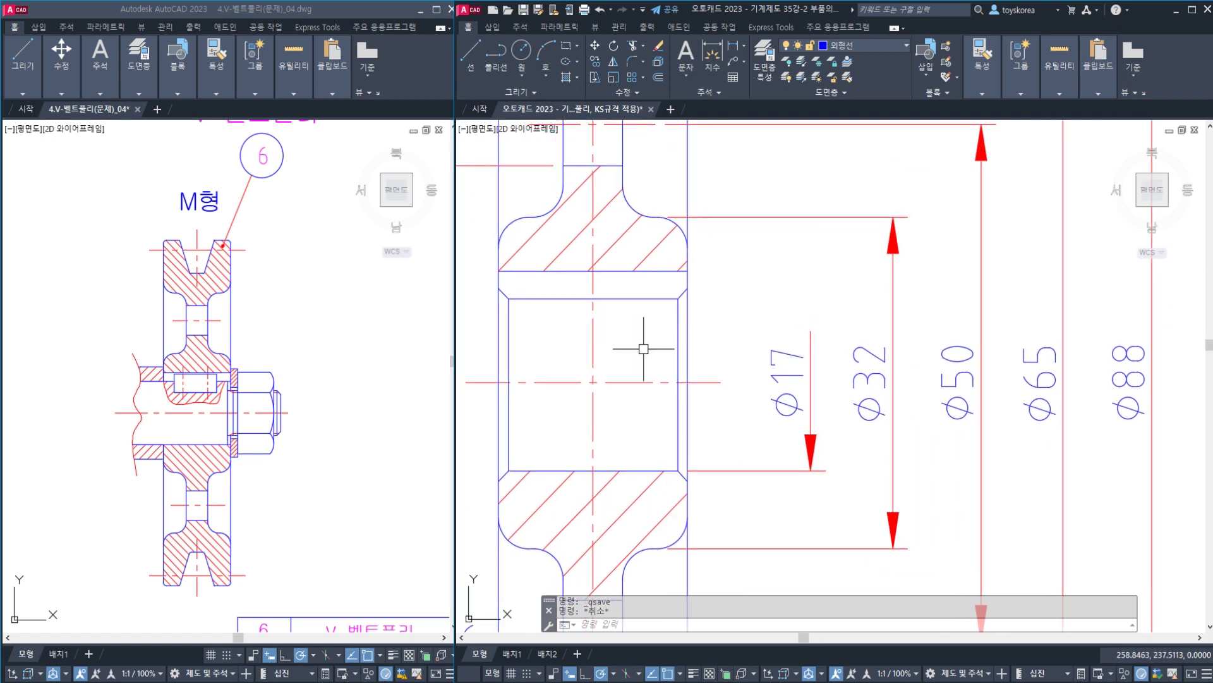
{"action": "mouse_move", "coordinate": [649, 462]}
{"action": "left_mouse_down"}
{"action": "mouse_move", "coordinate": [555, 339]}
{"action": "mouse_move", "coordinate": [607, 447]}
{"action": "left_mouse_up"}
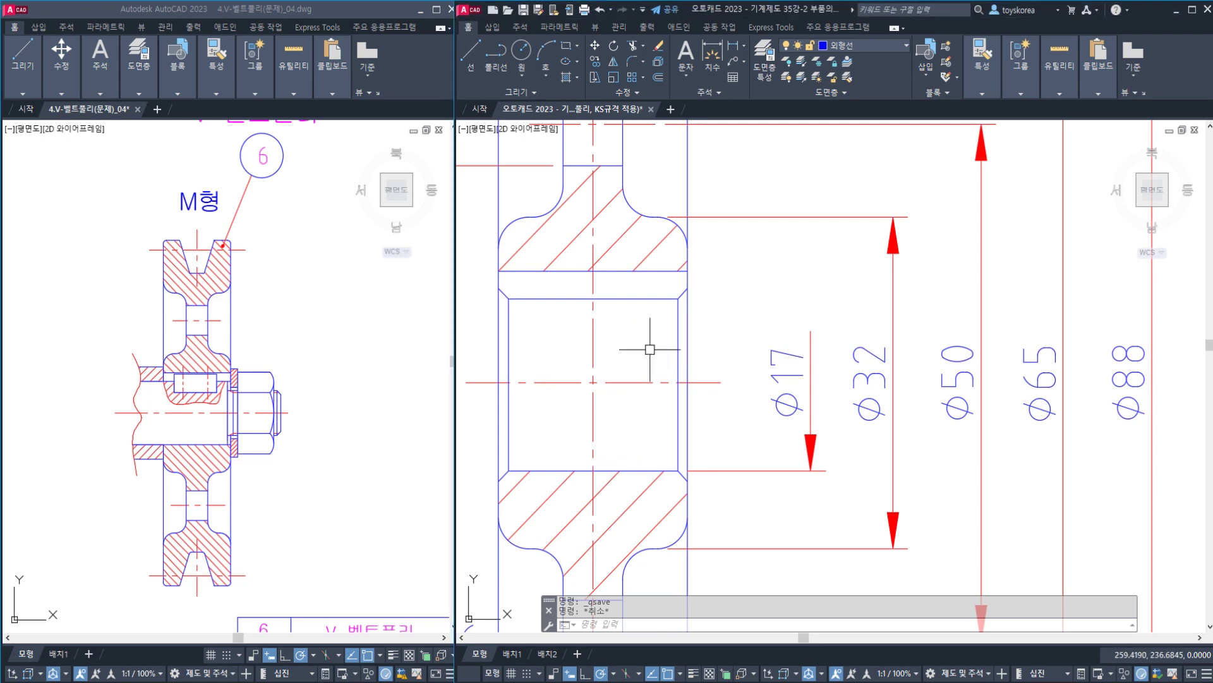
{"action": "scroll", "coordinate": [651, 347], "scroll_direction": "down", "scroll_amount": 4}
{"action": "middle_click_drag", "start_coordinate": [796, 359], "coordinate": [887, 381]}
{"action": "scroll", "coordinate": [796, 367], "scroll_direction": "up", "scroll_amount": 2}
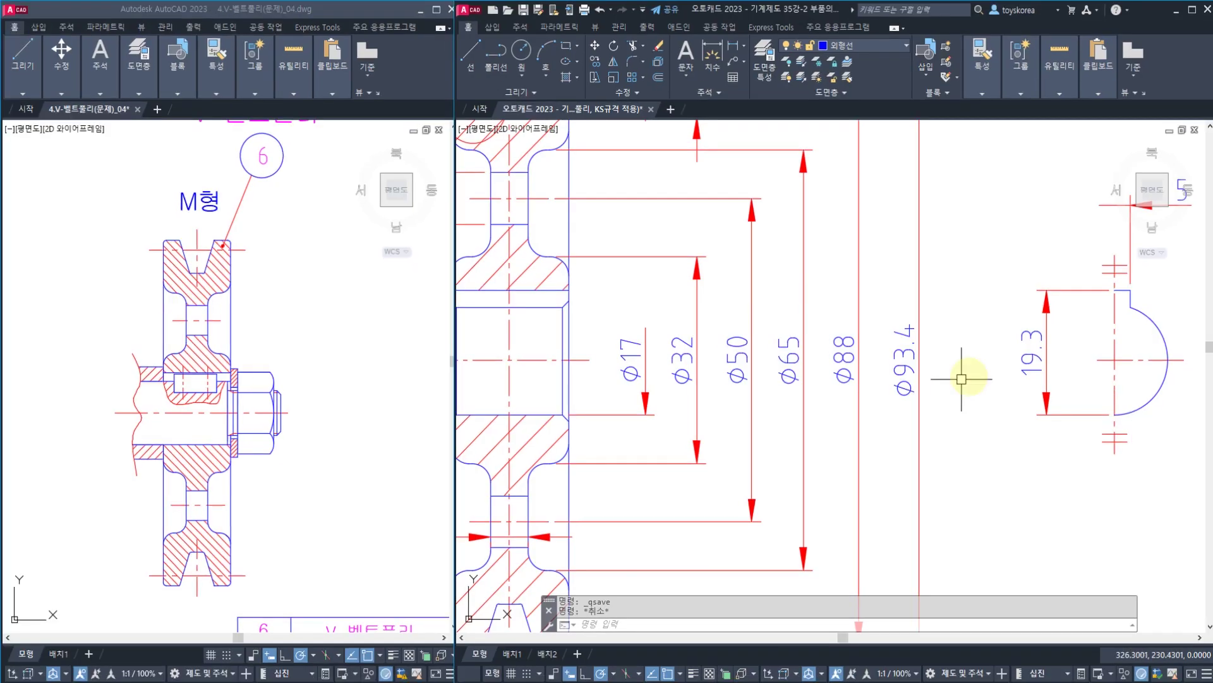
{"action": "mouse_move", "coordinate": [1142, 402]}
{"action": "left_mouse_down"}
{"action": "mouse_move", "coordinate": [1082, 406]}
{"action": "mouse_move", "coordinate": [1166, 380]}
{"action": "mouse_move", "coordinate": [1142, 404]}
{"action": "left_mouse_up"}
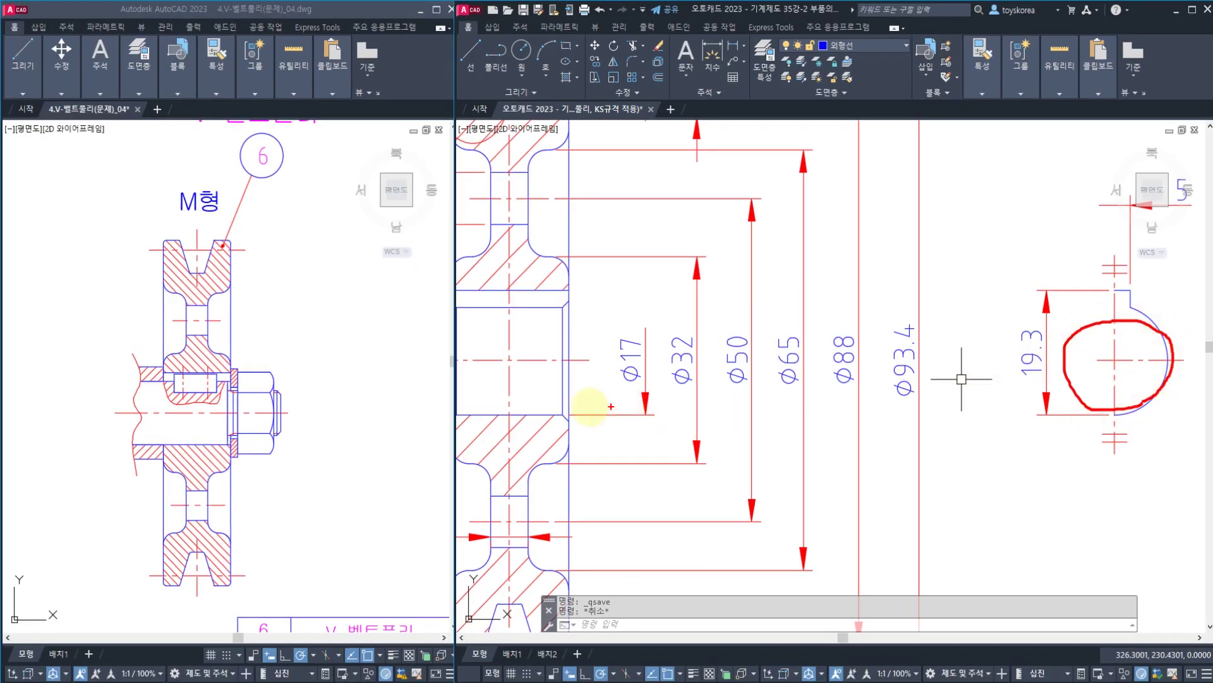
{"action": "mouse_move", "coordinate": [534, 406]}
{"action": "left_mouse_down"}
{"action": "mouse_move", "coordinate": [539, 316]}
{"action": "mouse_move", "coordinate": [531, 404]}
{"action": "left_mouse_up"}
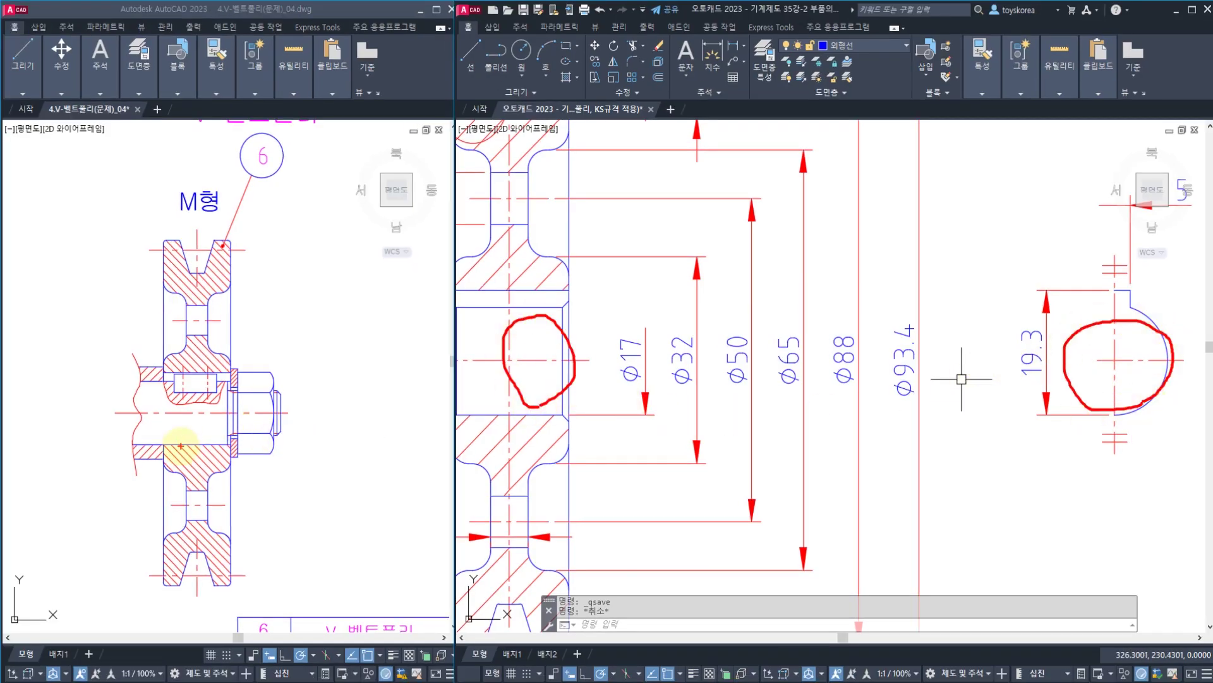
{"action": "mouse_move", "coordinate": [92, 419]}
{"action": "left_mouse_down"}
{"action": "mouse_move", "coordinate": [365, 406]}
{"action": "mouse_move", "coordinate": [360, 481]}
{"action": "left_mouse_up"}
{"action": "mouse_move", "coordinate": [413, 353]}
{"action": "left_mouse_down"}
{"action": "mouse_move", "coordinate": [500, 344]}
{"action": "mouse_move", "coordinate": [493, 406]}
{"action": "mouse_move", "coordinate": [480, 308]}
{"action": "mouse_move", "coordinate": [555, 374]}
{"action": "mouse_move", "coordinate": [543, 394]}
{"action": "mouse_move", "coordinate": [556, 313]}
{"action": "mouse_move", "coordinate": [531, 304]}
{"action": "mouse_move", "coordinate": [550, 285]}
{"action": "mouse_move", "coordinate": [540, 328]}
{"action": "mouse_move", "coordinate": [506, 347]}
{"action": "left_mouse_up"}
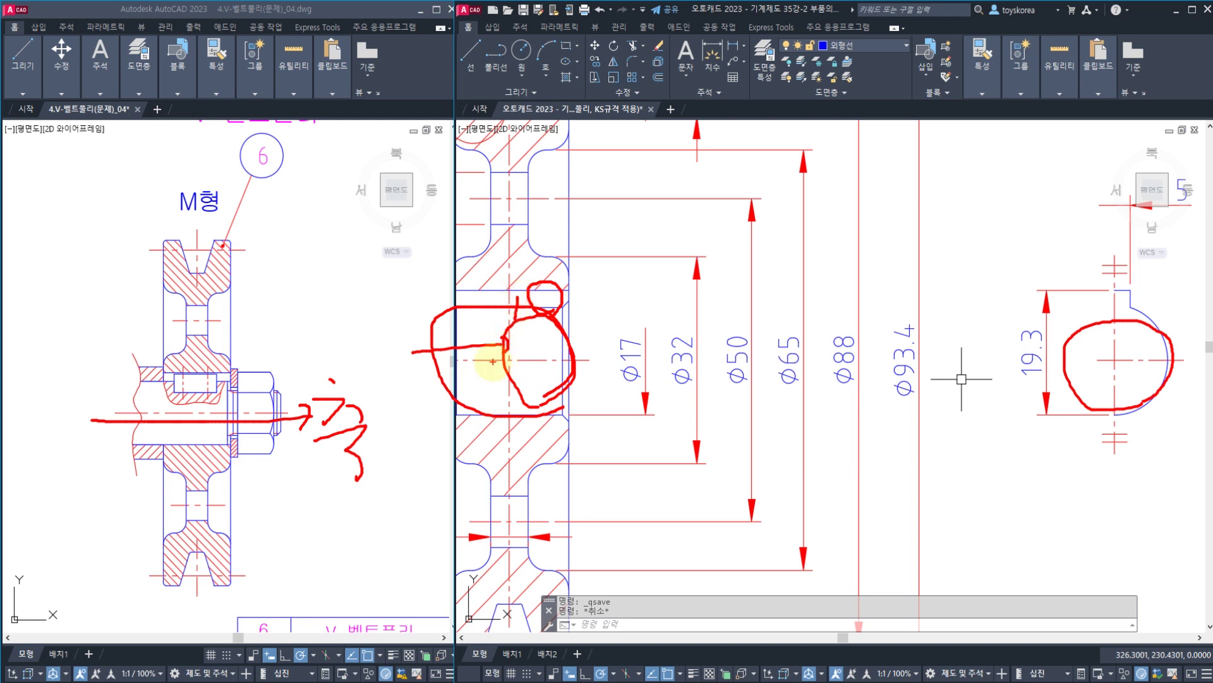
{"action": "mouse_move", "coordinate": [314, 469]}
{"action": "left_mouse_down"}
{"action": "mouse_move", "coordinate": [385, 384]}
{"action": "mouse_move", "coordinate": [358, 483]}
{"action": "left_mouse_up"}
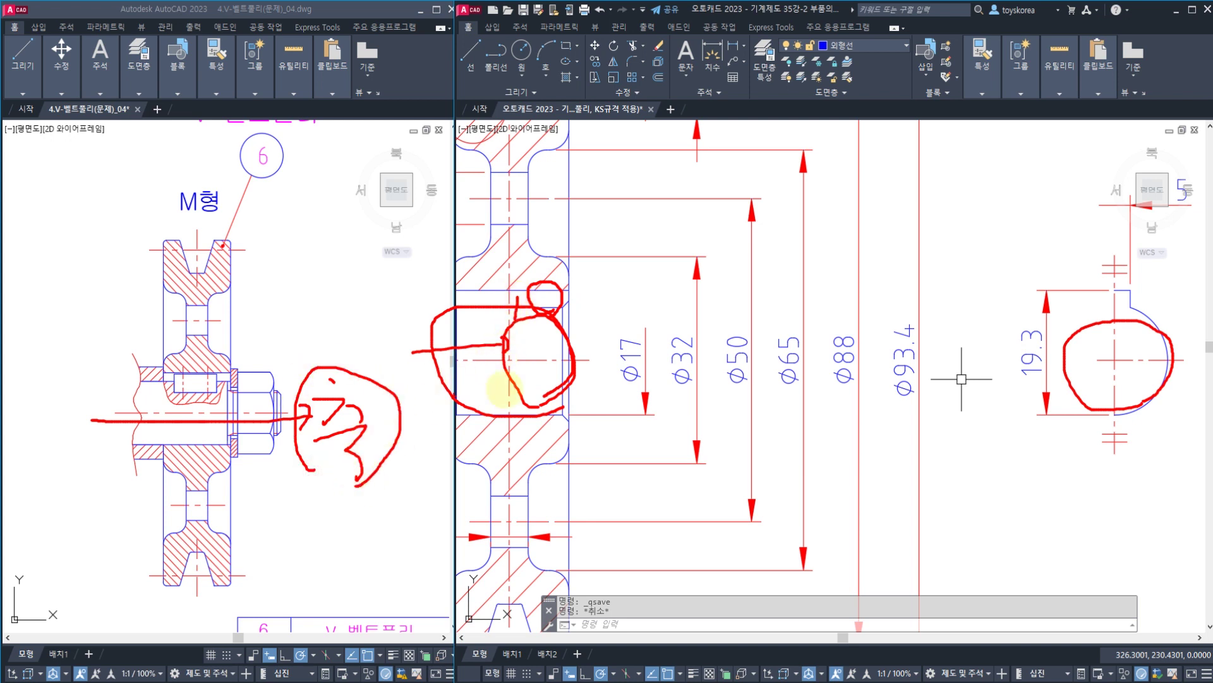
{"action": "left_click_drag", "start_coordinate": [561, 406], "coordinate": [544, 424]}
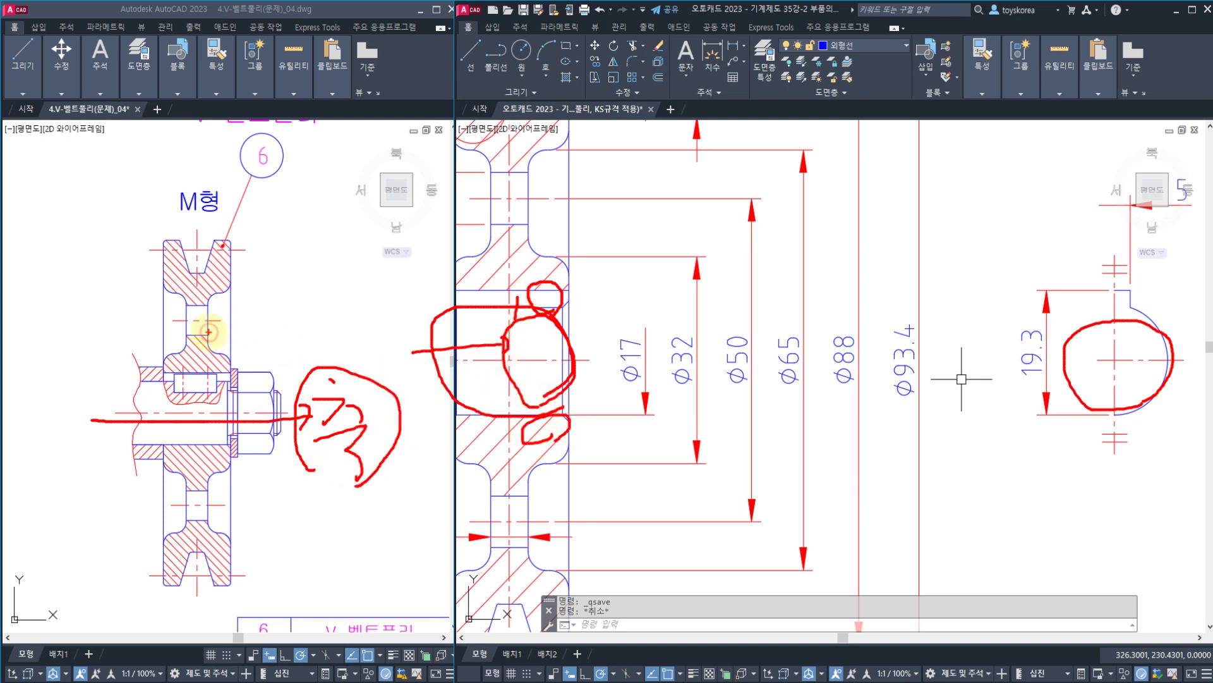
{"action": "mouse_move", "coordinate": [248, 393]}
{"action": "left_mouse_down"}
{"action": "mouse_move", "coordinate": [253, 373]}
{"action": "mouse_move", "coordinate": [271, 382]}
{"action": "mouse_move", "coordinate": [256, 399]}
{"action": "mouse_move", "coordinate": [262, 456]}
{"action": "left_mouse_up"}
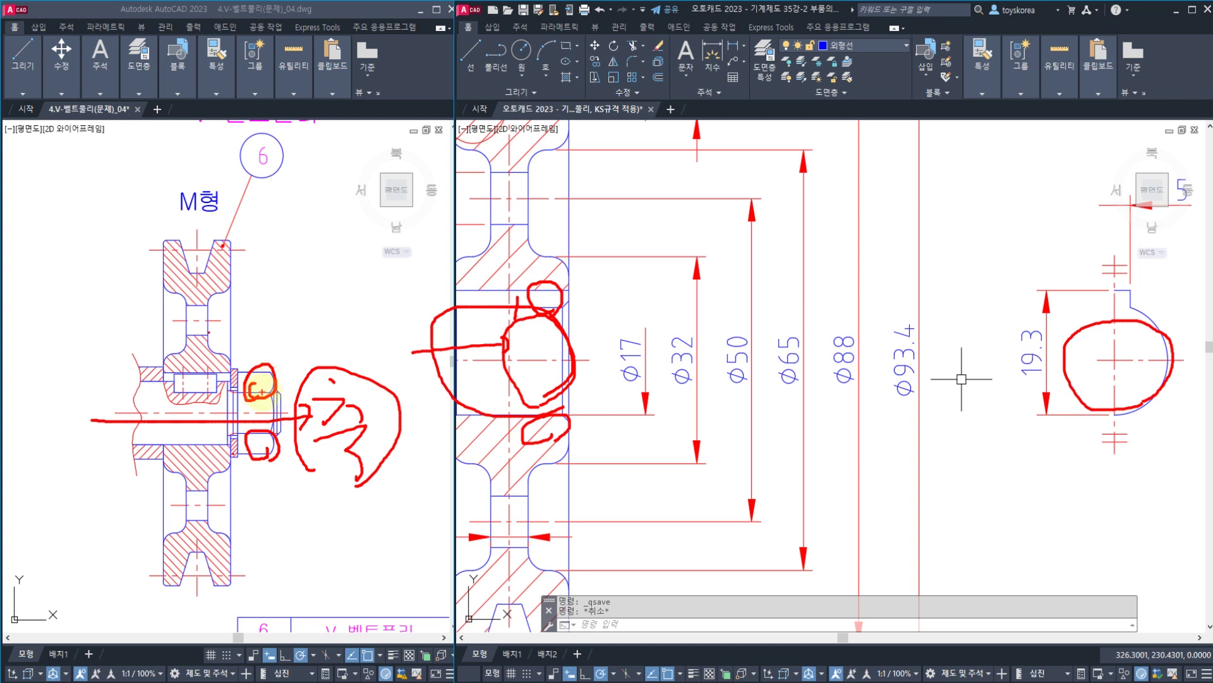
{"action": "left_click_drag", "start_coordinate": [262, 378], "coordinate": [346, 298]}
{"action": "left_click_drag", "start_coordinate": [334, 292], "coordinate": [339, 317]}
{"action": "mouse_move", "coordinate": [214, 227]}
{"action": "left_mouse_down"}
{"action": "mouse_move", "coordinate": [184, 168]}
{"action": "mouse_move", "coordinate": [209, 224]}
{"action": "left_mouse_up"}
{"action": "mouse_move", "coordinate": [215, 267]}
{"action": "left_mouse_down"}
{"action": "mouse_move", "coordinate": [298, 257]}
{"action": "mouse_move", "coordinate": [292, 284]}
{"action": "left_mouse_up"}
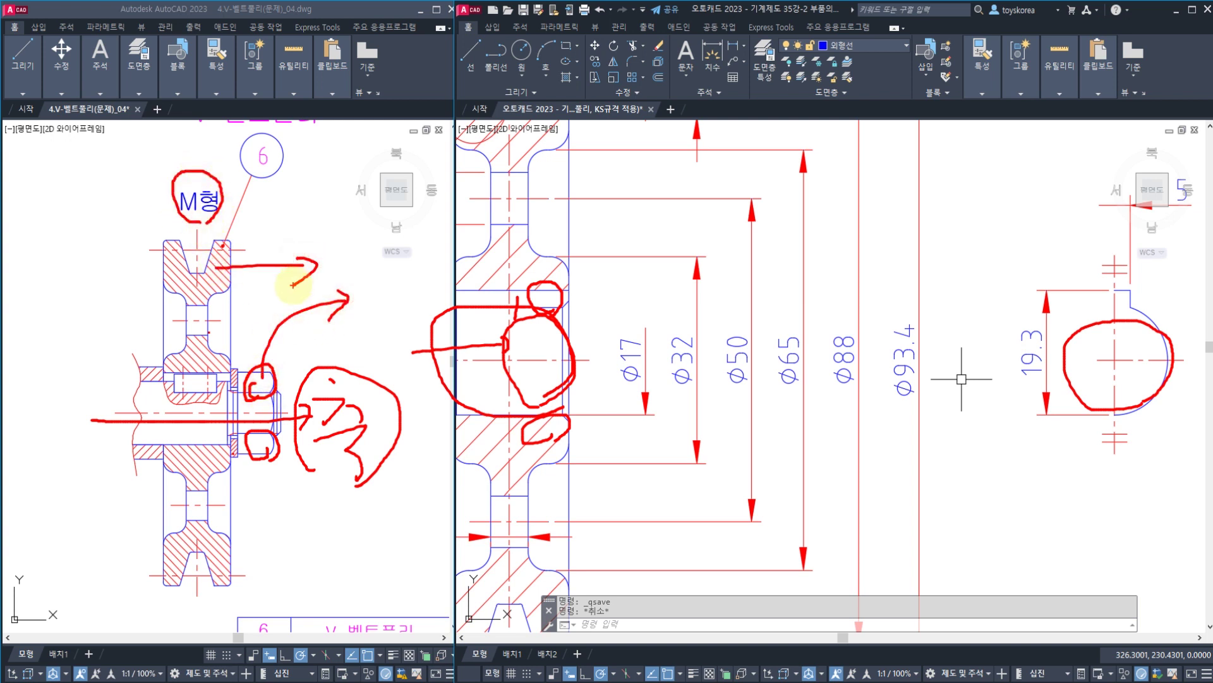
{"action": "mouse_move", "coordinate": [218, 270]}
{"action": "left_mouse_down"}
{"action": "mouse_move", "coordinate": [193, 223]}
{"action": "mouse_move", "coordinate": [208, 276]}
{"action": "mouse_move", "coordinate": [196, 254]}
{"action": "mouse_move", "coordinate": [306, 230]}
{"action": "mouse_move", "coordinate": [296, 250]}
{"action": "left_mouse_up"}
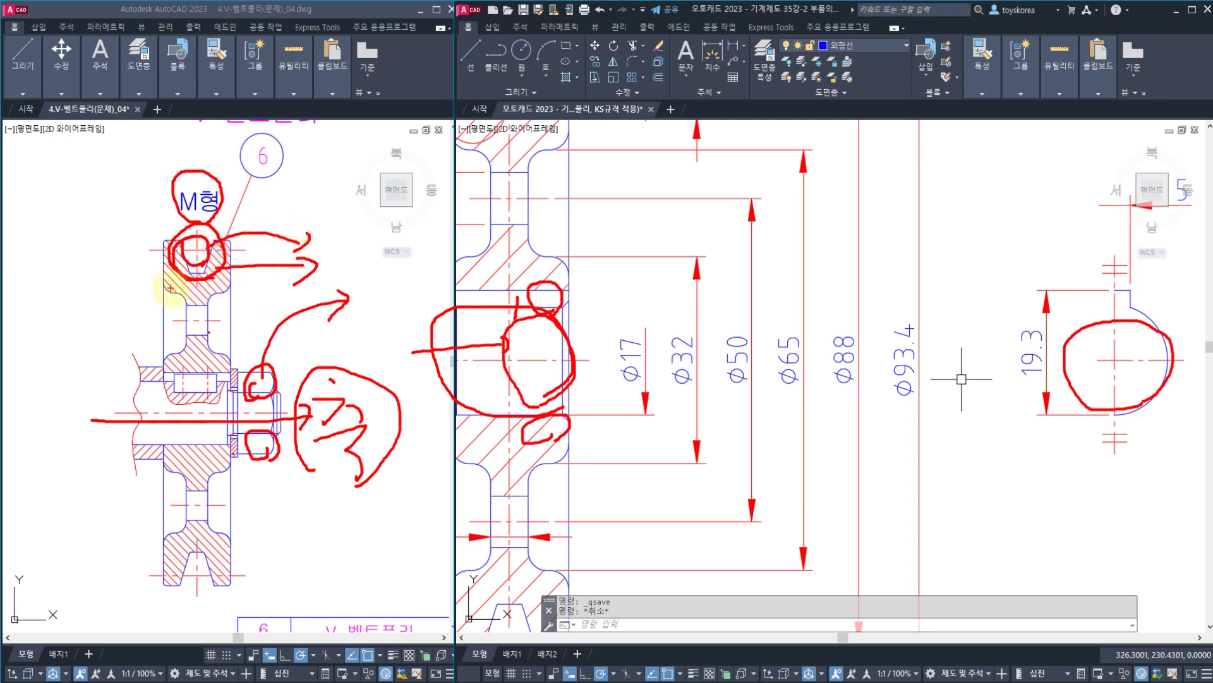
{"action": "mouse_move", "coordinate": [171, 288]}
{"action": "left_mouse_down"}
{"action": "mouse_move", "coordinate": [115, 311]}
{"action": "mouse_move", "coordinate": [132, 306]}
{"action": "left_mouse_up"}
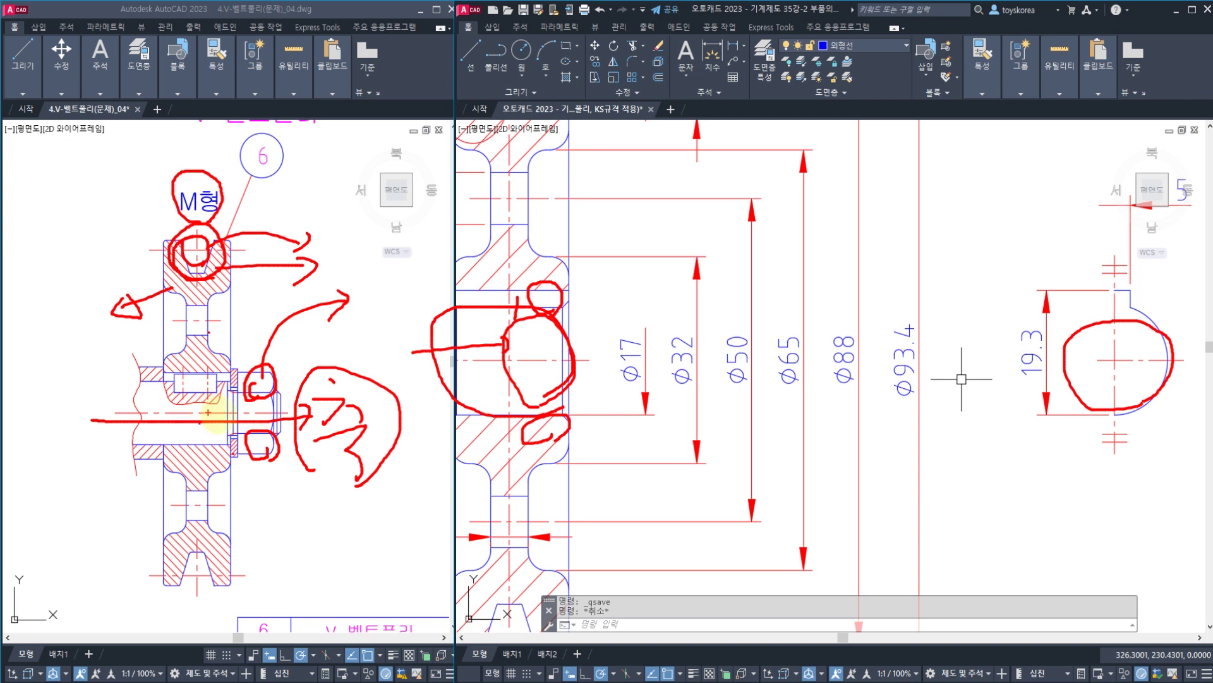
{"action": "left_click_drag", "start_coordinate": [244, 415], "coordinate": [190, 410]}
{"action": "left_click_drag", "start_coordinate": [178, 467], "coordinate": [252, 483]}
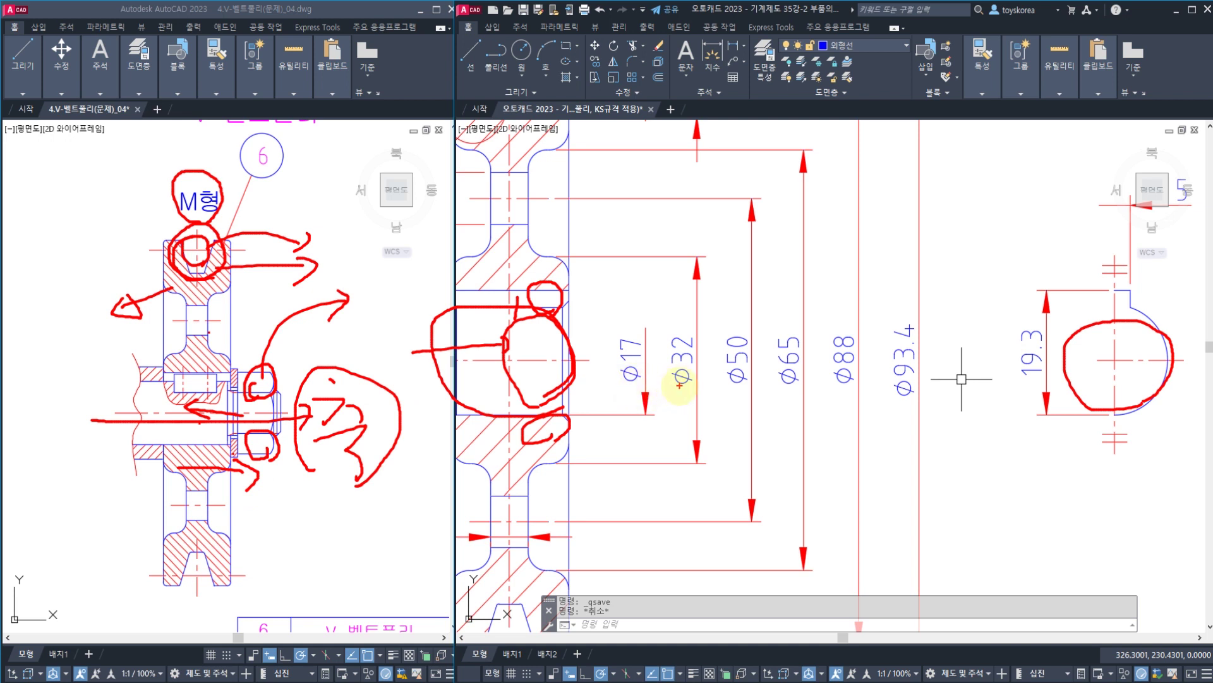
{"action": "mouse_move", "coordinate": [775, 211]}
{"action": "left_mouse_down"}
{"action": "mouse_move", "coordinate": [841, 211]}
{"action": "mouse_move", "coordinate": [794, 267]}
{"action": "left_mouse_up"}
{"action": "key", "text": "Escape"}
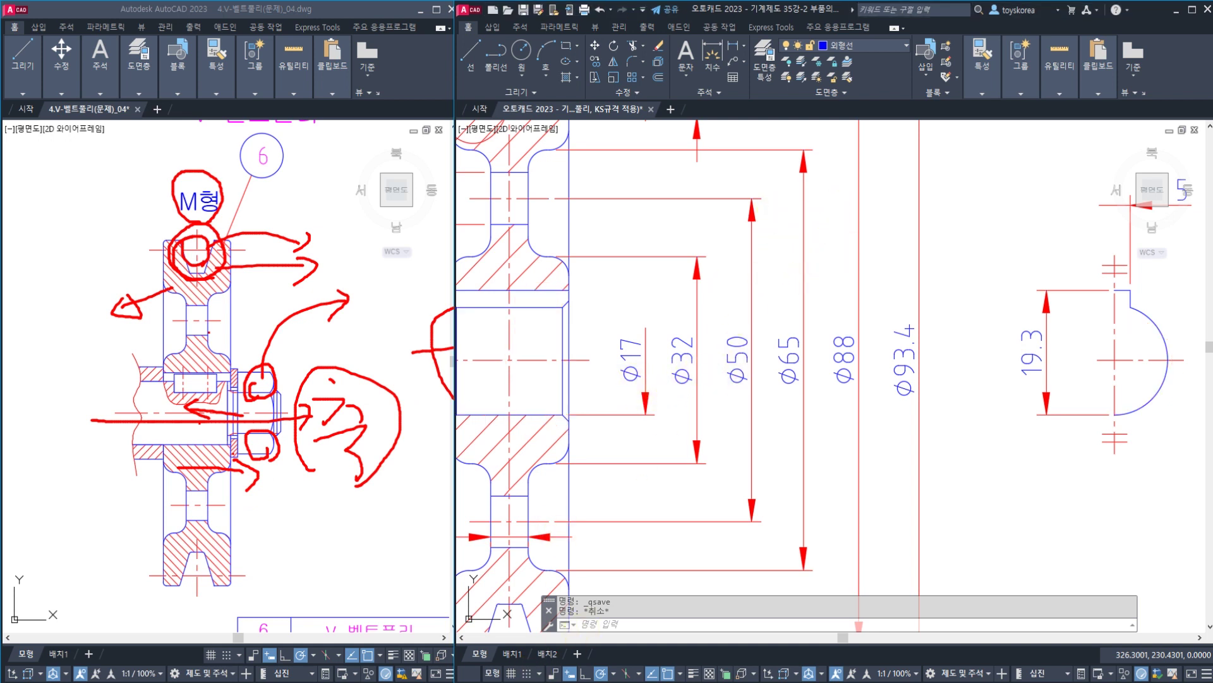
- Switch to the KS standards PDF and examine the hole-basis classes in the 끼워 맞춤 공차 table on page 1
{"action": "left_click", "coordinate": [537, 681]}
{"action": "scroll", "coordinate": [244, 352], "scroll_direction": "down", "scroll_amount": 1, "text": "ctrl"}
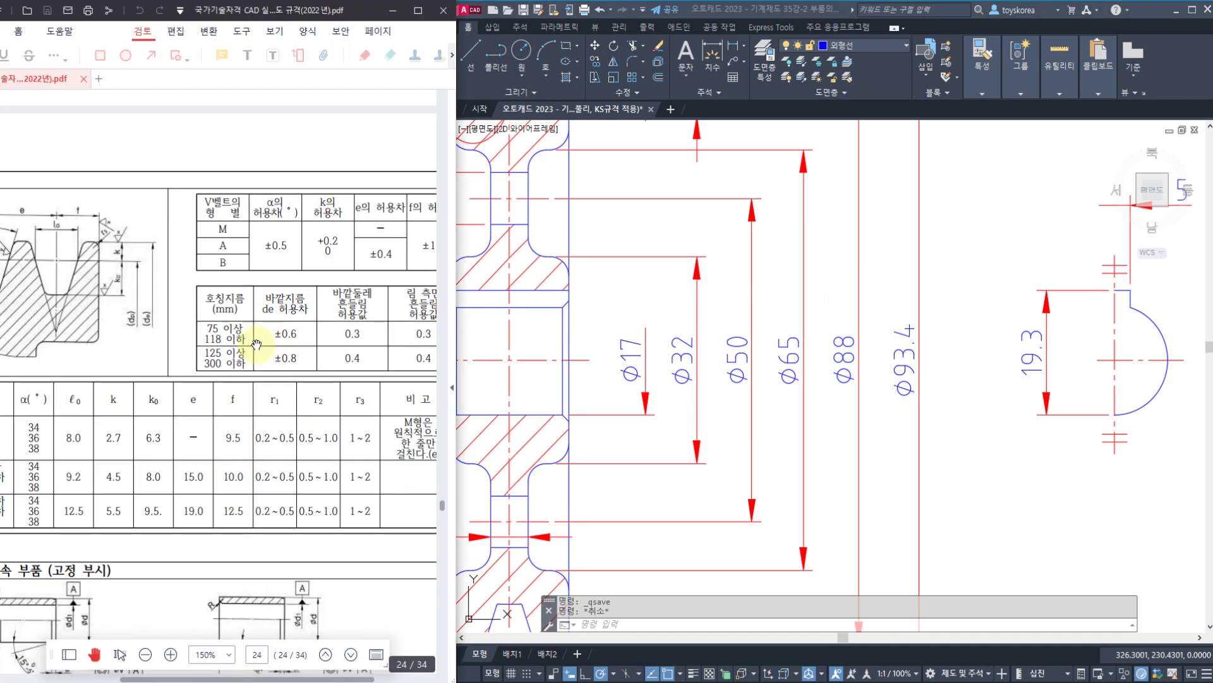
{"action": "left_click_drag", "start_coordinate": [444, 500], "coordinate": [441, 103]}
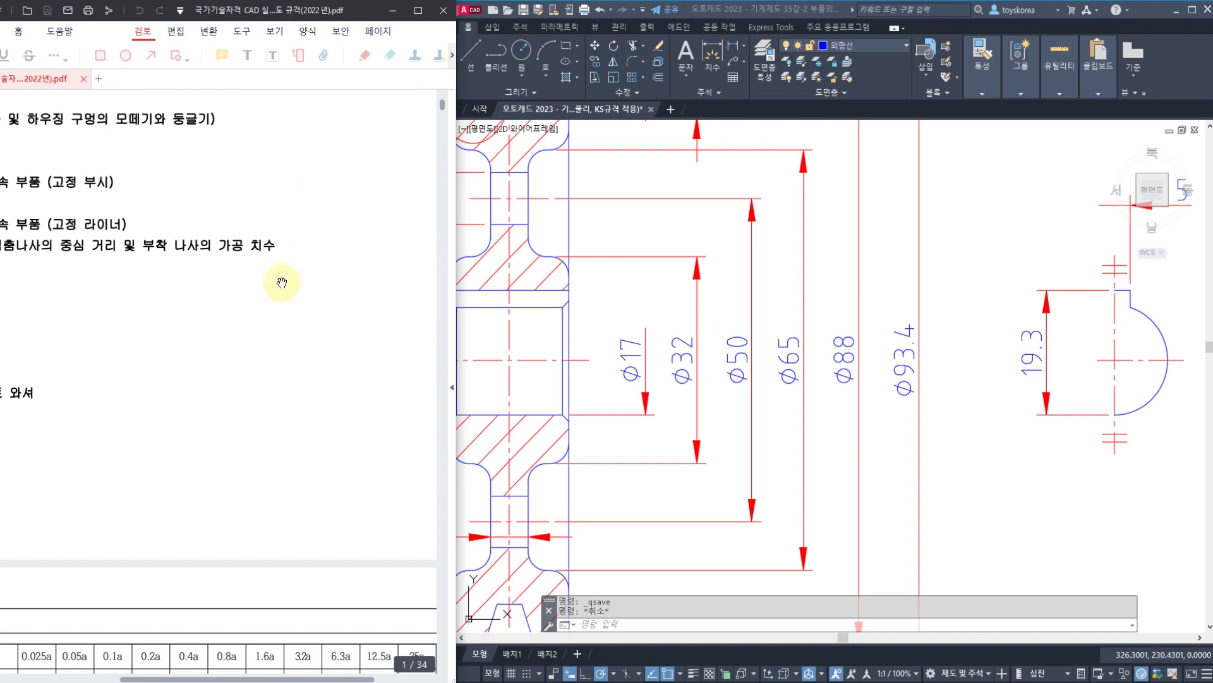
{"action": "scroll", "coordinate": [303, 278], "scroll_direction": "down", "scroll_amount": 5}
{"action": "scroll", "coordinate": [196, 499], "scroll_direction": "down", "scroll_amount": 2, "text": "ctrl"}
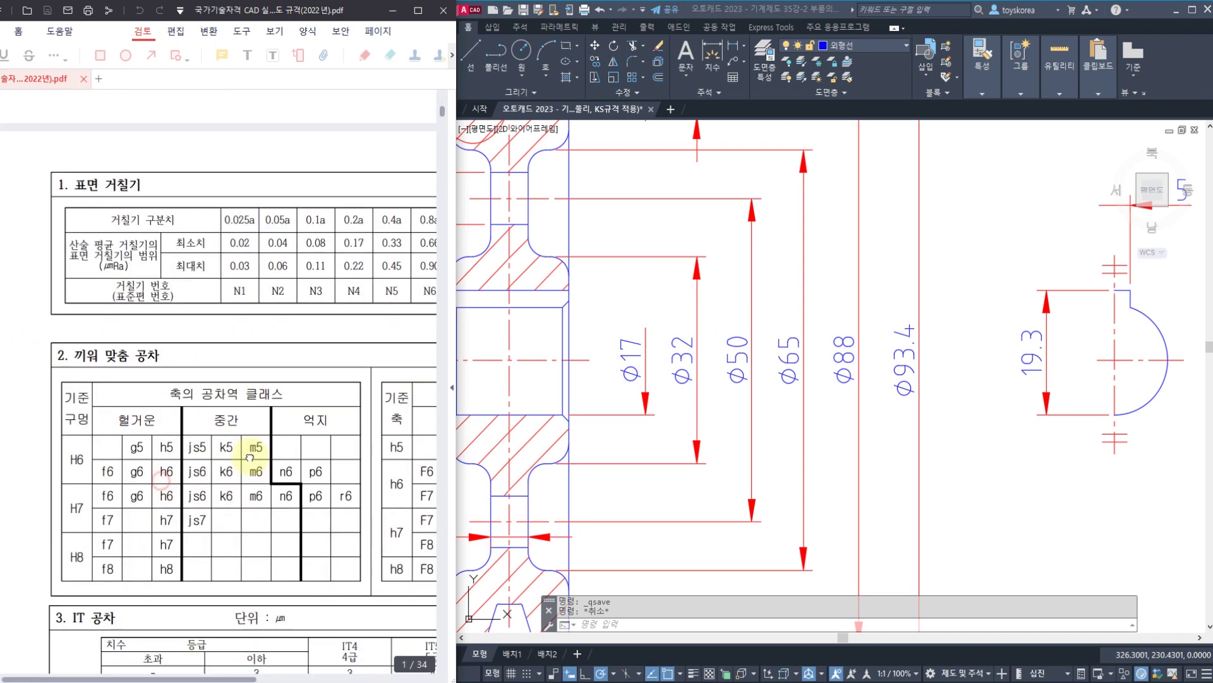
{"action": "scroll", "coordinate": [230, 520], "scroll_direction": "up", "scroll_amount": 3, "text": "ctrl"}
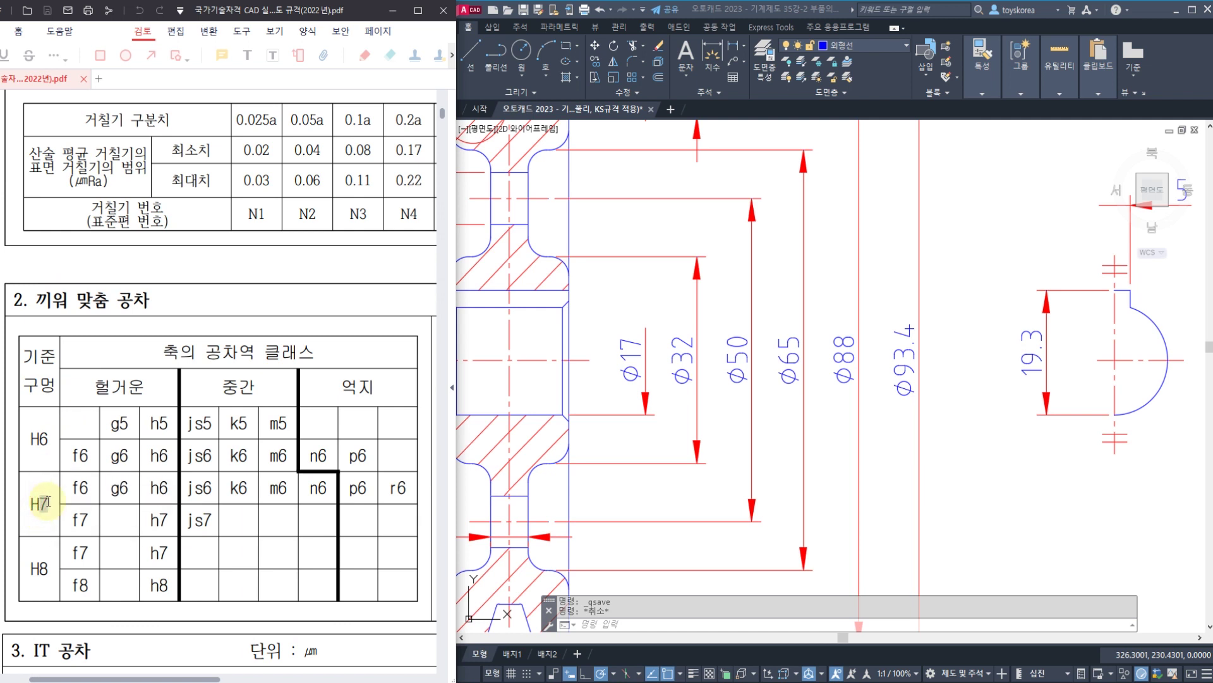
{"action": "left_click_drag", "start_coordinate": [39, 439], "coordinate": [50, 440]}
{"action": "left_click", "coordinate": [45, 439]}
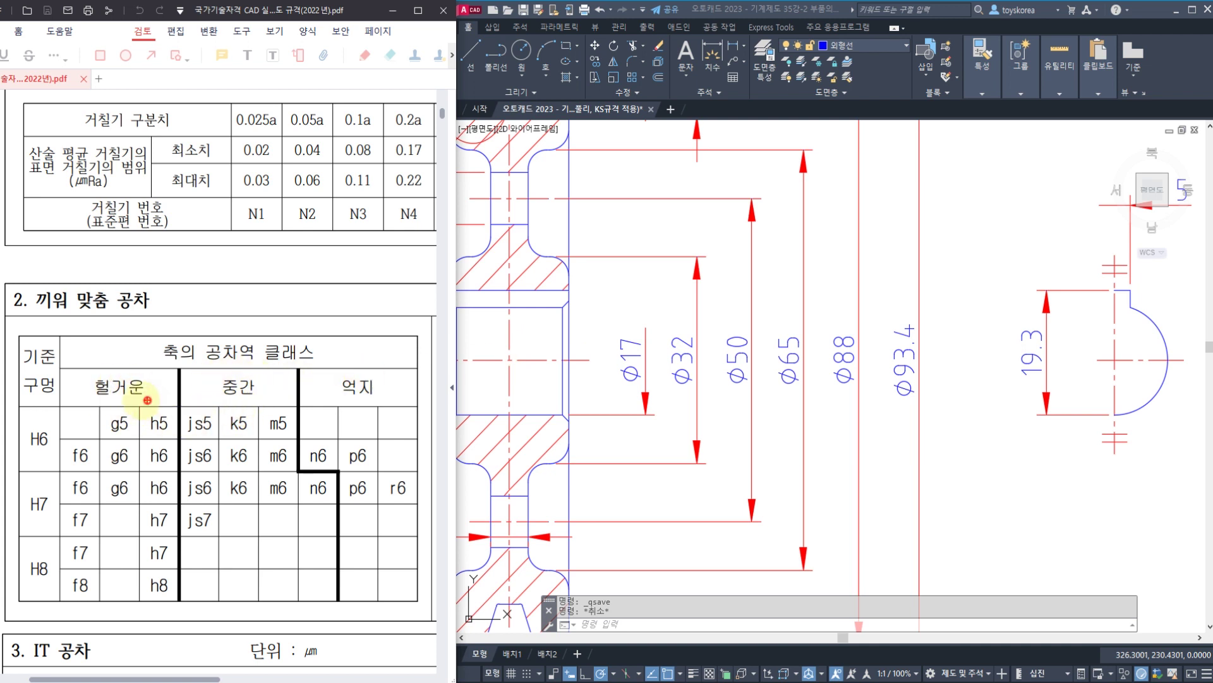
{"action": "mouse_move", "coordinate": [147, 400]}
{"action": "left_mouse_down"}
{"action": "mouse_move", "coordinate": [101, 366]}
{"action": "mouse_move", "coordinate": [149, 399]}
{"action": "left_mouse_up"}
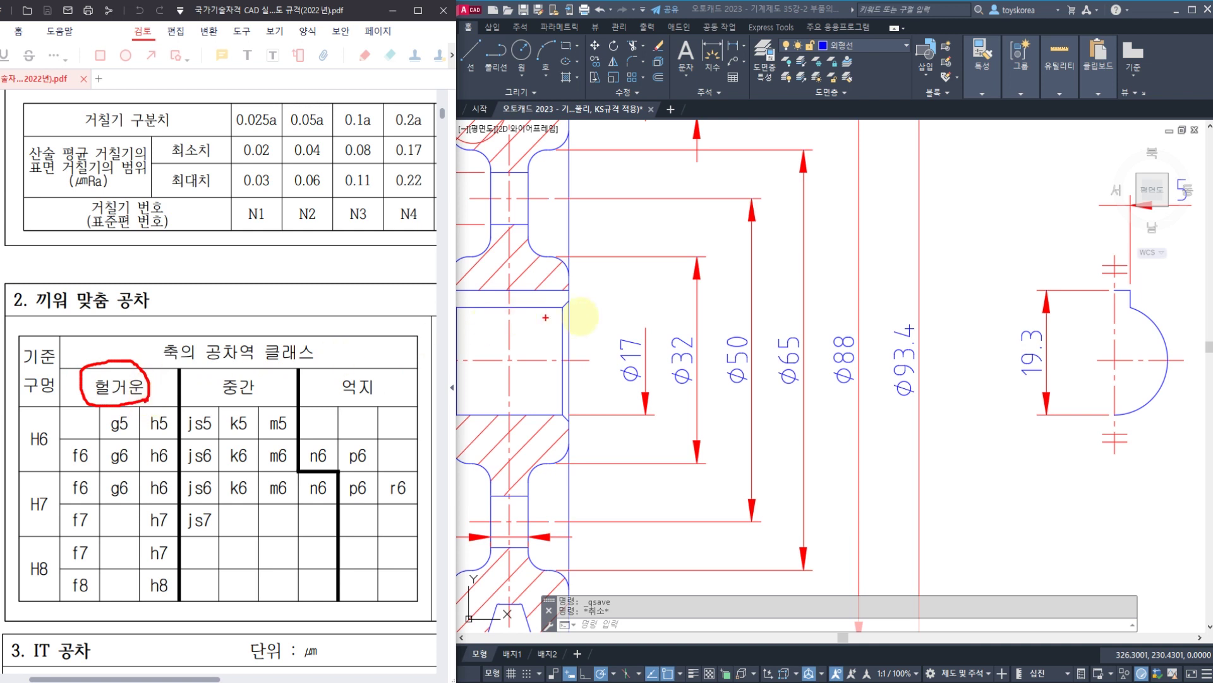
{"action": "mouse_move", "coordinate": [655, 314]}
{"action": "left_mouse_down"}
{"action": "mouse_move", "coordinate": [487, 314]}
{"action": "mouse_move", "coordinate": [443, 344]}
{"action": "mouse_move", "coordinate": [442, 397]}
{"action": "mouse_move", "coordinate": [577, 395]}
{"action": "left_mouse_up"}
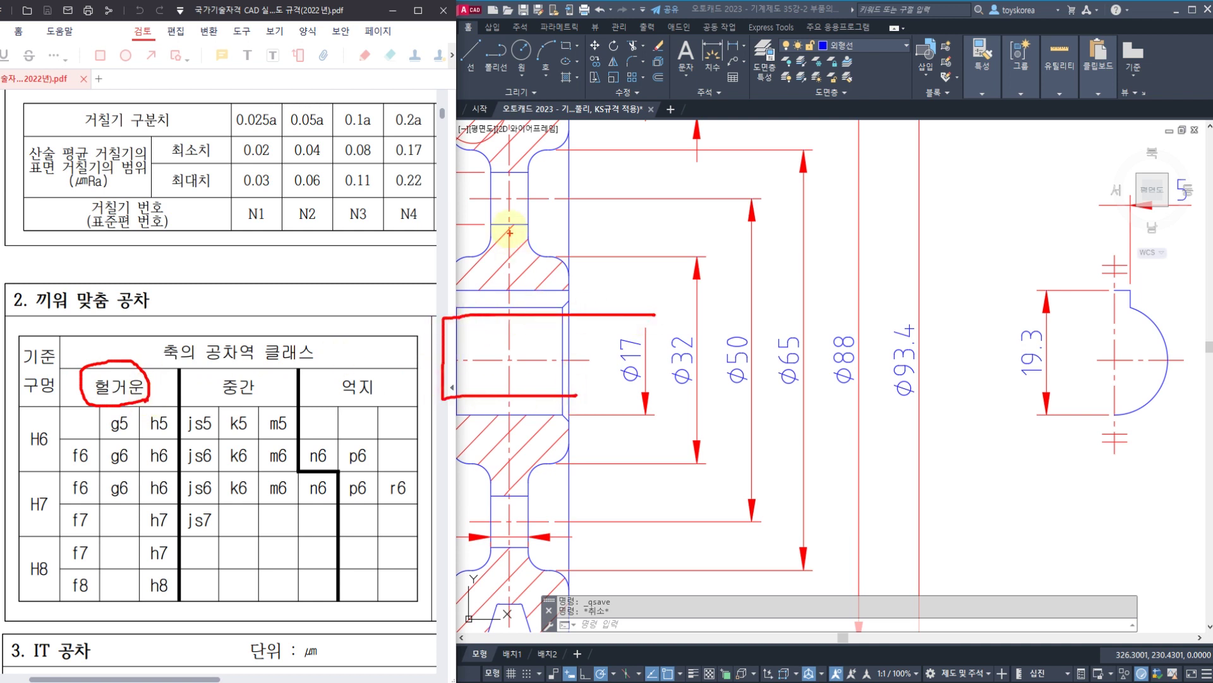
{"action": "mouse_move", "coordinate": [510, 233]}
{"action": "left_mouse_down"}
{"action": "mouse_move", "coordinate": [554, 217]}
{"action": "mouse_move", "coordinate": [525, 241]}
{"action": "left_mouse_up"}
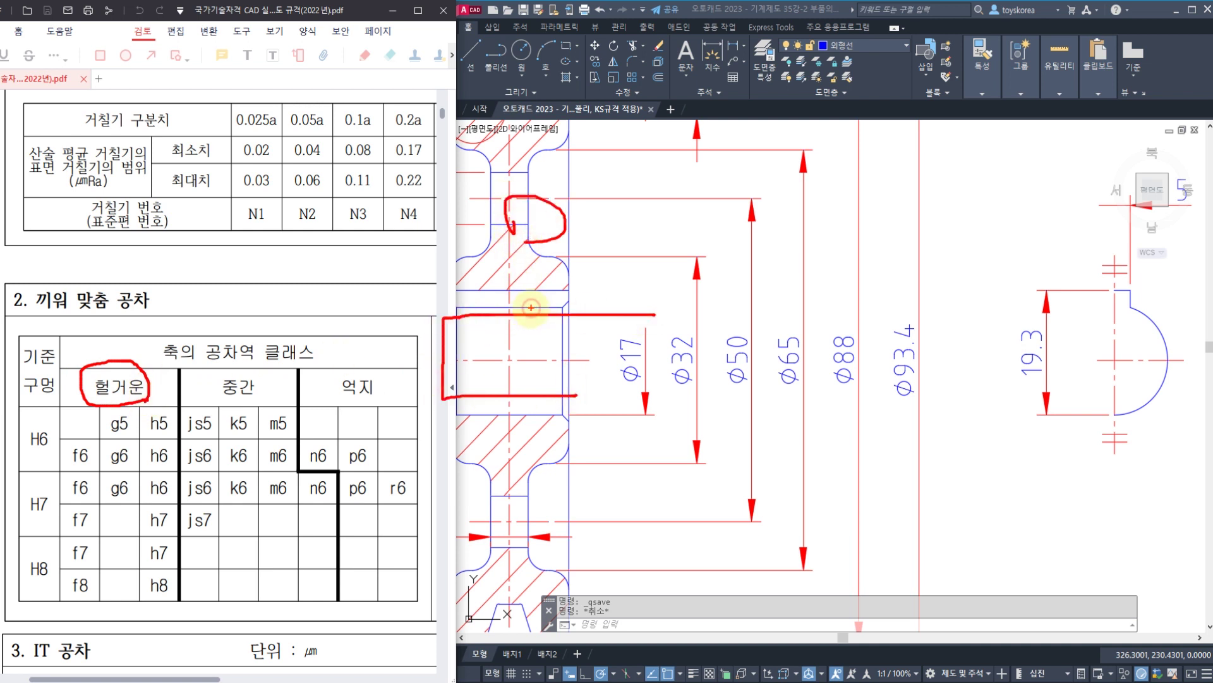
{"action": "left_click_drag", "start_coordinate": [549, 311], "coordinate": [562, 308]}
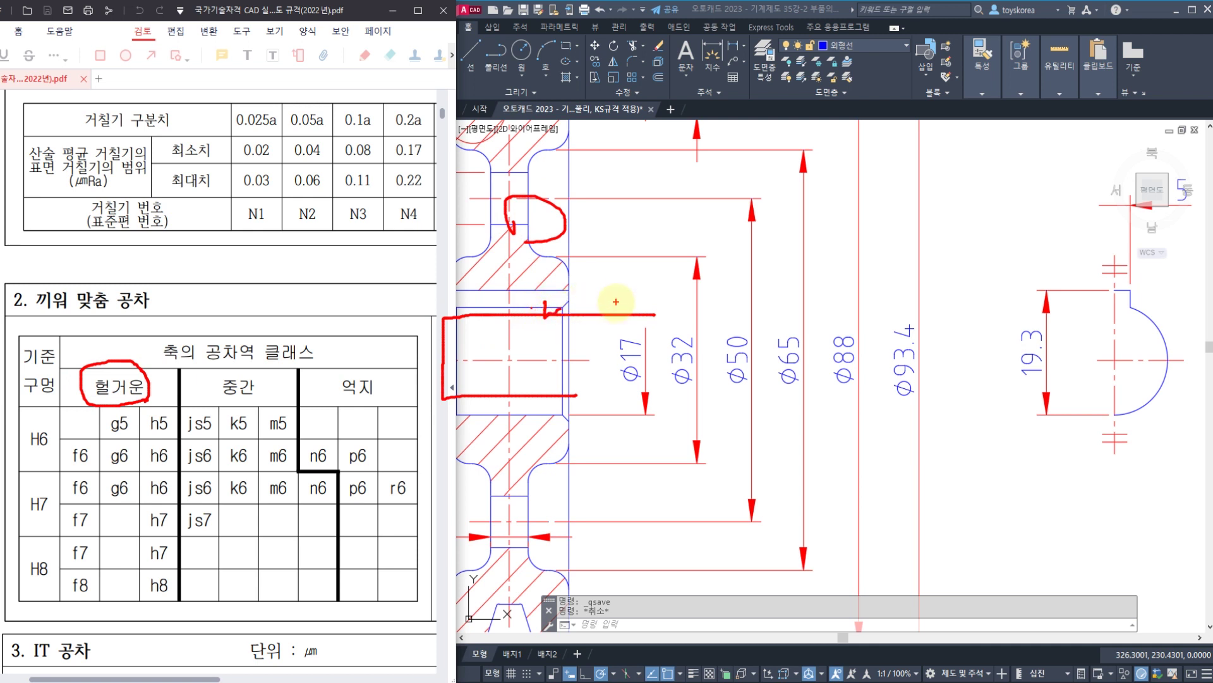
{"action": "mouse_move", "coordinate": [118, 380]}
{"action": "left_mouse_down"}
{"action": "mouse_move", "coordinate": [205, 315]}
{"action": "mouse_move", "coordinate": [201, 332]}
{"action": "left_mouse_up"}
{"action": "mouse_move", "coordinate": [284, 297]}
{"action": "left_mouse_down"}
{"action": "mouse_move", "coordinate": [284, 314]}
{"action": "mouse_move", "coordinate": [304, 316]}
{"action": "mouse_move", "coordinate": [292, 312]}
{"action": "left_mouse_up"}
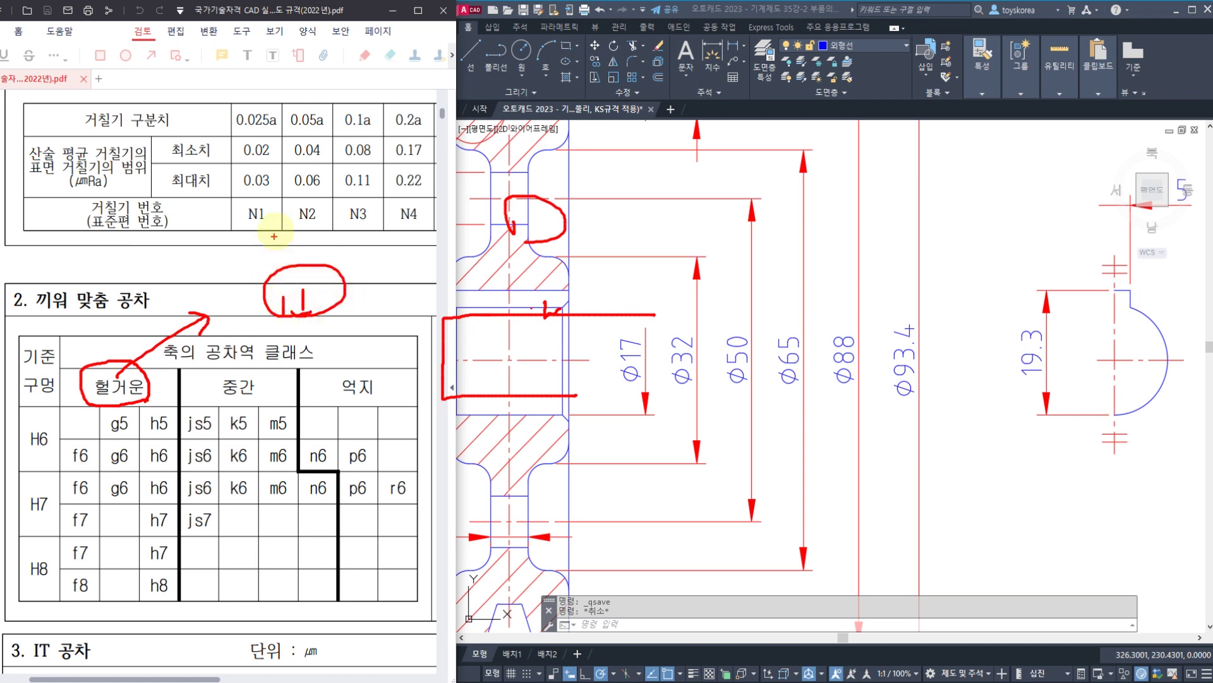
{"action": "left_click_drag", "start_coordinate": [277, 232], "coordinate": [276, 260]}
{"action": "mouse_move", "coordinate": [323, 218]}
{"action": "left_mouse_down"}
{"action": "mouse_move", "coordinate": [328, 236]}
{"action": "mouse_move", "coordinate": [292, 249]}
{"action": "left_mouse_up"}
{"action": "left_click_drag", "start_coordinate": [320, 174], "coordinate": [284, 234]}
{"action": "left_click_drag", "start_coordinate": [274, 188], "coordinate": [356, 243]}
{"action": "mouse_move", "coordinate": [93, 406]}
{"action": "left_mouse_down"}
{"action": "mouse_move", "coordinate": [148, 405]}
{"action": "mouse_move", "coordinate": [100, 381]}
{"action": "mouse_move", "coordinate": [102, 398]}
{"action": "left_mouse_up"}
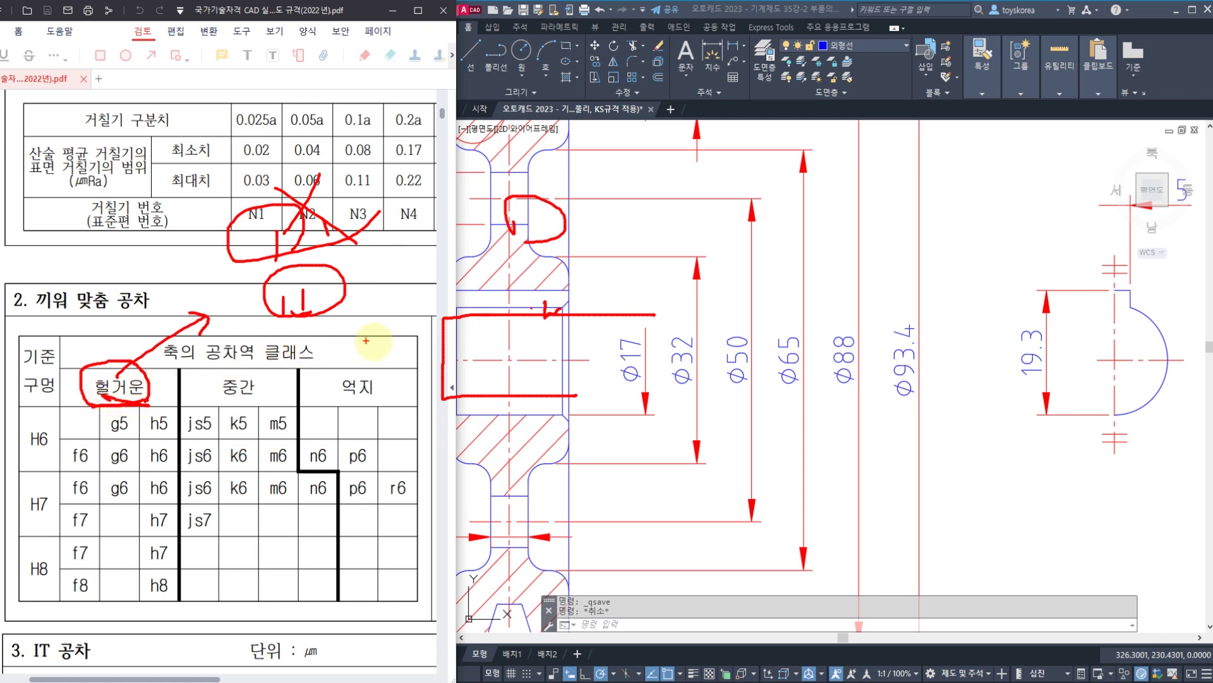
{"action": "mouse_move", "coordinate": [157, 405]}
{"action": "left_mouse_down"}
{"action": "mouse_move", "coordinate": [136, 353]}
{"action": "mouse_move", "coordinate": [155, 407]}
{"action": "mouse_move", "coordinate": [152, 385]}
{"action": "left_mouse_up"}
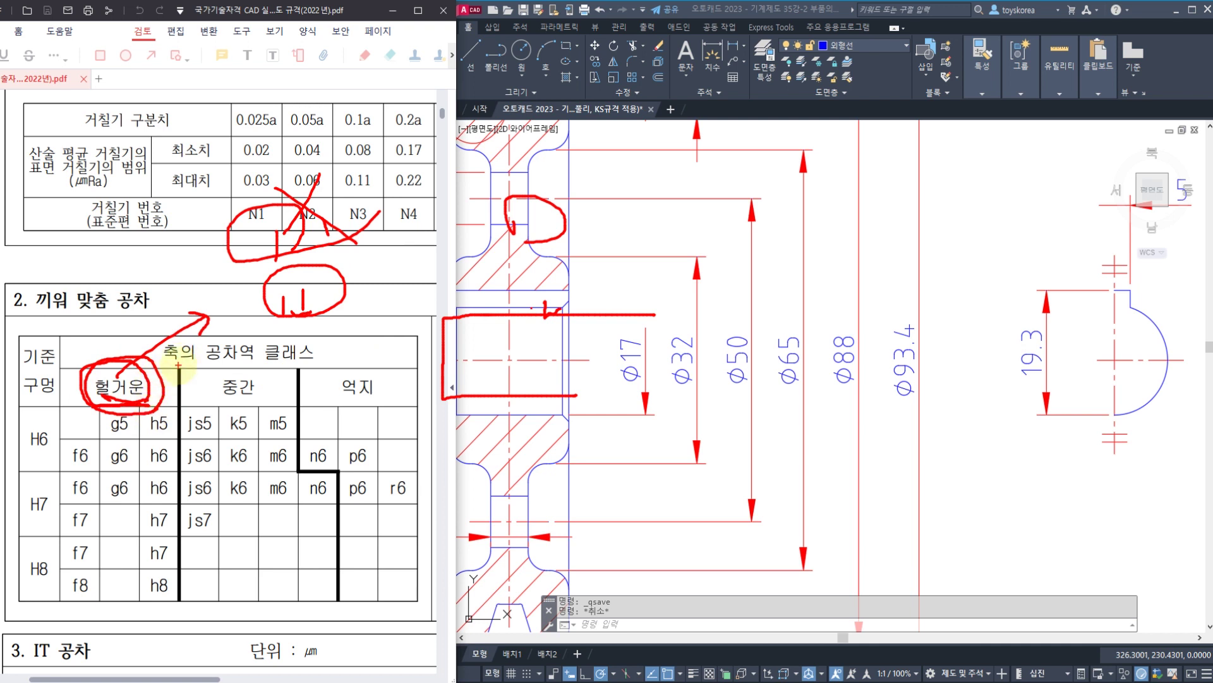
{"action": "left_click_drag", "start_coordinate": [153, 373], "coordinate": [148, 410]}
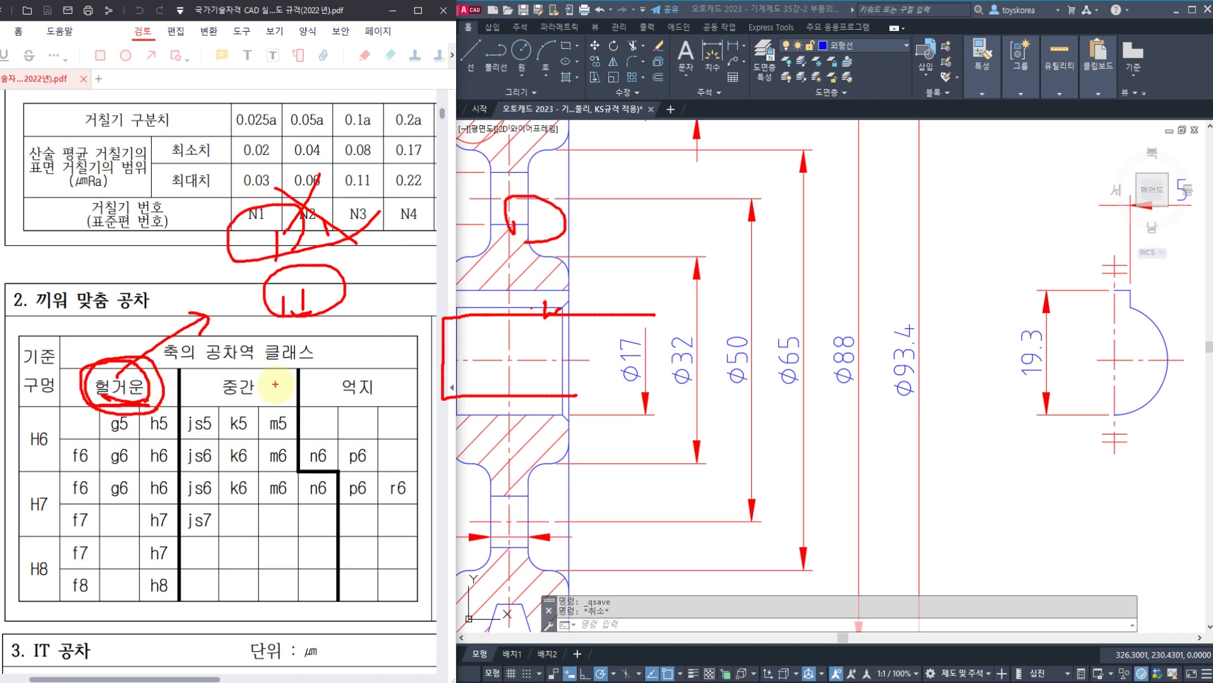
- Compare the 헐거운, 중간 and 억지 fit categories in the 끼워 맞춤 공차 table and examine the H7 row's shaft classes
{"action": "mouse_move", "coordinate": [274, 381]}
{"action": "left_mouse_down"}
{"action": "mouse_move", "coordinate": [221, 414]}
{"action": "mouse_move", "coordinate": [253, 367]}
{"action": "mouse_move", "coordinate": [272, 401]}
{"action": "mouse_move", "coordinate": [326, 383]}
{"action": "left_mouse_up"}
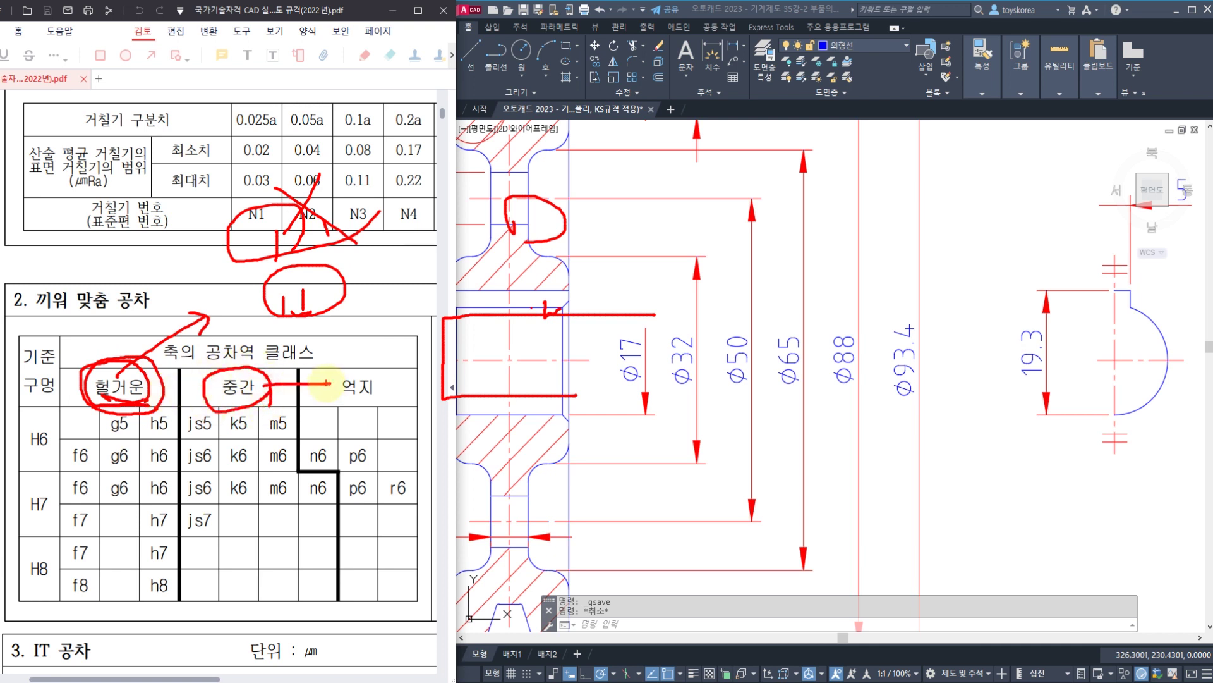
{"action": "mouse_move", "coordinate": [215, 397]}
{"action": "left_mouse_down"}
{"action": "mouse_move", "coordinate": [166, 399]}
{"action": "mouse_move", "coordinate": [178, 409]}
{"action": "mouse_move", "coordinate": [243, 352]}
{"action": "mouse_move", "coordinate": [237, 418]}
{"action": "left_mouse_up"}
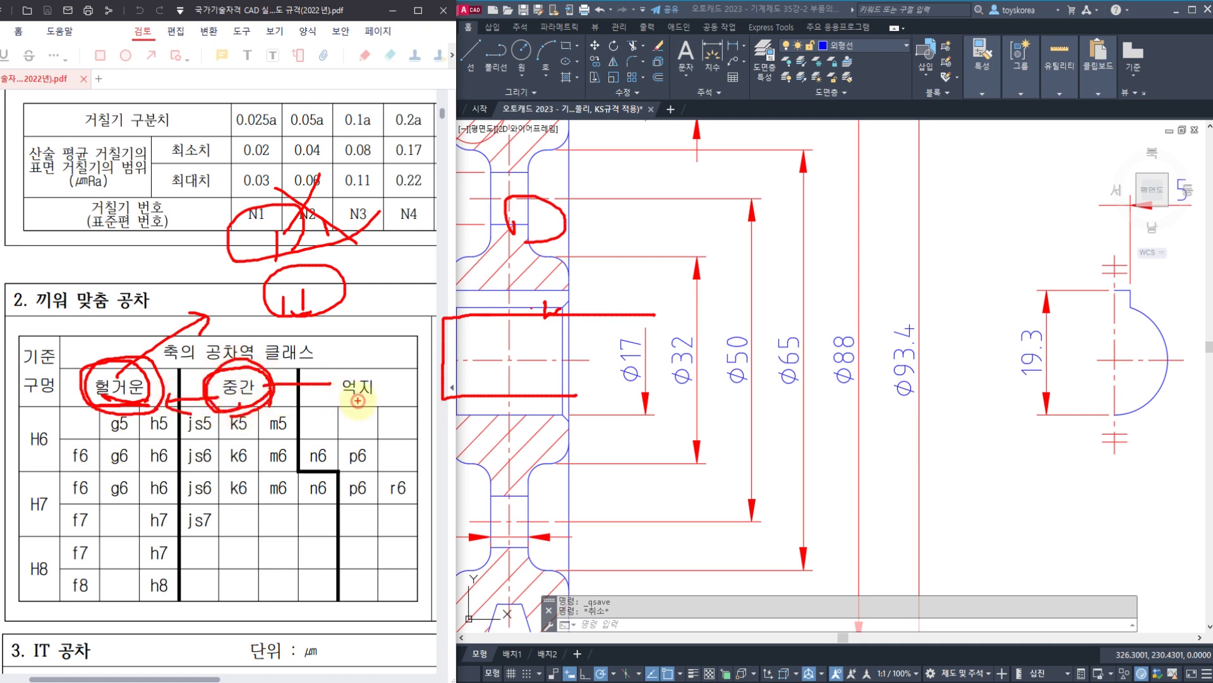
{"action": "mouse_move", "coordinate": [355, 398]}
{"action": "left_mouse_down"}
{"action": "mouse_move", "coordinate": [385, 360]}
{"action": "mouse_move", "coordinate": [377, 408]}
{"action": "left_mouse_up"}
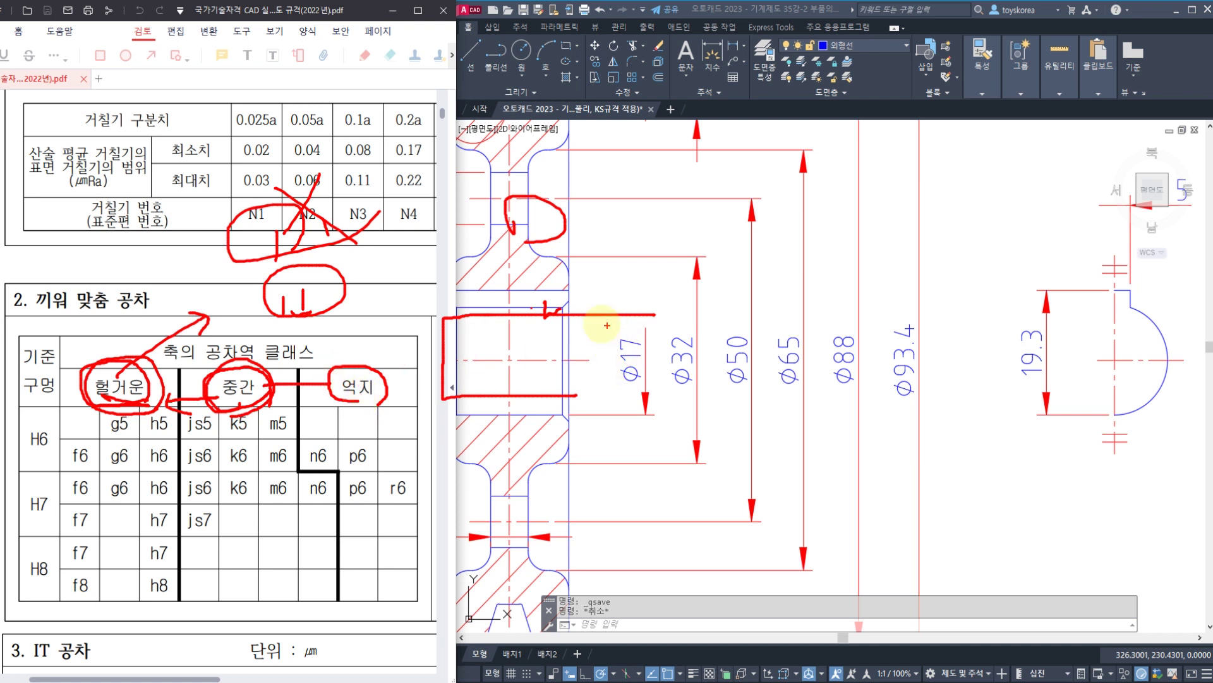
{"action": "mouse_move", "coordinate": [409, 349]}
{"action": "left_mouse_down"}
{"action": "mouse_move", "coordinate": [482, 354]}
{"action": "mouse_move", "coordinate": [419, 384]}
{"action": "mouse_move", "coordinate": [447, 396]}
{"action": "left_mouse_up"}
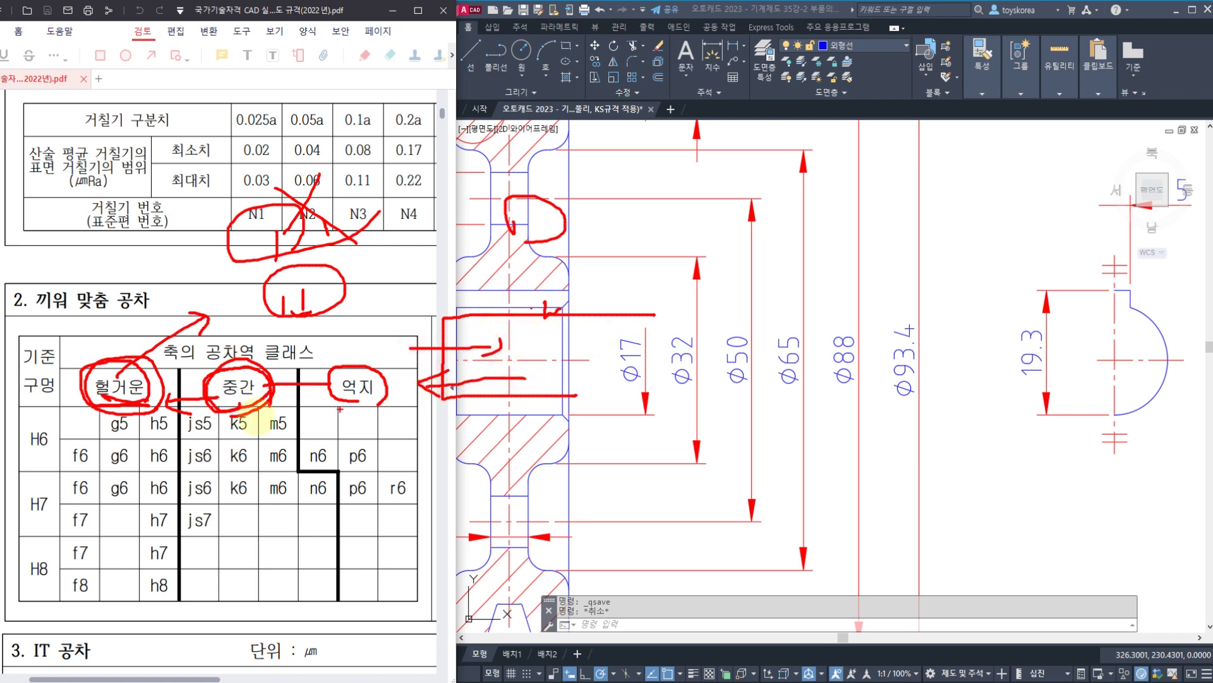
{"action": "mouse_move", "coordinate": [118, 407]}
{"action": "left_mouse_down"}
{"action": "mouse_move", "coordinate": [73, 389]}
{"action": "mouse_move", "coordinate": [130, 344]}
{"action": "mouse_move", "coordinate": [161, 389]}
{"action": "mouse_move", "coordinate": [120, 409]}
{"action": "left_mouse_up"}
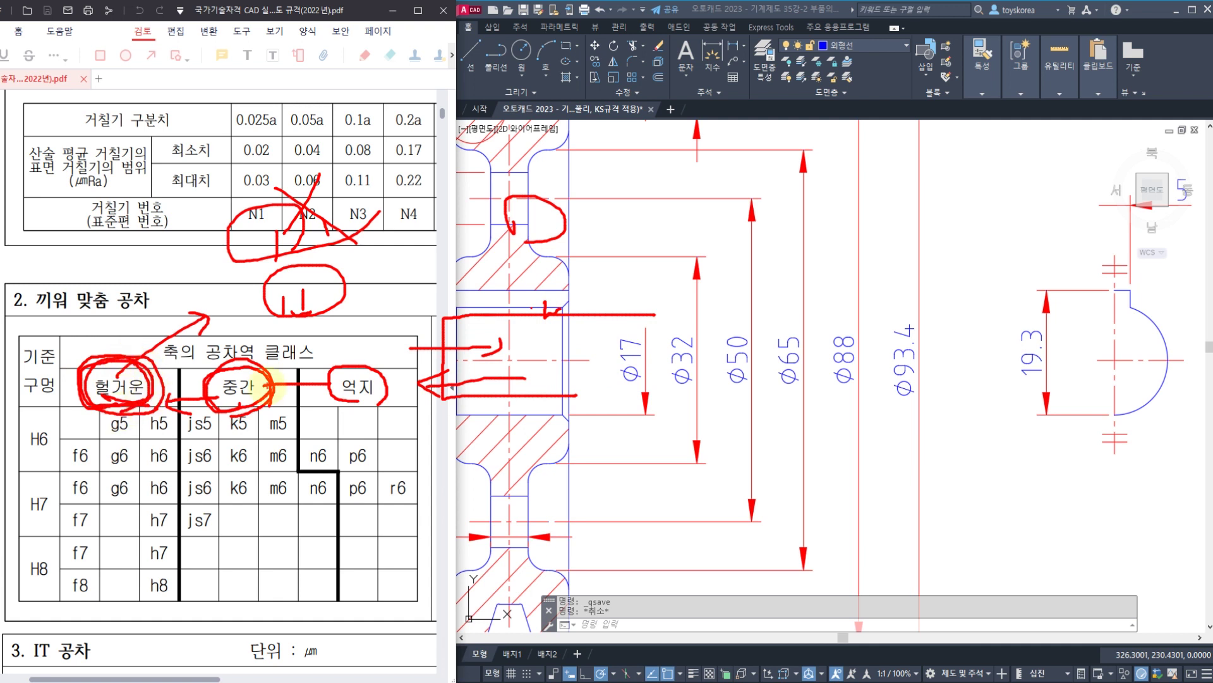
{"action": "mouse_move", "coordinate": [555, 414]}
{"action": "left_mouse_down"}
{"action": "mouse_move", "coordinate": [496, 325]}
{"action": "mouse_move", "coordinate": [568, 345]}
{"action": "mouse_move", "coordinate": [525, 408]}
{"action": "mouse_move", "coordinate": [488, 349]}
{"action": "left_mouse_up"}
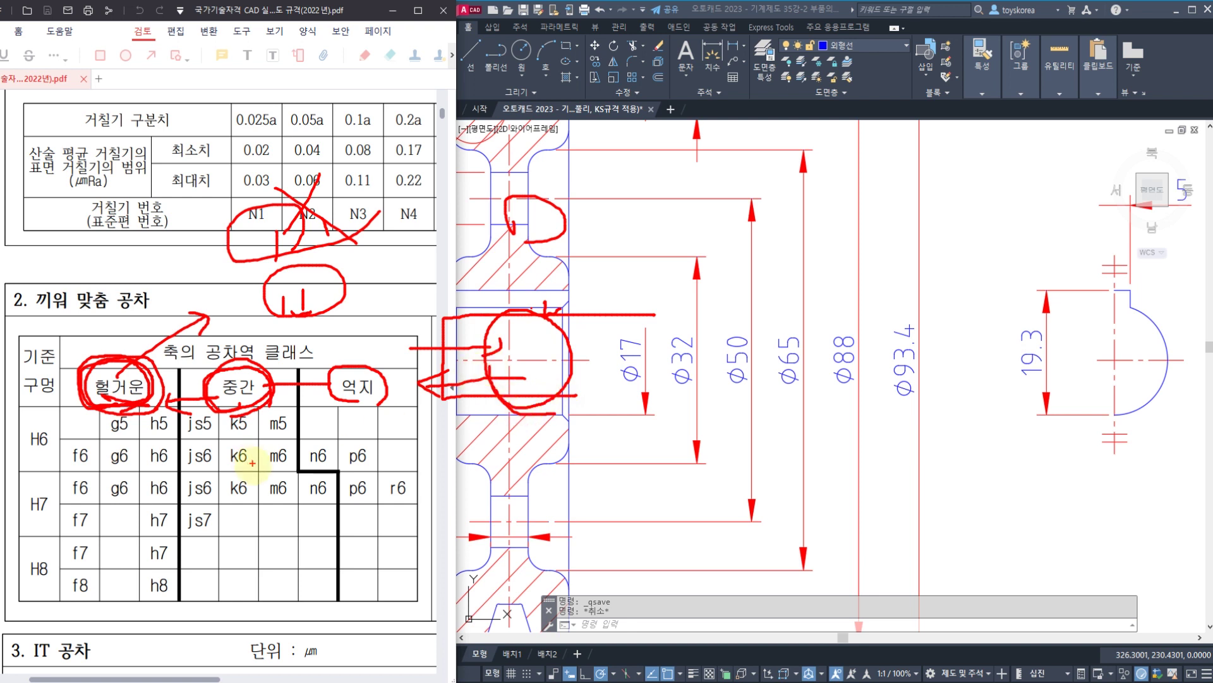
{"action": "mouse_move", "coordinate": [42, 520]}
{"action": "left_mouse_down"}
{"action": "mouse_move", "coordinate": [17, 500]}
{"action": "mouse_move", "coordinate": [42, 479]}
{"action": "left_mouse_up"}
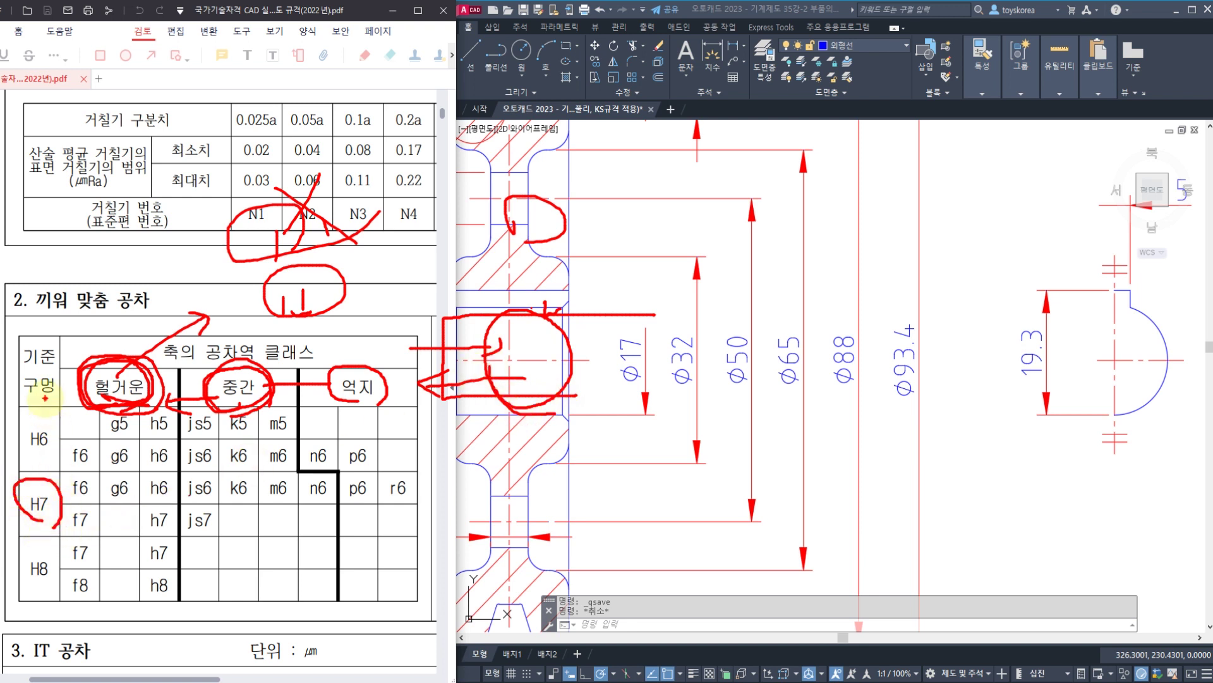
{"action": "mouse_move", "coordinate": [44, 525]}
{"action": "left_mouse_down"}
{"action": "mouse_move", "coordinate": [25, 481]}
{"action": "mouse_move", "coordinate": [64, 483]}
{"action": "left_mouse_up"}
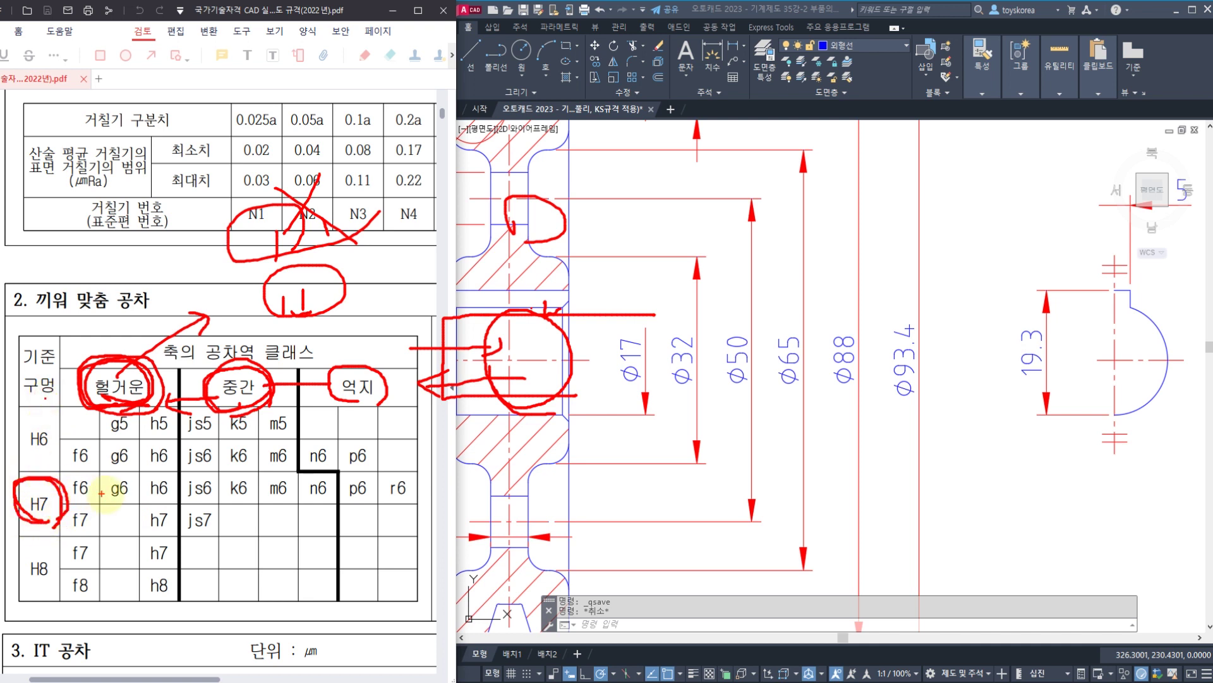
{"action": "mouse_move", "coordinate": [137, 521]}
{"action": "left_mouse_down"}
{"action": "mouse_move", "coordinate": [81, 526]}
{"action": "mouse_move", "coordinate": [105, 463]}
{"action": "mouse_move", "coordinate": [176, 483]}
{"action": "mouse_move", "coordinate": [172, 527]}
{"action": "mouse_move", "coordinate": [133, 538]}
{"action": "left_mouse_up"}
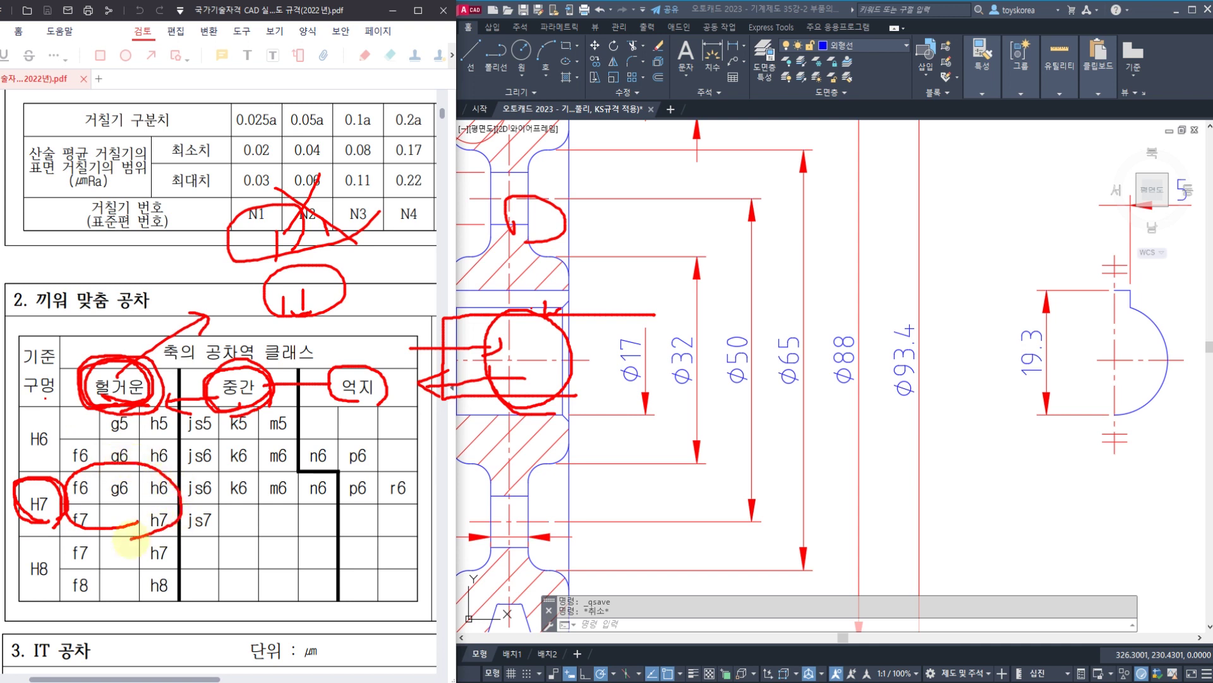
{"action": "left_click", "coordinate": [45, 498]}
{"action": "left_click", "coordinate": [82, 498]}
{"action": "left_click_drag", "start_coordinate": [115, 365], "coordinate": [123, 330]}
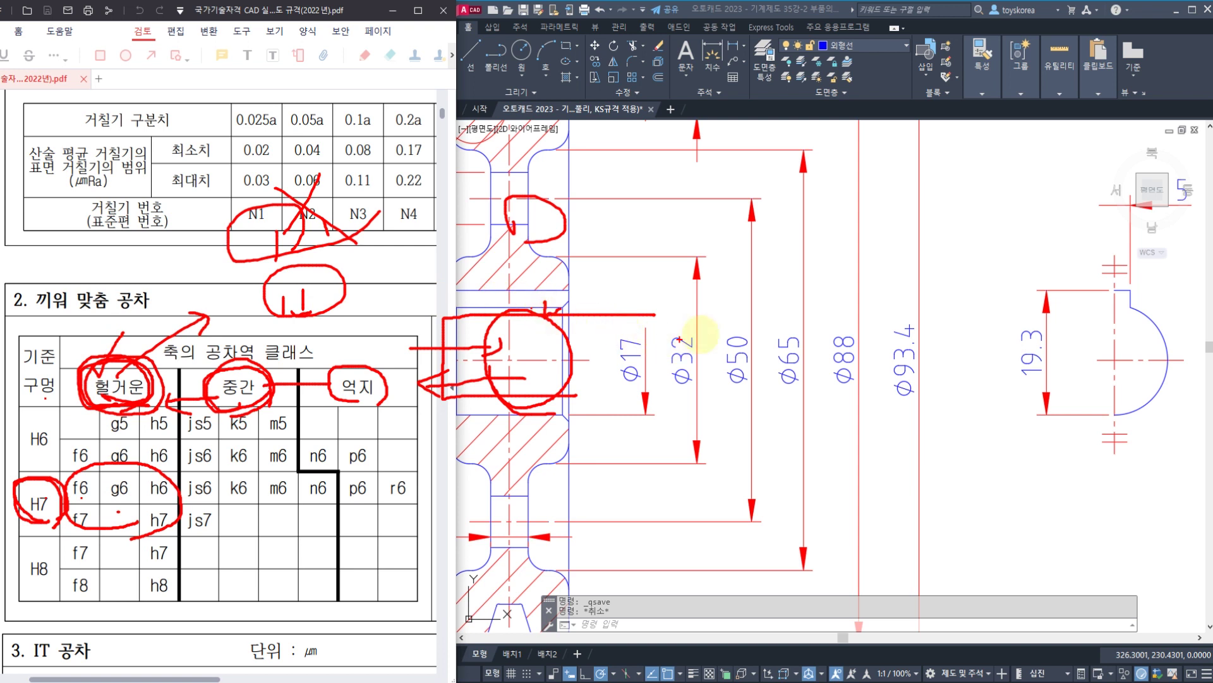
- Examine the Ø17 bore dimension against the H7 hole class, distinguishing the uppercase hole letter H from lowercase h
{"action": "left_click_drag", "start_coordinate": [739, 281], "coordinate": [759, 352]}
{"action": "left_click_drag", "start_coordinate": [780, 277], "coordinate": [724, 323]}
{"action": "left_click_drag", "start_coordinate": [714, 281], "coordinate": [795, 343]}
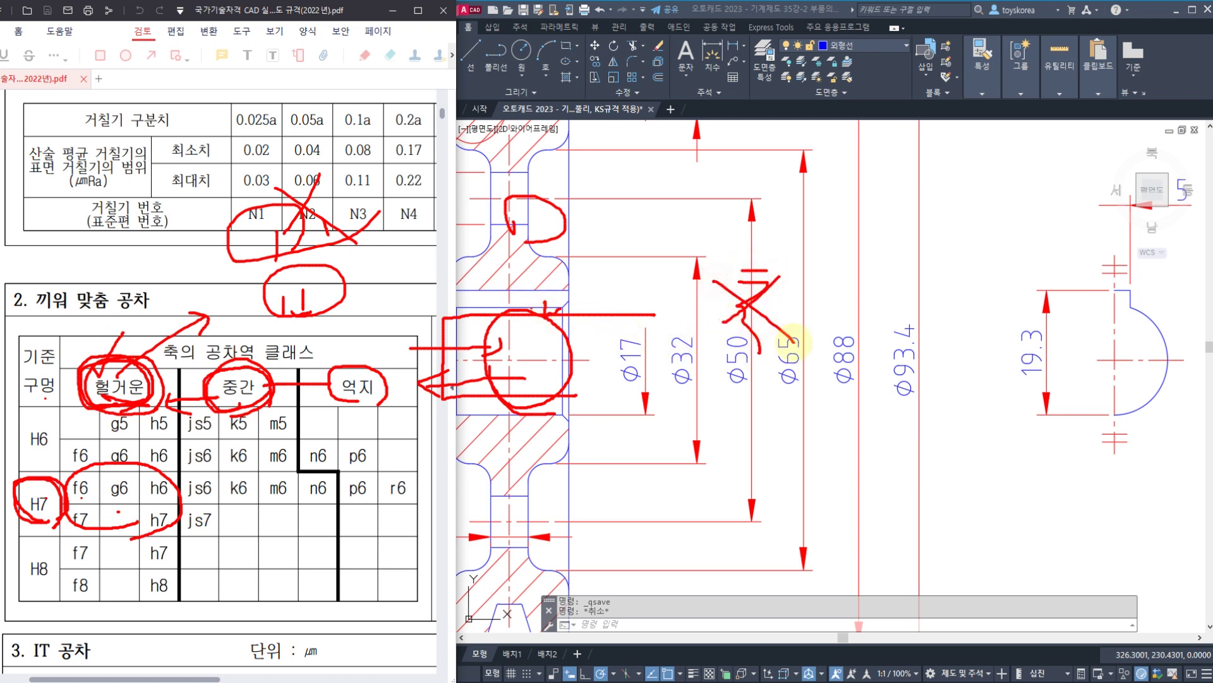
{"action": "mouse_move", "coordinate": [790, 289]}
{"action": "left_mouse_down"}
{"action": "mouse_move", "coordinate": [781, 313]}
{"action": "mouse_move", "coordinate": [829, 263]}
{"action": "mouse_move", "coordinate": [839, 280]}
{"action": "left_mouse_up"}
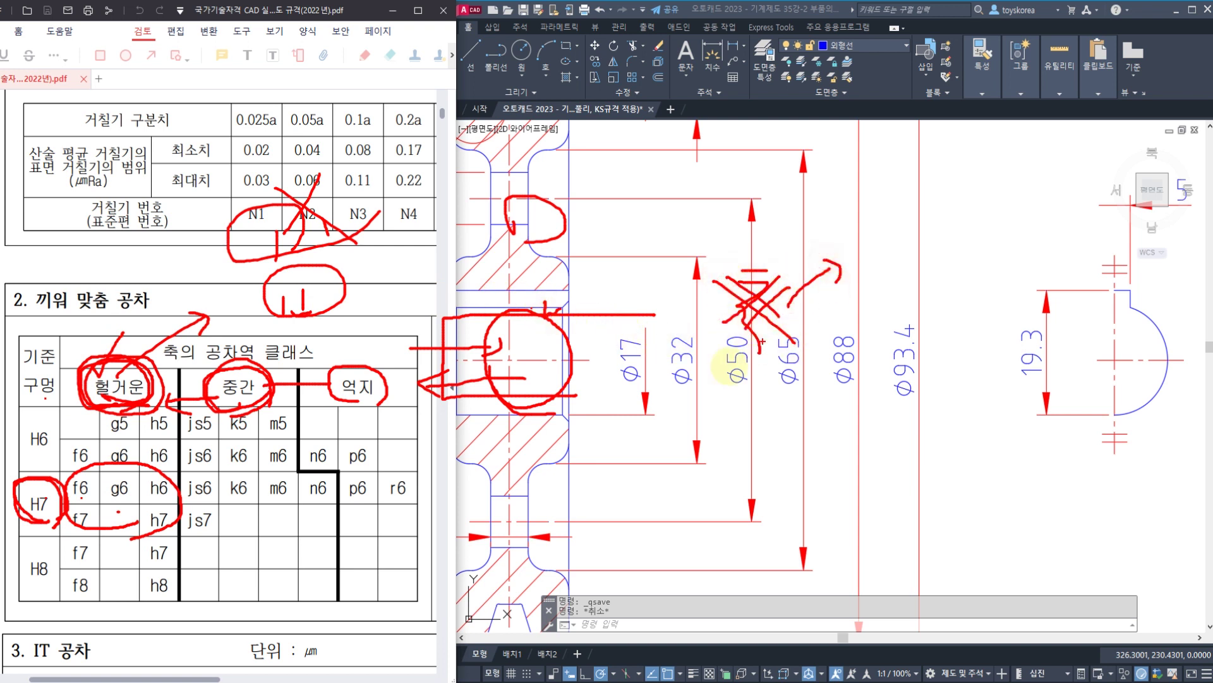
{"action": "mouse_move", "coordinate": [711, 288]}
{"action": "left_mouse_down"}
{"action": "mouse_move", "coordinate": [771, 282]}
{"action": "mouse_move", "coordinate": [737, 291]}
{"action": "left_mouse_up"}
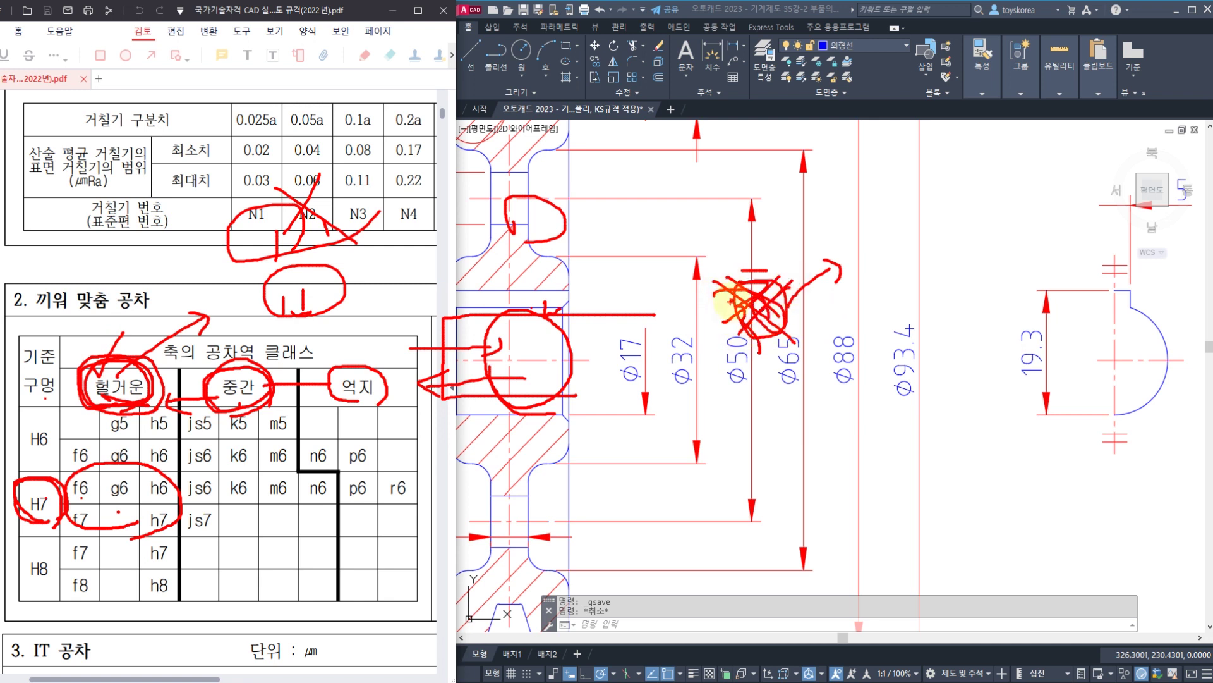
{"action": "mouse_move", "coordinate": [874, 251]}
{"action": "left_mouse_down"}
{"action": "mouse_move", "coordinate": [876, 281]}
{"action": "mouse_move", "coordinate": [889, 253]}
{"action": "left_mouse_up"}
{"action": "mouse_move", "coordinate": [935, 224]}
{"action": "left_mouse_down"}
{"action": "mouse_move", "coordinate": [939, 272]}
{"action": "mouse_move", "coordinate": [999, 297]}
{"action": "mouse_move", "coordinate": [910, 329]}
{"action": "mouse_move", "coordinate": [997, 309]}
{"action": "left_mouse_up"}
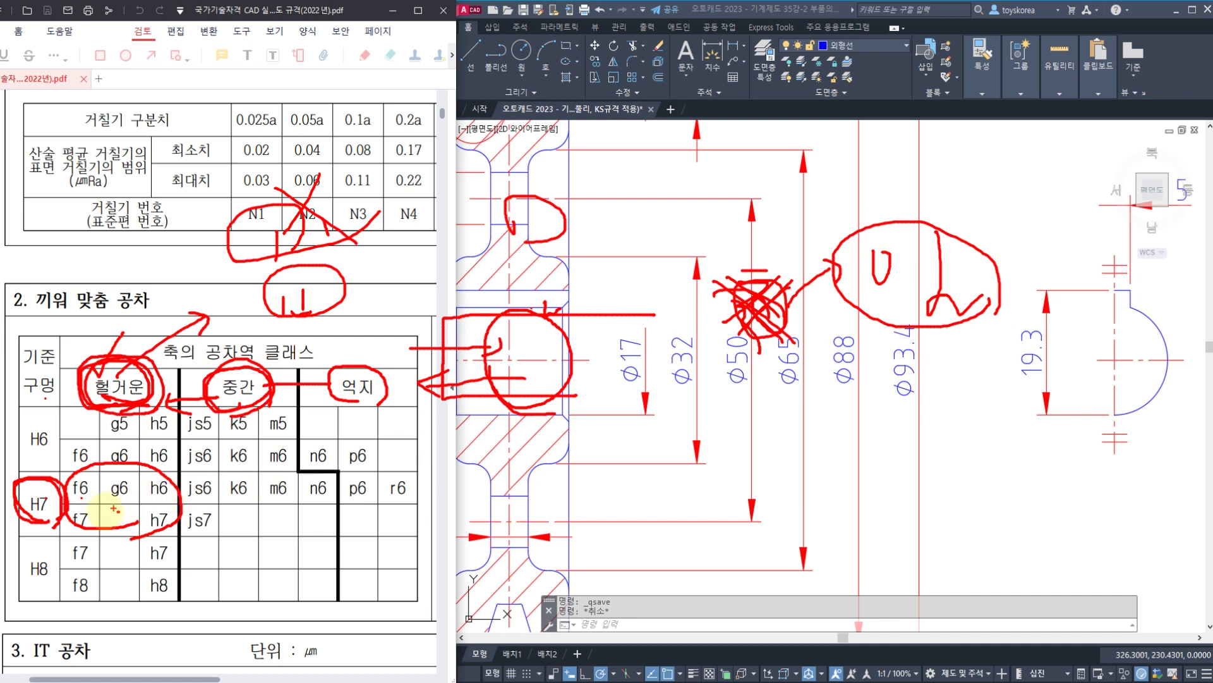
{"action": "left_click", "coordinate": [45, 522]}
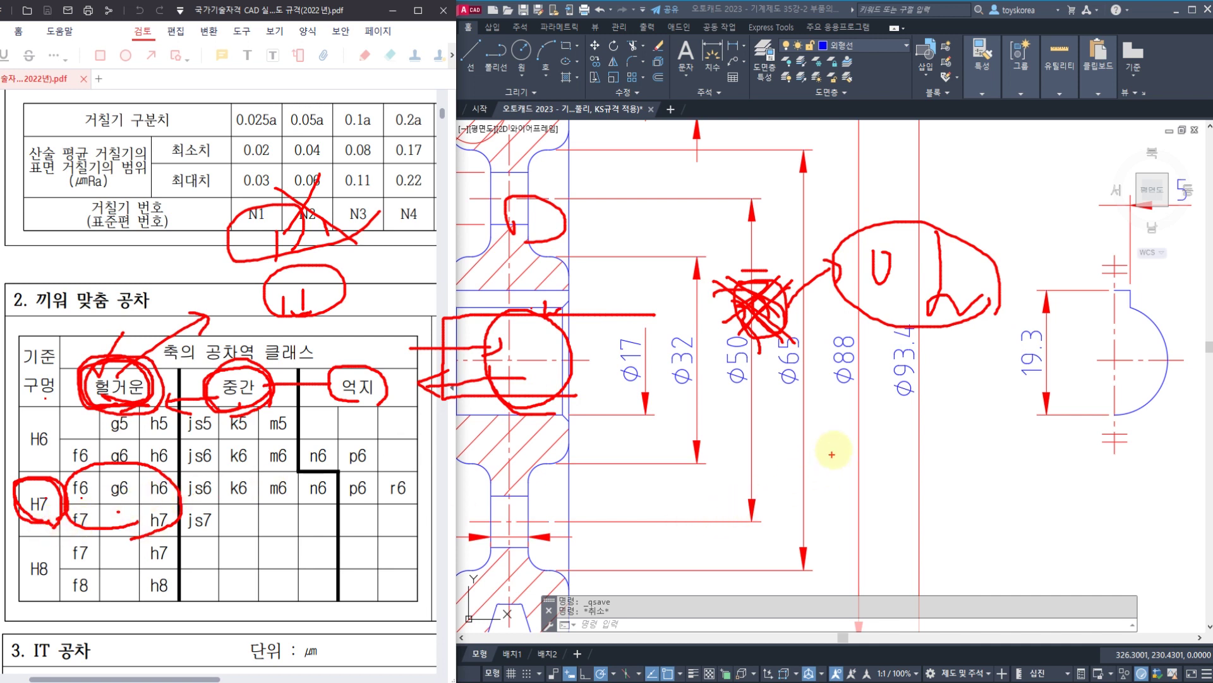
{"action": "mouse_move", "coordinate": [834, 447]}
{"action": "left_mouse_down"}
{"action": "mouse_move", "coordinate": [835, 498]}
{"action": "mouse_move", "coordinate": [861, 473]}
{"action": "left_mouse_up"}
{"action": "mouse_move", "coordinate": [861, 446]}
{"action": "left_mouse_down"}
{"action": "mouse_move", "coordinate": [861, 499]}
{"action": "mouse_move", "coordinate": [903, 450]}
{"action": "mouse_move", "coordinate": [886, 504]}
{"action": "mouse_move", "coordinate": [881, 420]}
{"action": "mouse_move", "coordinate": [916, 514]}
{"action": "mouse_move", "coordinate": [898, 523]}
{"action": "left_mouse_up"}
{"action": "mouse_move", "coordinate": [808, 484]}
{"action": "left_mouse_down"}
{"action": "mouse_move", "coordinate": [669, 436]}
{"action": "mouse_move", "coordinate": [639, 396]}
{"action": "mouse_move", "coordinate": [642, 406]}
{"action": "left_mouse_up"}
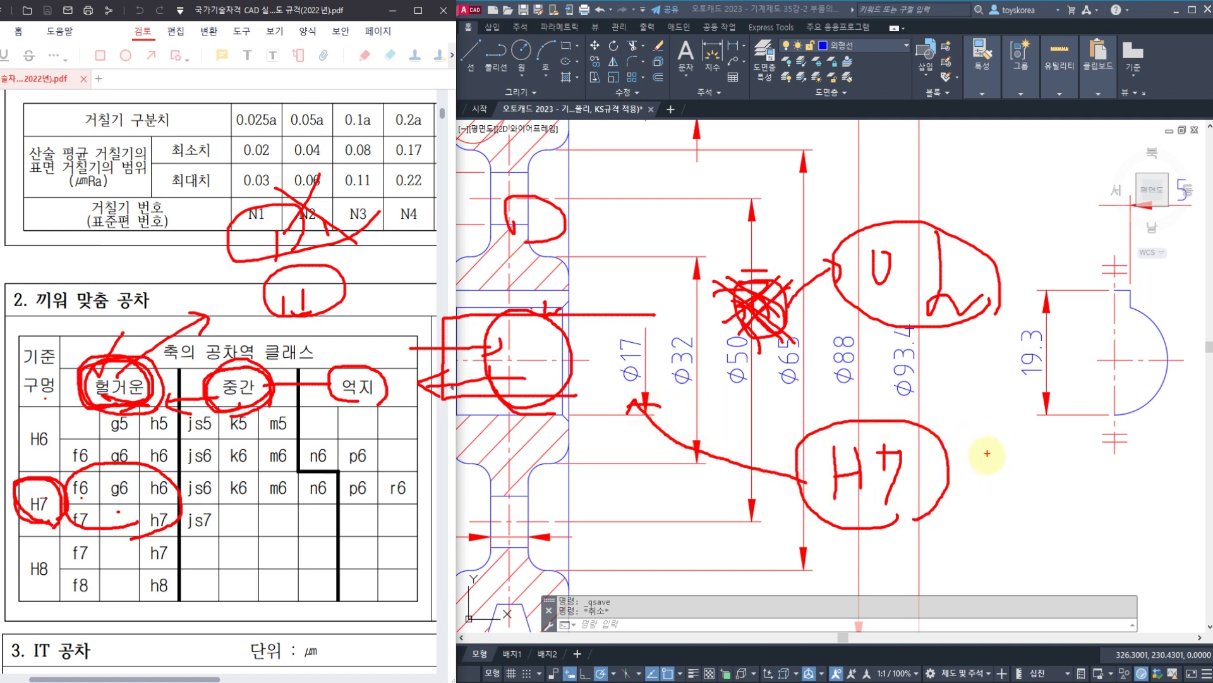
{"action": "mouse_move", "coordinate": [998, 441]}
{"action": "left_mouse_down"}
{"action": "mouse_move", "coordinate": [1014, 438]}
{"action": "mouse_move", "coordinate": [994, 529]}
{"action": "left_mouse_up"}
{"action": "mouse_move", "coordinate": [989, 515]}
{"action": "left_mouse_down"}
{"action": "mouse_move", "coordinate": [1028, 509]}
{"action": "mouse_move", "coordinate": [1024, 553]}
{"action": "left_mouse_up"}
{"action": "mouse_move", "coordinate": [1011, 488]}
{"action": "left_mouse_down"}
{"action": "mouse_move", "coordinate": [1038, 483]}
{"action": "mouse_move", "coordinate": [1037, 550]}
{"action": "left_mouse_up"}
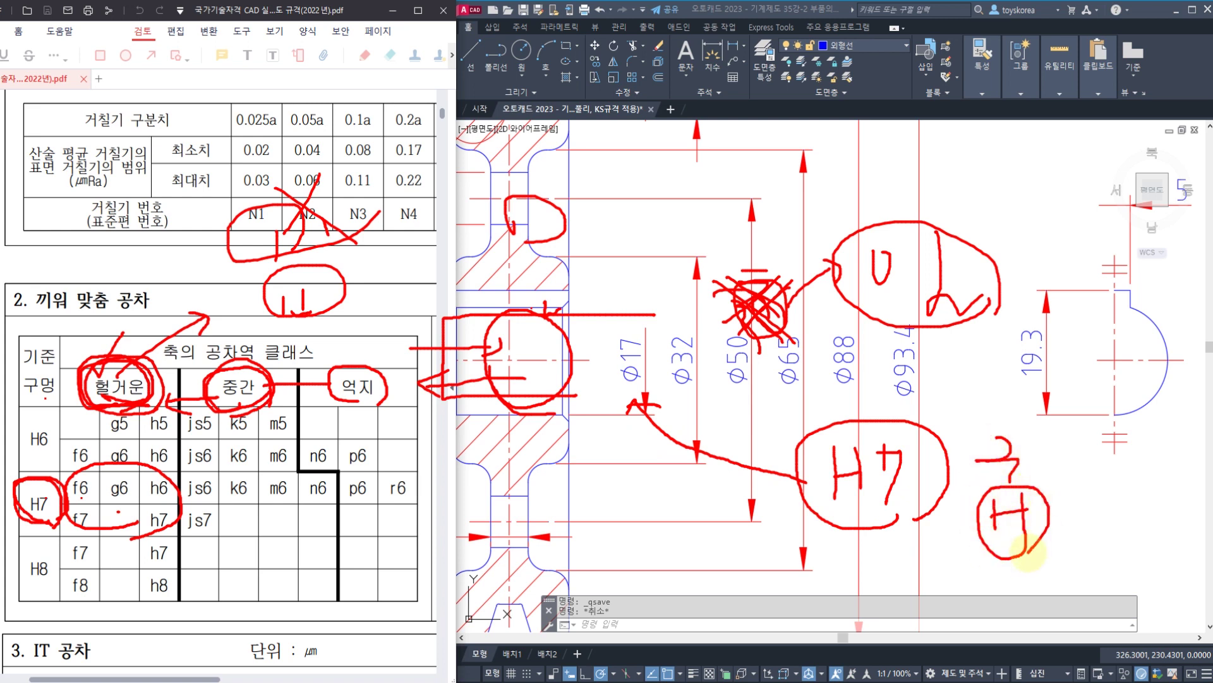
{"action": "mouse_move", "coordinate": [1087, 491]}
{"action": "left_mouse_down"}
{"action": "mouse_move", "coordinate": [1086, 544]}
{"action": "mouse_move", "coordinate": [1106, 542]}
{"action": "left_mouse_up"}
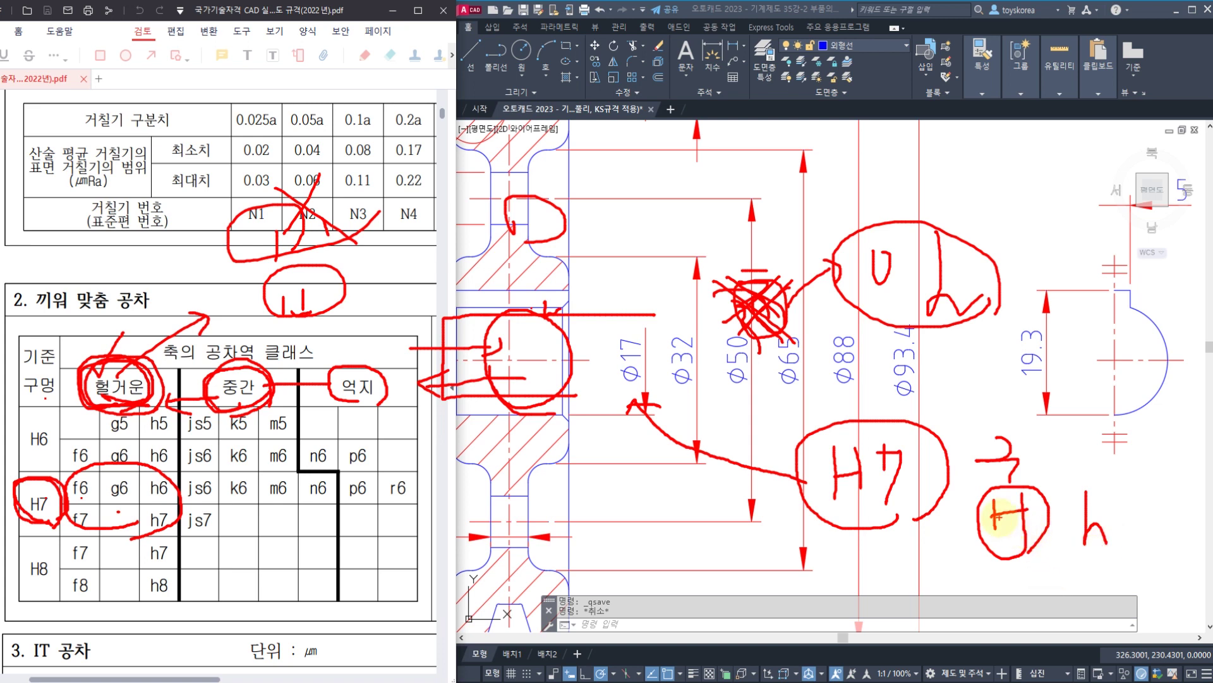
{"action": "mouse_move", "coordinate": [1004, 515]}
{"action": "left_mouse_down"}
{"action": "mouse_move", "coordinate": [1040, 562]}
{"action": "mouse_move", "coordinate": [970, 499]}
{"action": "mouse_move", "coordinate": [1068, 500]}
{"action": "mouse_move", "coordinate": [999, 559]}
{"action": "mouse_move", "coordinate": [1024, 465]}
{"action": "mouse_move", "coordinate": [1033, 558]}
{"action": "left_mouse_up"}
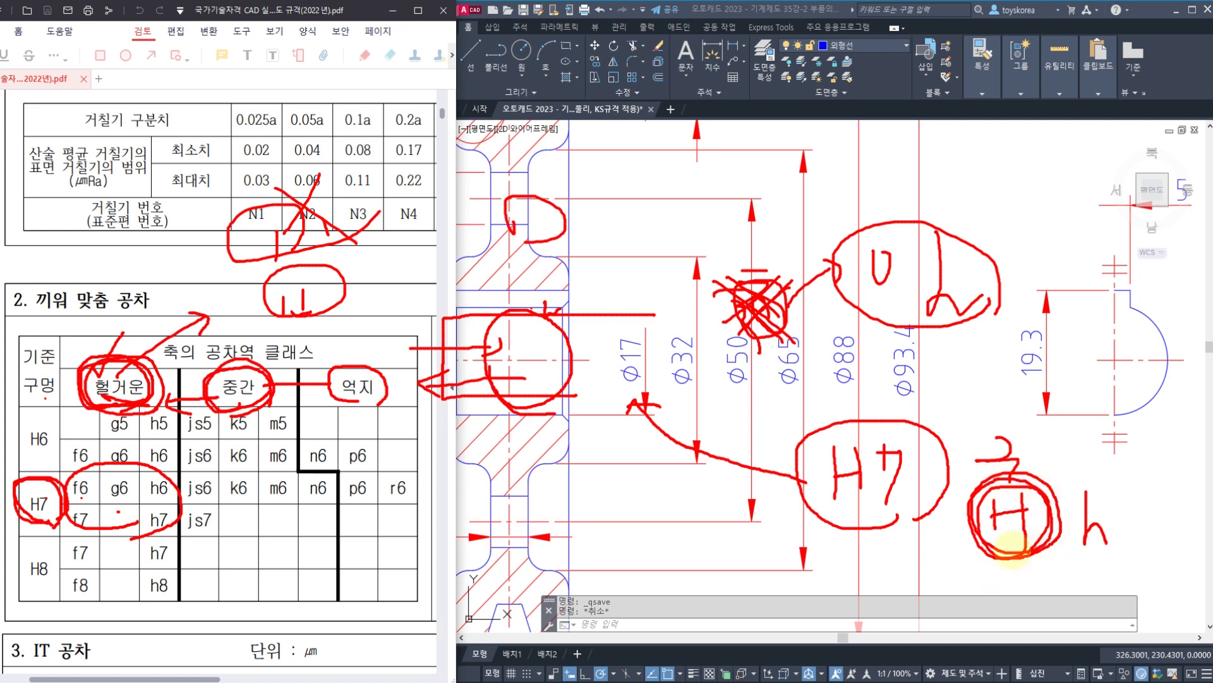
{"action": "key", "text": "Escape"}
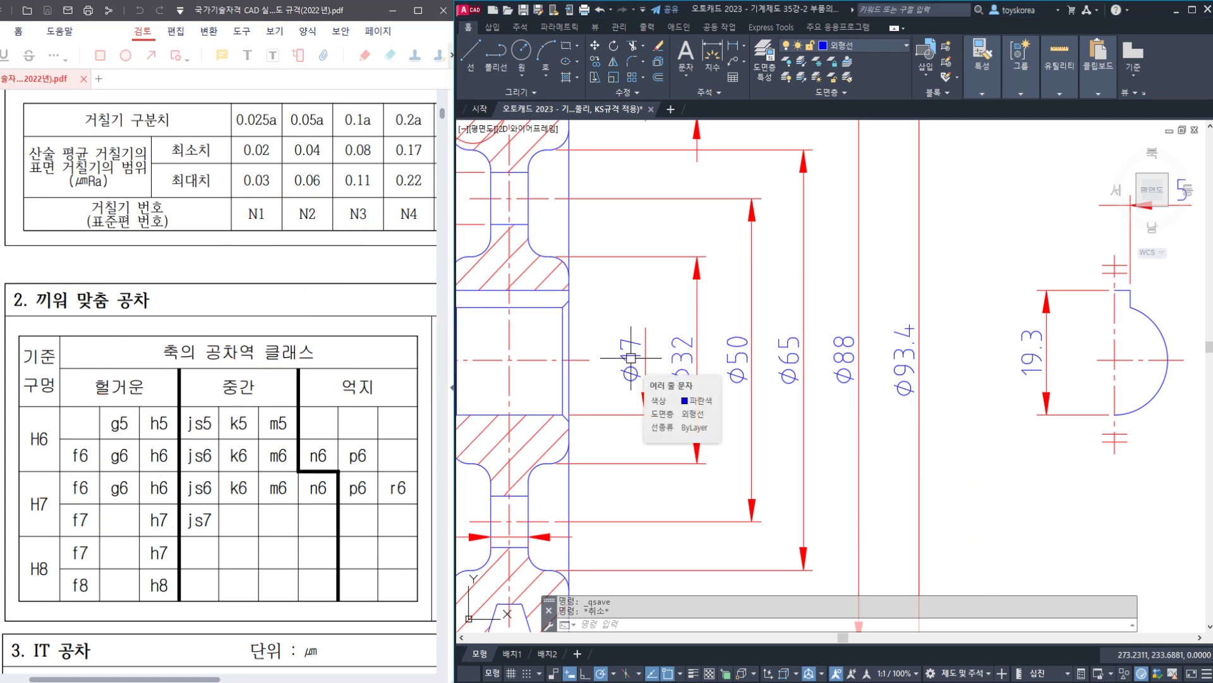
- Add the H7 fit tolerance to the bore dimension text so it reads Ø17H7, and save the drawing
{"action": "left_click", "coordinate": [631, 357]}
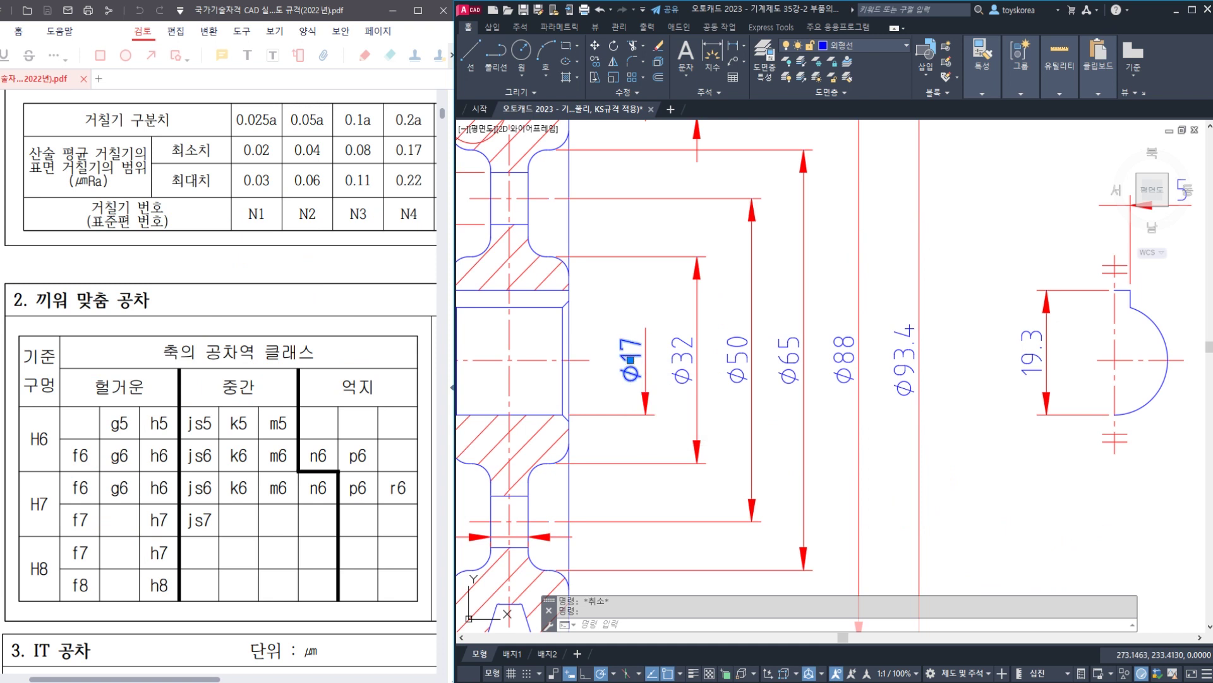
{"action": "double_click", "coordinate": [630, 357]}
{"action": "type", "text": "H7"}
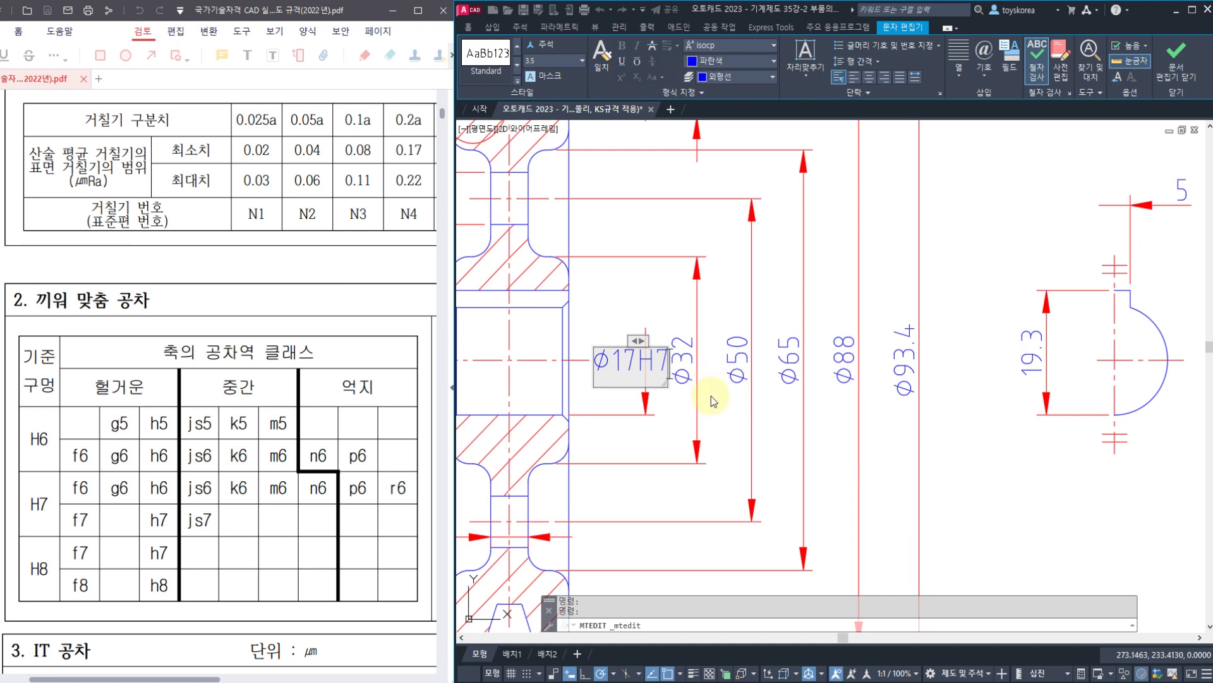
{"action": "key", "text": "Escape"}
{"action": "key", "text": "Escape"}
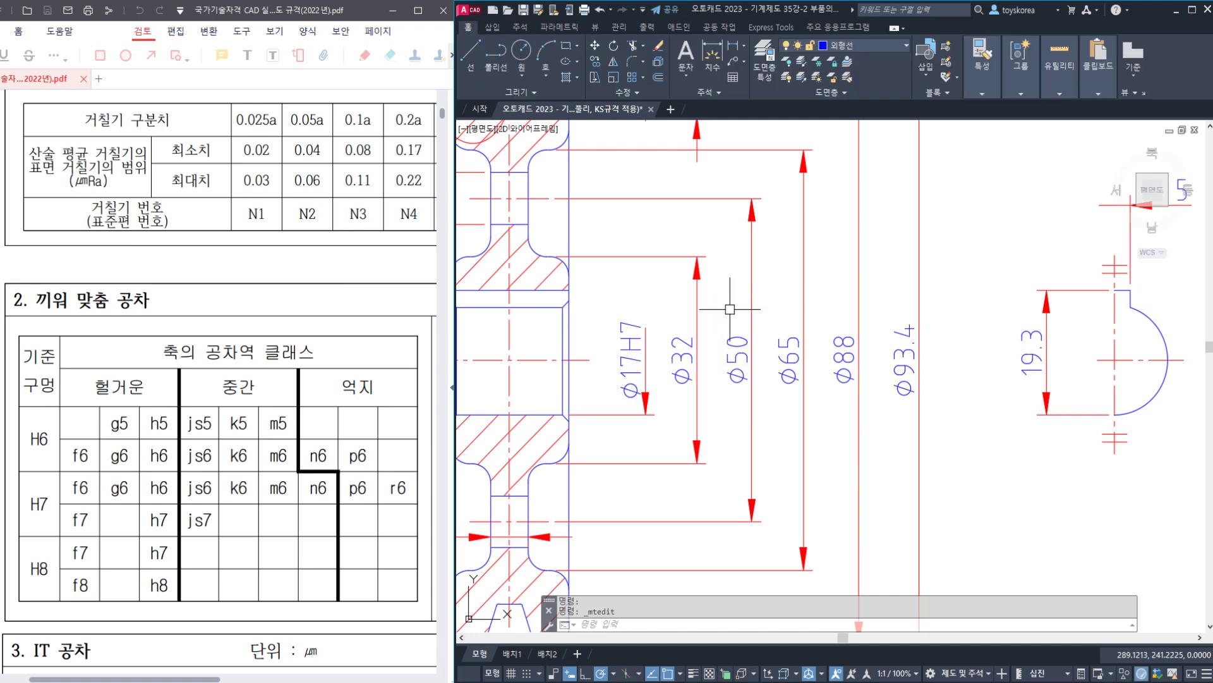
{"action": "key", "text": "ctrl+s"}
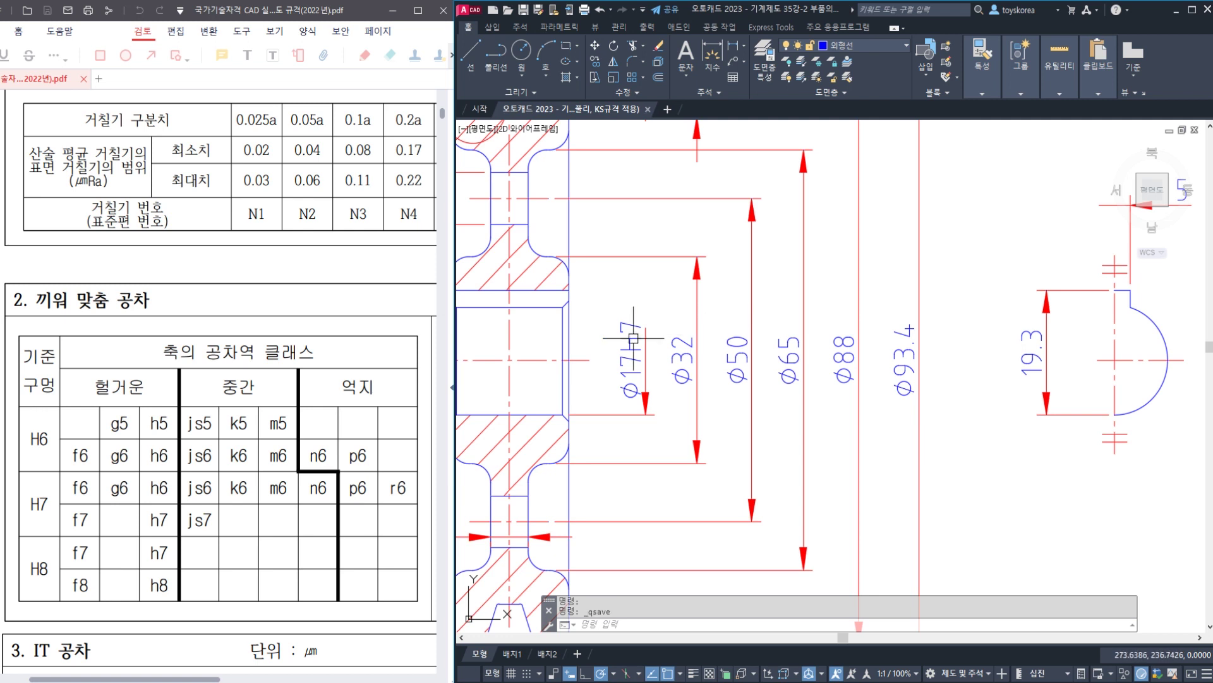
- Inspect the Ø17H7 bore in the section view and select the Ø32, Ø50, Ø65, Ø88 and Ø93.4 dimensions for comparison
{"action": "middle_click_drag", "start_coordinate": [634, 338], "coordinate": [657, 342]}
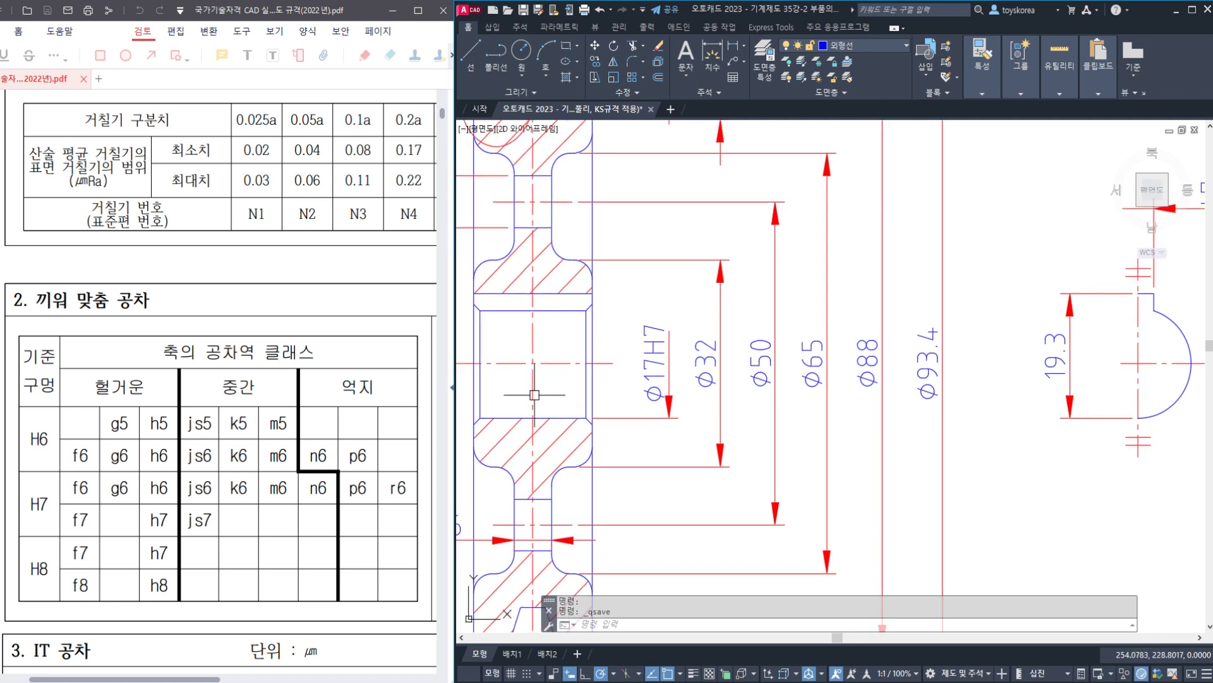
{"action": "middle_click_drag", "start_coordinate": [534, 376], "coordinate": [575, 335]}
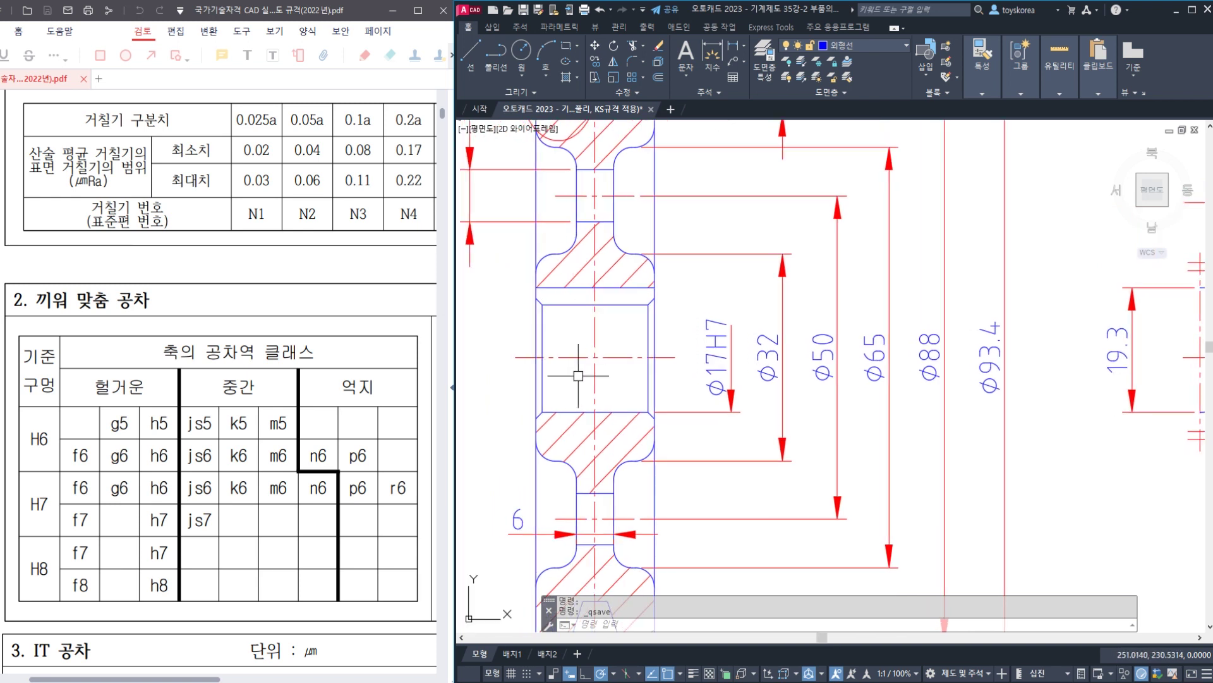
{"action": "middle_click_drag", "start_coordinate": [688, 376], "coordinate": [588, 388]}
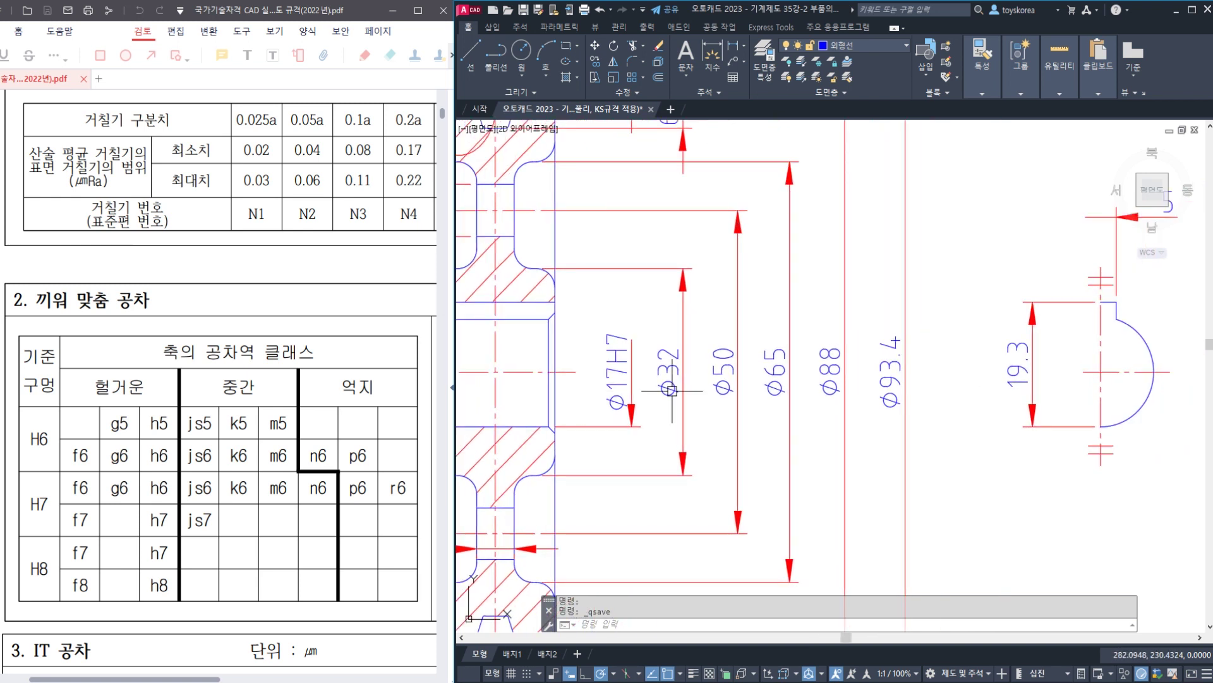
{"action": "left_click", "coordinate": [933, 419]}
{"action": "left_click", "coordinate": [672, 354]}
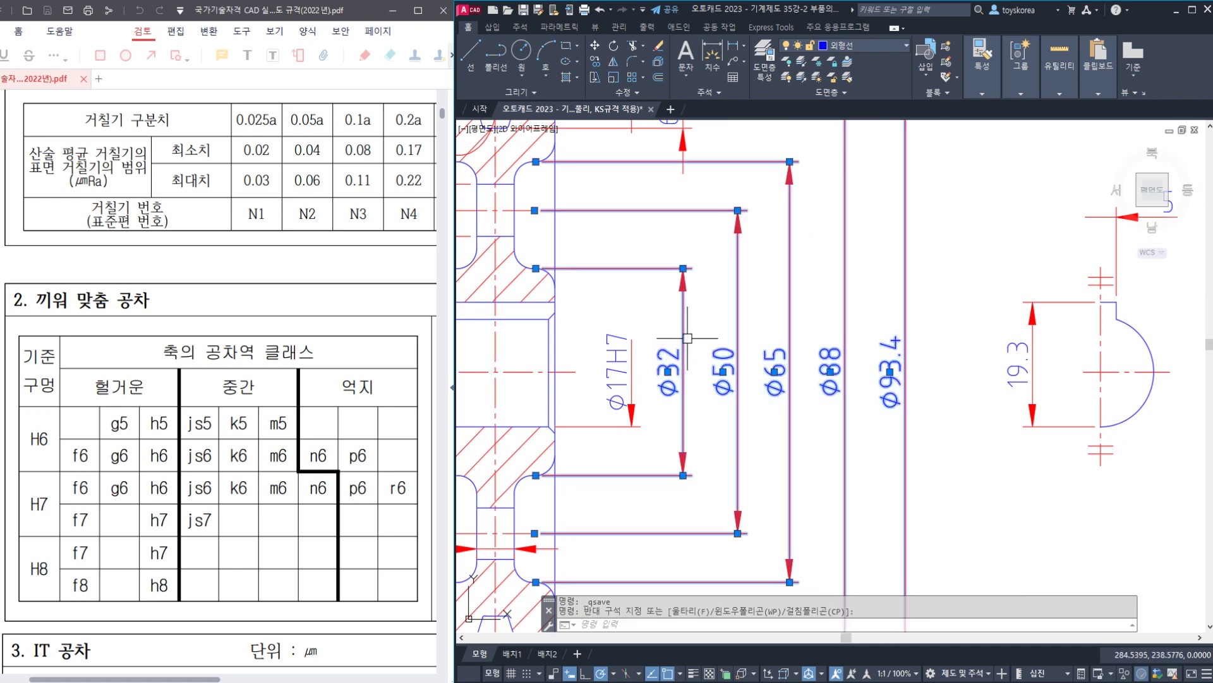
{"action": "middle_click_drag", "start_coordinate": [587, 286], "coordinate": [723, 297]}
{"action": "middle_click_drag", "start_coordinate": [732, 369], "coordinate": [747, 390]}
- Bring up the 4.V-벨트풀리(문제)_04 assembly drawing and compare the M형 pulley's bore and outer surfaces with the selected diameter dimensions
{"action": "left_click", "coordinate": [587, 680]}
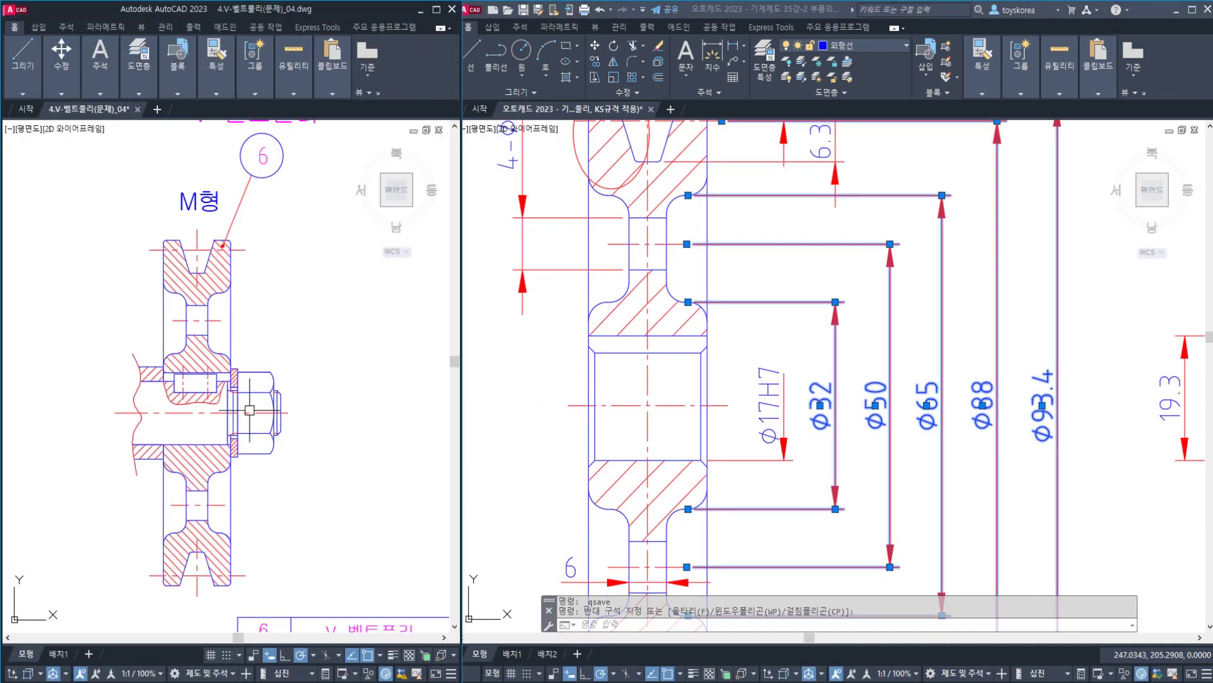
{"action": "mouse_move", "coordinate": [201, 417]}
{"action": "left_mouse_down"}
{"action": "mouse_move", "coordinate": [180, 430]}
{"action": "mouse_move", "coordinate": [190, 385]}
{"action": "mouse_move", "coordinate": [212, 447]}
{"action": "left_mouse_up"}
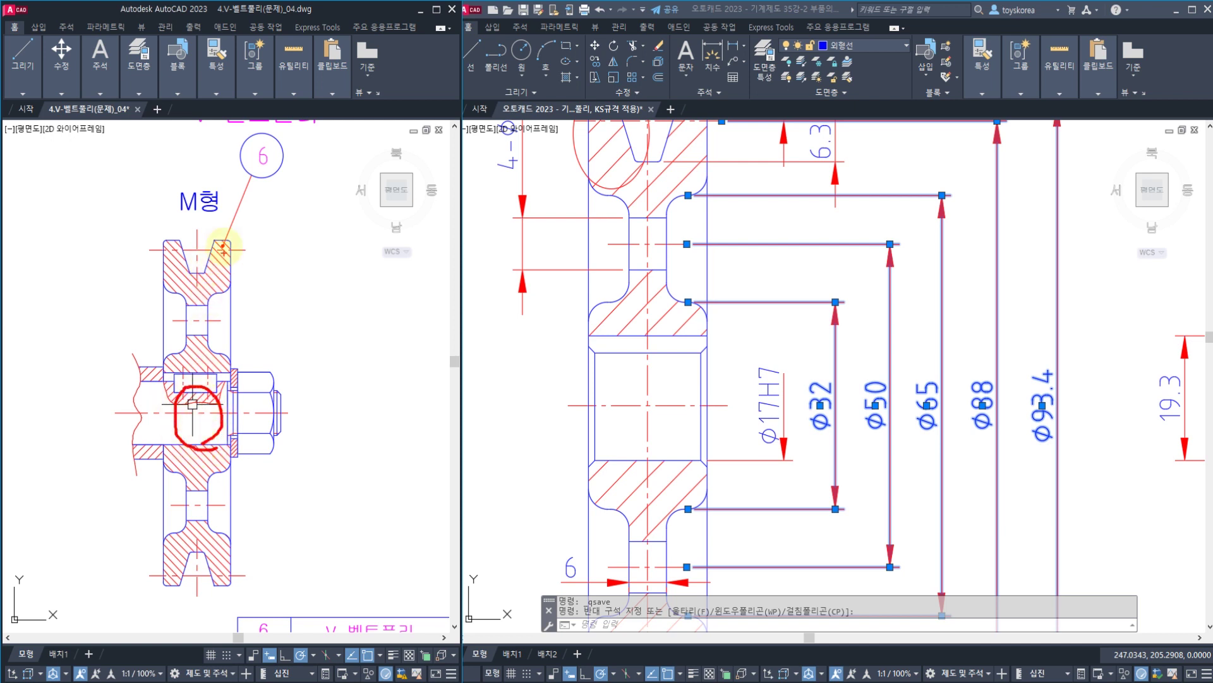
{"action": "mouse_move", "coordinate": [223, 247]}
{"action": "left_mouse_down"}
{"action": "mouse_move", "coordinate": [295, 247]}
{"action": "mouse_move", "coordinate": [300, 277]}
{"action": "left_mouse_up"}
{"action": "left_click_drag", "start_coordinate": [250, 302], "coordinate": [308, 302]}
{"action": "left_click_drag", "start_coordinate": [245, 347], "coordinate": [310, 346]}
{"action": "mouse_move", "coordinate": [216, 256]}
{"action": "left_mouse_down"}
{"action": "mouse_move", "coordinate": [206, 270]}
{"action": "mouse_move", "coordinate": [216, 258]}
{"action": "left_mouse_up"}
{"action": "mouse_move", "coordinate": [190, 562]}
{"action": "left_mouse_down"}
{"action": "mouse_move", "coordinate": [215, 565]}
{"action": "mouse_move", "coordinate": [201, 588]}
{"action": "left_mouse_up"}
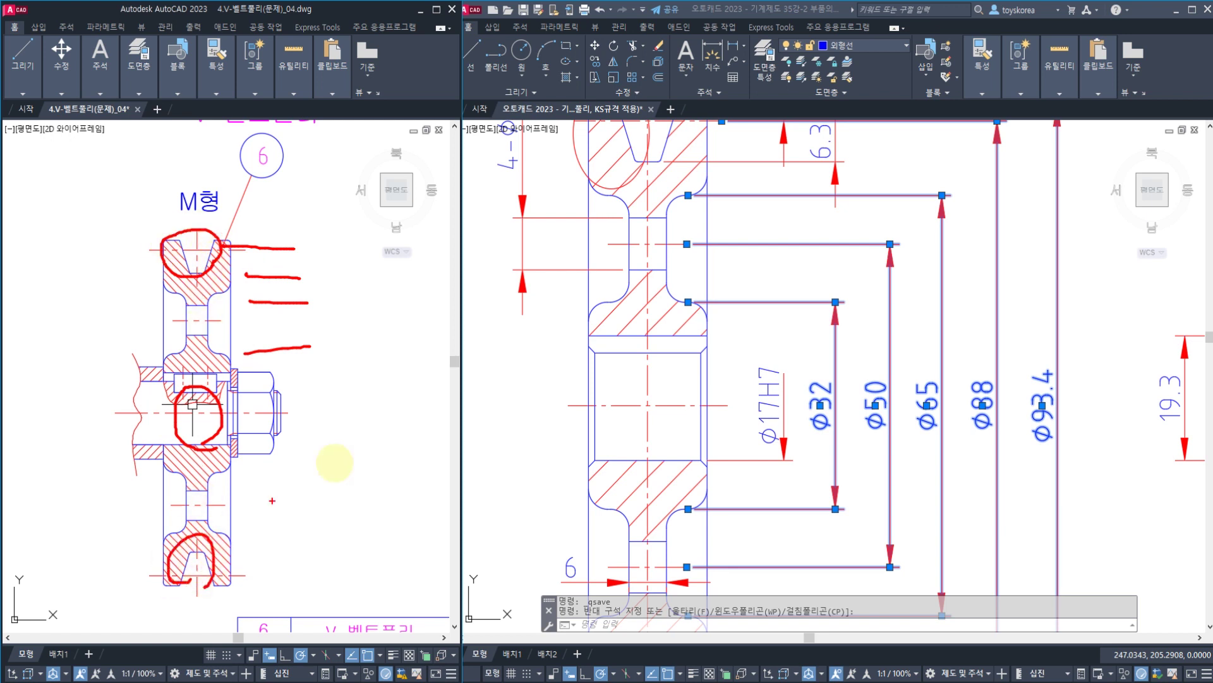
{"action": "mouse_move", "coordinate": [870, 448]}
{"action": "left_mouse_down"}
{"action": "mouse_move", "coordinate": [816, 449]}
{"action": "mouse_move", "coordinate": [904, 346]}
{"action": "mouse_move", "coordinate": [1105, 414]}
{"action": "mouse_move", "coordinate": [844, 453]}
{"action": "left_mouse_up"}
{"action": "mouse_move", "coordinate": [941, 325]}
{"action": "left_mouse_down"}
{"action": "mouse_move", "coordinate": [913, 357]}
{"action": "mouse_move", "coordinate": [959, 356]}
{"action": "left_mouse_up"}
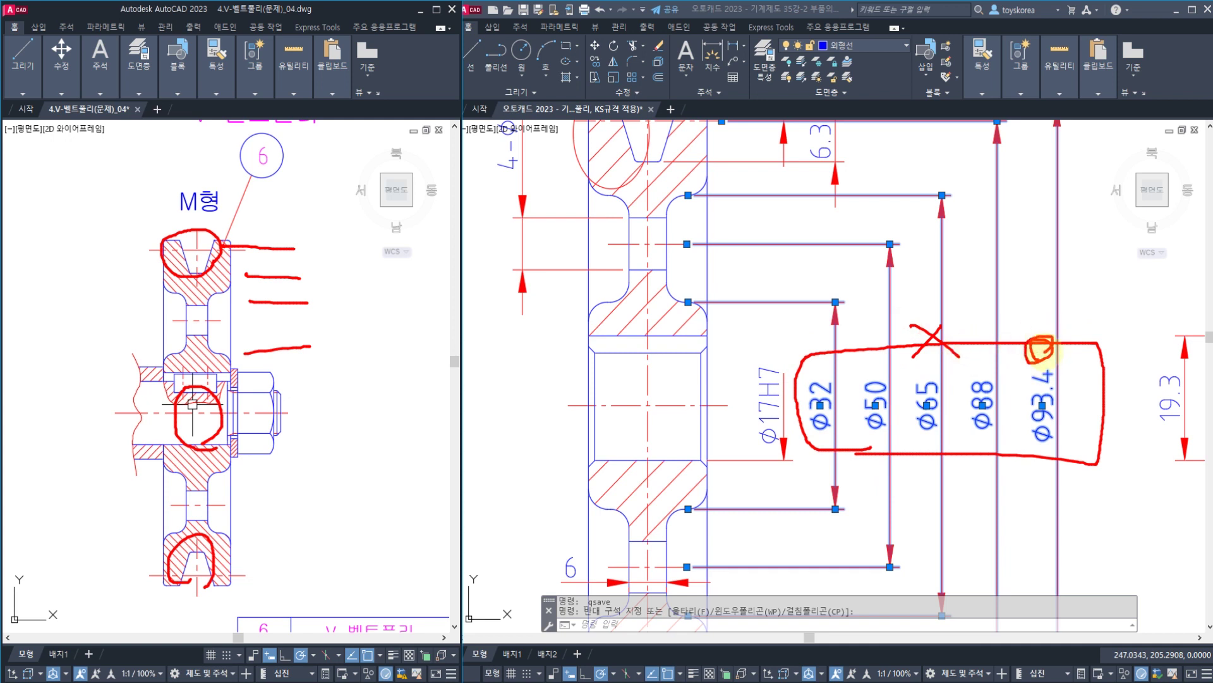
{"action": "left_click_drag", "start_coordinate": [1041, 347], "coordinate": [1043, 335]}
{"action": "mouse_move", "coordinate": [790, 436]}
{"action": "left_mouse_down"}
{"action": "mouse_move", "coordinate": [749, 454]}
{"action": "mouse_move", "coordinate": [741, 352]}
{"action": "mouse_move", "coordinate": [797, 392]}
{"action": "mouse_move", "coordinate": [782, 449]}
{"action": "left_mouse_up"}
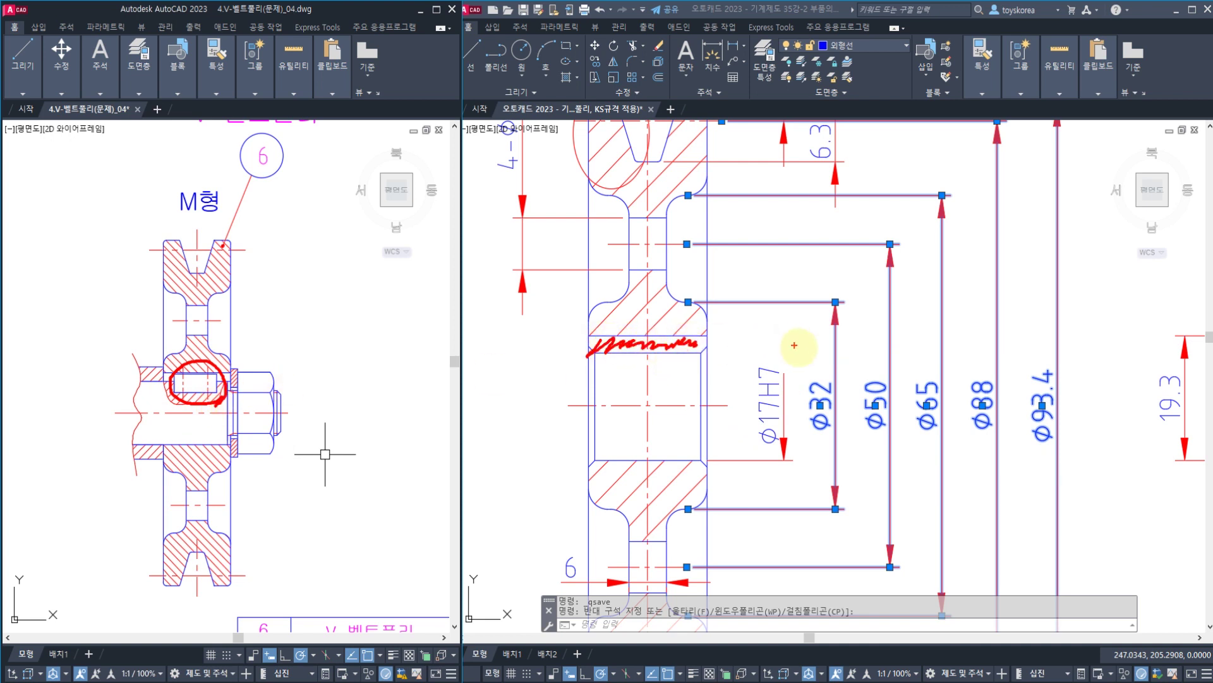
- Clear the selected diameter dimensions and inspect the keyway in the partial bore view
{"action": "key", "text": "Escape"}
{"action": "mouse_move", "coordinate": [903, 376]}
{"action": "middle_mouse_down"}
{"action": "mouse_move", "coordinate": [854, 381]}
{"action": "mouse_move", "coordinate": [887, 358]}
{"action": "mouse_move", "coordinate": [705, 352]}
{"action": "middle_mouse_up"}
{"action": "key", "text": "Escape"}
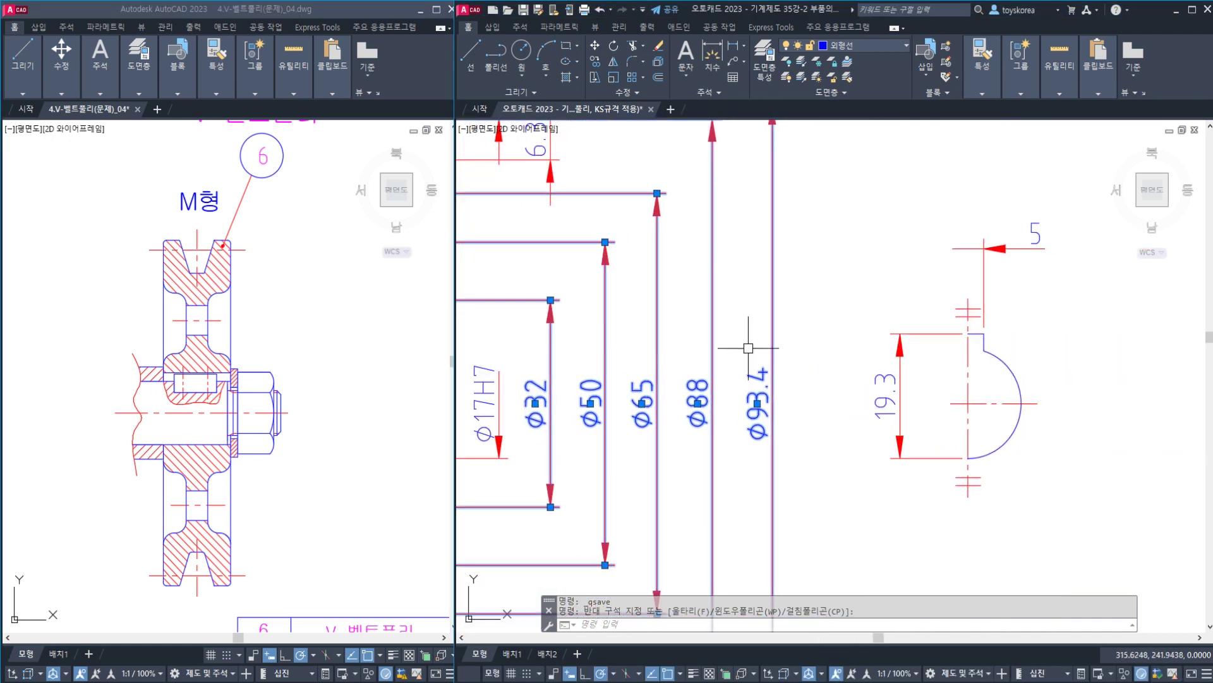
{"action": "scroll", "coordinate": [1007, 339], "scroll_direction": "up", "scroll_amount": 4}
{"action": "key", "text": "Escape"}
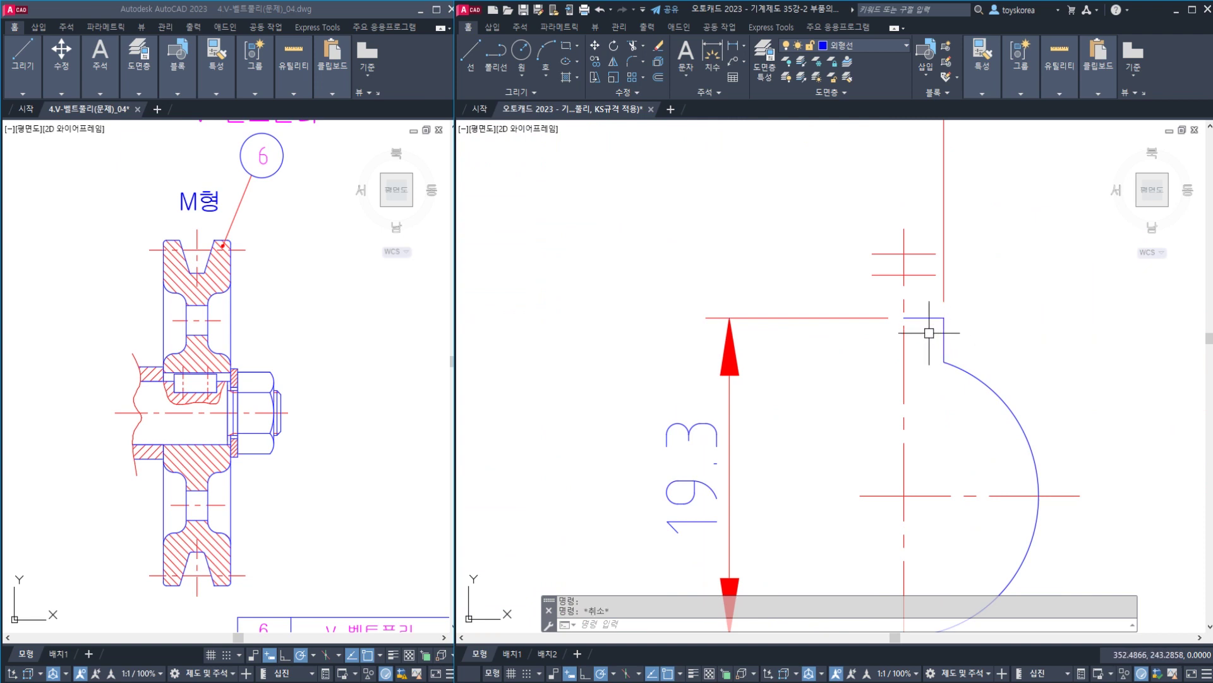
- Examine the keyway's side face and its width dimension in the partial bore view
{"action": "left_click", "coordinate": [891, 345]}
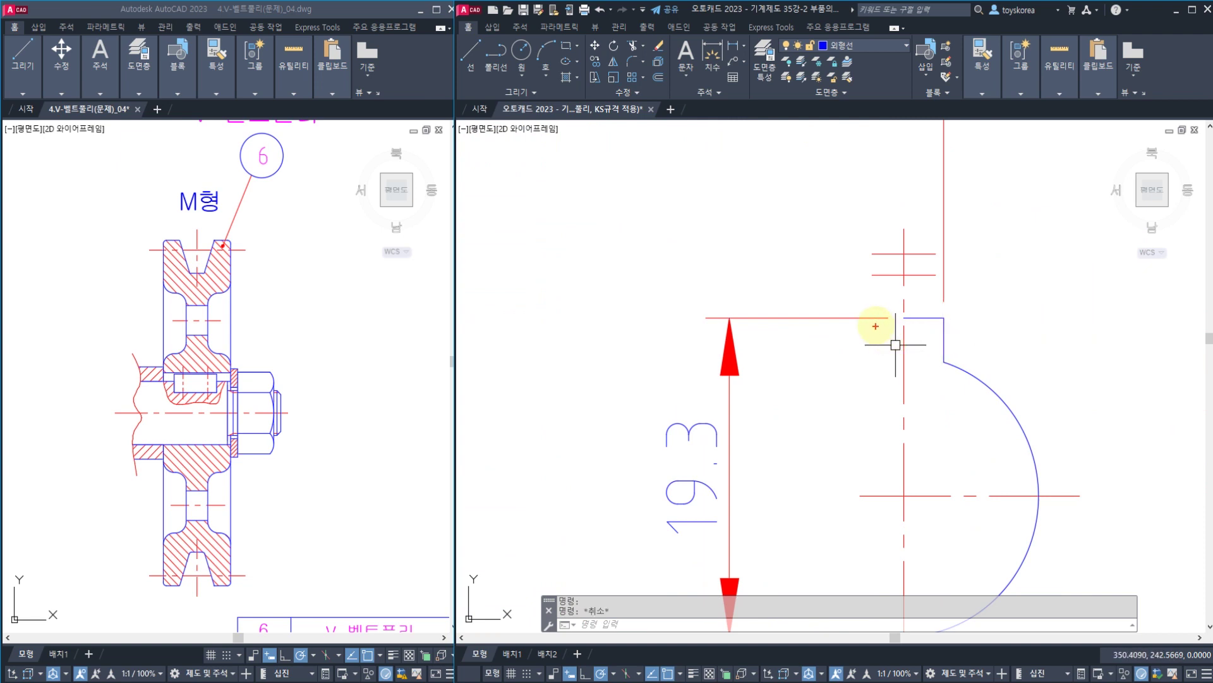
{"action": "mouse_move", "coordinate": [876, 326]}
{"action": "left_mouse_down"}
{"action": "mouse_move", "coordinate": [942, 320]}
{"action": "mouse_move", "coordinate": [892, 354]}
{"action": "mouse_move", "coordinate": [873, 330]}
{"action": "mouse_move", "coordinate": [925, 316]}
{"action": "left_mouse_up"}
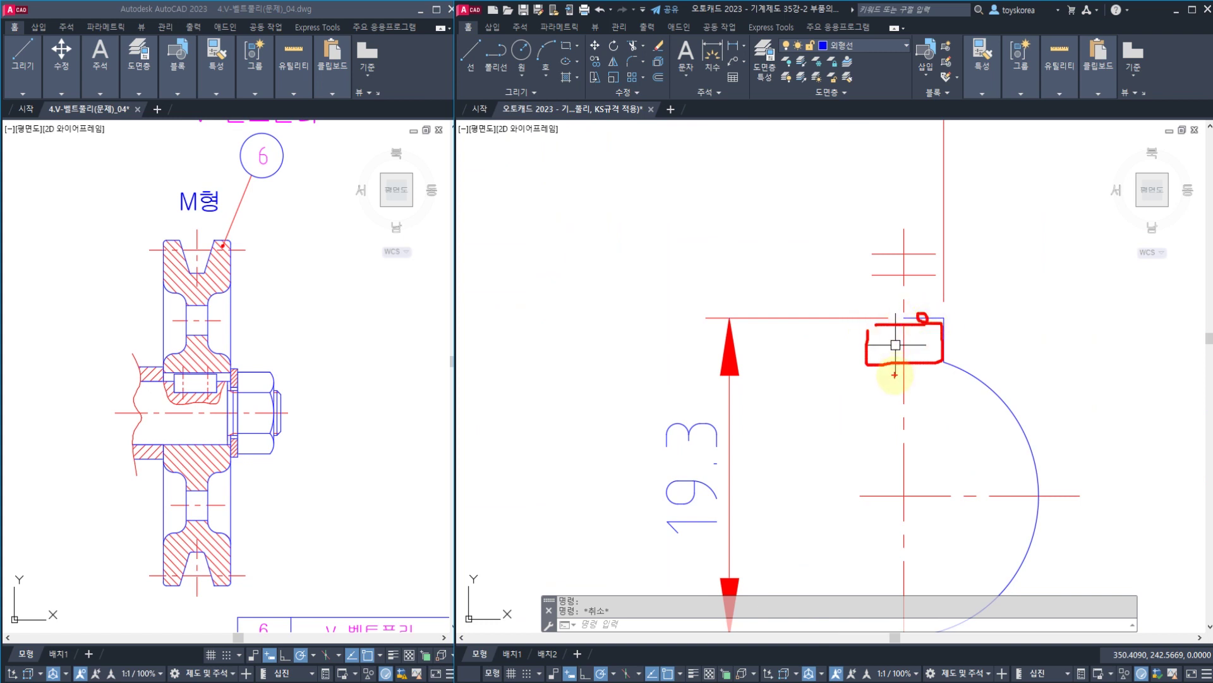
{"action": "left_click_drag", "start_coordinate": [944, 353], "coordinate": [945, 325]}
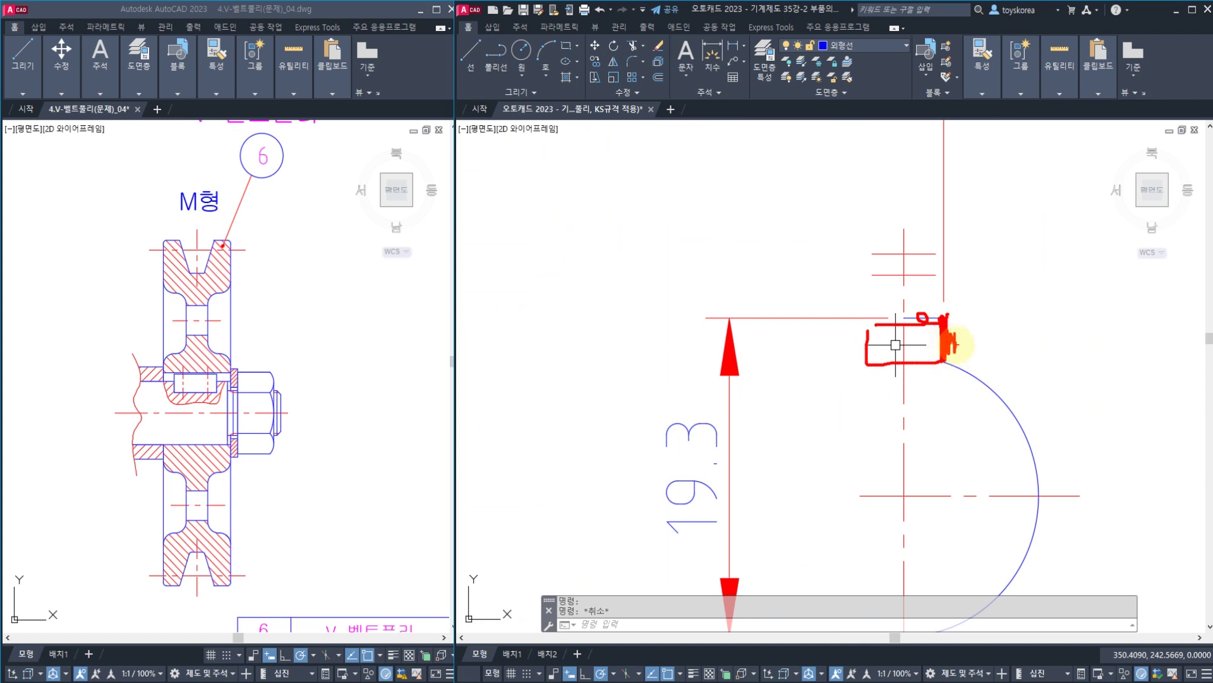
{"action": "key", "text": "Escape"}
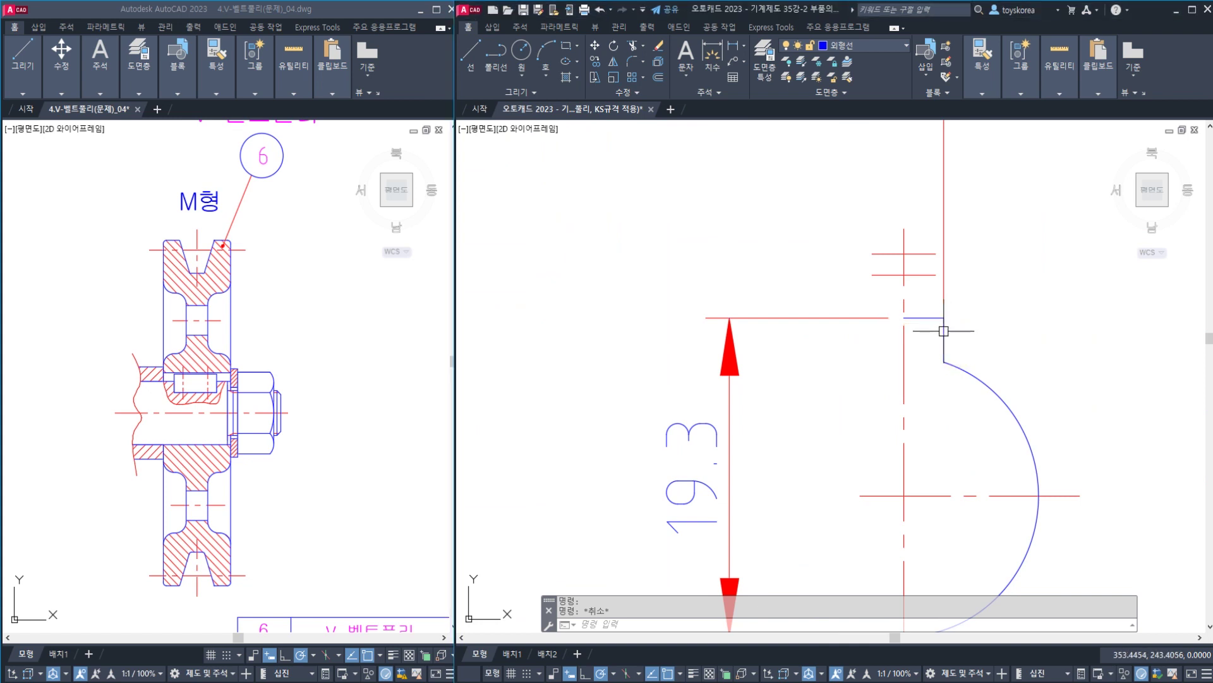
{"action": "left_click", "coordinate": [945, 340]}
{"action": "key", "text": "Escape"}
{"action": "middle_click_drag", "start_coordinate": [883, 355], "coordinate": [825, 516]}
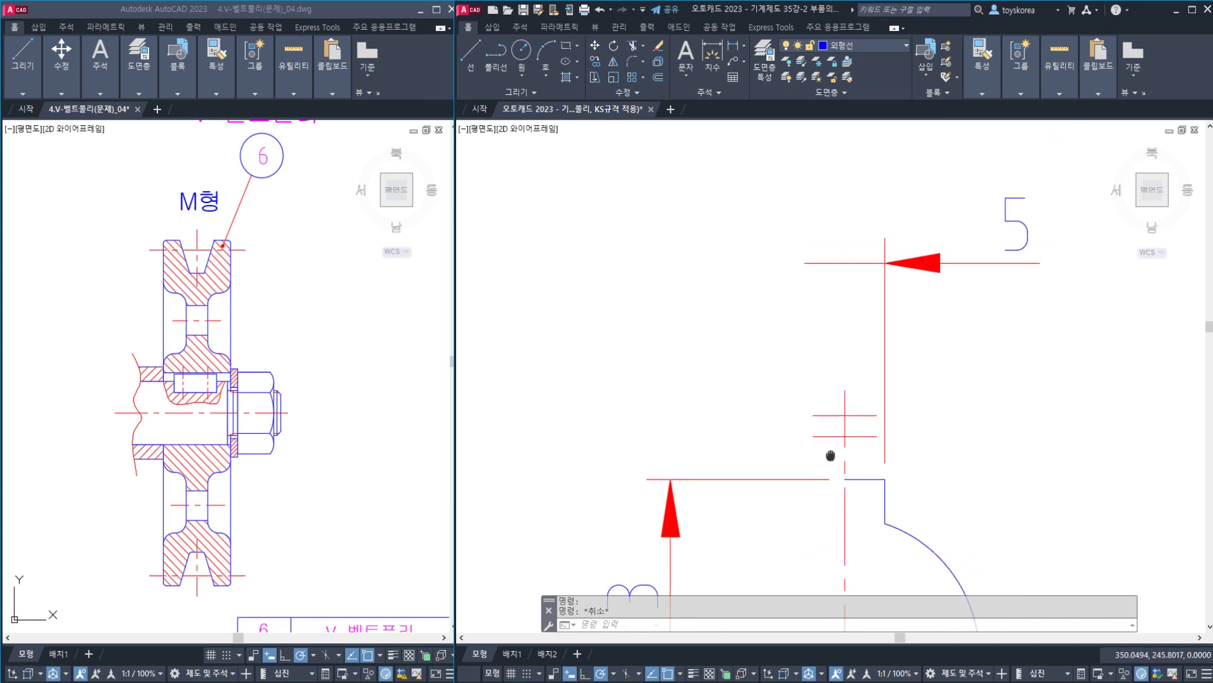
{"action": "key", "text": "Escape"}
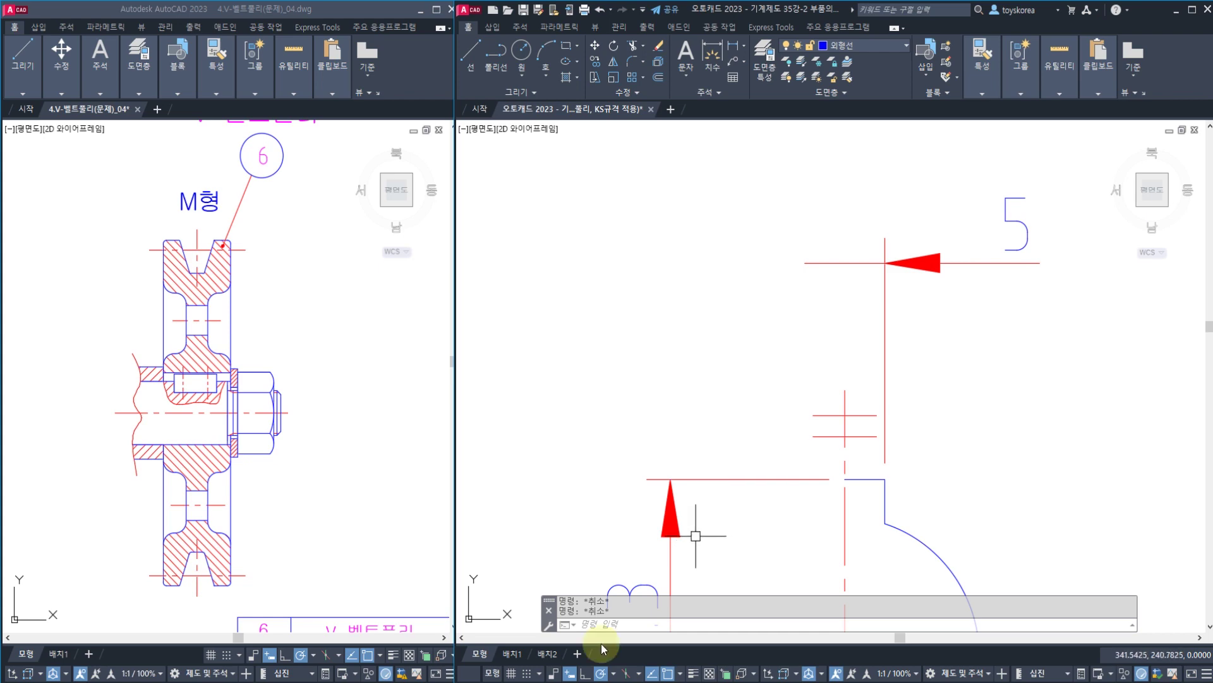
- Bring up the KS standards PDF and find the keyway cross-section figure in section 21, 평행 키 (키 홈)
{"action": "key", "text": "alt+Tab"}
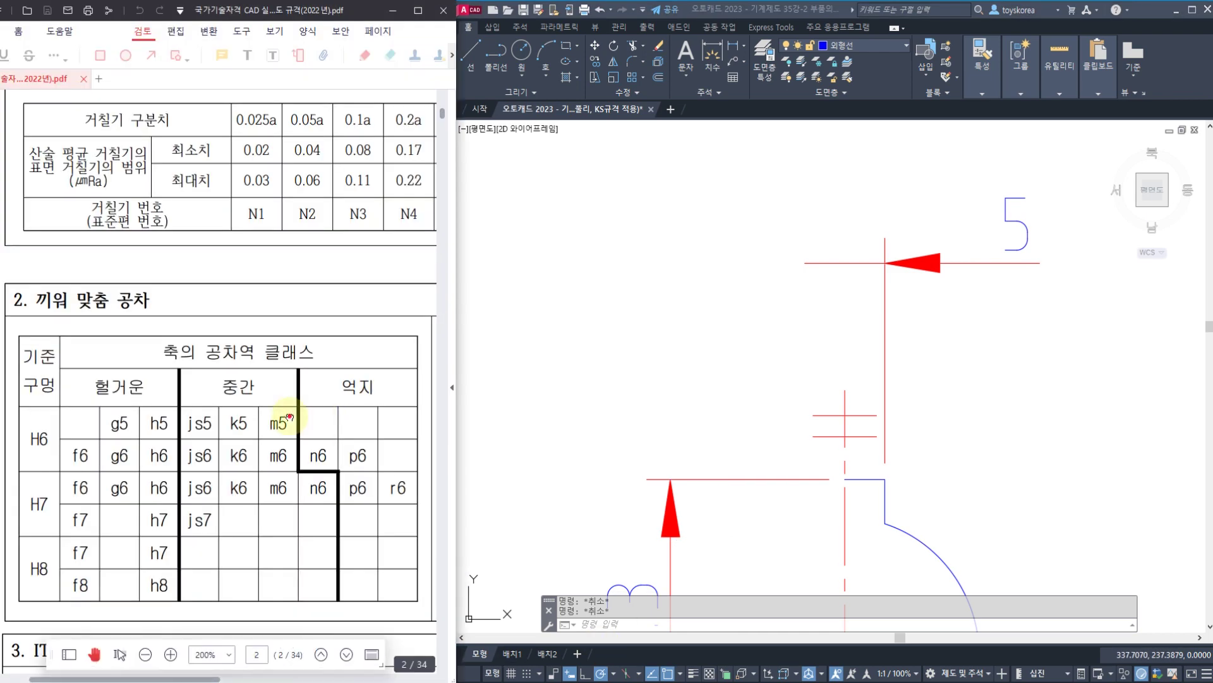
{"action": "scroll", "coordinate": [278, 384], "scroll_direction": "down", "scroll_amount": 8, "text": "ctrl"}
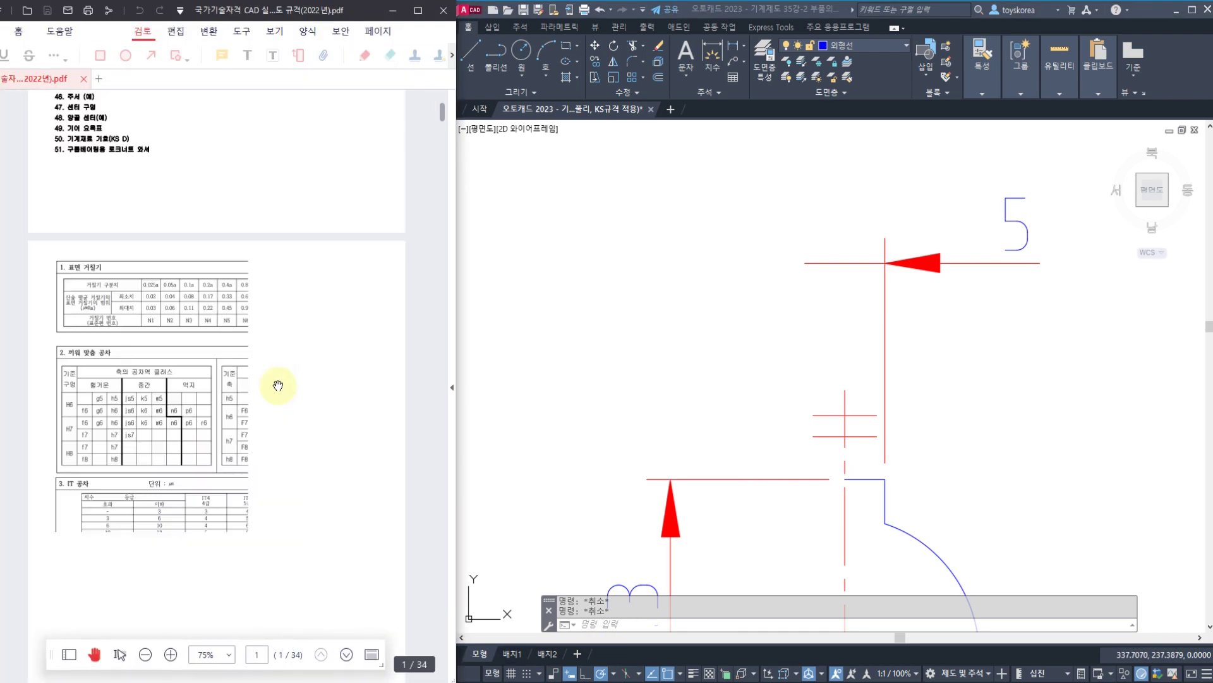
{"action": "scroll", "coordinate": [210, 501], "scroll_direction": "down", "scroll_amount": 5}
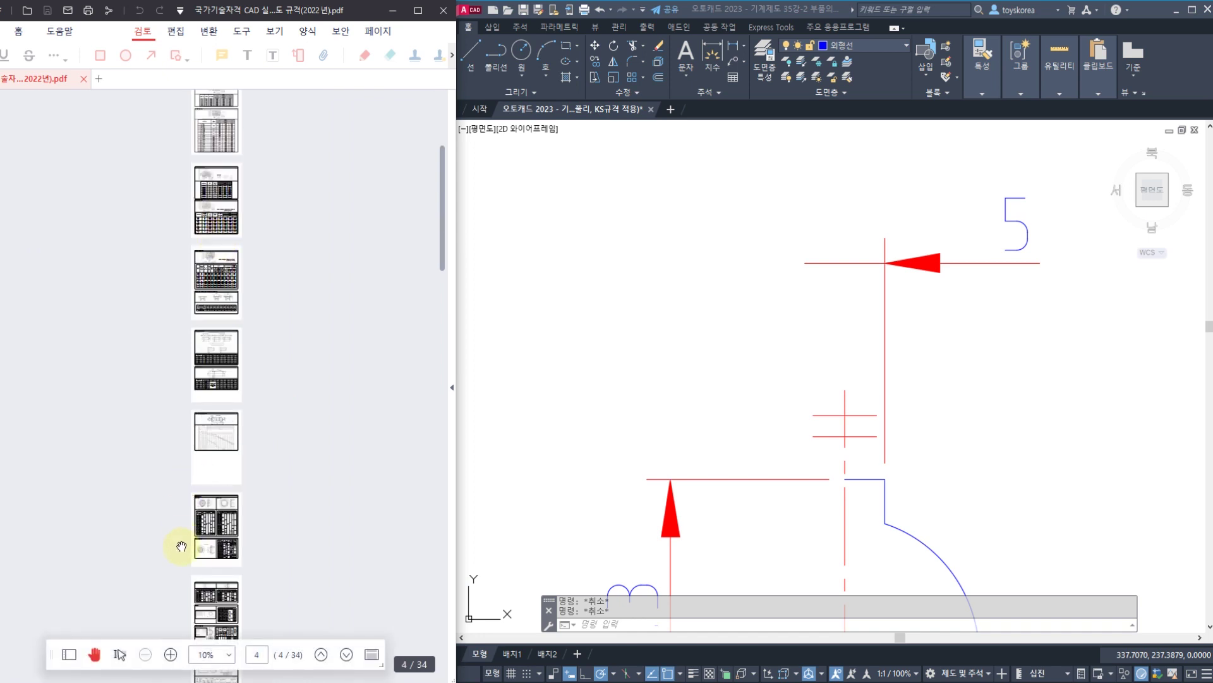
{"action": "scroll", "coordinate": [193, 560], "scroll_direction": "down", "scroll_amount": 2}
{"action": "scroll", "coordinate": [203, 339], "scroll_direction": "up", "scroll_amount": 6, "text": "ctrl"}
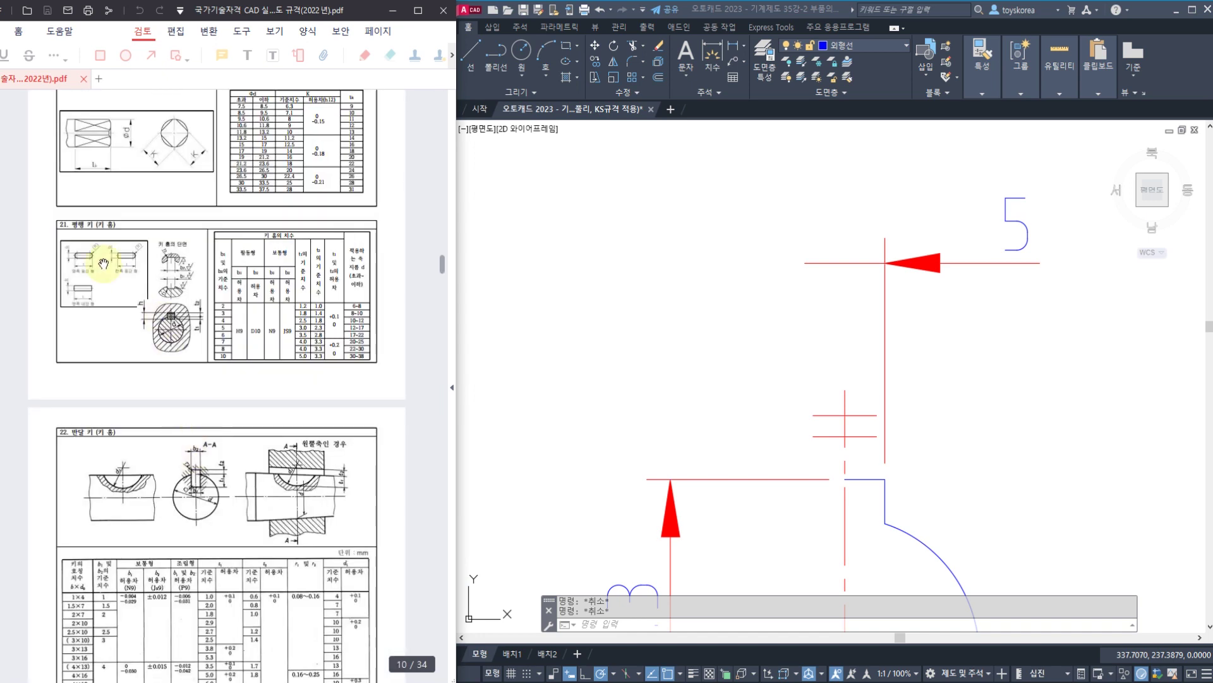
{"action": "scroll", "coordinate": [65, 251], "scroll_direction": "up", "scroll_amount": 4, "text": "ctrl"}
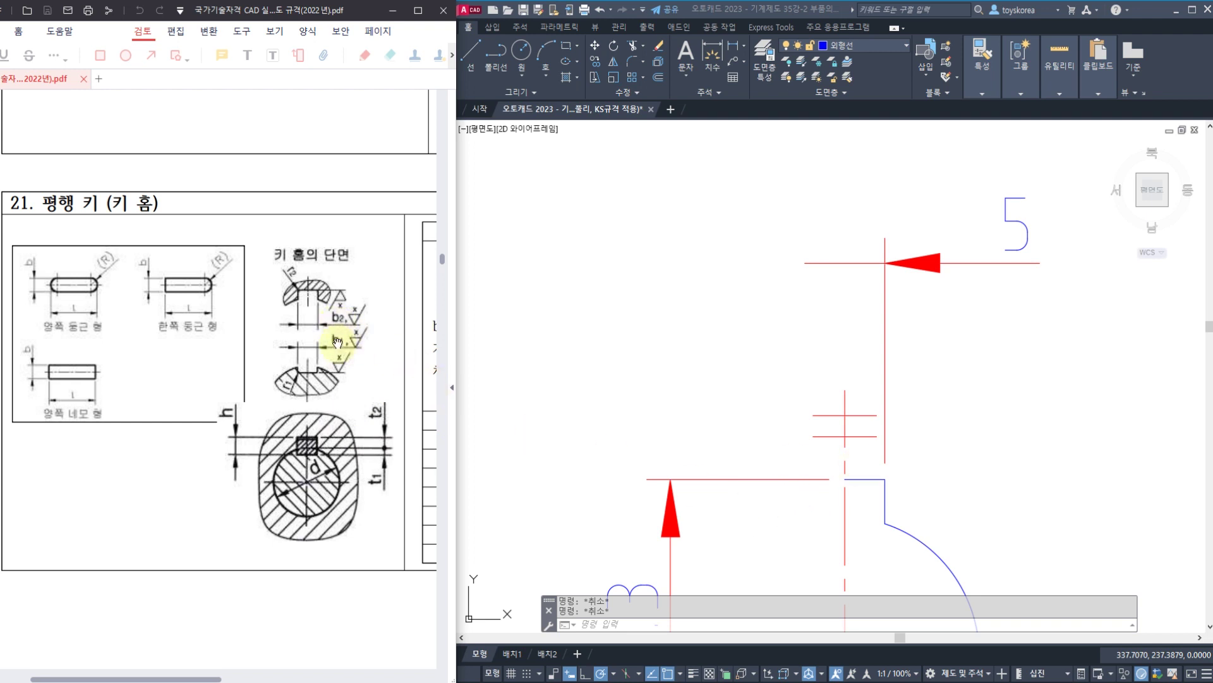
{"action": "scroll", "coordinate": [337, 343], "scroll_direction": "up", "scroll_amount": 3, "text": "ctrl"}
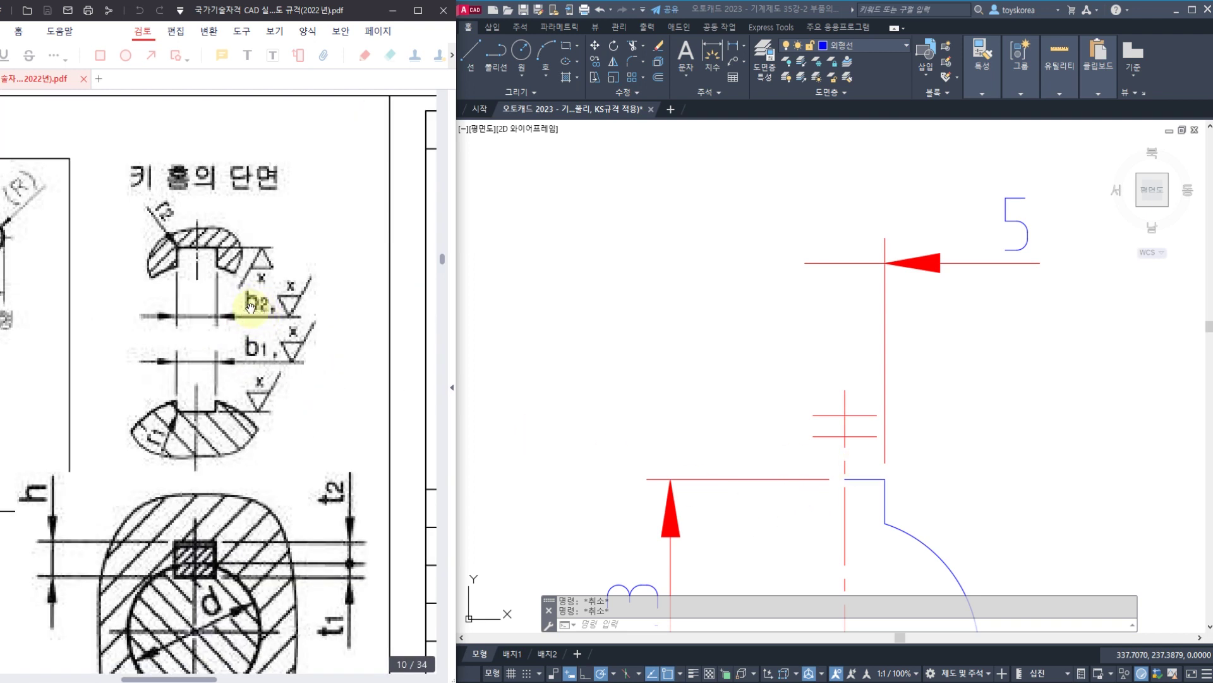
- Select the keyway's vertical side line and consult the b1 and b2 tolerance columns for the 활동형 and 보통형 keys
{"action": "left_click", "coordinate": [885, 487]}
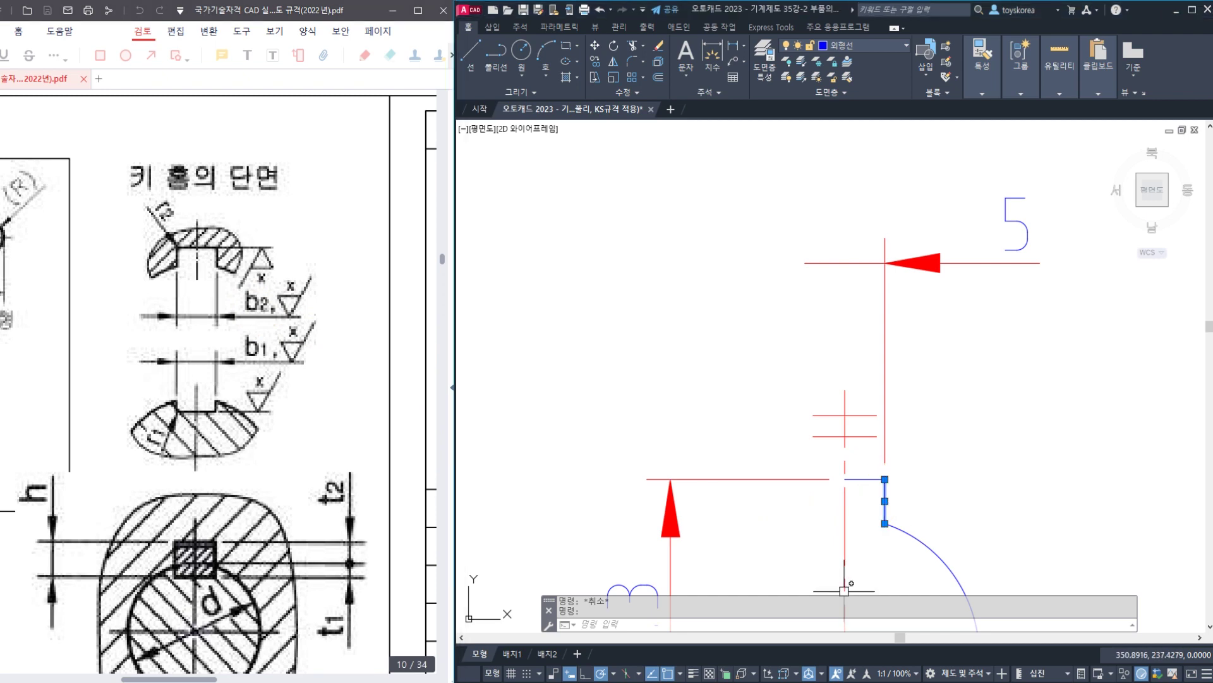
{"action": "left_click_drag", "start_coordinate": [184, 351], "coordinate": [89, 325]}
{"action": "scroll", "coordinate": [157, 327], "scroll_direction": "down", "scroll_amount": 2, "text": "ctrl"}
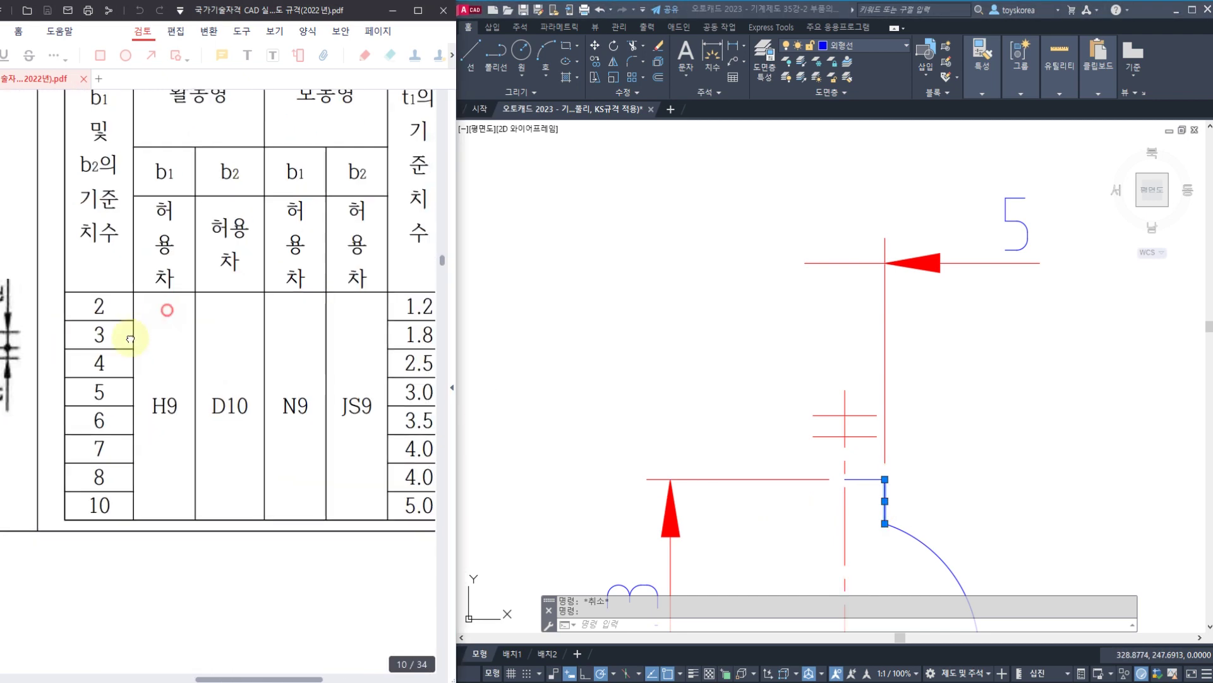
{"action": "left_click_drag", "start_coordinate": [169, 306], "coordinate": [120, 363]}
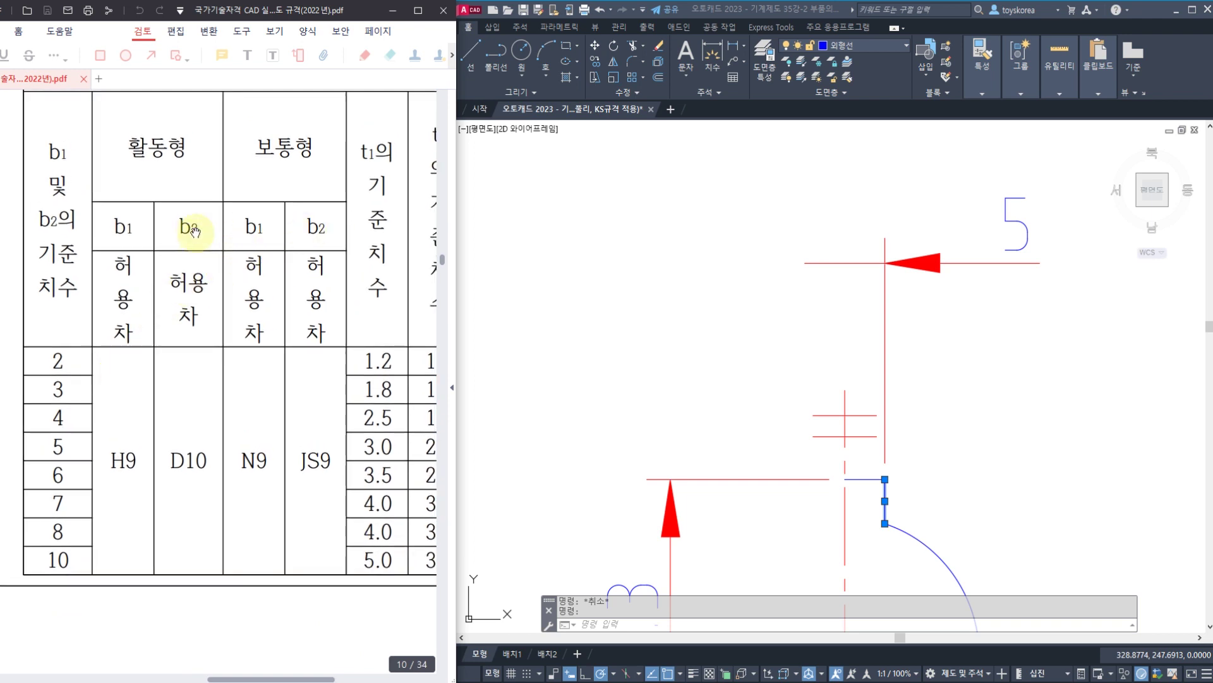
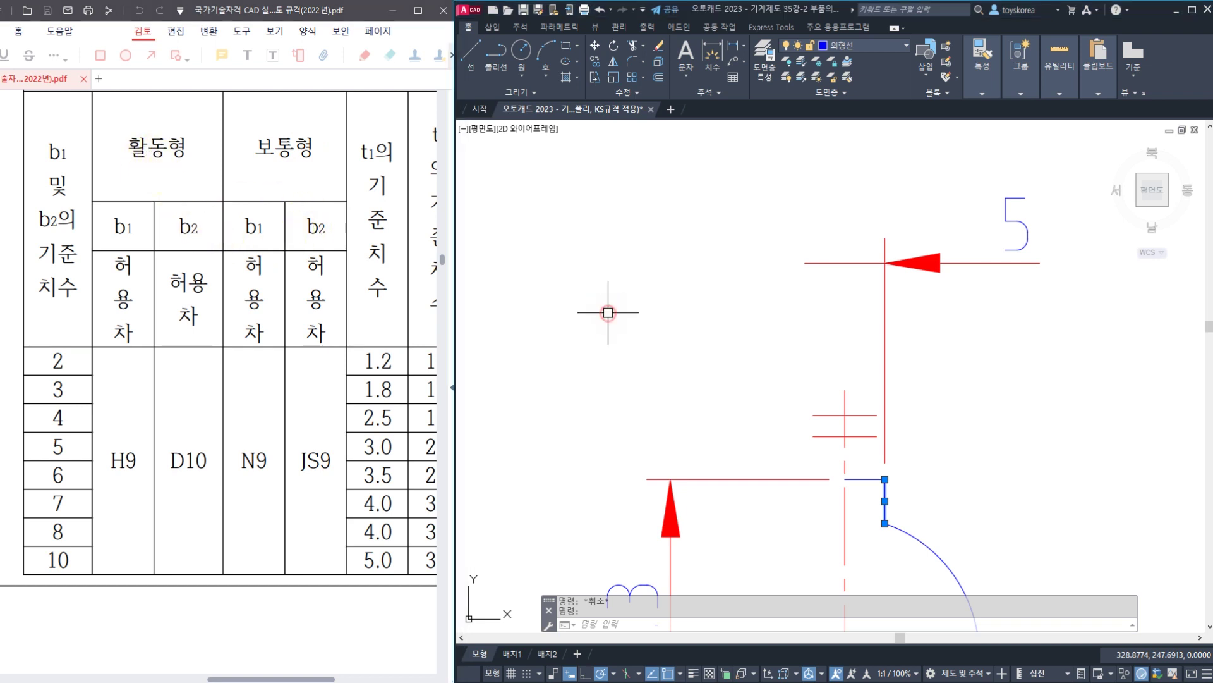
- Bring up the 4.V-벨트풀리(문제)_04 assembly drawing and zoom in on the key between the shaft and the pulley hub
{"action": "scroll", "coordinate": [624, 282], "scroll_direction": "down", "scroll_amount": 2}
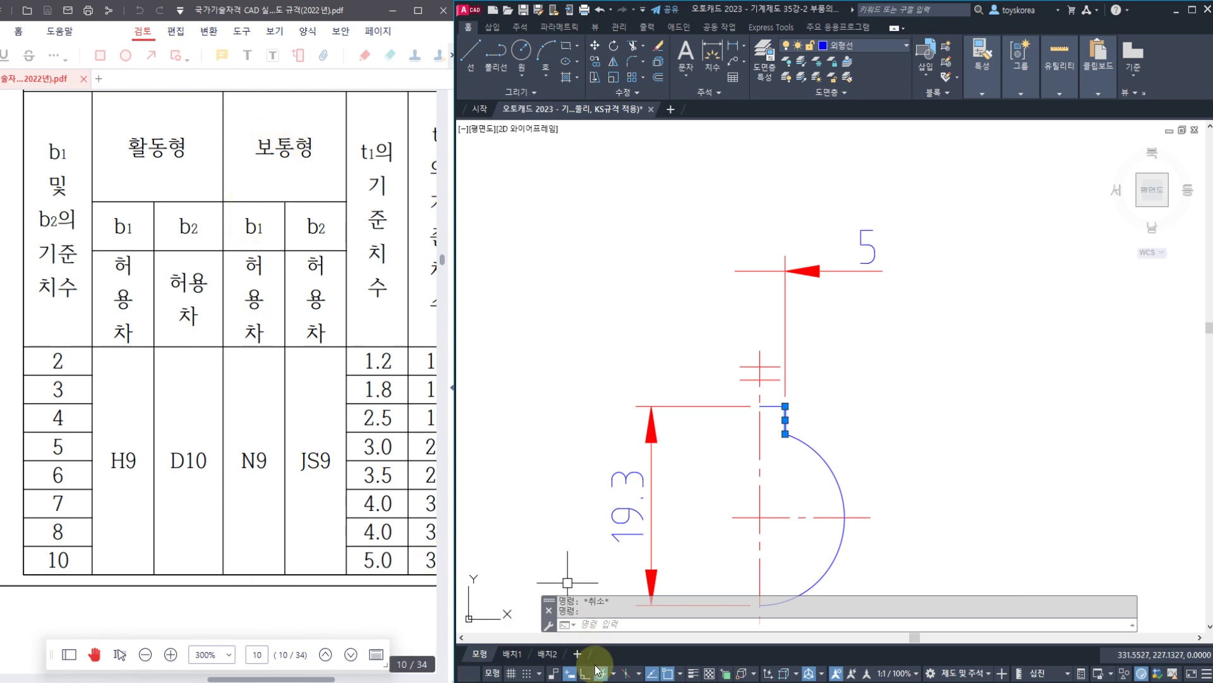
{"action": "key", "text": "alt+Tab"}
{"action": "middle_click_drag", "start_coordinate": [179, 424], "coordinate": [224, 425]}
{"action": "scroll", "coordinate": [229, 406], "scroll_direction": "up", "scroll_amount": 4}
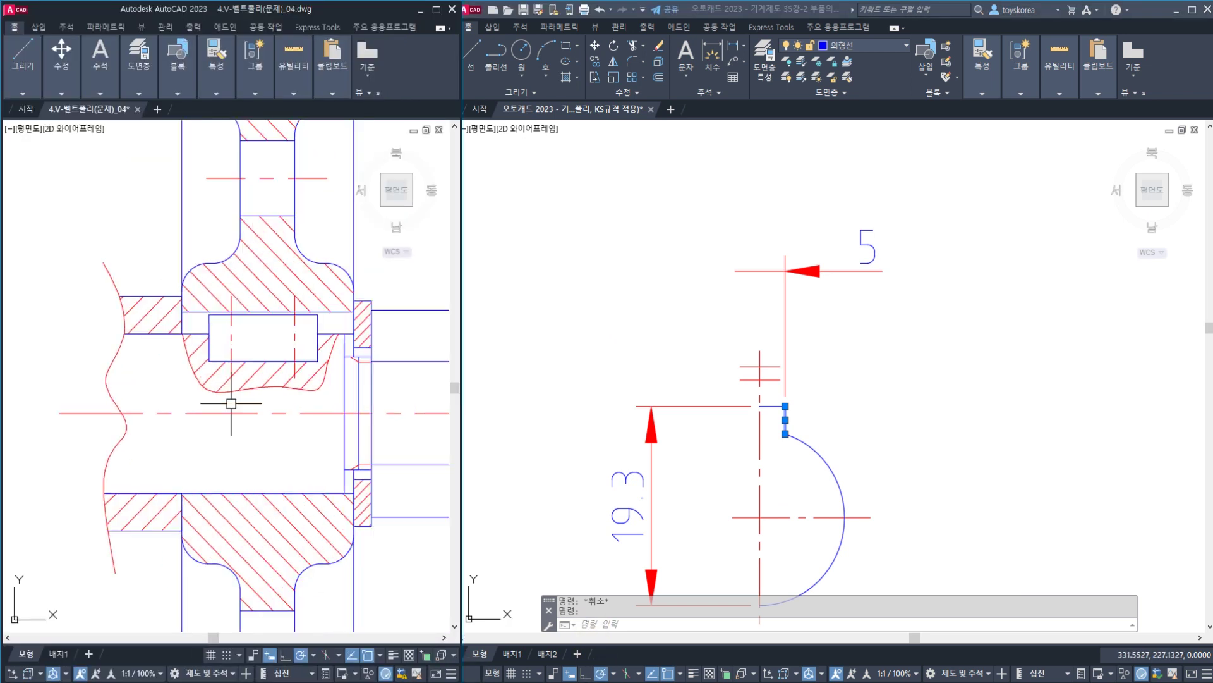
{"action": "middle_click_drag", "start_coordinate": [220, 363], "coordinate": [155, 386]}
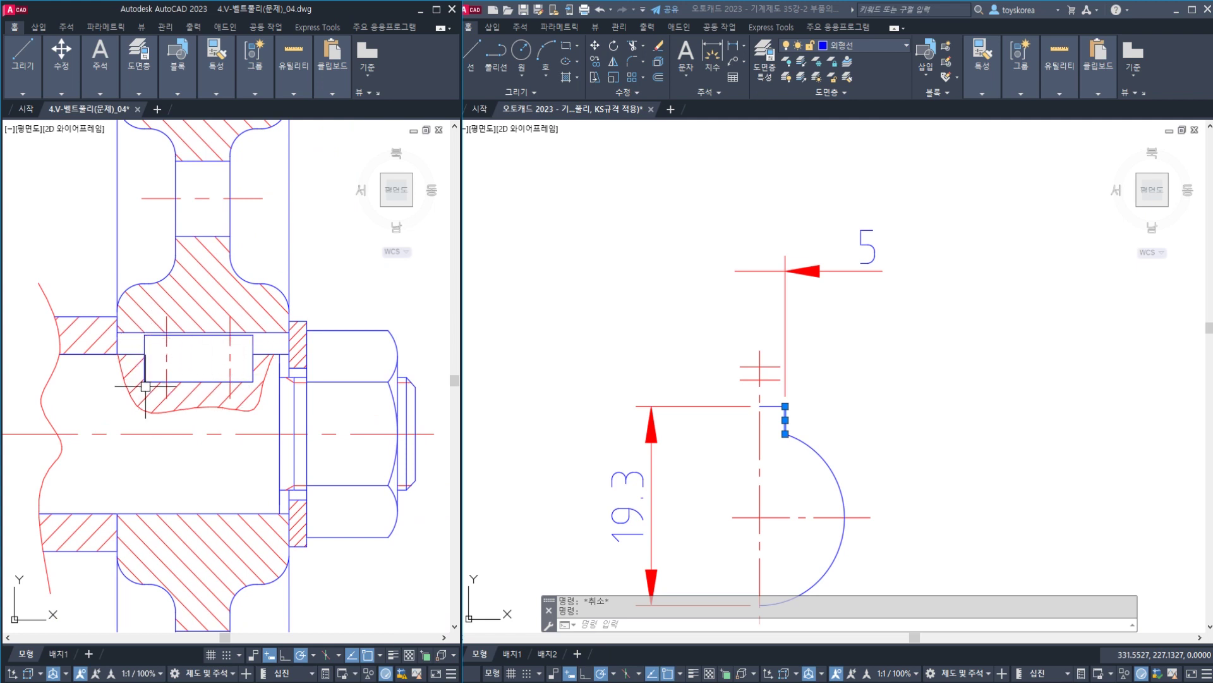
{"action": "scroll", "coordinate": [131, 371], "scroll_direction": "up", "scroll_amount": 3}
{"action": "scroll", "coordinate": [135, 359], "scroll_direction": "down", "scroll_amount": 1}
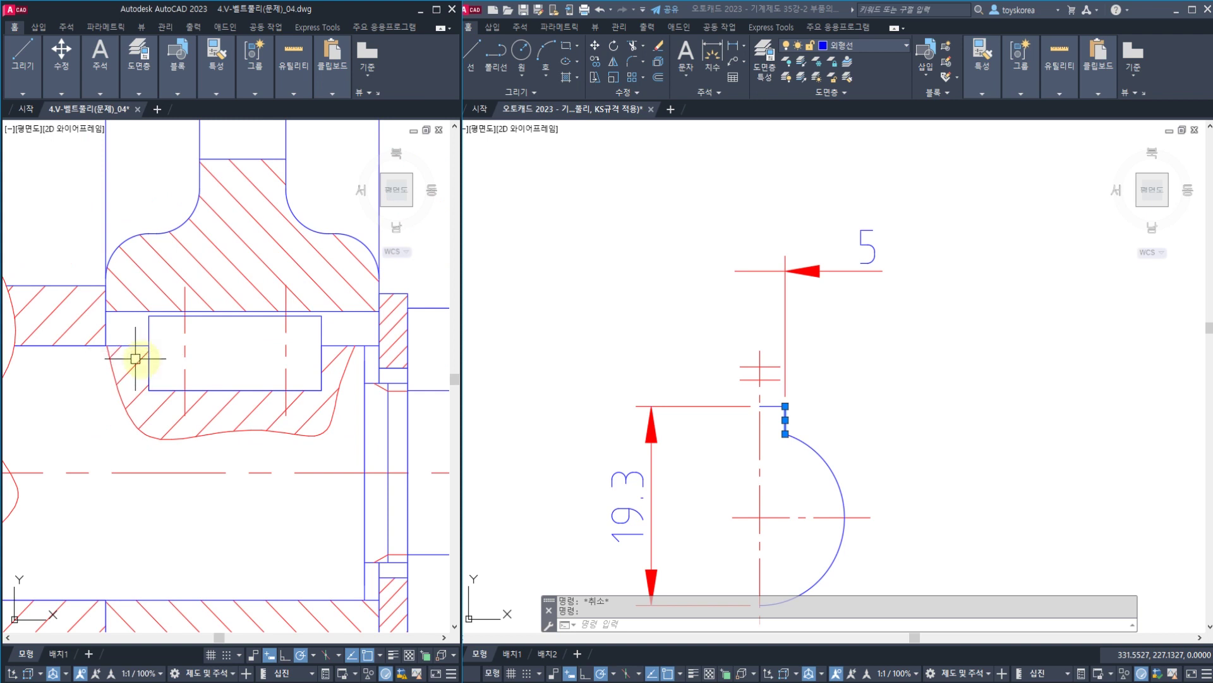
- Examine the key and shaft keyway outlines in the assembly to judge whether the key is a sliding or ordinary type
{"action": "mouse_move", "coordinate": [147, 382]}
{"action": "left_mouse_down"}
{"action": "mouse_move", "coordinate": [306, 385]}
{"action": "mouse_move", "coordinate": [315, 349]}
{"action": "left_mouse_up"}
{"action": "mouse_move", "coordinate": [146, 381]}
{"action": "left_mouse_down"}
{"action": "mouse_move", "coordinate": [14, 379]}
{"action": "mouse_move", "coordinate": [14, 347]}
{"action": "left_mouse_up"}
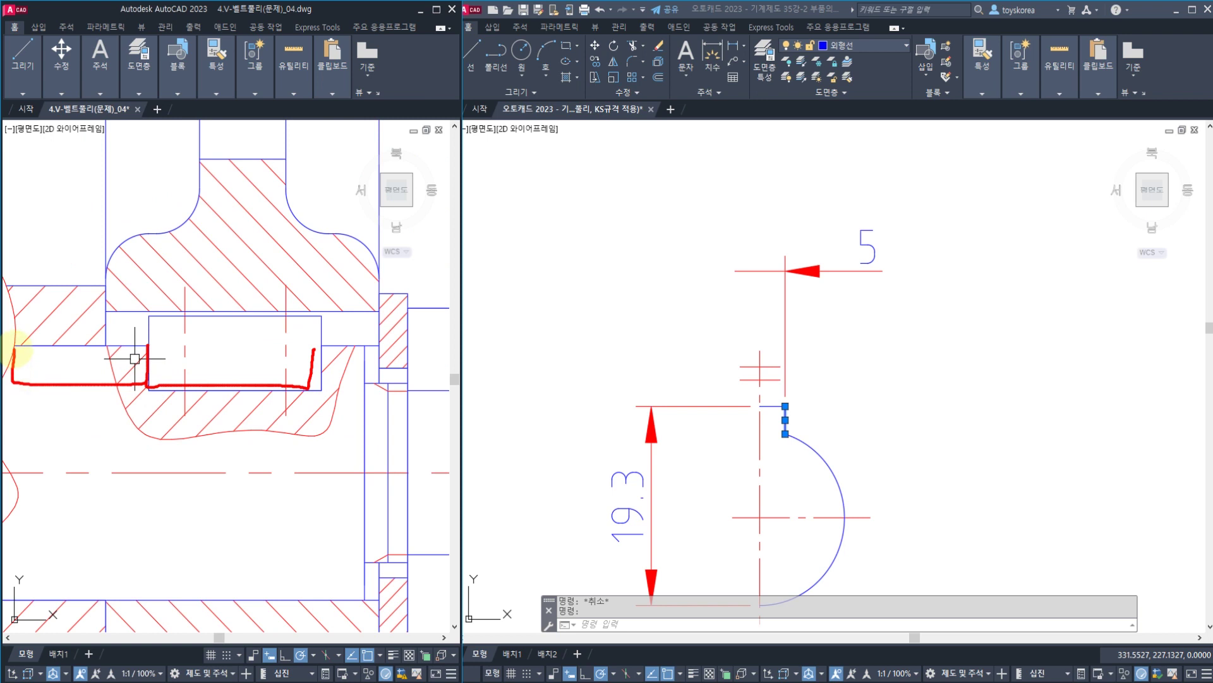
{"action": "mouse_move", "coordinate": [149, 314]}
{"action": "left_mouse_down"}
{"action": "mouse_move", "coordinate": [158, 337]}
{"action": "mouse_move", "coordinate": [303, 316]}
{"action": "mouse_move", "coordinate": [323, 373]}
{"action": "mouse_move", "coordinate": [297, 306]}
{"action": "mouse_move", "coordinate": [292, 357]}
{"action": "left_mouse_up"}
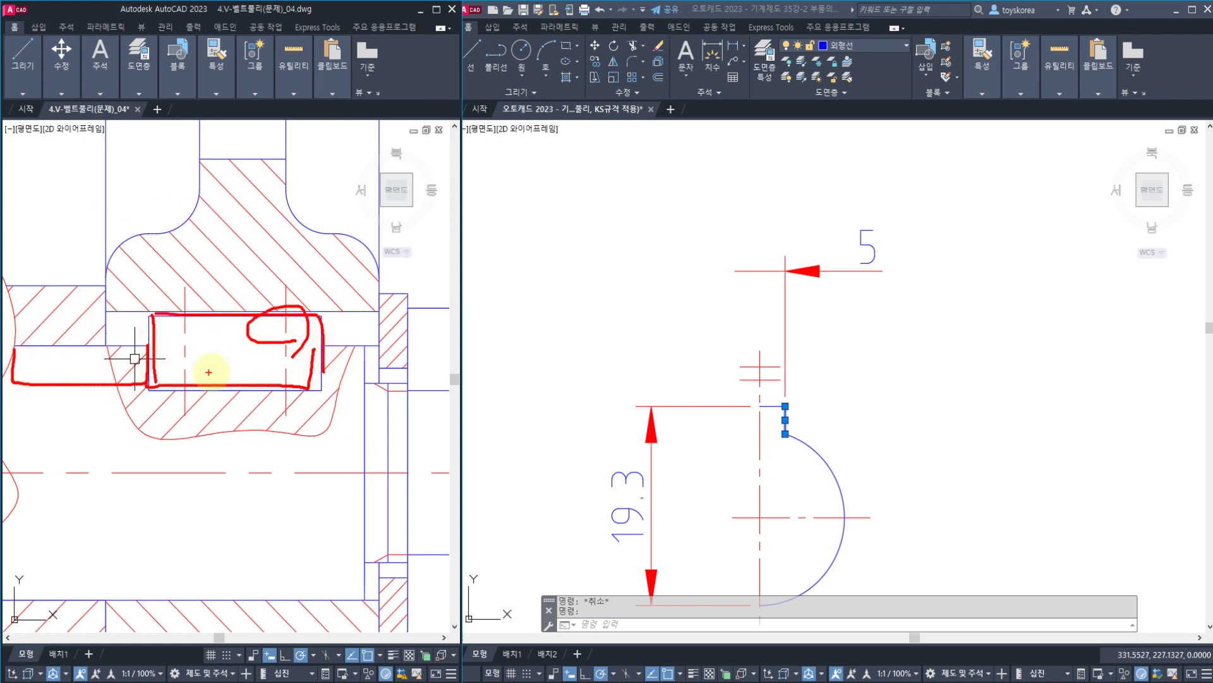
{"action": "mouse_move", "coordinate": [212, 374]}
{"action": "left_mouse_down"}
{"action": "mouse_move", "coordinate": [47, 382]}
{"action": "mouse_move", "coordinate": [32, 304]}
{"action": "mouse_move", "coordinate": [189, 306]}
{"action": "mouse_move", "coordinate": [192, 359]}
{"action": "left_mouse_up"}
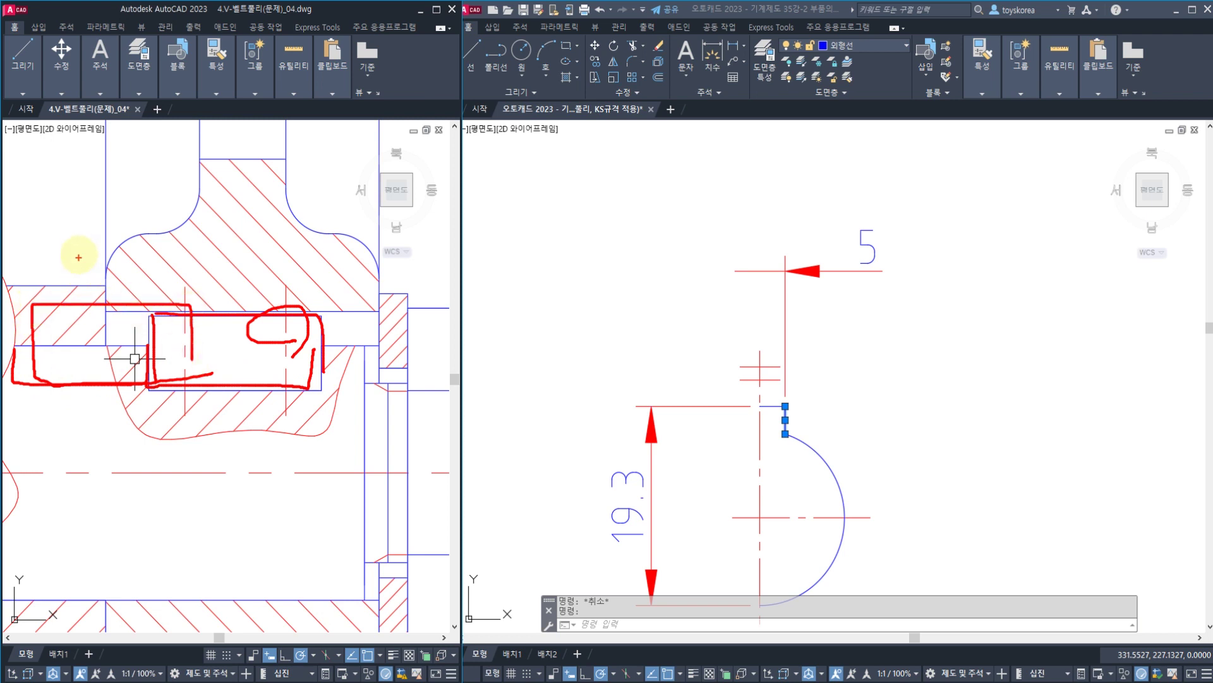
{"action": "left_click_drag", "start_coordinate": [80, 254], "coordinate": [82, 328]}
{"action": "mouse_move", "coordinate": [18, 351]}
{"action": "left_mouse_down"}
{"action": "mouse_move", "coordinate": [20, 398]}
{"action": "mouse_move", "coordinate": [243, 456]}
{"action": "mouse_move", "coordinate": [291, 377]}
{"action": "mouse_move", "coordinate": [323, 466]}
{"action": "mouse_move", "coordinate": [308, 503]}
{"action": "mouse_move", "coordinate": [325, 487]}
{"action": "left_mouse_up"}
{"action": "mouse_move", "coordinate": [477, 303]}
{"action": "left_mouse_down"}
{"action": "mouse_move", "coordinate": [476, 363]}
{"action": "mouse_move", "coordinate": [493, 361]}
{"action": "left_mouse_up"}
{"action": "mouse_move", "coordinate": [440, 301]}
{"action": "left_mouse_down"}
{"action": "mouse_move", "coordinate": [503, 400]}
{"action": "mouse_move", "coordinate": [546, 392]}
{"action": "mouse_move", "coordinate": [555, 316]}
{"action": "mouse_move", "coordinate": [540, 272]}
{"action": "mouse_move", "coordinate": [436, 297]}
{"action": "left_mouse_up"}
{"action": "left_click_drag", "start_coordinate": [538, 289], "coordinate": [441, 354]}
{"action": "left_click_drag", "start_coordinate": [454, 330], "coordinate": [491, 357]}
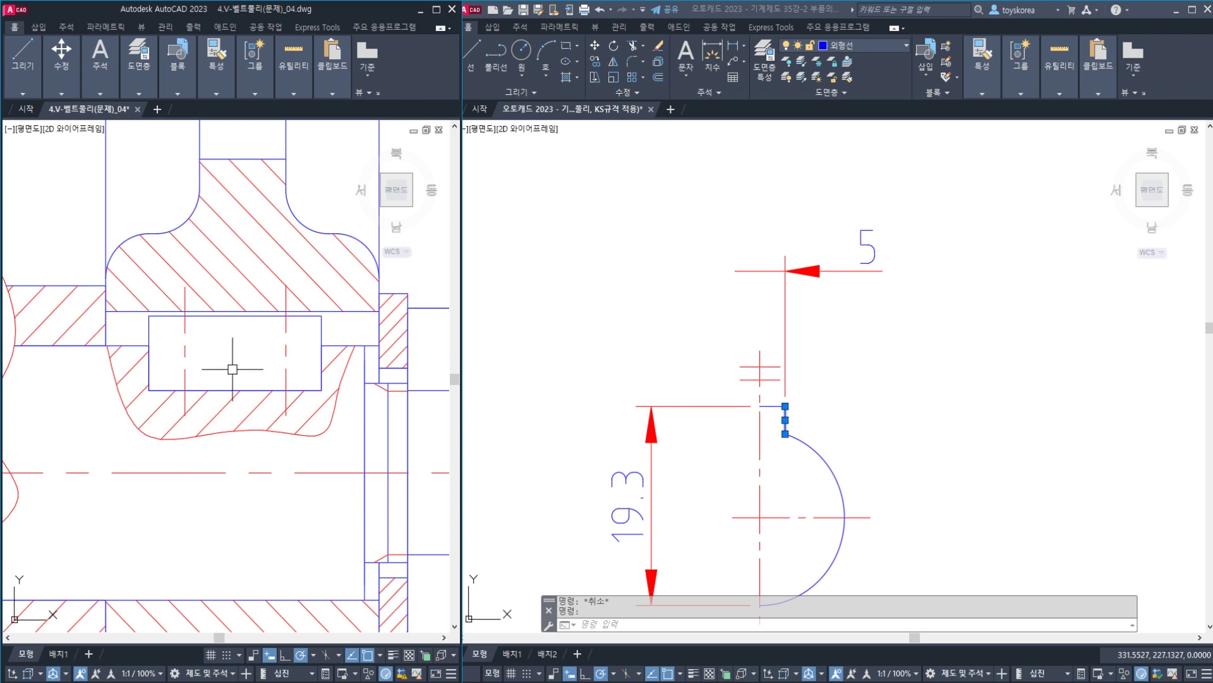
{"action": "mouse_move", "coordinate": [147, 342]}
{"action": "left_mouse_down"}
{"action": "mouse_move", "coordinate": [152, 389]}
{"action": "mouse_move", "coordinate": [315, 389]}
{"action": "left_mouse_up"}
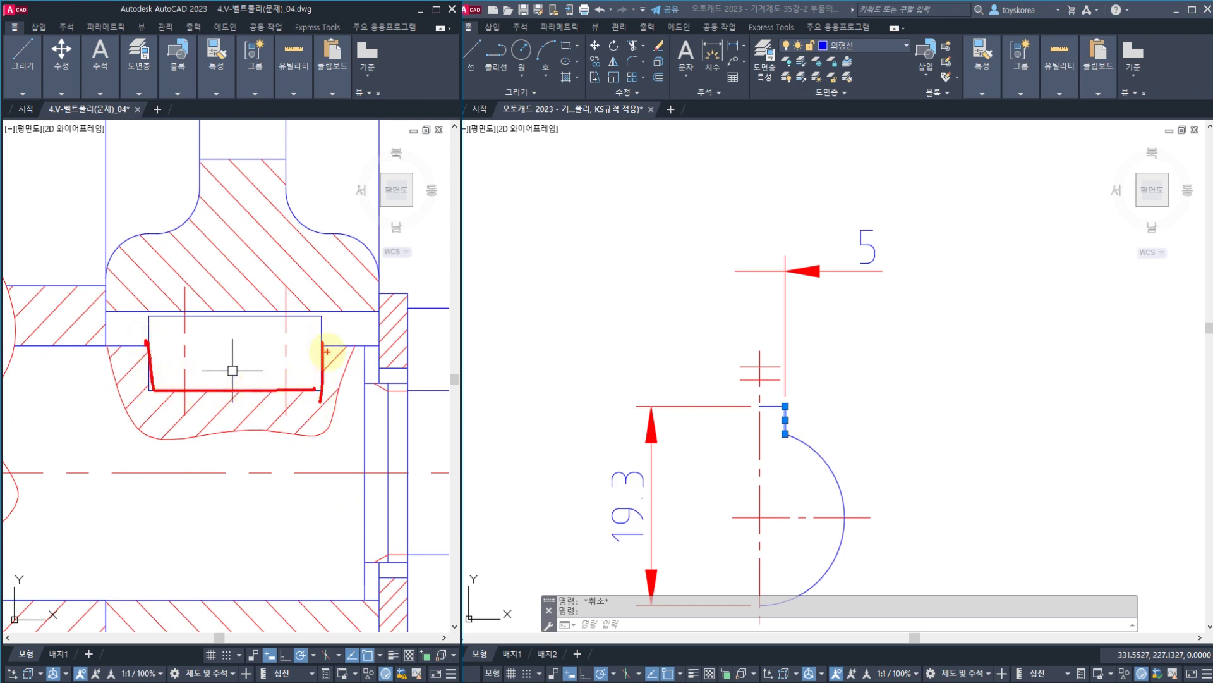
{"action": "mouse_move", "coordinate": [340, 323]}
{"action": "left_mouse_down"}
{"action": "mouse_move", "coordinate": [348, 331]}
{"action": "mouse_move", "coordinate": [543, 256]}
{"action": "mouse_move", "coordinate": [528, 292]}
{"action": "left_mouse_up"}
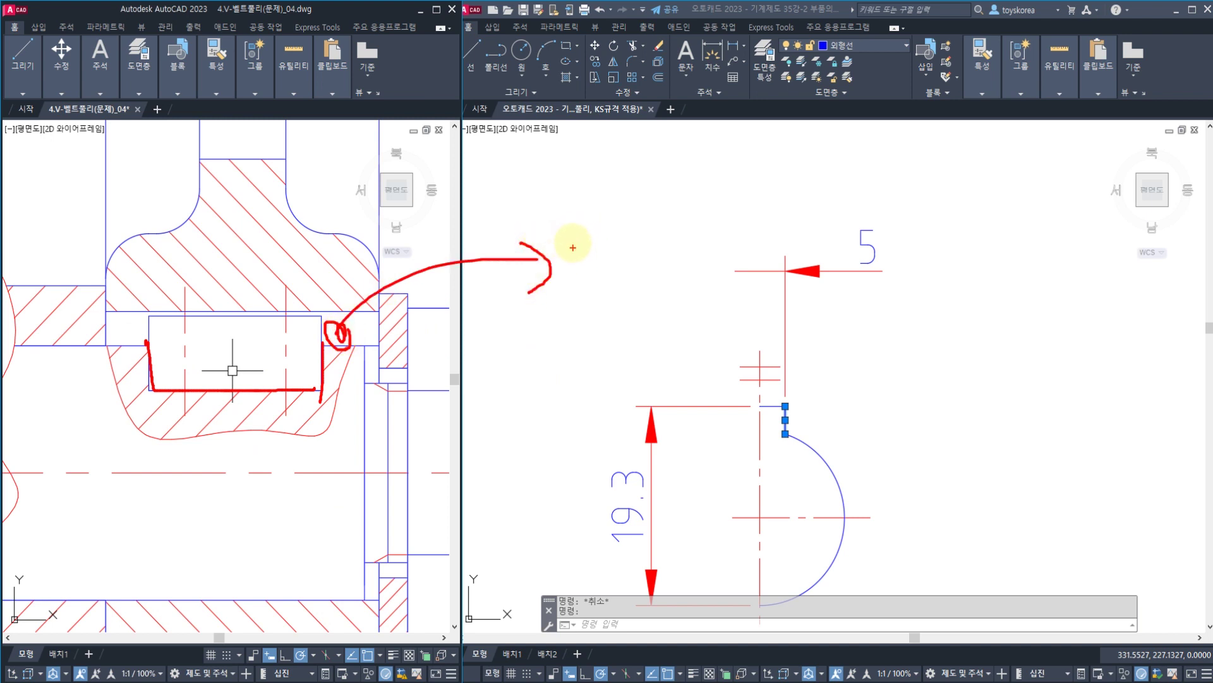
{"action": "left_click_drag", "start_coordinate": [590, 232], "coordinate": [590, 320]}
{"action": "mouse_move", "coordinate": [654, 239]}
{"action": "left_mouse_down"}
{"action": "mouse_move", "coordinate": [730, 256]}
{"action": "mouse_move", "coordinate": [742, 341]}
{"action": "left_mouse_up"}
{"action": "key", "text": "Escape"}
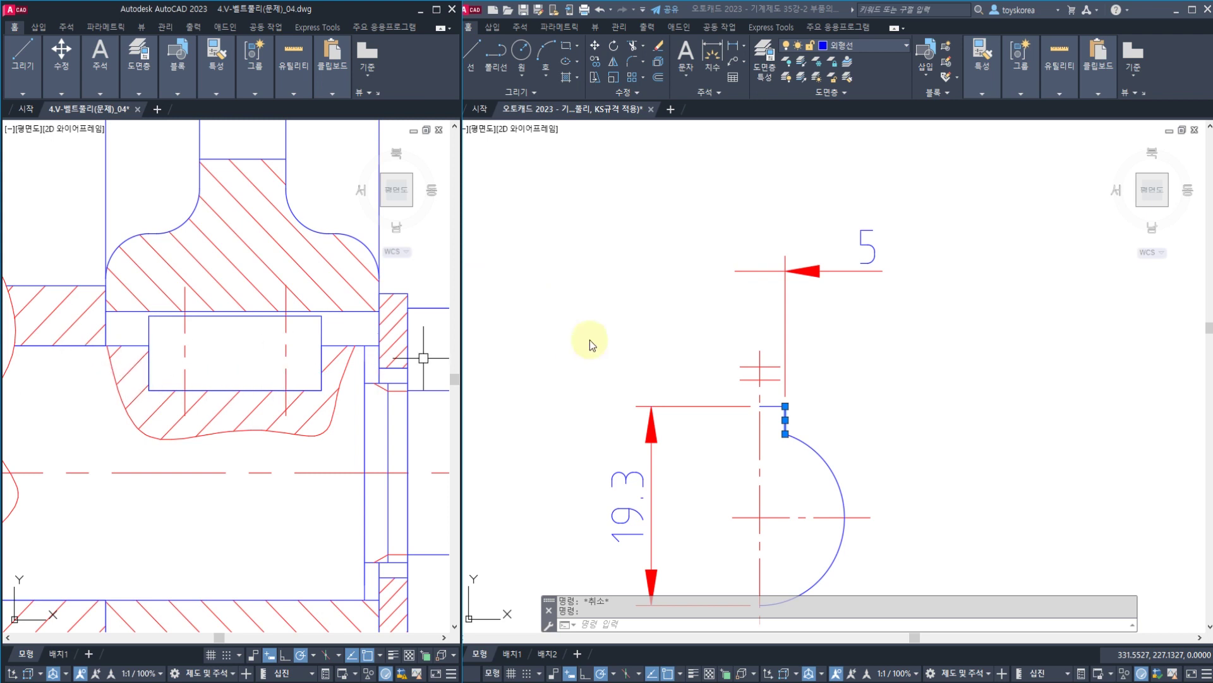
- Clear the keyway line selection and return to the KS parallel key table to check the 보통형 b2 tolerance
{"action": "left_click", "coordinate": [690, 338]}
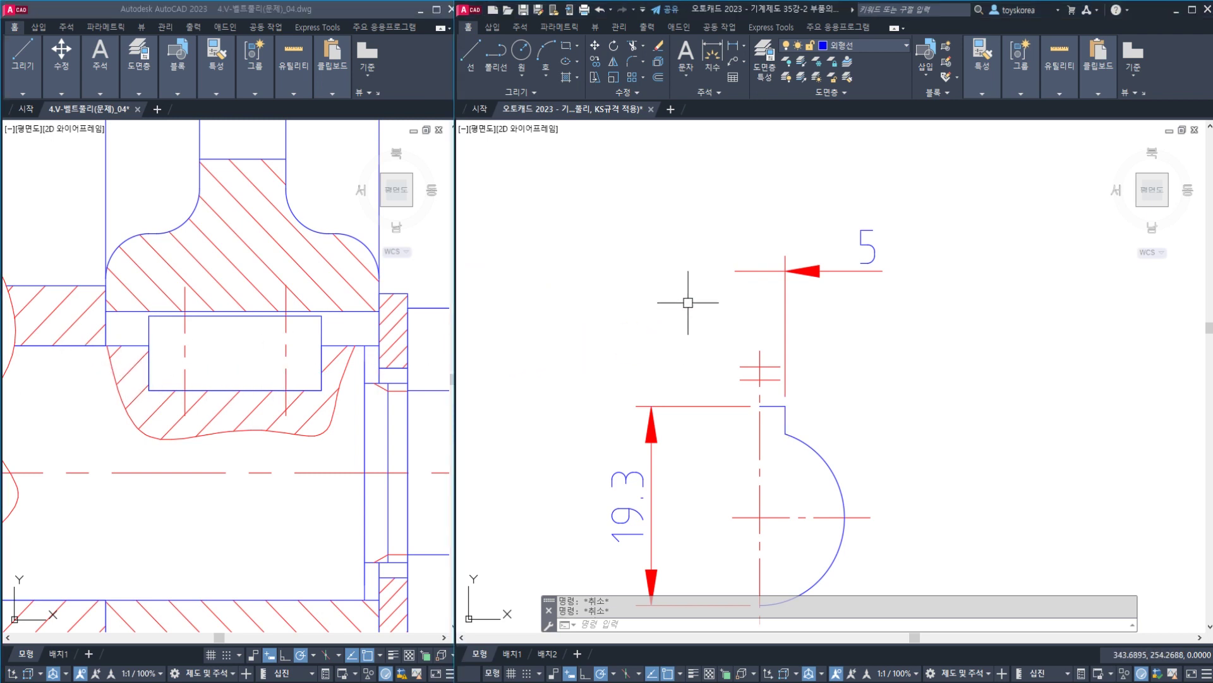
{"action": "middle_click_drag", "start_coordinate": [694, 303], "coordinate": [597, 318]}
{"action": "key", "text": "alt+Tab"}
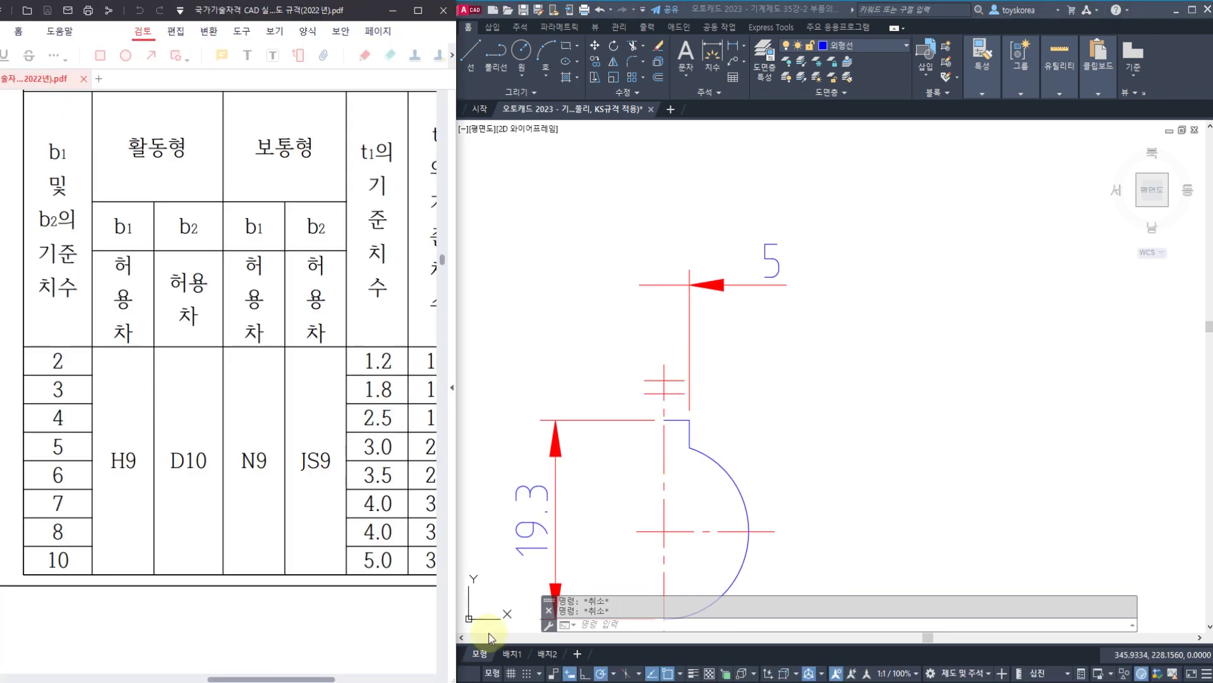
{"action": "left_click_drag", "start_coordinate": [303, 415], "coordinate": [136, 436]}
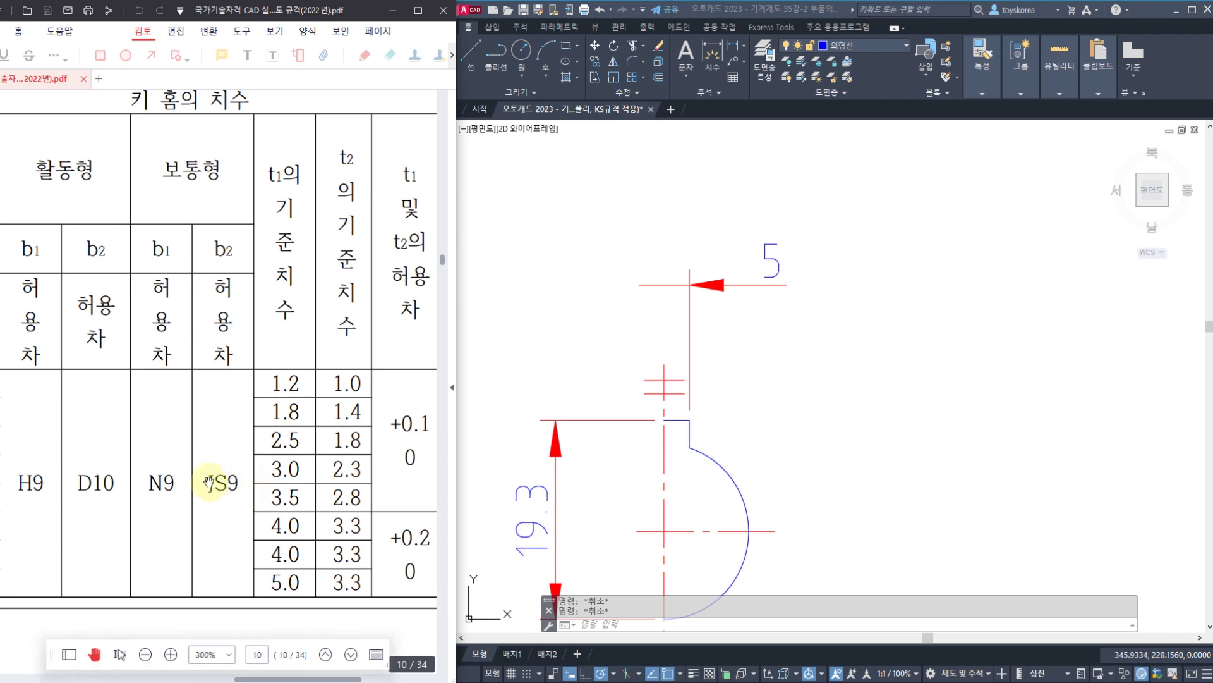
- Add the JS9 tolerance to the keyway width dimension text so it reads 5JS9
{"action": "left_click", "coordinate": [798, 279]}
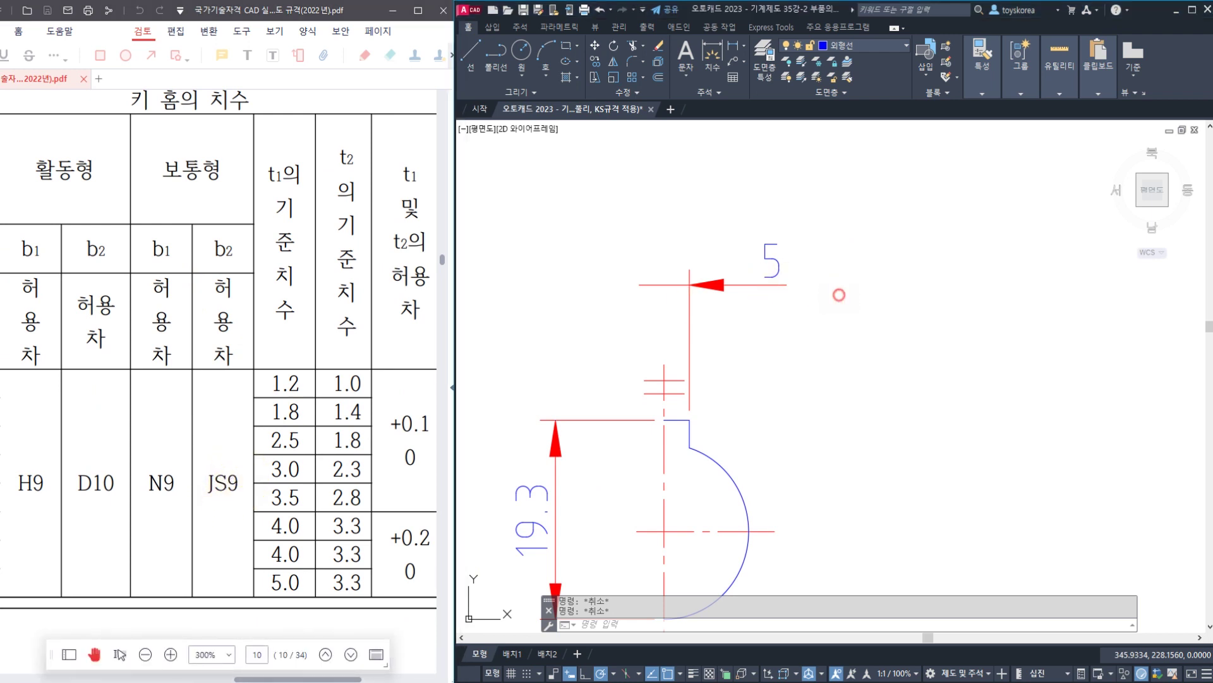
{"action": "left_click", "coordinate": [772, 261]}
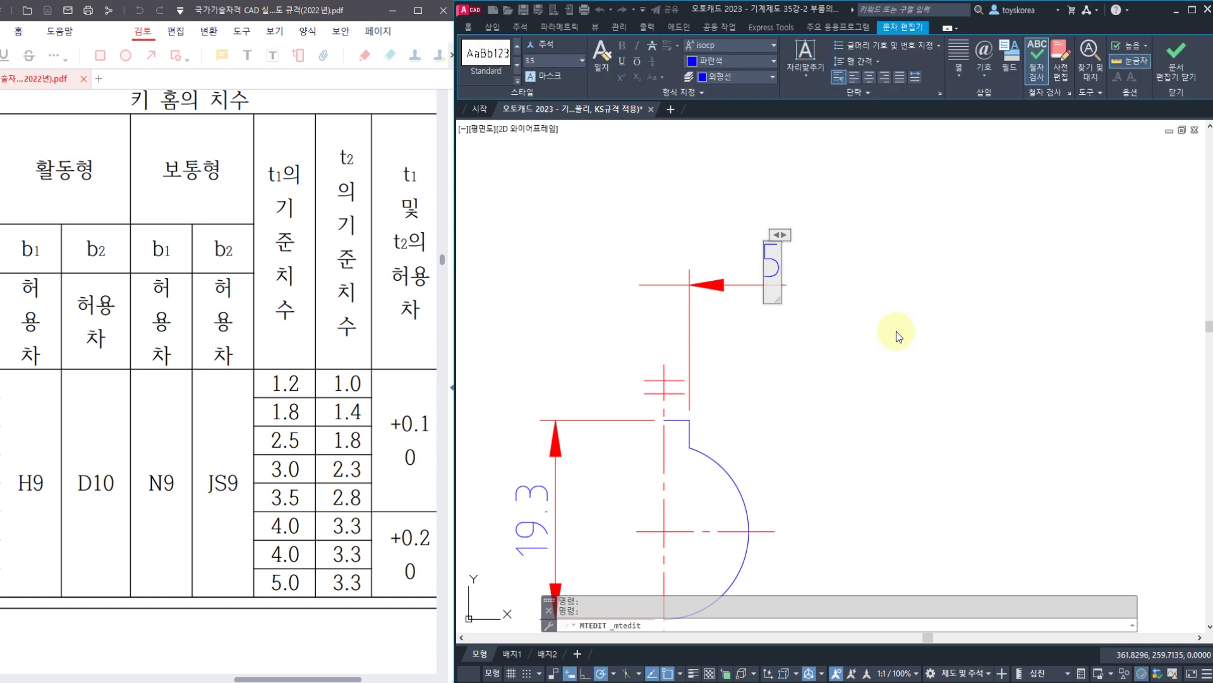
{"action": "type", "text": "JS"}
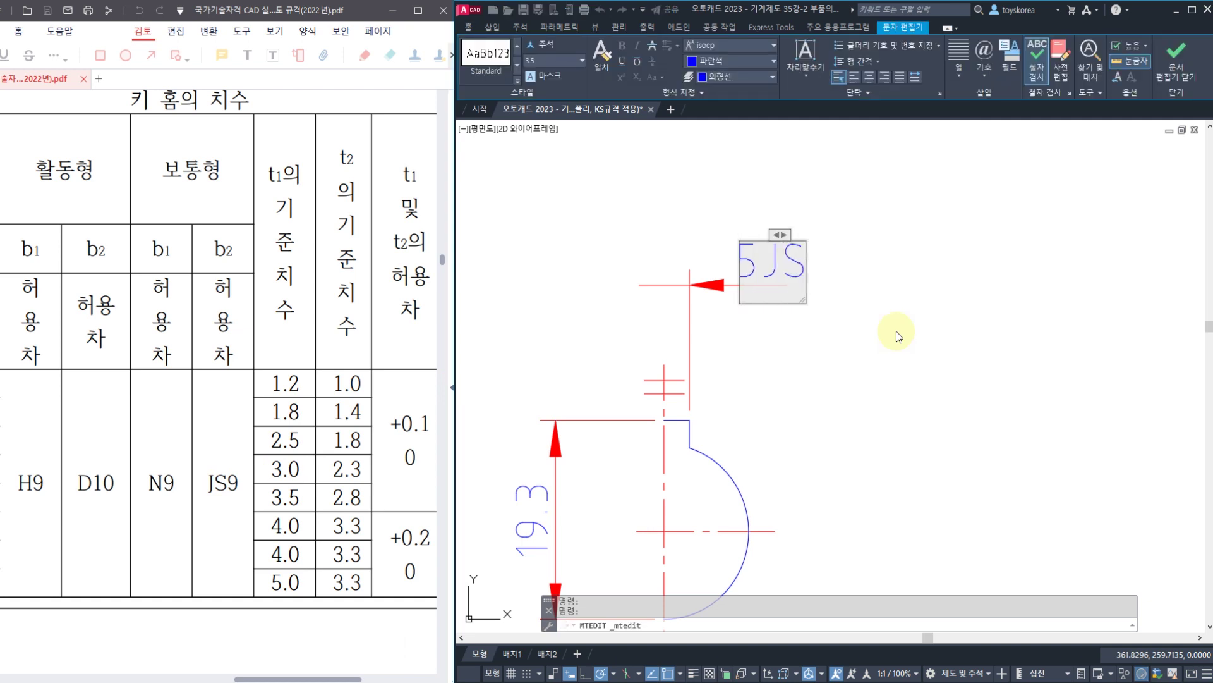
{"action": "type", "text": "9"}
{"action": "key", "text": "Escape"}
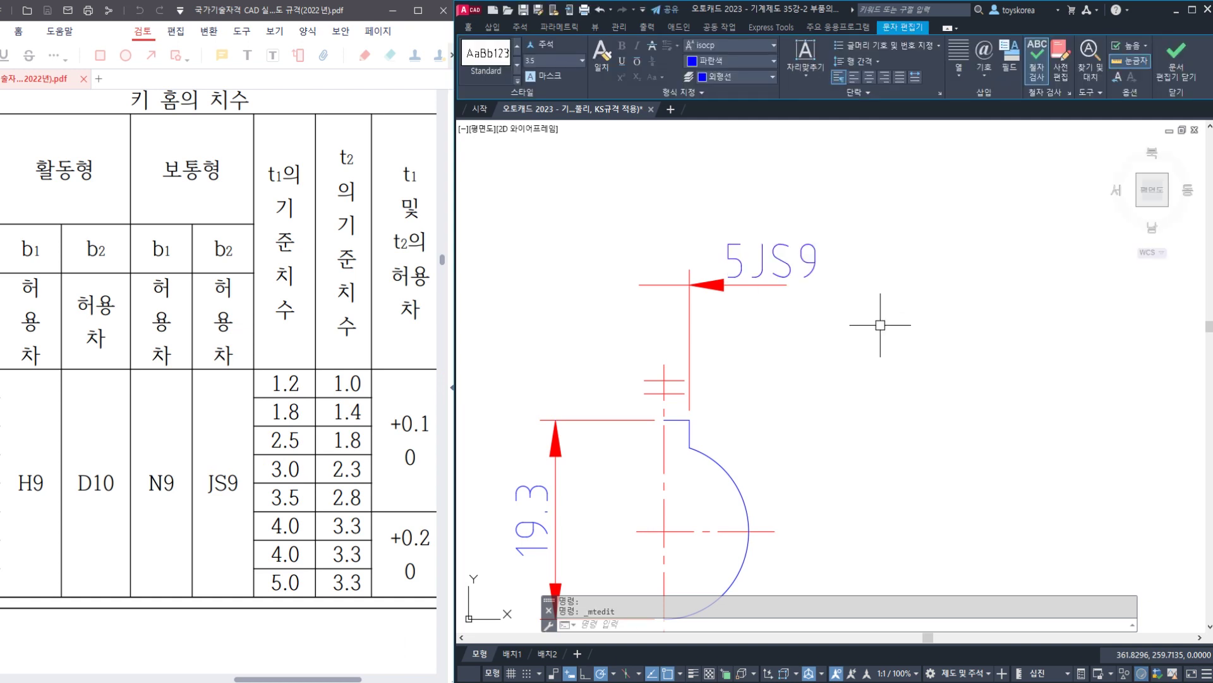
{"action": "key", "text": "Escape"}
{"action": "scroll", "coordinate": [804, 308], "scroll_direction": "up", "scroll_amount": 2}
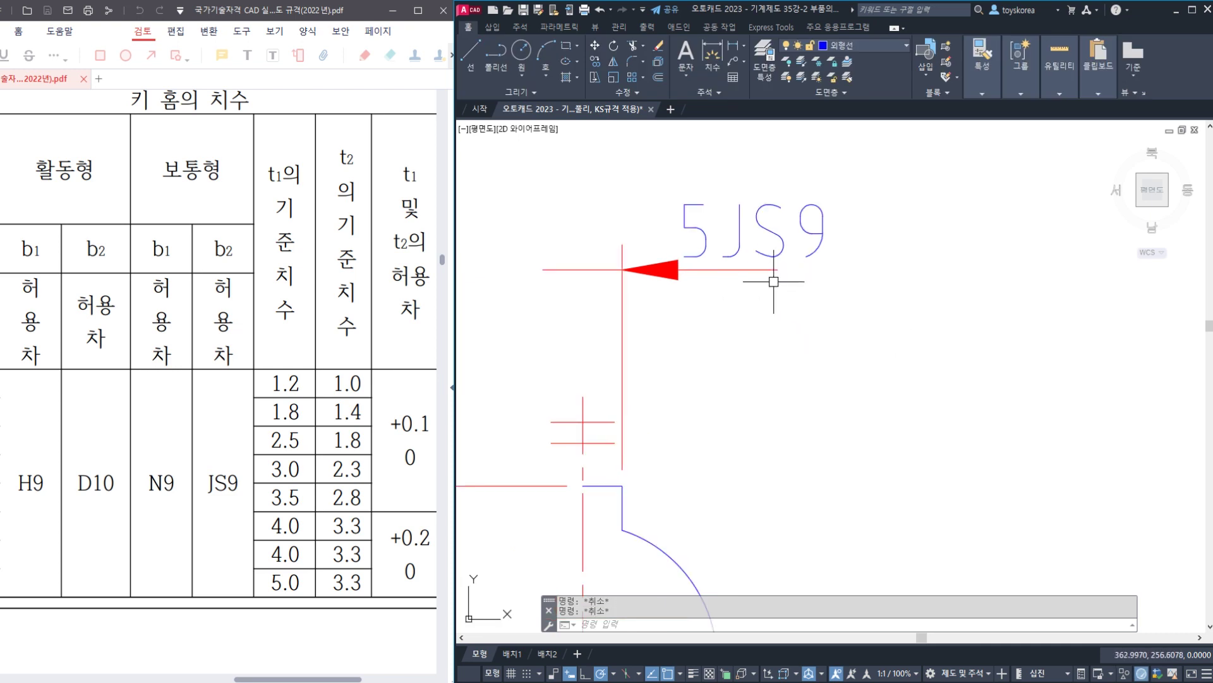
- Stretch the keyway width dimension line to run beneath the full 5JS9 text, and save the drawing
{"action": "left_click", "coordinate": [761, 273]}
{"action": "left_click", "coordinate": [779, 272]}
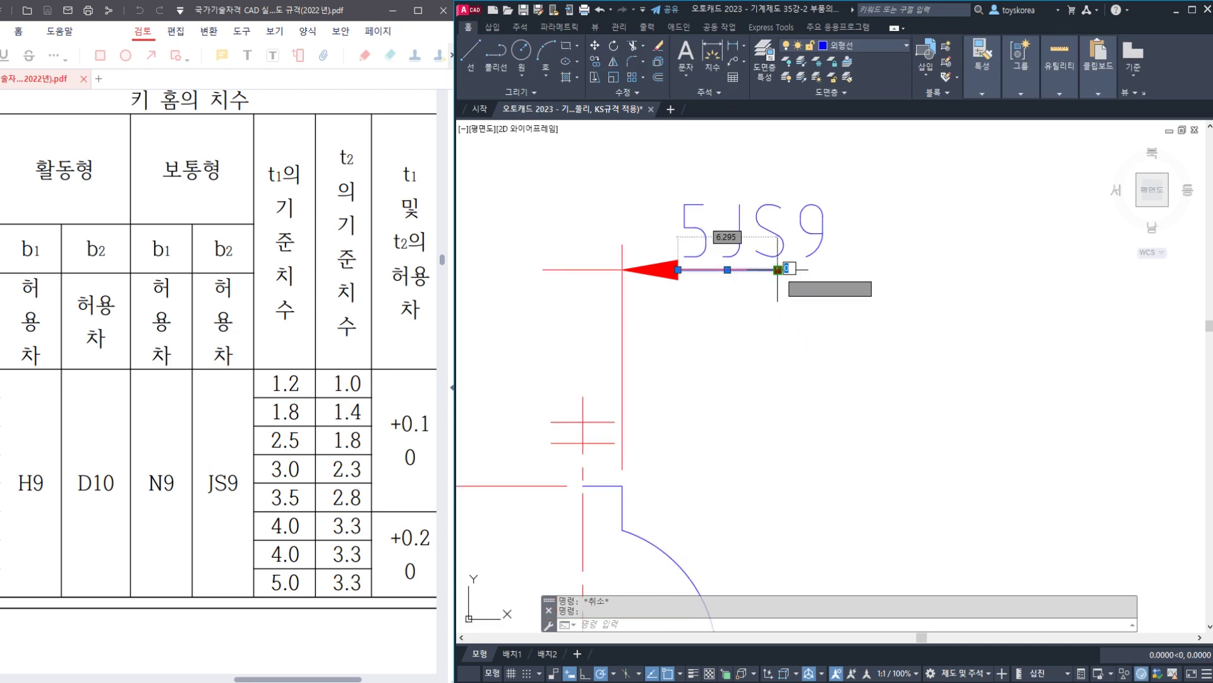
{"action": "scroll", "coordinate": [753, 345], "scroll_direction": "down", "scroll_amount": 2}
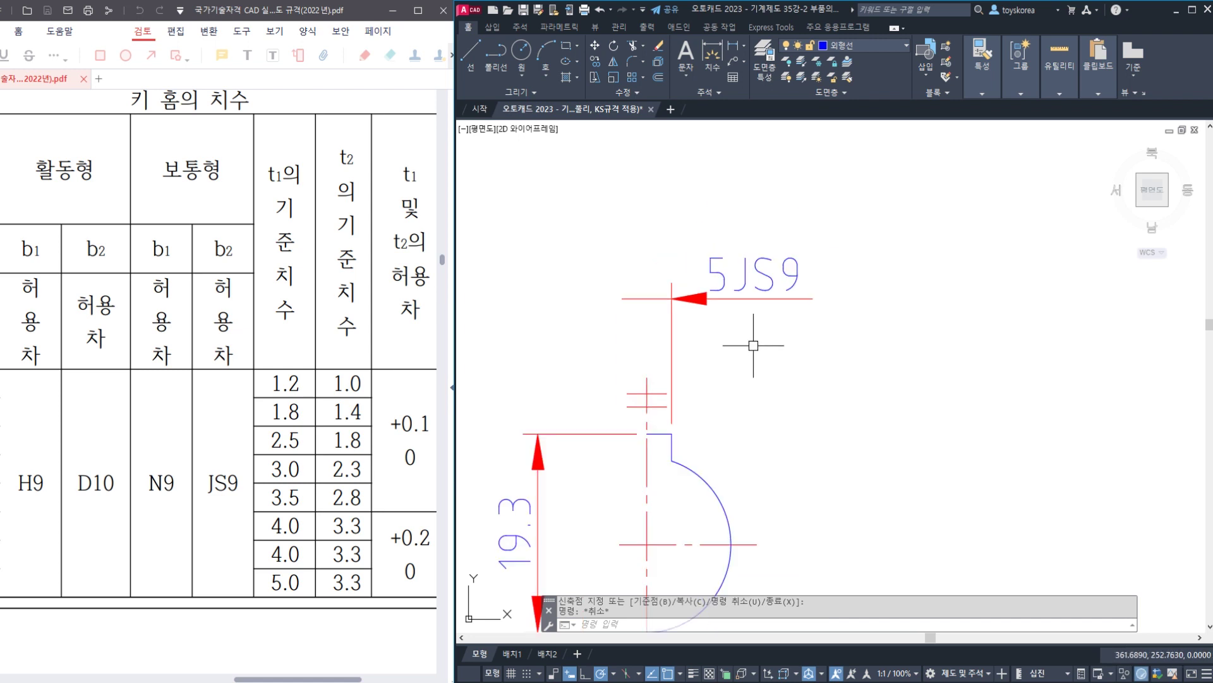
{"action": "key", "text": "ctrl+s"}
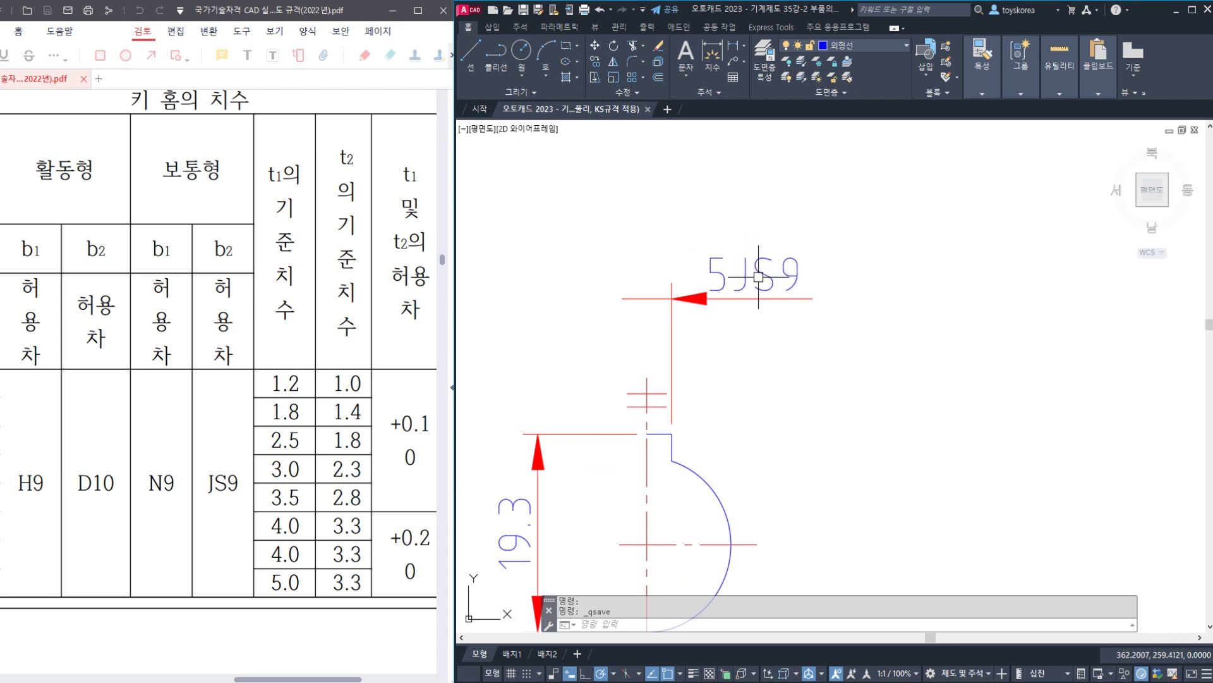
- Review the dimensions on the pulley section view and keyway view to see which ones need a tolerance
{"action": "scroll", "coordinate": [717, 378], "scroll_direction": "down", "scroll_amount": 4}
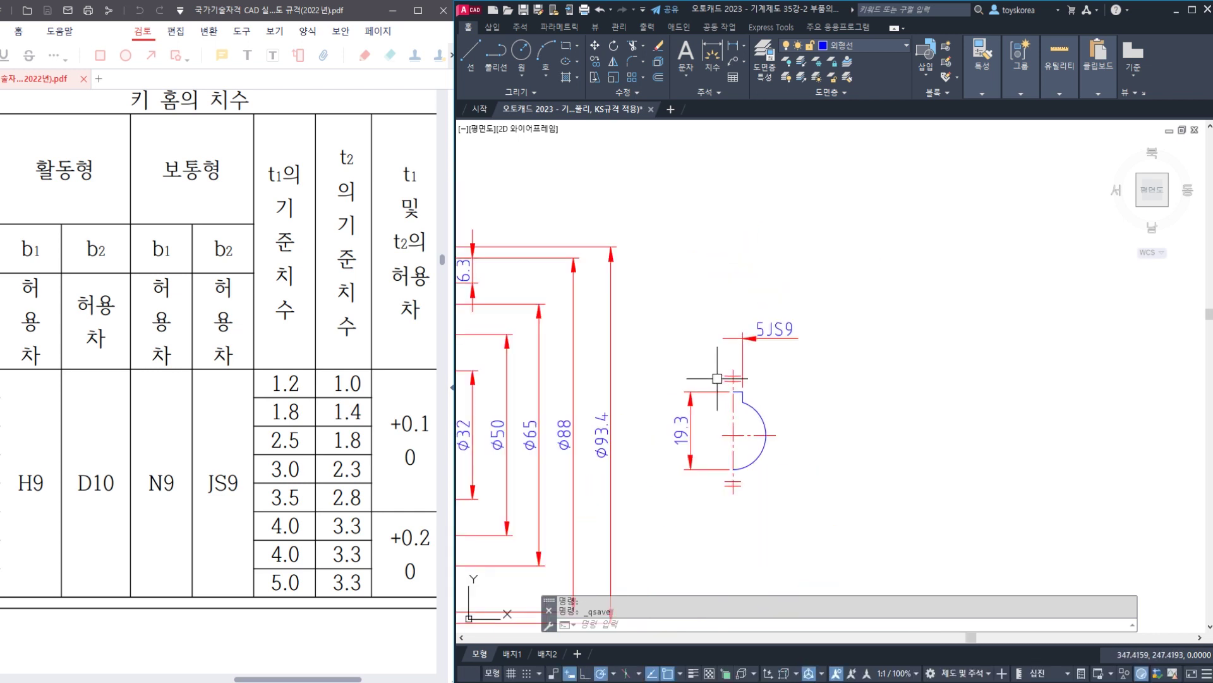
{"action": "middle_click_drag", "start_coordinate": [645, 376], "coordinate": [784, 341]}
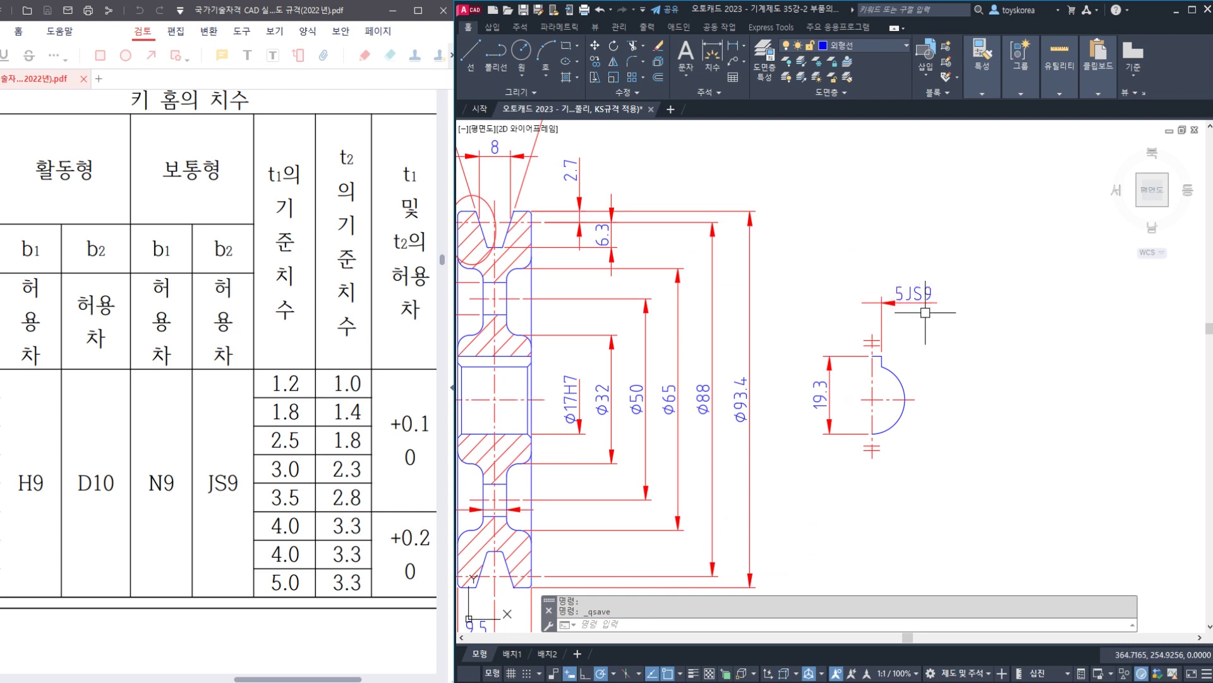
{"action": "middle_click_drag", "start_coordinate": [744, 338], "coordinate": [843, 372]}
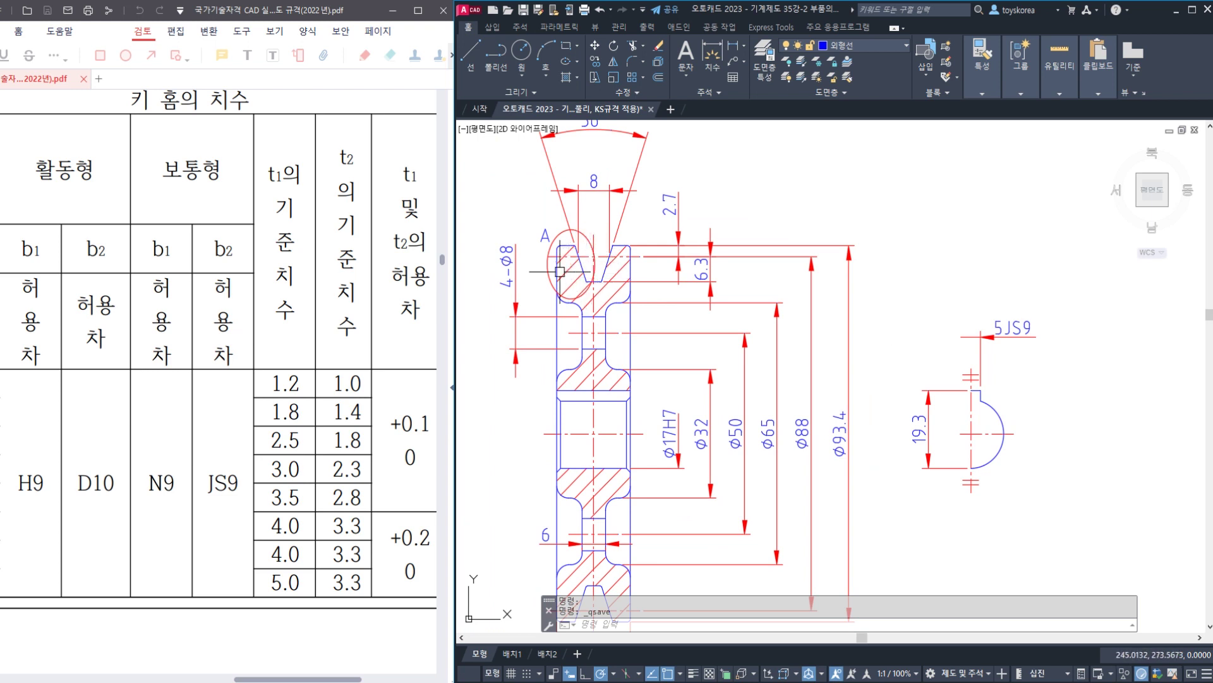
{"action": "left_click", "coordinate": [589, 287]}
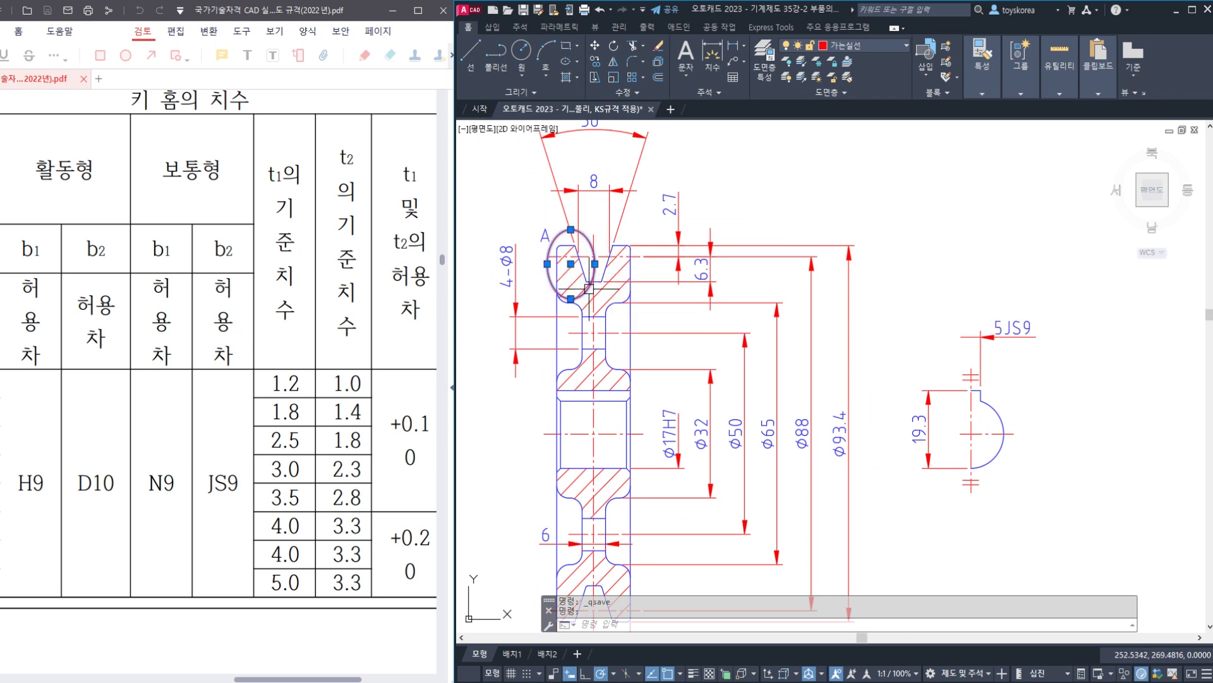
{"action": "key", "text": "Escape"}
{"action": "middle_click_drag", "start_coordinate": [589, 141], "coordinate": [588, 190]}
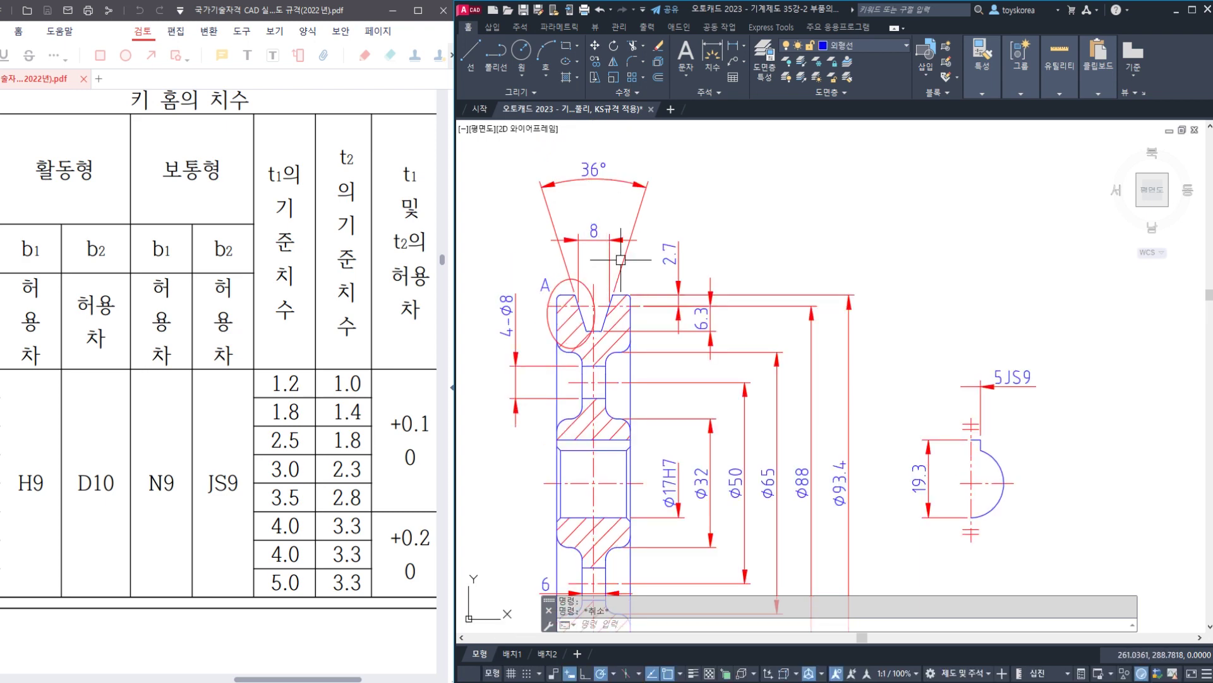
{"action": "middle_click_drag", "start_coordinate": [670, 329], "coordinate": [671, 261]}
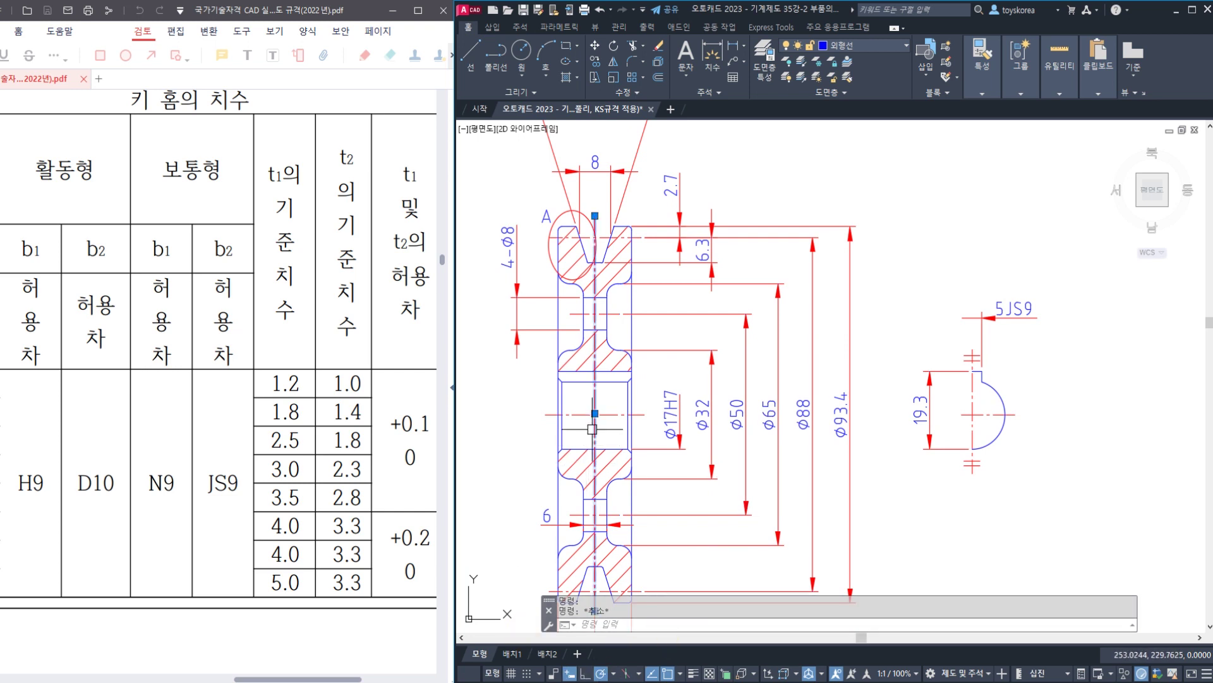
{"action": "scroll", "coordinate": [657, 413], "scroll_direction": "up", "scroll_amount": 2}
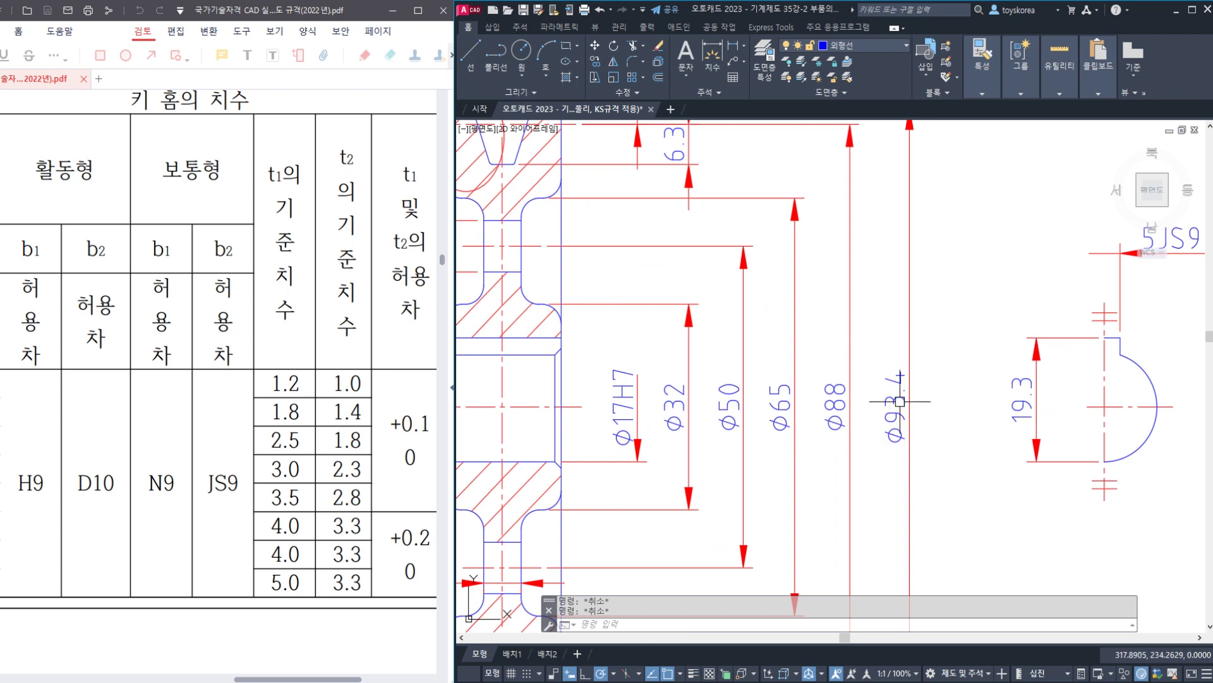
- Find the V-belt pulley page in the KS standards PDF and zoom in on its table
{"action": "left_click", "coordinate": [234, 417]}
{"action": "scroll", "coordinate": [238, 414], "scroll_direction": "down", "scroll_amount": 1}
{"action": "scroll", "coordinate": [236, 415], "scroll_direction": "down", "scroll_amount": 4, "text": "ctrl"}
{"action": "scroll", "coordinate": [232, 409], "scroll_direction": "down", "scroll_amount": 6, "text": "ctrl"}
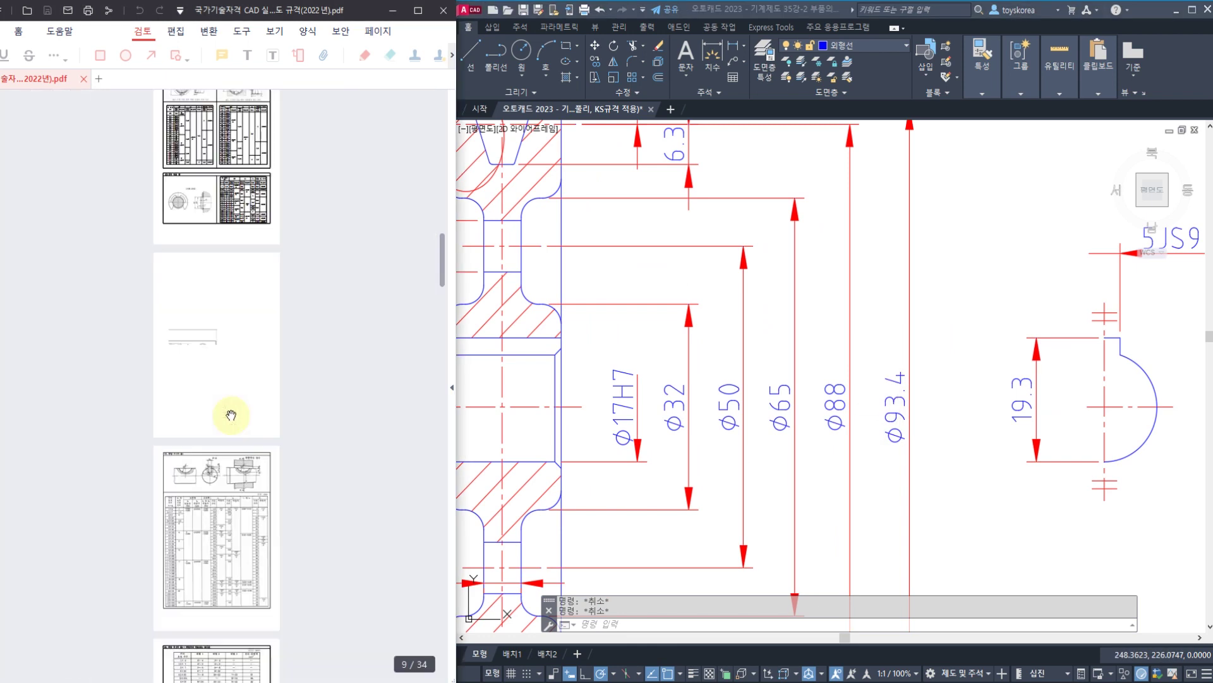
{"action": "scroll", "coordinate": [278, 221], "scroll_direction": "down", "scroll_amount": 5}
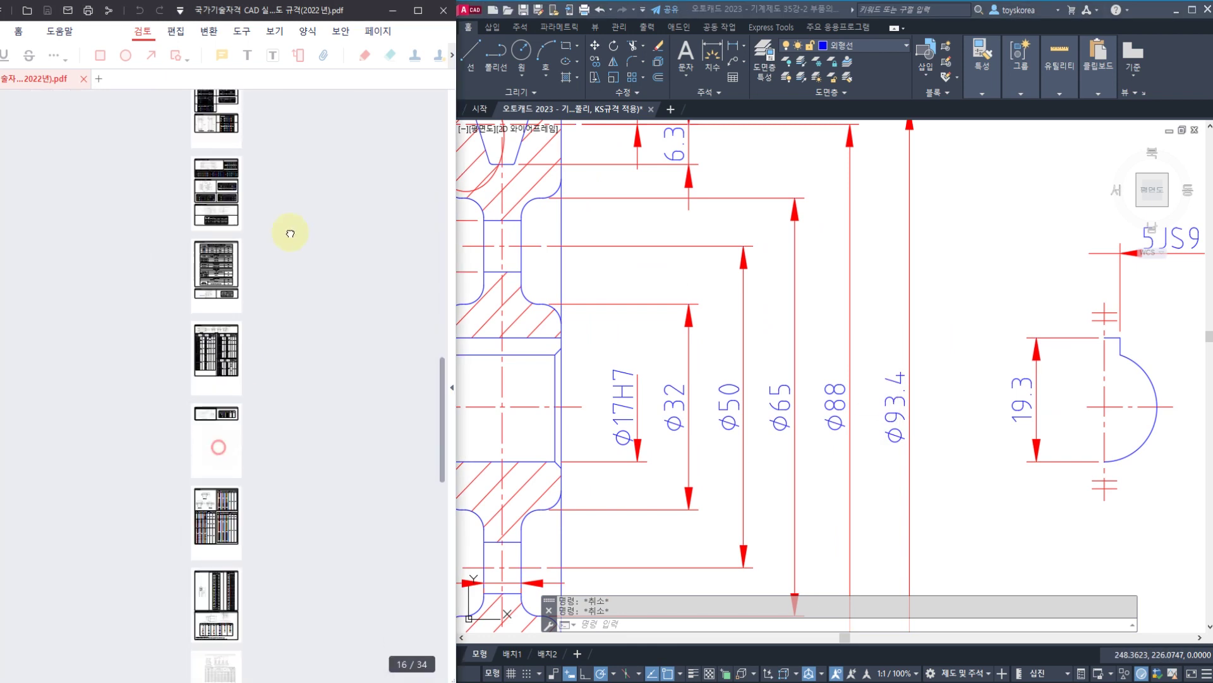
{"action": "scroll", "coordinate": [203, 529], "scroll_direction": "up", "scroll_amount": 6, "text": "ctrl"}
{"action": "scroll", "coordinate": [179, 436], "scroll_direction": "down", "scroll_amount": 8}
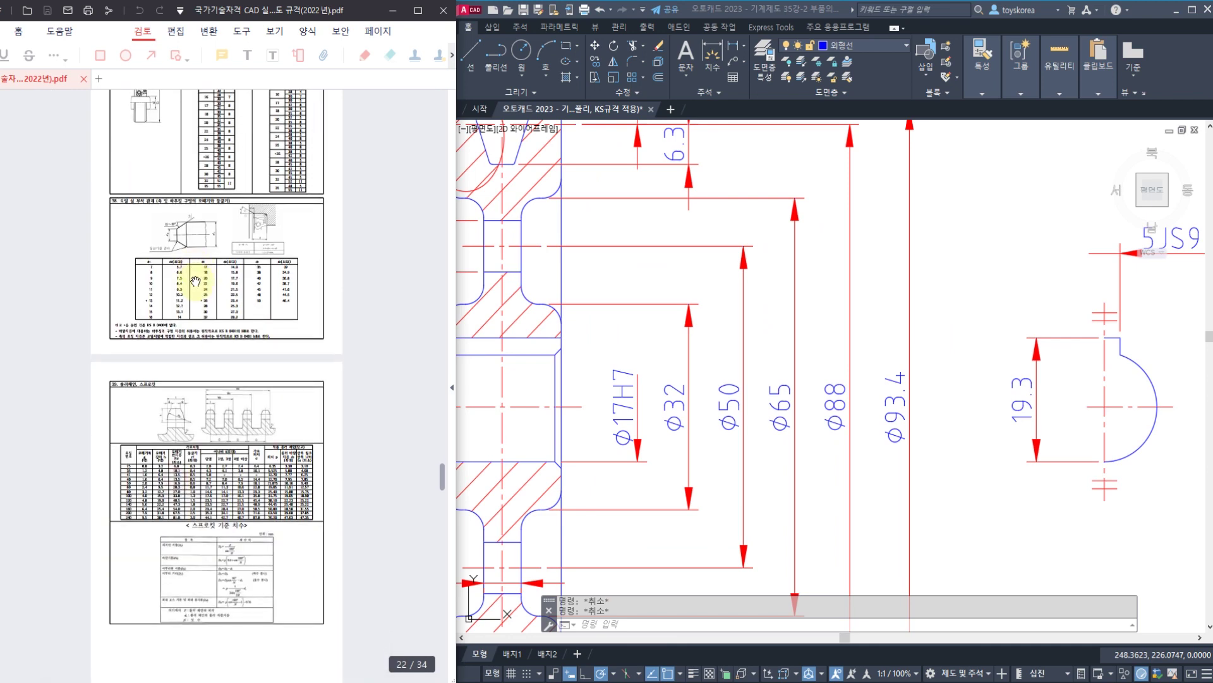
{"action": "scroll", "coordinate": [202, 419], "scroll_direction": "down", "scroll_amount": 5}
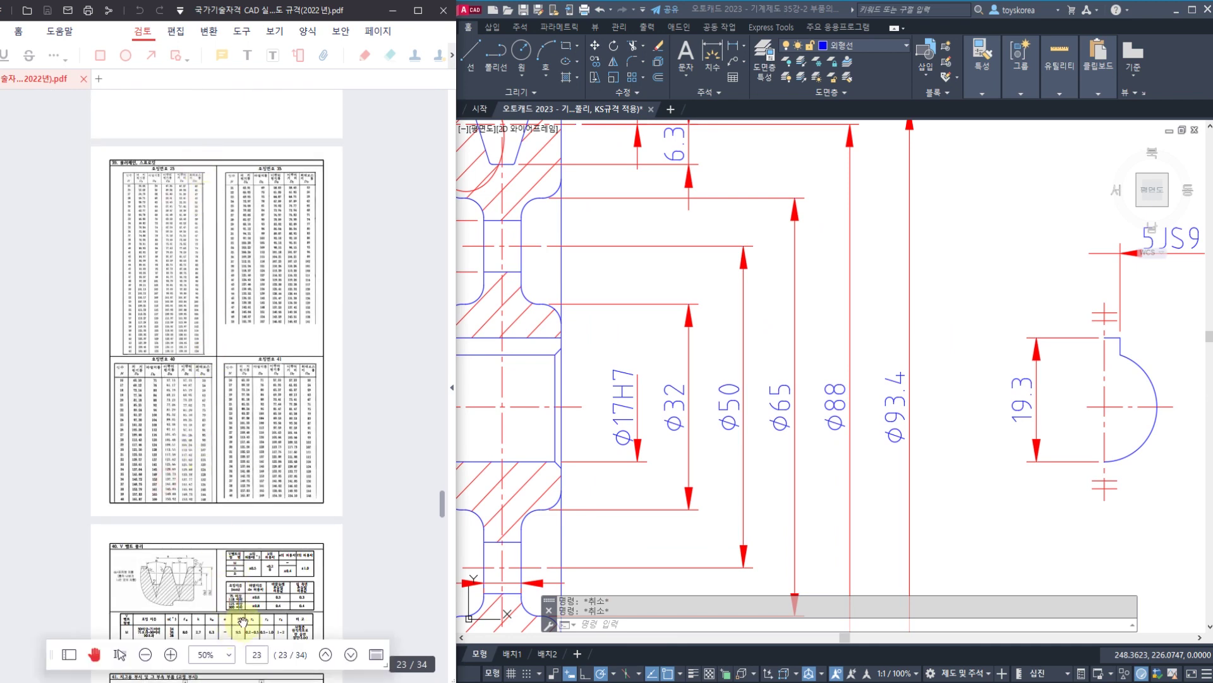
{"action": "scroll", "coordinate": [77, 466], "scroll_direction": "up", "scroll_amount": 5, "text": "ctrl"}
{"action": "scroll", "coordinate": [77, 466], "scroll_direction": "up", "scroll_amount": 4, "text": "ctrl"}
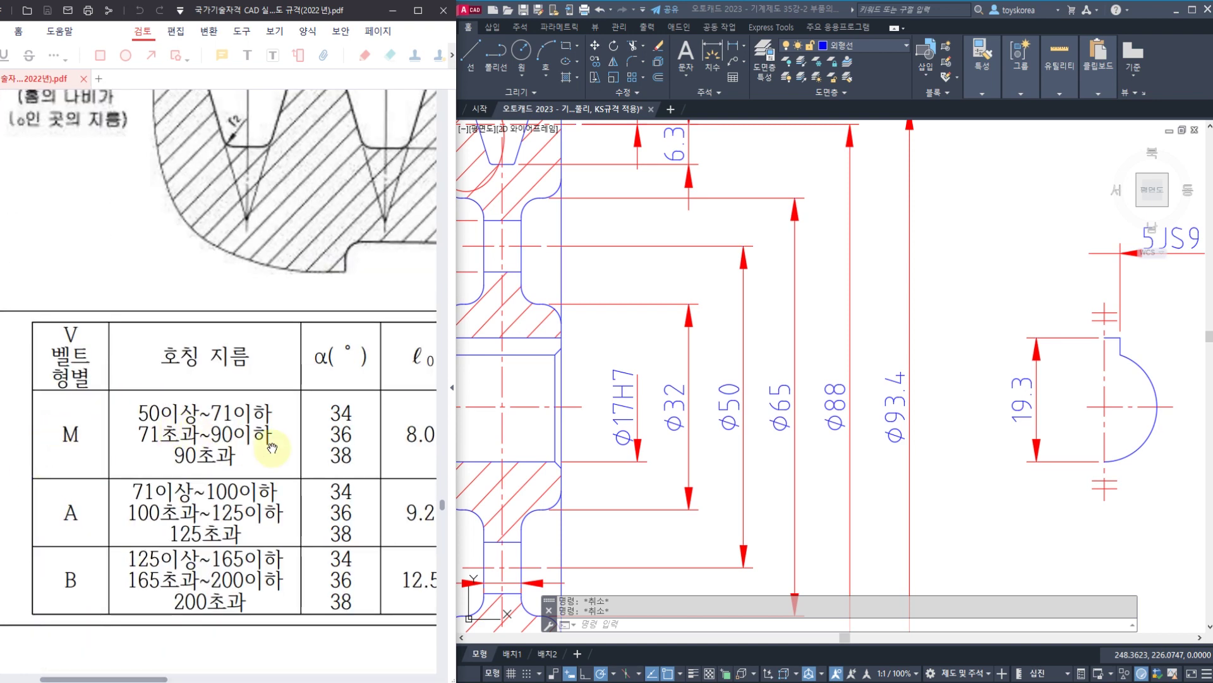
- Examine the M-type row and the tolerance tables for the groove angle α, k and outside diameter de
{"action": "left_click_drag", "start_coordinate": [272, 447], "coordinate": [138, 443]}
{"action": "left_click_drag", "start_coordinate": [228, 438], "coordinate": [163, 433]}
{"action": "left_click_drag", "start_coordinate": [286, 433], "coordinate": [143, 442]}
{"action": "left_click_drag", "start_coordinate": [152, 354], "coordinate": [213, 448]}
{"action": "scroll", "coordinate": [213, 448], "scroll_direction": "down", "scroll_amount": 4, "text": "ctrl"}
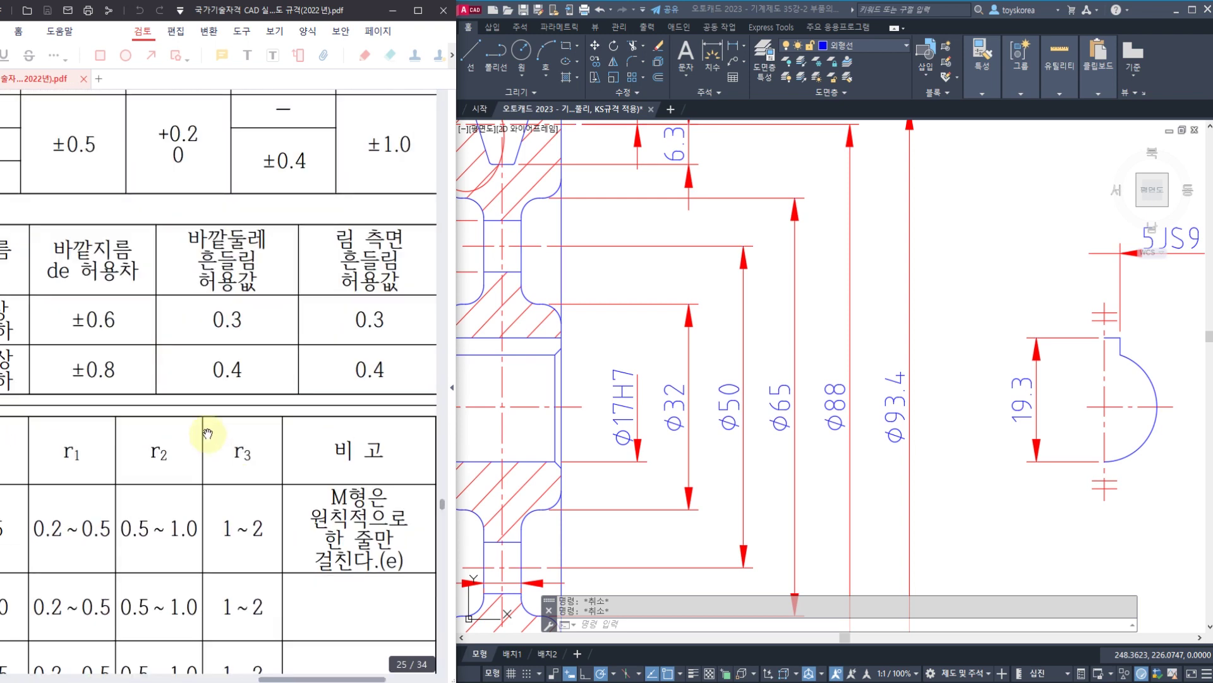
{"action": "mouse_move", "coordinate": [200, 407]}
{"action": "left_mouse_down"}
{"action": "mouse_move", "coordinate": [214, 405]}
{"action": "mouse_move", "coordinate": [115, 411]}
{"action": "left_mouse_up"}
{"action": "scroll", "coordinate": [304, 324], "scroll_direction": "up", "scroll_amount": 4, "text": "ctrl"}
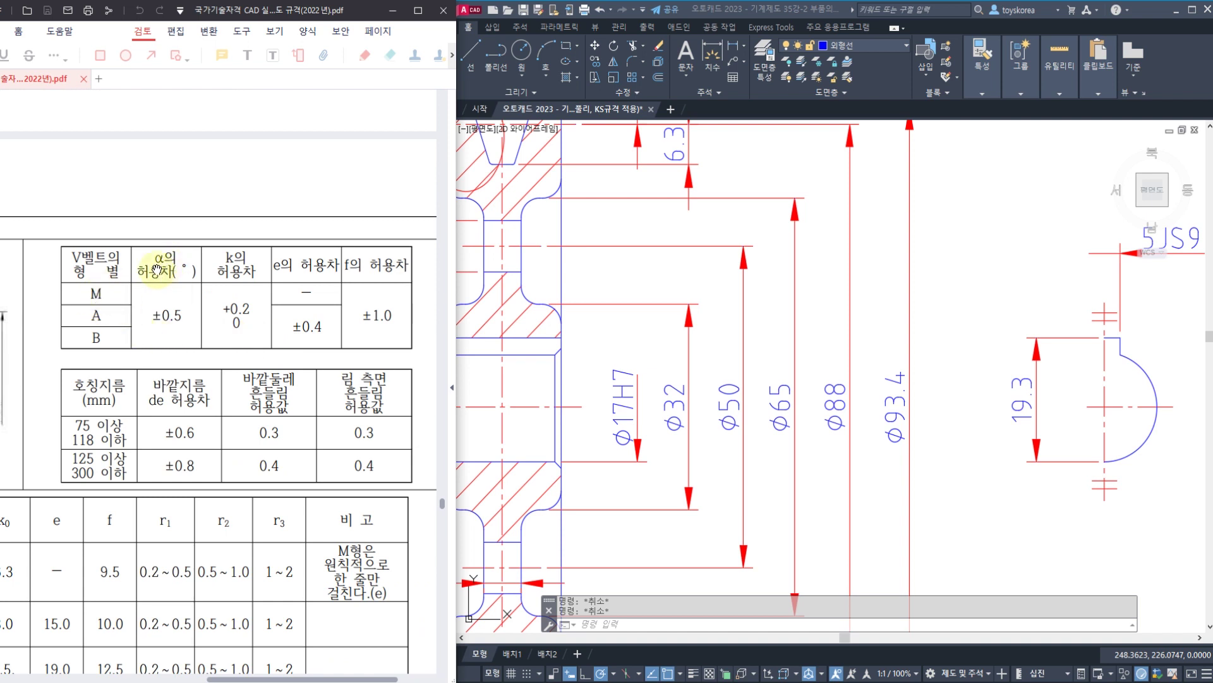
{"action": "scroll", "coordinate": [126, 292], "scroll_direction": "up", "scroll_amount": 2, "text": "ctrl"}
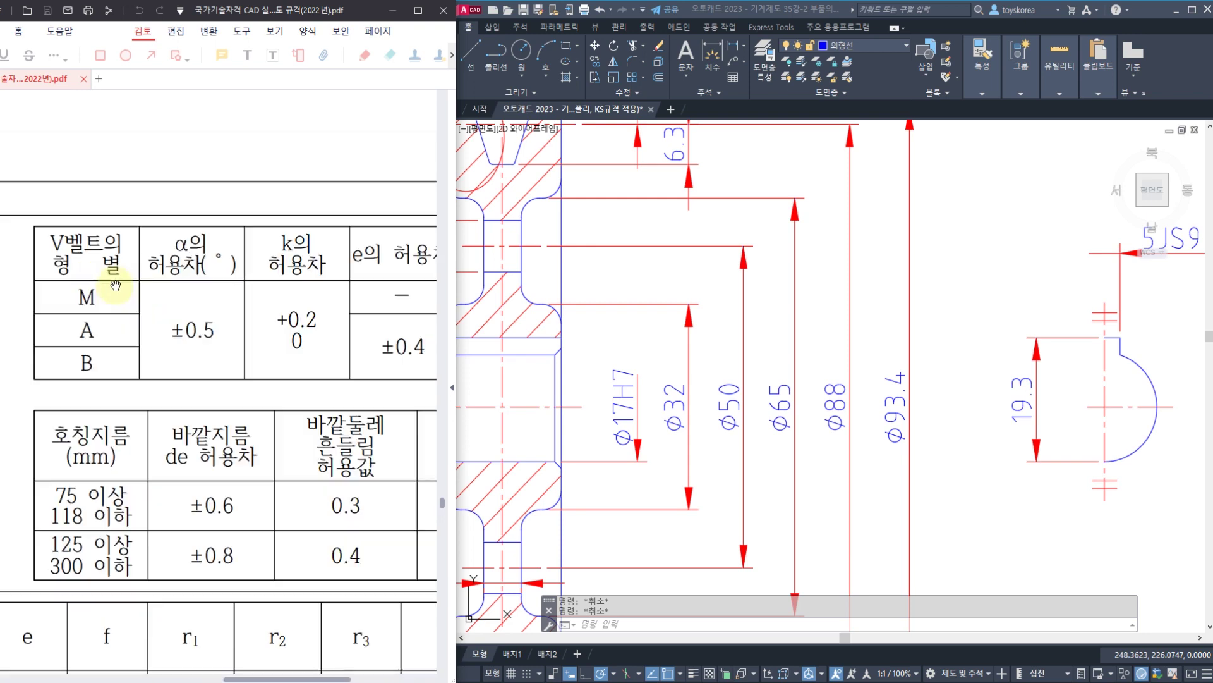
{"action": "left_click_drag", "start_coordinate": [158, 322], "coordinate": [175, 324]}
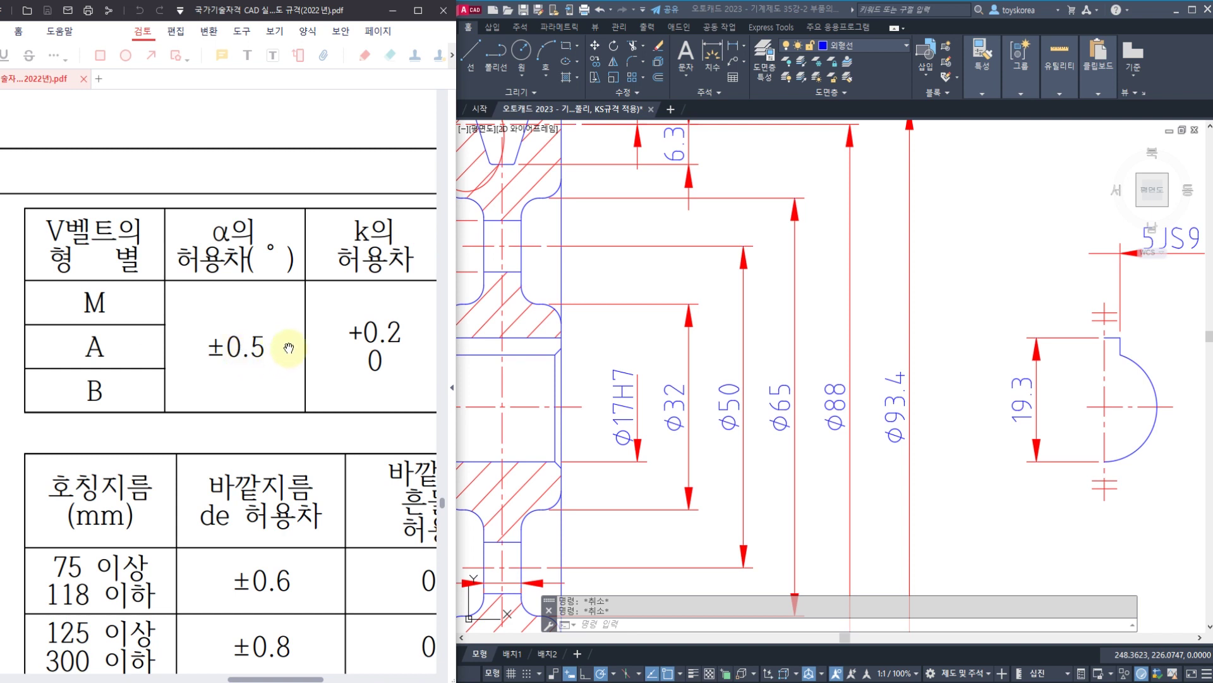
- Append ±0.5 to the 36° groove angle dimension text and set the tolerance's text height to 2.5
{"action": "left_click", "coordinate": [625, 396]}
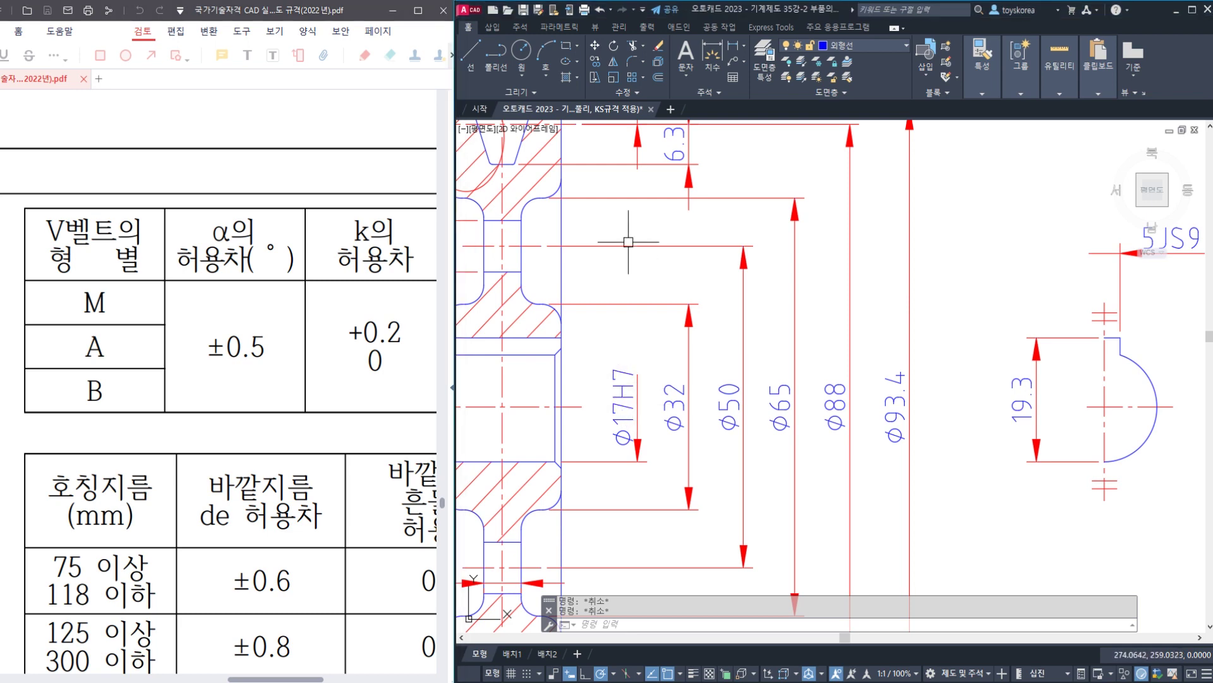
{"action": "middle_click_drag", "start_coordinate": [629, 238], "coordinate": [663, 387]}
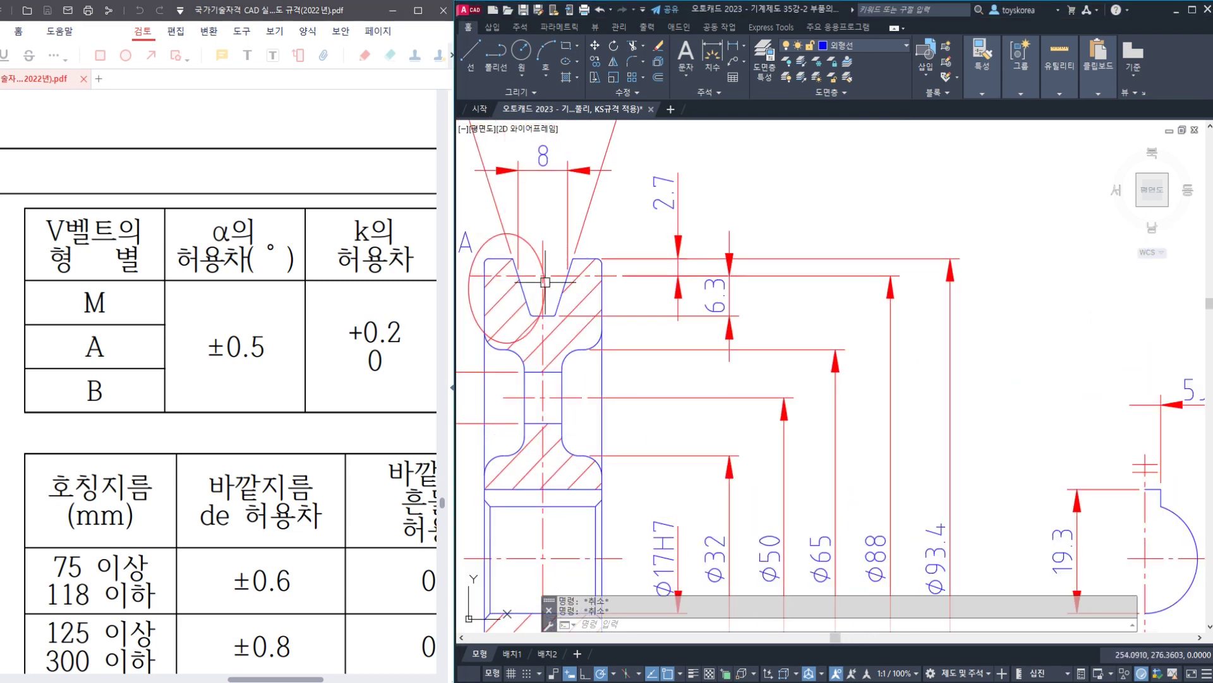
{"action": "middle_click_drag", "start_coordinate": [590, 222], "coordinate": [643, 405]}
{"action": "middle_click_drag", "start_coordinate": [598, 317], "coordinate": [624, 282]}
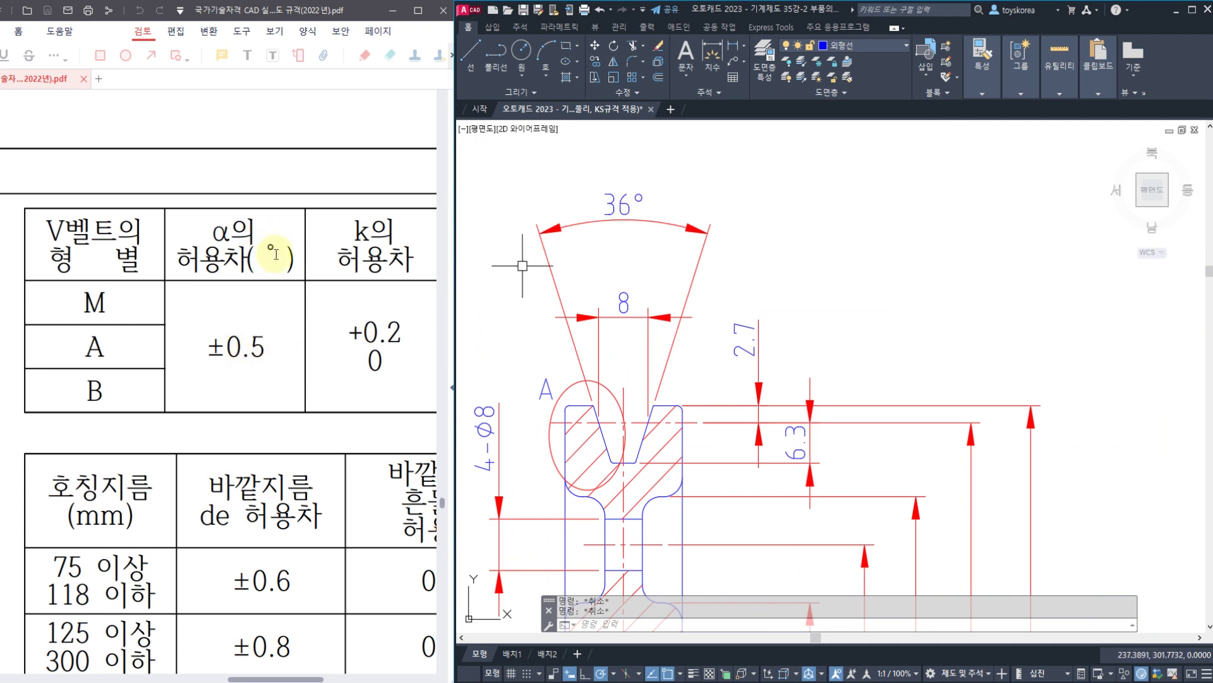
{"action": "left_click", "coordinate": [623, 205]}
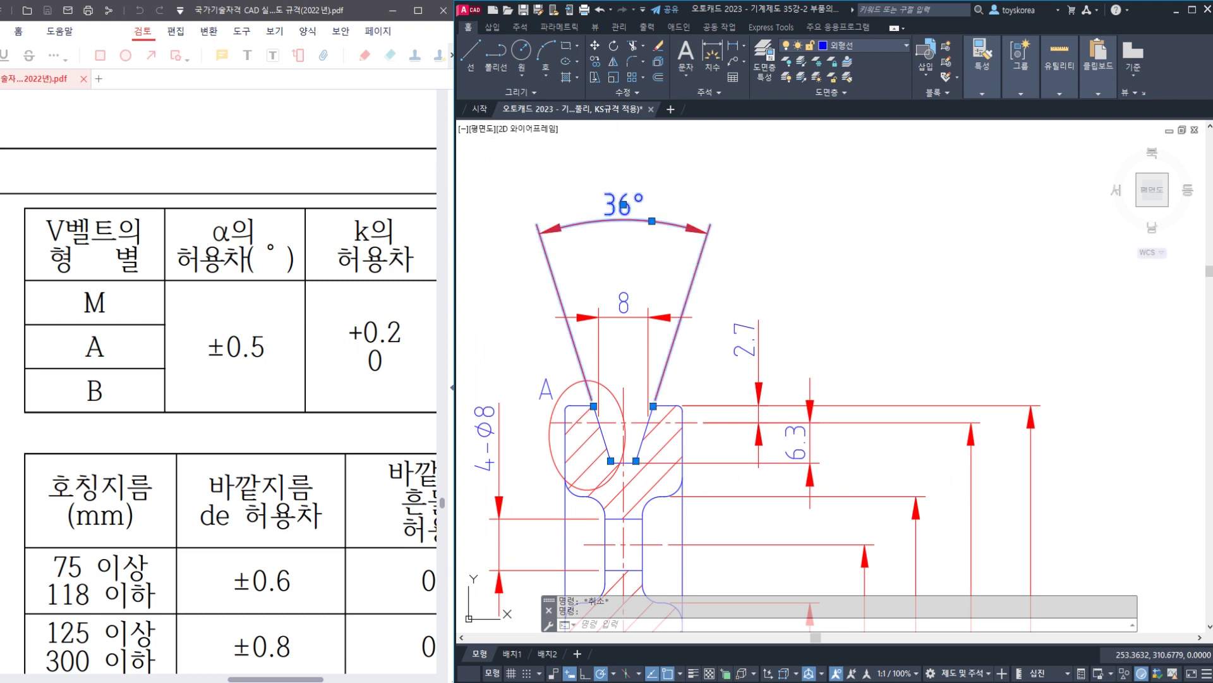
{"action": "double_click", "coordinate": [624, 205]}
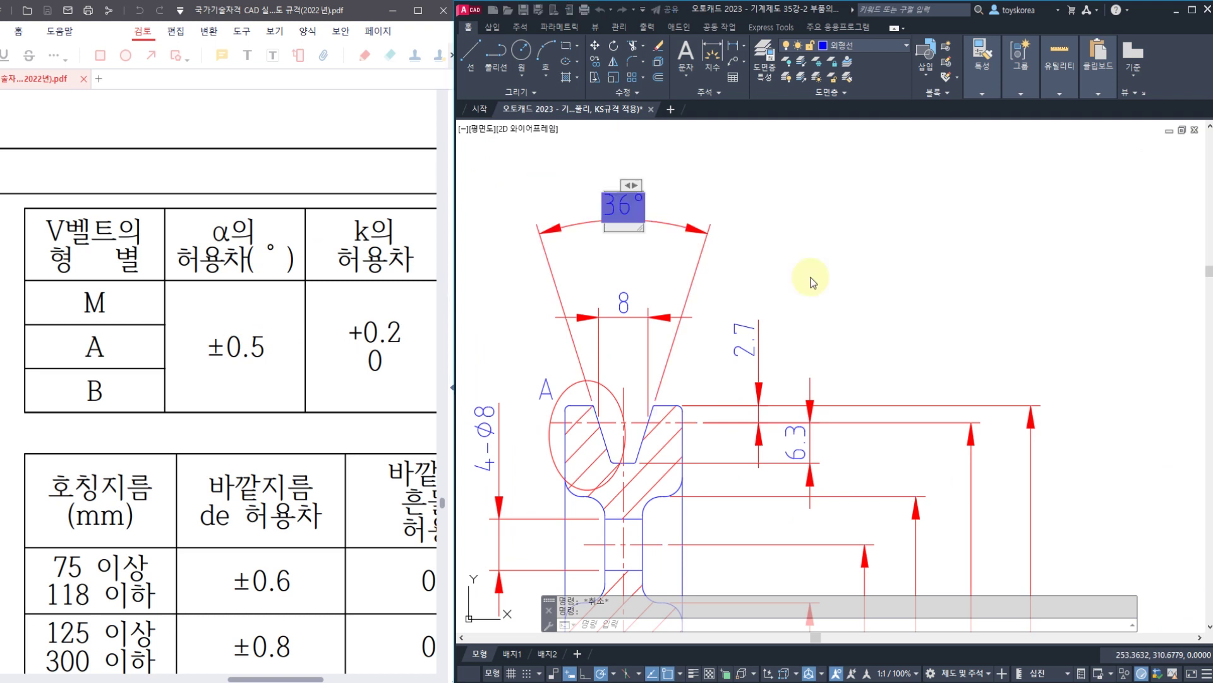
{"action": "type", "text": "%%p"}
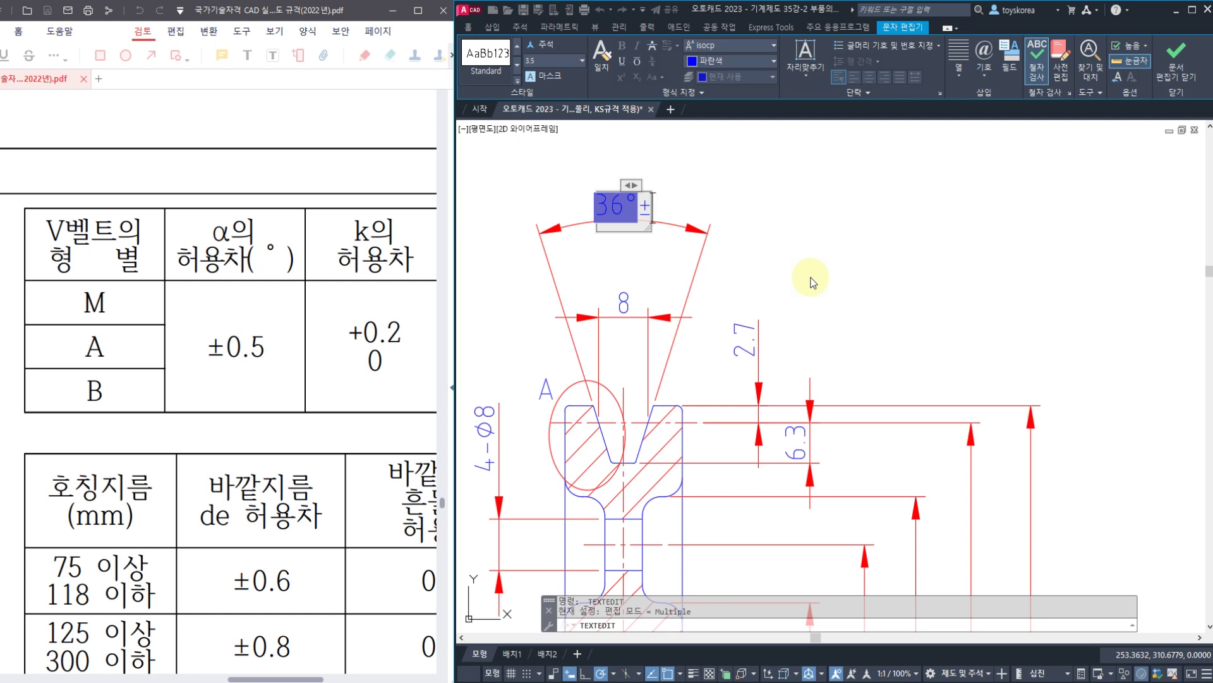
{"action": "type", "text": "0.5"}
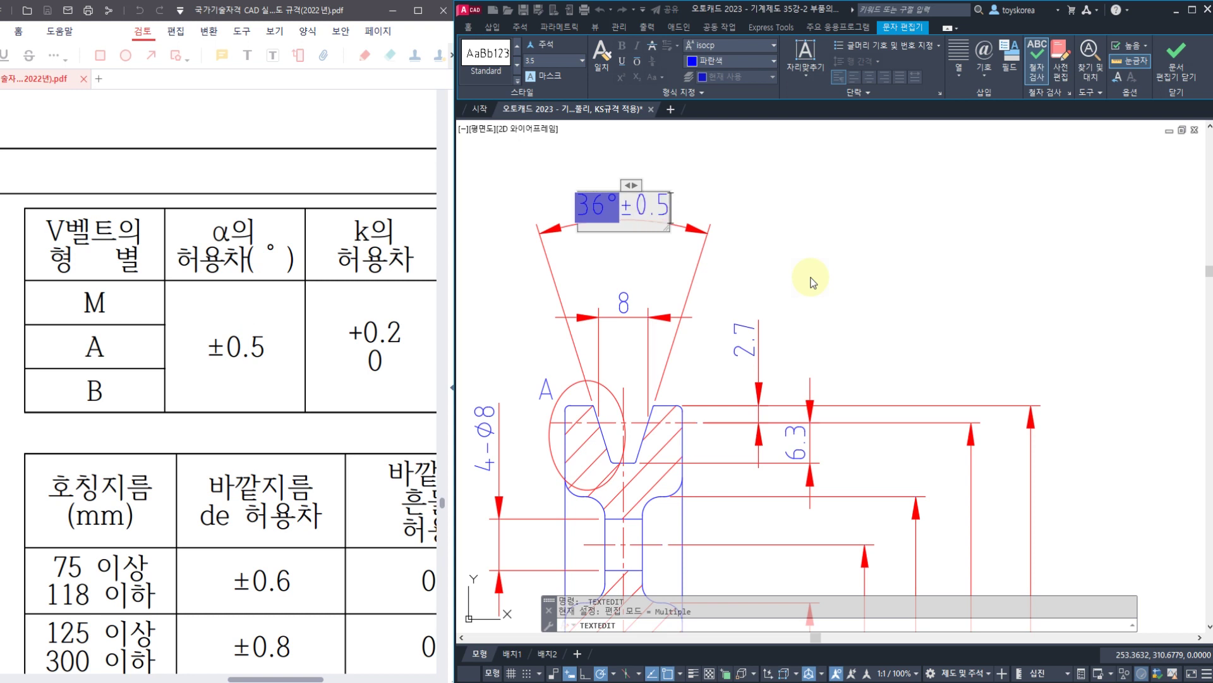
{"action": "key", "text": "shift+Left"}
{"action": "key", "text": "shift+Left"}
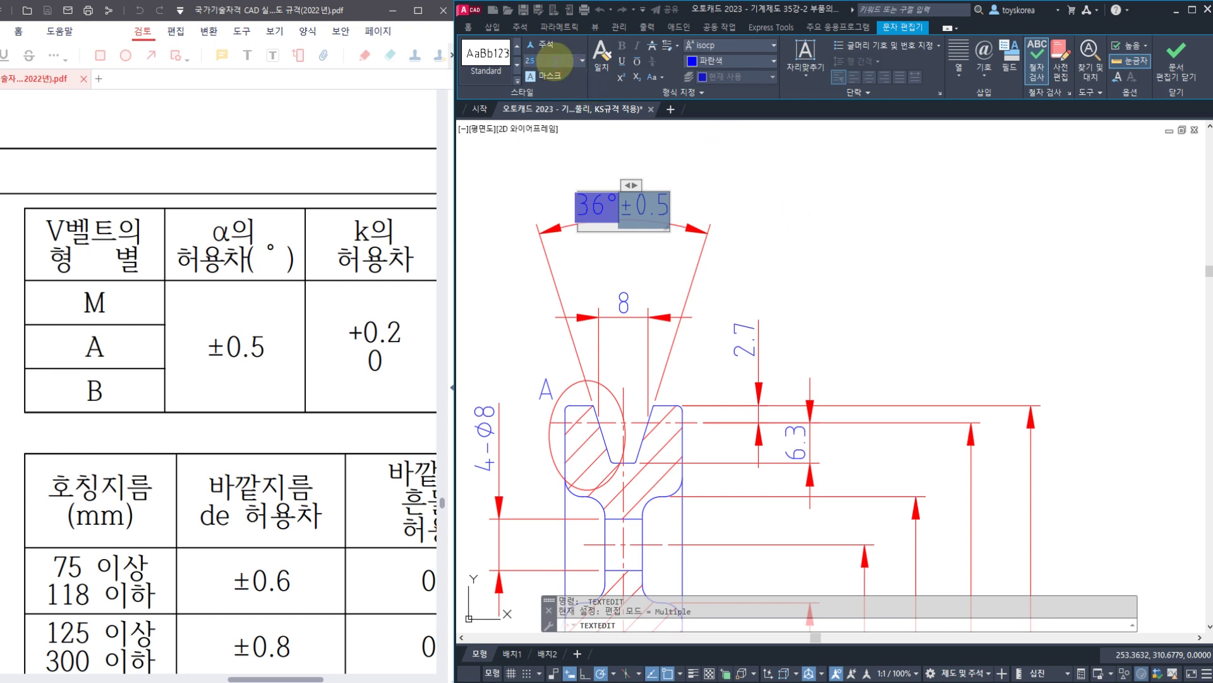
{"action": "key", "text": "Return"}
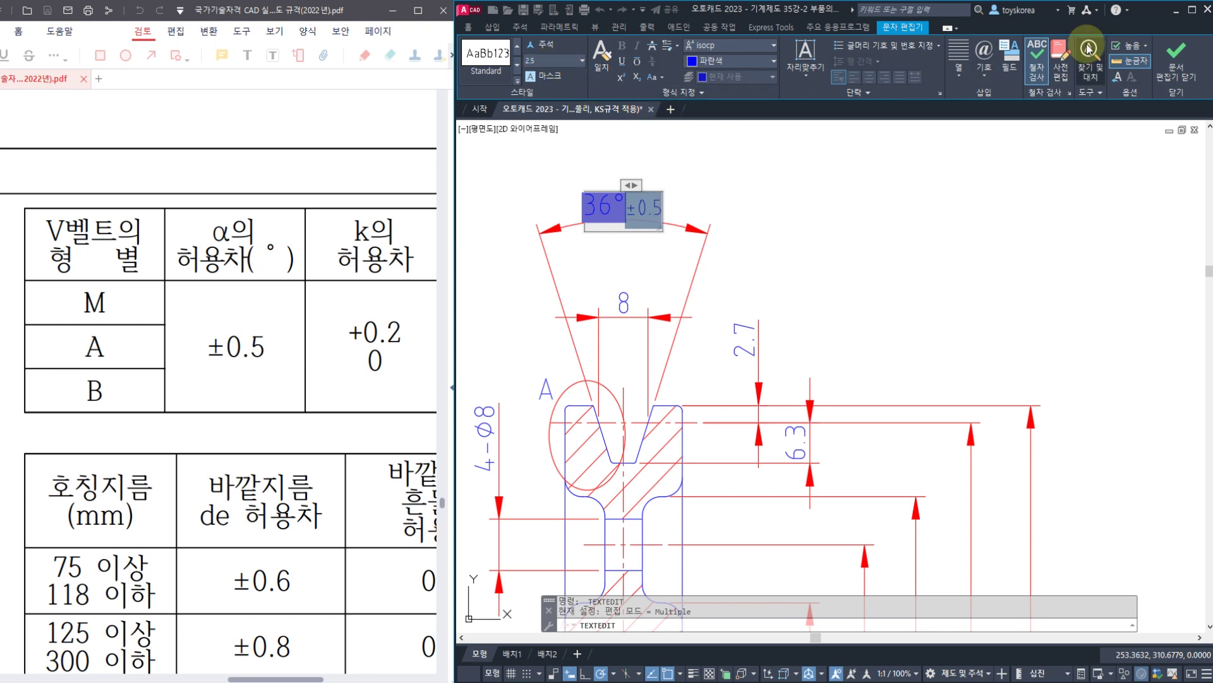
{"action": "left_click", "coordinate": [1180, 60]}
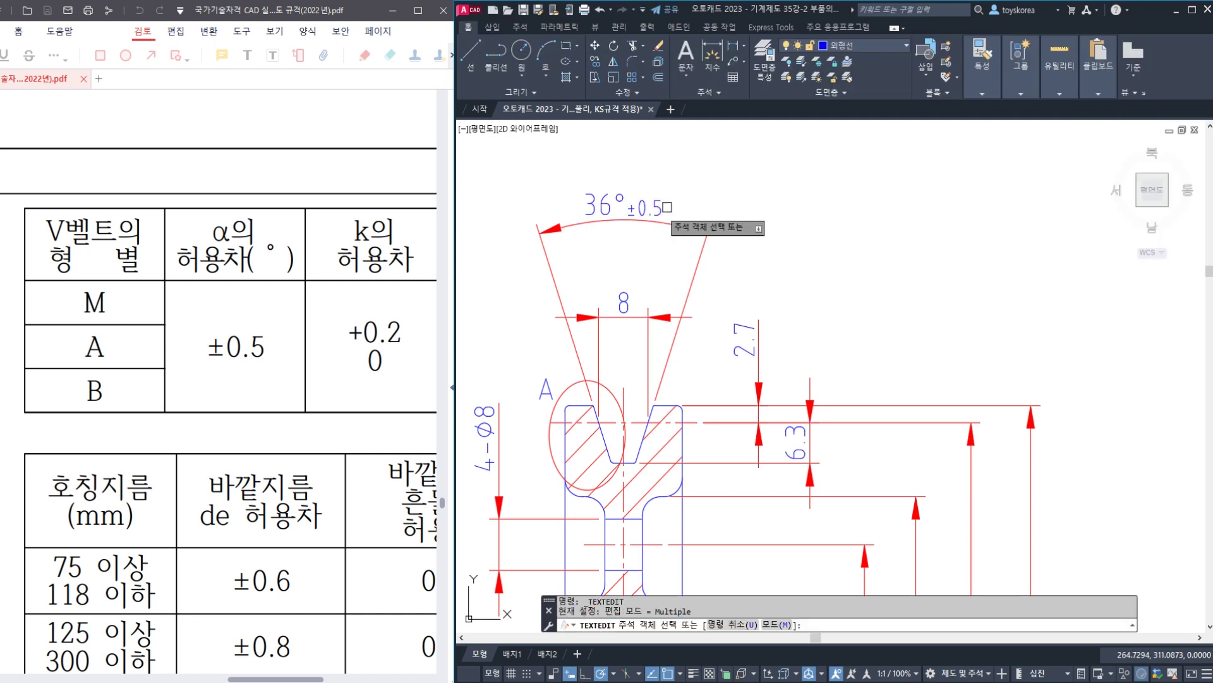
- Add a degree symbol after the groove angle's tolerance so the dimension text reads 36°±0.5°
{"action": "scroll", "coordinate": [698, 203], "scroll_direction": "up", "scroll_amount": 5}
{"action": "key", "text": "Escape"}
{"action": "left_click", "coordinate": [701, 196]}
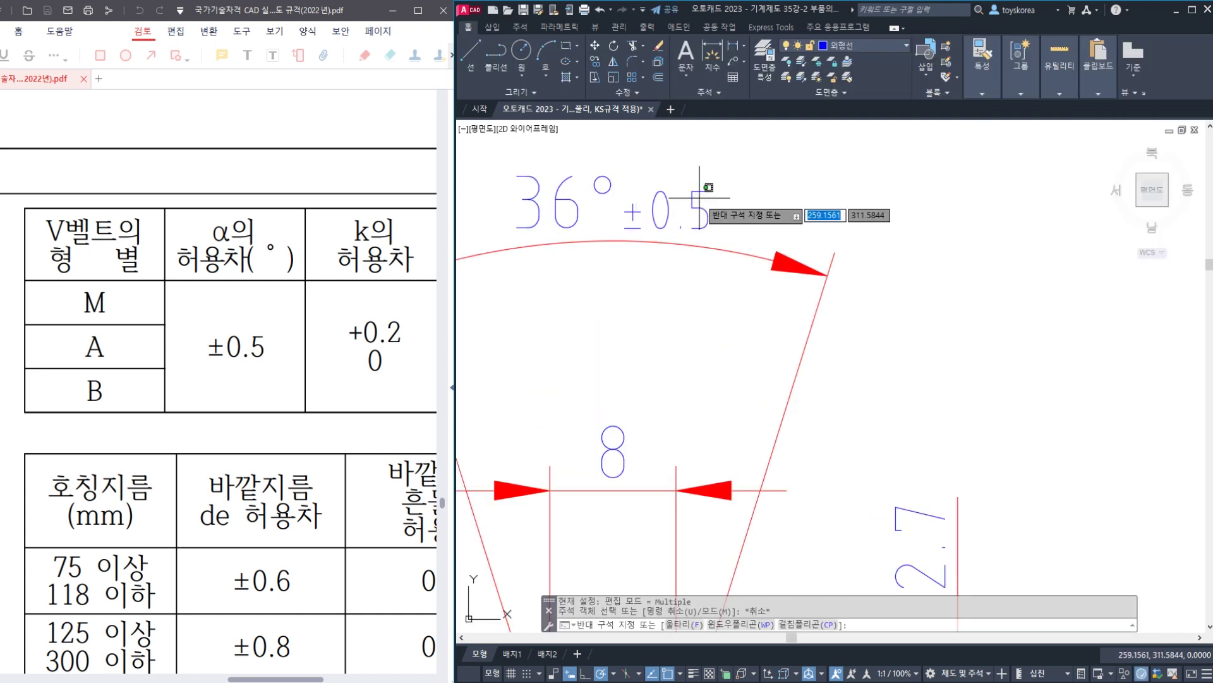
{"action": "key", "text": "Escape"}
{"action": "left_click", "coordinate": [696, 194]}
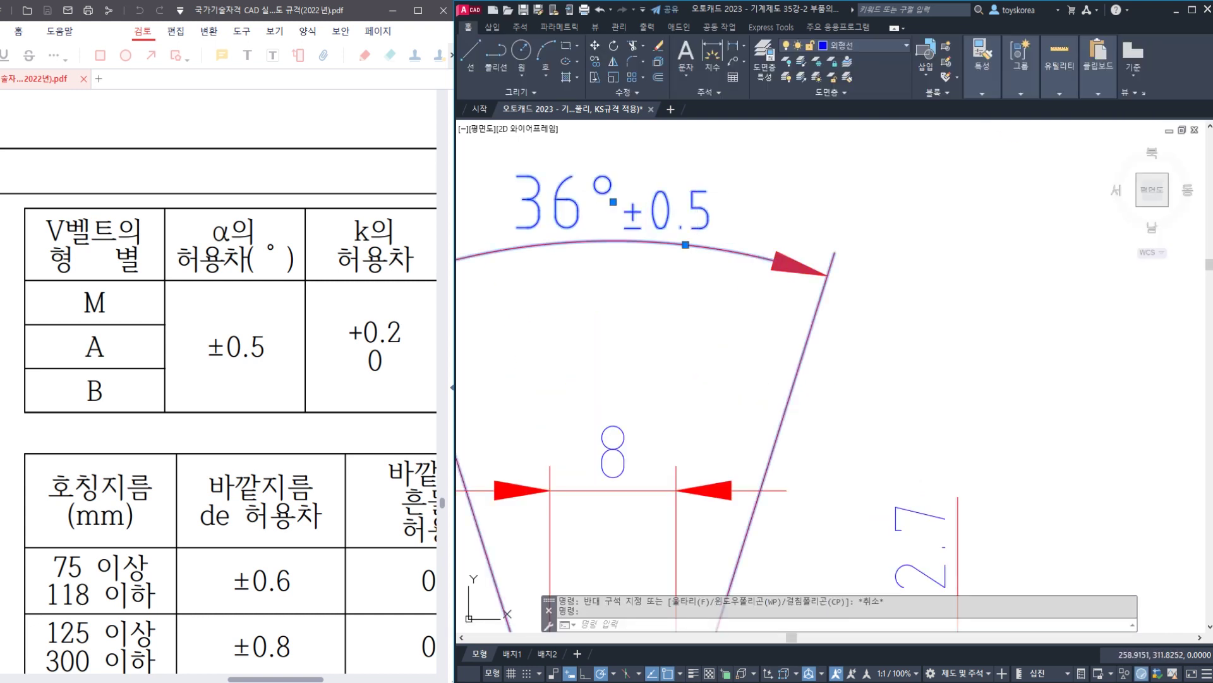
{"action": "double_click", "coordinate": [832, 273]}
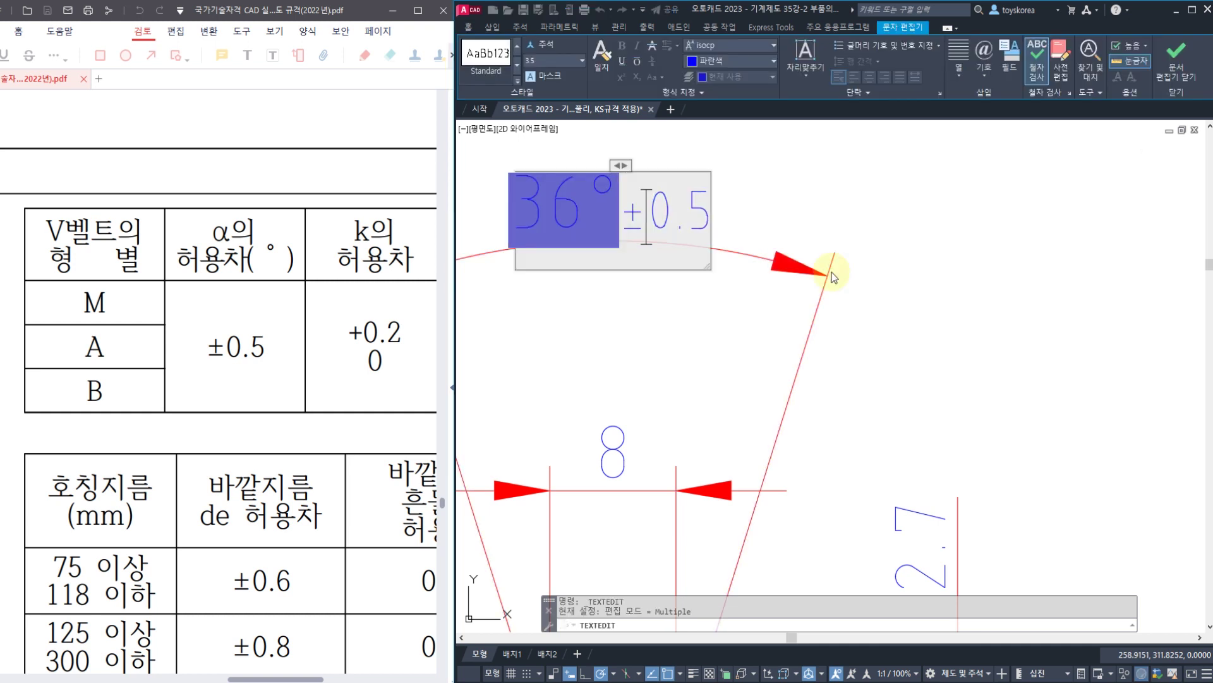
{"action": "type", "text": "%%"}
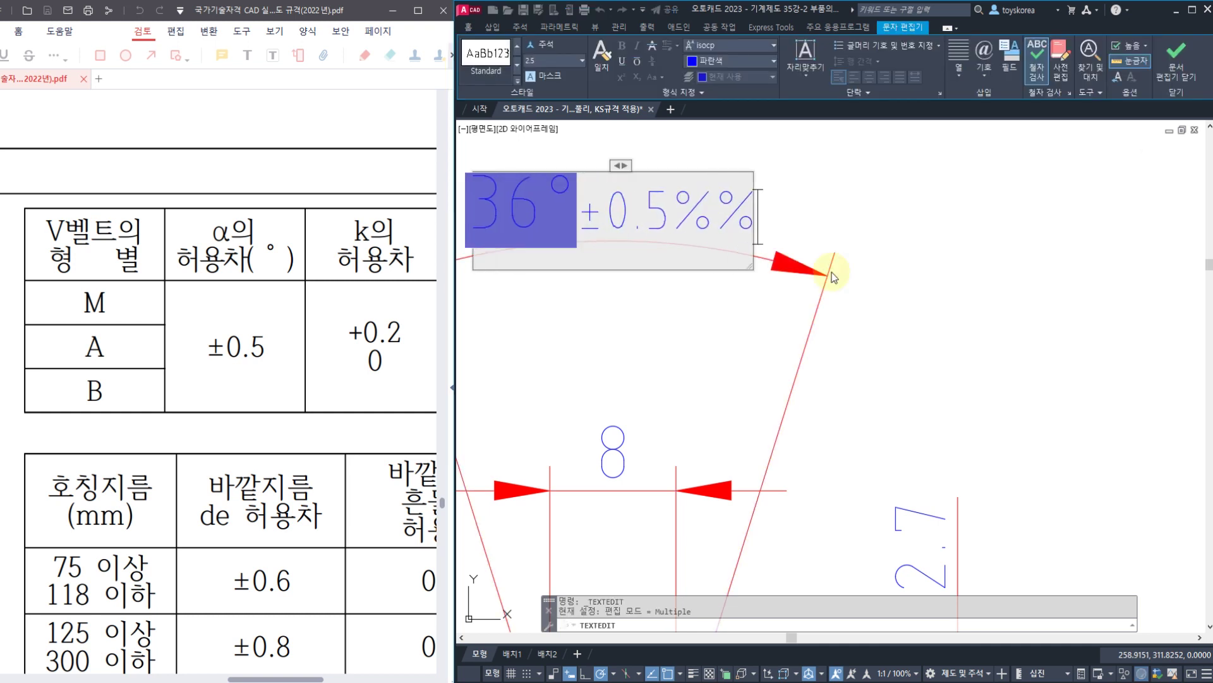
{"action": "type", "text": "d"}
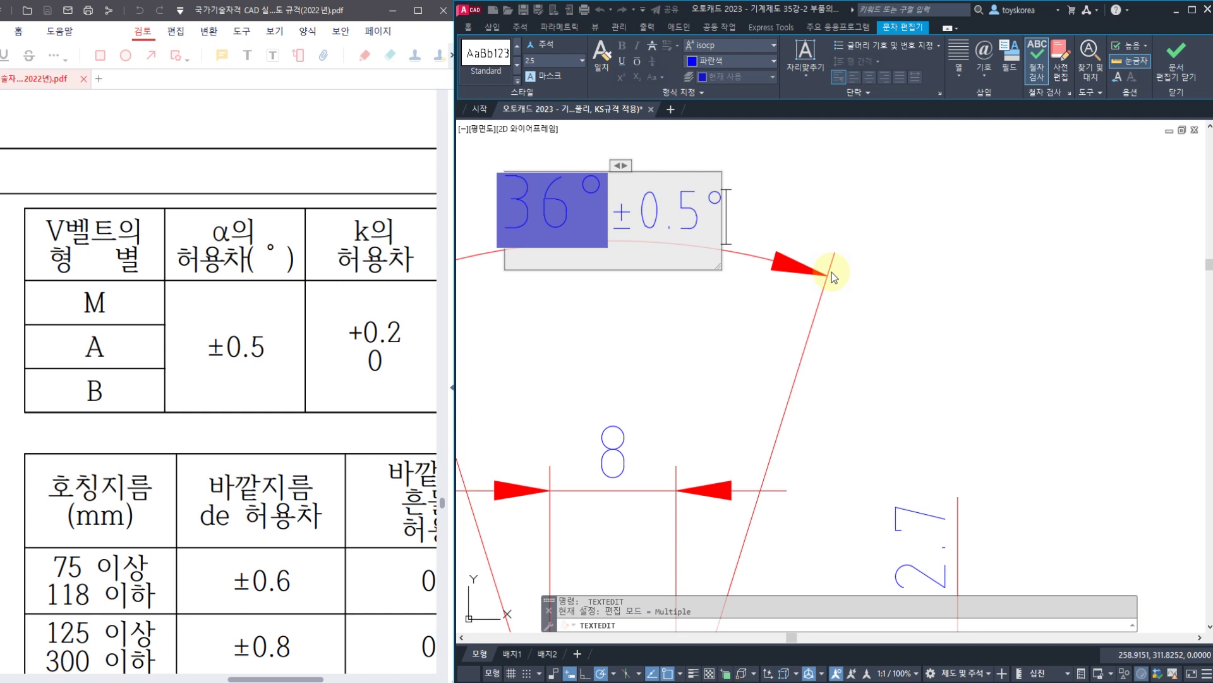
{"action": "left_click", "coordinate": [1176, 60]}
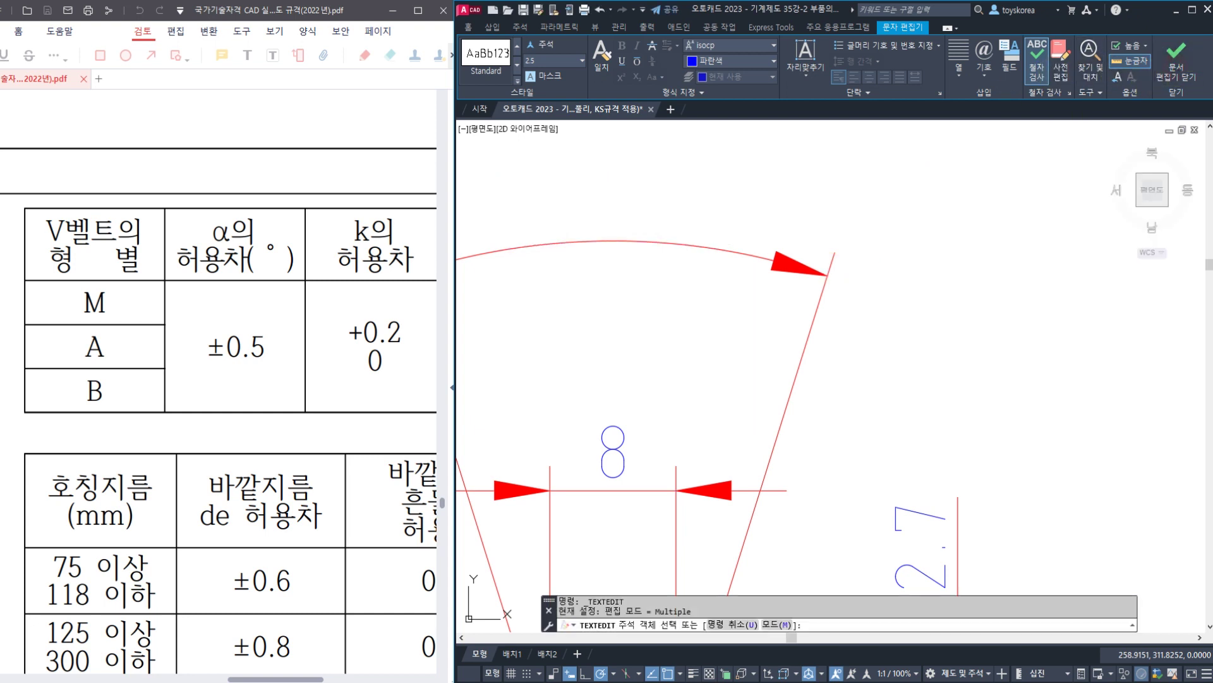
{"action": "key", "text": "Escape"}
{"action": "scroll", "coordinate": [710, 244], "scroll_direction": "down", "scroll_amount": 2}
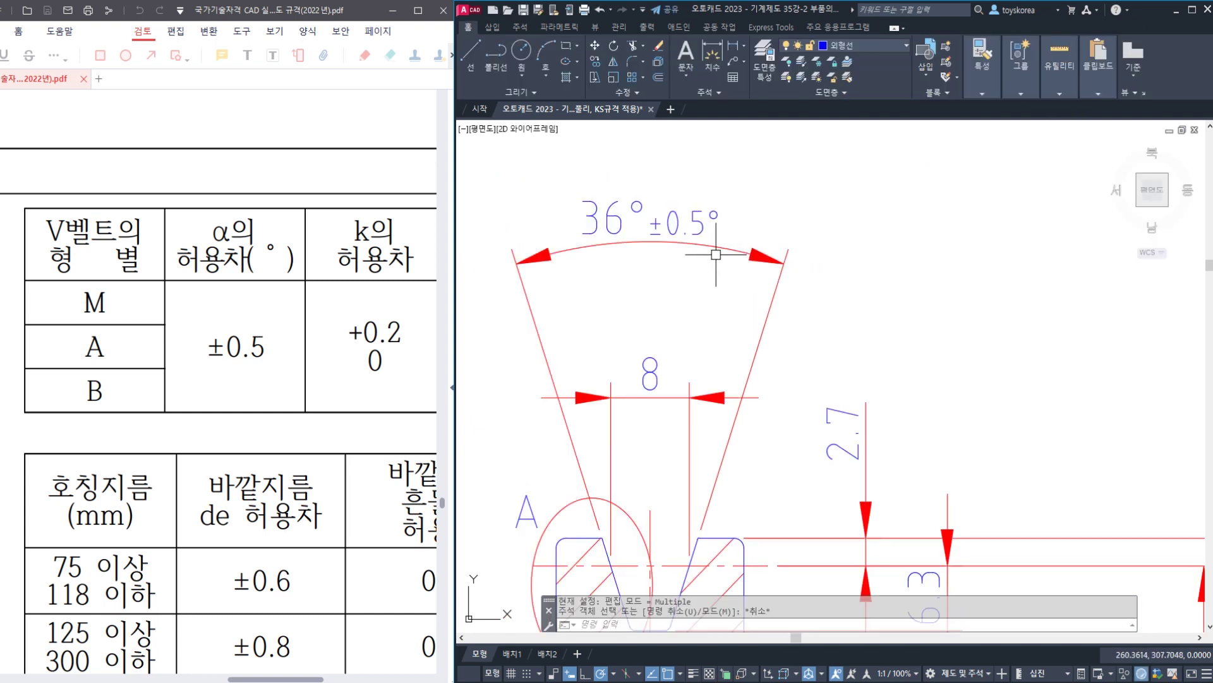
- Save the drawing and append the tolerance text "+0.2^ 0" to the 2.7 dimension above the V-groove
{"action": "key", "text": "ctrl+s"}
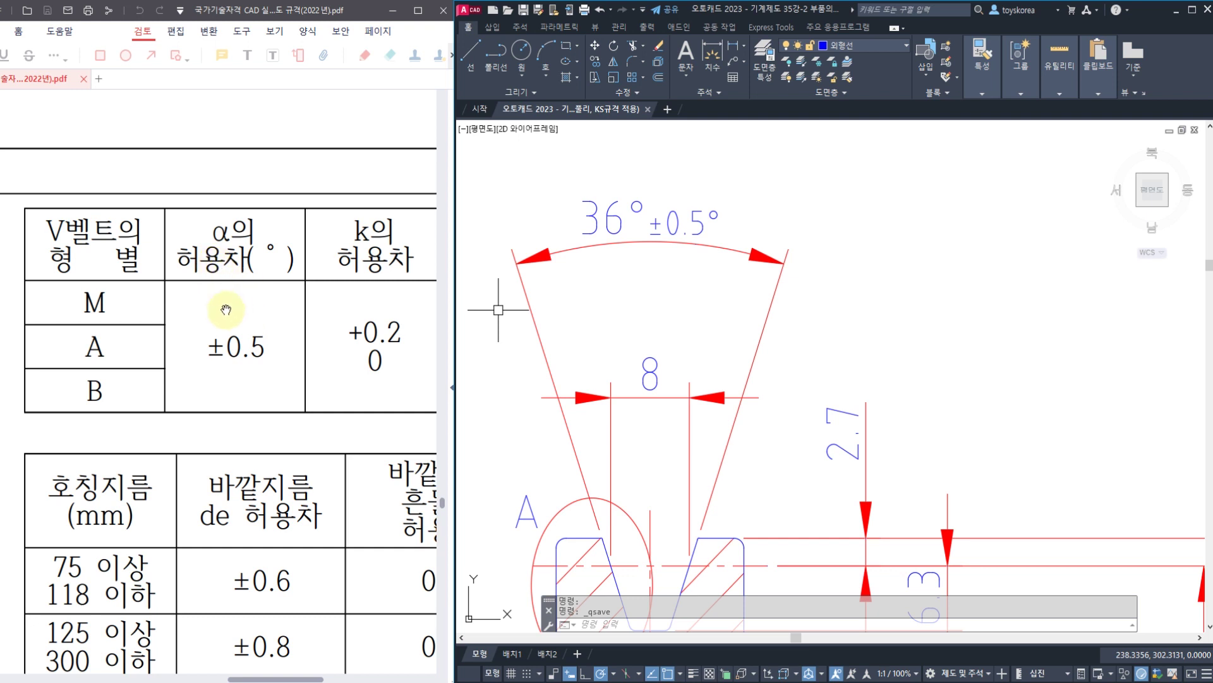
{"action": "scroll", "coordinate": [239, 306], "scroll_direction": "right", "scroll_amount": 2}
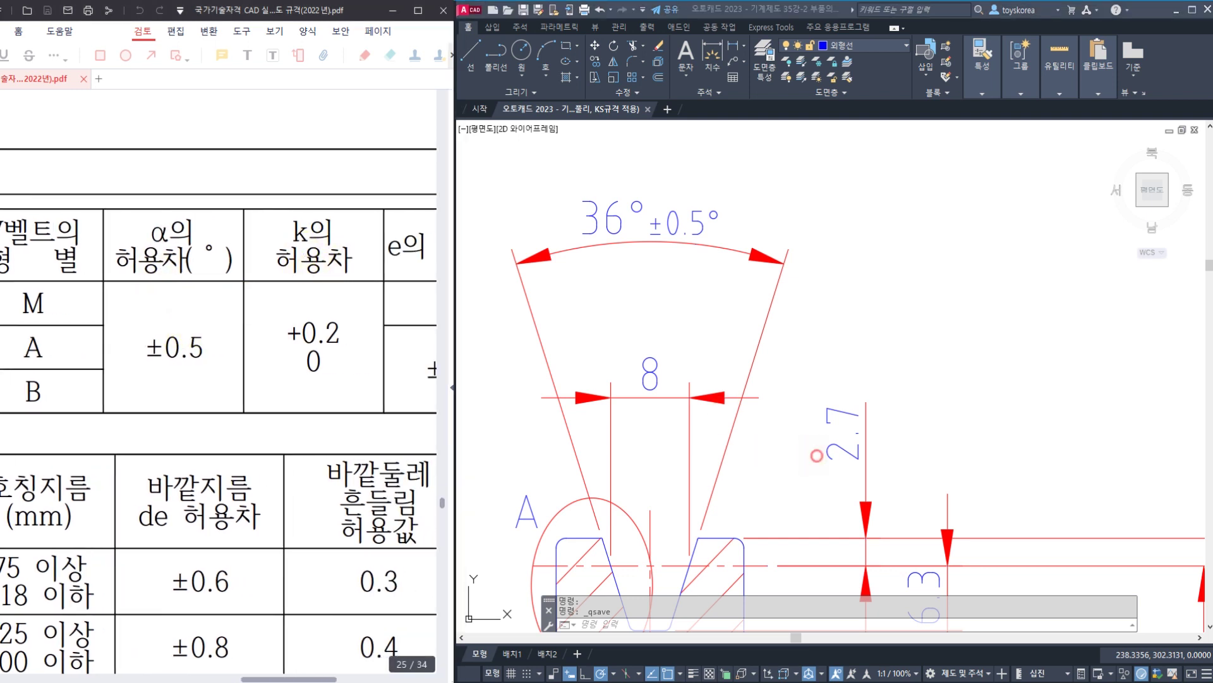
{"action": "mouse_move", "coordinate": [802, 433]}
{"action": "middle_mouse_down"}
{"action": "mouse_move", "coordinate": [792, 386]}
{"action": "mouse_move", "coordinate": [749, 326]}
{"action": "middle_mouse_up"}
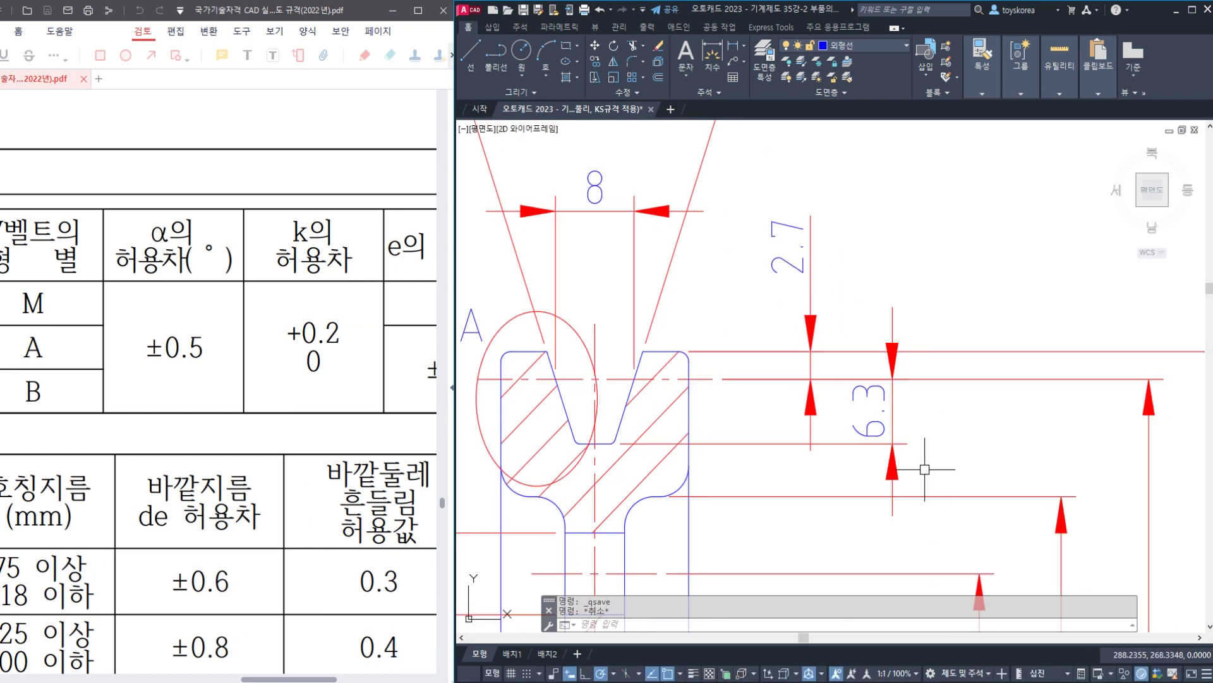
{"action": "middle_click_drag", "start_coordinate": [809, 364], "coordinate": [807, 394]}
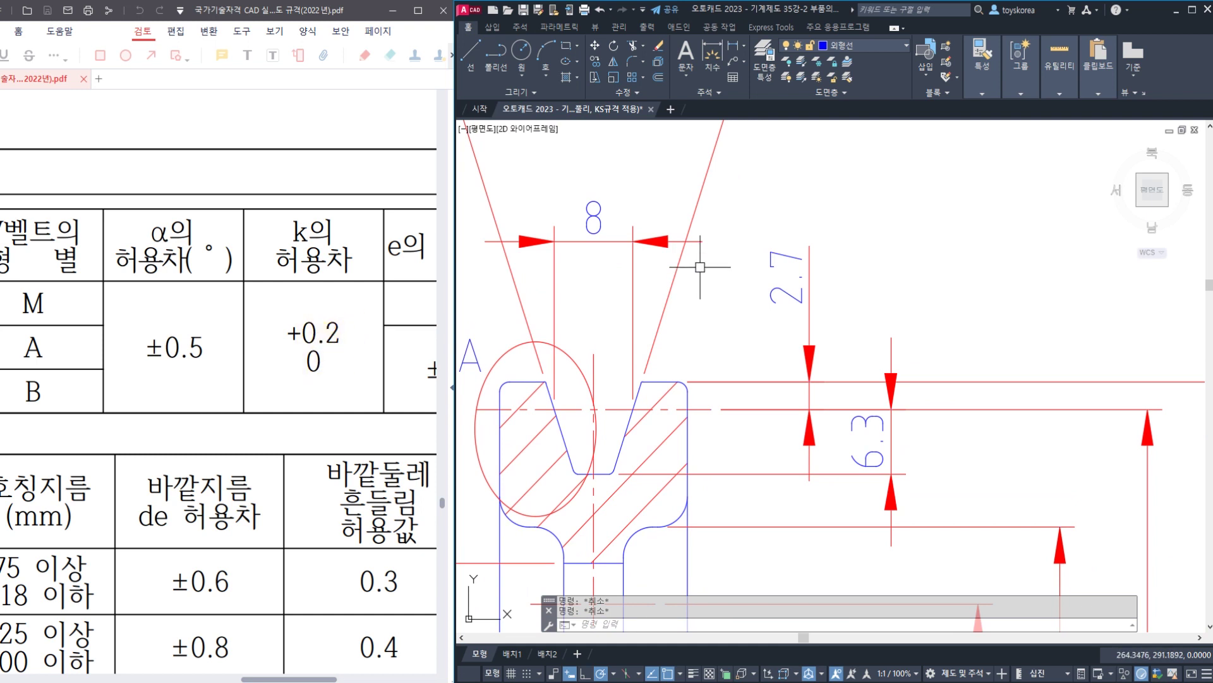
{"action": "left_click", "coordinate": [782, 289]}
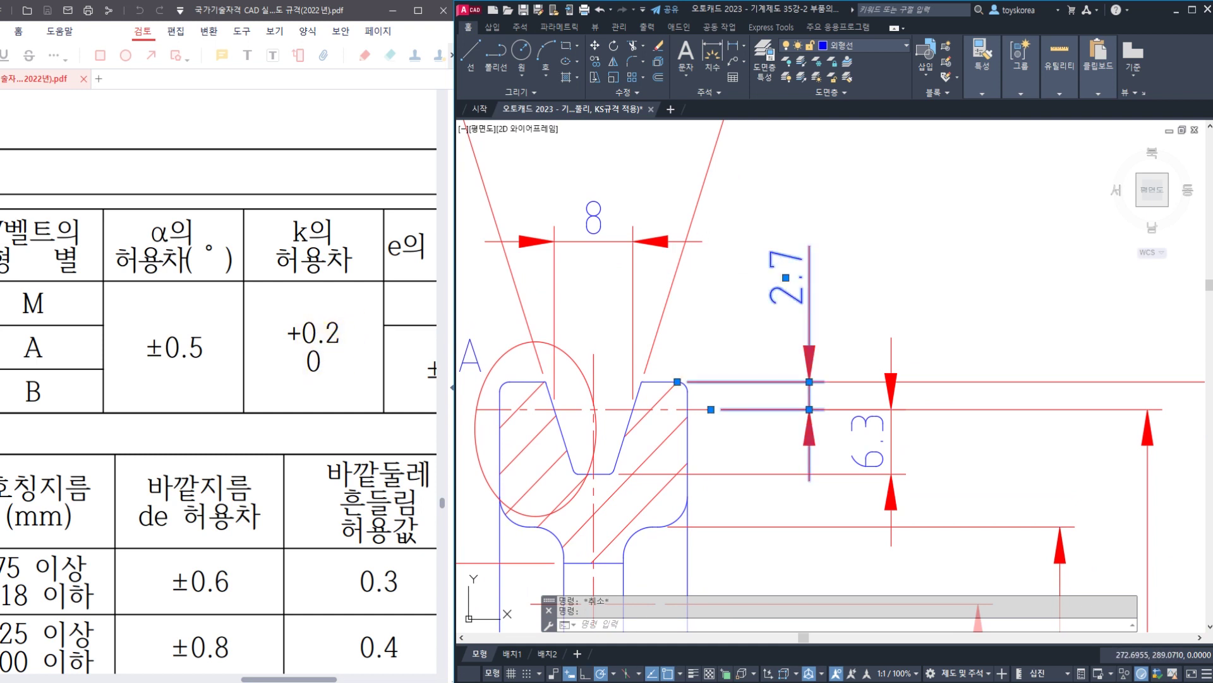
{"action": "double_click", "coordinate": [786, 278]}
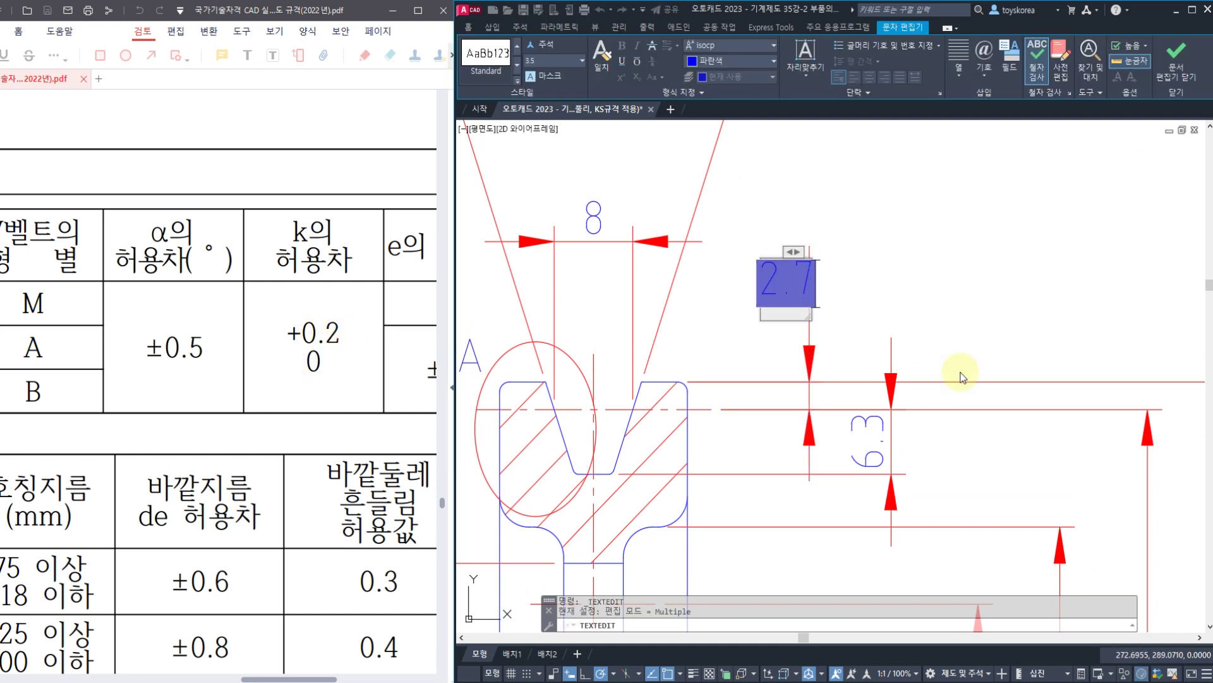
{"action": "type", "text": "+0.2"}
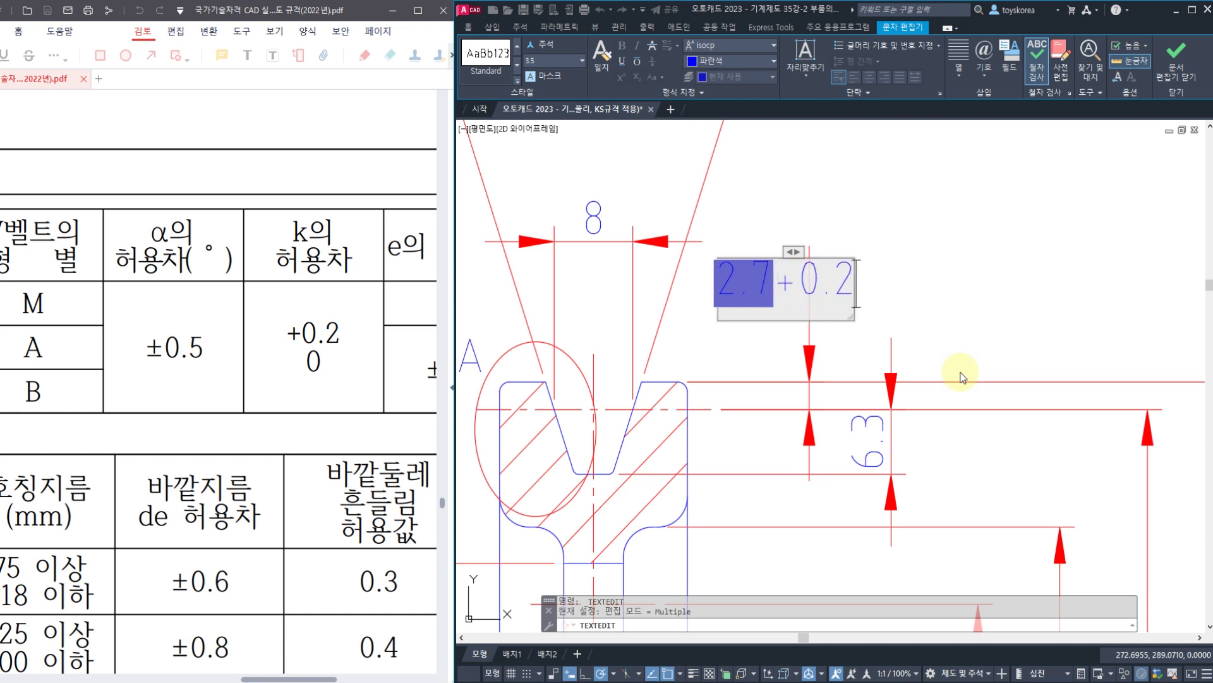
{"action": "type", "text": " 0"}
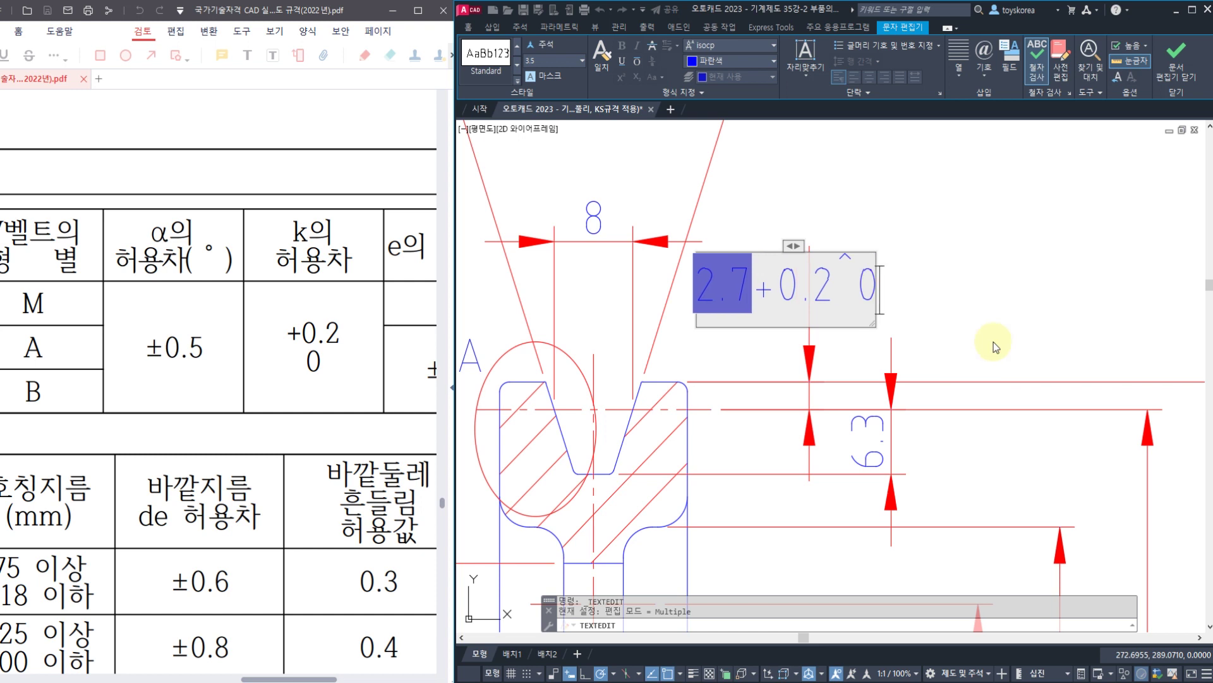
- Align the 2.7 dimension's stacked tolerance by padding the lower value 0 with a leading space, and finish the text edit
{"action": "double_click", "coordinate": [823, 274]}
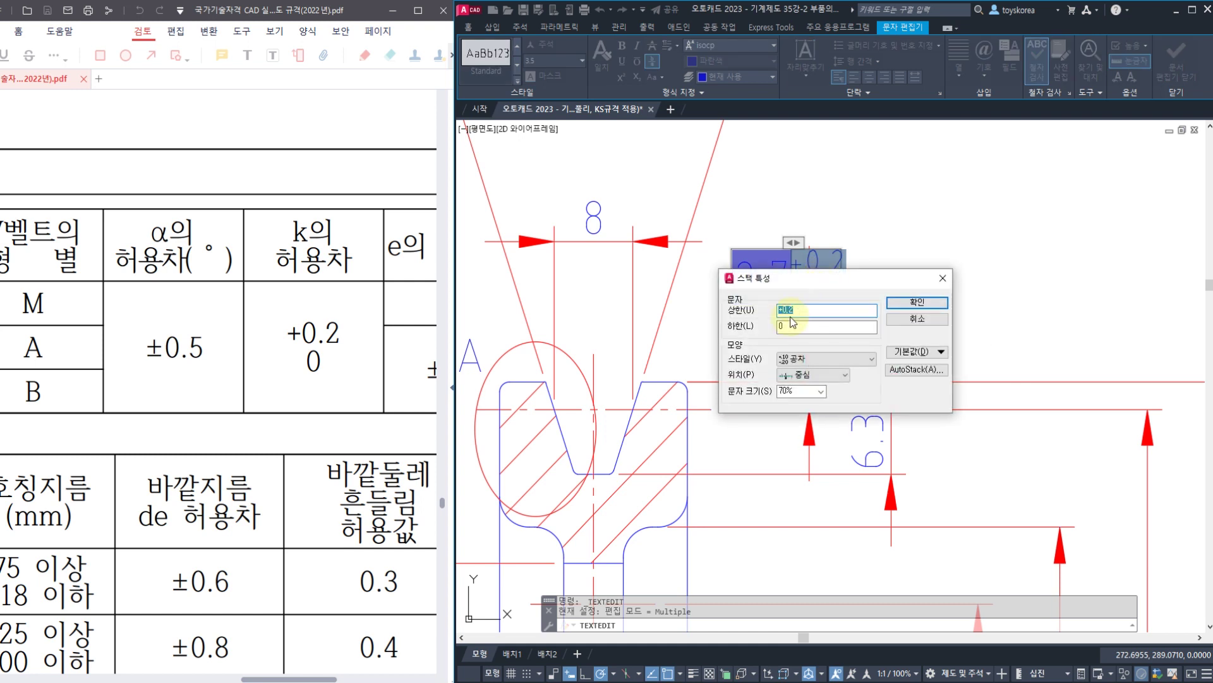
{"action": "left_click", "coordinate": [780, 326]}
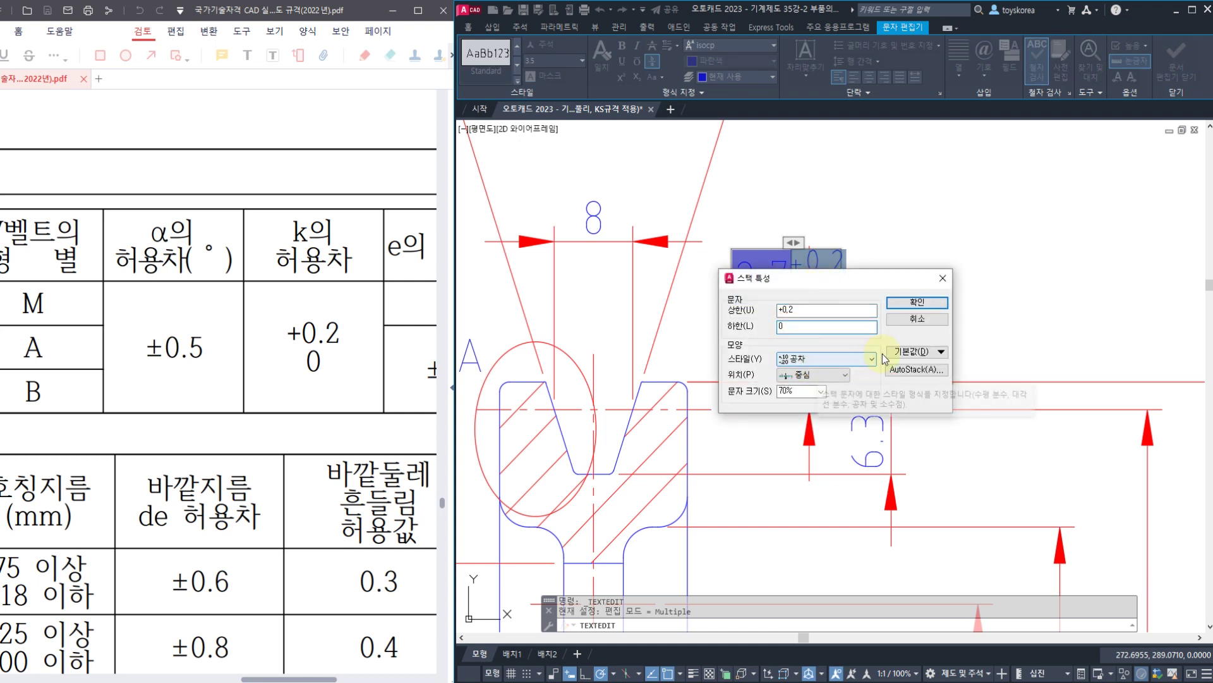
{"action": "left_click", "coordinate": [916, 302]}
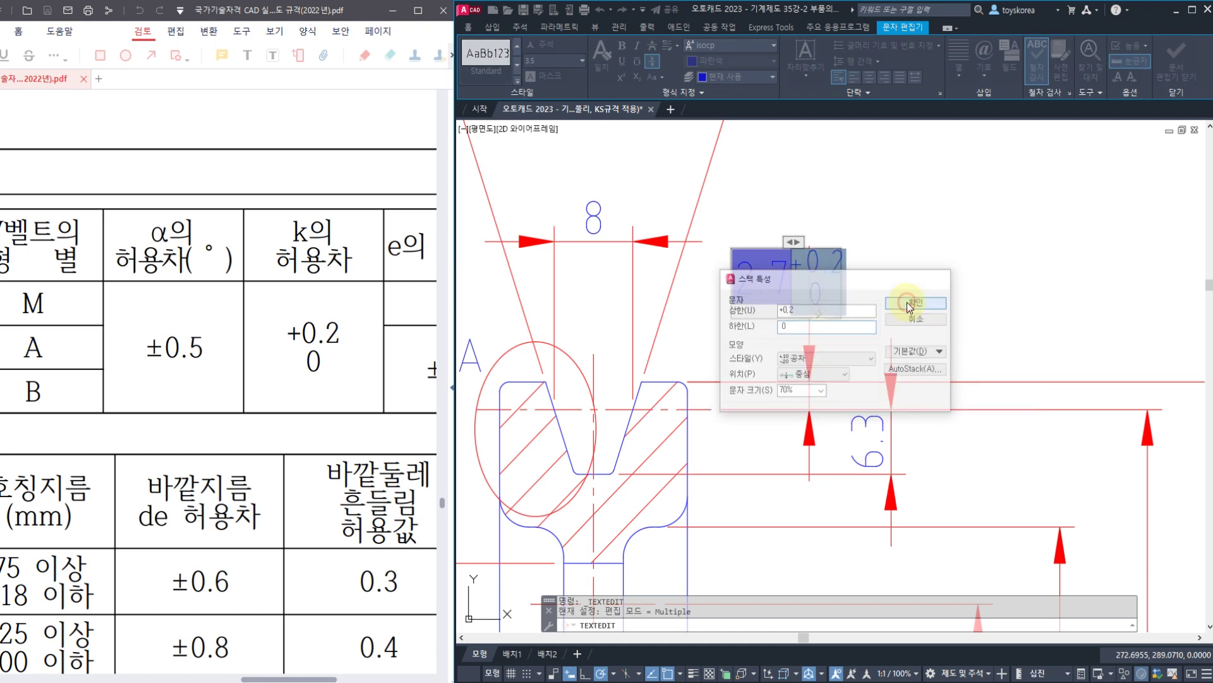
{"action": "left_click", "coordinate": [1181, 72]}
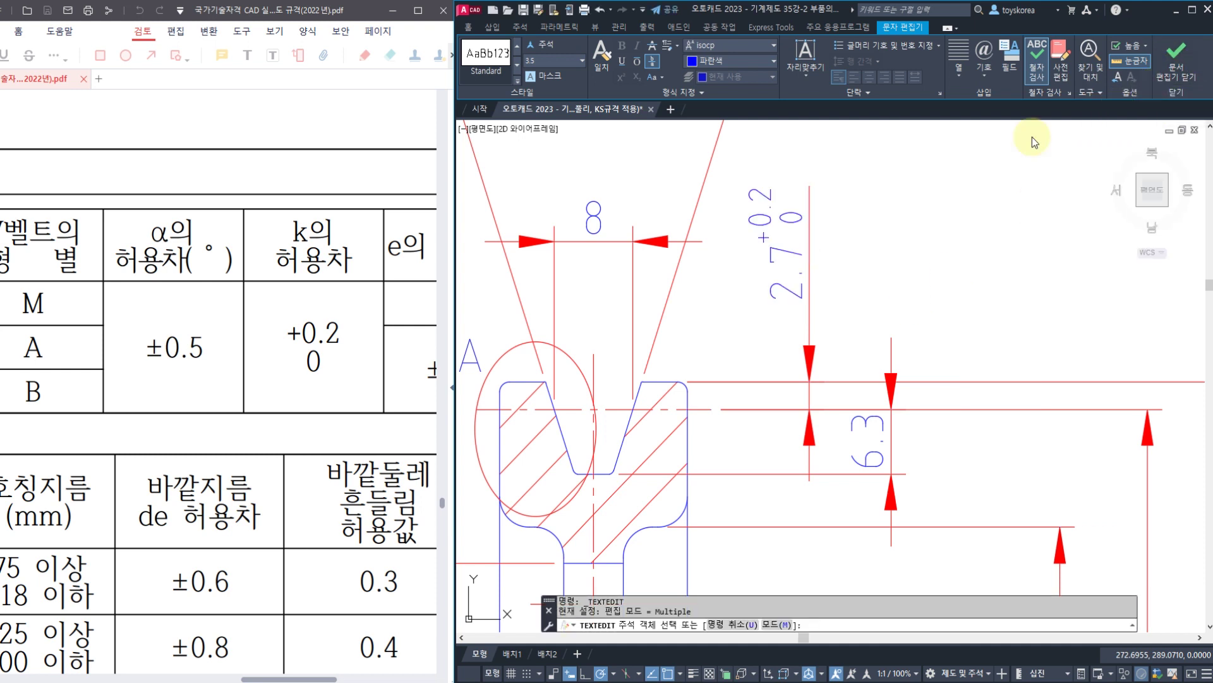
{"action": "key", "text": "Escape"}
{"action": "key", "text": "Escape"}
{"action": "key", "text": "Escape"}
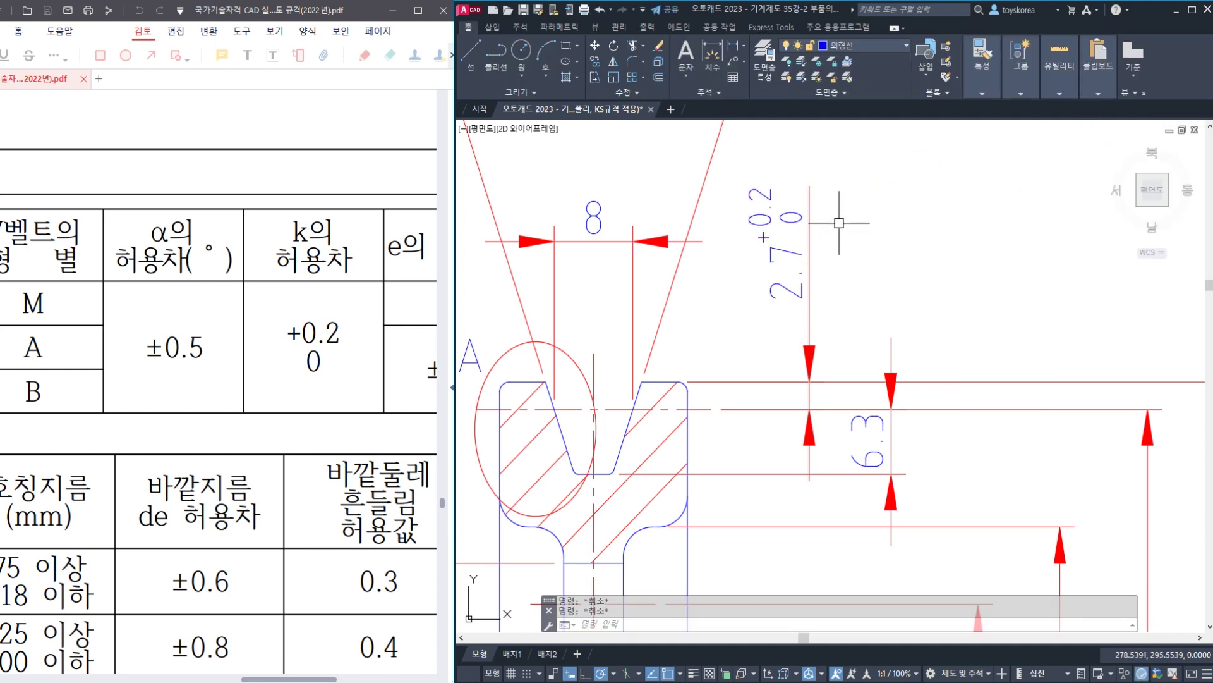
- Append the f tolerance ±1.0 from the V-belt table to the 9.5 dimension below the pulley section
{"action": "scroll", "coordinate": [840, 223], "scroll_direction": "down", "scroll_amount": 2}
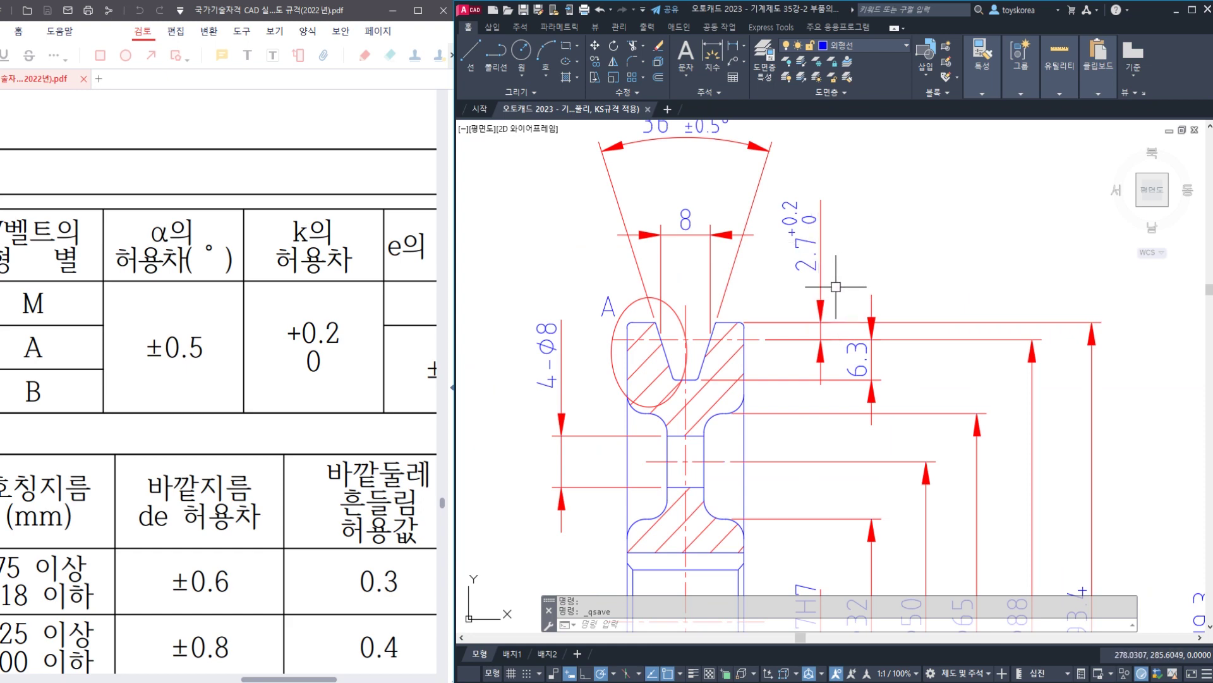
{"action": "scroll", "coordinate": [837, 288], "scroll_direction": "down", "scroll_amount": 2}
{"action": "middle_click_drag", "start_coordinate": [862, 323], "coordinate": [818, 270]}
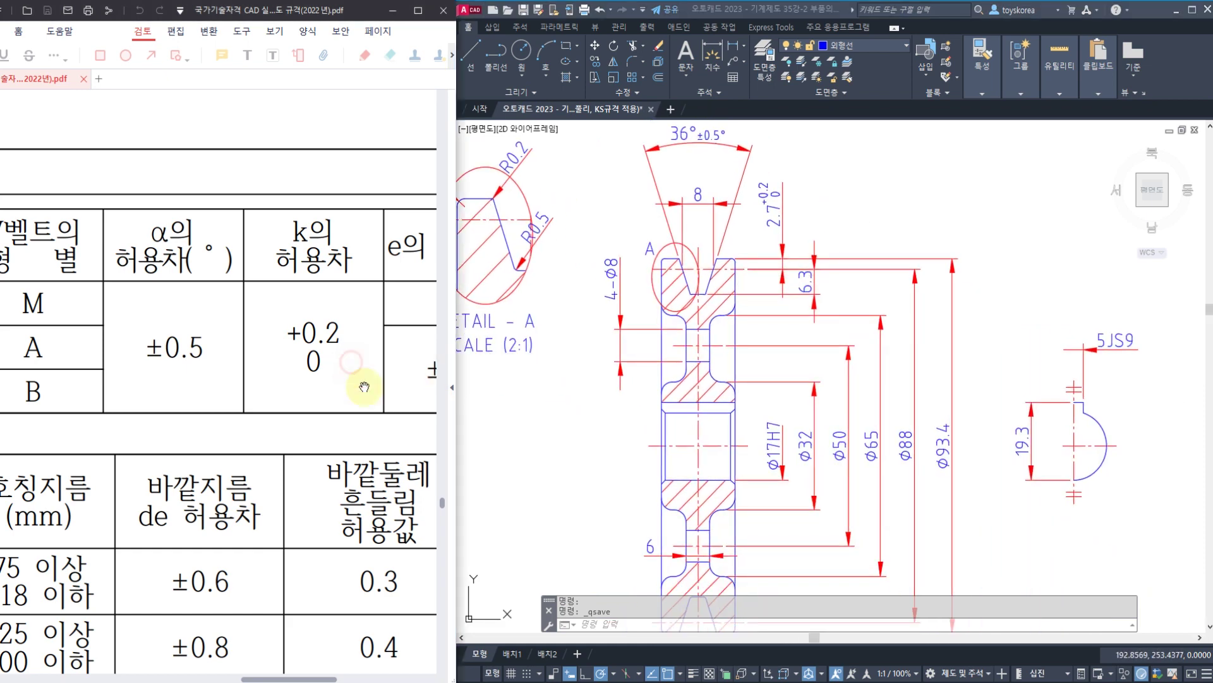
{"action": "scroll", "coordinate": [329, 392], "scroll_direction": "right", "scroll_amount": 5}
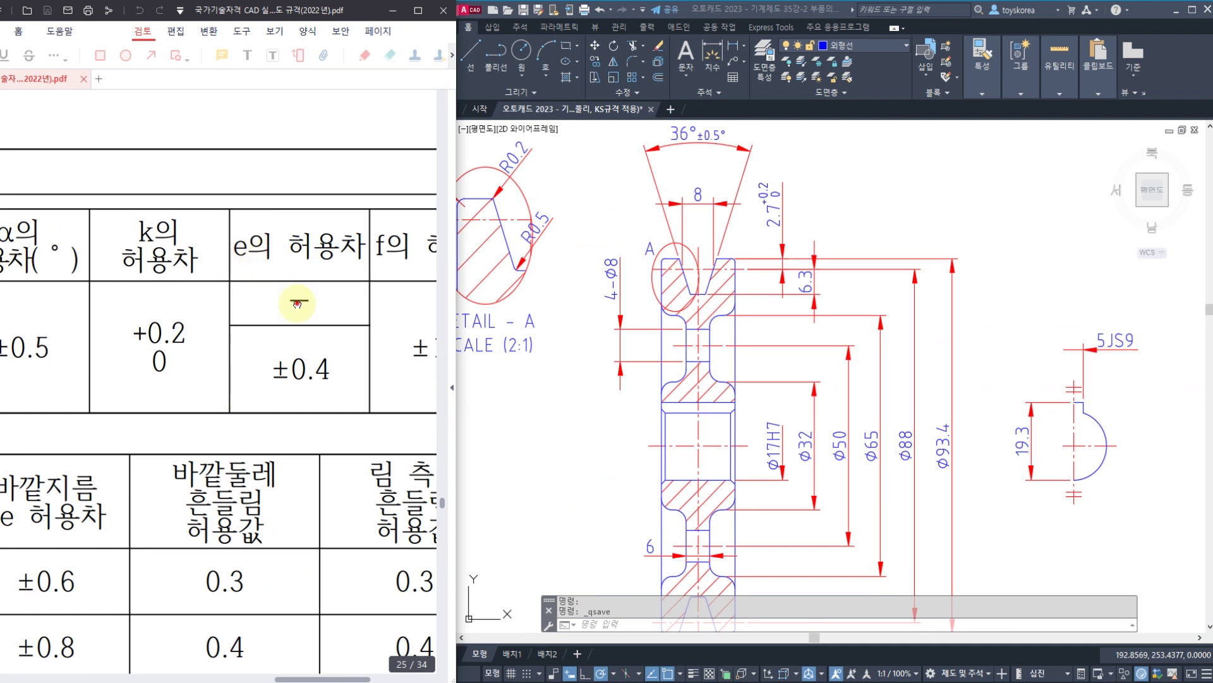
{"action": "left_click_drag", "start_coordinate": [296, 302], "coordinate": [221, 302]}
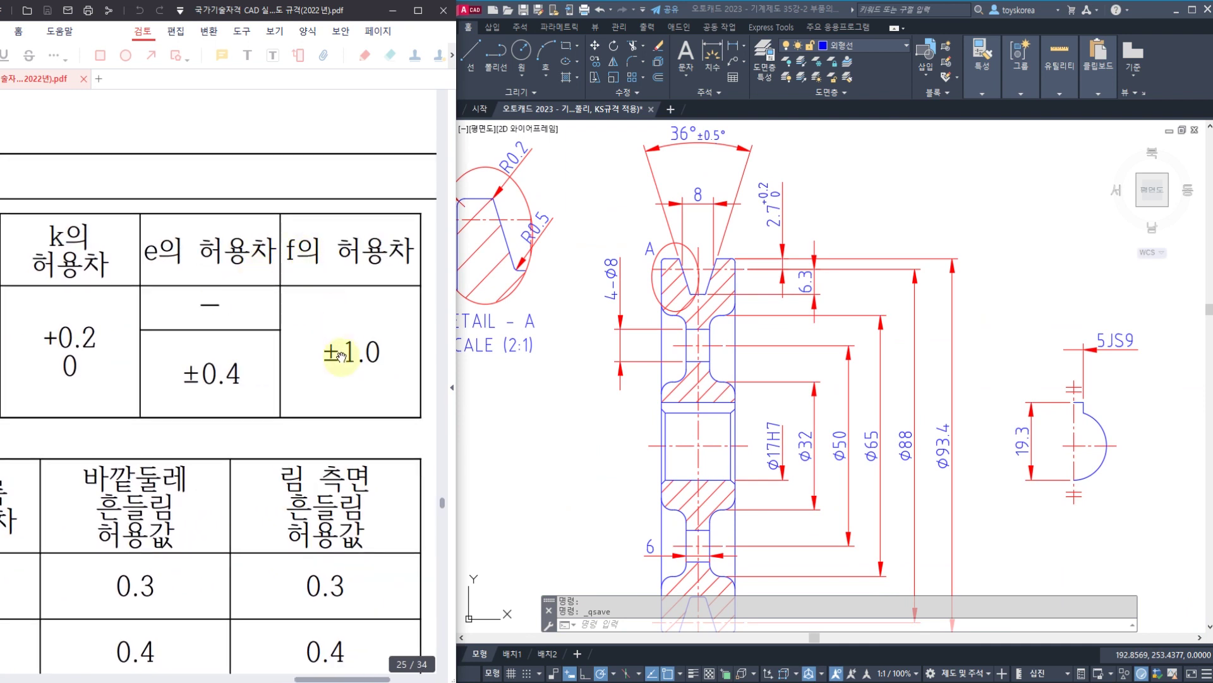
{"action": "left_click", "coordinate": [615, 469]}
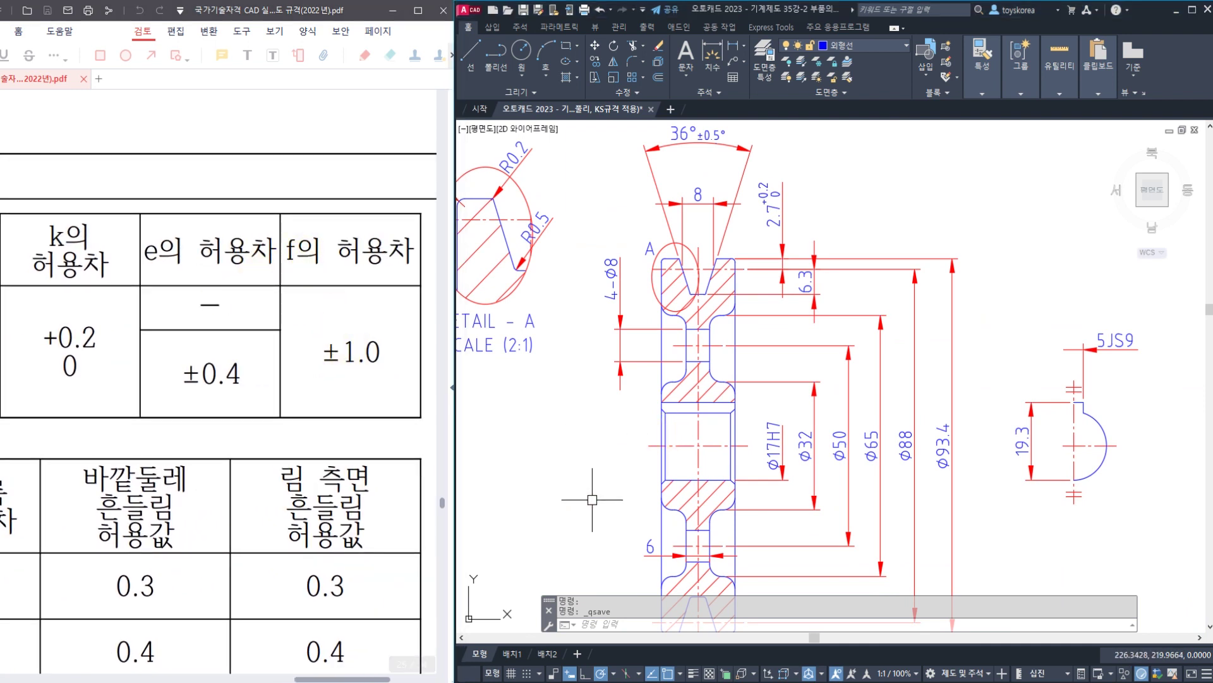
{"action": "middle_click_drag", "start_coordinate": [594, 512], "coordinate": [626, 340]}
{"action": "scroll", "coordinate": [708, 515], "scroll_direction": "up", "scroll_amount": 5}
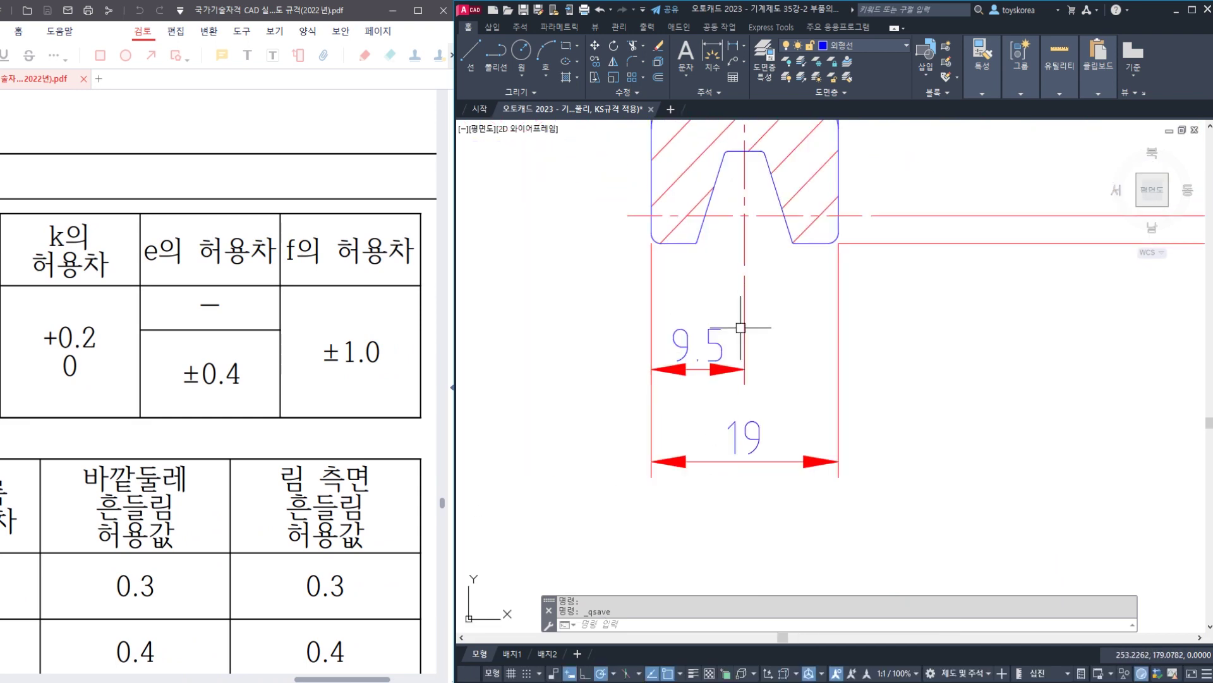
{"action": "left_click", "coordinate": [681, 352]}
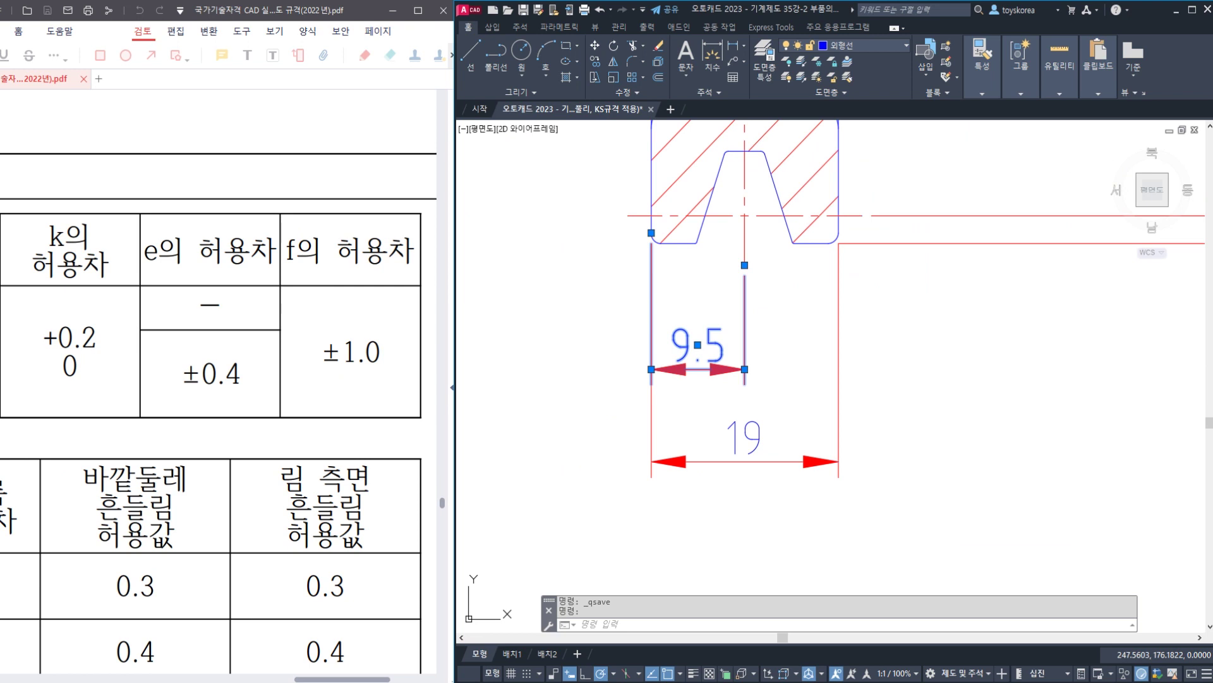
{"action": "double_click", "coordinate": [692, 346]}
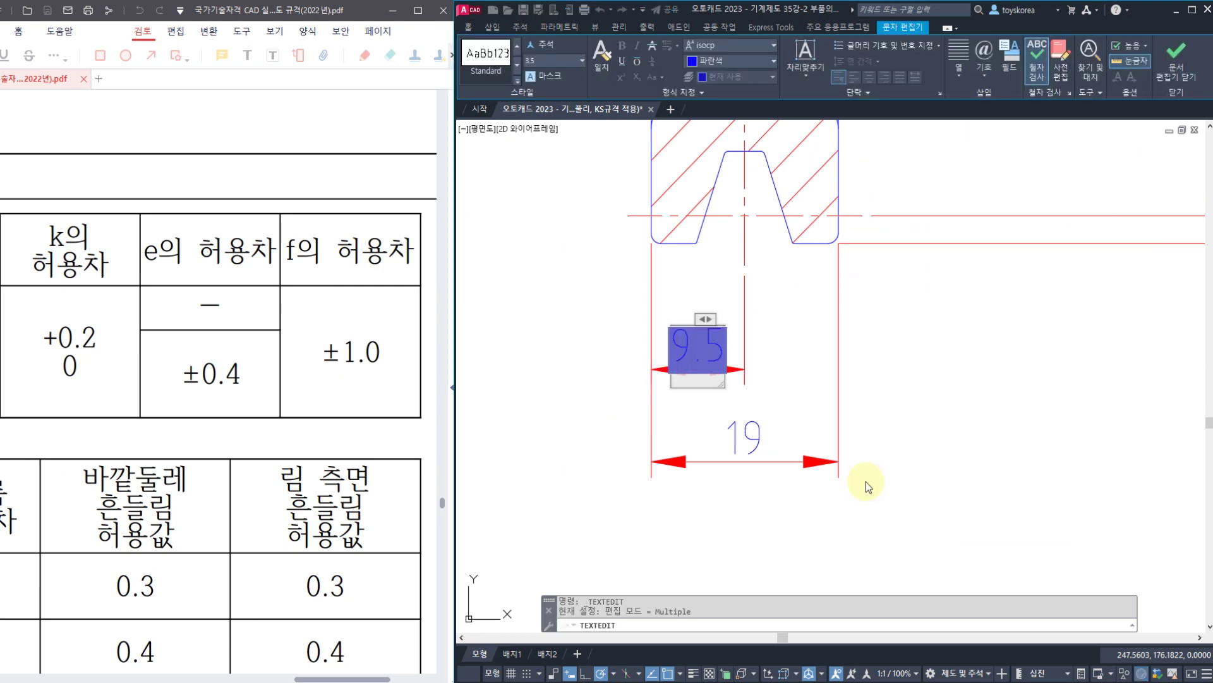
{"action": "type", "text": "%%p1"}
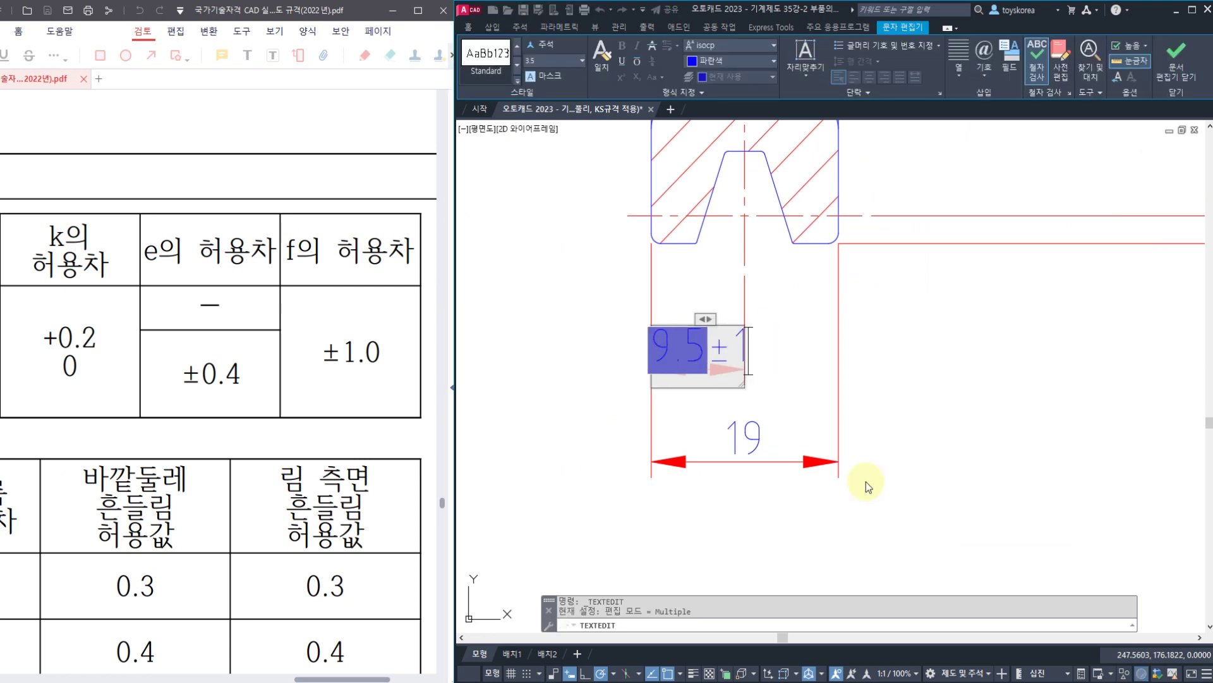
{"action": "type", "text": ".0"}
- Reduce the ±1.0 tolerance text on the 9.5 dimension to a height of 2.5 and finish the text edit
{"action": "key", "text": "shift+Left"}
{"action": "key", "text": "shift+Left"}
{"action": "key", "text": "shift+Left"}
{"action": "key", "text": "shift+Left"}
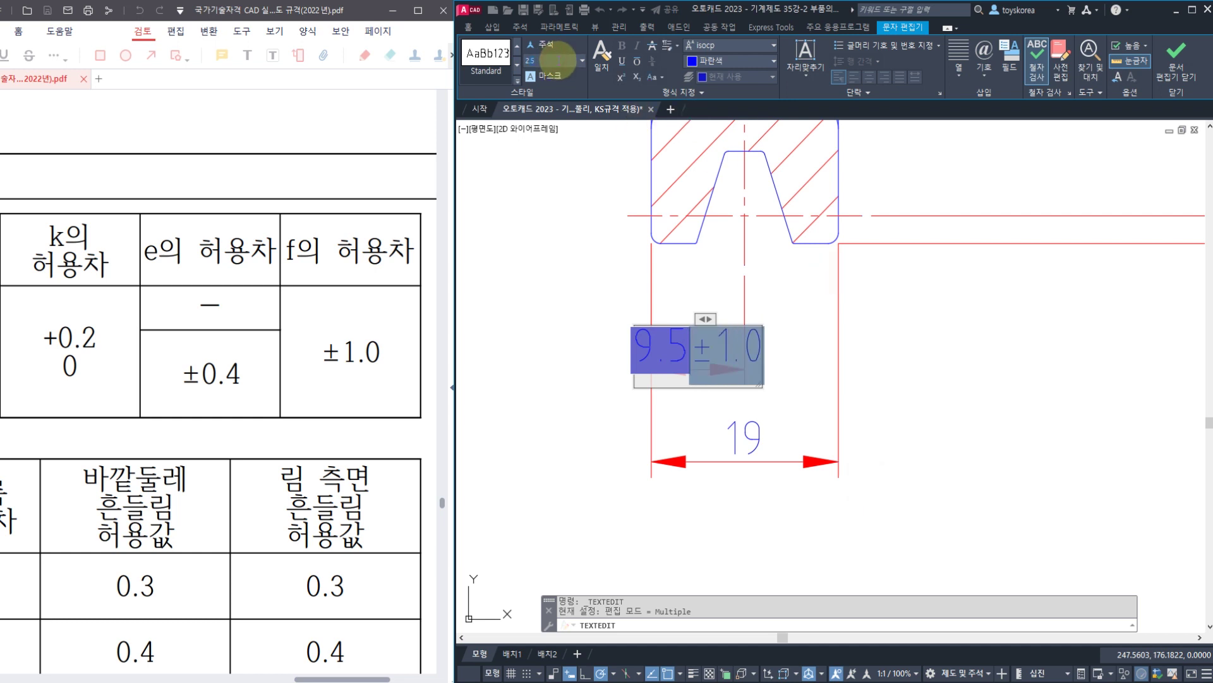
{"action": "key", "text": "Return"}
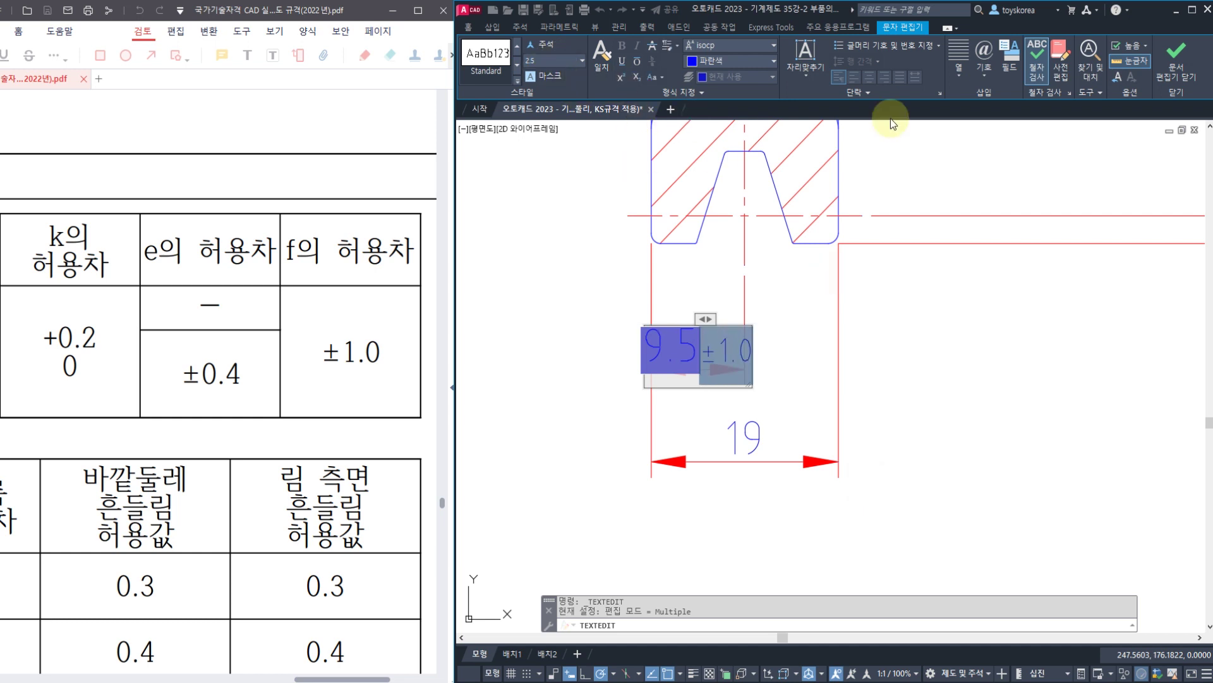
{"action": "left_click", "coordinate": [1175, 60]}
{"action": "key", "text": "Escape"}
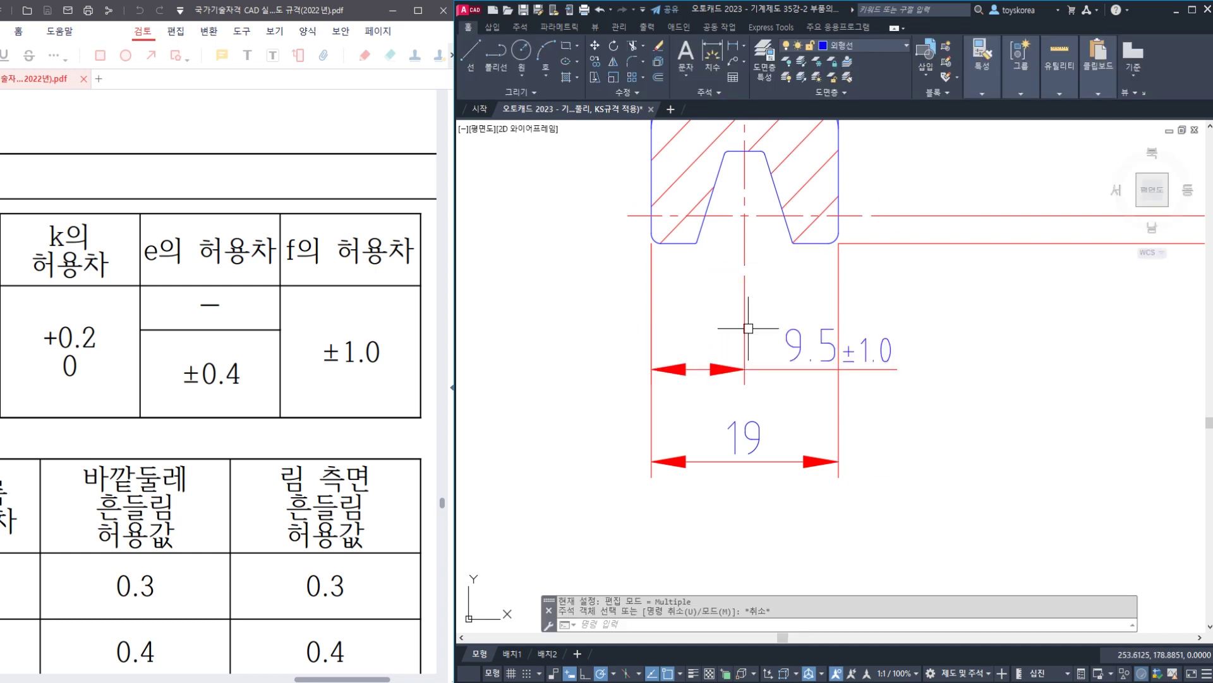
- Move the 9.5±1.0 dimension text outside the extension lines to the left of the pulley section, and save the drawing
{"action": "left_click", "coordinate": [803, 350]}
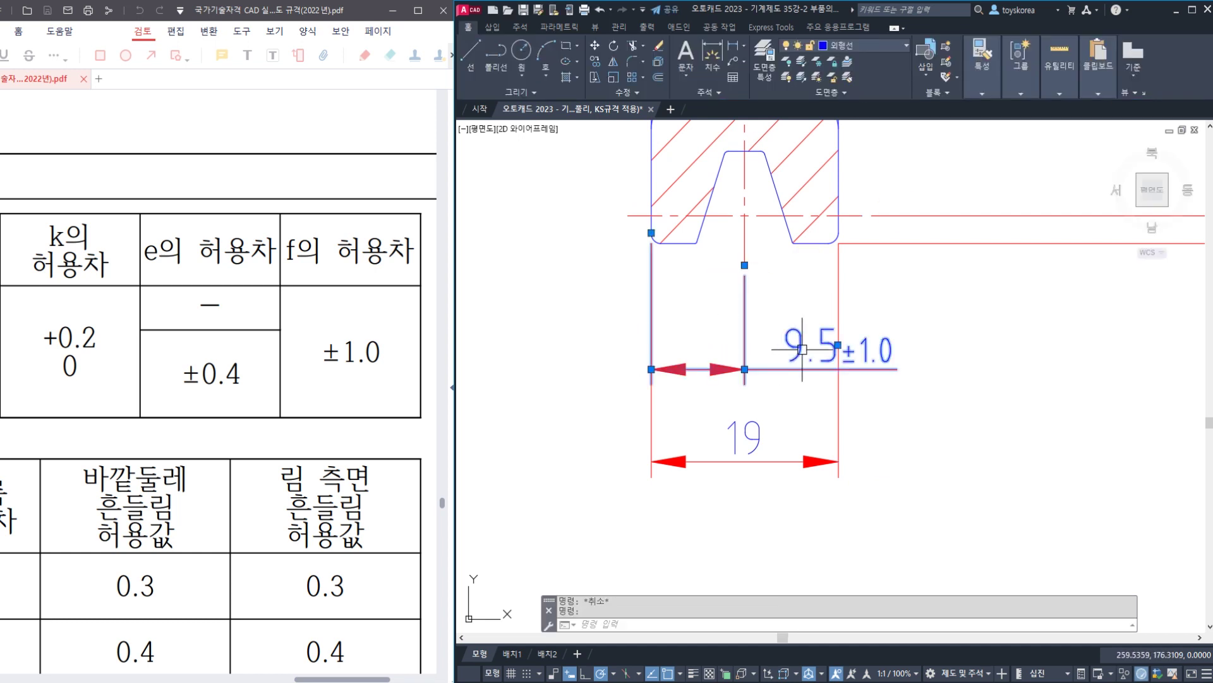
{"action": "left_click", "coordinate": [838, 344]}
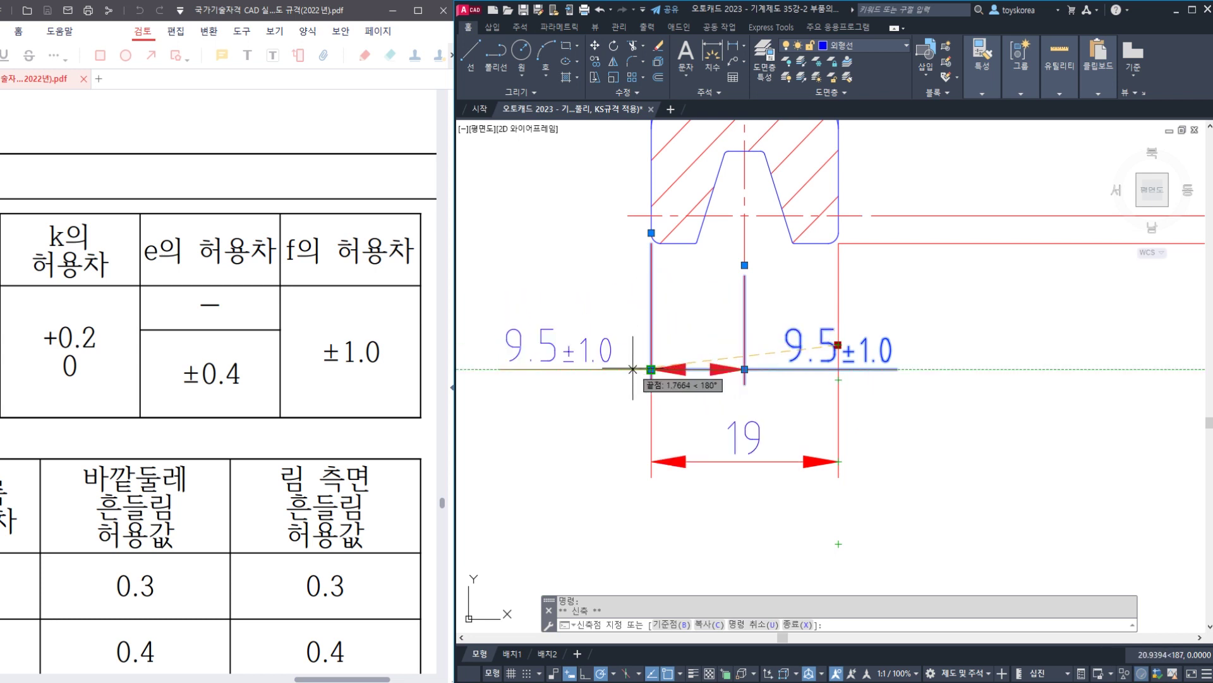
{"action": "left_click", "coordinate": [562, 346]}
{"action": "key", "text": "Escape"}
{"action": "scroll", "coordinate": [621, 370], "scroll_direction": "down", "scroll_amount": 4}
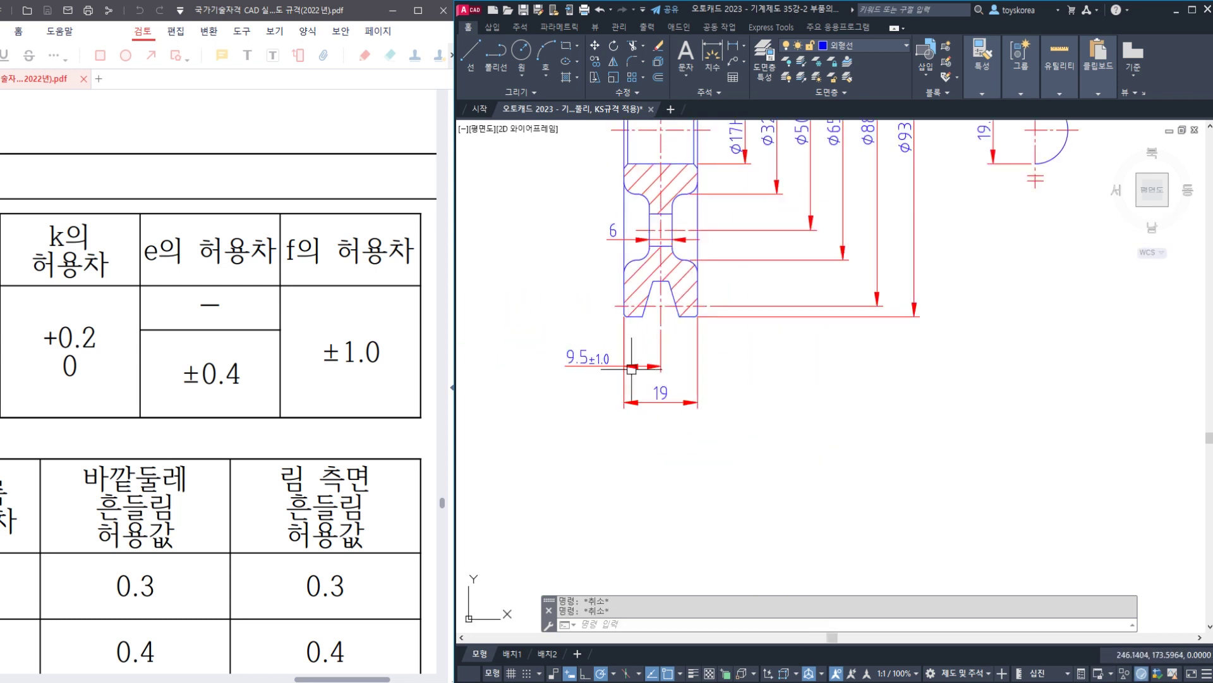
{"action": "key", "text": "ctrl+s"}
- Examine the PDF tolerance table for the outside diameter de tolerance that applies to the pulley's nominal diameter
{"action": "scroll", "coordinate": [636, 358], "scroll_direction": "down", "scroll_amount": 2}
{"action": "middle_click_drag", "start_coordinate": [638, 354], "coordinate": [625, 411]}
{"action": "left_click", "coordinate": [257, 375]}
{"action": "scroll", "coordinate": [257, 374], "scroll_direction": "down", "scroll_amount": 3, "text": "ctrl"}
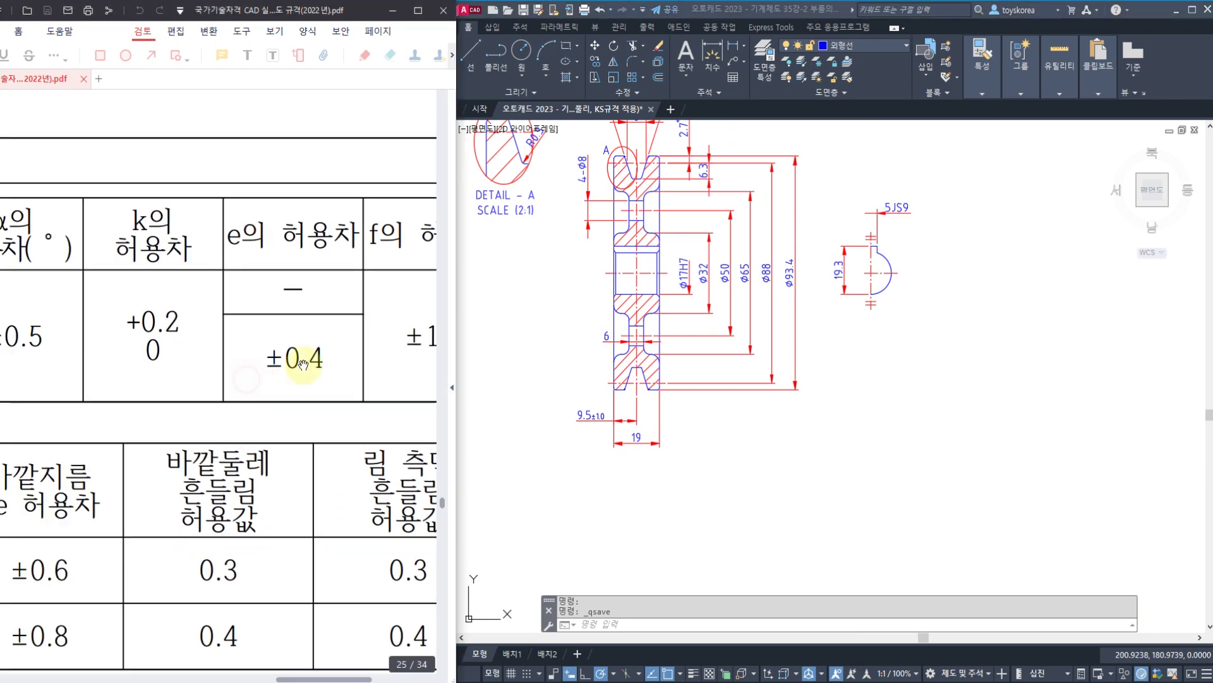
{"action": "double_click", "coordinate": [300, 374]}
{"action": "left_click", "coordinate": [274, 386]}
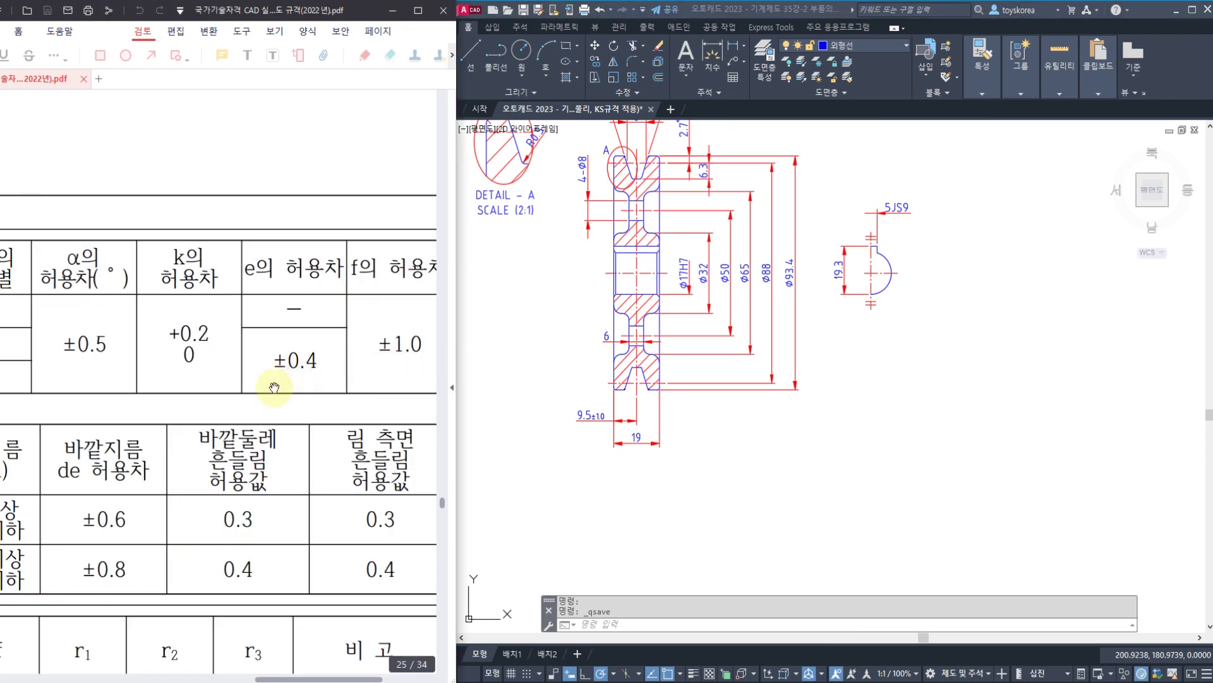
{"action": "left_click_drag", "start_coordinate": [273, 388], "coordinate": [218, 398]}
{"action": "left_click_drag", "start_coordinate": [151, 452], "coordinate": [290, 363]}
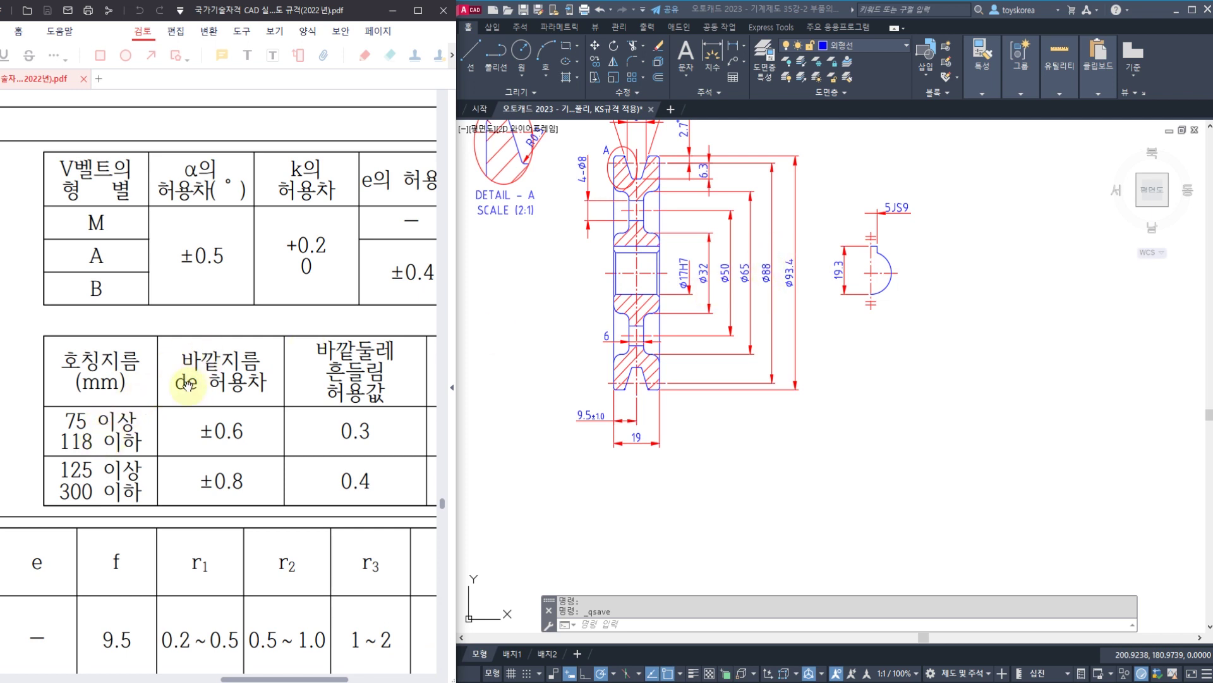
{"action": "left_click", "coordinate": [790, 275]}
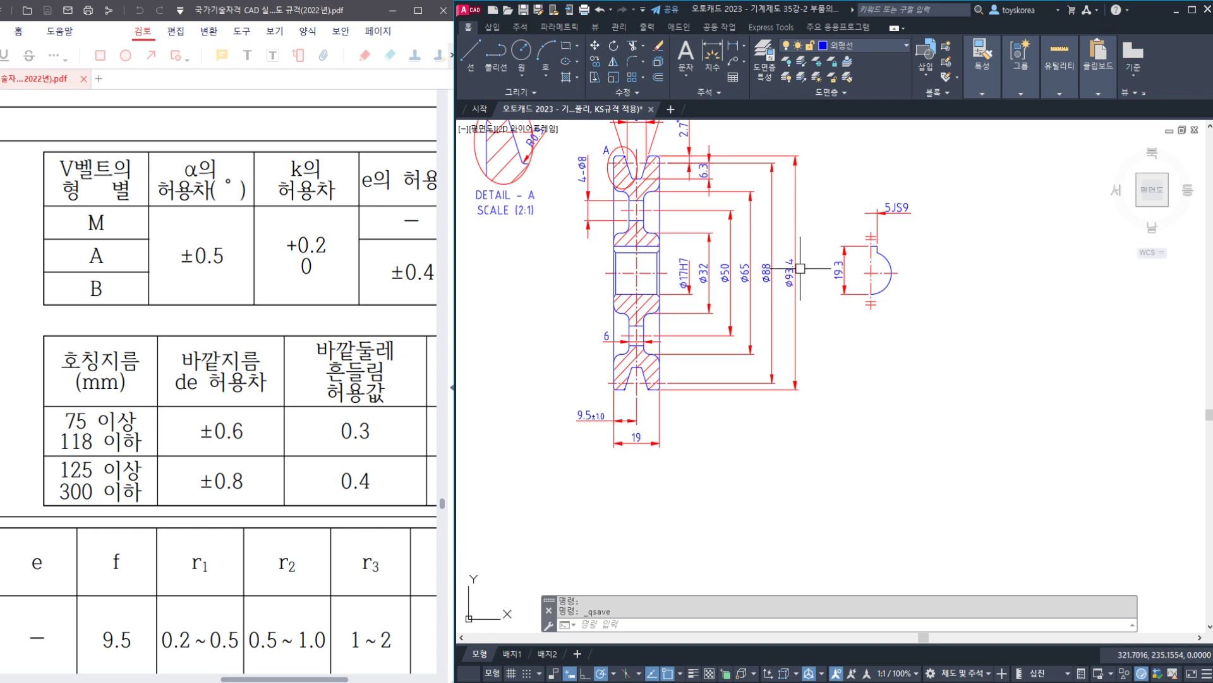
{"action": "left_click_drag", "start_coordinate": [262, 420], "coordinate": [242, 433]}
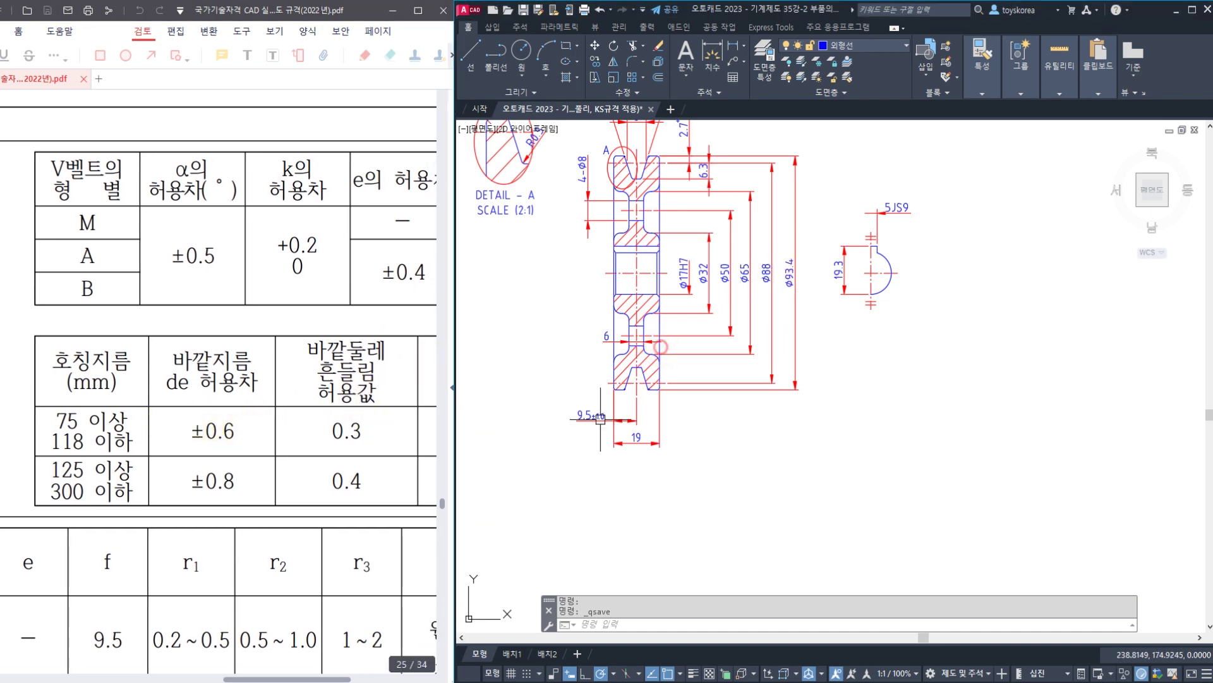
- Append the outside diameter tolerance ±0.6 to the Ø93.4 dimension of the pulley section
{"action": "middle_click_drag", "start_coordinate": [799, 281], "coordinate": [772, 315]}
{"action": "key", "text": "Escape"}
{"action": "scroll", "coordinate": [772, 312], "scroll_direction": "up", "scroll_amount": 5}
{"action": "scroll", "coordinate": [749, 319], "scroll_direction": "up", "scroll_amount": 2}
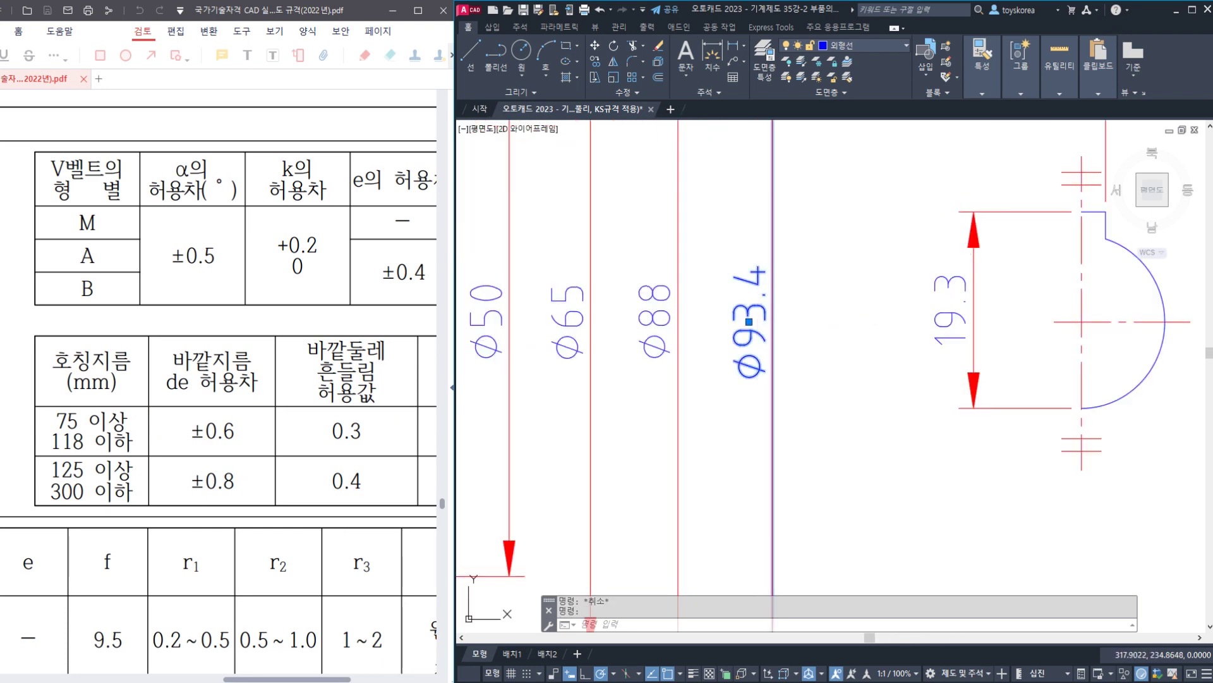
{"action": "double_click", "coordinate": [749, 321]}
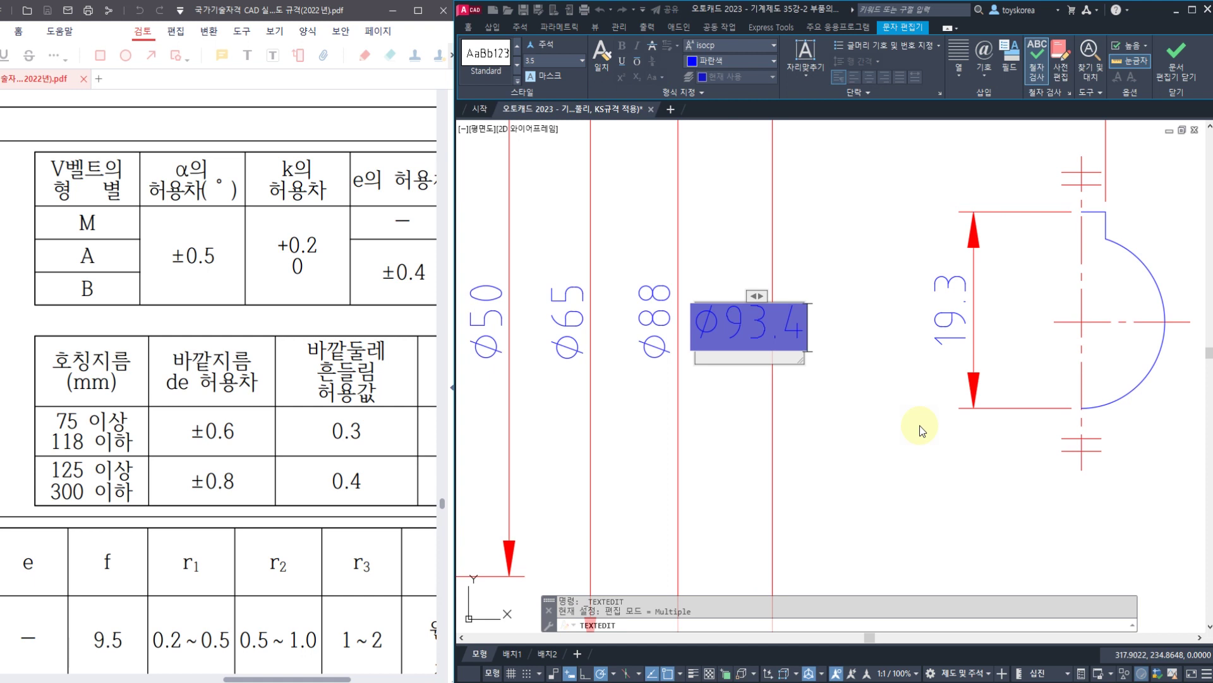
{"action": "type", "text": "0.6"}
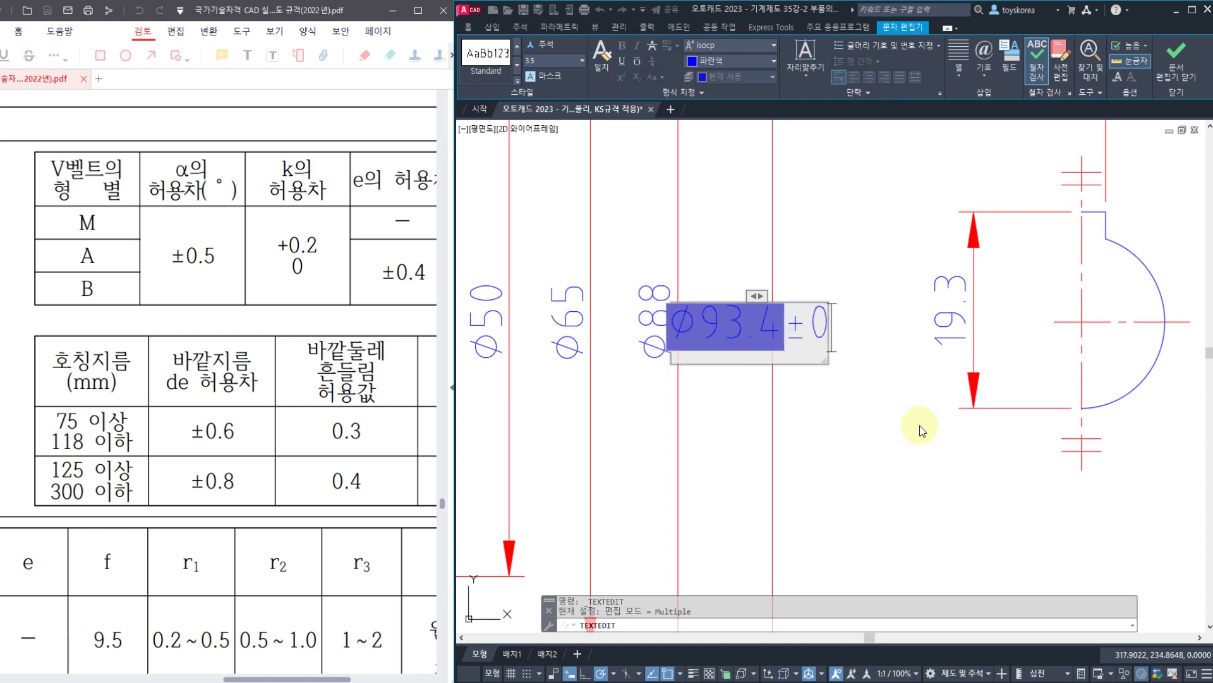
- Reduce the ±0.6 tolerance text on the Ø93.4 dimension to a height of 2.5, finish the text edit and save the drawing
{"action": "key", "text": "shift+Left"}
{"action": "key", "text": "shift+Left"}
{"action": "key", "text": "shift+Left"}
{"action": "key", "text": "shift+Left"}
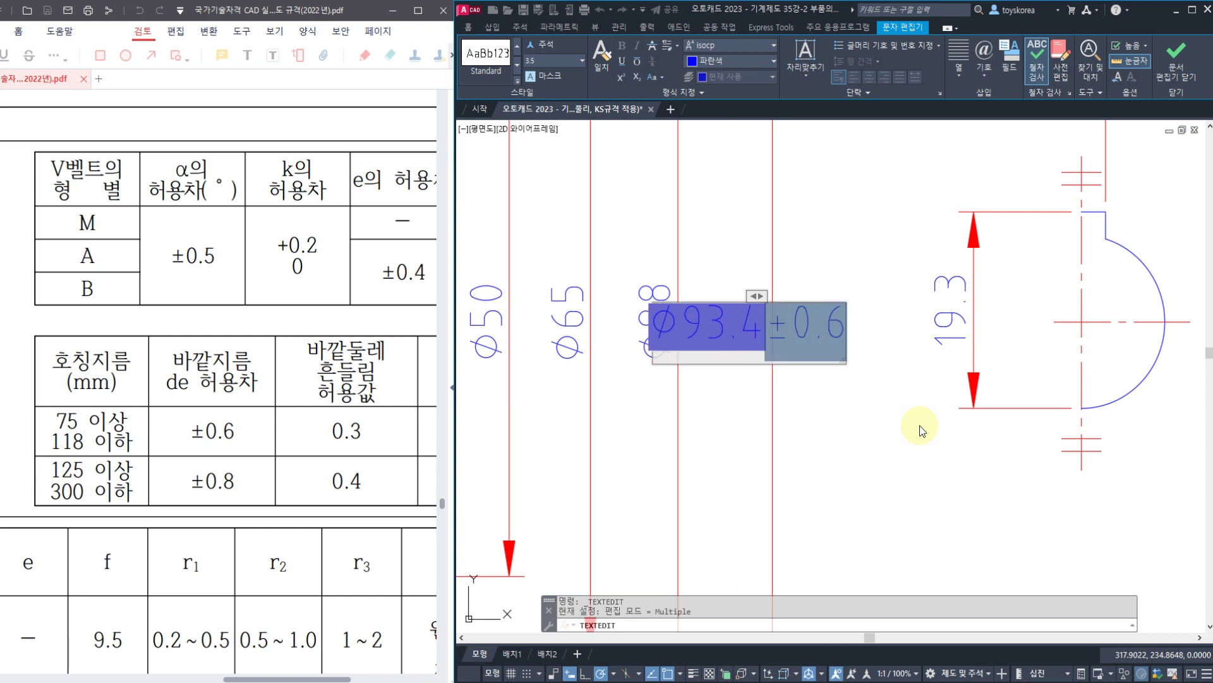
{"action": "left_click", "coordinate": [566, 57]}
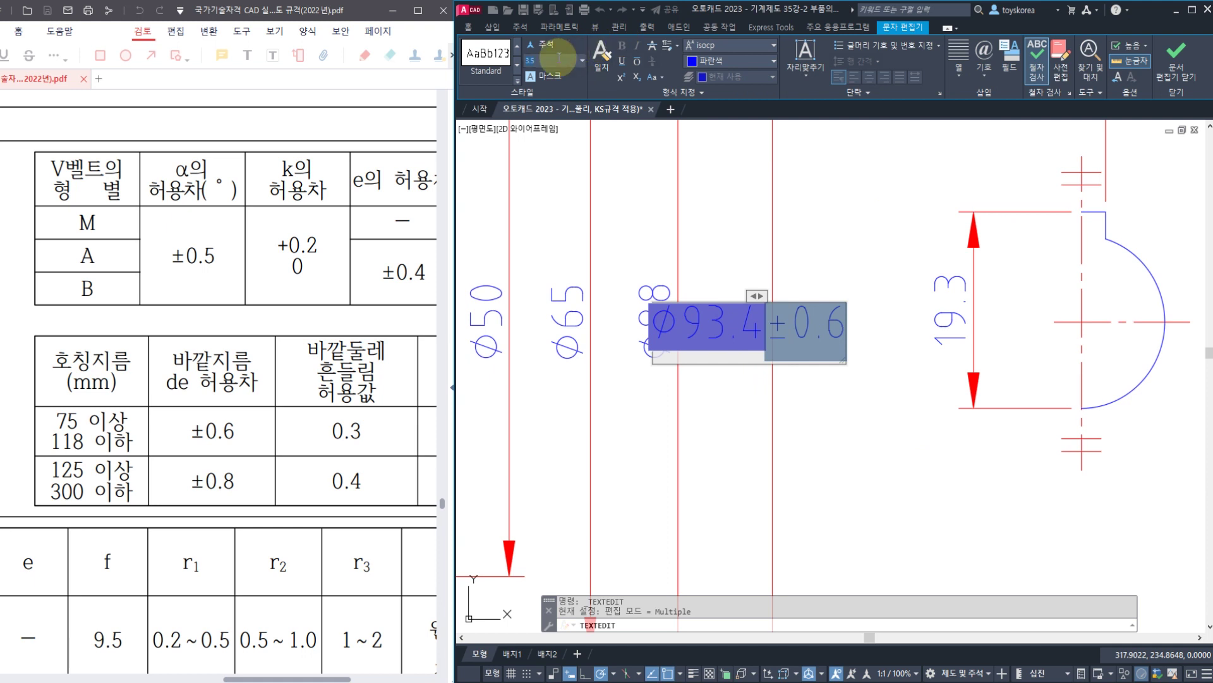
{"action": "type", "text": "2.5"}
{"action": "key", "text": "Return"}
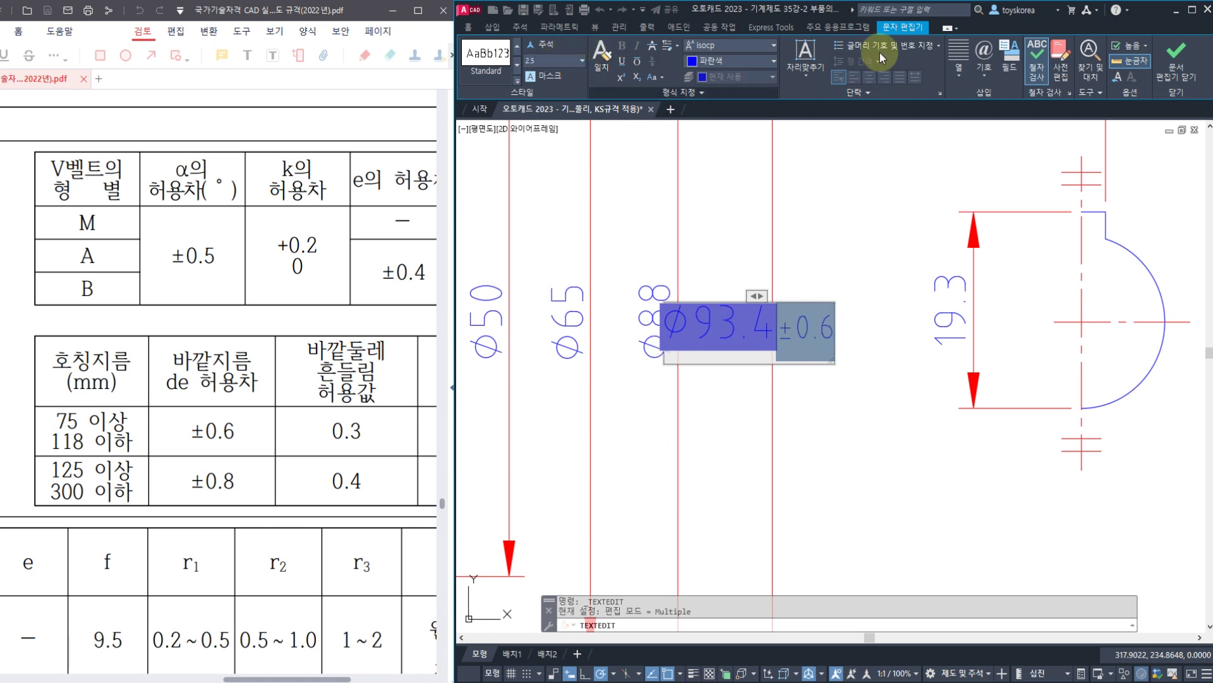
{"action": "left_click", "coordinate": [825, 306]}
{"action": "key", "text": "Escape"}
{"action": "key", "text": "Escape"}
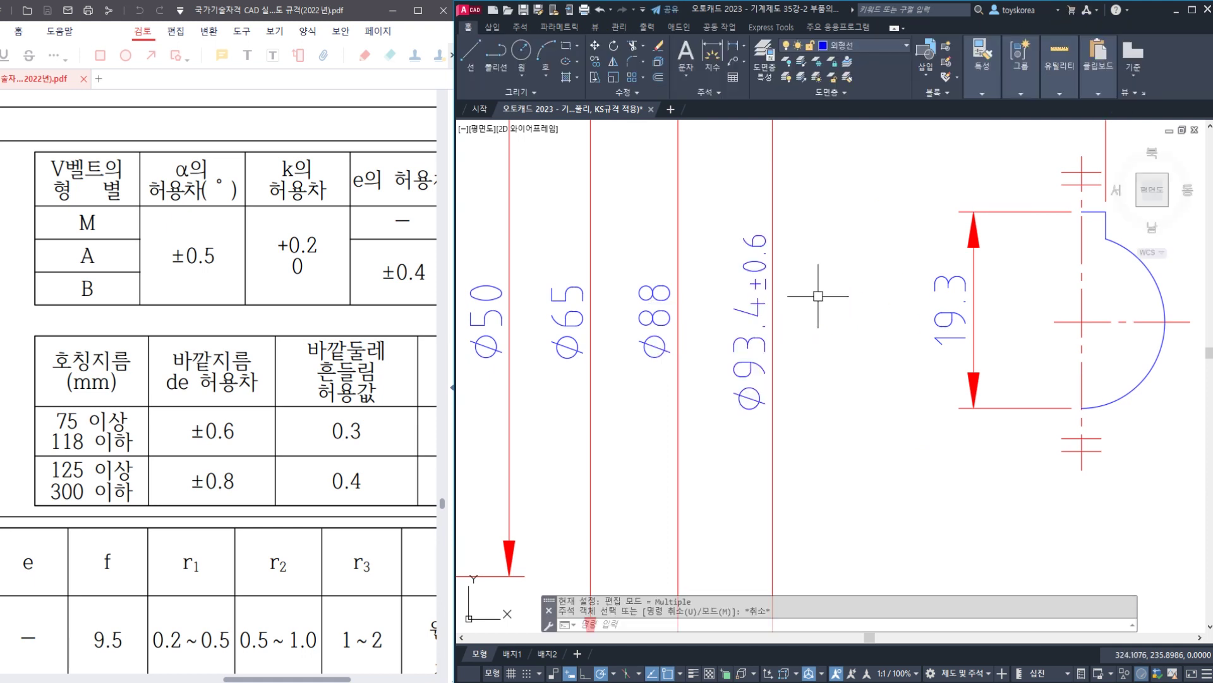
{"action": "scroll", "coordinate": [818, 295], "scroll_direction": "down", "scroll_amount": 2}
{"action": "key", "text": "ctrl+s"}
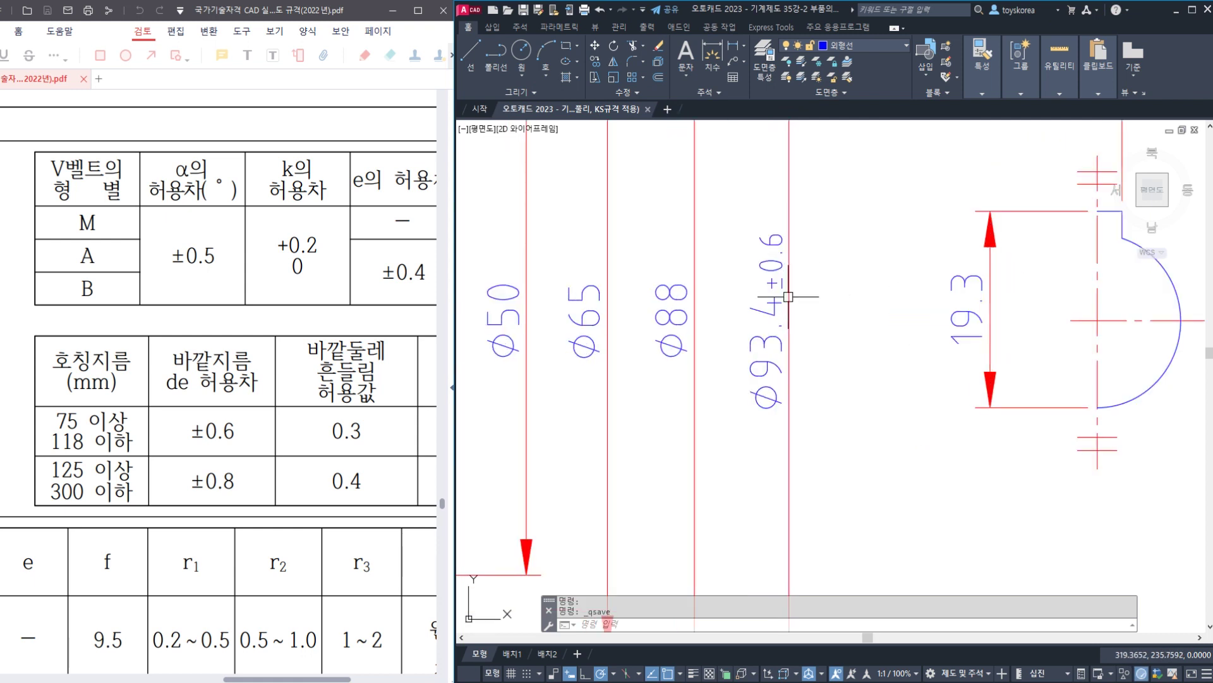
- Examine the outer circumference and rim side runout tolerances and the V-belt pulley groove figure in the PDF
{"action": "scroll", "coordinate": [794, 297], "scroll_direction": "up", "scroll_amount": 2}
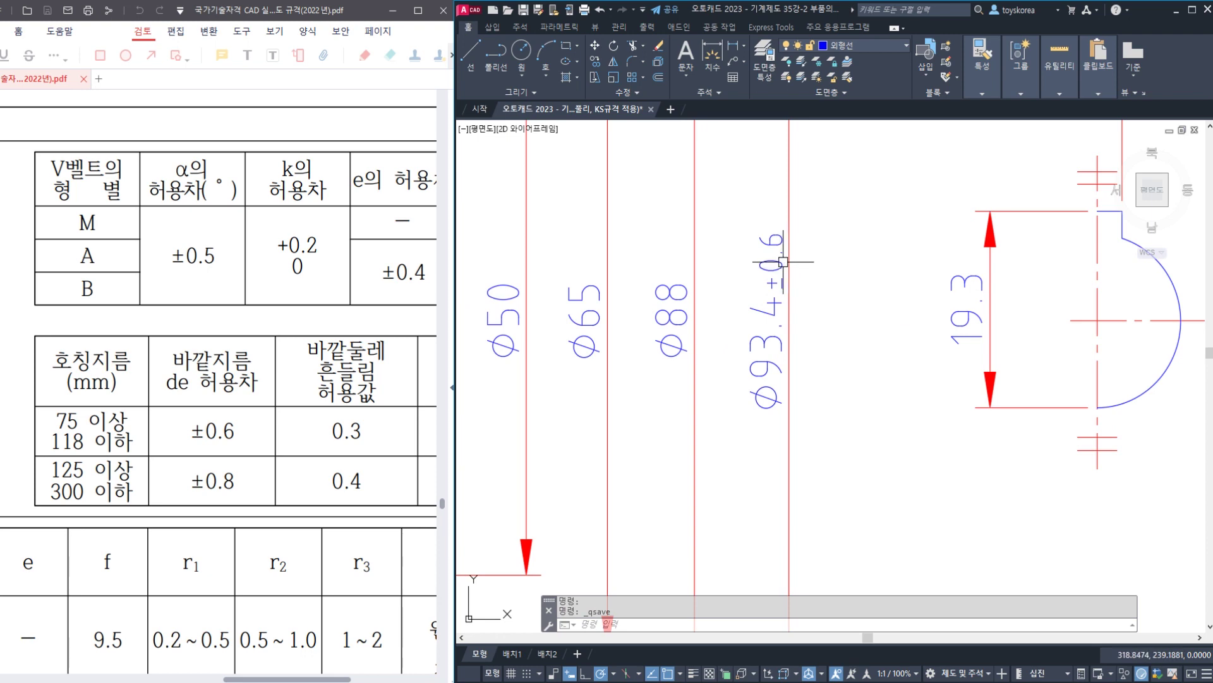
{"action": "scroll", "coordinate": [843, 316], "scroll_direction": "down", "scroll_amount": 2}
{"action": "middle_click_drag", "start_coordinate": [842, 316], "coordinate": [867, 349]}
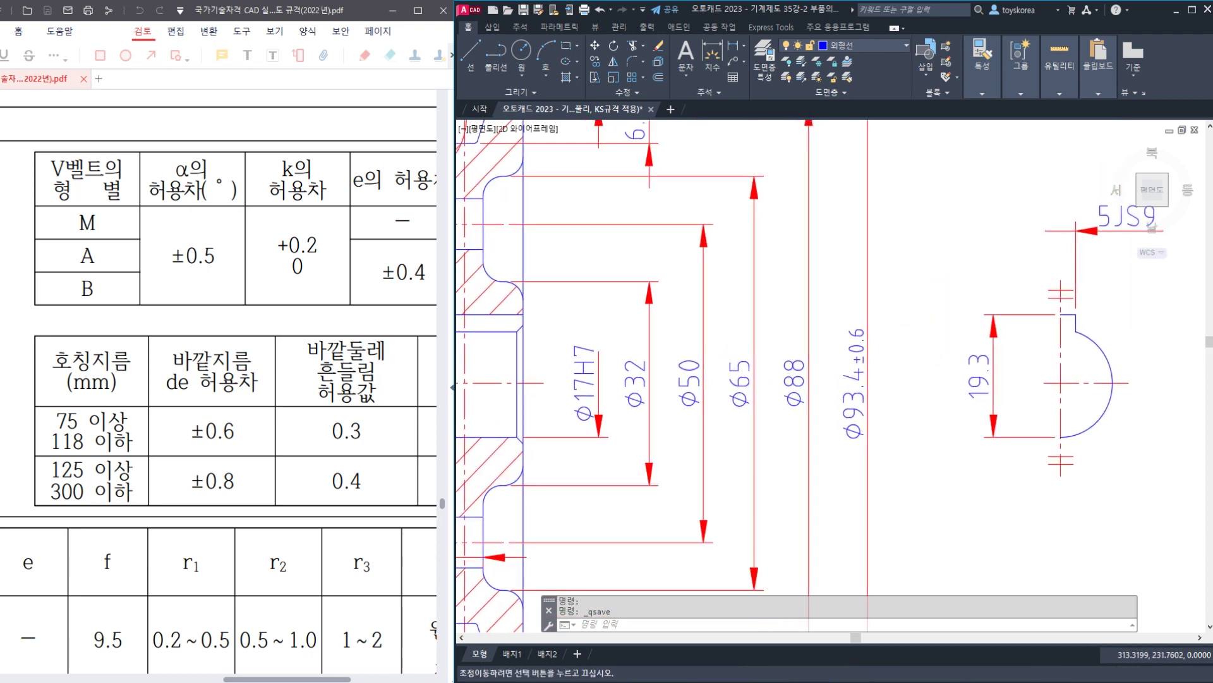
{"action": "scroll", "coordinate": [235, 395], "scroll_direction": "down", "scroll_amount": 2, "text": "ctrl"}
{"action": "left_click_drag", "start_coordinate": [252, 409], "coordinate": [178, 406]}
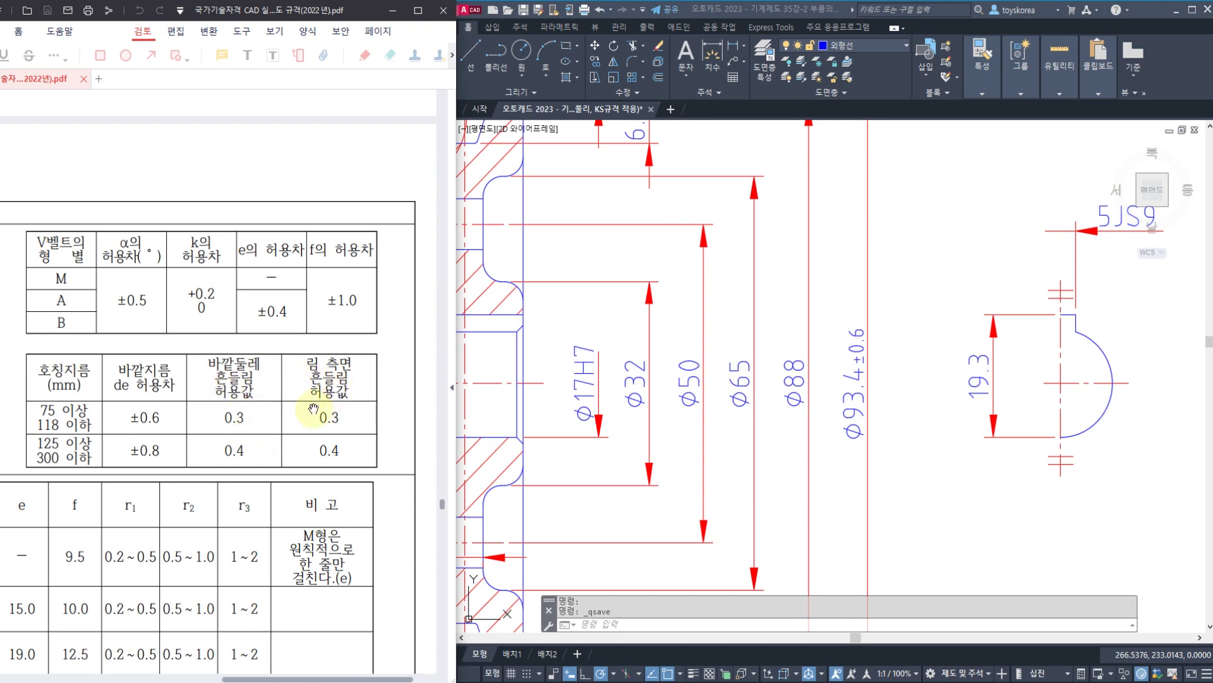
{"action": "left_click_drag", "start_coordinate": [180, 422], "coordinate": [345, 402]}
{"action": "mouse_move", "coordinate": [105, 400]}
{"action": "left_mouse_down"}
{"action": "mouse_move", "coordinate": [355, 403]}
{"action": "mouse_move", "coordinate": [285, 429]}
{"action": "left_mouse_up"}
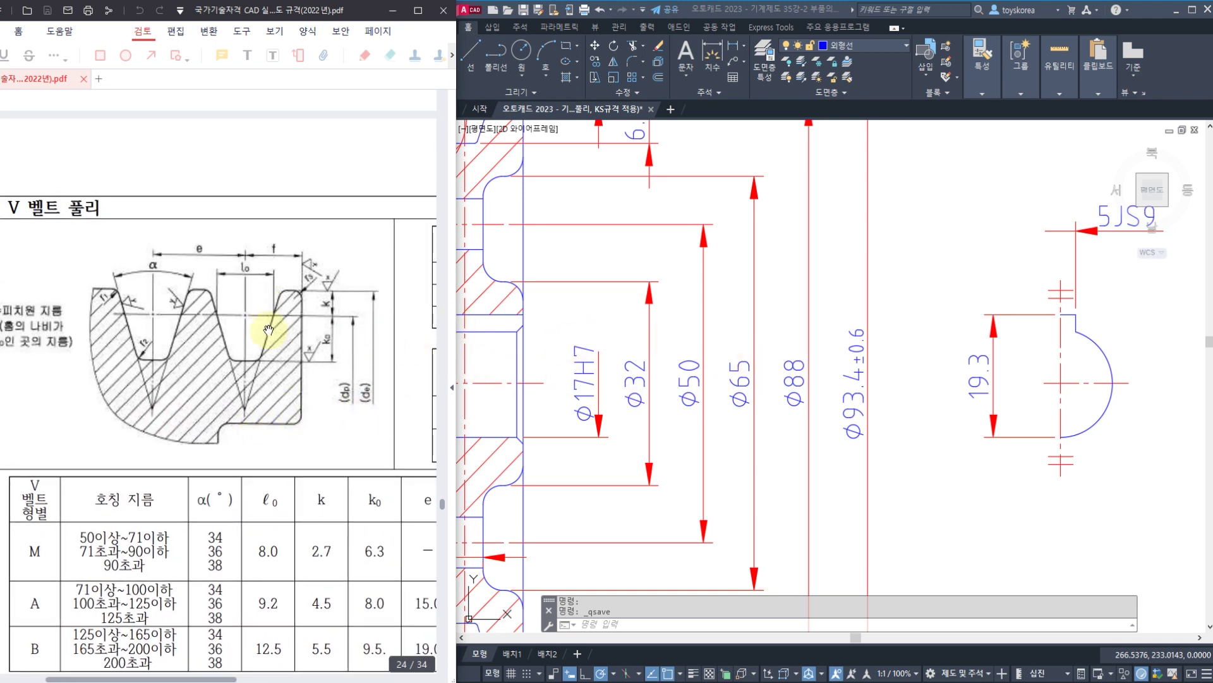
{"action": "scroll", "coordinate": [299, 301], "scroll_direction": "up", "scroll_amount": 3, "text": "ctrl"}
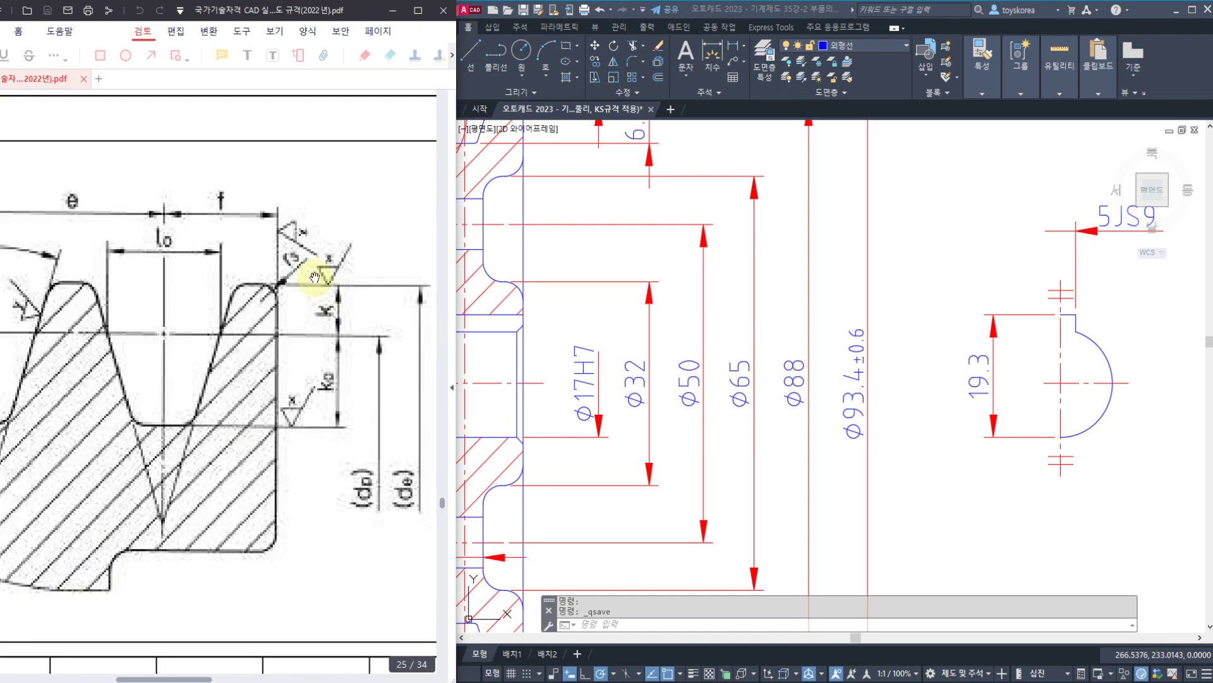
{"action": "scroll", "coordinate": [300, 273], "scroll_direction": "down", "scroll_amount": 1, "text": "ctrl"}
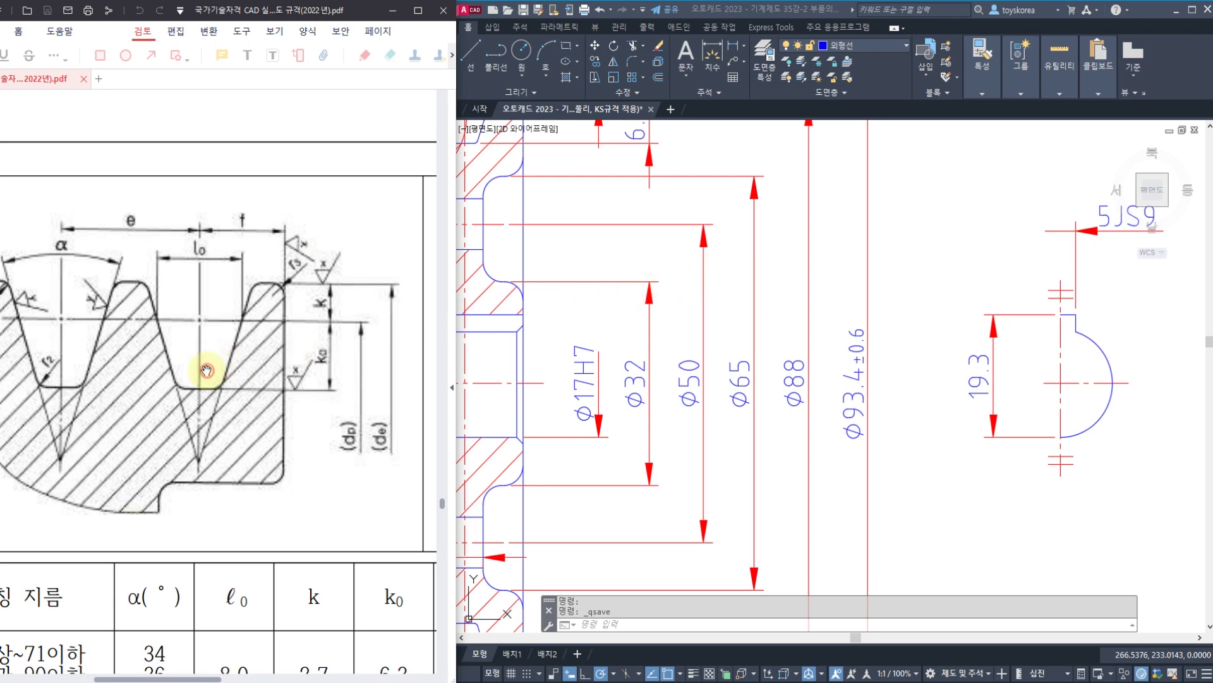
- Find the parallel key table on page 10 of the PDF and examine the keyway section figure and the normal-type b2 tolerance
{"action": "scroll", "coordinate": [218, 358], "scroll_direction": "down", "scroll_amount": 5, "text": "ctrl"}
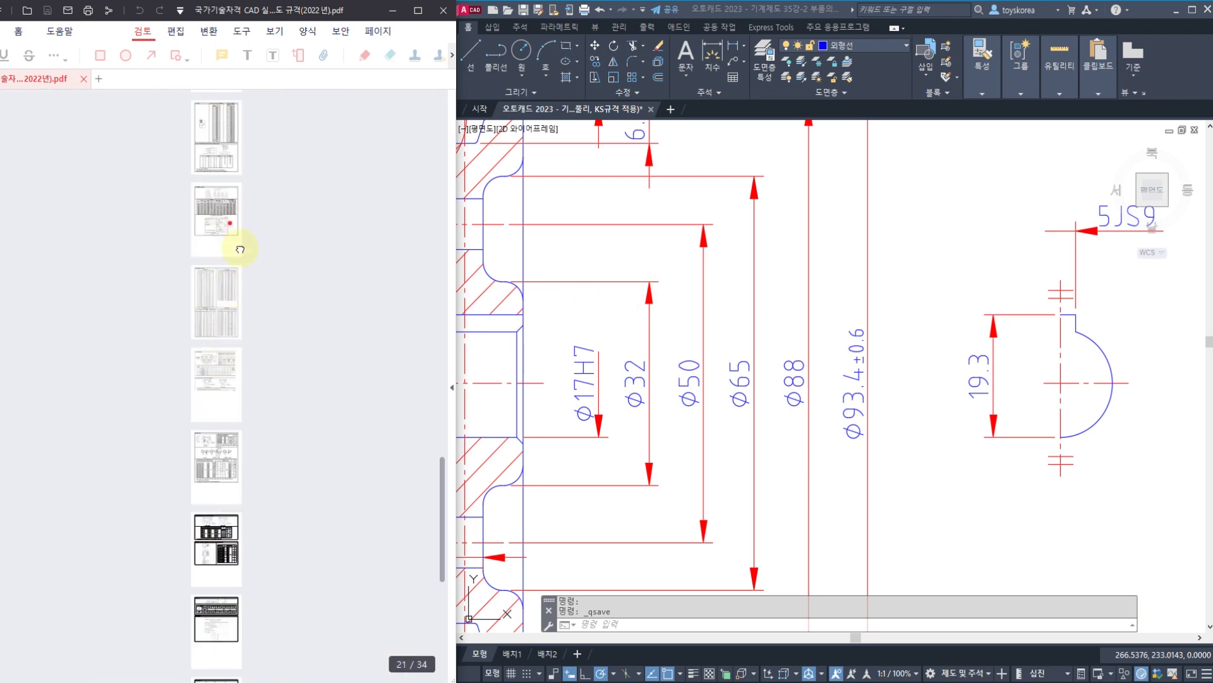
{"action": "scroll", "coordinate": [271, 278], "scroll_direction": "up", "scroll_amount": 8}
{"action": "scroll", "coordinate": [208, 345], "scroll_direction": "up", "scroll_amount": 5, "text": "ctrl"}
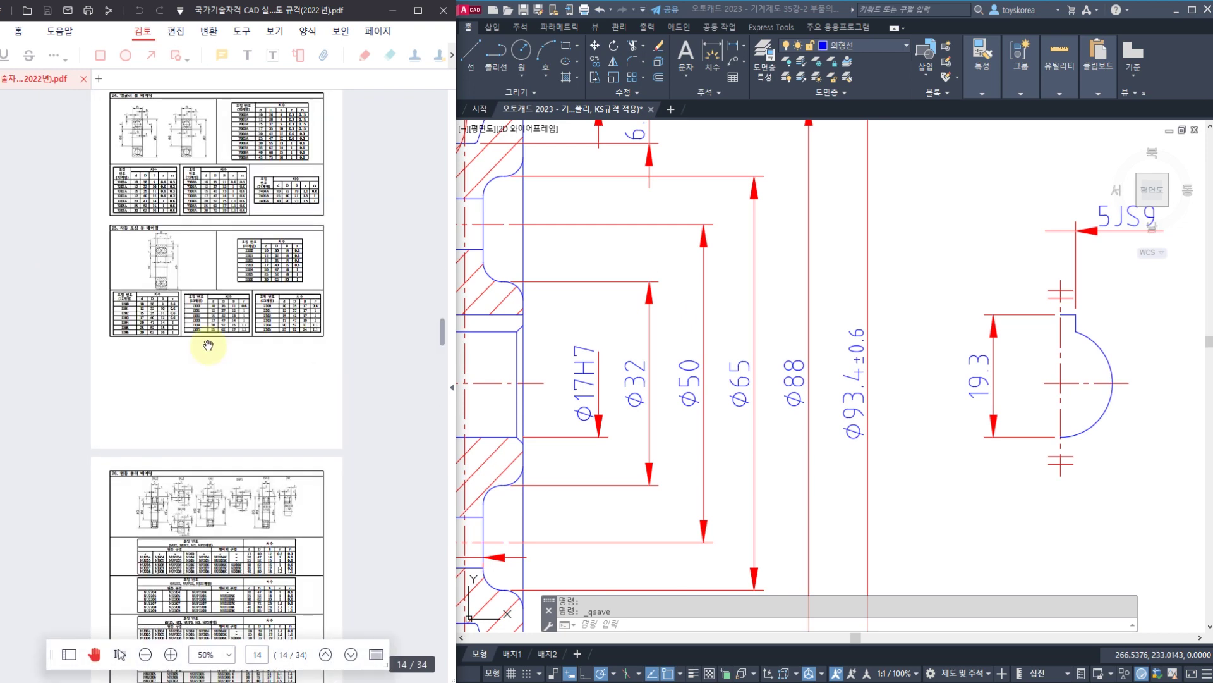
{"action": "scroll", "coordinate": [225, 288], "scroll_direction": "up", "scroll_amount": 15}
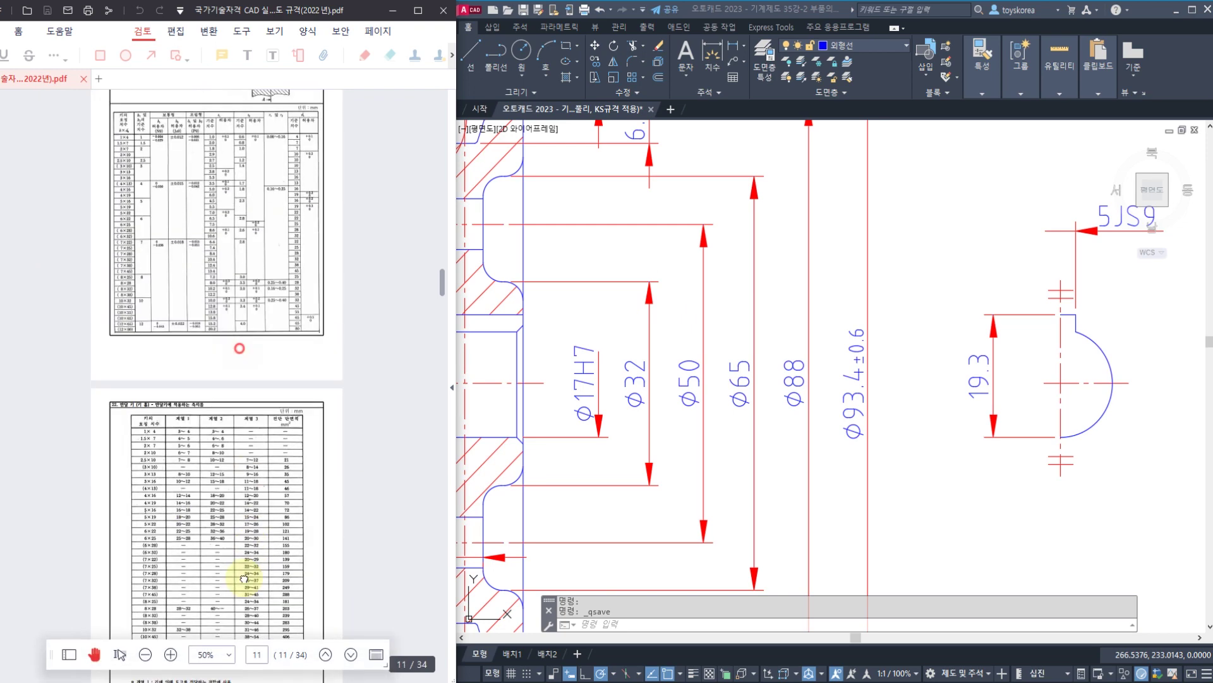
{"action": "scroll", "coordinate": [244, 568], "scroll_direction": "up", "scroll_amount": 6}
{"action": "scroll", "coordinate": [244, 406], "scroll_direction": "up", "scroll_amount": 5, "text": "ctrl"}
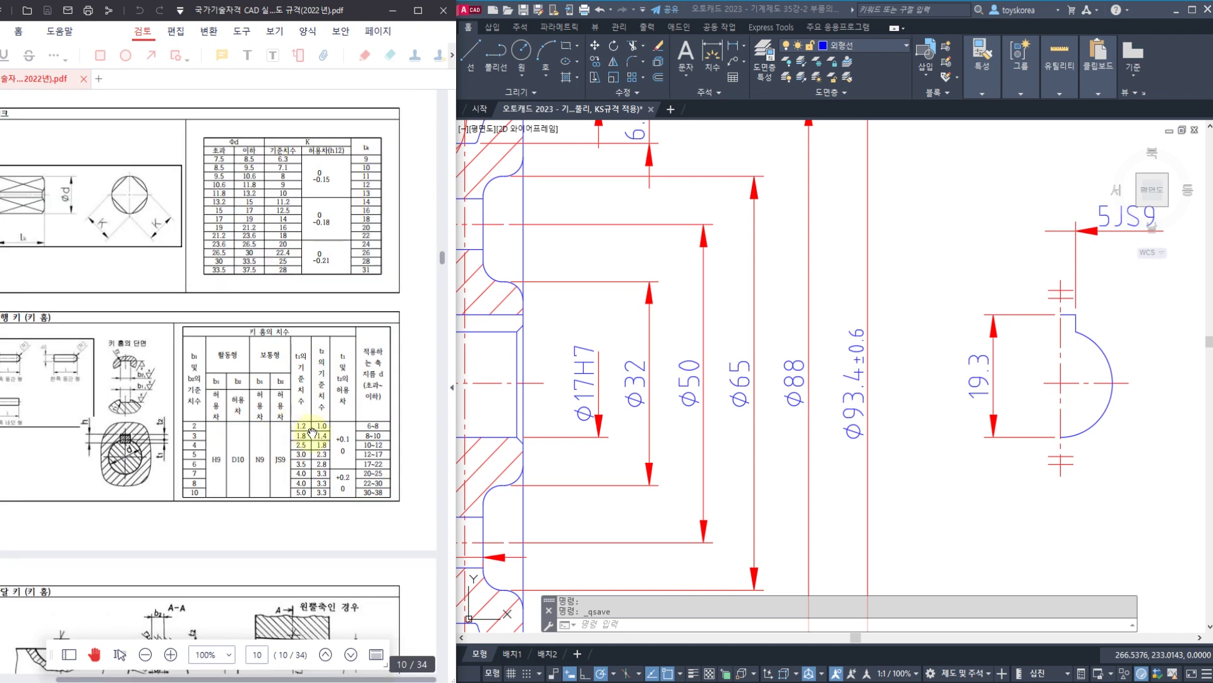
{"action": "scroll", "coordinate": [51, 381], "scroll_direction": "up", "scroll_amount": 4, "text": "ctrl"}
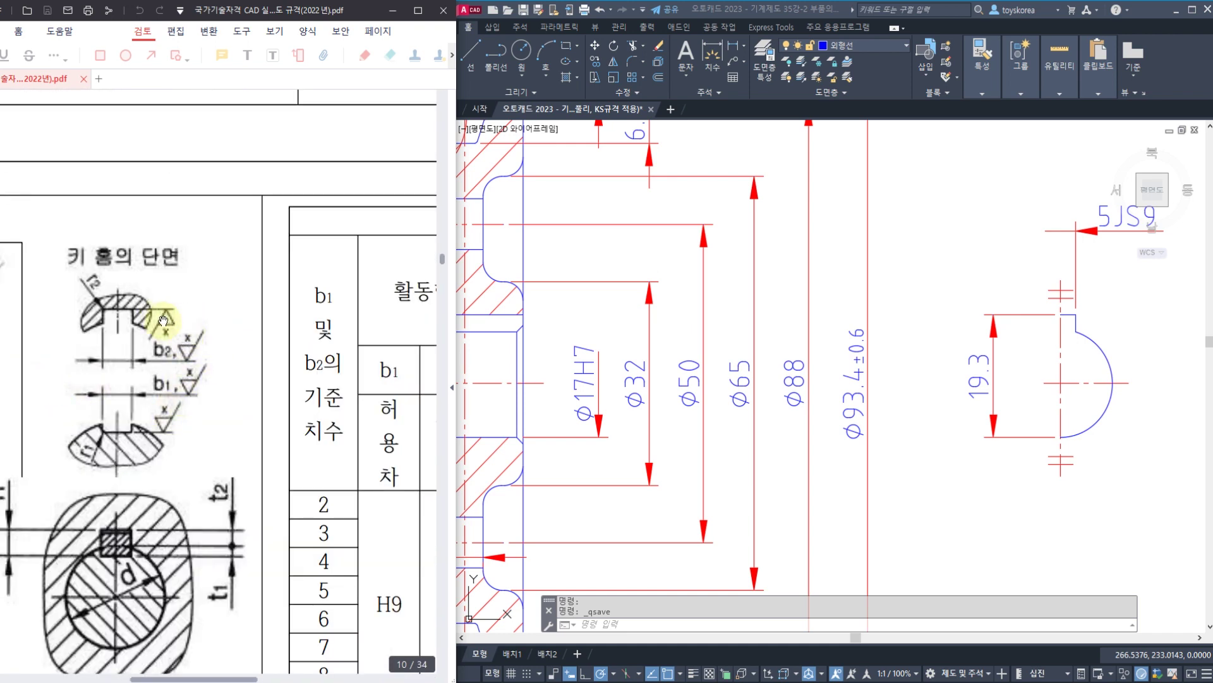
{"action": "scroll", "coordinate": [174, 420], "scroll_direction": "down", "scroll_amount": 3}
{"action": "scroll", "coordinate": [190, 421], "scroll_direction": "right", "scroll_amount": 3}
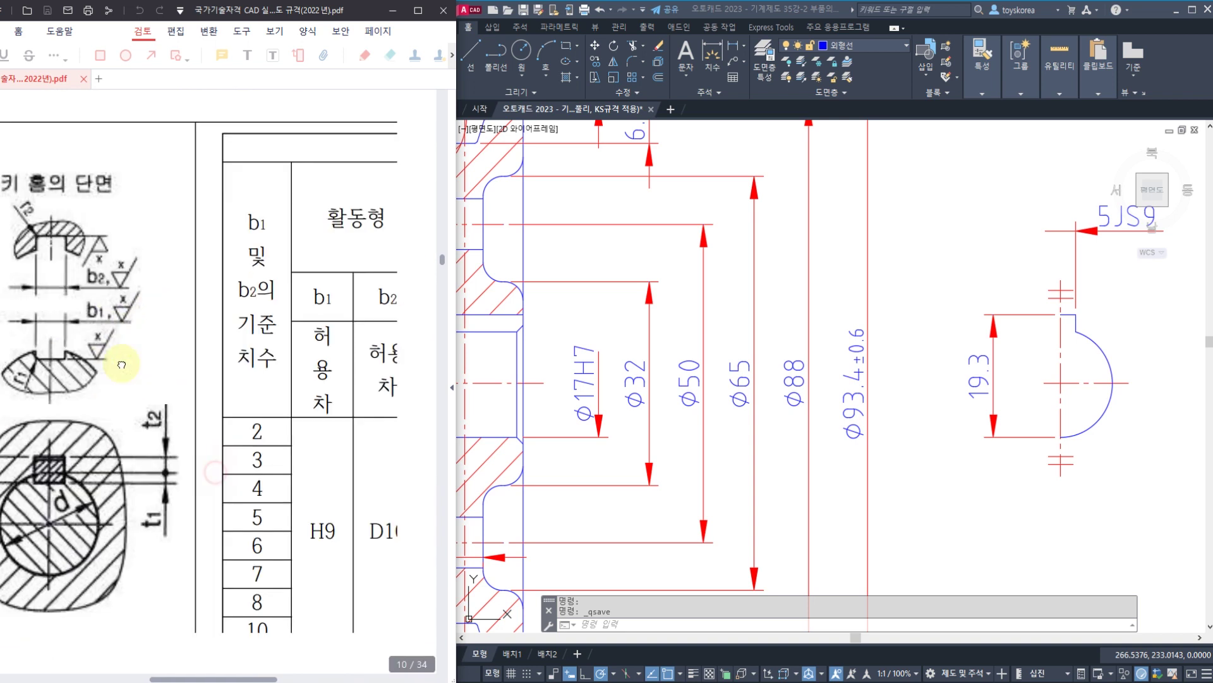
{"action": "scroll", "coordinate": [283, 420], "scroll_direction": "right", "scroll_amount": 5}
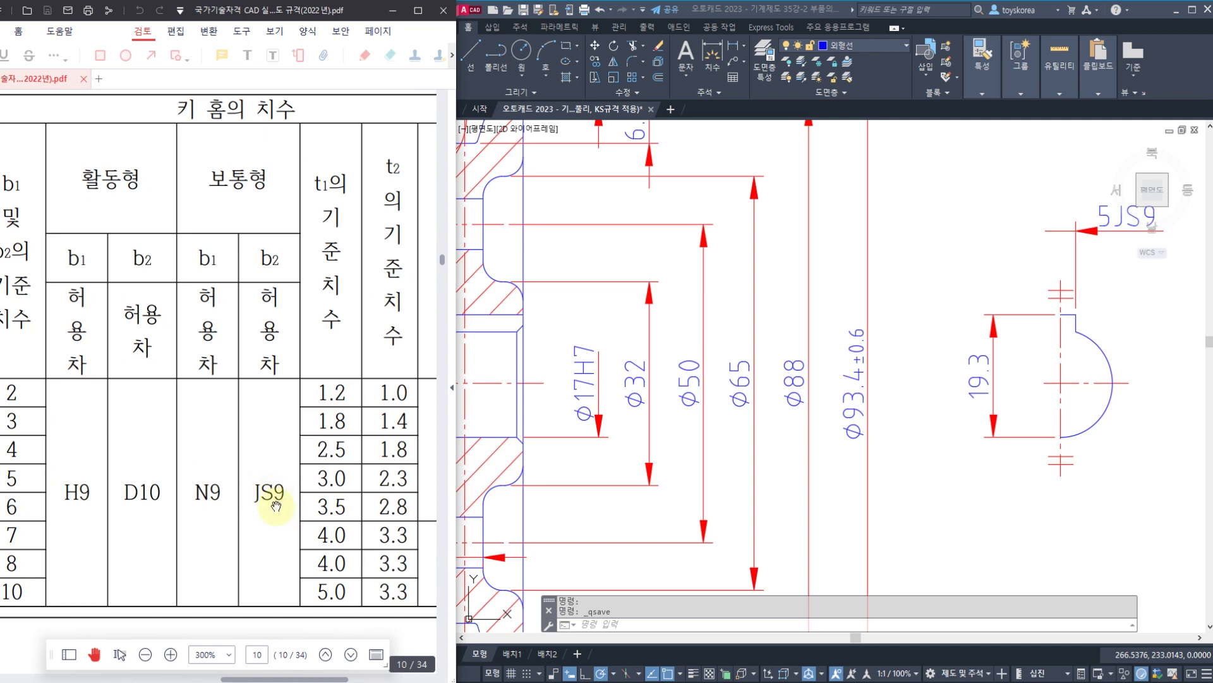
{"action": "scroll", "coordinate": [238, 428], "scroll_direction": "left", "scroll_amount": 6}
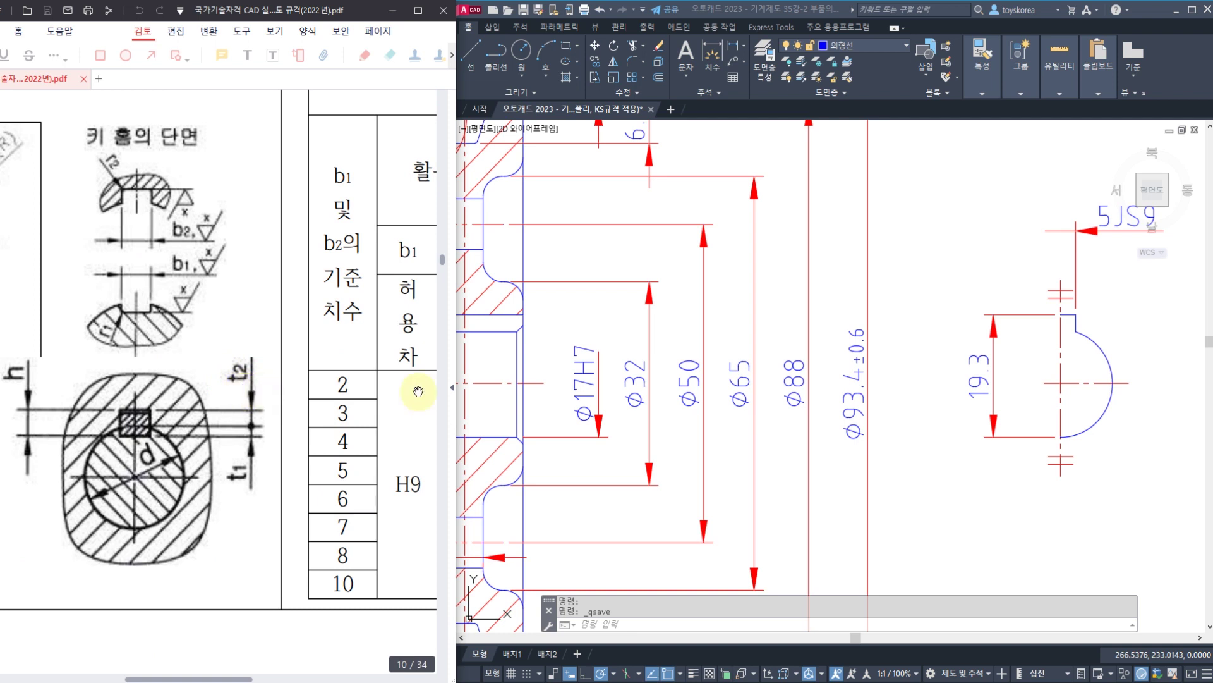
- Compare the top edge of the drawn keyway with the PDF key figure and look up the t2 tolerance in the table
{"action": "scroll", "coordinate": [1066, 321], "scroll_direction": "up", "scroll_amount": 4}
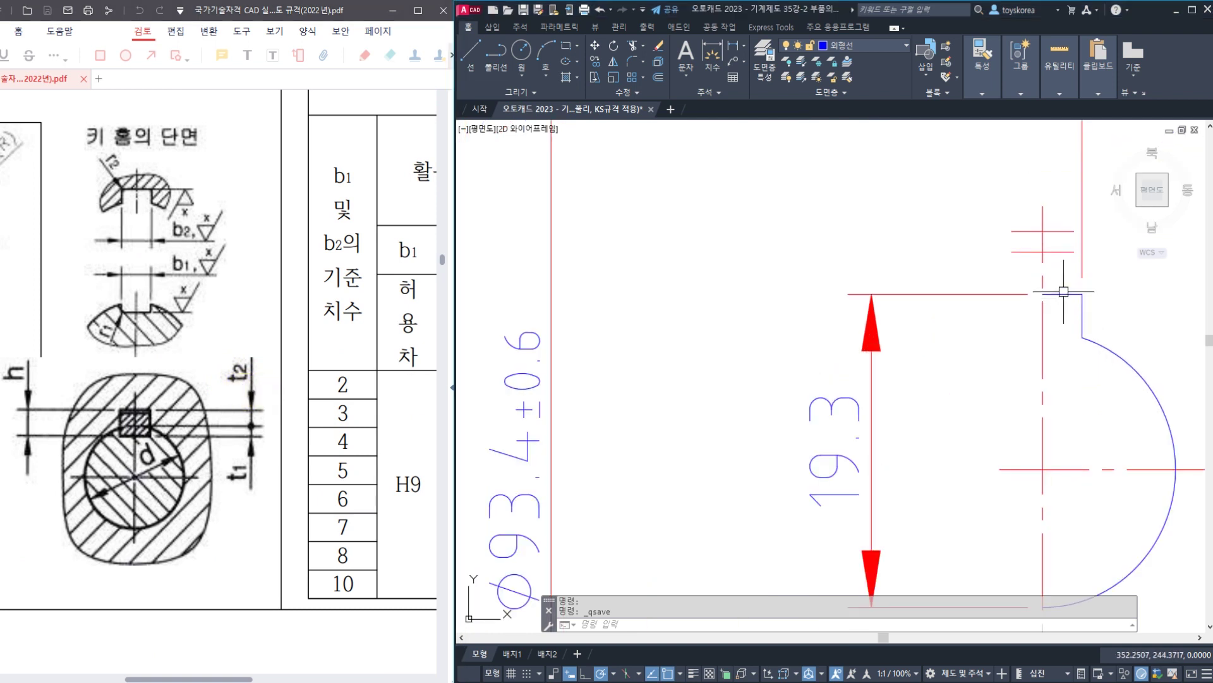
{"action": "left_click", "coordinate": [1062, 293]}
{"action": "left_click", "coordinate": [263, 455]}
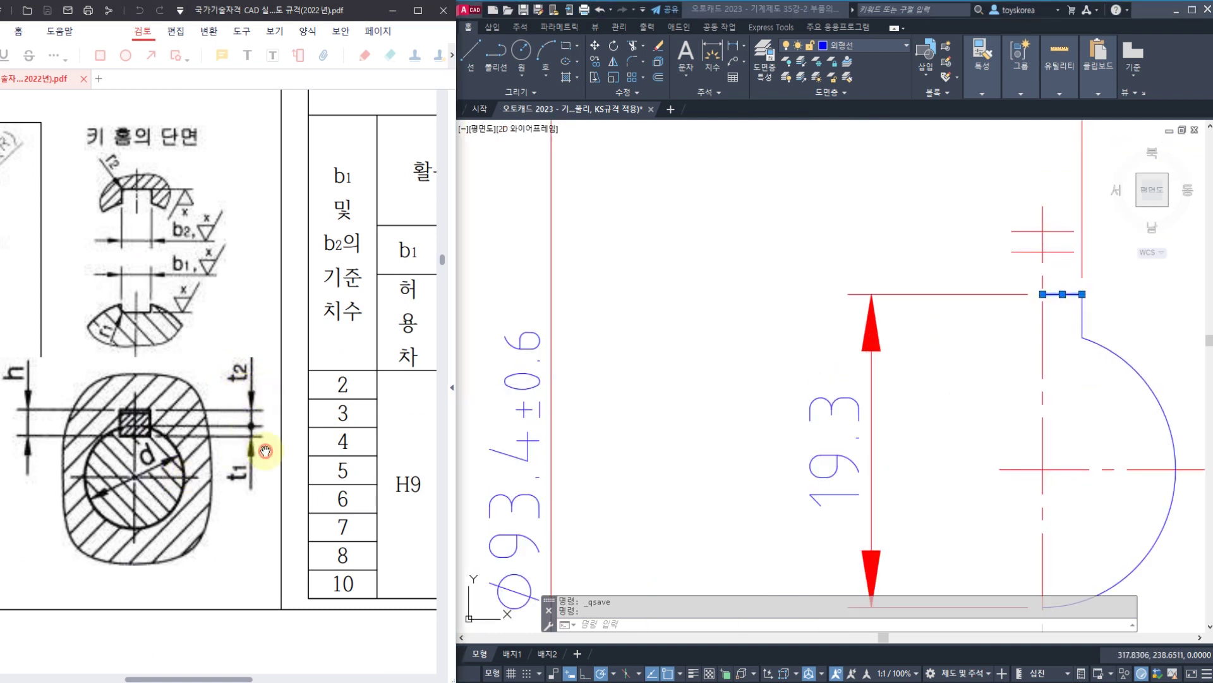
{"action": "scroll", "coordinate": [307, 455], "scroll_direction": "down", "scroll_amount": 1}
{"action": "scroll", "coordinate": [237, 452], "scroll_direction": "right", "scroll_amount": 7}
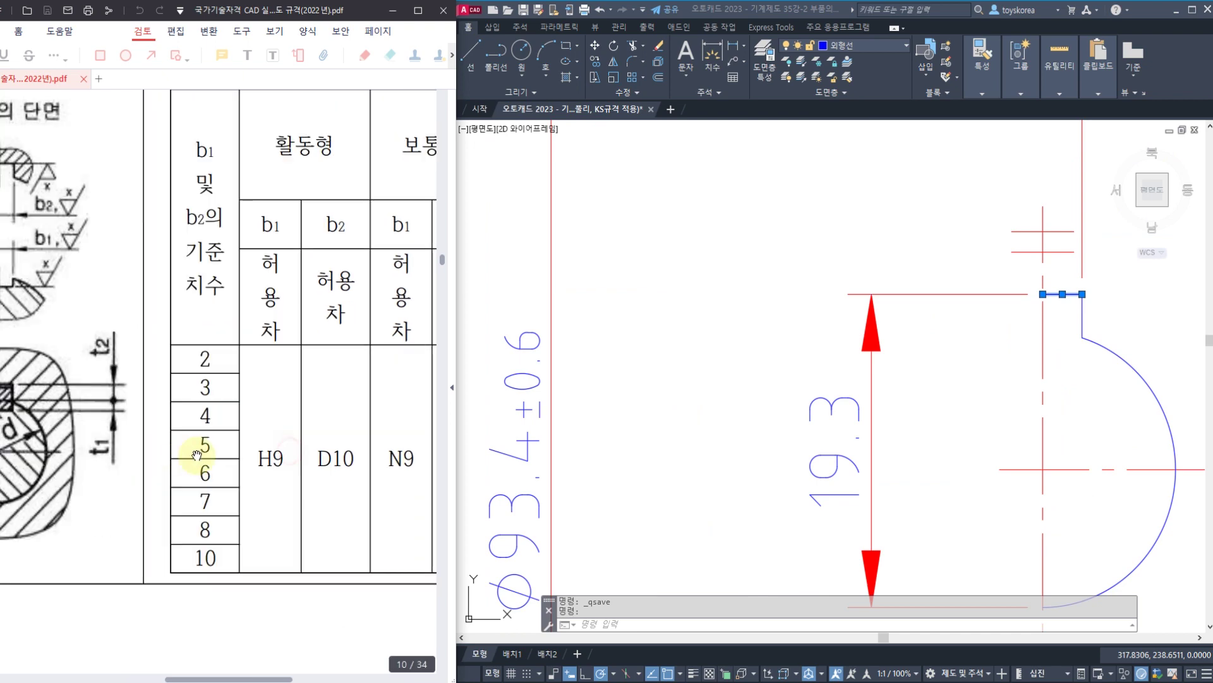
{"action": "scroll", "coordinate": [73, 458], "scroll_direction": "up", "scroll_amount": 1}
{"action": "scroll", "coordinate": [73, 458], "scroll_direction": "right", "scroll_amount": 2}
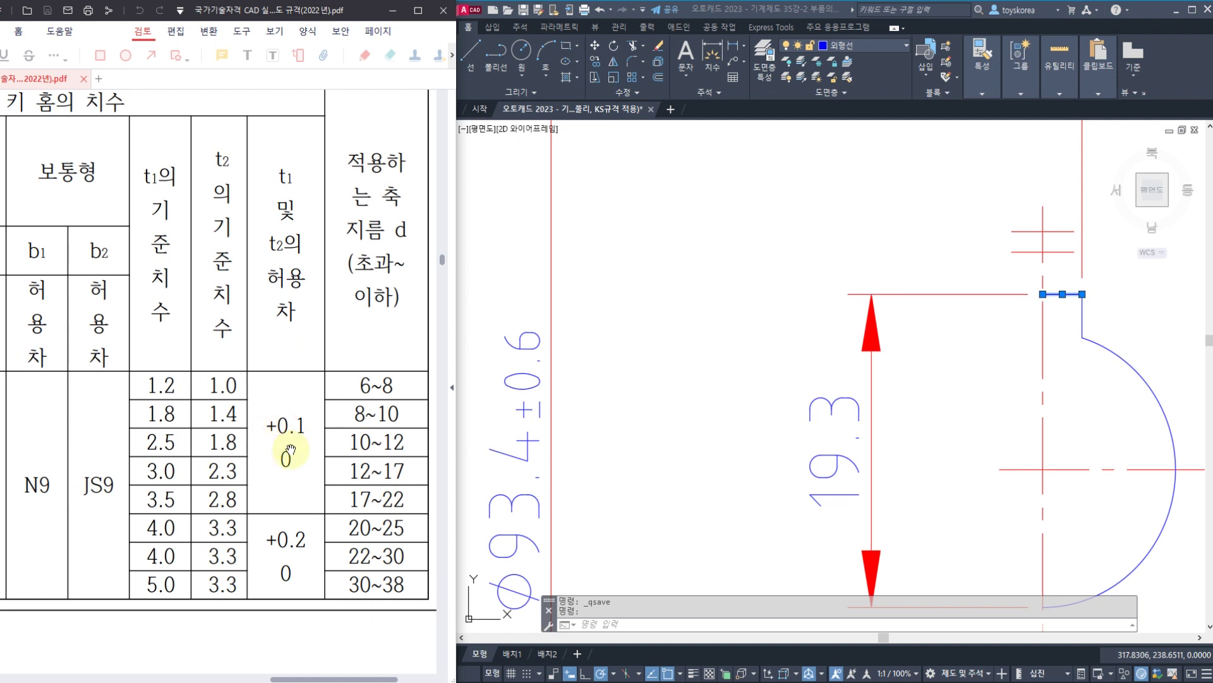
{"action": "left_click", "coordinate": [683, 419]}
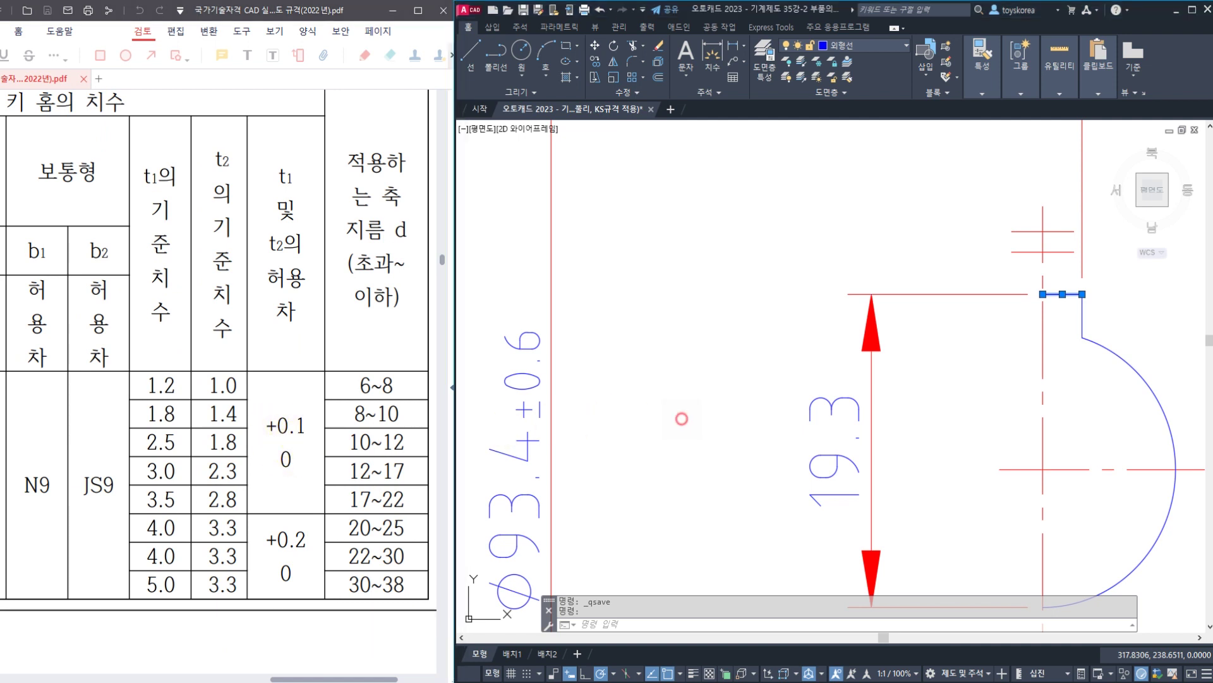
{"action": "left_click", "coordinate": [833, 442]}
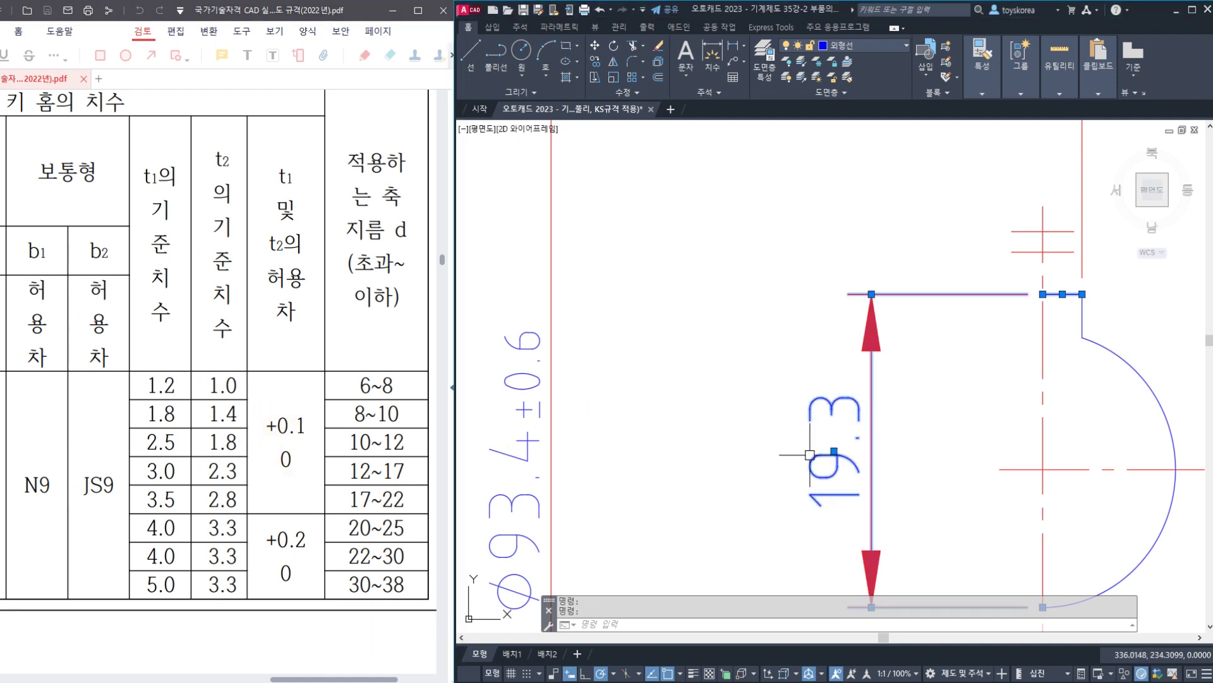
{"action": "double_click", "coordinate": [830, 408]}
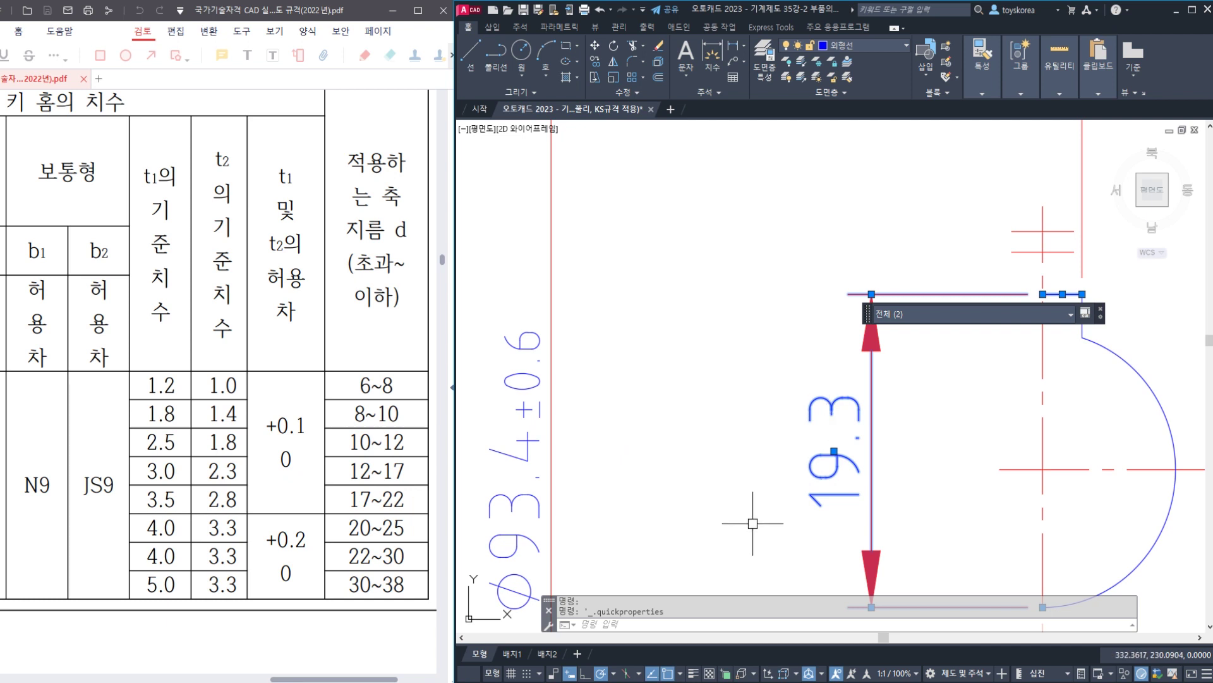
{"action": "key", "text": "Escape"}
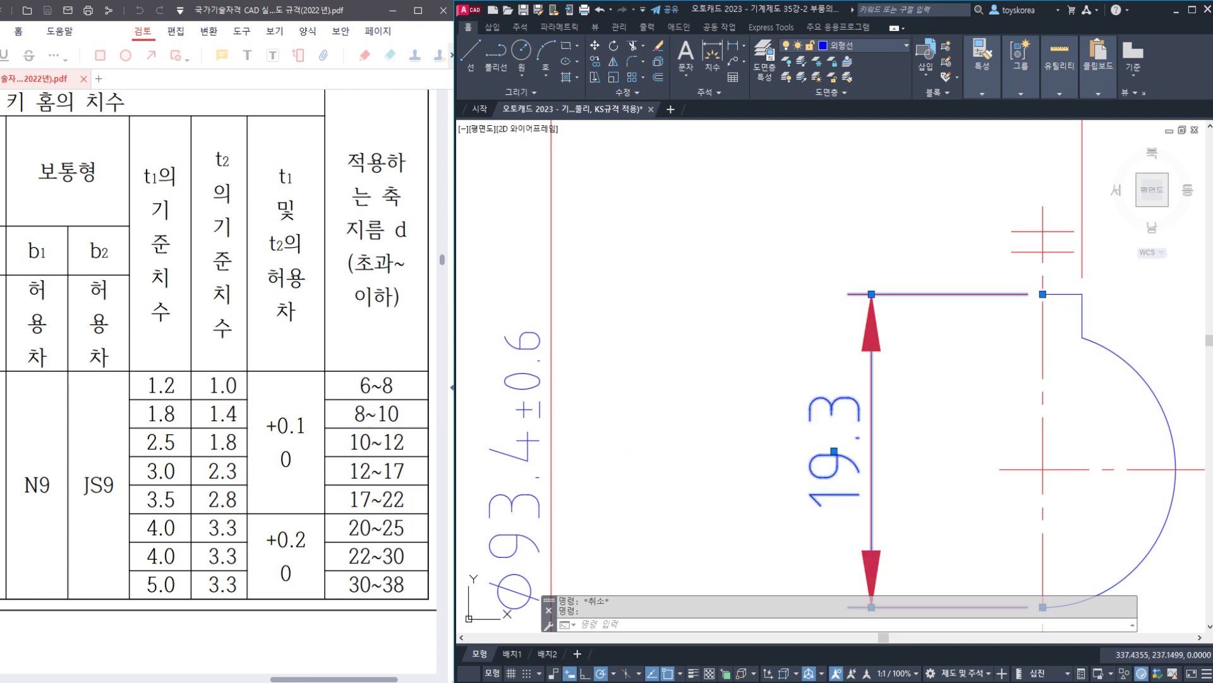
- Append a stacked tolerance of +0.1 over 0 to the 19.3 keyway height dimension
{"action": "double_click", "coordinate": [833, 419]}
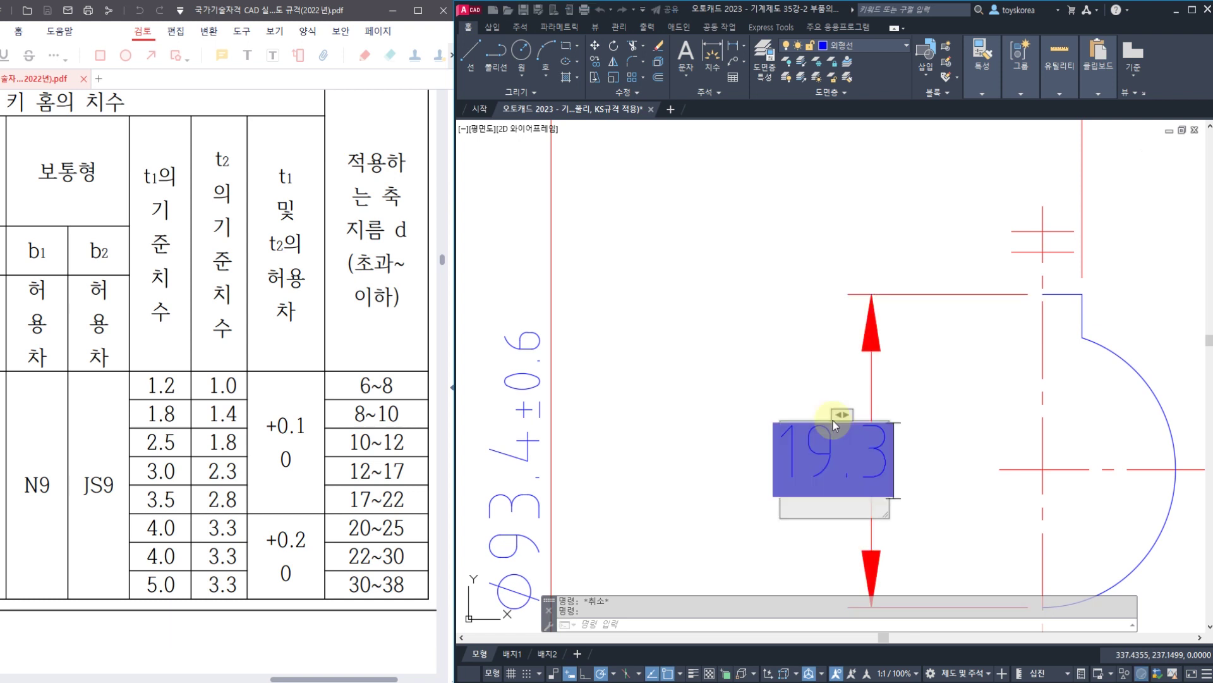
{"action": "type", "text": "+0.1"}
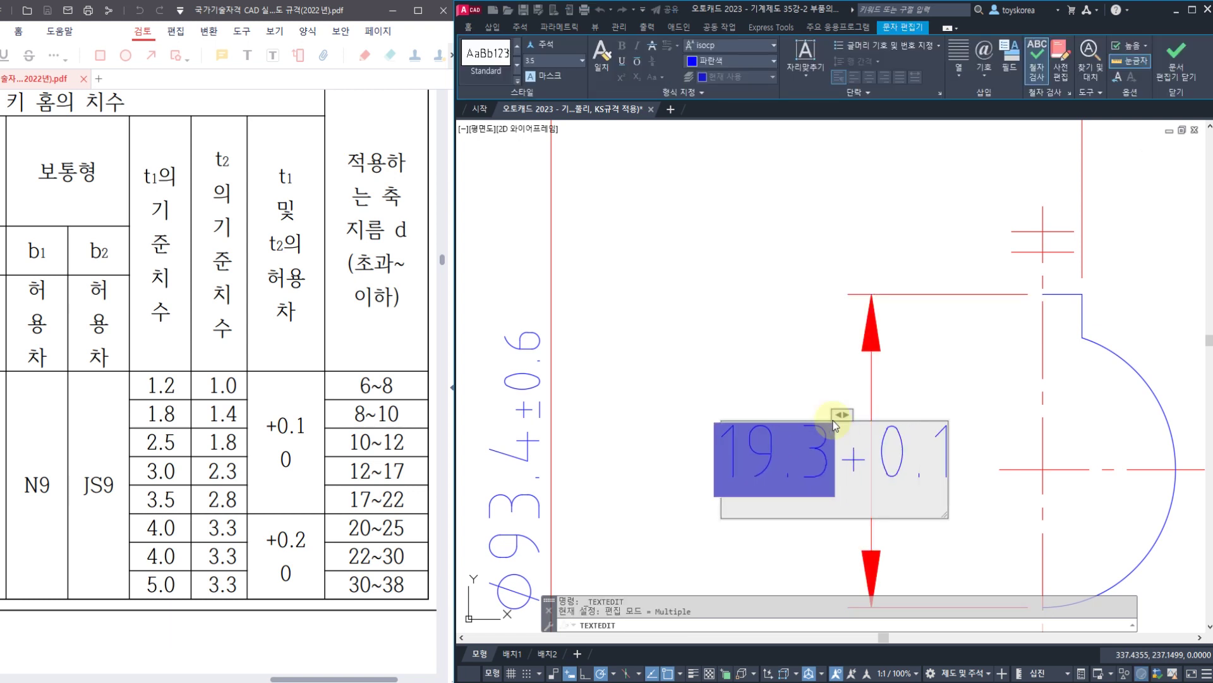
{"action": "type", "text": "^"}
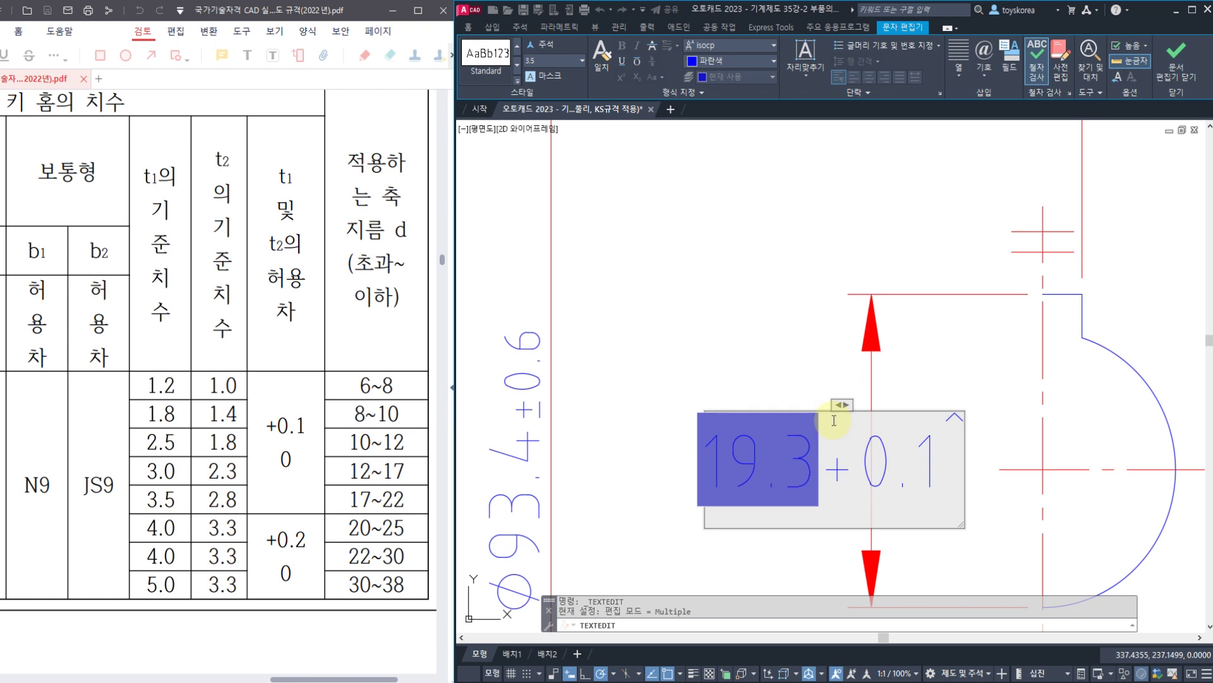
{"action": "type", "text": "0"}
{"action": "key", "text": "space"}
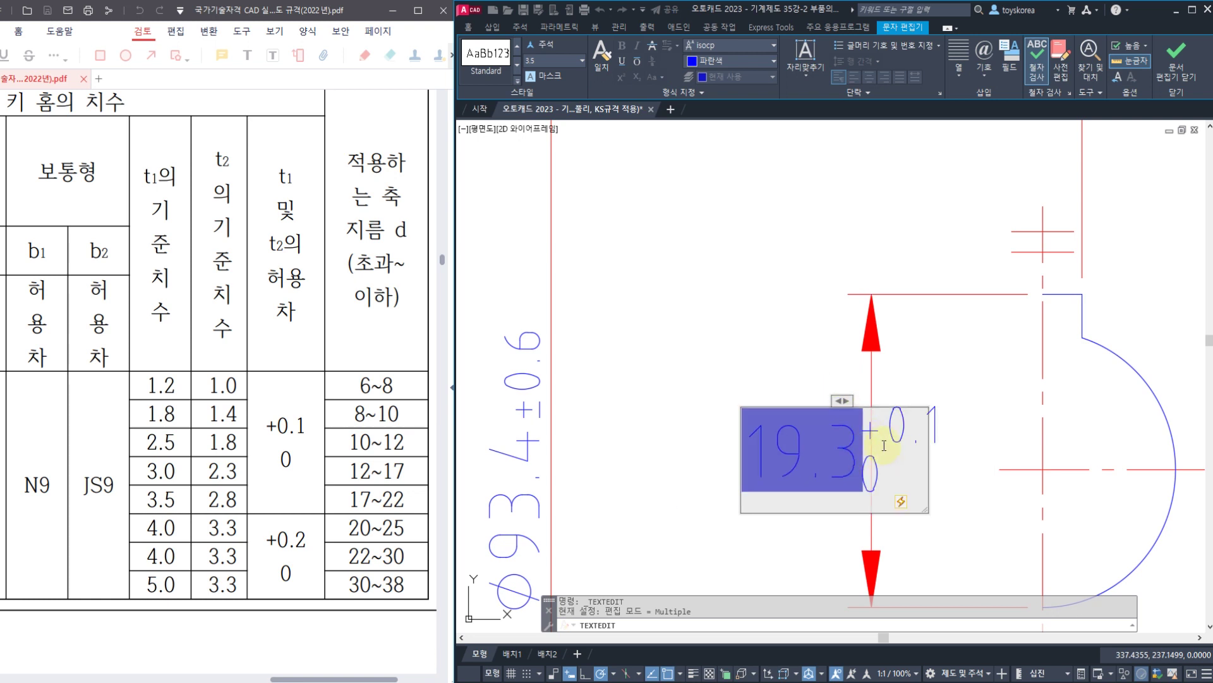
- Add a leading space to the stack's lower limit 0, finish the text edit and save the drawing
{"action": "double_click", "coordinate": [884, 444]}
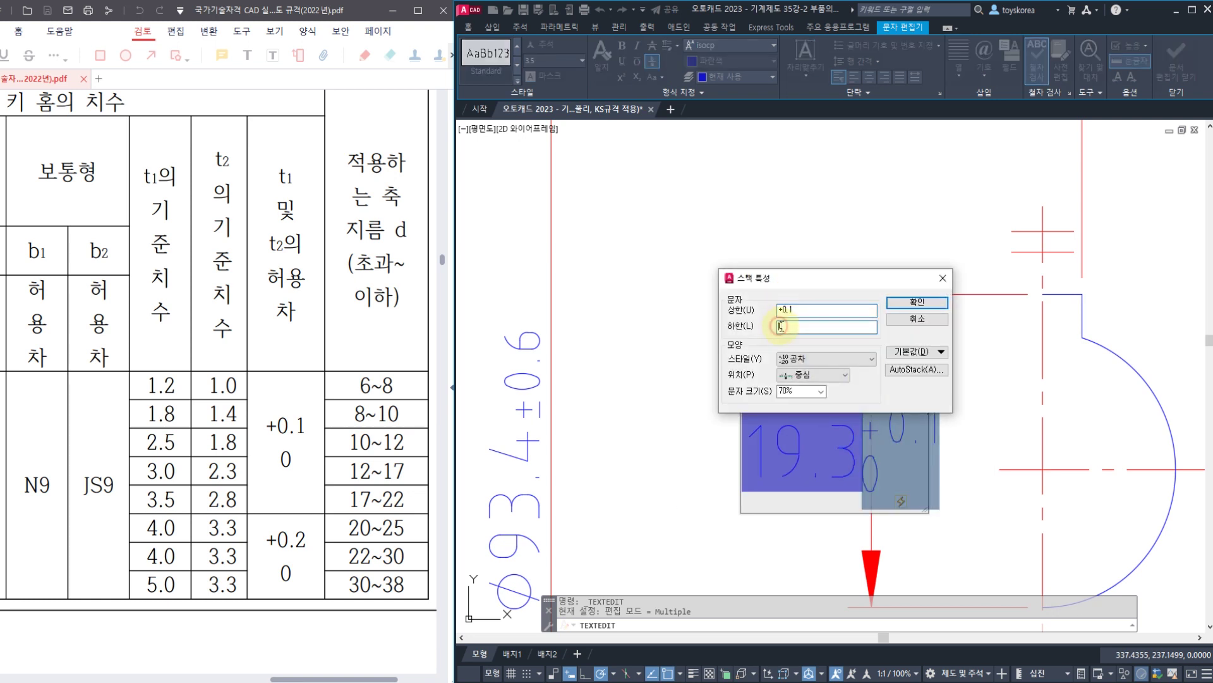
{"action": "left_click", "coordinate": [917, 303]}
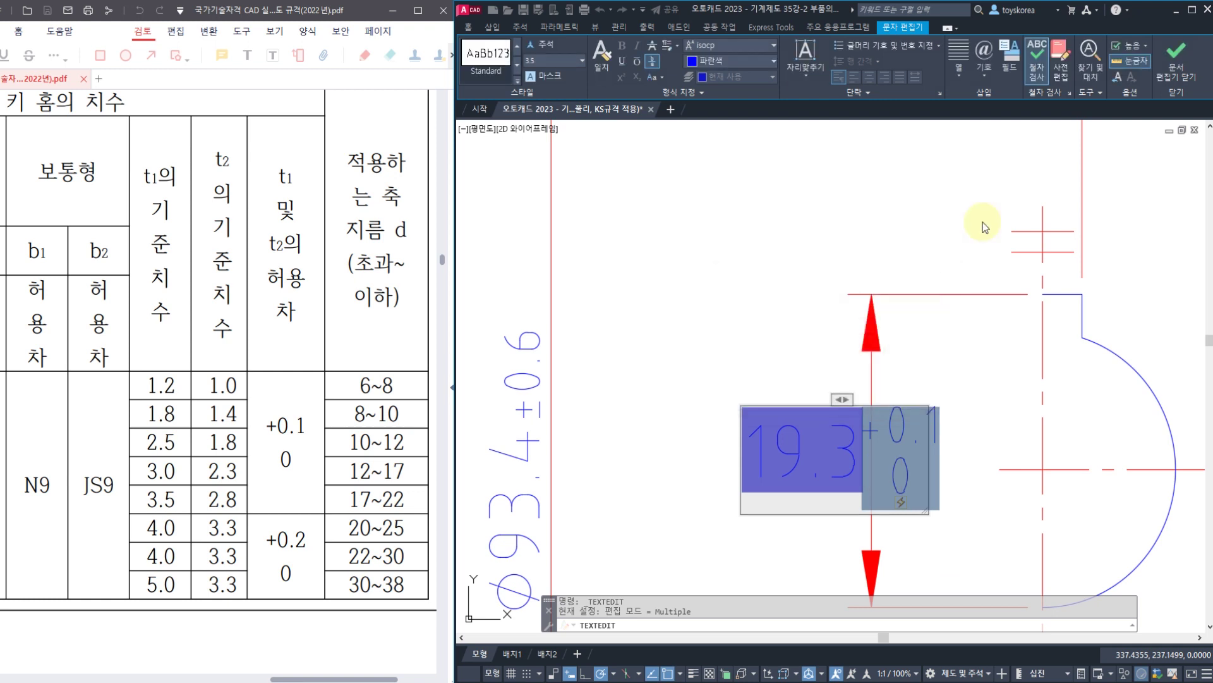
{"action": "left_click", "coordinate": [1180, 74]}
{"action": "key", "text": "Escape"}
{"action": "key", "text": "Escape"}
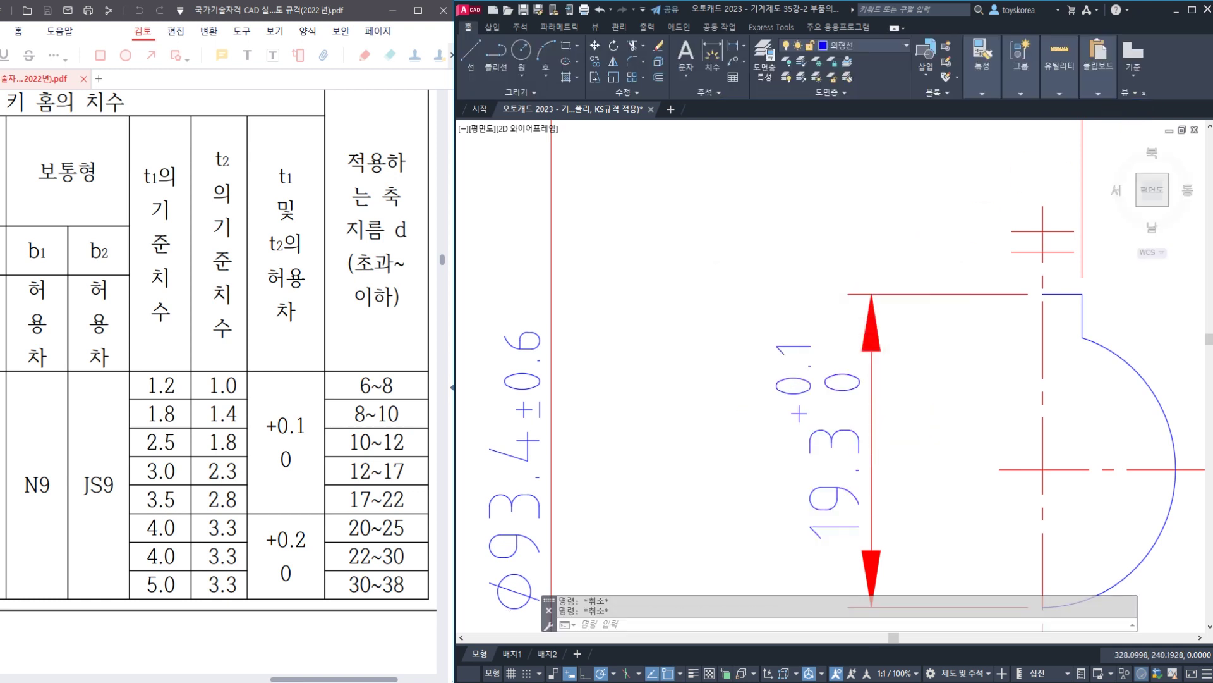
{"action": "scroll", "coordinate": [696, 373], "scroll_direction": "down", "scroll_amount": 2}
{"action": "key", "text": "ctrl+s"}
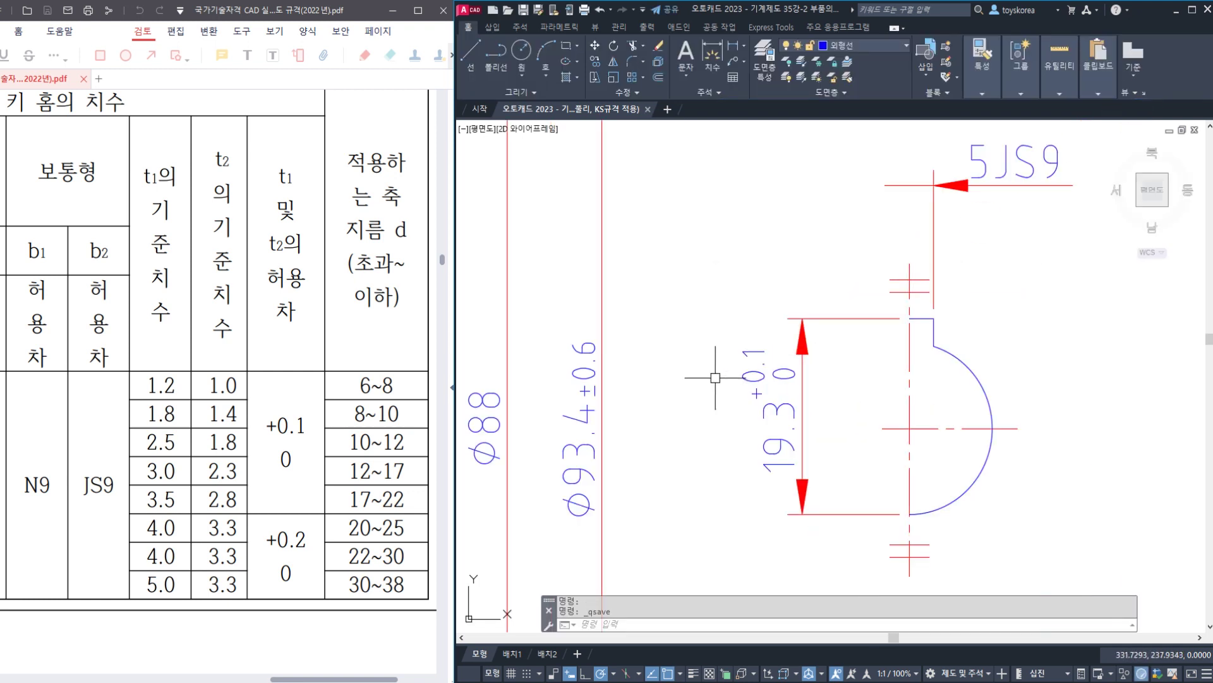
- Review the dimensioned pulley views and work items (1) to (4) in the Notepad lesson notes
{"action": "scroll", "coordinate": [781, 363], "scroll_direction": "down", "scroll_amount": 6}
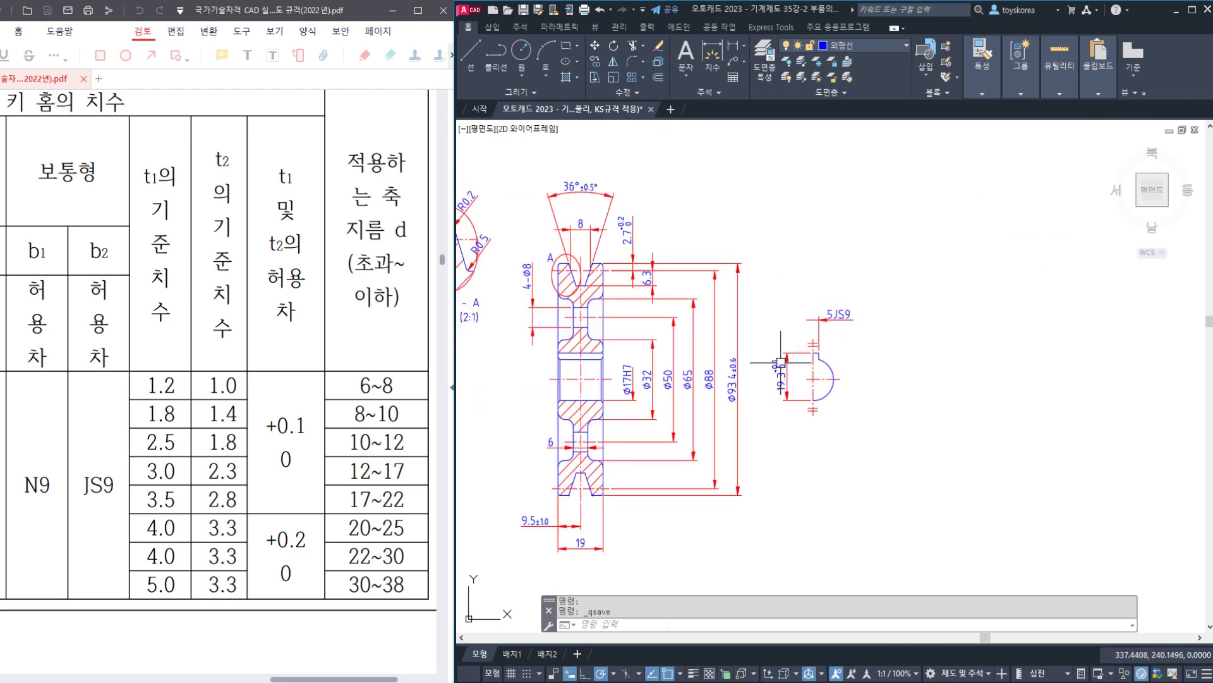
{"action": "middle_click_drag", "start_coordinate": [697, 351], "coordinate": [844, 355]}
{"action": "scroll", "coordinate": [584, 193], "scroll_direction": "up", "scroll_amount": 2}
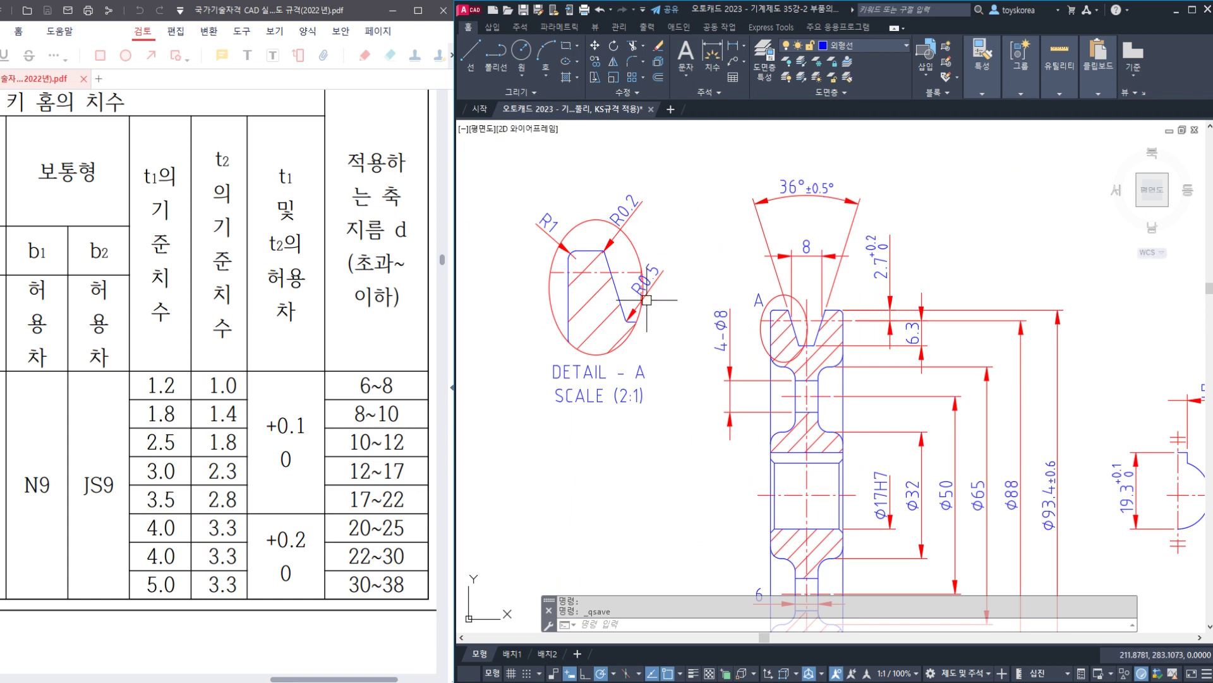
{"action": "middle_click_drag", "start_coordinate": [698, 346], "coordinate": [658, 300]}
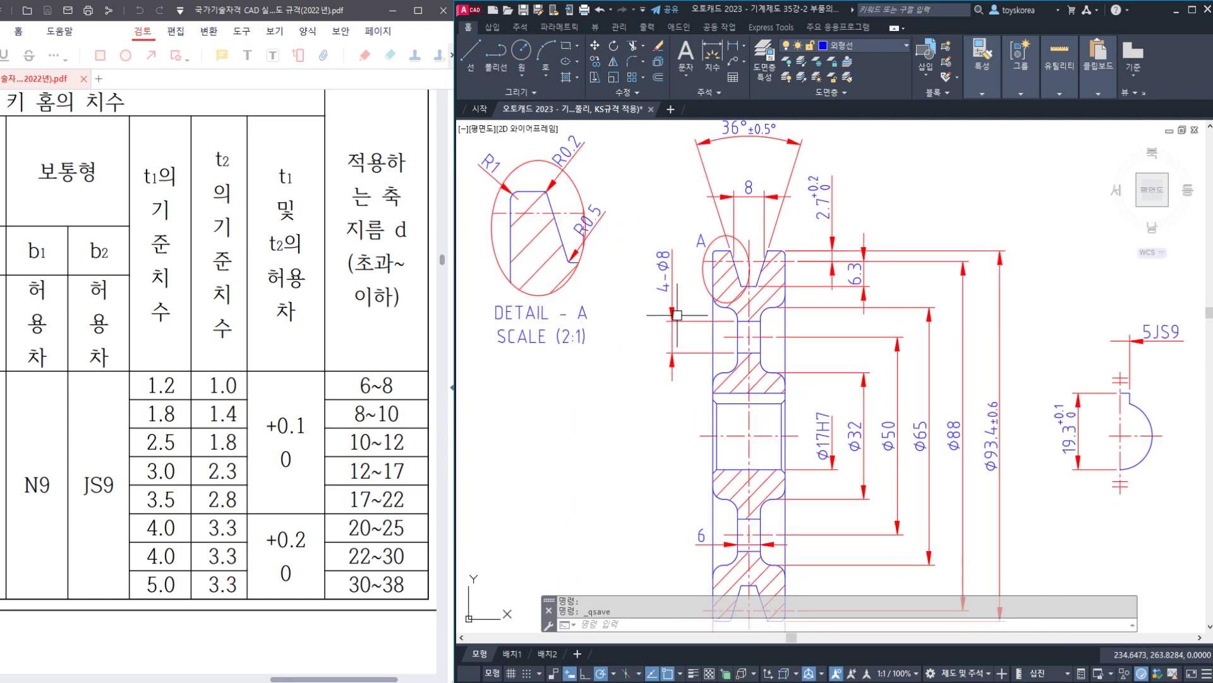
{"action": "middle_click_drag", "start_coordinate": [788, 374], "coordinate": [749, 348]}
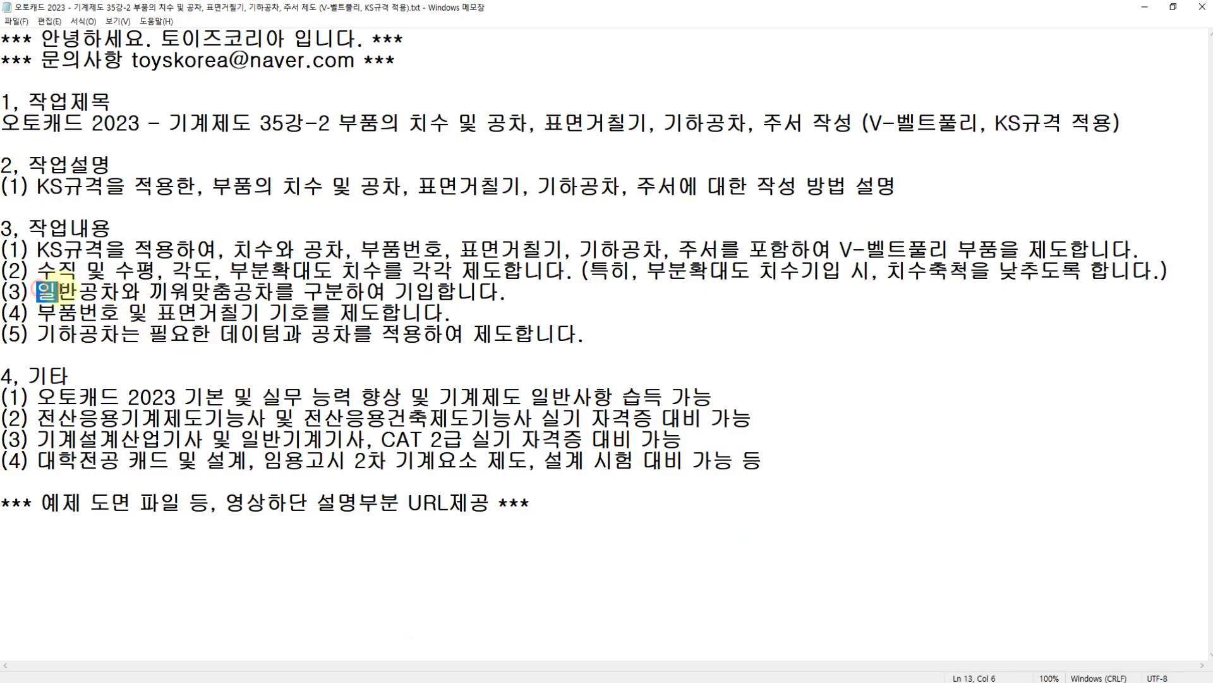
{"action": "left_click_drag", "start_coordinate": [43, 291], "coordinate": [6, 249]}
{"action": "left_click", "coordinate": [517, 296]}
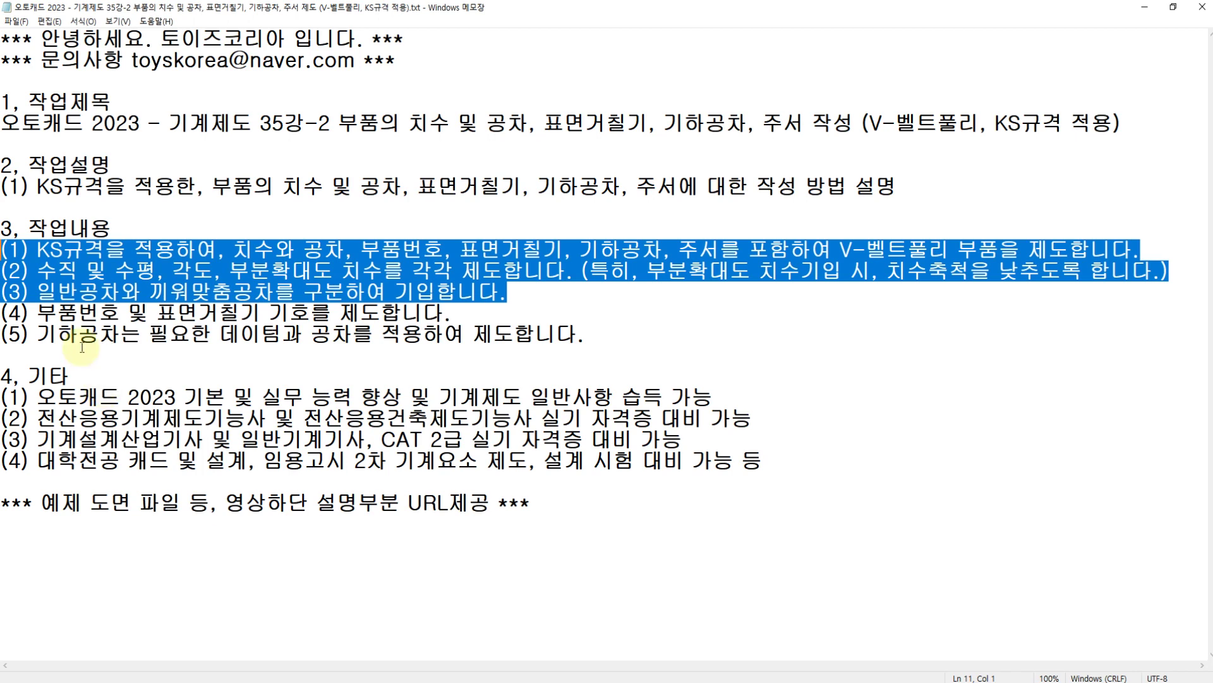
{"action": "left_click", "coordinate": [56, 313]}
{"action": "left_click_drag", "start_coordinate": [37, 312], "coordinate": [381, 314]}
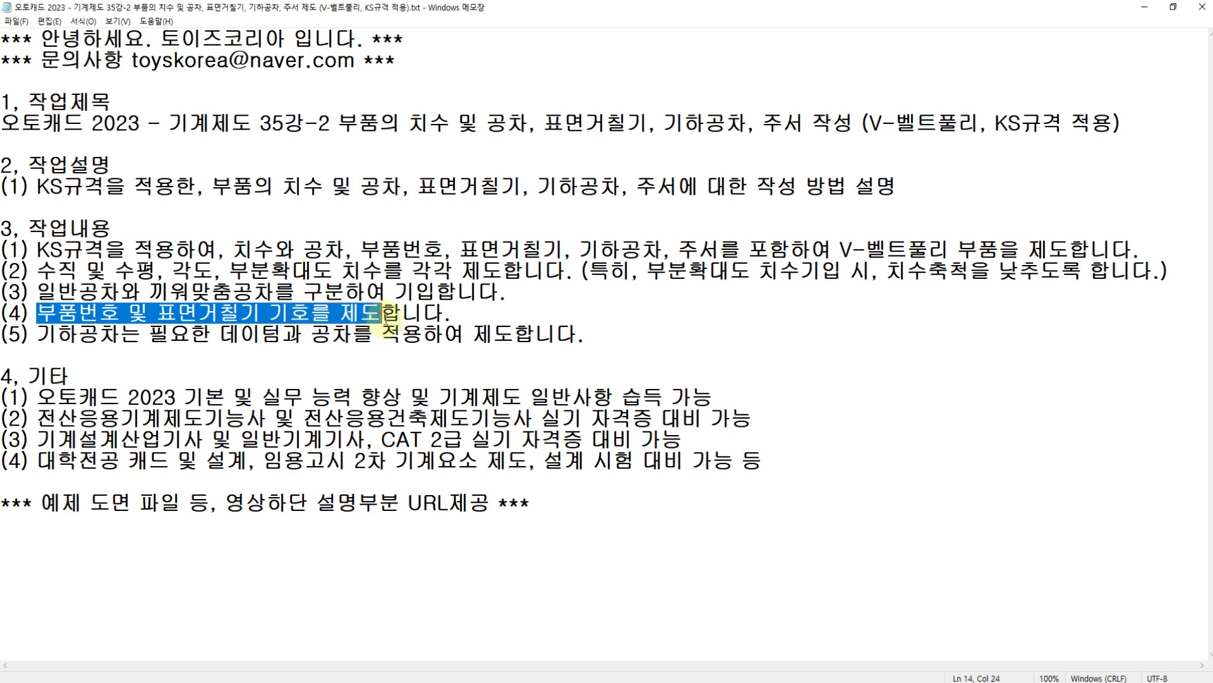
- Switch back to AutoCAD and examine the V-belt pulley's part number balloon in the assembly drawing
{"action": "key", "text": "alt+Tab"}
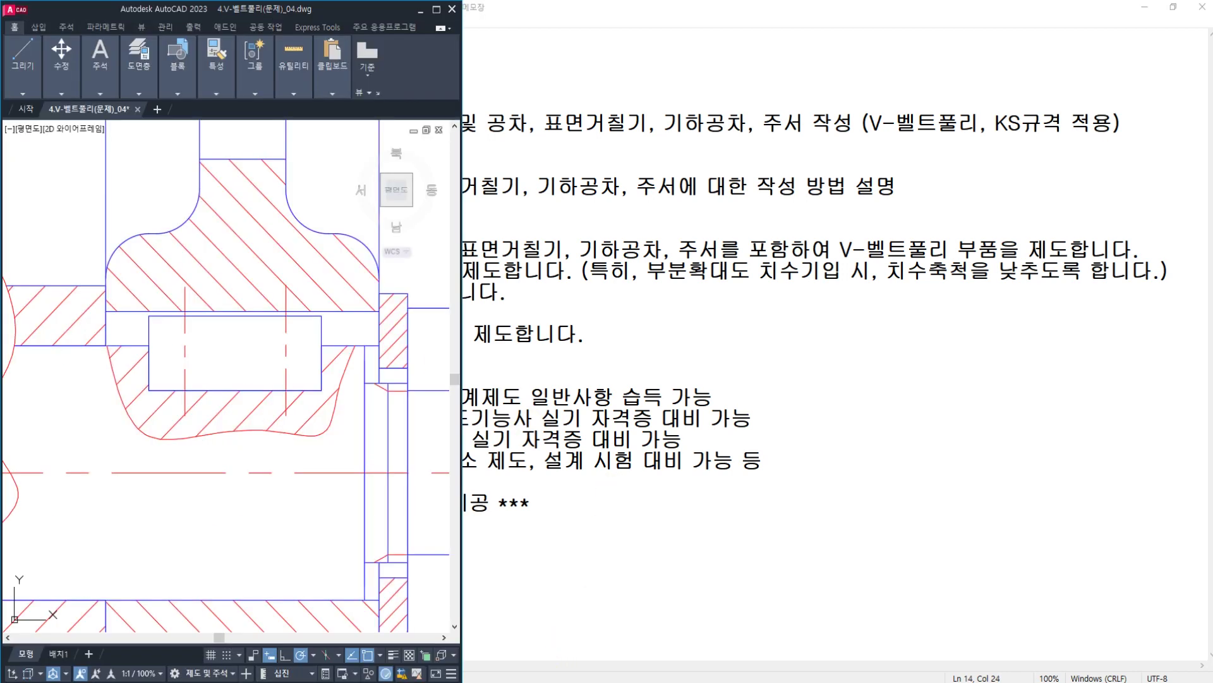
{"action": "key", "text": "alt+Tab"}
{"action": "left_click", "coordinate": [278, 428]}
{"action": "scroll", "coordinate": [283, 427], "scroll_direction": "down", "scroll_amount": 2}
{"action": "scroll", "coordinate": [228, 422], "scroll_direction": "down", "scroll_amount": 2}
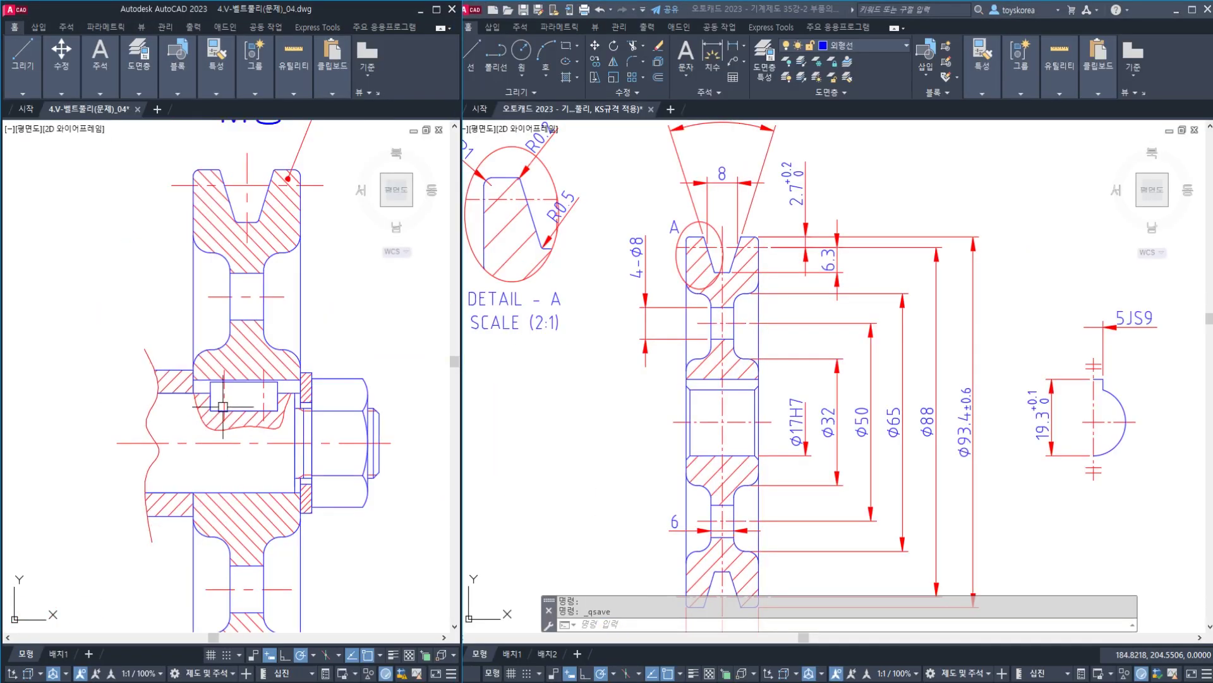
{"action": "middle_click_drag", "start_coordinate": [251, 356], "coordinate": [160, 507]}
{"action": "middle_click_drag", "start_coordinate": [251, 238], "coordinate": [242, 335]}
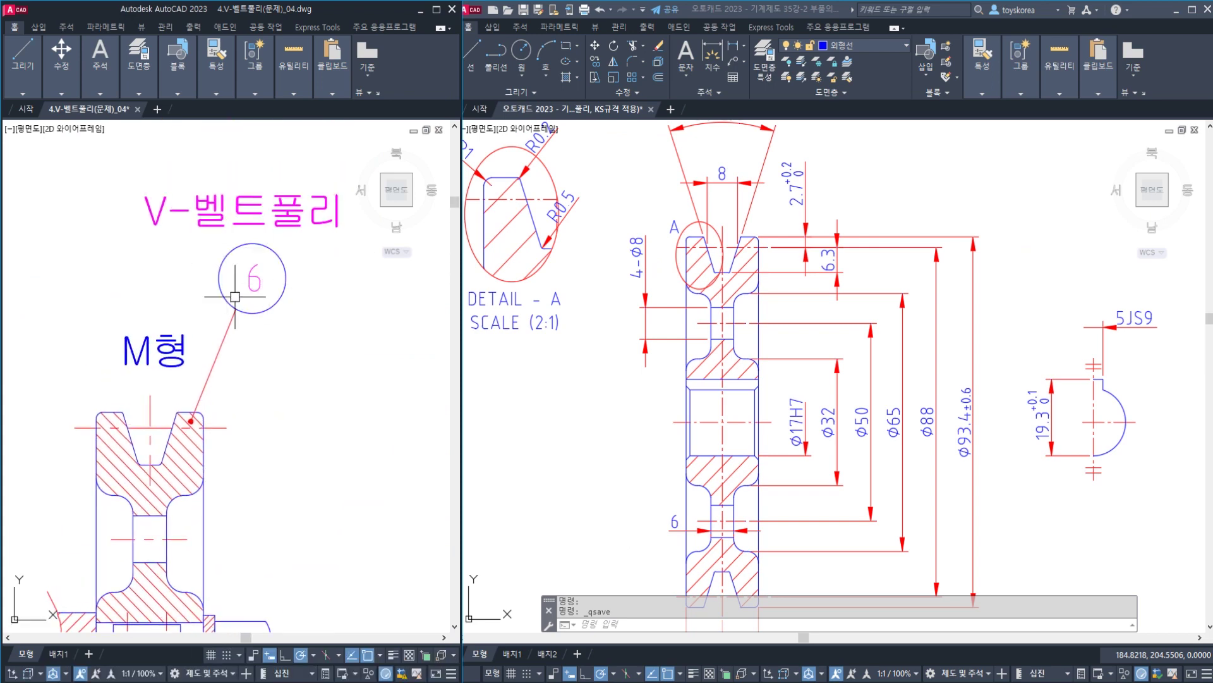
- Draw a 12 mm diameter balloon circle in the empty area above the pulley and keyway views
{"action": "left_click", "coordinate": [869, 269]}
{"action": "mouse_move", "coordinate": [955, 177]}
{"action": "middle_mouse_down"}
{"action": "mouse_move", "coordinate": [837, 331]}
{"action": "mouse_move", "coordinate": [720, 325]}
{"action": "mouse_move", "coordinate": [718, 339]}
{"action": "middle_mouse_up"}
{"action": "scroll", "coordinate": [717, 339], "scroll_direction": "down", "scroll_amount": 2}
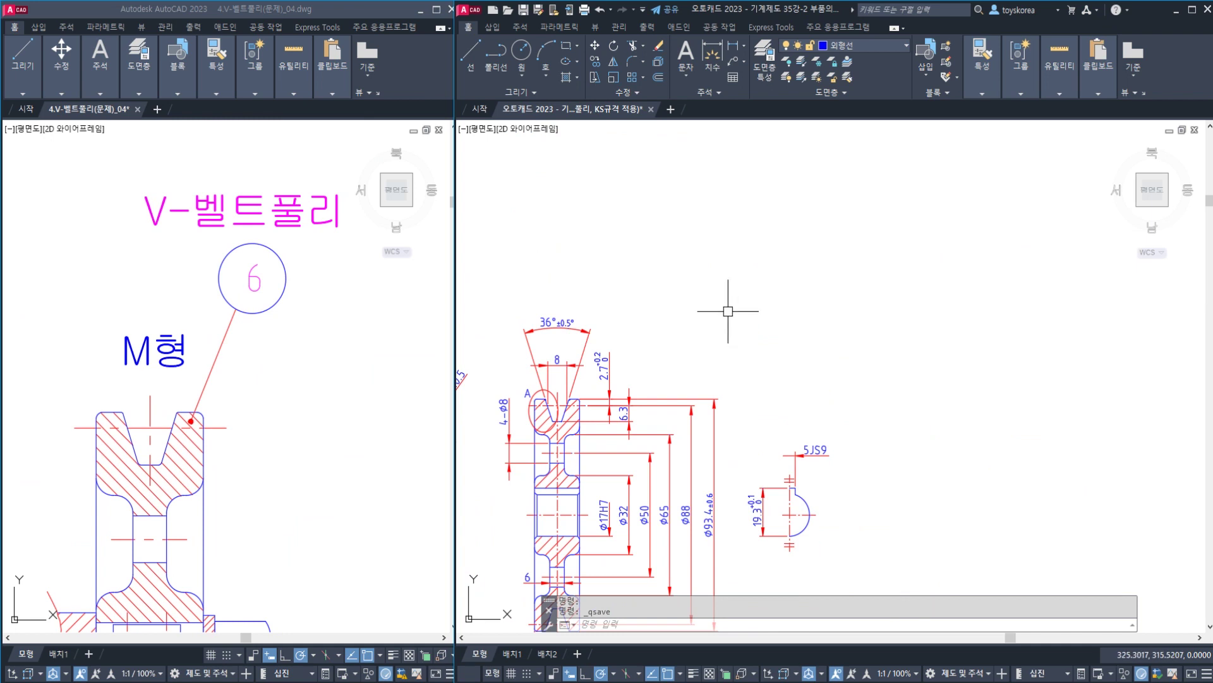
{"action": "type", "text": "c"}
{"action": "key", "text": "Return"}
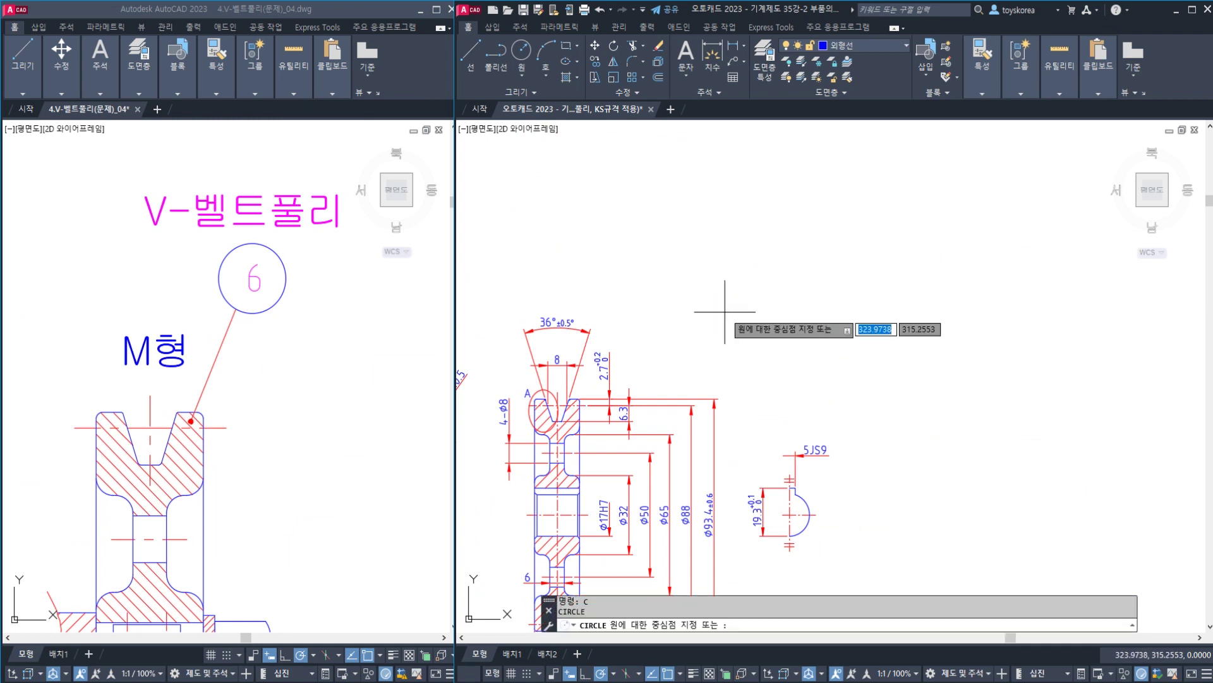
{"action": "left_click", "coordinate": [721, 319]}
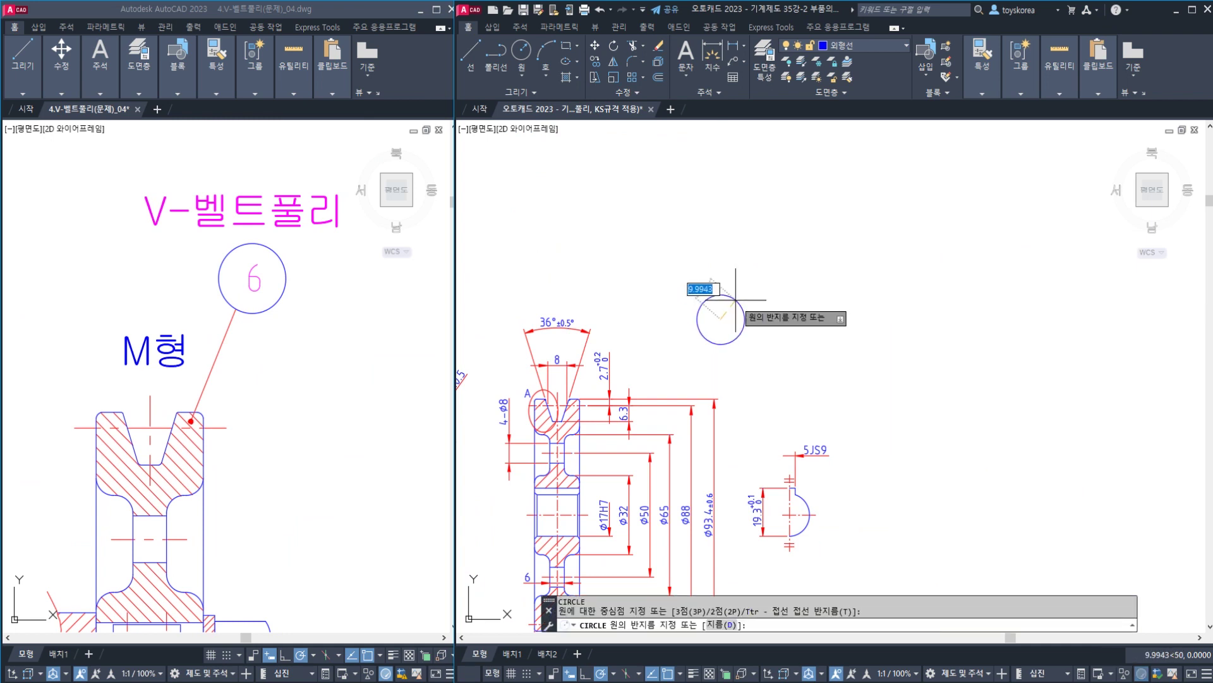
{"action": "type", "text": "d"}
{"action": "key", "text": "Return"}
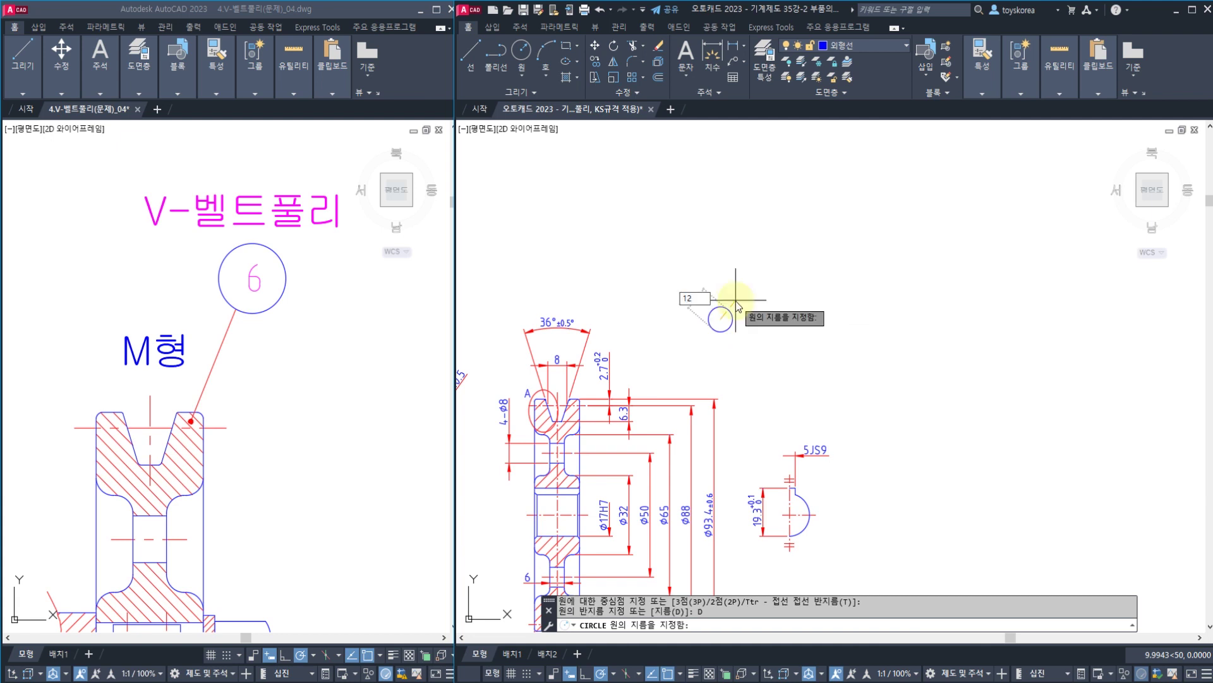
{"action": "type", "text": "12"}
{"action": "key", "text": "Return"}
- Add the multiline text 6 inside the balloon circle with a text height of 5
{"action": "scroll", "coordinate": [711, 297], "scroll_direction": "up", "scroll_amount": 5}
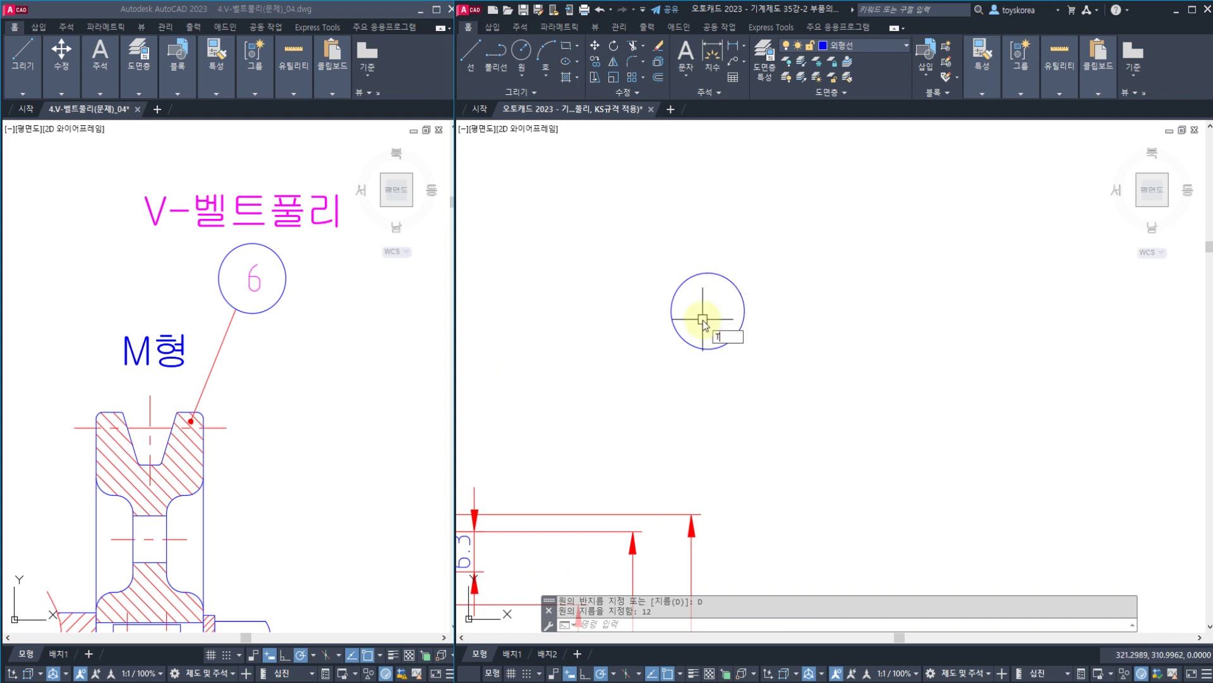
{"action": "type", "text": "t"}
{"action": "key", "text": "Return"}
{"action": "left_click", "coordinate": [677, 291]}
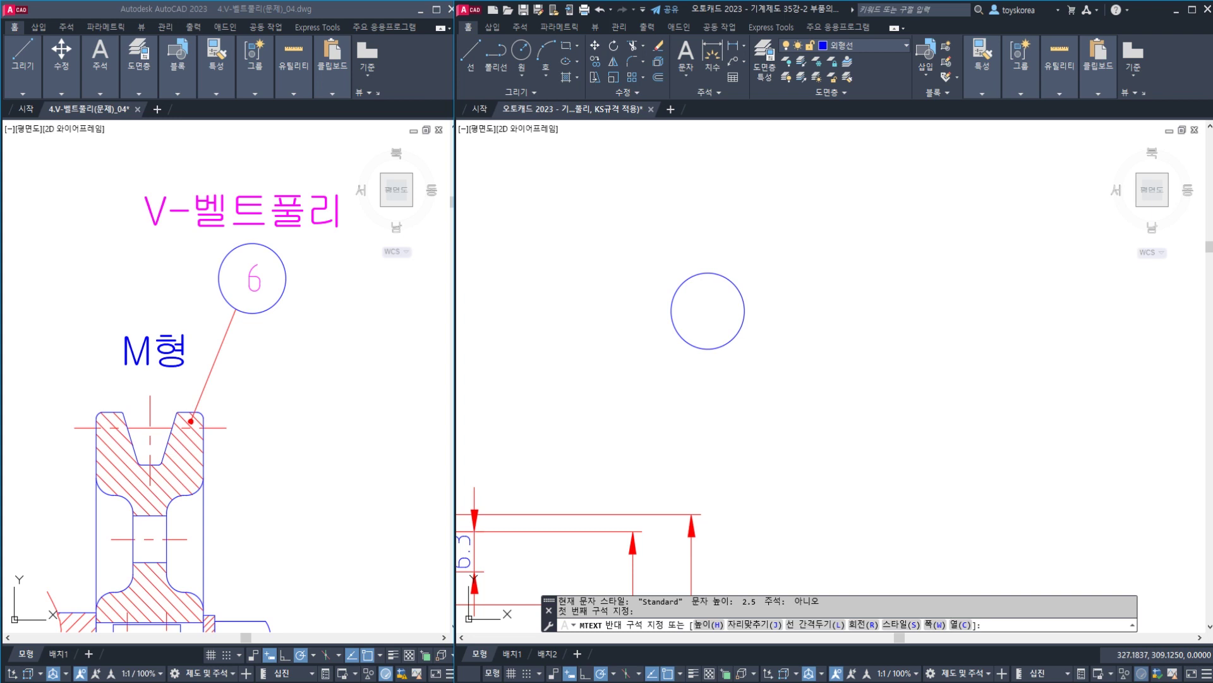
{"action": "left_click", "coordinate": [720, 306]}
{"action": "type", "text": "6"}
{"action": "left_click_drag", "start_coordinate": [722, 303], "coordinate": [642, 298]}
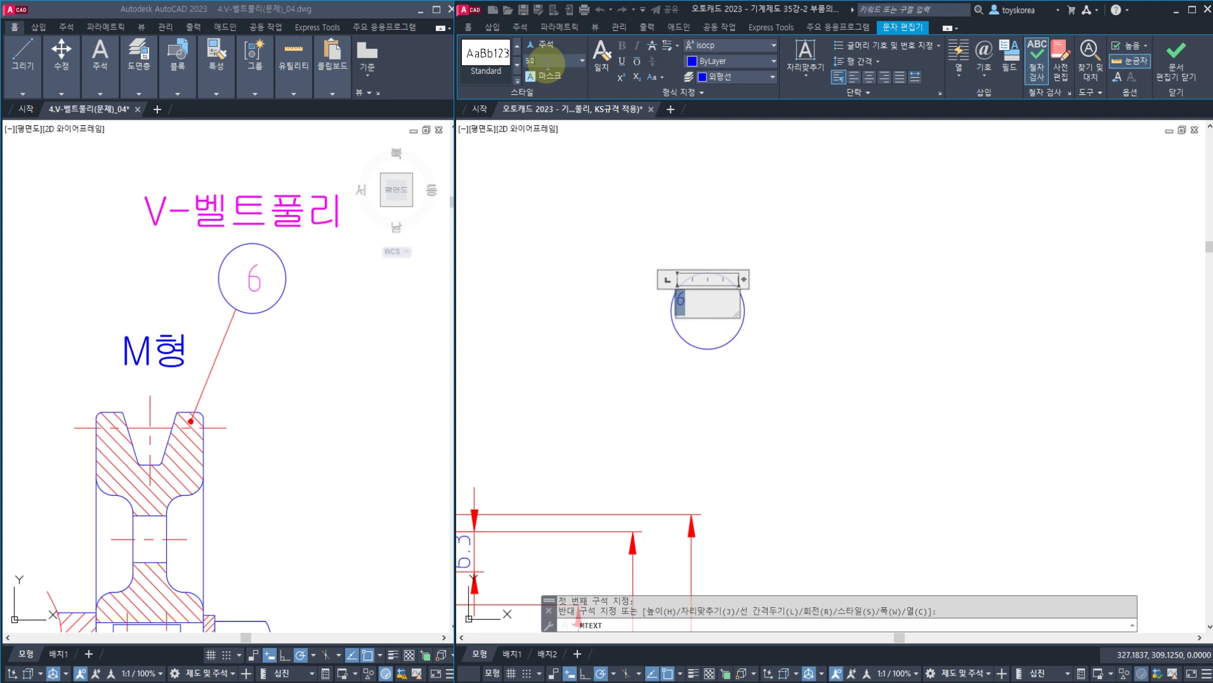
{"action": "key", "text": "Return"}
{"action": "left_click", "coordinate": [1174, 60]}
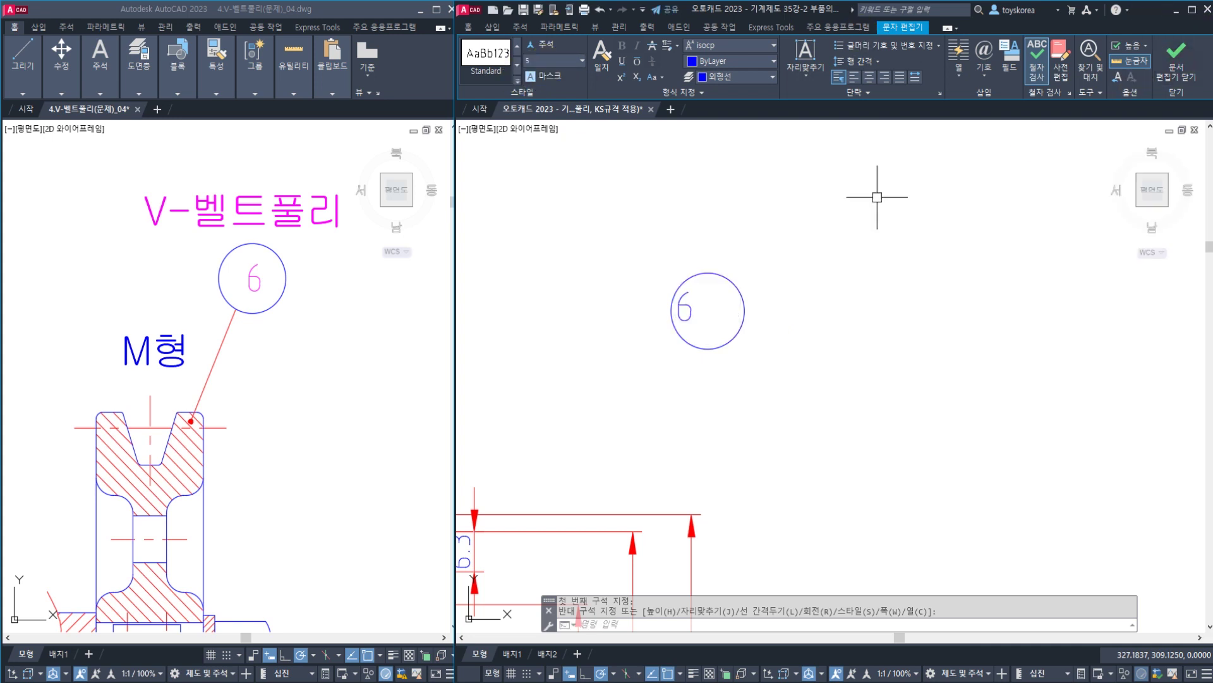
- Move the number 6 text to the centre of the balloon circle
{"action": "scroll", "coordinate": [676, 297], "scroll_direction": "up", "scroll_amount": 2}
{"action": "type", "text": "m"}
{"action": "key", "text": "Return"}
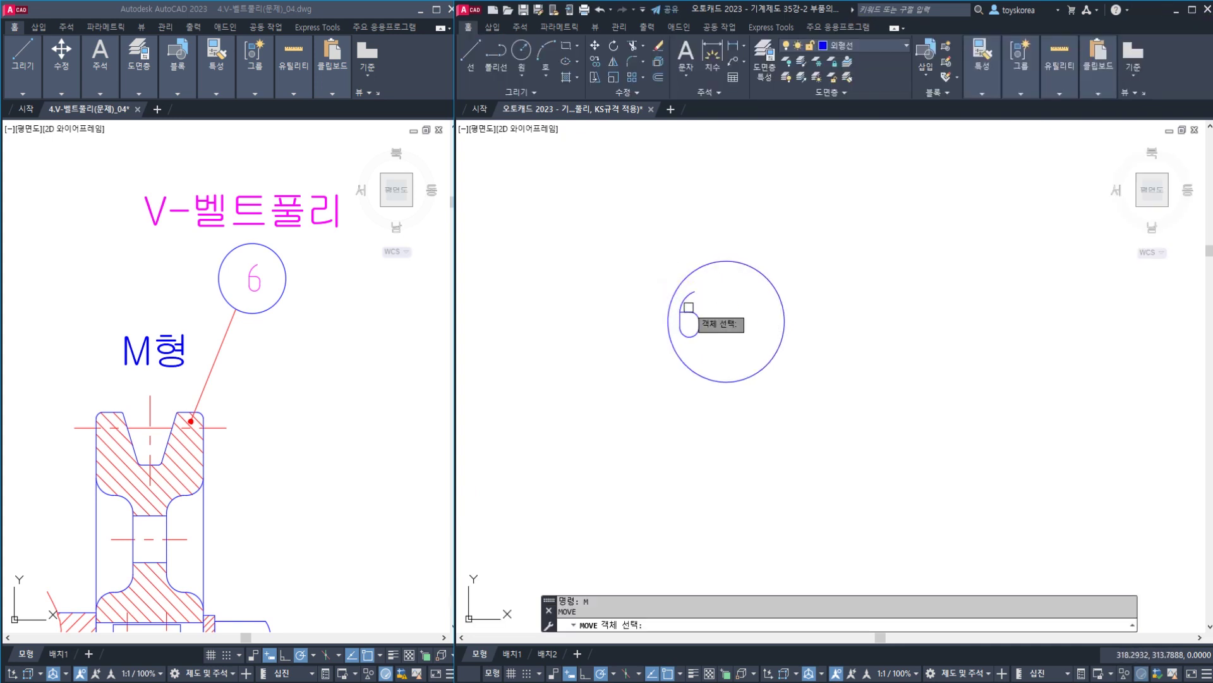
{"action": "left_click", "coordinate": [689, 308]}
{"action": "key", "text": "Return"}
{"action": "left_click", "coordinate": [695, 316]}
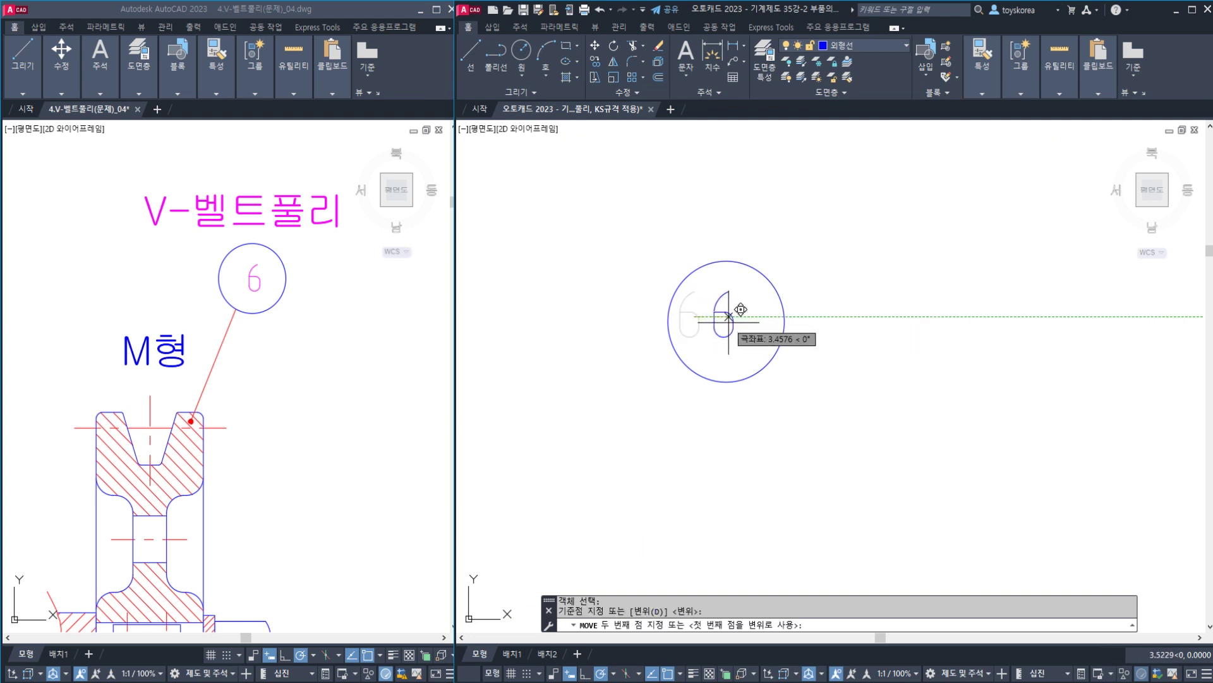
{"action": "scroll", "coordinate": [740, 310], "scroll_direction": "up", "scroll_amount": 3}
{"action": "left_click", "coordinate": [729, 324]}
{"action": "key", "text": "Escape"}
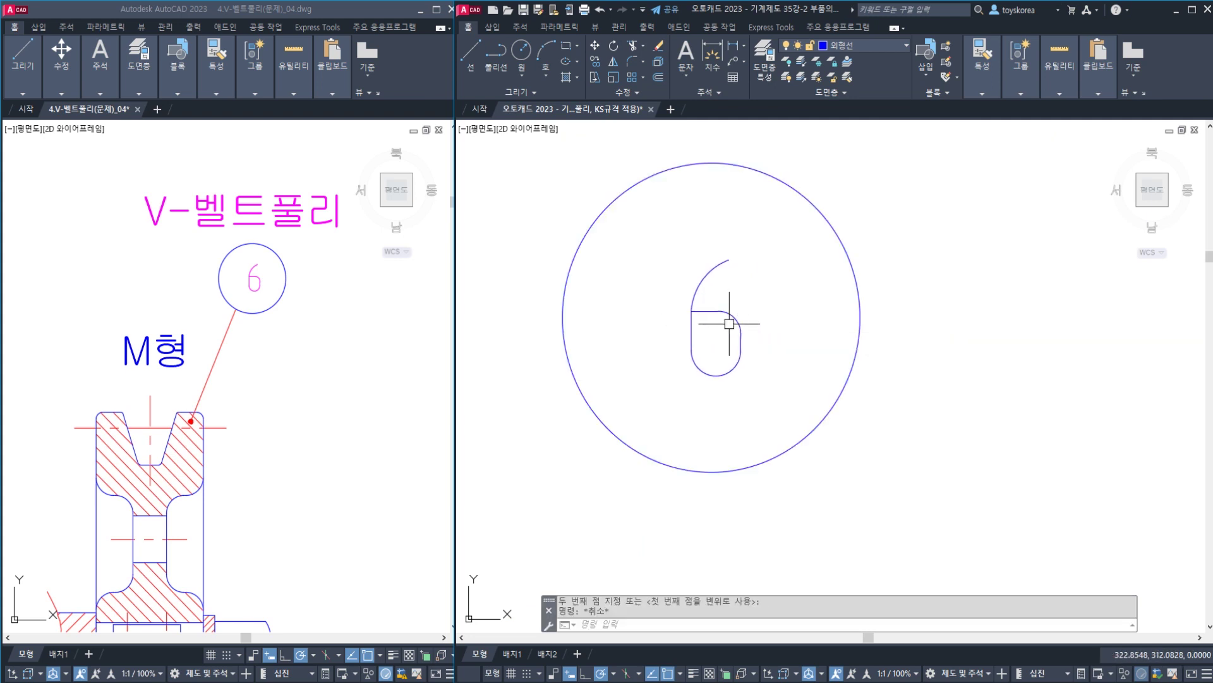
- Put the balloon's number 6 text on the 일반주서 layer and save the drawing
{"action": "scroll", "coordinate": [729, 324], "scroll_direction": "down", "scroll_amount": 4}
{"action": "left_click", "coordinate": [654, 339]}
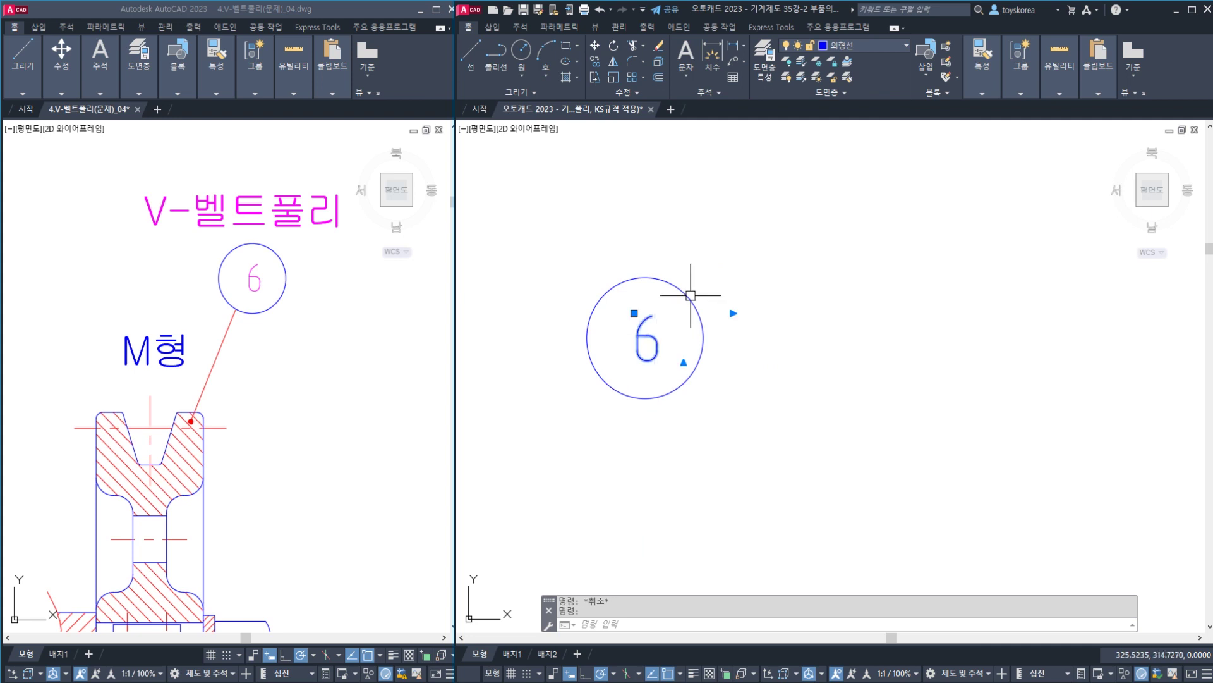
{"action": "left_click", "coordinate": [878, 44]}
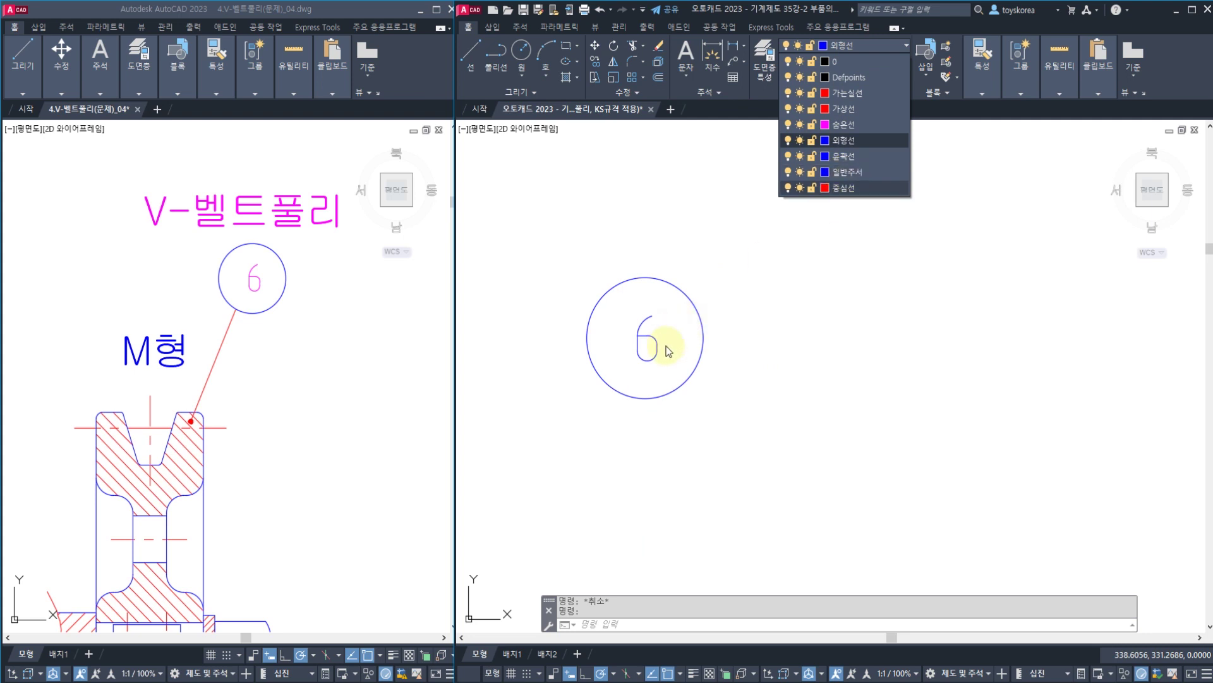
{"action": "left_click", "coordinate": [845, 172]}
{"action": "key", "text": "Escape"}
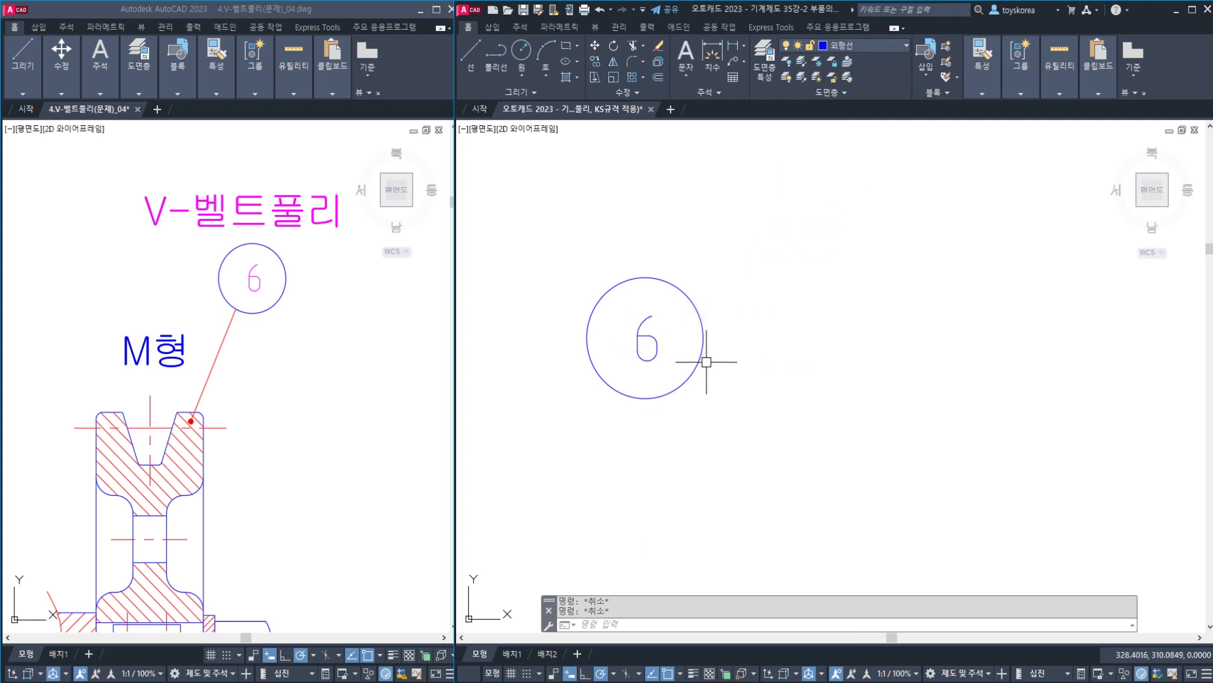
{"action": "middle_click_drag", "start_coordinate": [712, 365], "coordinate": [698, 356]}
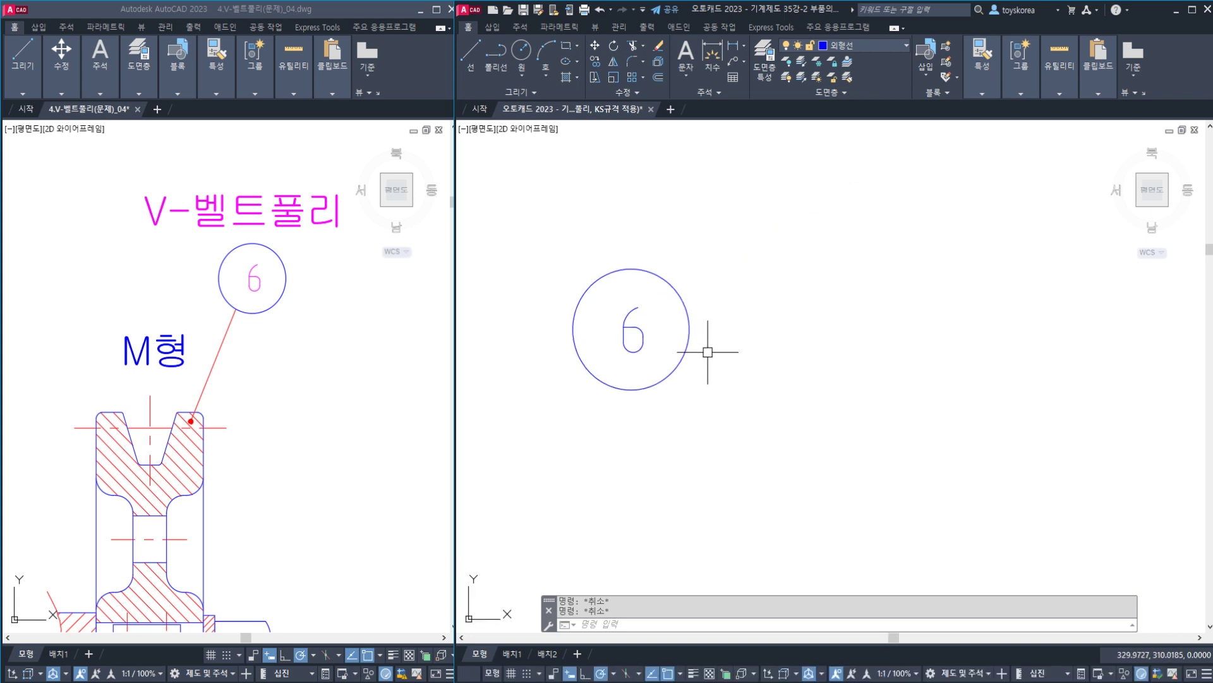
{"action": "scroll", "coordinate": [710, 347], "scroll_direction": "down", "scroll_amount": 4}
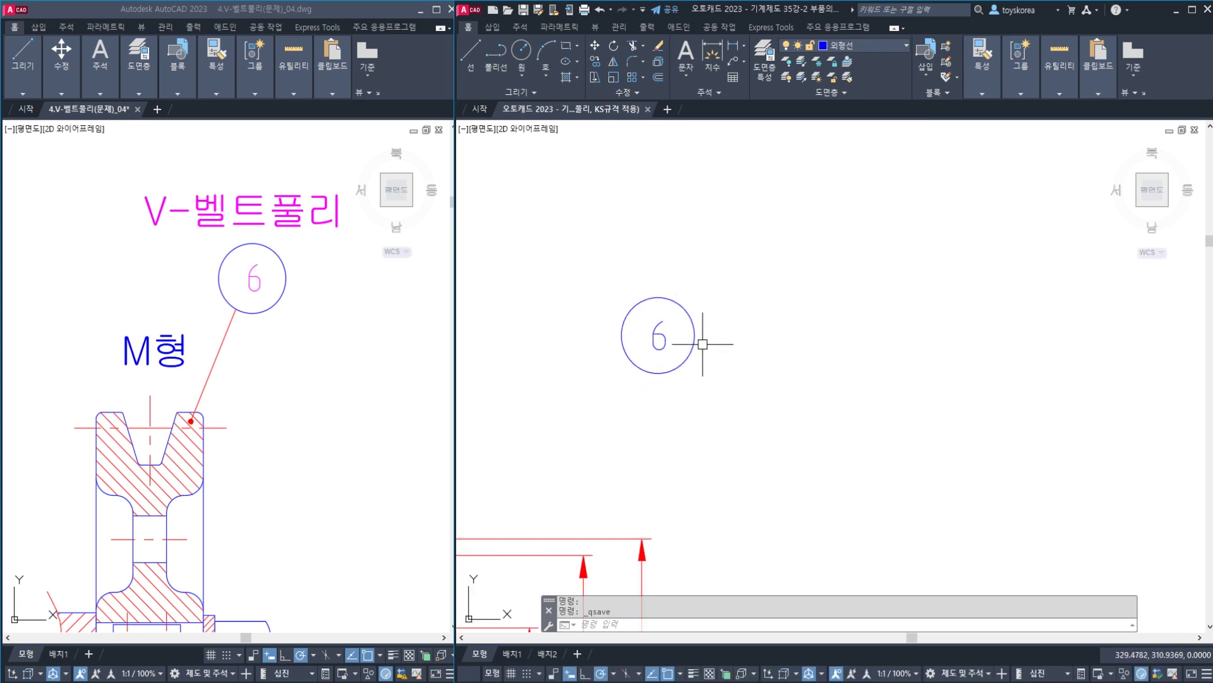
{"action": "middle_click_drag", "start_coordinate": [710, 353], "coordinate": [690, 341]}
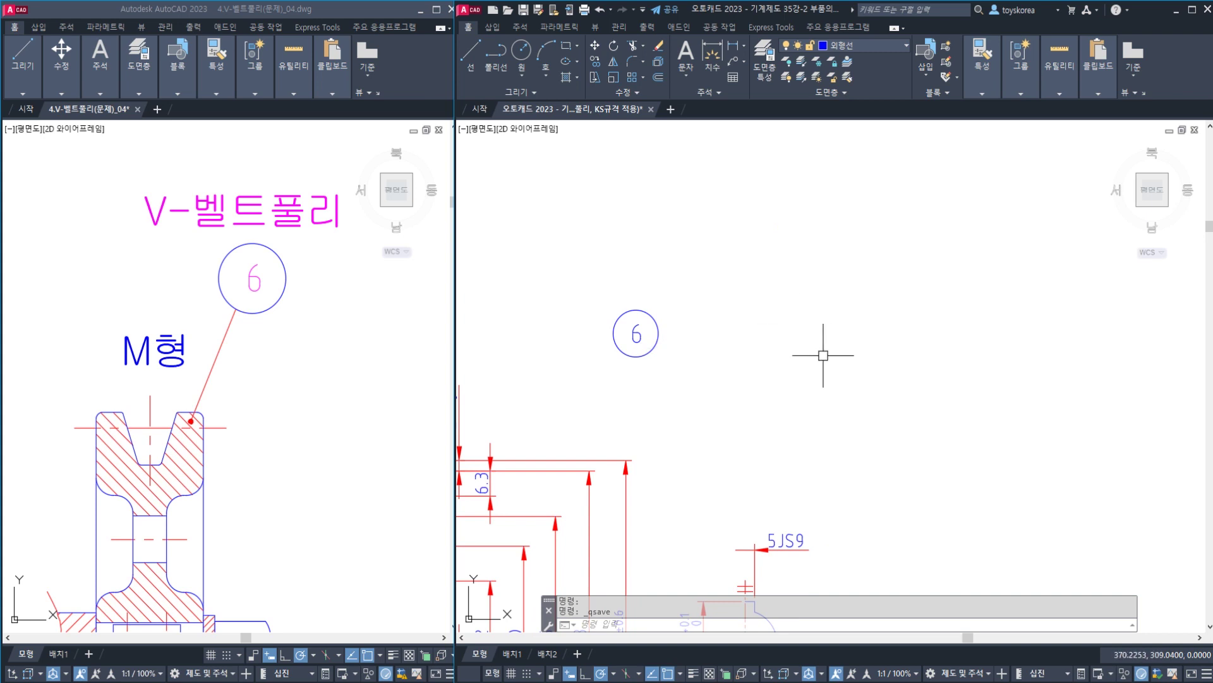
{"action": "middle_click_drag", "start_coordinate": [645, 400], "coordinate": [806, 264]}
{"action": "middle_click_drag", "start_coordinate": [625, 374], "coordinate": [715, 302]}
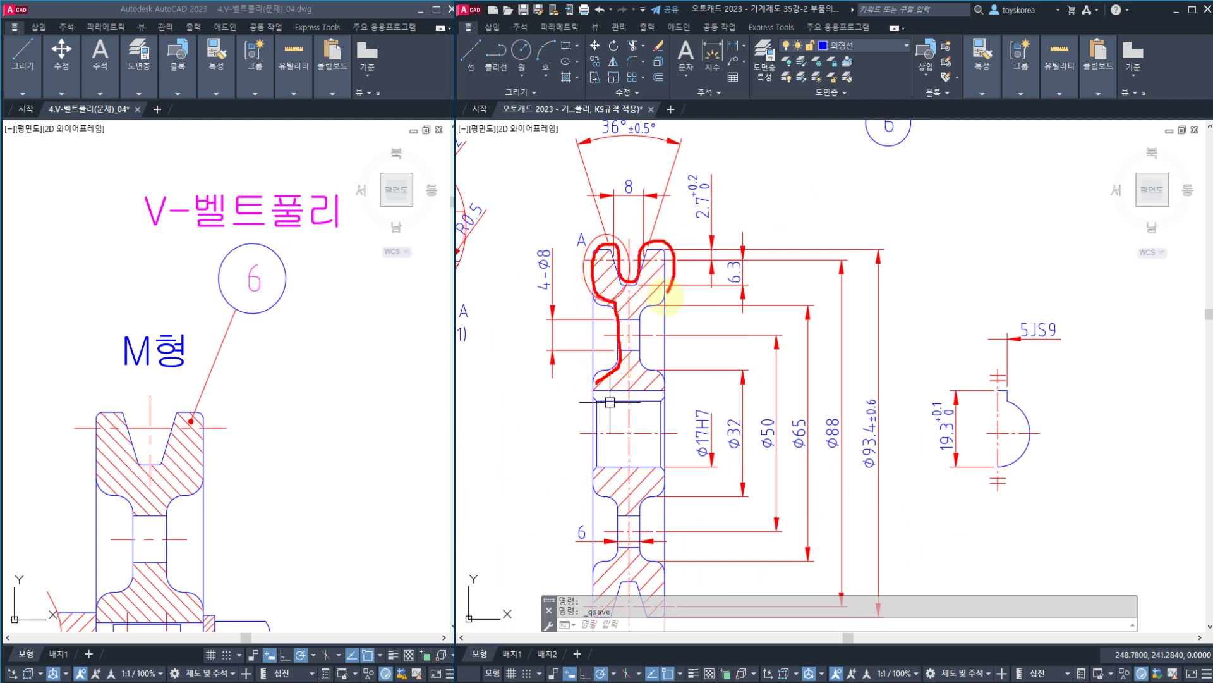
{"action": "left_click_drag", "start_coordinate": [646, 373], "coordinate": [667, 408]}
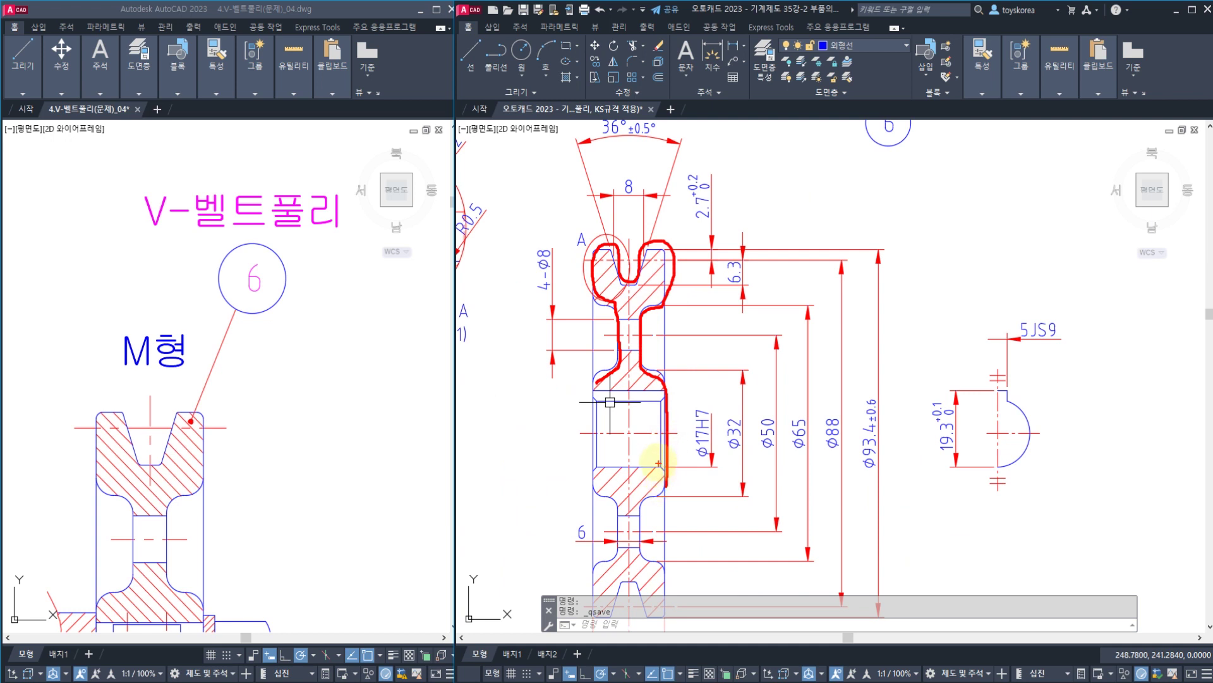
{"action": "mouse_move", "coordinate": [752, 305]}
{"action": "left_mouse_down"}
{"action": "mouse_move", "coordinate": [685, 328]}
{"action": "mouse_move", "coordinate": [710, 340]}
{"action": "left_mouse_up"}
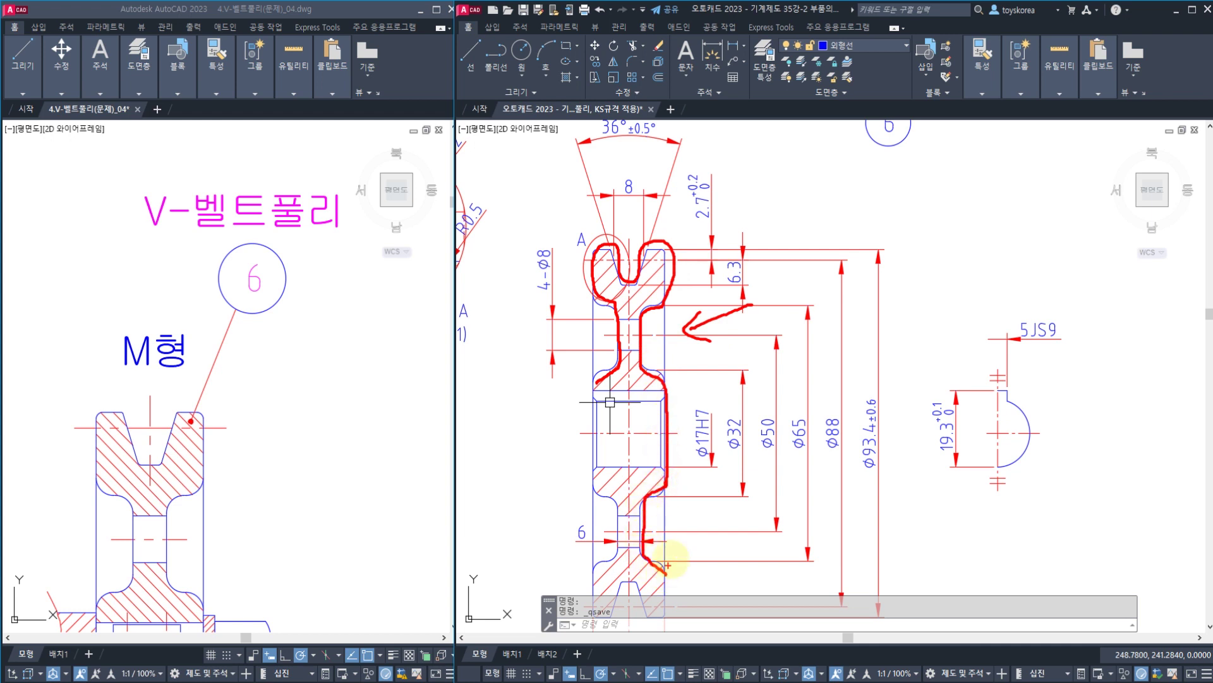
{"action": "left_click_drag", "start_coordinate": [665, 485], "coordinate": [647, 497]}
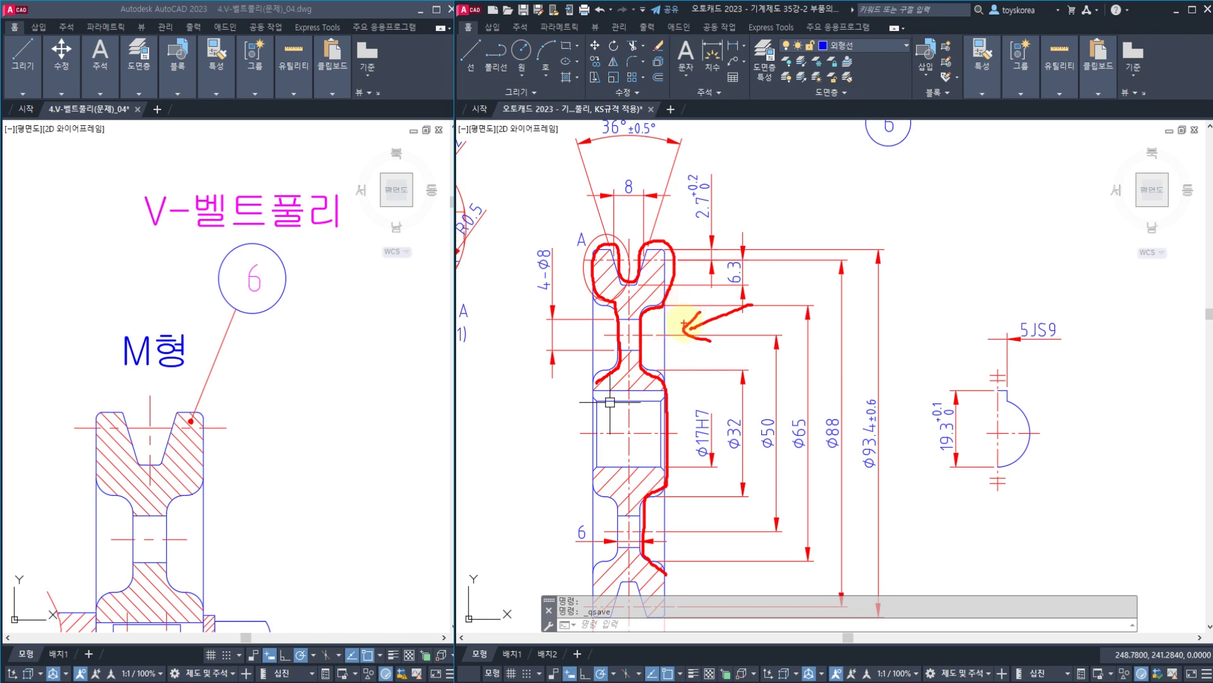
{"action": "left_click_drag", "start_coordinate": [702, 311], "coordinate": [683, 330]}
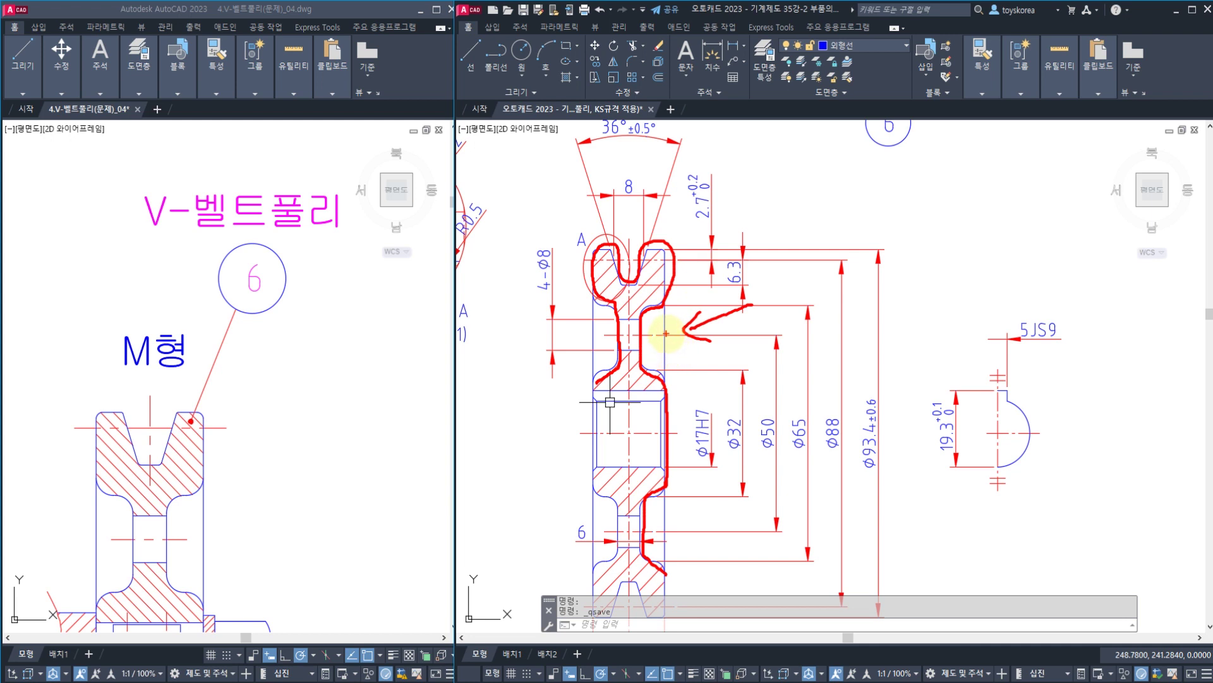
{"action": "left_click_drag", "start_coordinate": [790, 188], "coordinate": [827, 238]}
{"action": "left_click_drag", "start_coordinate": [861, 178], "coordinate": [870, 231]}
{"action": "left_click_drag", "start_coordinate": [867, 202], "coordinate": [910, 206]}
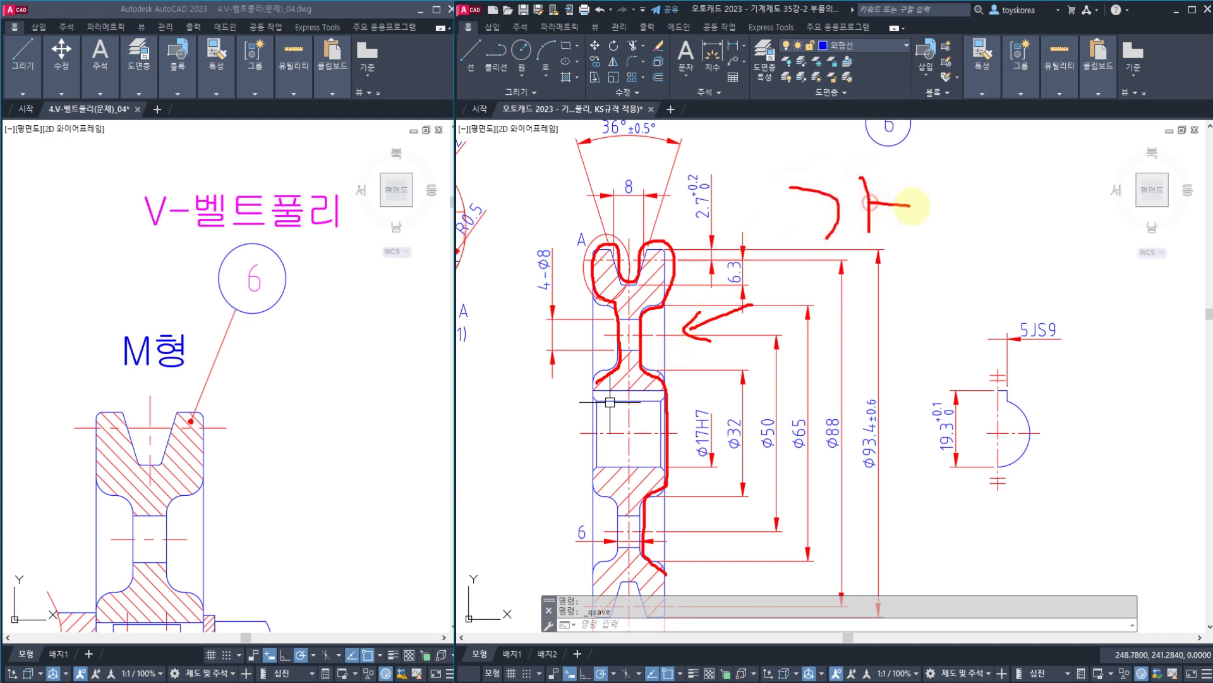
{"action": "left_click_drag", "start_coordinate": [970, 159], "coordinate": [1005, 204]}
{"action": "left_click_drag", "start_coordinate": [996, 212], "coordinate": [1002, 238]}
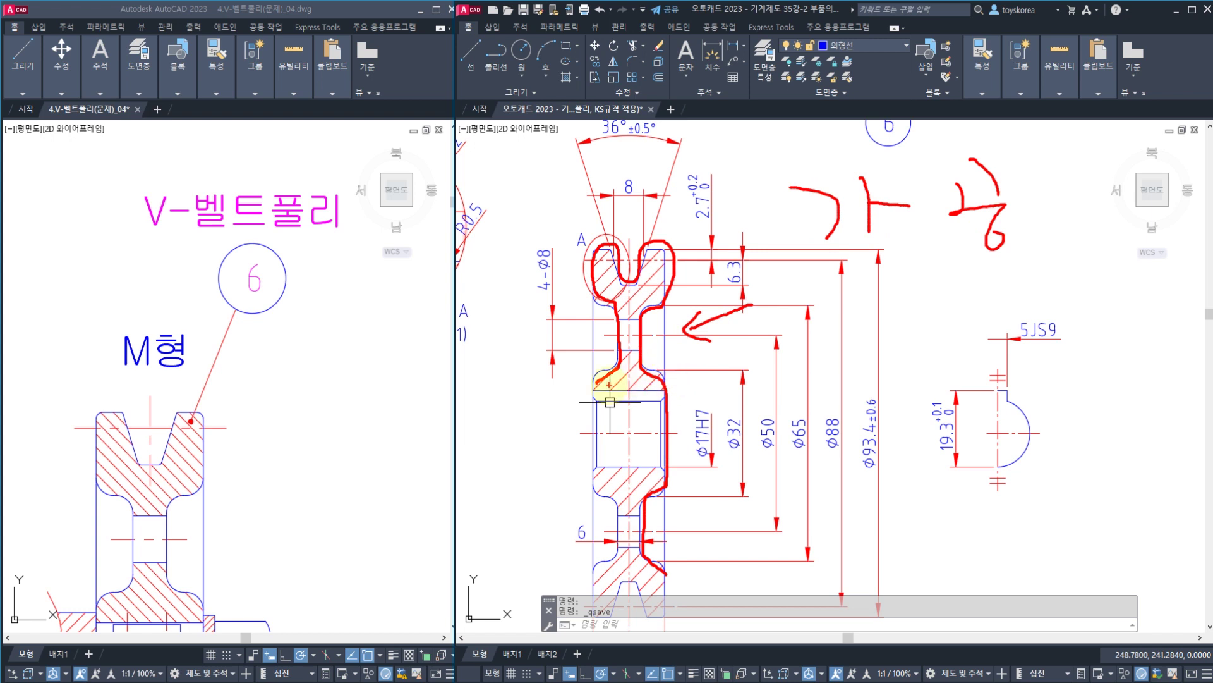
{"action": "left_click_drag", "start_coordinate": [610, 375], "coordinate": [583, 436]}
{"action": "mouse_move", "coordinate": [744, 350]}
{"action": "left_mouse_down"}
{"action": "mouse_move", "coordinate": [743, 386]}
{"action": "mouse_move", "coordinate": [795, 383]}
{"action": "left_mouse_up"}
{"action": "mouse_move", "coordinate": [752, 408]}
{"action": "left_mouse_down"}
{"action": "mouse_move", "coordinate": [800, 399]}
{"action": "mouse_move", "coordinate": [799, 427]}
{"action": "left_mouse_up"}
{"action": "mouse_move", "coordinate": [815, 445]}
{"action": "left_mouse_down"}
{"action": "mouse_move", "coordinate": [846, 331]}
{"action": "mouse_move", "coordinate": [807, 470]}
{"action": "left_mouse_up"}
{"action": "mouse_move", "coordinate": [904, 370]}
{"action": "left_mouse_down"}
{"action": "mouse_move", "coordinate": [935, 374]}
{"action": "mouse_move", "coordinate": [854, 409]}
{"action": "left_mouse_up"}
{"action": "left_click_drag", "start_coordinate": [635, 502], "coordinate": [651, 501]}
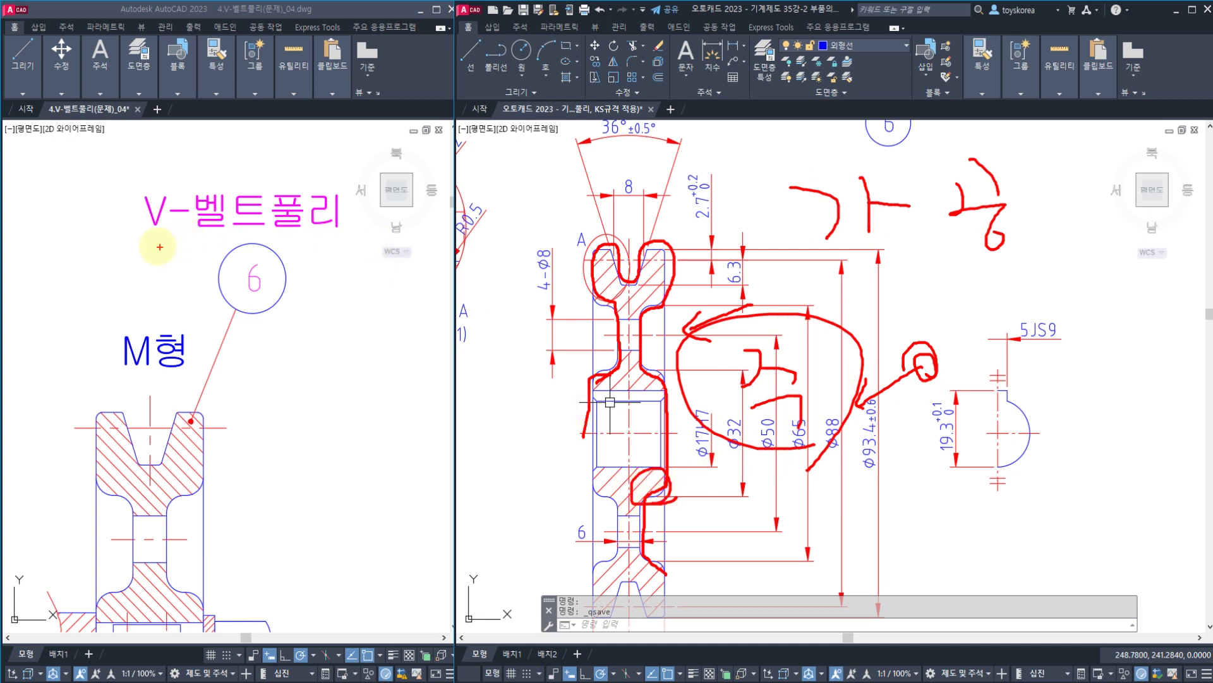
{"action": "left_click_drag", "start_coordinate": [138, 247], "coordinate": [253, 244]}
{"action": "mouse_move", "coordinate": [618, 325]}
{"action": "left_mouse_down"}
{"action": "mouse_move", "coordinate": [691, 258]}
{"action": "mouse_move", "coordinate": [658, 316]}
{"action": "left_mouse_up"}
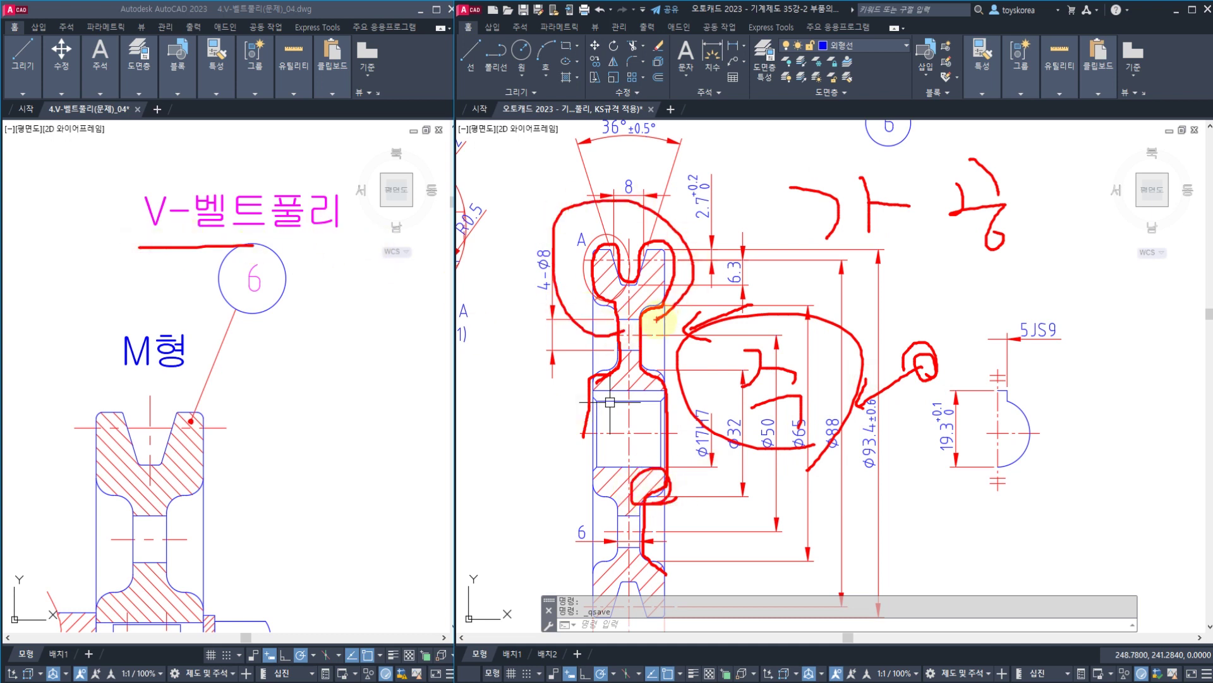
{"action": "left_click_drag", "start_coordinate": [793, 188], "coordinate": [1011, 193]}
{"action": "left_click_drag", "start_coordinate": [823, 230], "coordinate": [1009, 225]}
{"action": "mouse_move", "coordinate": [844, 400]}
{"action": "left_mouse_down"}
{"action": "mouse_move", "coordinate": [732, 419]}
{"action": "mouse_move", "coordinate": [841, 433]}
{"action": "left_mouse_up"}
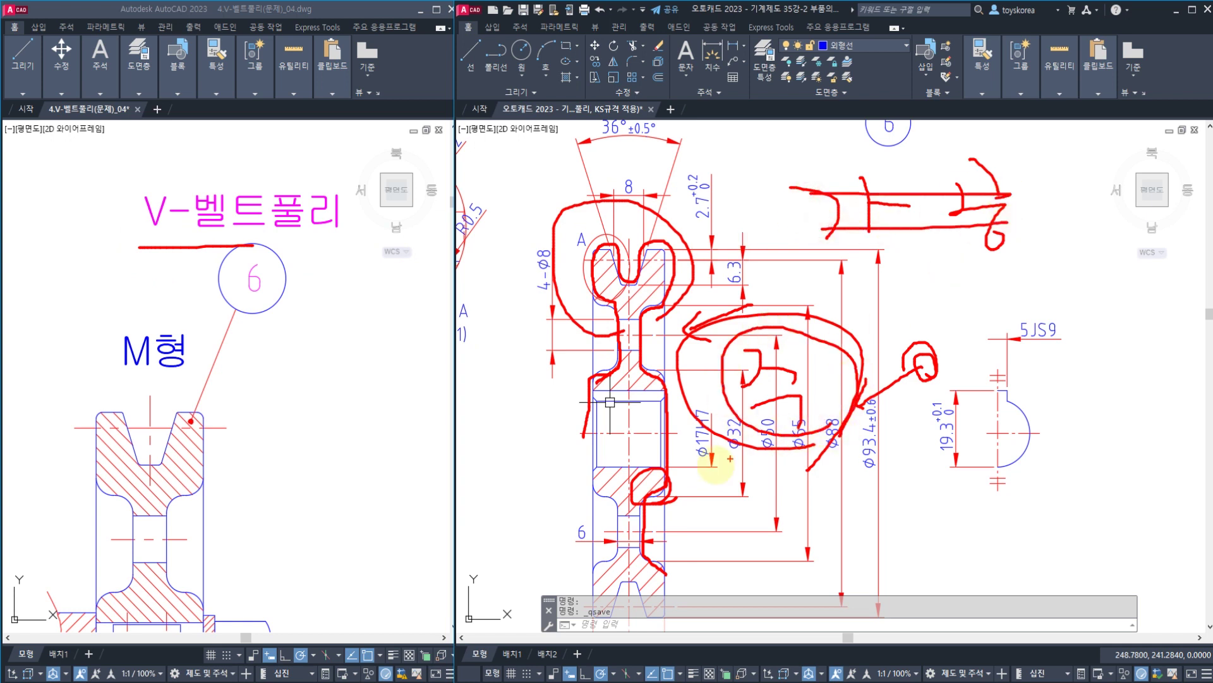
{"action": "left_click_drag", "start_coordinate": [700, 478], "coordinate": [750, 526]}
{"action": "left_click_drag", "start_coordinate": [756, 487], "coordinate": [756, 560]}
{"action": "mouse_move", "coordinate": [783, 501]}
{"action": "left_mouse_down"}
{"action": "mouse_move", "coordinate": [779, 528]}
{"action": "mouse_move", "coordinate": [674, 547]}
{"action": "mouse_move", "coordinate": [799, 561]}
{"action": "left_mouse_up"}
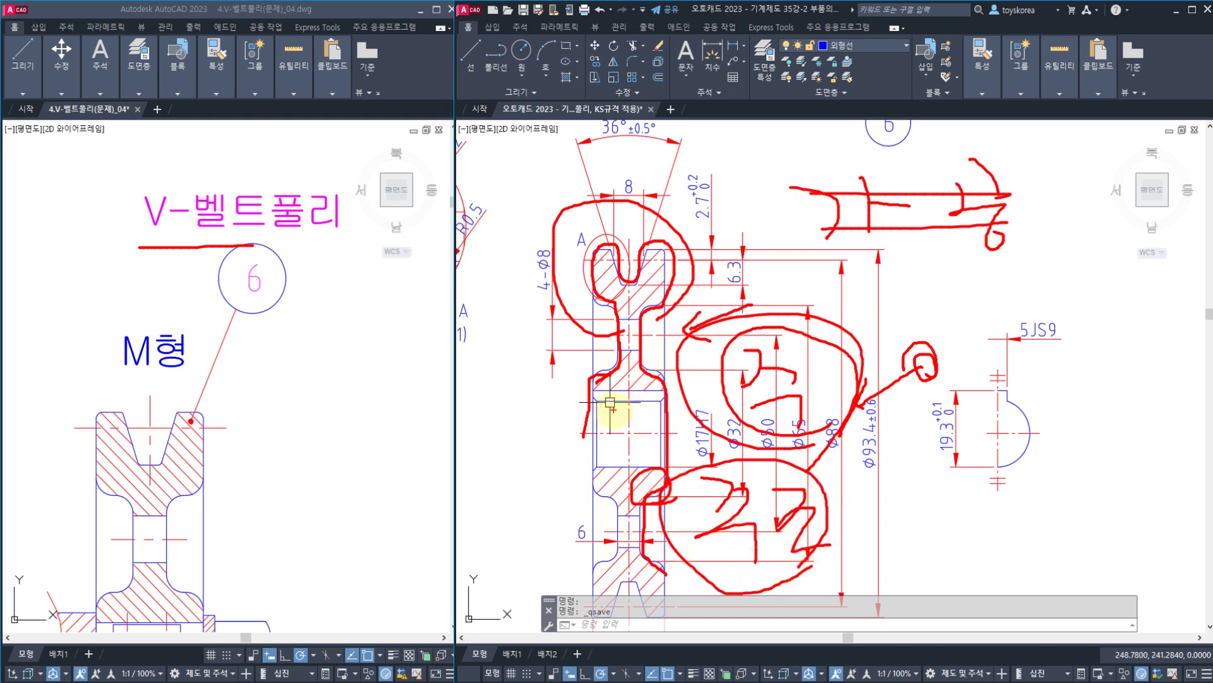
{"action": "mouse_move", "coordinate": [841, 498]}
{"action": "left_mouse_down"}
{"action": "mouse_move", "coordinate": [866, 496]}
{"action": "mouse_move", "coordinate": [813, 501]}
{"action": "mouse_move", "coordinate": [862, 512]}
{"action": "mouse_move", "coordinate": [882, 498]}
{"action": "left_mouse_up"}
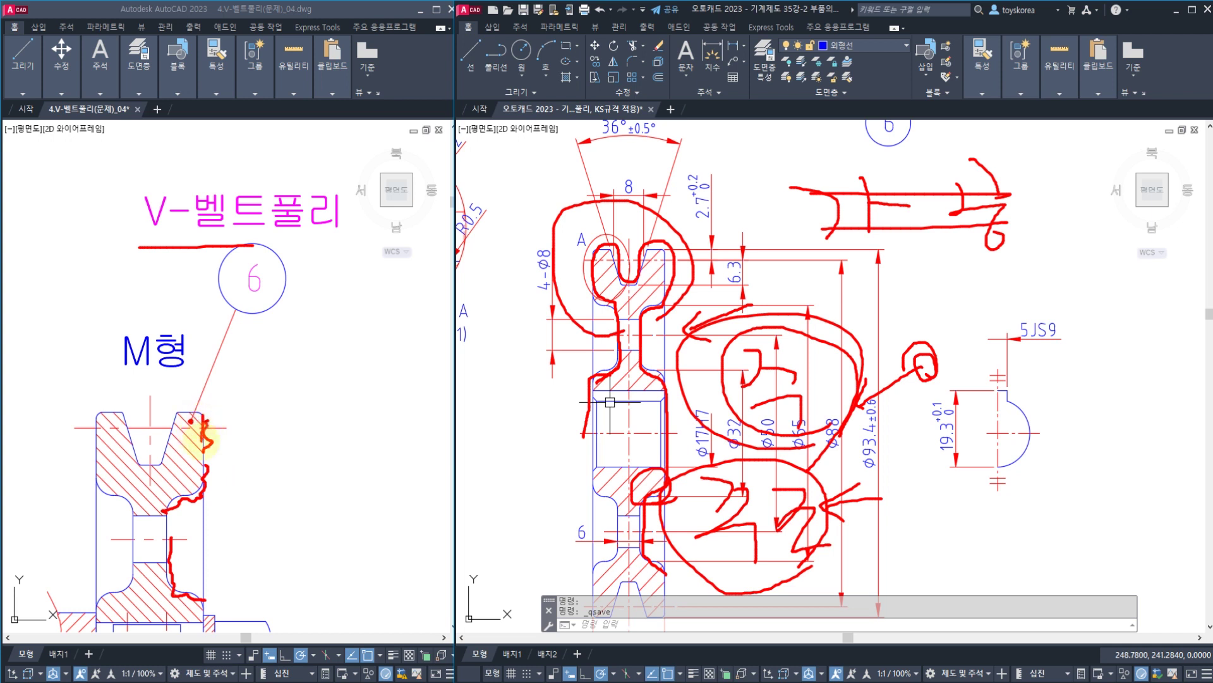
{"action": "mouse_move", "coordinate": [313, 356]}
{"action": "left_mouse_down"}
{"action": "mouse_move", "coordinate": [225, 424]}
{"action": "mouse_move", "coordinate": [245, 427]}
{"action": "mouse_move", "coordinate": [234, 383]}
{"action": "left_mouse_up"}
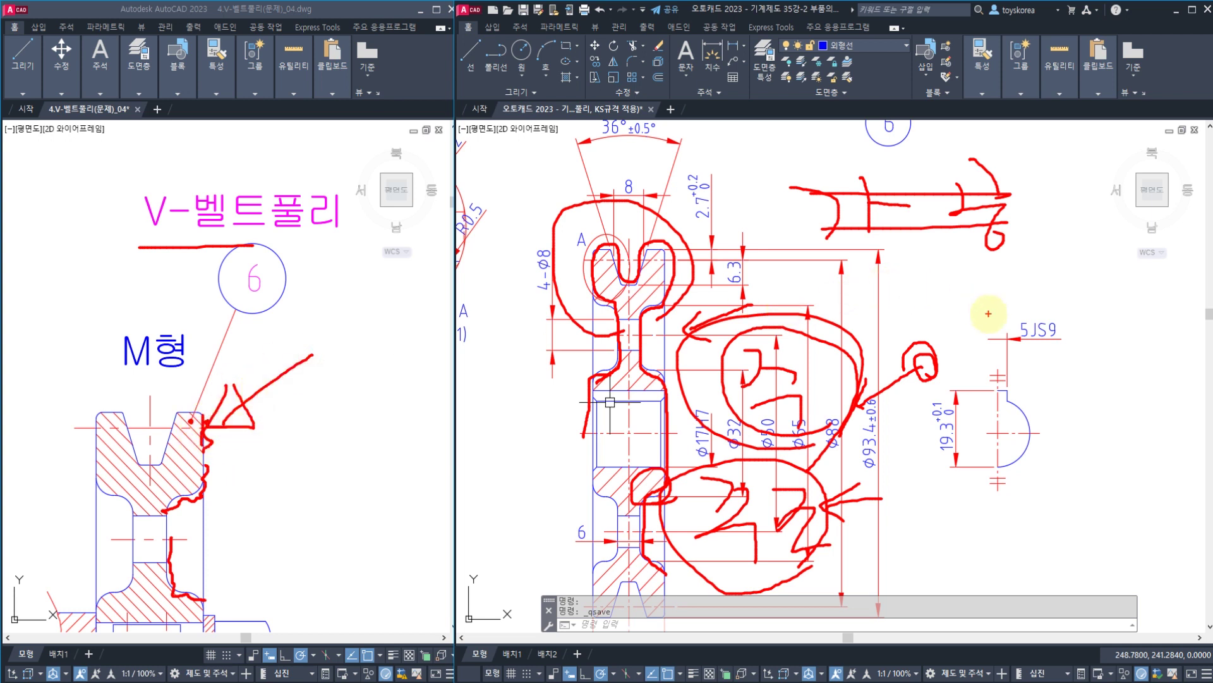
{"action": "left_click_drag", "start_coordinate": [940, 290], "coordinate": [1014, 234]}
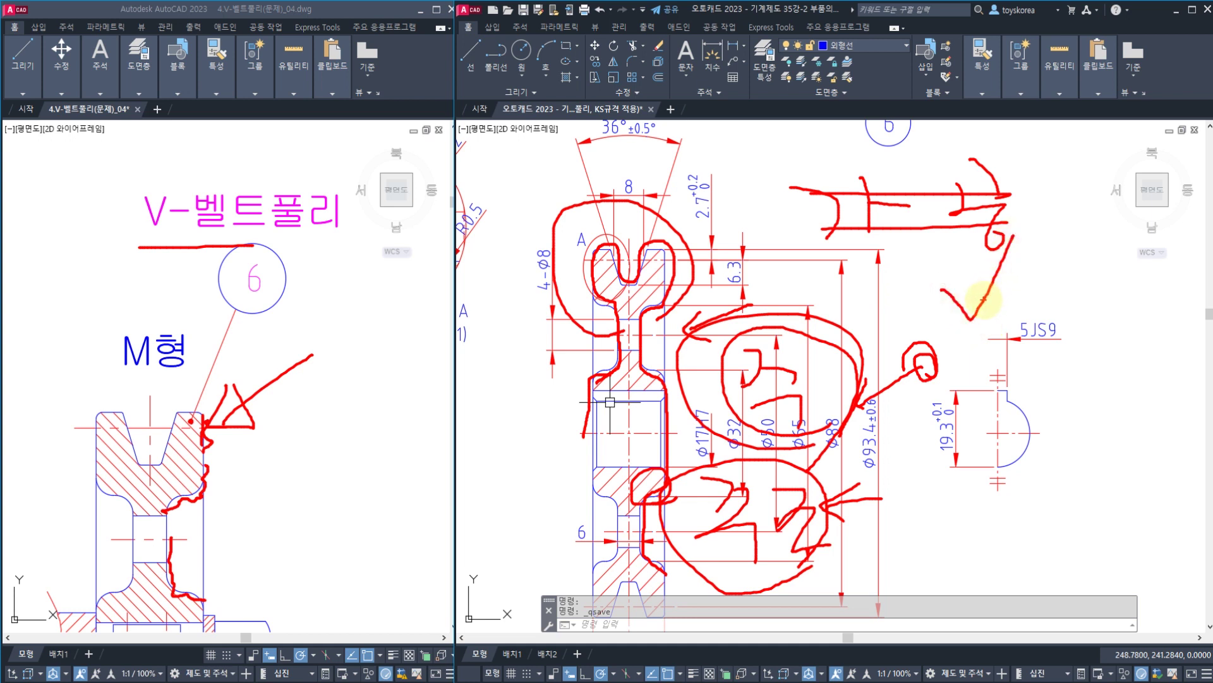
{"action": "left_click_drag", "start_coordinate": [957, 291], "coordinate": [975, 280]}
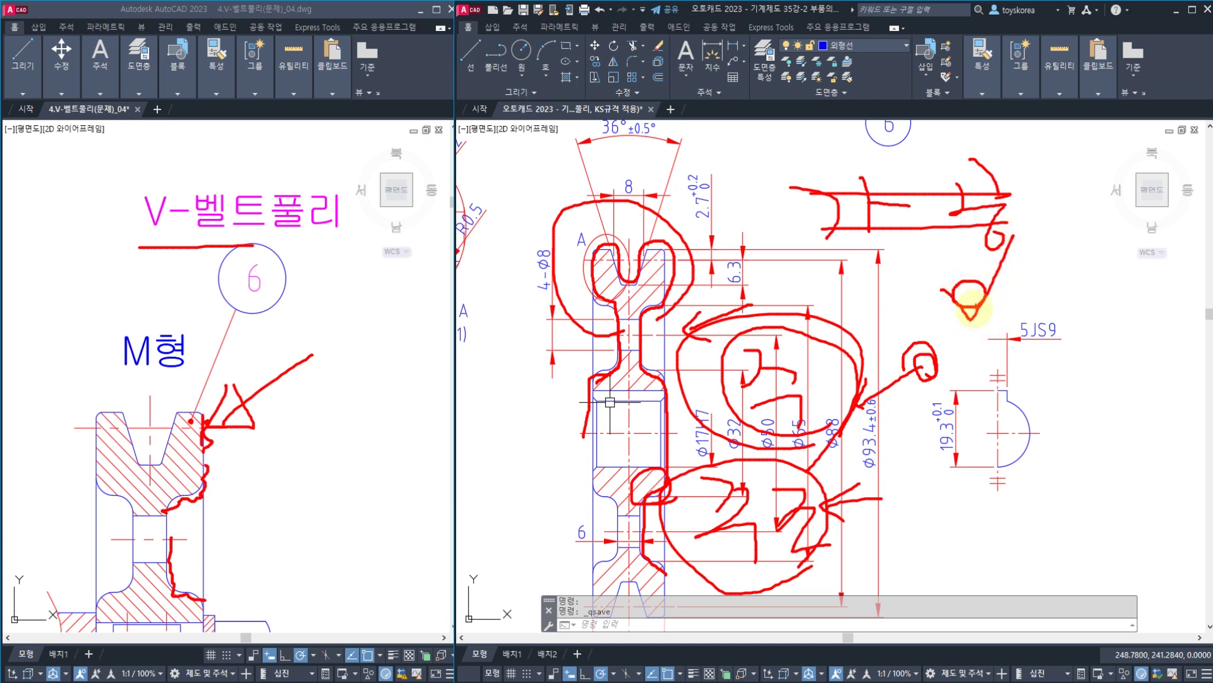
{"action": "mouse_move", "coordinate": [938, 323]}
{"action": "left_mouse_down"}
{"action": "mouse_move", "coordinate": [970, 319]}
{"action": "mouse_move", "coordinate": [935, 292]}
{"action": "mouse_move", "coordinate": [1007, 268]}
{"action": "mouse_move", "coordinate": [1003, 306]}
{"action": "mouse_move", "coordinate": [1037, 238]}
{"action": "mouse_move", "coordinate": [1047, 263]}
{"action": "left_mouse_up"}
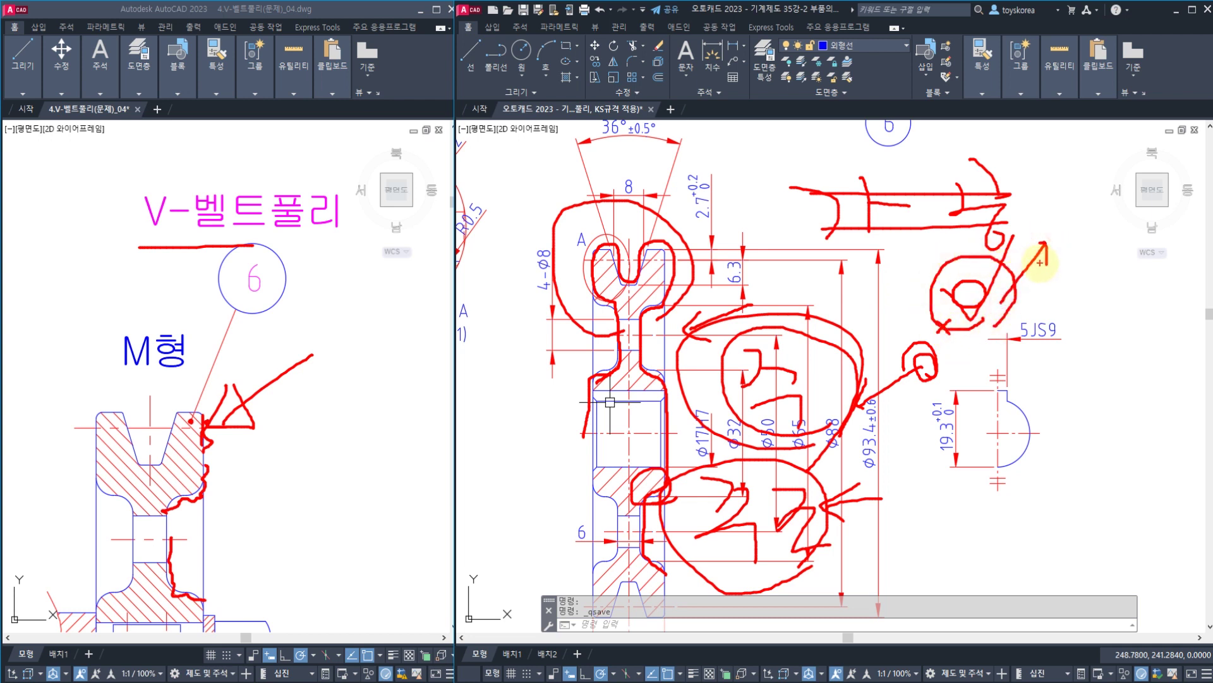
{"action": "mouse_move", "coordinate": [640, 468]}
{"action": "left_mouse_down"}
{"action": "mouse_move", "coordinate": [625, 409]}
{"action": "mouse_move", "coordinate": [639, 453]}
{"action": "left_mouse_up"}
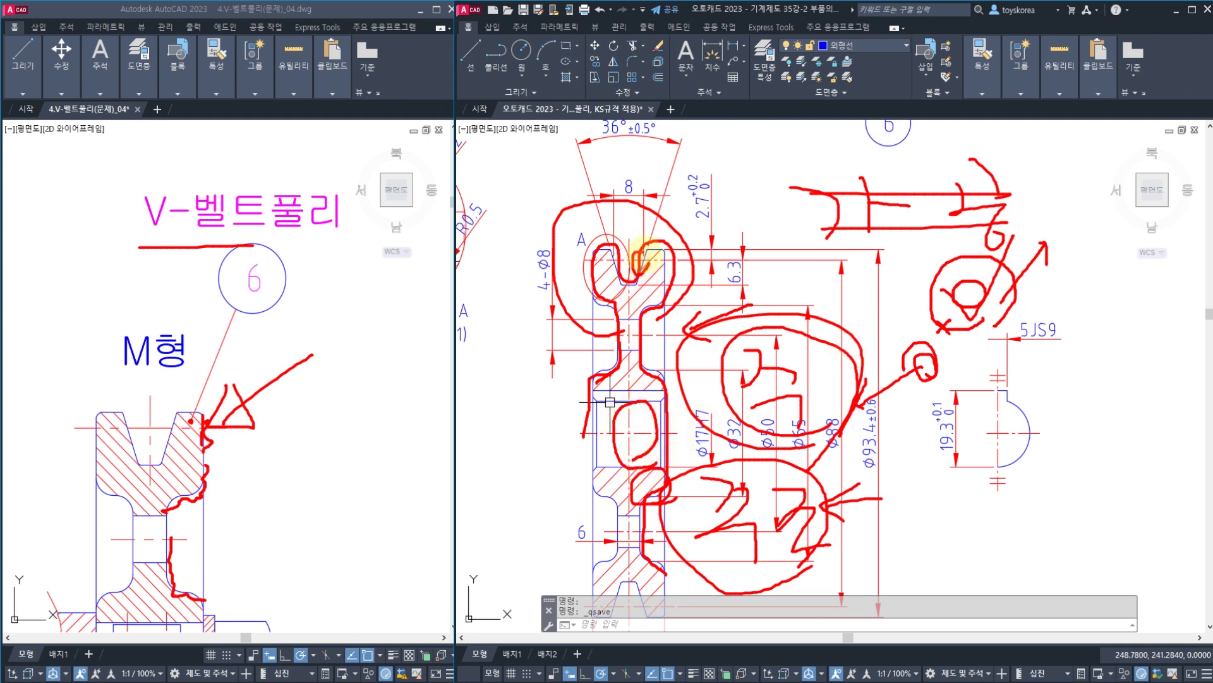
{"action": "left_click_drag", "start_coordinate": [667, 248], "coordinate": [665, 343]}
{"action": "left_click_drag", "start_coordinate": [663, 297], "coordinate": [666, 412]}
{"action": "left_click_drag", "start_coordinate": [596, 311], "coordinate": [594, 425]}
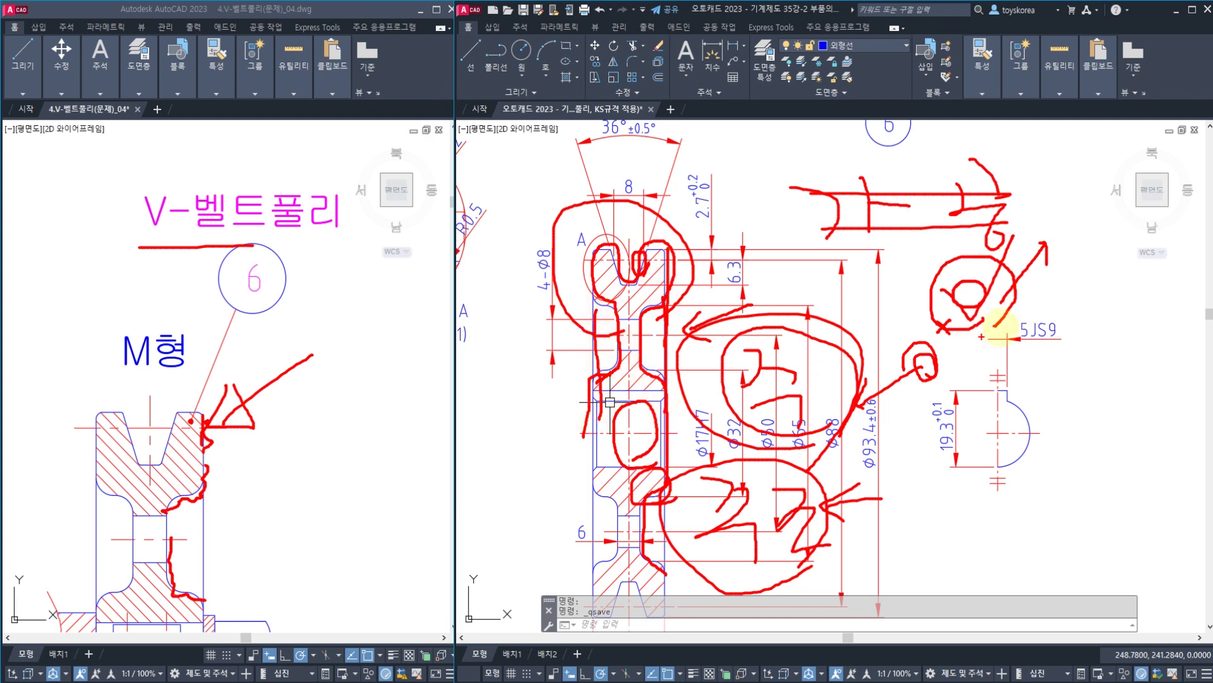
{"action": "left_click_drag", "start_coordinate": [1059, 276], "coordinate": [1022, 319]}
{"action": "mouse_move", "coordinate": [1173, 278]}
{"action": "left_mouse_down"}
{"action": "mouse_move", "coordinate": [1187, 320]}
{"action": "mouse_move", "coordinate": [1174, 327]}
{"action": "left_mouse_up"}
{"action": "mouse_move", "coordinate": [1082, 316]}
{"action": "left_mouse_down"}
{"action": "mouse_move", "coordinate": [1072, 325]}
{"action": "mouse_move", "coordinate": [1084, 301]}
{"action": "mouse_move", "coordinate": [1154, 313]}
{"action": "mouse_move", "coordinate": [1148, 323]}
{"action": "left_mouse_up"}
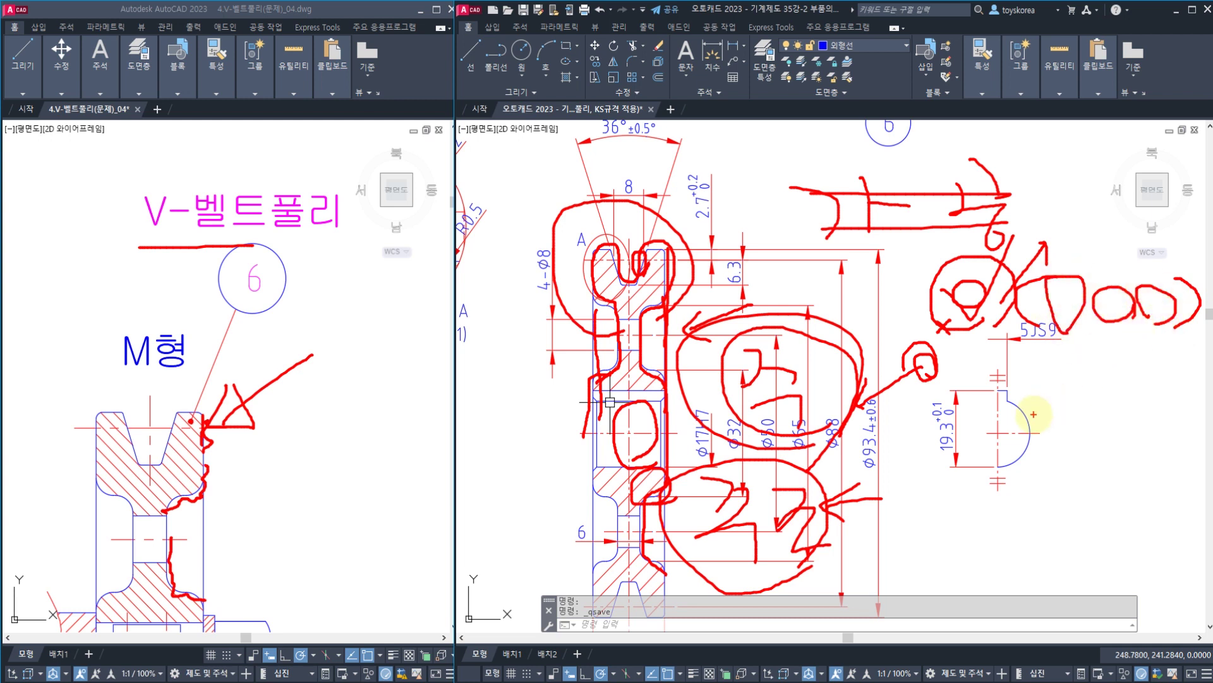
{"action": "key", "text": "Escape"}
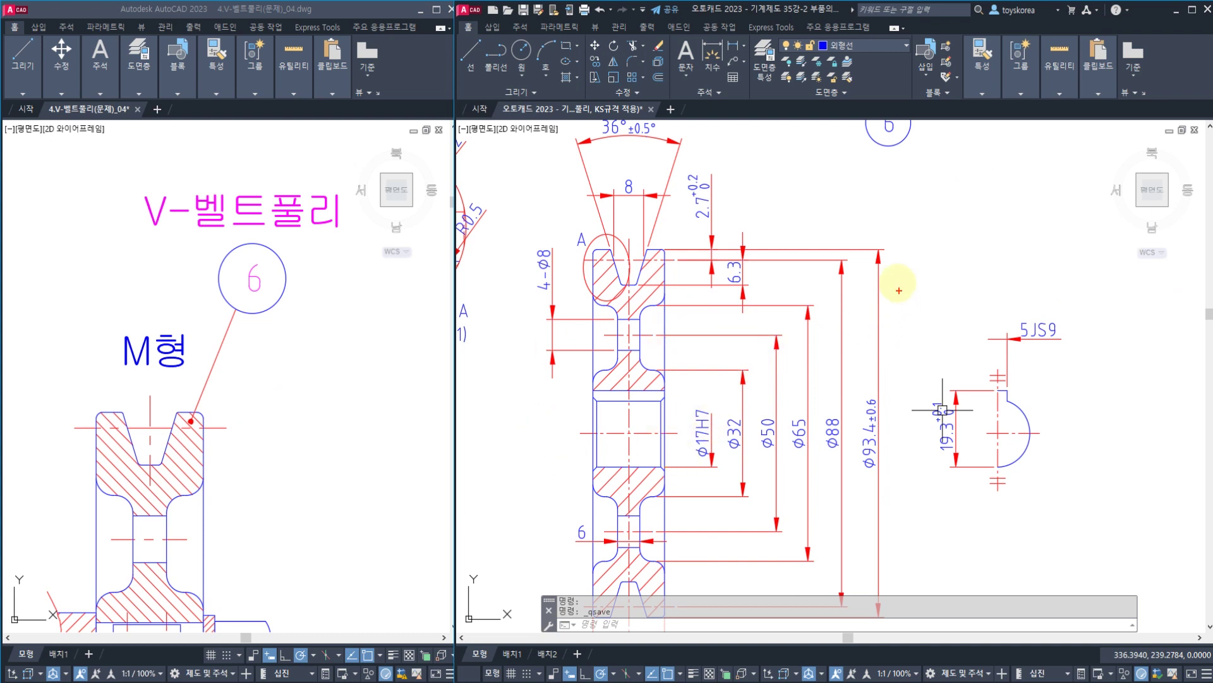
{"action": "left_click_drag", "start_coordinate": [897, 276], "coordinate": [935, 288]}
{"action": "left_click_drag", "start_coordinate": [949, 246], "coordinate": [962, 203]}
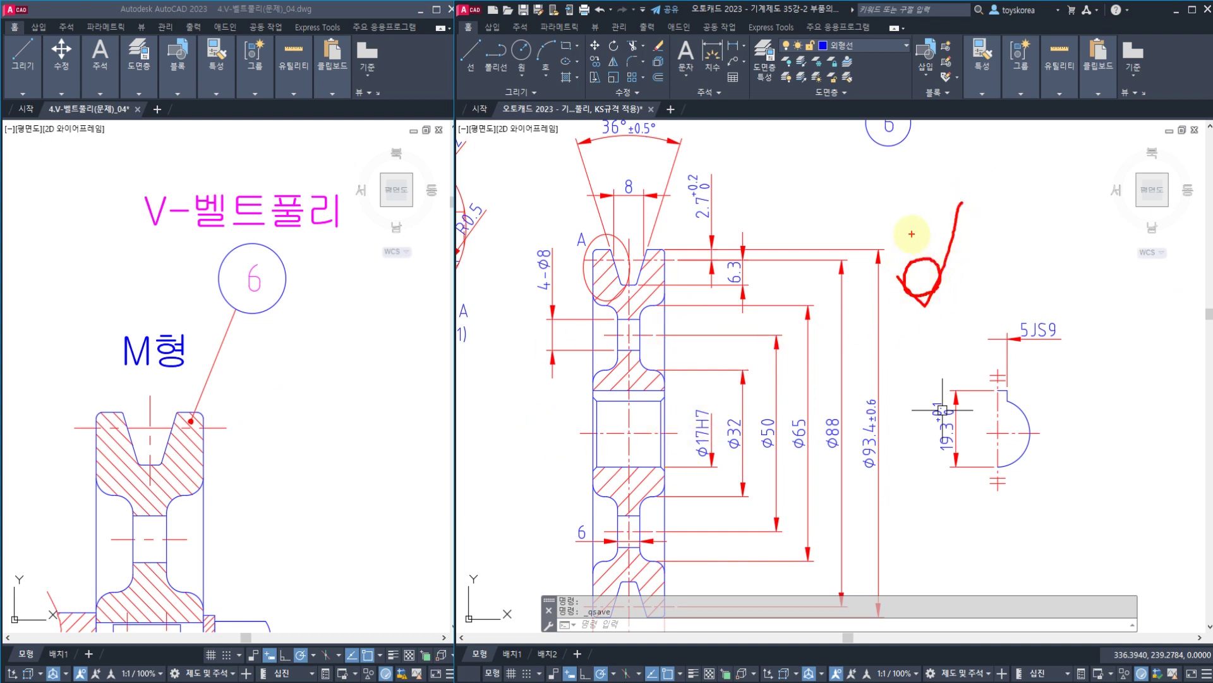
{"action": "mouse_move", "coordinate": [940, 321]}
{"action": "left_mouse_down"}
{"action": "mouse_move", "coordinate": [924, 190]}
{"action": "mouse_move", "coordinate": [977, 300]}
{"action": "mouse_move", "coordinate": [942, 324]}
{"action": "left_mouse_up"}
{"action": "left_click_drag", "start_coordinate": [1008, 251], "coordinate": [999, 304]}
{"action": "mouse_move", "coordinate": [1168, 256]}
{"action": "left_mouse_down"}
{"action": "mouse_move", "coordinate": [1191, 265]}
{"action": "mouse_move", "coordinate": [1167, 307]}
{"action": "left_mouse_up"}
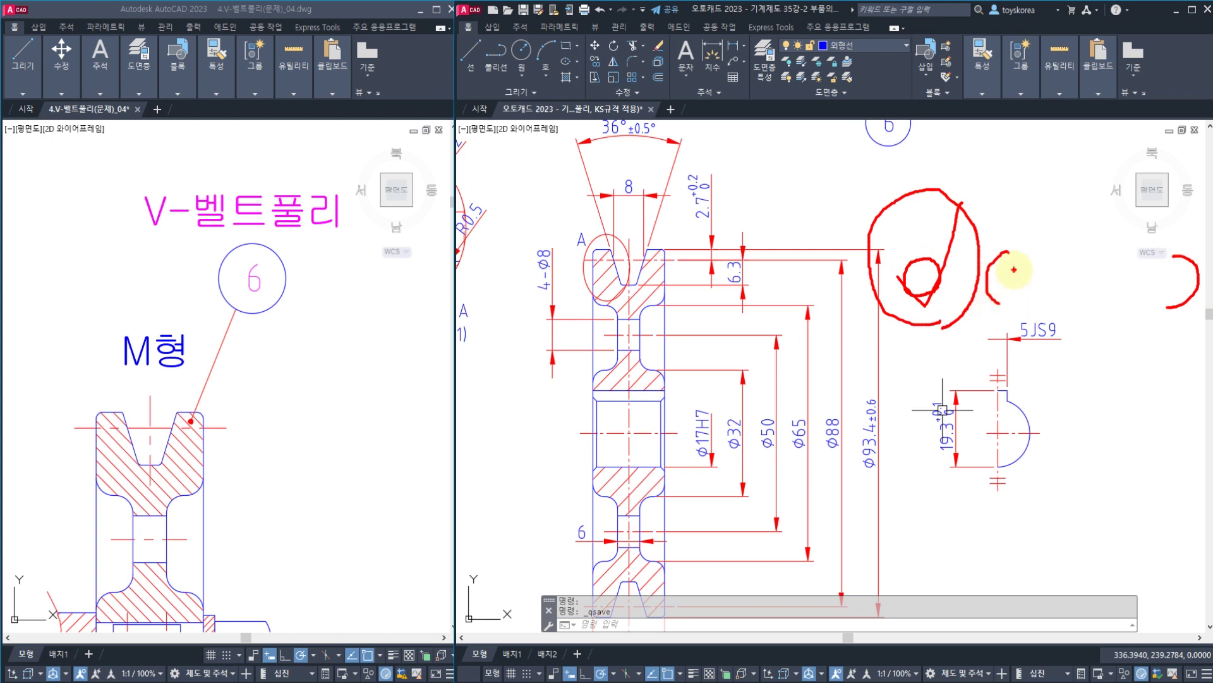
{"action": "mouse_move", "coordinate": [1015, 270]}
{"action": "left_mouse_down"}
{"action": "mouse_move", "coordinate": [1051, 219]}
{"action": "mouse_move", "coordinate": [1051, 261]}
{"action": "mouse_move", "coordinate": [1043, 234]}
{"action": "mouse_move", "coordinate": [1104, 231]}
{"action": "mouse_move", "coordinate": [1147, 258]}
{"action": "left_mouse_up"}
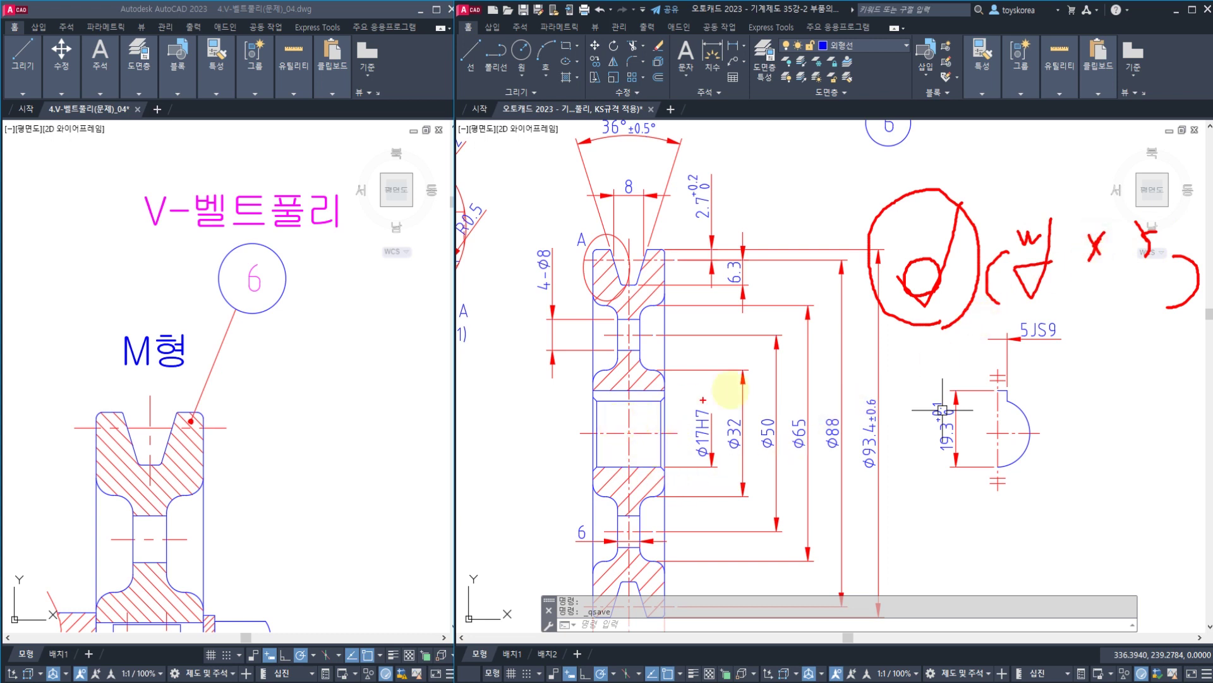
{"action": "left_click_drag", "start_coordinate": [1018, 257], "coordinate": [1054, 240]}
{"action": "mouse_move", "coordinate": [1120, 258]}
{"action": "left_mouse_down"}
{"action": "mouse_move", "coordinate": [1103, 288]}
{"action": "mouse_move", "coordinate": [1116, 234]}
{"action": "mouse_move", "coordinate": [1131, 266]}
{"action": "mouse_move", "coordinate": [1168, 232]}
{"action": "left_mouse_up"}
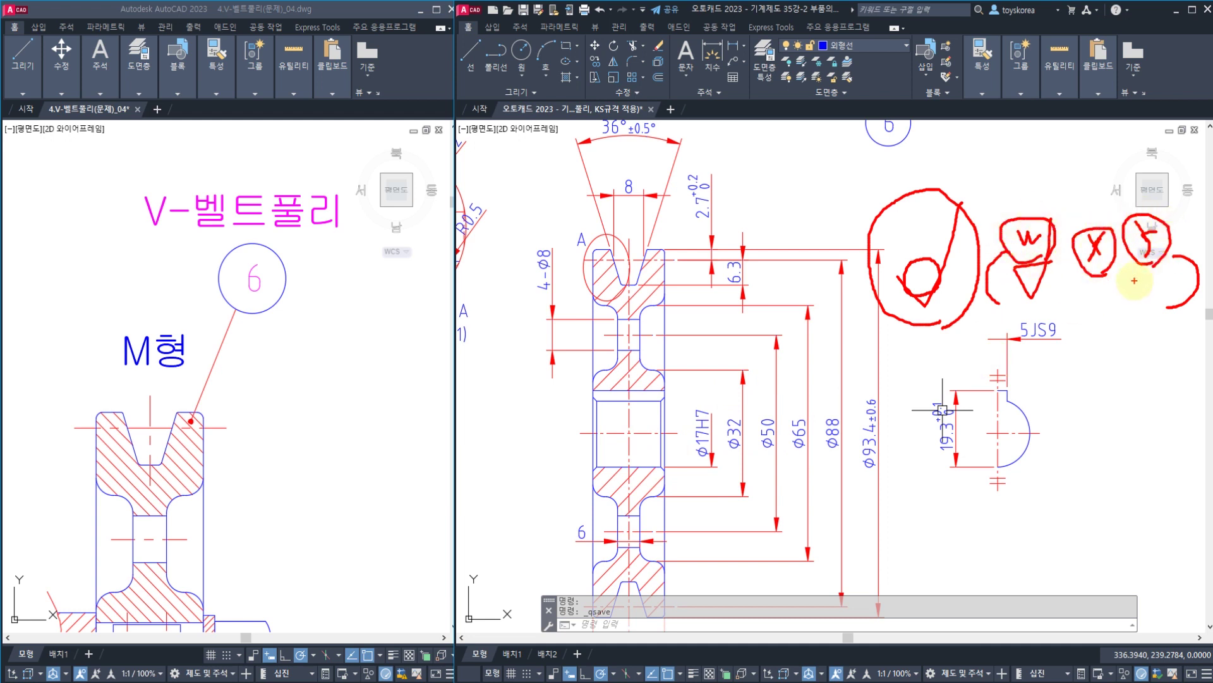
{"action": "left_click_drag", "start_coordinate": [1005, 323], "coordinate": [1158, 315]}
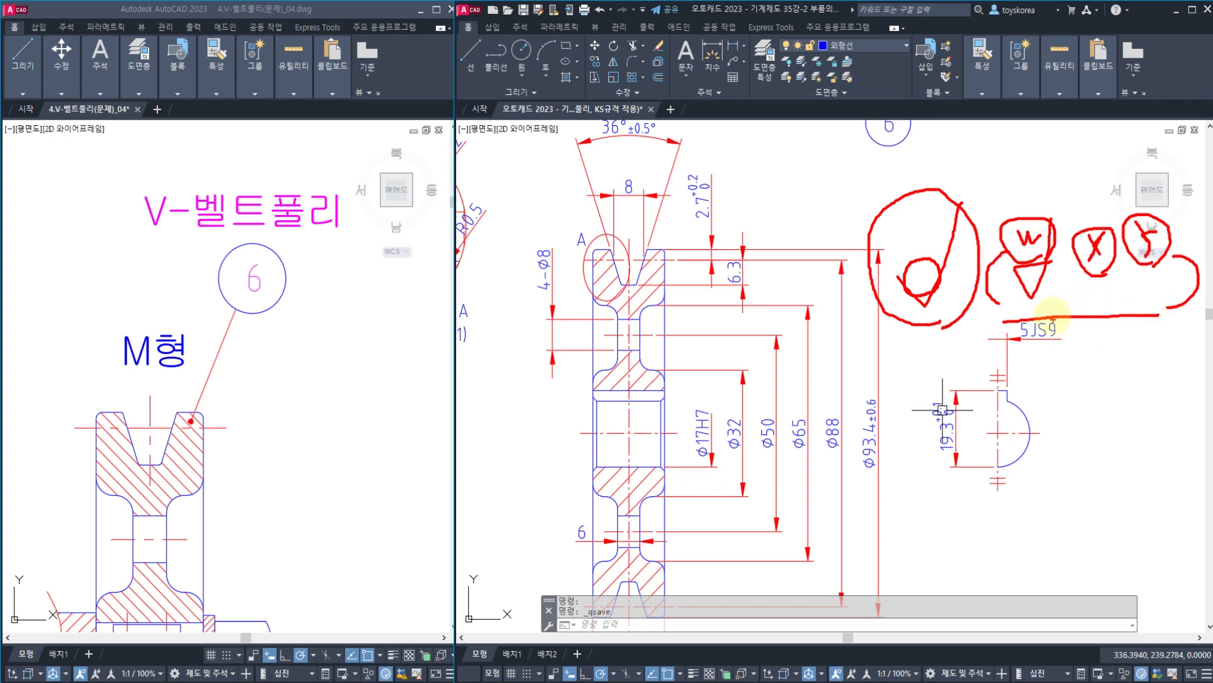
{"action": "left_click_drag", "start_coordinate": [1026, 320], "coordinate": [976, 419]}
{"action": "mouse_move", "coordinate": [977, 380]}
{"action": "left_mouse_down"}
{"action": "mouse_move", "coordinate": [977, 418]}
{"action": "mouse_move", "coordinate": [996, 418]}
{"action": "left_mouse_up"}
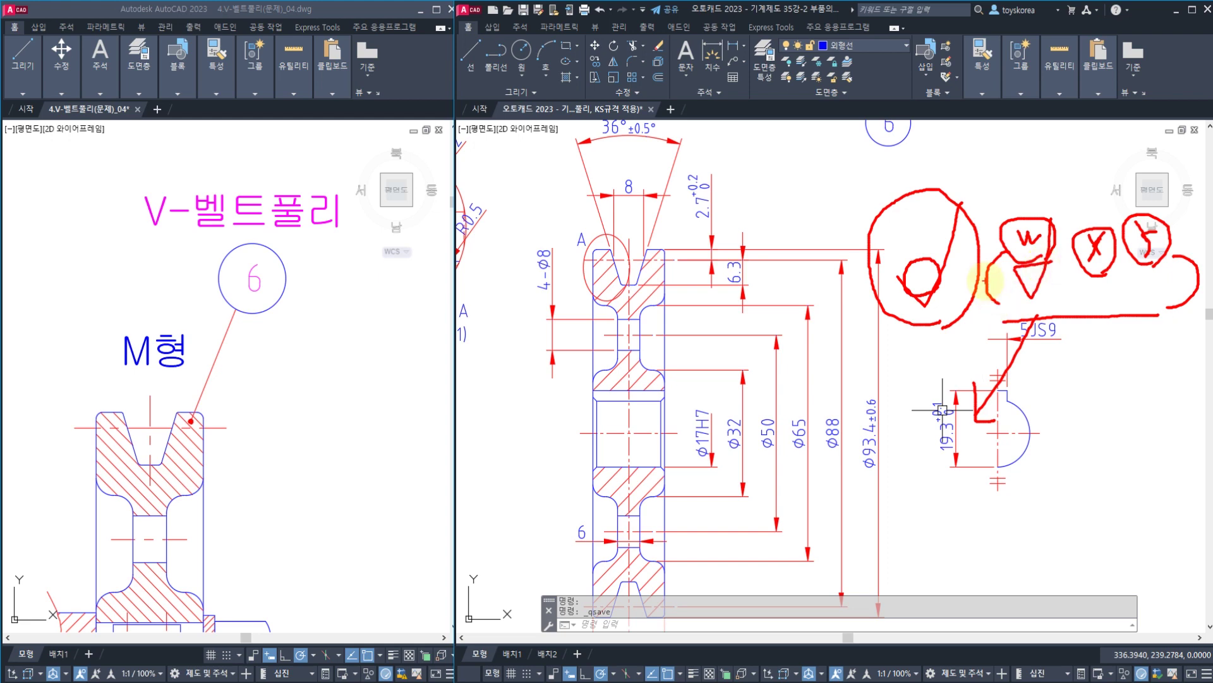
{"action": "key", "text": "Escape"}
{"action": "scroll", "coordinate": [910, 352], "scroll_direction": "down", "scroll_amount": 2}
{"action": "middle_click_drag", "start_coordinate": [910, 352], "coordinate": [790, 429]}
{"action": "scroll", "coordinate": [802, 325], "scroll_direction": "up", "scroll_amount": 2}
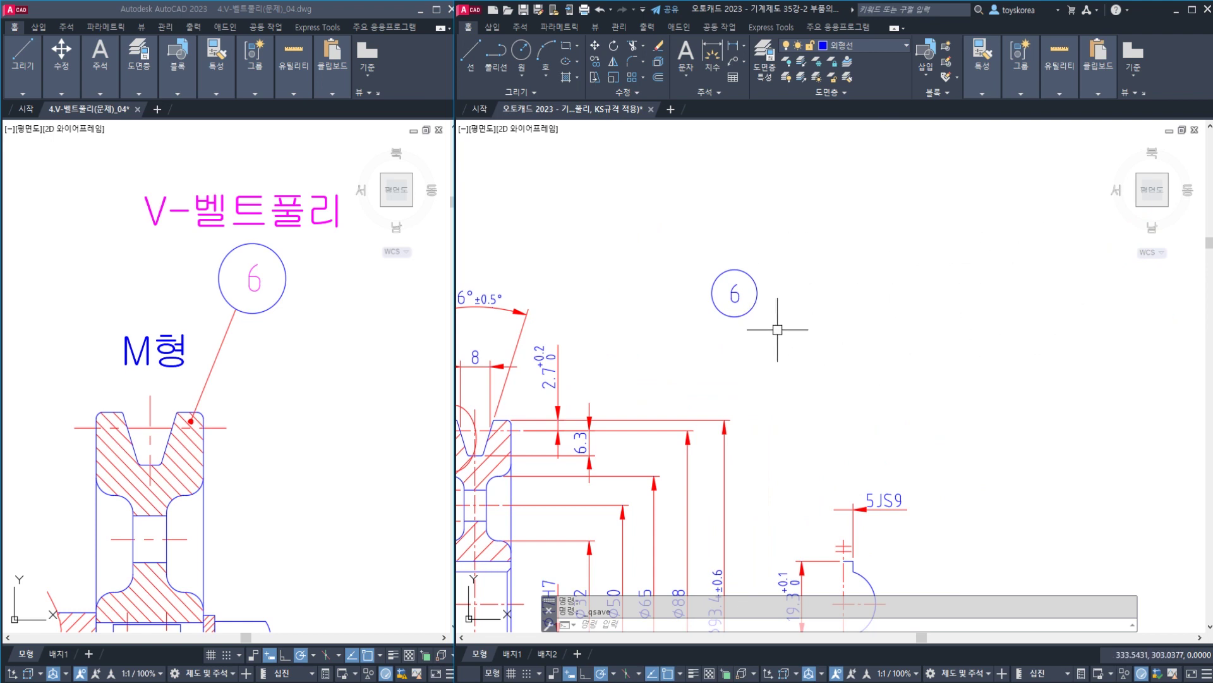
{"action": "mouse_move", "coordinate": [832, 356]}
{"action": "middle_mouse_down"}
{"action": "mouse_move", "coordinate": [815, 348]}
{"action": "mouse_move", "coordinate": [826, 361]}
{"action": "middle_mouse_up"}
{"action": "mouse_move", "coordinate": [898, 404]}
{"action": "left_mouse_down"}
{"action": "mouse_move", "coordinate": [936, 436]}
{"action": "mouse_move", "coordinate": [977, 344]}
{"action": "left_mouse_up"}
{"action": "left_click_drag", "start_coordinate": [913, 415], "coordinate": [929, 411]}
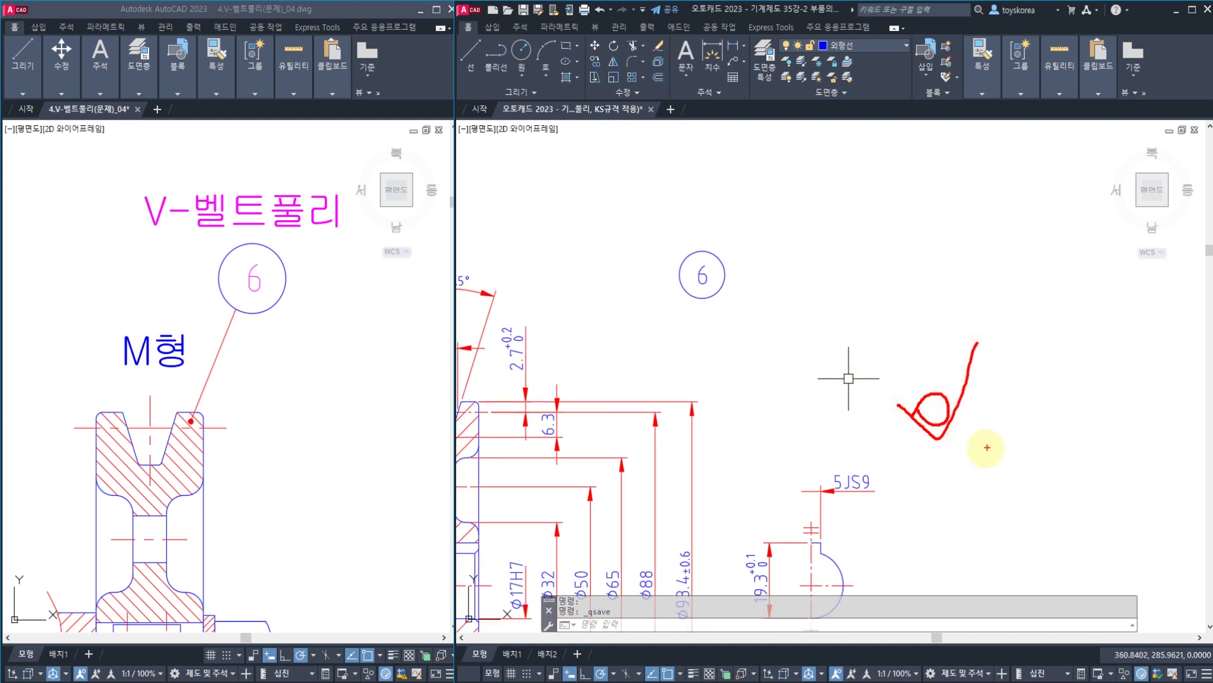
{"action": "left_click_drag", "start_coordinate": [984, 439], "coordinate": [1057, 390]}
{"action": "mouse_move", "coordinate": [993, 445]}
{"action": "left_mouse_down"}
{"action": "mouse_move", "coordinate": [1043, 449]}
{"action": "mouse_move", "coordinate": [1021, 481]}
{"action": "mouse_move", "coordinate": [1065, 384]}
{"action": "mouse_move", "coordinate": [1068, 475]}
{"action": "mouse_move", "coordinate": [976, 495]}
{"action": "left_mouse_up"}
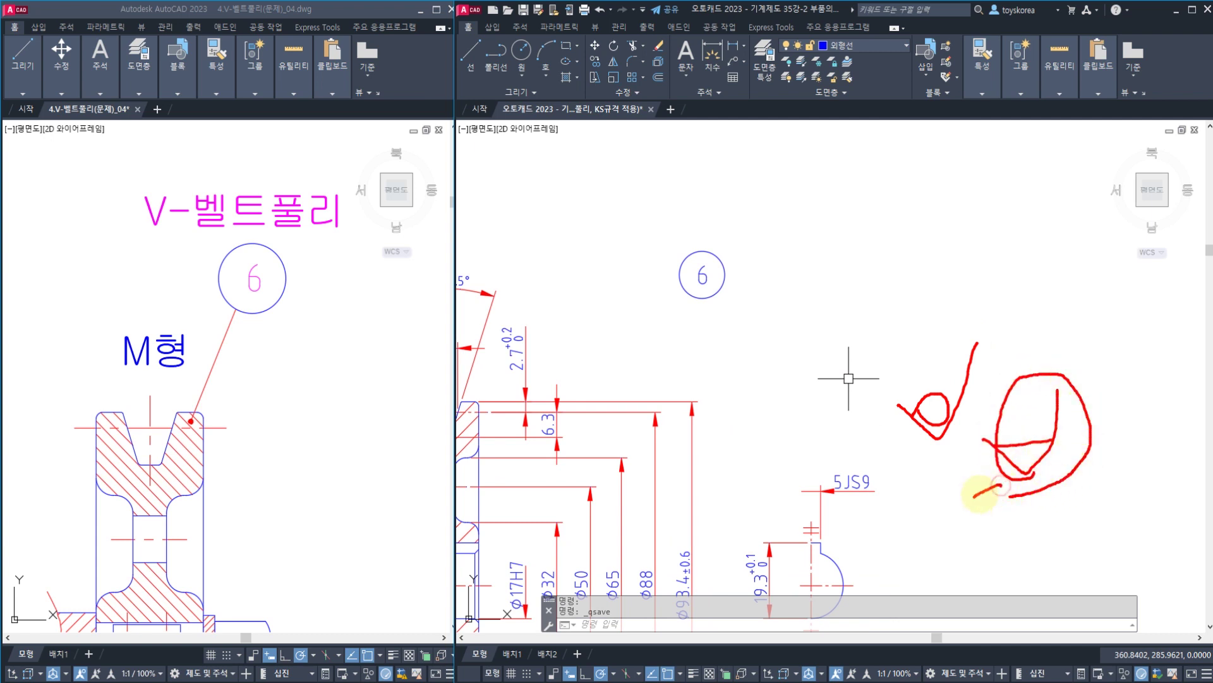
{"action": "mouse_move", "coordinate": [767, 199]}
{"action": "left_mouse_down"}
{"action": "mouse_move", "coordinate": [770, 307]}
{"action": "mouse_move", "coordinate": [801, 239]}
{"action": "mouse_move", "coordinate": [884, 203]}
{"action": "mouse_move", "coordinate": [878, 249]}
{"action": "mouse_move", "coordinate": [734, 196]}
{"action": "mouse_move", "coordinate": [961, 269]}
{"action": "mouse_move", "coordinate": [1069, 341]}
{"action": "left_mouse_up"}
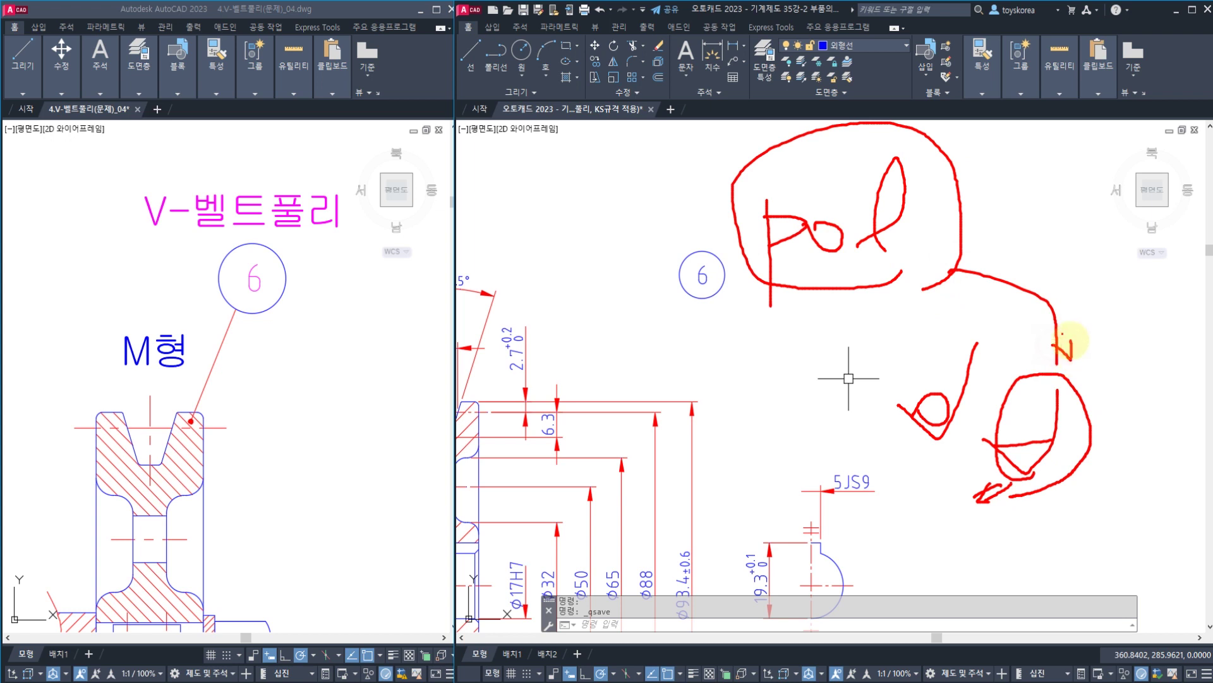
{"action": "key", "text": "Escape"}
{"action": "mouse_move", "coordinate": [866, 330]}
{"action": "middle_mouse_down"}
{"action": "mouse_move", "coordinate": [815, 343]}
{"action": "mouse_move", "coordinate": [779, 330]}
{"action": "middle_mouse_up"}
{"action": "type", "text": "PO"}
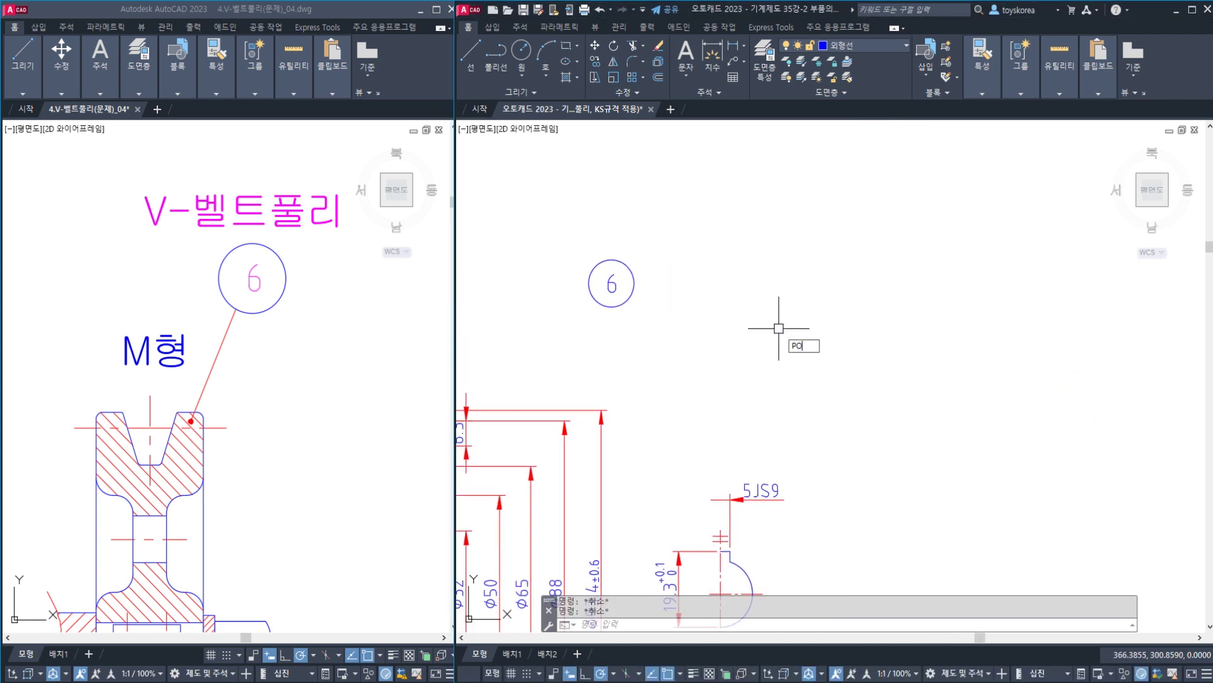
{"action": "type", "text": "L"}
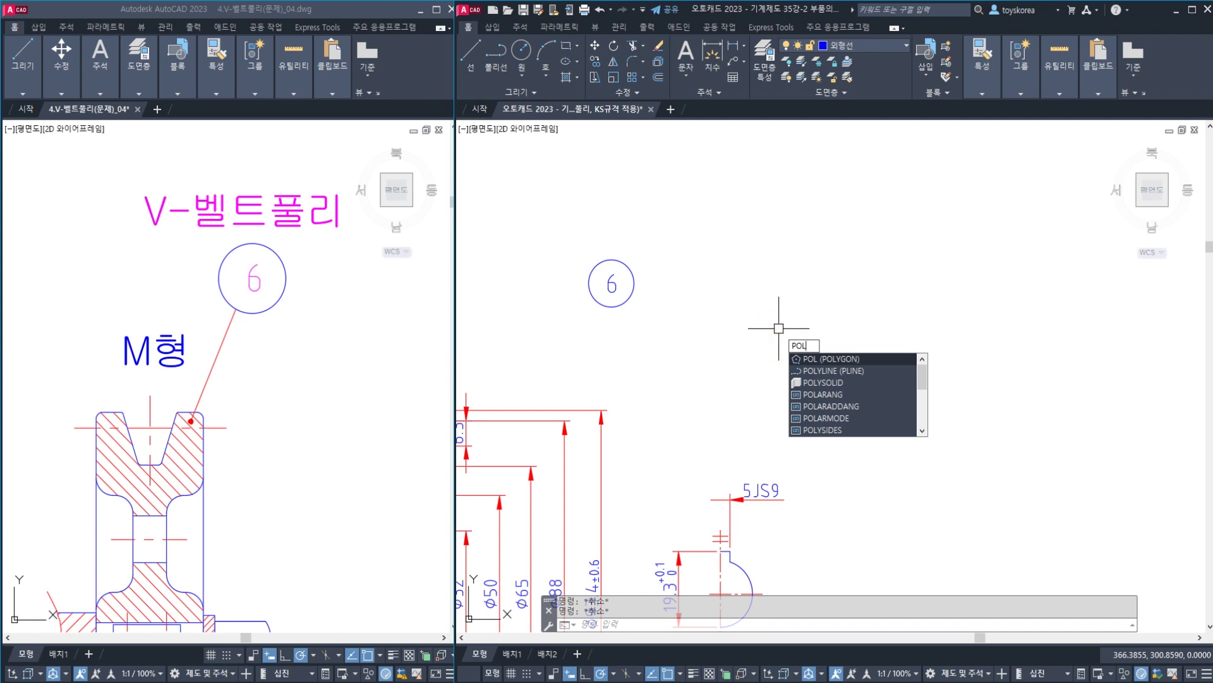
{"action": "key", "text": "Return"}
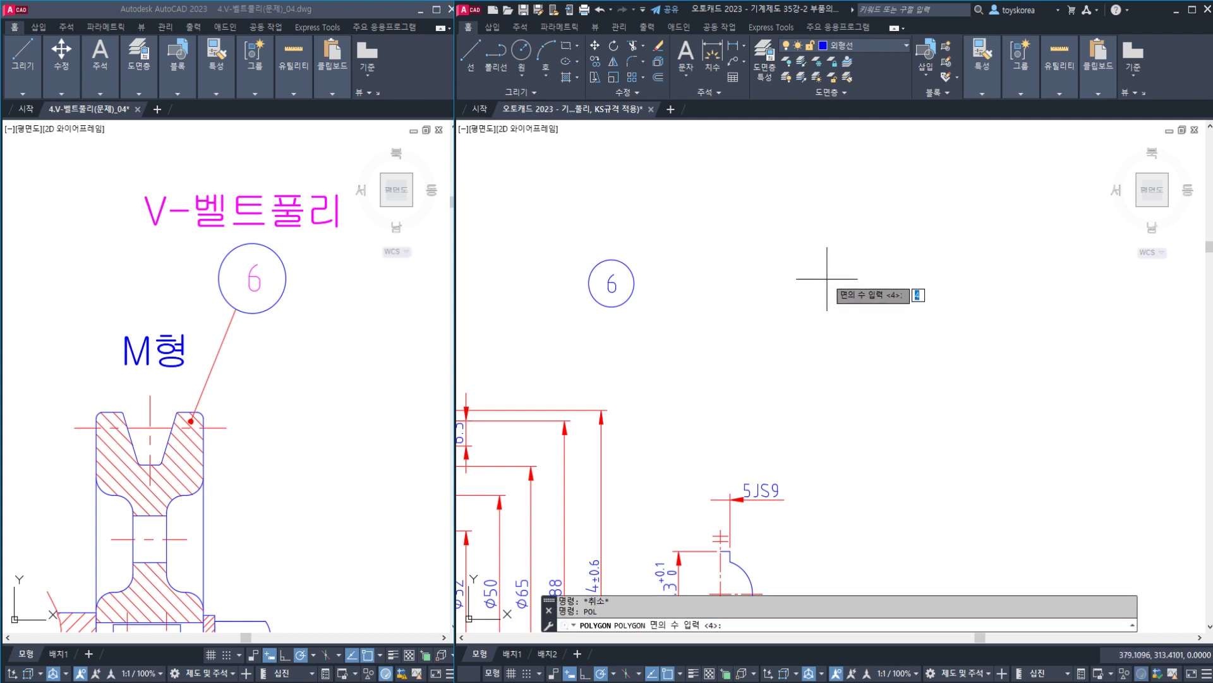
{"action": "key", "text": "Escape"}
{"action": "key", "text": "Escape"}
{"action": "middle_click_drag", "start_coordinate": [839, 315], "coordinate": [830, 322]}
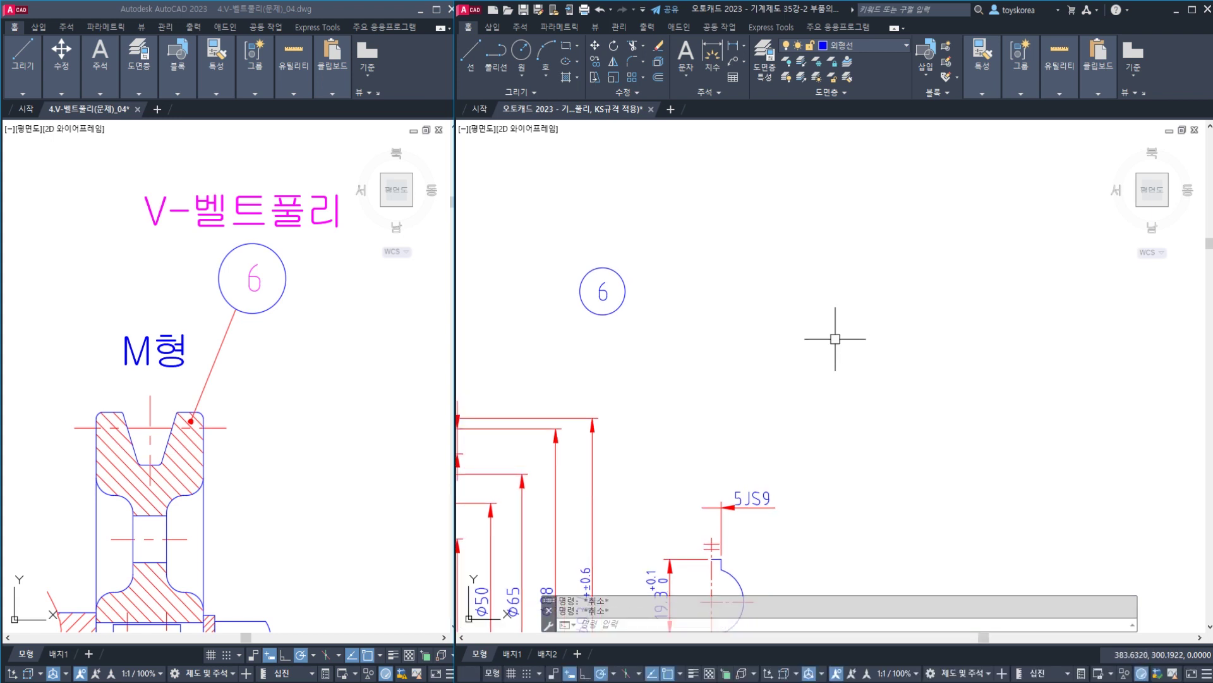
- Draw a six-sided polygon circumscribed about a circle of radius 7 in the empty area beside the balloon
{"action": "type", "text": "POL"}
{"action": "key", "text": "Return"}
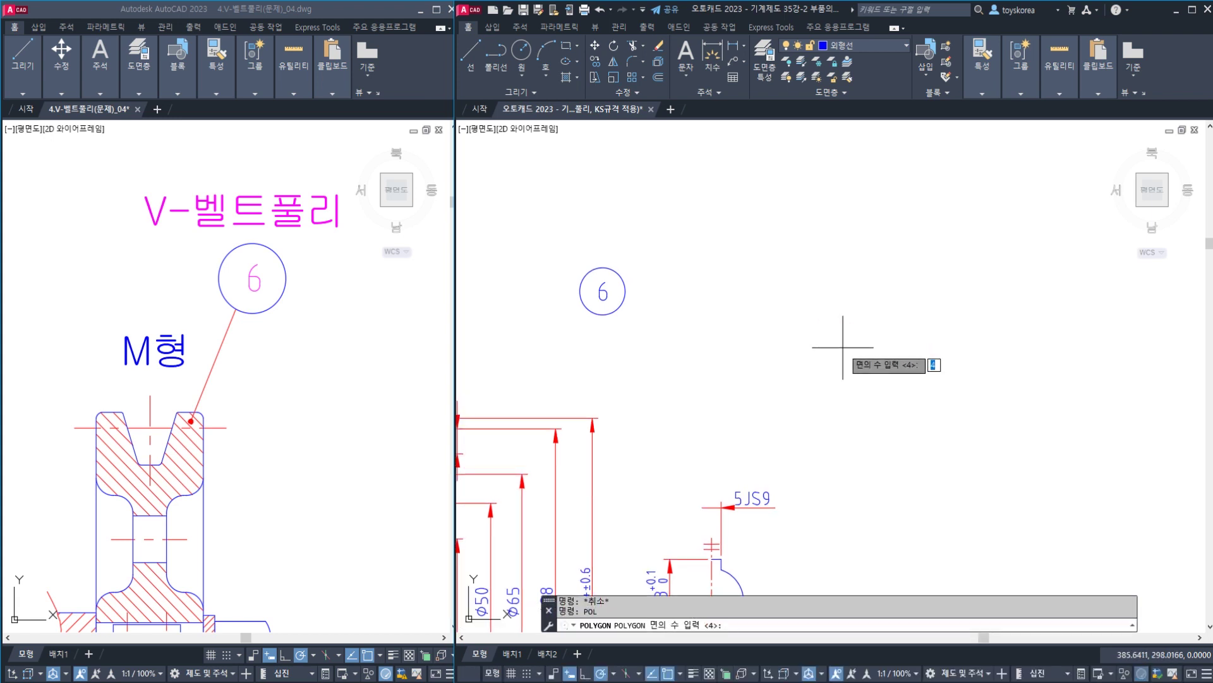
{"action": "type", "text": "6"}
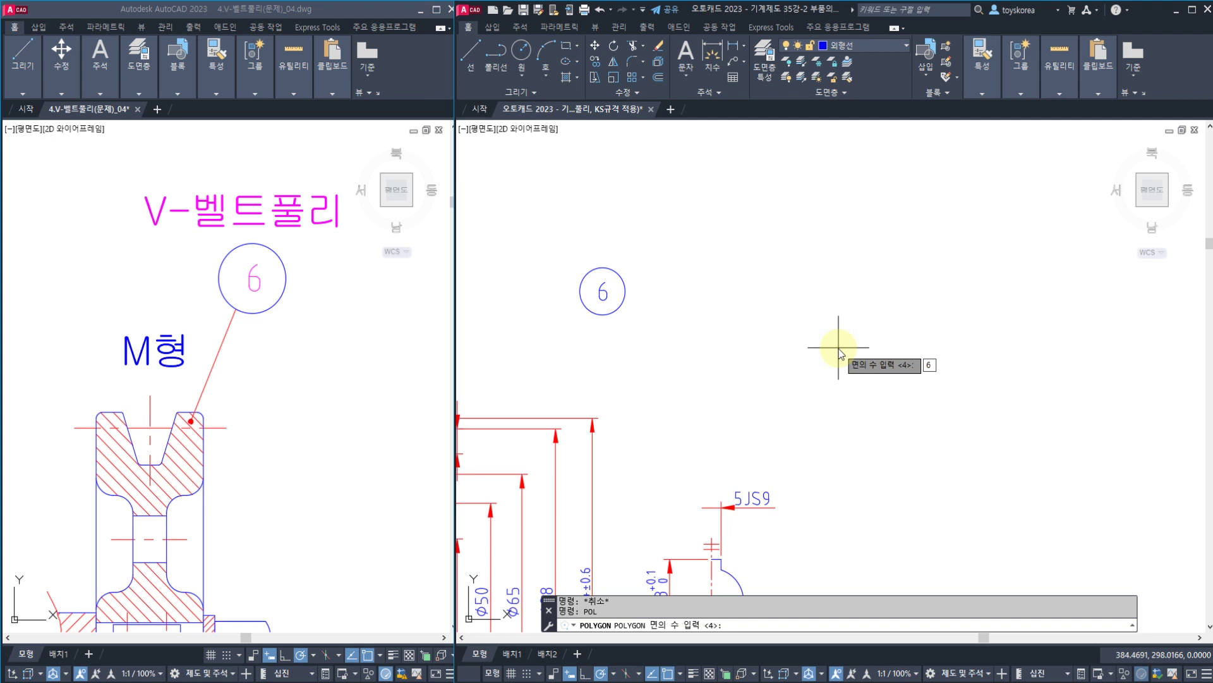
{"action": "key", "text": "Return"}
{"action": "left_click", "coordinate": [853, 353]}
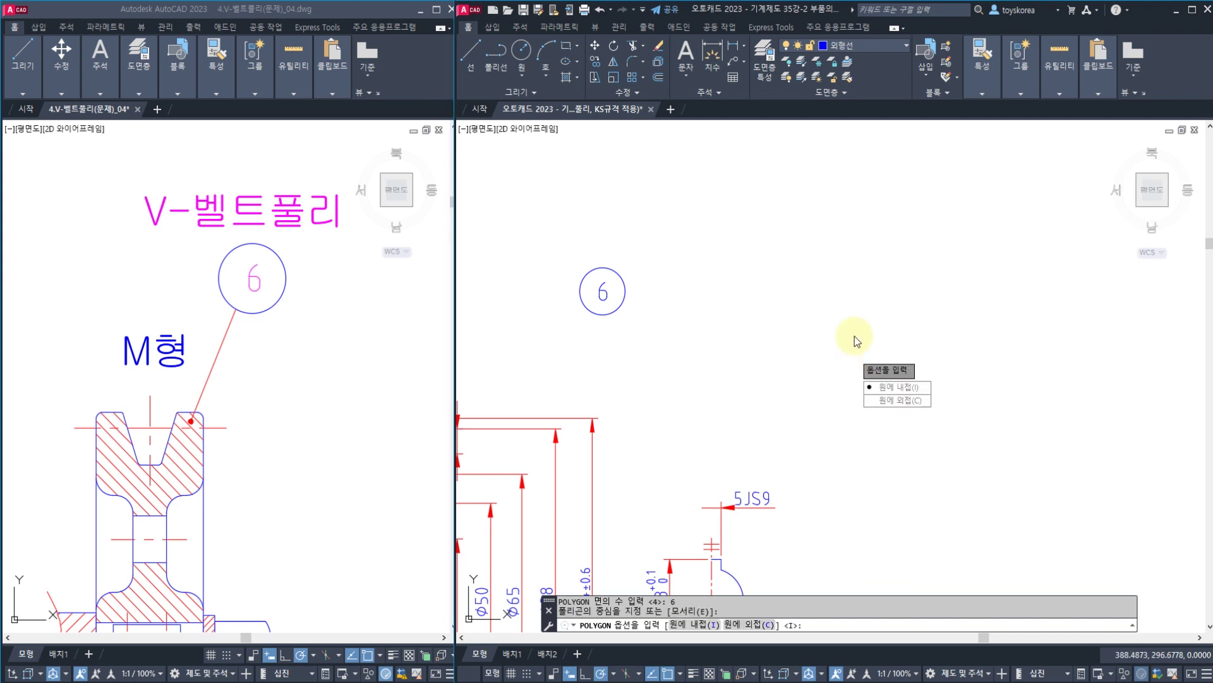
{"action": "left_click", "coordinate": [888, 400]}
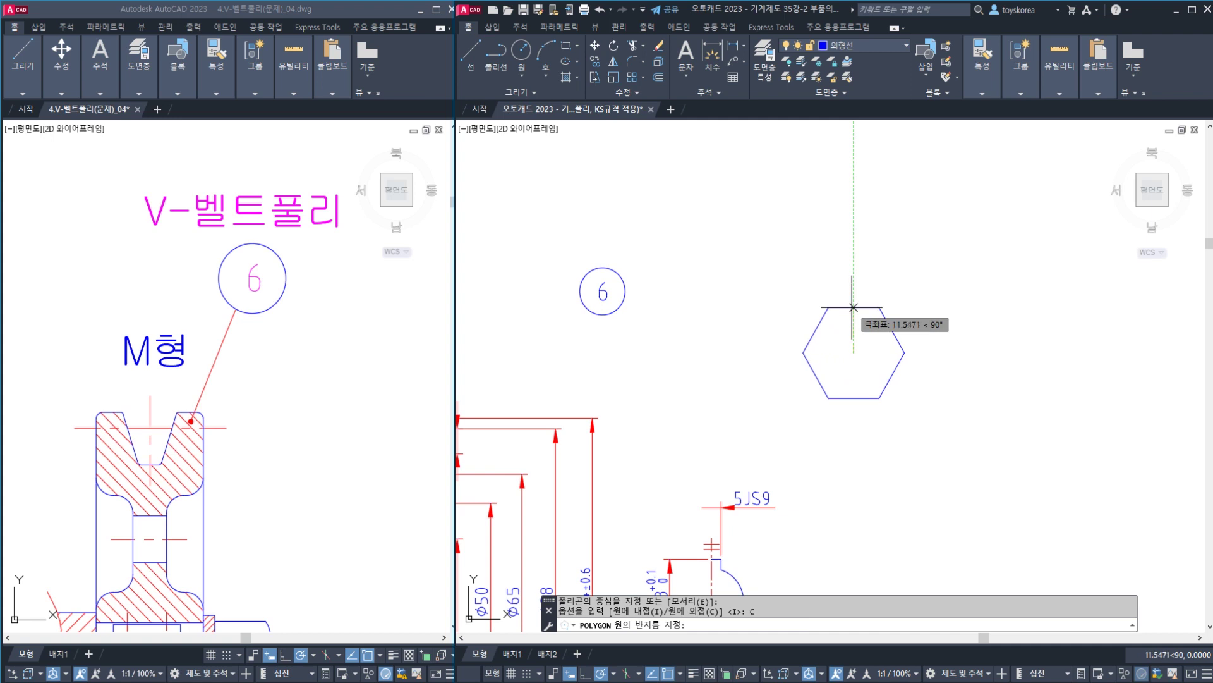
{"action": "type", "text": "7"}
{"action": "key", "text": "Return"}
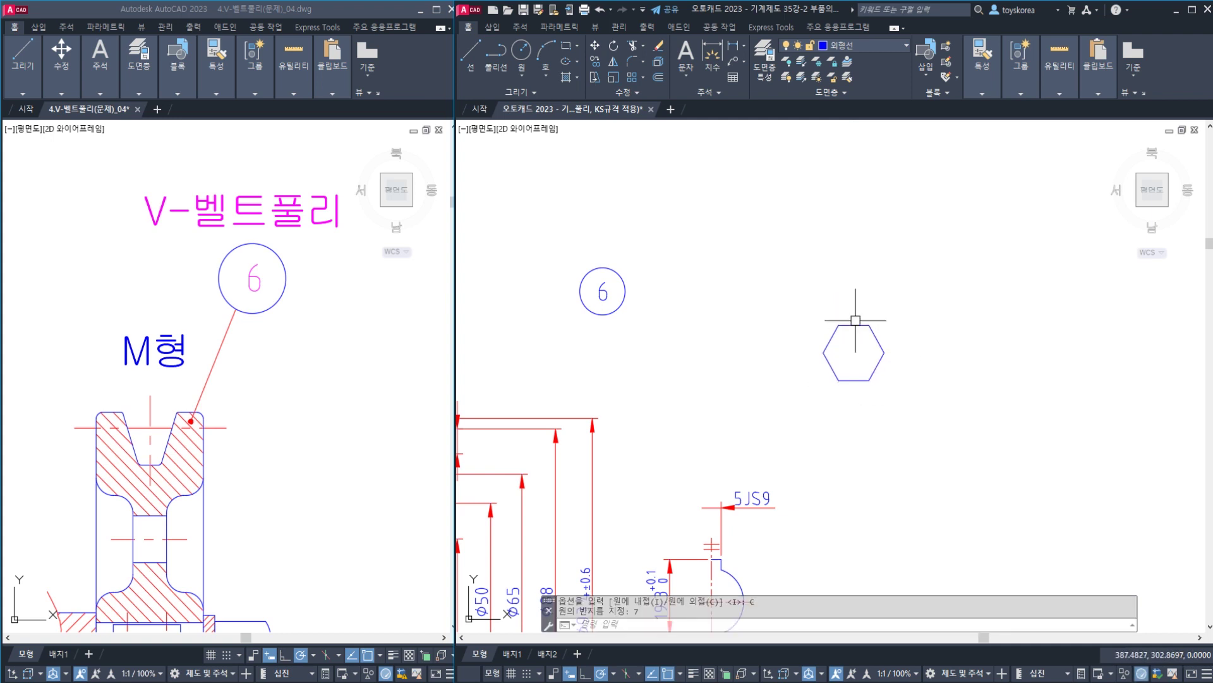
- Draw a diagonal from the hexagon's lower-left to its upper-right vertex and a horizontal line between its two side vertices
{"action": "scroll", "coordinate": [857, 357], "scroll_direction": "up", "scroll_amount": 2}
{"action": "type", "text": "L"}
{"action": "key", "text": "Return"}
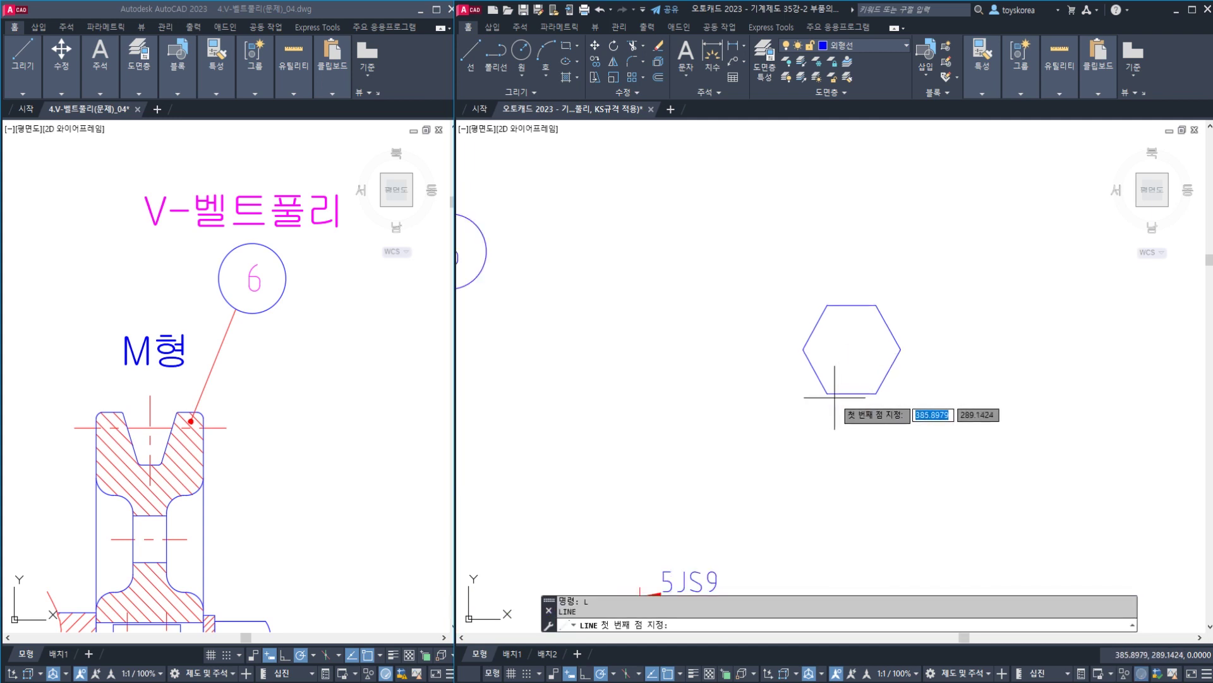
{"action": "left_click", "coordinate": [827, 394]}
{"action": "left_click", "coordinate": [875, 305]}
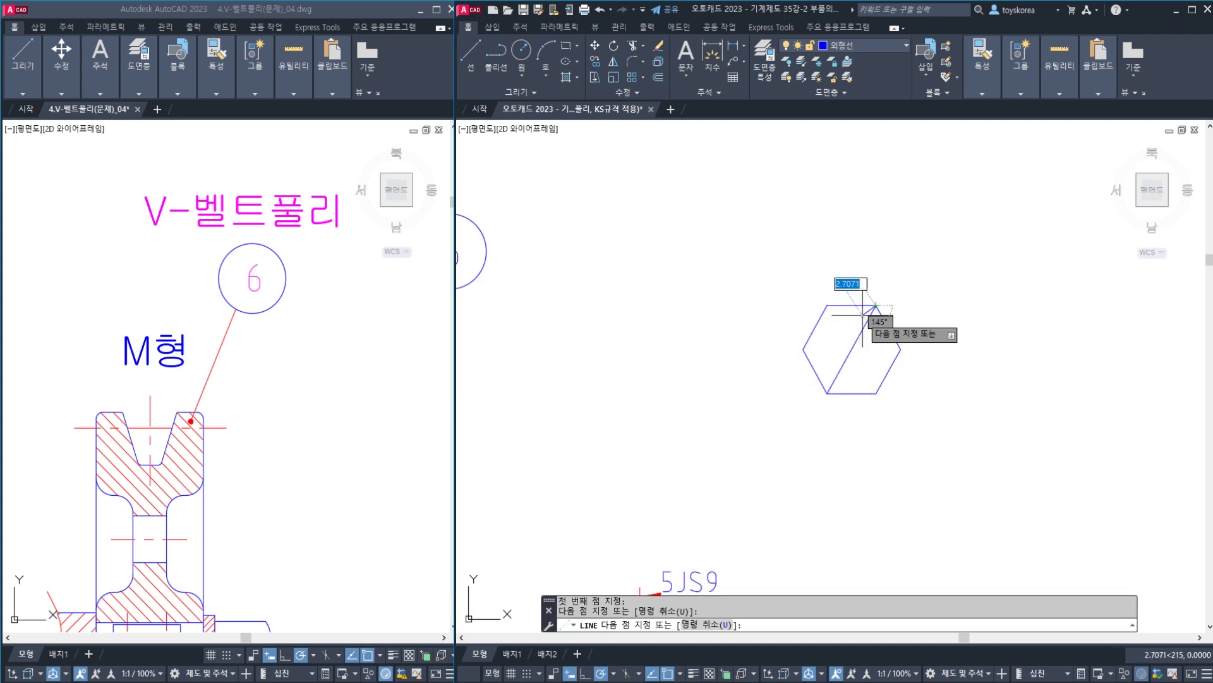
{"action": "key", "text": "Return"}
{"action": "key", "text": "Return"}
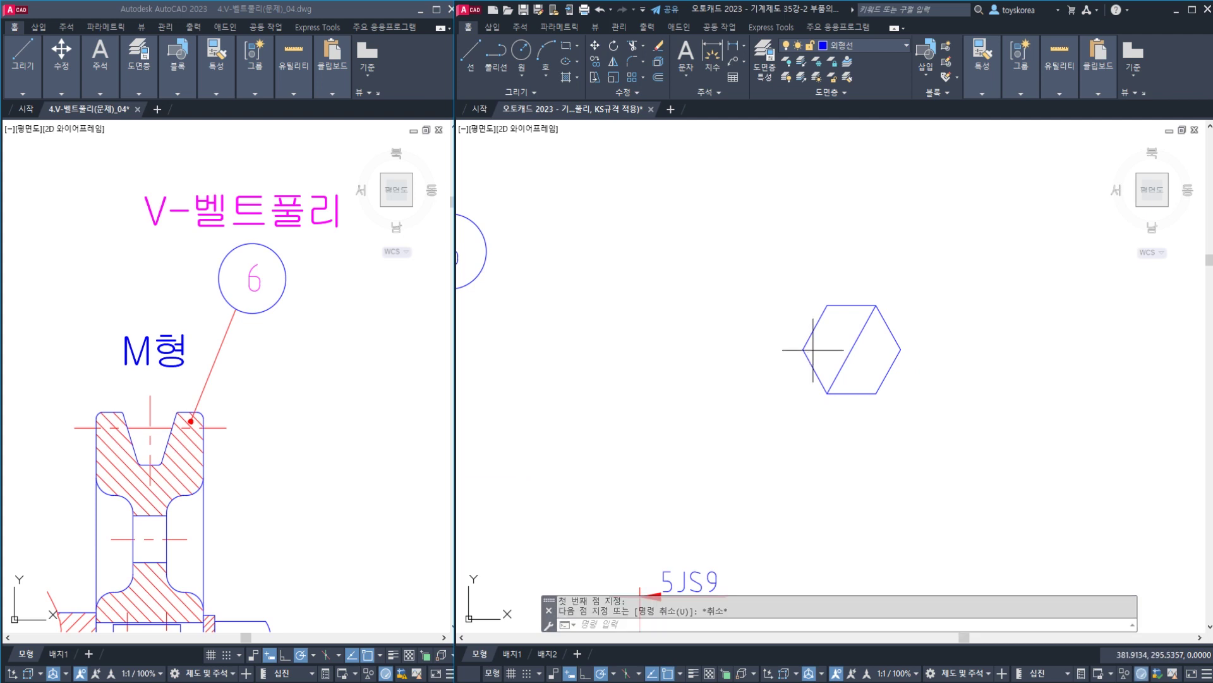
{"action": "left_click", "coordinate": [804, 349]}
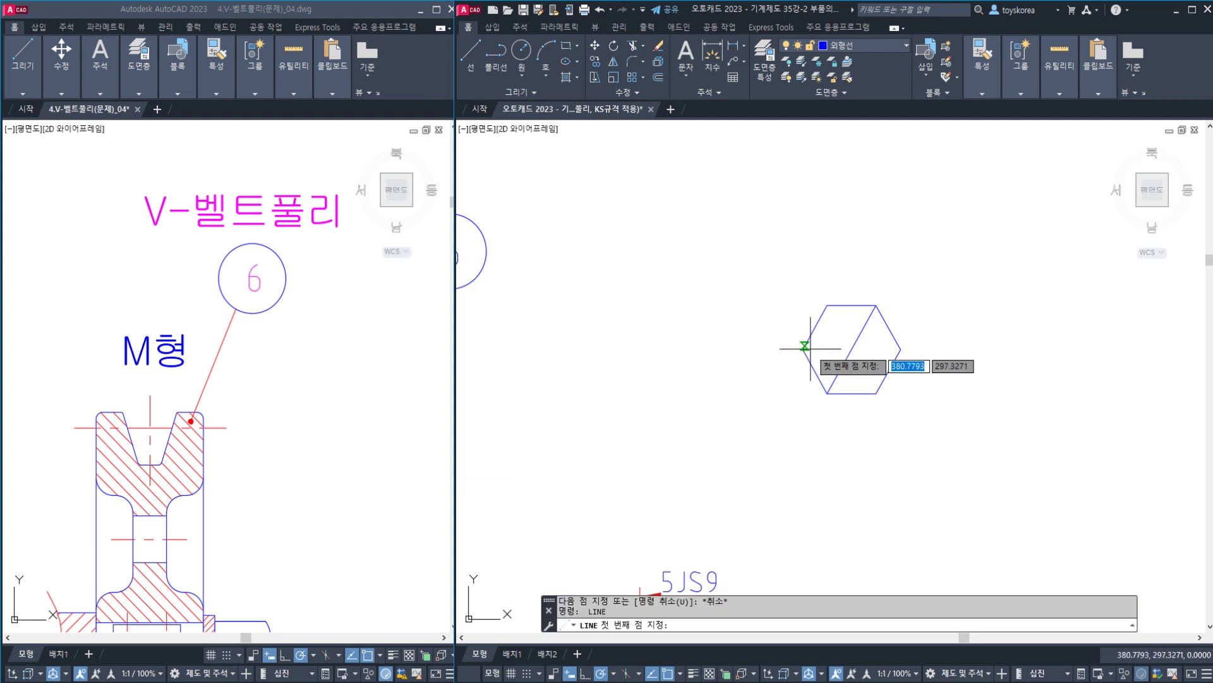
{"action": "left_click", "coordinate": [901, 349]}
{"action": "key", "text": "Escape"}
{"action": "key", "text": "Escape"}
{"action": "key", "text": "Escape"}
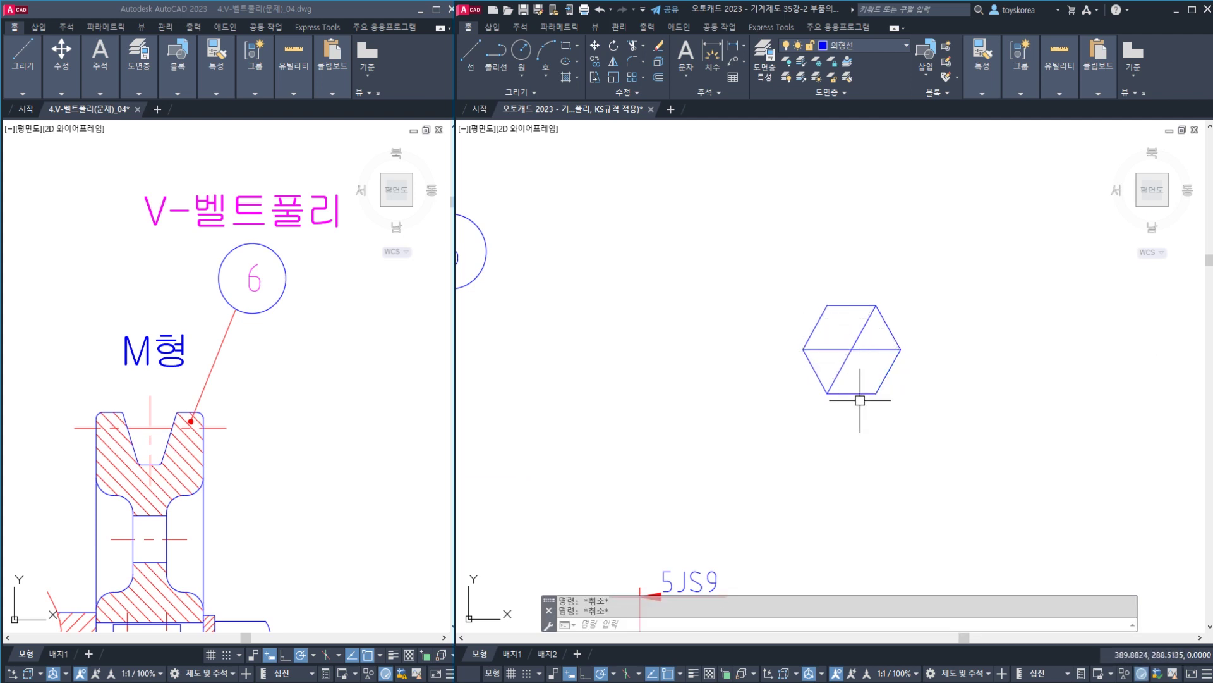
- Trim away the horizontal line and the hexagon outline to the right of the diagonal, using the diagonal as cutting edge
{"action": "scroll", "coordinate": [869, 369], "scroll_direction": "up", "scroll_amount": 2}
{"action": "type", "text": "tr"}
{"action": "key", "text": "Return"}
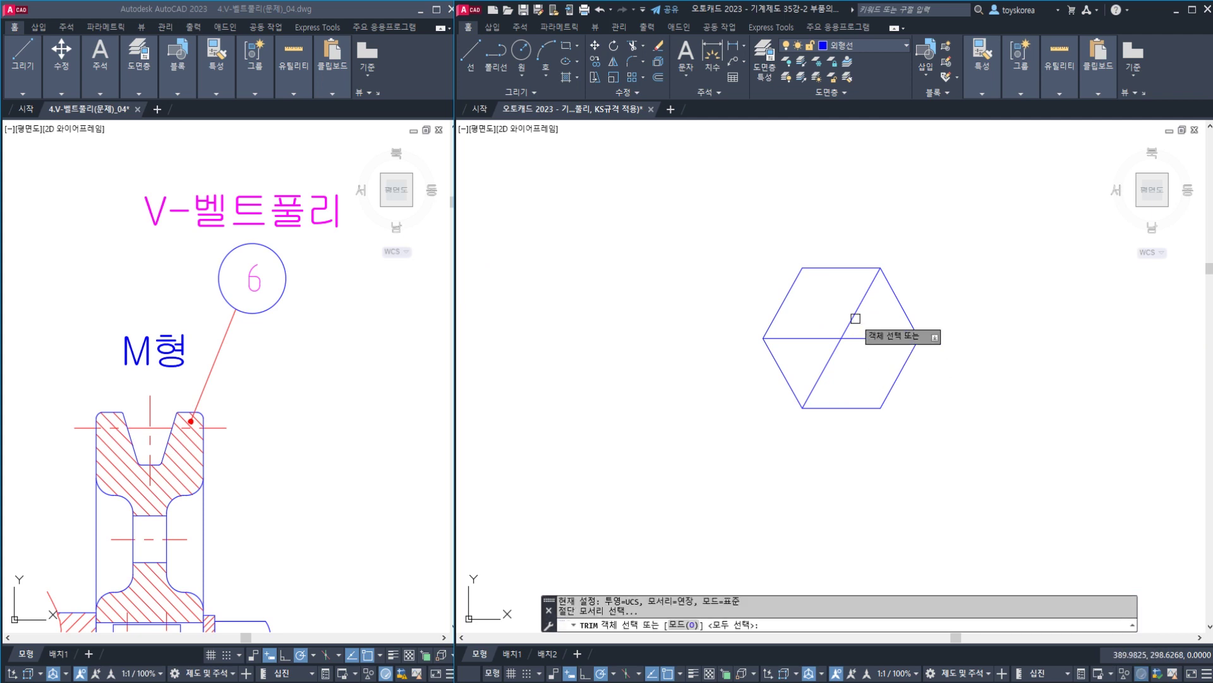
{"action": "left_click", "coordinate": [854, 318]}
{"action": "key", "text": "Return"}
{"action": "left_click", "coordinate": [869, 336]}
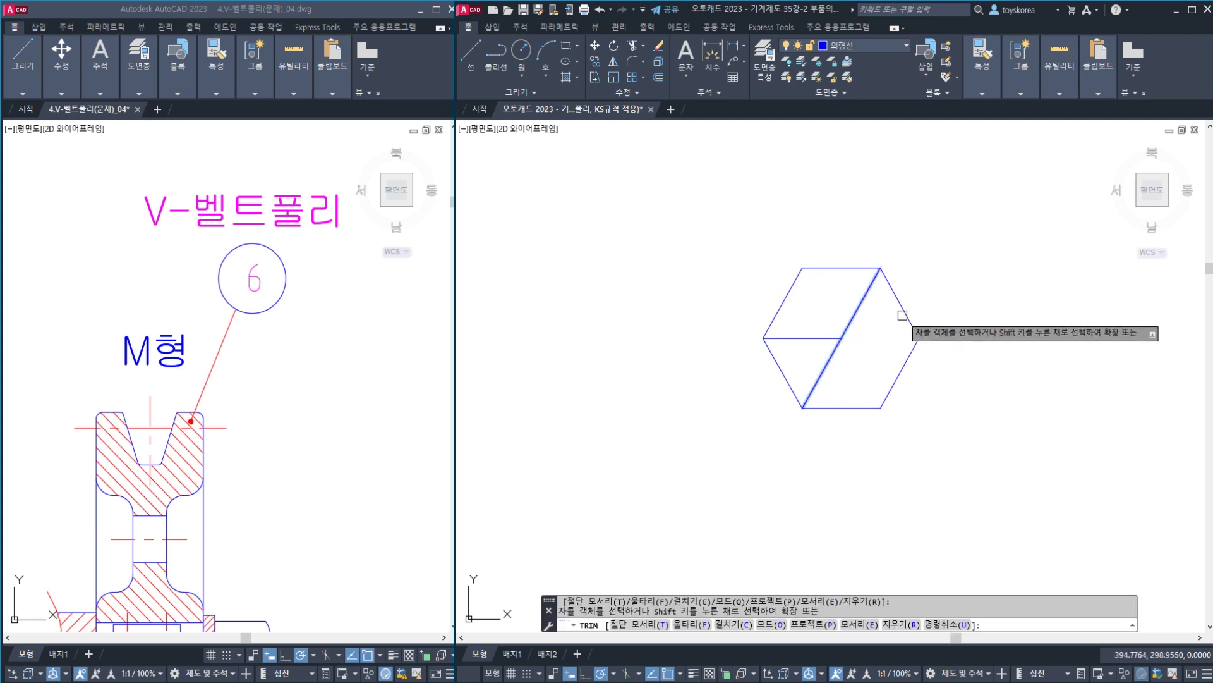
{"action": "left_click", "coordinate": [903, 315]}
{"action": "key", "text": "Return"}
- Trim the hexagon outline above the horizontal line, using that line as cutting edge, to leave the surface roughness symbol
{"action": "key", "text": "Return"}
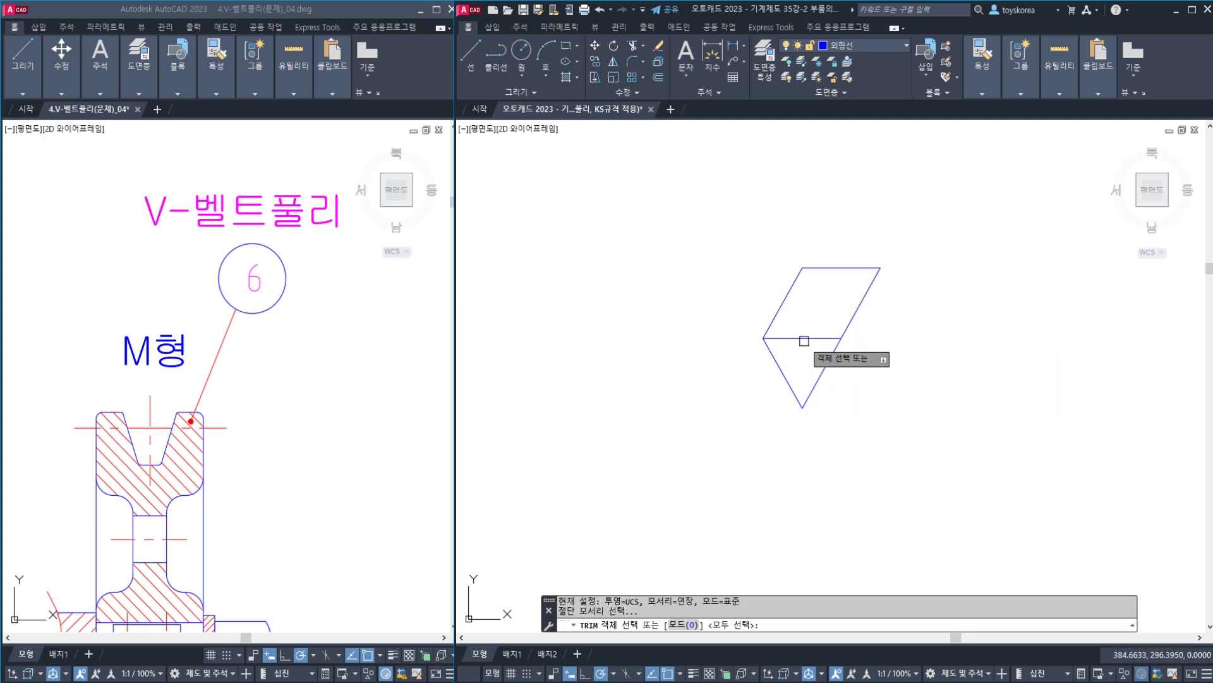
{"action": "left_click", "coordinate": [803, 337]}
{"action": "key", "text": "Return"}
{"action": "left_click", "coordinate": [786, 298]}
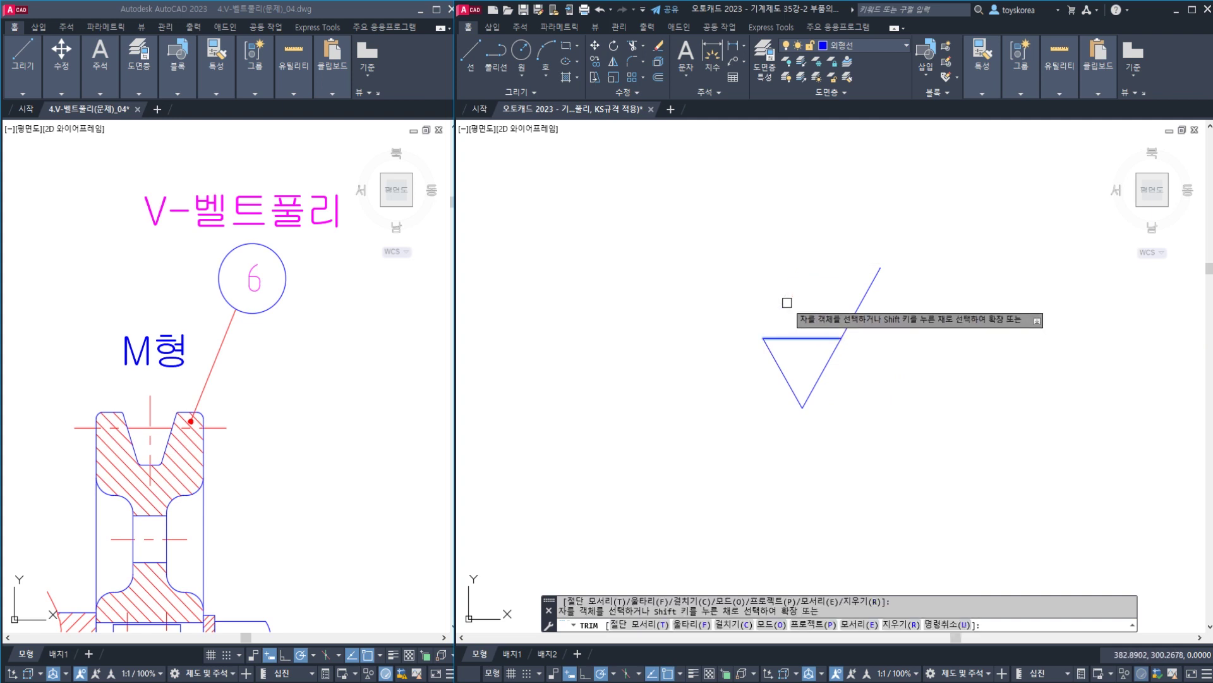
{"action": "key", "text": "Escape"}
{"action": "scroll", "coordinate": [807, 375], "scroll_direction": "down", "scroll_amount": 2}
{"action": "middle_click_drag", "start_coordinate": [787, 418], "coordinate": [788, 423]}
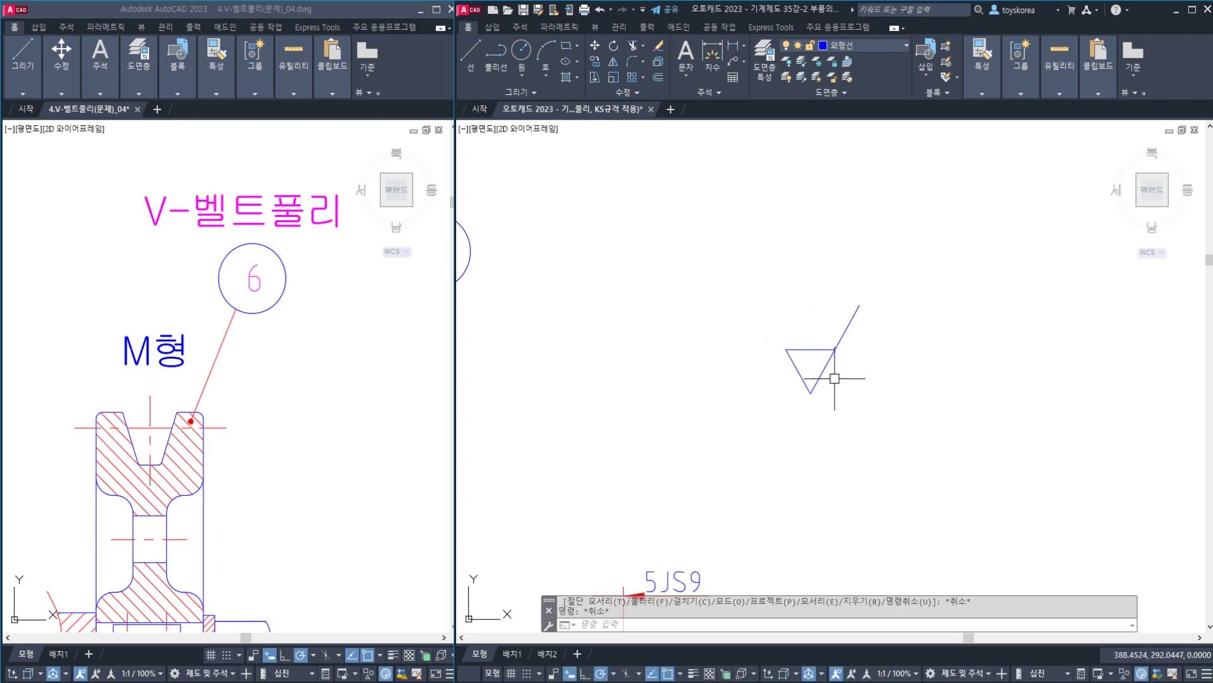
- Move the whole surface roughness symbol to just right of the number 6 balloon
{"action": "middle_click_drag", "start_coordinate": [835, 378], "coordinate": [842, 391]}
{"action": "type", "text": "m"}
{"action": "key", "text": "Return"}
{"action": "left_click", "coordinate": [872, 417]}
{"action": "left_click", "coordinate": [794, 357]}
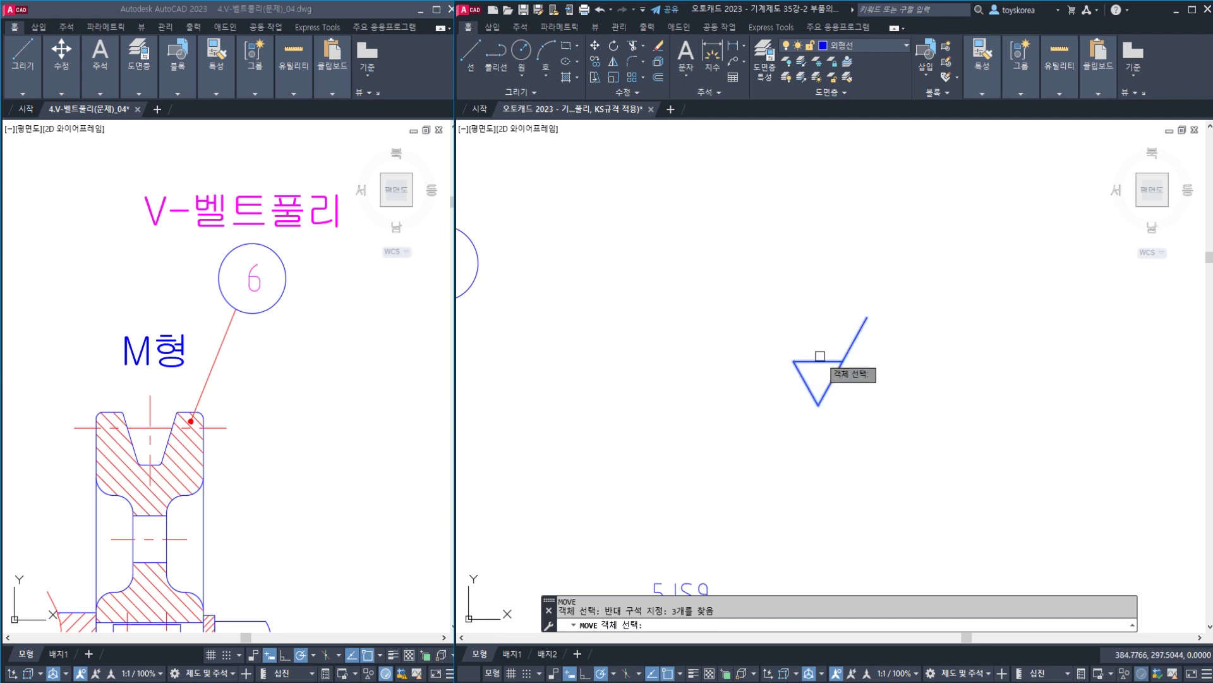
{"action": "key", "text": "Return"}
{"action": "left_click", "coordinate": [830, 366]}
{"action": "middle_click_drag", "start_coordinate": [616, 273], "coordinate": [772, 332]}
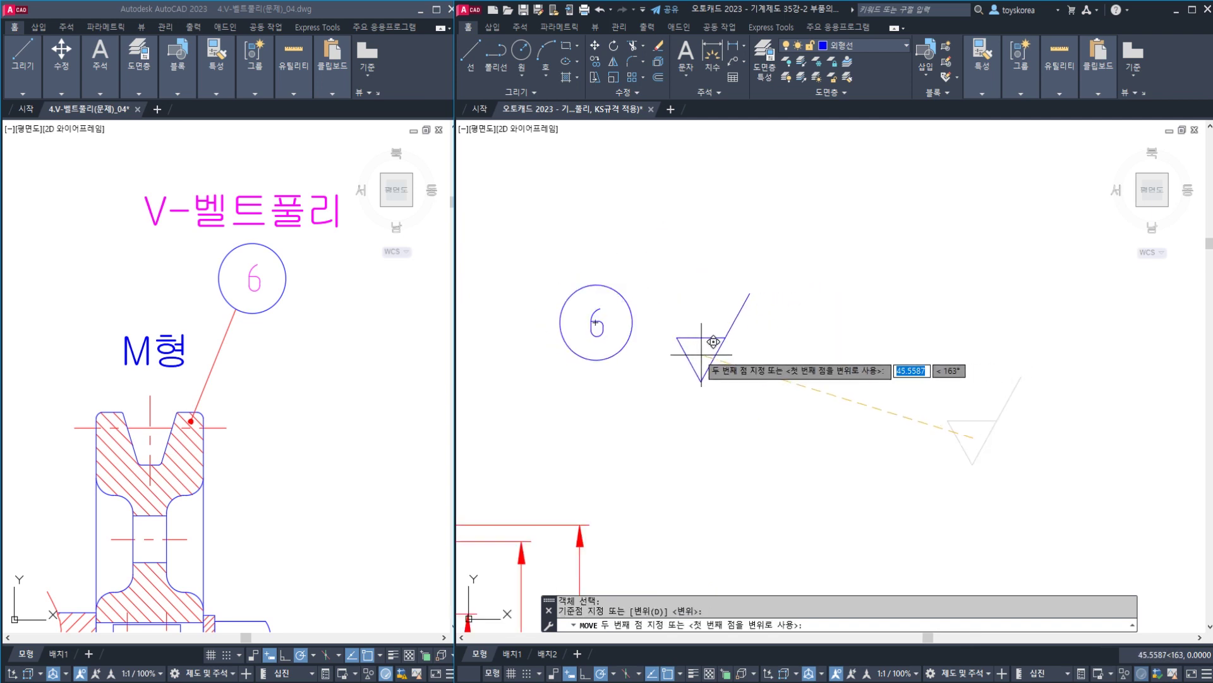
{"action": "left_click", "coordinate": [683, 342]}
{"action": "key", "text": "Escape"}
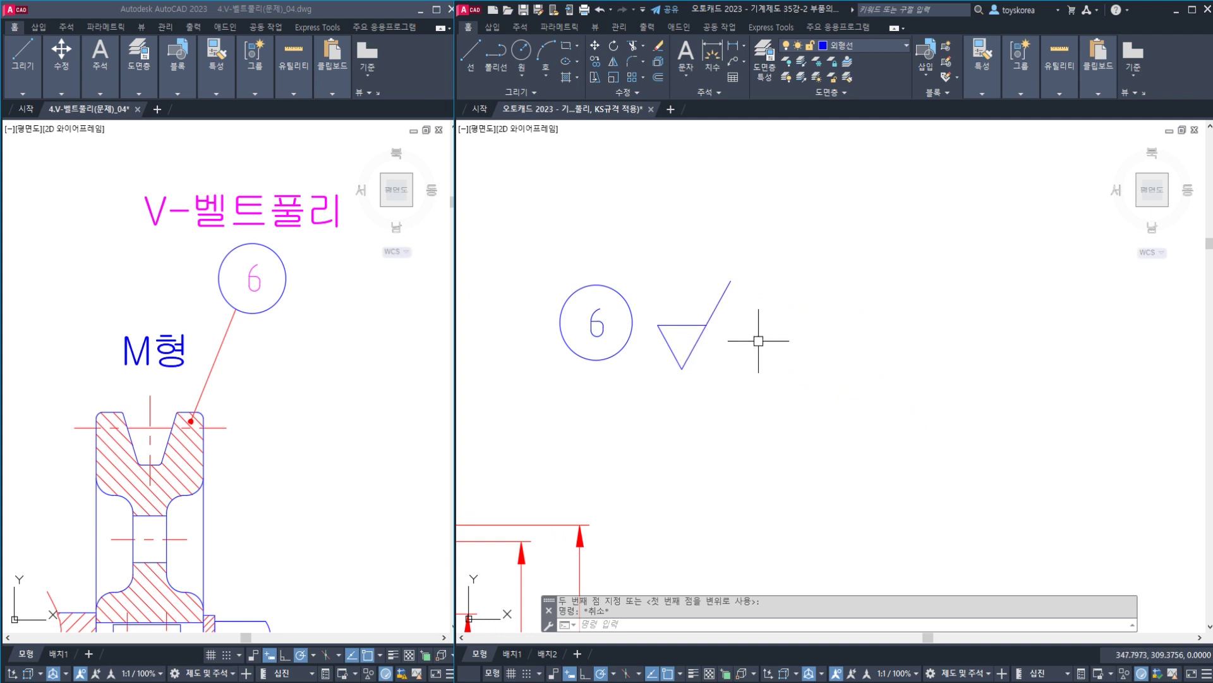
{"action": "key", "text": "Escape"}
- Copy the surface roughness symbol horizontally to the right by about 14 mm
{"action": "left_click", "coordinate": [731, 350]}
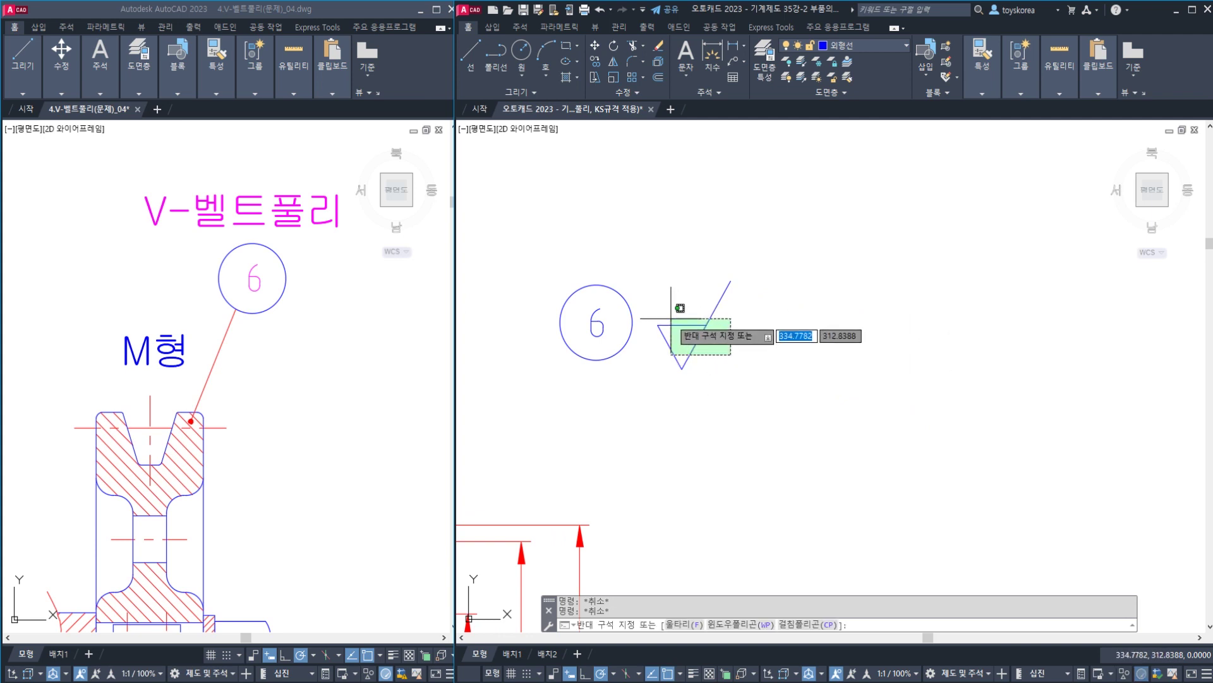
{"action": "left_click", "coordinate": [666, 317]}
{"action": "type", "text": "co"}
{"action": "key", "text": "Return"}
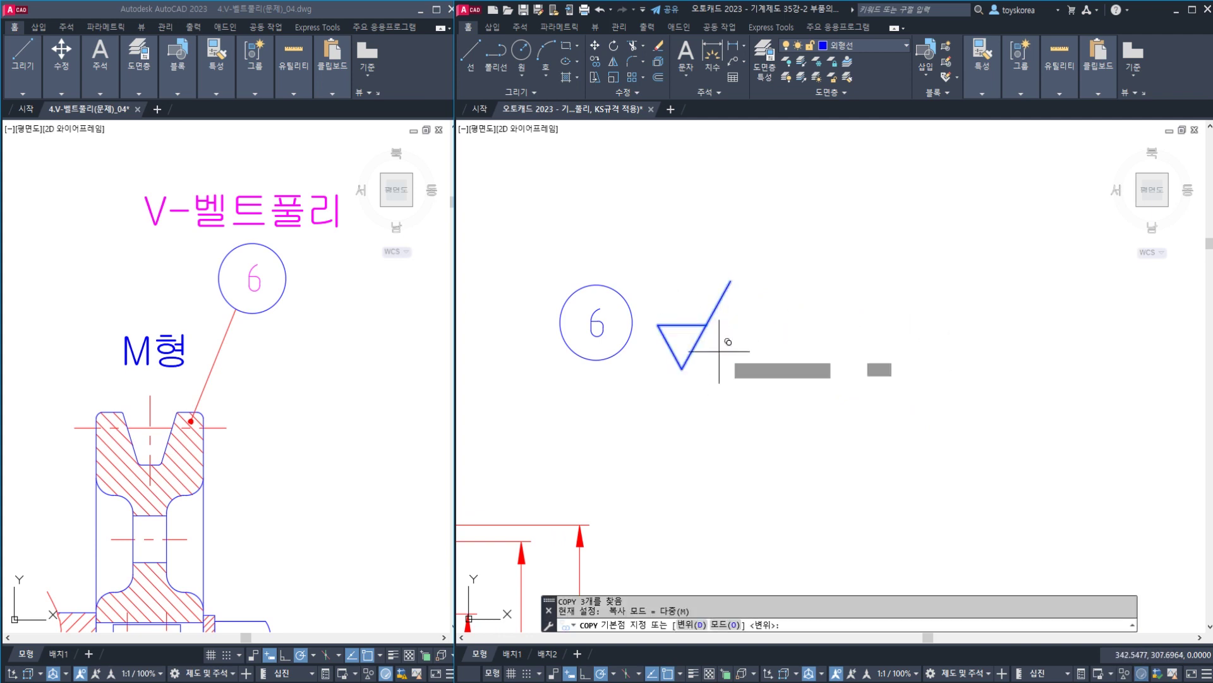
{"action": "left_click", "coordinate": [718, 352]}
{"action": "left_click", "coordinate": [806, 351]}
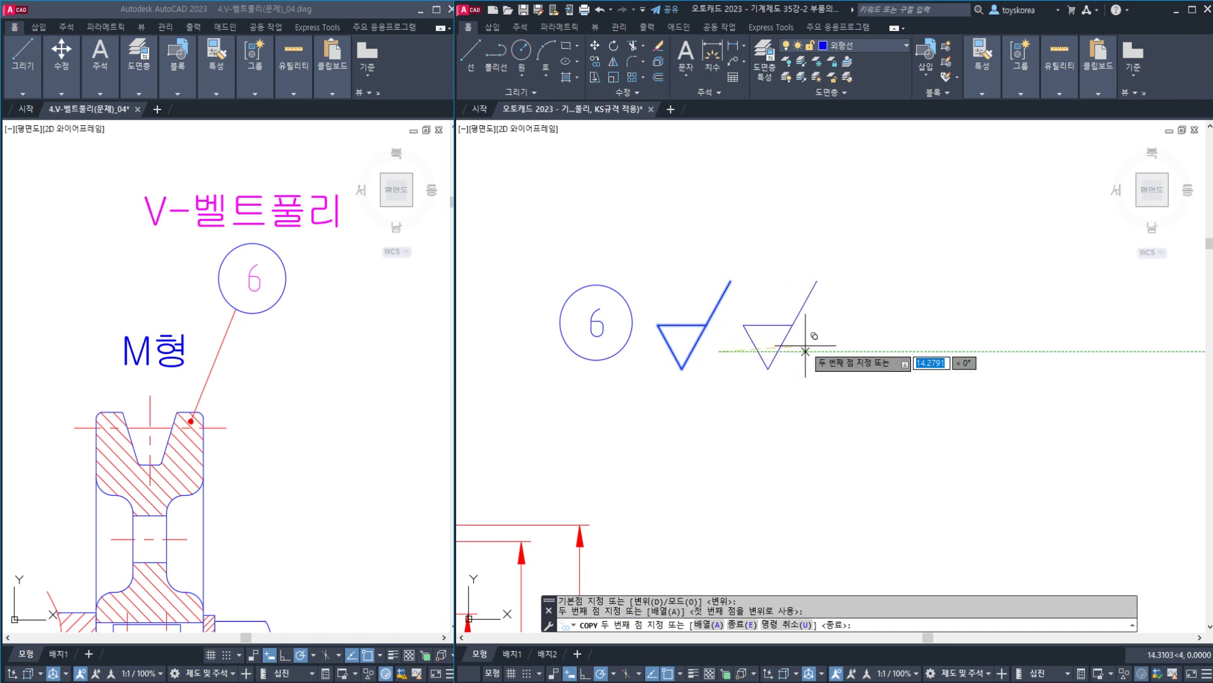
{"action": "key", "text": "Escape"}
- Copy the balloon's number 6 text to just above the second roughness symbol's triangle
{"action": "left_click", "coordinate": [597, 326]}
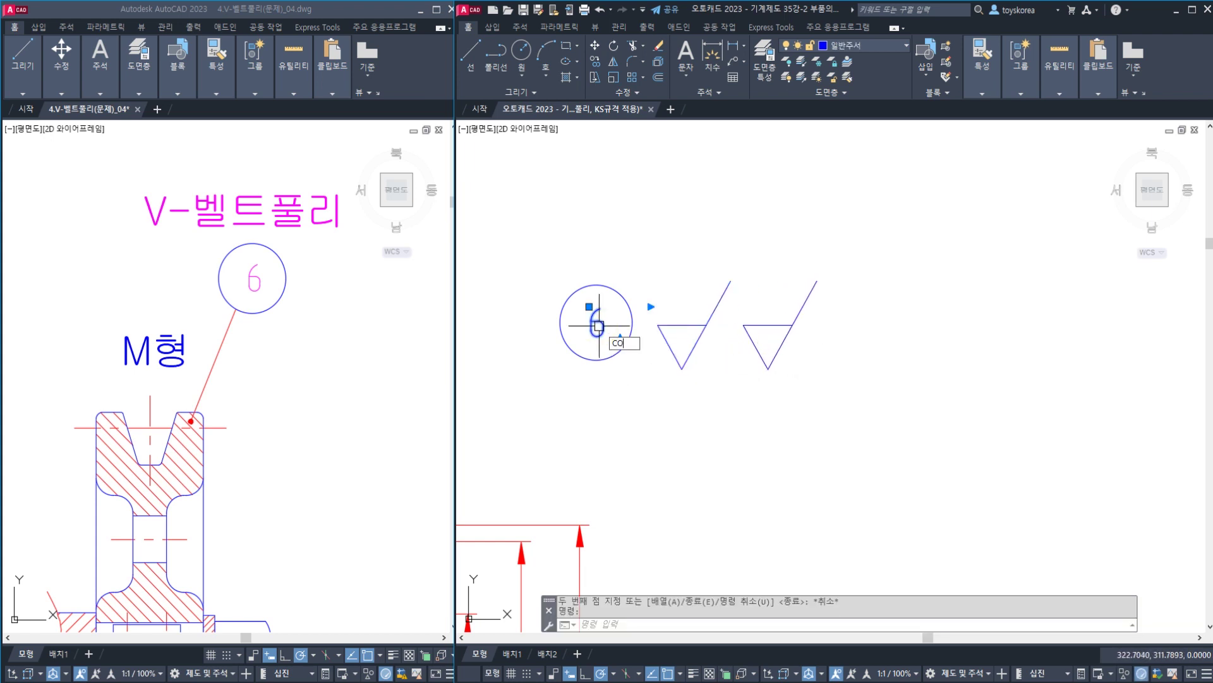
{"action": "key", "text": "Return"}
{"action": "left_click", "coordinate": [598, 327]}
{"action": "scroll", "coordinate": [786, 319], "scroll_direction": "up", "scroll_amount": 2}
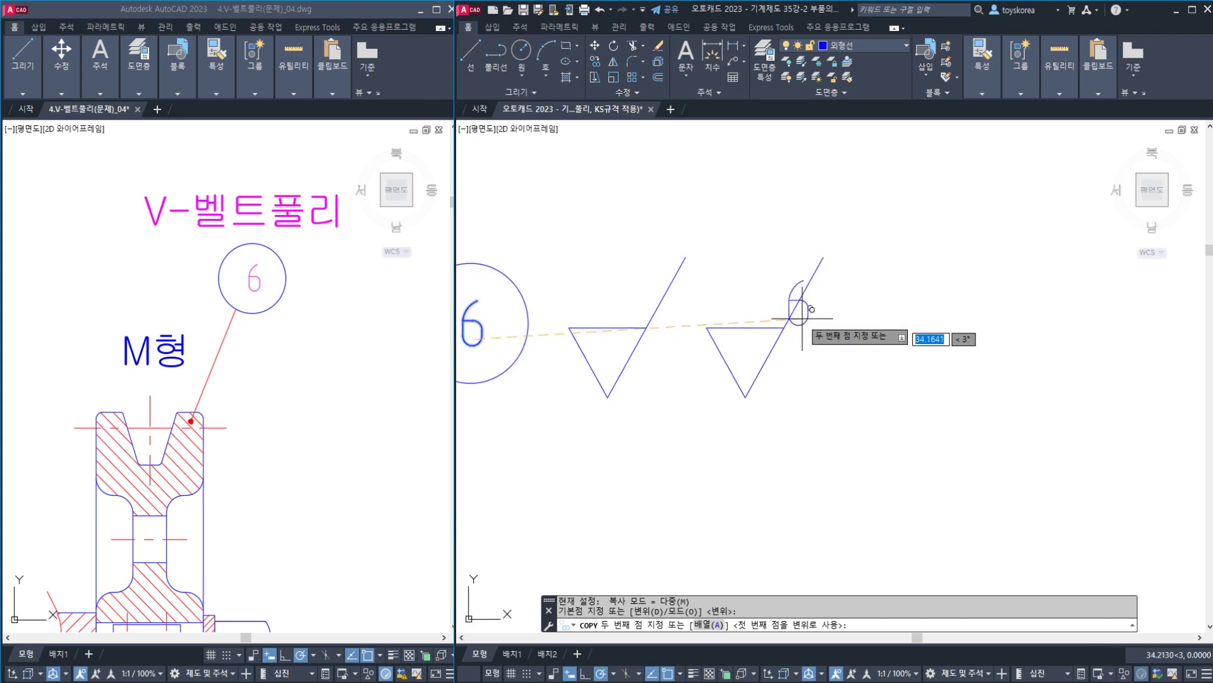
{"action": "left_click", "coordinate": [744, 309]}
{"action": "key", "text": "Escape"}
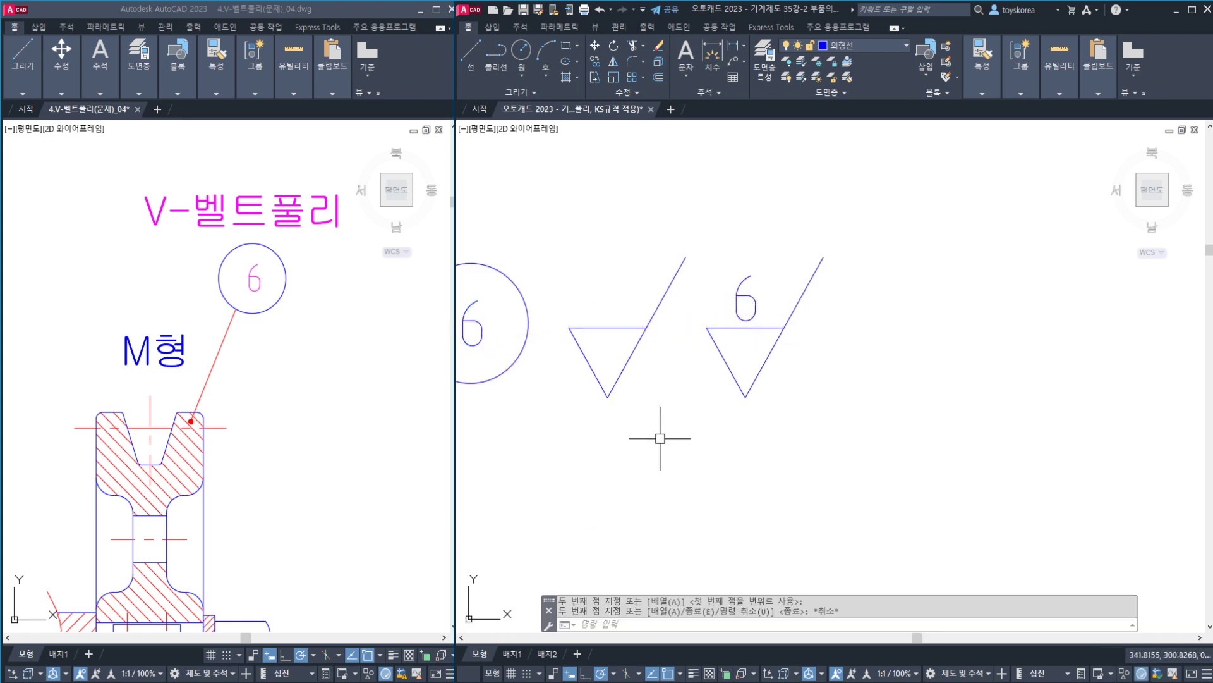
- Change the copied text above the second roughness symbol to W
{"action": "left_click", "coordinate": [754, 315]}
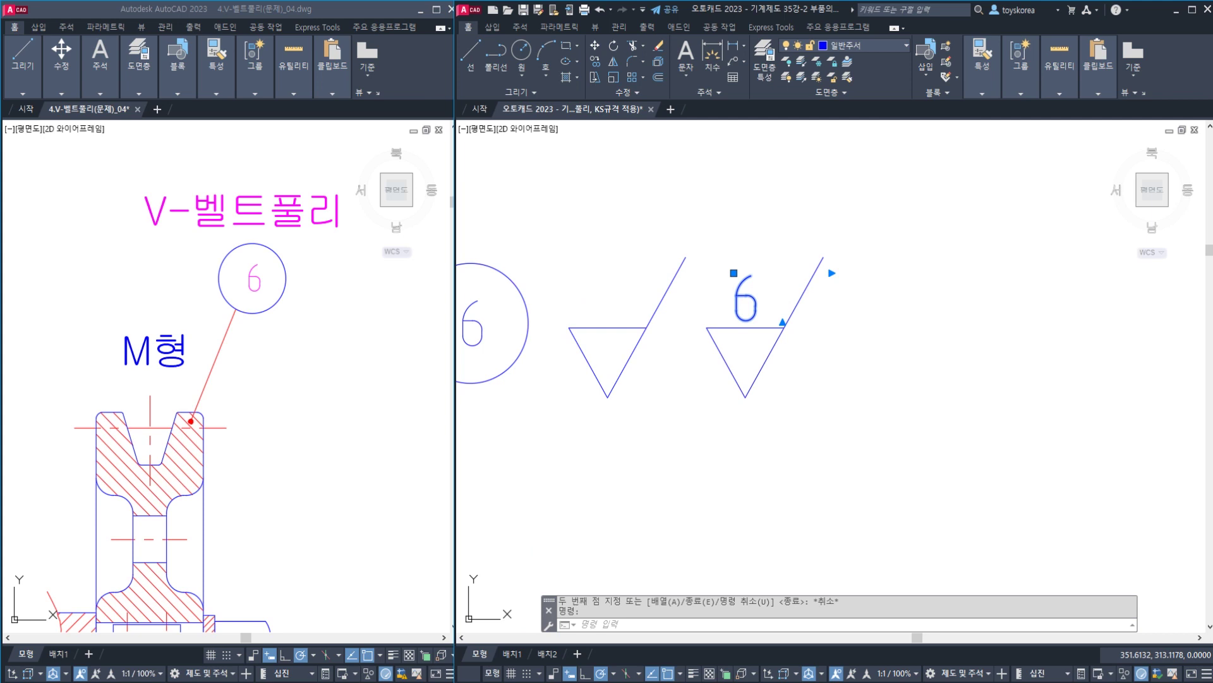
{"action": "double_click", "coordinate": [746, 302]}
{"action": "type", "text": "W"}
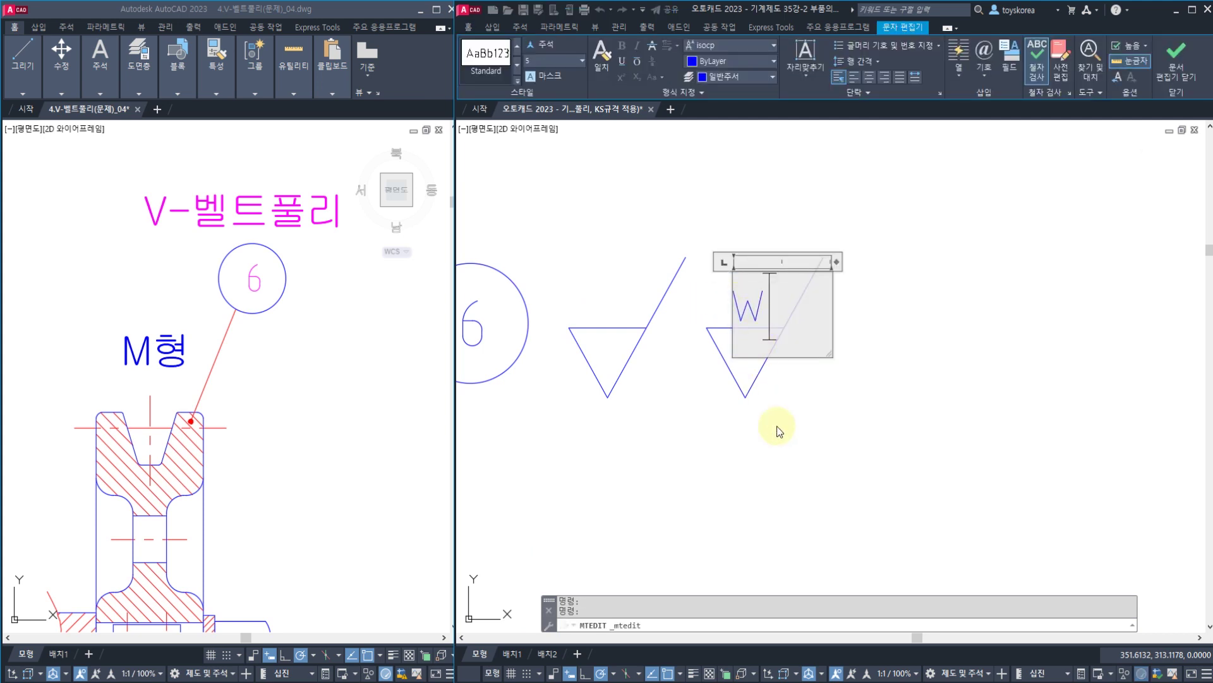
{"action": "left_click", "coordinate": [778, 430]}
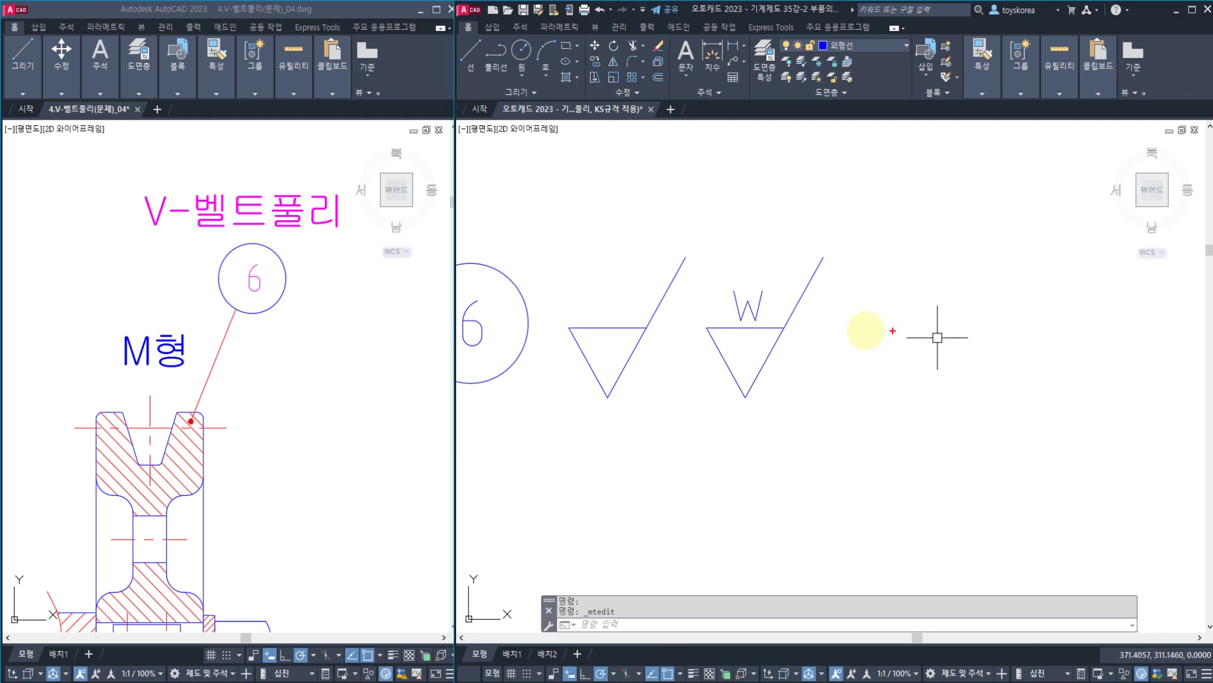
{"action": "mouse_move", "coordinate": [764, 353]}
{"action": "left_mouse_down"}
{"action": "mouse_move", "coordinate": [718, 302]}
{"action": "mouse_move", "coordinate": [759, 332]}
{"action": "left_mouse_up"}
{"action": "mouse_move", "coordinate": [857, 329]}
{"action": "left_mouse_down"}
{"action": "mouse_move", "coordinate": [875, 320]}
{"action": "mouse_move", "coordinate": [867, 328]}
{"action": "left_mouse_up"}
{"action": "mouse_move", "coordinate": [996, 296]}
{"action": "left_mouse_down"}
{"action": "mouse_move", "coordinate": [946, 320]}
{"action": "mouse_move", "coordinate": [999, 310]}
{"action": "left_mouse_up"}
{"action": "mouse_move", "coordinate": [844, 296]}
{"action": "left_mouse_down"}
{"action": "mouse_move", "coordinate": [880, 329]}
{"action": "mouse_move", "coordinate": [844, 332]}
{"action": "left_mouse_up"}
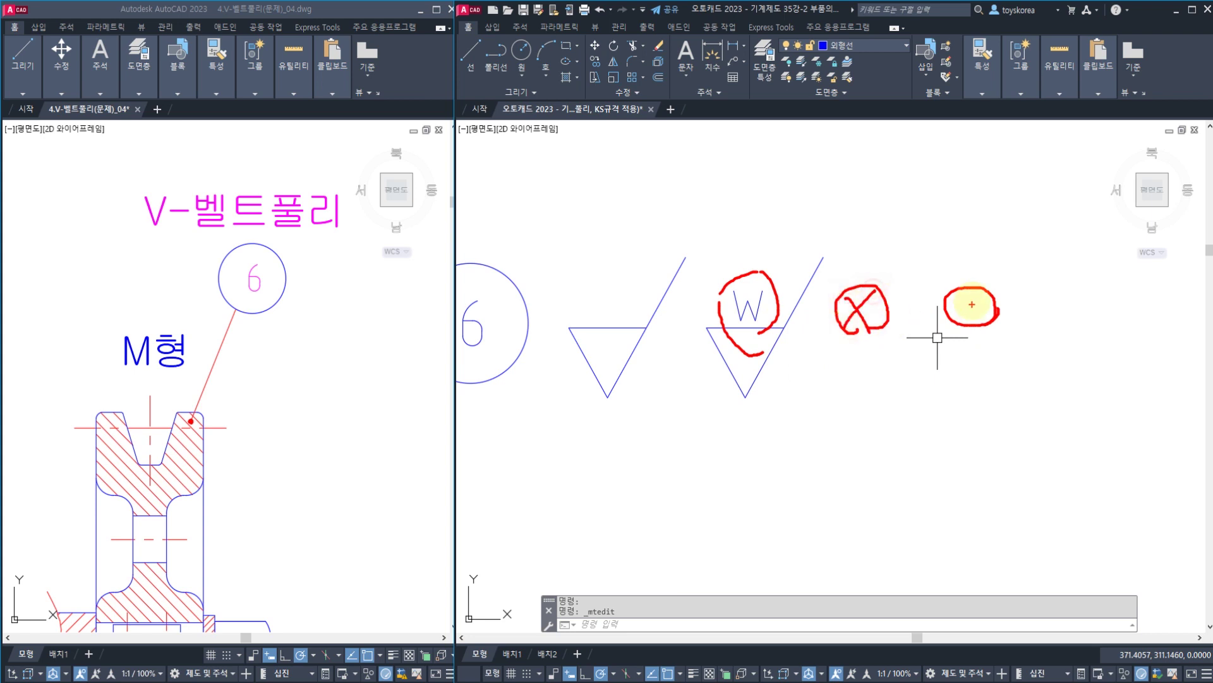
{"action": "left_click_drag", "start_coordinate": [970, 275], "coordinate": [986, 316]}
{"action": "left_click_drag", "start_coordinate": [1013, 287], "coordinate": [973, 364]}
{"action": "left_click_drag", "start_coordinate": [1067, 260], "coordinate": [1113, 316]}
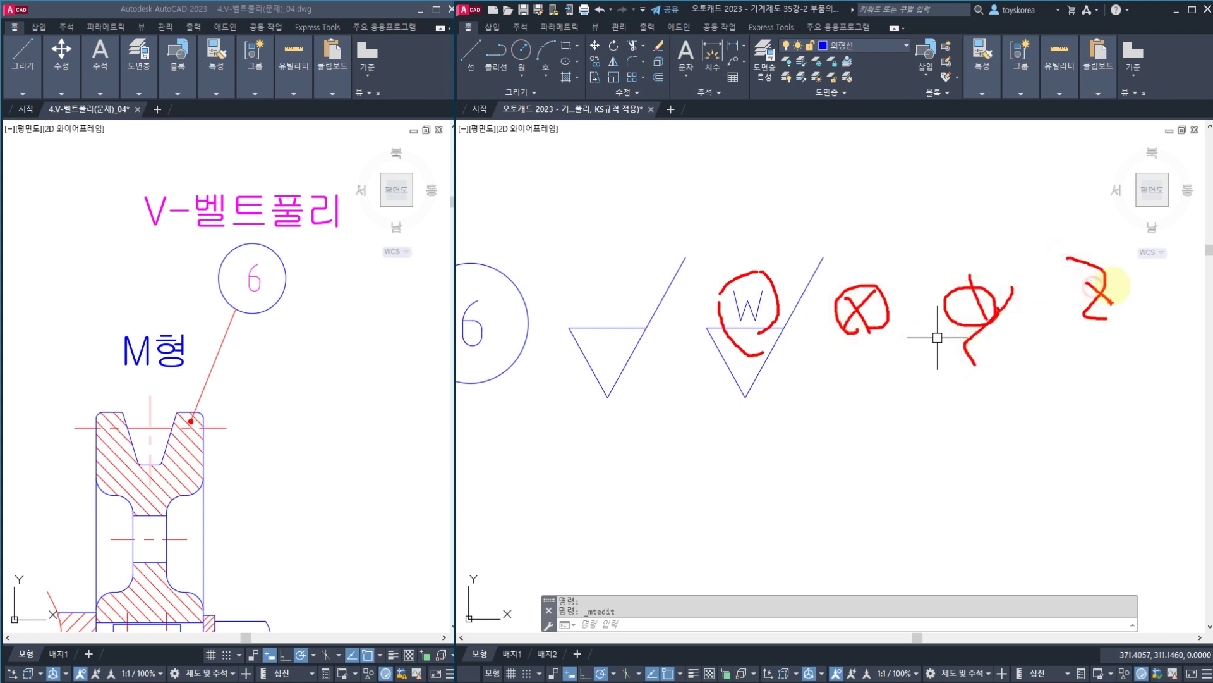
{"action": "left_click_drag", "start_coordinate": [1108, 245], "coordinate": [1070, 339]}
{"action": "left_click_drag", "start_coordinate": [1059, 254], "coordinate": [1129, 335]}
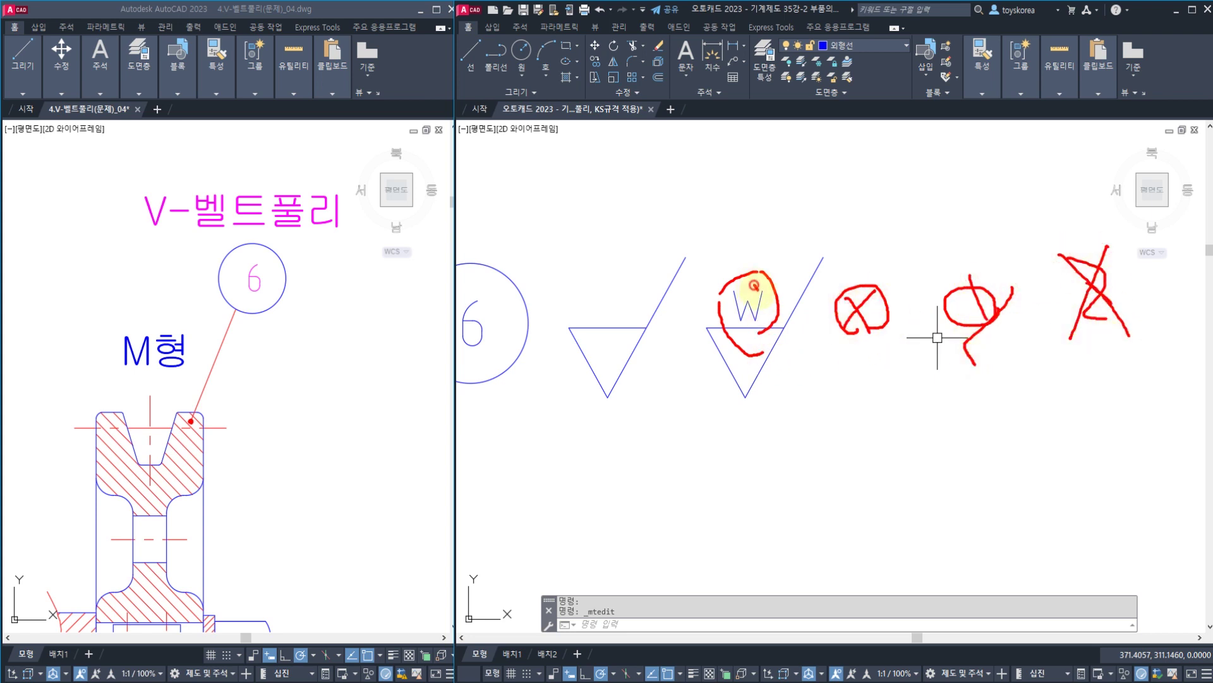
{"action": "mouse_move", "coordinate": [755, 286]}
{"action": "left_mouse_down"}
{"action": "mouse_move", "coordinate": [767, 275]}
{"action": "mouse_move", "coordinate": [855, 278]}
{"action": "left_mouse_up"}
{"action": "left_click_drag", "start_coordinate": [966, 289], "coordinate": [979, 273]}
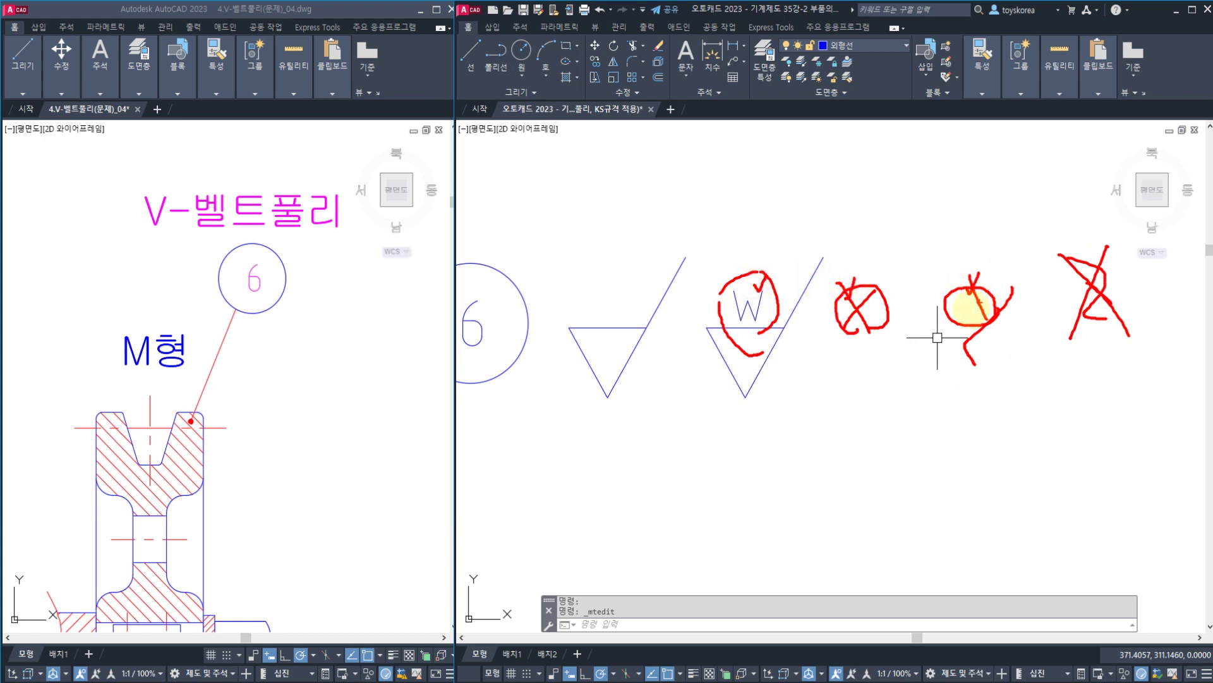
{"action": "left_click_drag", "start_coordinate": [698, 353], "coordinate": [1039, 345]}
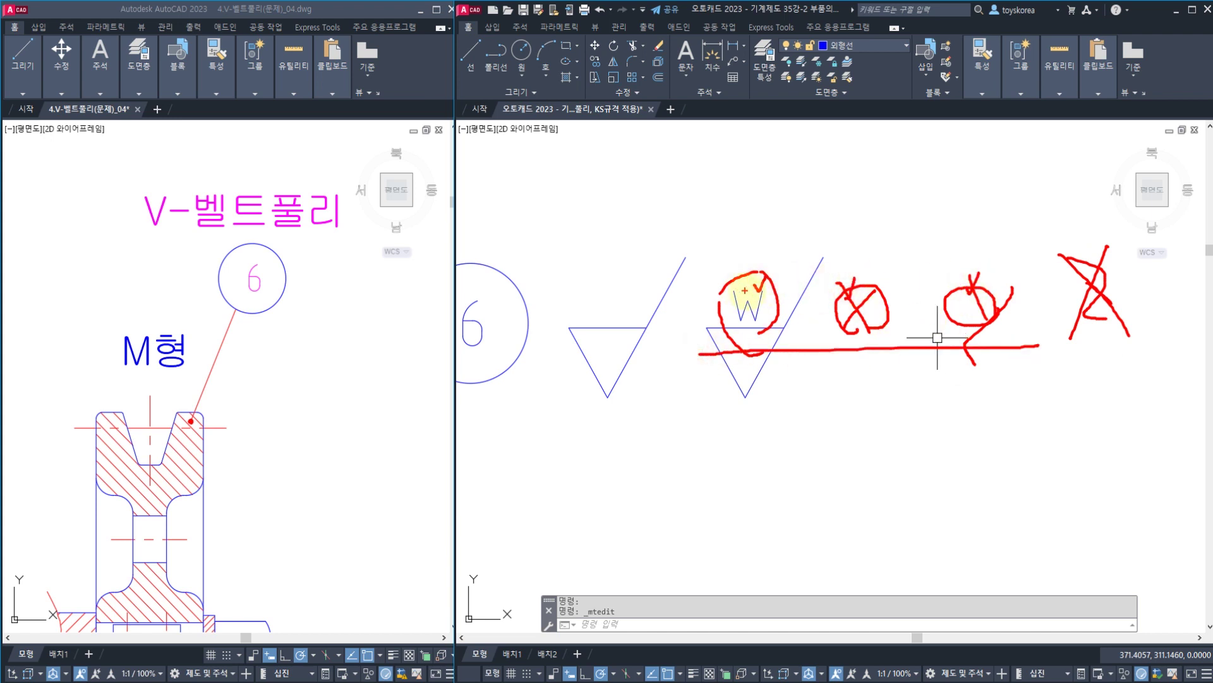
{"action": "left_click_drag", "start_coordinate": [740, 289], "coordinate": [737, 215]}
{"action": "mouse_move", "coordinate": [723, 228]}
{"action": "left_mouse_down"}
{"action": "mouse_move", "coordinate": [737, 214]}
{"action": "mouse_move", "coordinate": [751, 227]}
{"action": "left_mouse_up"}
{"action": "mouse_move", "coordinate": [750, 185]}
{"action": "left_mouse_down"}
{"action": "mouse_move", "coordinate": [712, 198]}
{"action": "mouse_move", "coordinate": [752, 136]}
{"action": "mouse_move", "coordinate": [746, 190]}
{"action": "left_mouse_up"}
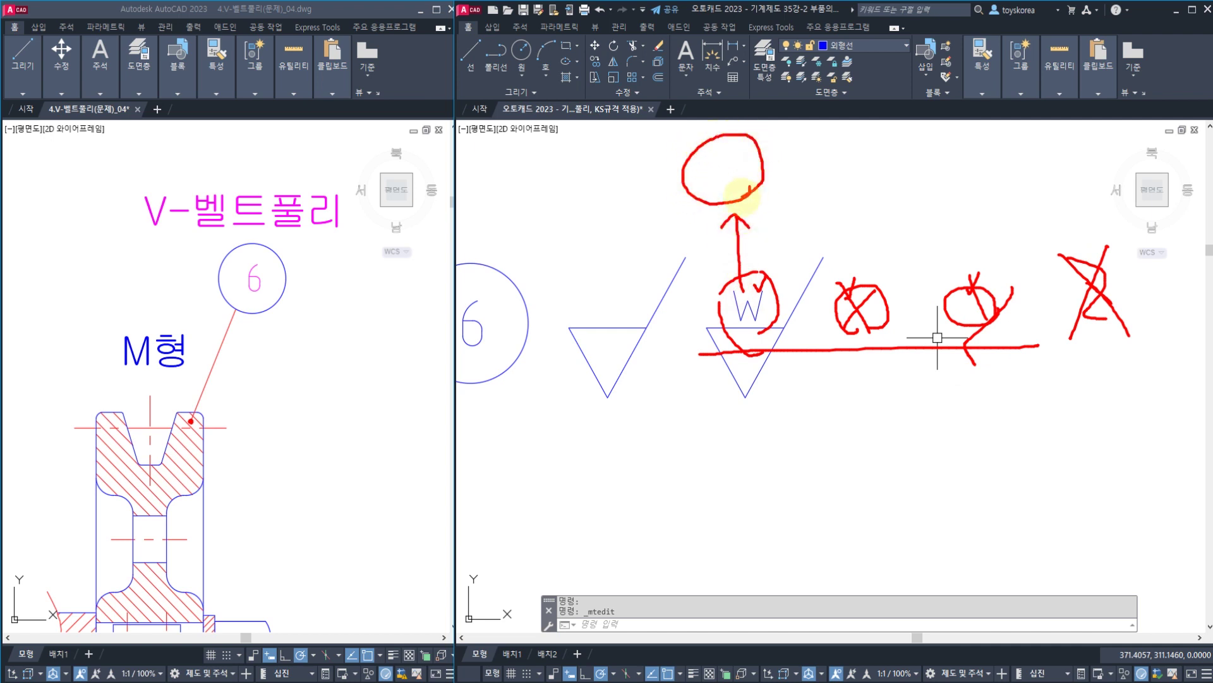
{"action": "mouse_move", "coordinate": [862, 305]}
{"action": "left_mouse_down"}
{"action": "mouse_move", "coordinate": [855, 224]}
{"action": "mouse_move", "coordinate": [845, 235]}
{"action": "left_mouse_up"}
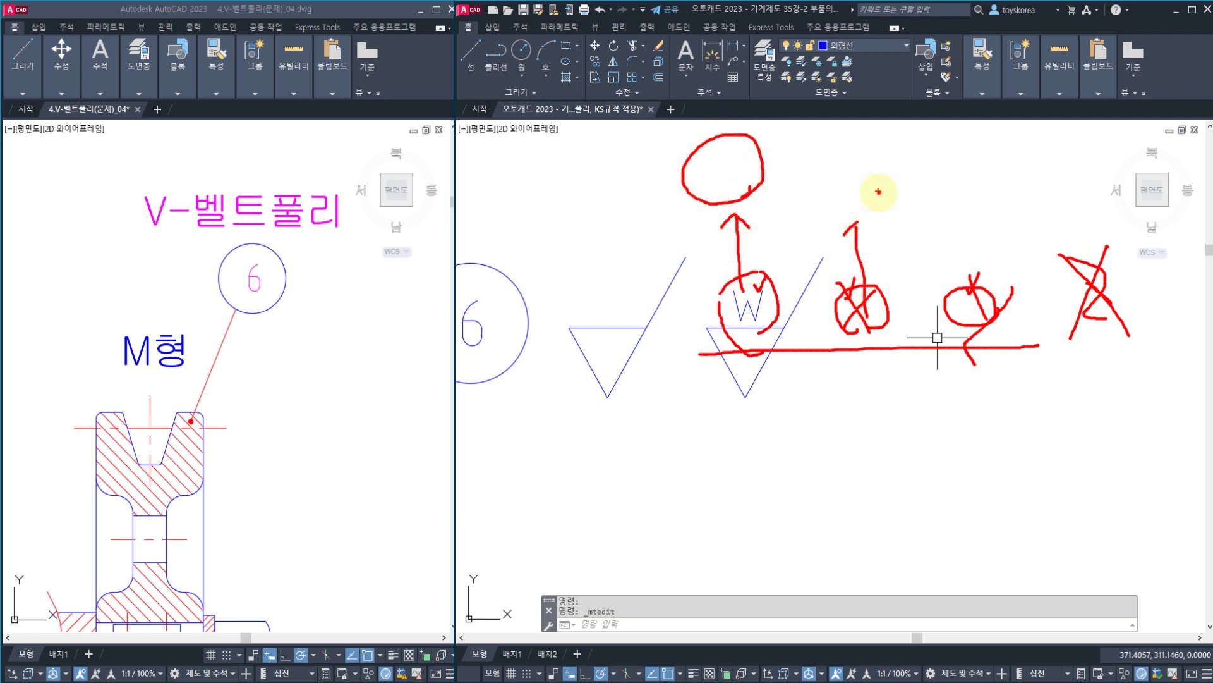
{"action": "mouse_move", "coordinate": [875, 190]}
{"action": "left_mouse_down"}
{"action": "mouse_move", "coordinate": [866, 149]}
{"action": "mouse_move", "coordinate": [881, 189]}
{"action": "left_mouse_up"}
{"action": "left_click_drag", "start_coordinate": [895, 146], "coordinate": [895, 198]}
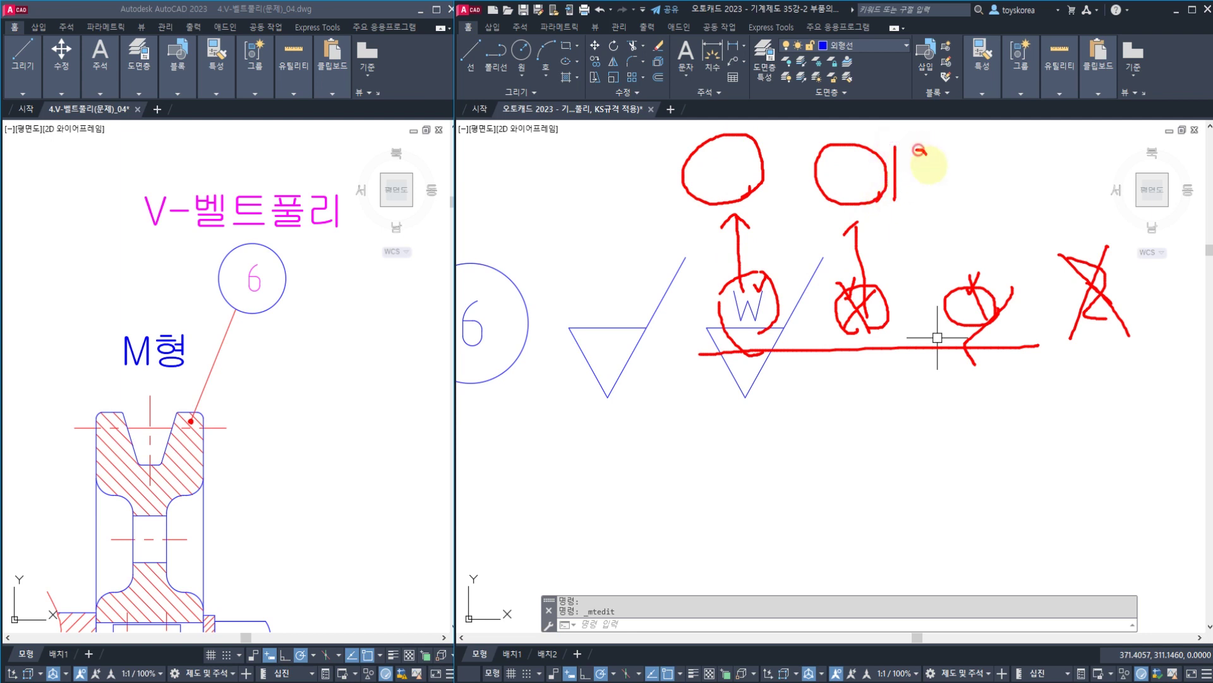
{"action": "left_click_drag", "start_coordinate": [923, 151], "coordinate": [924, 203]}
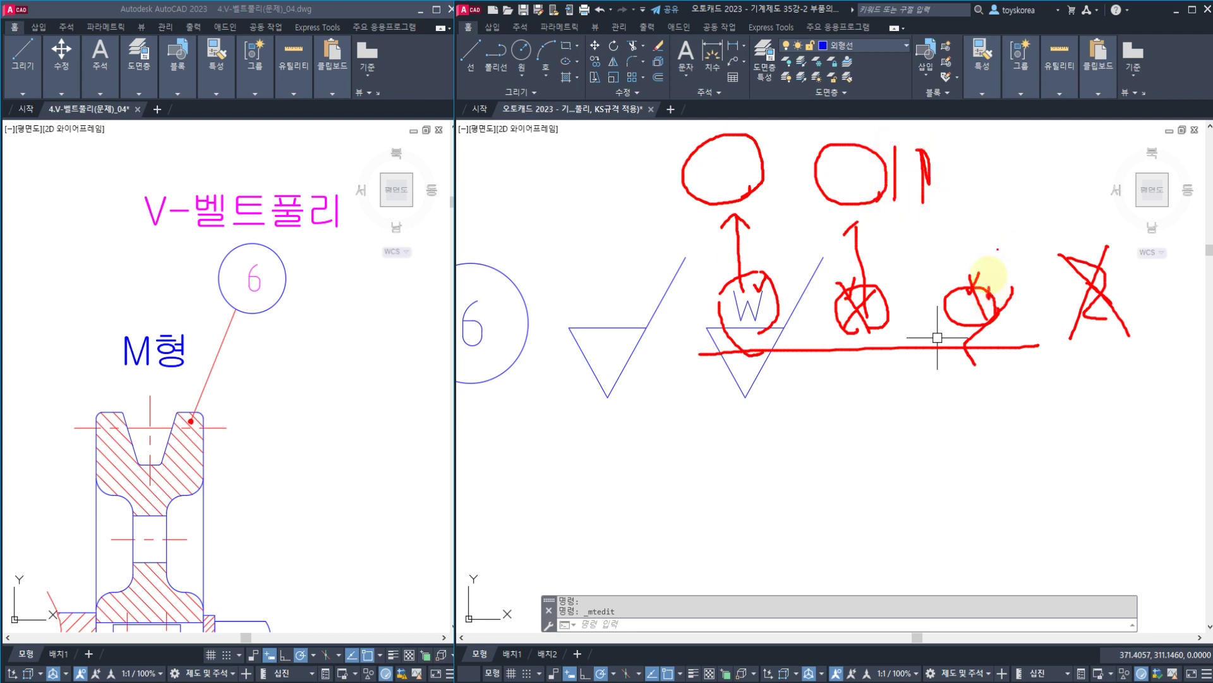
{"action": "left_click_drag", "start_coordinate": [989, 303], "coordinate": [989, 241]}
{"action": "left_click", "coordinate": [998, 250]}
{"action": "mouse_move", "coordinate": [995, 192]}
{"action": "left_mouse_down"}
{"action": "mouse_move", "coordinate": [978, 155]}
{"action": "mouse_move", "coordinate": [1011, 146]}
{"action": "mouse_move", "coordinate": [1034, 190]}
{"action": "mouse_move", "coordinate": [988, 185]}
{"action": "left_mouse_up"}
{"action": "left_click_drag", "start_coordinate": [989, 143], "coordinate": [999, 183]}
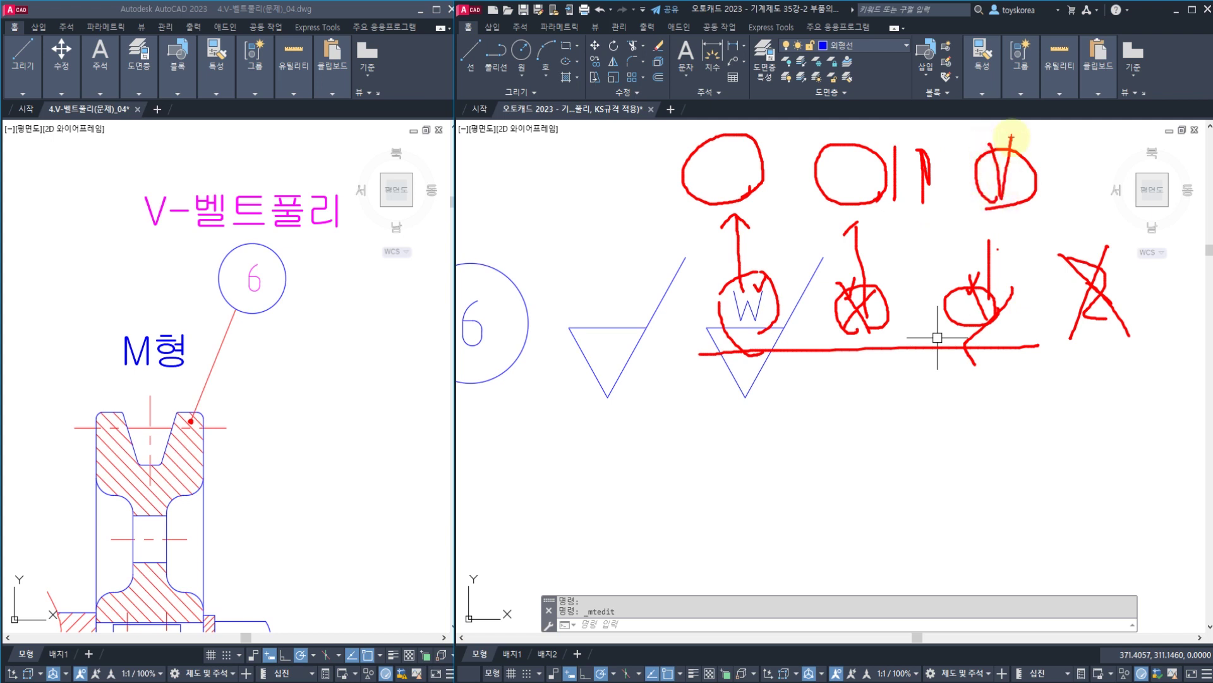
{"action": "mouse_move", "coordinate": [991, 315]}
{"action": "left_mouse_down"}
{"action": "mouse_move", "coordinate": [981, 282]}
{"action": "mouse_move", "coordinate": [1003, 329]}
{"action": "mouse_move", "coordinate": [987, 342]}
{"action": "left_mouse_up"}
{"action": "left_click", "coordinate": [767, 373]}
{"action": "left_click", "coordinate": [876, 391]}
{"action": "left_click", "coordinate": [1021, 395]}
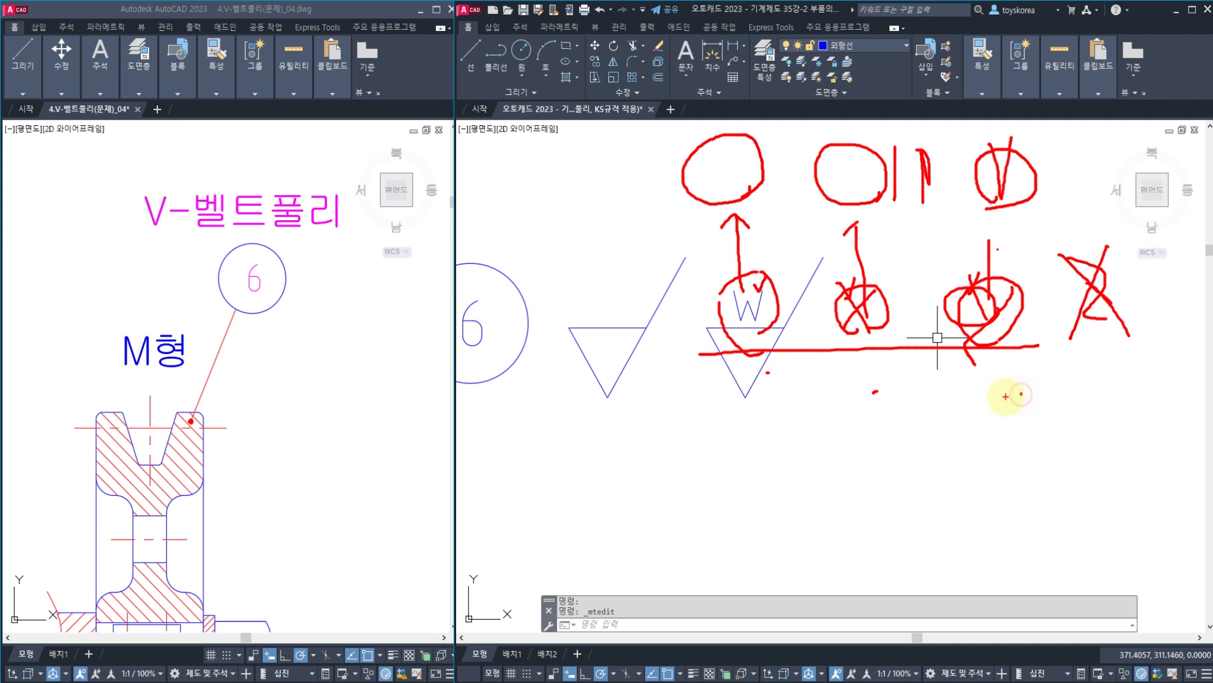
{"action": "mouse_move", "coordinate": [780, 387]}
{"action": "left_mouse_down"}
{"action": "mouse_move", "coordinate": [666, 203]}
{"action": "mouse_move", "coordinate": [1083, 203]}
{"action": "mouse_move", "coordinate": [793, 398]}
{"action": "mouse_move", "coordinate": [721, 419]}
{"action": "left_mouse_up"}
{"action": "mouse_move", "coordinate": [660, 447]}
{"action": "left_mouse_down"}
{"action": "mouse_move", "coordinate": [709, 466]}
{"action": "mouse_move", "coordinate": [669, 487]}
{"action": "mouse_move", "coordinate": [658, 451]}
{"action": "left_mouse_up"}
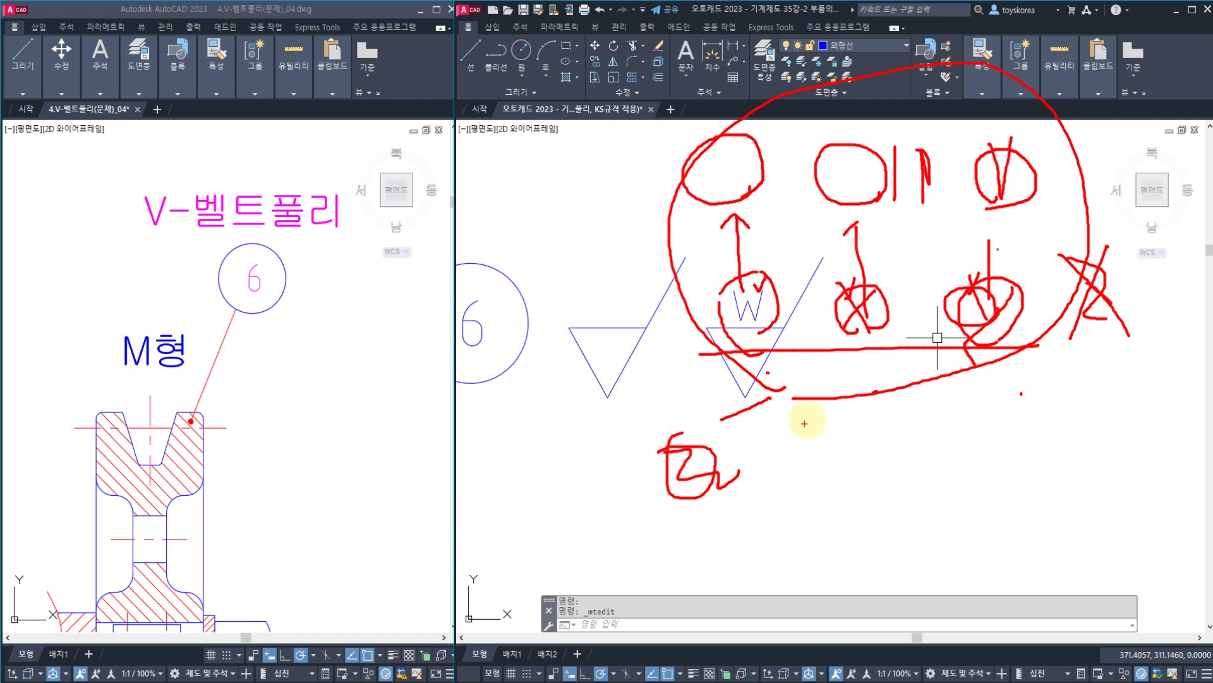
{"action": "left_click_drag", "start_coordinate": [832, 405], "coordinate": [805, 472]}
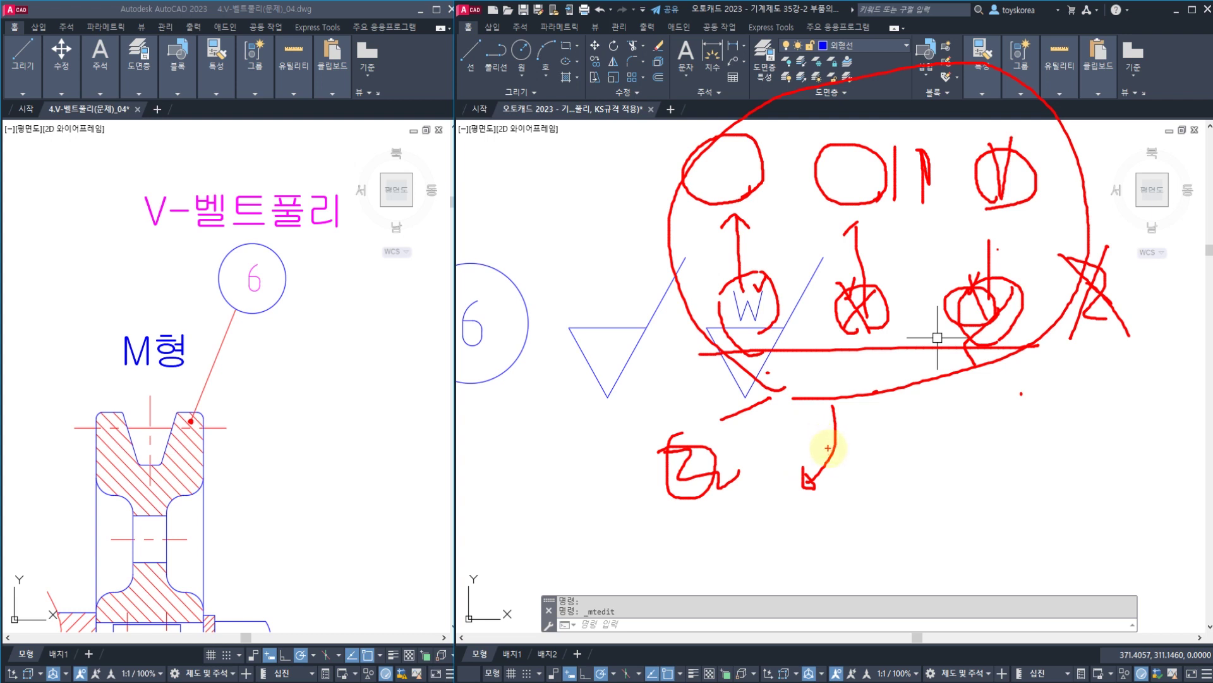
{"action": "key", "text": "Escape"}
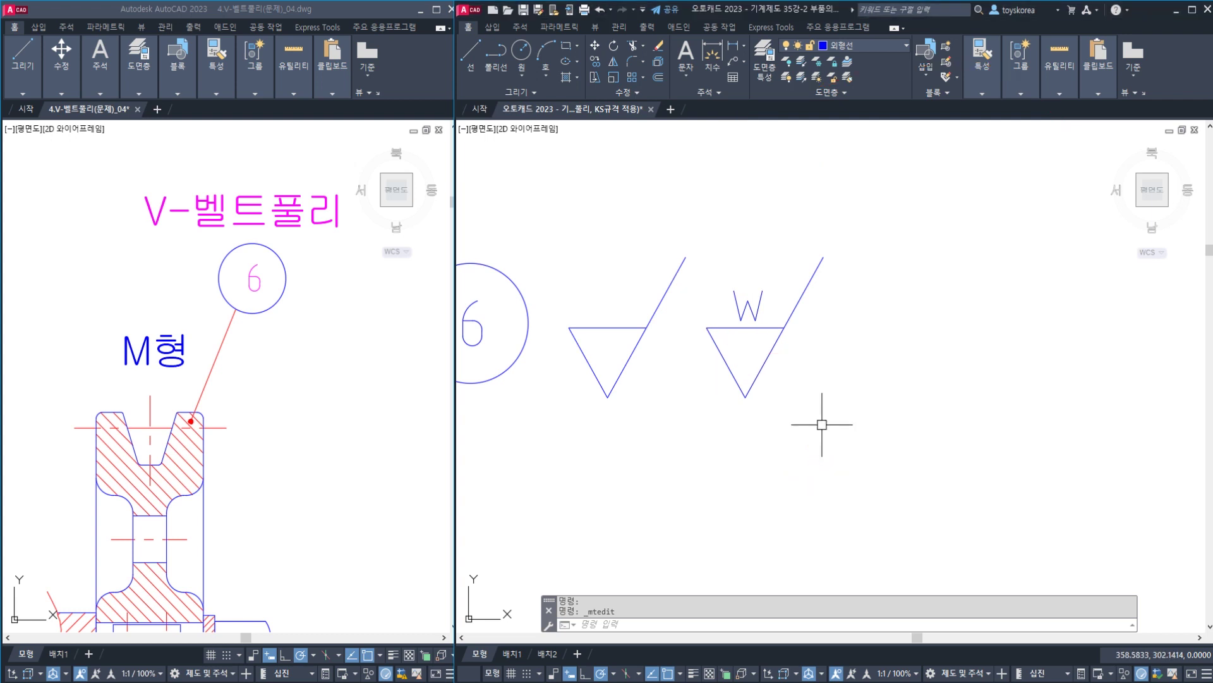
- Copy the W roughness symbol together with its letter twice horizontally to the right, forming a row of four symbols
{"action": "left_click", "coordinate": [763, 318]}
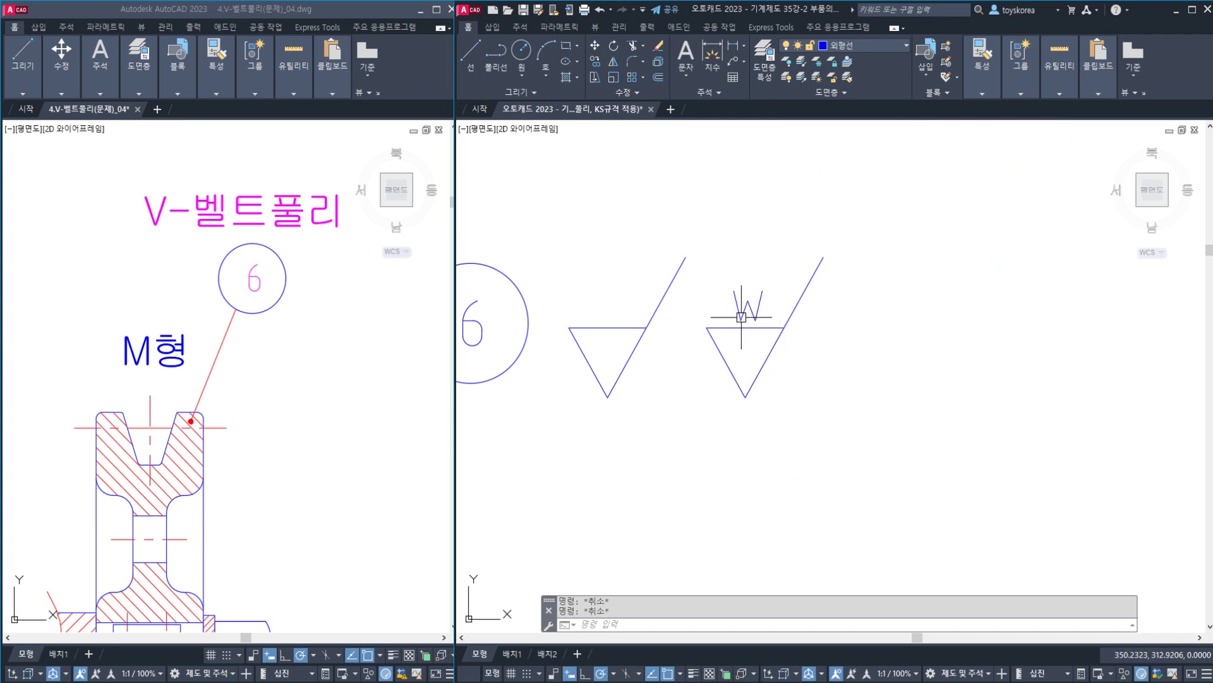
{"action": "left_click", "coordinate": [803, 424]}
{"action": "left_click", "coordinate": [724, 295]}
{"action": "type", "text": "c"}
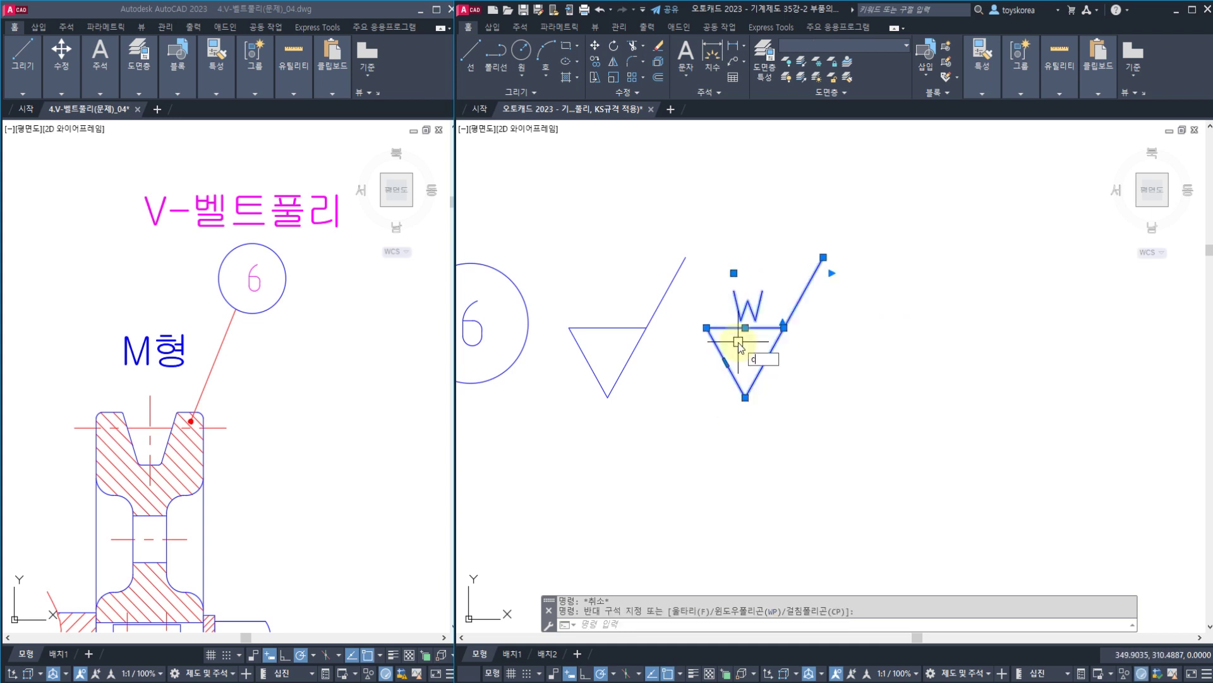
{"action": "type", "text": "co"}
{"action": "key", "text": "Return"}
{"action": "left_click", "coordinate": [738, 460]}
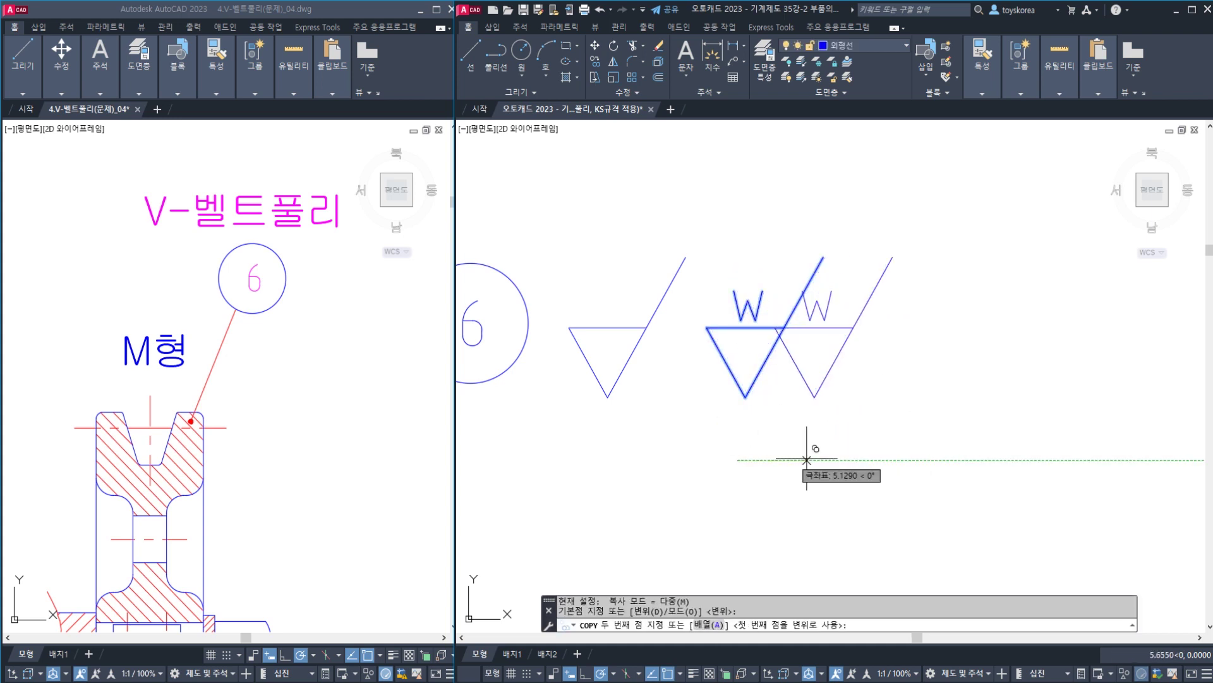
{"action": "left_click", "coordinate": [852, 461]}
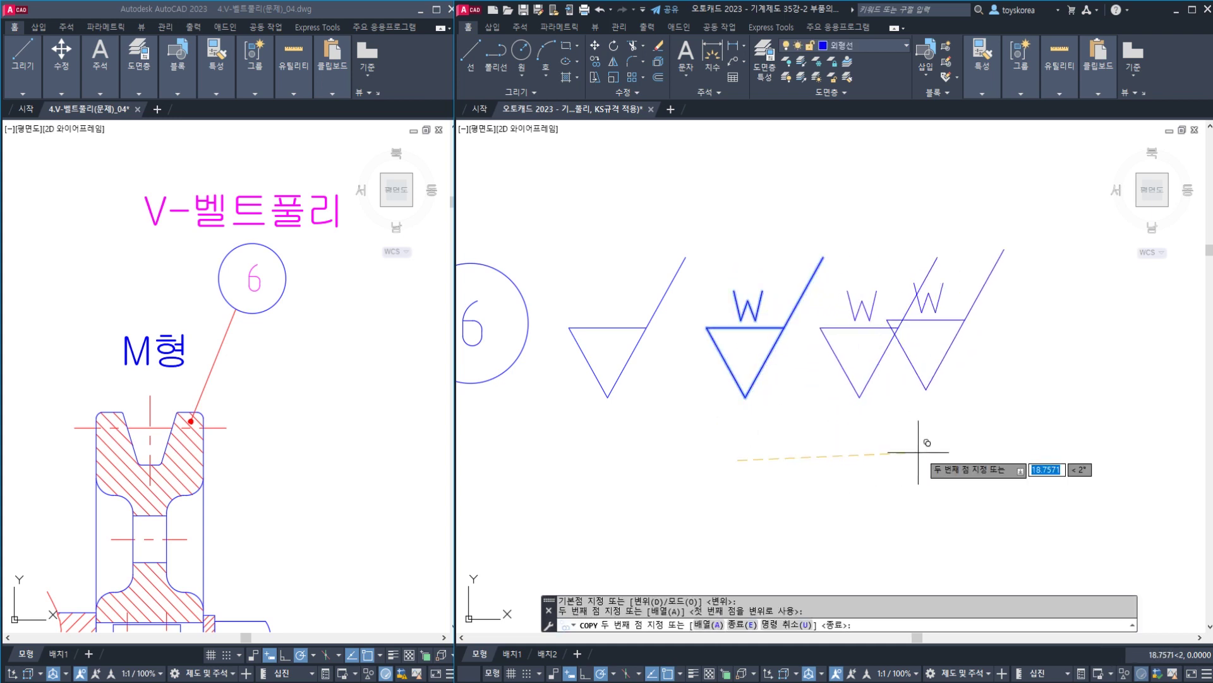
{"action": "left_click", "coordinate": [971, 457]}
{"action": "key", "text": "Escape"}
- Change the letter above the third roughness symbol to X and the one above the fourth to y
{"action": "left_click", "coordinate": [864, 317]}
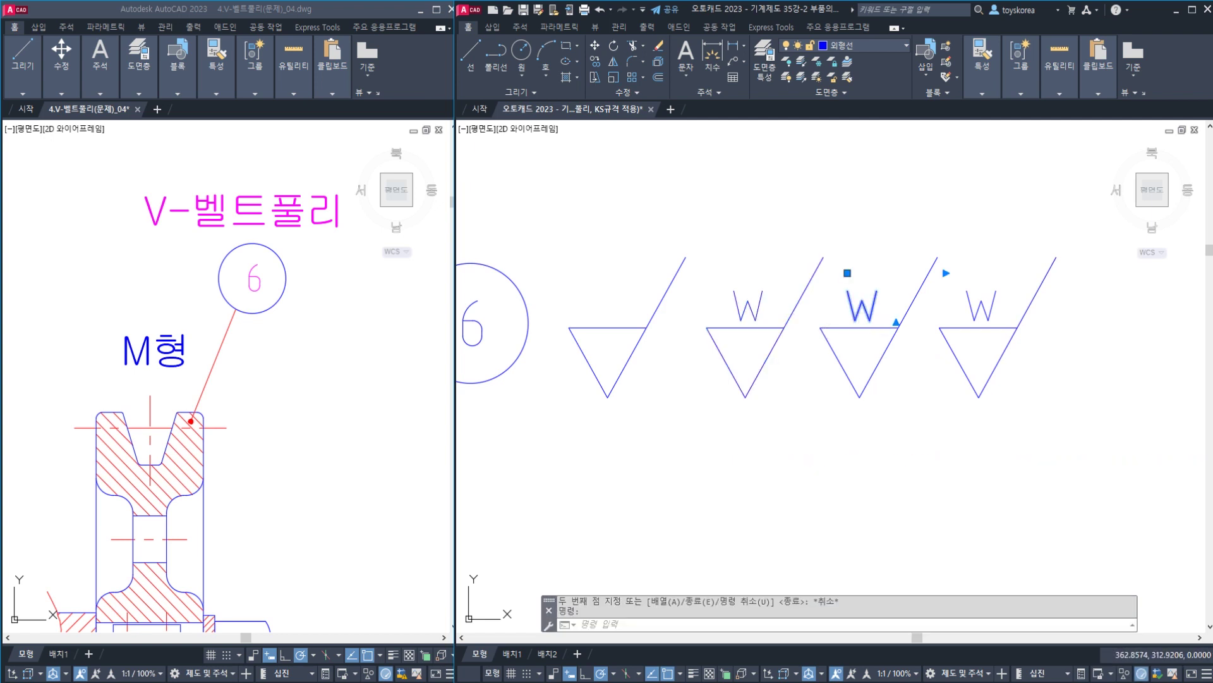
{"action": "double_click", "coordinate": [862, 308]}
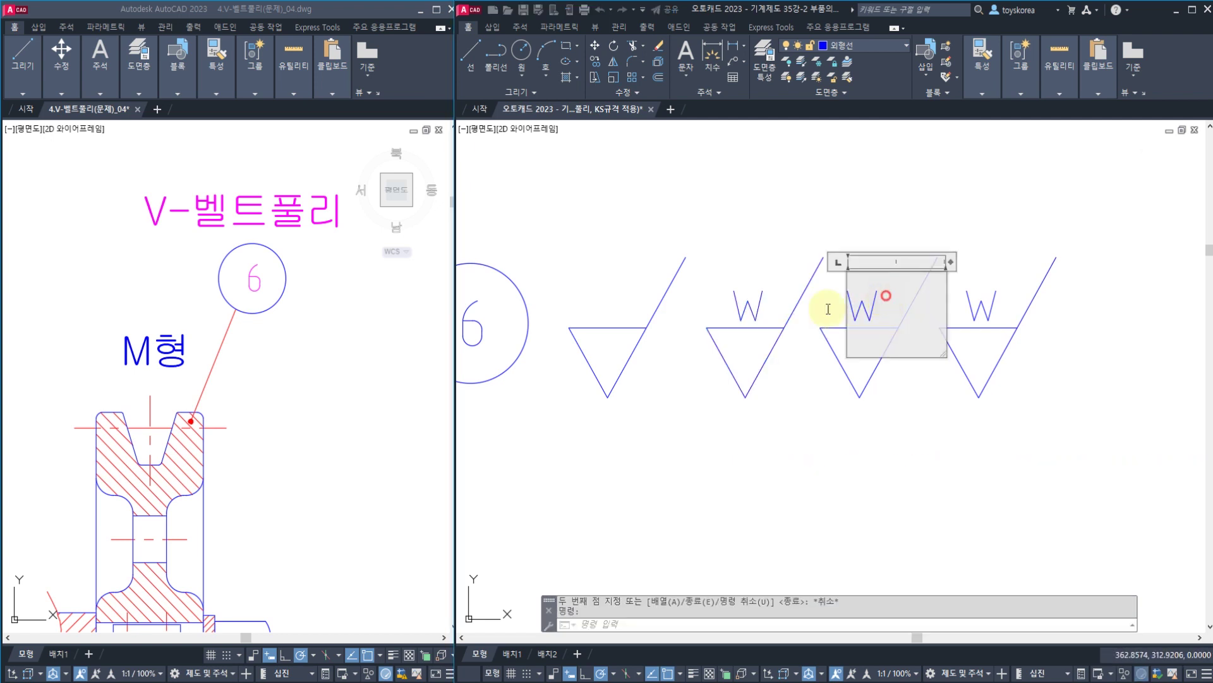
{"action": "type", "text": "X"}
{"action": "left_click", "coordinate": [821, 433]}
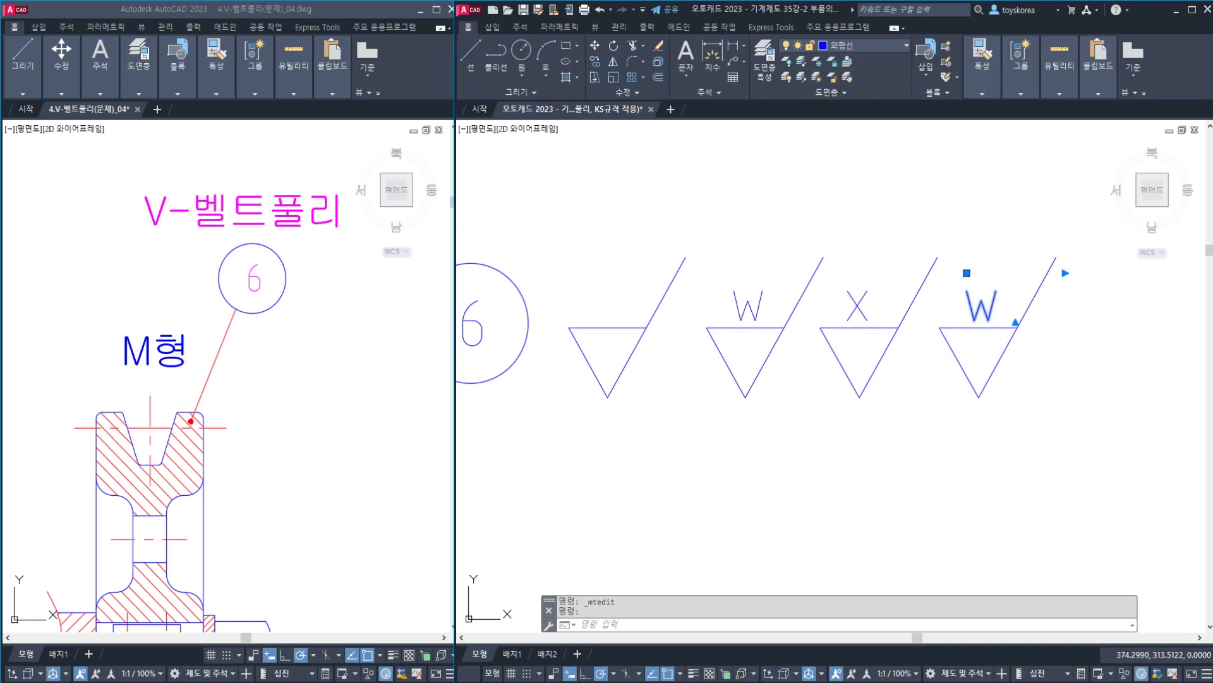
{"action": "double_click", "coordinate": [981, 307]}
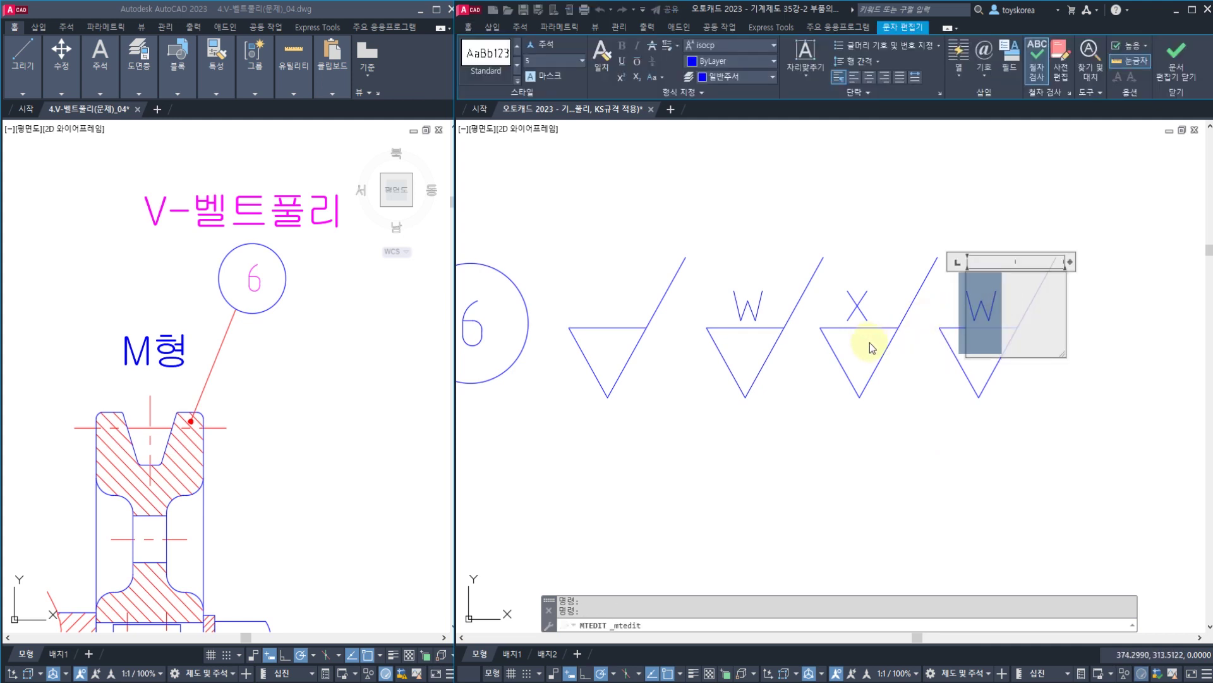
{"action": "type", "text": "y"}
{"action": "left_click", "coordinate": [850, 461]}
- Copy the W letter to a spot between the lower tips of the first and second roughness symbols
{"action": "mouse_move", "coordinate": [811, 431]}
{"action": "middle_mouse_down"}
{"action": "mouse_move", "coordinate": [706, 436]}
{"action": "mouse_move", "coordinate": [835, 412]}
{"action": "middle_mouse_up"}
{"action": "left_click", "coordinate": [784, 287]}
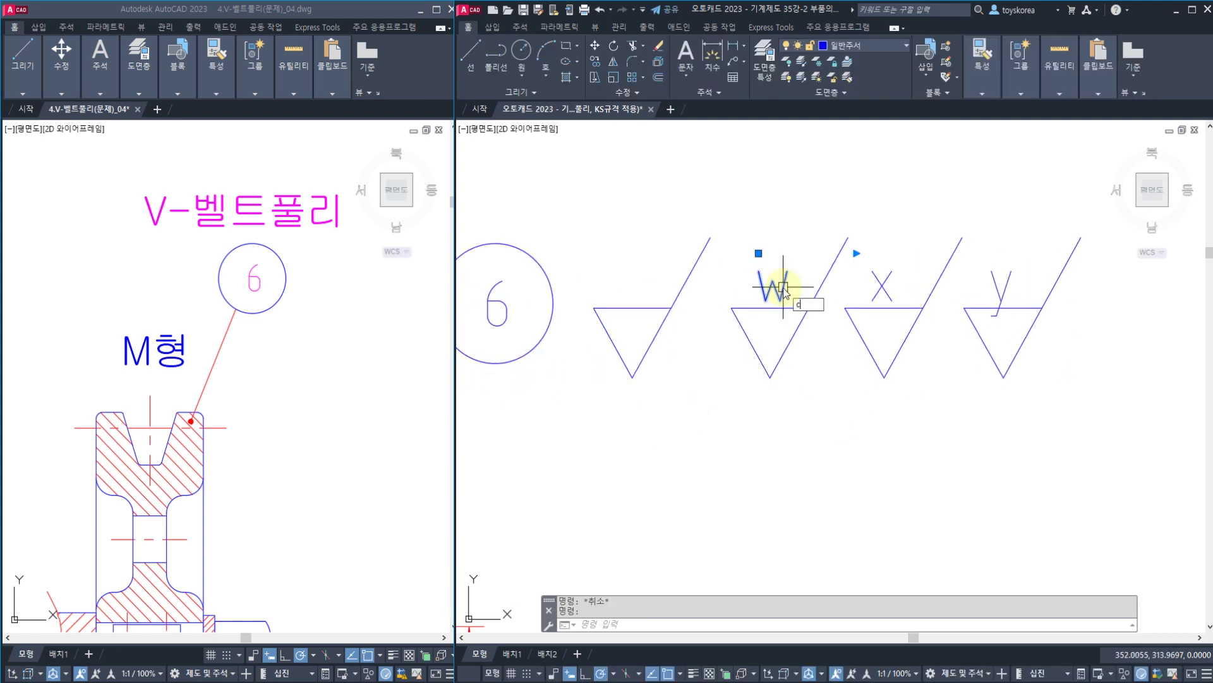
{"action": "type", "text": "co"}
{"action": "key", "text": "space"}
{"action": "left_click", "coordinate": [776, 291]}
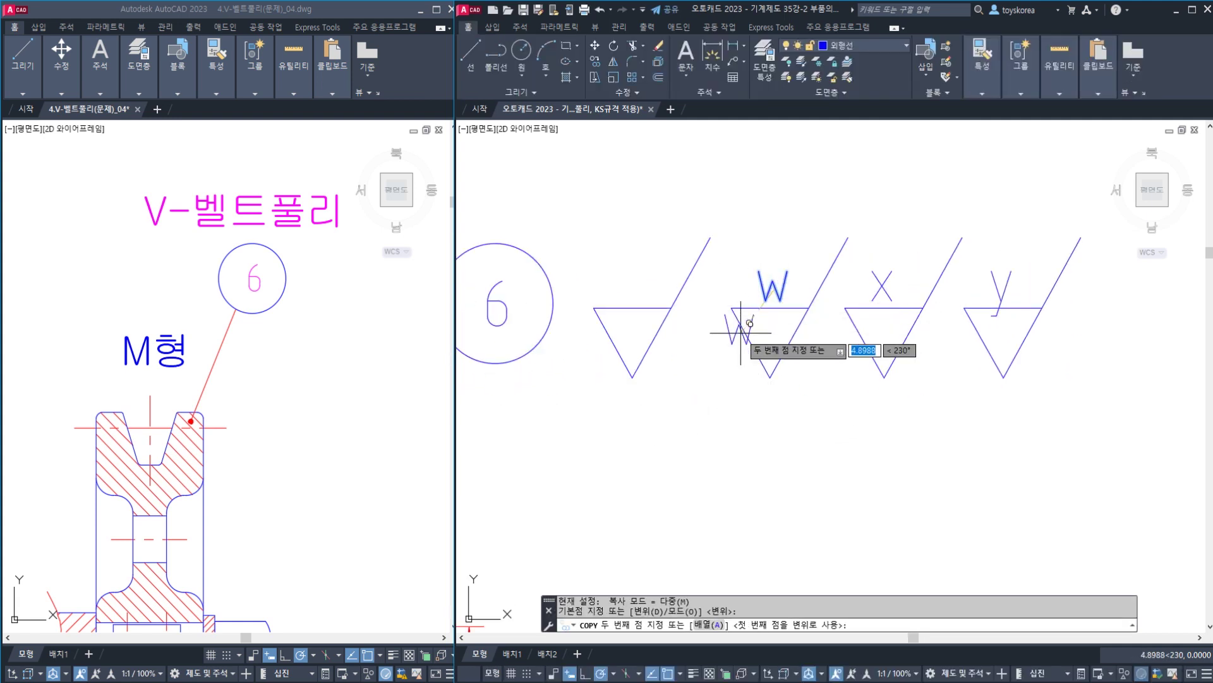
{"action": "left_click", "coordinate": [709, 373]}
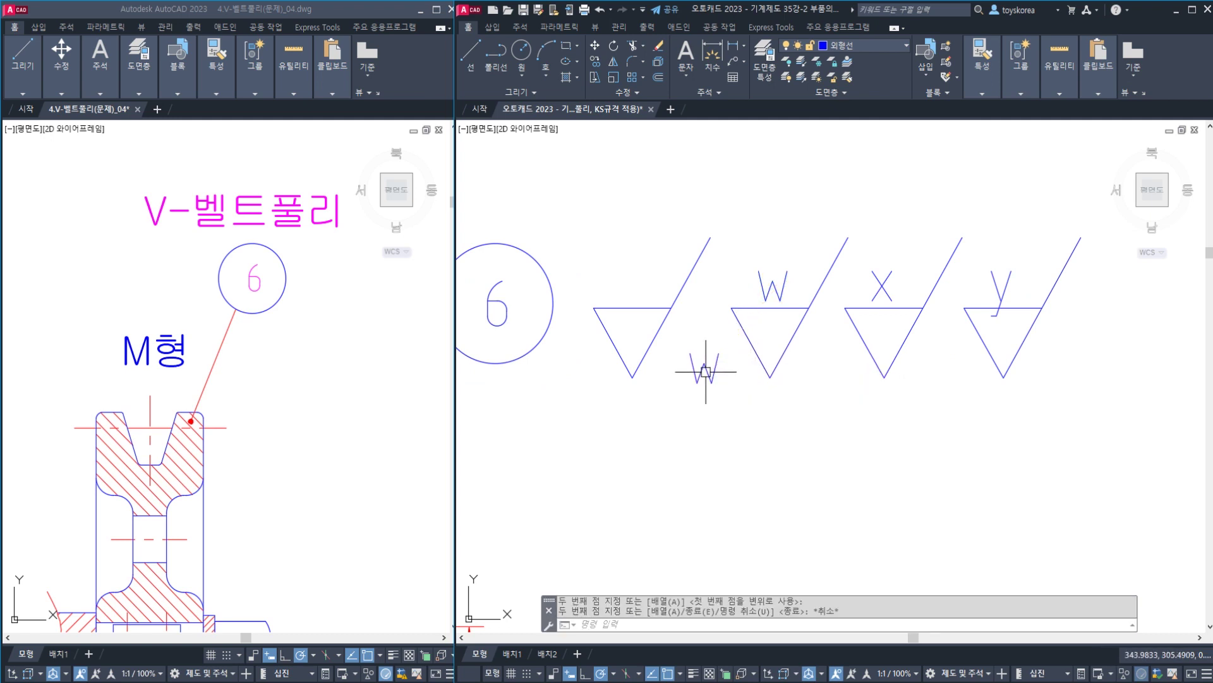
{"action": "key", "text": "Escape"}
- Stretch the copied W's text box horizontally to the right, past the y roughness symbol
{"action": "left_click", "coordinate": [712, 379]}
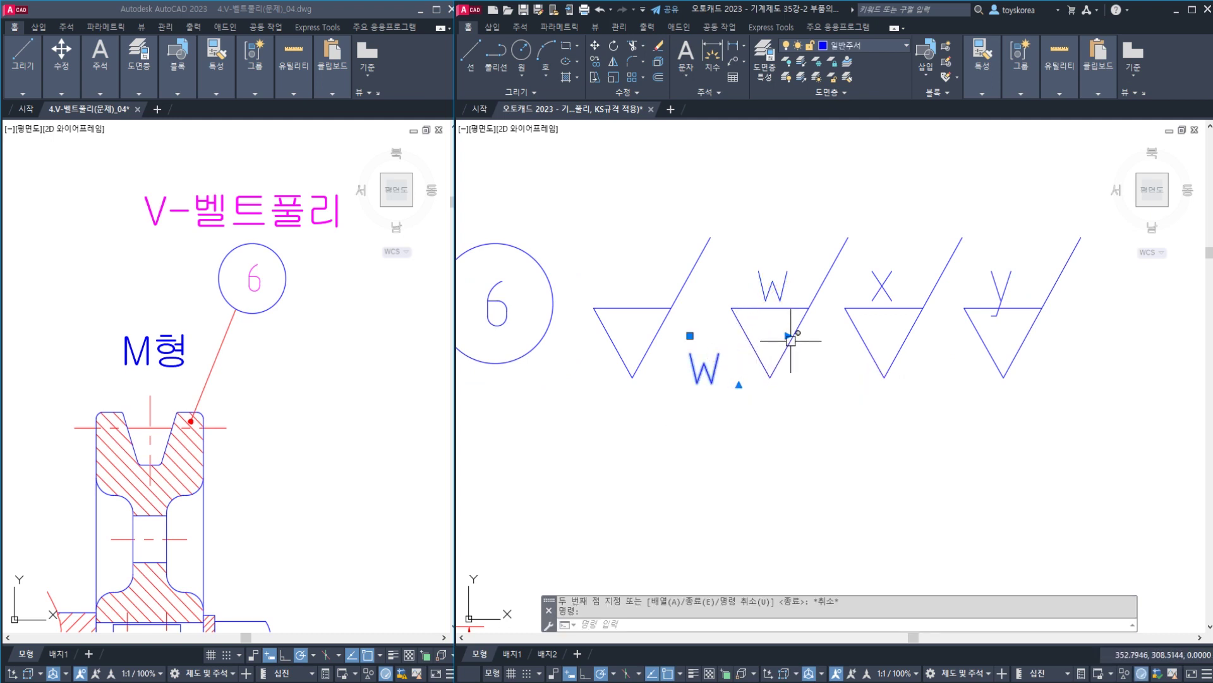
{"action": "left_click", "coordinate": [788, 335]}
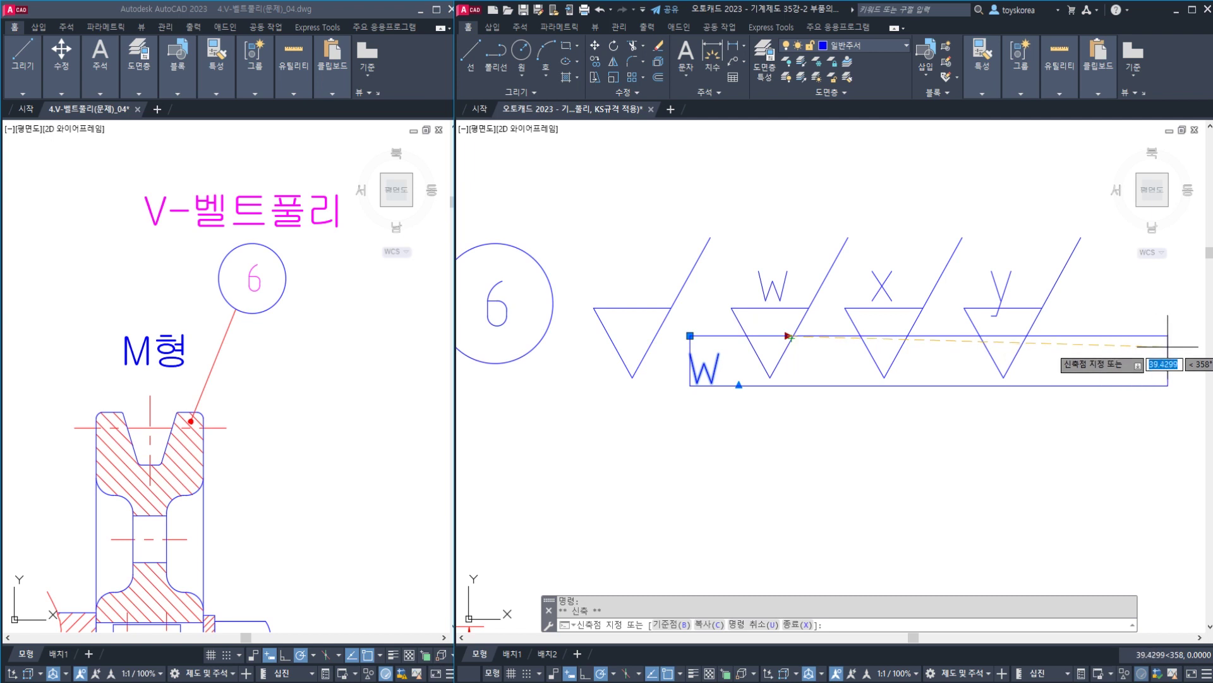
{"action": "key", "text": "Escape"}
{"action": "key", "text": "Escape"}
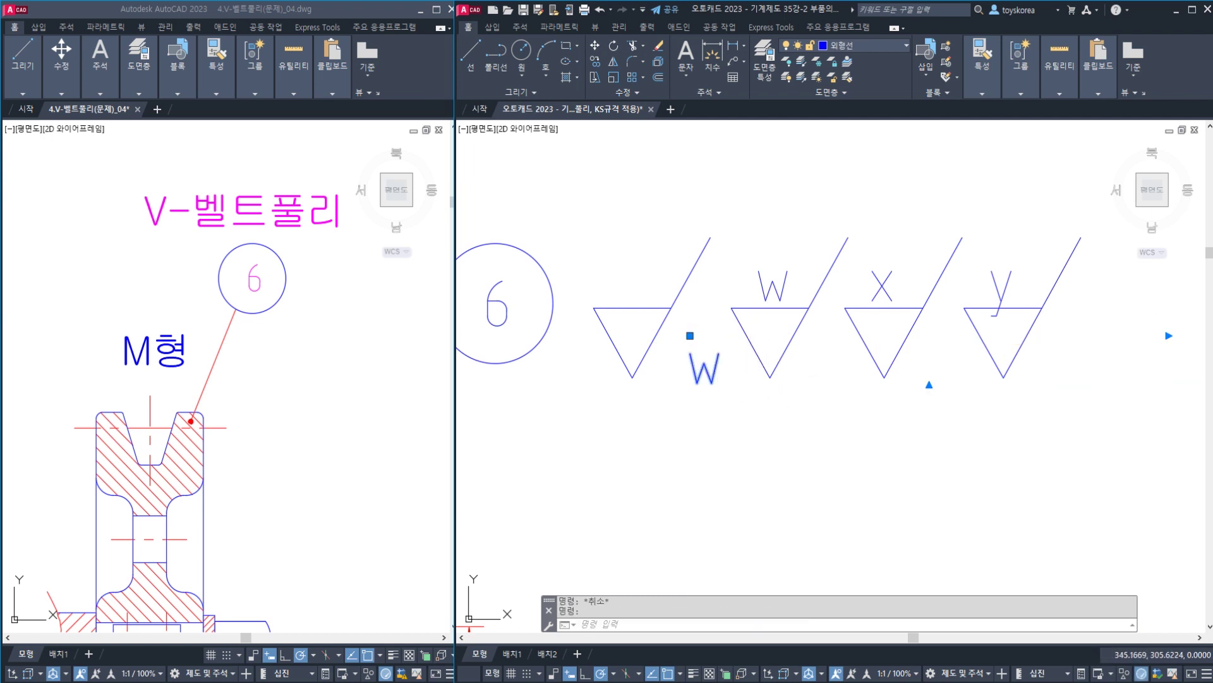
- Replace the copied W with parentheses and two commas, spaced to enclose and separate the W, X and y symbols
{"action": "double_click", "coordinate": [721, 373]}
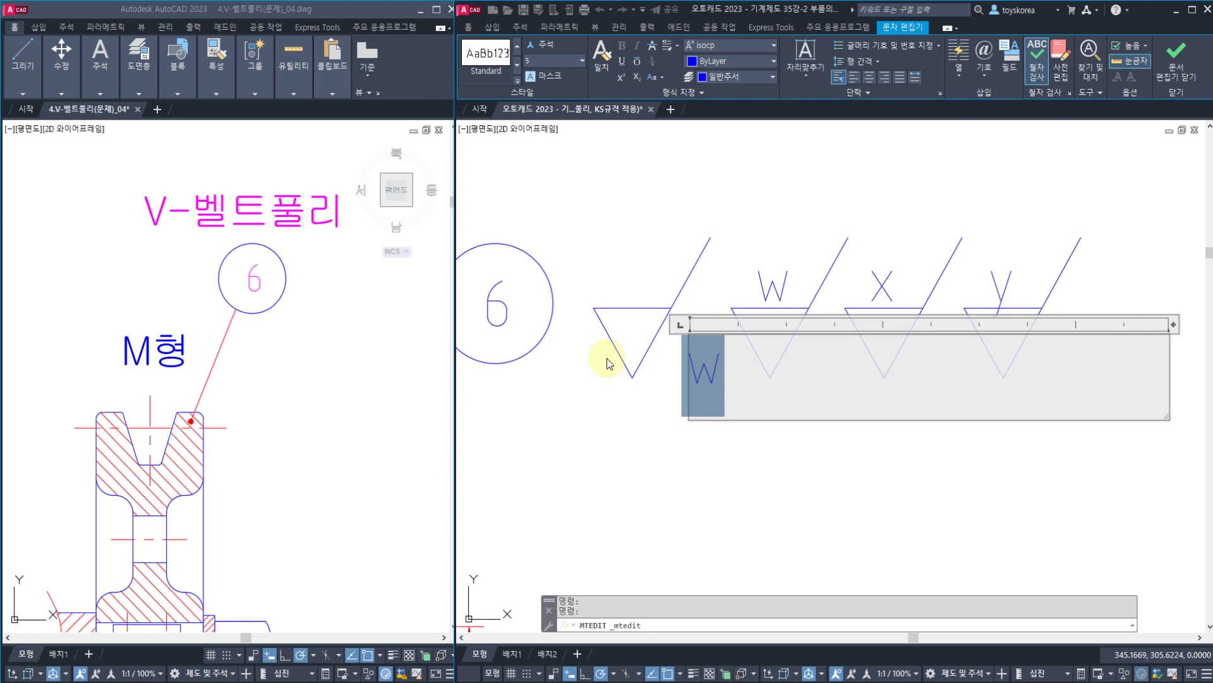
{"action": "type", "text": "("}
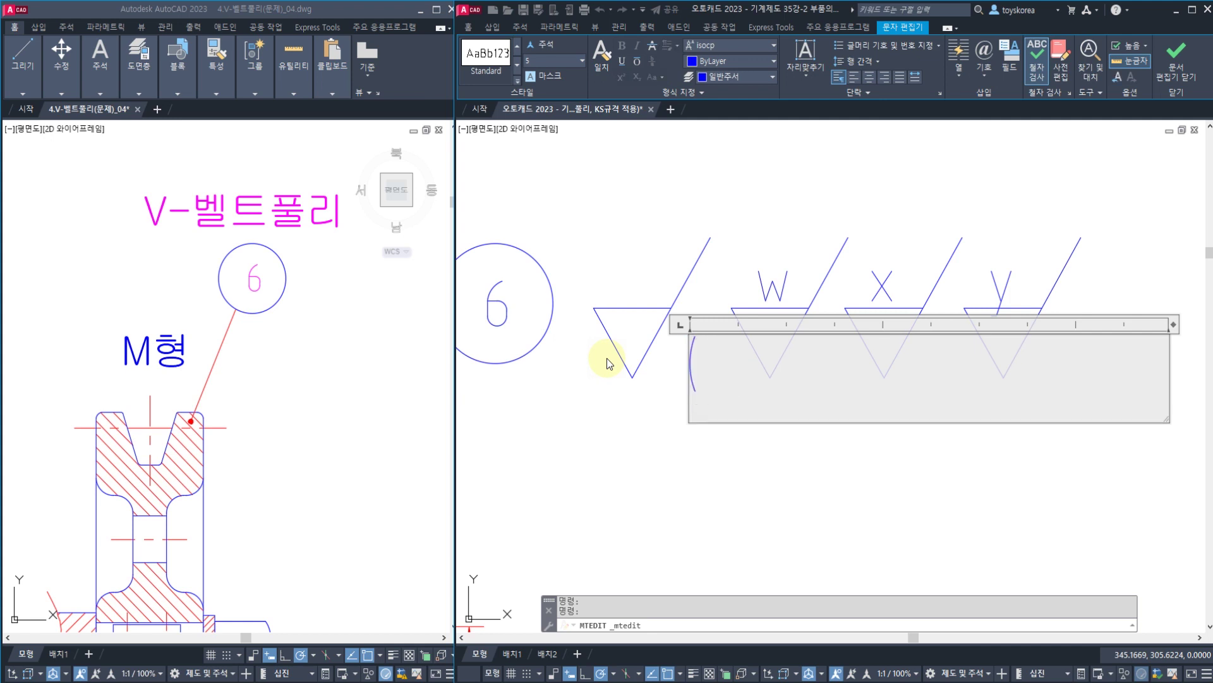
{"action": "key", "text": "ctrl+z"}
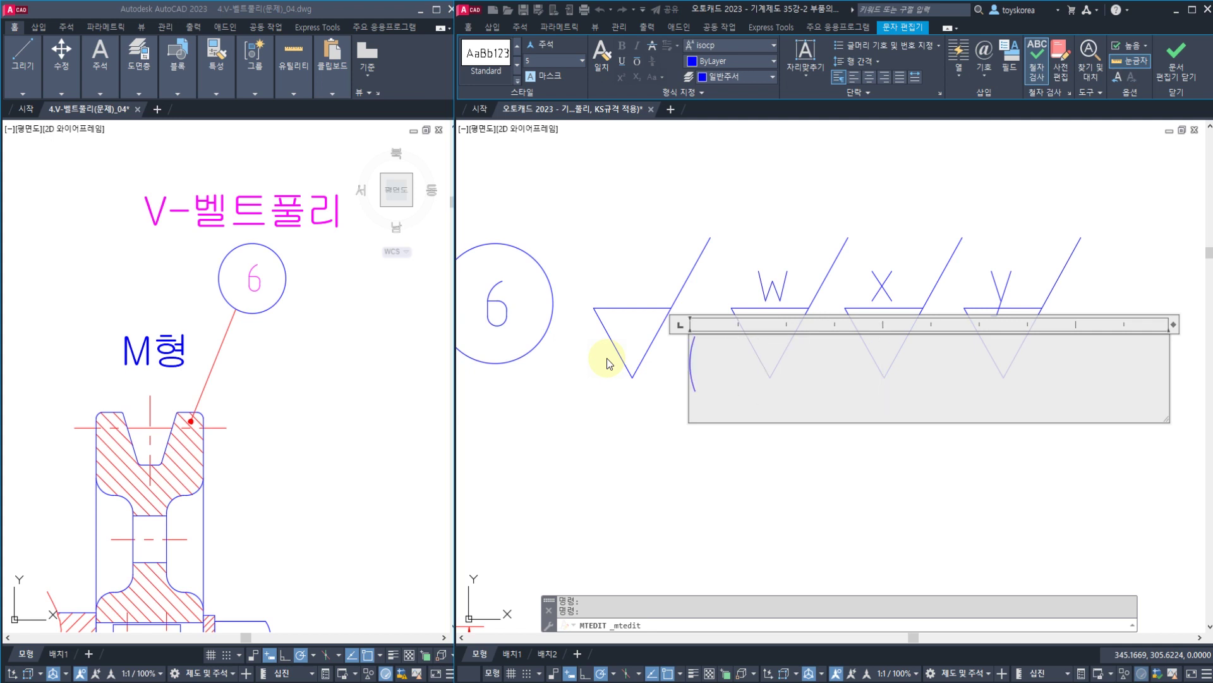
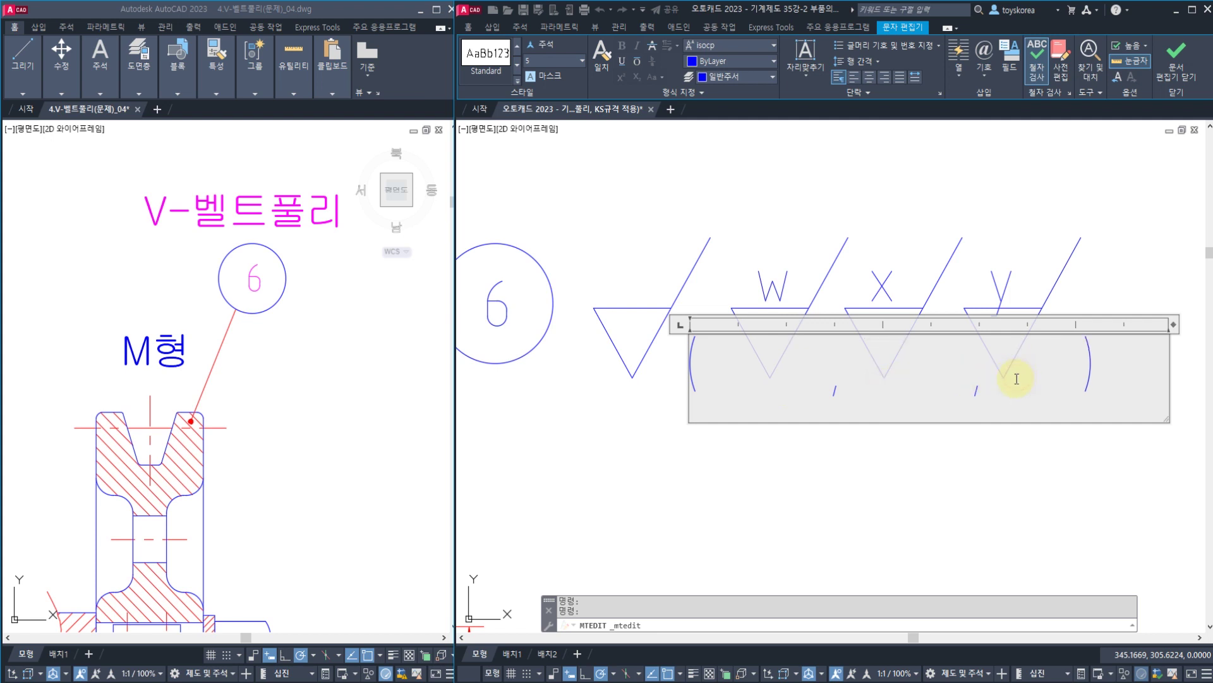
{"action": "left_click", "coordinate": [1180, 71]}
- Move the X and y roughness symbols with their letters horizontally to the right by about 2.6 mm
{"action": "middle_click_drag", "start_coordinate": [1057, 304], "coordinate": [921, 361]}
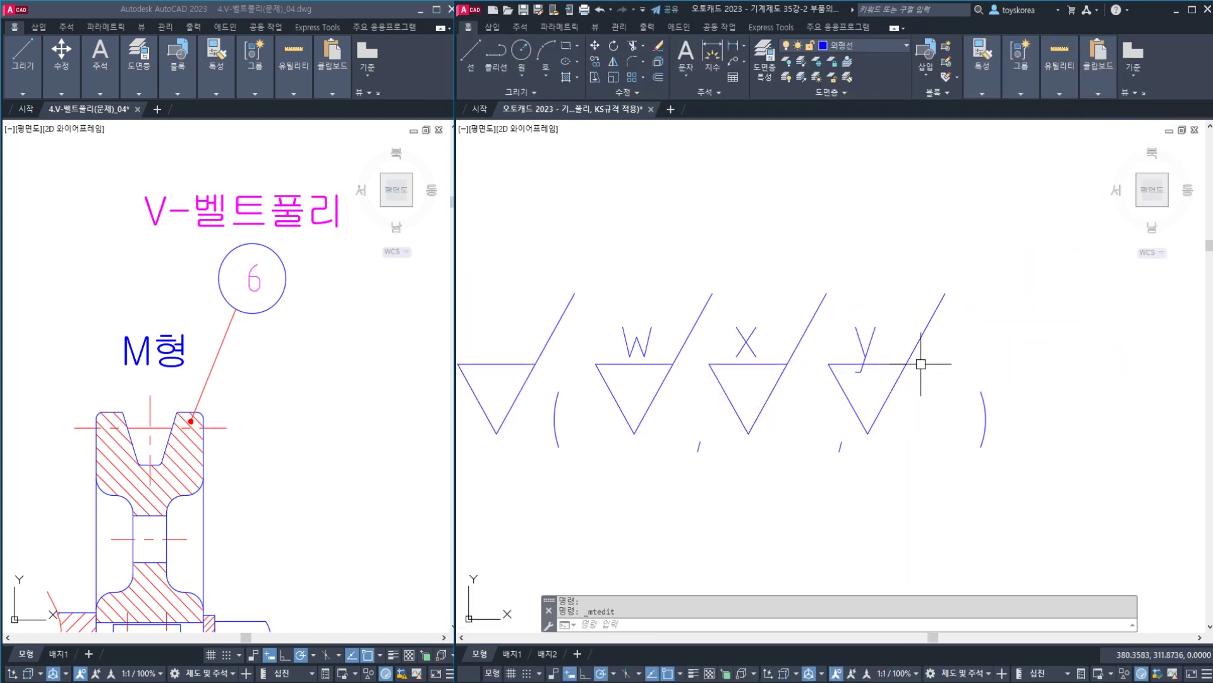
{"action": "left_click", "coordinate": [935, 383]}
{"action": "left_click", "coordinate": [727, 325]}
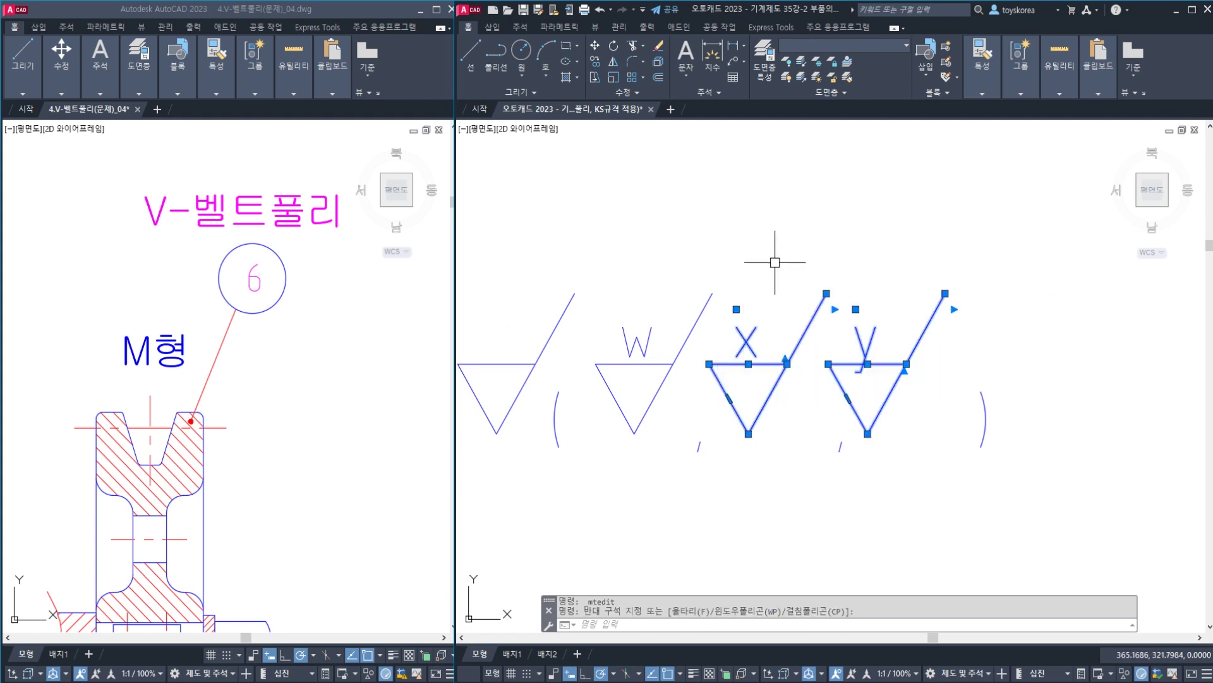
{"action": "type", "text": "m"}
{"action": "key", "text": "Return"}
{"action": "left_click", "coordinate": [782, 230]}
{"action": "left_click", "coordinate": [809, 217]}
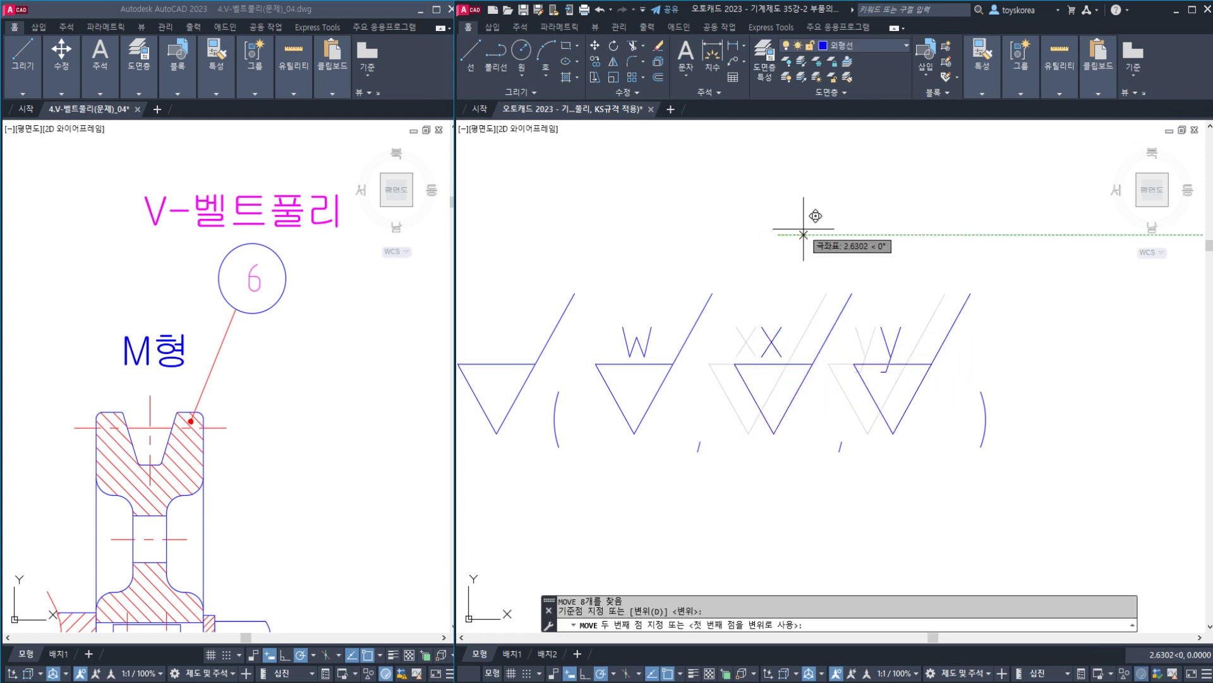
{"action": "key", "text": "Escape"}
- Move the y roughness symbol and its letter slightly right, closer to the closing parenthesis
{"action": "type", "text": "m"}
{"action": "key", "text": "Return"}
{"action": "left_click", "coordinate": [957, 404]}
{"action": "left_click", "coordinate": [829, 313]}
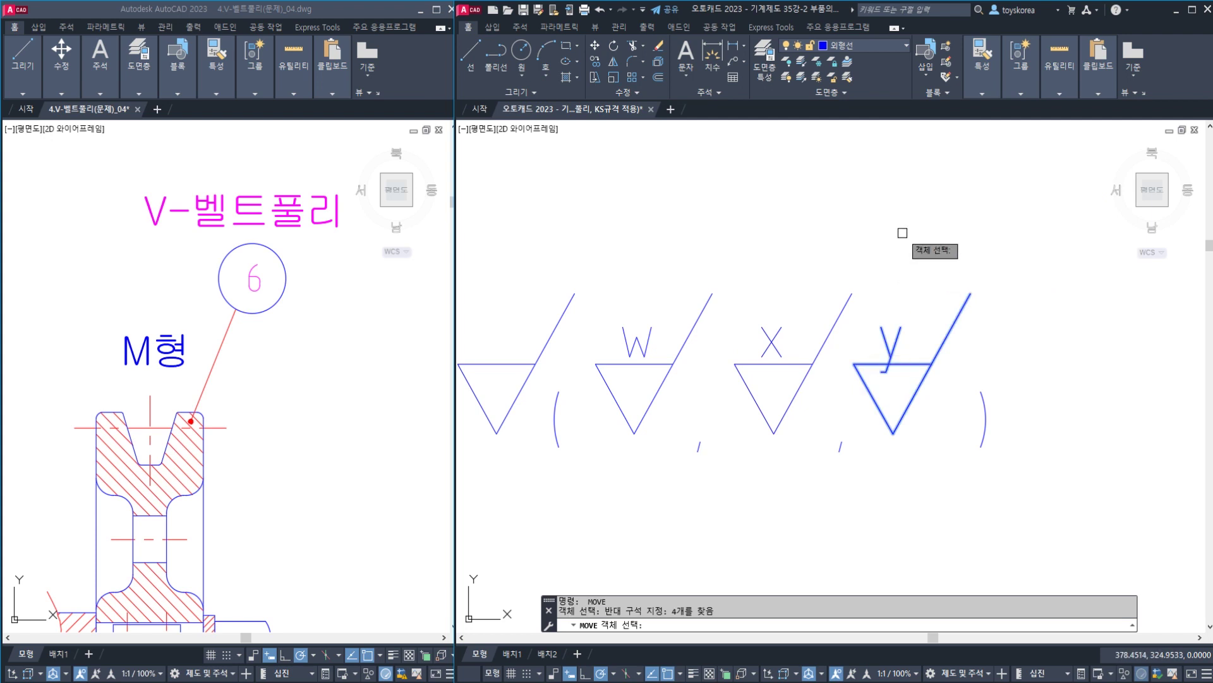
{"action": "key", "text": "Return"}
{"action": "left_click", "coordinate": [891, 232]}
{"action": "key", "text": "Escape"}
{"action": "middle_click_drag", "start_coordinate": [685, 408], "coordinate": [750, 384]}
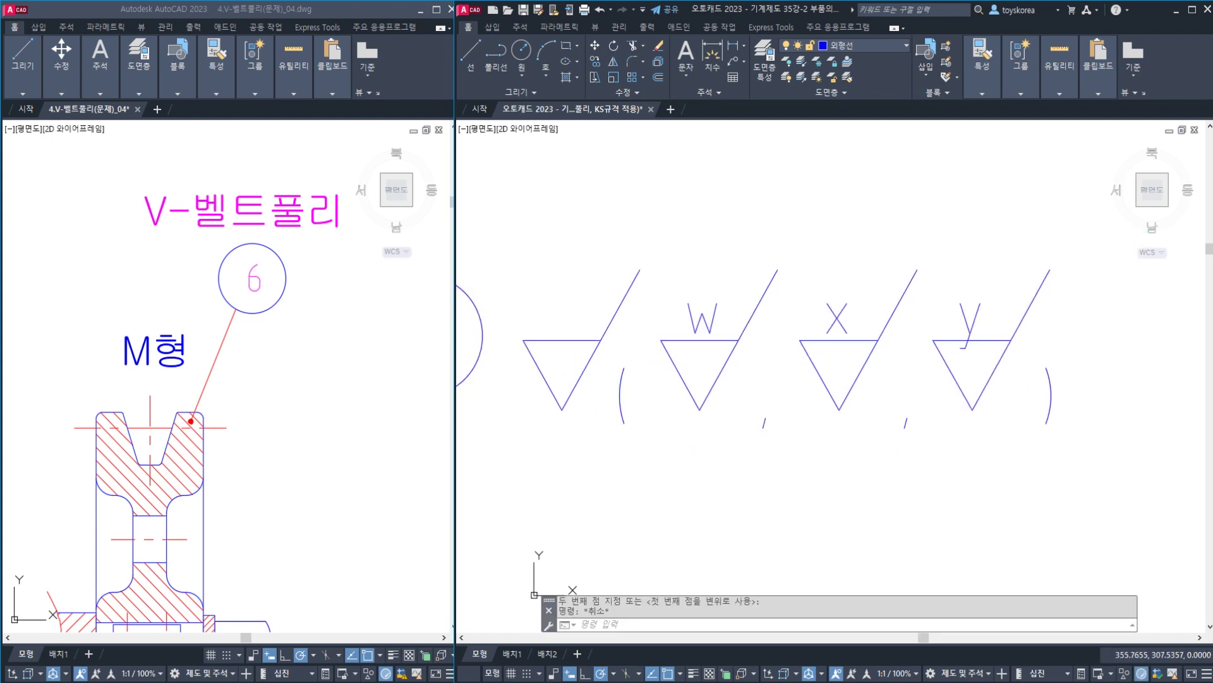
{"action": "left_click", "coordinate": [620, 394]}
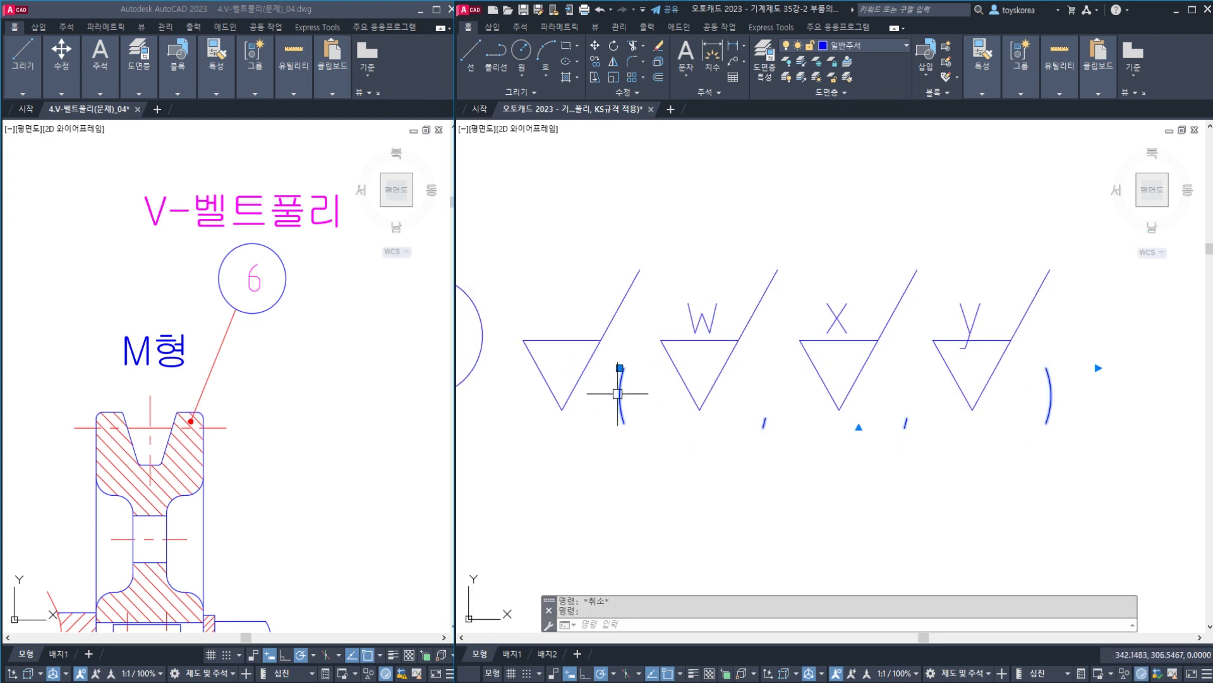
{"action": "key", "text": "Escape"}
{"action": "left_click", "coordinate": [635, 395]}
{"action": "left_click", "coordinate": [562, 326]}
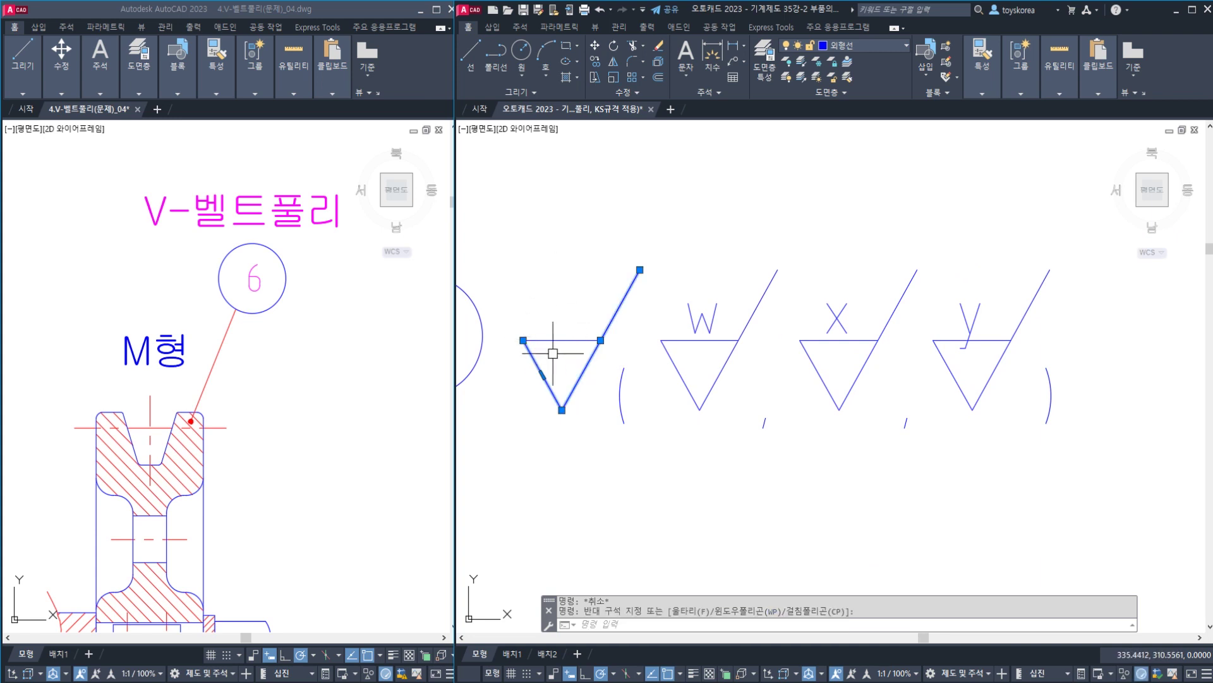
{"action": "key", "text": "Escape"}
{"action": "key", "text": "Escape"}
{"action": "left_click", "coordinate": [589, 385]}
{"action": "left_click", "coordinate": [541, 346]}
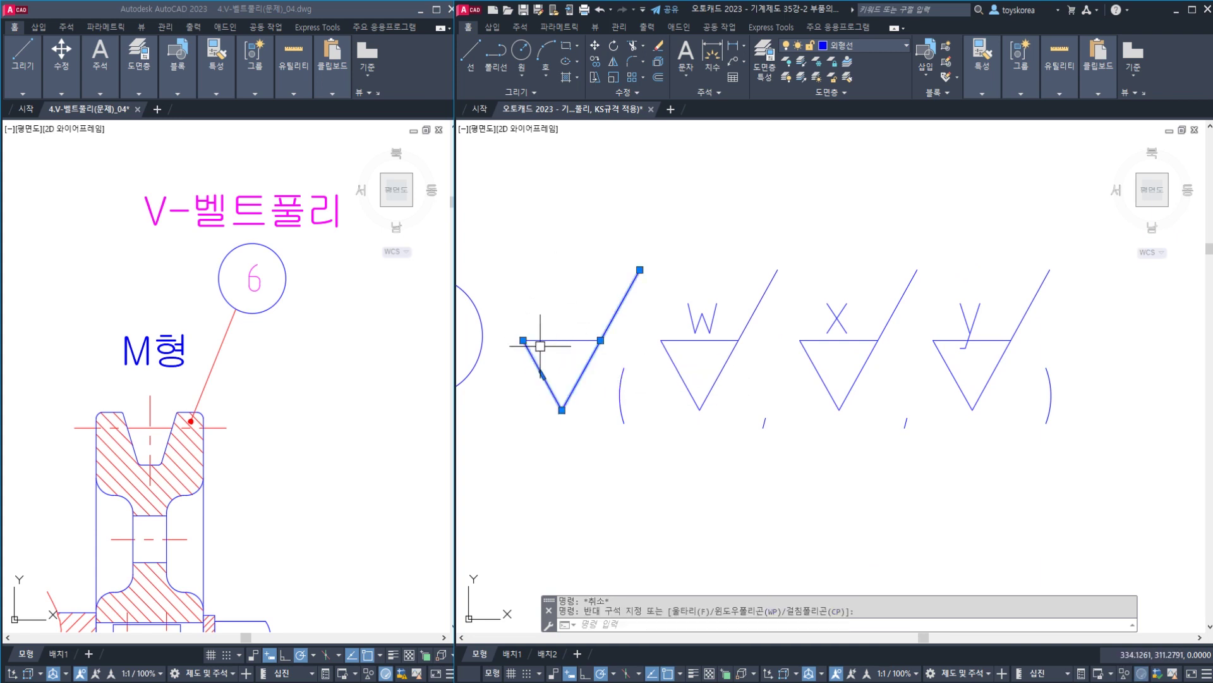
{"action": "key", "text": "Escape"}
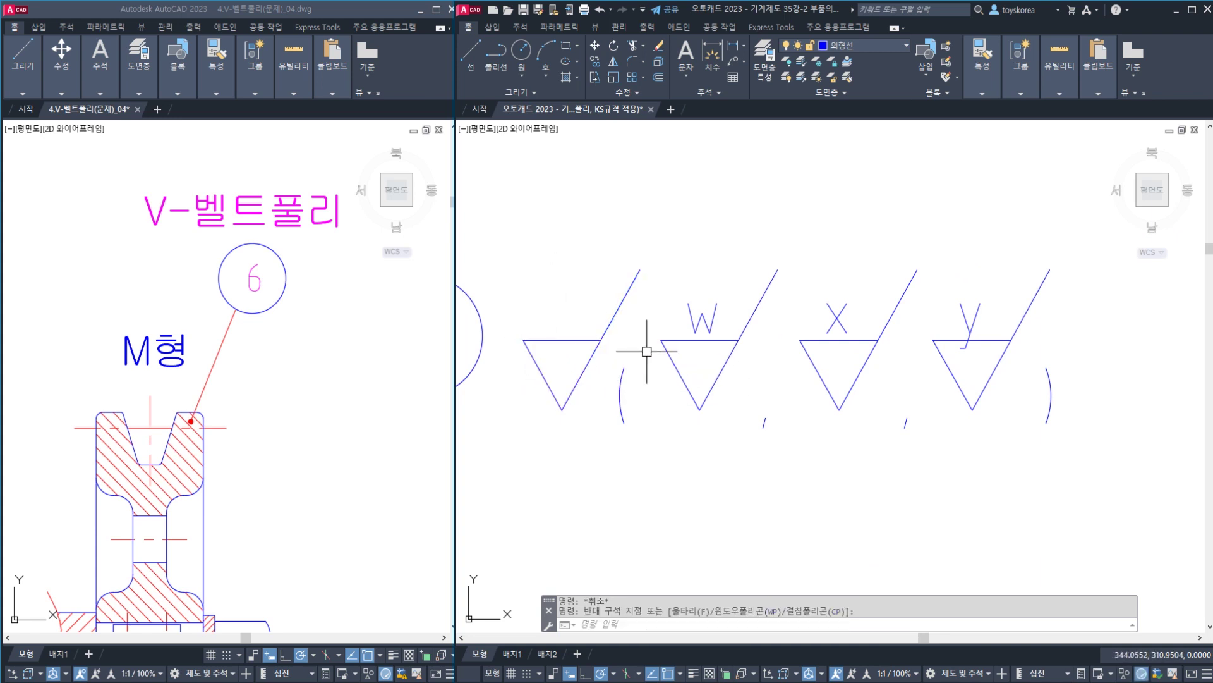
{"action": "left_click", "coordinate": [721, 414]}
{"action": "left_click", "coordinate": [685, 309]}
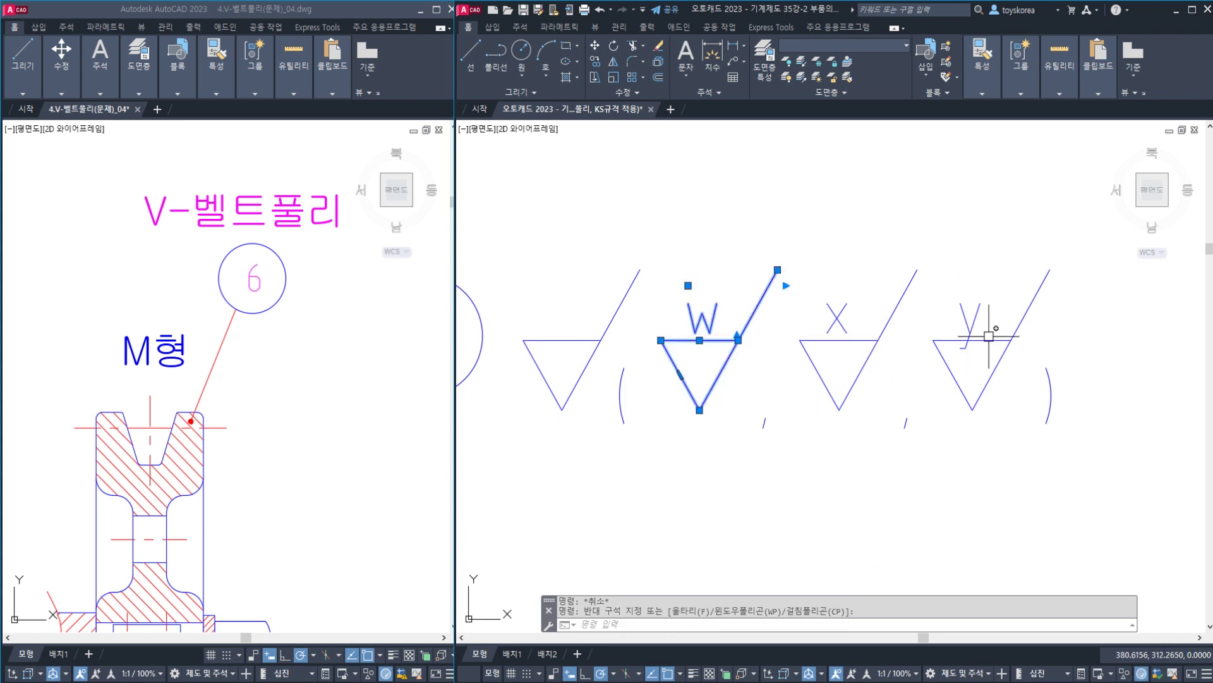
{"action": "key", "text": "Escape"}
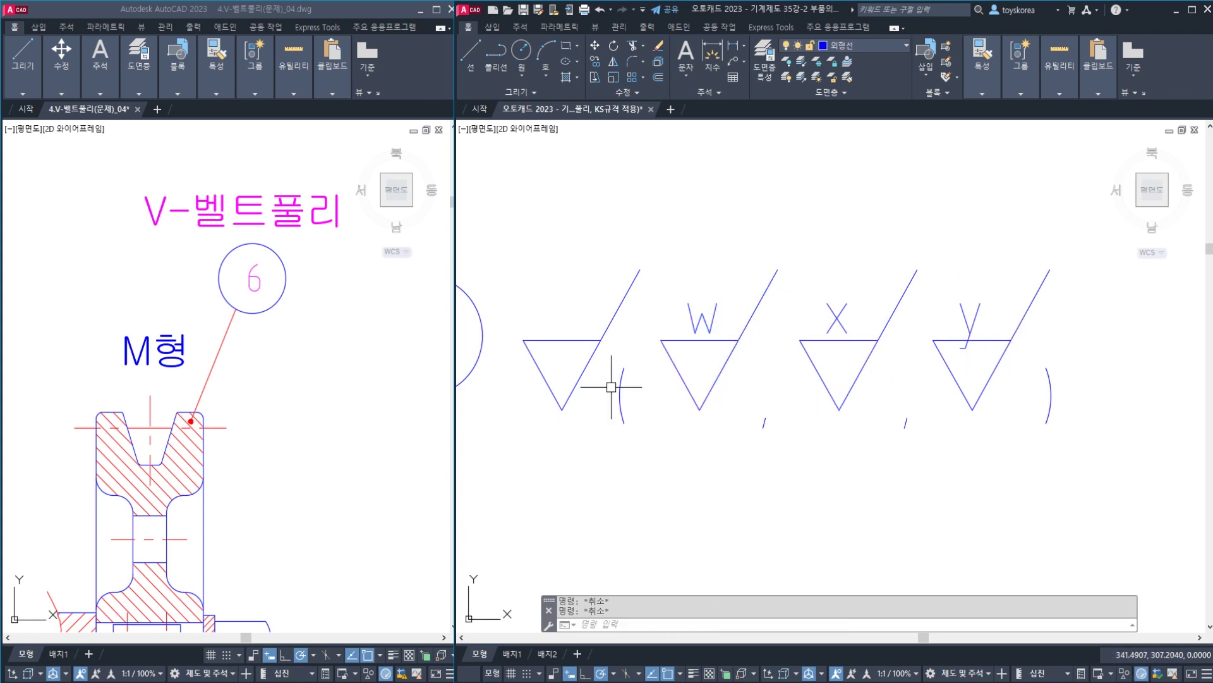
- Draw a circle tangent to all three sides of the unlettered roughness triangle beside the number 6 balloon
{"action": "left_click", "coordinate": [619, 397]}
{"action": "key", "text": "Escape"}
{"action": "middle_click_drag", "start_coordinate": [581, 364], "coordinate": [604, 364]}
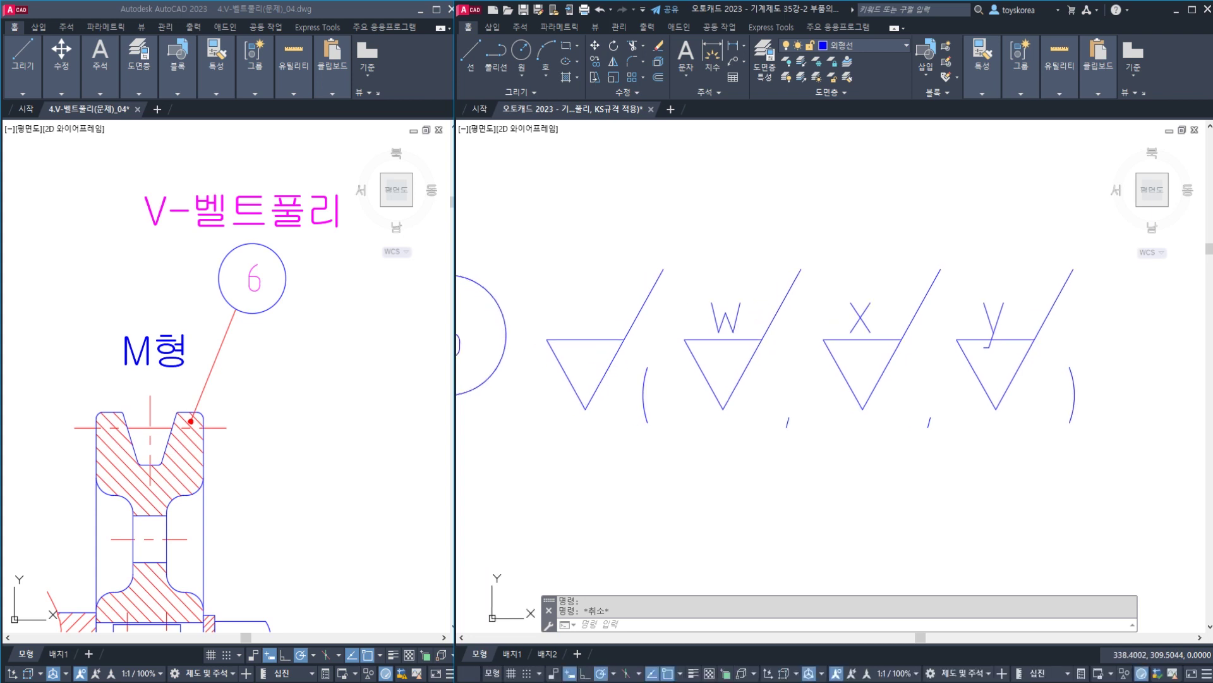
{"action": "left_click", "coordinate": [519, 77]}
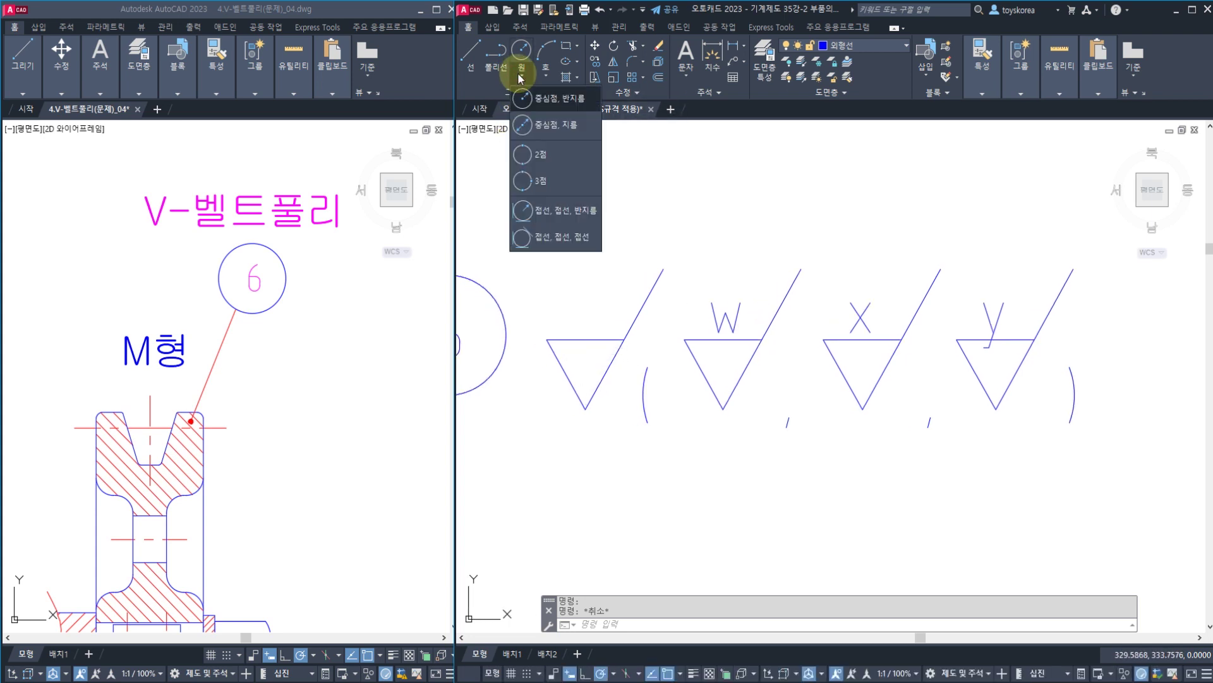
{"action": "left_click", "coordinate": [548, 238]}
{"action": "left_click", "coordinate": [583, 339]}
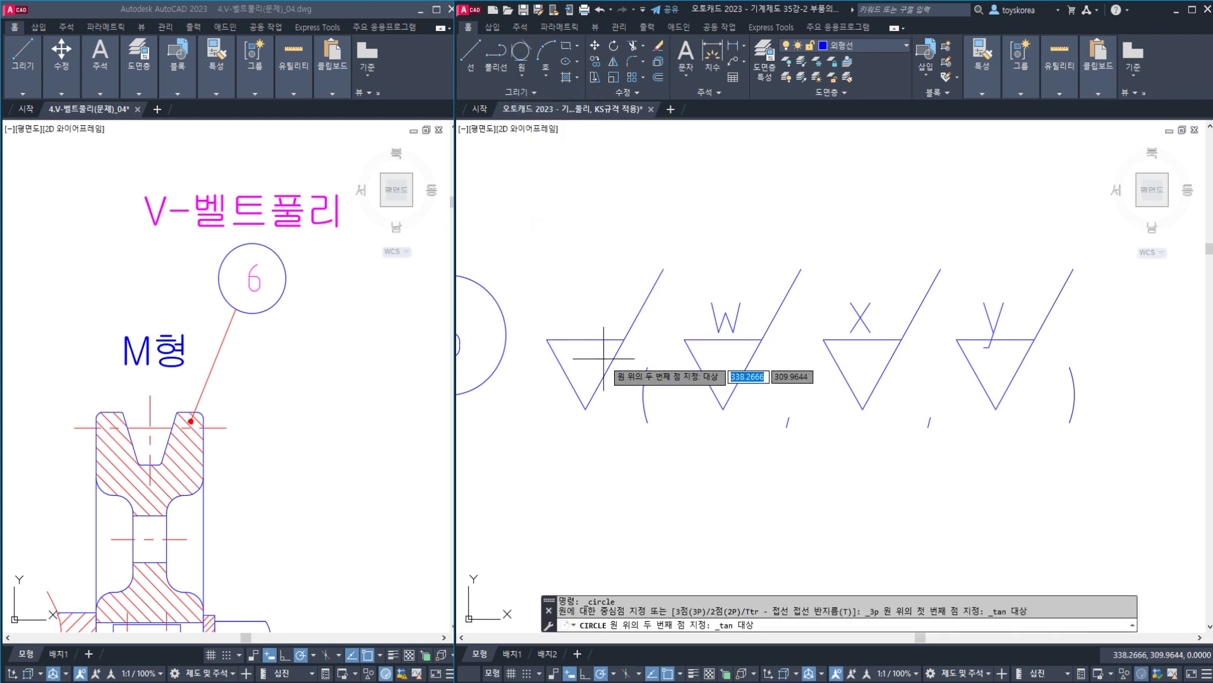
{"action": "left_click", "coordinate": [611, 363]}
{"action": "left_click", "coordinate": [562, 368]}
- Erase the horizontal top line of the unlettered roughness symbol containing the circle, and save the drawing
{"action": "scroll", "coordinate": [599, 336], "scroll_direction": "up", "scroll_amount": 4}
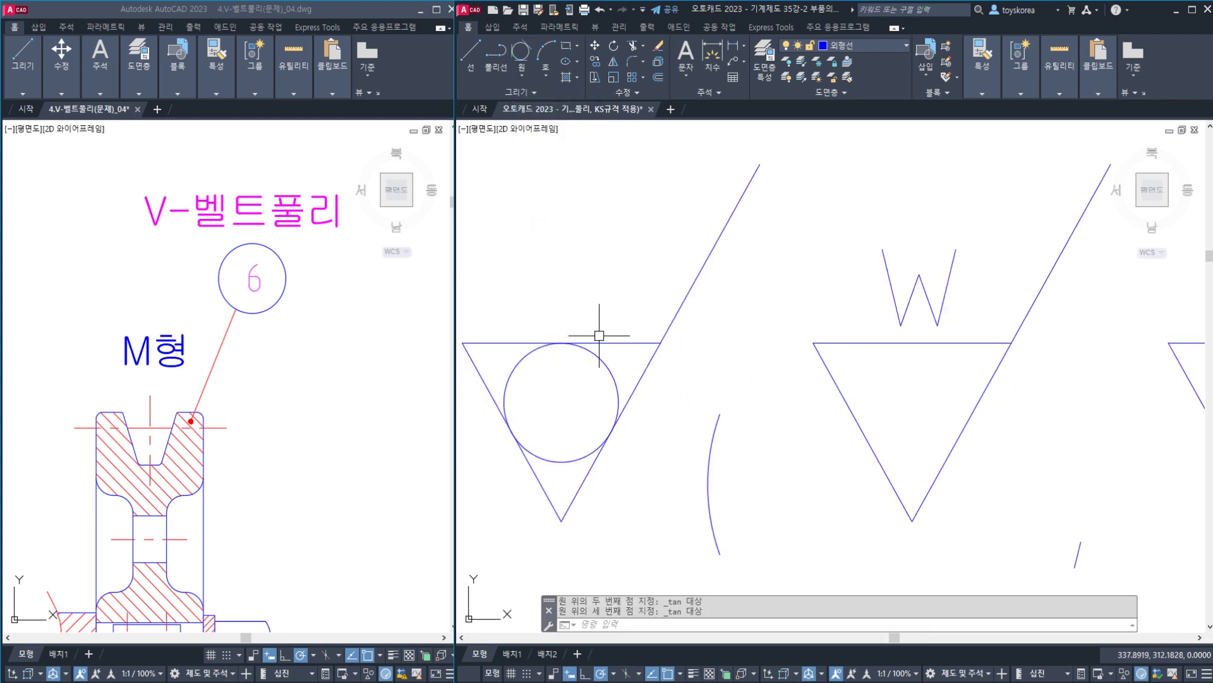
{"action": "left_click", "coordinate": [606, 342]}
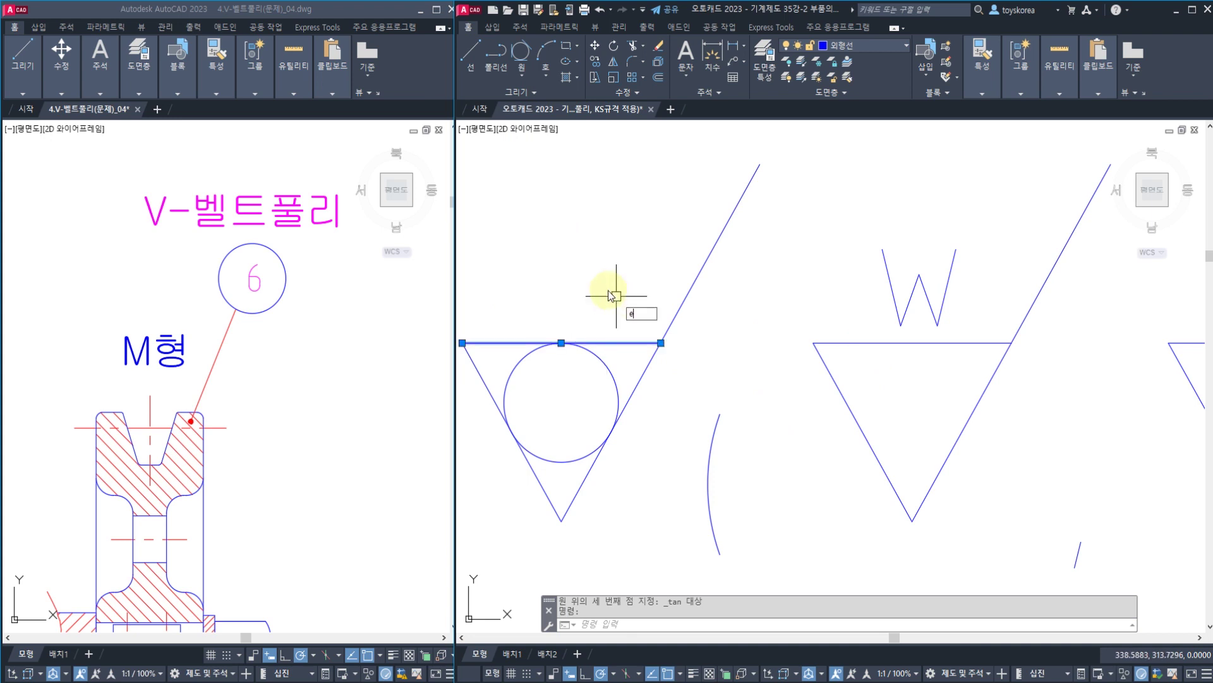
{"action": "key", "text": "Return"}
{"action": "scroll", "coordinate": [687, 327], "scroll_direction": "down", "scroll_amount": 8}
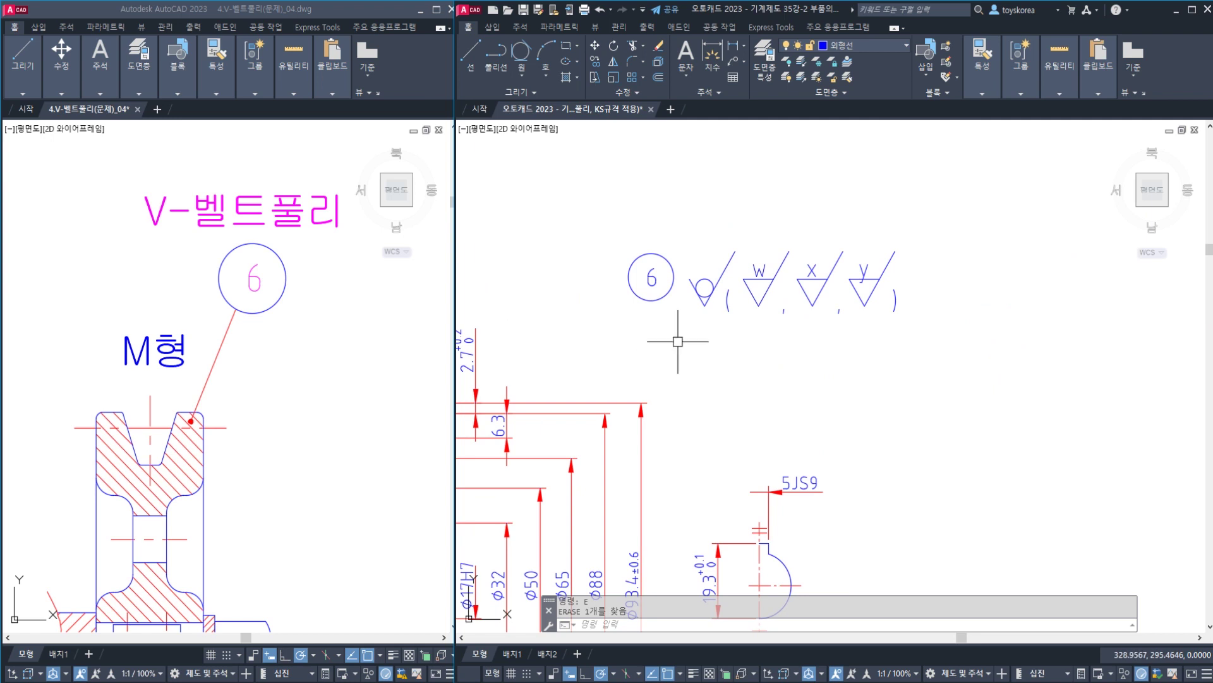
{"action": "key", "text": "ctrl+s"}
- Review the roughness symbol row beside the number 6 balloon together with the dimensioned pulley section view
{"action": "scroll", "coordinate": [847, 280], "scroll_direction": "up", "scroll_amount": 2}
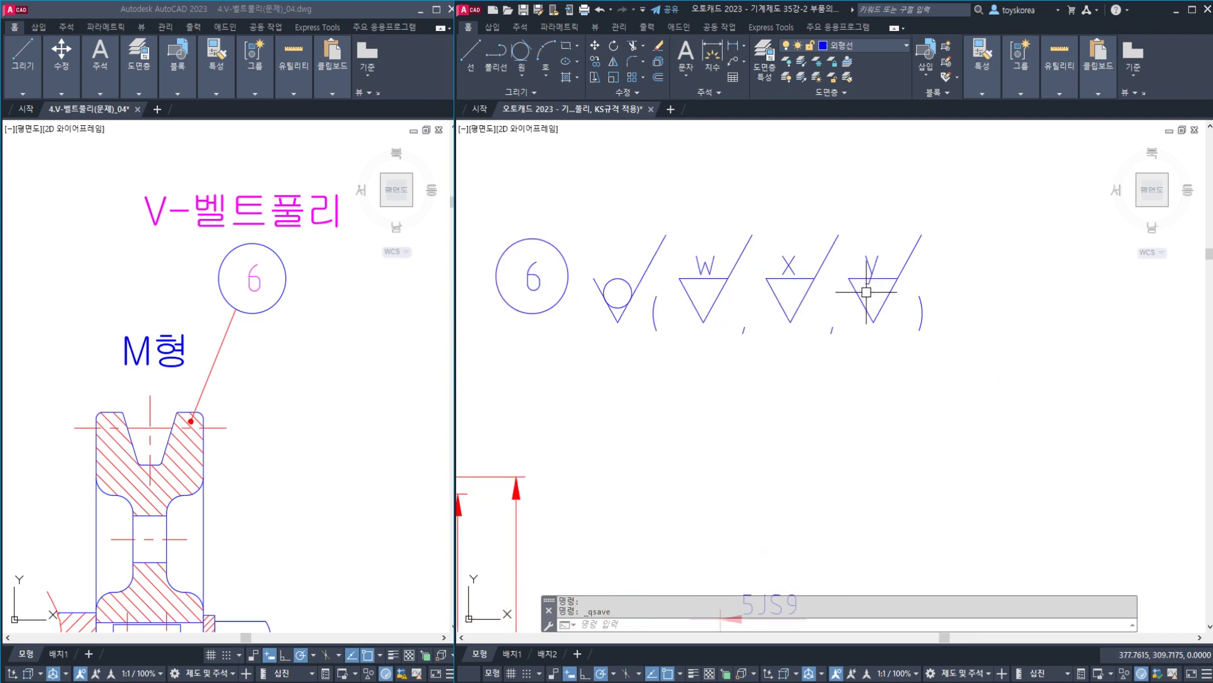
{"action": "left_click", "coordinate": [914, 282]}
{"action": "key", "text": "Escape"}
{"action": "scroll", "coordinate": [780, 272], "scroll_direction": "down", "scroll_amount": 2}
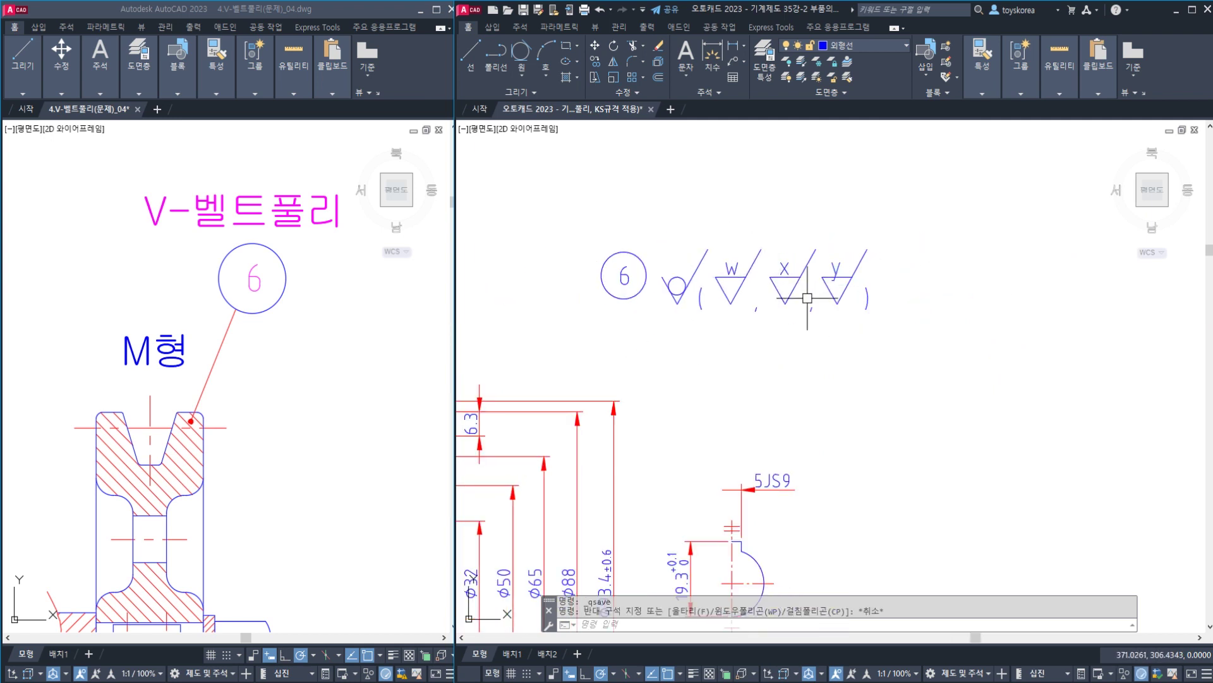
{"action": "scroll", "coordinate": [844, 262], "scroll_direction": "down", "scroll_amount": 3}
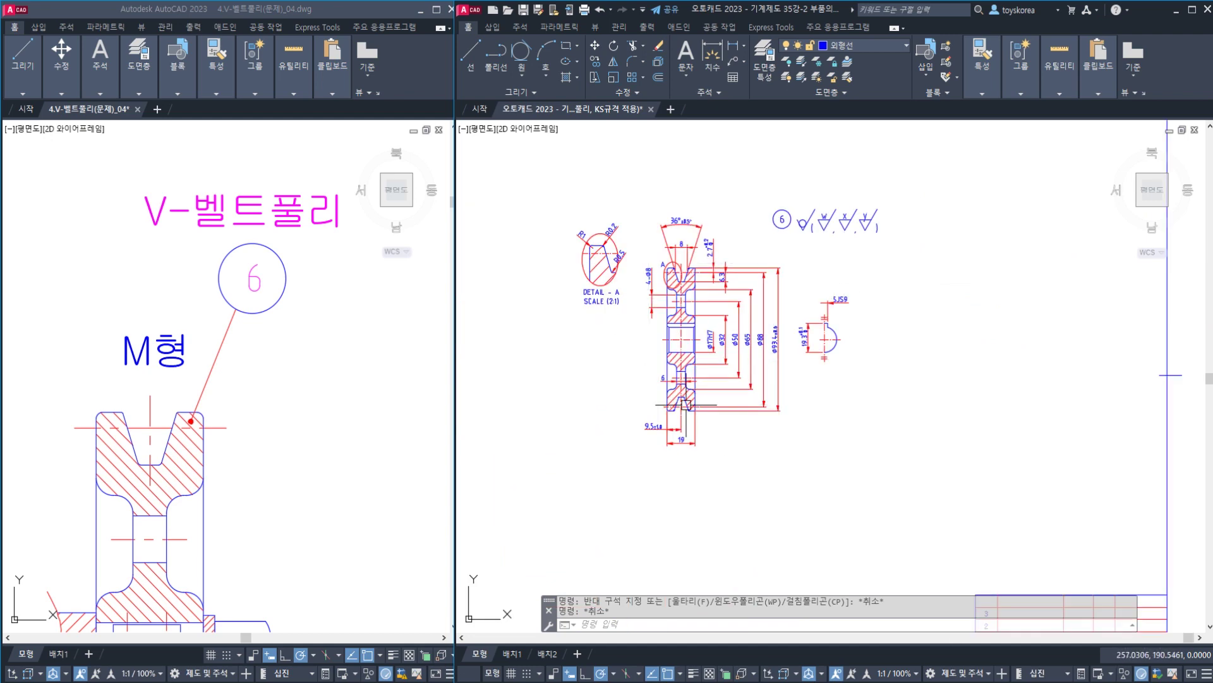
{"action": "scroll", "coordinate": [822, 221], "scroll_direction": "up", "scroll_amount": 4}
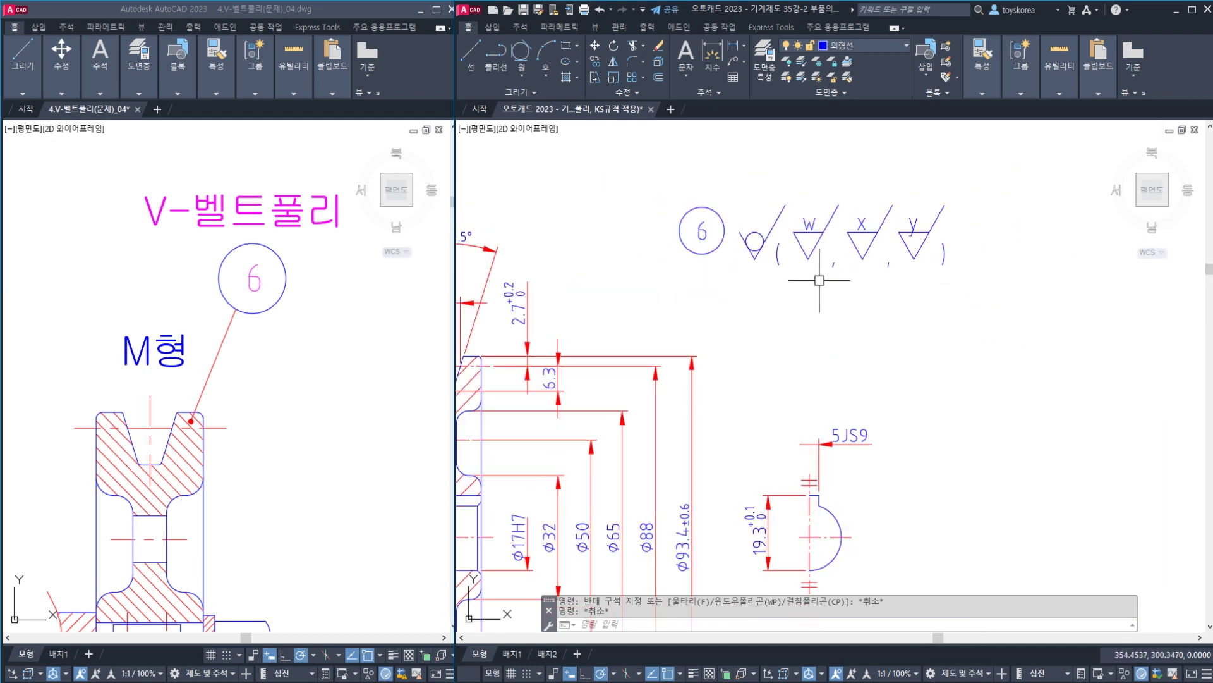
{"action": "middle_click_drag", "start_coordinate": [648, 332], "coordinate": [781, 248]}
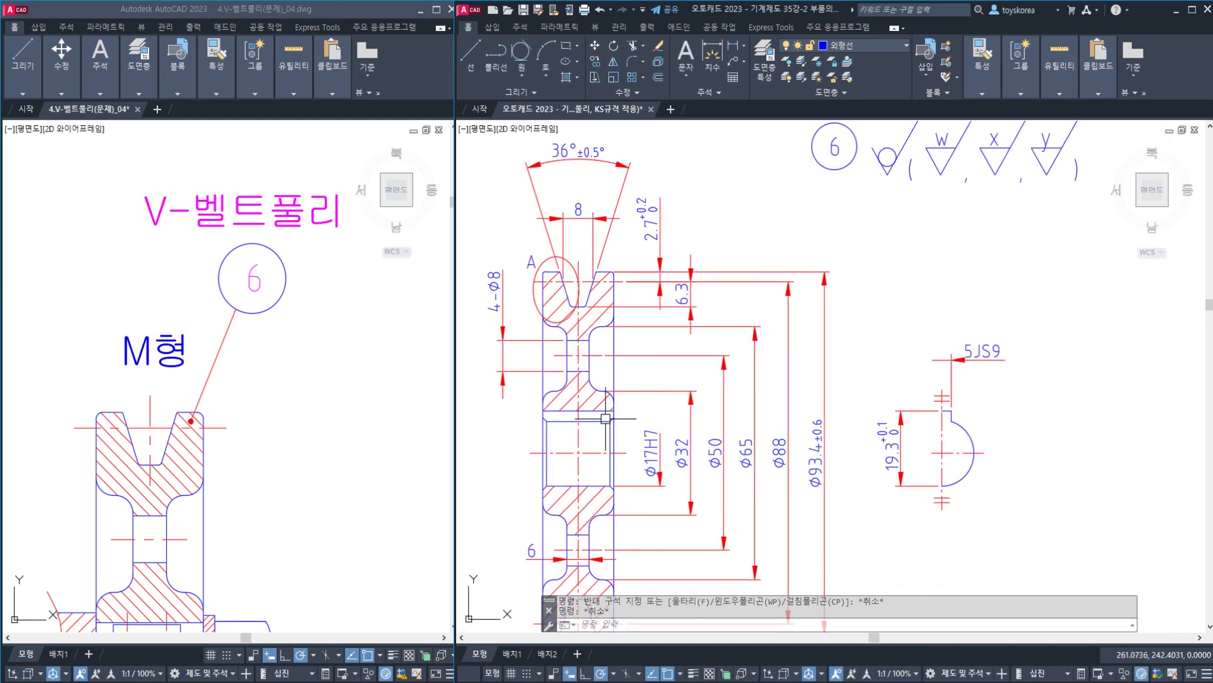
{"action": "middle_click_drag", "start_coordinate": [938, 211], "coordinate": [856, 288]}
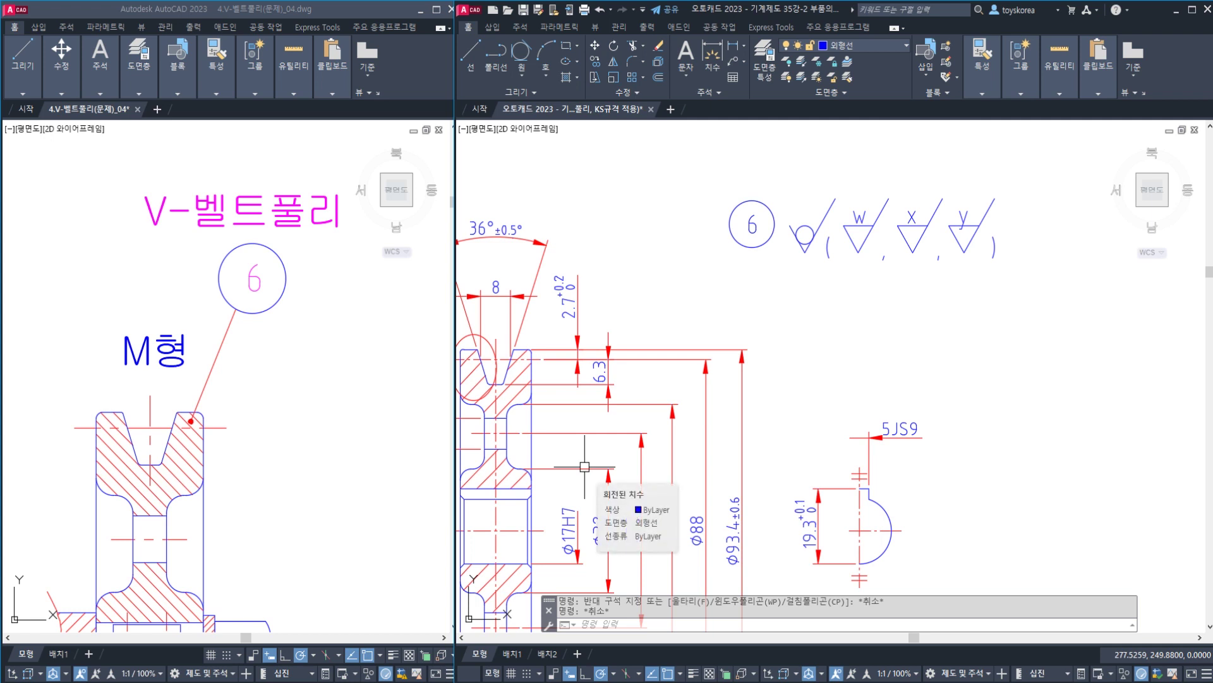
- Copy the W, X and y roughness symbols with their letters, without brackets, about 111 mm away to the empty area right of the keyway view
{"action": "scroll", "coordinate": [960, 212], "scroll_direction": "up", "scroll_amount": 4}
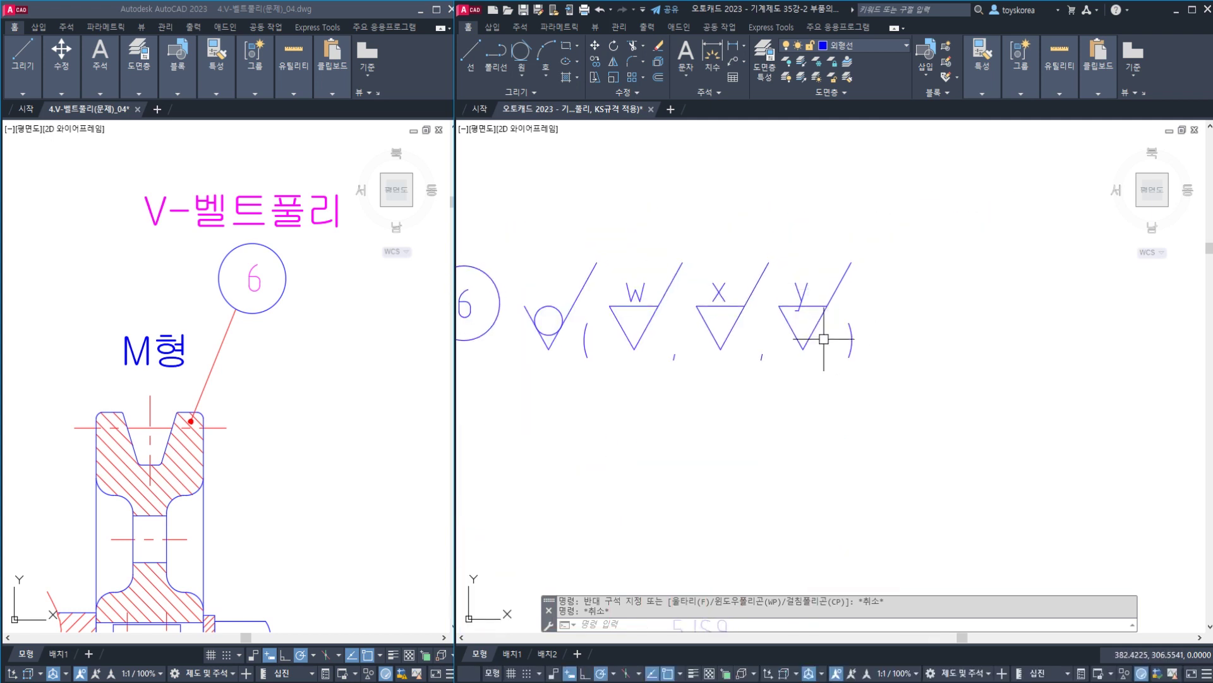
{"action": "left_click", "coordinate": [823, 338]}
{"action": "left_click", "coordinate": [609, 298]}
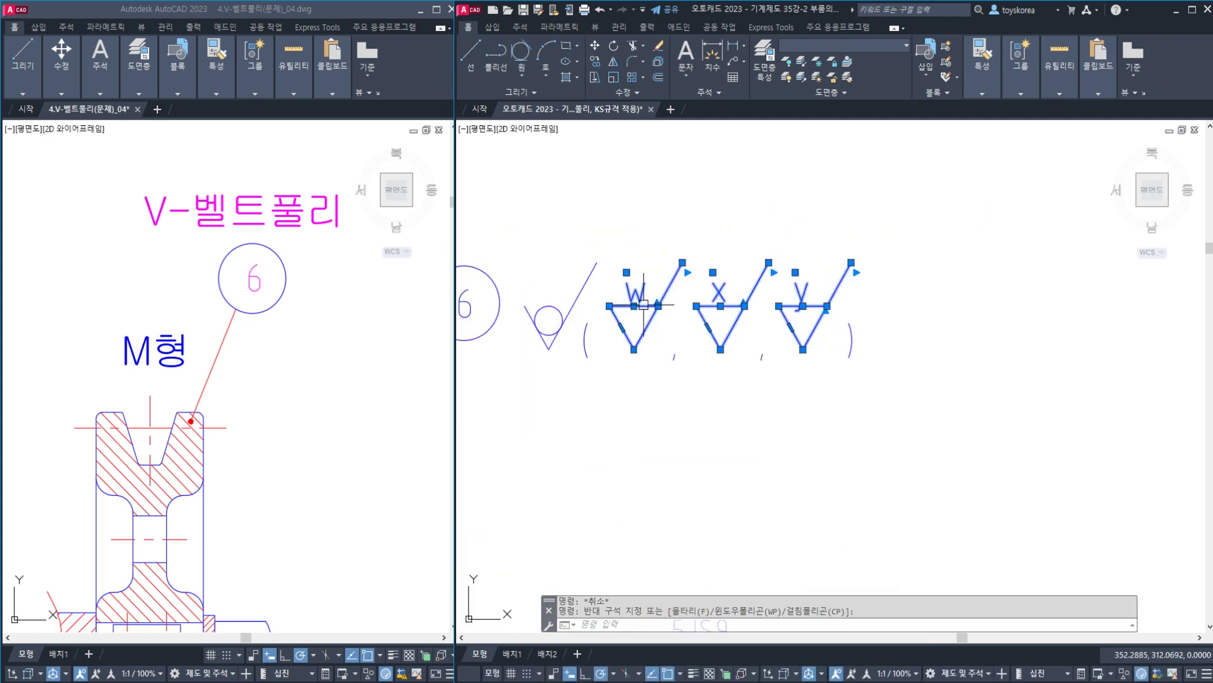
{"action": "type", "text": "co"}
{"action": "key", "text": "Return"}
{"action": "left_click", "coordinate": [669, 318]}
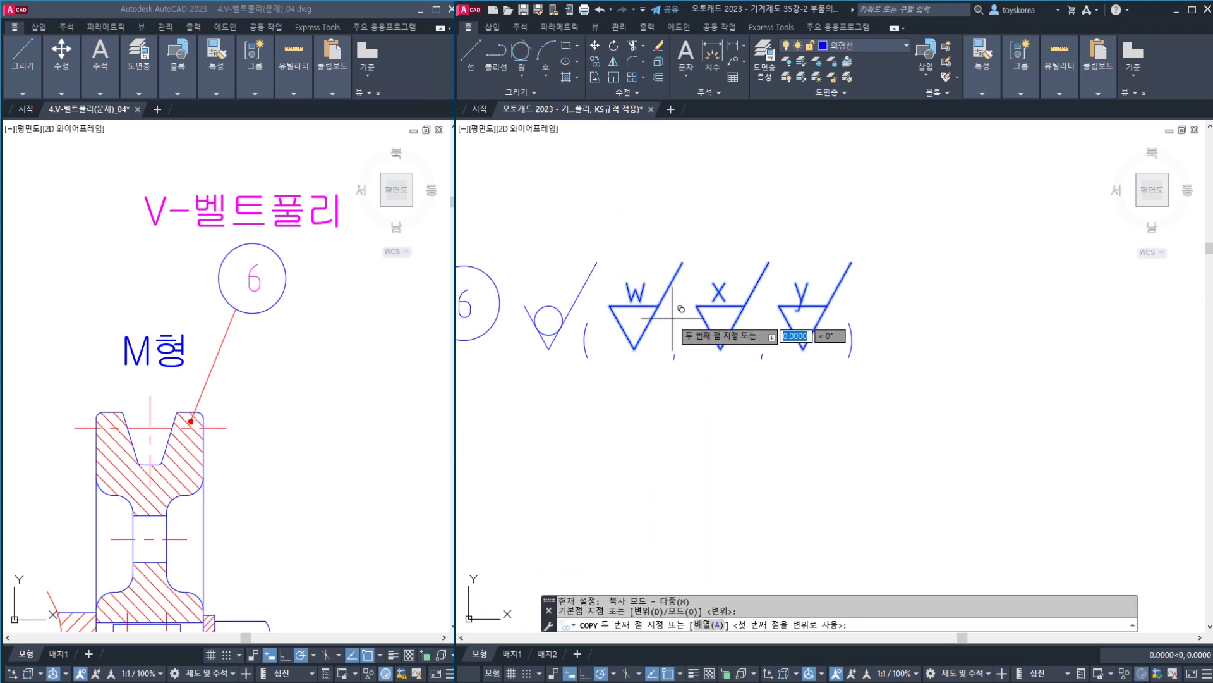
{"action": "scroll", "coordinate": [671, 317], "scroll_direction": "down", "scroll_amount": 4}
{"action": "middle_click_drag", "start_coordinate": [913, 348], "coordinate": [753, 345]}
{"action": "left_click", "coordinate": [762, 348]}
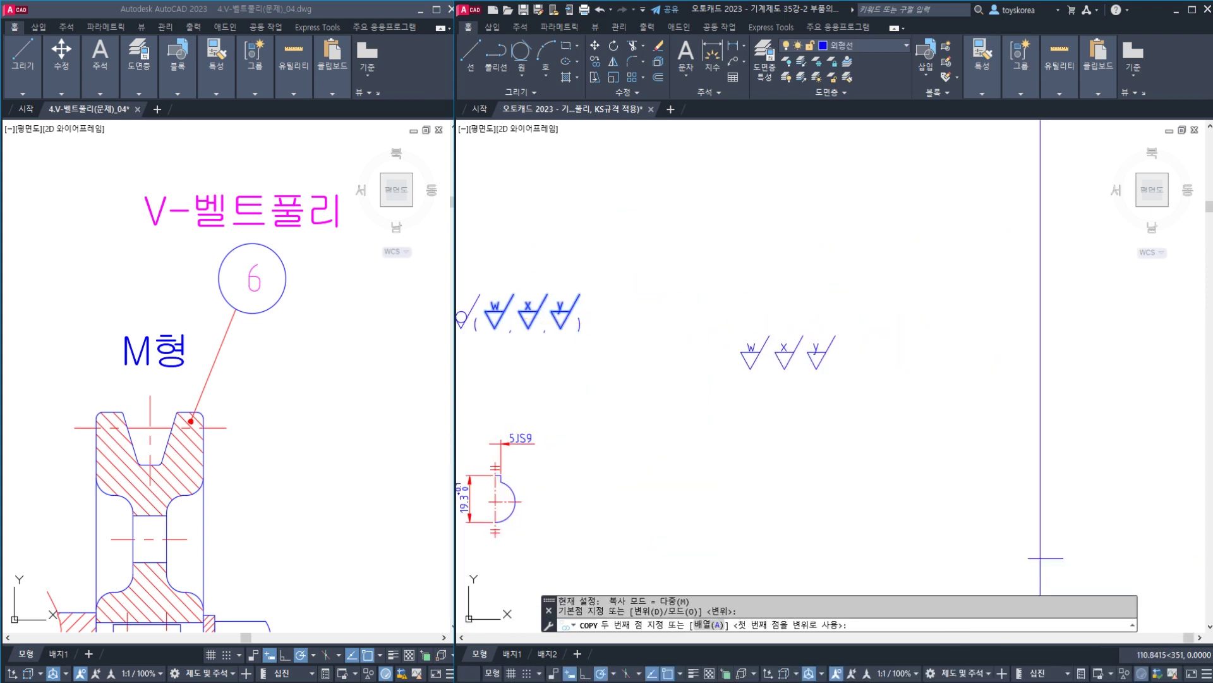
{"action": "key", "text": "Escape"}
- Scale the copied W, X and y roughness symbols by 0.6 about the lower tip of the X symbol
{"action": "scroll", "coordinate": [820, 378], "scroll_direction": "up", "scroll_amount": 2}
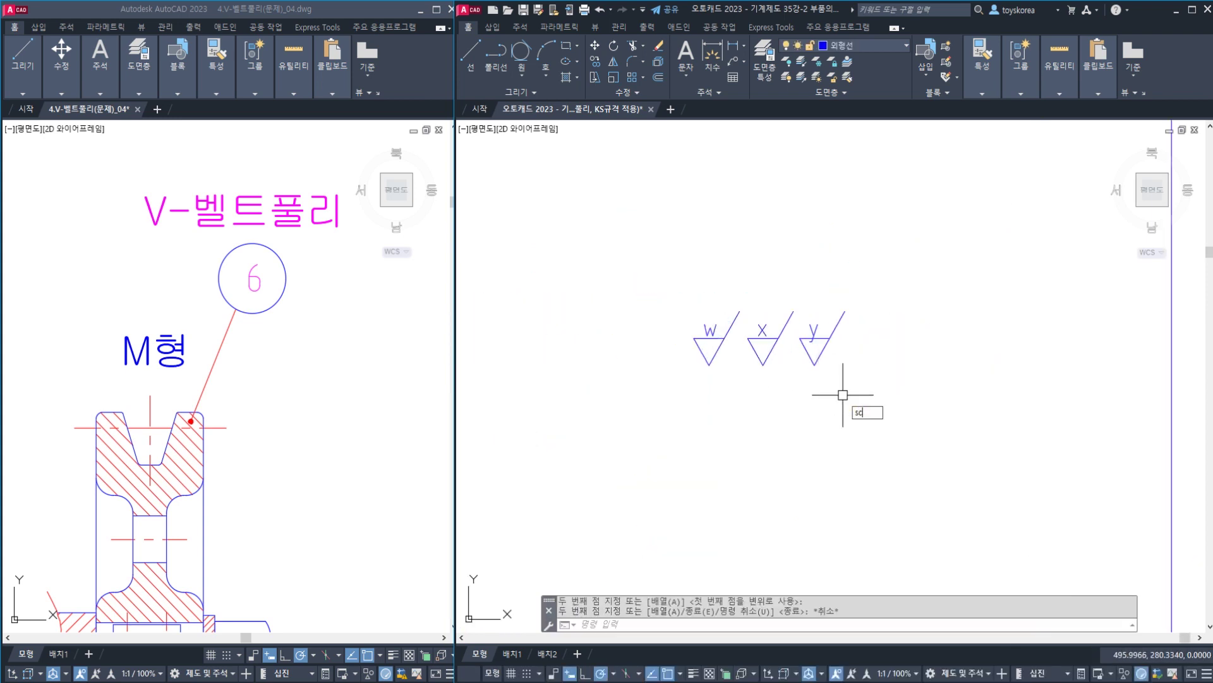
{"action": "key", "text": "Return"}
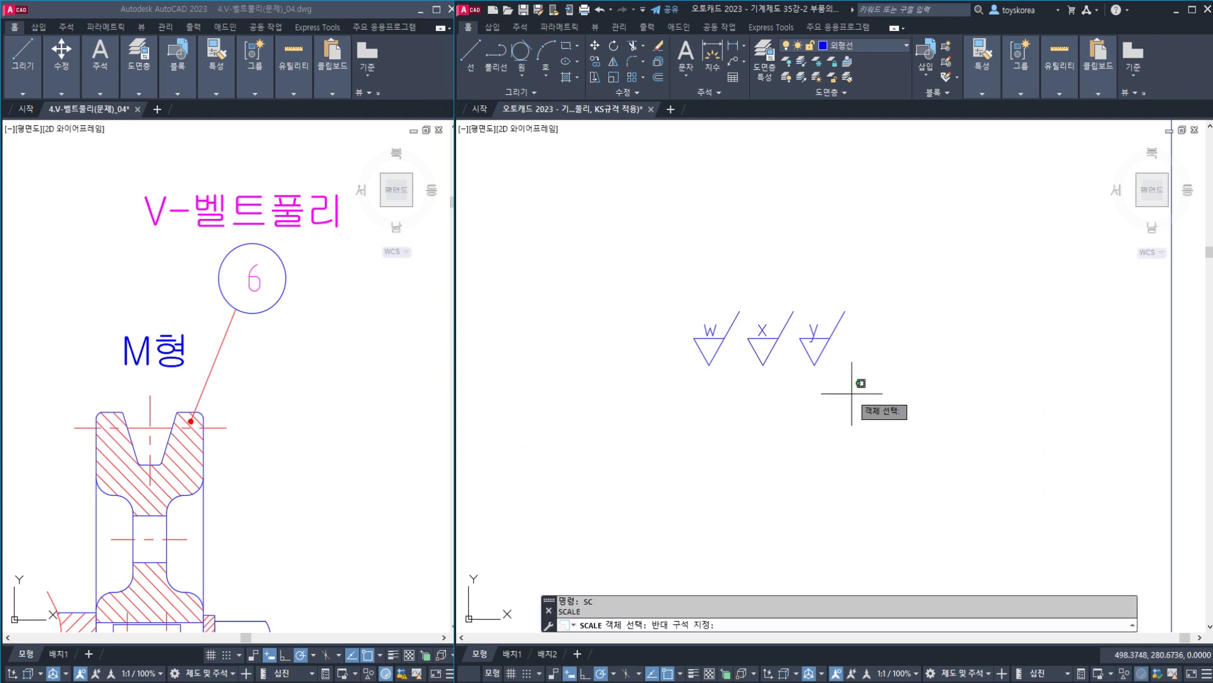
{"action": "left_click", "coordinate": [852, 393]}
{"action": "left_click", "coordinate": [637, 257]}
{"action": "key", "text": "Return"}
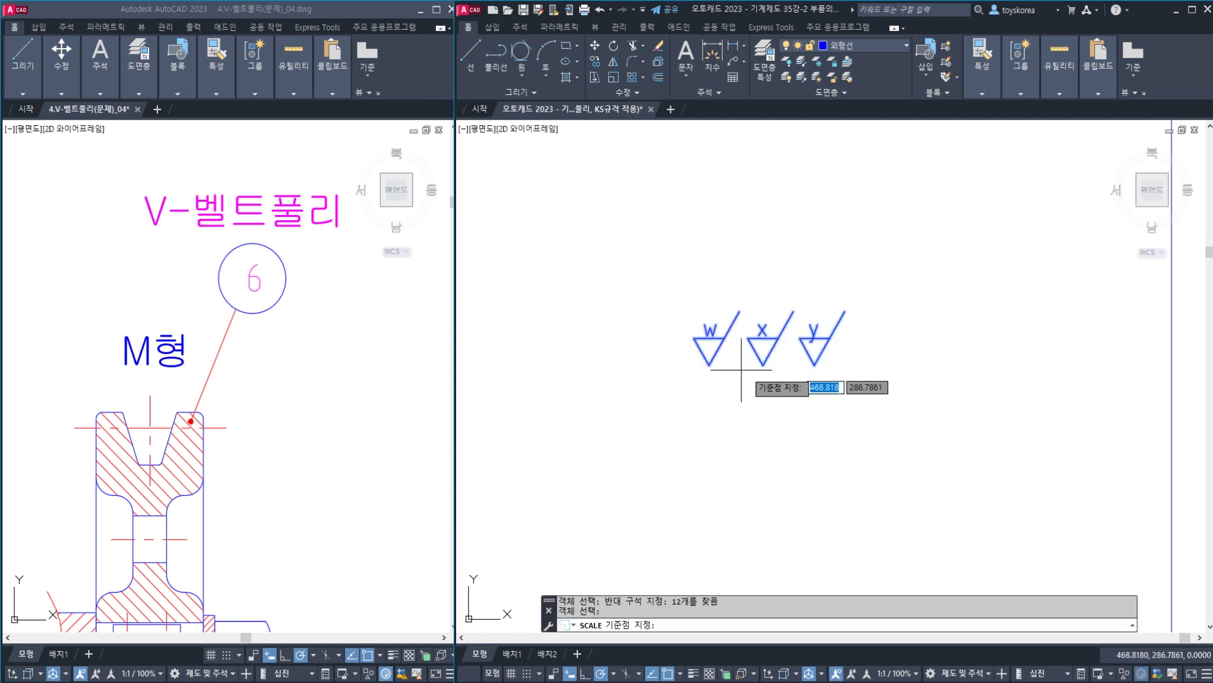
{"action": "left_click", "coordinate": [762, 366]}
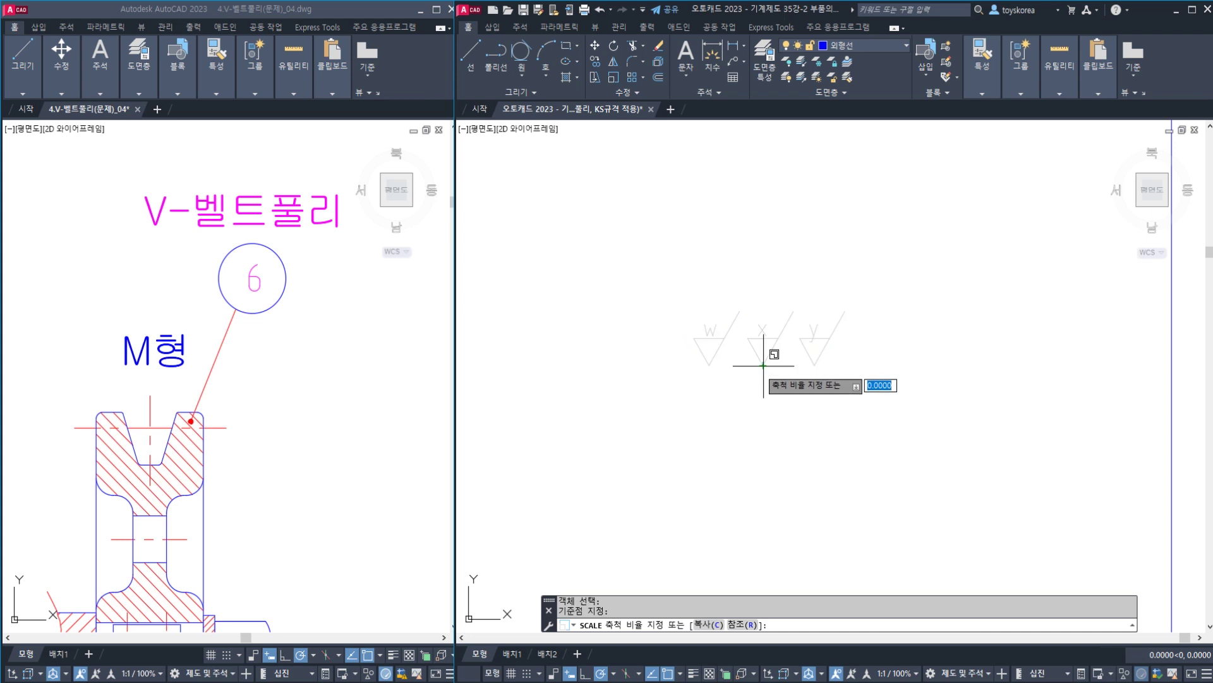
{"action": "type", "text": "0.6"}
{"action": "key", "text": "Return"}
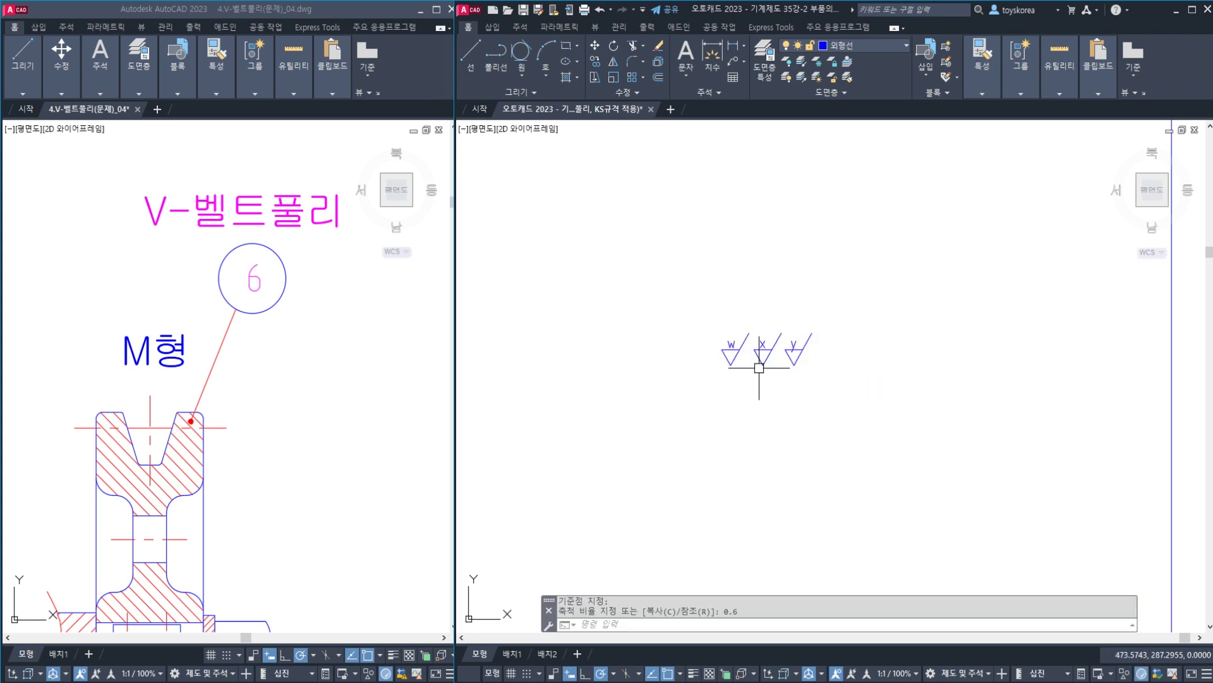
- Assign the lines of the three scaled roughness symbols, without the letters, to the 가는실선 layer, and save the drawing
{"action": "scroll", "coordinate": [772, 291], "scroll_direction": "down", "scroll_amount": 2}
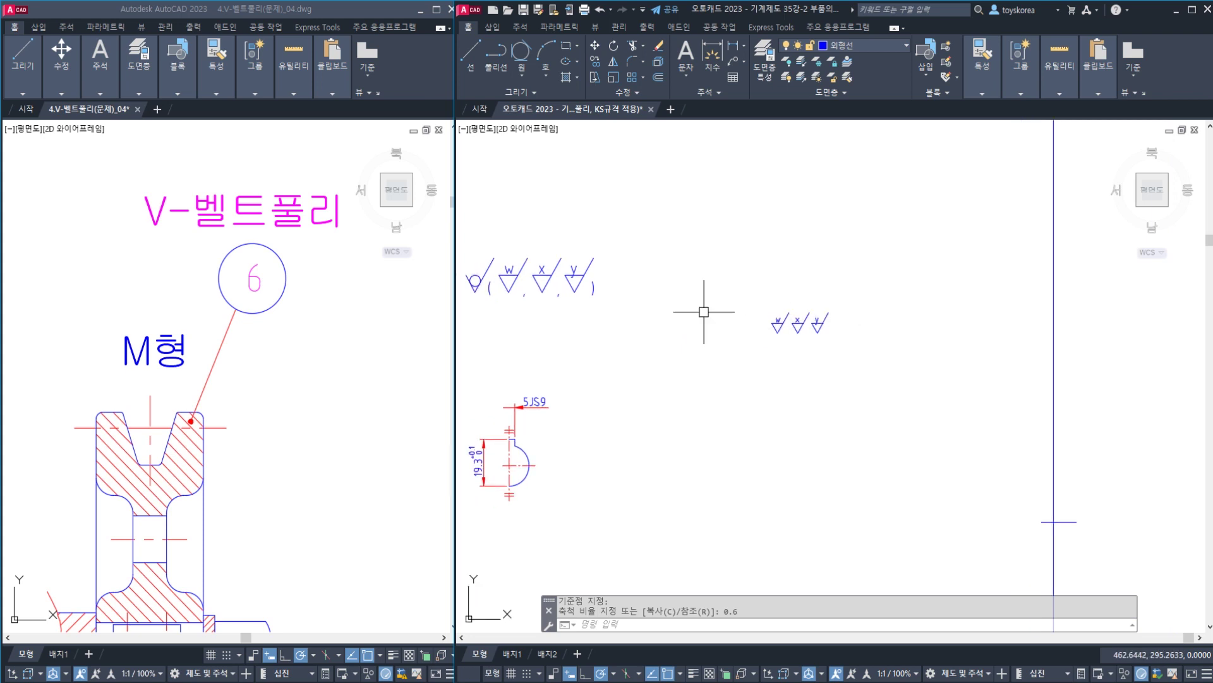
{"action": "scroll", "coordinate": [798, 330], "scroll_direction": "up", "scroll_amount": 5}
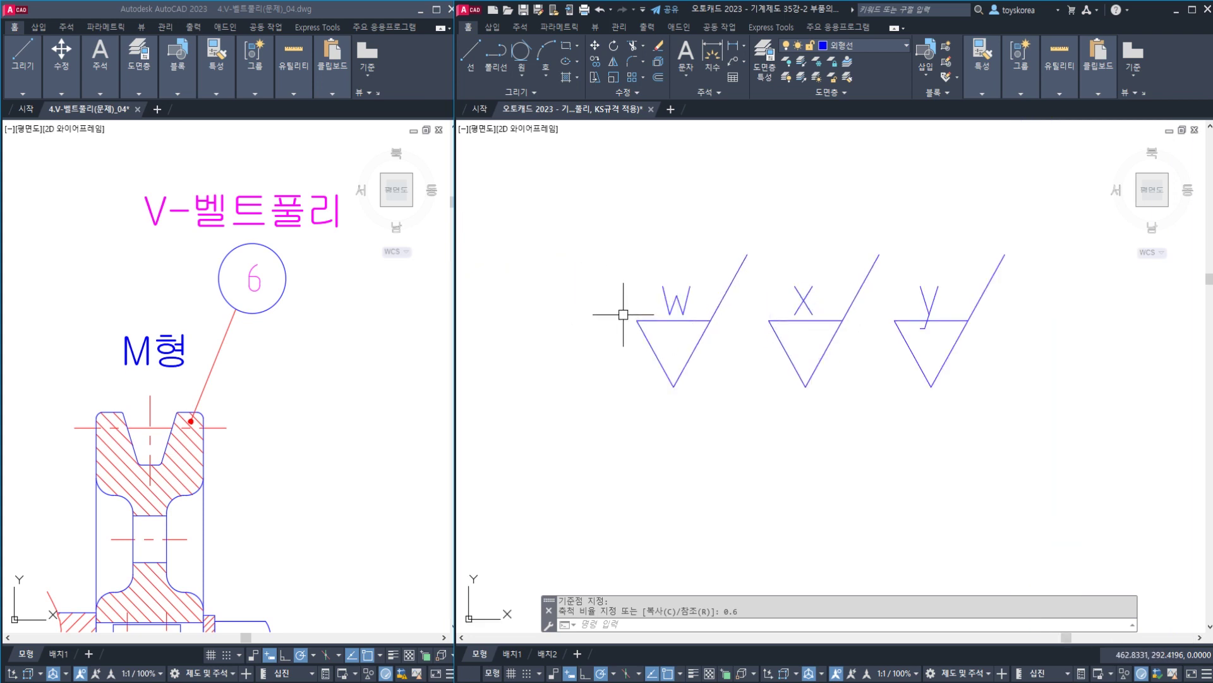
{"action": "left_click", "coordinate": [1008, 471]}
{"action": "left_click", "coordinate": [606, 349]}
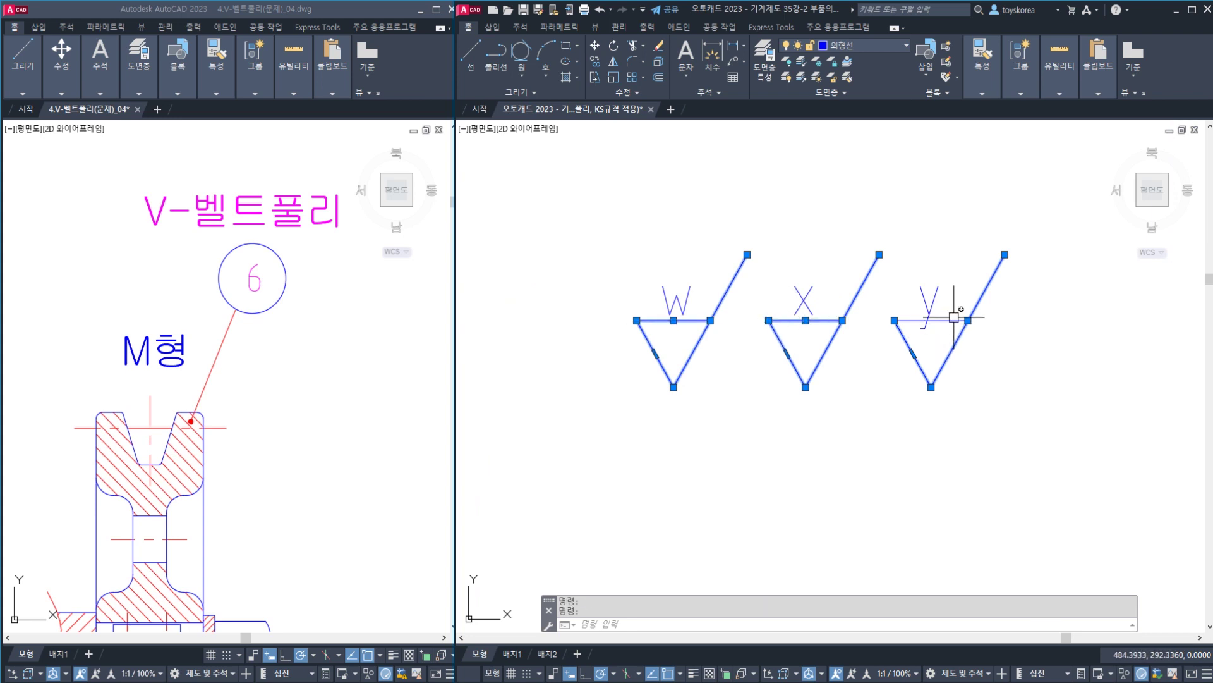
{"action": "left_click", "coordinate": [841, 48]}
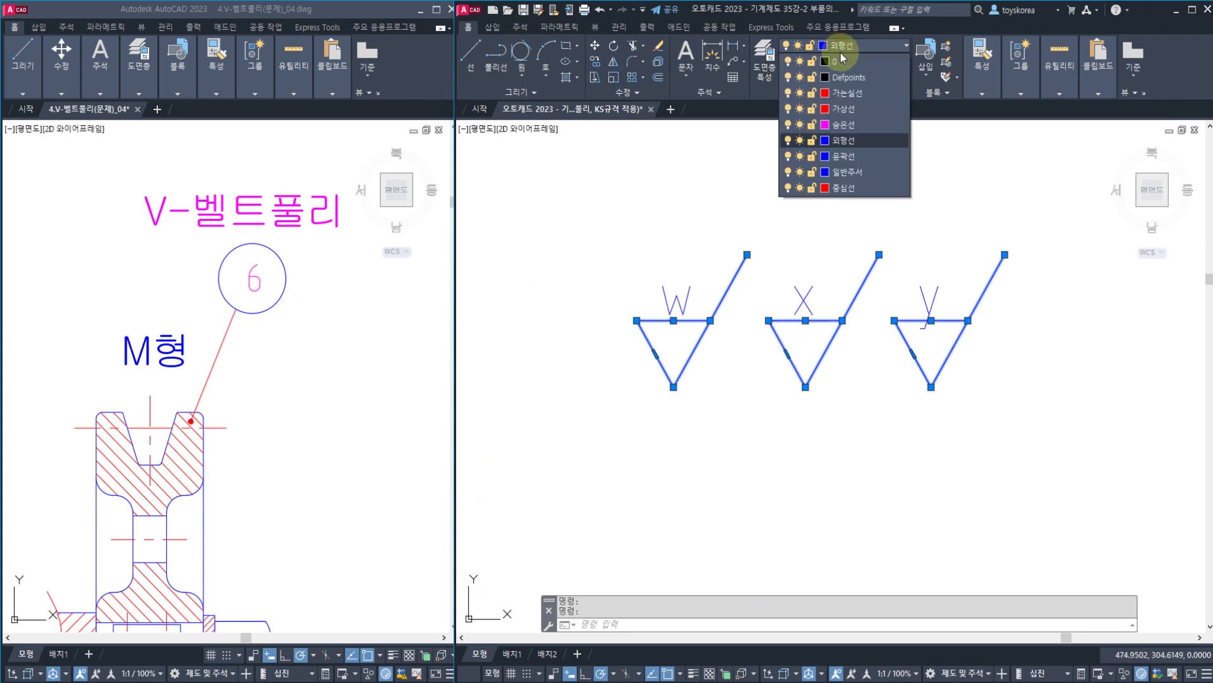
{"action": "left_click", "coordinate": [850, 93]}
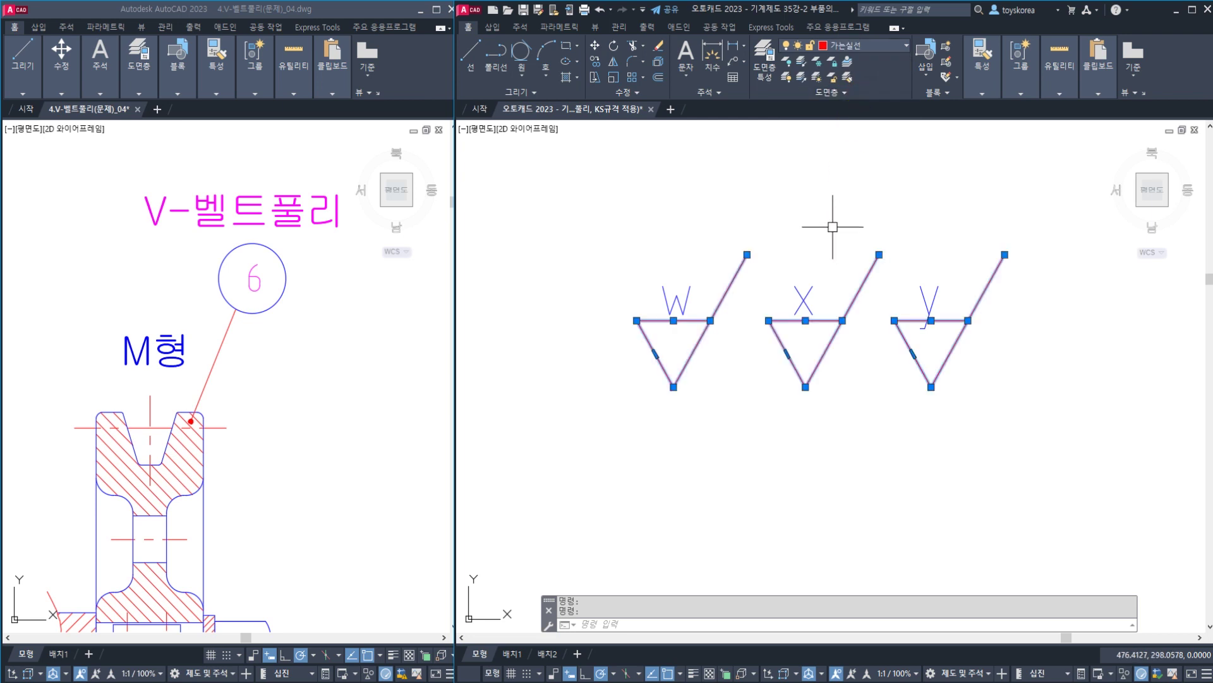
{"action": "key", "text": "Escape"}
{"action": "left_click", "coordinate": [673, 291]}
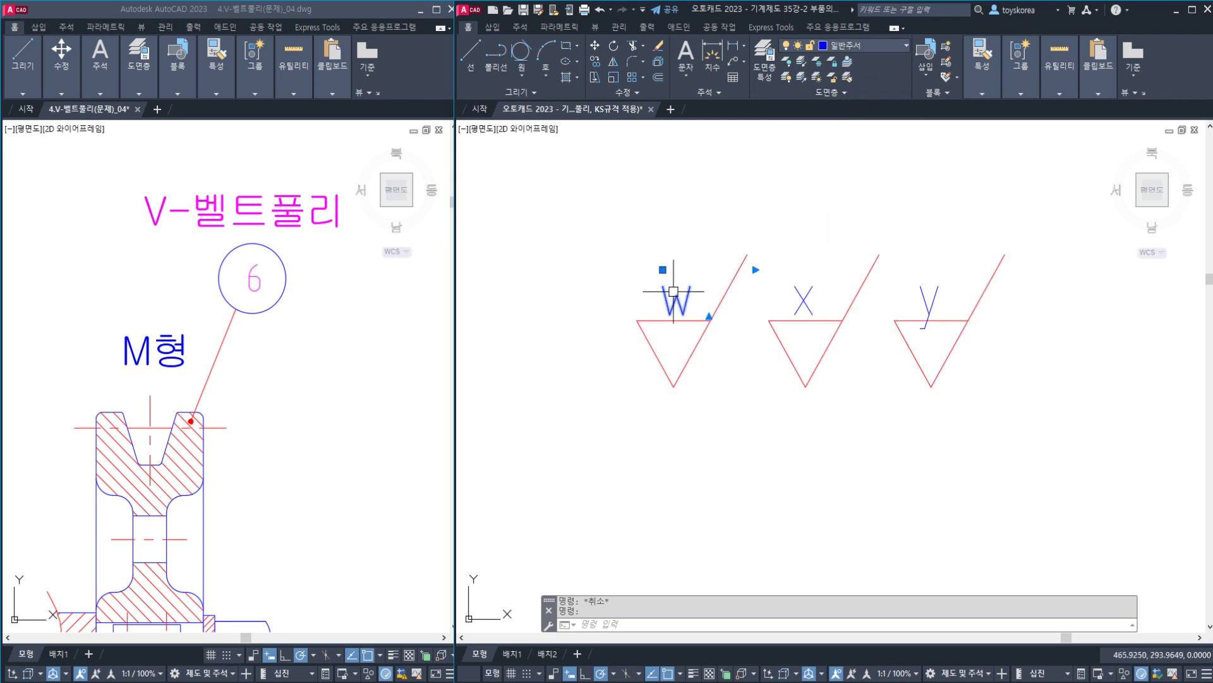
{"action": "key", "text": "Escape"}
{"action": "scroll", "coordinate": [799, 271], "scroll_direction": "down", "scroll_amount": 4}
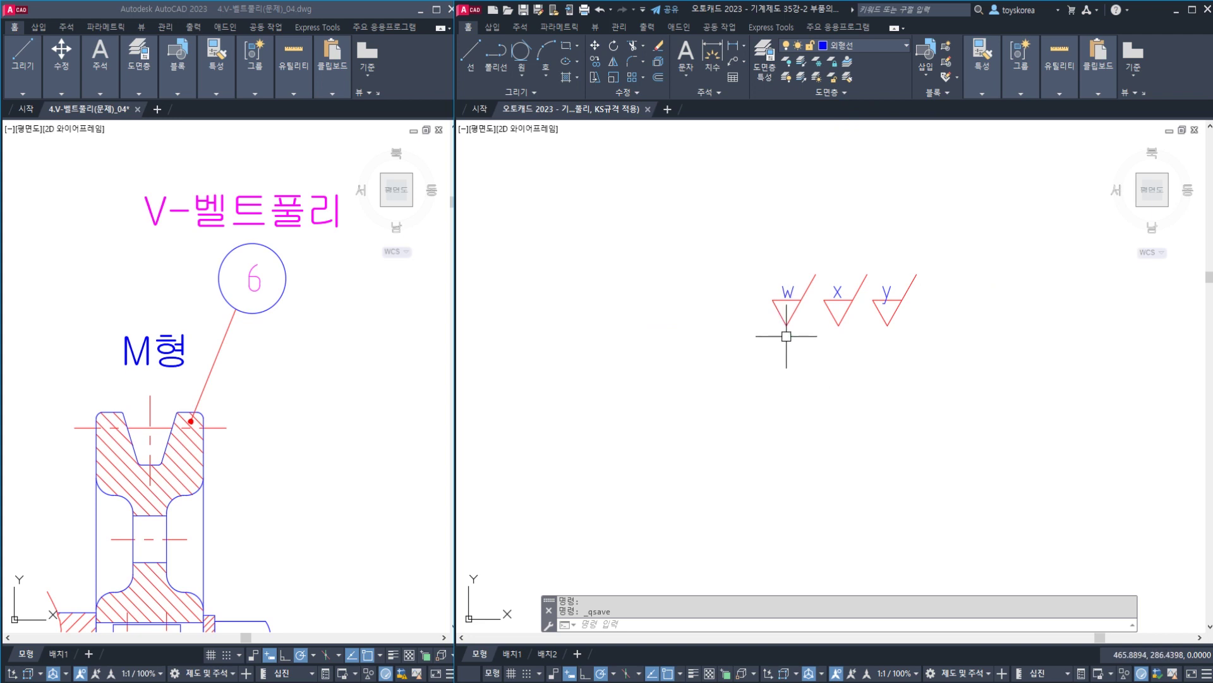
- Polar-array the three small W, X and y roughness symbols with their letters around a centre point below the X symbol
{"action": "key", "text": "Escape"}
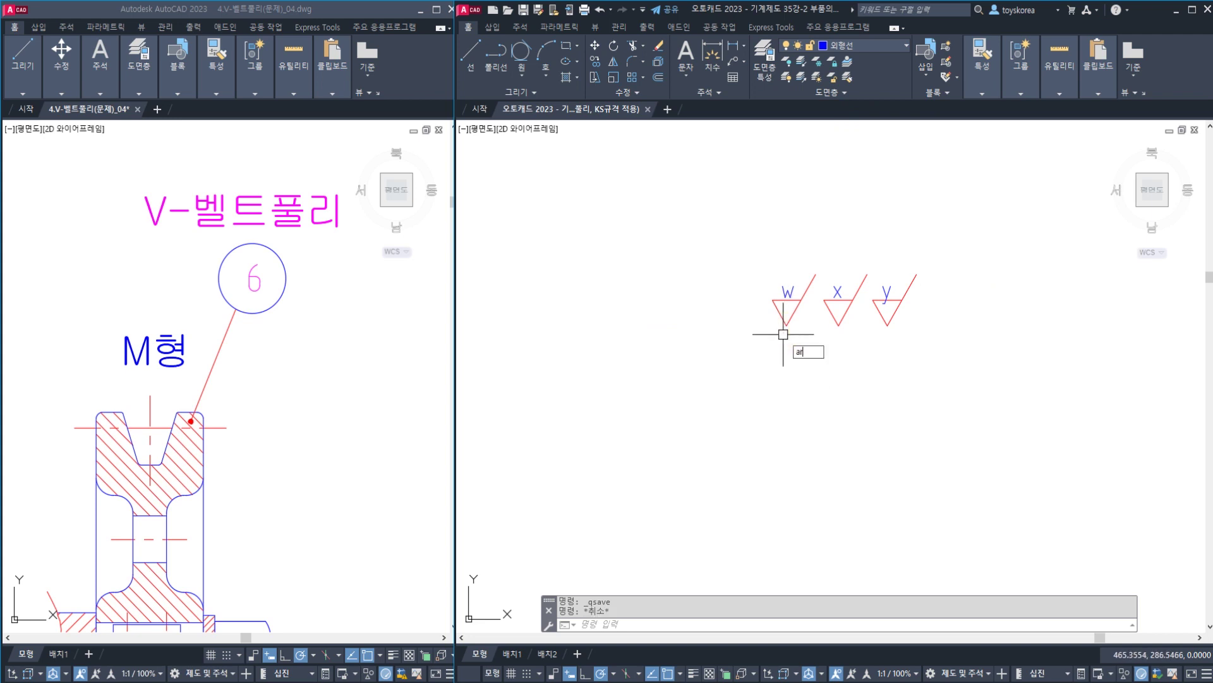
{"action": "key", "text": "Return"}
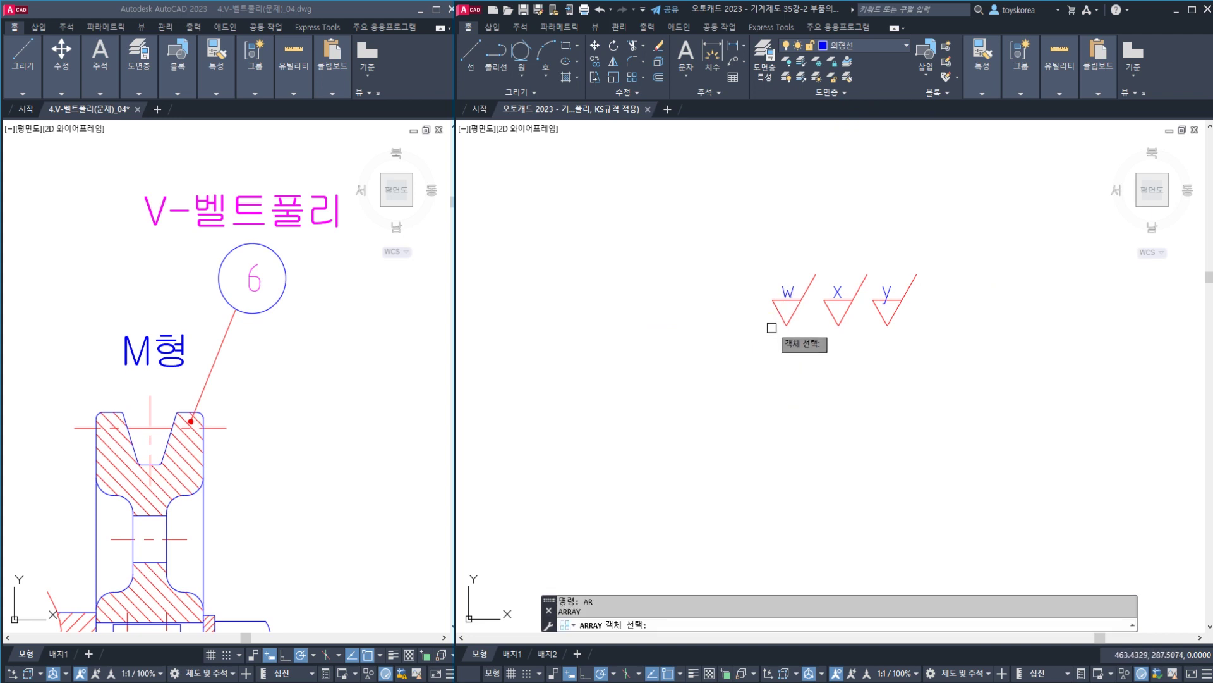
{"action": "left_click", "coordinate": [961, 375]}
{"action": "left_click", "coordinate": [714, 208]}
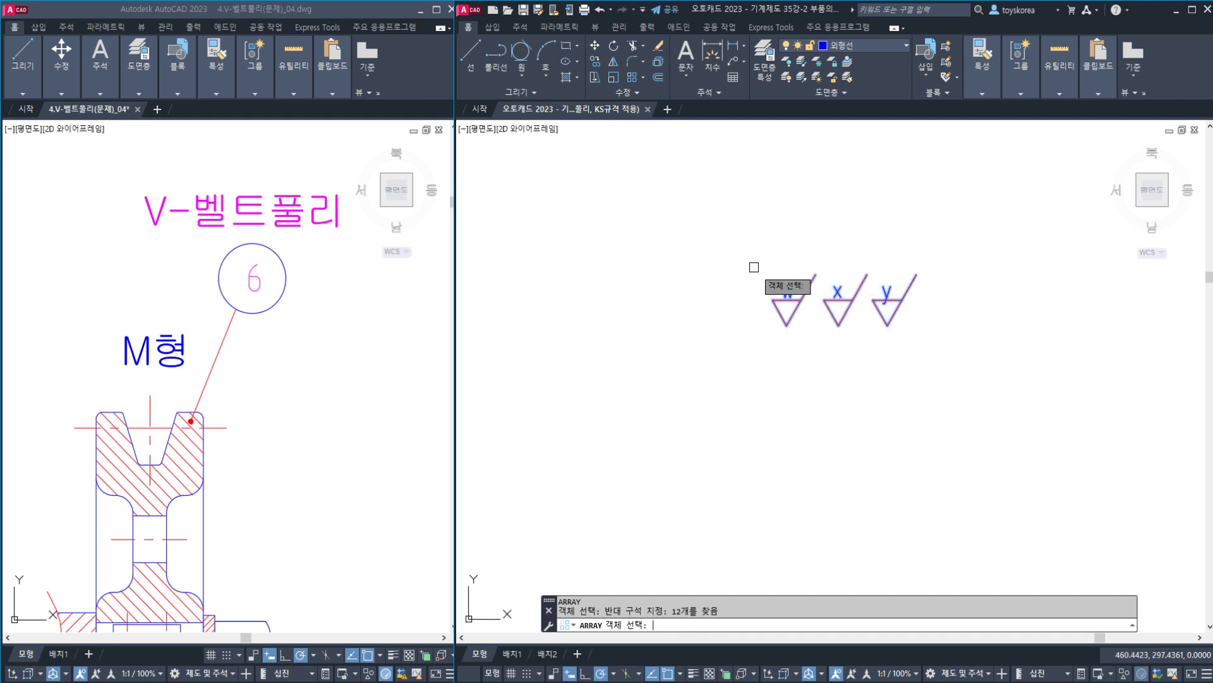
{"action": "key", "text": "Return"}
{"action": "left_click", "coordinate": [804, 338]}
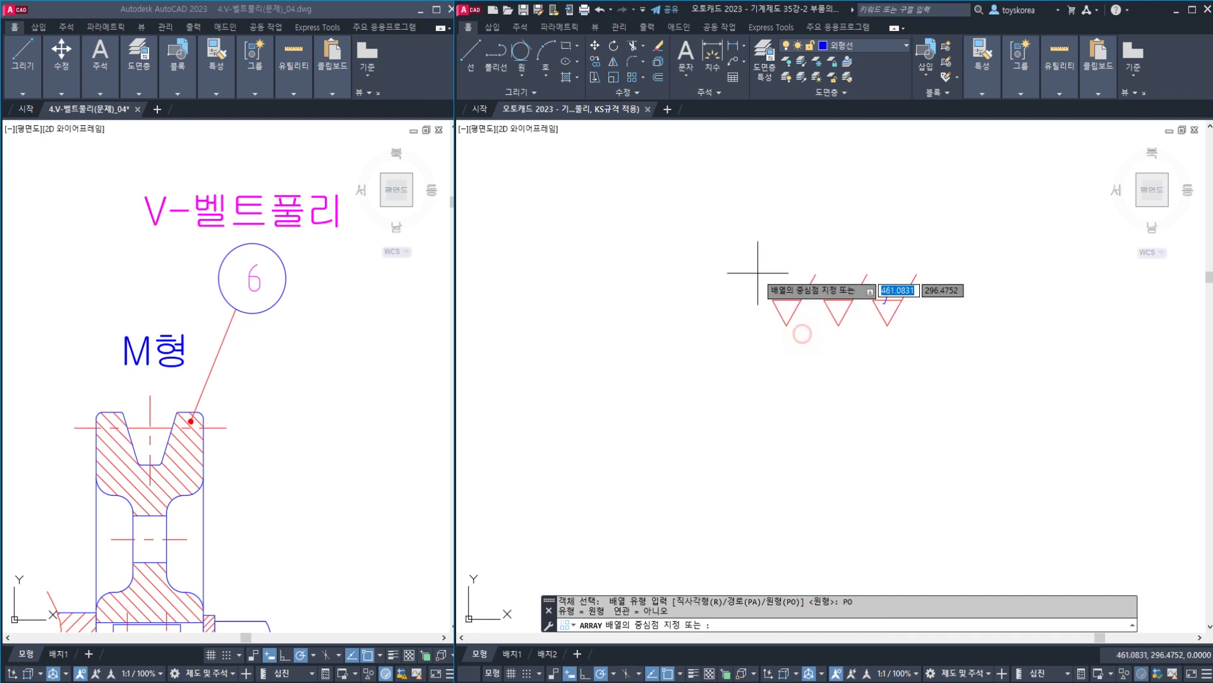
{"action": "scroll", "coordinate": [786, 252], "scroll_direction": "down", "scroll_amount": 2}
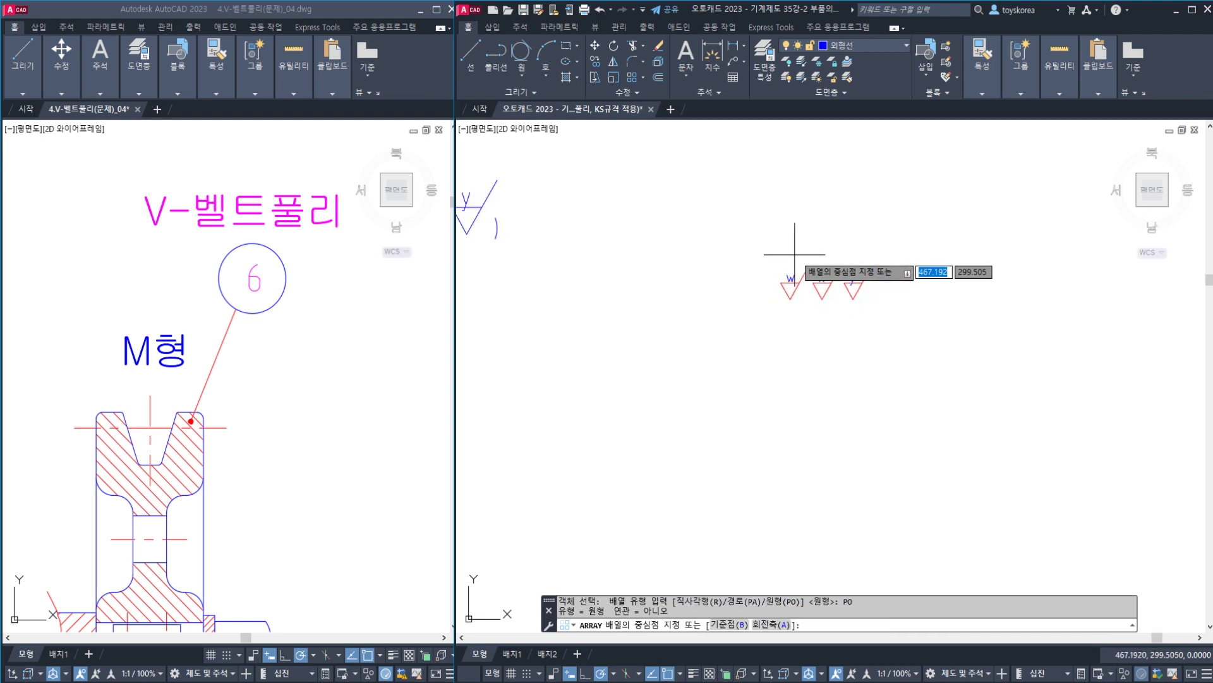
{"action": "left_click", "coordinate": [821, 384]}
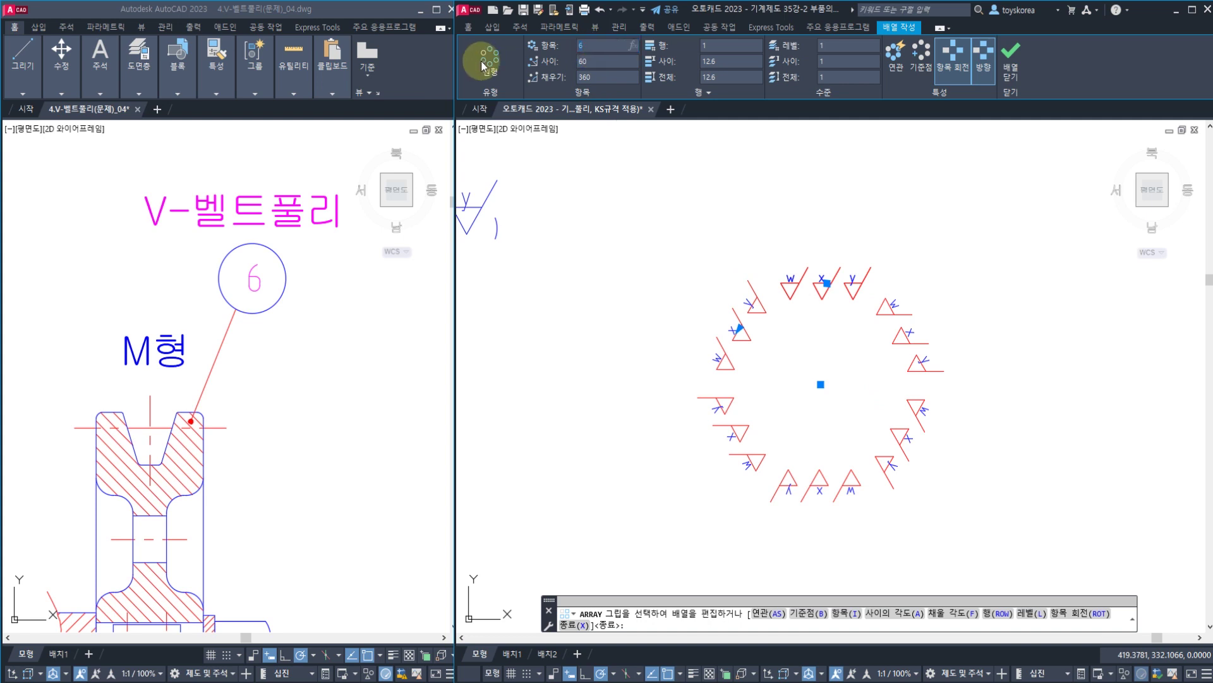
- Set the polar array to 4 items over the full circle, finish it, and save the drawing
{"action": "type", "text": "4"}
{"action": "key", "text": "Return"}
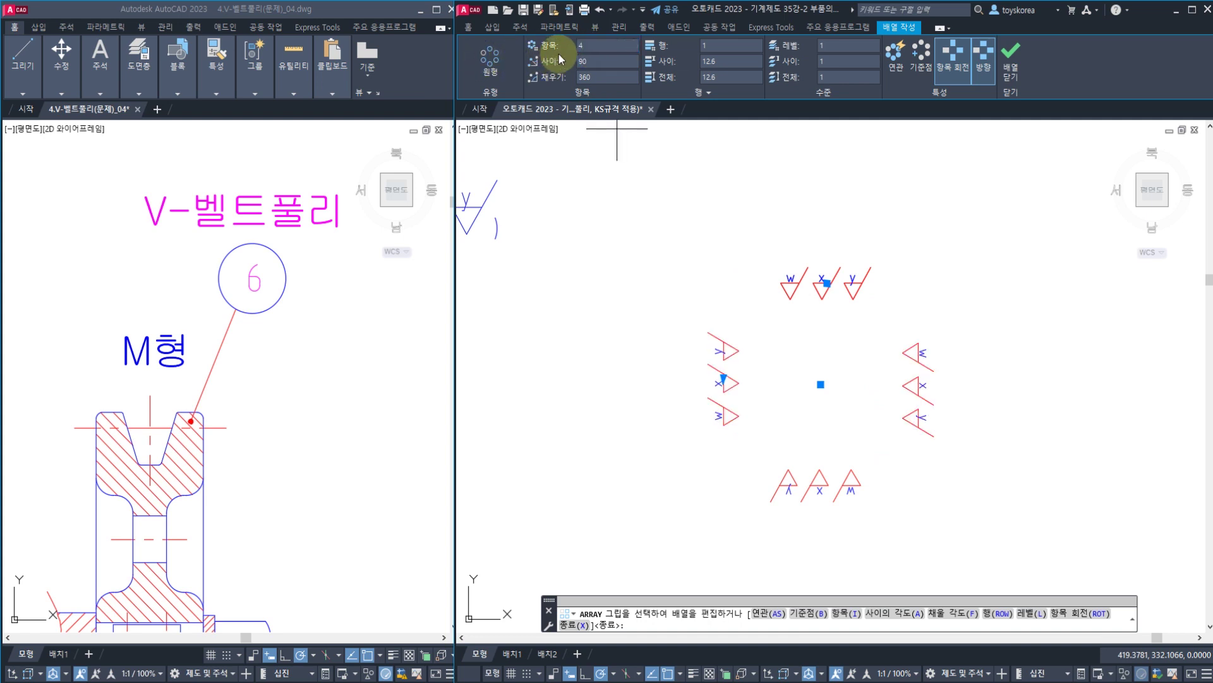
{"action": "left_click", "coordinate": [1016, 61]}
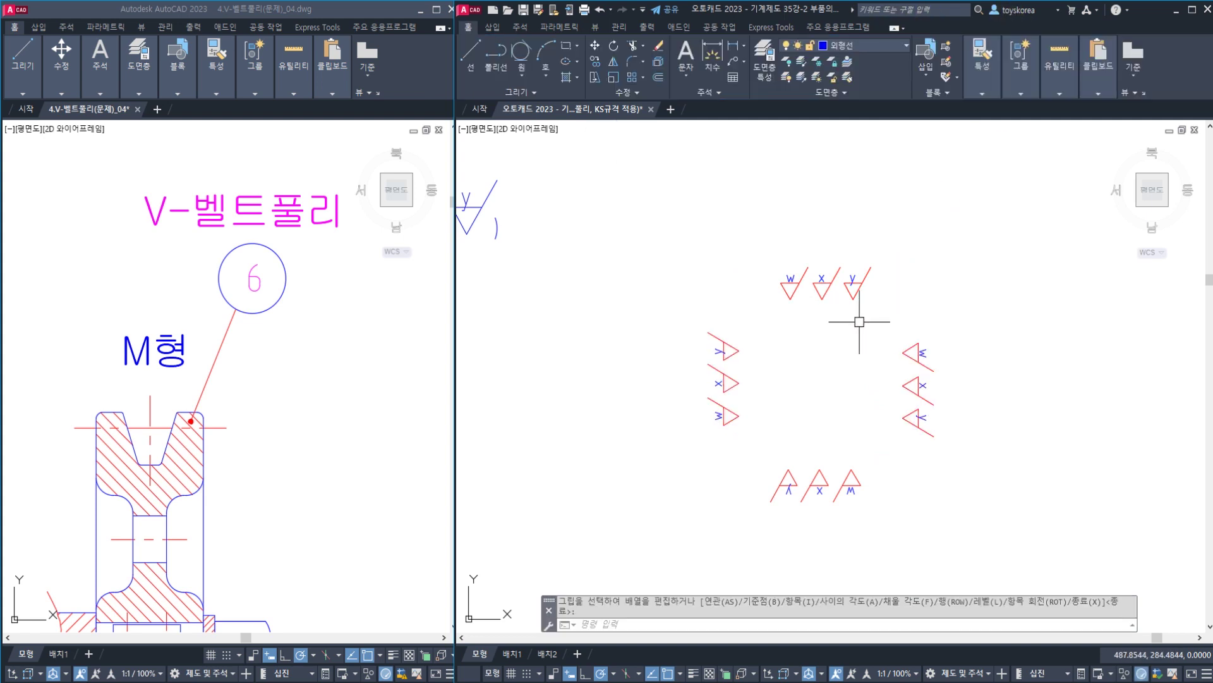
{"action": "middle_click_drag", "start_coordinate": [833, 323], "coordinate": [811, 294]}
{"action": "key", "text": "ctrl+s"}
- Erase the rotated W, X and y letters from the lower and right-hand groups of roughness symbols
{"action": "scroll", "coordinate": [761, 447], "scroll_direction": "up", "scroll_amount": 2}
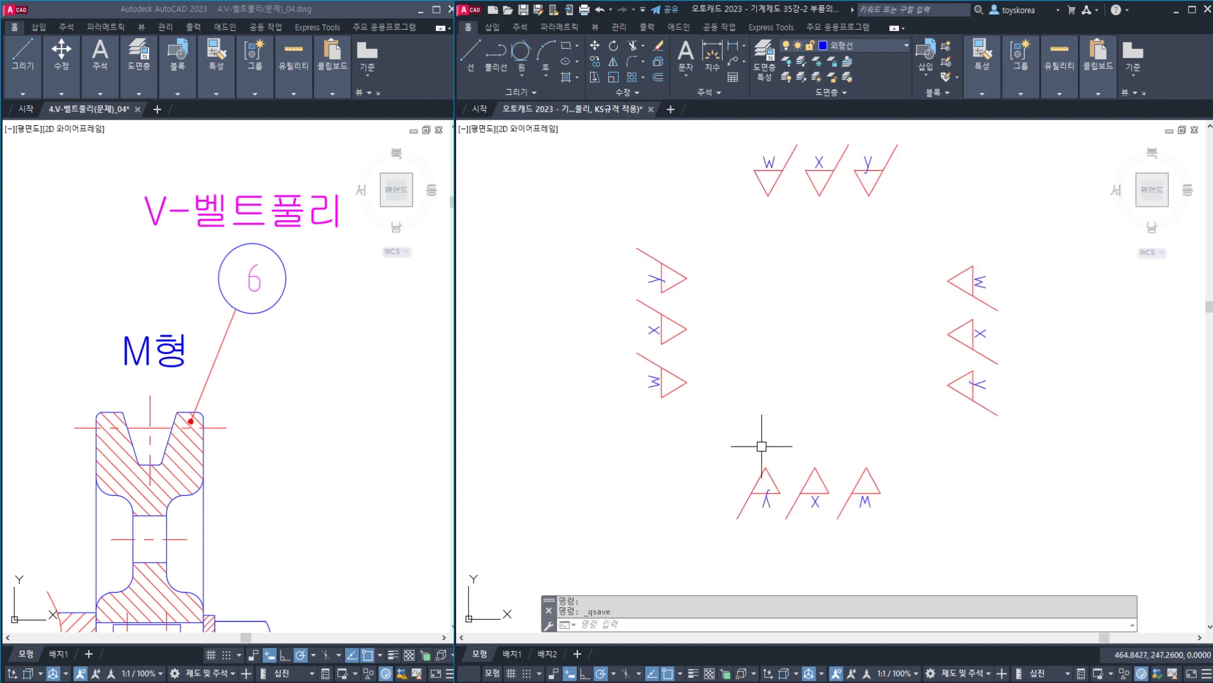
{"action": "left_click", "coordinate": [749, 479]}
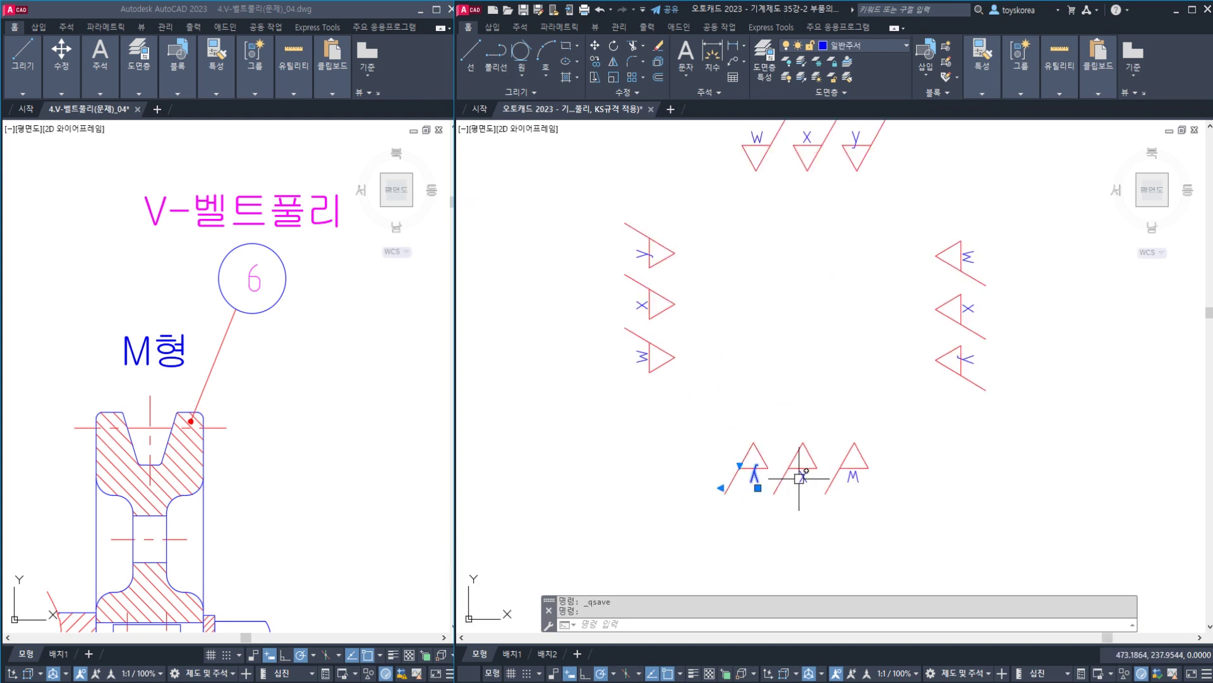
{"action": "type", "text": "e"}
{"action": "key", "text": "Return"}
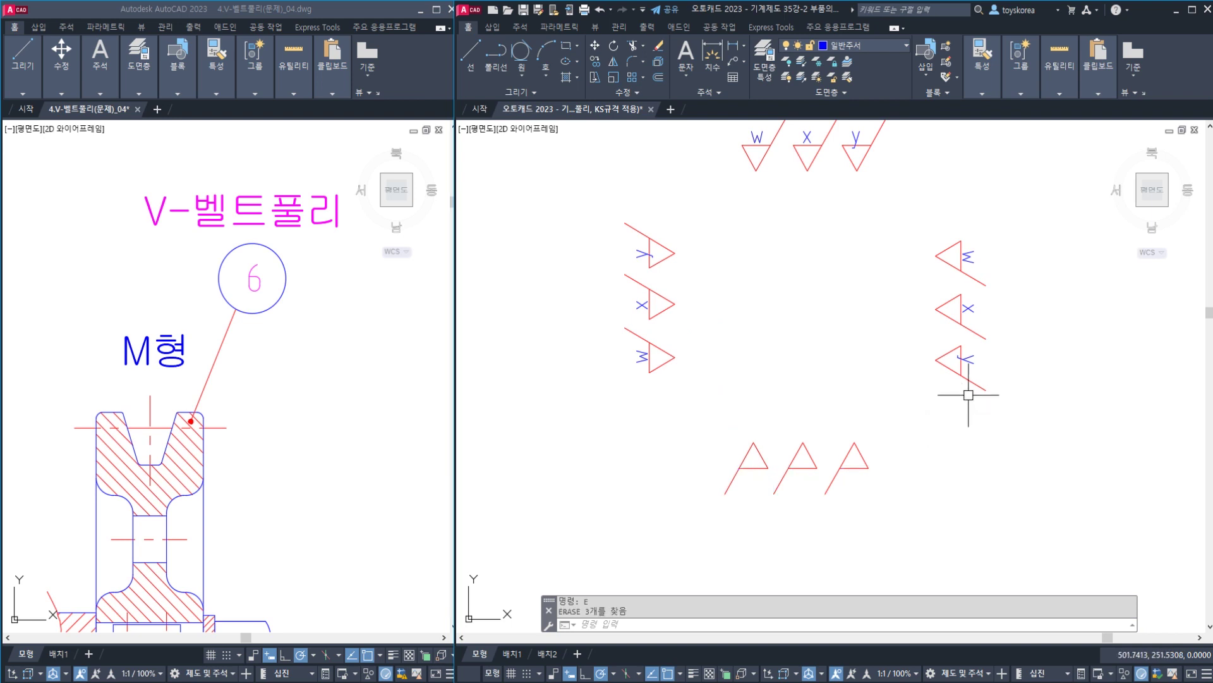
{"action": "left_click", "coordinate": [969, 358]}
{"action": "left_click", "coordinate": [972, 310]}
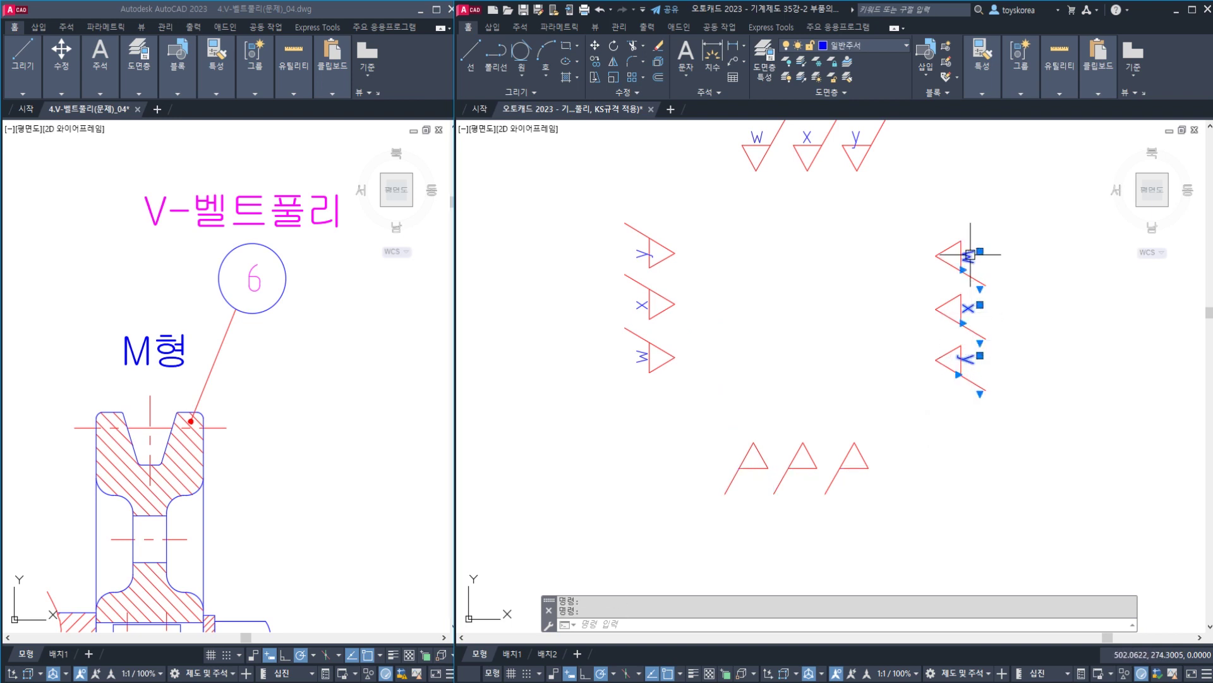
{"action": "key", "text": "Delete"}
- Copy the upright W, X and y letters from the upper group about 55 mm straight down onto the lower group of inverted symbols
{"action": "middle_click_drag", "start_coordinate": [823, 166], "coordinate": [813, 197]}
{"action": "left_click", "coordinate": [743, 165]}
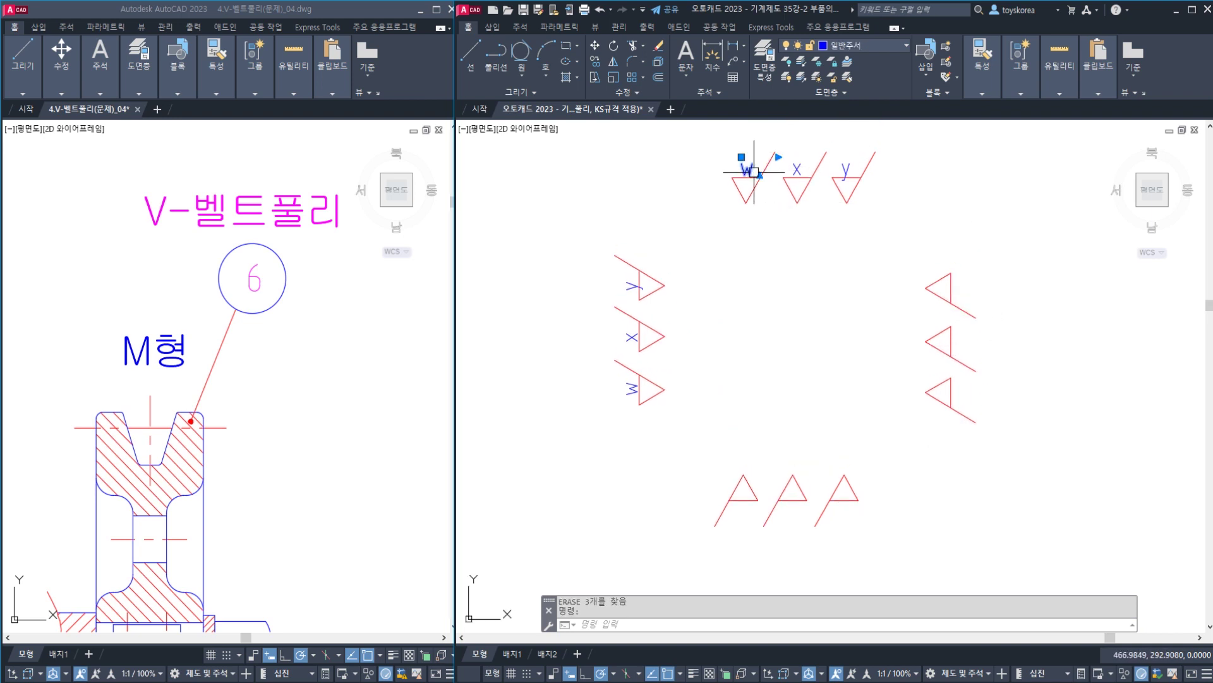
{"action": "left_click", "coordinate": [797, 169]}
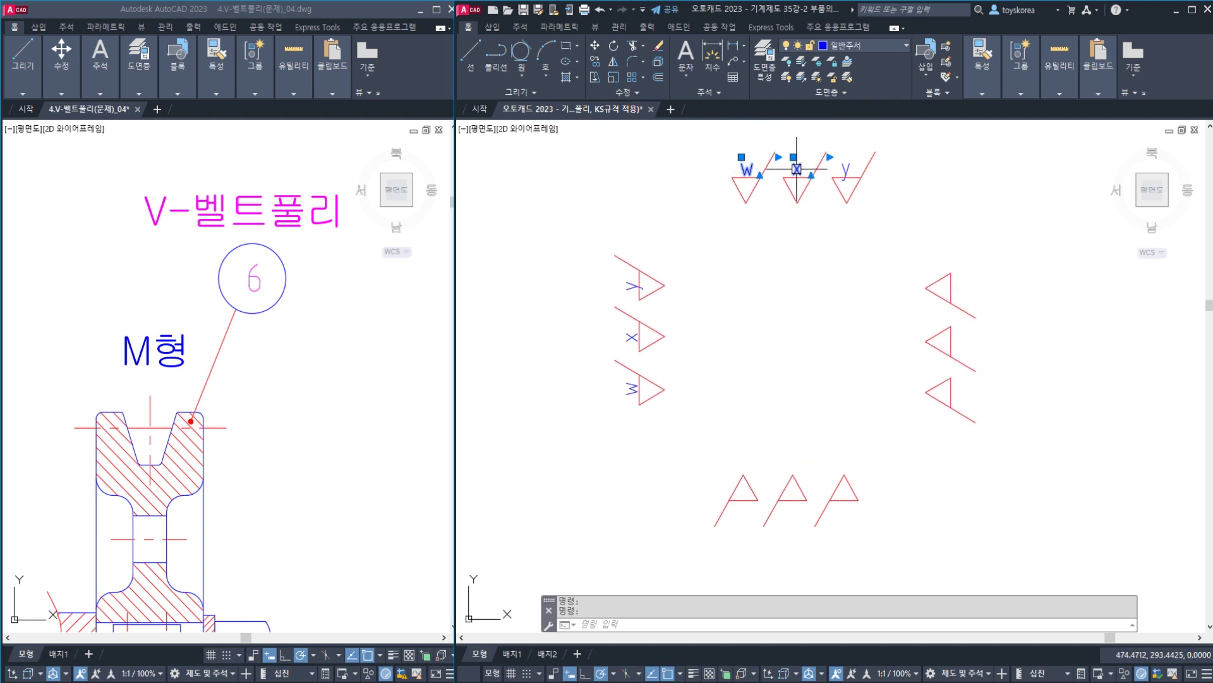
{"action": "key", "text": "Return"}
{"action": "left_click", "coordinate": [837, 168]}
{"action": "scroll", "coordinate": [844, 504], "scroll_direction": "up", "scroll_amount": 2}
{"action": "middle_click_drag", "start_coordinate": [844, 504], "coordinate": [873, 362]}
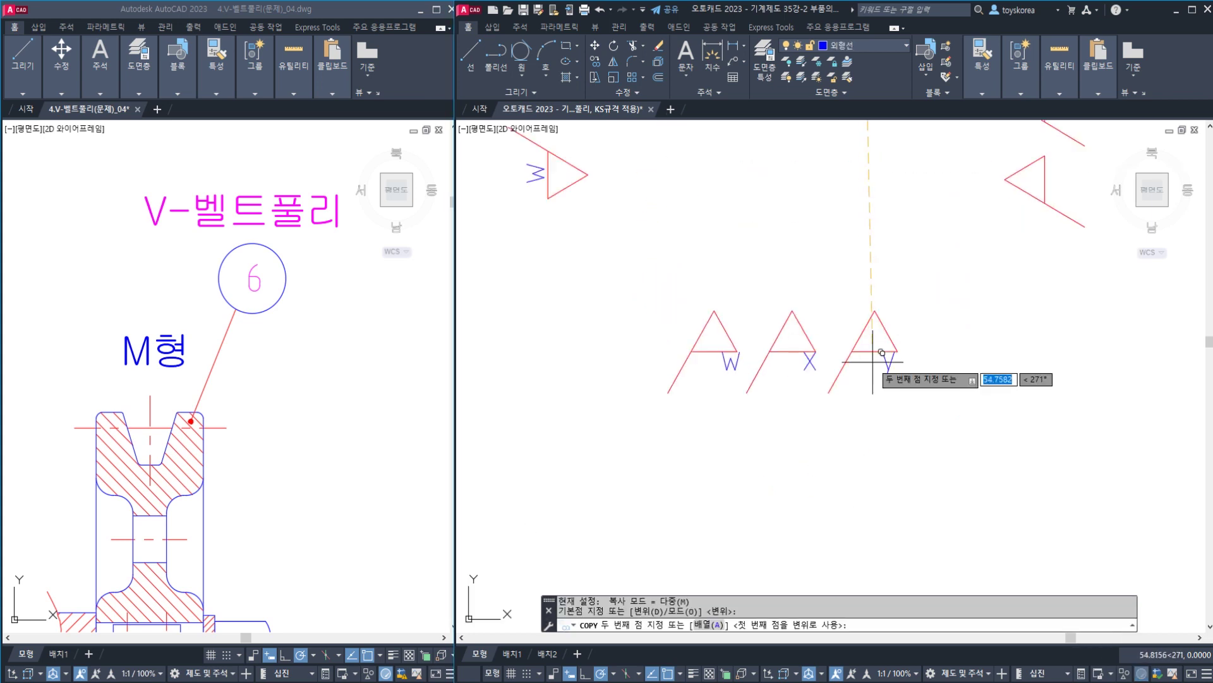
{"action": "scroll", "coordinate": [873, 362], "scroll_direction": "up", "scroll_amount": 2}
{"action": "left_click", "coordinate": [841, 369]}
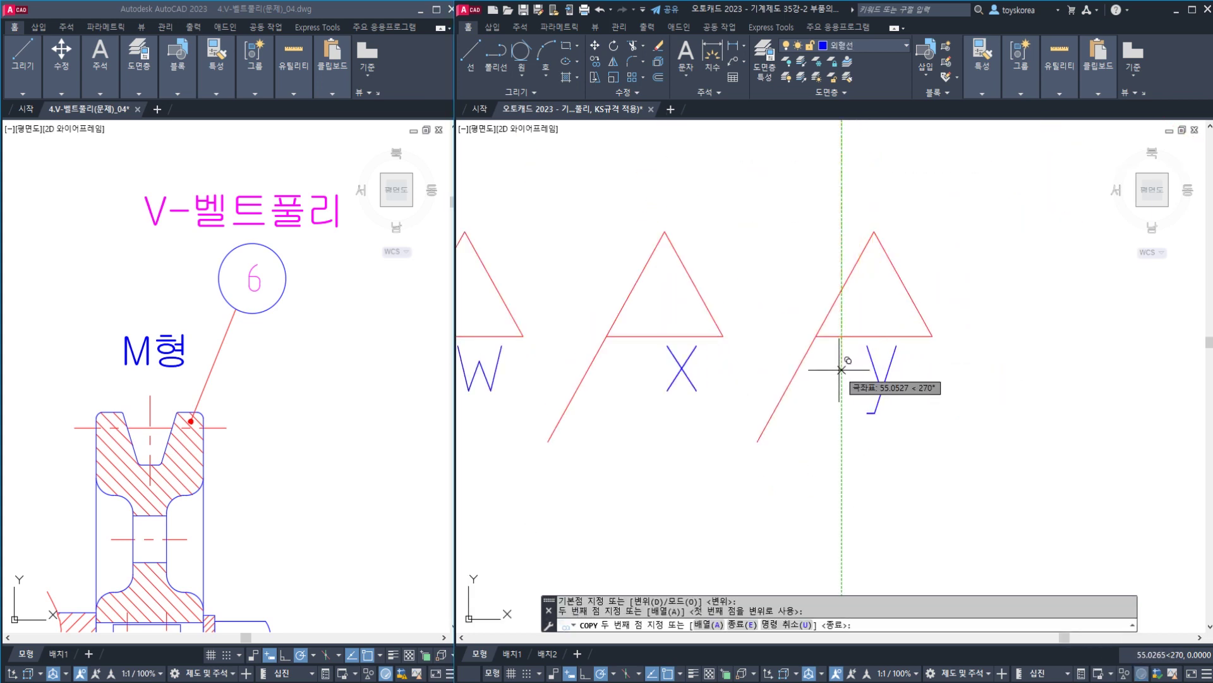
{"action": "scroll", "coordinate": [841, 370], "scroll_direction": "down", "scroll_amount": 3}
{"action": "key", "text": "Escape"}
{"action": "key", "text": "Escape"}
- Copy the W, X and y letters of the left-hand symbol group onto the right-hand group, and save the drawing
{"action": "middle_click_drag", "start_coordinate": [550, 191], "coordinate": [592, 380]}
{"action": "key", "text": "Return"}
{"action": "left_click", "coordinate": [556, 378]}
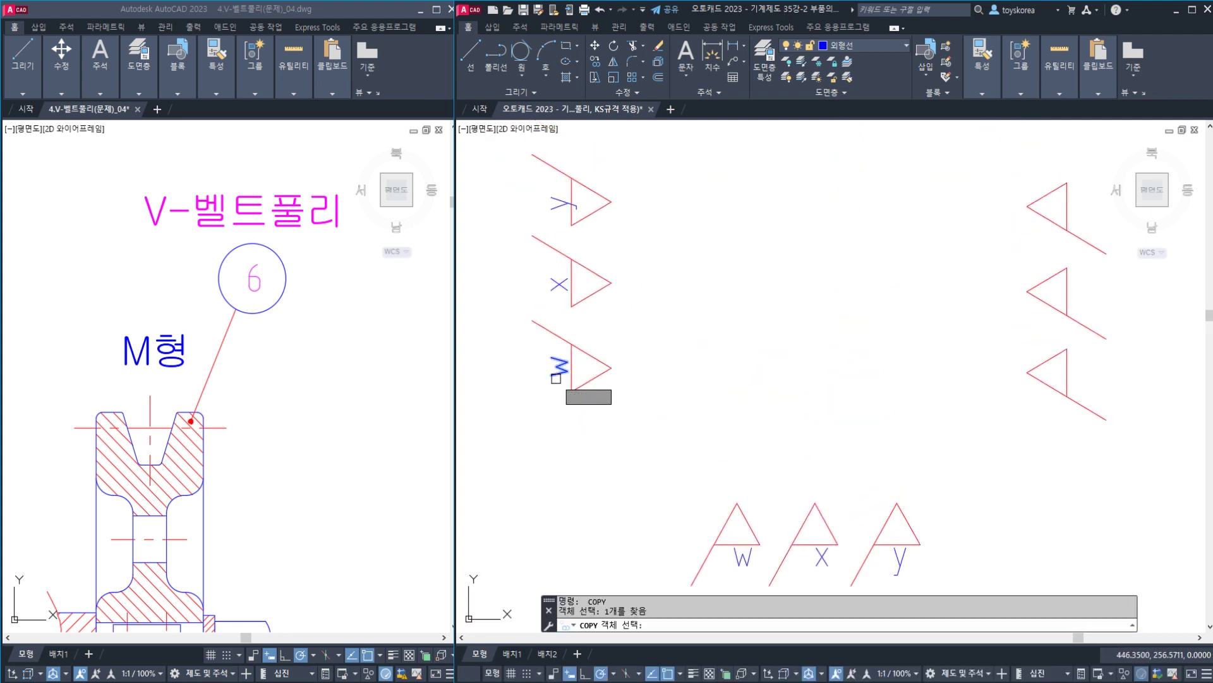
{"action": "left_click", "coordinate": [559, 284]}
{"action": "left_click", "coordinate": [560, 204]}
{"action": "key", "text": "Return"}
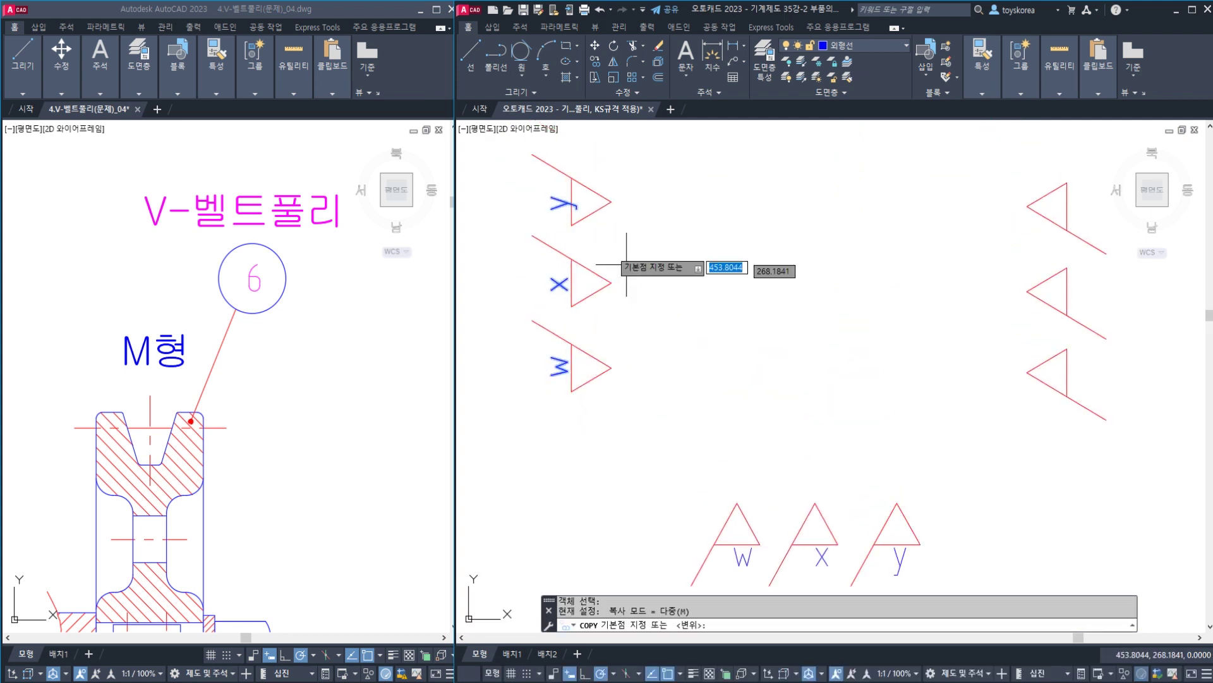
{"action": "left_click", "coordinate": [605, 248]}
{"action": "middle_click_drag", "start_coordinate": [1049, 290], "coordinate": [711, 337]}
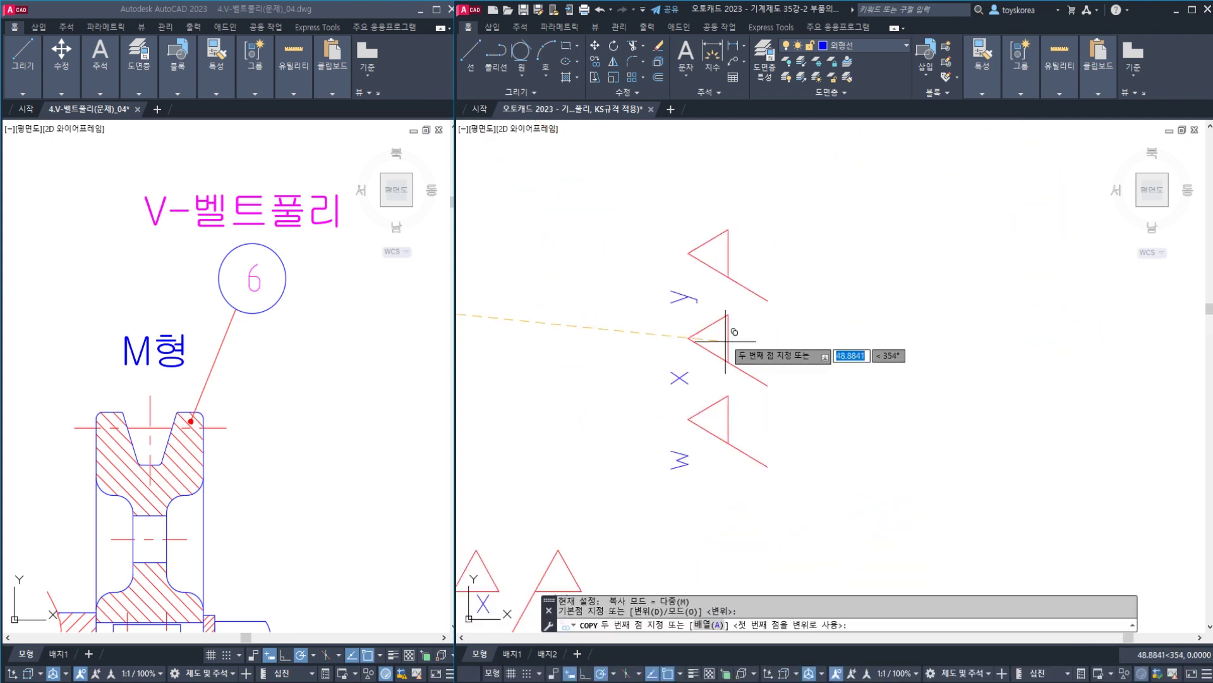
{"action": "left_click", "coordinate": [786, 294]}
{"action": "key", "text": "Return"}
{"action": "scroll", "coordinate": [683, 331], "scroll_direction": "down", "scroll_amount": 4}
{"action": "middle_click_drag", "start_coordinate": [683, 331], "coordinate": [761, 347]}
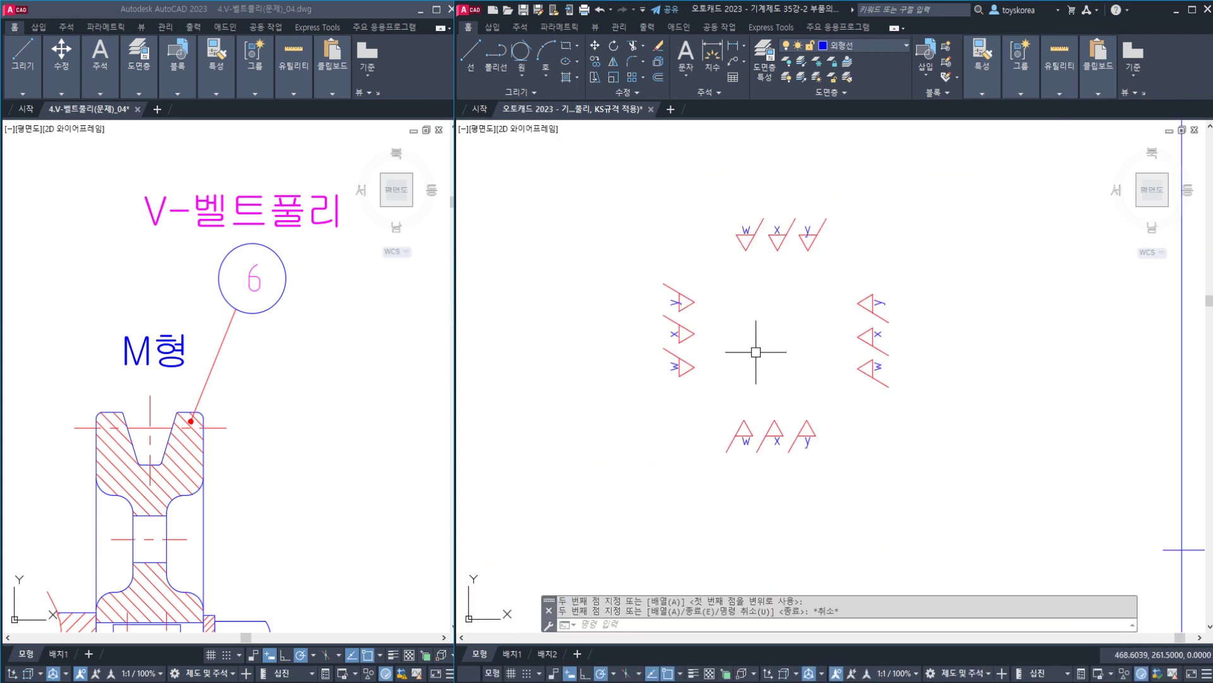
{"action": "key", "text": "ctrl+s"}
- Compare the dimensioned pulley section with the pulley's mounting in the assembly drawing, and review the roughness symbol row beside balloon 6
{"action": "scroll", "coordinate": [756, 355], "scroll_direction": "down", "scroll_amount": 2}
{"action": "middle_click_drag", "start_coordinate": [676, 365], "coordinate": [732, 323]}
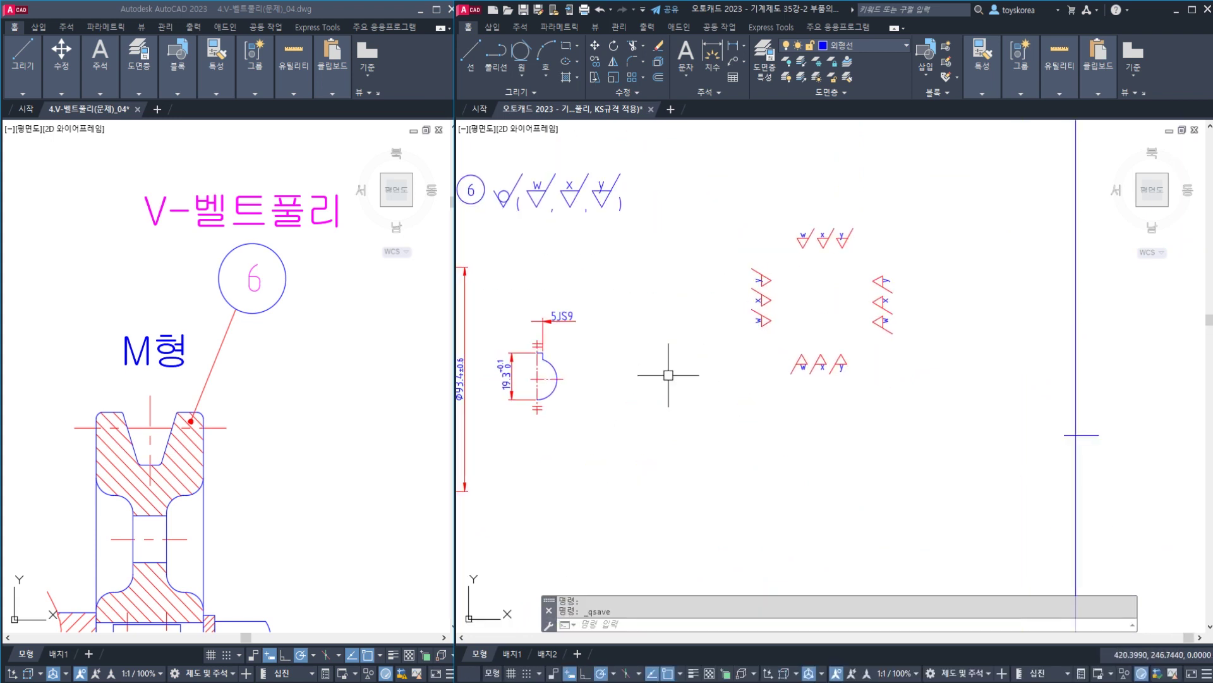
{"action": "middle_click_drag", "start_coordinate": [627, 363], "coordinate": [784, 273]}
{"action": "middle_click_drag", "start_coordinate": [600, 356], "coordinate": [708, 343]}
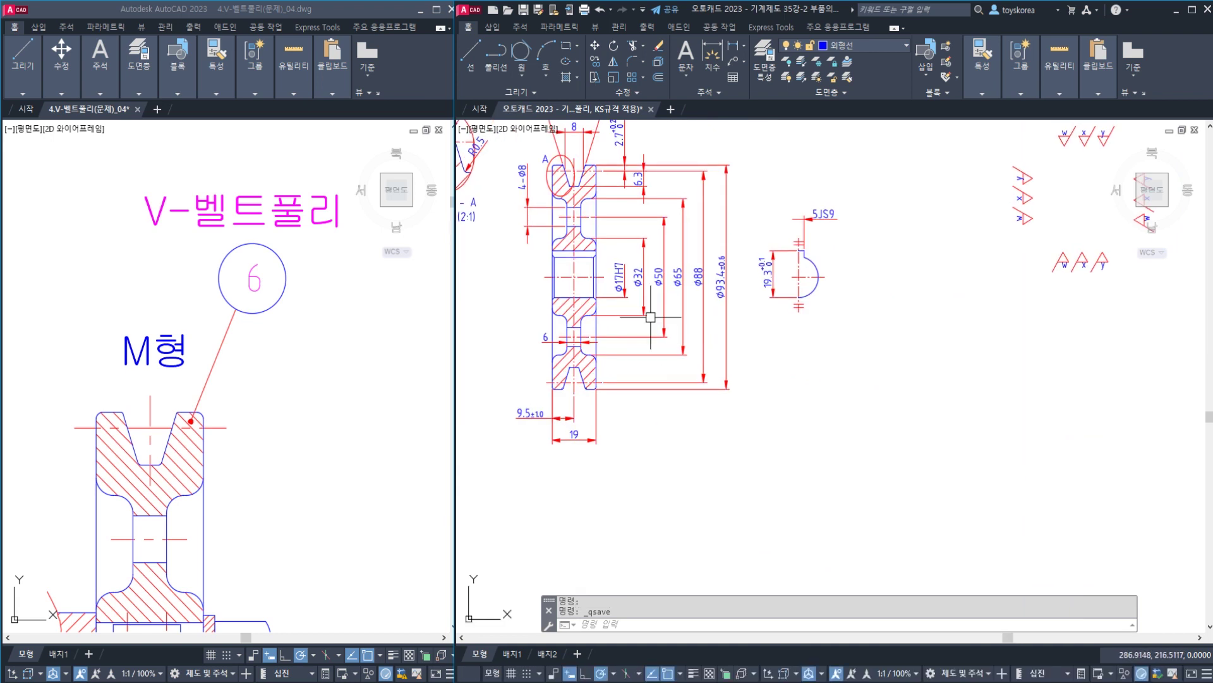
{"action": "mouse_move", "coordinate": [619, 294]}
{"action": "middle_mouse_down"}
{"action": "mouse_move", "coordinate": [623, 325]}
{"action": "mouse_move", "coordinate": [648, 309]}
{"action": "middle_mouse_up"}
{"action": "scroll", "coordinate": [610, 307], "scroll_direction": "up", "scroll_amount": 3}
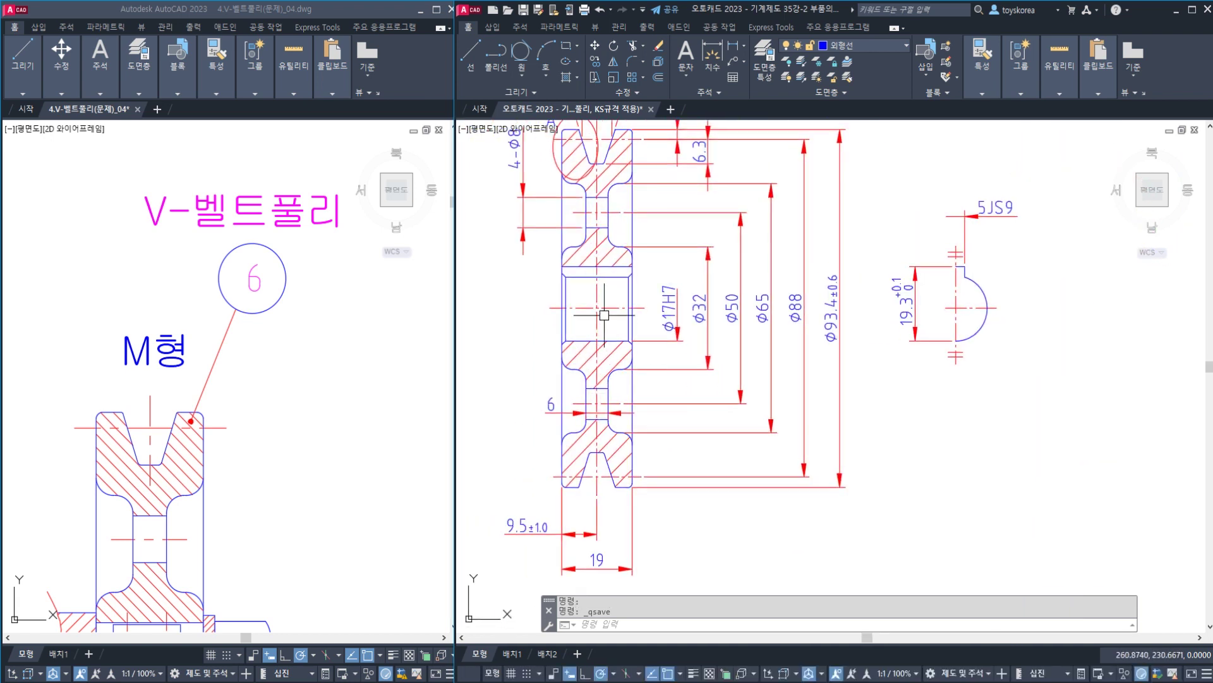
{"action": "scroll", "coordinate": [605, 315], "scroll_direction": "up", "scroll_amount": 3}
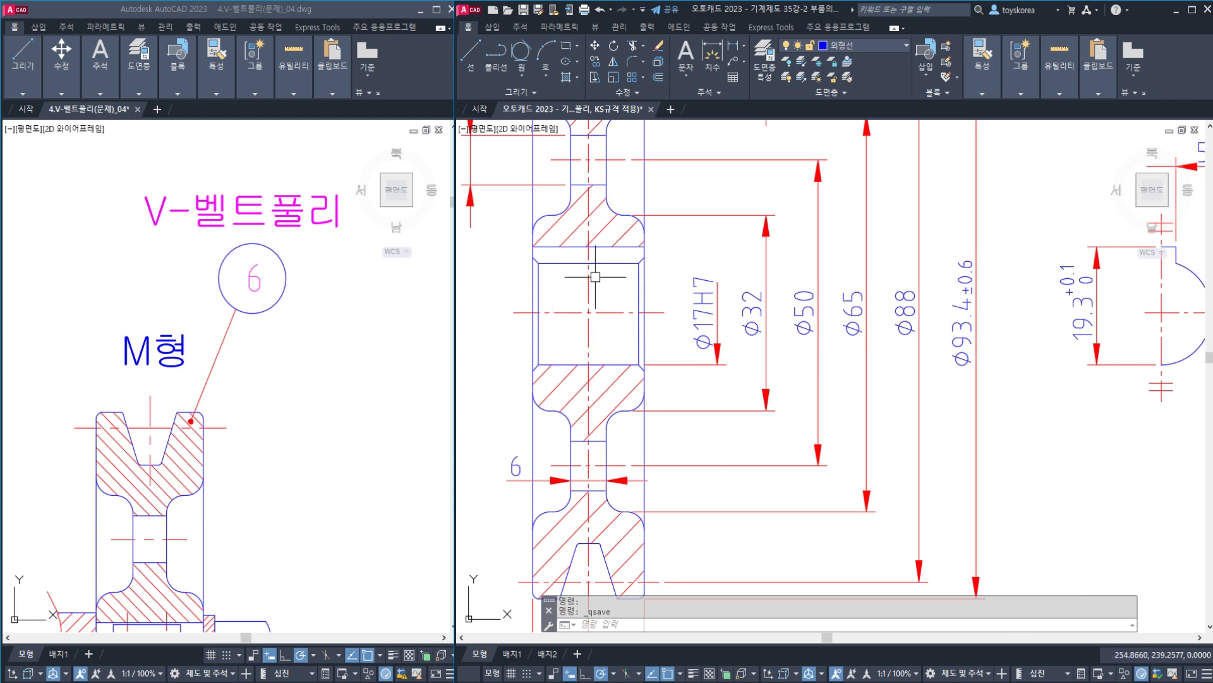
{"action": "left_click", "coordinate": [263, 398]}
{"action": "mouse_move", "coordinate": [263, 398]}
{"action": "middle_mouse_down"}
{"action": "mouse_move", "coordinate": [279, 422]}
{"action": "mouse_move", "coordinate": [218, 421]}
{"action": "middle_mouse_up"}
{"action": "left_click", "coordinate": [597, 351]}
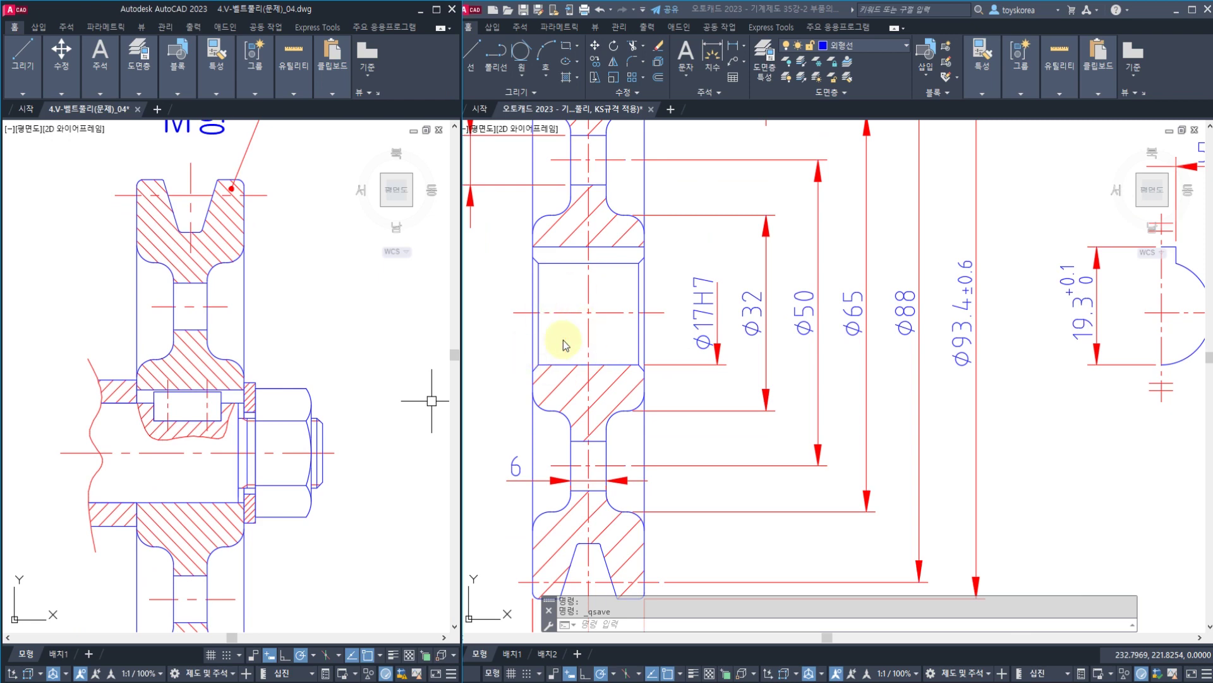
{"action": "scroll", "coordinate": [675, 340], "scroll_direction": "down", "scroll_amount": 2}
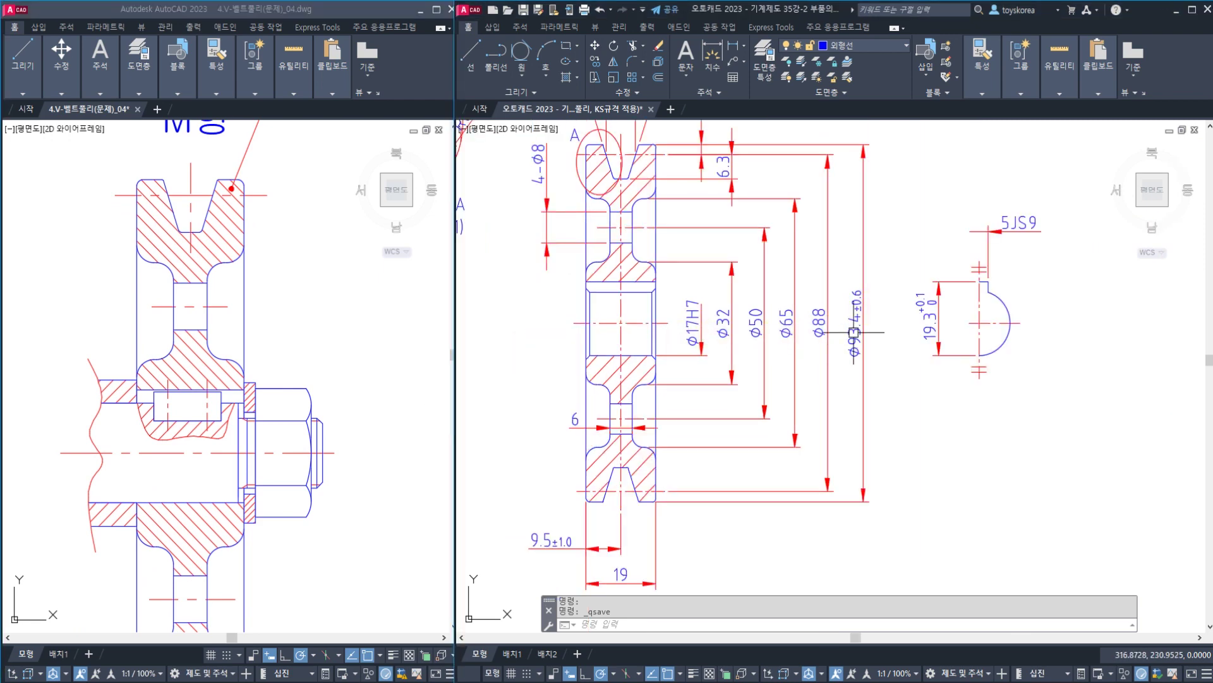
{"action": "middle_click_drag", "start_coordinate": [855, 332], "coordinate": [672, 411]}
{"action": "scroll", "coordinate": [824, 318], "scroll_direction": "up", "scroll_amount": 3}
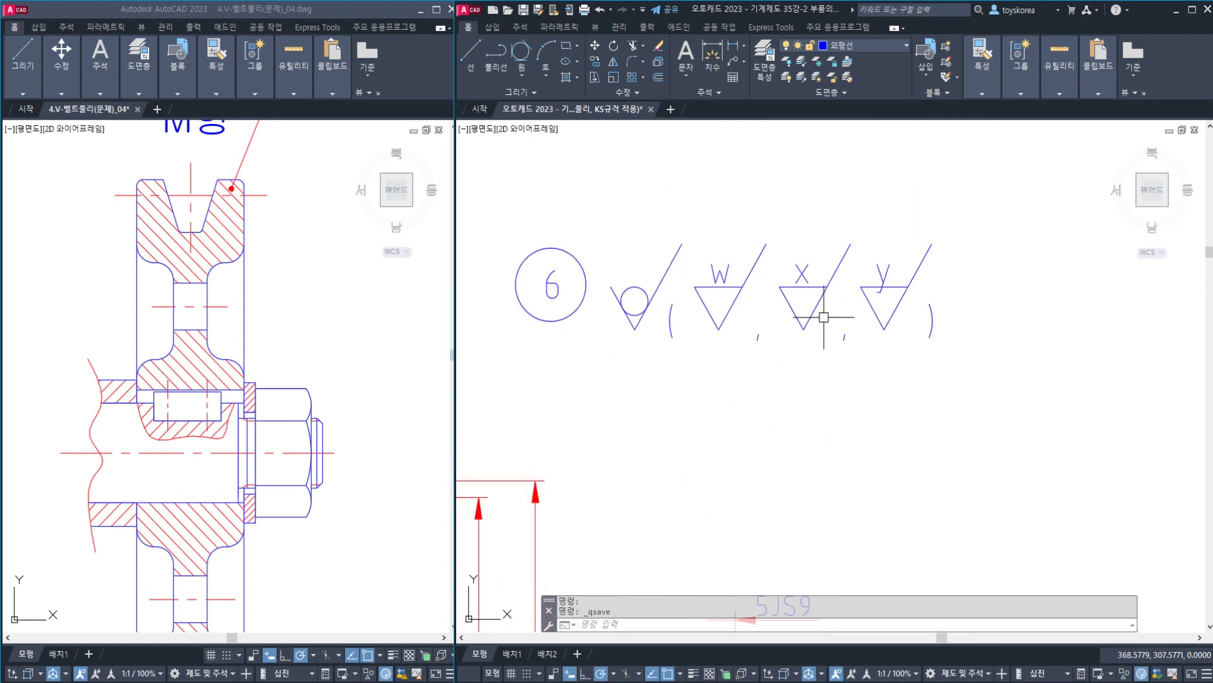
- Move all four groups of small roughness symbols closer to the keyway view
{"action": "scroll", "coordinate": [620, 344], "scroll_direction": "down", "scroll_amount": 3}
{"action": "left_click", "coordinate": [975, 553]}
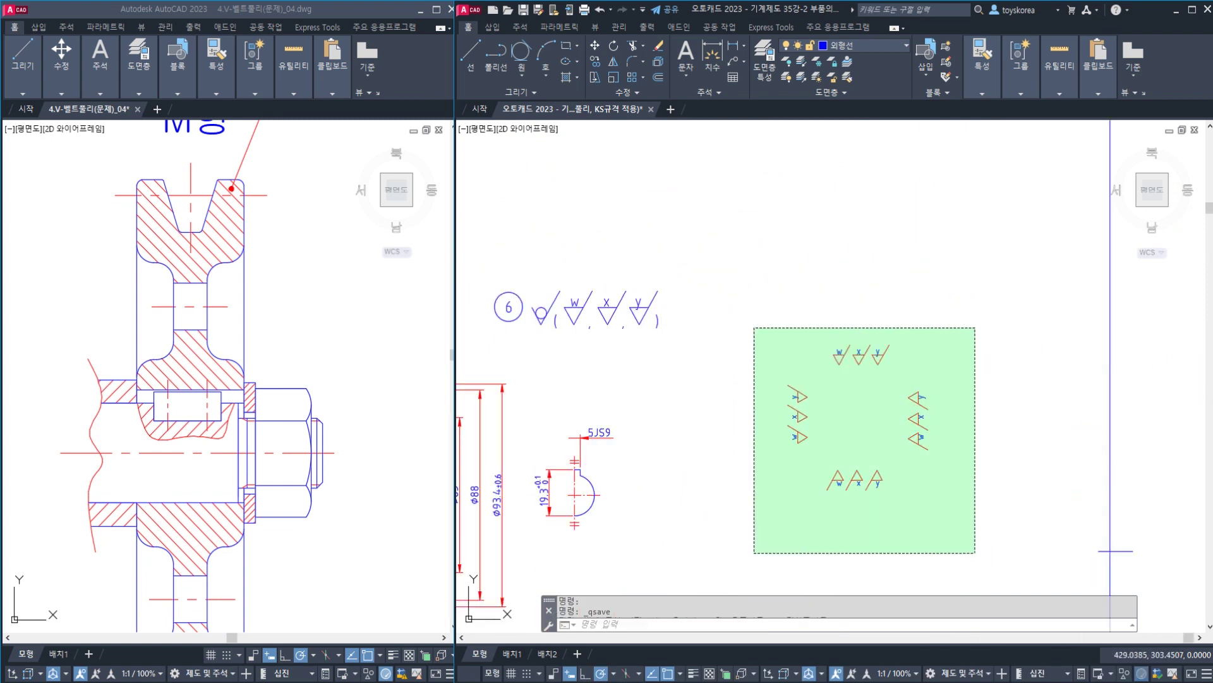
{"action": "left_click", "coordinate": [754, 327]}
{"action": "middle_click_drag", "start_coordinate": [754, 361], "coordinate": [919, 319]}
{"action": "type", "text": "m"}
{"action": "key", "text": "Return"}
{"action": "left_click", "coordinate": [1008, 352]}
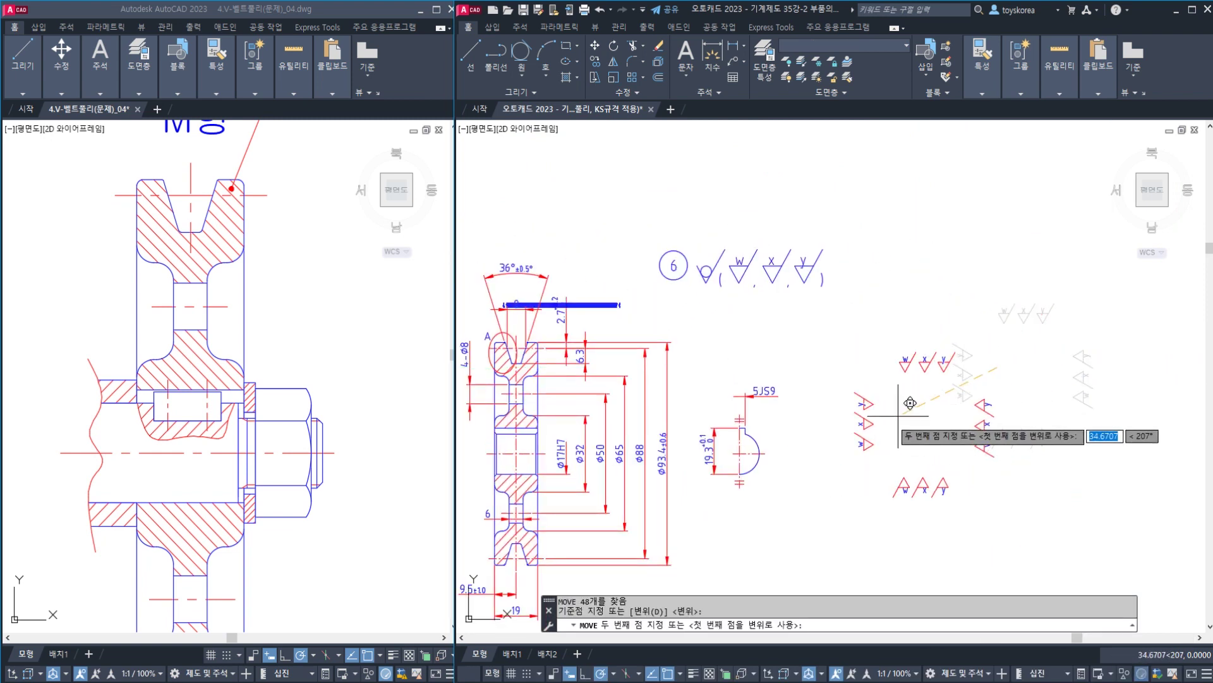
{"action": "key", "text": "Escape"}
- Copy the upright X roughness symbol by its lower tip onto the lower extension line of the Ø17H7 bore dimension
{"action": "scroll", "coordinate": [884, 405], "scroll_direction": "up", "scroll_amount": 5}
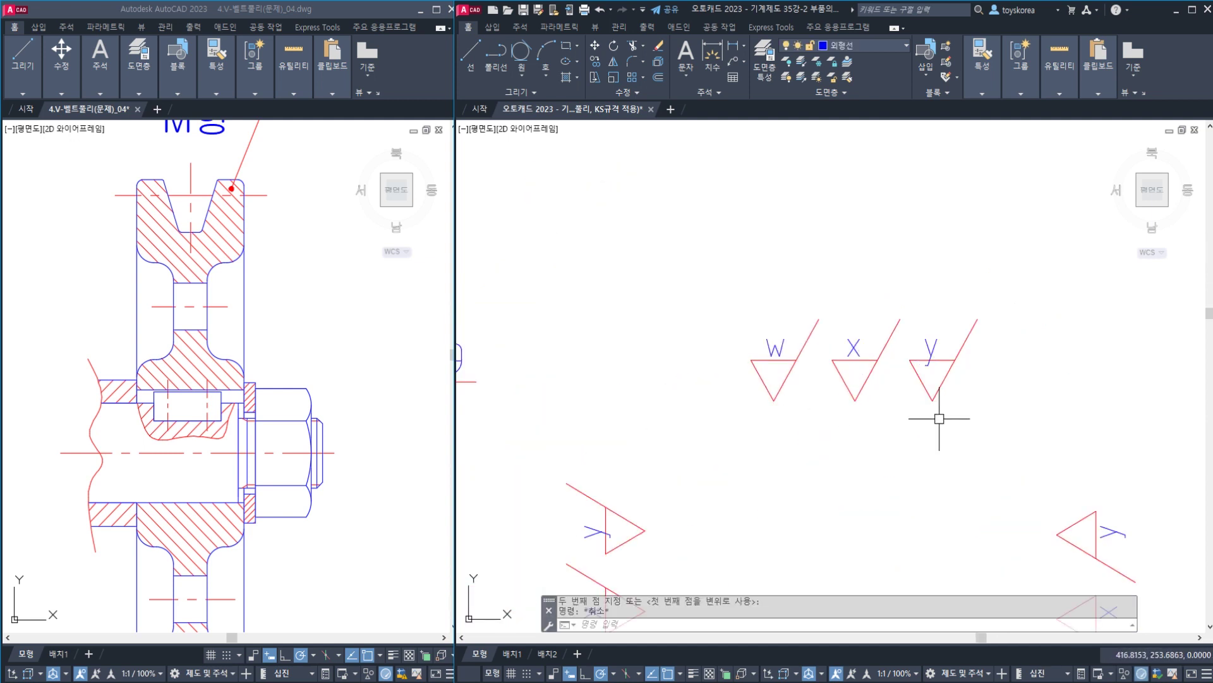
{"action": "left_click", "coordinate": [896, 430]}
{"action": "left_click", "coordinate": [844, 353]}
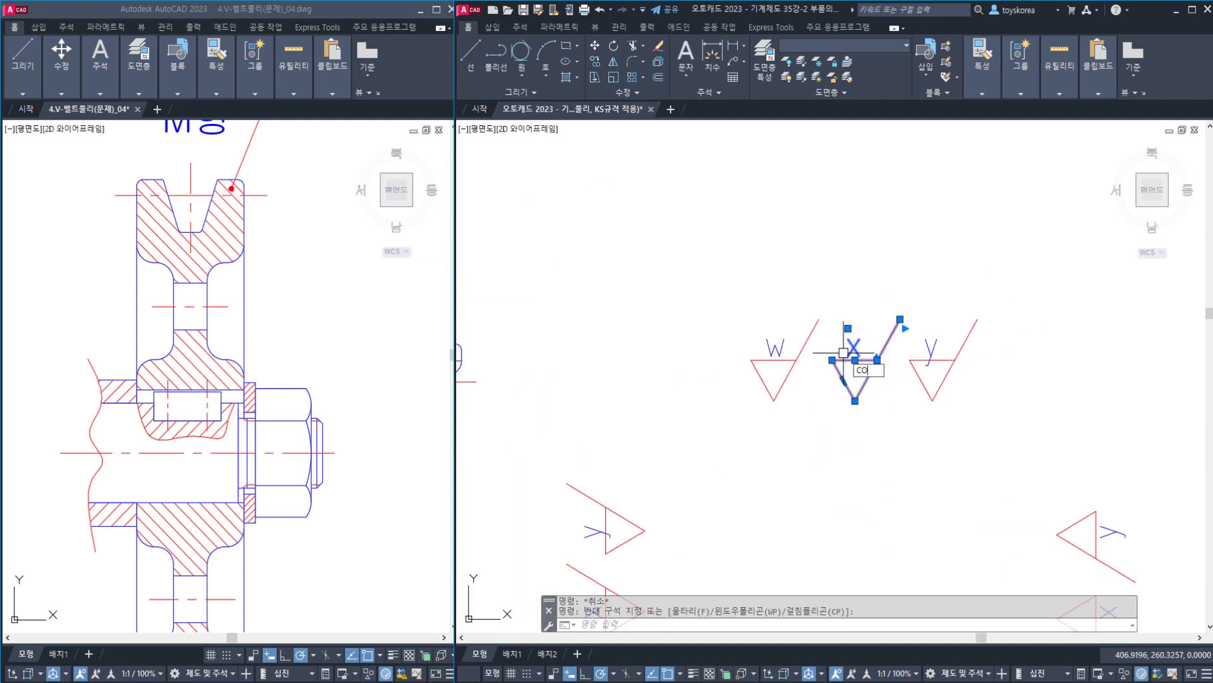
{"action": "key", "text": "Return"}
{"action": "left_click", "coordinate": [856, 400]}
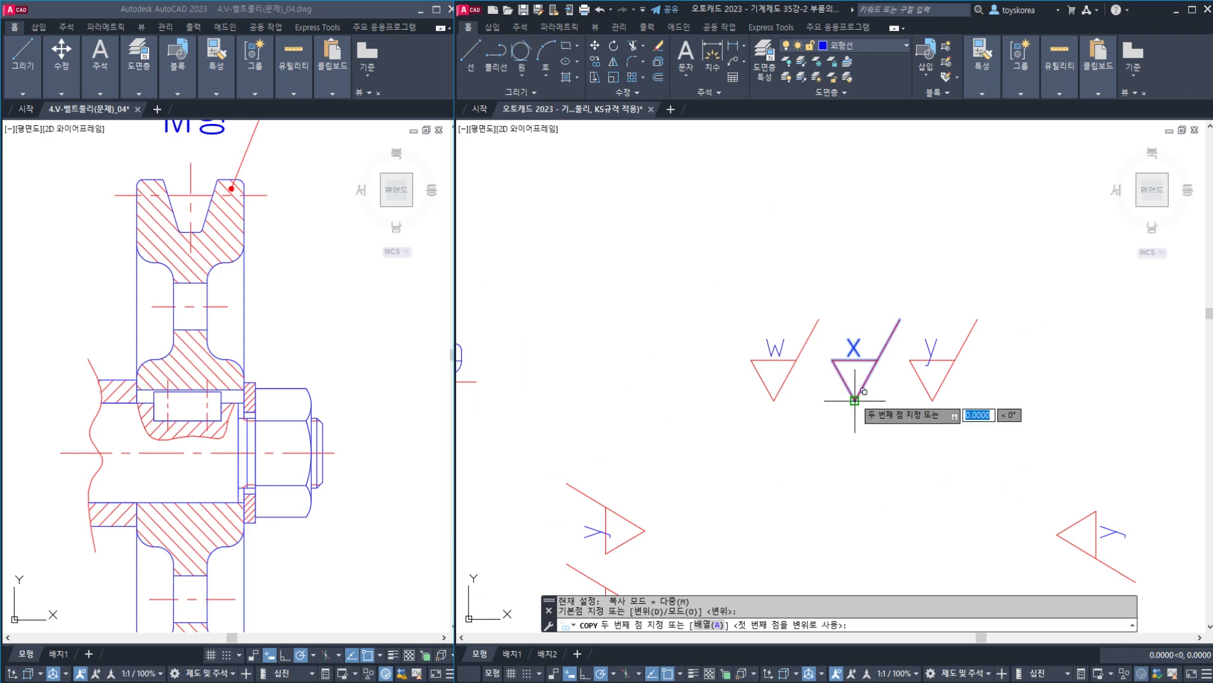
{"action": "scroll", "coordinate": [855, 400], "scroll_direction": "down", "scroll_amount": 2}
{"action": "scroll", "coordinate": [855, 400], "scroll_direction": "down", "scroll_amount": 3}
{"action": "scroll", "coordinate": [690, 407], "scroll_direction": "up", "scroll_amount": 6}
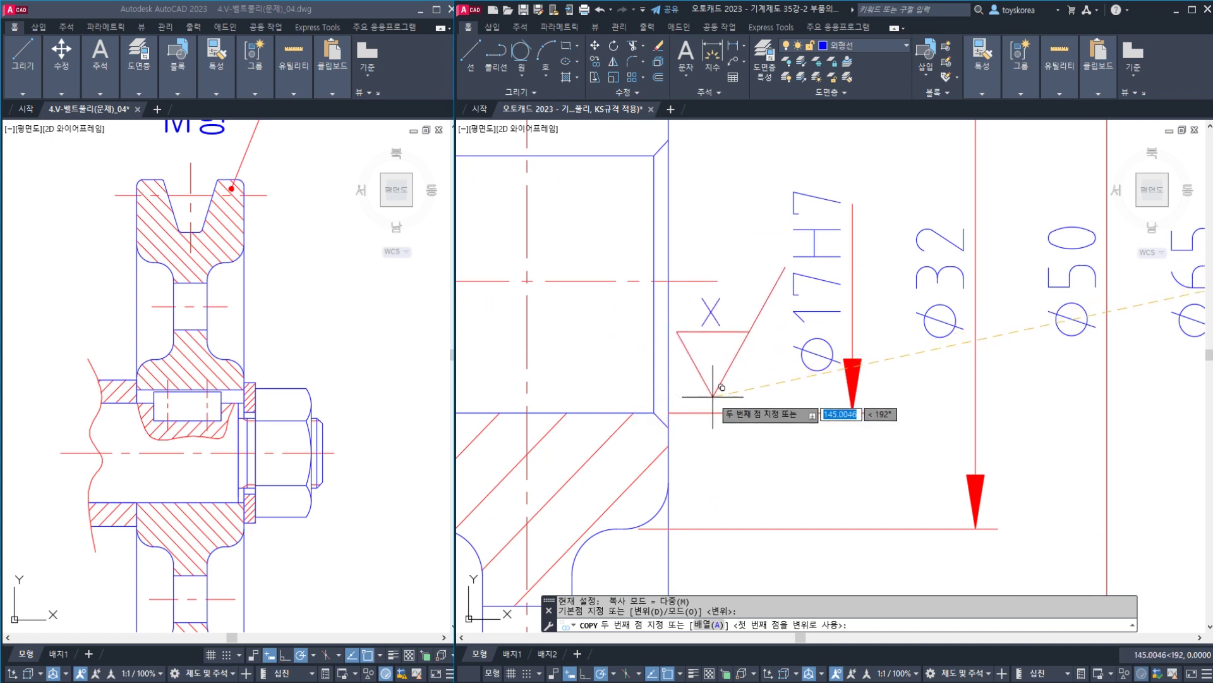
{"action": "key", "text": "Escape"}
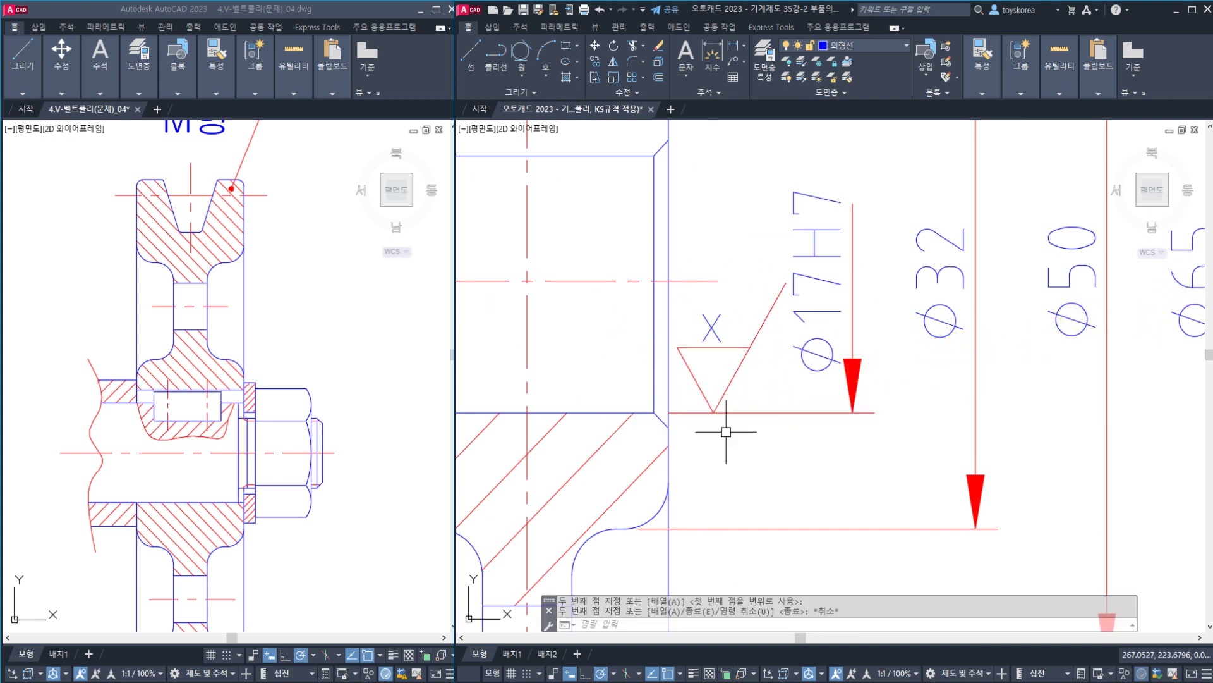
{"action": "middle_click_drag", "start_coordinate": [645, 422], "coordinate": [774, 418]}
{"action": "left_click", "coordinate": [747, 411]}
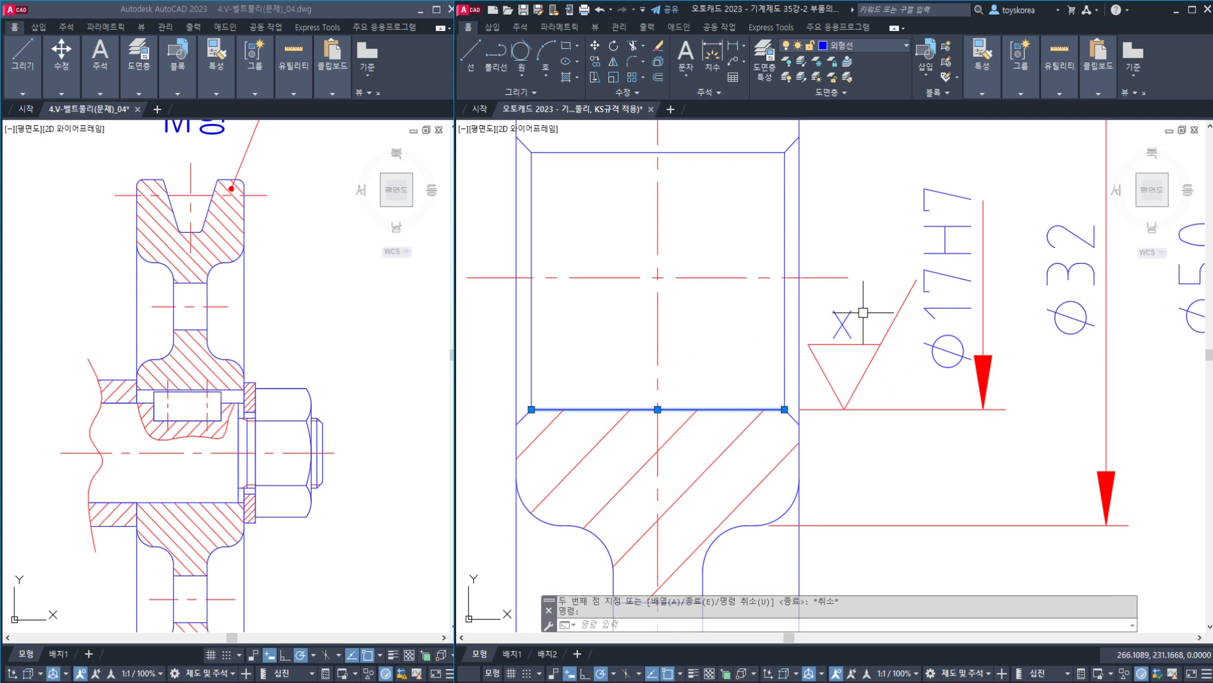
- Deselect the lower edge of the Ø17H7 bore and save the drawing
{"action": "key", "text": "Escape"}
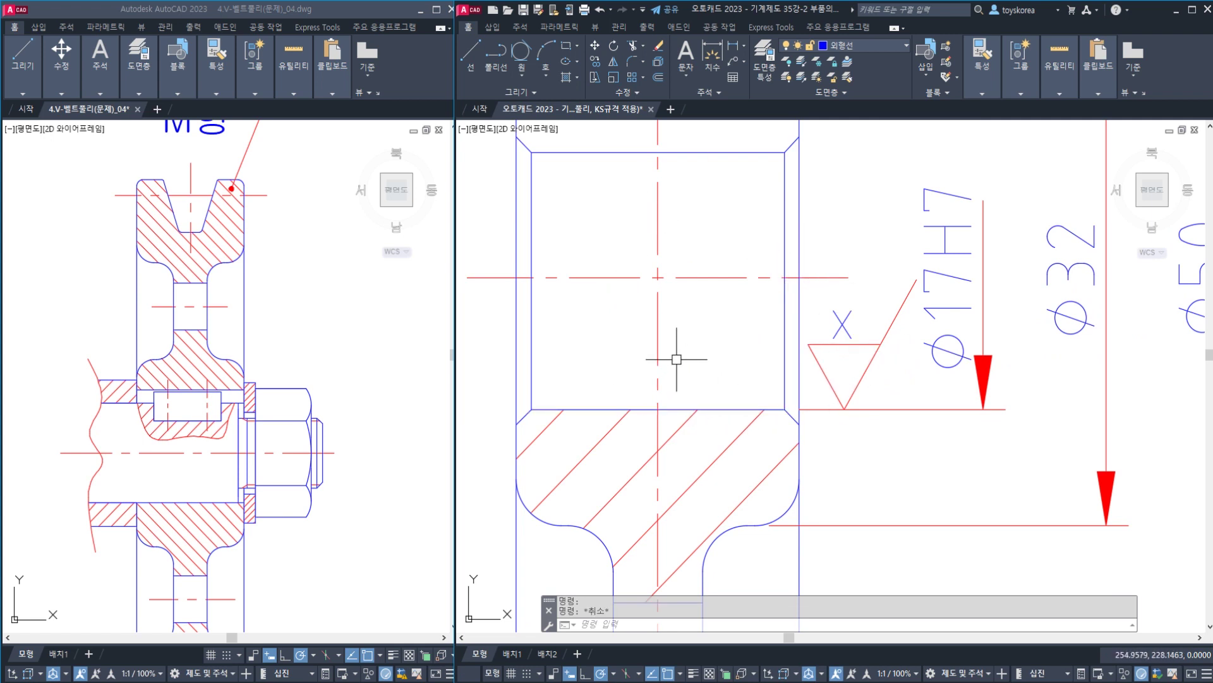
{"action": "scroll", "coordinate": [771, 324], "scroll_direction": "down", "scroll_amount": 6}
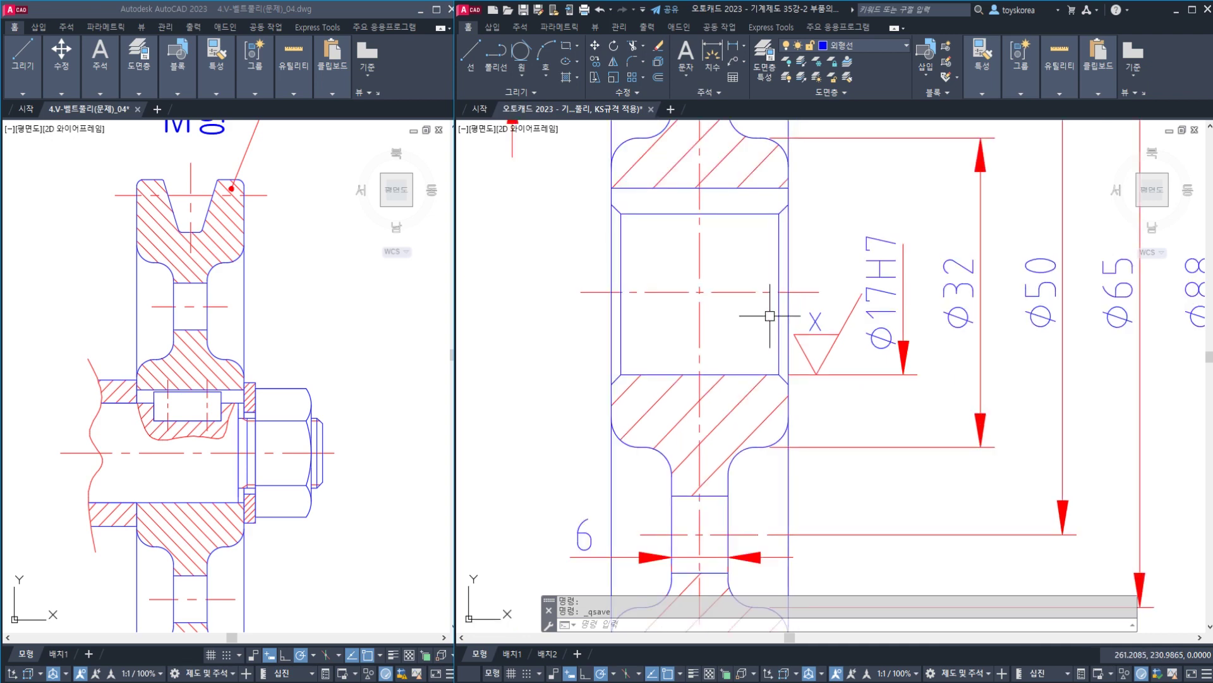
{"action": "key", "text": "ctrl+s"}
- Highlight both outer side faces of the pulley section to identify them as surfaces for roughness marking, and clear the selection
{"action": "scroll", "coordinate": [663, 356], "scroll_direction": "up", "scroll_amount": 4}
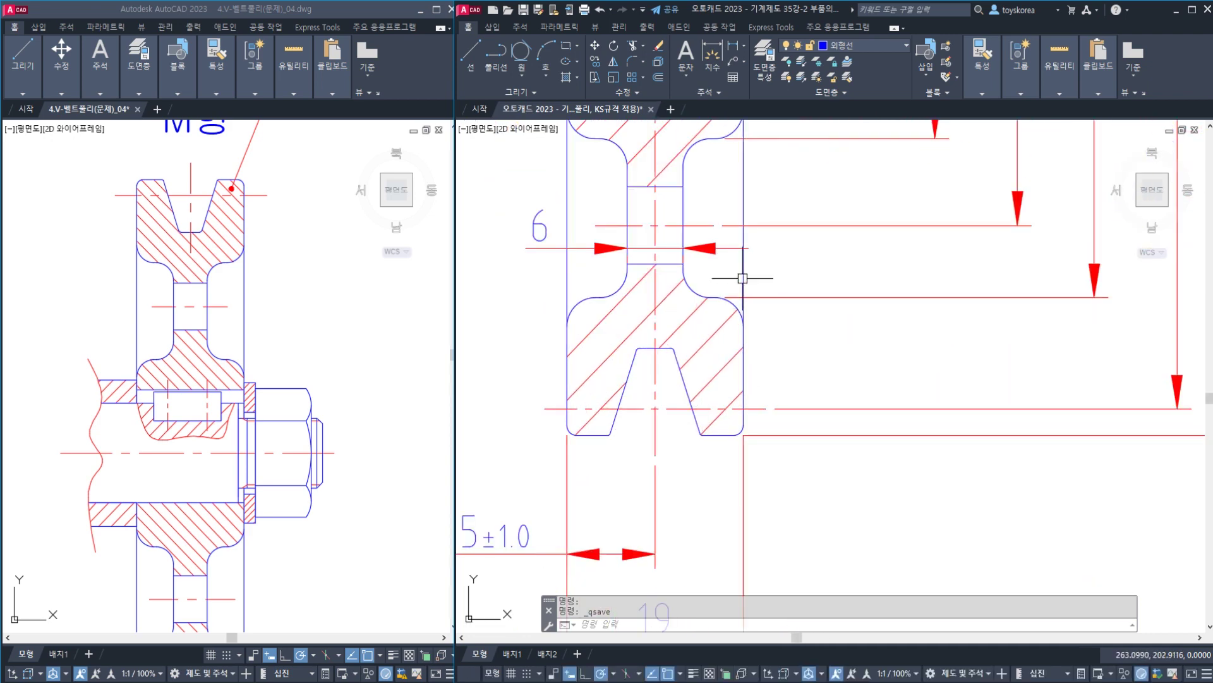
{"action": "left_click", "coordinate": [743, 278]}
{"action": "left_click", "coordinate": [577, 265]}
{"action": "left_click", "coordinate": [550, 278]}
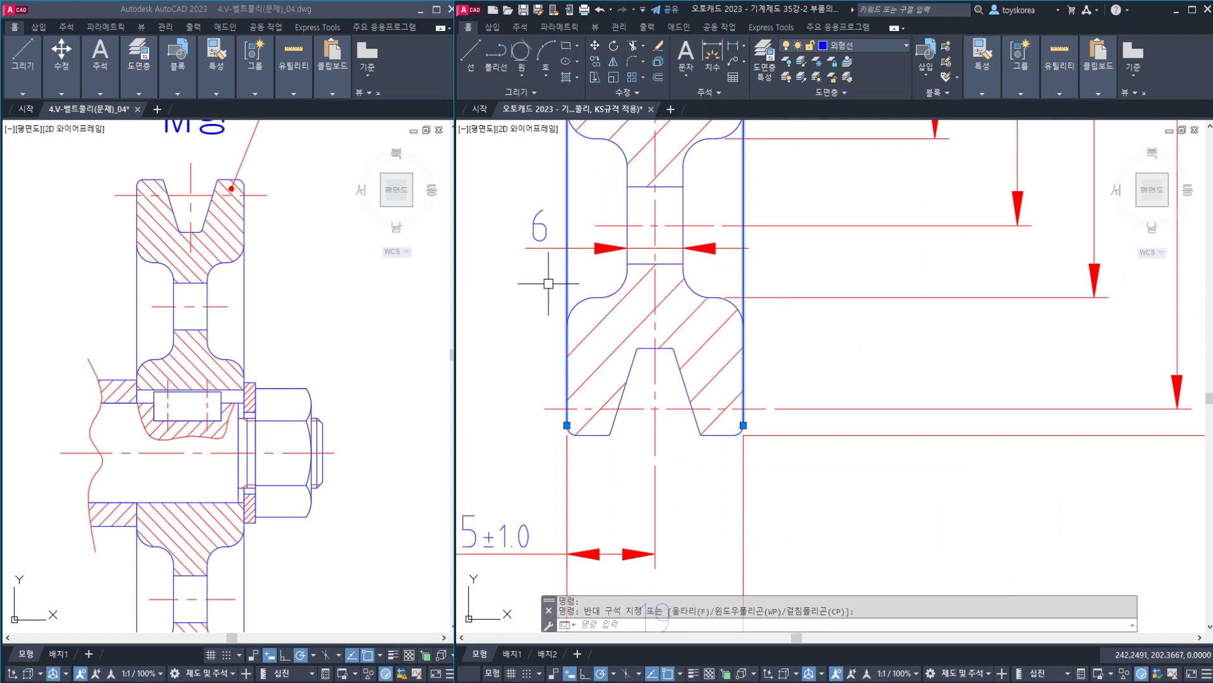
{"action": "scroll", "coordinate": [529, 328], "scroll_direction": "down", "scroll_amount": 2}
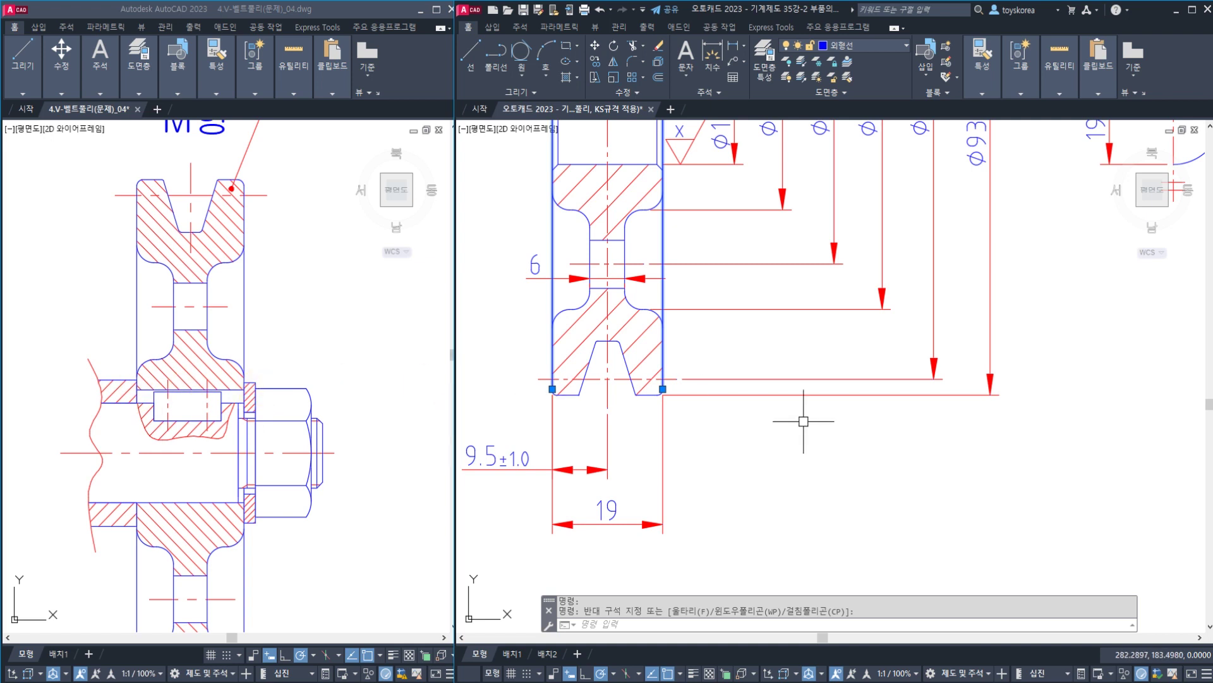
{"action": "key", "text": "Escape"}
{"action": "key", "text": "Escape"}
- Copy the left-pointing X roughness symbol by its tip onto the right extension line of the 19 width dimension, just below the rim
{"action": "scroll", "coordinate": [817, 418], "scroll_direction": "down", "scroll_amount": 2}
{"action": "middle_click_drag", "start_coordinate": [1004, 323], "coordinate": [750, 396]}
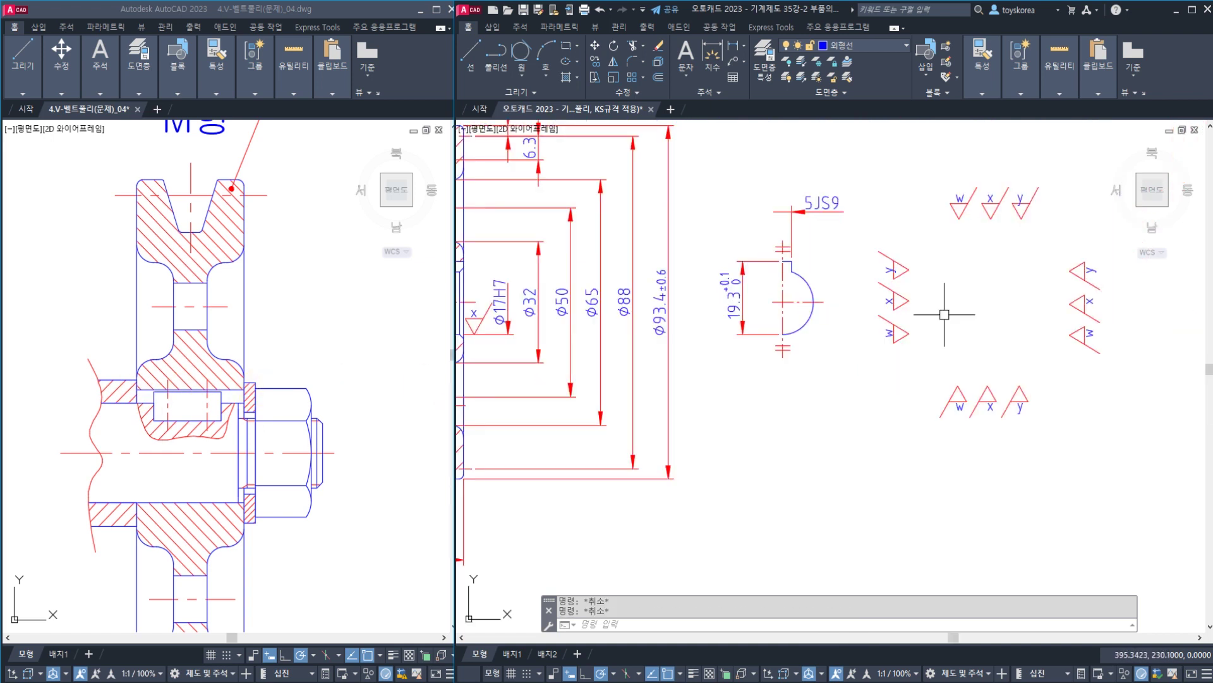
{"action": "middle_click_drag", "start_coordinate": [946, 314], "coordinate": [769, 357]}
{"action": "scroll", "coordinate": [927, 347], "scroll_direction": "up", "scroll_amount": 6}
{"action": "left_click", "coordinate": [903, 360]}
{"action": "left_click", "coordinate": [788, 314]}
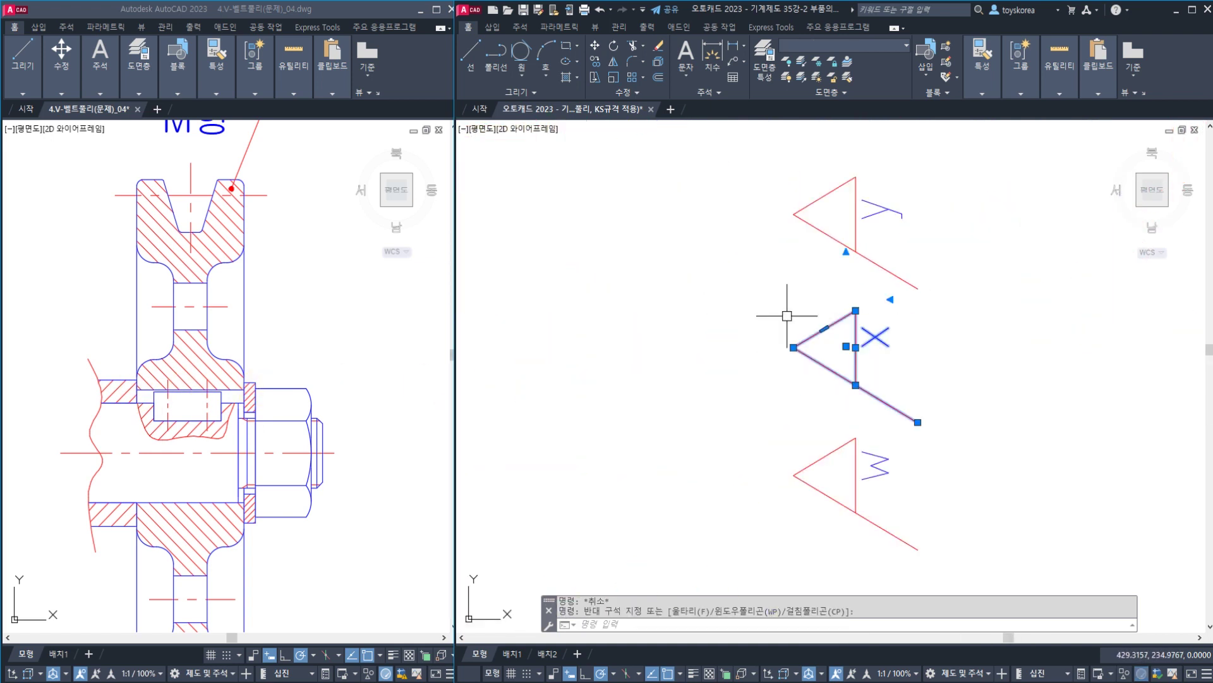
{"action": "type", "text": "co"}
{"action": "key", "text": "space"}
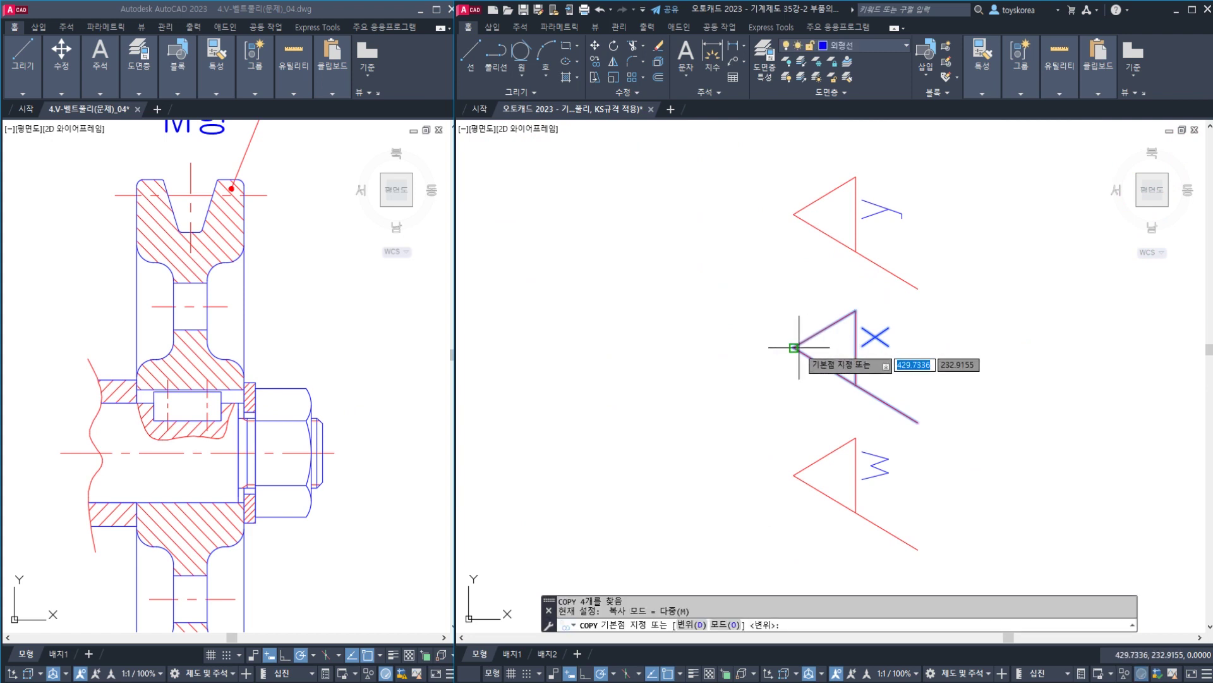
{"action": "left_click", "coordinate": [794, 347]}
{"action": "scroll", "coordinate": [797, 347], "scroll_direction": "down", "scroll_amount": 4}
{"action": "middle_click_drag", "start_coordinate": [678, 404], "coordinate": [1061, 296]}
{"action": "middle_click_drag", "start_coordinate": [681, 428], "coordinate": [1052, 294]}
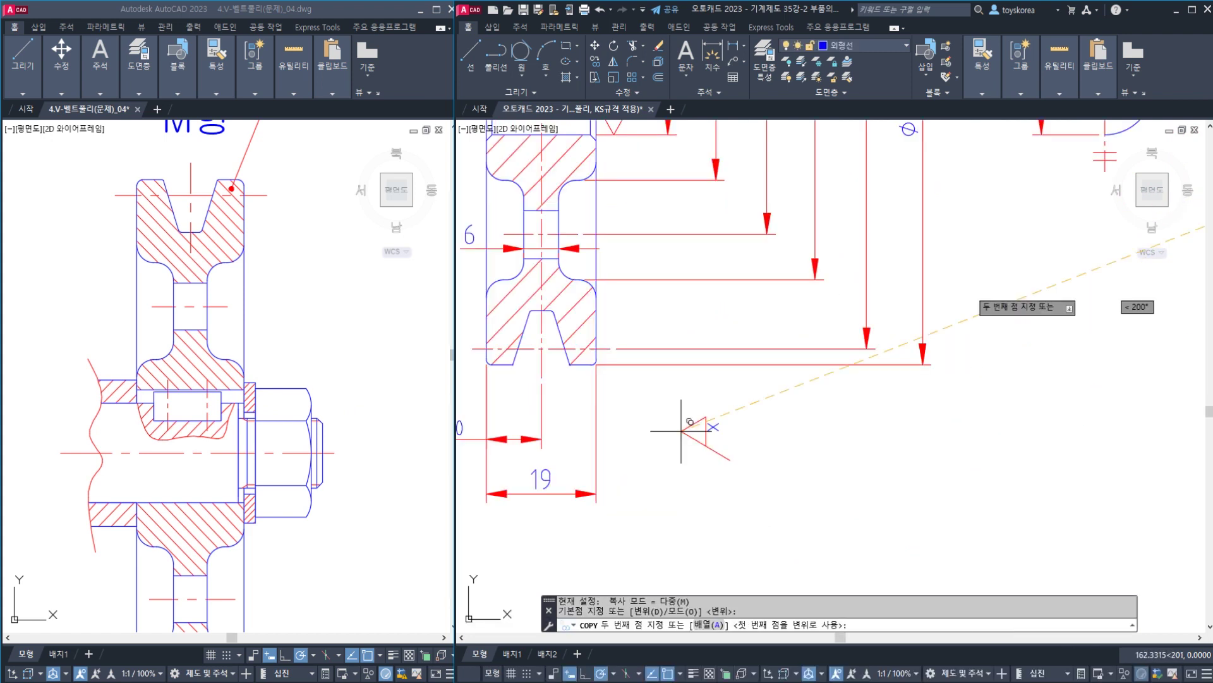
{"action": "middle_click_drag", "start_coordinate": [756, 391], "coordinate": [876, 357]}
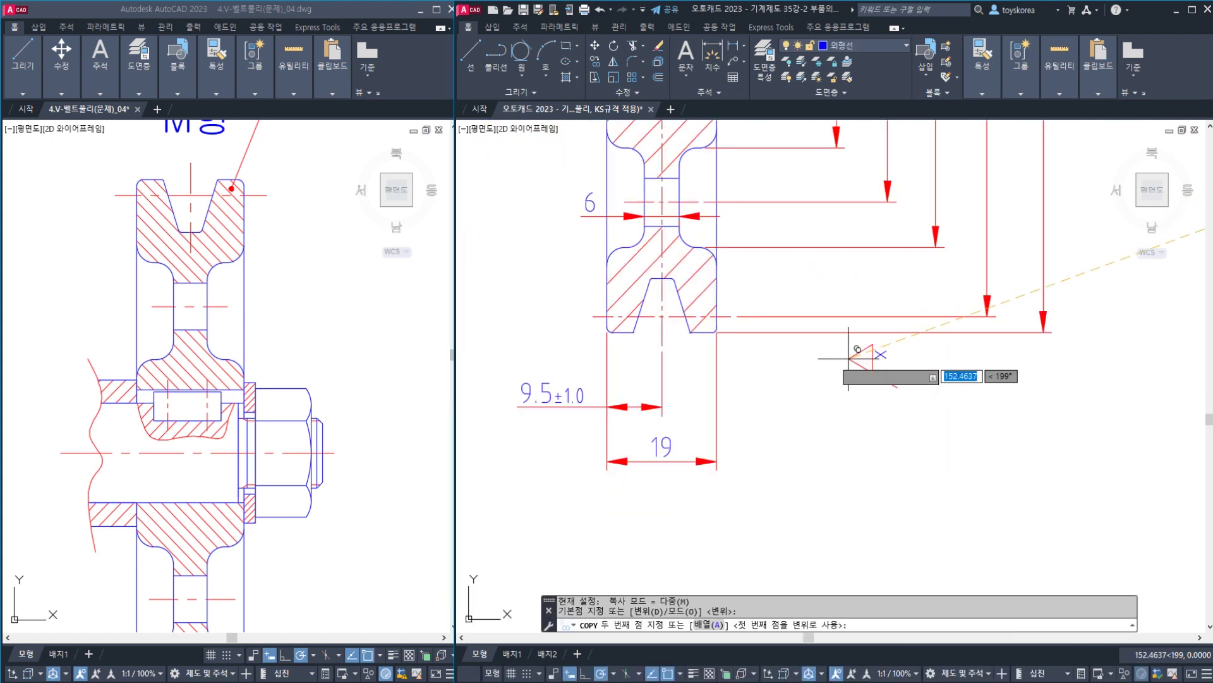
{"action": "left_click", "coordinate": [725, 366]}
{"action": "key", "text": "Escape"}
- Copy the right-pointing X roughness symbol by its tip onto the left extension line of the 19 width dimension, and save the drawing
{"action": "scroll", "coordinate": [731, 358], "scroll_direction": "down", "scroll_amount": 4}
{"action": "scroll", "coordinate": [1043, 209], "scroll_direction": "up", "scroll_amount": 6}
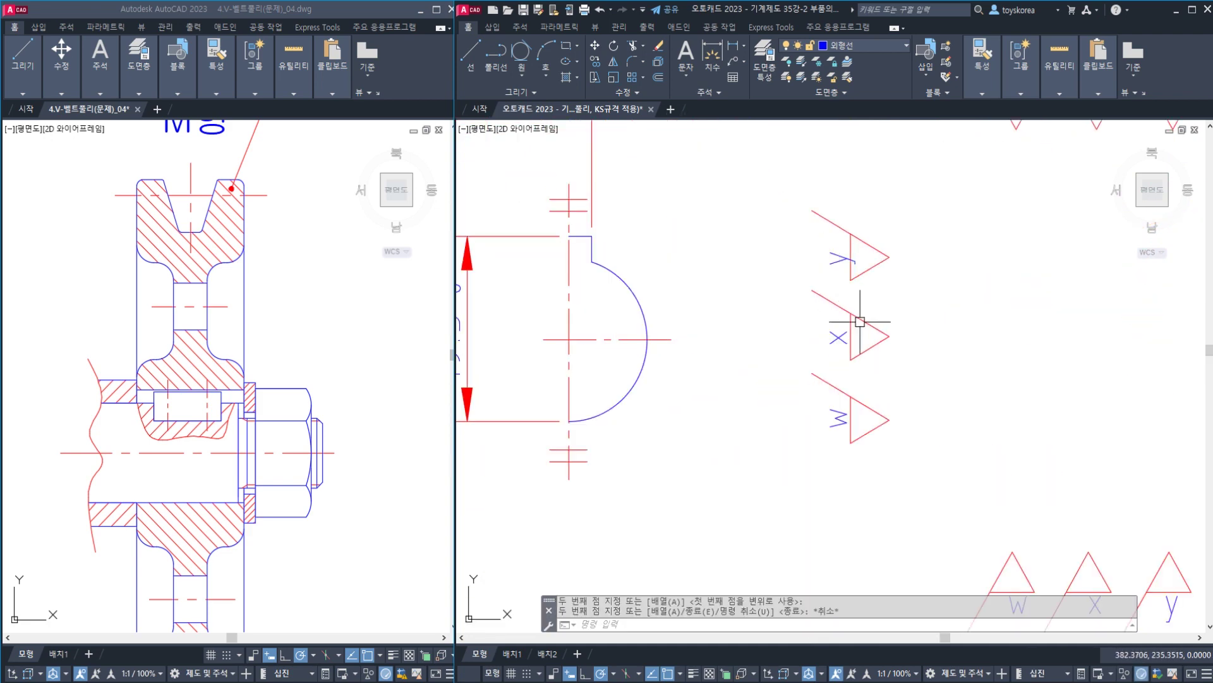
{"action": "key", "text": "space"}
{"action": "left_click", "coordinate": [903, 352]}
{"action": "left_click", "coordinate": [832, 317]}
{"action": "key", "text": "space"}
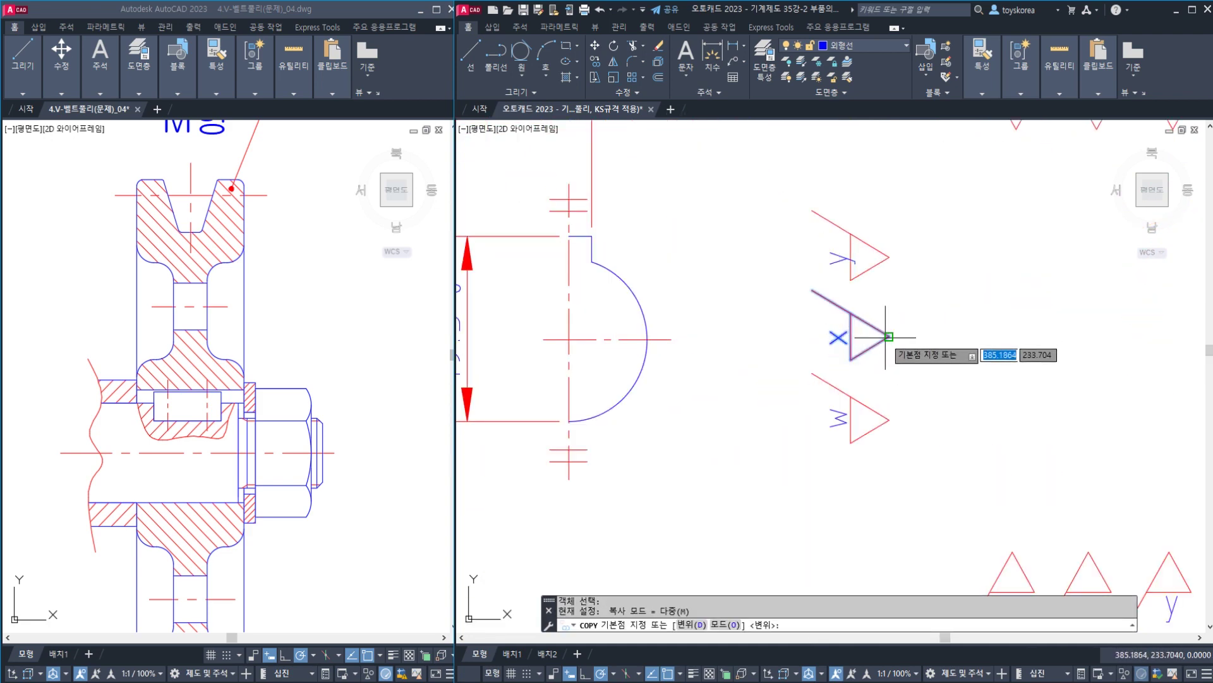
{"action": "left_click", "coordinate": [841, 338]}
{"action": "scroll", "coordinate": [872, 338], "scroll_direction": "down", "scroll_amount": 6}
{"action": "scroll", "coordinate": [877, 339], "scroll_direction": "down", "scroll_amount": 4}
{"action": "scroll", "coordinate": [749, 380], "scroll_direction": "up", "scroll_amount": 9}
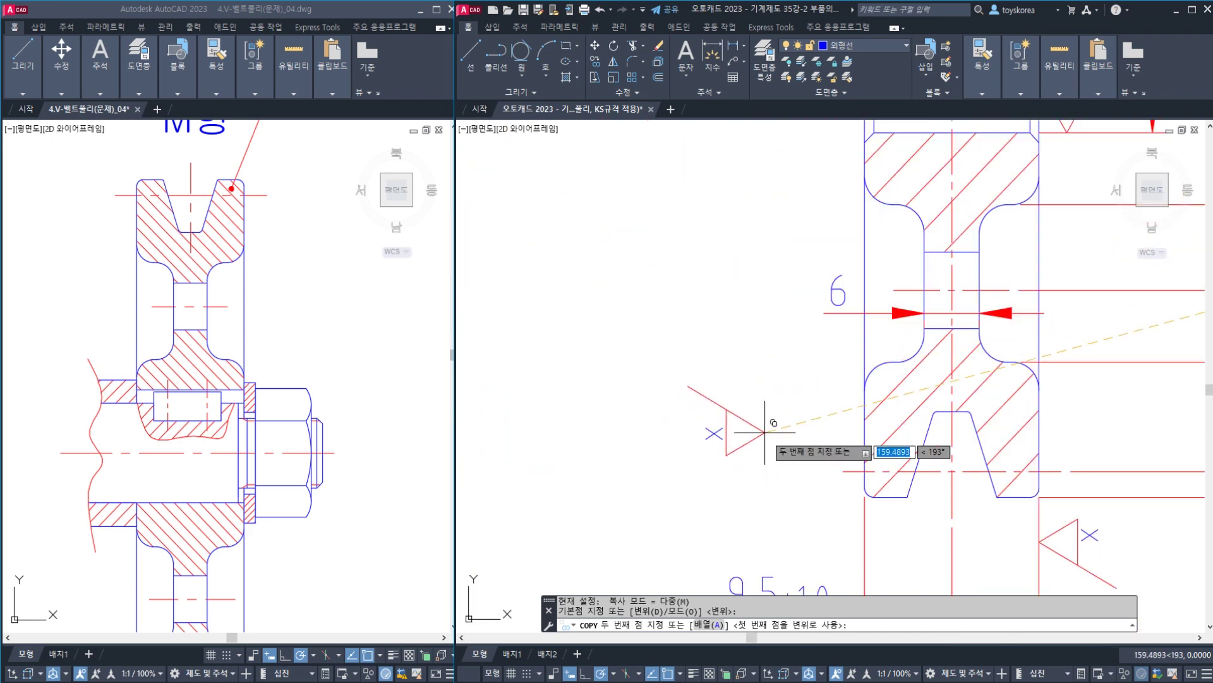
{"action": "middle_click_drag", "start_coordinate": [845, 503], "coordinate": [763, 383]}
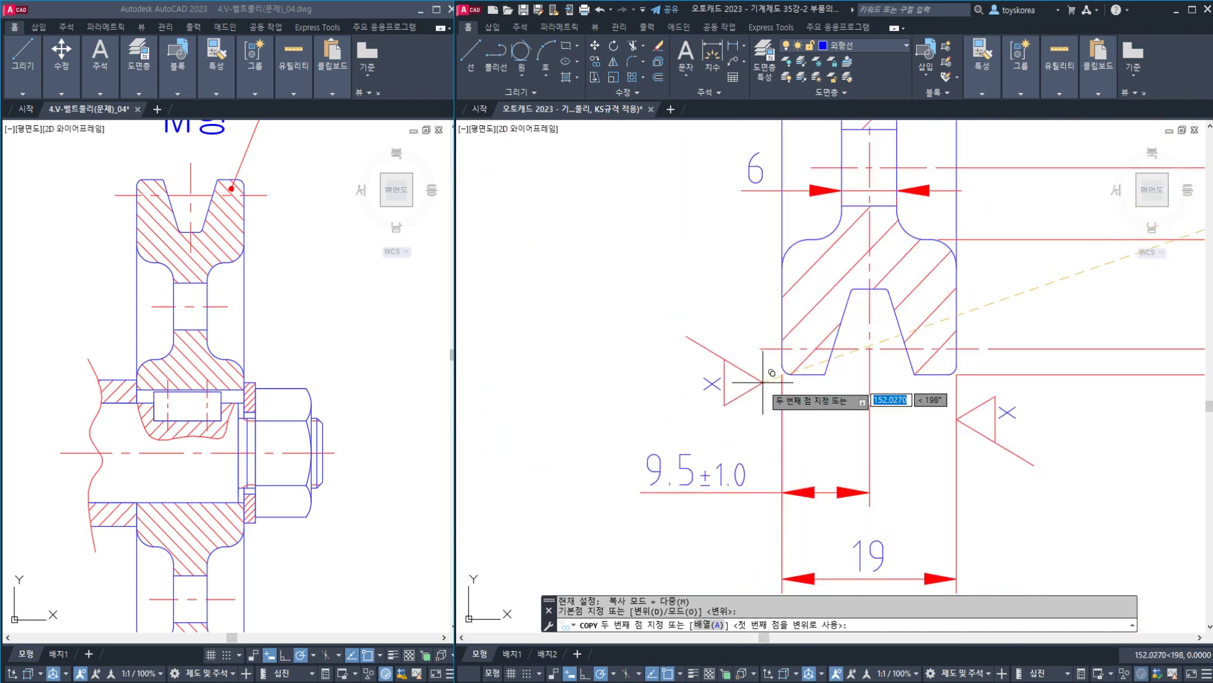
{"action": "left_click", "coordinate": [782, 418]}
{"action": "key", "text": "Escape"}
{"action": "middle_click_drag", "start_coordinate": [878, 416], "coordinate": [810, 416]}
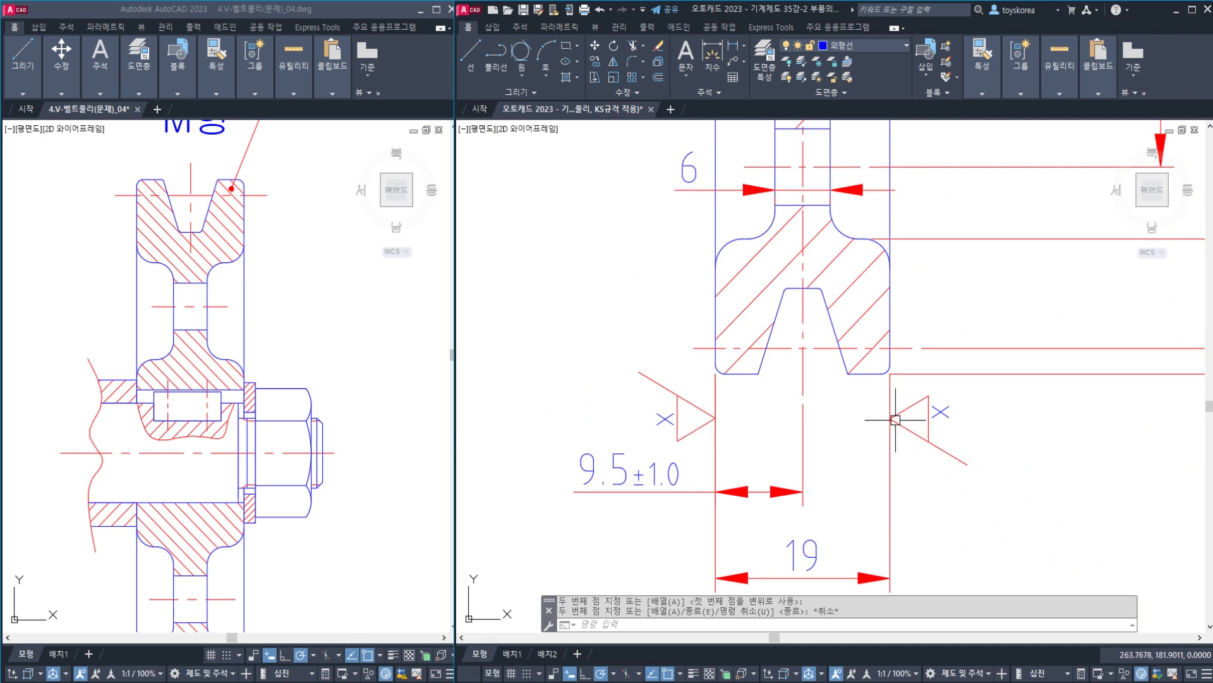
{"action": "key", "text": "ctrl+s"}
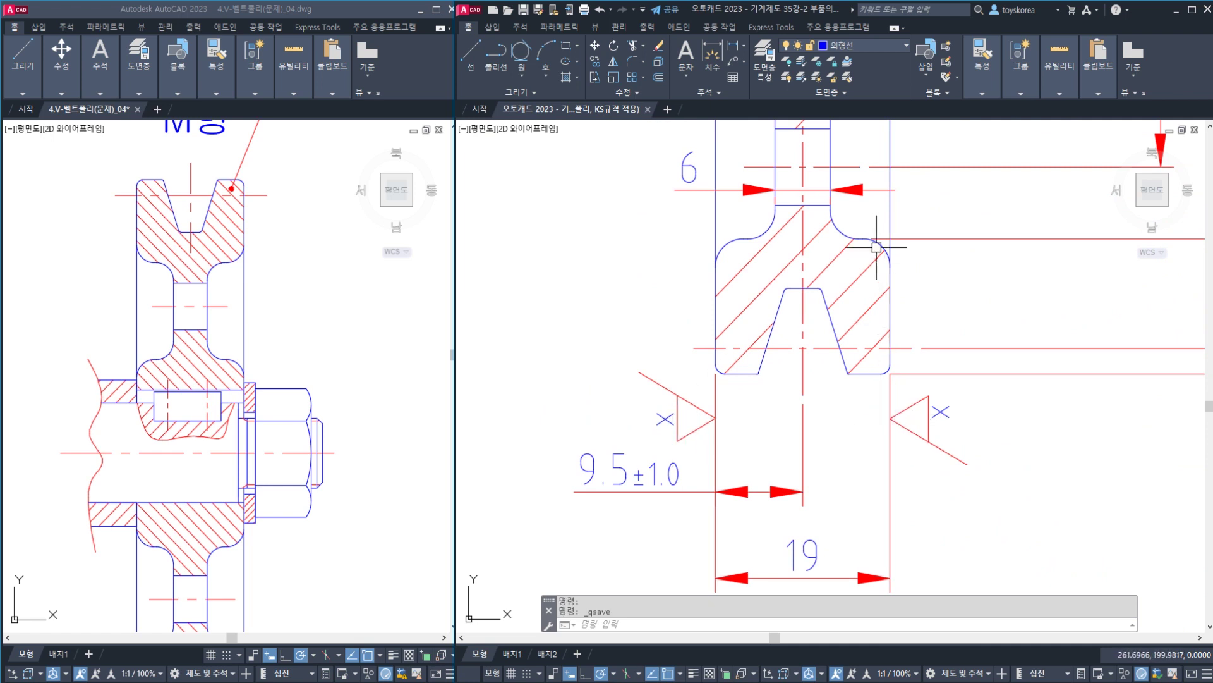
- Copy the upright W roughness symbol by its lower tip onto the lower extension line of the 4-Ø8 hole dimension
{"action": "mouse_move", "coordinate": [850, 166]}
{"action": "middle_mouse_down"}
{"action": "mouse_move", "coordinate": [856, 230]}
{"action": "mouse_move", "coordinate": [823, 371]}
{"action": "mouse_move", "coordinate": [823, 471]}
{"action": "middle_mouse_up"}
{"action": "mouse_move", "coordinate": [803, 230]}
{"action": "middle_mouse_down"}
{"action": "mouse_move", "coordinate": [812, 442]}
{"action": "mouse_move", "coordinate": [789, 403]}
{"action": "middle_mouse_up"}
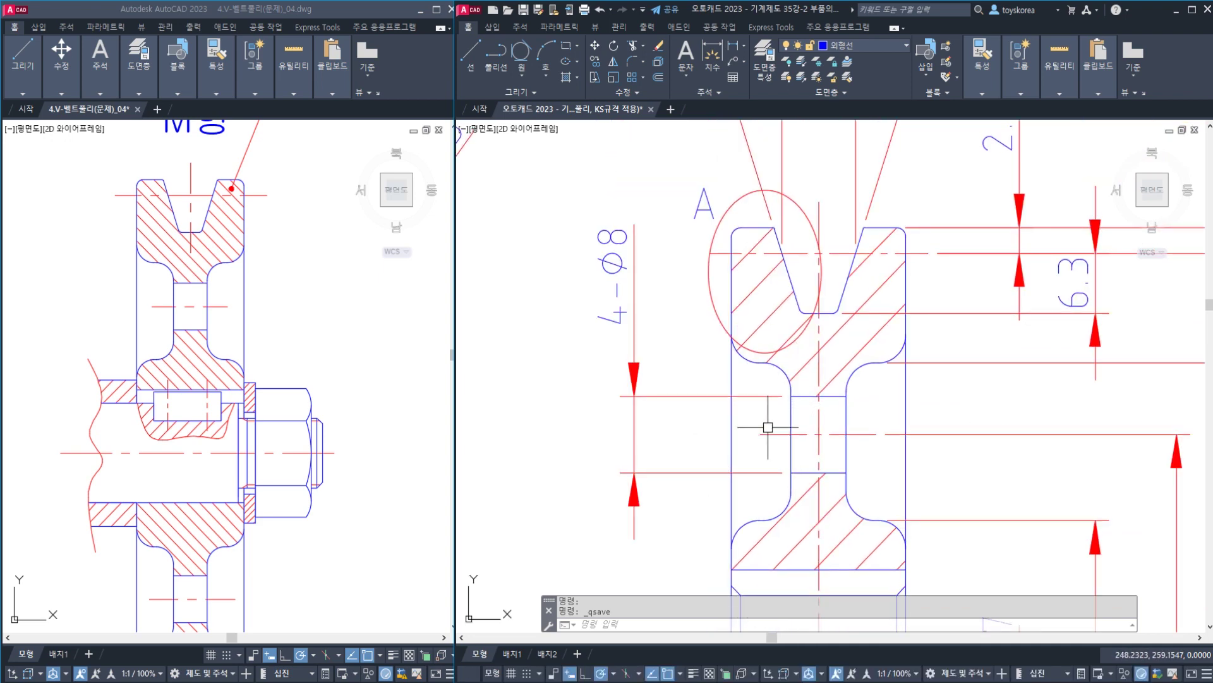
{"action": "scroll", "coordinate": [717, 407], "scroll_direction": "down", "scroll_amount": 1}
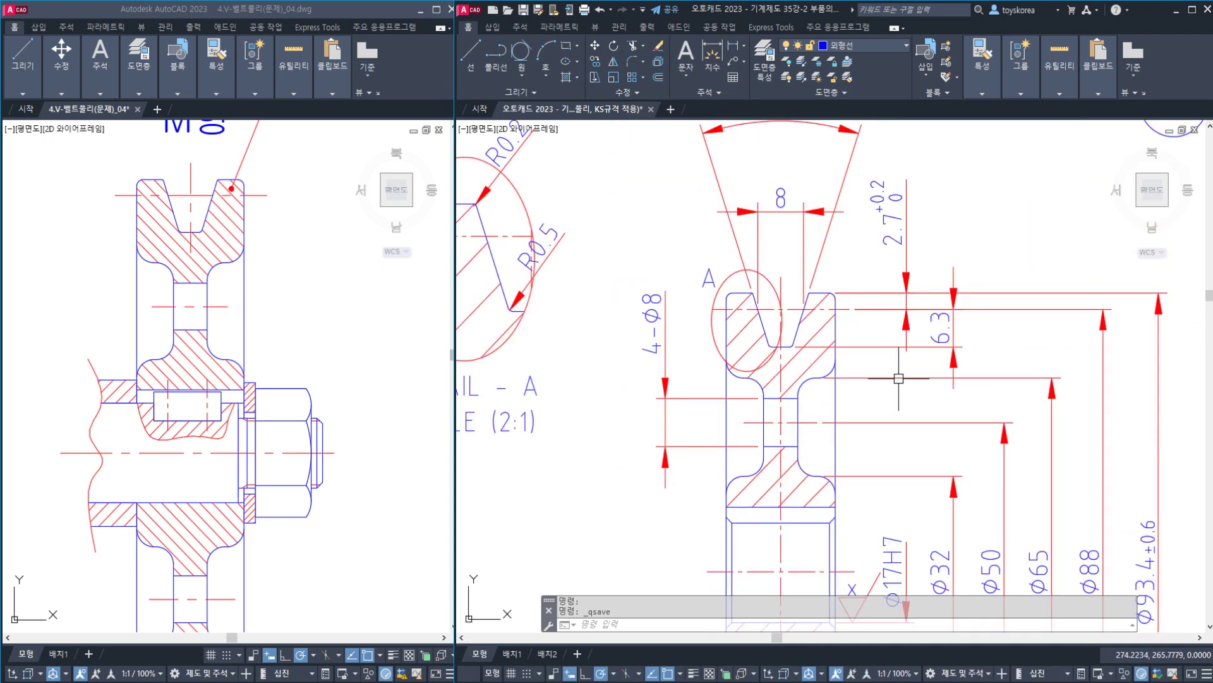
{"action": "scroll", "coordinate": [898, 378], "scroll_direction": "down", "scroll_amount": 1}
{"action": "middle_click_drag", "start_coordinate": [896, 377], "coordinate": [615, 268]}
{"action": "middle_click_drag", "start_coordinate": [864, 280], "coordinate": [675, 281]}
{"action": "scroll", "coordinate": [870, 297], "scroll_direction": "up", "scroll_amount": 1}
{"action": "scroll", "coordinate": [870, 297], "scroll_direction": "up", "scroll_amount": 2}
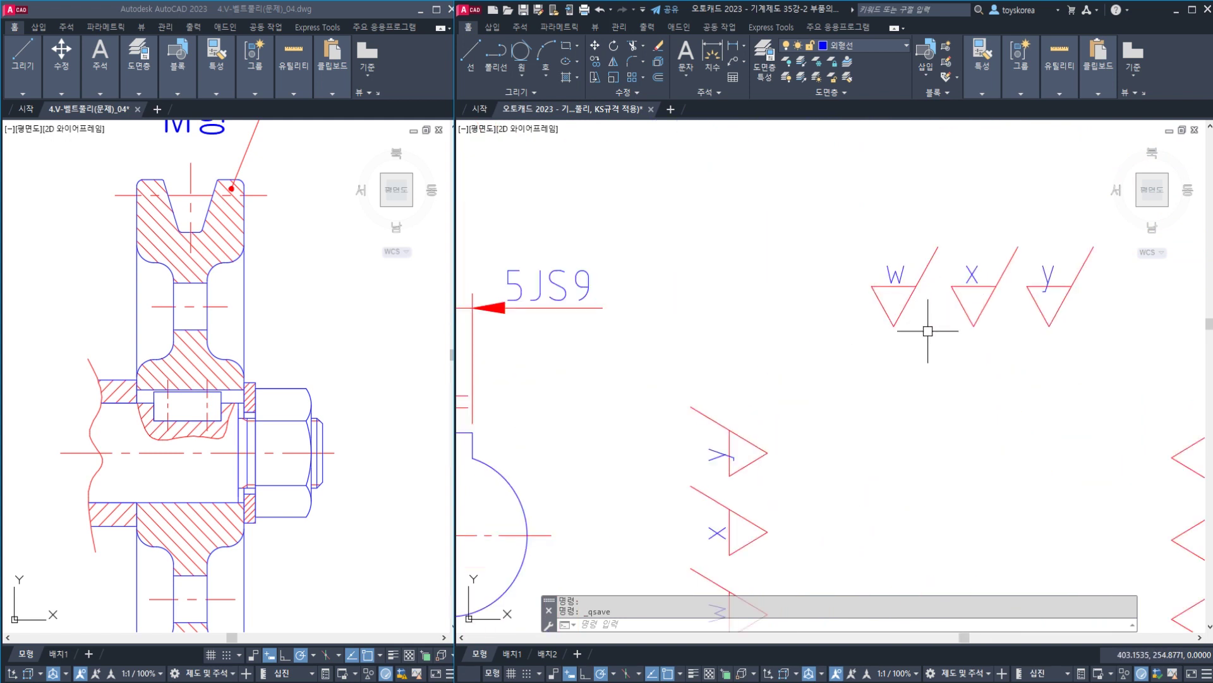
{"action": "left_click", "coordinate": [929, 329]}
{"action": "left_click", "coordinate": [869, 257]}
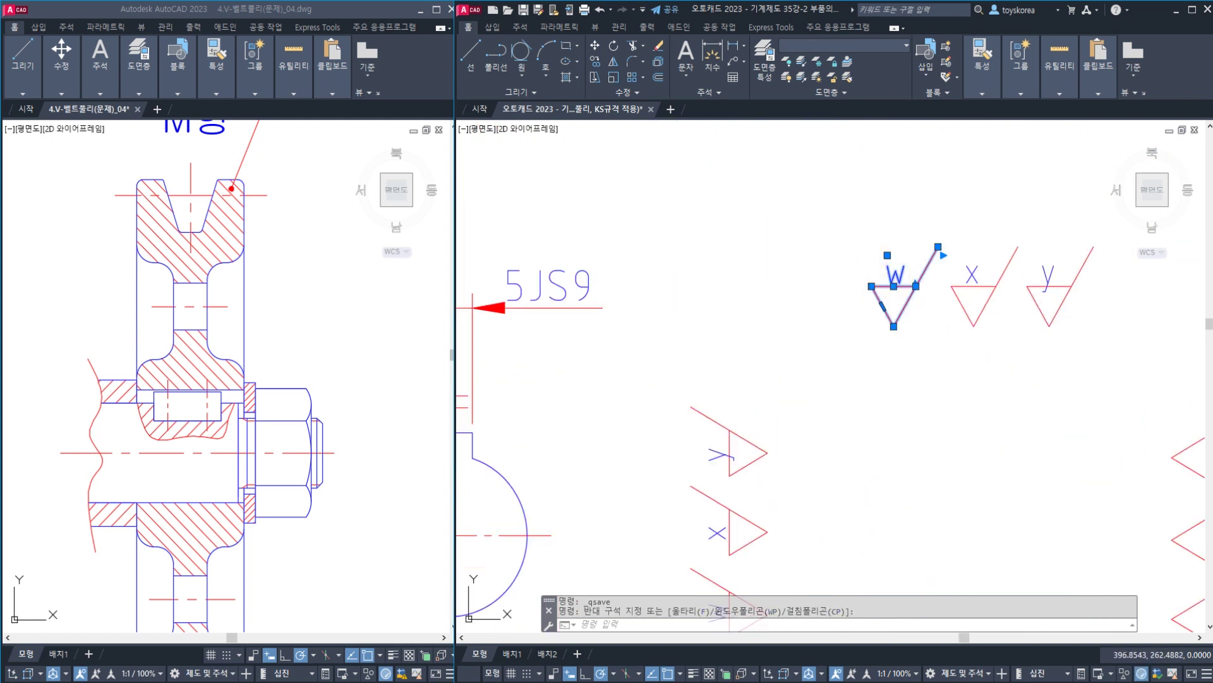
{"action": "type", "text": "co"}
{"action": "key", "text": "space"}
{"action": "left_click", "coordinate": [893, 327]}
{"action": "scroll", "coordinate": [889, 325], "scroll_direction": "down", "scroll_amount": 2}
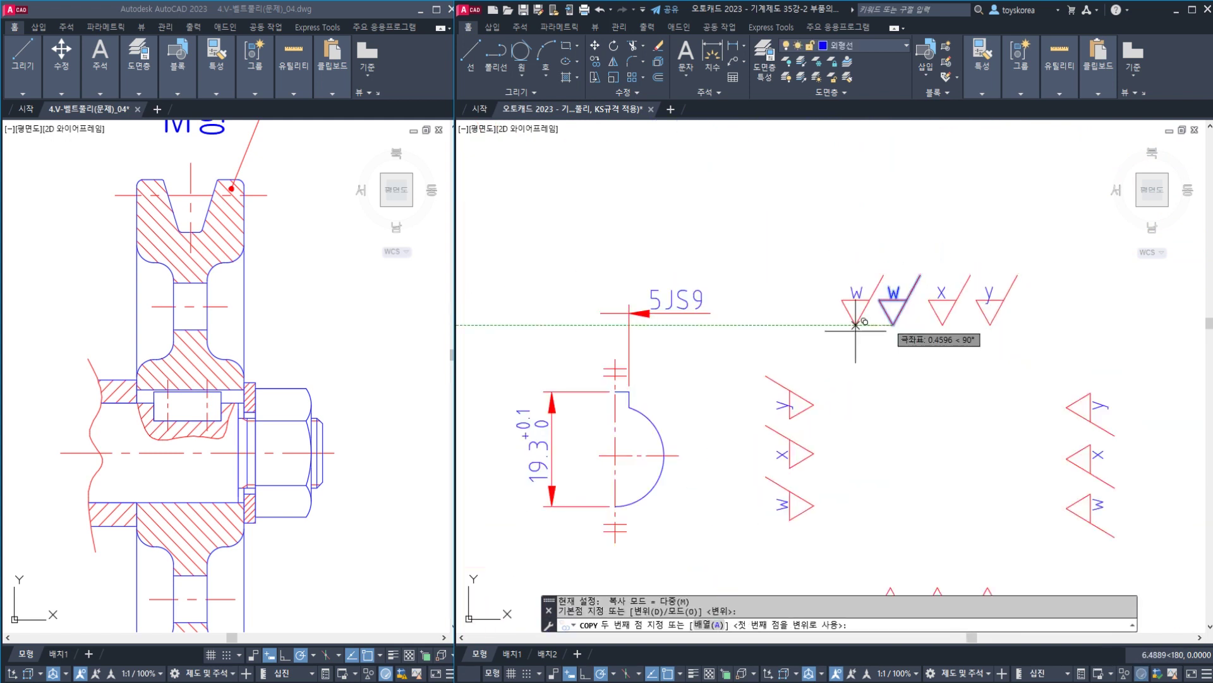
{"action": "middle_click_drag", "start_coordinate": [465, 316], "coordinate": [750, 317]}
{"action": "scroll", "coordinate": [750, 317], "scroll_direction": "down", "scroll_amount": 4}
{"action": "middle_click_drag", "start_coordinate": [649, 298], "coordinate": [776, 303]}
{"action": "scroll", "coordinate": [704, 288], "scroll_direction": "up", "scroll_amount": 6}
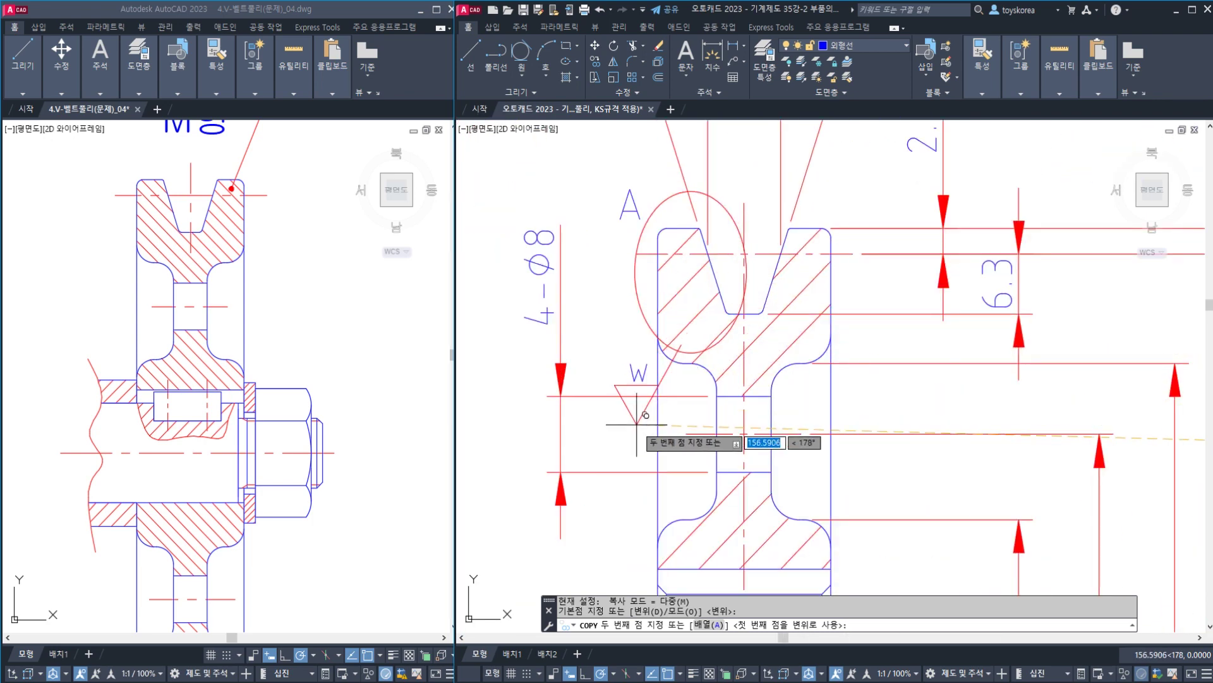
{"action": "left_click", "coordinate": [600, 472]}
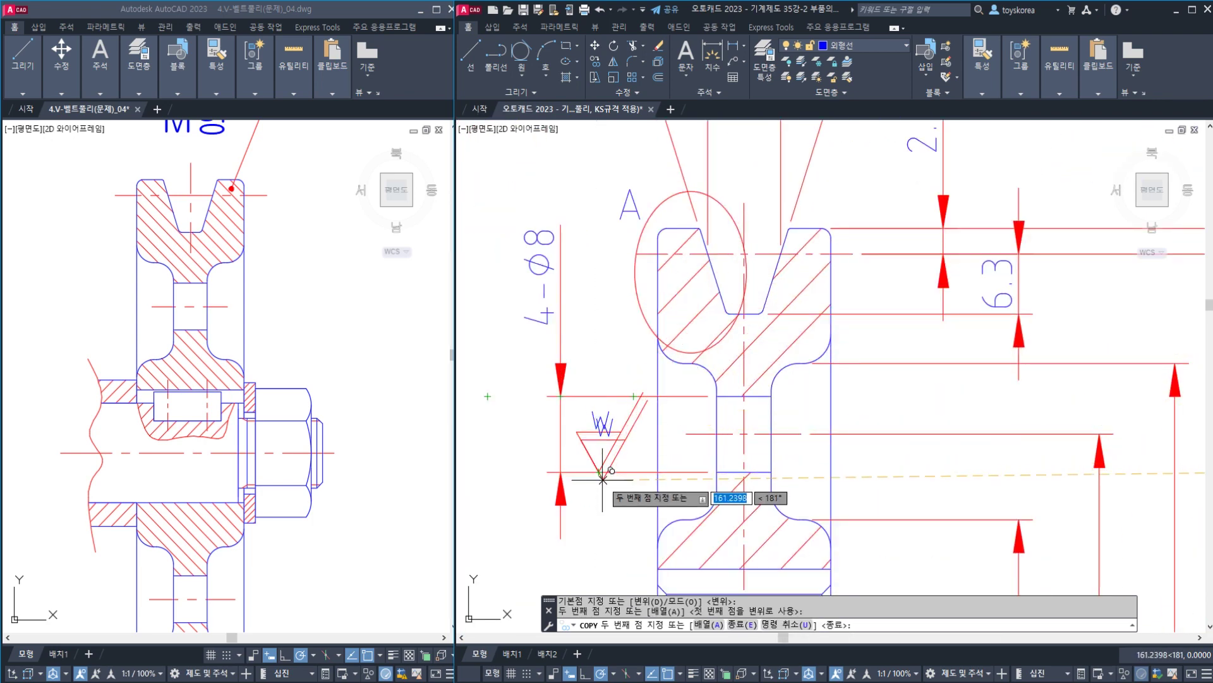
{"action": "key", "text": "Escape"}
{"action": "key", "text": "Escape"}
- Highlight the outer rim edge beside the groove, and examine the roughness symbols on the V-belt pulley figure in the KS standards PDF
{"action": "scroll", "coordinate": [666, 425], "scroll_direction": "down", "scroll_amount": 2}
{"action": "middle_click_drag", "start_coordinate": [781, 289], "coordinate": [673, 415]}
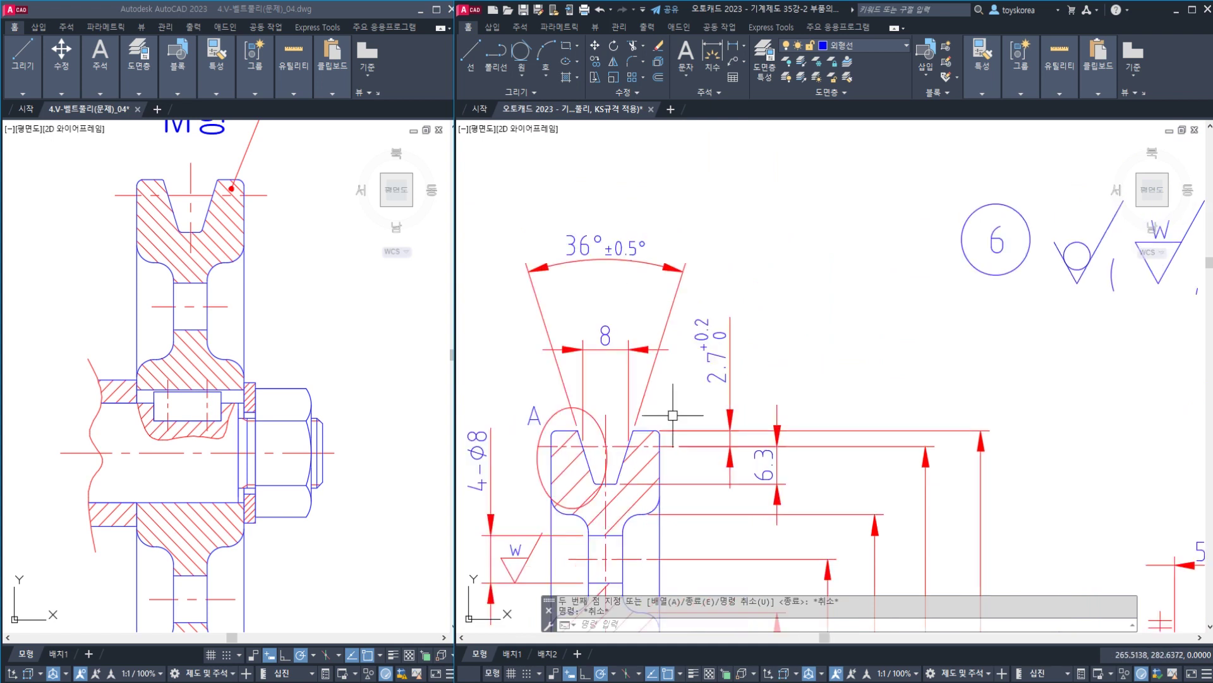
{"action": "left_click", "coordinate": [645, 430]}
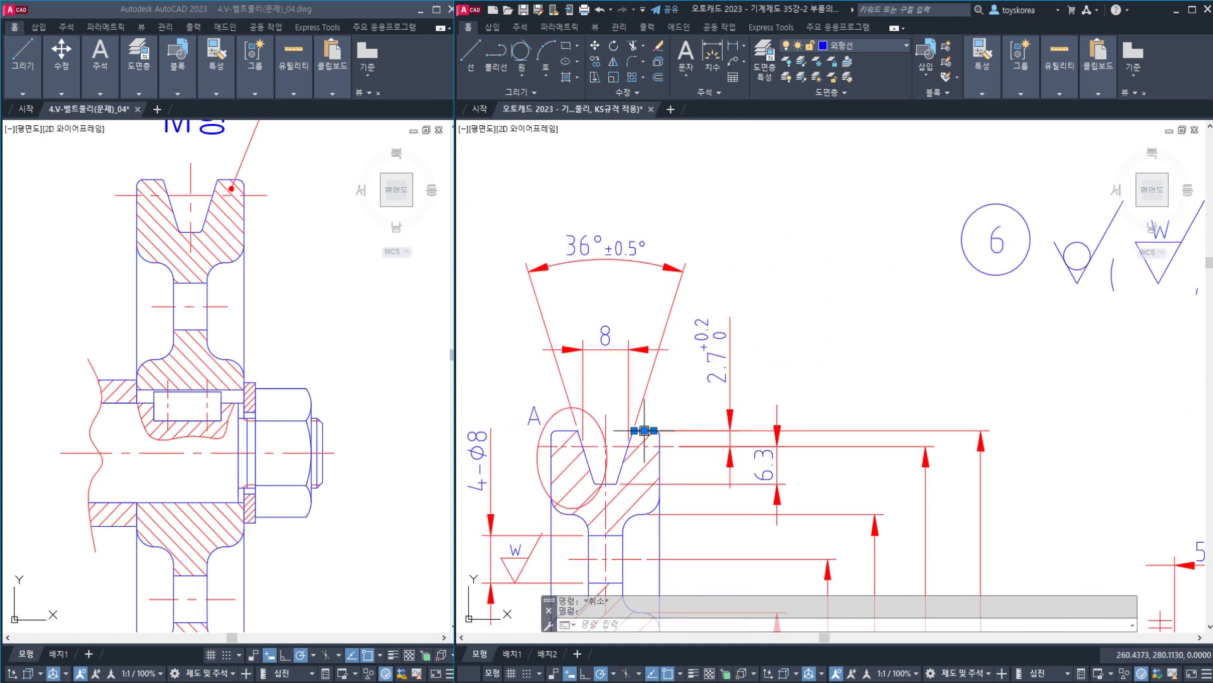
{"action": "key", "text": "Escape"}
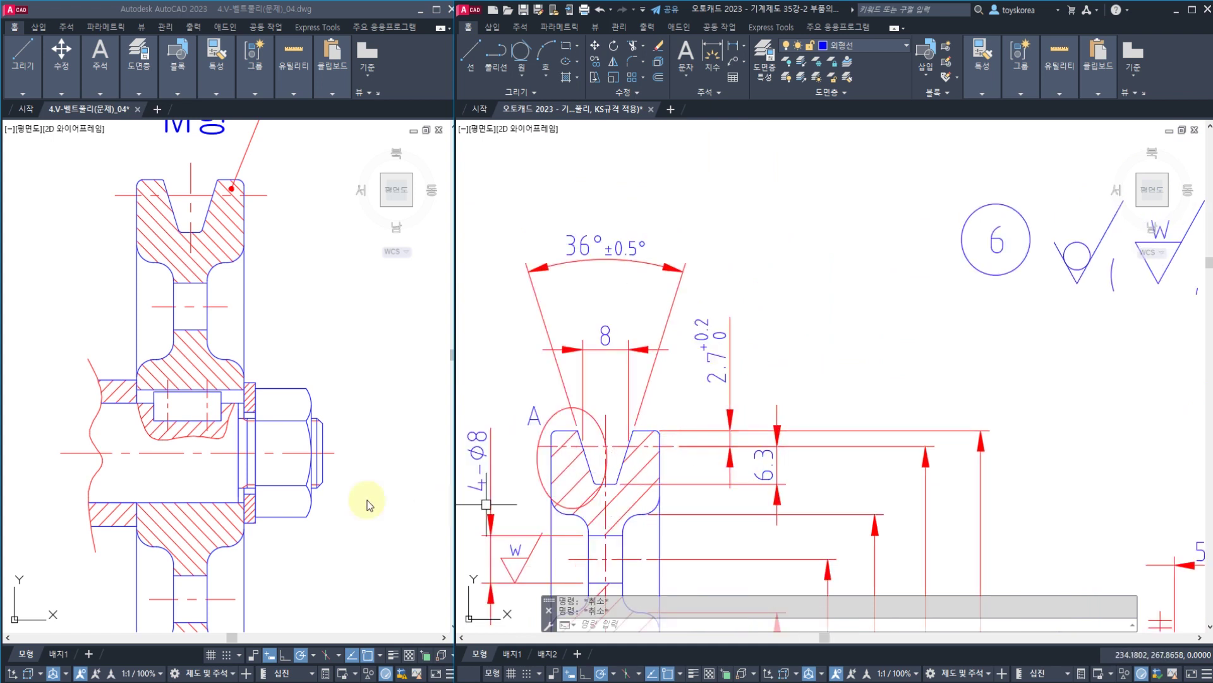
{"action": "left_click", "coordinate": [324, 481]}
{"action": "left_click", "coordinate": [430, 681]}
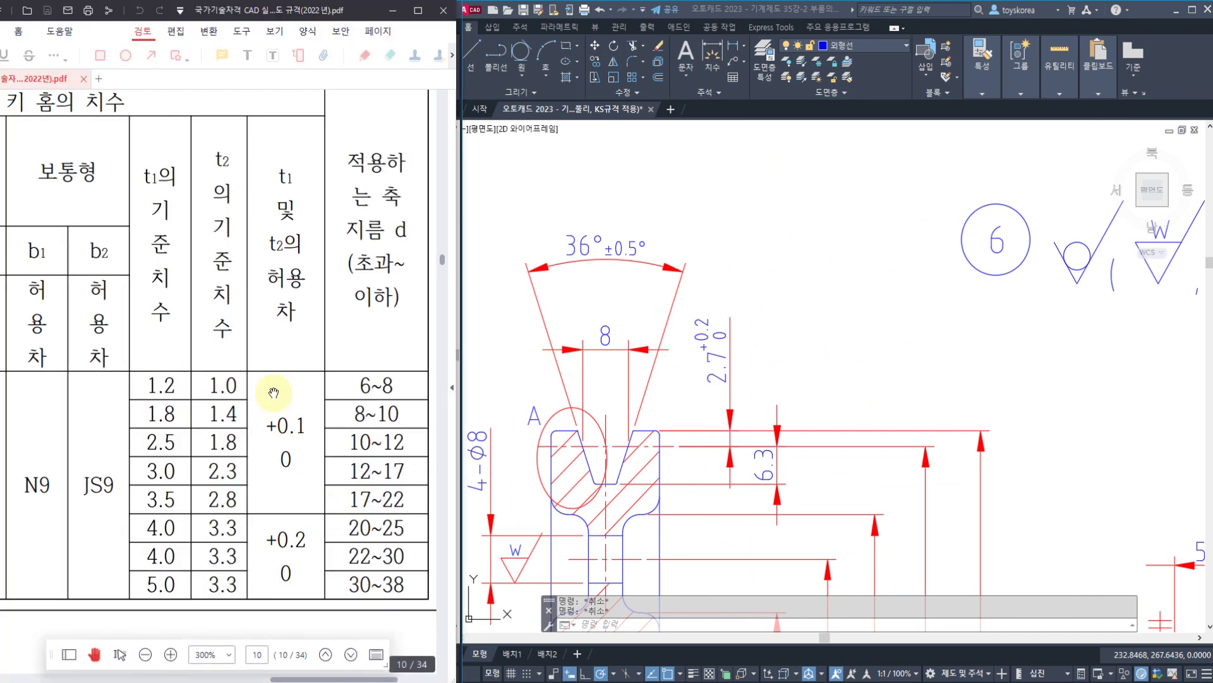
{"action": "scroll", "coordinate": [274, 388], "scroll_direction": "down", "scroll_amount": 5, "text": "ctrl"}
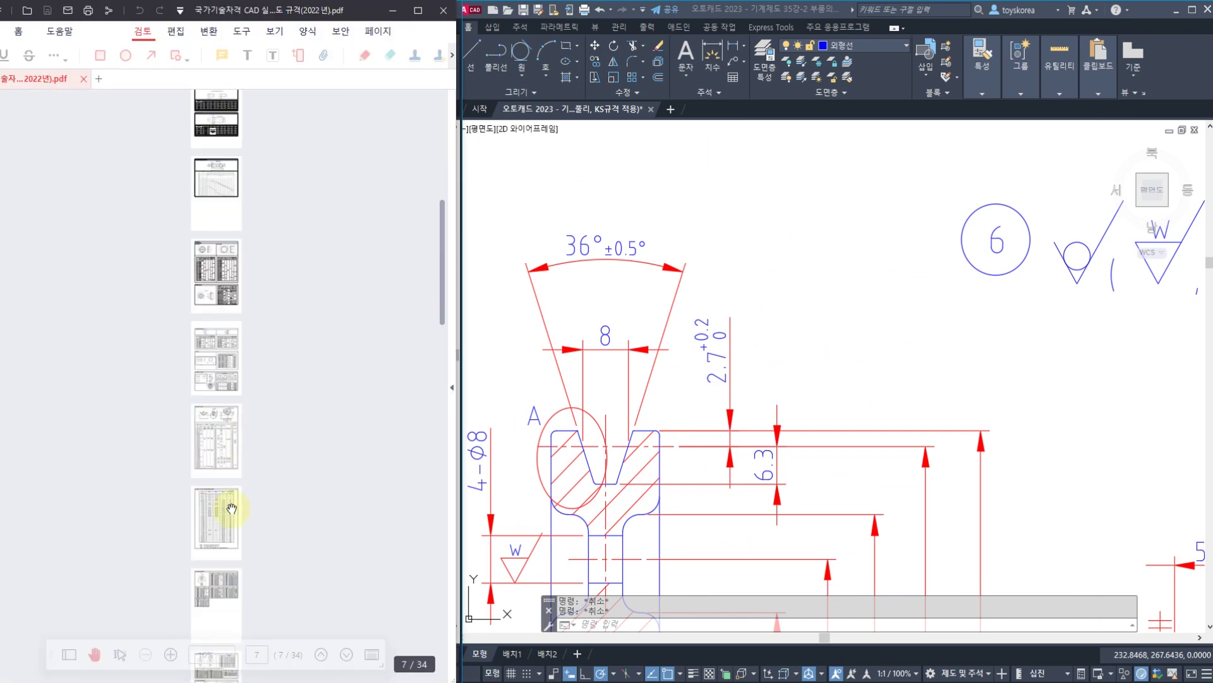
{"action": "scroll", "coordinate": [226, 411], "scroll_direction": "down", "scroll_amount": 12}
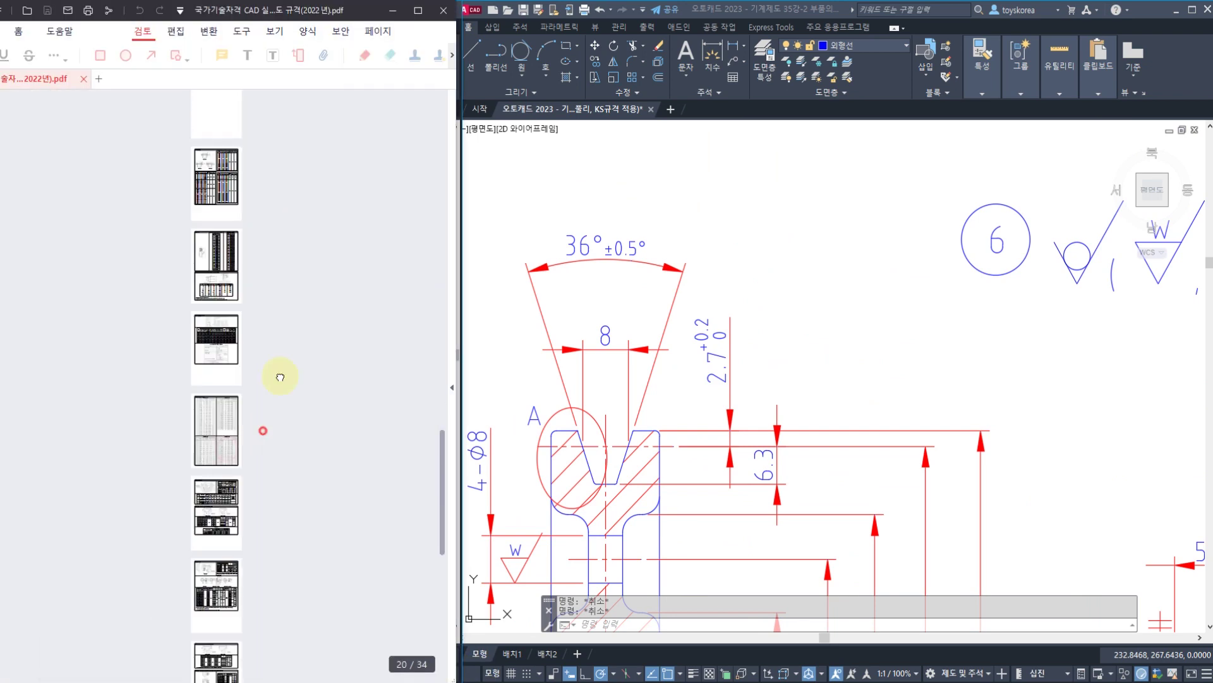
{"action": "scroll", "coordinate": [234, 443], "scroll_direction": "up", "scroll_amount": 5, "text": "ctrl"}
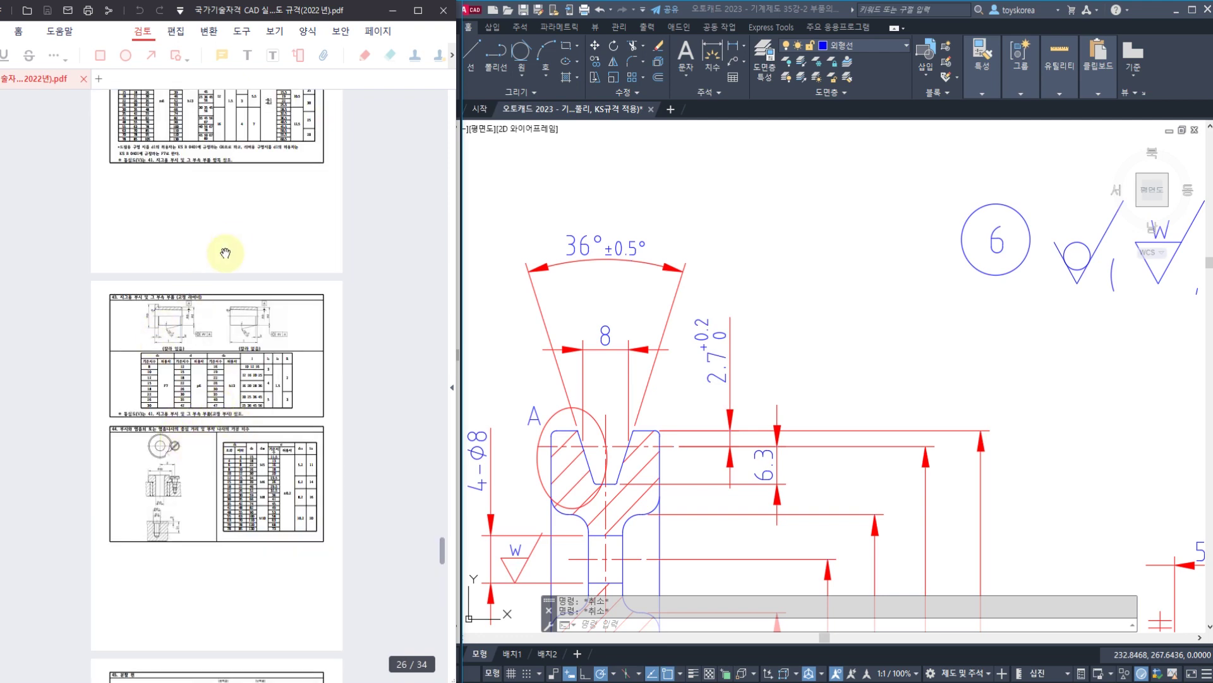
{"action": "scroll", "coordinate": [249, 419], "scroll_direction": "up", "scroll_amount": 10}
{"action": "scroll", "coordinate": [210, 286], "scroll_direction": "up", "scroll_amount": 8, "text": "ctrl"}
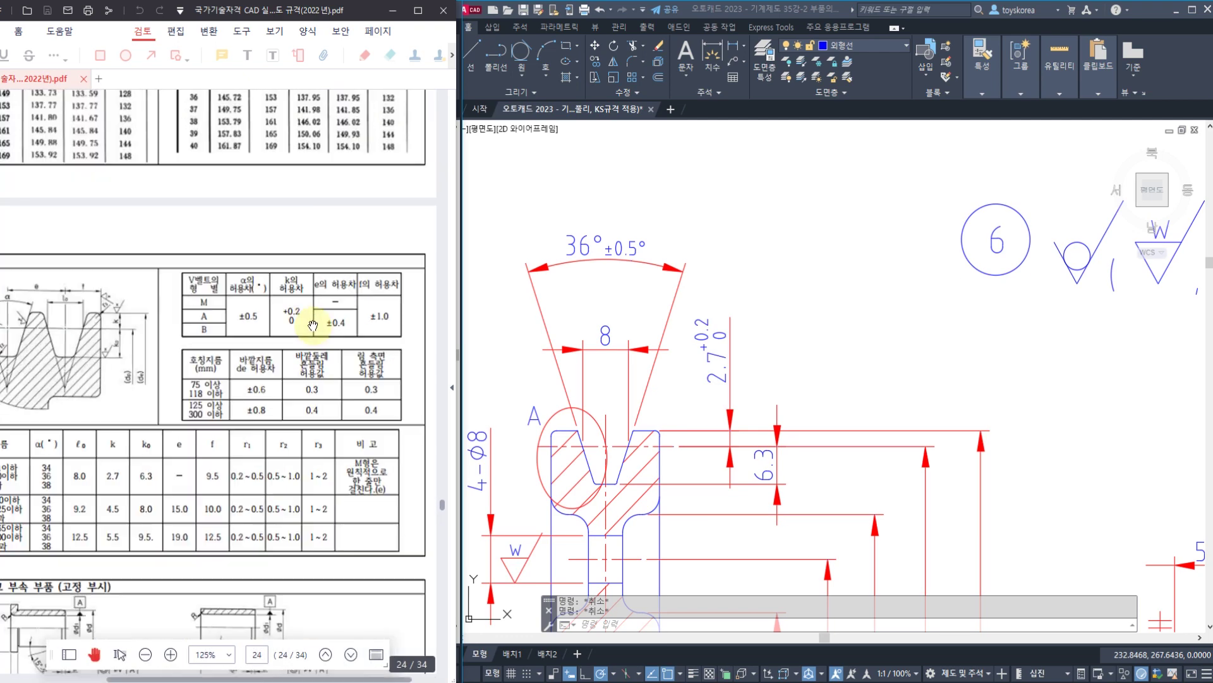
{"action": "scroll", "coordinate": [114, 325], "scroll_direction": "up", "scroll_amount": 1, "text": "ctrl"}
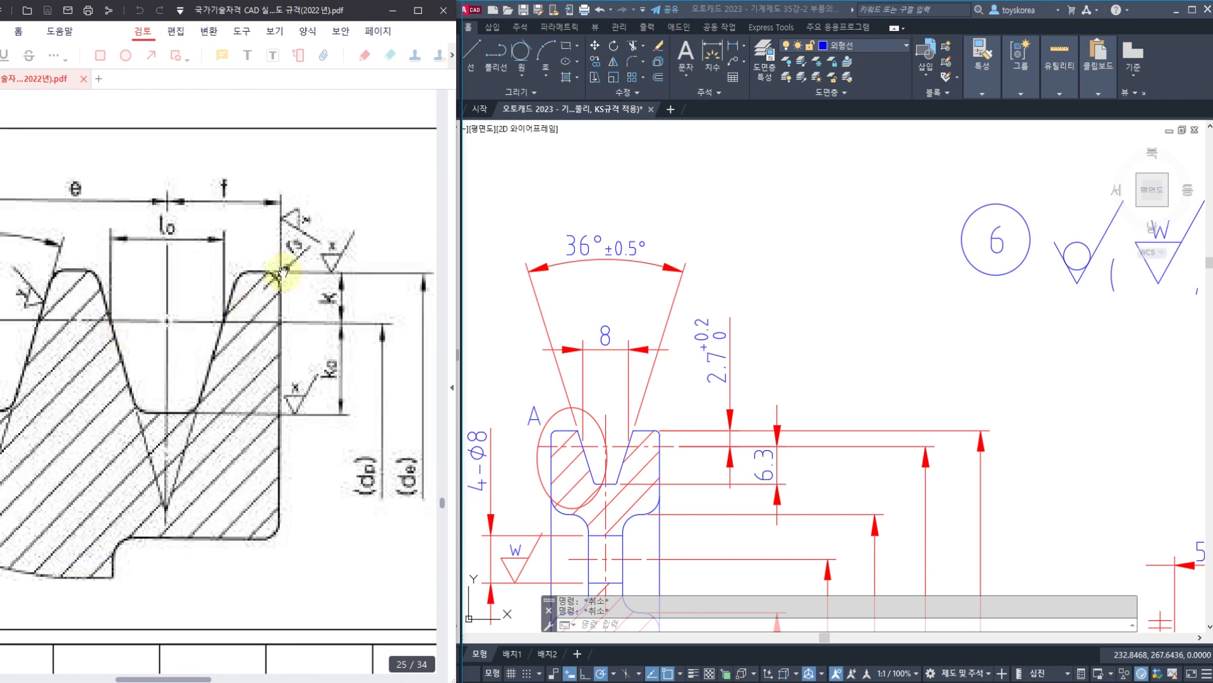
- Copy the upright X roughness symbol by its lower tip onto the outer rim extension line and the groove-bottom extension line of the 6.3 dimension
{"action": "left_click", "coordinate": [777, 367]}
{"action": "scroll", "coordinate": [805, 400], "scroll_direction": "down", "scroll_amount": 4}
{"action": "middle_click_drag", "start_coordinate": [951, 404], "coordinate": [719, 391]}
{"action": "scroll", "coordinate": [848, 464], "scroll_direction": "up", "scroll_amount": 8}
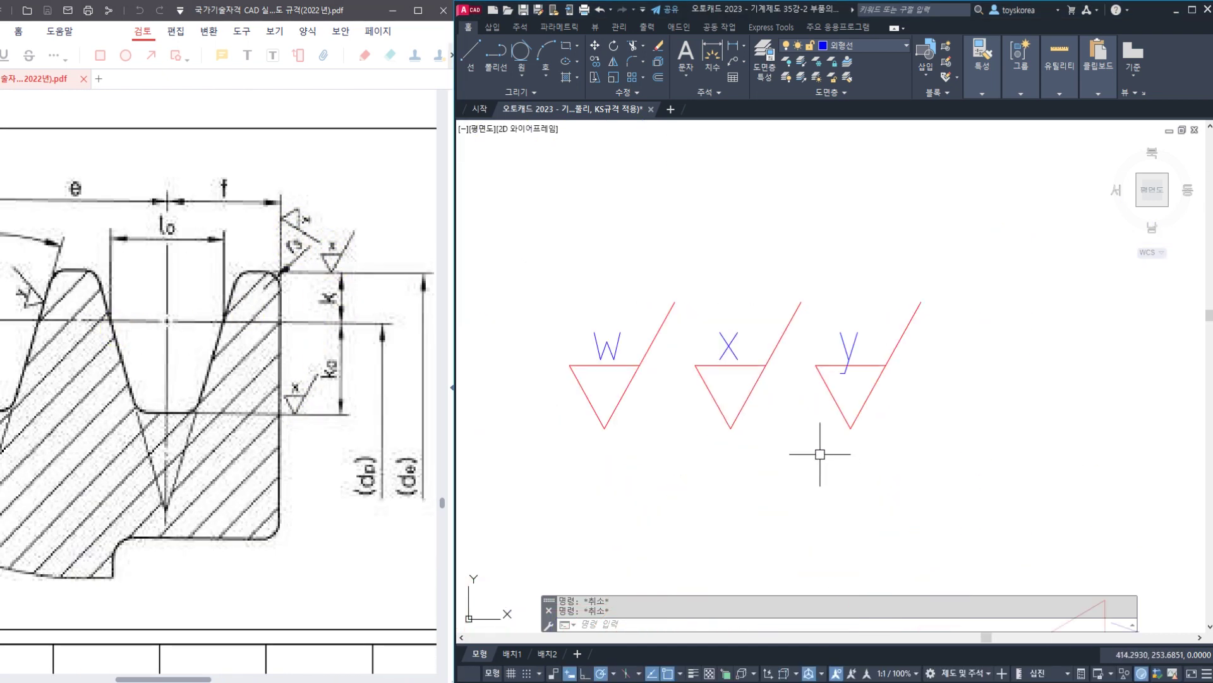
{"action": "left_click", "coordinate": [758, 460]}
{"action": "left_click", "coordinate": [697, 294]}
{"action": "type", "text": "co"}
{"action": "key", "text": "Return"}
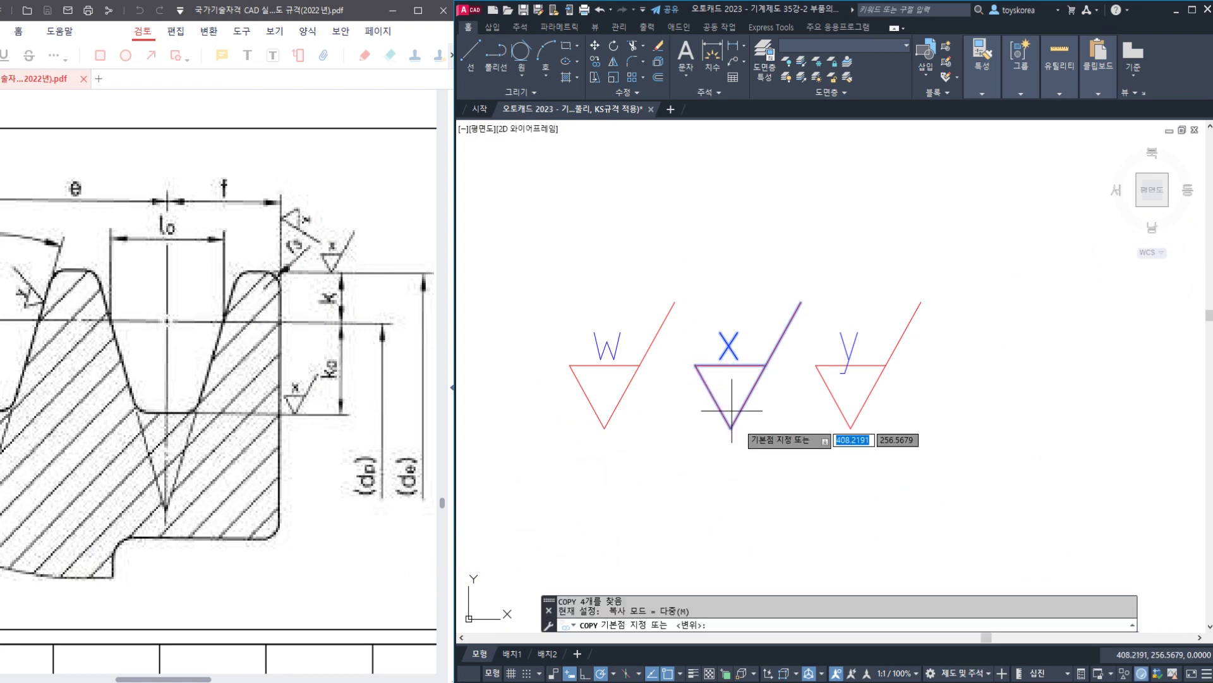
{"action": "left_click", "coordinate": [731, 427]}
{"action": "scroll", "coordinate": [733, 427], "scroll_direction": "down", "scroll_amount": 6}
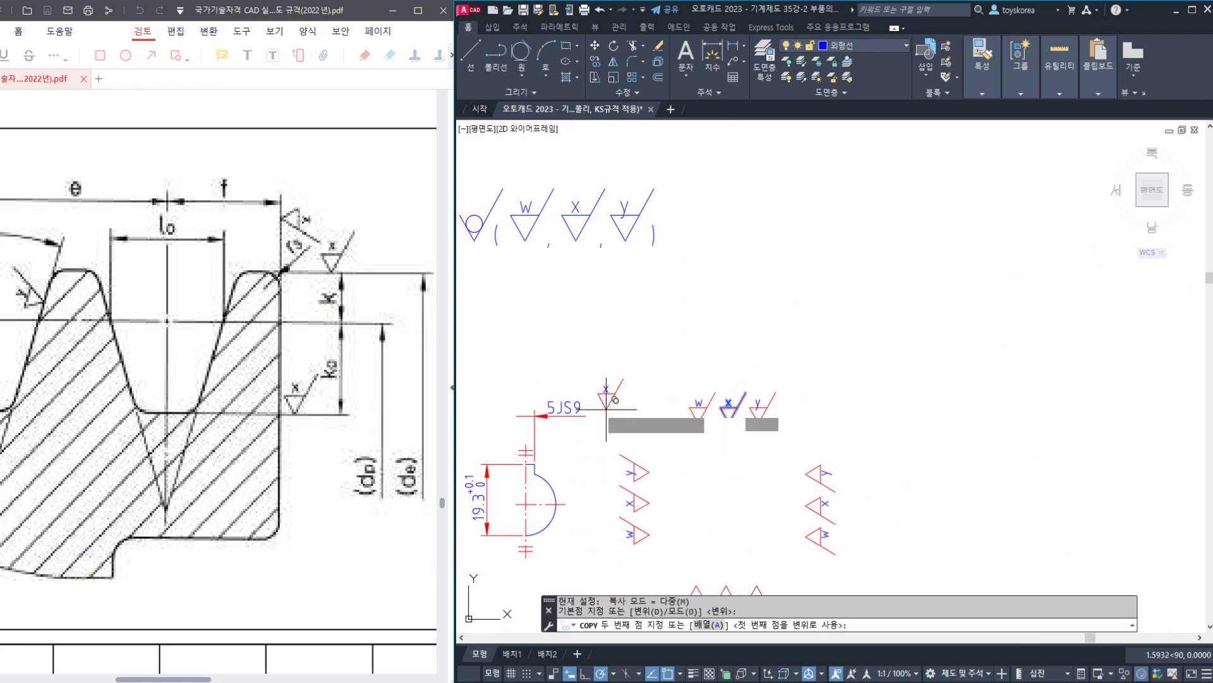
{"action": "middle_click_drag", "start_coordinate": [536, 386], "coordinate": [798, 364]}
{"action": "scroll", "coordinate": [686, 321], "scroll_direction": "up", "scroll_amount": 3}
{"action": "middle_click_drag", "start_coordinate": [687, 322], "coordinate": [729, 323]}
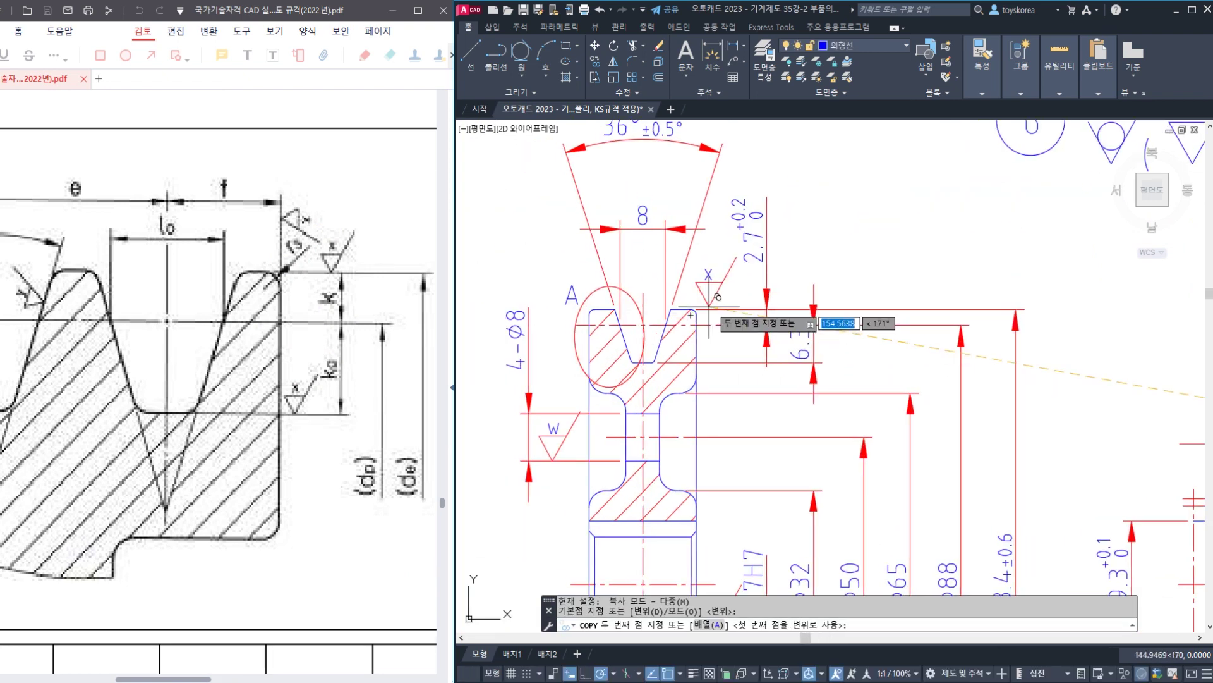
{"action": "scroll", "coordinate": [709, 310], "scroll_direction": "up", "scroll_amount": 2}
{"action": "left_click", "coordinate": [713, 309]}
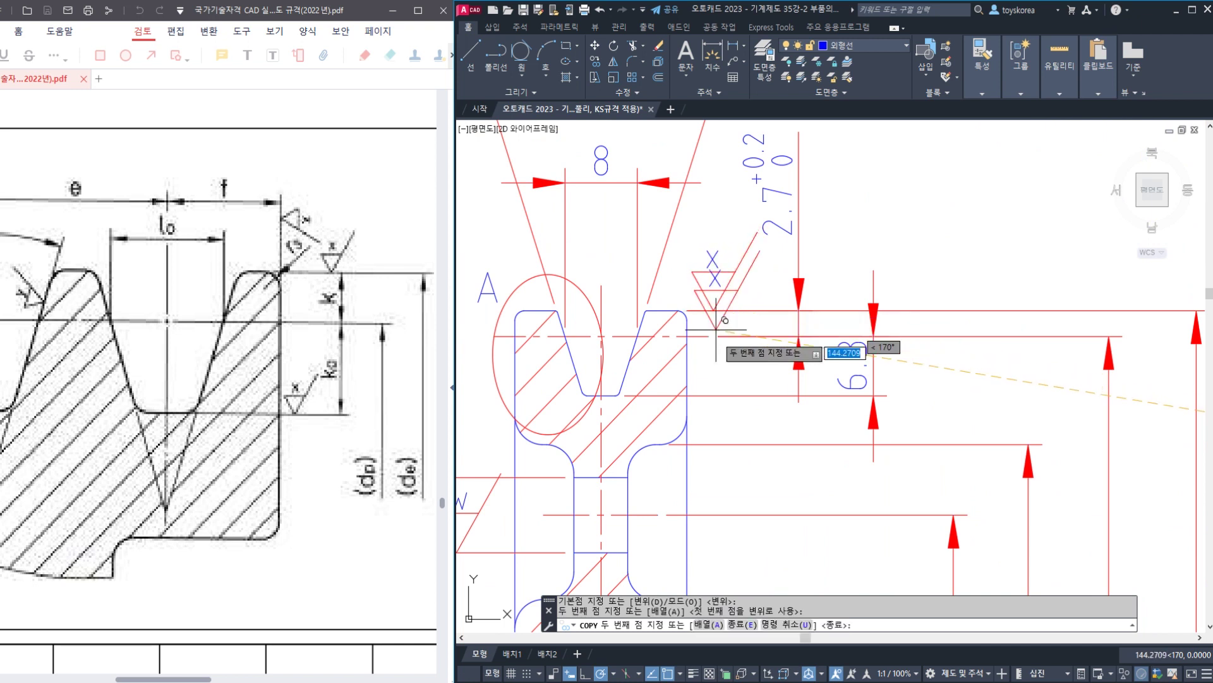
{"action": "left_click", "coordinate": [732, 395]}
{"action": "key", "text": "Escape"}
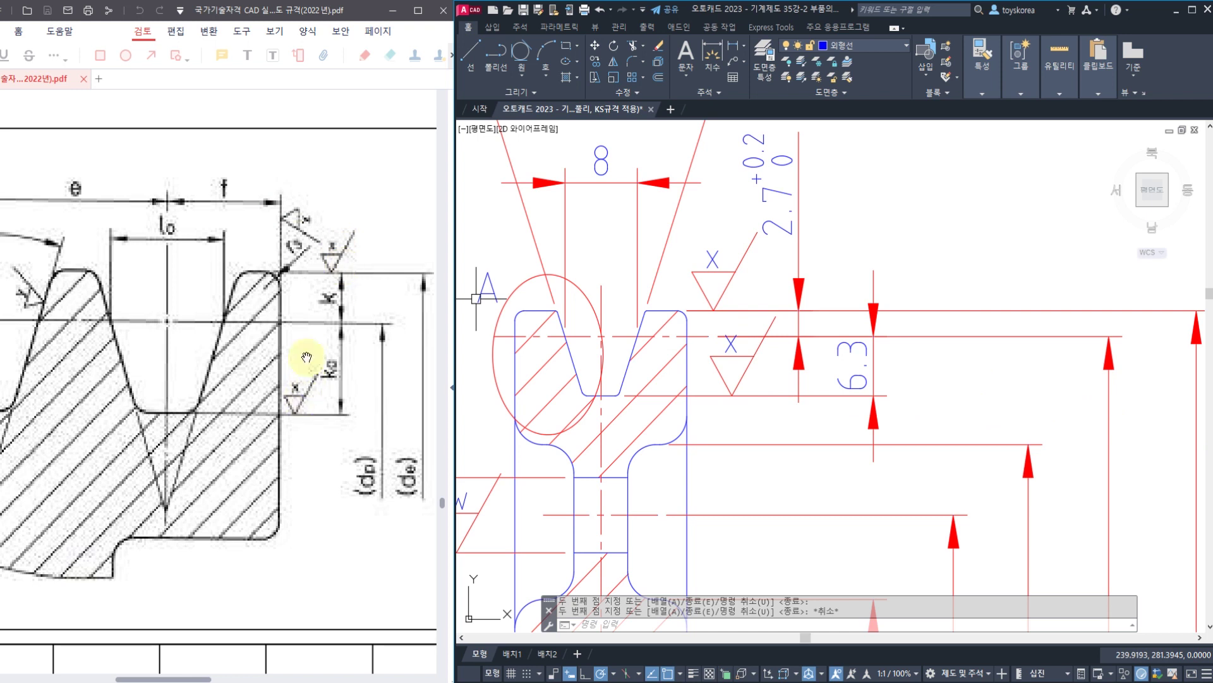
- Following the groove flanks in the KS standards figure, copy the upright y roughness symbol by its tip onto both extension lines of the 36° dimension
{"action": "left_click_drag", "start_coordinate": [176, 393], "coordinate": [283, 411]}
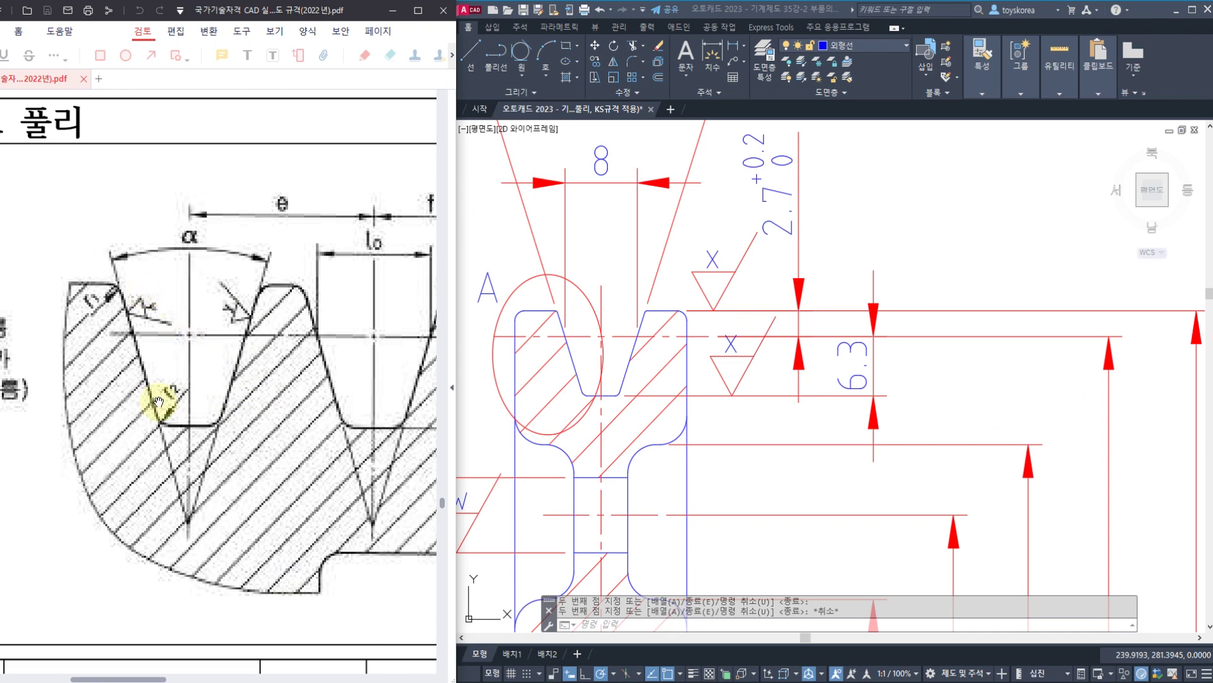
{"action": "middle_click_drag", "start_coordinate": [690, 298], "coordinate": [796, 462]}
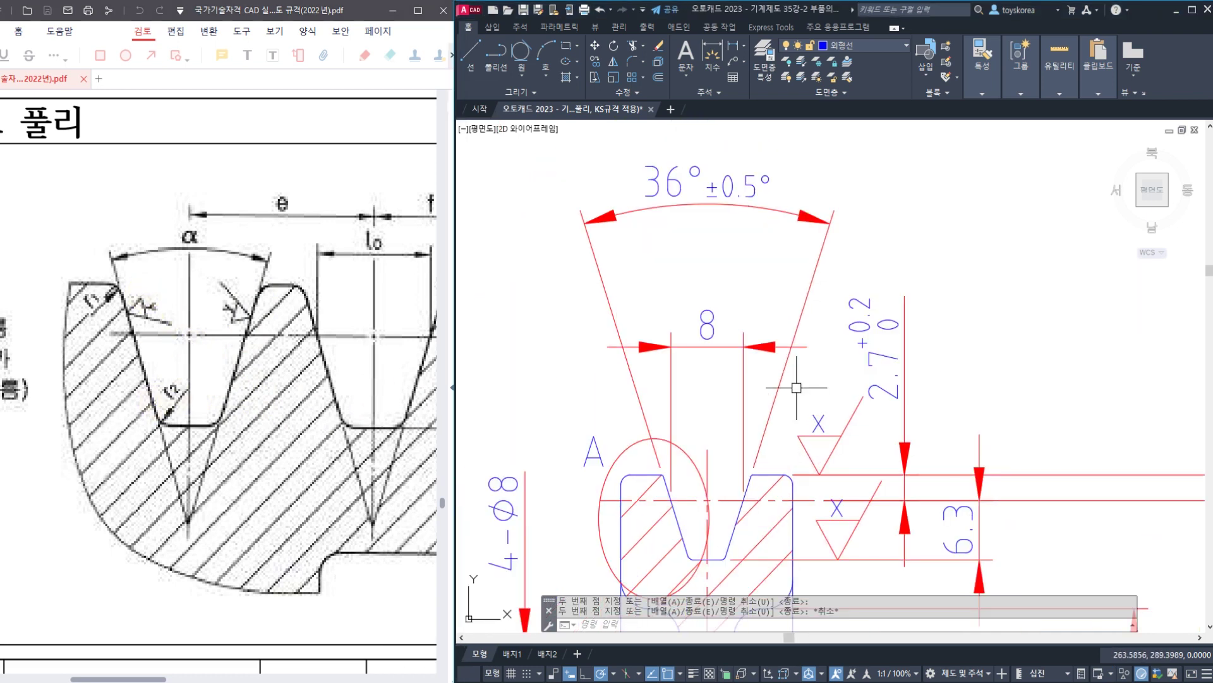
{"action": "key", "text": "Escape"}
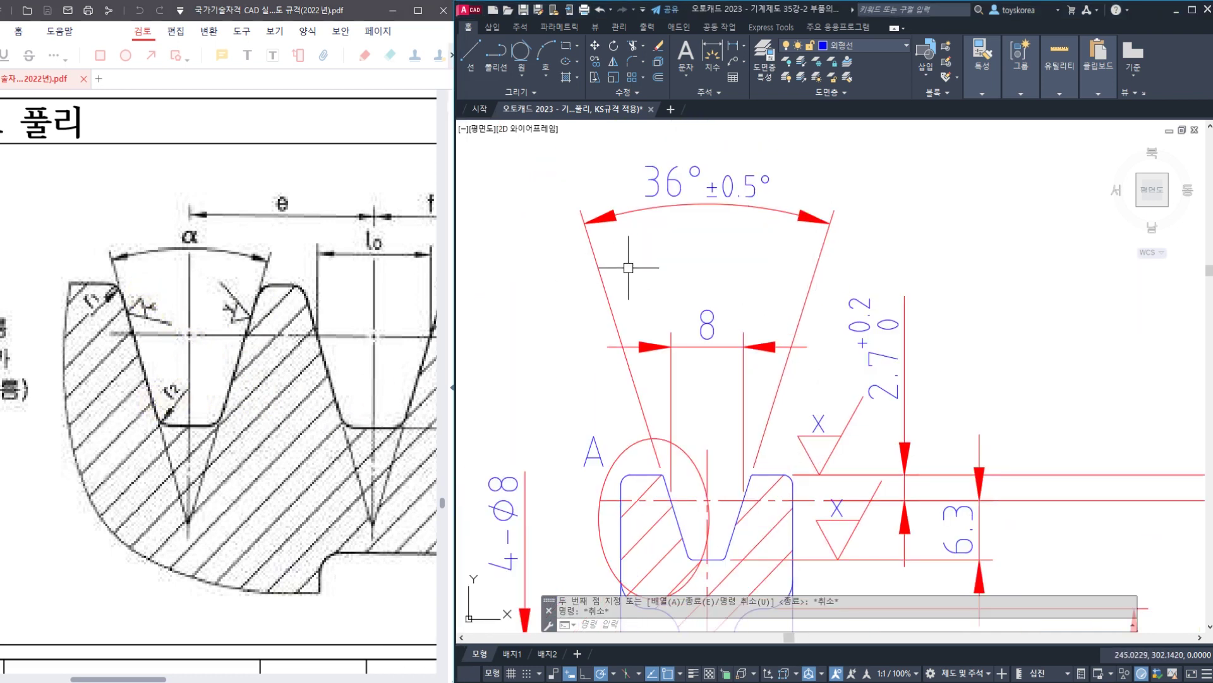
{"action": "scroll", "coordinate": [629, 267], "scroll_direction": "down", "scroll_amount": 4}
{"action": "scroll", "coordinate": [837, 320], "scroll_direction": "up", "scroll_amount": 6}
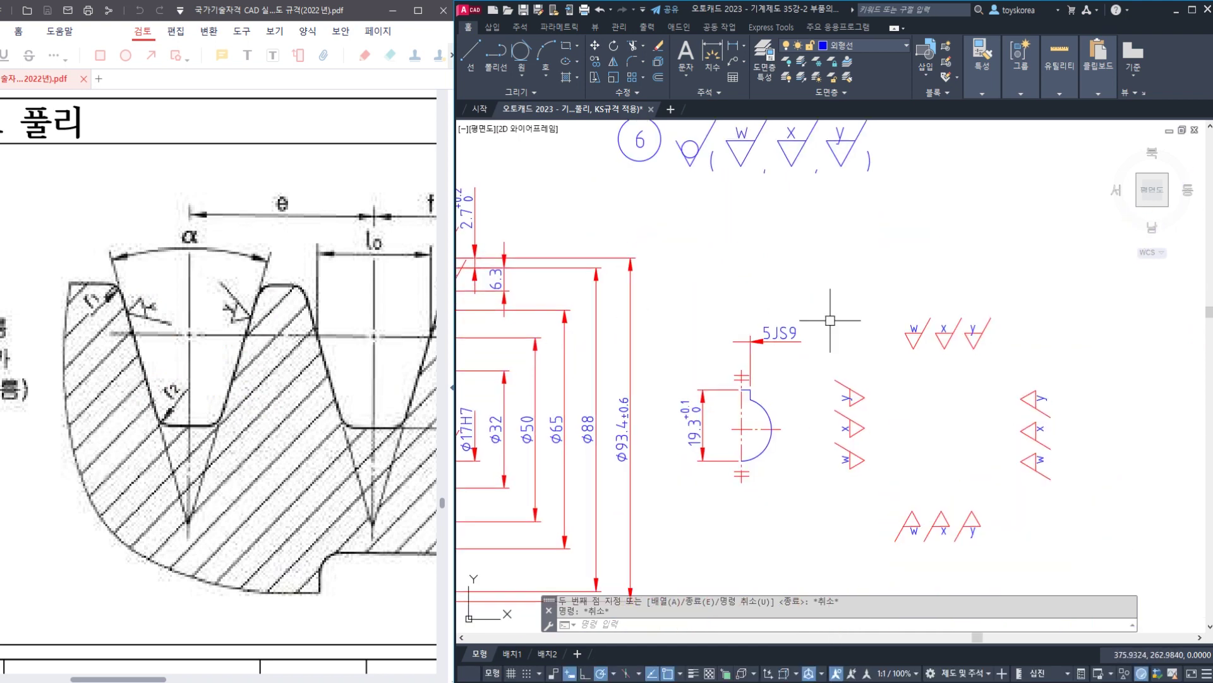
{"action": "left_click", "coordinate": [980, 382]}
{"action": "left_click", "coordinate": [905, 261]}
{"action": "type", "text": "co"}
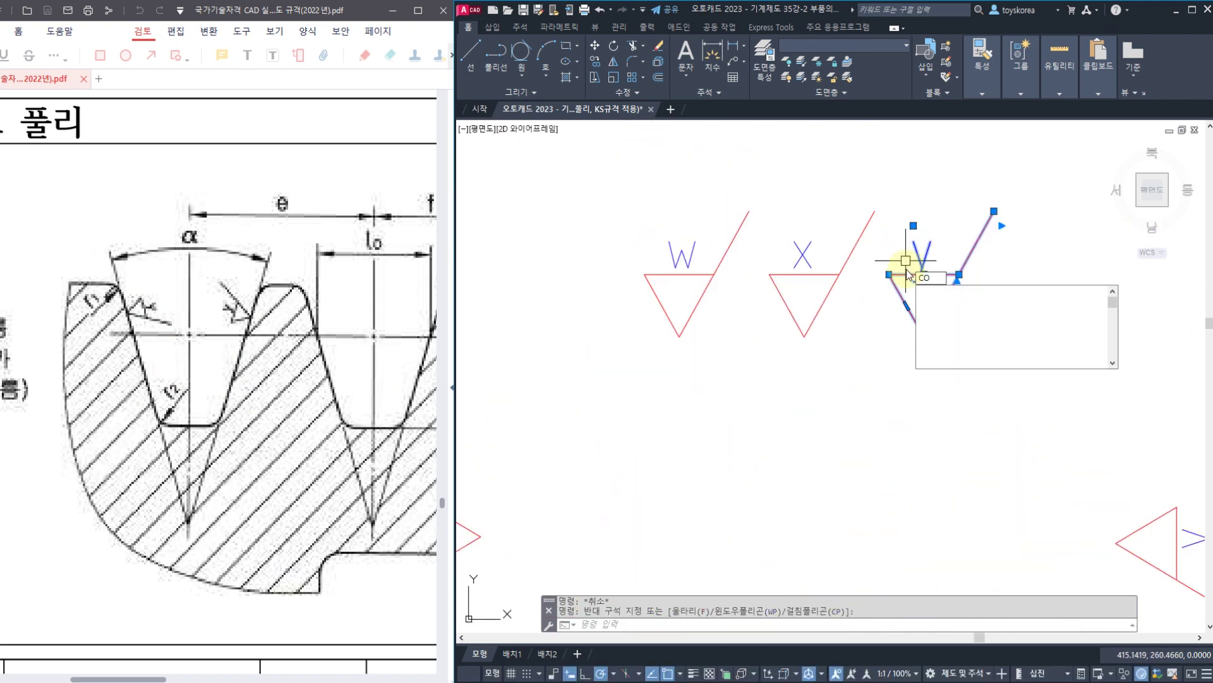
{"action": "key", "text": "Return"}
{"action": "left_click", "coordinate": [924, 336]}
{"action": "scroll", "coordinate": [929, 345], "scroll_direction": "down", "scroll_amount": 5}
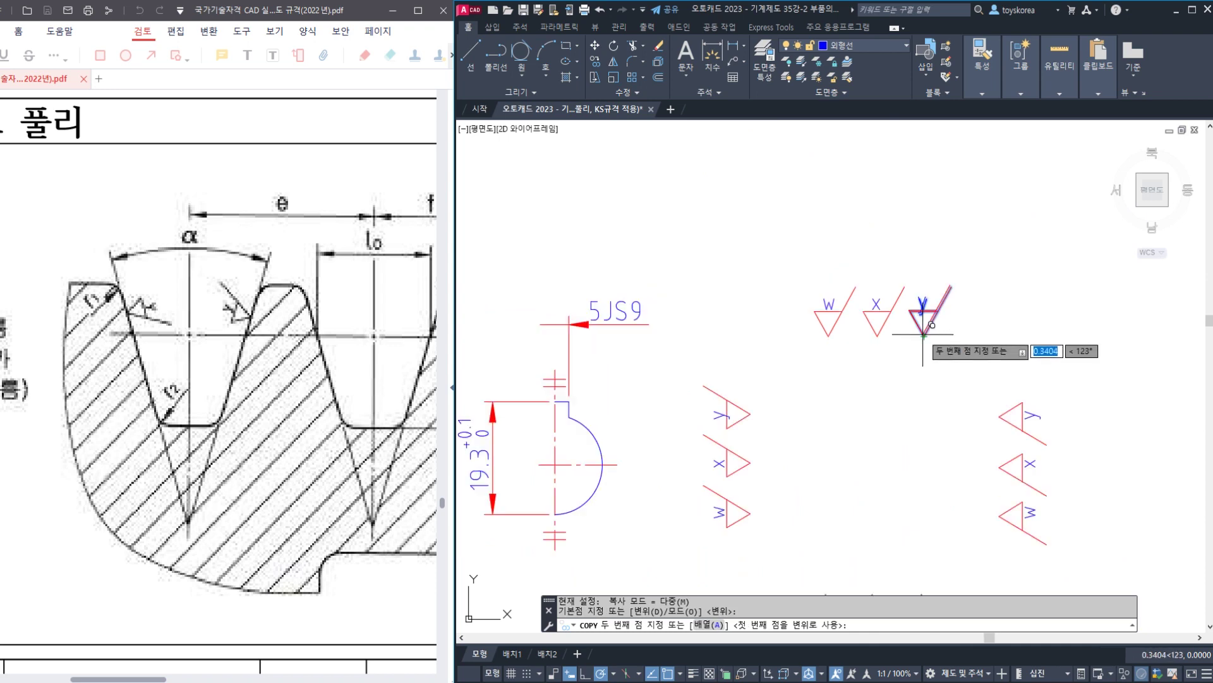
{"action": "scroll", "coordinate": [727, 316], "scroll_direction": "up", "scroll_amount": 6}
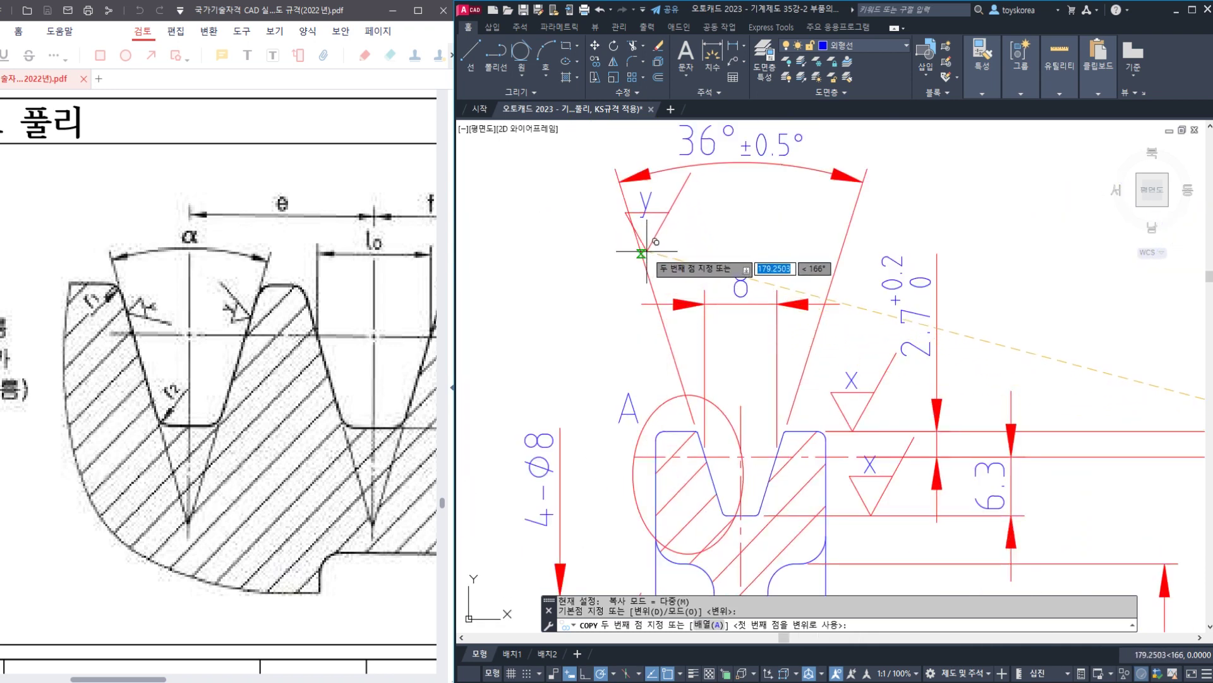
{"action": "left_click", "coordinate": [640, 251]}
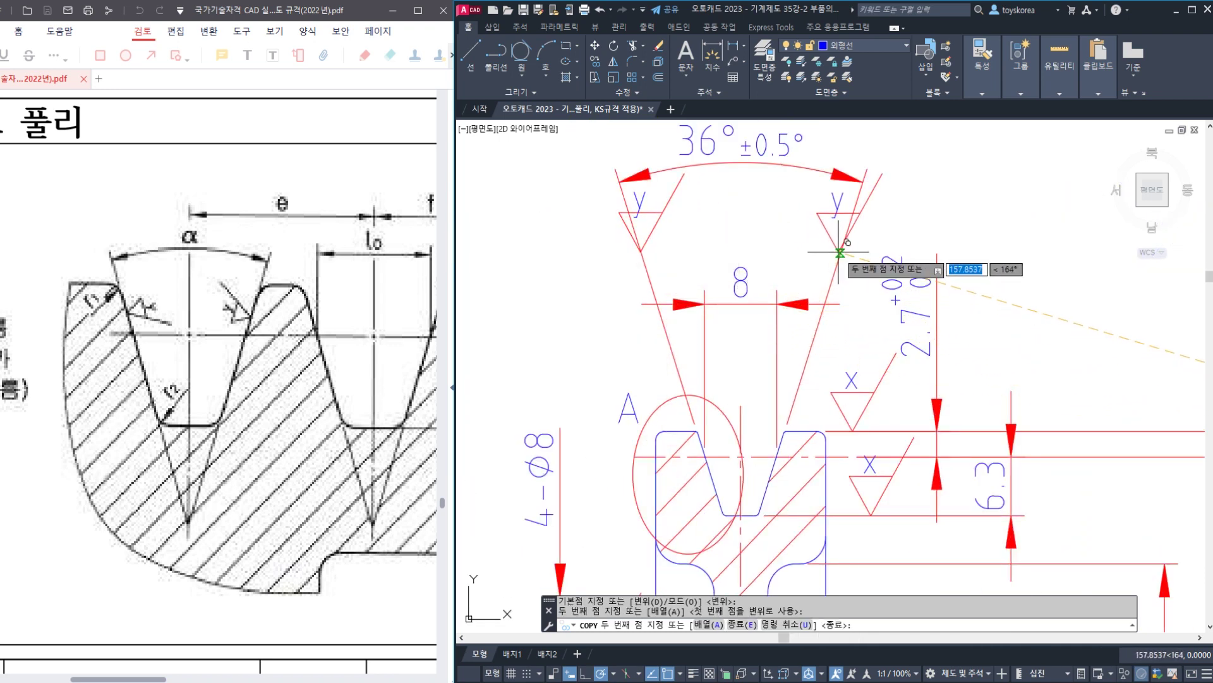
{"action": "left_click", "coordinate": [840, 251]}
{"action": "key", "text": "Escape"}
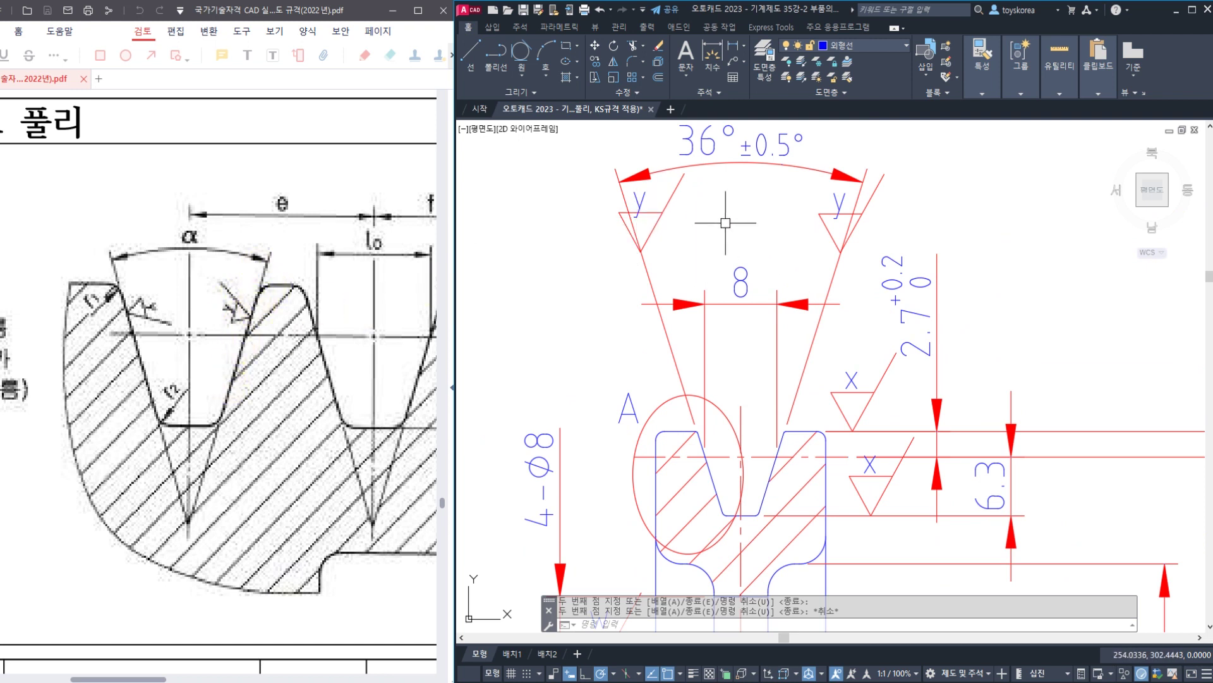
- Rotate the y symbol on the left 36° extension line about its tip so it stands perpendicular to the line, inside the angle
{"action": "type", "text": "RO"}
{"action": "key", "text": "Return"}
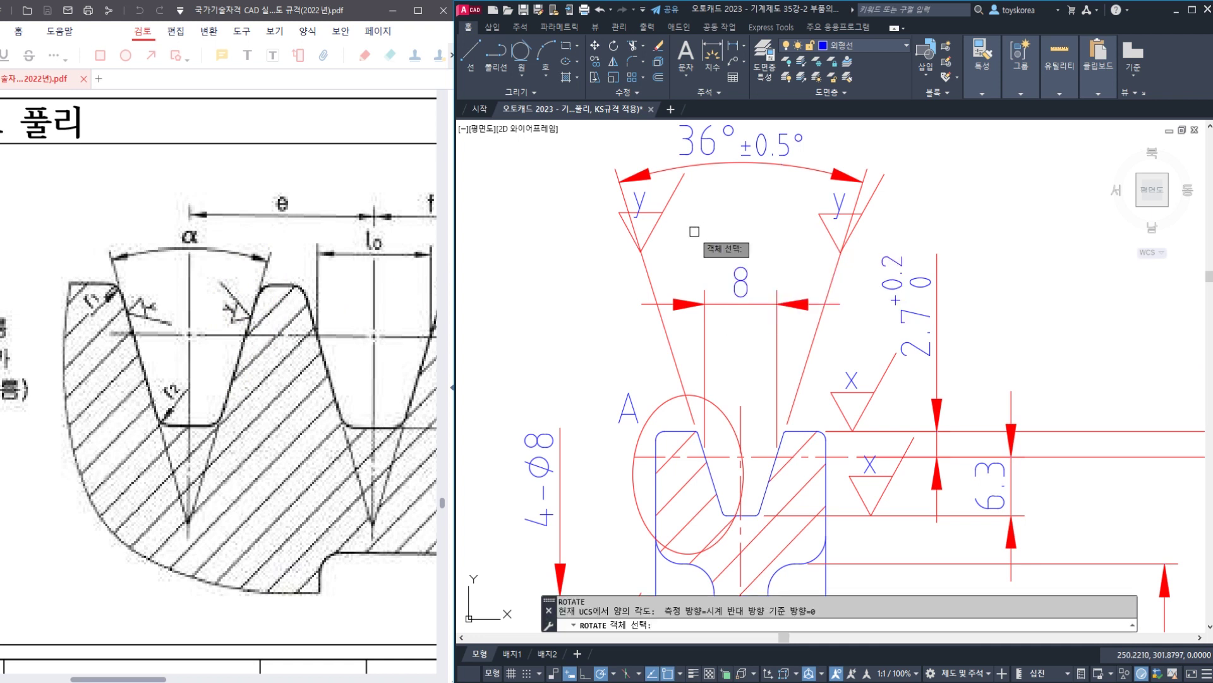
{"action": "scroll", "coordinate": [654, 216], "scroll_direction": "up", "scroll_amount": 4}
{"action": "left_click", "coordinate": [655, 202]}
{"action": "left_click", "coordinate": [669, 230]}
{"action": "left_click", "coordinate": [655, 207]}
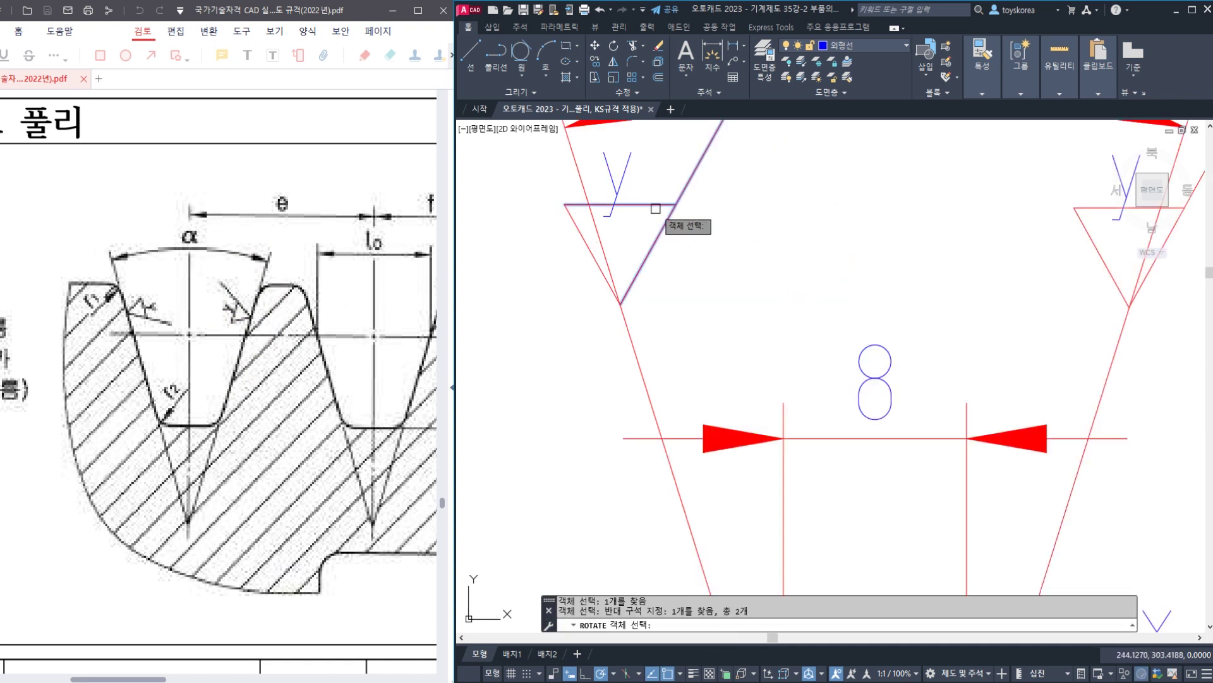
{"action": "left_click", "coordinate": [621, 180]}
{"action": "left_click", "coordinate": [583, 232]}
{"action": "middle_click_drag", "start_coordinate": [582, 273], "coordinate": [582, 317]}
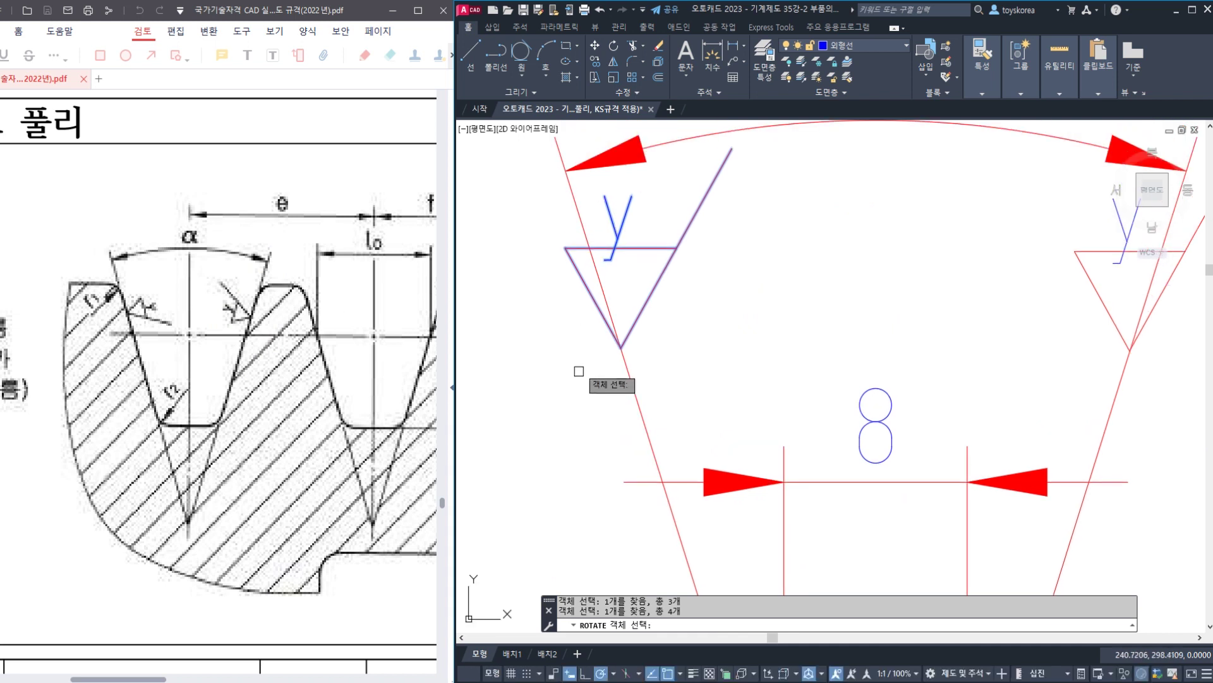
{"action": "key", "text": "Return"}
{"action": "left_click", "coordinate": [621, 347]}
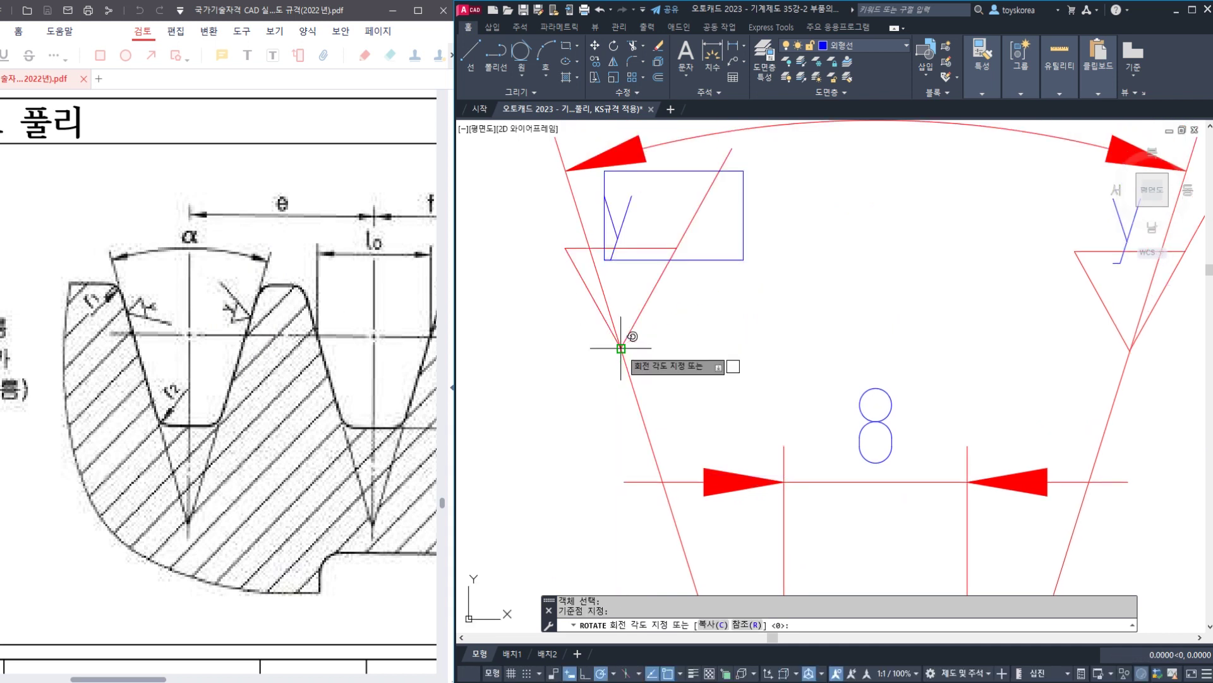
{"action": "left_click", "coordinate": [637, 399]}
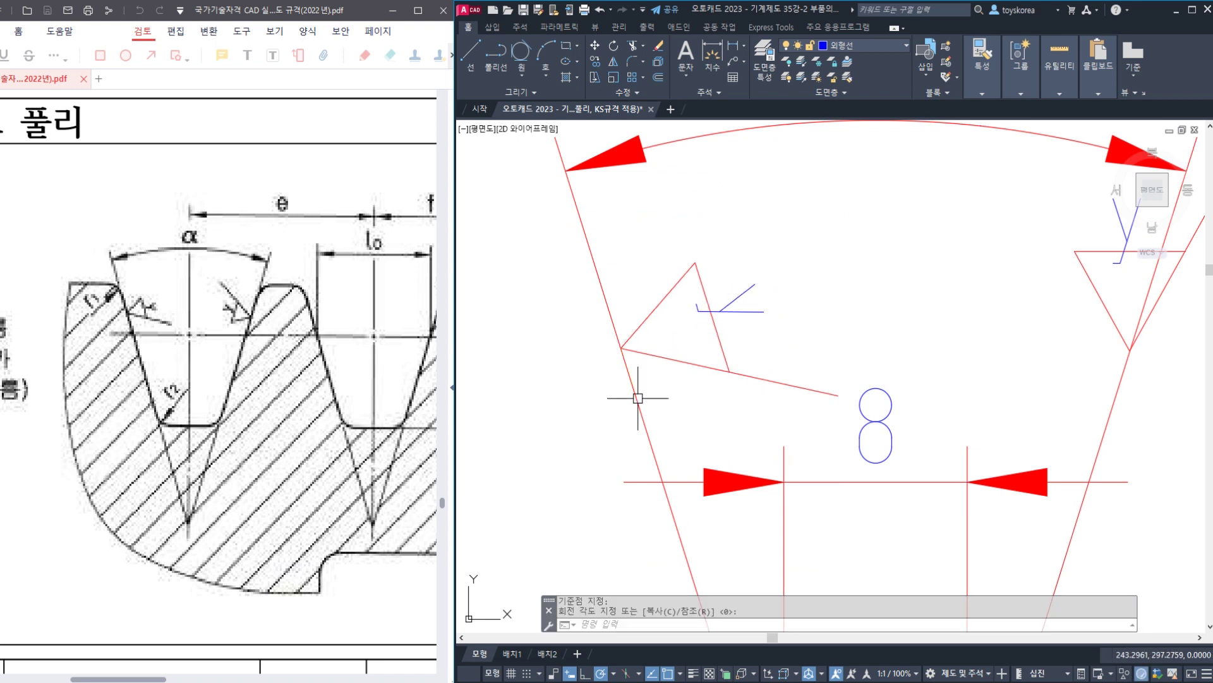
{"action": "key", "text": "Escape"}
{"action": "key", "text": "Escape"}
- Move the rotated left y symbol by its tip about 1.5 mm up along the left extension line of the 36° dimension
{"action": "left_click", "coordinate": [745, 403]}
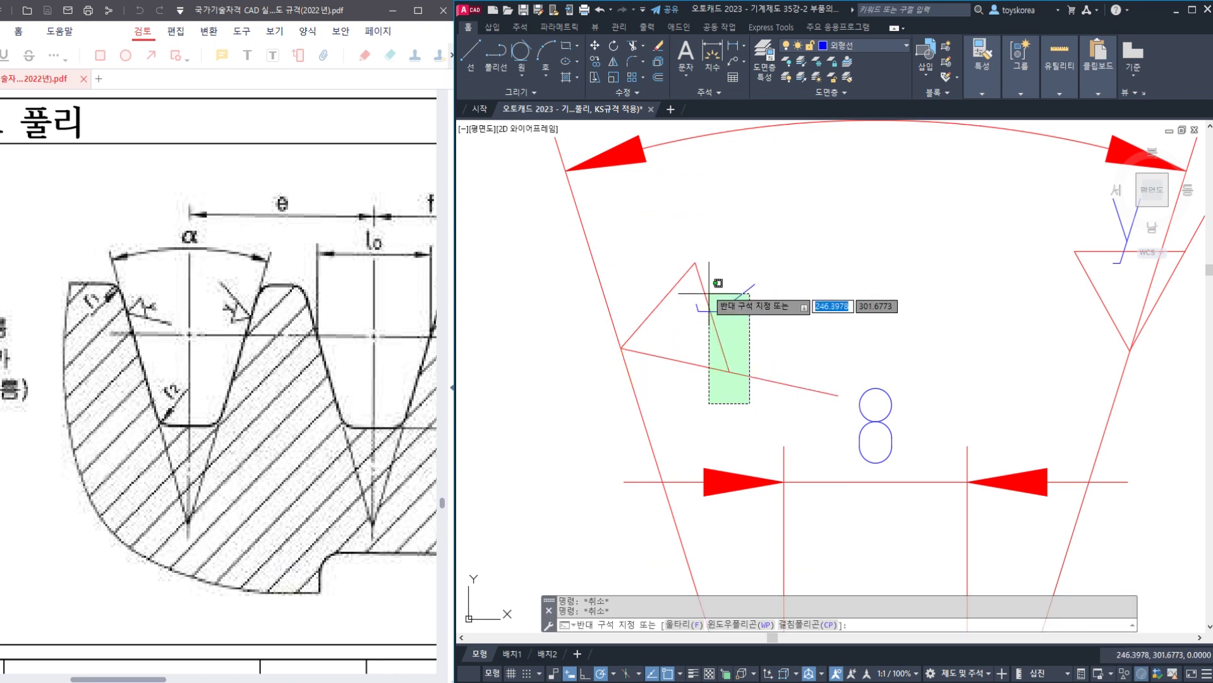
{"action": "left_click", "coordinate": [664, 253]}
{"action": "type", "text": "m"}
{"action": "key", "text": "Return"}
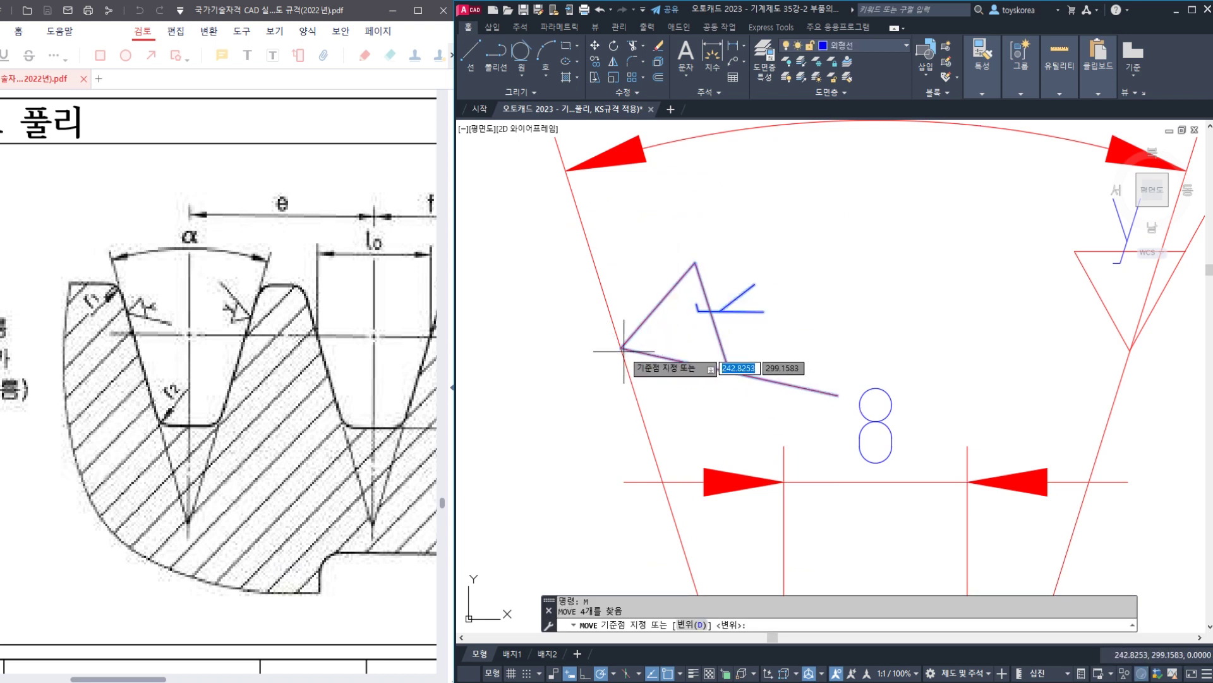
{"action": "left_click", "coordinate": [621, 348]}
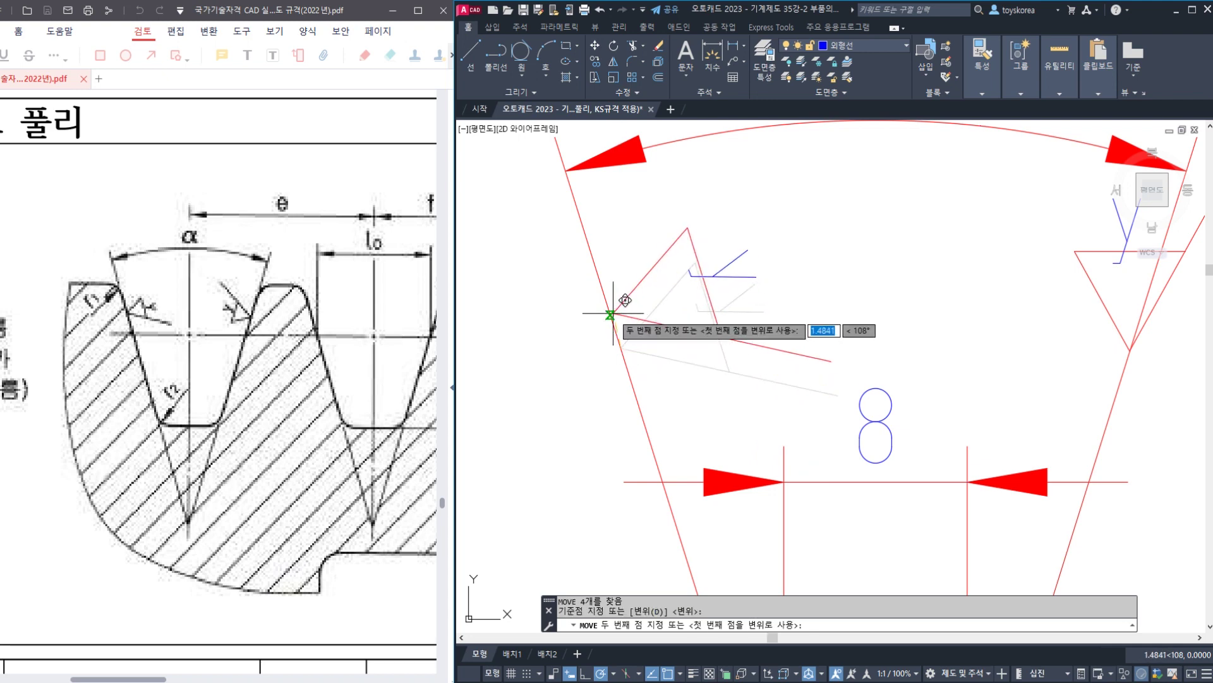
{"action": "left_click", "coordinate": [609, 310]}
{"action": "key", "text": "Escape"}
- Rotate the y symbol on the right 36° extension line about its tip so it sits perpendicular inside the angle, and save the drawing
{"action": "scroll", "coordinate": [672, 336], "scroll_direction": "down", "scroll_amount": 2}
{"action": "middle_click_drag", "start_coordinate": [835, 323], "coordinate": [656, 358]}
{"action": "scroll", "coordinate": [772, 336], "scroll_direction": "up", "scroll_amount": 2}
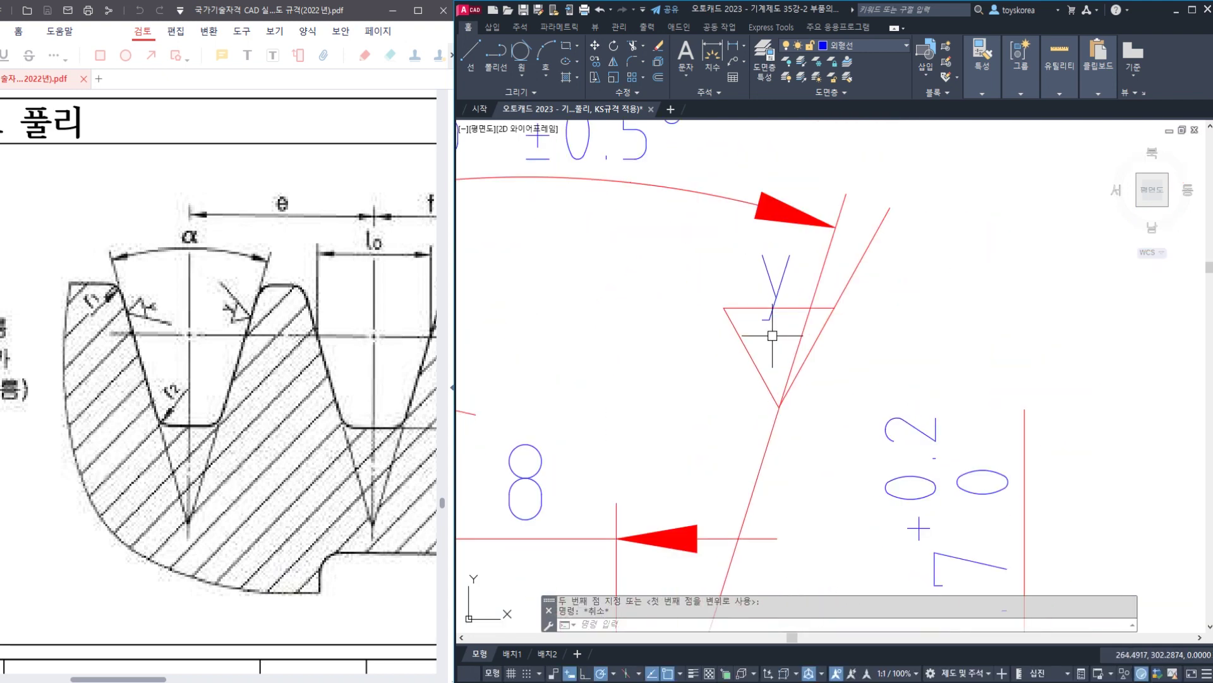
{"action": "type", "text": "RO"}
{"action": "key", "text": "Return"}
{"action": "left_click", "coordinate": [799, 333]}
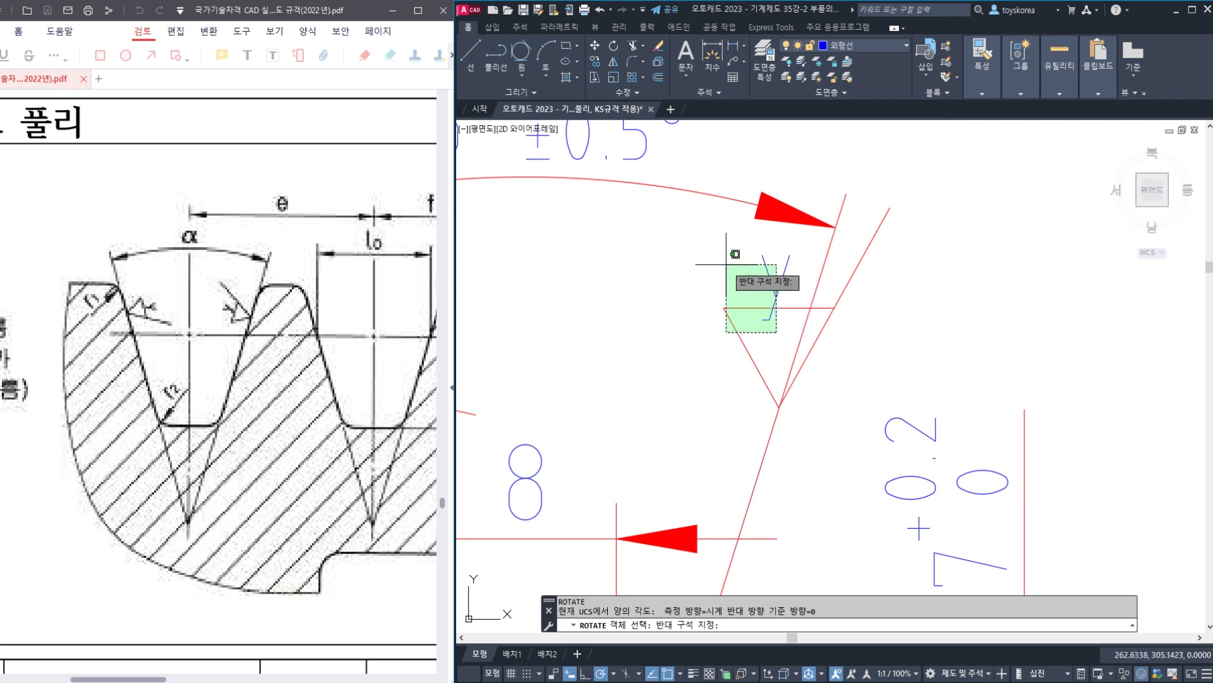
{"action": "left_click", "coordinate": [695, 233]}
{"action": "left_click", "coordinate": [844, 290]}
{"action": "key", "text": "Return"}
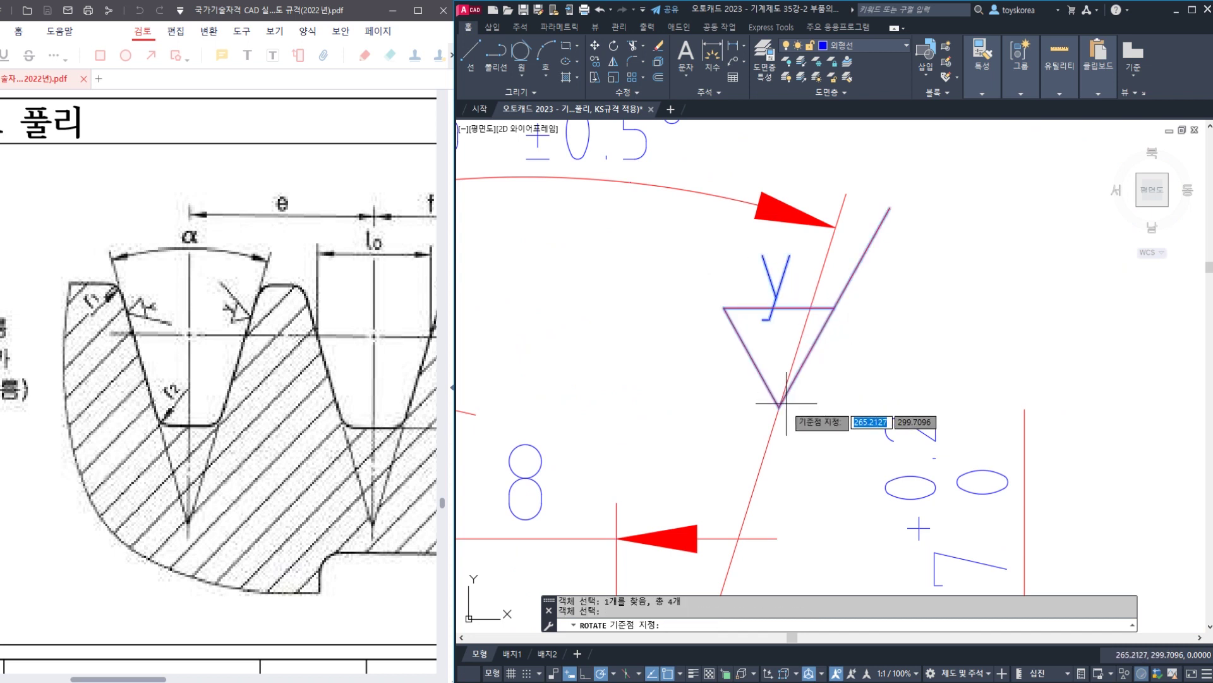
{"action": "left_click", "coordinate": [779, 406]}
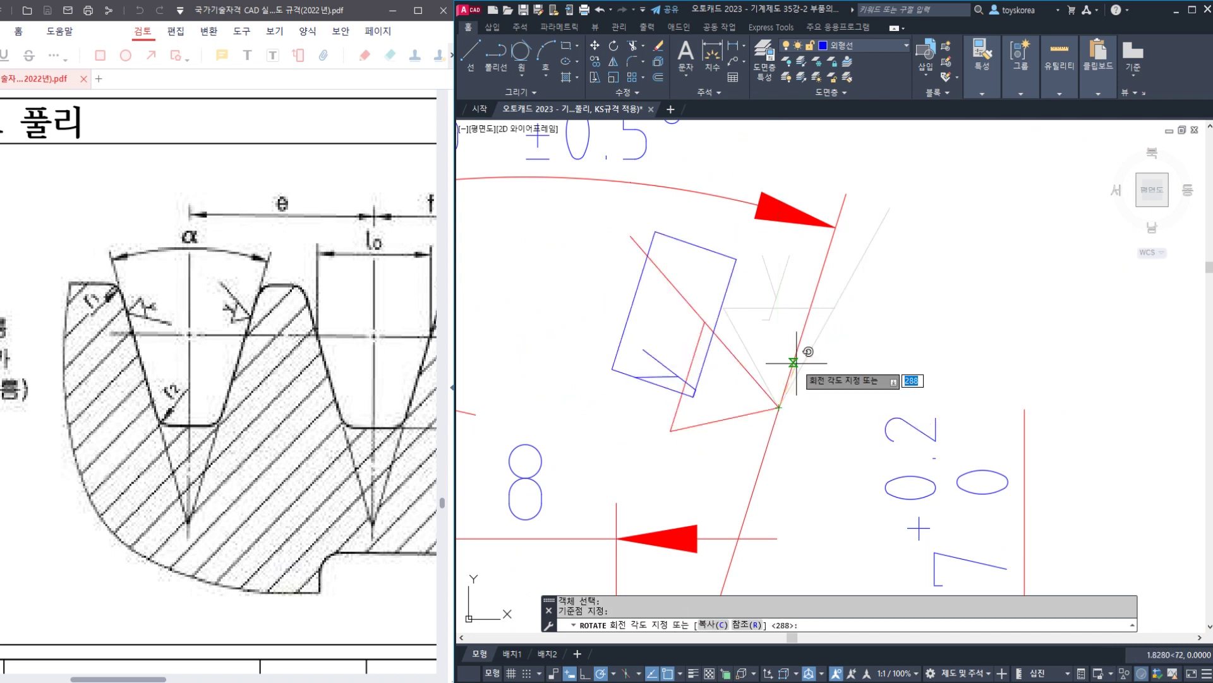
{"action": "left_click", "coordinate": [799, 336]}
{"action": "scroll", "coordinate": [795, 331], "scroll_direction": "down", "scroll_amount": 3}
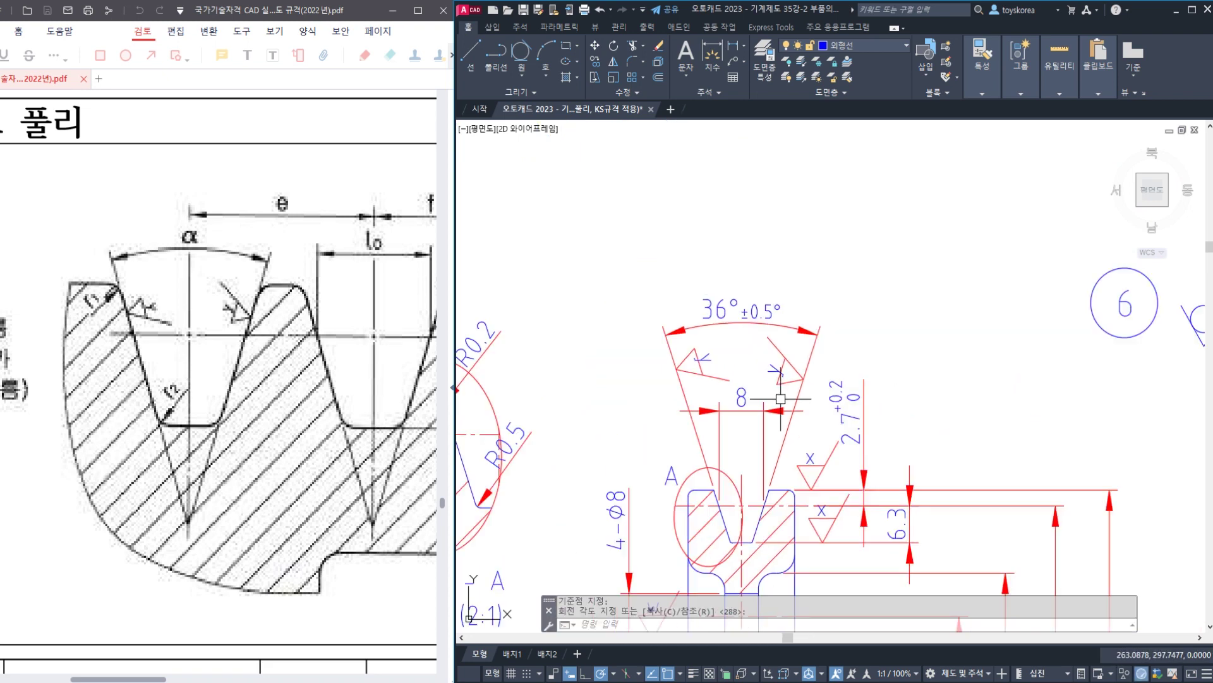
{"action": "key", "text": "ctrl+s"}
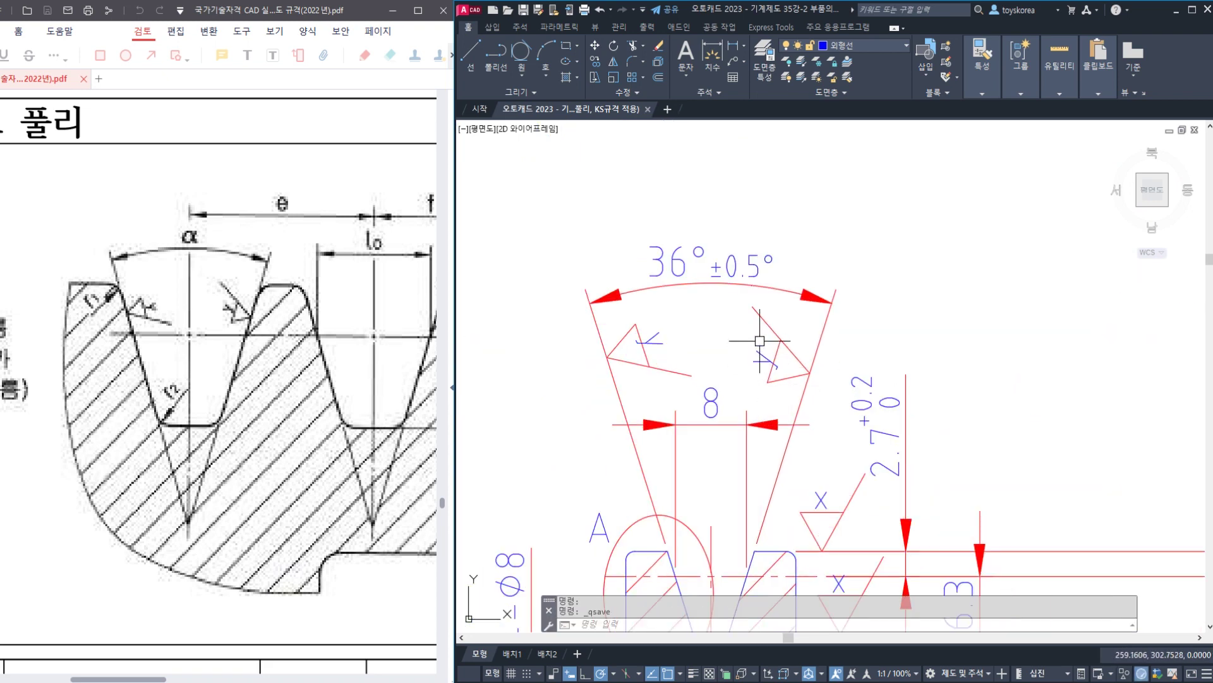
- Highlight the bore and keyway outline in the half keyway view to check which surfaces need roughness symbols
{"action": "scroll", "coordinate": [778, 393], "scroll_direction": "down", "scroll_amount": 2}
{"action": "middle_click_drag", "start_coordinate": [778, 393], "coordinate": [692, 239]}
{"action": "scroll", "coordinate": [758, 326], "scroll_direction": "down", "scroll_amount": 2}
{"action": "middle_click_drag", "start_coordinate": [916, 406], "coordinate": [748, 320]}
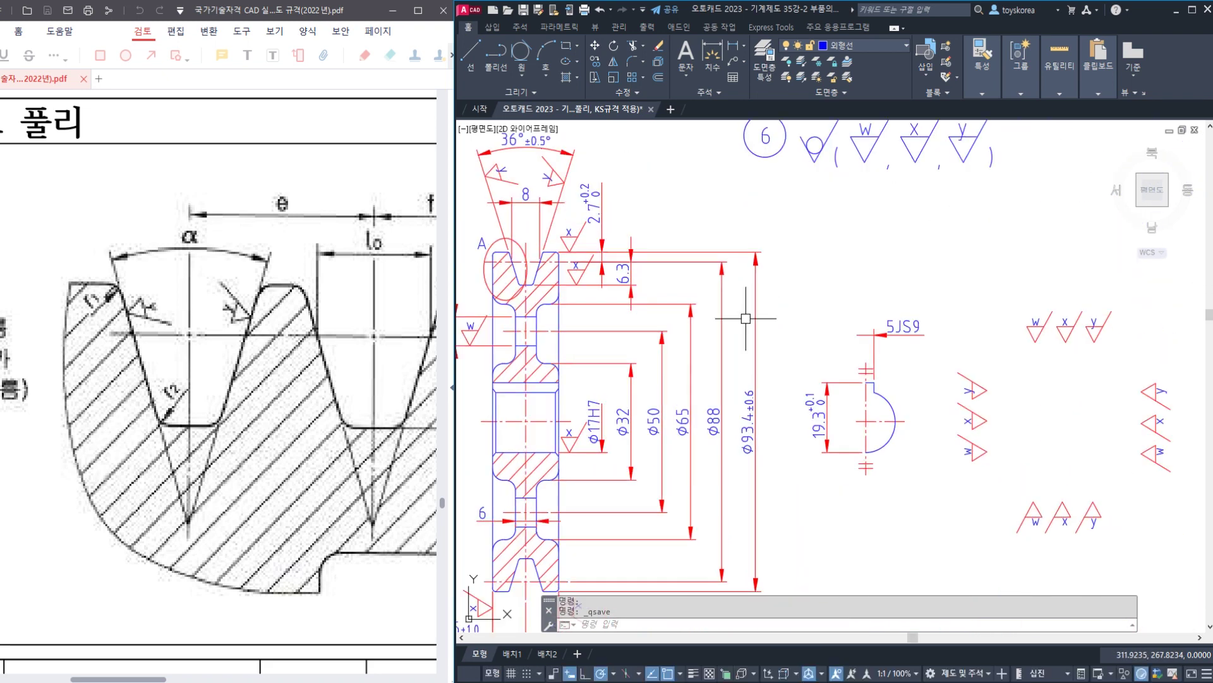
{"action": "scroll", "coordinate": [883, 396], "scroll_direction": "up", "scroll_amount": 4}
{"action": "middle_click_drag", "start_coordinate": [837, 398], "coordinate": [814, 383]}
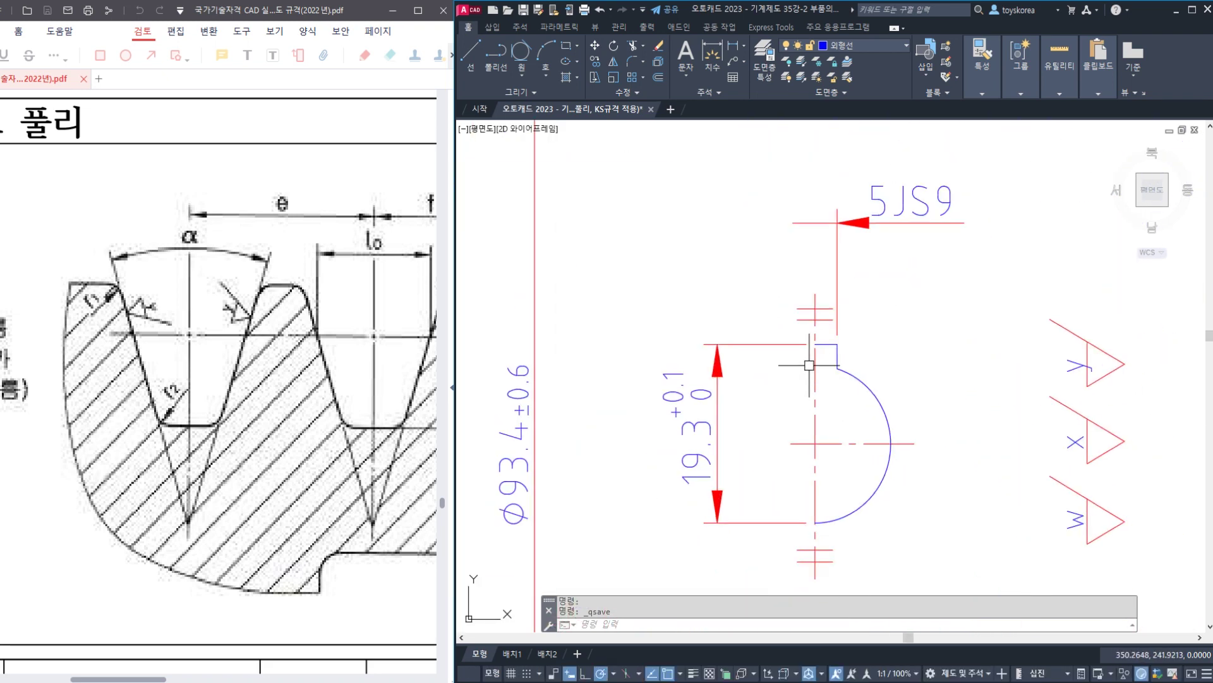
{"action": "left_click", "coordinate": [857, 377]}
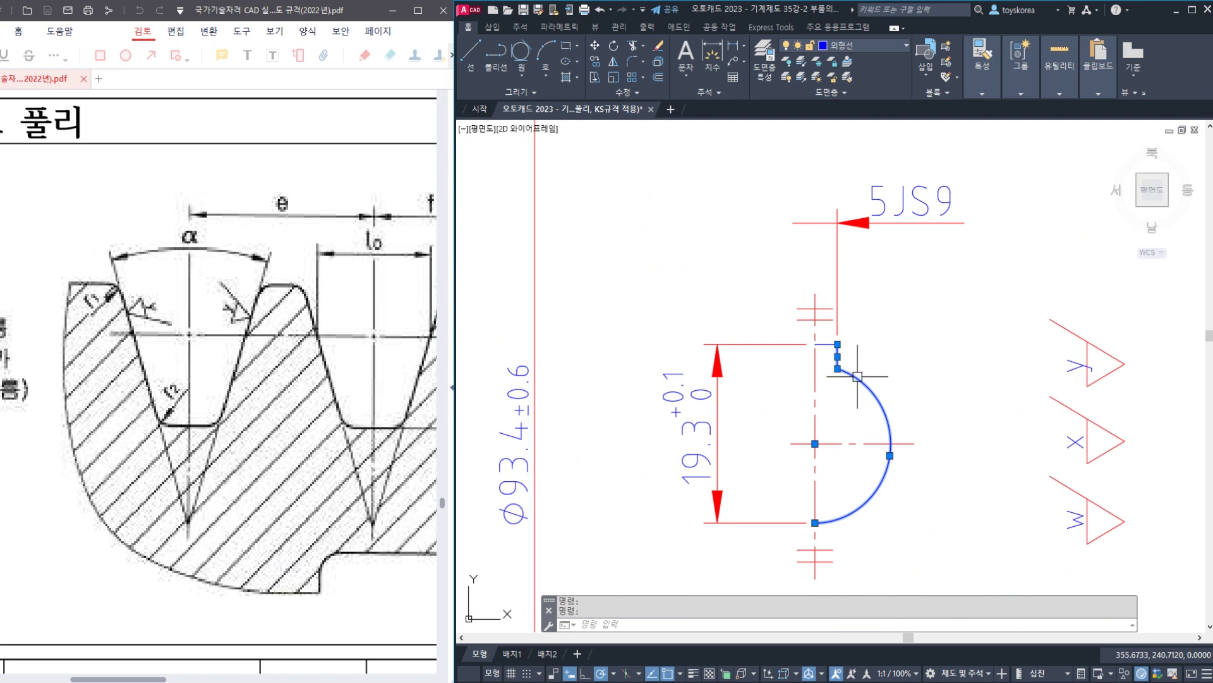
{"action": "key", "text": "Escape"}
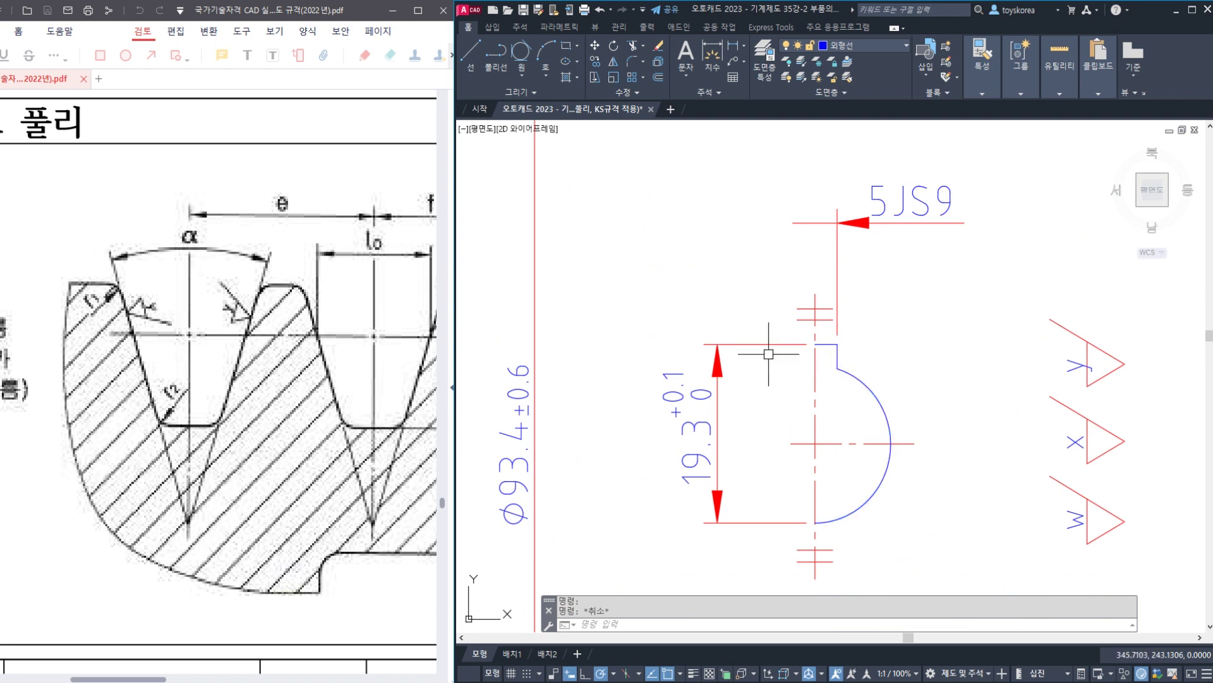
- Copy the right-pointing x roughness symbol by its tip onto the extension line of the 5JS9 keyway width dimension
{"action": "middle_click_drag", "start_coordinate": [948, 396], "coordinate": [744, 361]}
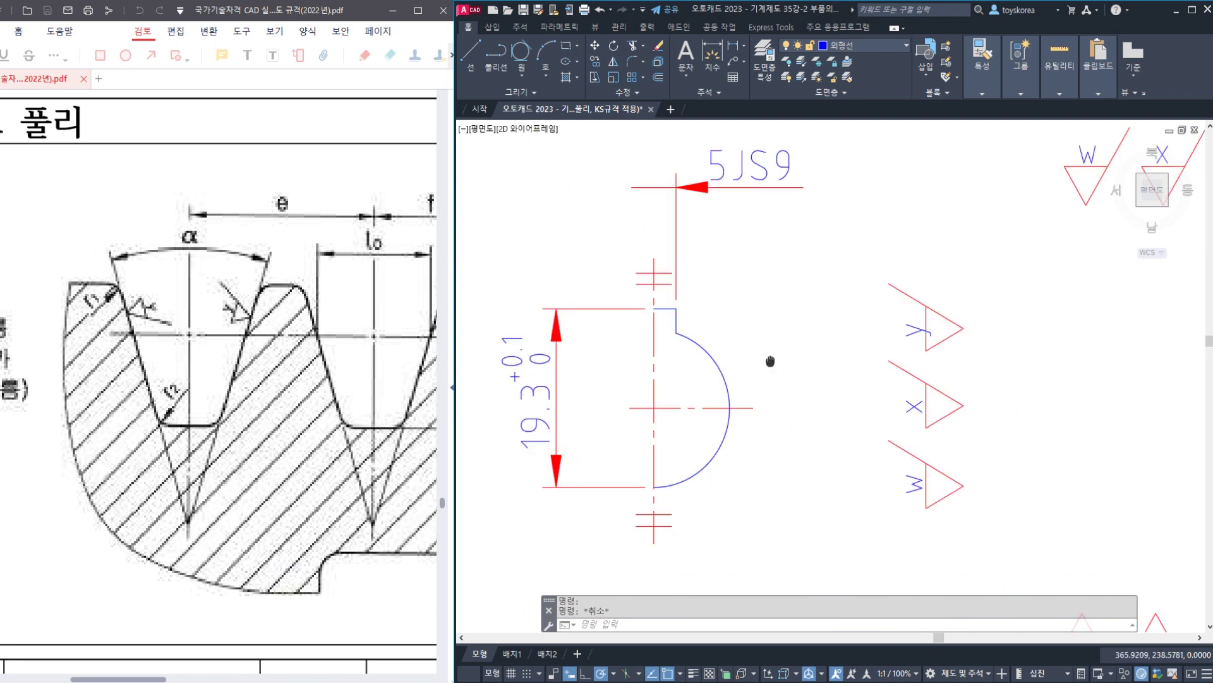
{"action": "left_click", "coordinate": [931, 412]}
{"action": "left_click", "coordinate": [863, 384]}
{"action": "type", "text": "c"}
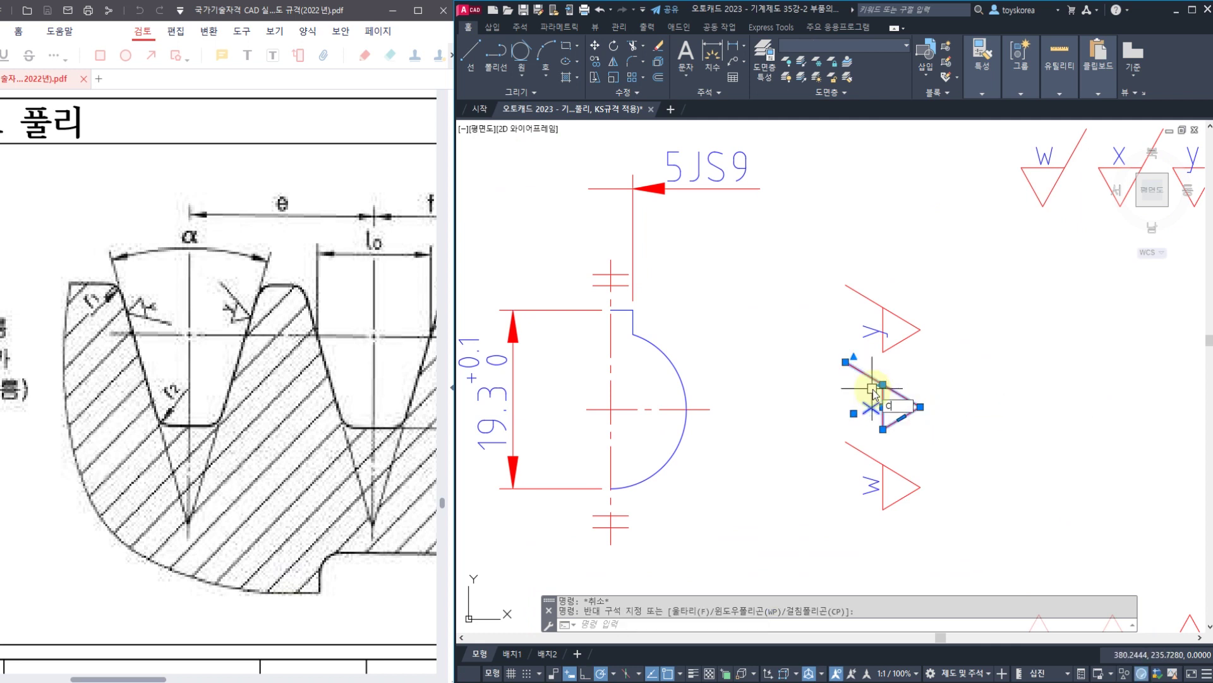
{"action": "type", "text": "o"}
{"action": "key", "text": "Return"}
{"action": "left_click", "coordinate": [920, 407]}
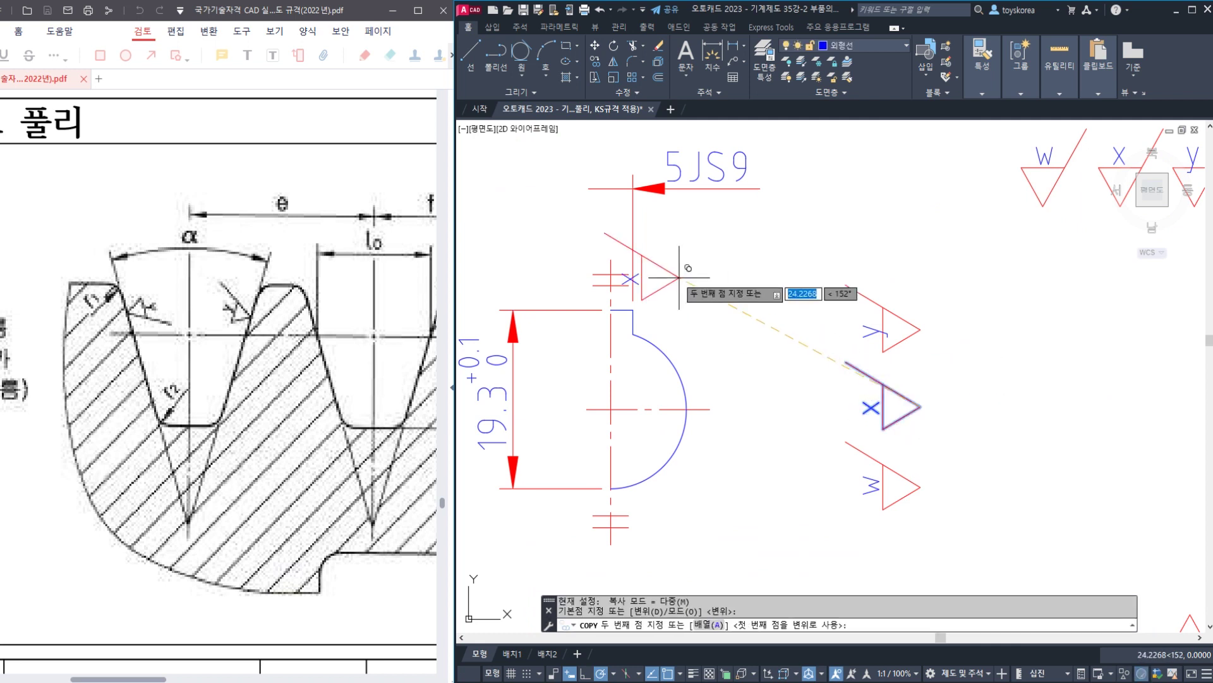
{"action": "left_click", "coordinate": [626, 234]}
{"action": "key", "text": "Escape"}
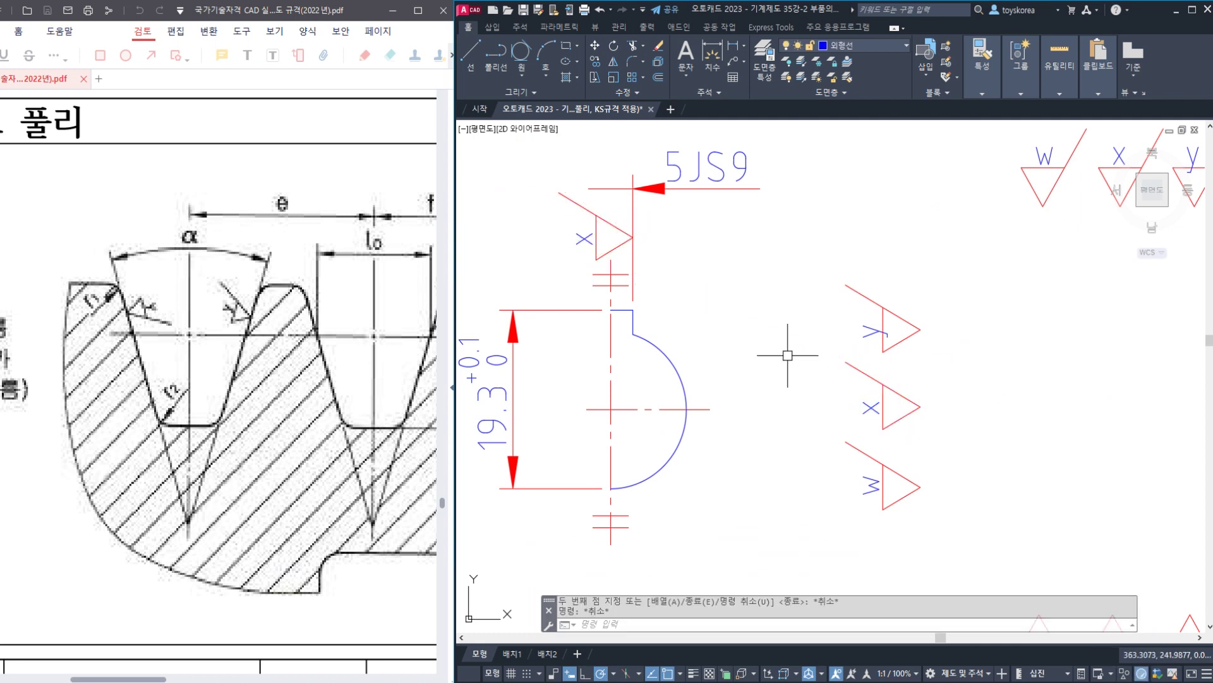
- Copy the upward-pointing x roughness symbol by its tip onto the underside of the 19.3 dimension's upper extension line, and save the drawing
{"action": "mouse_move", "coordinate": [1099, 373]}
{"action": "middle_mouse_down"}
{"action": "mouse_move", "coordinate": [856, 350]}
{"action": "mouse_move", "coordinate": [712, 303]}
{"action": "middle_mouse_up"}
{"action": "scroll", "coordinate": [740, 338], "scroll_direction": "down", "scroll_amount": 3}
{"action": "middle_click_drag", "start_coordinate": [767, 374], "coordinate": [726, 263]}
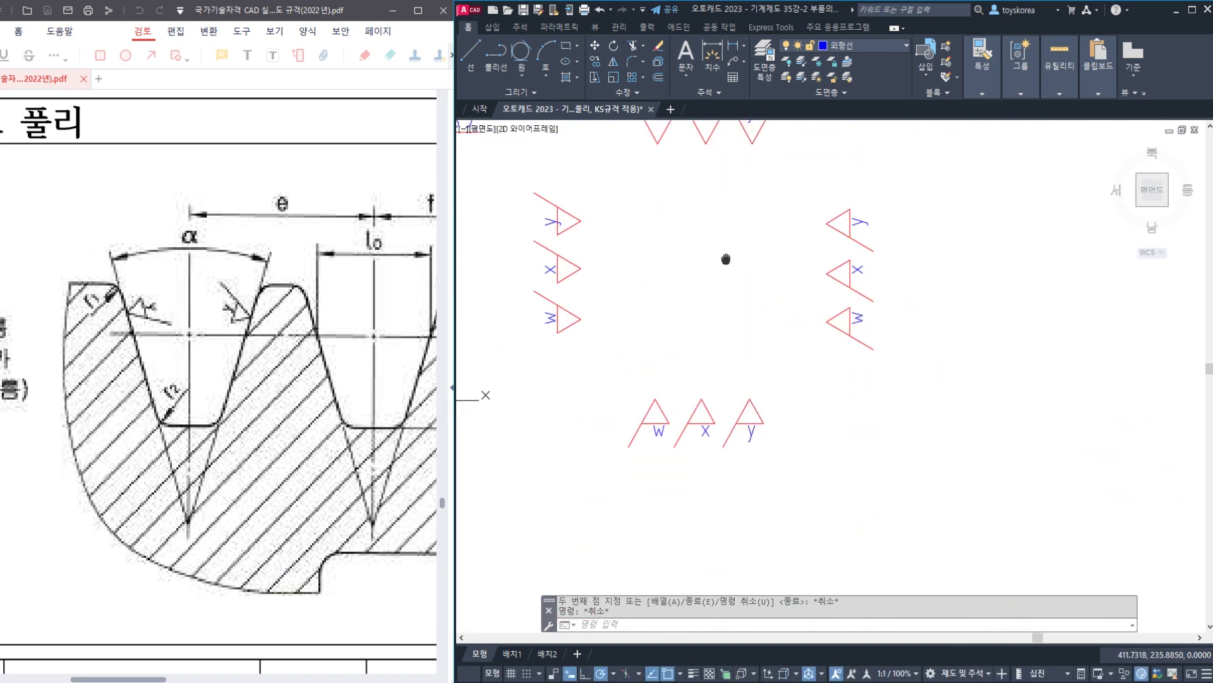
{"action": "scroll", "coordinate": [706, 460], "scroll_direction": "up", "scroll_amount": 2}
{"action": "scroll", "coordinate": [706, 460], "scroll_direction": "up", "scroll_amount": 3}
{"action": "type", "text": "co"}
{"action": "key", "text": "Return"}
{"action": "left_click", "coordinate": [759, 424]}
{"action": "left_click", "coordinate": [666, 300]}
{"action": "key", "text": "Return"}
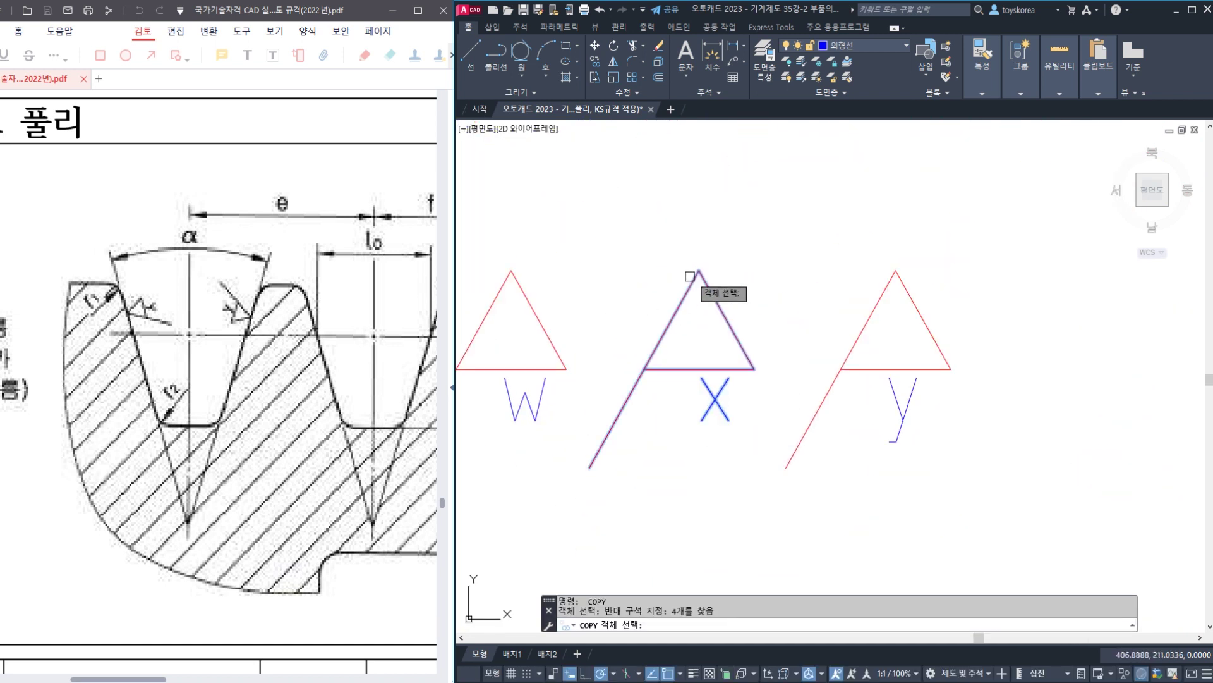
{"action": "left_click", "coordinate": [698, 269]}
{"action": "scroll", "coordinate": [698, 271], "scroll_direction": "down", "scroll_amount": 4}
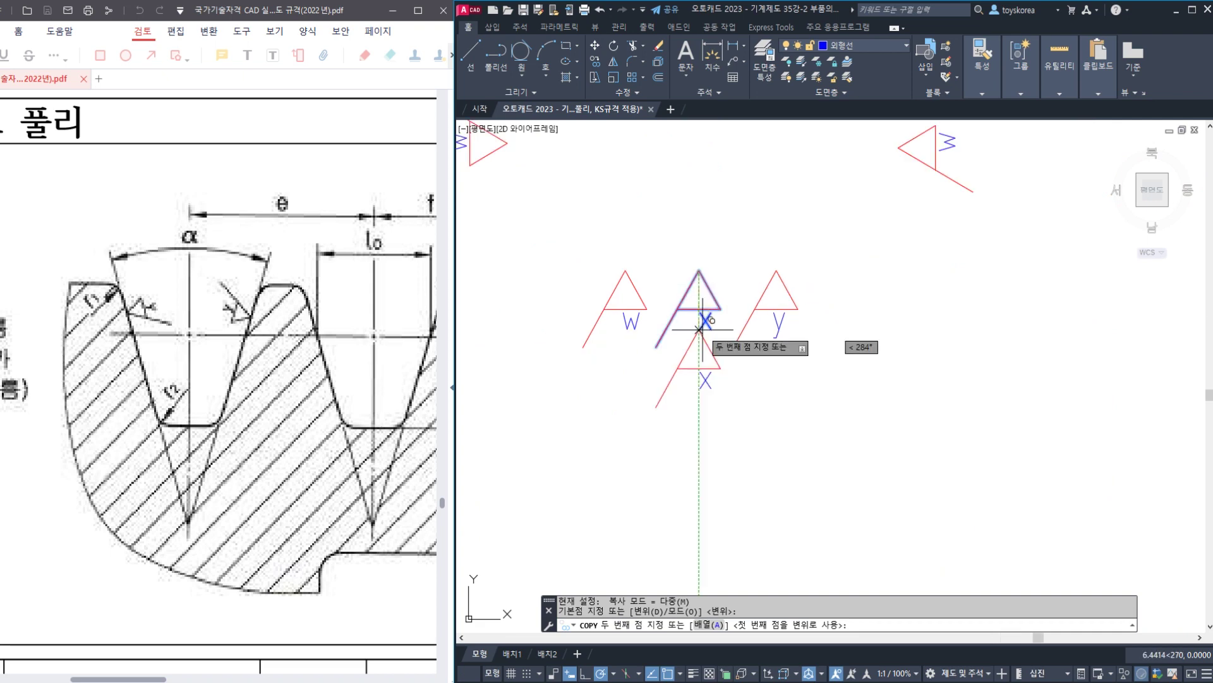
{"action": "middle_click_drag", "start_coordinate": [699, 341], "coordinate": [770, 387]}
{"action": "scroll", "coordinate": [628, 328], "scroll_direction": "up", "scroll_amount": 4}
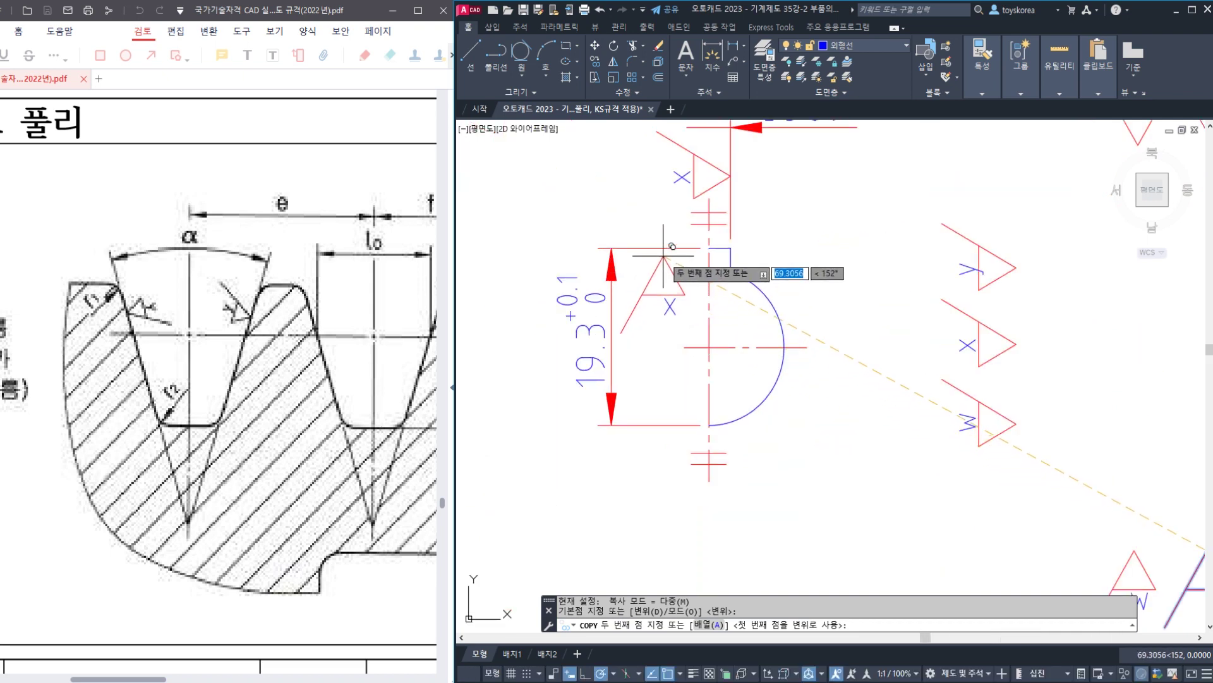
{"action": "left_click", "coordinate": [668, 252]}
{"action": "key", "text": "Escape"}
{"action": "scroll", "coordinate": [724, 323], "scroll_direction": "down", "scroll_amount": 5}
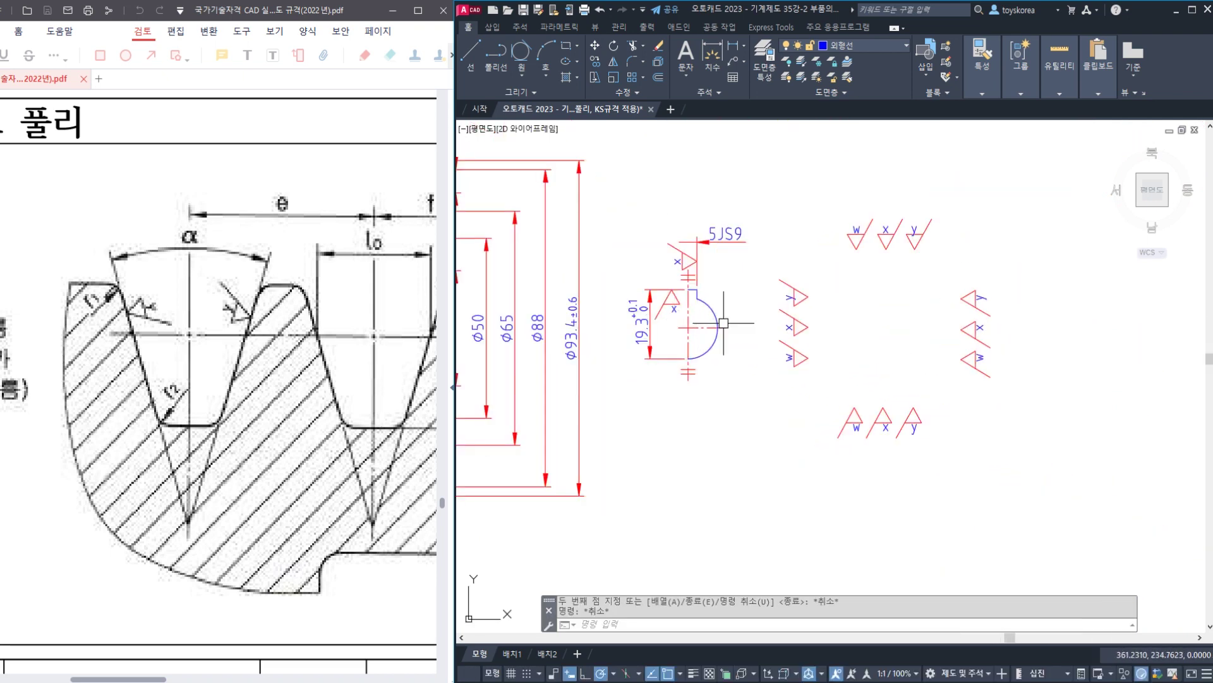
{"action": "key", "text": "ctrl+s"}
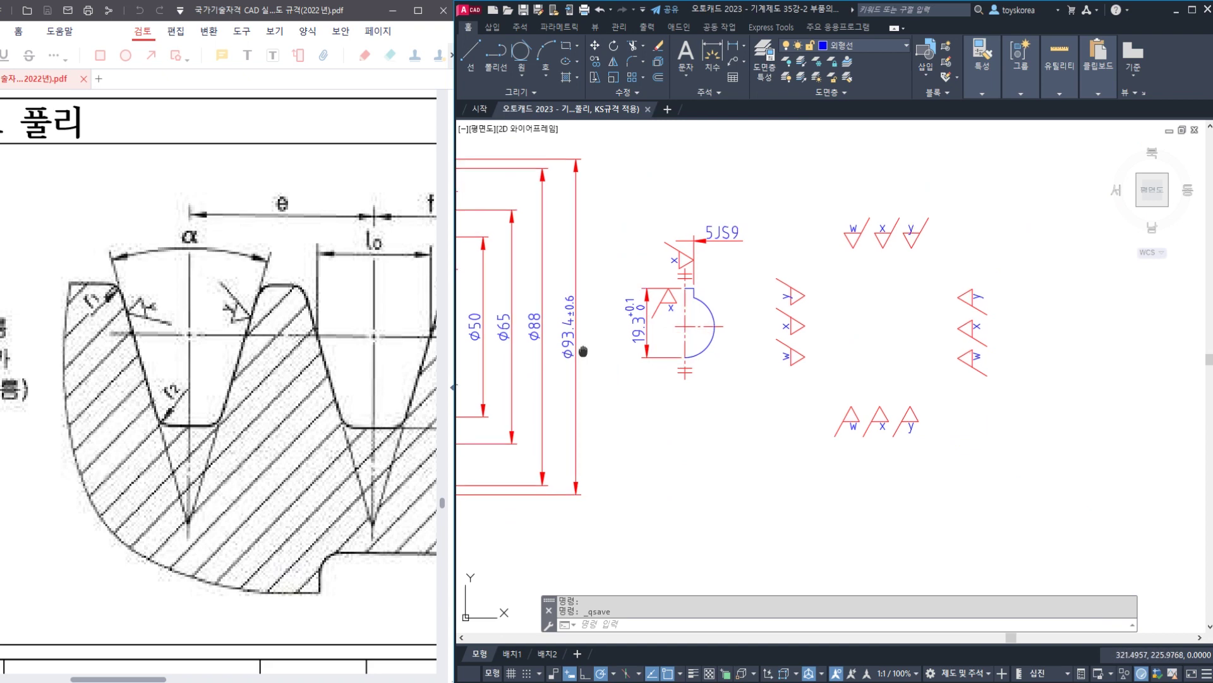
- Check the roughness symbols placed on the pulley section view, from the V-groove and holes to the bore and side faces
{"action": "middle_click_drag", "start_coordinate": [465, 400], "coordinate": [727, 355]}
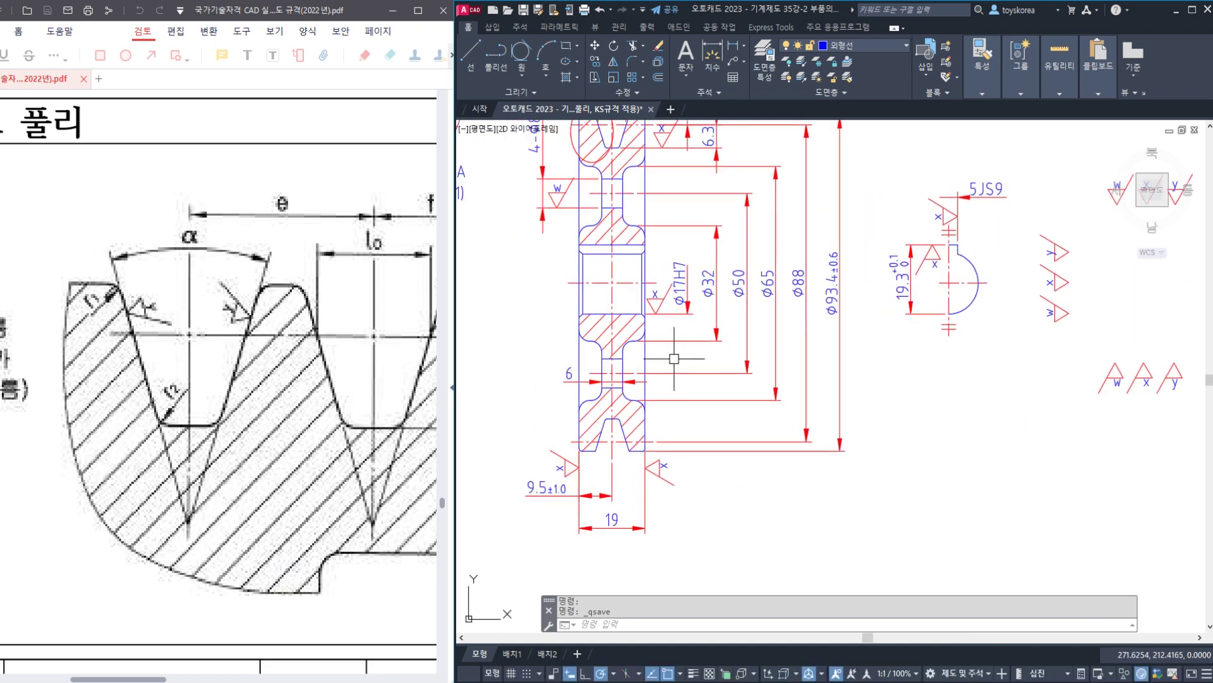
{"action": "middle_click_drag", "start_coordinate": [645, 305], "coordinate": [653, 374]}
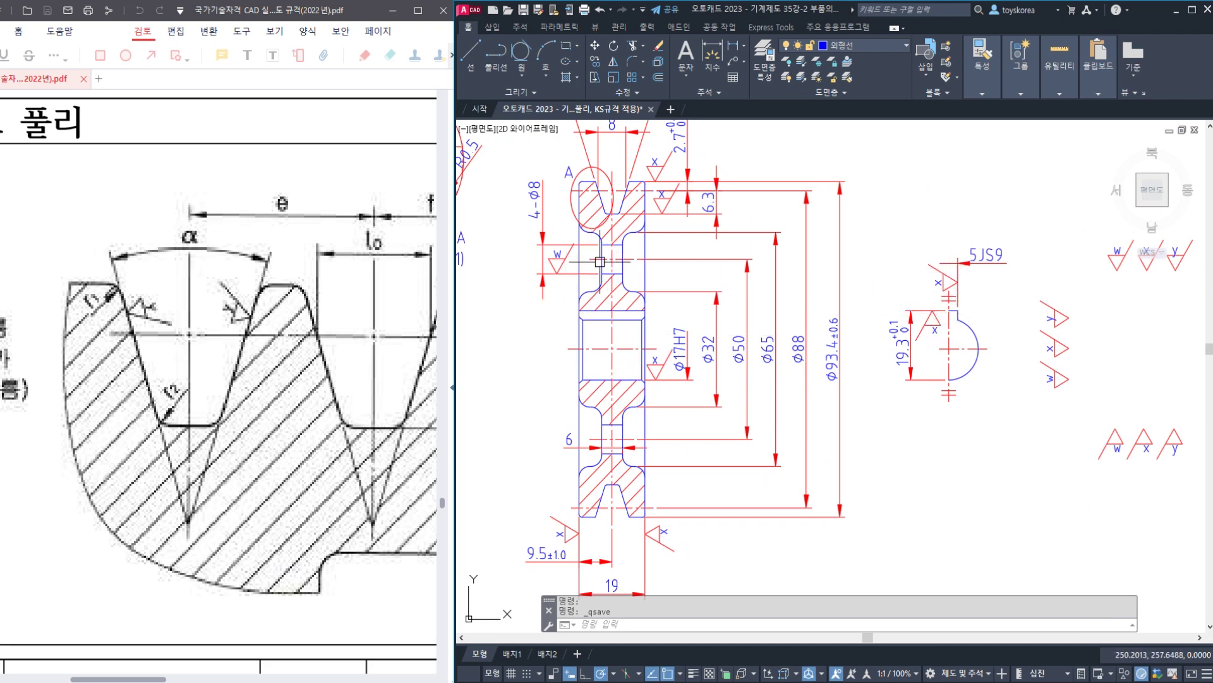
{"action": "middle_click_drag", "start_coordinate": [567, 264], "coordinate": [559, 360]}
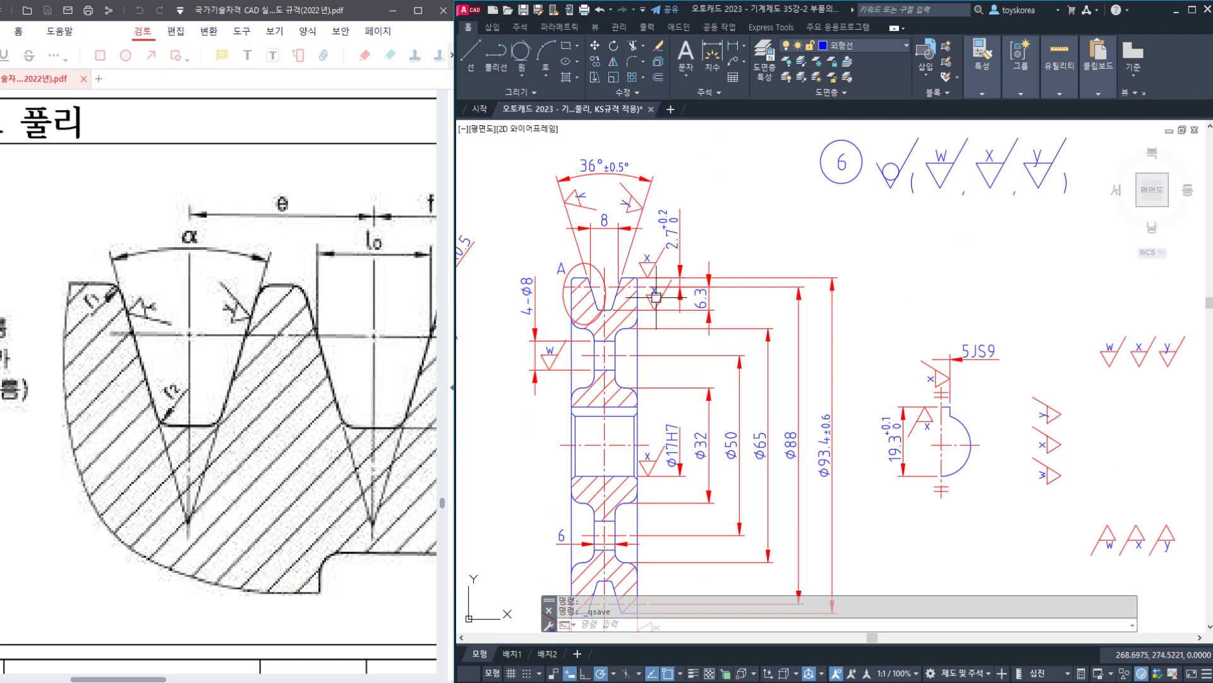
{"action": "left_click", "coordinate": [681, 441]}
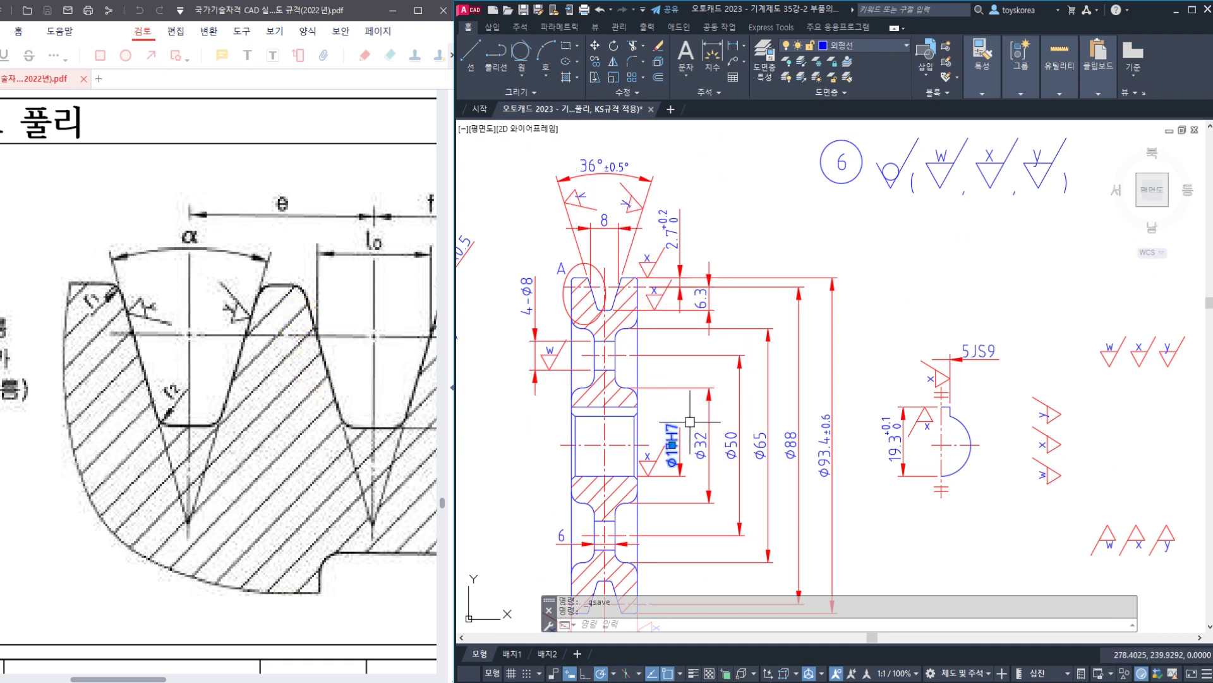
{"action": "key", "text": "Escape"}
{"action": "middle_click_drag", "start_coordinate": [674, 496], "coordinate": [711, 336]}
{"action": "scroll", "coordinate": [609, 470], "scroll_direction": "up", "scroll_amount": 2}
{"action": "middle_click_drag", "start_coordinate": [609, 470], "coordinate": [608, 443]}
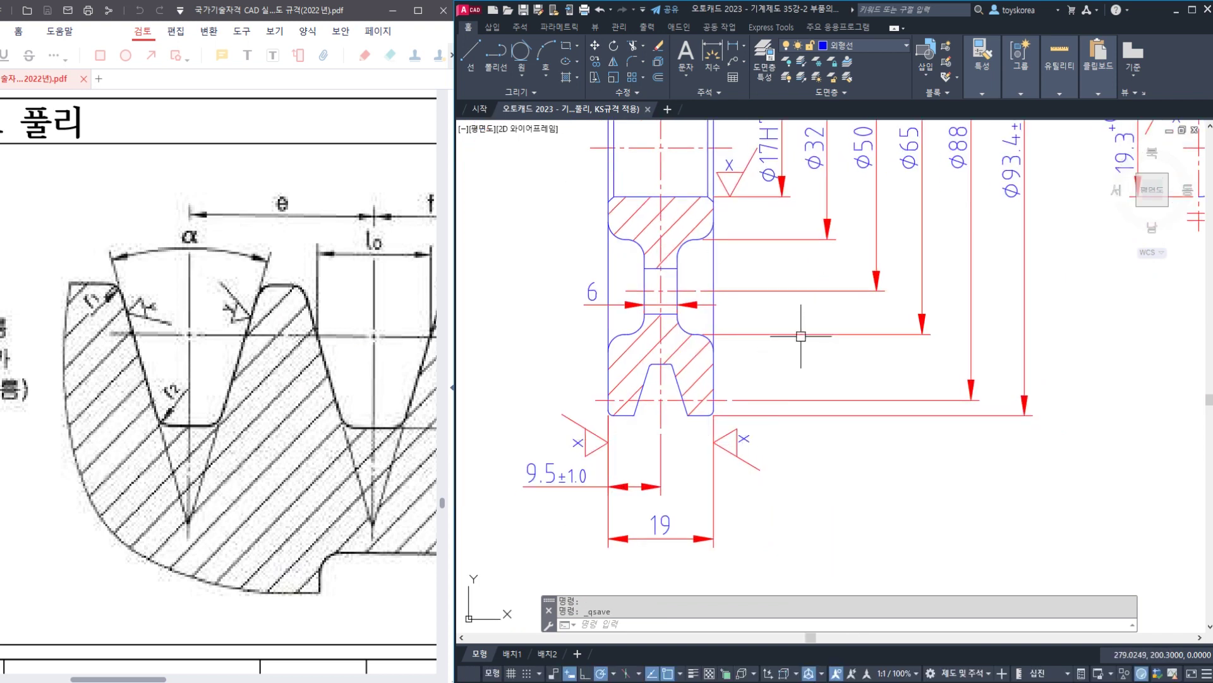
- Erase the four spare groups of w, x and y roughness symbols beside the half keyway view
{"action": "scroll", "coordinate": [800, 336], "scroll_direction": "down", "scroll_amount": 3}
{"action": "middle_click_drag", "start_coordinate": [801, 336], "coordinate": [544, 348]}
{"action": "scroll", "coordinate": [815, 354], "scroll_direction": "up", "scroll_amount": 2}
{"action": "left_click", "coordinate": [955, 512]}
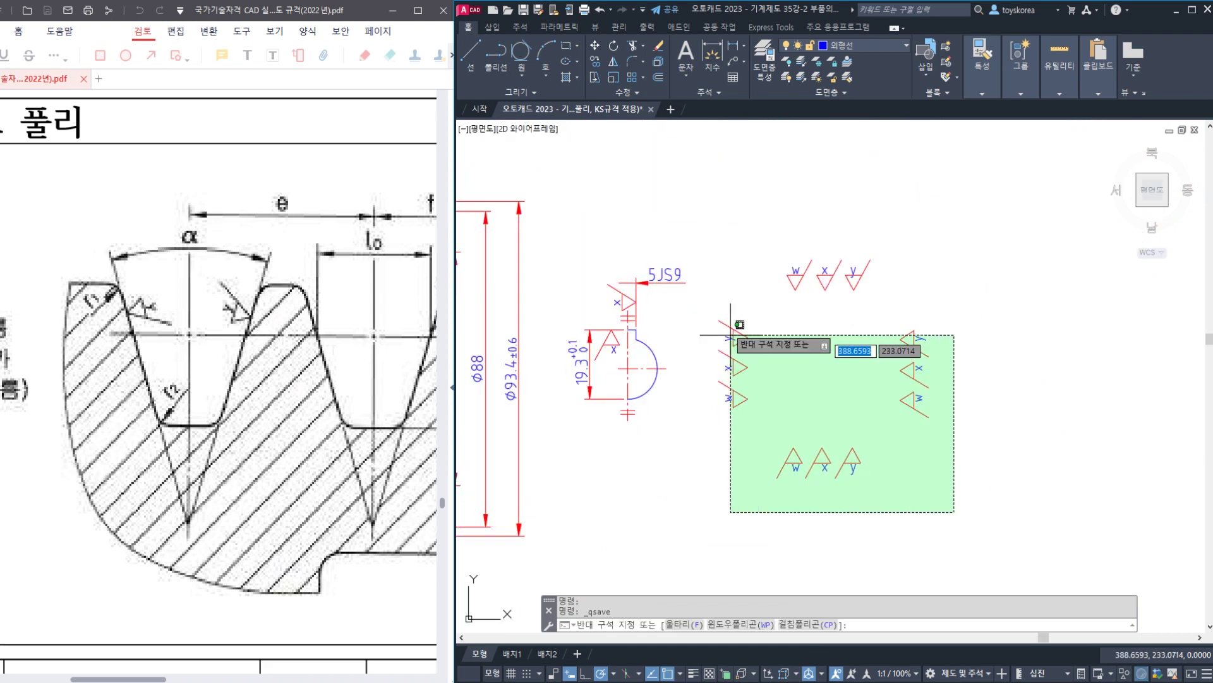
{"action": "left_click", "coordinate": [710, 237]}
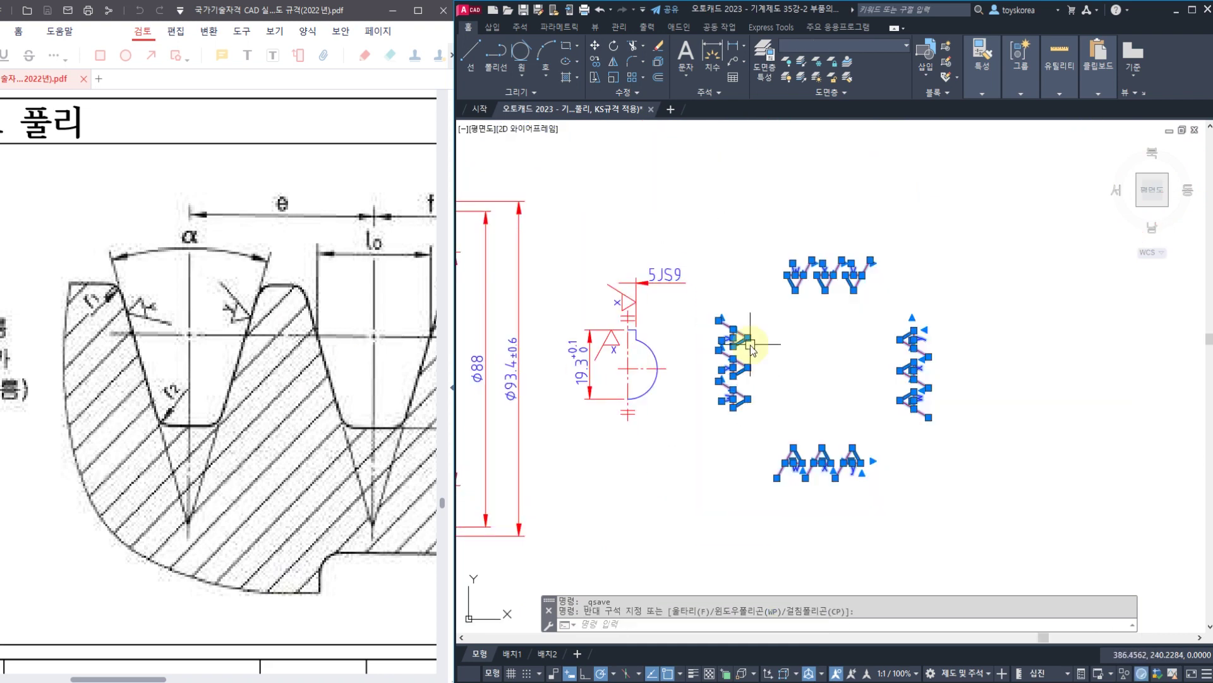
{"action": "key", "text": "Return"}
{"action": "scroll", "coordinate": [727, 341], "scroll_direction": "down", "scroll_amount": 3}
{"action": "scroll", "coordinate": [645, 305], "scroll_direction": "up", "scroll_amount": 4}
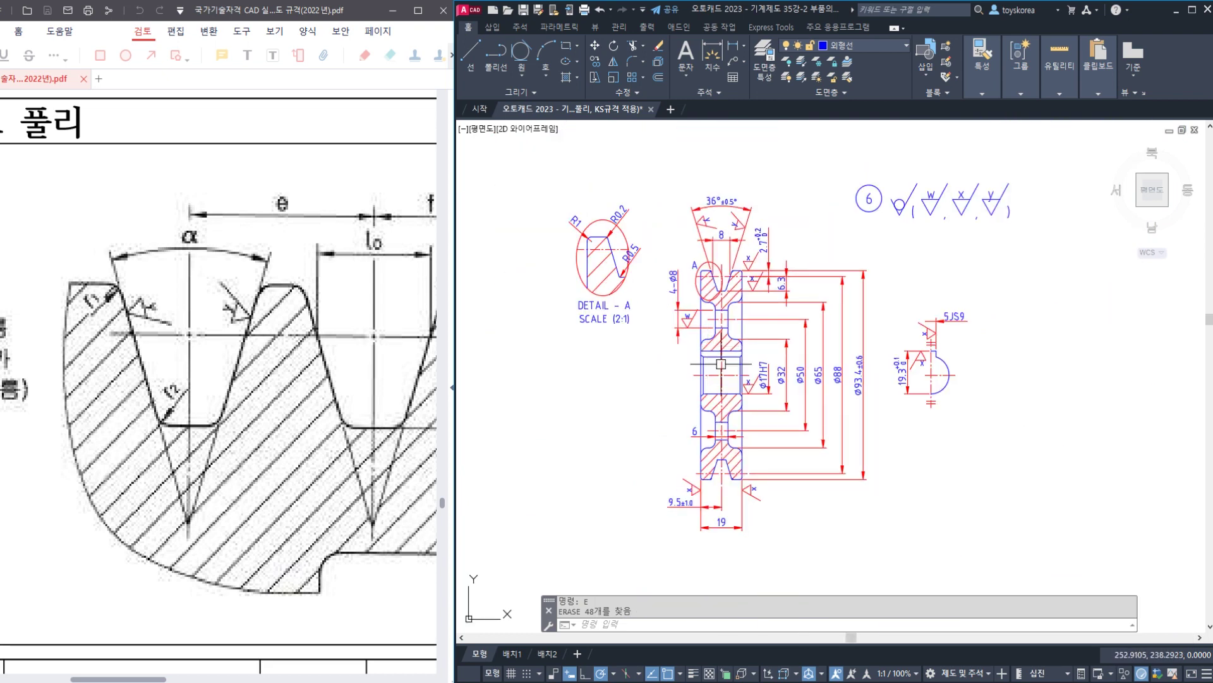
- Switch to the Notepad work description and highlight item (5) on applying the required datums and geometric tolerances
{"action": "left_click", "coordinate": [406, 664]}
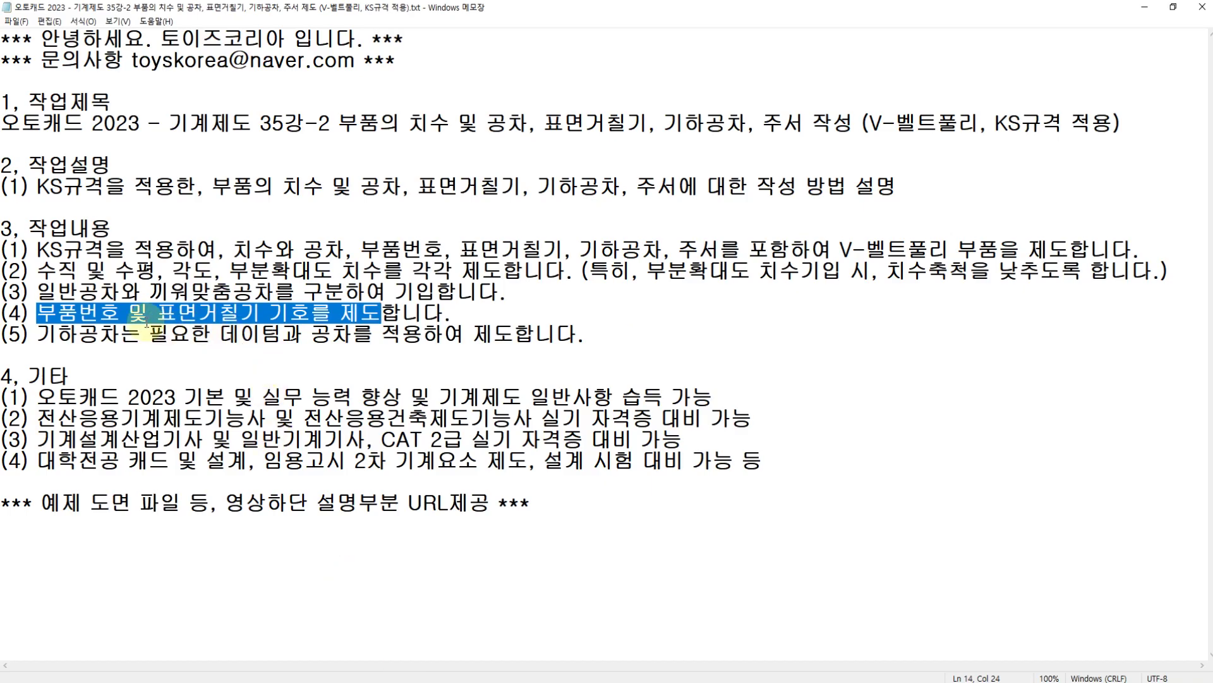
{"action": "left_click", "coordinate": [123, 311]}
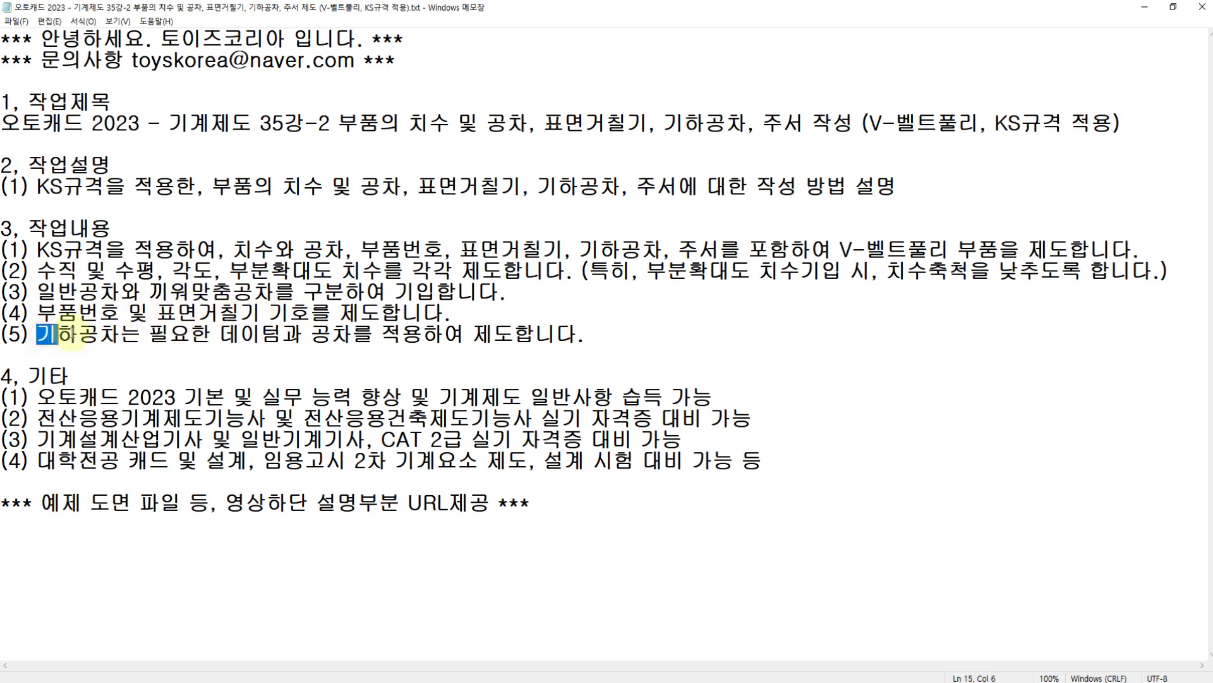
{"action": "left_click_drag", "start_coordinate": [71, 332], "coordinate": [353, 334]}
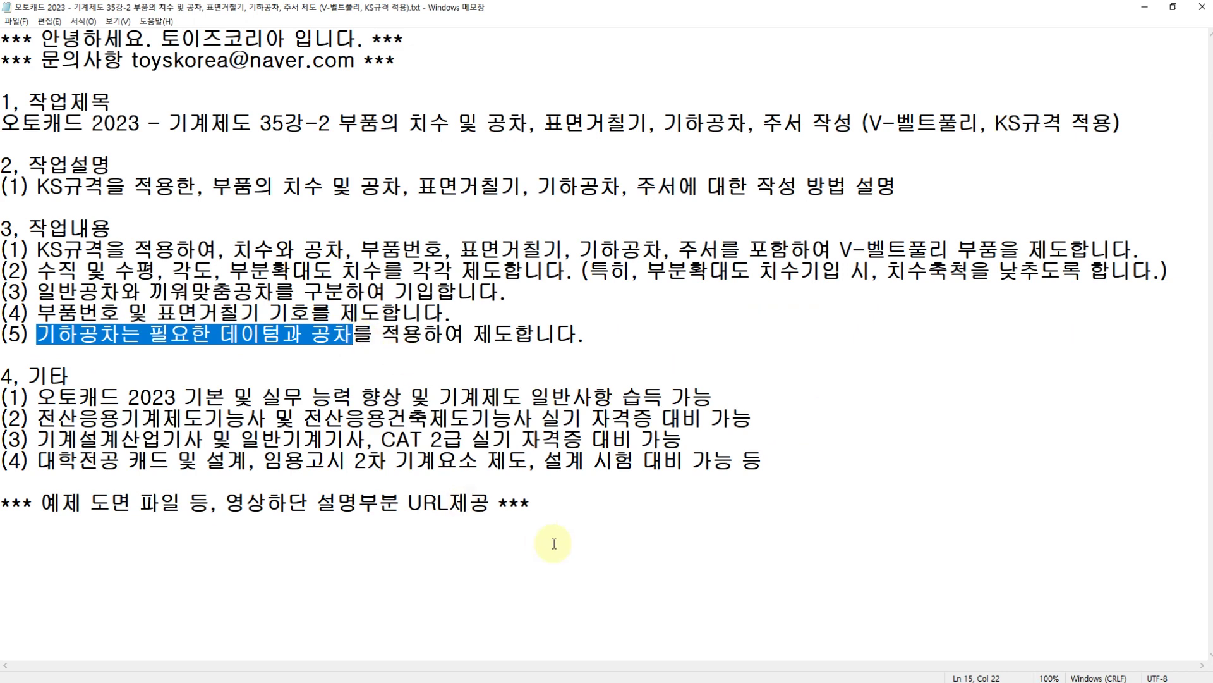
- Switch to AutoCAD with the V-belt pulley assembly and the dimensioned part drawing side by side, focusing on the pulley section
{"action": "mouse_move", "coordinate": [658, 682]}
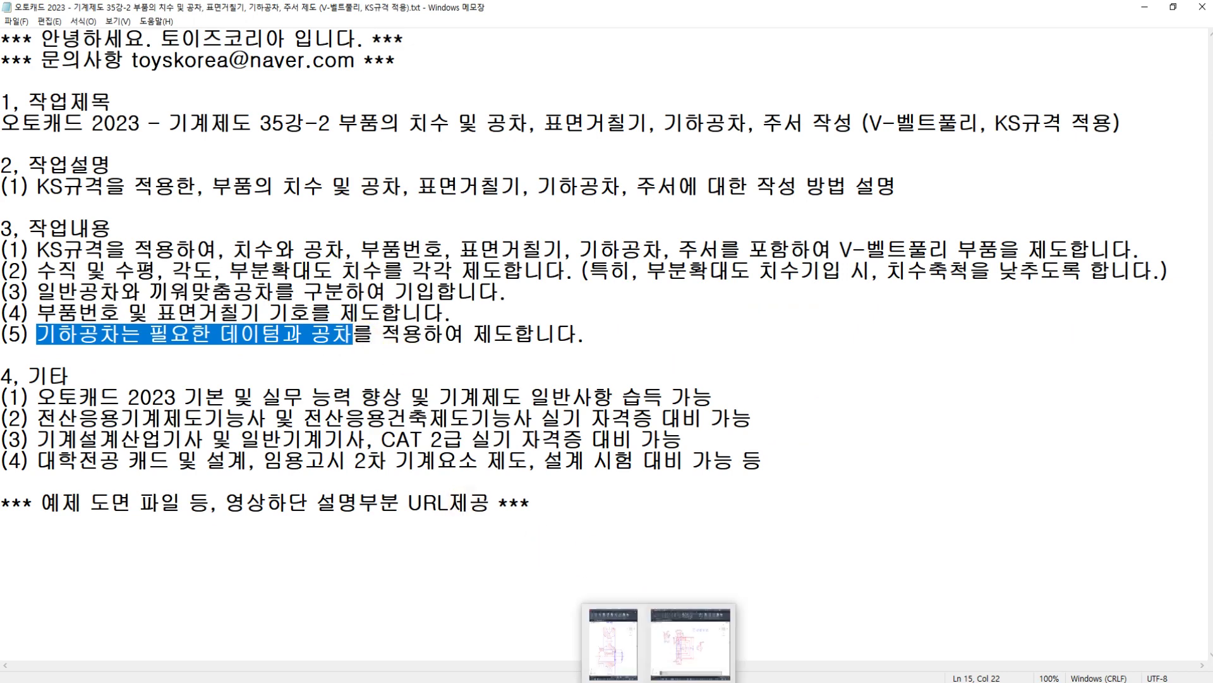
{"action": "left_click", "coordinate": [613, 651]}
{"action": "left_click", "coordinate": [690, 651]}
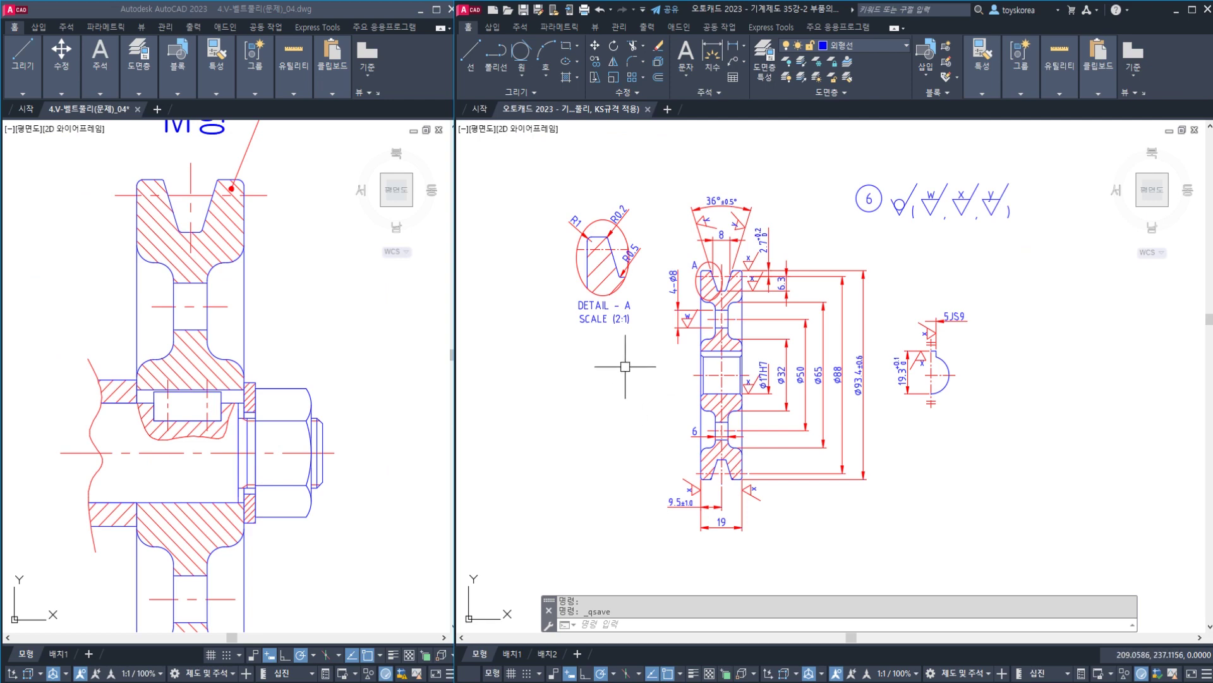
{"action": "middle_click_drag", "start_coordinate": [625, 366], "coordinate": [610, 383]}
{"action": "key", "text": "Escape"}
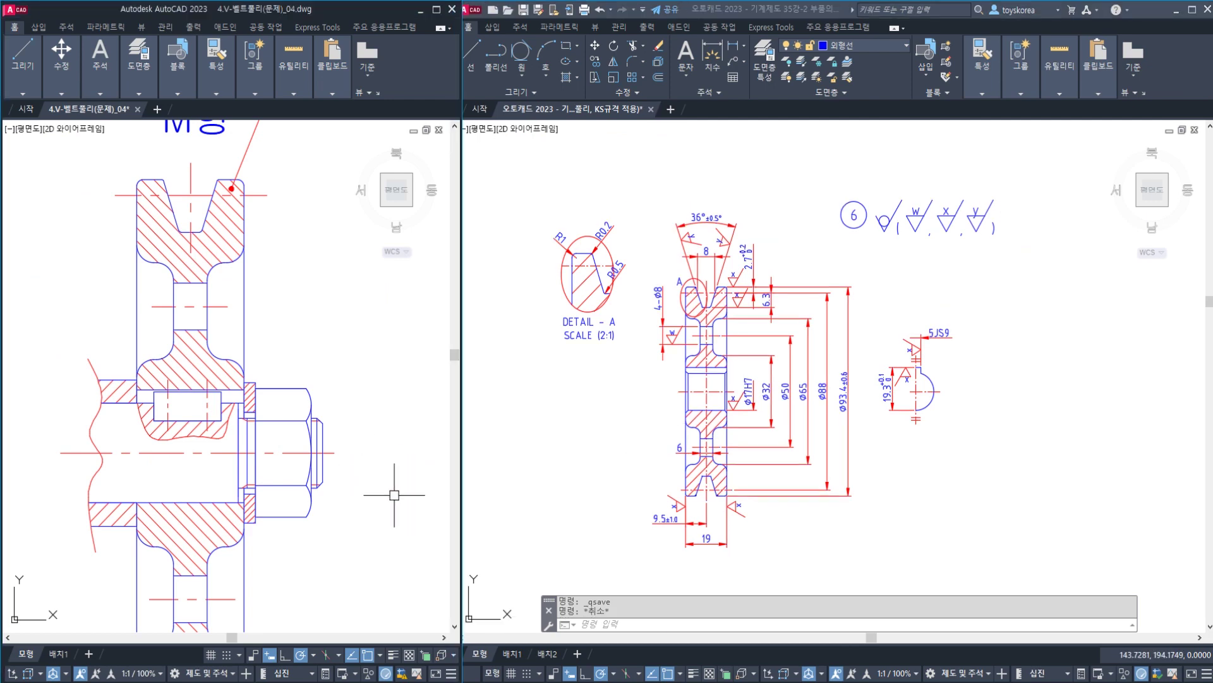
{"action": "left_click", "coordinate": [637, 422]}
{"action": "key", "text": "Escape"}
{"action": "scroll", "coordinate": [699, 391], "scroll_direction": "up", "scroll_amount": 2}
{"action": "scroll", "coordinate": [778, 393], "scroll_direction": "up", "scroll_amount": 2}
{"action": "middle_click_drag", "start_coordinate": [778, 397], "coordinate": [732, 382]}
{"action": "scroll", "coordinate": [724, 380], "scroll_direction": "down", "scroll_amount": 2}
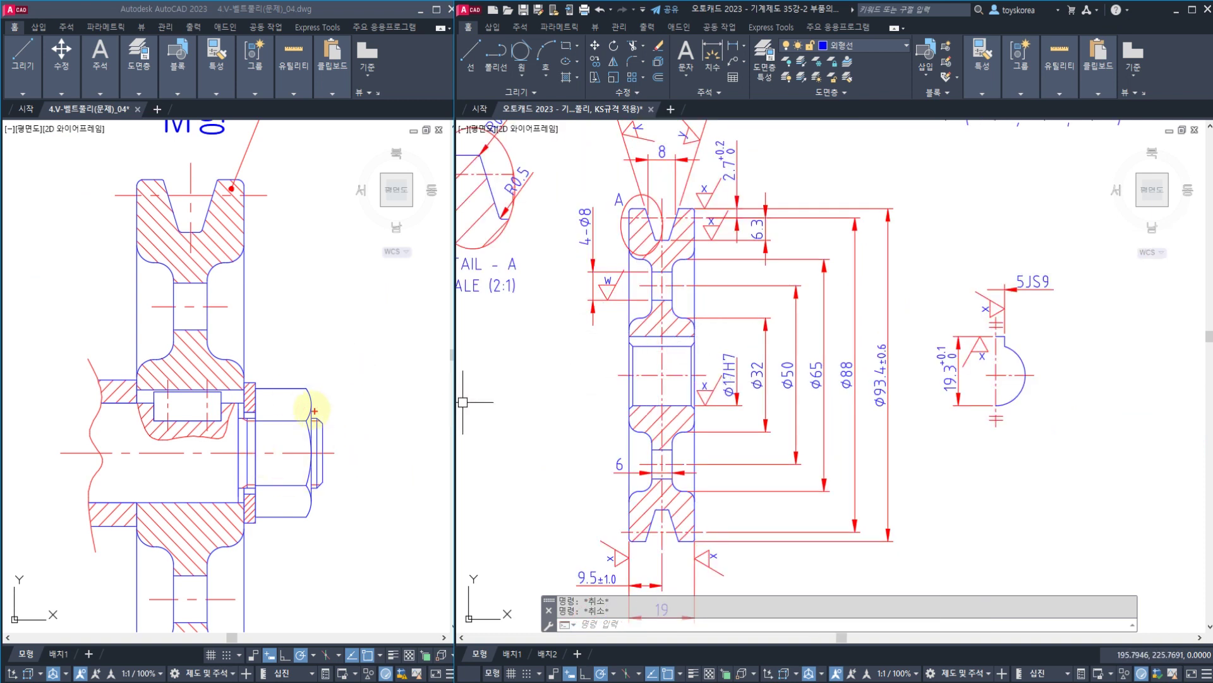
{"action": "mouse_move", "coordinate": [306, 318]}
{"action": "left_mouse_down"}
{"action": "mouse_move", "coordinate": [323, 365]}
{"action": "mouse_move", "coordinate": [388, 380]}
{"action": "mouse_move", "coordinate": [400, 347]}
{"action": "mouse_move", "coordinate": [423, 385]}
{"action": "mouse_move", "coordinate": [460, 385]}
{"action": "mouse_move", "coordinate": [407, 480]}
{"action": "left_mouse_up"}
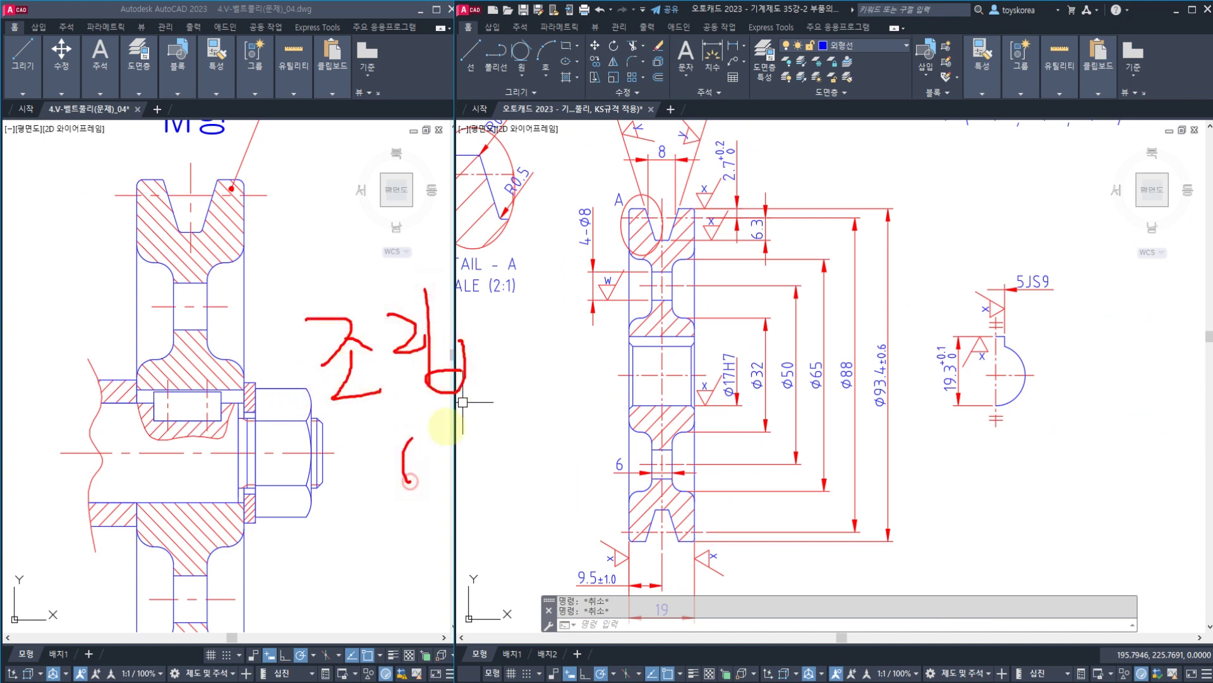
{"action": "left_click_drag", "start_coordinate": [436, 420], "coordinate": [443, 452]}
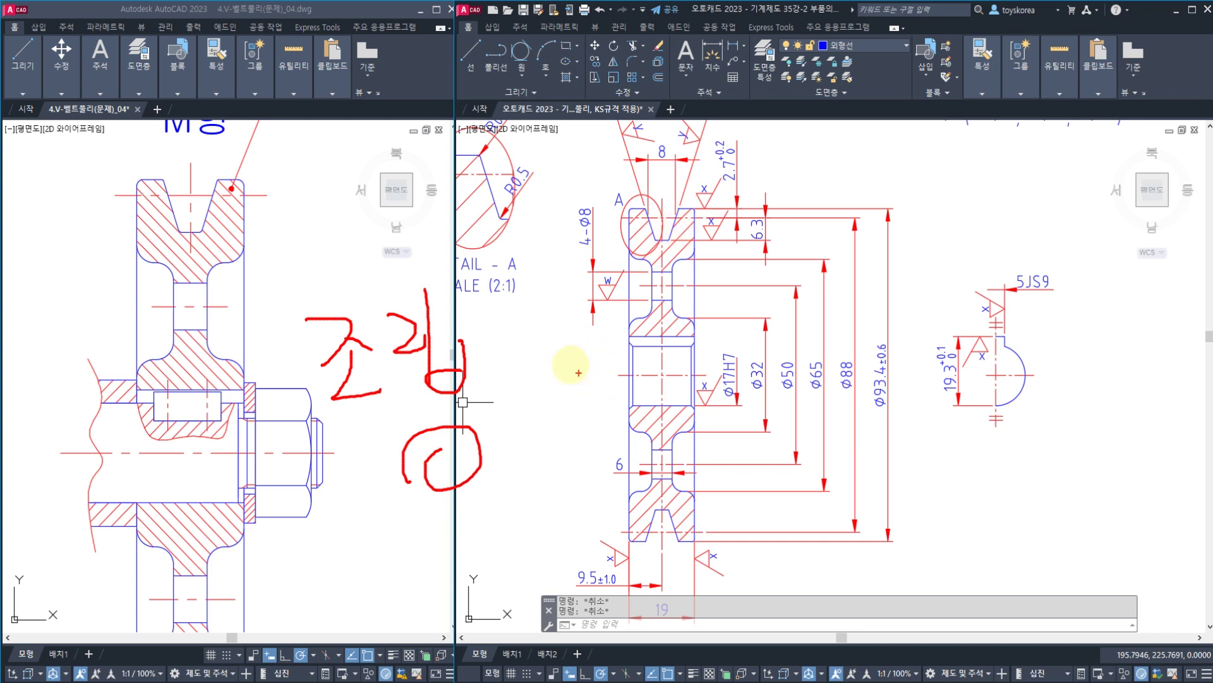
{"action": "mouse_move", "coordinate": [572, 341]}
{"action": "left_mouse_down"}
{"action": "mouse_move", "coordinate": [577, 456]}
{"action": "mouse_move", "coordinate": [571, 343]}
{"action": "left_mouse_up"}
{"action": "mouse_move", "coordinate": [752, 346]}
{"action": "left_mouse_down"}
{"action": "mouse_move", "coordinate": [778, 412]}
{"action": "mouse_move", "coordinate": [738, 349]}
{"action": "left_mouse_up"}
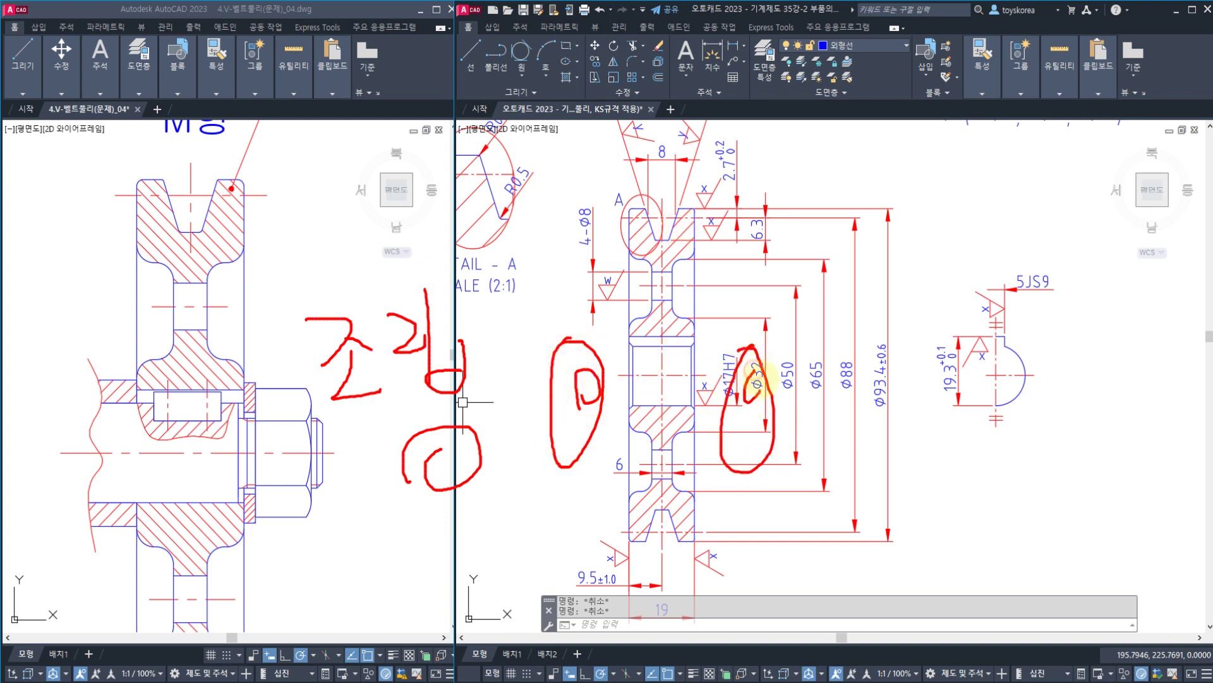
{"action": "left_click_drag", "start_coordinate": [655, 321], "coordinate": [659, 531]}
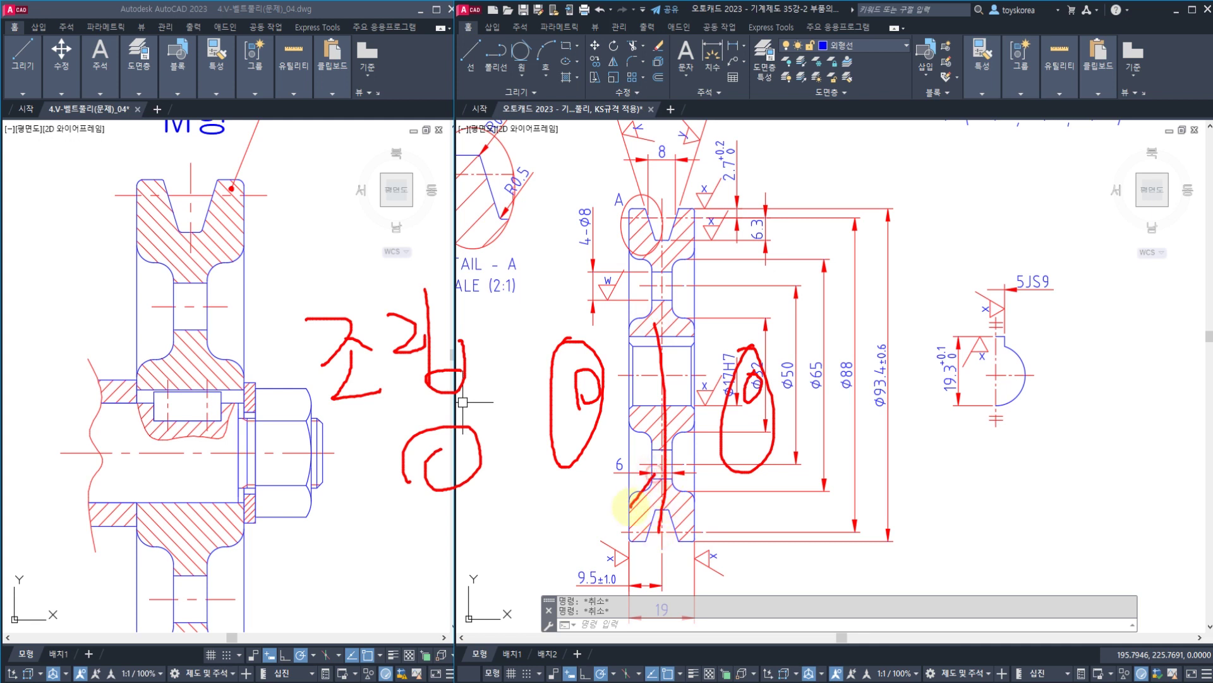
{"action": "mouse_move", "coordinate": [603, 404]}
{"action": "left_mouse_down"}
{"action": "mouse_move", "coordinate": [564, 328]}
{"action": "mouse_move", "coordinate": [591, 452]}
{"action": "left_mouse_up"}
{"action": "mouse_move", "coordinate": [769, 439]}
{"action": "left_mouse_down"}
{"action": "mouse_move", "coordinate": [745, 461]}
{"action": "mouse_move", "coordinate": [752, 346]}
{"action": "left_mouse_up"}
{"action": "mouse_move", "coordinate": [902, 429]}
{"action": "left_mouse_down"}
{"action": "mouse_move", "coordinate": [913, 524]}
{"action": "mouse_move", "coordinate": [918, 443]}
{"action": "mouse_move", "coordinate": [974, 474]}
{"action": "mouse_move", "coordinate": [945, 428]}
{"action": "left_mouse_up"}
{"action": "left_click_drag", "start_coordinate": [934, 207], "coordinate": [937, 209]}
{"action": "mouse_move", "coordinate": [979, 251]}
{"action": "left_mouse_down"}
{"action": "mouse_move", "coordinate": [930, 233]}
{"action": "mouse_move", "coordinate": [988, 265]}
{"action": "mouse_move", "coordinate": [970, 239]}
{"action": "left_mouse_up"}
{"action": "mouse_move", "coordinate": [1034, 156]}
{"action": "left_mouse_down"}
{"action": "mouse_move", "coordinate": [1010, 260]}
{"action": "mouse_move", "coordinate": [1021, 158]}
{"action": "mouse_move", "coordinate": [985, 215]}
{"action": "mouse_move", "coordinate": [1027, 172]}
{"action": "mouse_move", "coordinate": [1017, 244]}
{"action": "left_mouse_up"}
{"action": "mouse_move", "coordinate": [1097, 313]}
{"action": "left_mouse_down"}
{"action": "mouse_move", "coordinate": [1107, 321]}
{"action": "mouse_move", "coordinate": [1078, 406]}
{"action": "mouse_move", "coordinate": [1082, 312]}
{"action": "left_mouse_up"}
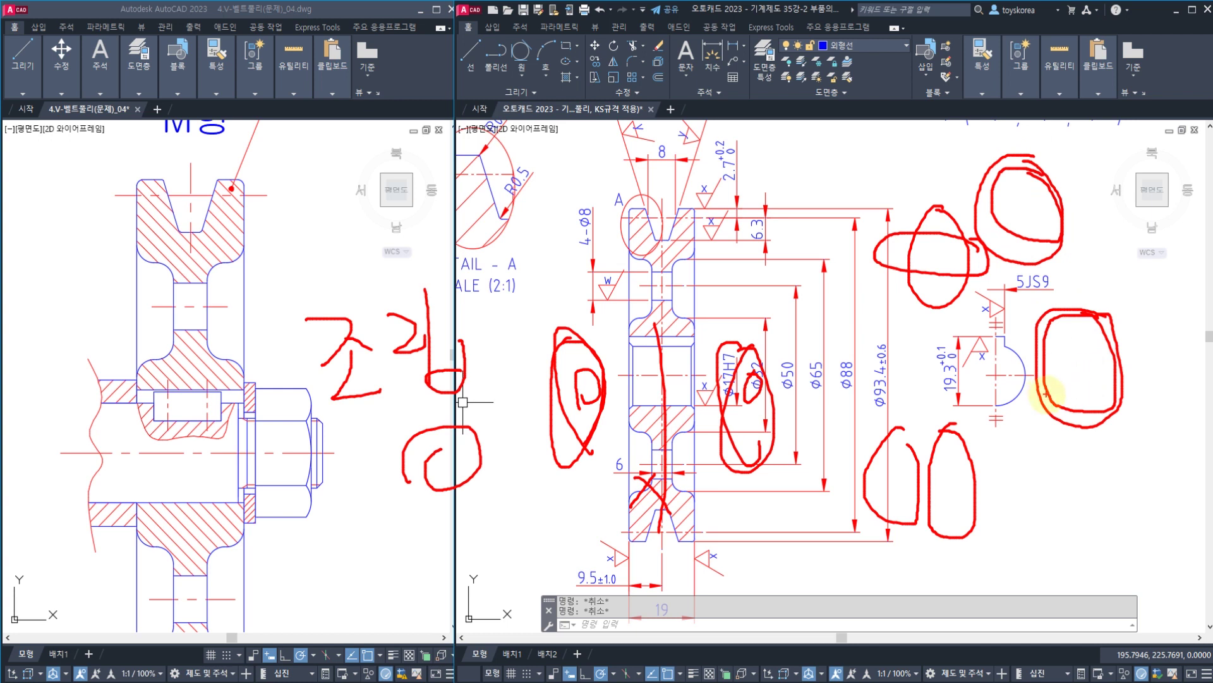
{"action": "mouse_move", "coordinate": [958, 371]}
{"action": "left_mouse_down"}
{"action": "mouse_move", "coordinate": [921, 346]}
{"action": "mouse_move", "coordinate": [969, 360]}
{"action": "left_mouse_up"}
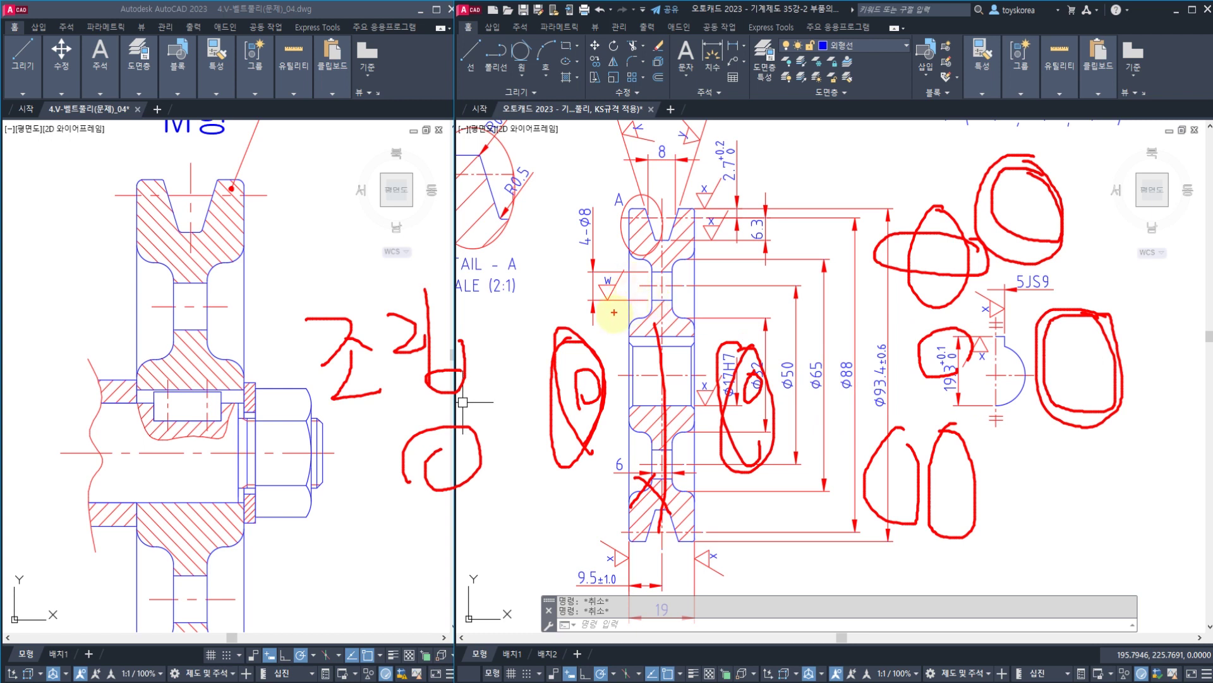
{"action": "left_click_drag", "start_coordinate": [596, 310], "coordinate": [610, 252]}
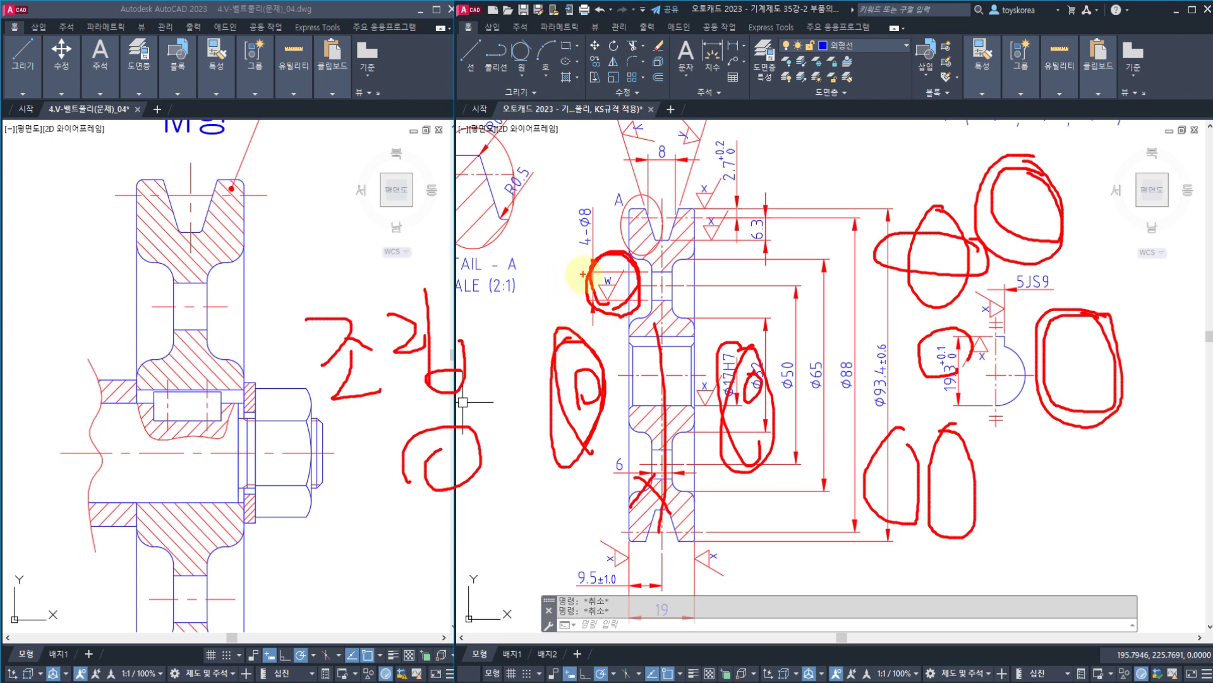
{"action": "key", "text": "Escape"}
- Examine the pulley section's bore centreline, both side faces and V-groove edges as features for the datum and geometric tolerances
{"action": "mouse_move", "coordinate": [574, 338]}
{"action": "middle_mouse_down"}
{"action": "mouse_move", "coordinate": [593, 314]}
{"action": "mouse_move", "coordinate": [574, 355]}
{"action": "middle_mouse_up"}
{"action": "left_click", "coordinate": [685, 371]}
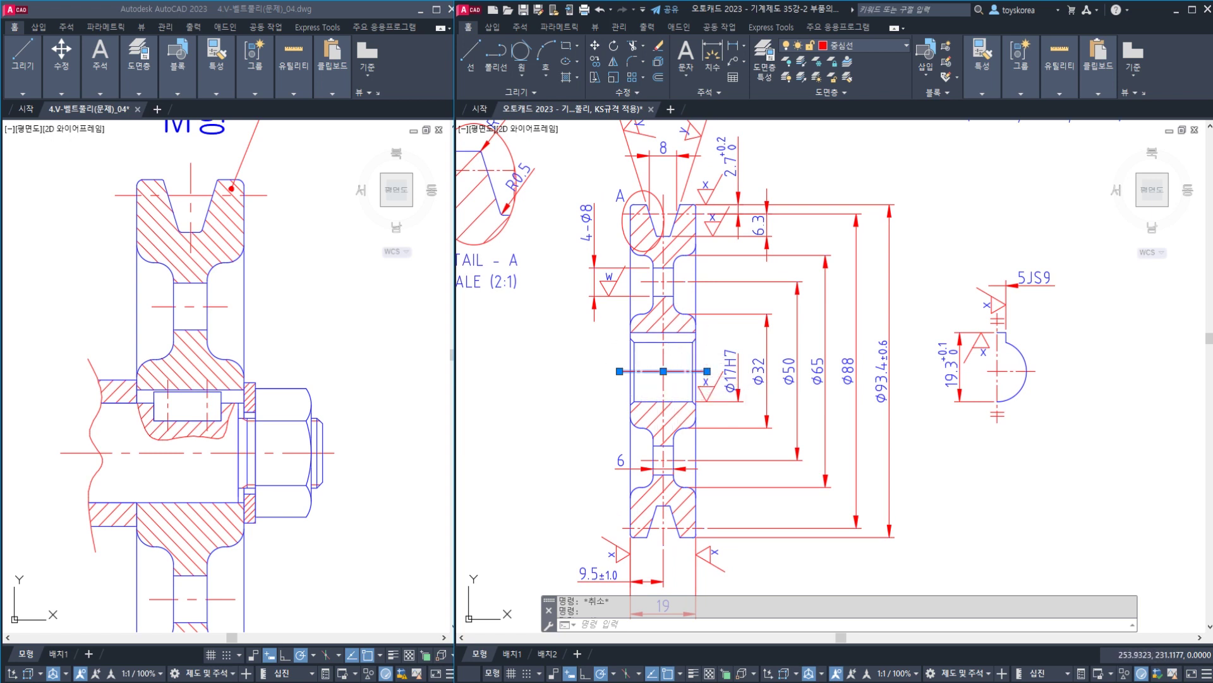
{"action": "key", "text": "Escape"}
{"action": "left_click", "coordinate": [630, 309]}
{"action": "left_click", "coordinate": [695, 303]}
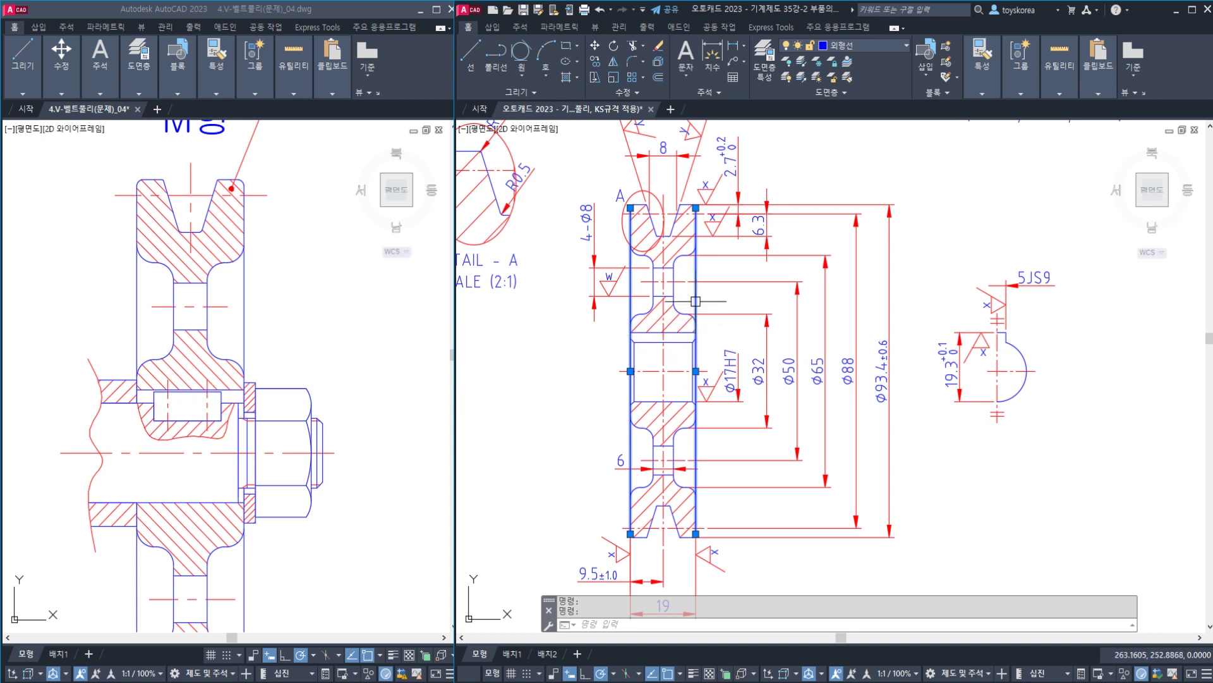
{"action": "scroll", "coordinate": [686, 190], "scroll_direction": "up", "scroll_amount": 2}
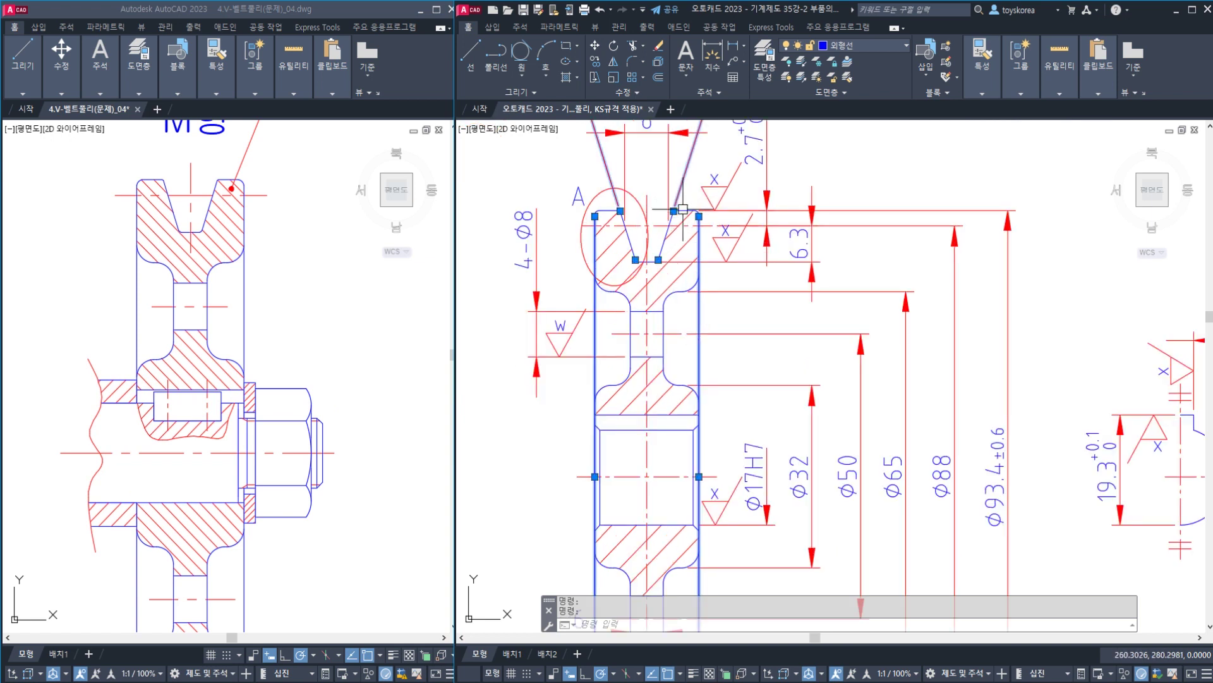
{"action": "key", "text": "Escape"}
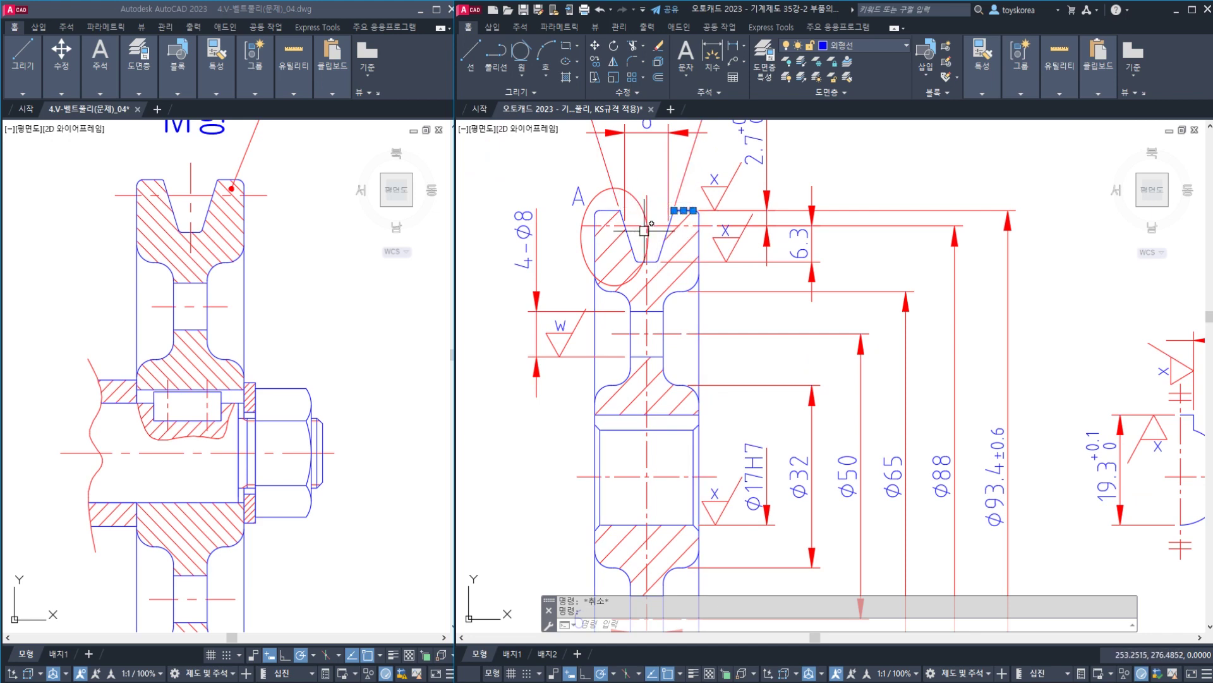
{"action": "key", "text": "Escape"}
{"action": "scroll", "coordinate": [671, 273], "scroll_direction": "down", "scroll_amount": 2}
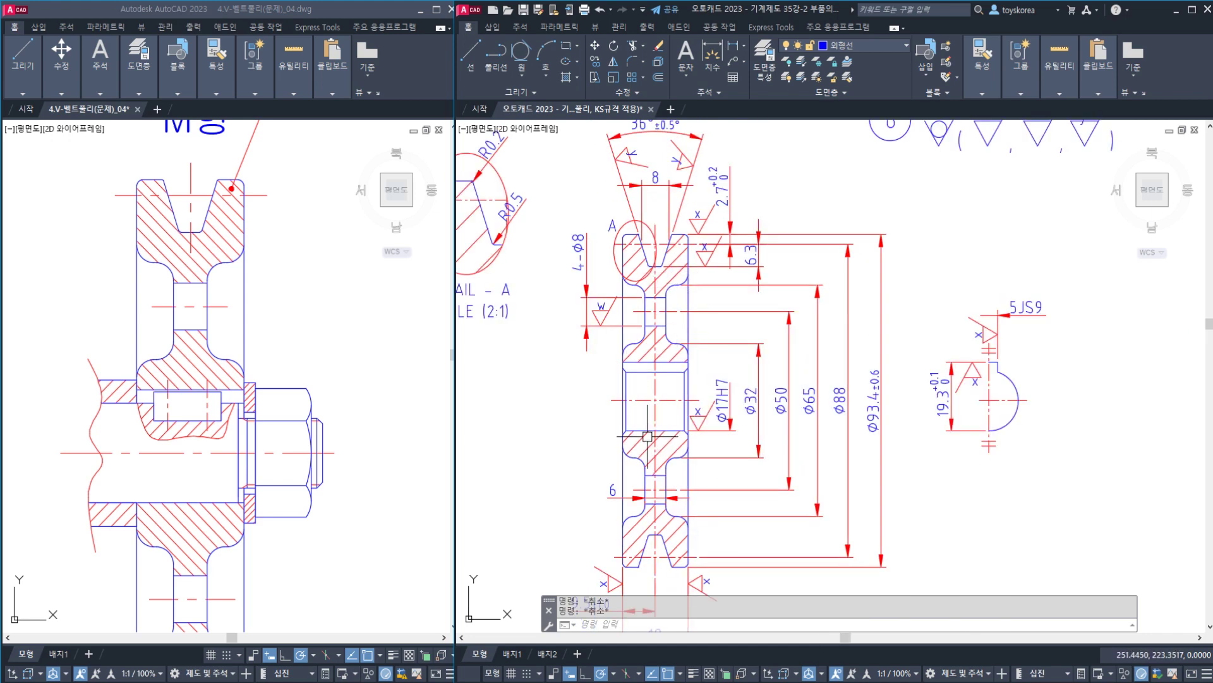
{"action": "scroll", "coordinate": [651, 427], "scroll_direction": "up", "scroll_amount": 2}
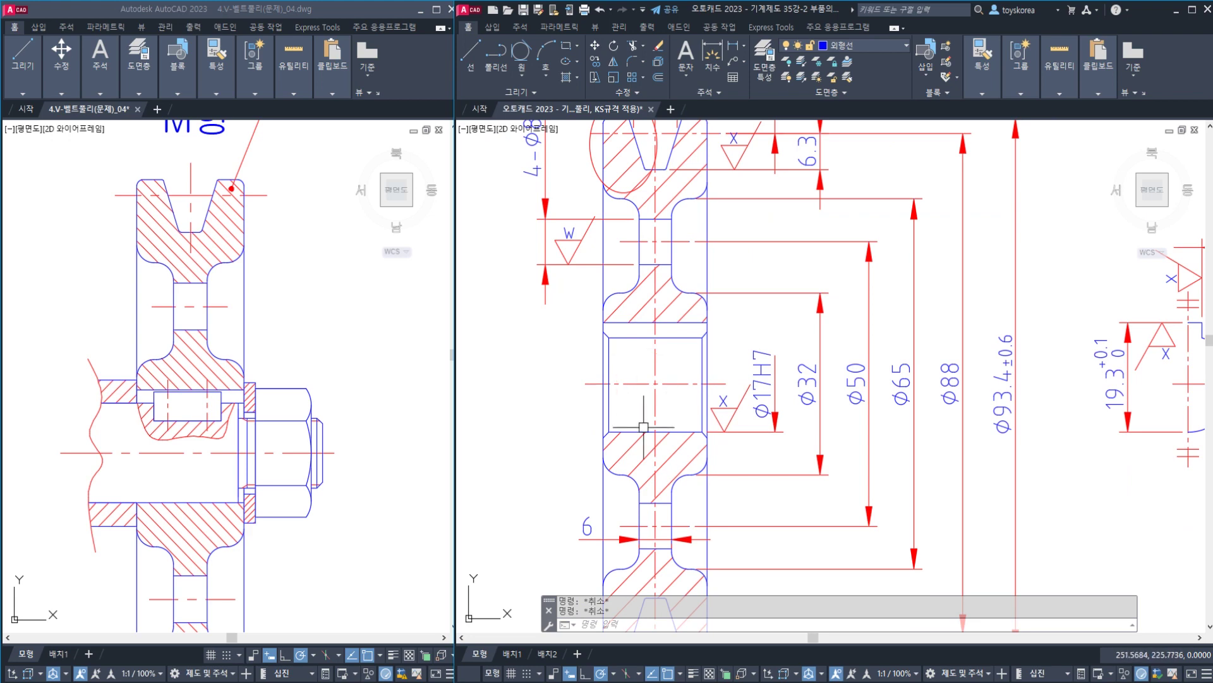
{"action": "scroll", "coordinate": [648, 384], "scroll_direction": "down", "scroll_amount": 2}
- Examine how the shaft, key, washer and nut fit in the pulley bore in the assembly drawing
{"action": "left_click", "coordinate": [289, 475]}
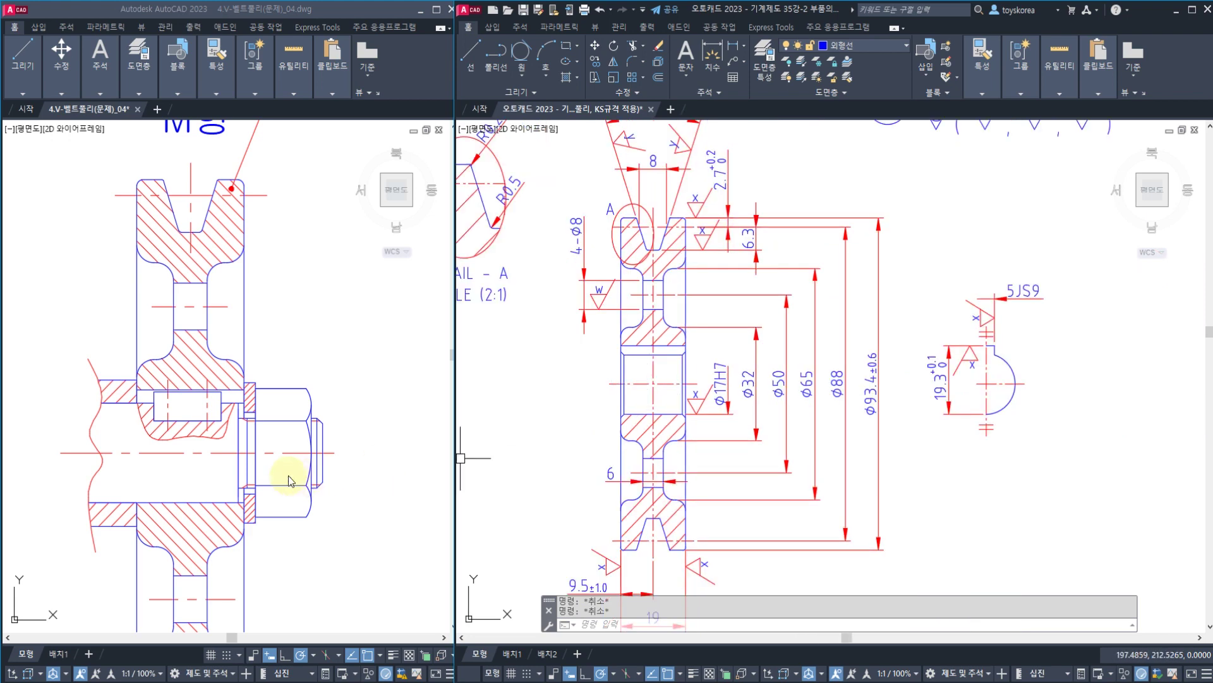
{"action": "scroll", "coordinate": [292, 463], "scroll_direction": "down", "scroll_amount": 2}
{"action": "middle_click_drag", "start_coordinate": [290, 463], "coordinate": [312, 406]}
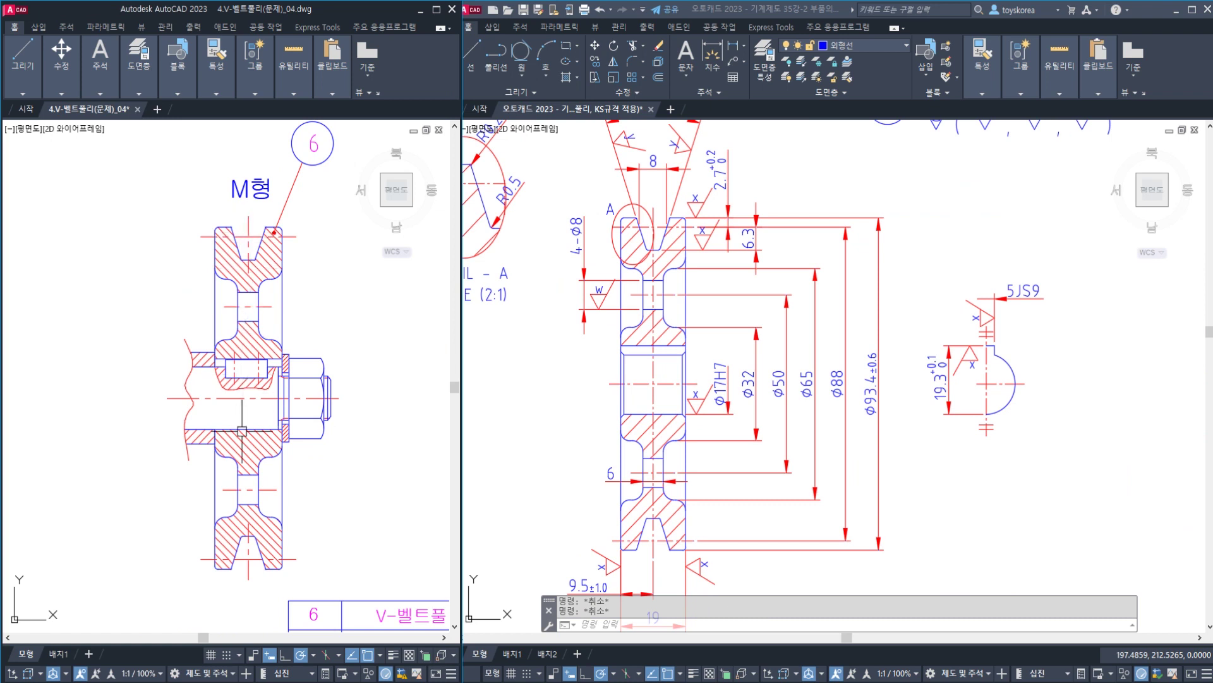
{"action": "left_click", "coordinate": [194, 335]}
{"action": "left_click", "coordinate": [323, 455]}
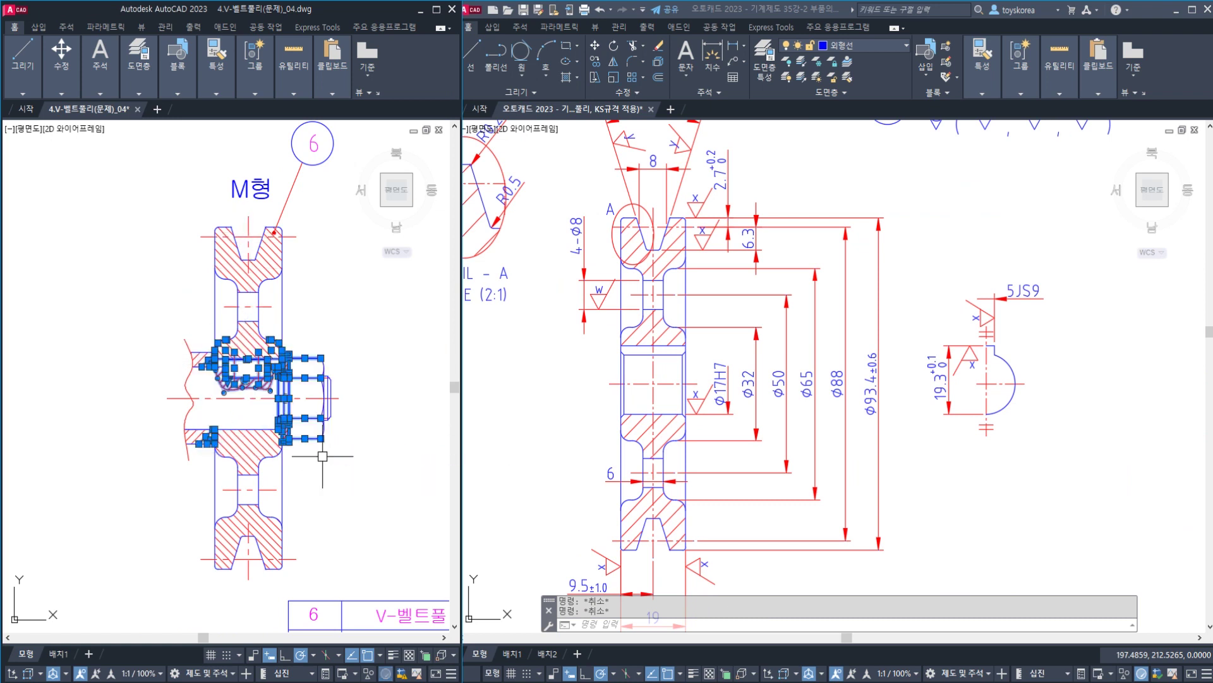
{"action": "key", "text": "Escape"}
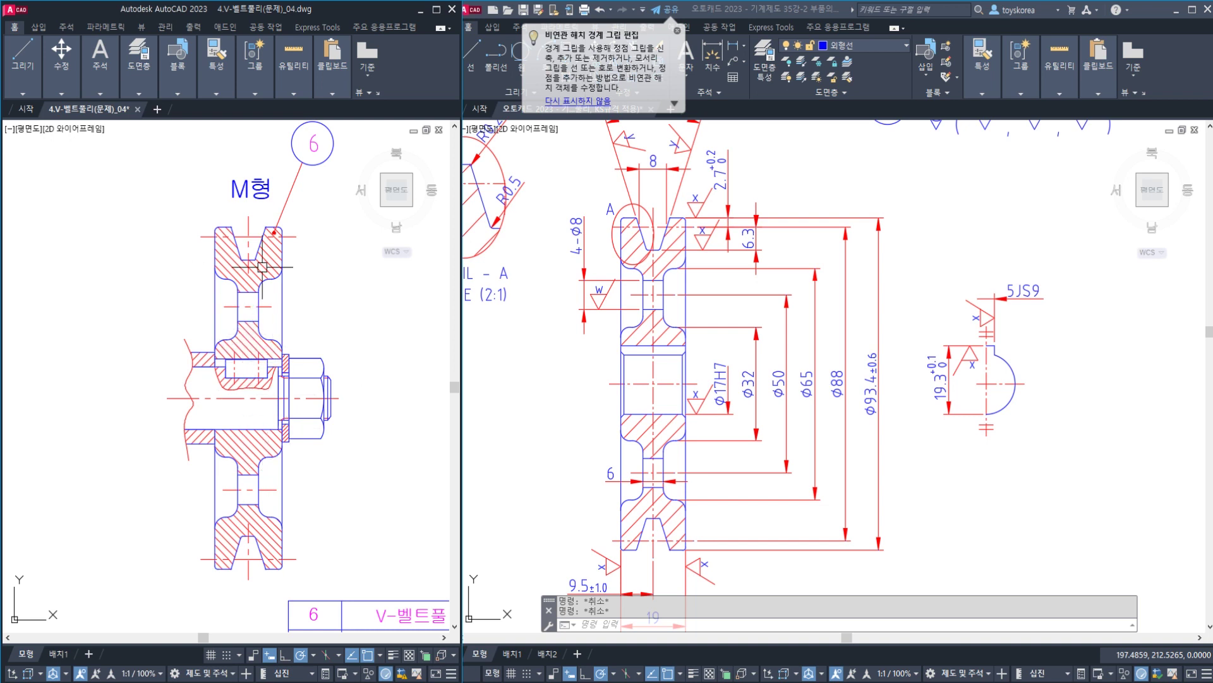
{"action": "left_click", "coordinate": [370, 452]}
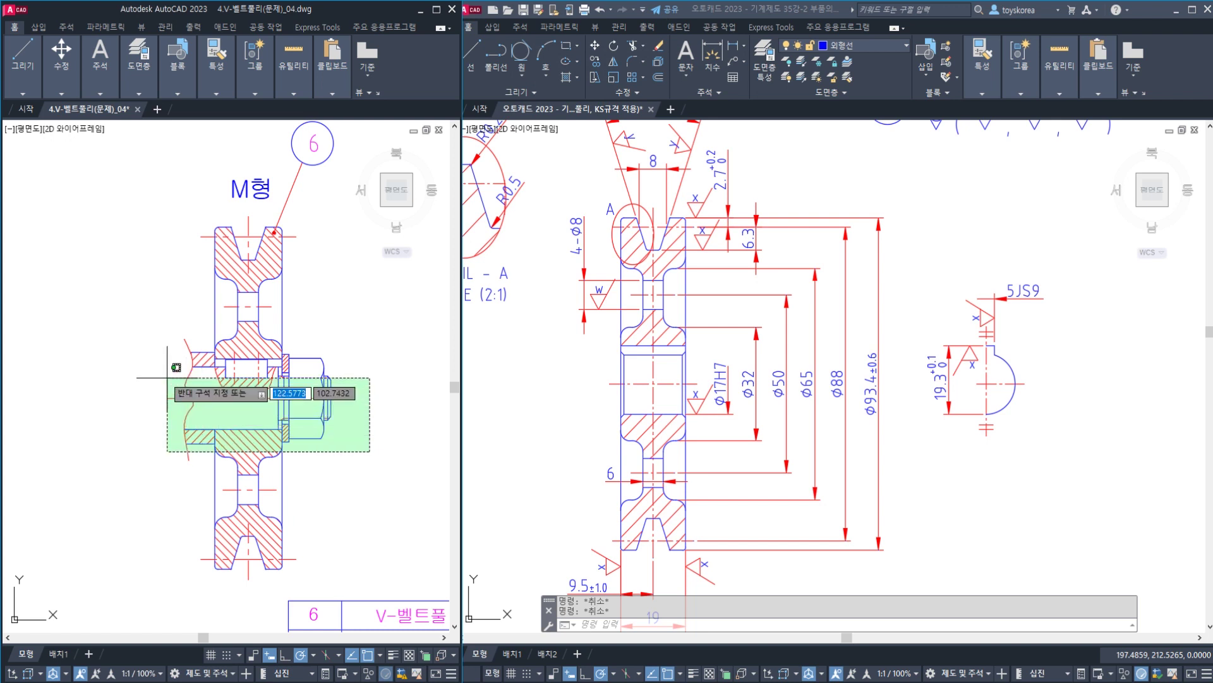
{"action": "left_click", "coordinate": [112, 325]}
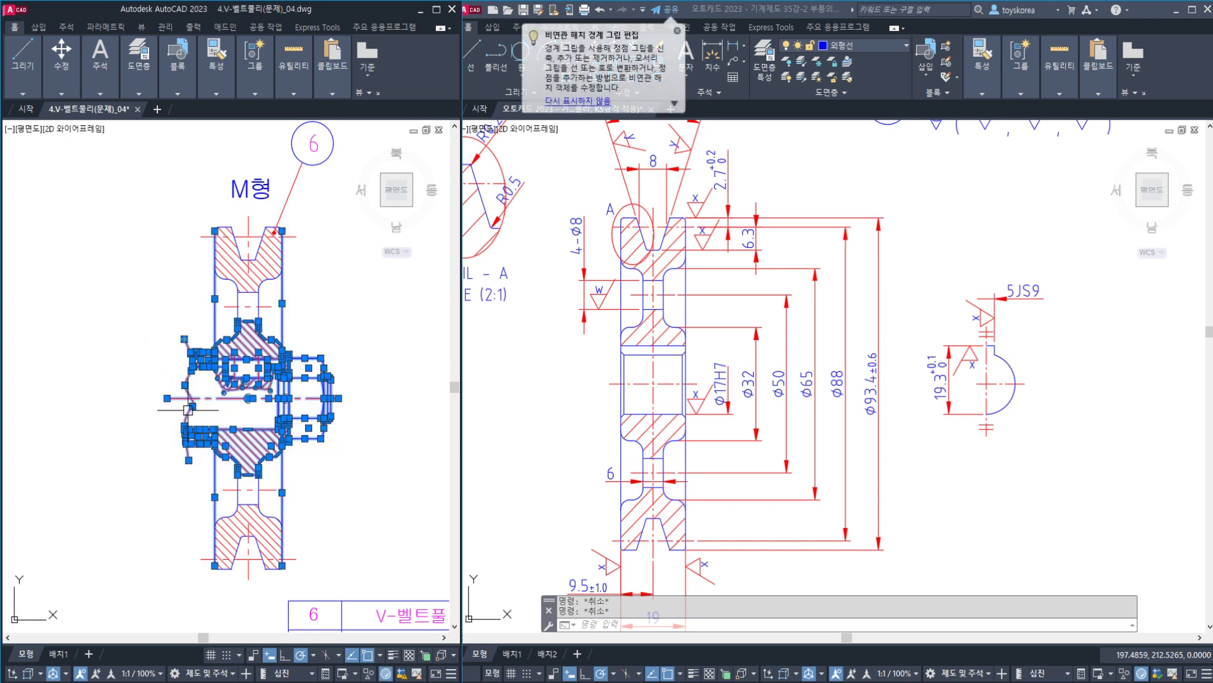
{"action": "key", "text": "Escape"}
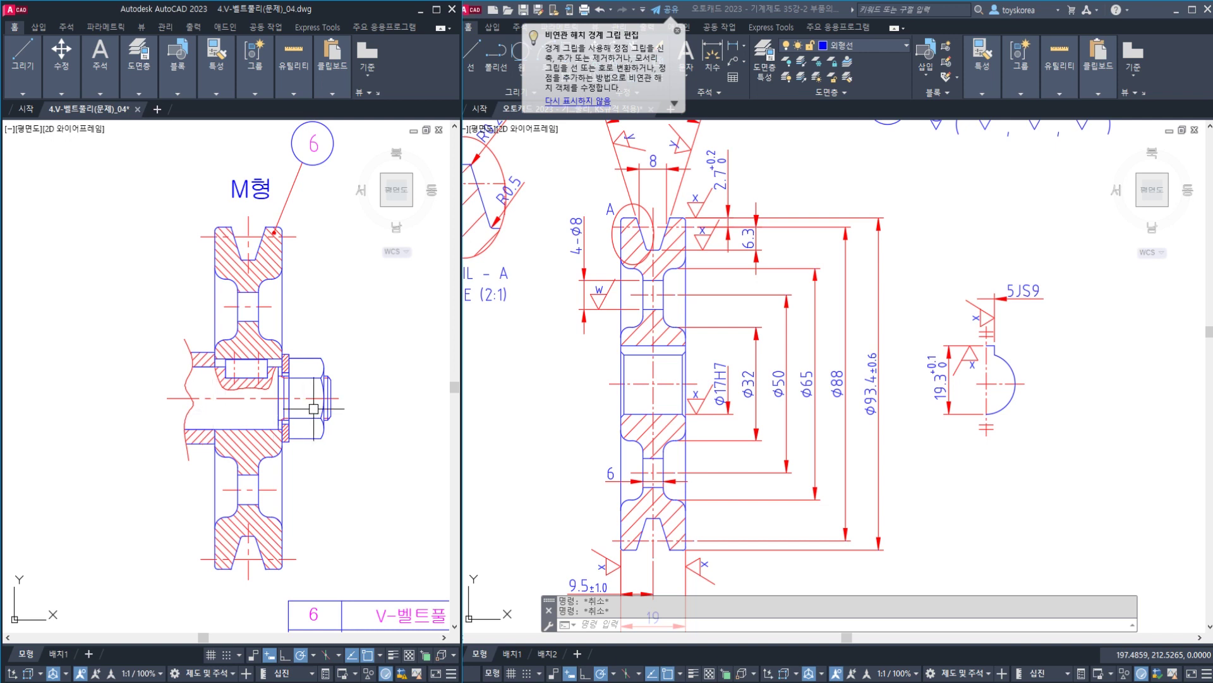
- Draw a quick leader from the end of the Ø17H7 bore dimension line straight down past the Ø32 extension line, without annotation text
{"action": "left_click", "coordinate": [534, 411]}
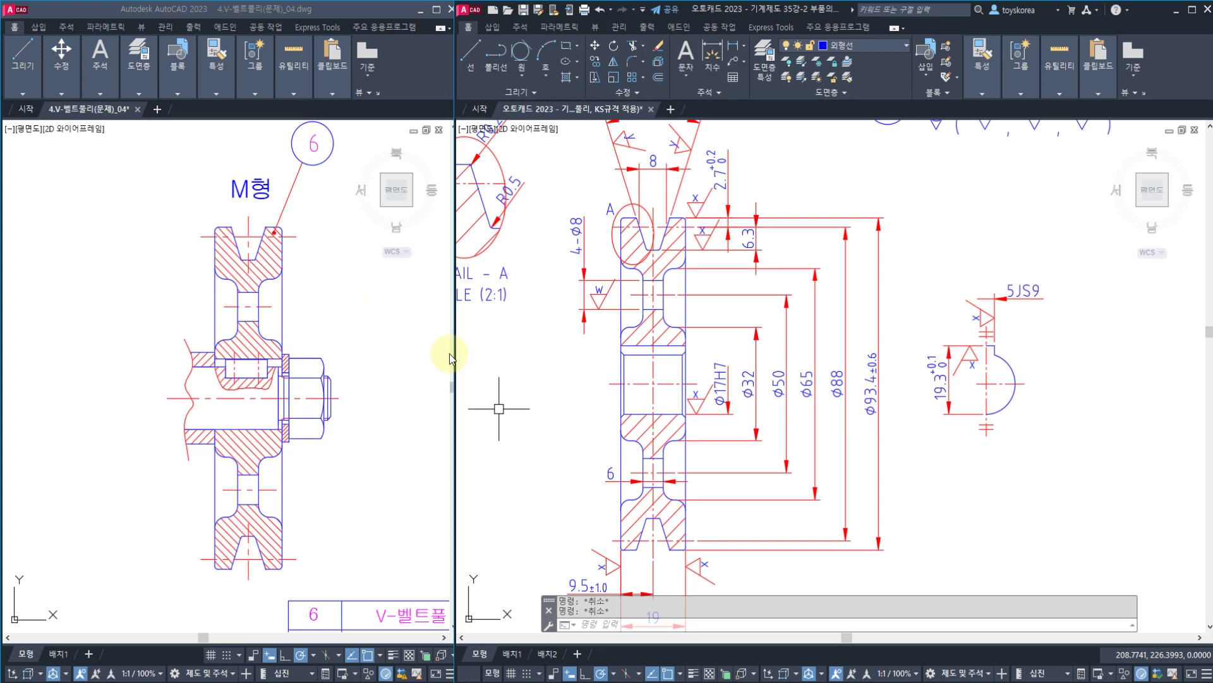
{"action": "scroll", "coordinate": [645, 414], "scroll_direction": "up", "scroll_amount": 2}
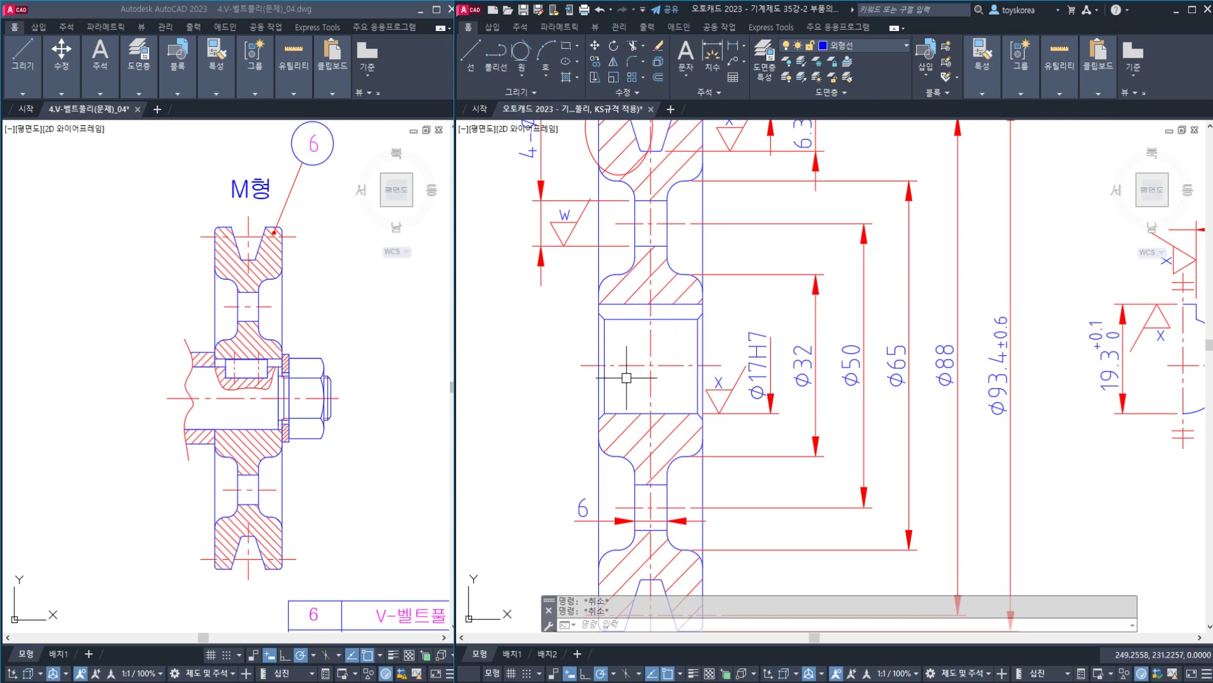
{"action": "middle_click_drag", "start_coordinate": [676, 378], "coordinate": [715, 347]}
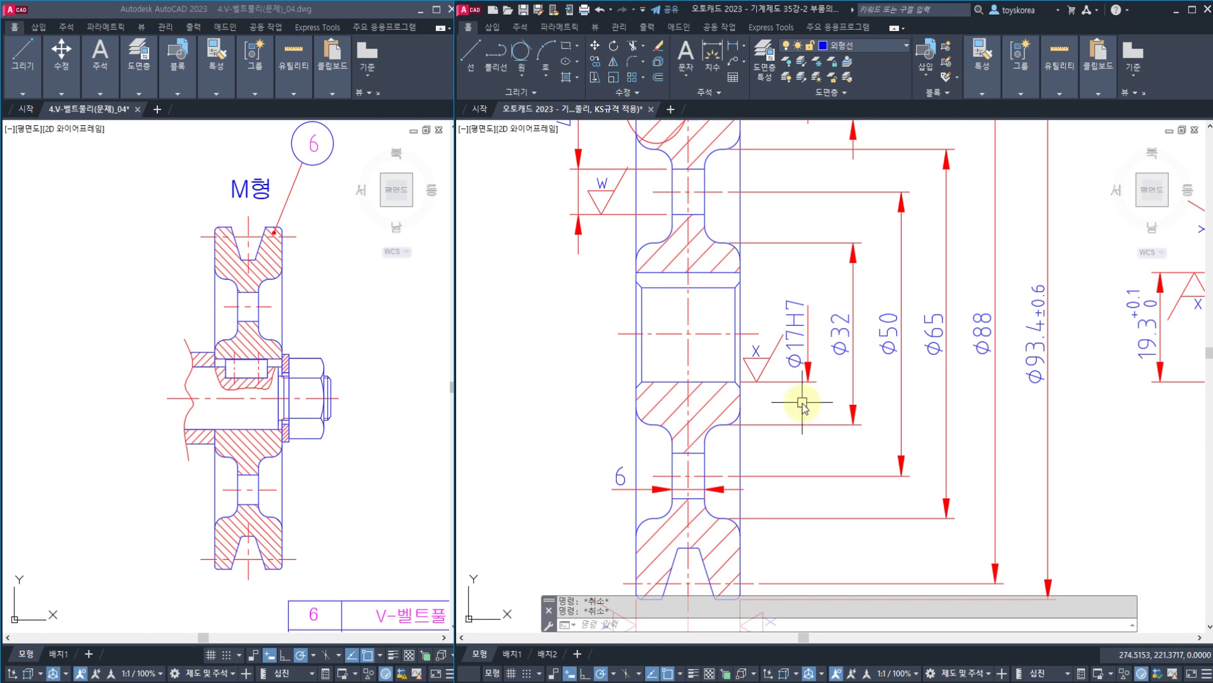
{"action": "type", "text": "E"}
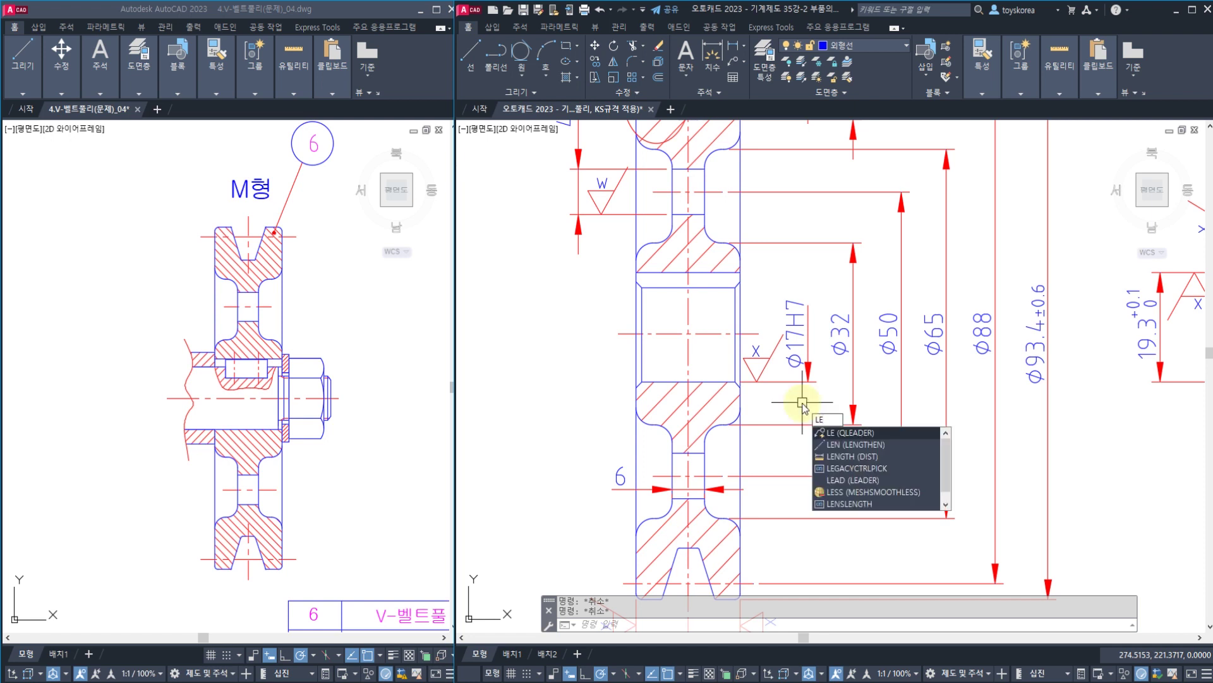
{"action": "key", "text": "Return"}
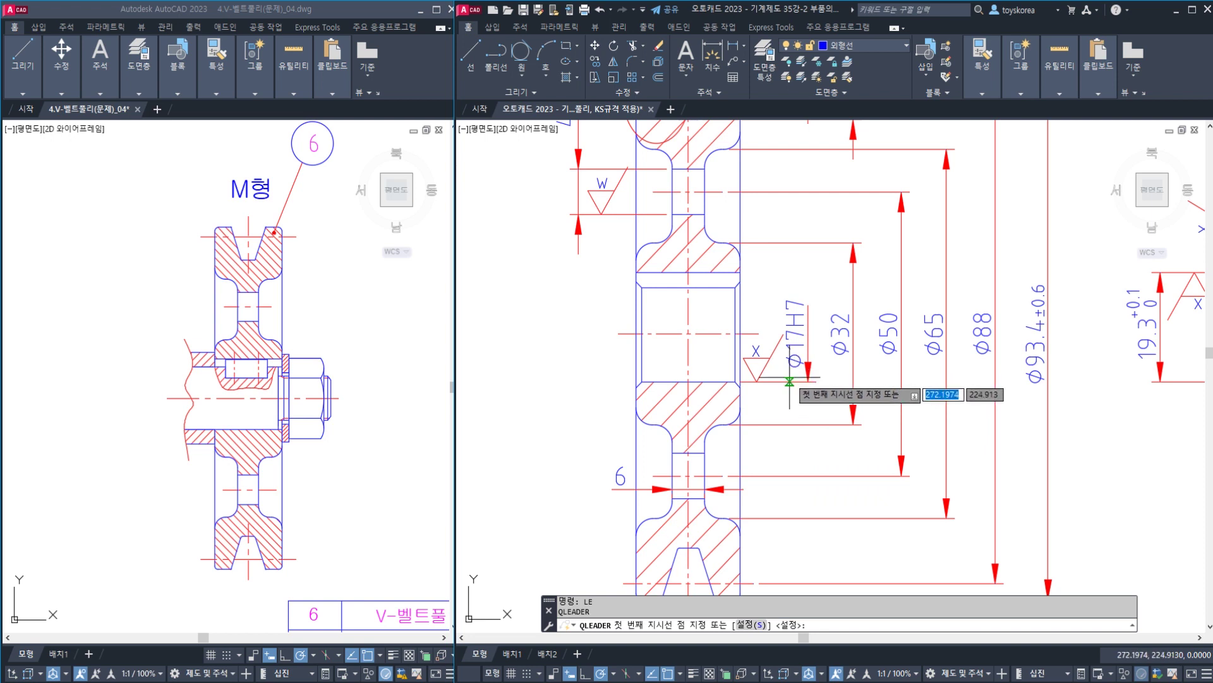
{"action": "scroll", "coordinate": [789, 381], "scroll_direction": "up", "scroll_amount": 5}
{"action": "left_click", "coordinate": [817, 375]}
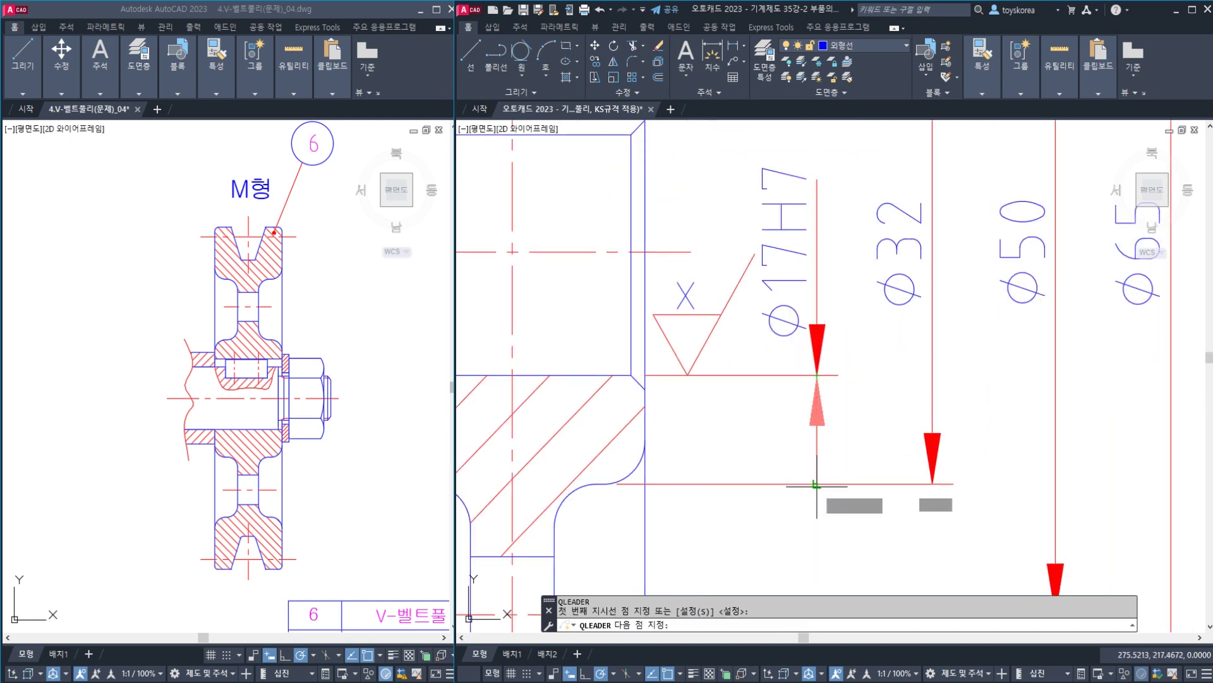
{"action": "left_click", "coordinate": [817, 509]}
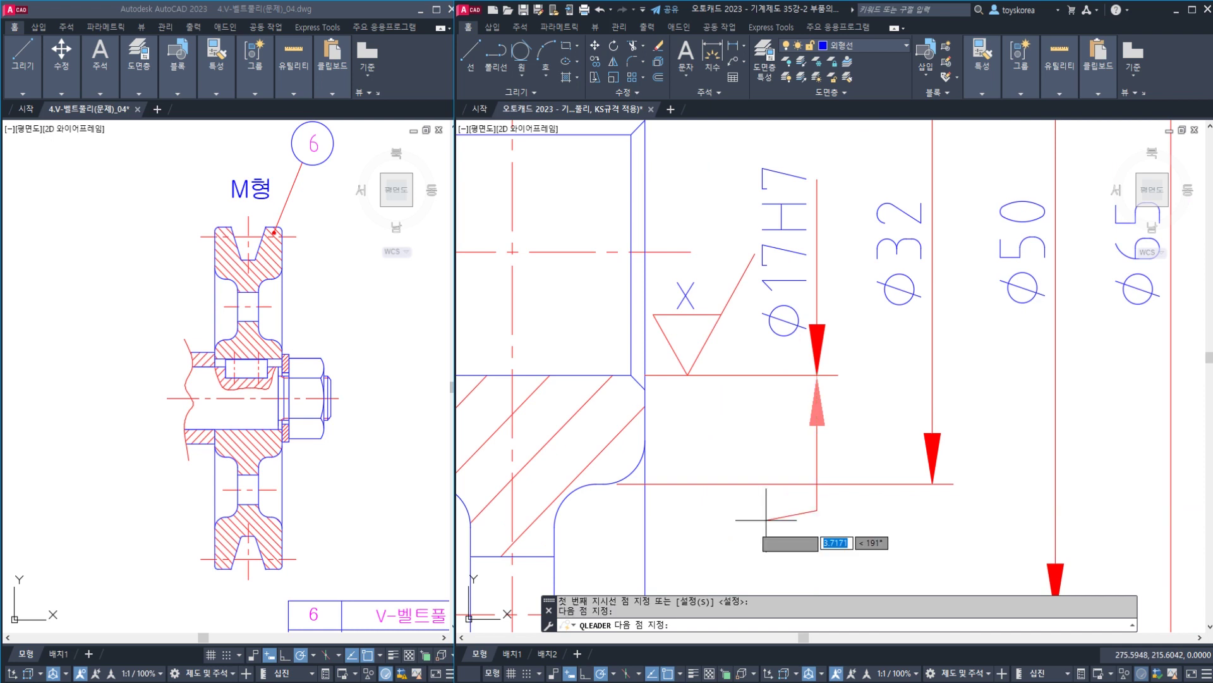
{"action": "key", "text": "Escape"}
{"action": "key", "text": "Escape"}
{"action": "key", "text": "Escape"}
{"action": "middle_click_drag", "start_coordinate": [750, 514], "coordinate": [759, 438]}
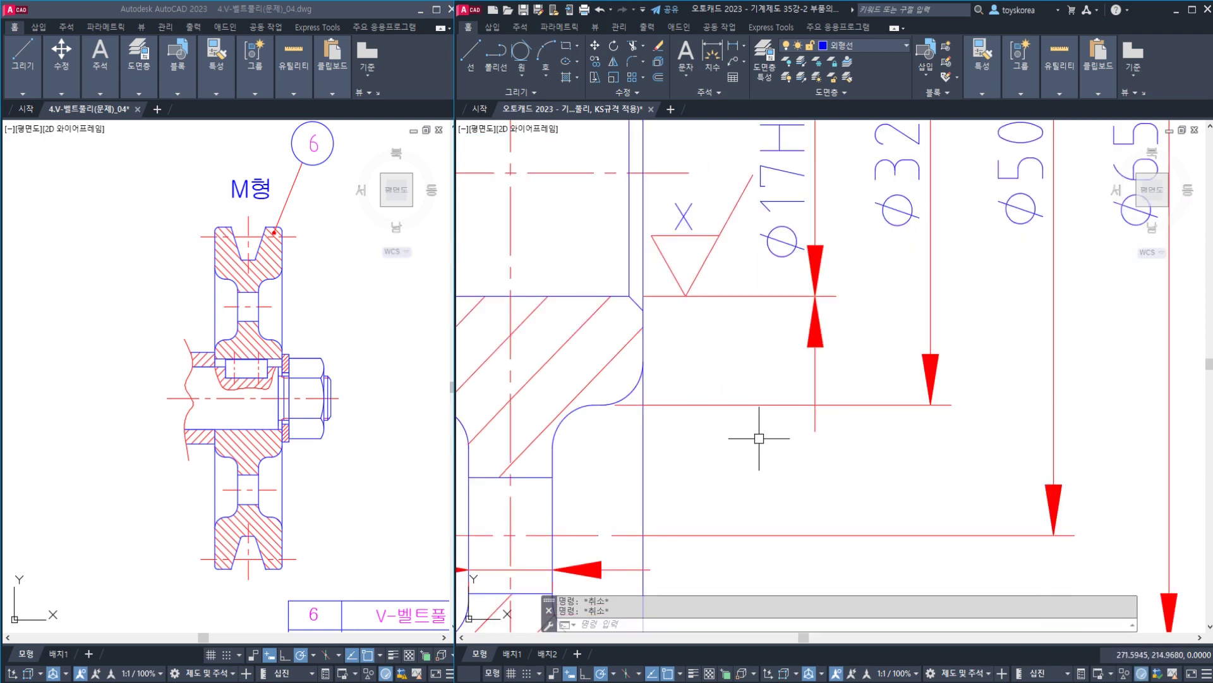
- Change the arrowhead of the leader below the Ø17H7 dimension to the filled datum triangle
{"action": "type", "text": "CH"}
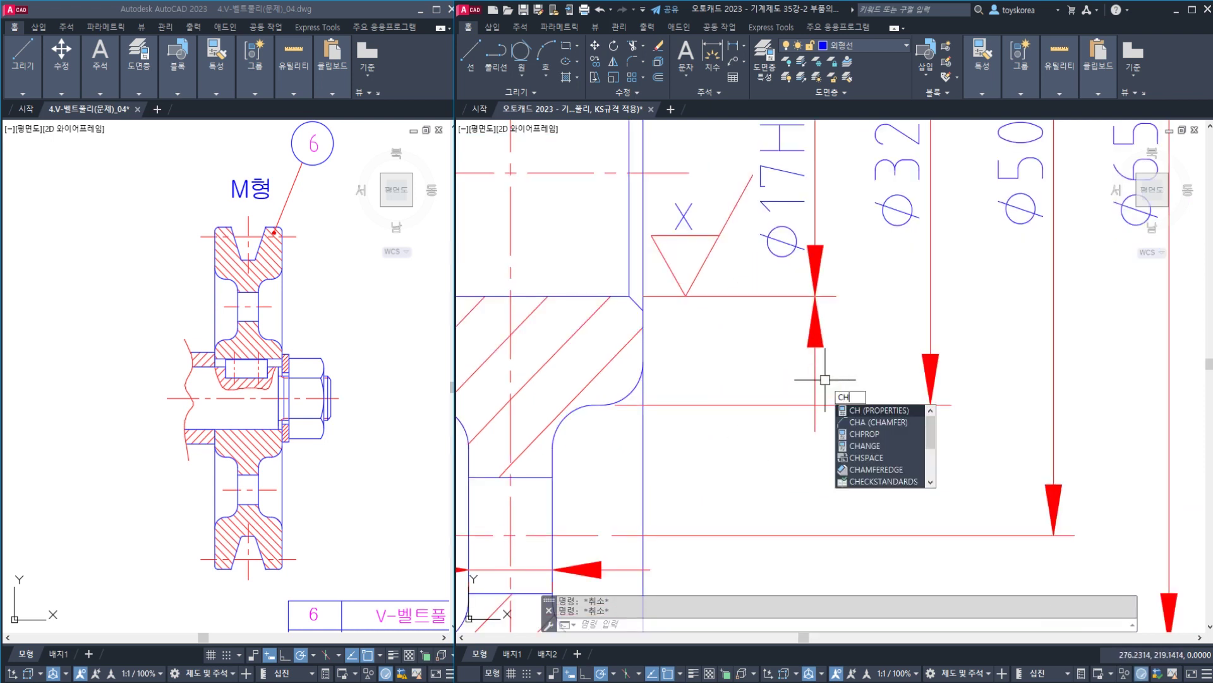
{"action": "key", "text": "Return"}
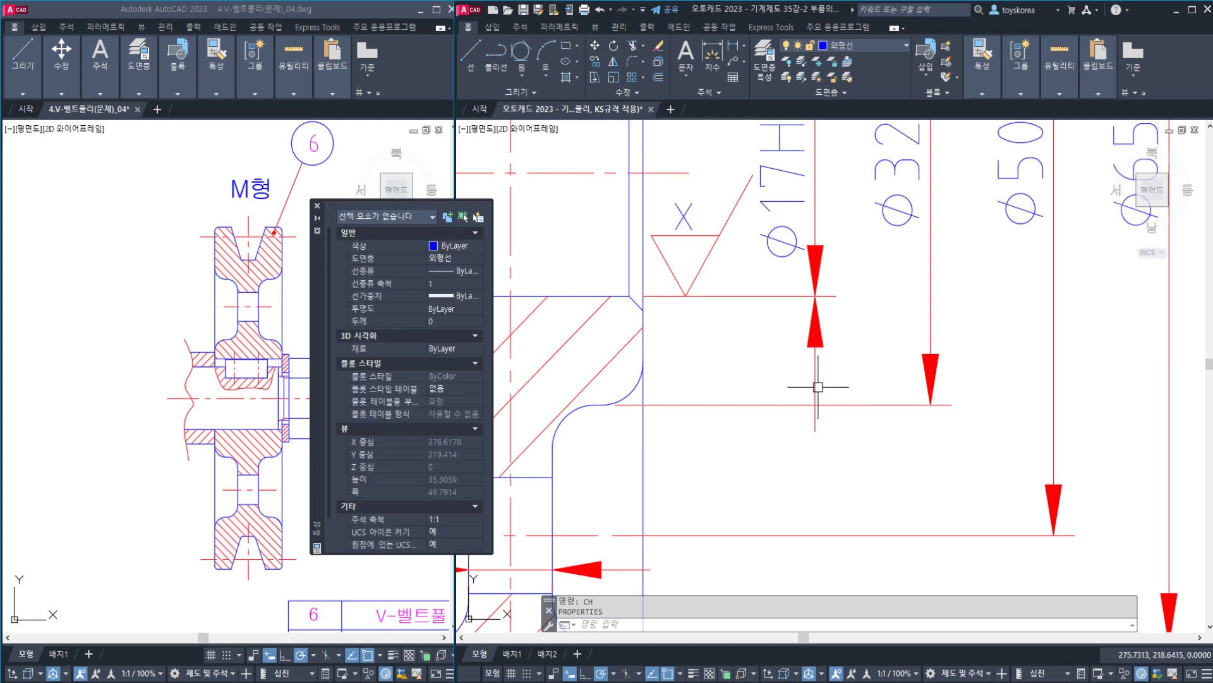
{"action": "left_click", "coordinate": [815, 385]}
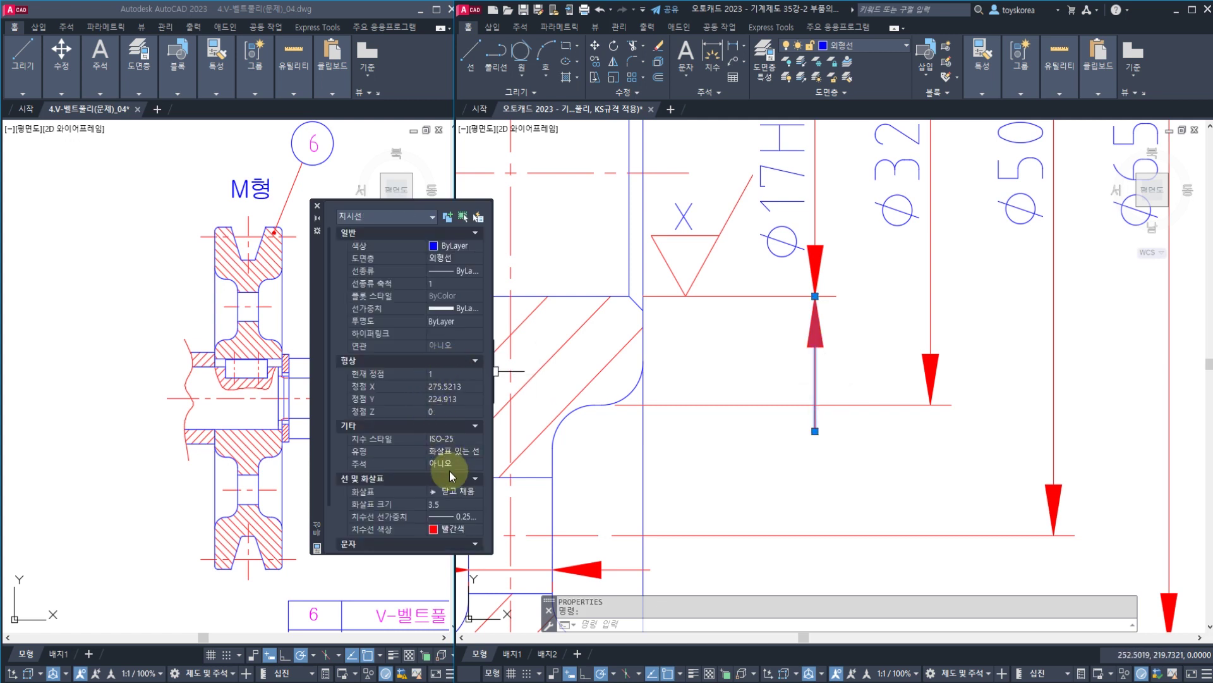
{"action": "left_click", "coordinate": [477, 492]}
{"action": "left_click_drag", "start_coordinate": [480, 515], "coordinate": [479, 575]}
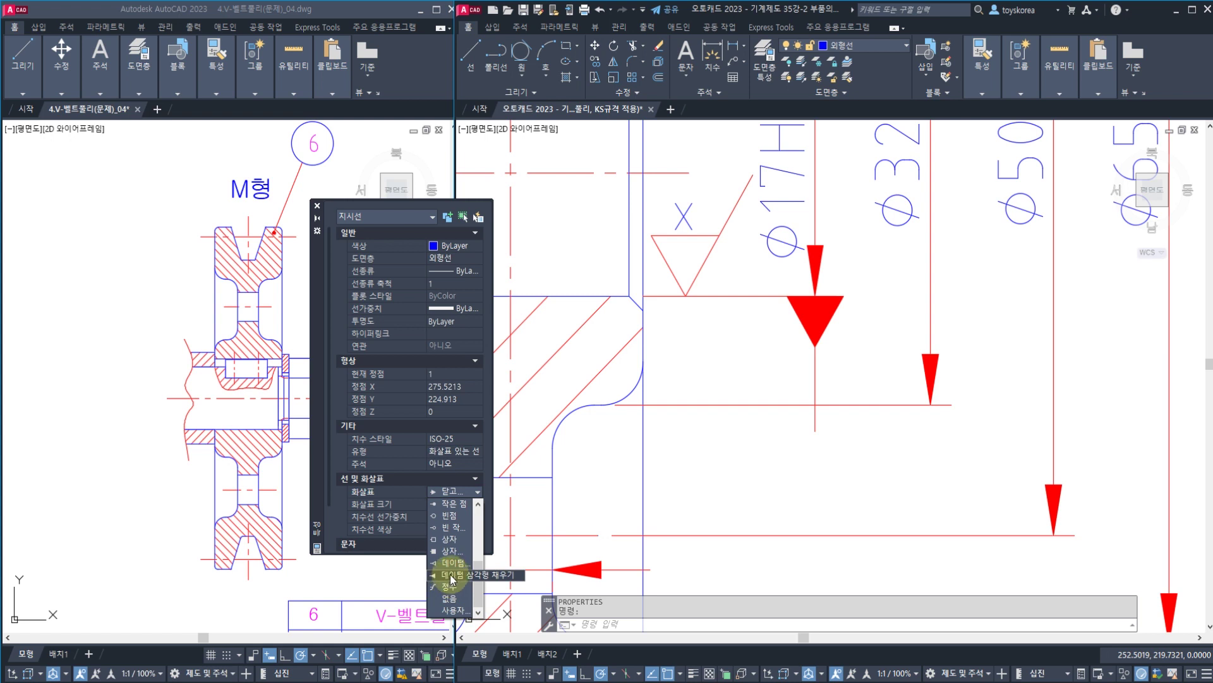
{"action": "left_click", "coordinate": [455, 576]}
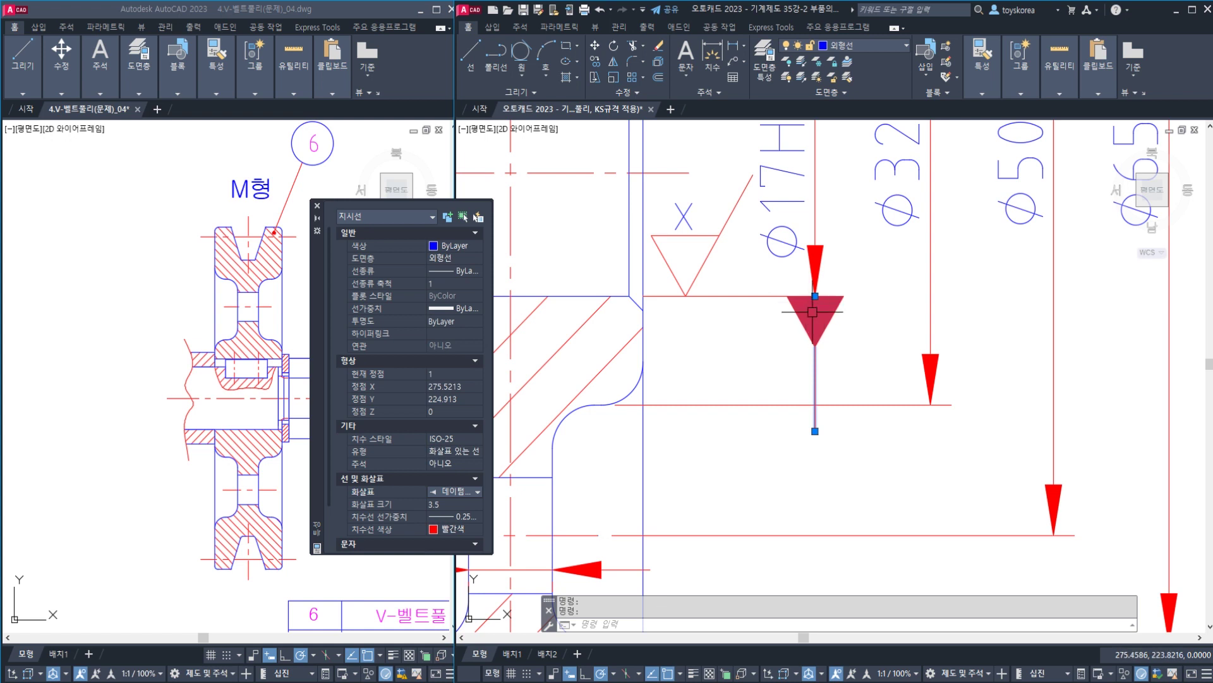
{"action": "left_click", "coordinate": [317, 206]}
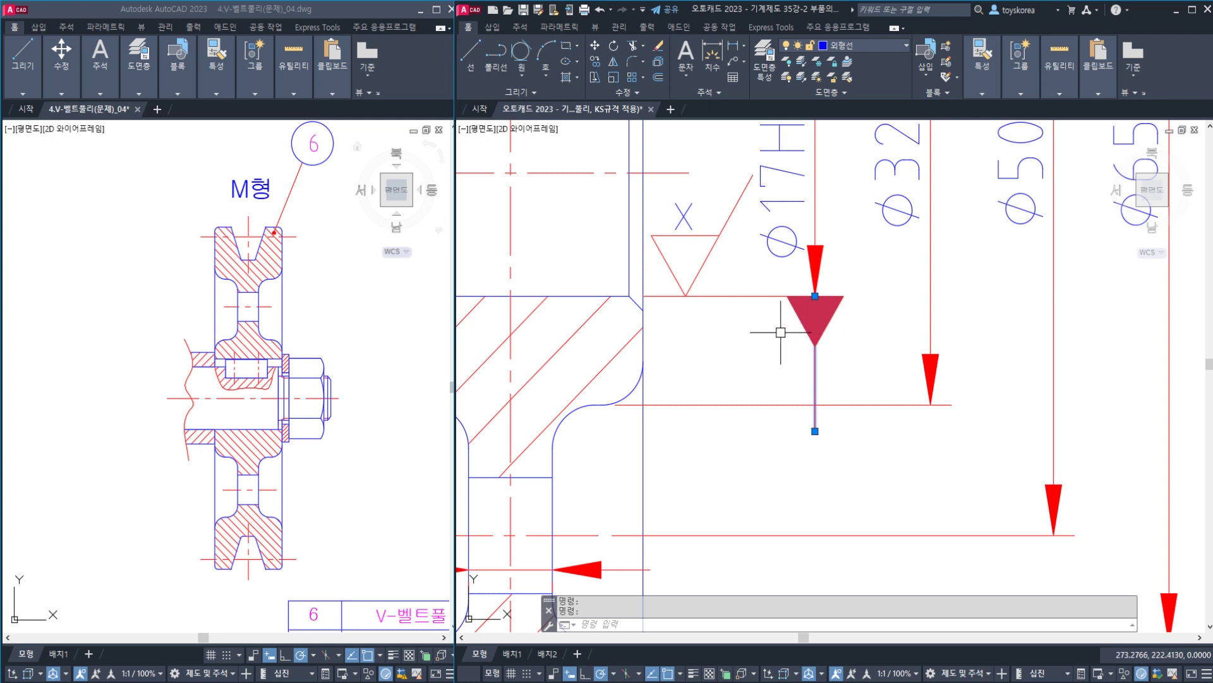
{"action": "key", "text": "Escape"}
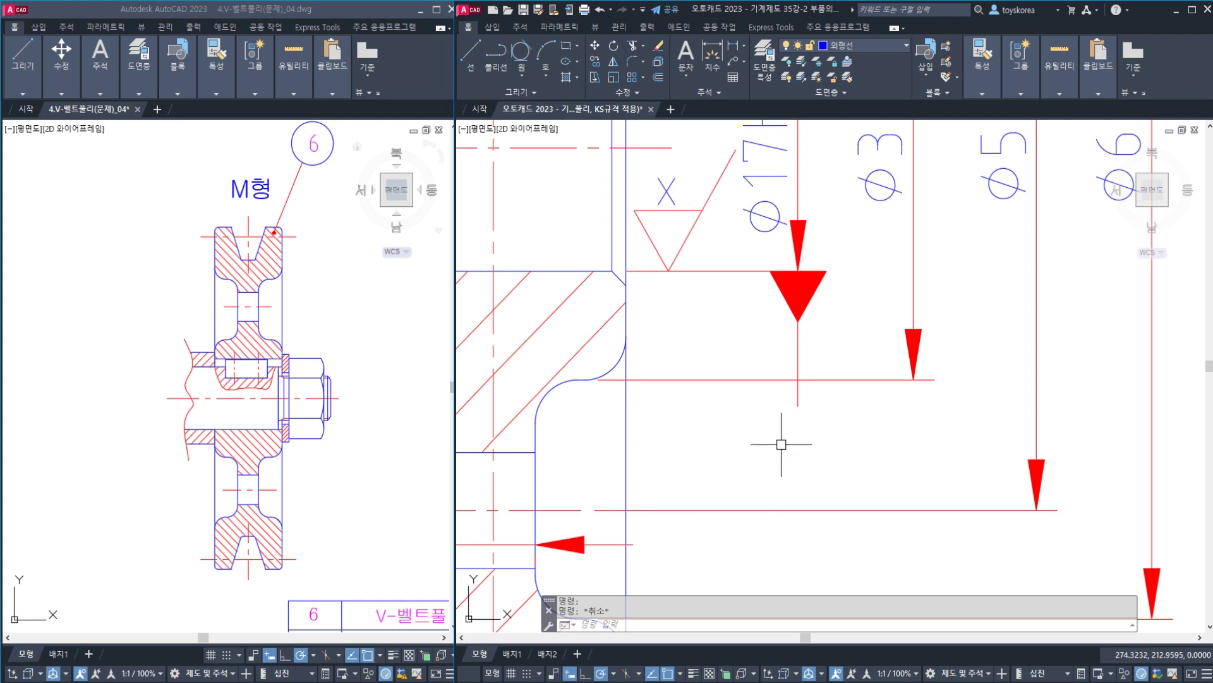
- Create a geometric tolerance frame containing only datum letter A and place it at the lower end of the datum leader
{"action": "type", "text": "OL"}
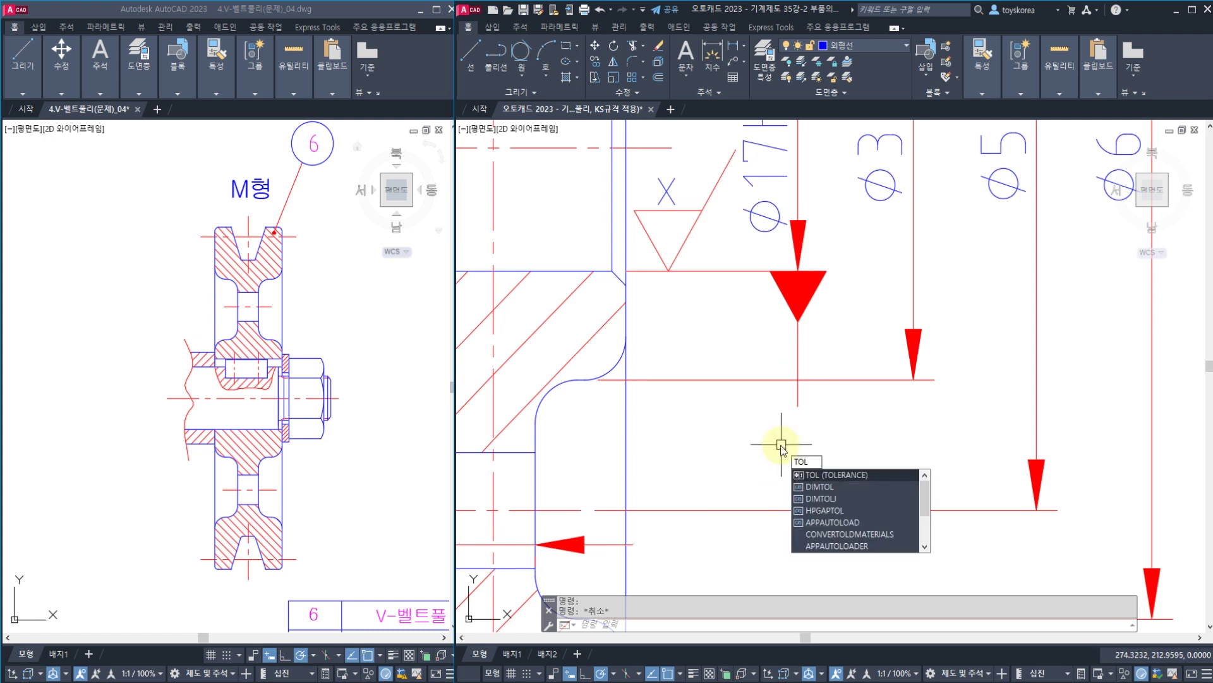
{"action": "key", "text": "Return"}
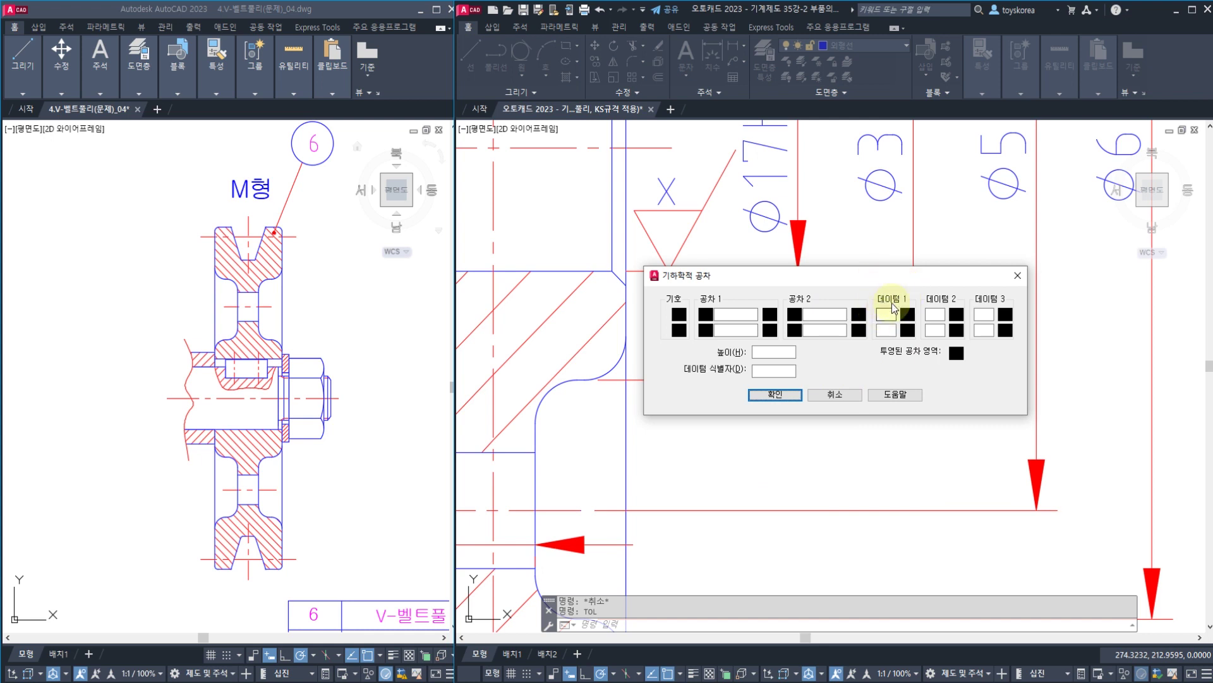
{"action": "left_click", "coordinate": [781, 395]}
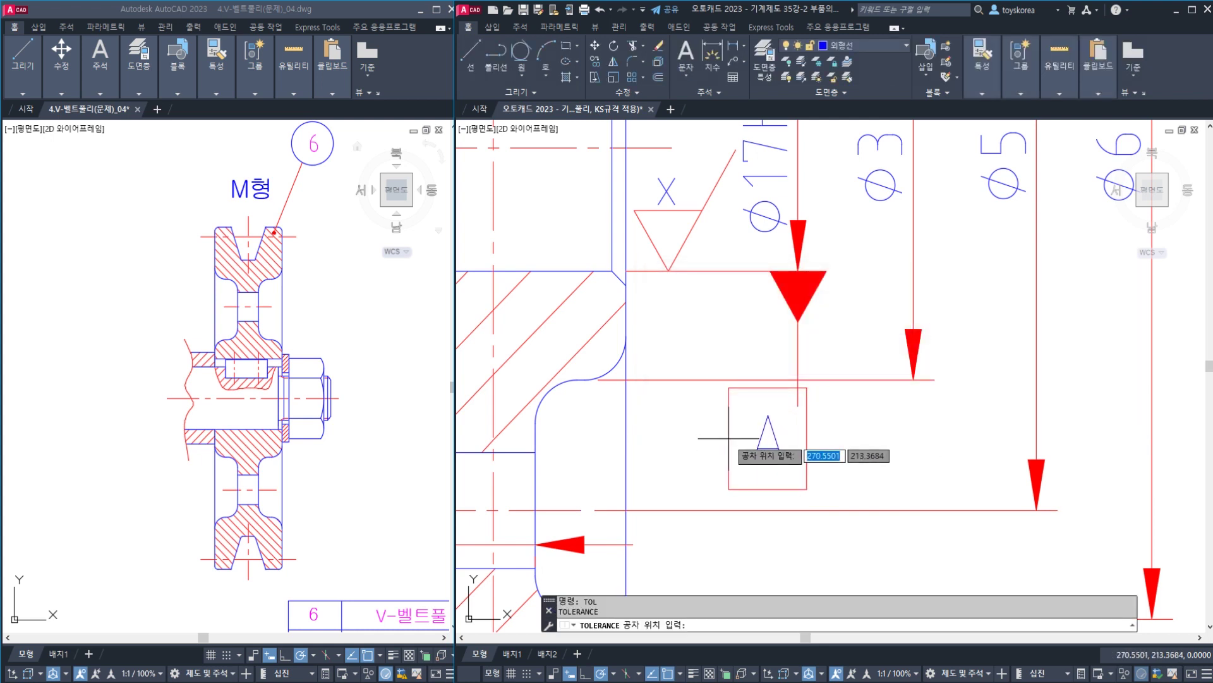
{"action": "left_click", "coordinate": [798, 406]}
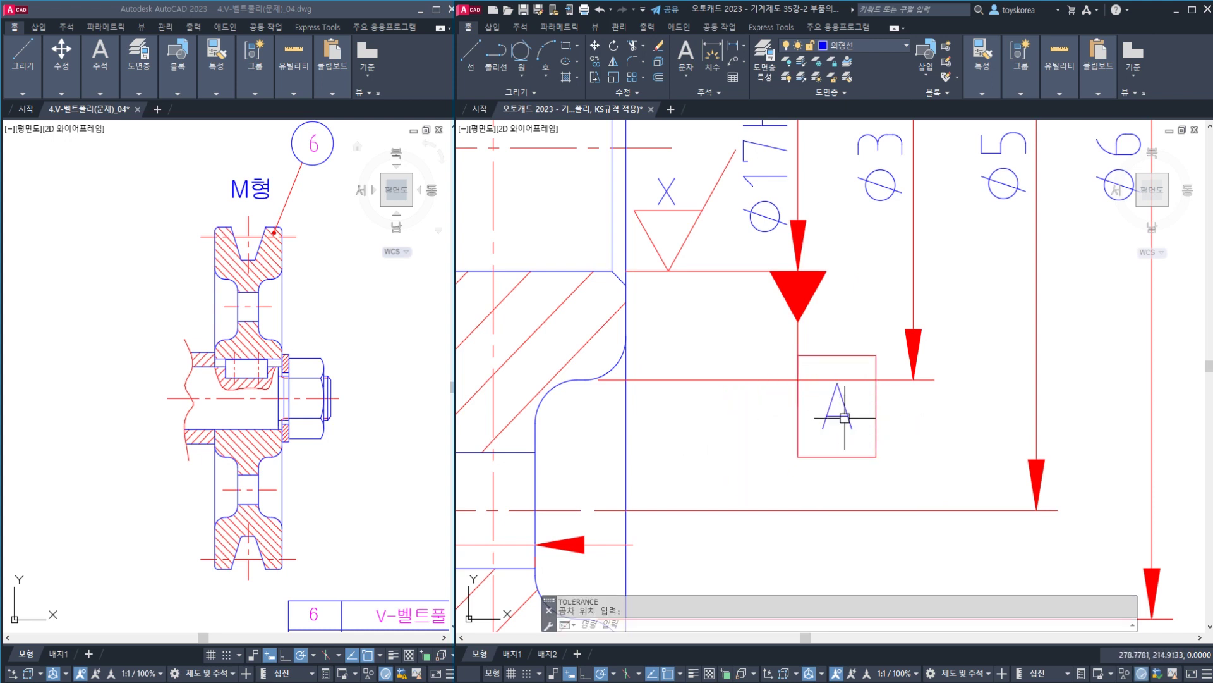
- Move the datum A frame by its top edge midpoint onto the lower end of the leader
{"action": "key", "text": "space"}
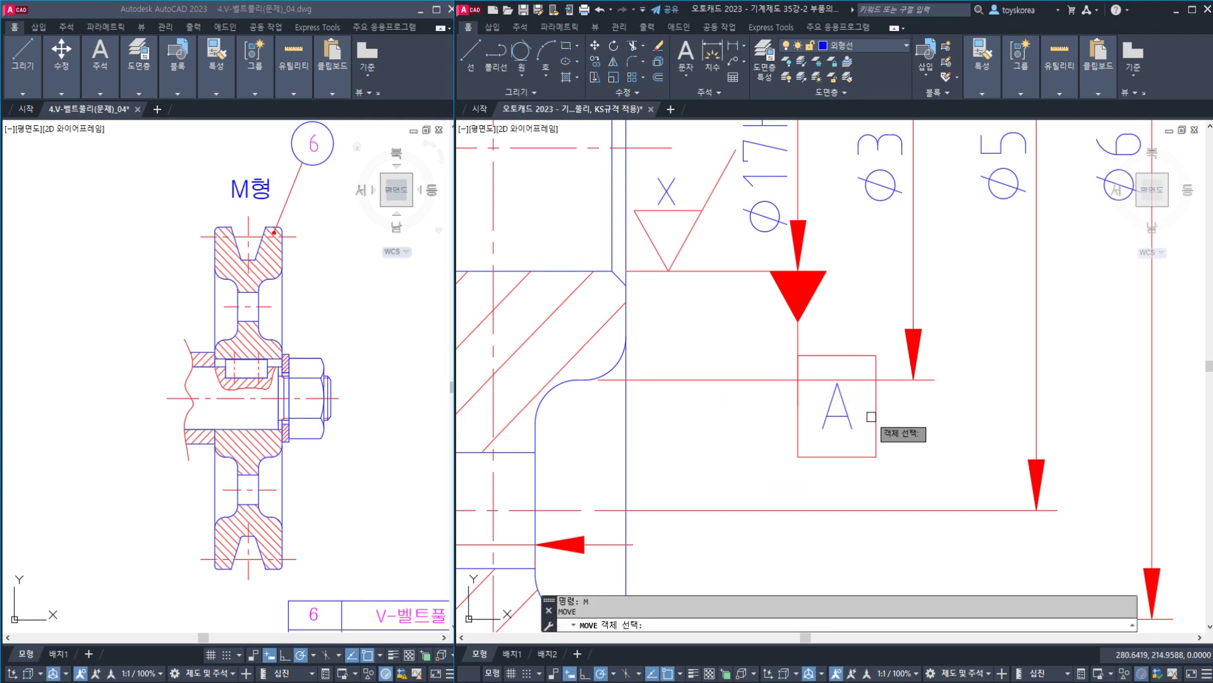
{"action": "left_click", "coordinate": [872, 417]}
{"action": "left_click", "coordinate": [872, 405]}
{"action": "left_click", "coordinate": [874, 400]}
{"action": "key", "text": "space"}
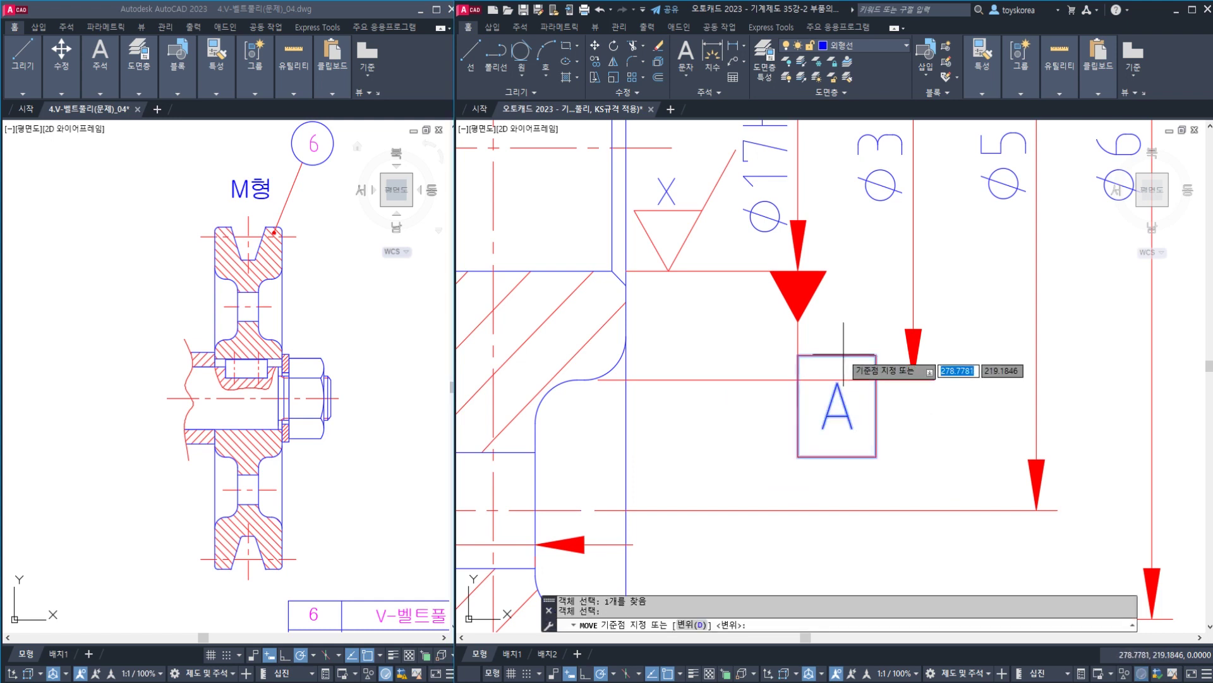
{"action": "left_click", "coordinate": [837, 356]}
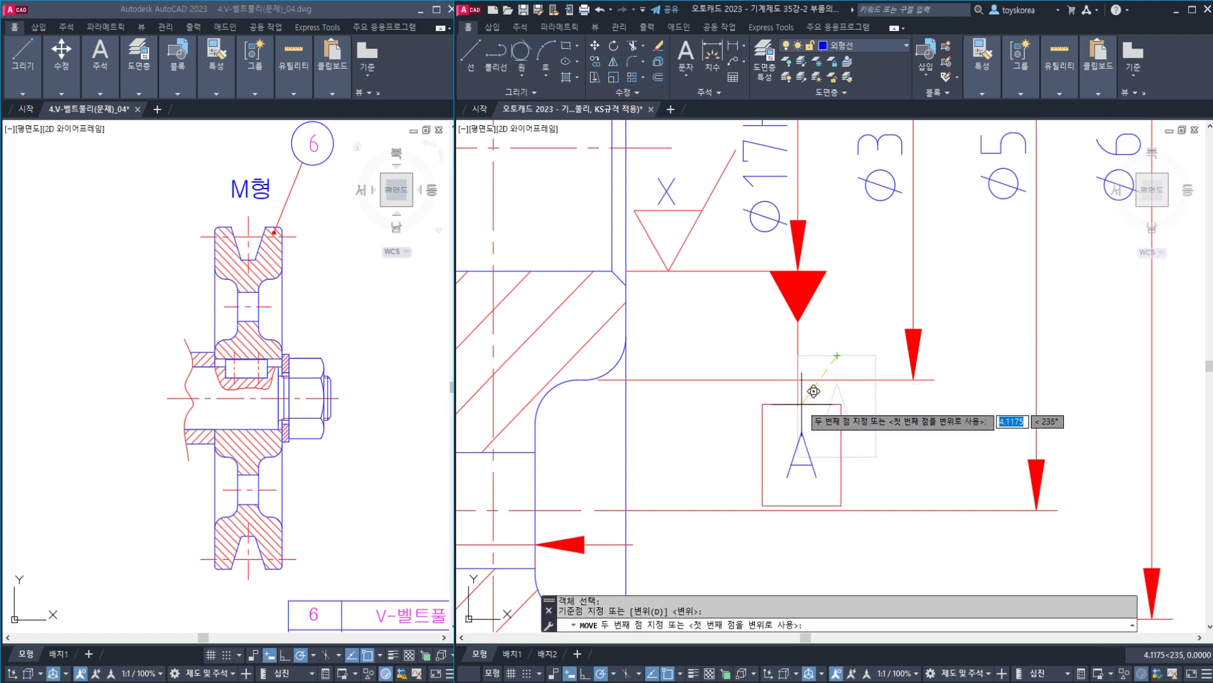
{"action": "key", "text": "Escape"}
{"action": "key", "text": "Escape"}
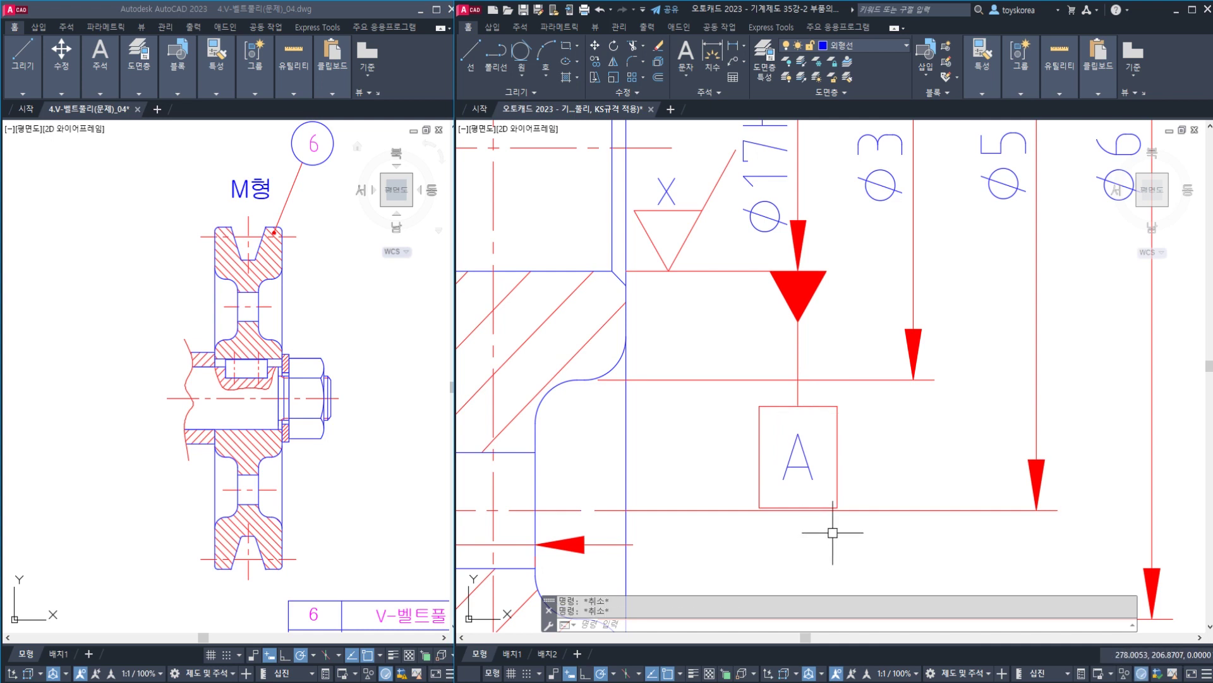
- Stretch the datum A frame and leader end straight up about 0.68 to shorten the leader and clear the Ø50 extension line
{"action": "mouse_move", "coordinate": [833, 533]}
{"action": "middle_mouse_down"}
{"action": "mouse_move", "coordinate": [835, 477]}
{"action": "mouse_move", "coordinate": [828, 497]}
{"action": "middle_mouse_up"}
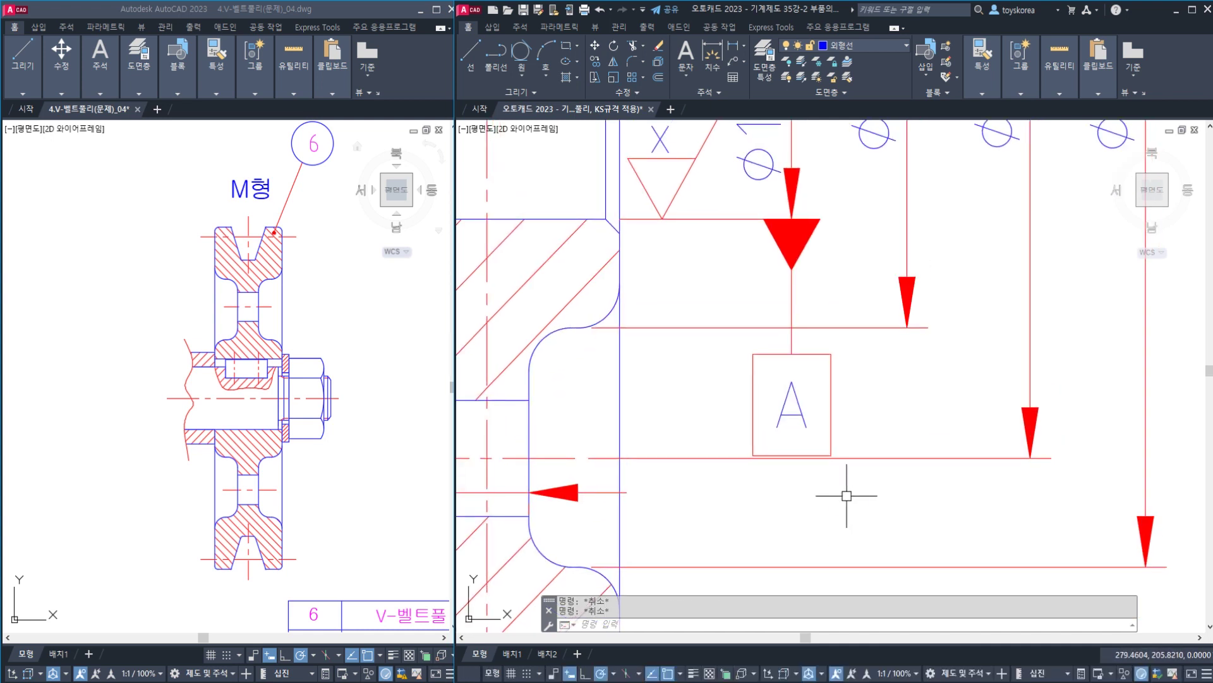
{"action": "type", "text": "s"}
{"action": "key", "text": "Return"}
{"action": "left_click", "coordinate": [847, 504]}
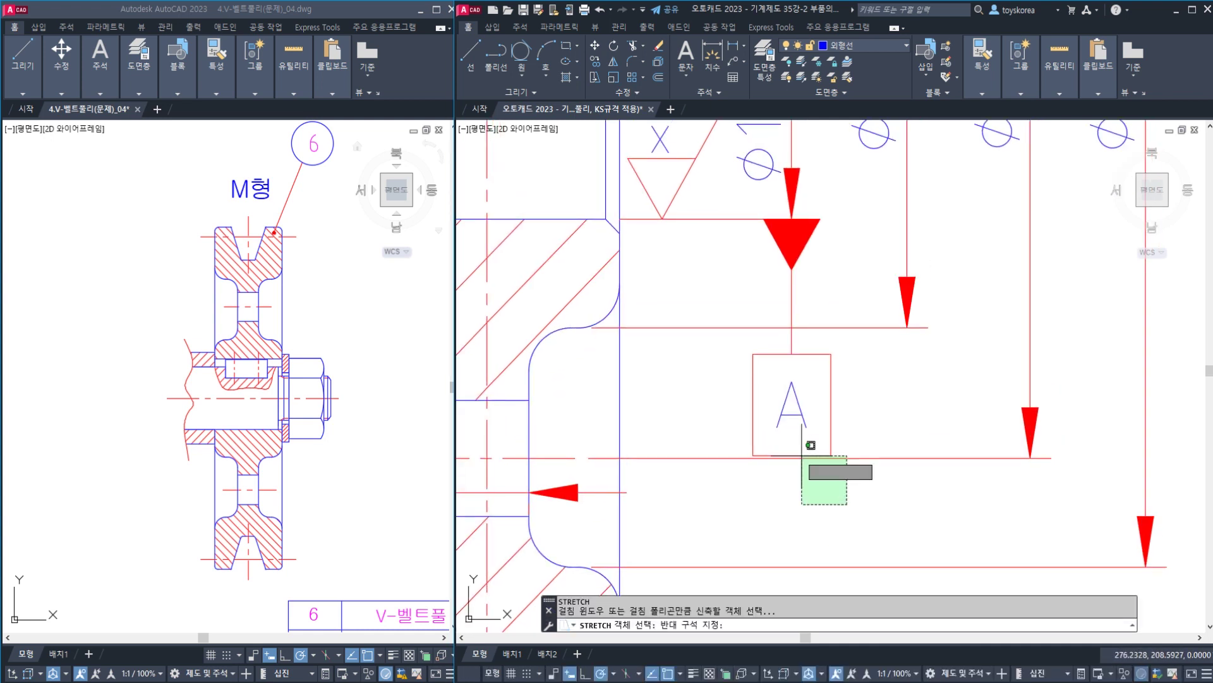
{"action": "left_click", "coordinate": [733, 364]}
{"action": "key", "text": "Return"}
{"action": "left_click", "coordinate": [896, 417]}
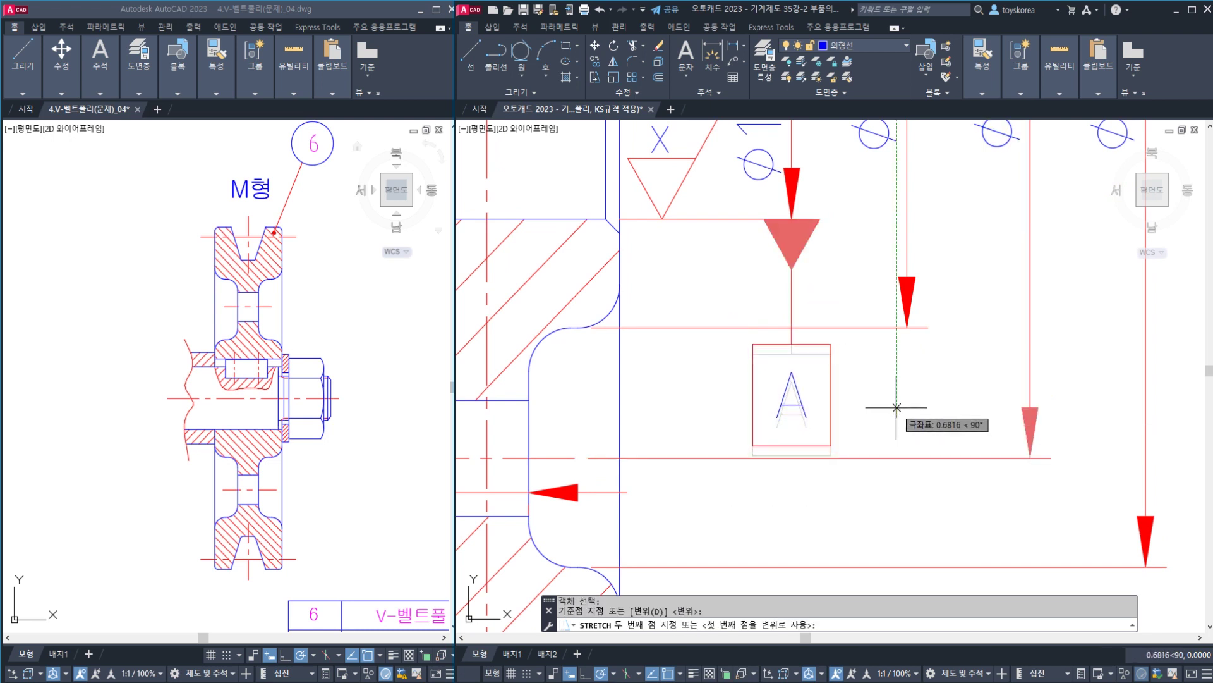
{"action": "left_click", "coordinate": [896, 408]}
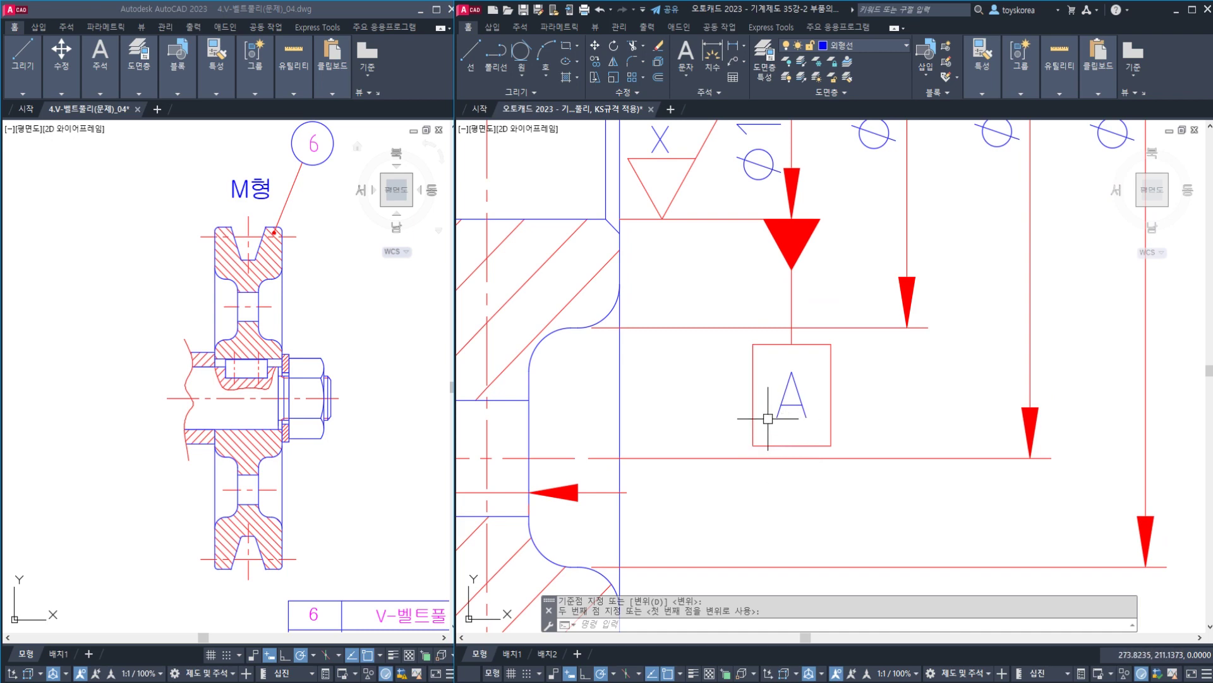
- Examine how the datum triangle lines up with the Ø17H7 dimension arrow, its extension line, the bore edges and the centreline
{"action": "scroll", "coordinate": [768, 419], "scroll_direction": "down", "scroll_amount": 3}
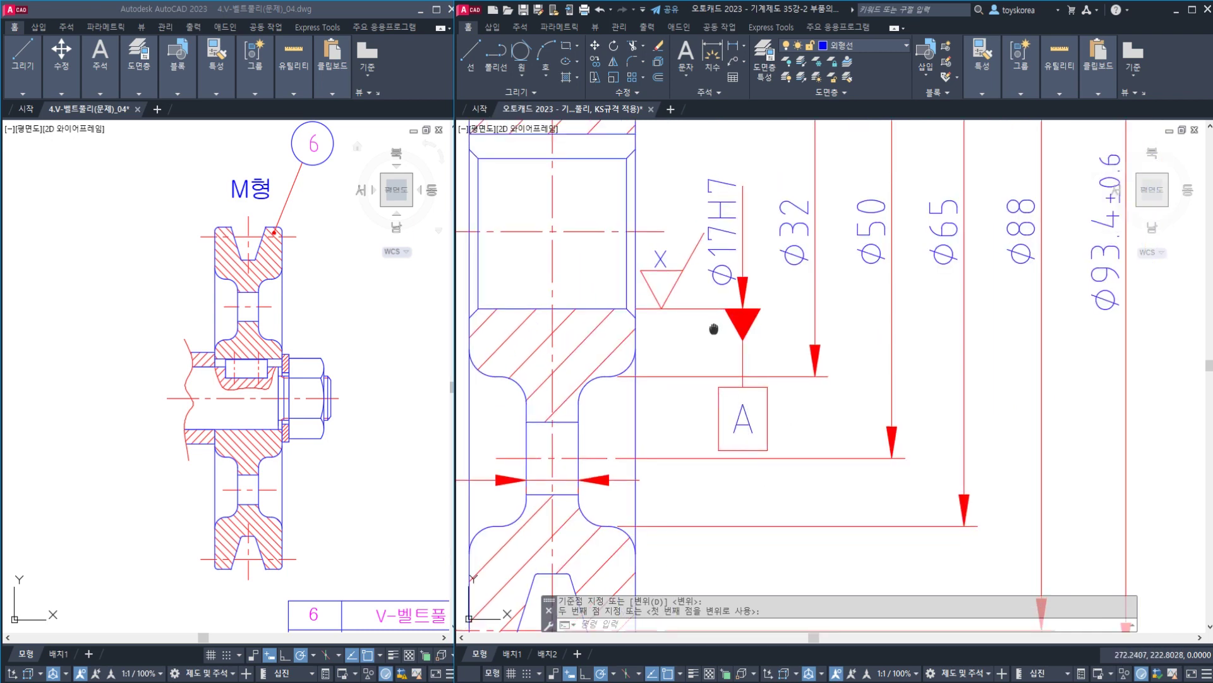
{"action": "middle_click_drag", "start_coordinate": [714, 328], "coordinate": [762, 389]}
{"action": "key", "text": "Escape"}
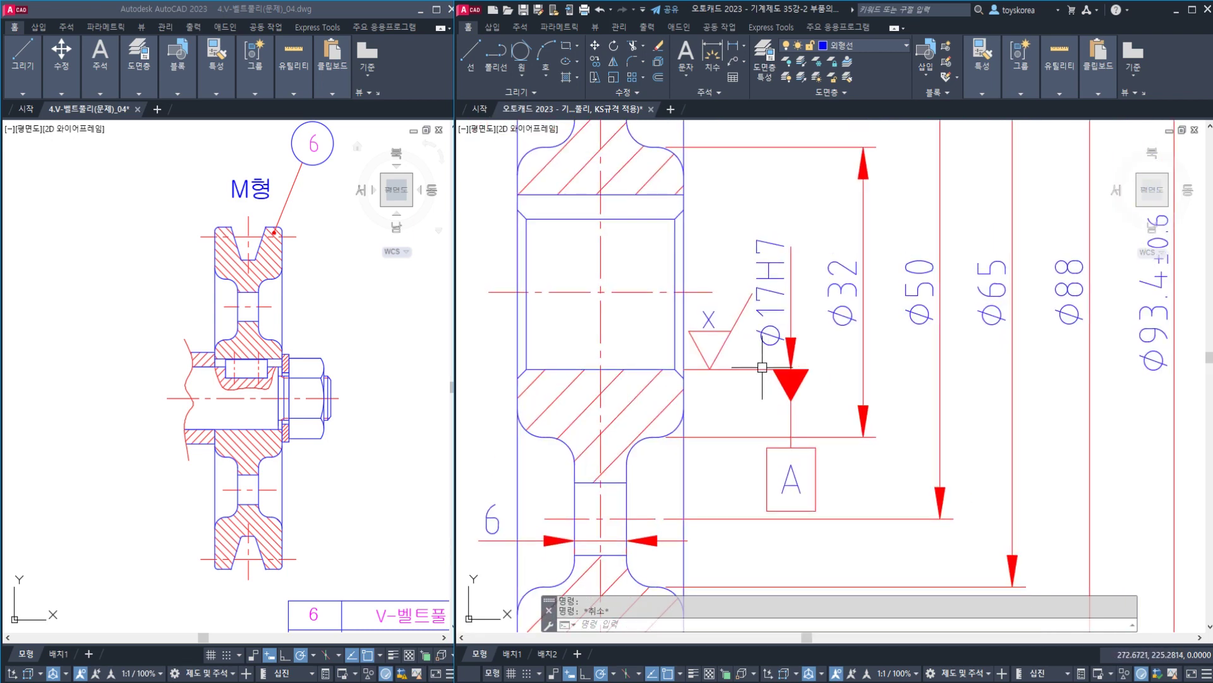
{"action": "left_click", "coordinate": [762, 368]}
{"action": "key", "text": "Escape"}
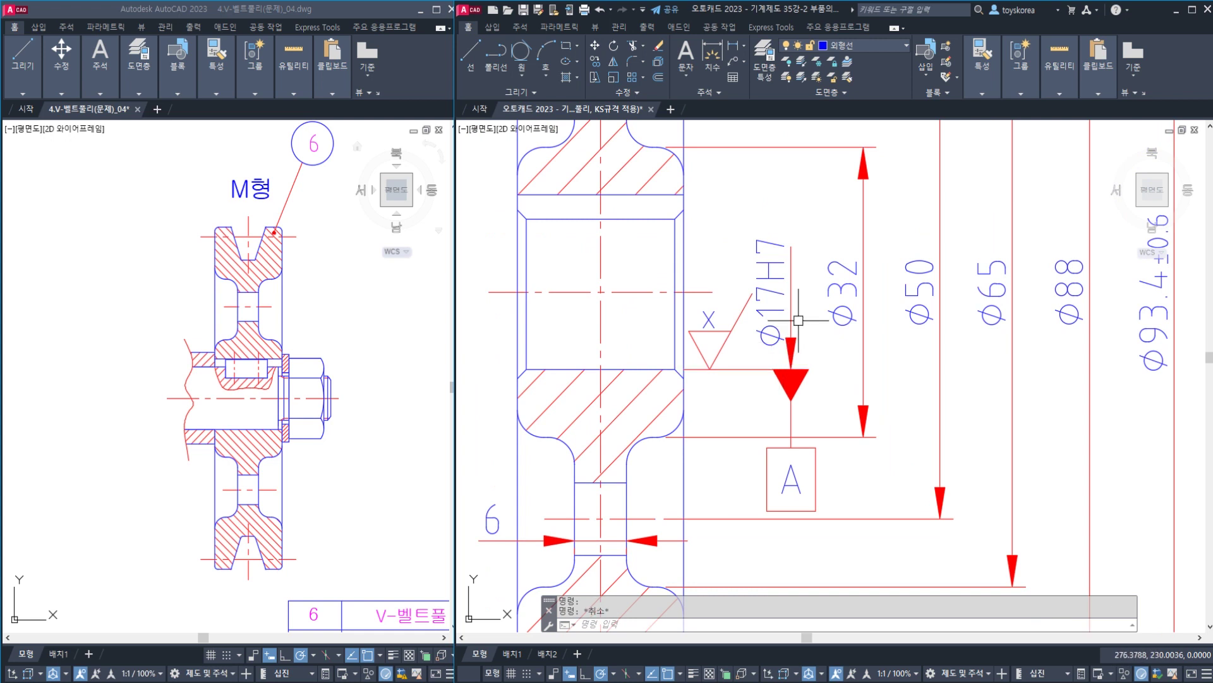
{"action": "left_click", "coordinate": [643, 369]}
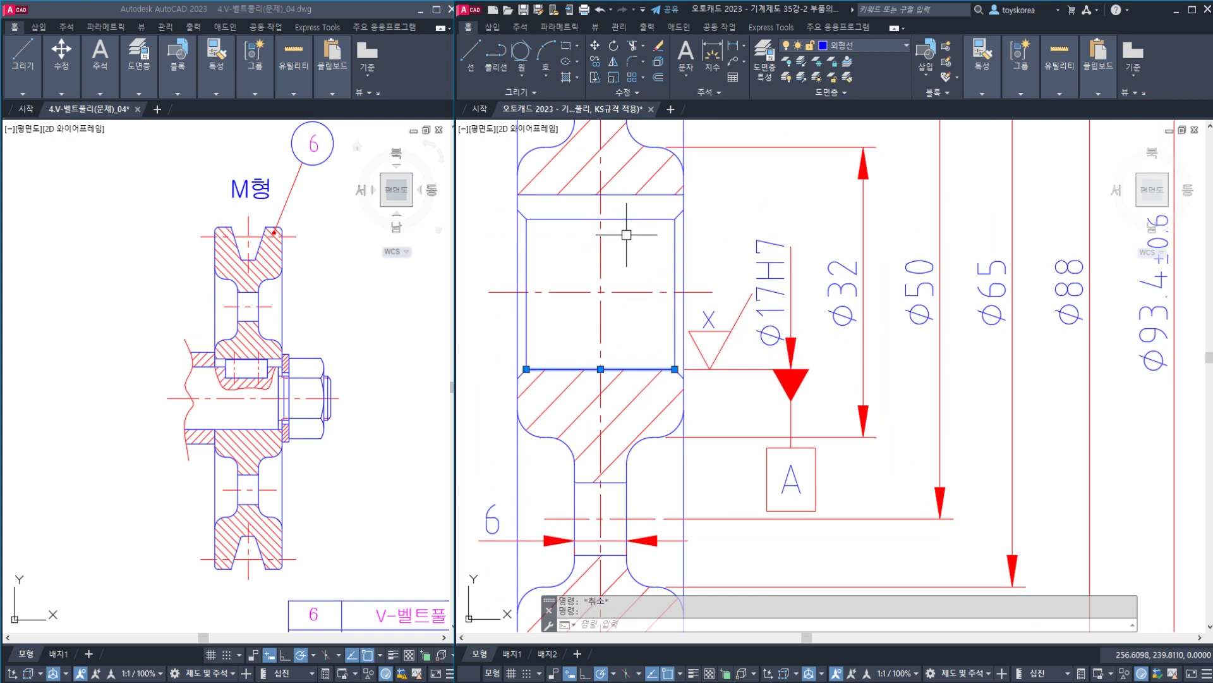
{"action": "key", "text": "Escape"}
{"action": "left_click", "coordinate": [759, 363]}
{"action": "left_click", "coordinate": [743, 369]}
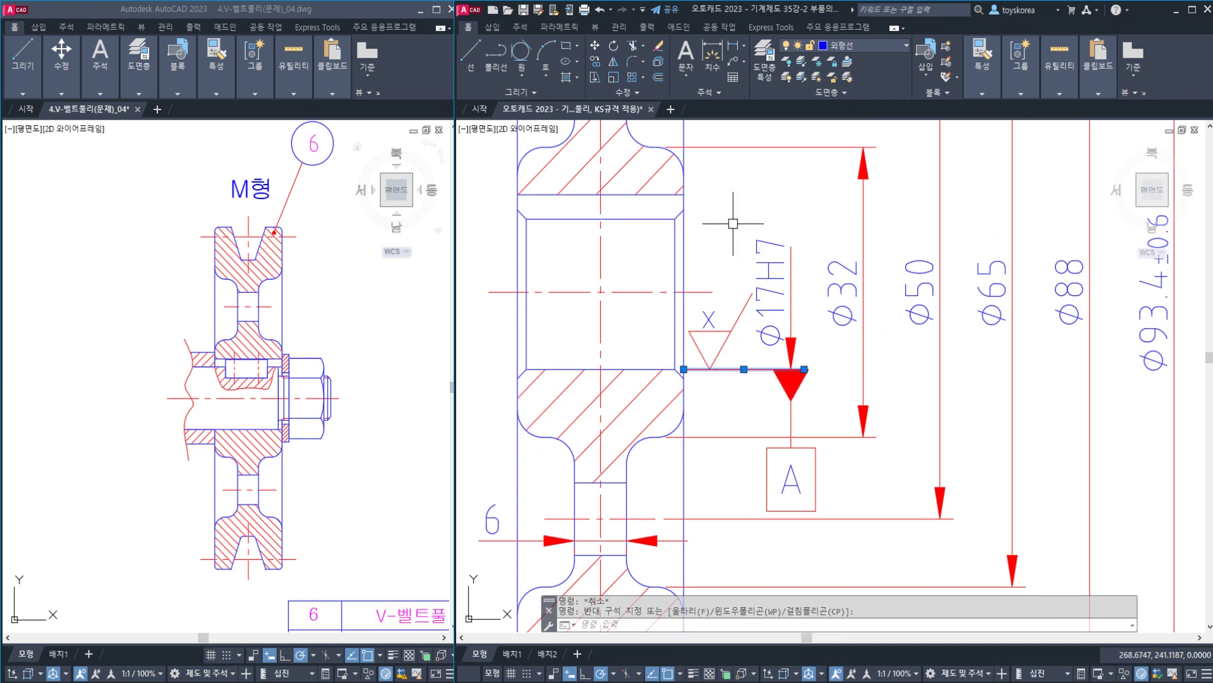
{"action": "key", "text": "Escape"}
{"action": "left_click", "coordinate": [790, 386]}
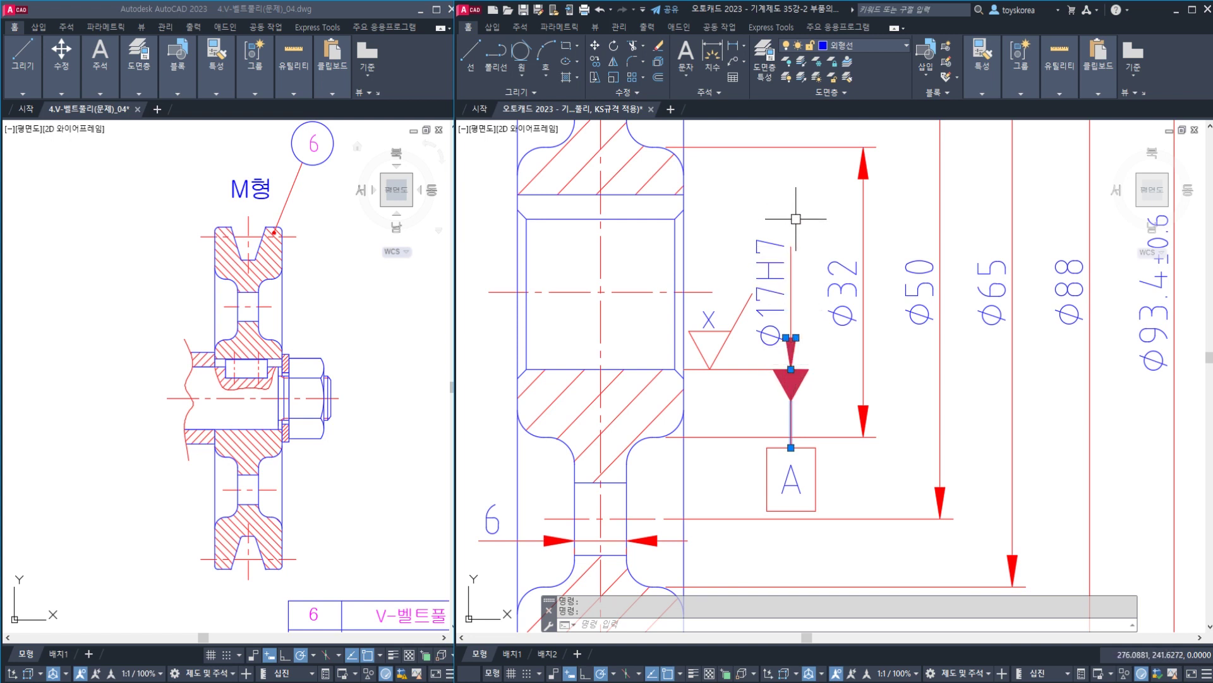
{"action": "key", "text": "Escape"}
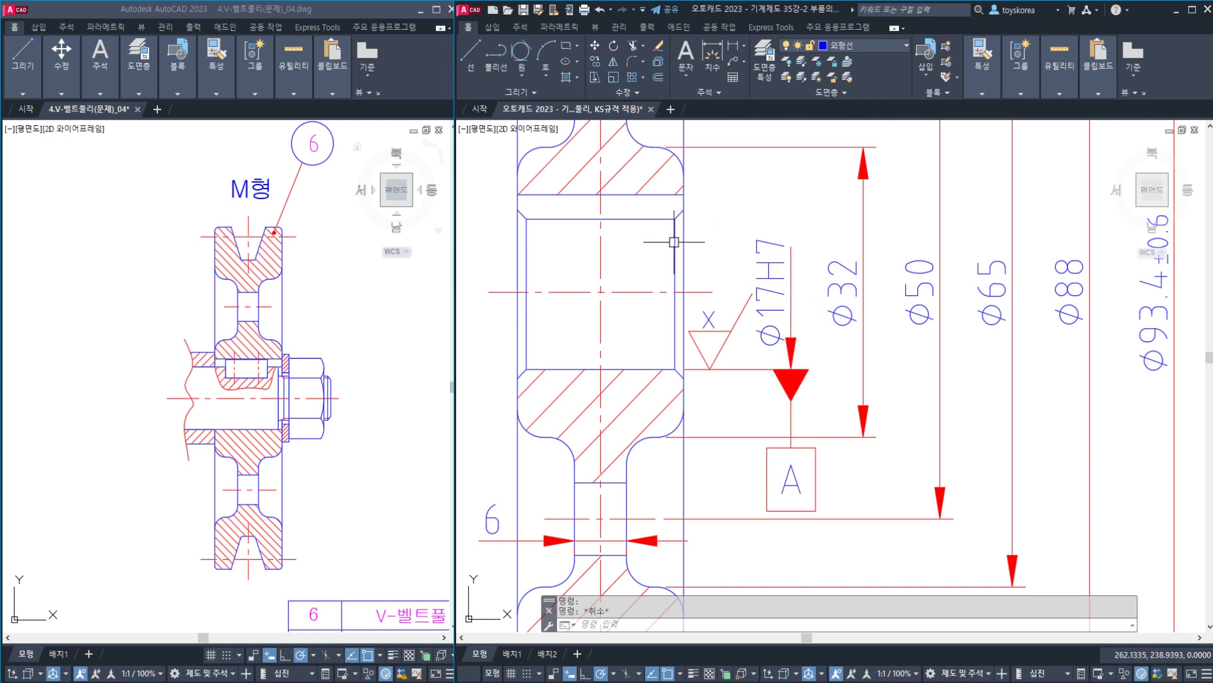
{"action": "left_click", "coordinate": [637, 219]}
{"action": "key", "text": "Escape"}
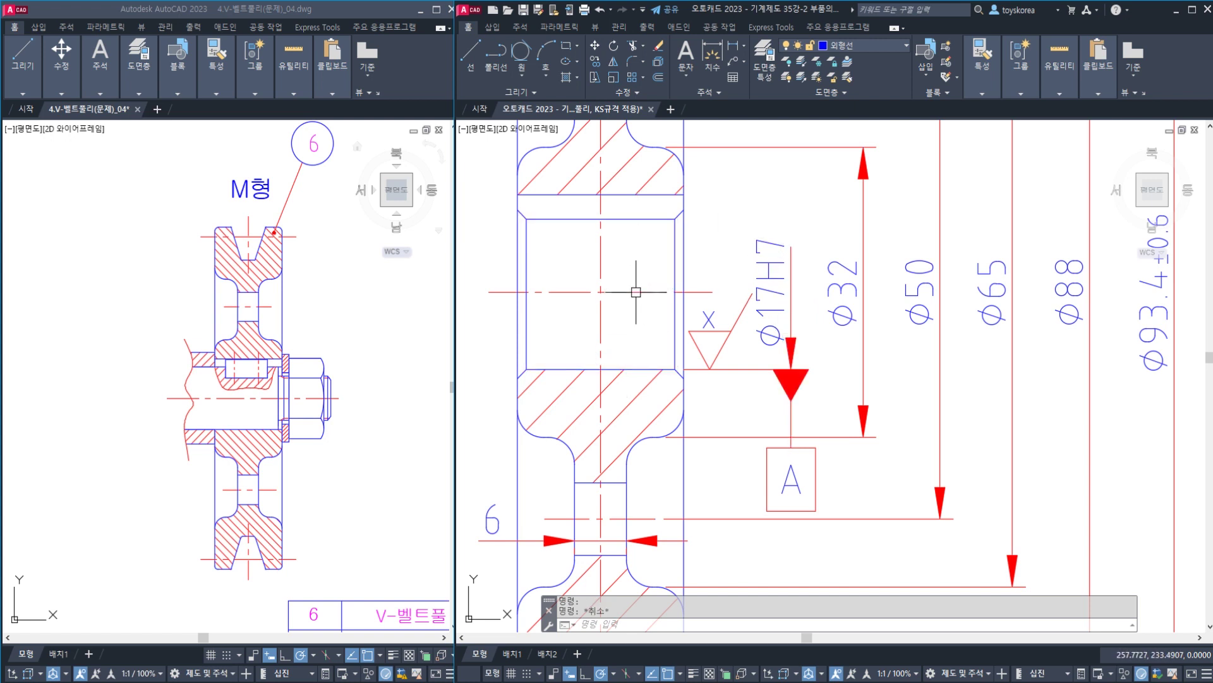
{"action": "left_click", "coordinate": [635, 292]}
{"action": "key", "text": "Escape"}
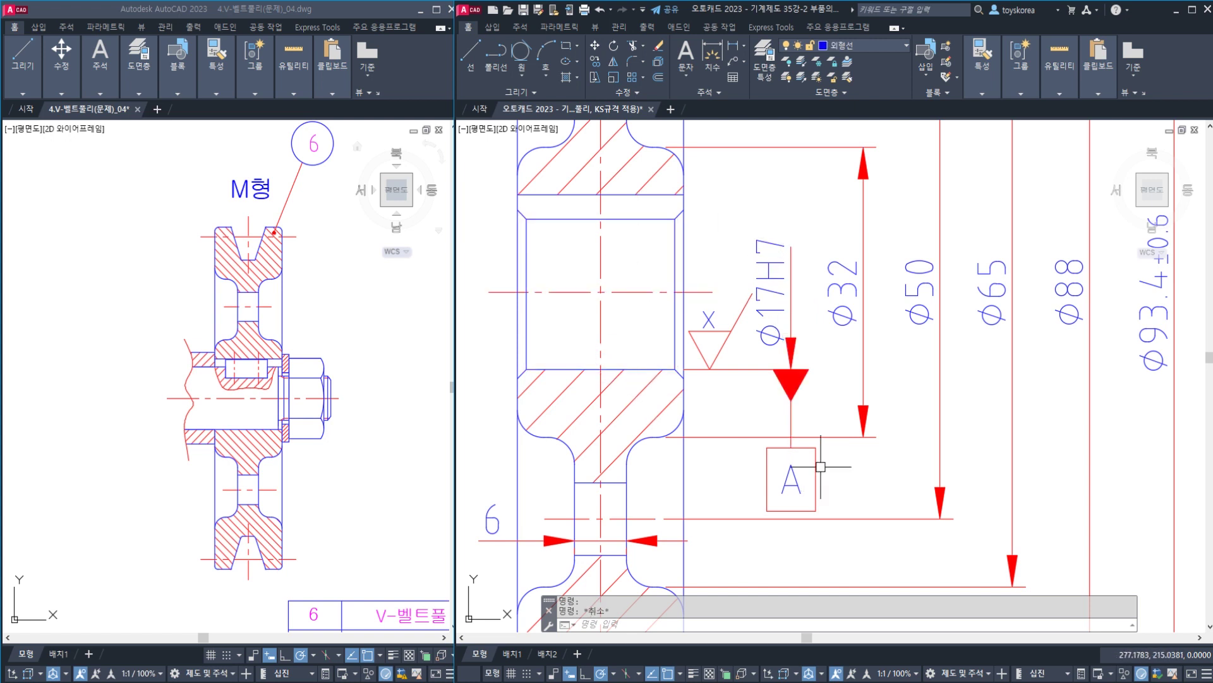
- Move the whole datum A symbol along the bore extension line toward the pulley, off the Ø17H7 dimension line
{"action": "left_click", "coordinate": [766, 446]}
{"action": "type", "text": "m"}
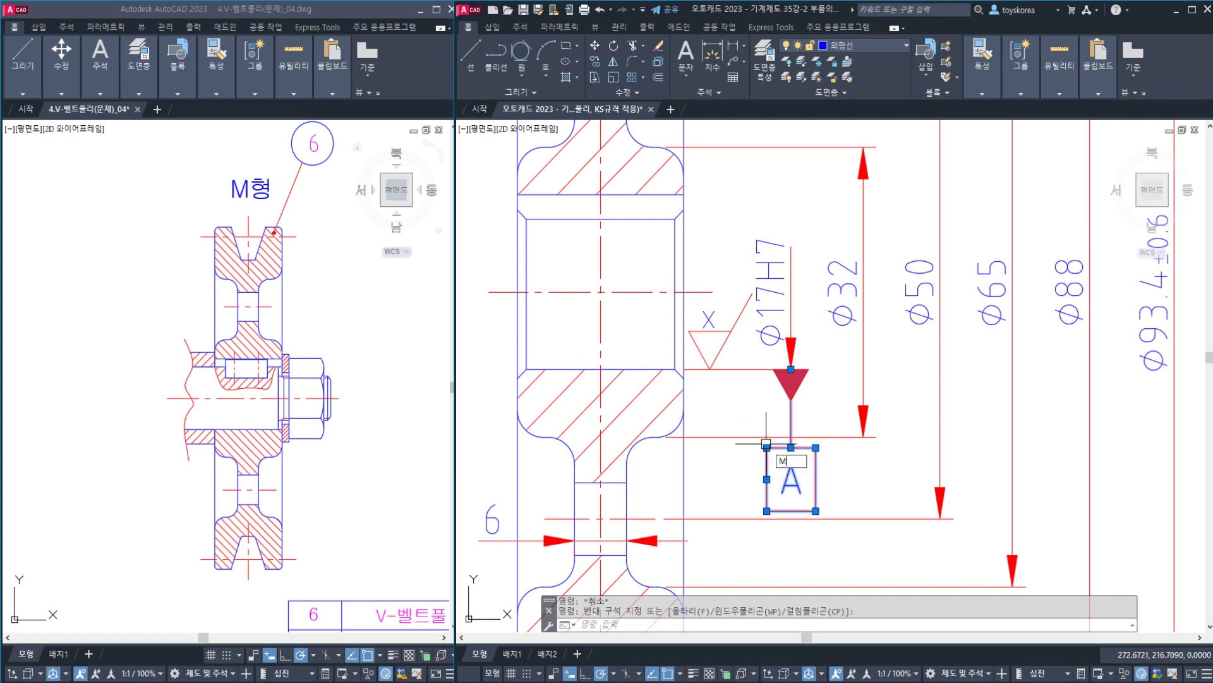
{"action": "key", "text": "space"}
{"action": "left_click", "coordinate": [759, 414]}
{"action": "left_click", "coordinate": [731, 414]}
{"action": "key", "text": "Escape"}
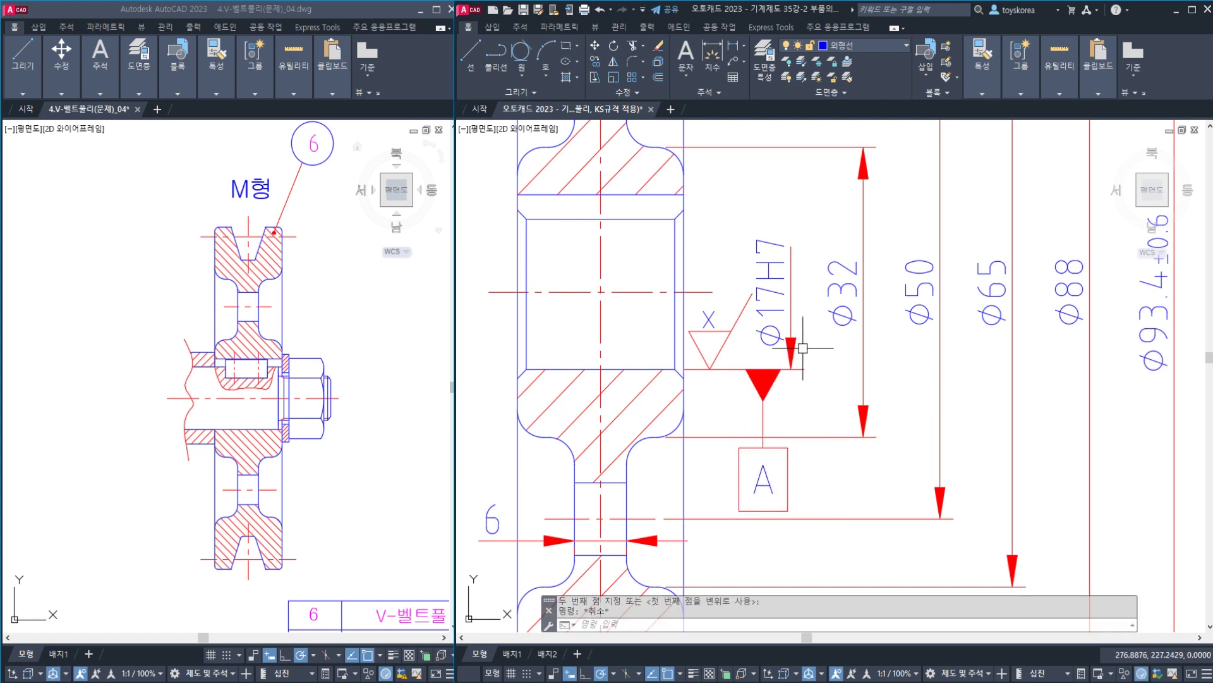
- Examine the bore's lower edge and the bore centreline as reference features for the offset datum symbol
{"action": "left_click", "coordinate": [645, 368]}
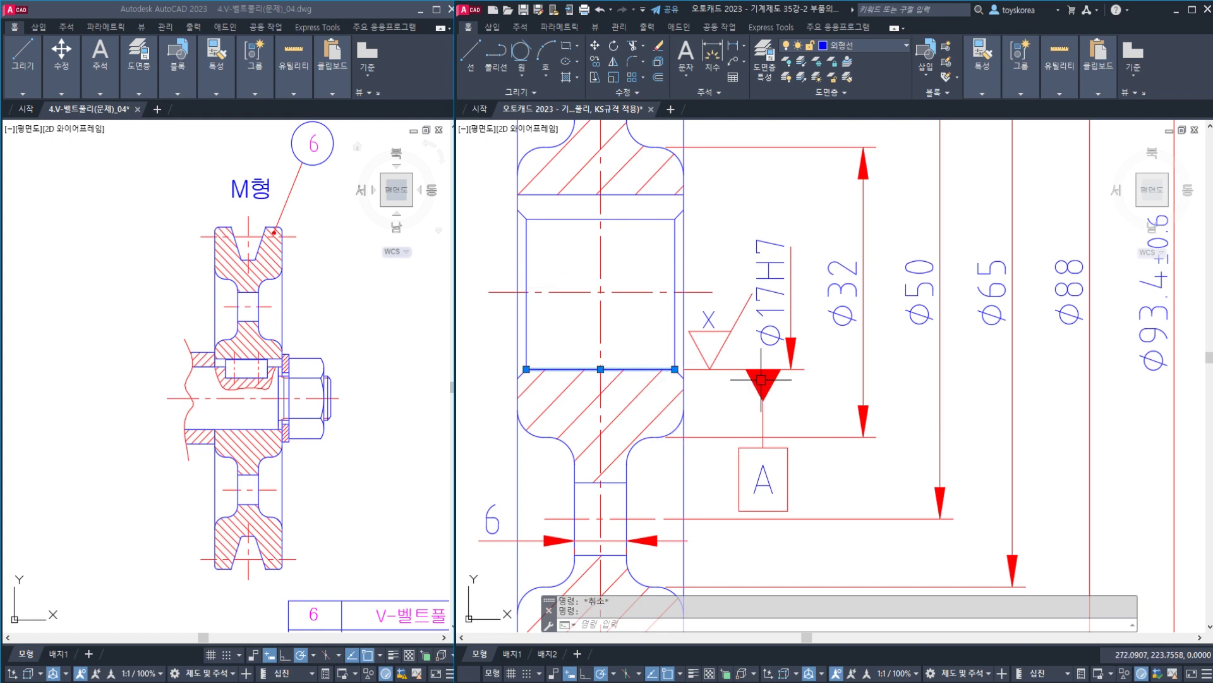
{"action": "key", "text": "Escape"}
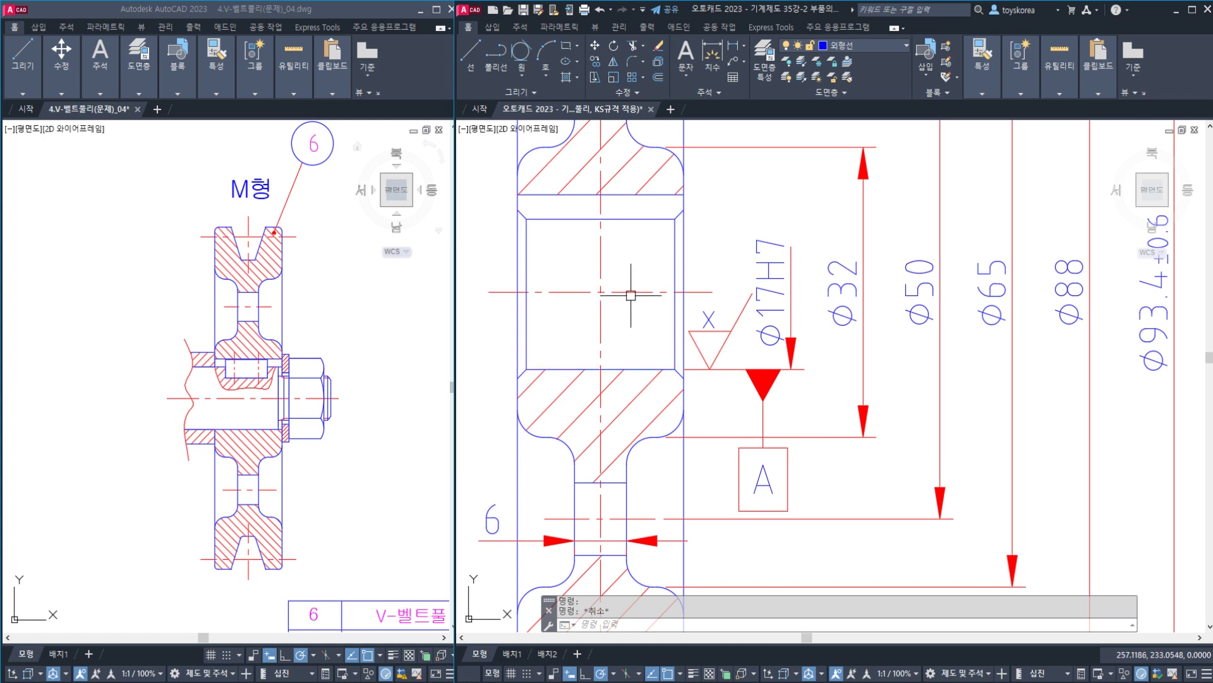
{"action": "left_click", "coordinate": [628, 291]}
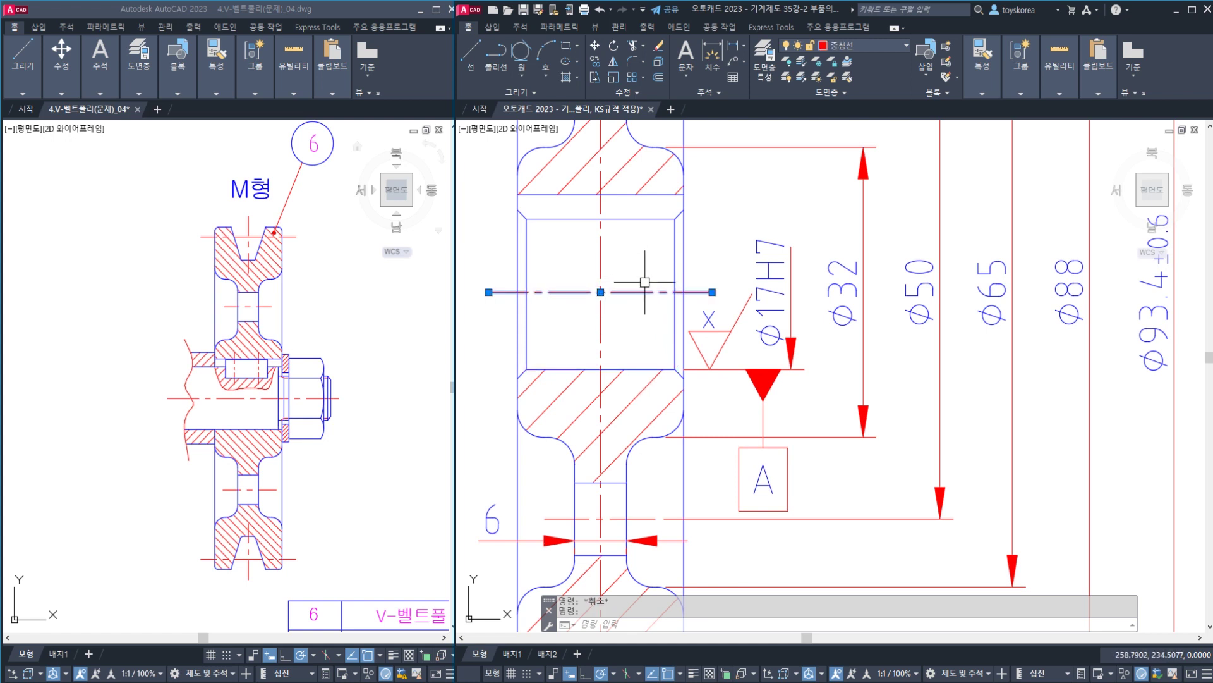
{"action": "left_click", "coordinate": [782, 397]}
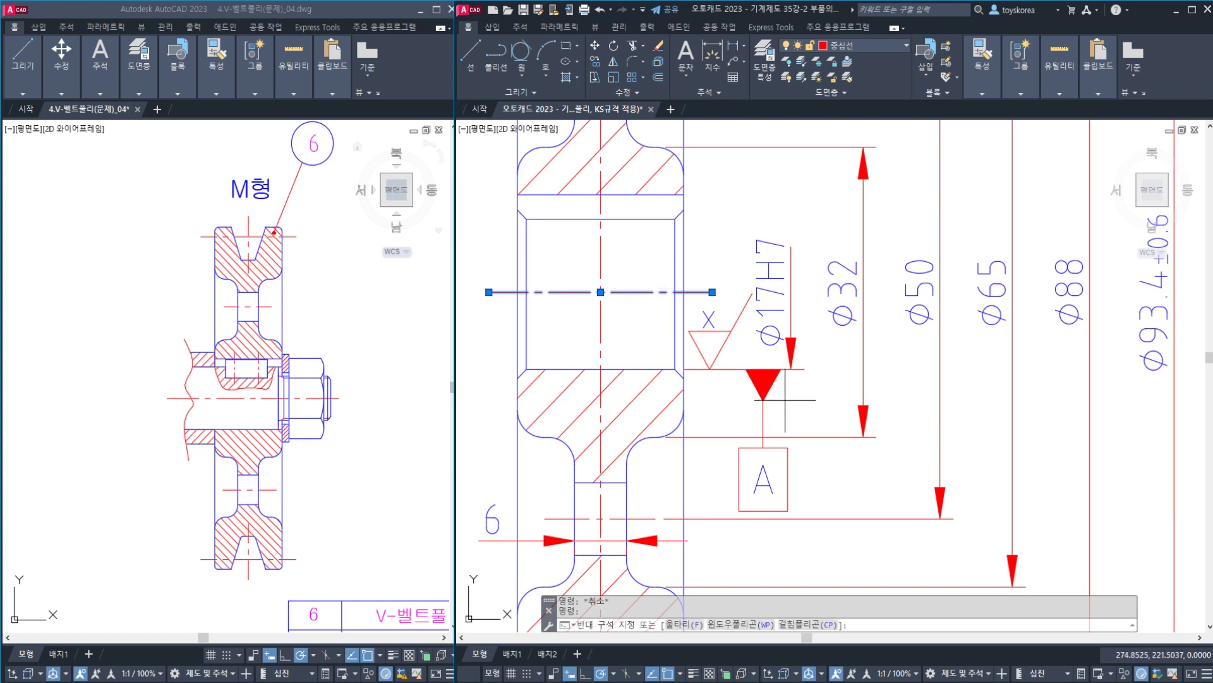
{"action": "key", "text": "Escape"}
{"action": "key", "text": "Escape"}
{"action": "key", "text": "Escape"}
- Try to move the datum A symbol sideways from the bore extension line back under the Ø17H7 dimension arrow
{"action": "left_click", "coordinate": [783, 399]}
{"action": "left_click", "coordinate": [743, 380]}
{"action": "left_click", "coordinate": [800, 475]}
{"action": "left_click", "coordinate": [728, 456]}
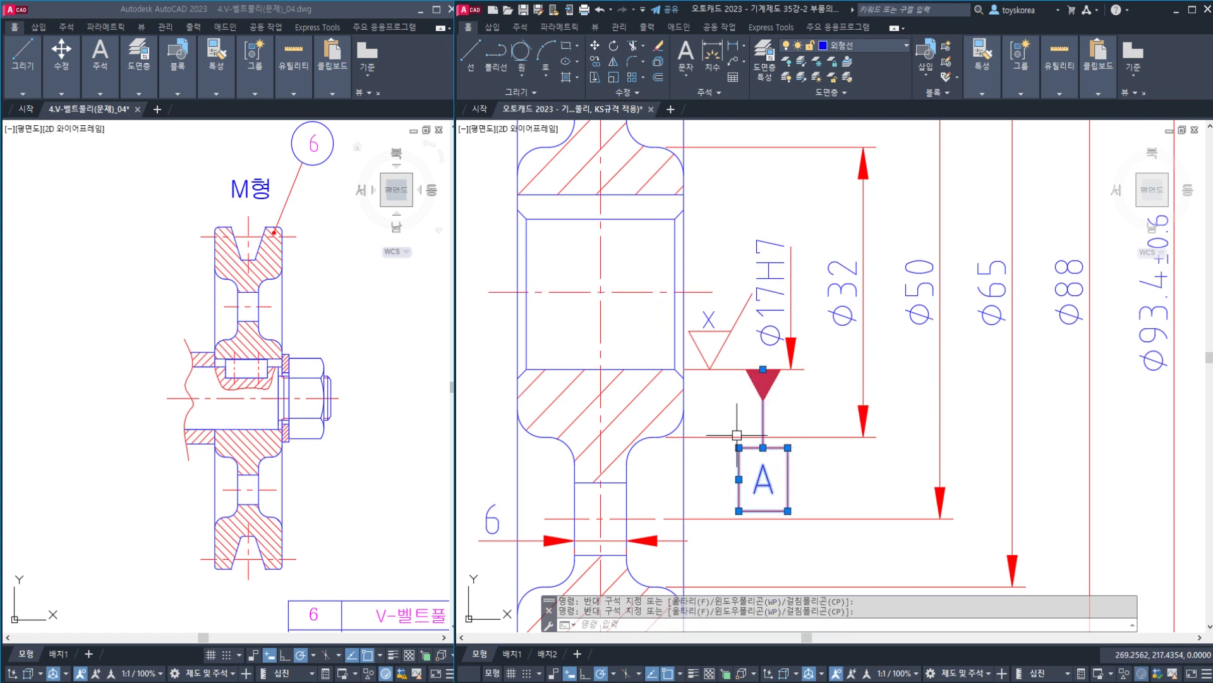
{"action": "type", "text": "m"}
{"action": "key", "text": "space"}
{"action": "left_click", "coordinate": [763, 370]}
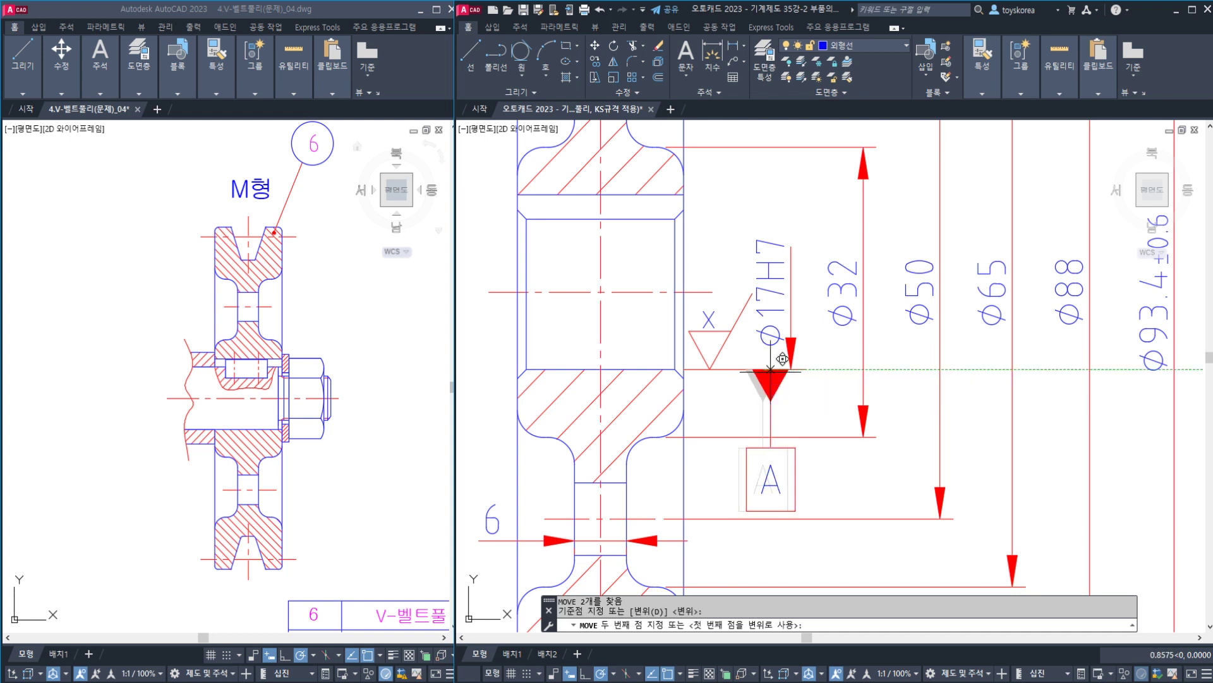
{"action": "left_click", "coordinate": [790, 371]}
{"action": "key", "text": "Escape"}
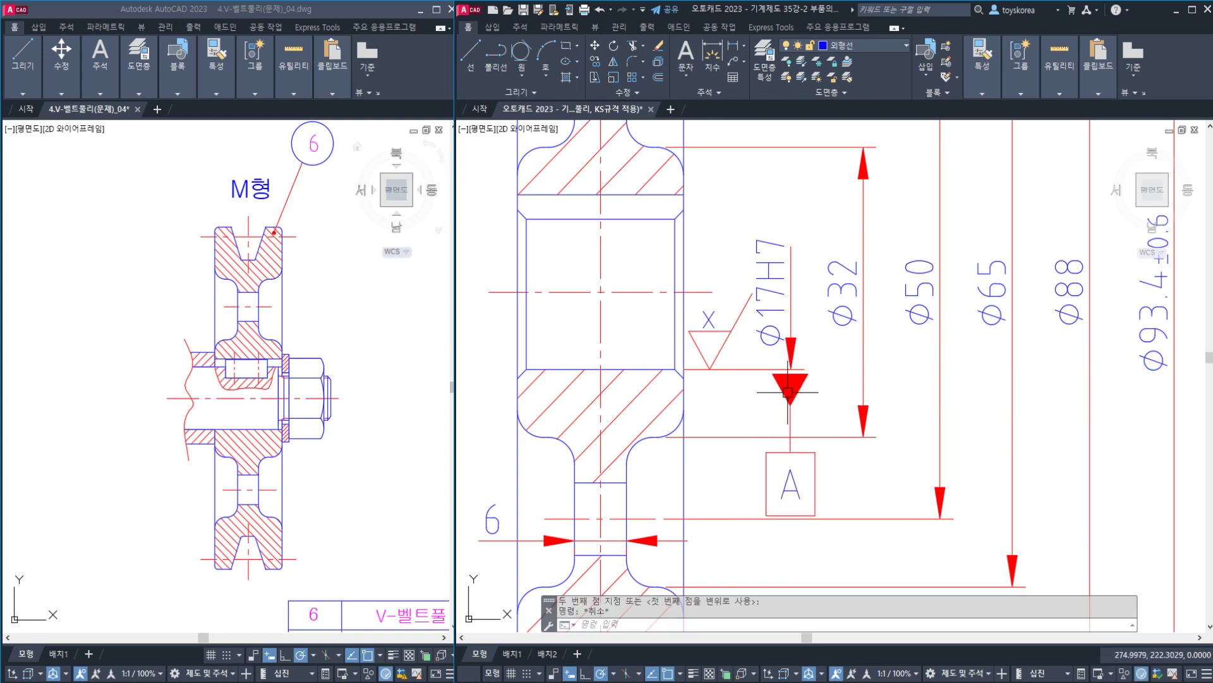
- Undo the last two moves of the datum A symbol and save the part drawing
{"action": "key", "text": "ctrl+z"}
{"action": "key", "text": "ctrl+z"}
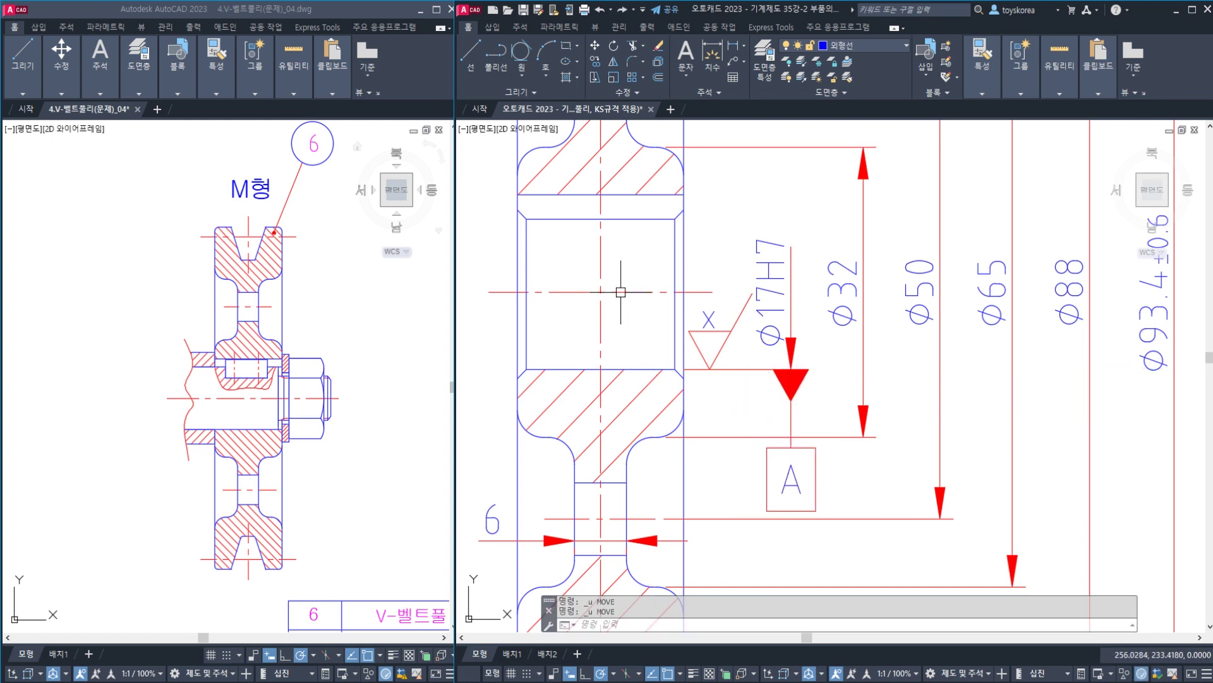
{"action": "key", "text": "Escape"}
{"action": "left_click", "coordinate": [620, 292]}
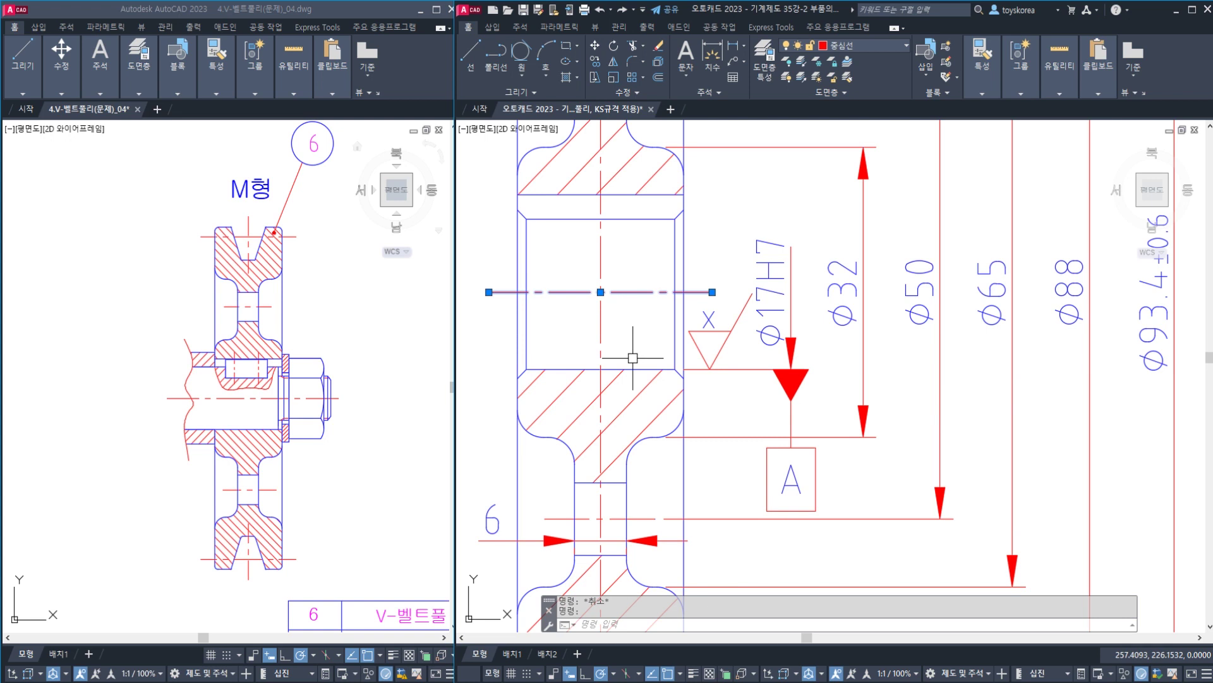
{"action": "key", "text": "Escape"}
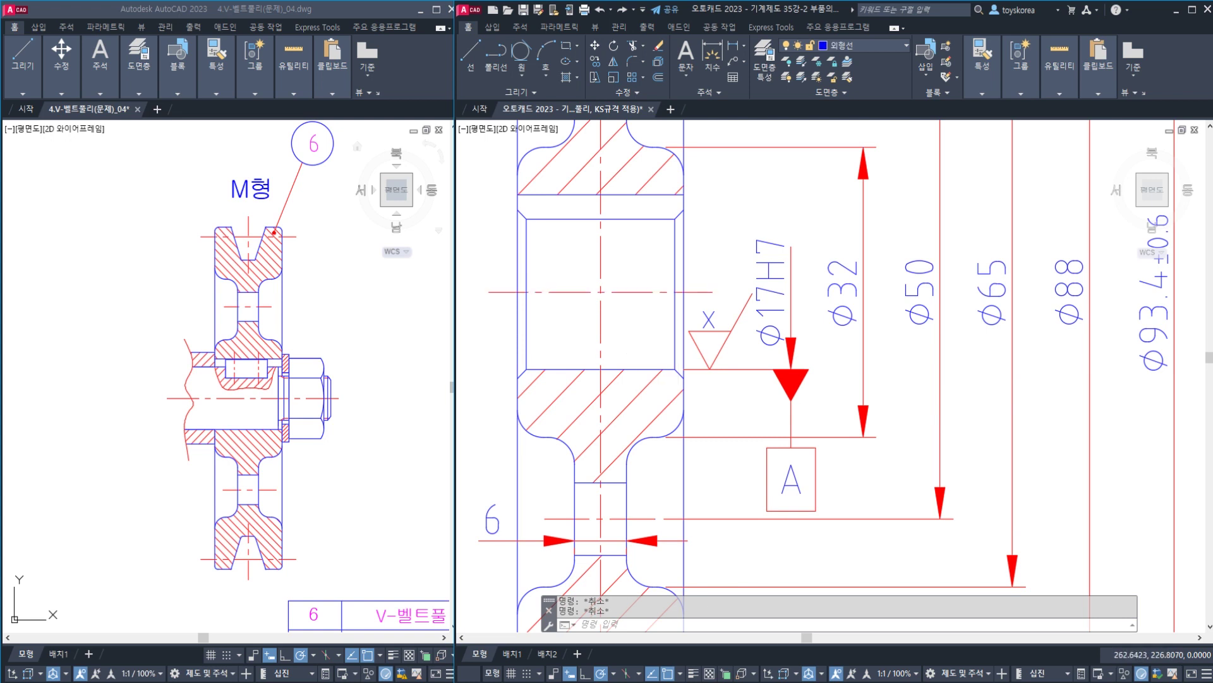
{"action": "scroll", "coordinate": [681, 368], "scroll_direction": "down", "scroll_amount": 2}
{"action": "key", "text": "ctrl+s"}
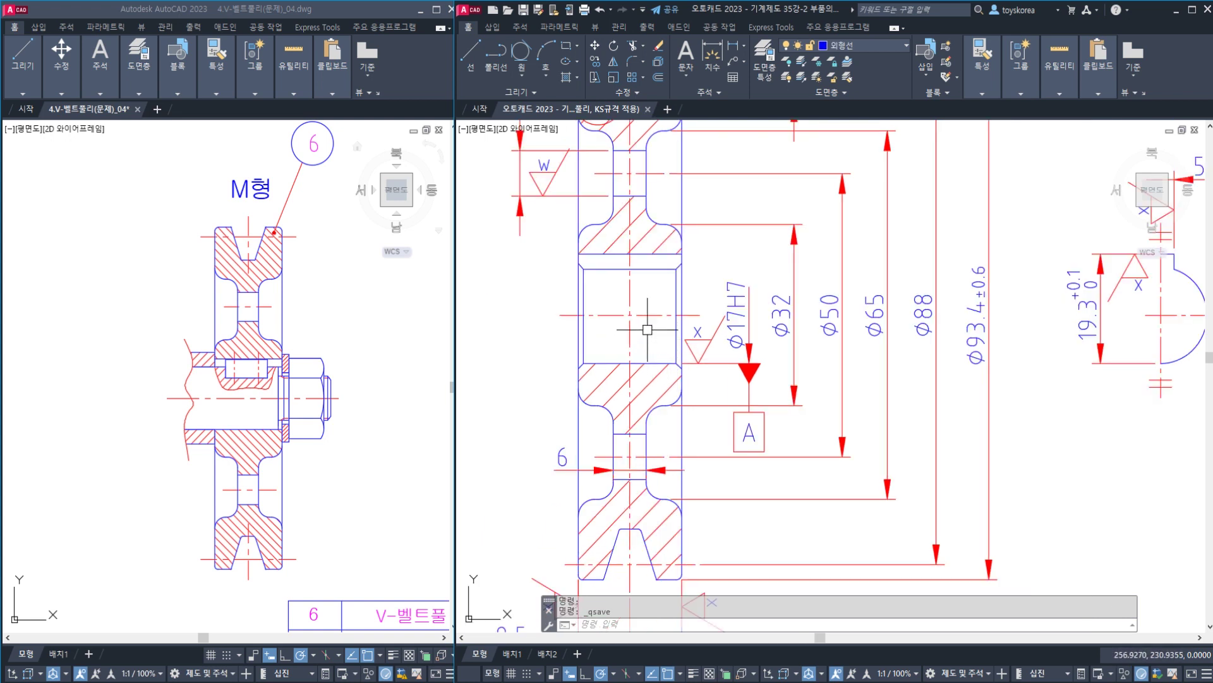
- Examine the bore centreline as the datum axis in relation to the whole dimensioned pulley section
{"action": "middle_click_drag", "start_coordinate": [688, 258], "coordinate": [696, 285]}
{"action": "scroll", "coordinate": [696, 285], "scroll_direction": "down", "scroll_amount": 2}
{"action": "scroll", "coordinate": [671, 315], "scroll_direction": "up", "scroll_amount": 2}
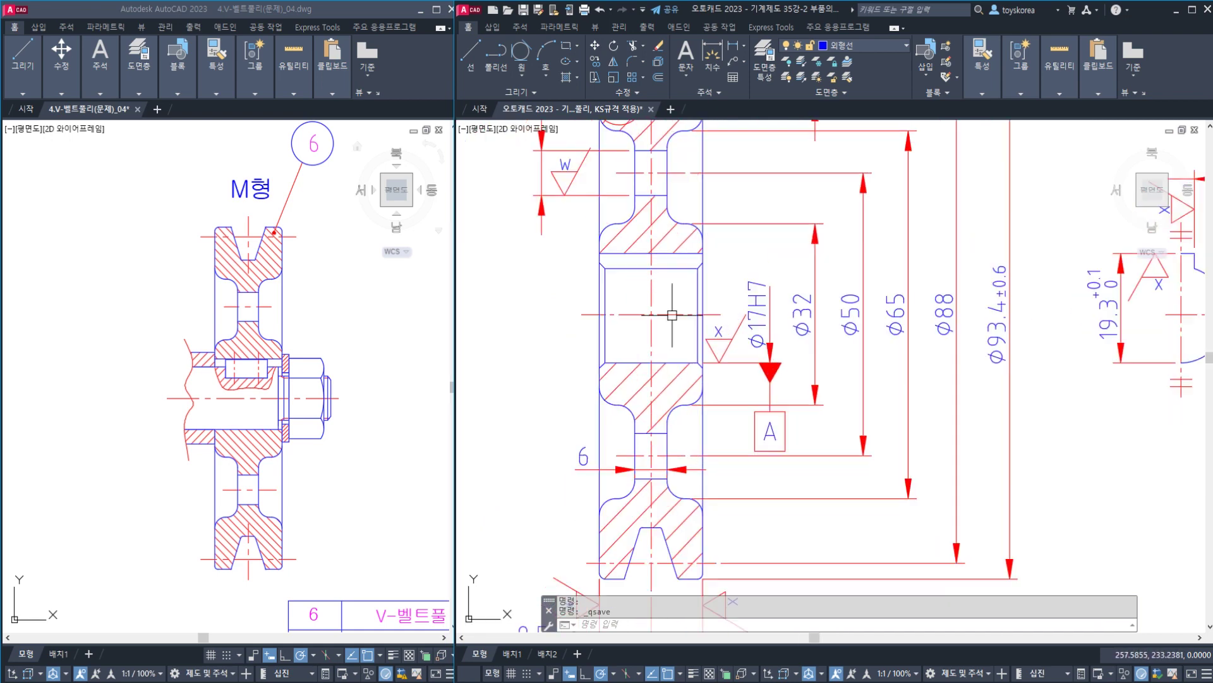
{"action": "left_click", "coordinate": [677, 313]}
{"action": "scroll", "coordinate": [677, 313], "scroll_direction": "down", "scroll_amount": 2}
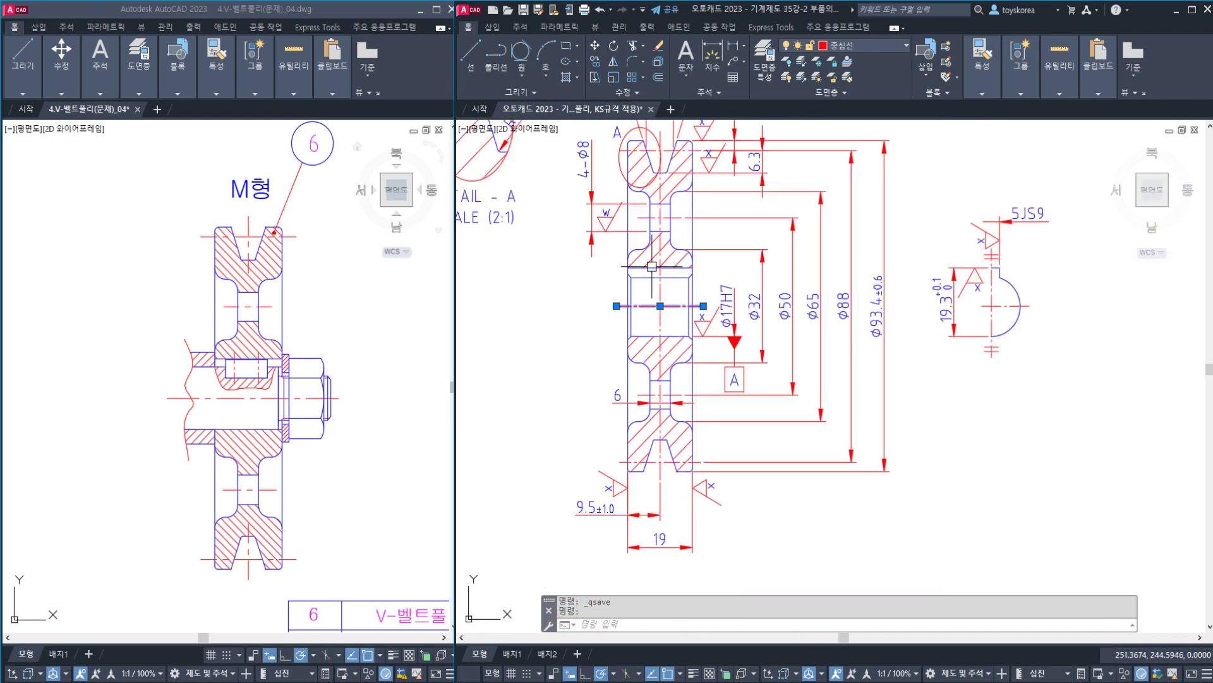
{"action": "middle_click_drag", "start_coordinate": [657, 306], "coordinate": [657, 325]}
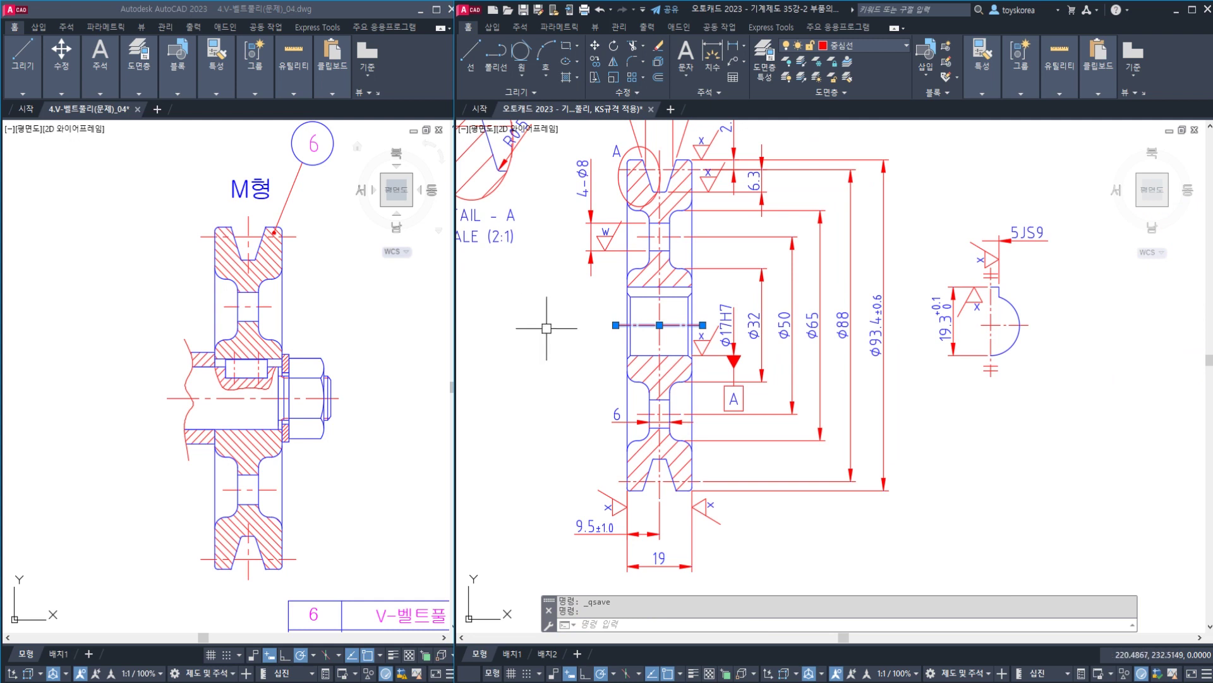
{"action": "key", "text": "Escape"}
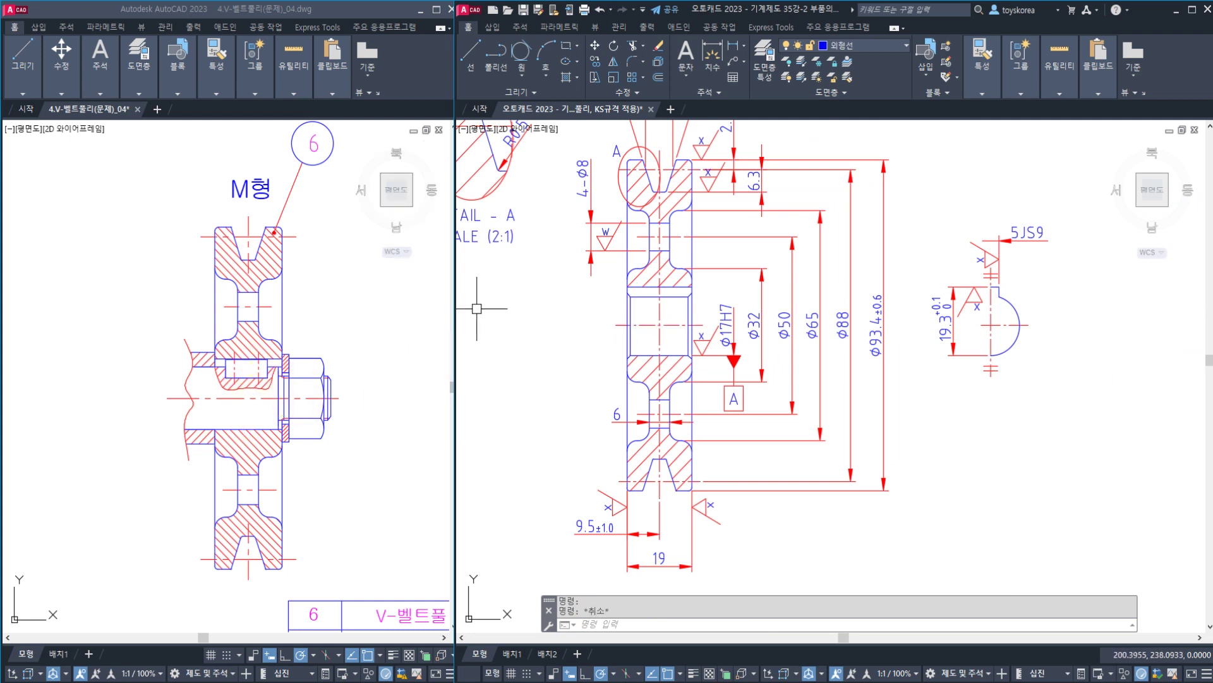
- Switch to the 4.V-벨트풀리(문제)_04 assembly drawing and rotate the pulley section slightly counterclockwise about its centre on the shaft axis
{"action": "left_click", "coordinate": [232, 262]}
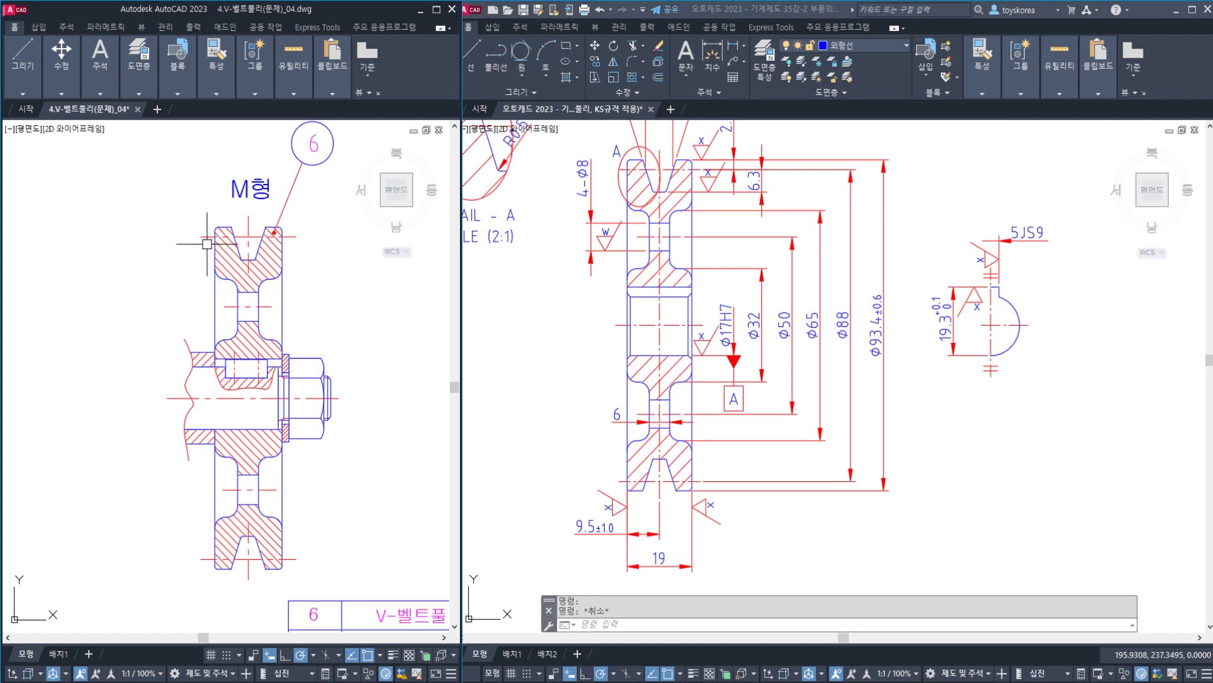
{"action": "type", "text": "R"}
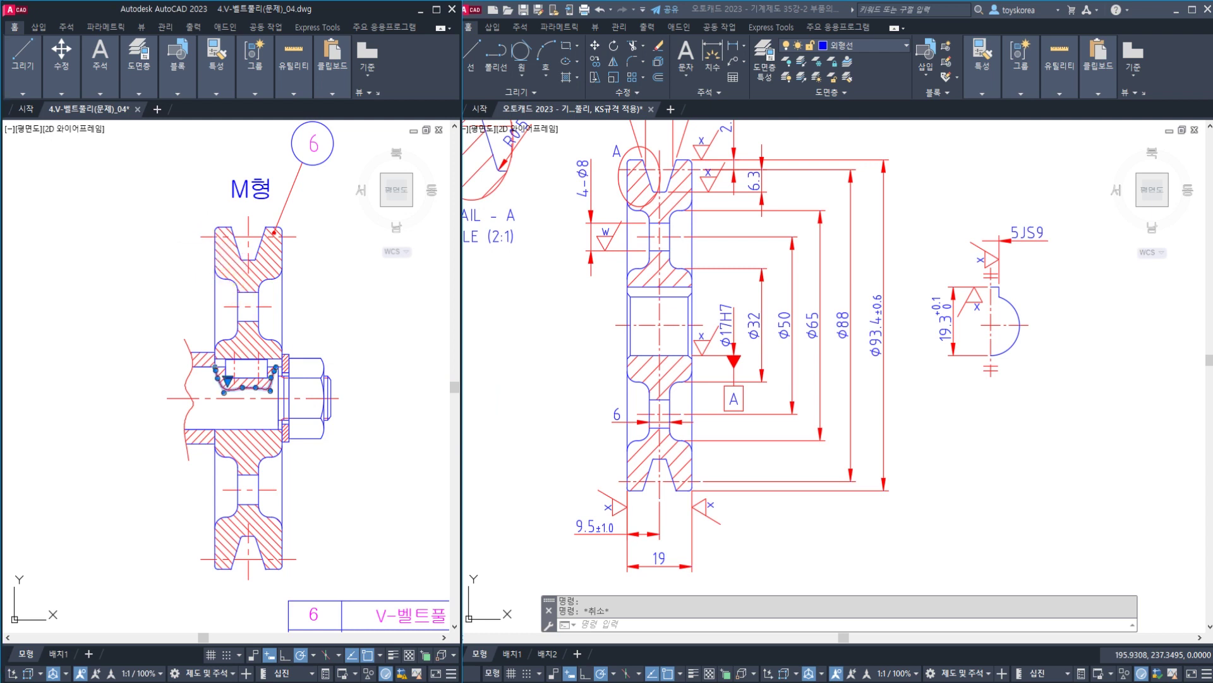
{"action": "left_click", "coordinate": [201, 210]}
{"action": "left_click", "coordinate": [310, 570]}
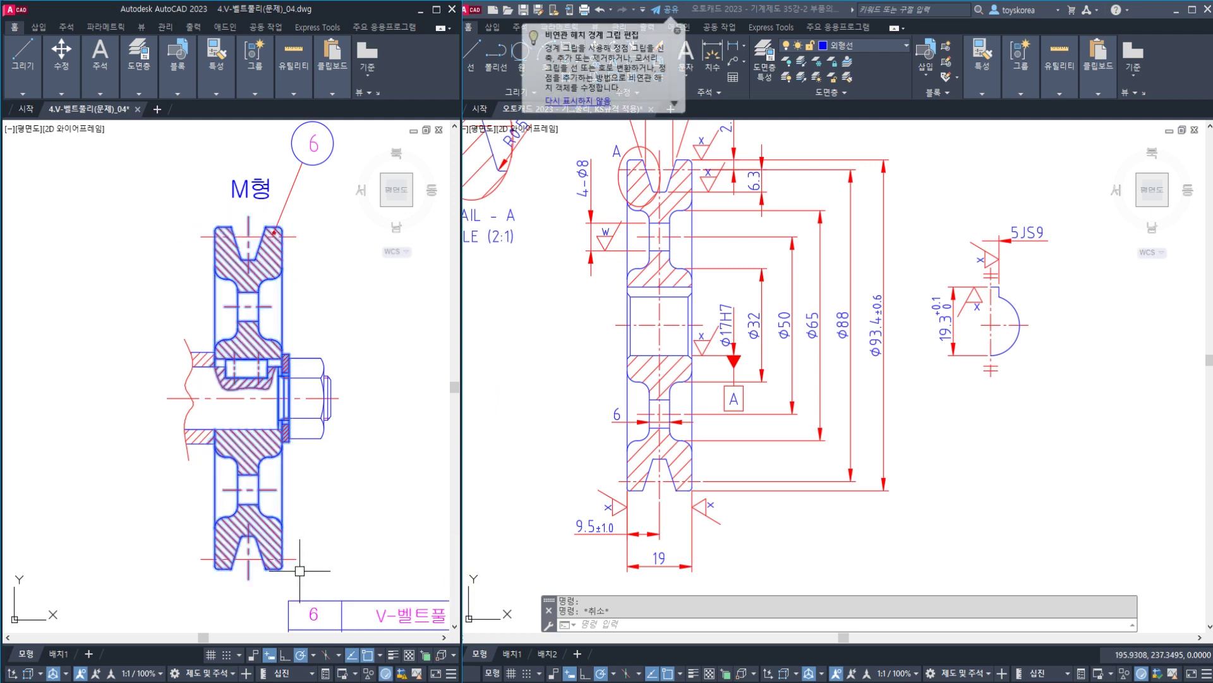
{"action": "key", "text": "Return"}
{"action": "left_click", "coordinate": [249, 398]}
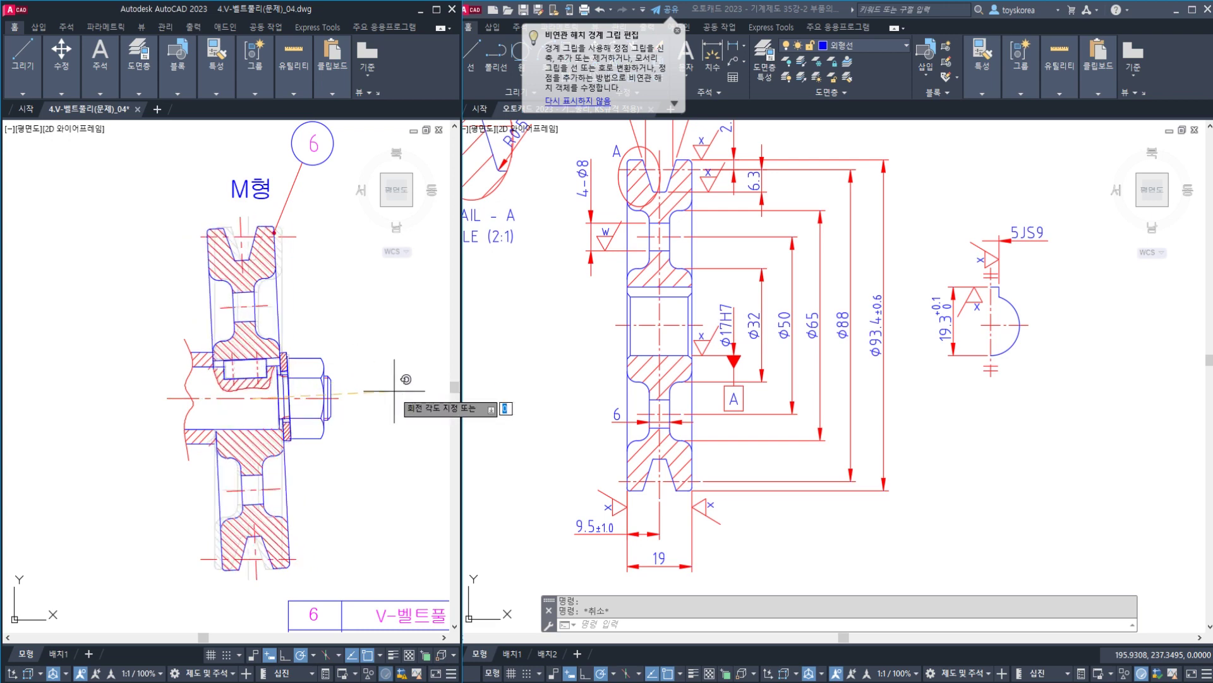
{"action": "left_click", "coordinate": [675, 303]}
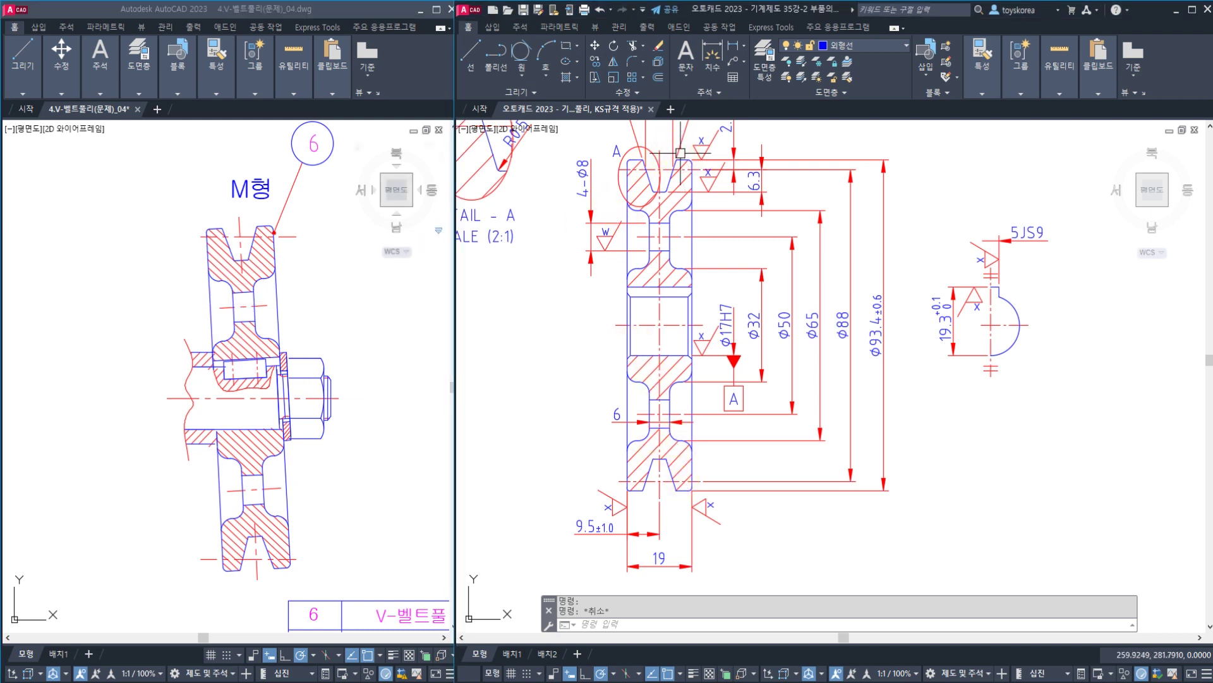
- Compare the pulley's side face in the part drawing and the tilted assembly view, and undo the pulley rotation
{"action": "left_click", "coordinate": [689, 222]}
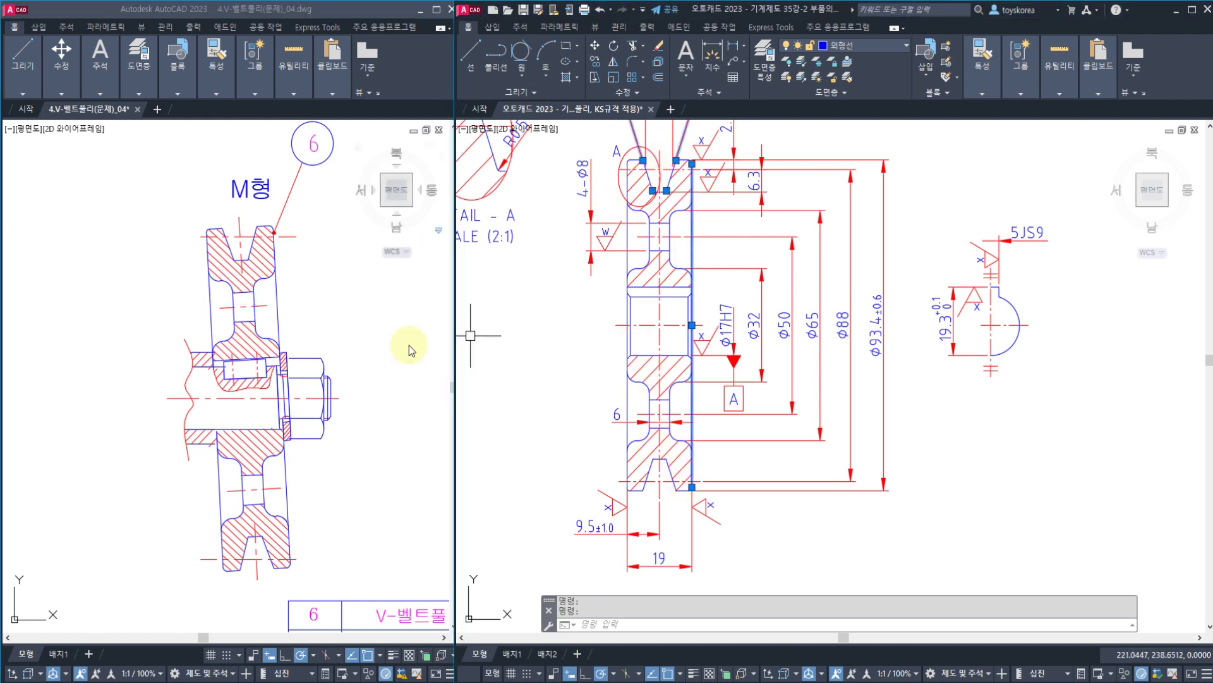
{"action": "key", "text": "Escape"}
{"action": "key", "text": "Escape"}
{"action": "left_click", "coordinate": [286, 385]}
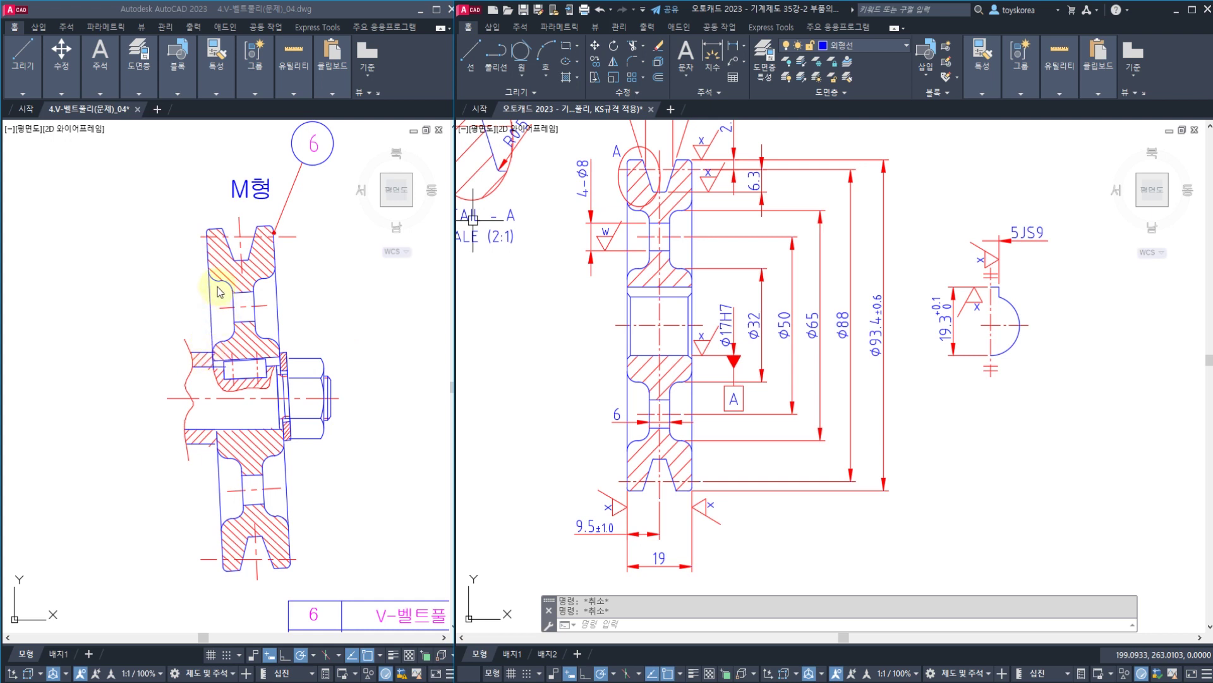
{"action": "left_click", "coordinate": [277, 306]}
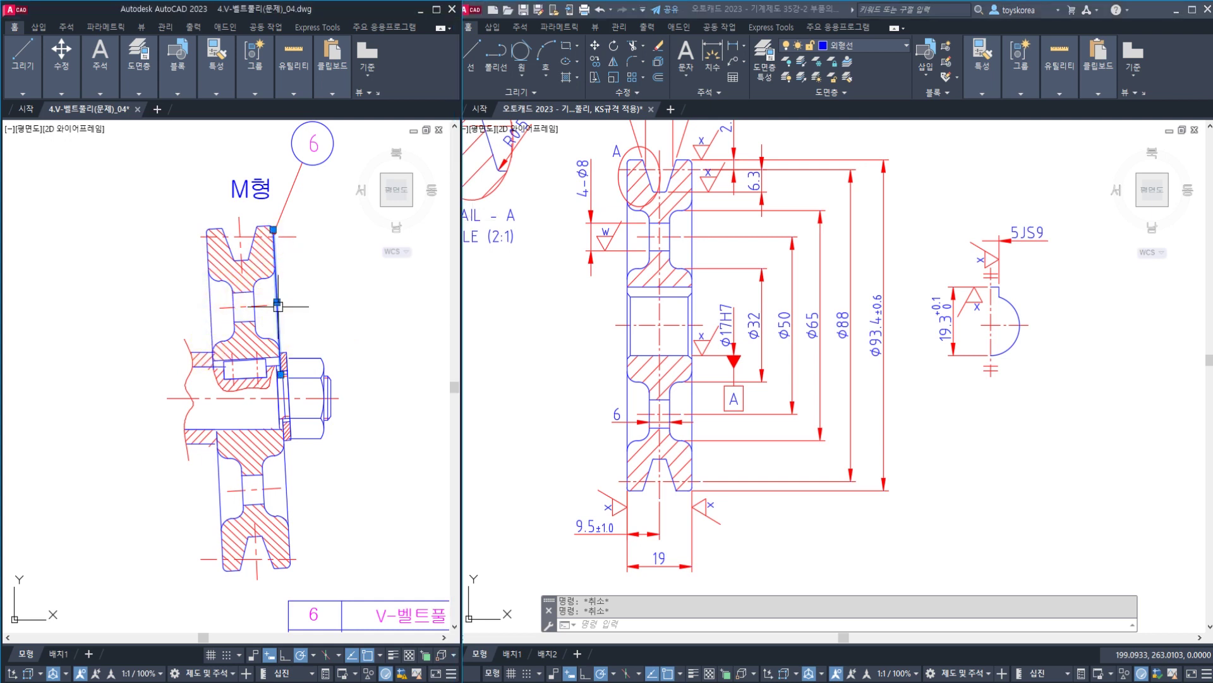
{"action": "left_click", "coordinate": [287, 460]}
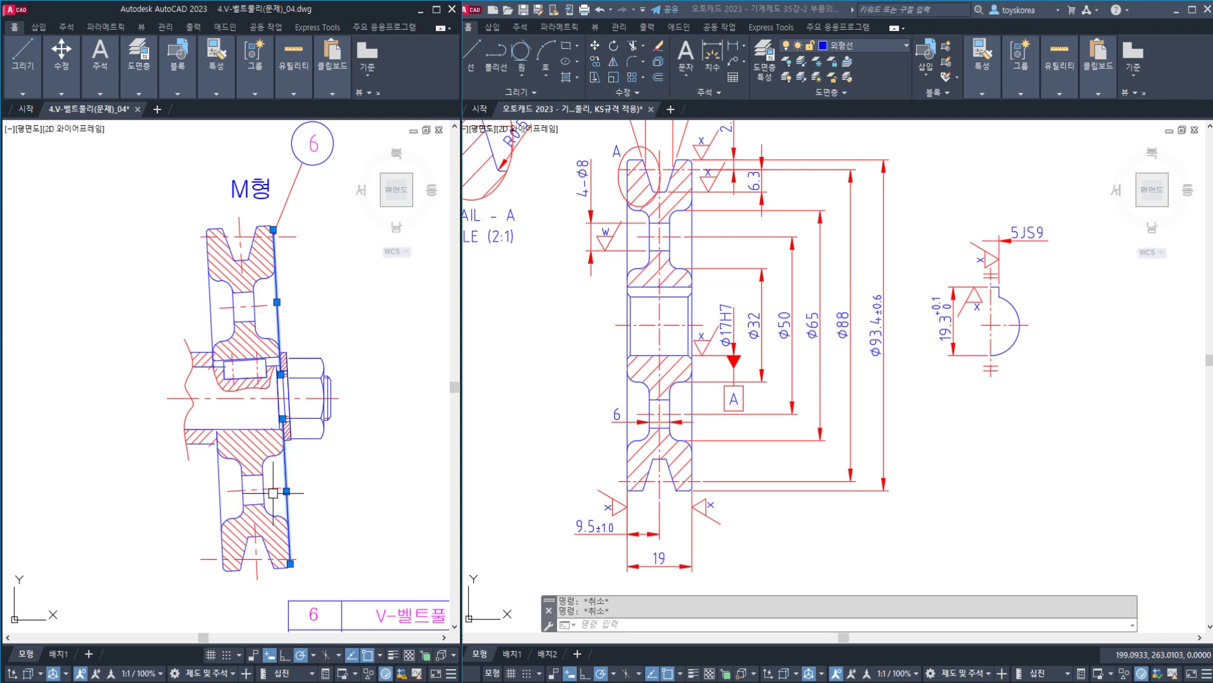
{"action": "key", "text": "Escape"}
{"action": "key", "text": "ctrl+z"}
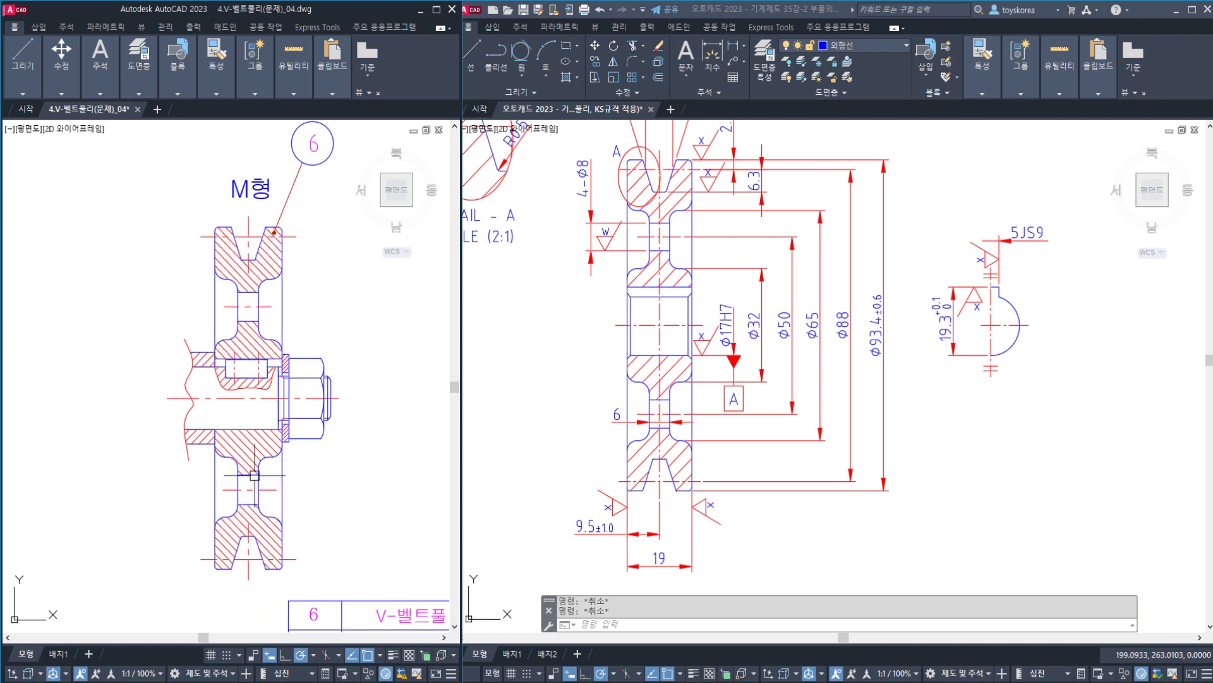
- Rotate the upper rim's outer edges slightly clockwise about the pulley centre on the shaft axis
{"action": "left_click", "coordinate": [198, 204]}
{"action": "left_click", "coordinate": [294, 253]}
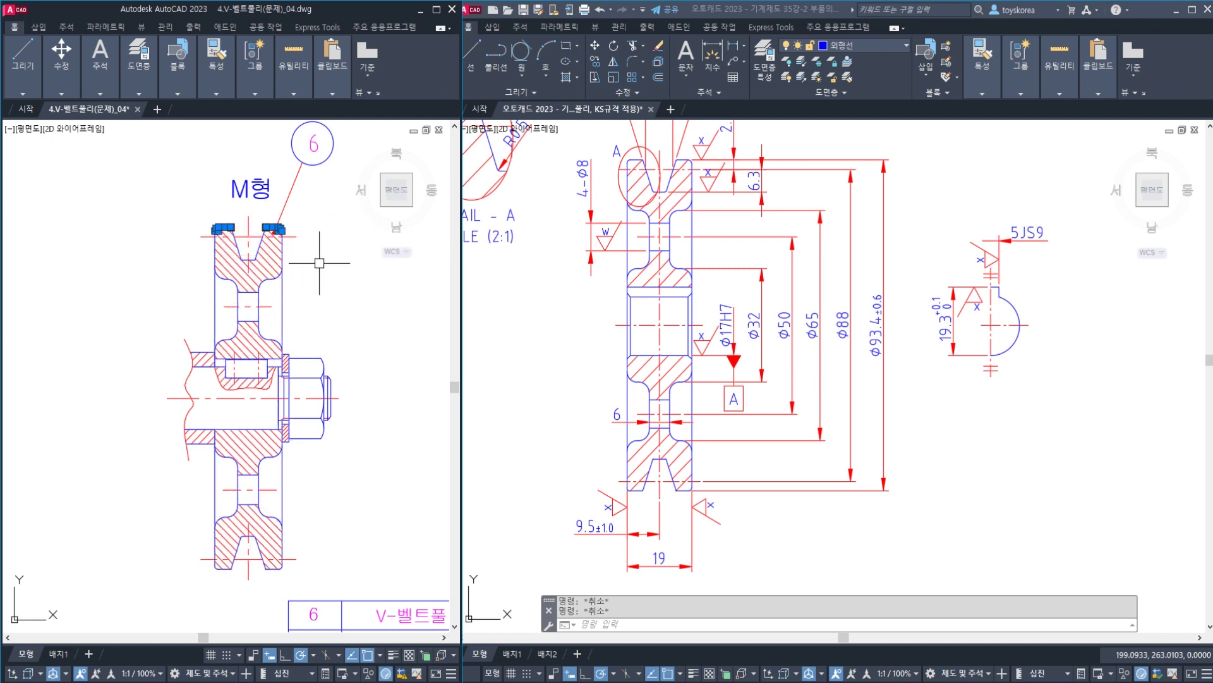
{"action": "type", "text": "ro"}
{"action": "key", "text": "space"}
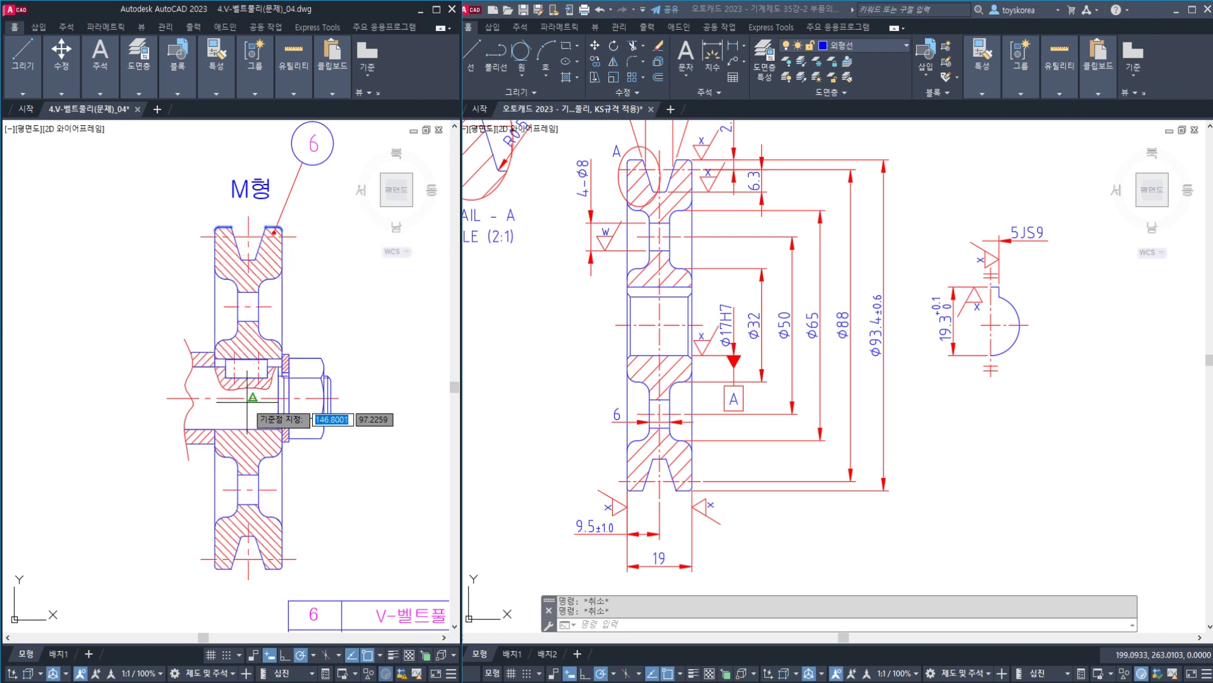
{"action": "left_click", "coordinate": [253, 397]}
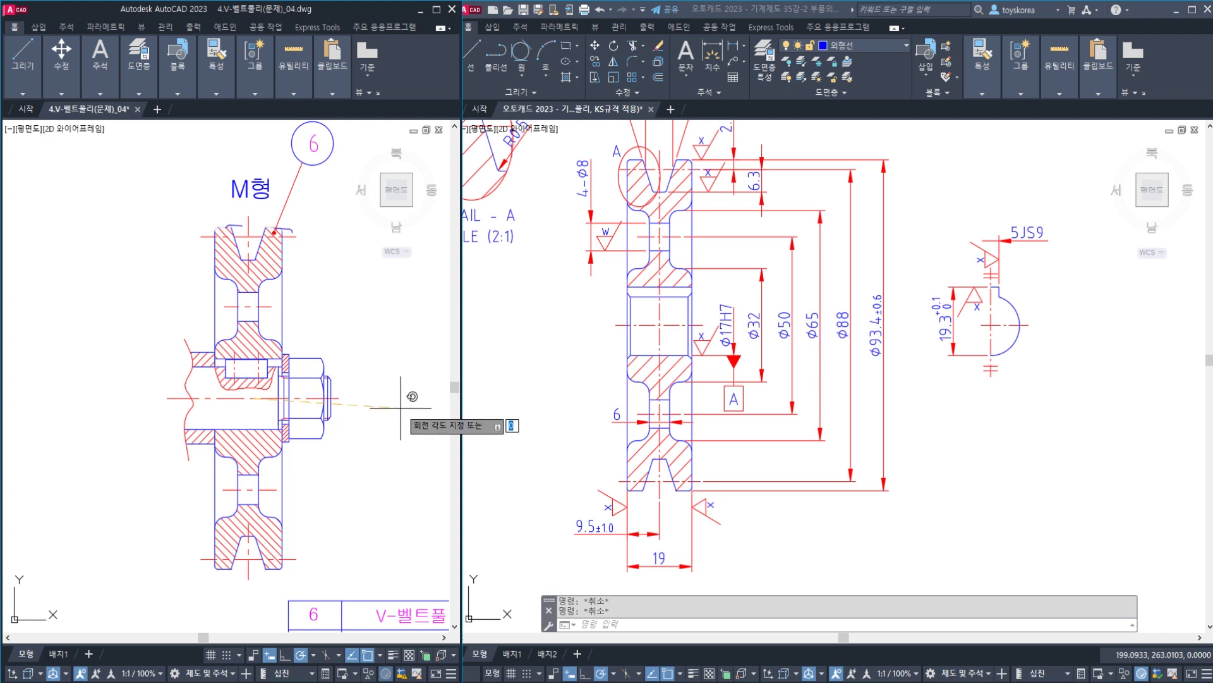
{"action": "left_click", "coordinate": [401, 407]}
- Examine the displaced rim edges against the pulley's side face, and undo the rim edge rotation
{"action": "left_click", "coordinate": [285, 320]}
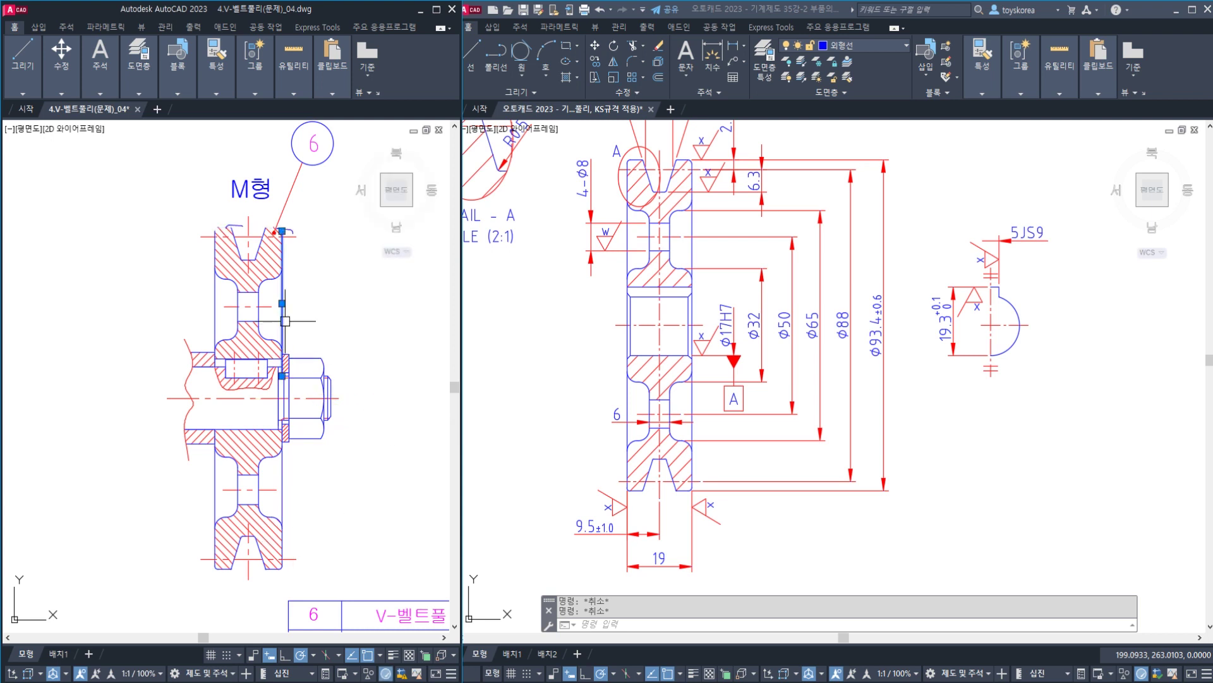
{"action": "key", "text": "Delete"}
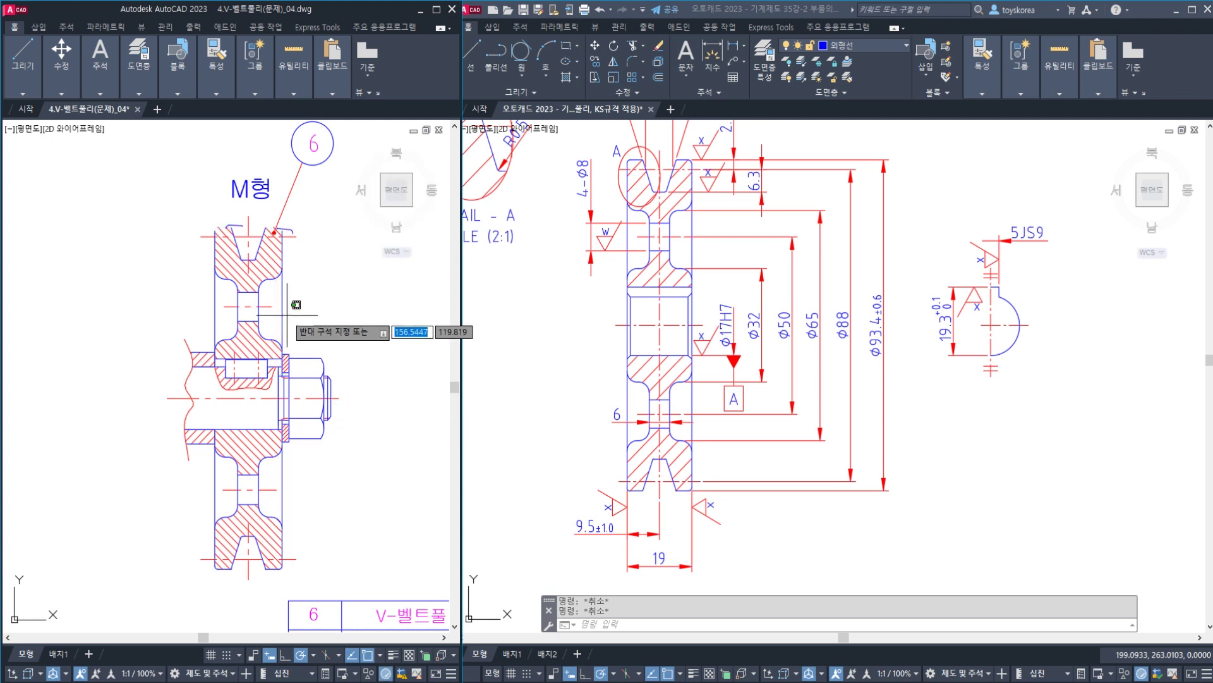
{"action": "left_click", "coordinate": [283, 297]}
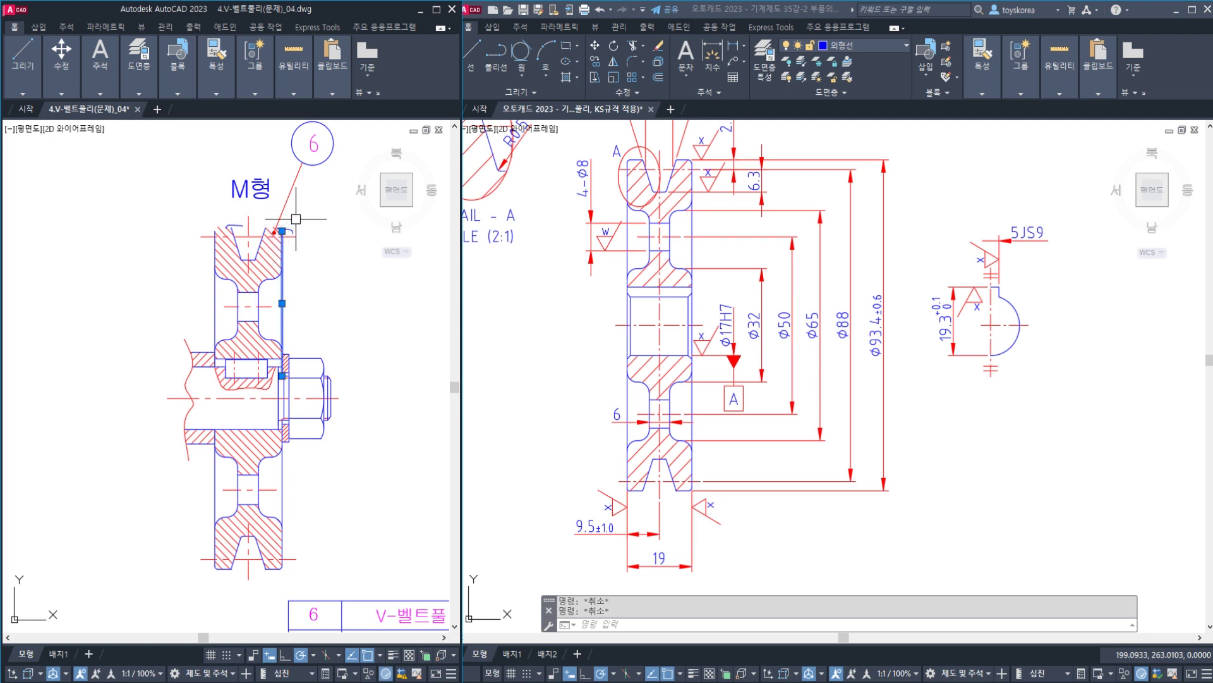
{"action": "scroll", "coordinate": [296, 218], "scroll_direction": "up", "scroll_amount": 4}
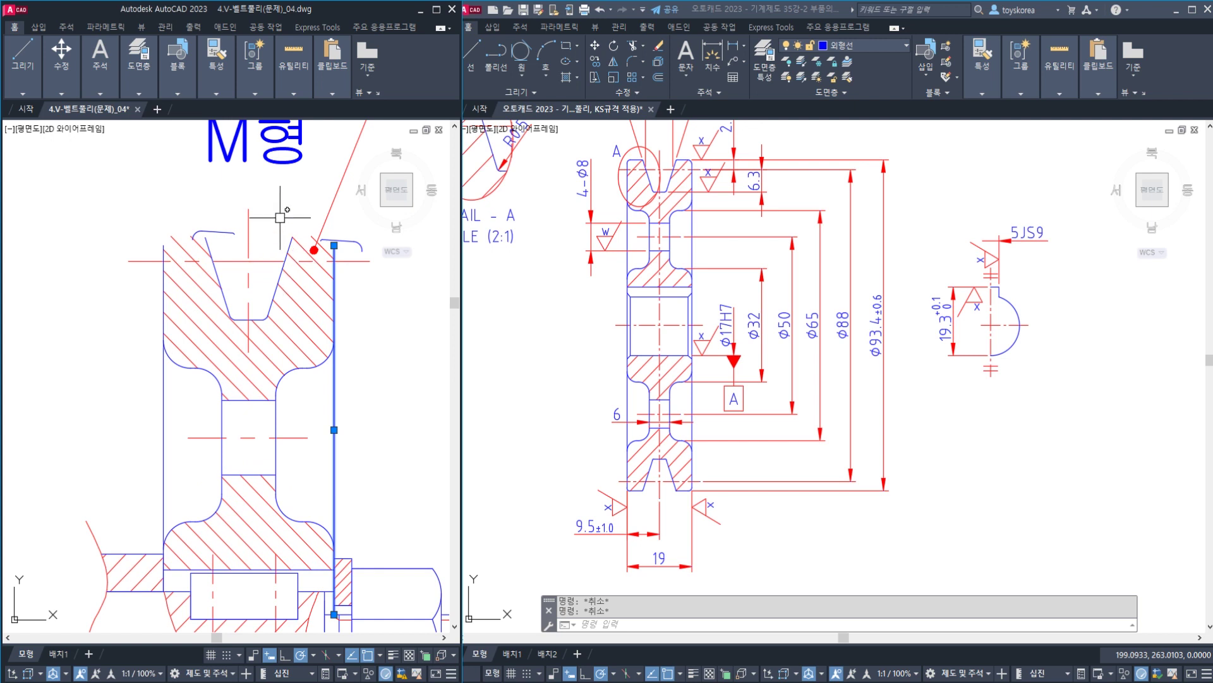
{"action": "key", "text": "Escape"}
{"action": "scroll", "coordinate": [279, 272], "scroll_direction": "down", "scroll_amount": 4}
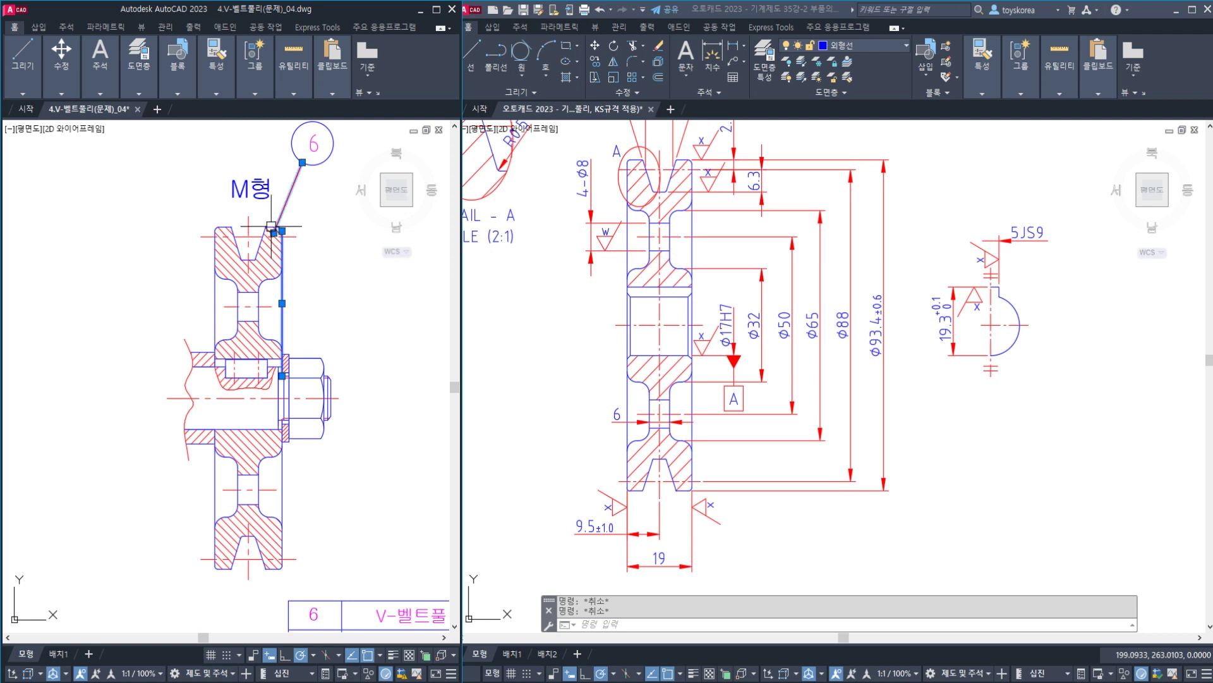
{"action": "key", "text": "Escape"}
- Examine the pulley's side face and upper outer rim edge in the assembly view as surfaces for runout tolerances
{"action": "scroll", "coordinate": [270, 218], "scroll_direction": "up", "scroll_amount": 2}
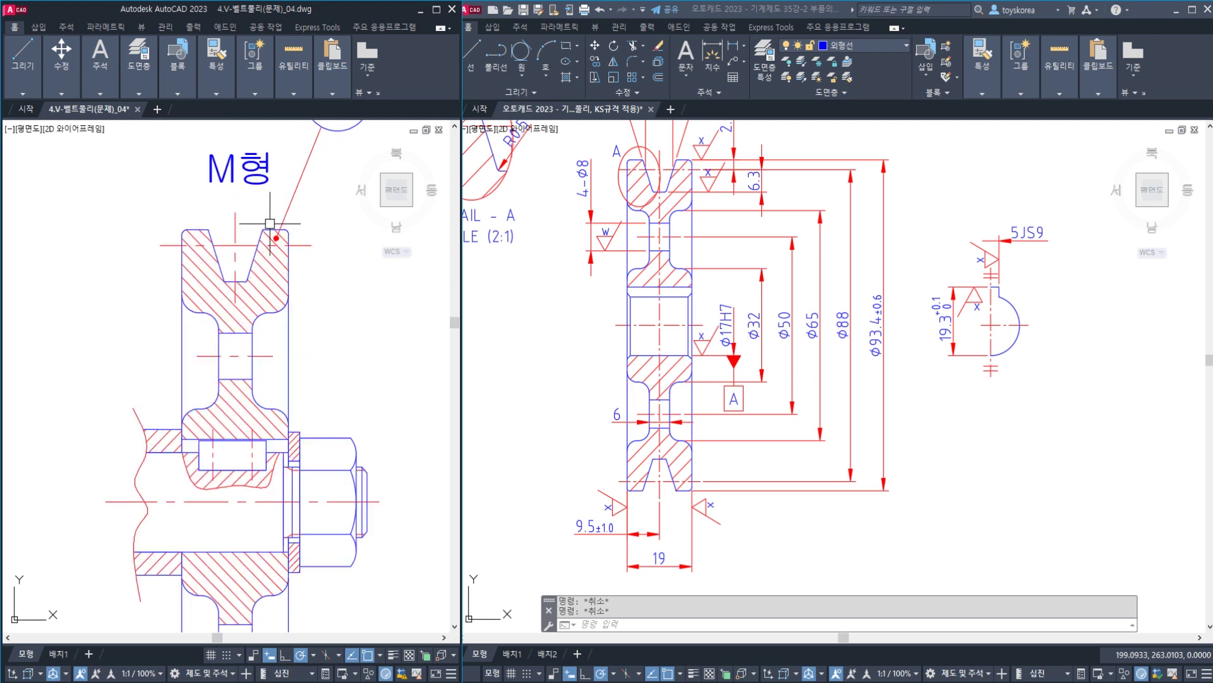
{"action": "left_click", "coordinate": [288, 335]}
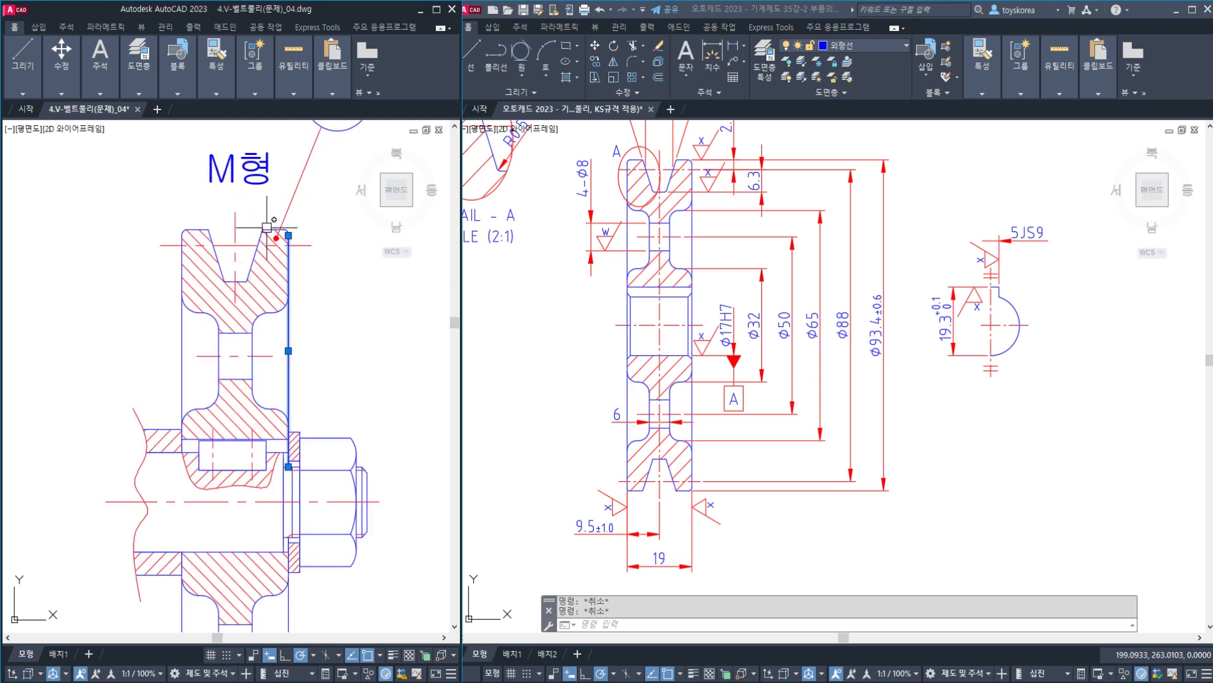
{"action": "key", "text": "Escape"}
{"action": "scroll", "coordinate": [276, 243], "scroll_direction": "up", "scroll_amount": 3}
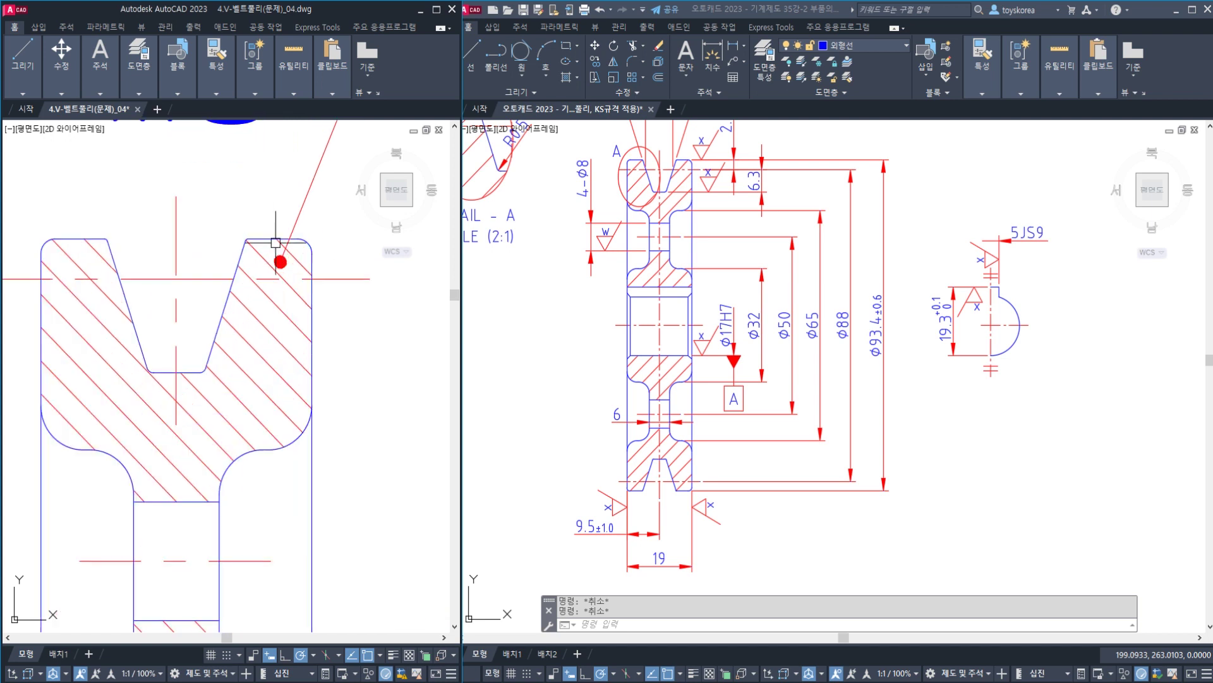
{"action": "left_click", "coordinate": [314, 296]}
{"action": "left_click", "coordinate": [270, 239]}
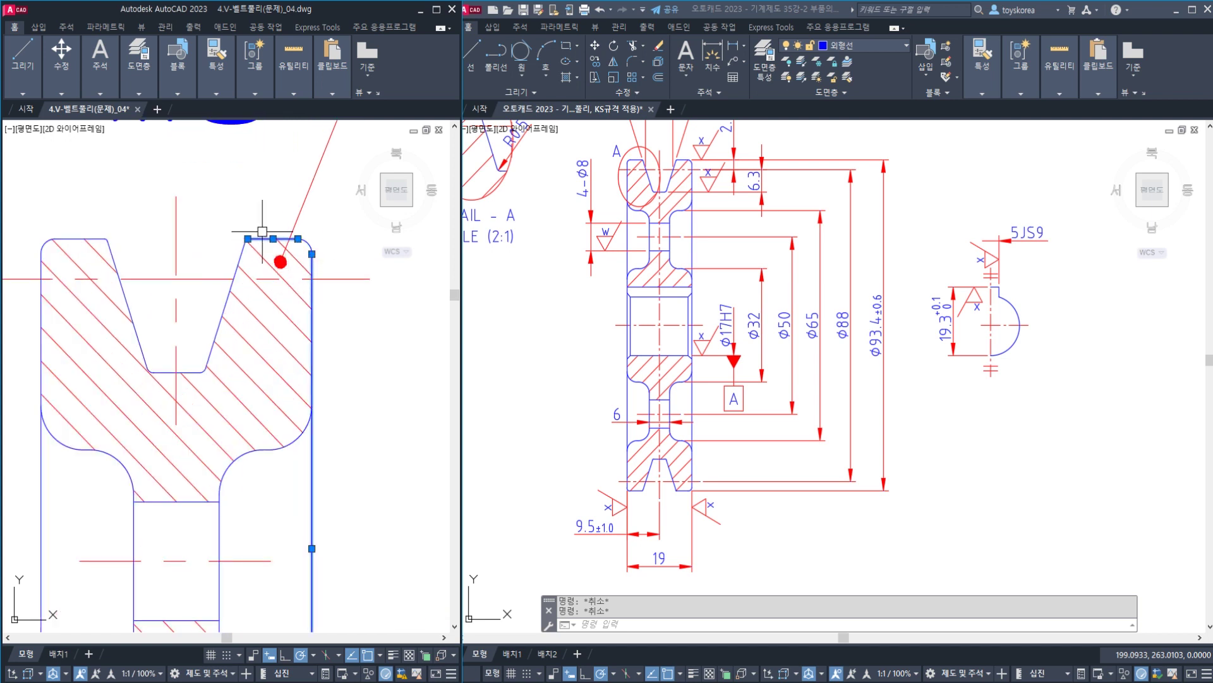
{"action": "scroll", "coordinate": [259, 221], "scroll_direction": "down", "scroll_amount": 4}
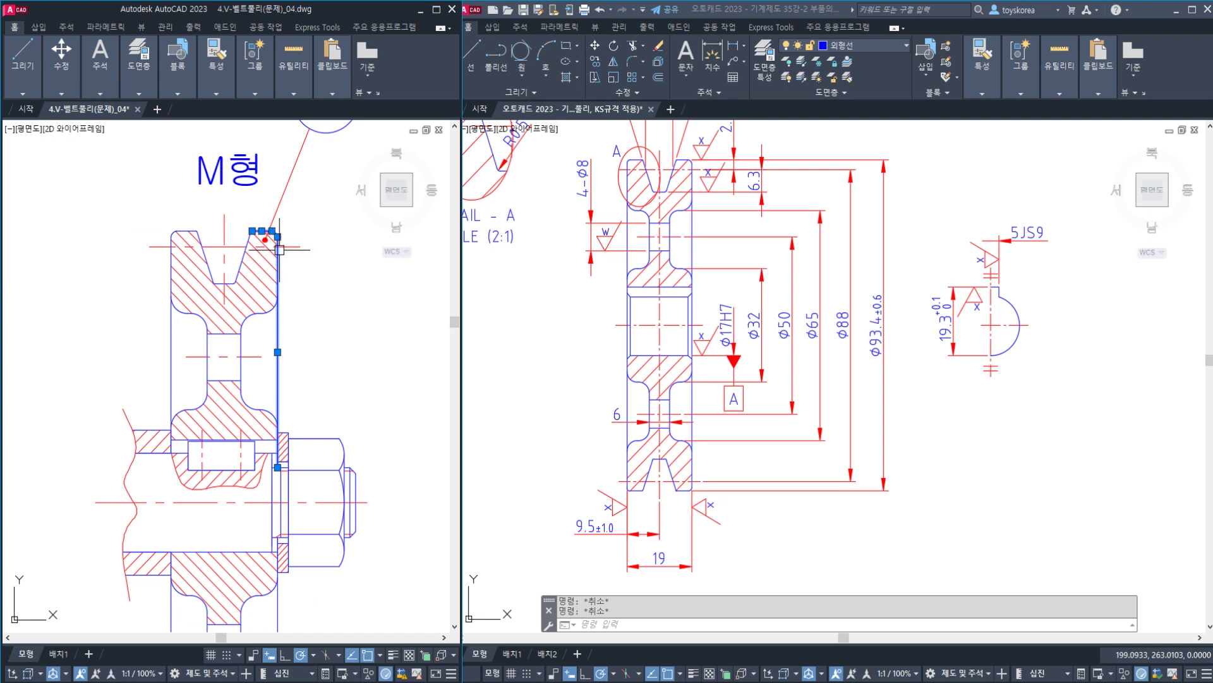
{"action": "key", "text": "Escape"}
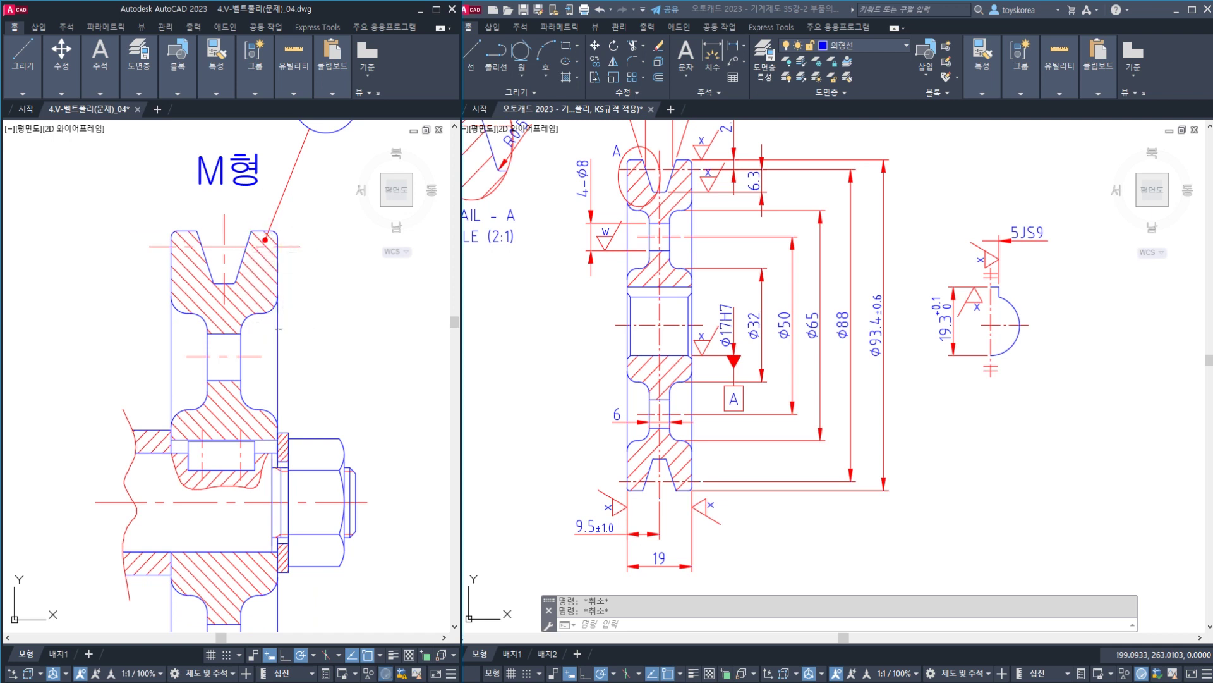
{"action": "left_click", "coordinate": [277, 329]}
{"action": "left_click", "coordinate": [171, 332]}
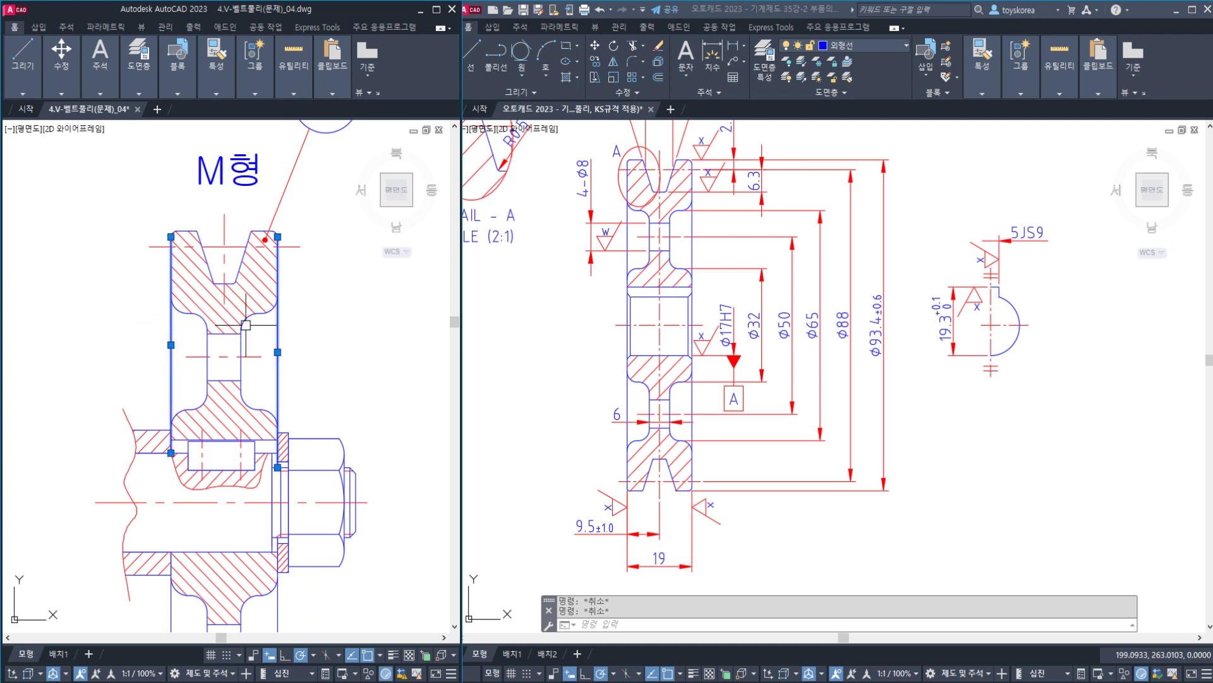
{"action": "left_click", "coordinate": [252, 503]}
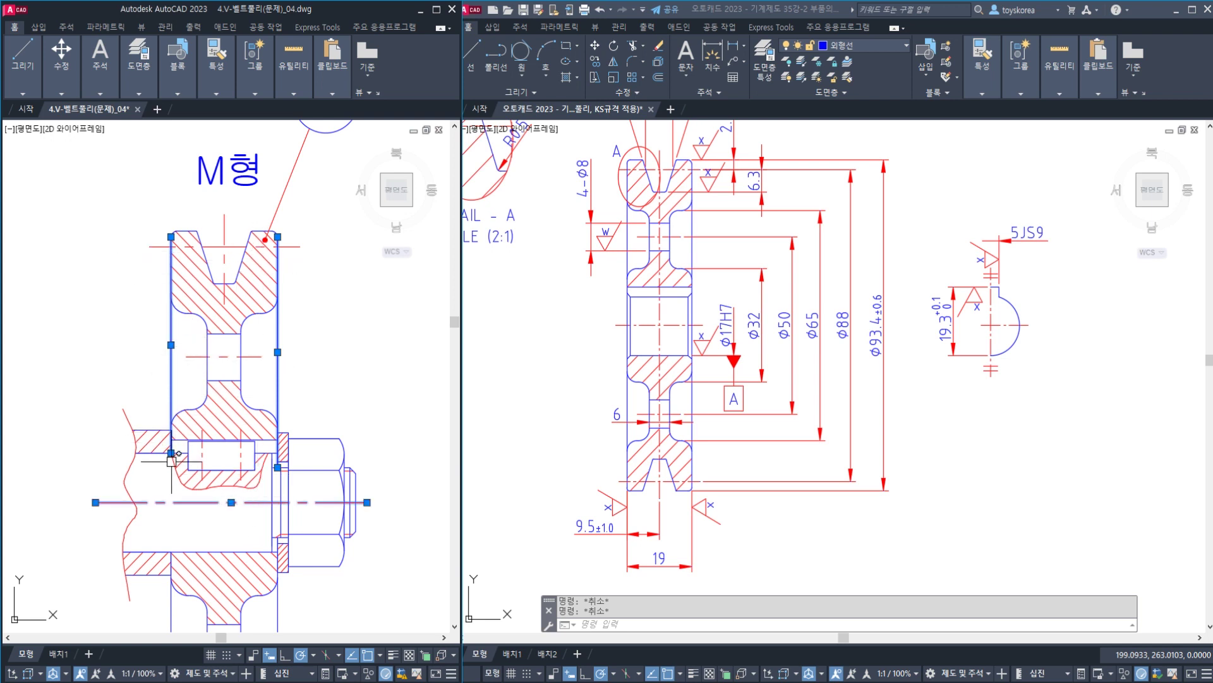
{"action": "type", "text": "R"}
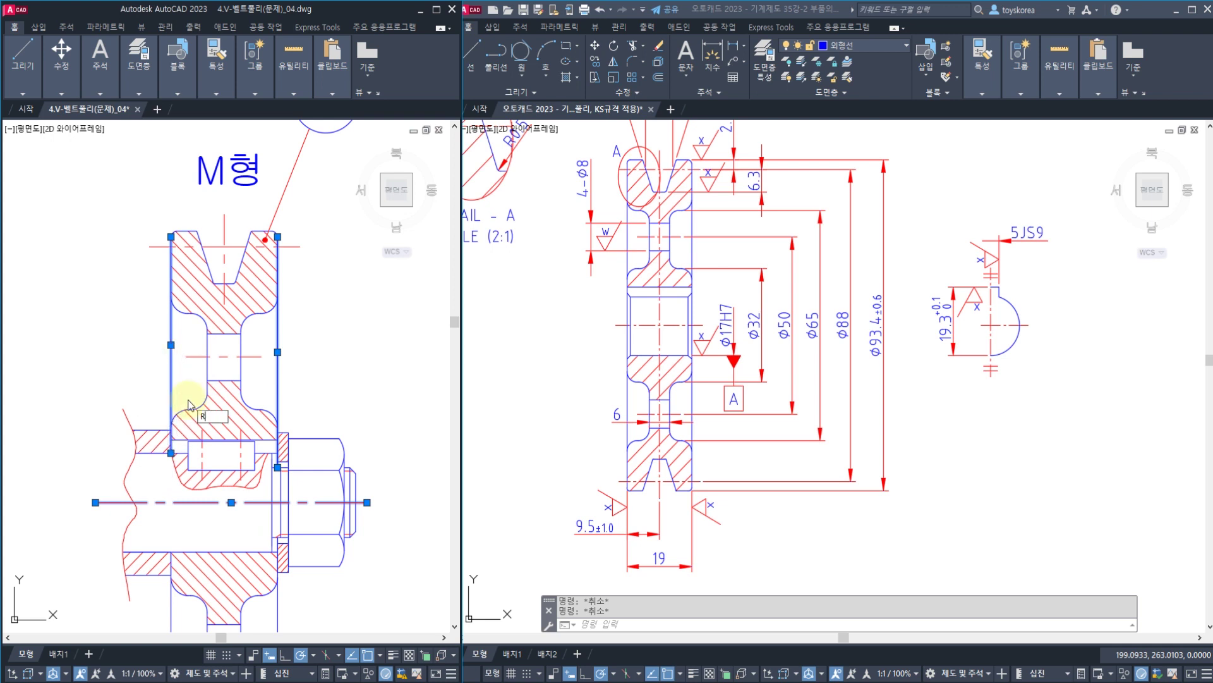
{"action": "key", "text": "Return"}
{"action": "left_click", "coordinate": [203, 502]}
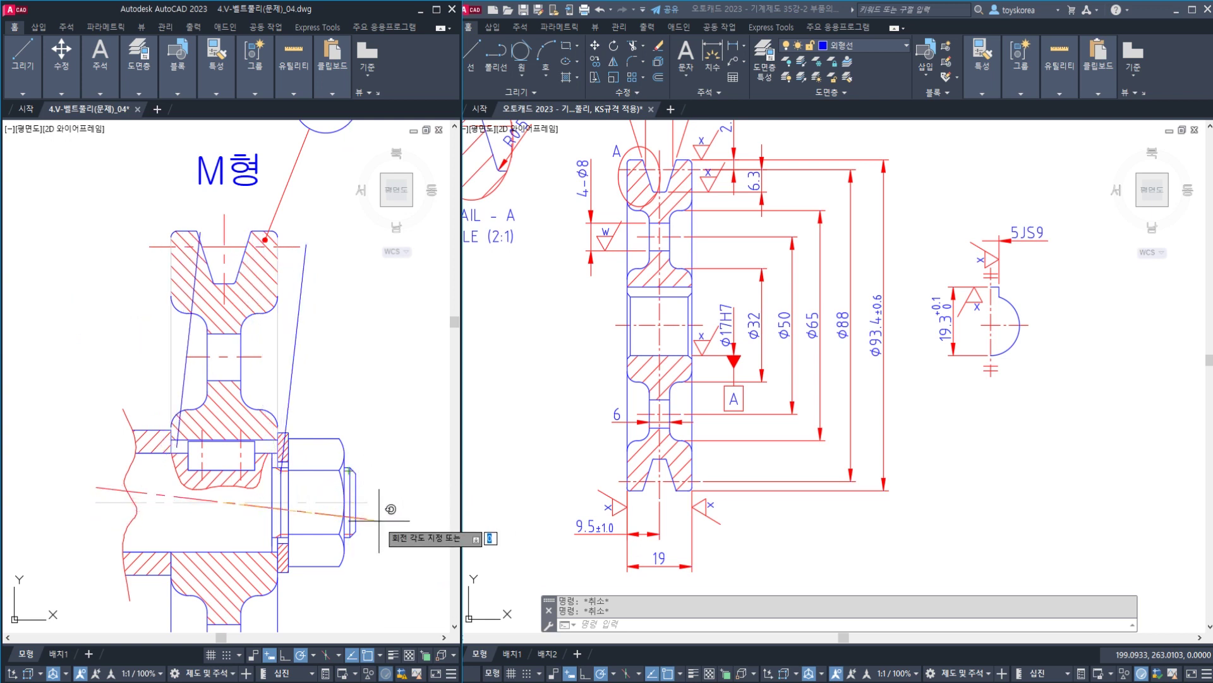
{"action": "key", "text": "Escape"}
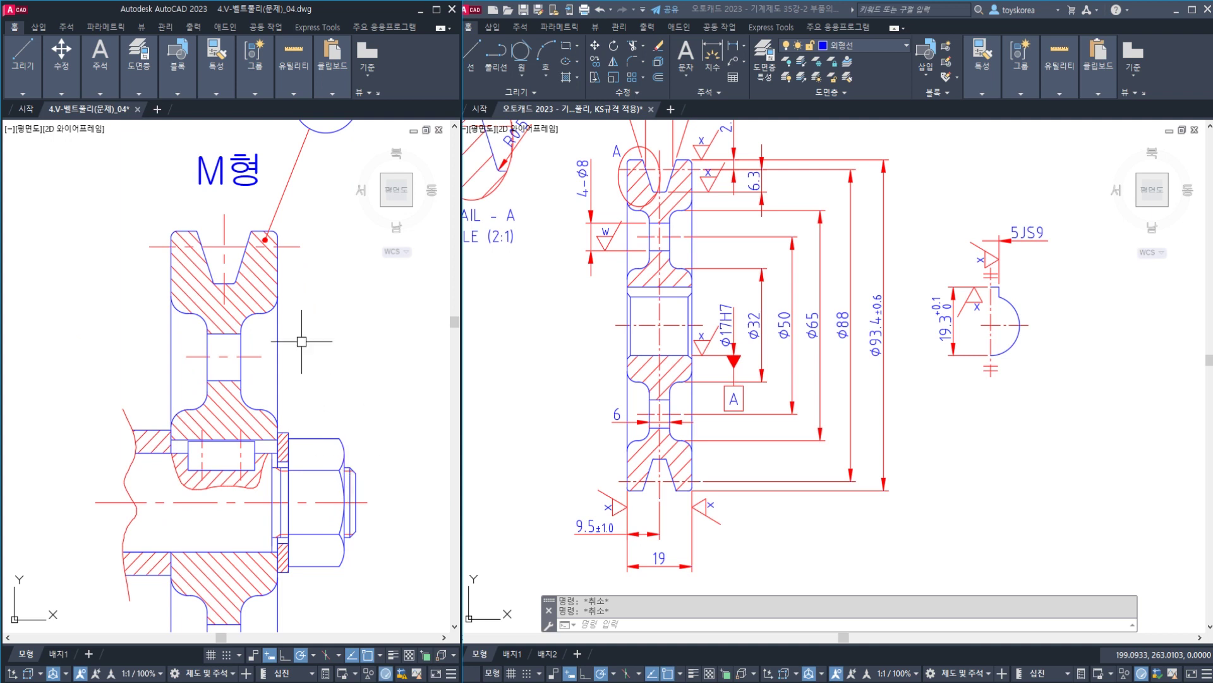
- Examine the pulley's side faces in the assembly view for possible wobble about the shaft axis
{"action": "key", "text": "ctrl+2"}
{"action": "left_click_drag", "start_coordinate": [280, 328], "coordinate": [312, 194]}
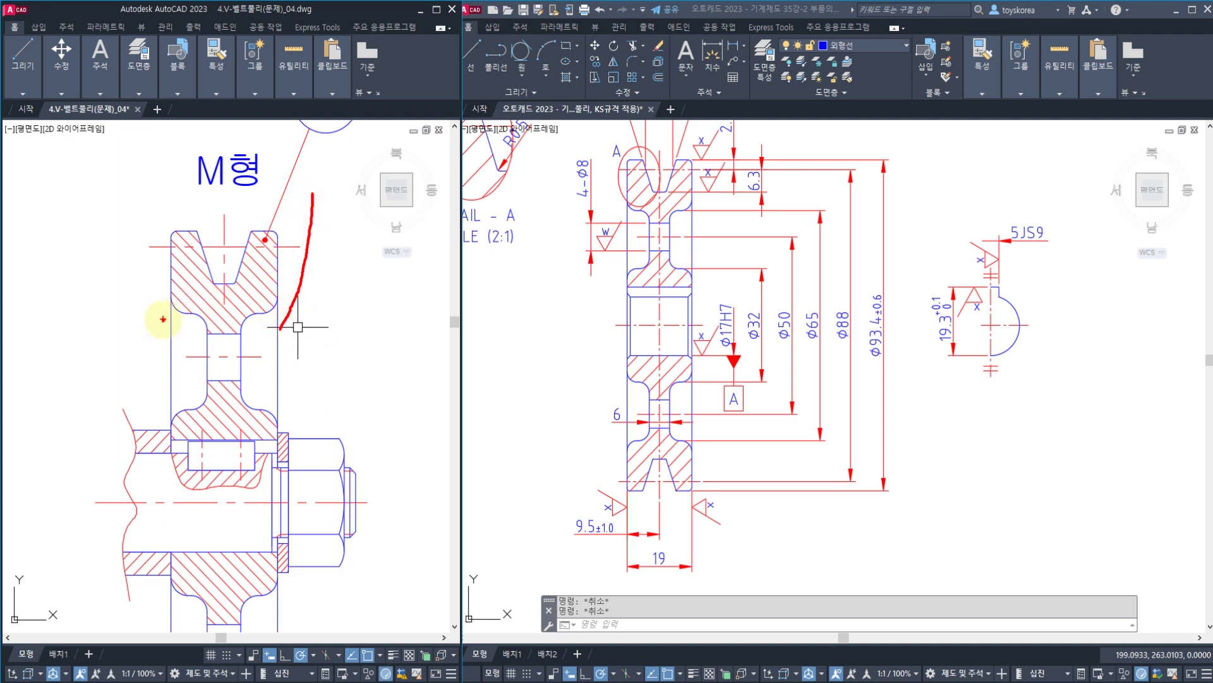
{"action": "mouse_move", "coordinate": [163, 319]}
{"action": "left_mouse_down"}
{"action": "mouse_move", "coordinate": [219, 198]}
{"action": "mouse_move", "coordinate": [177, 182]}
{"action": "left_mouse_up"}
{"action": "left_click_drag", "start_coordinate": [308, 329], "coordinate": [291, 205]}
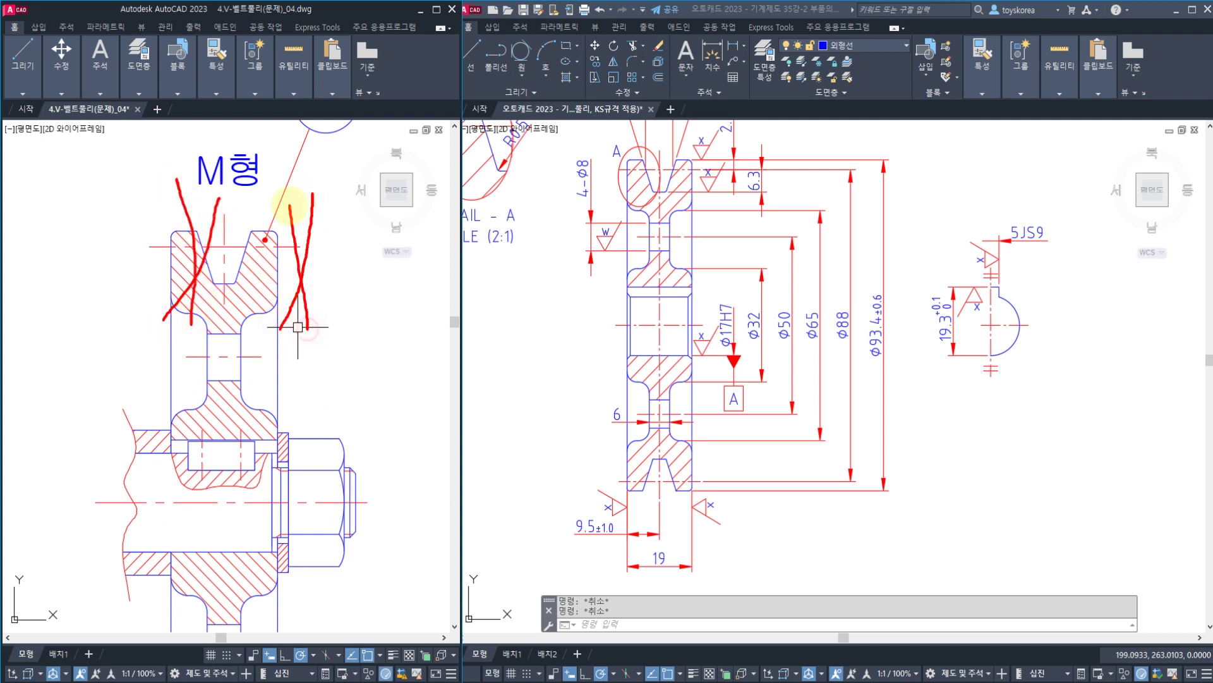
{"action": "left_click_drag", "start_coordinate": [286, 147], "coordinate": [287, 181]}
{"action": "left_click_drag", "start_coordinate": [313, 141], "coordinate": [312, 182]}
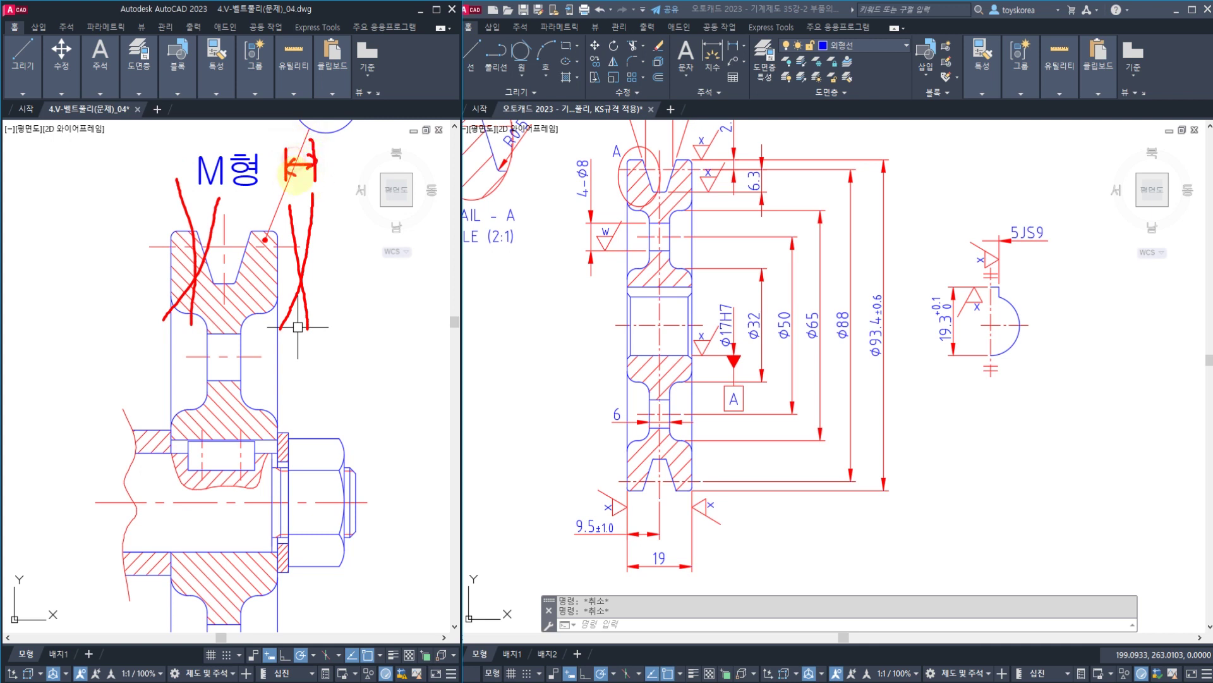
{"action": "left_click_drag", "start_coordinate": [288, 176], "coordinate": [311, 175]}
{"action": "left_click_drag", "start_coordinate": [119, 491], "coordinate": [273, 505]}
{"action": "mouse_move", "coordinate": [313, 173]}
{"action": "left_mouse_down"}
{"action": "mouse_move", "coordinate": [398, 183]}
{"action": "mouse_move", "coordinate": [421, 207]}
{"action": "mouse_move", "coordinate": [420, 321]}
{"action": "left_mouse_up"}
{"action": "mouse_move", "coordinate": [432, 265]}
{"action": "left_mouse_down"}
{"action": "mouse_move", "coordinate": [470, 293]}
{"action": "mouse_move", "coordinate": [378, 561]}
{"action": "left_mouse_up"}
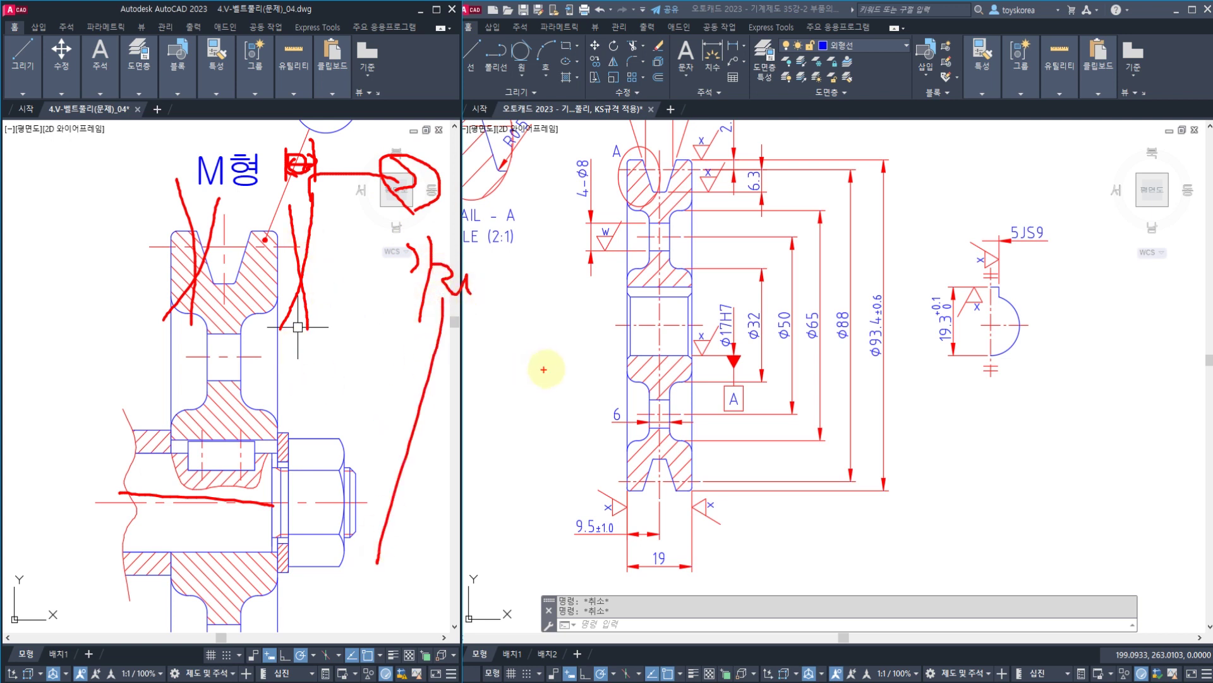
- Examine the side faces in the pulley part drawing for the runout that a tilted bore axis would cause
{"action": "mouse_move", "coordinate": [499, 332]}
{"action": "left_mouse_down"}
{"action": "mouse_move", "coordinate": [590, 339]}
{"action": "mouse_move", "coordinate": [561, 597]}
{"action": "left_mouse_up"}
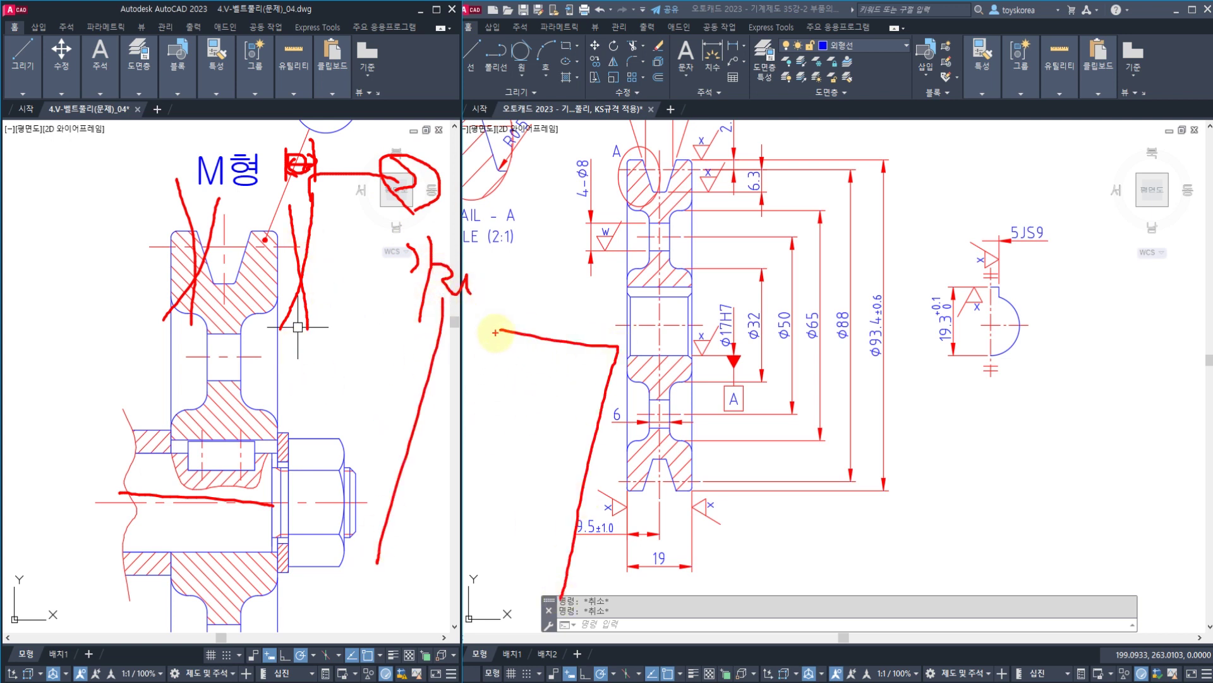
{"action": "mouse_move", "coordinate": [500, 332]}
{"action": "left_mouse_down"}
{"action": "mouse_move", "coordinate": [483, 467]}
{"action": "mouse_move", "coordinate": [514, 602]}
{"action": "mouse_move", "coordinate": [541, 605]}
{"action": "left_mouse_up"}
{"action": "mouse_move", "coordinate": [700, 363]}
{"action": "left_mouse_down"}
{"action": "mouse_move", "coordinate": [766, 598]}
{"action": "mouse_move", "coordinate": [787, 327]}
{"action": "mouse_move", "coordinate": [844, 575]}
{"action": "left_mouse_up"}
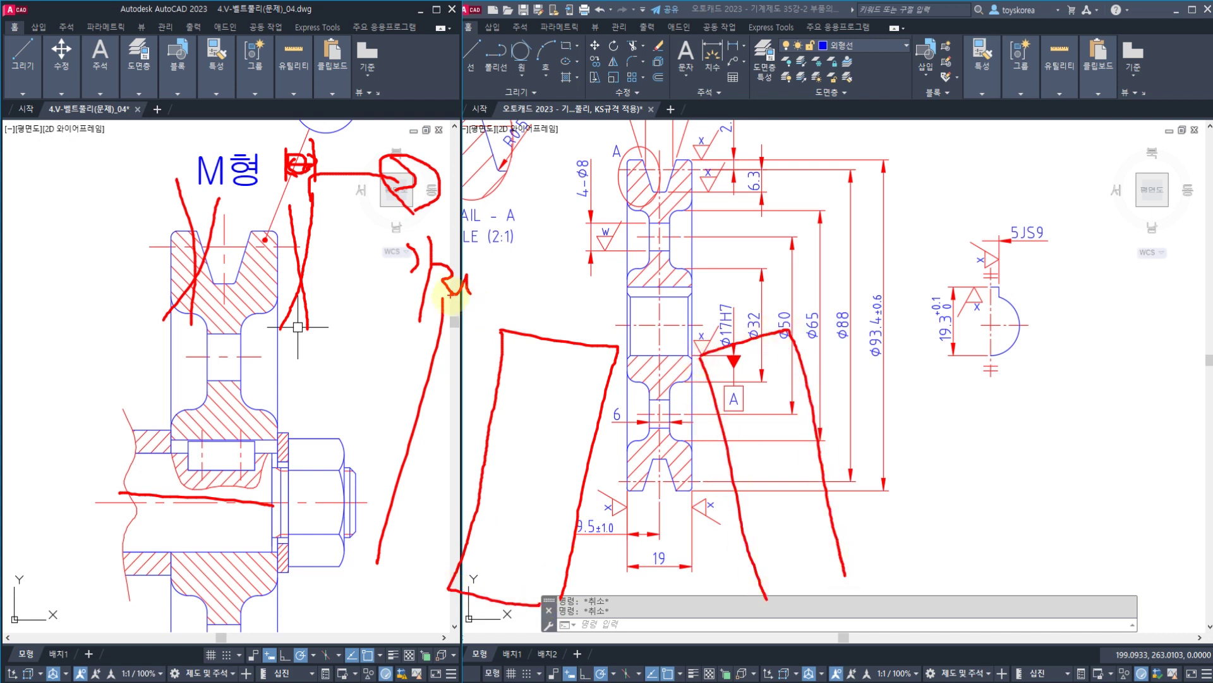
{"action": "mouse_move", "coordinate": [463, 333]}
{"action": "left_mouse_down"}
{"action": "mouse_move", "coordinate": [586, 580]}
{"action": "mouse_move", "coordinate": [572, 308]}
{"action": "mouse_move", "coordinate": [642, 578]}
{"action": "left_mouse_up"}
{"action": "left_click_drag", "start_coordinate": [574, 304], "coordinate": [579, 202]}
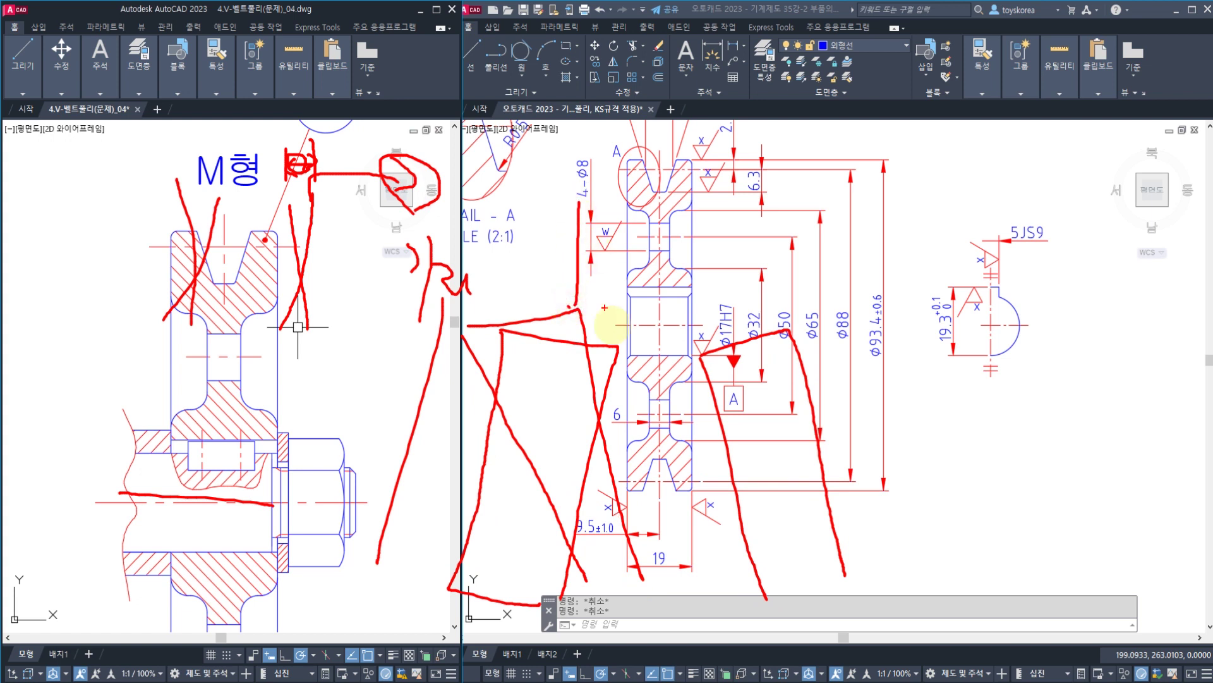
{"action": "left_click_drag", "start_coordinate": [620, 345], "coordinate": [617, 203]}
{"action": "left_click_drag", "start_coordinate": [452, 489], "coordinate": [612, 479]}
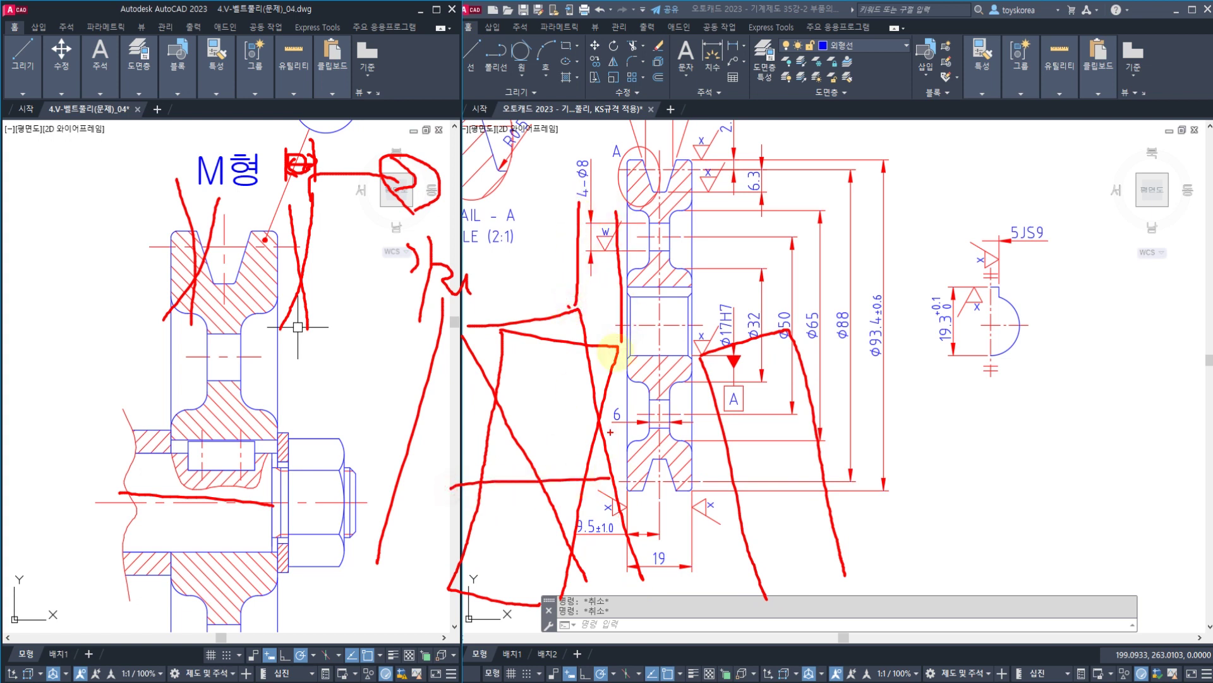
{"action": "left_click_drag", "start_coordinate": [572, 271], "coordinate": [619, 270]}
{"action": "left_click_drag", "start_coordinate": [573, 297], "coordinate": [606, 505]}
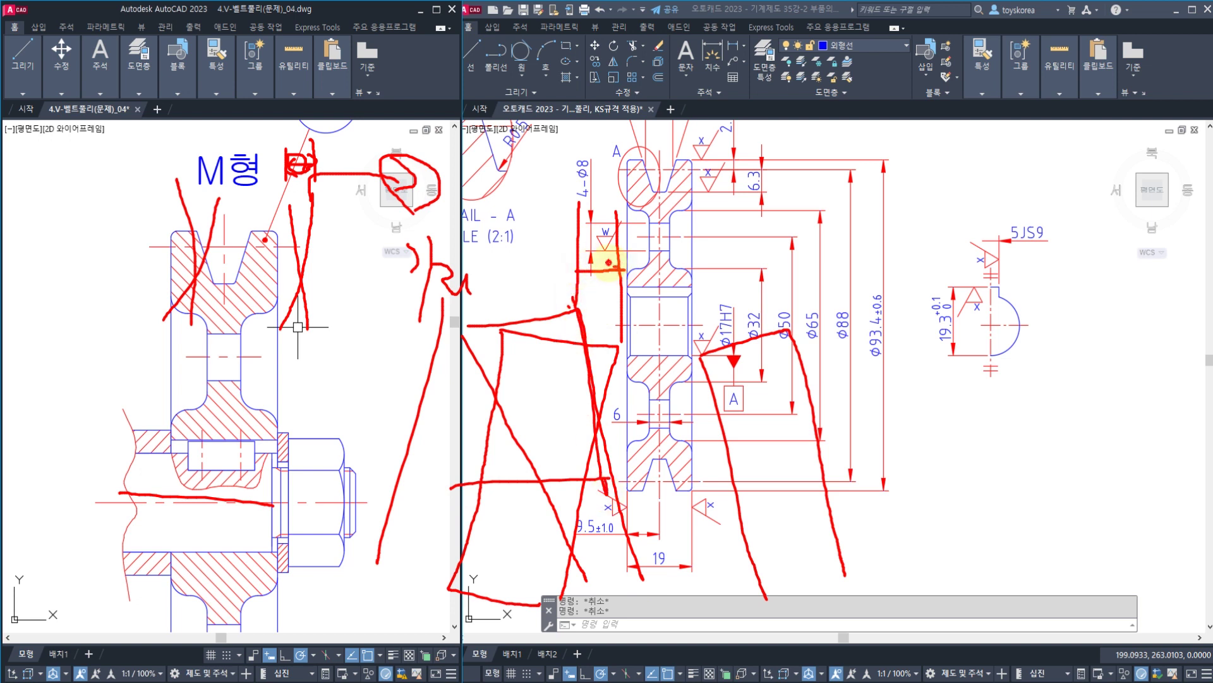
{"action": "mouse_move", "coordinate": [608, 268]}
{"action": "left_mouse_down"}
{"action": "mouse_move", "coordinate": [588, 235]}
{"action": "mouse_move", "coordinate": [753, 211]}
{"action": "mouse_move", "coordinate": [732, 242]}
{"action": "left_mouse_up"}
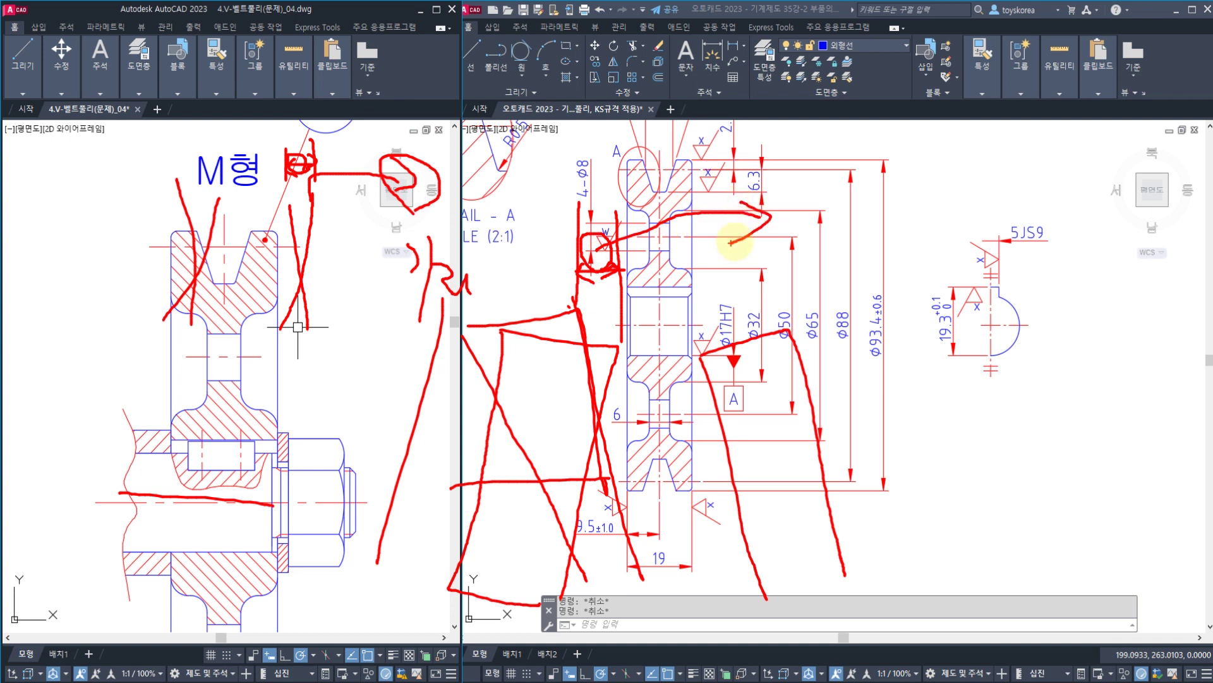
{"action": "mouse_move", "coordinate": [837, 201]}
{"action": "left_mouse_down"}
{"action": "mouse_move", "coordinate": [872, 217]}
{"action": "mouse_move", "coordinate": [948, 203]}
{"action": "mouse_move", "coordinate": [961, 238]}
{"action": "mouse_move", "coordinate": [885, 249]}
{"action": "left_mouse_up"}
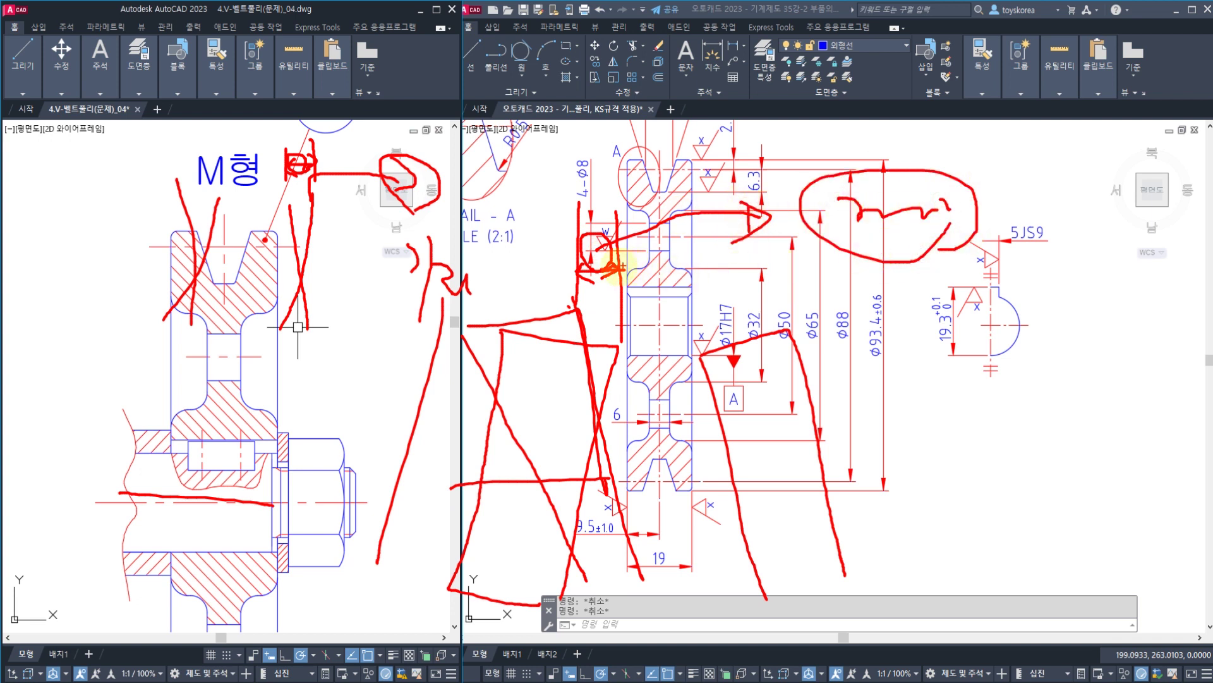
{"action": "mouse_move", "coordinate": [613, 266]}
{"action": "left_mouse_down"}
{"action": "mouse_move", "coordinate": [566, 245]}
{"action": "mouse_move", "coordinate": [610, 244]}
{"action": "left_mouse_up"}
- Examine the Ø93.4±0.6 outer diameter as the size for choosing the side face's KS runout tolerance
{"action": "mouse_move", "coordinate": [888, 322]}
{"action": "left_mouse_down"}
{"action": "mouse_move", "coordinate": [929, 379]}
{"action": "mouse_move", "coordinate": [954, 388]}
{"action": "mouse_move", "coordinate": [960, 436]}
{"action": "mouse_move", "coordinate": [977, 408]}
{"action": "mouse_move", "coordinate": [933, 442]}
{"action": "left_mouse_up"}
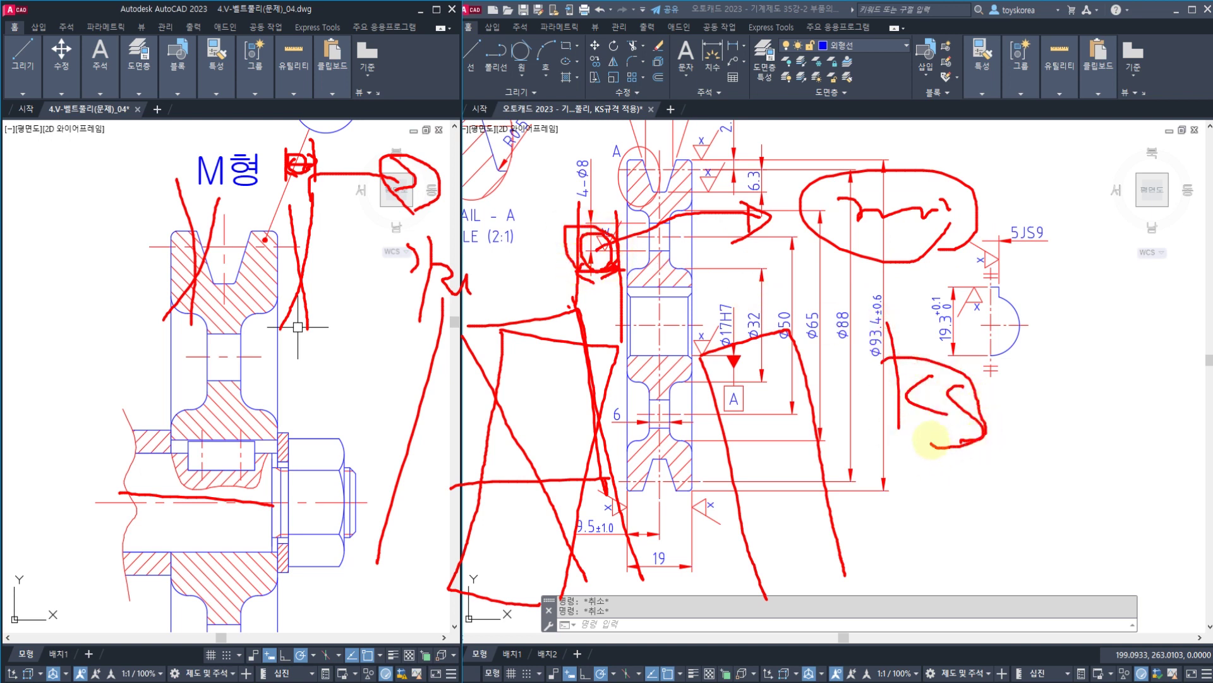
{"action": "left_click_drag", "start_coordinate": [830, 347], "coordinate": [823, 298]}
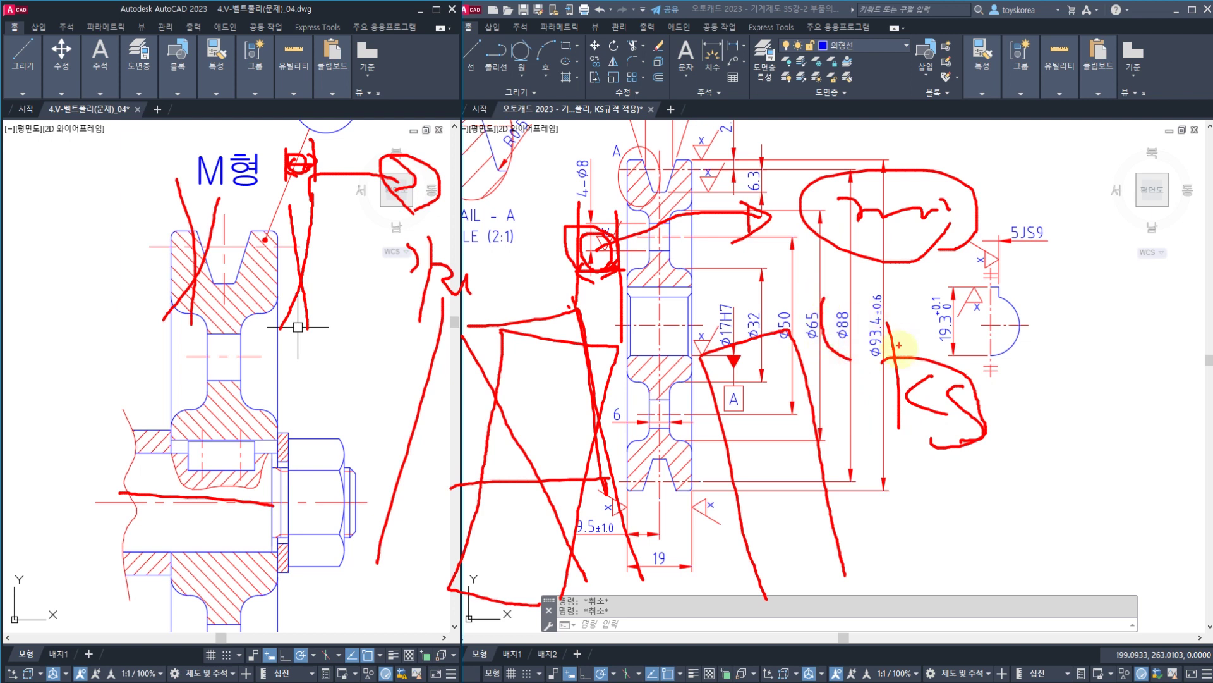
{"action": "mouse_move", "coordinate": [902, 370]}
{"action": "left_mouse_down"}
{"action": "mouse_move", "coordinate": [848, 301]}
{"action": "mouse_move", "coordinate": [904, 342]}
{"action": "mouse_move", "coordinate": [853, 286]}
{"action": "left_mouse_up"}
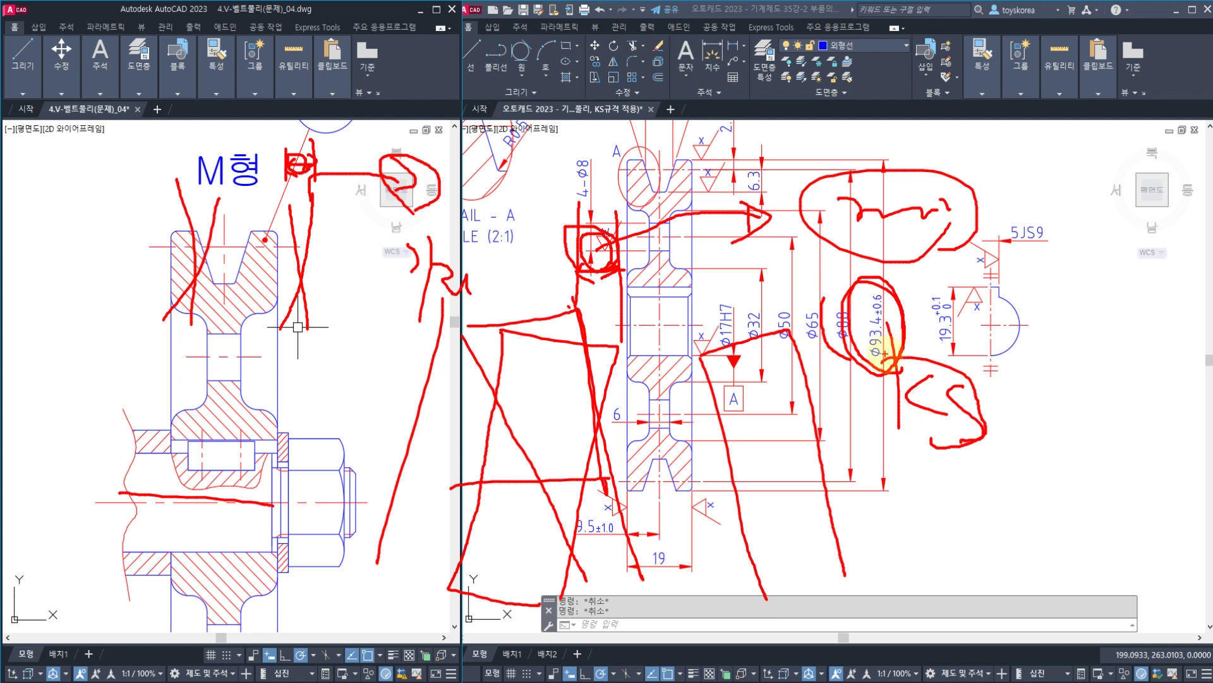
{"action": "left_click_drag", "start_coordinate": [621, 218], "coordinate": [608, 464]}
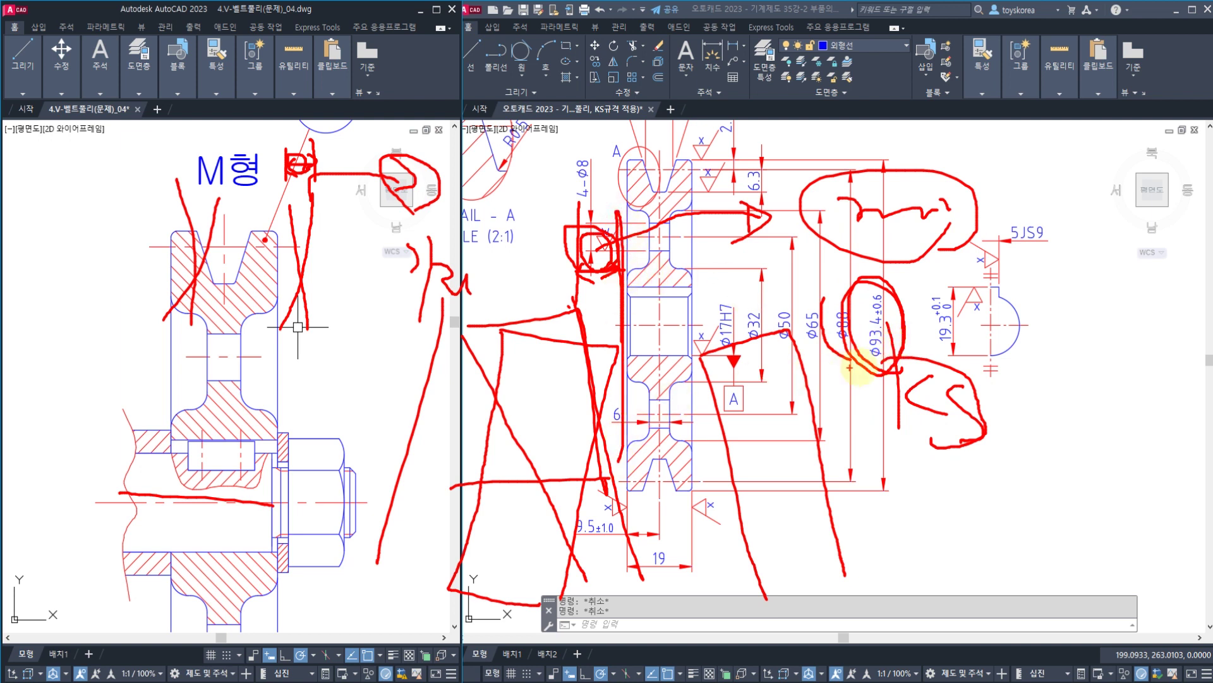
{"action": "mouse_move", "coordinate": [886, 364]}
{"action": "left_mouse_down"}
{"action": "mouse_move", "coordinate": [847, 269]}
{"action": "mouse_move", "coordinate": [913, 316]}
{"action": "mouse_move", "coordinate": [883, 378]}
{"action": "left_mouse_up"}
{"action": "left_click_drag", "start_coordinate": [790, 162], "coordinate": [803, 517]}
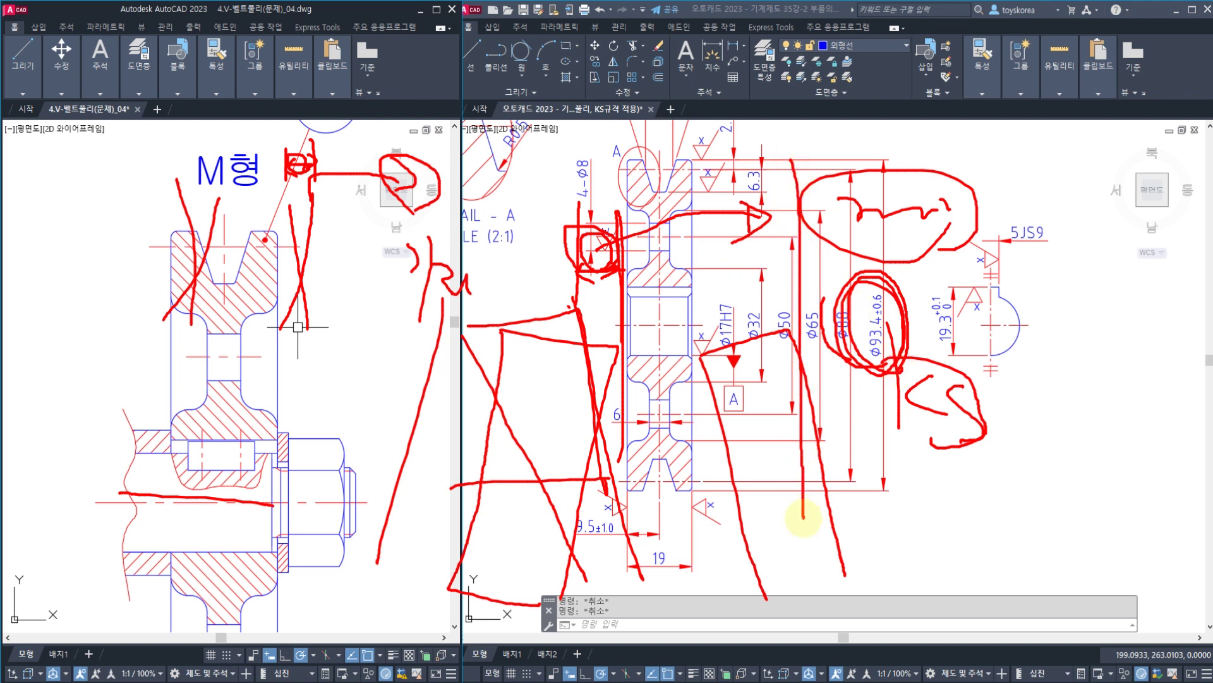
{"action": "mouse_move", "coordinate": [859, 345]}
{"action": "left_mouse_down"}
{"action": "mouse_move", "coordinate": [847, 341]}
{"action": "mouse_move", "coordinate": [880, 261]}
{"action": "mouse_move", "coordinate": [904, 373]}
{"action": "mouse_move", "coordinate": [1059, 380]}
{"action": "mouse_move", "coordinate": [1036, 402]}
{"action": "left_mouse_up"}
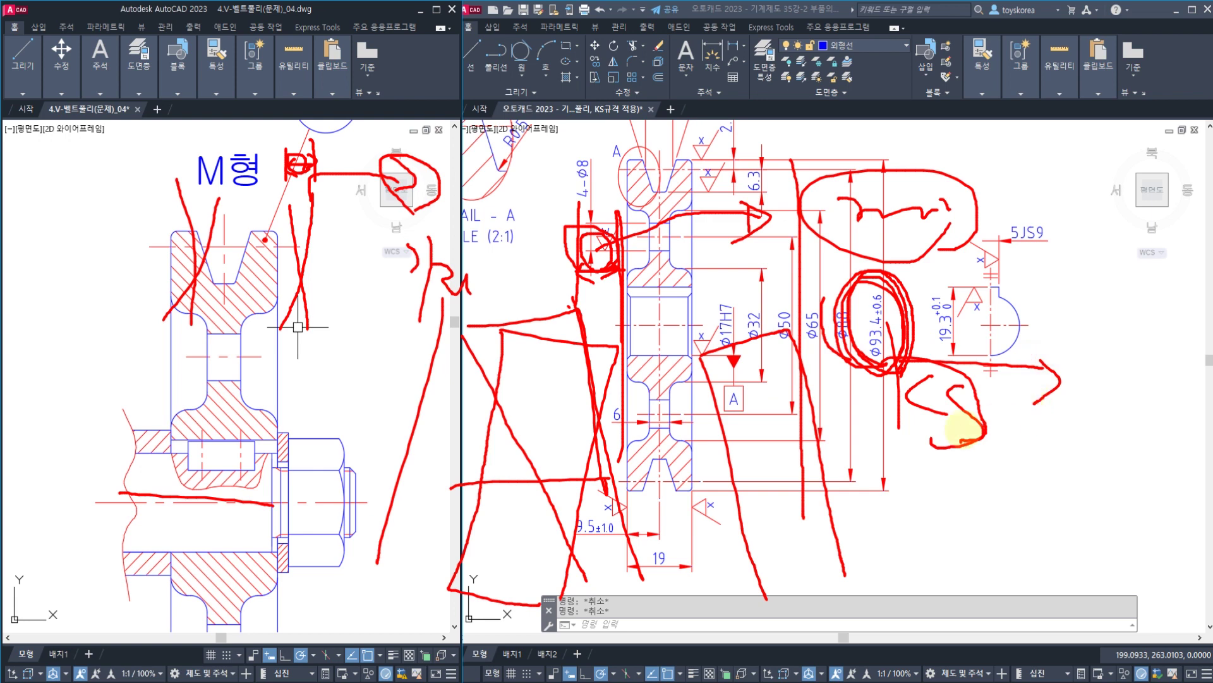
{"action": "key", "text": "Escape"}
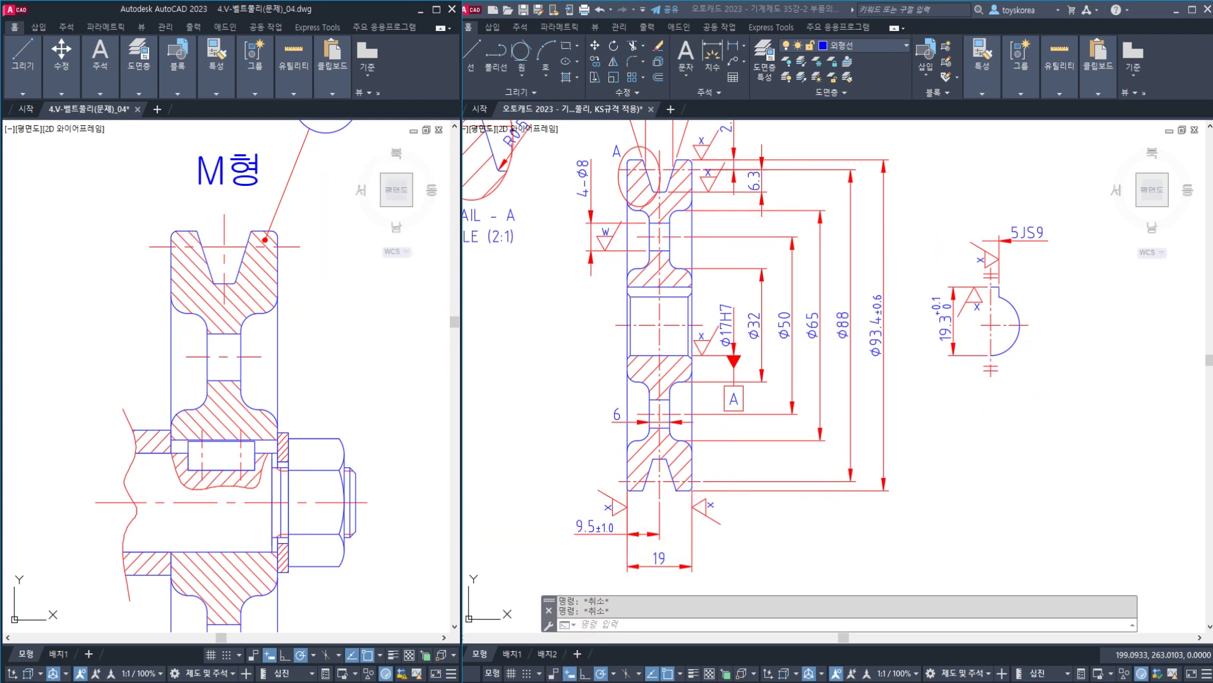
- Switch to the KS standards PDF and find the IT tolerance table (3. IT 공차) on page 2
{"action": "mouse_move", "coordinate": [506, 681]}
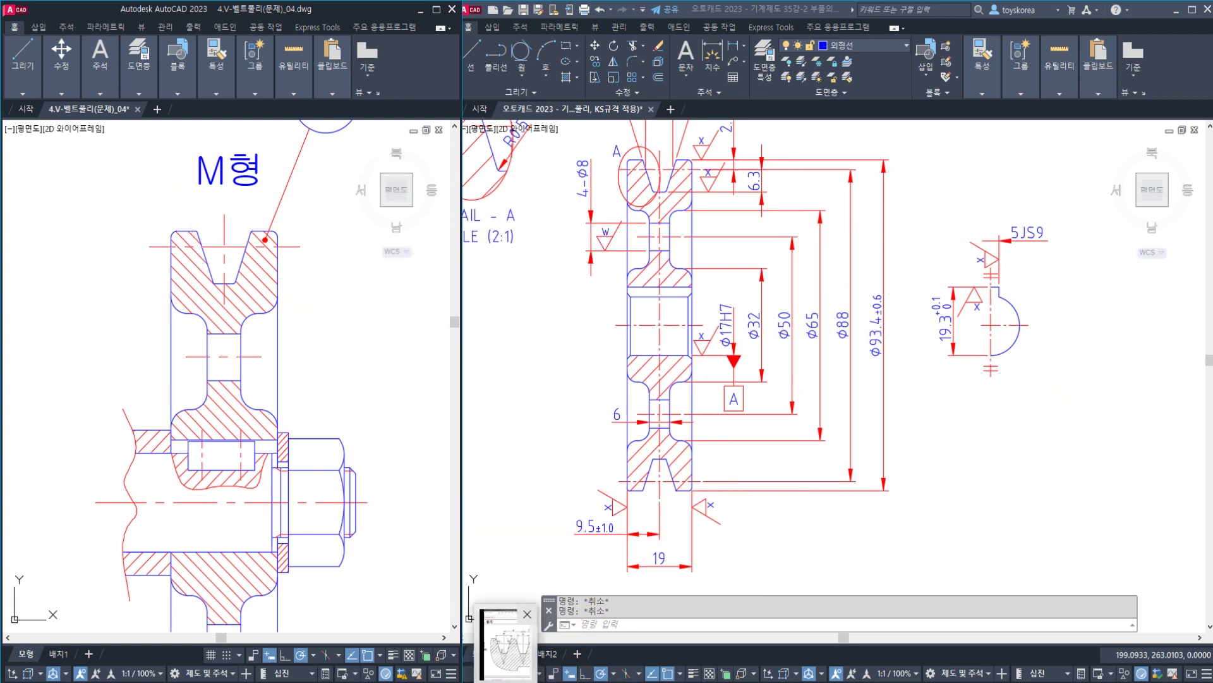
{"action": "left_click", "coordinate": [505, 641]}
{"action": "scroll", "coordinate": [298, 352], "scroll_direction": "down", "scroll_amount": 3, "text": "ctrl"}
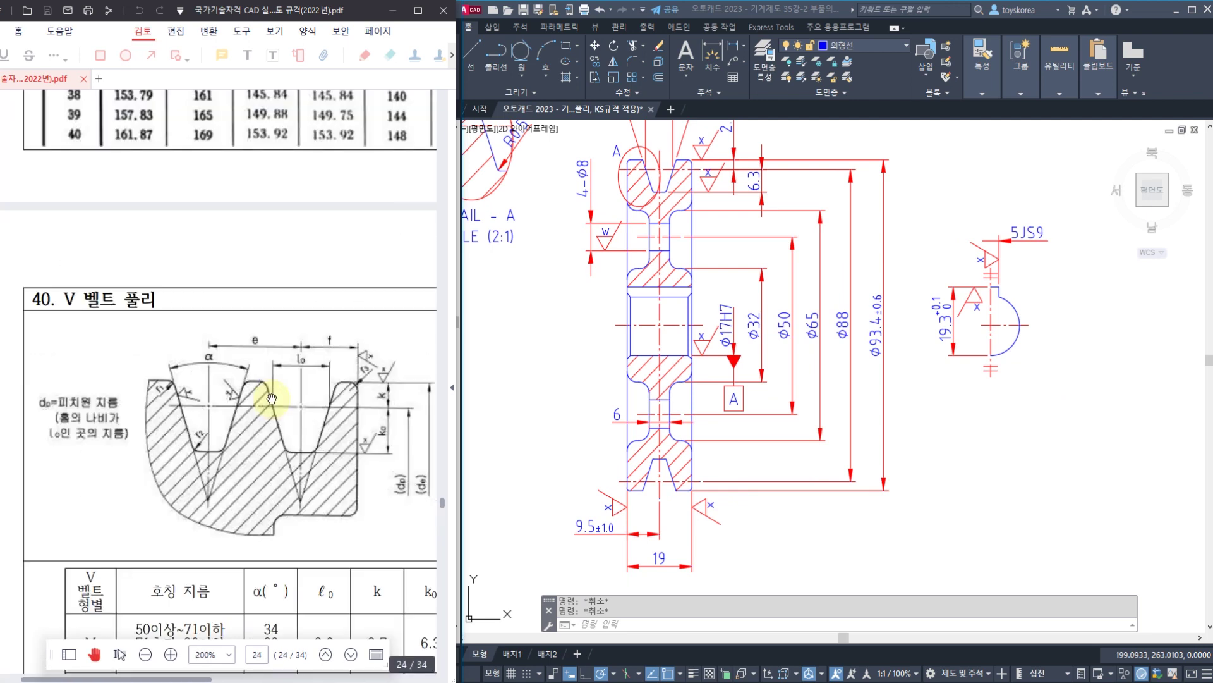
{"action": "scroll", "coordinate": [272, 399], "scroll_direction": "down", "scroll_amount": 5, "text": "ctrl"}
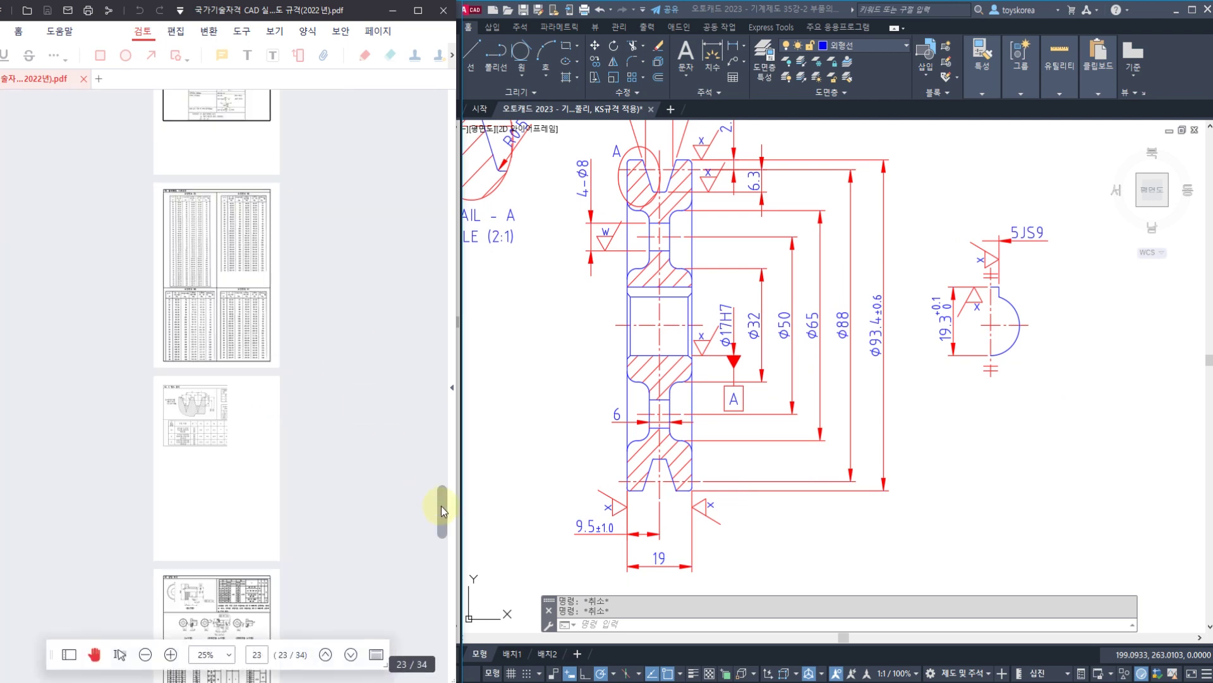
{"action": "left_click_drag", "start_coordinate": [441, 506], "coordinate": [445, 104]}
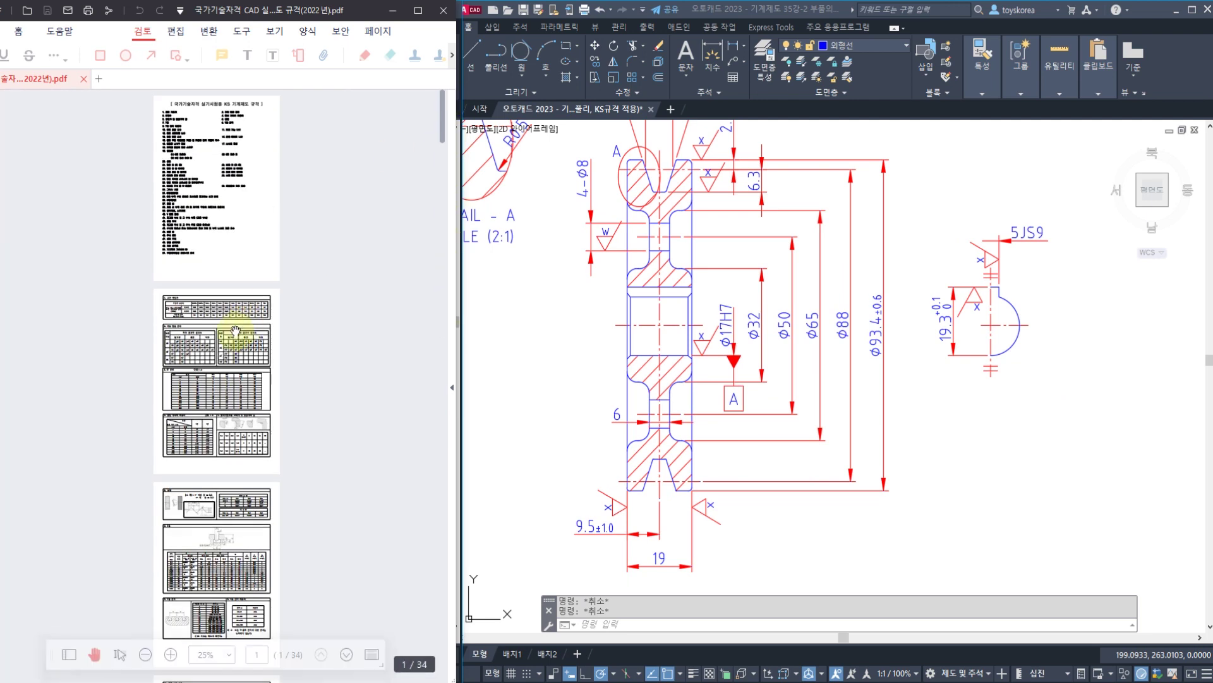
{"action": "scroll", "coordinate": [234, 330], "scroll_direction": "up", "scroll_amount": 5, "text": "ctrl"}
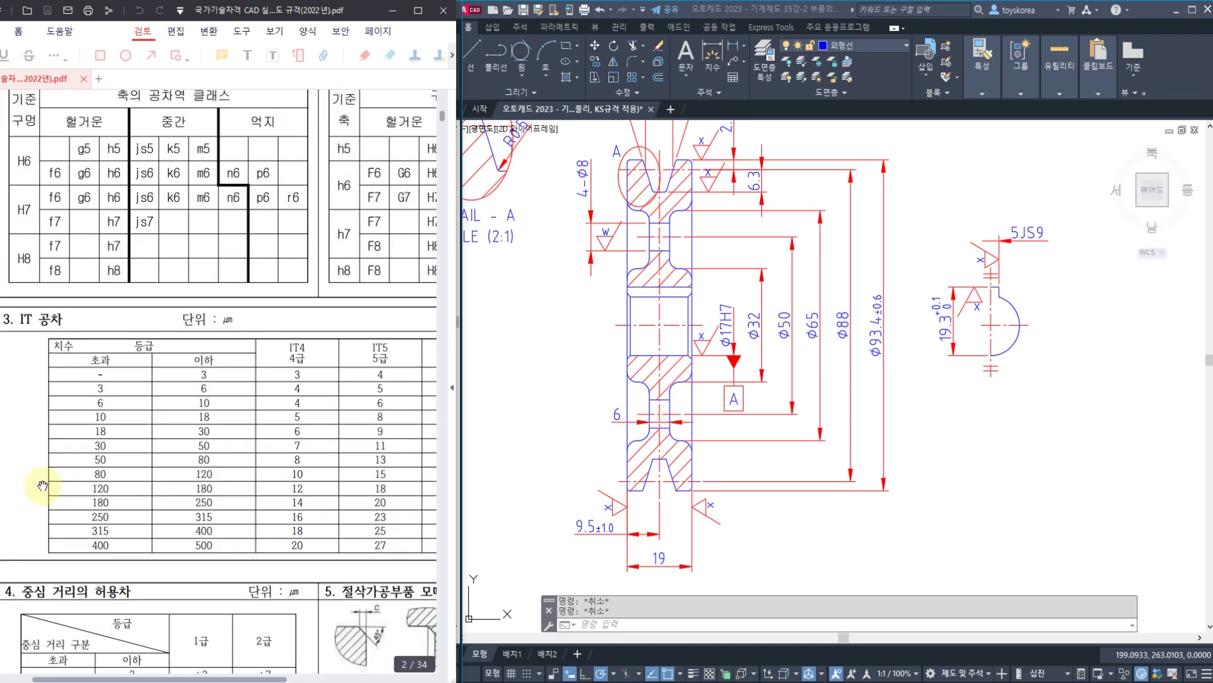
{"action": "scroll", "coordinate": [39, 484], "scroll_direction": "up", "scroll_amount": 2, "text": "ctrl"}
{"action": "scroll", "coordinate": [41, 483], "scroll_direction": "down", "scroll_amount": 2, "text": "ctrl"}
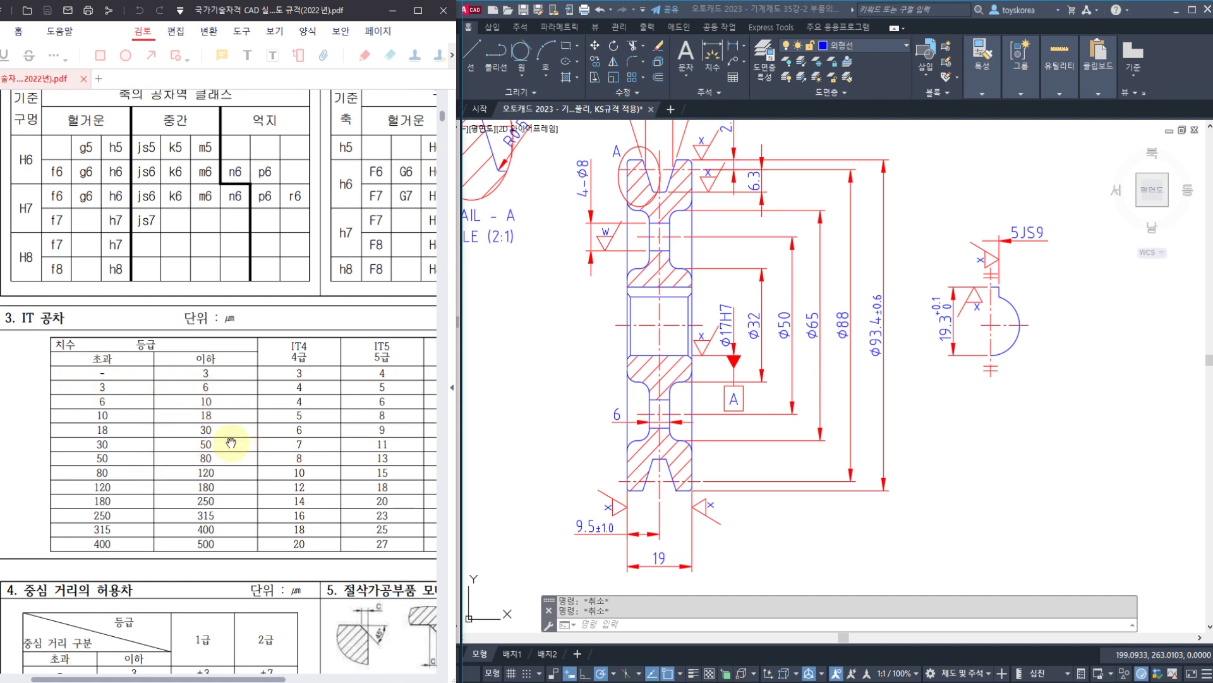
- Select the pulley's outer side face in the part drawing and look up the IT5 tolerance for the 80–120 size range
{"action": "left_click", "coordinate": [847, 385]}
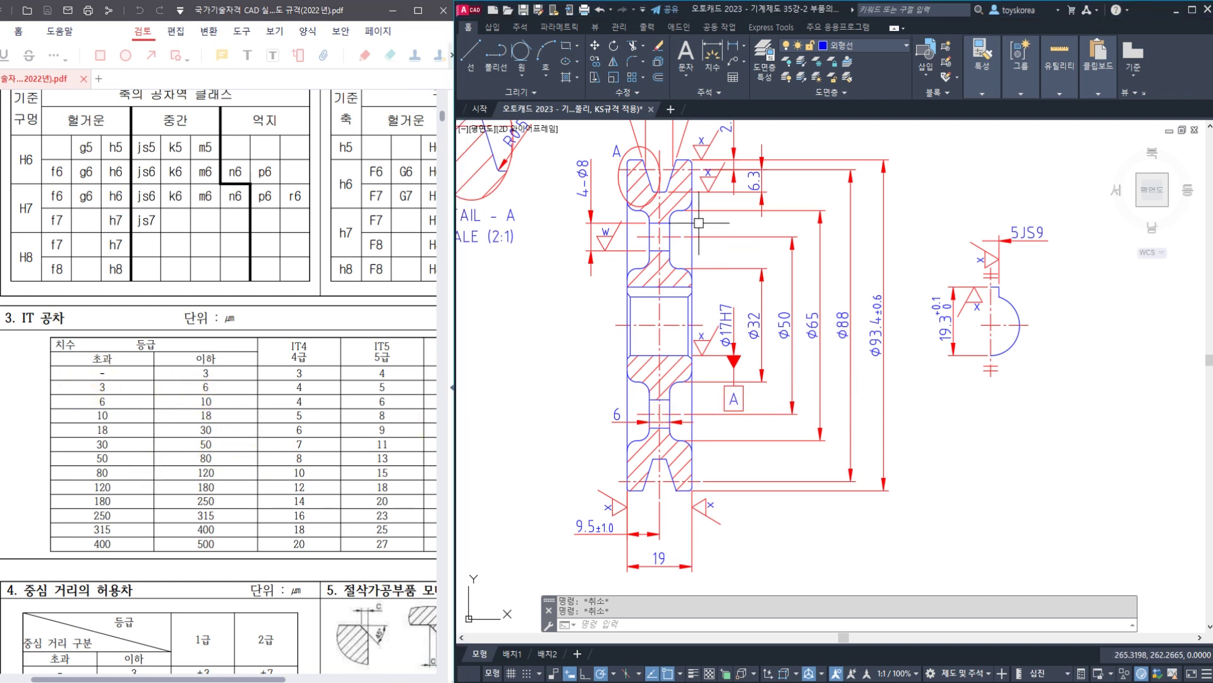
{"action": "left_click", "coordinate": [692, 216]}
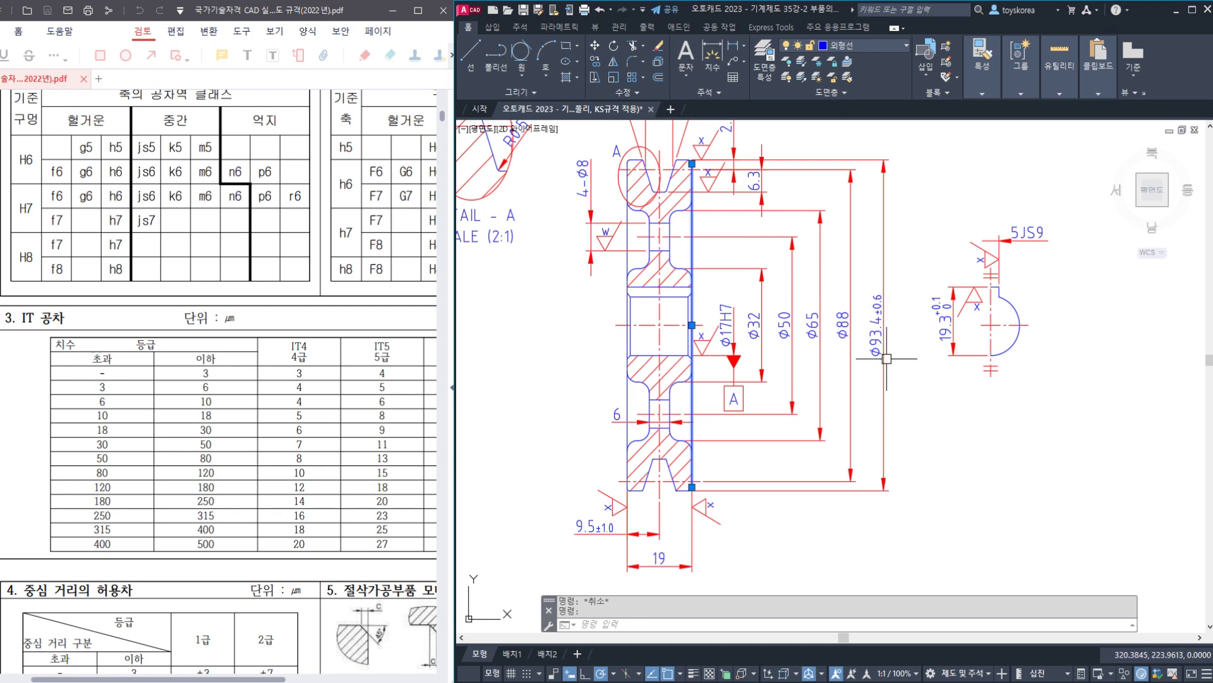
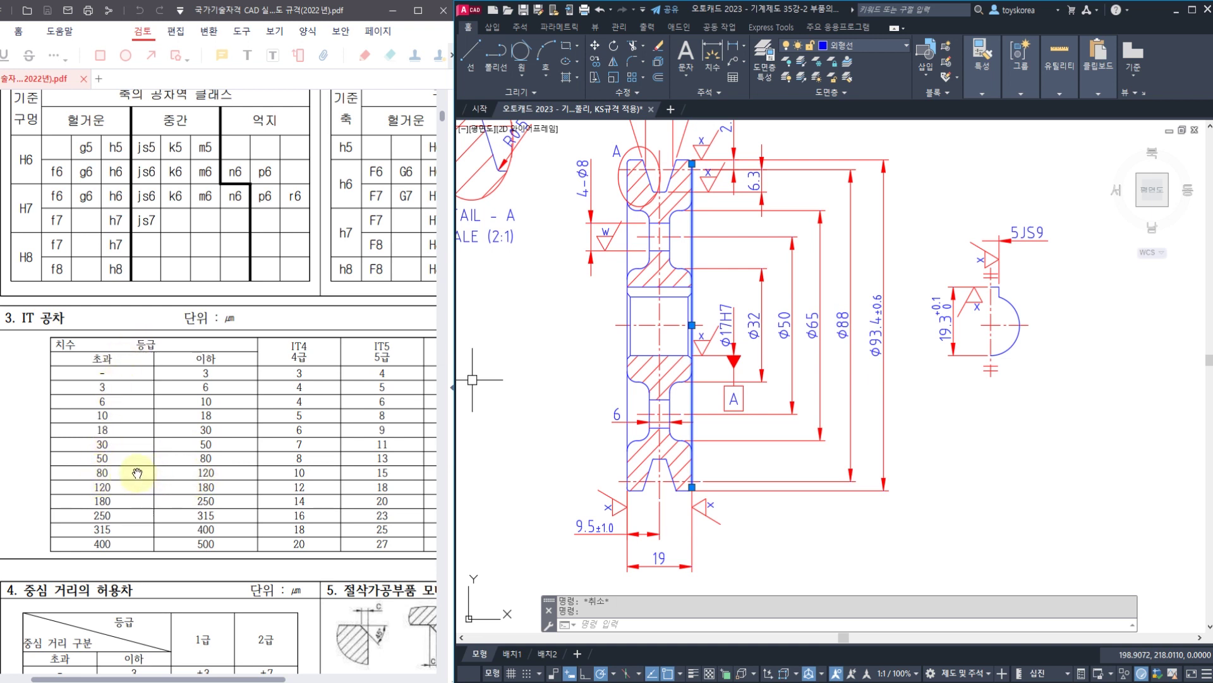
{"action": "left_click_drag", "start_coordinate": [137, 473], "coordinate": [110, 474]}
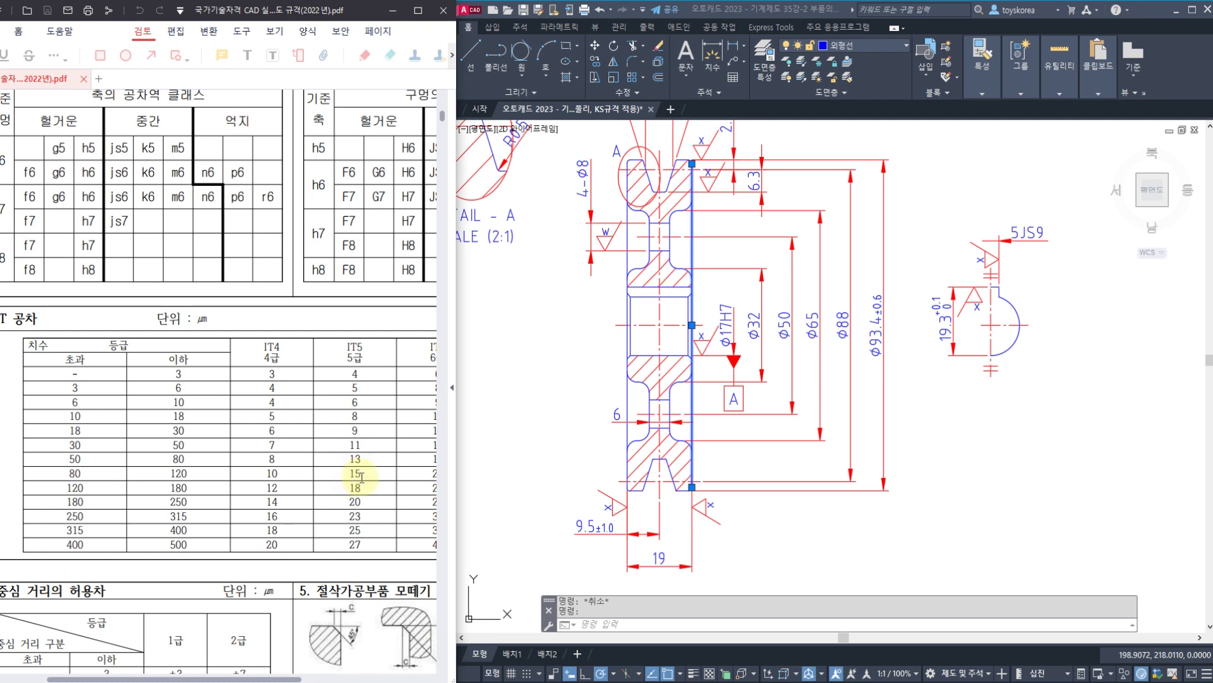
- Check the IT table's µm unit and convert the 15 µm IT5 tolerance for the 80–120 size range to 0.015 mm
{"action": "key", "text": "ctrl+1"}
{"action": "left_click", "coordinate": [201, 323]}
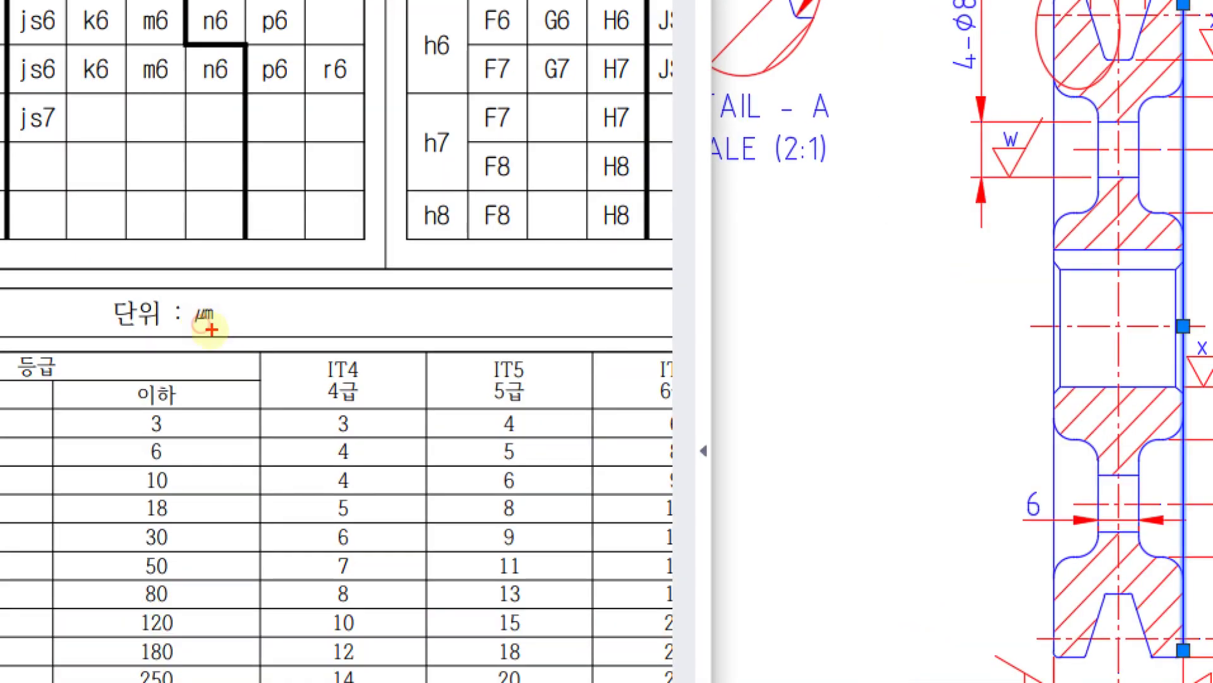
{"action": "mouse_move", "coordinate": [211, 340]}
{"action": "left_mouse_down"}
{"action": "mouse_move", "coordinate": [219, 308]}
{"action": "mouse_move", "coordinate": [211, 340]}
{"action": "left_mouse_up"}
{"action": "left_click_drag", "start_coordinate": [342, 285], "coordinate": [329, 347]}
{"action": "mouse_move", "coordinate": [507, 273]}
{"action": "left_mouse_down"}
{"action": "mouse_move", "coordinate": [521, 289]}
{"action": "mouse_move", "coordinate": [585, 265]}
{"action": "left_mouse_up"}
{"action": "left_click_drag", "start_coordinate": [610, 207], "coordinate": [604, 263]}
{"action": "left_click_drag", "start_coordinate": [689, 318], "coordinate": [732, 345]}
{"action": "mouse_move", "coordinate": [735, 316]}
{"action": "left_mouse_down"}
{"action": "mouse_move", "coordinate": [697, 366]}
{"action": "mouse_move", "coordinate": [757, 367]}
{"action": "left_mouse_up"}
{"action": "left_click_drag", "start_coordinate": [827, 294], "coordinate": [838, 381]}
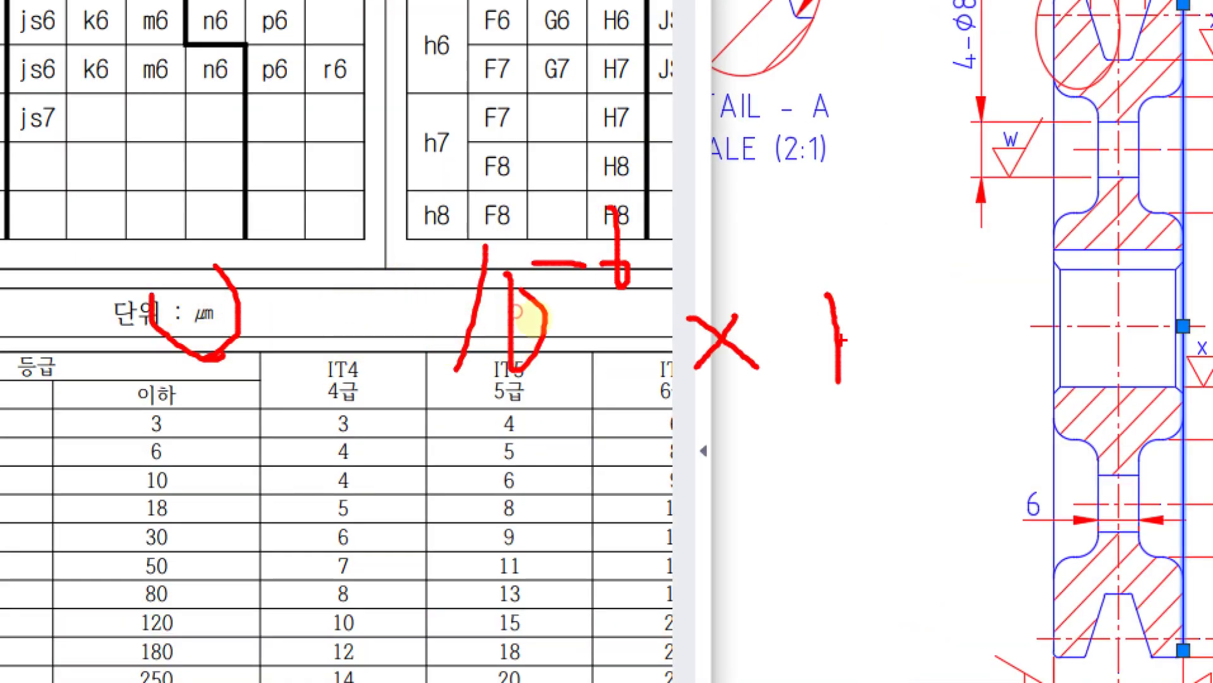
{"action": "left_click_drag", "start_coordinate": [871, 311], "coordinate": [926, 316]}
{"action": "left_click_drag", "start_coordinate": [910, 259], "coordinate": [936, 327]}
{"action": "left_click_drag", "start_coordinate": [733, 494], "coordinate": [742, 582]}
{"action": "mouse_move", "coordinate": [783, 499]}
{"action": "left_mouse_down"}
{"action": "mouse_move", "coordinate": [772, 543]}
{"action": "mouse_move", "coordinate": [784, 499]}
{"action": "mouse_move", "coordinate": [860, 469]}
{"action": "left_mouse_up"}
{"action": "mouse_move", "coordinate": [871, 432]}
{"action": "left_mouse_down"}
{"action": "mouse_move", "coordinate": [893, 455]}
{"action": "mouse_move", "coordinate": [861, 524]}
{"action": "left_mouse_up"}
{"action": "left_click_drag", "start_coordinate": [315, 364], "coordinate": [1135, 370]}
{"action": "left_click_drag", "start_coordinate": [450, 123], "coordinate": [450, 201]}
{"action": "left_click_drag", "start_coordinate": [495, 134], "coordinate": [524, 142]}
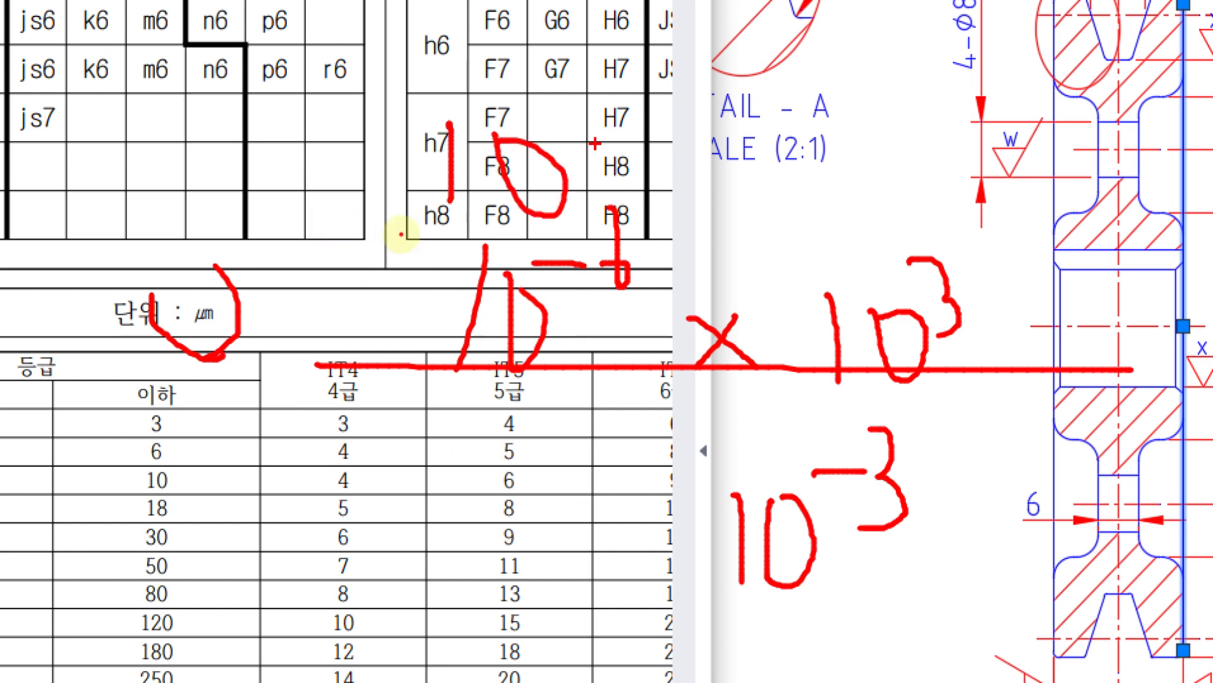
{"action": "left_click_drag", "start_coordinate": [604, 144], "coordinate": [629, 119]}
{"action": "left_click_drag", "start_coordinate": [721, 123], "coordinate": [784, 158]}
{"action": "left_click_drag", "start_coordinate": [360, 84], "coordinate": [736, 111]}
{"action": "left_click_drag", "start_coordinate": [596, 3], "coordinate": [599, 100]}
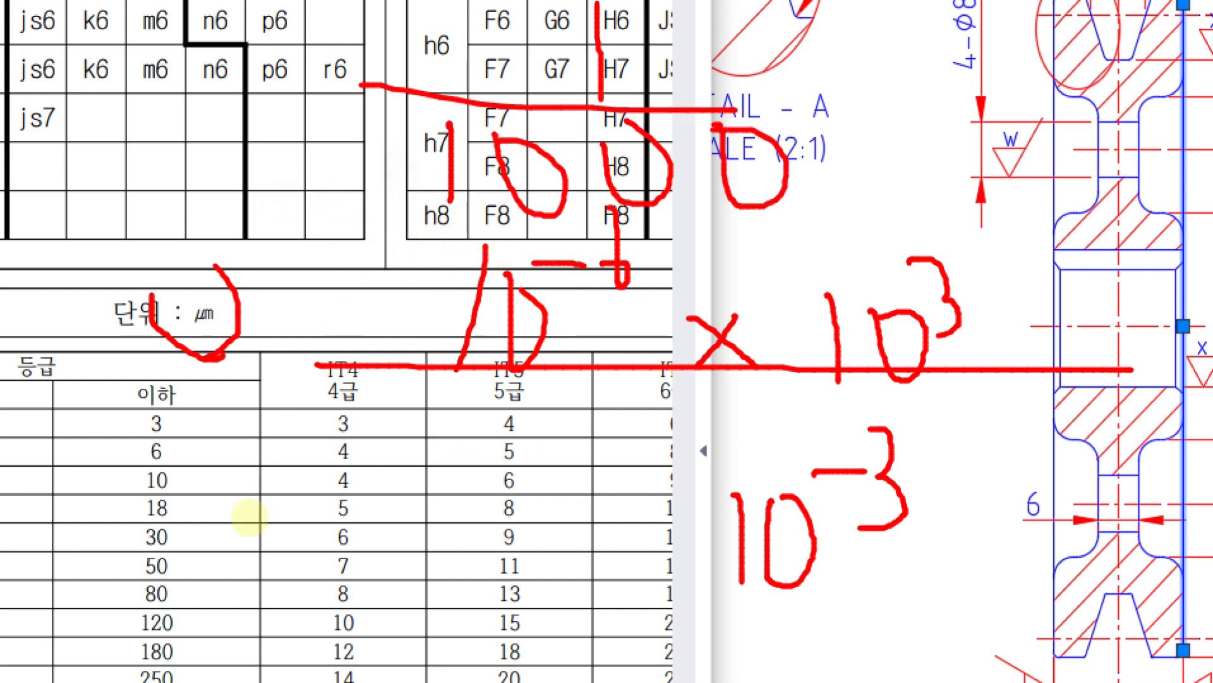
{"action": "left_click_drag", "start_coordinate": [229, 436], "coordinate": [235, 518]}
{"action": "left_click_drag", "start_coordinate": [265, 428], "coordinate": [329, 550]}
{"action": "left_click_drag", "start_coordinate": [256, 508], "coordinate": [329, 551]}
{"action": "left_click_drag", "start_coordinate": [278, 440], "coordinate": [399, 441]}
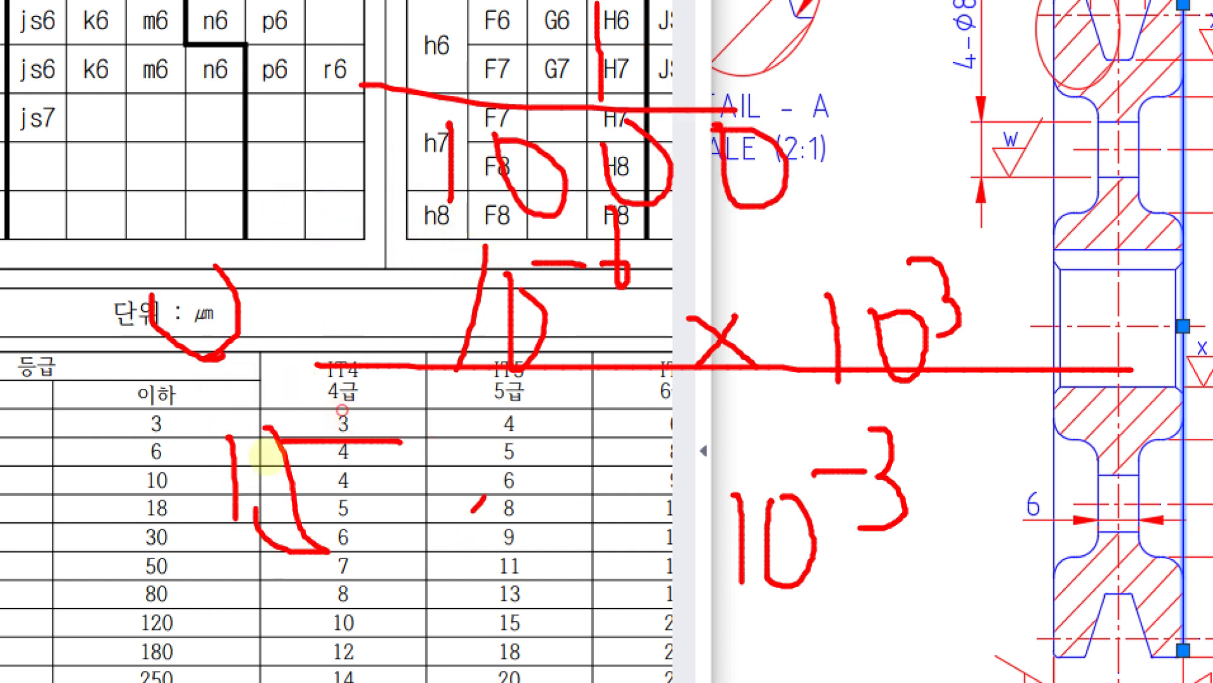
{"action": "left_click_drag", "start_coordinate": [483, 496], "coordinate": [196, 648]}
{"action": "left_click_drag", "start_coordinate": [400, 585], "coordinate": [403, 629]}
{"action": "mouse_move", "coordinate": [512, 572]}
{"action": "left_mouse_down"}
{"action": "mouse_move", "coordinate": [456, 610]}
{"action": "mouse_move", "coordinate": [521, 648]}
{"action": "left_mouse_up"}
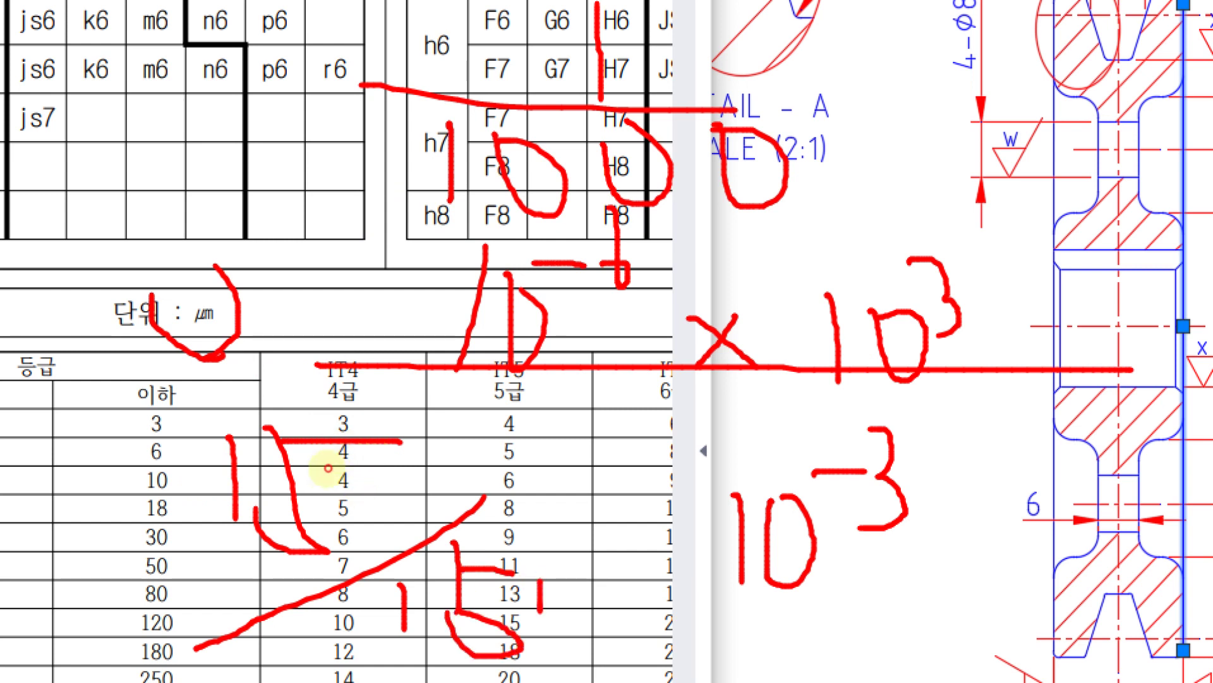
{"action": "mouse_move", "coordinate": [472, 569]}
{"action": "left_mouse_down"}
{"action": "mouse_move", "coordinate": [515, 622]}
{"action": "mouse_move", "coordinate": [467, 557]}
{"action": "left_mouse_up"}
{"action": "mouse_move", "coordinate": [537, 559]}
{"action": "left_mouse_down"}
{"action": "mouse_move", "coordinate": [610, 594]}
{"action": "mouse_move", "coordinate": [534, 559]}
{"action": "left_mouse_up"}
{"action": "left_click_drag", "start_coordinate": [877, 621], "coordinate": [910, 611]}
{"action": "left_click_drag", "start_coordinate": [963, 634], "coordinate": [974, 643]}
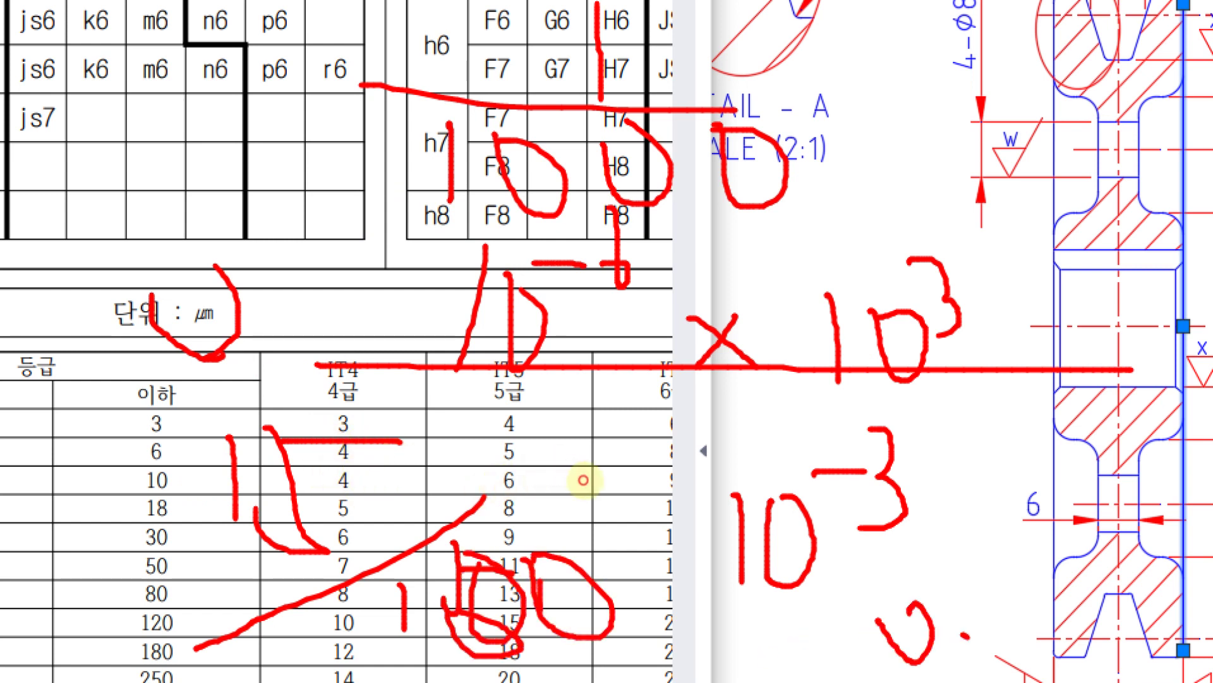
{"action": "mouse_move", "coordinate": [1003, 593]}
{"action": "left_mouse_down"}
{"action": "mouse_move", "coordinate": [1020, 595]}
{"action": "mouse_move", "coordinate": [1011, 577]}
{"action": "left_mouse_up"}
{"action": "left_click_drag", "start_coordinate": [1057, 547], "coordinate": [1061, 606]}
{"action": "left_click_drag", "start_coordinate": [1101, 546], "coordinate": [1157, 641]}
{"action": "mouse_move", "coordinate": [1079, 579]}
{"action": "left_mouse_down"}
{"action": "mouse_move", "coordinate": [1157, 642]}
{"action": "mouse_move", "coordinate": [960, 678]}
{"action": "mouse_move", "coordinate": [1011, 505]}
{"action": "mouse_move", "coordinate": [1210, 553]}
{"action": "left_mouse_up"}
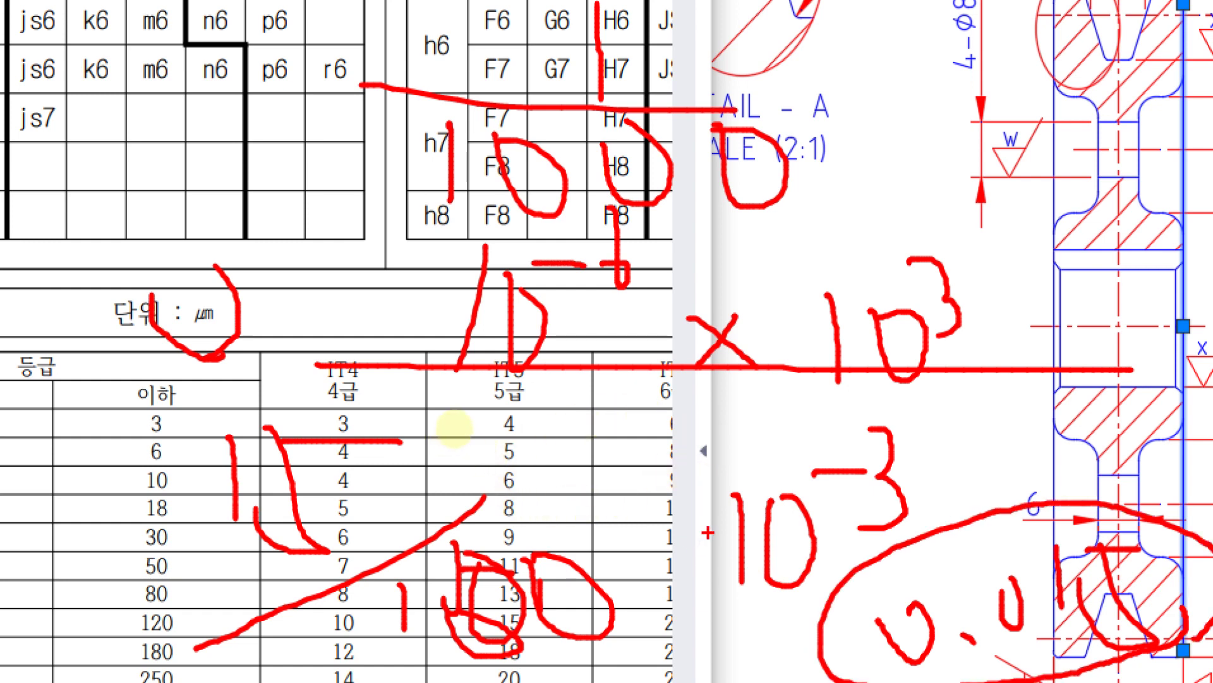
{"action": "key", "text": "Escape"}
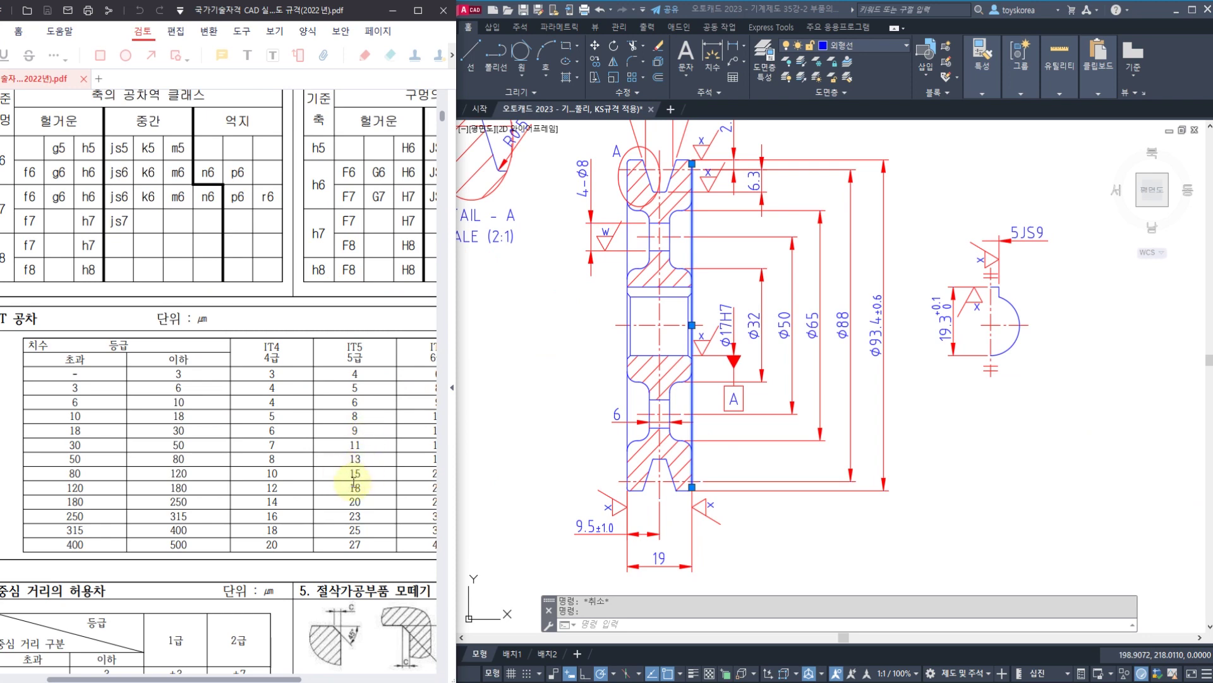
- Sketch two crossing slanted lines over the upper part of the pulley's outer side face, about 4.8 mm apart at their upper ends
{"action": "scroll", "coordinate": [695, 247], "scroll_direction": "up", "scroll_amount": 2}
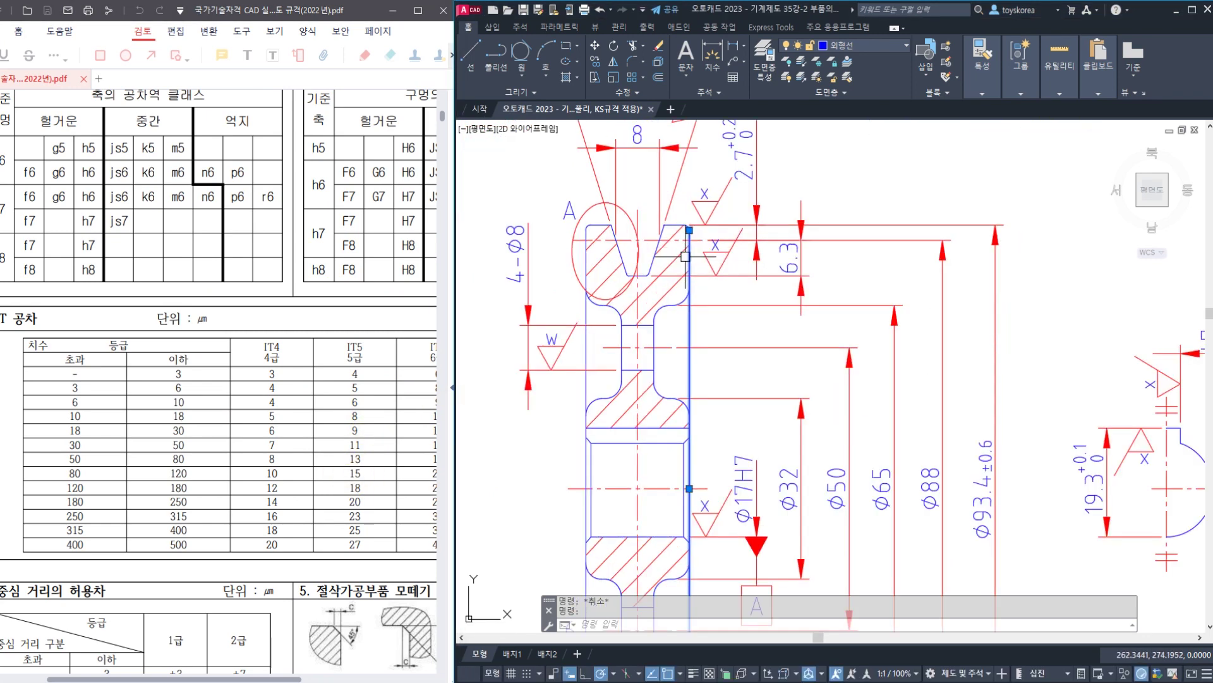
{"action": "scroll", "coordinate": [689, 237], "scroll_direction": "up", "scroll_amount": 1}
{"action": "scroll", "coordinate": [689, 240], "scroll_direction": "up", "scroll_amount": 3}
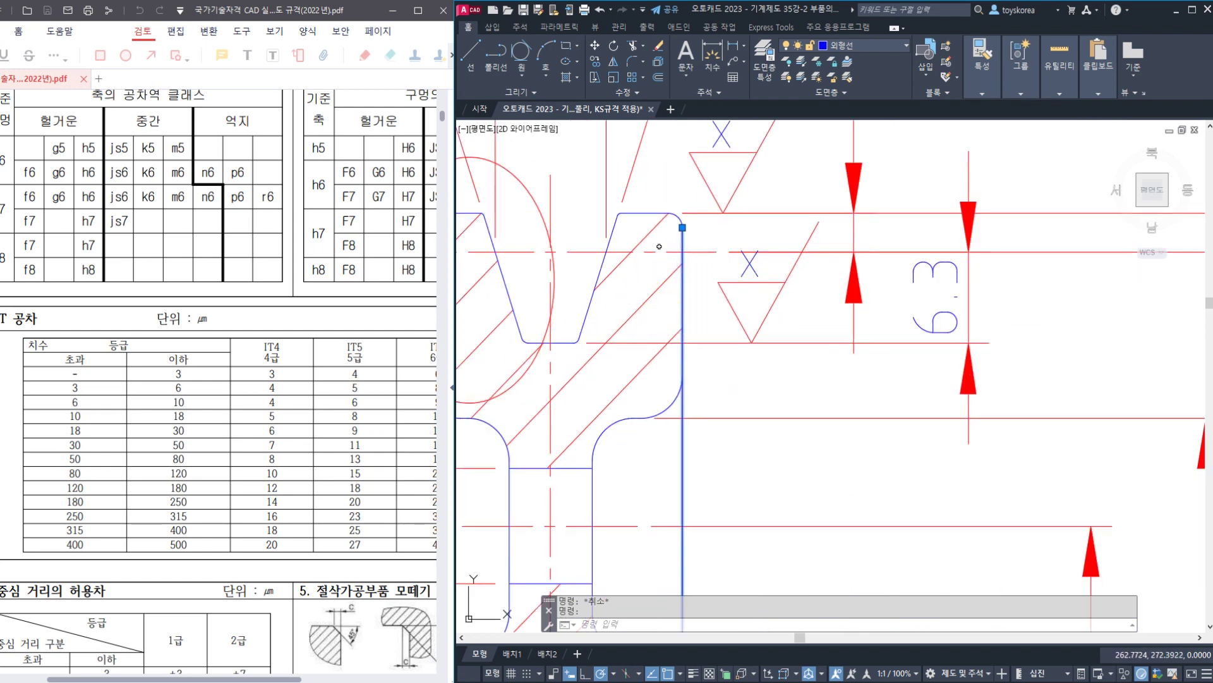
{"action": "type", "text": "l"}
{"action": "key", "text": "Return"}
{"action": "left_click", "coordinate": [651, 225]}
{"action": "left_click", "coordinate": [701, 564]}
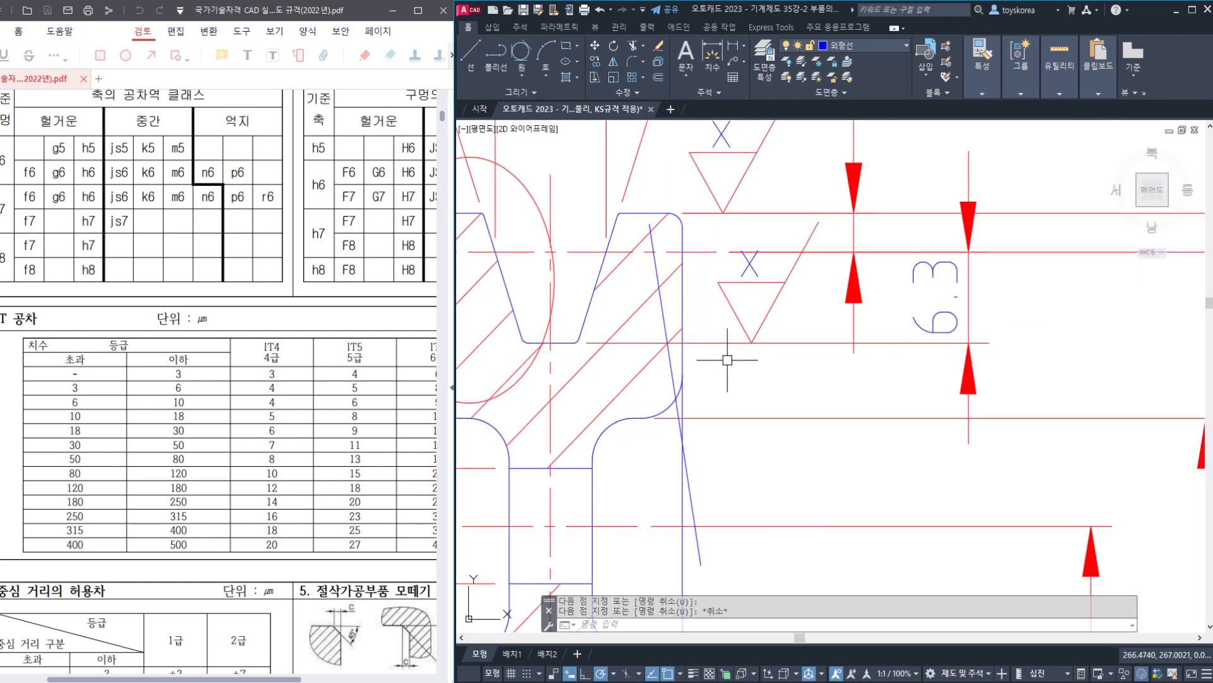
{"action": "key", "text": "Return"}
{"action": "key", "text": "Return"}
{"action": "left_click", "coordinate": [716, 232]}
{"action": "left_click", "coordinate": [660, 522]}
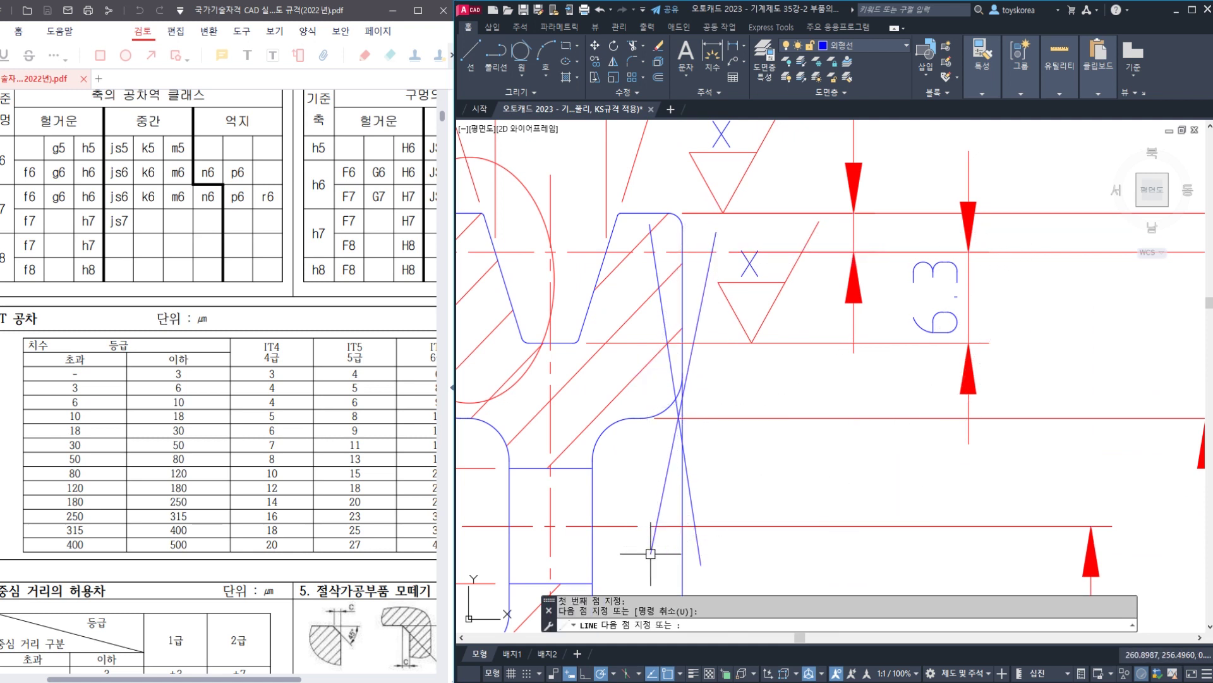
{"action": "key", "text": "Escape"}
- Add a horizontal linear dimension between the upper ends of the two slanted lines, placed above the rim
{"action": "middle_click_drag", "start_coordinate": [644, 247], "coordinate": [646, 338]}
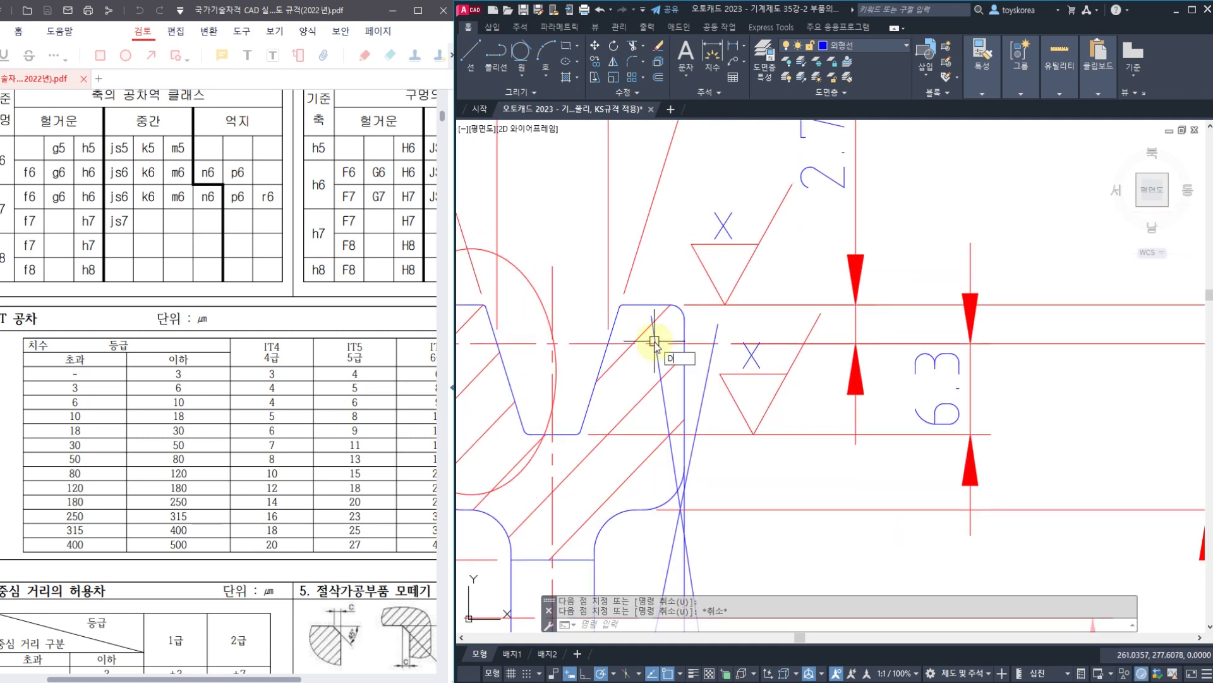
{"action": "key", "text": "Return"}
{"action": "left_click", "coordinate": [652, 316]}
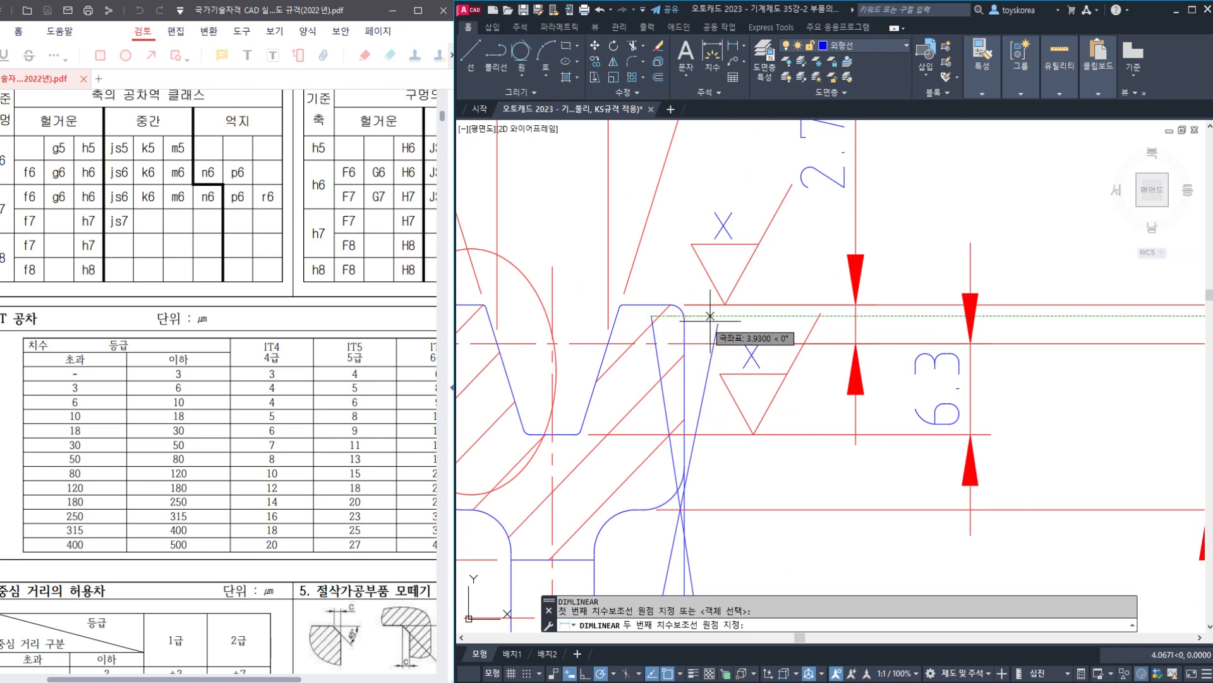
{"action": "left_click", "coordinate": [718, 323]}
{"action": "left_click", "coordinate": [687, 201]}
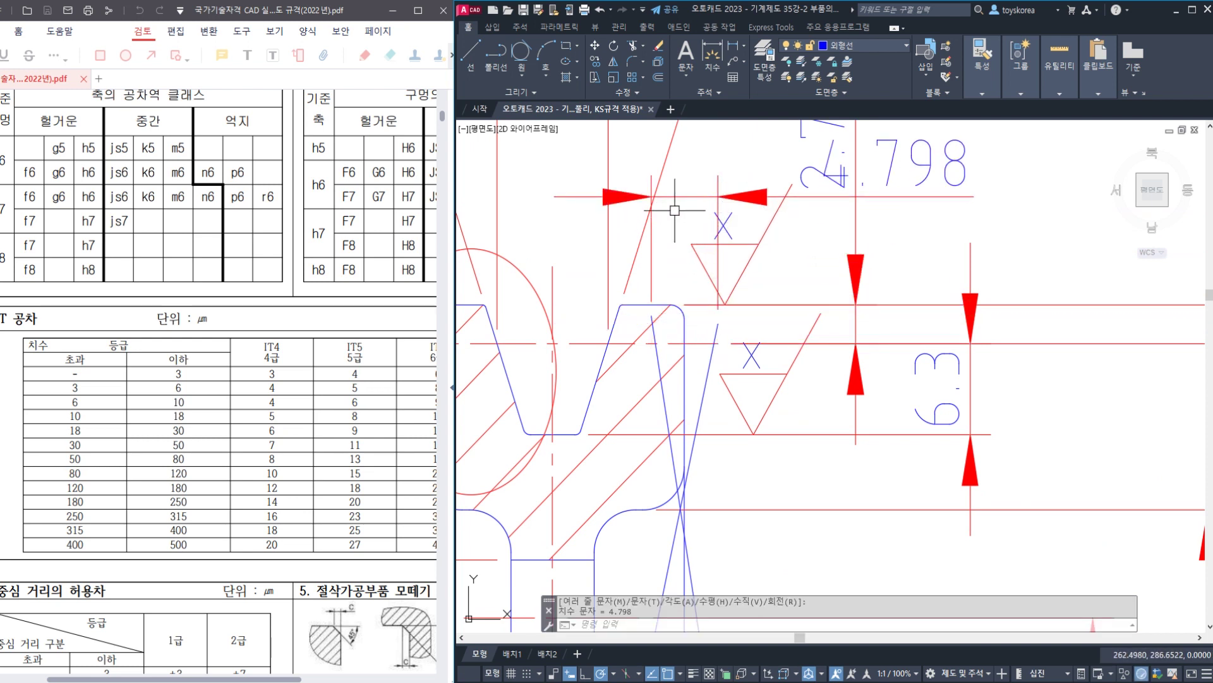
{"action": "key", "text": "Escape"}
{"action": "key", "text": "Escape"}
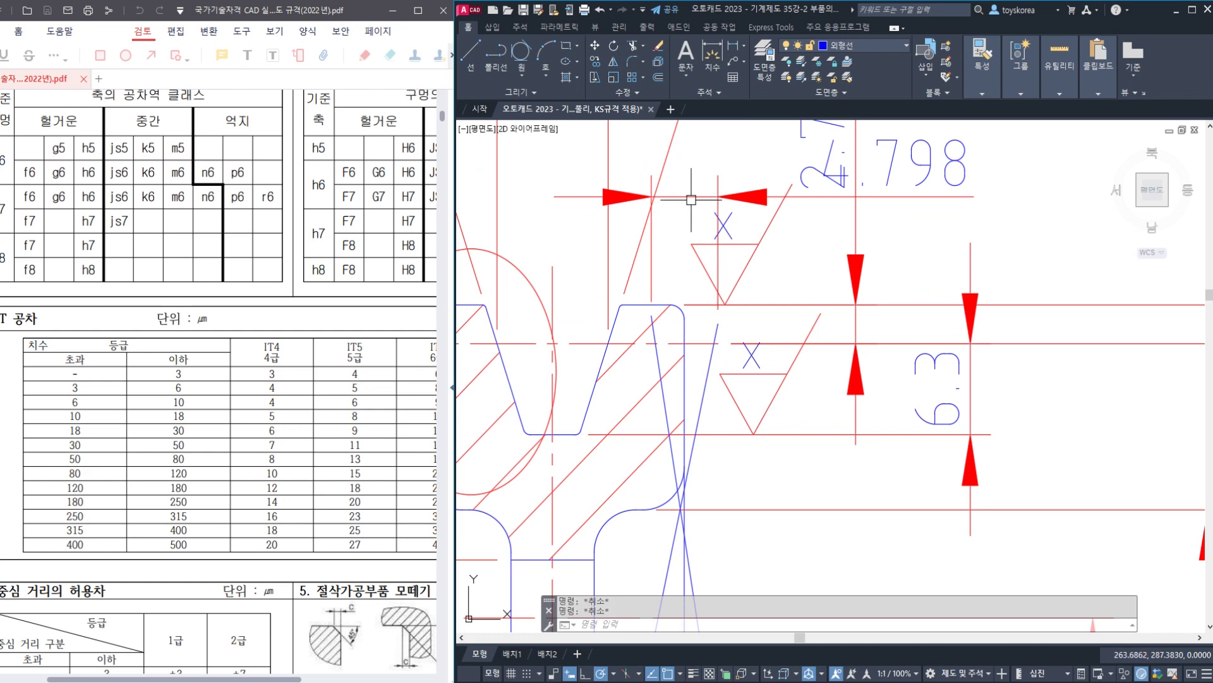
- Erase the trial dimension and both slanted lines from the pulley's side face
{"action": "left_click", "coordinate": [697, 196]}
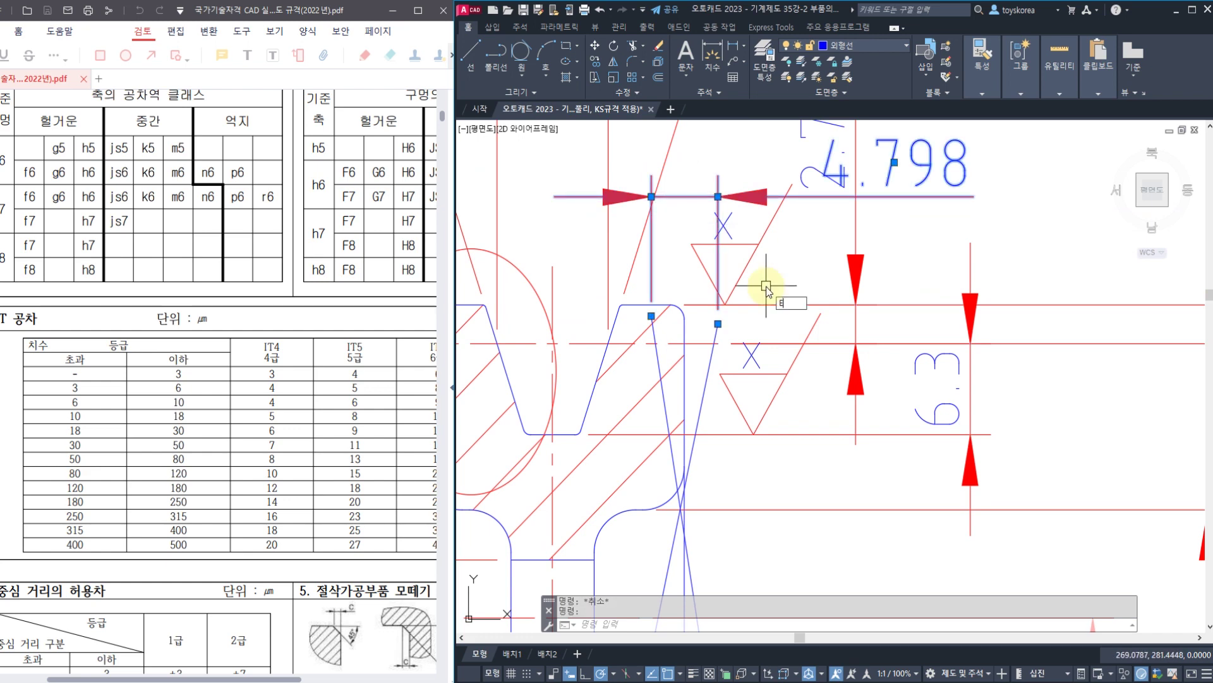
{"action": "type", "text": "e"}
{"action": "key", "text": "Return"}
{"action": "scroll", "coordinate": [771, 281], "scroll_direction": "down", "scroll_amount": 4}
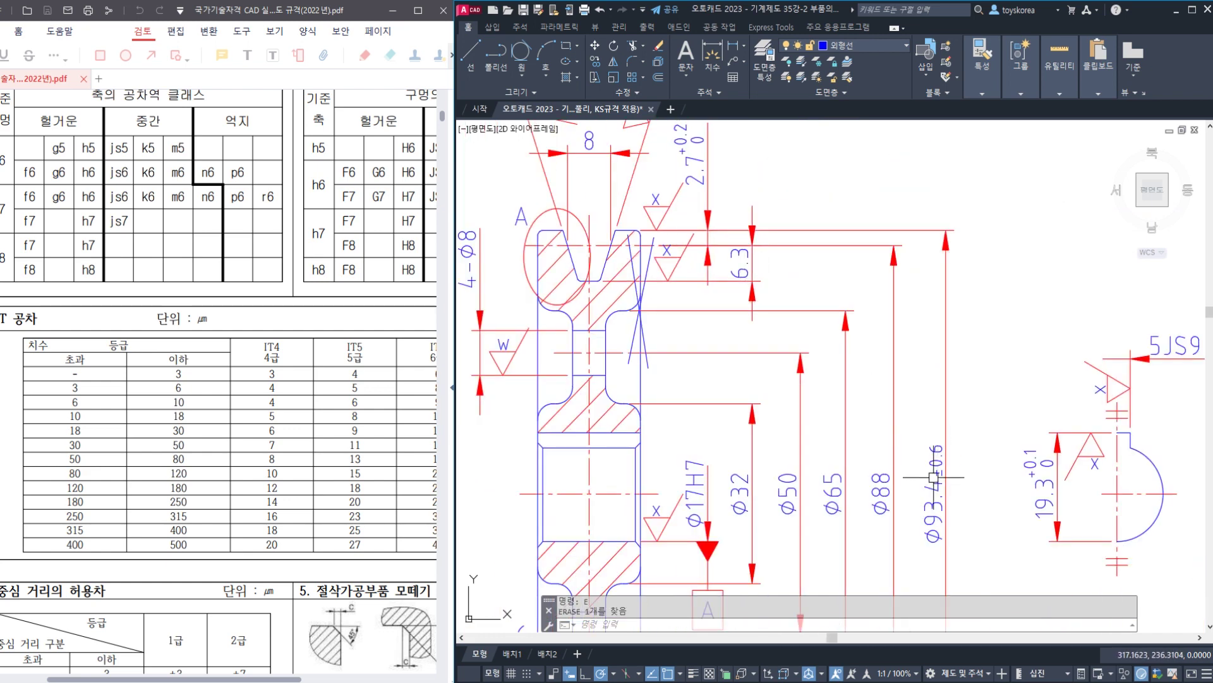
{"action": "left_click", "coordinate": [646, 316]}
{"action": "left_click", "coordinate": [639, 339]}
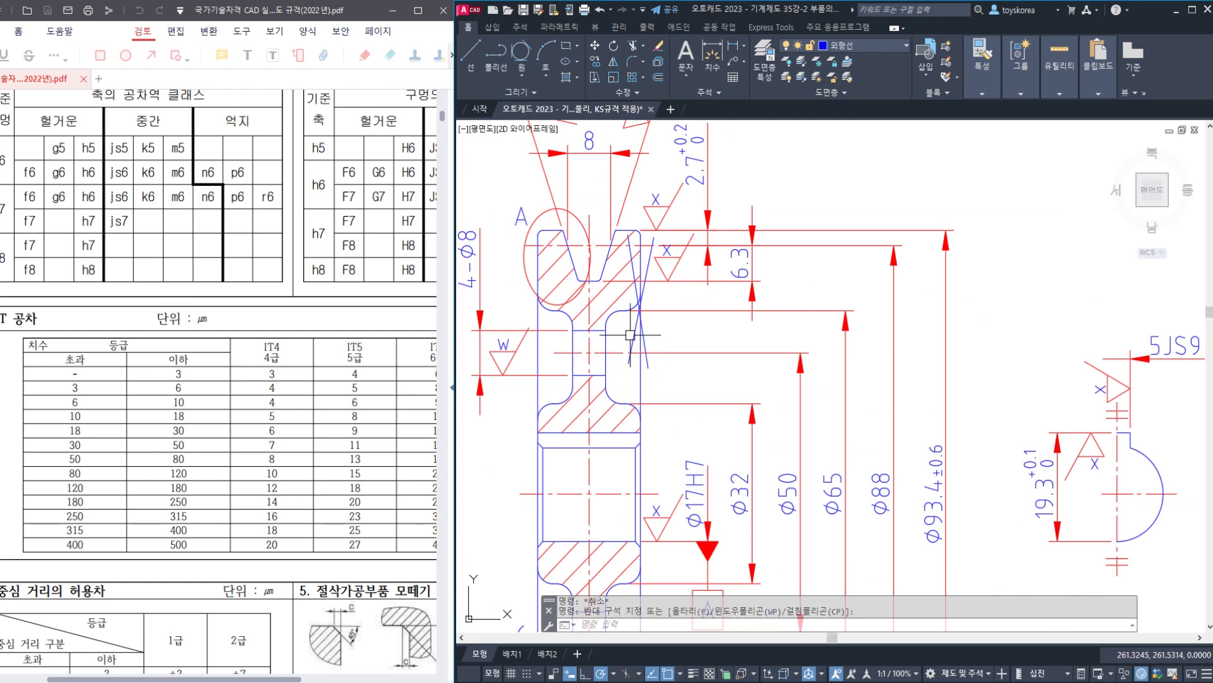
{"action": "type", "text": "e"}
{"action": "key", "text": "Return"}
{"action": "left_click", "coordinate": [648, 347]}
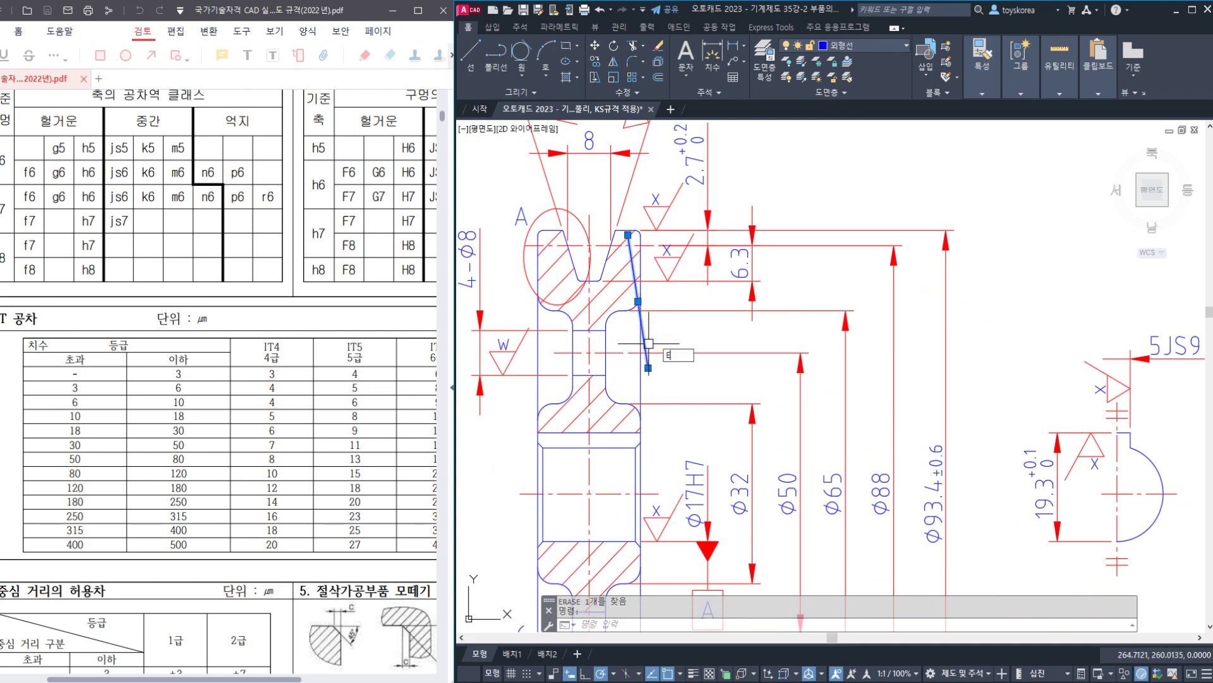
{"action": "key", "text": "Return"}
- Draw a quick leader without text from the upper end of the Ø93.4±0.6 dimension, going straight up and ending in a short horizontal segment
{"action": "mouse_move", "coordinate": [687, 290]}
{"action": "middle_mouse_down"}
{"action": "mouse_move", "coordinate": [673, 359]}
{"action": "mouse_move", "coordinate": [731, 347]}
{"action": "mouse_move", "coordinate": [727, 284]}
{"action": "mouse_move", "coordinate": [705, 368]}
{"action": "middle_mouse_up"}
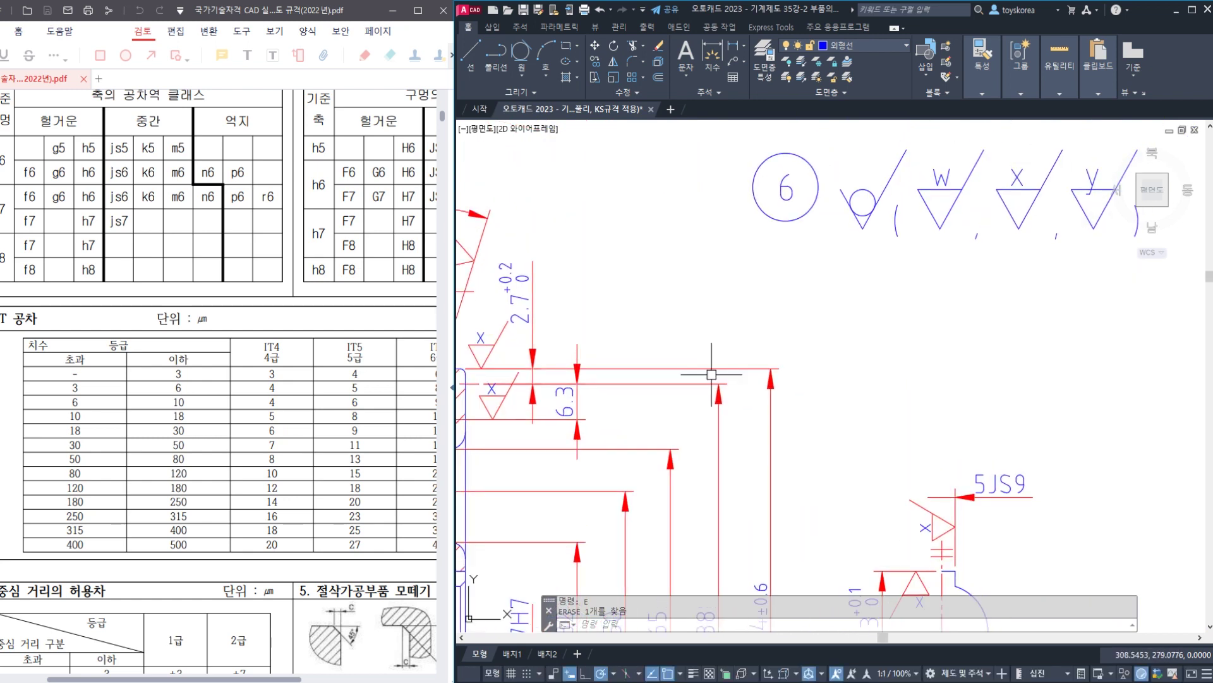
{"action": "key", "text": "Return"}
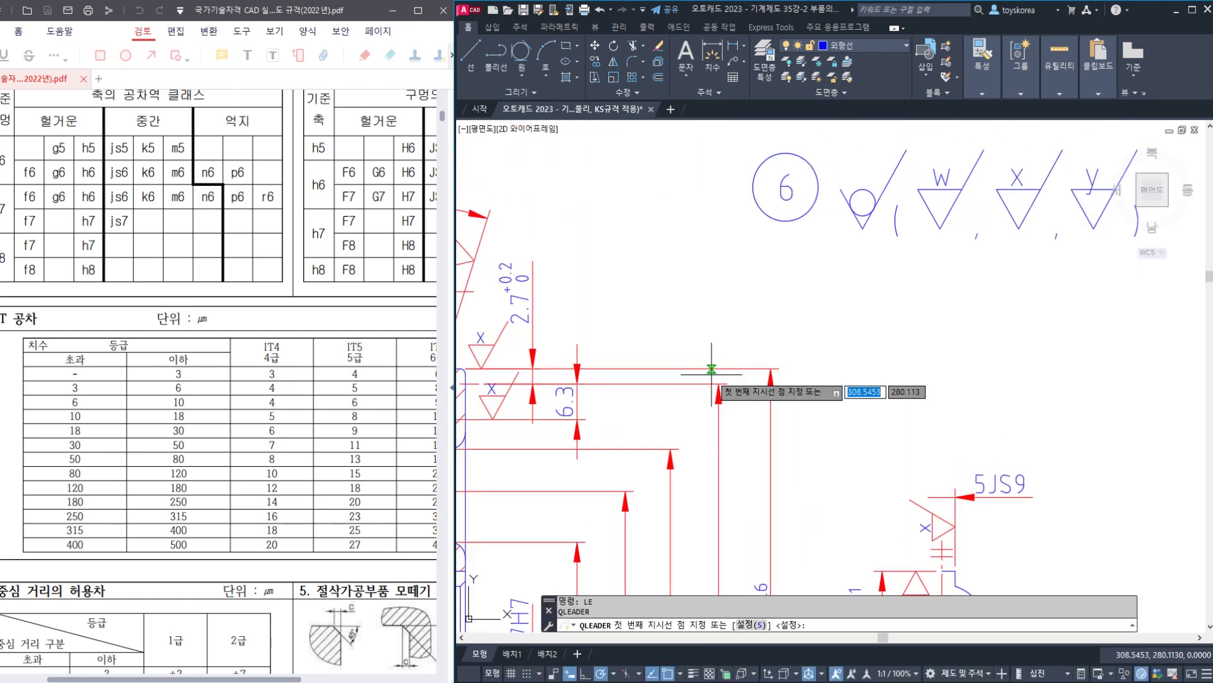
{"action": "left_click", "coordinate": [770, 368]}
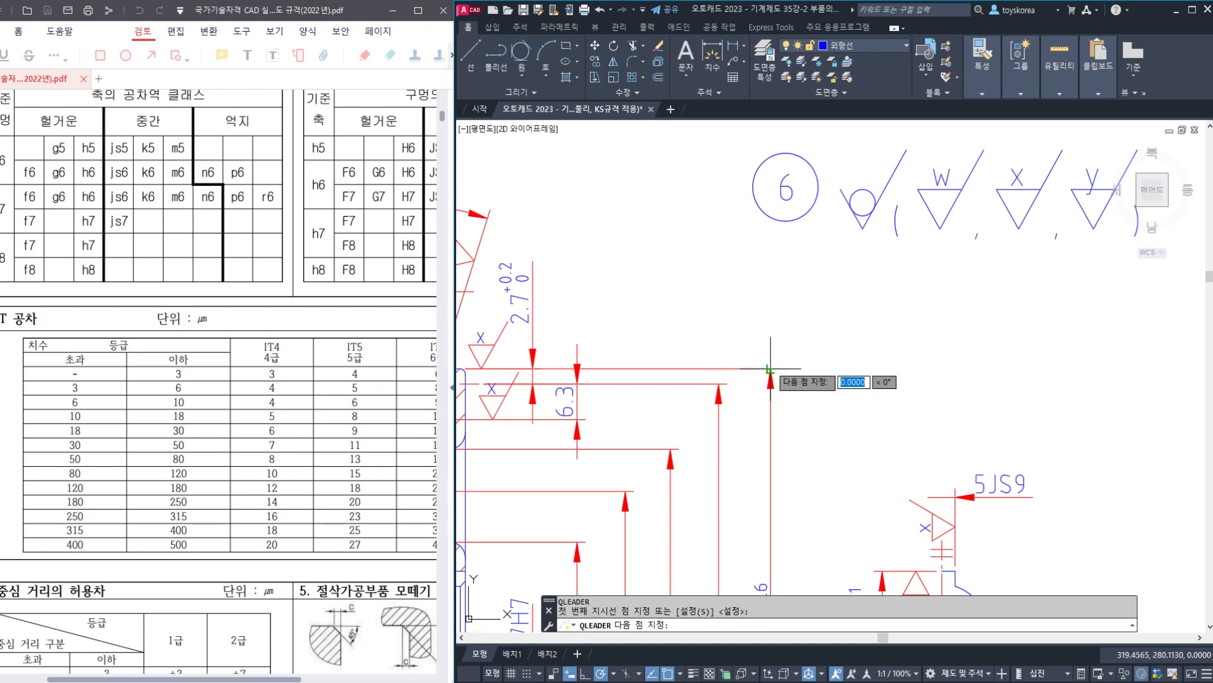
{"action": "left_click", "coordinate": [771, 312]}
{"action": "left_click", "coordinate": [795, 311]}
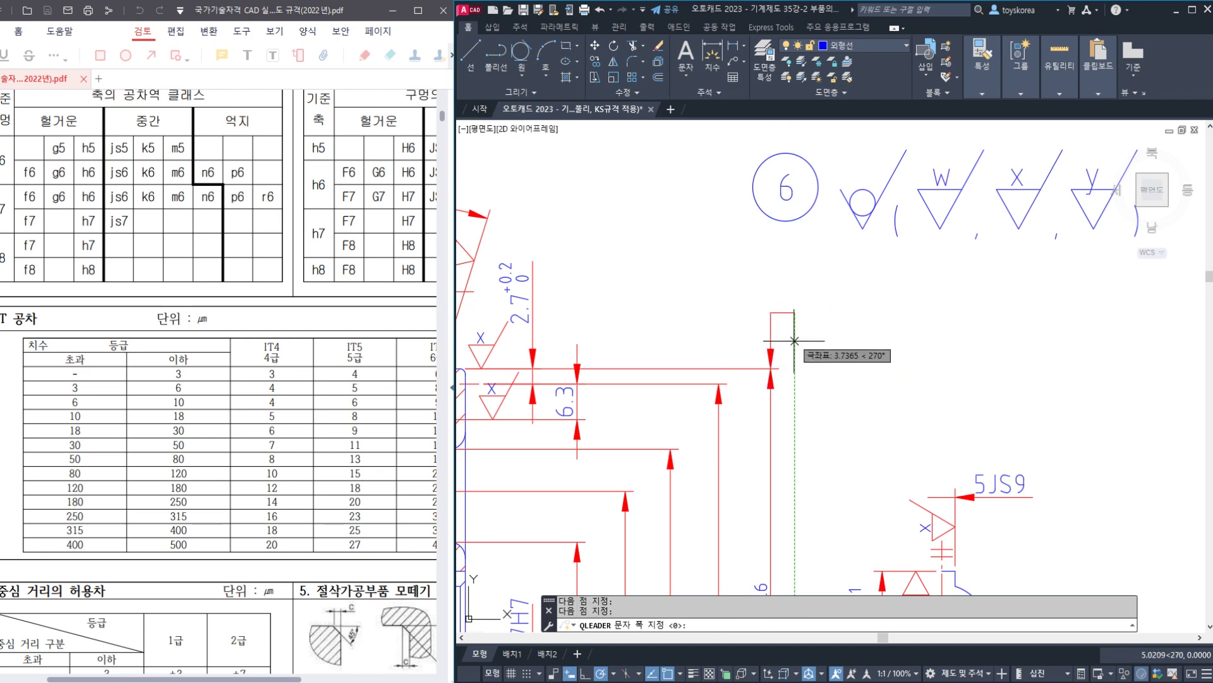
{"action": "key", "text": "Escape"}
{"action": "key", "text": "Escape"}
- Define a geometric tolerance frame with the circular runout symbol, tolerance 0.015 and primary datum A
{"action": "middle_click_drag", "start_coordinate": [803, 348], "coordinate": [756, 346]}
{"action": "type", "text": "T"}
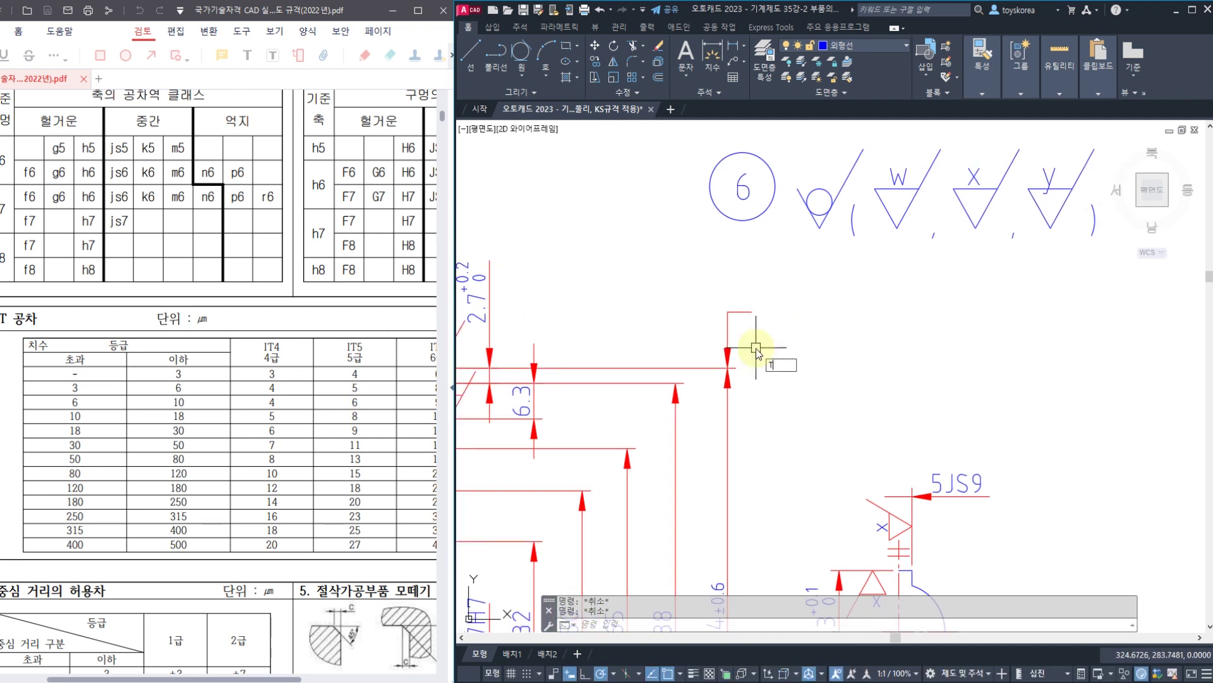
{"action": "type", "text": "OL"}
{"action": "key", "text": "Return"}
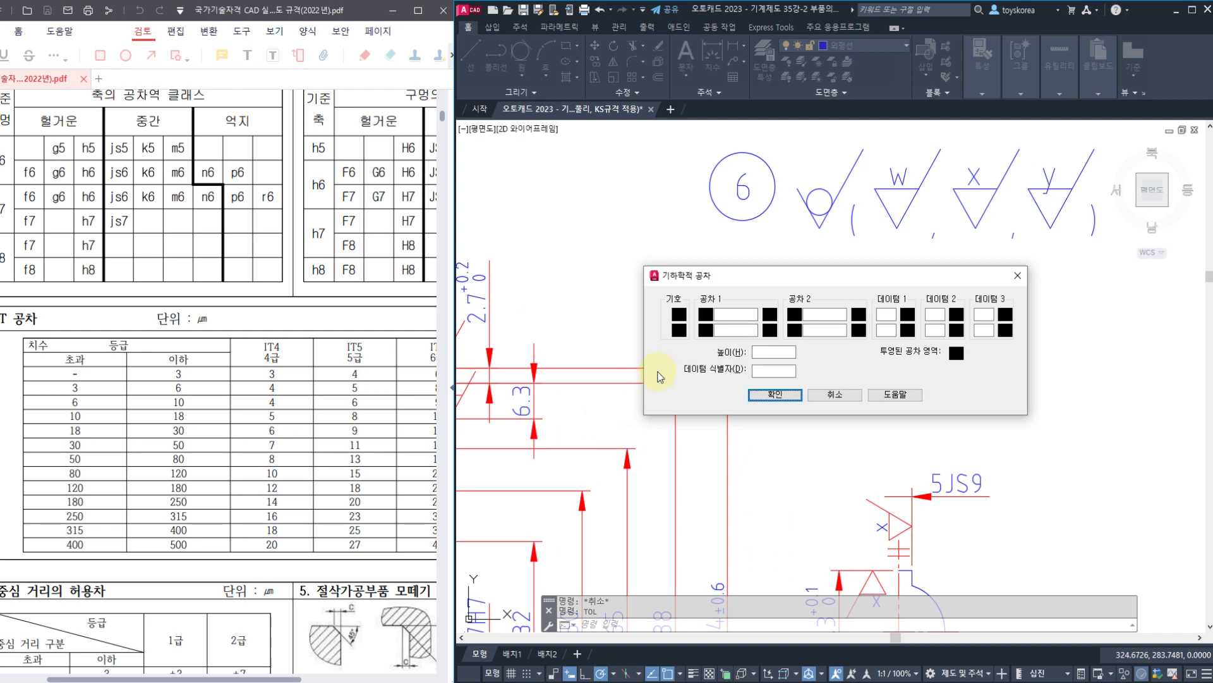
{"action": "left_click", "coordinate": [680, 316]}
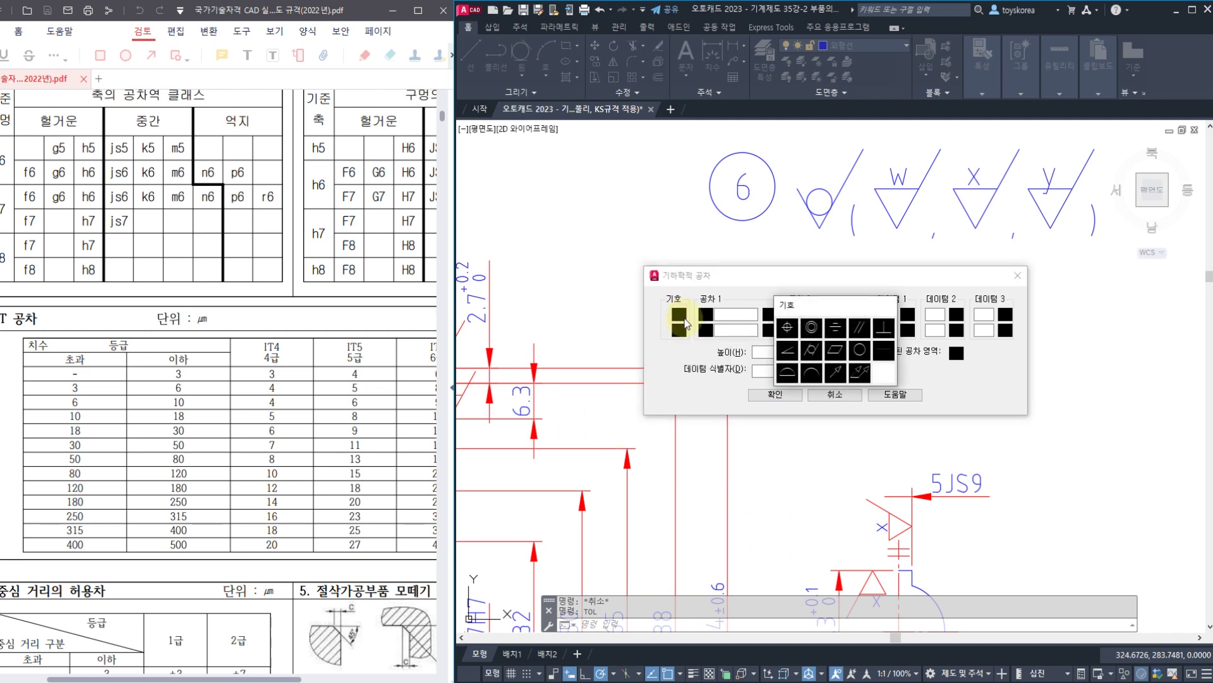
{"action": "left_click", "coordinate": [836, 373]}
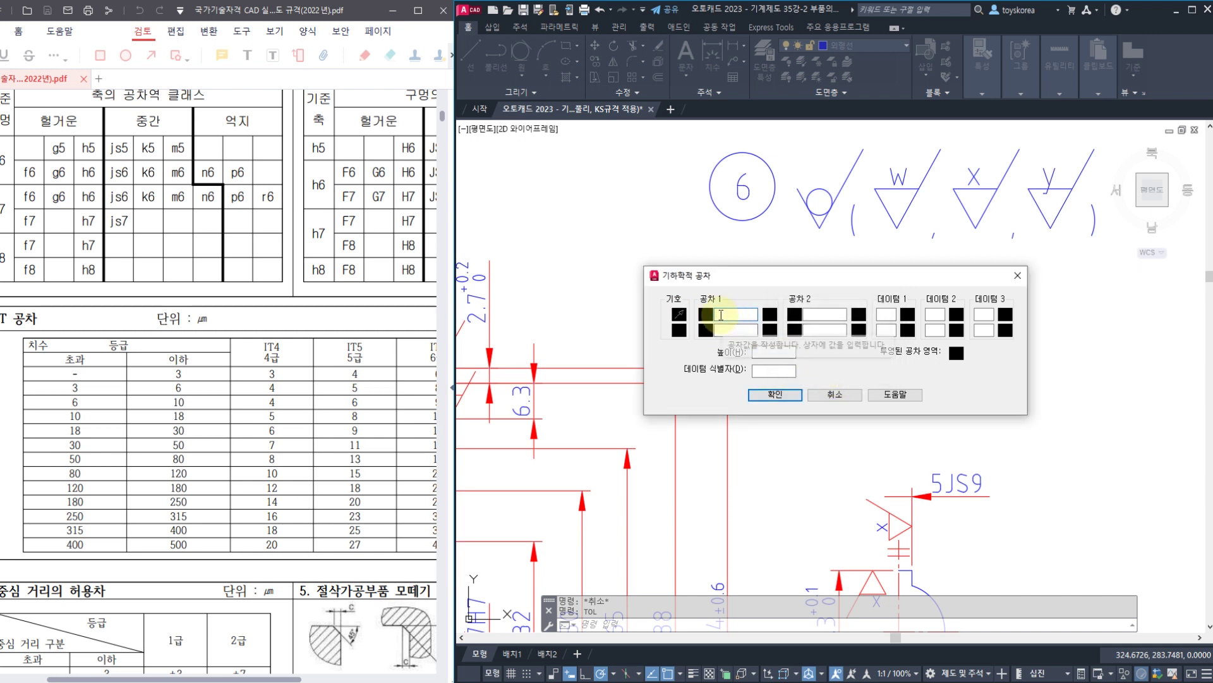
{"action": "left_click", "coordinate": [720, 314]}
{"action": "type", "text": "0."}
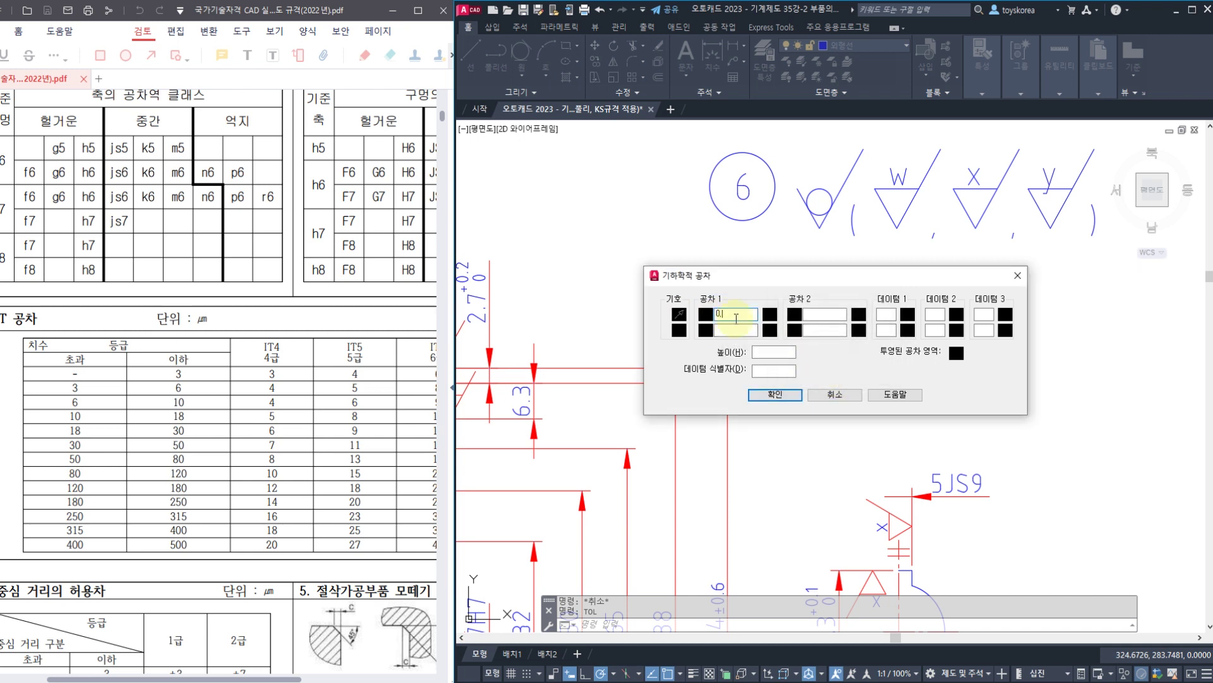
{"action": "type", "text": "015"}
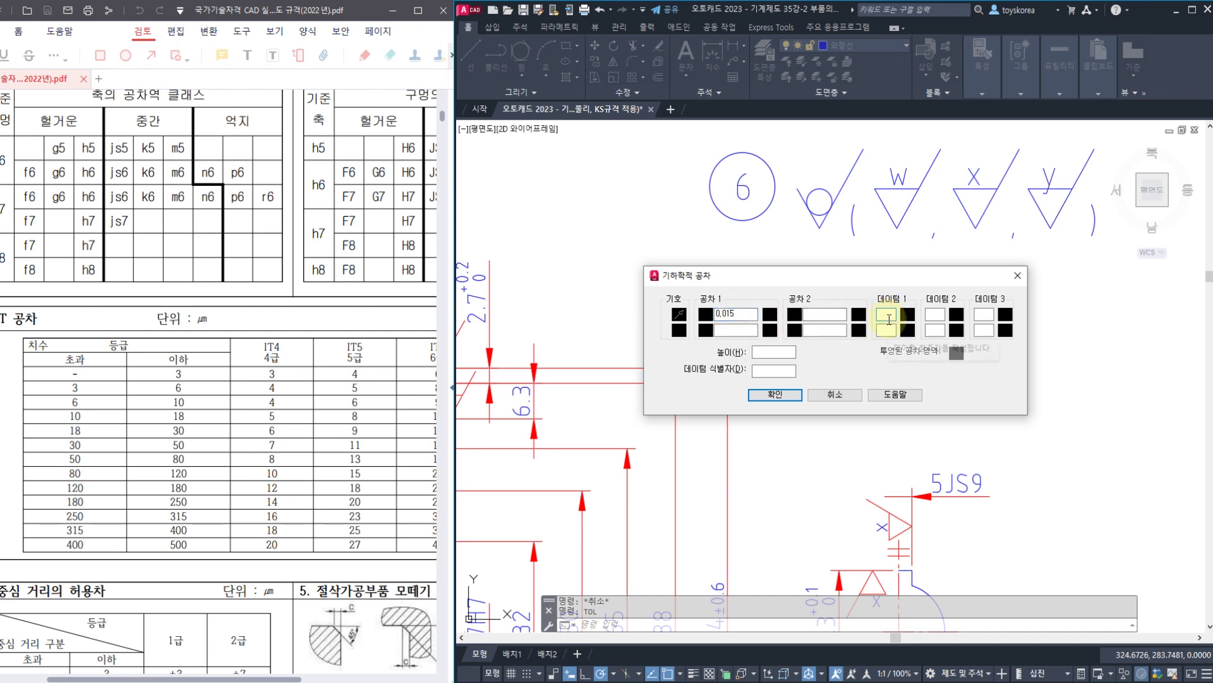
{"action": "type", "text": "A"}
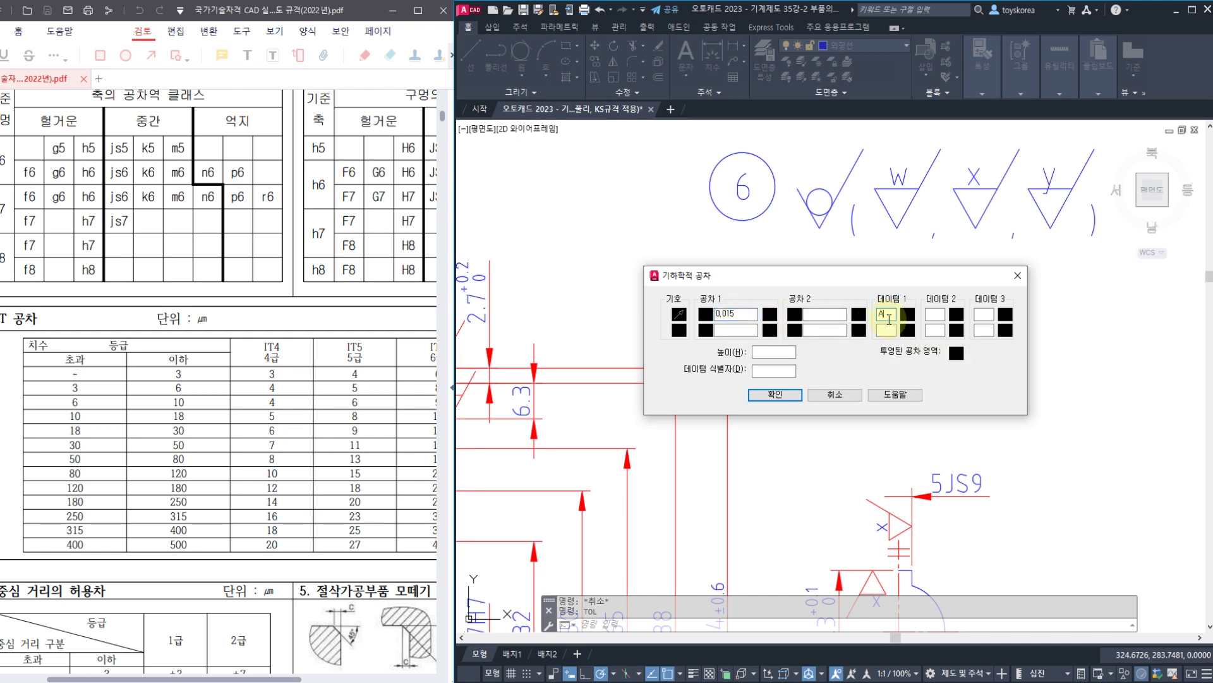
- Place the circular runout frame at the end of the Ø93.4±0.6 leader and save the drawing
{"action": "left_click", "coordinate": [775, 395]}
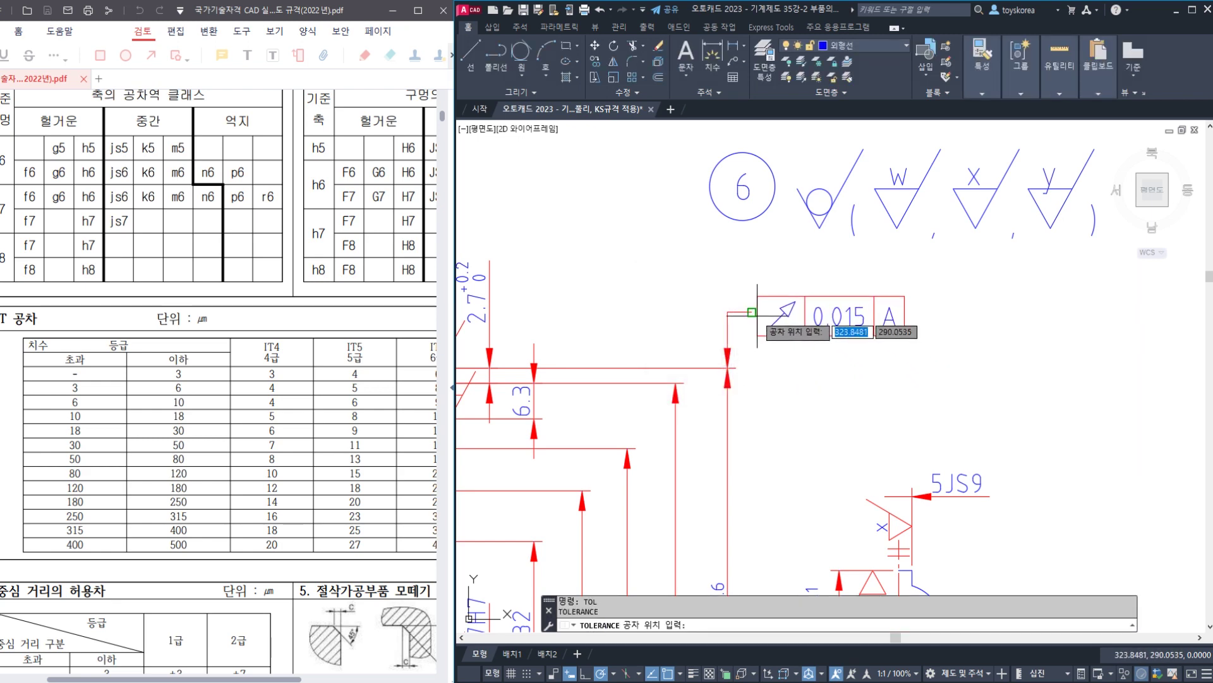
{"action": "key", "text": "Escape"}
{"action": "scroll", "coordinate": [708, 354], "scroll_direction": "down", "scroll_amount": 4}
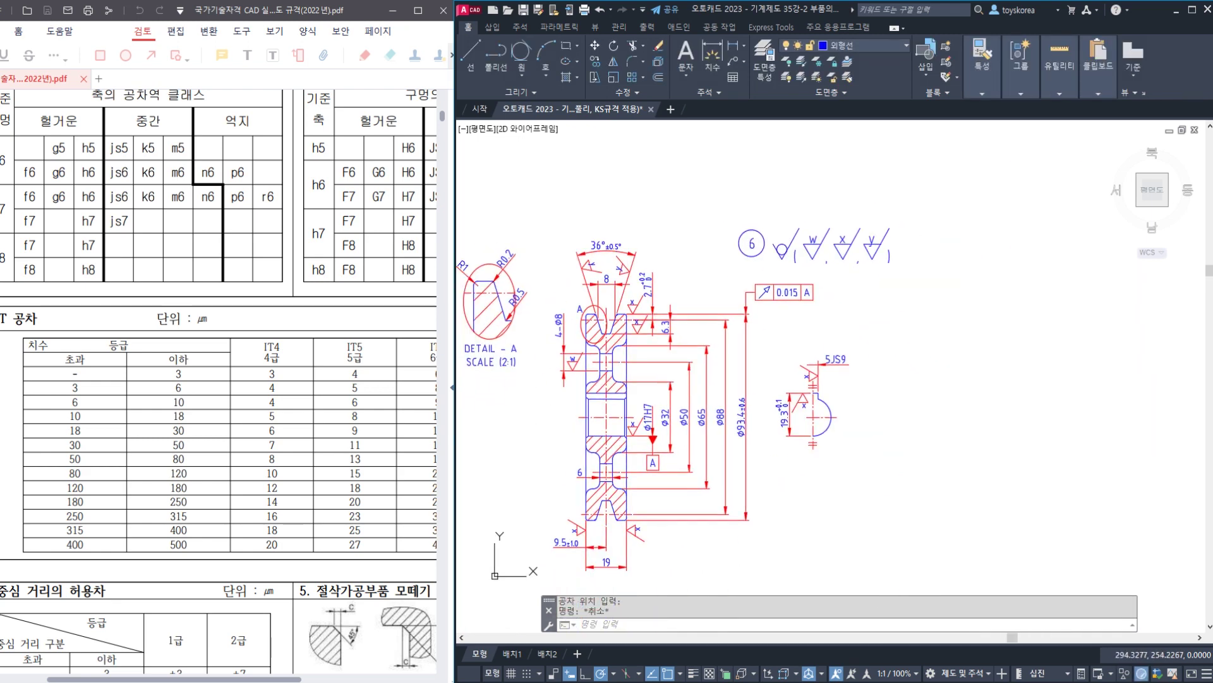
{"action": "key", "text": "ctrl+s"}
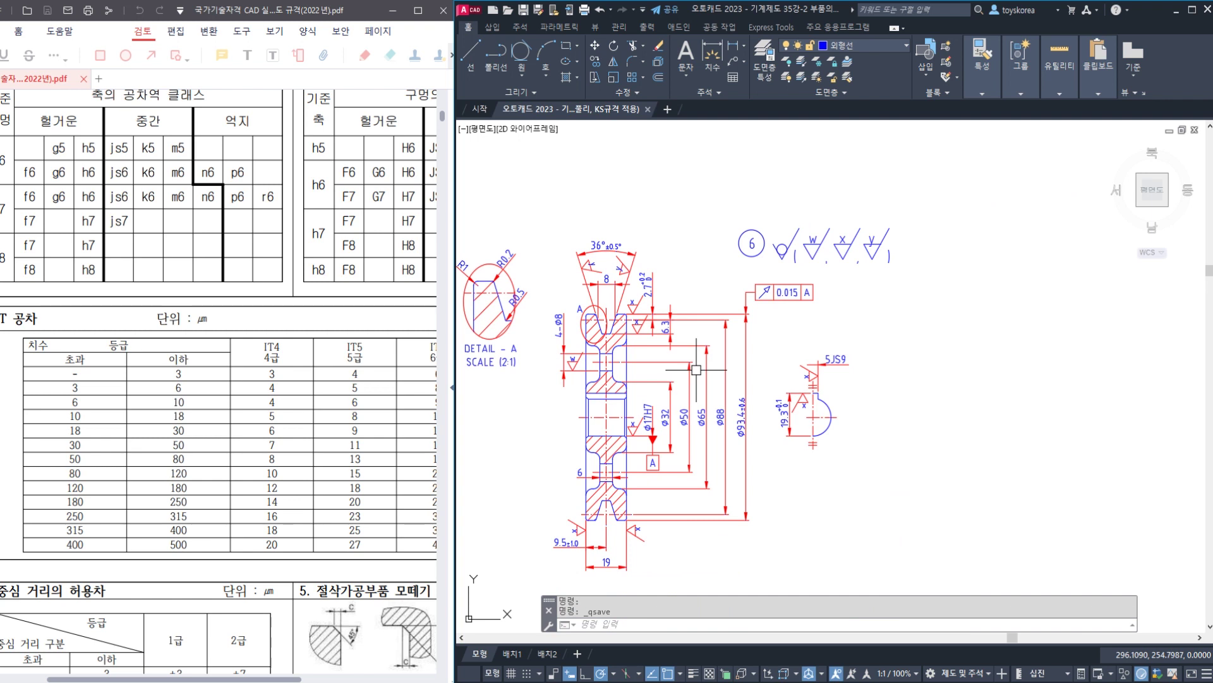
{"action": "scroll", "coordinate": [631, 344], "scroll_direction": "up", "scroll_amount": 2}
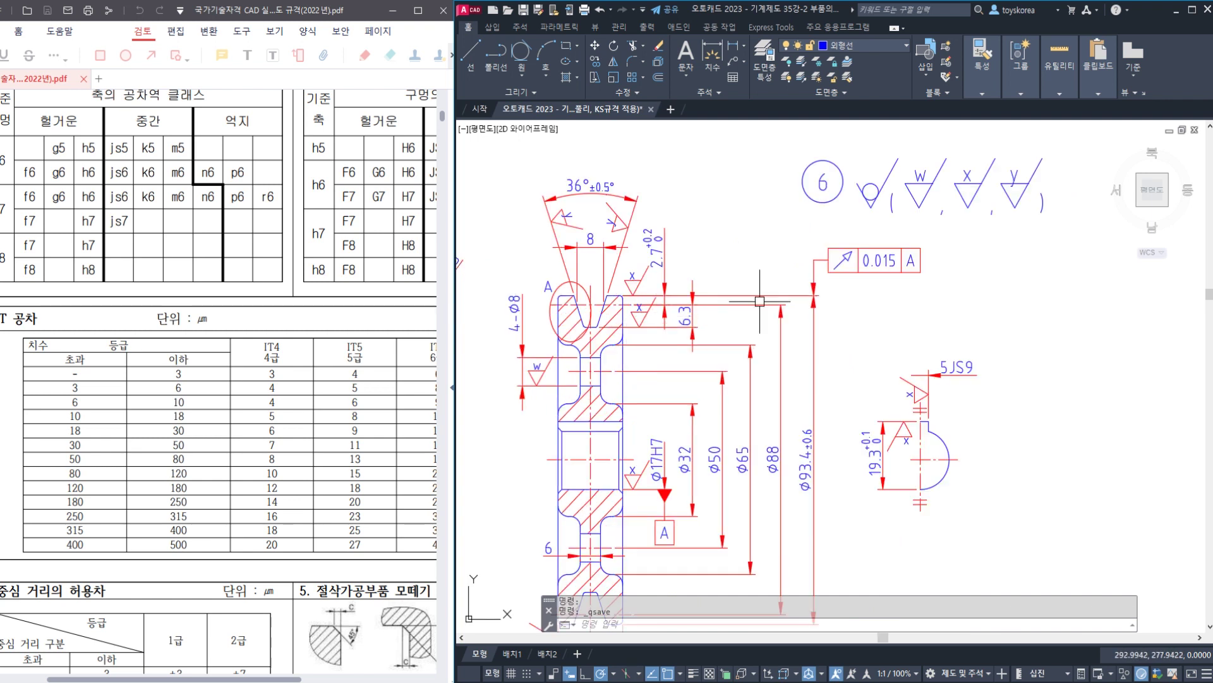
{"action": "middle_click_drag", "start_coordinate": [818, 270], "coordinate": [795, 261]}
{"action": "left_click", "coordinate": [831, 268]}
{"action": "left_click", "coordinate": [786, 234]}
{"action": "type", "text": "M"}
{"action": "key", "text": "Return"}
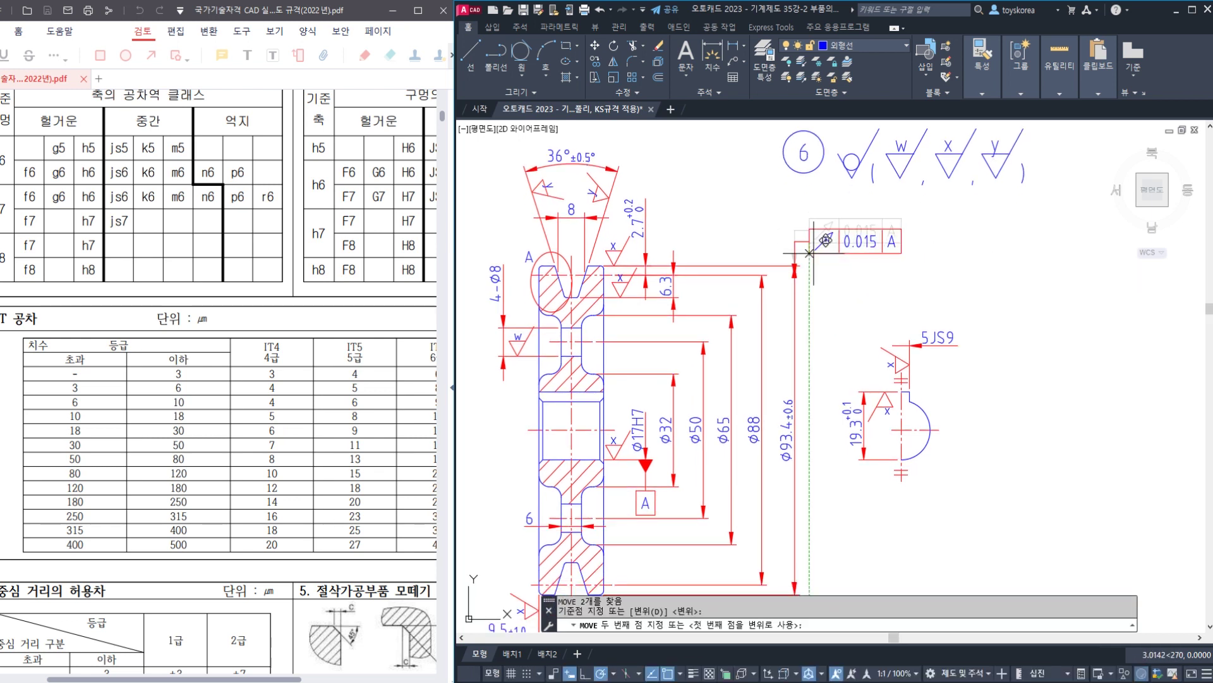
{"action": "left_click", "coordinate": [809, 242]}
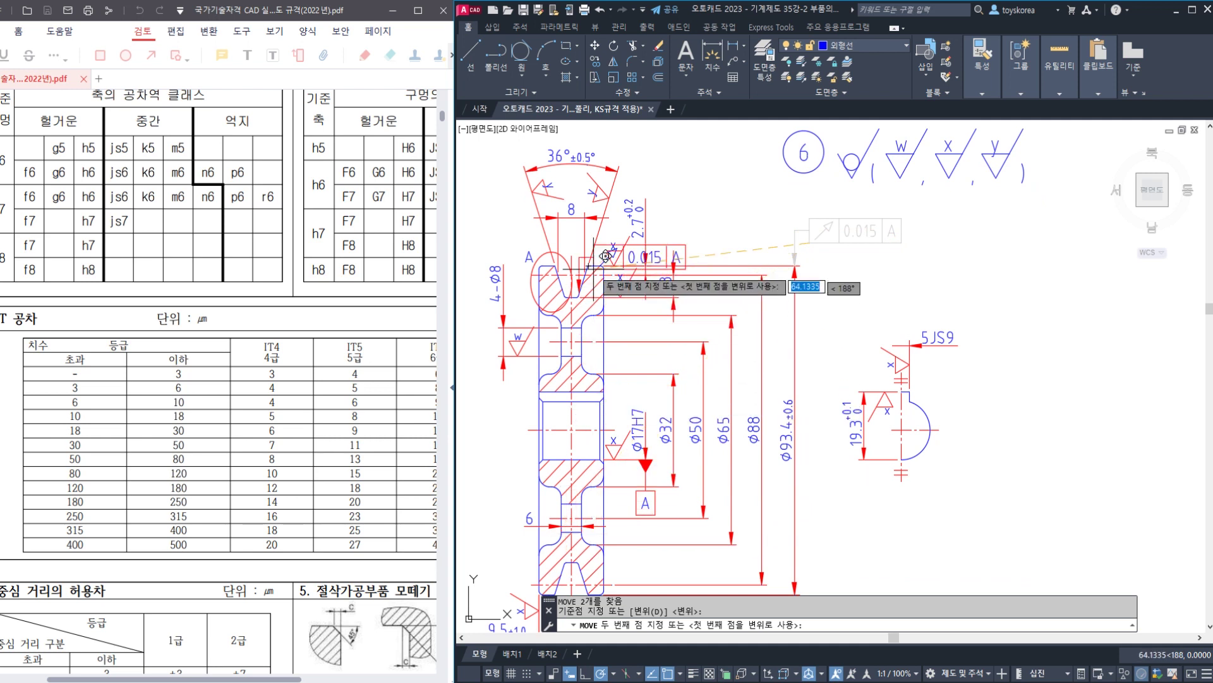
{"action": "key", "text": "Escape"}
{"action": "left_click", "coordinate": [604, 353]}
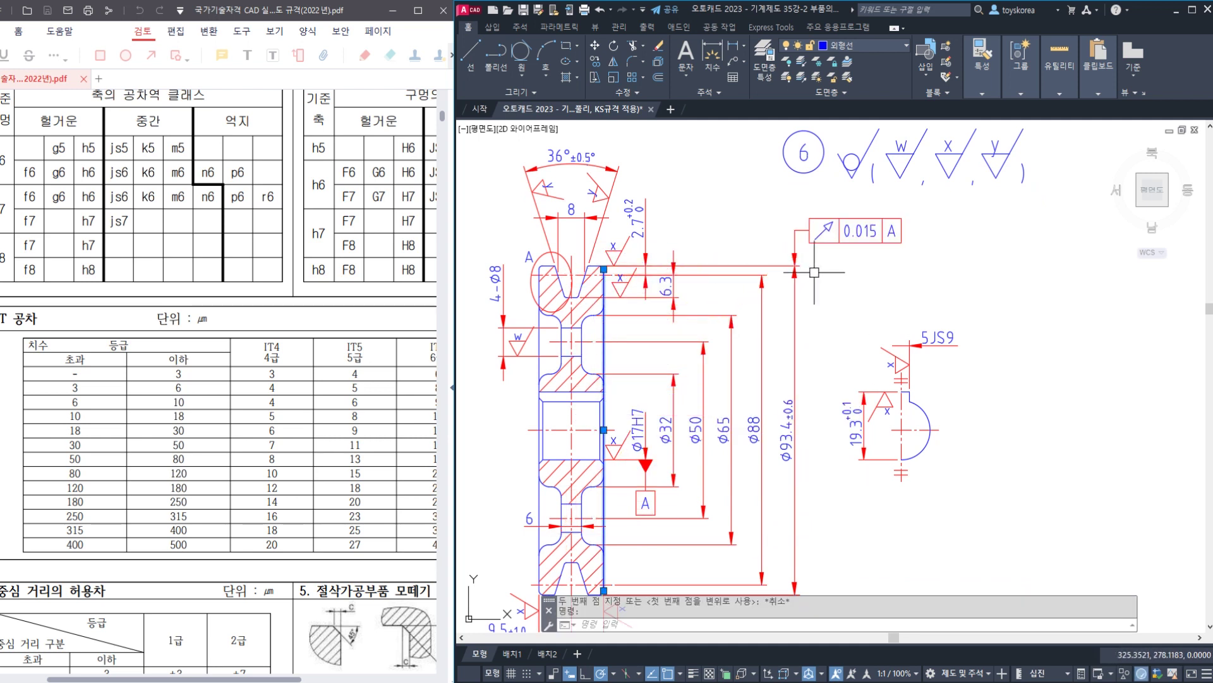
{"action": "key", "text": "Escape"}
- Move the circular runout frame and its leader below the pulley section, beside the outer end of the 19 mm width dimension
{"action": "left_click", "coordinate": [828, 255]}
{"action": "left_click", "coordinate": [775, 210]}
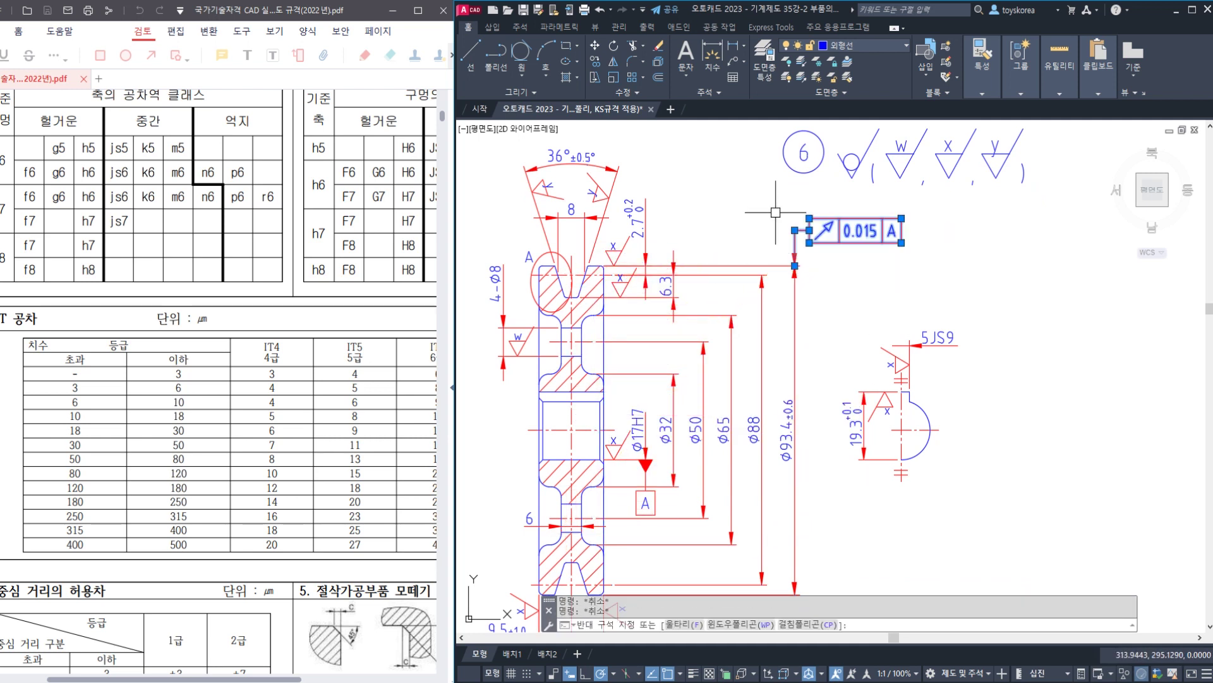
{"action": "type", "text": "m"}
{"action": "key", "text": "space"}
{"action": "left_click", "coordinate": [827, 243]}
{"action": "middle_click_drag", "start_coordinate": [768, 495], "coordinate": [769, 298]}
{"action": "middle_click_drag", "start_coordinate": [640, 480], "coordinate": [641, 470]}
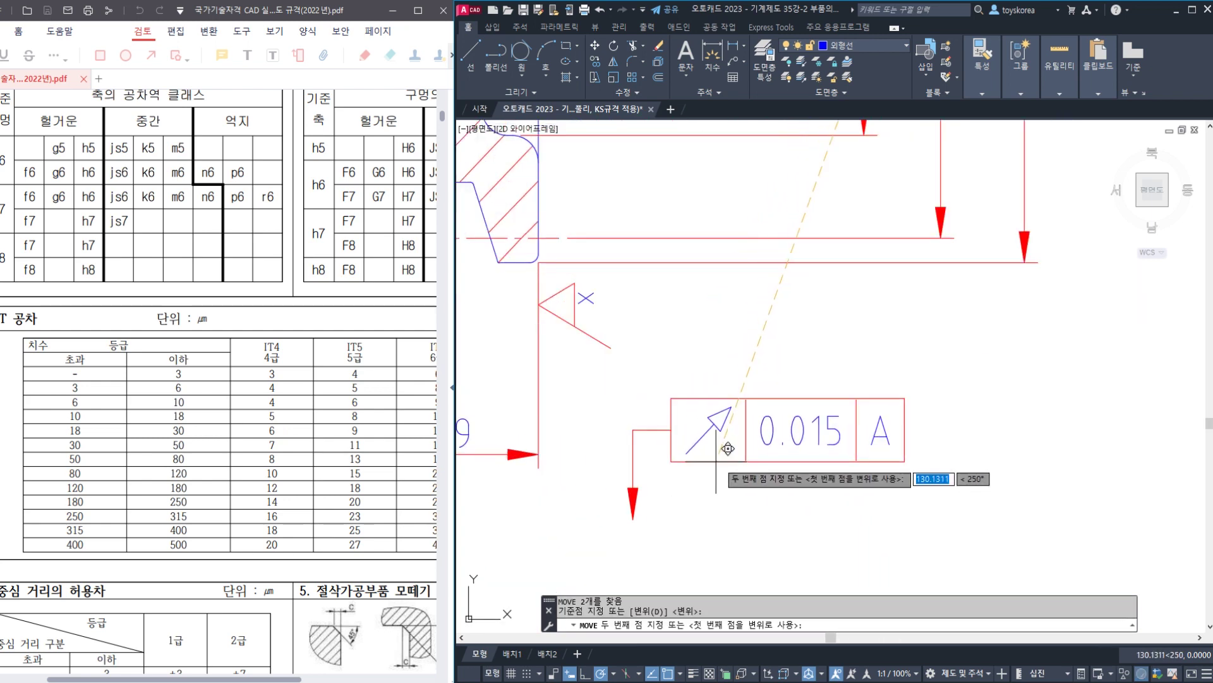
{"action": "key", "text": "Escape"}
- Erase the moved frame's bent leader and draw a straight horizontal quick leader outward from the right end of the 19 mm width dimension
{"action": "left_click", "coordinate": [671, 508]}
{"action": "left_click", "coordinate": [604, 423]}
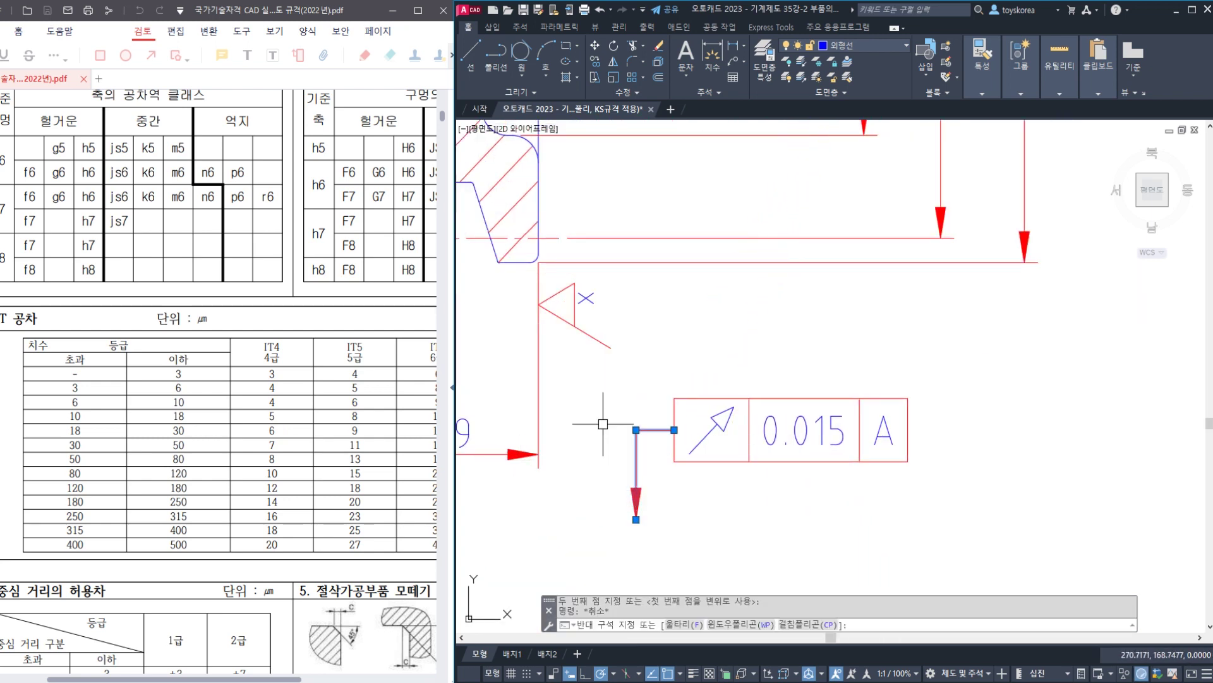
{"action": "type", "text": "e"}
{"action": "key", "text": "space"}
{"action": "middle_click_drag", "start_coordinate": [606, 439], "coordinate": [626, 426]}
{"action": "type", "text": "le"}
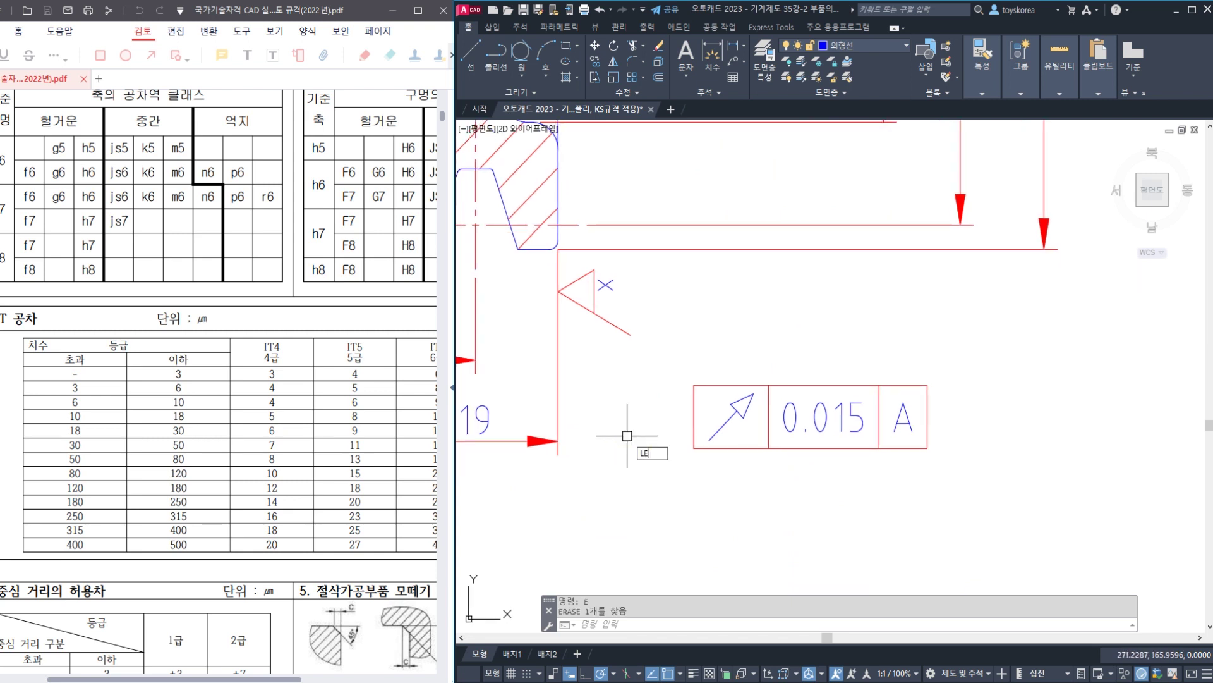
{"action": "key", "text": "space"}
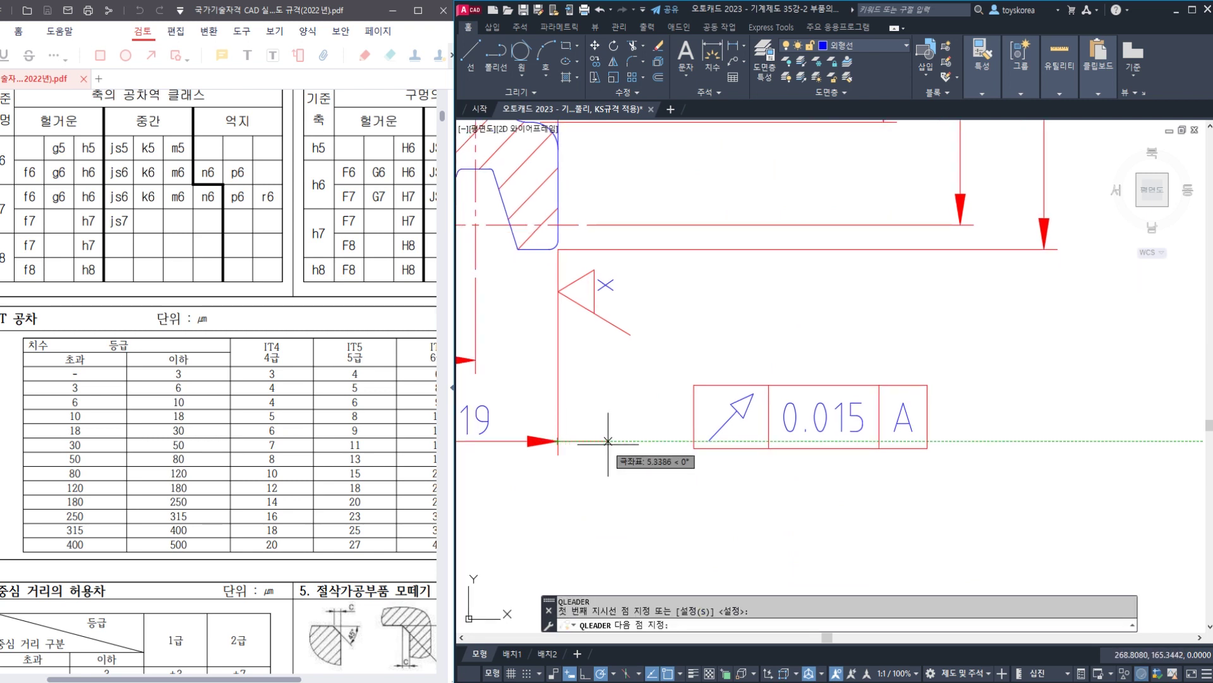
{"action": "left_click", "coordinate": [640, 440]}
{"action": "key", "text": "Escape"}
- Move the runout frame so its left edge meets the outer end of the 19 mm dimension's horizontal leader
{"action": "left_click", "coordinate": [788, 464]}
{"action": "left_click", "coordinate": [711, 379]}
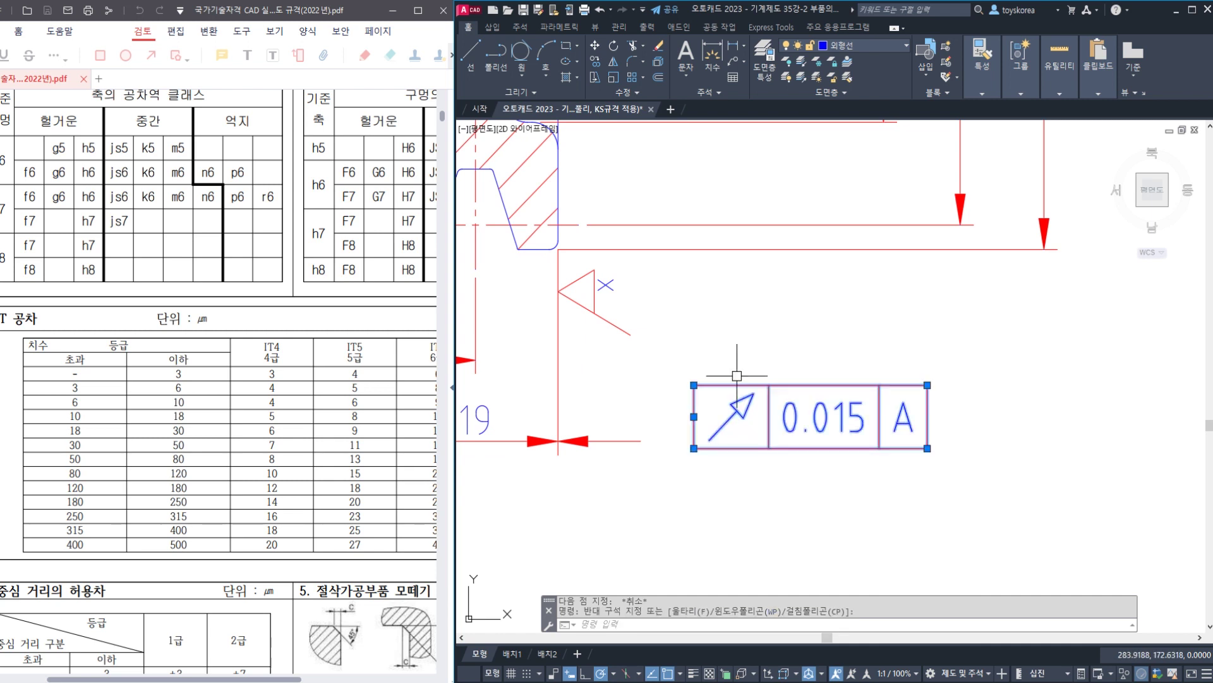
{"action": "type", "text": "m"}
{"action": "key", "text": "space"}
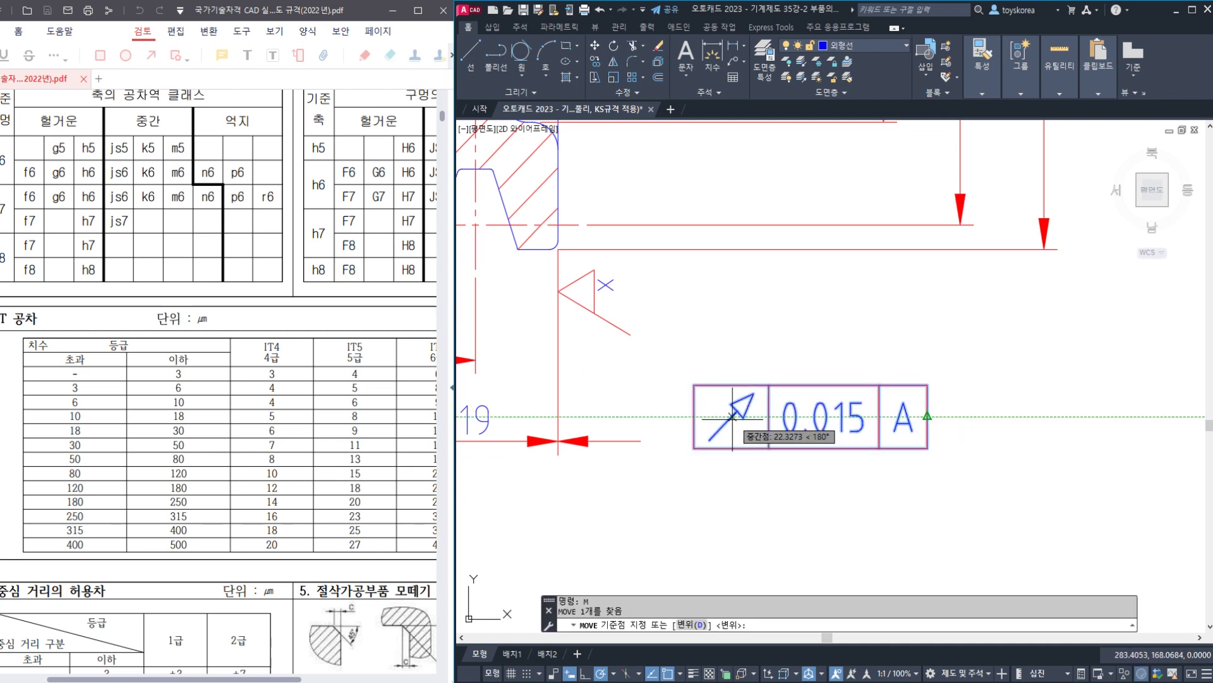
{"action": "left_click", "coordinate": [705, 405]}
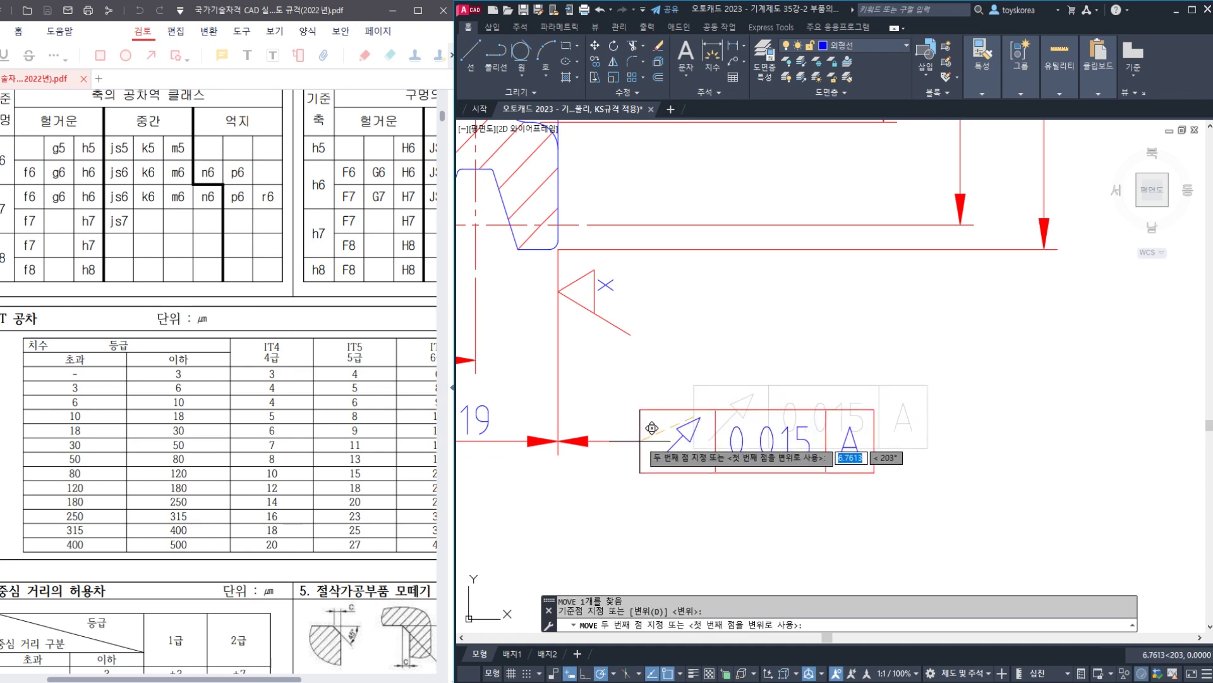
{"action": "key", "text": "Escape"}
- Highlight both side faces of the pulley to examine which surfaces the runout tolerance on the 19 mm width covers
{"action": "scroll", "coordinate": [691, 434], "scroll_direction": "down", "scroll_amount": 4}
{"action": "scroll", "coordinate": [672, 352], "scroll_direction": "up", "scroll_amount": 2}
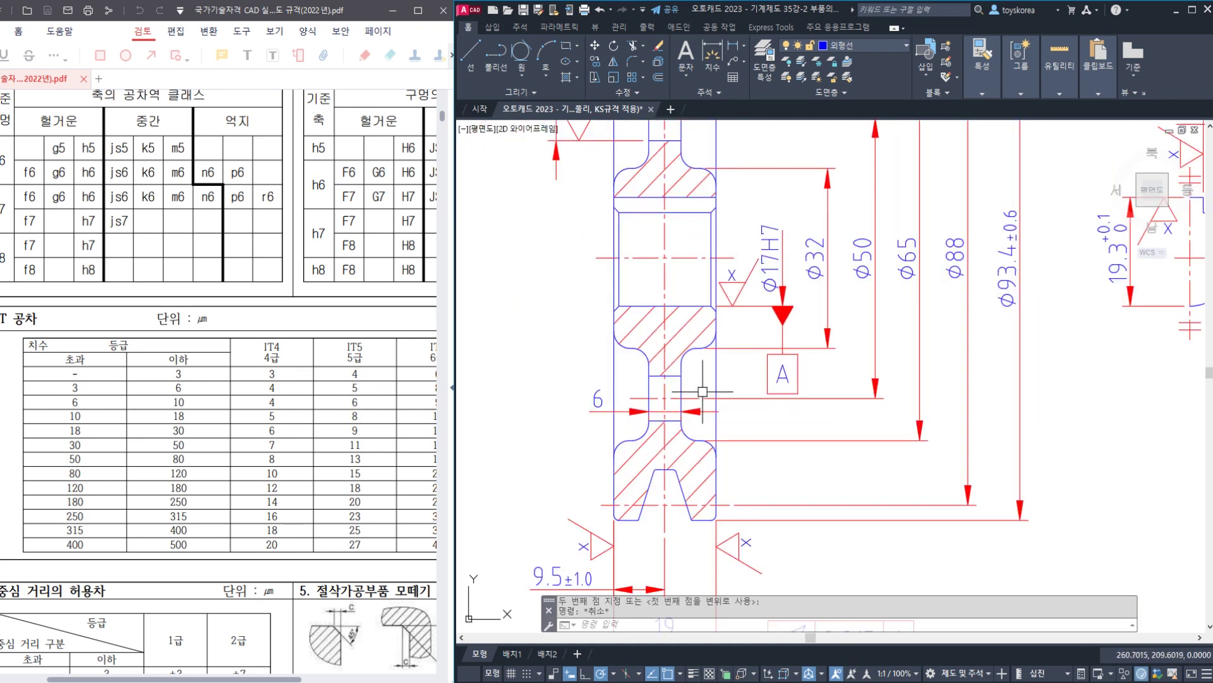
{"action": "left_click", "coordinate": [716, 379]}
{"action": "left_click", "coordinate": [614, 376]}
{"action": "scroll", "coordinate": [626, 379], "scroll_direction": "down", "scroll_amount": 2}
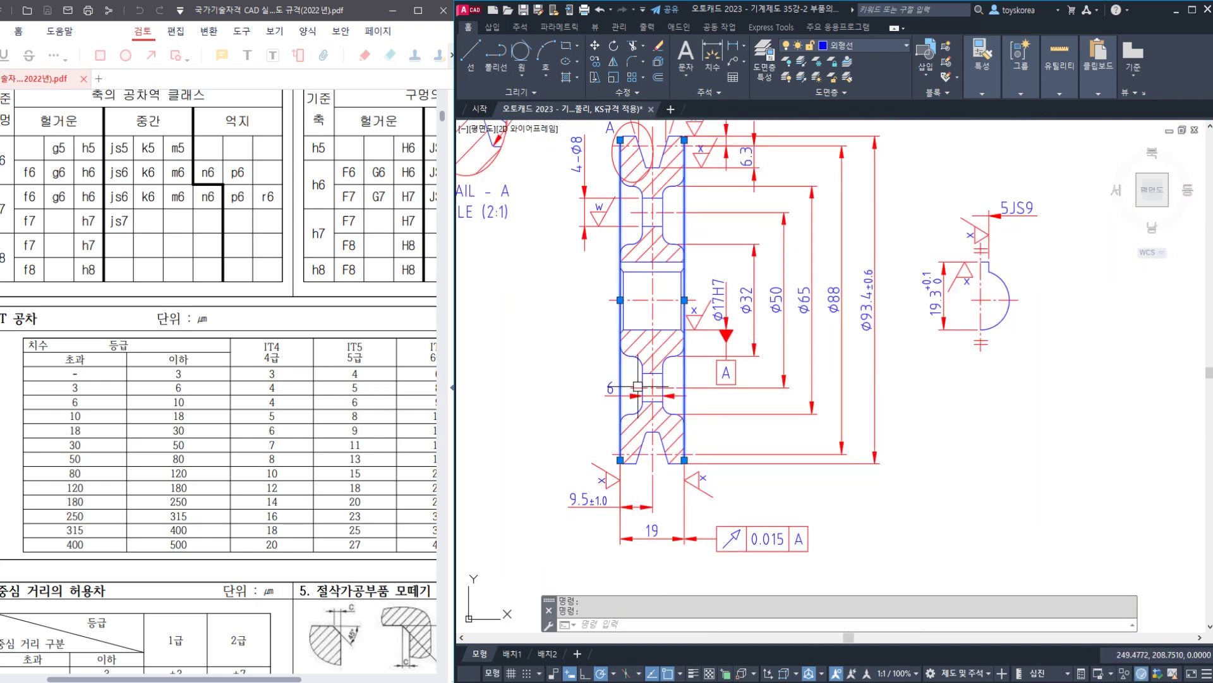
{"action": "scroll", "coordinate": [644, 424], "scroll_direction": "up", "scroll_amount": 1}
{"action": "scroll", "coordinate": [599, 315], "scroll_direction": "up", "scroll_amount": 2}
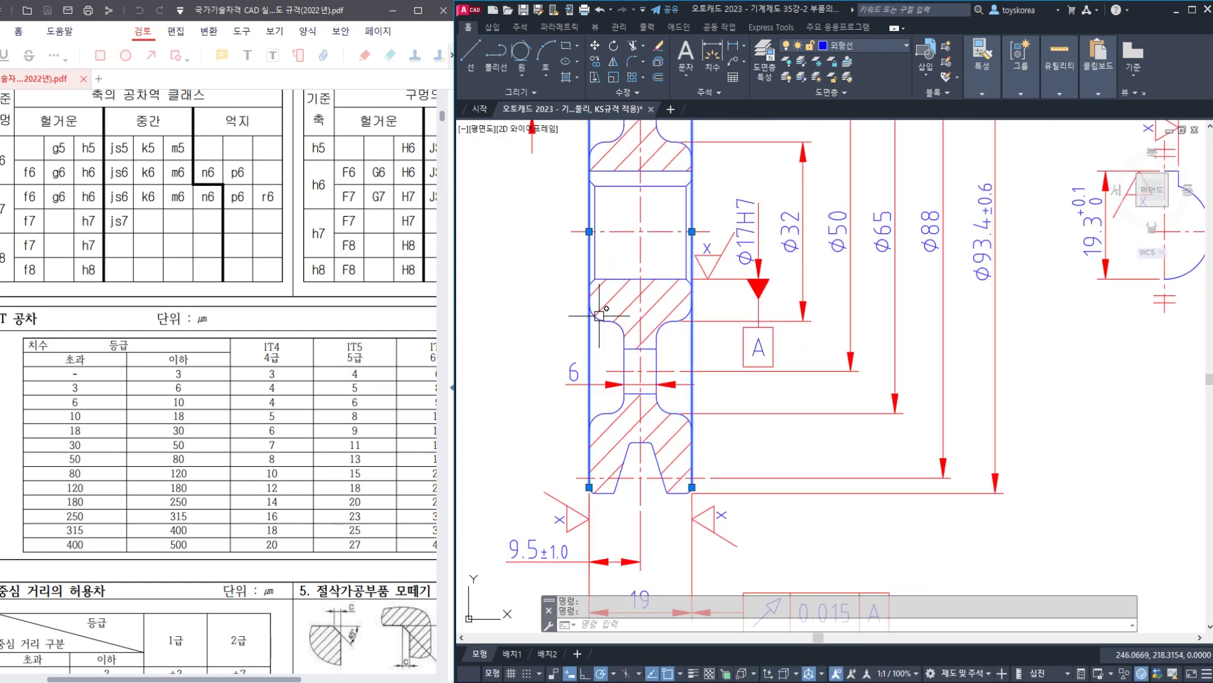
{"action": "key", "text": "Escape"}
{"action": "key", "text": "Escape"}
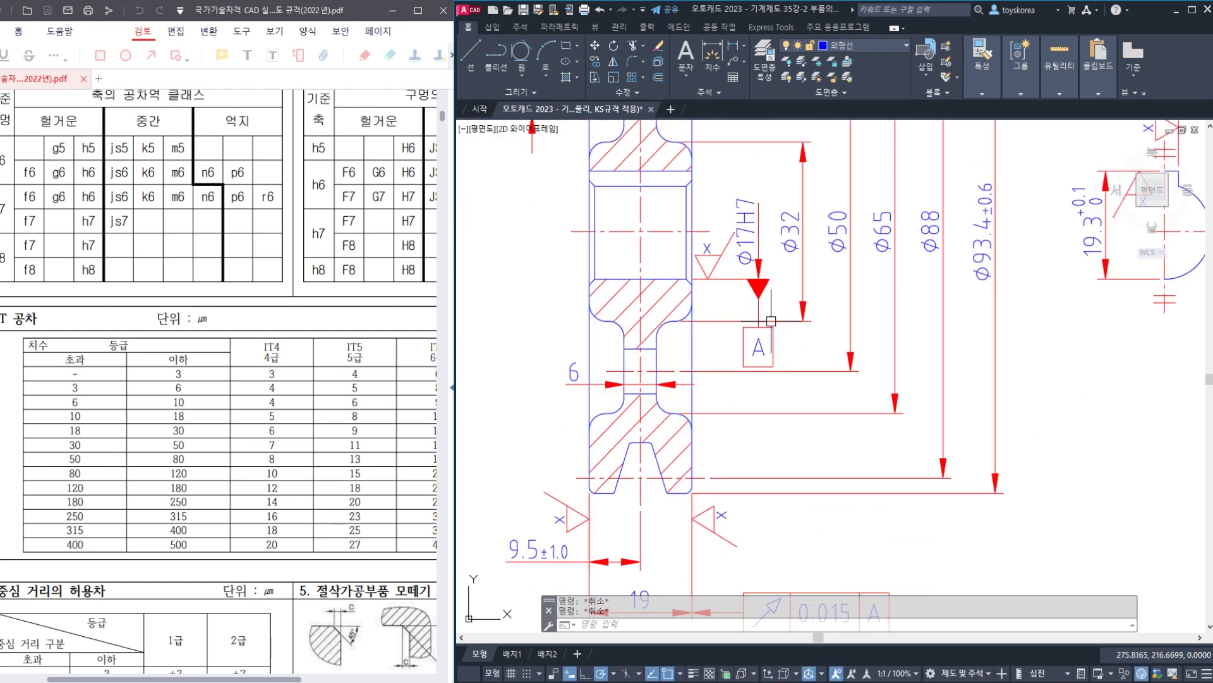
- Highlight the rim's outer edge and the adjoining side face to examine where the runout tolerances apply
{"action": "scroll", "coordinate": [798, 319], "scroll_direction": "down", "scroll_amount": 2}
{"action": "middle_click_drag", "start_coordinate": [850, 249], "coordinate": [748, 443]}
{"action": "scroll", "coordinate": [844, 272], "scroll_direction": "up", "scroll_amount": 2}
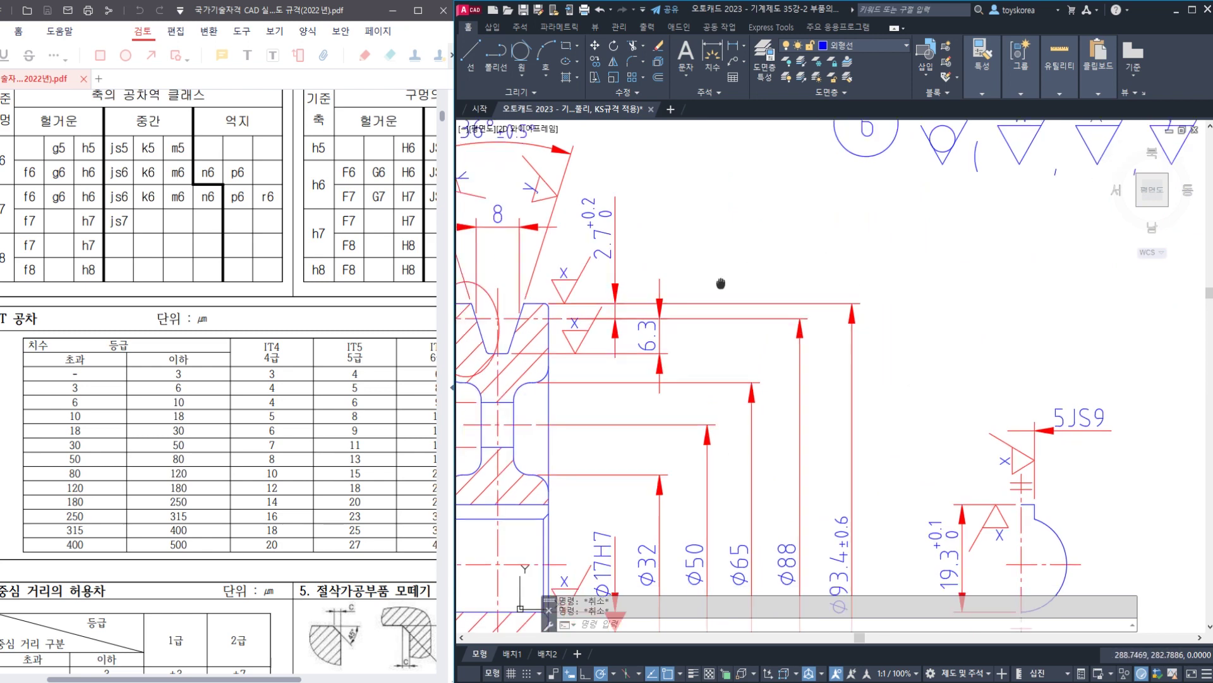
{"action": "scroll", "coordinate": [641, 291], "scroll_direction": "up", "scroll_amount": 4}
{"action": "left_click", "coordinate": [644, 311]}
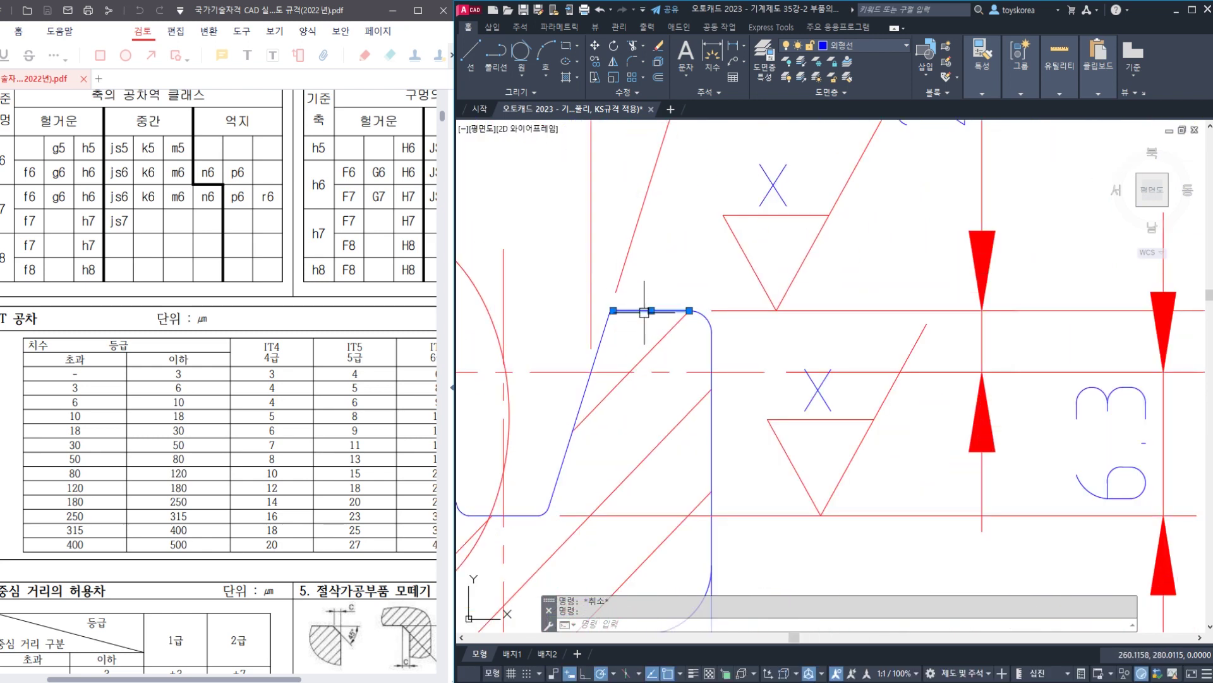
{"action": "key", "text": "Escape"}
{"action": "left_click", "coordinate": [711, 354]}
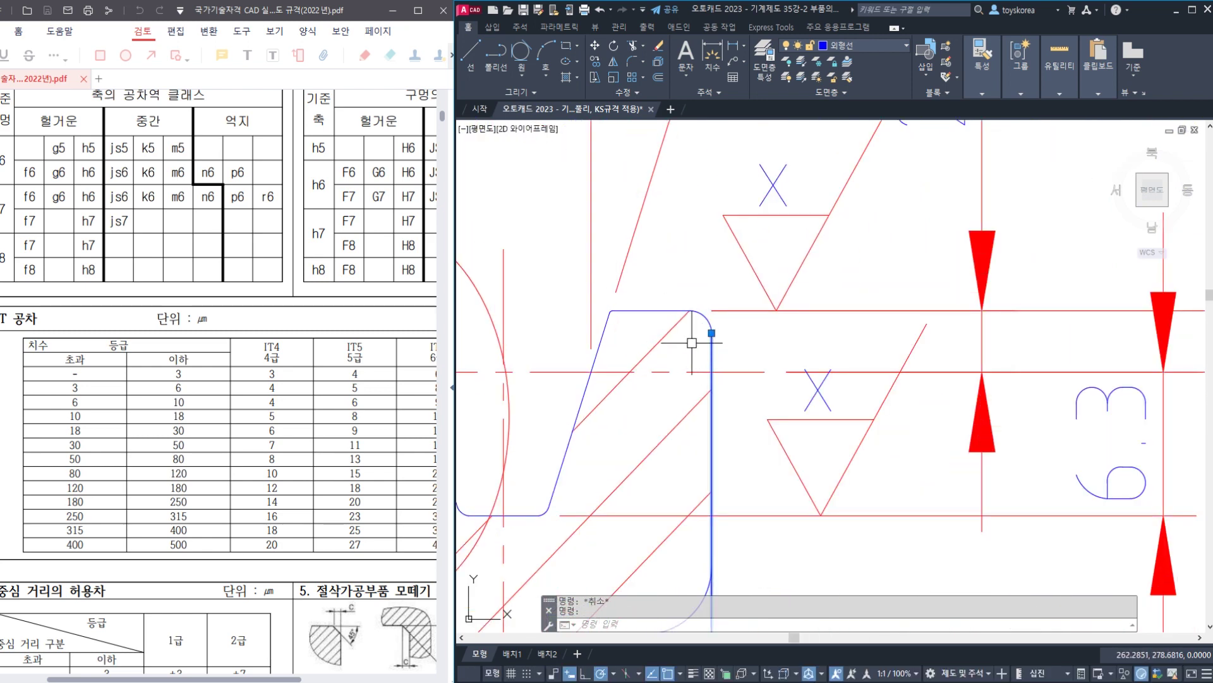
{"action": "left_click", "coordinate": [662, 310]}
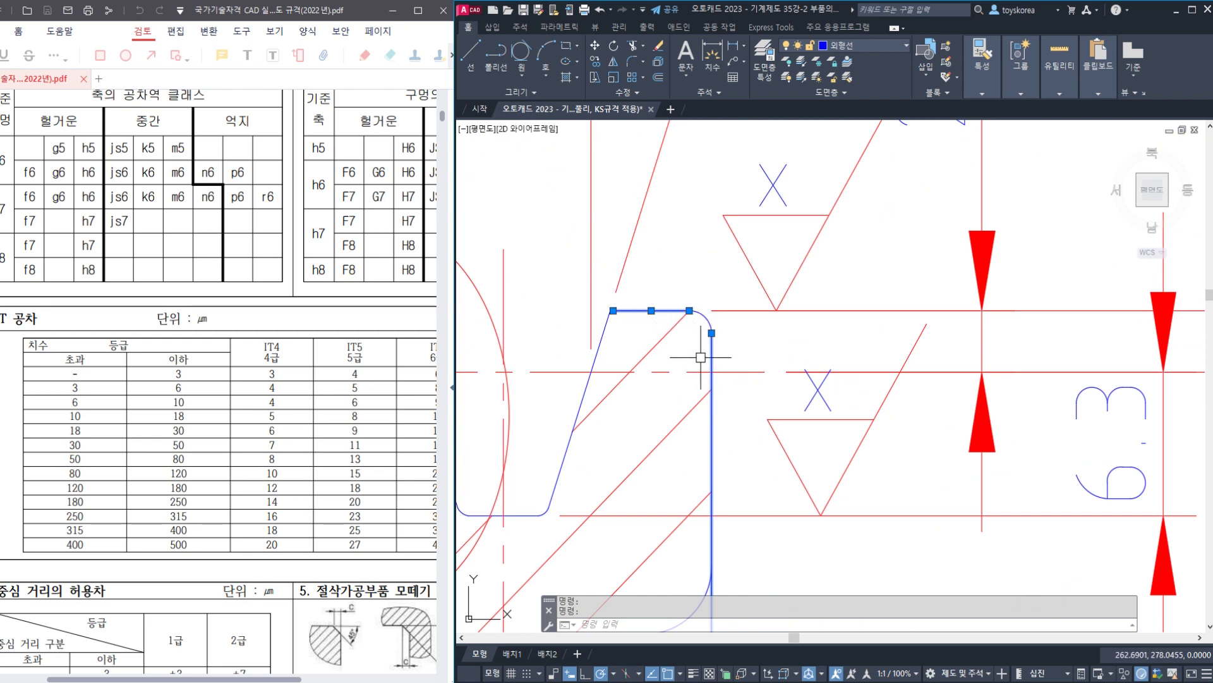
{"action": "scroll", "coordinate": [673, 328], "scroll_direction": "down", "scroll_amount": 4}
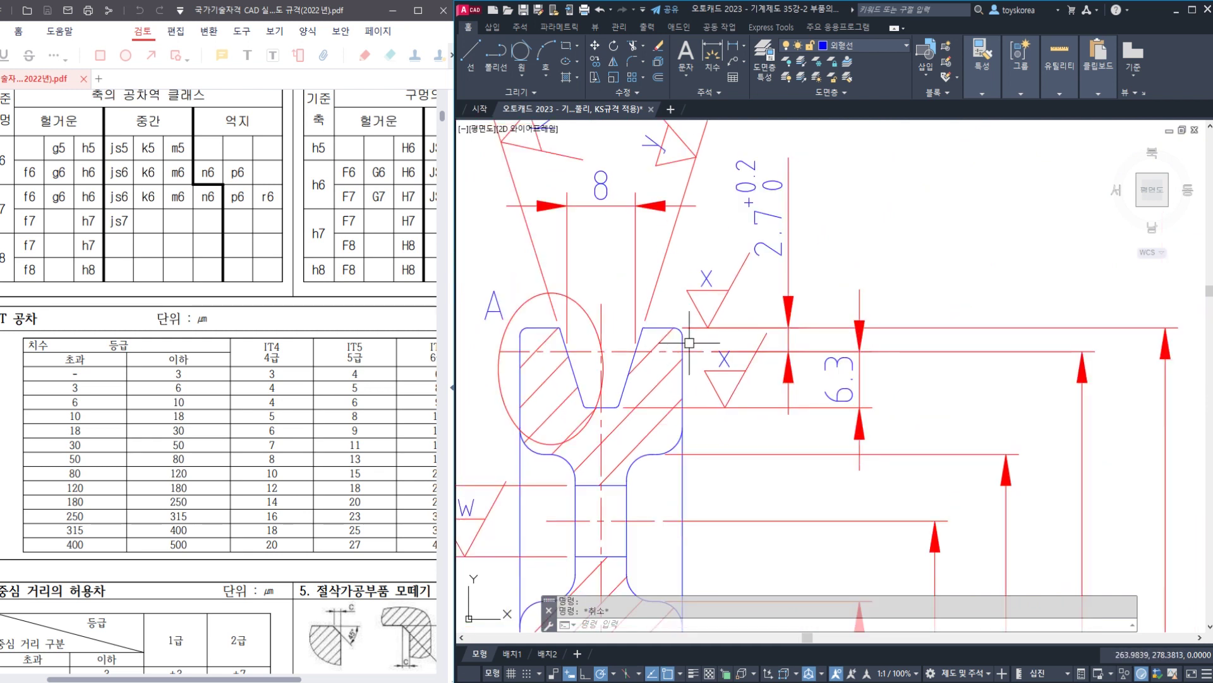
{"action": "key", "text": "Escape"}
- Try to draw a quick leader upward from the upper end of the Ø93.4±0.6 dimension, and undo it
{"action": "middle_click_drag", "start_coordinate": [917, 359], "coordinate": [678, 379]}
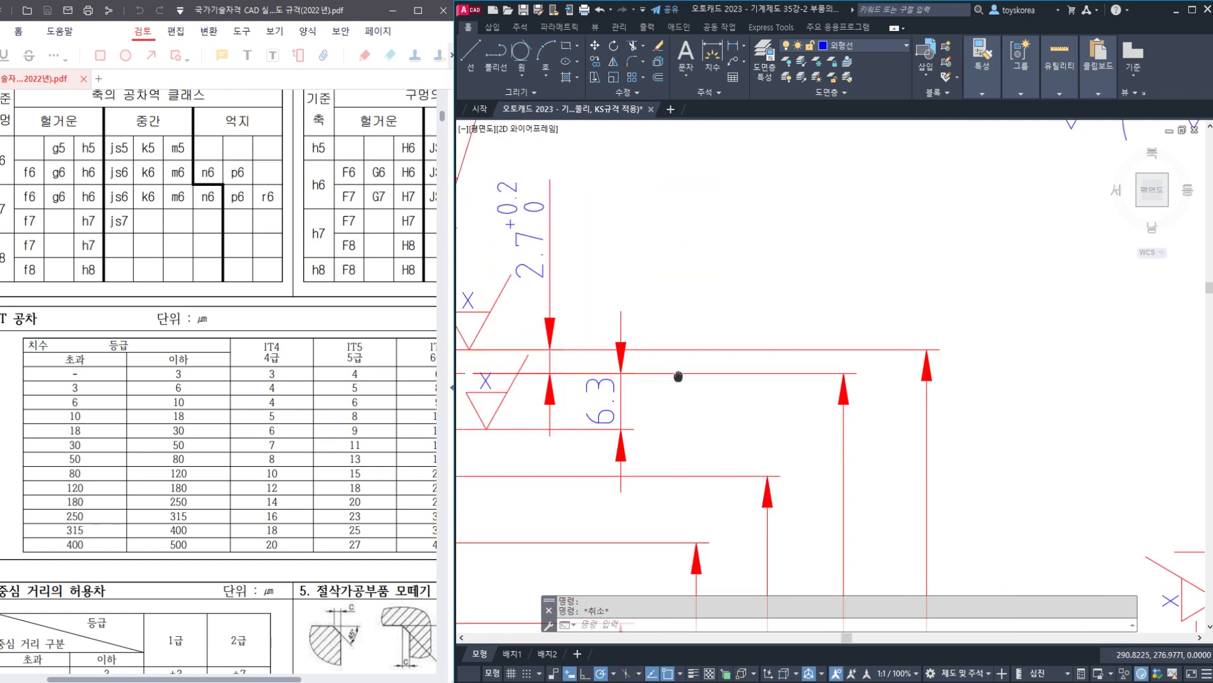
{"action": "type", "text": "le"}
{"action": "key", "text": "Return"}
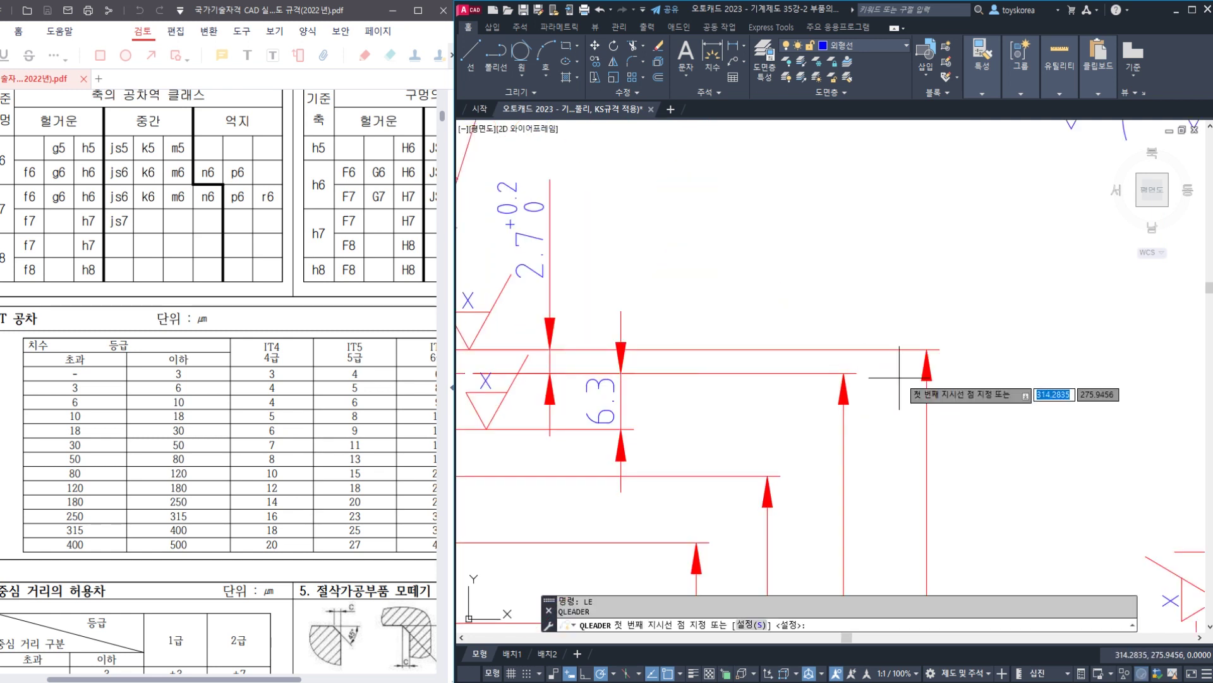
{"action": "left_click", "coordinate": [925, 350]}
{"action": "middle_click_drag", "start_coordinate": [913, 326], "coordinate": [801, 398]}
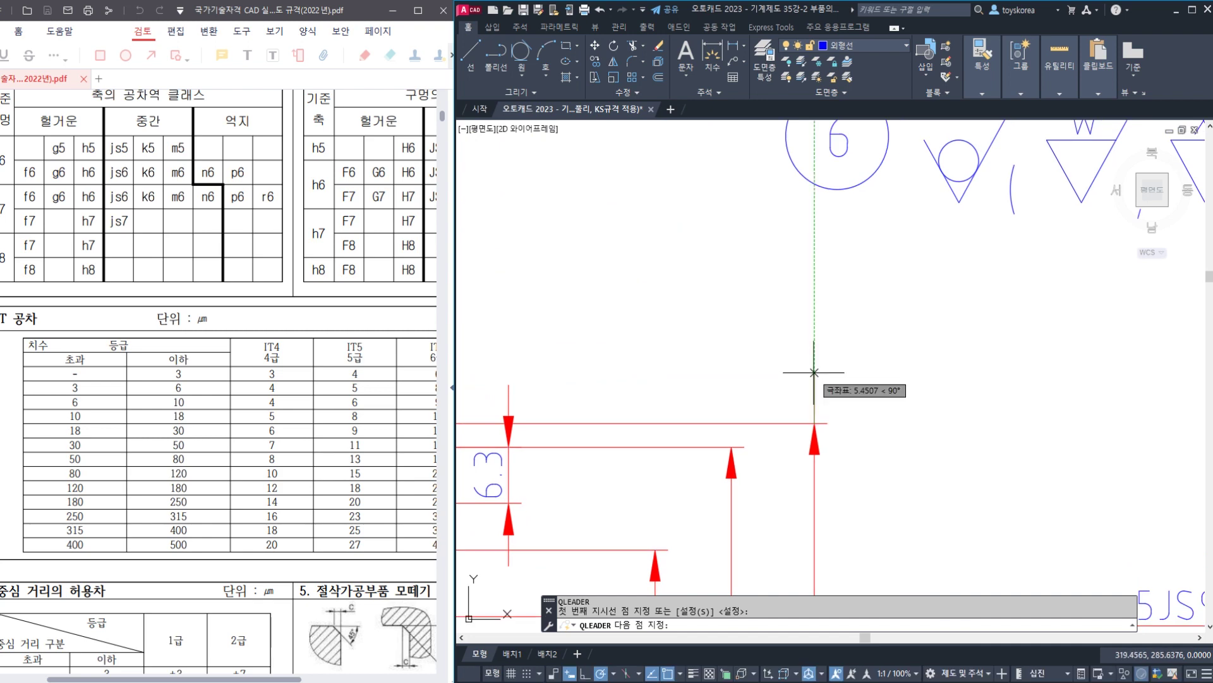
{"action": "left_click", "coordinate": [821, 337]}
{"action": "key", "text": "Escape"}
{"action": "key", "text": "ctrl+z"}
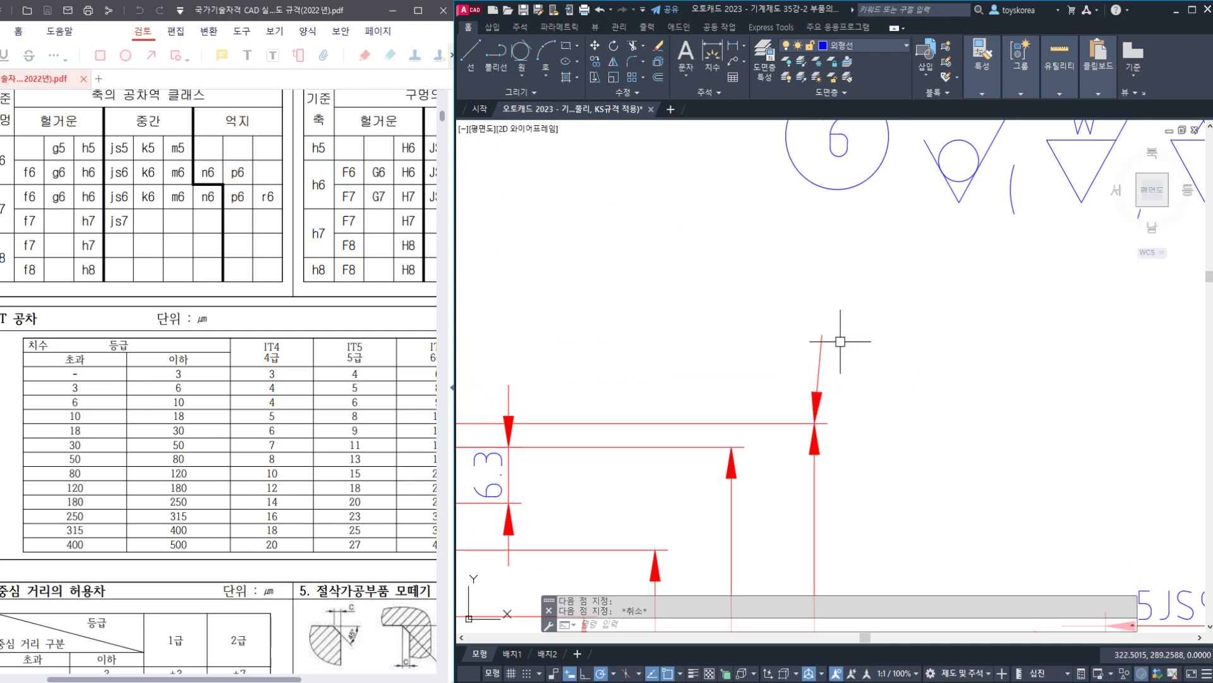
- Draw a textless quick leader straight up from the upper end of the Ø93.4±0.6 dimension, ending in a short horizontal segment to the right
{"action": "scroll", "coordinate": [834, 352], "scroll_direction": "down", "scroll_amount": 4}
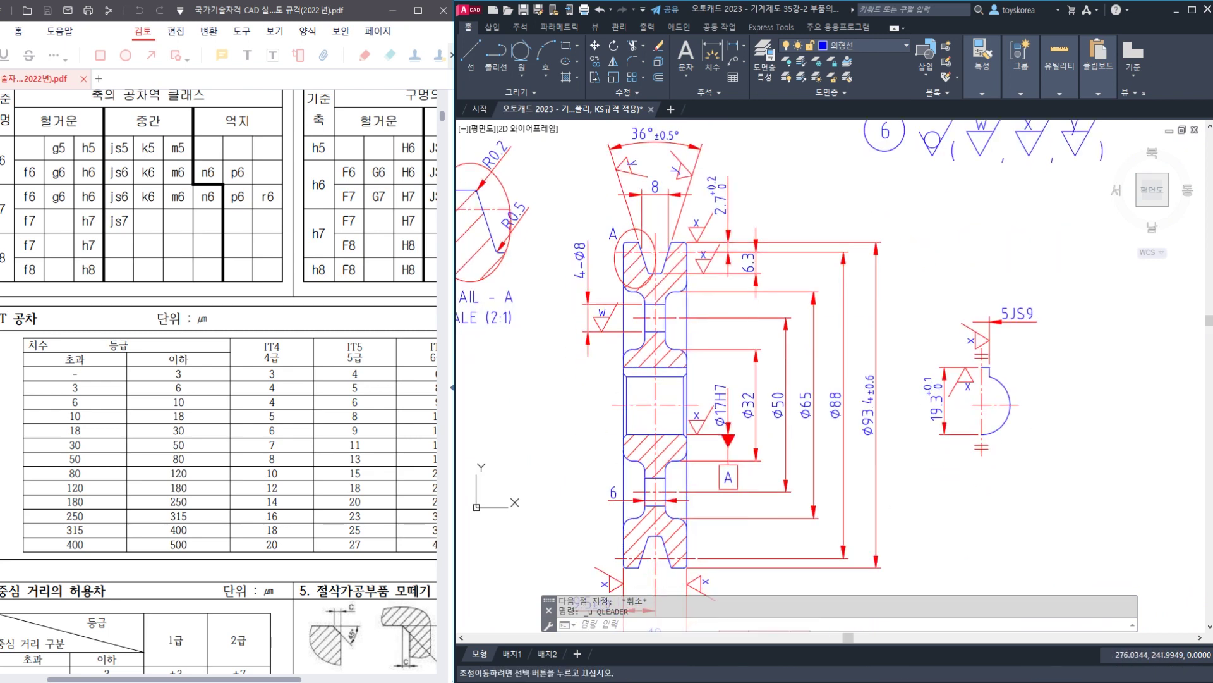
{"action": "middle_click_drag", "start_coordinate": [730, 427], "coordinate": [709, 400]}
{"action": "scroll", "coordinate": [871, 350], "scroll_direction": "up", "scroll_amount": 2}
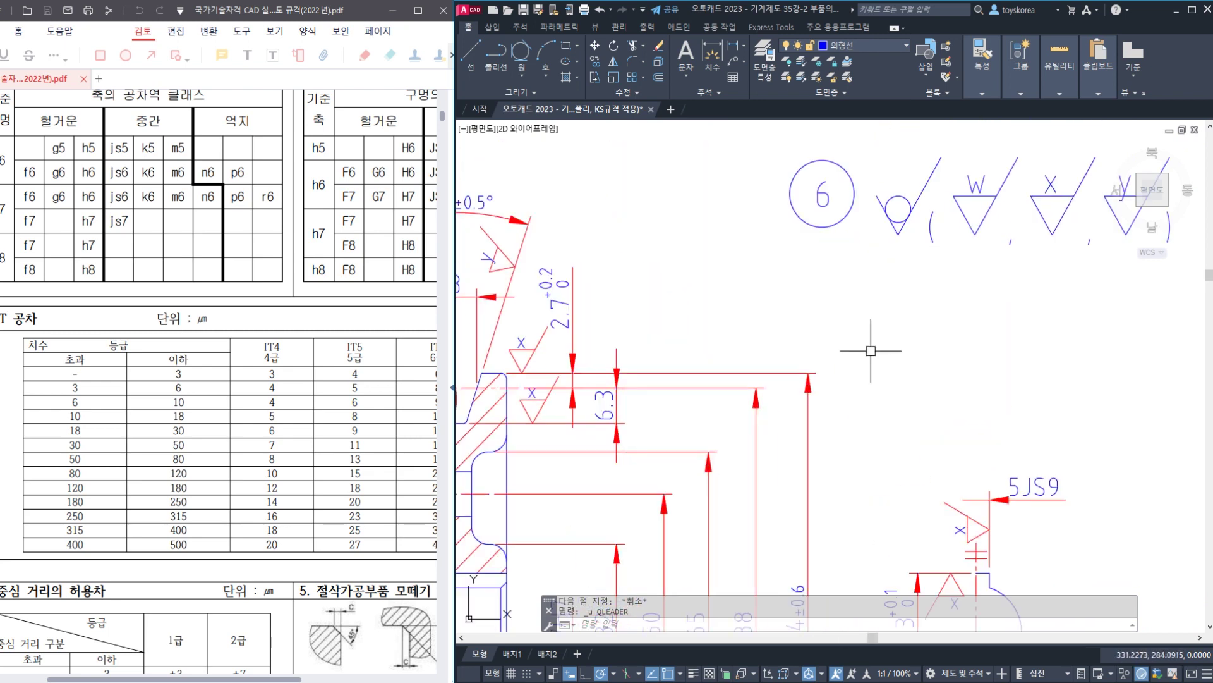
{"action": "key", "text": "Return"}
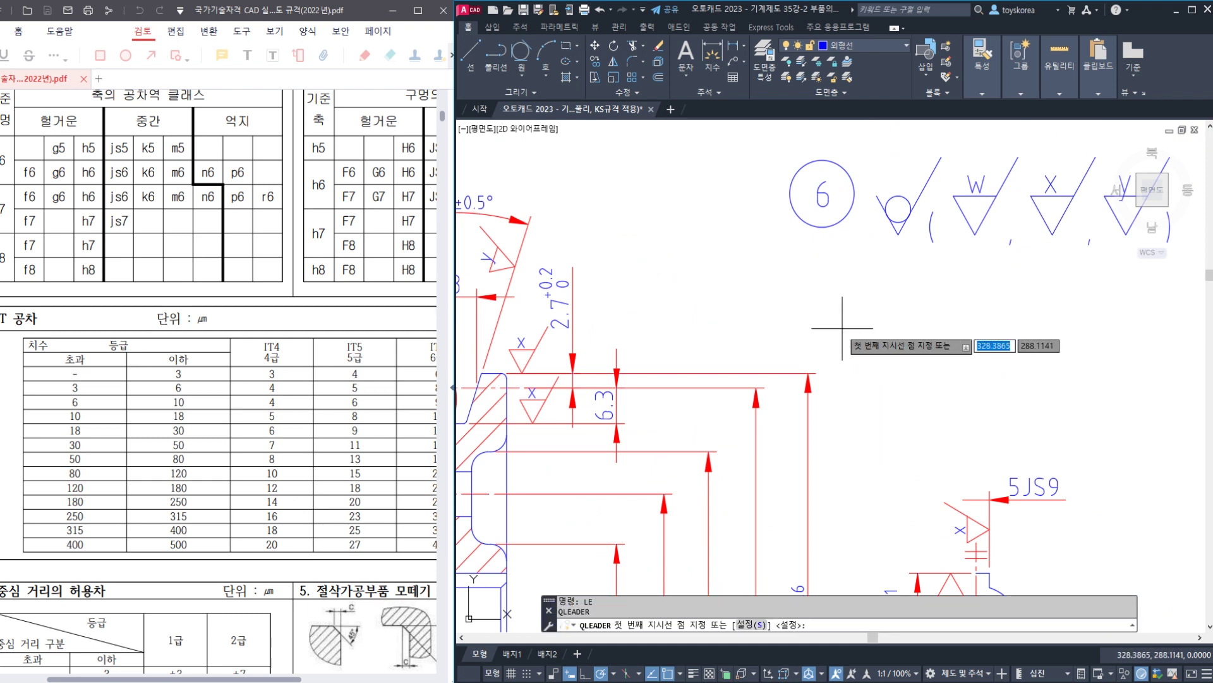
{"action": "left_click", "coordinate": [809, 372]}
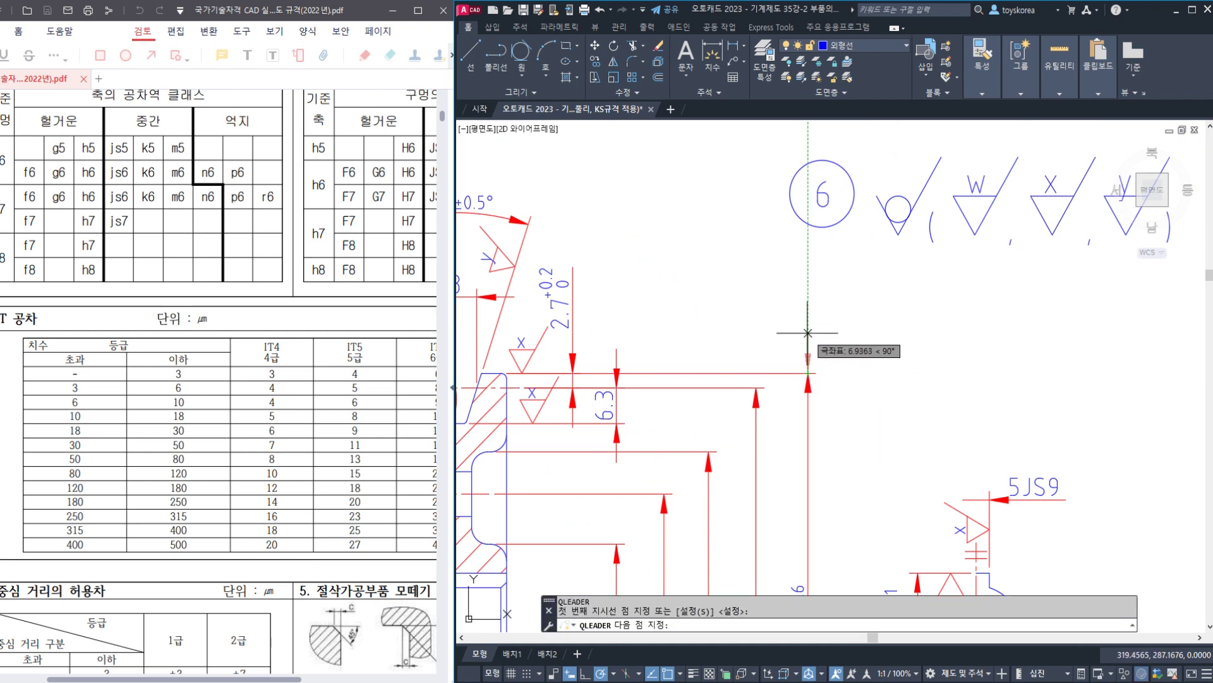
{"action": "left_click", "coordinate": [809, 325]}
{"action": "left_click", "coordinate": [845, 324]}
{"action": "key", "text": "Escape"}
{"action": "key", "text": "Escape"}
{"action": "mouse_move", "coordinate": [816, 373]}
{"action": "middle_mouse_down"}
{"action": "mouse_move", "coordinate": [804, 379]}
{"action": "mouse_move", "coordinate": [805, 365]}
{"action": "middle_mouse_up"}
- Define a geometric tolerance frame with the circular runout symbol, tolerance 0.015 and primary datum A
{"action": "type", "text": "T"}
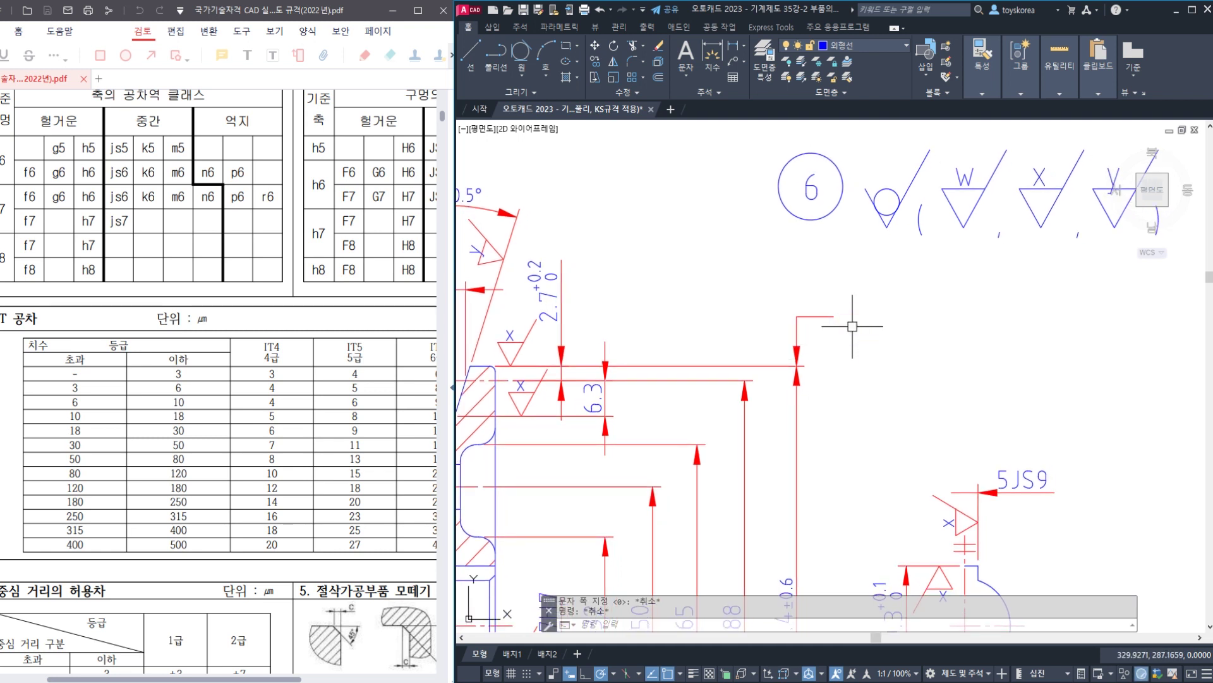
{"action": "type", "text": "OL"}
{"action": "key", "text": "Return"}
{"action": "left_click", "coordinate": [678, 316]}
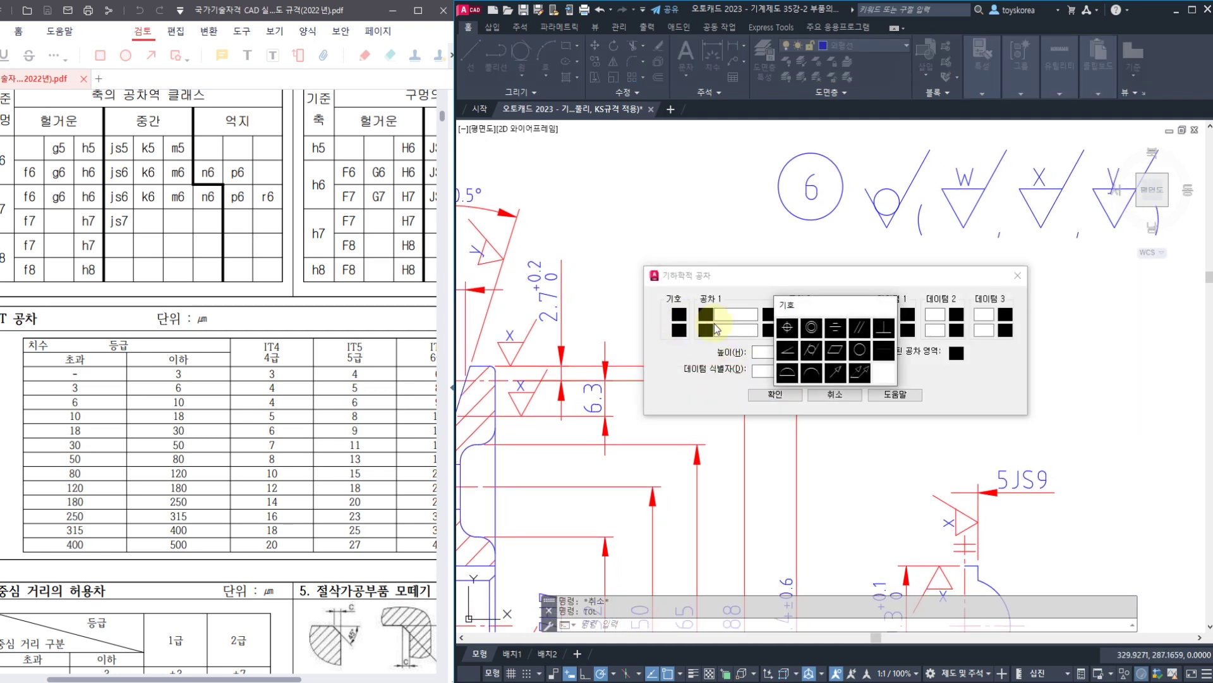
{"action": "left_click", "coordinate": [836, 372]}
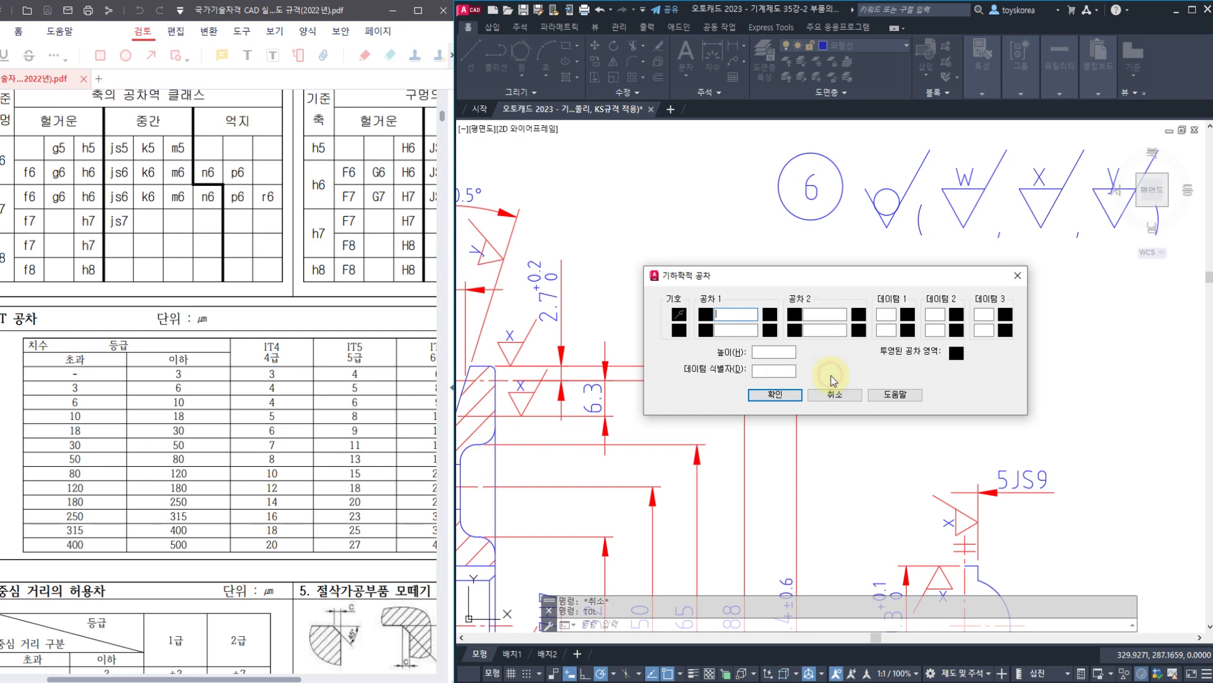
{"action": "left_click", "coordinate": [888, 314]}
{"action": "type", "text": "A"}
{"action": "type", "text": "0.015"}
{"action": "left_click", "coordinate": [776, 394]}
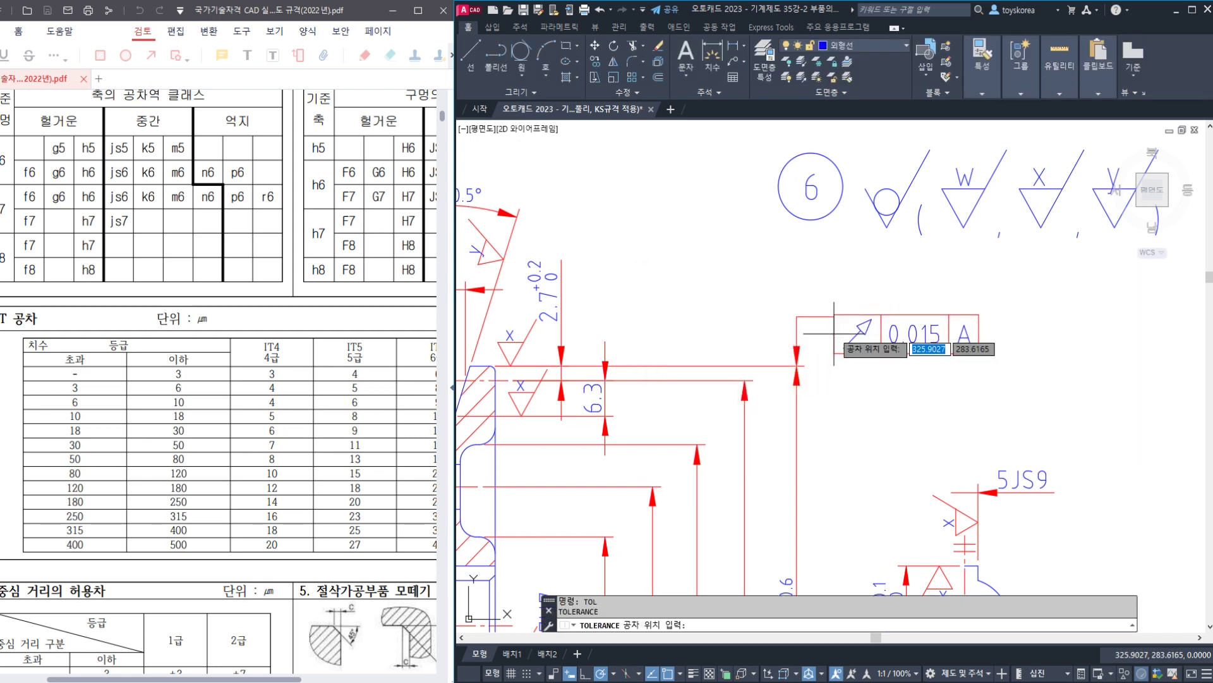
- Place the new runout frame at the end of the Ø93.4±0.6 dimension's leader and save the drawing
{"action": "left_click", "coordinate": [834, 317]}
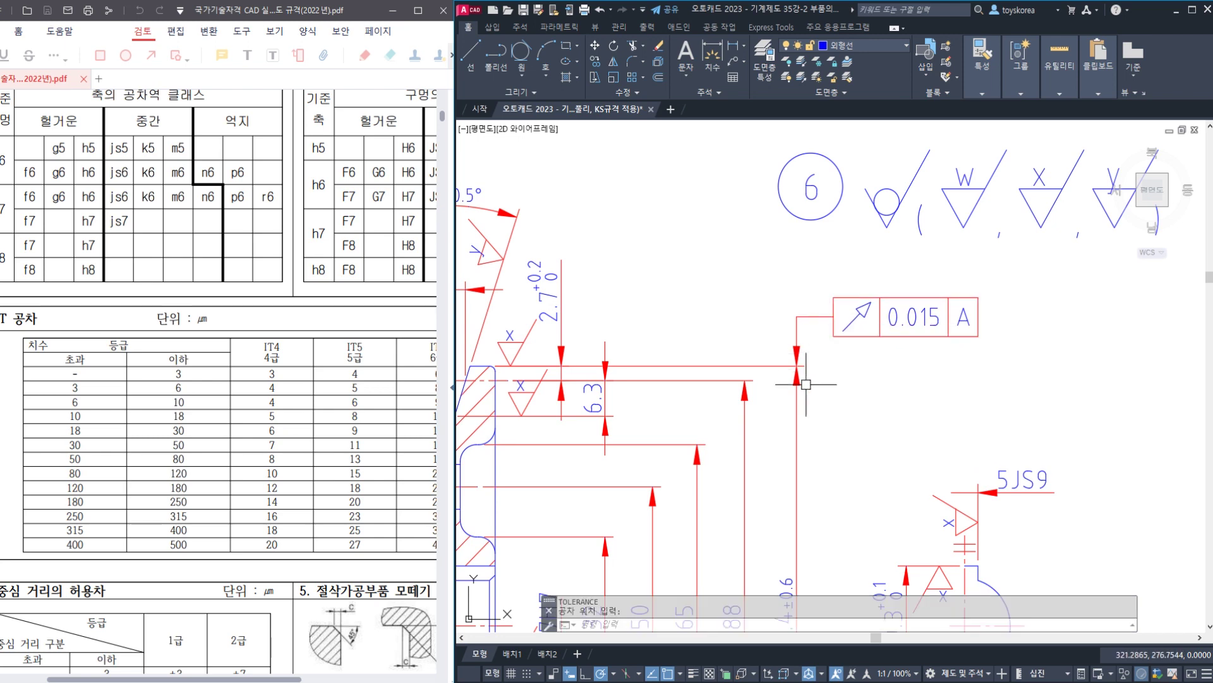
{"action": "scroll", "coordinate": [783, 352], "scroll_direction": "down", "scroll_amount": 2}
{"action": "key", "text": "ctrl+s"}
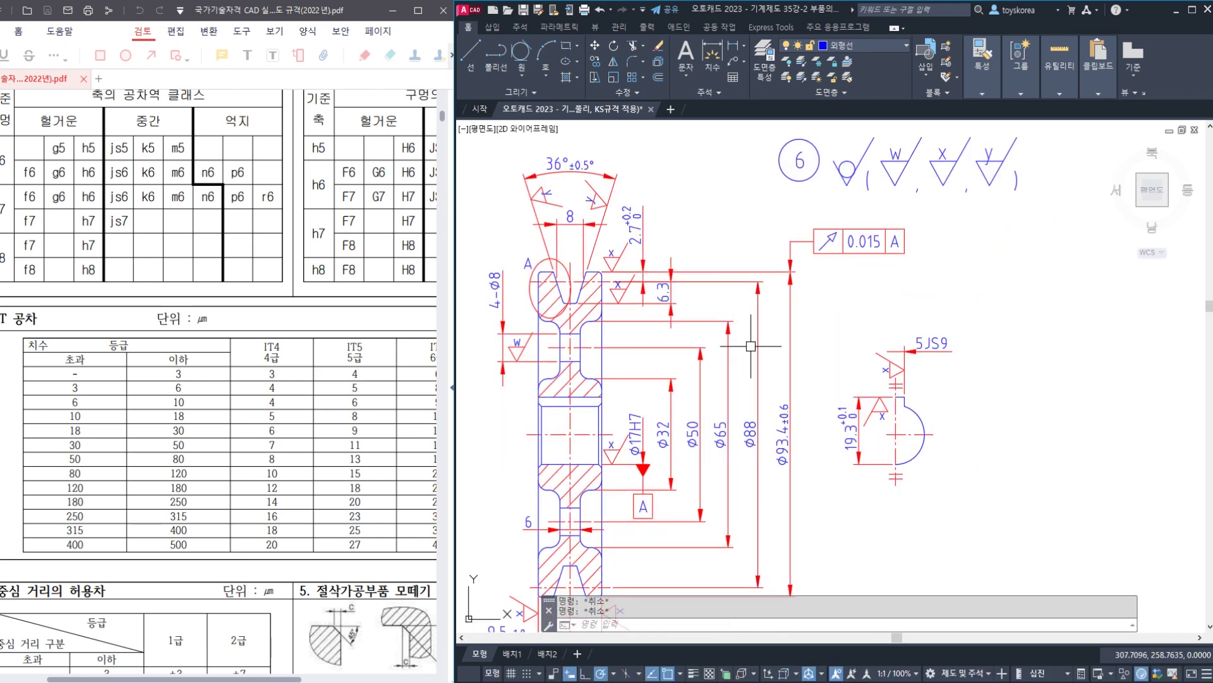
- Review the finished runout frames on the pulley drawing and the remaining items in the task description
{"action": "middle_click_drag", "start_coordinate": [764, 342], "coordinate": [815, 304]}
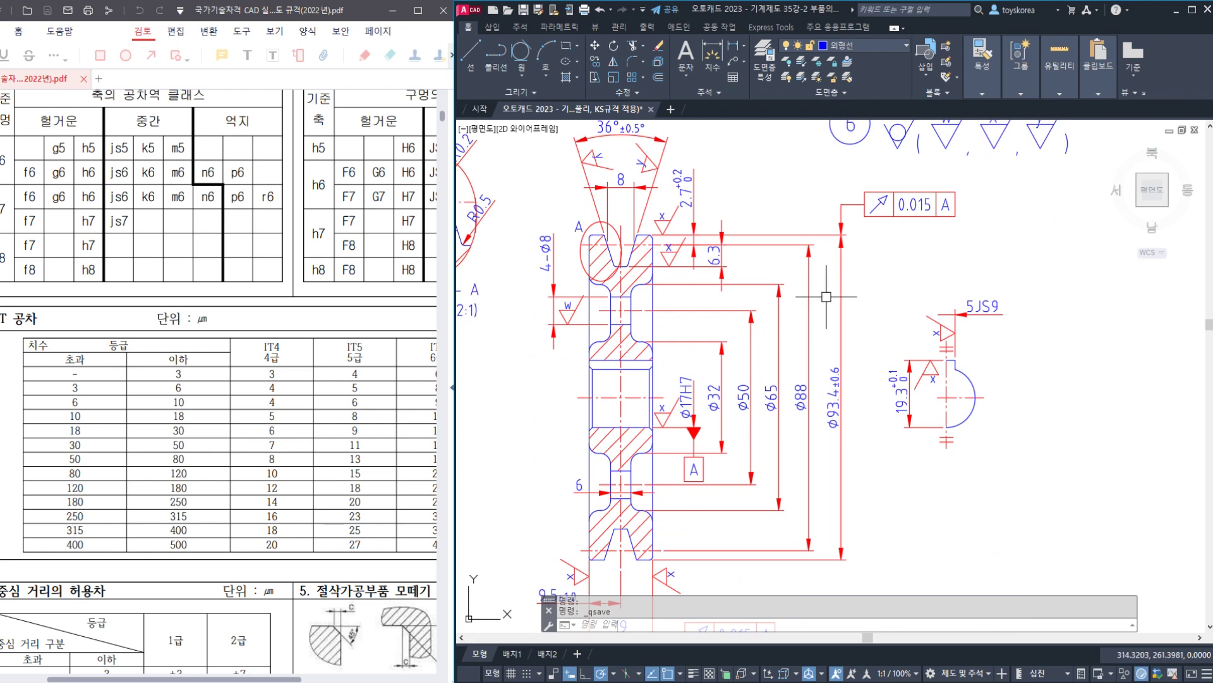
{"action": "middle_click_drag", "start_coordinate": [783, 253], "coordinate": [801, 236]}
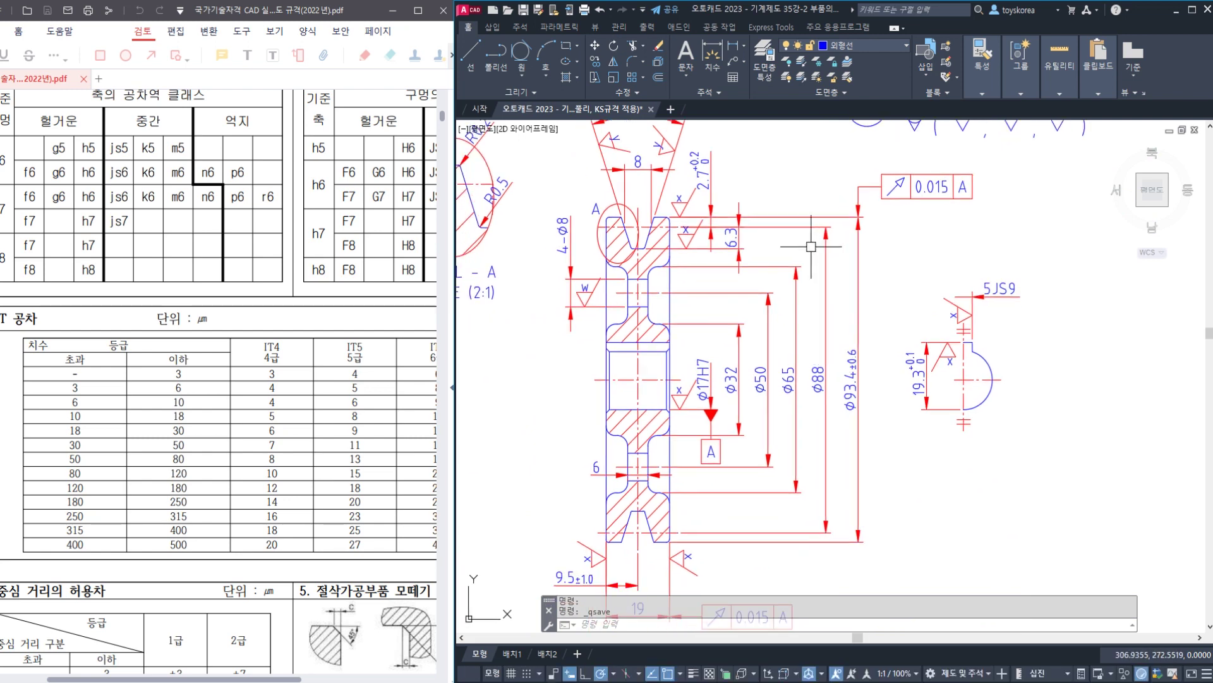
{"action": "mouse_move", "coordinate": [781, 285]}
{"action": "middle_mouse_down"}
{"action": "mouse_move", "coordinate": [807, 249]}
{"action": "mouse_move", "coordinate": [872, 240]}
{"action": "mouse_move", "coordinate": [918, 265]}
{"action": "mouse_move", "coordinate": [915, 282]}
{"action": "middle_mouse_up"}
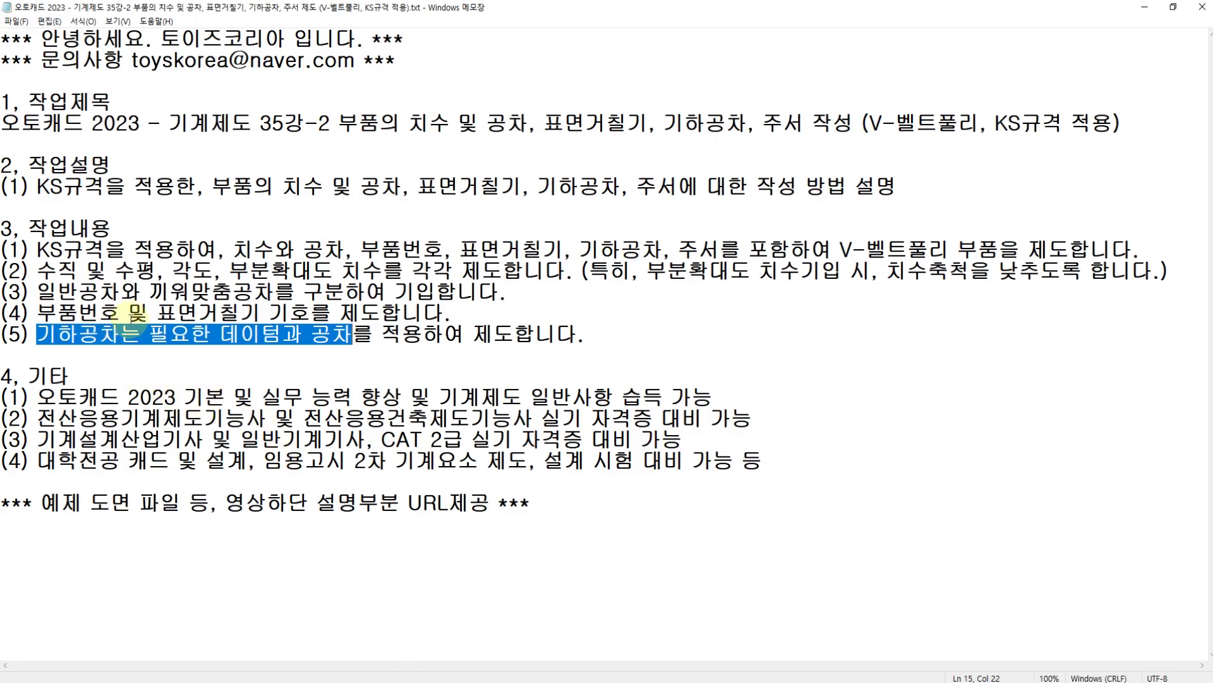
{"action": "left_click", "coordinate": [131, 313]}
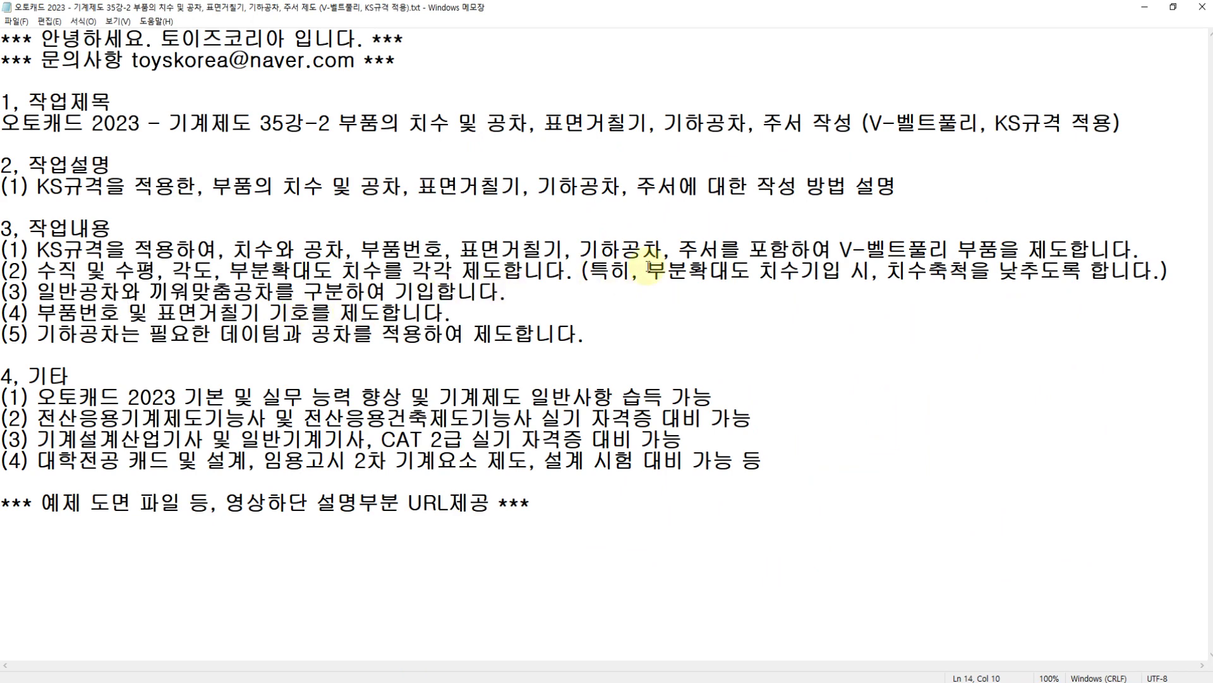
{"action": "left_click", "coordinate": [669, 246]}
{"action": "left_click_drag", "start_coordinate": [669, 247], "coordinate": [721, 249]}
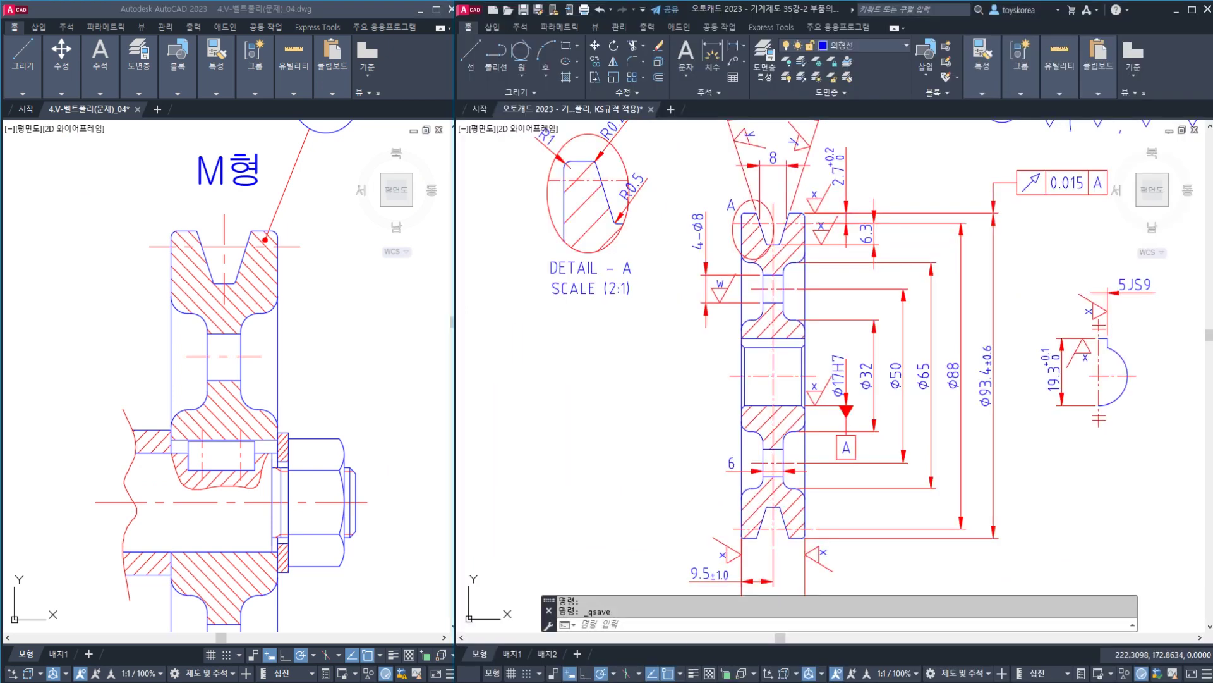
{"action": "scroll", "coordinate": [664, 441], "scroll_direction": "down", "scroll_amount": 2}
{"action": "scroll", "coordinate": [558, 431], "scroll_direction": "up", "scroll_amount": 3}
{"action": "middle_click_drag", "start_coordinate": [764, 487], "coordinate": [680, 429]}
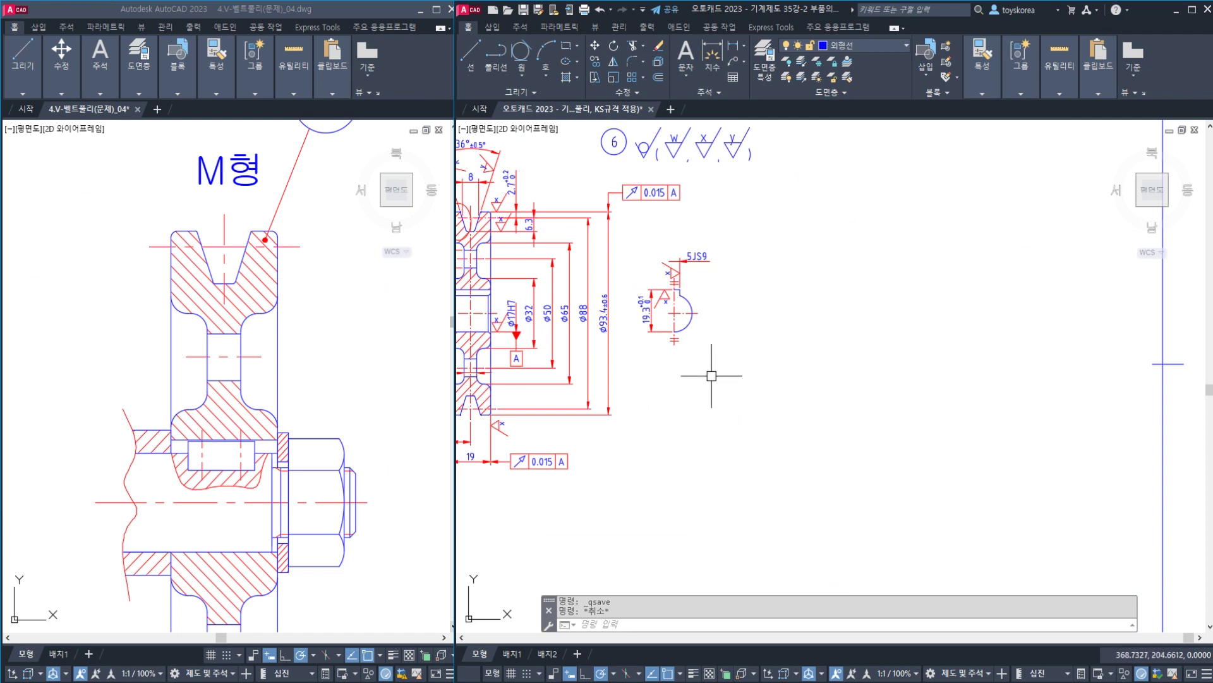
{"action": "middle_click_drag", "start_coordinate": [535, 400], "coordinate": [646, 412]}
- Switch to the KS drafting standards PDF and find the example general notes (주서) on page 28
{"action": "left_click", "coordinate": [411, 681]}
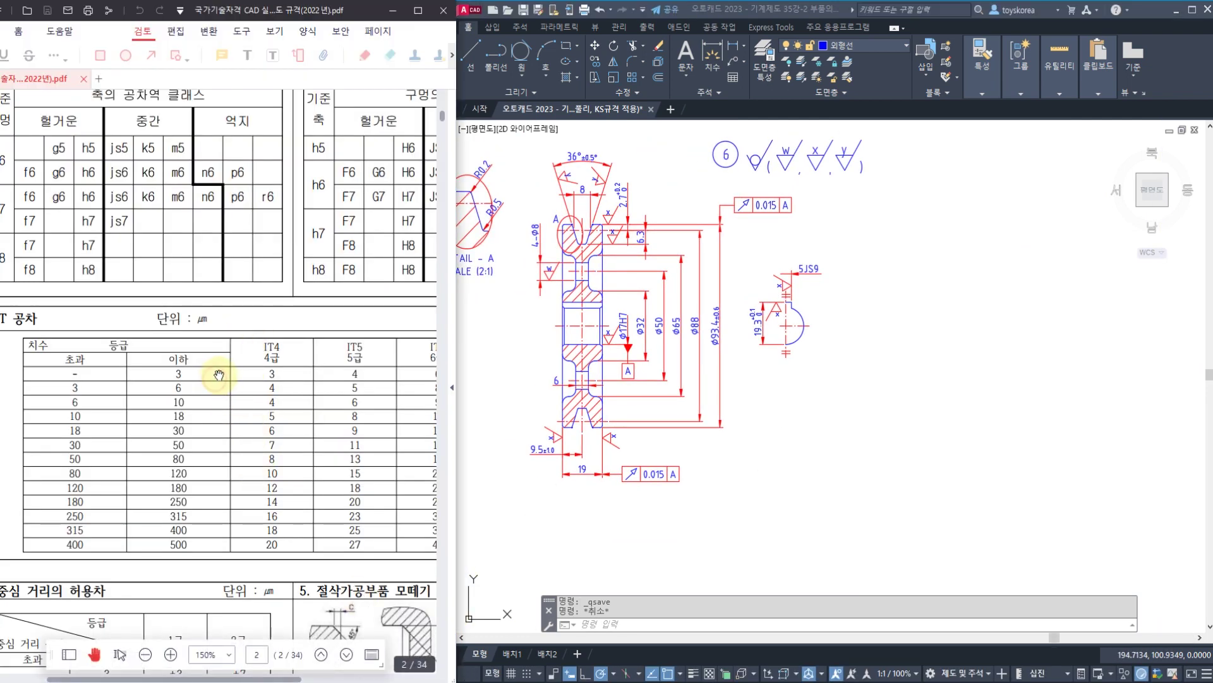
{"action": "scroll", "coordinate": [219, 376], "scroll_direction": "down", "scroll_amount": 4, "text": "ctrl"}
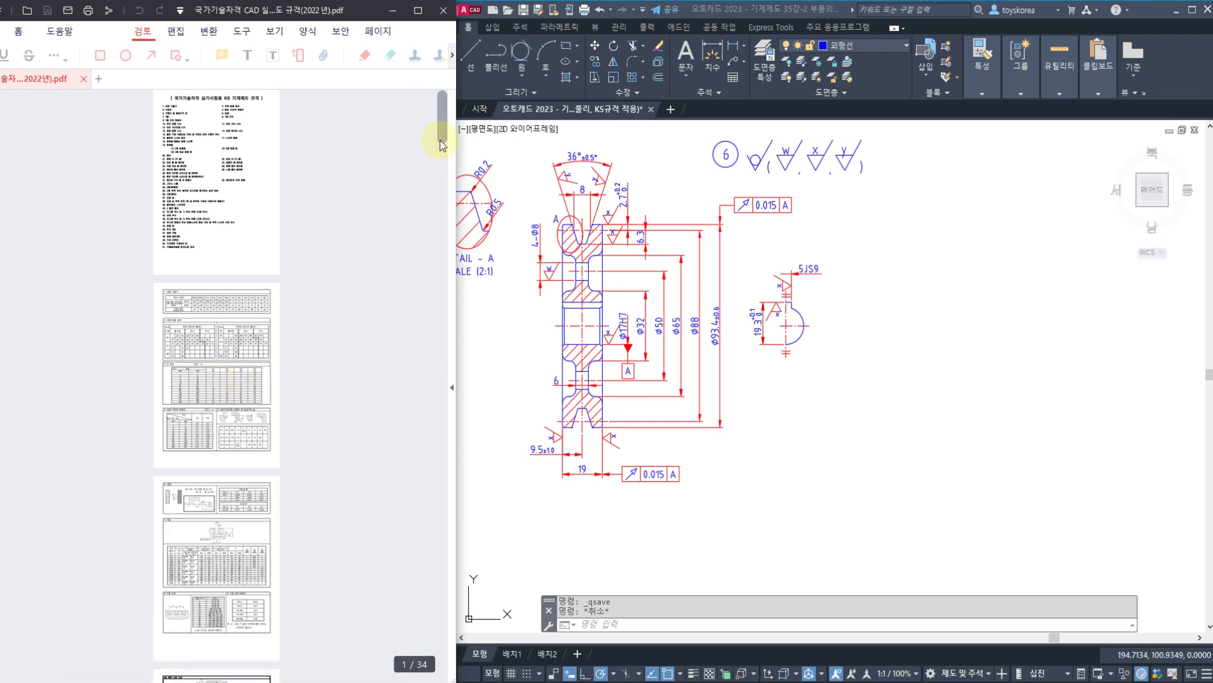
{"action": "left_click_drag", "start_coordinate": [440, 139], "coordinate": [439, 601]}
{"action": "scroll", "coordinate": [203, 352], "scroll_direction": "up", "scroll_amount": 4, "text": "ctrl"}
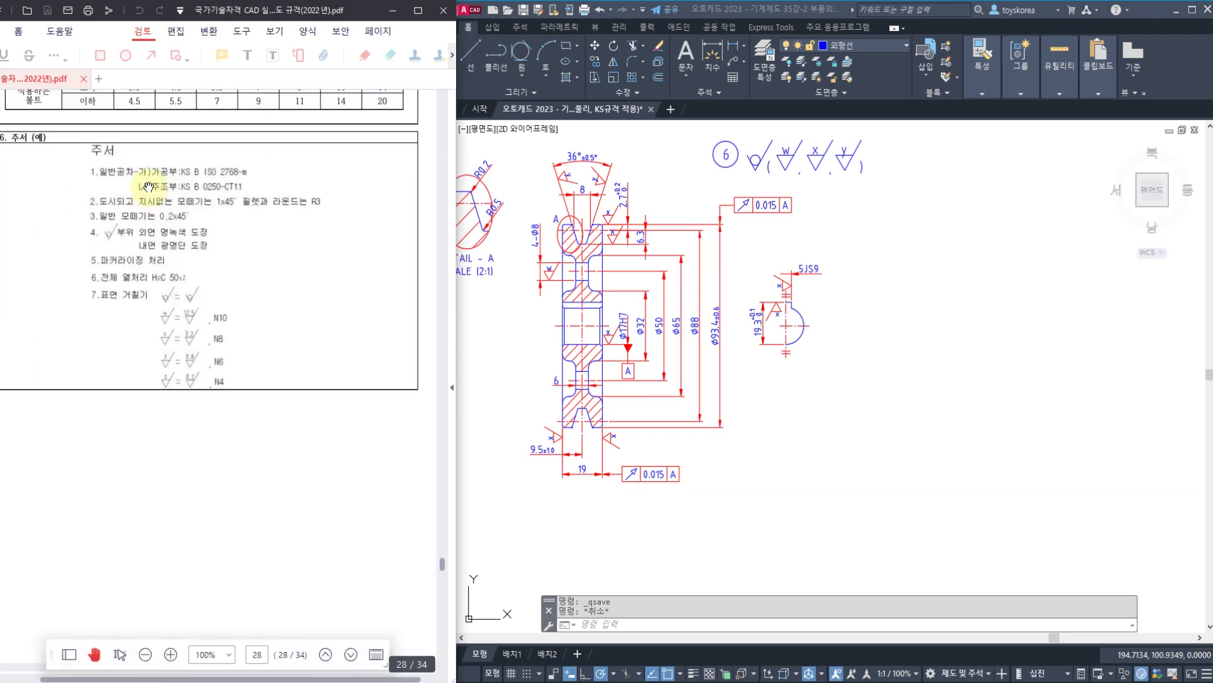
{"action": "scroll", "coordinate": [147, 186], "scroll_direction": "up", "scroll_amount": 2, "text": "ctrl"}
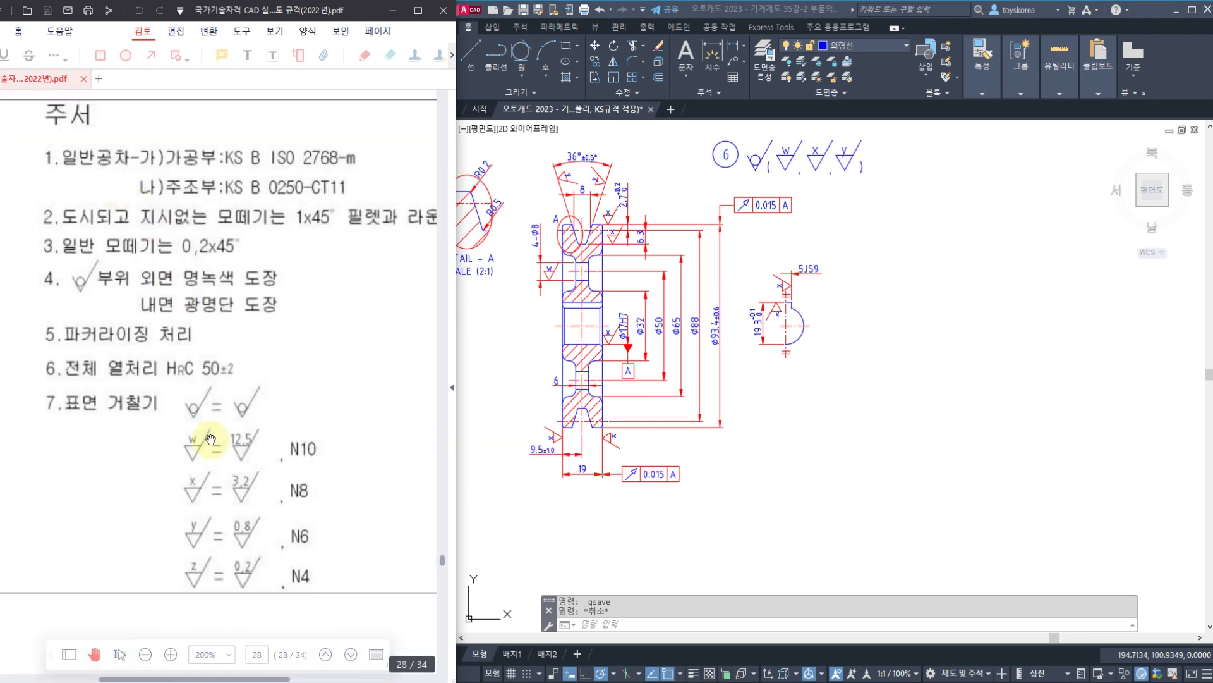
{"action": "left_click_drag", "start_coordinate": [212, 272], "coordinate": [206, 356]}
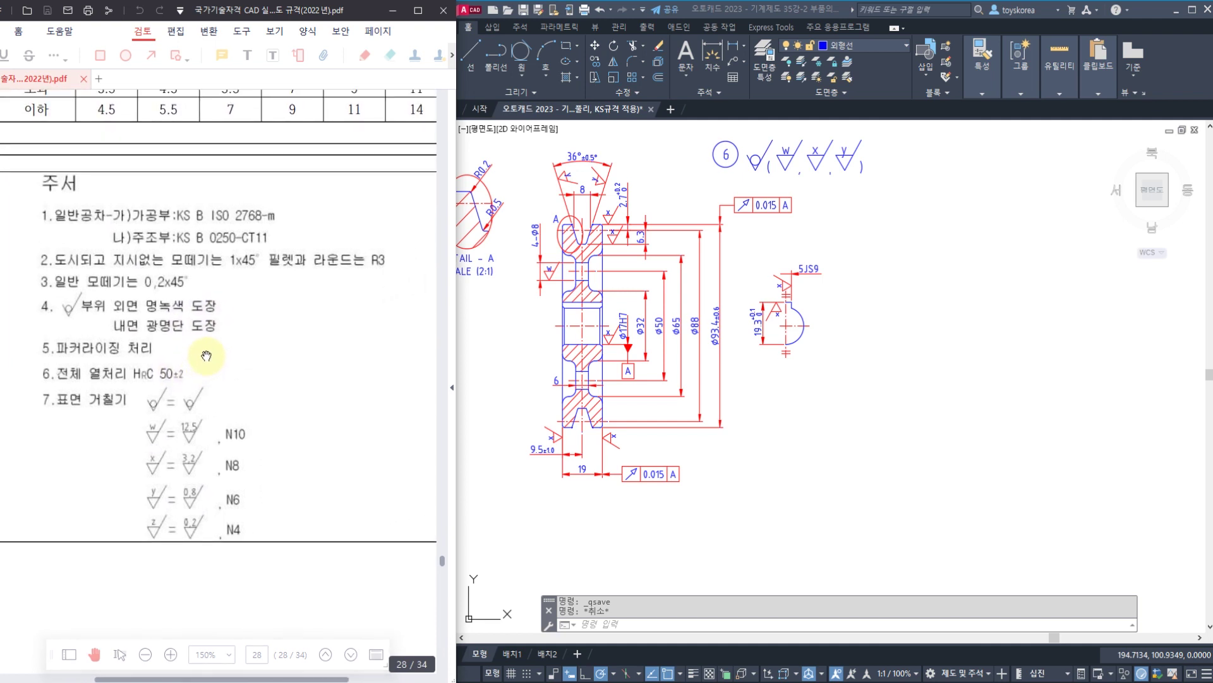
- Create a multiline text block below the keyway detail in the pulley drawing and enter the heading "주서"
{"action": "left_click", "coordinate": [848, 408]}
{"action": "key", "text": "Escape"}
{"action": "scroll", "coordinate": [822, 410], "scroll_direction": "up", "scroll_amount": 1}
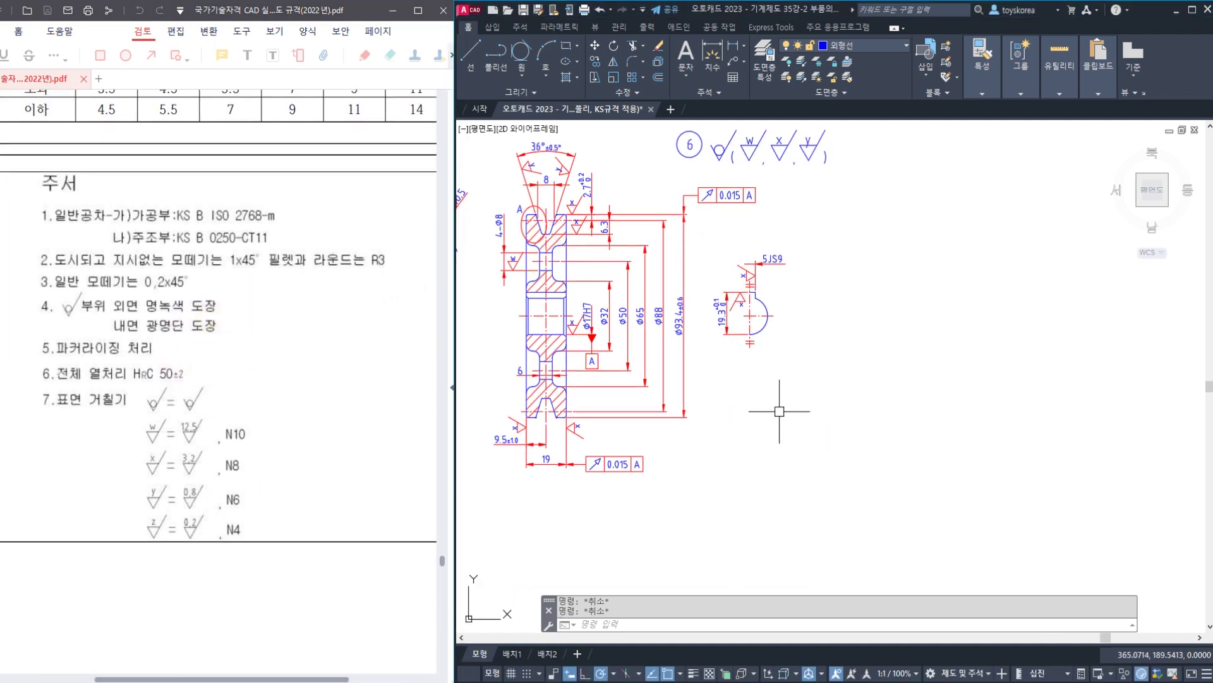
{"action": "scroll", "coordinate": [777, 415], "scroll_direction": "up", "scroll_amount": 1}
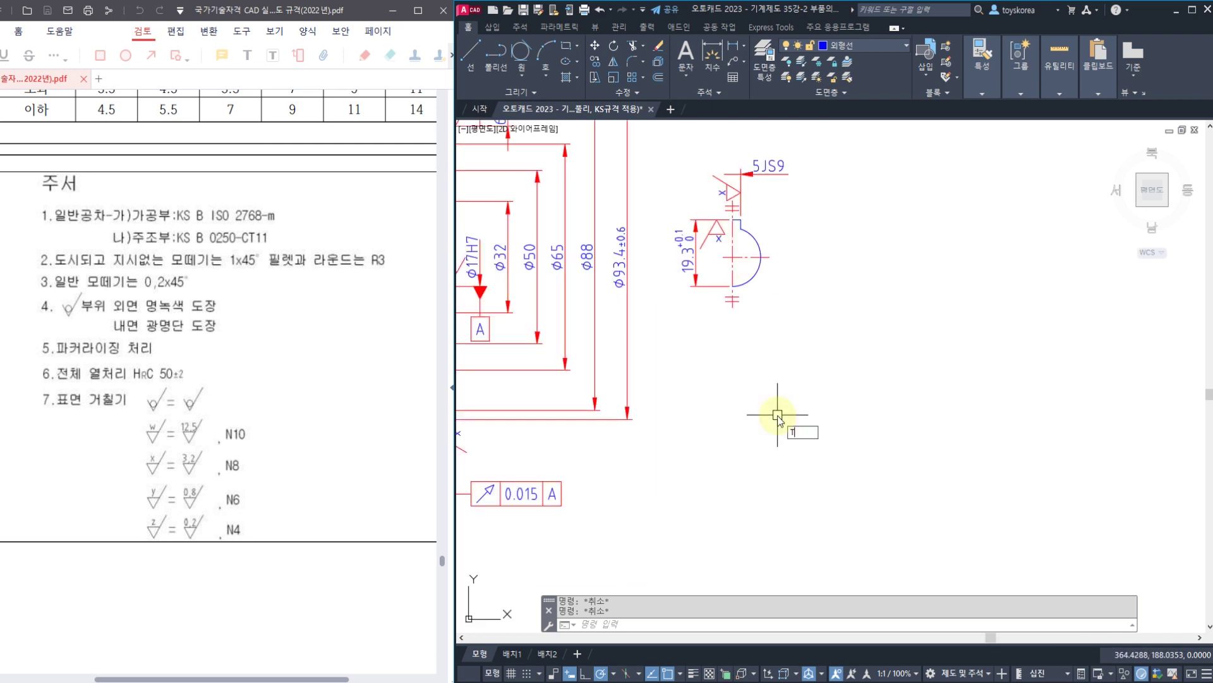
{"action": "type", "text": "mt"}
{"action": "key", "text": "Return"}
{"action": "left_click", "coordinate": [667, 339]}
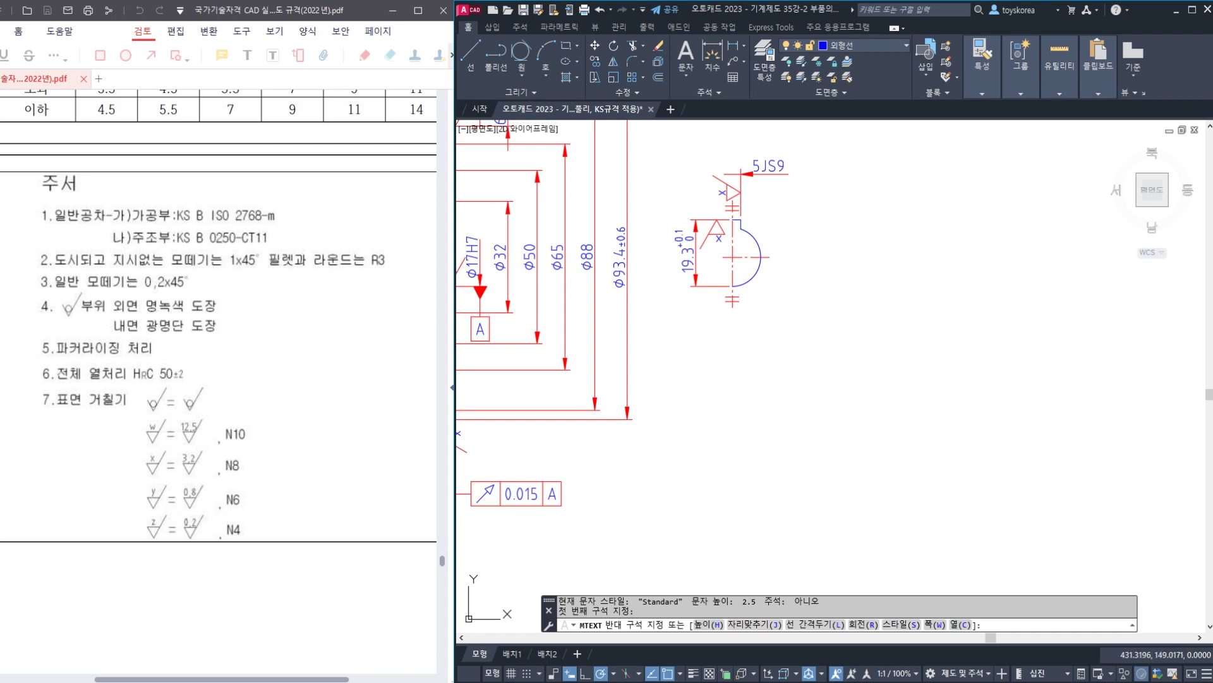
{"action": "left_click", "coordinate": [1002, 354]}
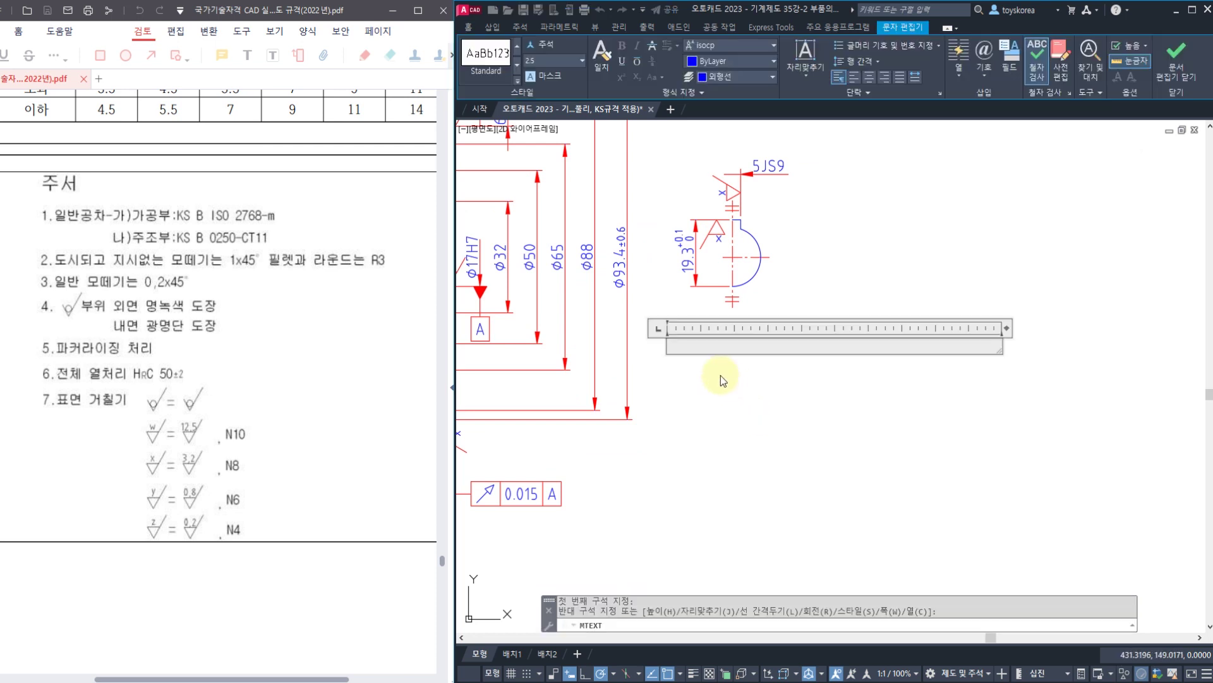
{"action": "type", "text": "주서"}
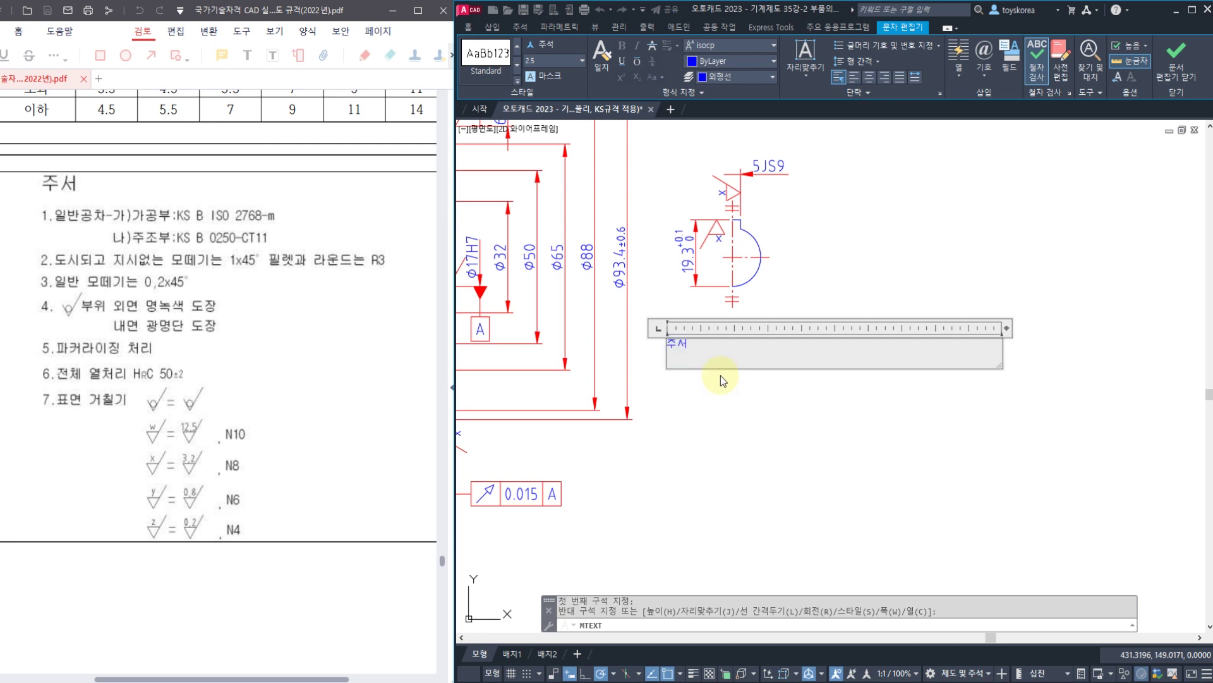
- Add the first note line under the heading: "1. 도시되고 지시없는 모떼기는 1x45°, 필렛과 라운드 R3"
{"action": "scroll", "coordinate": [720, 376], "scroll_direction": "up", "scroll_amount": 2}
{"action": "key", "text": "Return"}
{"action": "type", "text": "1. ㄷ"}
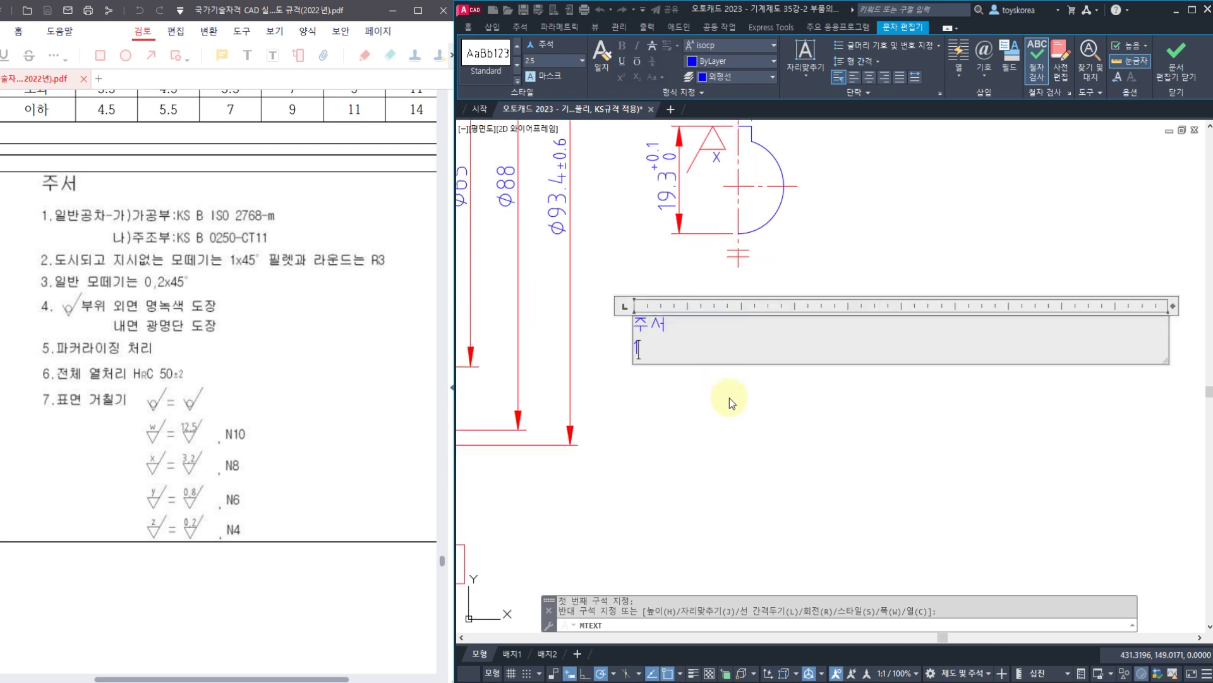
{"action": "type", "text": "도시되고 지시없"}
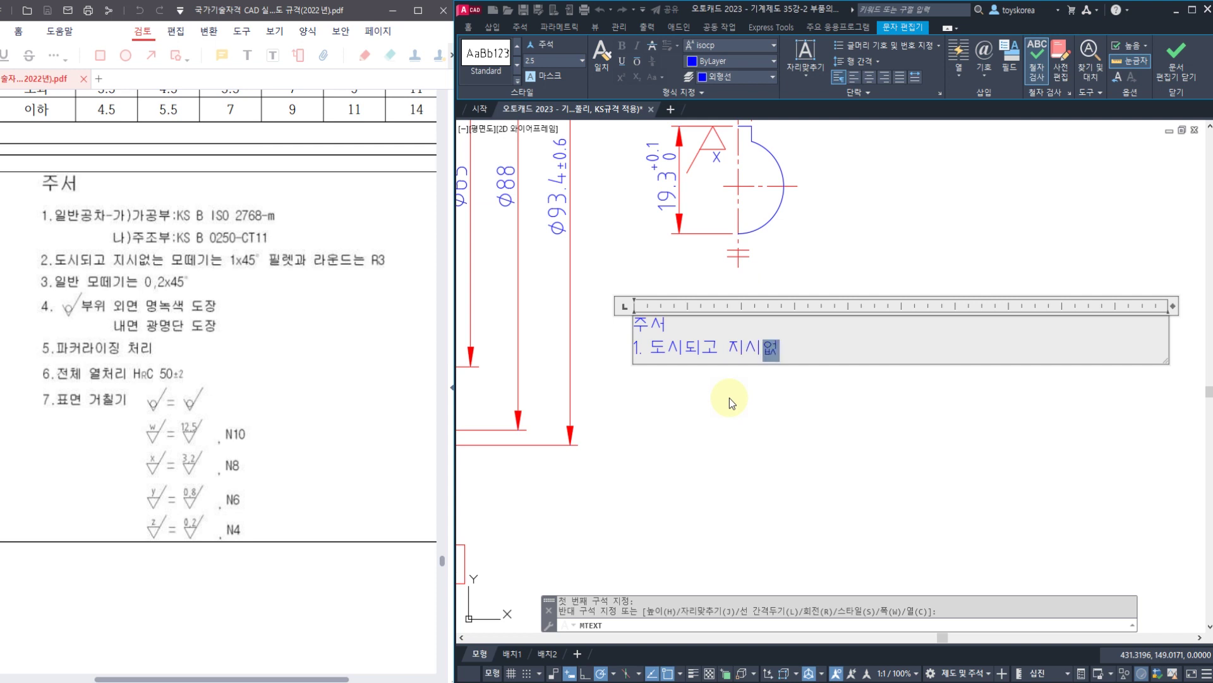
{"action": "type", "text": "는 모ㄸㅔ기는 1ㅌ"}
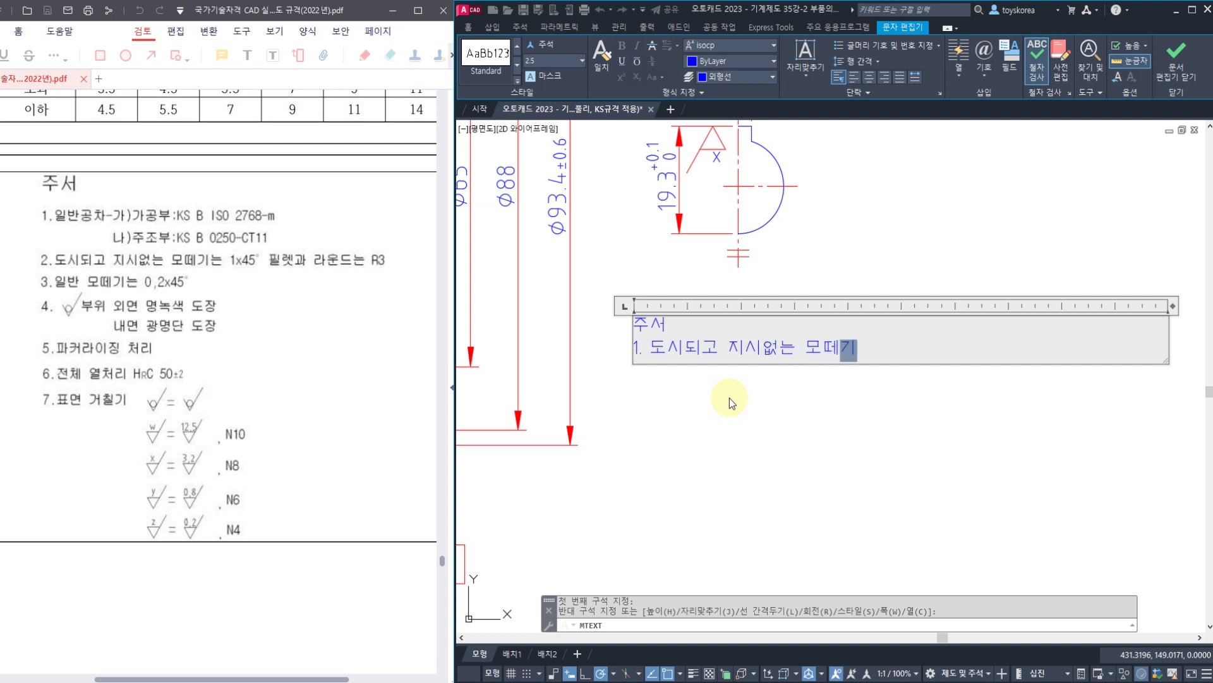
{"action": "key", "text": "BackSpace"}
{"action": "type", "text": "x"}
{"action": "type", "text": "$"}
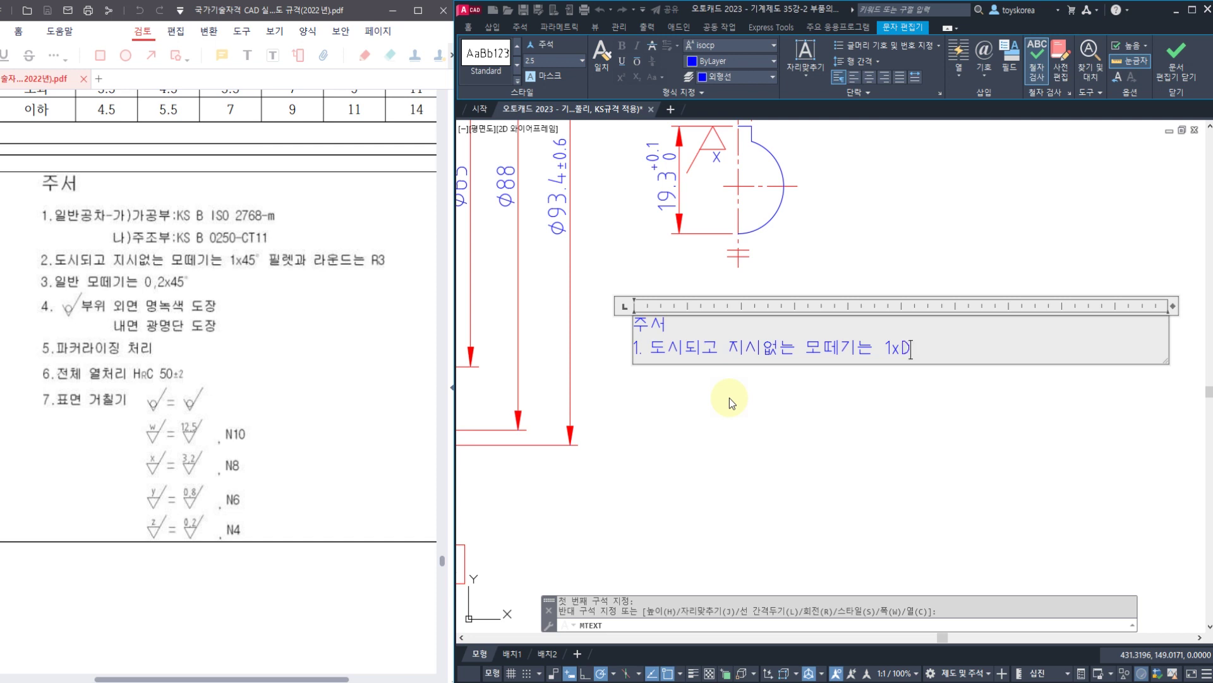
{"action": "key", "text": "BackSpace"}
{"action": "type", "text": "45°, 필"}
{"action": "type", "text": "렛ㄱ"}
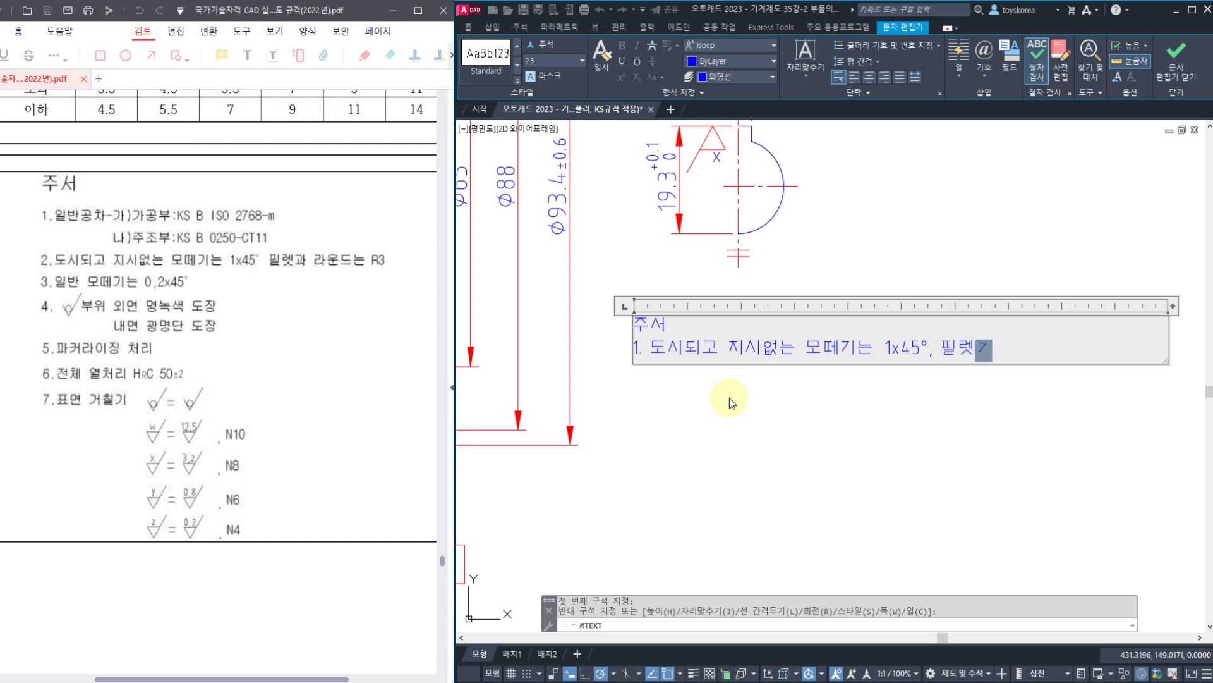
{"action": "type", "text": "과 라운드 R"}
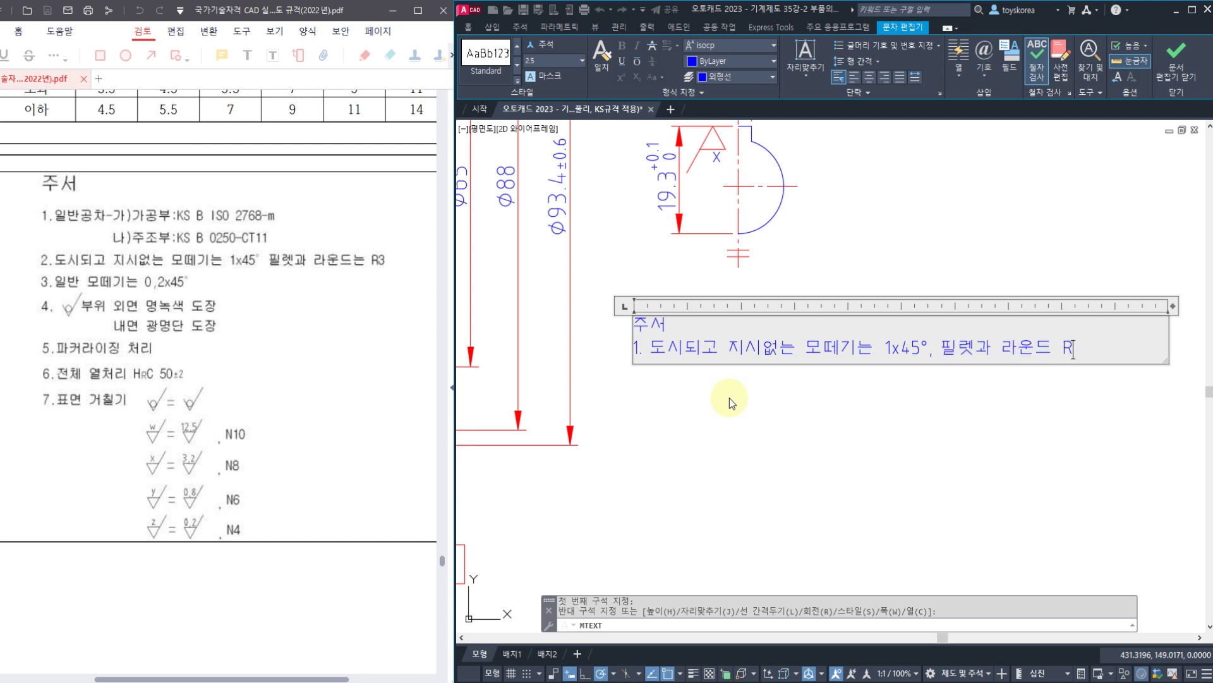
{"action": "type", "text": "3"}
- Add the second note line: "2. 일반 모떼기는 0.2x45°"
{"action": "key", "text": "Return"}
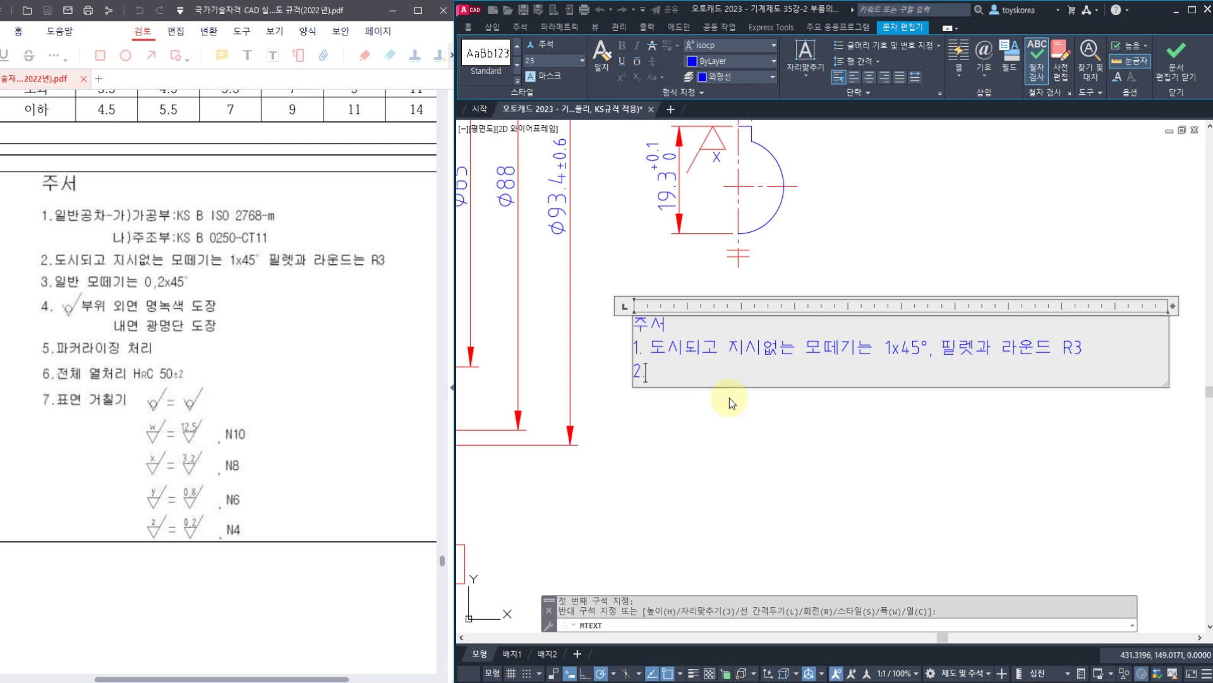
{"action": "type", "text": "일"}
{"action": "type", "text": "반"}
{"action": "type", "text": " 모떼"}
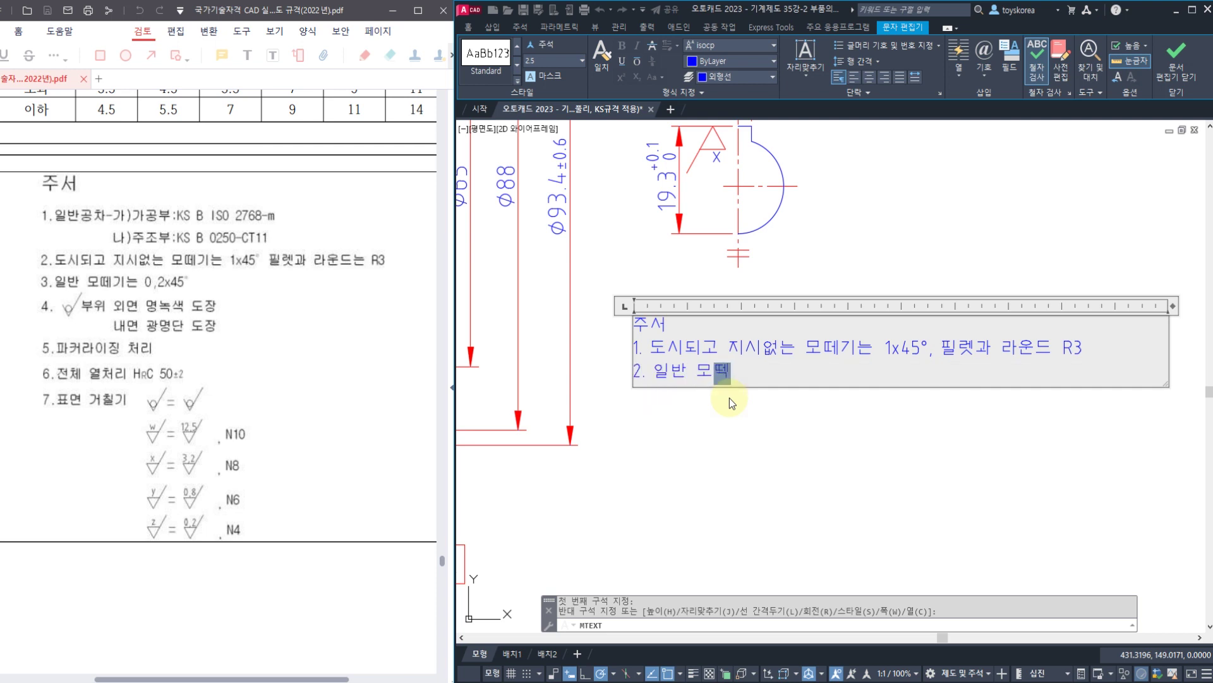
{"action": "type", "text": "기는 0"}
{"action": "type", "text": ".2x"}
{"action": "type", "text": "4"}
{"action": "type", "text": "5%%d"}
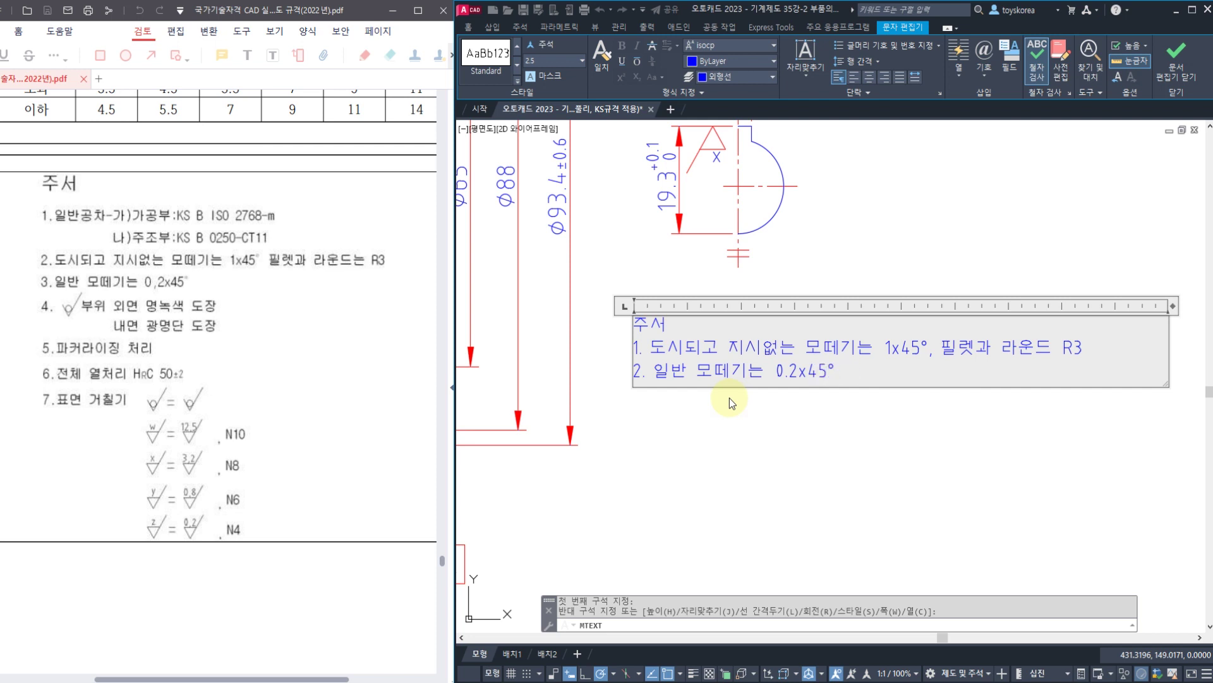
- Add the third note line "3. 표면 거칠기", finish the text block and save the drawing
{"action": "key", "text": "Return"}
{"action": "type", "text": "3"}
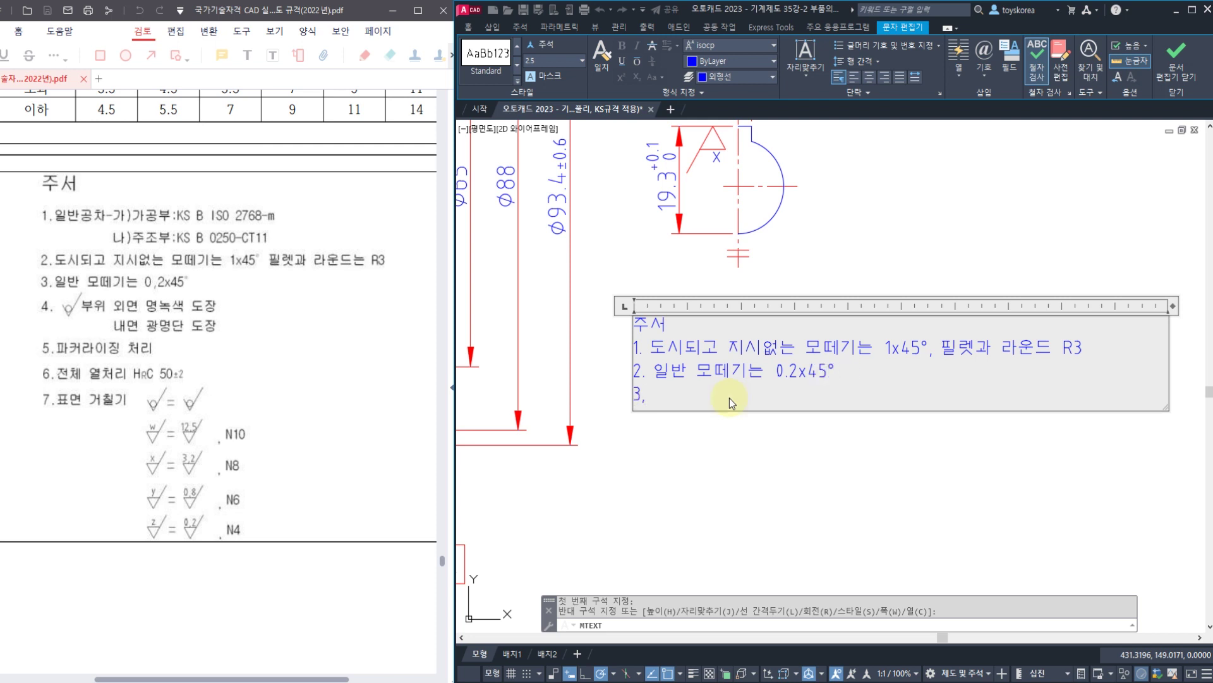
{"action": "type", "text": ". "}
{"action": "type", "text": "VYAU"}
{"action": "key", "text": "BackSpace"}
{"action": "key", "text": "BackSpace"}
{"action": "key", "text": "BackSpace"}
{"action": "key", "text": "BackSpace"}
{"action": "type", "text": "폼면 ㄱ"}
{"action": "key", "text": "Return"}
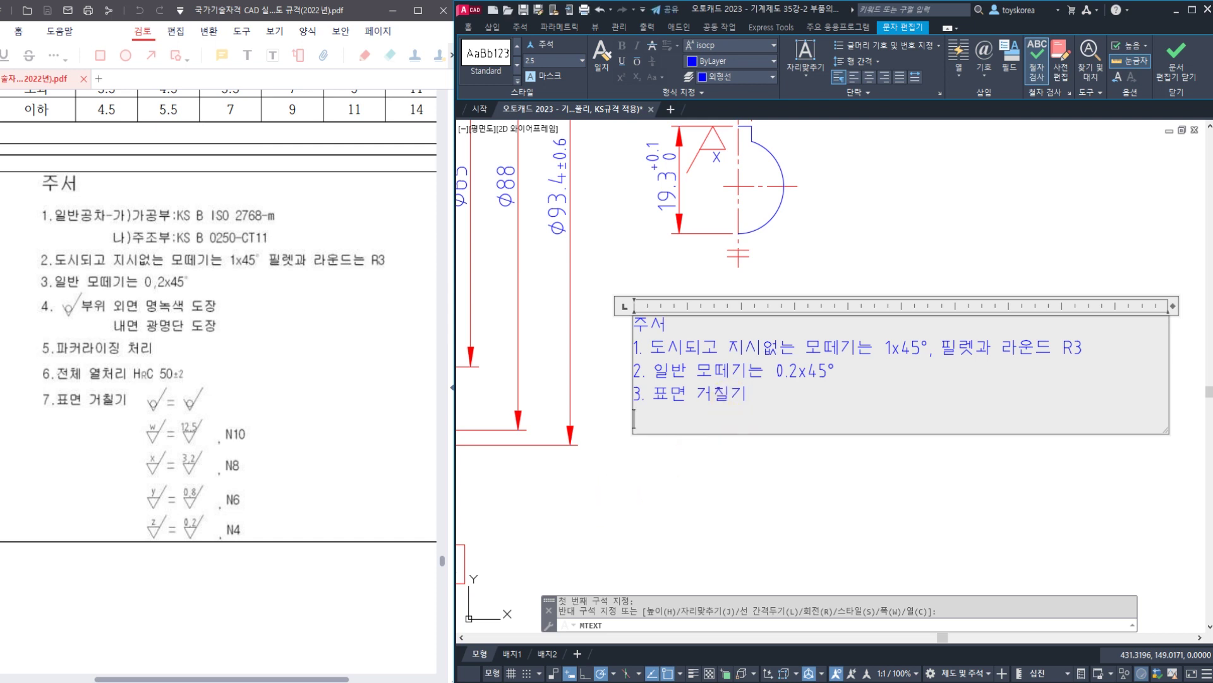
{"action": "left_click", "coordinate": [614, 492]}
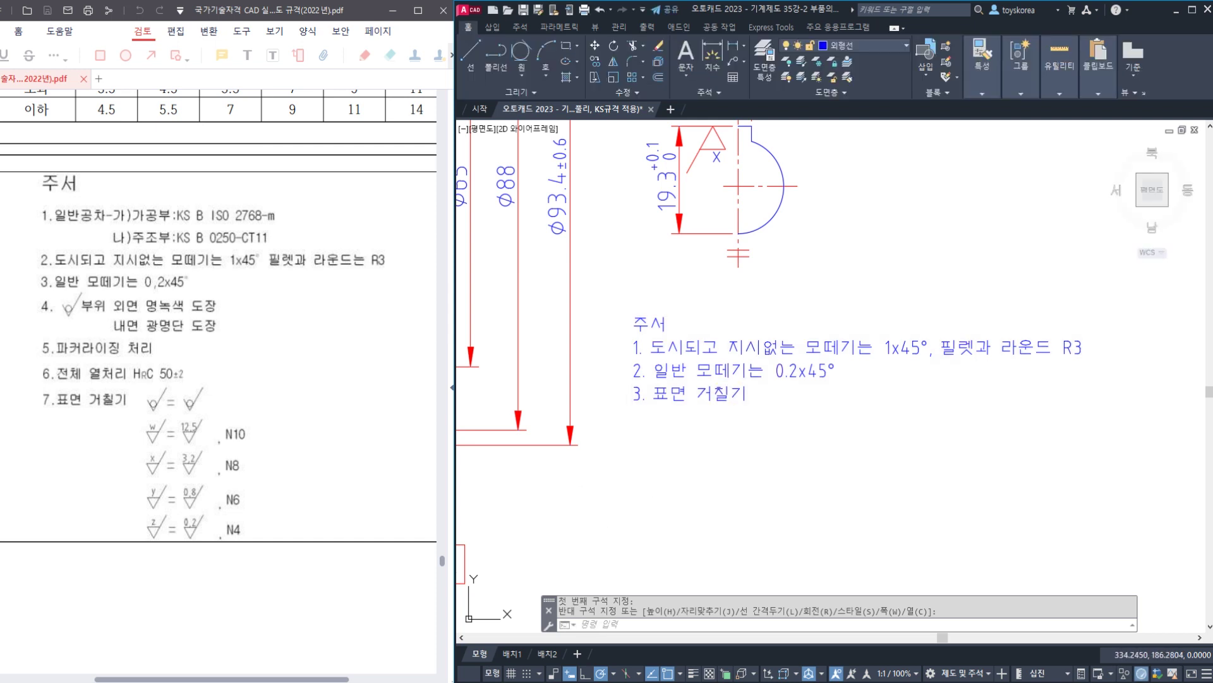
{"action": "key", "text": "ctrl+s"}
- Copy the "x" surface roughness symbol from beside the Ø17H7 bore dimension to the area below the note line "3. 표면 거칠기"
{"action": "scroll", "coordinate": [663, 359], "scroll_direction": "down", "scroll_amount": 2}
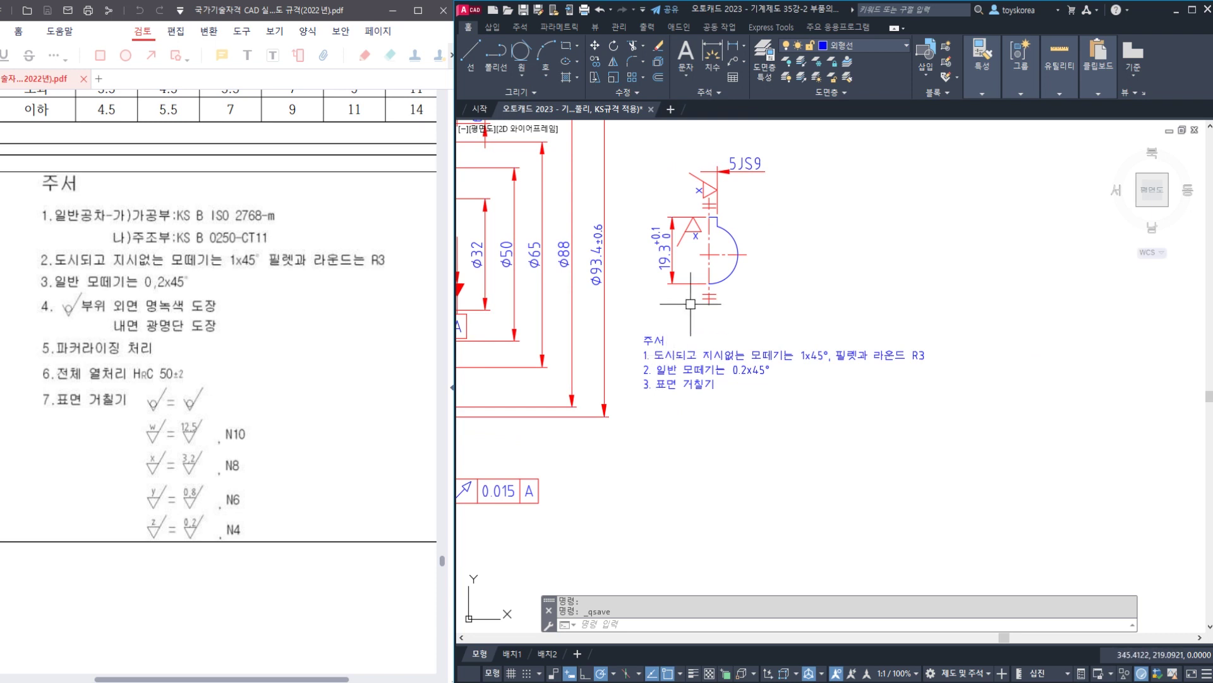
{"action": "middle_click_drag", "start_coordinate": [690, 304], "coordinate": [671, 424]}
{"action": "mouse_move", "coordinate": [667, 224]}
{"action": "middle_mouse_down"}
{"action": "mouse_move", "coordinate": [622, 364]}
{"action": "mouse_move", "coordinate": [671, 226]}
{"action": "middle_mouse_up"}
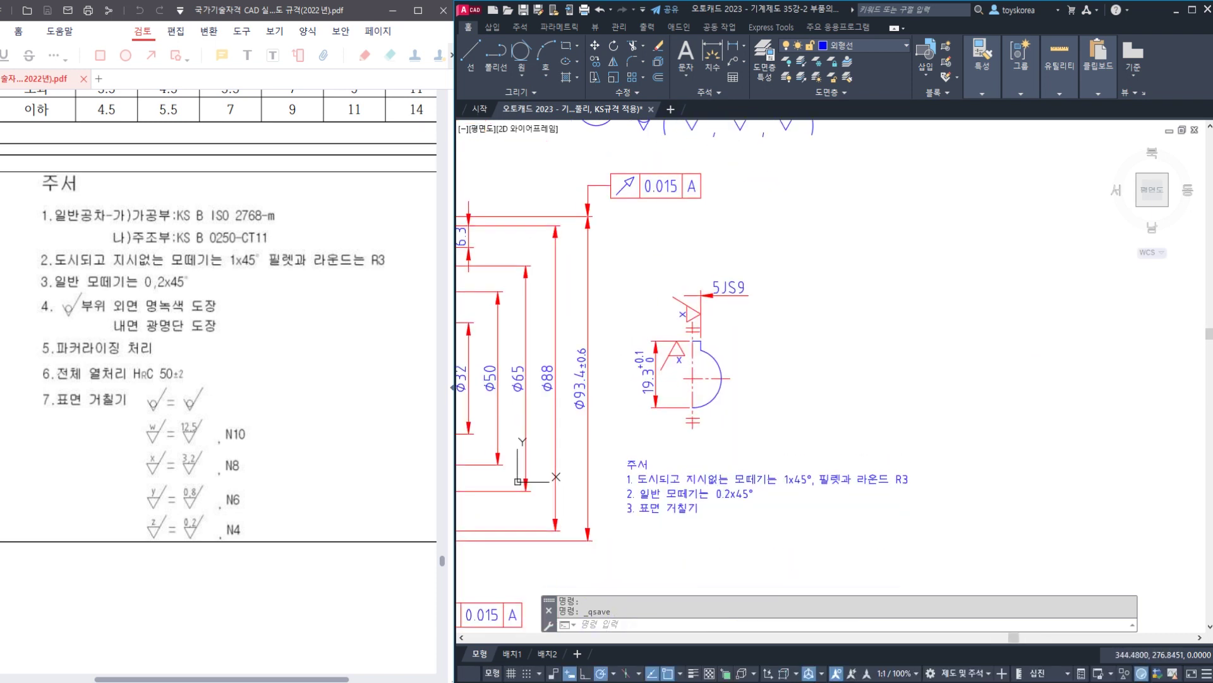
{"action": "mouse_move", "coordinate": [683, 324]}
{"action": "middle_mouse_down"}
{"action": "mouse_move", "coordinate": [665, 339]}
{"action": "mouse_move", "coordinate": [690, 335]}
{"action": "middle_mouse_up"}
{"action": "mouse_move", "coordinate": [805, 309]}
{"action": "middle_mouse_down"}
{"action": "mouse_move", "coordinate": [710, 347]}
{"action": "mouse_move", "coordinate": [889, 268]}
{"action": "middle_mouse_up"}
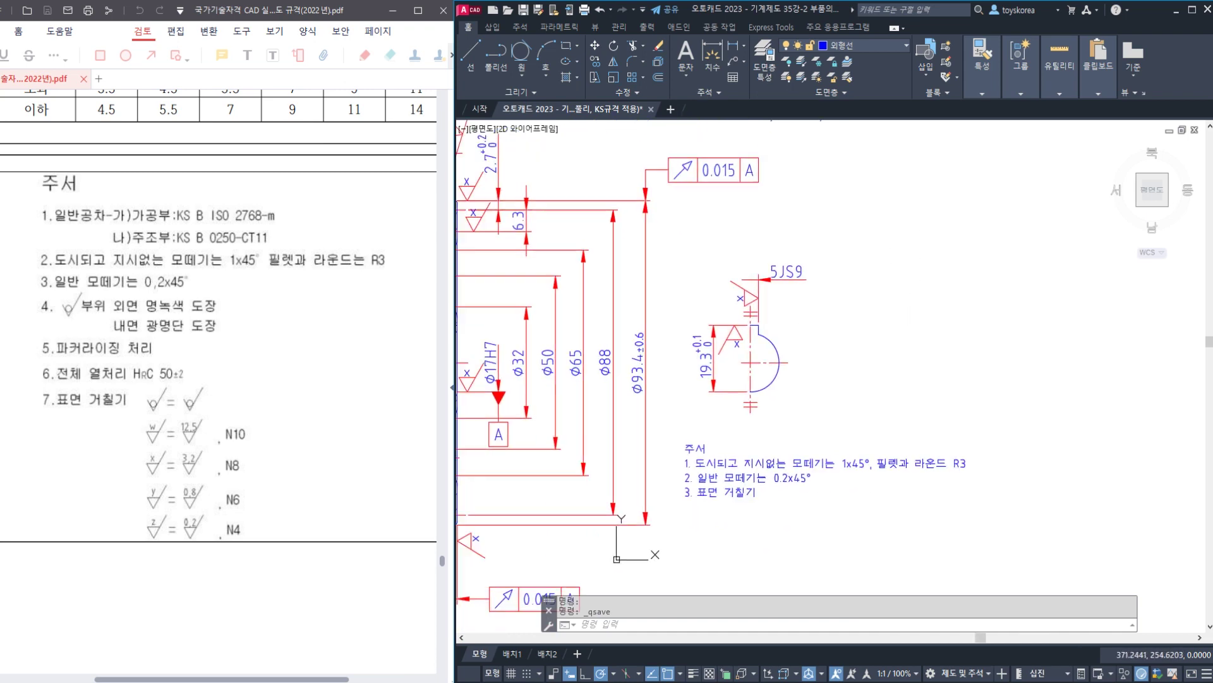
{"action": "middle_click_drag", "start_coordinate": [665, 339], "coordinate": [739, 328]}
{"action": "middle_click_drag", "start_coordinate": [666, 411], "coordinate": [631, 347]}
{"action": "middle_click_drag", "start_coordinate": [554, 292], "coordinate": [655, 358]}
{"action": "scroll", "coordinate": [655, 359], "scroll_direction": "down", "scroll_amount": 2}
{"action": "scroll", "coordinate": [641, 383], "scroll_direction": "up", "scroll_amount": 6}
{"action": "scroll", "coordinate": [679, 367], "scroll_direction": "up", "scroll_amount": 4}
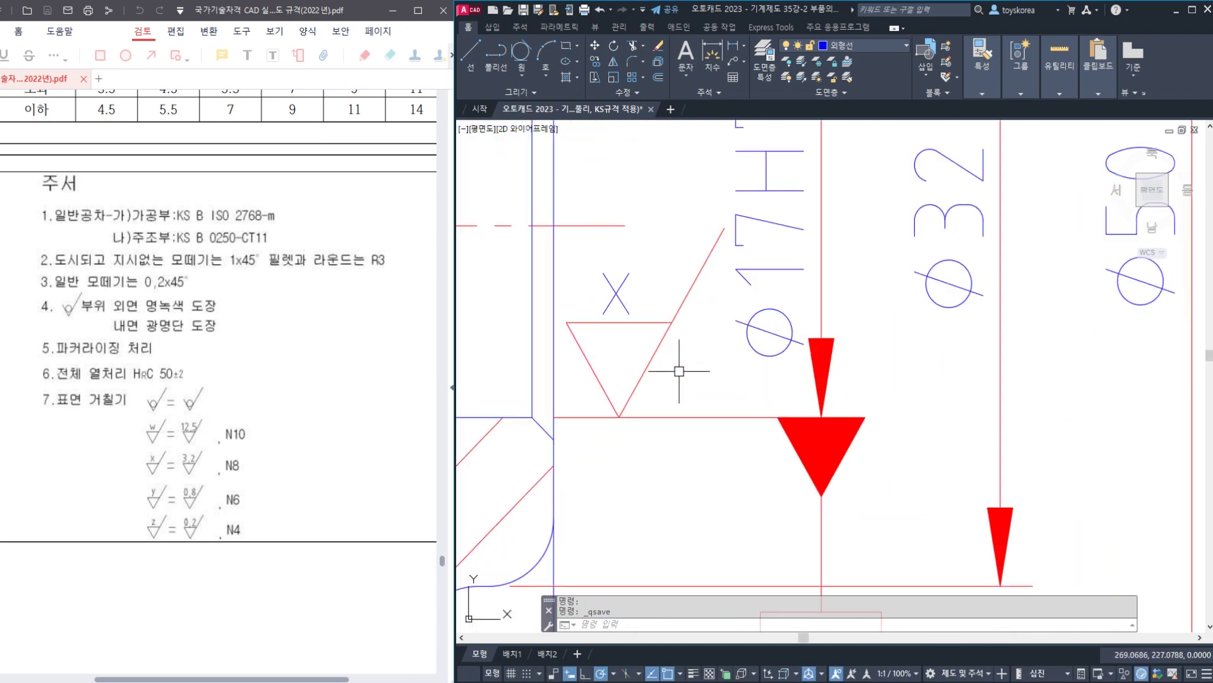
{"action": "left_click", "coordinate": [676, 405]}
{"action": "left_click", "coordinate": [590, 287]}
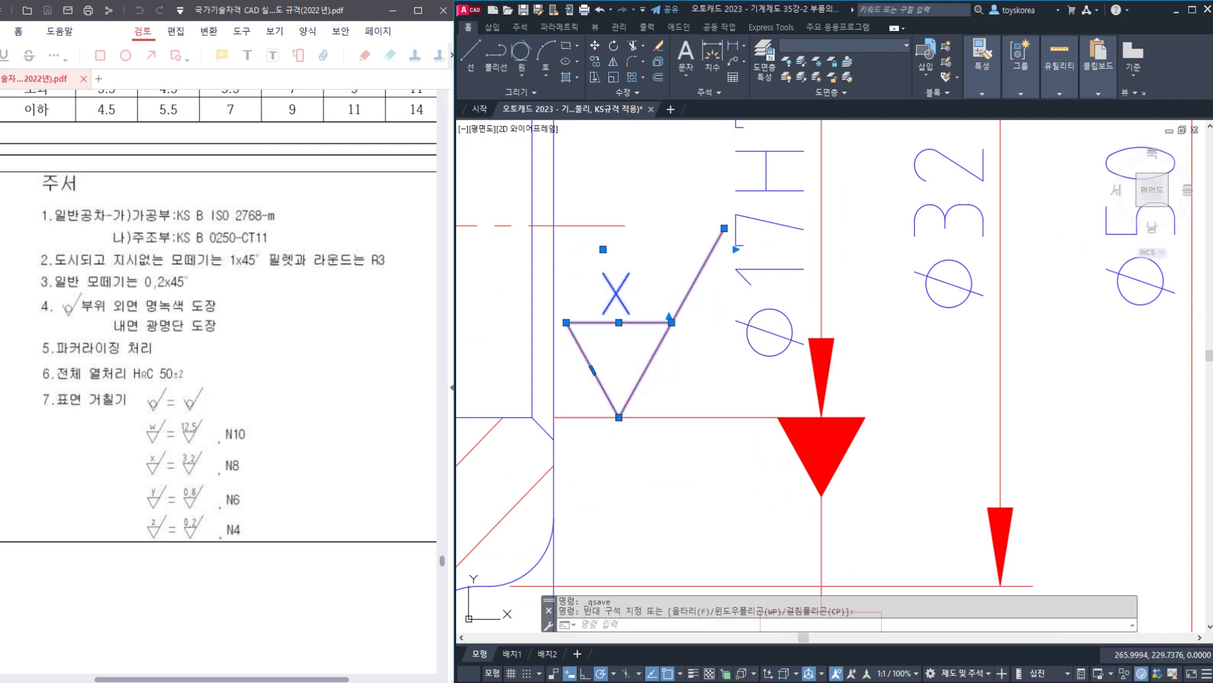
{"action": "type", "text": "ㅐ"}
{"action": "key", "text": "Return"}
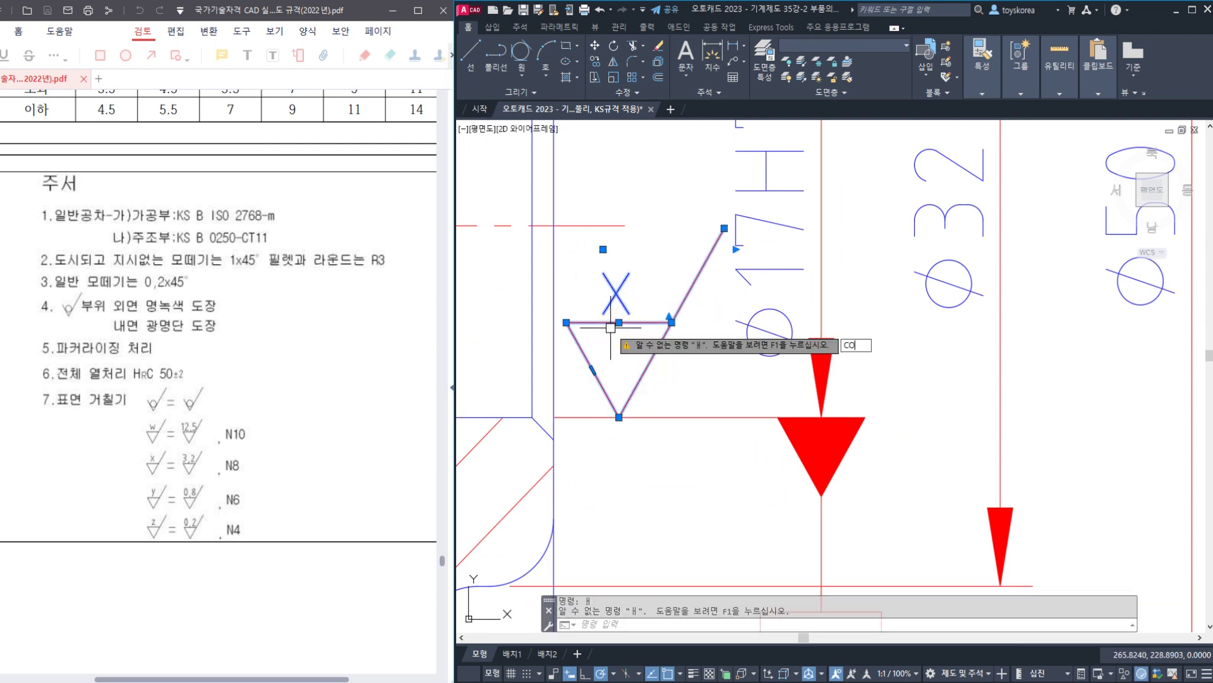
{"action": "key", "text": "Return"}
{"action": "left_click", "coordinate": [611, 342]}
{"action": "scroll", "coordinate": [664, 354], "scroll_direction": "down", "scroll_amount": 3}
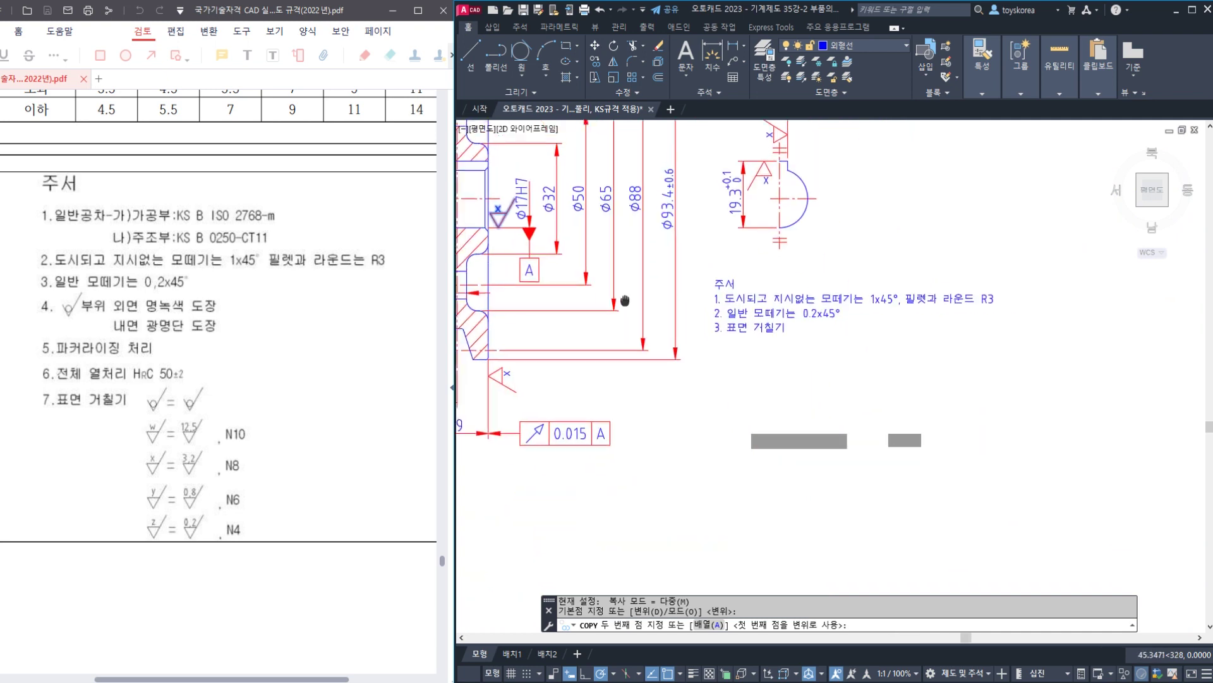
{"action": "scroll", "coordinate": [727, 354], "scroll_direction": "up", "scroll_amount": 5}
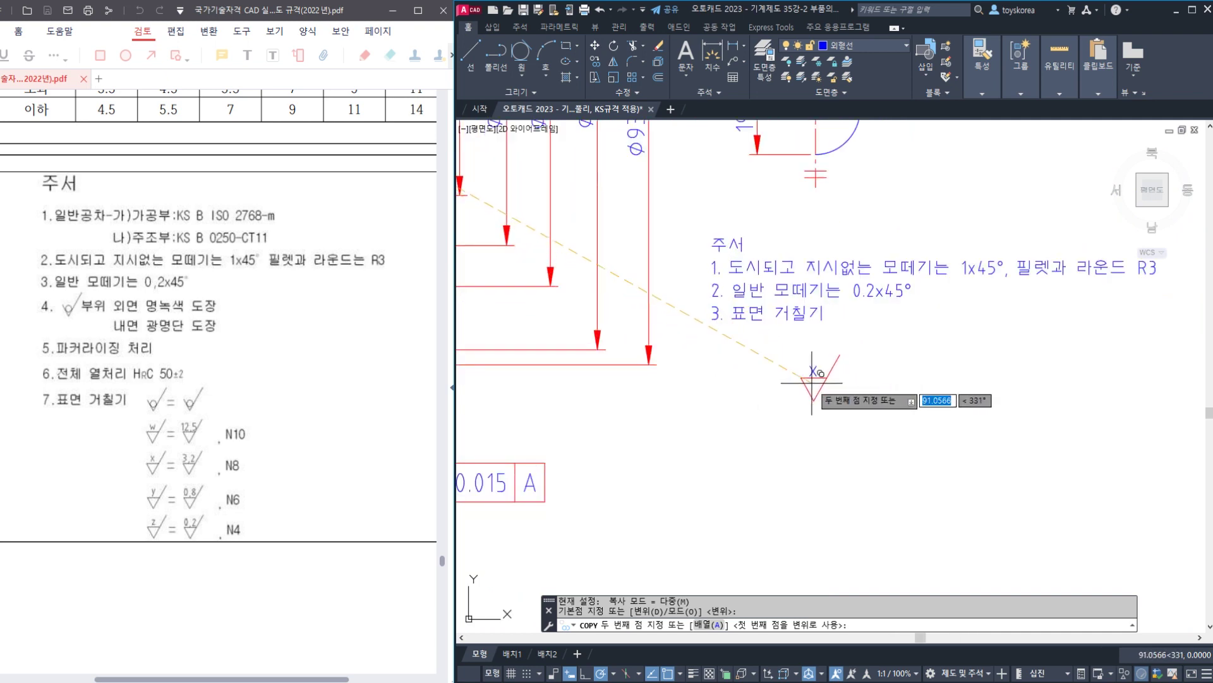
{"action": "left_click", "coordinate": [834, 374]}
{"action": "key", "text": "Escape"}
{"action": "middle_click_drag", "start_coordinate": [834, 375], "coordinate": [758, 411]}
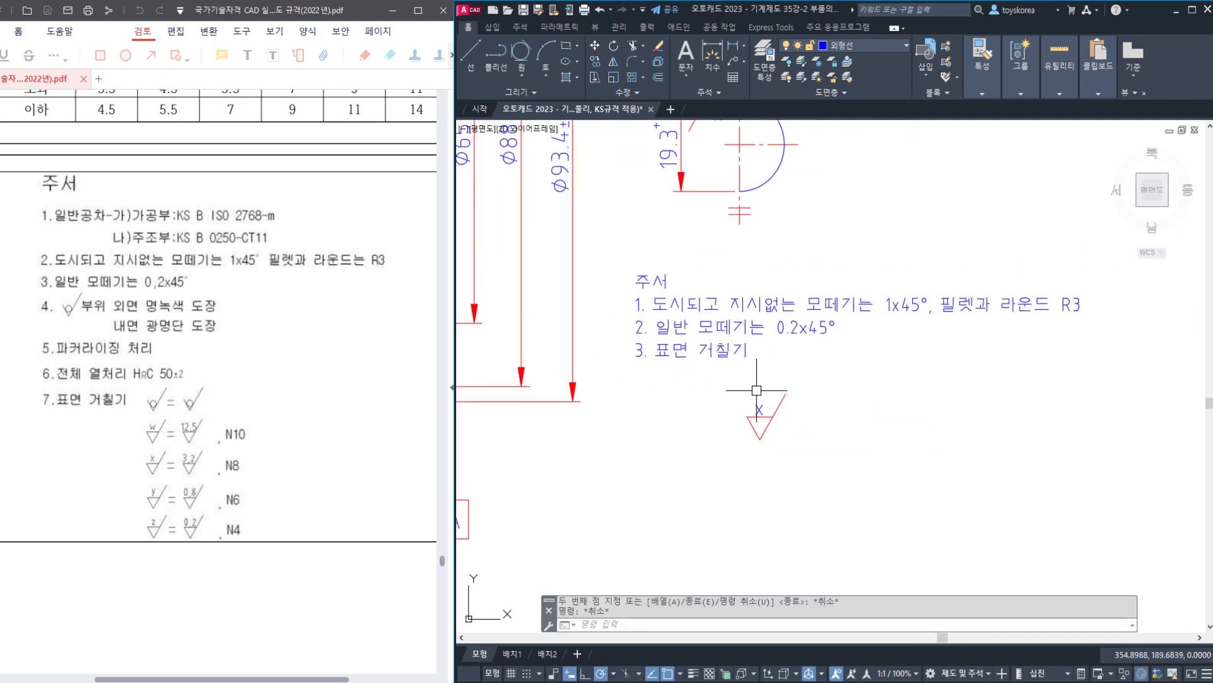
- Set the notes' text height to 3.5 and put "필렛과 라운드 R3" on its own indented line under note 1
{"action": "left_click", "coordinate": [720, 328]}
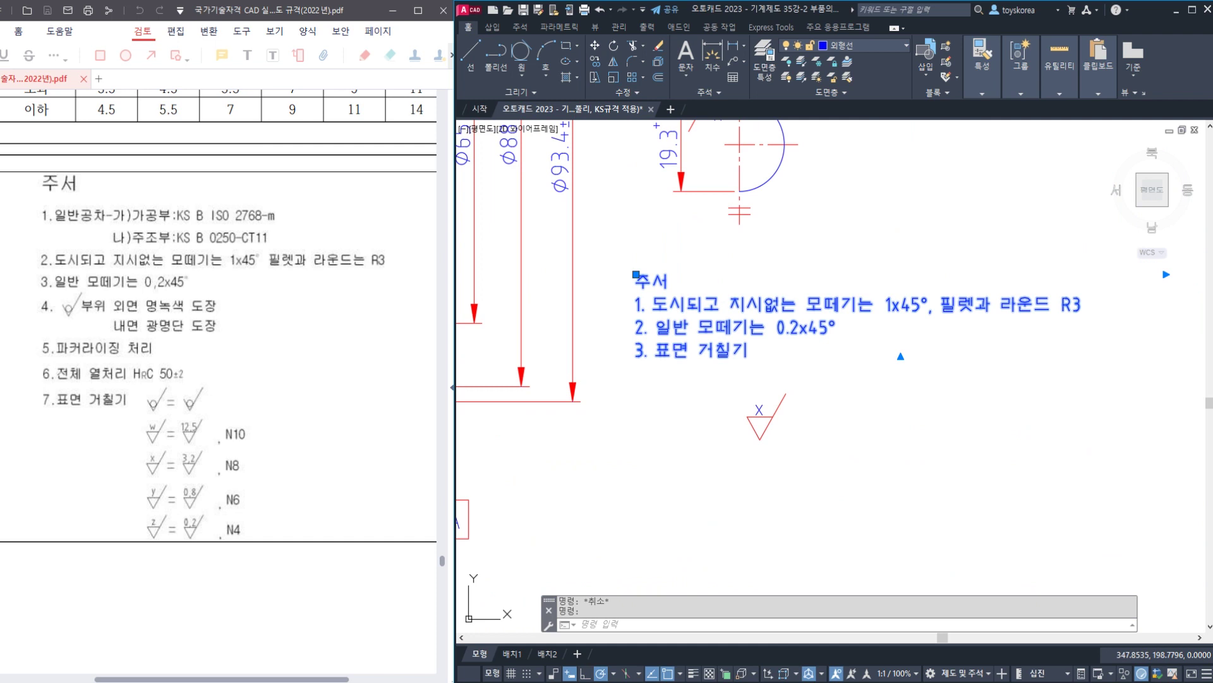
{"action": "double_click", "coordinate": [765, 349]}
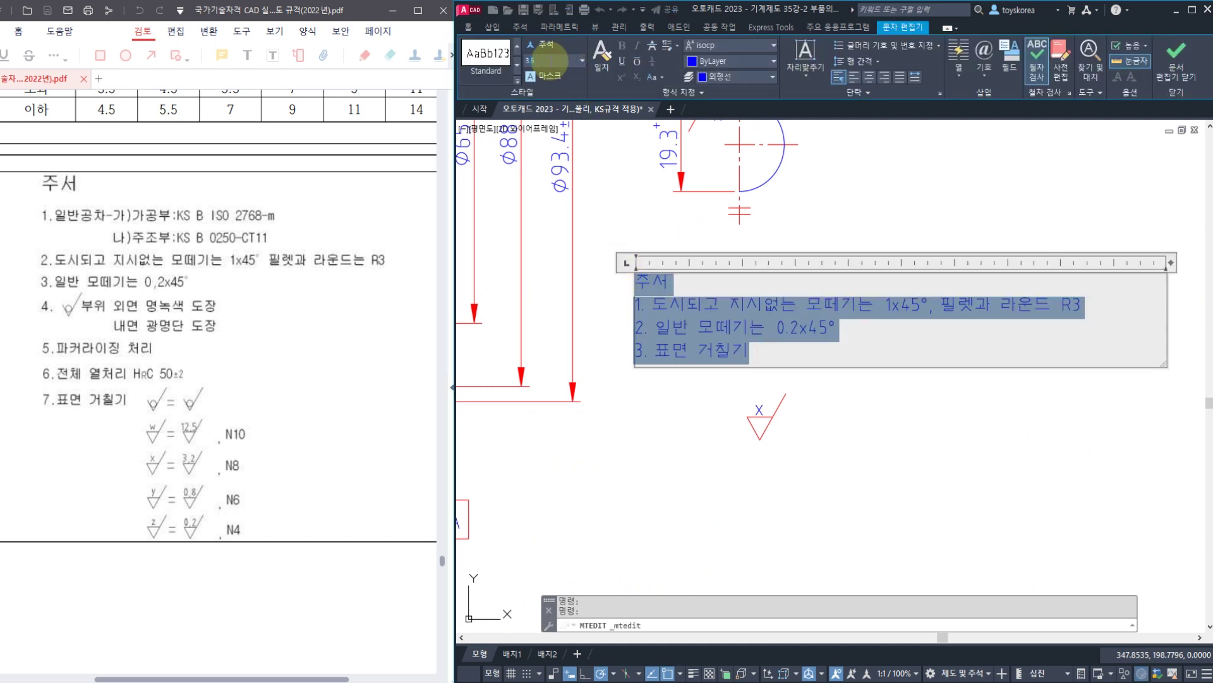
{"action": "key", "text": "Return"}
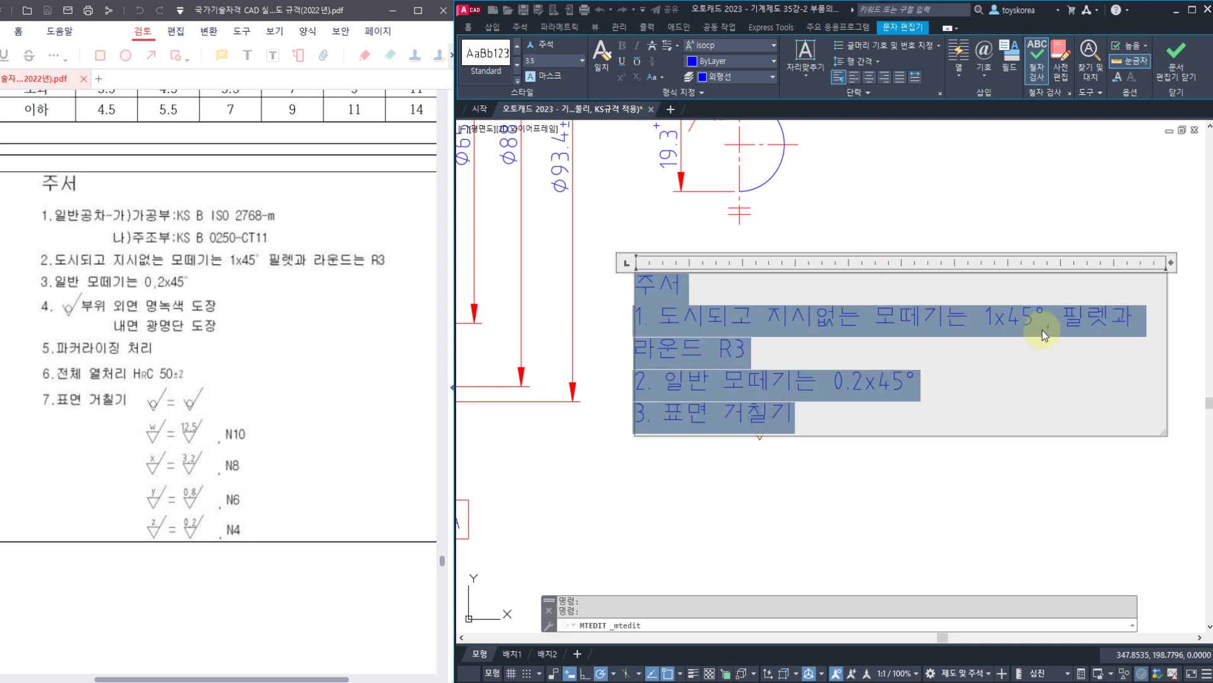
{"action": "left_click", "coordinate": [1061, 320]}
{"action": "key", "text": "BackSpace"}
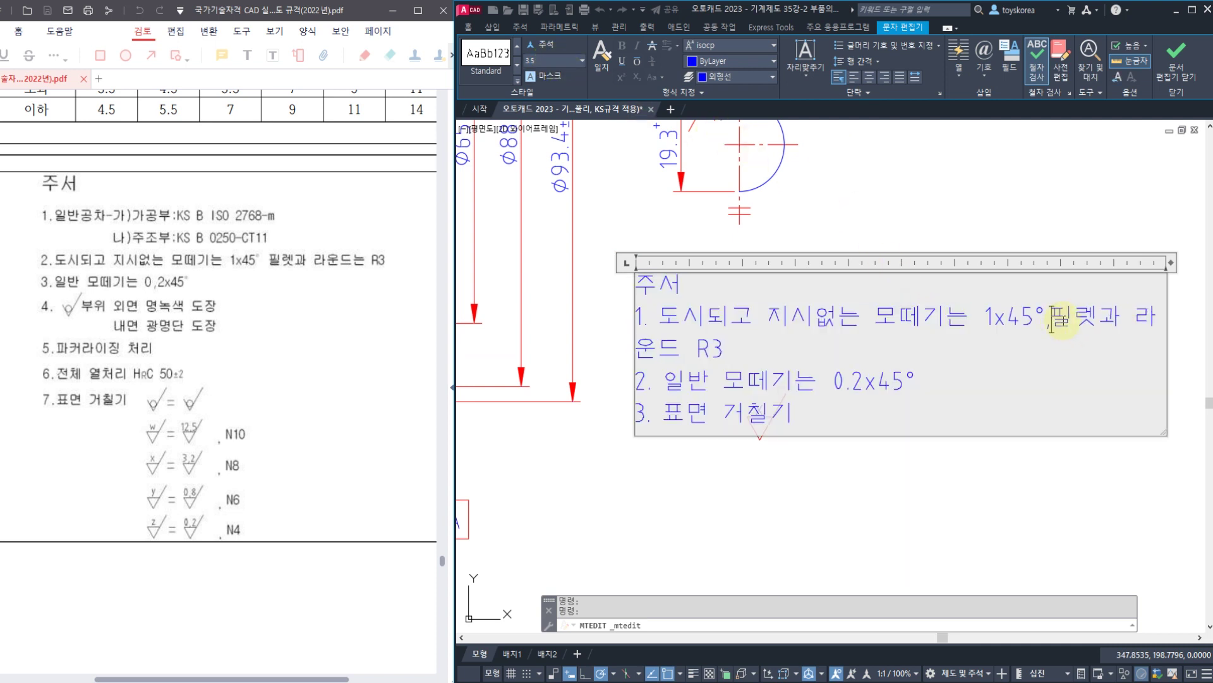
{"action": "key", "text": "Return"}
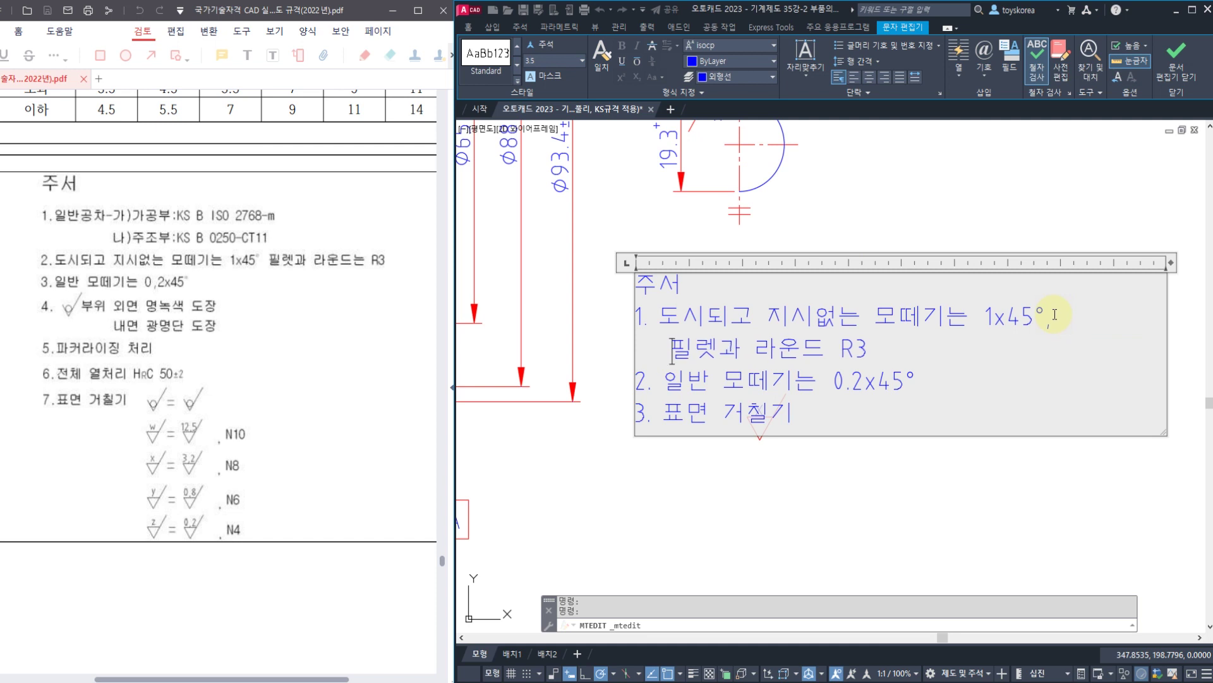
{"action": "key", "text": "BackSpace"}
{"action": "left_click", "coordinate": [866, 487]}
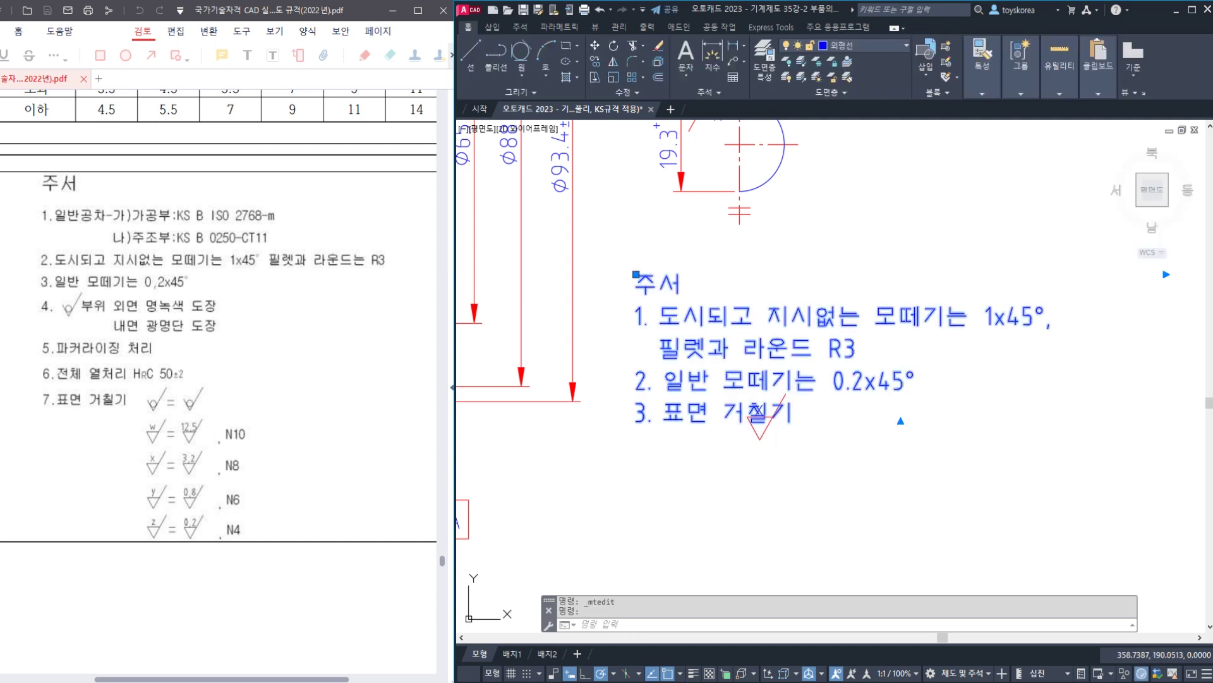
- Change the text style of the whole notes block to 굴림
{"action": "double_click", "coordinate": [798, 384]}
{"action": "key", "text": "ctrl+a"}
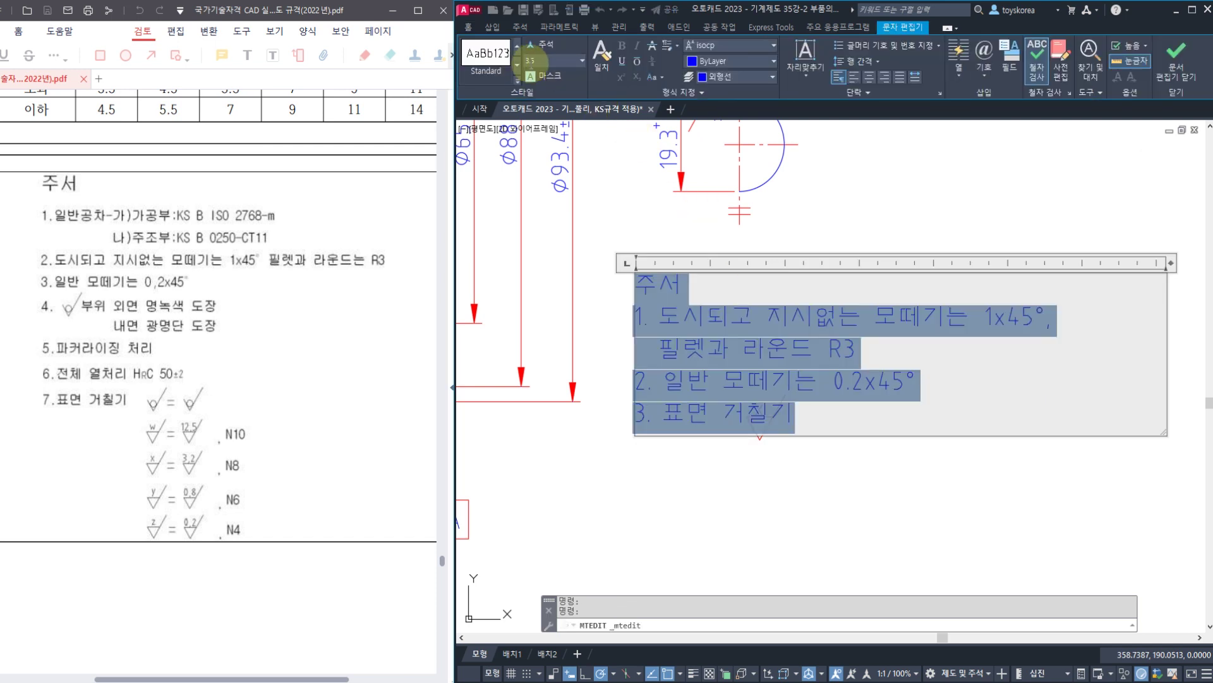
{"action": "left_click", "coordinate": [516, 81]}
{"action": "left_click", "coordinate": [546, 67]}
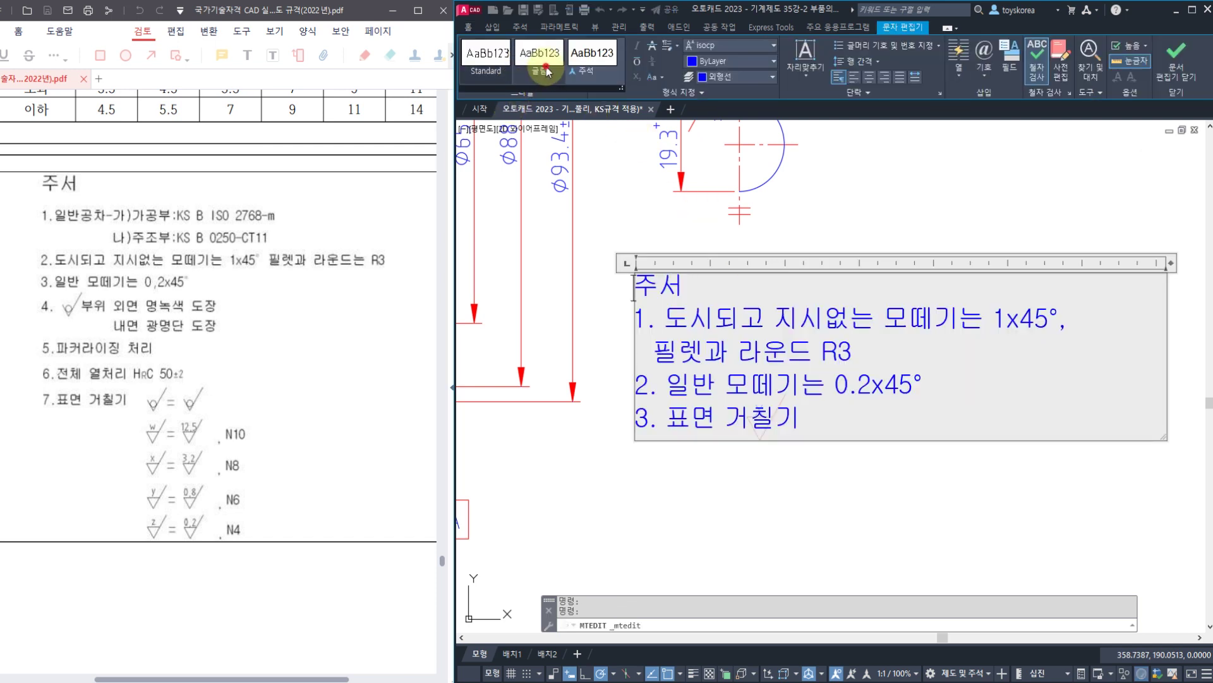
{"action": "left_click", "coordinate": [722, 458]}
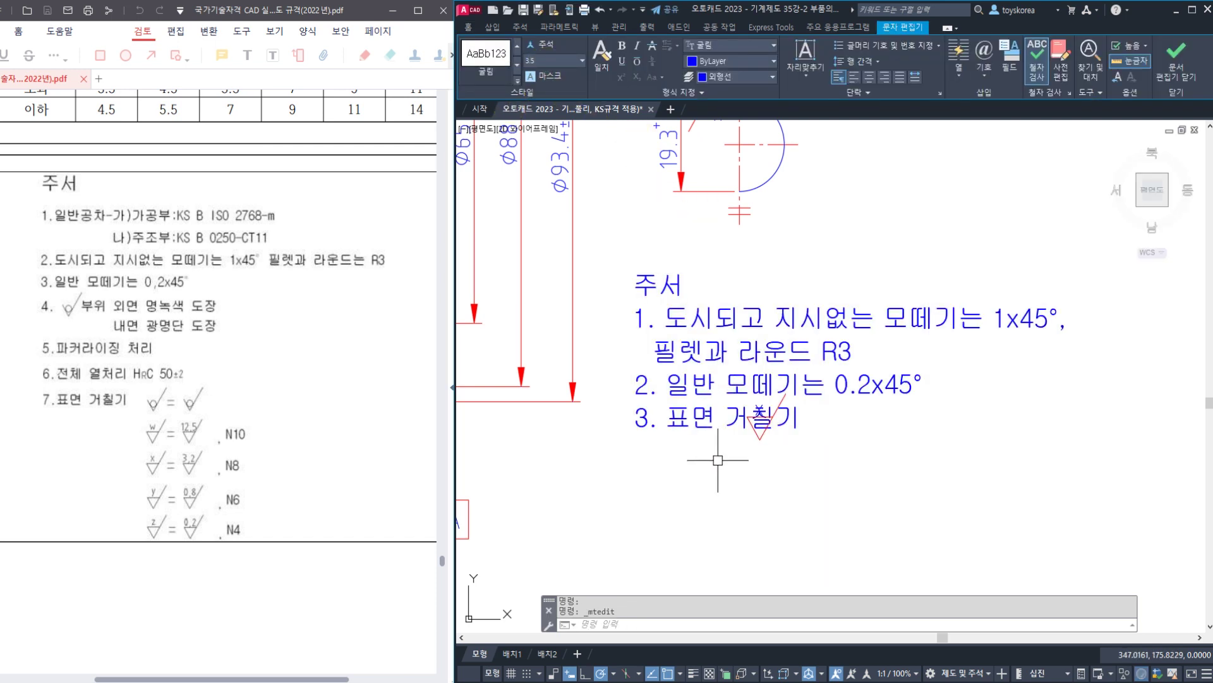
- Move the copied "x" roughness symbol off the enlarged text to just below "3. 표면 거칠기"
{"action": "left_click", "coordinate": [622, 356]}
{"action": "left_click", "coordinate": [829, 481]}
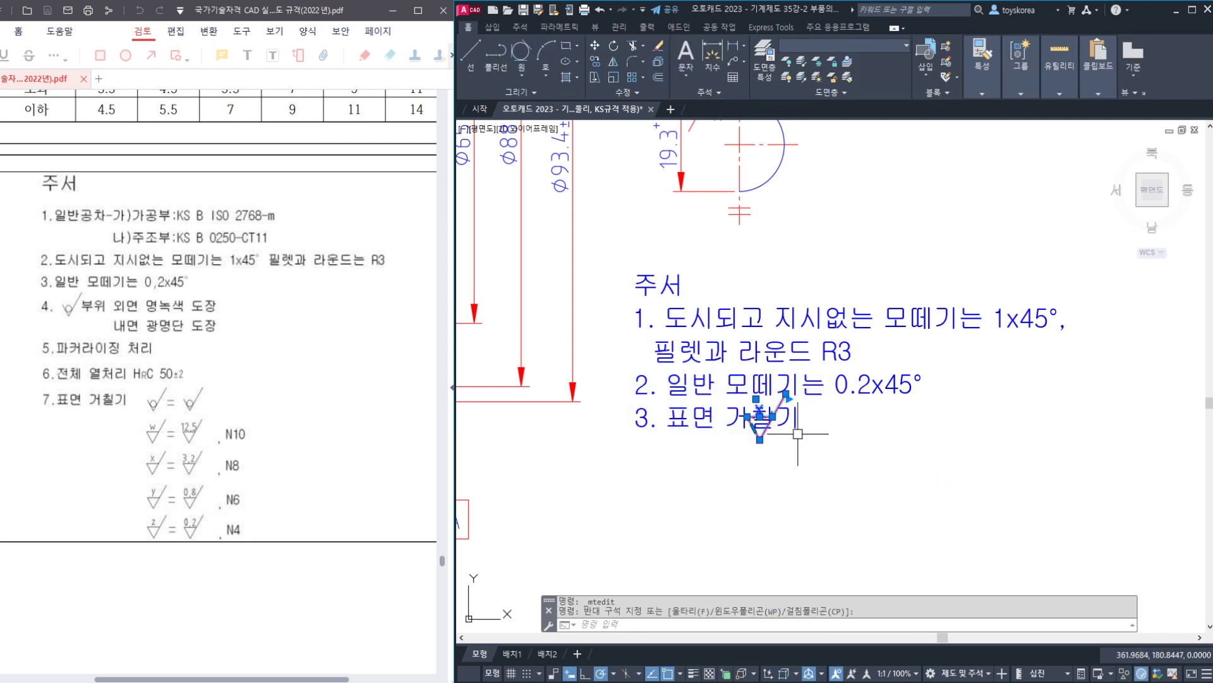
{"action": "middle_click_drag", "start_coordinate": [799, 434], "coordinate": [800, 376]}
{"action": "type", "text": "m"}
{"action": "key", "text": "space"}
{"action": "left_click", "coordinate": [784, 381]}
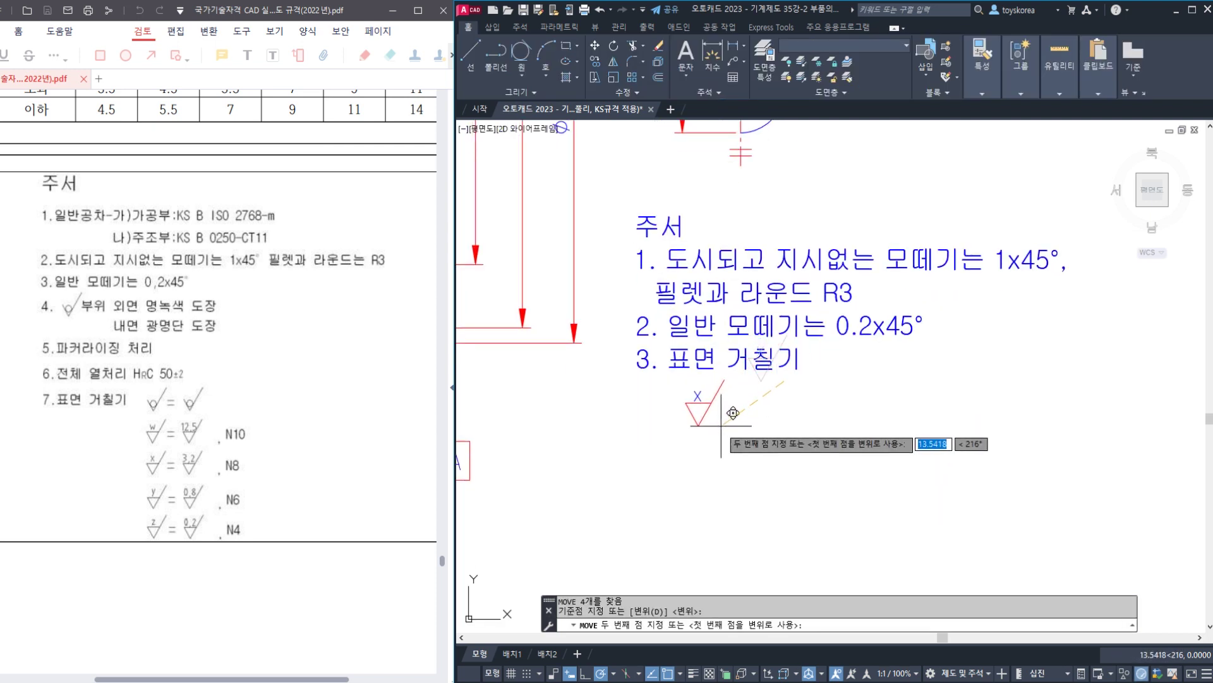
{"action": "key", "text": "Escape"}
{"action": "middle_click_drag", "start_coordinate": [719, 432], "coordinate": [750, 375]}
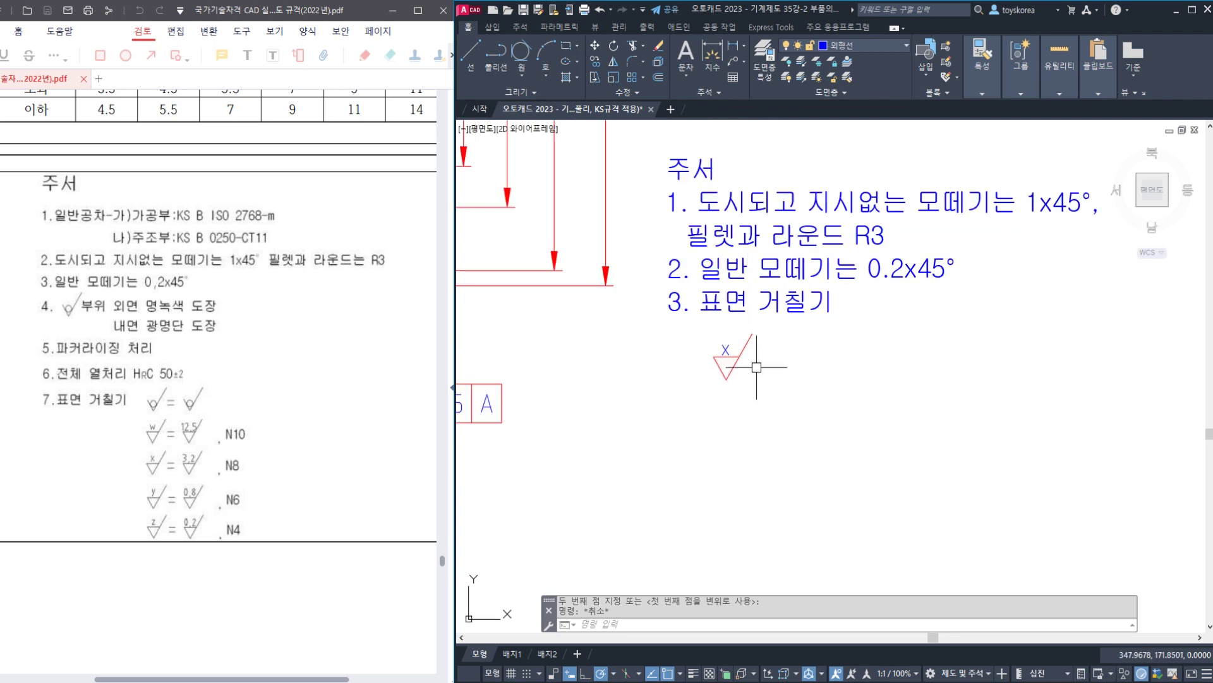
- Copy the "x" roughness symbol straight down three times to form a column of four symbols below note 3
{"action": "left_click", "coordinate": [761, 387]}
{"action": "left_click", "coordinate": [646, 319]}
{"action": "type", "text": "co"}
{"action": "key", "text": "space"}
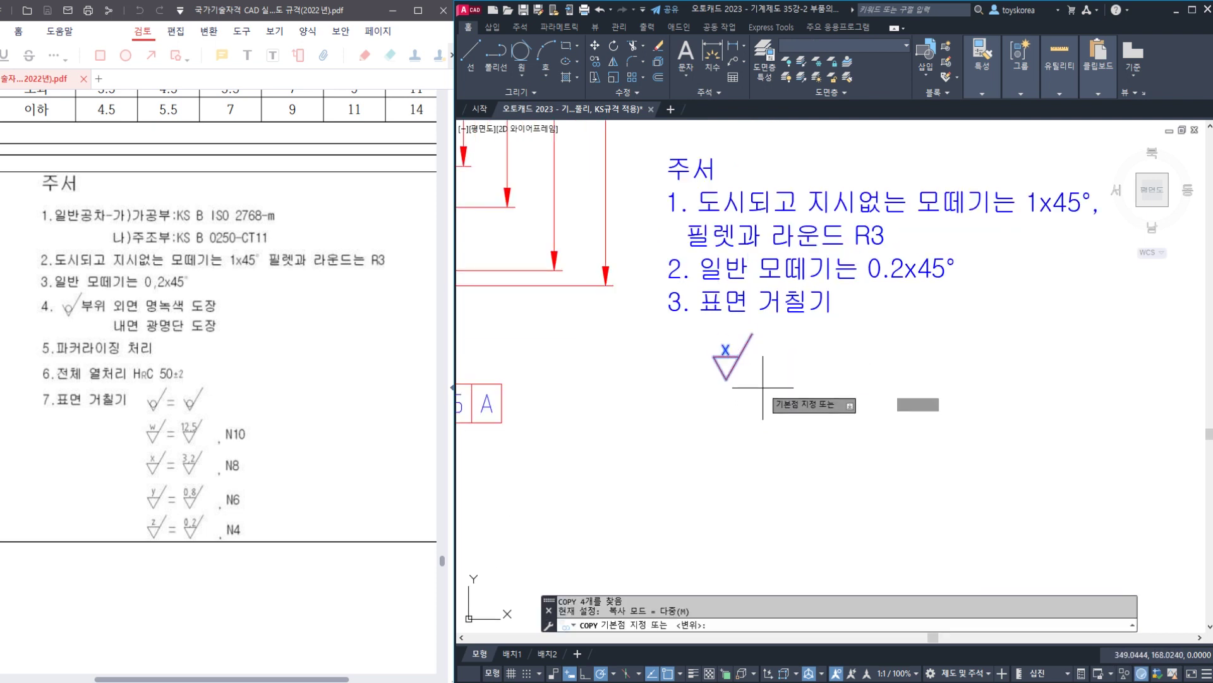
{"action": "left_click", "coordinate": [762, 386]}
{"action": "left_click", "coordinate": [763, 440]}
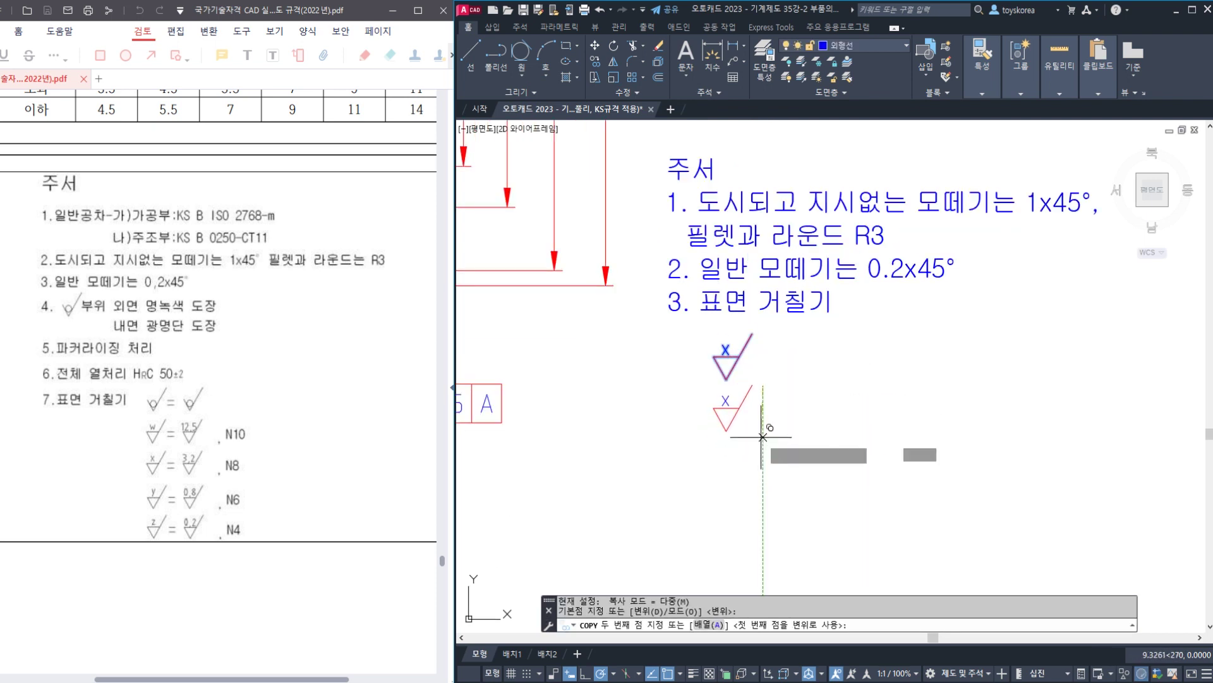
{"action": "left_click", "coordinate": [763, 488]}
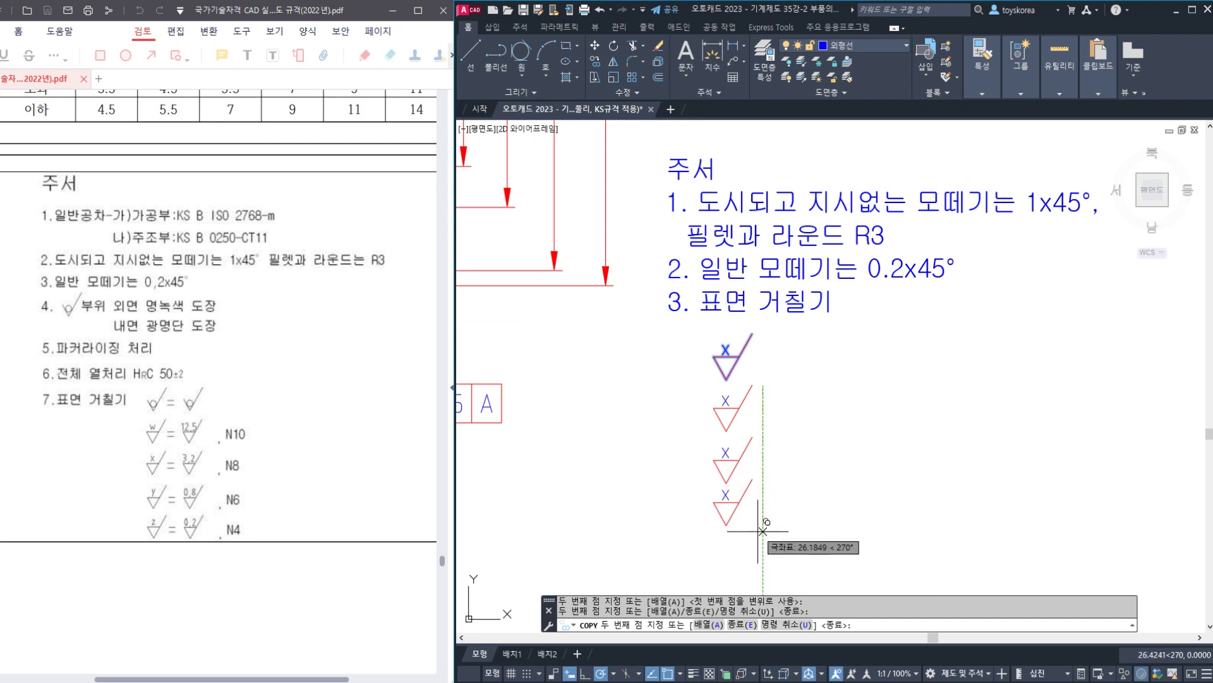
{"action": "key", "text": "Escape"}
- Copy the column of four roughness symbols about 15 mm horizontally to the right to form a second column
{"action": "middle_click_drag", "start_coordinate": [745, 500], "coordinate": [664, 461]}
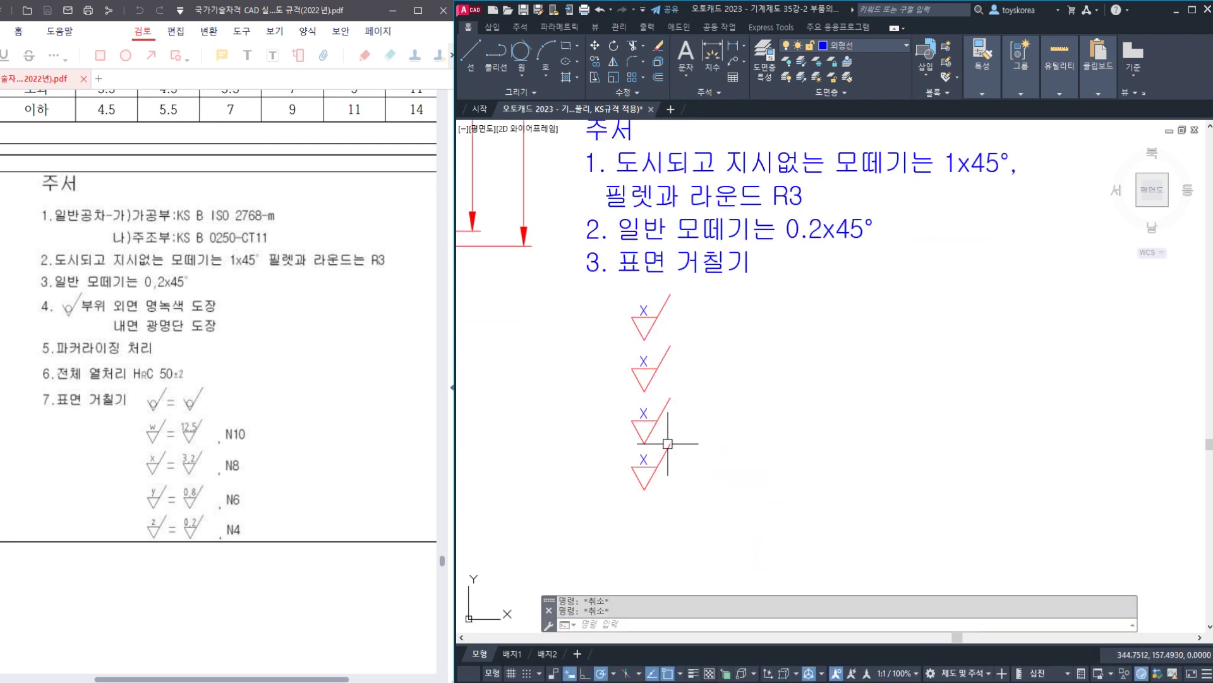
{"action": "left_click", "coordinate": [768, 547]}
{"action": "left_click", "coordinate": [618, 306]}
{"action": "type", "text": "co"}
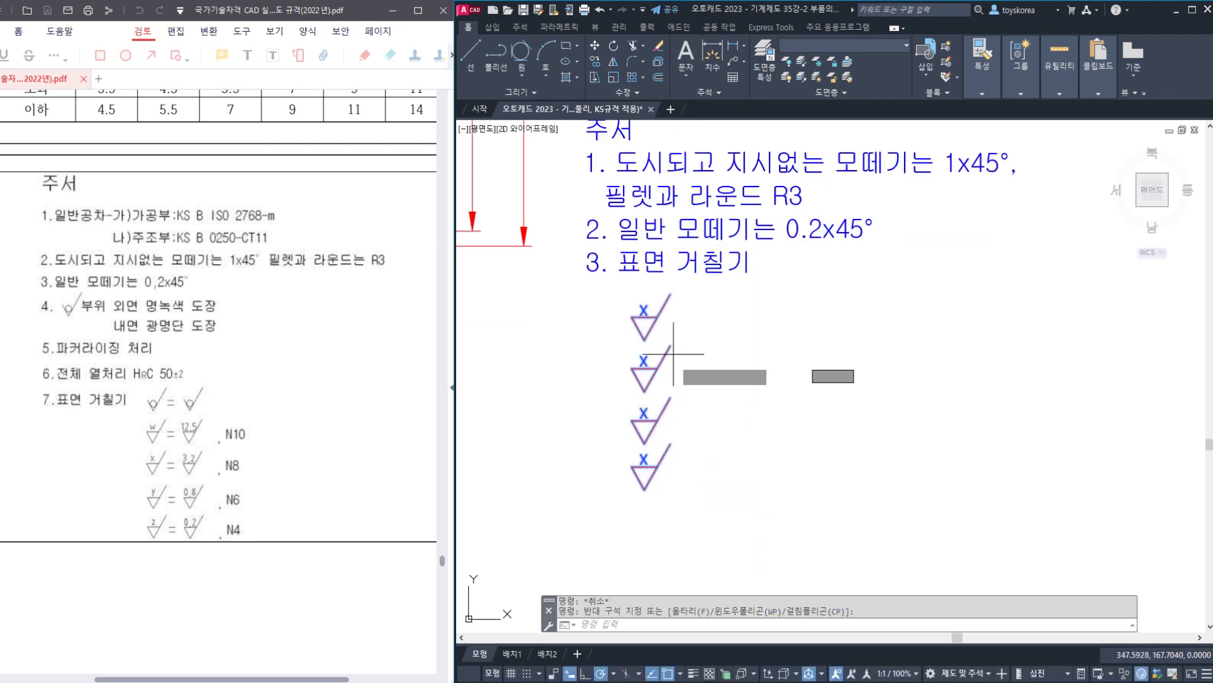
{"action": "key", "text": "Return"}
{"action": "left_click", "coordinate": [677, 361]}
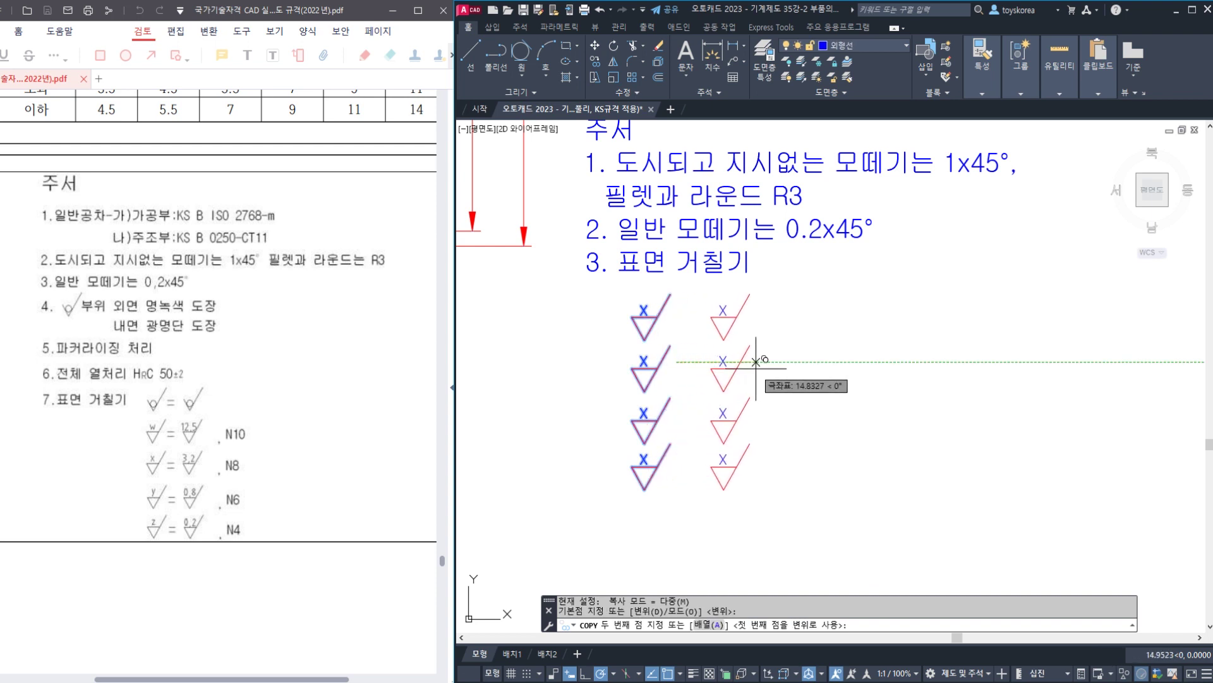
{"action": "left_click", "coordinate": [756, 361]}
{"action": "key", "text": "Escape"}
- Erase the "X" letters from both roughness symbols in the top row of the legend
{"action": "left_click", "coordinate": [645, 313]}
{"action": "key", "text": "Delete"}
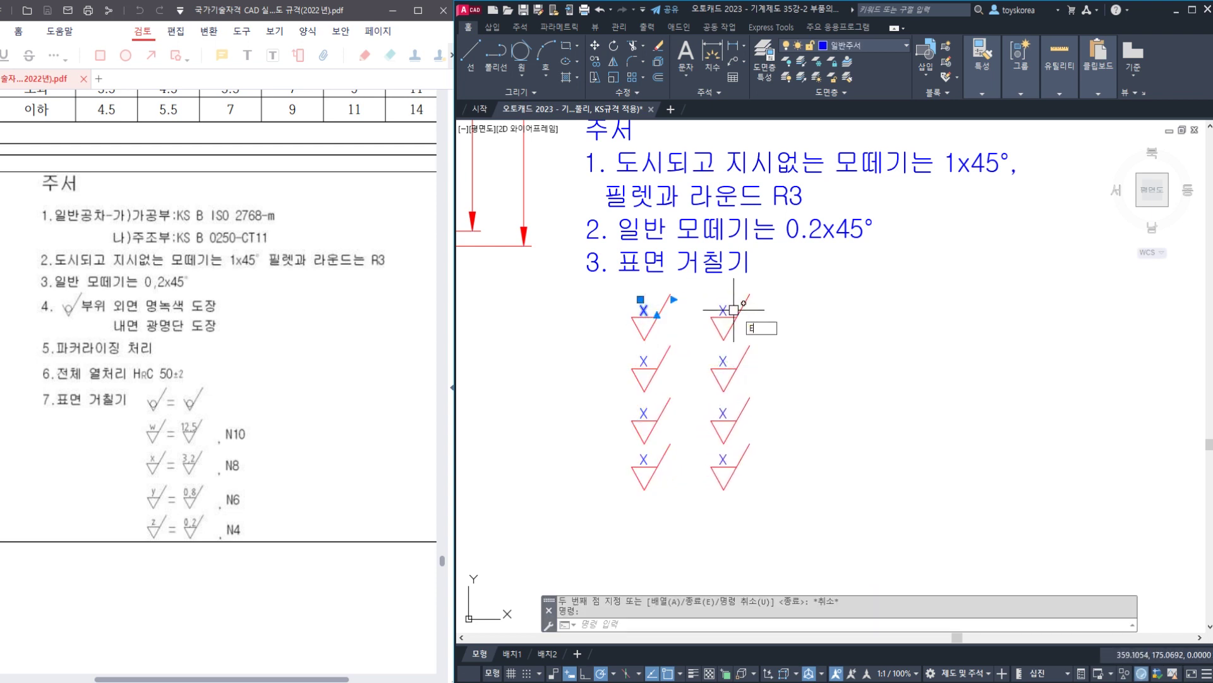
{"action": "left_click", "coordinate": [722, 311]}
{"action": "type", "text": "e"}
{"action": "key", "text": "Return"}
- Draw a circle tangent to all three sides of the triangle in the top symbol of the first column
{"action": "scroll", "coordinate": [684, 311], "scroll_direction": "up", "scroll_amount": 2}
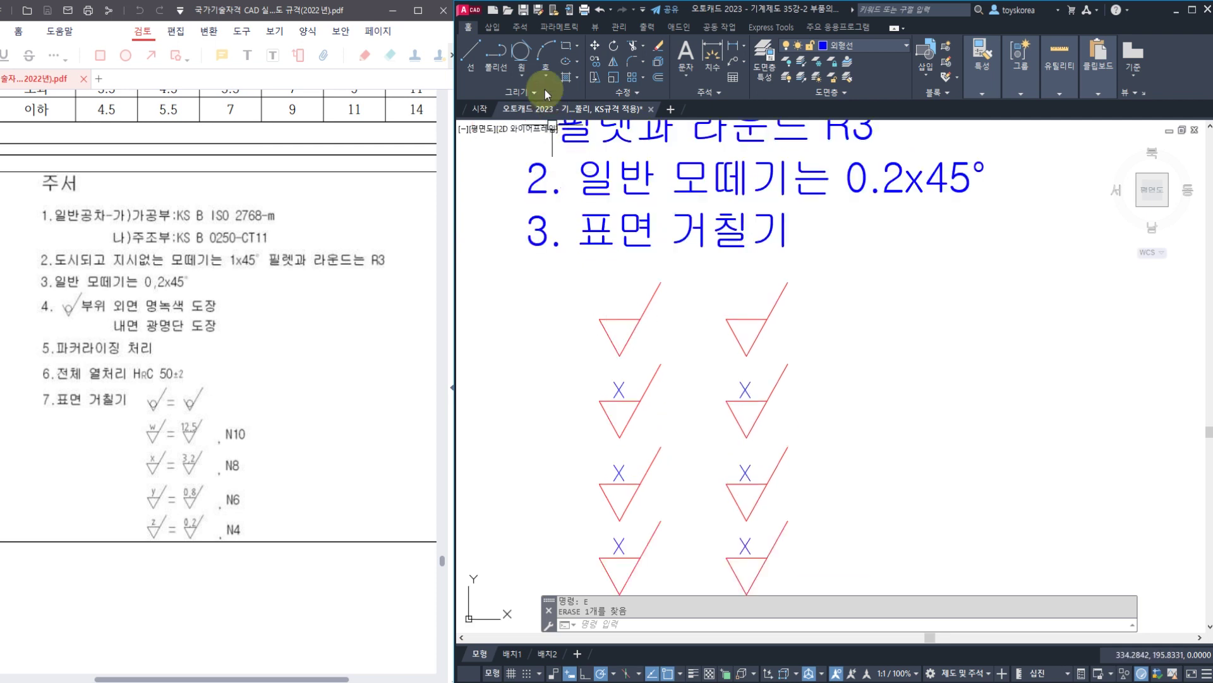
{"action": "left_click", "coordinate": [522, 57]}
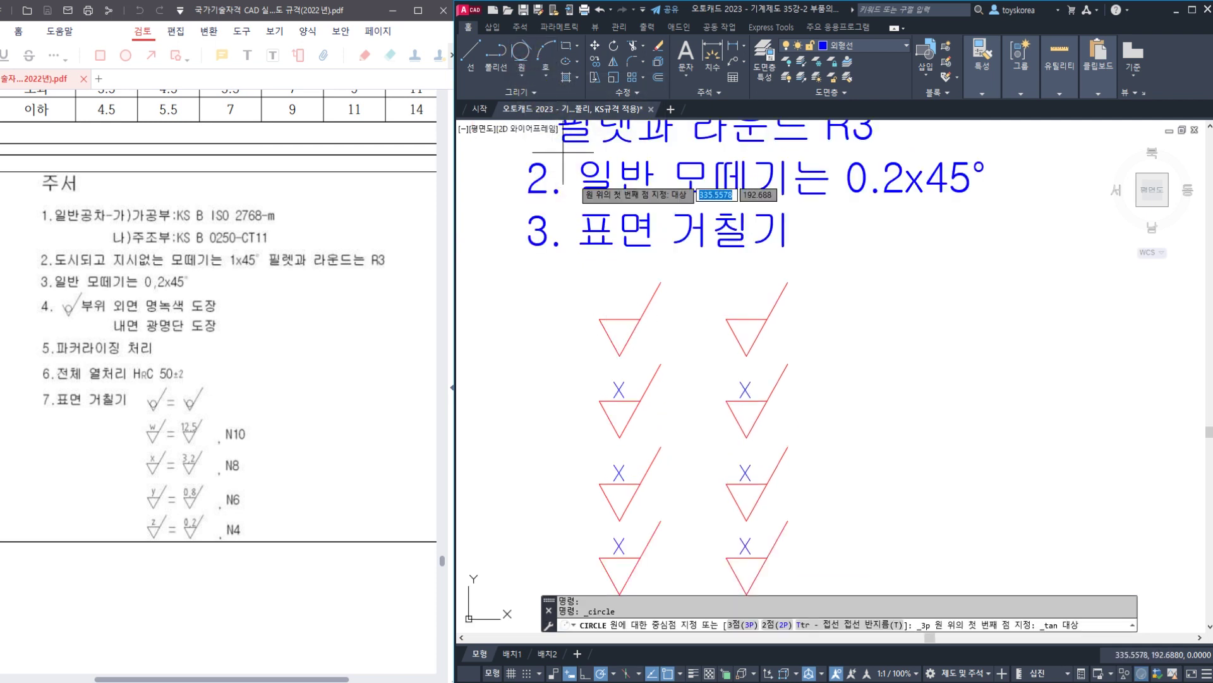
{"action": "left_click", "coordinate": [614, 320]}
{"action": "left_click", "coordinate": [607, 332]}
{"action": "left_click", "coordinate": [631, 335]}
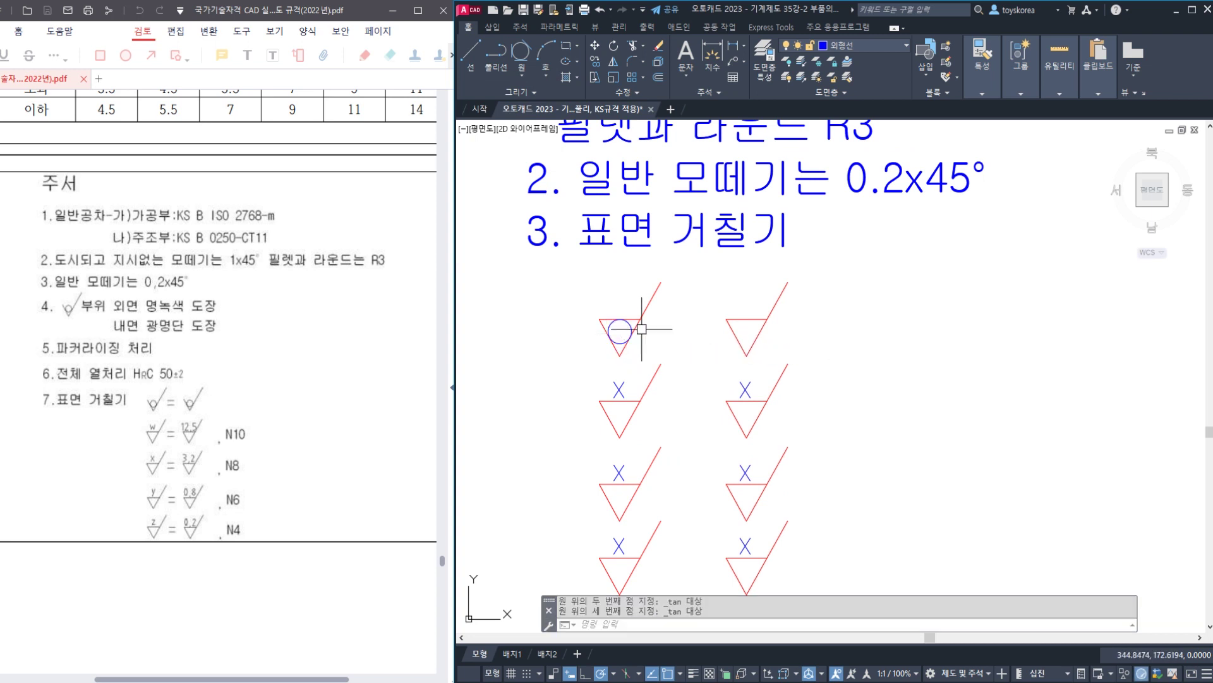
{"action": "left_click", "coordinate": [738, 319]}
{"action": "key", "text": "Return"}
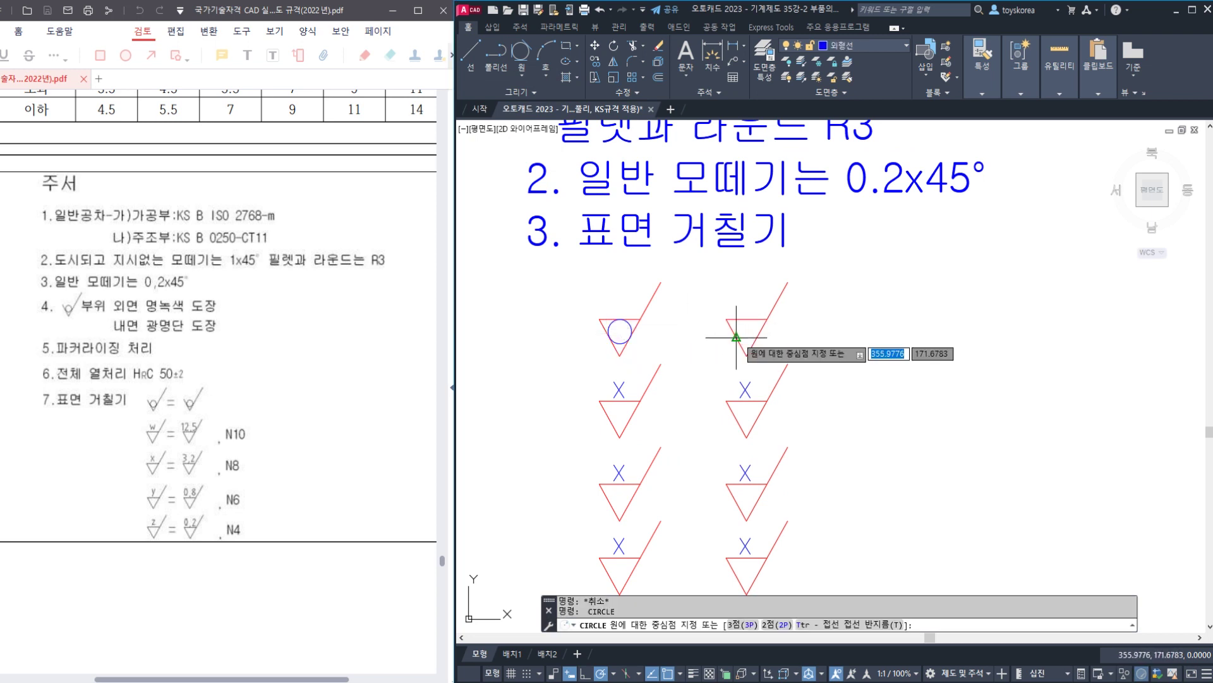
{"action": "key", "text": "Escape"}
{"action": "key", "text": "Escape"}
- Draw a circle tangent to all three sides of the triangle in the top symbol of the second column
{"action": "left_click", "coordinate": [525, 57]}
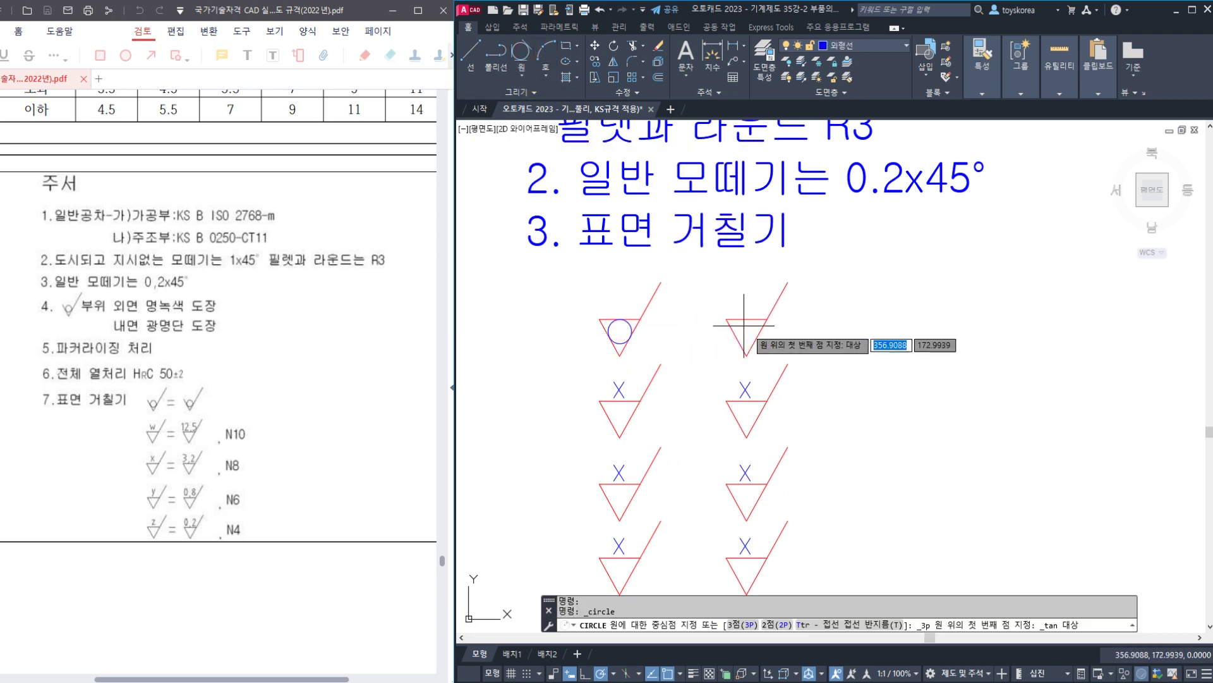
{"action": "left_click", "coordinate": [735, 319]}
{"action": "left_click", "coordinate": [732, 333]}
{"action": "left_click", "coordinate": [756, 339]}
{"action": "key", "text": "Escape"}
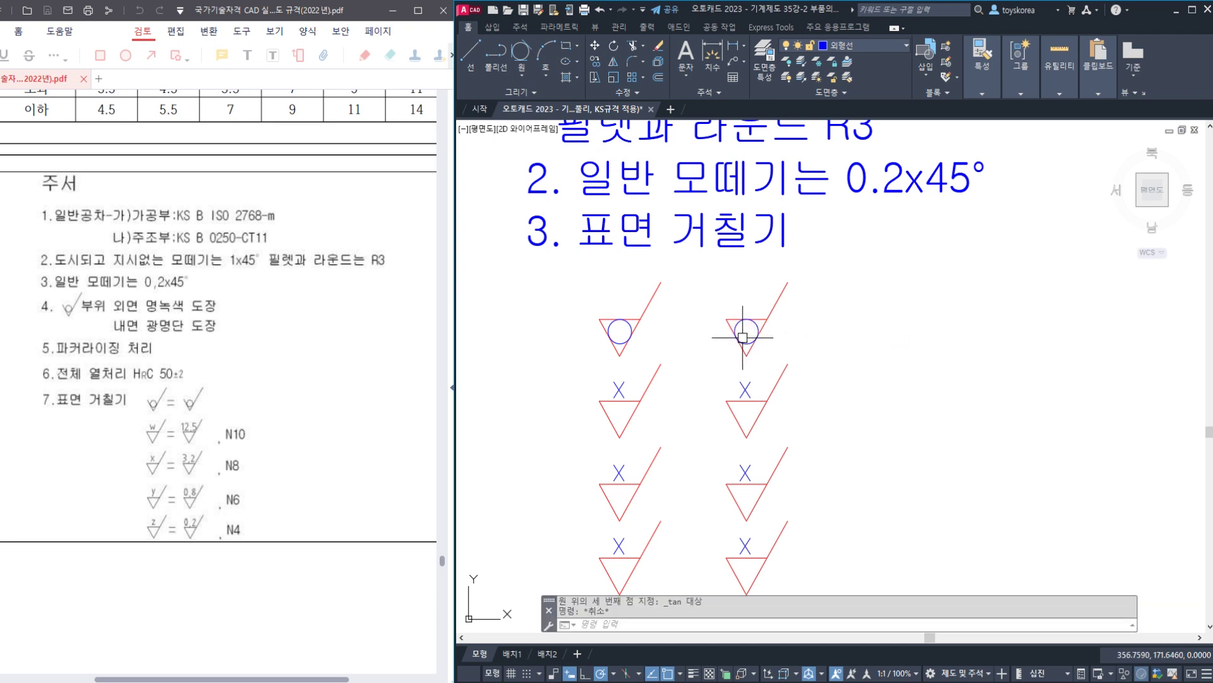
- Erase the horizontal top line of the triangle in both circle-bearing roughness symbols of the legend's first row
{"action": "scroll", "coordinate": [741, 327], "scroll_direction": "up", "scroll_amount": 2}
{"action": "left_click", "coordinate": [730, 315]}
{"action": "type", "text": "E"}
{"action": "key", "text": "Return"}
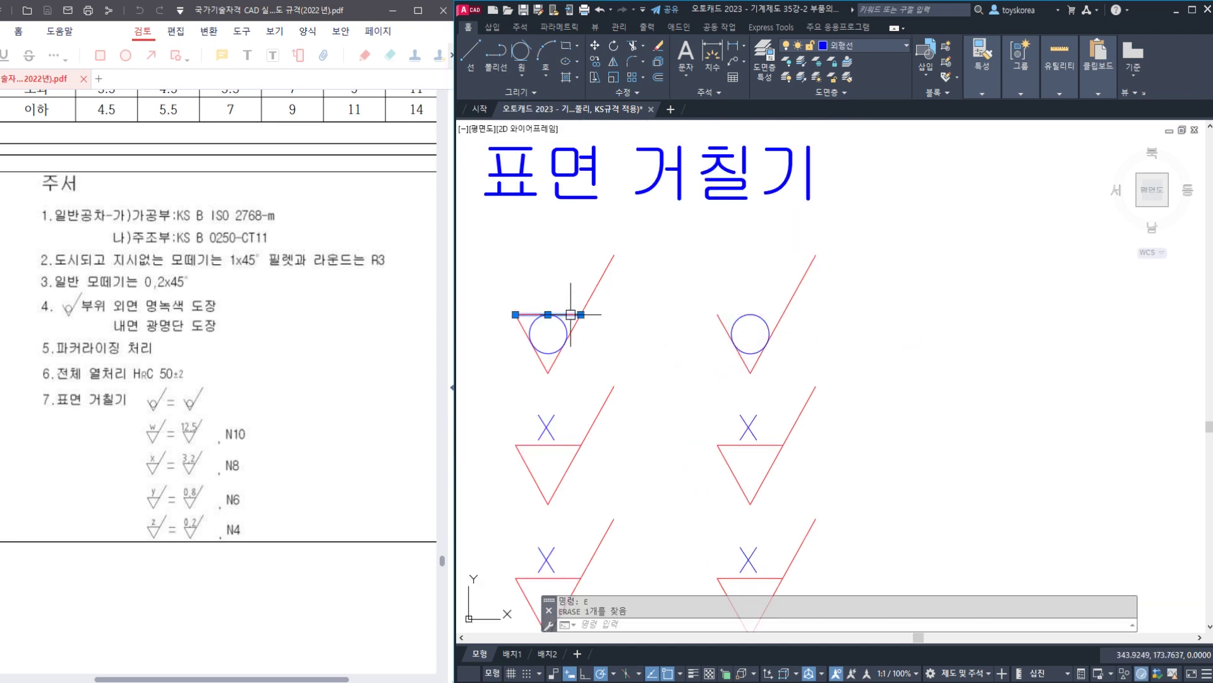
{"action": "left_click", "coordinate": [542, 314]}
{"action": "key", "text": "Delete"}
{"action": "scroll", "coordinate": [663, 302], "scroll_direction": "down", "scroll_amount": 4}
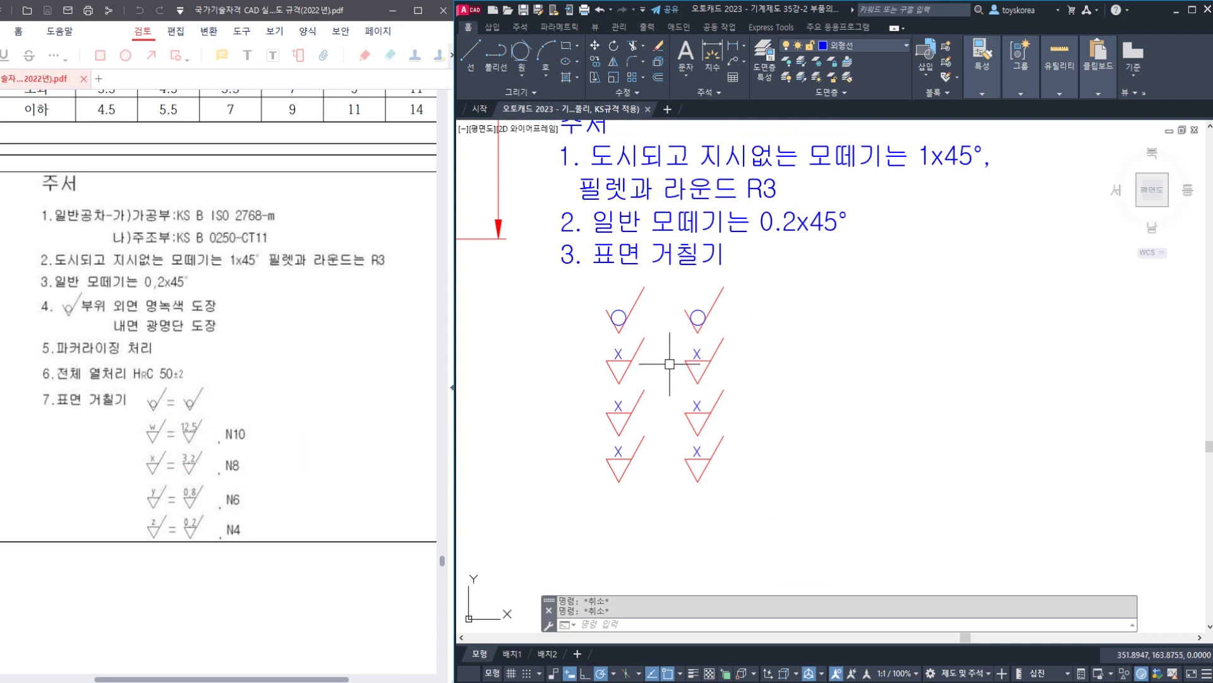
- Add a multiline text equals sign "=" with height 2.5 between the two roughness symbols in the top row
{"action": "scroll", "coordinate": [672, 376], "scroll_direction": "up", "scroll_amount": 2}
{"action": "middle_click_drag", "start_coordinate": [652, 370], "coordinate": [732, 361]}
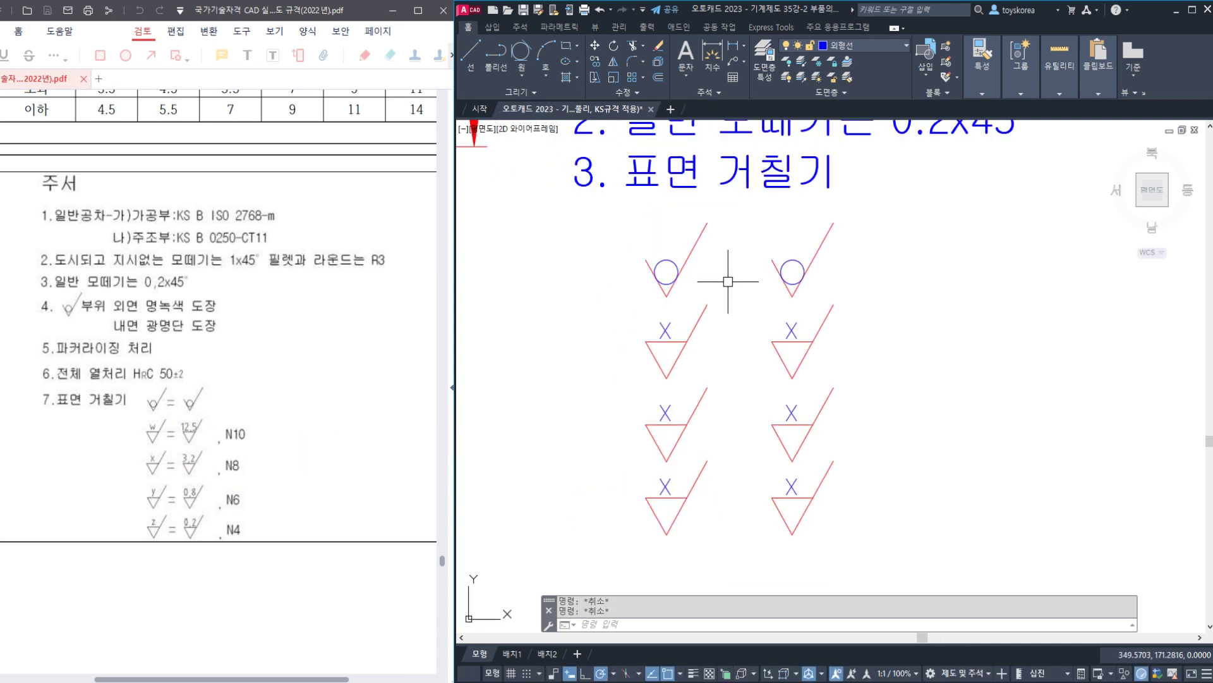
{"action": "middle_click_drag", "start_coordinate": [728, 281], "coordinate": [700, 396]}
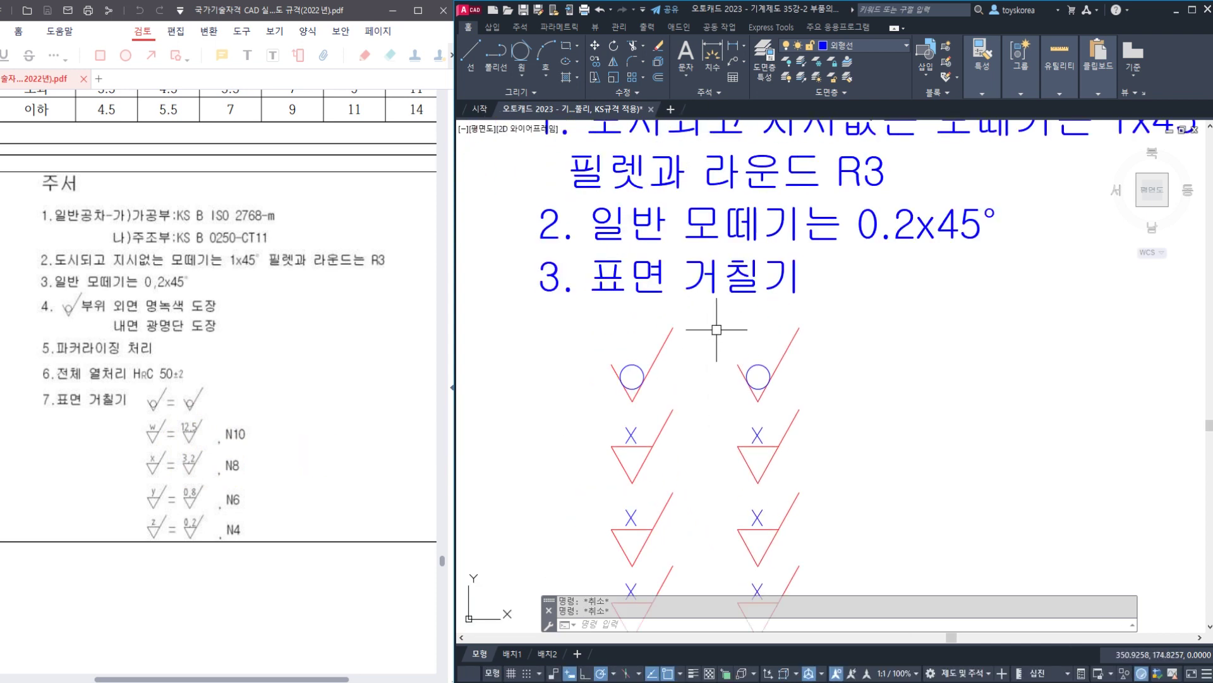
{"action": "scroll", "coordinate": [716, 329], "scroll_direction": "down", "scroll_amount": 4}
{"action": "middle_click_drag", "start_coordinate": [718, 60], "coordinate": [781, 271]}
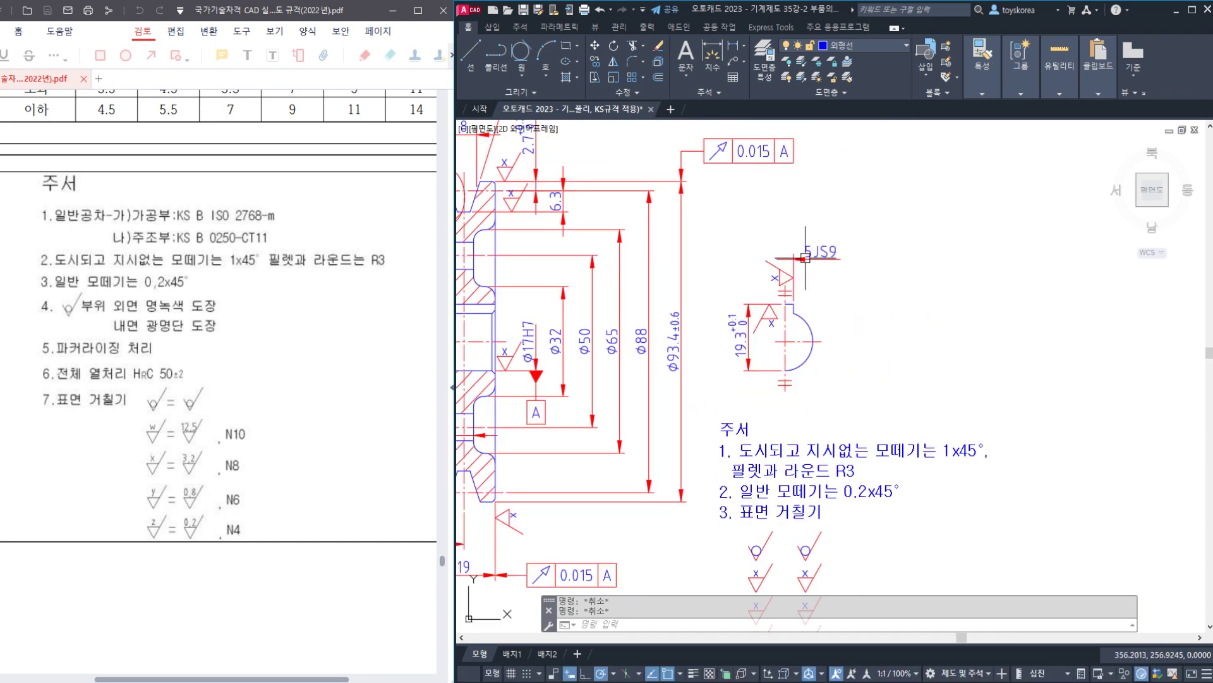
{"action": "middle_click_drag", "start_coordinate": [773, 498], "coordinate": [777, 347]}
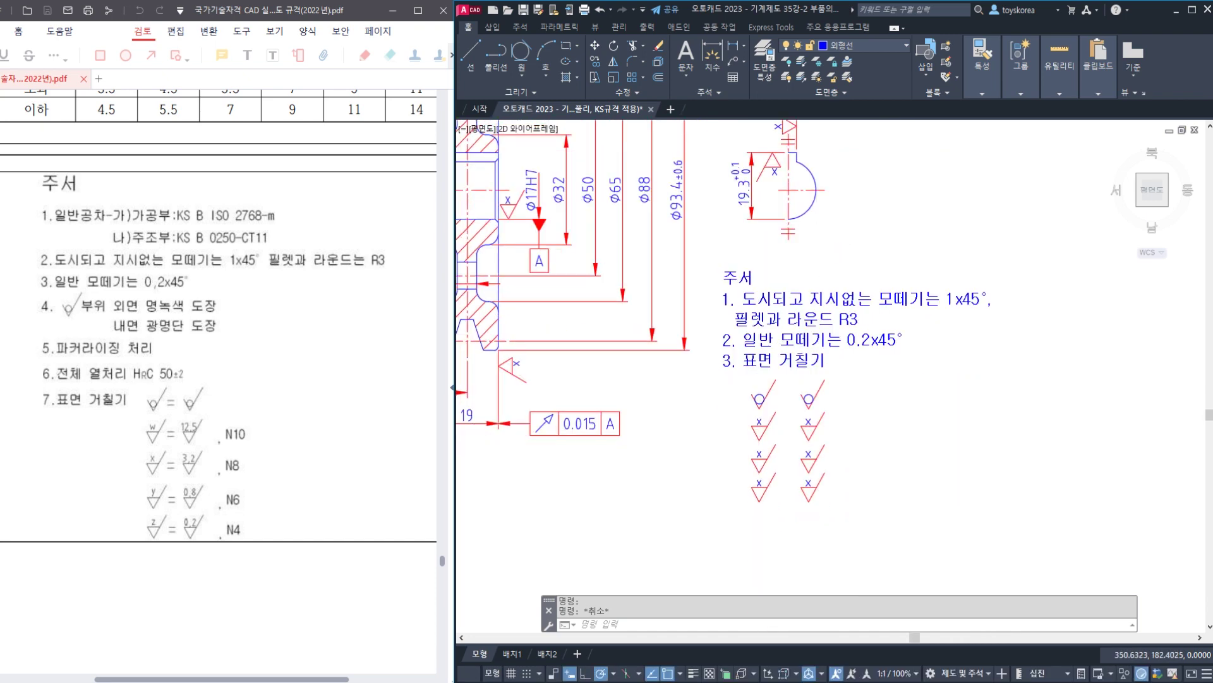
{"action": "scroll", "coordinate": [790, 366], "scroll_direction": "up", "scroll_amount": 4}
{"action": "type", "text": "mt"}
{"action": "key", "text": "Return"}
{"action": "left_click", "coordinate": [761, 436]}
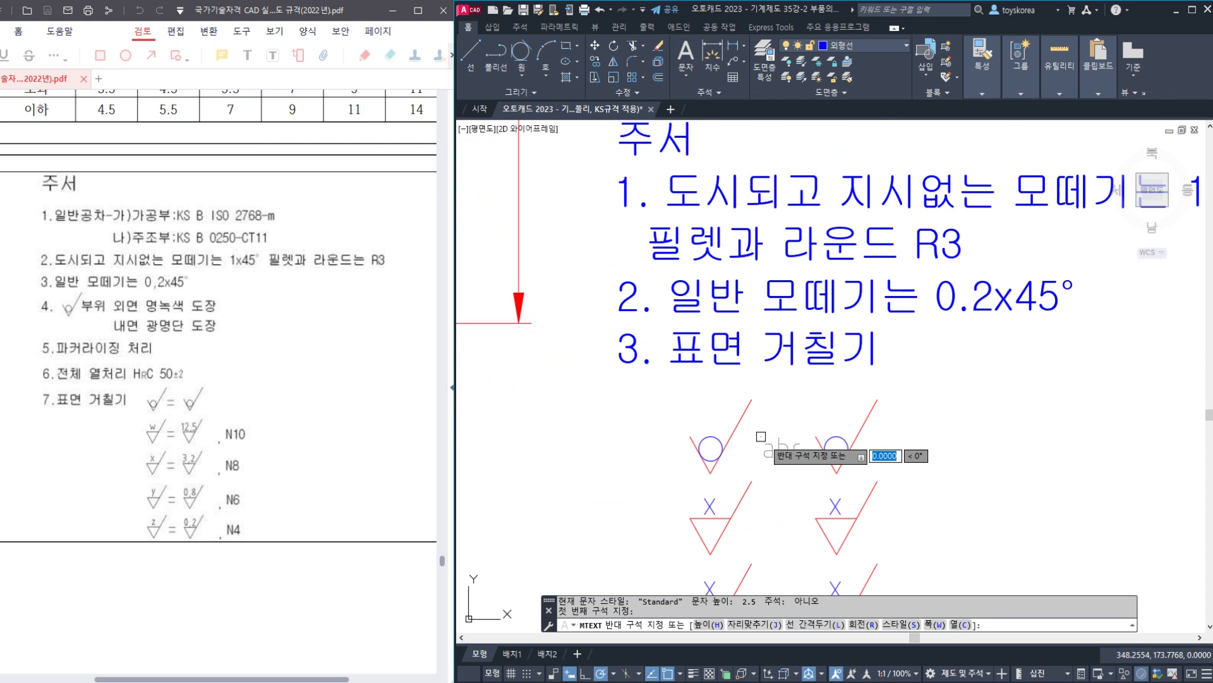
{"action": "left_click", "coordinate": [801, 472]}
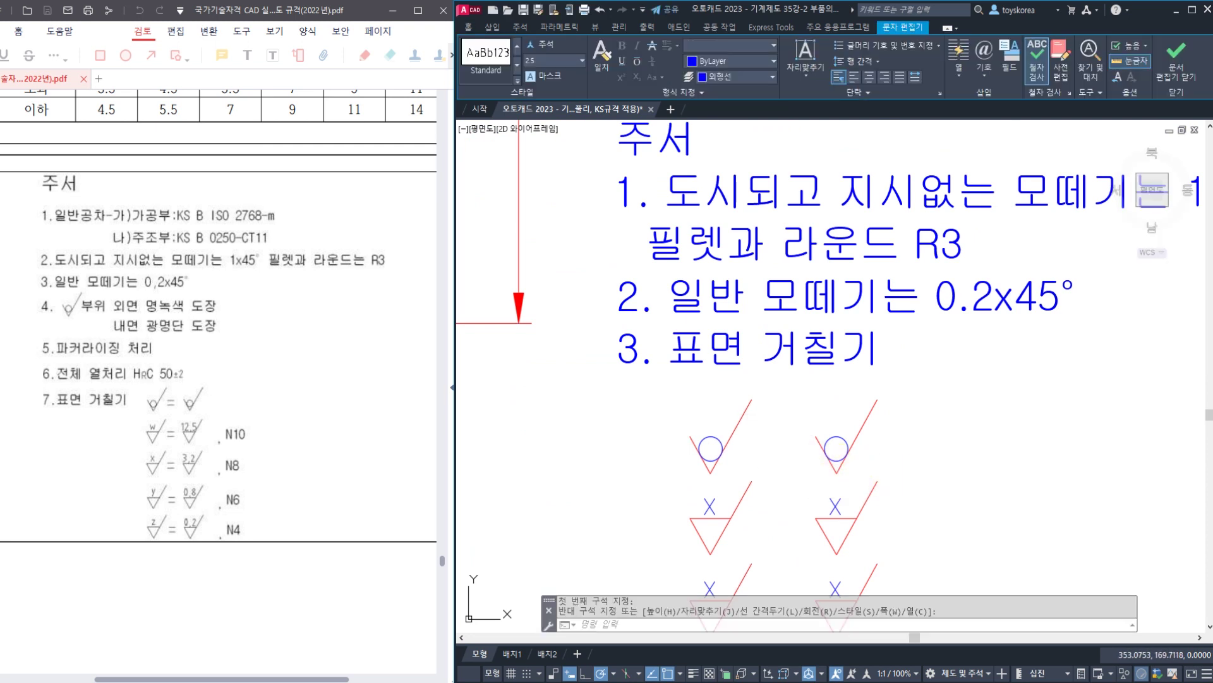
{"action": "key", "text": "Escape"}
{"action": "key", "text": "Escape"}
- Move the equals sign slightly to the right to centre it between the two top-row symbols
{"action": "middle_click_drag", "start_coordinate": [772, 457], "coordinate": [735, 382]}
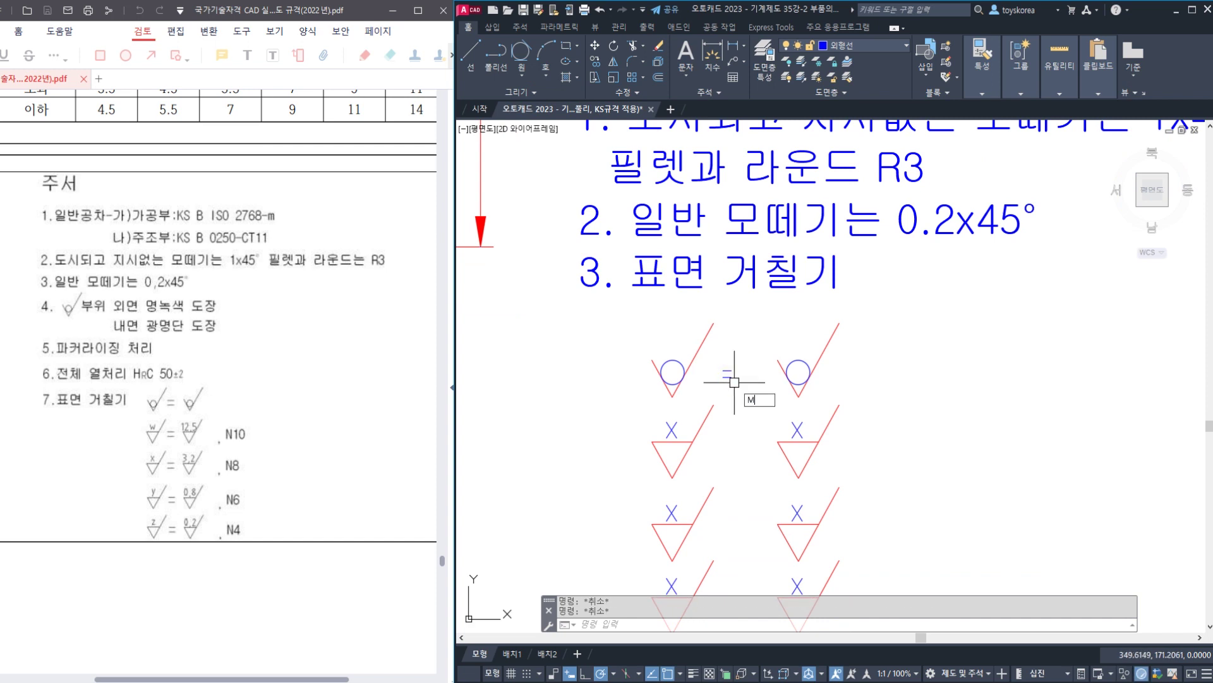
{"action": "key", "text": "Return"}
{"action": "left_click", "coordinate": [727, 372]}
{"action": "key", "text": "Return"}
{"action": "left_click", "coordinate": [733, 373]}
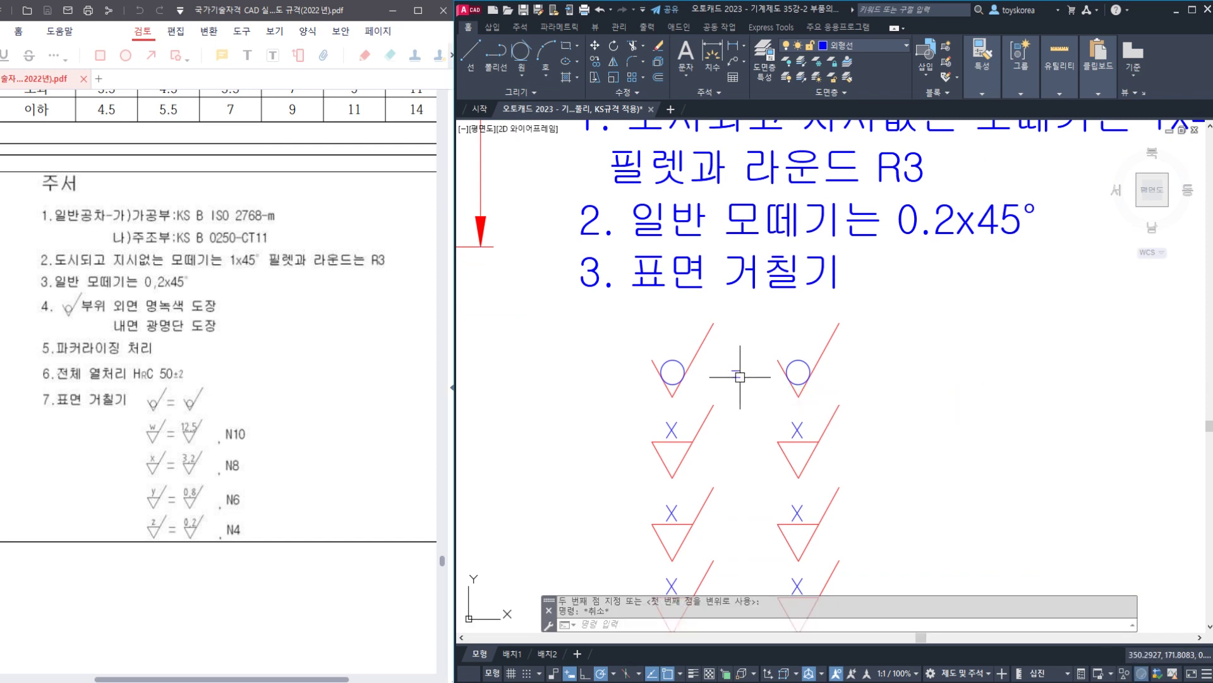
- Copy the equals sign straight down into the gap between the symbols of each of the other three rows
{"action": "left_click", "coordinate": [740, 377]}
{"action": "type", "text": "co"}
{"action": "key", "text": "Return"}
{"action": "left_click", "coordinate": [744, 379]}
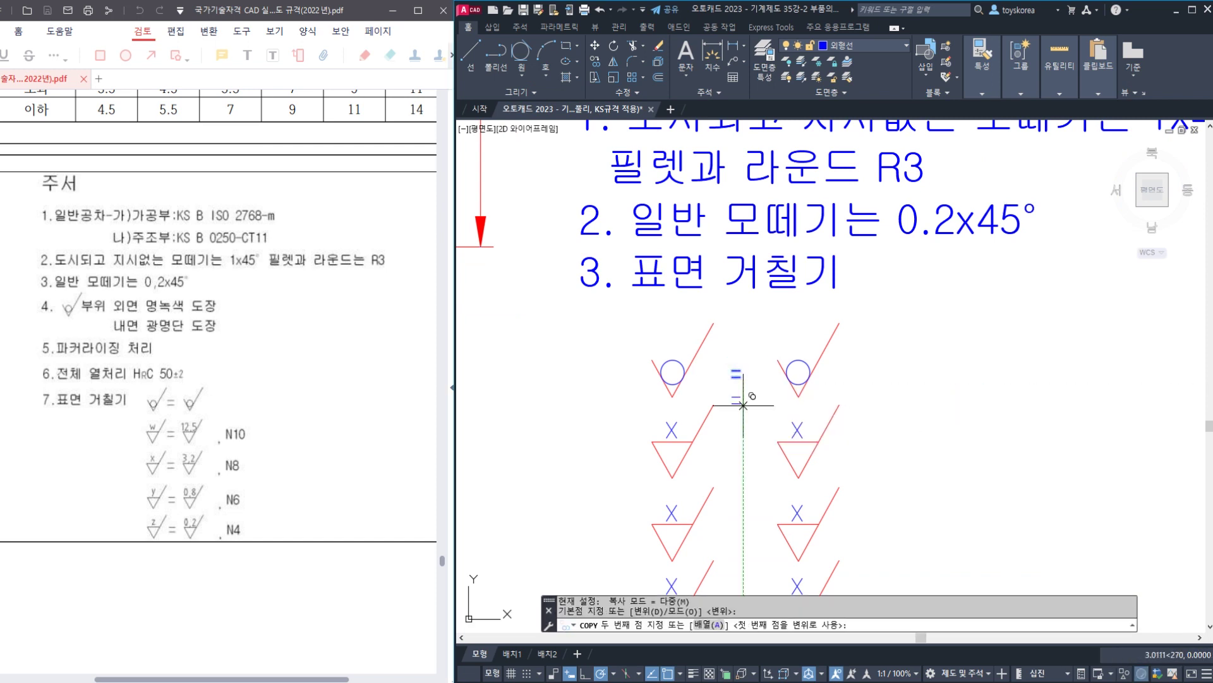
{"action": "middle_click_drag", "start_coordinate": [744, 458], "coordinate": [744, 296]}
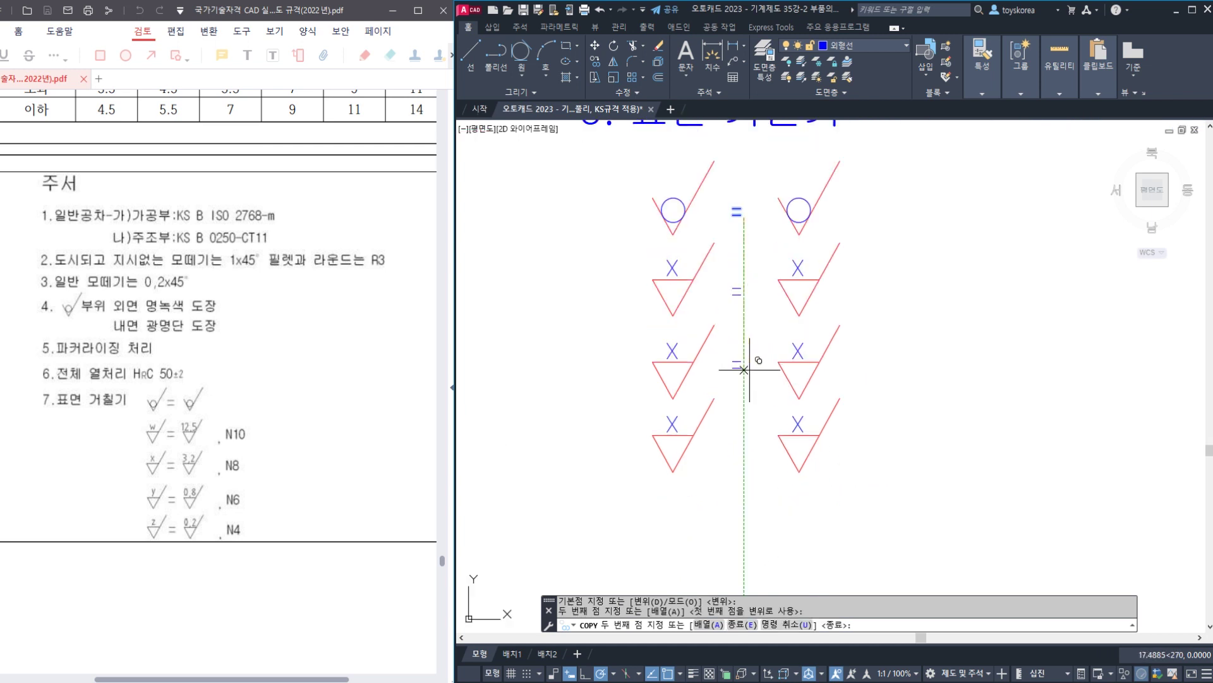
{"action": "left_click", "coordinate": [744, 373]}
{"action": "left_click", "coordinate": [744, 457]}
{"action": "key", "text": "Escape"}
{"action": "key", "text": "Escape"}
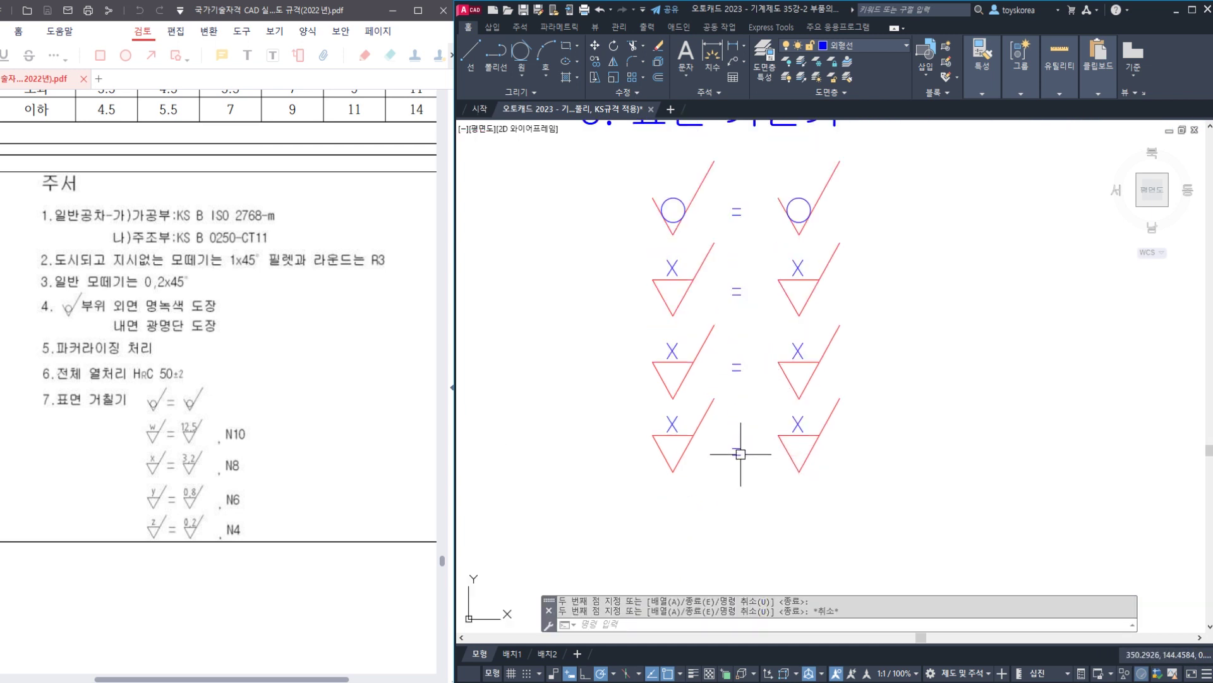
- Change the letter above the first-column symbol in the second row to "w"
{"action": "left_click", "coordinate": [672, 268]}
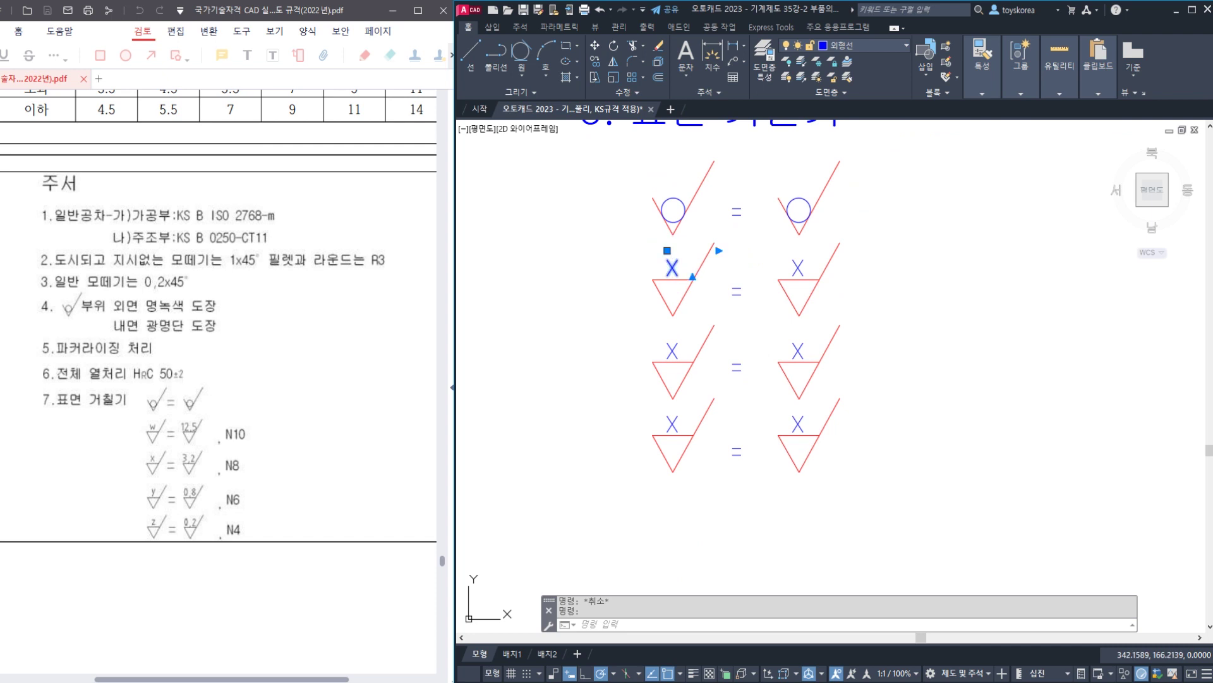
{"action": "double_click", "coordinate": [672, 268]}
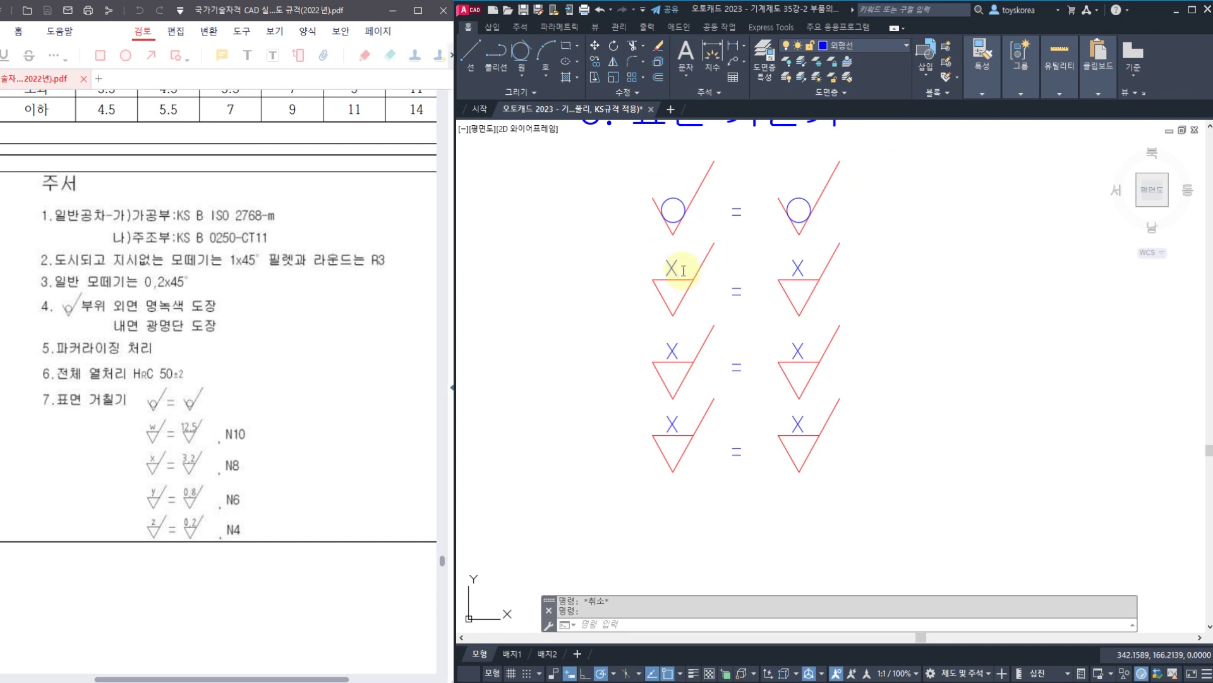
{"action": "type", "text": "W"}
{"action": "left_click", "coordinate": [616, 321]}
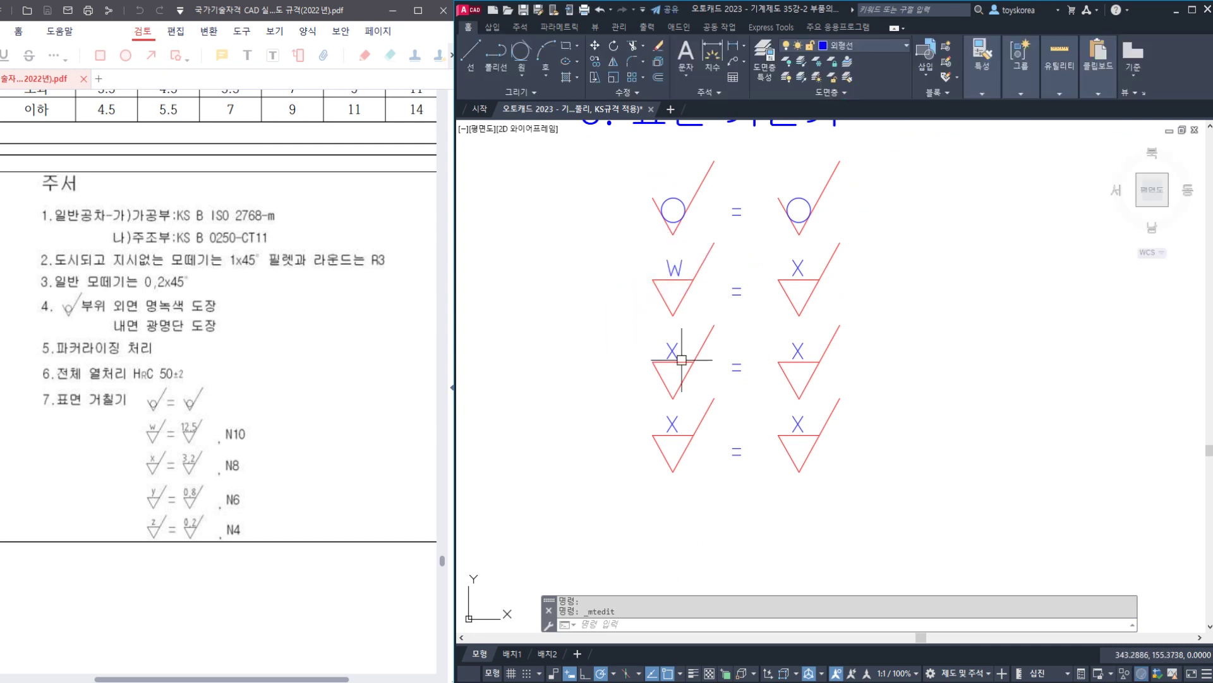
- Change the letter above the first-column symbol in the bottom row to "y"
{"action": "left_click", "coordinate": [676, 420]}
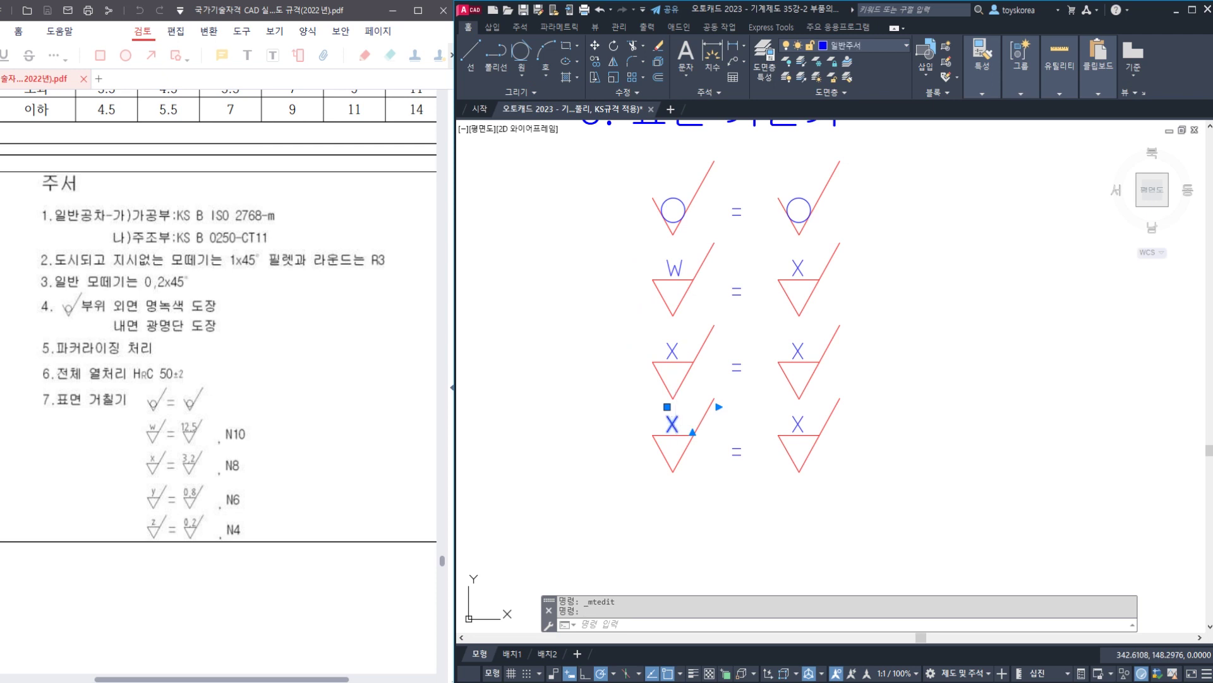
{"action": "double_click", "coordinate": [675, 424]}
{"action": "left_click_drag", "start_coordinate": [685, 424], "coordinate": [618, 428]}
{"action": "type", "text": "y"}
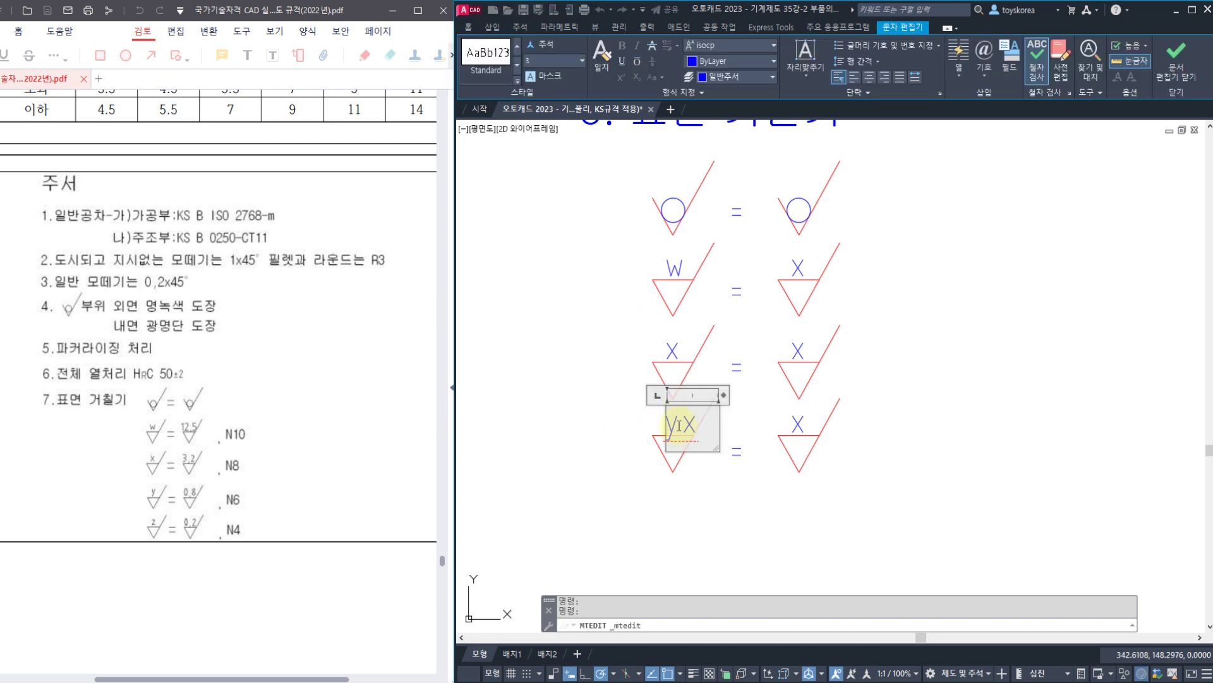
{"action": "left_click_drag", "start_coordinate": [695, 420], "coordinate": [606, 430]}
{"action": "type", "text": "y"}
{"action": "left_click", "coordinate": [605, 430]}
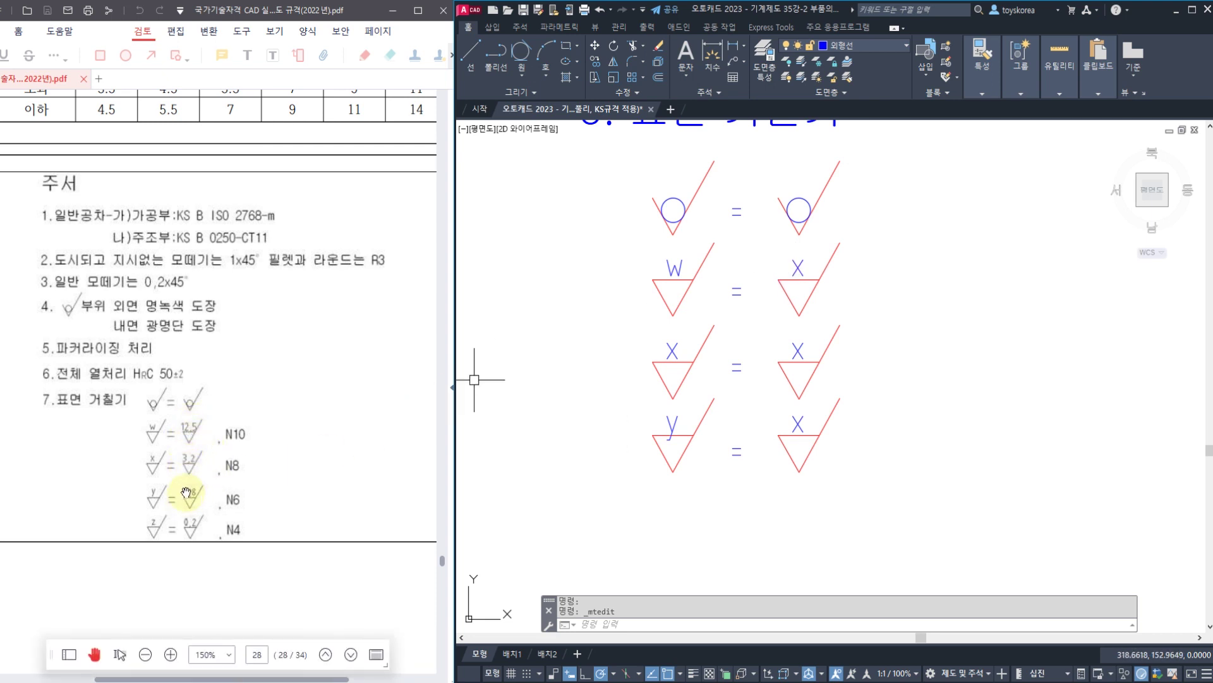
- Replace the letters above the second-column symbols with 12.5, 3.2 and 0.8, from the second row down to the bottom row
{"action": "left_click", "coordinate": [797, 268]}
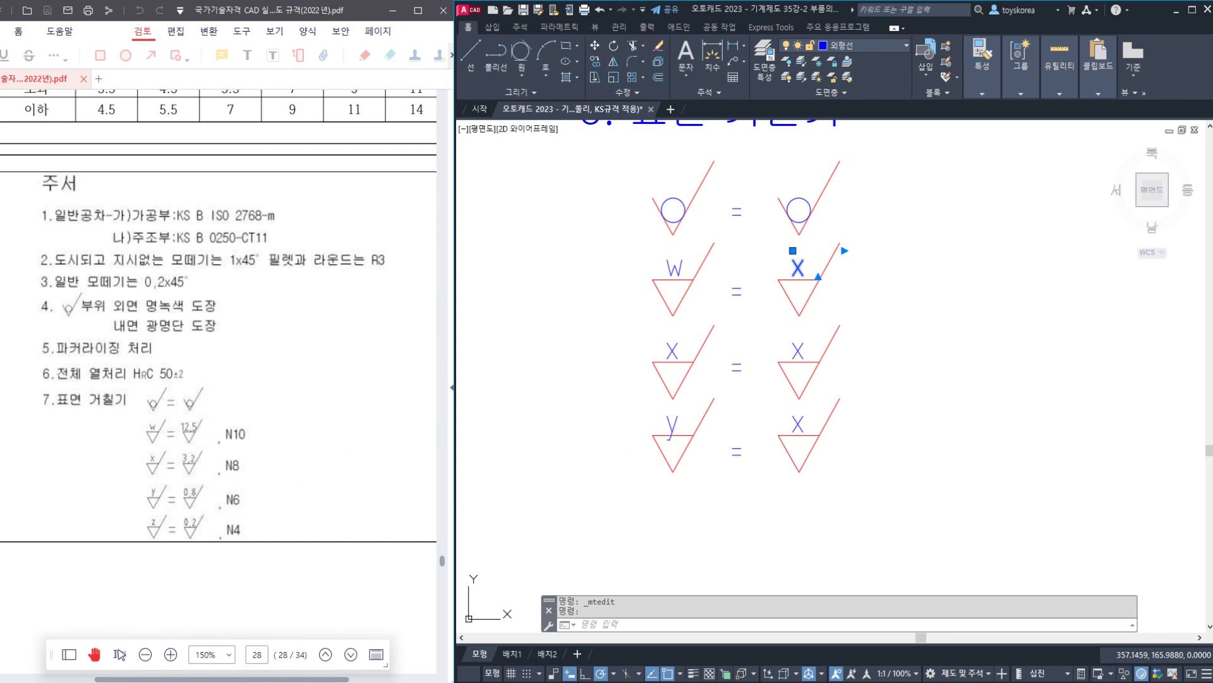
{"action": "double_click", "coordinate": [798, 268]}
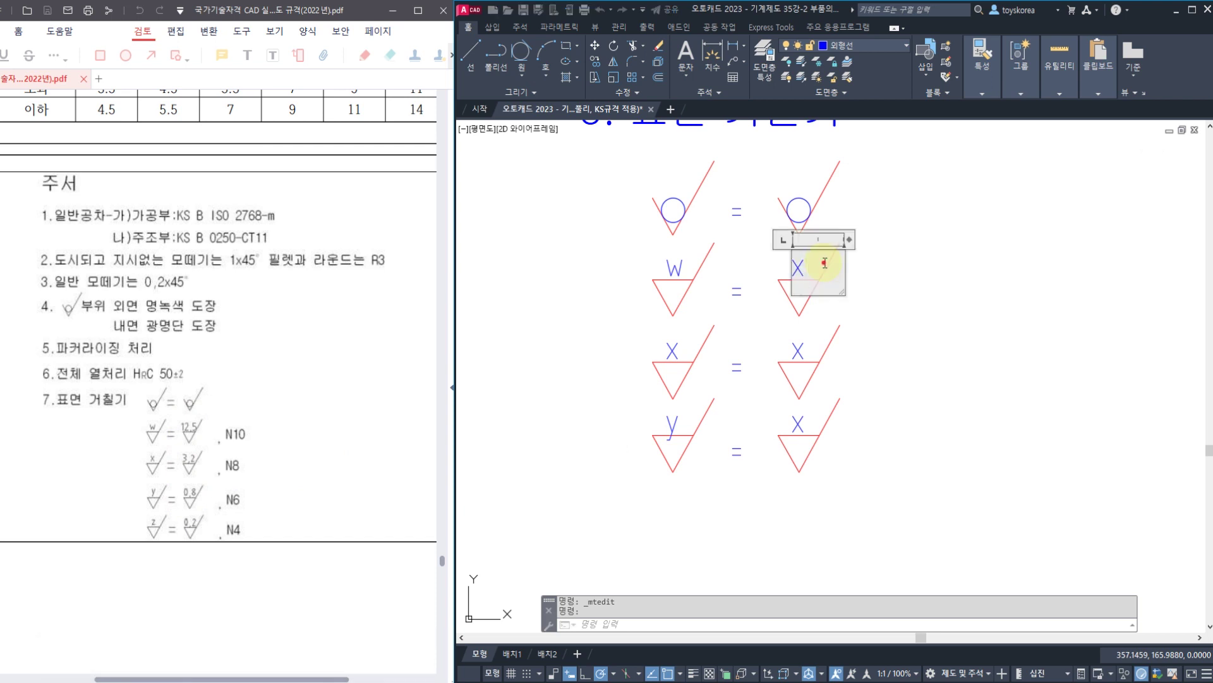
{"action": "type", "text": "12.5"}
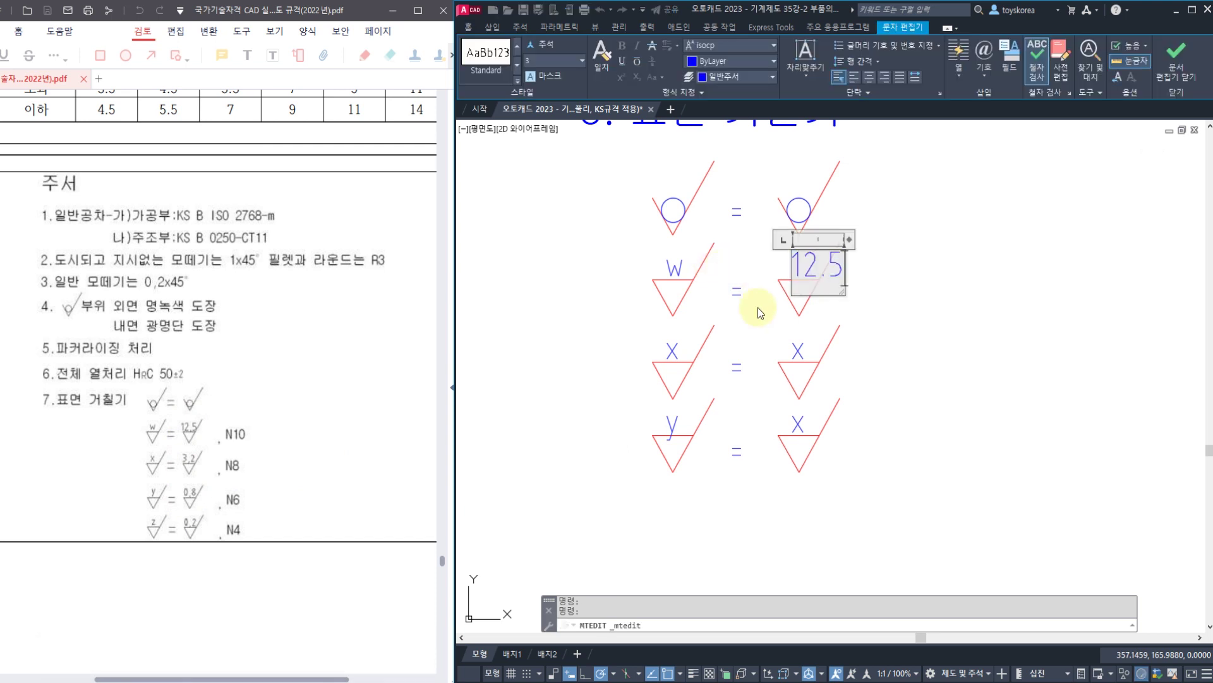
{"action": "left_click", "coordinate": [756, 334]}
{"action": "left_click", "coordinate": [804, 347]}
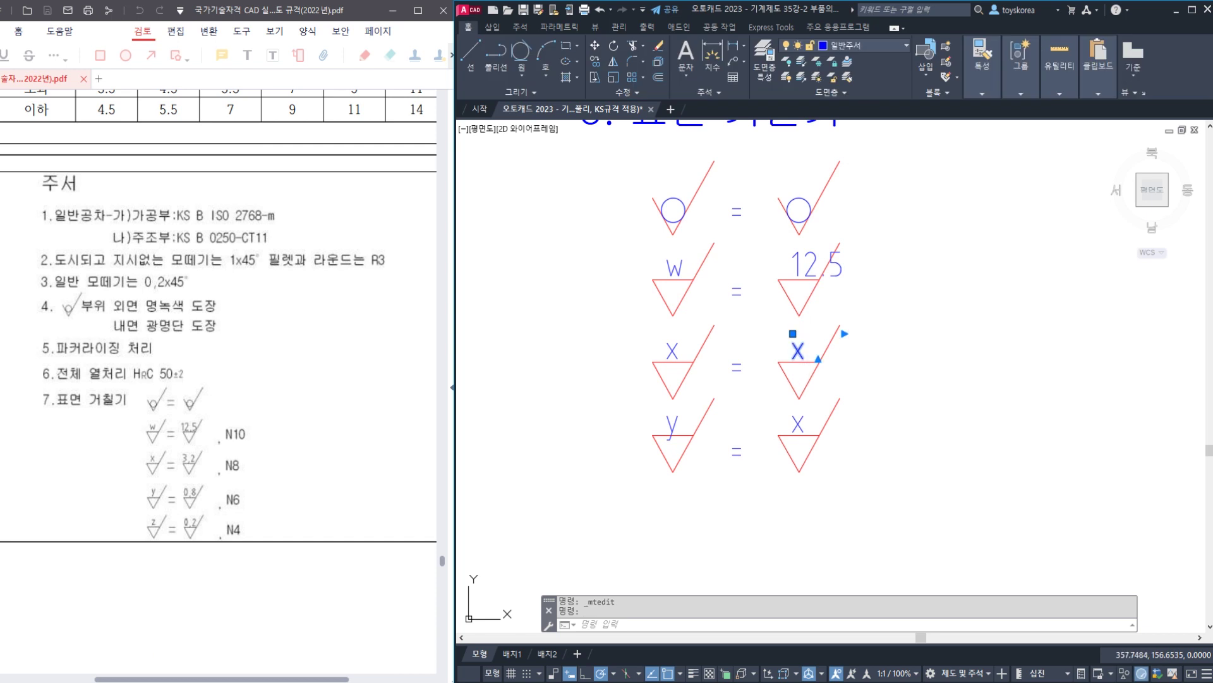
{"action": "double_click", "coordinate": [797, 351]}
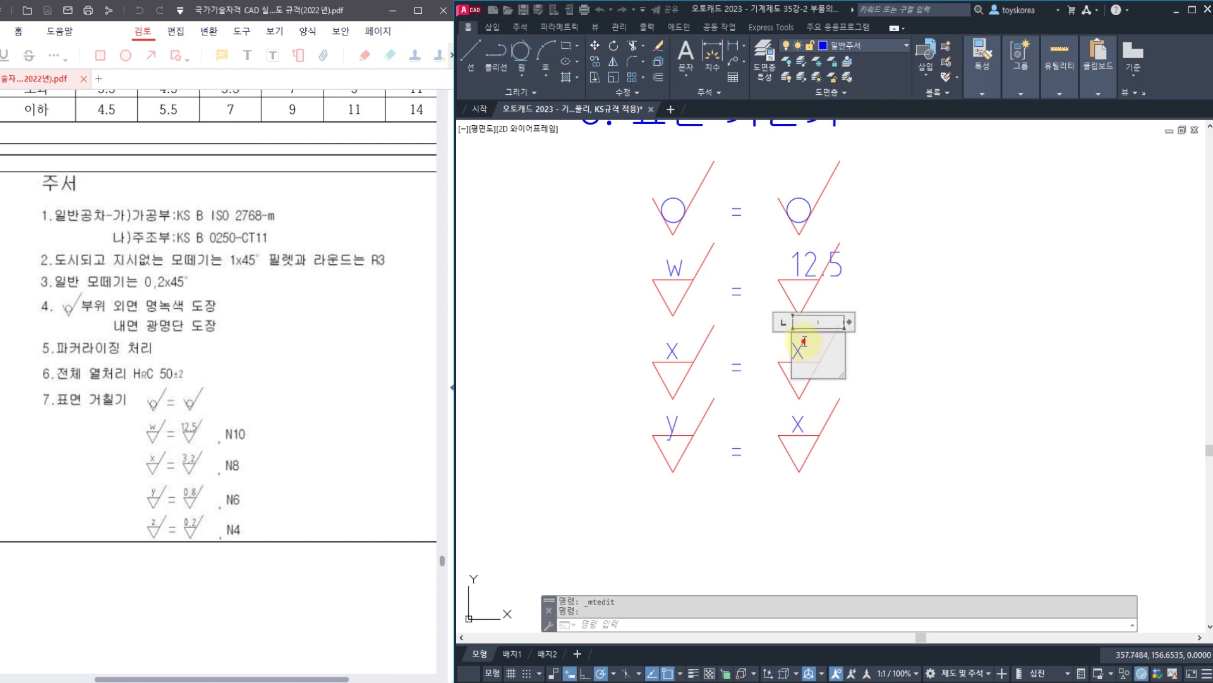
{"action": "type", "text": "3.2"}
{"action": "left_click", "coordinate": [787, 405]}
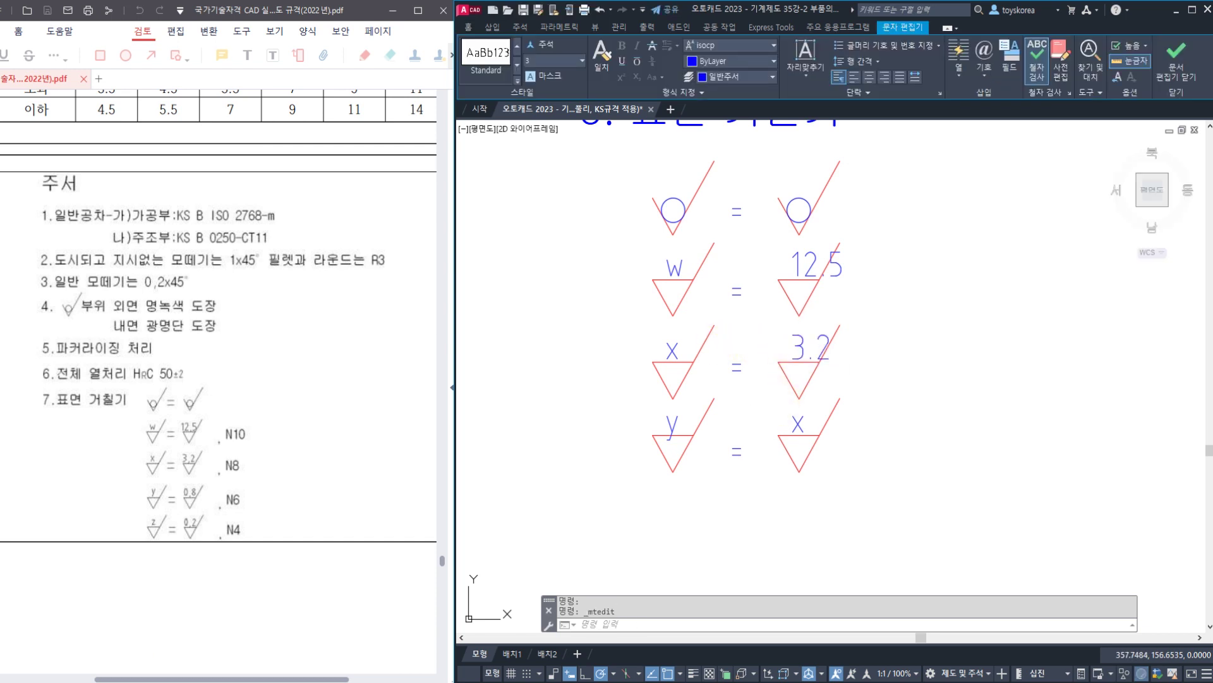
{"action": "left_click", "coordinate": [798, 422]}
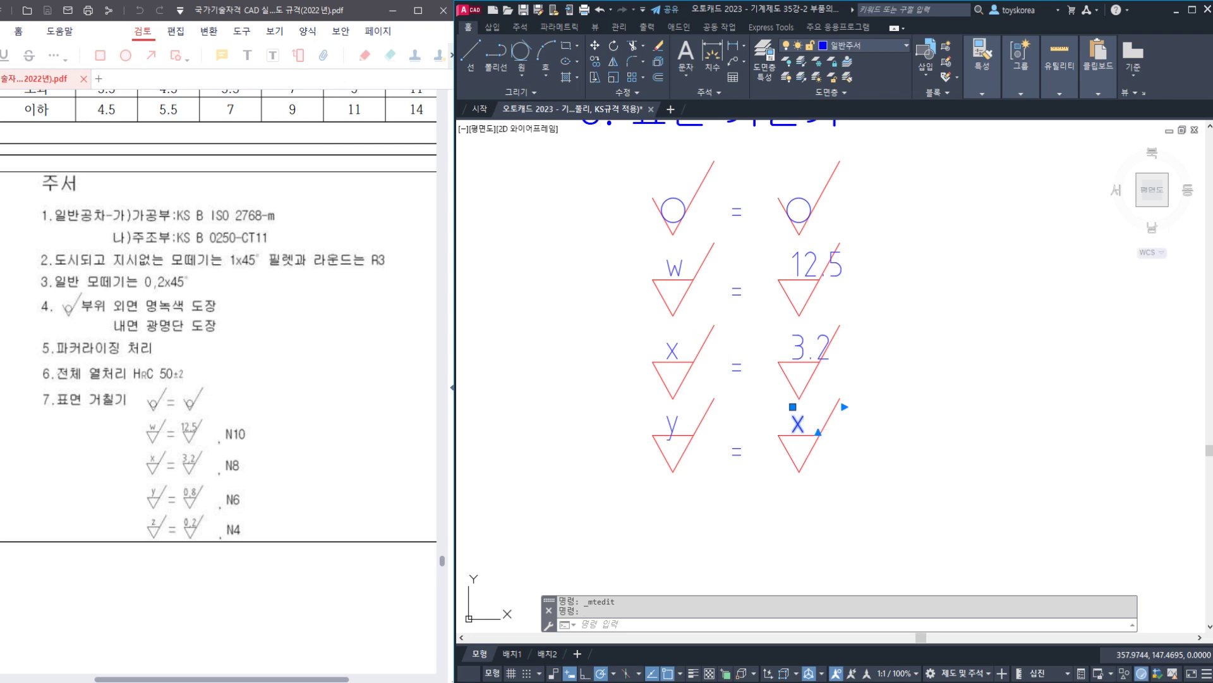
{"action": "double_click", "coordinate": [798, 423]}
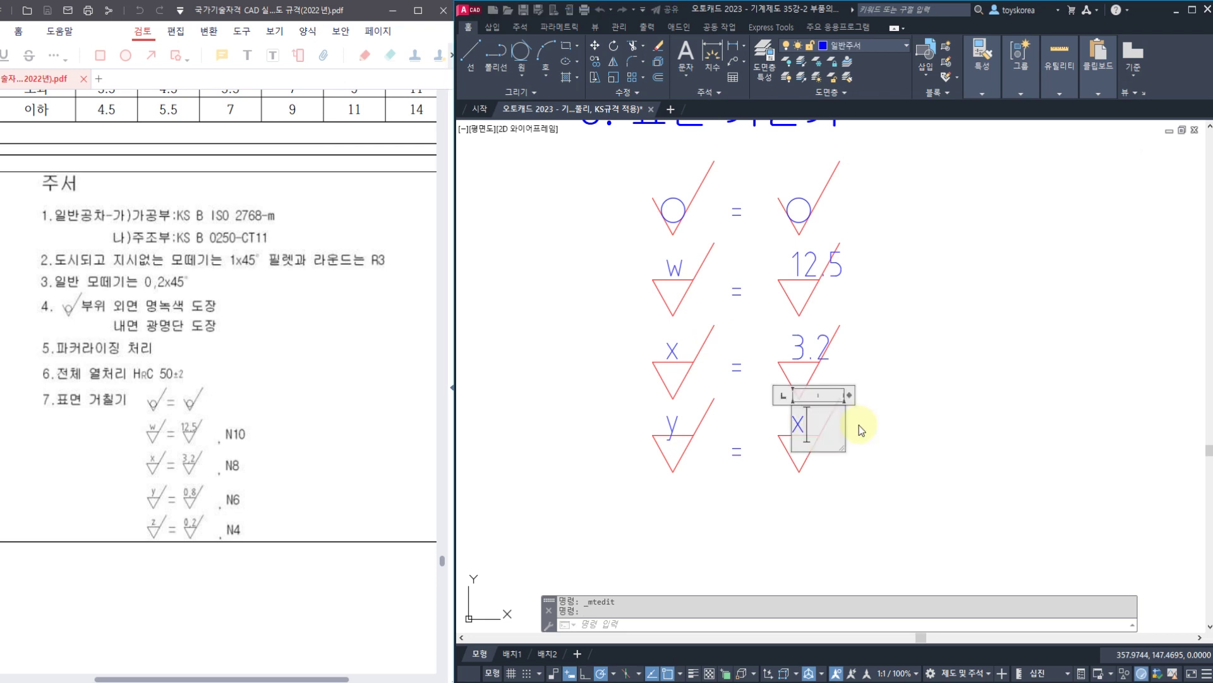
{"action": "left_click", "coordinate": [727, 405]}
- Move the 12.5, 3.2 and 0.8 texts together about 2.6 mm to the left, clear of the symbols' slanted lines
{"action": "type", "text": "m"}
{"action": "key", "text": "Return"}
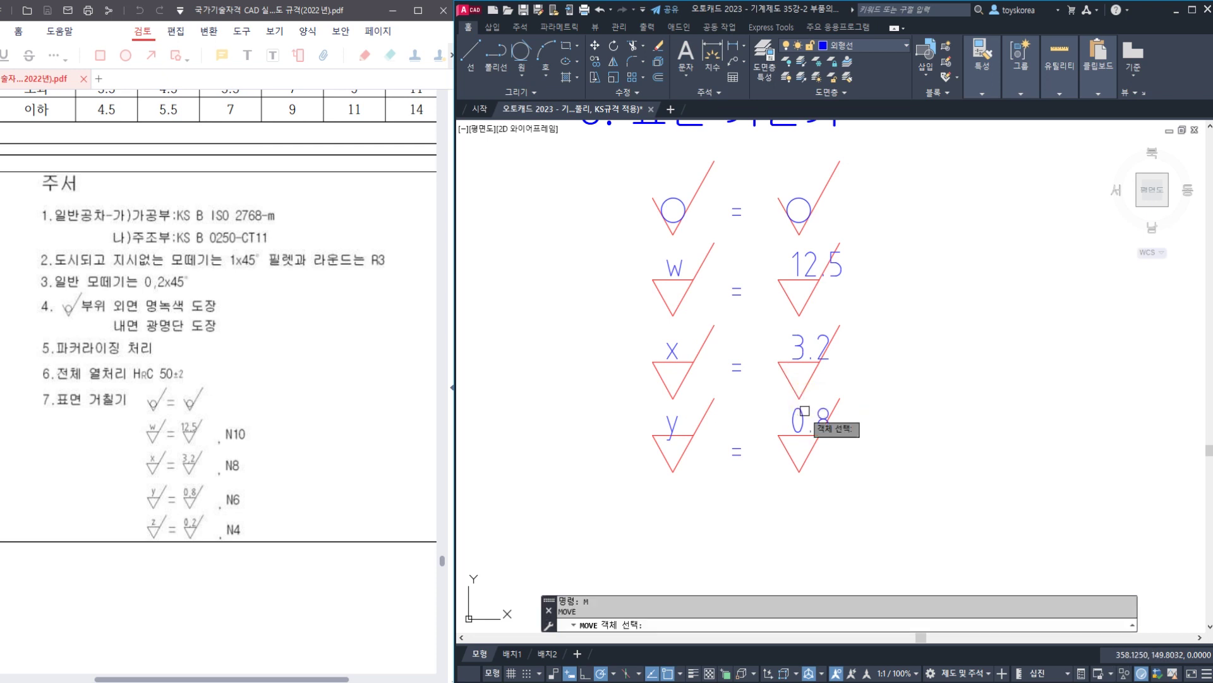
{"action": "left_click", "coordinate": [805, 412]}
{"action": "left_click", "coordinate": [806, 350]}
{"action": "left_click", "coordinate": [808, 269]}
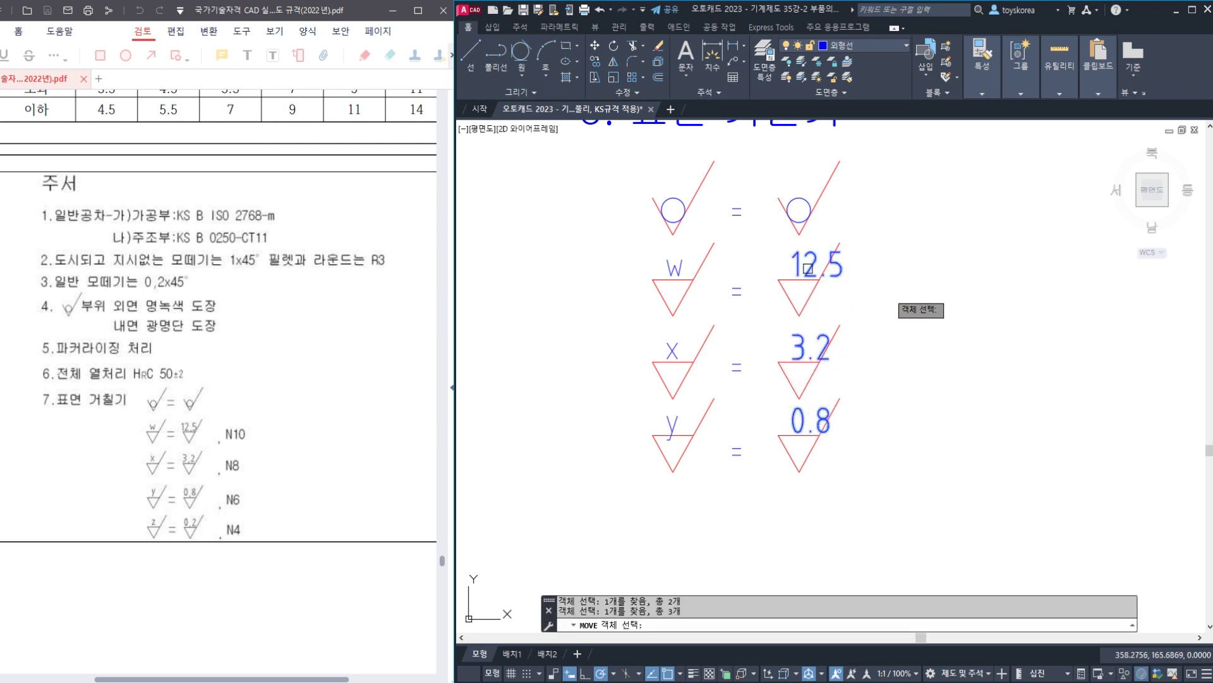
{"action": "key", "text": "Return"}
{"action": "left_click", "coordinate": [895, 293]}
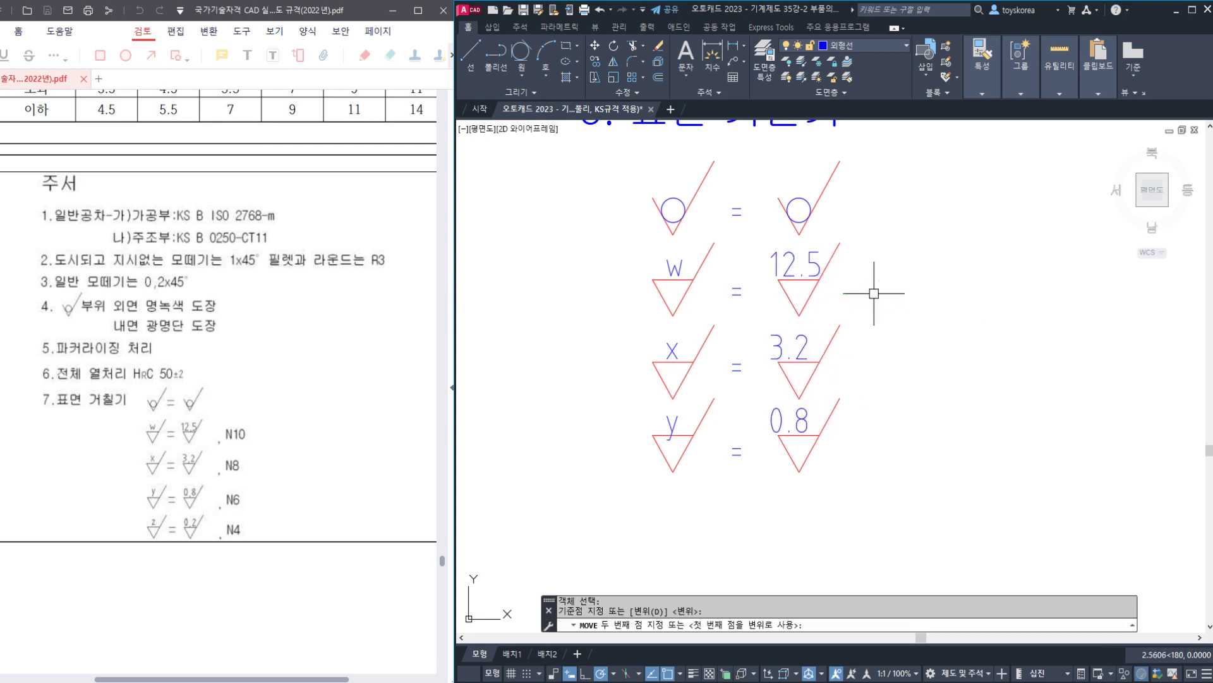
{"action": "key", "text": "Escape"}
- Copy the 12.5 text to the right of the second-column symbols in the second, third and bottom rows
{"action": "middle_click_drag", "start_coordinate": [867, 347], "coordinate": [754, 382]}
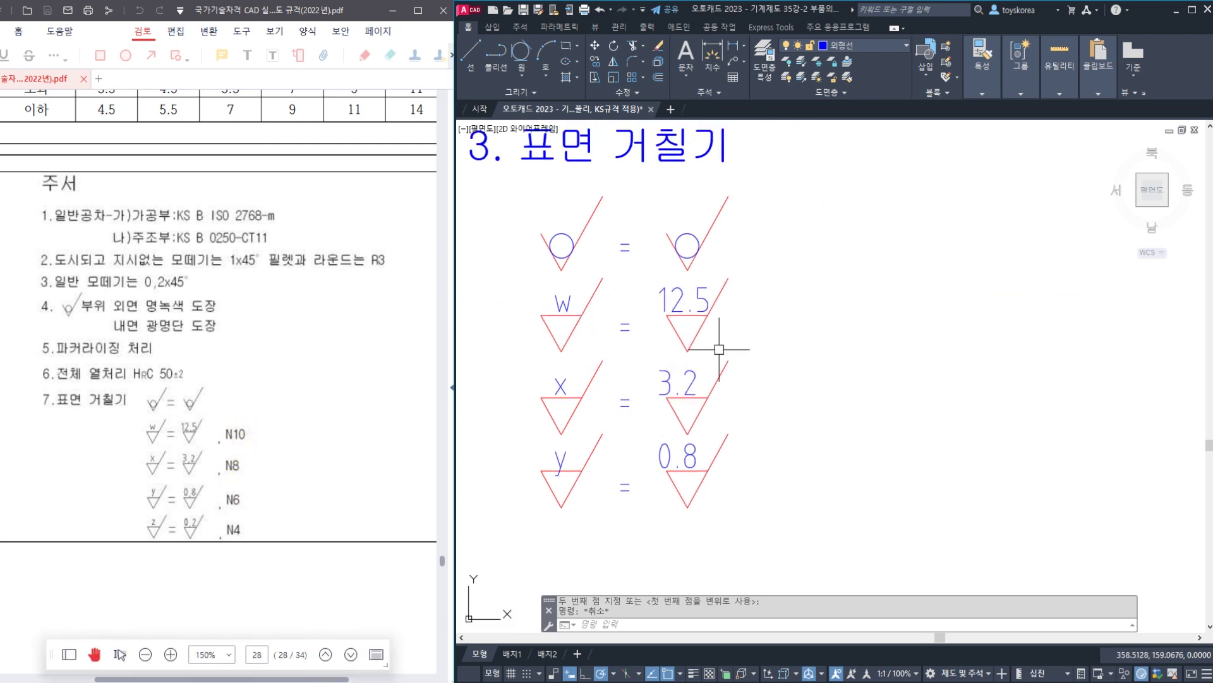
{"action": "left_click", "coordinate": [695, 300]}
{"action": "type", "text": "co"}
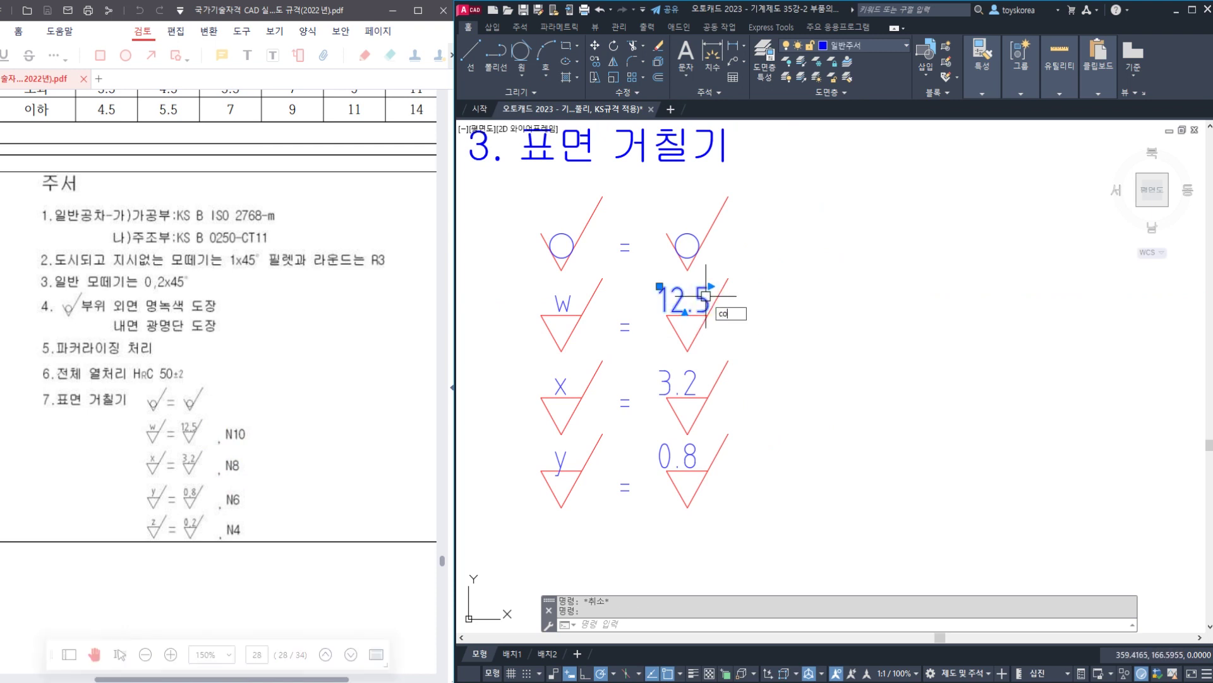
{"action": "key", "text": "Return"}
{"action": "left_click", "coordinate": [689, 306]}
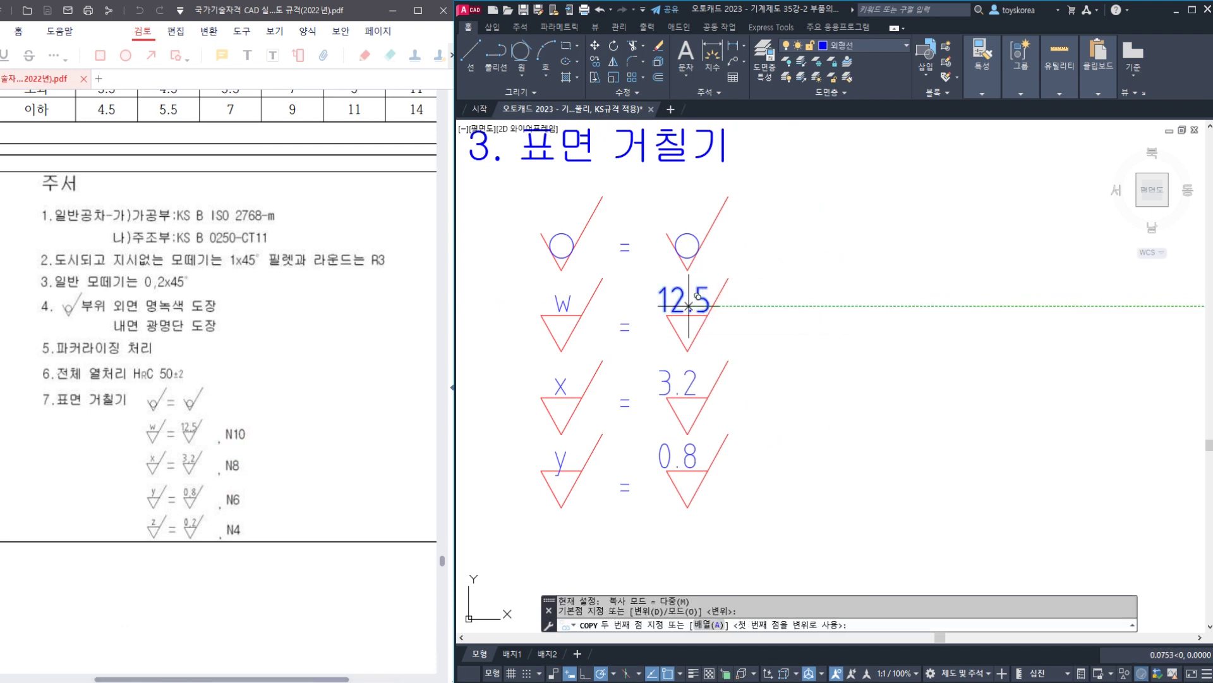
{"action": "left_click", "coordinate": [789, 335]}
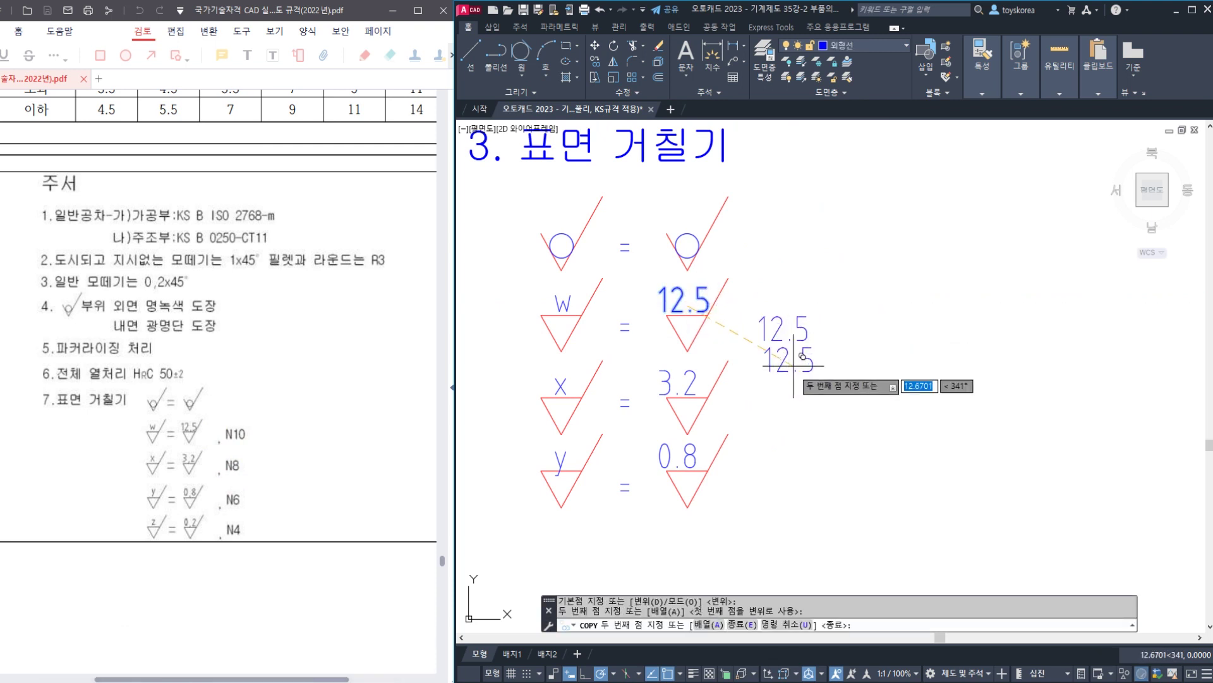
{"action": "left_click", "coordinate": [794, 407]}
{"action": "left_click", "coordinate": [784, 498]}
{"action": "key", "text": "Escape"}
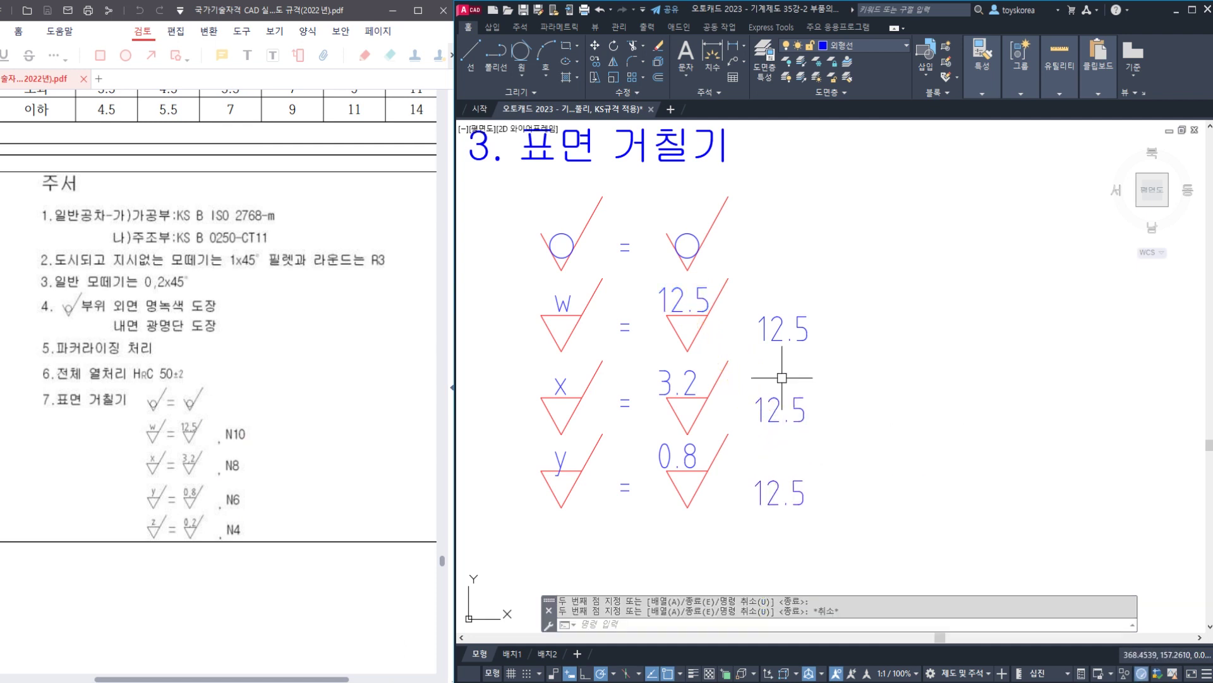
- Replace the copied 12.5 text at the end of the w row with ", N10" and widen its text box to fit one line
{"action": "left_click", "coordinate": [777, 334]}
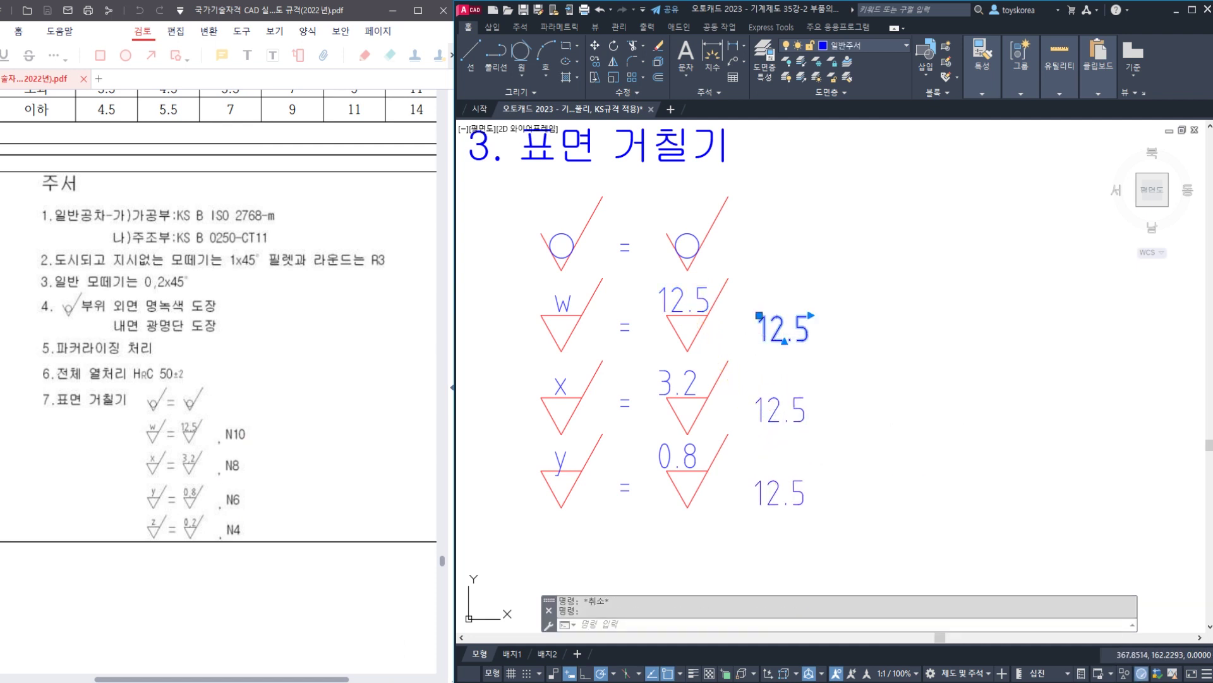
{"action": "double_click", "coordinate": [784, 331]}
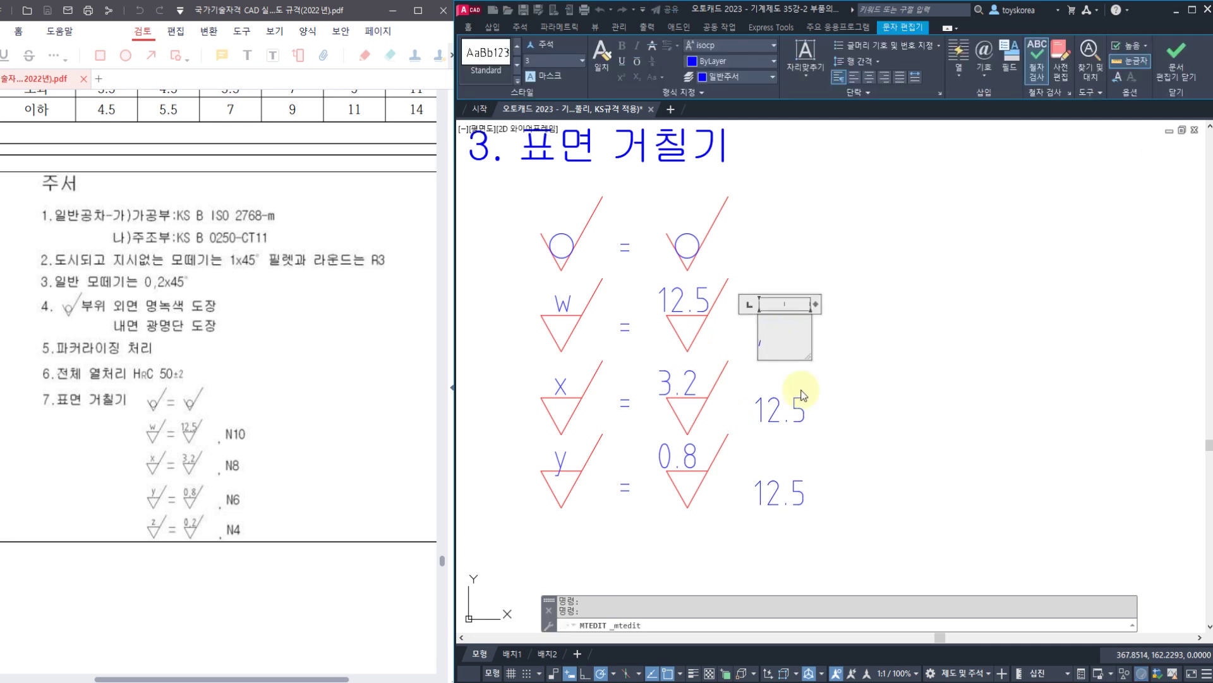
{"action": "type", "text": ","}
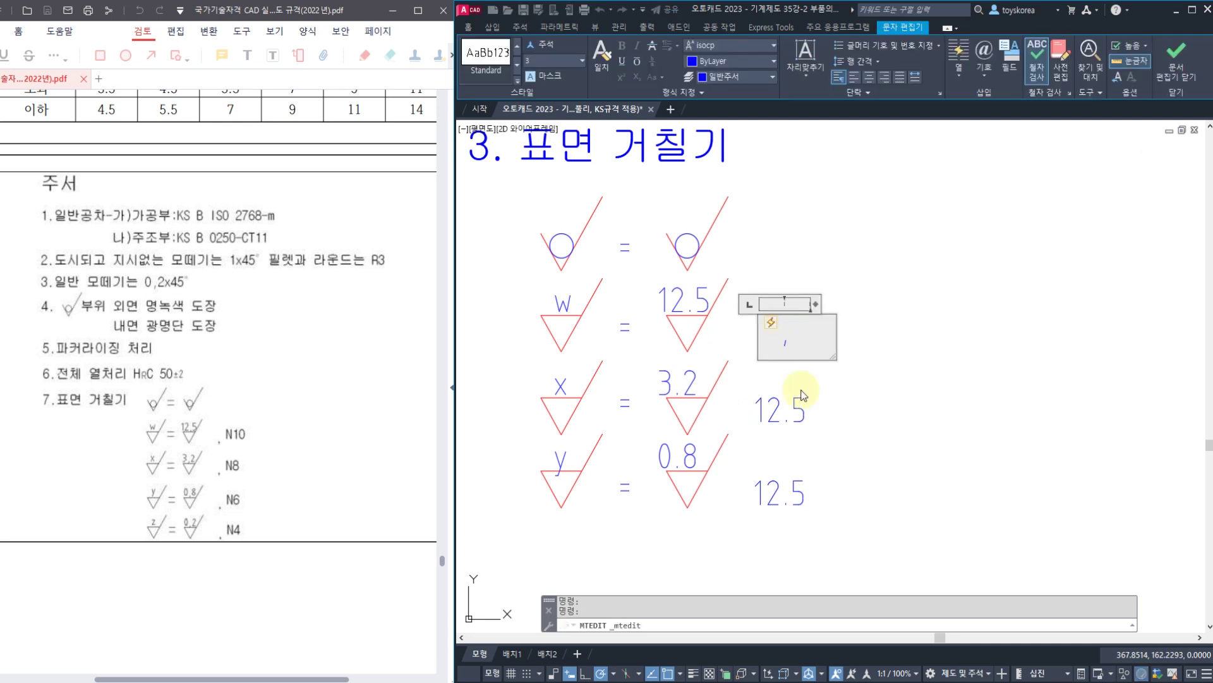
{"action": "key", "text": "ctrl+z"}
{"action": "type", "text": "N1-"}
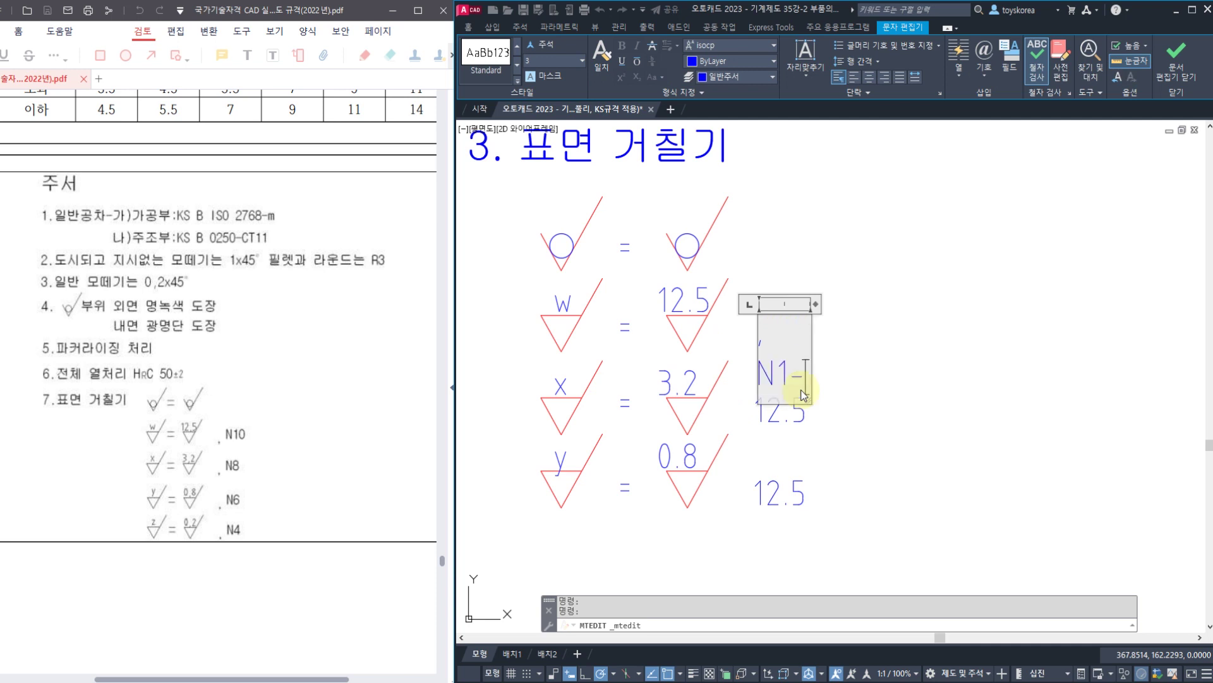
{"action": "key", "text": "BackSpace"}
{"action": "type", "text": "0"}
{"action": "left_click_drag", "start_coordinate": [817, 304], "coordinate": [851, 304]}
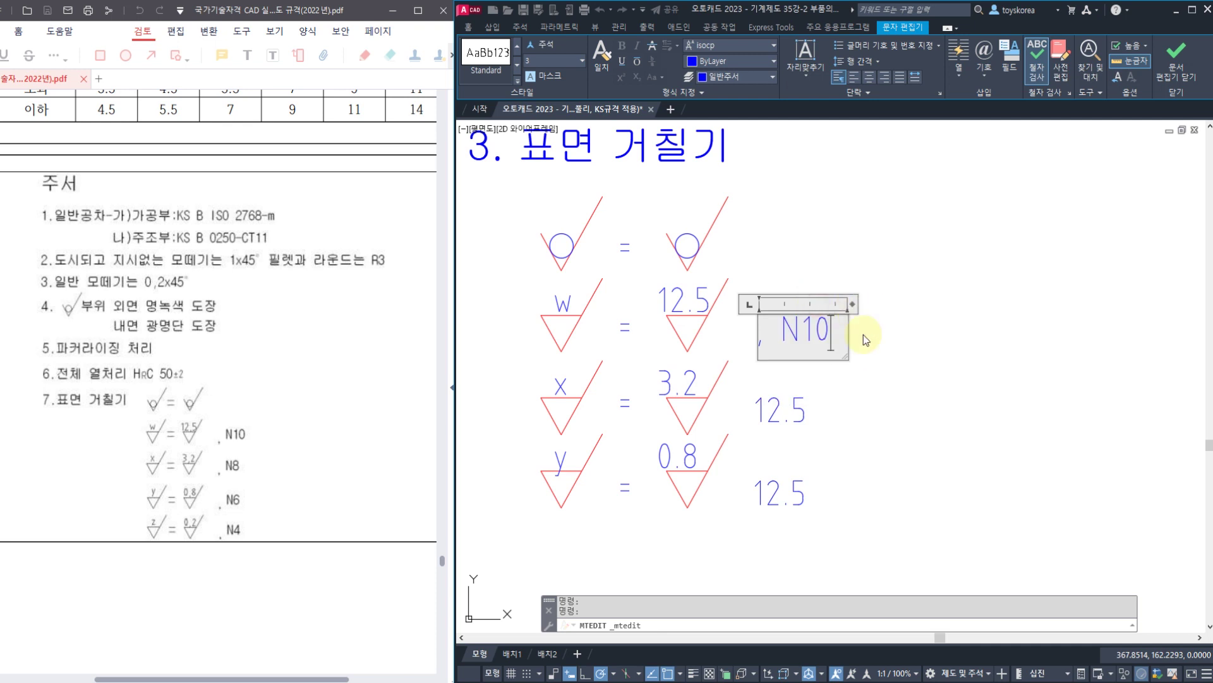
{"action": "left_click", "coordinate": [862, 367]}
- Replace the copied 12.5 text at the end of the x row with ", N8"
{"action": "double_click", "coordinate": [783, 408]}
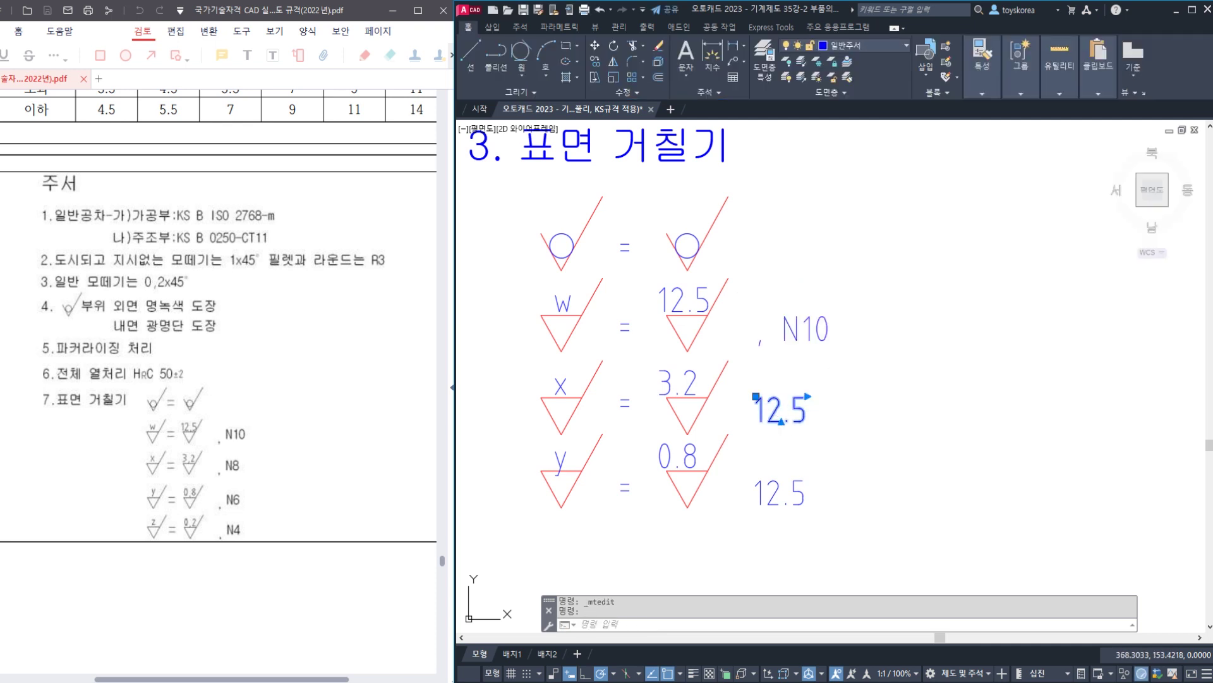
{"action": "key", "text": "BackSpace"}
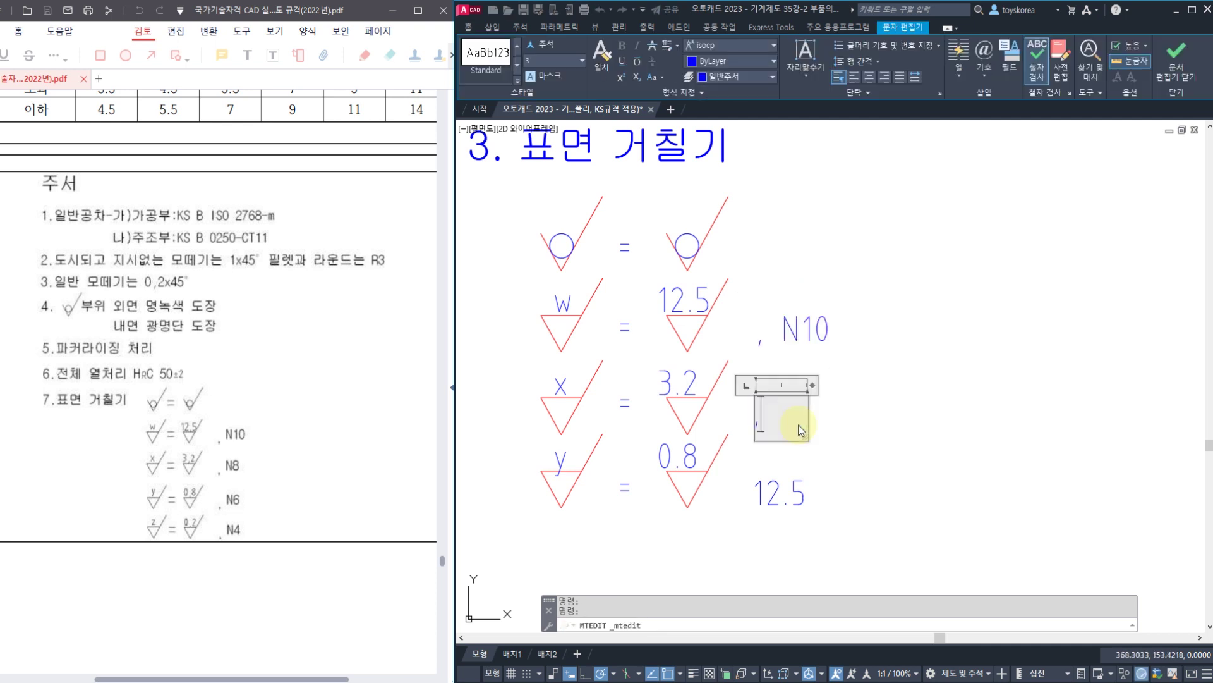
{"action": "type", "text": ", N"}
{"action": "key", "text": "BackSpace"}
{"action": "key", "text": "ctrl+z"}
{"action": "key", "text": "ctrl+z"}
{"action": "key", "text": "ctrl+z"}
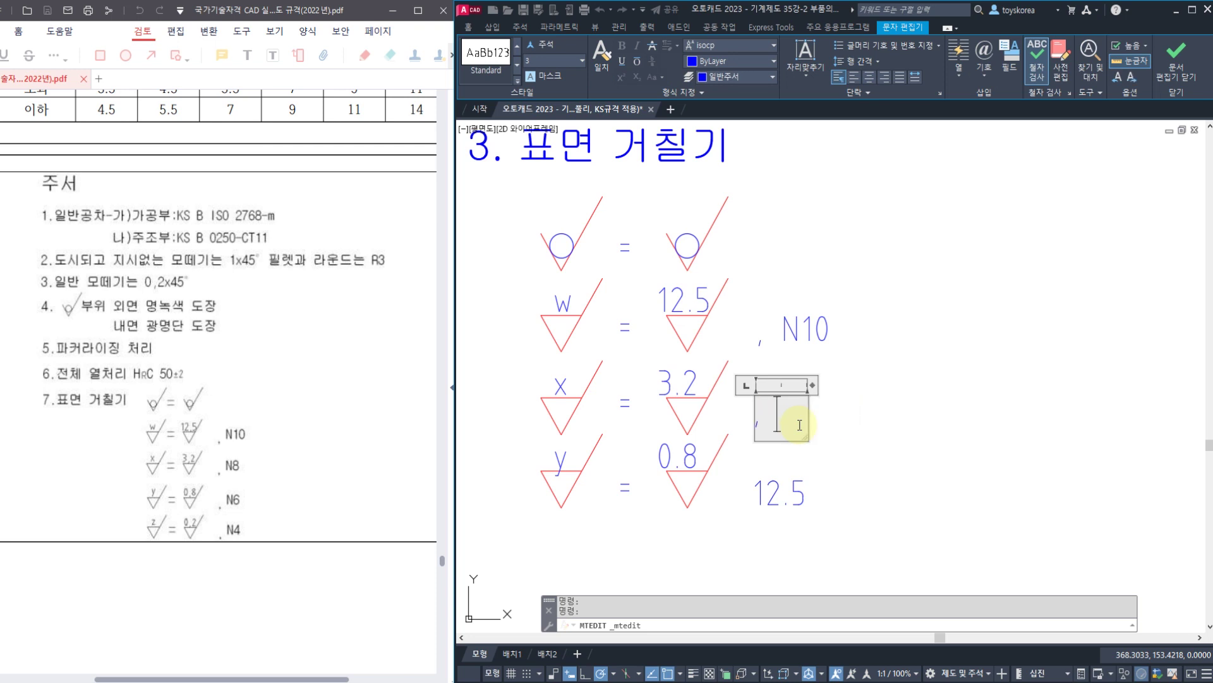
{"action": "type", "text": "8"}
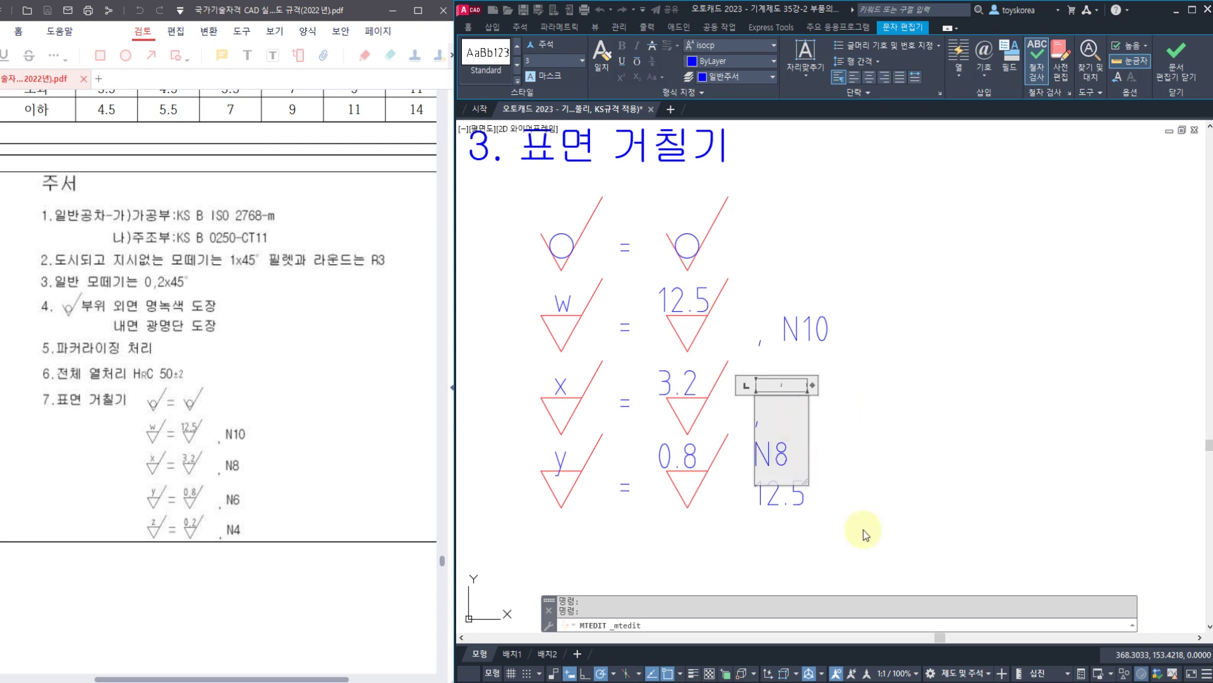
{"action": "left_click", "coordinate": [880, 496]}
- Widen the text box at the end of the x row so ", N8" fits on one line
{"action": "left_click", "coordinate": [756, 423]}
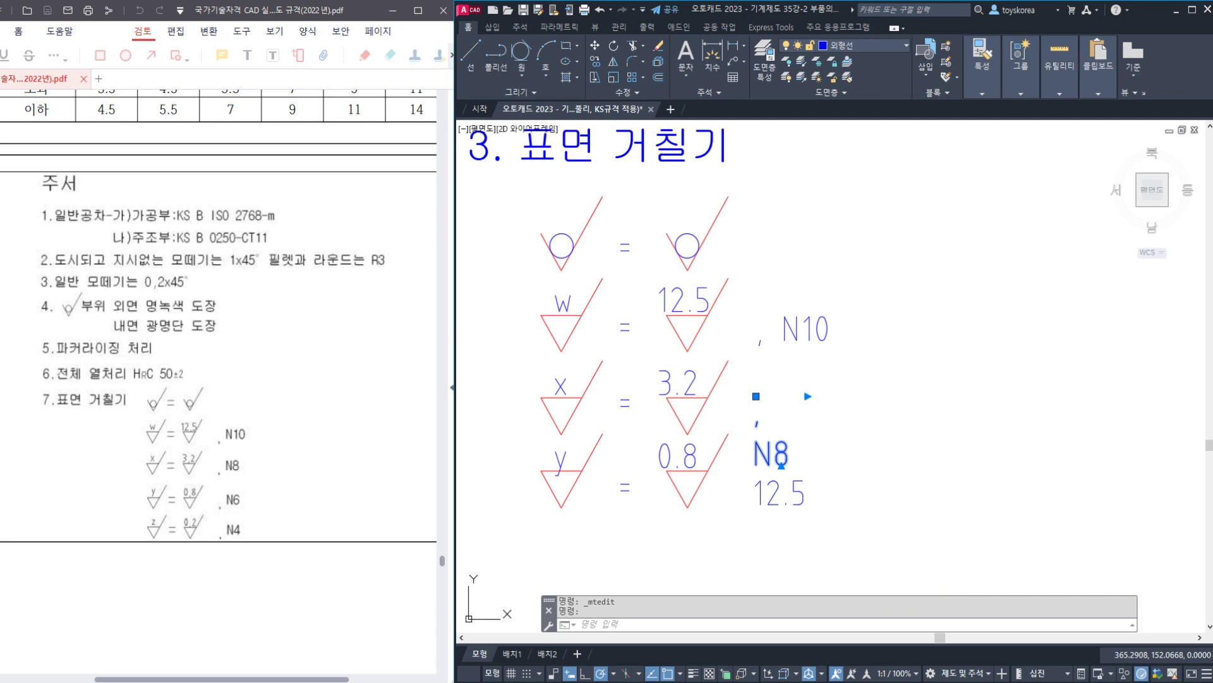
{"action": "double_click", "coordinate": [756, 423]}
{"action": "left_click_drag", "start_coordinate": [814, 384], "coordinate": [861, 385]}
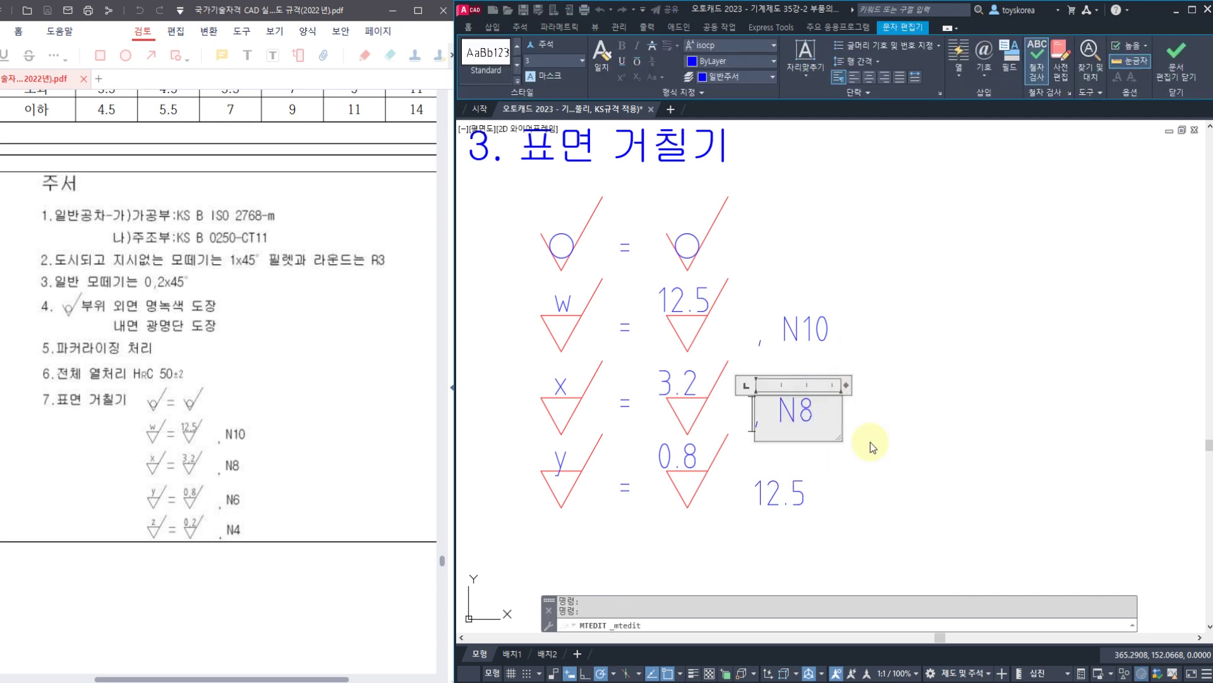
{"action": "left_click", "coordinate": [855, 487]}
- Replace the copied 12.5 text at the end of the y row with ", N6" and widen its text box to fit one line
{"action": "left_click", "coordinate": [798, 482]}
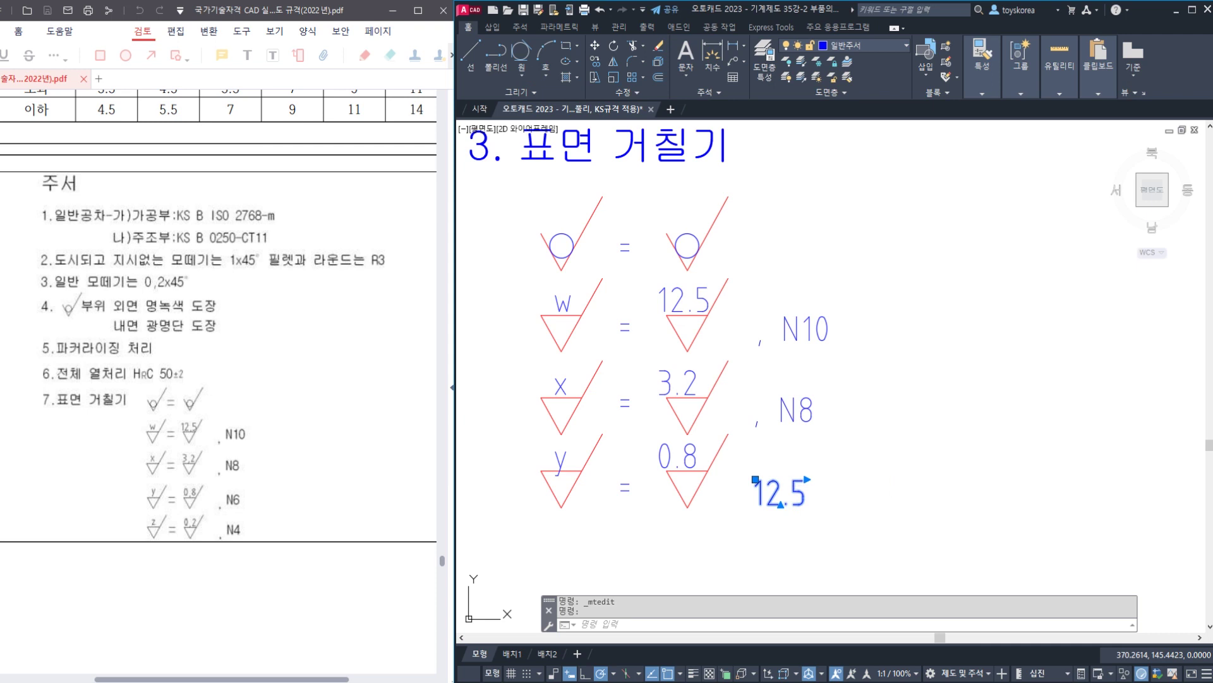
{"action": "double_click", "coordinate": [794, 484]}
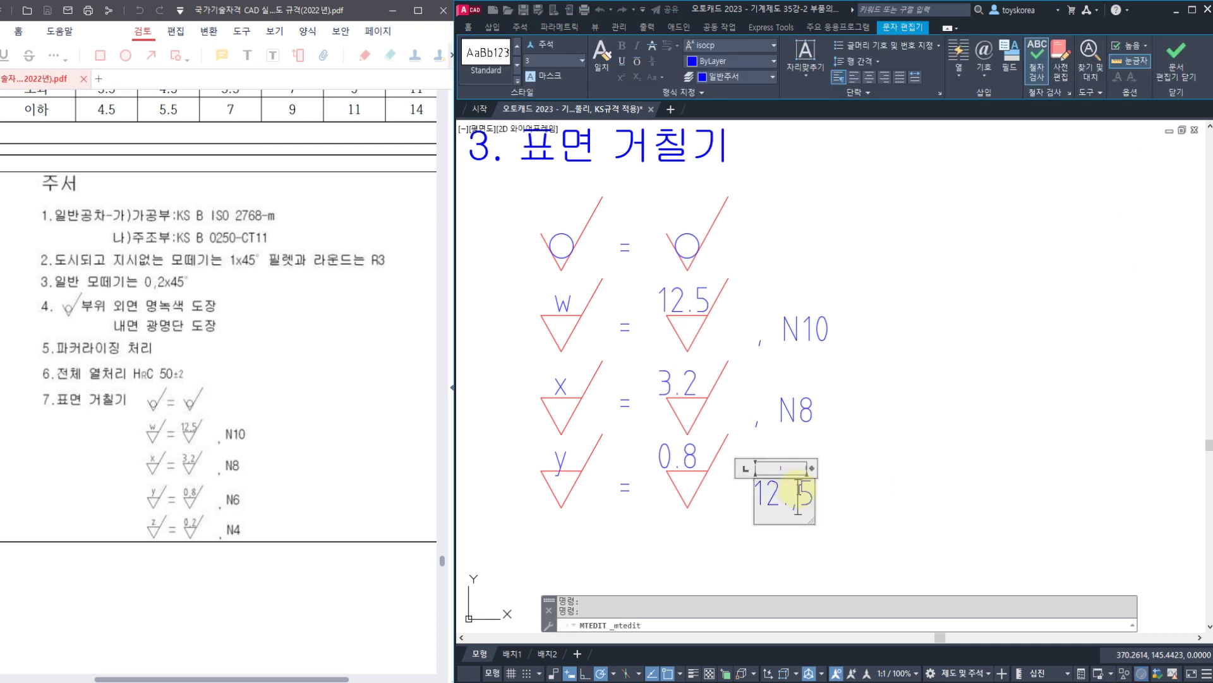
{"action": "type", "text": ","}
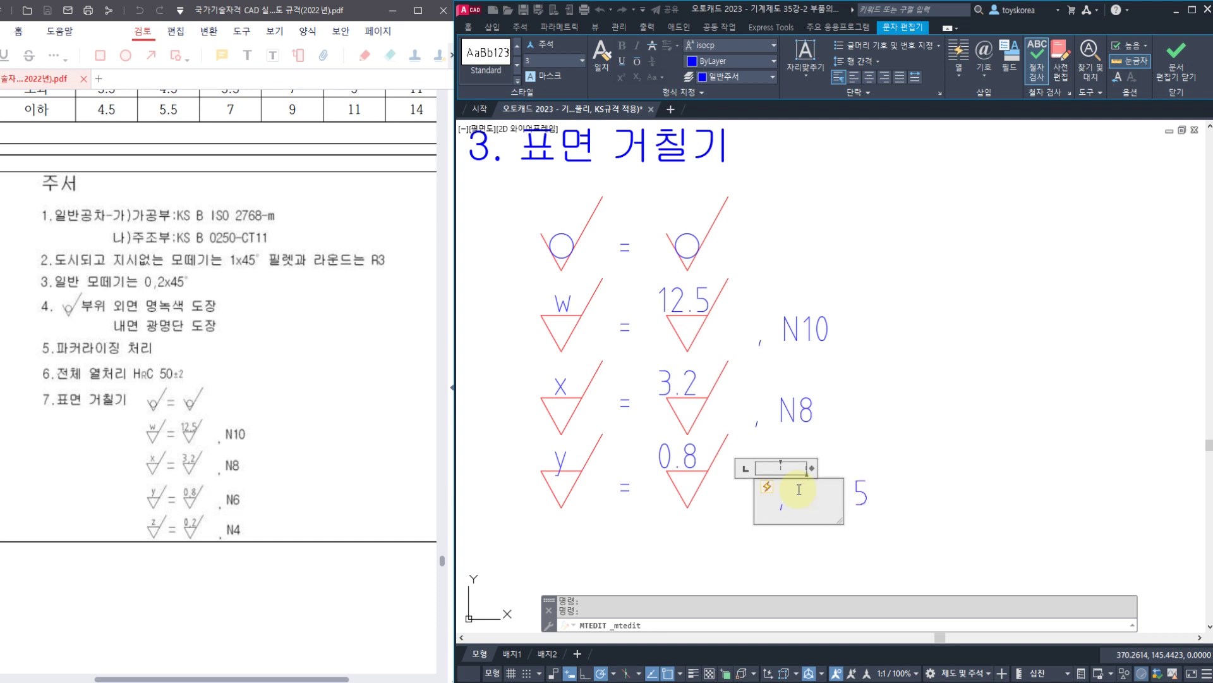
{"action": "key", "text": "ctrl+z"}
{"action": "type", "text": "6"}
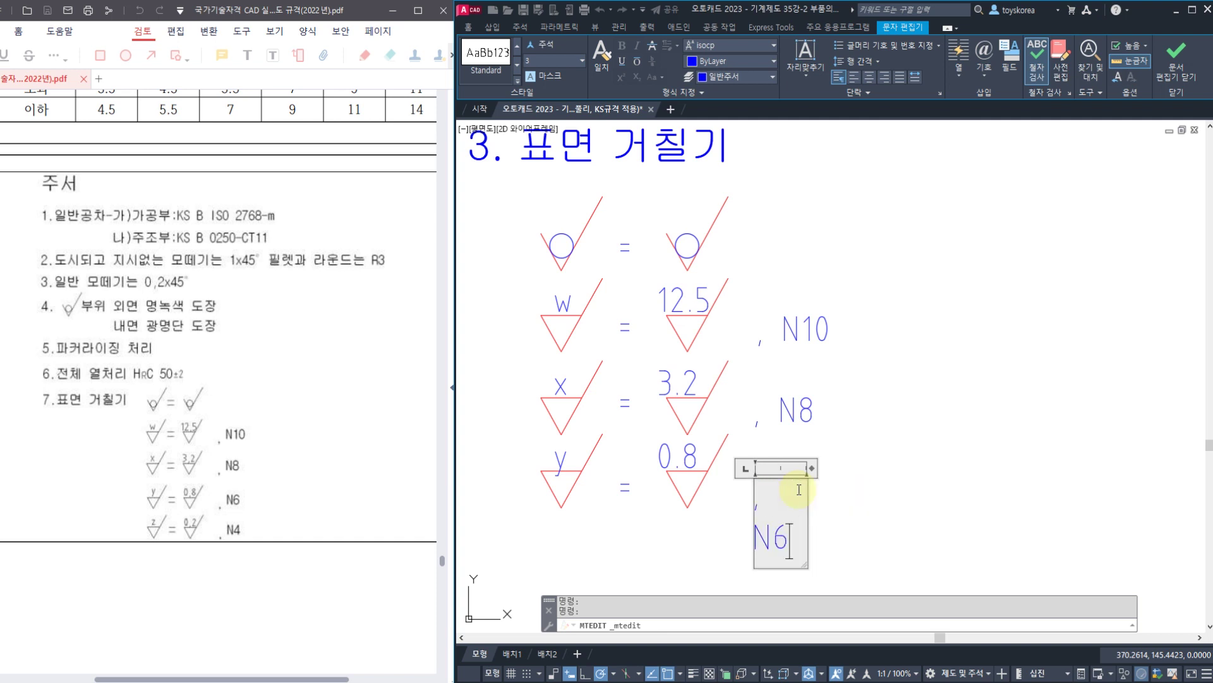
{"action": "left_click_drag", "start_coordinate": [811, 471], "coordinate": [859, 469]}
{"action": "key", "text": "Escape"}
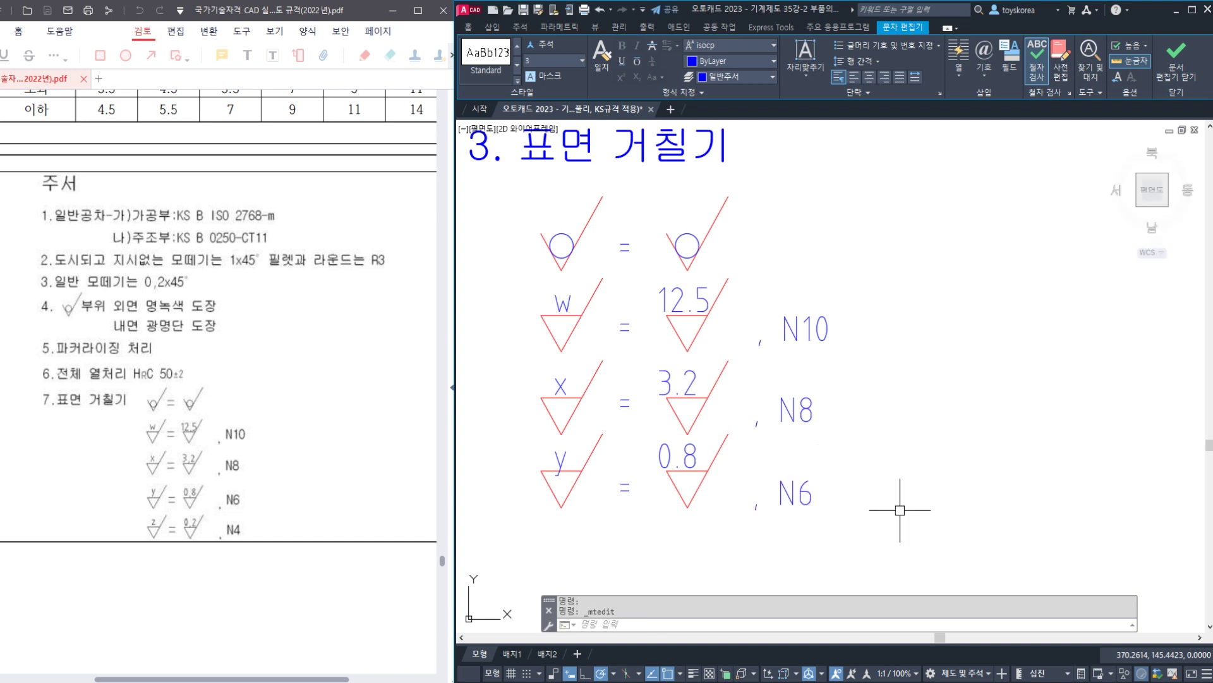
- Move the entire y row of the roughness legend, including its texts, slightly down from the x row
{"action": "scroll", "coordinate": [817, 420], "scroll_direction": "down", "scroll_amount": 2}
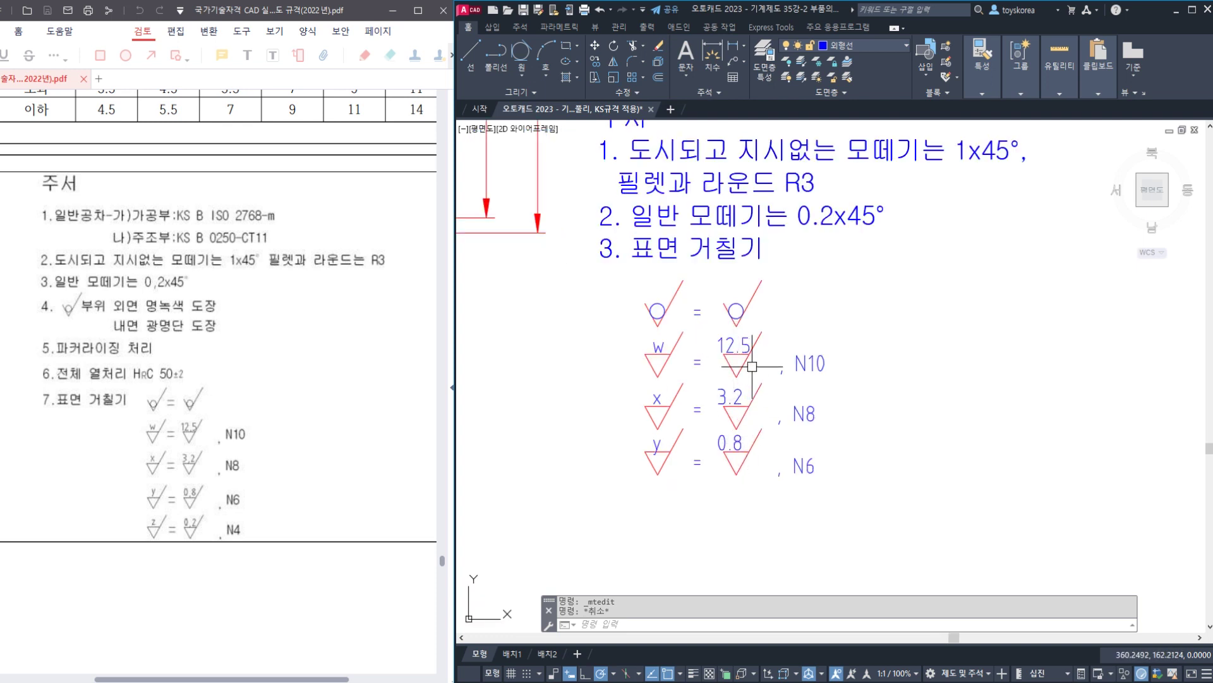
{"action": "left_click", "coordinate": [872, 503]}
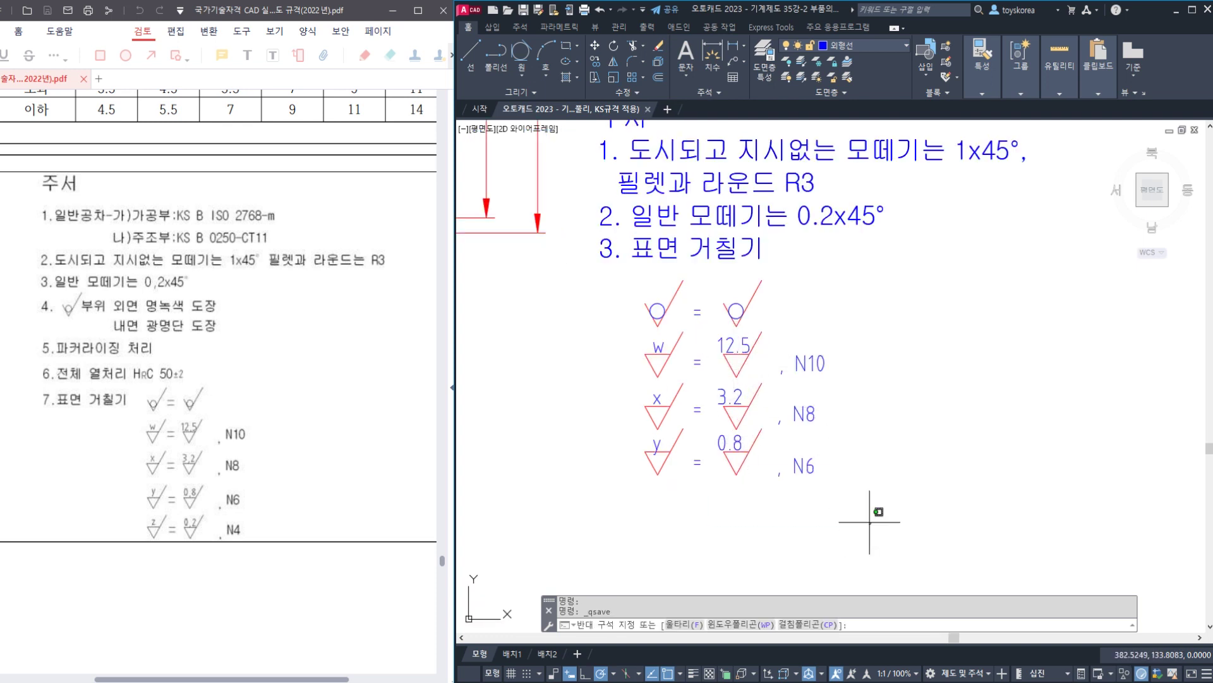
{"action": "left_click", "coordinate": [634, 442]}
{"action": "type", "text": "M"}
{"action": "key", "text": "Return"}
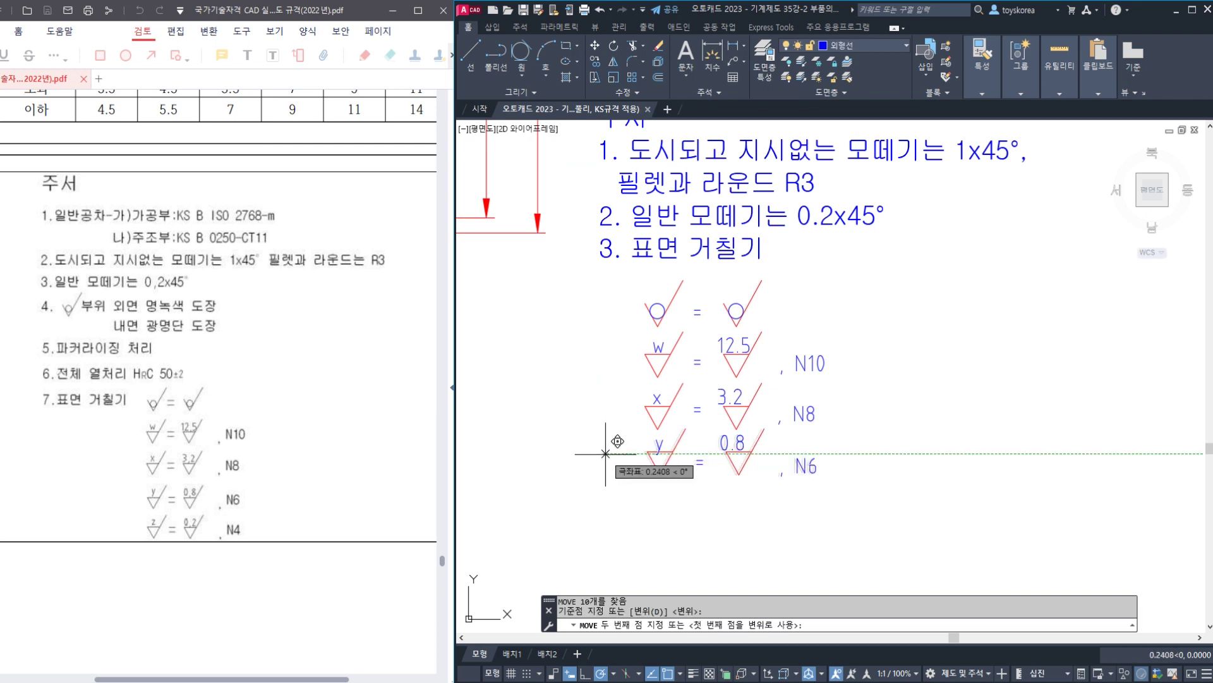
{"action": "left_click", "coordinate": [604, 453]}
{"action": "key", "text": "Escape"}
- Move the whole notes block with its roughness legend straight up about 4 mm, closer to the keyway view, and save the drawing
{"action": "scroll", "coordinate": [607, 429], "scroll_direction": "down", "scroll_amount": 4}
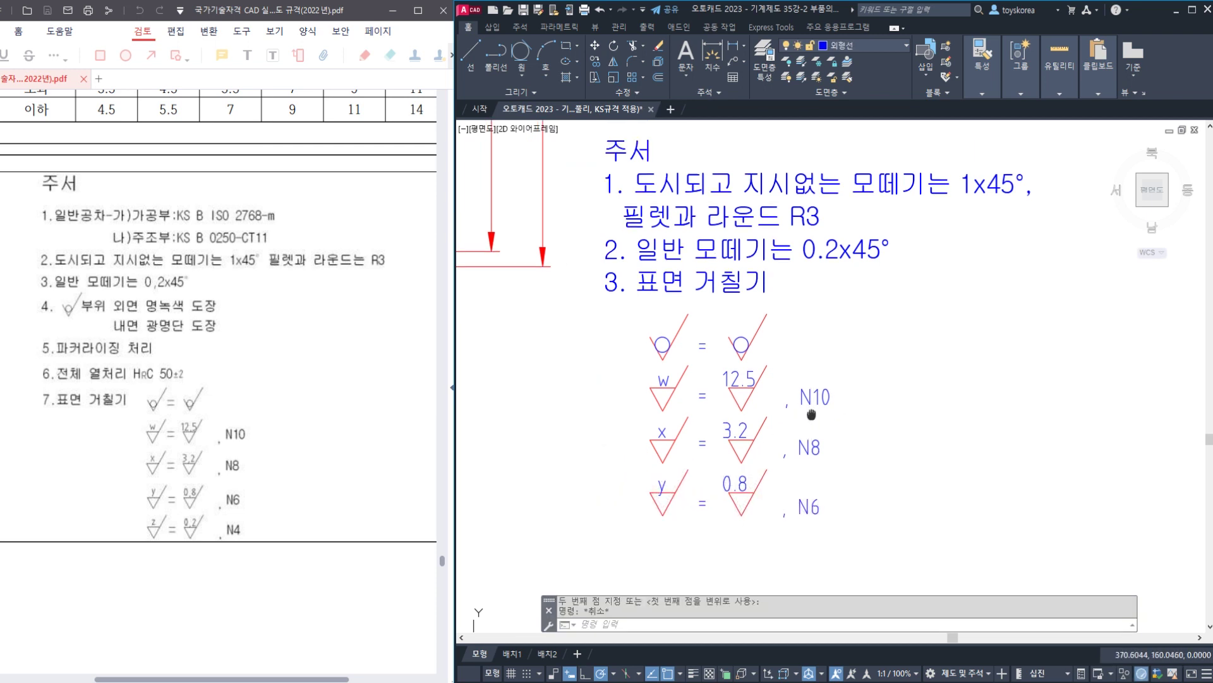
{"action": "middle_click_drag", "start_coordinate": [741, 346], "coordinate": [749, 373]}
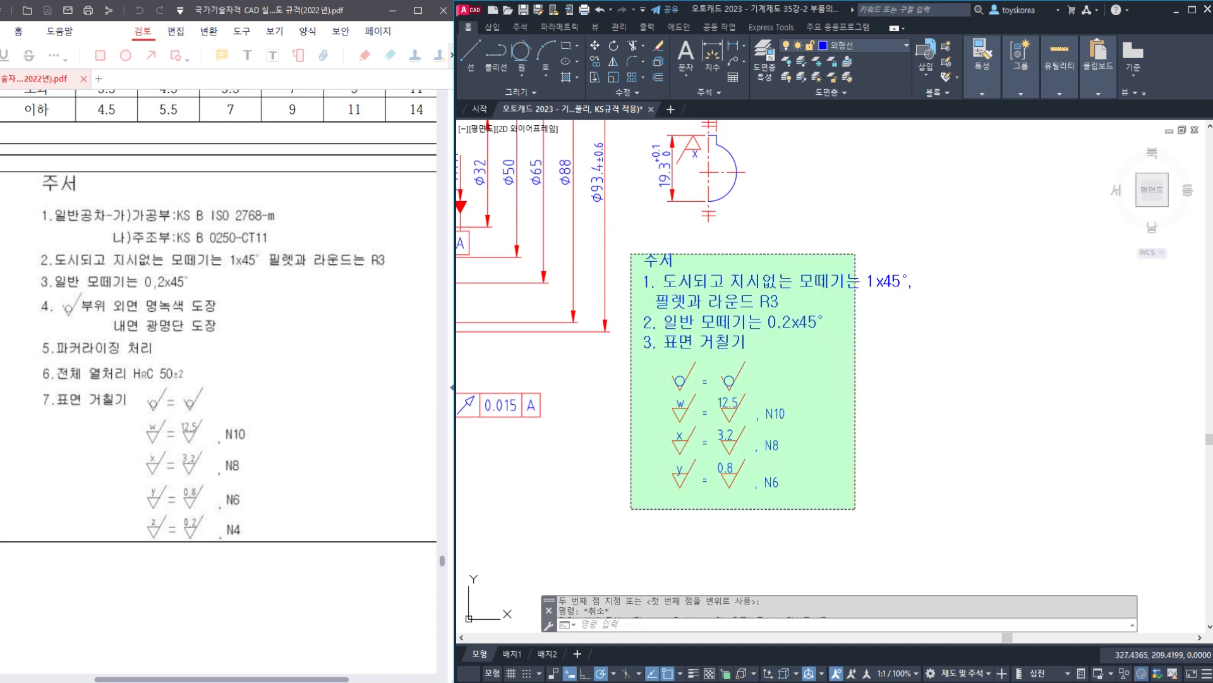
{"action": "left_click", "coordinate": [645, 302]}
{"action": "middle_click_drag", "start_coordinate": [645, 302], "coordinate": [700, 366]}
{"action": "type", "text": "m"}
{"action": "key", "text": "Return"}
{"action": "left_click", "coordinate": [699, 366]}
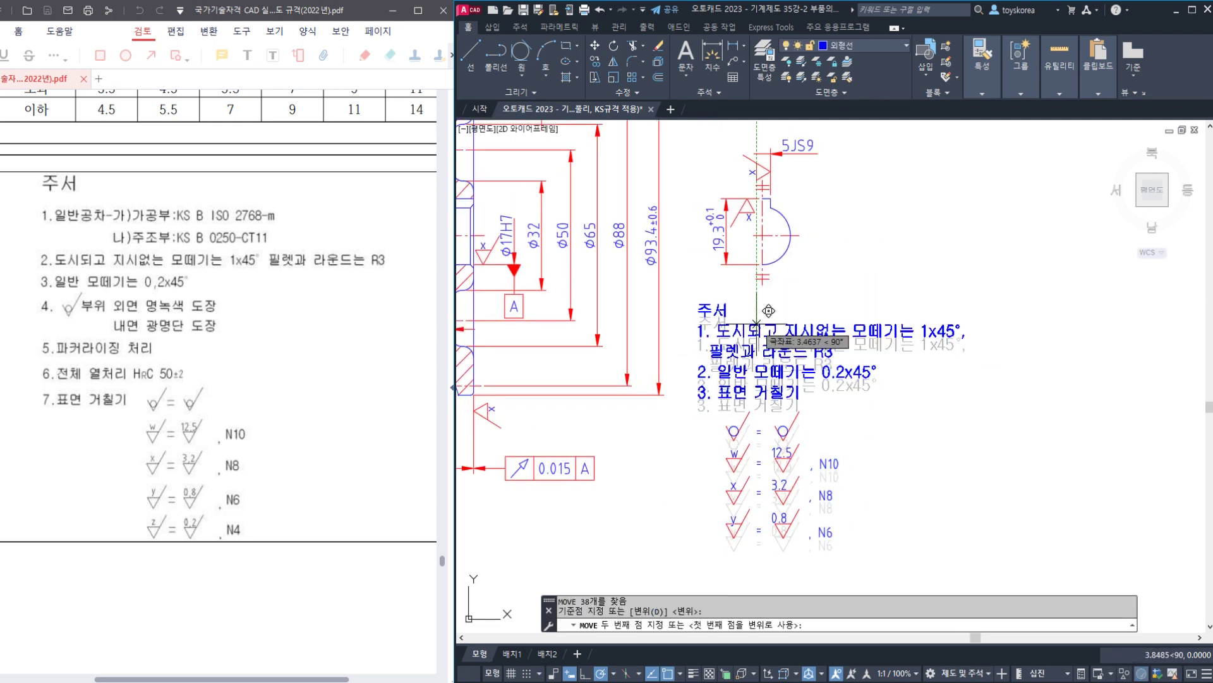
{"action": "scroll", "coordinate": [1017, 487], "scroll_direction": "down", "scroll_amount": 4}
{"action": "key", "text": "Escape"}
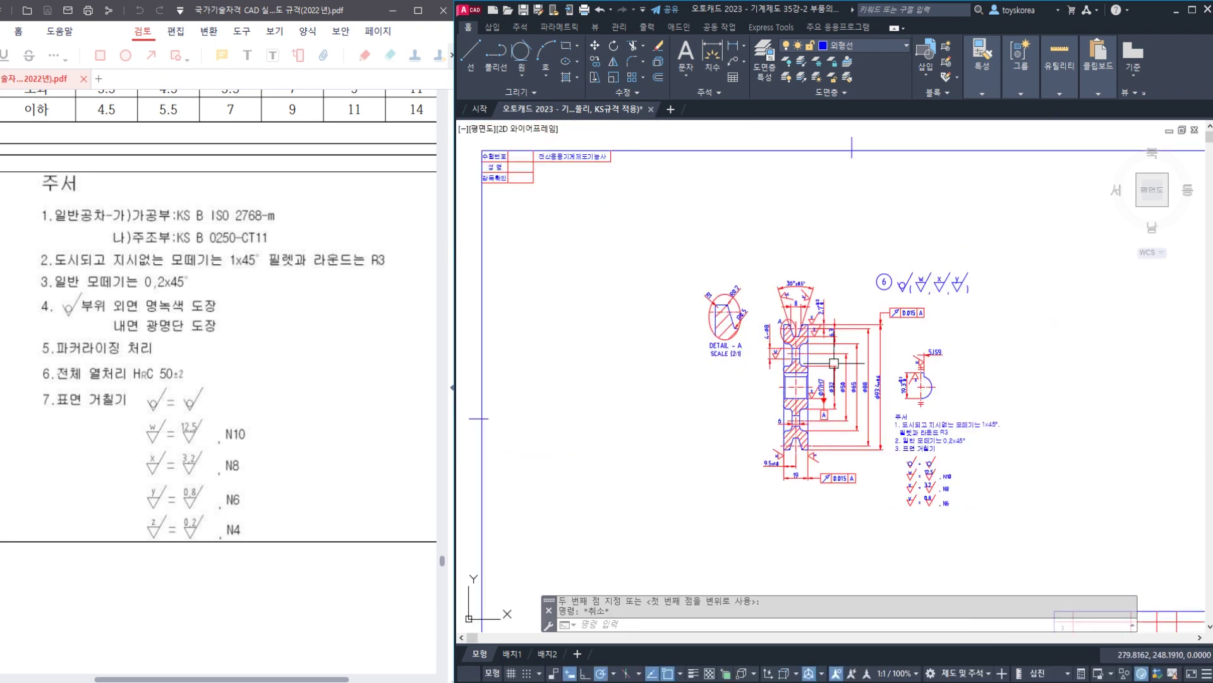
{"action": "scroll", "coordinate": [834, 363], "scroll_direction": "up", "scroll_amount": 2}
{"action": "key", "text": "ctrl+s"}
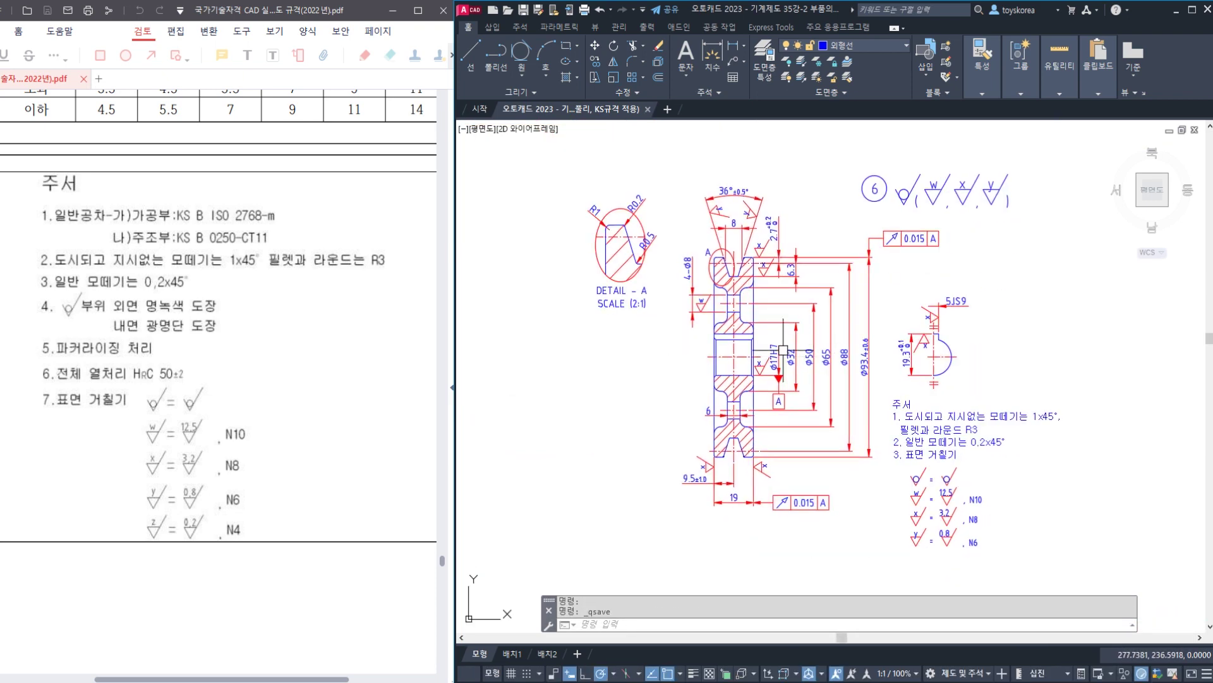
- Review the general notes, roughness legend and keyway view together with the dimensioned pulley section
{"action": "middle_click_drag", "start_coordinate": [979, 487], "coordinate": [822, 444]}
{"action": "scroll", "coordinate": [853, 450], "scroll_direction": "up", "scroll_amount": 2}
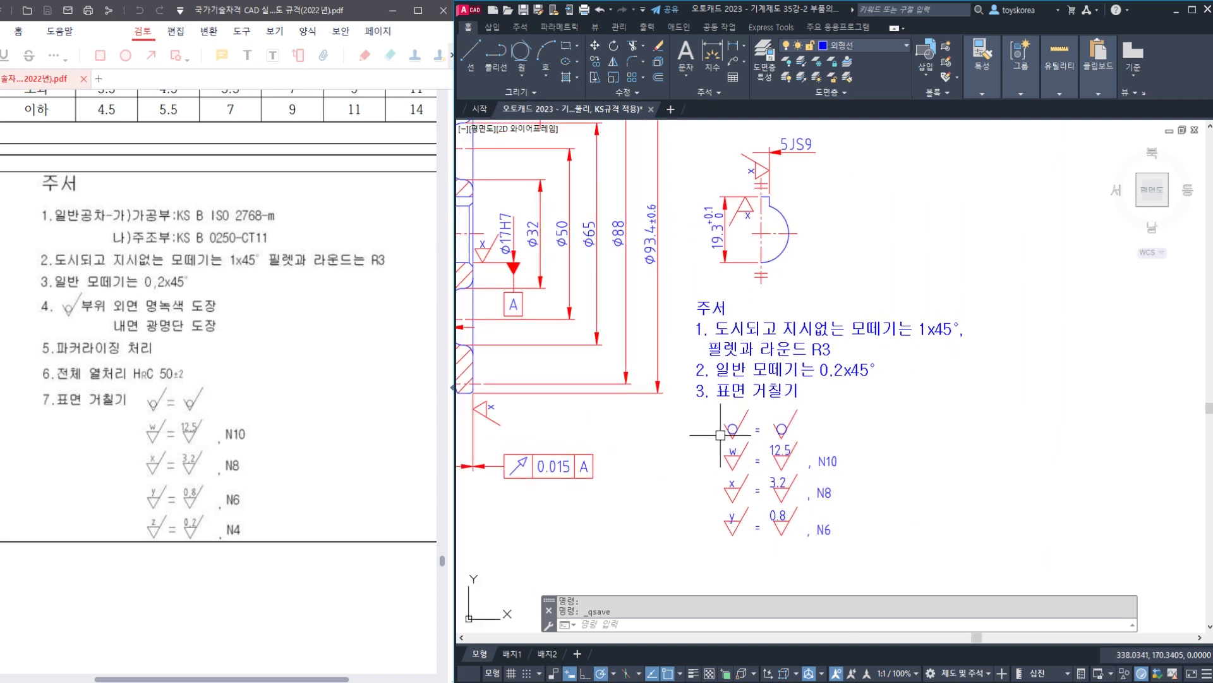
{"action": "middle_click_drag", "start_coordinate": [723, 224], "coordinate": [742, 259]}
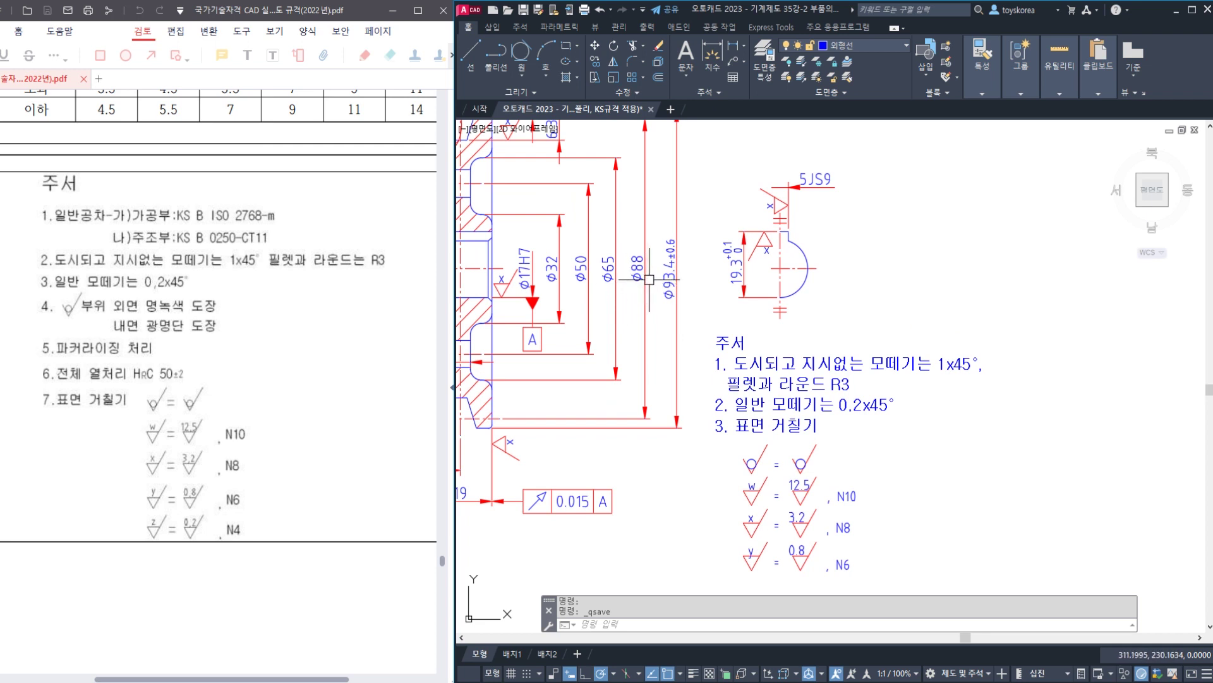
{"action": "scroll", "coordinate": [665, 256], "scroll_direction": "down", "scroll_amount": 3}
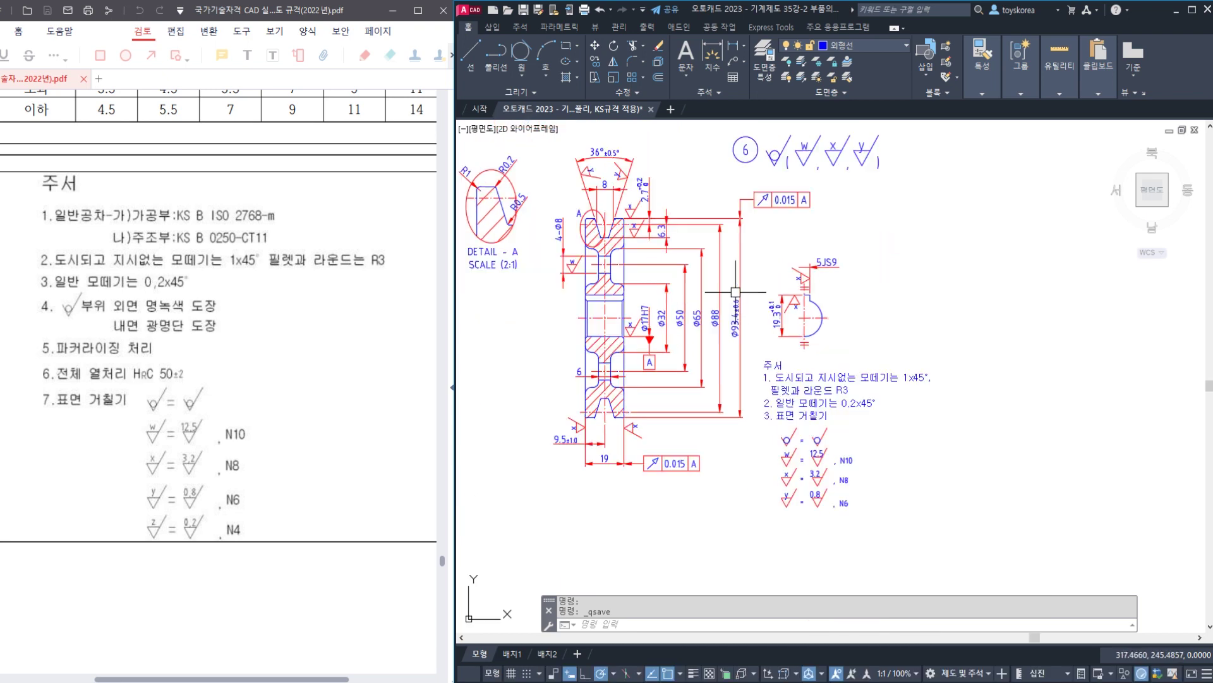
{"action": "scroll", "coordinate": [789, 316], "scroll_direction": "up", "scroll_amount": 2}
{"action": "scroll", "coordinate": [788, 316], "scroll_direction": "up", "scroll_amount": 2}
{"action": "middle_click_drag", "start_coordinate": [775, 325], "coordinate": [877, 318]}
- Bring up the 4.V-벨트풀리(문제)_04 assembly drawing and compare its M-type pulley with the finished part drawing's views, dimensions and notes
{"action": "key", "text": "alt+Tab"}
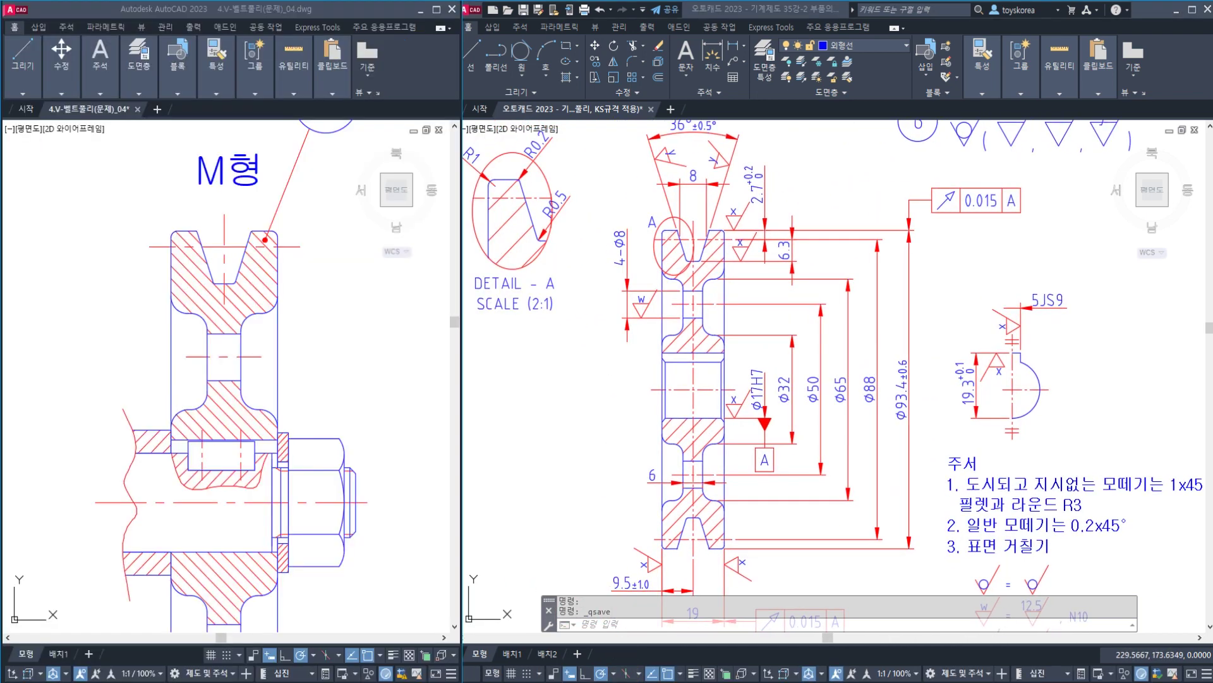
{"action": "scroll", "coordinate": [276, 378], "scroll_direction": "down", "scroll_amount": 3}
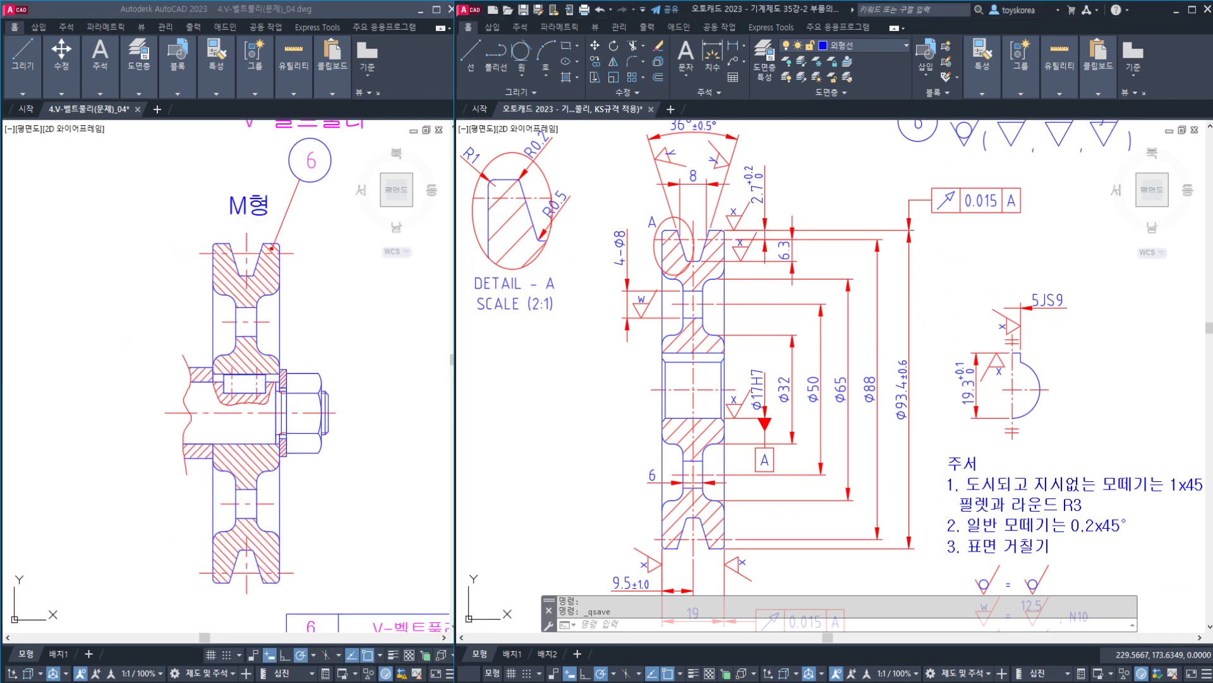
{"action": "mouse_move", "coordinate": [848, 347]}
{"action": "middle_mouse_down"}
{"action": "mouse_move", "coordinate": [652, 480]}
{"action": "mouse_move", "coordinate": [703, 474]}
{"action": "middle_mouse_up"}
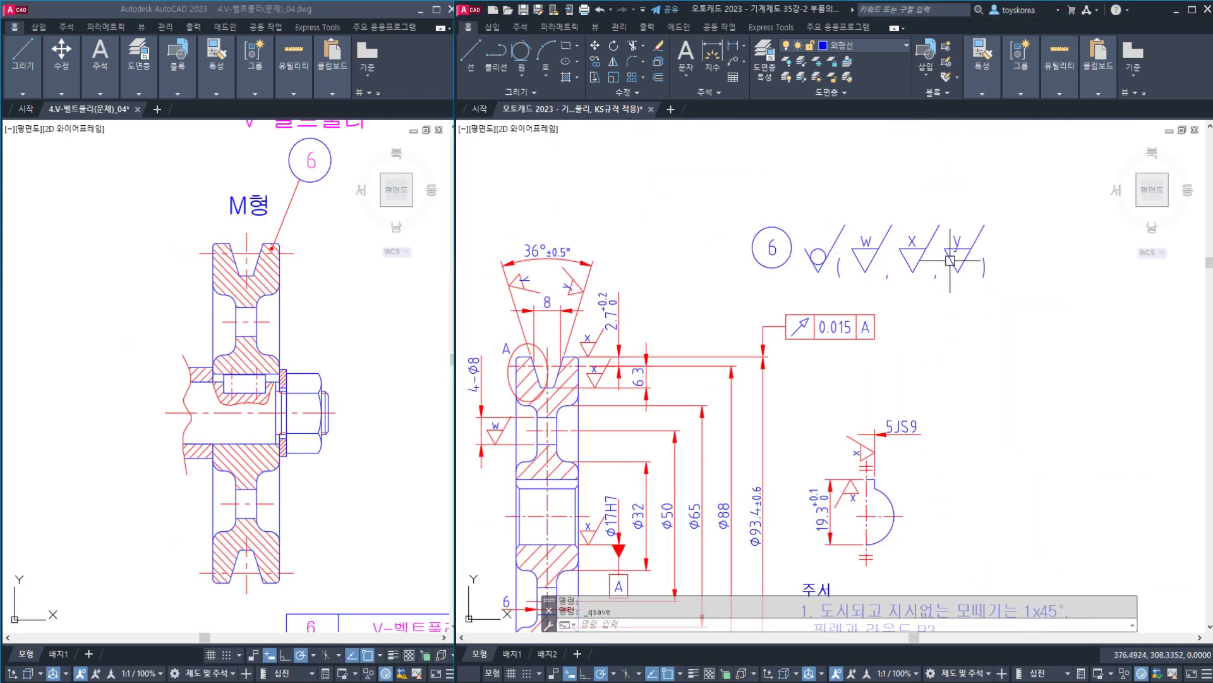
{"action": "middle_click_drag", "start_coordinate": [818, 378], "coordinate": [831, 256]}
{"action": "middle_click_drag", "start_coordinate": [710, 392], "coordinate": [687, 358]}
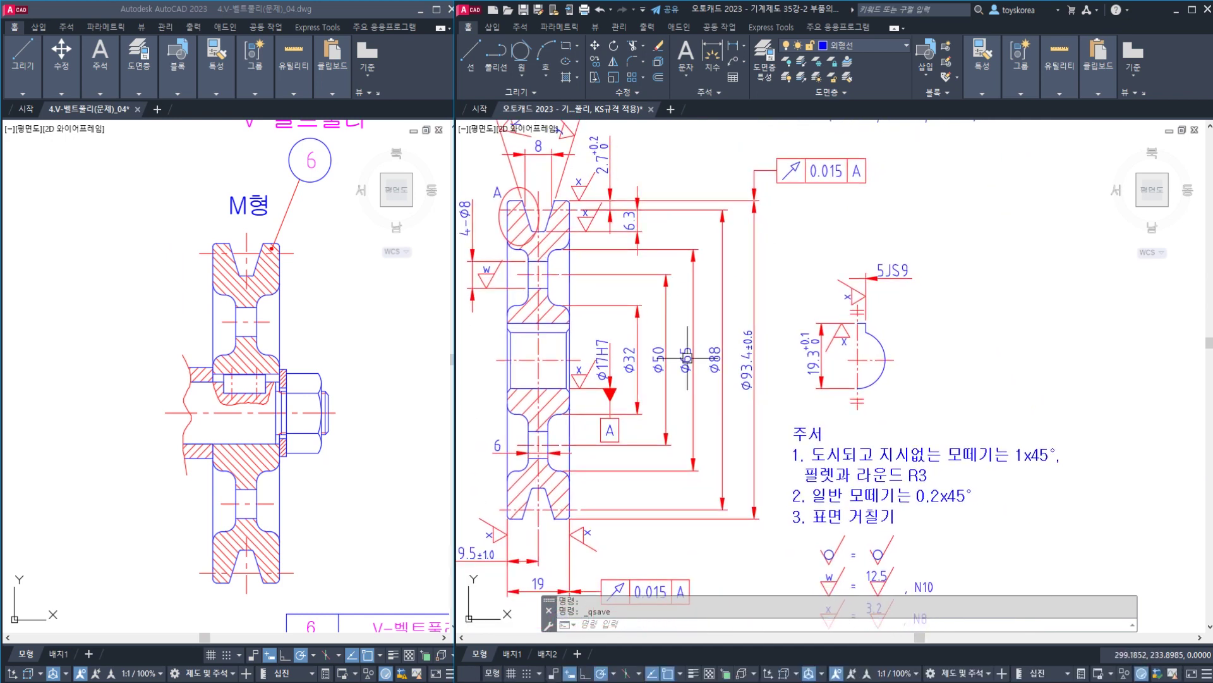
{"action": "middle_click_drag", "start_coordinate": [831, 414], "coordinate": [758, 357]}
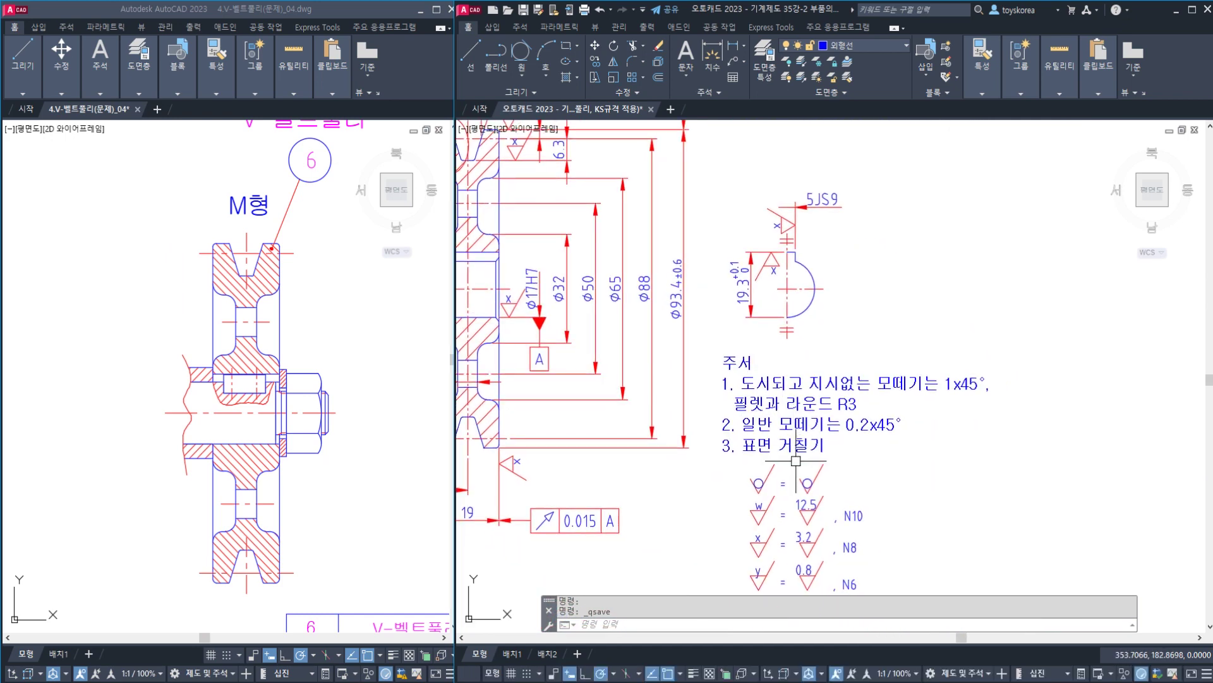
{"action": "middle_click_drag", "start_coordinate": [796, 461], "coordinate": [766, 346]}
{"action": "scroll", "coordinate": [790, 414], "scroll_direction": "down", "scroll_amount": 5}
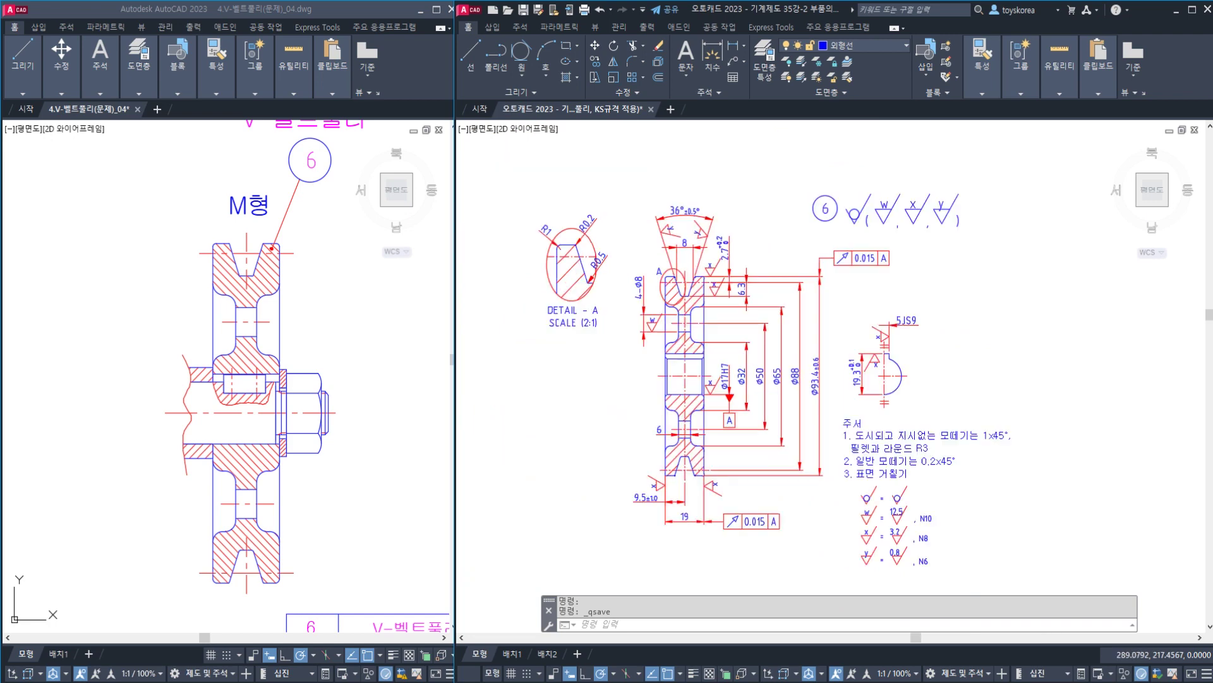
{"action": "scroll", "coordinate": [695, 404], "scroll_direction": "up", "scroll_amount": 4}
{"action": "mouse_move", "coordinate": [696, 405]}
{"action": "middle_mouse_down"}
{"action": "mouse_move", "coordinate": [689, 397]}
{"action": "mouse_move", "coordinate": [648, 452]}
{"action": "mouse_move", "coordinate": [636, 423]}
{"action": "middle_mouse_up"}
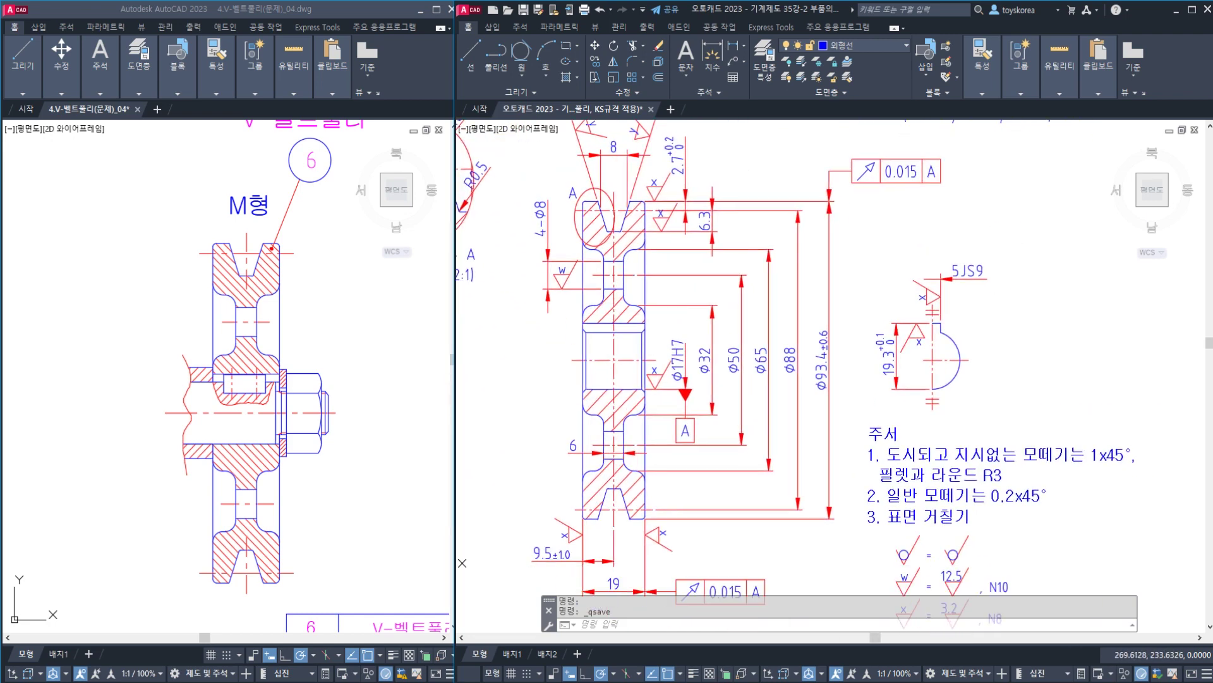
{"action": "middle_click_drag", "start_coordinate": [757, 494], "coordinate": [754, 494]}
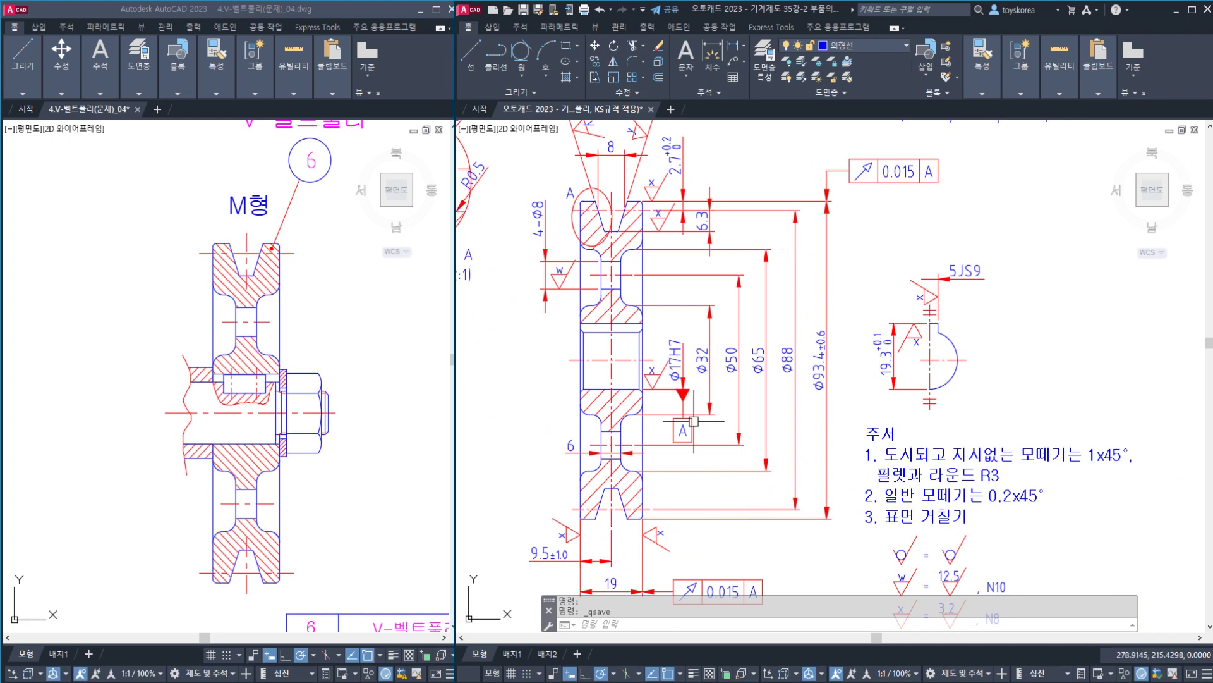
{"action": "scroll", "coordinate": [668, 326], "scroll_direction": "down", "scroll_amount": 2}
{"action": "scroll", "coordinate": [685, 335], "scroll_direction": "up", "scroll_amount": 2}
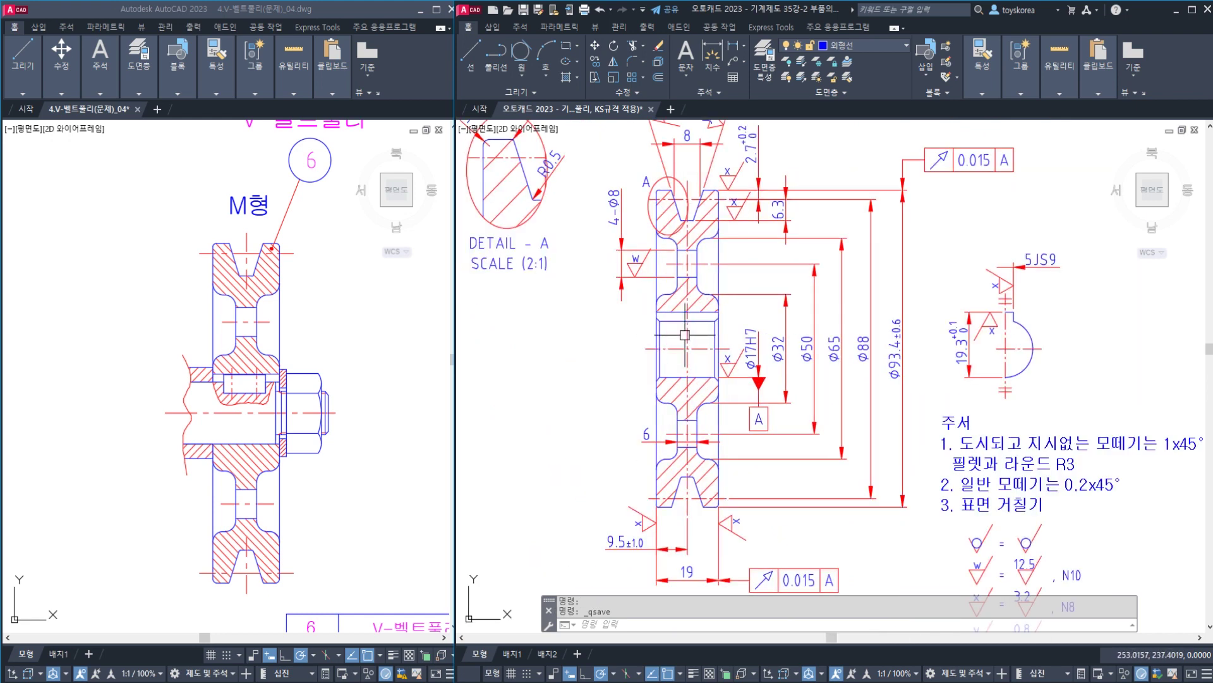
{"action": "middle_click_drag", "start_coordinate": [684, 335], "coordinate": [685, 413]}
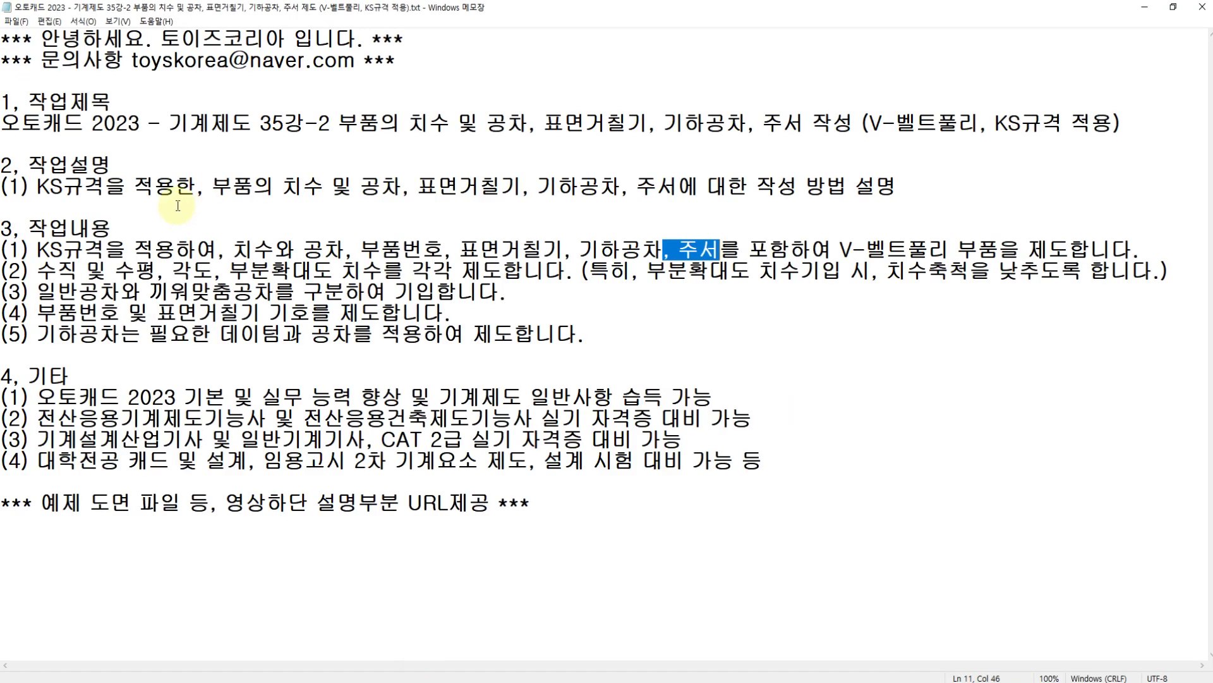
- In the Notepad lesson outline, review the 35강-2 work title, work contents items (1) to (5) and the closing example-file URL note
{"action": "left_click", "coordinate": [155, 187]}
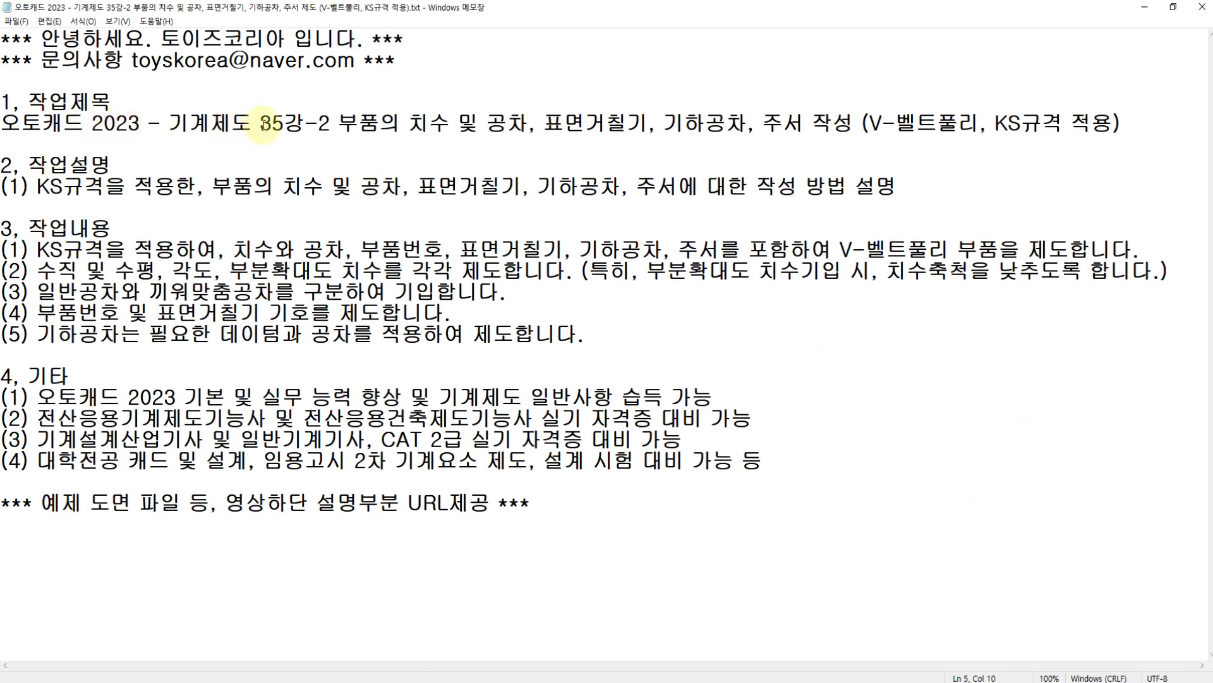
{"action": "left_click_drag", "start_coordinate": [261, 122], "coordinate": [316, 117]}
{"action": "left_click", "coordinate": [340, 120]}
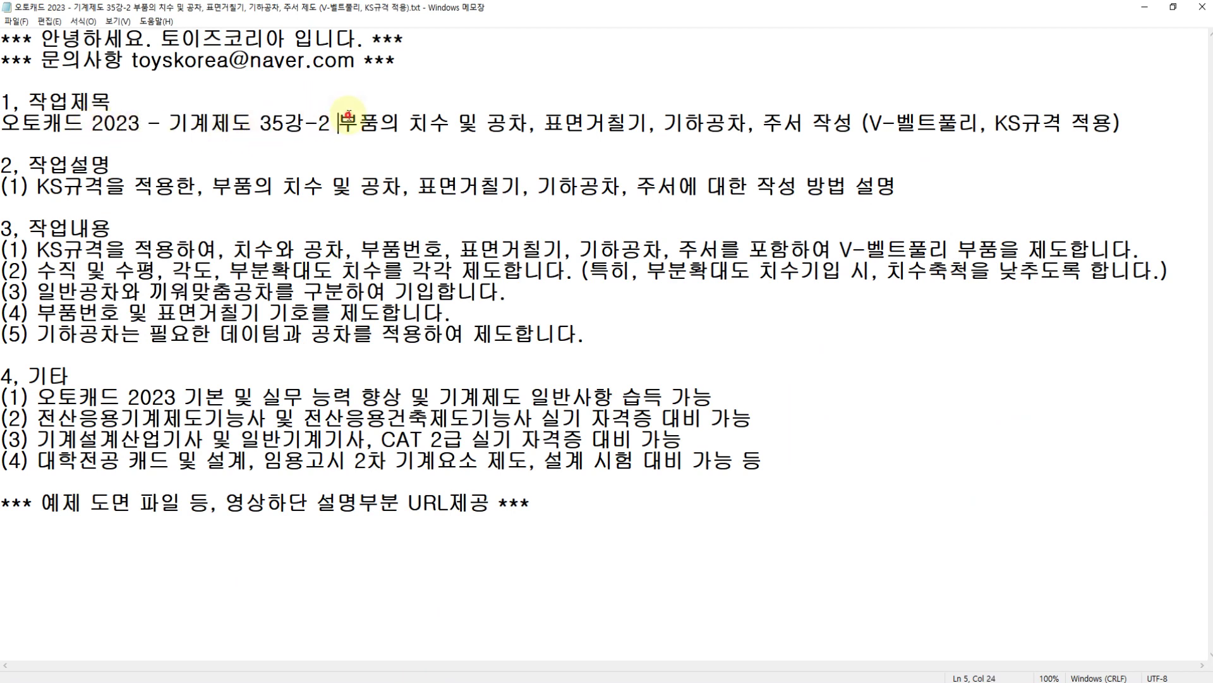
{"action": "left_click_drag", "start_coordinate": [869, 123], "coordinate": [1042, 123]}
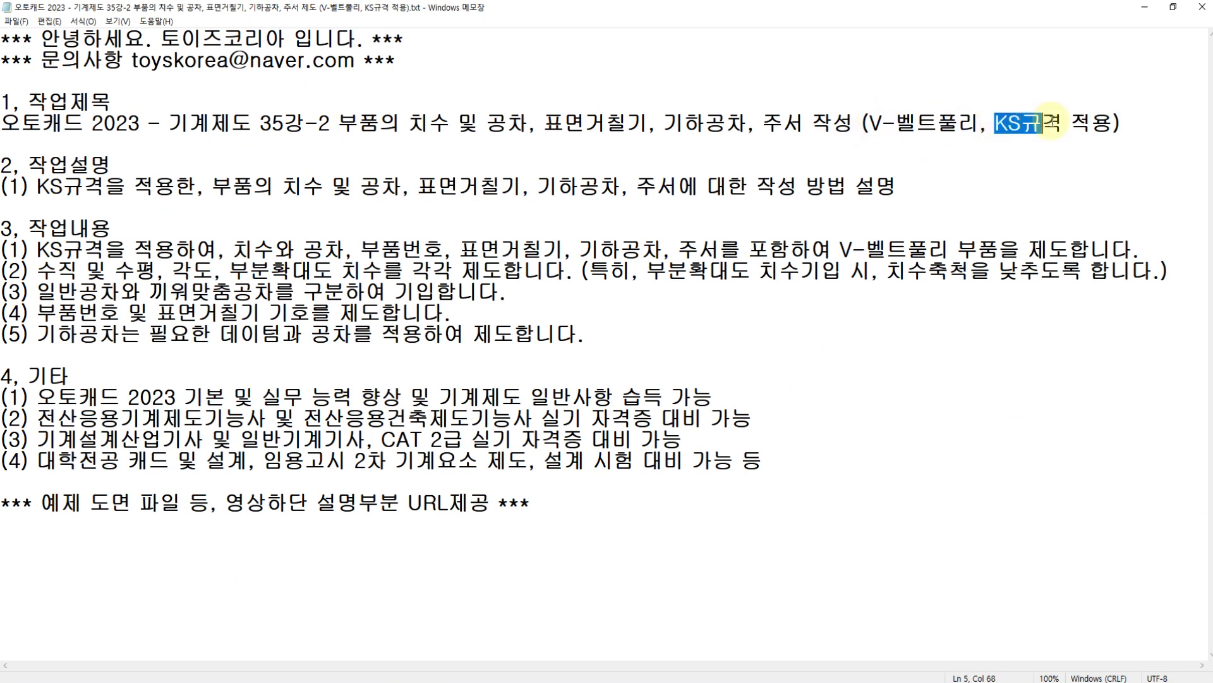
{"action": "left_click", "coordinate": [443, 123]}
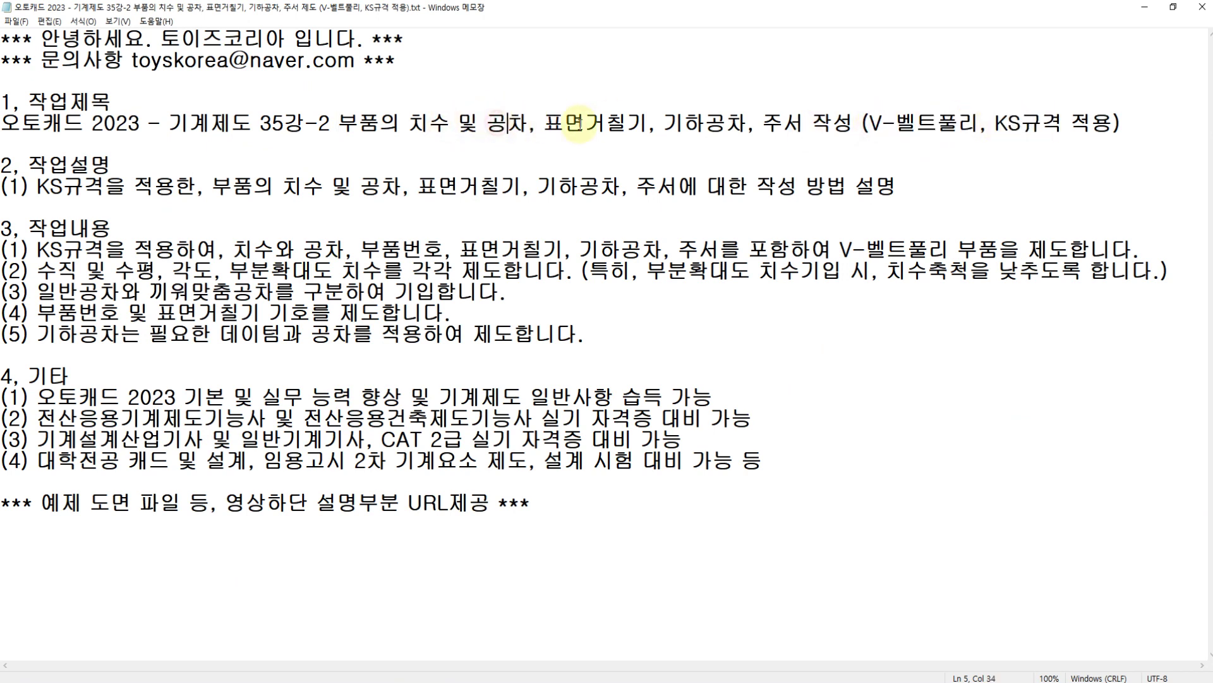
{"action": "left_click", "coordinate": [644, 125]}
{"action": "left_click", "coordinate": [747, 124]}
{"action": "left_click_drag", "start_coordinate": [136, 228], "coordinate": [607, 342]}
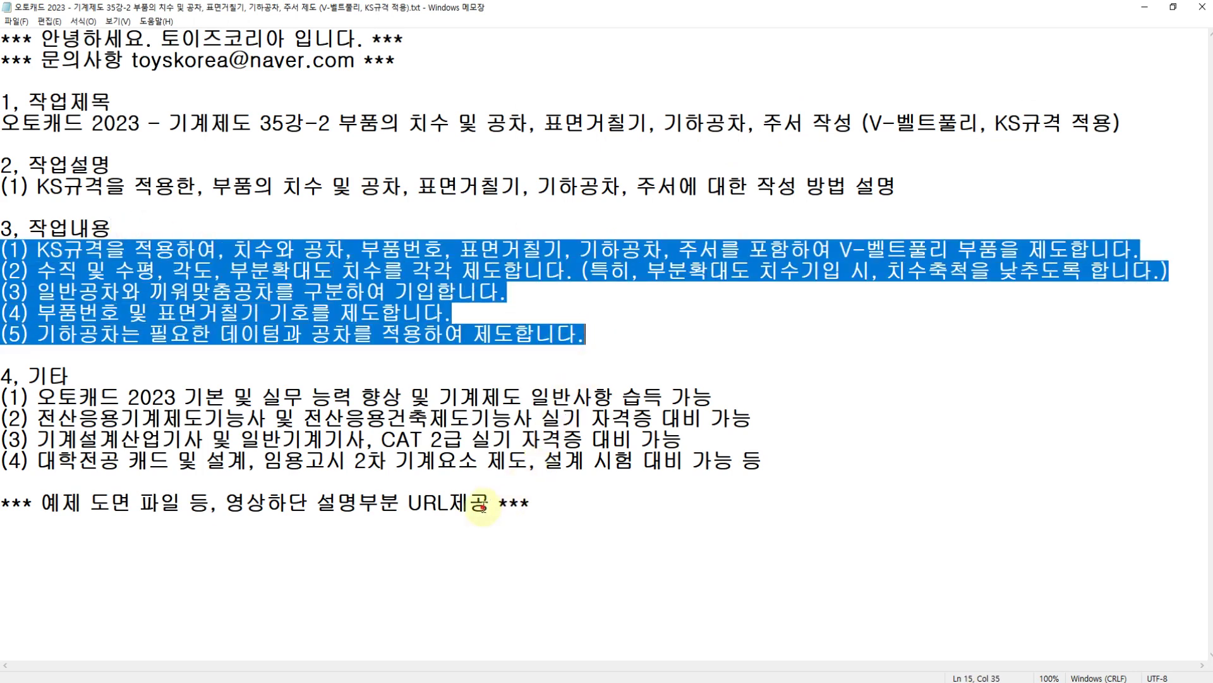
{"action": "left_click_drag", "start_coordinate": [484, 506], "coordinate": [411, 502]}
{"action": "left_click", "coordinate": [410, 504]}
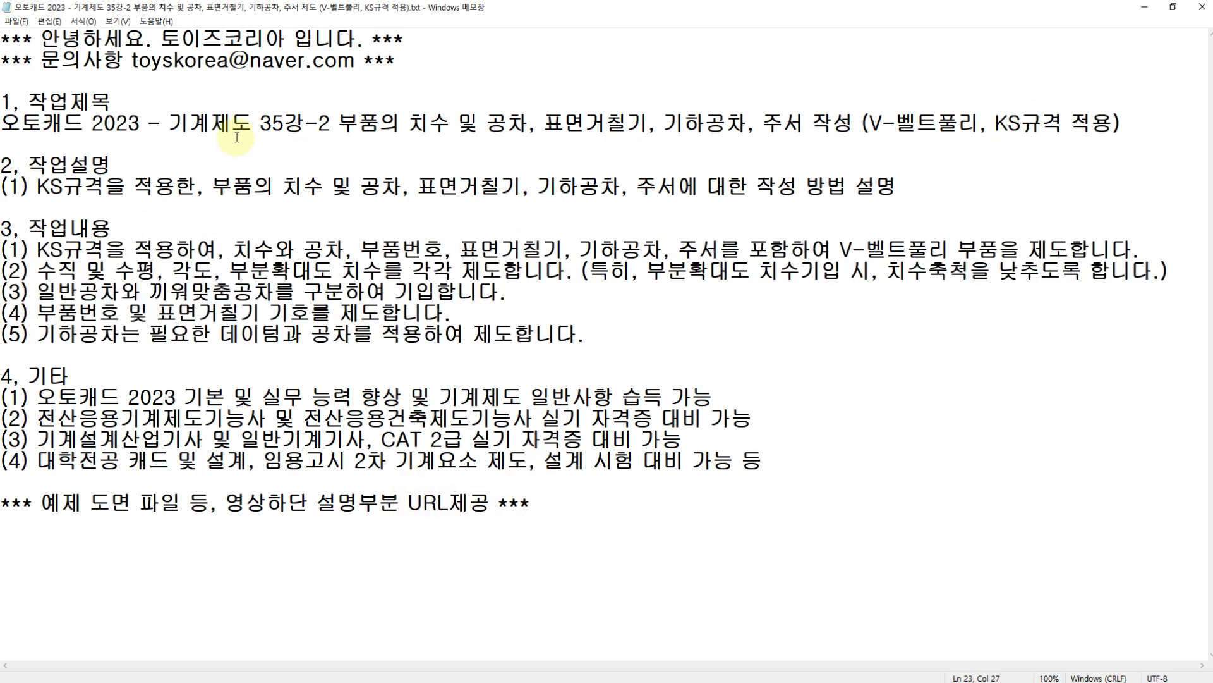